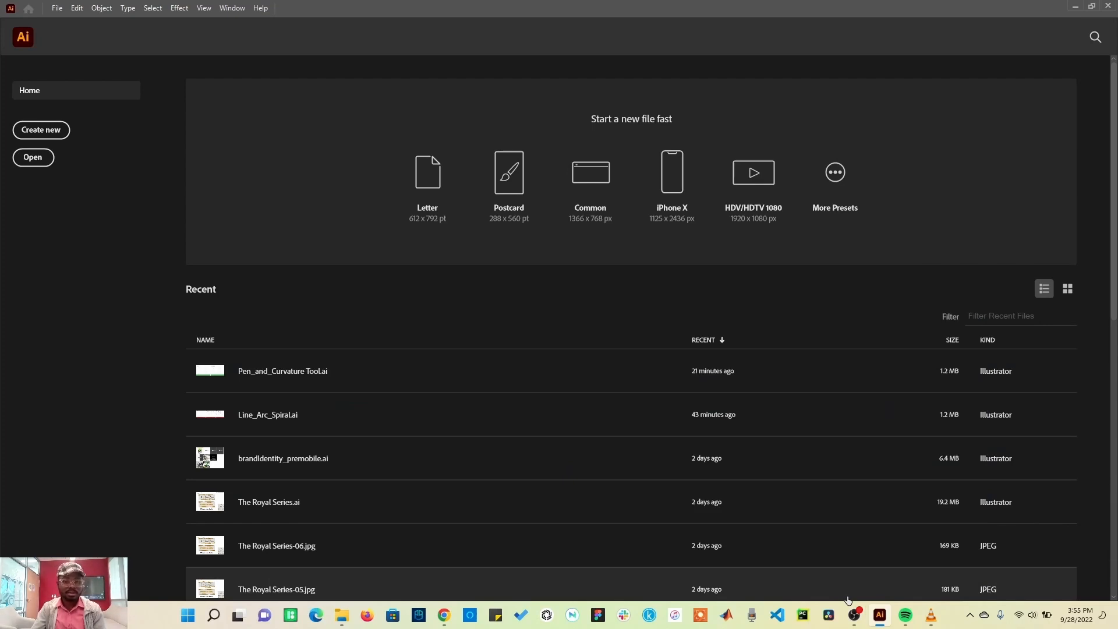
pyautogui.click(58, 8)
pyautogui.click(79, 21)
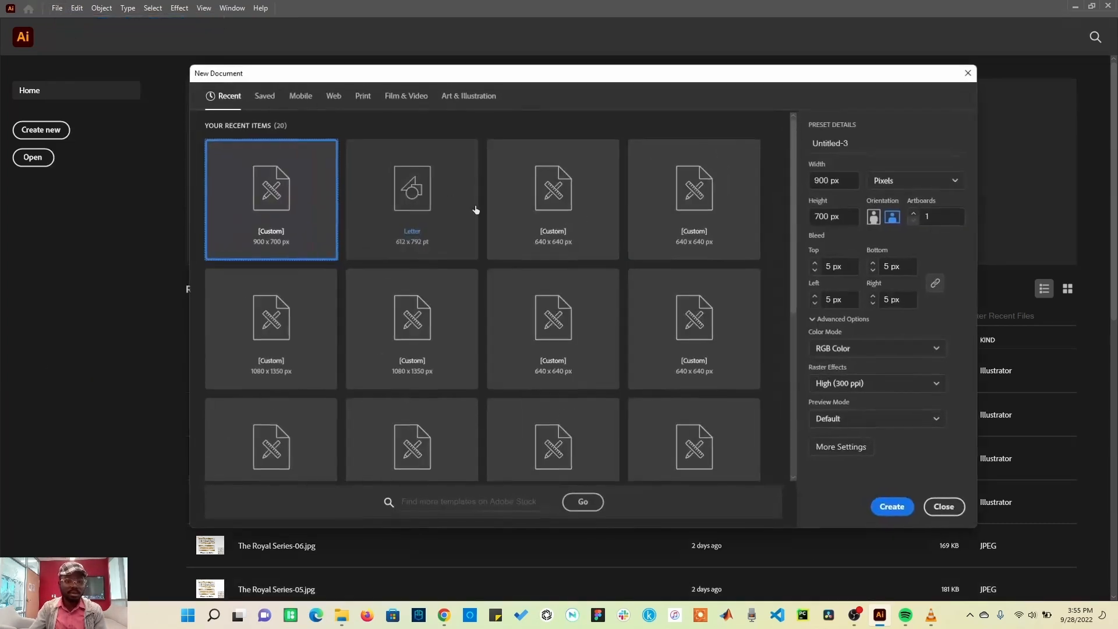
pyautogui.click(940, 508)
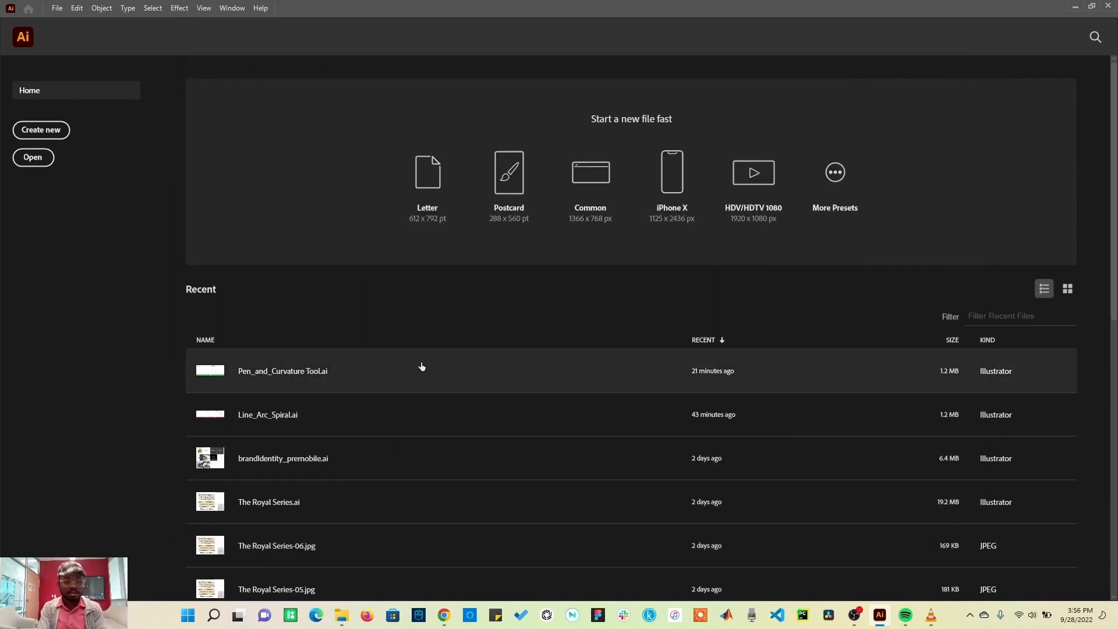
pyautogui.hotkey('ctrl', 'n')
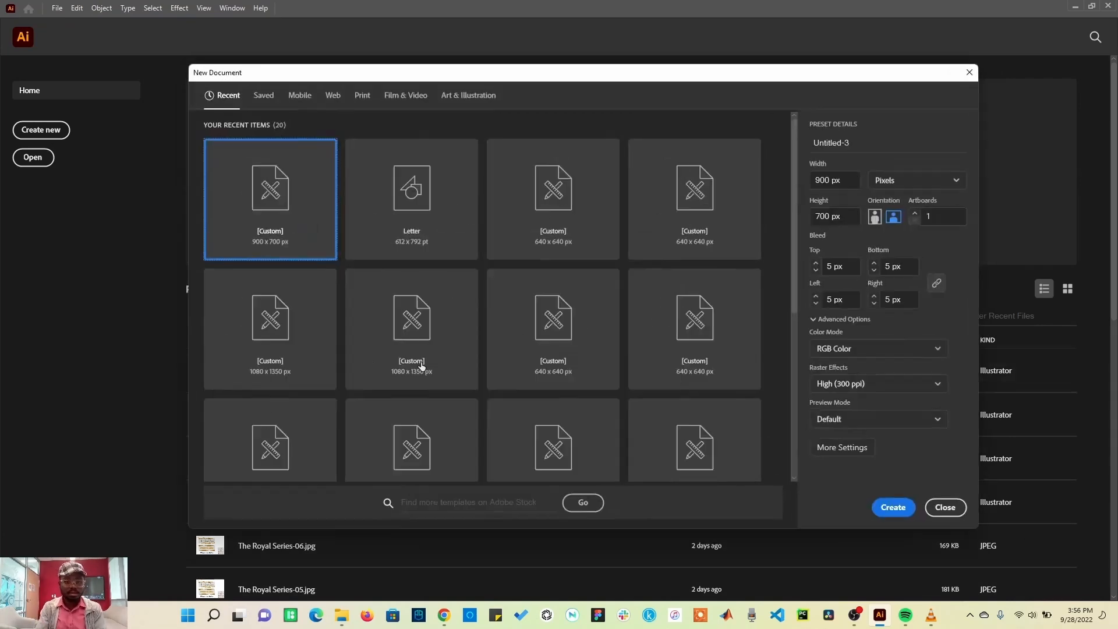
pyautogui.click(954, 510)
pyautogui.click(41, 129)
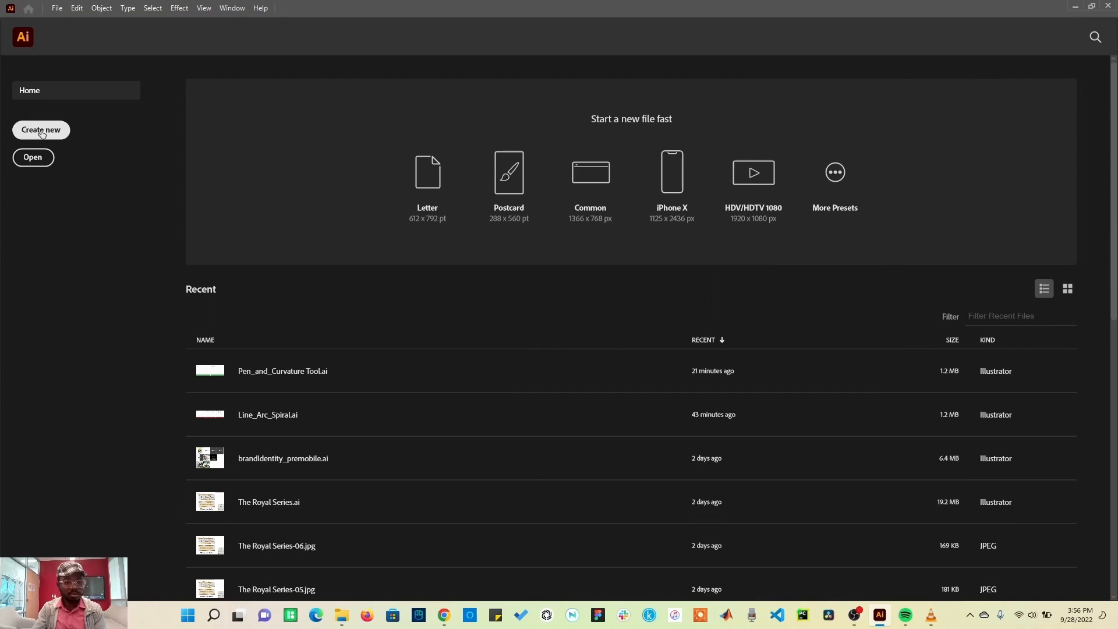
pyautogui.click(946, 507)
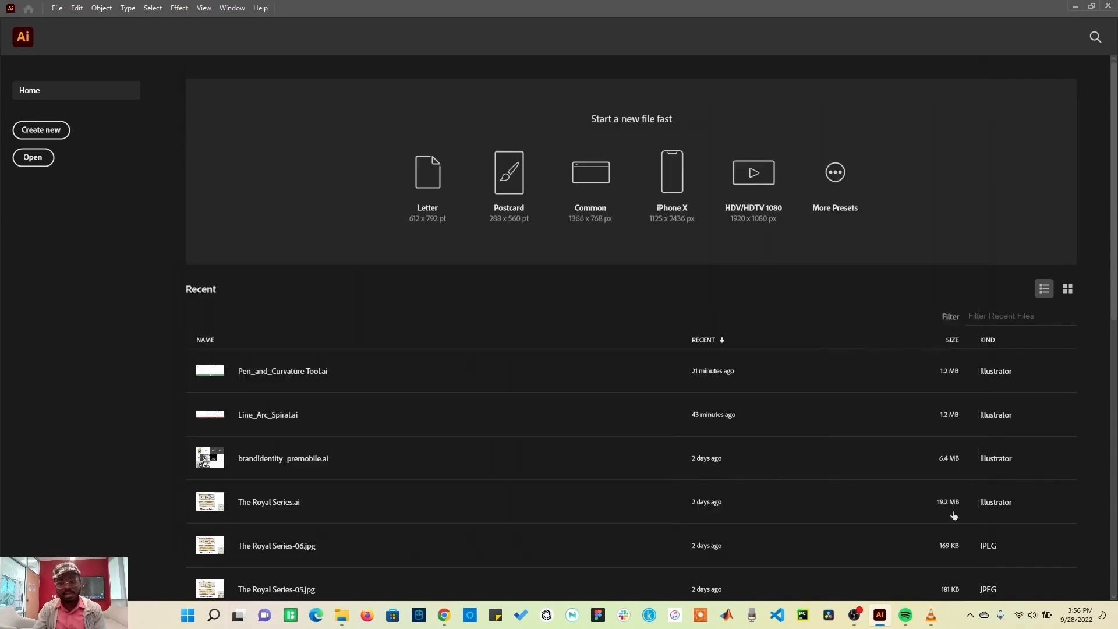
# Step: Open the New Document dialog from More Presets and choose the A4 preset in the Print category
pyautogui.click(839, 174)
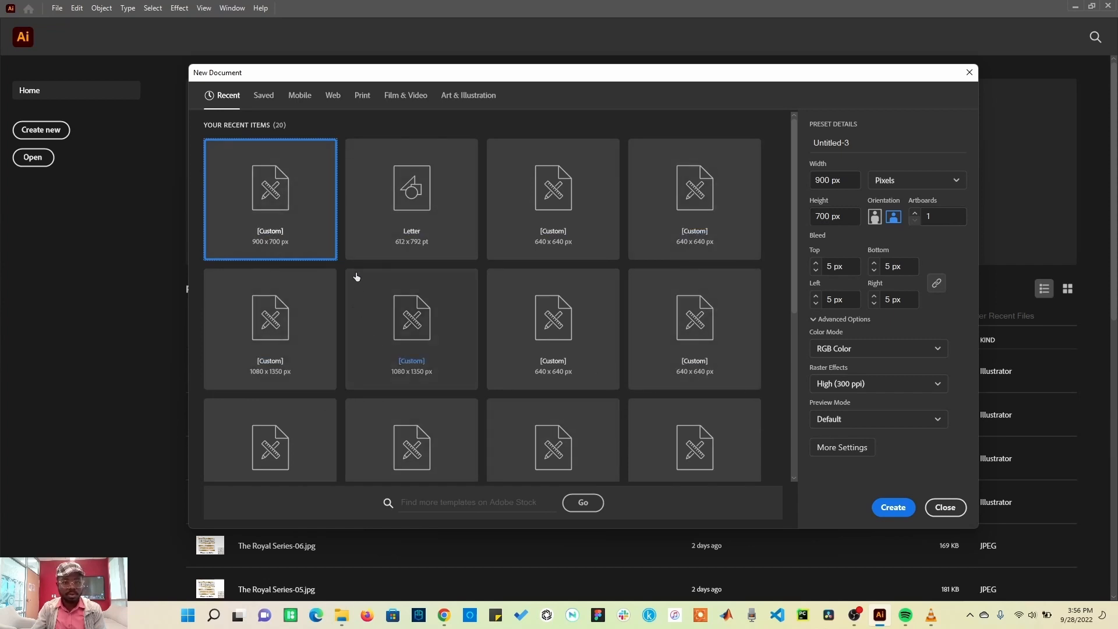
pyautogui.click(308, 100)
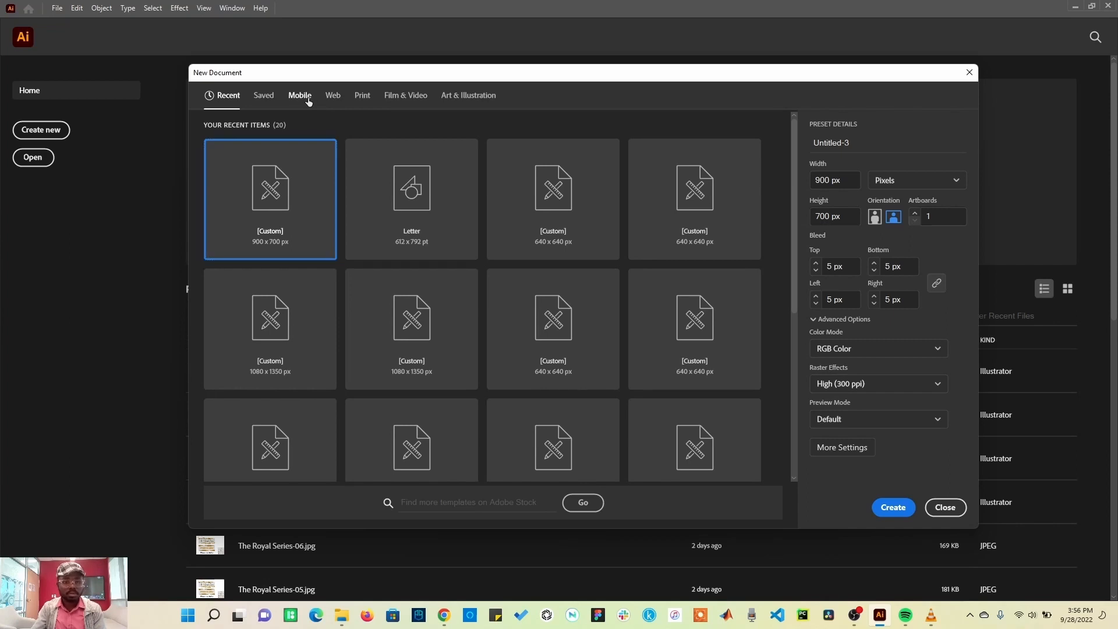
pyautogui.click(331, 98)
pyautogui.click(363, 99)
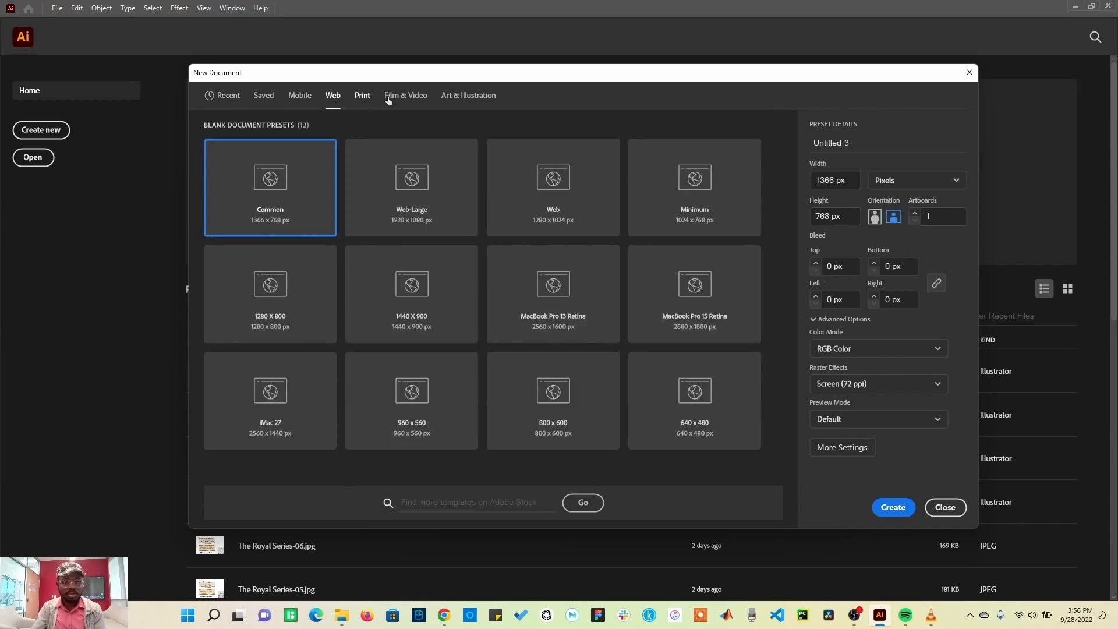
pyautogui.click(411, 98)
pyautogui.click(473, 99)
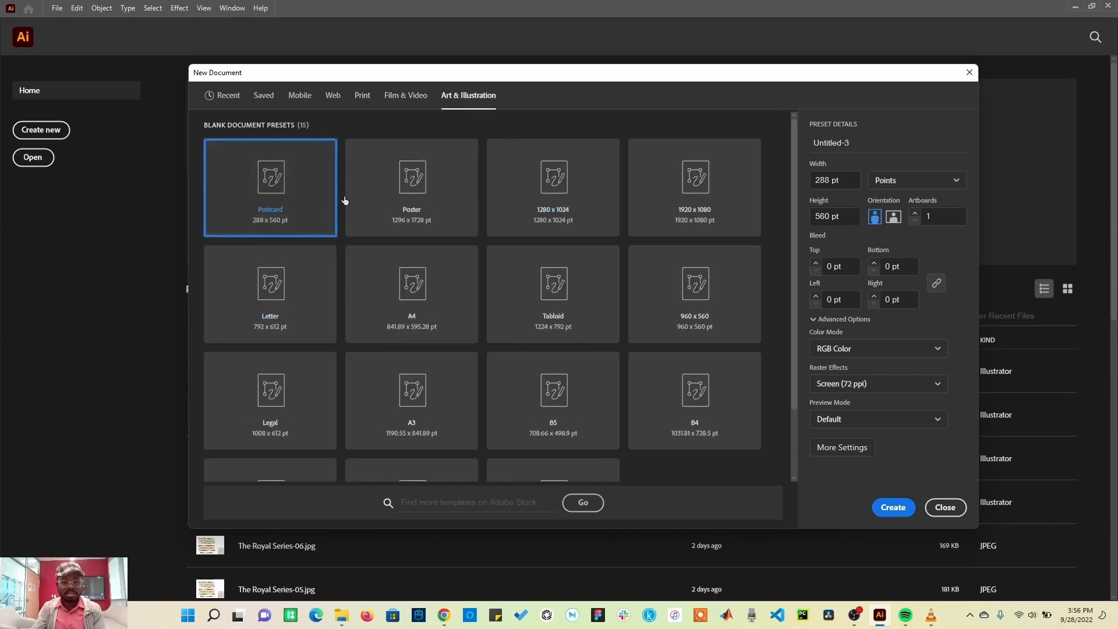
pyautogui.click(363, 95)
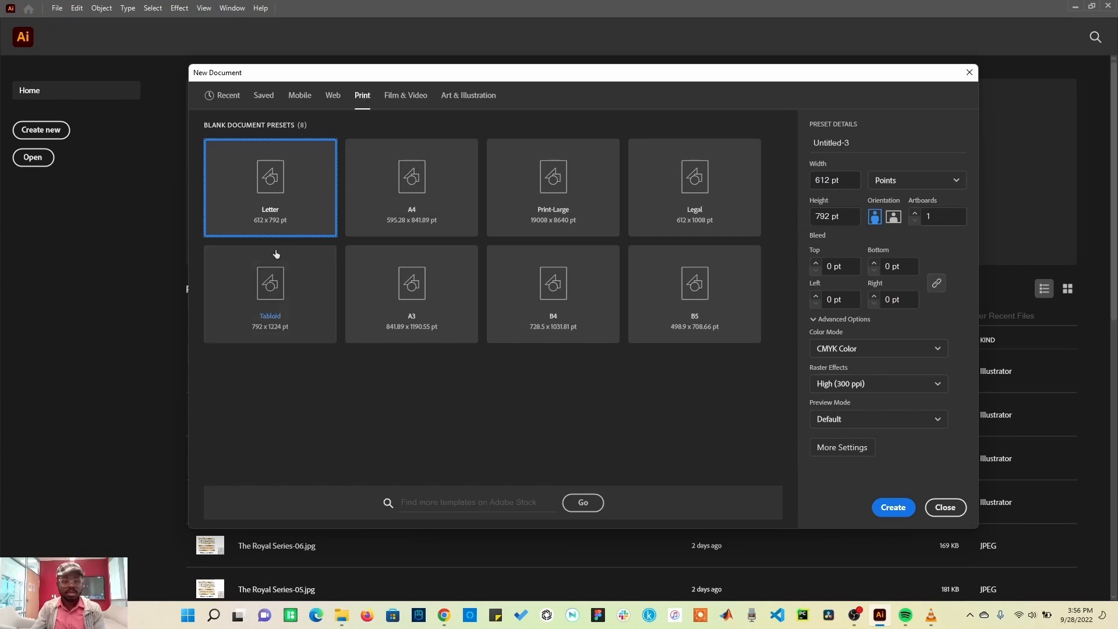
pyautogui.click(433, 206)
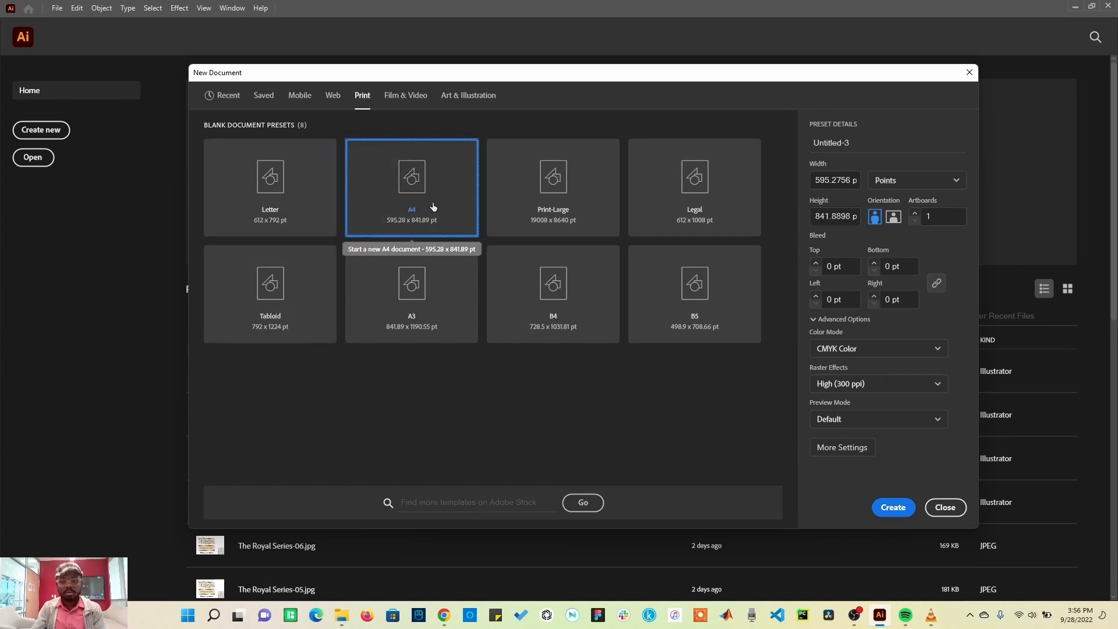
# Step: Rename the document preset to Get Started
pyautogui.moveTo(858, 143); pyautogui.dragTo(819, 142)
pyautogui.press('BackSpace')
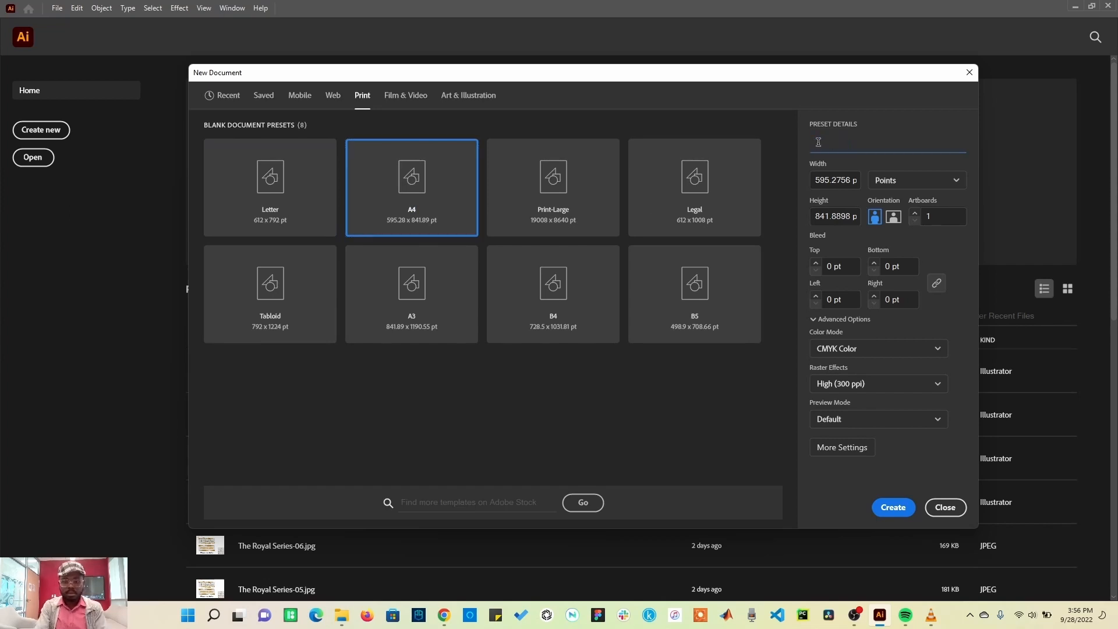
pyautogui.write('G')
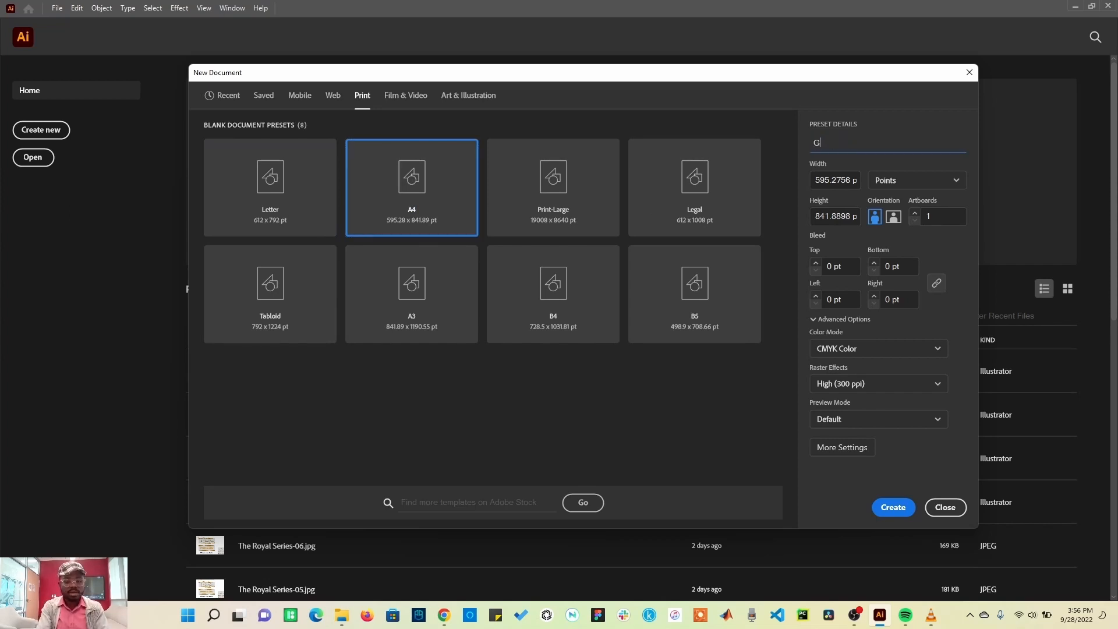
pyautogui.write('et Started')
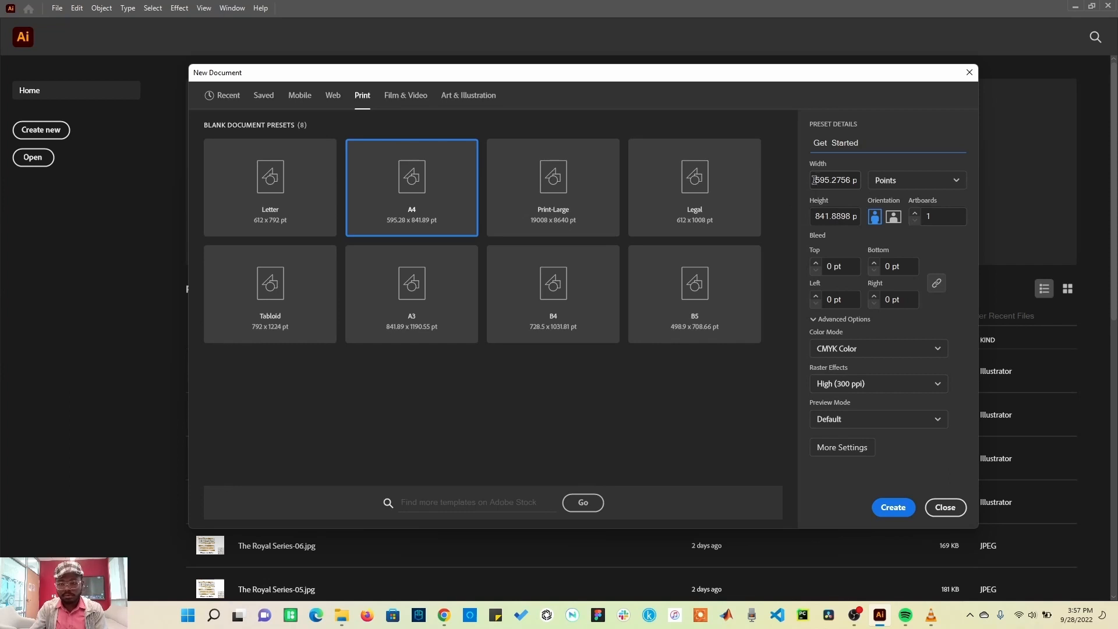
# Step: Set the document width to 1080 and the height to 1350
pyautogui.moveTo(814, 180); pyautogui.dragTo(852, 180)
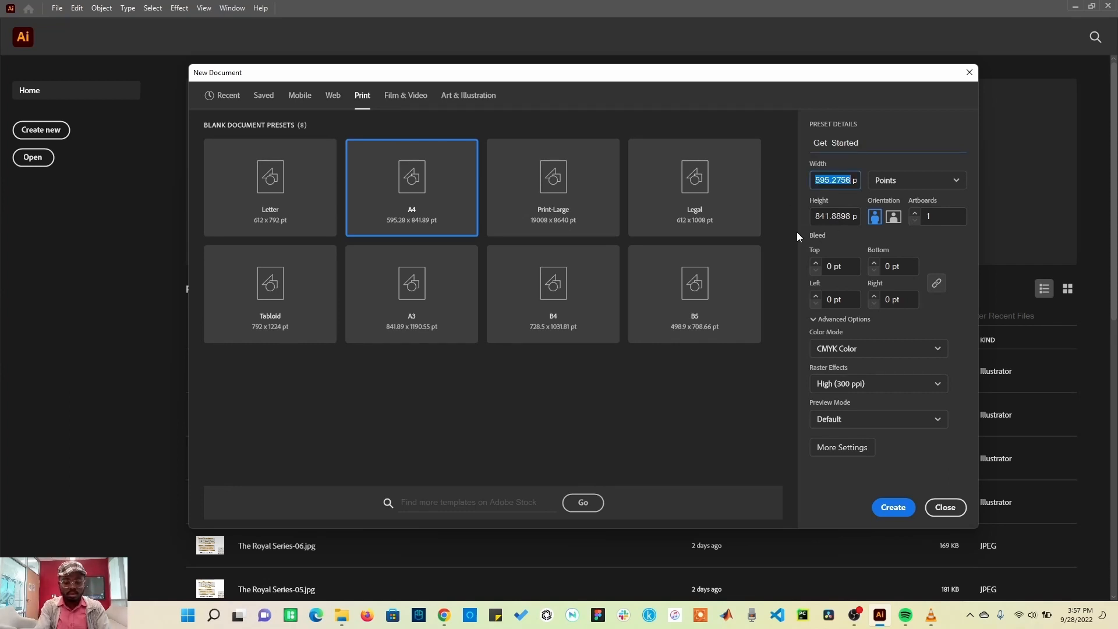
pyautogui.write('1080')
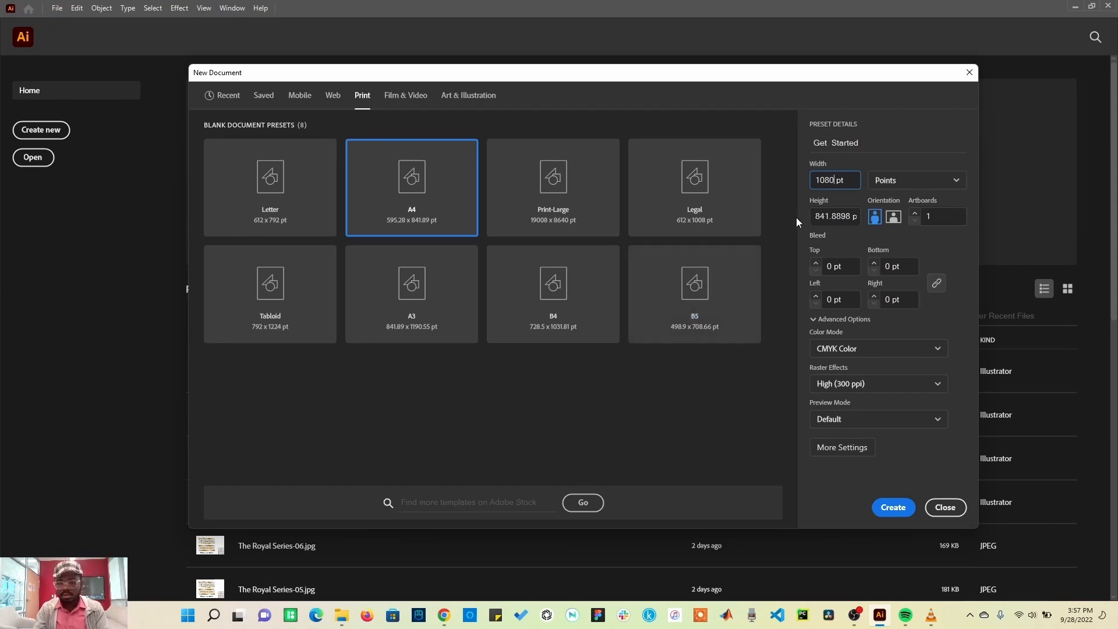
pyautogui.moveTo(854, 216); pyautogui.dragTo(792, 215)
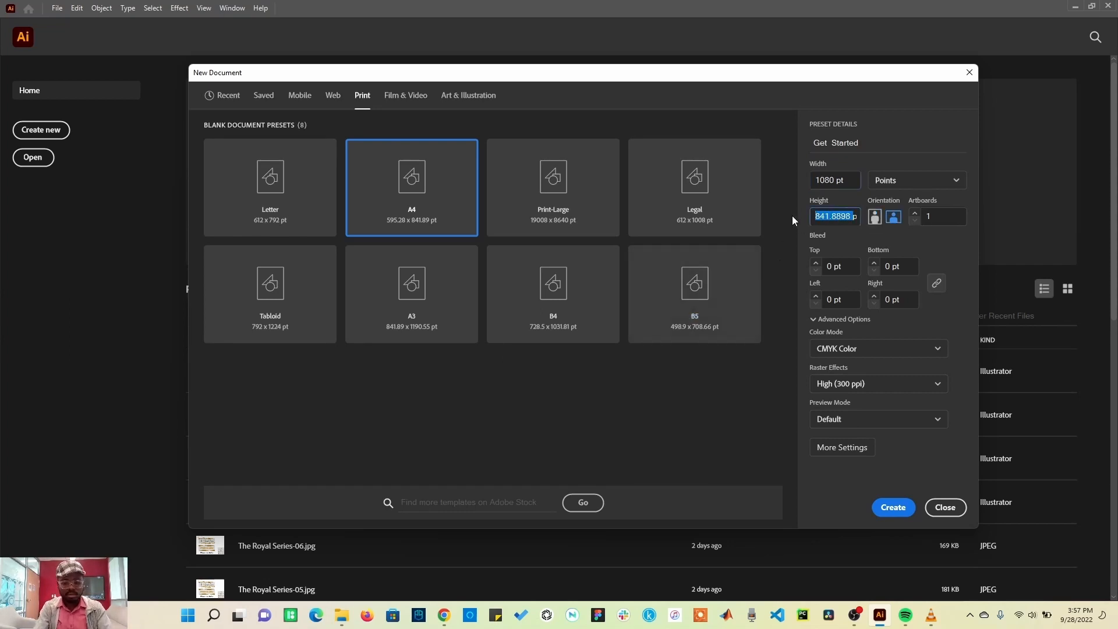
pyautogui.write('1350pt')
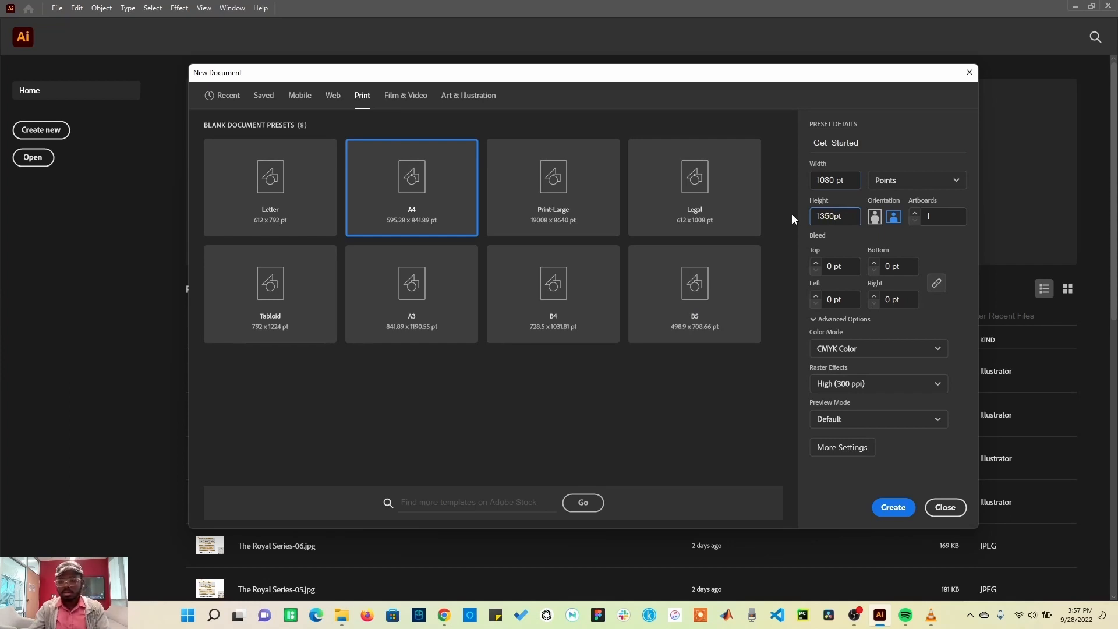
# Step: Switch the document units to Pixels
pyautogui.click(937, 180)
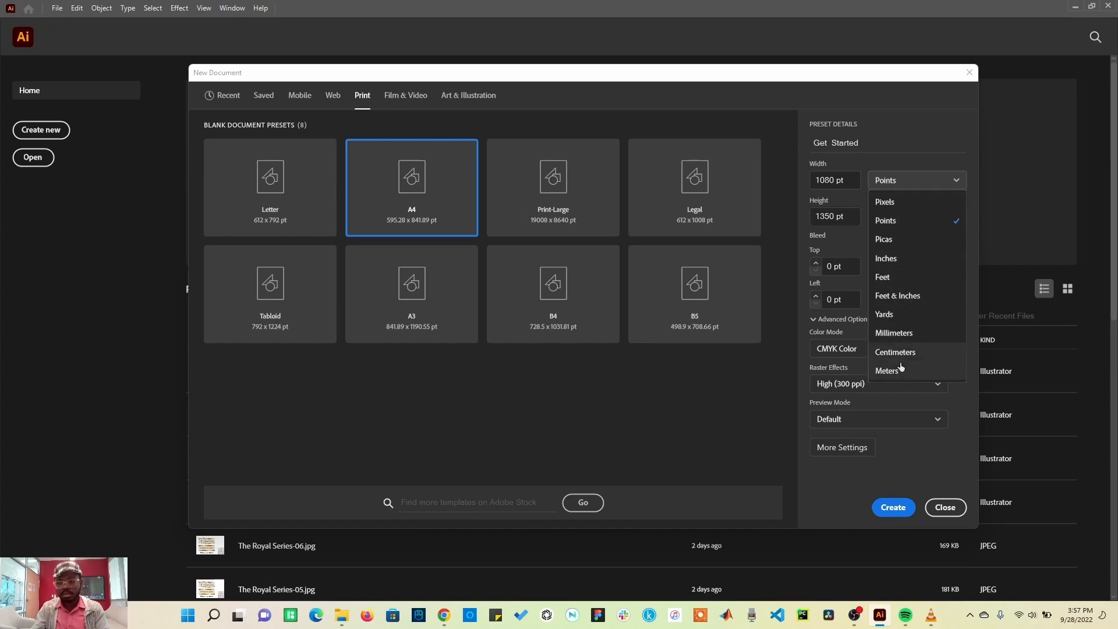
pyautogui.click(897, 207)
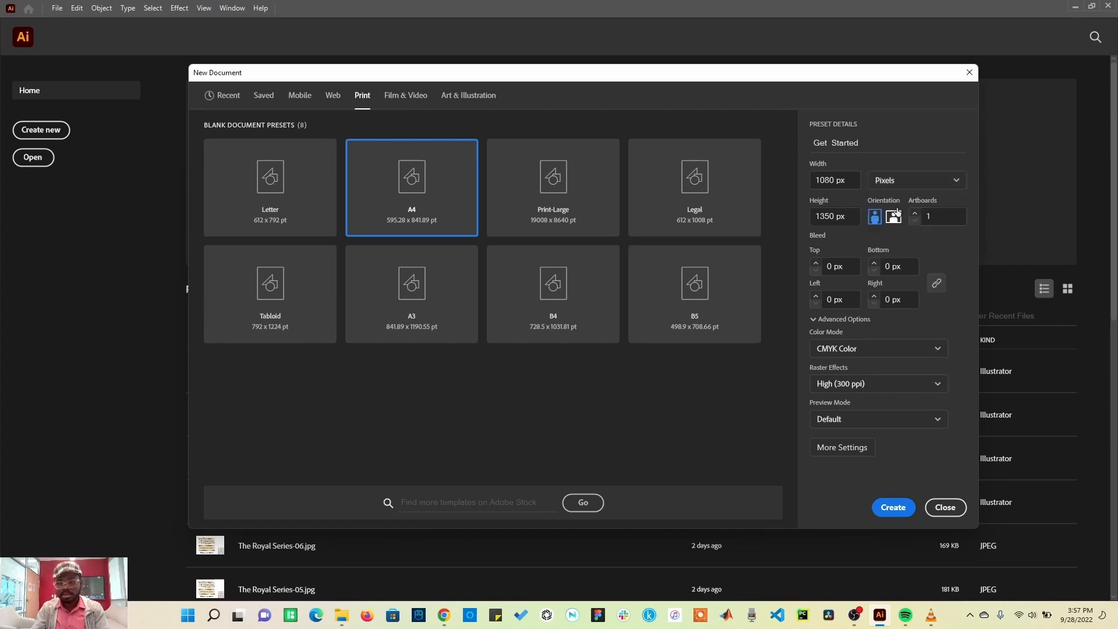
pyautogui.click(896, 180)
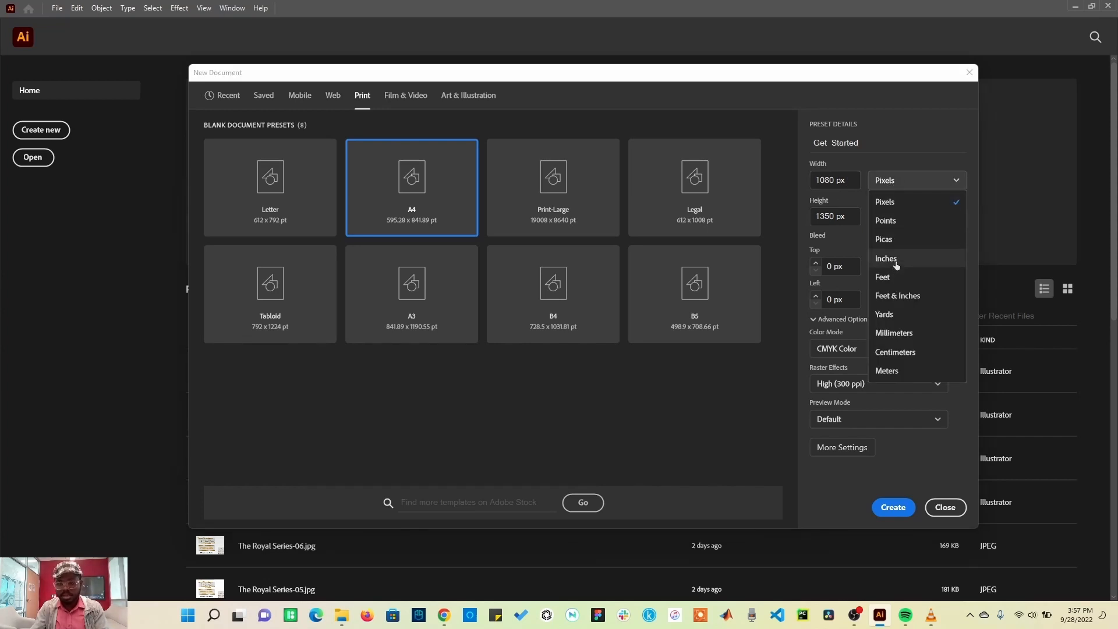
pyautogui.click(901, 161)
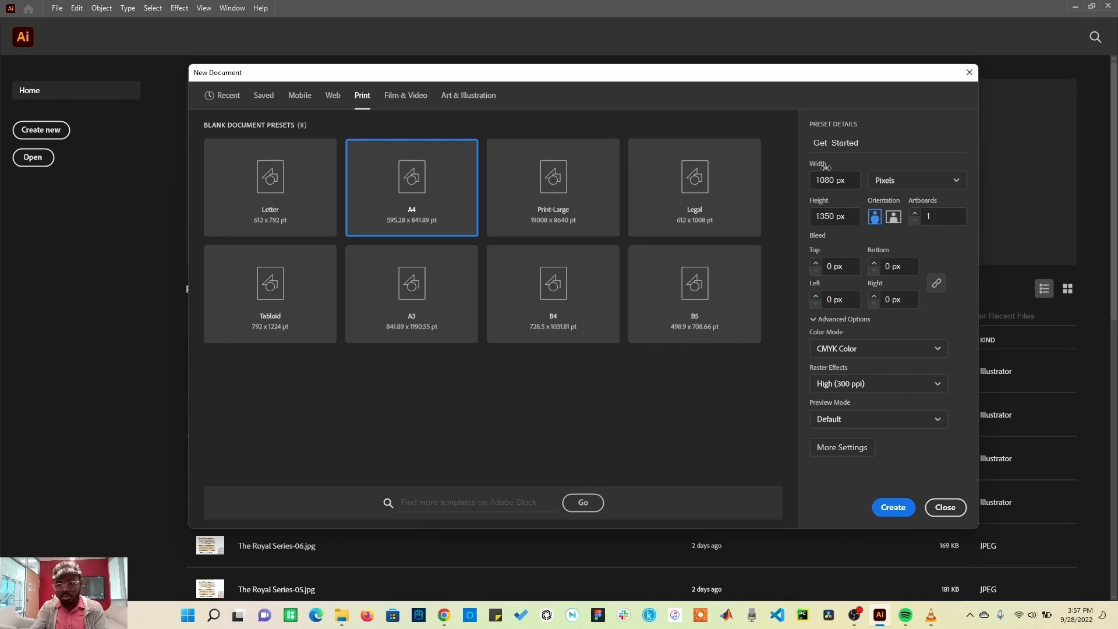
# Step: Scrub the width to about 1074 px and height to about 1355 px, and switch to landscape orientation
pyautogui.moveTo(827, 168); pyautogui.dragTo(770, 169)
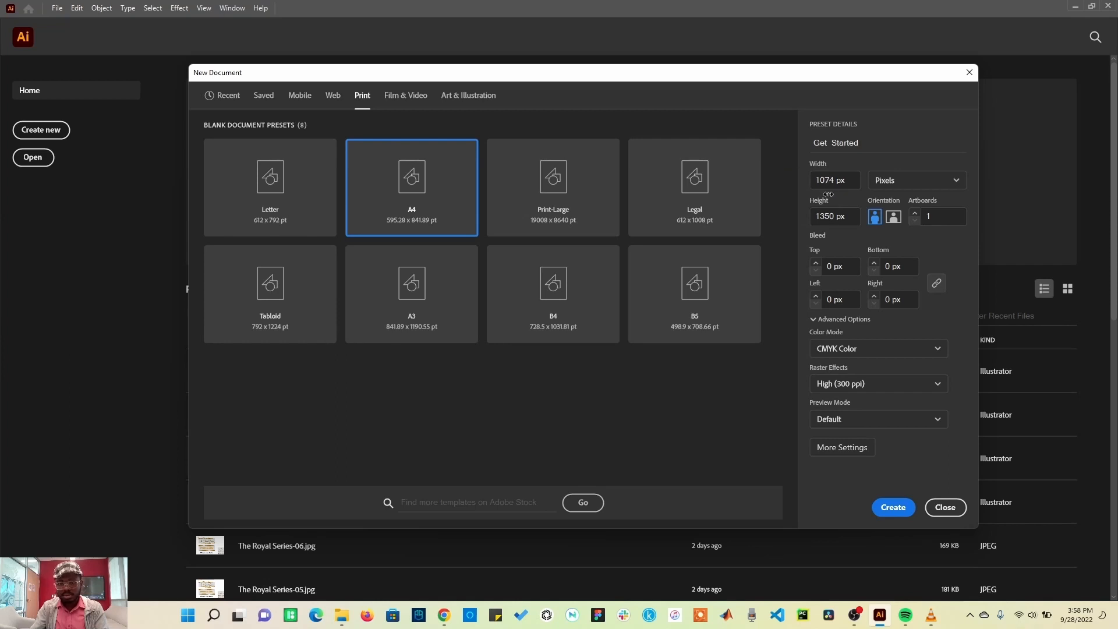
pyautogui.moveTo(829, 203); pyautogui.dragTo(836, 199)
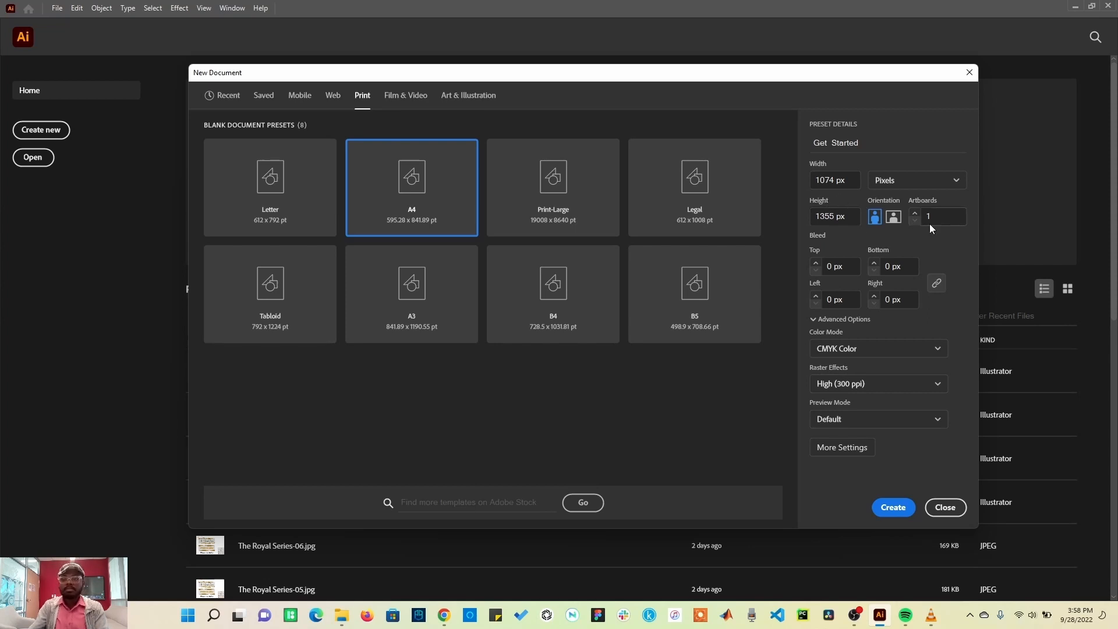
pyautogui.click(894, 219)
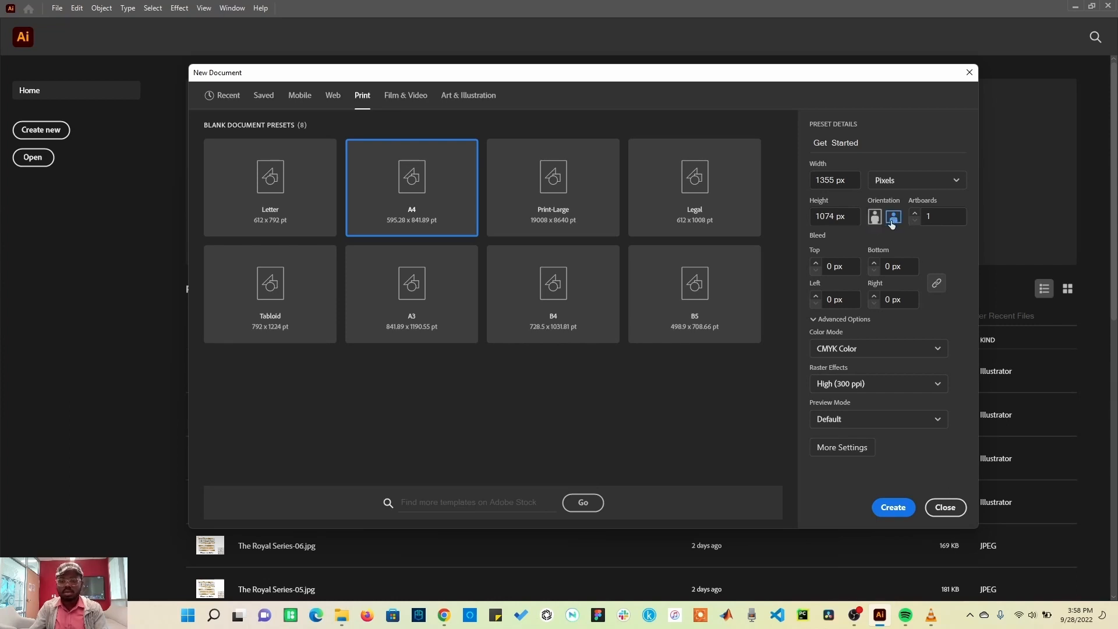
pyautogui.click(938, 216)
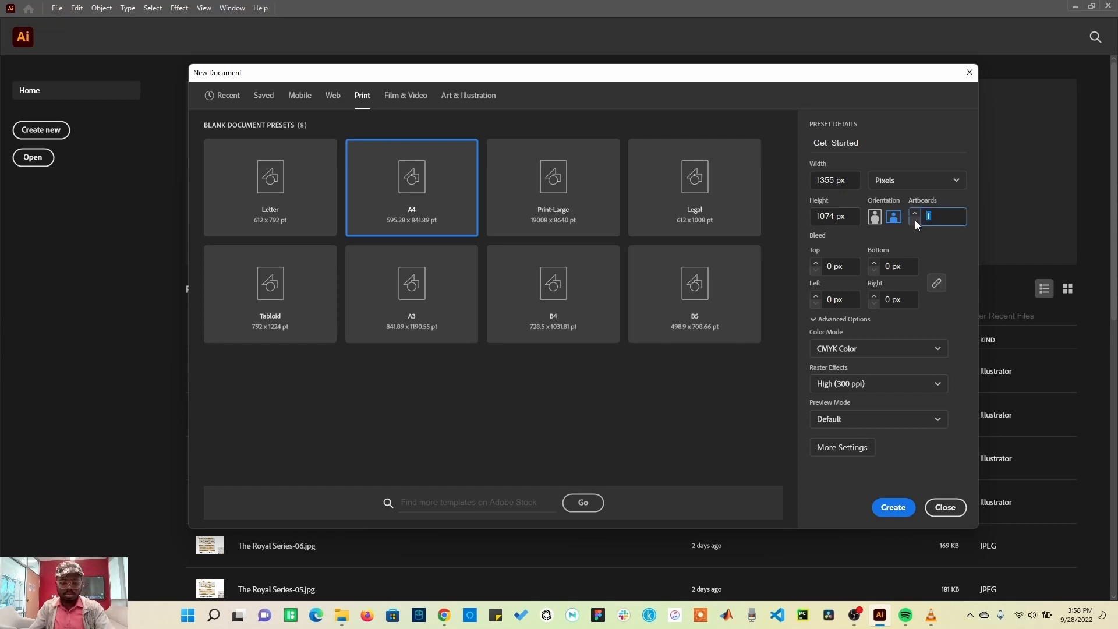
pyautogui.write('48')
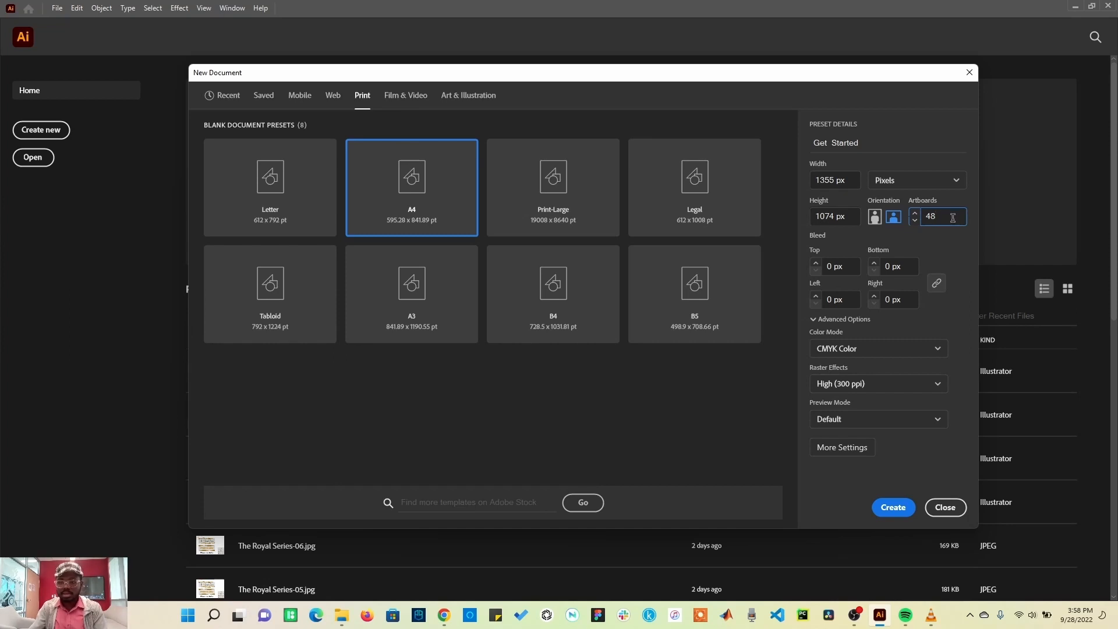
pyautogui.moveTo(937, 217); pyautogui.dragTo(920, 218)
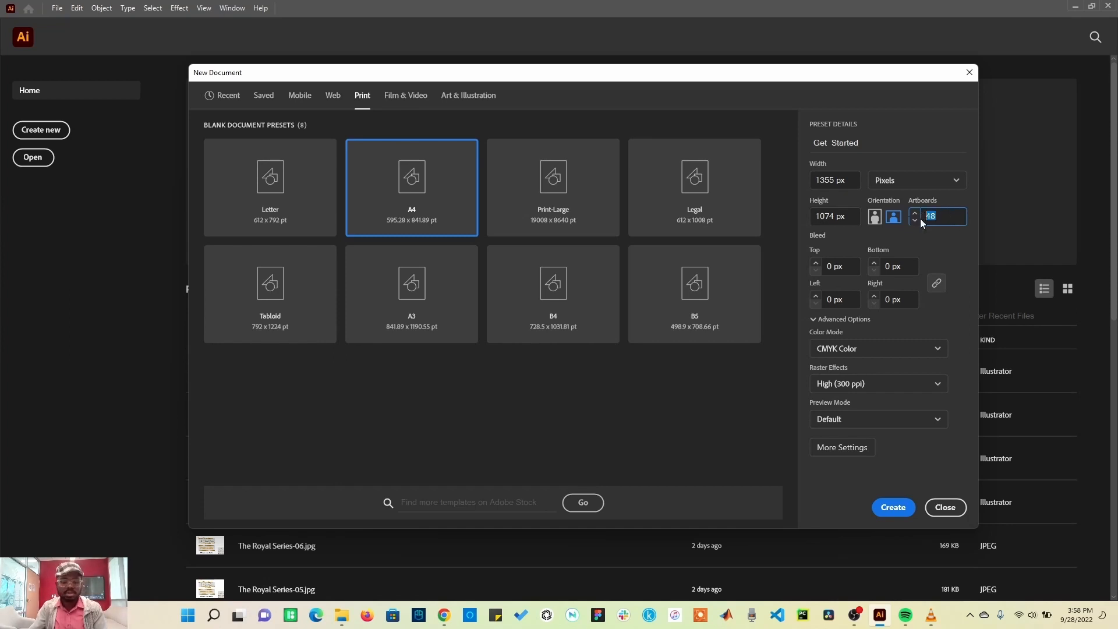
pyautogui.write('1')
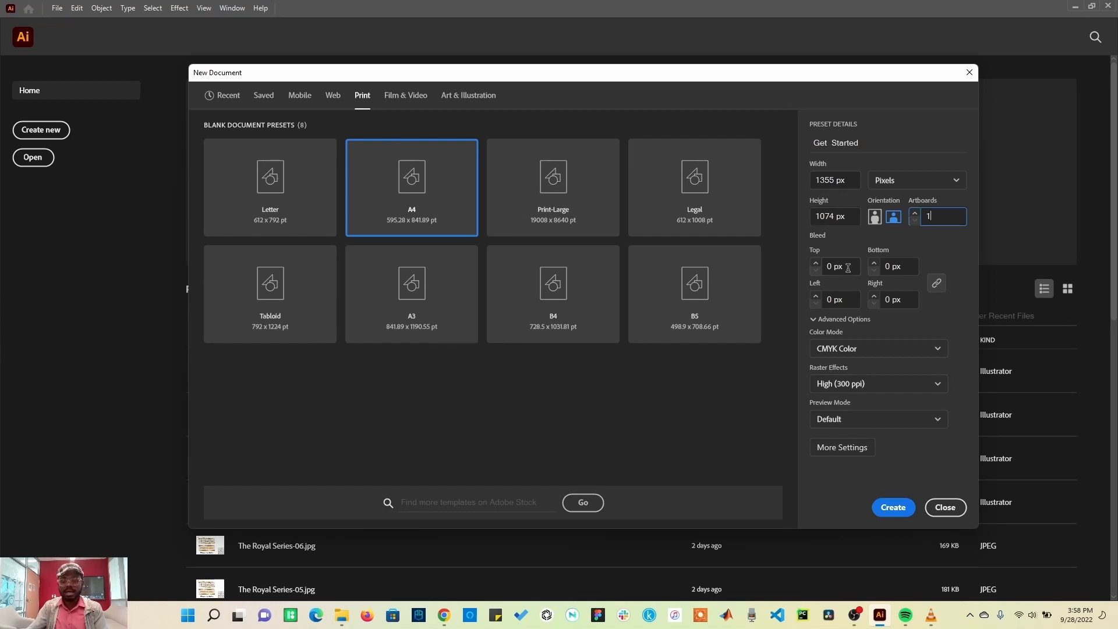
# Step: Set the bleed to 5 px on all sides
pyautogui.moveTo(848, 268); pyautogui.dragTo(823, 267)
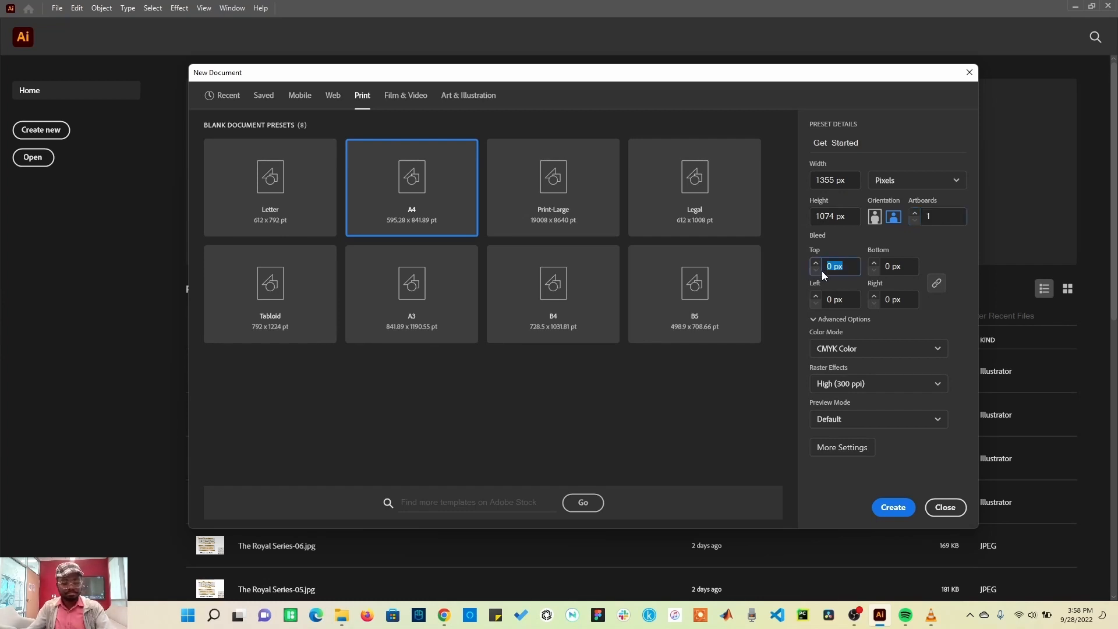
pyautogui.write('5')
pyautogui.click(886, 299)
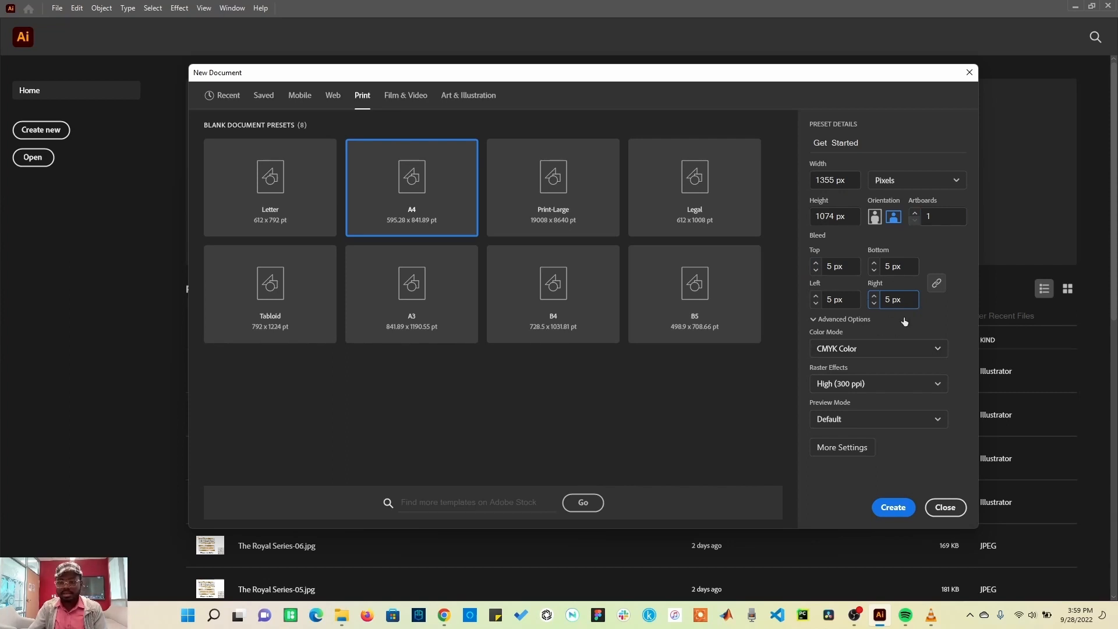
pyautogui.click(870, 353)
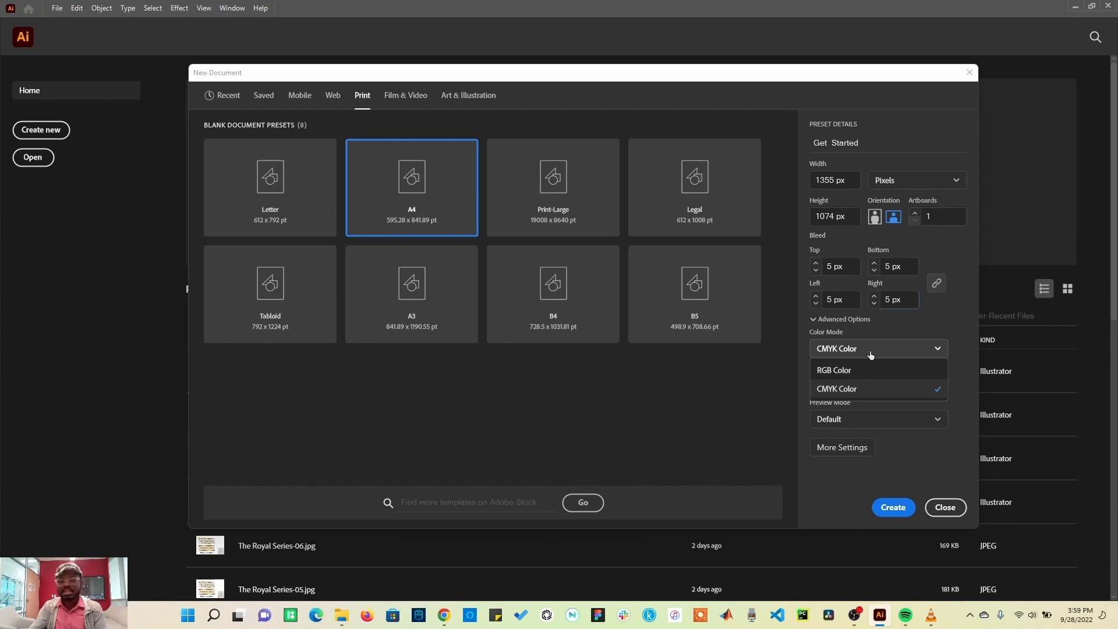
pyautogui.click(858, 371)
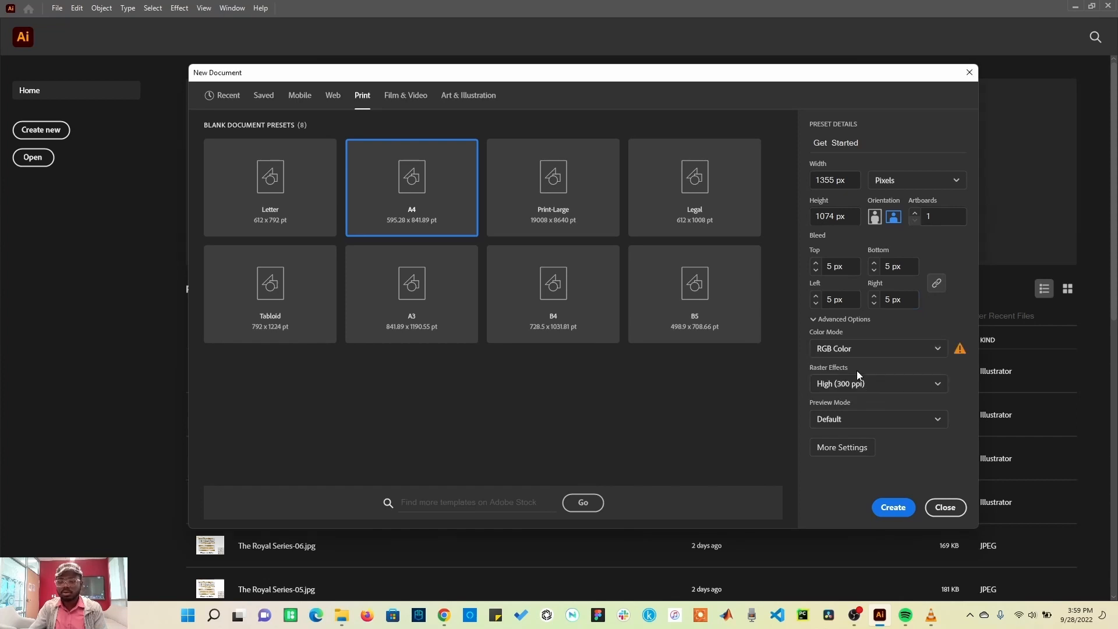
pyautogui.click(858, 352)
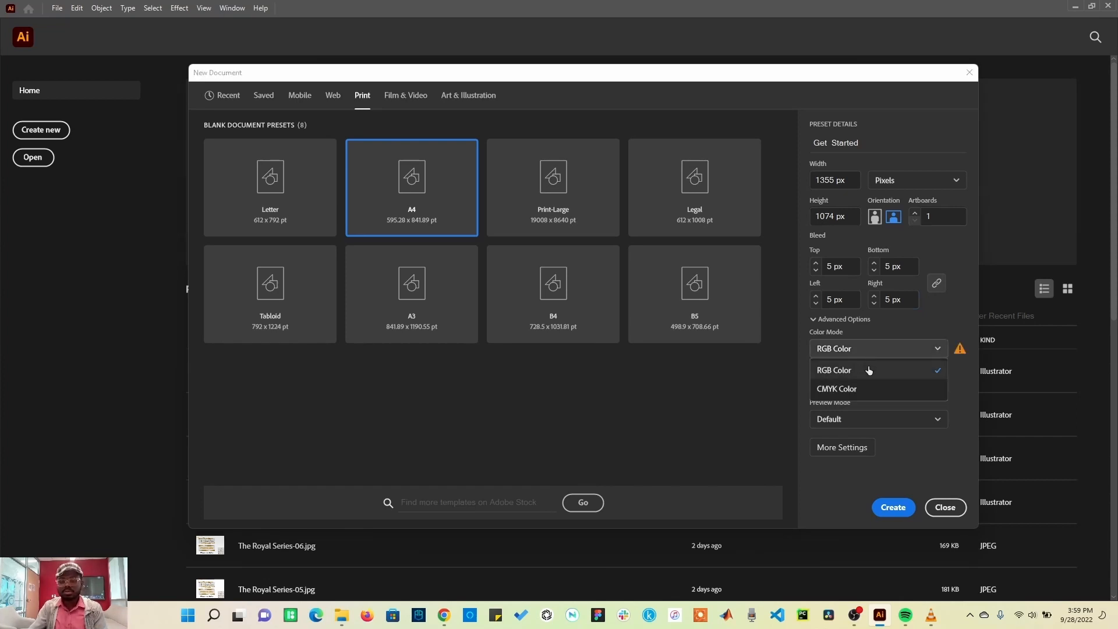
pyautogui.click(874, 389)
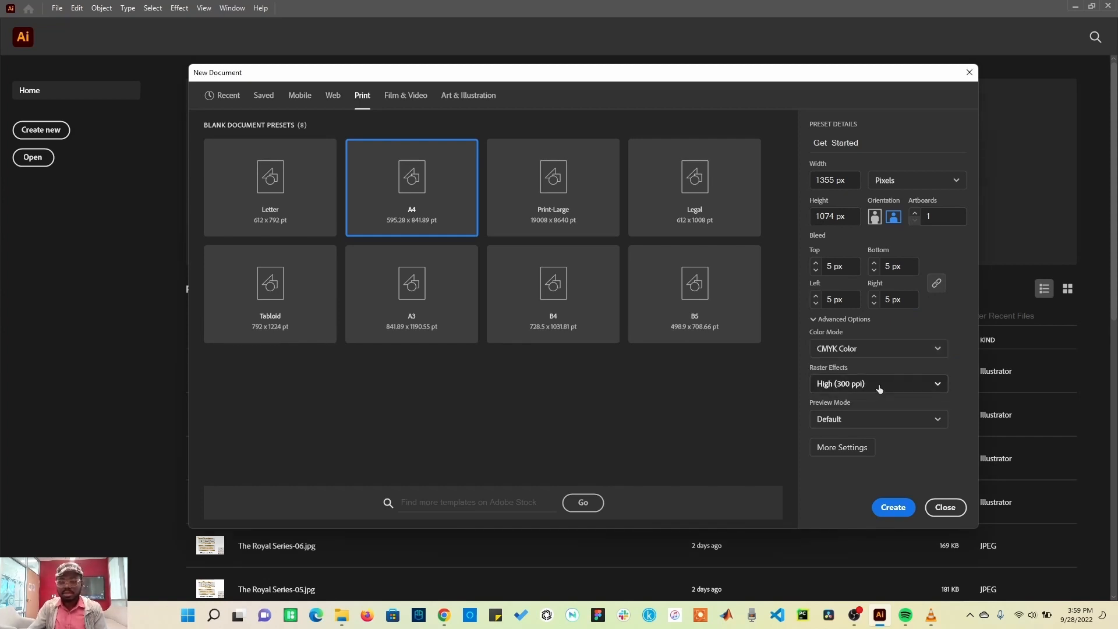
# Step: Set the colour mode to RGB Color and the raster effects to High (300 ppi)
pyautogui.click(879, 384)
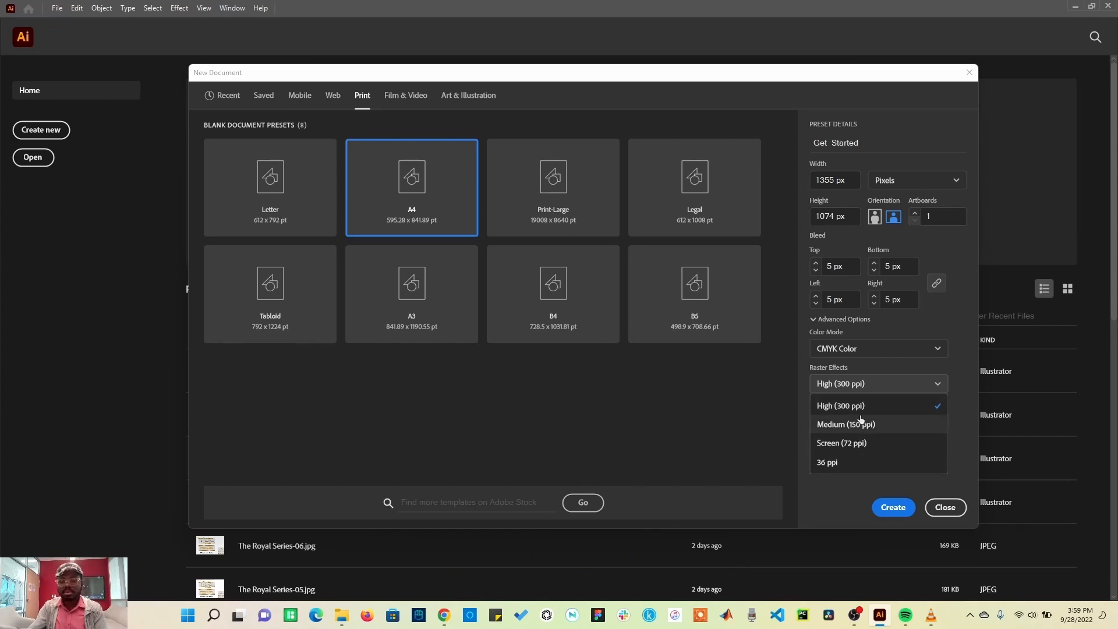
pyautogui.click(865, 406)
pyautogui.click(866, 348)
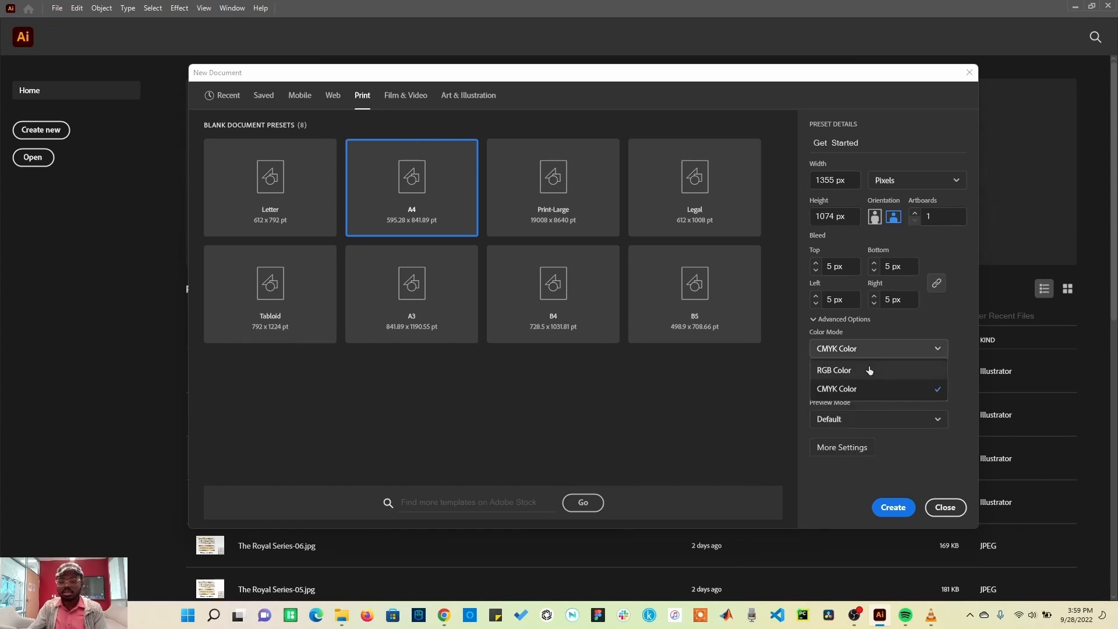
pyautogui.click(865, 370)
pyautogui.click(873, 388)
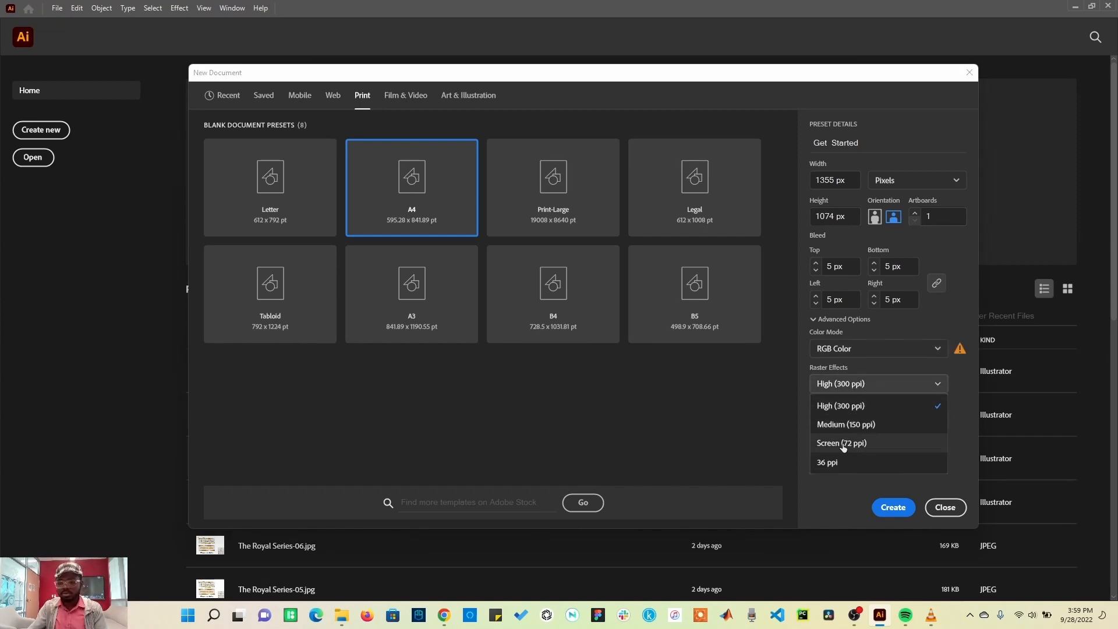
pyautogui.click(851, 407)
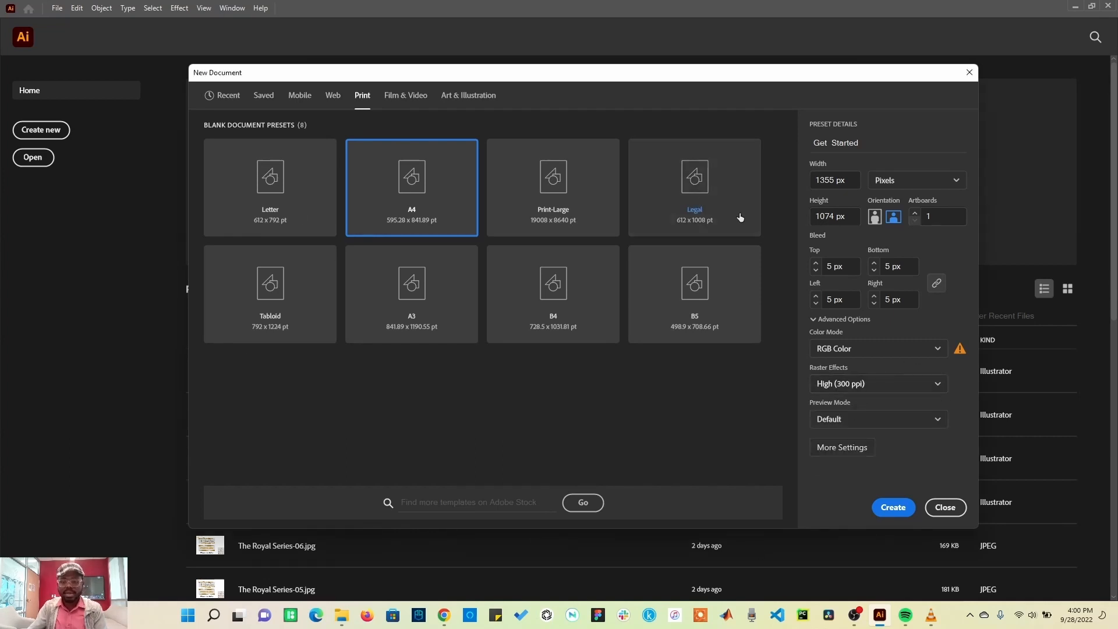
# Step: Set the width to 1080 px and the height to 1350 px, and create the document
pyautogui.click(849, 180)
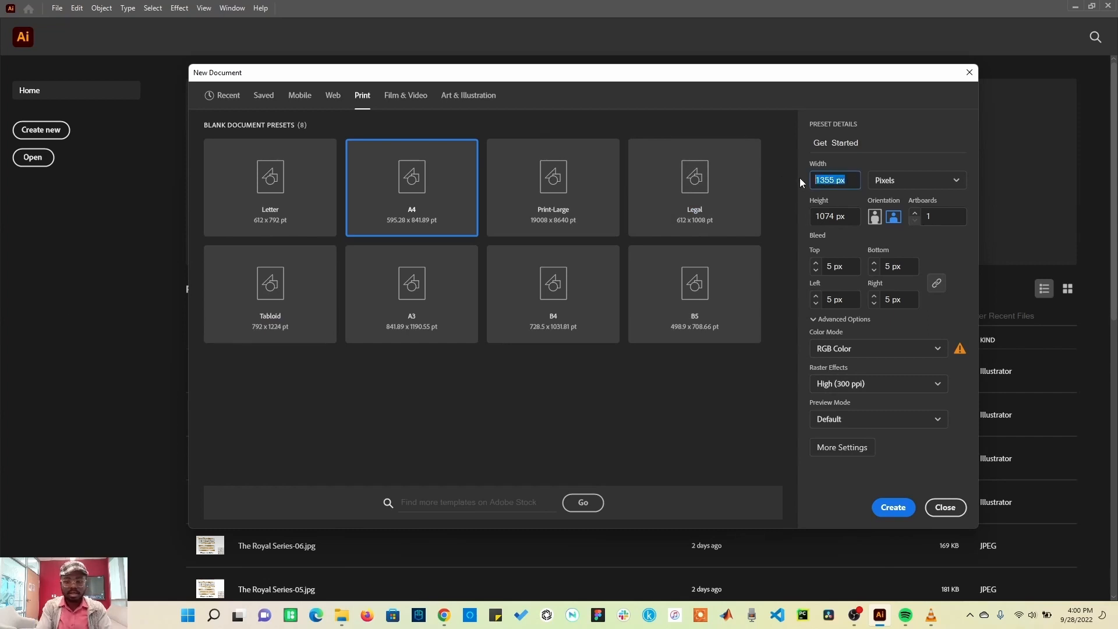
pyautogui.write('108')
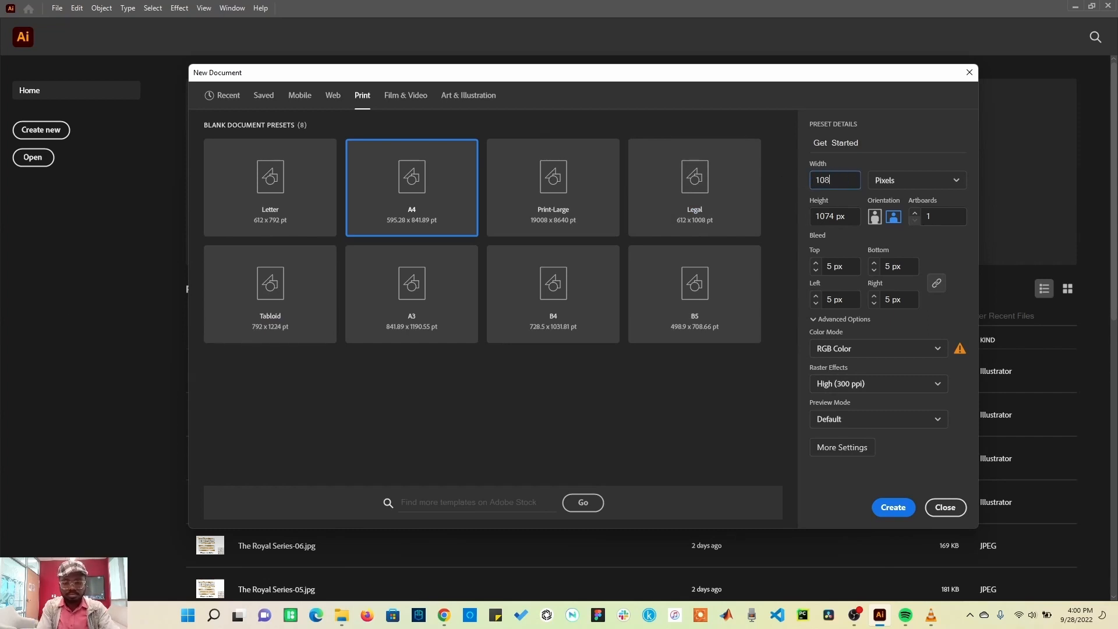
pyautogui.write('0')
pyautogui.click(852, 214)
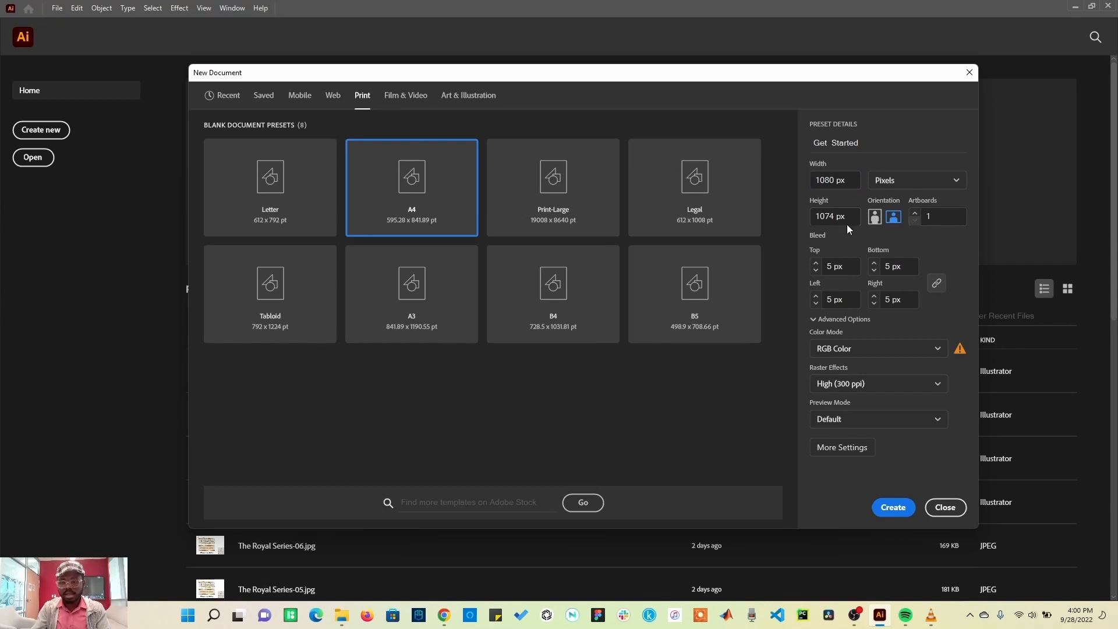
pyautogui.write('1350')
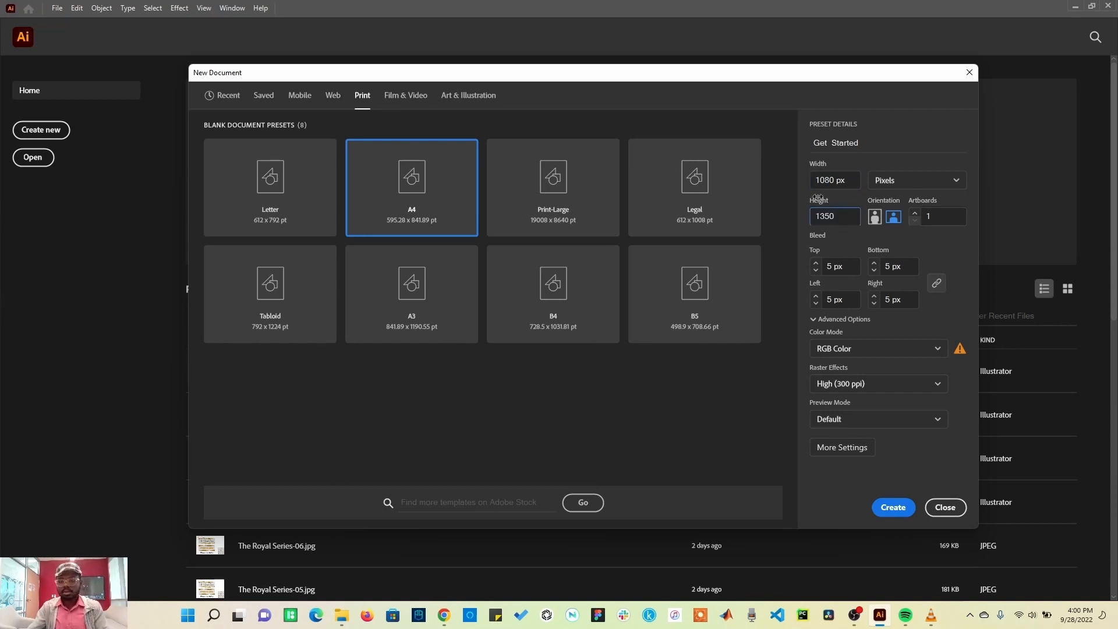
pyautogui.click(893, 507)
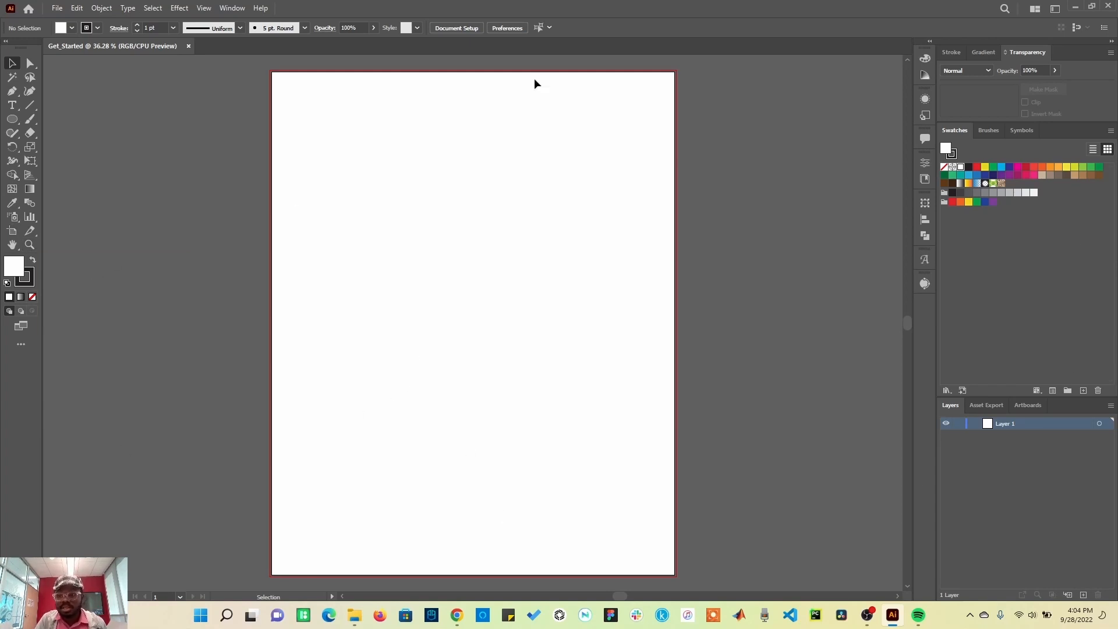
# Step: Compare the Essentials and Essentials Classic workspaces by switching between them
pyautogui.click(1055, 9)
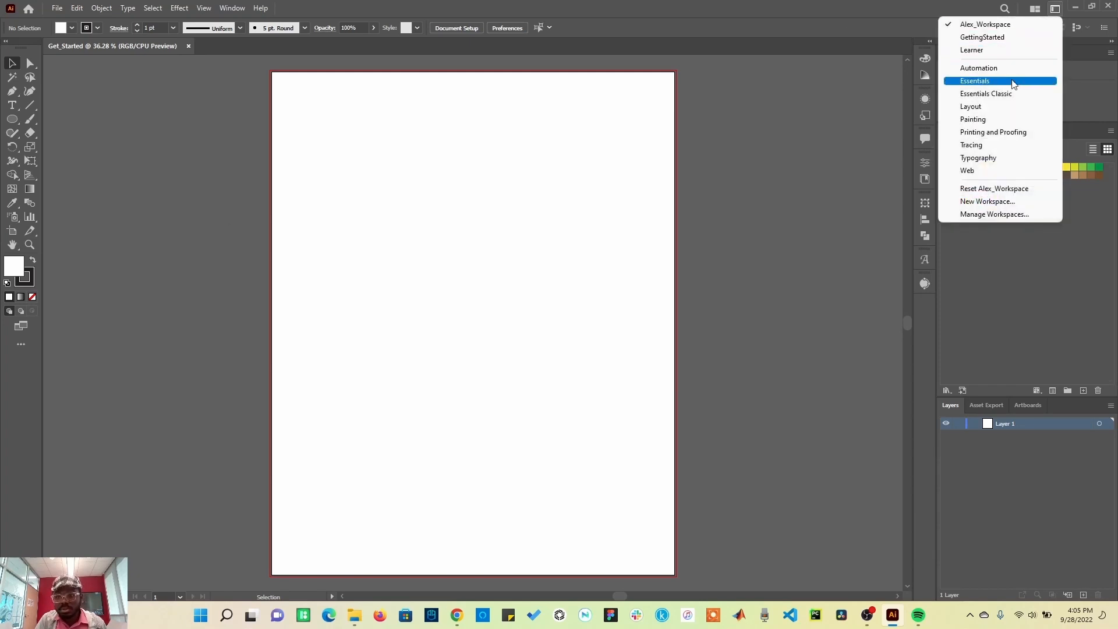
pyautogui.click(990, 80)
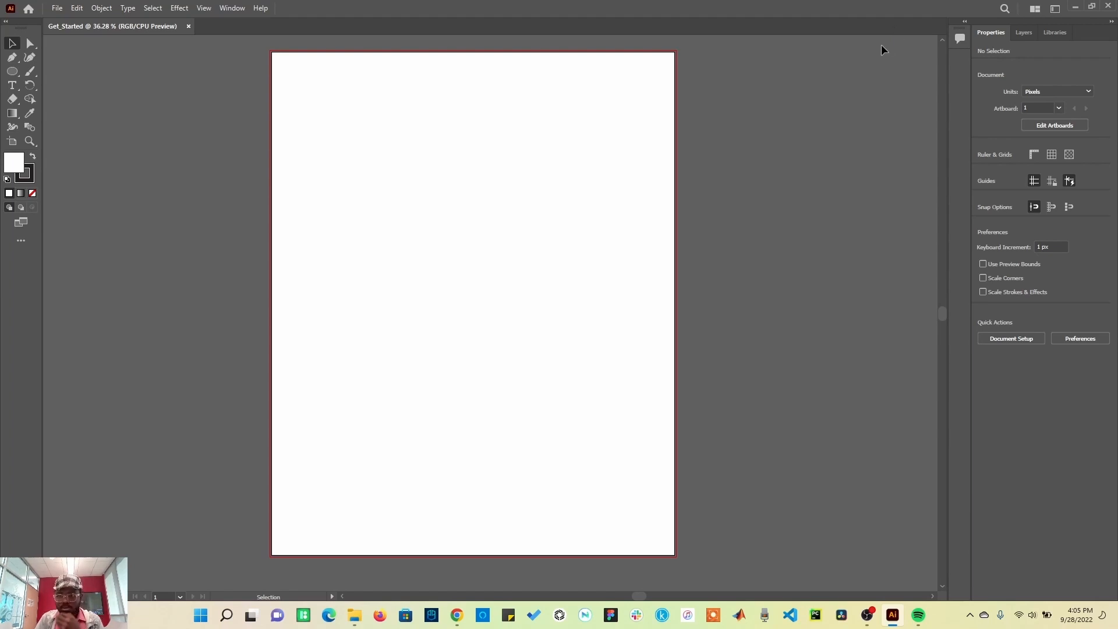
pyautogui.click(1054, 11)
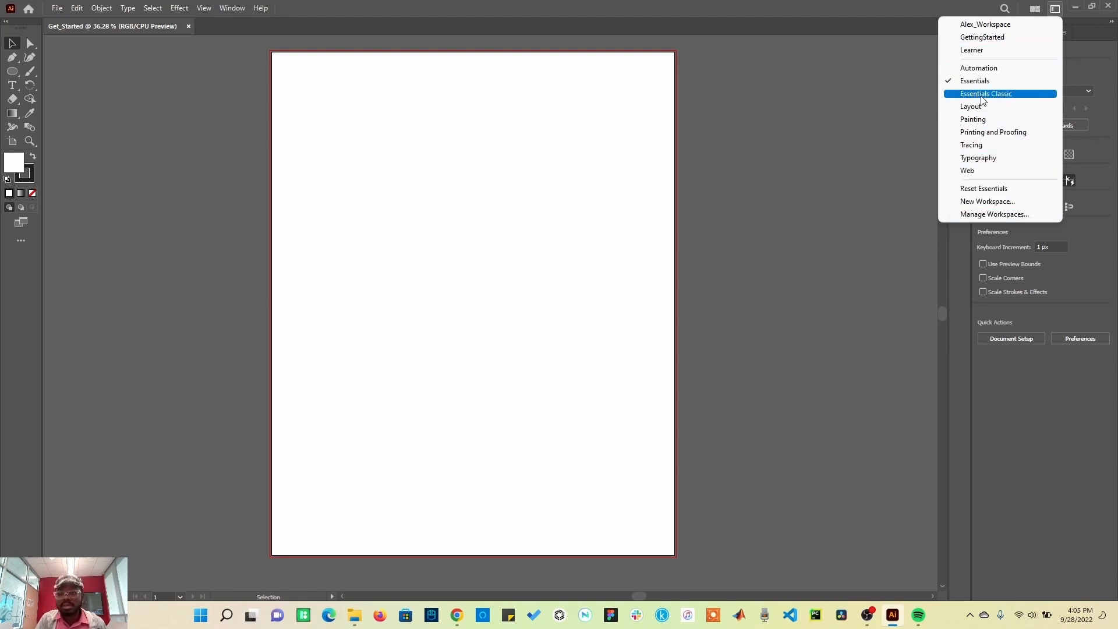
pyautogui.click(1000, 99)
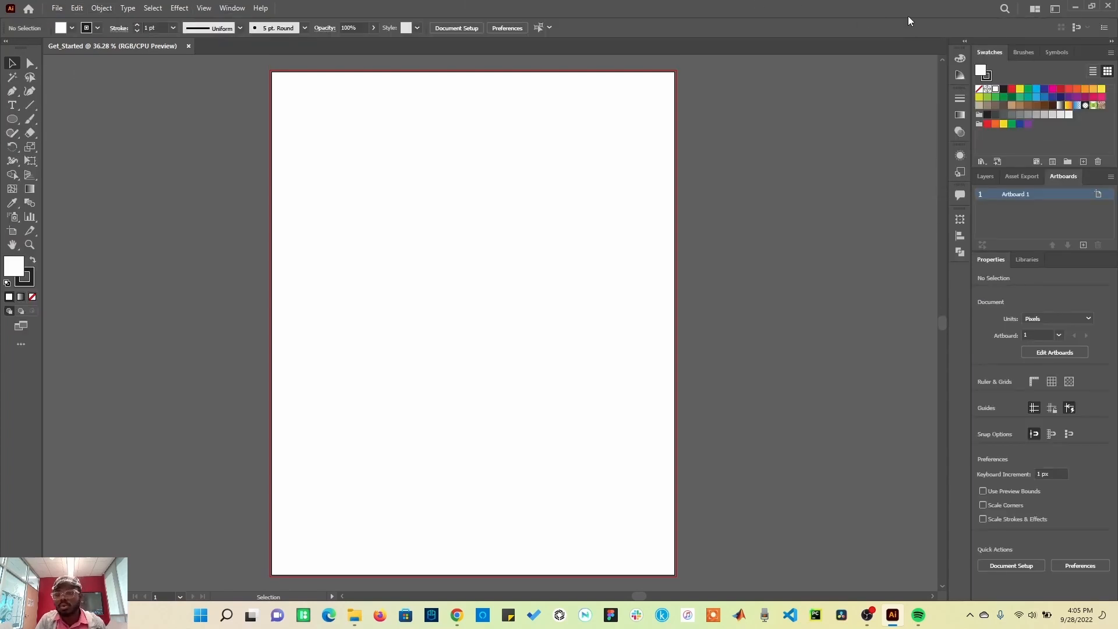
pyautogui.click(1055, 9)
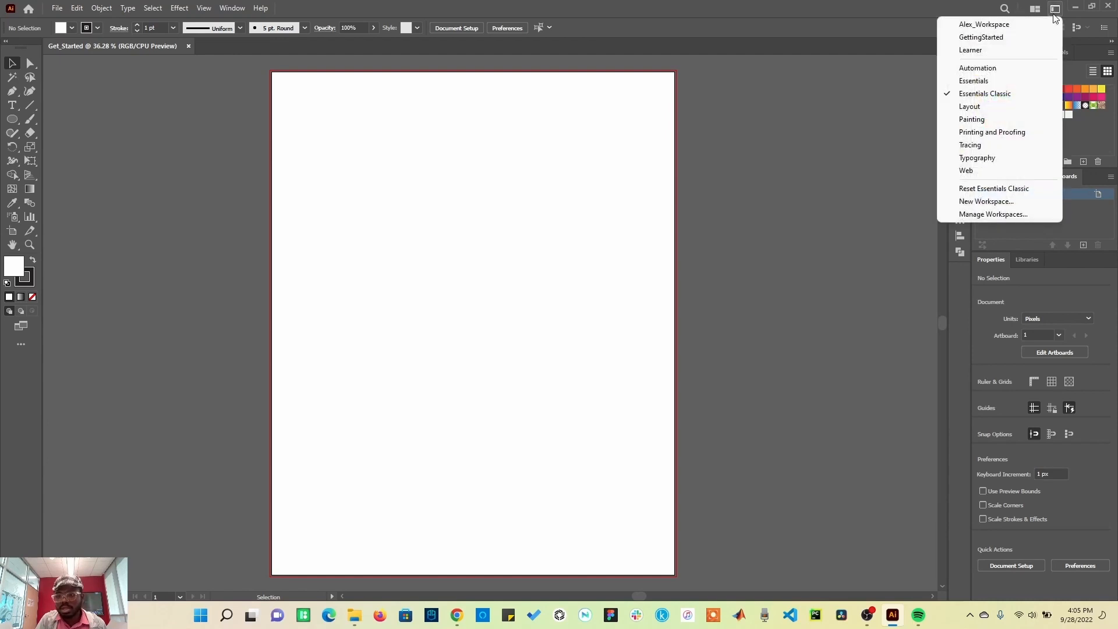
pyautogui.click(1030, 83)
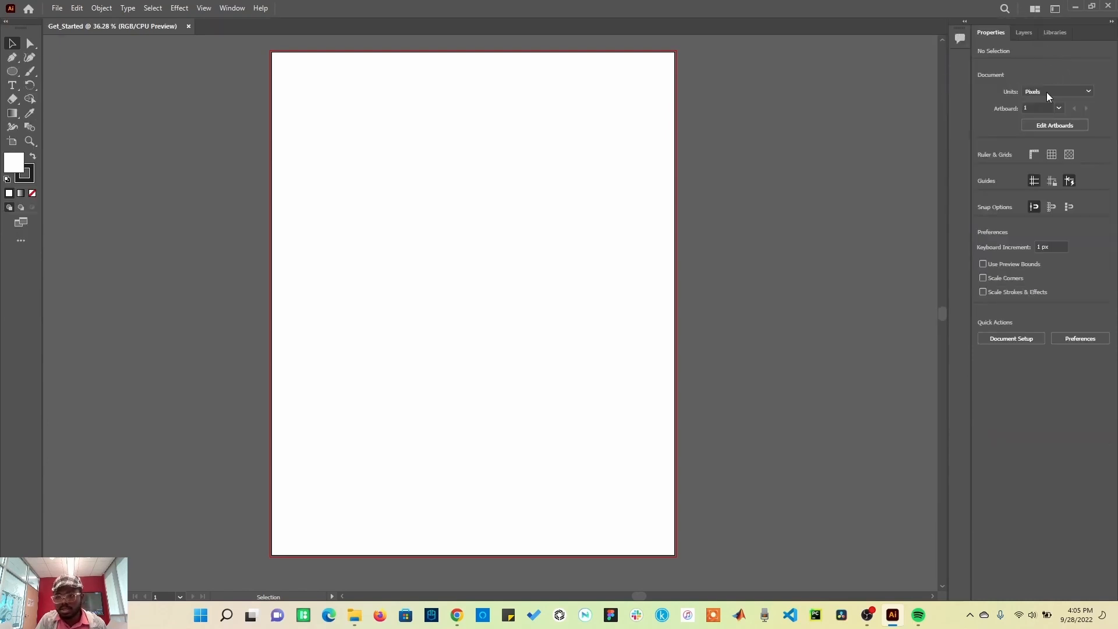
# Step: Preview the Automation and Painting workspaces and return to the Essentials Classic workspace
pyautogui.click(1055, 7)
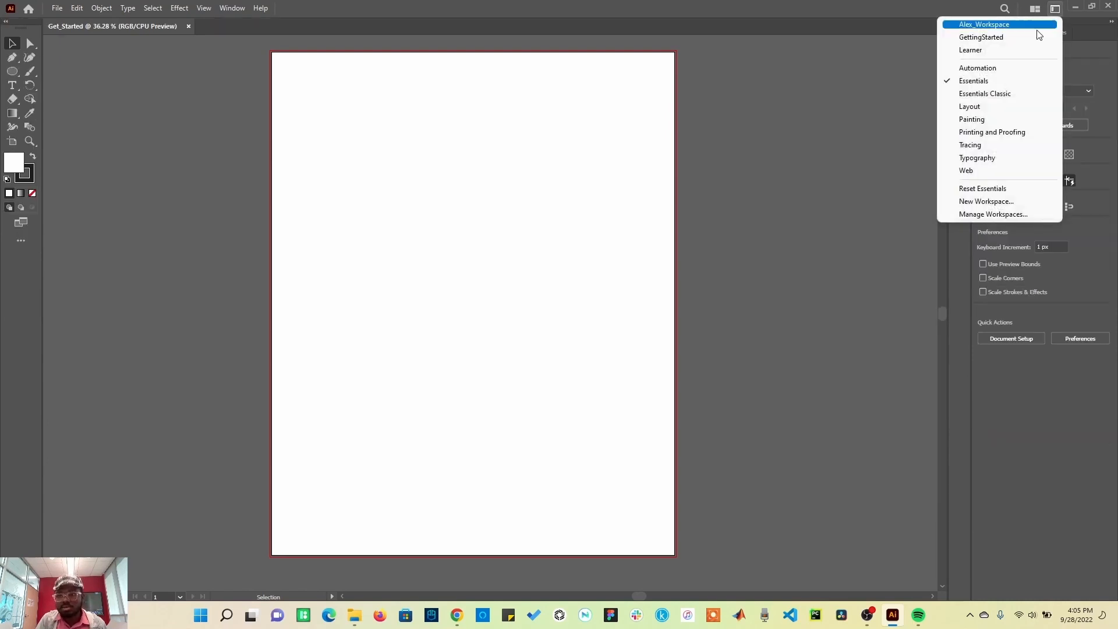
pyautogui.click(994, 94)
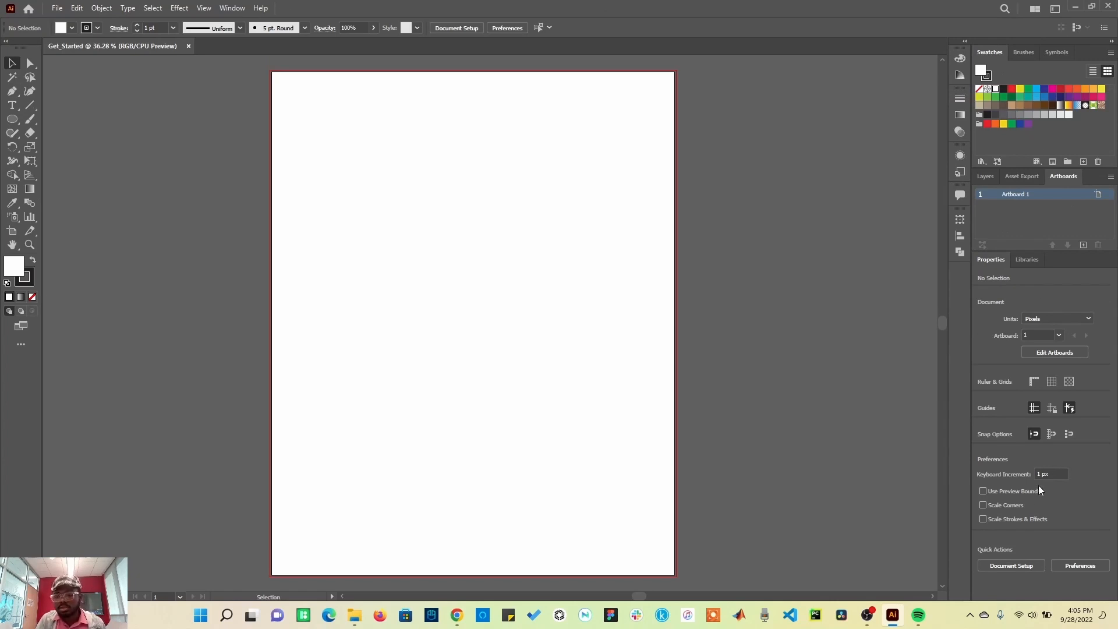
pyautogui.click(1054, 9)
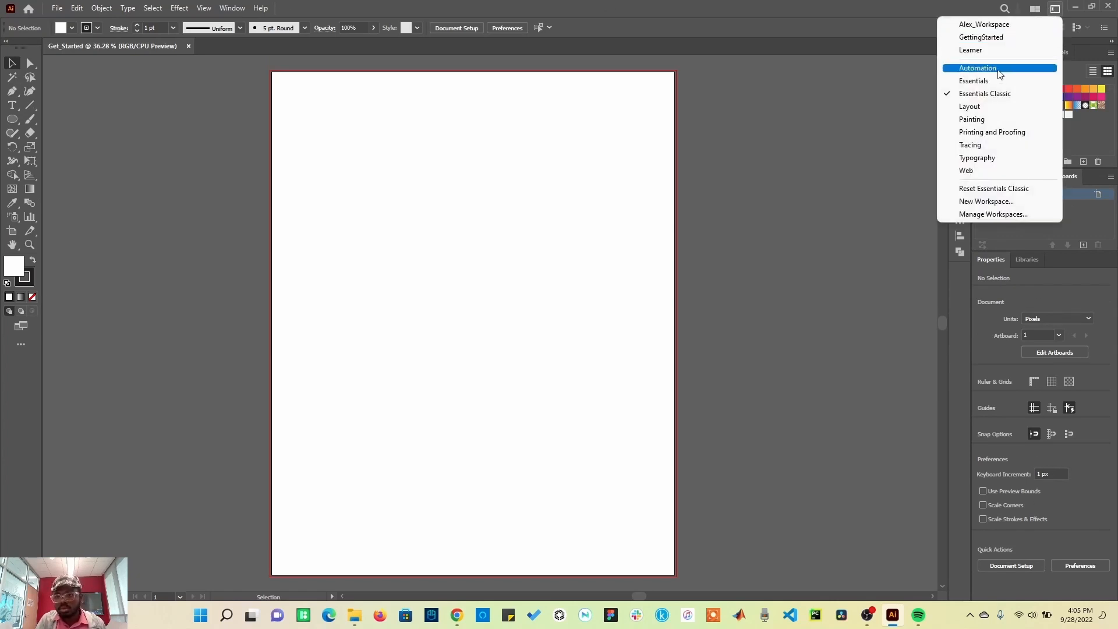
pyautogui.click(1017, 67)
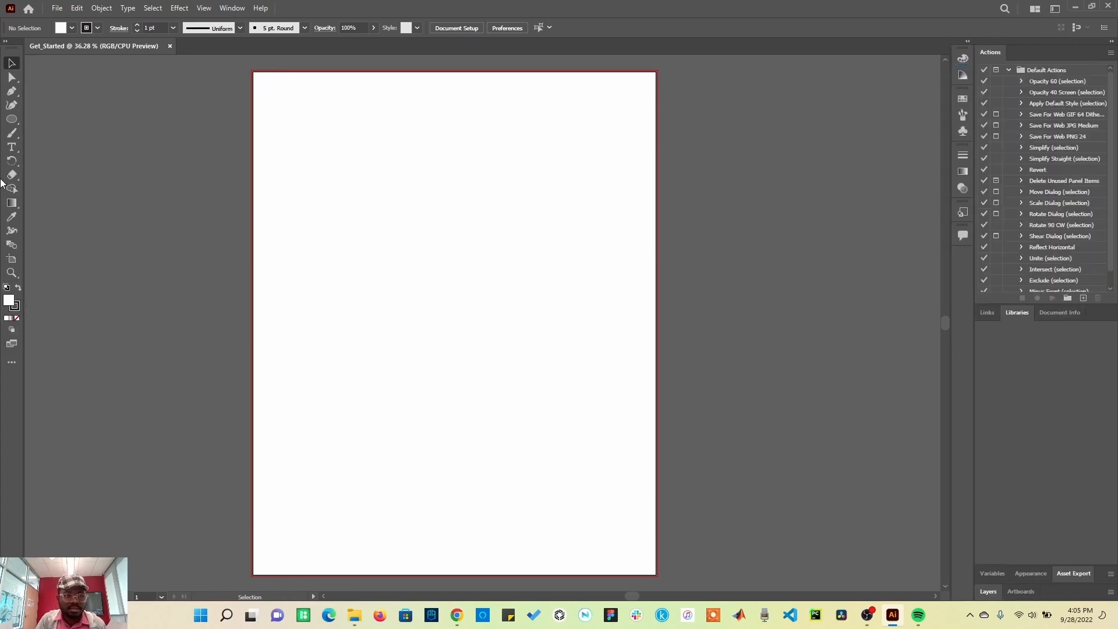
pyautogui.click(1055, 9)
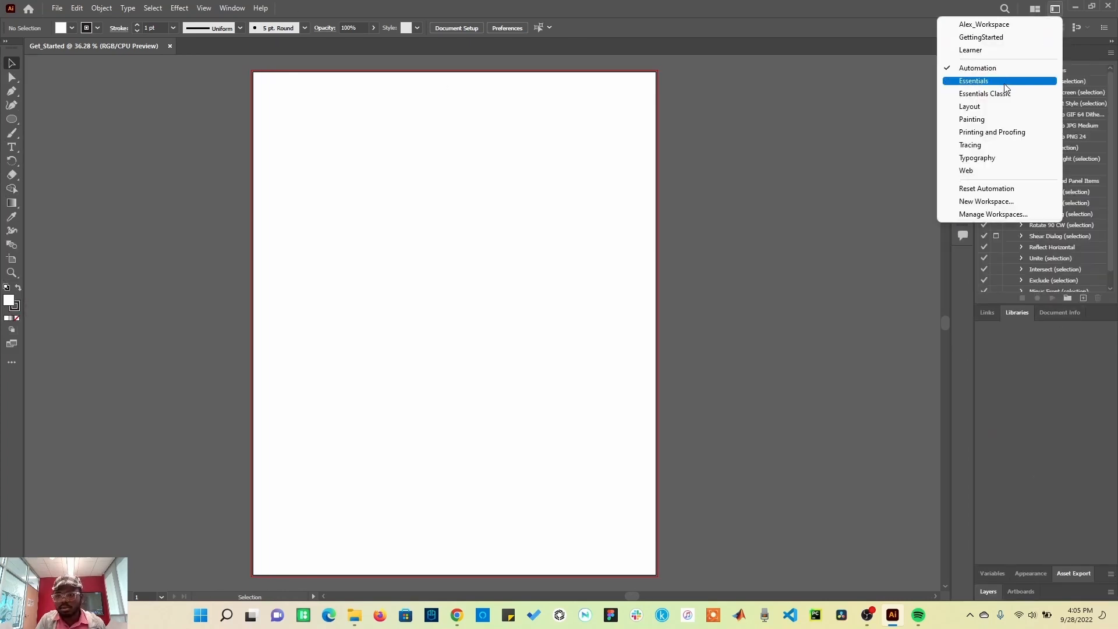
pyautogui.click(997, 121)
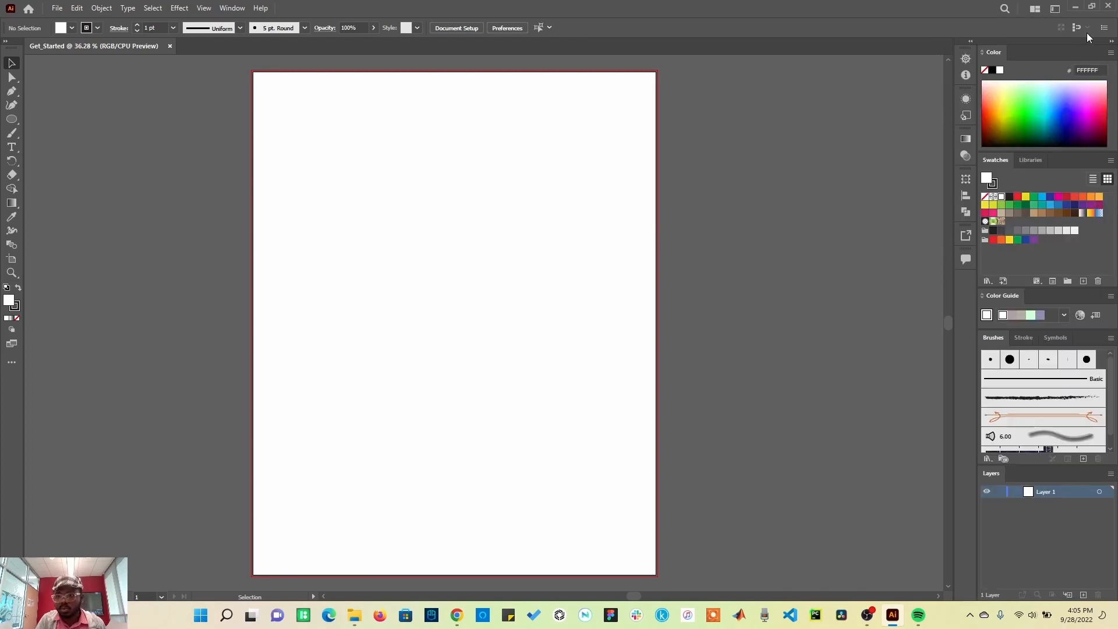
pyautogui.click(1059, 13)
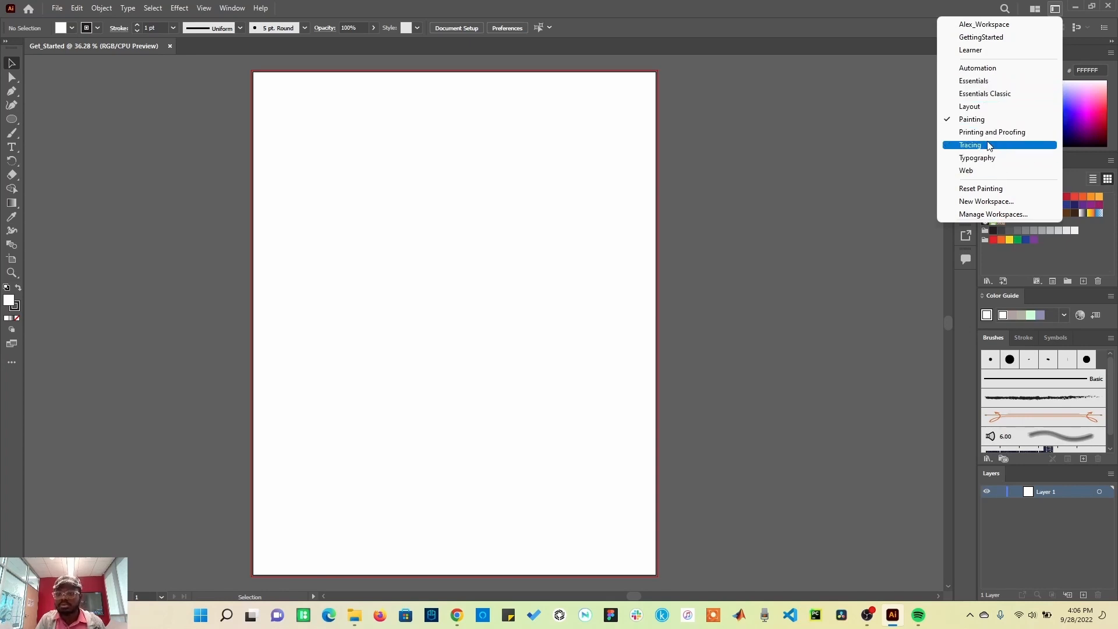
pyautogui.click(994, 98)
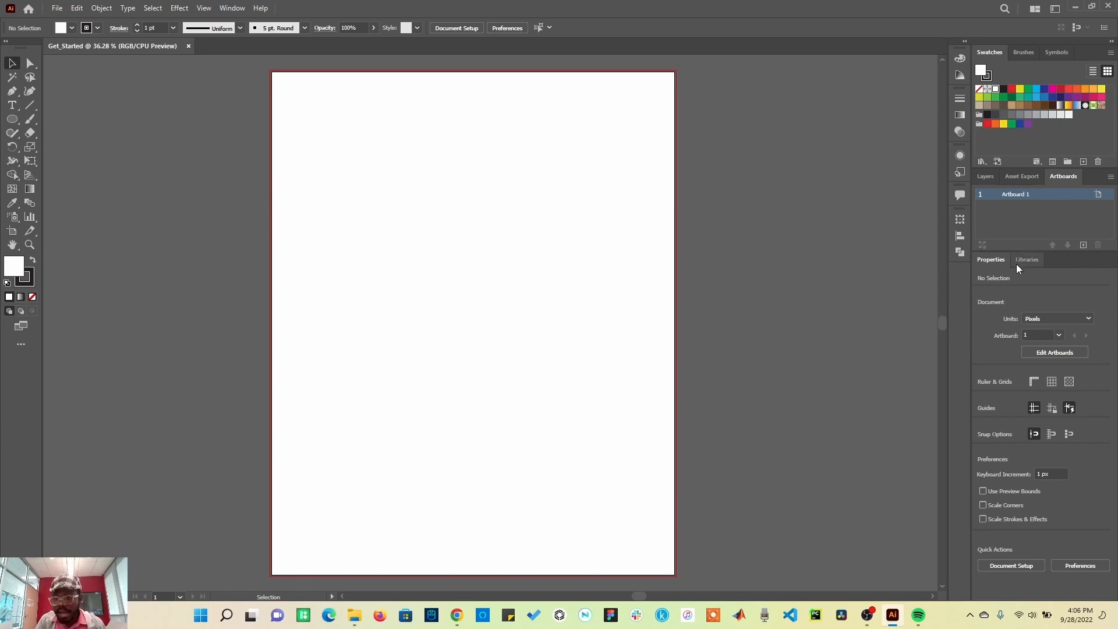
# Step: Rearrange the docked panels, moving Properties above Swatches and enlarging the Swatches panel
pyautogui.moveTo(1063, 264); pyautogui.dragTo(1046, 78)
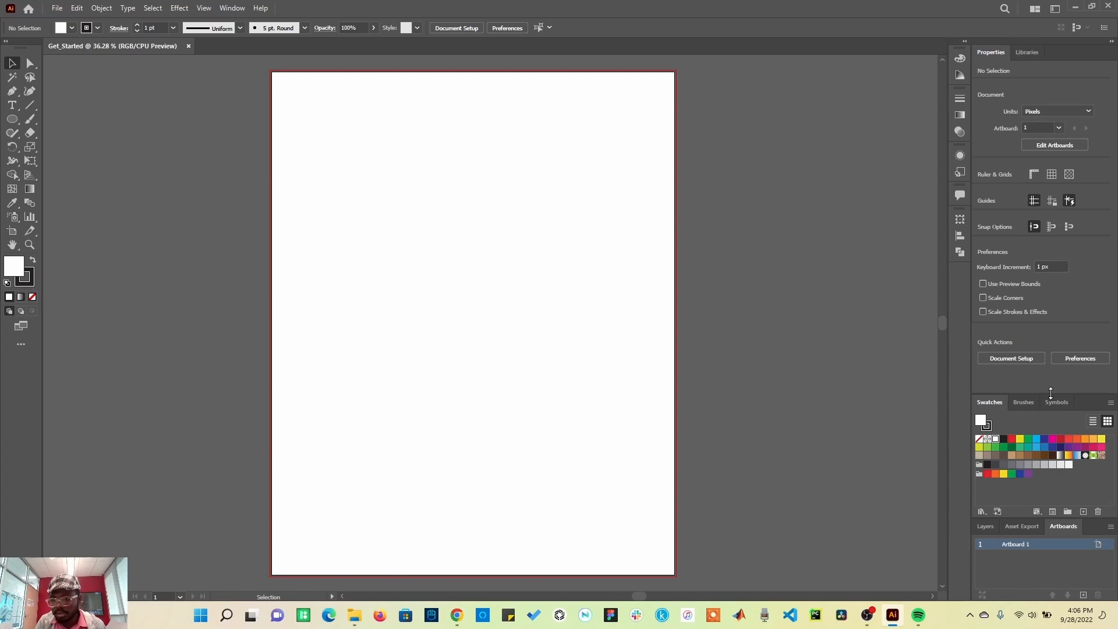
pyautogui.moveTo(1051, 393); pyautogui.dragTo(1041, 238)
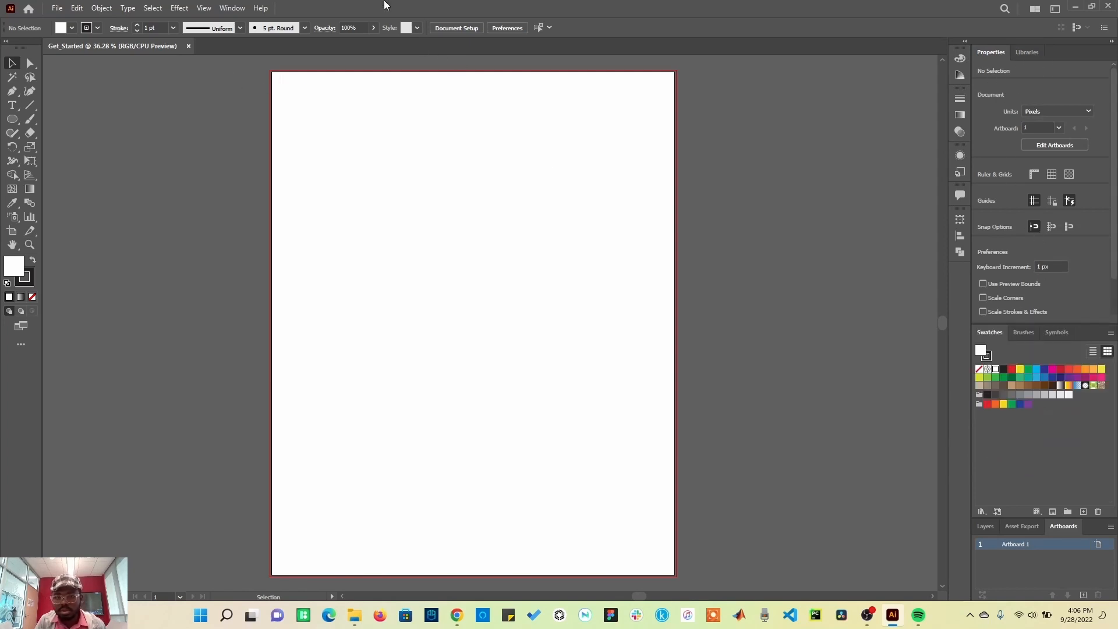
# Step: Open the Stroke panel and dock it into the Properties and Libraries panel group, then show Brushes
pyautogui.click(232, 8)
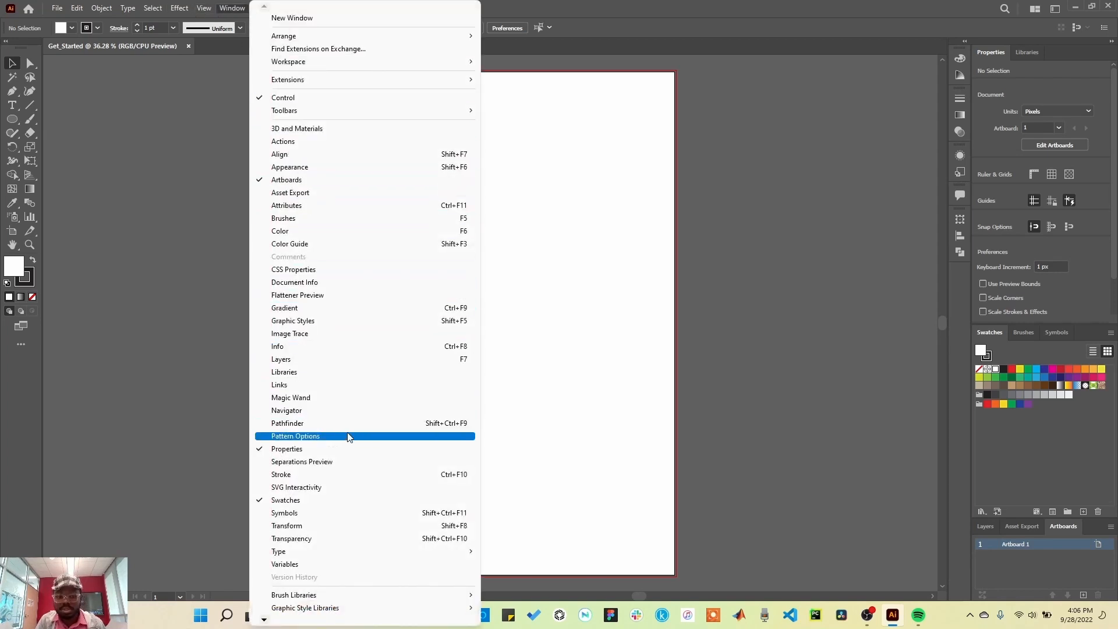
pyautogui.click(327, 476)
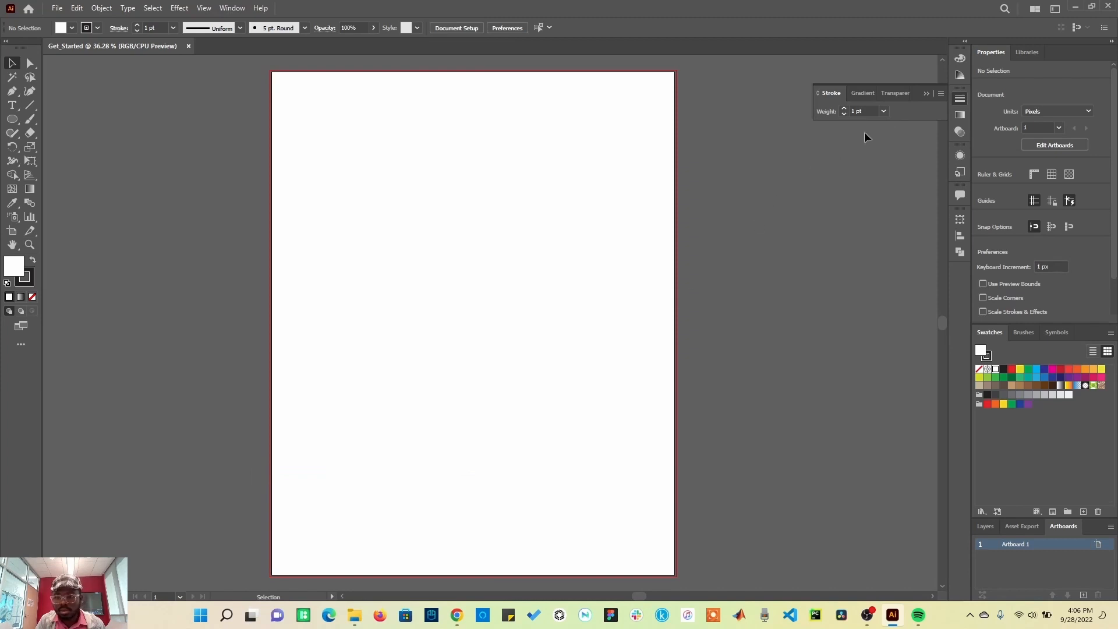
pyautogui.click(959, 99)
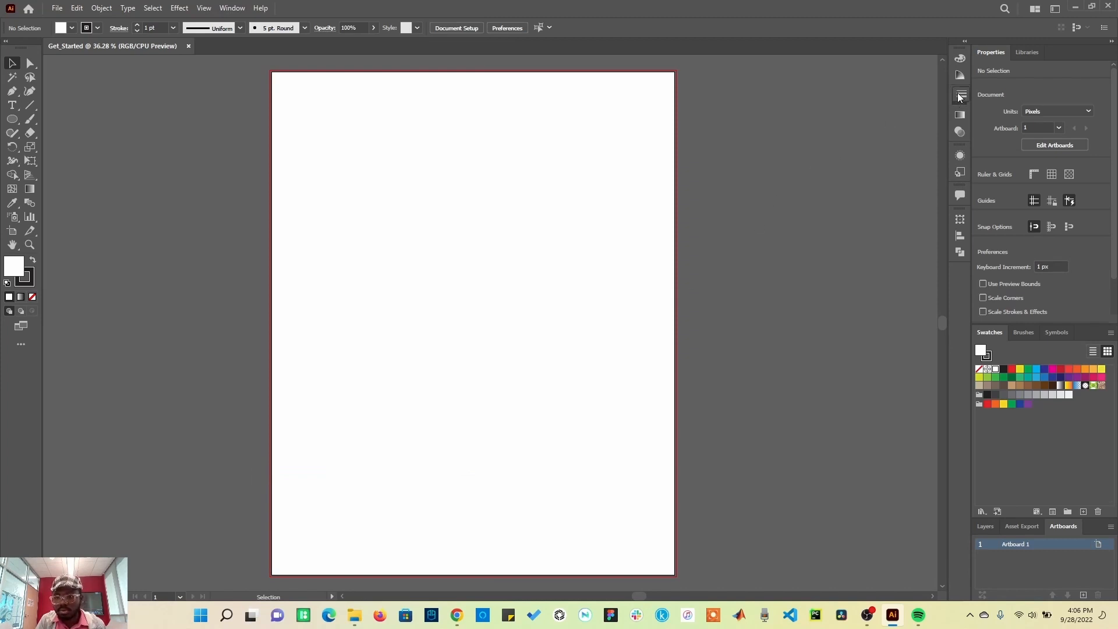
pyautogui.moveTo(985, 88)
pyautogui.mouseDown()
pyautogui.moveTo(1030, 46)
pyautogui.moveTo(1056, 53)
pyautogui.mouseUp()
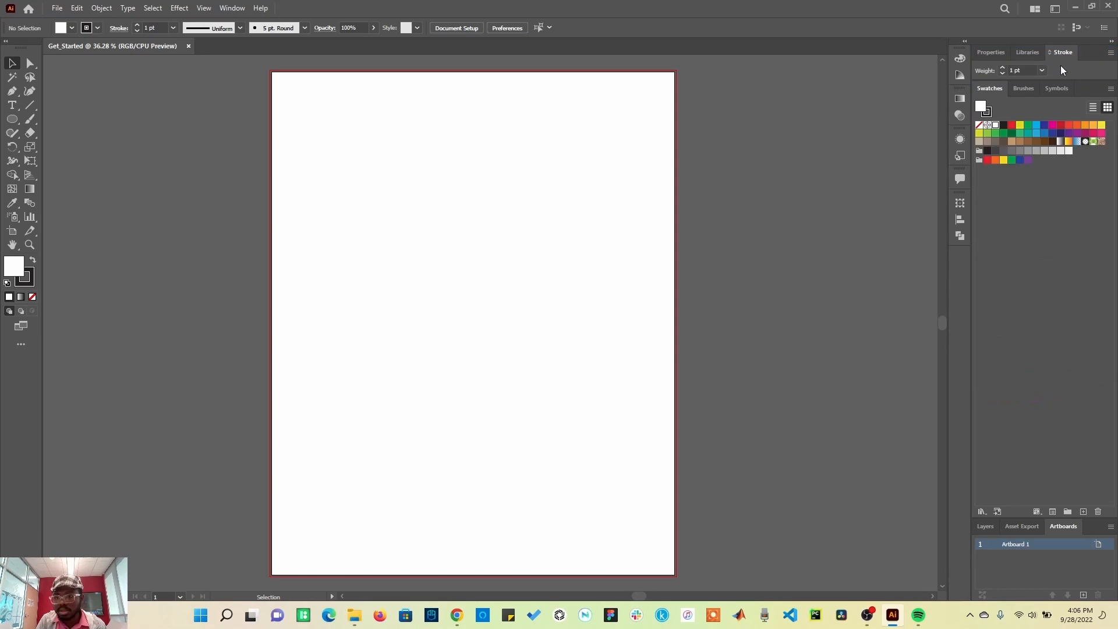
pyautogui.click(1021, 88)
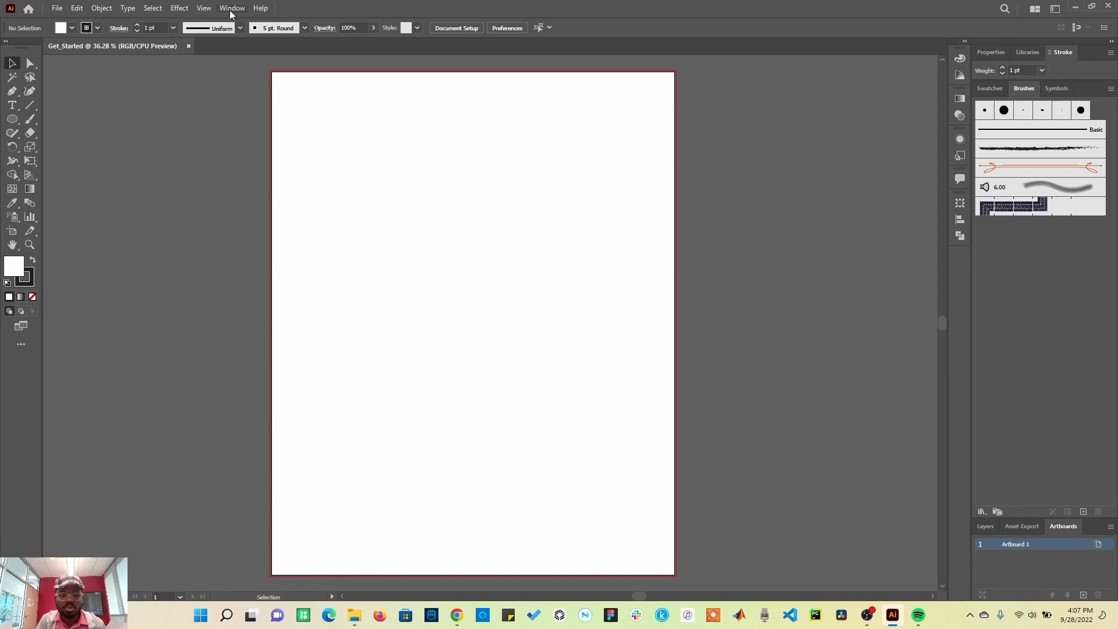
# Step: Save the current panel layout as a new workspace named Guest
pyautogui.click(1055, 9)
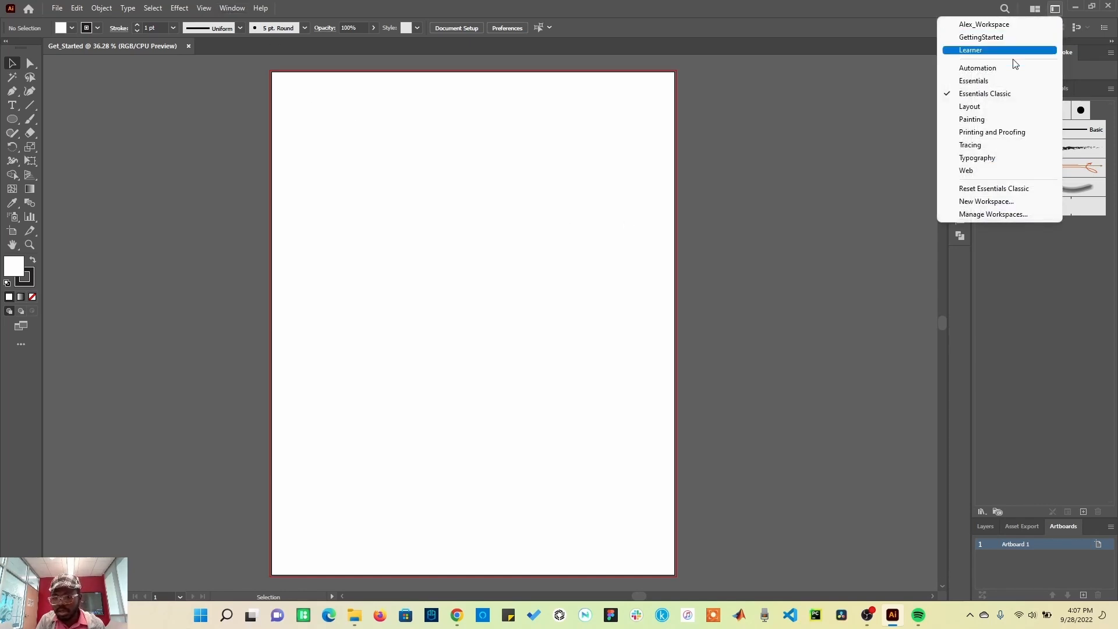
pyautogui.click(984, 202)
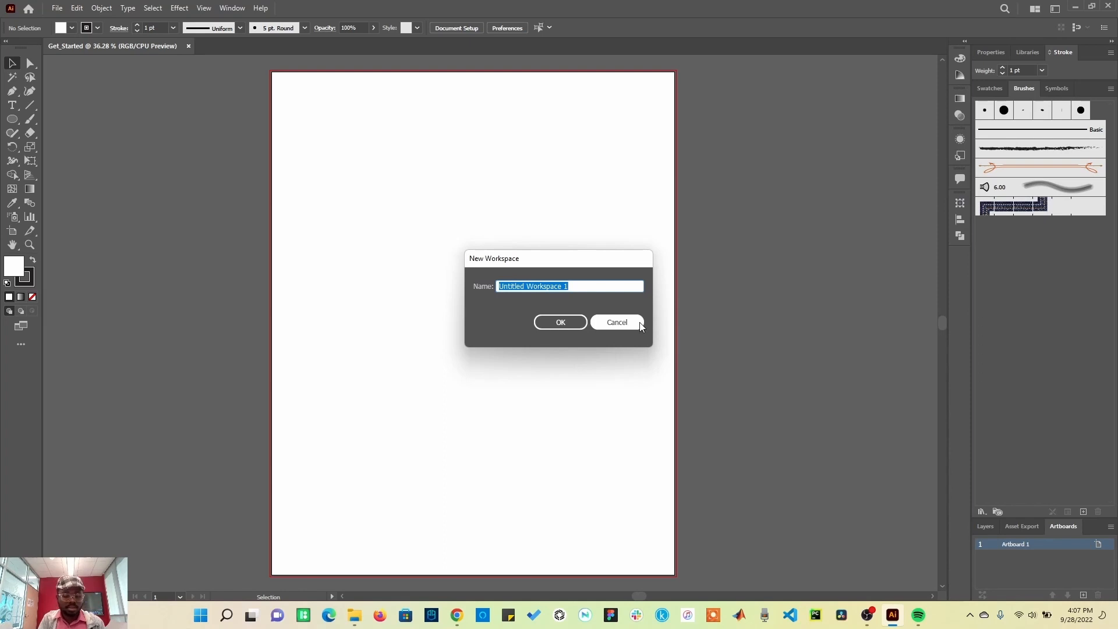
pyautogui.write('Guest')
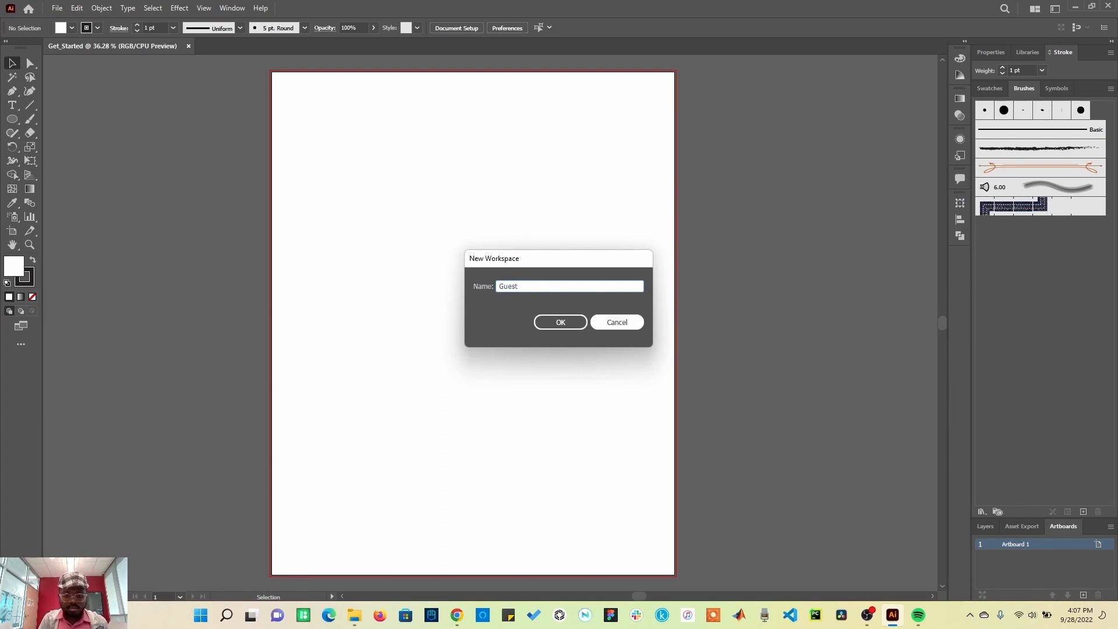
pyautogui.click(562, 331)
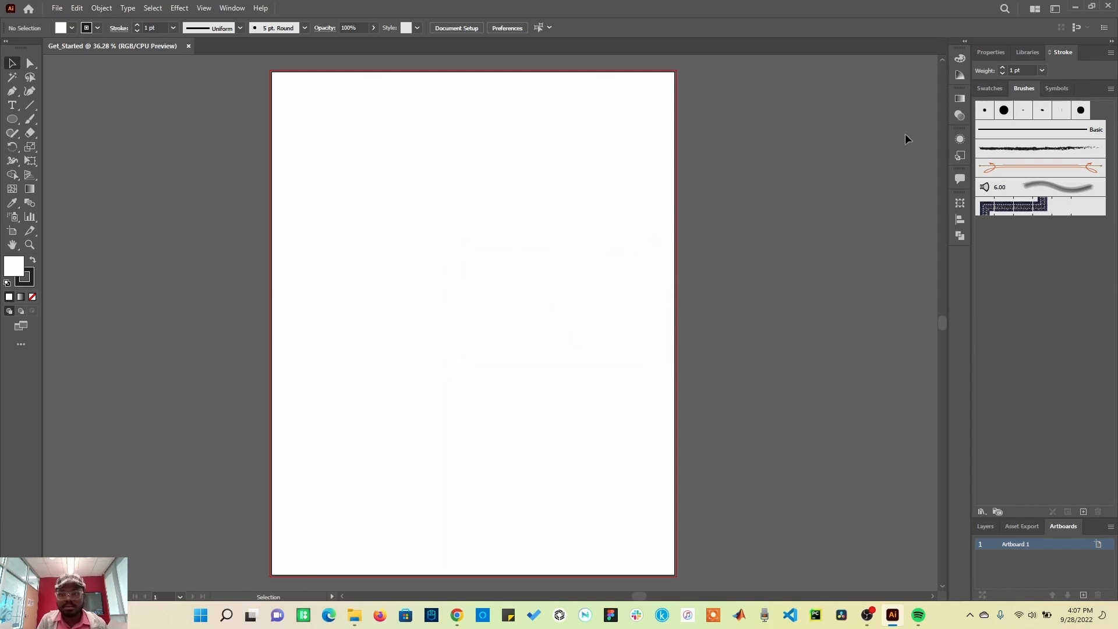
pyautogui.click(995, 90)
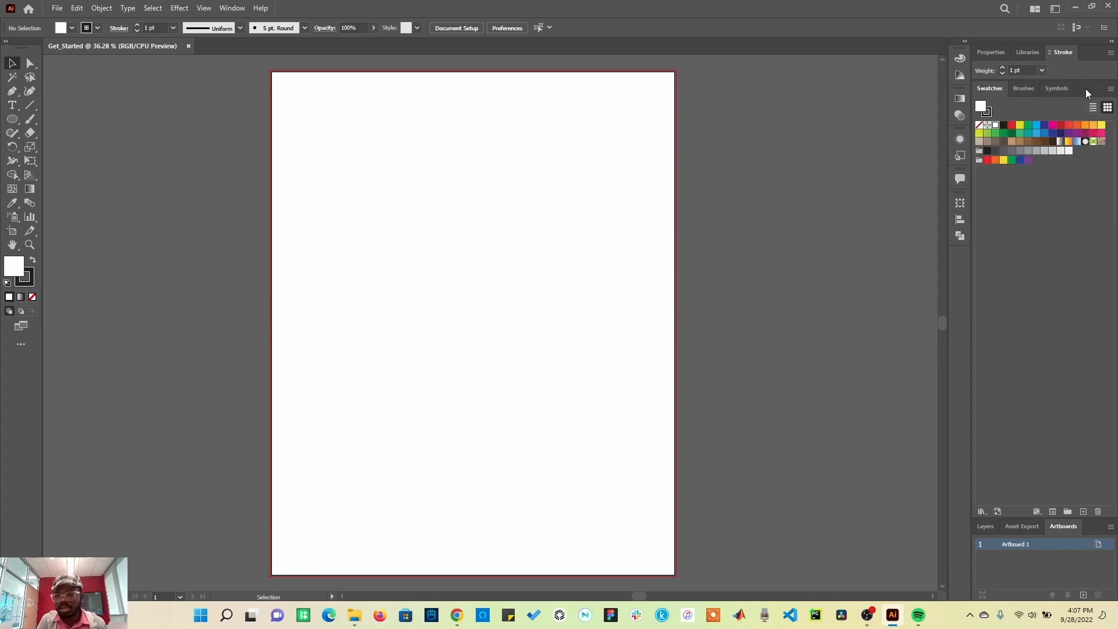
# Step: Undock the Swatches and Artboards panel groups into floating panels and close both
pyautogui.moveTo(1086, 89)
pyautogui.mouseDown()
pyautogui.moveTo(939, 144)
pyautogui.moveTo(722, 132)
pyautogui.mouseUp()
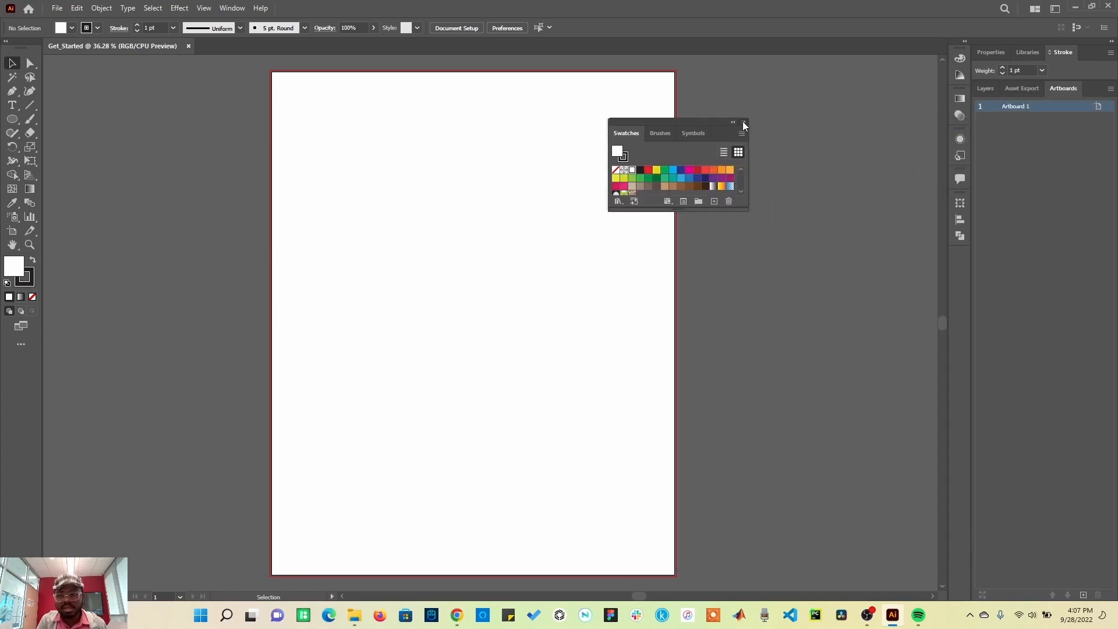
pyautogui.click(743, 123)
pyautogui.moveTo(1100, 89); pyautogui.dragTo(753, 142)
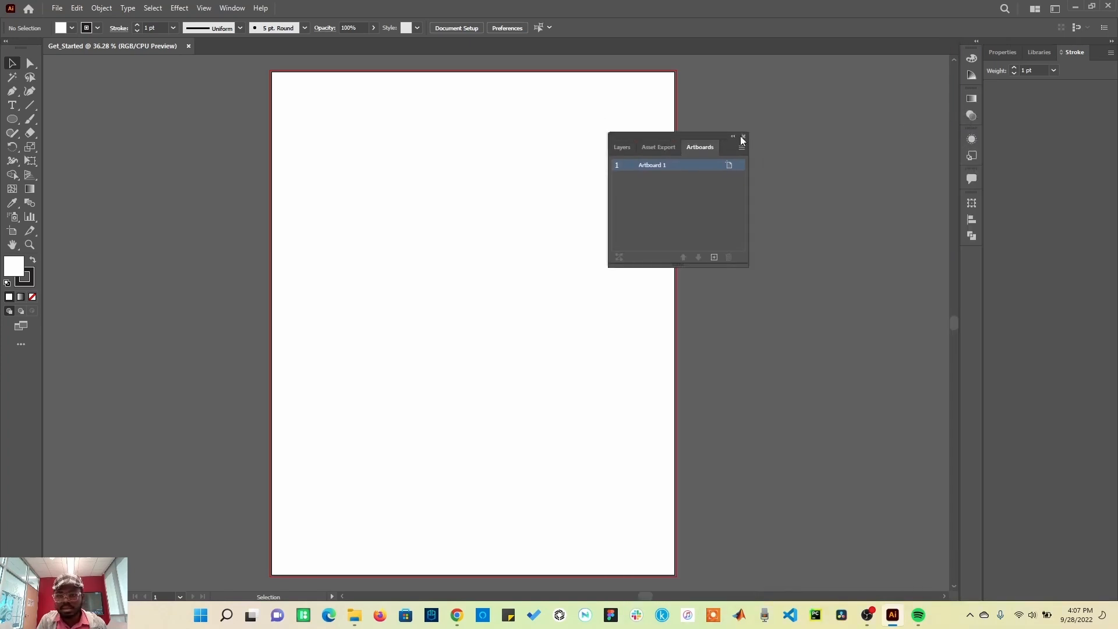
pyautogui.click(742, 137)
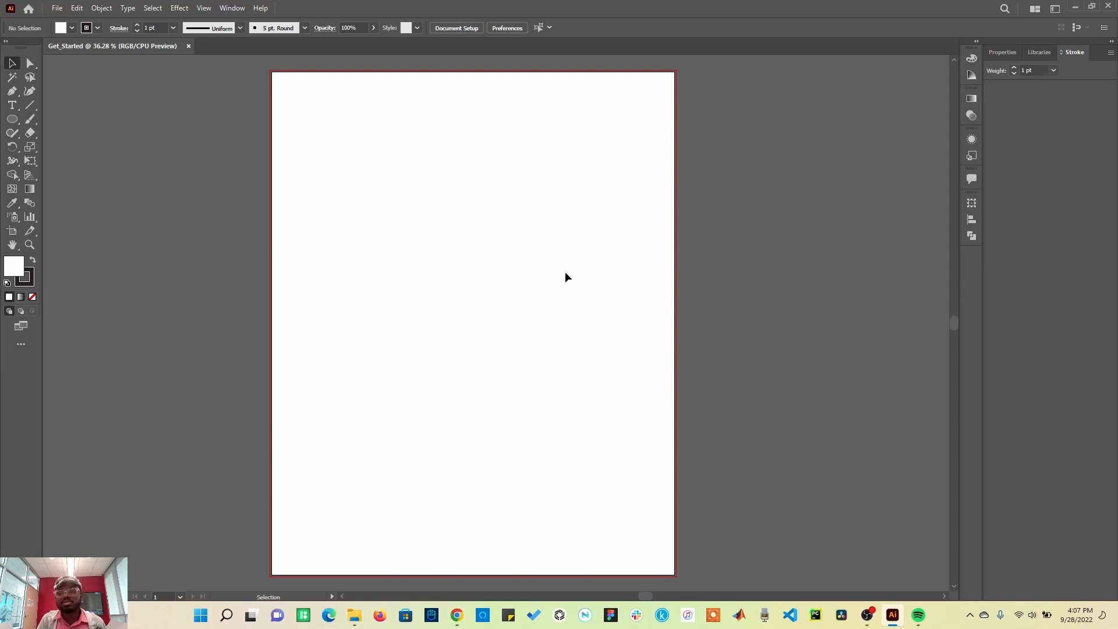
# Step: Reset the Guest workspace and bring the Swatches panel to the front
pyautogui.click(1001, 54)
pyautogui.click(1057, 10)
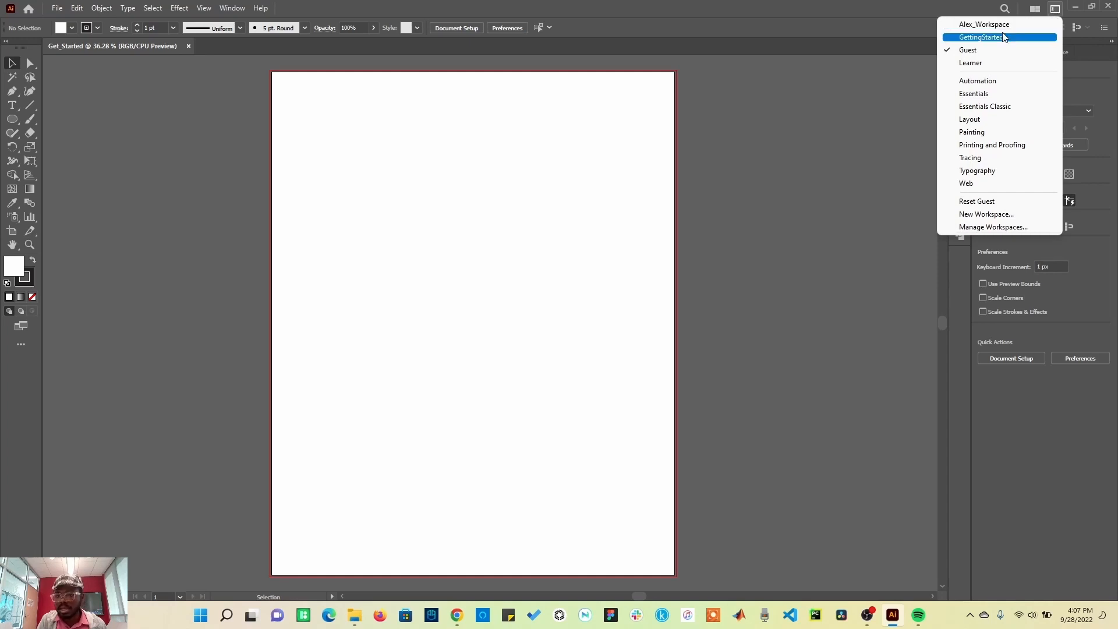
pyautogui.click(986, 204)
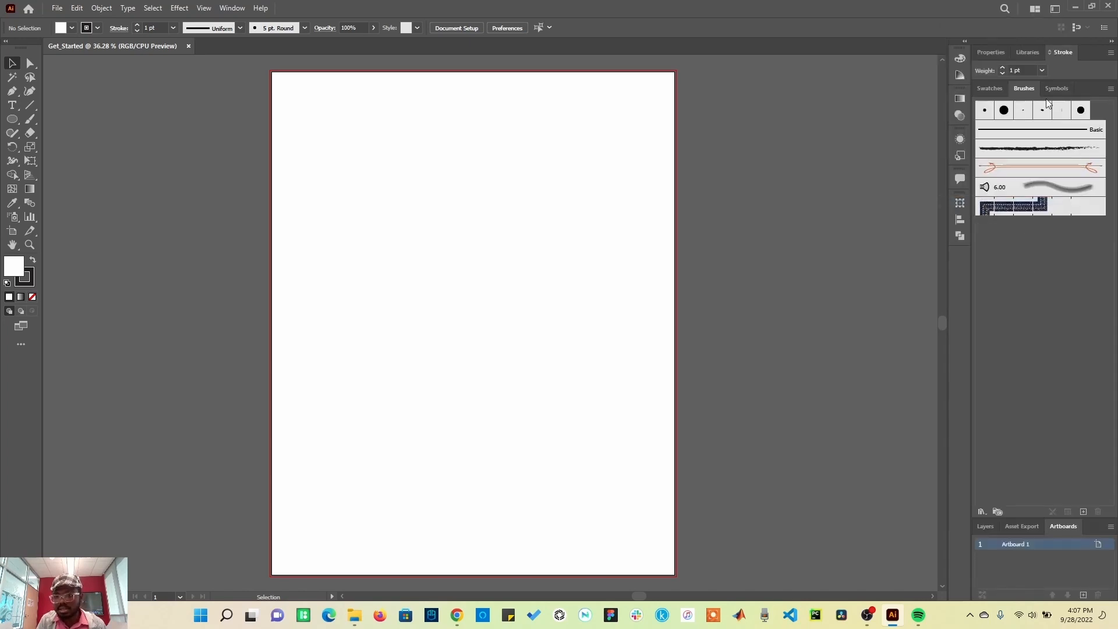
pyautogui.click(988, 89)
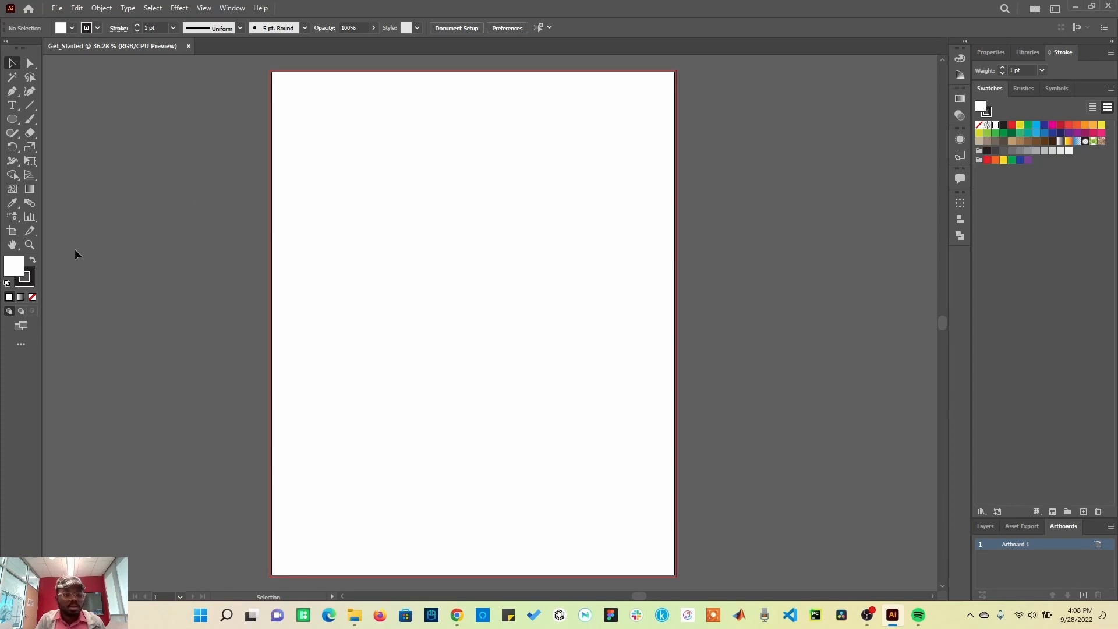
# Step: Switch to the Artboard tool and change the artboard to landscape orientation
pyautogui.click(10, 233)
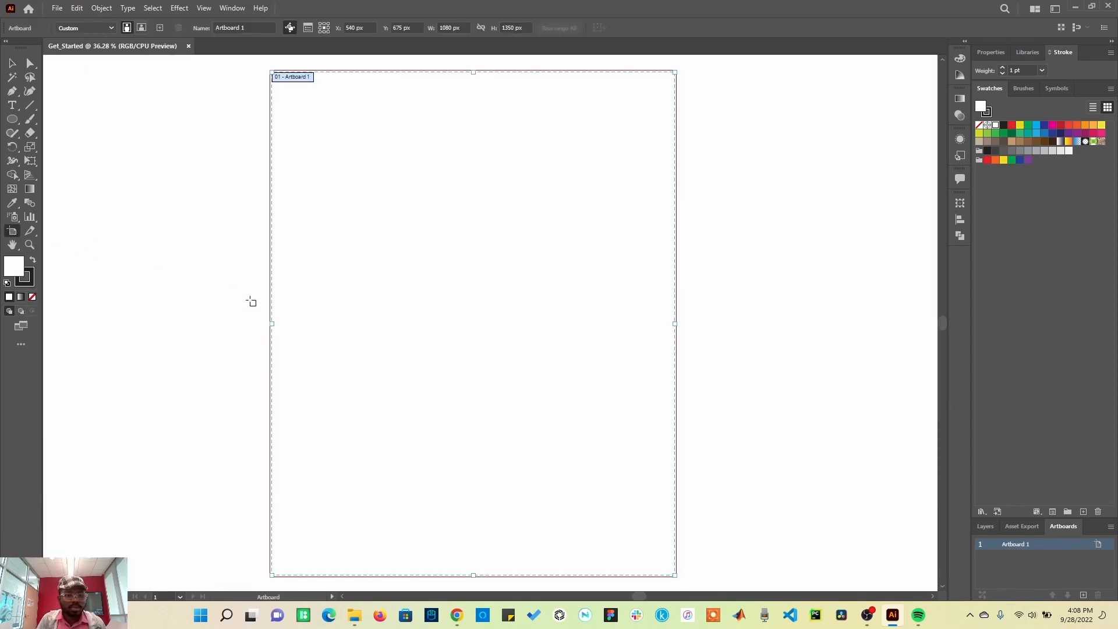
pyautogui.click(139, 31)
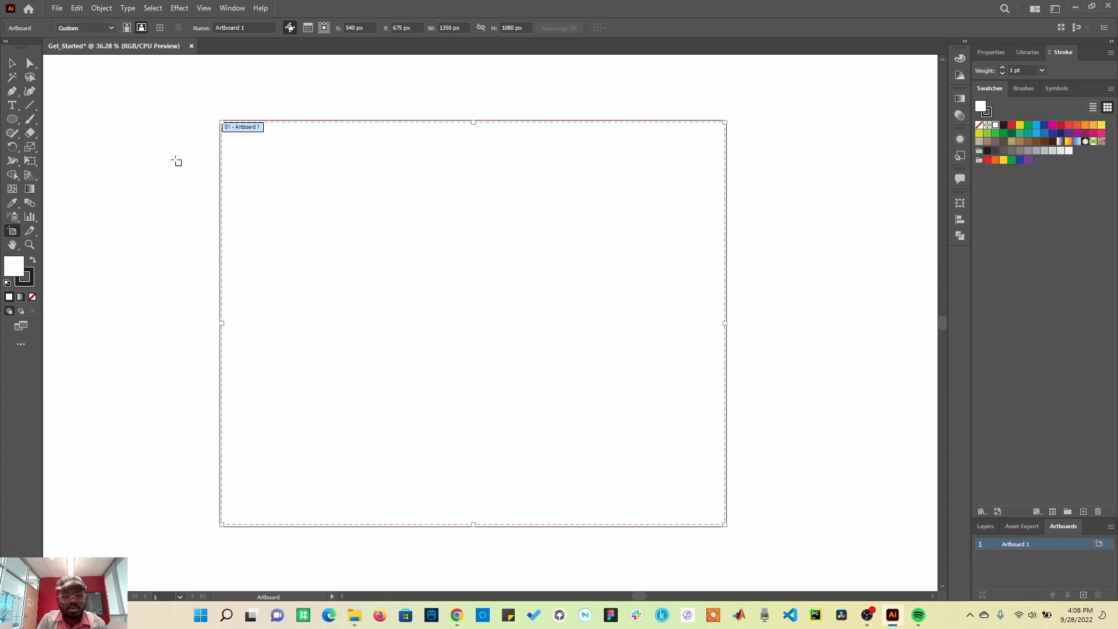
# Step: Apply the Letter artboard preset, then undo it
pyautogui.click(104, 28)
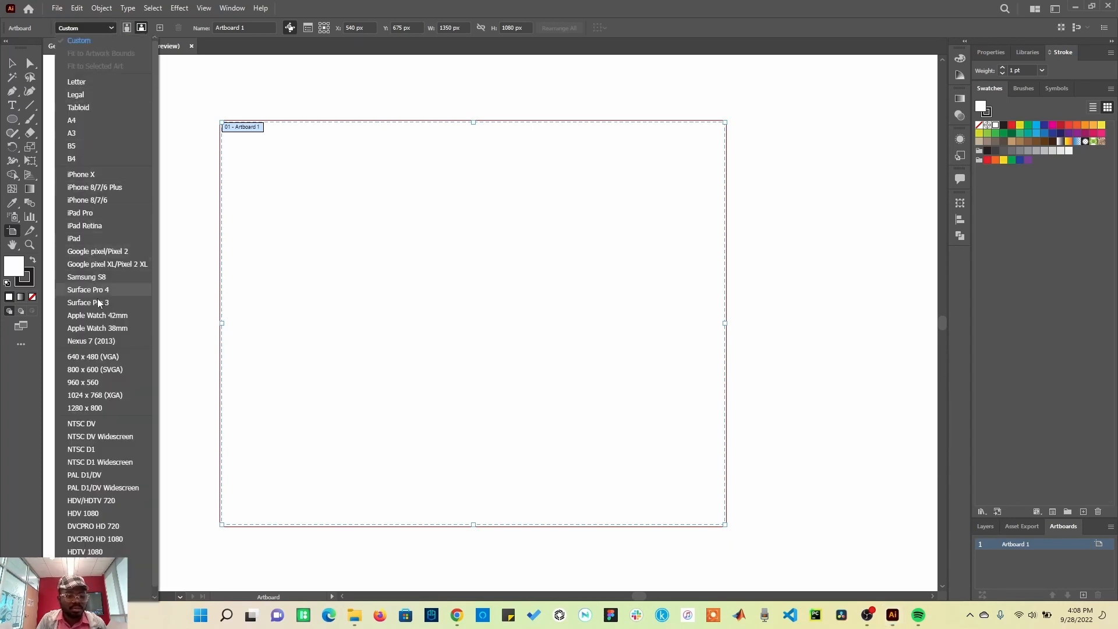
pyautogui.scroll(-1, 109, 365)
pyautogui.scroll(1, 110, 361)
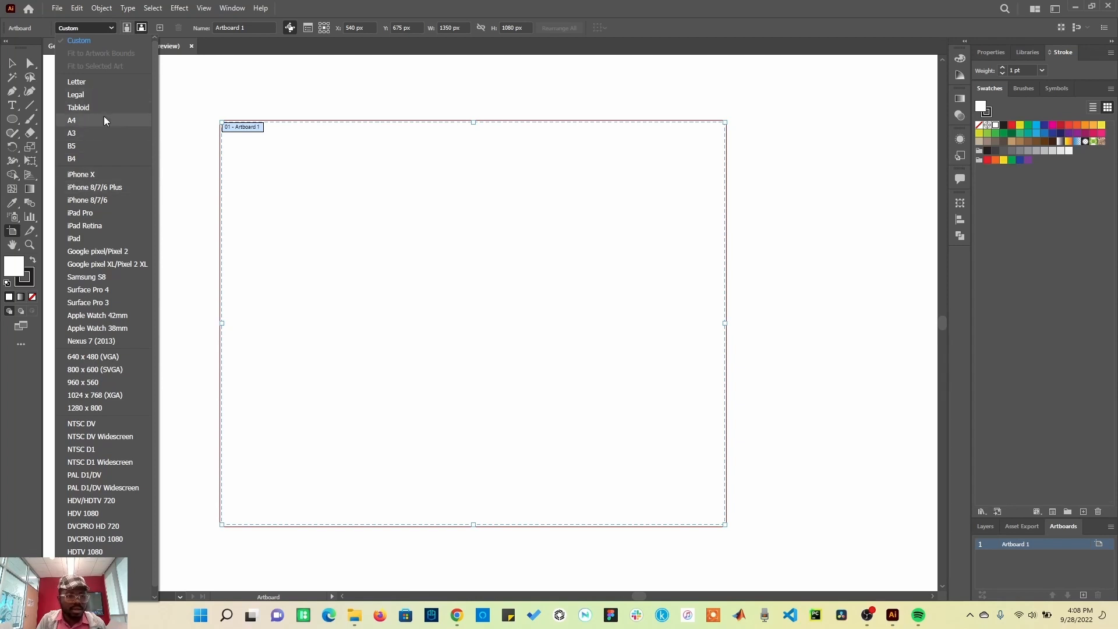
pyautogui.click(100, 83)
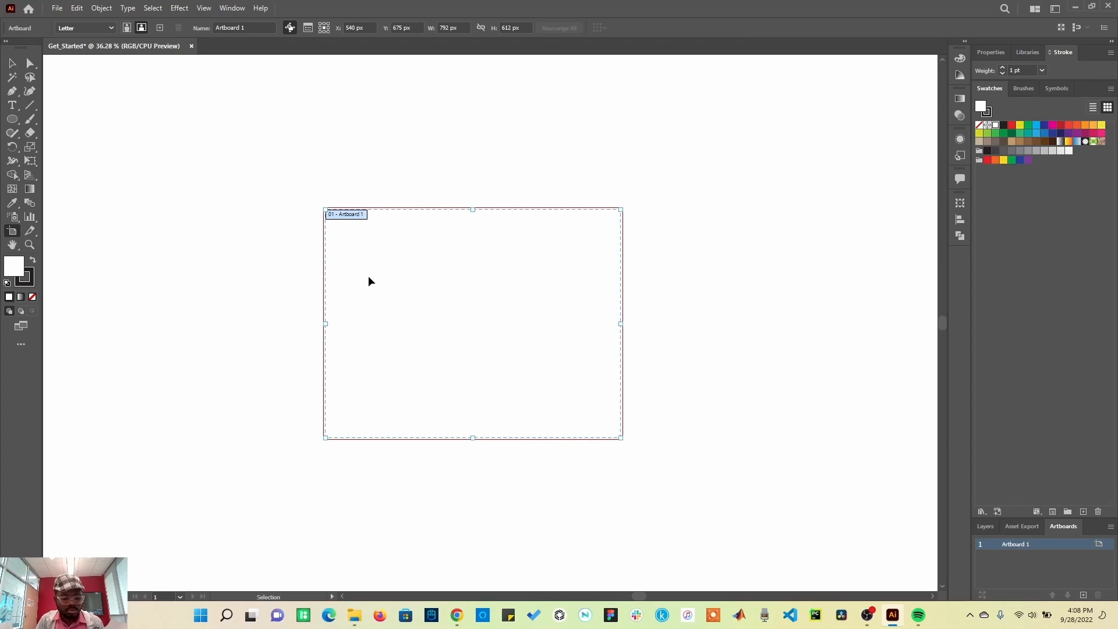
pyautogui.hotkey('ctrl', 'z')
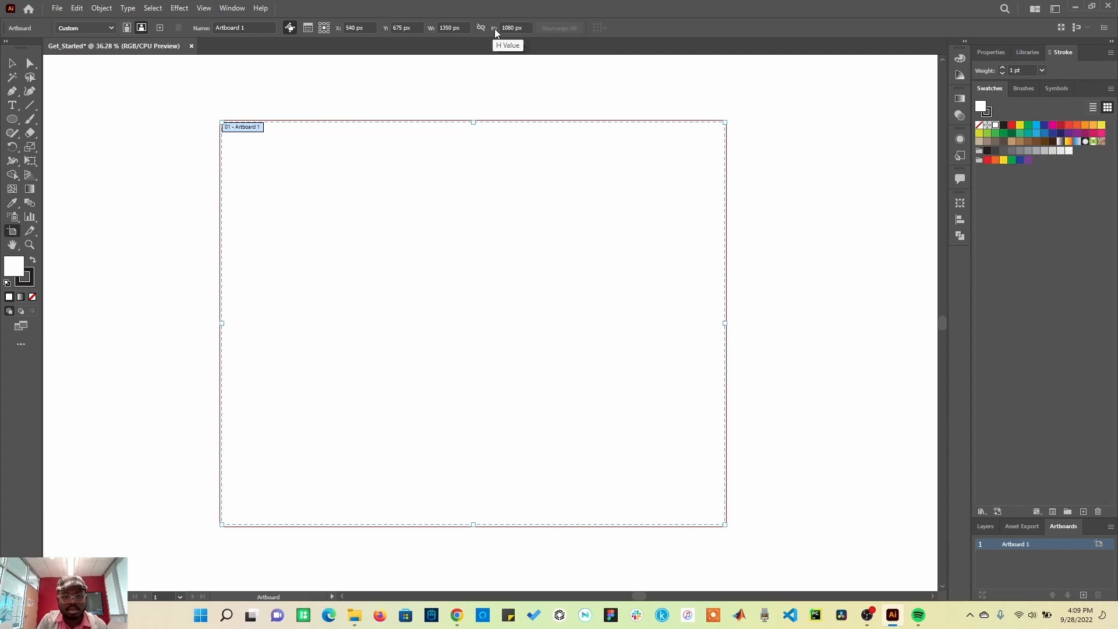
# Step: Set the artboard width and height to 640 px each and return to the Selection tool
pyautogui.click(467, 28)
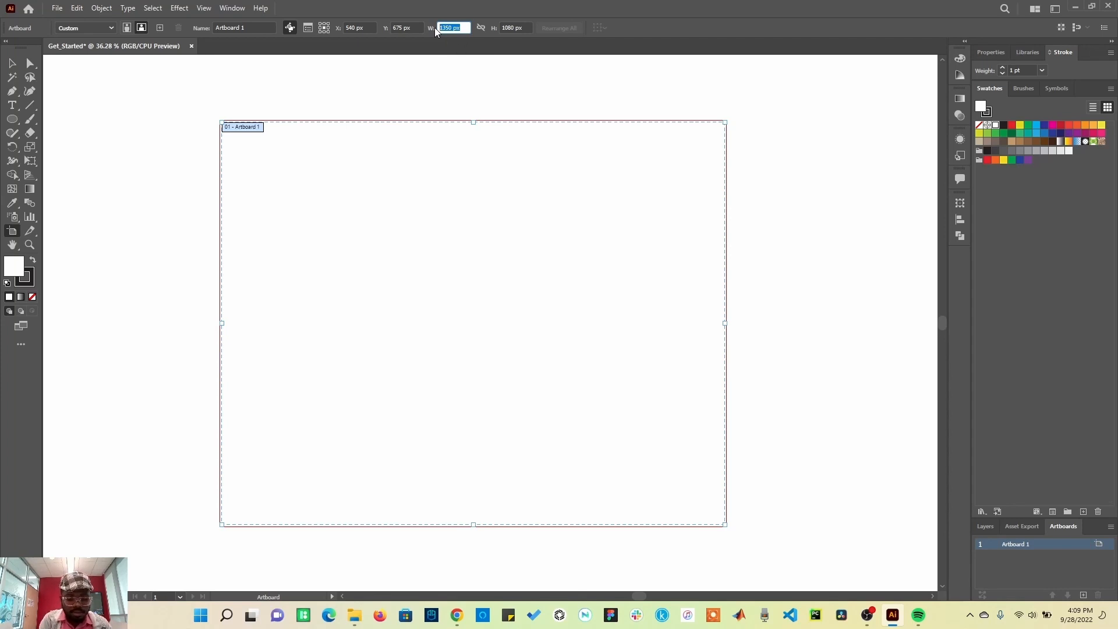
pyautogui.write('640')
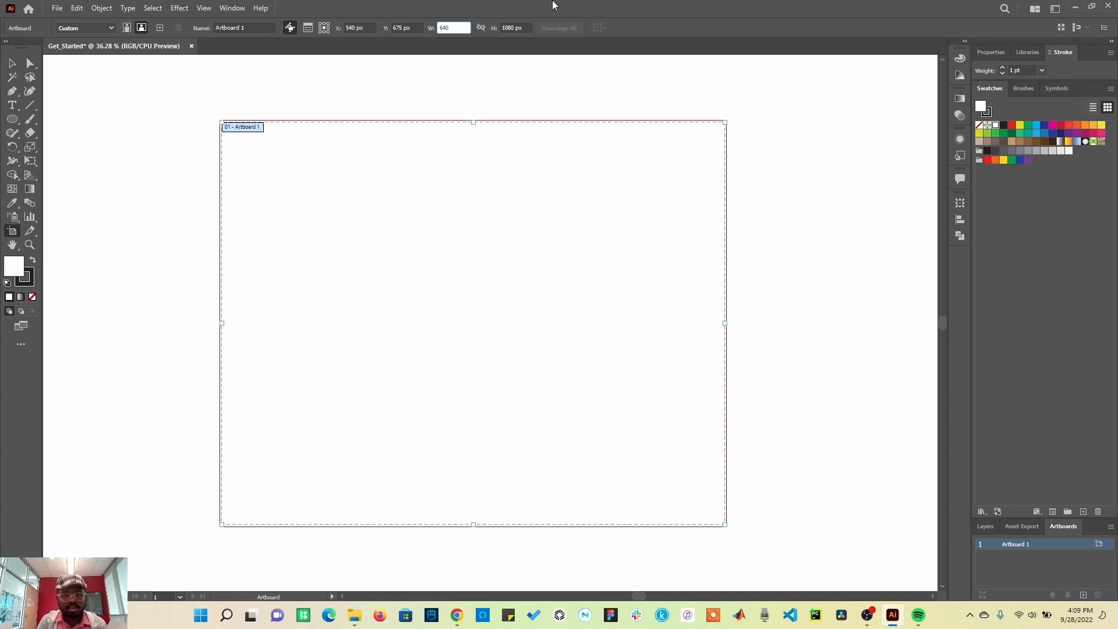
pyautogui.press('Return')
pyautogui.click(497, 29)
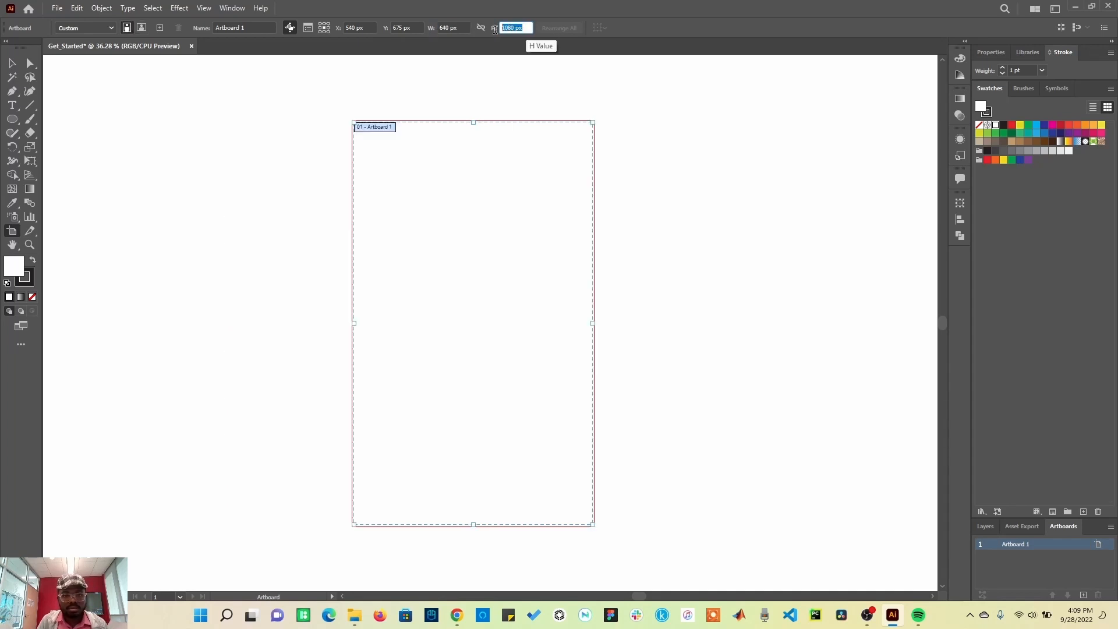
pyautogui.write('640')
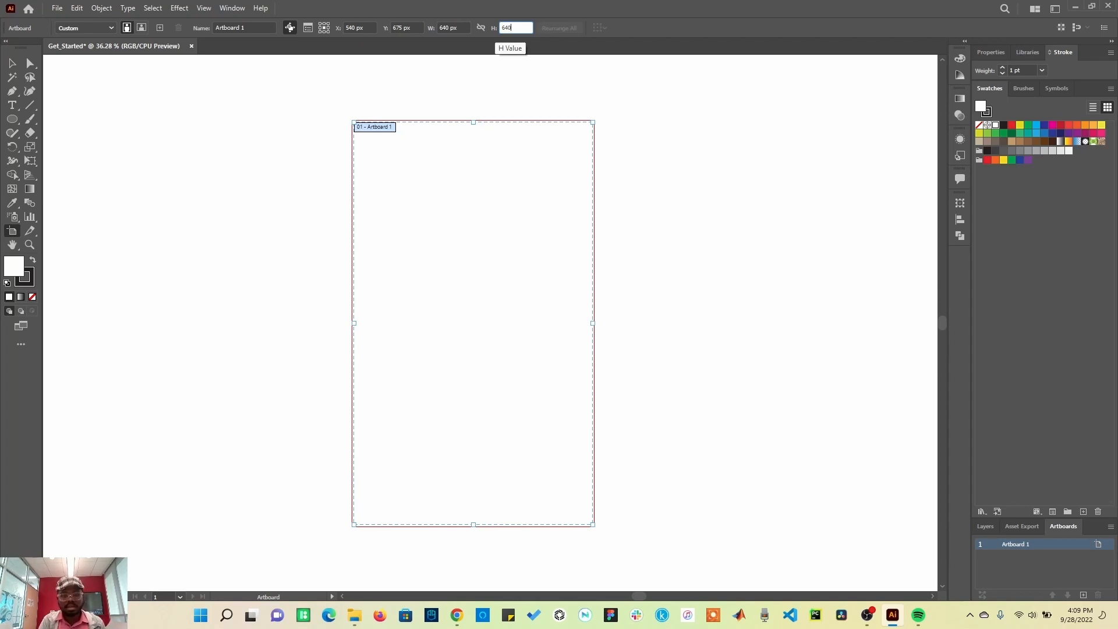
pyautogui.press('Return')
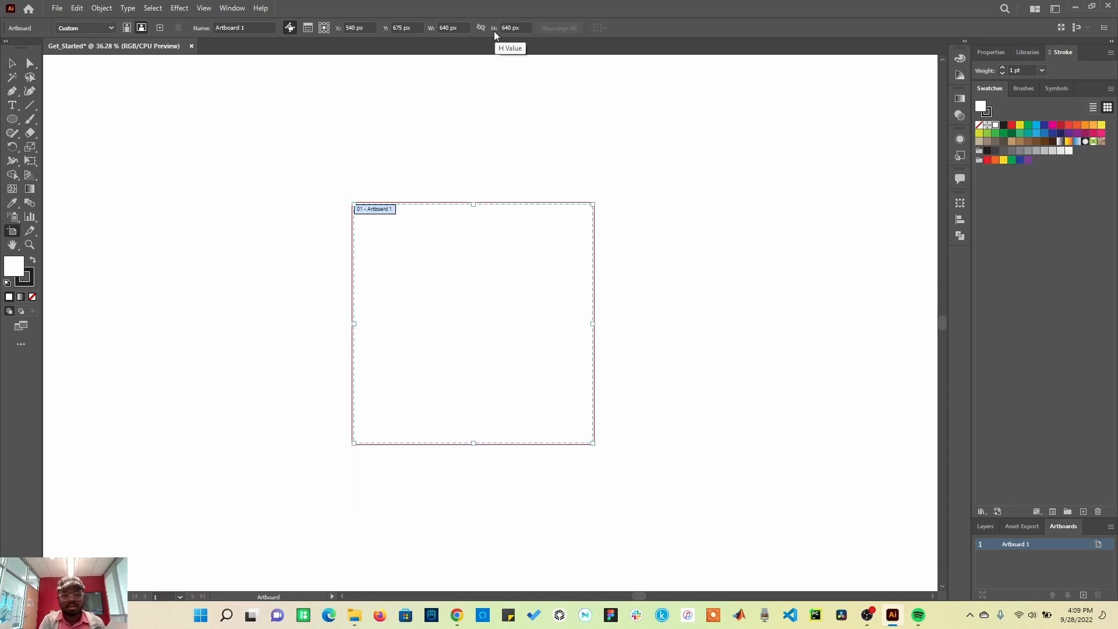
pyautogui.click(10, 65)
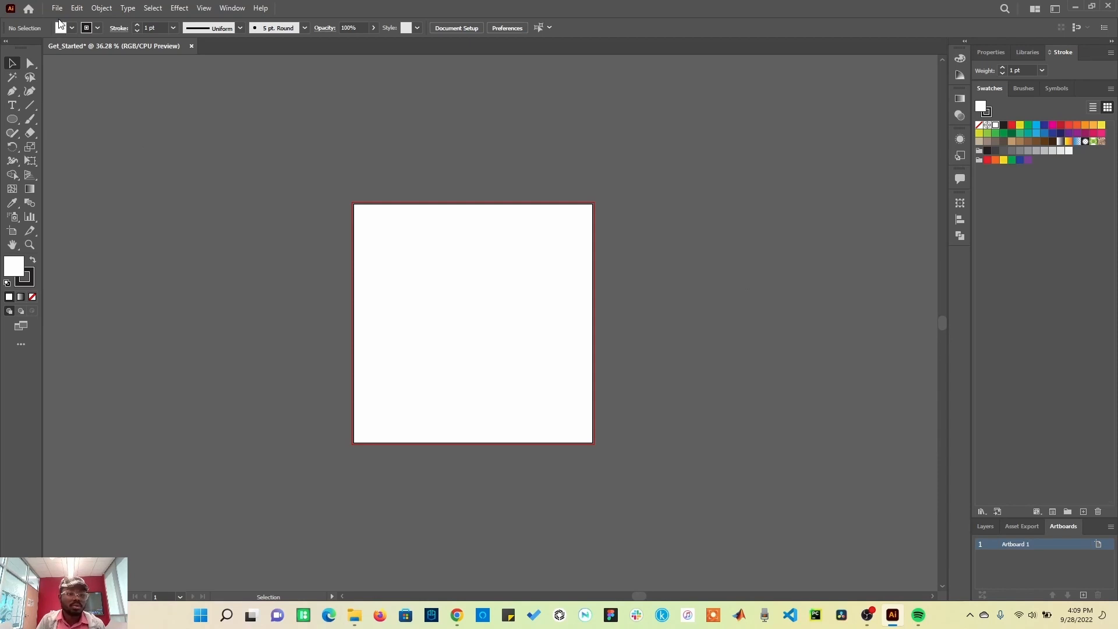
# Step: Open the User Interface preferences, try the brightness options, and apply the darkest brightness theme
pyautogui.click(76, 8)
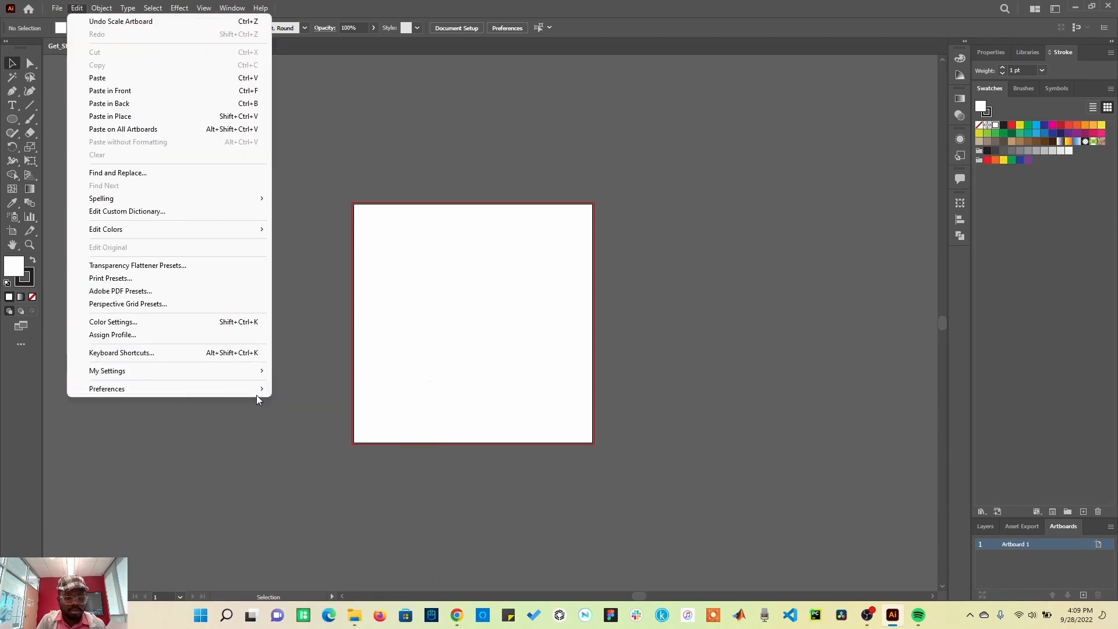
pyautogui.click(292, 391)
pyautogui.click(371, 235)
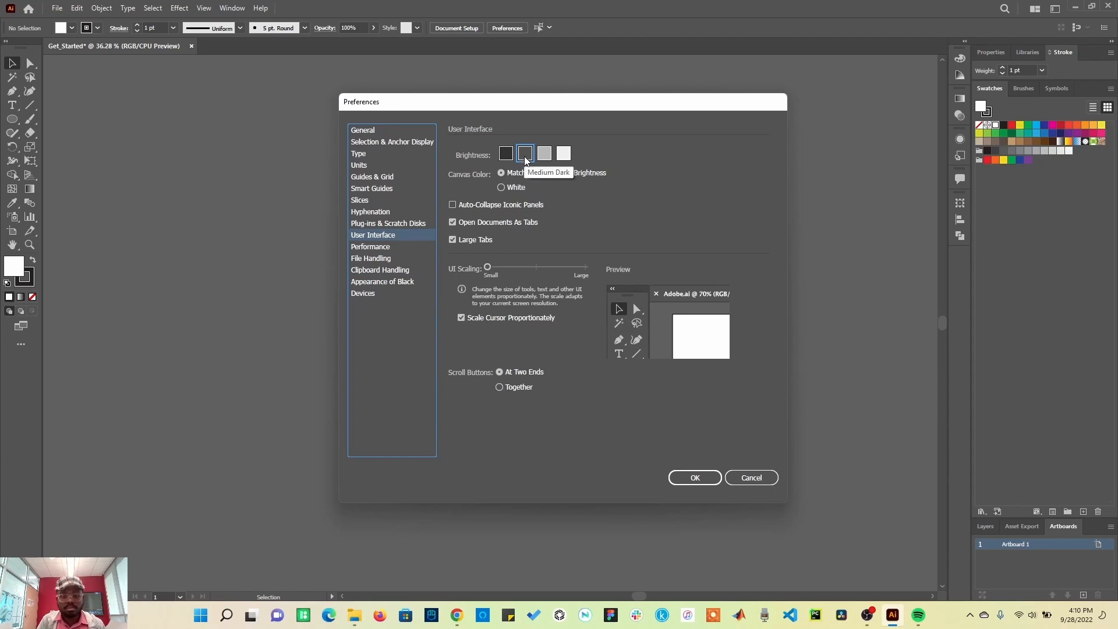
pyautogui.click(565, 156)
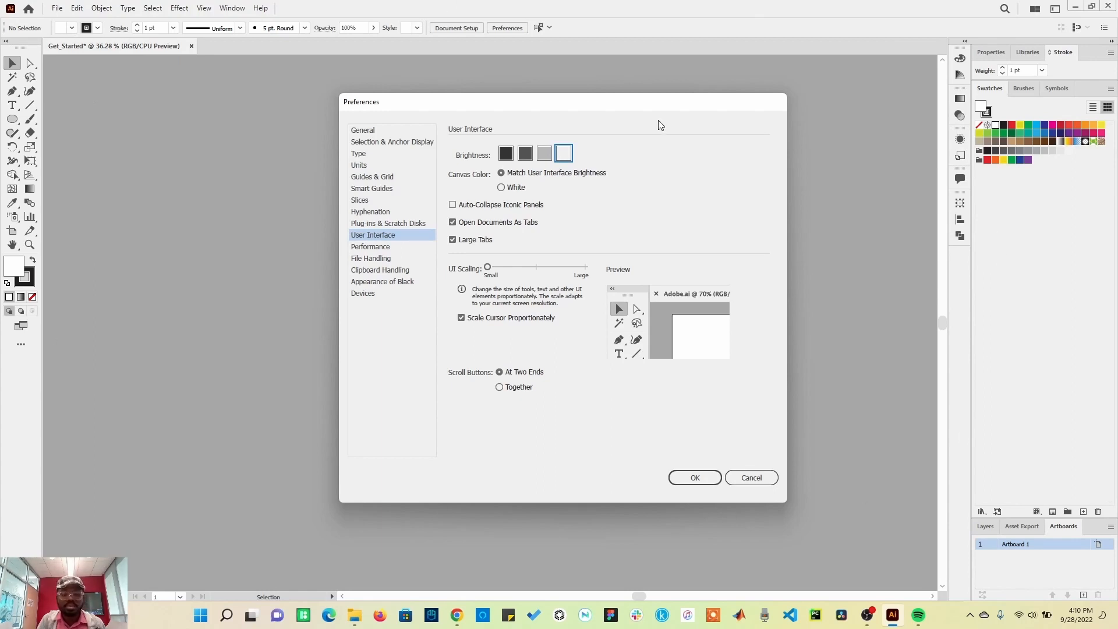
pyautogui.click(544, 153)
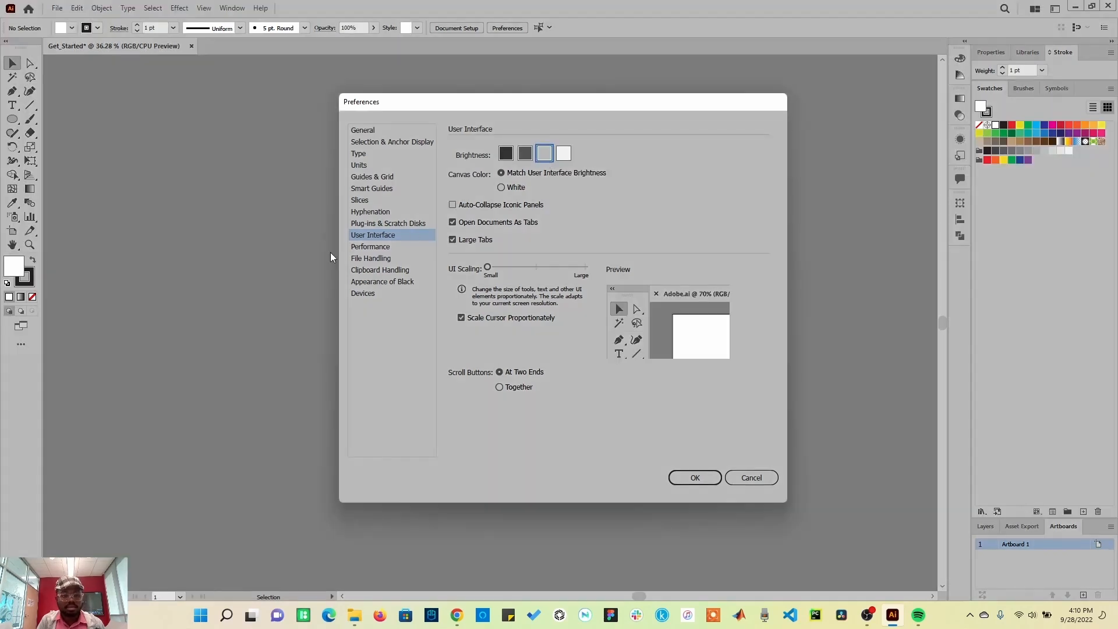
pyautogui.click(525, 153)
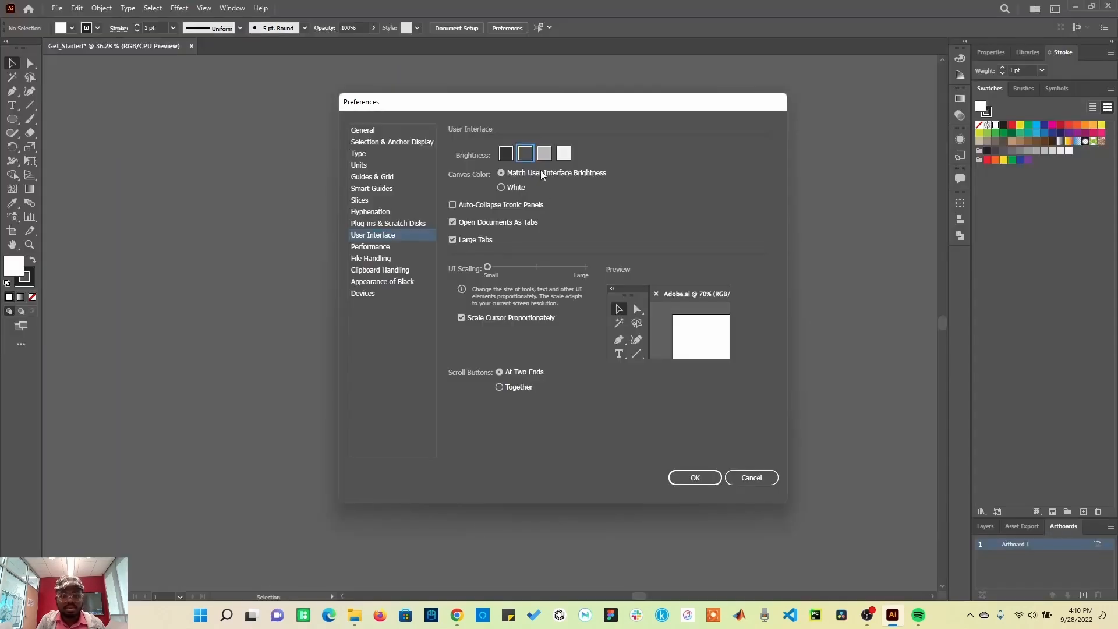
pyautogui.click(503, 155)
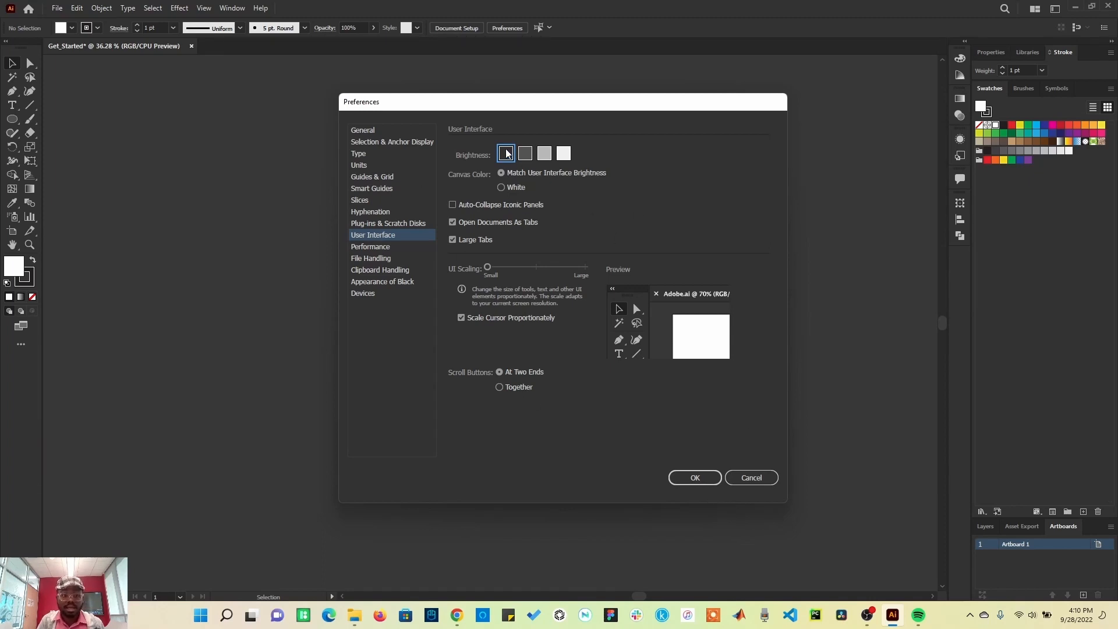
pyautogui.click(694, 476)
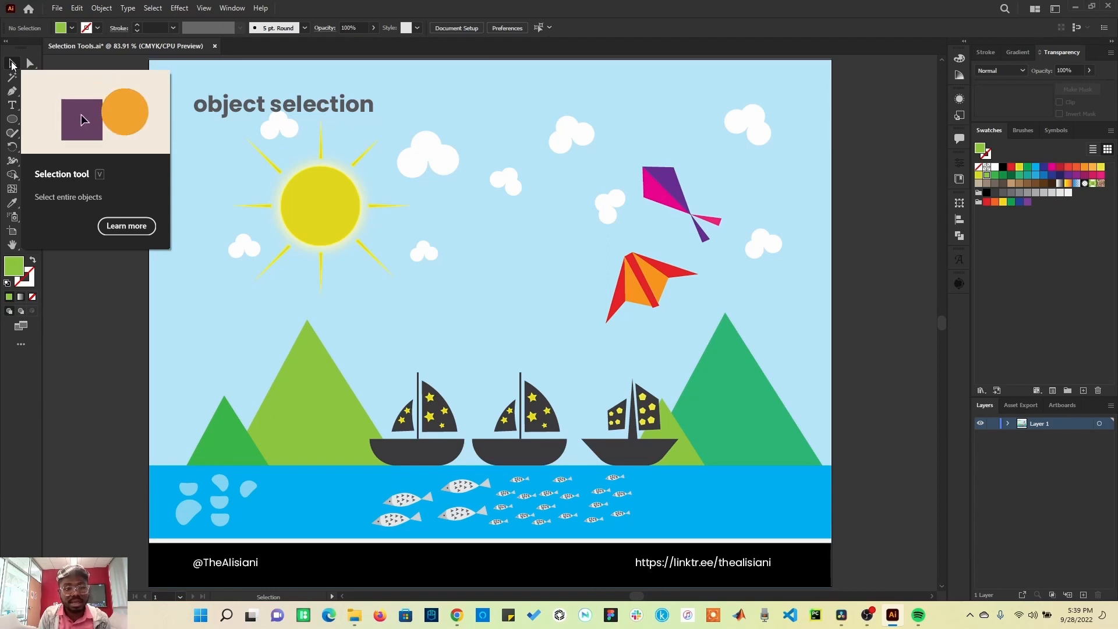
# Step: Select and move the sun's circles around the scene, then undo the moves
pyautogui.click(319, 201)
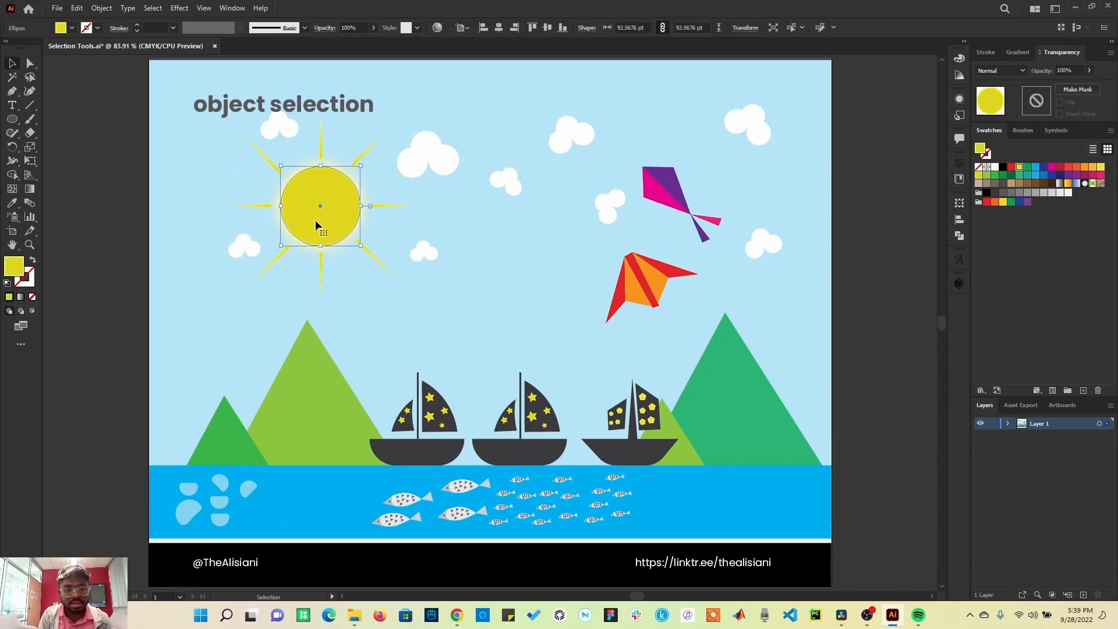
pyautogui.moveTo(319, 221); pyautogui.dragTo(593, 350)
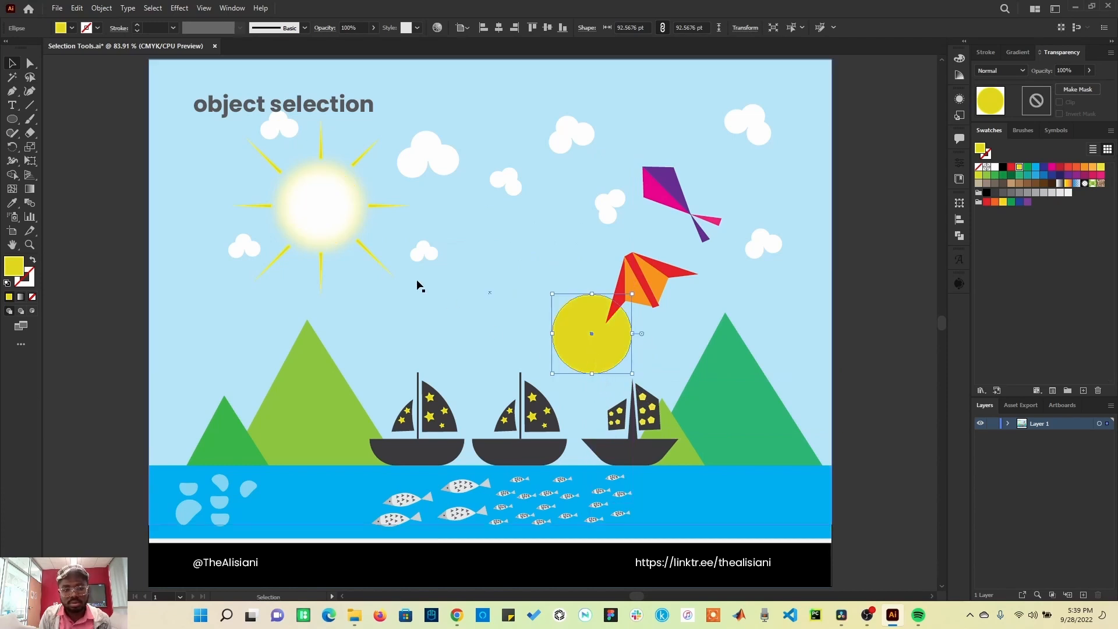
pyautogui.moveTo(301, 216); pyautogui.dragTo(544, 114)
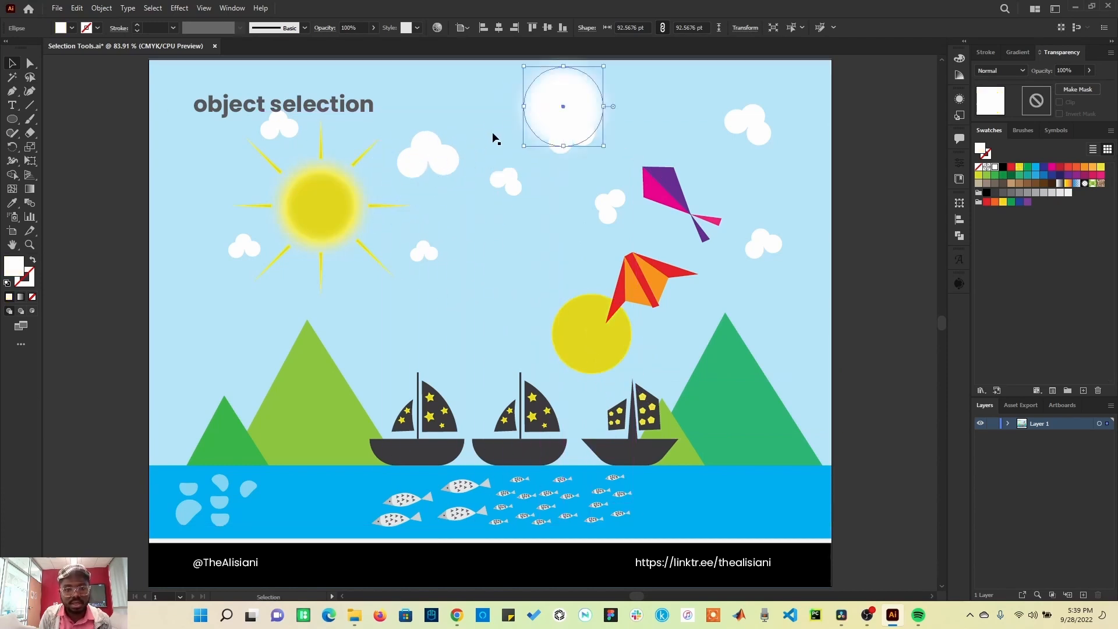
pyautogui.moveTo(335, 208); pyautogui.dragTo(408, 346)
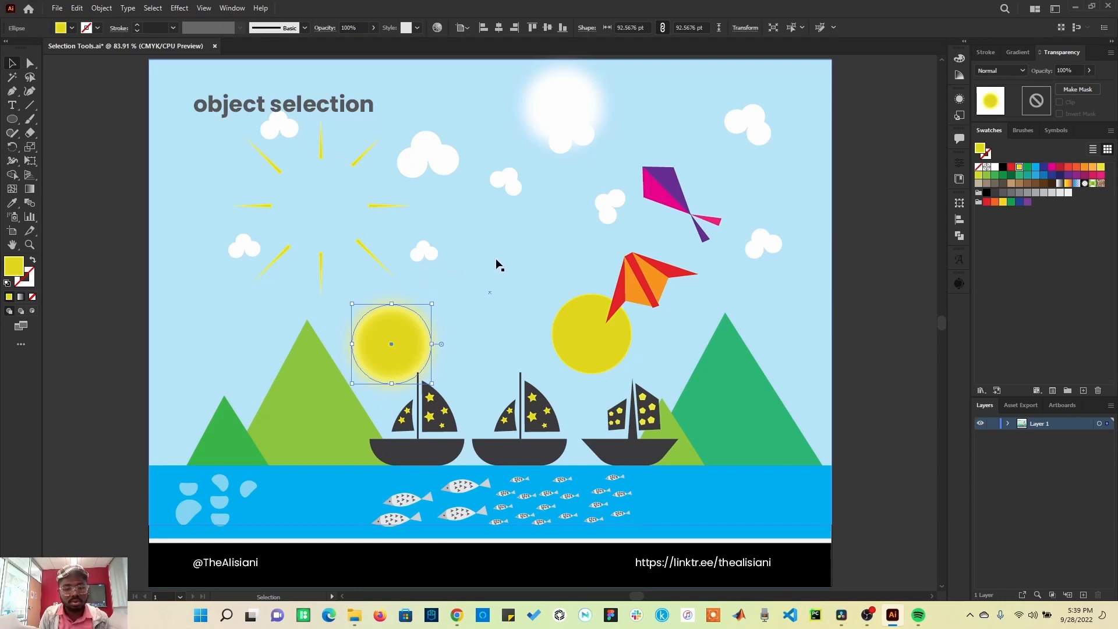
pyautogui.hotkey('ctrl', 'z')
pyautogui.hotkey('ctrl', 'z')
pyautogui.hotkey('ctrl', 'z')
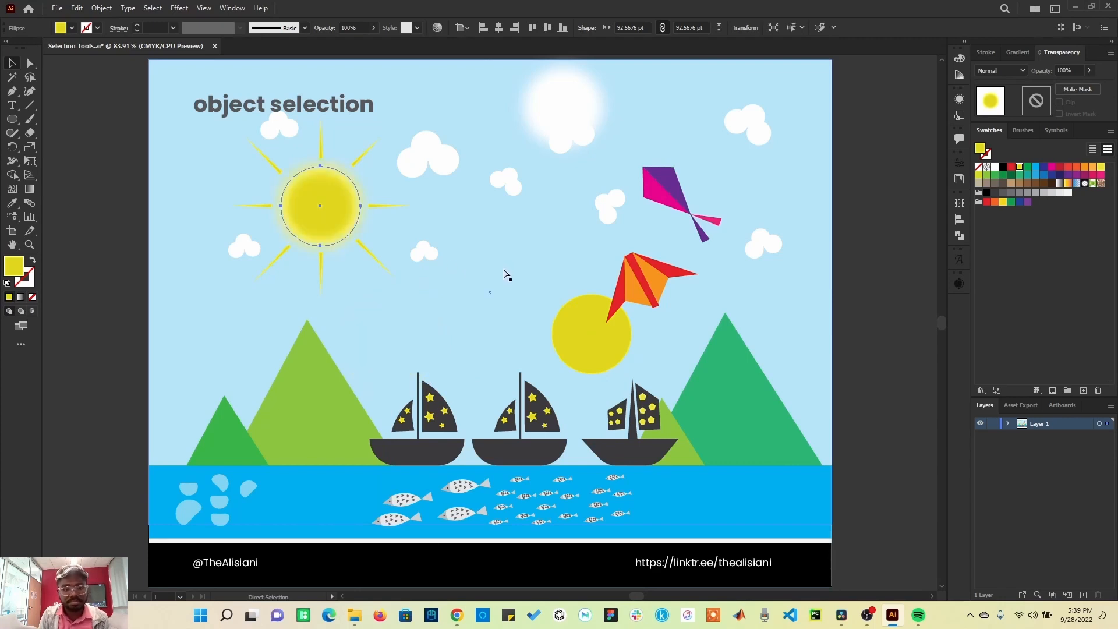
pyautogui.press('v')
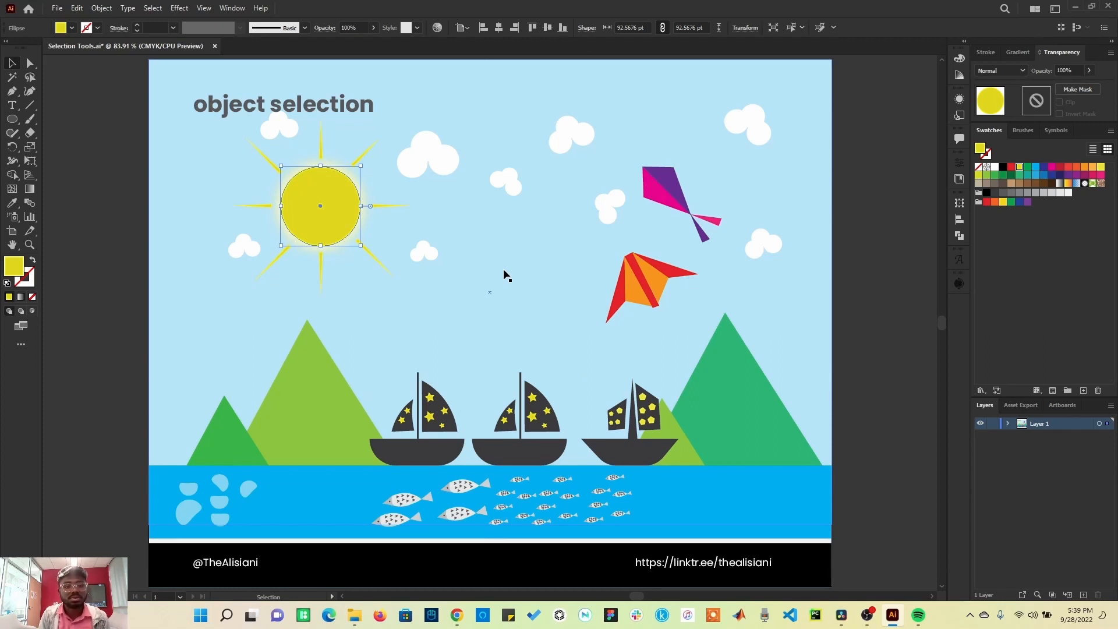
# Step: Round the corners of the light green mountain to about 46 pt with the Direct Selection tool, then return to the Selection tool
pyautogui.click(31, 62)
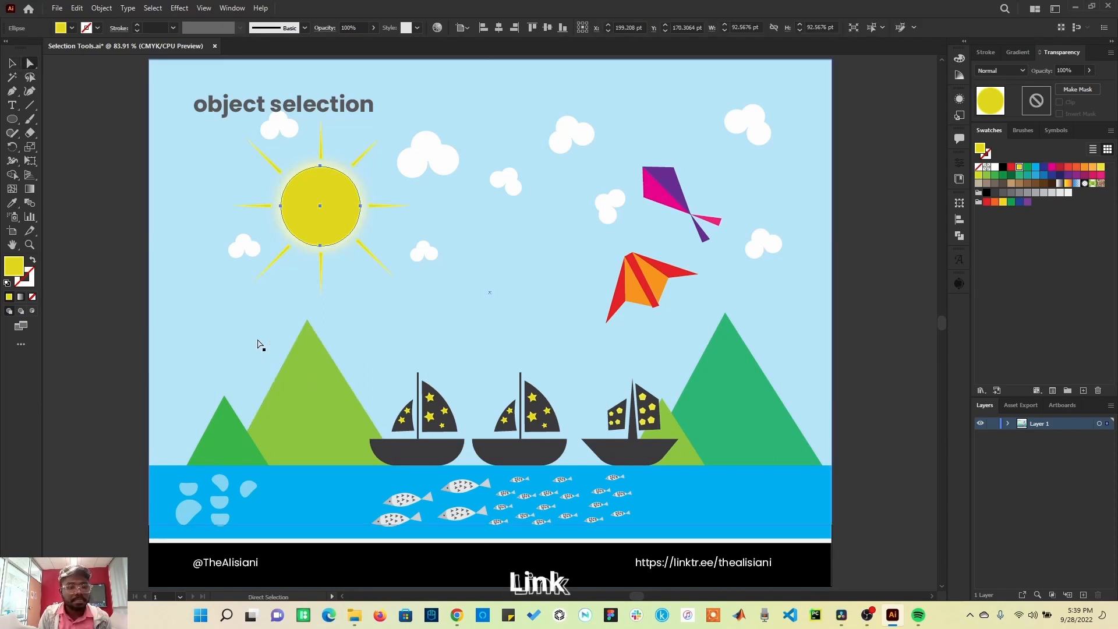
pyautogui.click(274, 415)
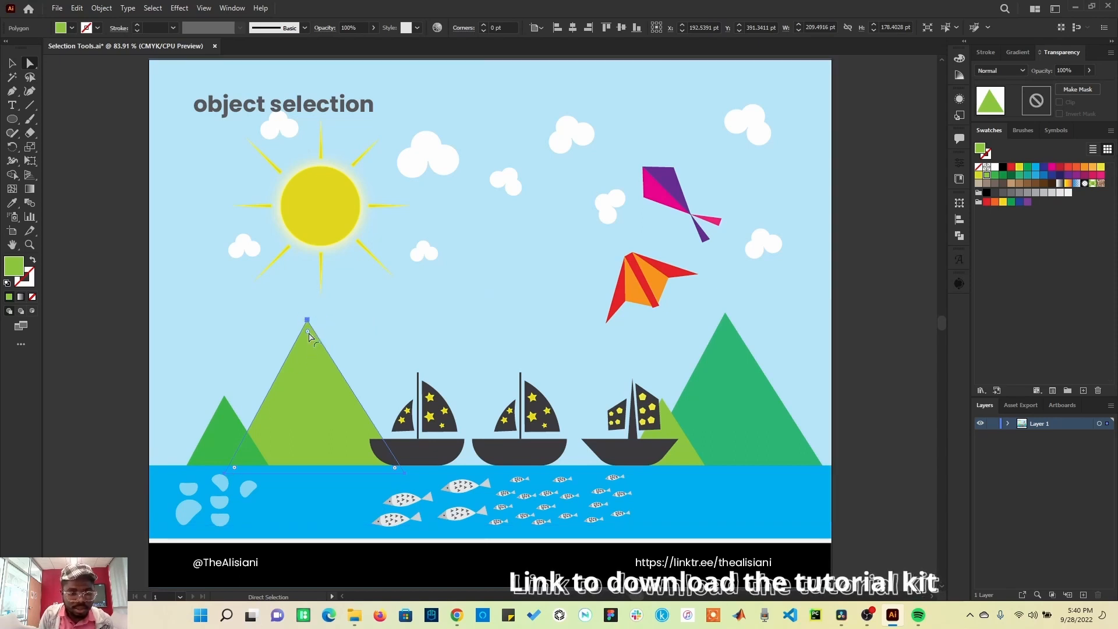
pyautogui.moveTo(308, 337); pyautogui.dragTo(327, 403)
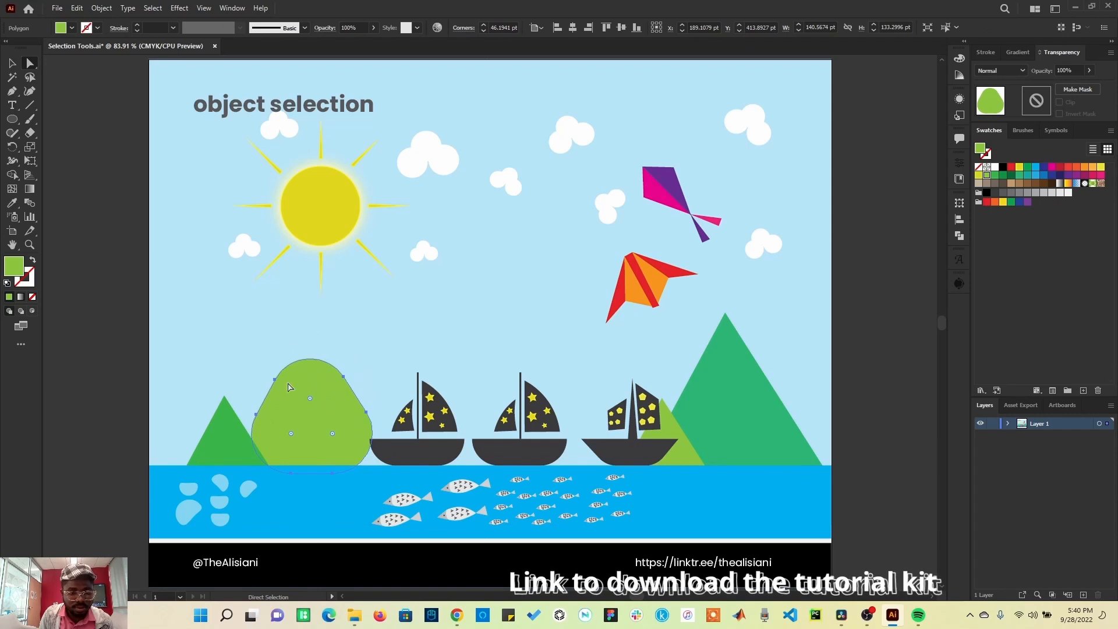
pyautogui.press('v')
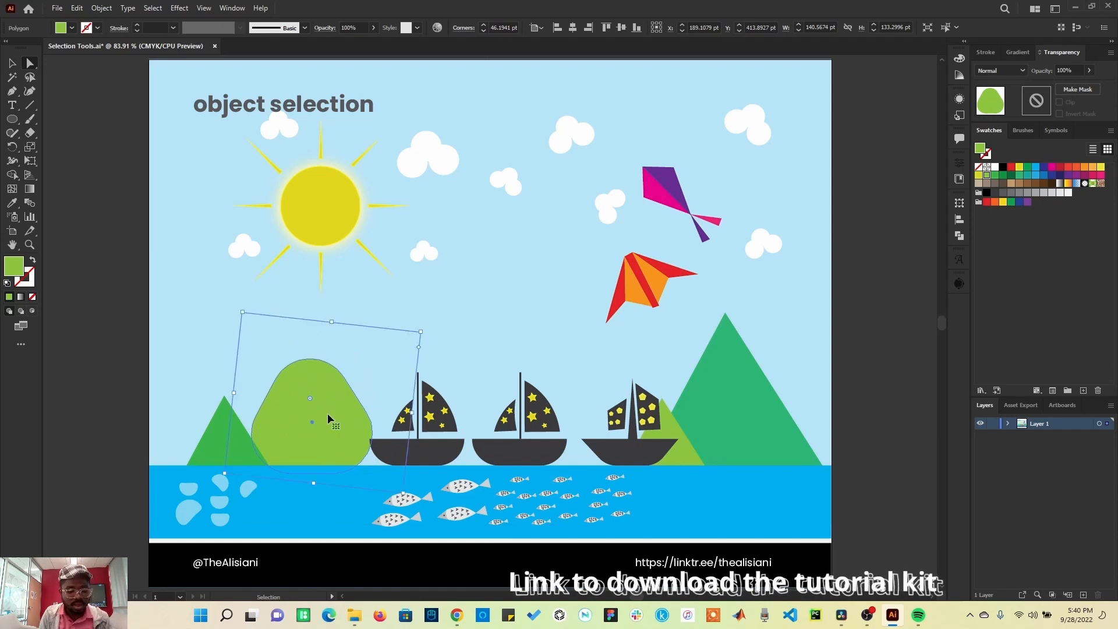
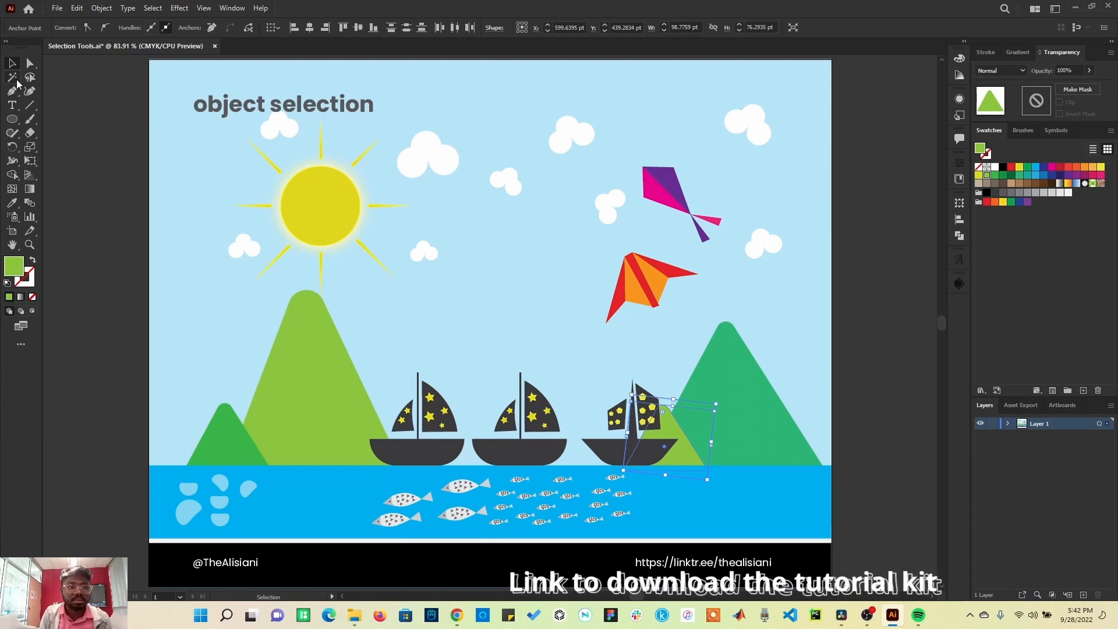
# Step: Use the Magic Wand on a cloud to select all white objects, then recolor them red and back to white
pyautogui.click(14, 79)
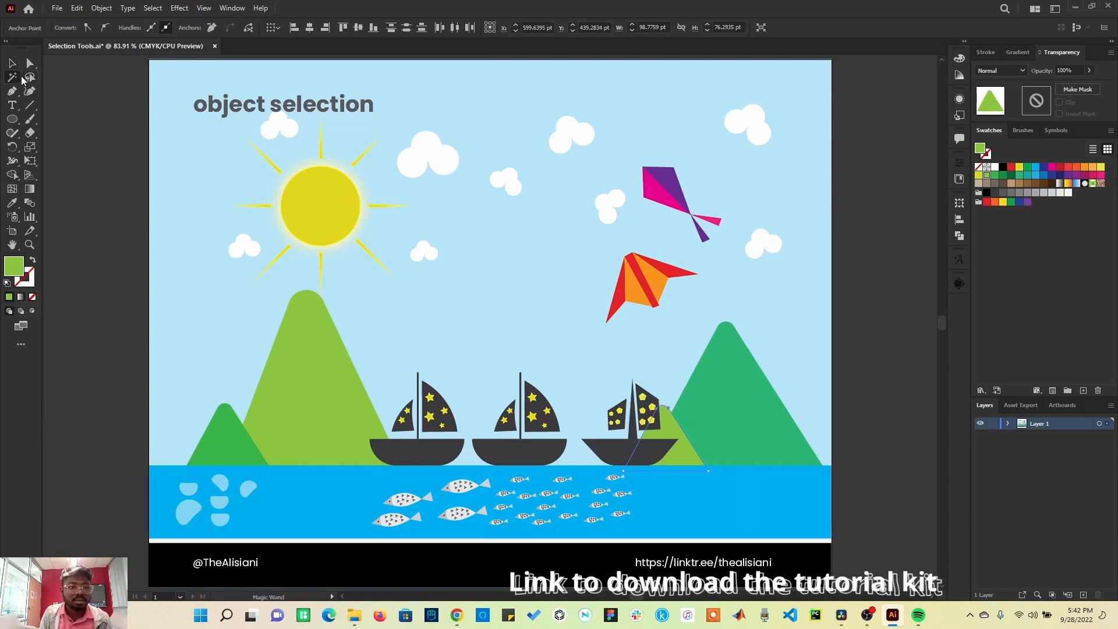
pyautogui.click(437, 158)
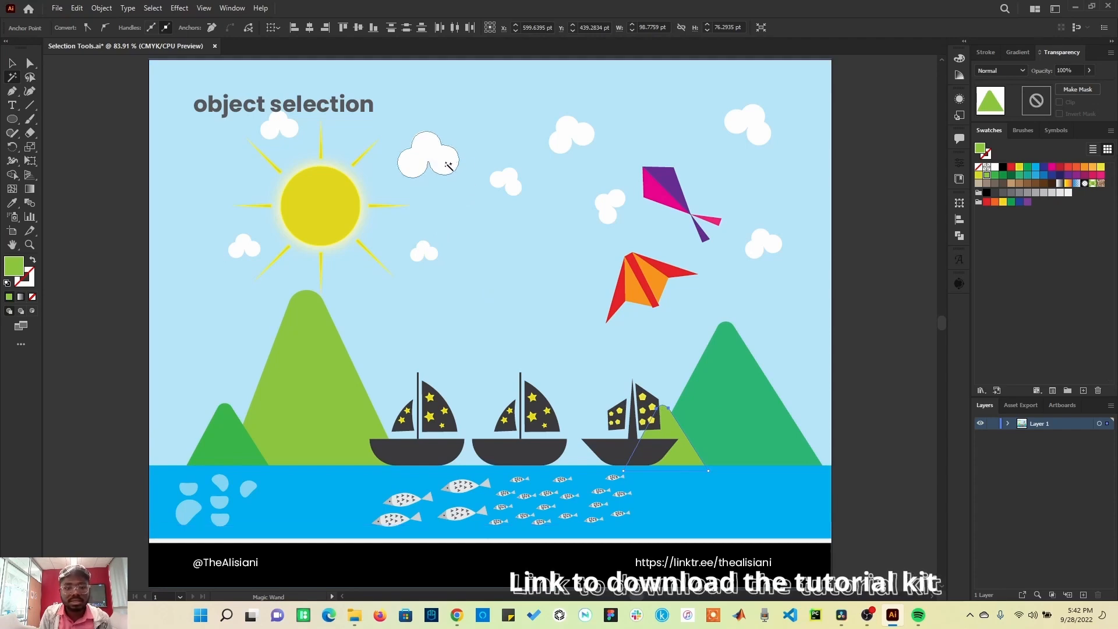
pyautogui.click(443, 162)
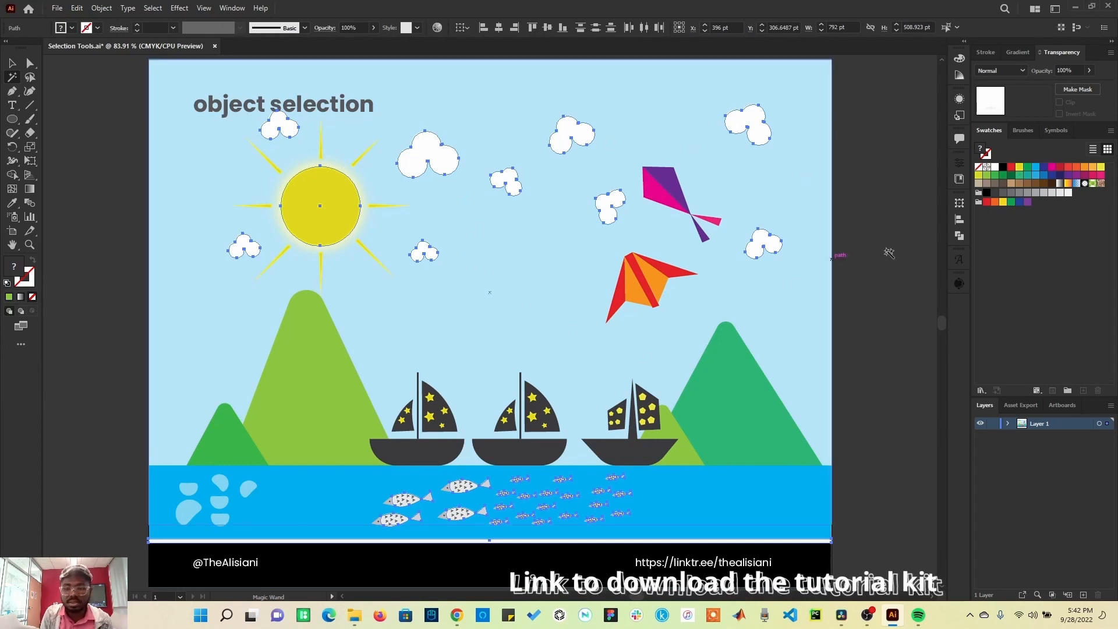
pyautogui.click(1011, 169)
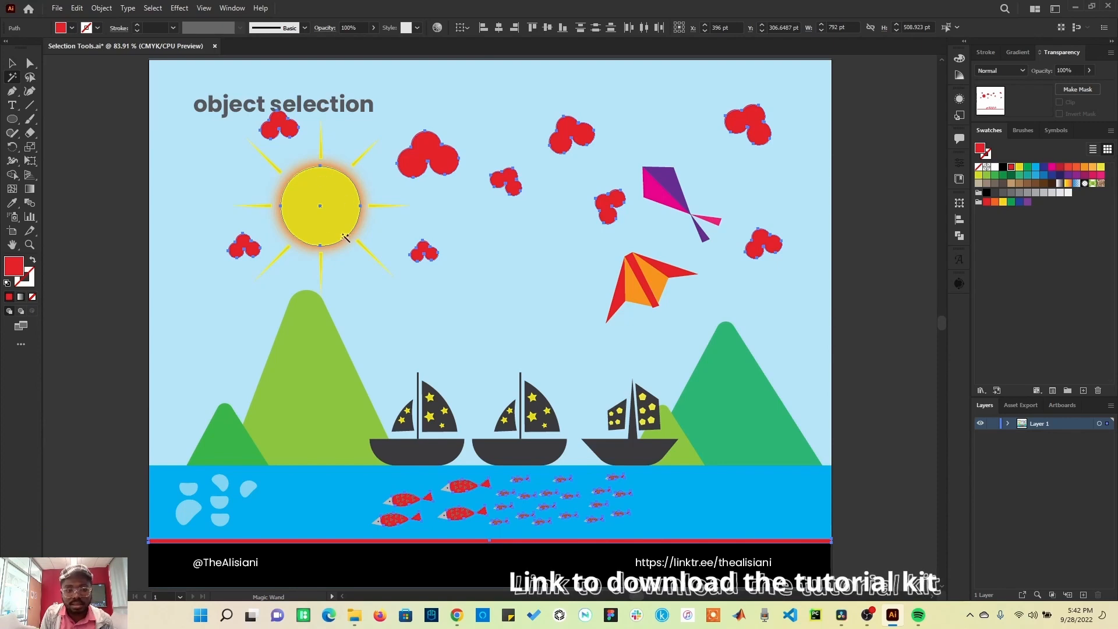
pyautogui.click(995, 169)
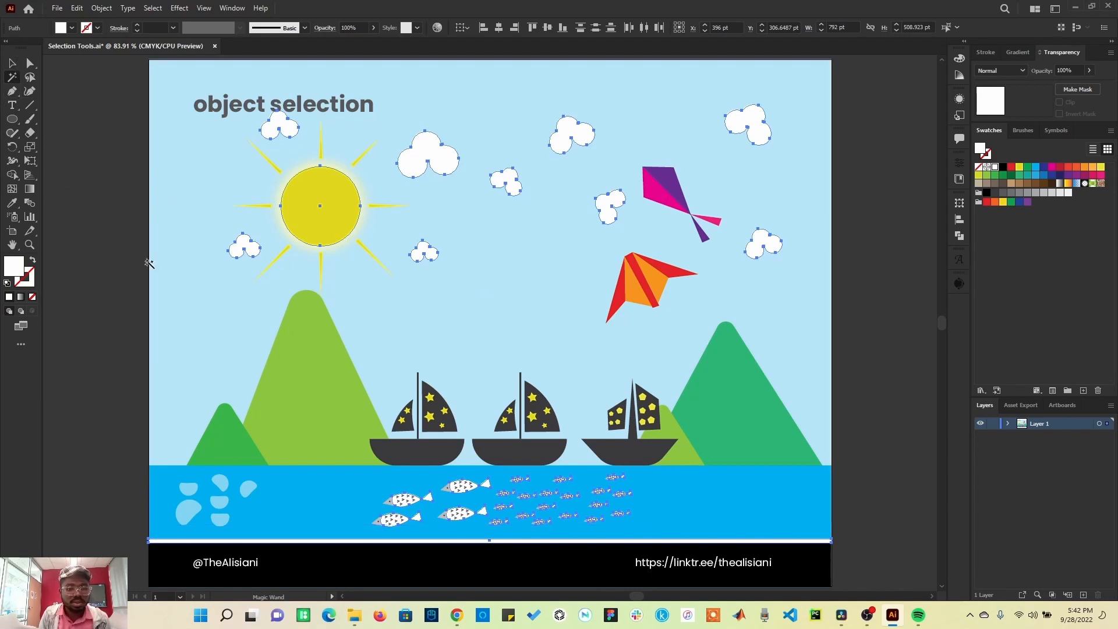
# Step: Select all the dark boat shapes with the Magic Wand, then cycle Direct Selection, Selection and Magic Wand by their shortcuts
pyautogui.keyDown('shift'); pyautogui.click(417, 455); pyautogui.keyUp('shift')
pyautogui.click(434, 459)
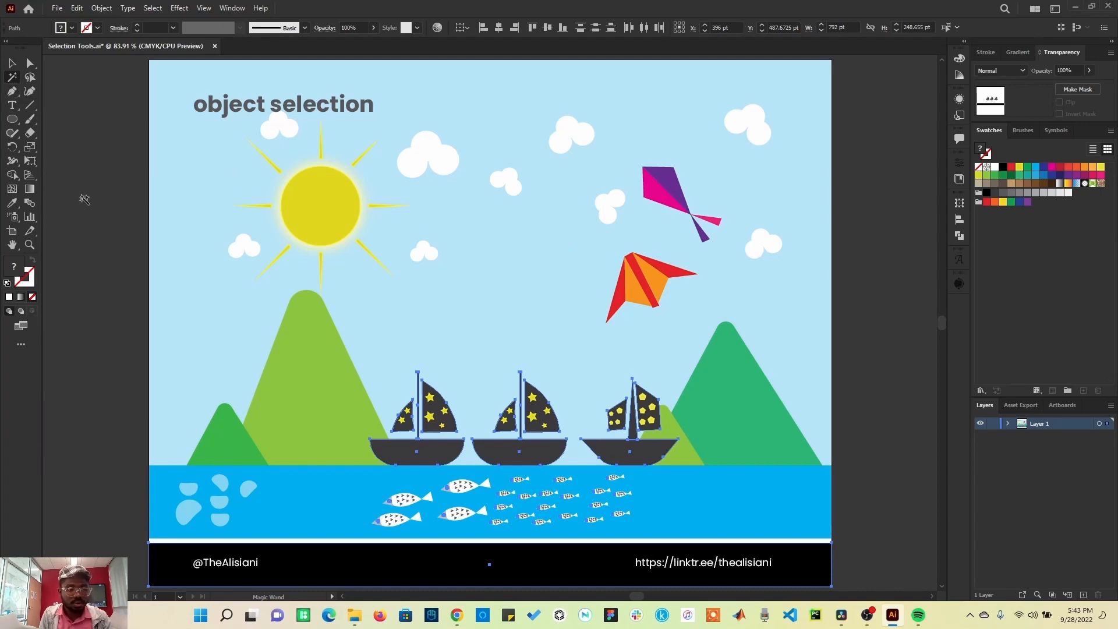
pyautogui.press('a')
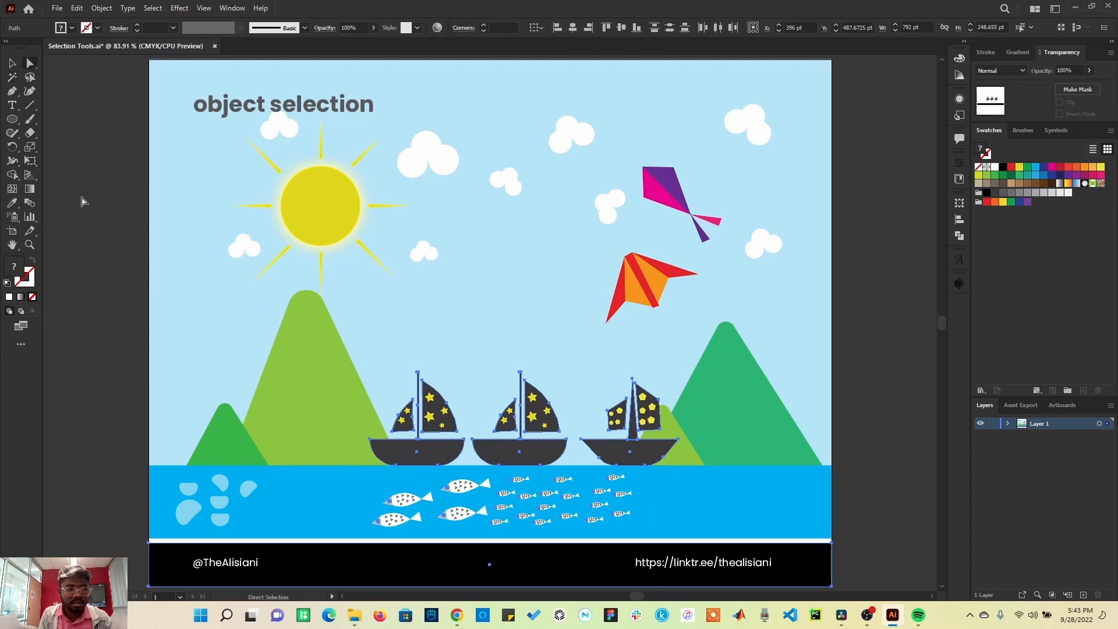
pyautogui.press('v')
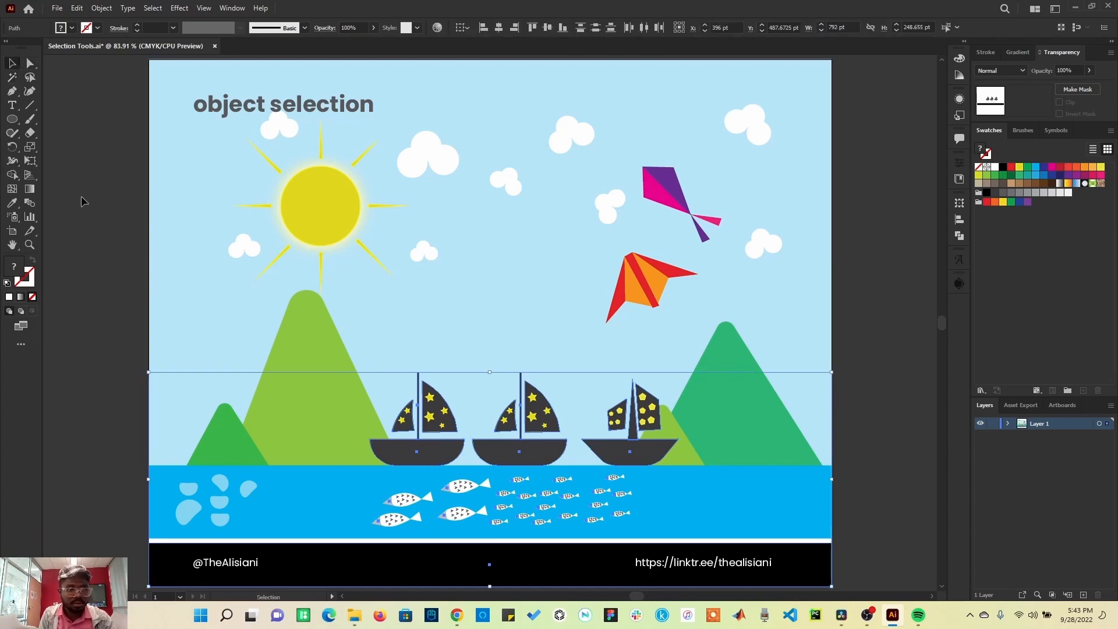
pyautogui.press('y')
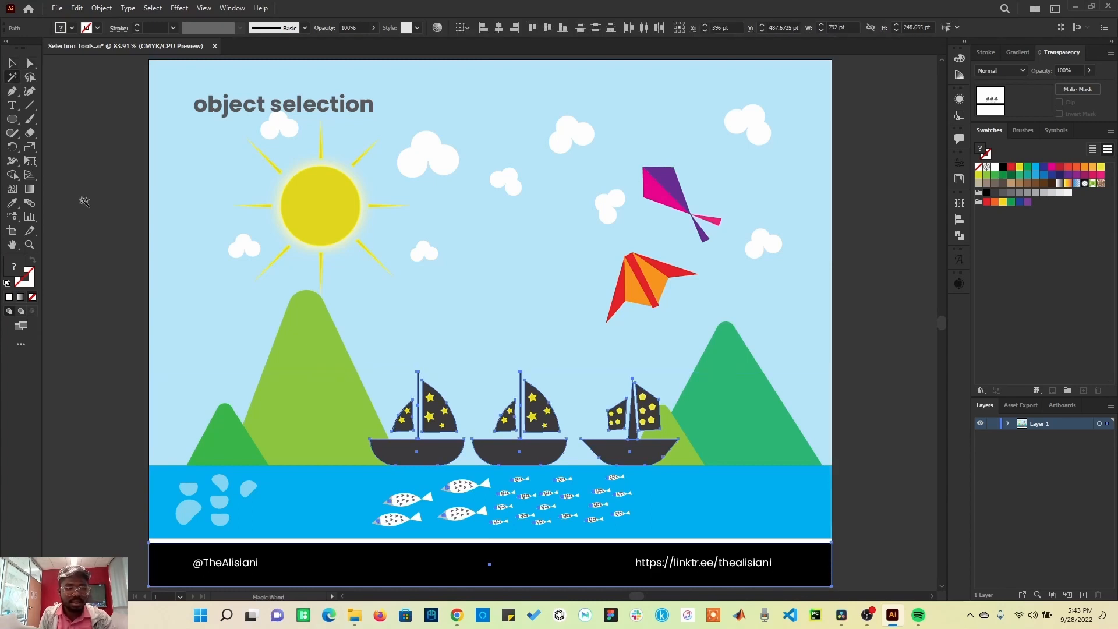
# Step: Use the Lasso tool to select anchor points on several clouds, the kite, mountain and boats, then deselect and lasso a cloud
pyautogui.click(30, 77)
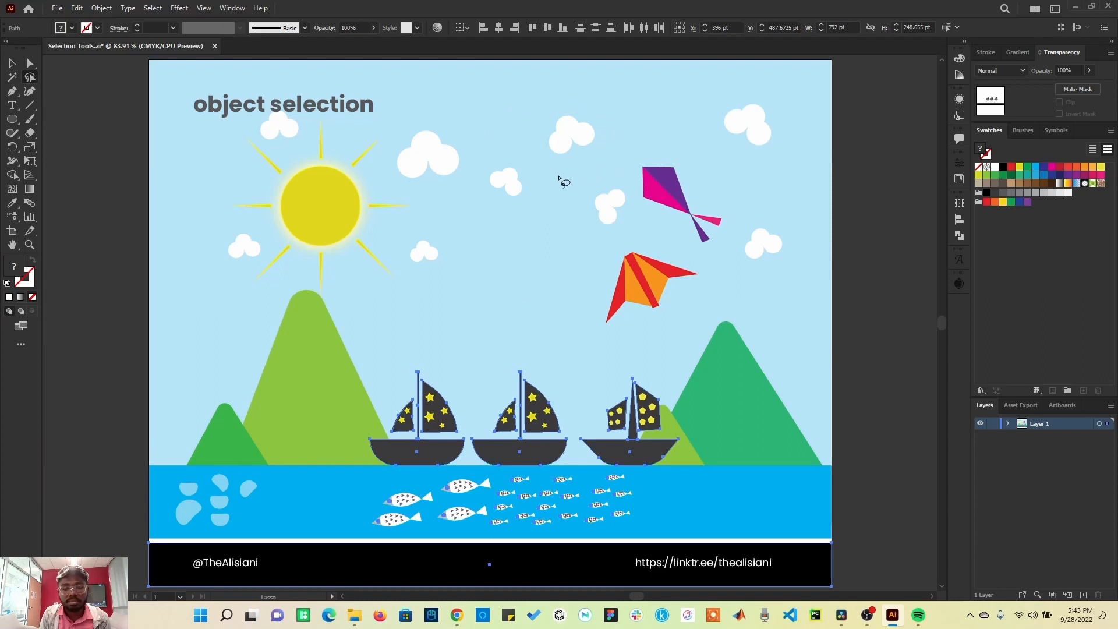
pyautogui.moveTo(565, 163)
pyautogui.mouseDown()
pyautogui.moveTo(533, 124)
pyautogui.moveTo(546, 103)
pyautogui.moveTo(576, 91)
pyautogui.moveTo(599, 98)
pyautogui.moveTo(618, 129)
pyautogui.moveTo(610, 154)
pyautogui.moveTo(562, 164)
pyautogui.mouseUp()
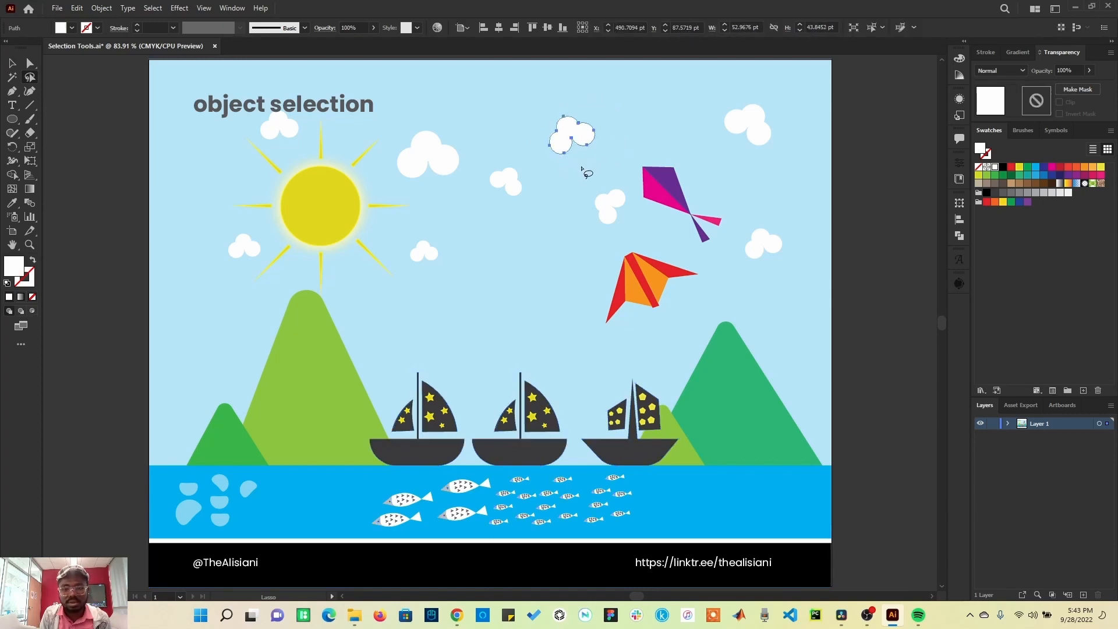
pyautogui.moveTo(677, 248)
pyautogui.mouseDown()
pyautogui.moveTo(599, 255)
pyautogui.moveTo(591, 292)
pyautogui.moveTo(606, 332)
pyautogui.moveTo(651, 338)
pyautogui.moveTo(713, 321)
pyautogui.moveTo(703, 263)
pyautogui.moveTo(664, 256)
pyautogui.mouseUp()
pyautogui.moveTo(608, 103)
pyautogui.mouseDown()
pyautogui.moveTo(521, 124)
pyautogui.moveTo(490, 151)
pyautogui.moveTo(473, 191)
pyautogui.moveTo(488, 214)
pyautogui.moveTo(551, 202)
pyautogui.moveTo(598, 159)
pyautogui.moveTo(603, 106)
pyautogui.mouseUp()
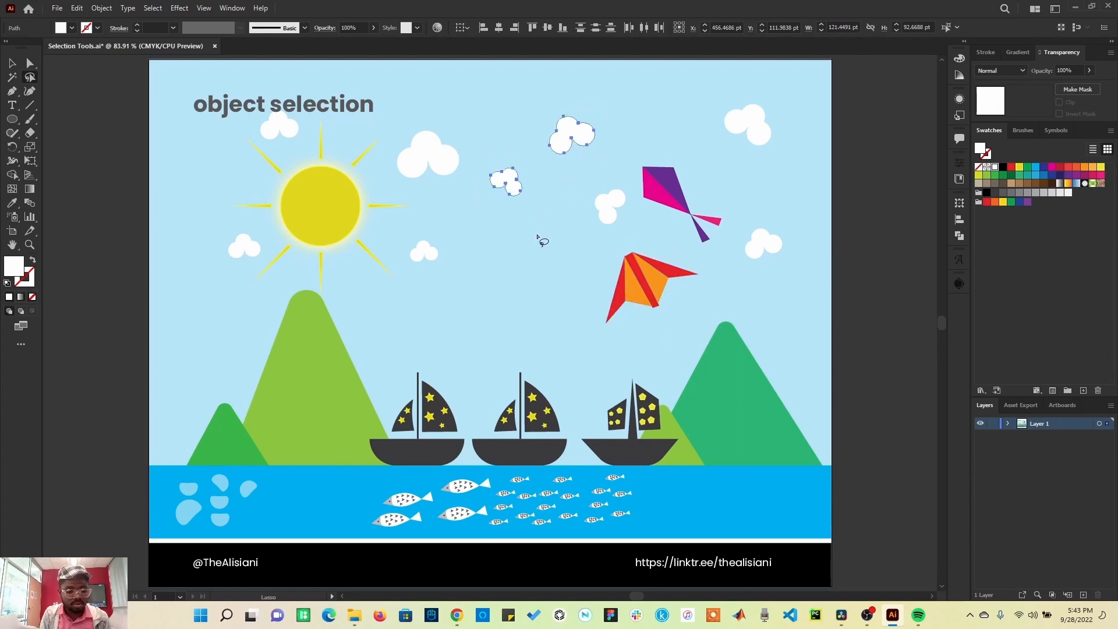
pyautogui.moveTo(663, 239)
pyautogui.mouseDown()
pyautogui.moveTo(611, 248)
pyautogui.moveTo(584, 277)
pyautogui.moveTo(604, 328)
pyautogui.moveTo(693, 323)
pyautogui.moveTo(708, 286)
pyautogui.moveTo(661, 240)
pyautogui.mouseUp()
pyautogui.moveTo(466, 241)
pyautogui.mouseDown()
pyautogui.moveTo(405, 244)
pyautogui.moveTo(408, 266)
pyautogui.moveTo(462, 275)
pyautogui.moveTo(467, 239)
pyautogui.mouseUp()
pyautogui.moveTo(453, 338)
pyautogui.mouseDown()
pyautogui.moveTo(339, 417)
pyautogui.moveTo(330, 472)
pyautogui.moveTo(407, 495)
pyautogui.moveTo(454, 470)
pyautogui.moveTo(471, 426)
pyautogui.moveTo(449, 332)
pyautogui.mouseUp()
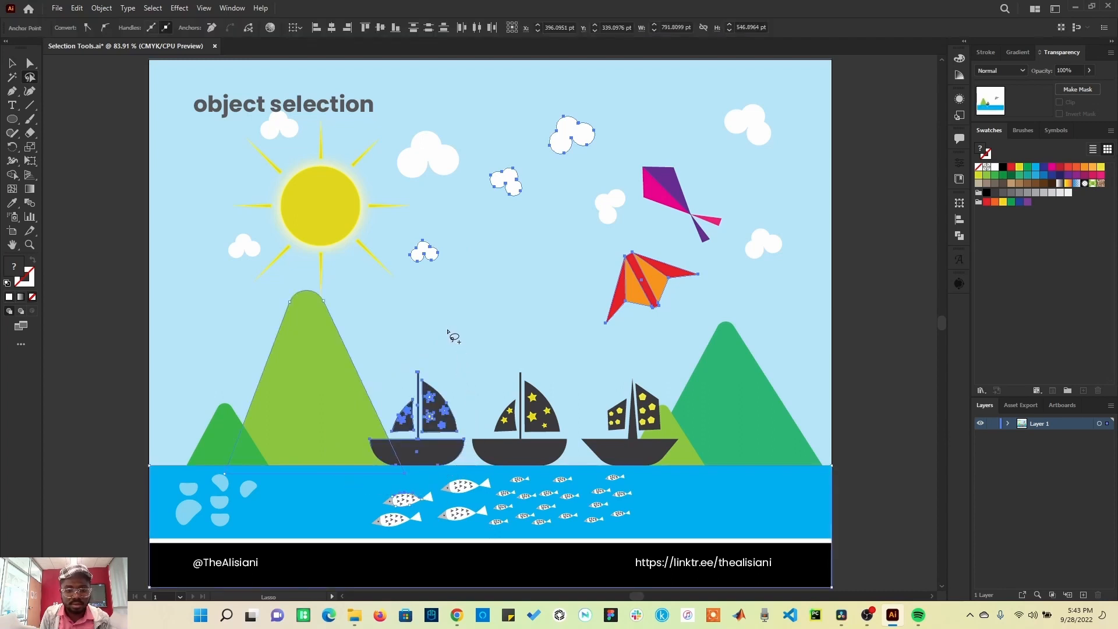
pyautogui.click(89, 142)
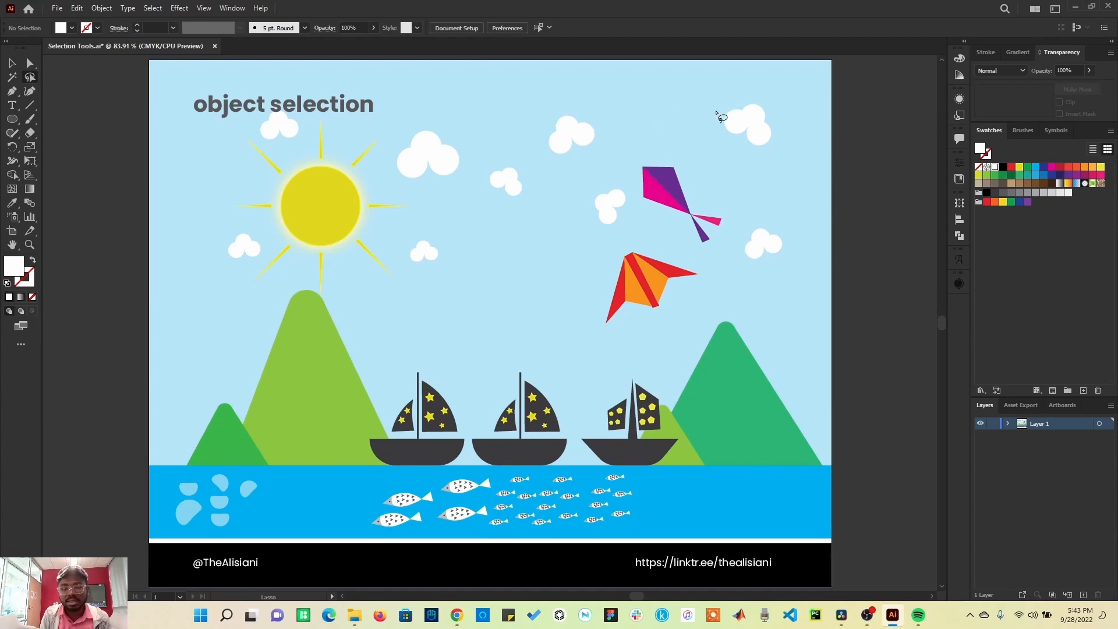
pyautogui.moveTo(760, 89)
pyautogui.mouseDown()
pyautogui.moveTo(709, 100)
pyautogui.moveTo(702, 121)
pyautogui.moveTo(721, 147)
pyautogui.moveTo(778, 166)
pyautogui.moveTo(792, 149)
pyautogui.moveTo(750, 93)
pyautogui.mouseUp()
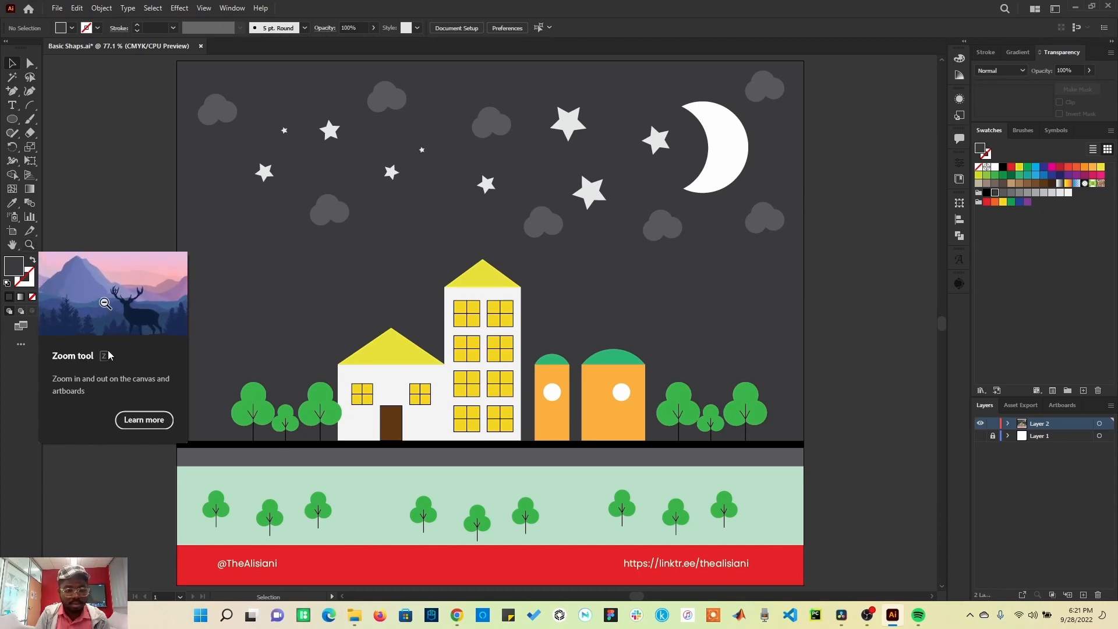
# Step: In the Basic Shaps file, cycle the Zoom, Hand, Free Transform, Direct Selection and Magic Wand tools by shortcut, ending on the Selection tool
pyautogui.press('z')
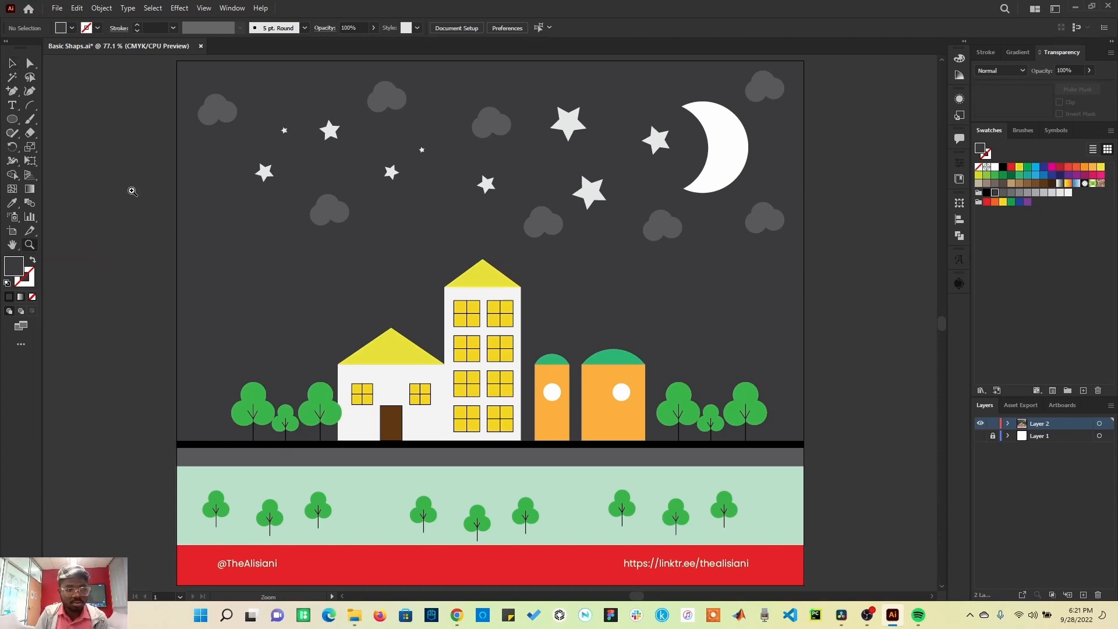
pyautogui.press('h')
pyautogui.press('e')
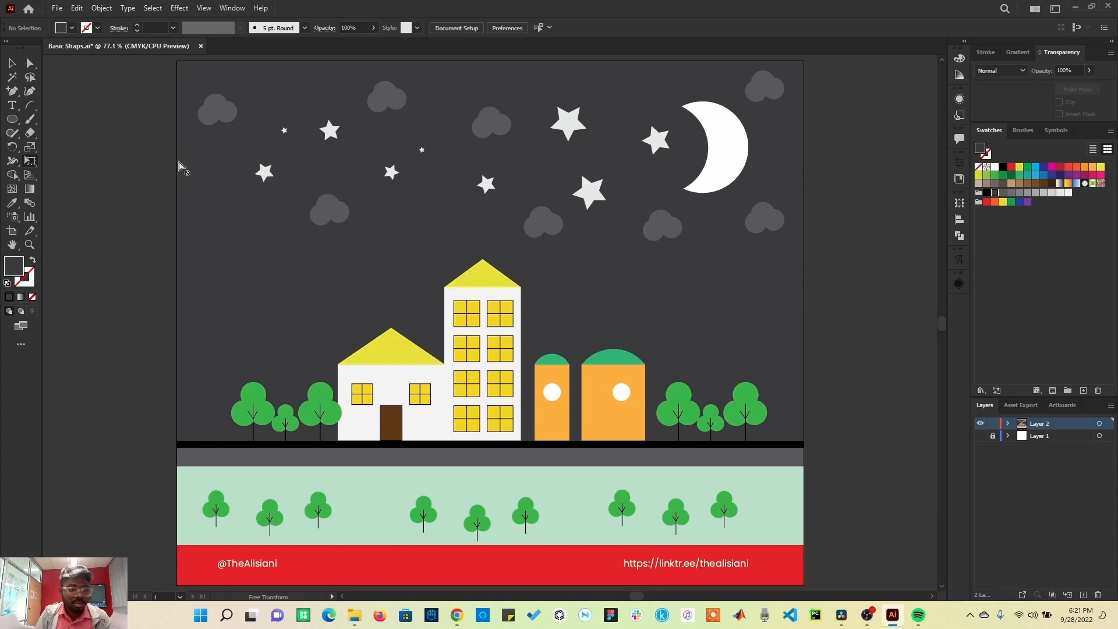
pyautogui.press('a')
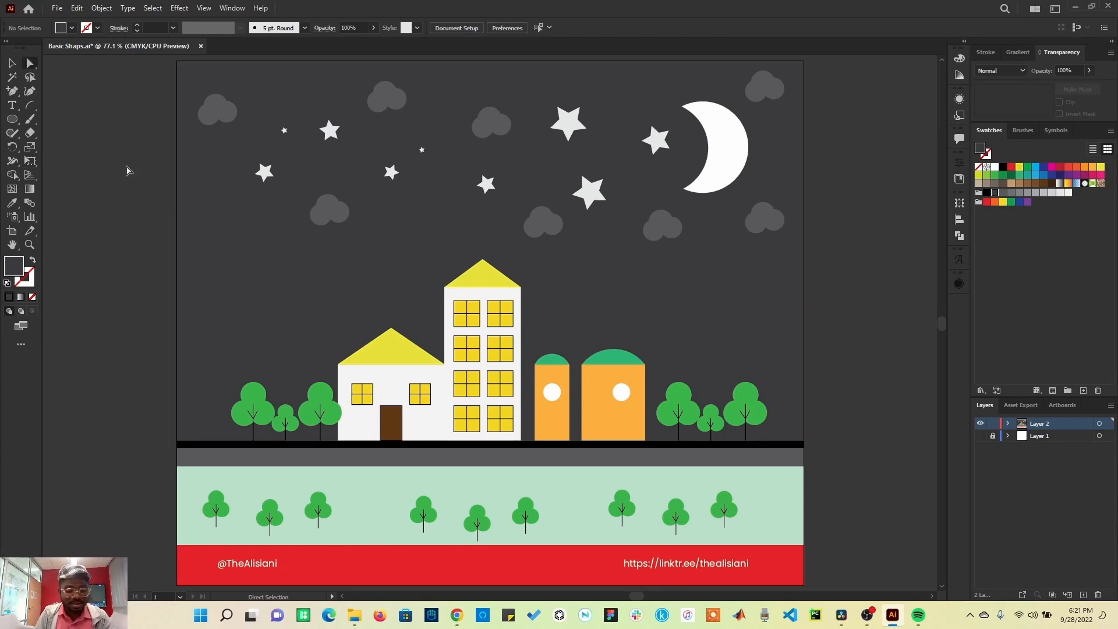
pyautogui.press('y')
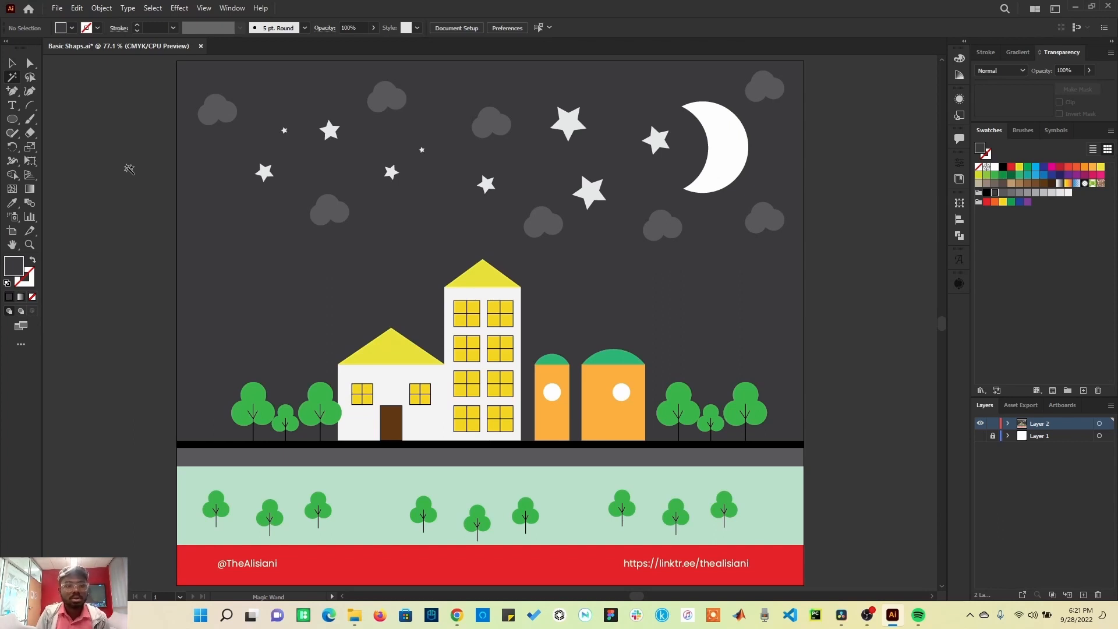
pyautogui.click(12, 64)
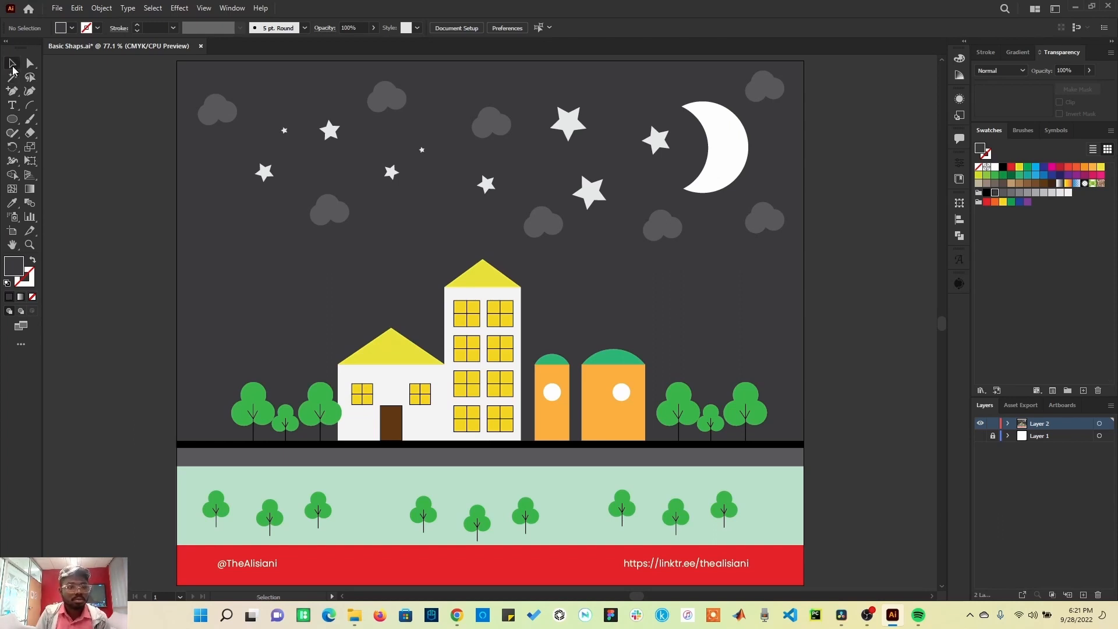
# Step: Open the Keyboard Shortcuts dialog and browse the list of tool shortcuts
pyautogui.click(78, 8)
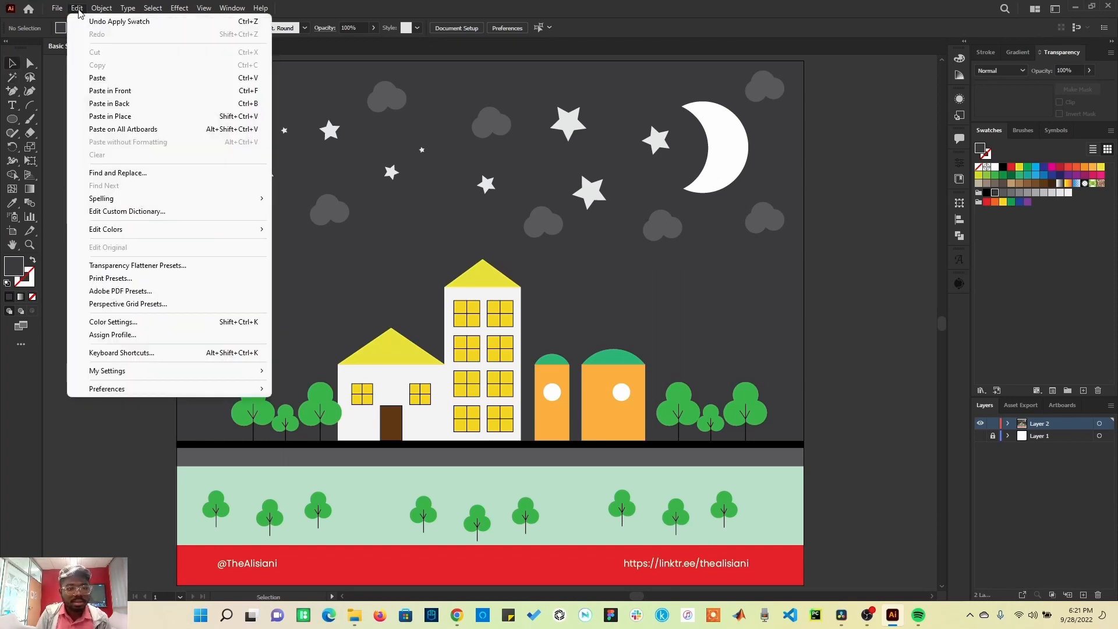
pyautogui.click(149, 353)
pyautogui.scroll(-4, 551, 245)
pyautogui.scroll(-15, 557, 276)
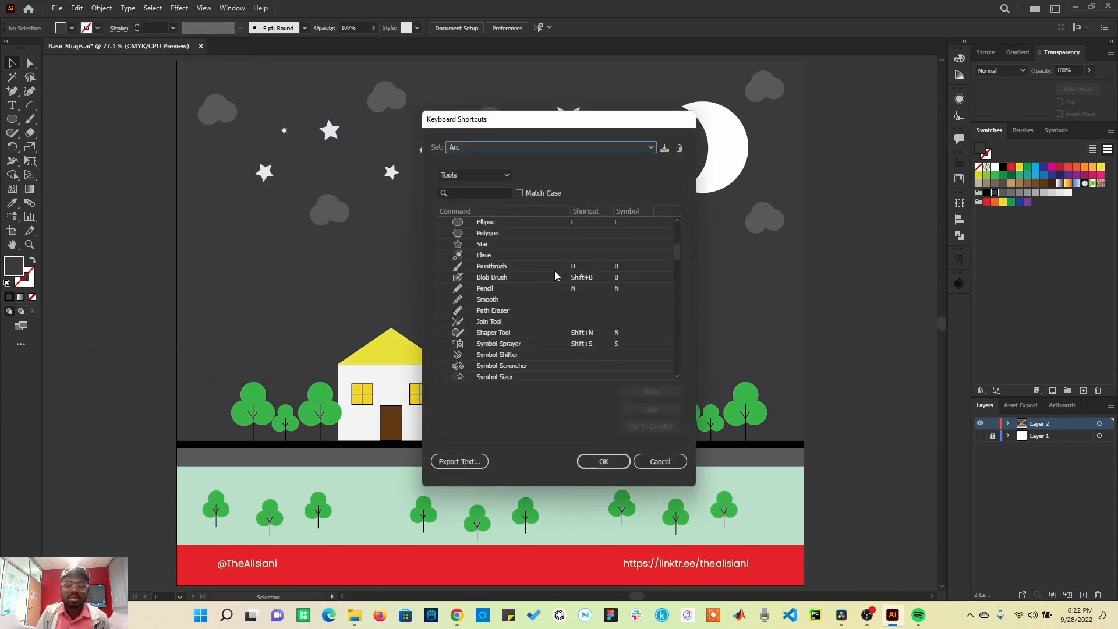
pyautogui.scroll(-14, 555, 276)
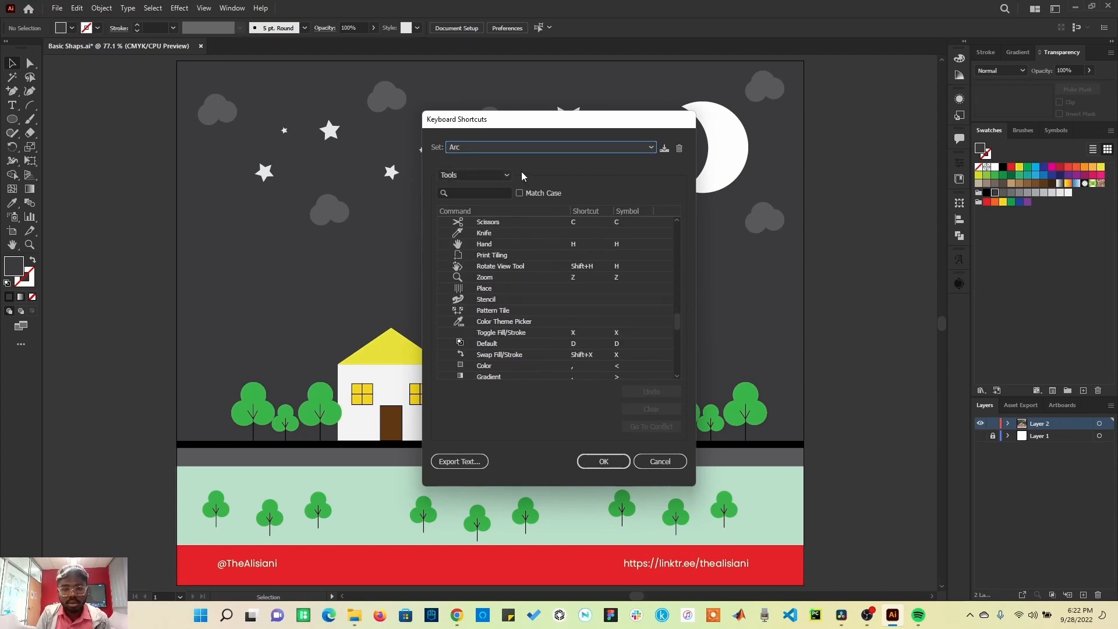
# Step: Switch the shortcut list to Menu Commands and expand the File, Object and Transform groups to browse their shortcuts
pyautogui.click(500, 175)
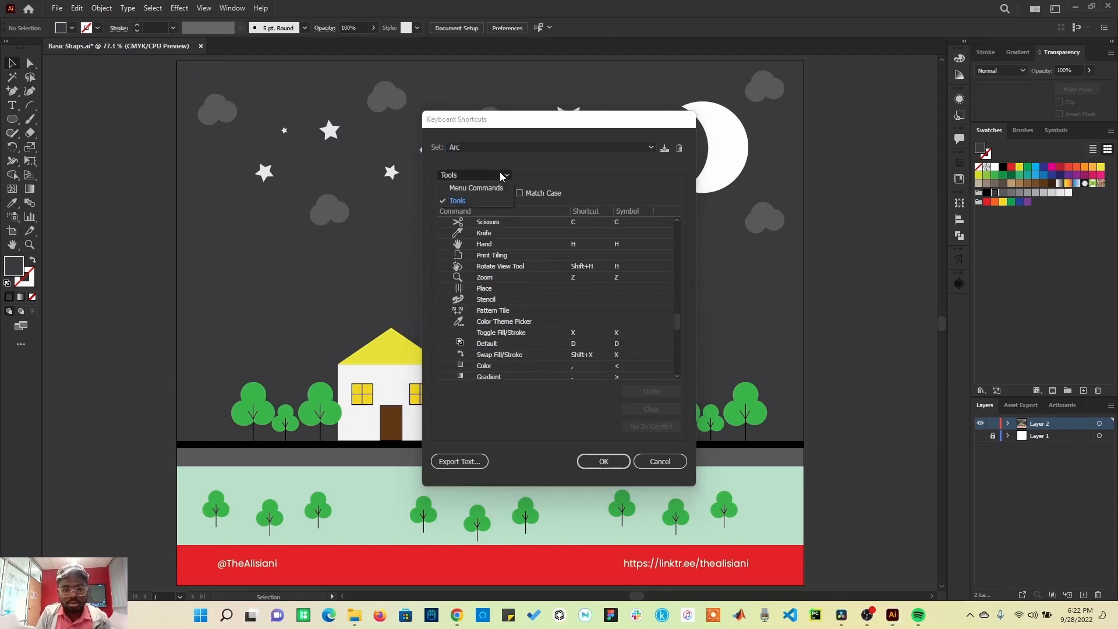
pyautogui.click(466, 189)
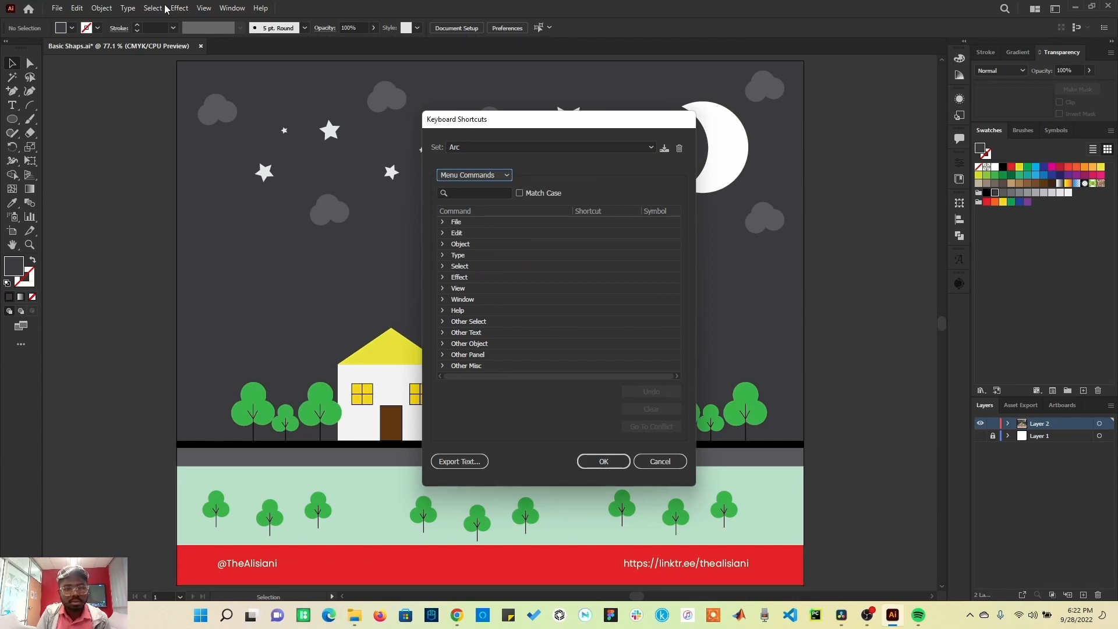
pyautogui.click(443, 223)
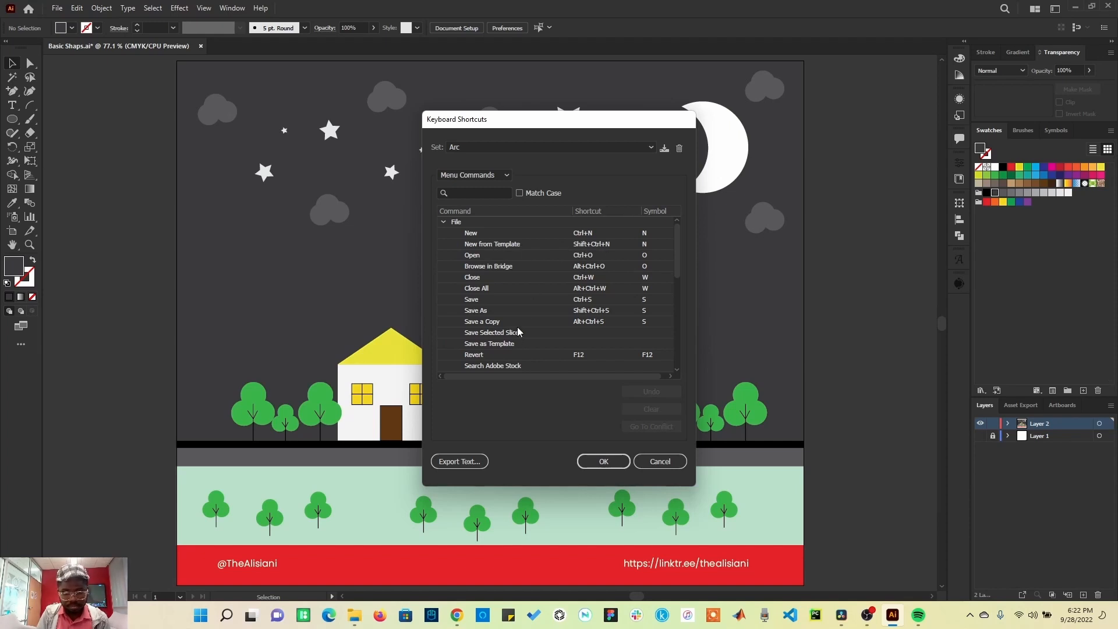
pyautogui.scroll(-4, 514, 327)
pyautogui.scroll(-1, 514, 334)
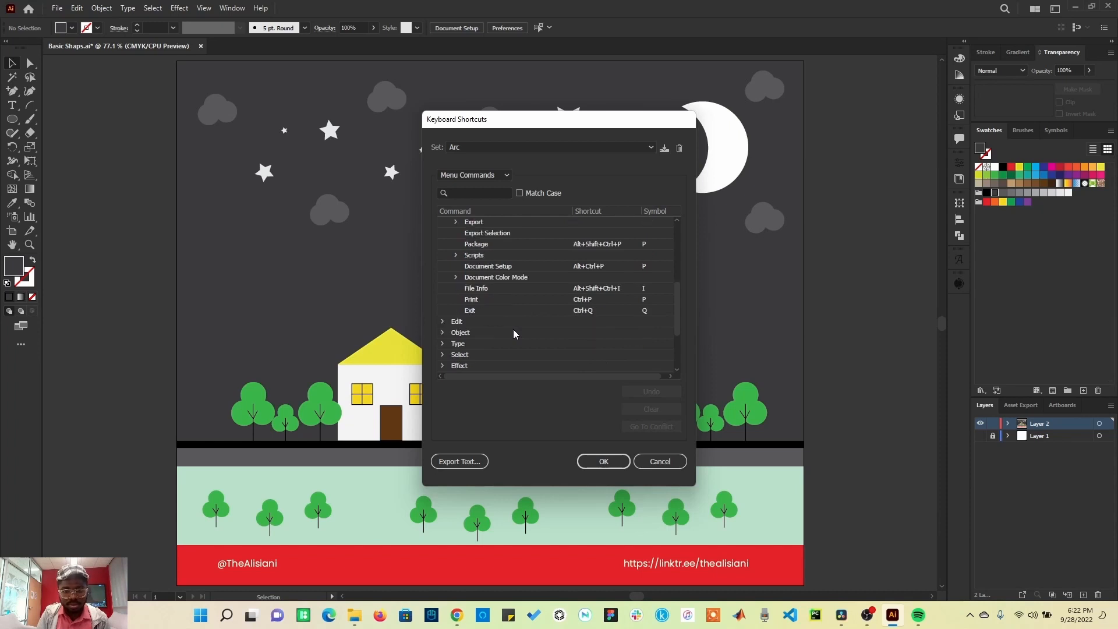
pyautogui.scroll(-3, 513, 334)
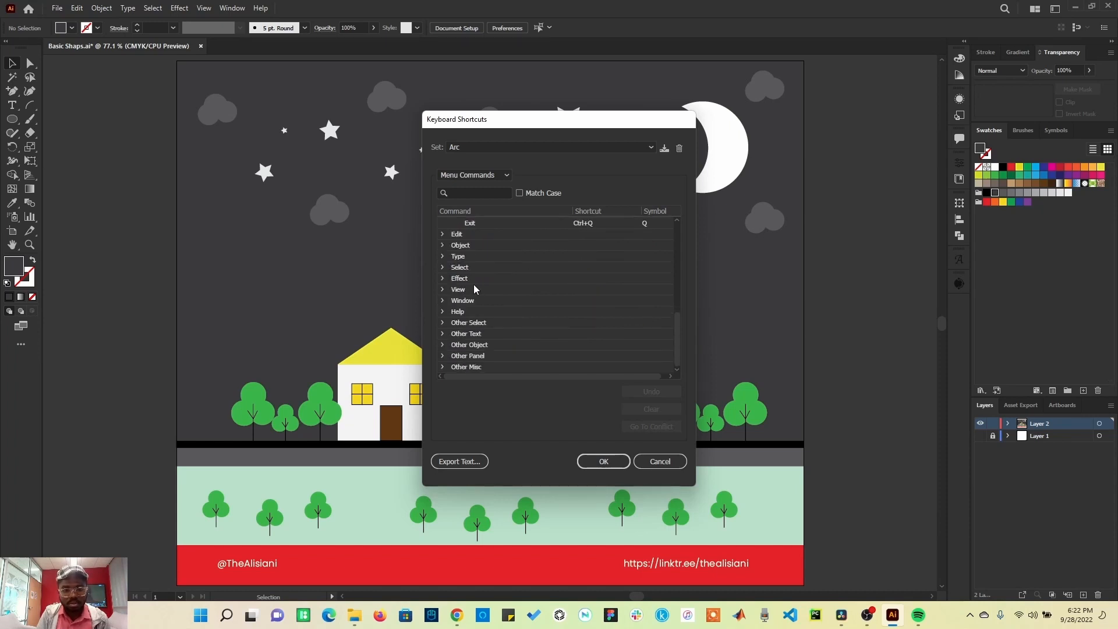
pyautogui.click(446, 246)
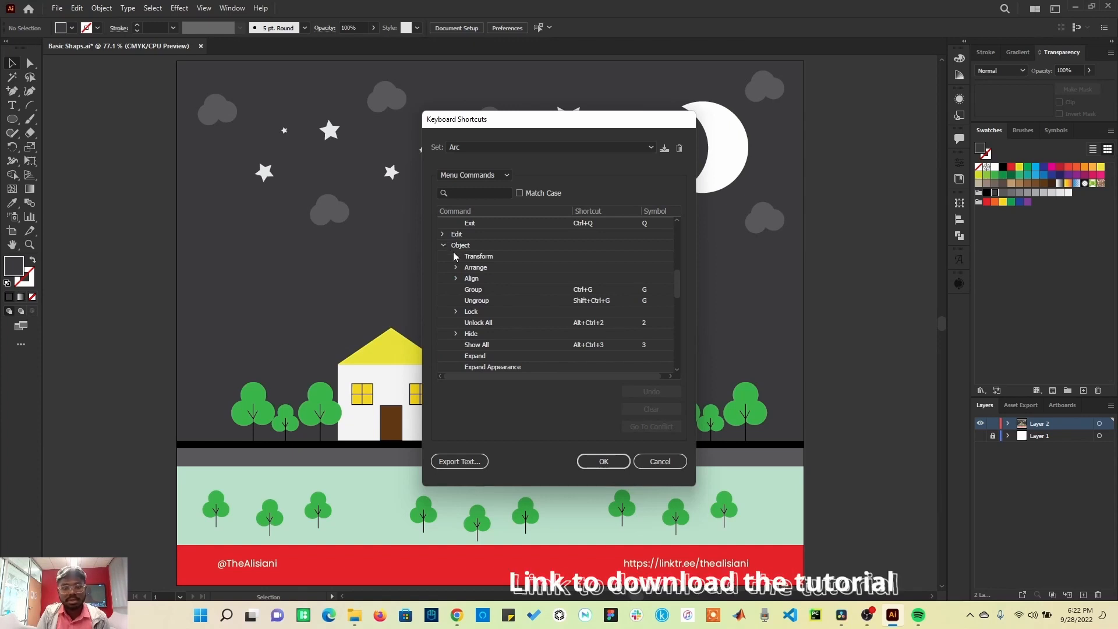
pyautogui.click(456, 256)
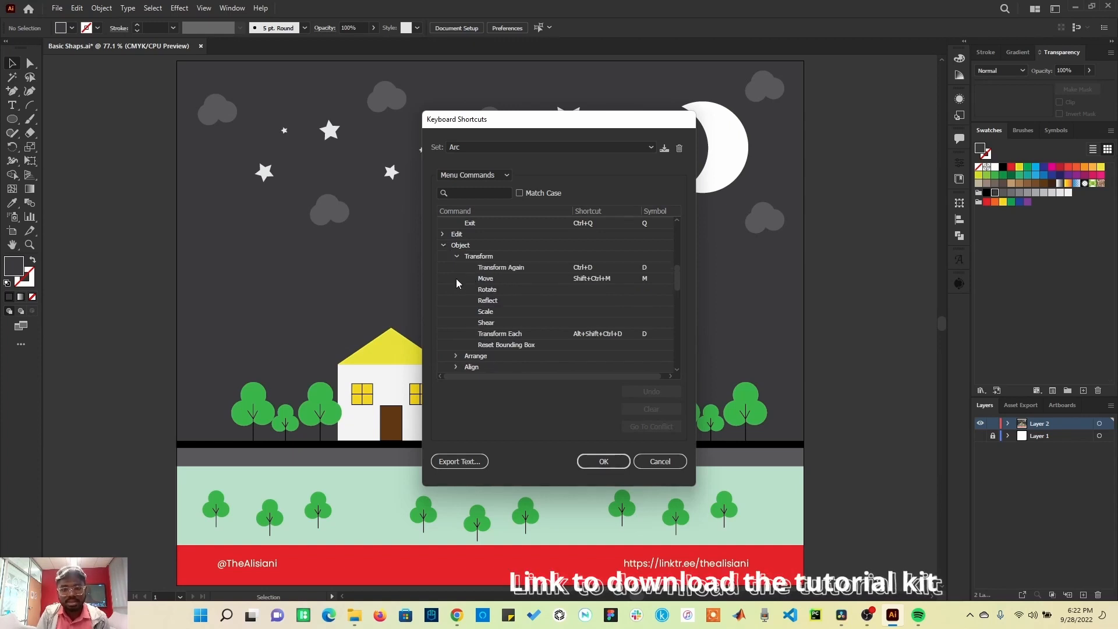
pyautogui.scroll(6, 478, 280)
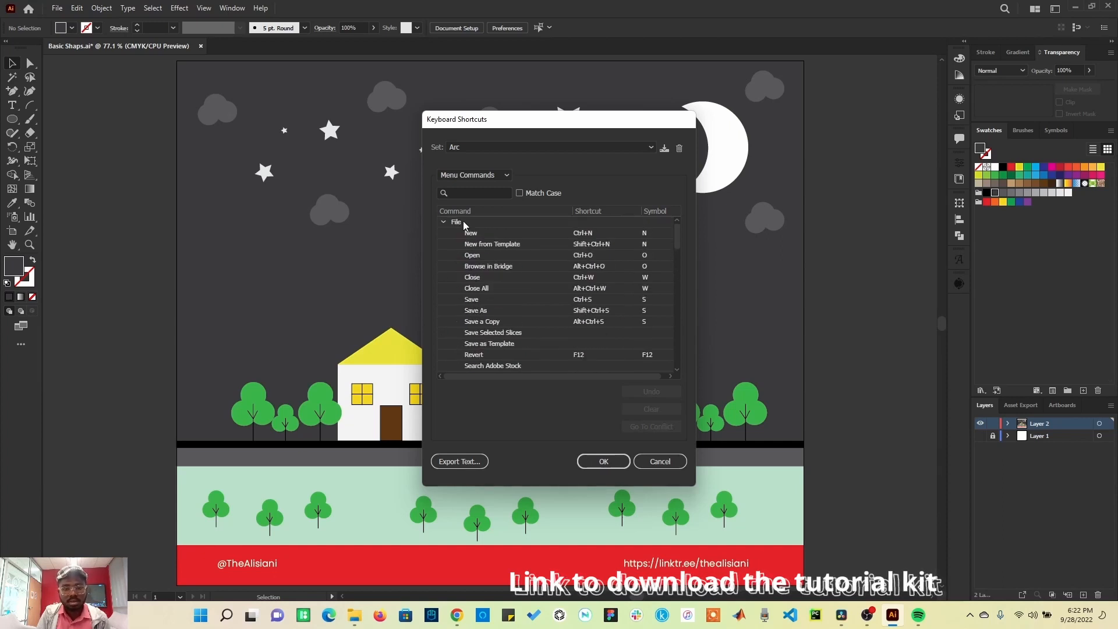
pyautogui.click(443, 222)
# Step: Change the shortcut set to Illustrator Defaults and show the Tools shortcut list
pyautogui.click(554, 149)
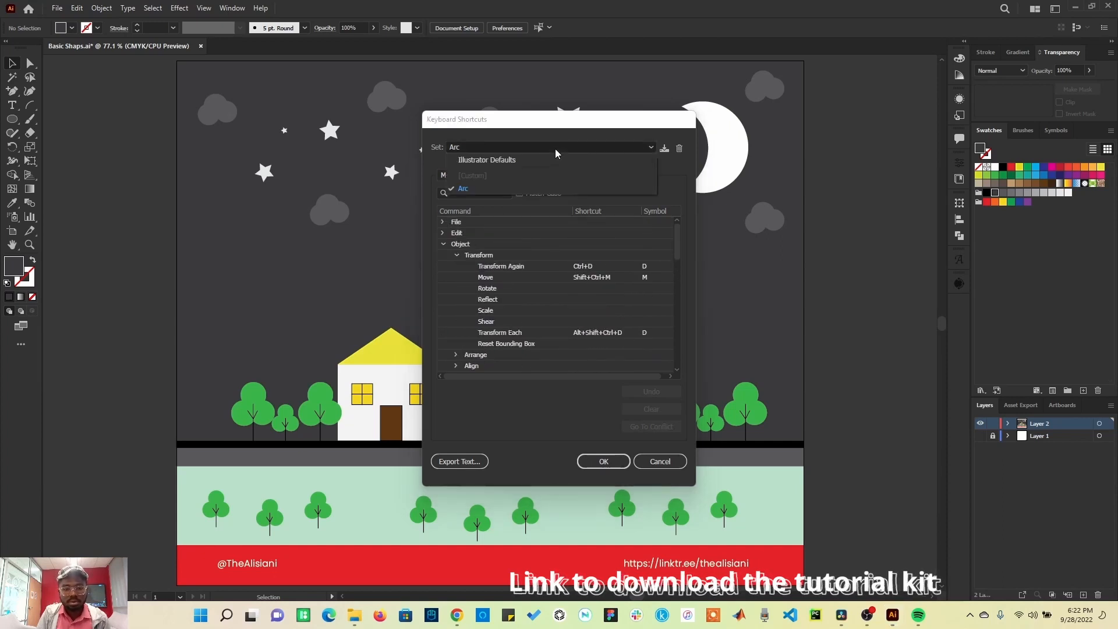
pyautogui.click(512, 160)
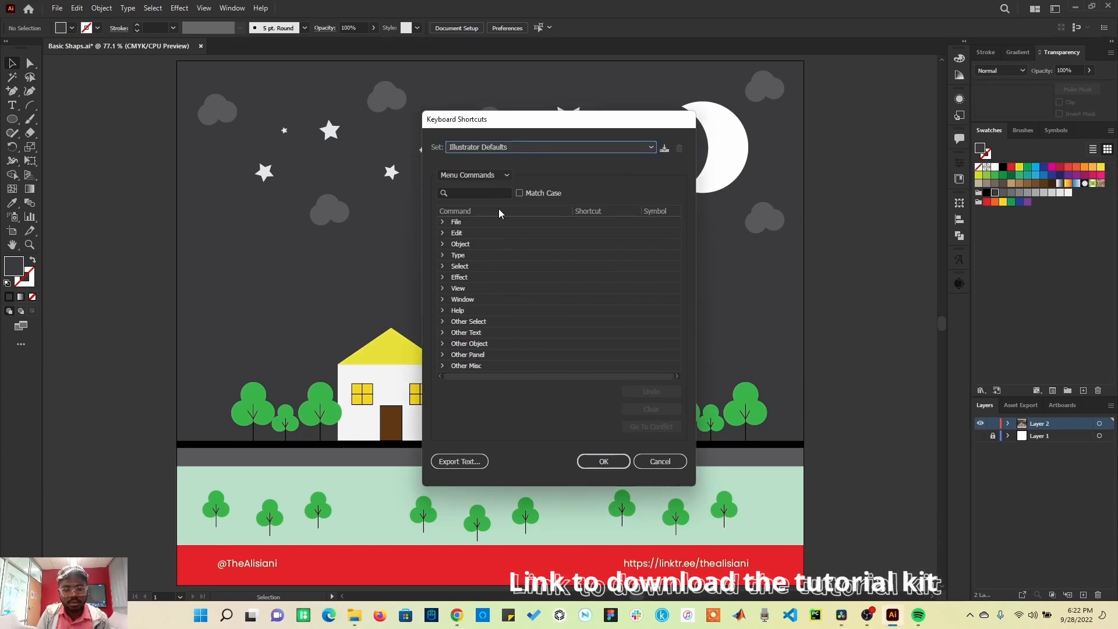
pyautogui.click(490, 176)
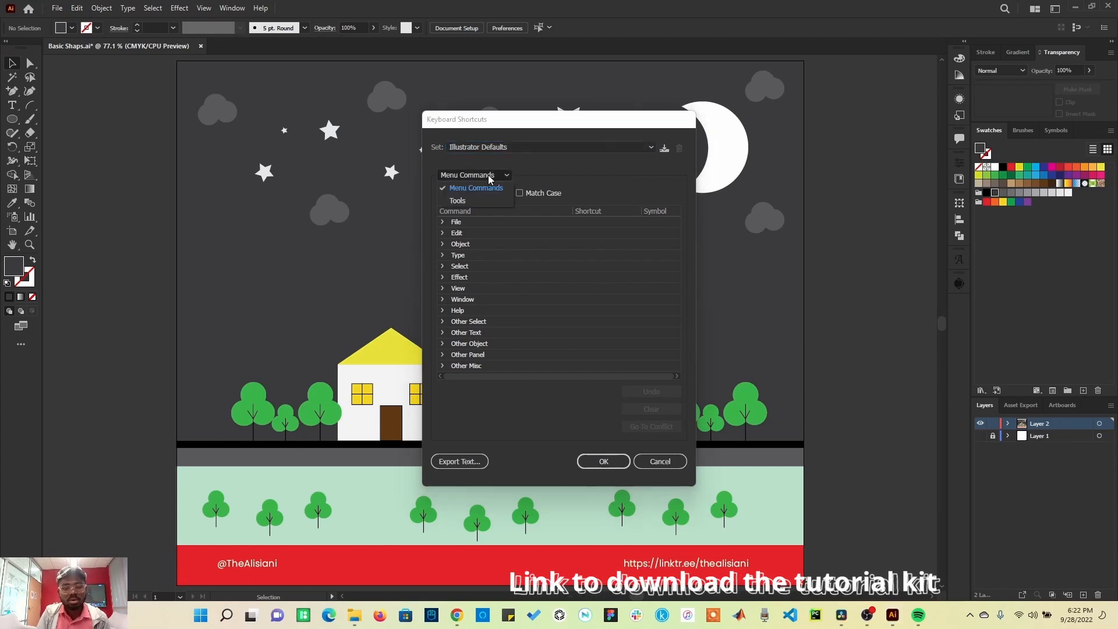
pyautogui.click(460, 201)
pyautogui.scroll(-1, 551, 349)
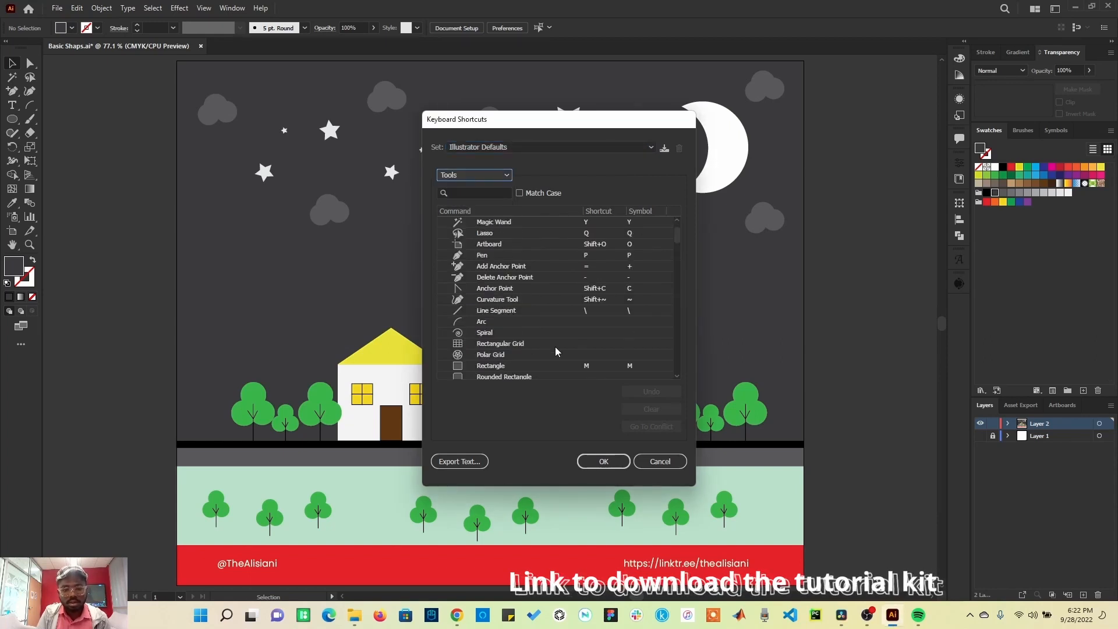
# Step: Try assigning Shift+? and then Shift+C as the Arc tool's shortcut, undoing and clearing each attempt
pyautogui.click(587, 325)
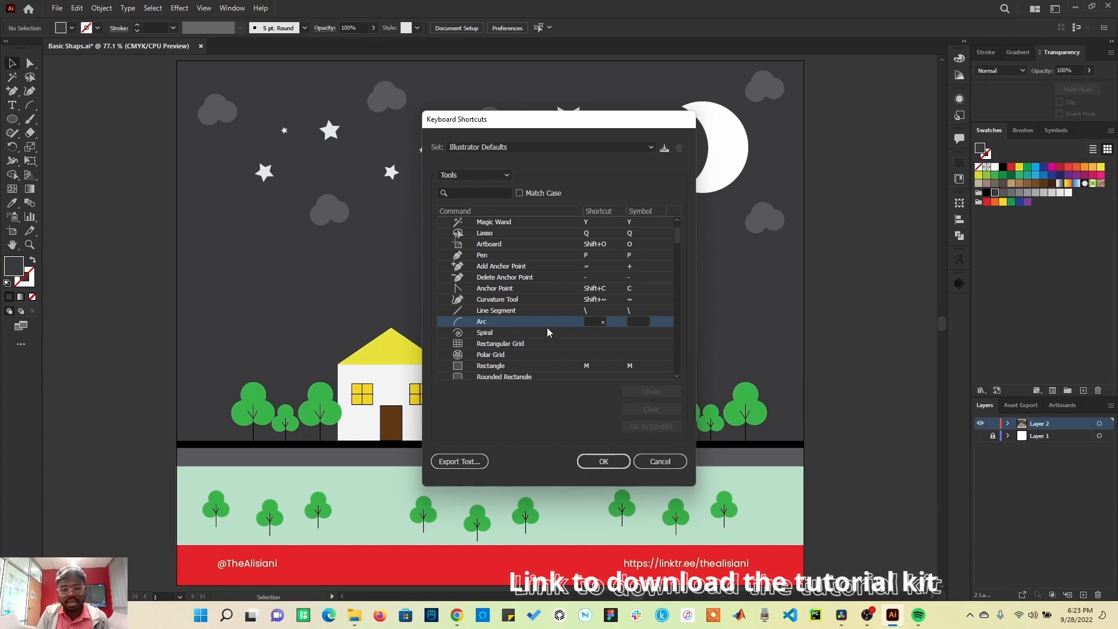
pyautogui.click(593, 324)
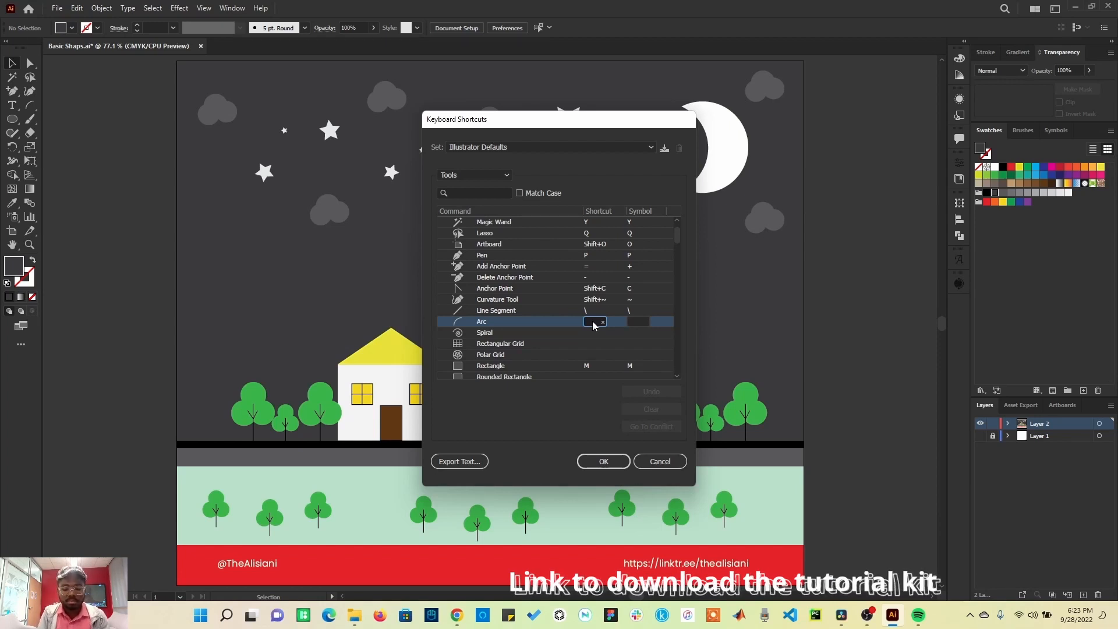
pyautogui.hotkey('shift', '/')
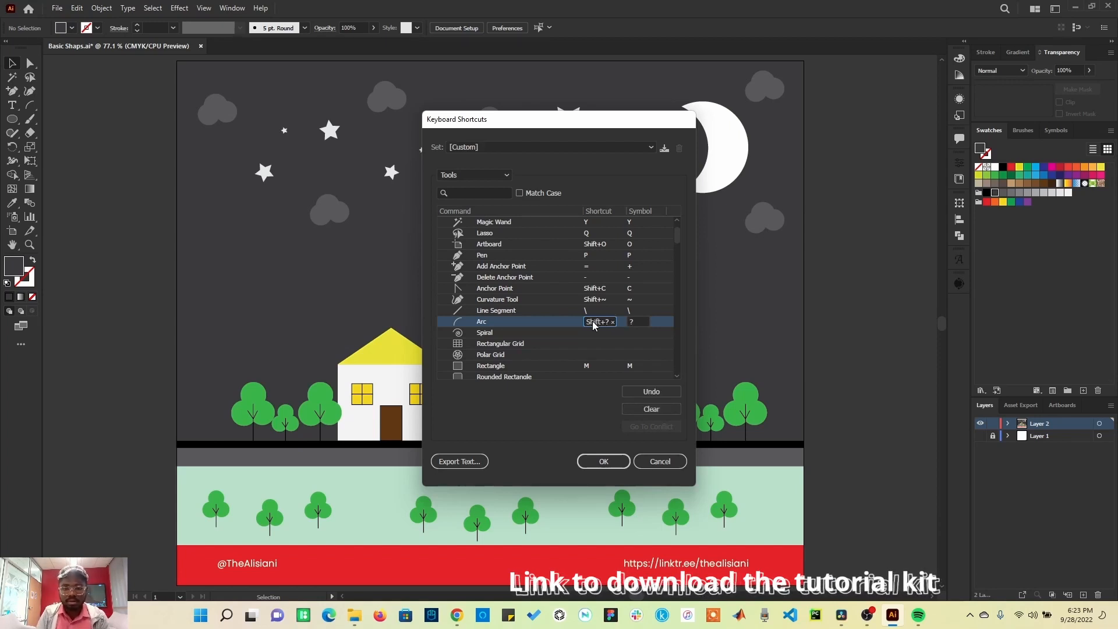
pyautogui.click(643, 321)
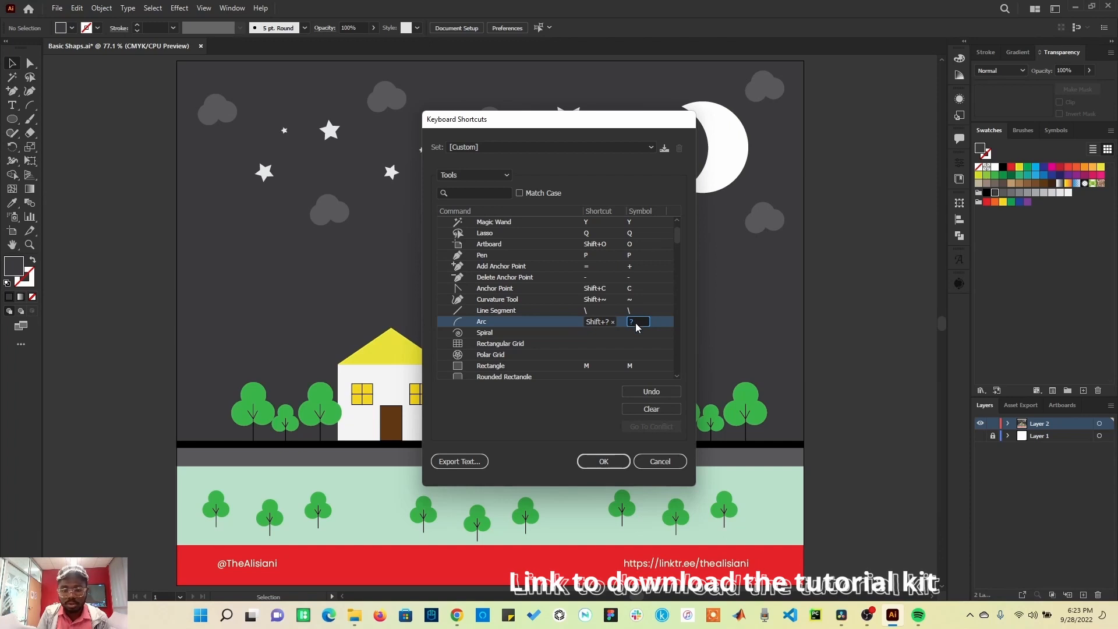
pyautogui.click(652, 393)
pyautogui.click(656, 393)
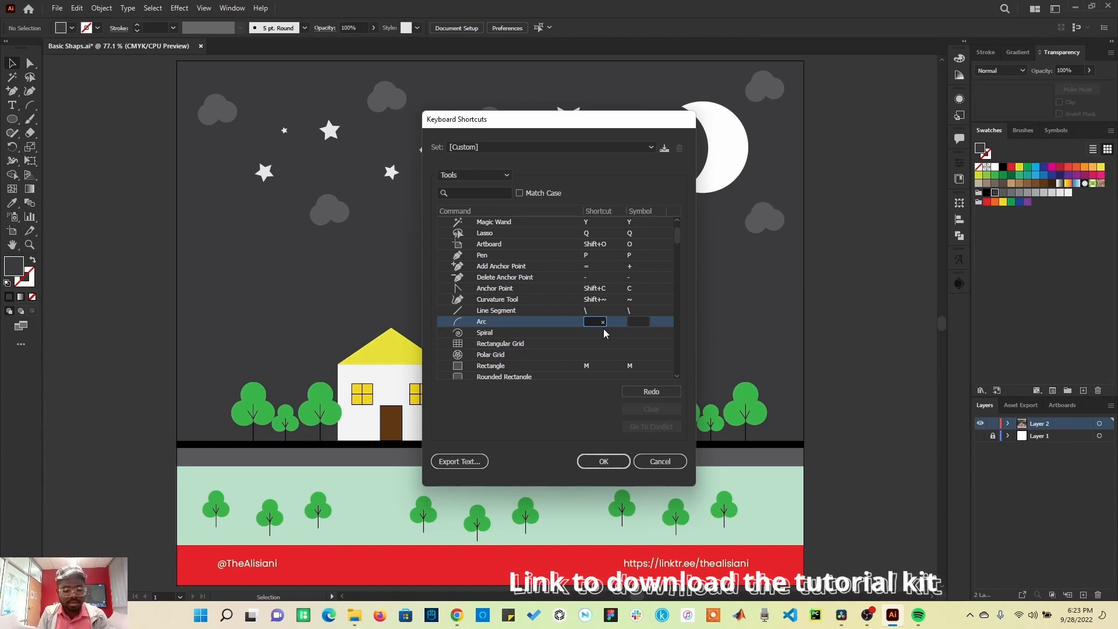
pyautogui.hotkey('shift', 'c')
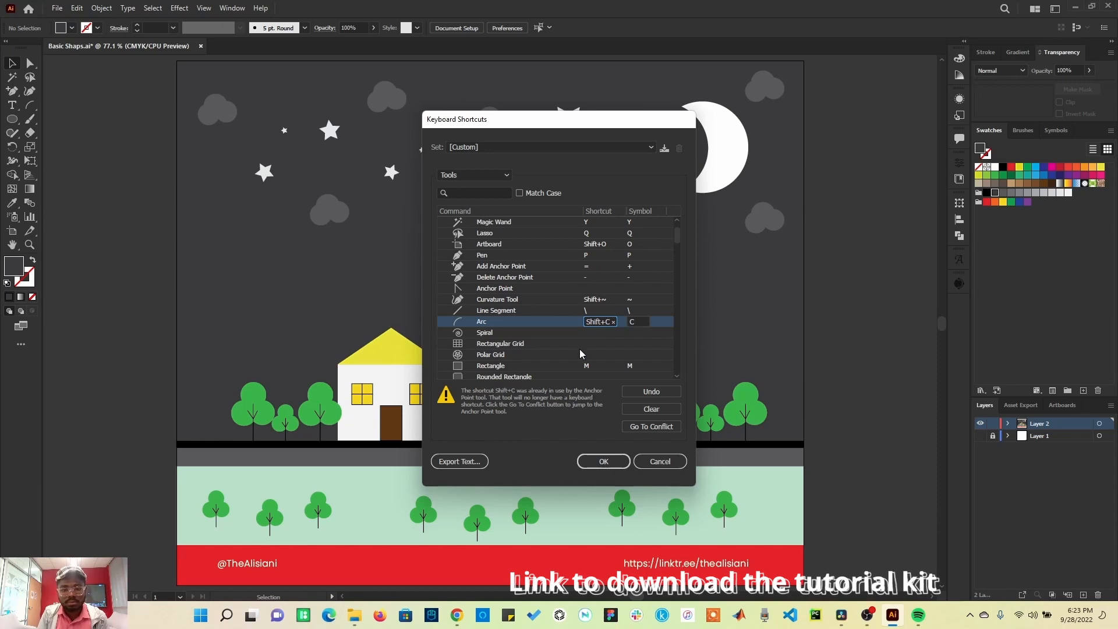
pyautogui.click(652, 411)
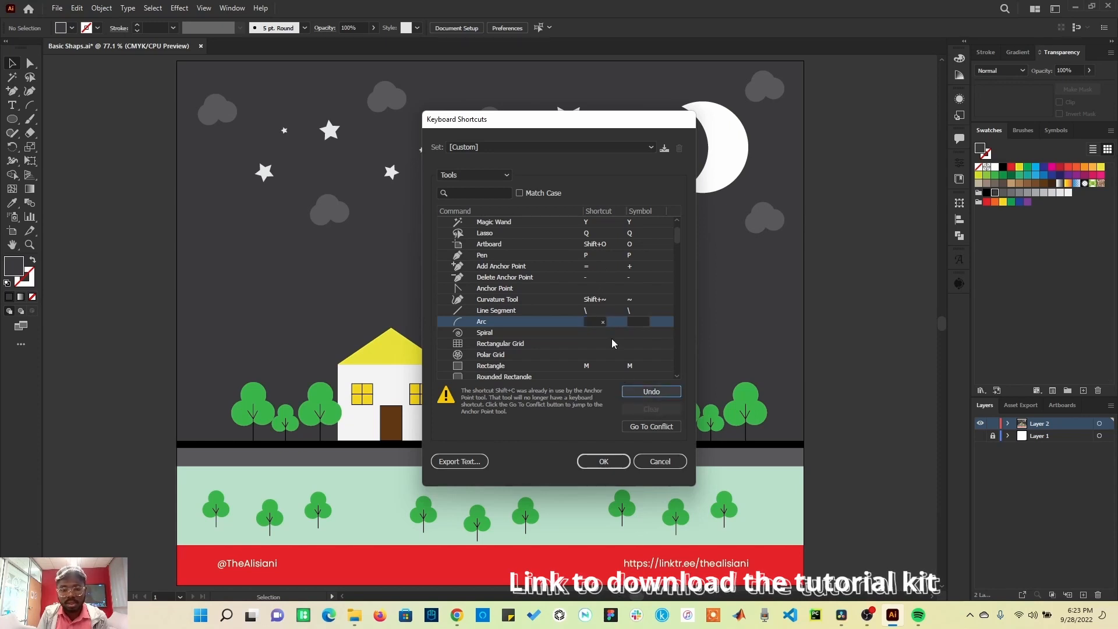
# Step: Assign Shift+? as the Arc tool's shortcut and confirm the Keyboard Shortcuts dialog
pyautogui.click(592, 323)
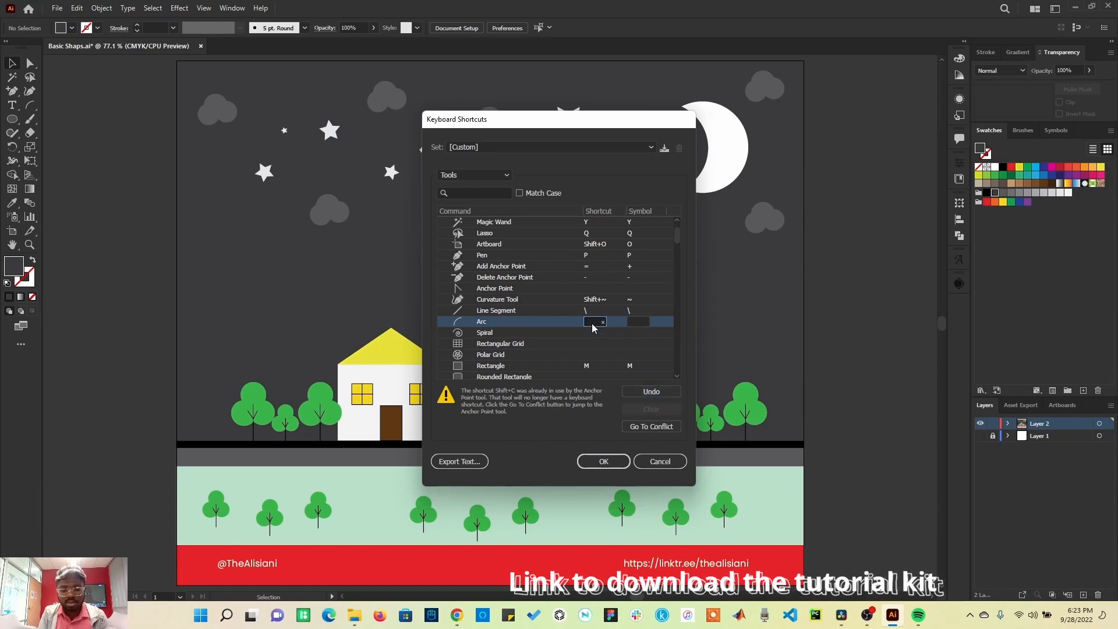
pyautogui.hotkey('shift', '/')
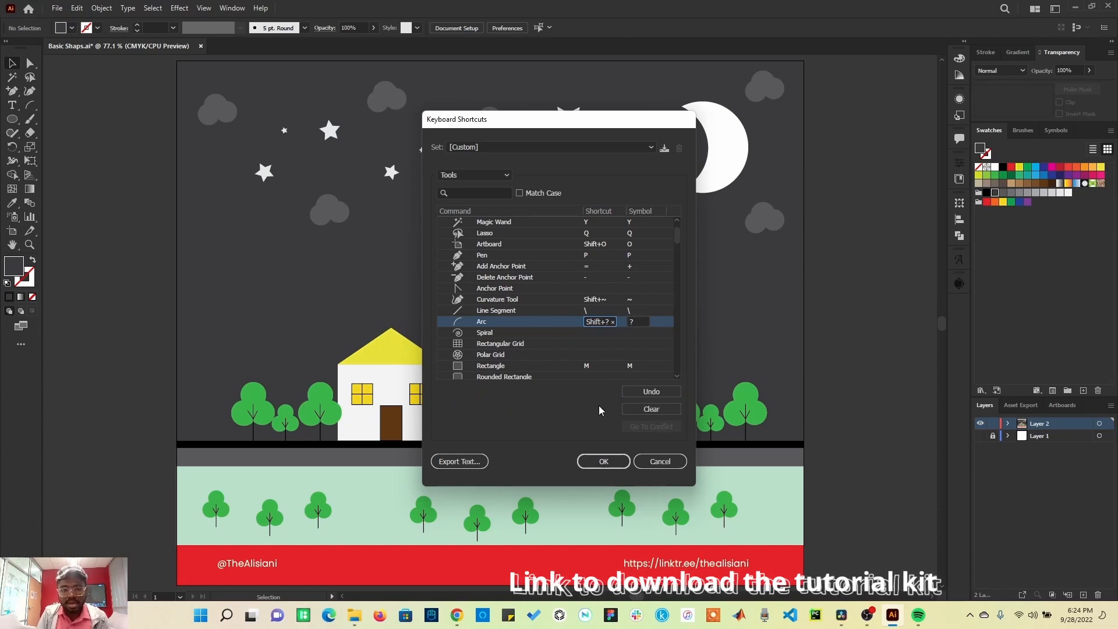
pyautogui.click(613, 463)
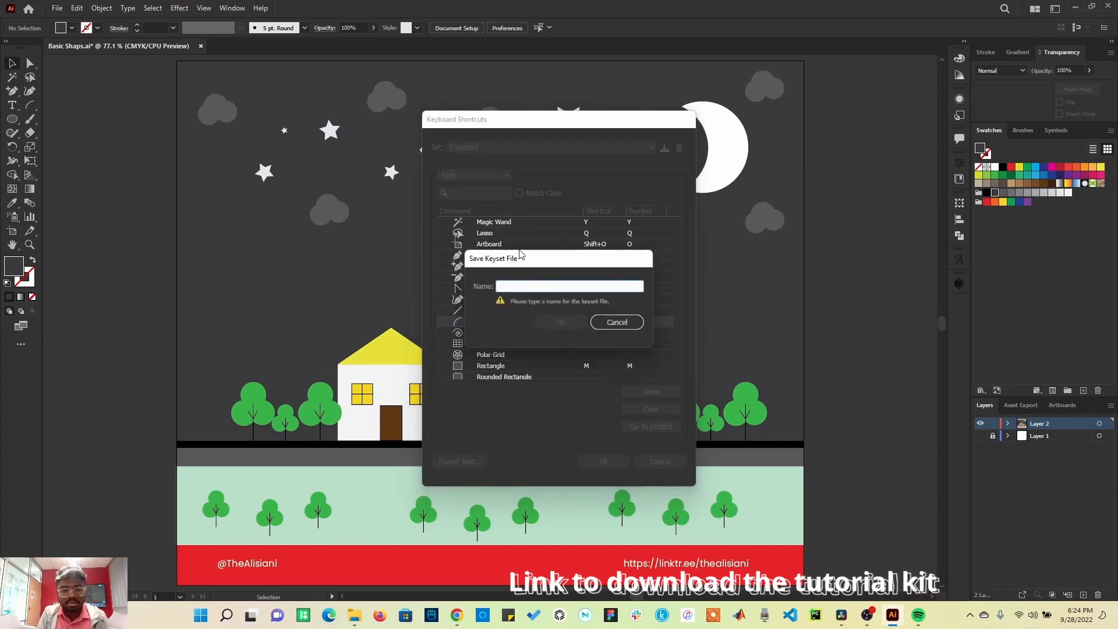
# Step: Save the custom shortcut set under the name Arc Tool
pyautogui.moveTo(525, 262); pyautogui.dragTo(602, 264)
pyautogui.write('Arc Toll')
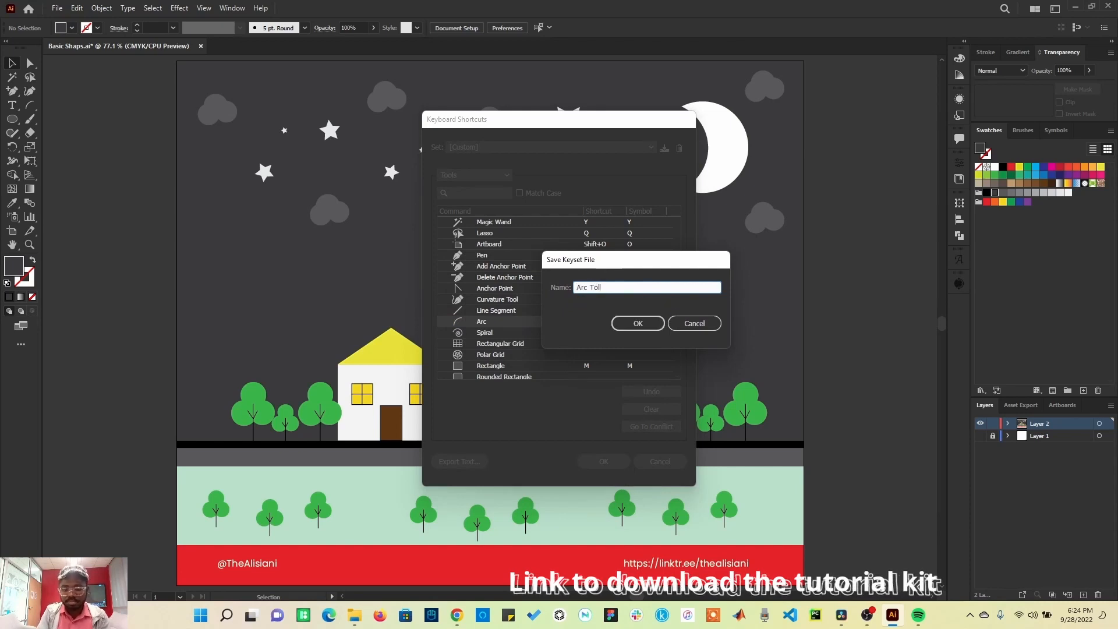
pyautogui.press('BackSpace')
pyautogui.write('ol')
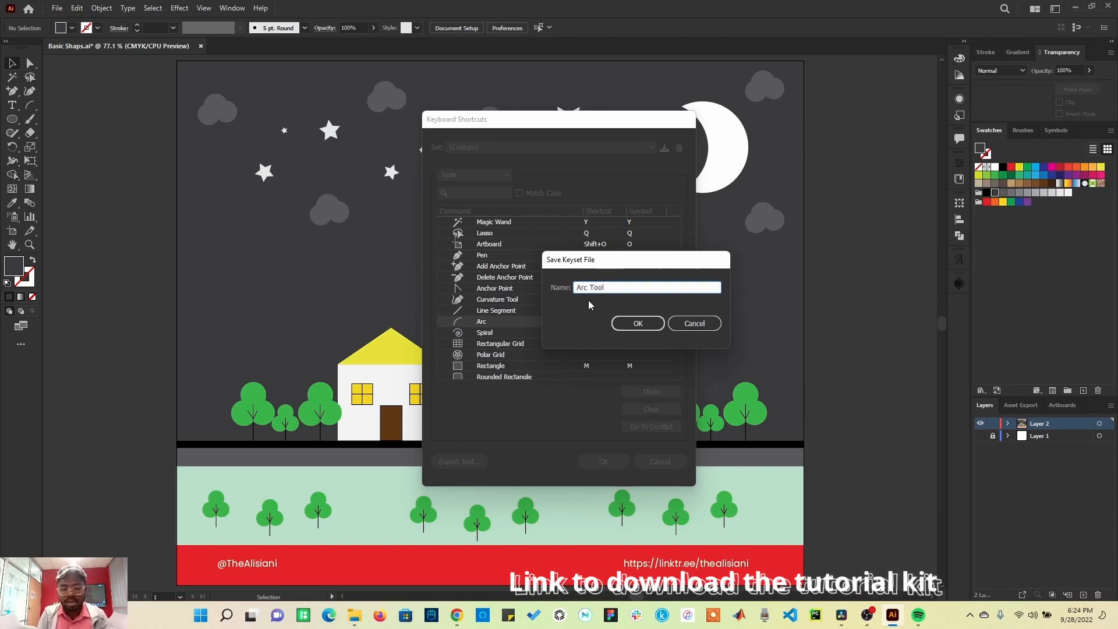
pyautogui.click(649, 323)
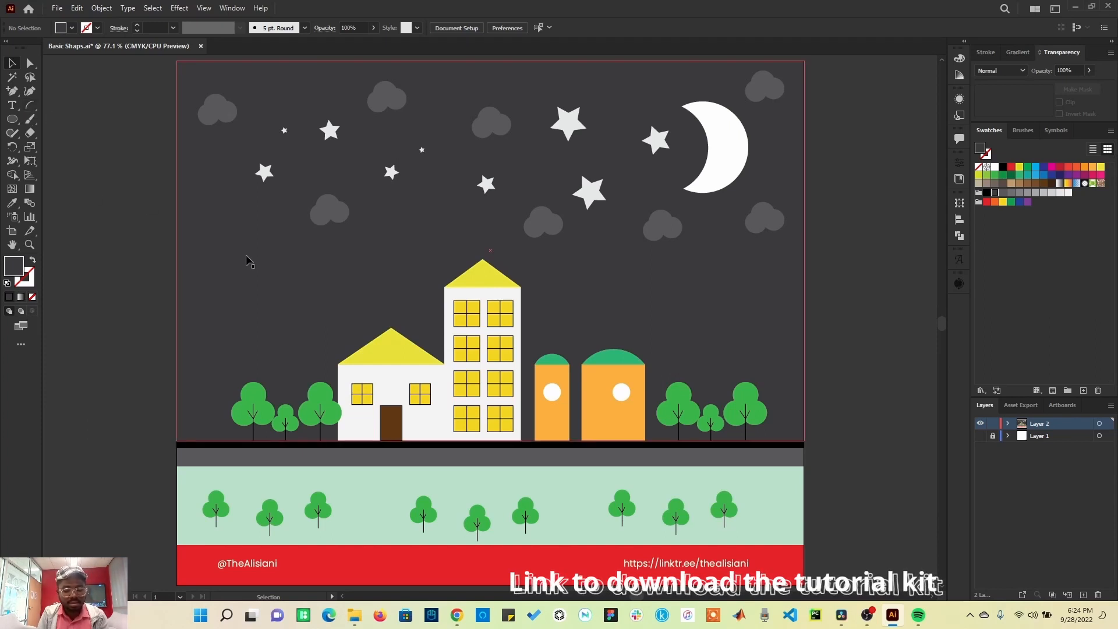
# Step: Draw an arc in the sky with the new Arc tool shortcut and give it a yellow stroke
pyautogui.hotkey('shift', '/')
pyautogui.moveTo(255, 354); pyautogui.dragTo(422, 227)
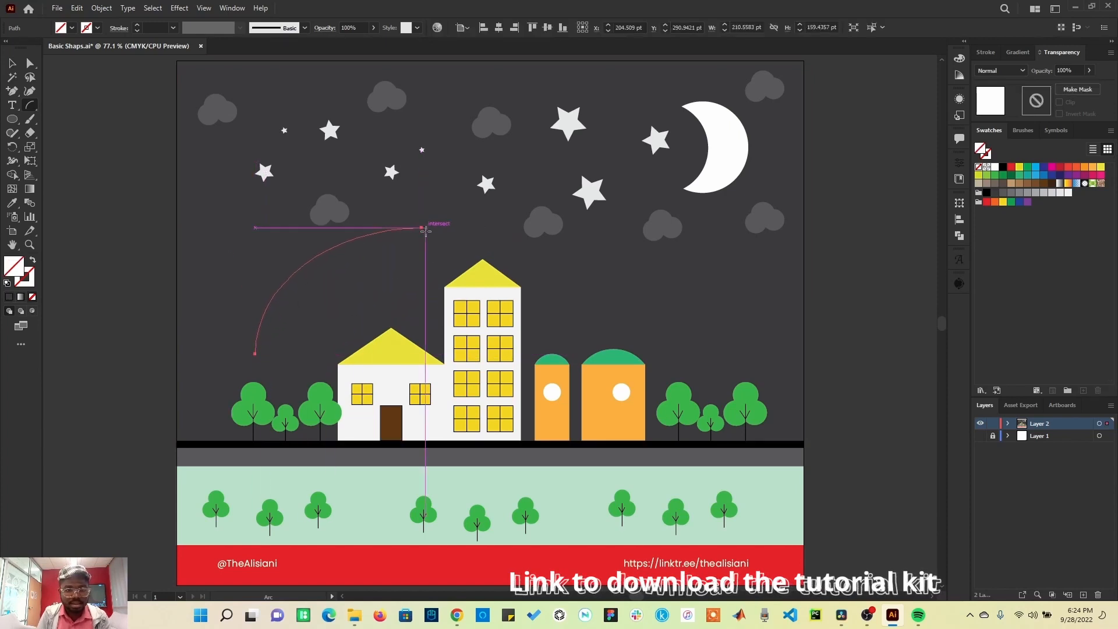
pyautogui.click(990, 156)
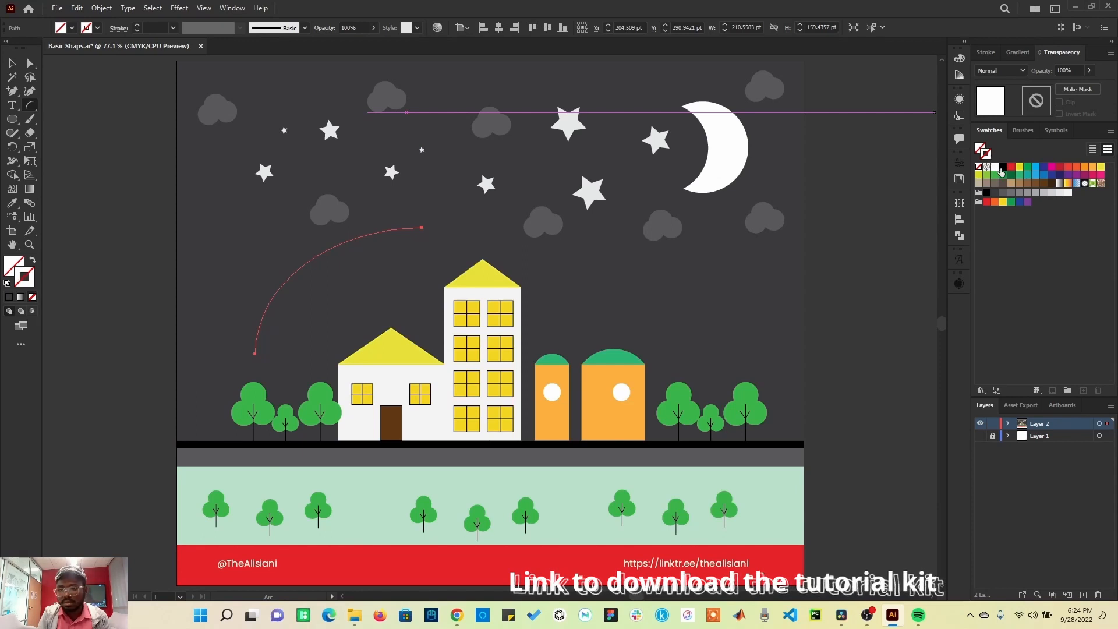
pyautogui.click(1020, 167)
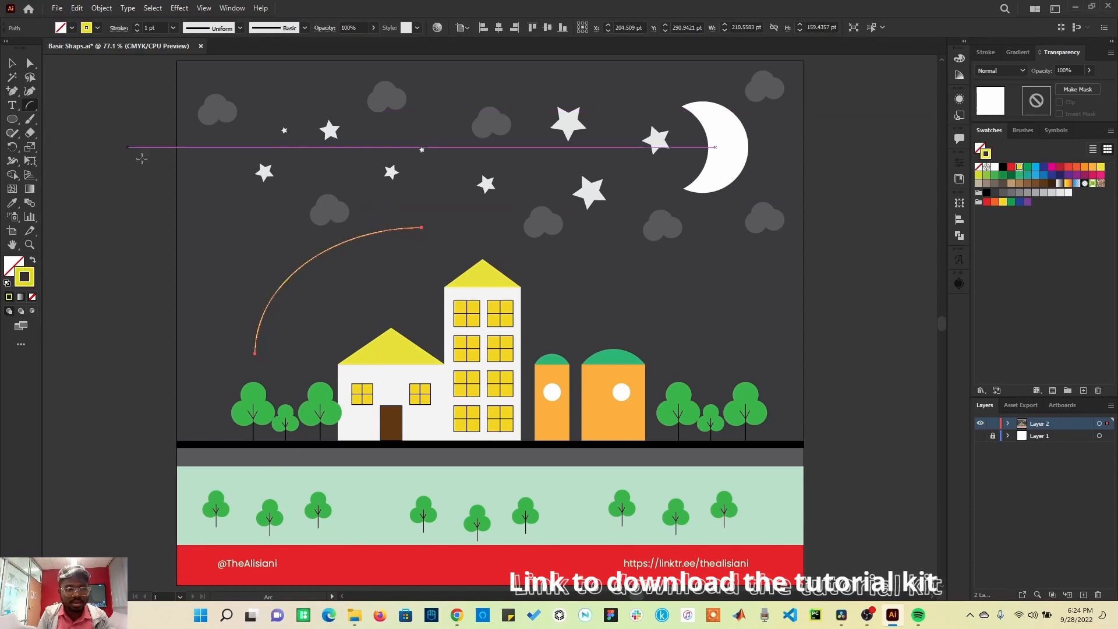
# Step: Draw three more yellow arcs across the sky, then return to the Selection tool
pyautogui.moveTo(218, 314); pyautogui.dragTo(318, 165)
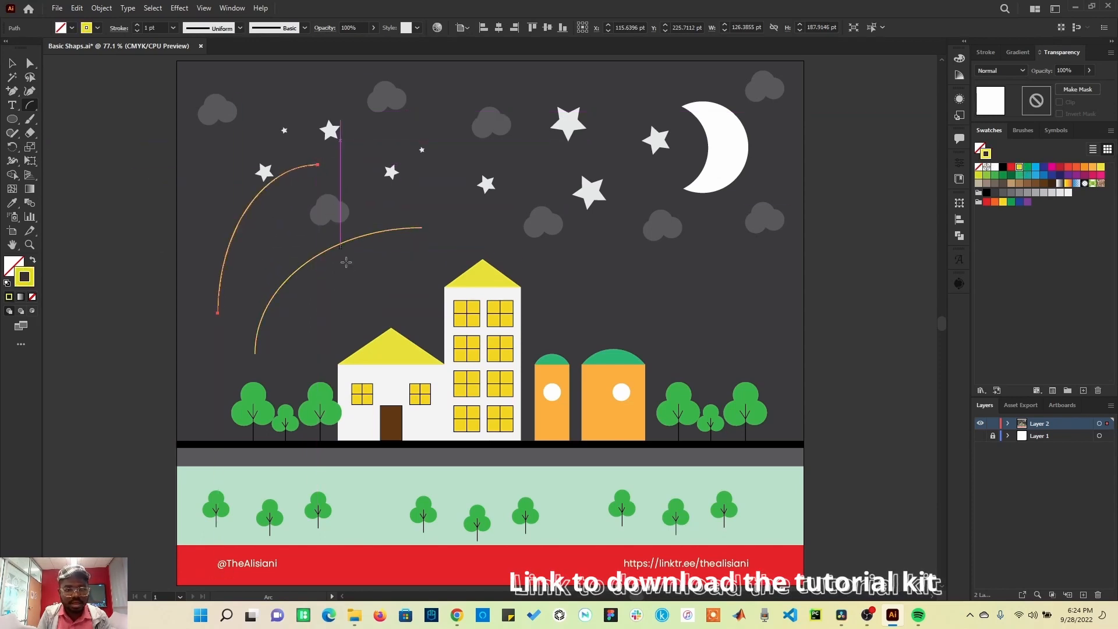
pyautogui.moveTo(331, 290); pyautogui.dragTo(458, 172)
pyautogui.moveTo(180, 202); pyautogui.dragTo(410, 297)
pyautogui.click(12, 62)
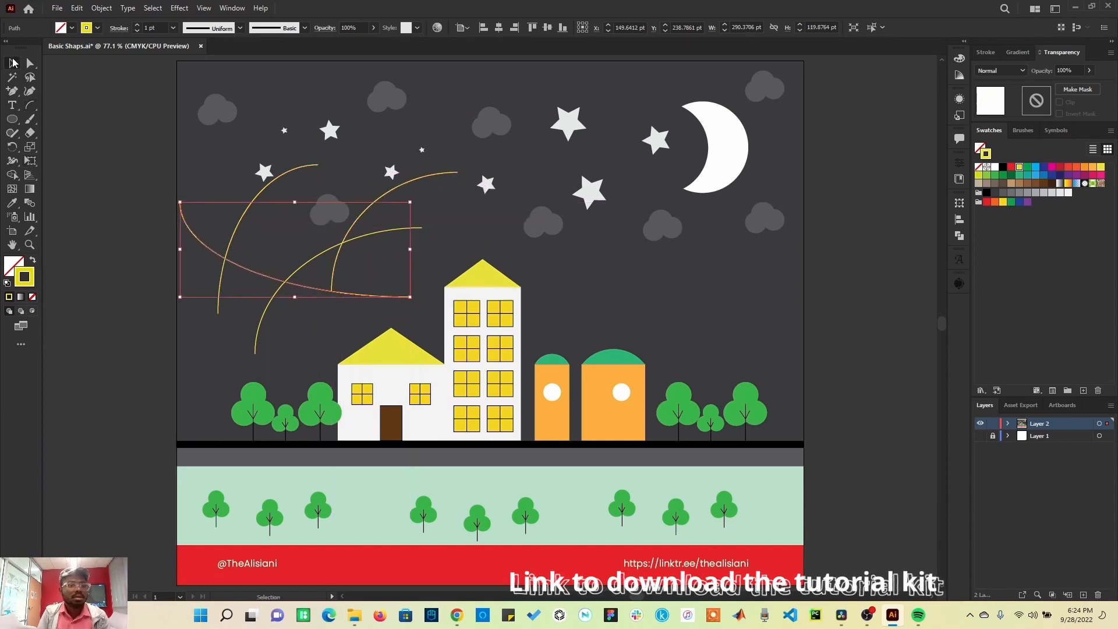
# Step: Select all four arcs together and delete them
pyautogui.keyDown('shift'); pyautogui.click(240, 232); pyautogui.keyUp('shift')
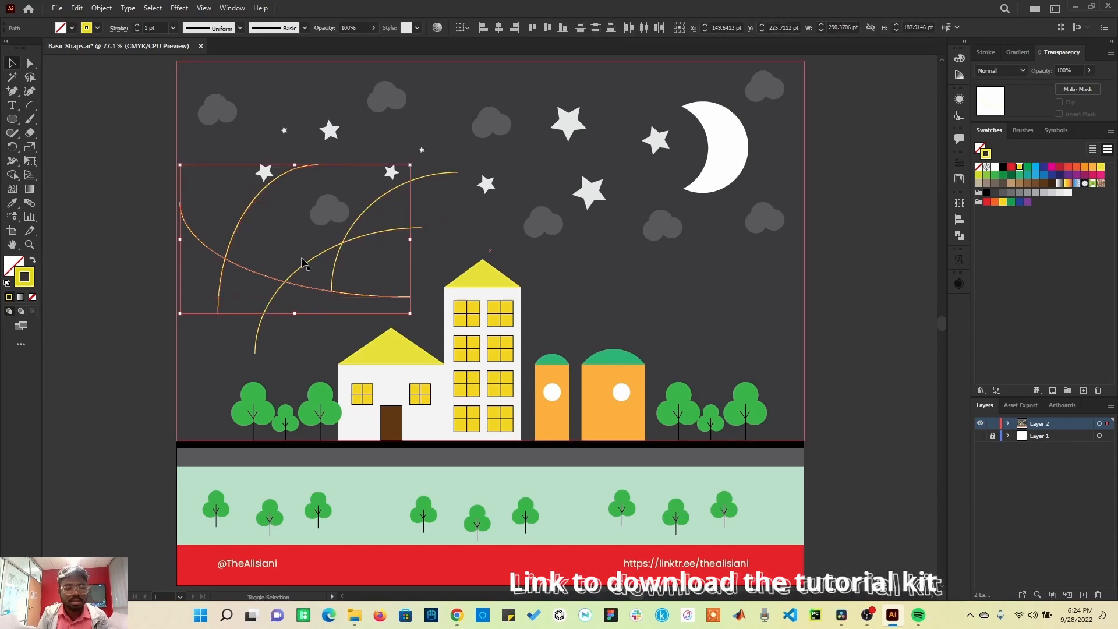
pyautogui.keyDown('shift'); pyautogui.click(331, 251); pyautogui.keyUp('shift')
pyautogui.keyDown('shift'); pyautogui.click(366, 211); pyautogui.keyUp('shift')
pyautogui.click(133, 283)
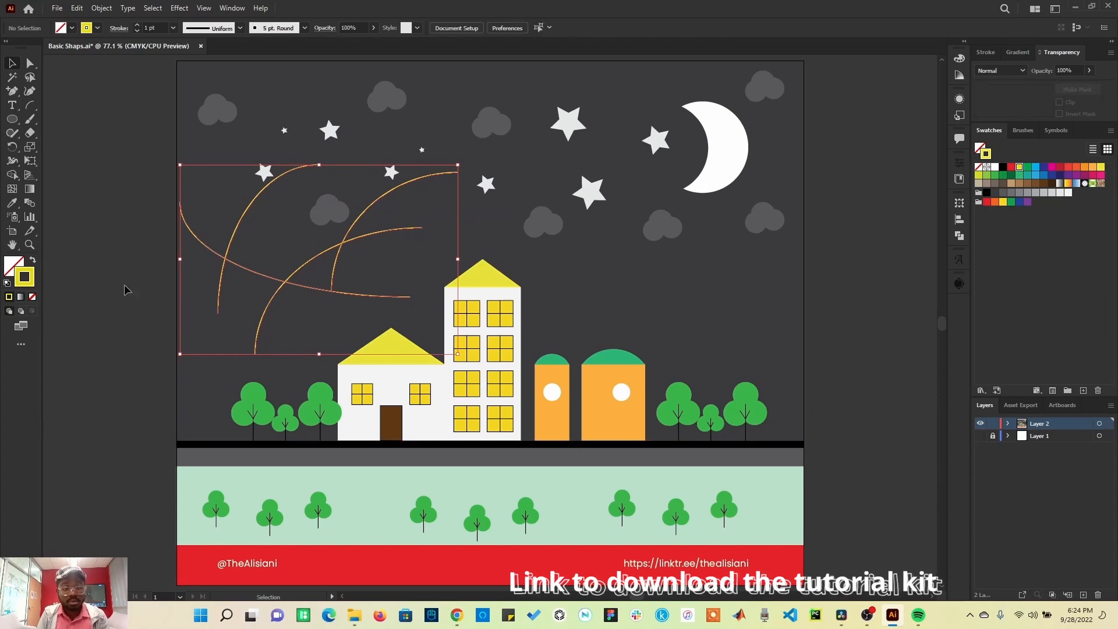
pyautogui.click(205, 240)
pyautogui.keyDown('shift'); pyautogui.click(239, 228); pyautogui.keyUp('shift')
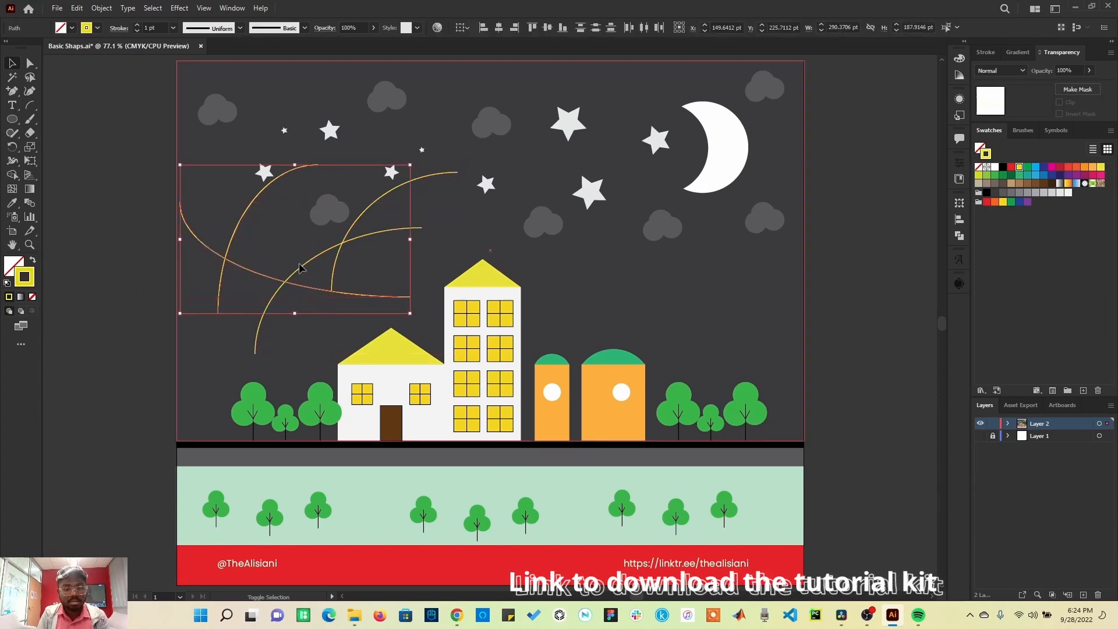
pyautogui.keyDown('shift'); pyautogui.click(317, 259); pyautogui.keyUp('shift')
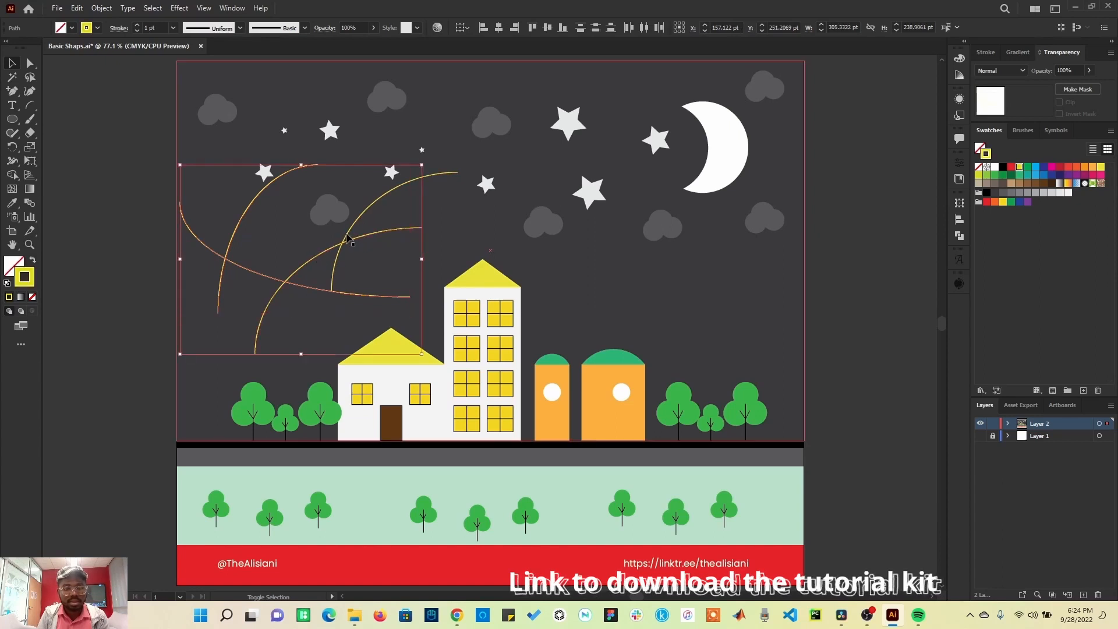
pyautogui.keyDown('shift'); pyautogui.click(353, 239); pyautogui.keyUp('shift')
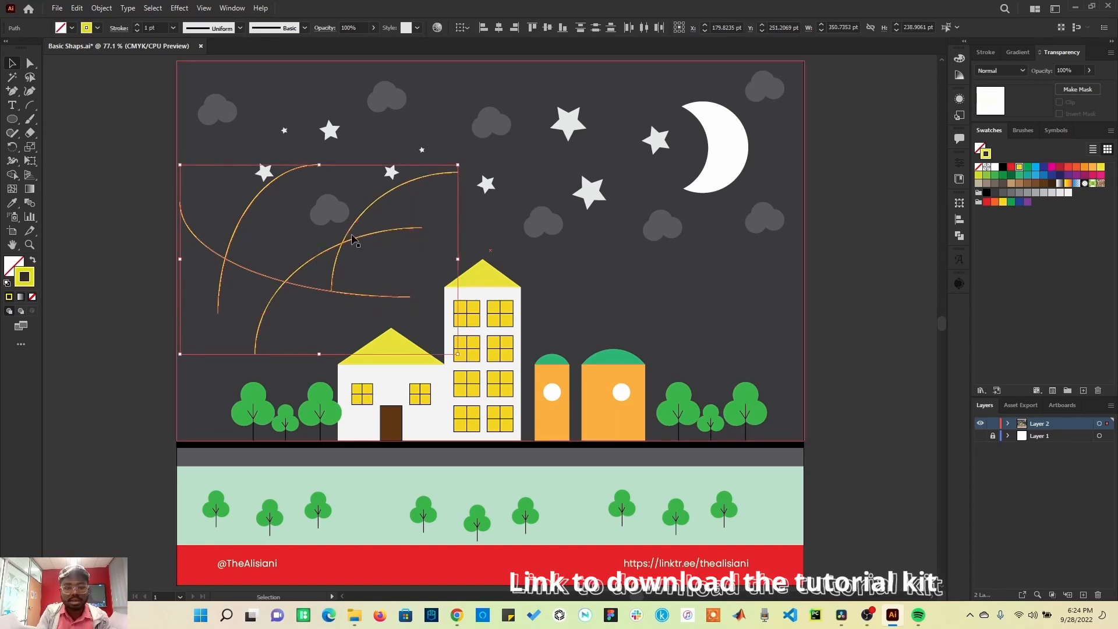
pyautogui.press('Delete')
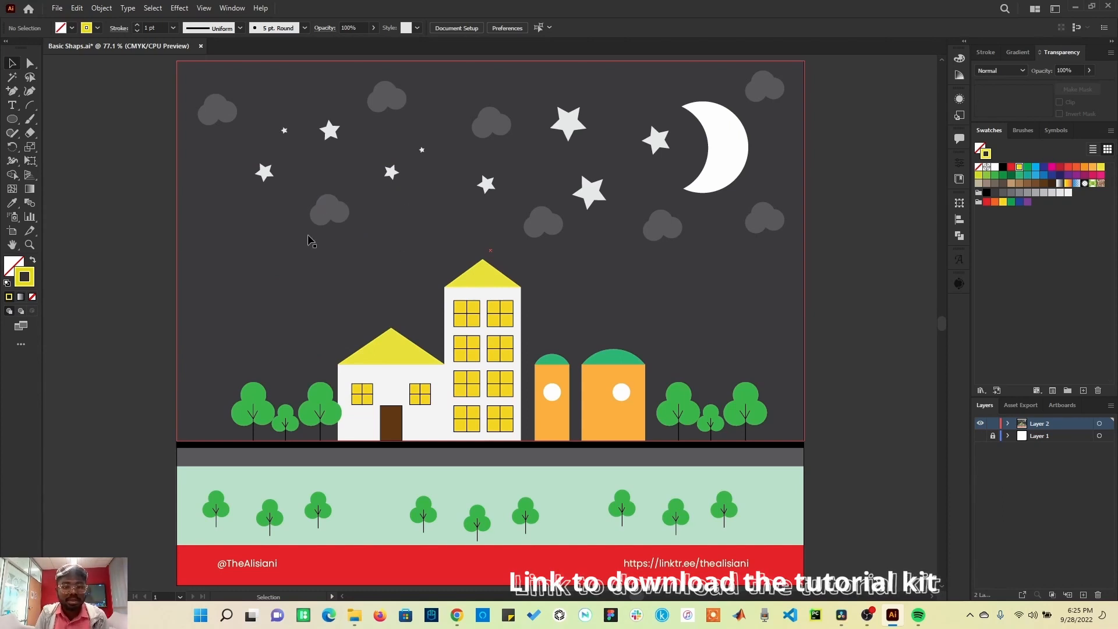
# Step: Select a cloud with the Direct Selection tool and zoom in and out repeatedly to examine its anchor points
pyautogui.click(325, 212)
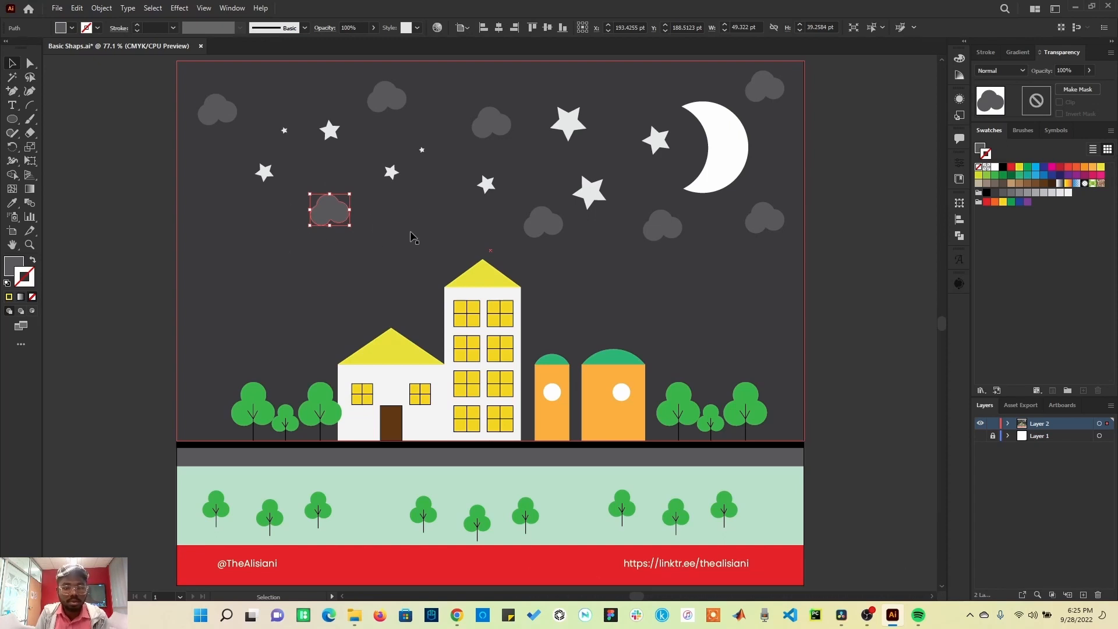
pyautogui.press('a')
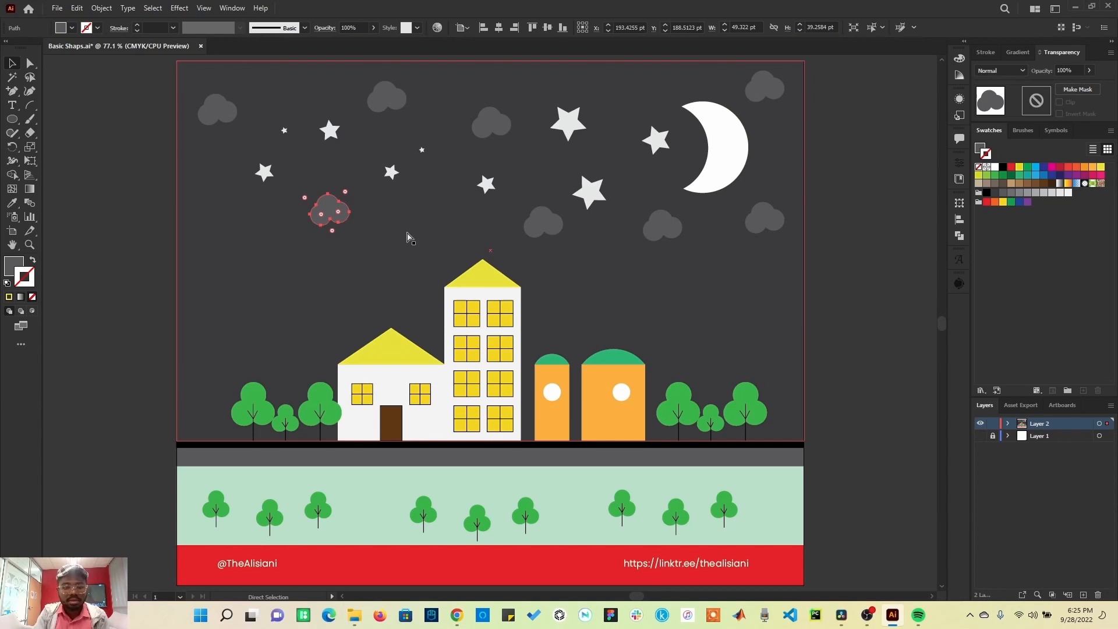
pyautogui.hotkey('ctrl', '=')
pyautogui.hotkey('ctrl', '=')
pyautogui.hotkey('ctrl', '=')
pyautogui.hotkey('ctrl', '=')
pyautogui.hotkey('ctrl', '=')
pyautogui.hotkey('ctrl', '=')
pyautogui.hotkey('ctrl', '=')
pyautogui.hotkey('ctrl', '=')
pyautogui.hotkey('ctrl', '=')
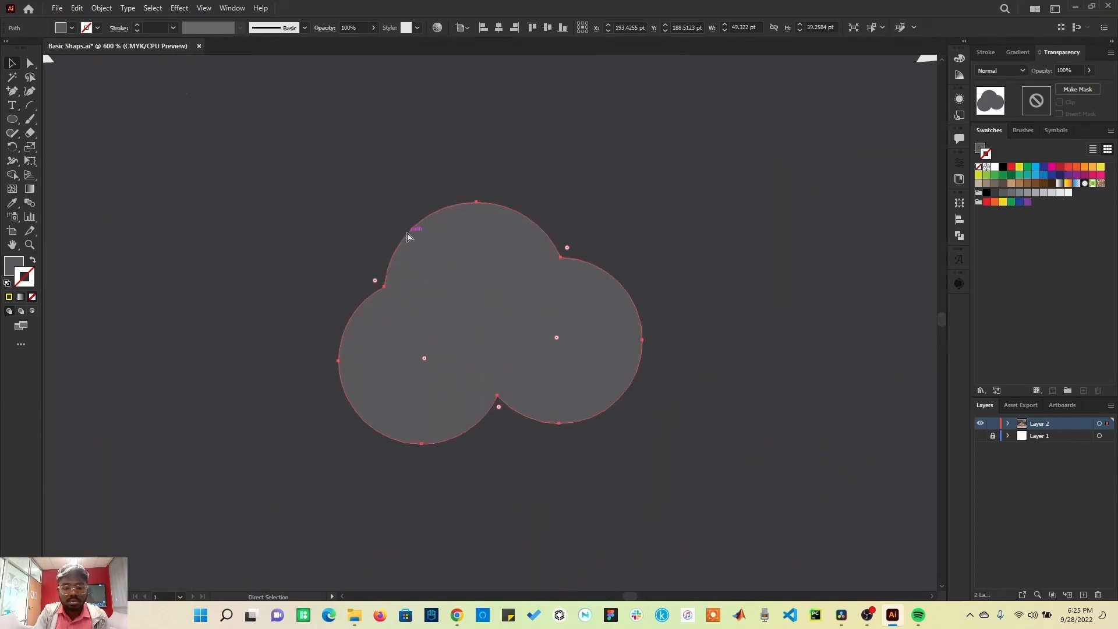
pyautogui.hotkey('ctrl', '=')
pyautogui.hotkey('ctrl', '=')
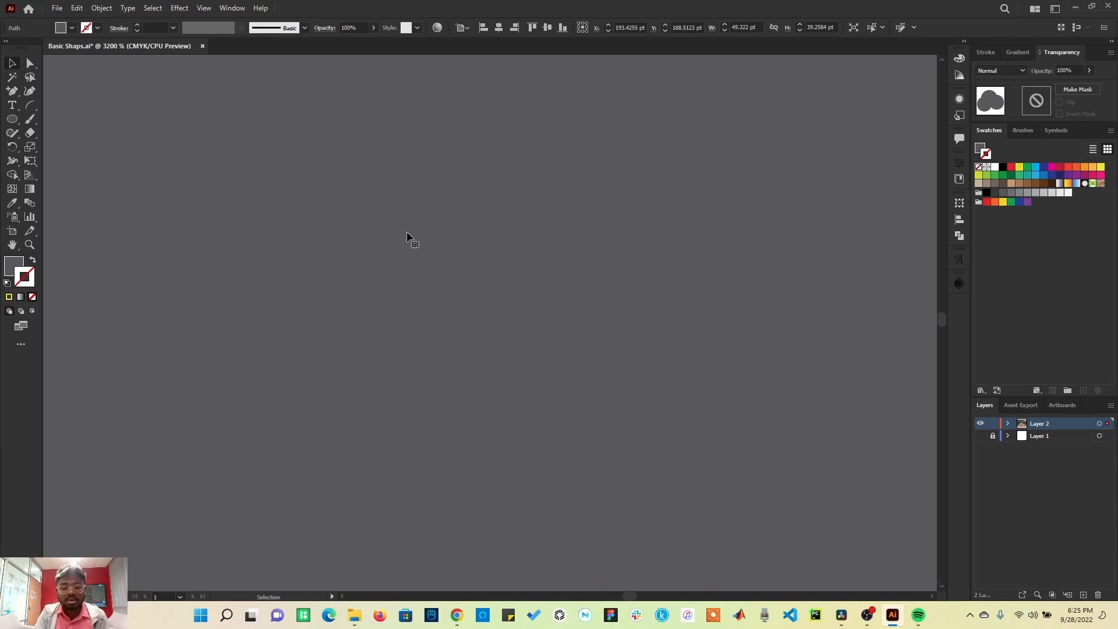
pyautogui.press('ctrl')
pyautogui.hotkey('ctrl', '-')
pyautogui.hotkey('ctrl', '-')
pyautogui.hotkey('ctrl', '-')
pyautogui.hotkey('ctrl', '-')
pyautogui.hotkey('ctrl', '-')
pyautogui.hotkey('ctrl', '-')
pyautogui.hotkey('ctrl', '-')
pyautogui.hotkey('ctrl', '-')
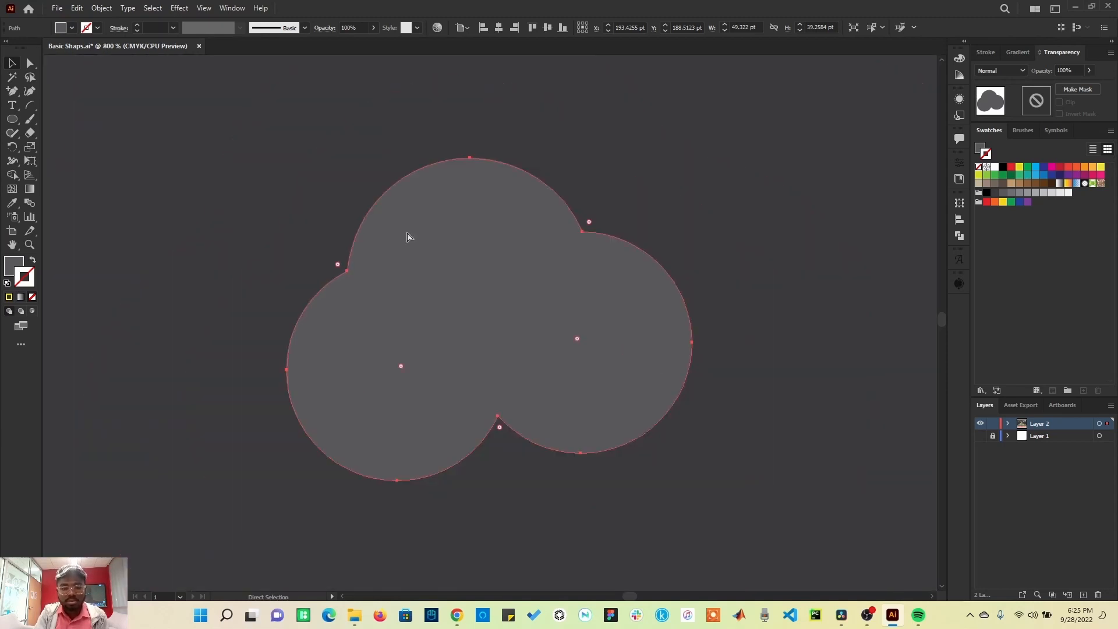
pyautogui.hotkey('ctrl', '-')
pyautogui.hotkey('ctrl', '-')
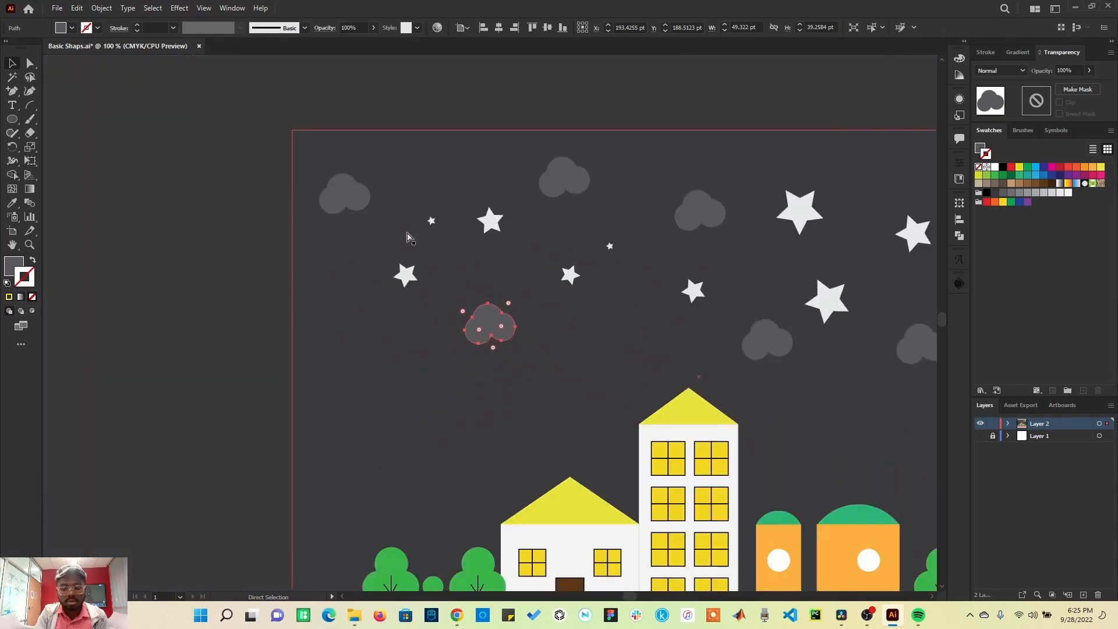
pyautogui.hotkey('ctrl', '+')
pyautogui.hotkey('ctrl', '+')
pyautogui.hotkey('ctrl', '+')
pyautogui.hotkey('ctrl', '+')
pyautogui.hotkey('ctrl', '+')
pyautogui.hotkey('ctrl', '+')
pyautogui.hotkey('ctrl', '+')
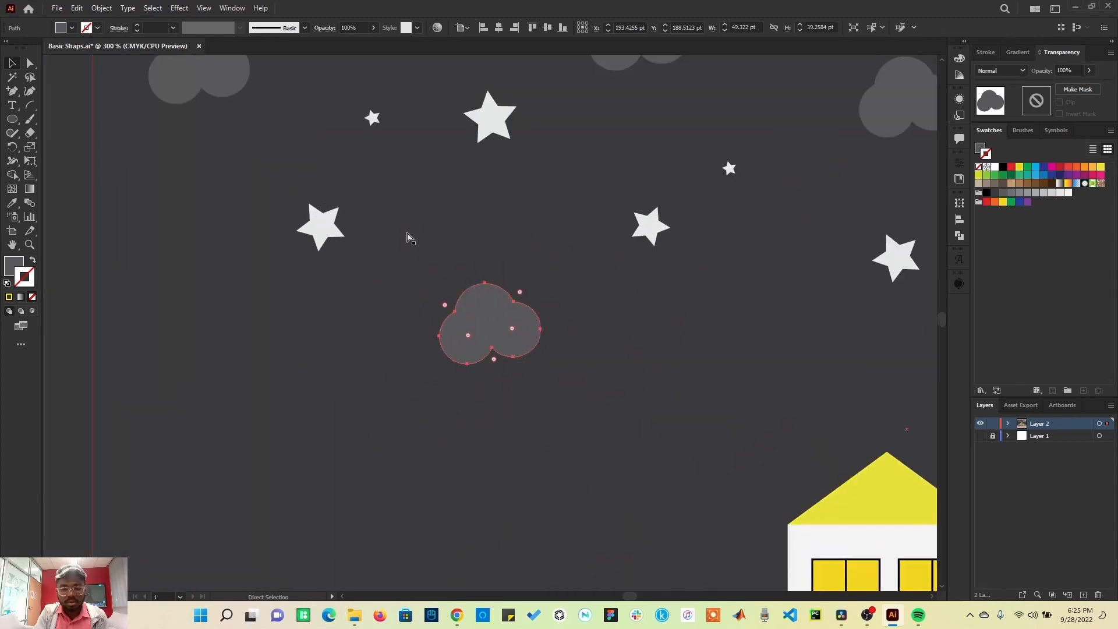
pyautogui.hotkey('ctrl', '=')
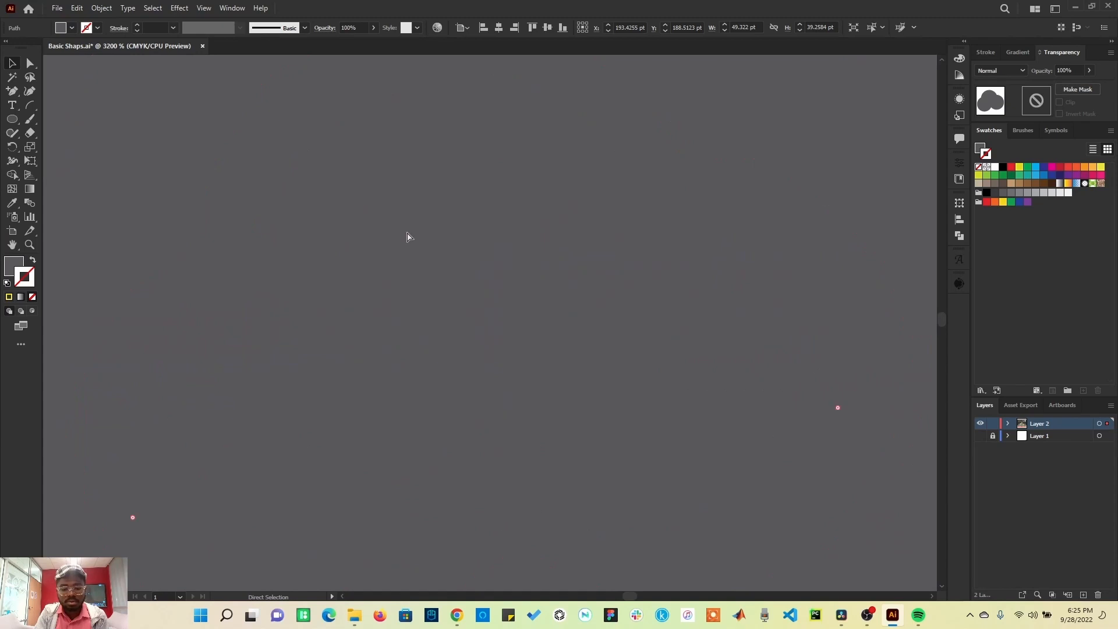
pyautogui.hotkey('ctrl', '-')
pyautogui.hotkey('ctrl', '-')
pyautogui.hotkey('ctrl', '-')
pyautogui.hotkey('ctrl', '-')
pyautogui.hotkey('ctrl', '-')
pyautogui.hotkey('ctrl', '-')
pyautogui.hotkey('ctrl', '-')
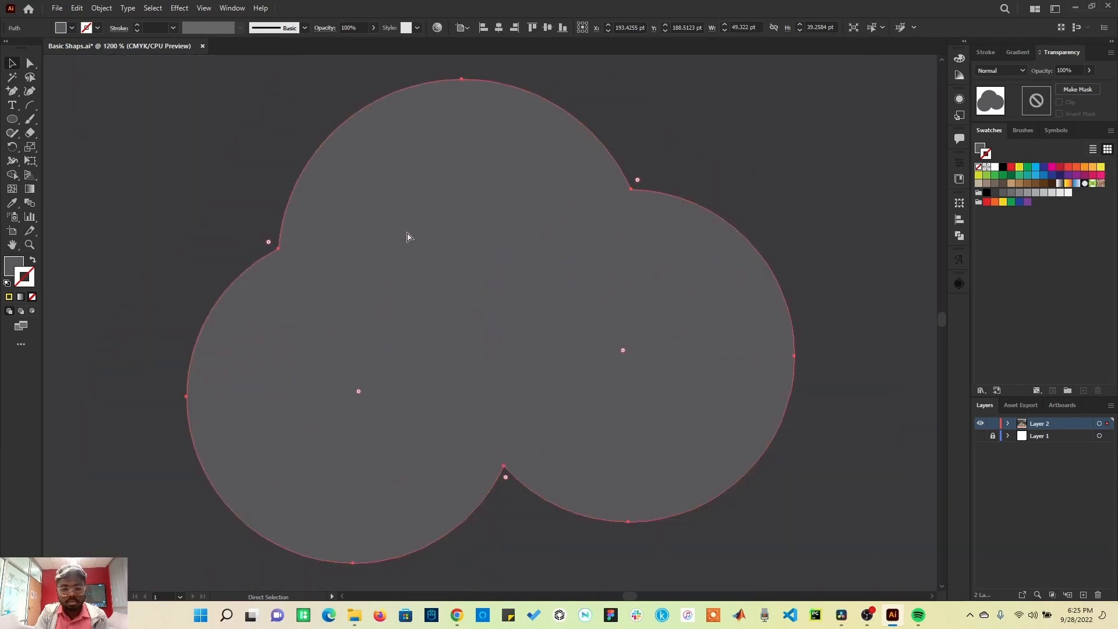
pyautogui.hotkey('ctrl', '=')
pyautogui.hotkey('ctrl', '=')
pyautogui.hotkey('ctrl', '=')
pyautogui.hotkey('ctrl', '=')
pyautogui.hotkey('ctrl', '=')
pyautogui.hotkey('ctrl', '=')
pyautogui.hotkey('ctrl', '=')
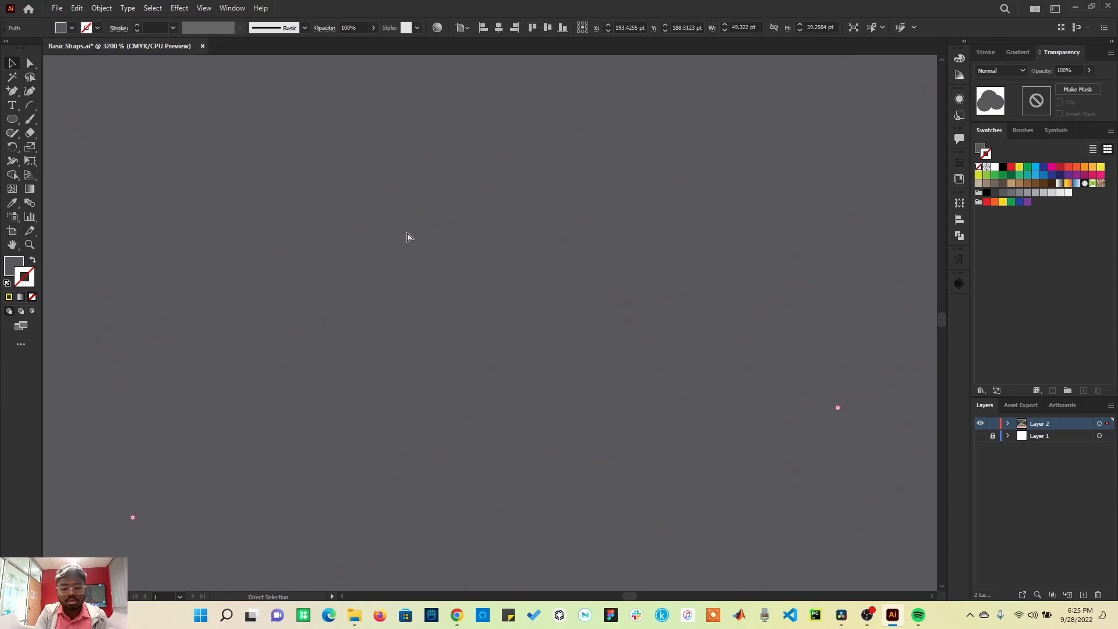
pyautogui.hotkey('ctrl', '-')
pyautogui.hotkey('ctrl', '-')
pyautogui.hotkey('ctrl', '-')
pyautogui.hotkey('ctrl', '-')
pyautogui.hotkey('ctrl', '-')
pyautogui.hotkey('ctrl', '-')
pyautogui.hotkey('ctrl', '-')
pyautogui.hotkey('ctrl', '-')
pyautogui.hotkey('ctrl', '-')
pyautogui.press('v')
pyautogui.moveTo(755, 430); pyautogui.dragTo(595, 290)
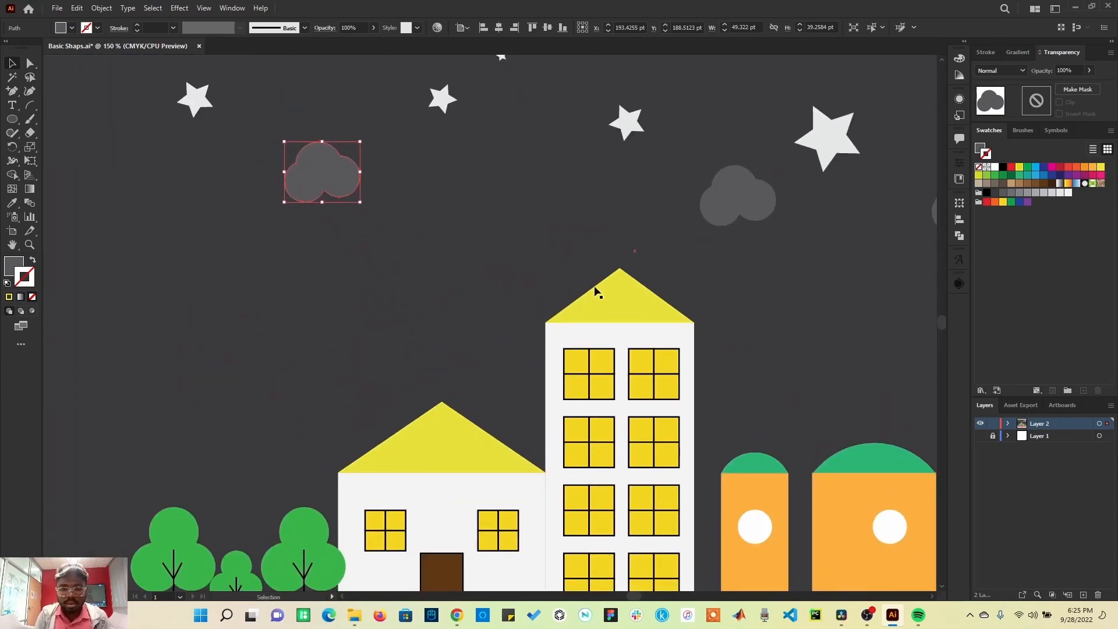
# Step: Select the tall building's roof with the Direct Selection tool and zoom in and out to examine its anchor points
pyautogui.click(612, 302)
pyautogui.press('a')
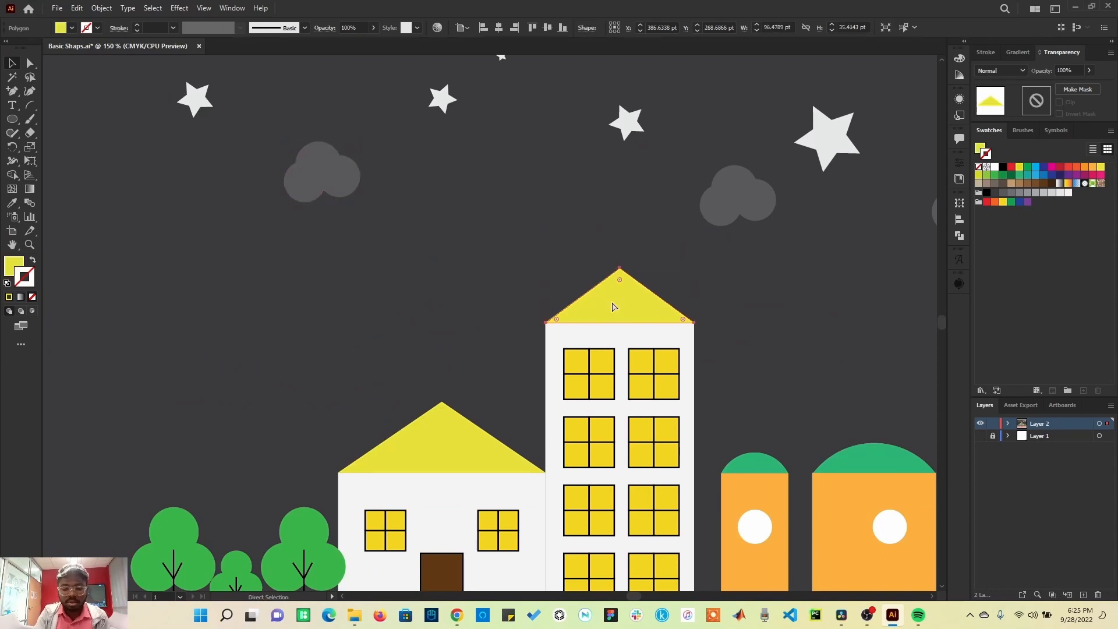
pyautogui.hotkey('ctrl', '+')
pyautogui.hotkey('ctrl', '+')
pyautogui.hotkey('ctrl', '+')
pyautogui.hotkey('ctrl', '+')
pyautogui.hotkey('ctrl', '+')
pyautogui.hotkey('ctrl', '+')
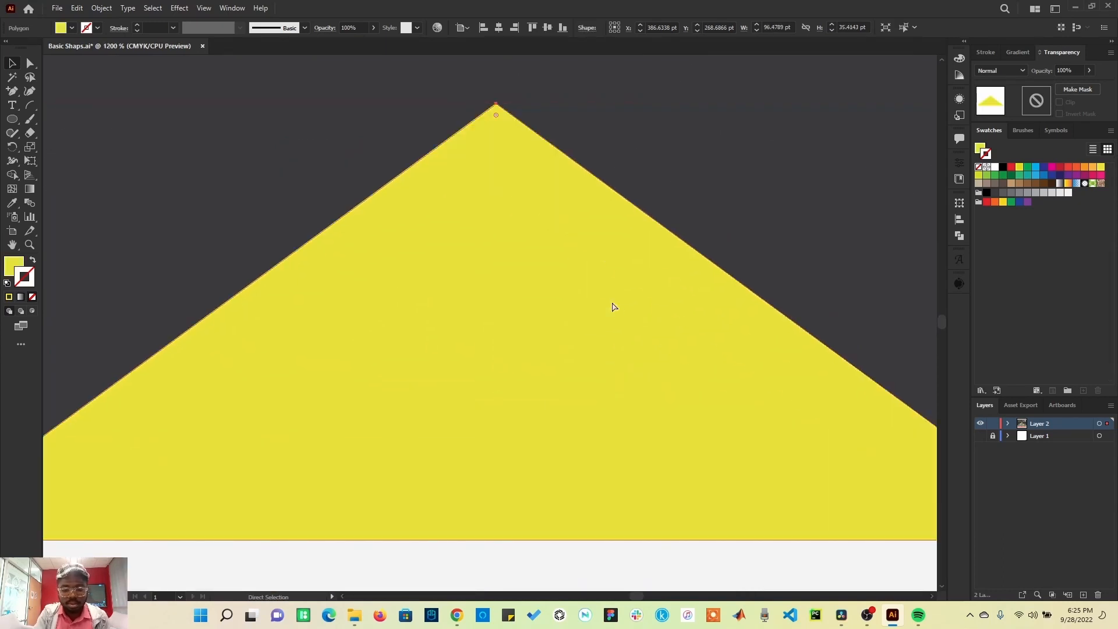
pyautogui.hotkey('ctrl', '-')
pyautogui.hotkey('ctrl', '-')
pyautogui.hotkey('ctrl', '-')
pyautogui.hotkey('ctrl', '-')
pyautogui.hotkey('ctrl', '-')
pyautogui.hotkey('ctrl', '-')
pyautogui.hotkey('ctrl', '-')
pyautogui.press('v')
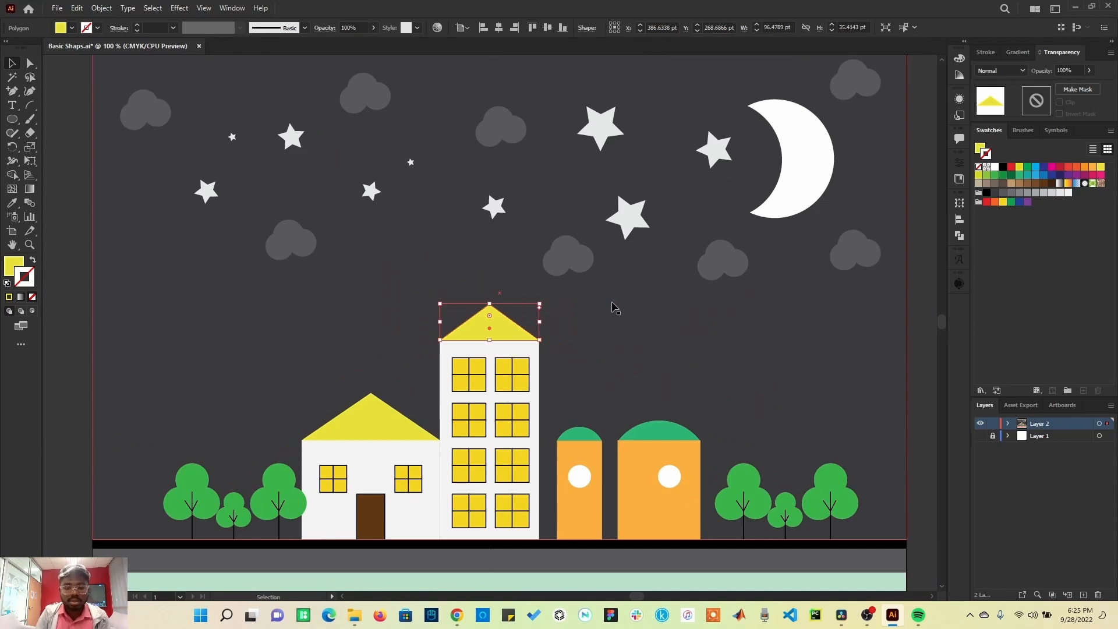
# Step: Use the Zoom tool to zoom into a cloud, the moon and the stars, fitting the artboard back between each
pyautogui.click(396, 431)
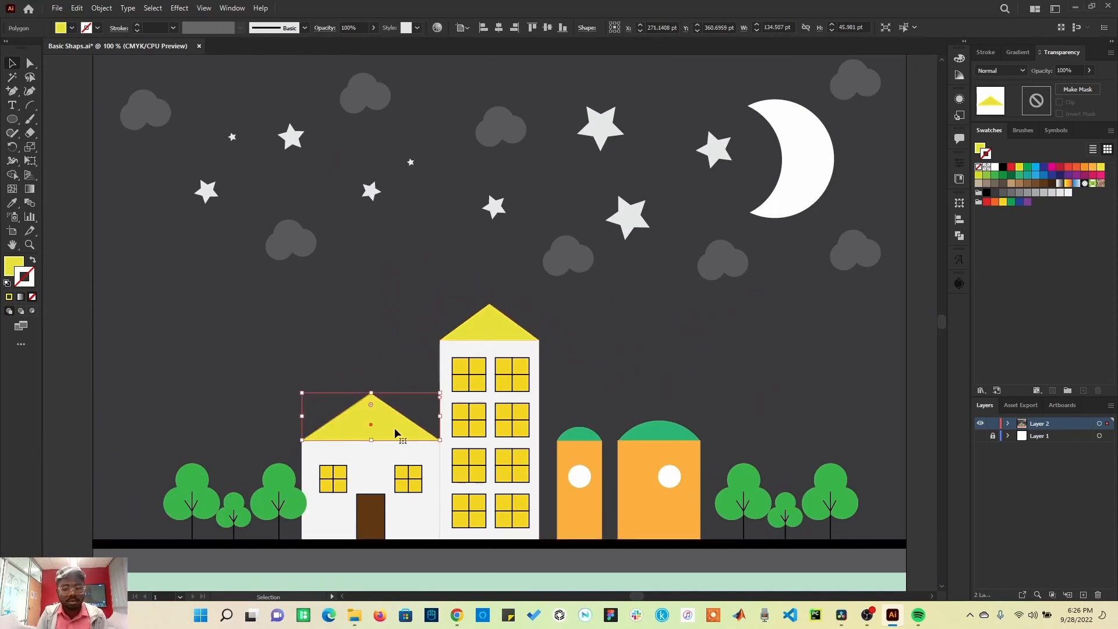
pyautogui.click(30, 245)
pyautogui.moveTo(248, 212); pyautogui.dragTo(334, 270)
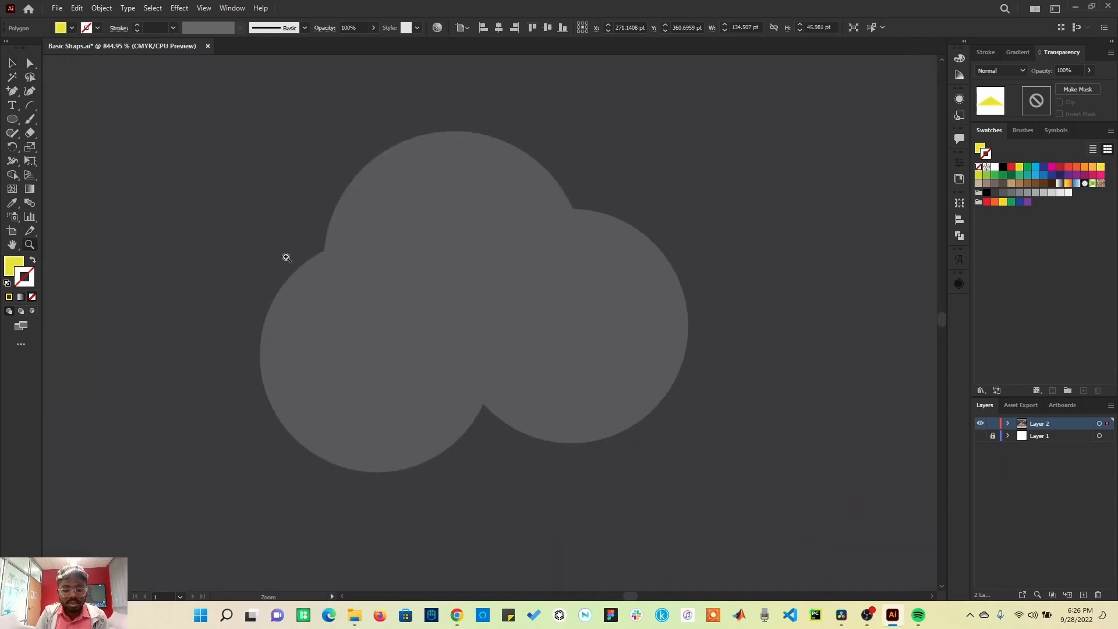
pyautogui.hotkey('ctrl', '0')
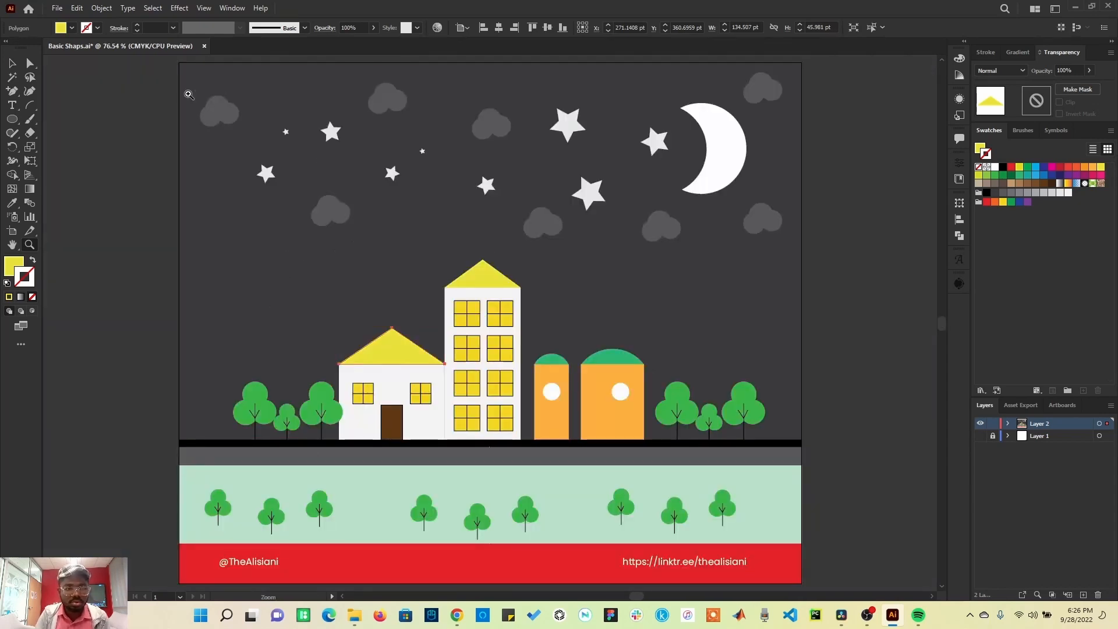
pyautogui.moveTo(187, 88); pyautogui.dragTo(258, 143)
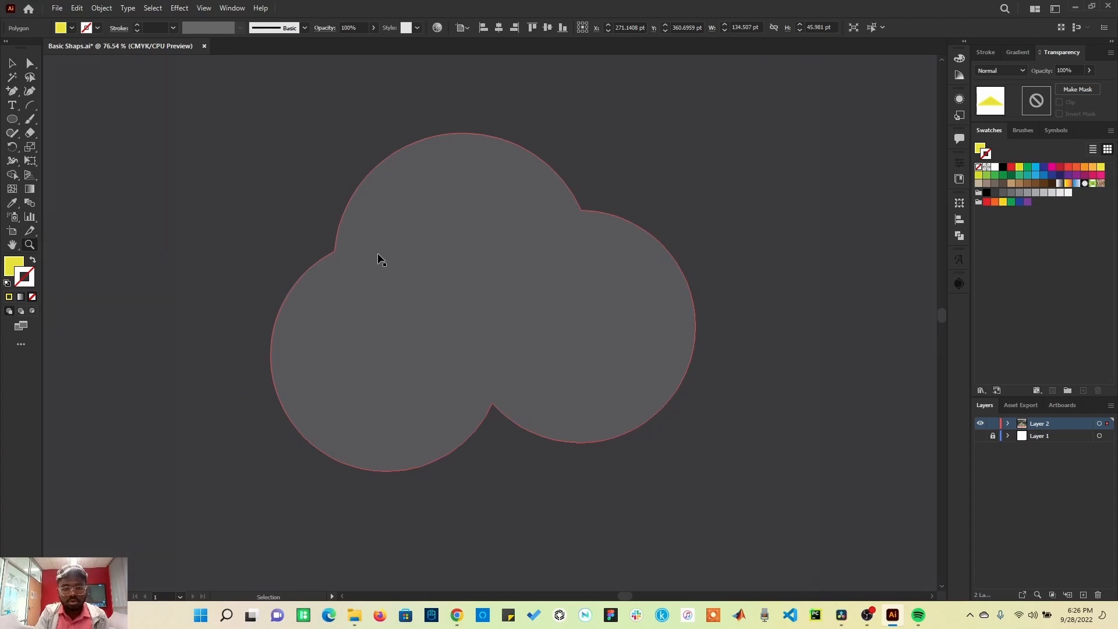
pyautogui.hotkey('ctrl', '0')
pyautogui.moveTo(546, 100); pyautogui.dragTo(754, 226)
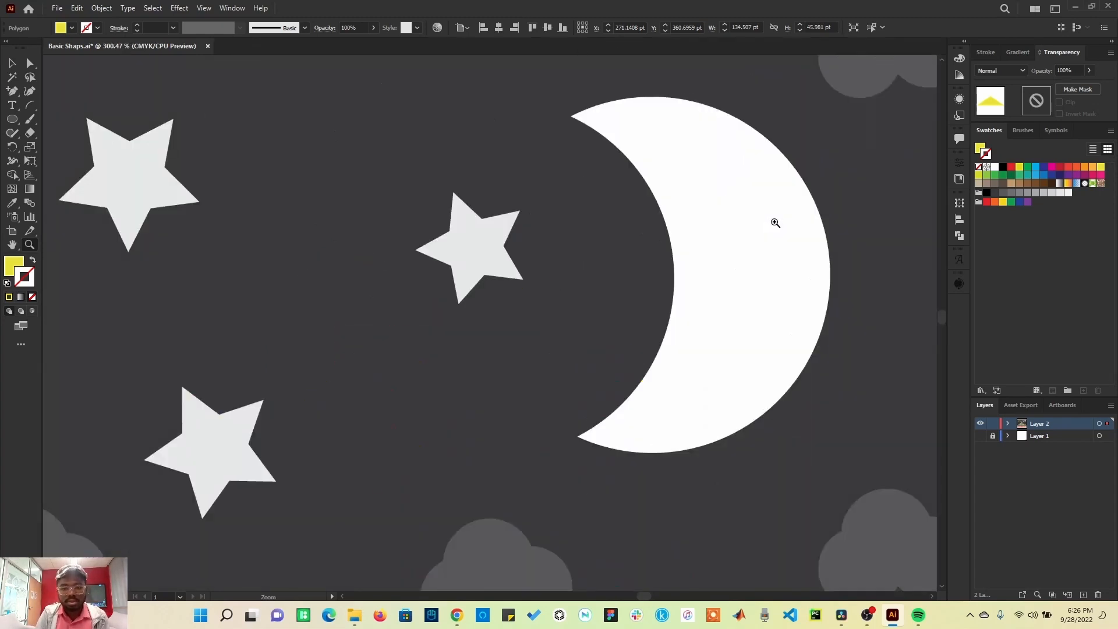
pyautogui.hotkey('ctrl', '0')
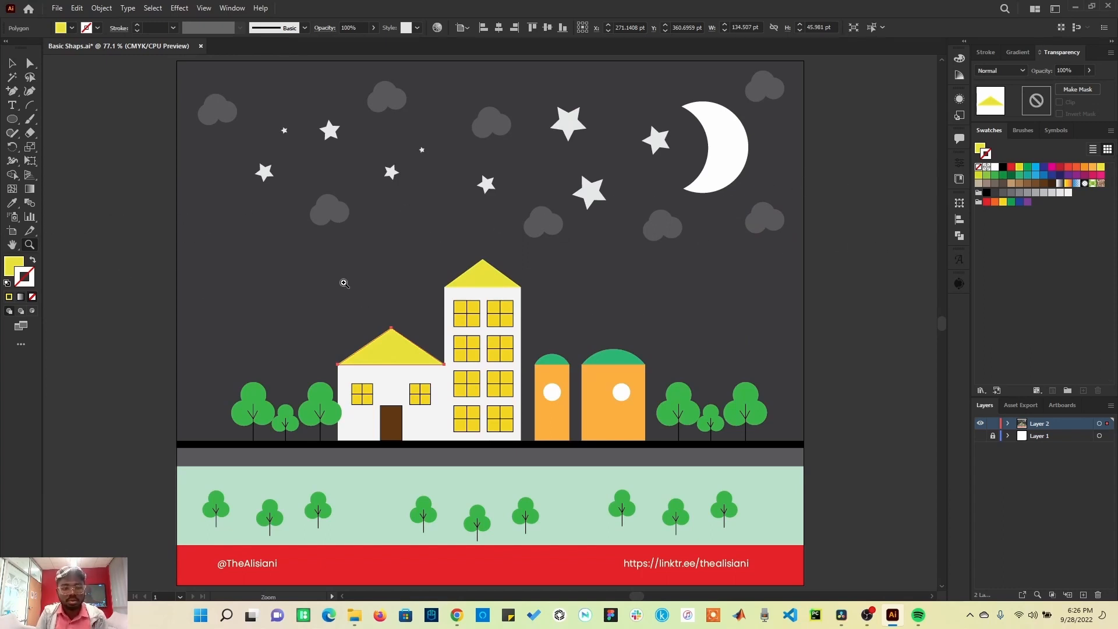
pyautogui.moveTo(184, 70); pyautogui.dragTo(446, 245)
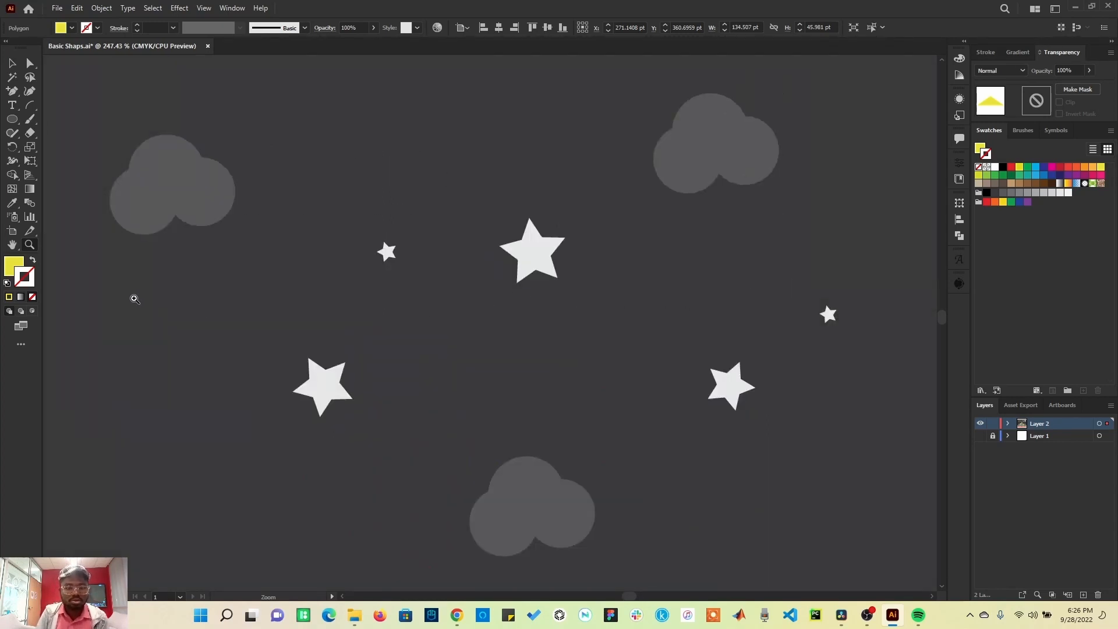
# Step: Pan around the buildings with the Hand tool and reselect the small house's roof
pyautogui.click(11, 248)
pyautogui.moveTo(583, 286); pyautogui.dragTo(257, 280)
pyautogui.moveTo(621, 304); pyautogui.dragTo(314, 190)
pyautogui.moveTo(534, 314); pyautogui.dragTo(318, 138)
pyautogui.moveTo(466, 292); pyautogui.dragTo(210, 151)
pyautogui.moveTo(494, 395); pyautogui.dragTo(717, 142)
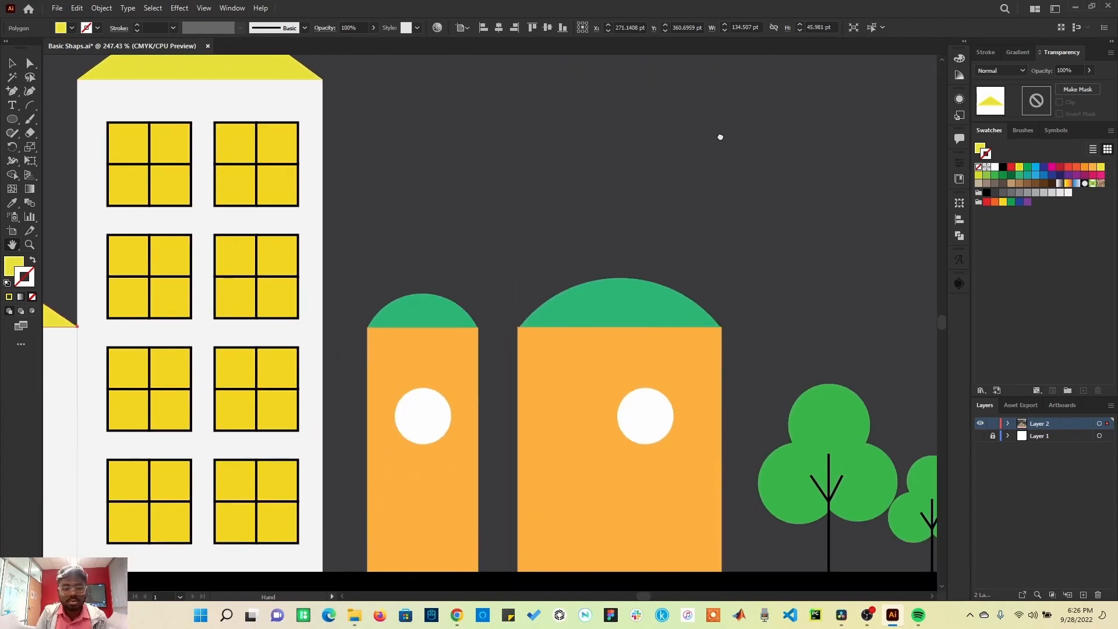
pyautogui.moveTo(388, 382); pyautogui.dragTo(718, 230)
pyautogui.moveTo(266, 334); pyautogui.dragTo(494, 444)
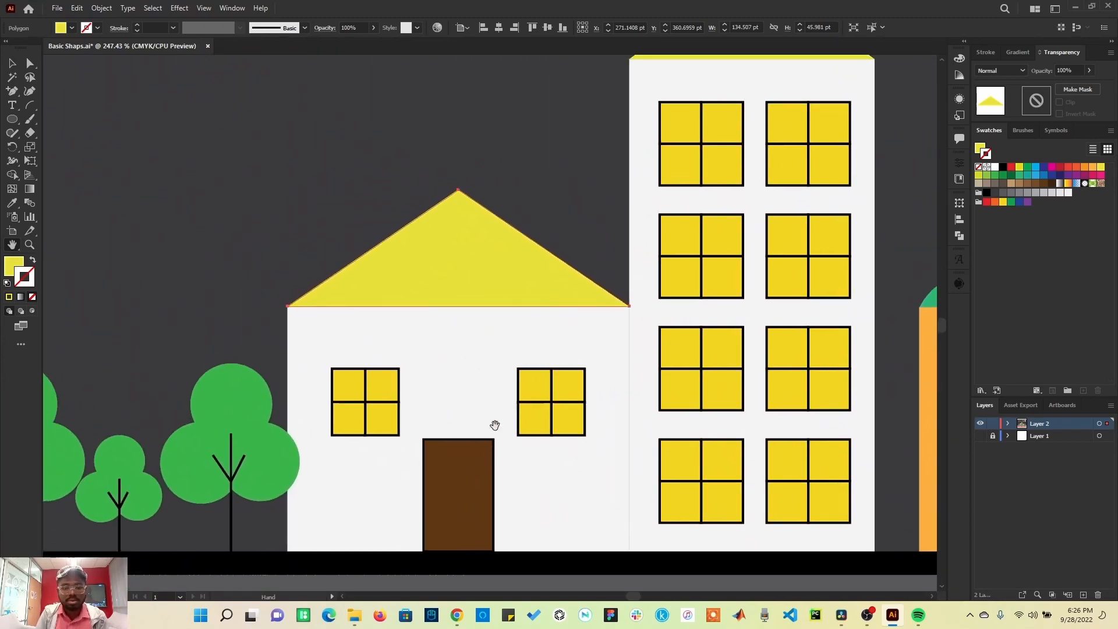
pyautogui.press('v')
pyautogui.click(409, 235)
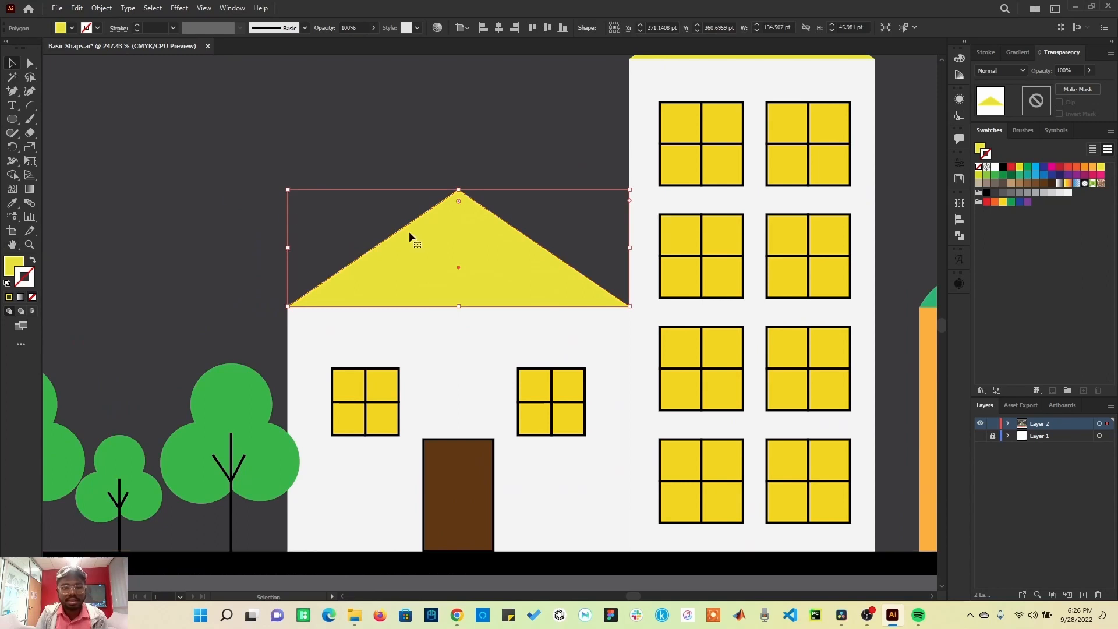
# Step: Select the house door, zoom in closely and pan around the windows with the temporary Hand tool, then fit the artboard
pyautogui.click(458, 374)
pyautogui.press('a')
pyautogui.hotkey('ctrl', '+')
pyautogui.hotkey('ctrl', '+')
pyautogui.hotkey('ctrl', '+')
pyautogui.hotkey('ctrl', '+')
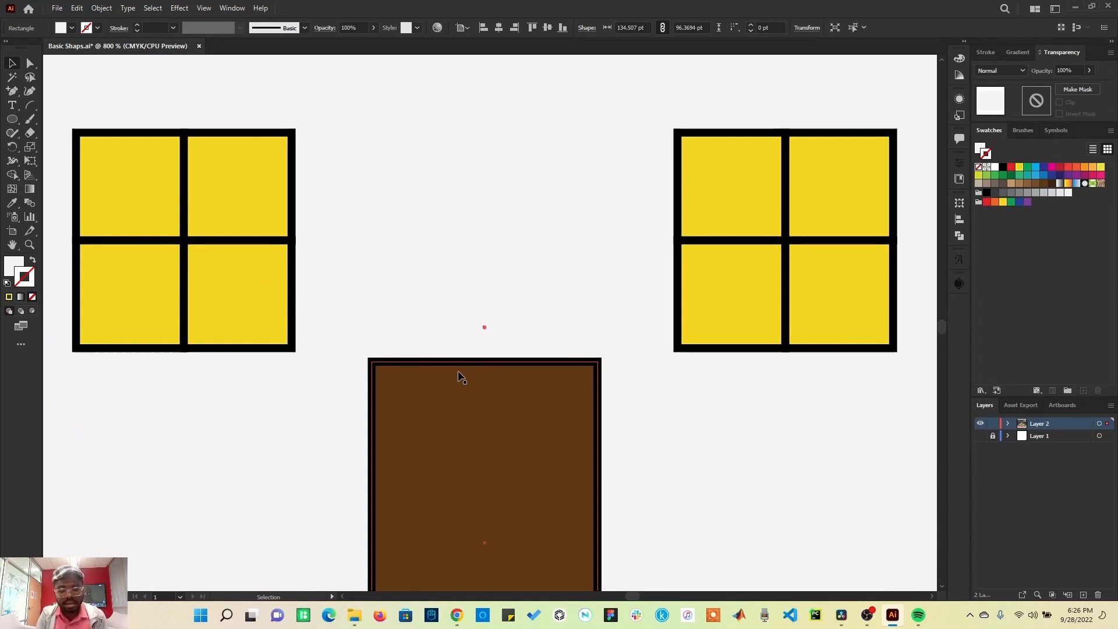
pyautogui.press('space')
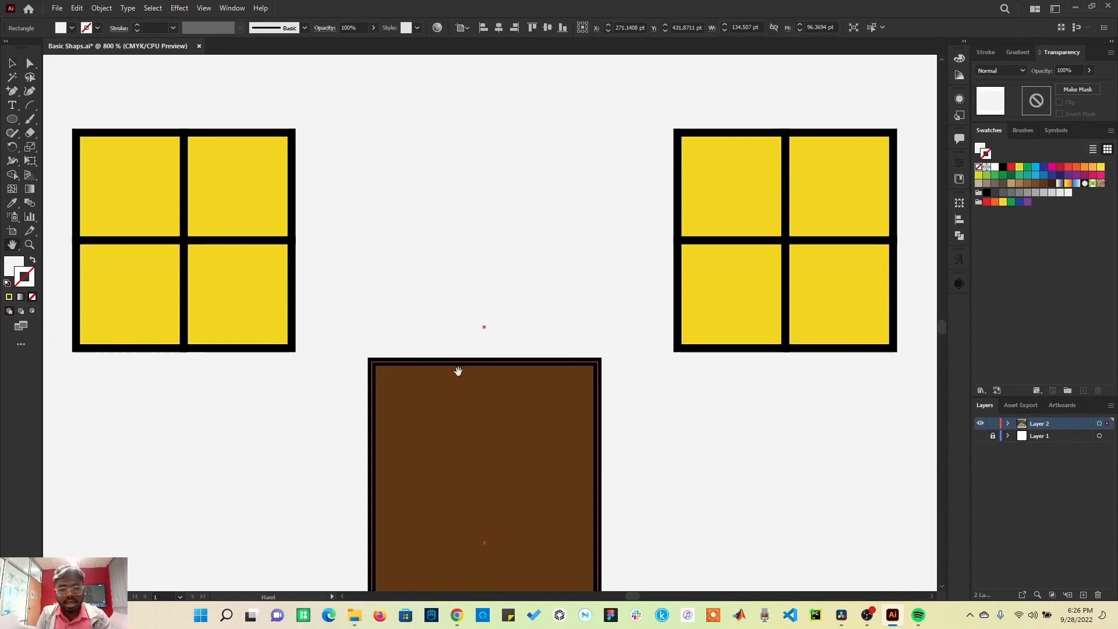
pyautogui.moveTo(600, 282); pyautogui.dragTo(175, 299)
pyautogui.moveTo(645, 295); pyautogui.dragTo(262, 435)
pyautogui.moveTo(489, 260); pyautogui.dragTo(140, 340)
pyautogui.moveTo(621, 202)
pyautogui.mouseDown()
pyautogui.moveTo(437, 342)
pyautogui.moveTo(262, 346)
pyautogui.mouseUp()
pyautogui.moveTo(769, 332); pyautogui.dragTo(344, 220)
pyautogui.moveTo(539, 310); pyautogui.dragTo(596, 474)
pyautogui.moveTo(374, 215); pyautogui.dragTo(634, 412)
pyautogui.moveTo(155, 247); pyautogui.dragTo(669, 220)
pyautogui.moveTo(263, 320); pyautogui.dragTo(704, 277)
pyautogui.moveTo(297, 259); pyautogui.dragTo(488, 234)
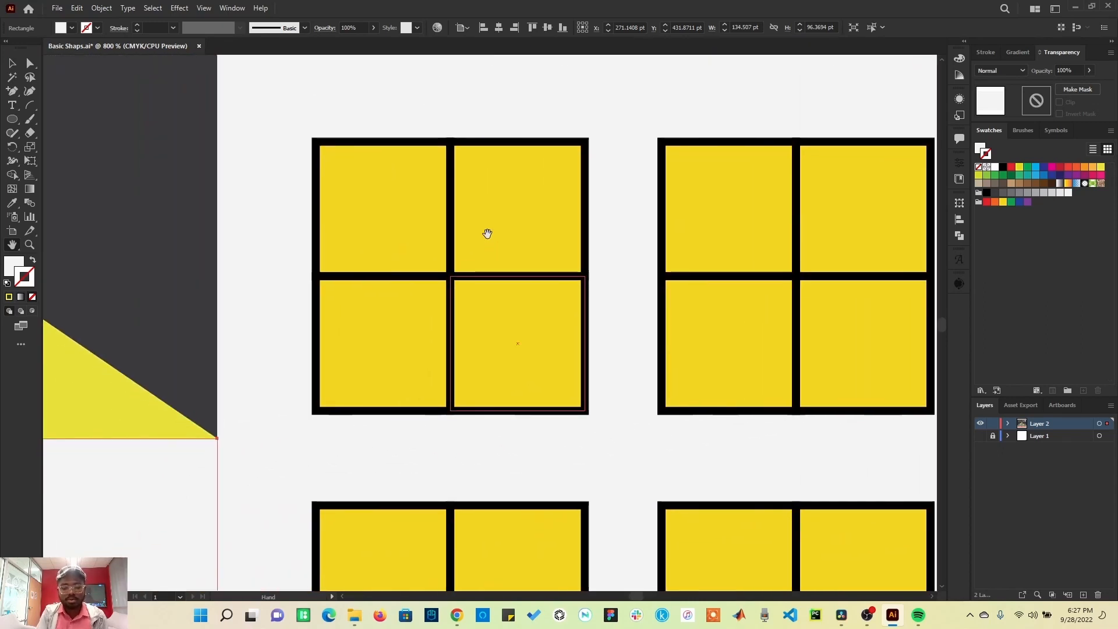
pyautogui.hotkey('ctrl', '0')
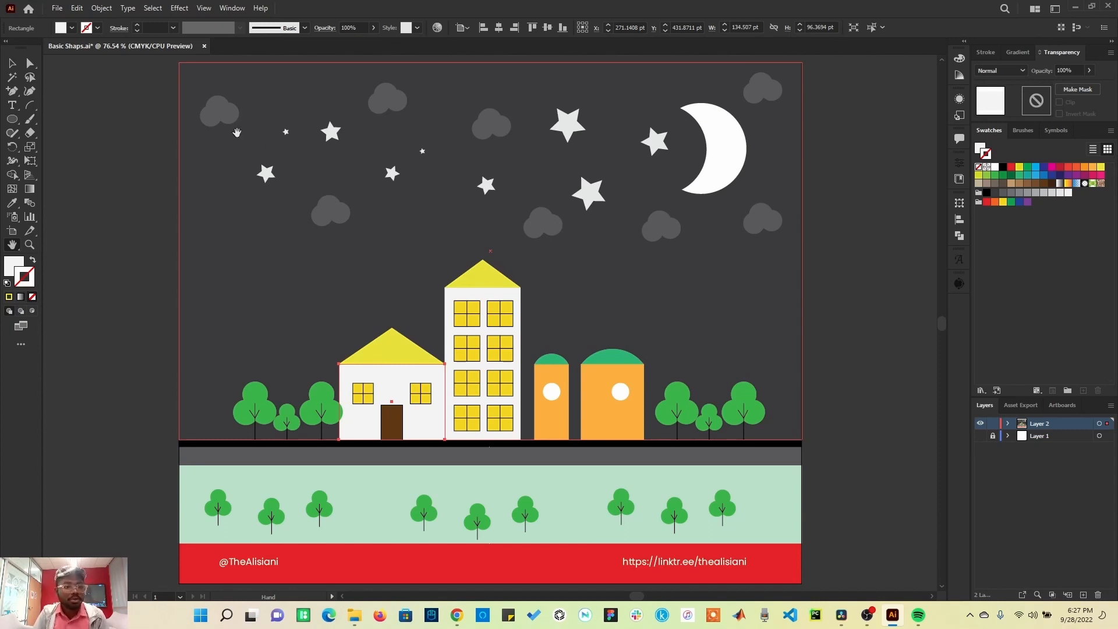
# Step: Clear the Arc tool's keyboard shortcut and save the change to the Arc Tool shortcut set
pyautogui.click(78, 8)
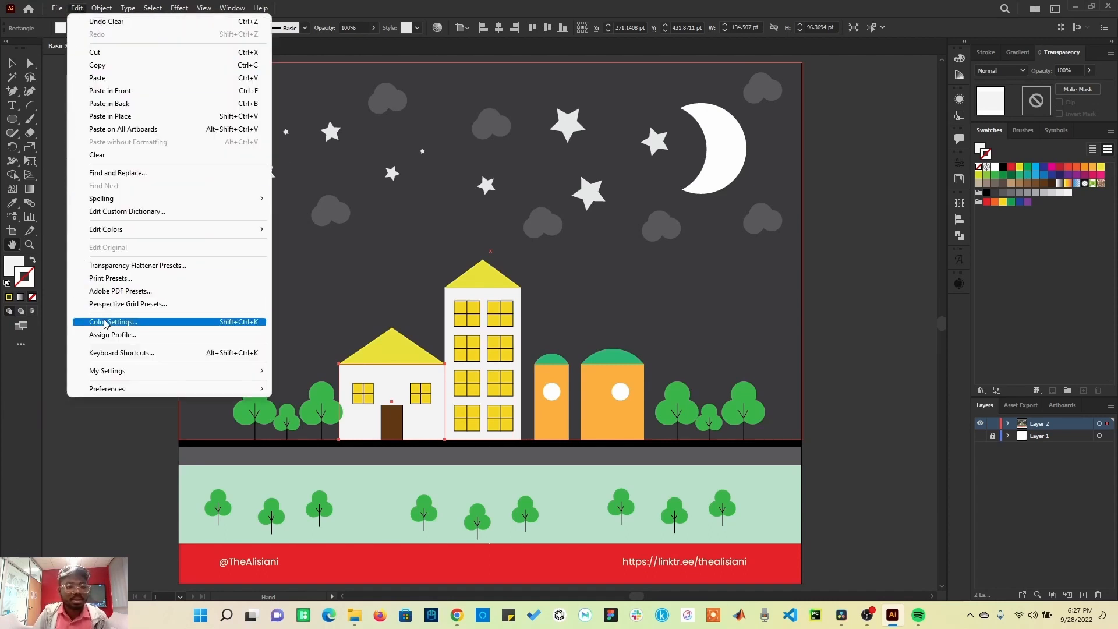
pyautogui.click(120, 353)
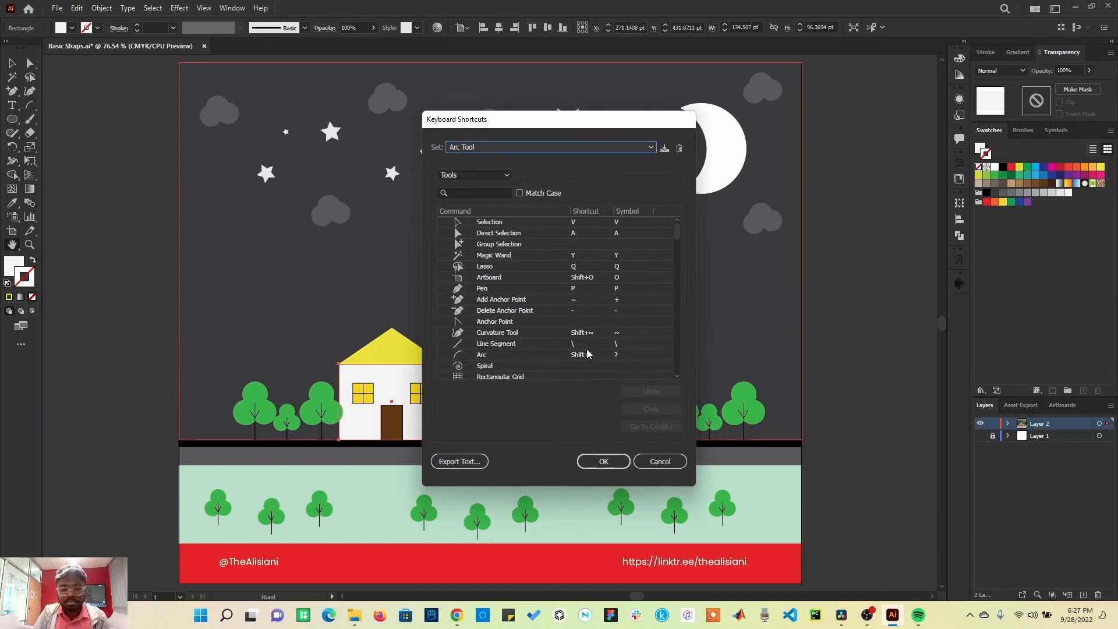
pyautogui.click(580, 356)
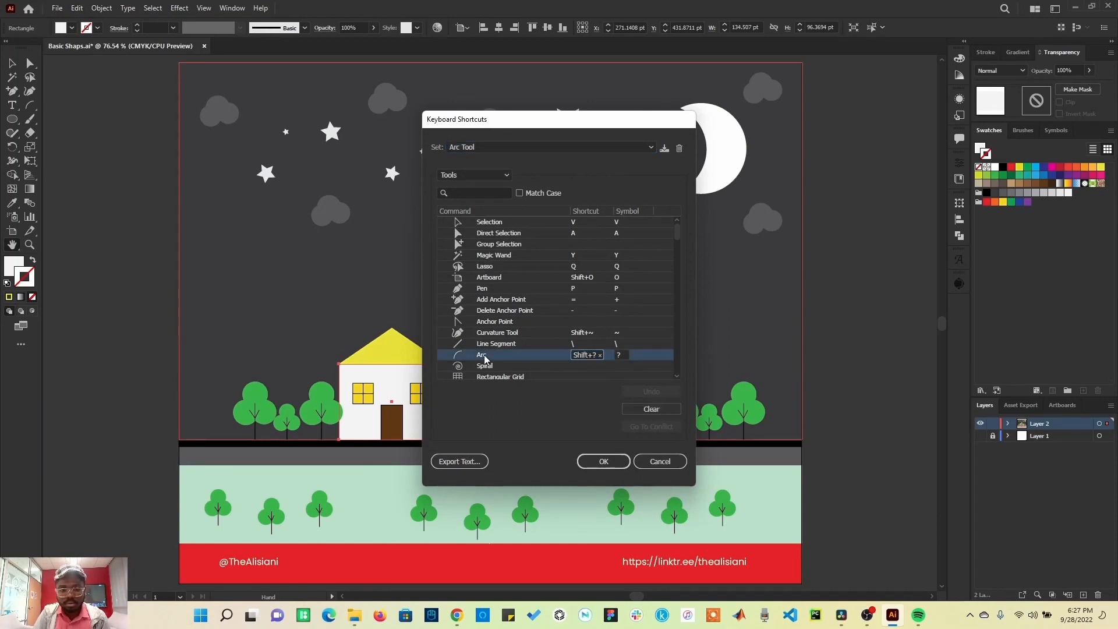
pyautogui.click(653, 410)
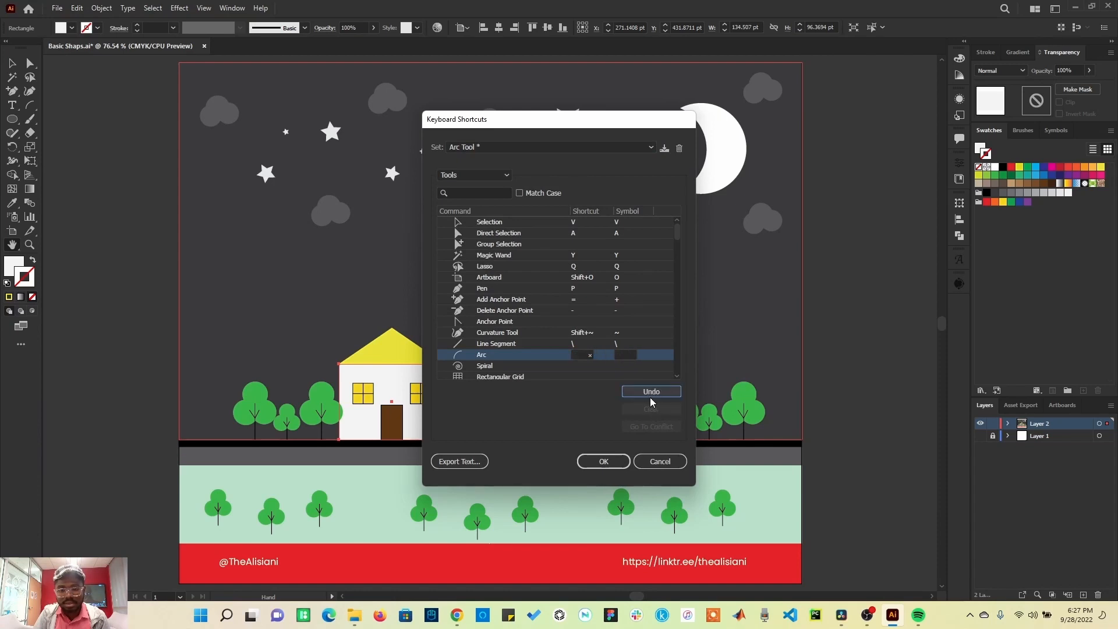
pyautogui.click(604, 462)
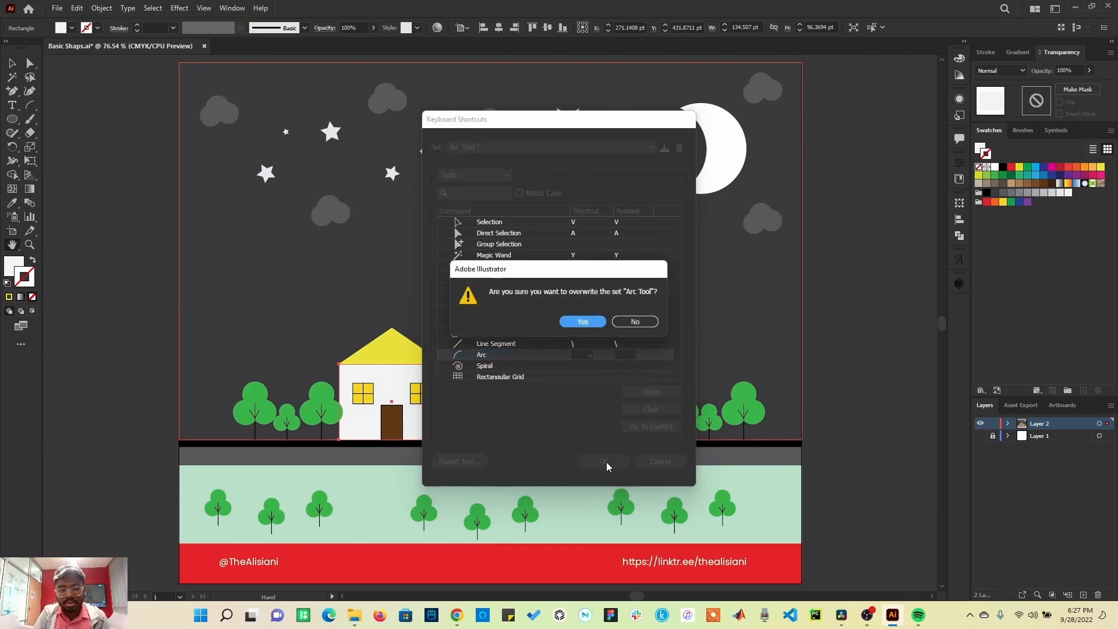
pyautogui.click(584, 324)
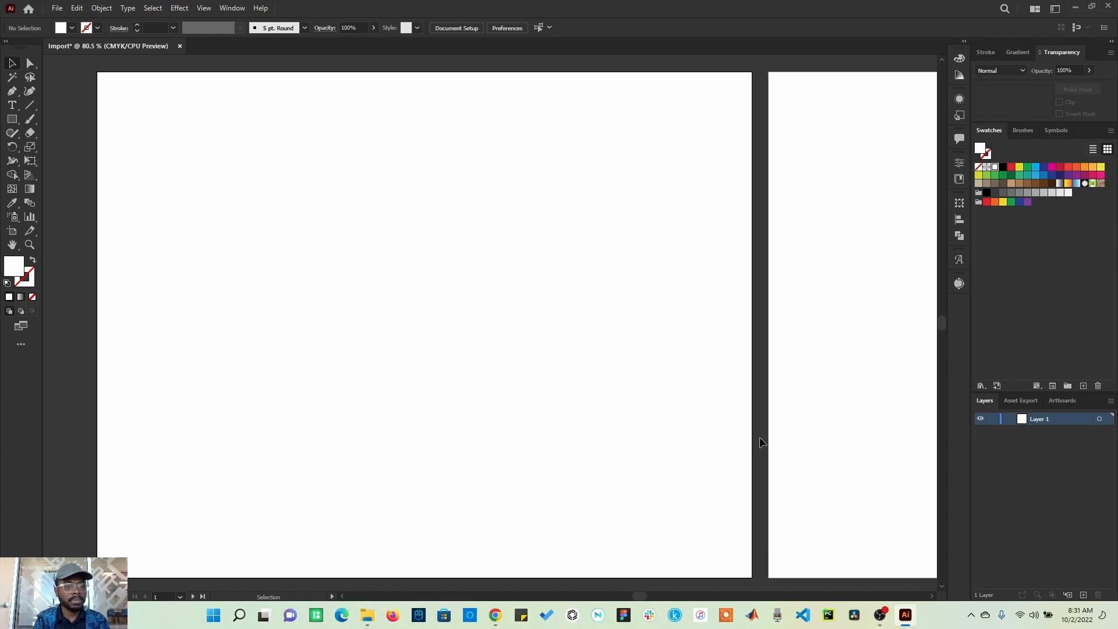
# Step: Place the Selection Tools.jpg image onto the artboard in a new document
pyautogui.click(58, 8)
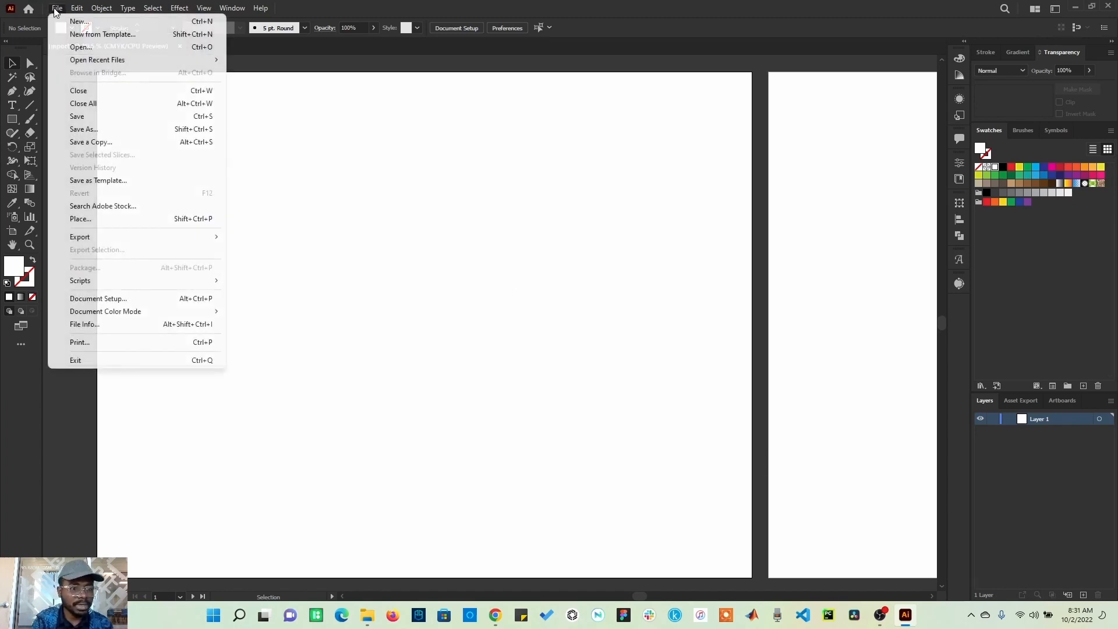
pyautogui.click(82, 220)
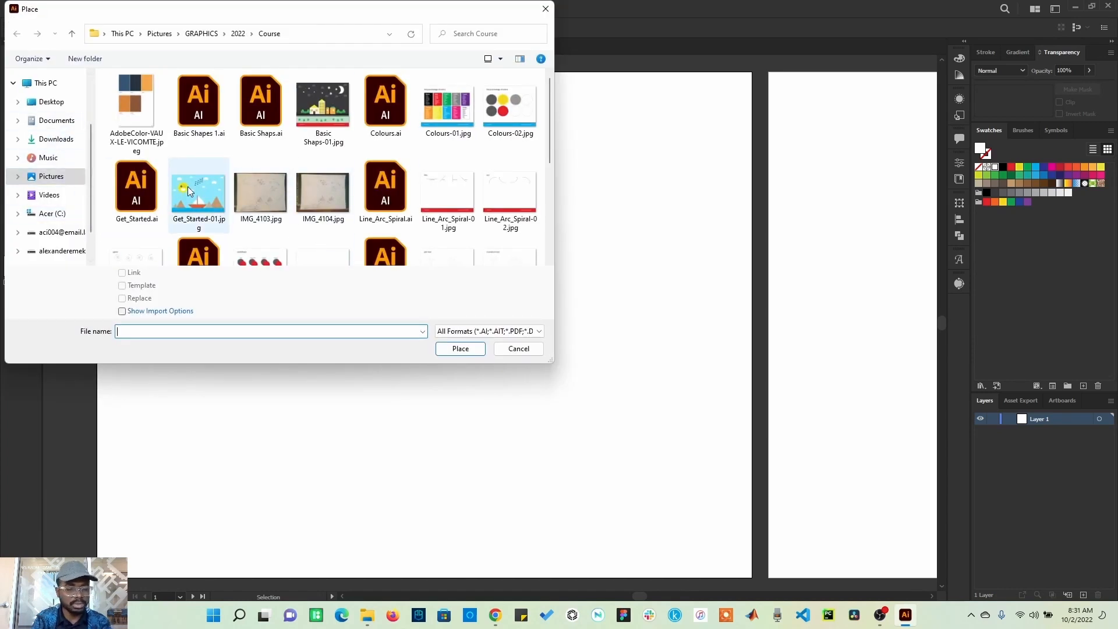
pyautogui.scroll(-3, 305, 208)
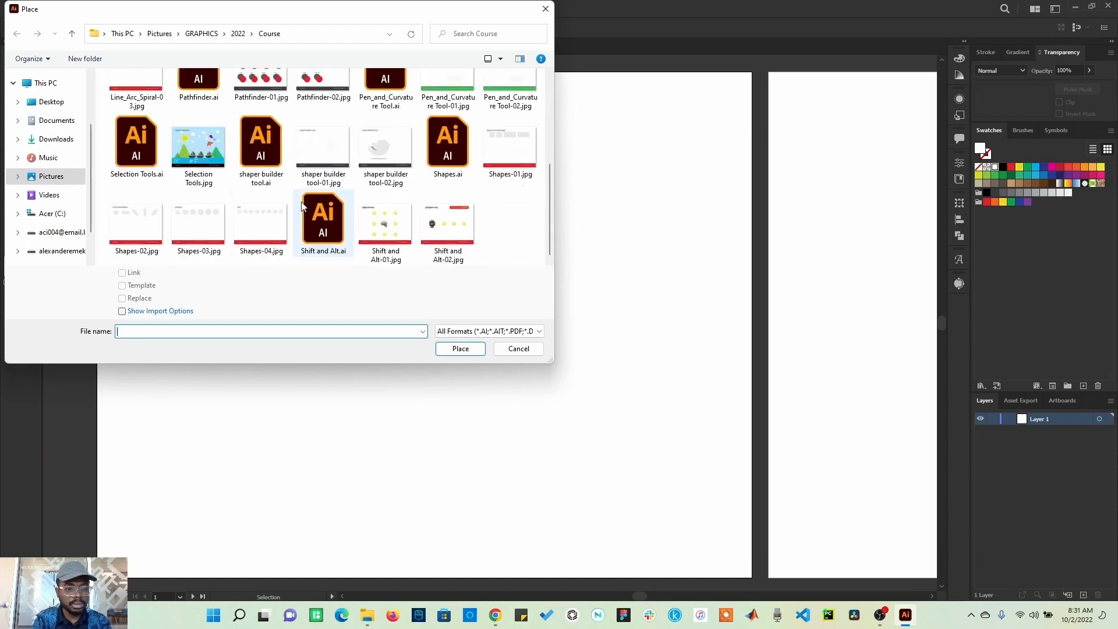
pyautogui.click(204, 145)
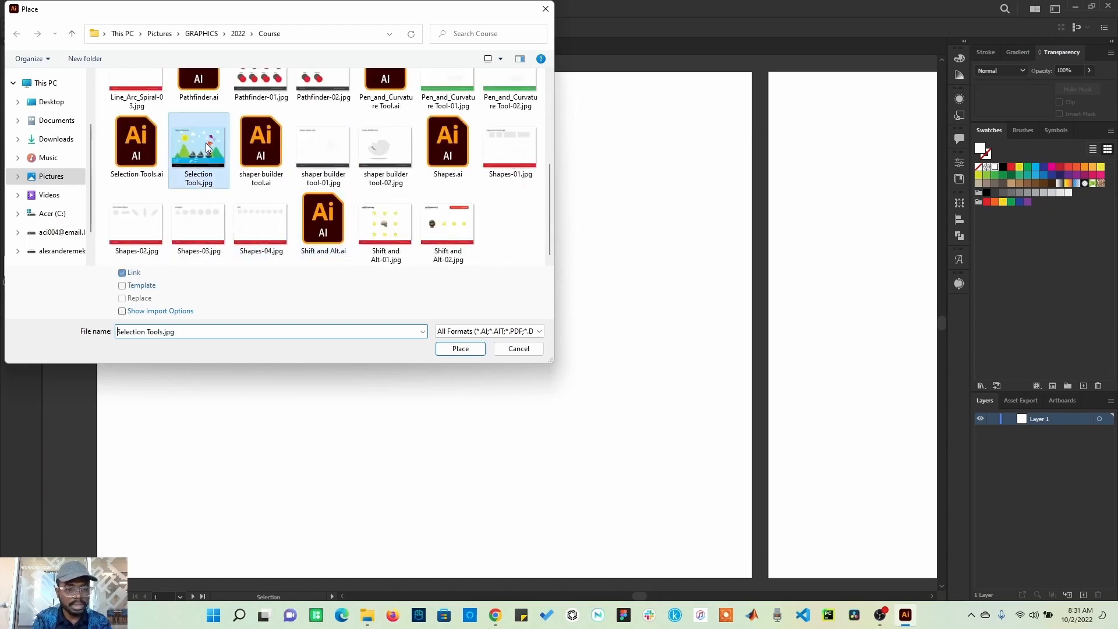
pyautogui.click(461, 348)
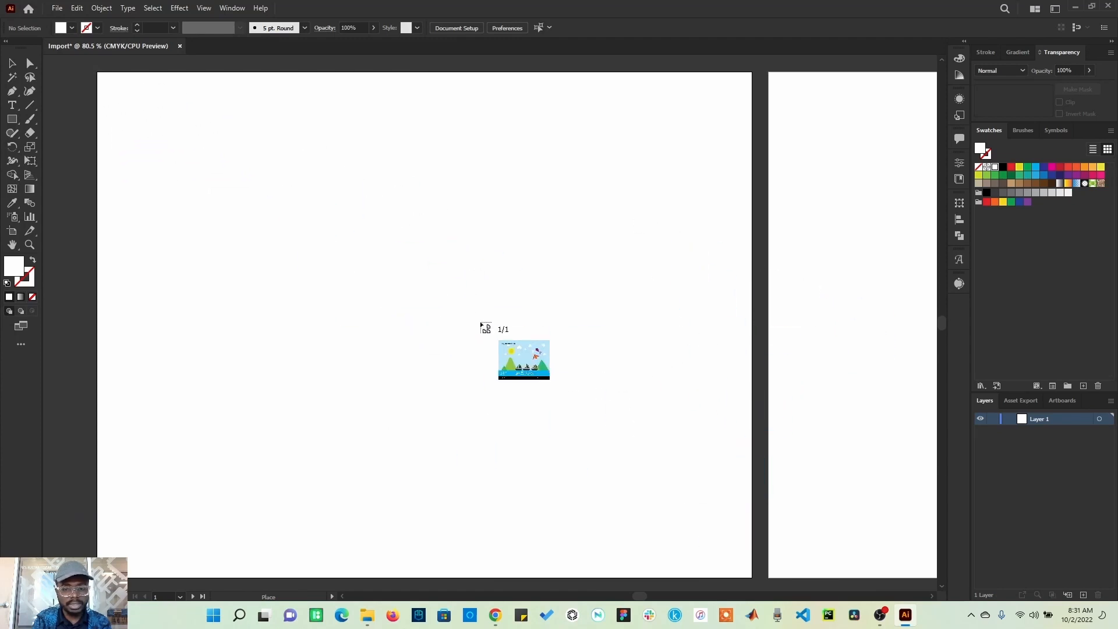
pyautogui.click(541, 219)
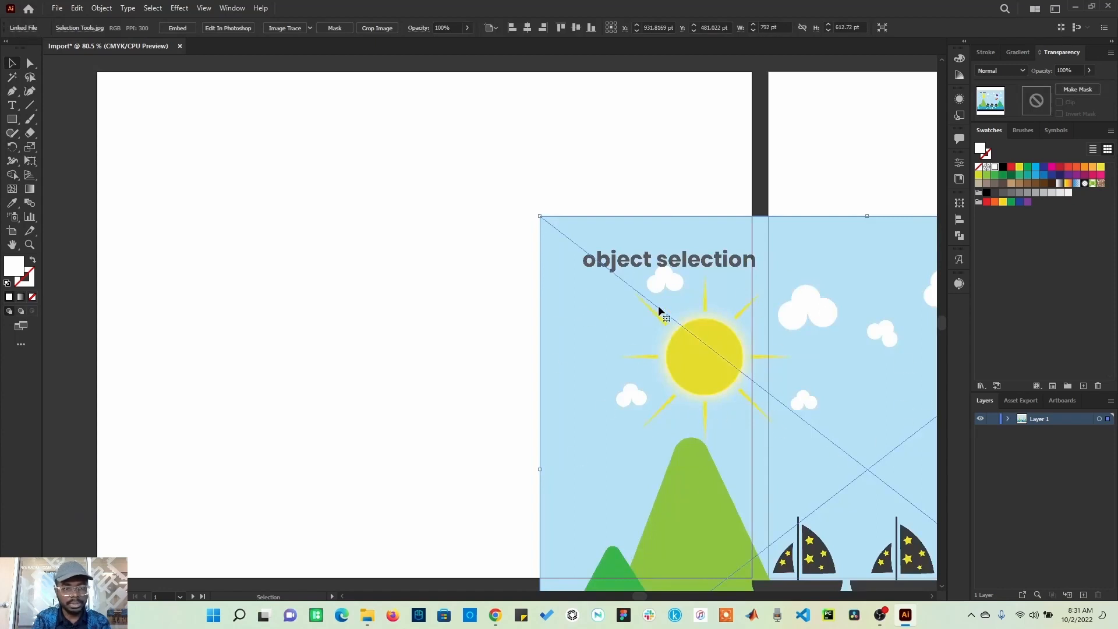
# Step: Move the placed image and embed it
pyautogui.moveTo(707, 344); pyautogui.dragTo(469, 222)
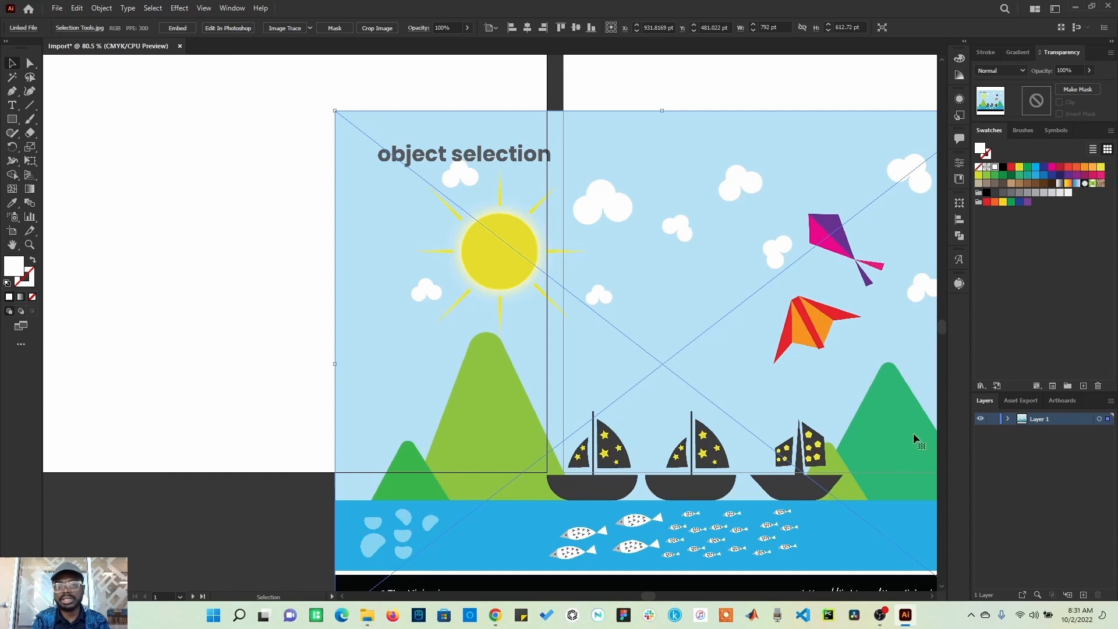
pyautogui.click(178, 28)
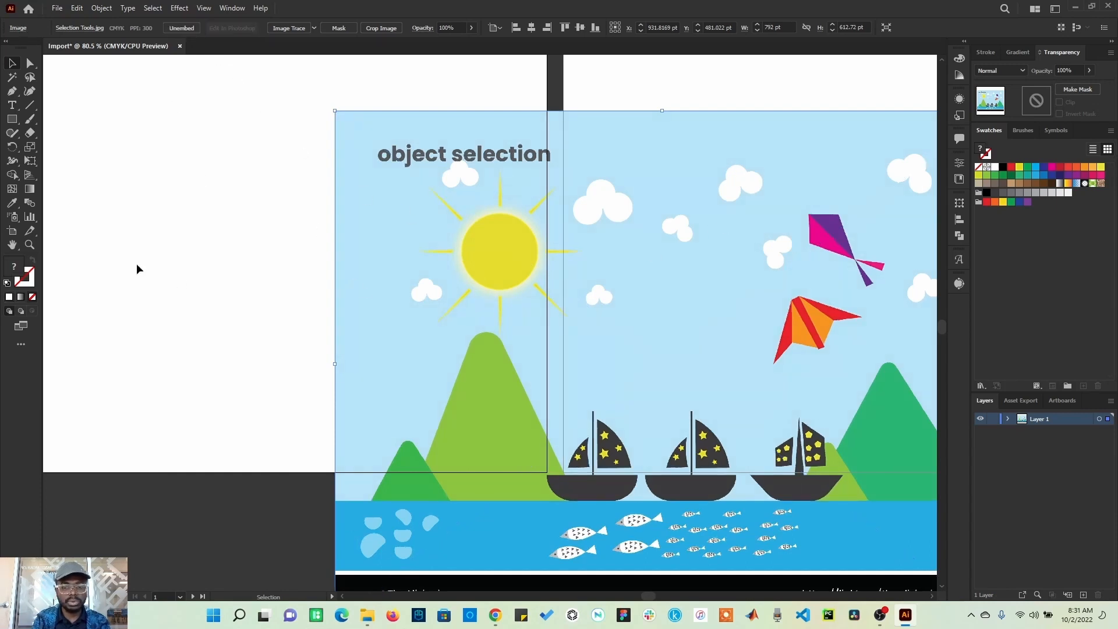
# Step: Move the embedded image and delete it
pyautogui.moveTo(260, 330); pyautogui.dragTo(344, 410)
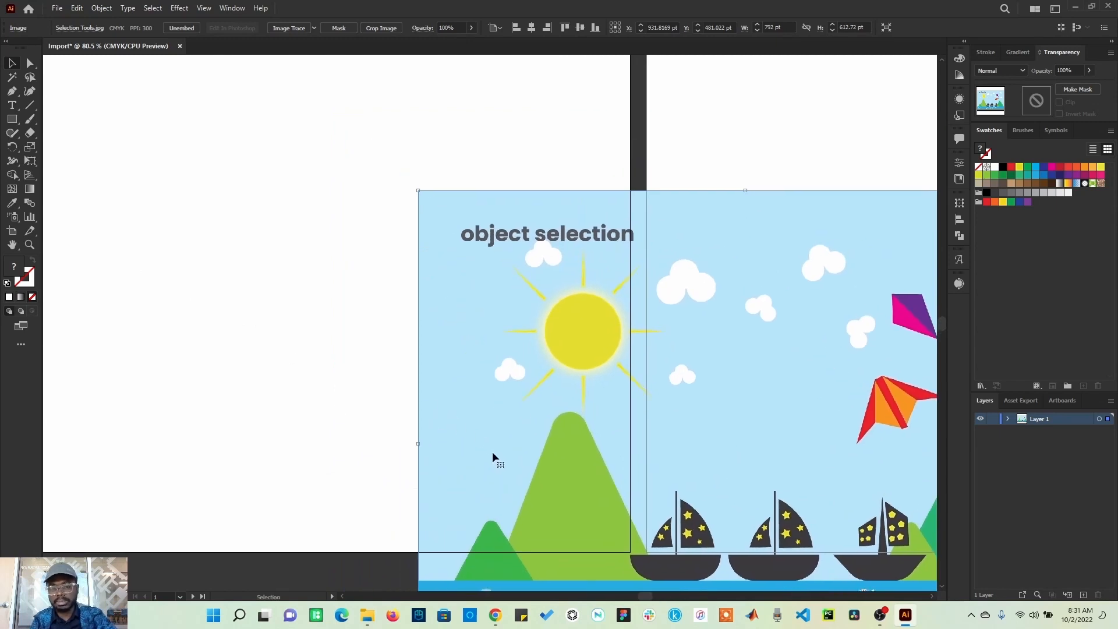
pyautogui.press('Delete')
pyautogui.moveTo(356, 372); pyautogui.dragTo(432, 349)
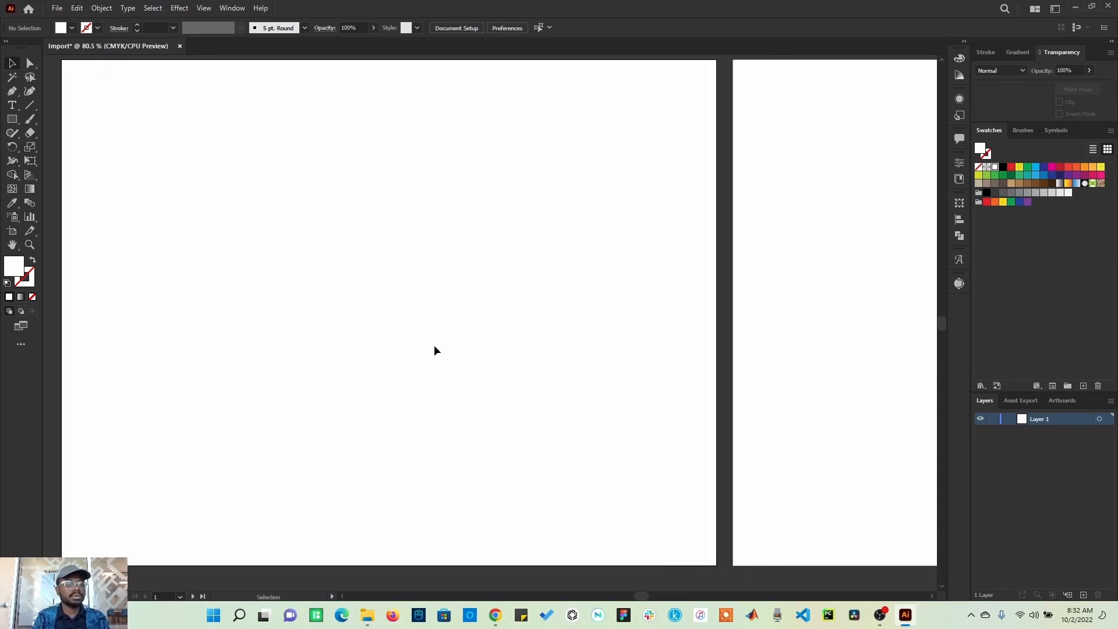
# Step: Place the Selection Tools.jpg image at the artboard's top-left corner
pyautogui.click(57, 9)
pyautogui.click(90, 221)
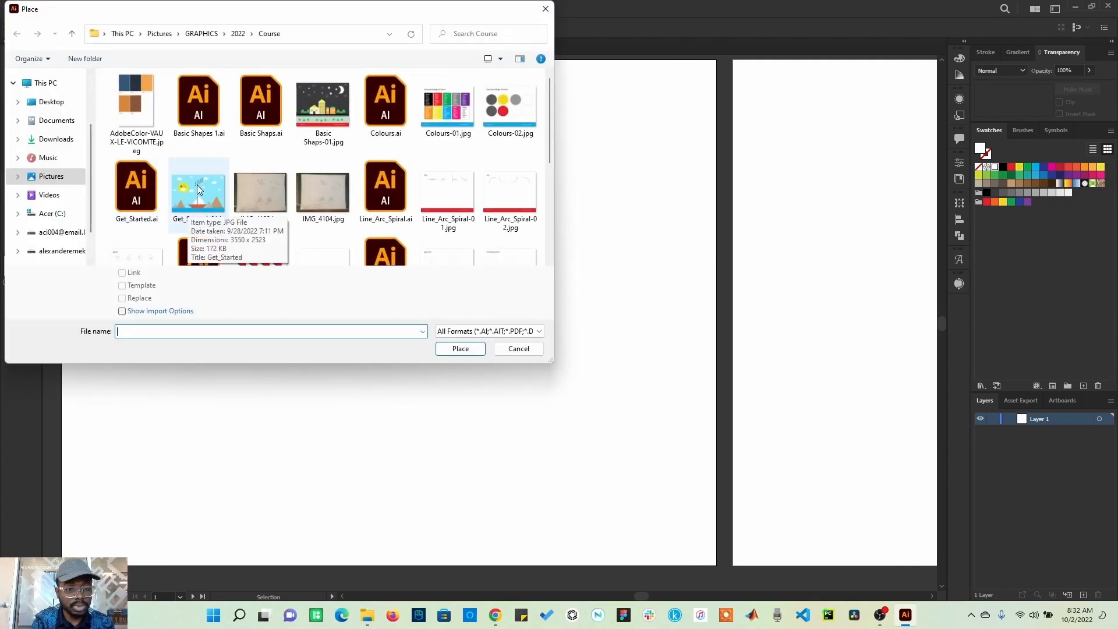
pyautogui.scroll(-2, 233, 206)
pyautogui.doubleClick(197, 219)
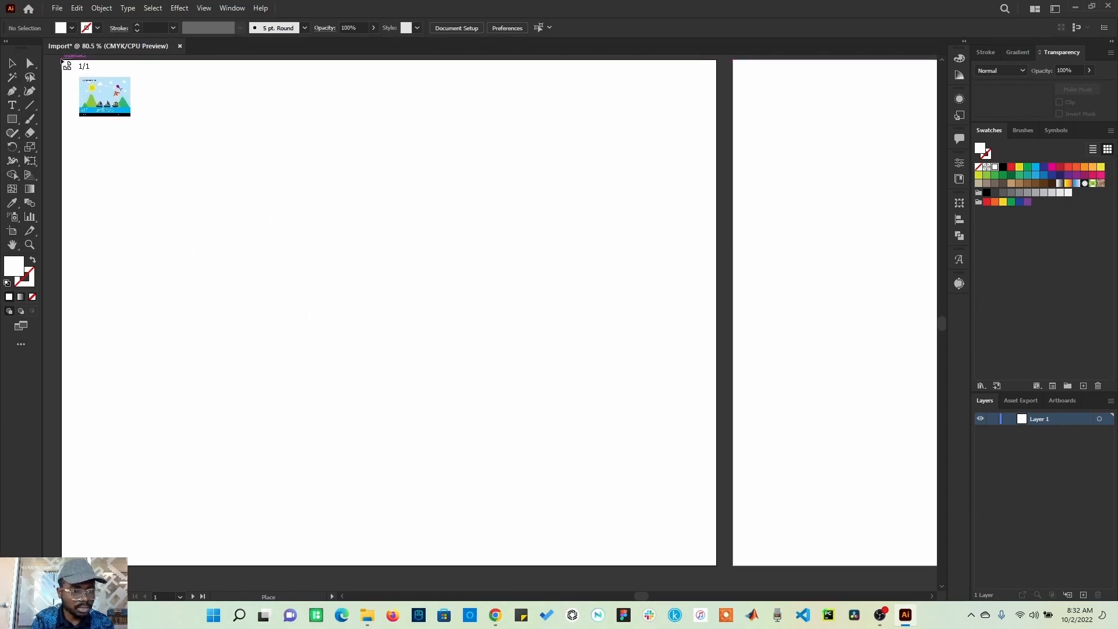
pyautogui.click(62, 60)
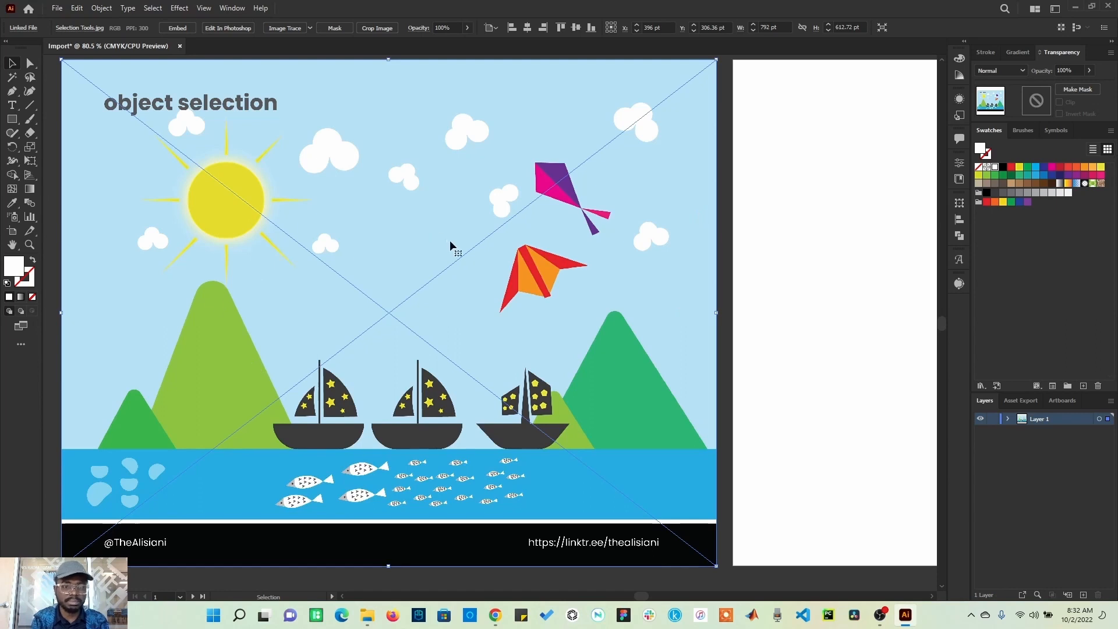
# Step: Embed the placed image and move it left, partly off the artboard
pyautogui.click(177, 29)
pyautogui.moveTo(763, 329); pyautogui.dragTo(207, 344)
pyautogui.moveTo(606, 348); pyautogui.dragTo(546, 347)
pyautogui.scroll(-1, 404, 442)
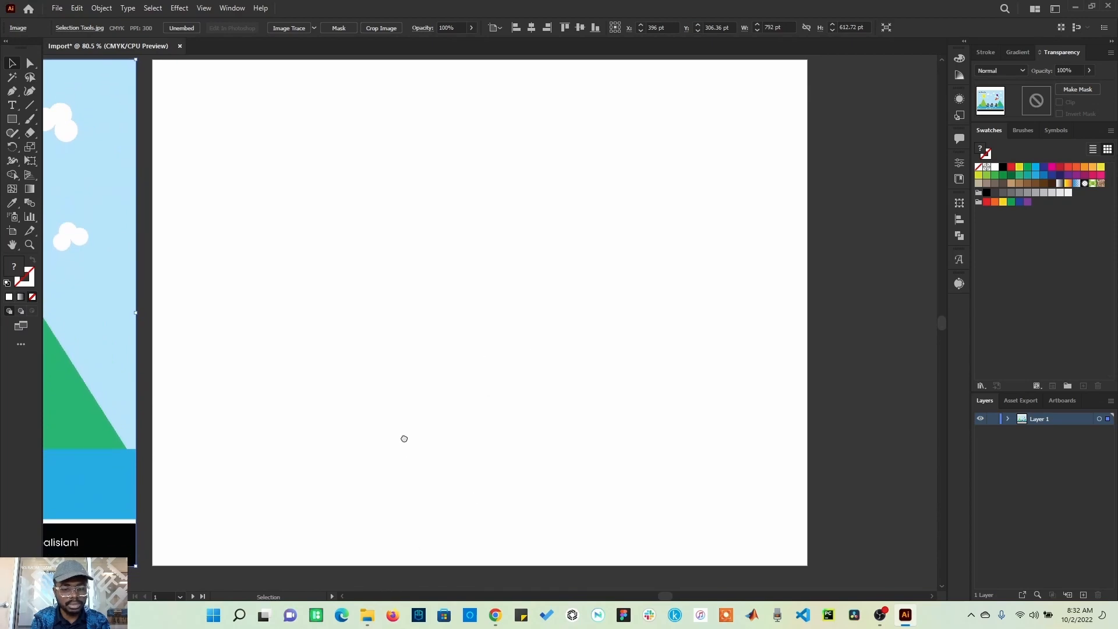
# Step: Drag Shift and Alt-01.jpg from File Explorer into the document and position it over the artboard
pyautogui.click(367, 616)
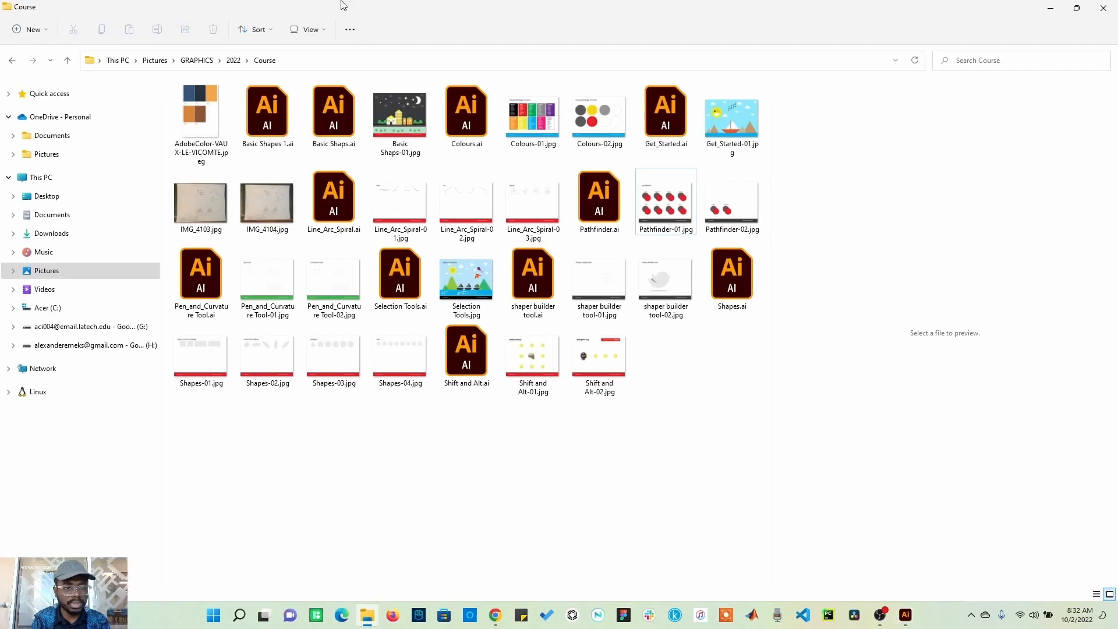
pyautogui.click(1077, 8)
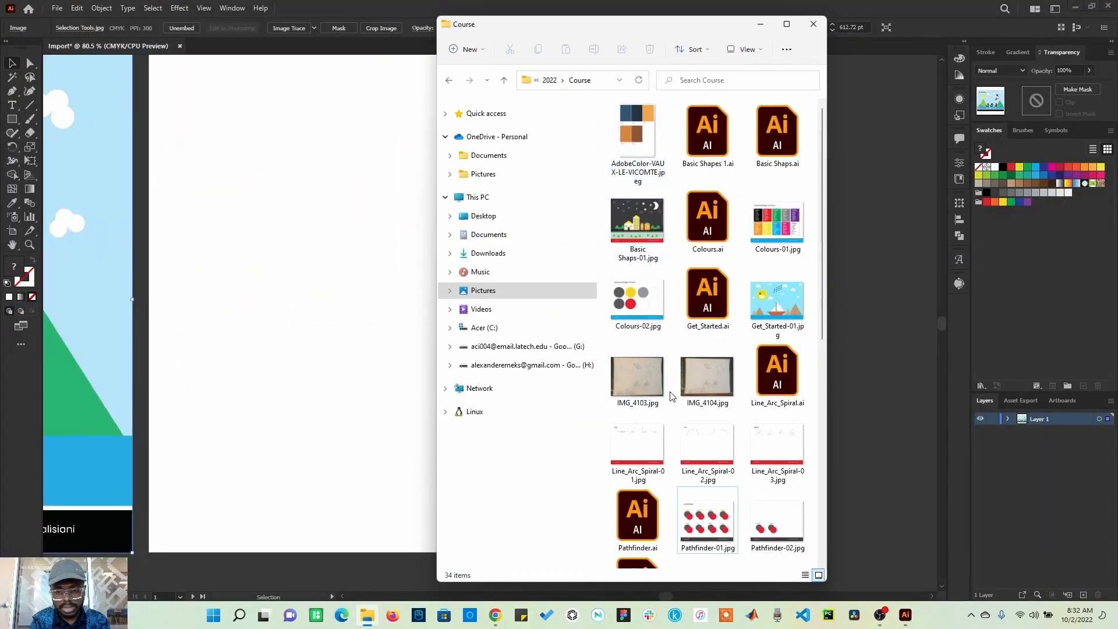
pyautogui.scroll(-6, 722, 364)
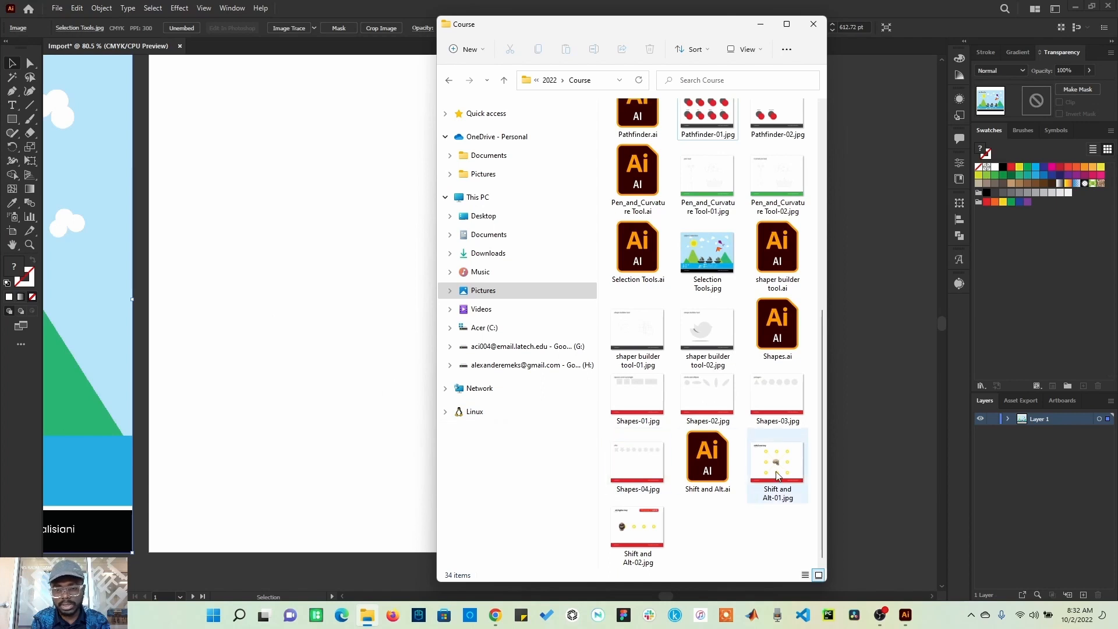
pyautogui.moveTo(776, 475); pyautogui.dragTo(320, 235)
pyautogui.click(320, 235)
pyautogui.click(351, 515)
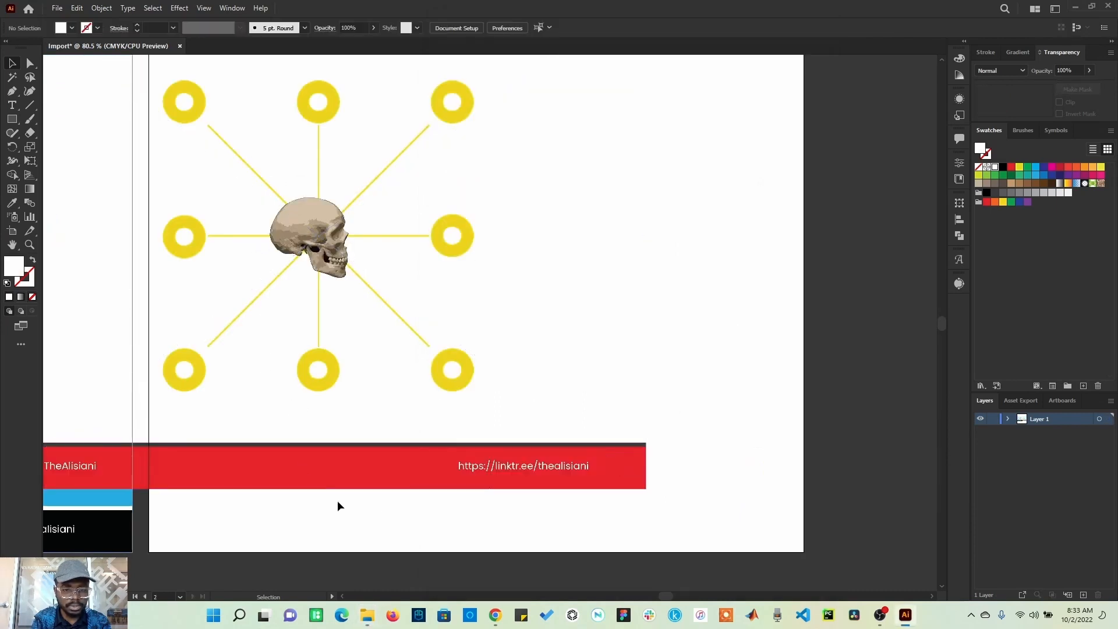
pyautogui.moveTo(217, 177); pyautogui.dragTo(530, 302)
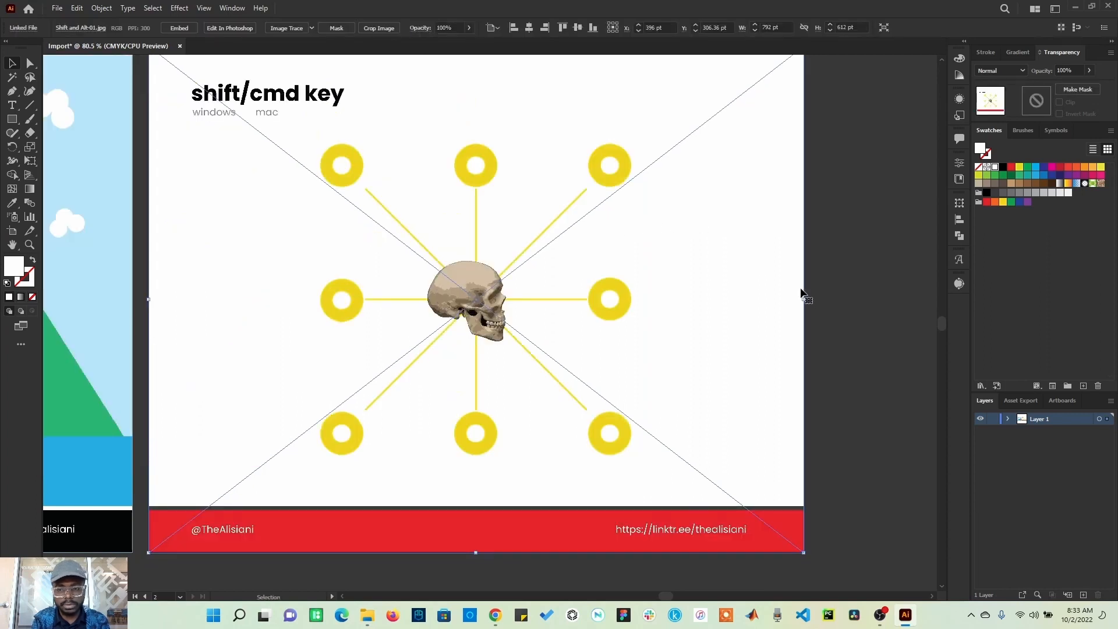
# Step: Scale the Shift and Alt-01 image proportionally to about 353 × 273 pt and reposition it
pyautogui.press('shift')
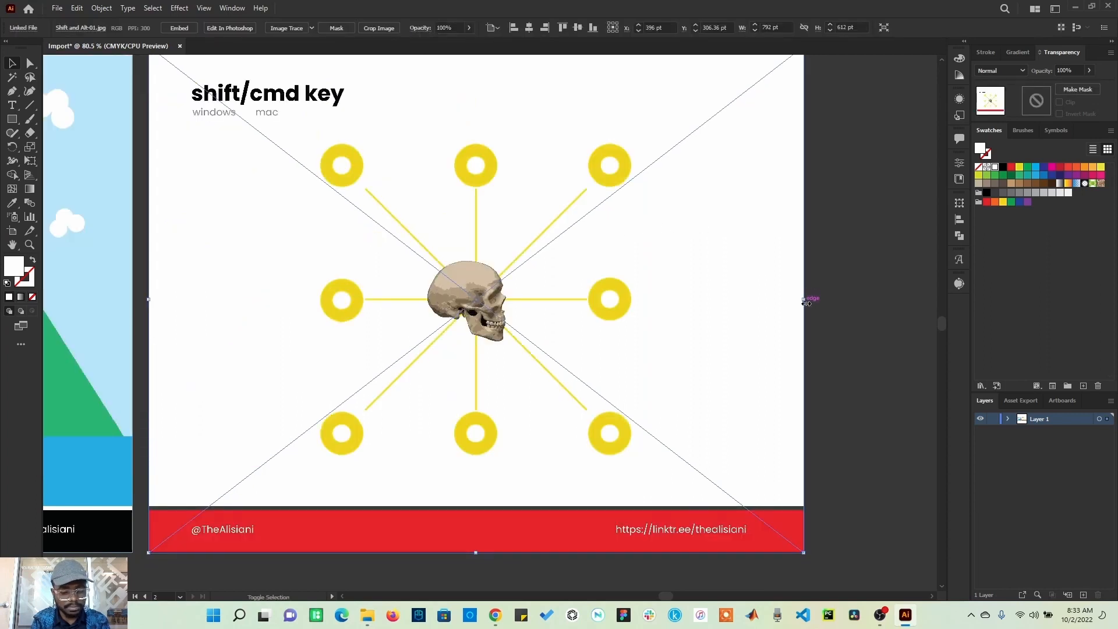
pyautogui.moveTo(806, 303); pyautogui.dragTo(546, 409)
pyautogui.moveTo(548, 354); pyautogui.dragTo(624, 474)
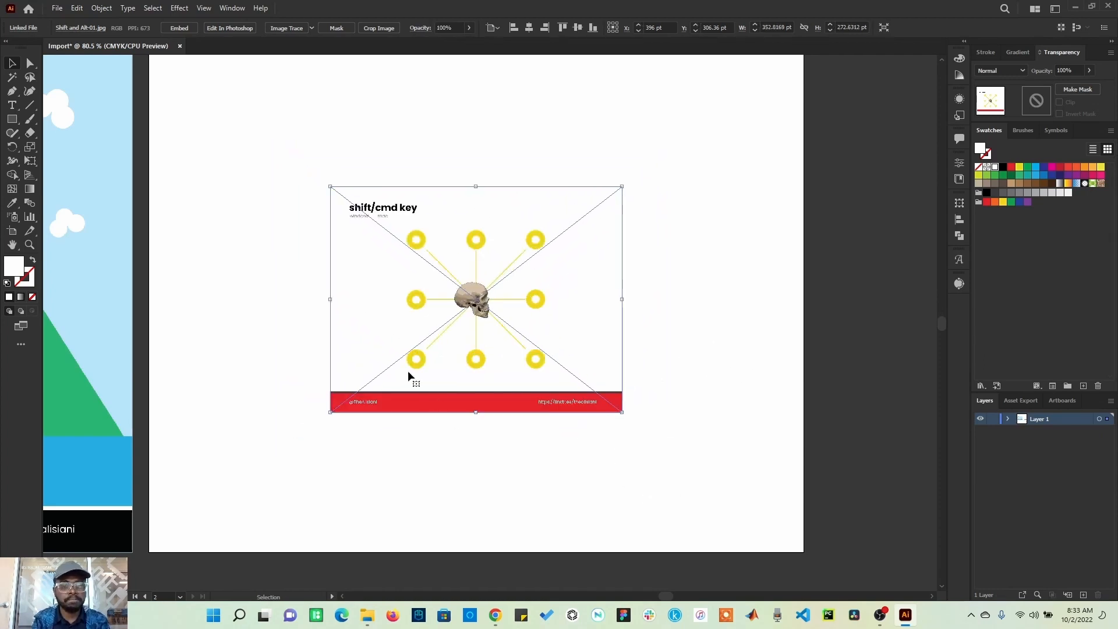
# Step: Select both placed images and delete them
pyautogui.moveTo(219, 432); pyautogui.dragTo(640, 365)
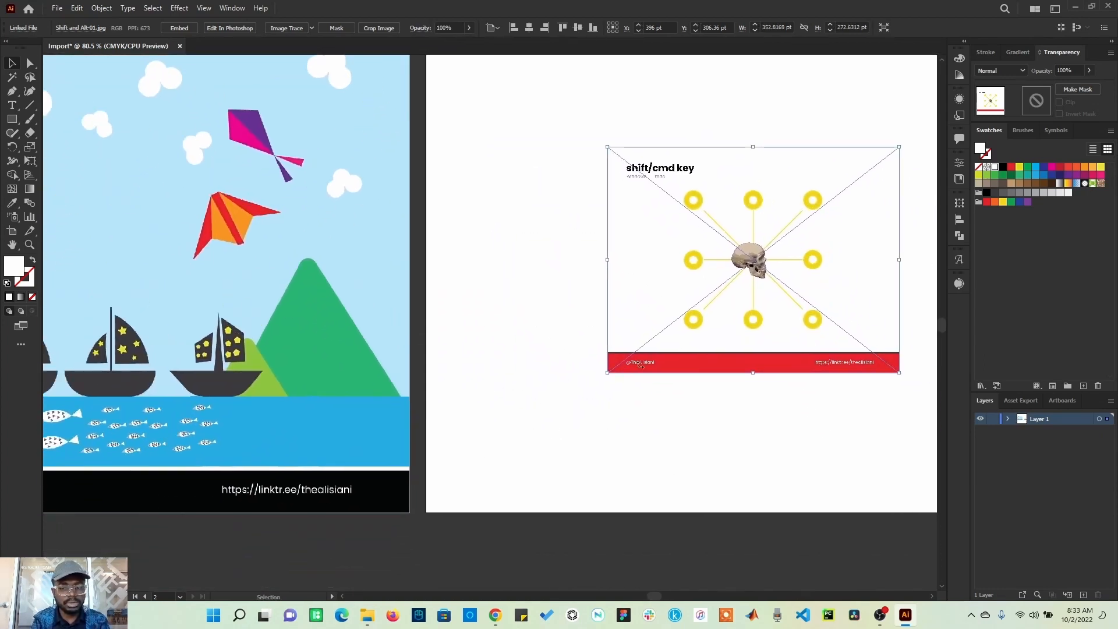
pyautogui.keyDown('shift'); pyautogui.click(292, 288); pyautogui.keyUp('shift')
pyautogui.press('Delete')
pyautogui.moveTo(411, 351); pyautogui.dragTo(654, 404)
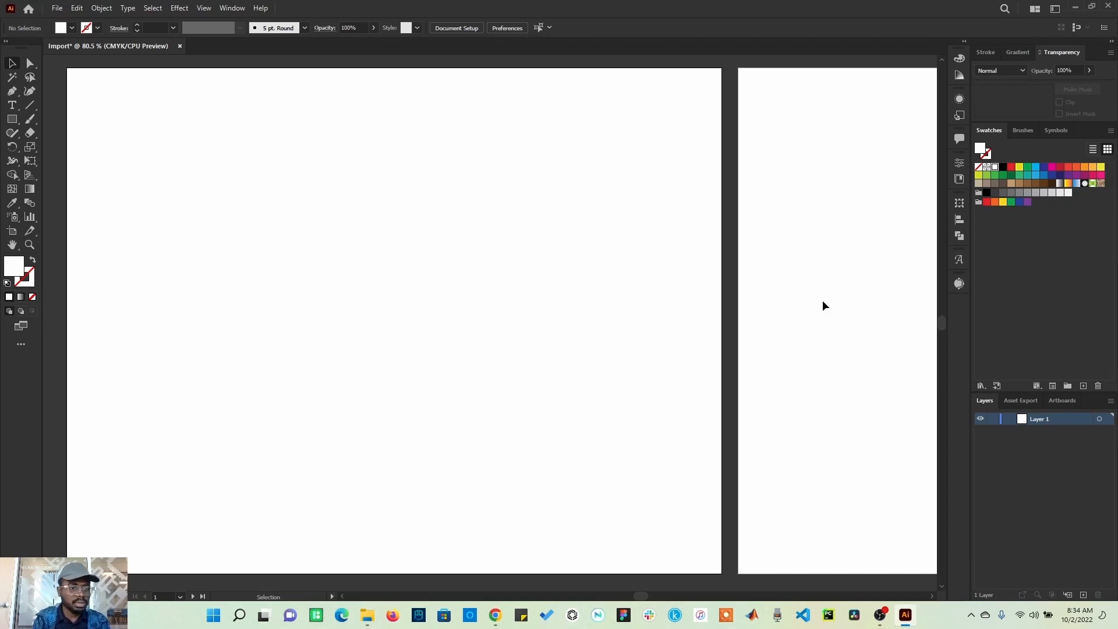
# Step: Place shaper builder tool-02.jpg as a linked template image
pyautogui.click(57, 8)
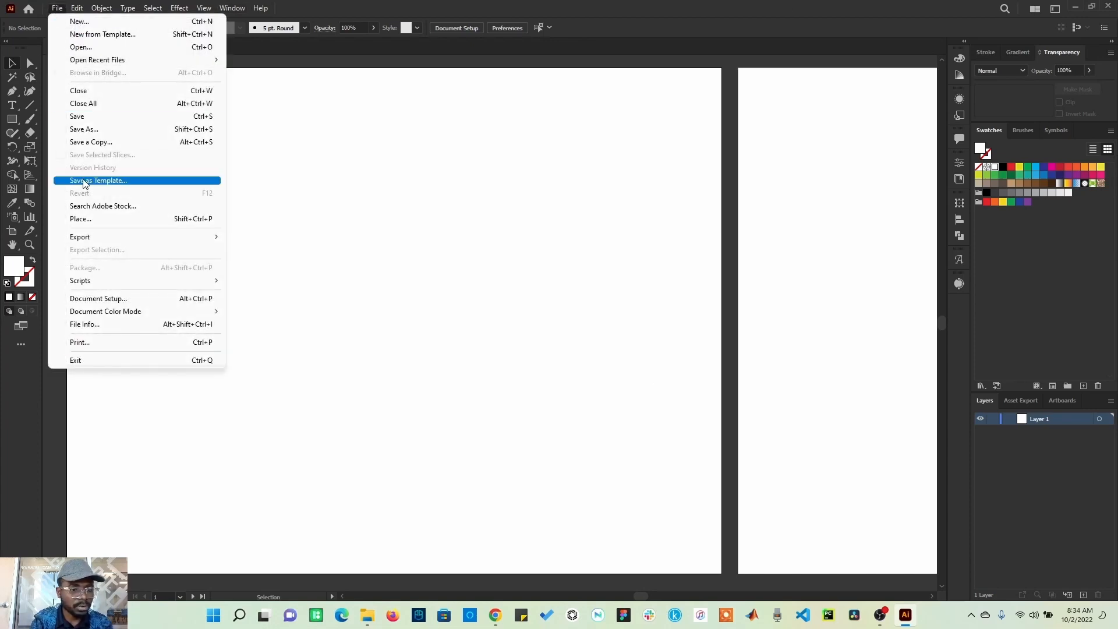
pyautogui.click(90, 222)
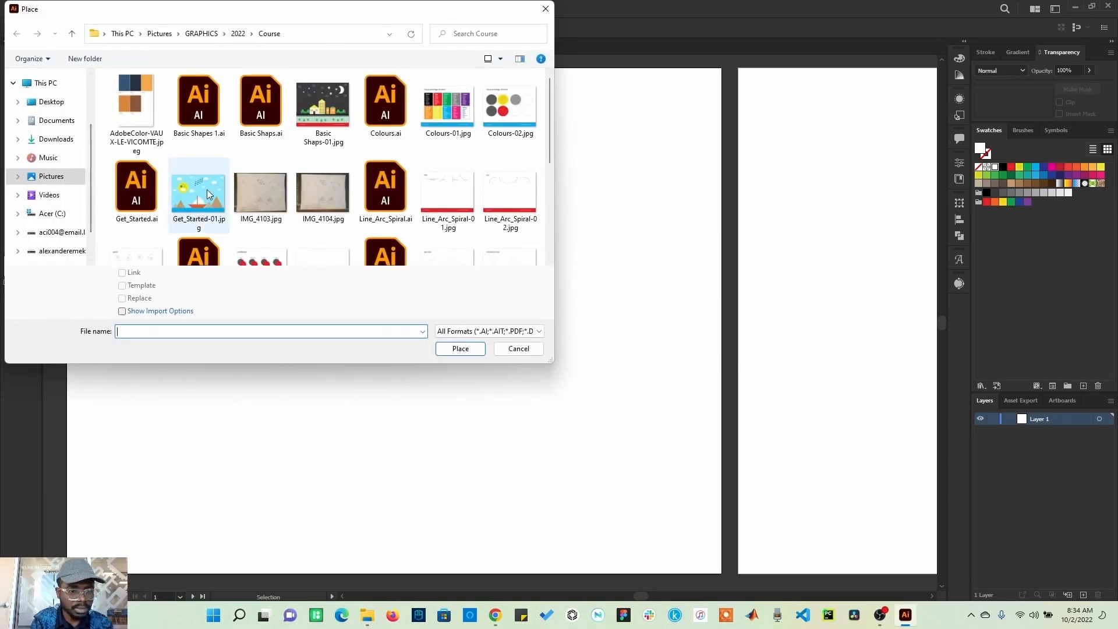
pyautogui.scroll(-1, 208, 190)
pyautogui.scroll(-2, 259, 219)
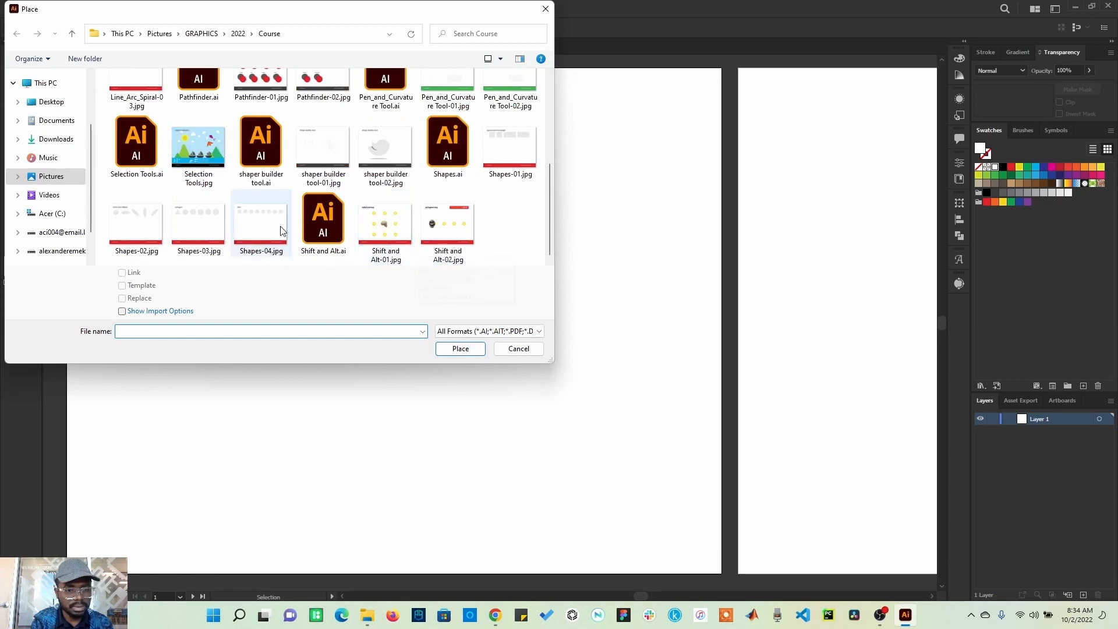
pyautogui.click(384, 150)
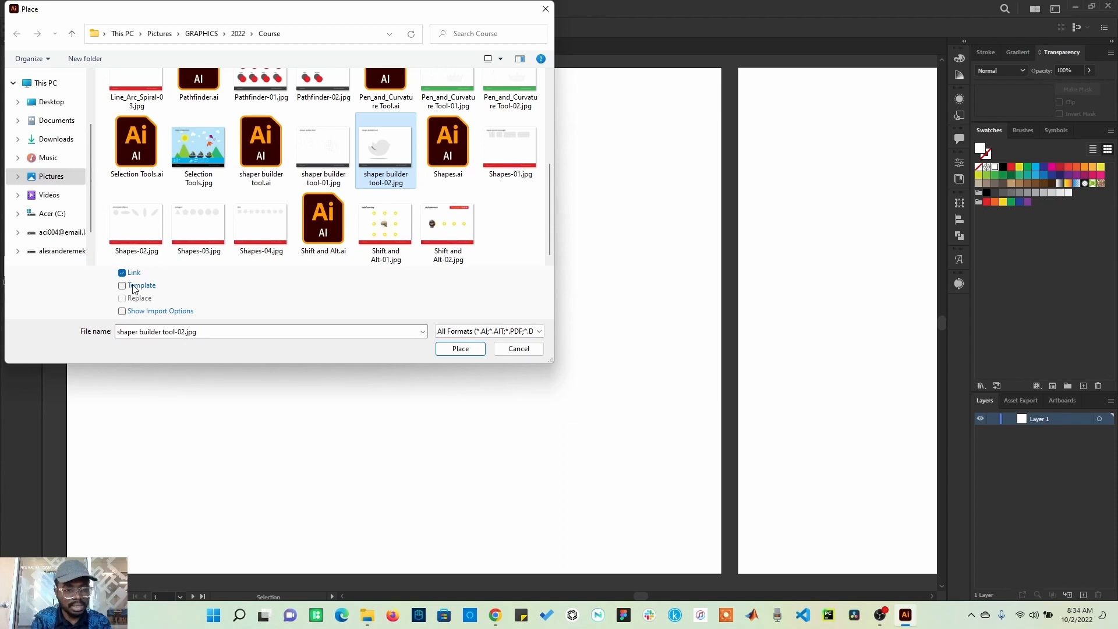
pyautogui.click(133, 288)
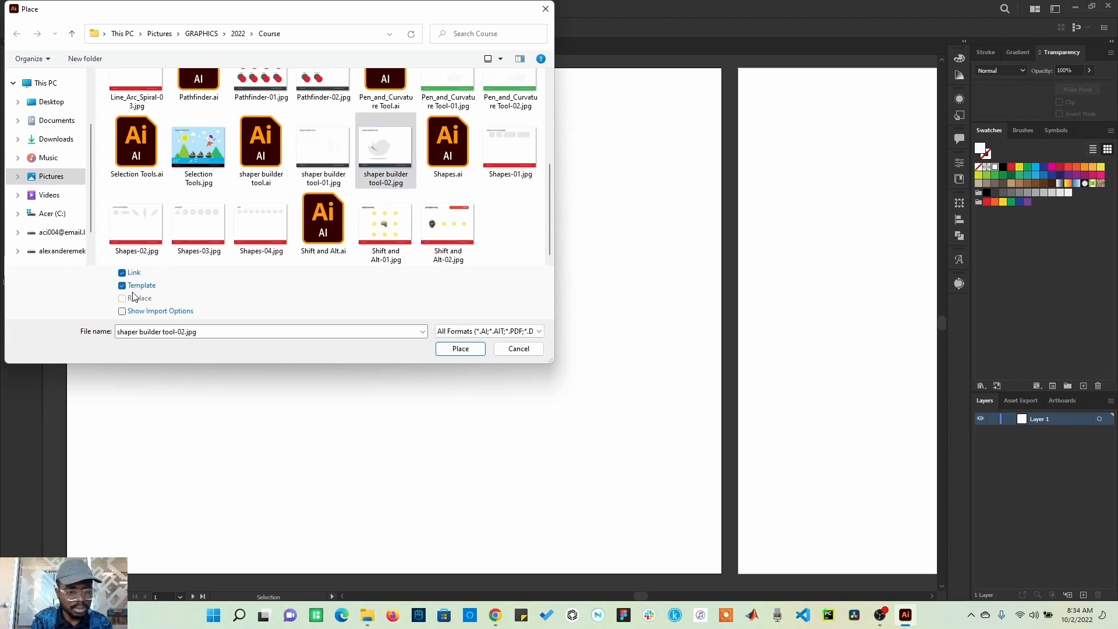
pyautogui.click(446, 352)
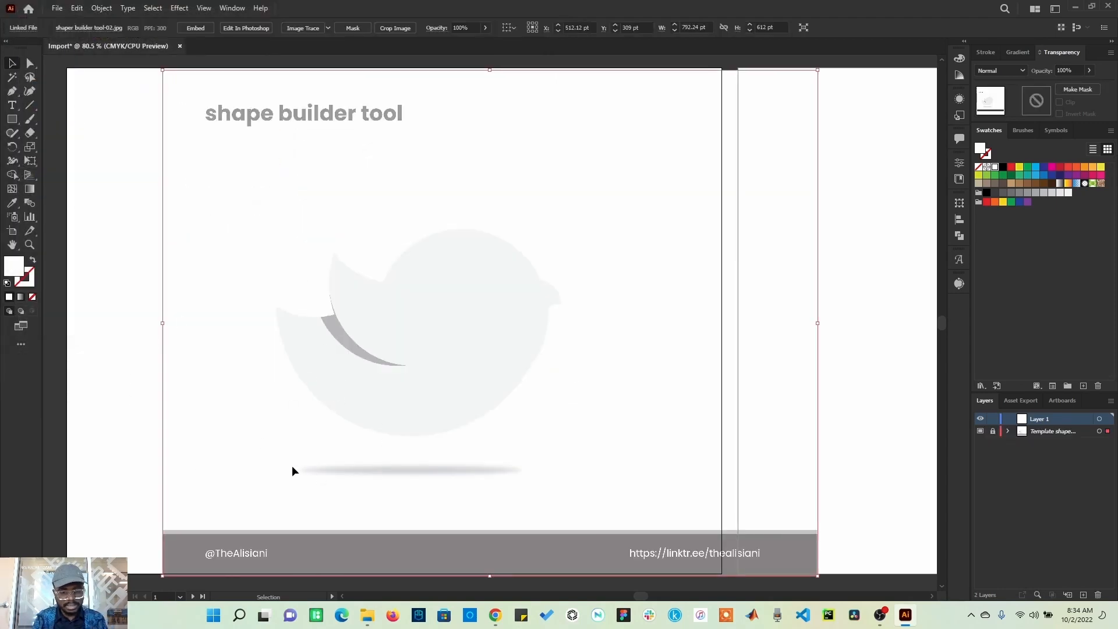
# Step: Drag shaper builder tool-02.jpg in from File Explorer, scale and move it, then delete it
pyautogui.click(367, 615)
pyautogui.moveTo(708, 349); pyautogui.dragTo(339, 317)
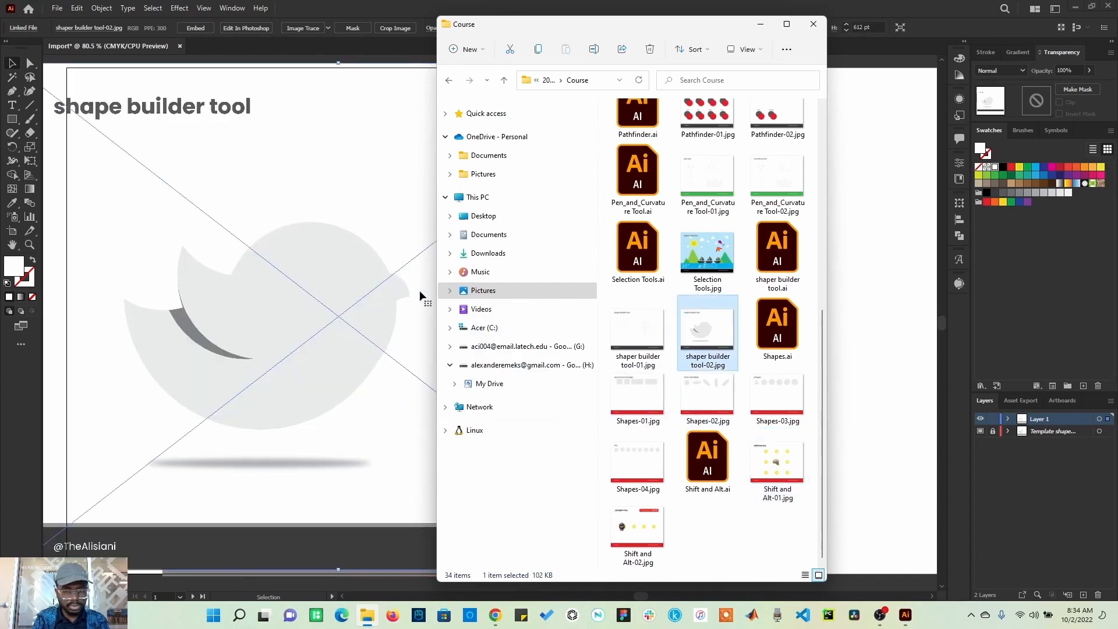
pyautogui.click(669, 6)
pyautogui.moveTo(480, 269); pyautogui.dragTo(574, 249)
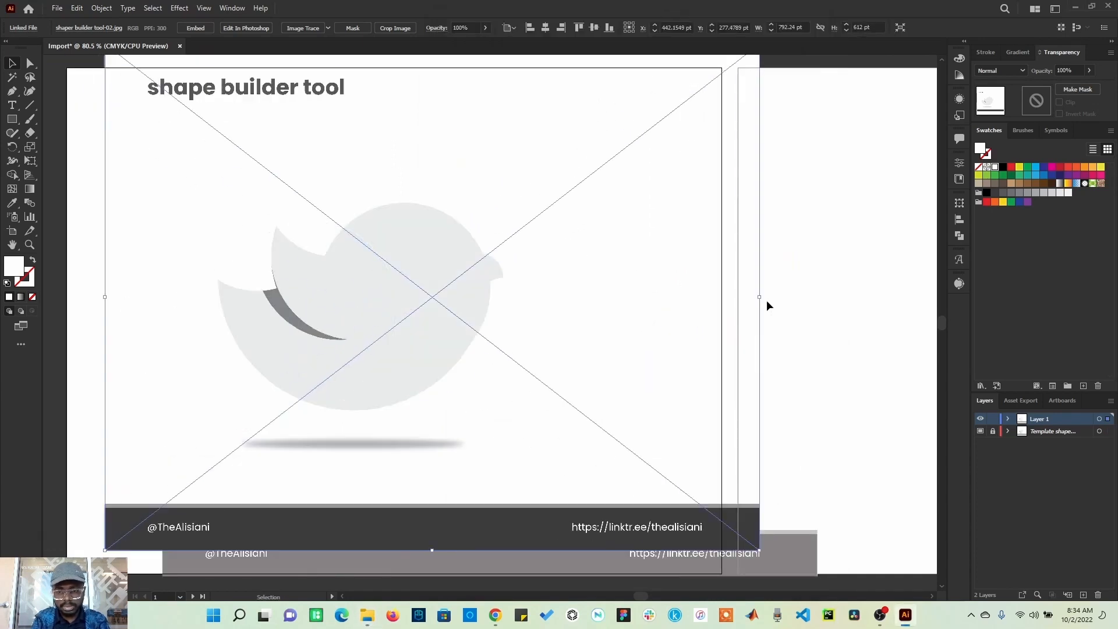
pyautogui.moveTo(759, 297); pyautogui.dragTo(690, 319)
pyautogui.moveTo(491, 383); pyautogui.dragTo(727, 331)
pyautogui.moveTo(560, 330); pyautogui.dragTo(634, 351)
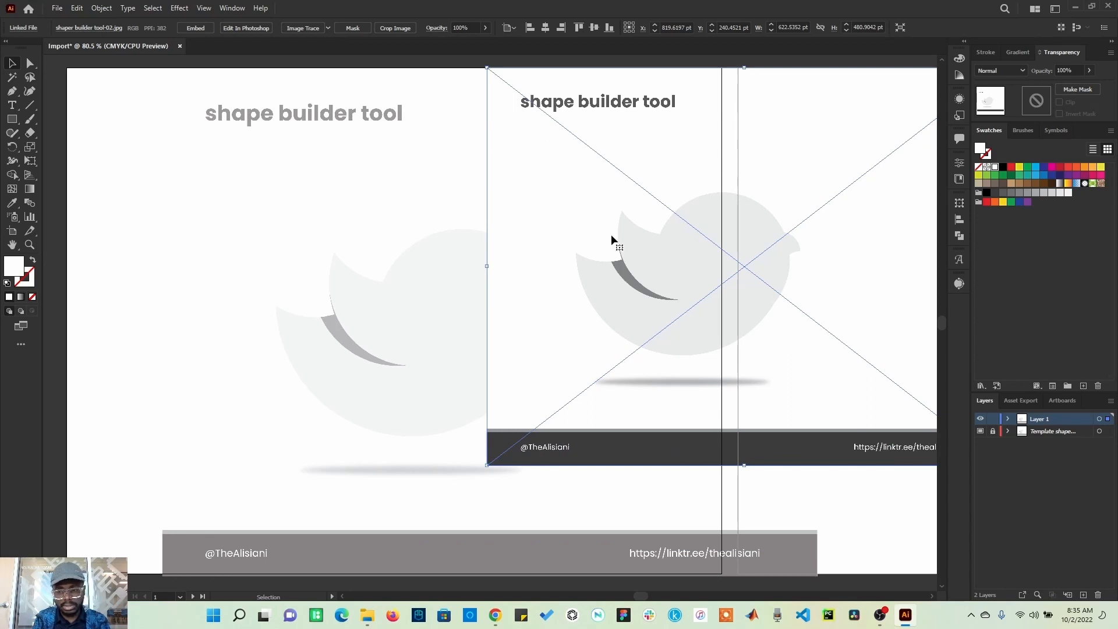
pyautogui.press('Delete')
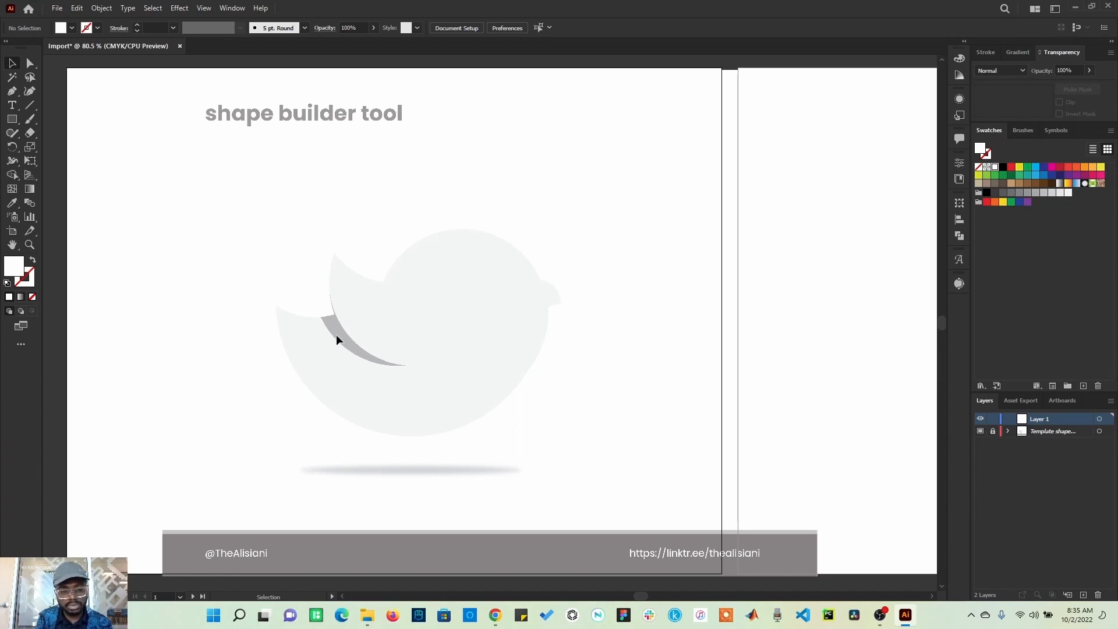
# Step: Unlock the template layer, align its image with the artboard, and lock the layer again
pyautogui.click(994, 431)
pyautogui.moveTo(610, 420); pyautogui.dragTo(513, 411)
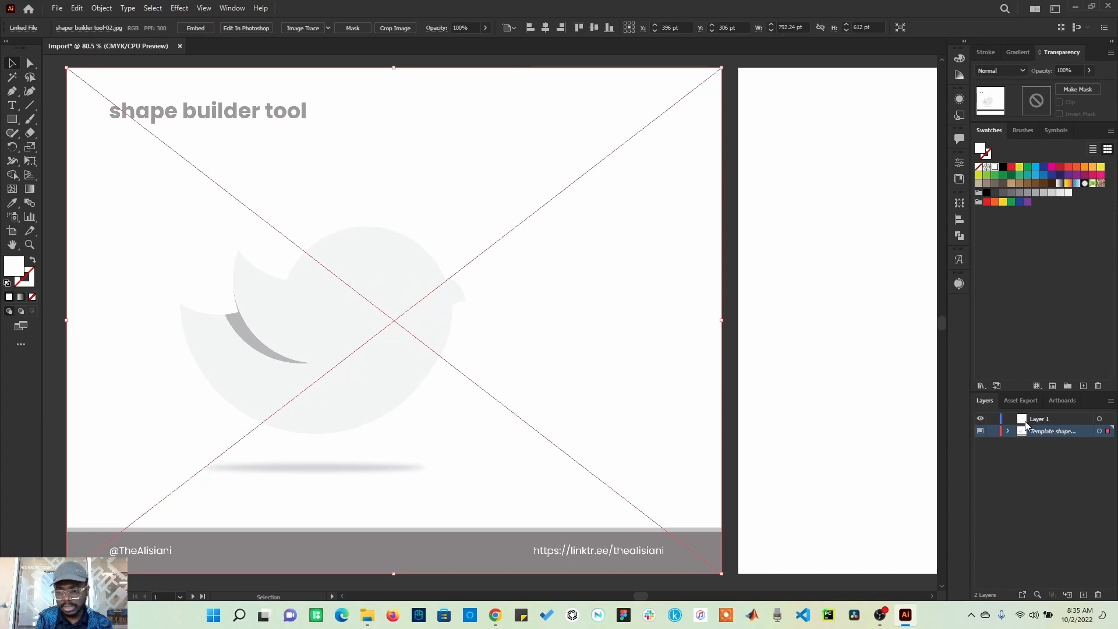
pyautogui.click(993, 432)
pyautogui.click(1040, 422)
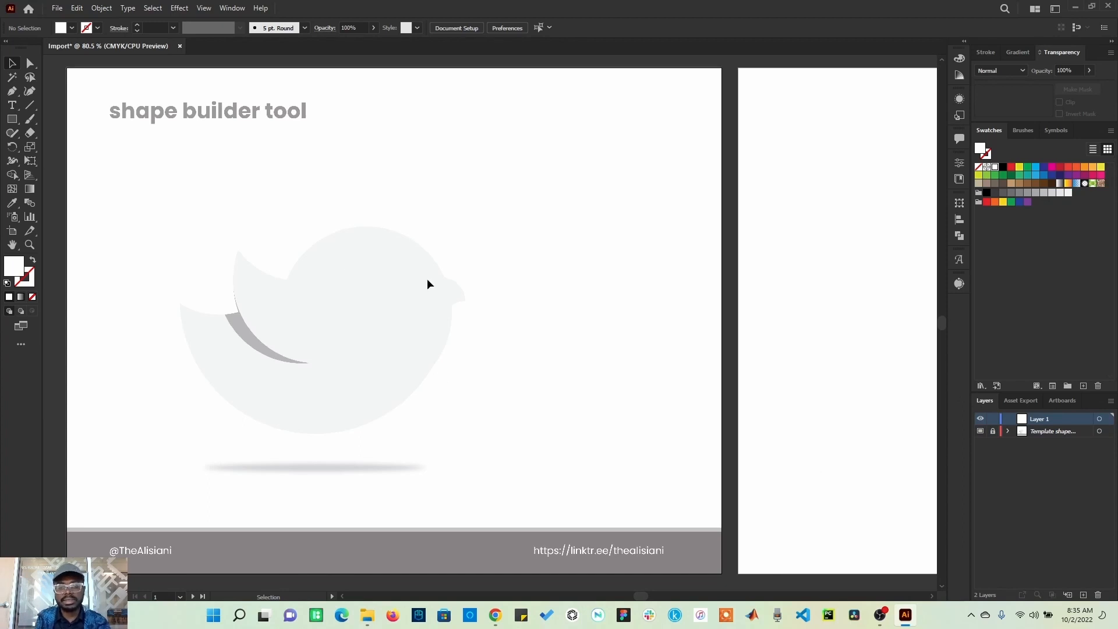
# Step: Toggle the template layer's visibility off and back on
pyautogui.click(980, 431)
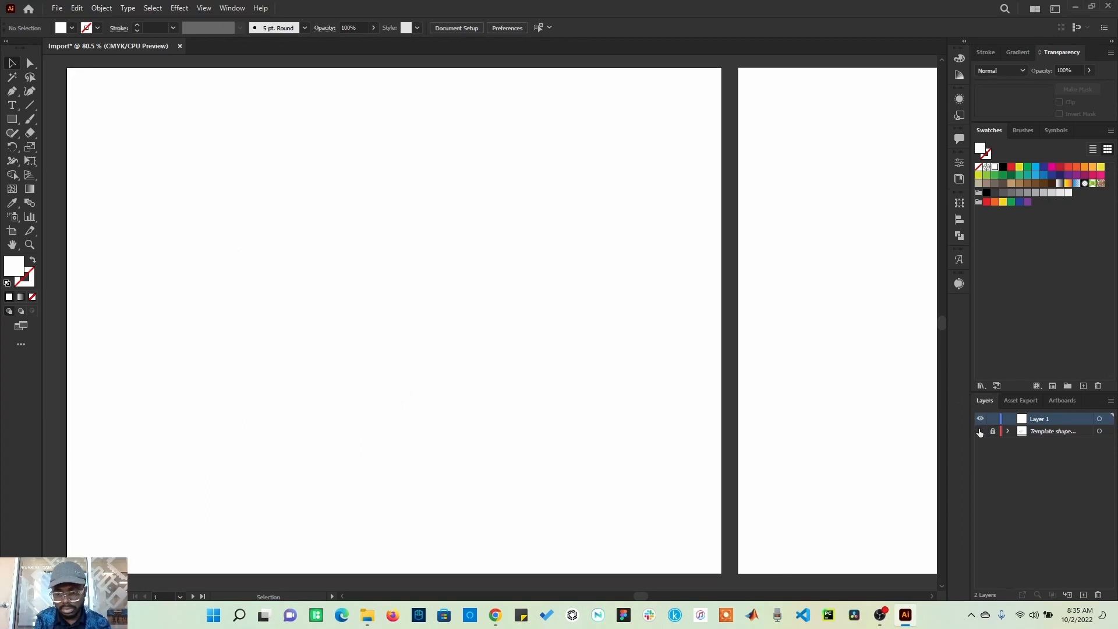
pyautogui.click(979, 431)
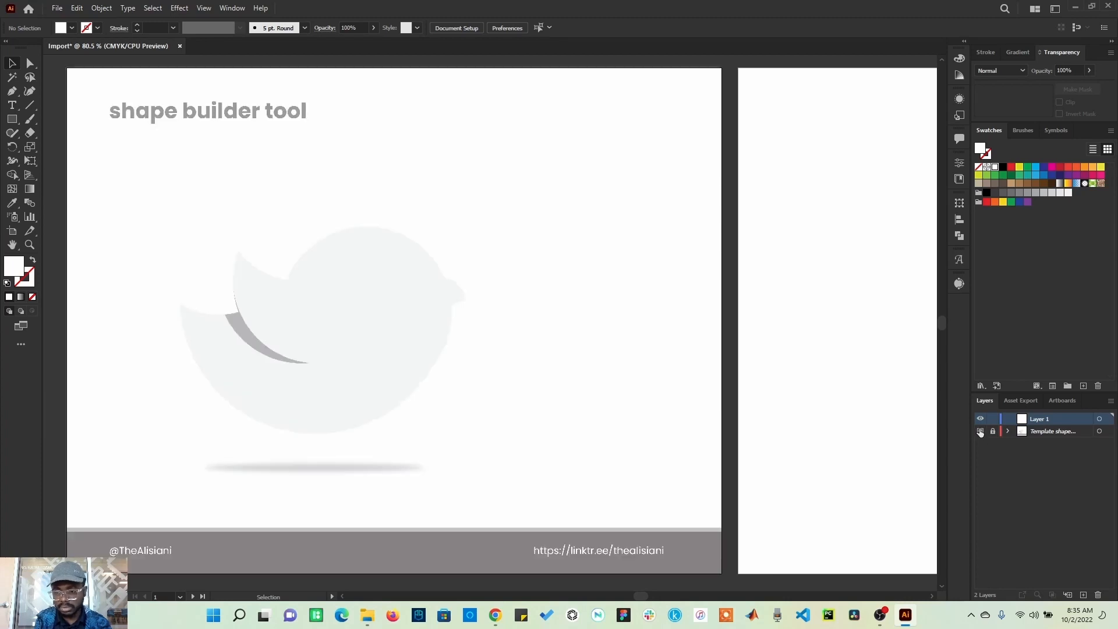
pyautogui.click(979, 429)
pyautogui.click(981, 432)
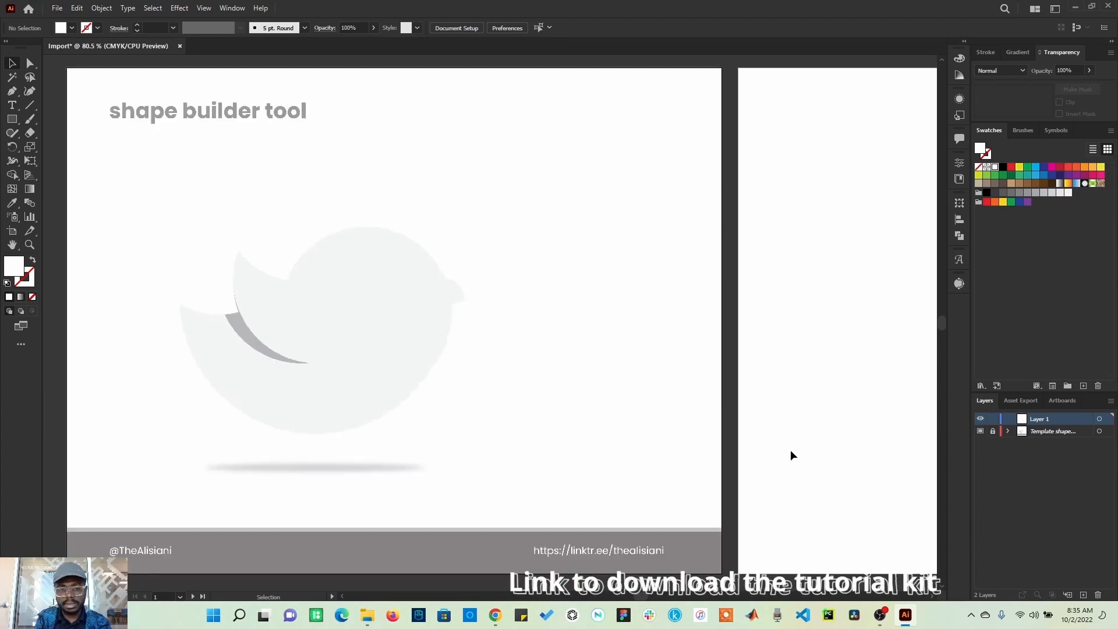
# Step: Try to select and drag the locked template image on the artboard
pyautogui.moveTo(338, 331); pyautogui.dragTo(257, 329)
pyautogui.moveTo(242, 318); pyautogui.dragTo(614, 319)
pyautogui.moveTo(353, 324); pyautogui.dragTo(342, 379)
pyautogui.moveTo(253, 272); pyautogui.dragTo(487, 297)
pyautogui.moveTo(322, 383); pyautogui.dragTo(404, 269)
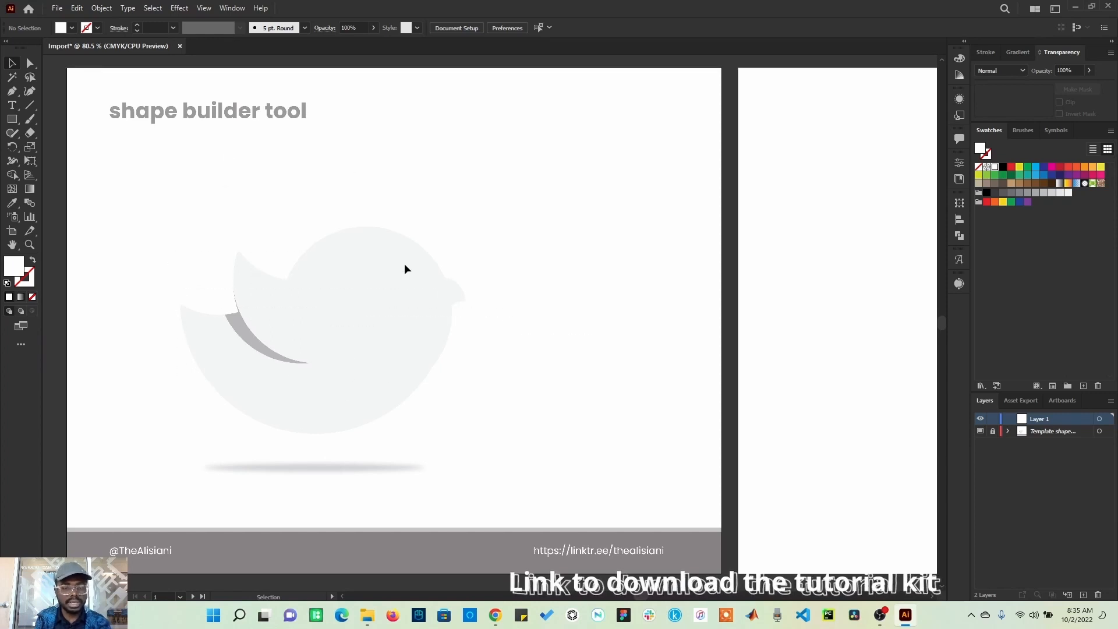
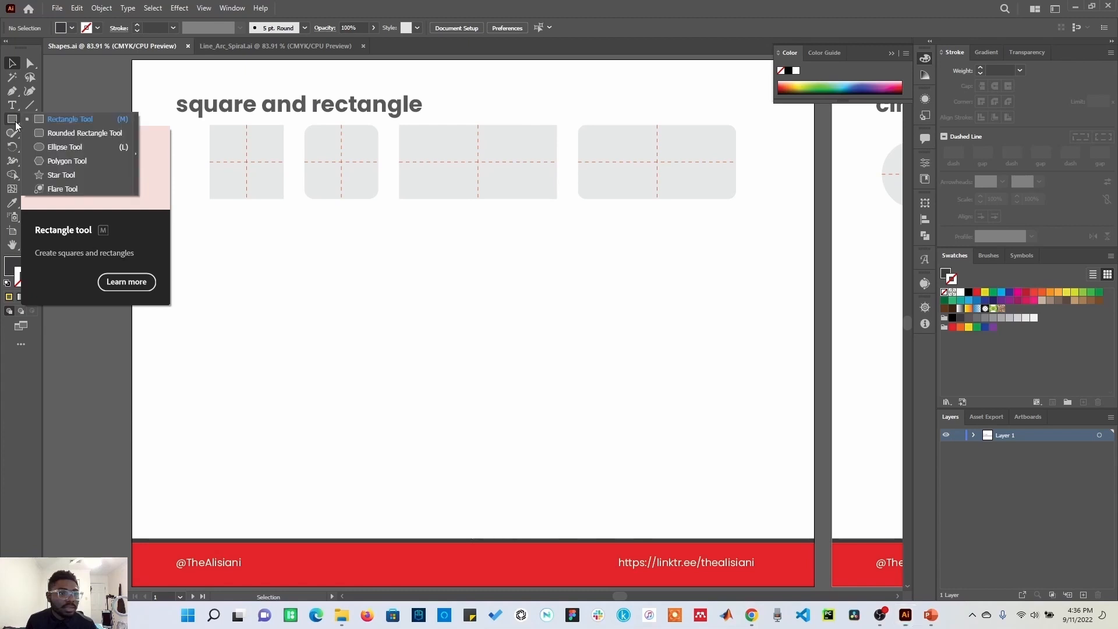
# Step: Draw a rectangle about 196 x 116 pt and four squares of about 142, 91, 83 and 55 pt with the Rectangle tool
pyautogui.click(58, 121)
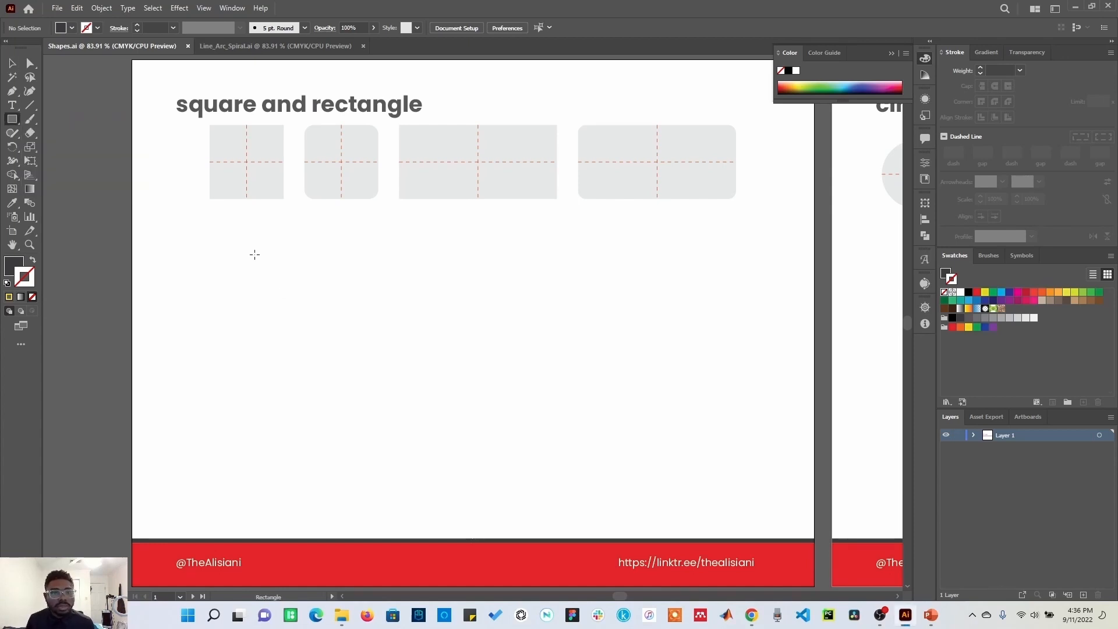
pyautogui.moveTo(210, 261); pyautogui.dragTo(379, 361)
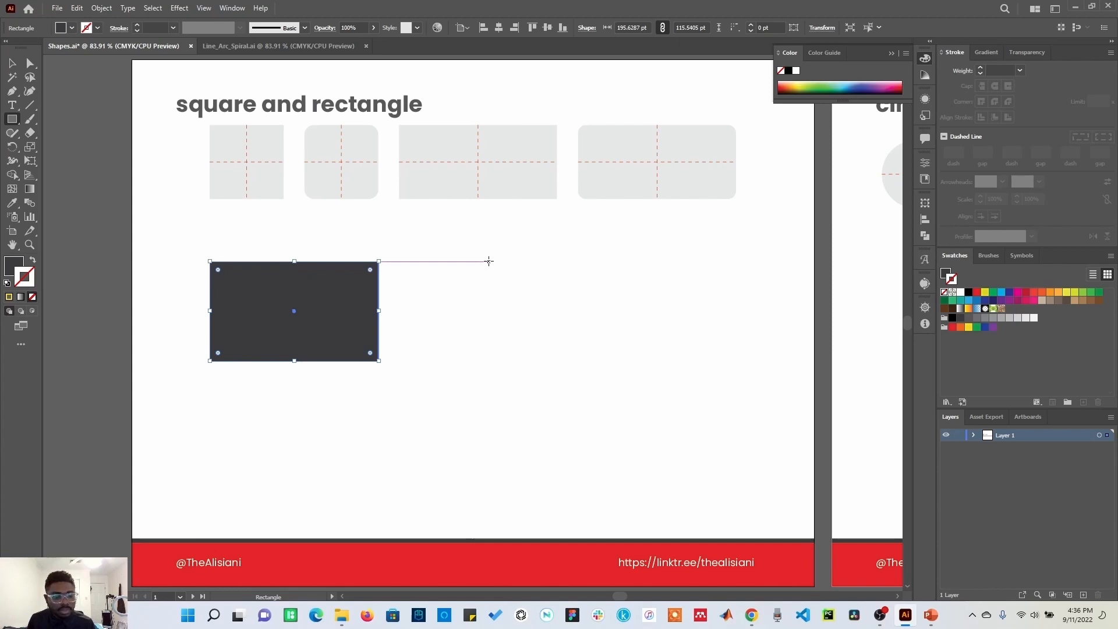
pyautogui.moveTo(489, 261); pyautogui.dragTo(611, 356)
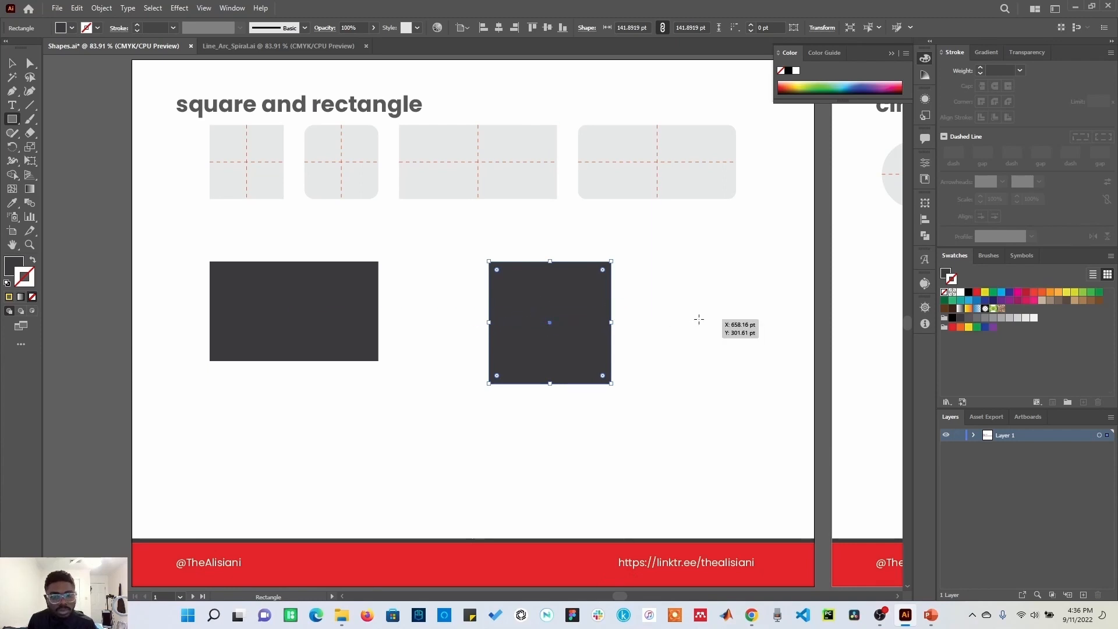
pyautogui.moveTo(707, 318)
pyautogui.mouseDown()
pyautogui.moveTo(744, 360)
pyautogui.moveTo(729, 347)
pyautogui.moveTo(735, 357)
pyautogui.mouseUp()
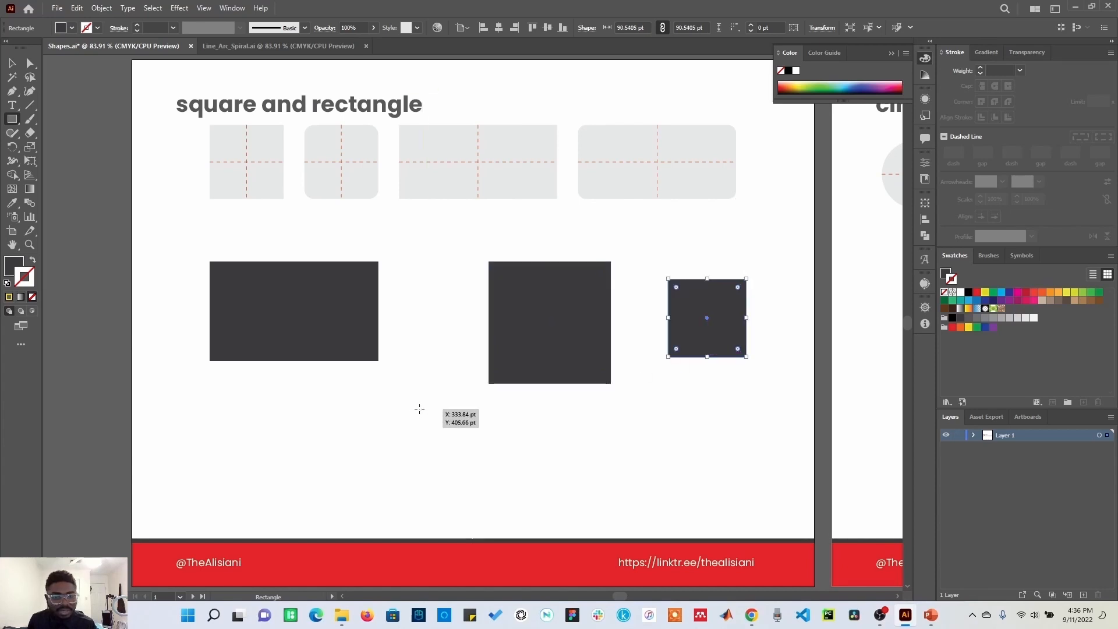
pyautogui.moveTo(410, 412); pyautogui.dragTo(481, 462)
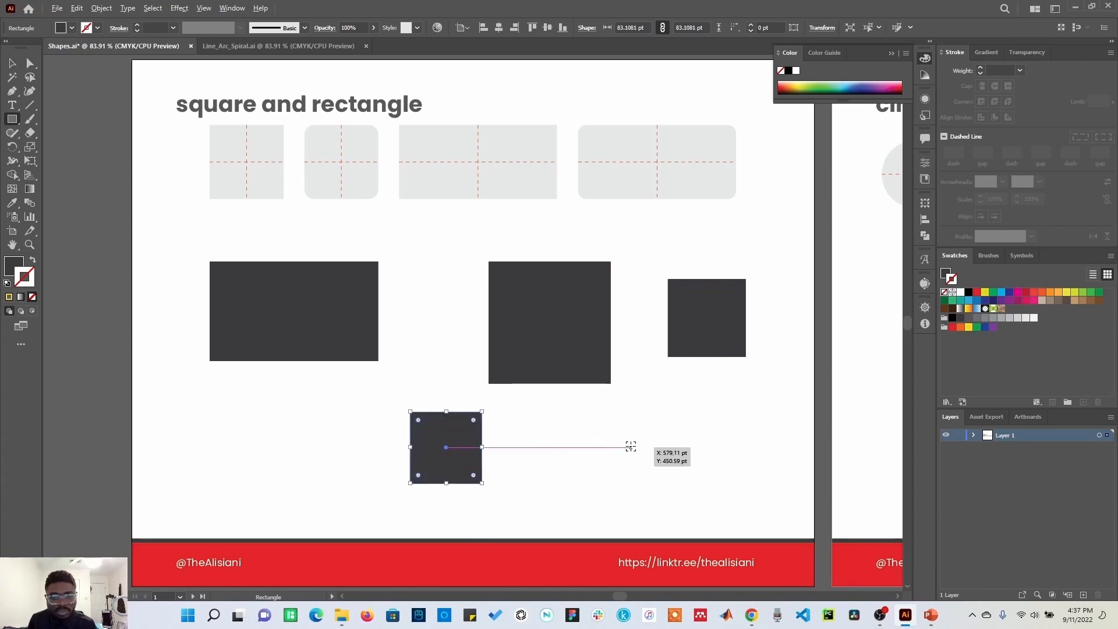
pyautogui.moveTo(628, 446)
pyautogui.mouseDown()
pyautogui.moveTo(653, 473)
pyautogui.moveTo(652, 460)
pyautogui.mouseUp()
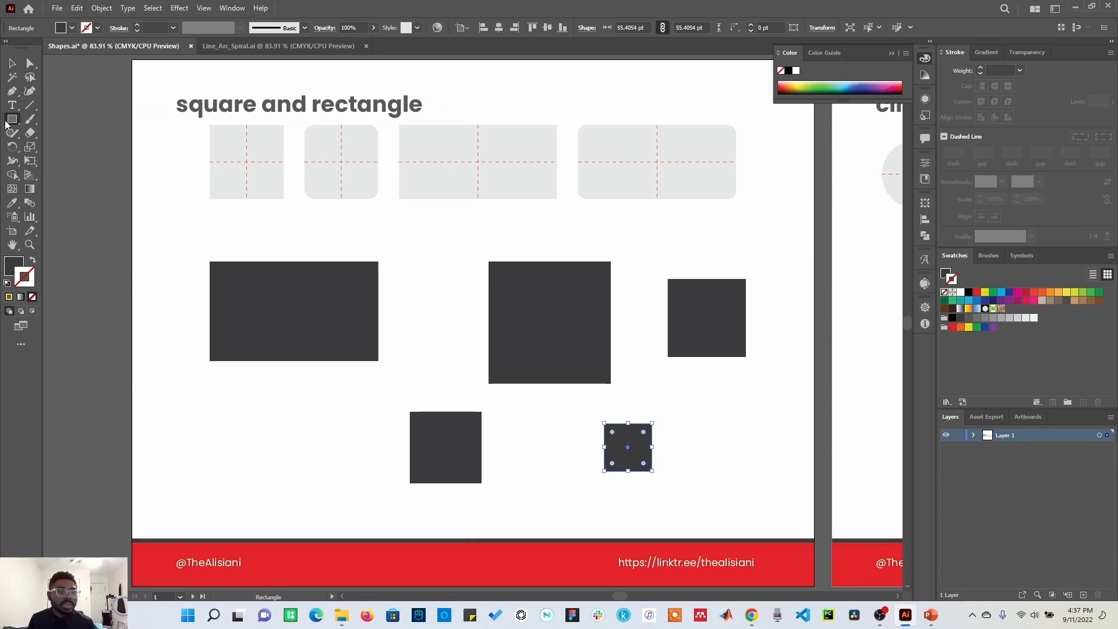
# Step: With the Rounded Rectangle tool, draw a rounded rectangle about 171 x 112 pt and a rounded square about 86 pt
pyautogui.moveTo(11, 120); pyautogui.dragTo(46, 134)
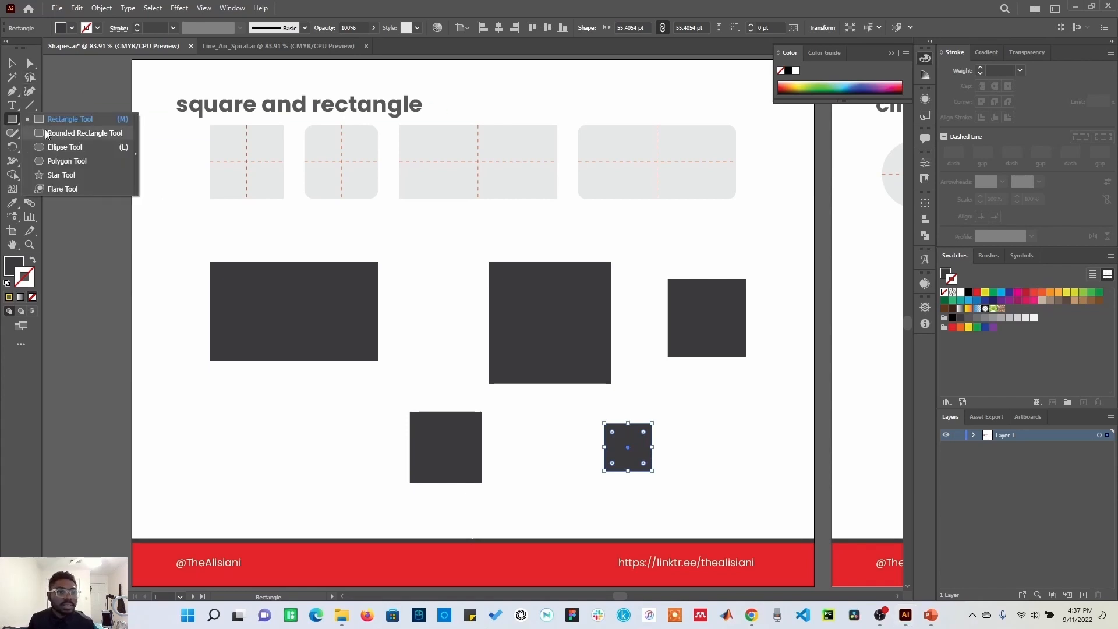
pyautogui.click(87, 133)
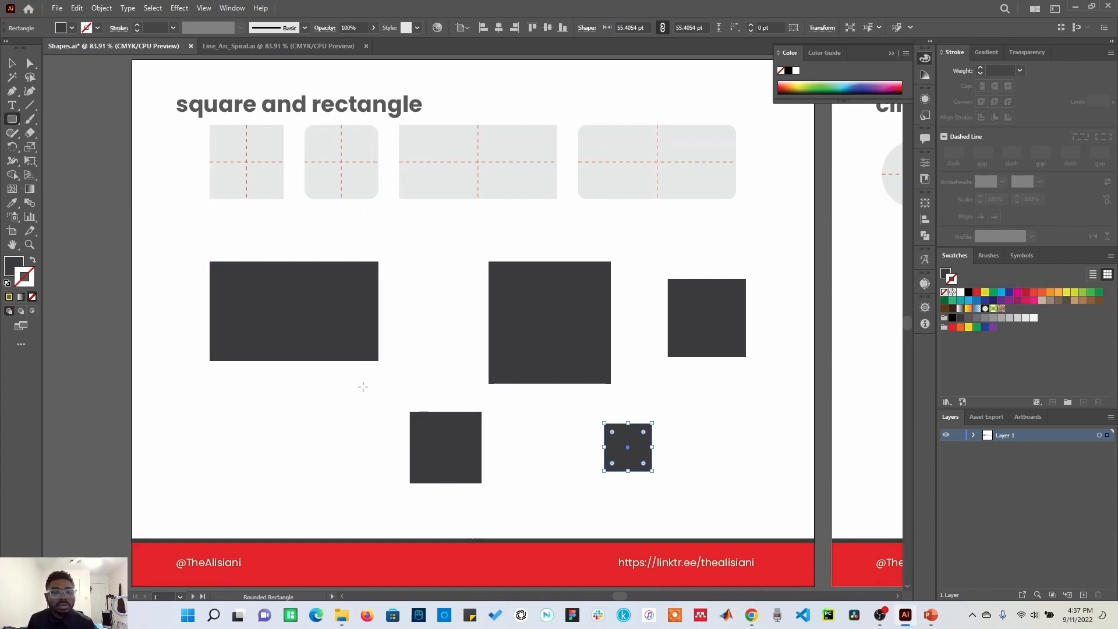
pyautogui.moveTo(214, 401); pyautogui.dragTo(362, 497)
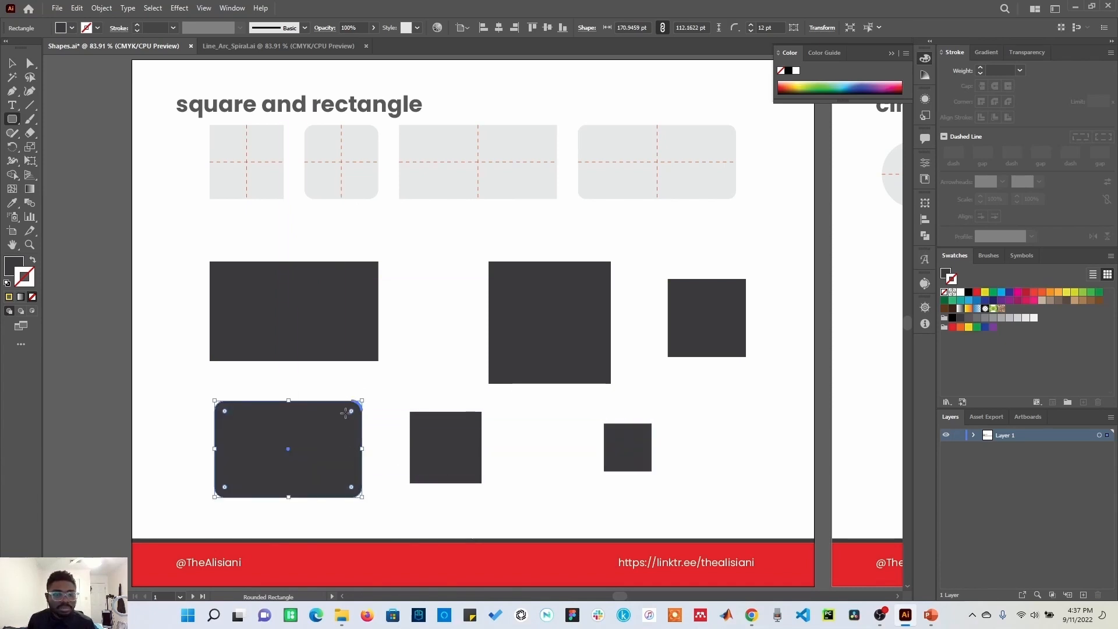
pyautogui.moveTo(723, 431); pyautogui.dragTo(760, 465)
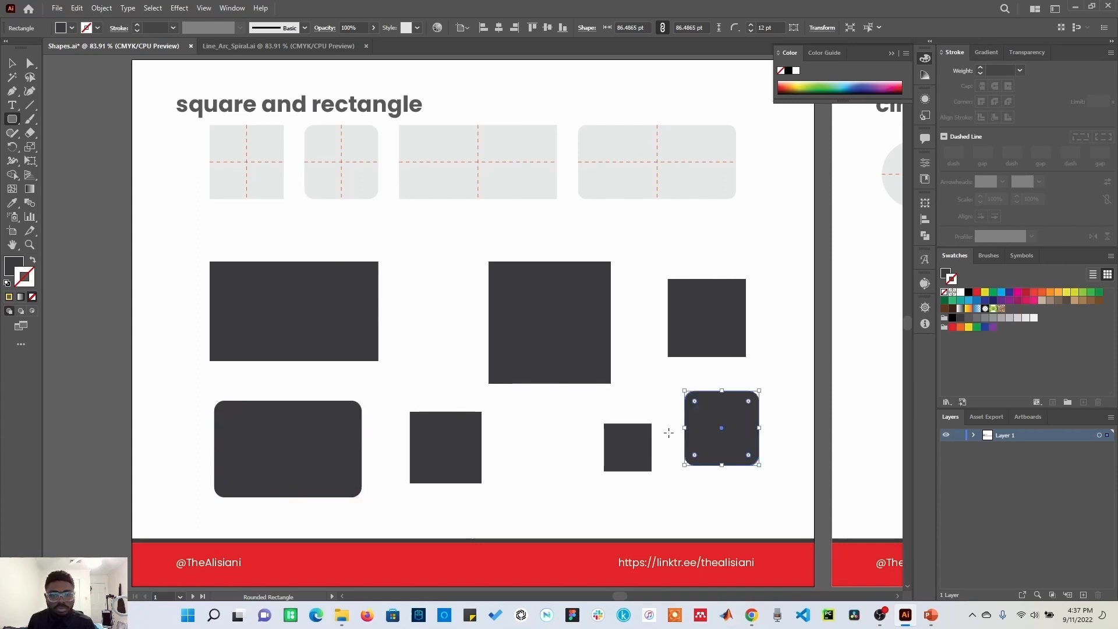
# Step: Round all corners of the first rectangle using the Direct Selection tool's corner widgets
pyautogui.click(31, 66)
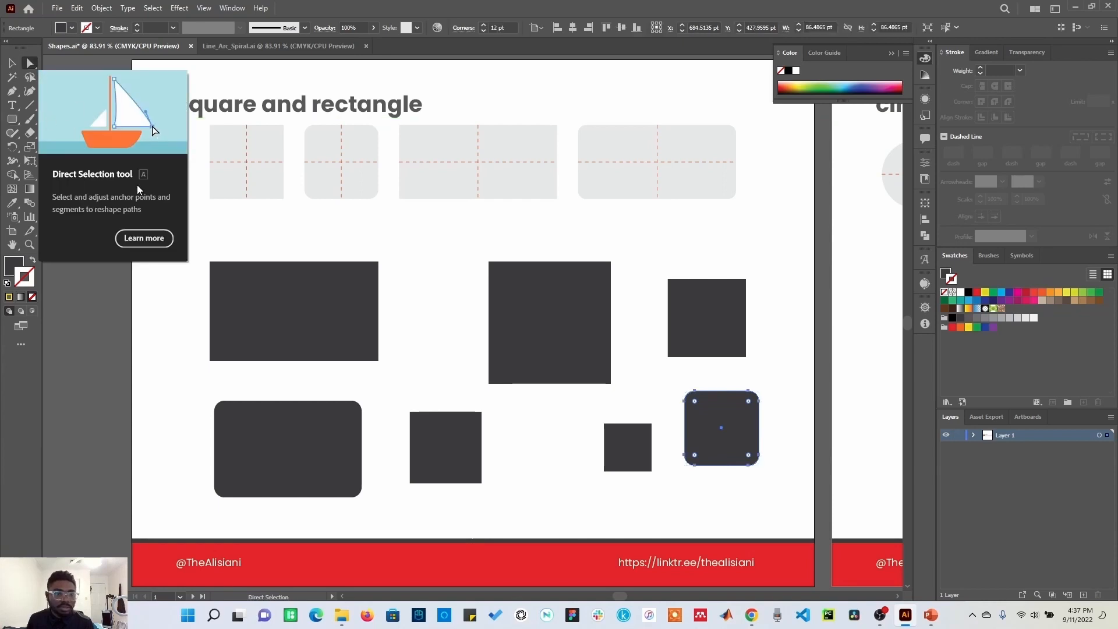
pyautogui.click(295, 321)
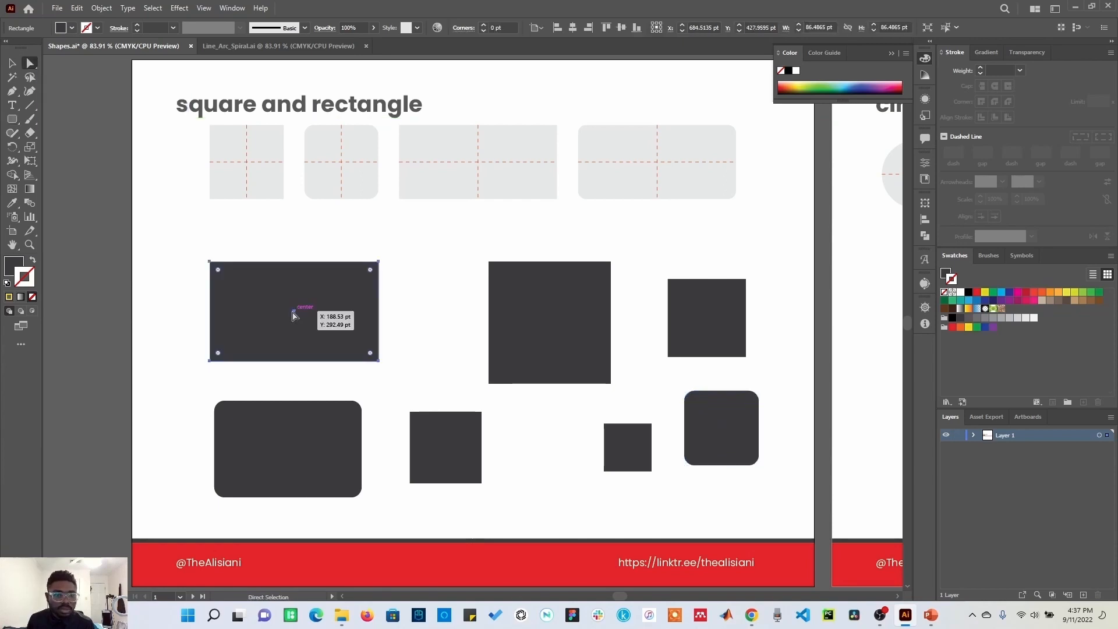
pyautogui.moveTo(218, 272)
pyautogui.mouseDown()
pyautogui.moveTo(245, 296)
pyautogui.moveTo(221, 271)
pyautogui.mouseUp()
pyautogui.click(257, 240)
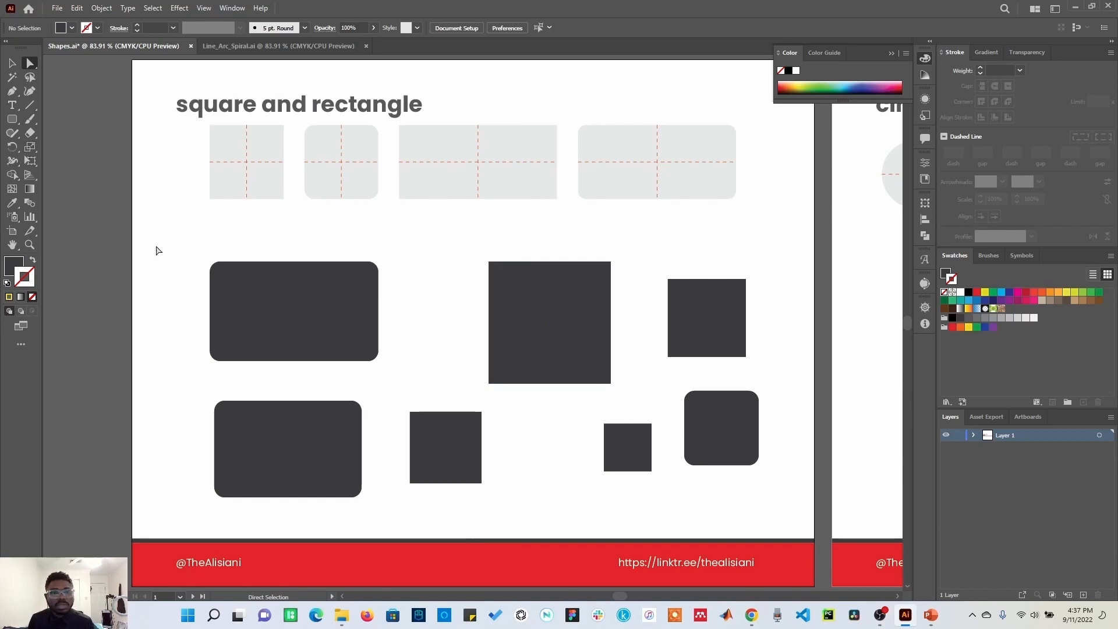
# Step: Round only the top-left and bottom-right corners of the 142 pt square by dragging each corner's widget
pyautogui.click(489, 263)
pyautogui.moveTo(499, 275); pyautogui.dragTo(515, 283)
pyautogui.click(612, 384)
pyautogui.moveTo(603, 375); pyautogui.dragTo(585, 365)
pyautogui.click(431, 389)
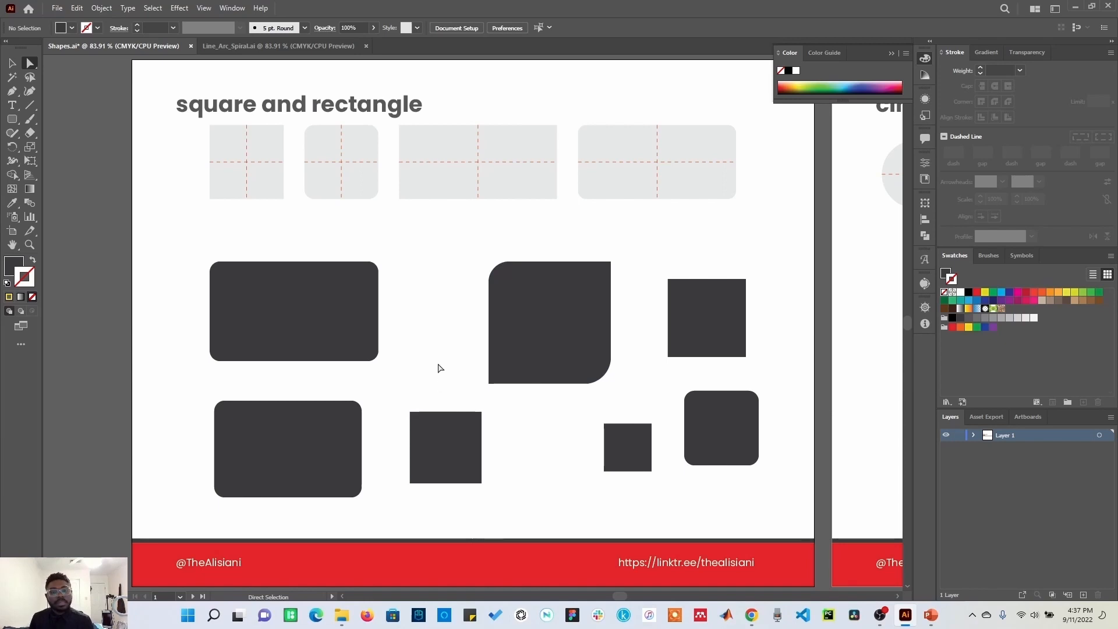
# Step: Marquee-select the 91 pt square's top-left and bottom-right anchors and round those two corners together
pyautogui.moveTo(667, 274); pyautogui.dragTo(726, 362)
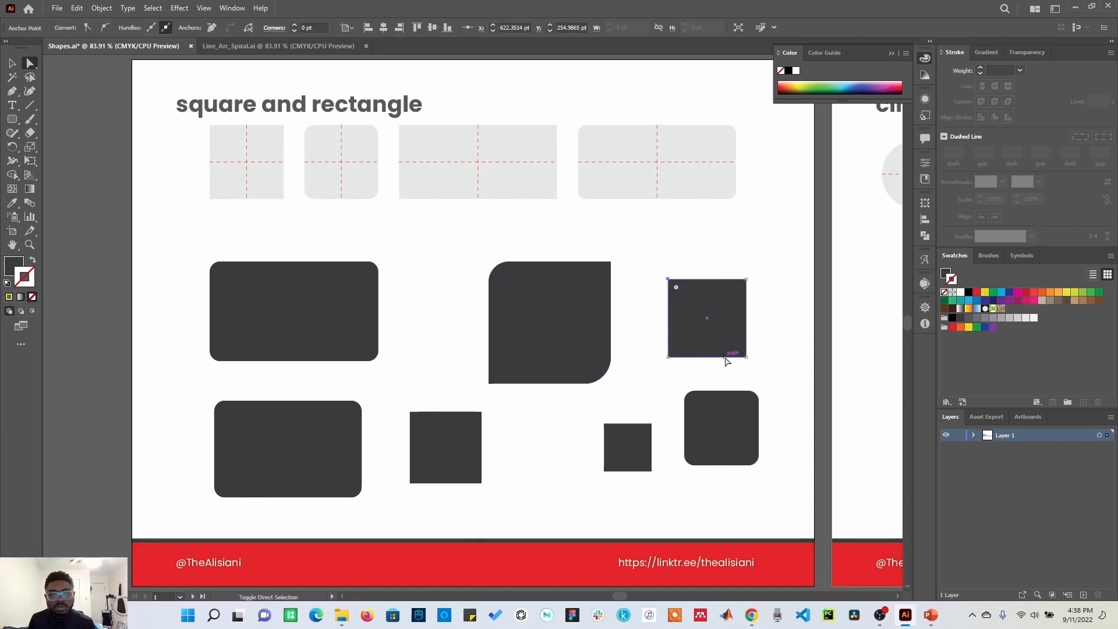
pyautogui.click(738, 352)
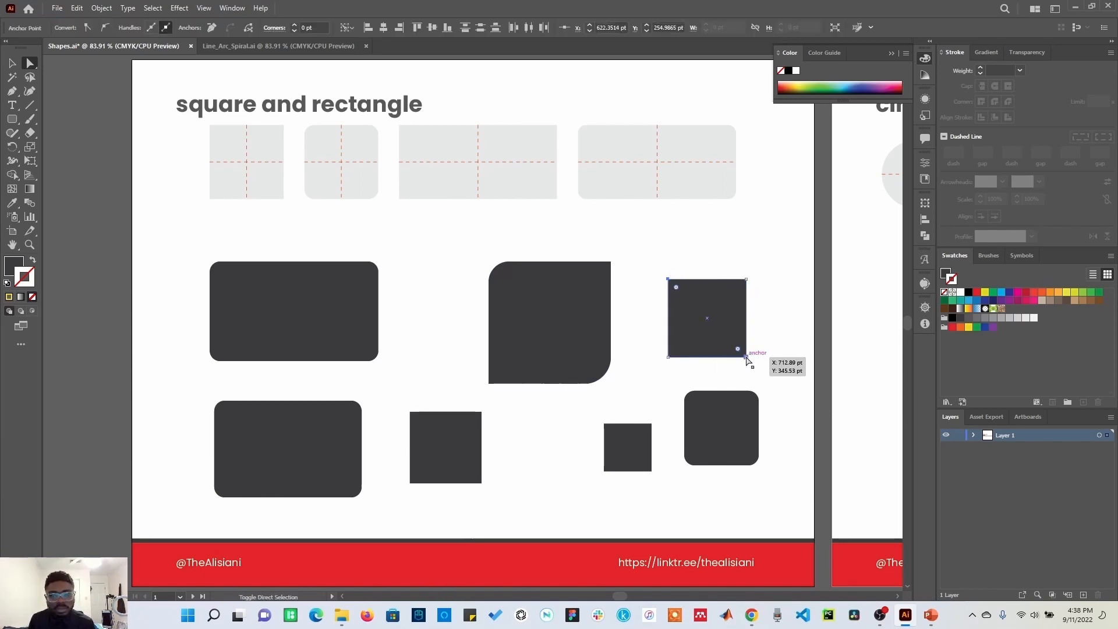
pyautogui.moveTo(738, 353); pyautogui.dragTo(727, 336)
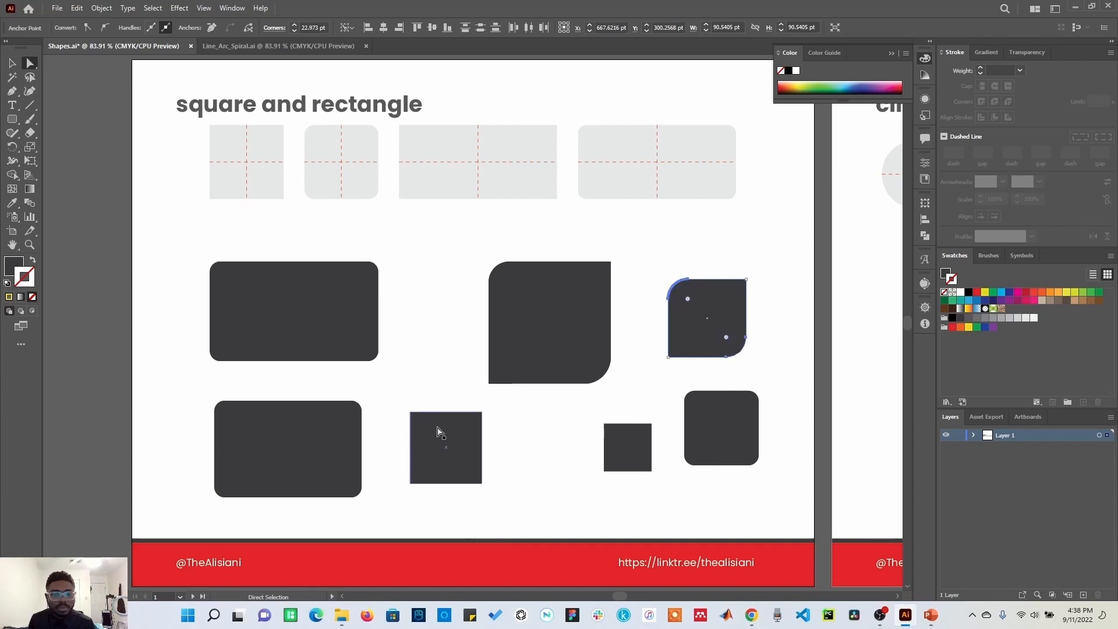
pyautogui.click(455, 455)
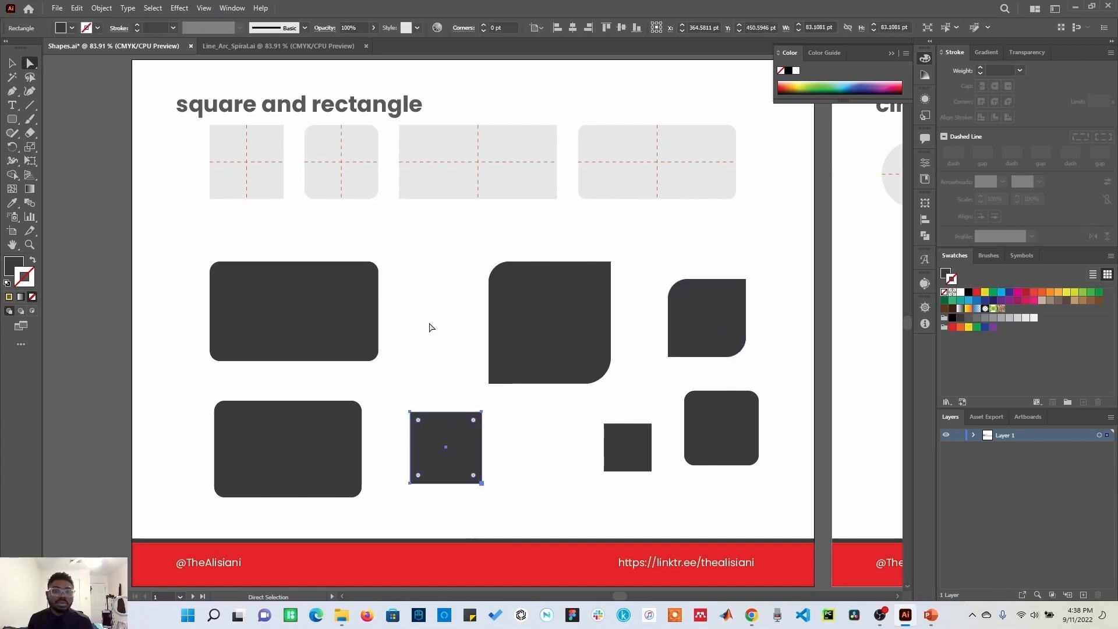
pyautogui.click(431, 328)
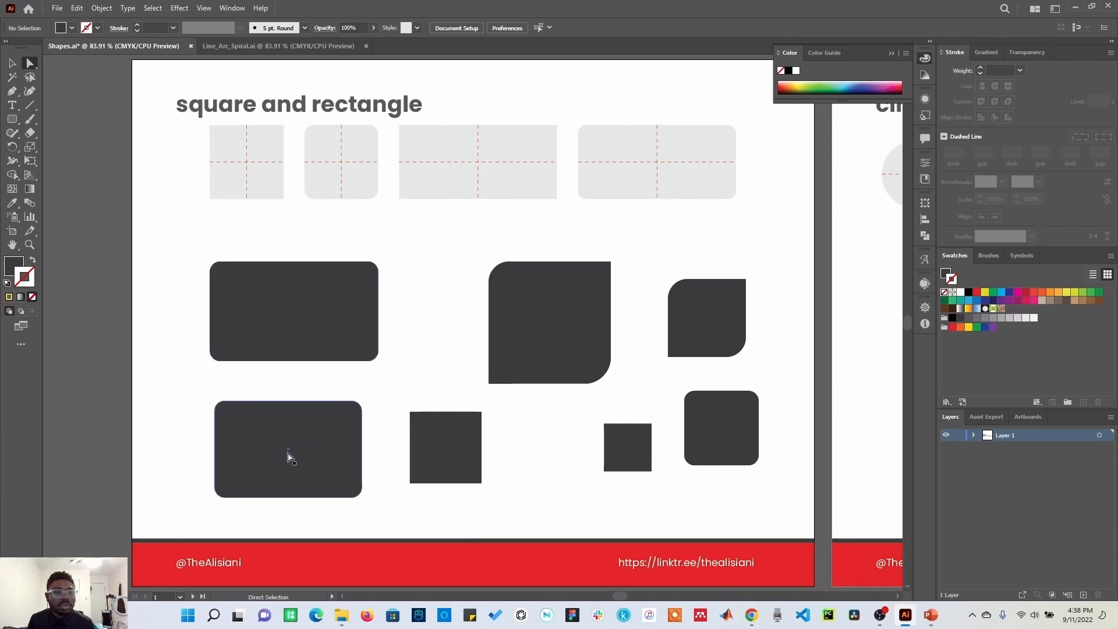
# Step: Remove the corner rounding from the rounded rectangle by dragging its corner widget back out
pyautogui.click(306, 469)
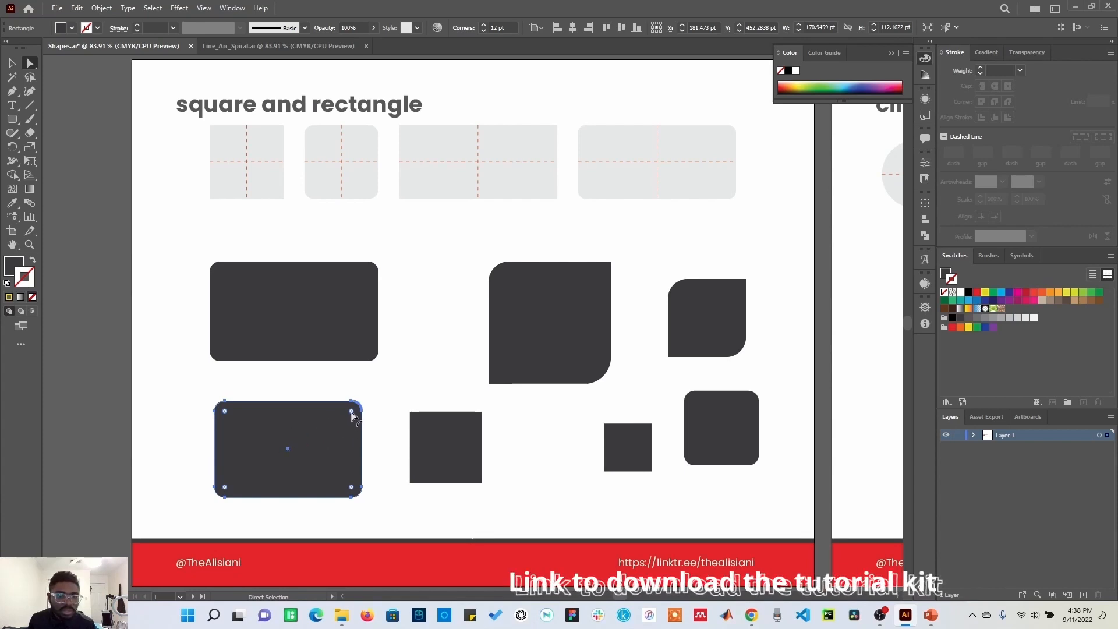
pyautogui.moveTo(353, 414); pyautogui.dragTo(399, 382)
pyautogui.click(400, 385)
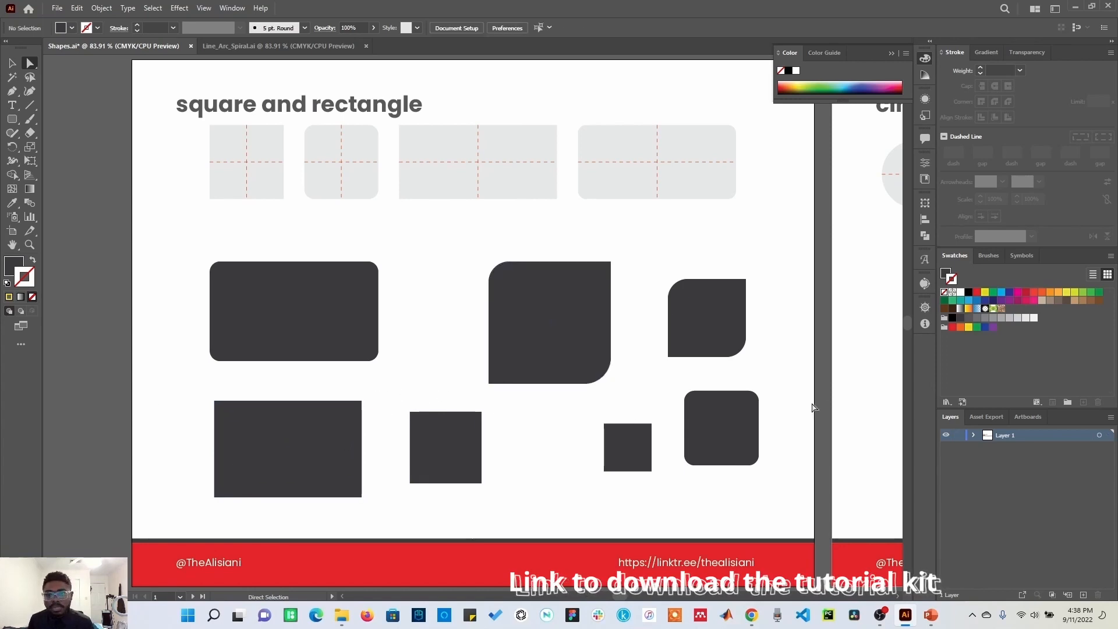
# Step: Go to the circle and ellipse artboard and draw circles of about 143 pt and 105 pt with the Ellipse tool
pyautogui.click(855, 390)
pyautogui.hotkey('ctrl', '0')
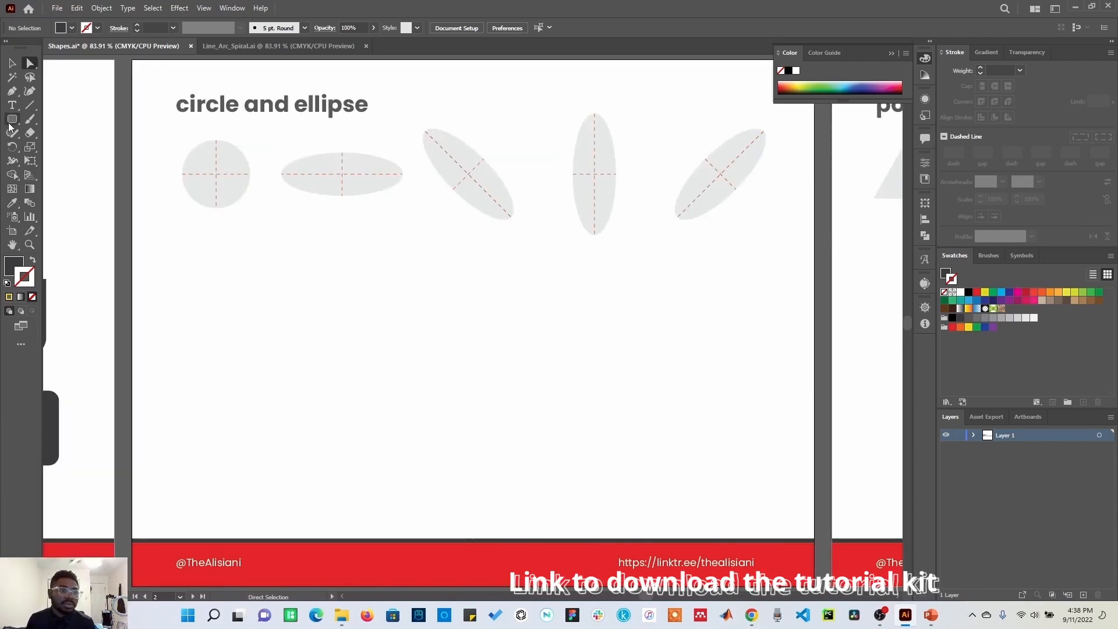
pyautogui.moveTo(12, 119); pyautogui.dragTo(77, 151)
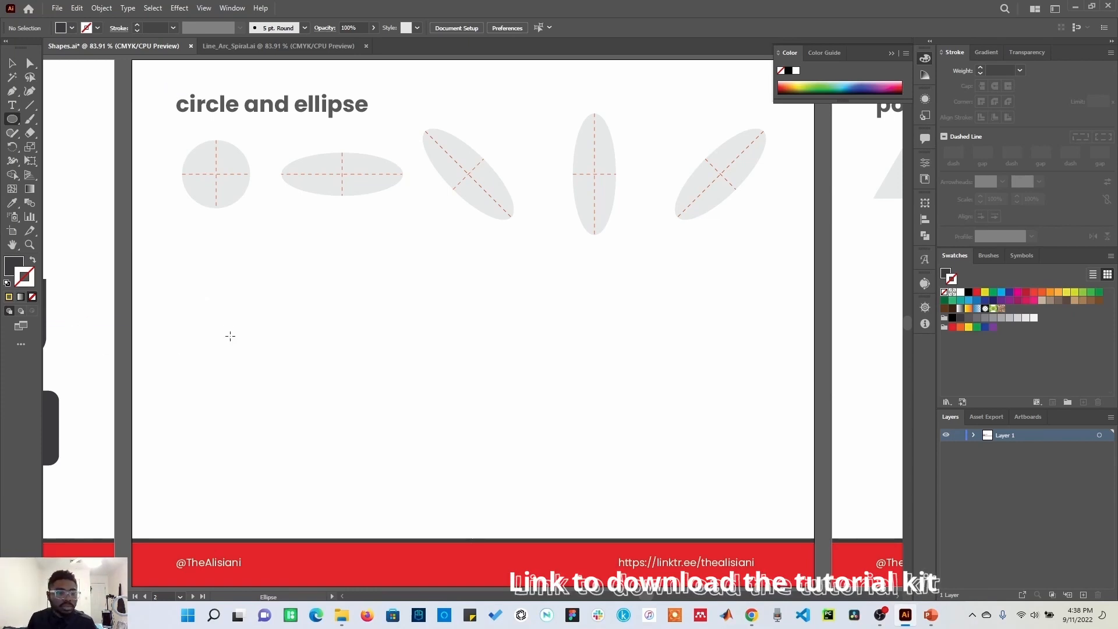
pyautogui.moveTo(208, 270); pyautogui.dragTo(331, 393)
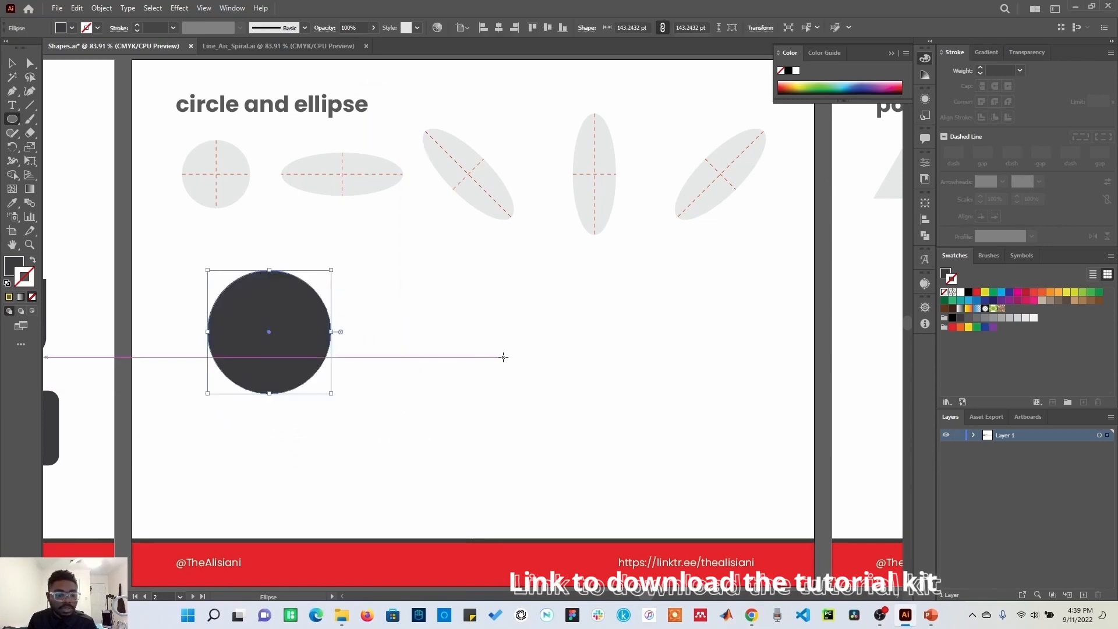
pyautogui.moveTo(507, 350); pyautogui.dragTo(553, 394)
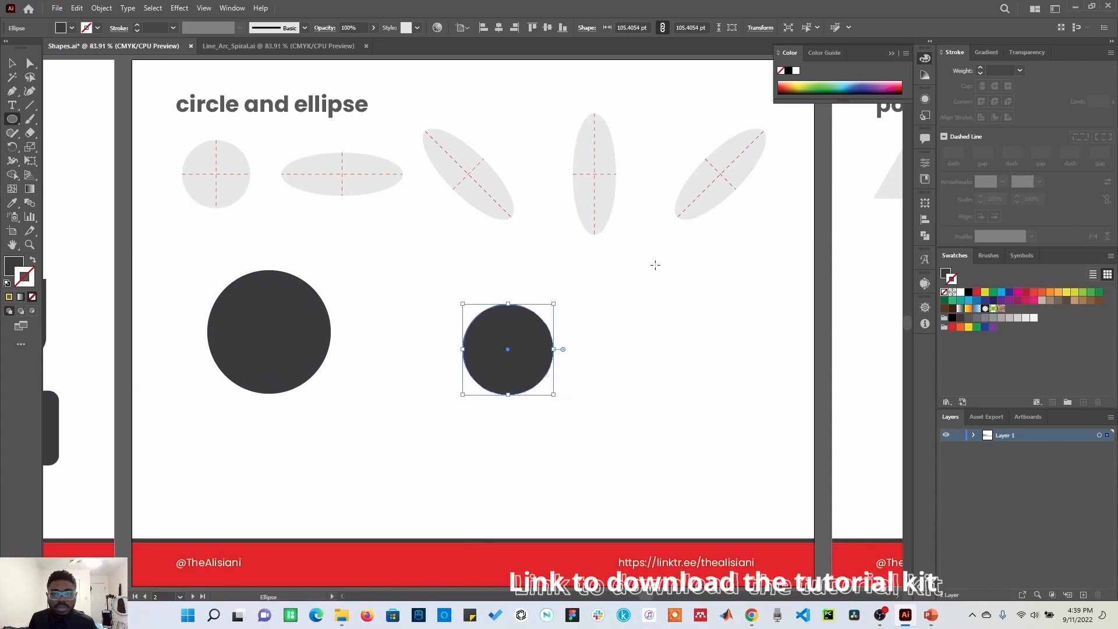
# Step: Draw a tall ellipse about 49 x 214 pt and a wide ellipse about 241 x 43 pt
pyautogui.moveTo(656, 266); pyautogui.dragTo(696, 450)
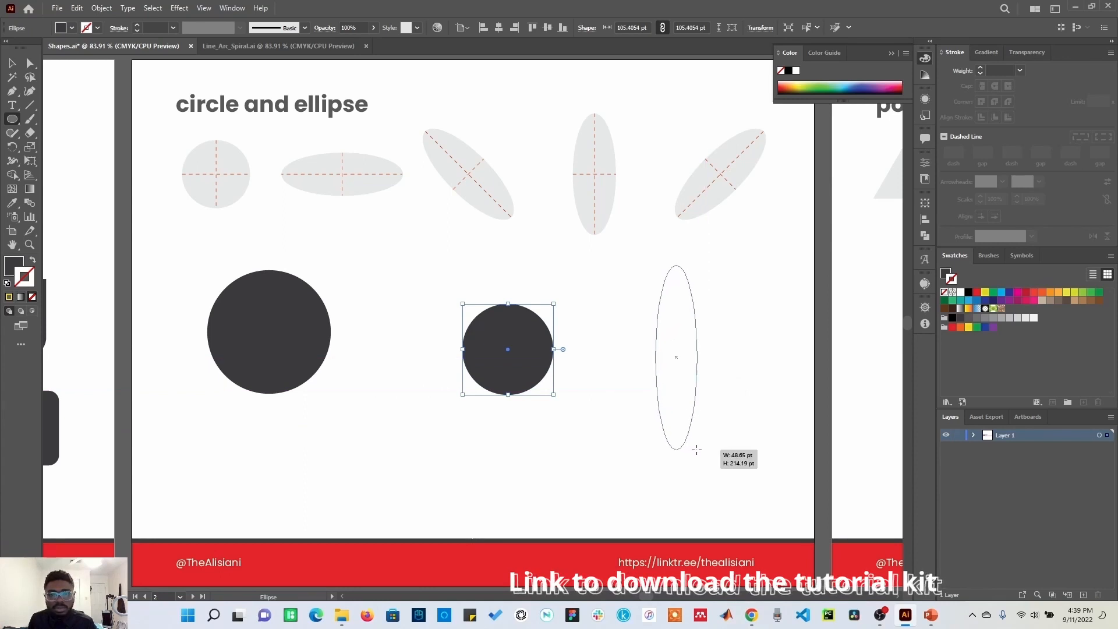
pyautogui.moveTo(697, 450); pyautogui.dragTo(697, 449)
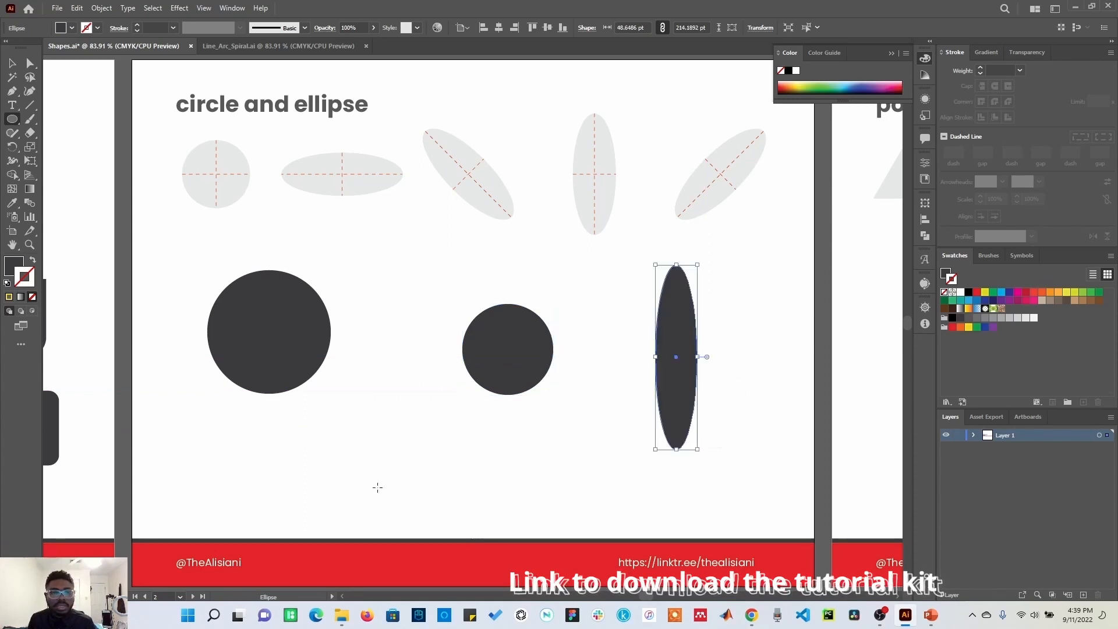
pyautogui.moveTo(358, 390); pyautogui.dragTo(565, 428)
# Step: Rotate the wide ellipse about 45 degrees with the Selection tool's rotate handle
pyautogui.click(9, 60)
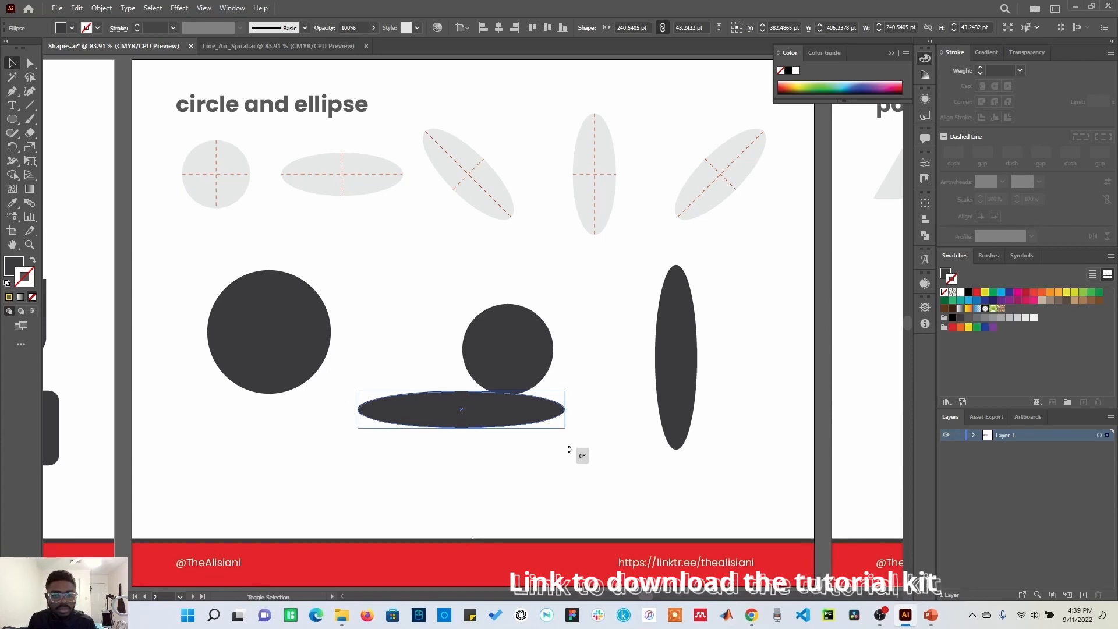
pyautogui.moveTo(579, 452); pyautogui.dragTo(541, 494)
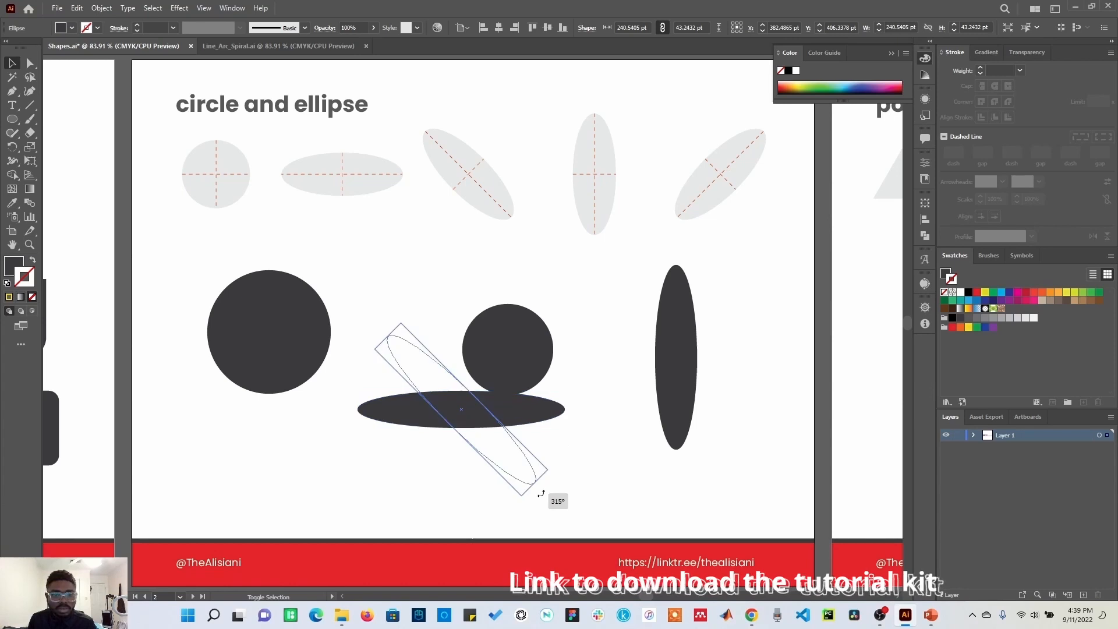
pyautogui.moveTo(541, 494); pyautogui.dragTo(349, 373)
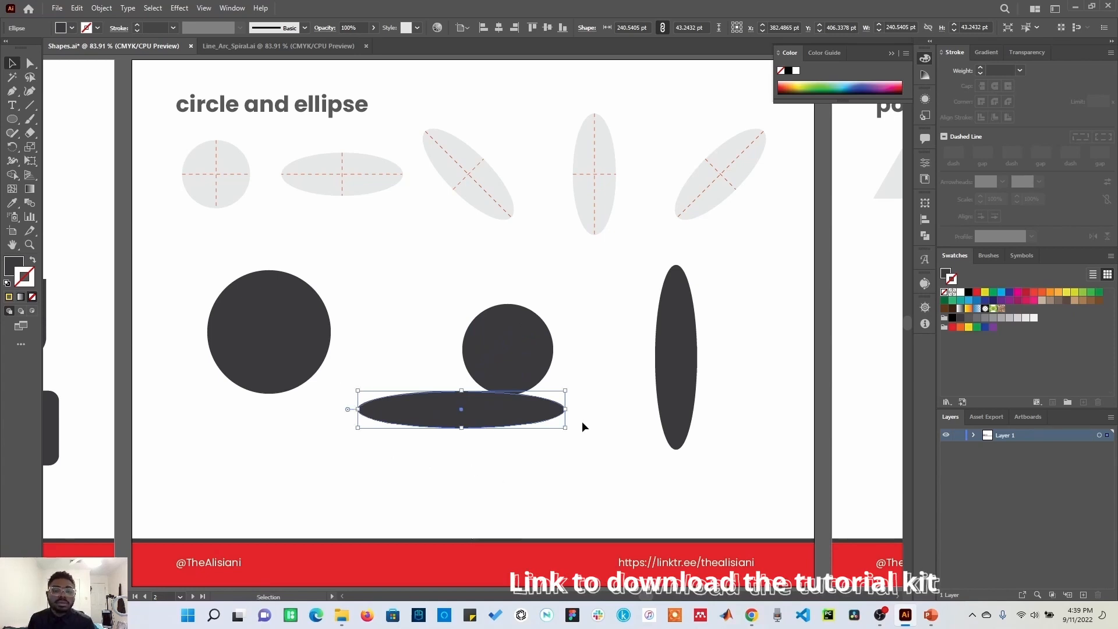
pyautogui.moveTo(568, 429); pyautogui.dragTo(531, 491)
pyautogui.click(612, 467)
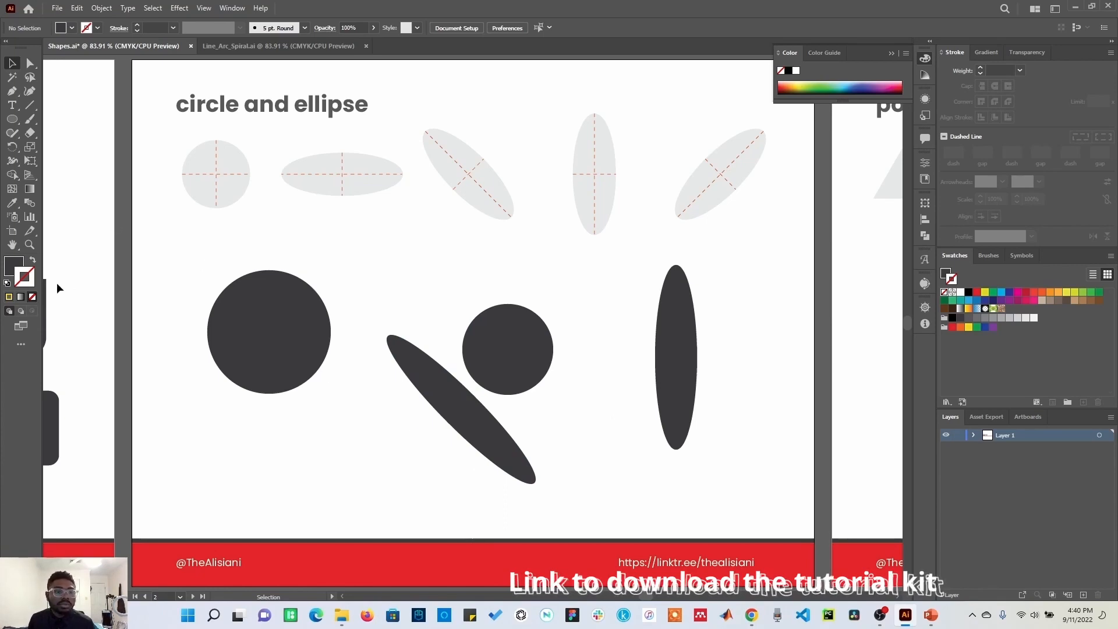
# Step: Create a 50 x 50 pt circle with the Ellipse tool by entering its width and height in the Ellipse dialog
pyautogui.click(12, 119)
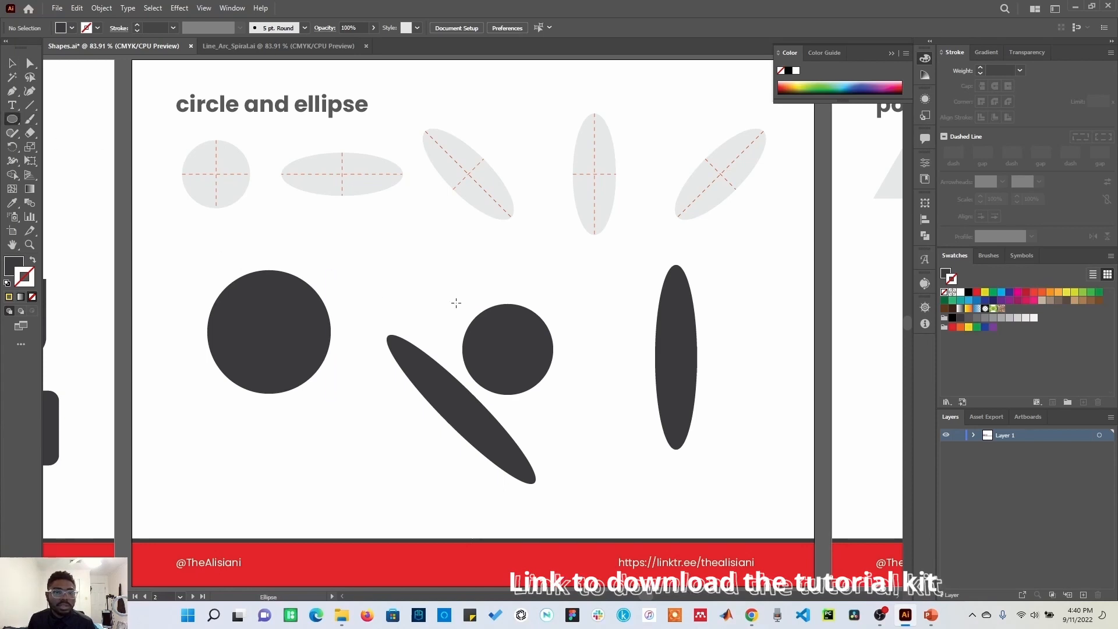
pyautogui.click(431, 259)
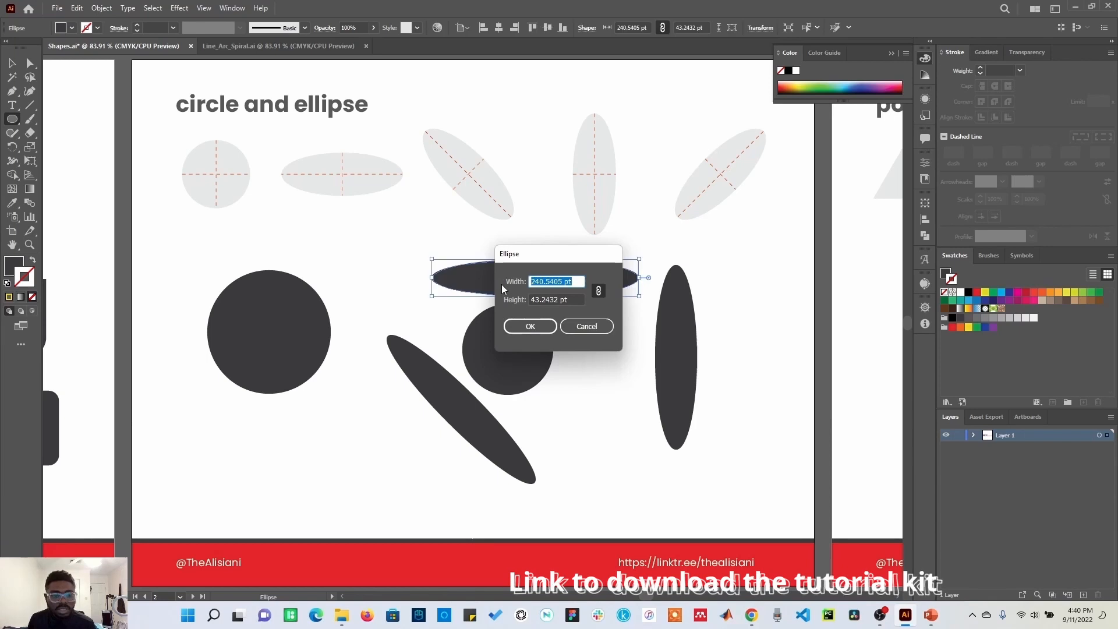
pyautogui.write('30')
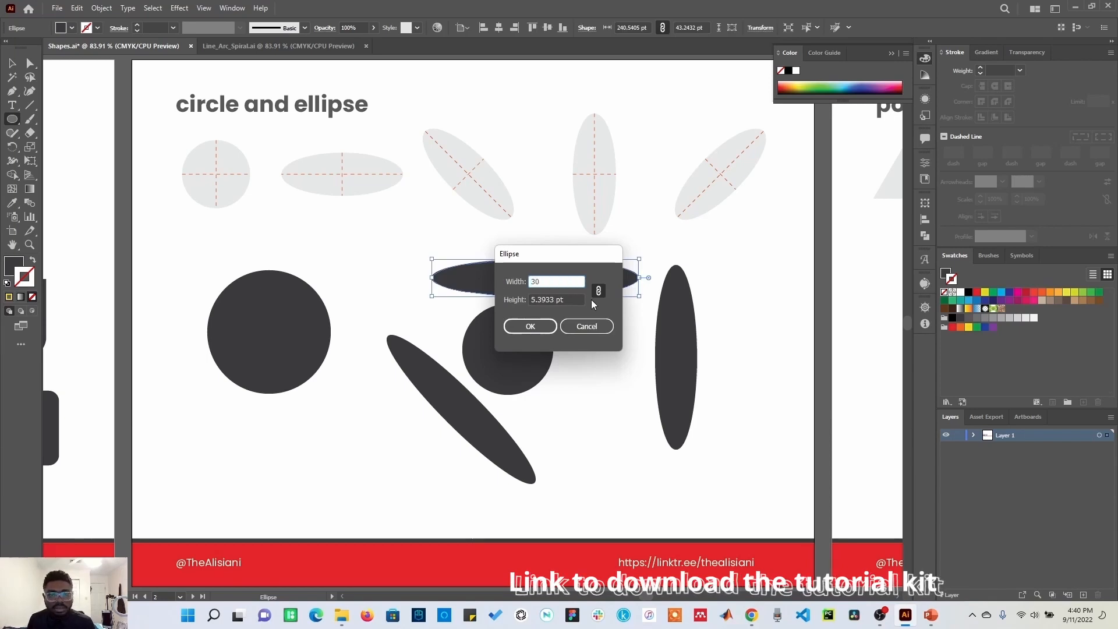
pyautogui.write('50')
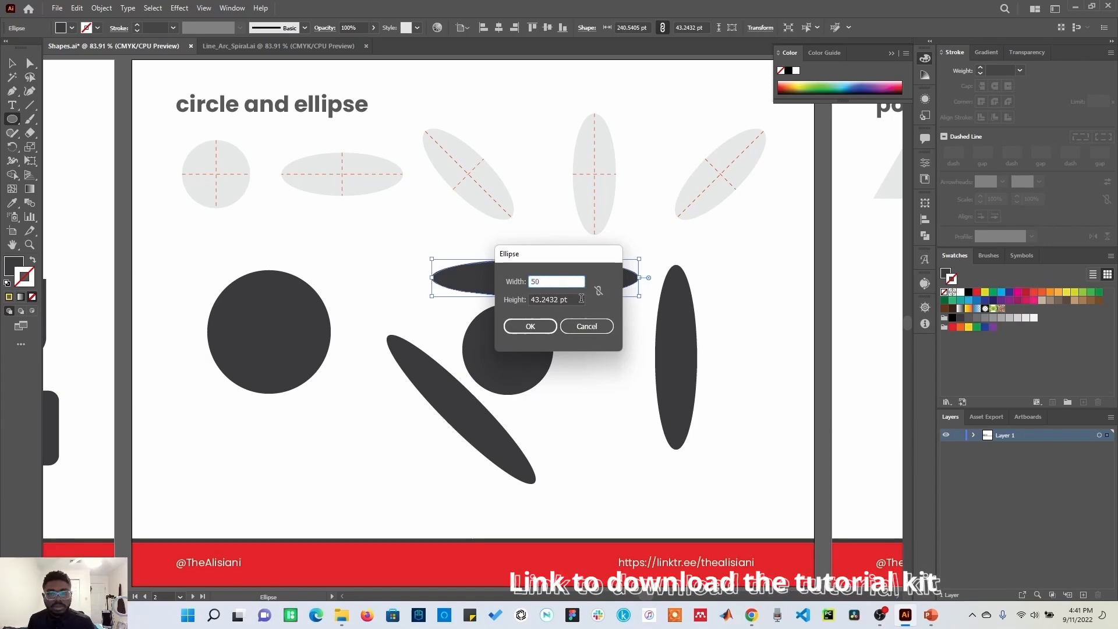
pyautogui.moveTo(579, 298); pyautogui.dragTo(500, 292)
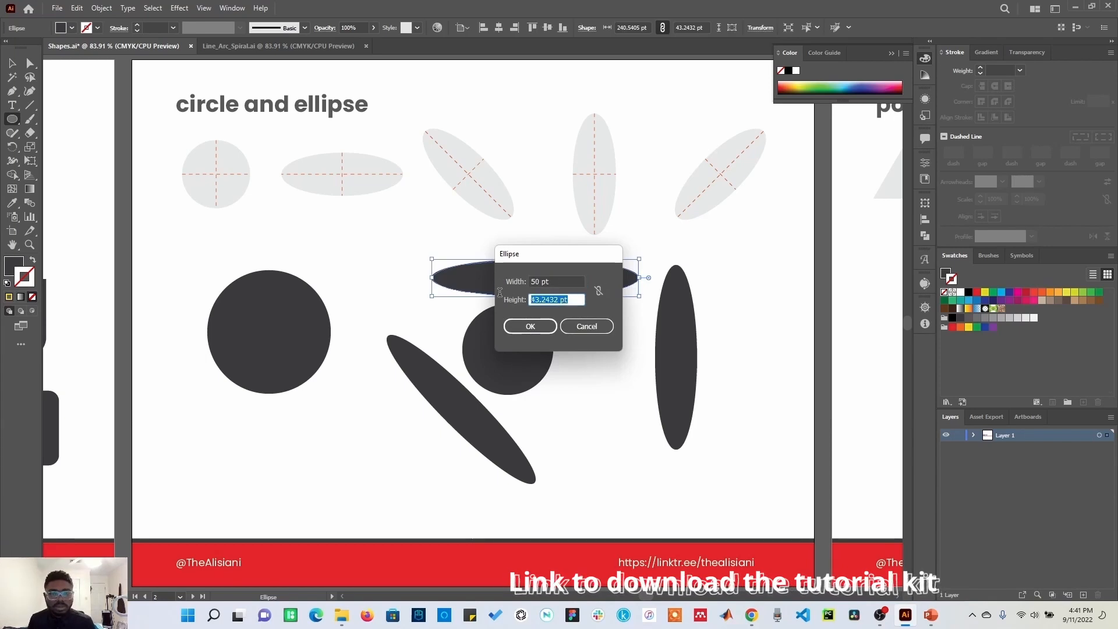
pyautogui.write('50')
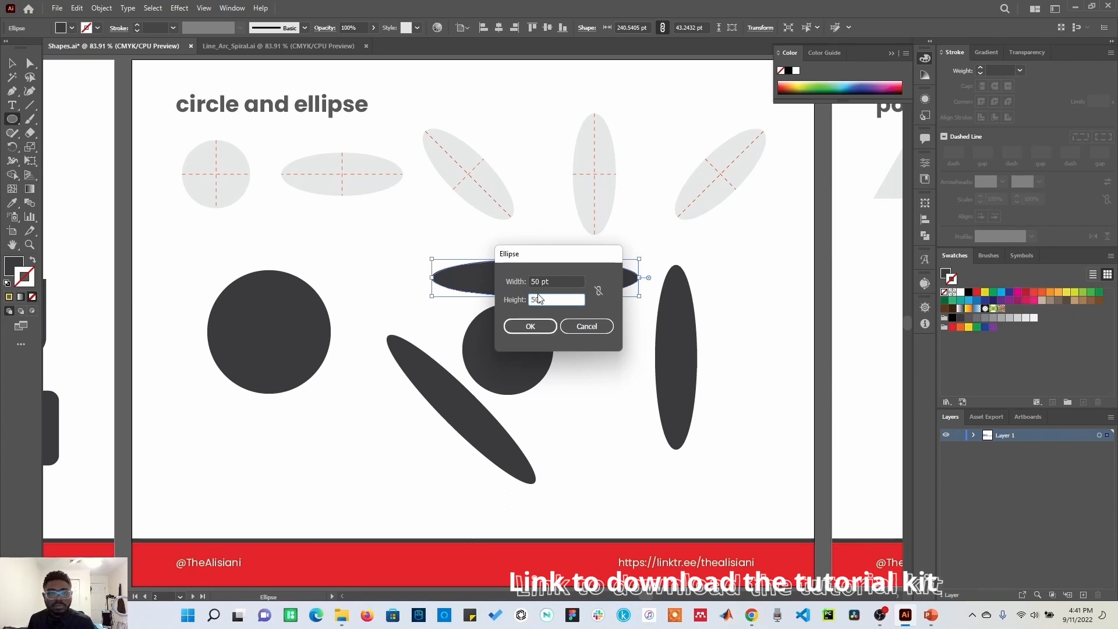
pyautogui.click(530, 327)
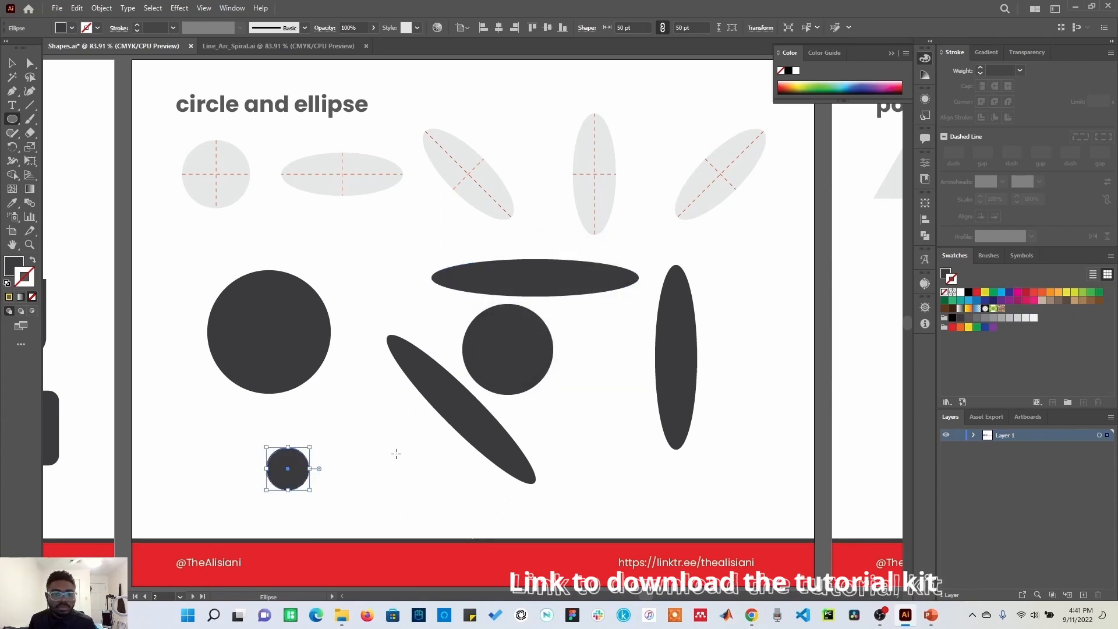
# Step: Create an ellipse 50 pt wide and 100 pt tall with the Ellipse dialog
pyautogui.click(352, 410)
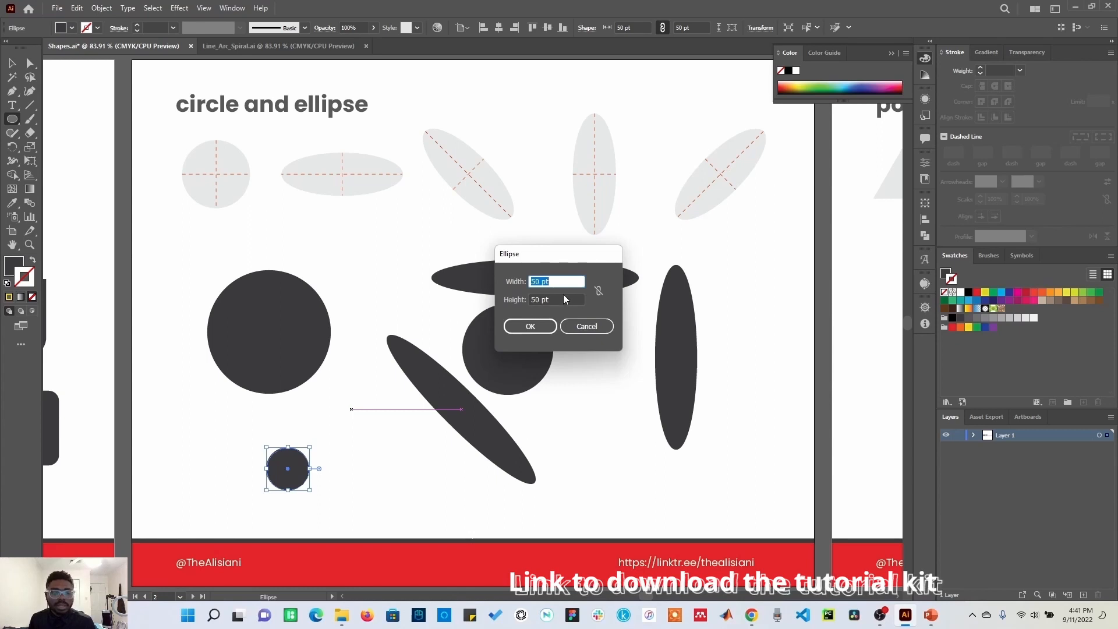
pyautogui.press('Tab')
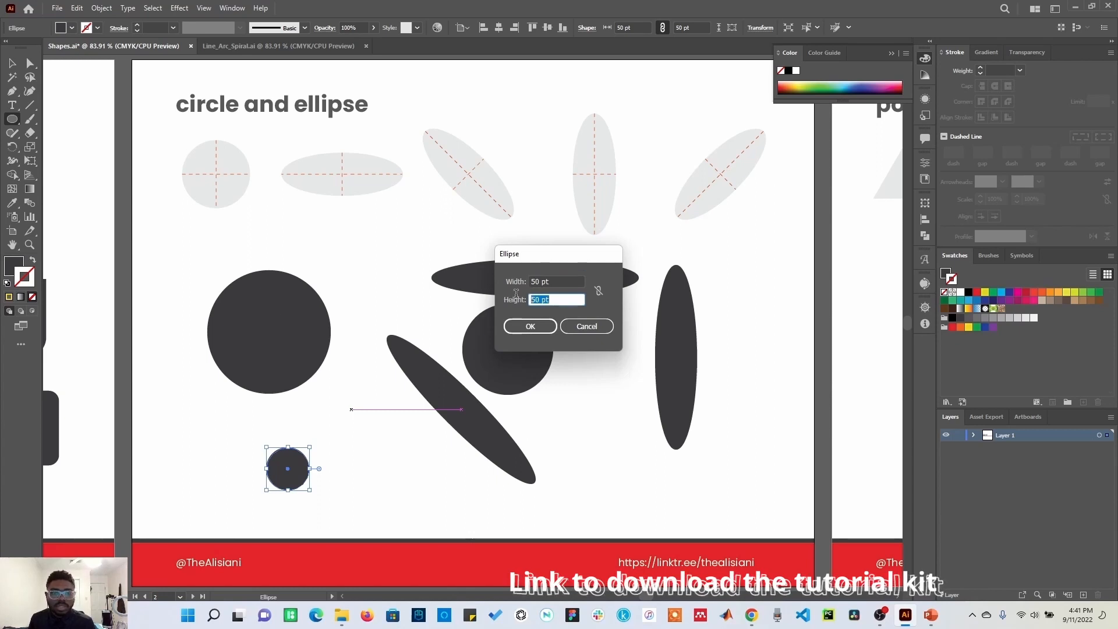
pyautogui.write('100')
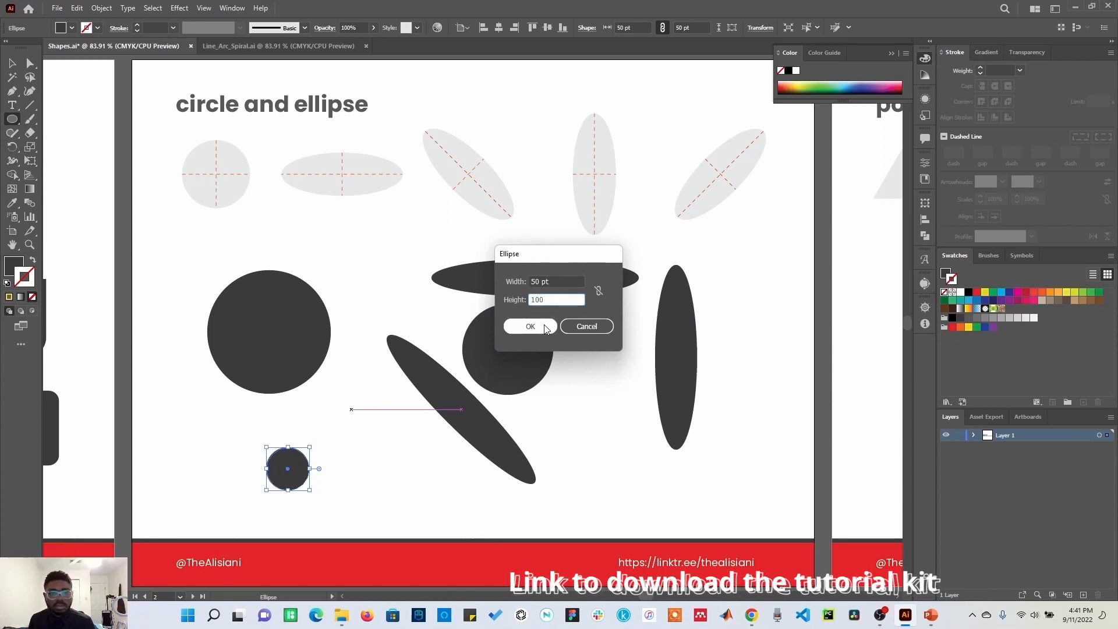
pyautogui.click(546, 327)
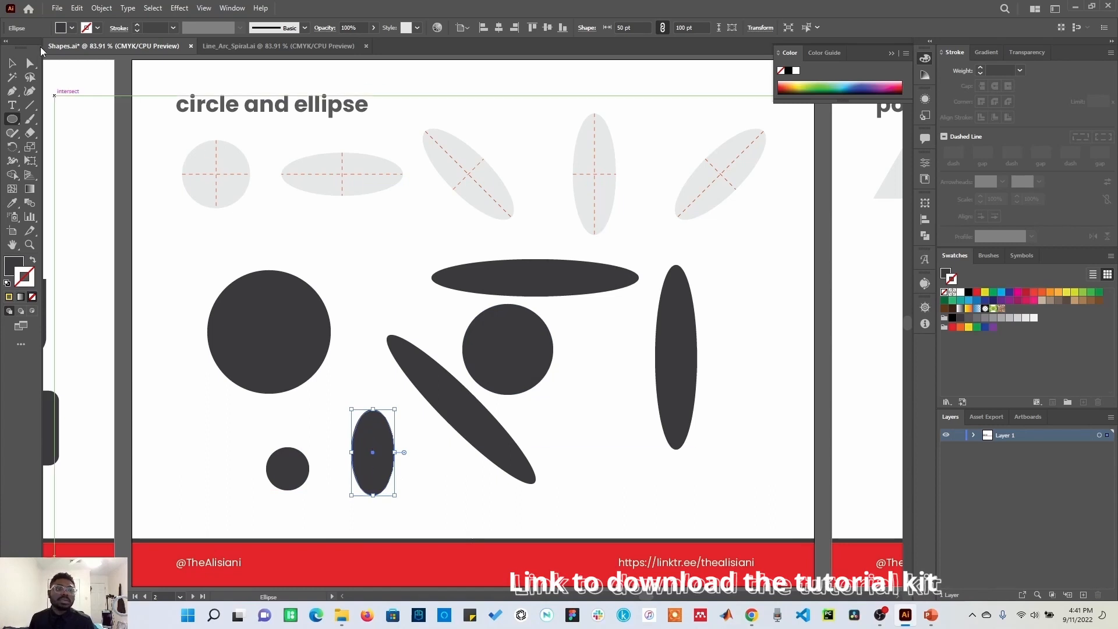
# Step: Rotate a rectangle on the rectangle artboard about 45 degrees using the Selection tool's rotate handle
pyautogui.click(12, 63)
pyautogui.moveTo(209, 240); pyautogui.dragTo(714, 196)
pyautogui.moveTo(534, 290); pyautogui.dragTo(695, 242)
pyautogui.click(303, 340)
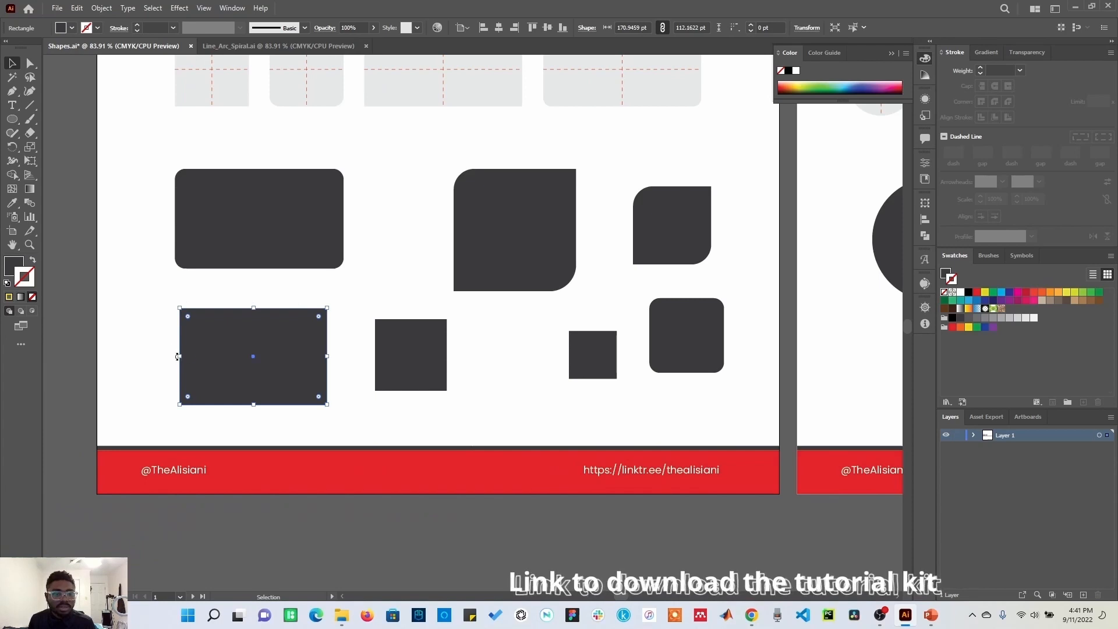
pyautogui.moveTo(169, 332); pyautogui.dragTo(169, 291)
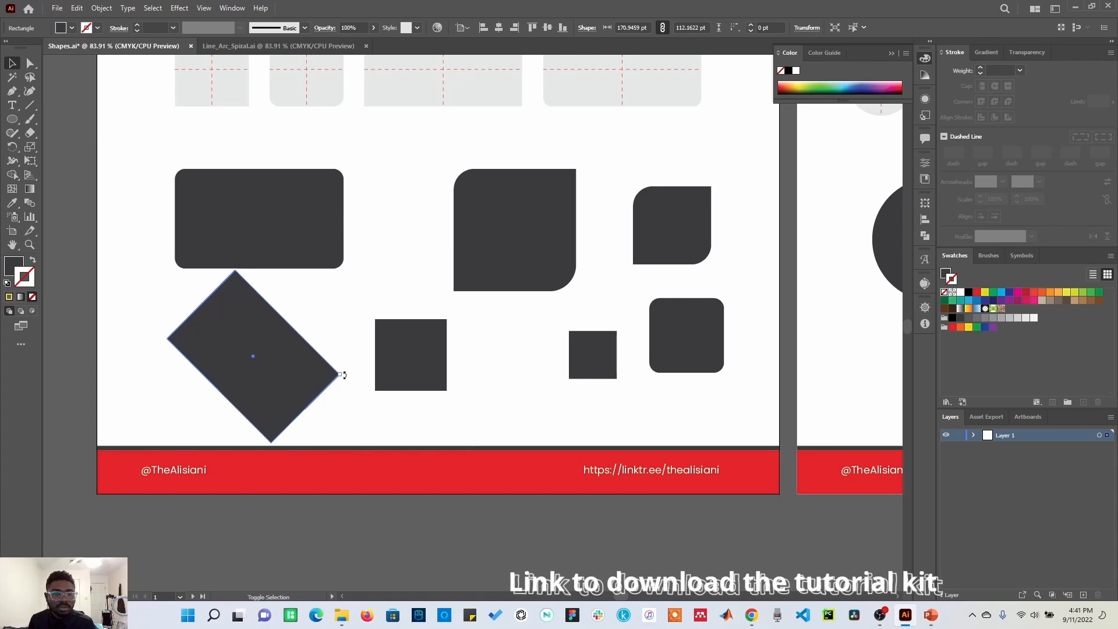
pyautogui.moveTo(342, 374); pyautogui.dragTo(317, 306)
pyautogui.click(469, 374)
# Step: Go to the polygon artboard and create a triangle with the Polygon tool, radius 50 pt and 3 sides
pyautogui.hscroll(9, 709, 383)
pyautogui.scroll(2, 568, 461)
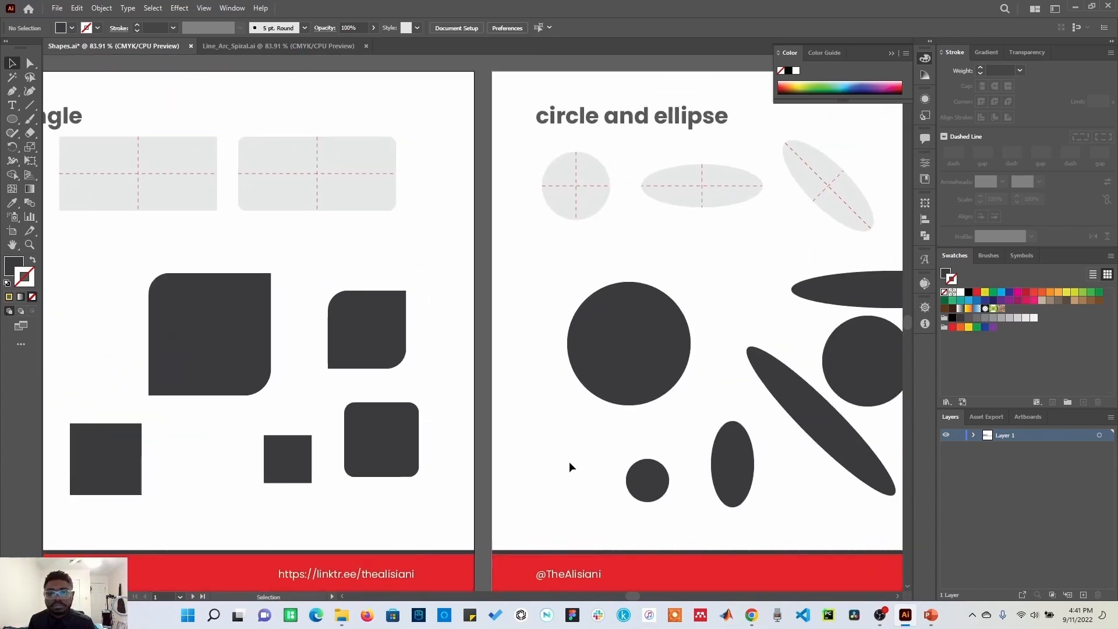
pyautogui.hscroll(8, 466, 447)
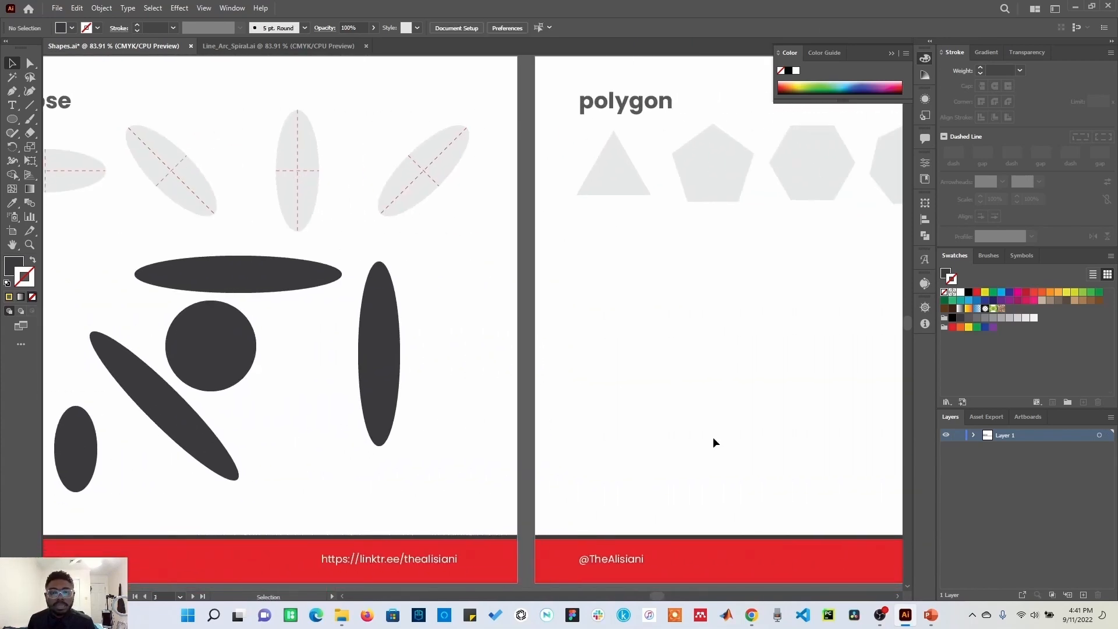
pyautogui.hscroll(8, 704, 370)
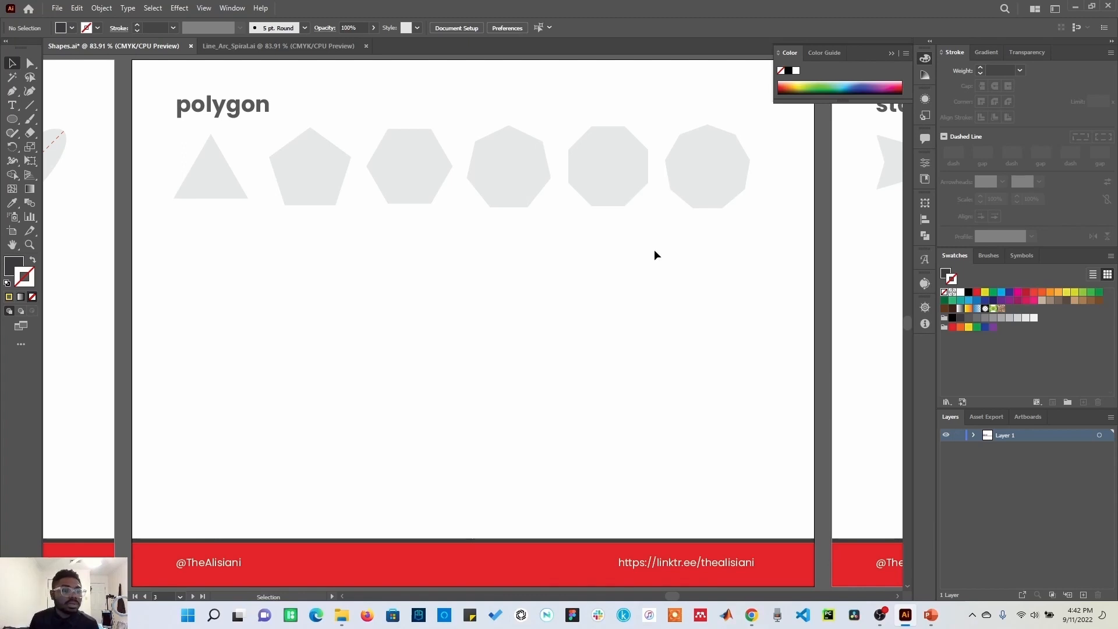
pyautogui.click(12, 119)
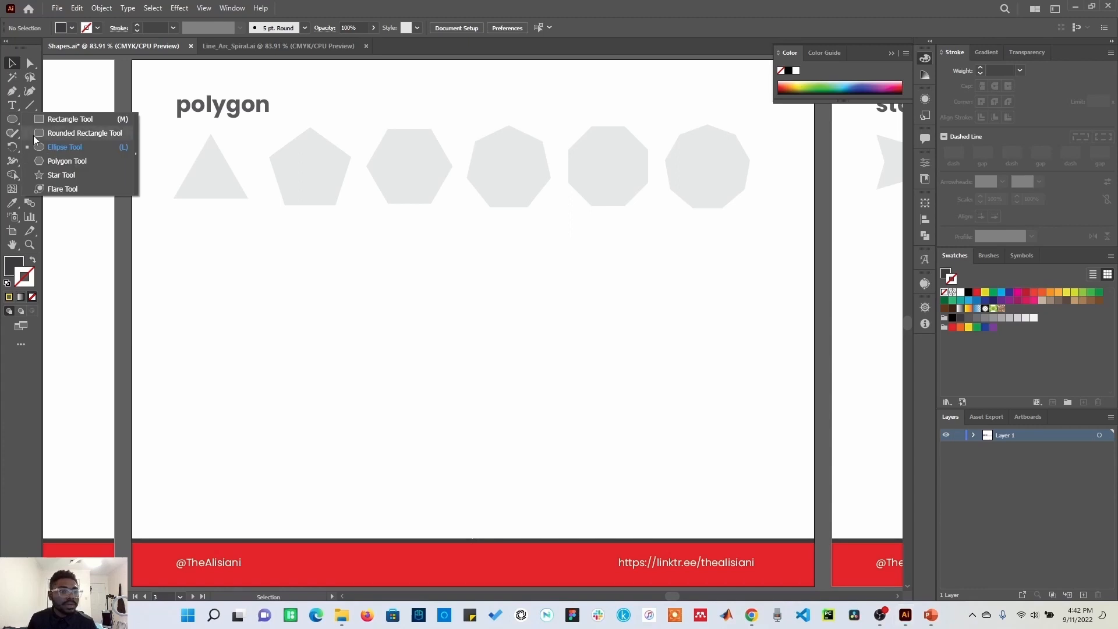
pyautogui.click(67, 161)
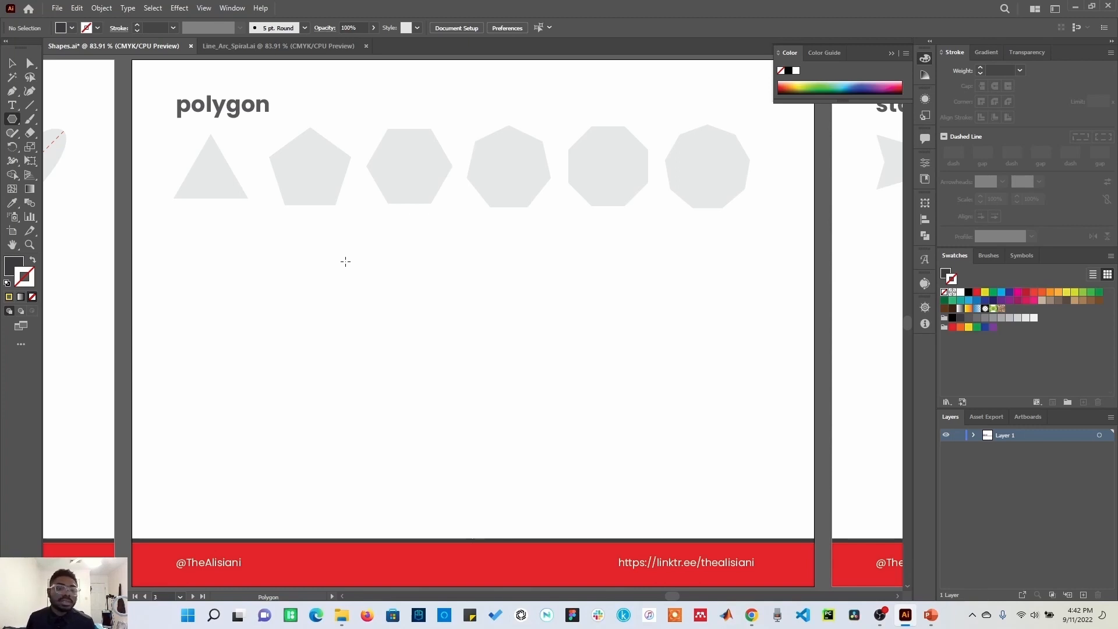
pyautogui.click(360, 299)
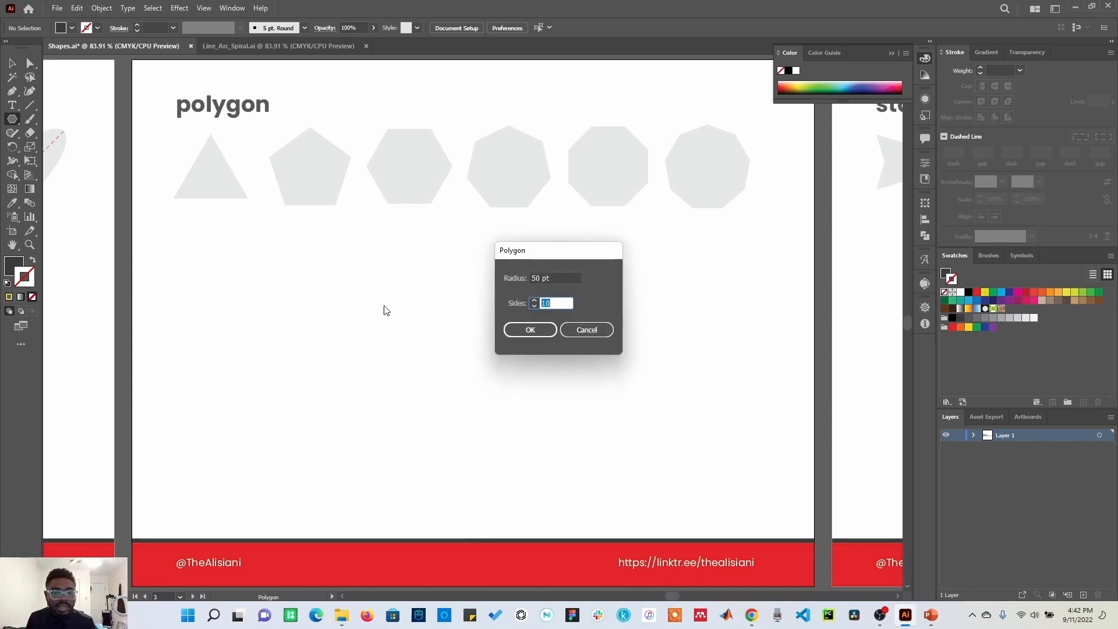
pyautogui.click(553, 301)
pyautogui.moveTo(553, 301); pyautogui.dragTo(540, 304)
pyautogui.write('3')
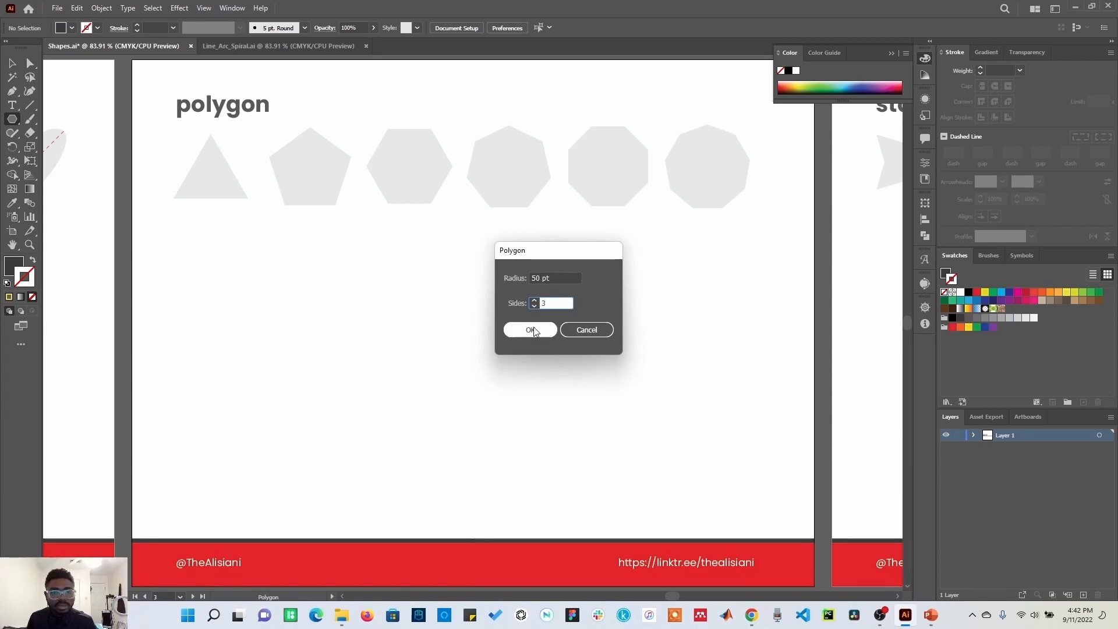
pyautogui.click(533, 330)
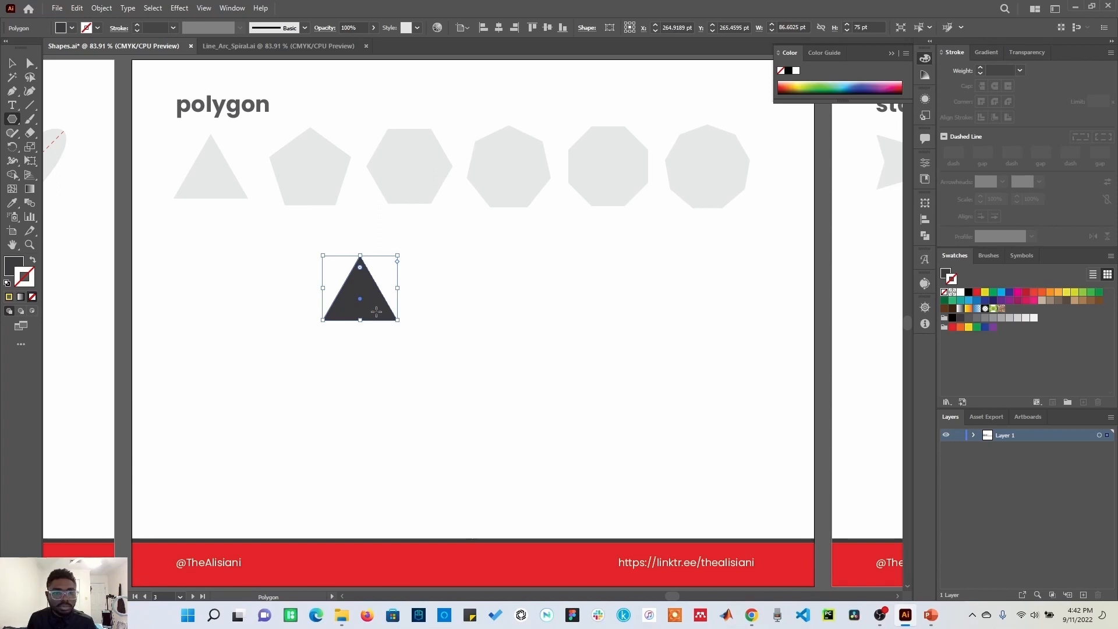
# Step: Create a square with the Polygon tool set to 4 sides
pyautogui.click(528, 307)
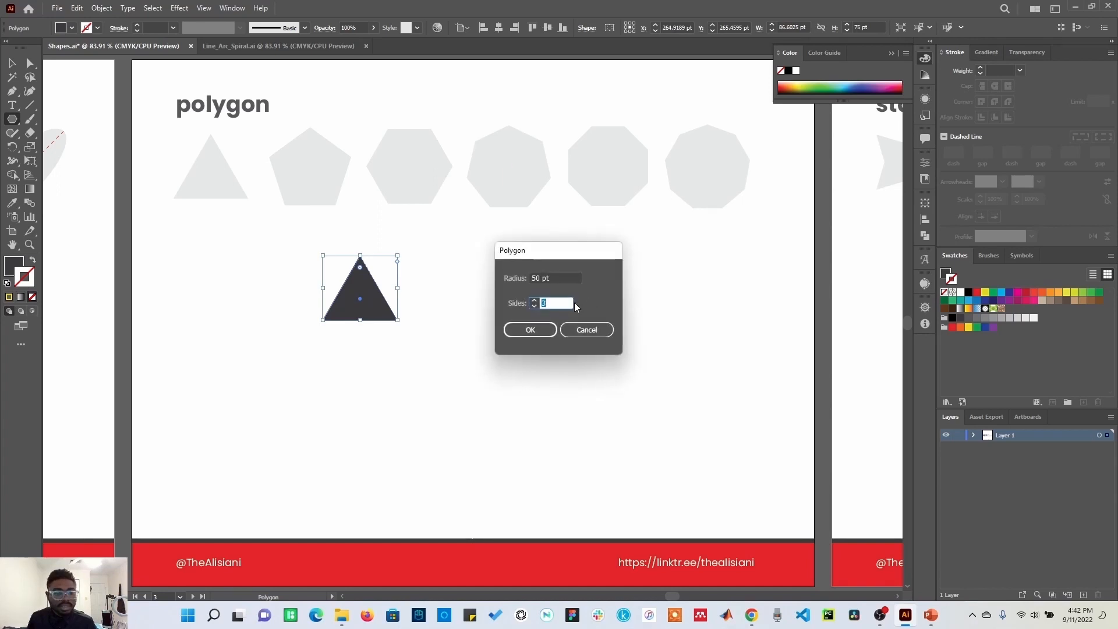
pyautogui.write('4')
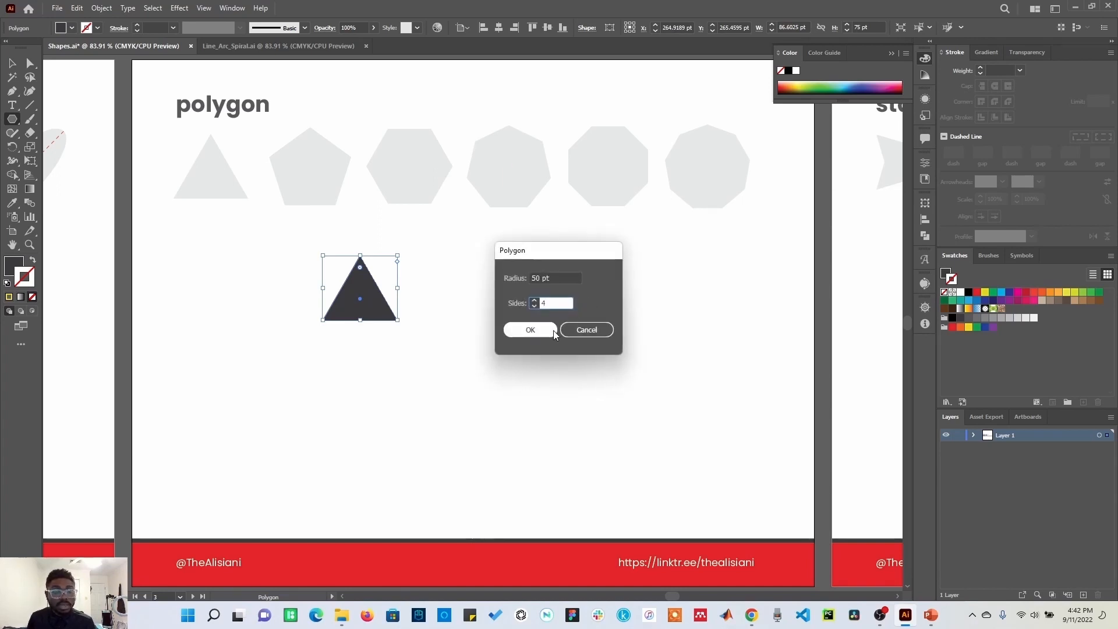
pyautogui.click(530, 330)
# Step: Create a pentagon with the Polygon tool below the triangle
pyautogui.press('Delete')
pyautogui.click(387, 379)
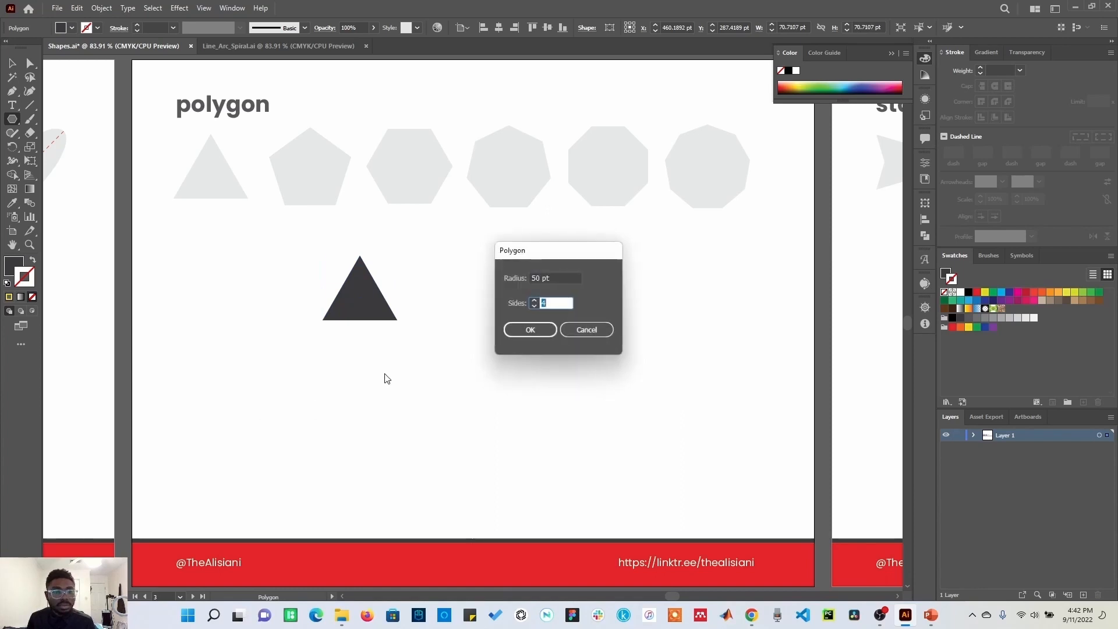
pyautogui.click(532, 334)
# Step: Create a hexagon with the Polygon tool set to 6 sides
pyautogui.click(360, 411)
pyautogui.write('6')
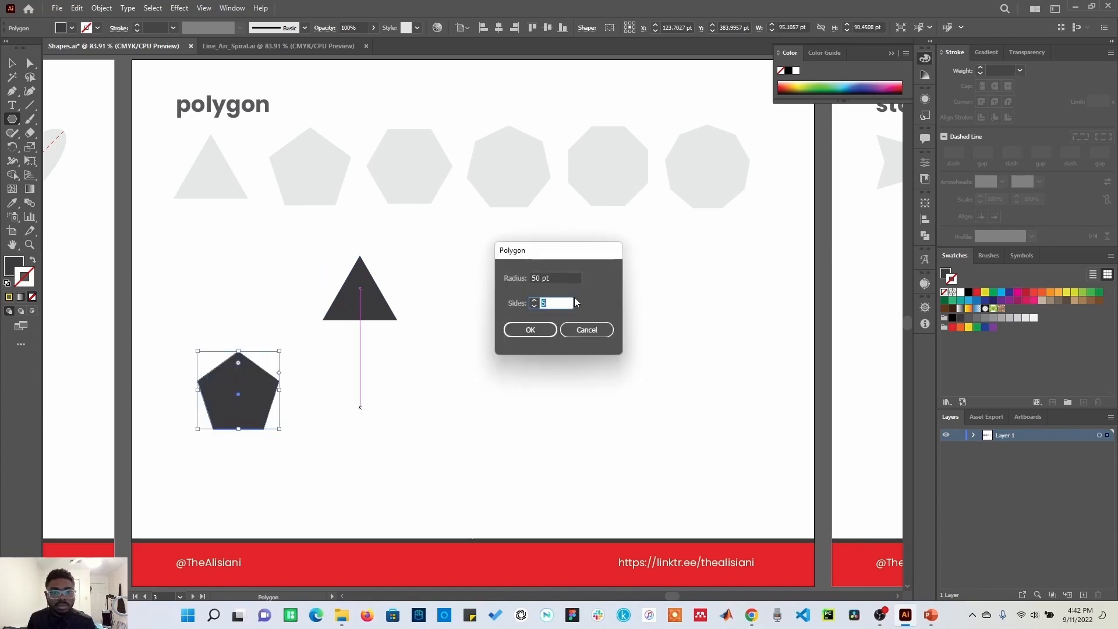
pyautogui.click(531, 330)
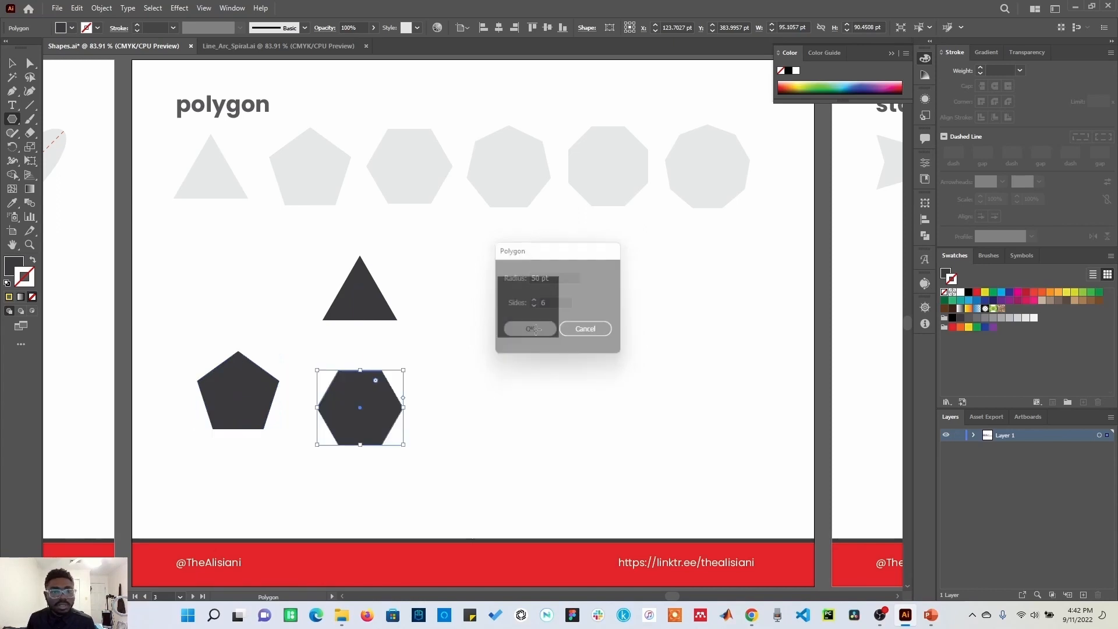
# Step: Create an octagon with the Polygon tool set to 8 sides
pyautogui.click(505, 394)
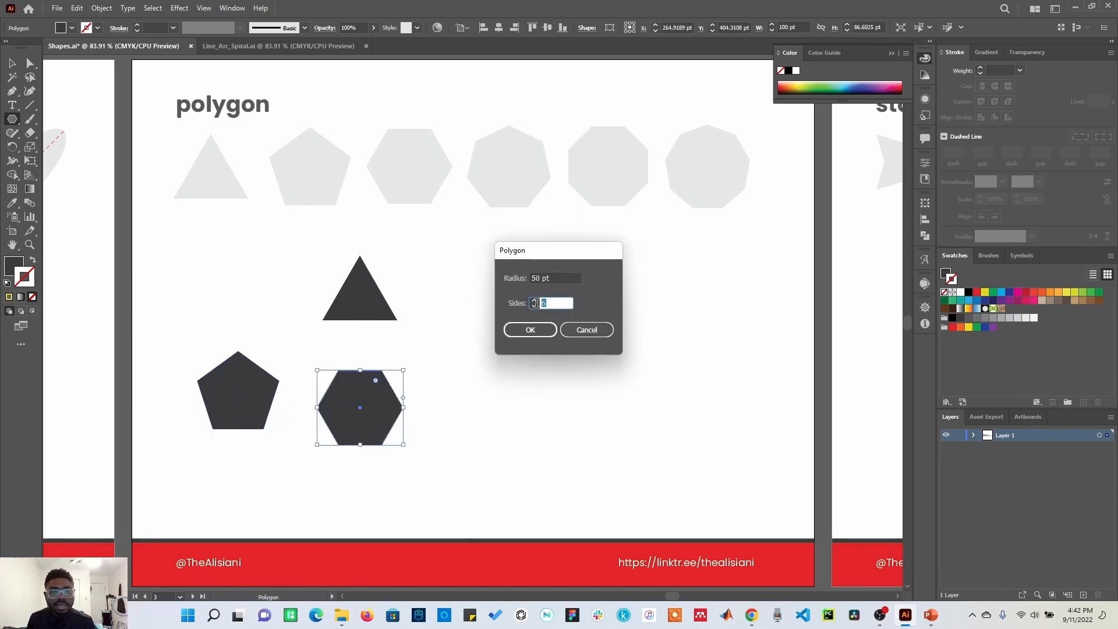
pyautogui.write('8')
pyautogui.click(529, 332)
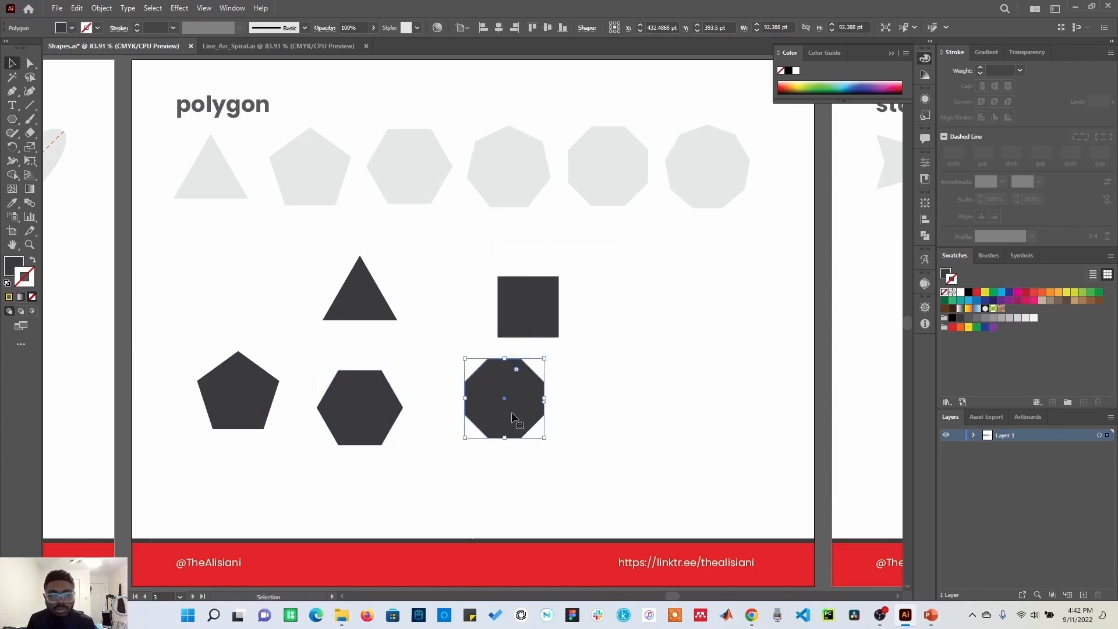
# Step: Increase the square's number of sides by dragging its sides widget with the Selection tool
pyautogui.press('v')
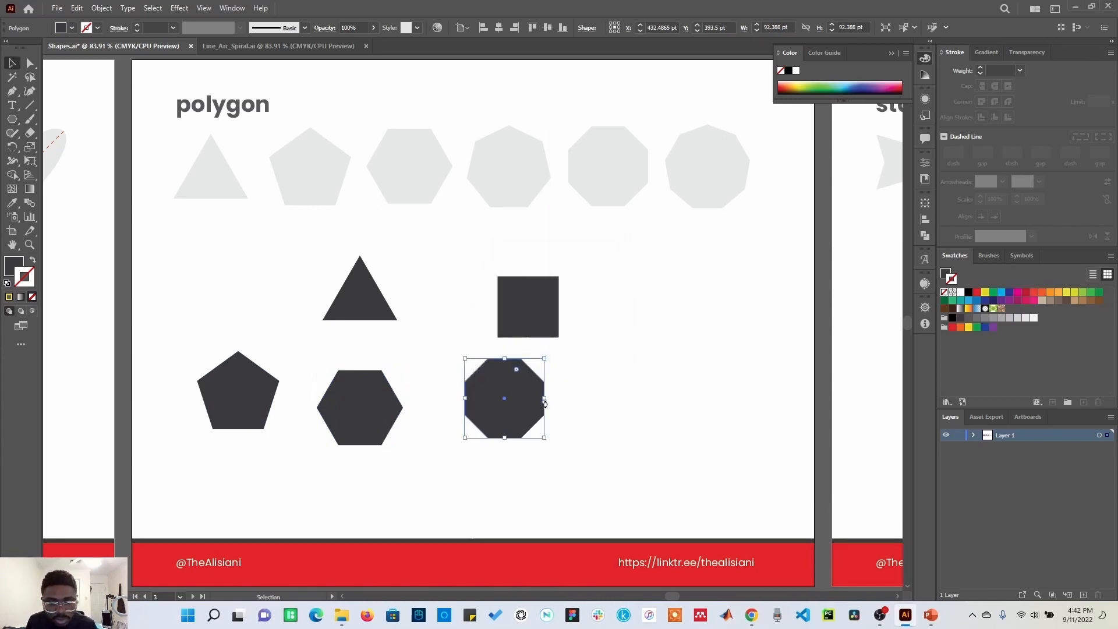
pyautogui.click(542, 324)
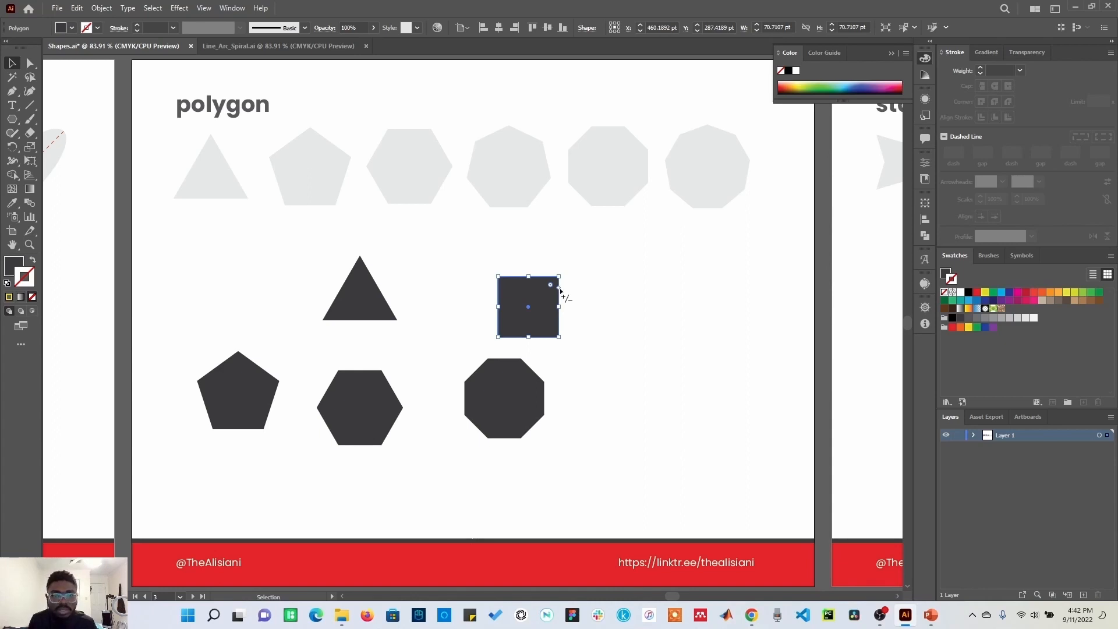
pyautogui.moveTo(559, 289); pyautogui.dragTo(570, 314)
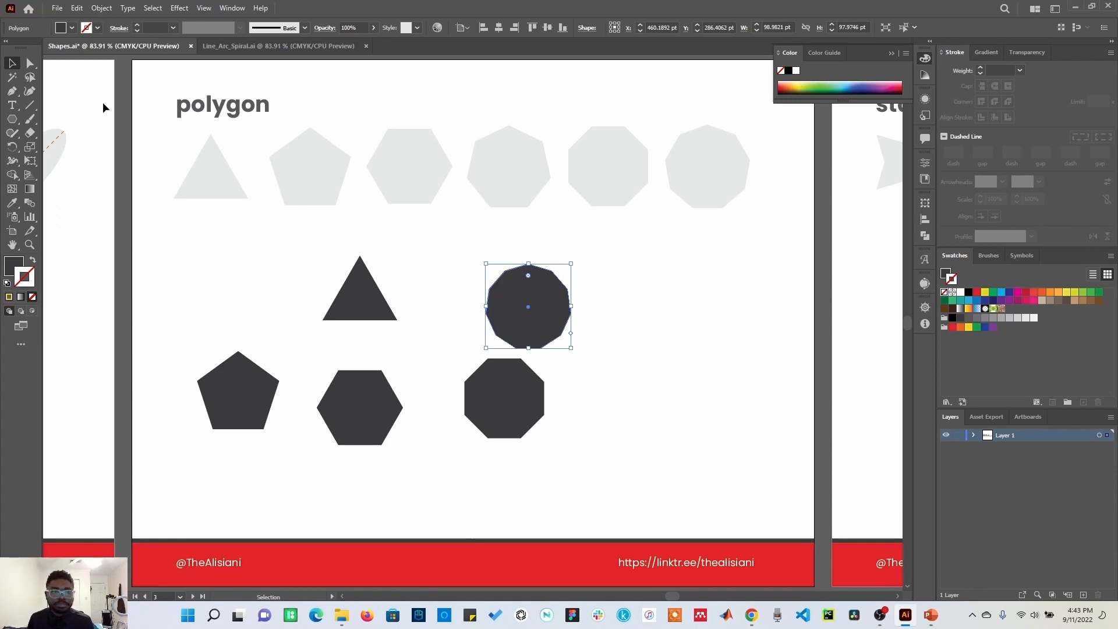
pyautogui.click(865, 367)
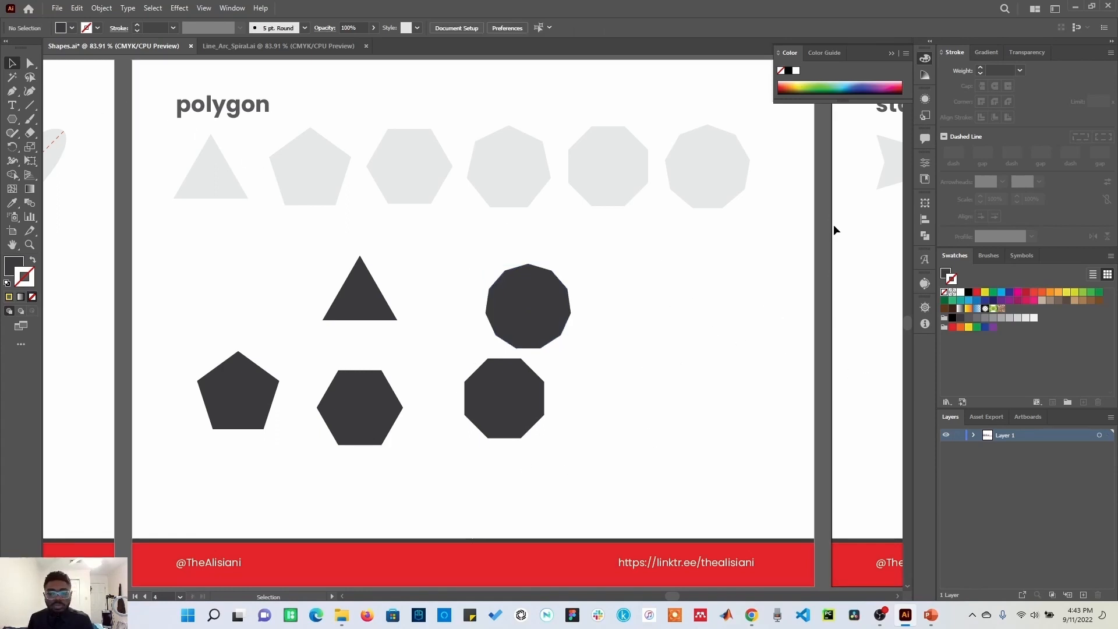
# Step: Create a four-point star with the Star tool on the star artboard, using radius 1 of 25 pt and radius 2 of 50 pt
pyautogui.press('pagedown')
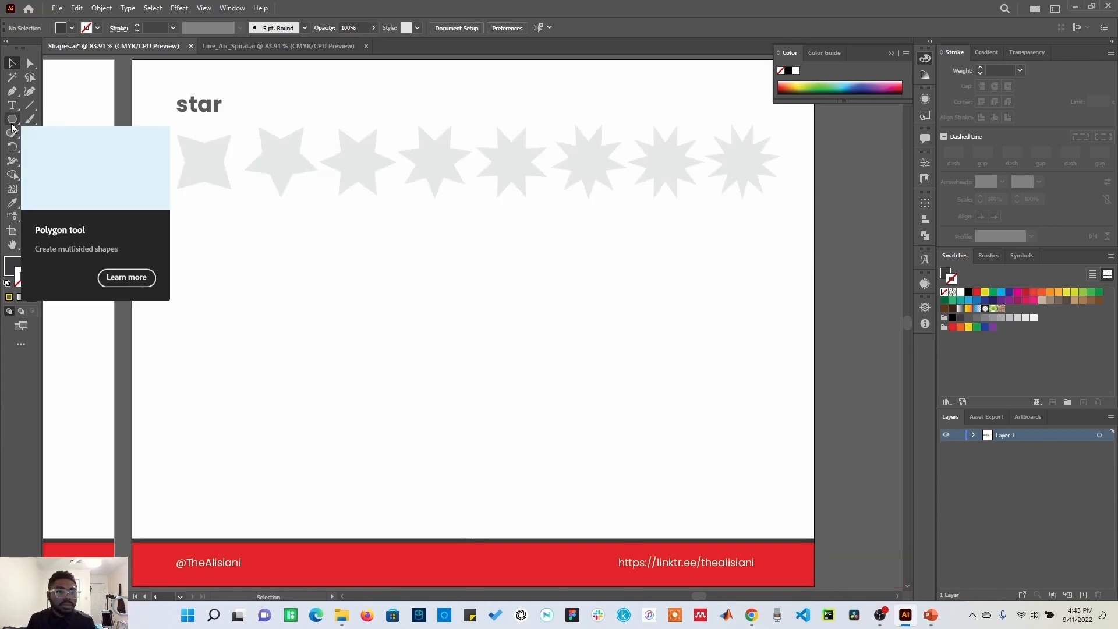
pyautogui.moveTo(12, 121); pyautogui.dragTo(75, 177)
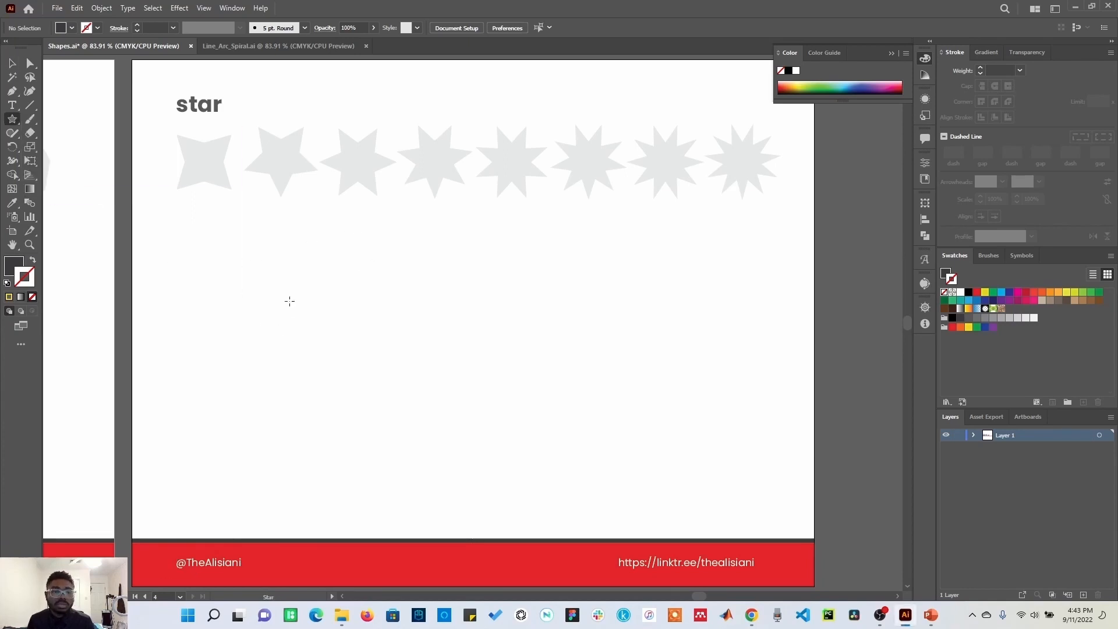
pyautogui.click(328, 285)
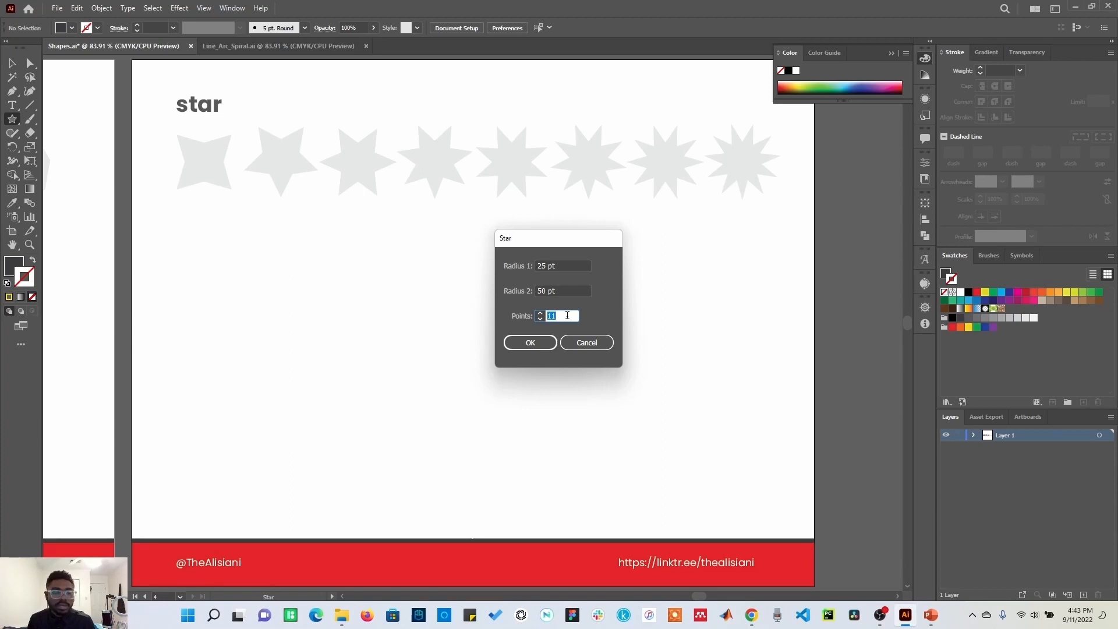
pyautogui.write('4')
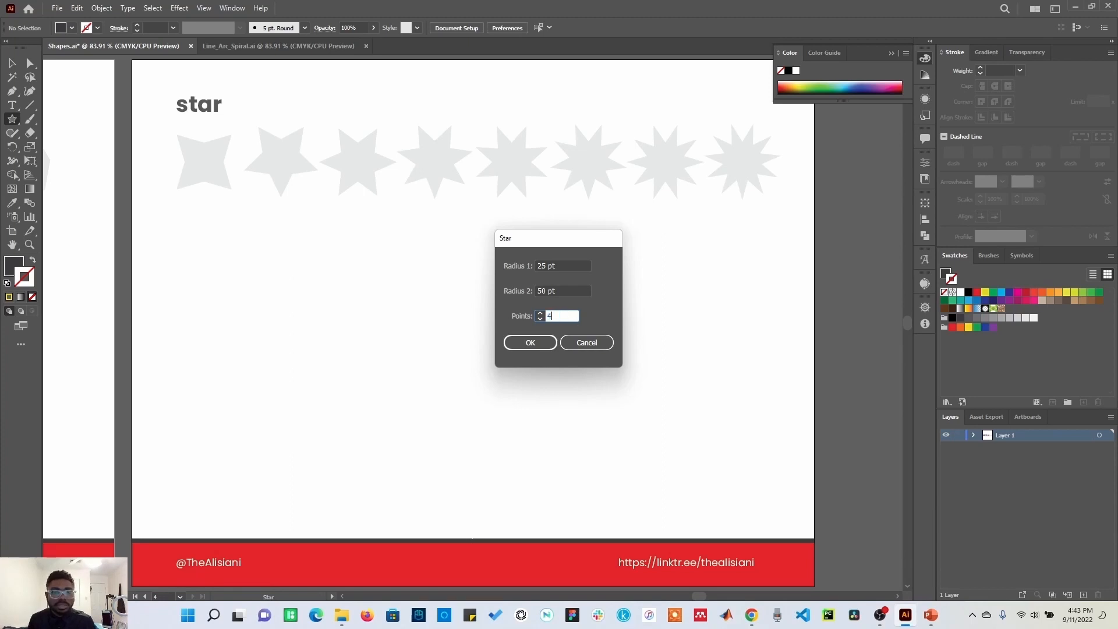
pyautogui.click(530, 343)
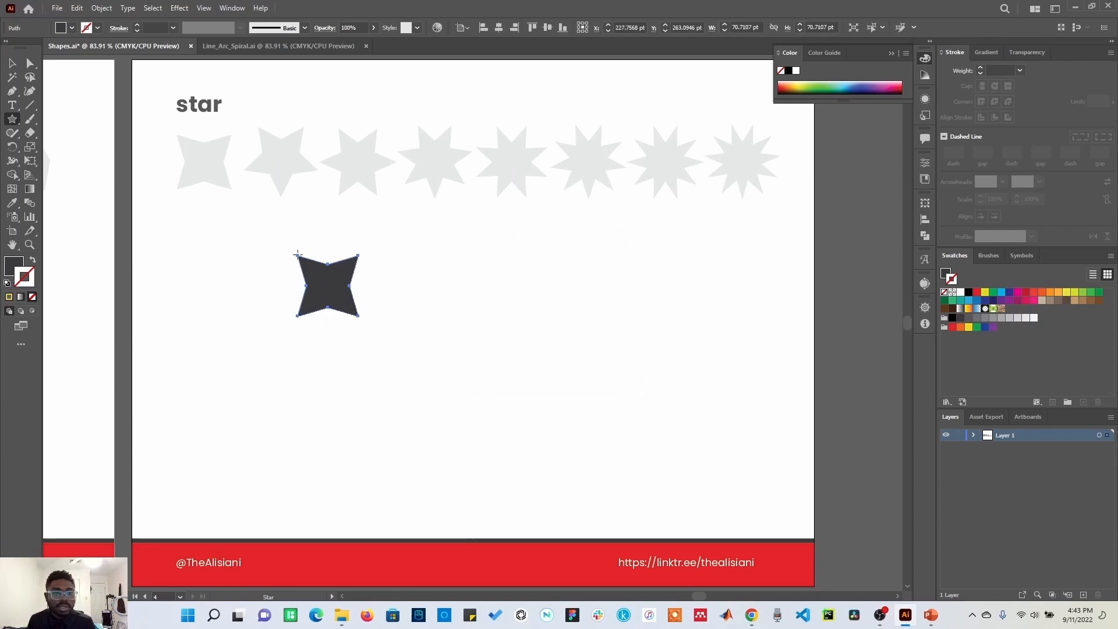
# Step: Create a five-point star with the Star tool to the right of the four-point star
pyautogui.click(448, 314)
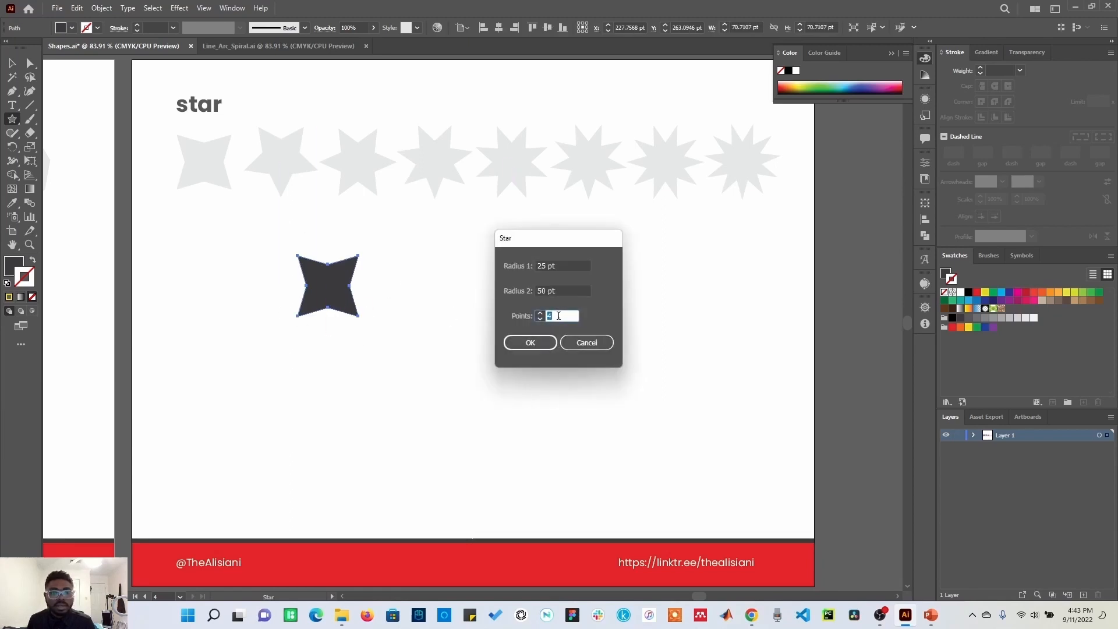
pyautogui.click(527, 340)
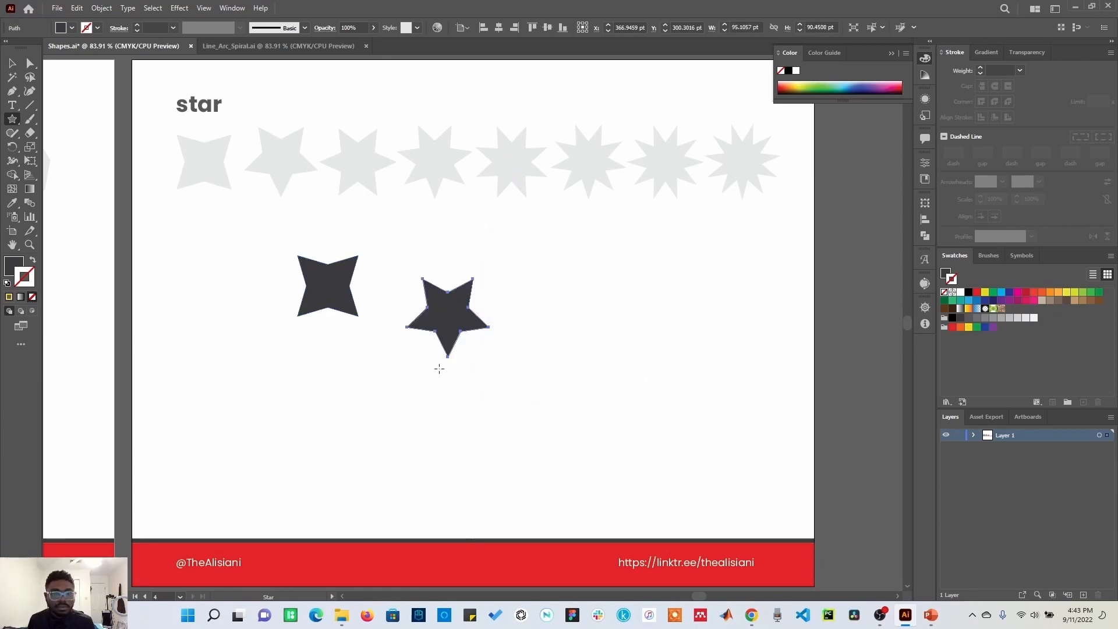
# Step: Create a 100-point star below the four-point star, then switch to the Selection tool and deselect
pyautogui.click(282, 399)
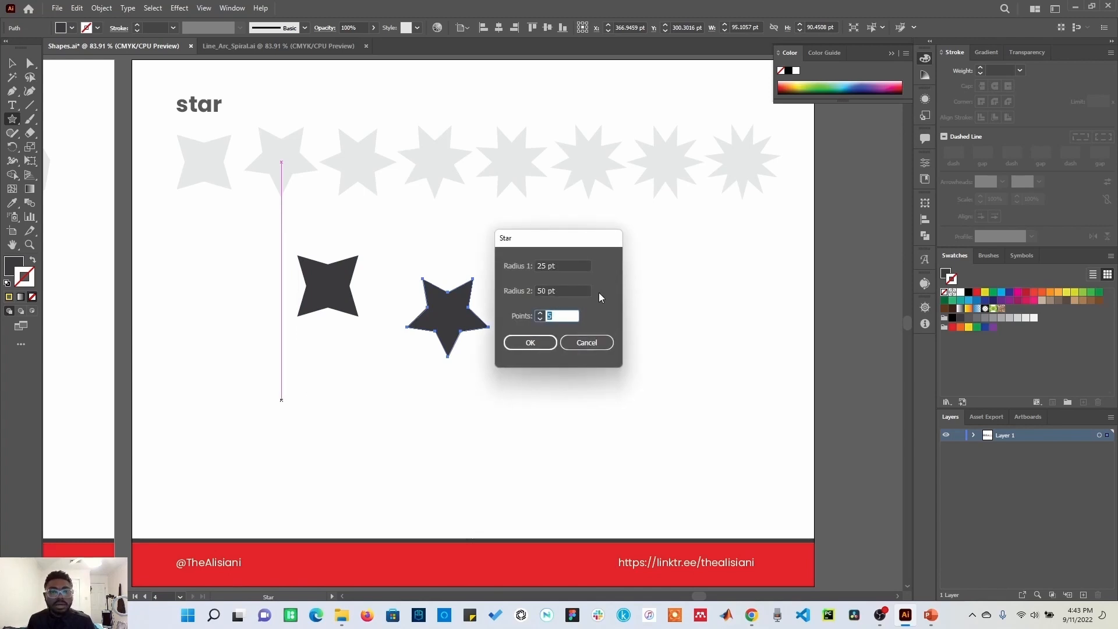
pyautogui.write('100')
pyautogui.click(539, 343)
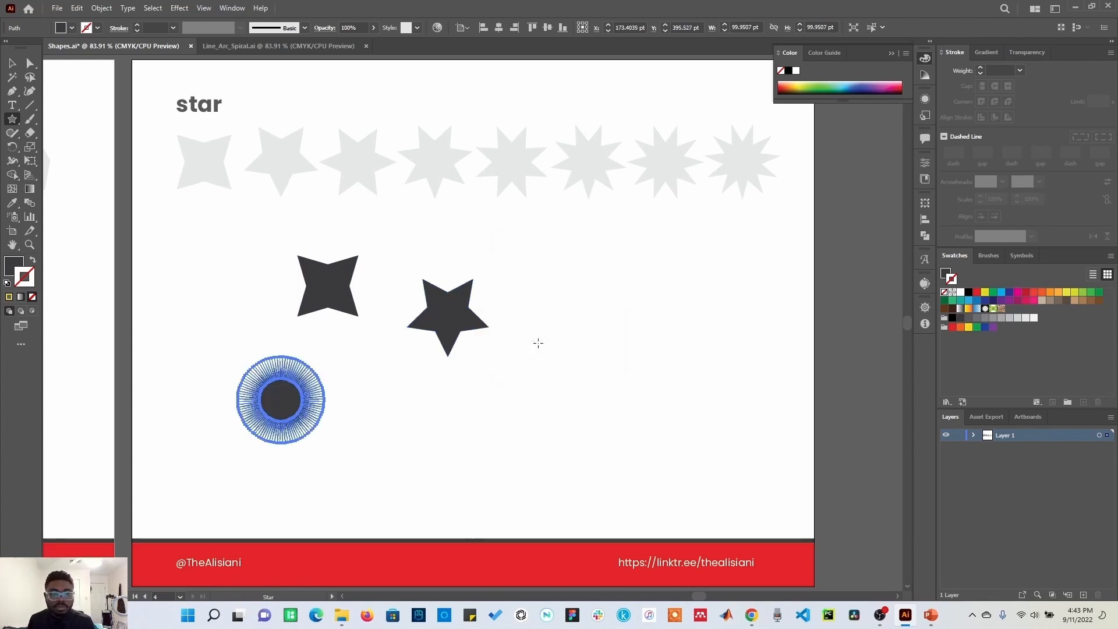
pyautogui.press('v')
pyautogui.click(232, 378)
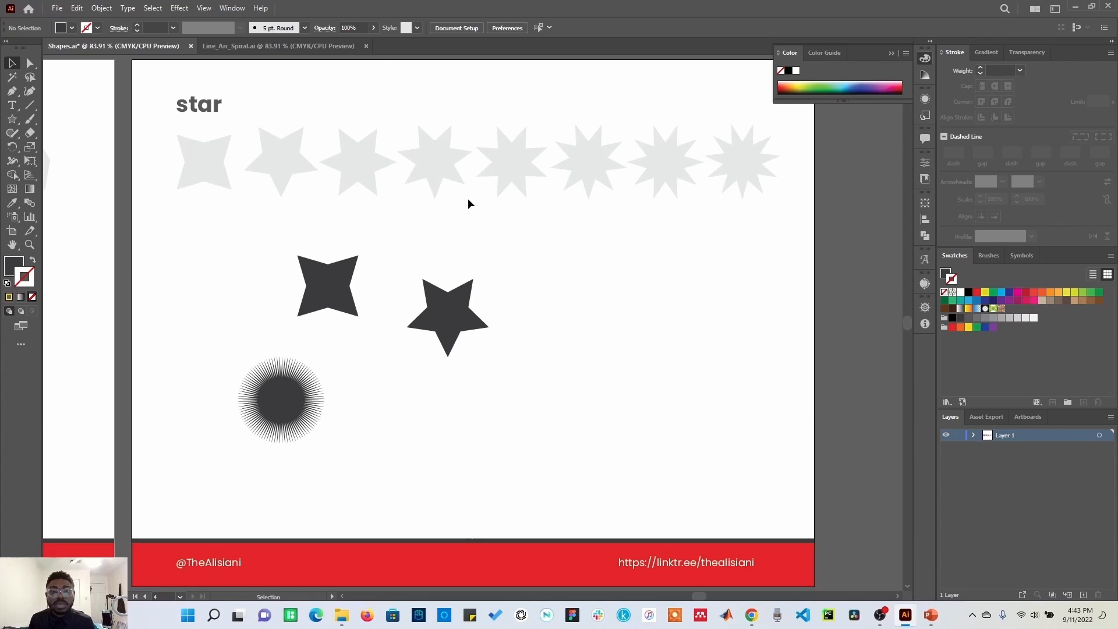
# Step: Select the five-point star and rotate it slightly using its bounding box
pyautogui.click(661, 173)
pyautogui.click(748, 166)
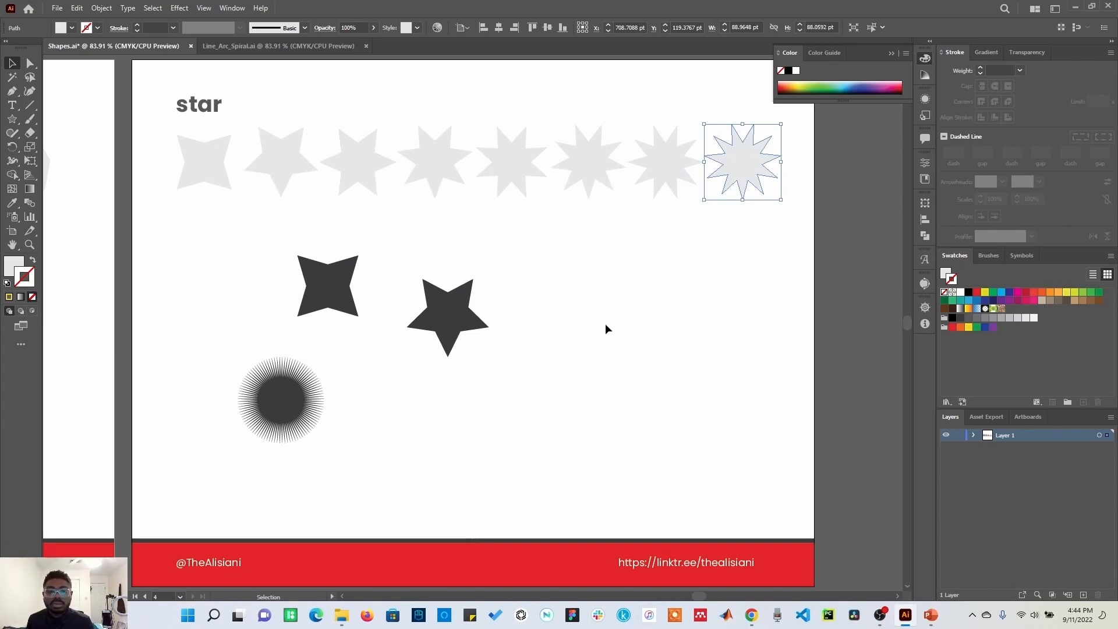
pyautogui.click(463, 329)
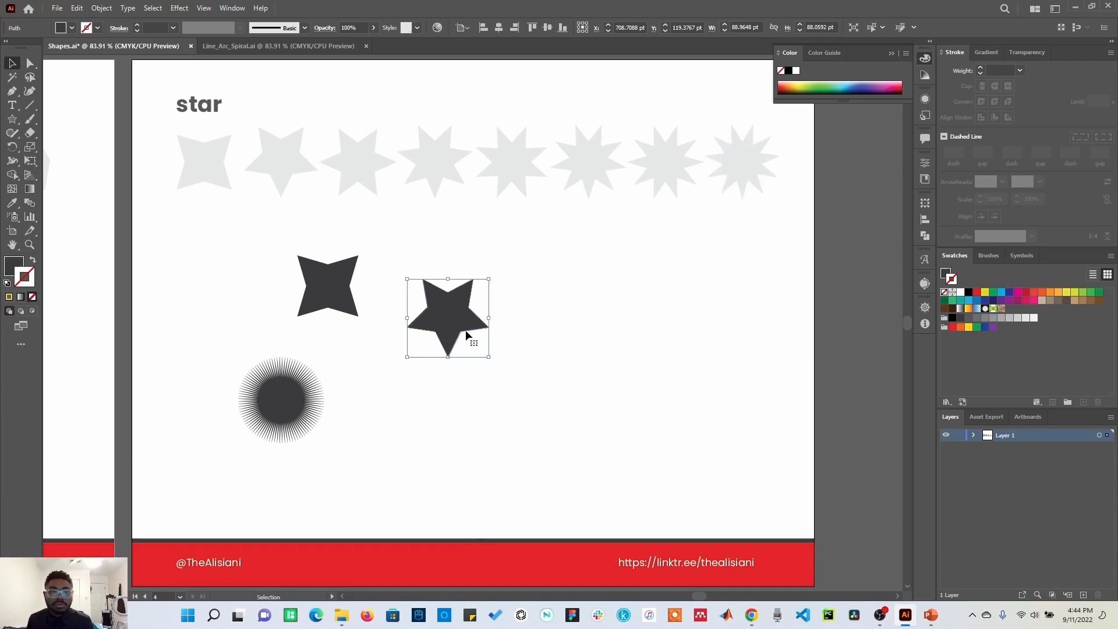
pyautogui.moveTo(491, 357); pyautogui.dragTo(502, 336)
pyautogui.click(381, 396)
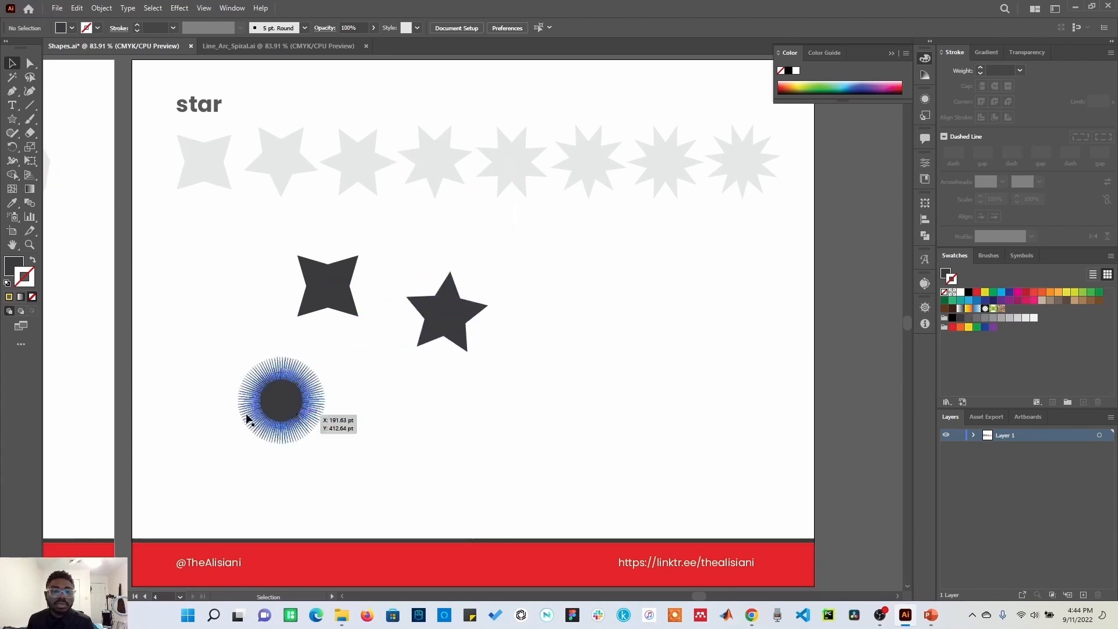
# Step: Pan across the artboards to review the drawn shapes
pyautogui.press('space')
pyautogui.moveTo(276, 400); pyautogui.dragTo(546, 383)
pyautogui.moveTo(311, 374); pyautogui.dragTo(573, 356)
pyautogui.moveTo(274, 366); pyautogui.dragTo(548, 359)
pyautogui.moveTo(121, 286); pyautogui.dragTo(467, 350)
pyautogui.press('space')
pyautogui.moveTo(254, 322); pyautogui.dragTo(650, 233)
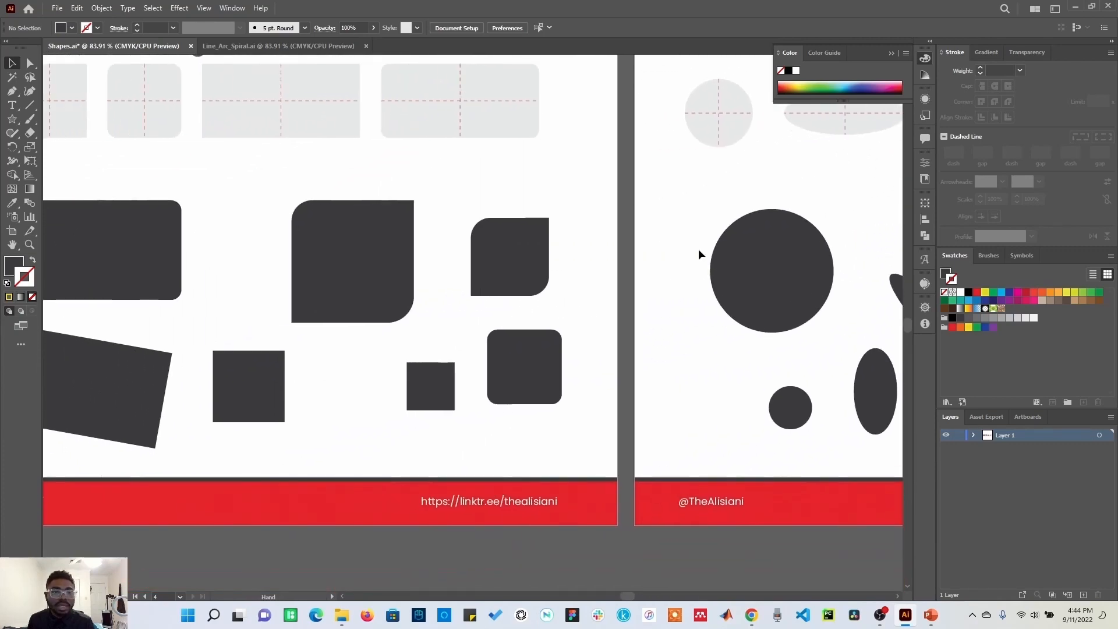
pyautogui.press('space')
pyautogui.moveTo(400, 292); pyautogui.dragTo(547, 353)
pyautogui.click(391, 231)
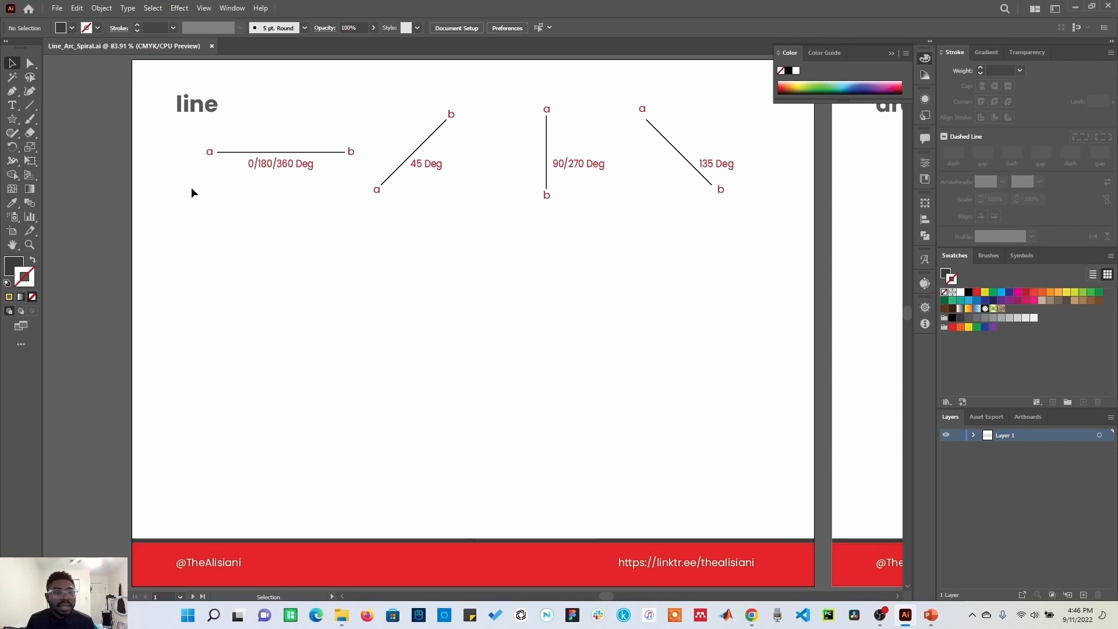
# Step: Draw a horizontal line about 142 pt long with the Line Segment tool
pyautogui.click(31, 106)
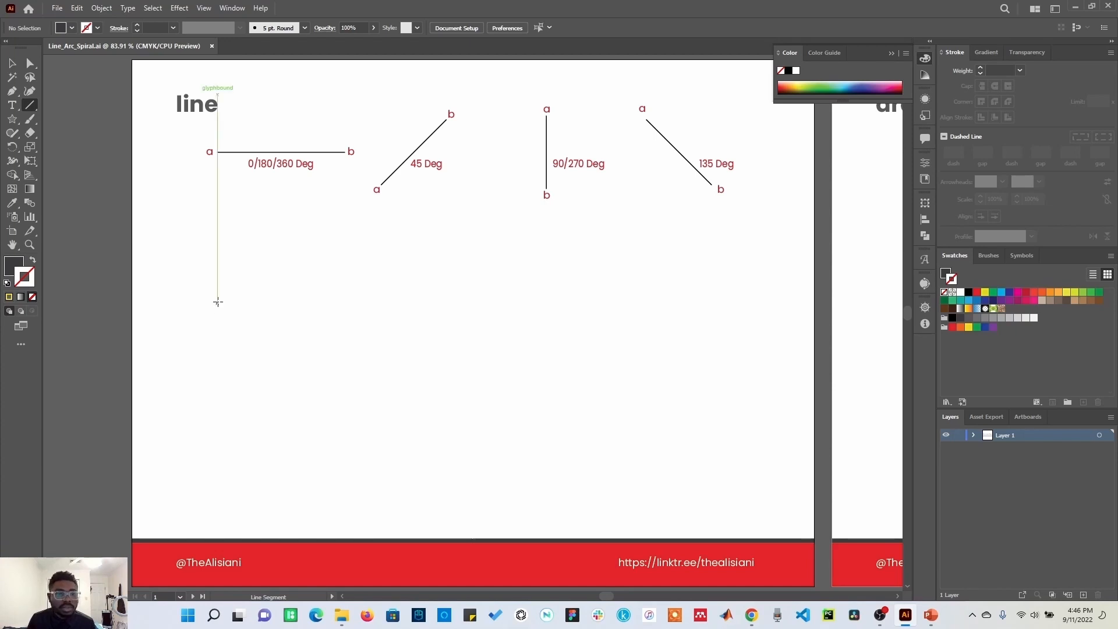
pyautogui.moveTo(218, 297); pyautogui.dragTo(319, 295)
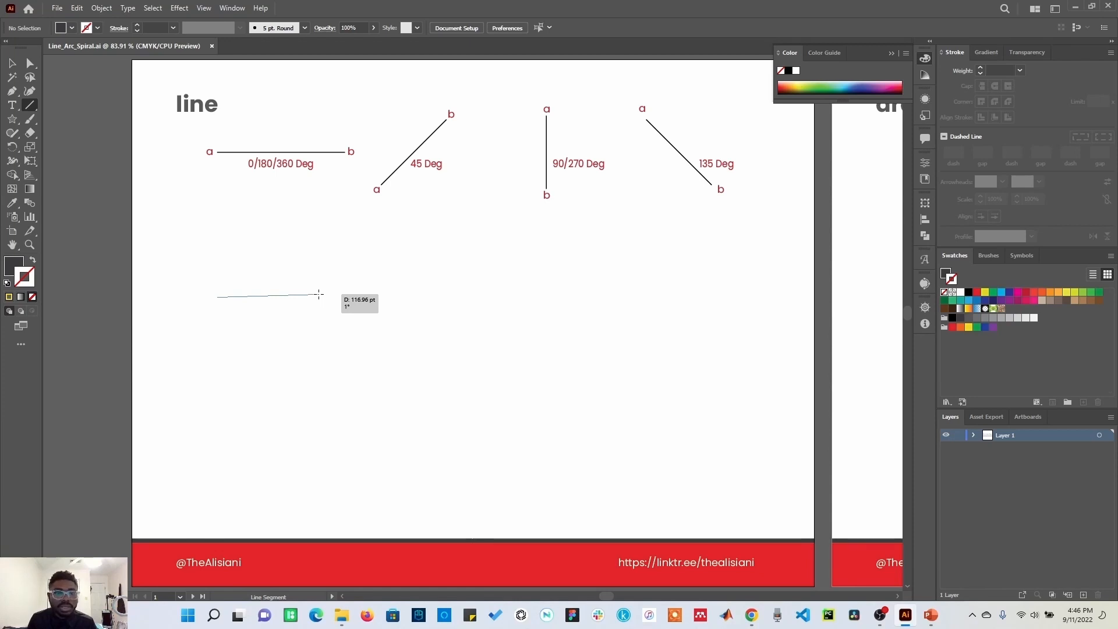
pyautogui.moveTo(319, 294); pyautogui.dragTo(340, 314)
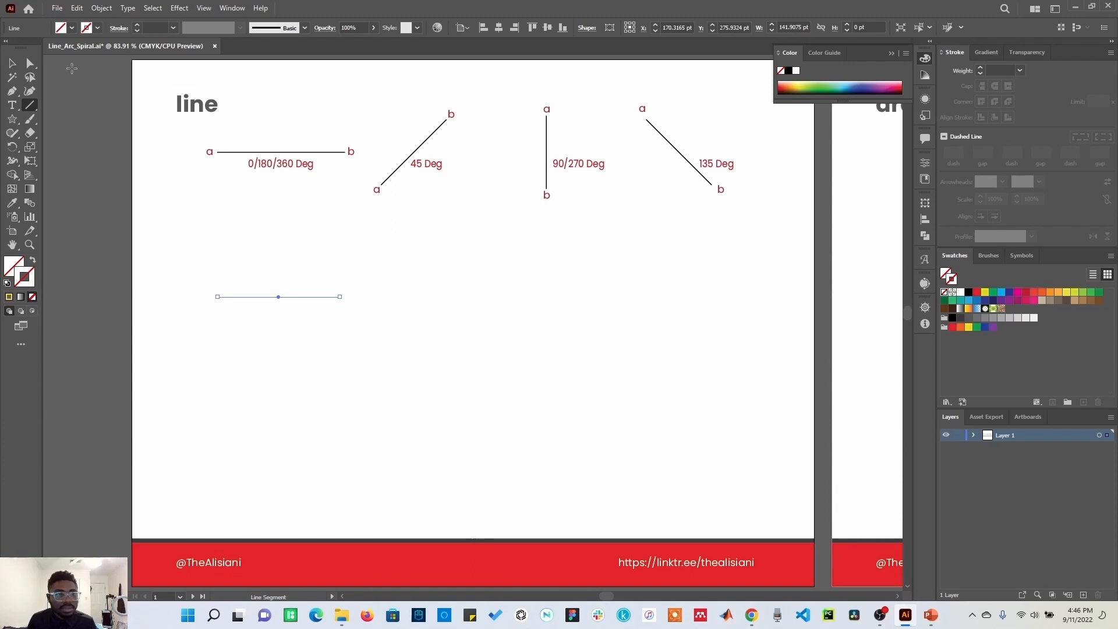
# Step: Select the horizontal line and apply a blue swatch as its stroke color
pyautogui.click(13, 63)
pyautogui.click(394, 289)
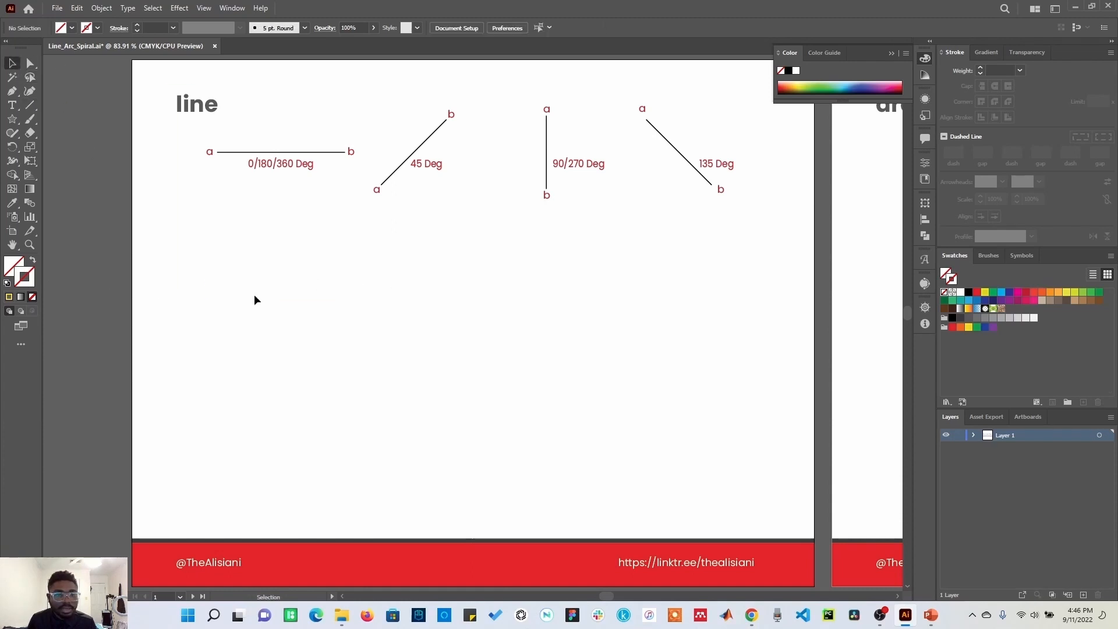
pyautogui.moveTo(391, 270); pyautogui.dragTo(155, 378)
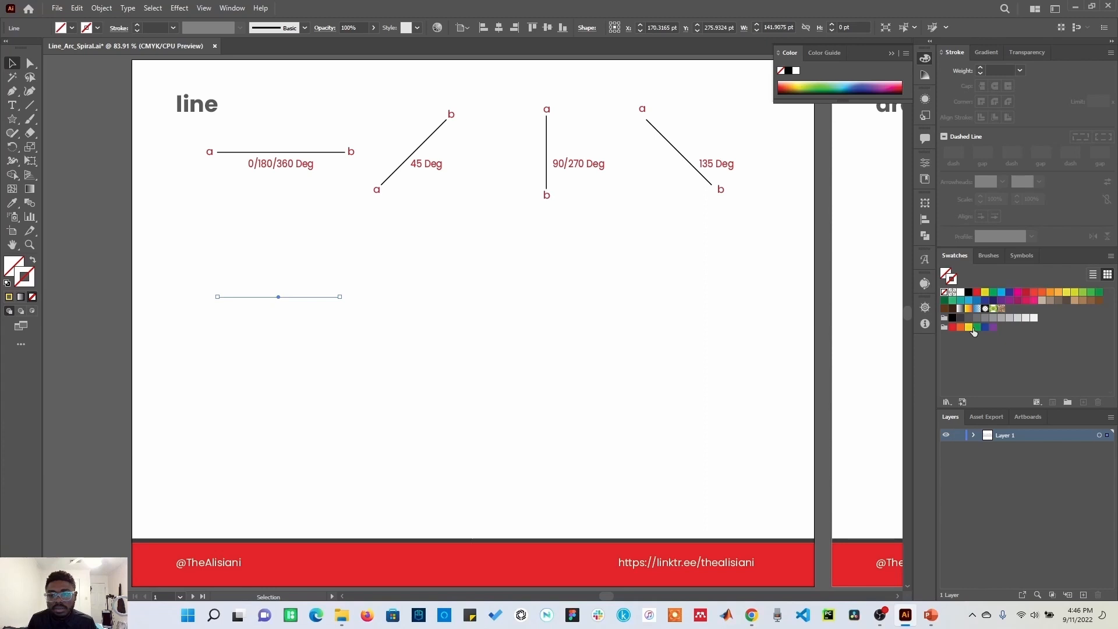
pyautogui.click(970, 301)
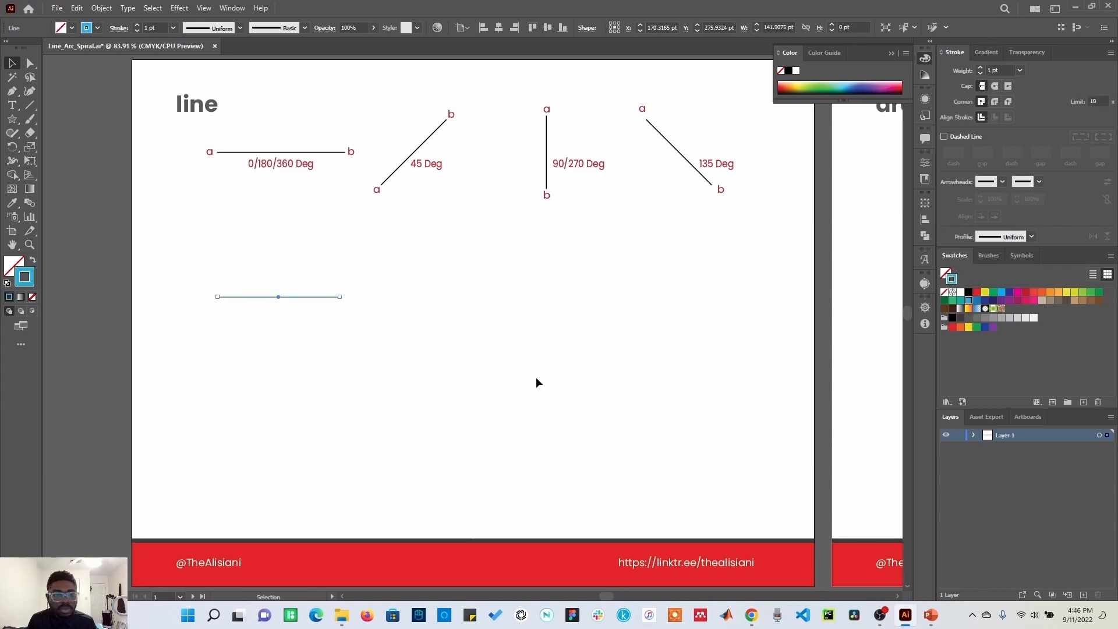
pyautogui.click(377, 354)
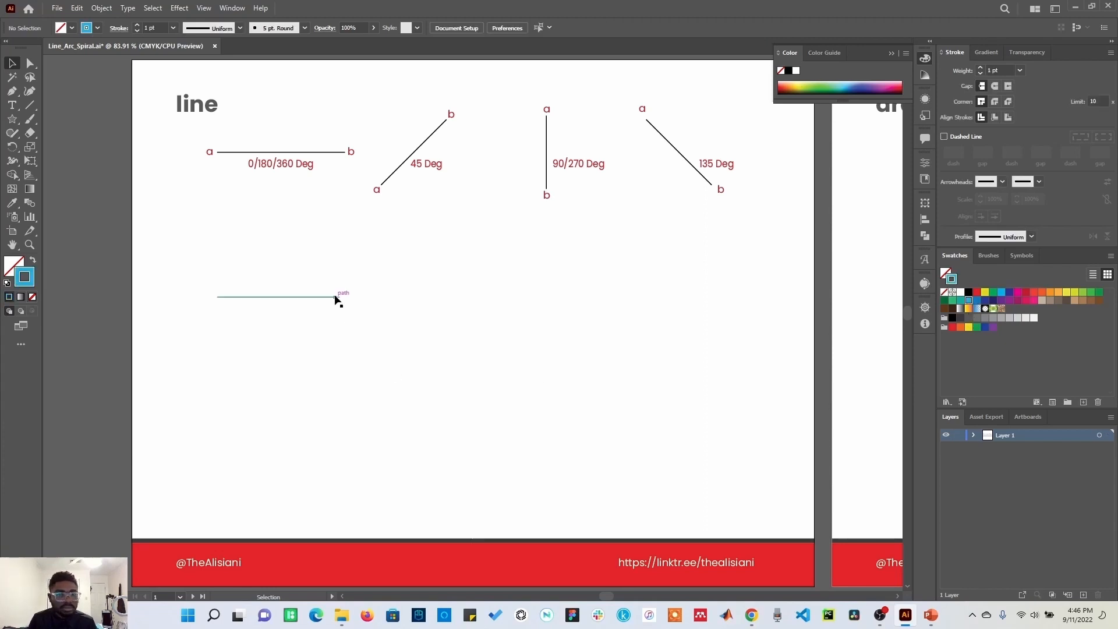
# Step: Draw a 45-degree line, a vertical line and a 135-degree line with the Line Segment tool
pyautogui.click(30, 105)
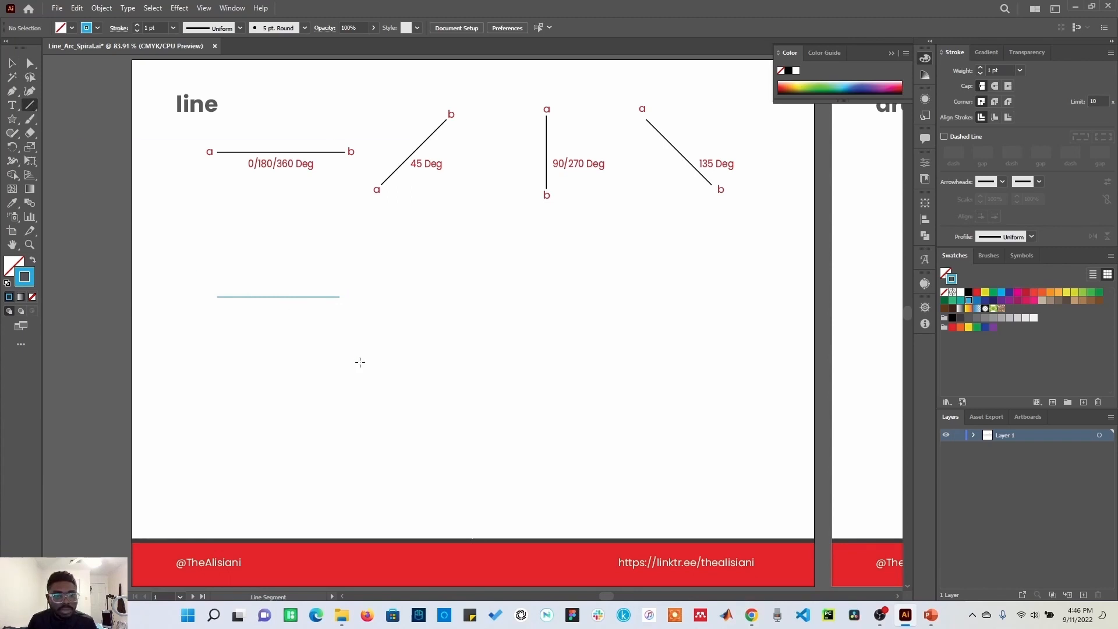
pyautogui.moveTo(360, 362)
pyautogui.mouseDown()
pyautogui.moveTo(454, 282)
pyautogui.moveTo(458, 265)
pyautogui.mouseUp()
pyautogui.moveTo(546, 116); pyautogui.dragTo(546, 263)
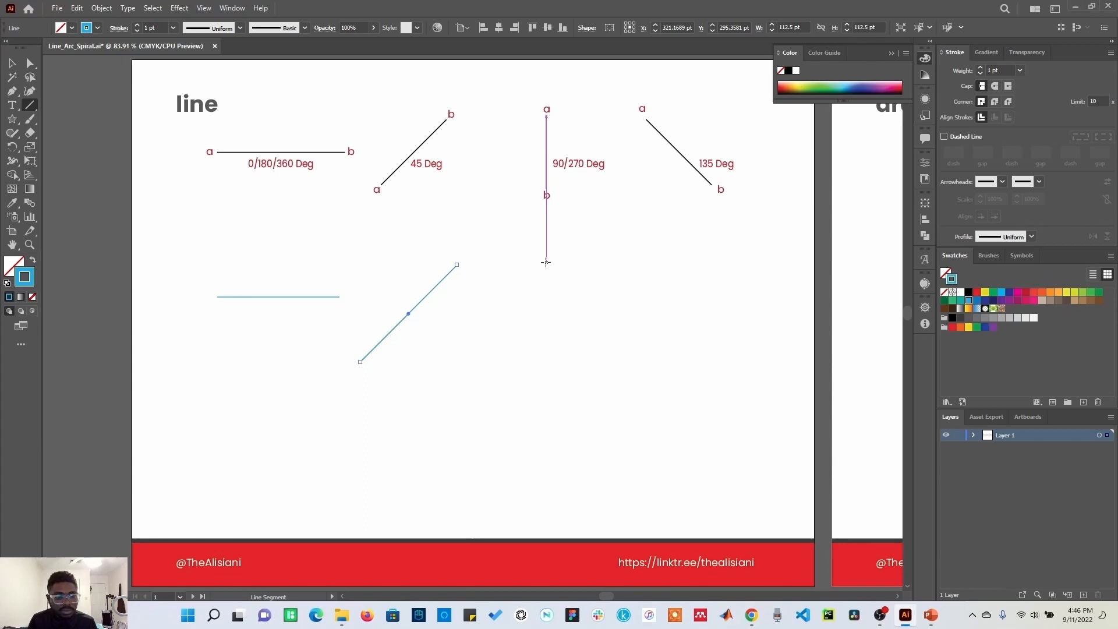
pyautogui.moveTo(546, 263); pyautogui.dragTo(550, 377)
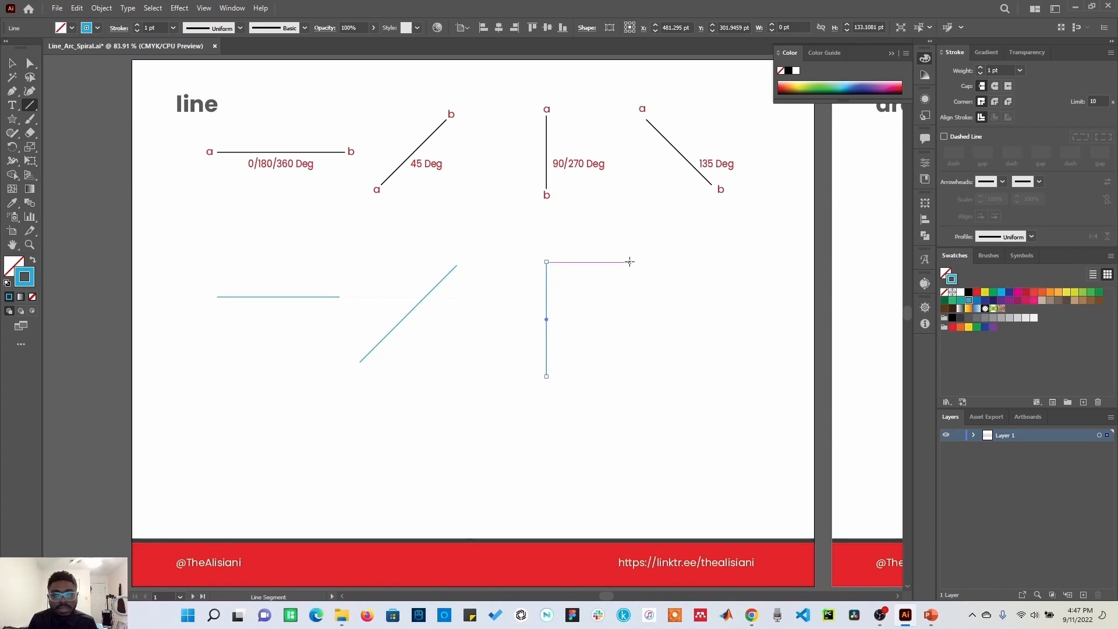
pyautogui.moveTo(629, 262); pyautogui.dragTo(736, 373)
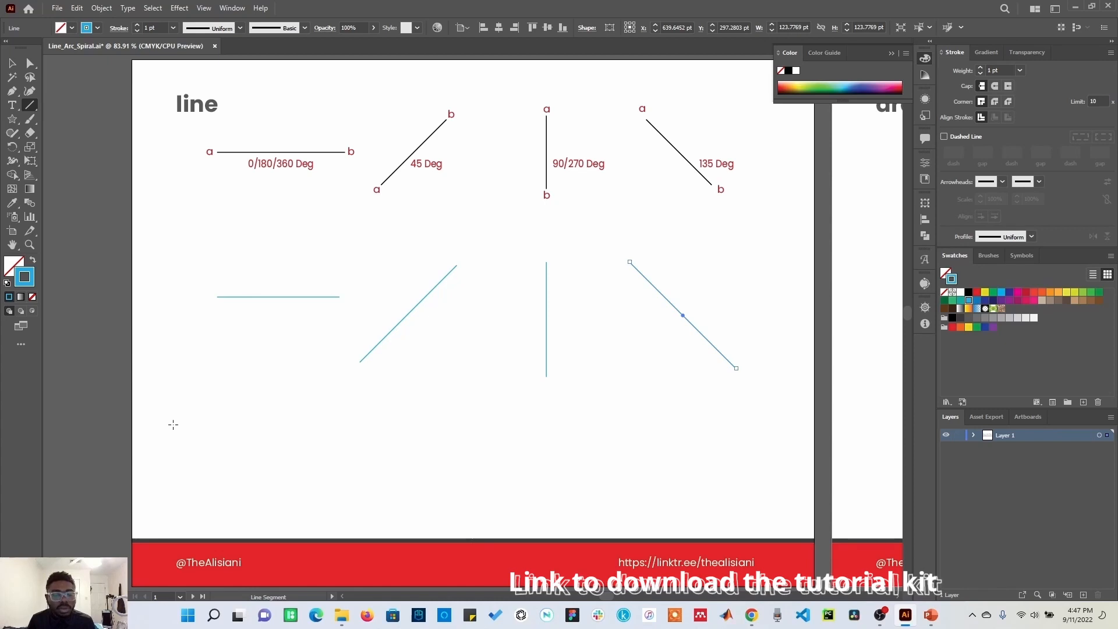
# Step: Draw five more lines at various angles across the artboard with the Line Segment tool
pyautogui.moveTo(183, 475)
pyautogui.mouseDown()
pyautogui.moveTo(392, 410)
pyautogui.moveTo(411, 431)
pyautogui.moveTo(405, 423)
pyautogui.mouseUp()
pyautogui.moveTo(421, 385); pyautogui.dragTo(517, 460)
pyautogui.moveTo(401, 499)
pyautogui.mouseDown()
pyautogui.moveTo(497, 368)
pyautogui.moveTo(675, 478)
pyautogui.mouseUp()
pyautogui.moveTo(177, 415); pyautogui.dragTo(323, 377)
pyautogui.moveTo(488, 227); pyautogui.dragTo(522, 305)
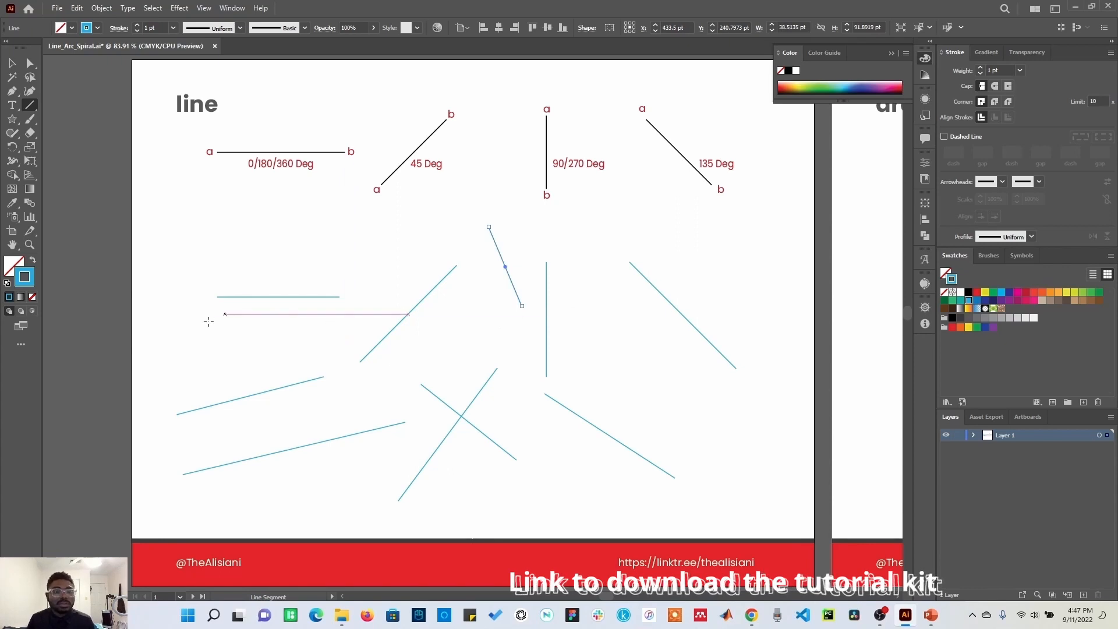
# Step: Create a precise line with the Line Segment tool options set to 100 pt length and 0° angle
pyautogui.click(258, 345)
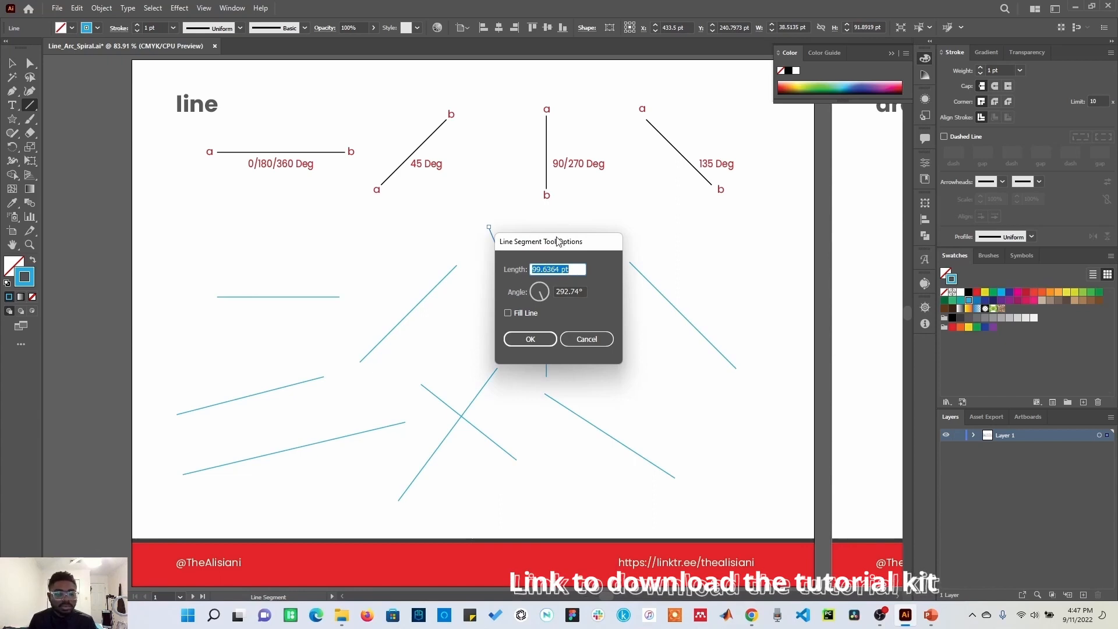
pyautogui.write('100')
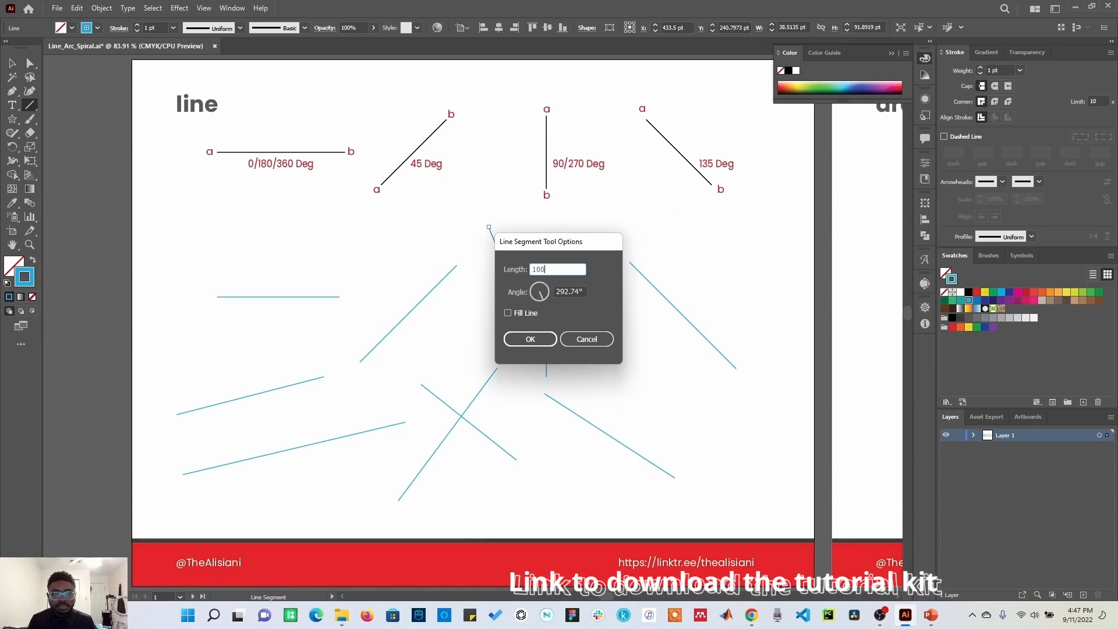
pyautogui.press('Tab')
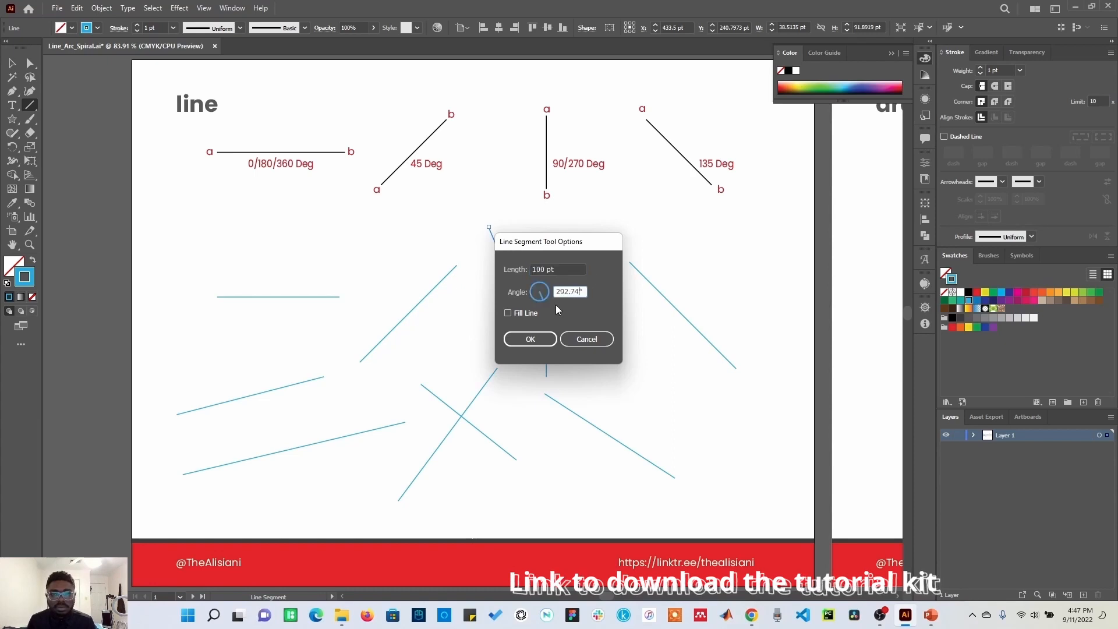
pyautogui.moveTo(584, 290); pyautogui.dragTo(558, 293)
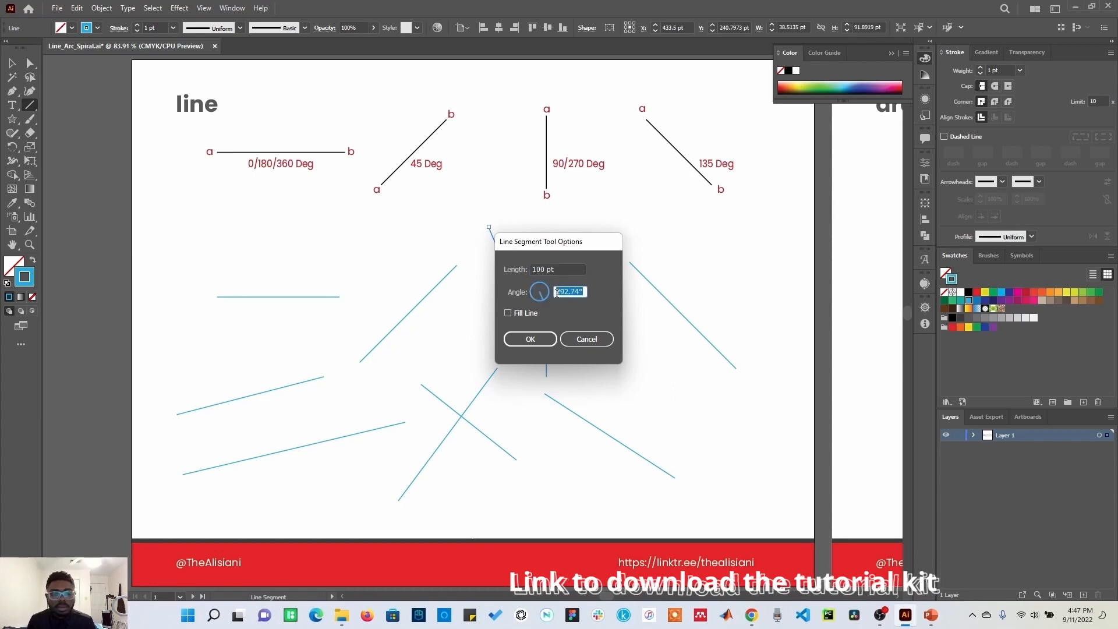
pyautogui.write('0')
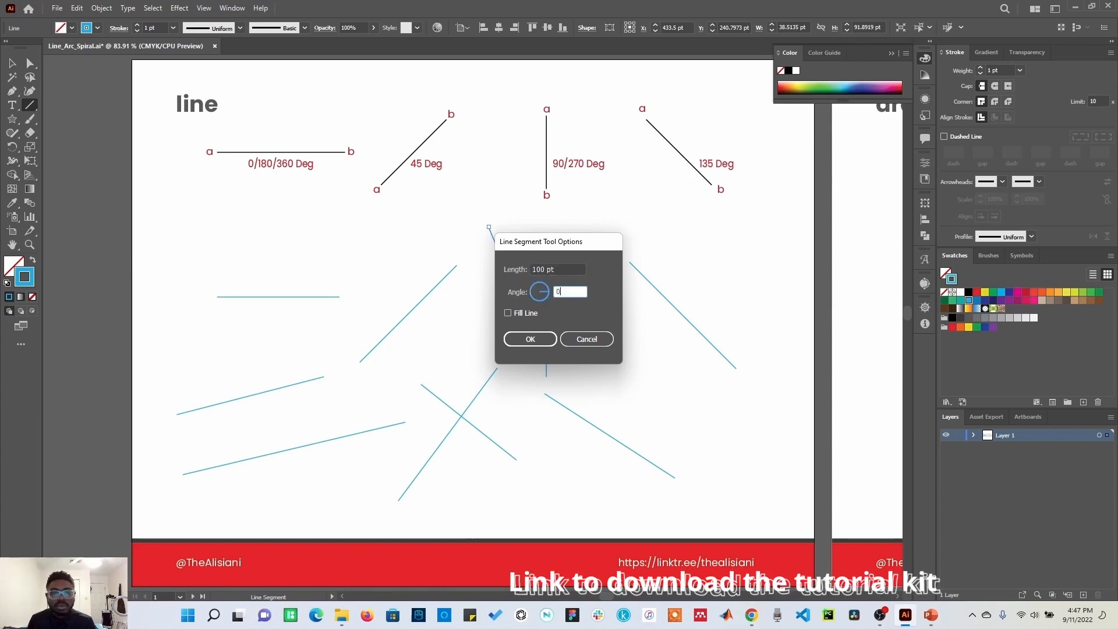
pyautogui.click(544, 342)
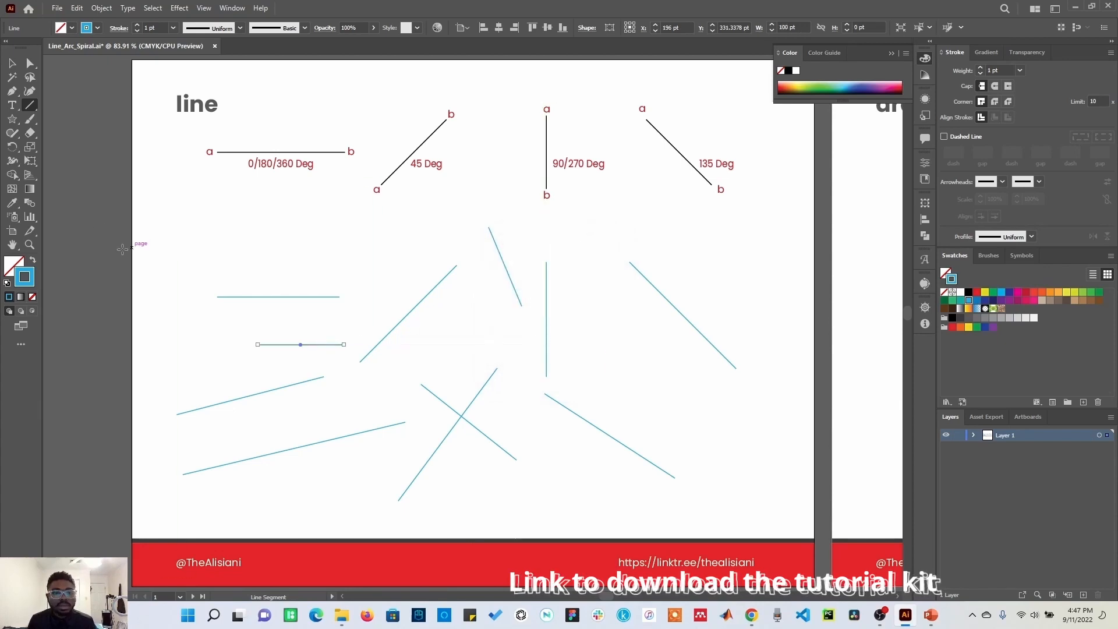
# Step: Create a precise line with the Line Segment tool options set to 200 pt length and 135° angle
pyautogui.click(634, 344)
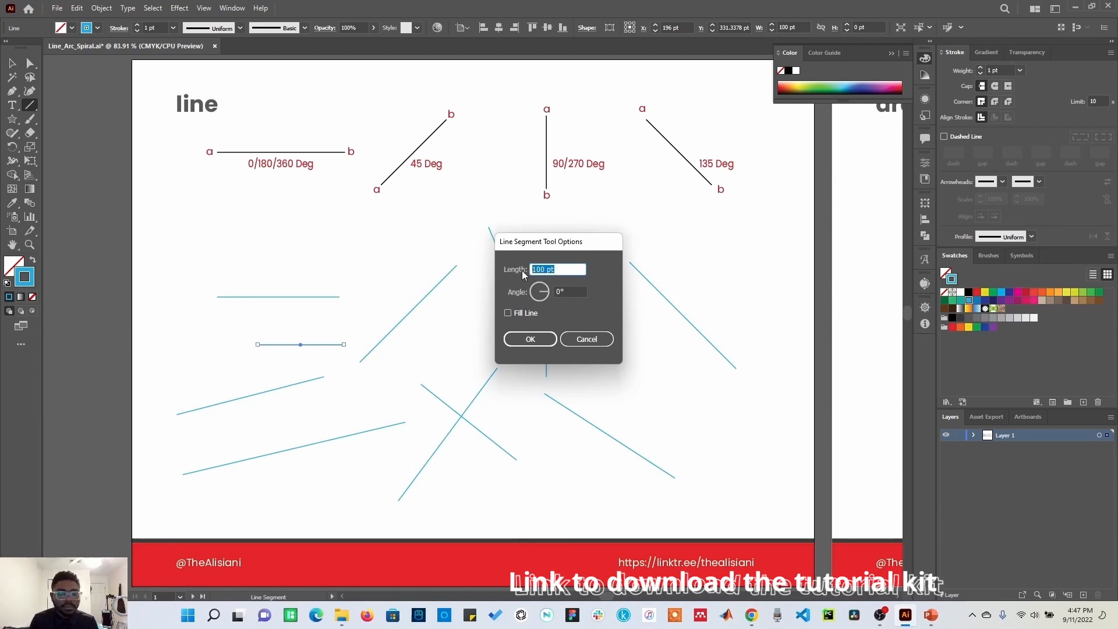
pyautogui.write('200')
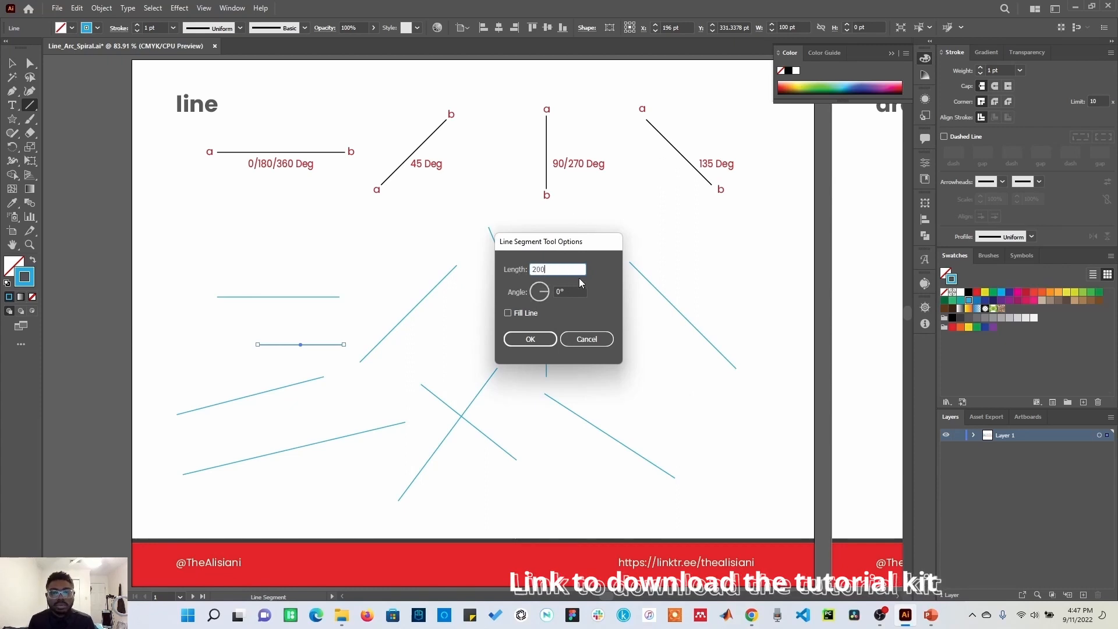
pyautogui.click(583, 291)
pyautogui.write('135')
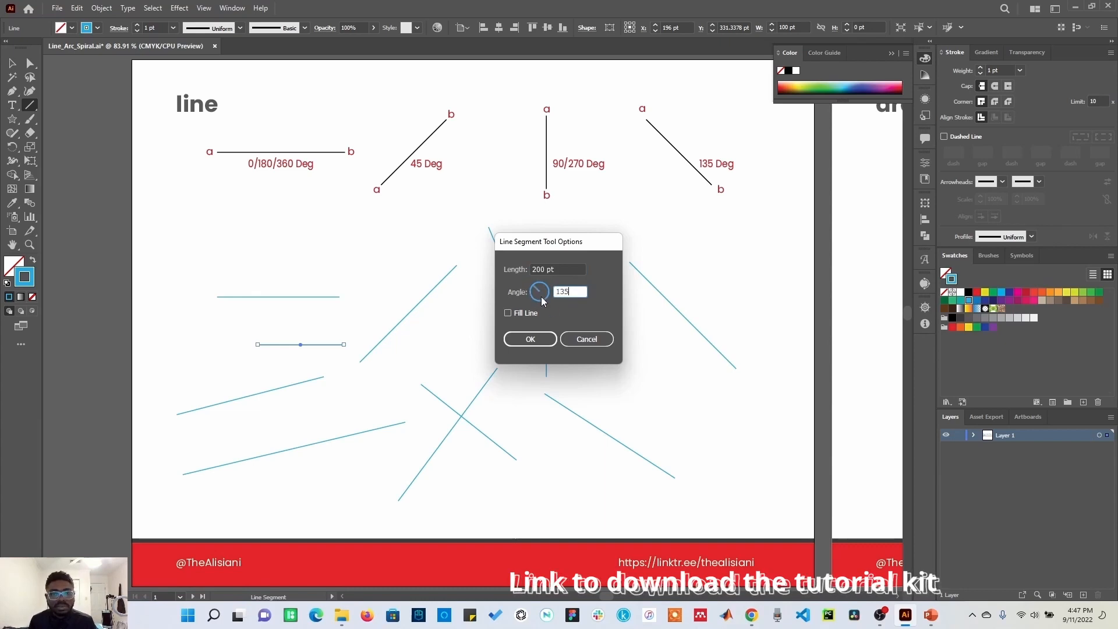
pyautogui.click(531, 339)
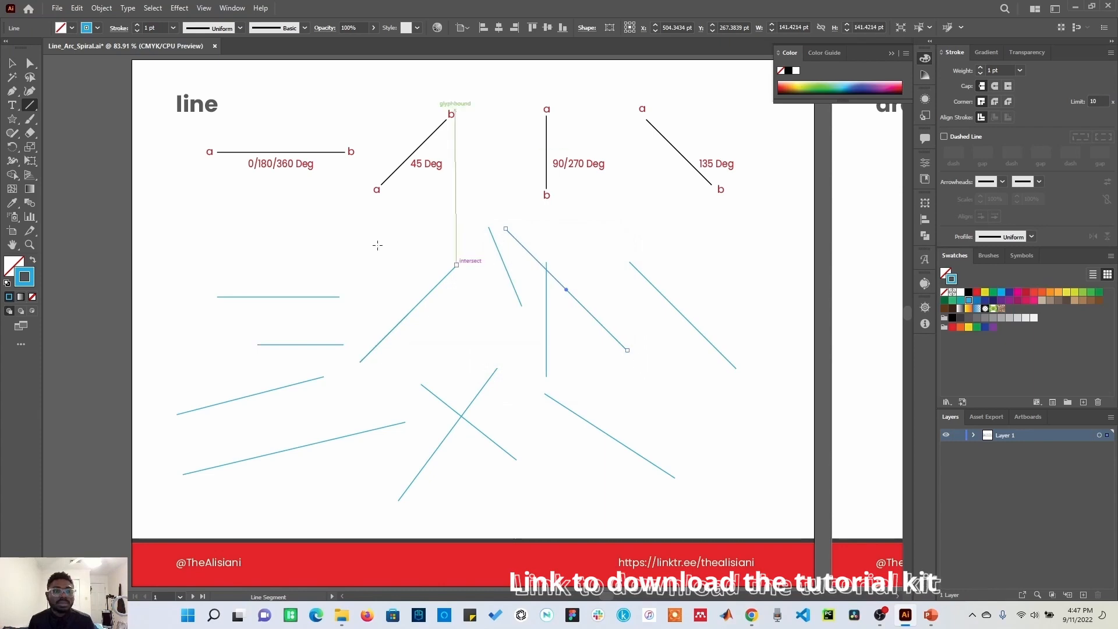
# Step: Draw four arcs curving in different directions below the sample arcs on the arc artboard with the Arc tool
pyautogui.press('v')
pyautogui.click(250, 221)
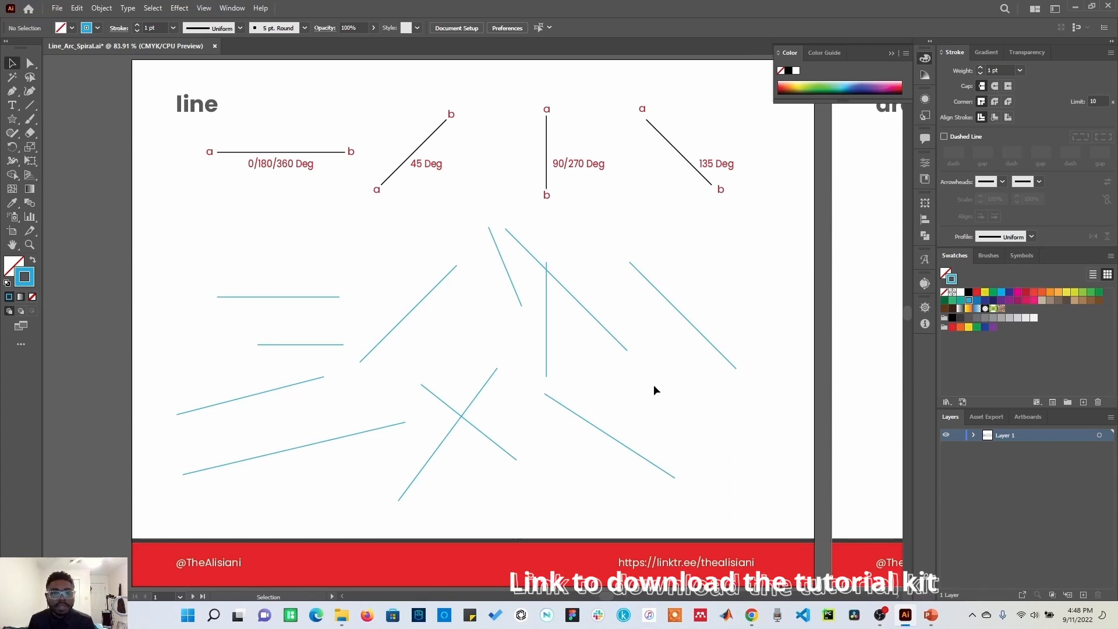
pyautogui.moveTo(739, 404); pyautogui.dragTo(315, 425)
pyautogui.moveTo(599, 449); pyautogui.dragTo(304, 422)
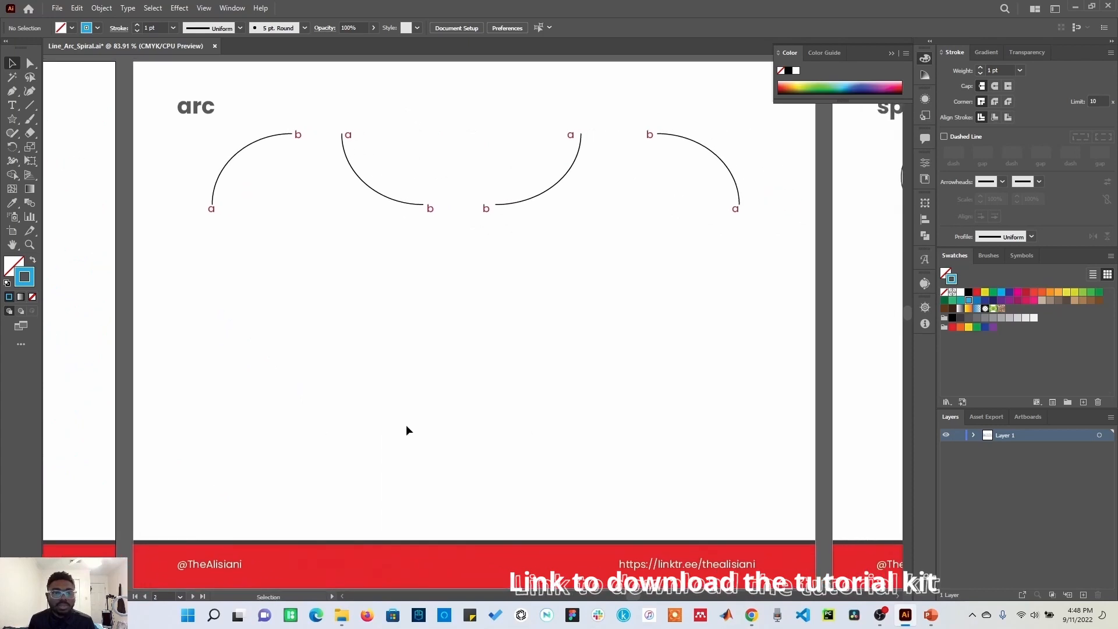
pyautogui.click(409, 425)
pyautogui.moveTo(410, 425); pyautogui.dragTo(409, 423)
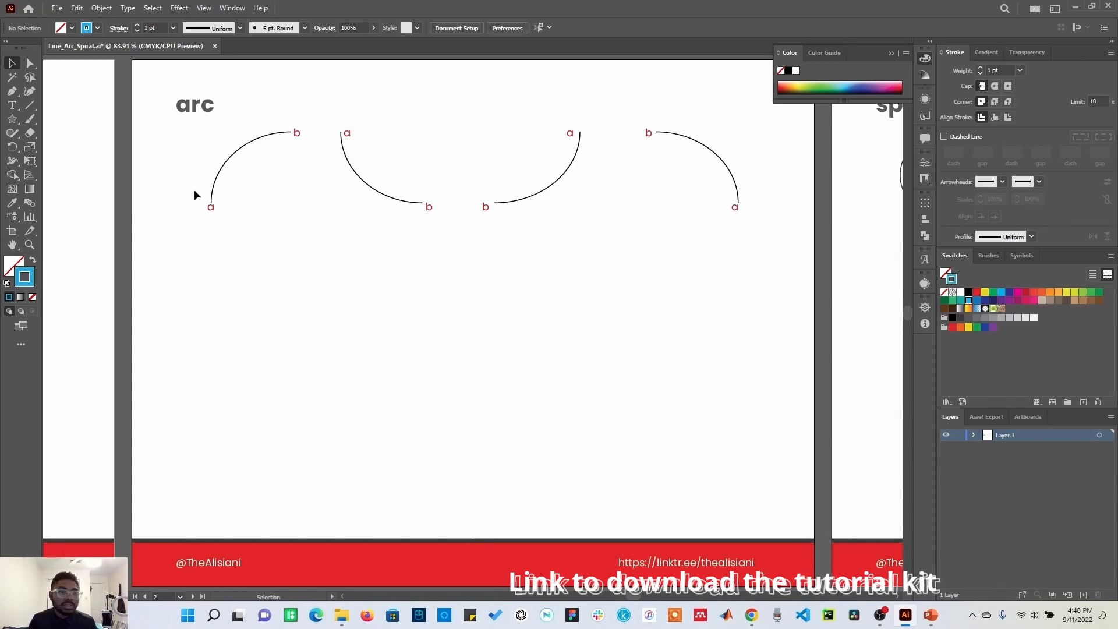
pyautogui.click(32, 105)
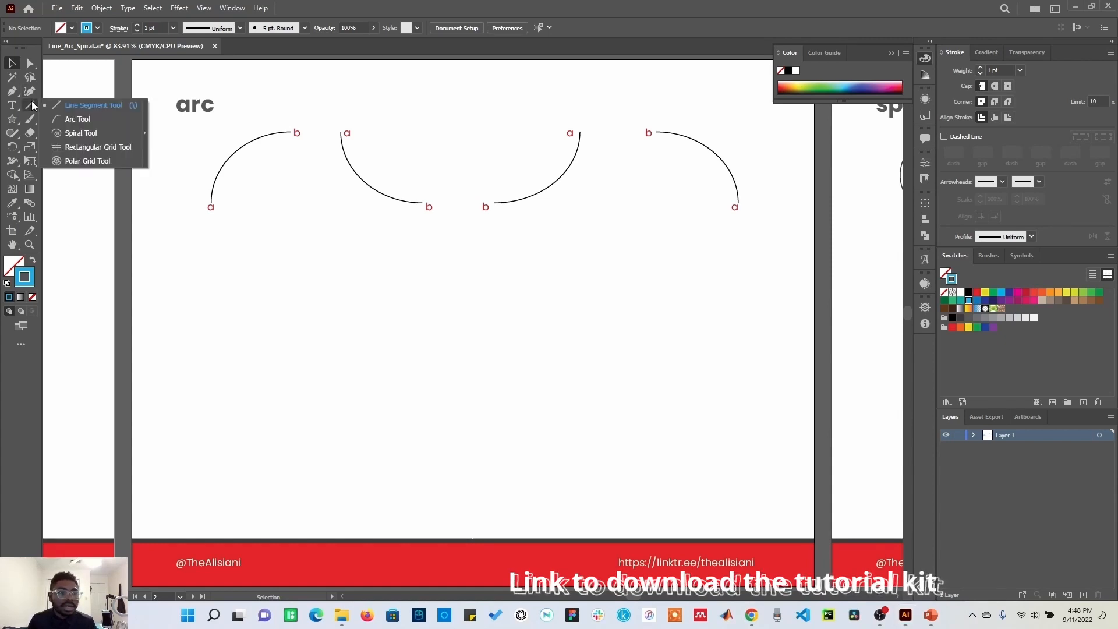
pyautogui.click(106, 119)
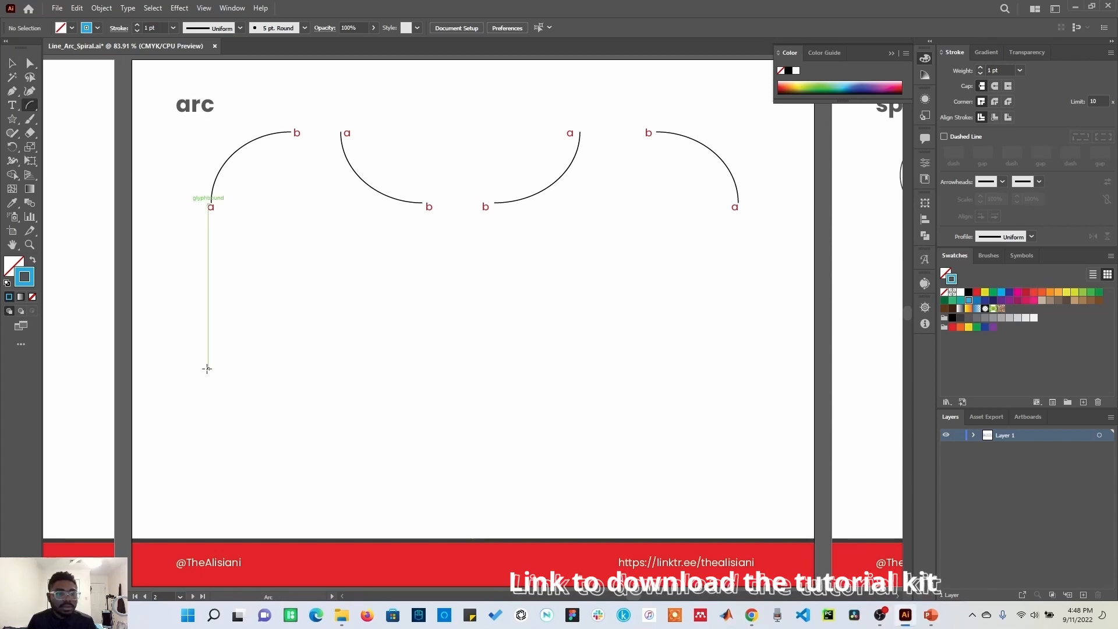
pyautogui.moveTo(207, 368); pyautogui.dragTo(425, 364)
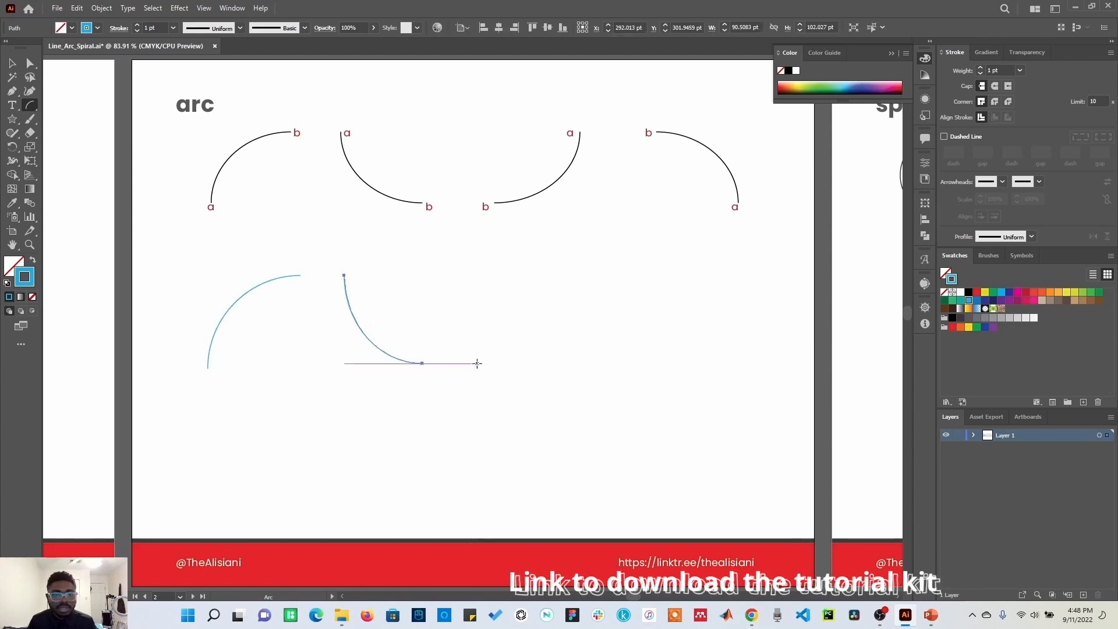
pyautogui.moveTo(580, 260); pyautogui.dragTo(475, 363)
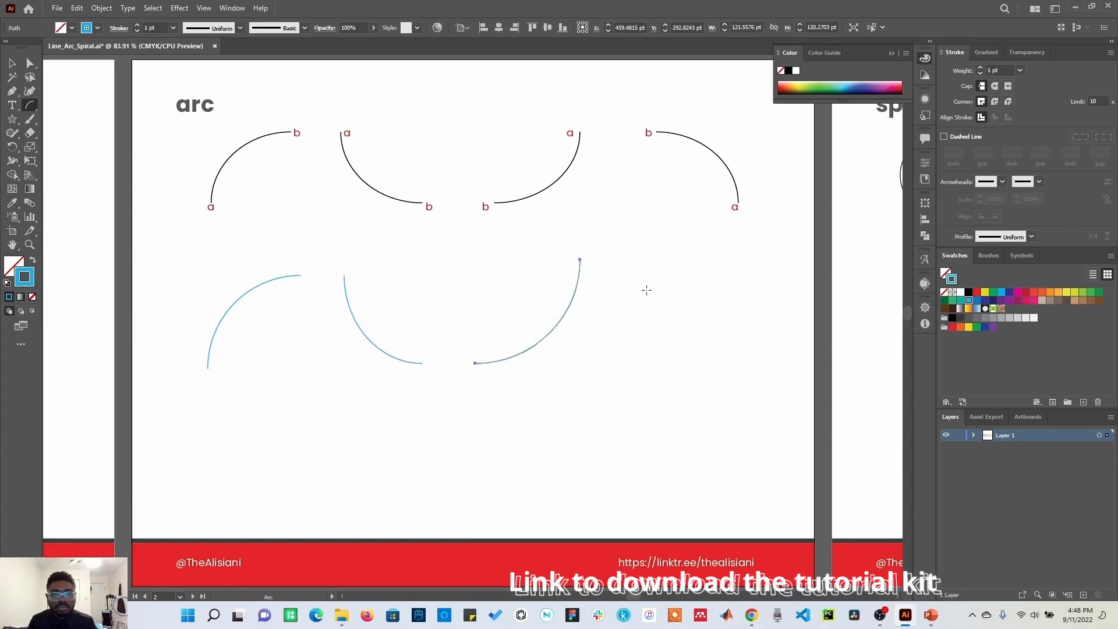
pyautogui.moveTo(733, 363); pyautogui.dragTo(634, 259)
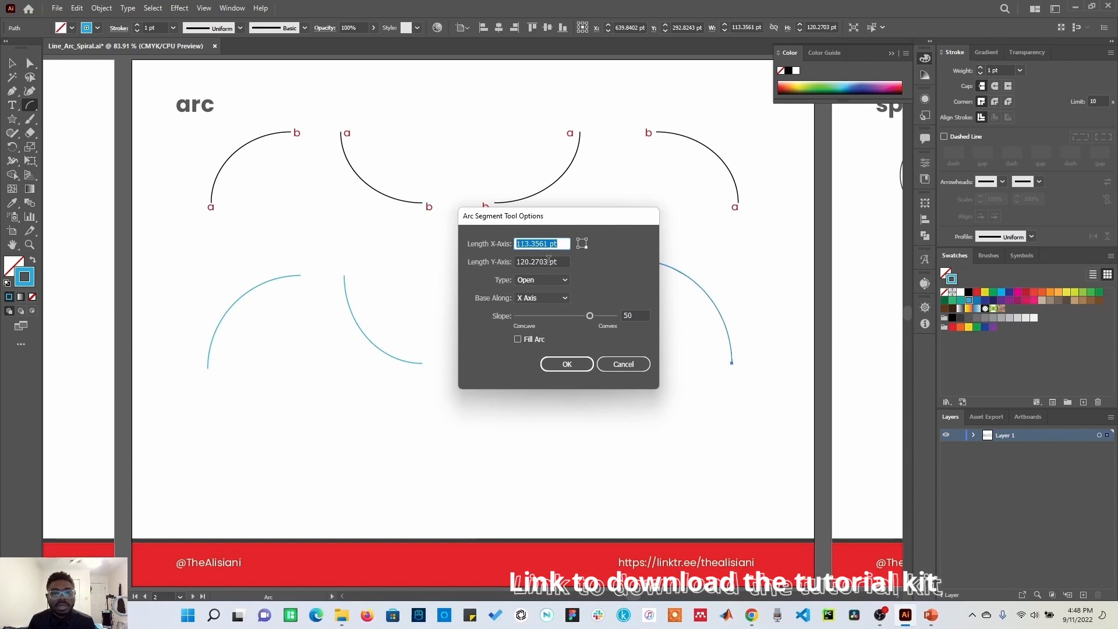
pyautogui.click(614, 365)
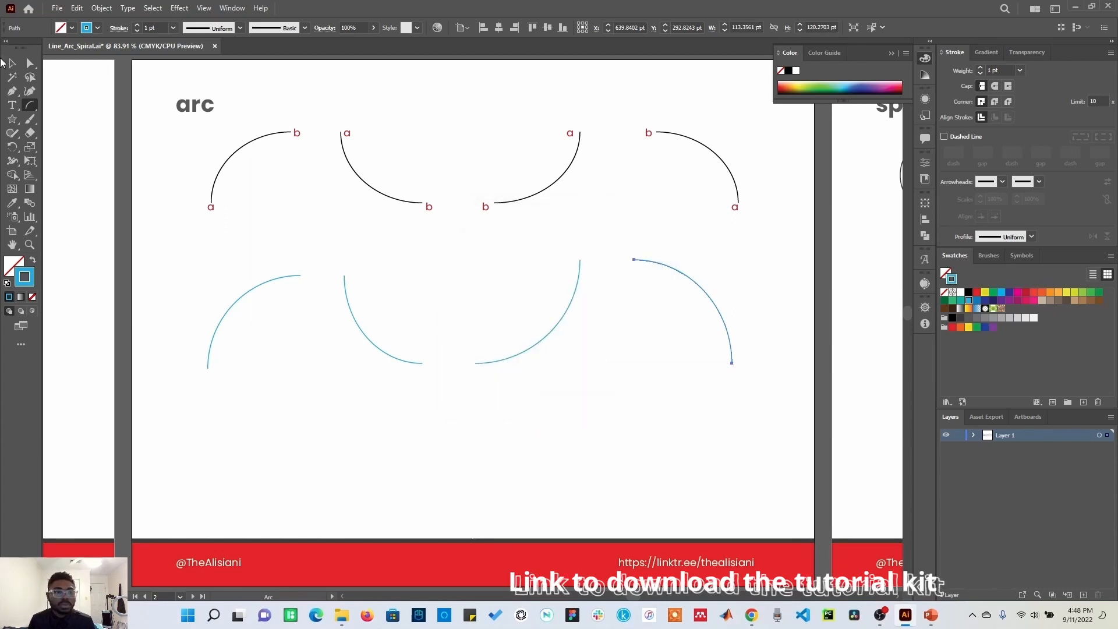
pyautogui.click(12, 64)
pyautogui.click(852, 333)
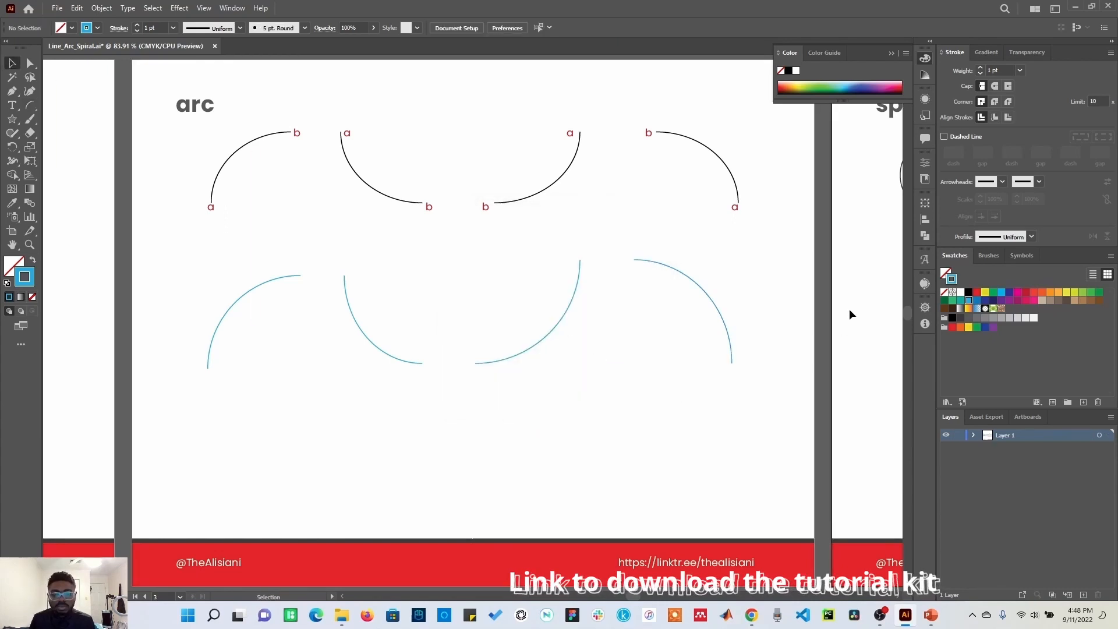
# Step: Draw two spirals below the sample spirals on the spiral artboard with the Spiral tool
pyautogui.hotkey('ctrl', '0')
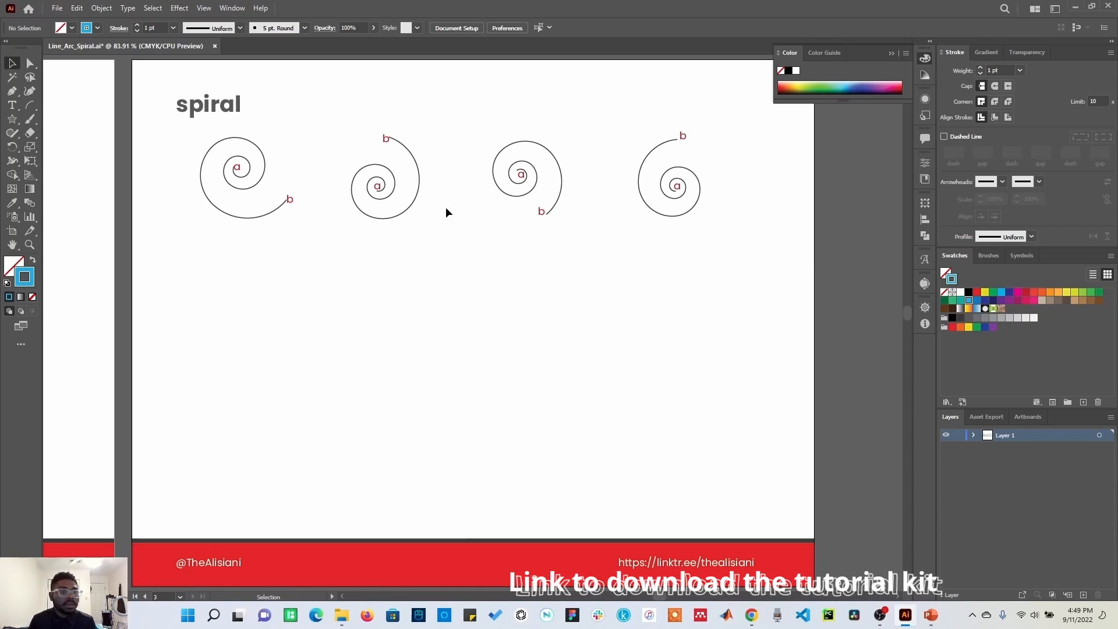
pyautogui.click(34, 105)
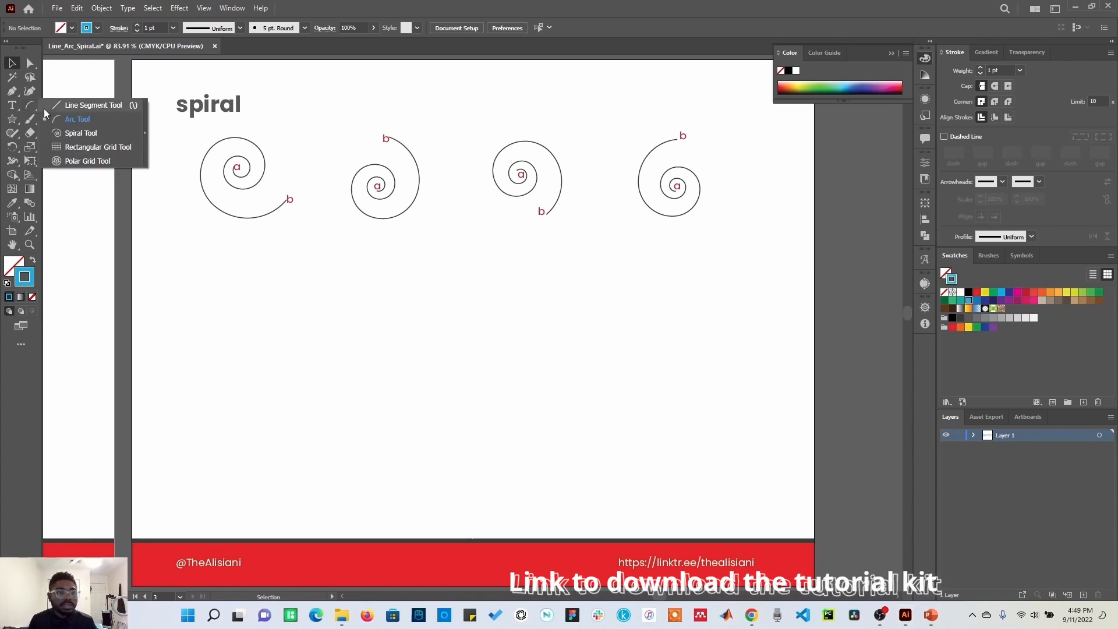
pyautogui.click(74, 134)
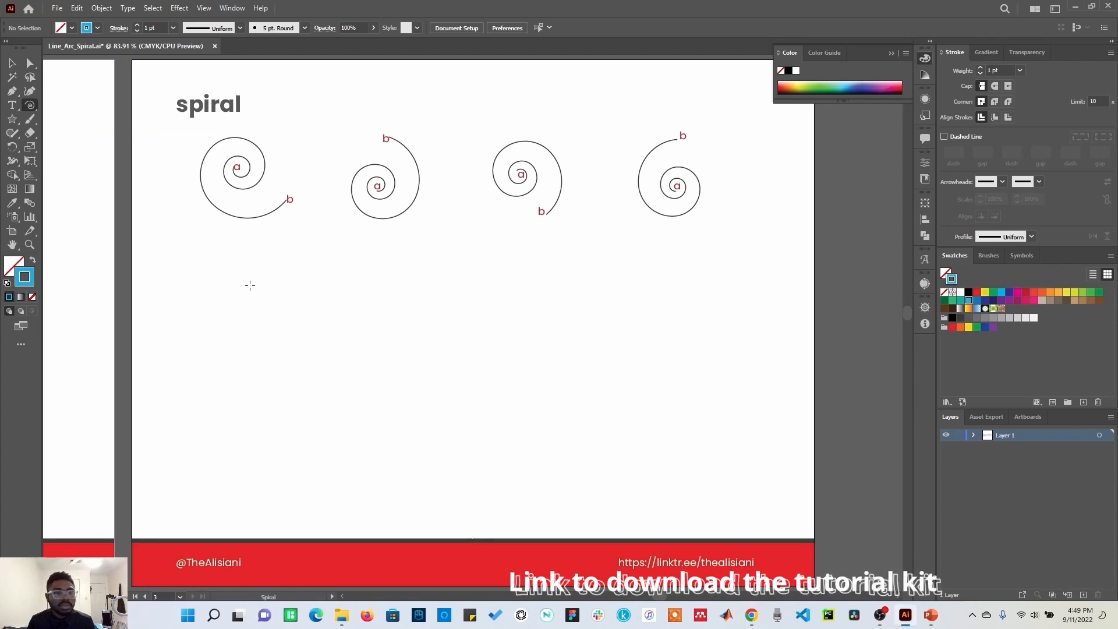
pyautogui.moveTo(236, 296); pyautogui.dragTo(277, 348)
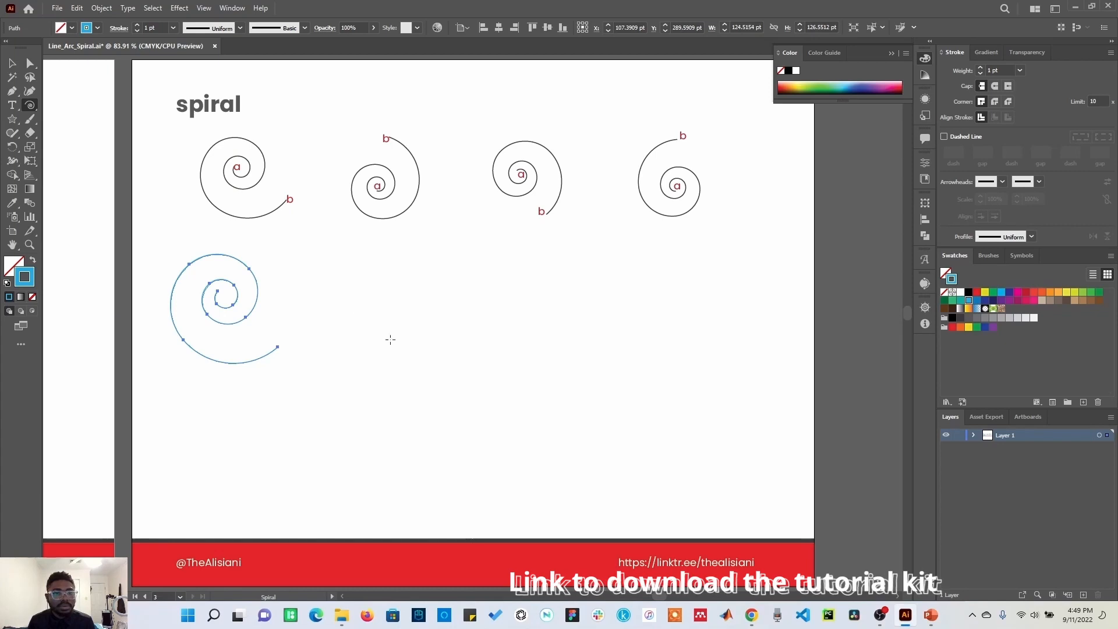
pyautogui.moveTo(373, 341); pyautogui.dragTo(407, 267)
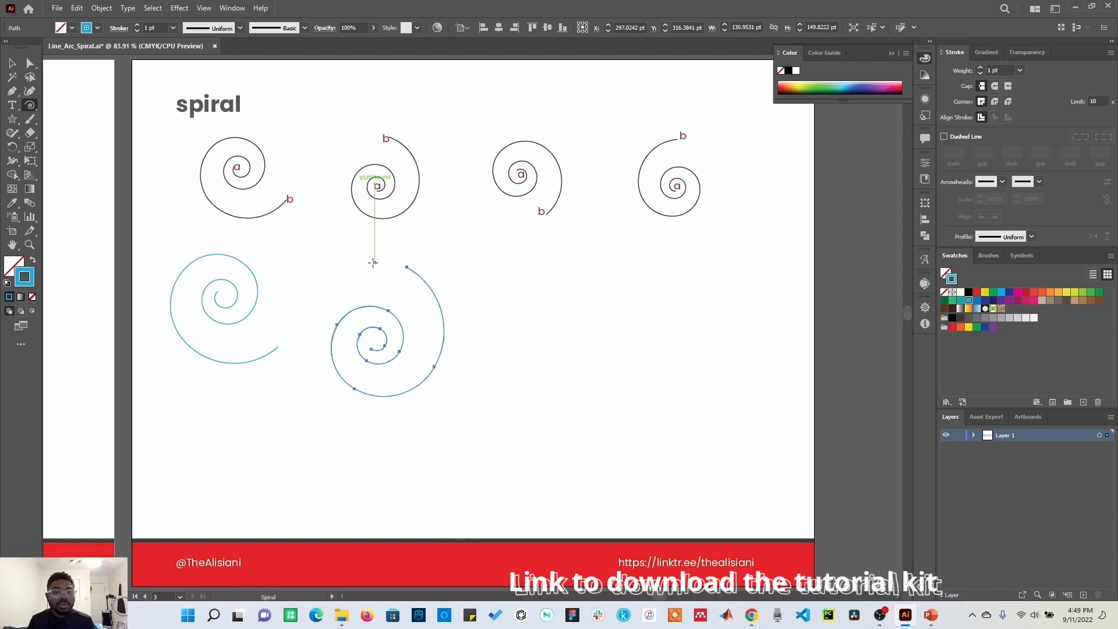
# Step: Create a spiral through the Spiral options dialog using the opposite winding style
pyautogui.click(492, 295)
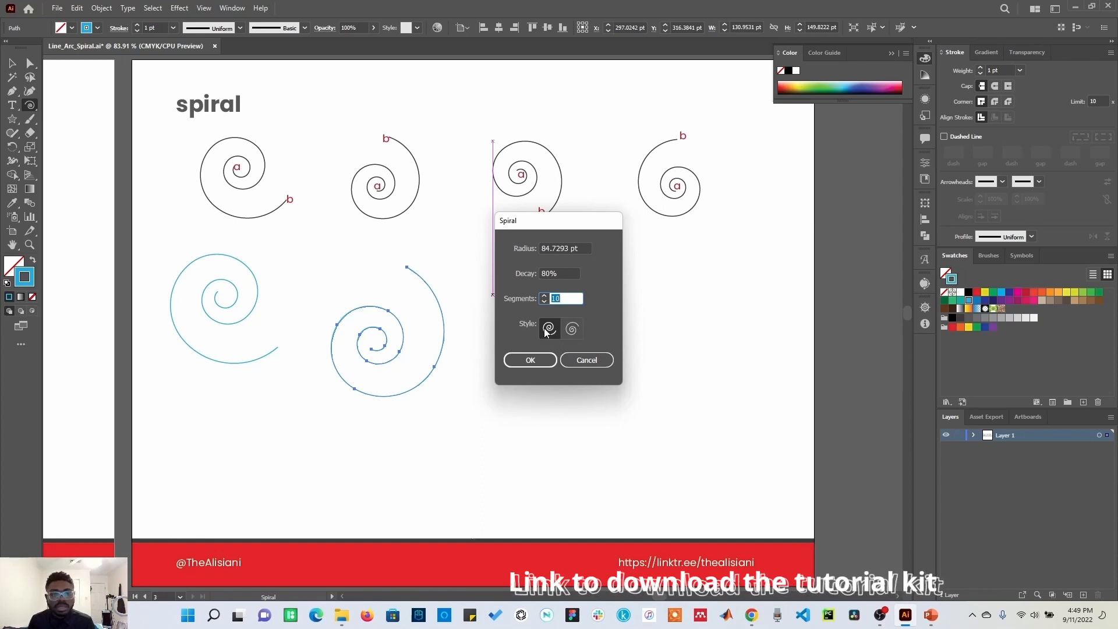
pyautogui.click(570, 330)
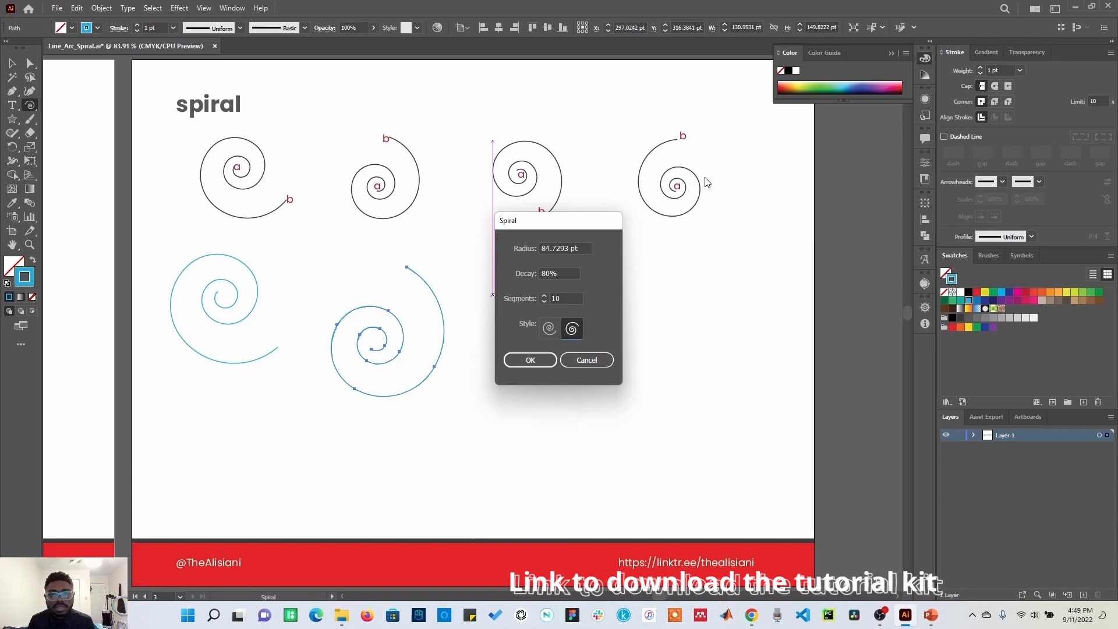
pyautogui.click(530, 361)
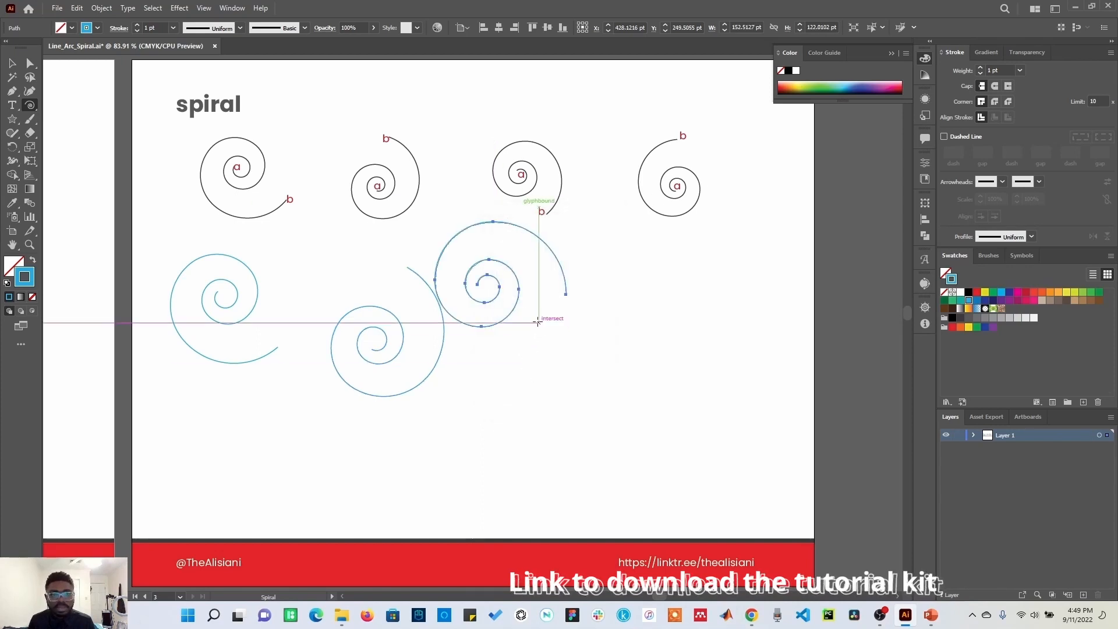
# Step: Draw two more spirals with the Spiral tool, one overlapping the previous spiral
pyautogui.moveTo(537, 331); pyautogui.dragTo(562, 381)
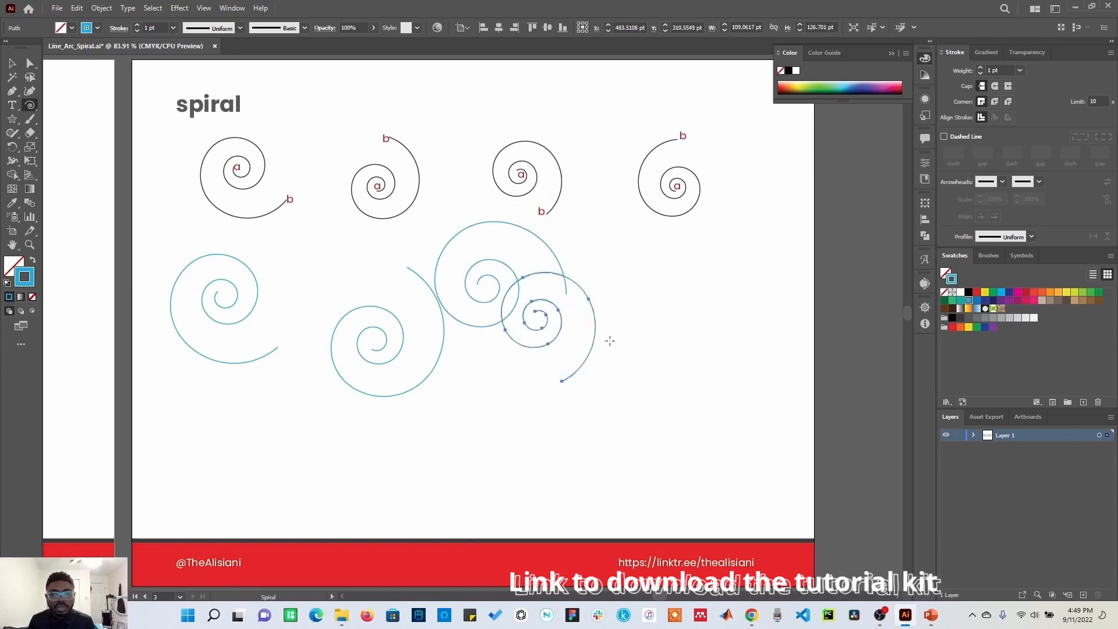
pyautogui.moveTo(682, 320); pyautogui.dragTo(668, 269)
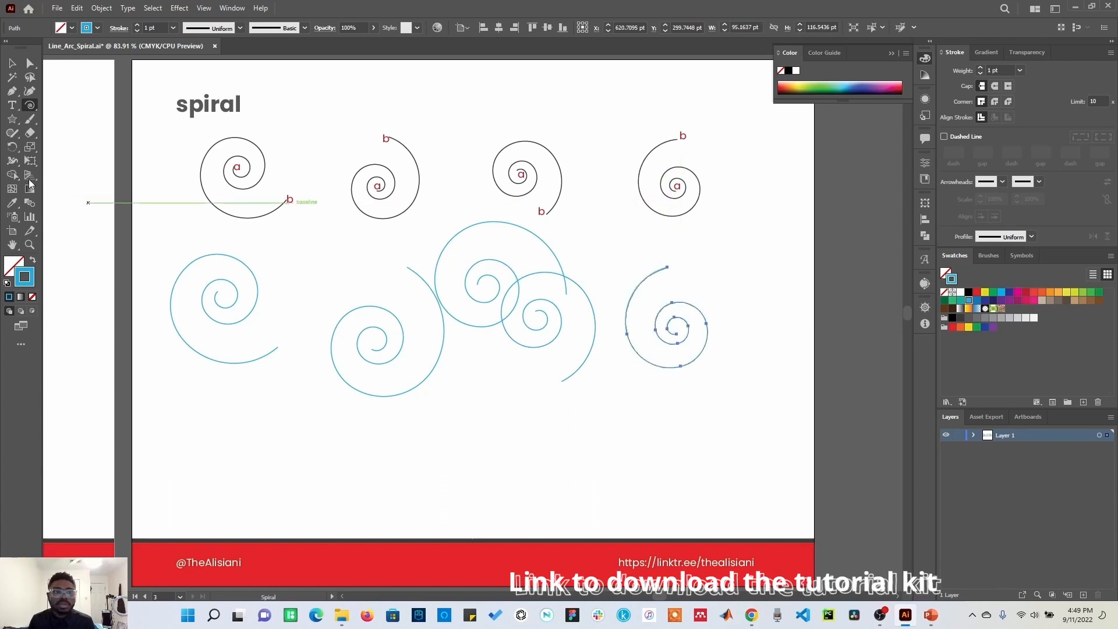
pyautogui.click(16, 69)
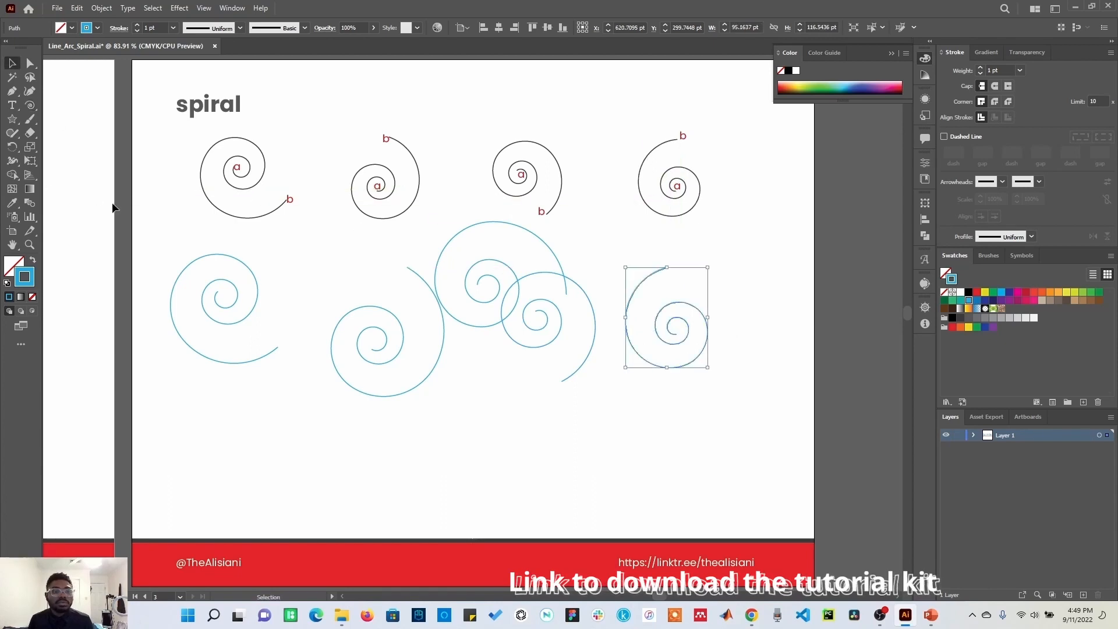
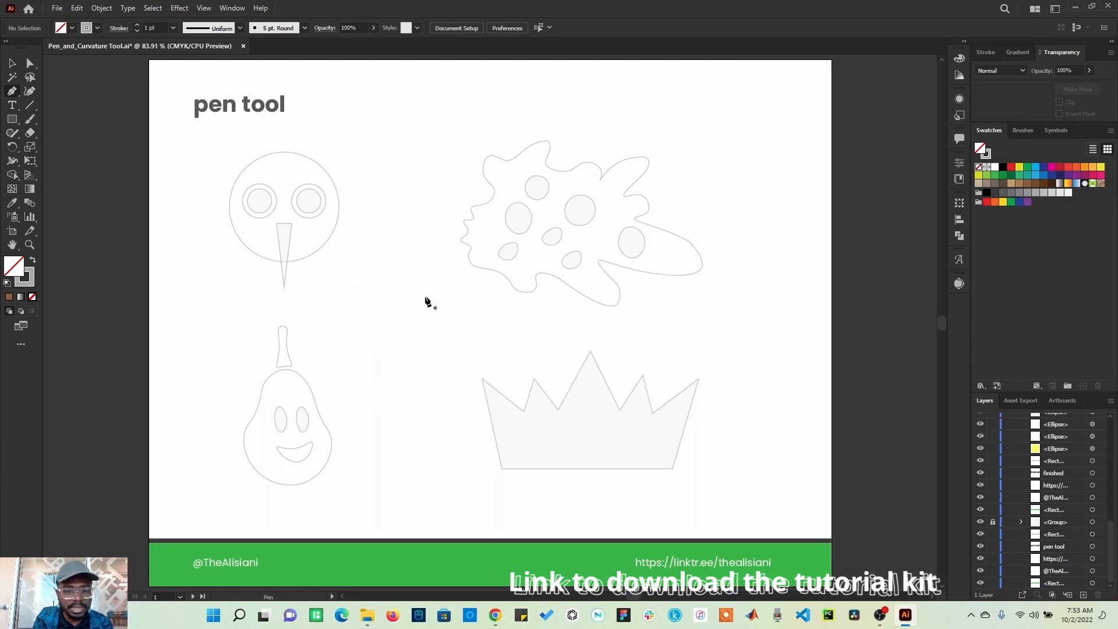
# Step: Draw a practice closed curved path with the Pen tool between the shapes, then select and delete it
pyautogui.moveTo(358, 299); pyautogui.dragTo(393, 294)
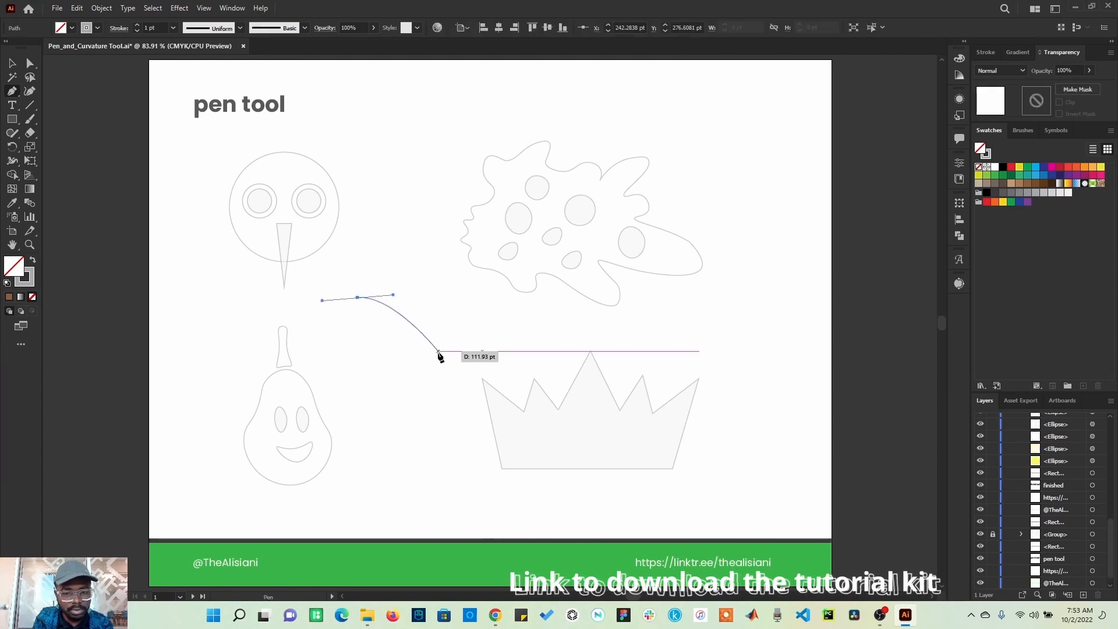
pyautogui.moveTo(438, 352); pyautogui.dragTo(394, 435)
pyautogui.moveTo(343, 394); pyautogui.dragTo(328, 355)
pyautogui.moveTo(326, 335); pyautogui.dragTo(390, 285)
pyautogui.click(12, 63)
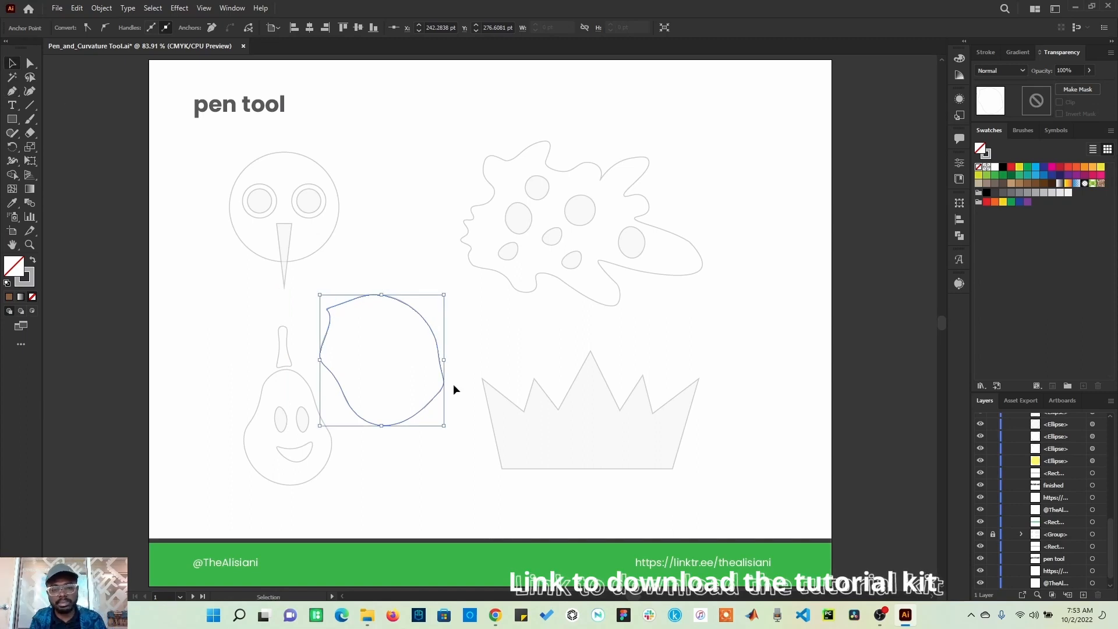
pyautogui.press('Delete')
pyautogui.press('Delete')
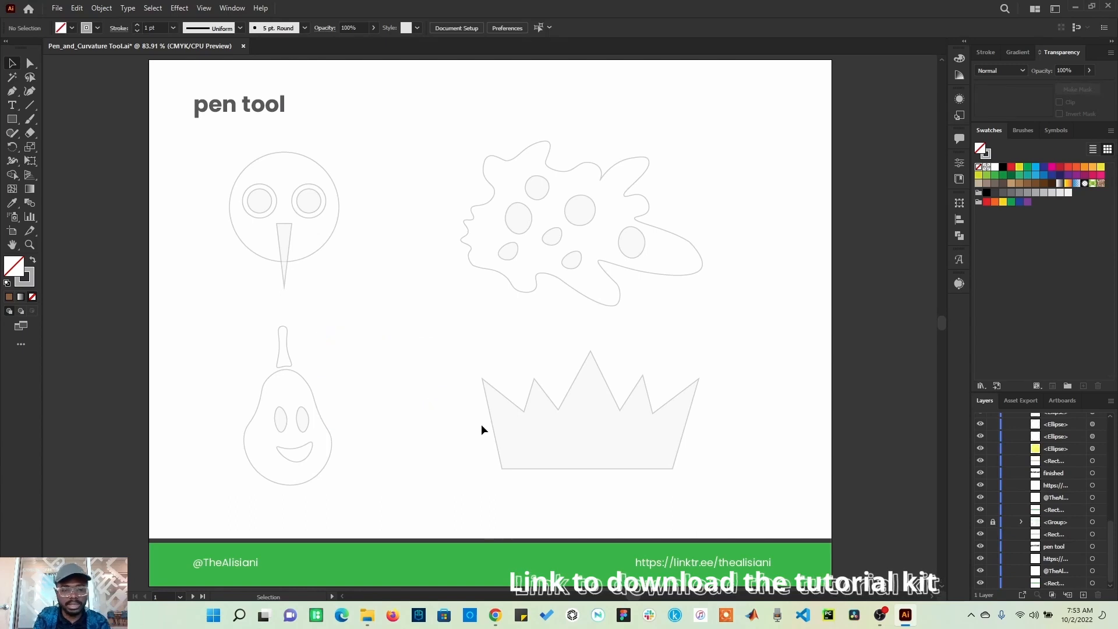
# Step: Trace the crown outline with the Pen tool, placing straight-corner anchors around its points and closing the path
pyautogui.click(11, 93)
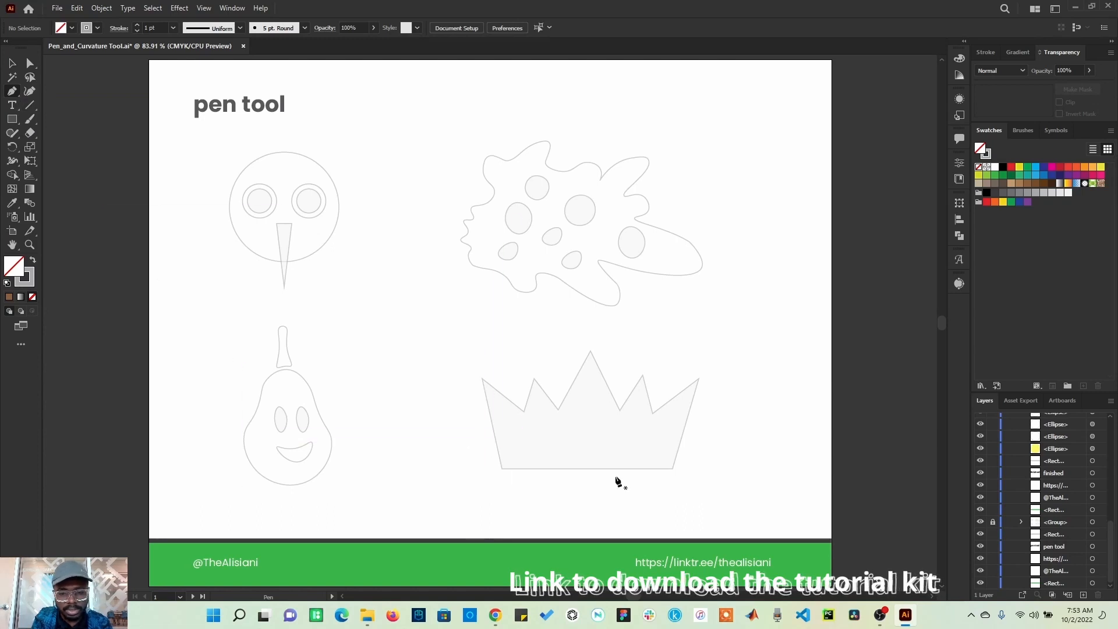
pyautogui.click(502, 469)
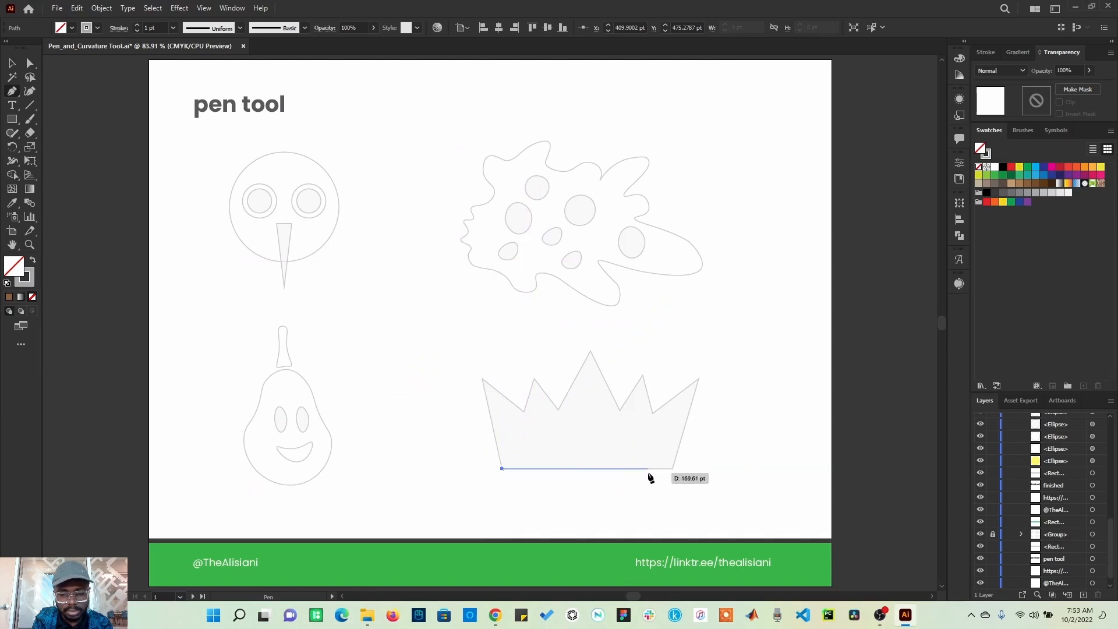
pyautogui.keyDown('shift'); pyautogui.click(671, 470); pyautogui.keyUp('shift')
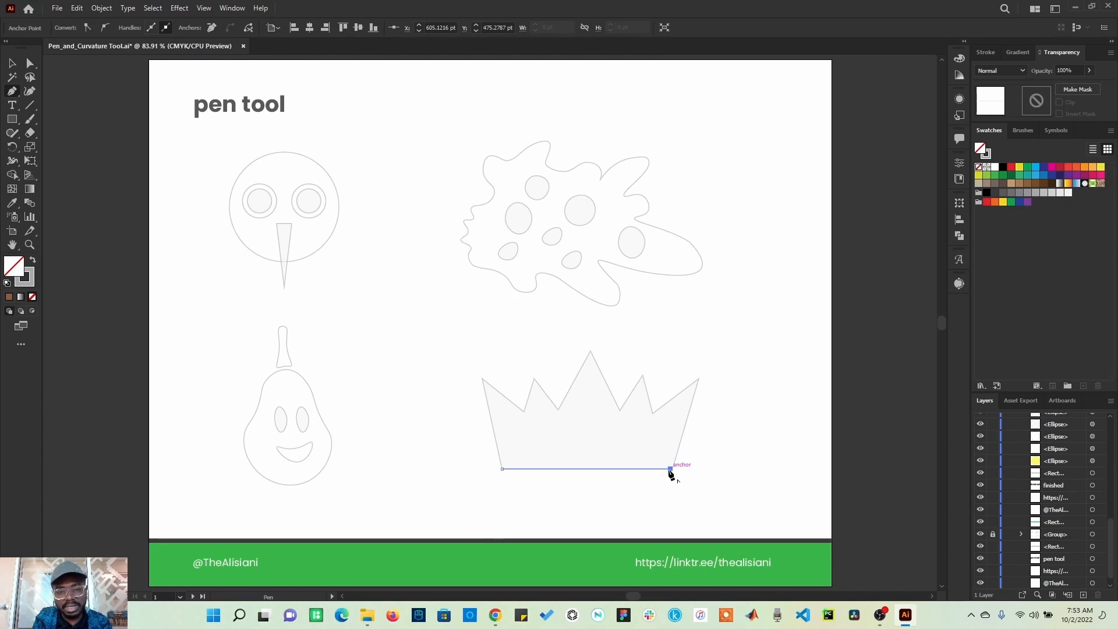
pyautogui.click(699, 379)
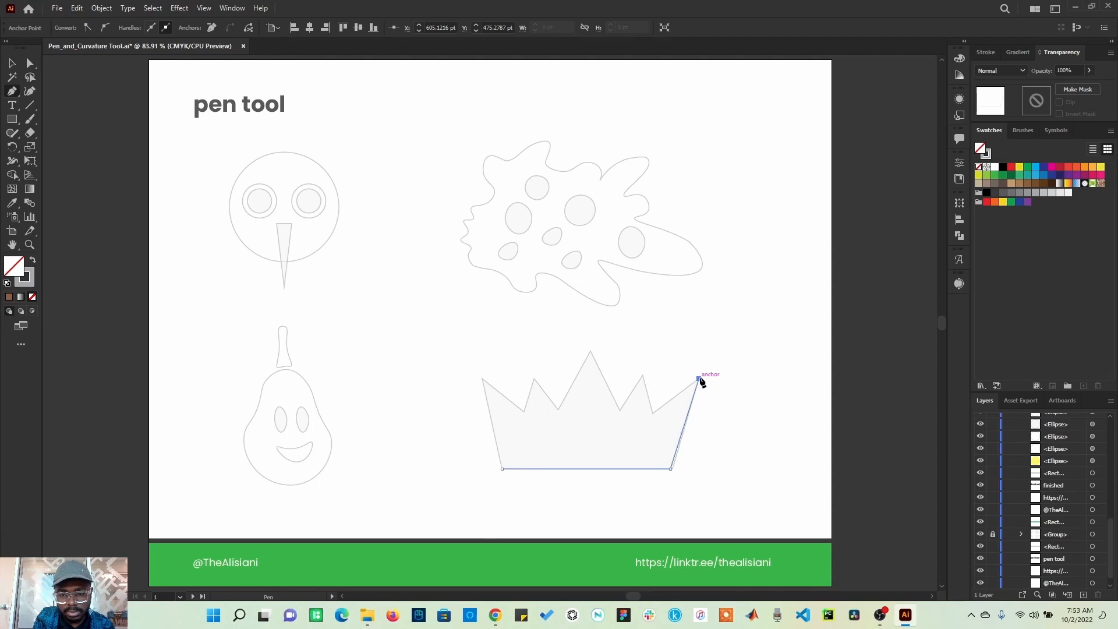
pyautogui.click(650, 424)
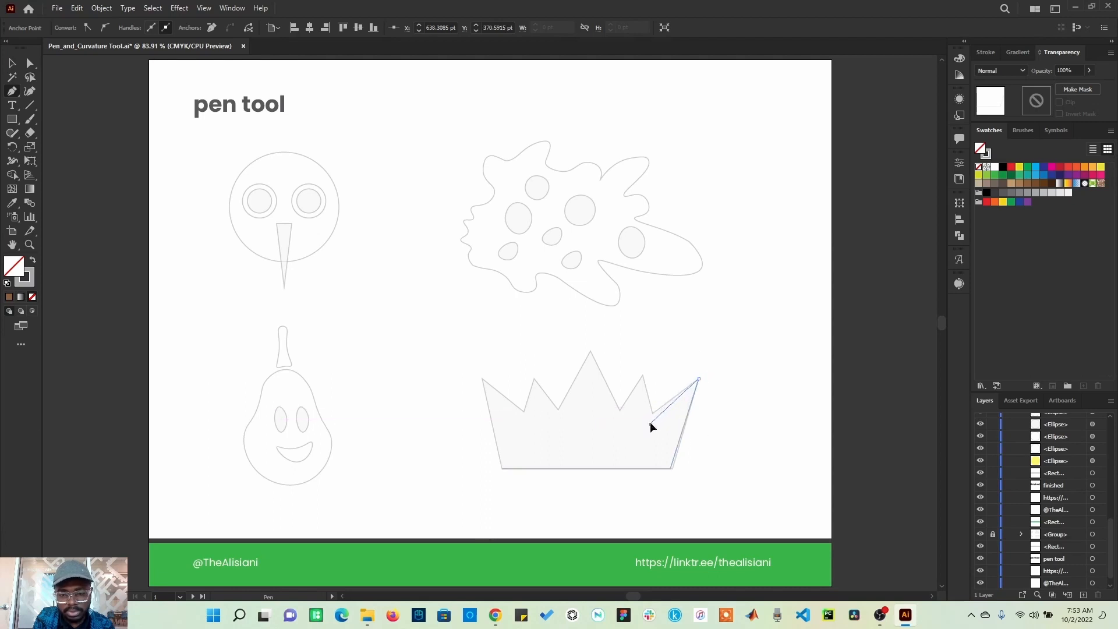
pyautogui.click(643, 376)
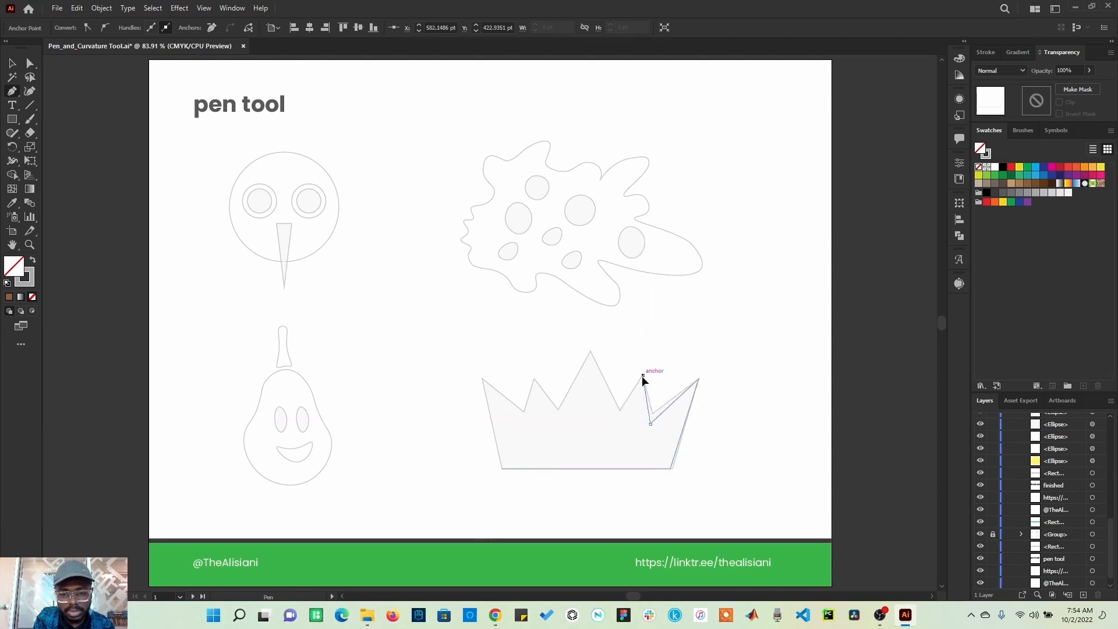
pyautogui.click(620, 410)
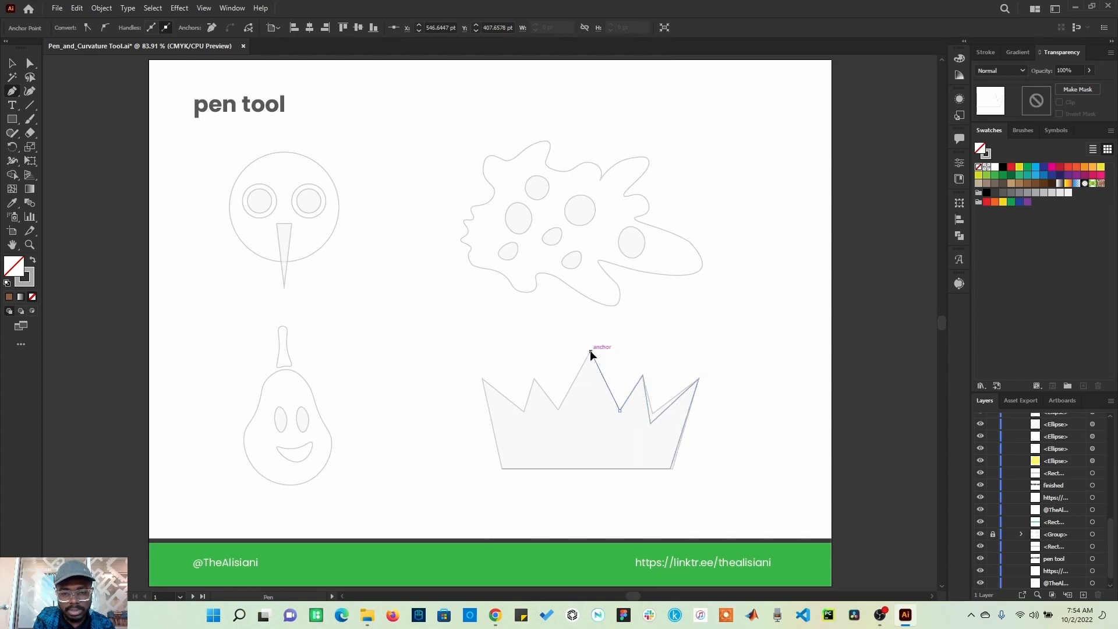
pyautogui.click(590, 351)
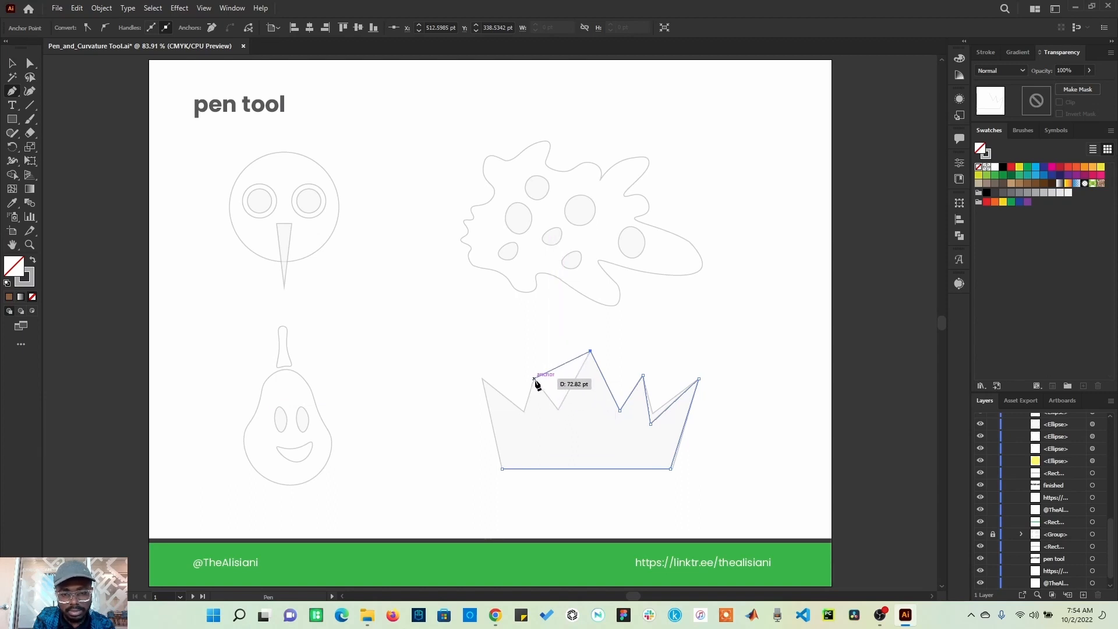
pyautogui.click(534, 379)
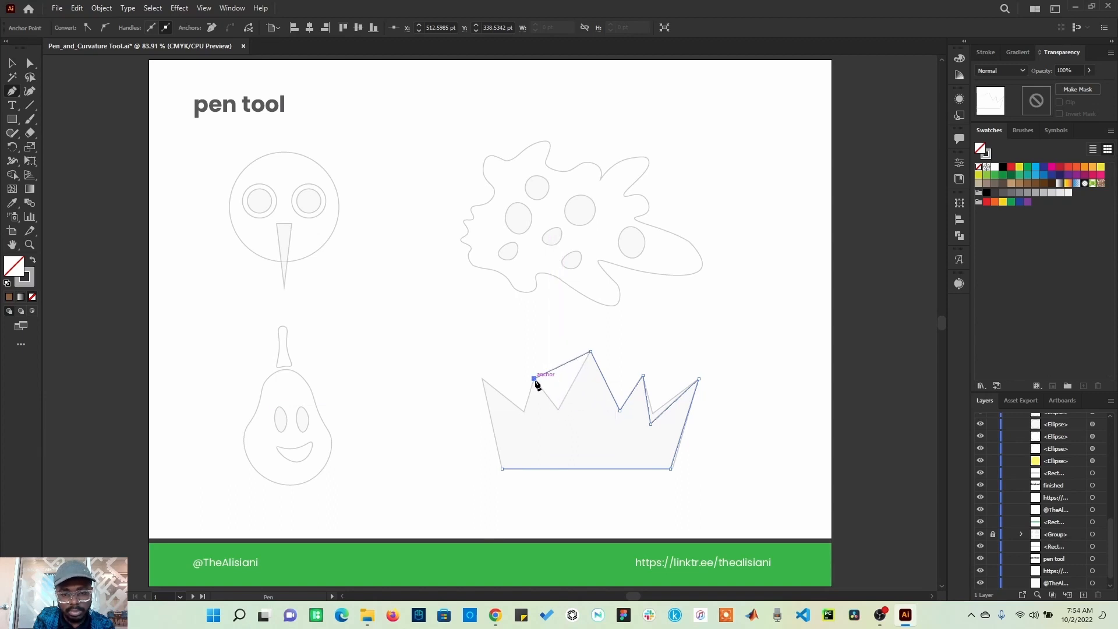
pyautogui.click(524, 412)
pyautogui.click(483, 379)
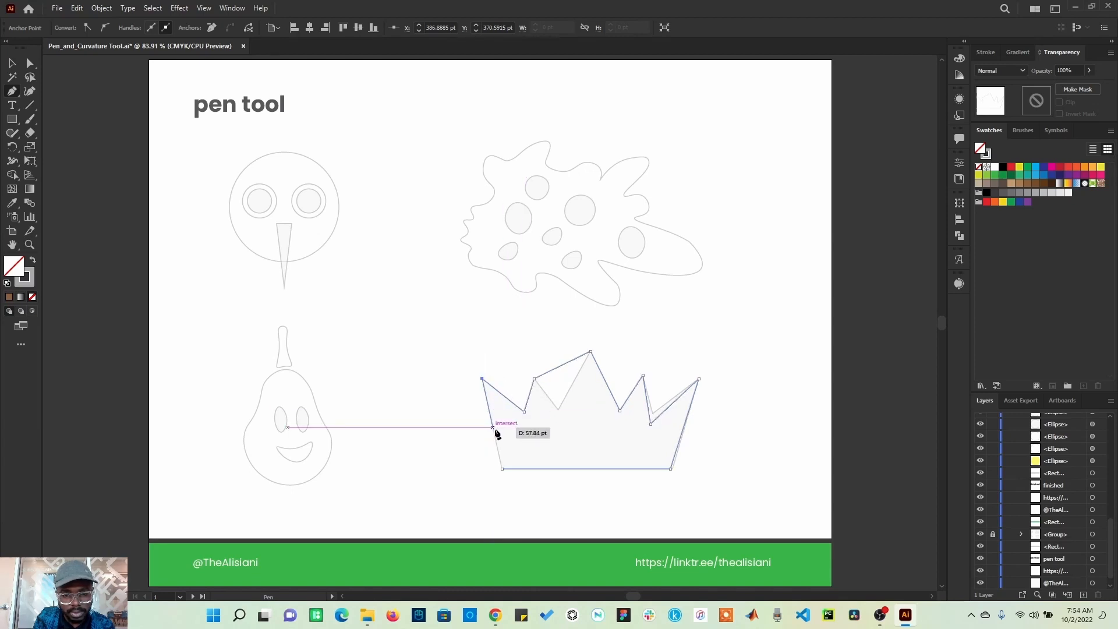
pyautogui.click(508, 445)
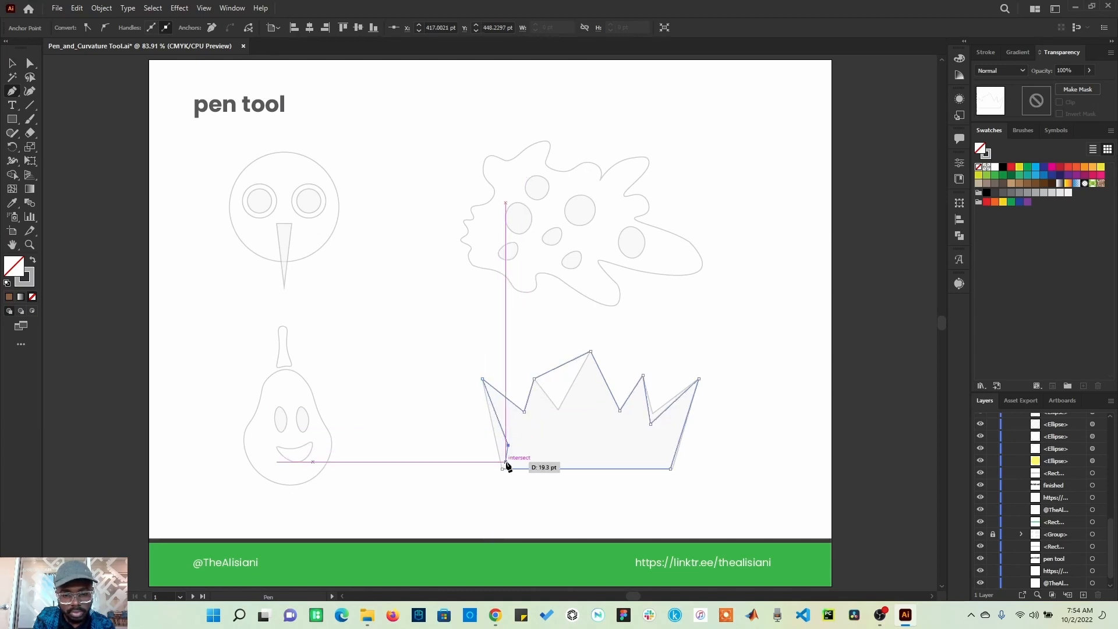
pyautogui.click(503, 469)
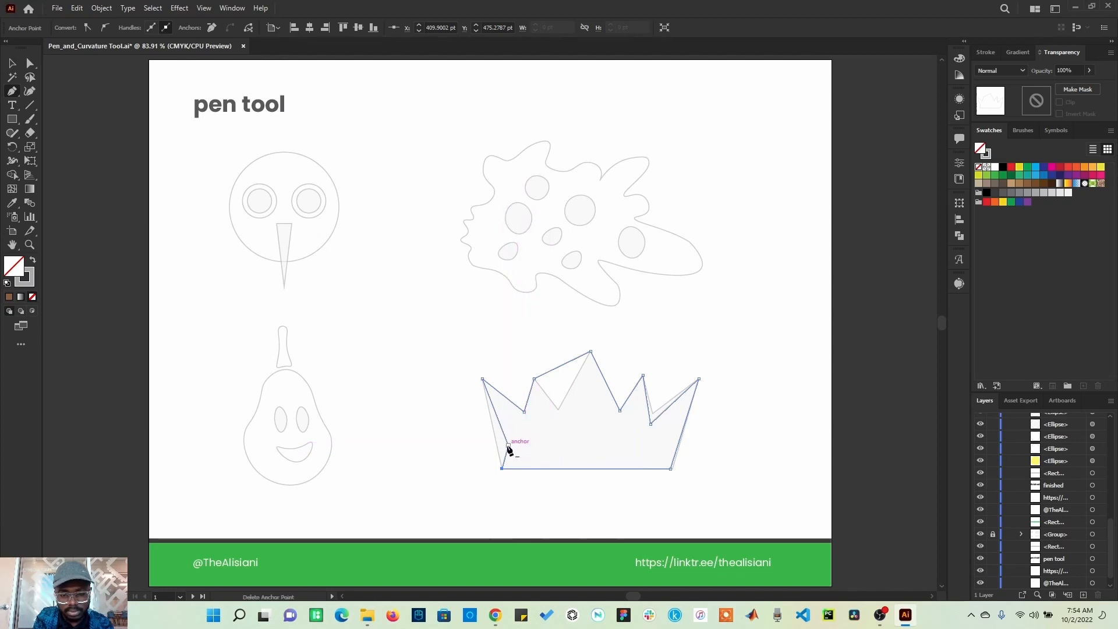
# Step: Remove the stray anchor on the crown's left edge with the Delete Anchor Point tool
pyautogui.click(12, 93)
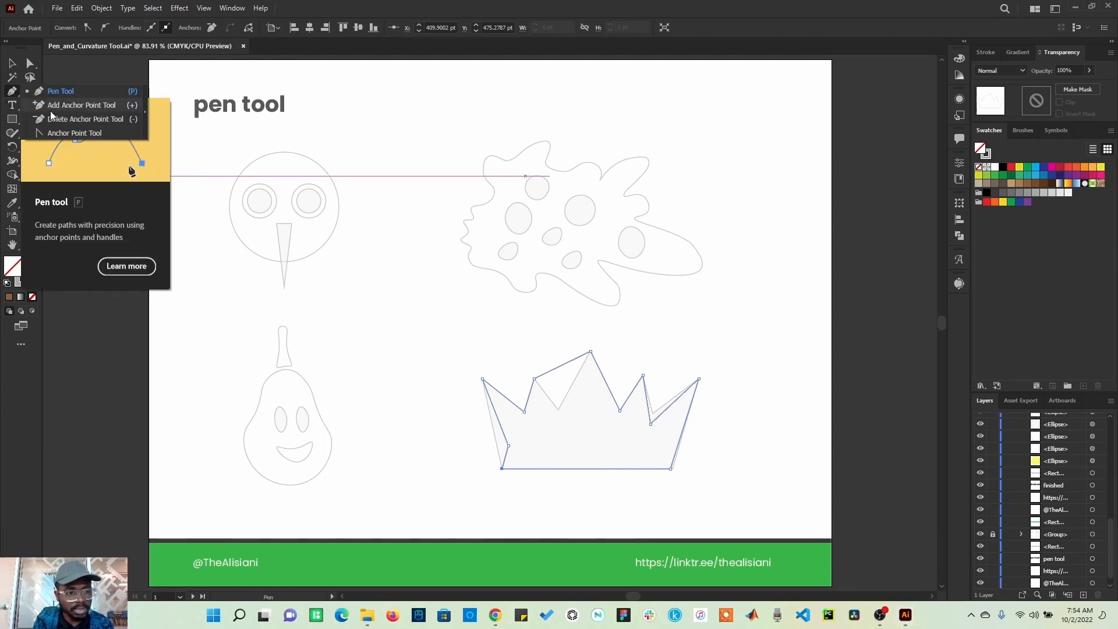
pyautogui.click(102, 120)
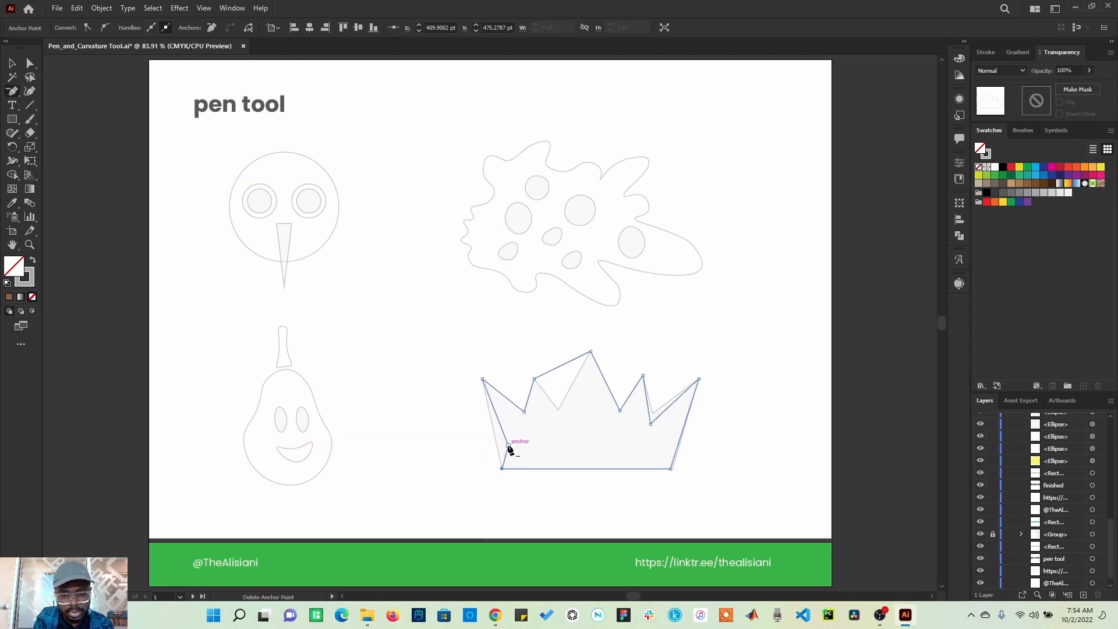
pyautogui.click(509, 446)
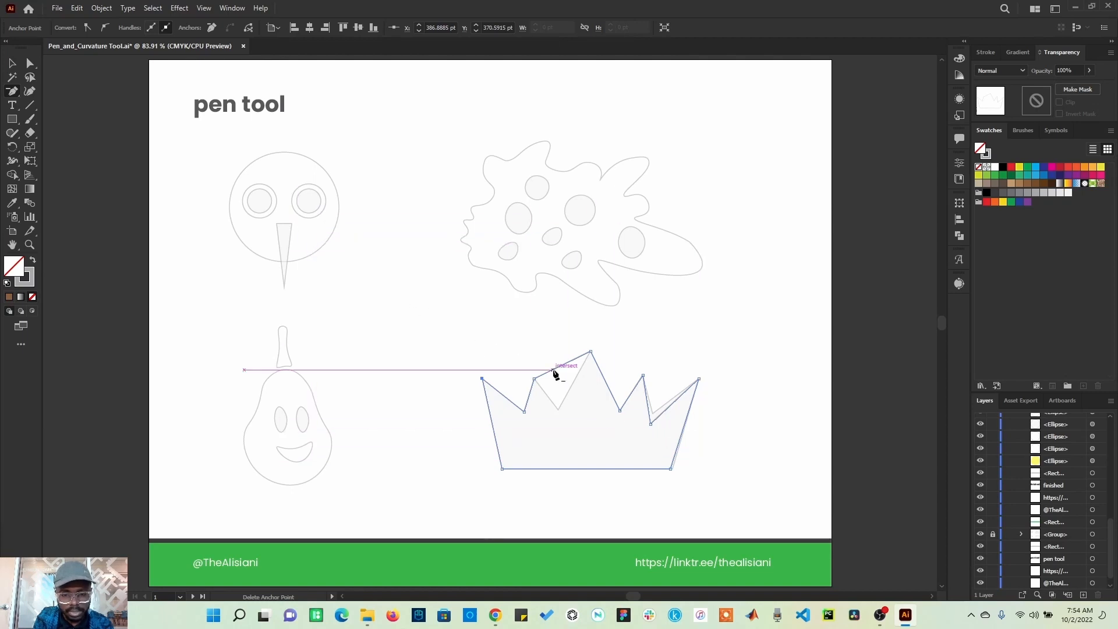
# Step: Add an anchor on the crown's second-peak segment and drag it down into the missing valley with Direct Selection
pyautogui.click(12, 91)
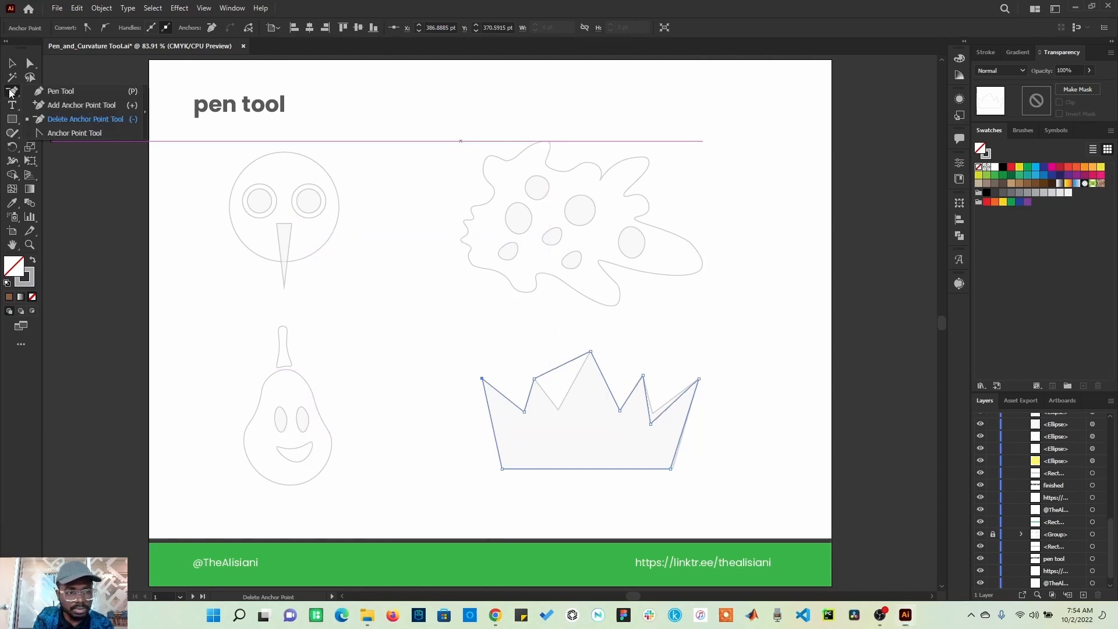
pyautogui.click(63, 105)
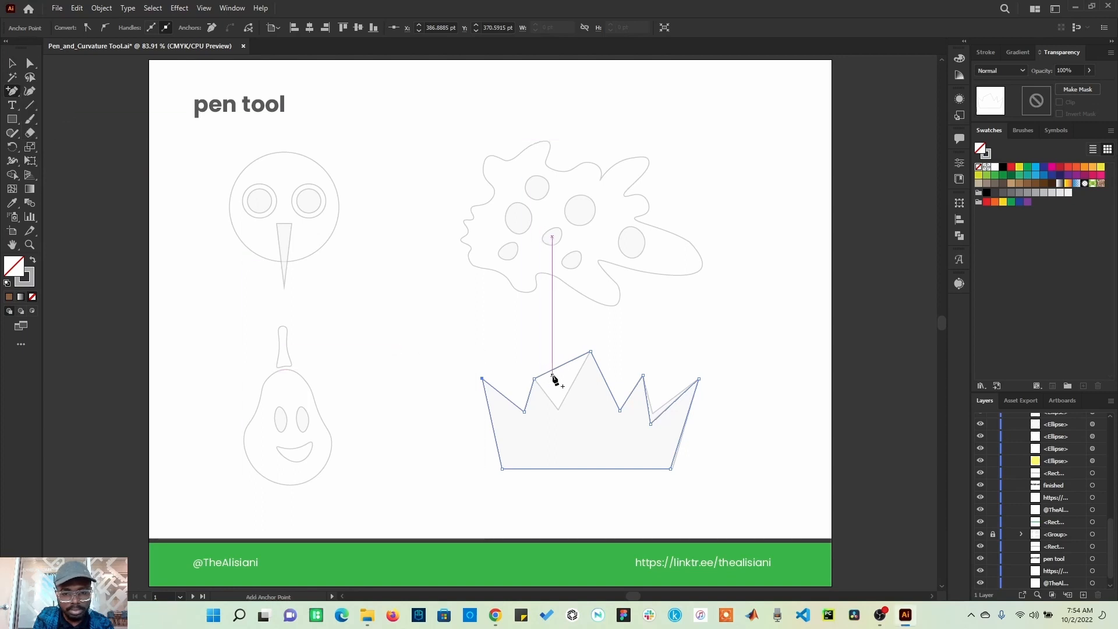
pyautogui.click(553, 370)
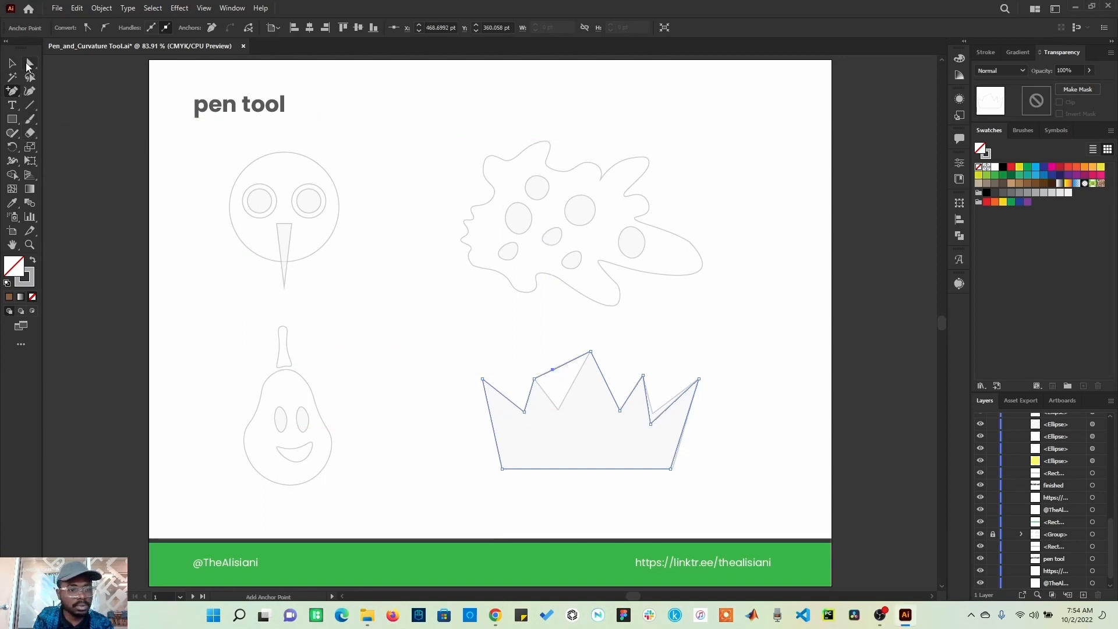
pyautogui.click(29, 64)
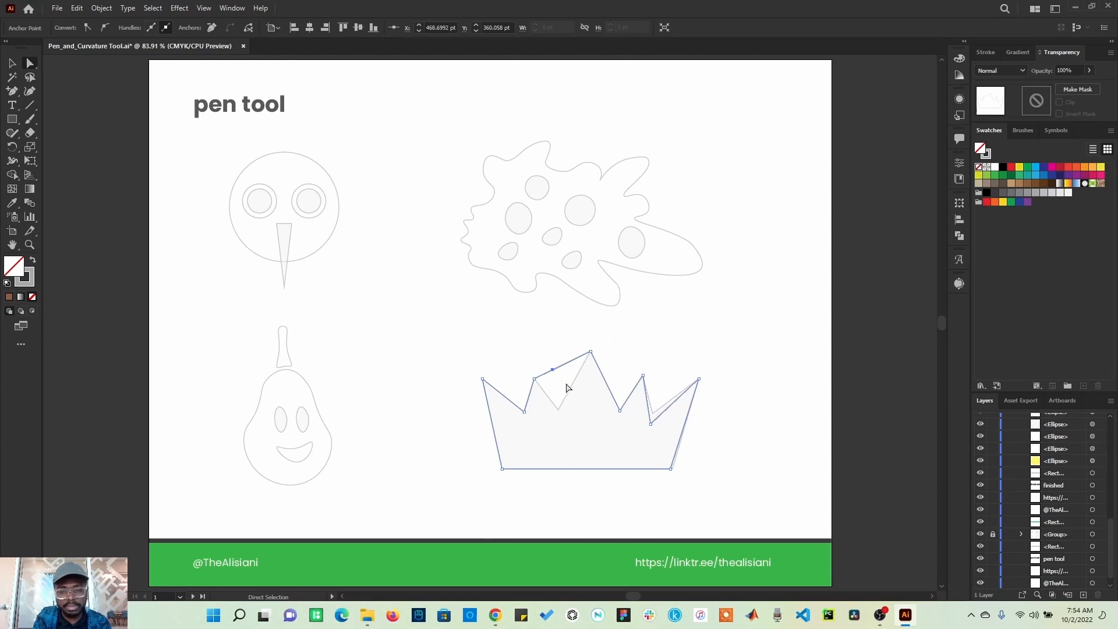
pyautogui.moveTo(554, 371); pyautogui.dragTo(558, 410)
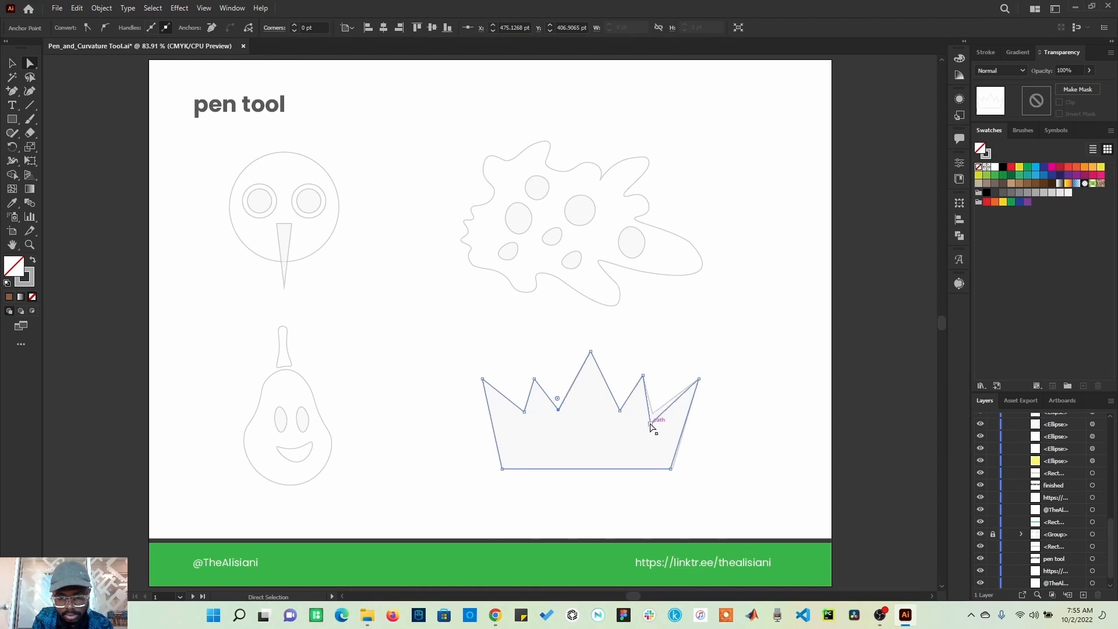
# Step: Nudge the crown's right valley anchor and bottom-right corner anchor onto the template, then deselect
pyautogui.moveTo(651, 424); pyautogui.dragTo(653, 412)
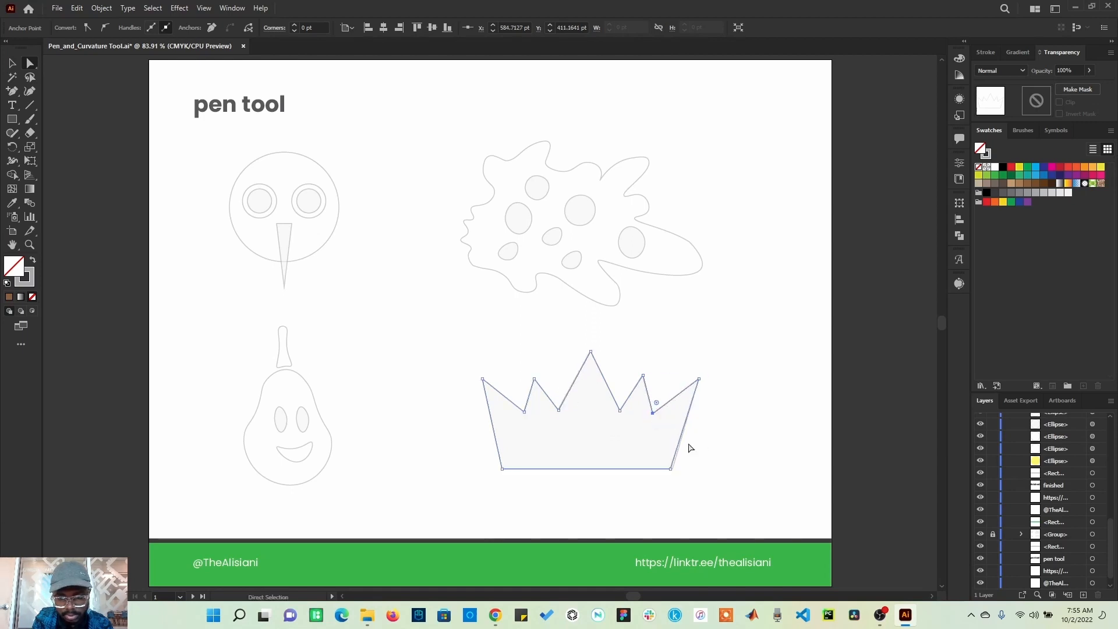
pyautogui.click(673, 470)
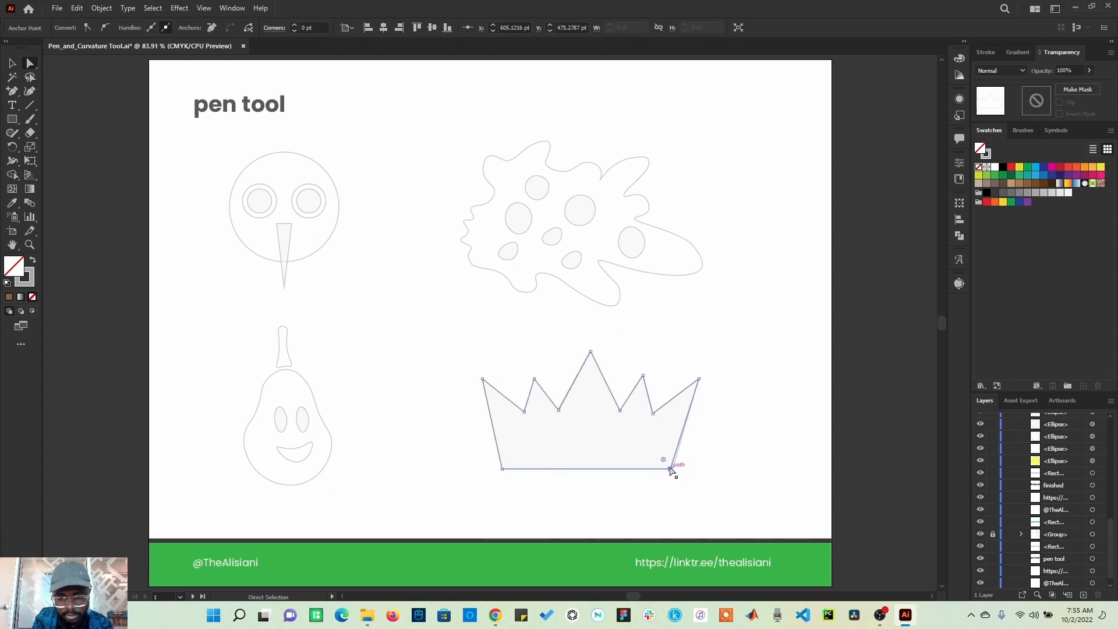
pyautogui.moveTo(670, 468); pyautogui.dragTo(674, 473)
pyautogui.click(717, 469)
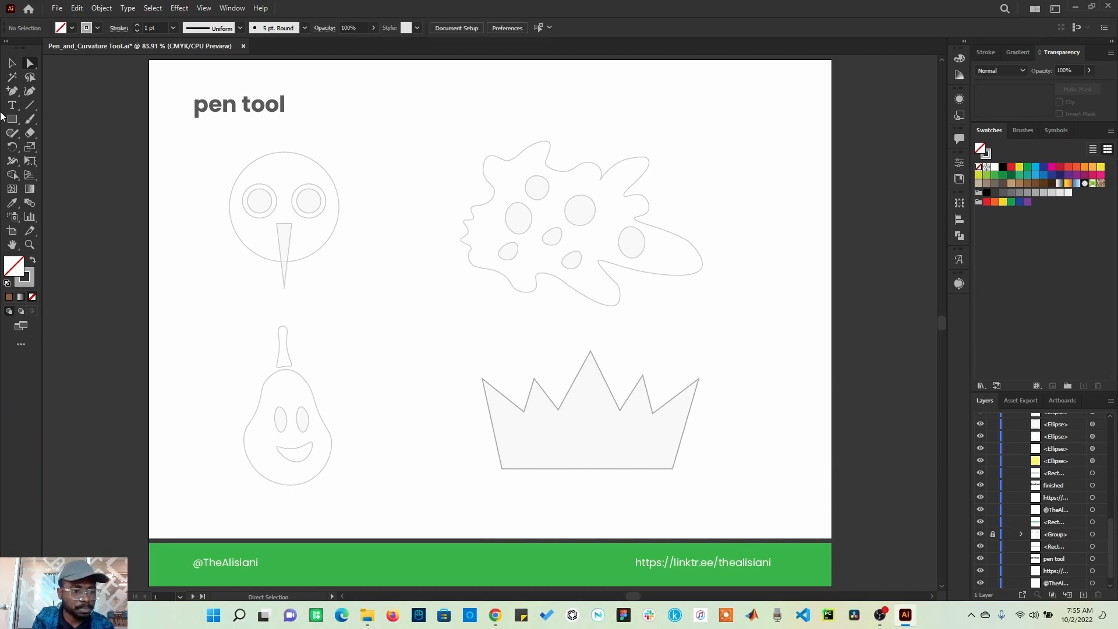
# Step: Trace the face circle with the Pen tool, dragging curved anchors around it and closing the path at the top
pyautogui.click(17, 93)
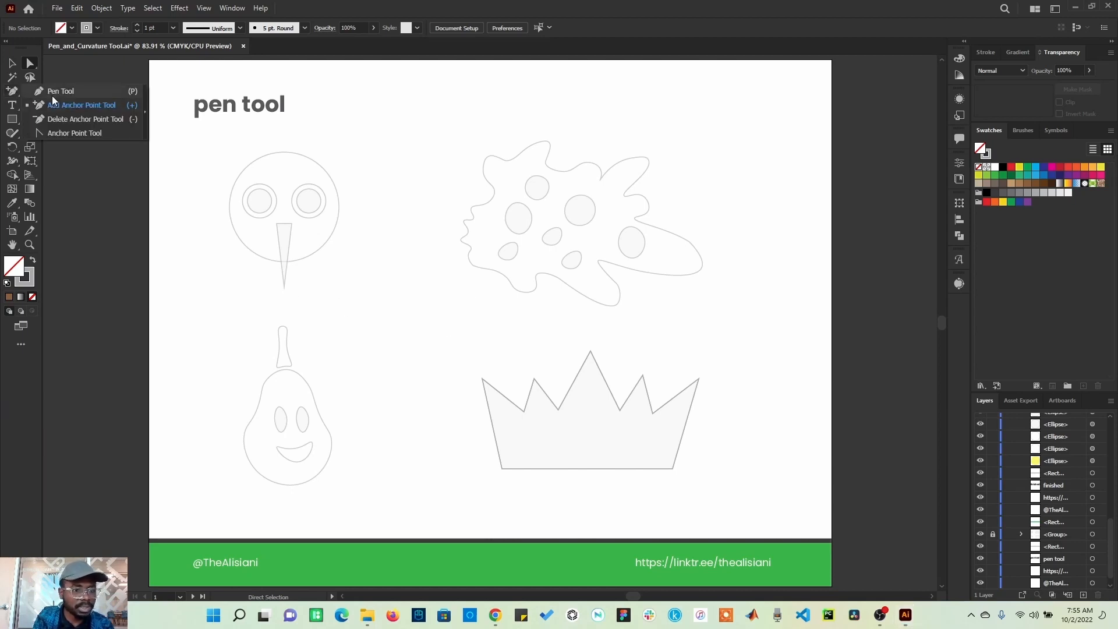
pyautogui.click(55, 92)
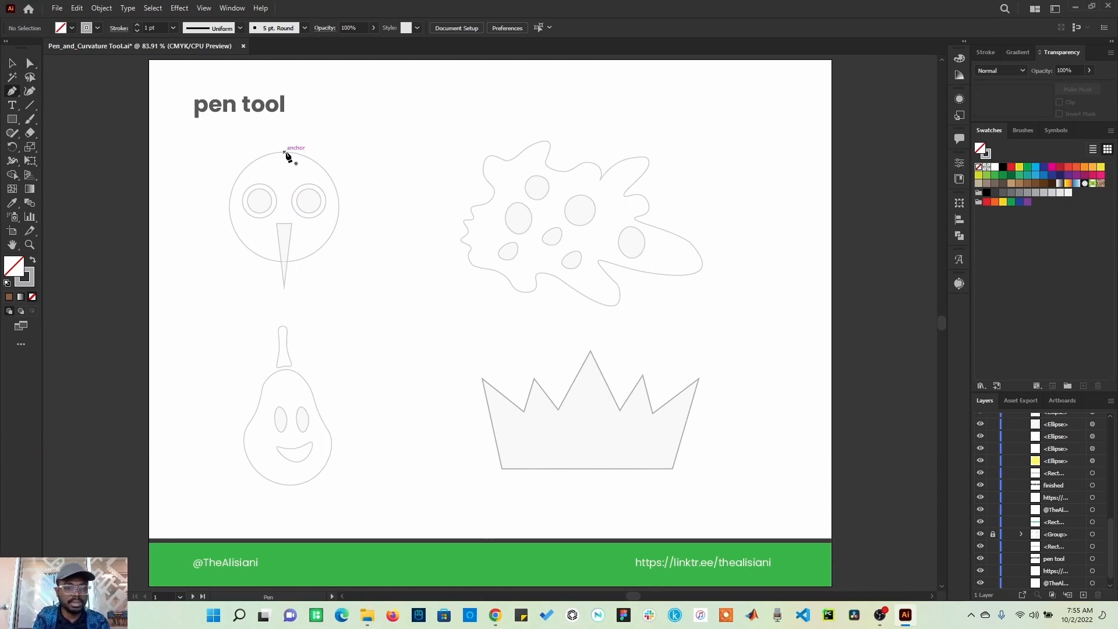
pyautogui.click(285, 154)
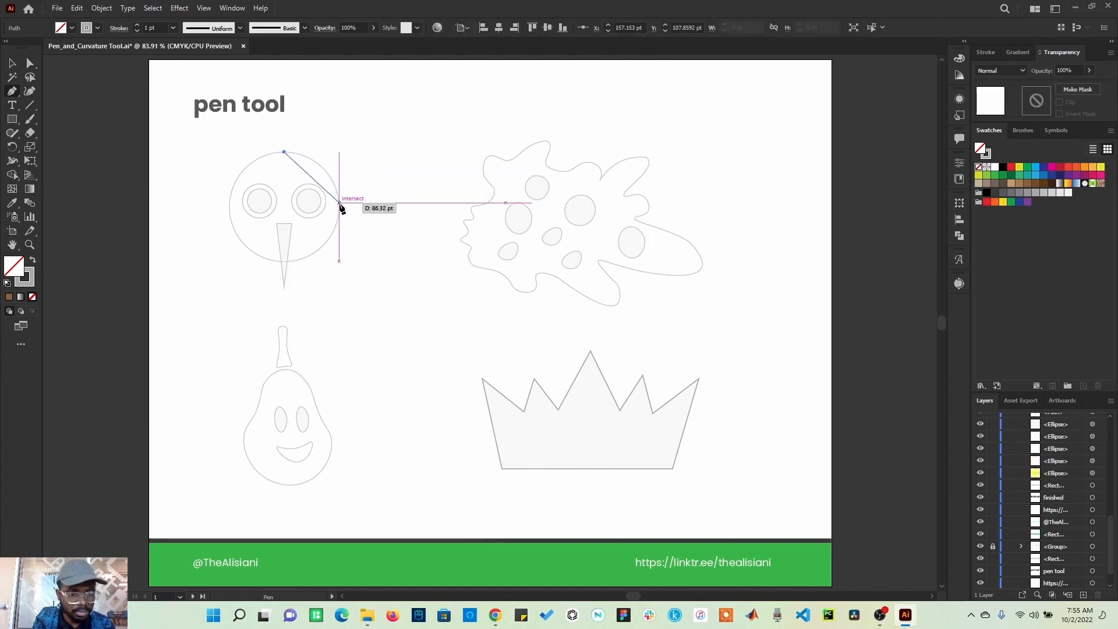
pyautogui.moveTo(339, 204); pyautogui.dragTo(268, 267)
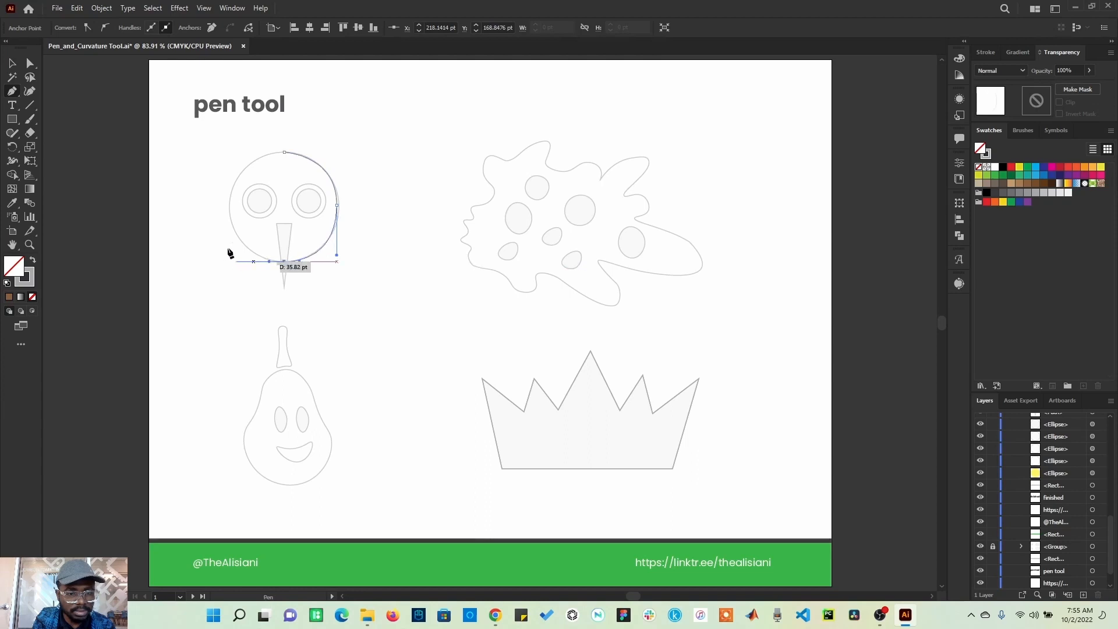
pyautogui.moveTo(230, 203); pyautogui.dragTo(233, 166)
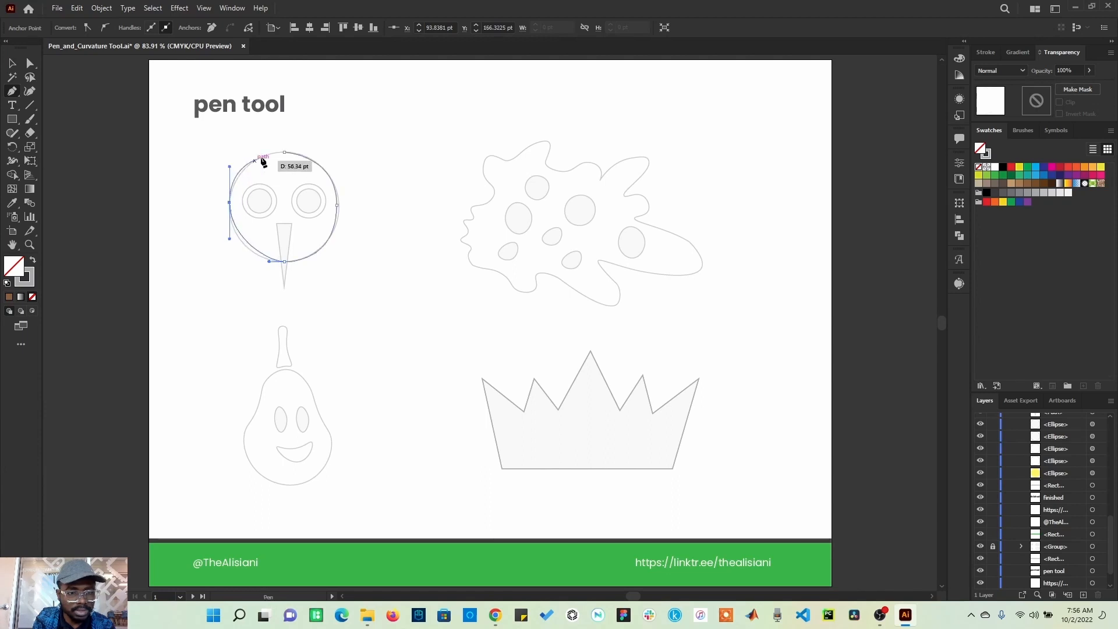
pyautogui.click(284, 153)
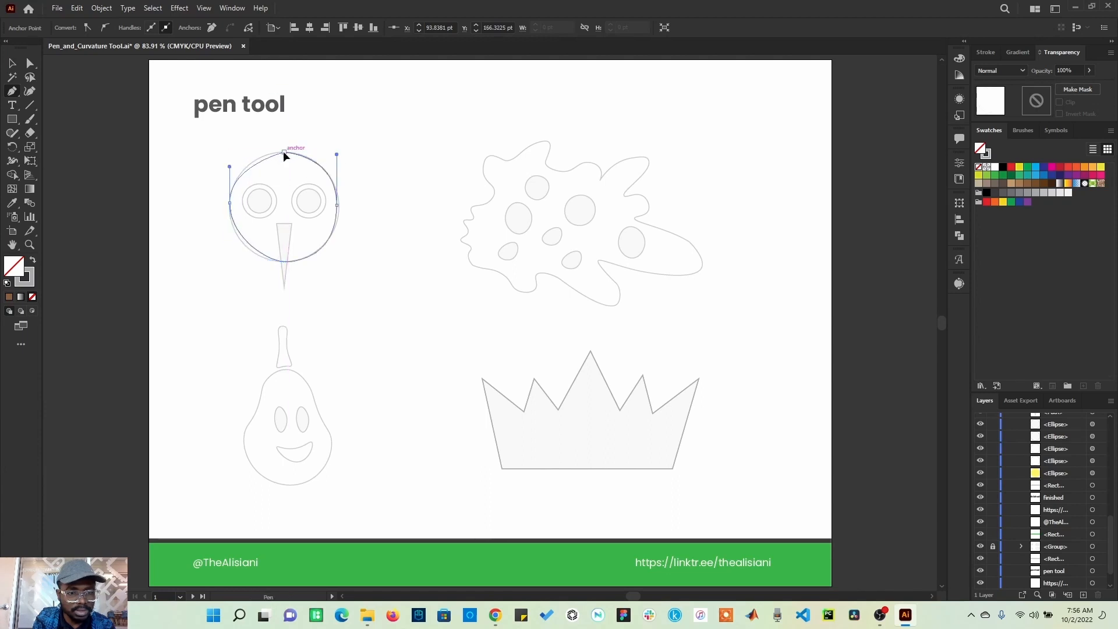
# Step: Select the traced circle path with Direct Selection and delete it
pyautogui.click(29, 64)
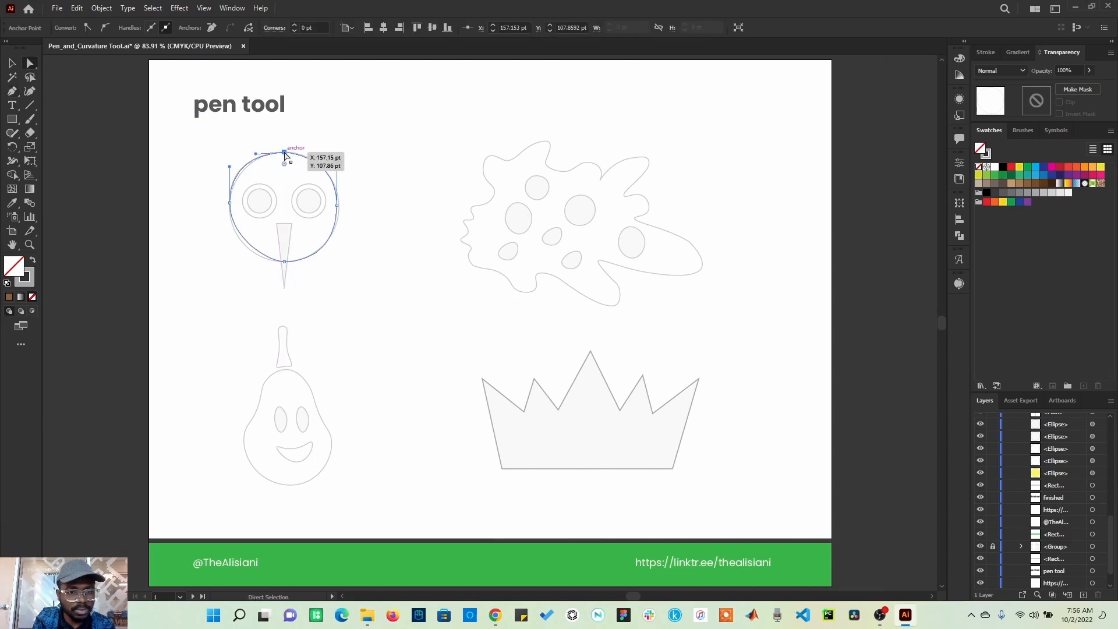
pyautogui.click(318, 148)
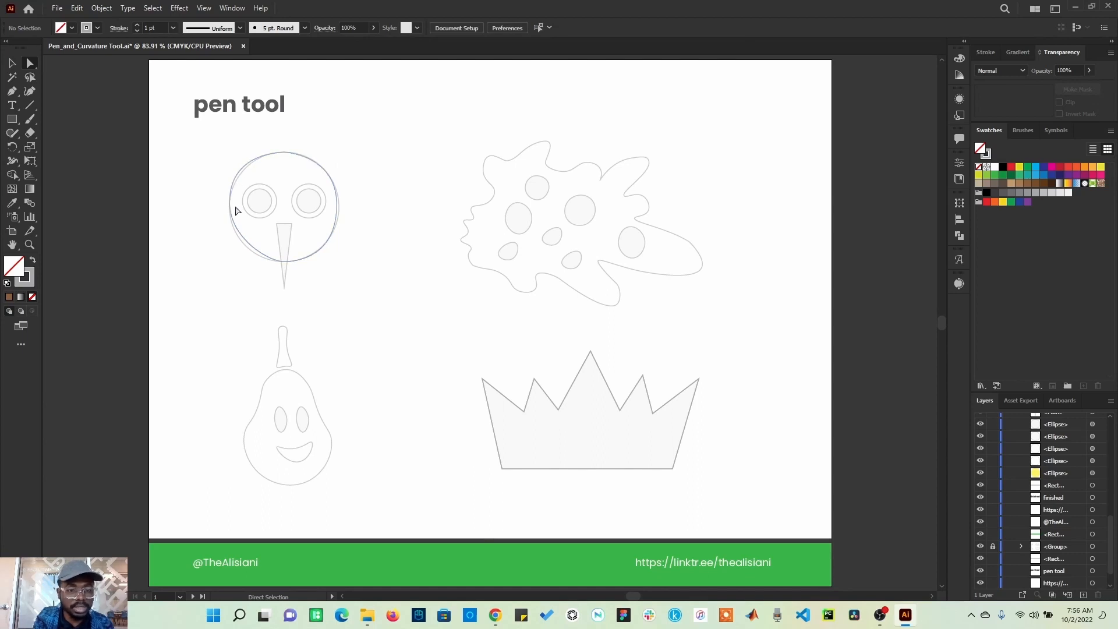
pyautogui.click(305, 156)
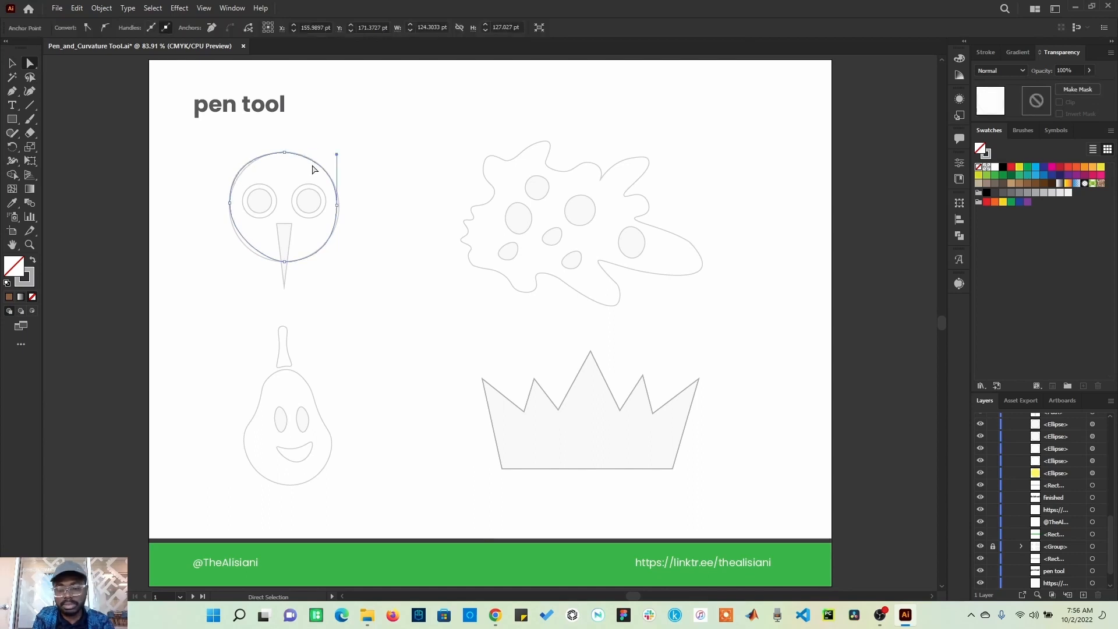
pyautogui.press('Delete')
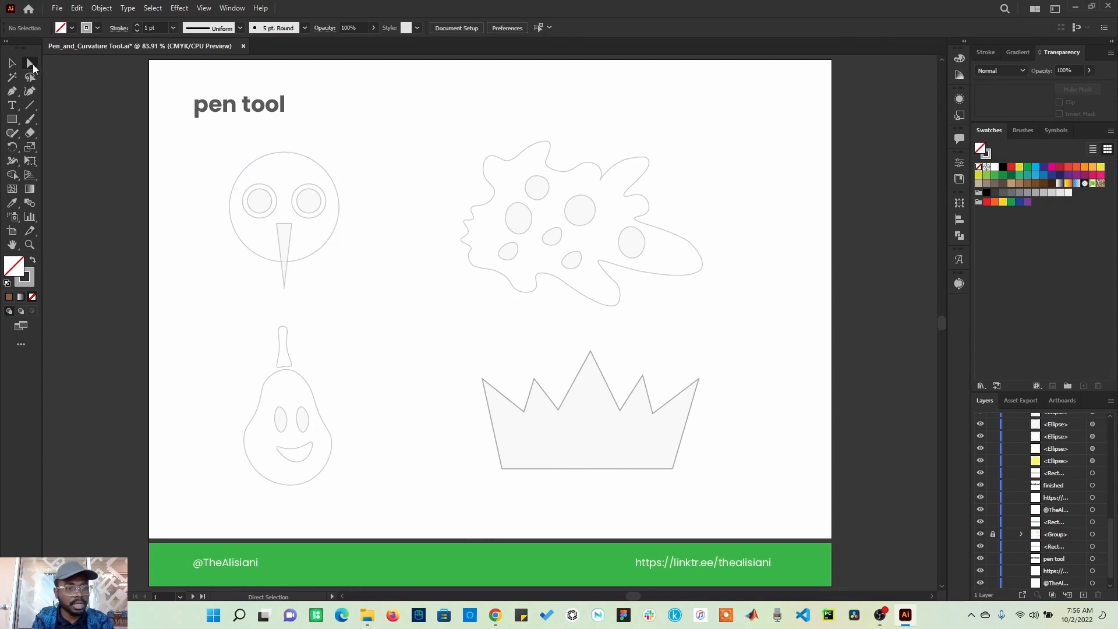
# Step: Retrace the face circle with the Pen tool, dragging curve handles at the top, right and left anchors and closing the path
pyautogui.click(13, 91)
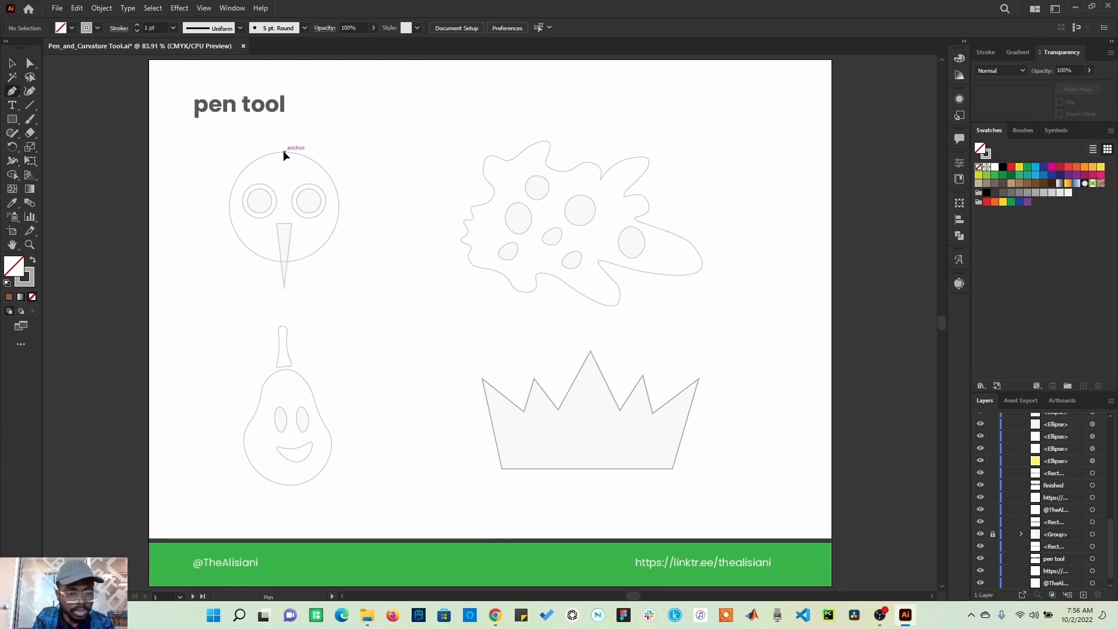
pyautogui.moveTo(285, 153); pyautogui.dragTo(315, 152)
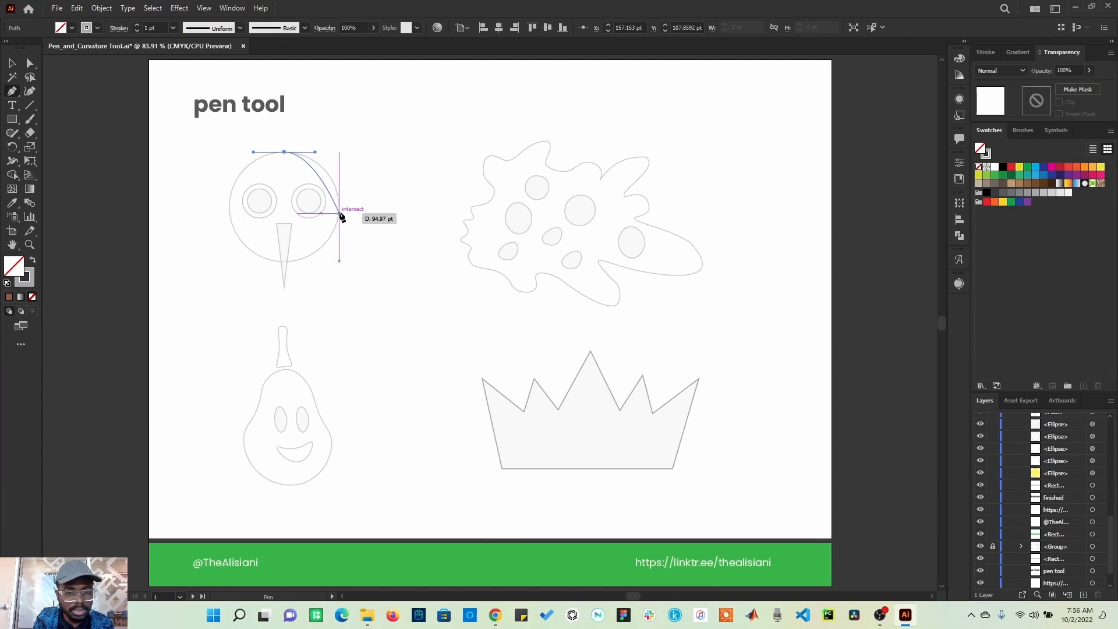
pyautogui.moveTo(339, 214); pyautogui.dragTo(261, 261)
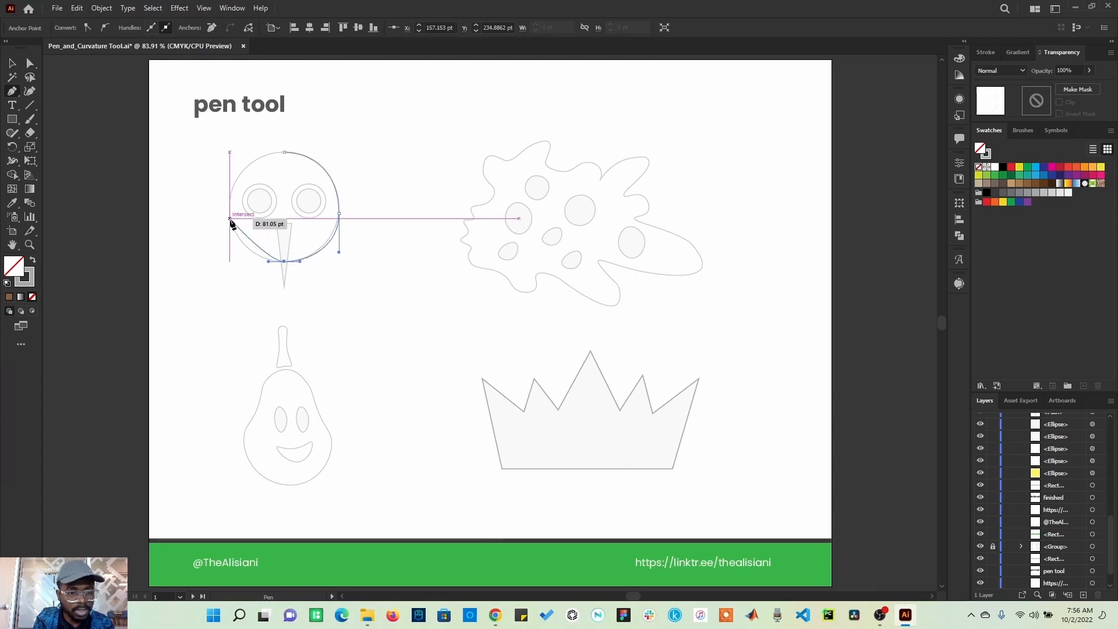
pyautogui.moveTo(230, 207); pyautogui.dragTo(316, 155)
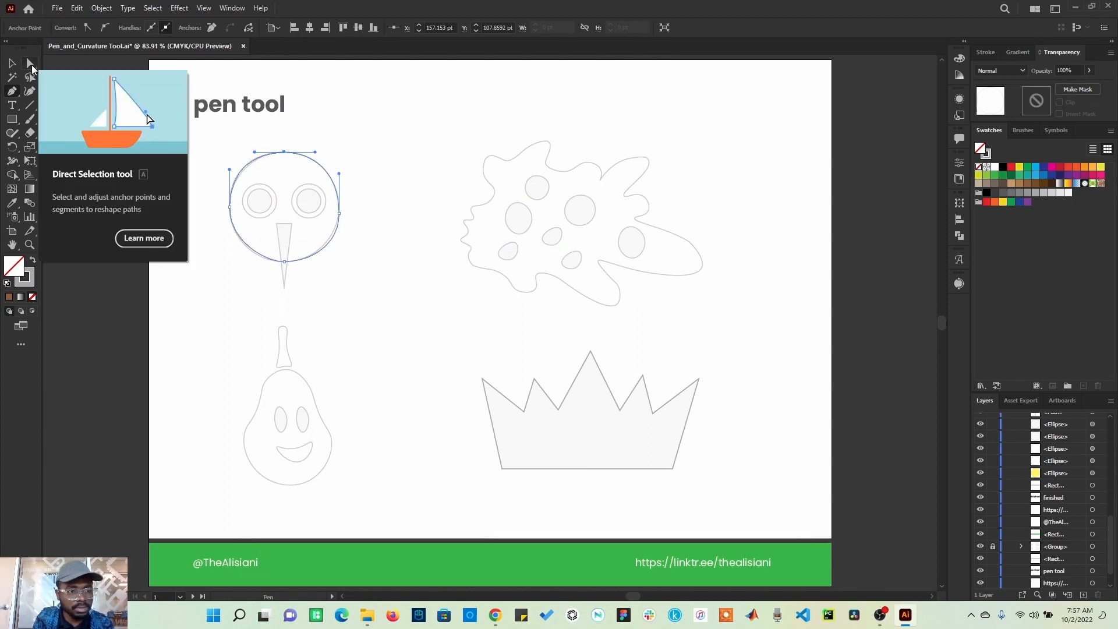
# Step: Adjust the circle's curve handles at its right, bottom, top and left anchors with Direct Selection to match the template, and deselect
pyautogui.click(31, 64)
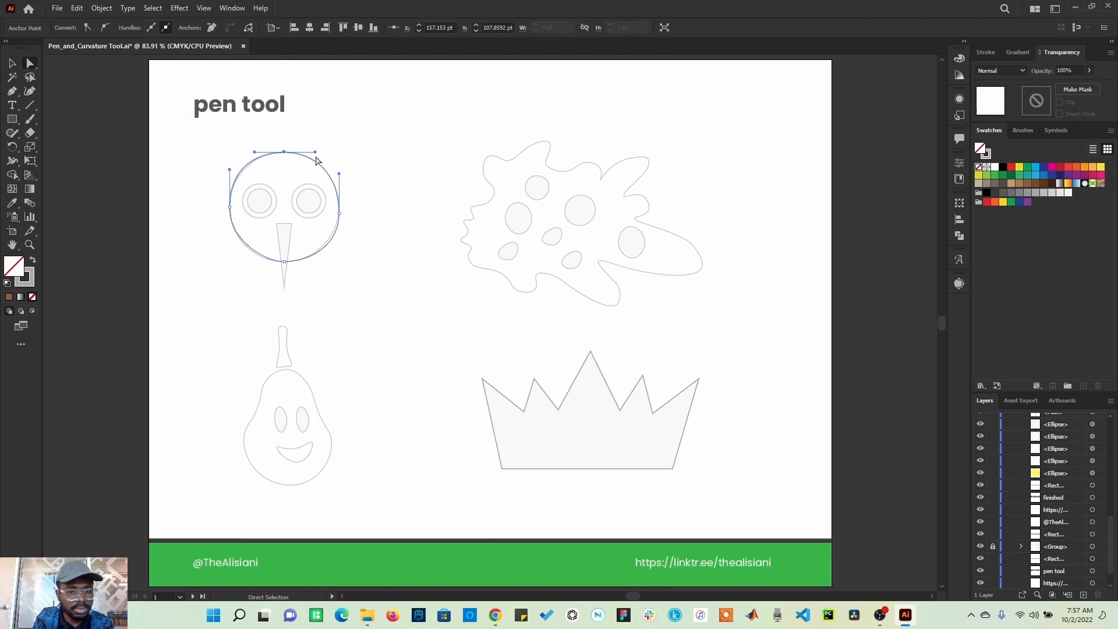
pyautogui.click(339, 215)
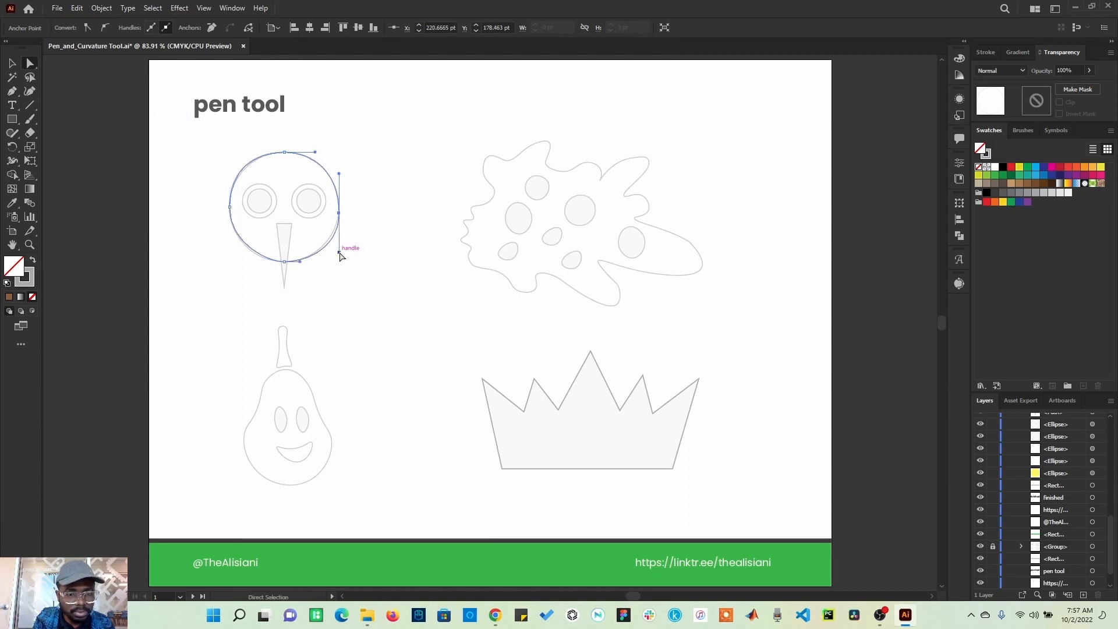
pyautogui.moveTo(338, 251); pyautogui.dragTo(337, 245)
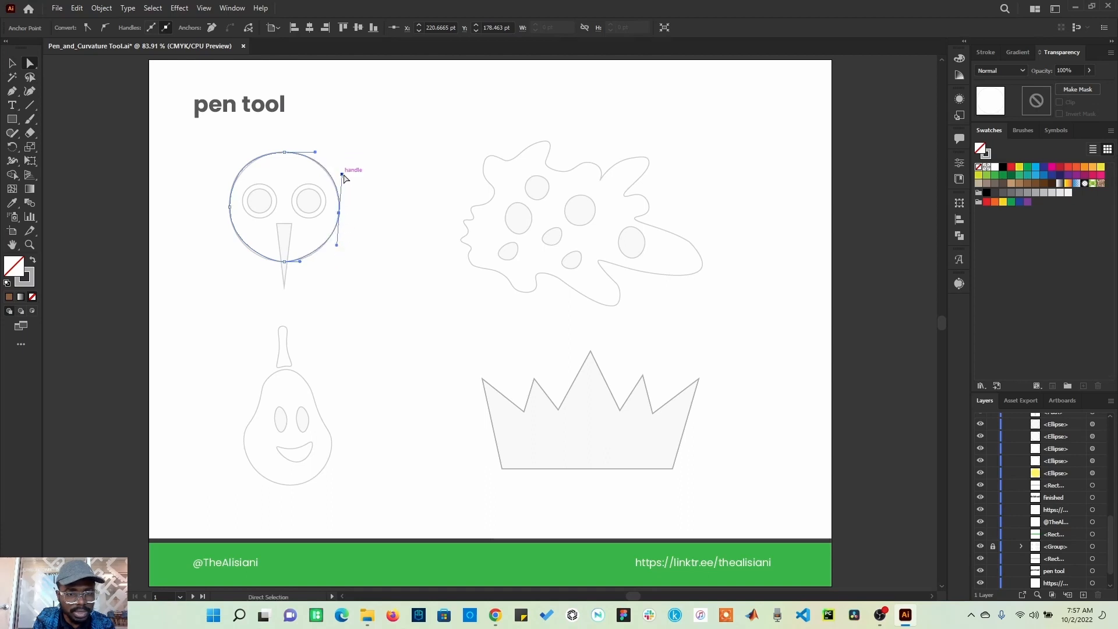
pyautogui.moveTo(342, 174); pyautogui.dragTo(341, 175)
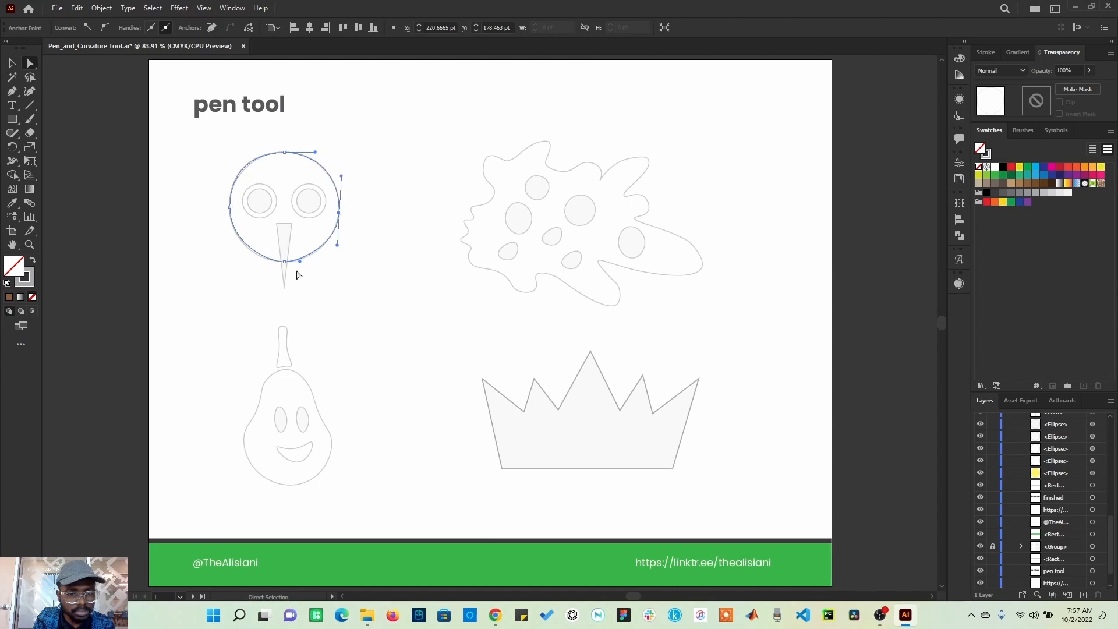
pyautogui.moveTo(299, 262); pyautogui.dragTo(302, 261)
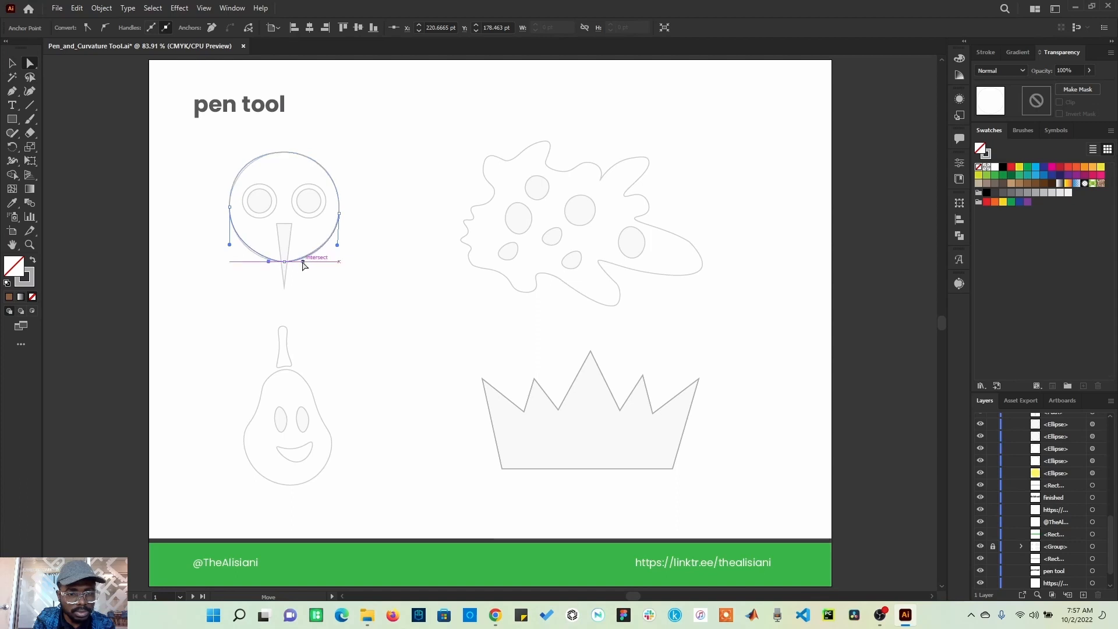
pyautogui.click(285, 153)
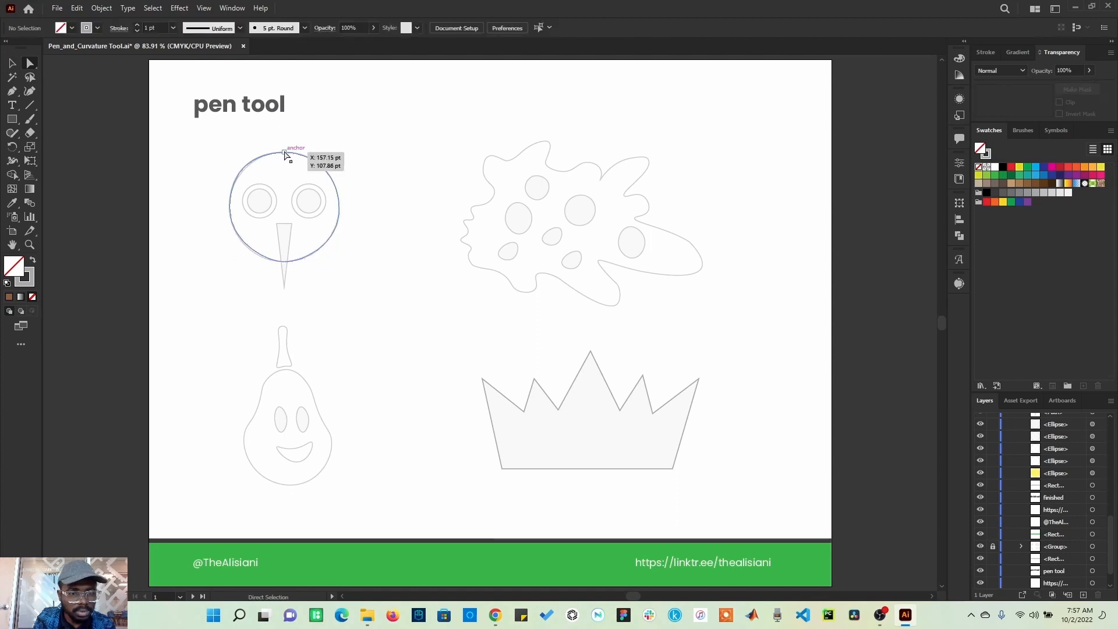
pyautogui.moveTo(255, 153); pyautogui.dragTo(260, 152)
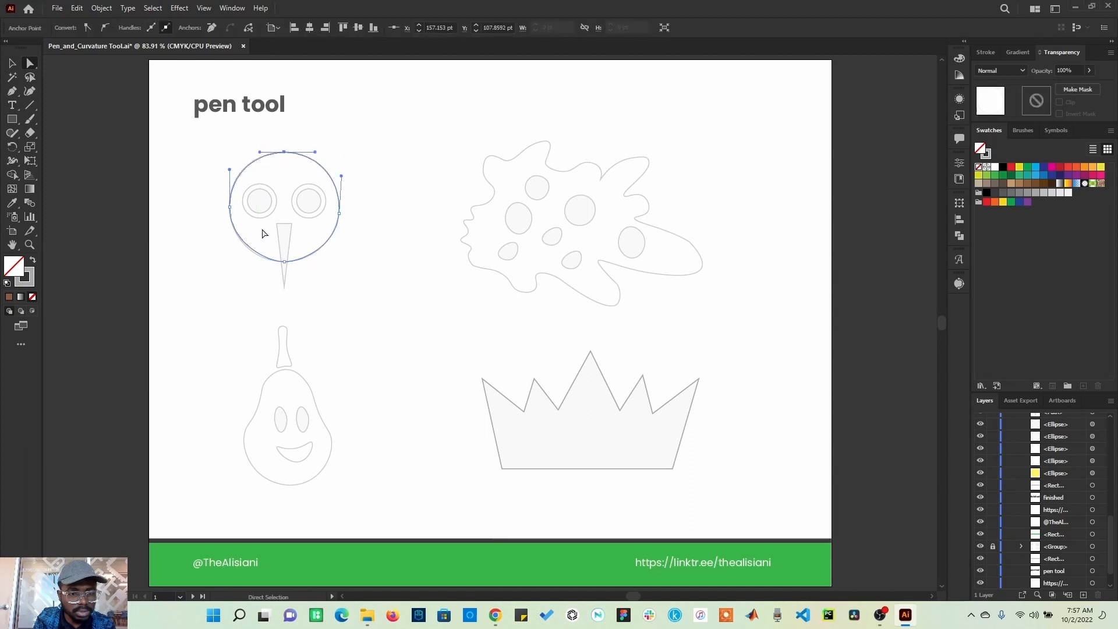
pyautogui.click(229, 208)
pyautogui.moveTo(230, 246); pyautogui.dragTo(230, 246)
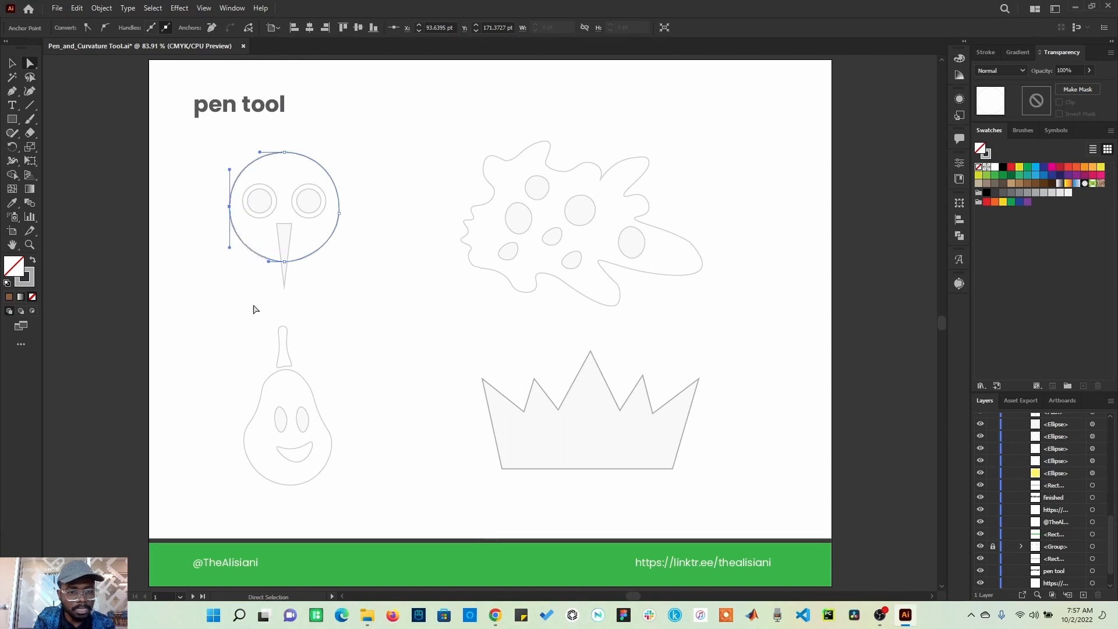
pyautogui.click(252, 307)
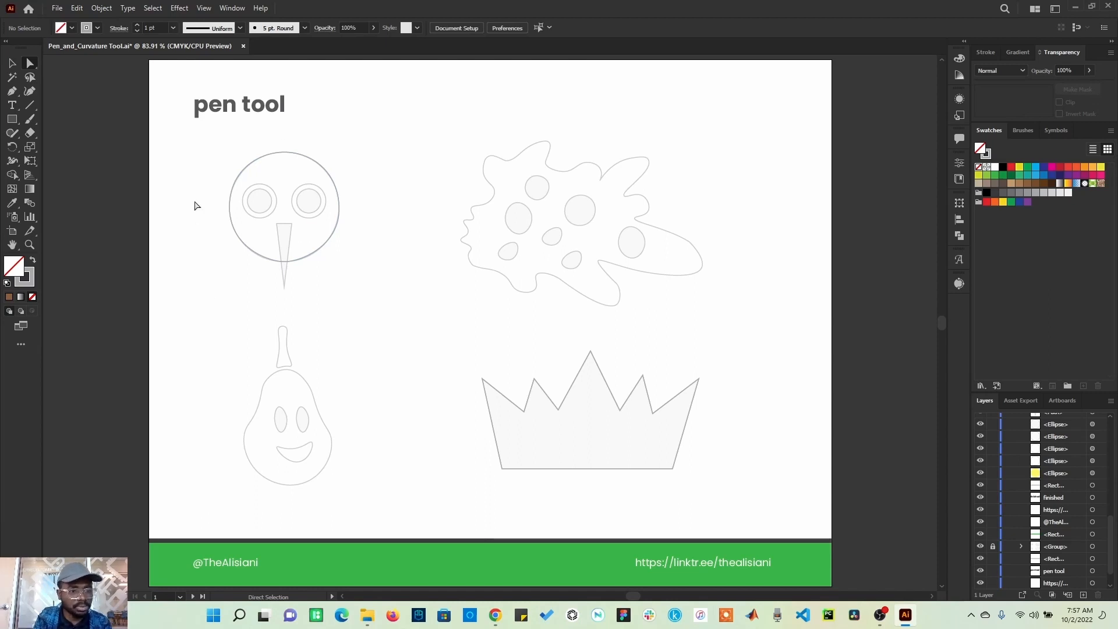
# Step: Trace the triangular beak below the circle with three straight Pen anchors and close the path
pyautogui.click(12, 93)
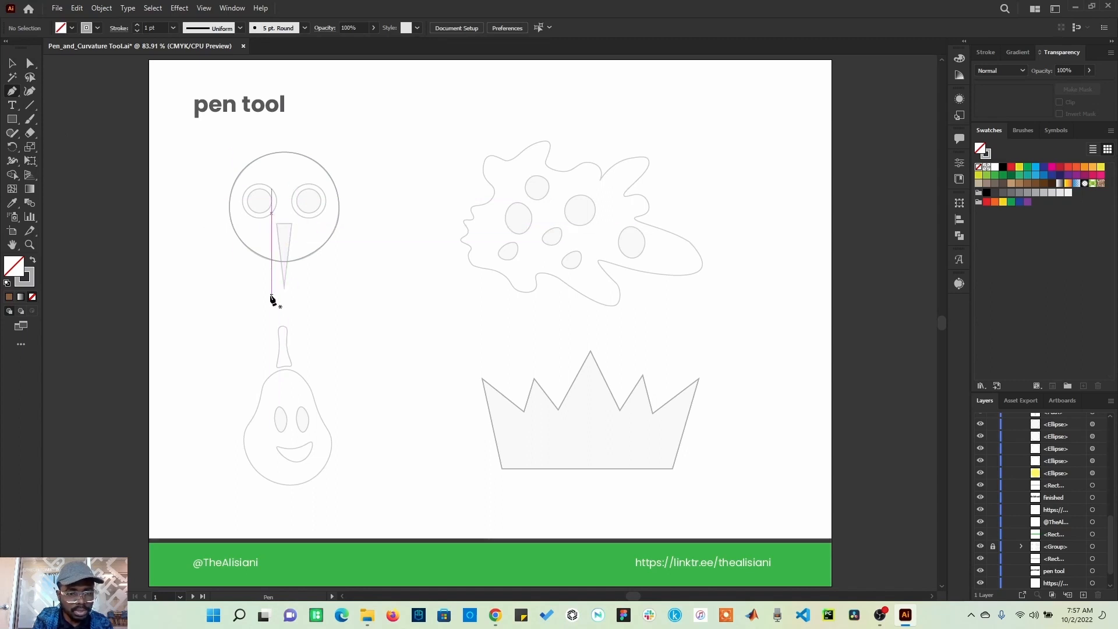
pyautogui.click(277, 224)
pyautogui.click(292, 224)
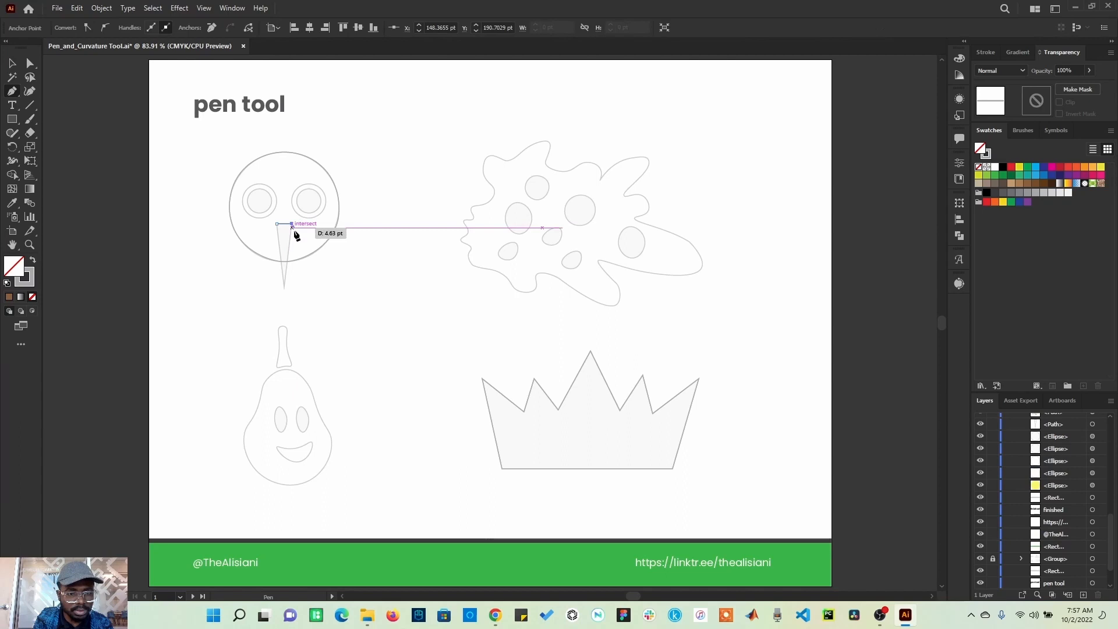
pyautogui.click(284, 285)
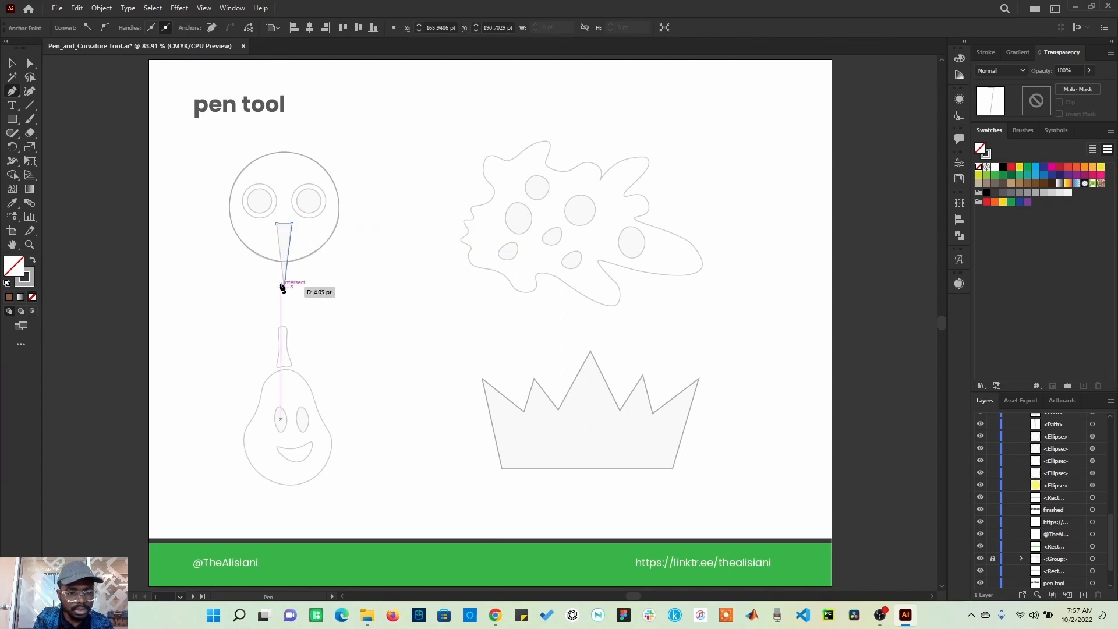
pyautogui.click(277, 224)
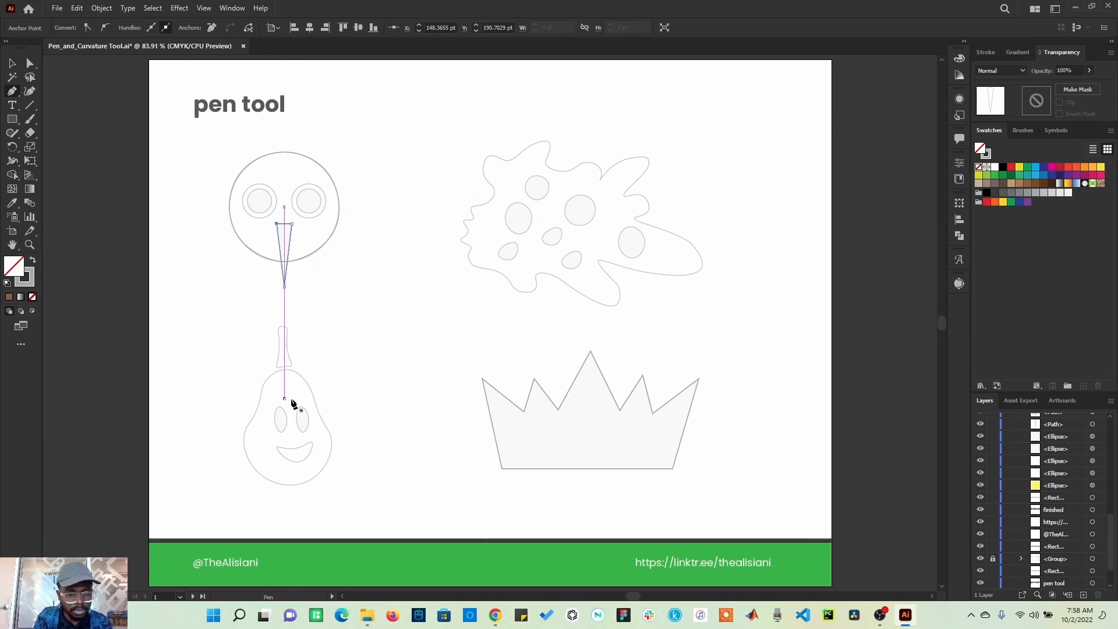
# Step: Trace the pear's body below its stem with curved Pen anchors, closing the path at the top, and deselect
pyautogui.moveTo(292, 400)
pyautogui.mouseDown()
pyautogui.moveTo(292, 373)
pyautogui.moveTo(296, 384)
pyautogui.mouseUp()
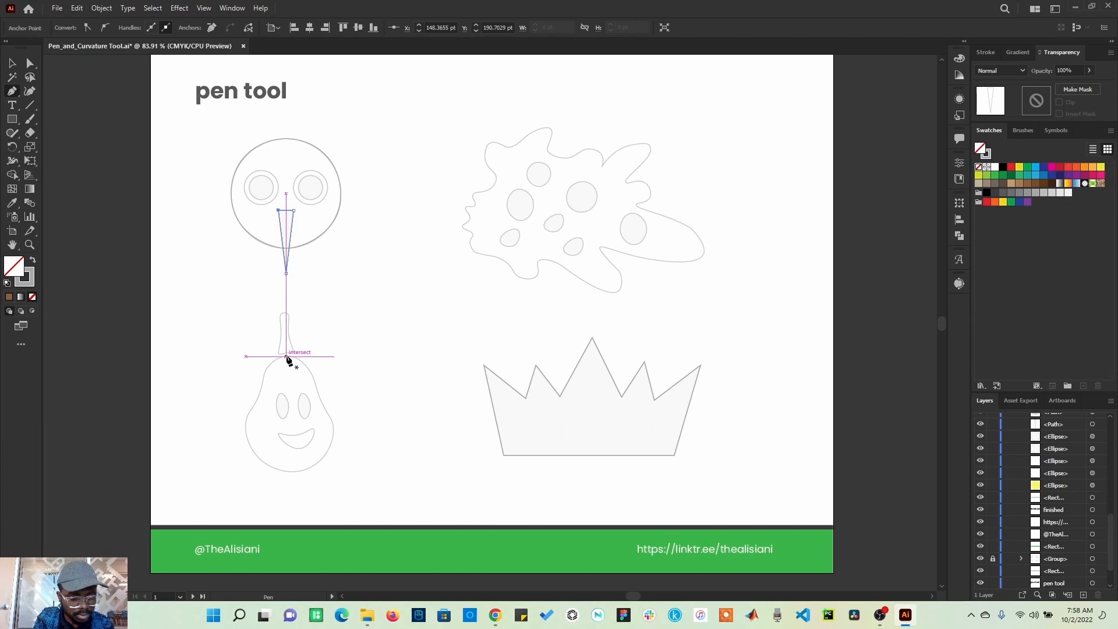
pyautogui.click(286, 356)
pyautogui.moveTo(306, 356); pyautogui.dragTo(333, 431)
pyautogui.click(332, 438)
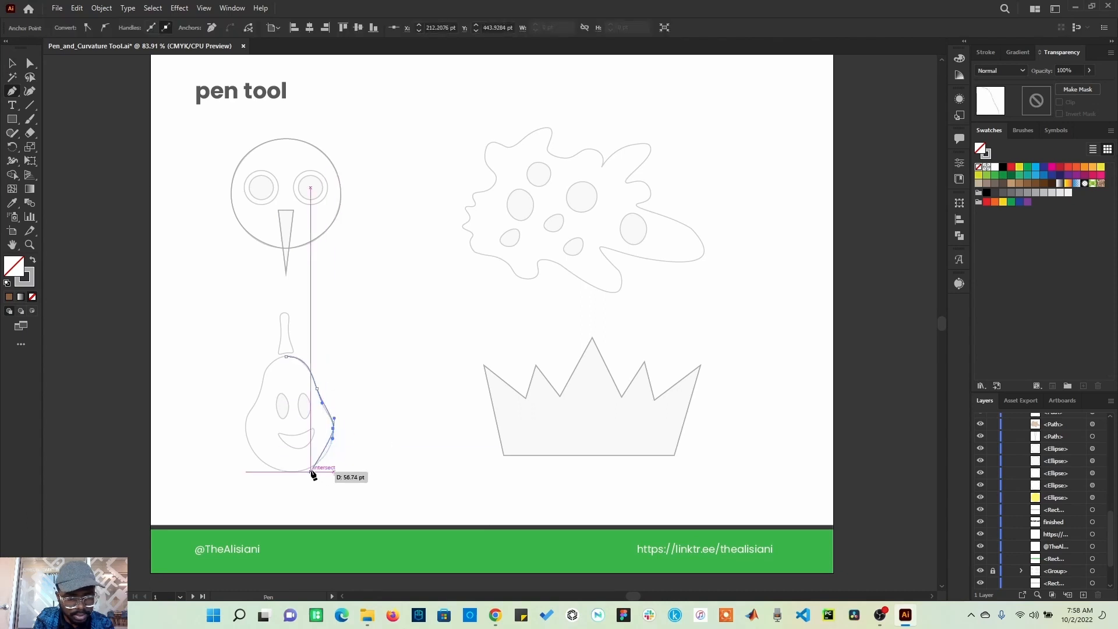
pyautogui.moveTo(298, 473); pyautogui.dragTo(272, 473)
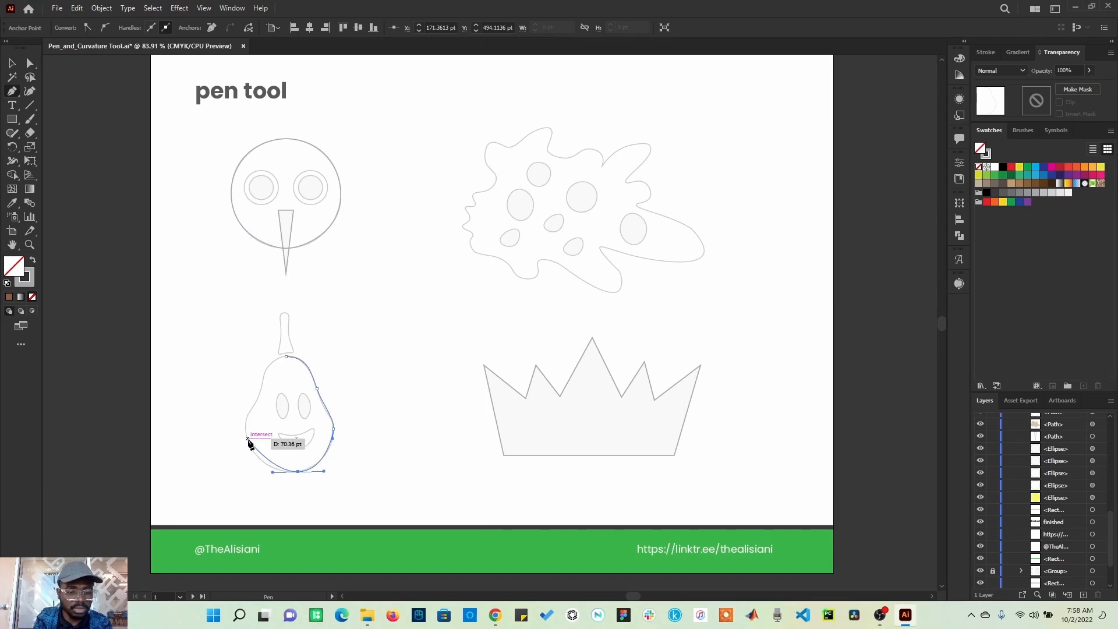
pyautogui.moveTo(242, 422); pyautogui.dragTo(304, 356)
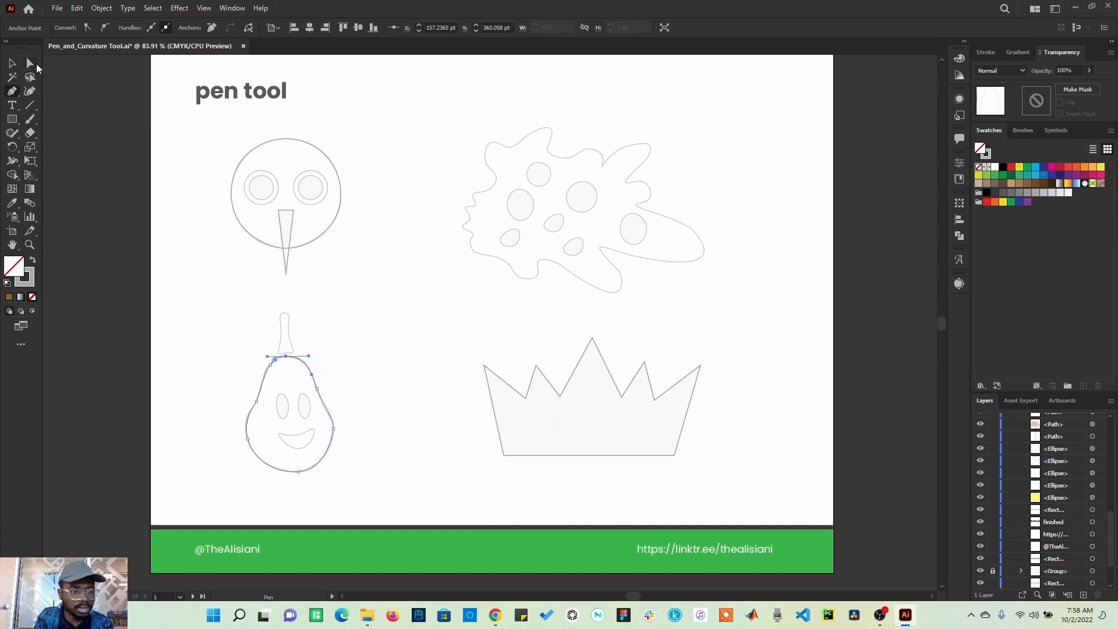
pyautogui.click(34, 65)
pyautogui.click(434, 382)
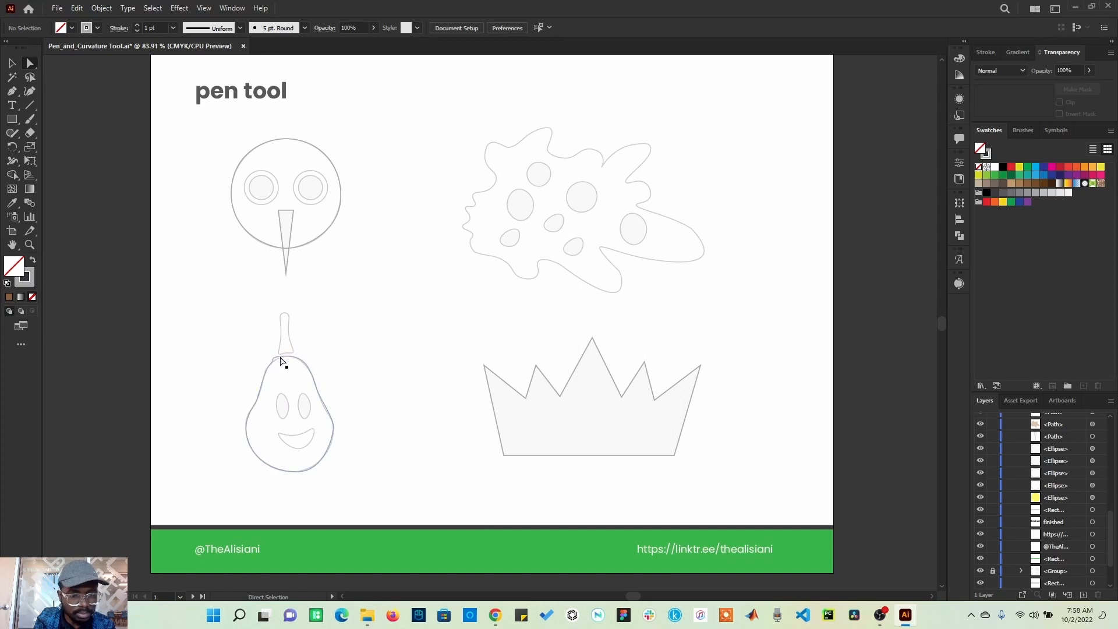
# Step: Zoom in on the pear and reshape the curve handles at its top and right-side anchors with Direct Selection
pyautogui.click(29, 245)
pyautogui.moveTo(200, 329); pyautogui.dragTo(371, 491)
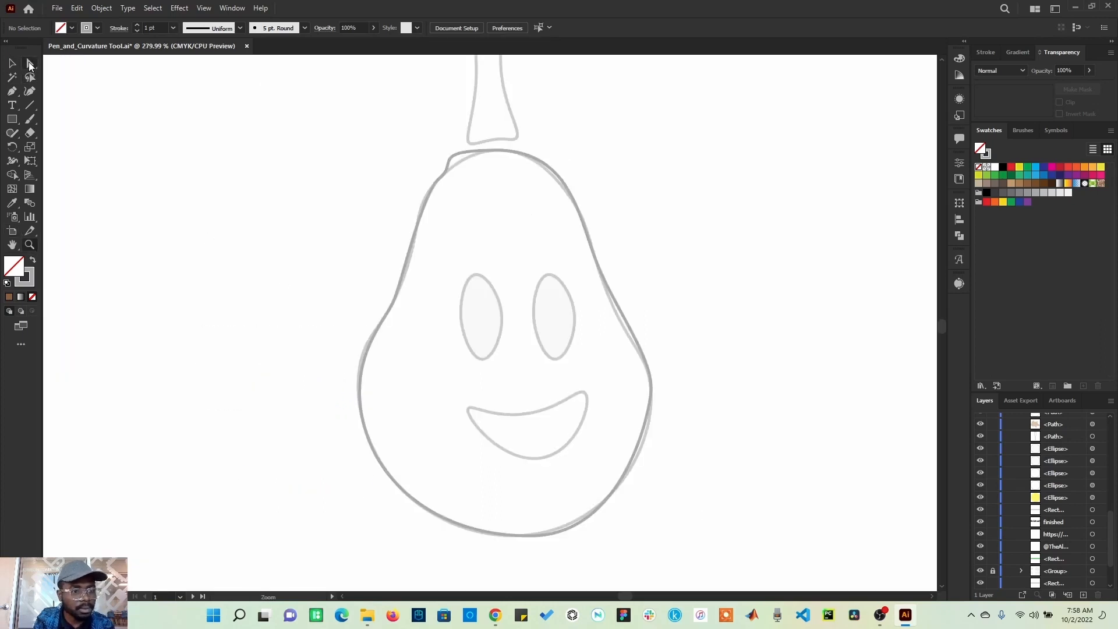
pyautogui.click(29, 65)
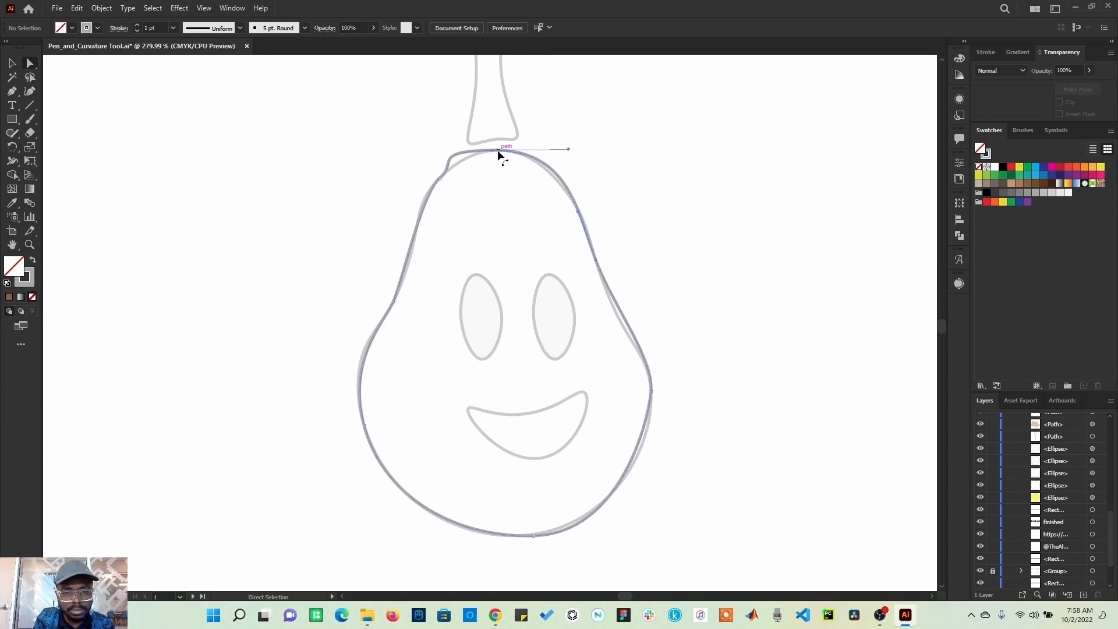
pyautogui.moveTo(497, 152); pyautogui.dragTo(448, 163)
pyautogui.moveTo(565, 129); pyautogui.dragTo(566, 151)
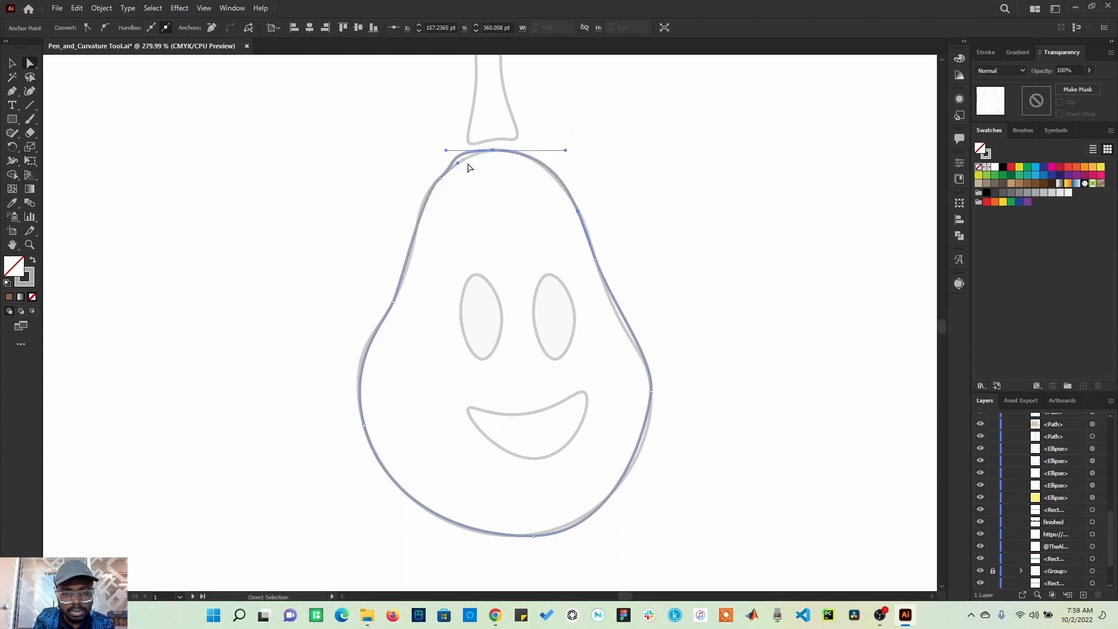
pyautogui.moveTo(459, 156)
pyautogui.mouseDown()
pyautogui.moveTo(445, 175)
pyautogui.moveTo(452, 156)
pyautogui.mouseUp()
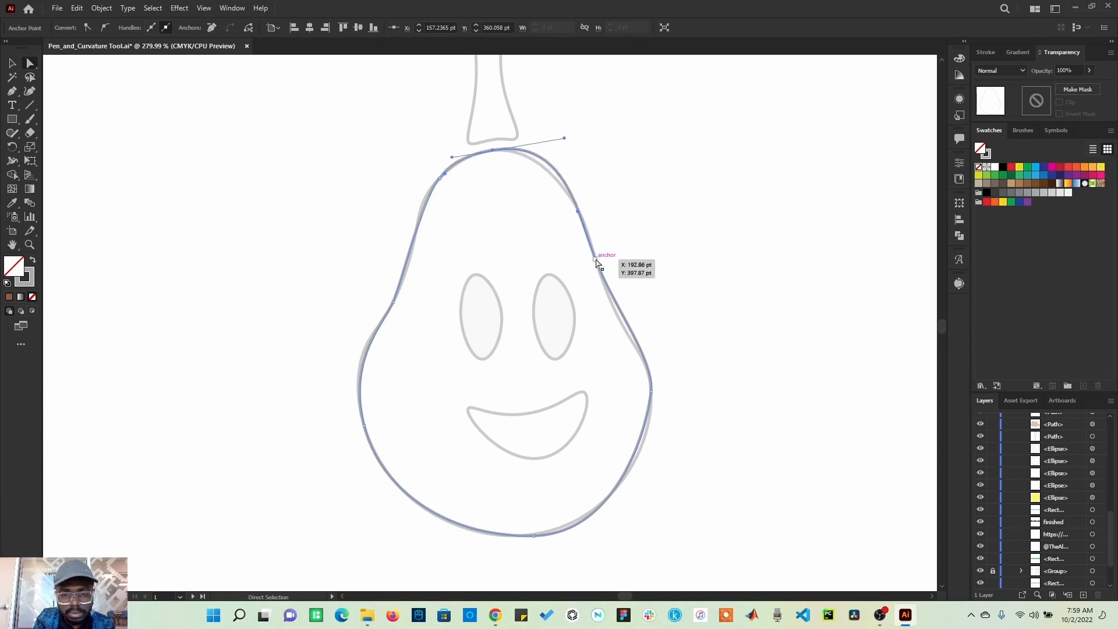
pyautogui.moveTo(595, 260); pyautogui.dragTo(595, 259)
pyautogui.moveTo(577, 212); pyautogui.dragTo(575, 217)
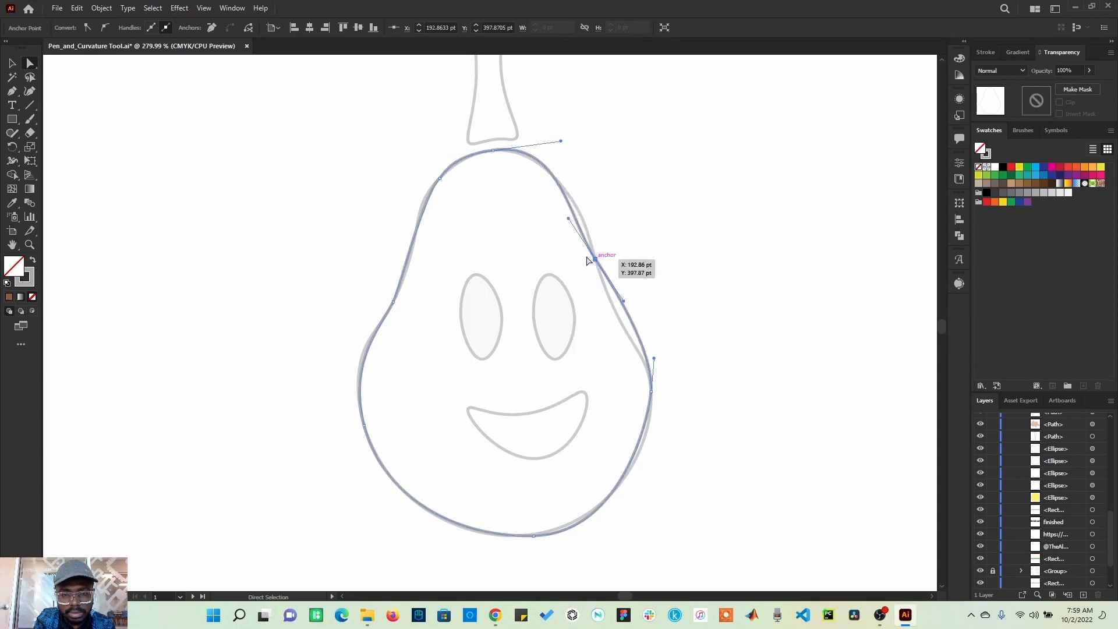
# Step: Remove the extra anchor on the pear's upper-left curve with the Delete Anchor Point tool
pyautogui.click(492, 150)
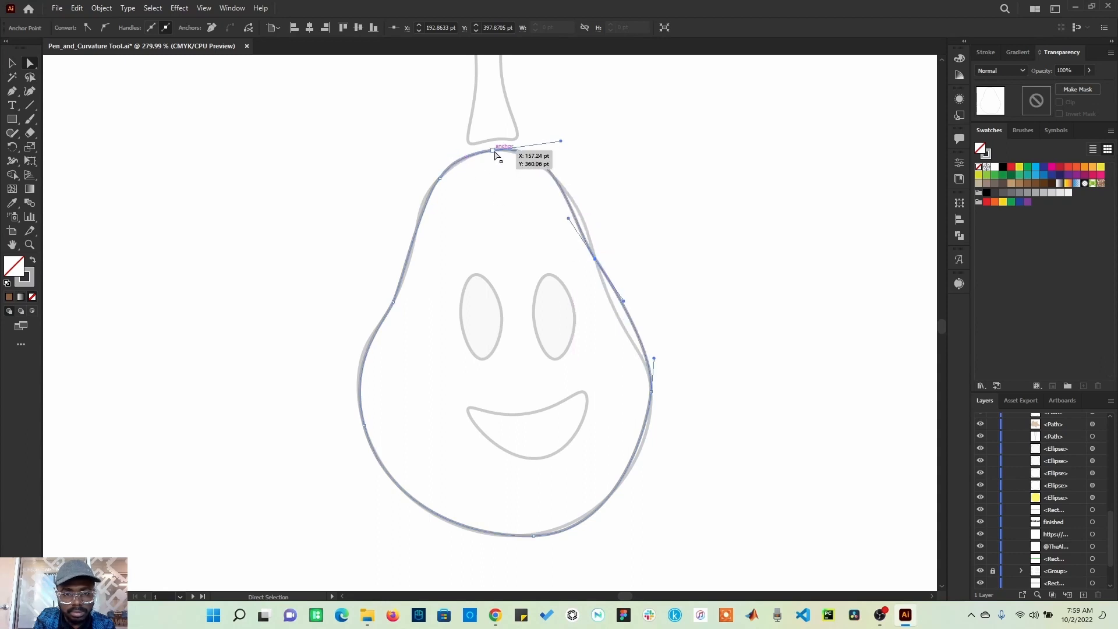
pyautogui.click(440, 179)
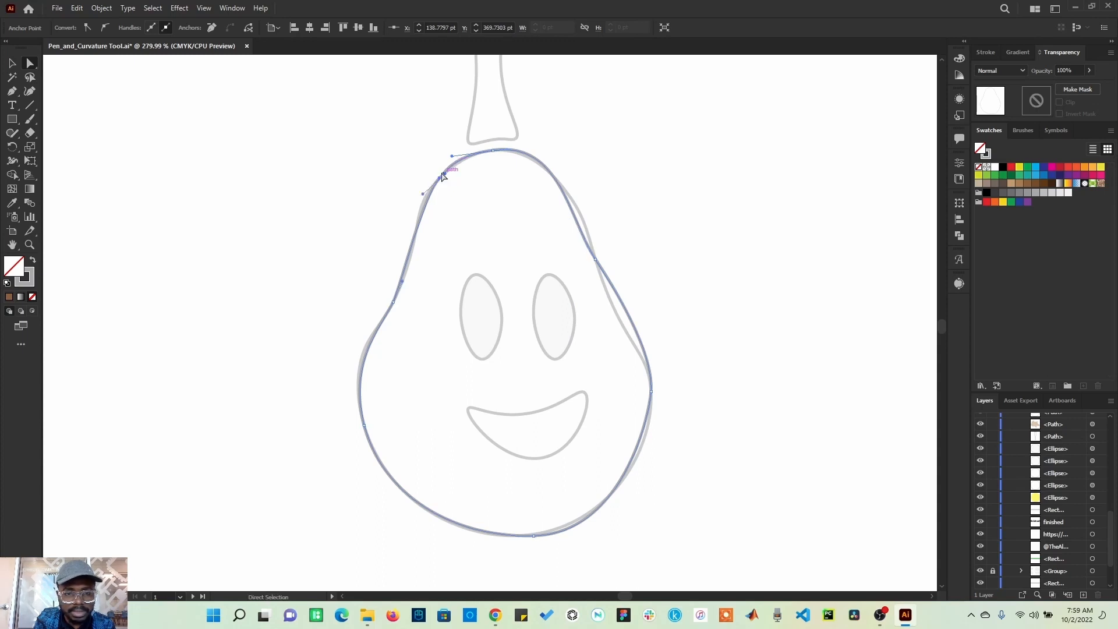
pyautogui.click(21, 94)
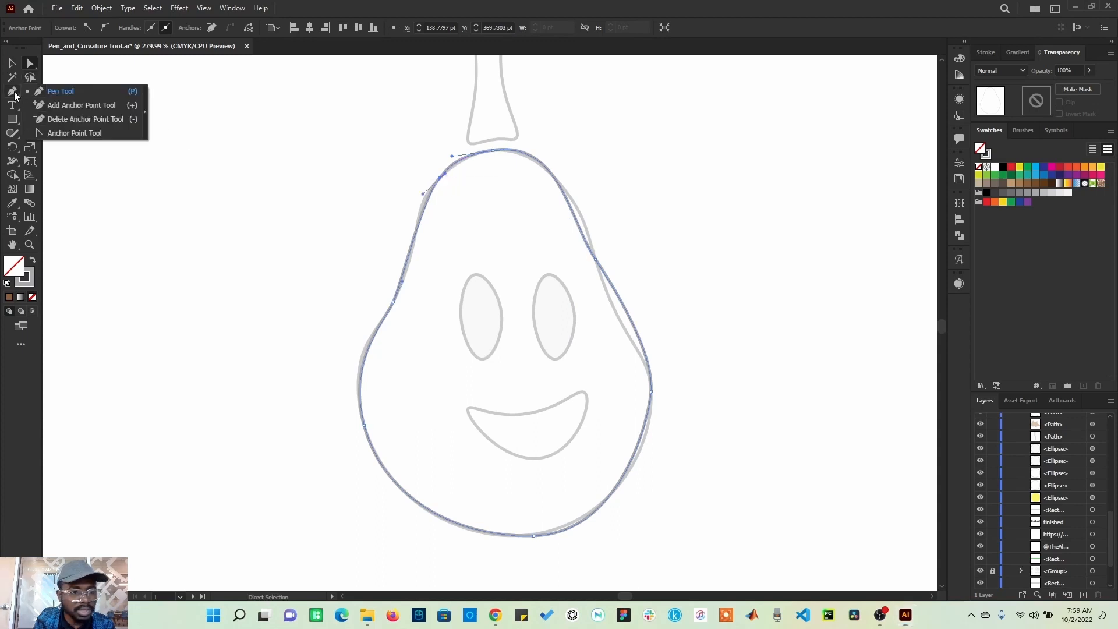
pyautogui.click(60, 119)
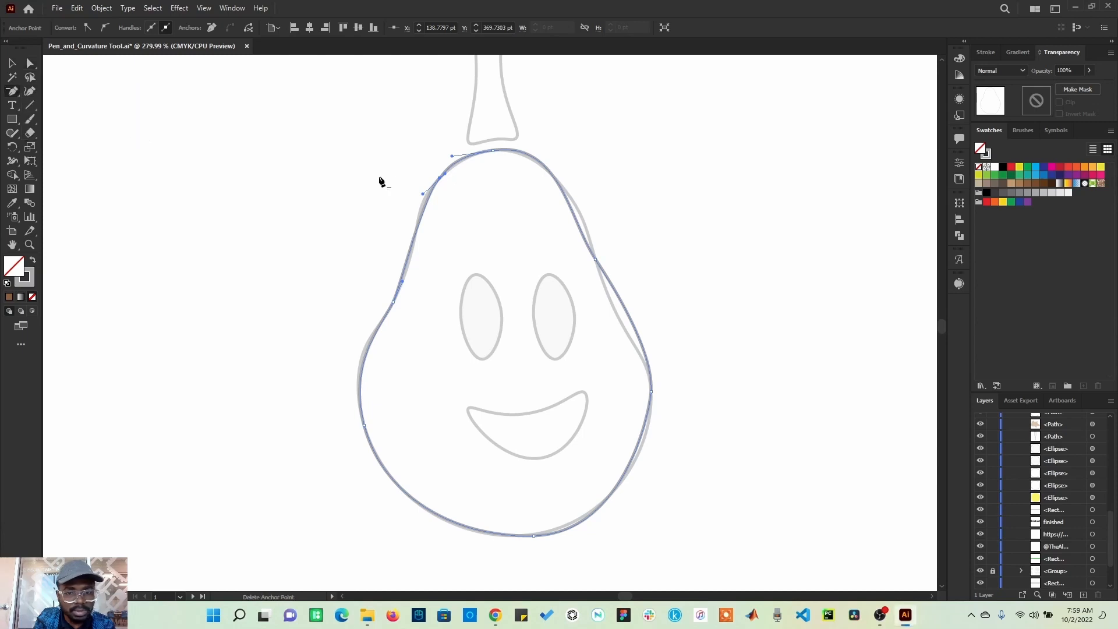
pyautogui.click(439, 178)
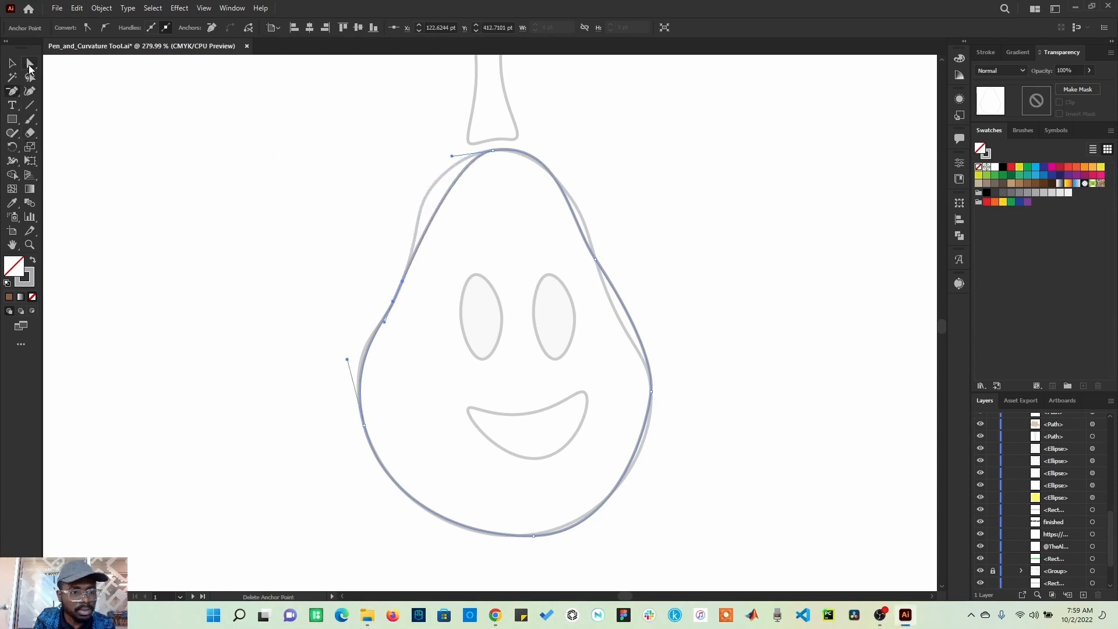
# Step: Adjust the curve handles at the pear's top anchor and left-side anchor to follow the template outline
pyautogui.click(29, 64)
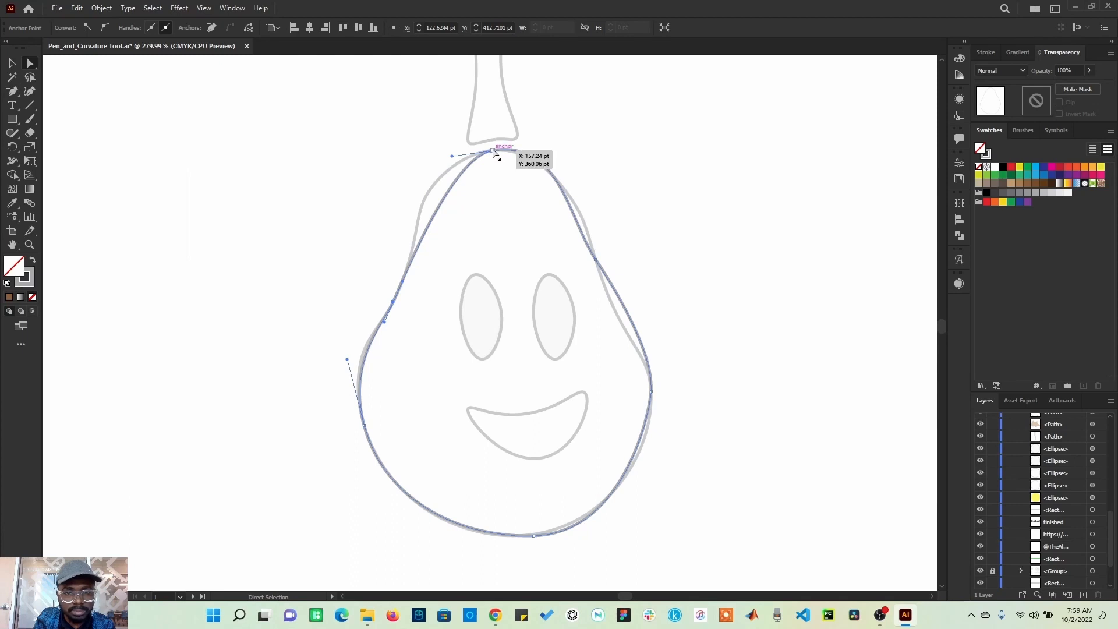
pyautogui.click(494, 152)
pyautogui.moveTo(452, 156); pyautogui.dragTo(425, 145)
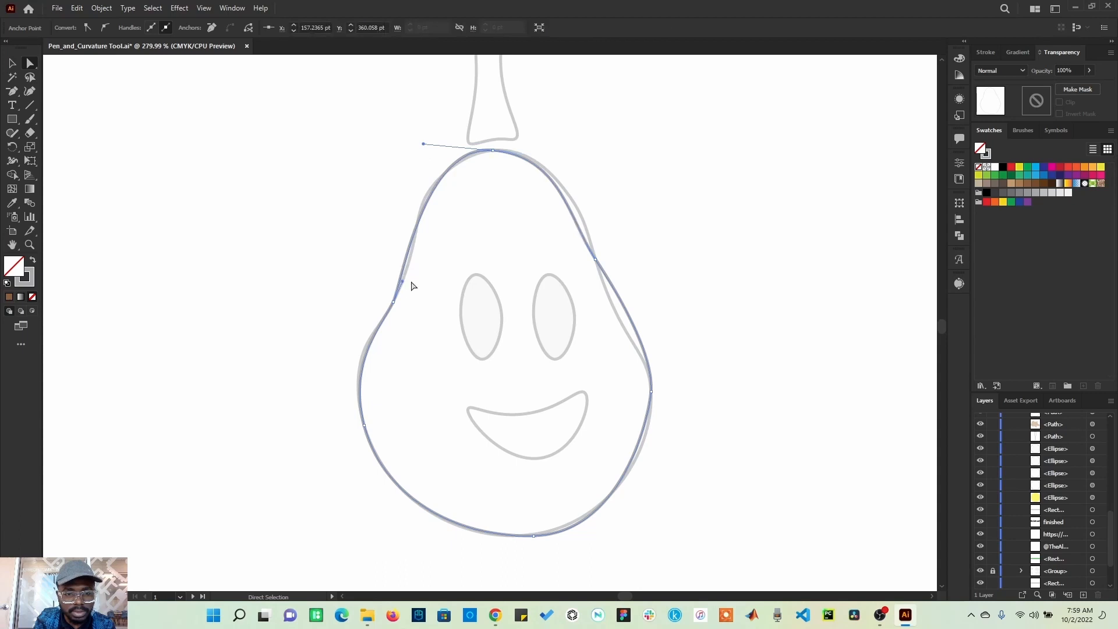
pyautogui.click(394, 302)
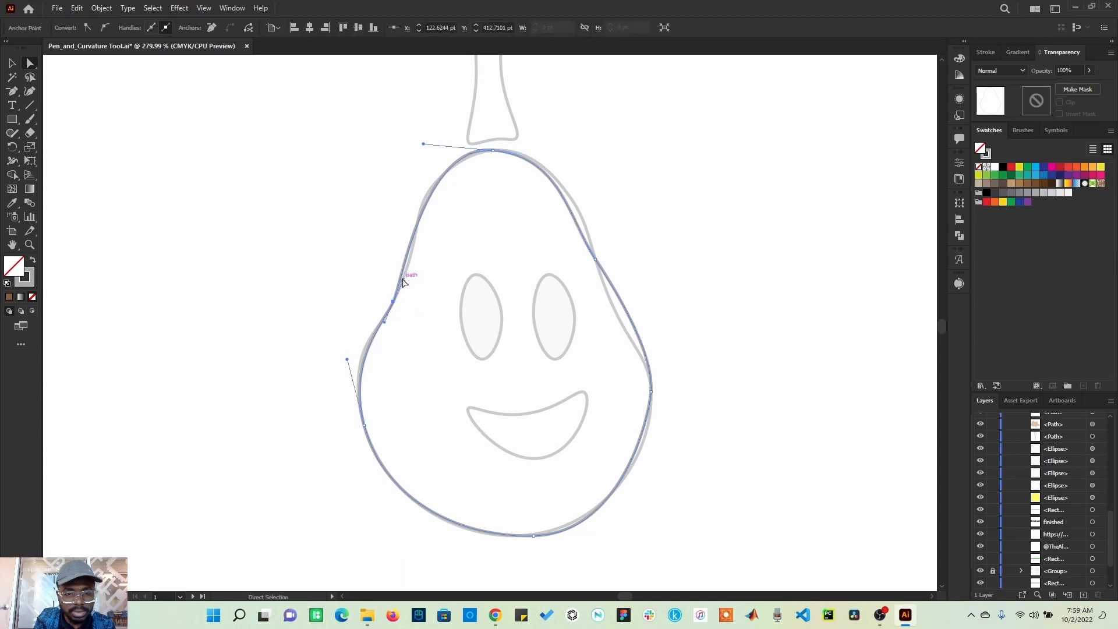
pyautogui.moveTo(403, 282); pyautogui.dragTo(414, 269)
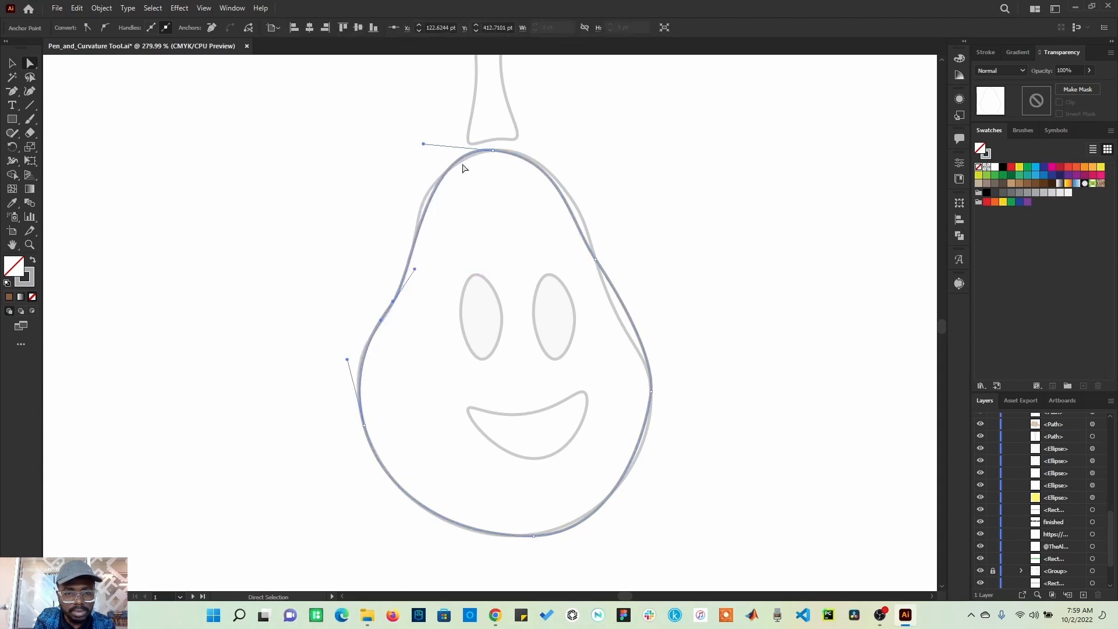
# Step: Refine the handles at the pear's top anchor and right-side anchors so the right edge matches the template
pyautogui.click(492, 152)
pyautogui.moveTo(423, 143); pyautogui.dragTo(408, 155)
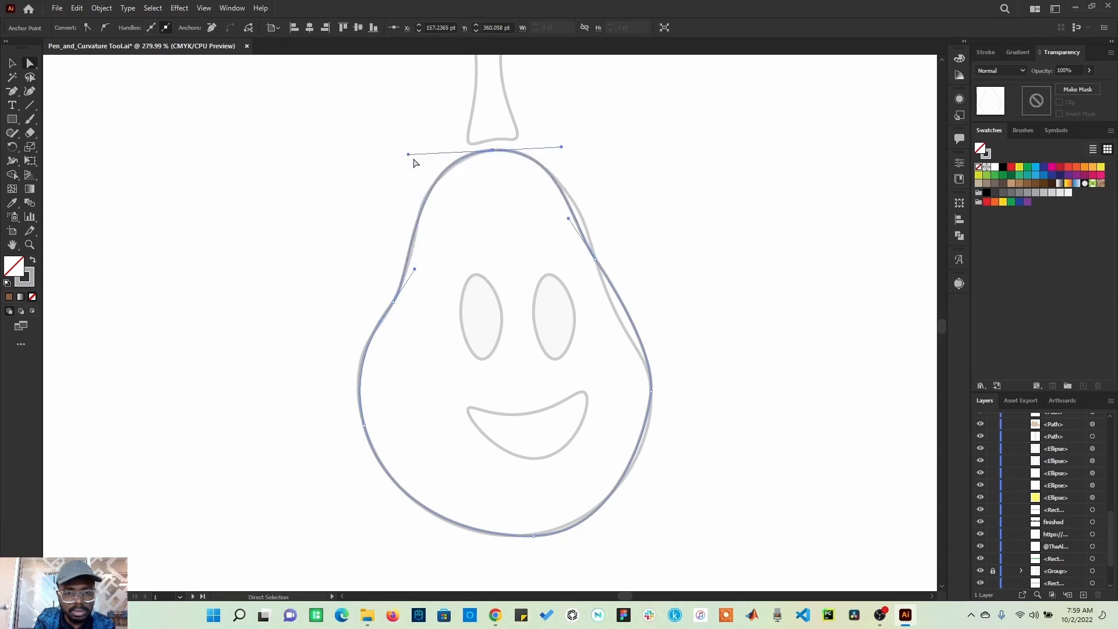
pyautogui.click(596, 259)
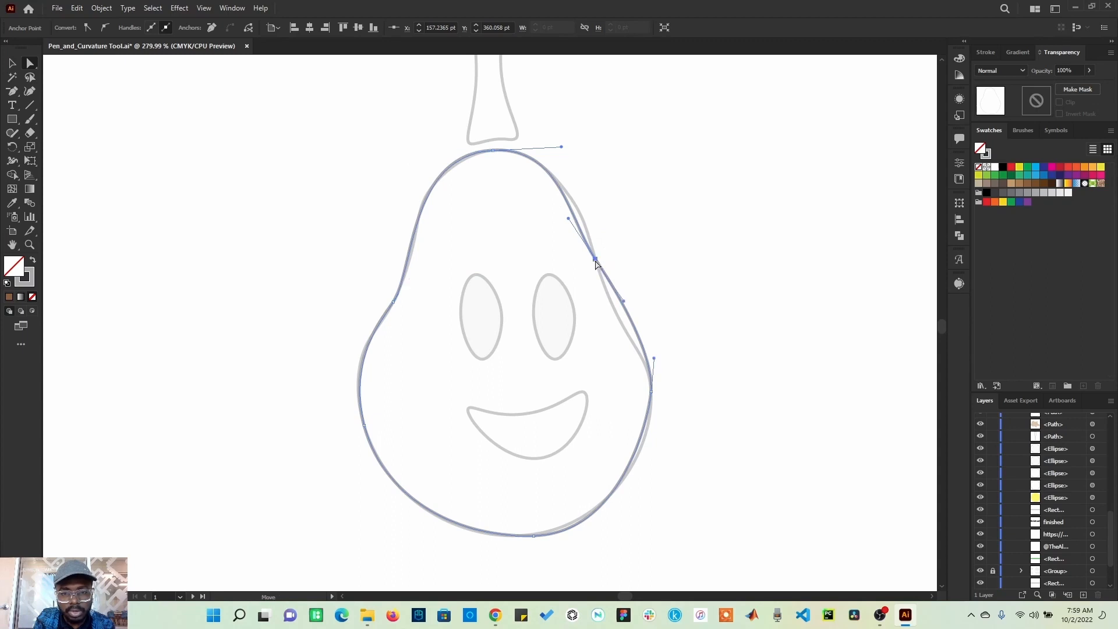
pyautogui.moveTo(569, 222); pyautogui.dragTo(576, 207)
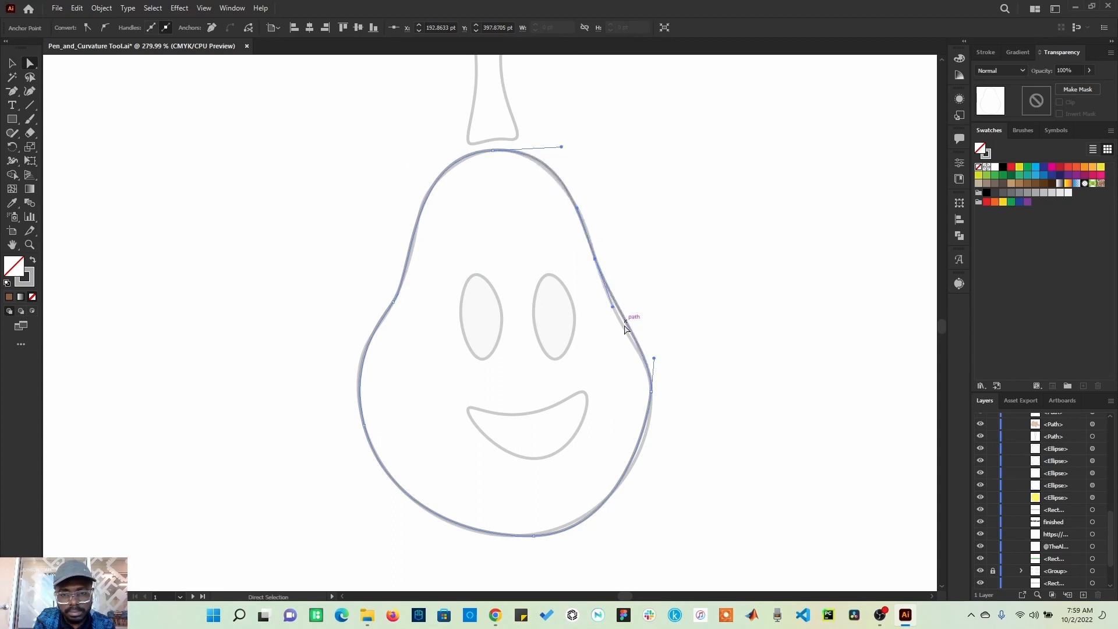
pyautogui.moveTo(613, 307); pyautogui.dragTo(614, 323)
pyautogui.moveTo(581, 210); pyautogui.dragTo(579, 208)
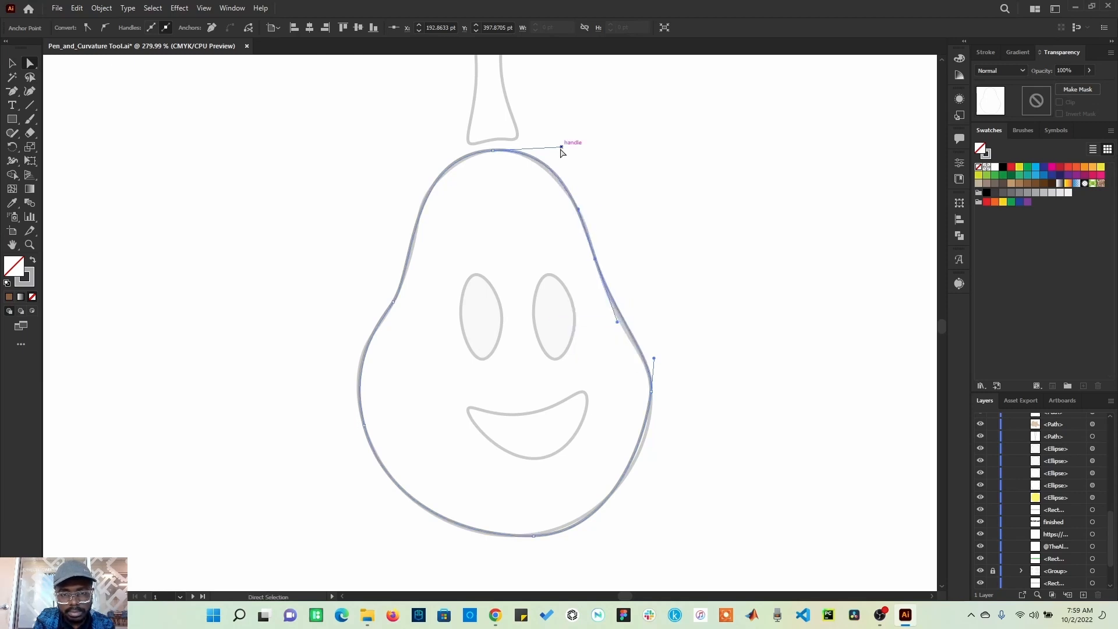
pyautogui.moveTo(561, 148); pyautogui.dragTo(562, 151)
# Step: Adjust the handles at the pear's right, bottom and top anchors to match the template, and deselect
pyautogui.click(651, 391)
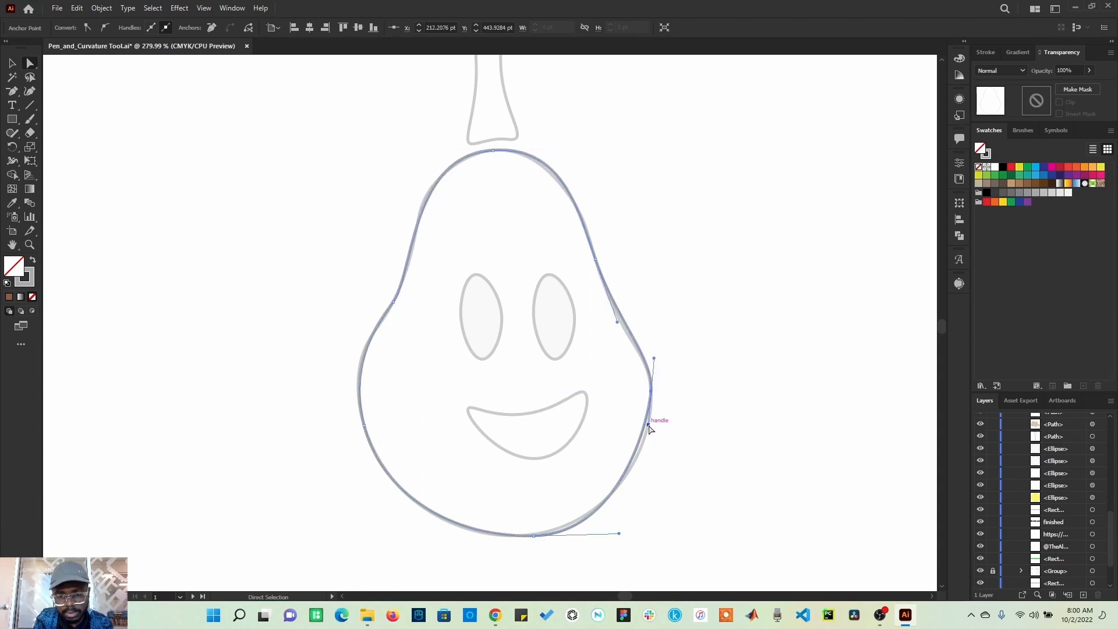
pyautogui.moveTo(649, 425); pyautogui.dragTo(652, 438)
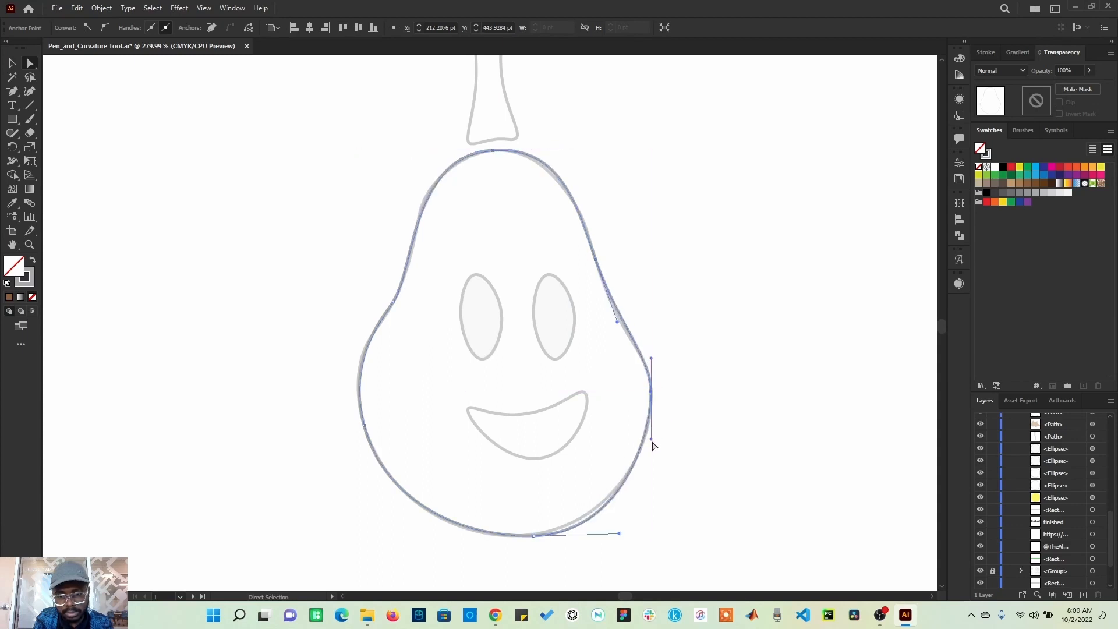
pyautogui.click(530, 536)
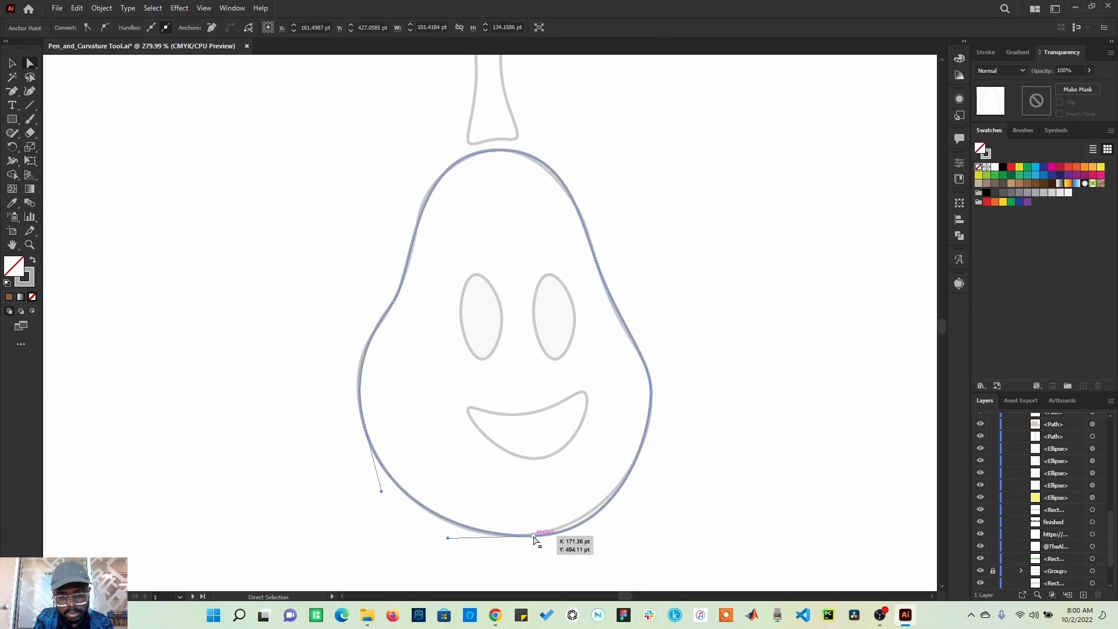
pyautogui.click(619, 534)
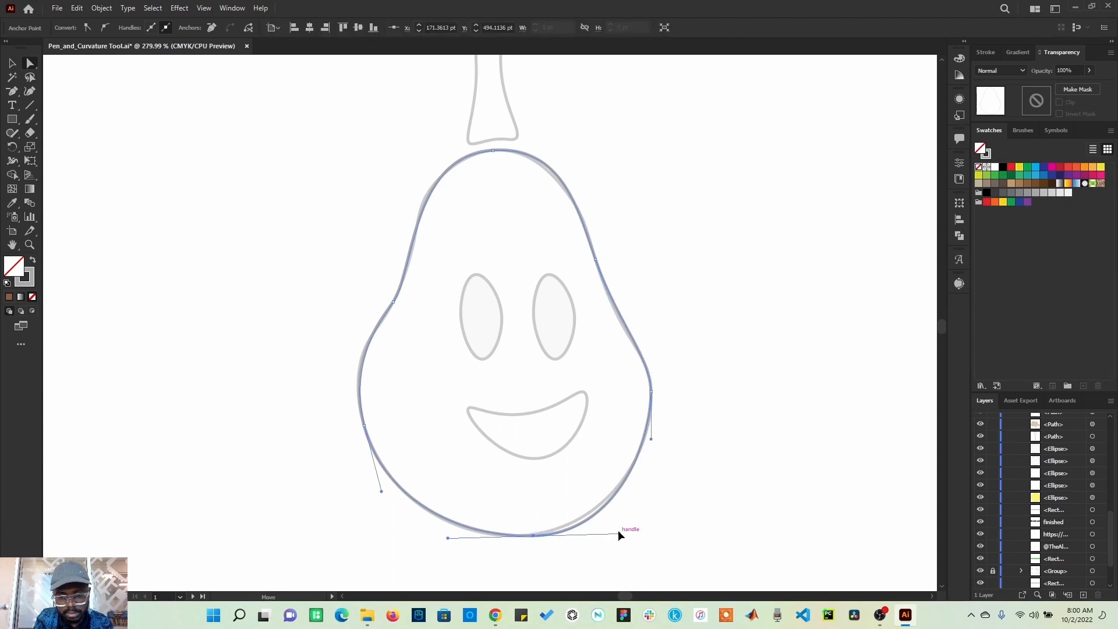
pyautogui.moveTo(619, 534); pyautogui.dragTo(618, 524)
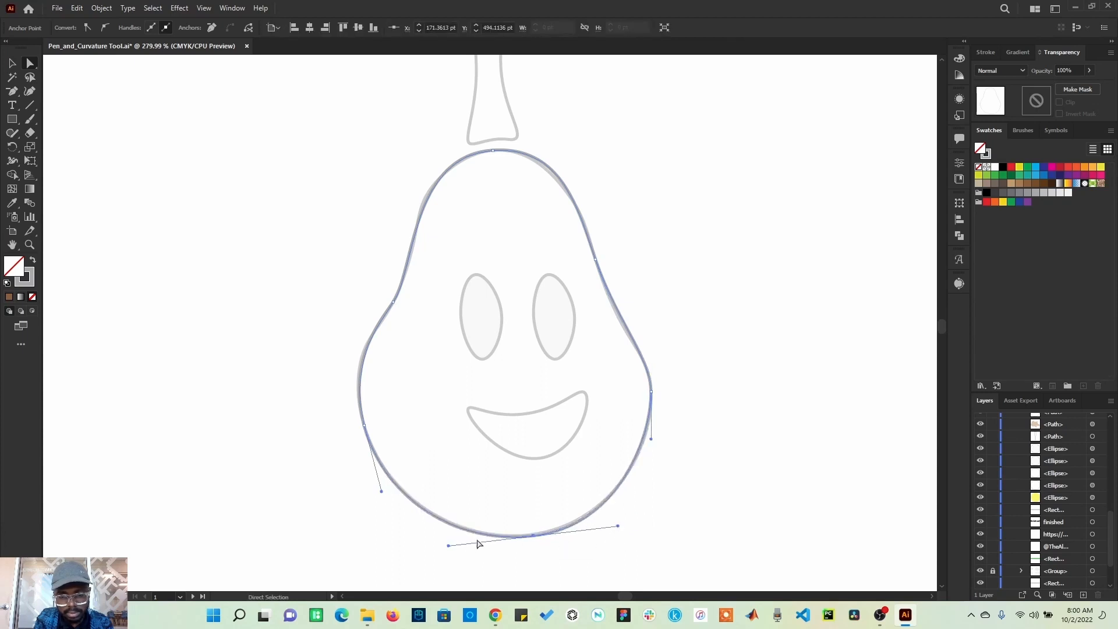
pyautogui.click(351, 487)
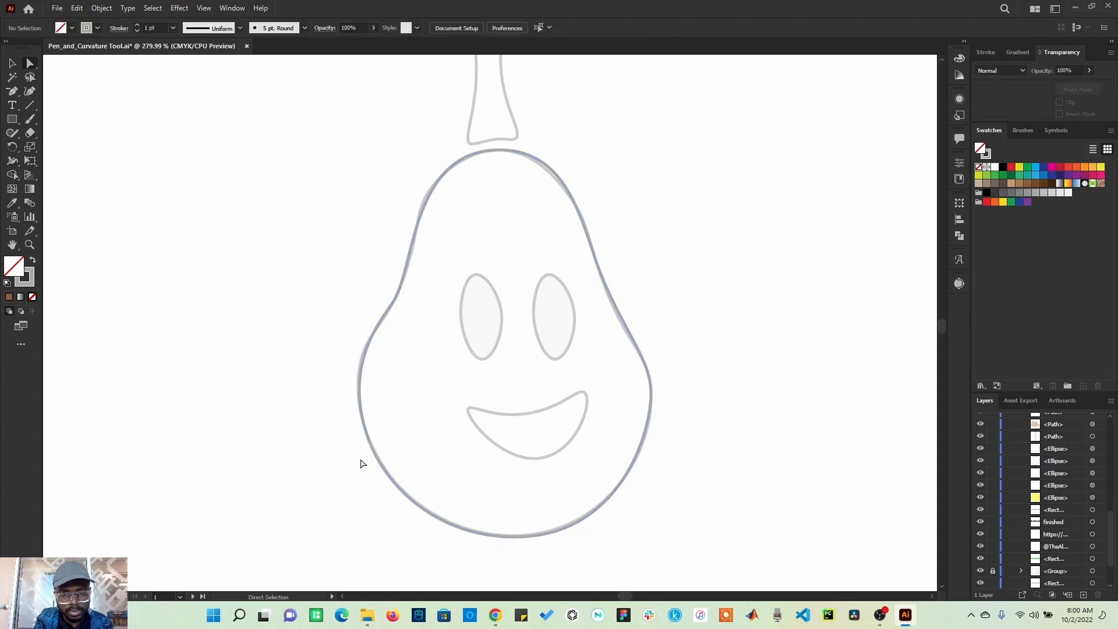
pyautogui.click(492, 151)
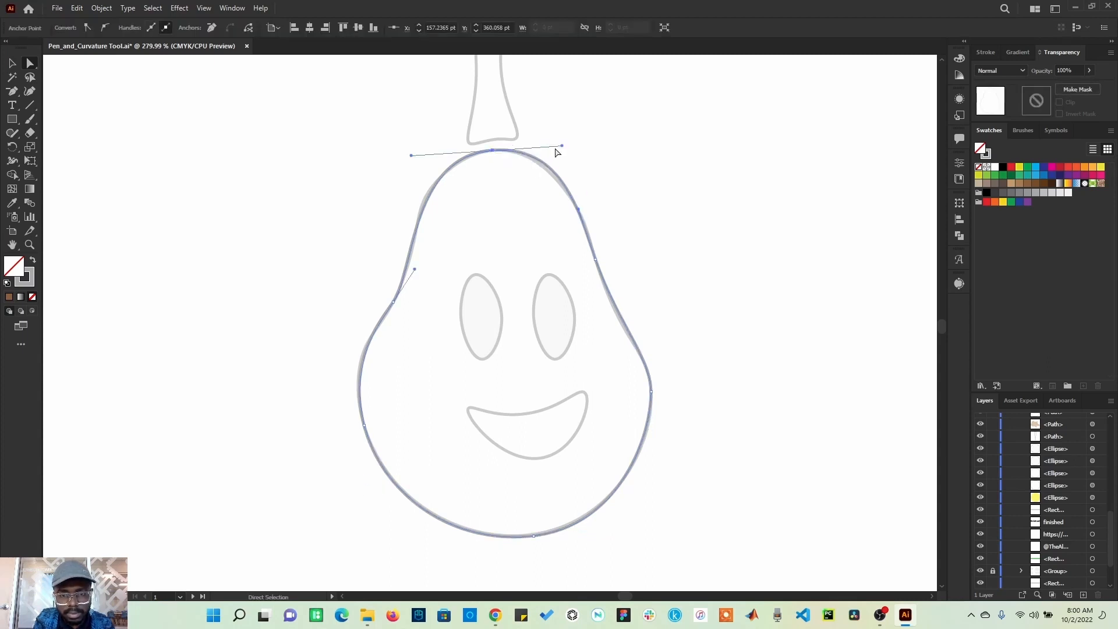
pyautogui.moveTo(562, 148); pyautogui.dragTo(565, 155)
pyautogui.click(589, 179)
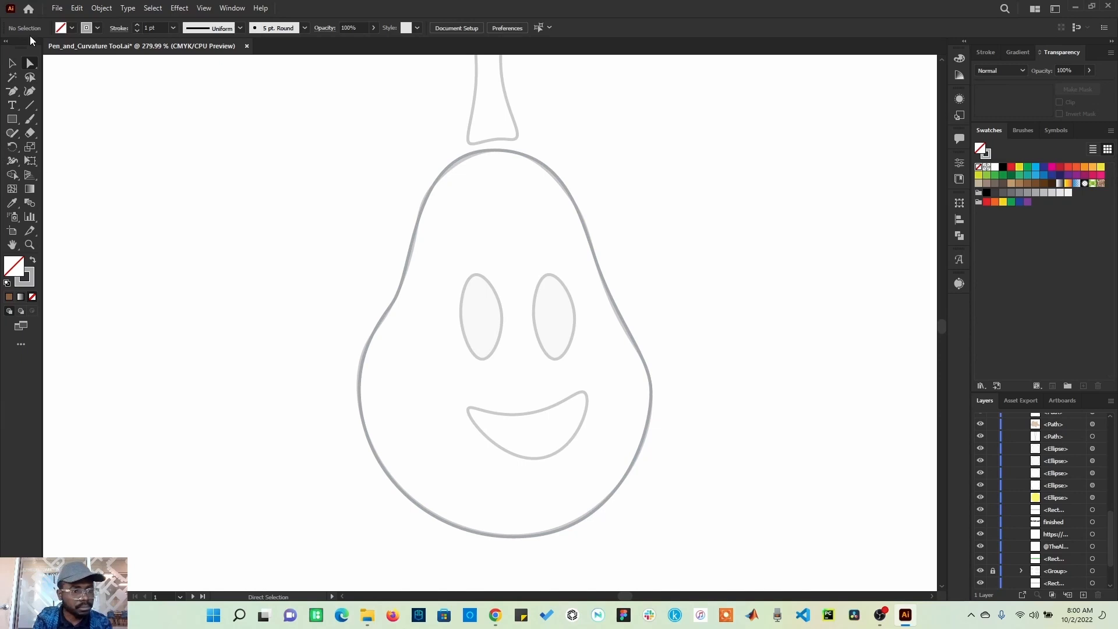
# Step: Trace the pear's left eye with curved Pen anchors and close the path
pyautogui.moveTo(14, 93); pyautogui.dragTo(52, 93)
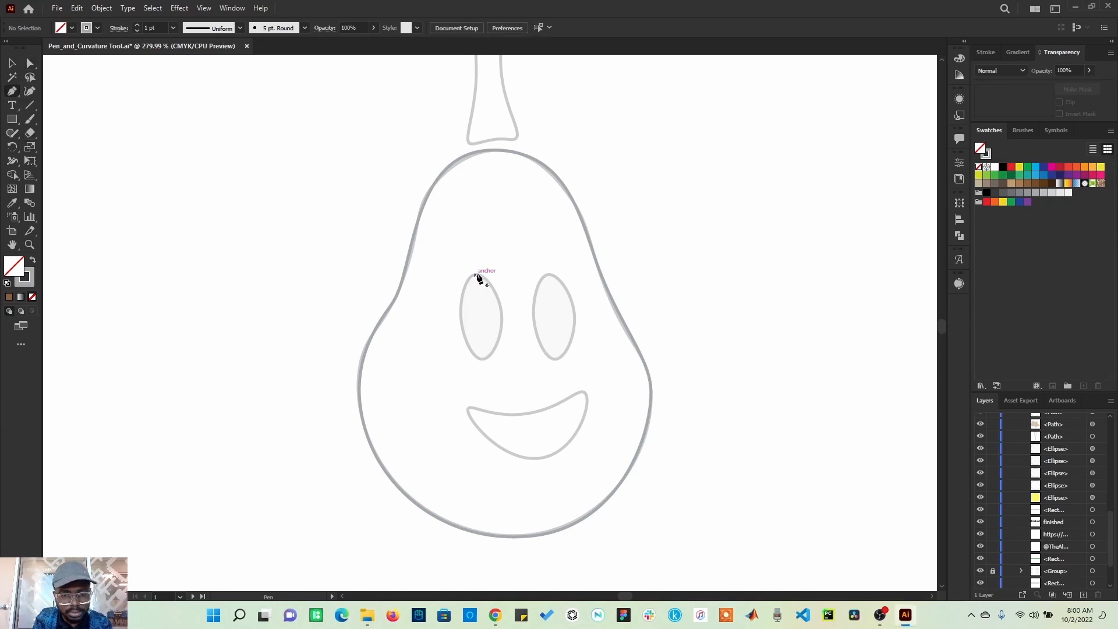
pyautogui.click(475, 275)
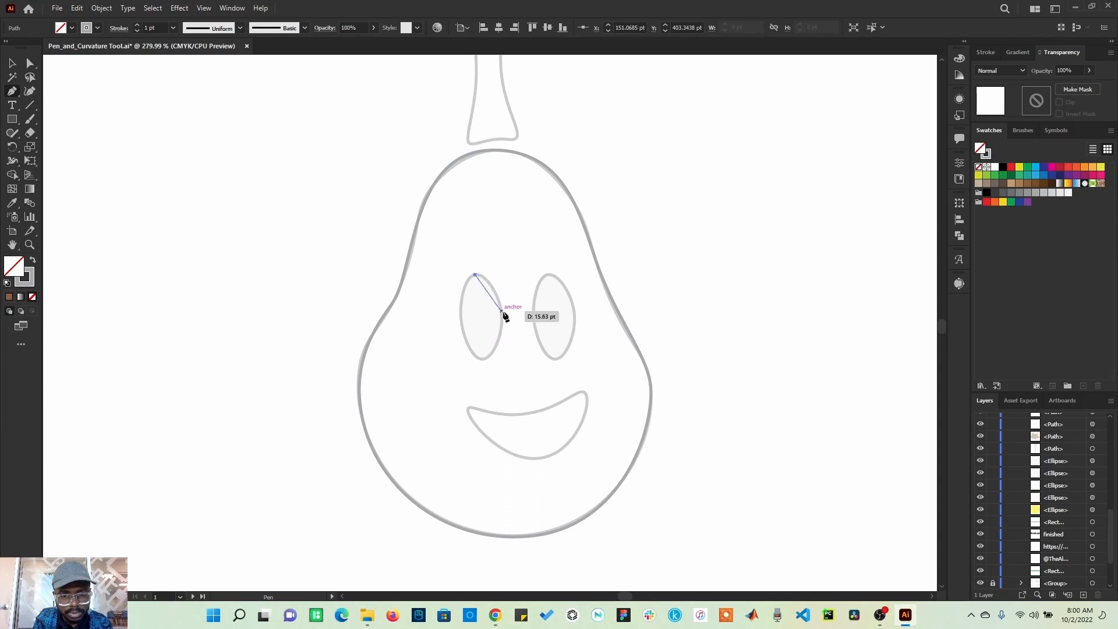
pyautogui.click(502, 315)
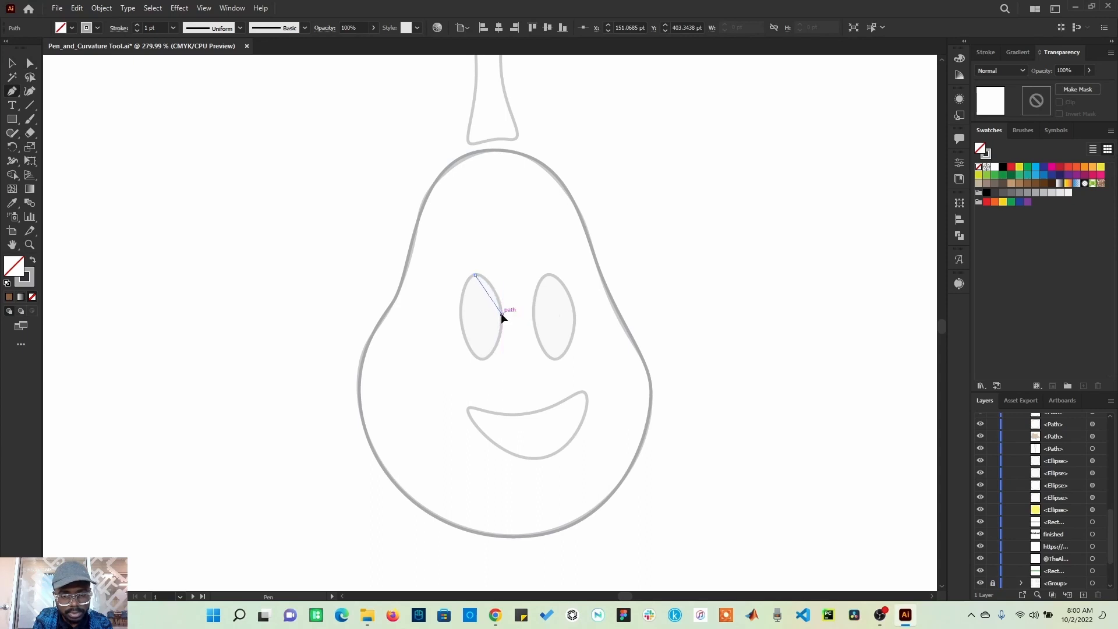
pyautogui.click(485, 360)
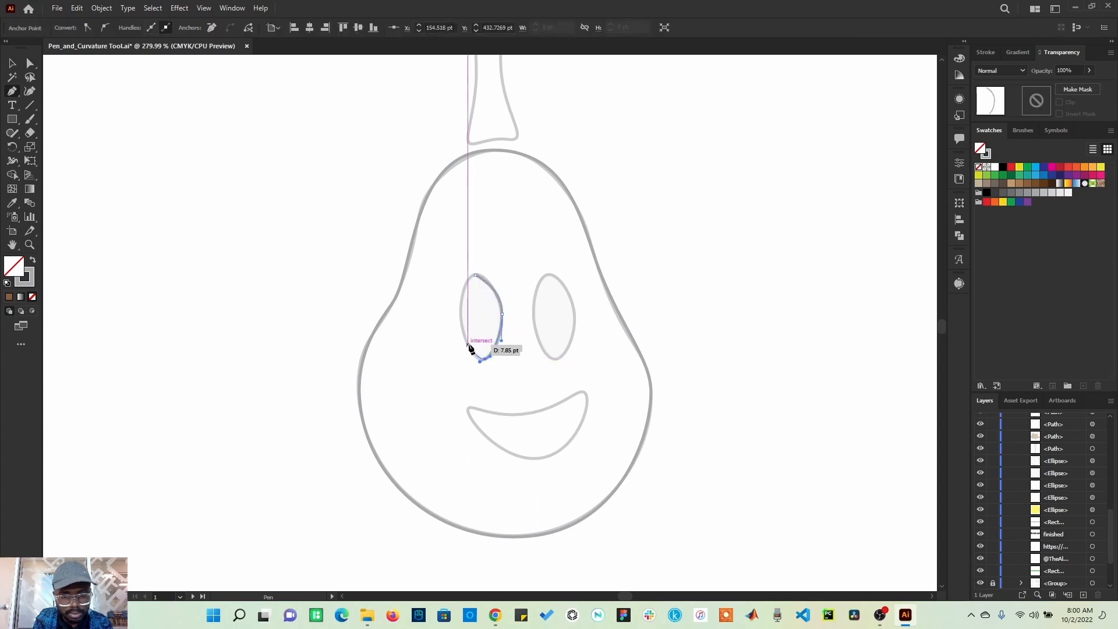
pyautogui.moveTo(461, 313); pyautogui.dragTo(461, 293)
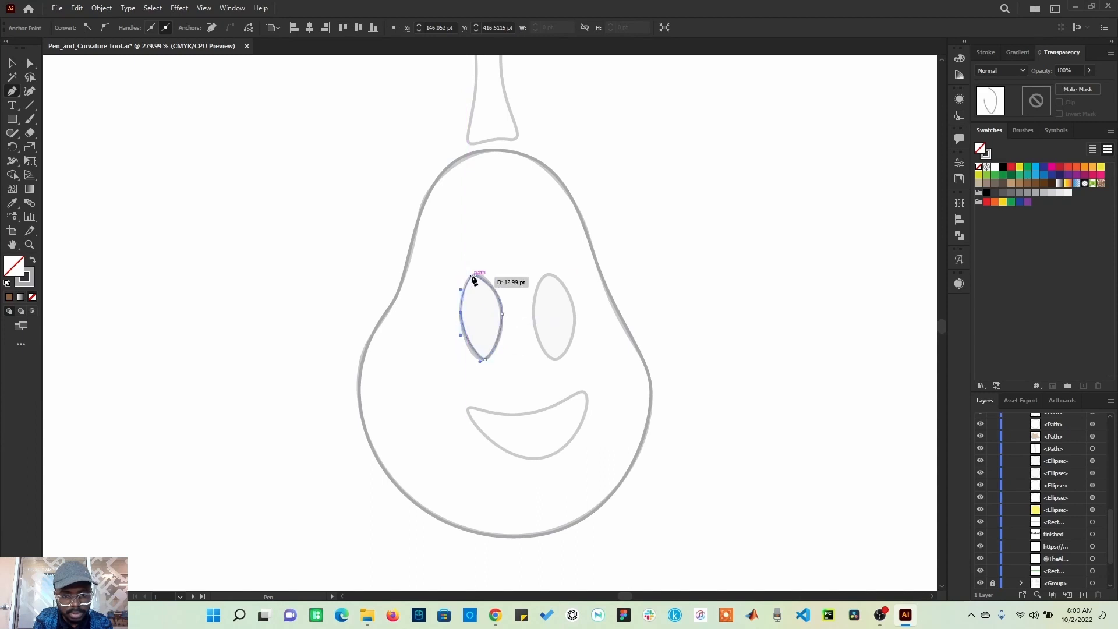
pyautogui.click(475, 275)
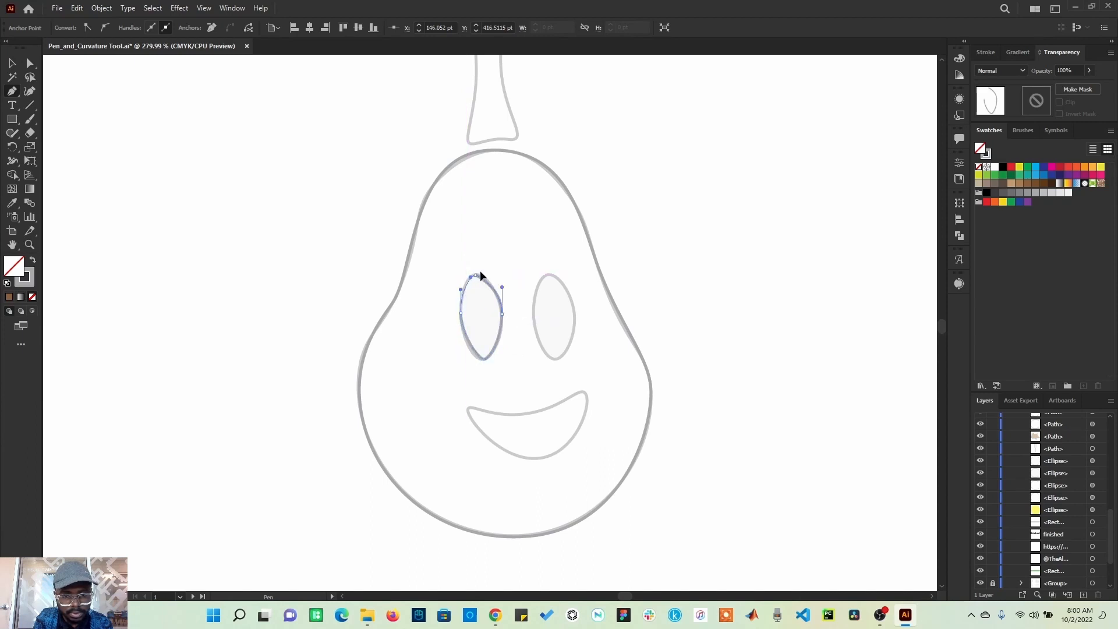
pyautogui.keyDown('ctrl'); pyautogui.click(445, 256); pyautogui.keyUp('ctrl')
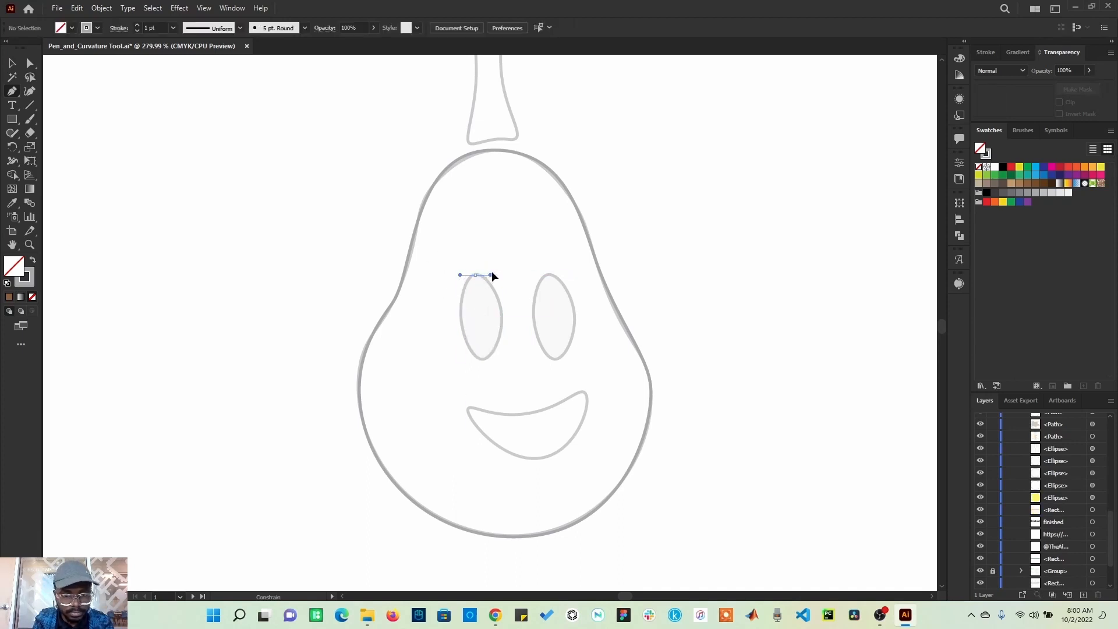
# Step: Finish the left eye outline with curved Pen anchors, close the path, and deselect
pyautogui.moveTo(492, 272); pyautogui.dragTo(494, 272)
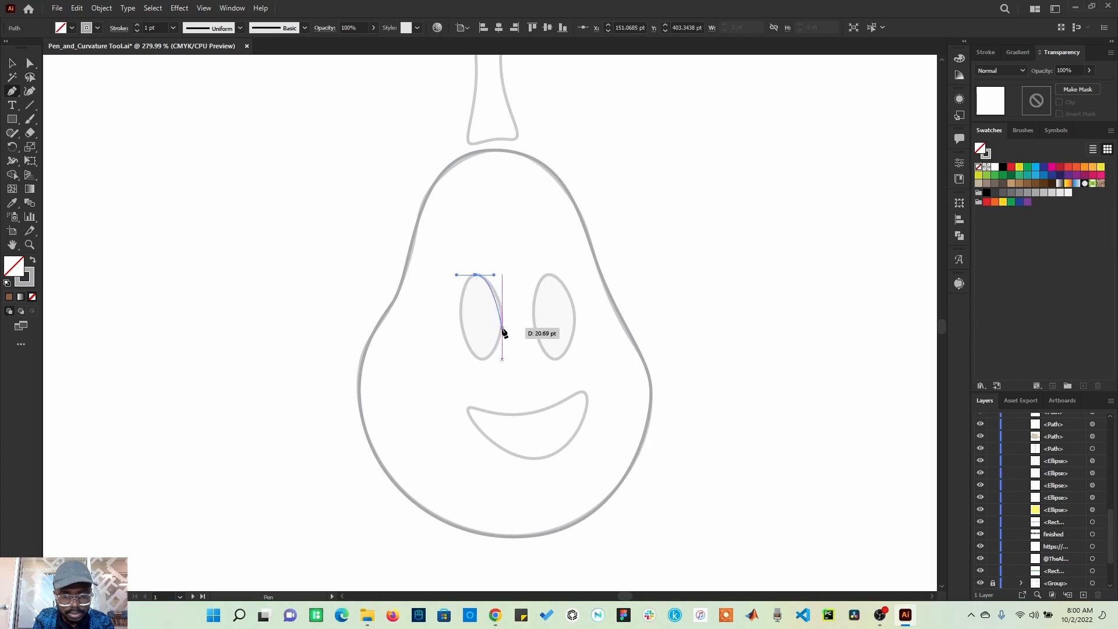
pyautogui.moveTo(502, 329); pyautogui.dragTo(473, 358)
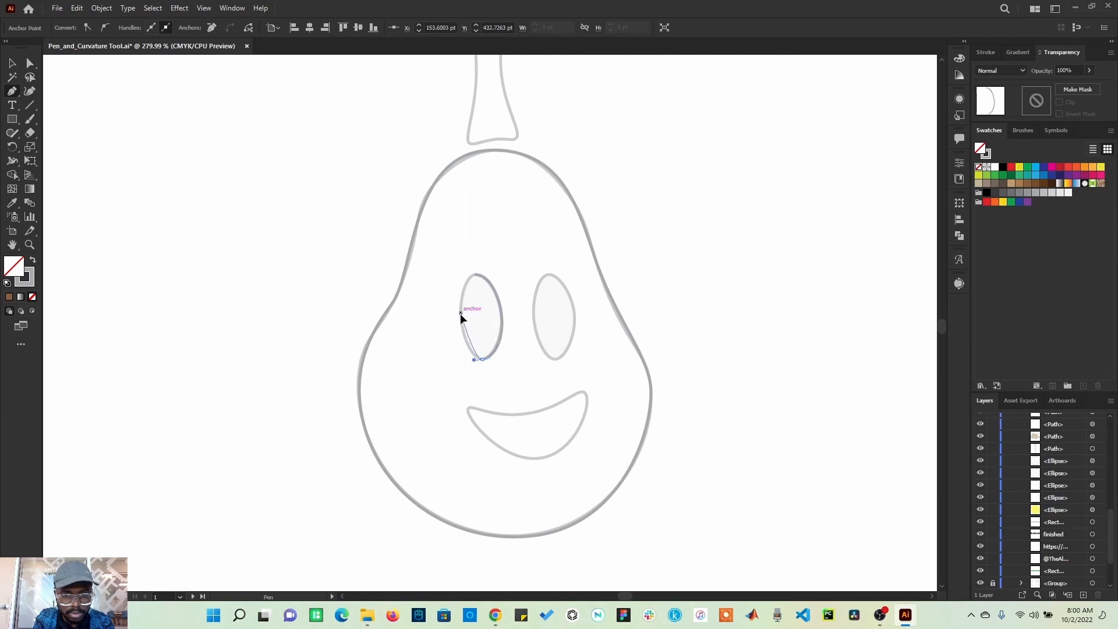
pyautogui.moveTo(459, 300); pyautogui.dragTo(488, 272)
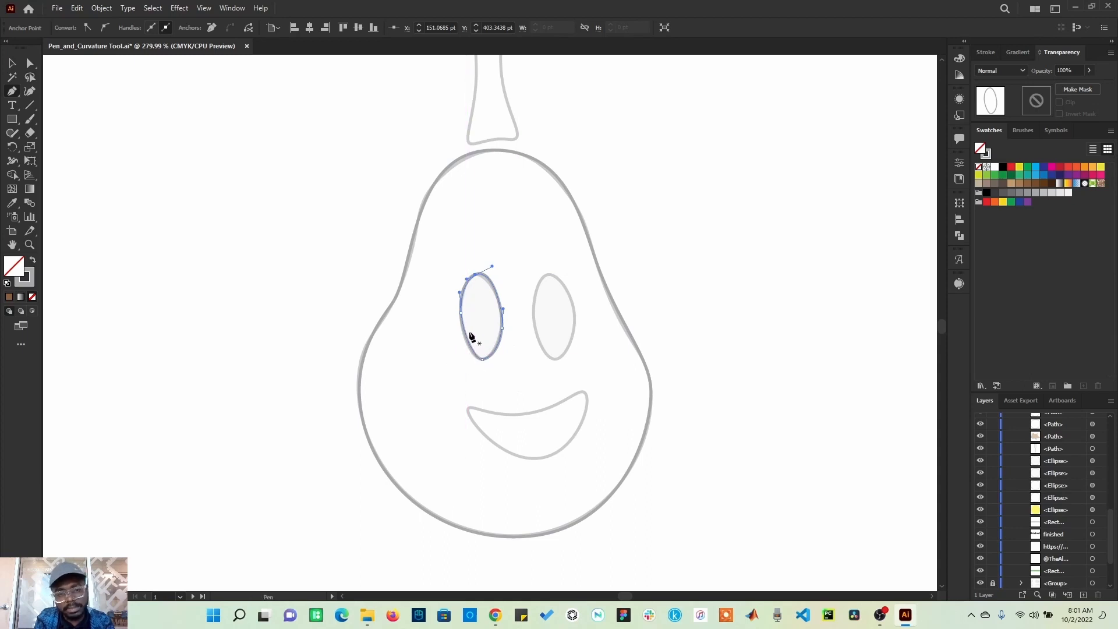
pyautogui.press('v')
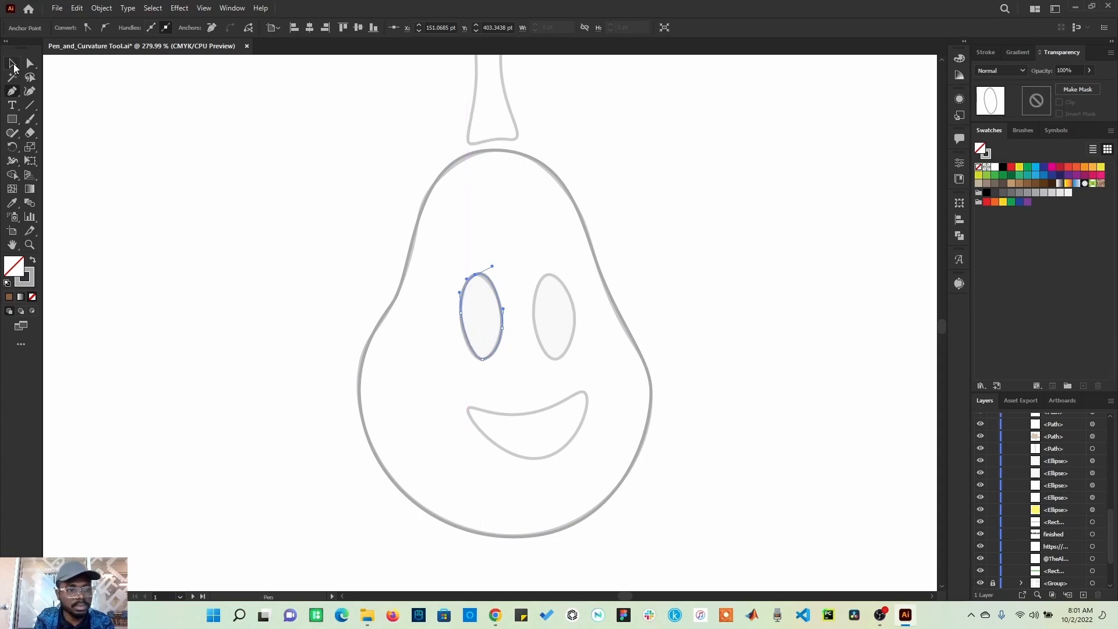
pyautogui.click(207, 303)
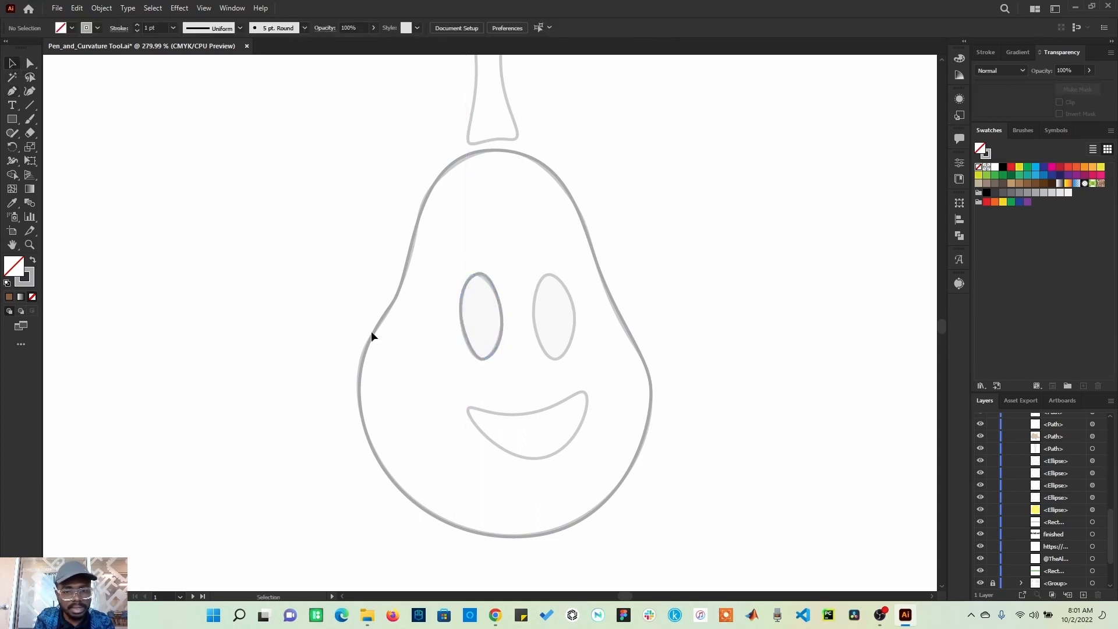
# Step: Duplicate the left eye outline onto the right eye in the template, and deselect
pyautogui.click(466, 339)
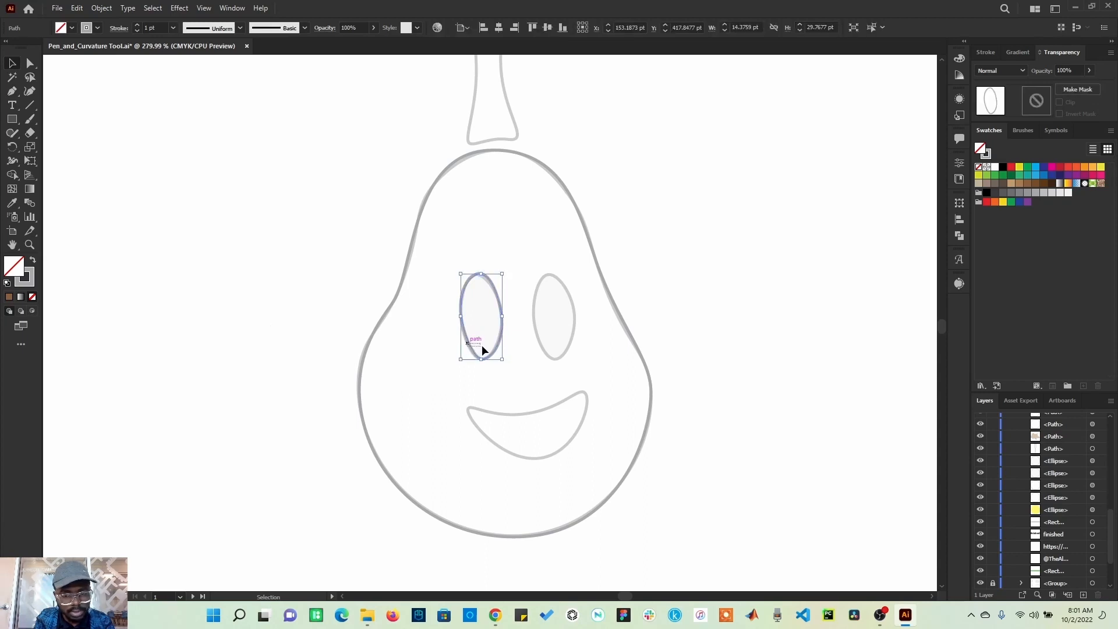
pyautogui.click(471, 349)
pyautogui.click(473, 348)
pyautogui.moveTo(473, 349); pyautogui.dragTo(548, 349)
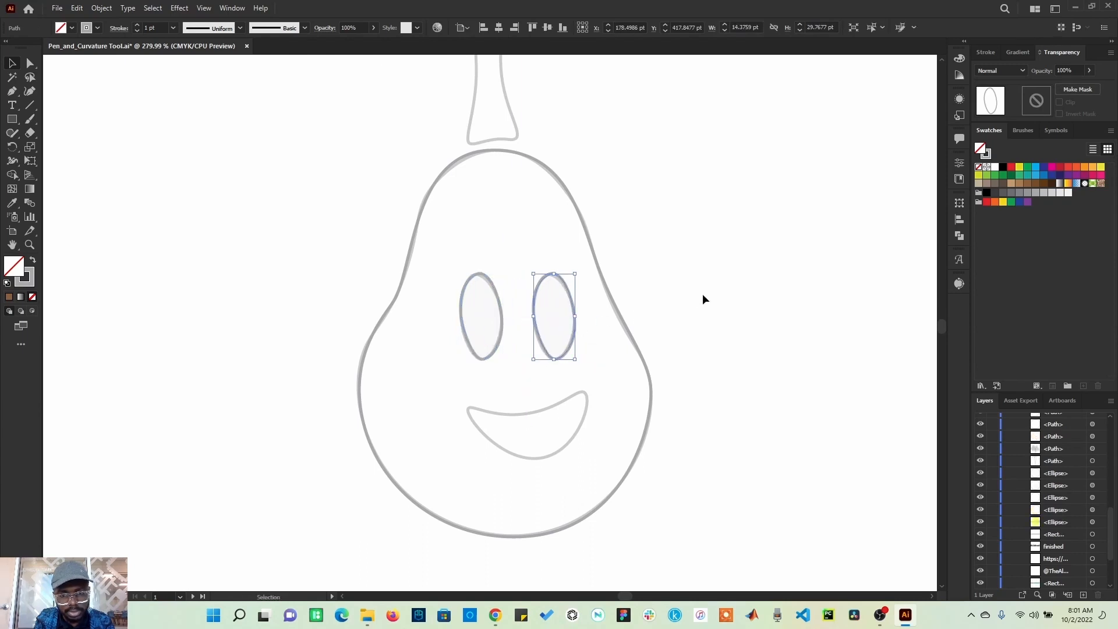
pyautogui.click(702, 294)
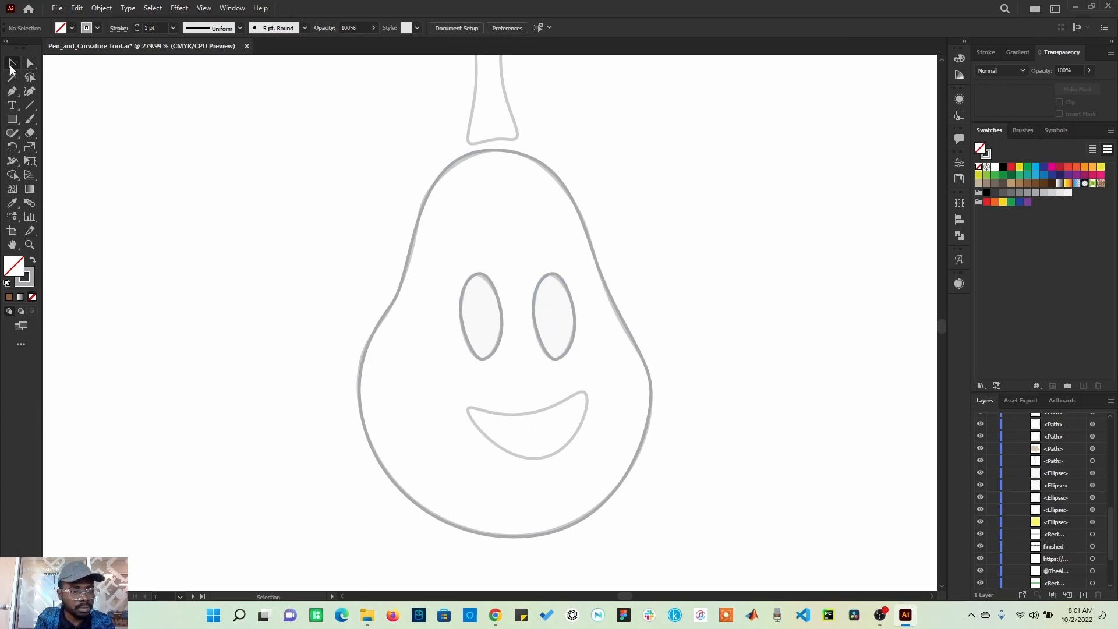
# Step: Trace the mouth with curved Pen anchors around the template smile, close the path, and deselect
pyautogui.click(12, 91)
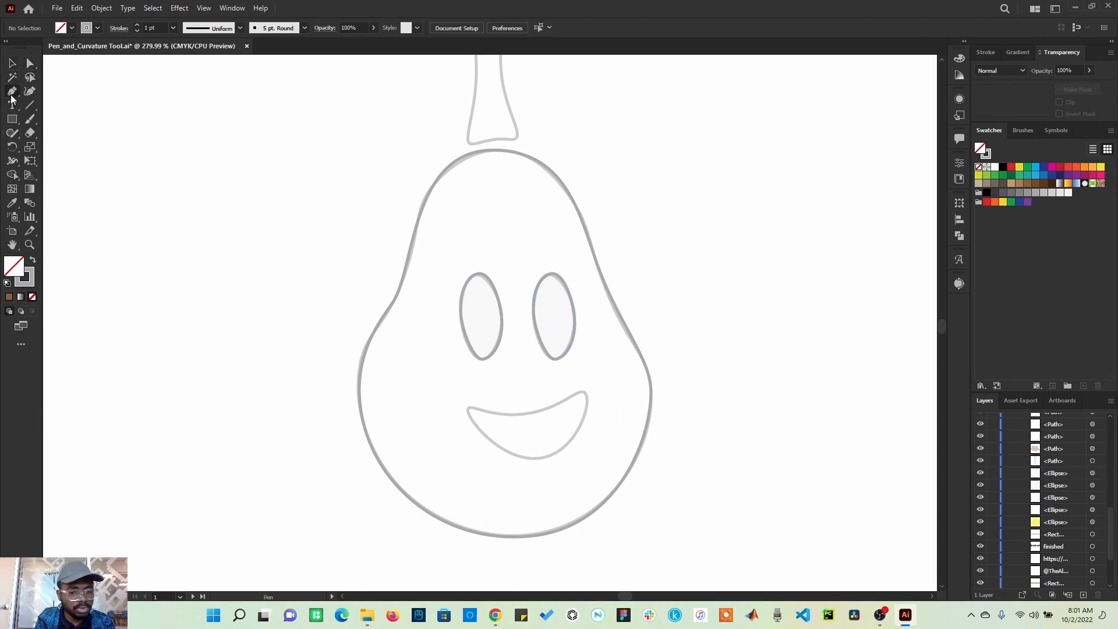
pyautogui.click(468, 404)
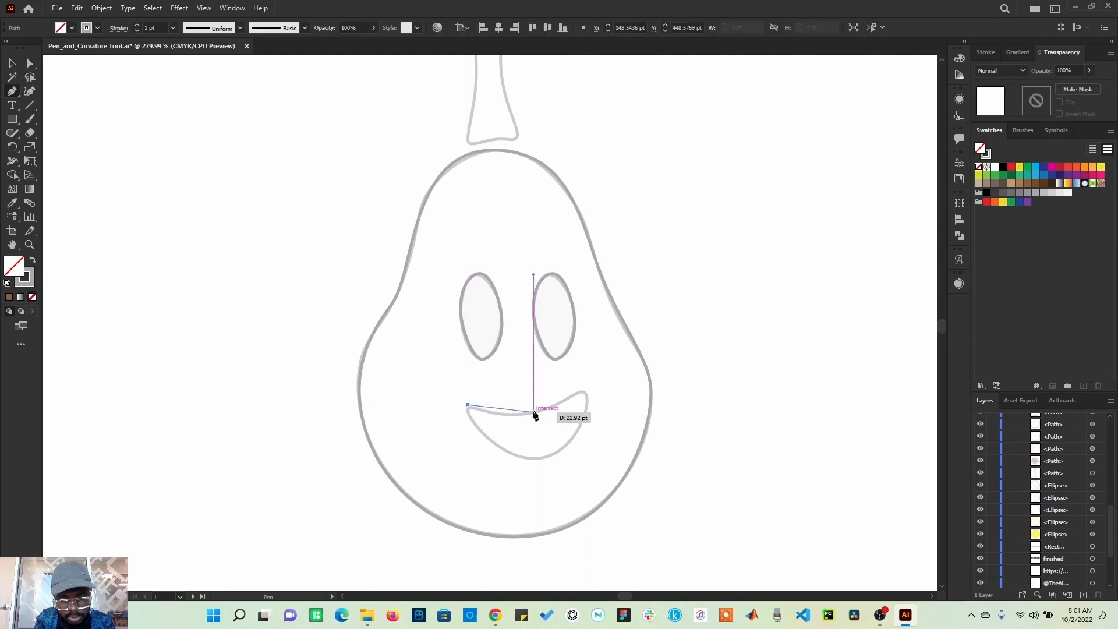
pyautogui.moveTo(534, 412); pyautogui.dragTo(553, 407)
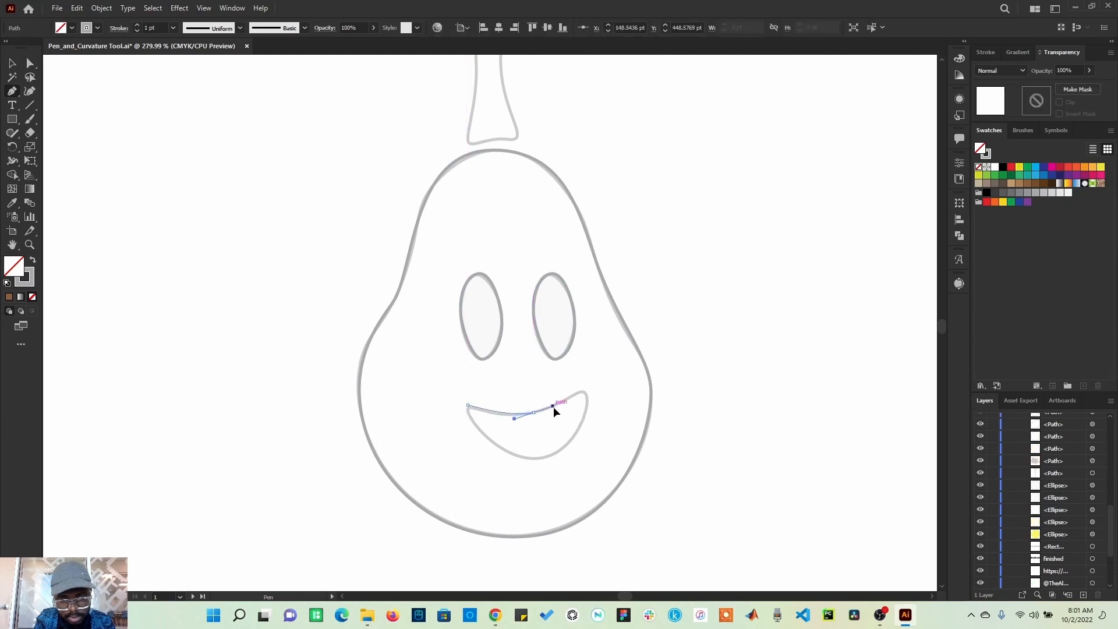
pyautogui.click(585, 394)
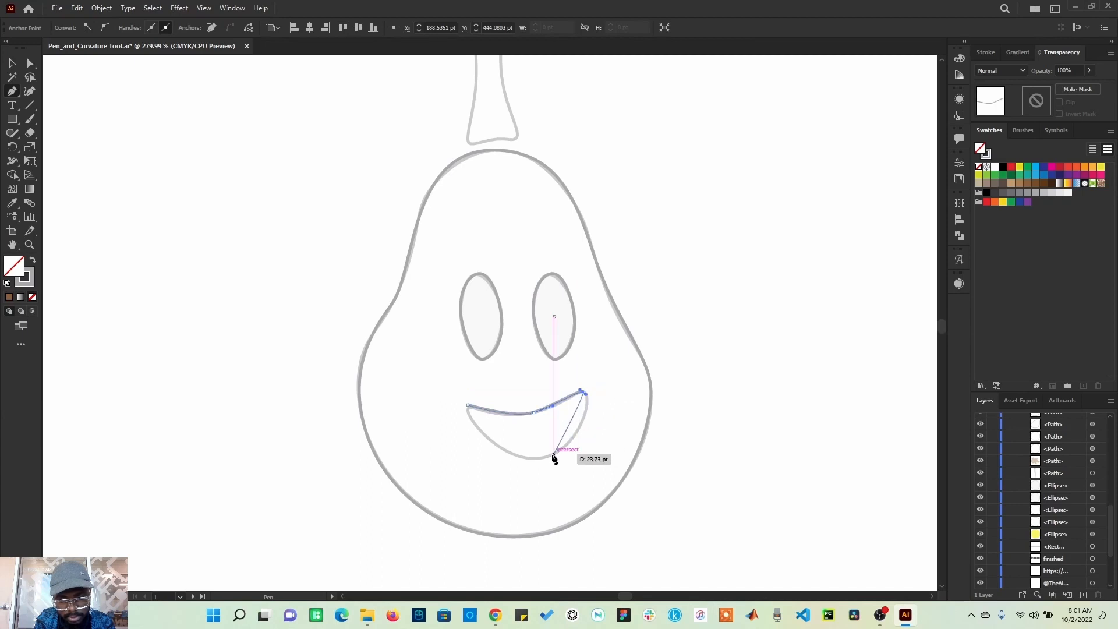
pyautogui.moveTo(553, 456); pyautogui.dragTo(519, 467)
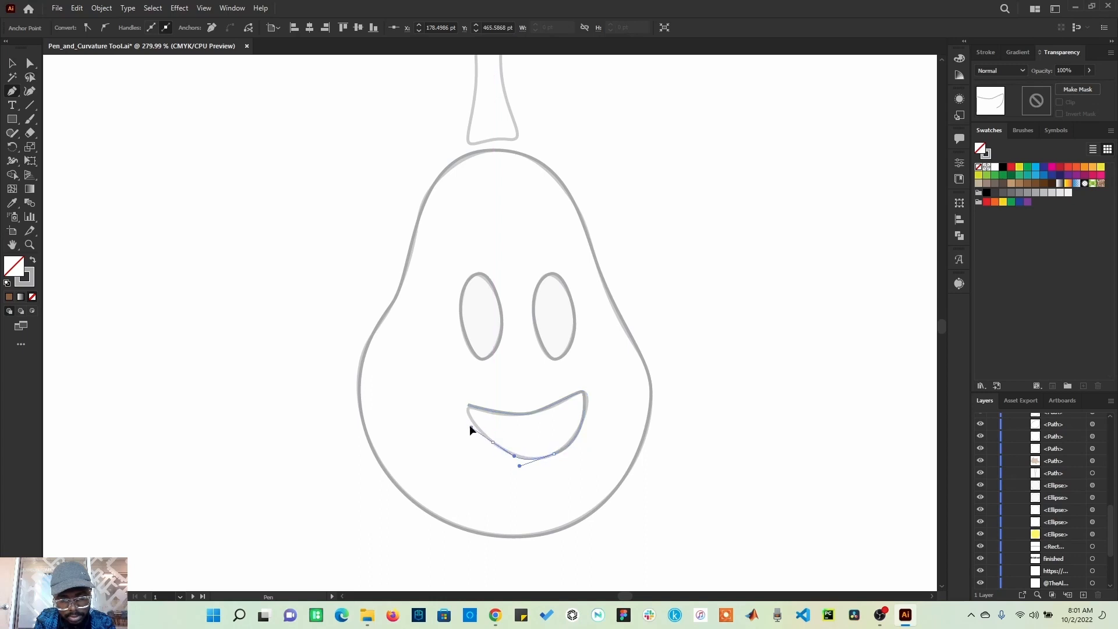
pyautogui.moveTo(469, 429); pyautogui.dragTo(469, 391)
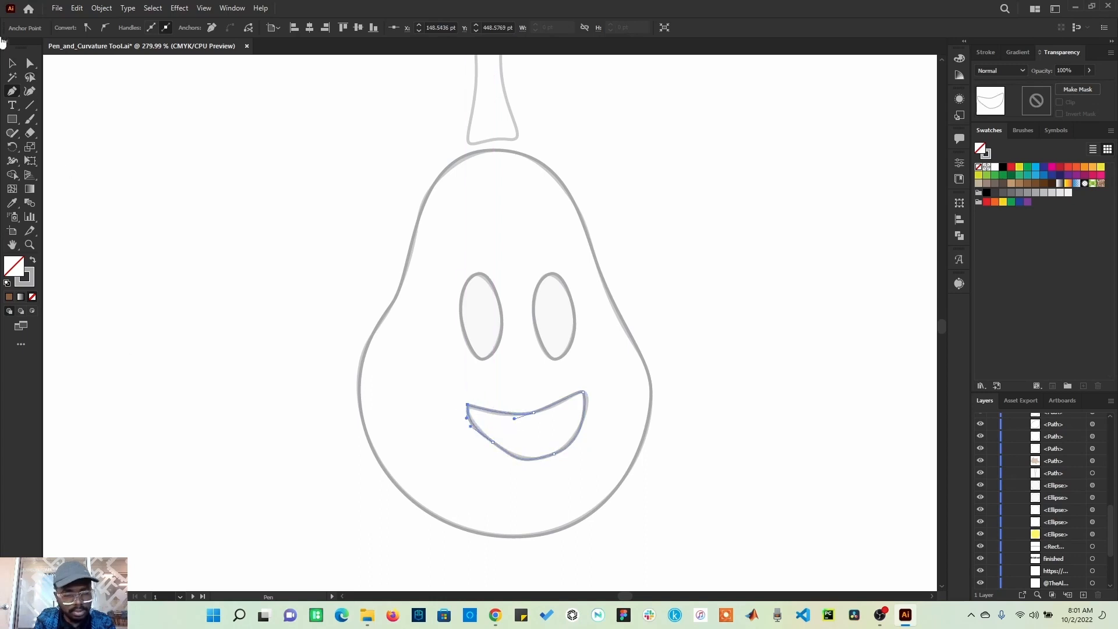
pyautogui.click(31, 63)
pyautogui.click(188, 327)
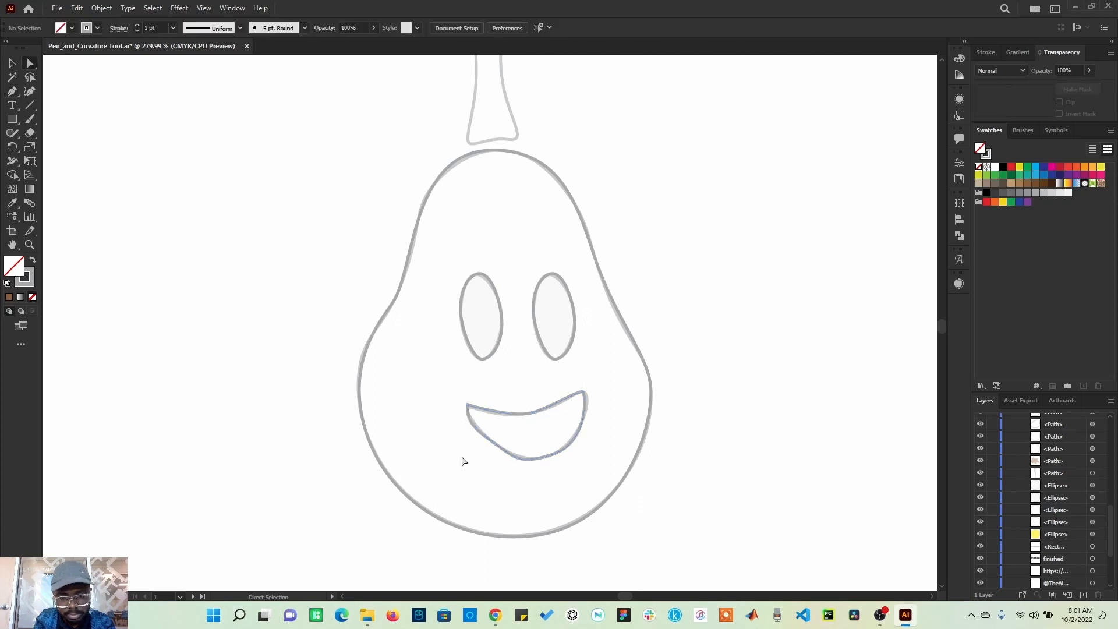
# Step: Adjust the anchor and handles at the mouth's left corner so it follows the template outline
pyautogui.click(468, 417)
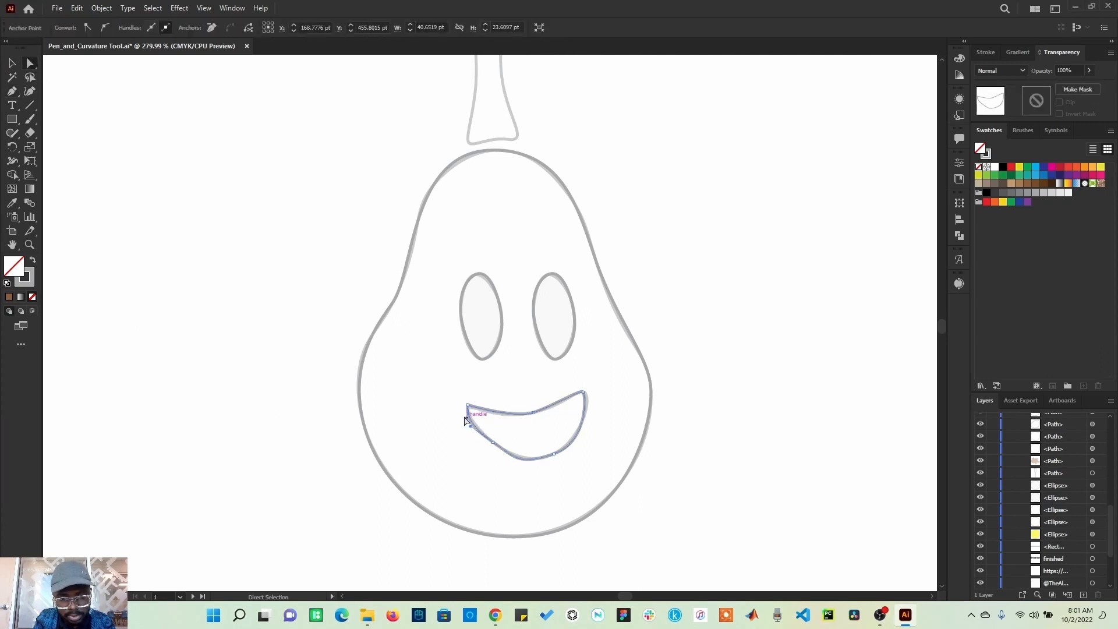
pyautogui.press('z')
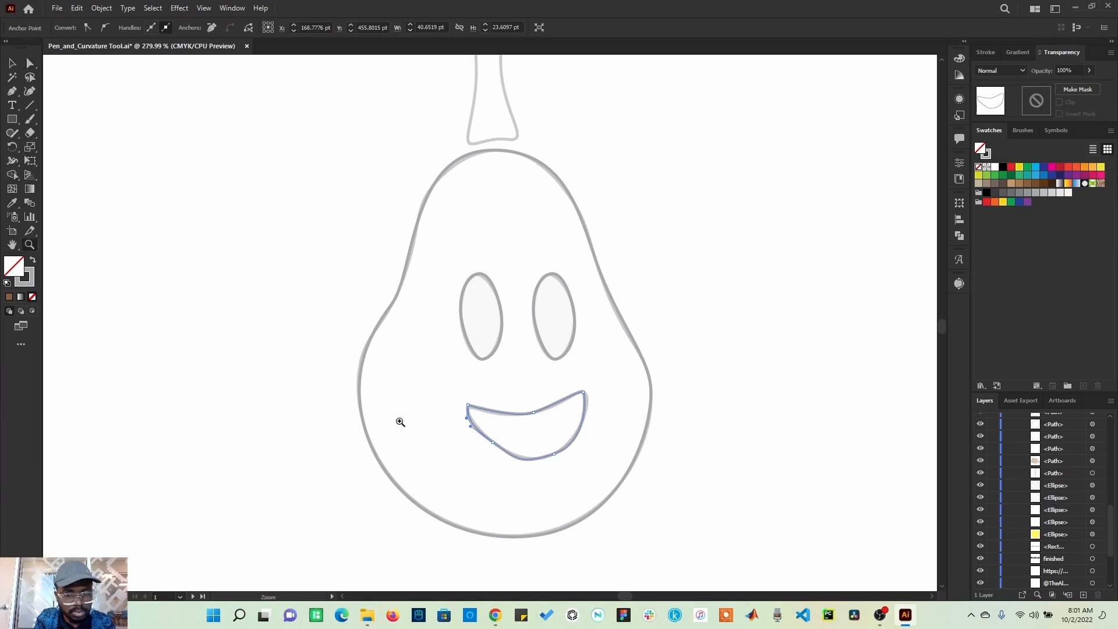
pyautogui.moveTo(468, 400); pyautogui.dragTo(631, 475)
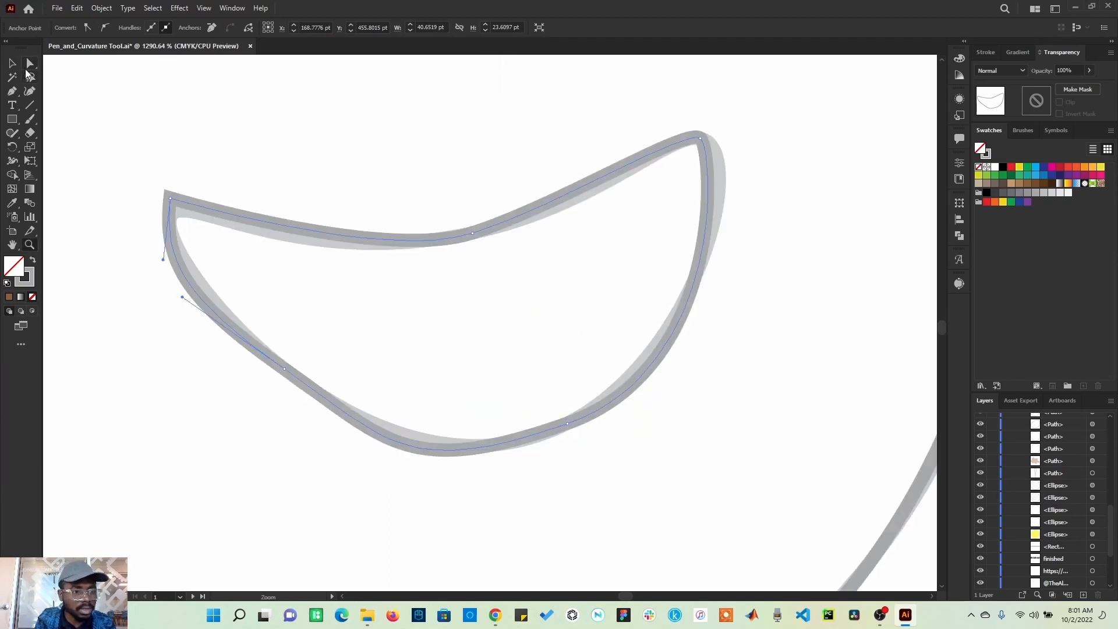
pyautogui.click(30, 63)
pyautogui.moveTo(163, 259); pyautogui.dragTo(200, 294)
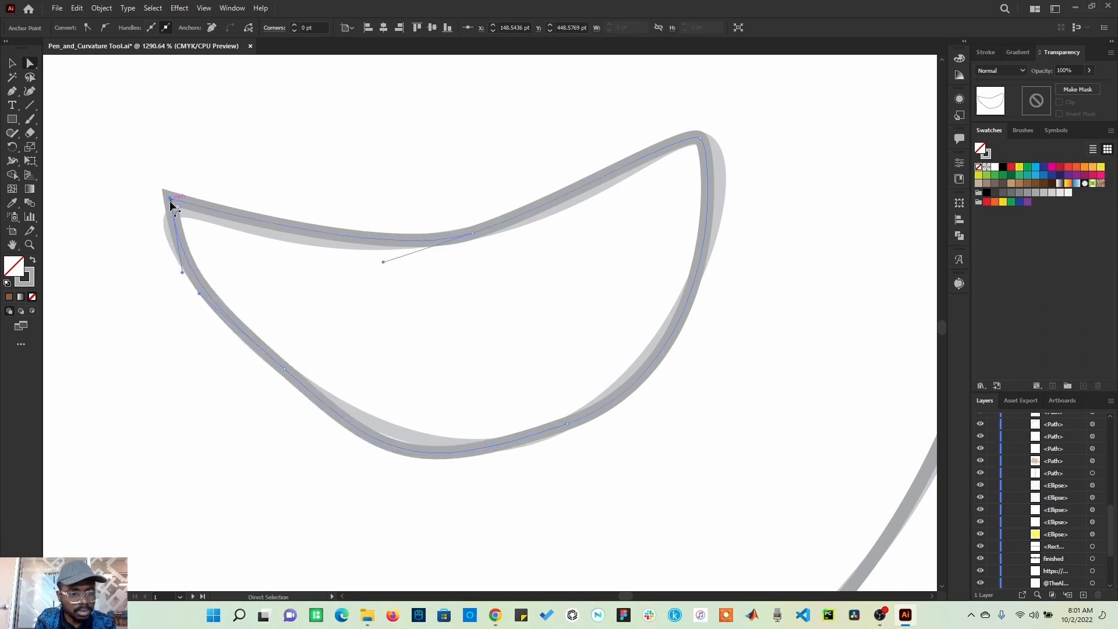
pyautogui.moveTo(169, 200); pyautogui.dragTo(170, 208)
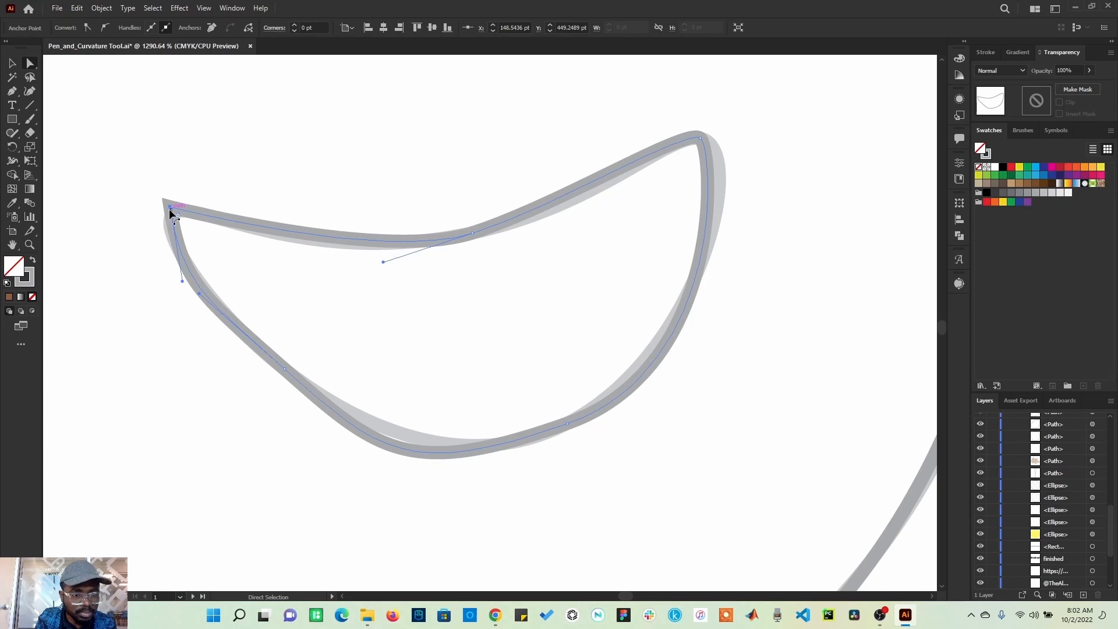
pyautogui.moveTo(178, 216); pyautogui.dragTo(184, 230)
pyautogui.click(161, 256)
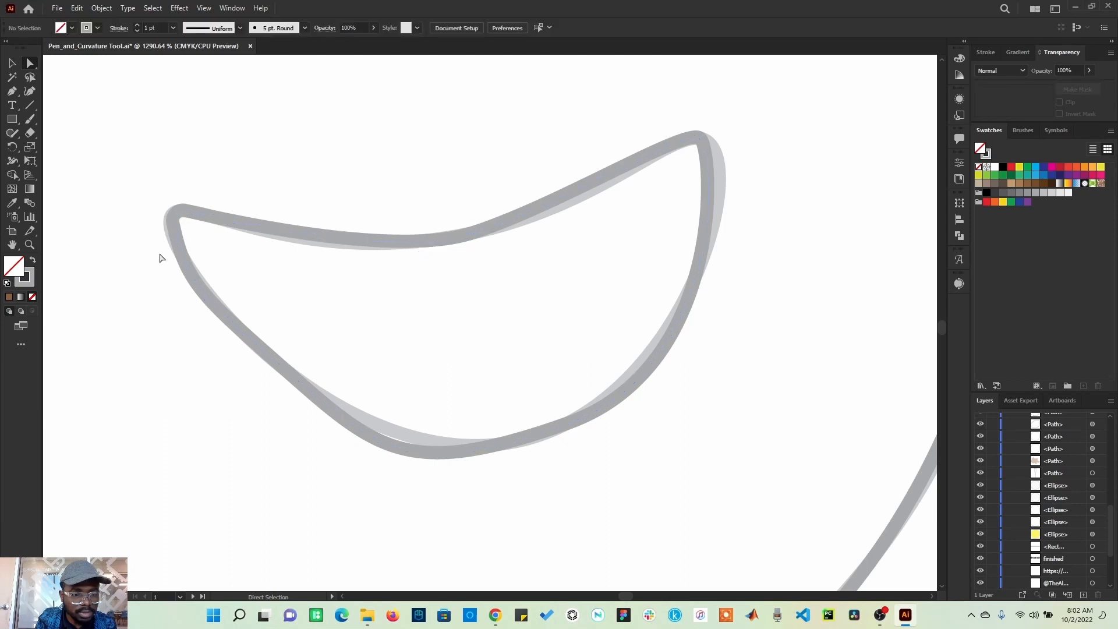
pyautogui.click(177, 226)
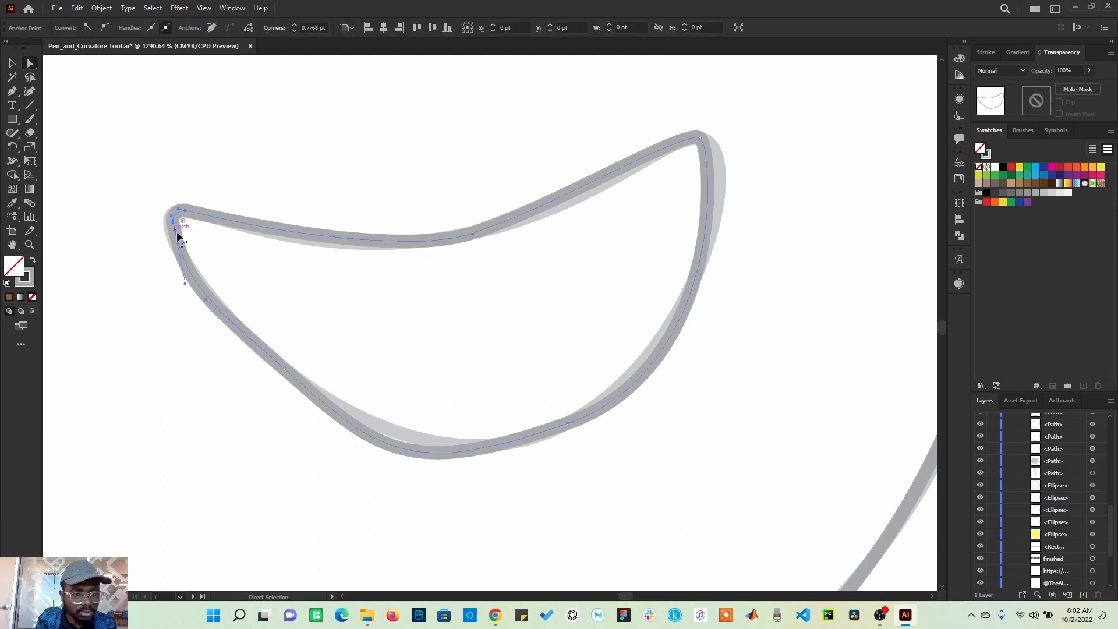
pyautogui.moveTo(172, 221); pyautogui.dragTo(171, 208)
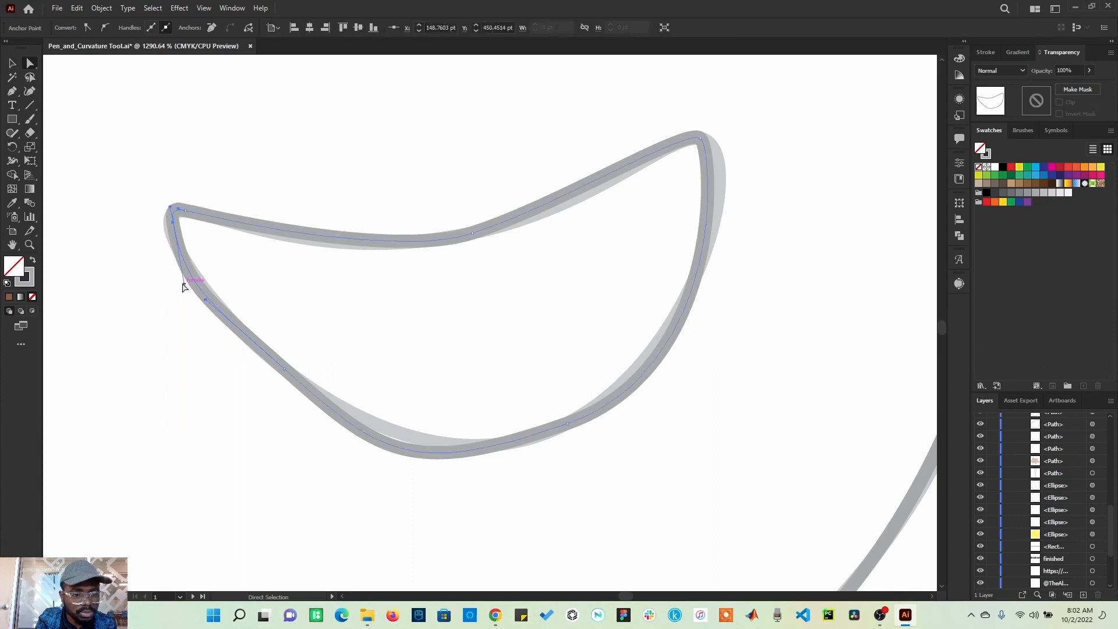
pyautogui.moveTo(187, 288); pyautogui.dragTo(192, 292)
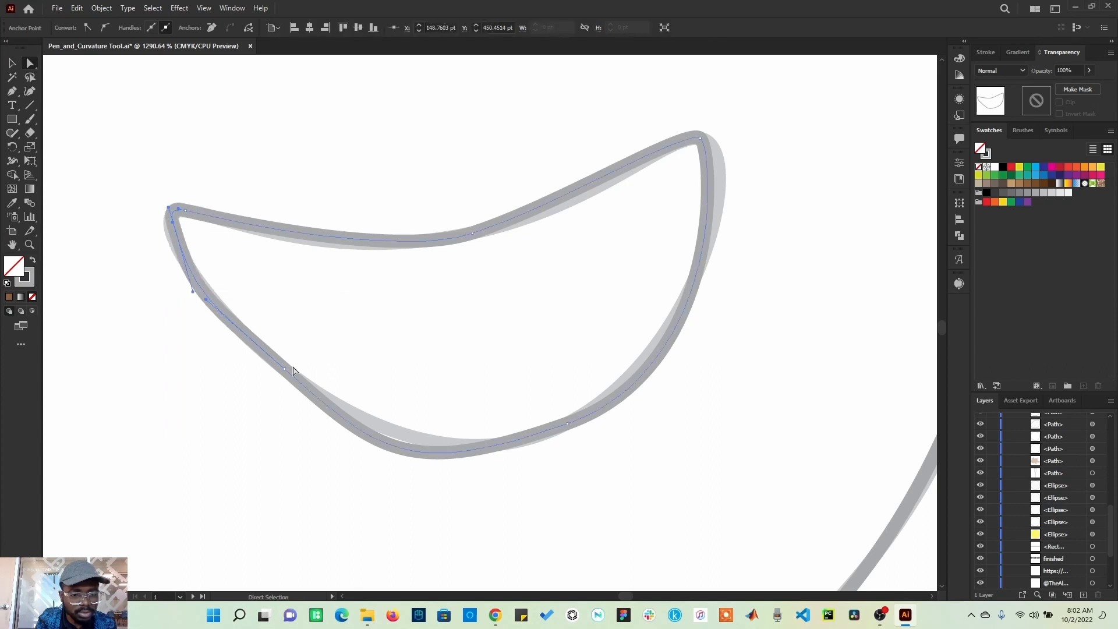
# Step: Adjust the handles at the mouth's bottom anchors to match the template's lower curve
pyautogui.click(567, 425)
pyautogui.moveTo(409, 482)
pyautogui.mouseDown()
pyautogui.moveTo(392, 446)
pyautogui.moveTo(435, 471)
pyautogui.moveTo(422, 492)
pyautogui.mouseUp()
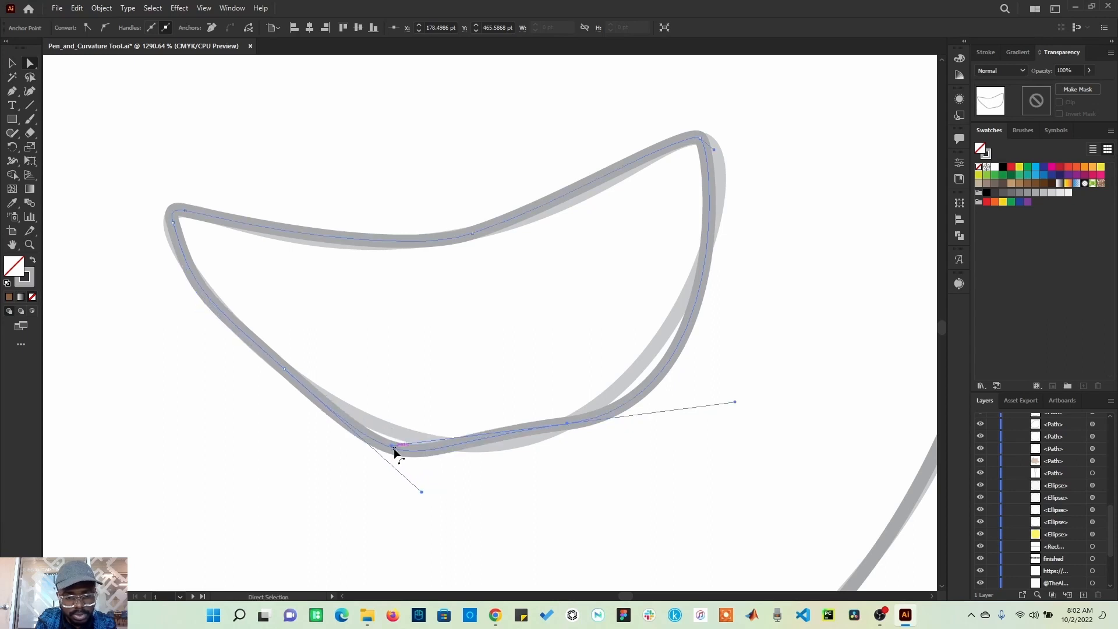
pyautogui.moveTo(393, 446); pyautogui.dragTo(401, 433)
pyautogui.click(567, 424)
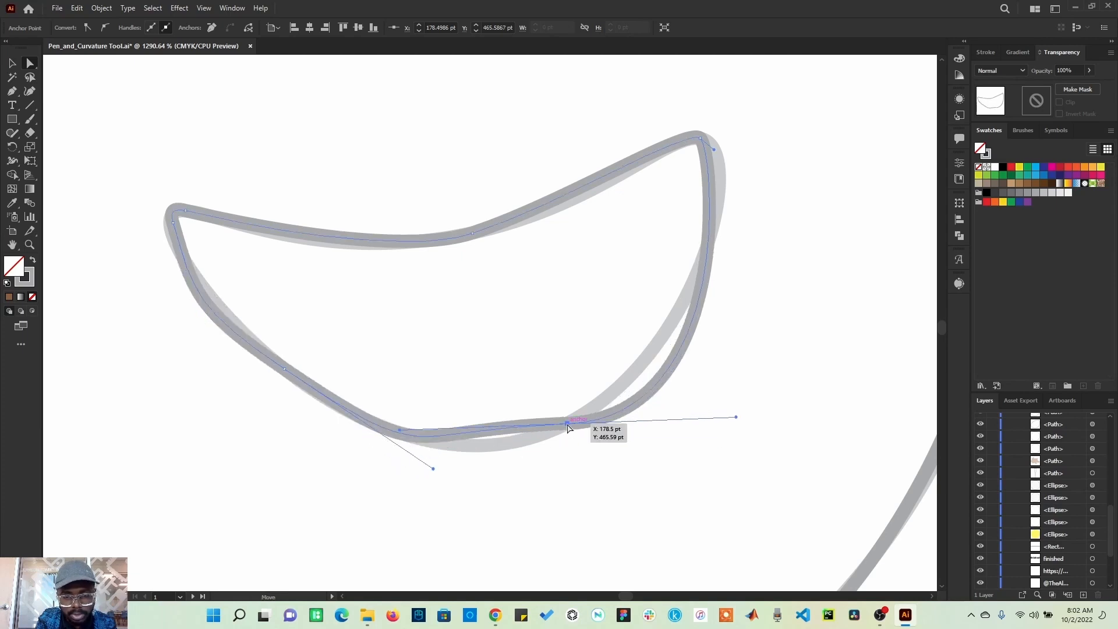
pyautogui.moveTo(402, 434)
pyautogui.mouseDown()
pyautogui.moveTo(414, 464)
pyautogui.moveTo(498, 457)
pyautogui.mouseUp()
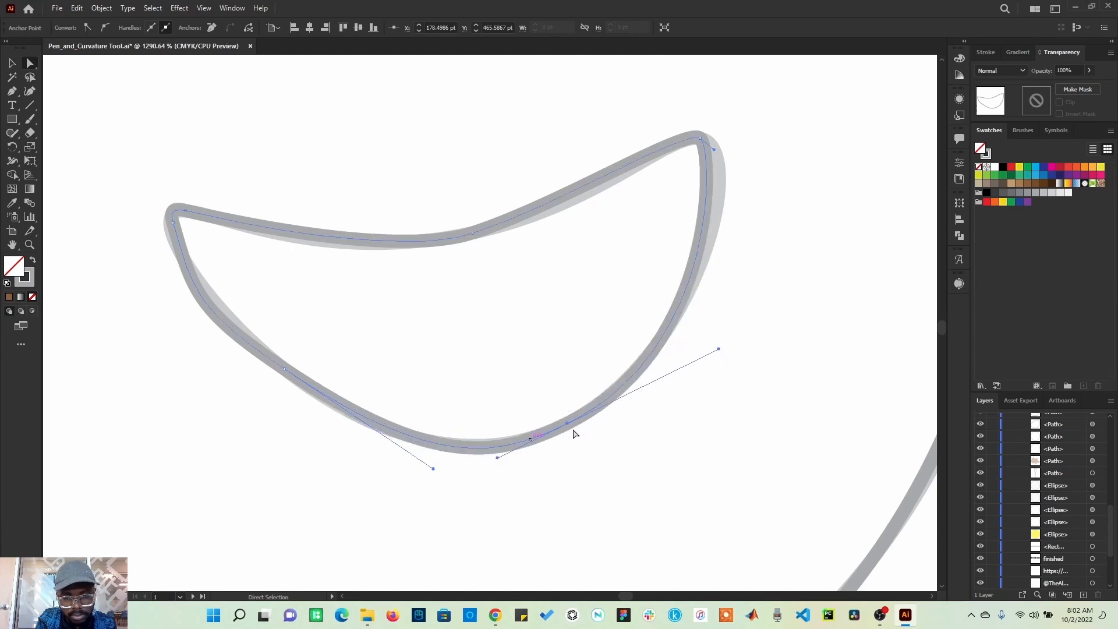
# Step: Adjust the handle at the mouth's right corner anchor to follow the template
pyautogui.click(716, 151)
pyautogui.click(728, 158)
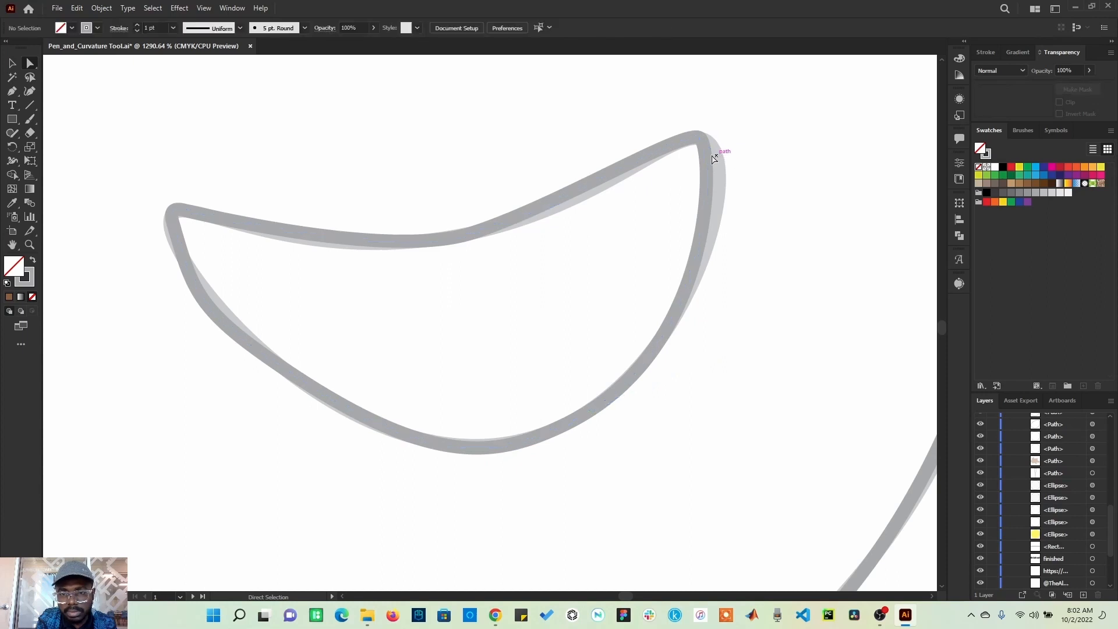
pyautogui.click(716, 152)
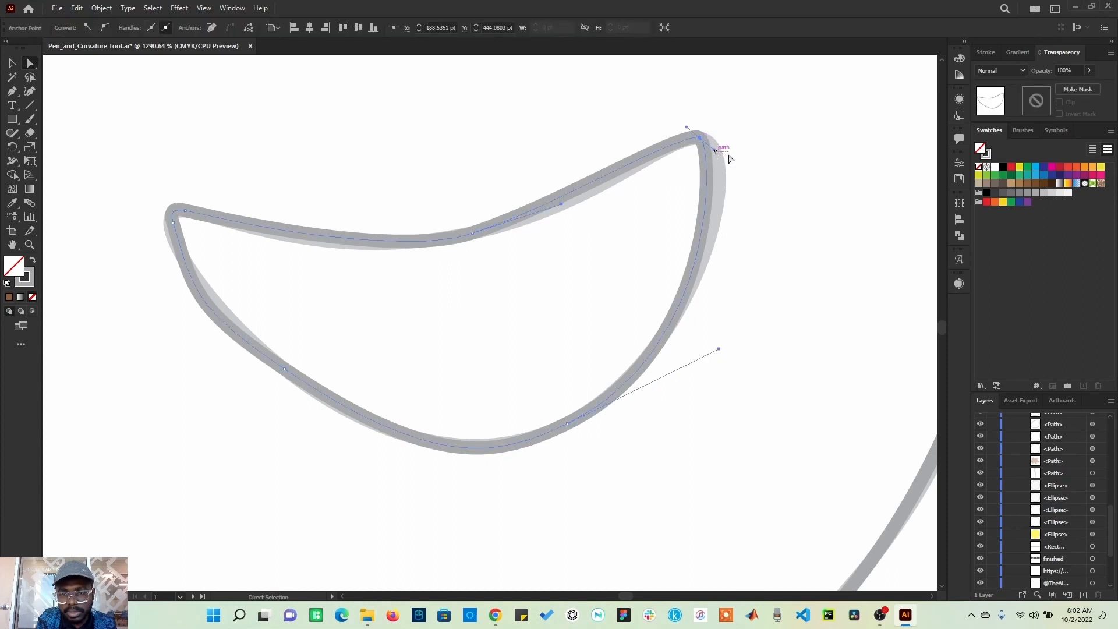
pyautogui.click(730, 159)
pyautogui.click(700, 144)
pyautogui.moveTo(714, 150); pyautogui.dragTo(735, 155)
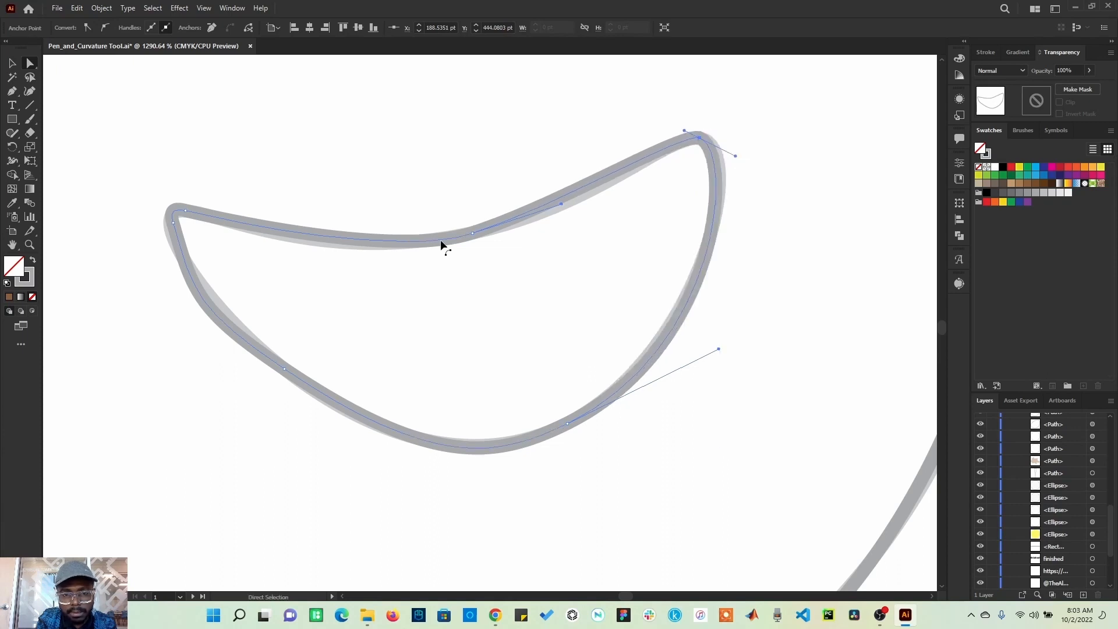
# Step: Refine the handles at the mouth's top-edge anchor and right corner to match the template
pyautogui.click(472, 233)
pyautogui.moveTo(562, 206); pyautogui.dragTo(565, 213)
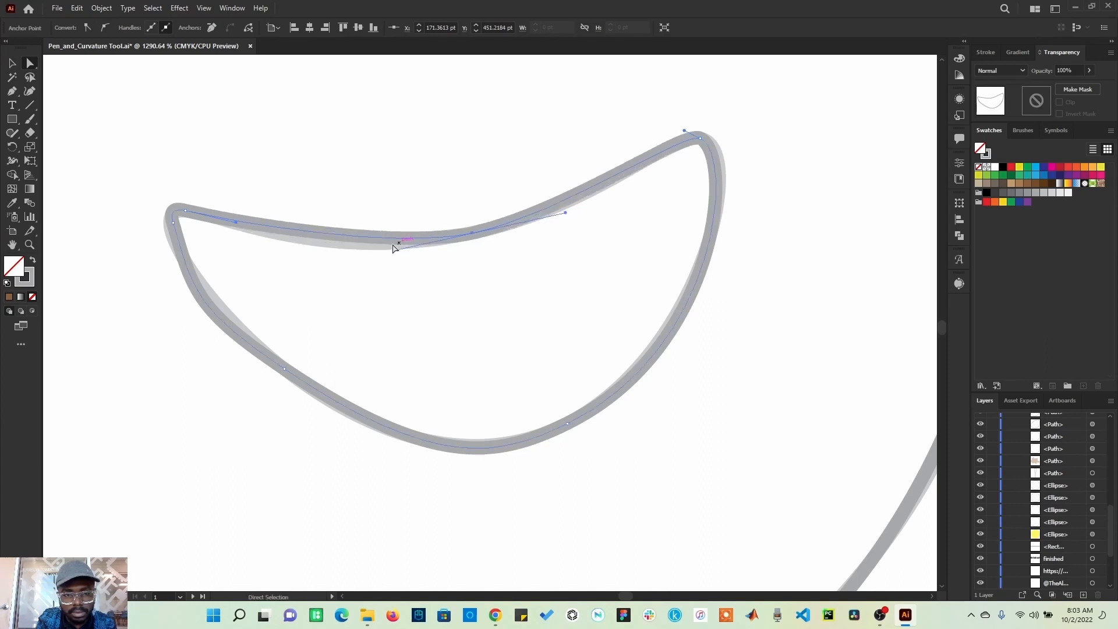
pyautogui.moveTo(393, 249); pyautogui.dragTo(339, 262)
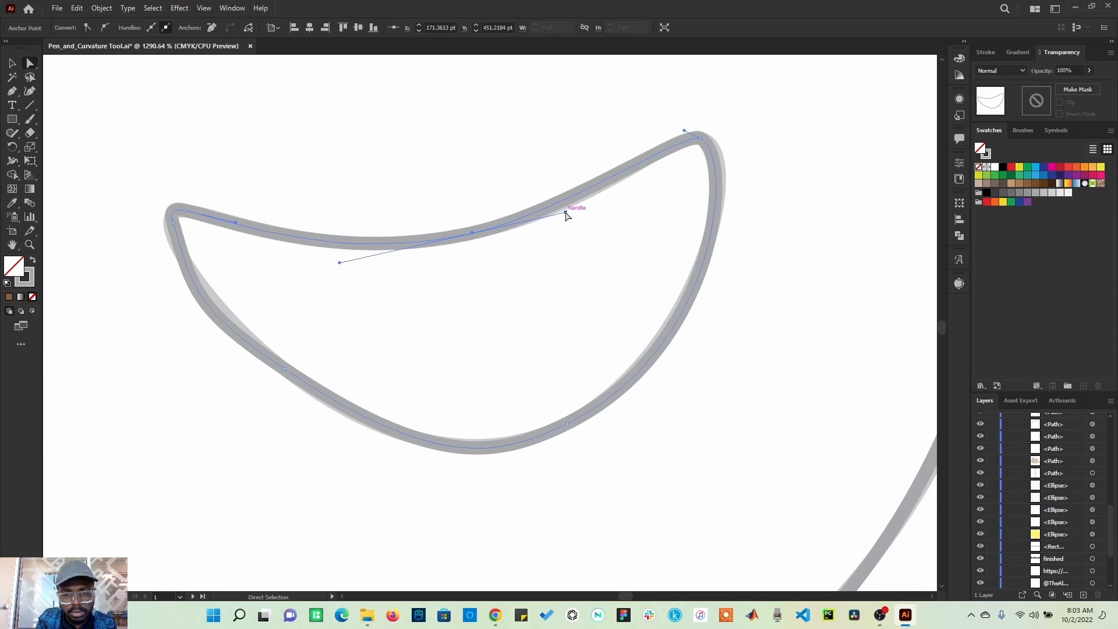
pyautogui.moveTo(566, 212); pyautogui.dragTo(585, 211)
pyautogui.click(586, 237)
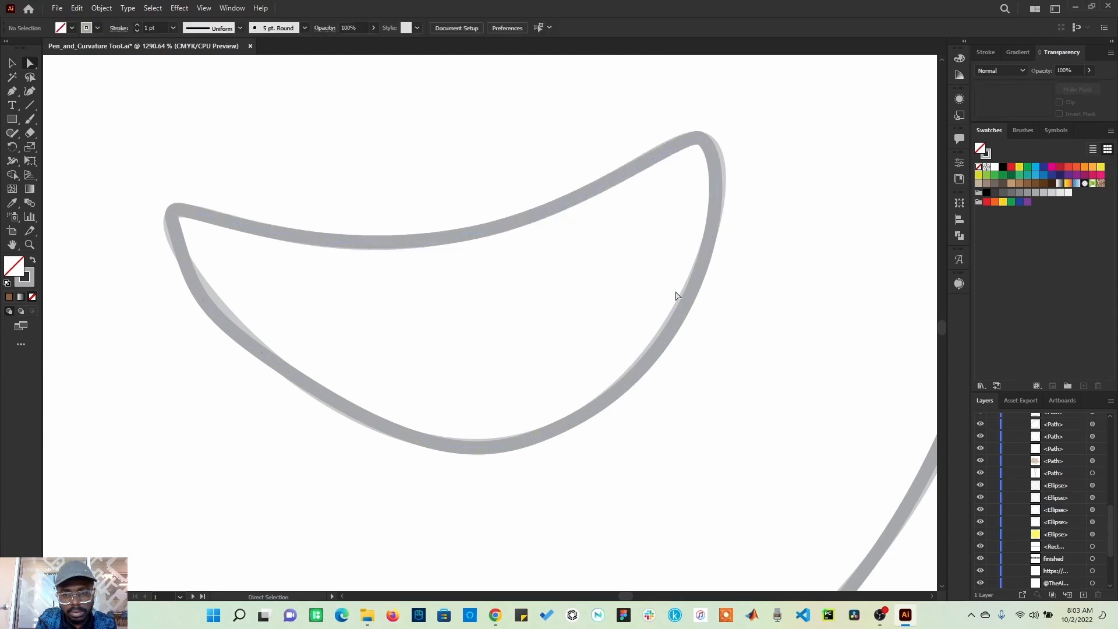
pyautogui.click(716, 175)
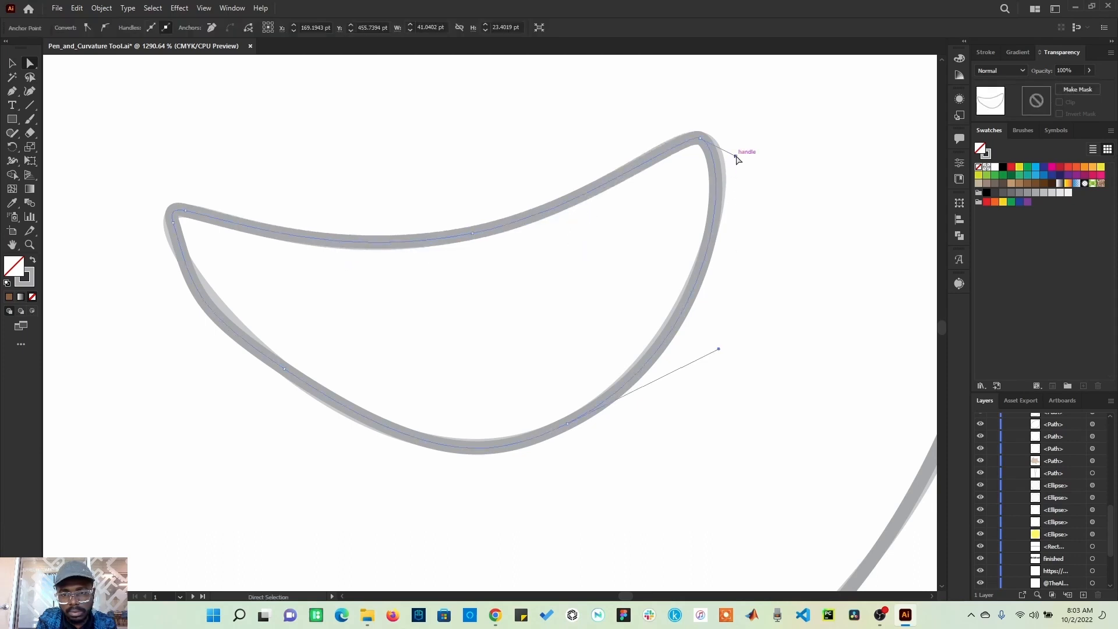
pyautogui.moveTo(736, 157); pyautogui.dragTo(751, 158)
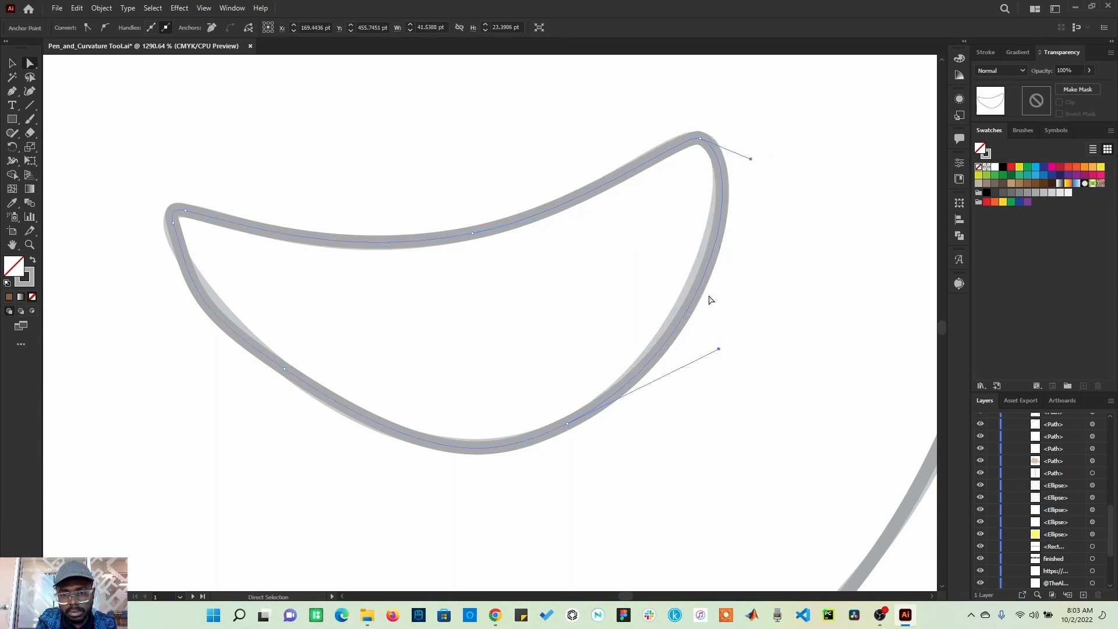
# Step: Adjust the handles at the mouth's bottom anchor and lower-right curve so the path follows the template
pyautogui.moveTo(718, 350); pyautogui.dragTo(712, 327)
pyautogui.click(767, 294)
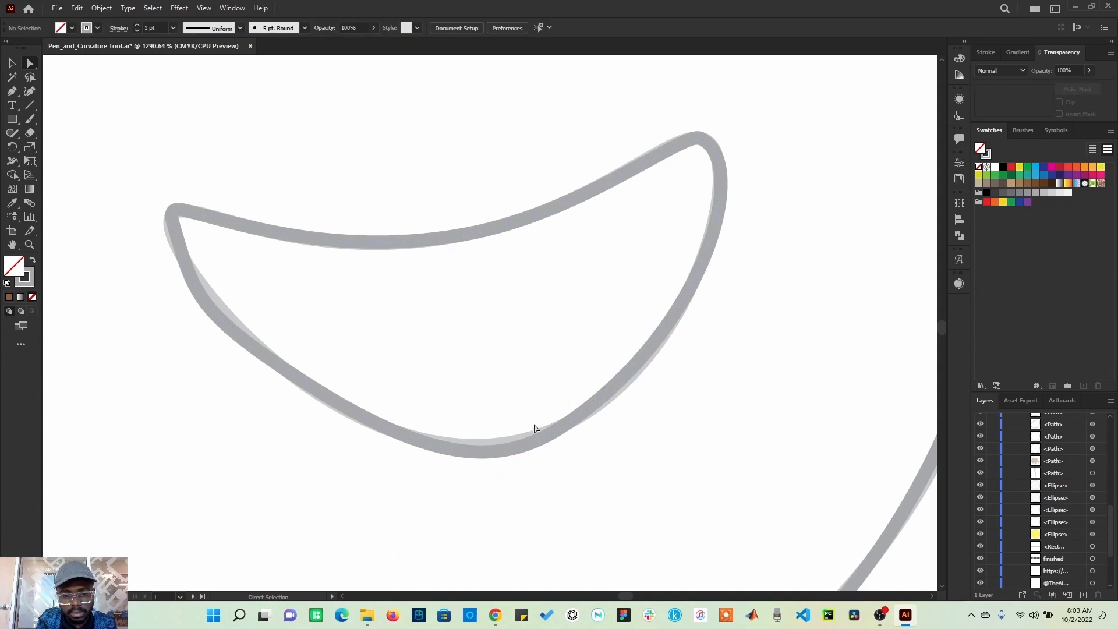
pyautogui.click(498, 456)
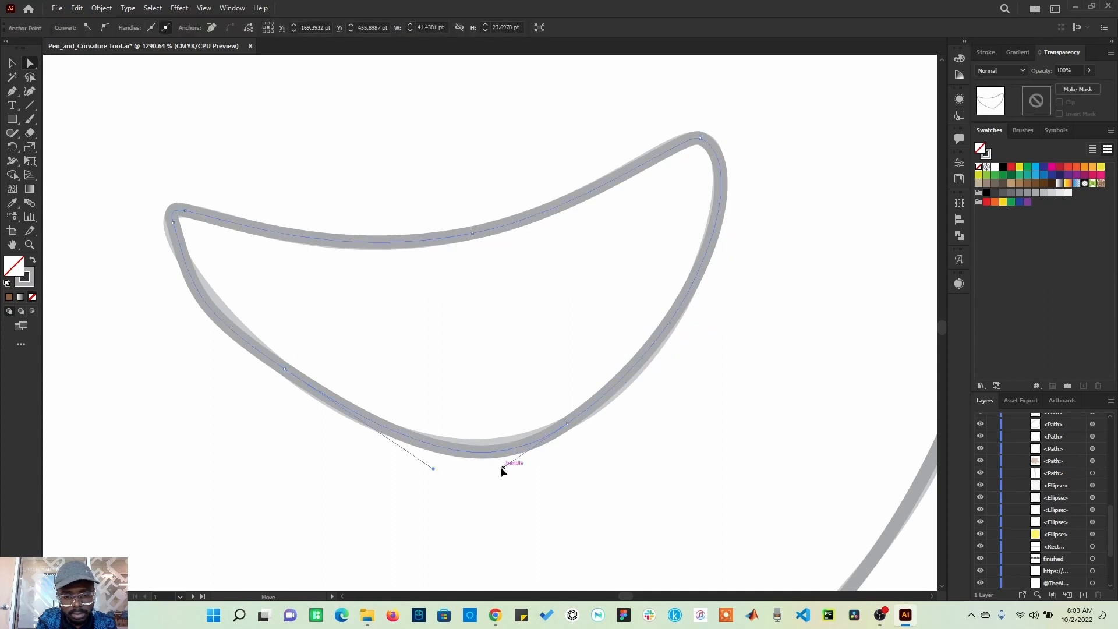
pyautogui.moveTo(503, 466); pyautogui.dragTo(468, 456)
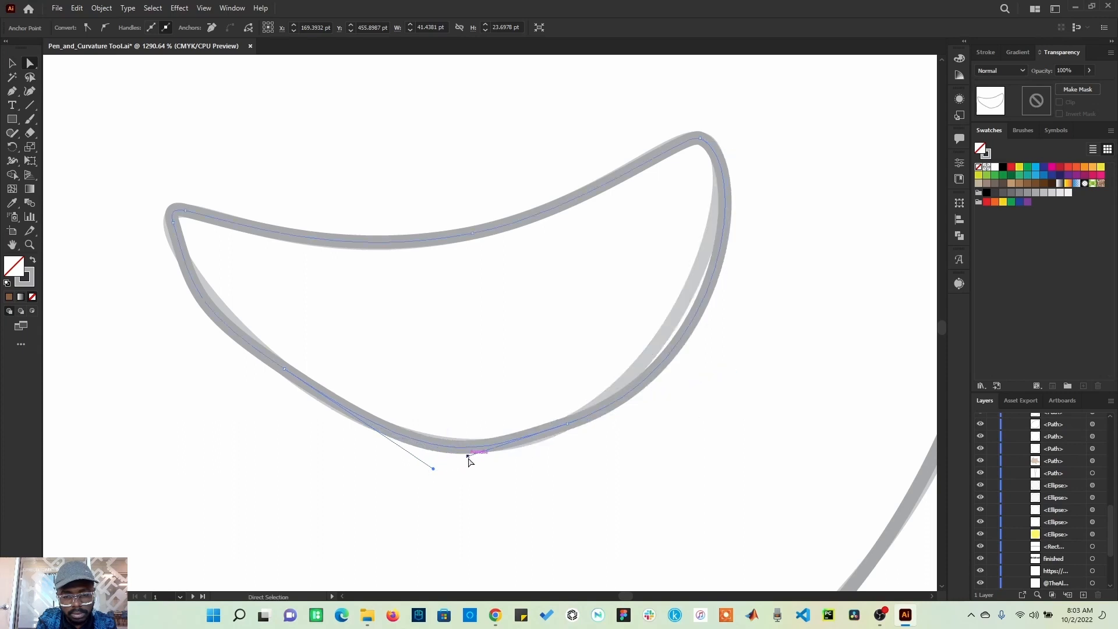
pyautogui.click(695, 310)
pyautogui.click(751, 169)
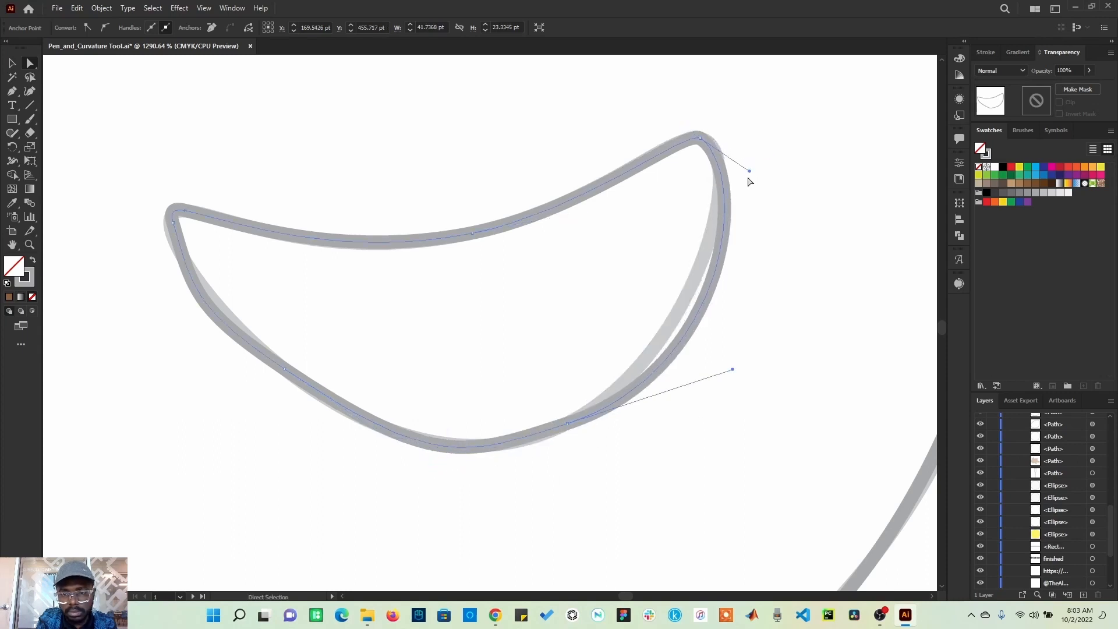
pyautogui.moveTo(732, 369); pyautogui.dragTo(719, 335)
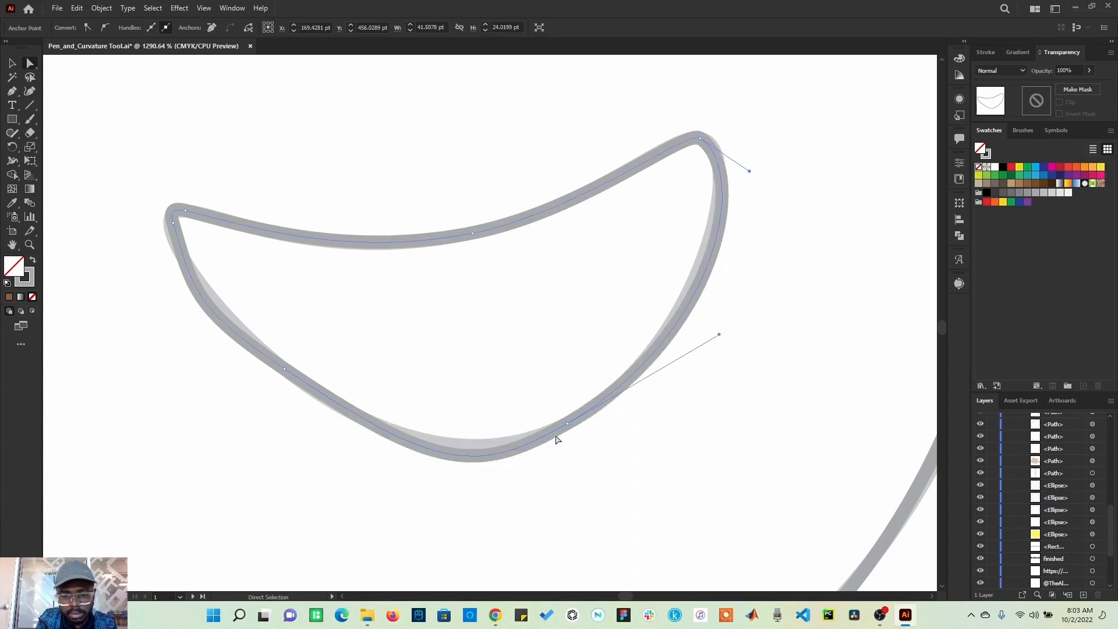
# Step: Refine the handles of the mouth's lower-left and lower-right anchors to match the template's bottom curve
pyautogui.click(438, 458)
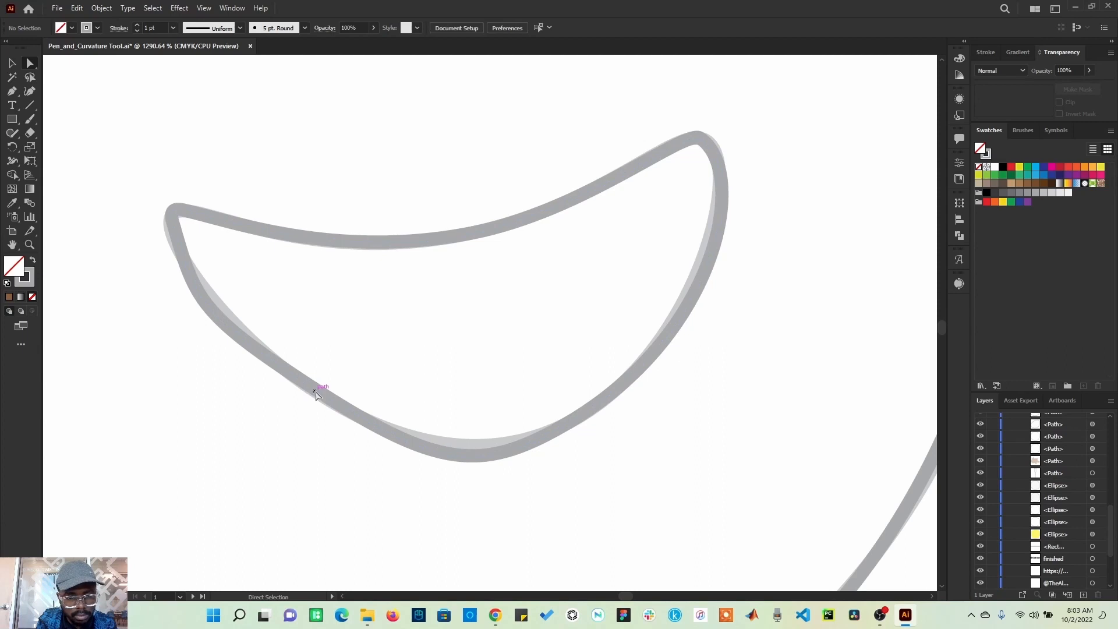
pyautogui.click(330, 395)
pyautogui.click(284, 369)
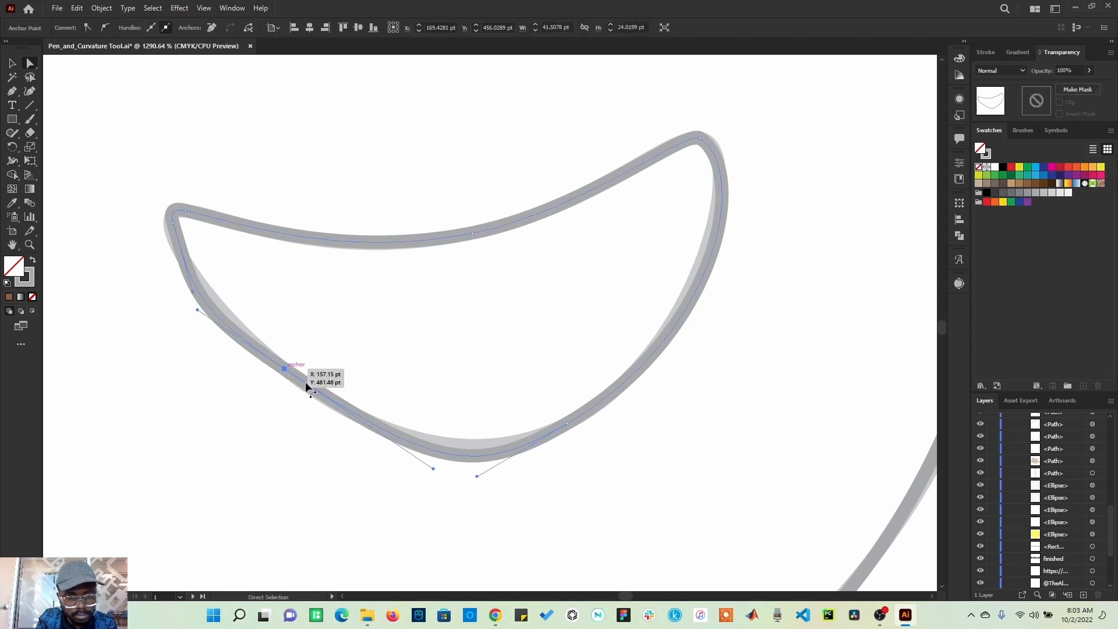
pyautogui.moveTo(432, 467); pyautogui.dragTo(423, 447)
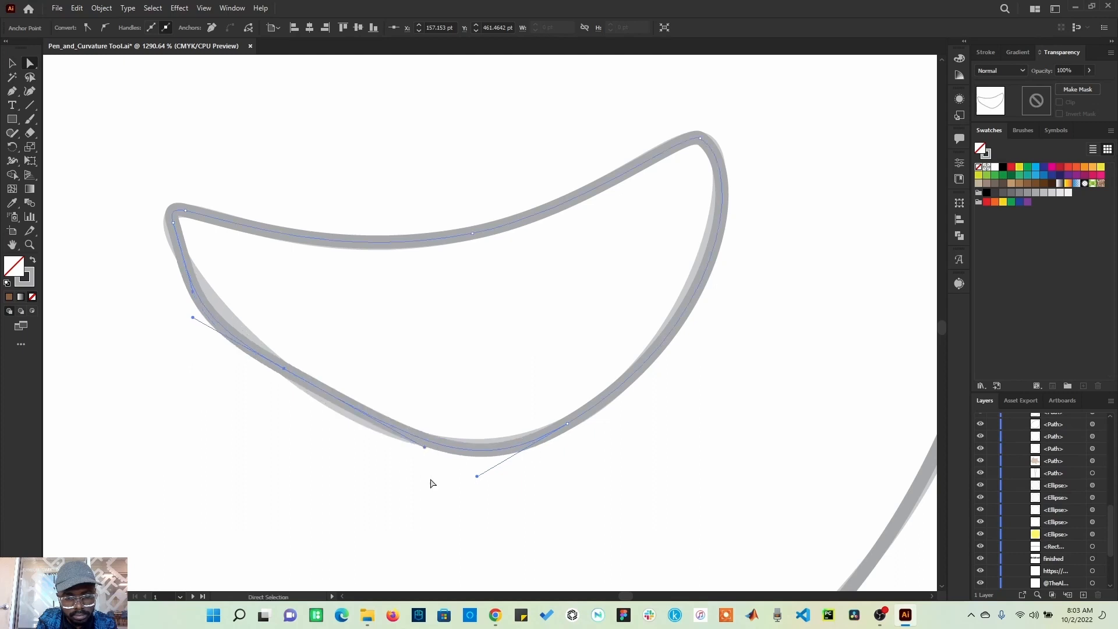
pyautogui.click(464, 485)
pyautogui.click(568, 425)
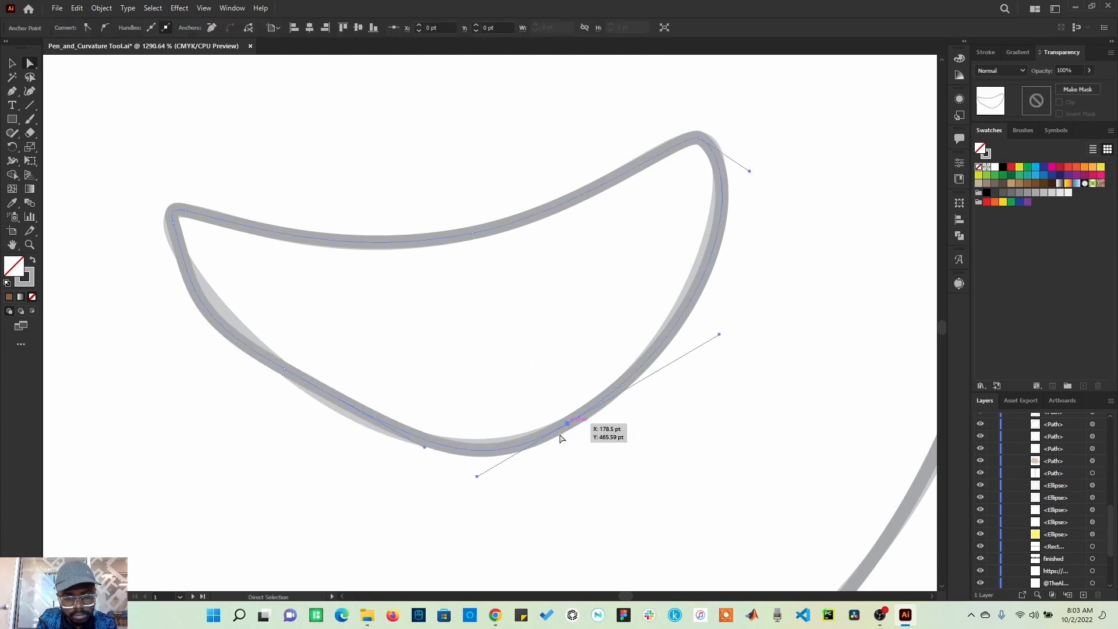
pyautogui.moveTo(477, 478); pyautogui.dragTo(422, 464)
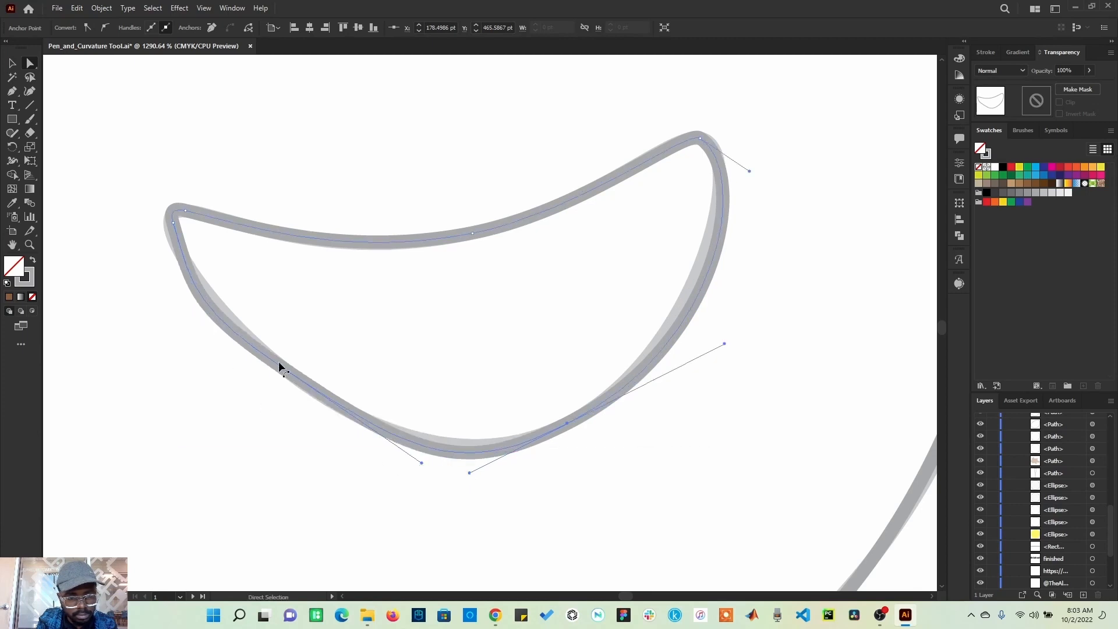
pyautogui.click(205, 304)
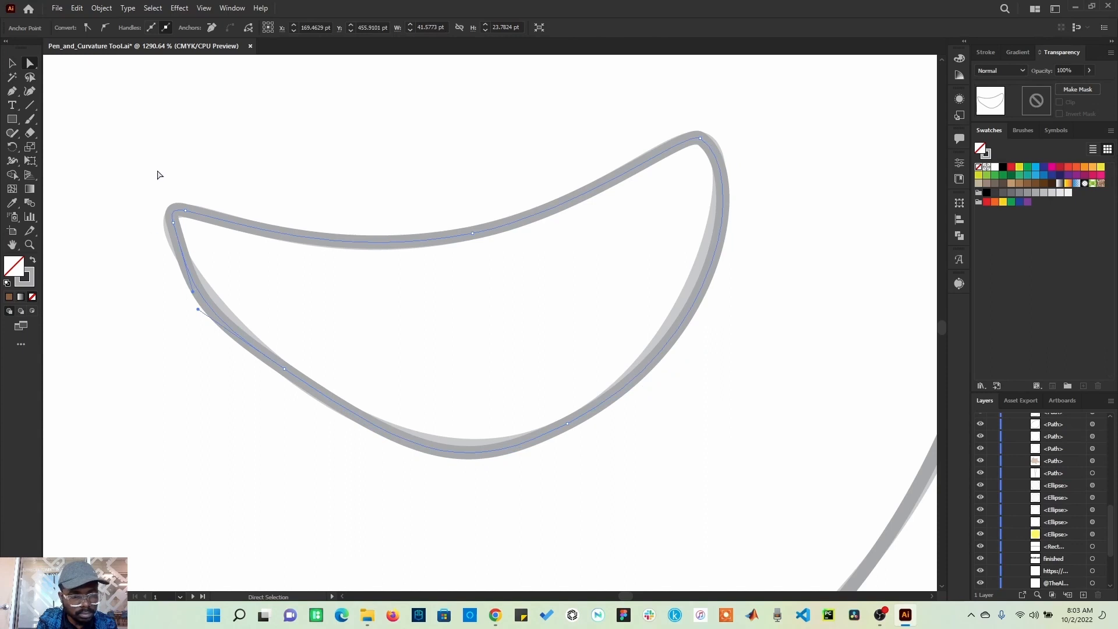
pyautogui.click(219, 377)
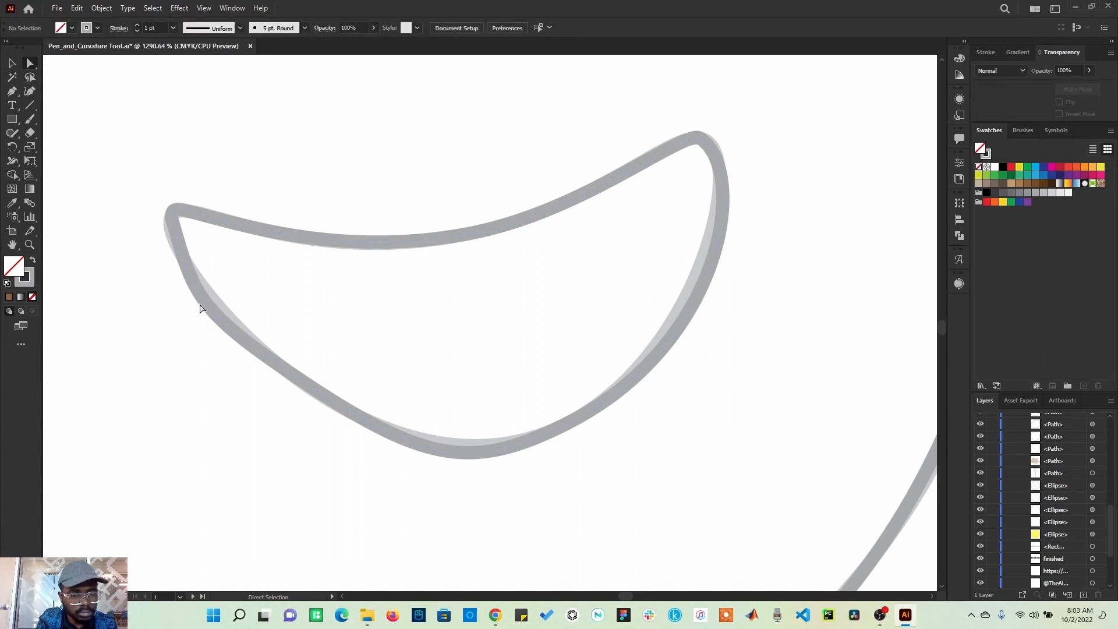
pyautogui.click(226, 326)
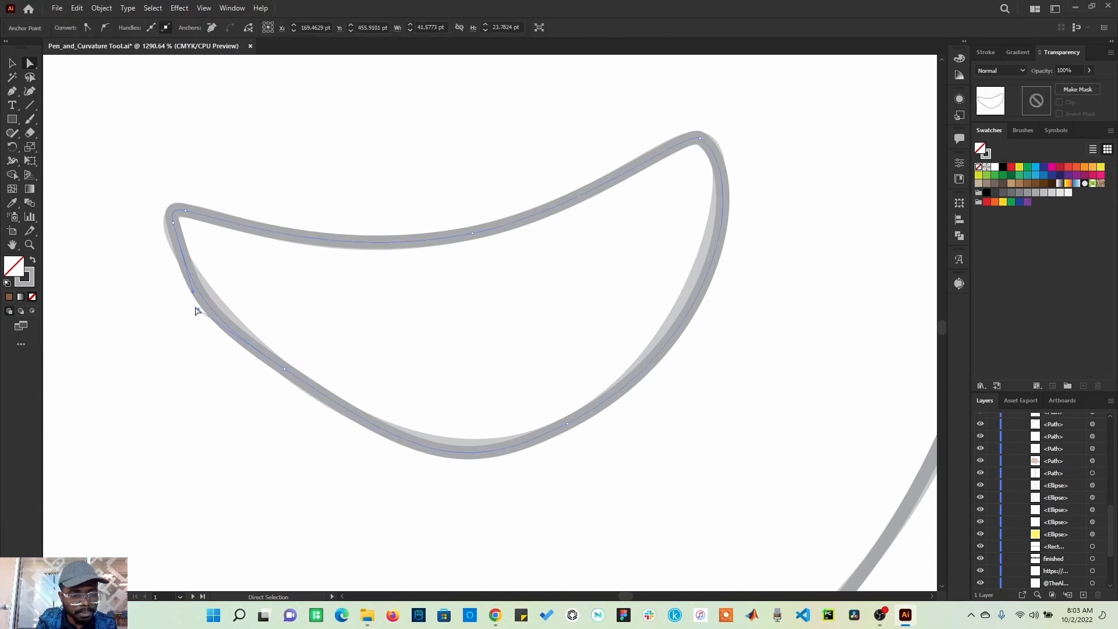
# Step: Add an anchor point on the mouth's lower-left edge and nudge it onto the template outline
pyautogui.click(17, 89)
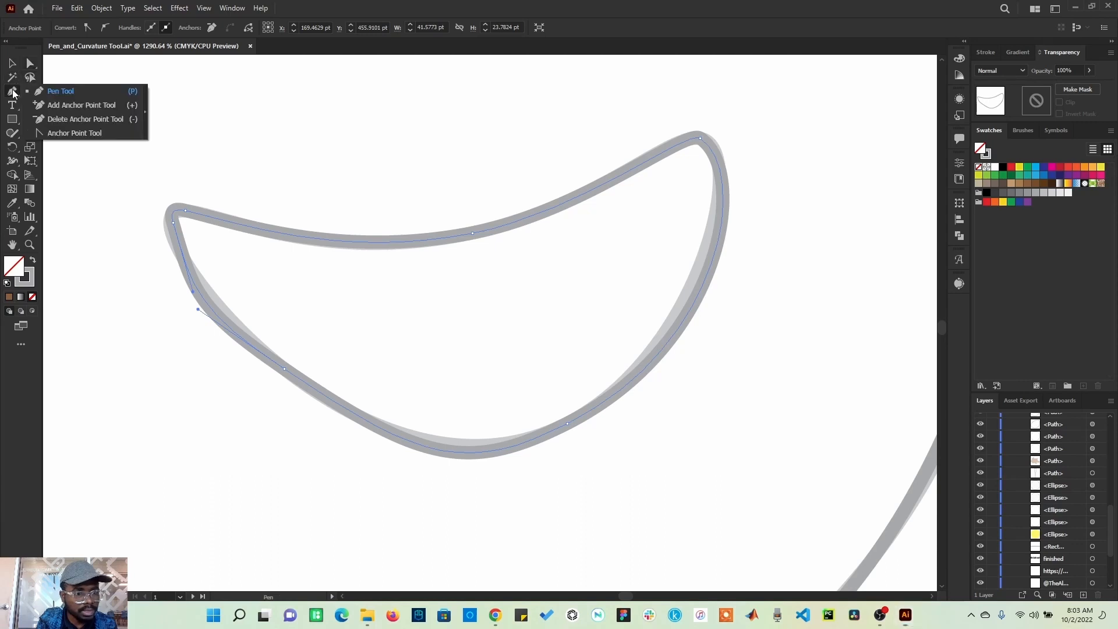
pyautogui.click(70, 104)
pyautogui.click(211, 310)
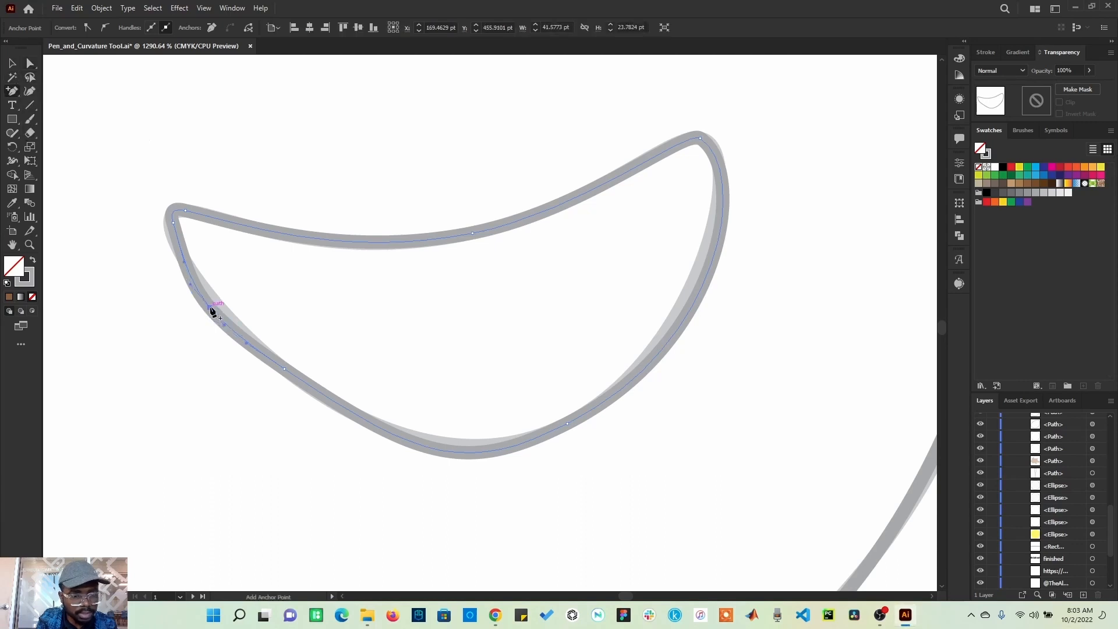
pyautogui.click(30, 64)
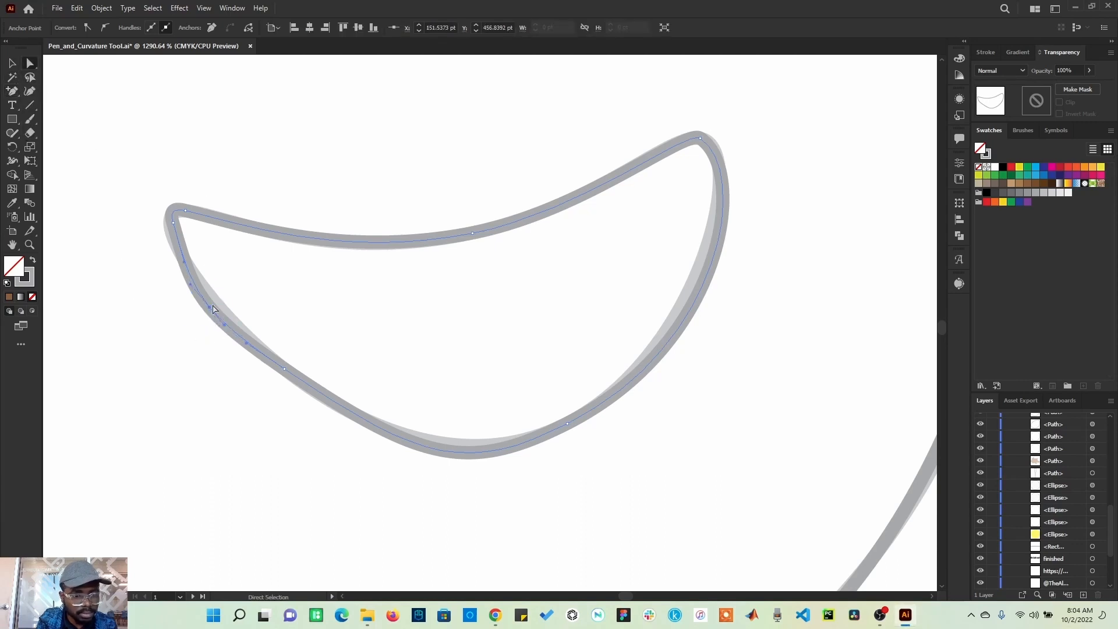
pyautogui.moveTo(213, 309); pyautogui.dragTo(217, 307)
pyautogui.click(223, 386)
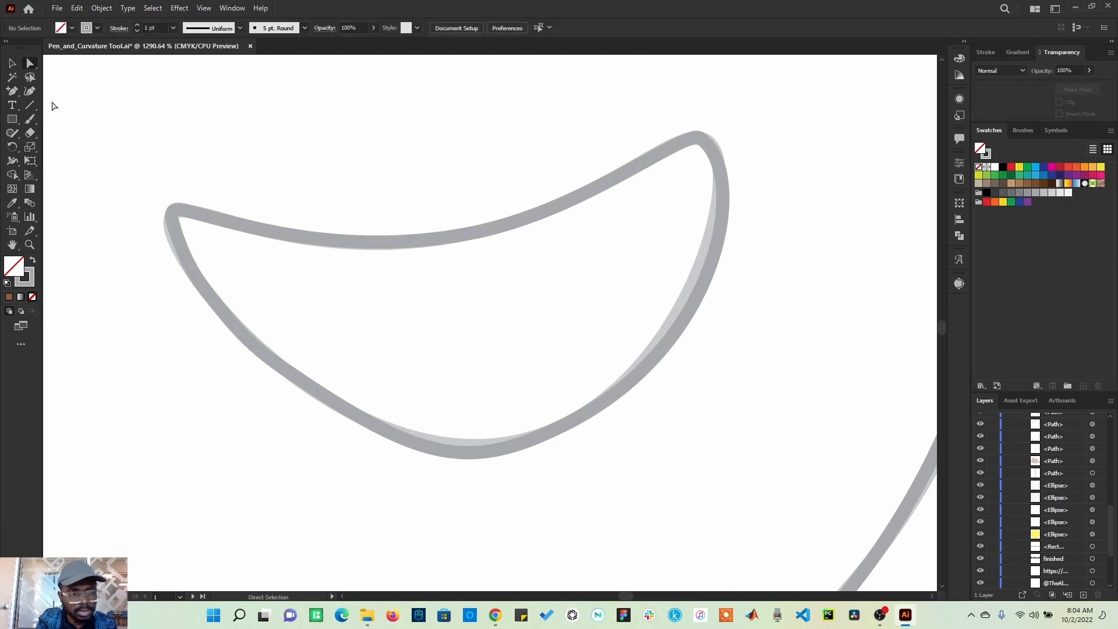
# Step: Add an anchor point at the bottom of the mouth and nudge it onto the template outline
pyautogui.click(13, 93)
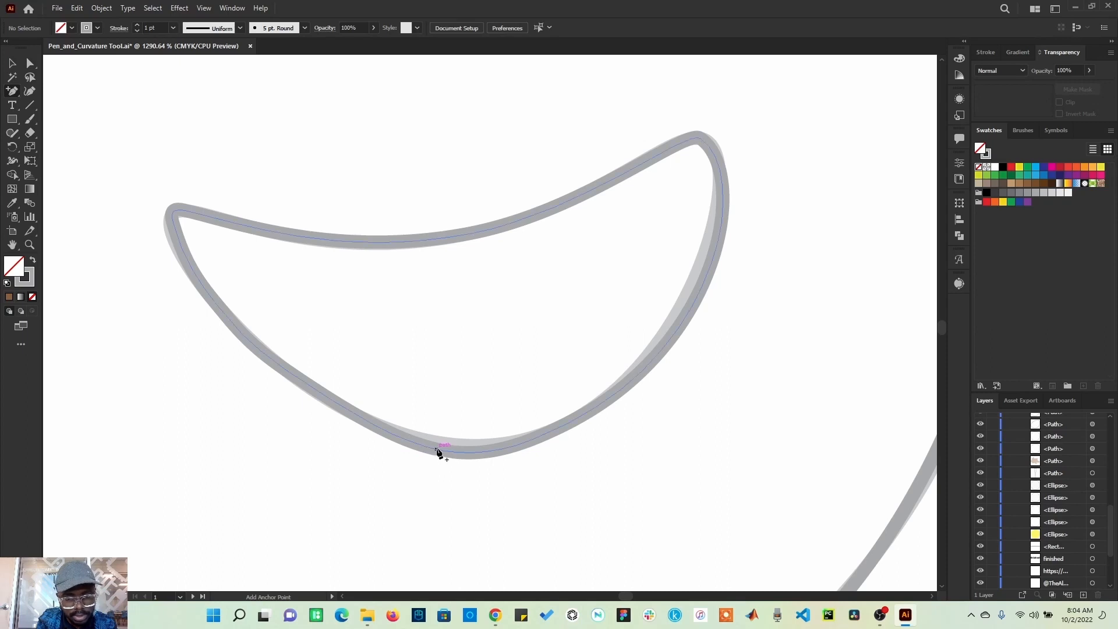
pyautogui.click(441, 451)
pyautogui.click(30, 64)
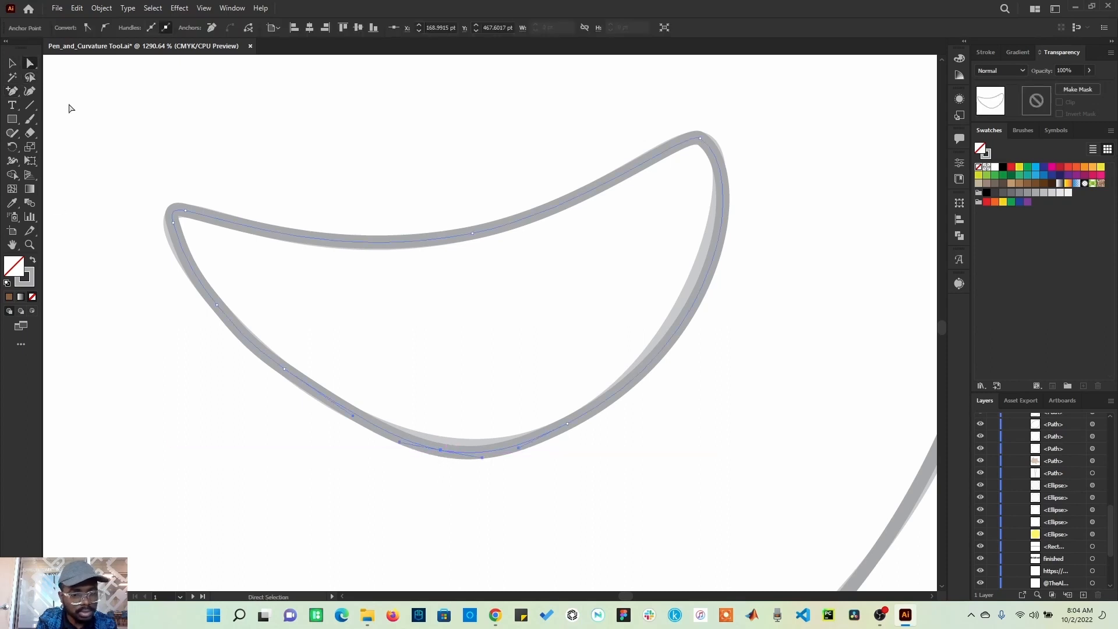
pyautogui.moveTo(441, 450); pyautogui.dragTo(446, 449)
pyautogui.click(463, 477)
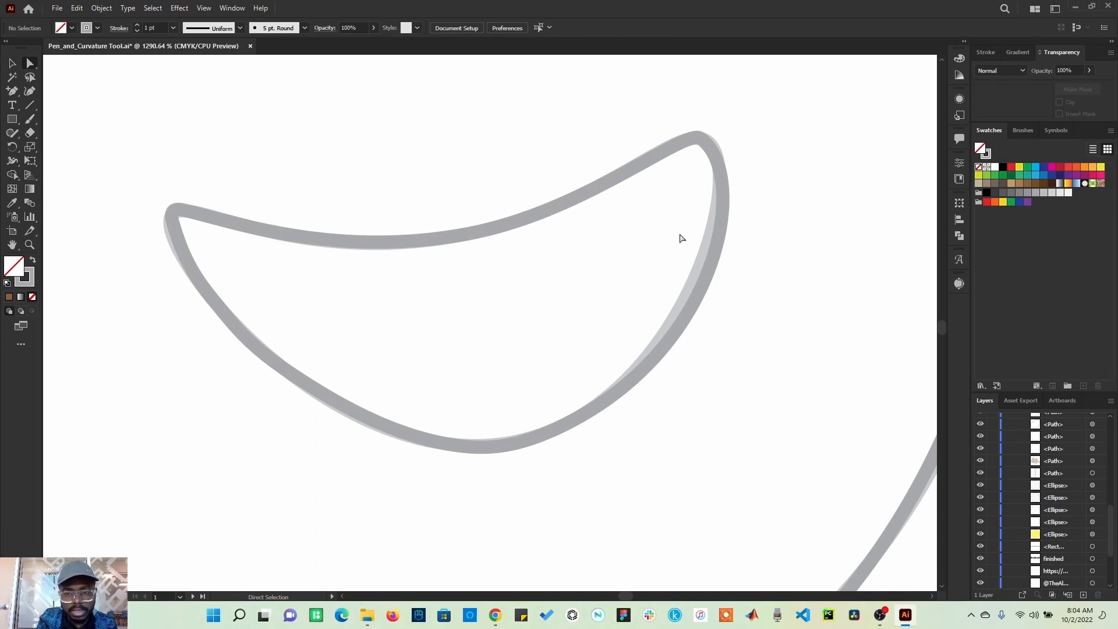
# Step: Add an anchor point on the mouth's right edge and move it onto the template outline
pyautogui.click(11, 91)
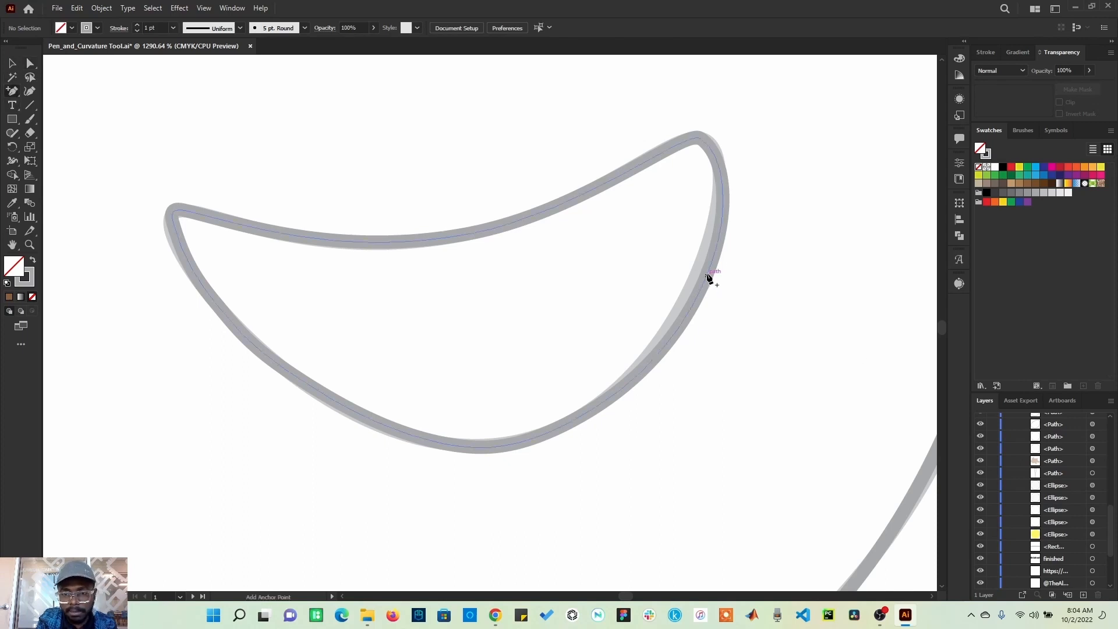
pyautogui.click(709, 276)
pyautogui.click(32, 65)
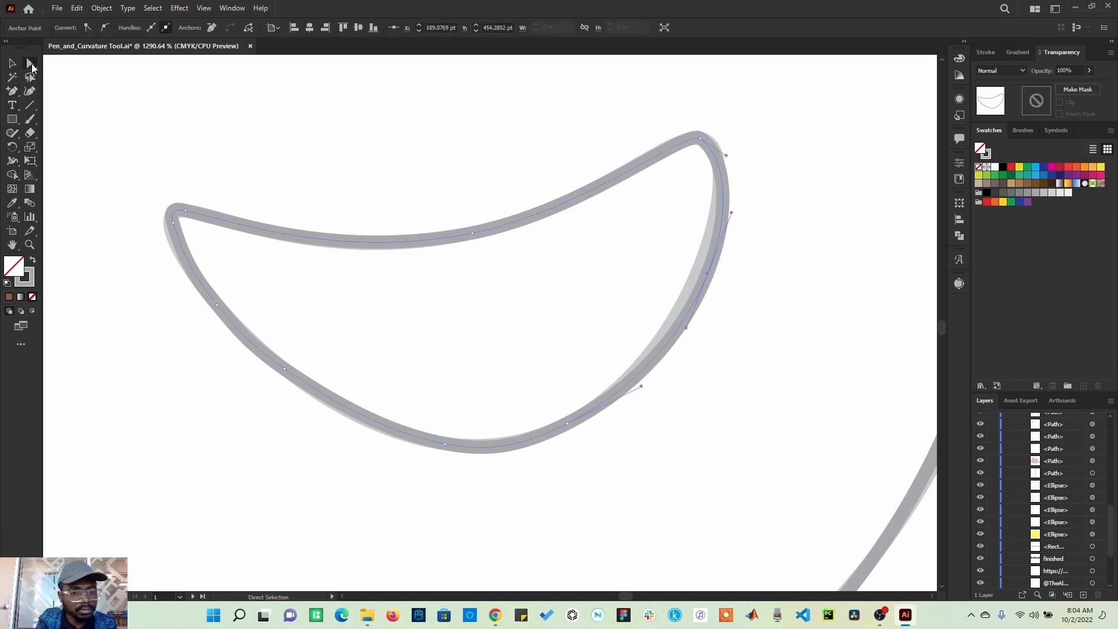
pyautogui.moveTo(709, 278); pyautogui.dragTo(700, 275)
pyautogui.click(760, 299)
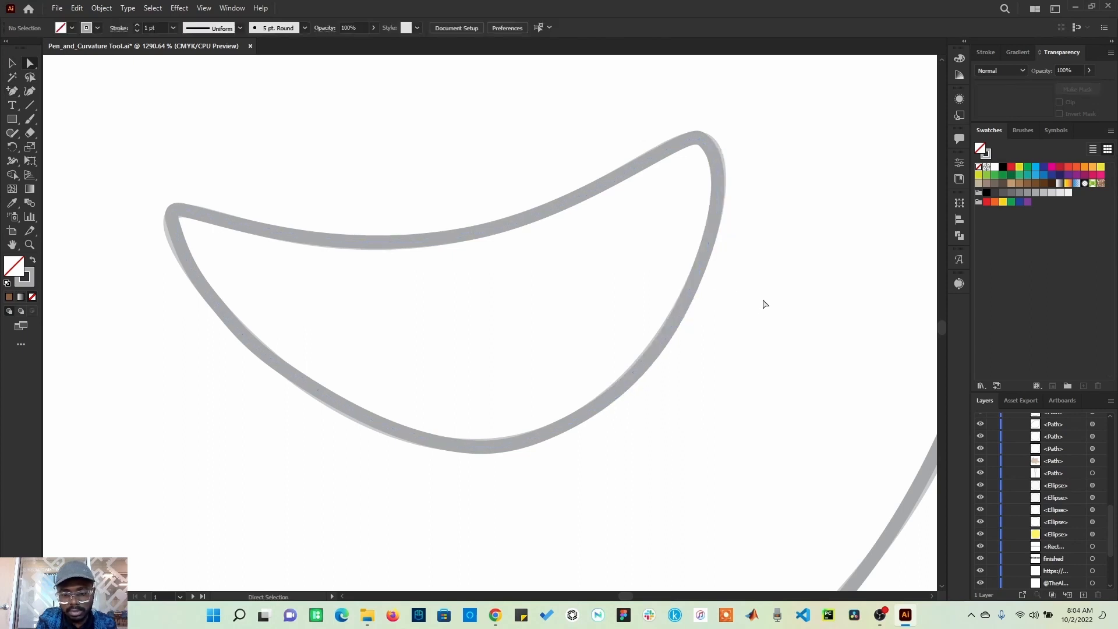
# Step: Trace the pear stem's outline with the Pen tool as a closed path of smooth anchors at top, right side and bottom
pyautogui.hotkey('ctrl', '0')
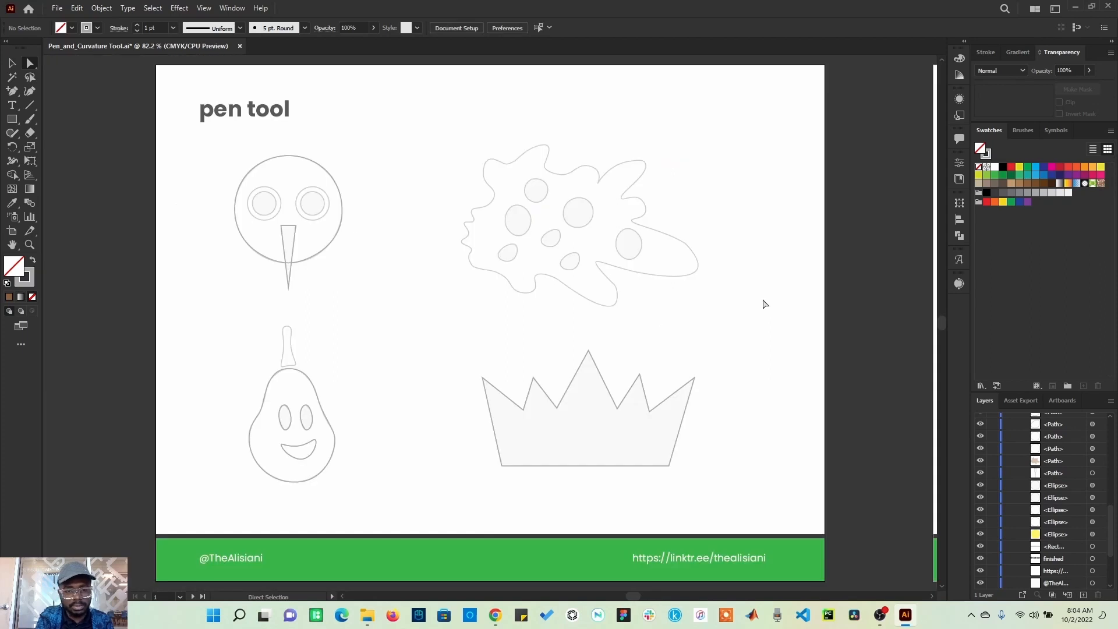
pyautogui.click(27, 246)
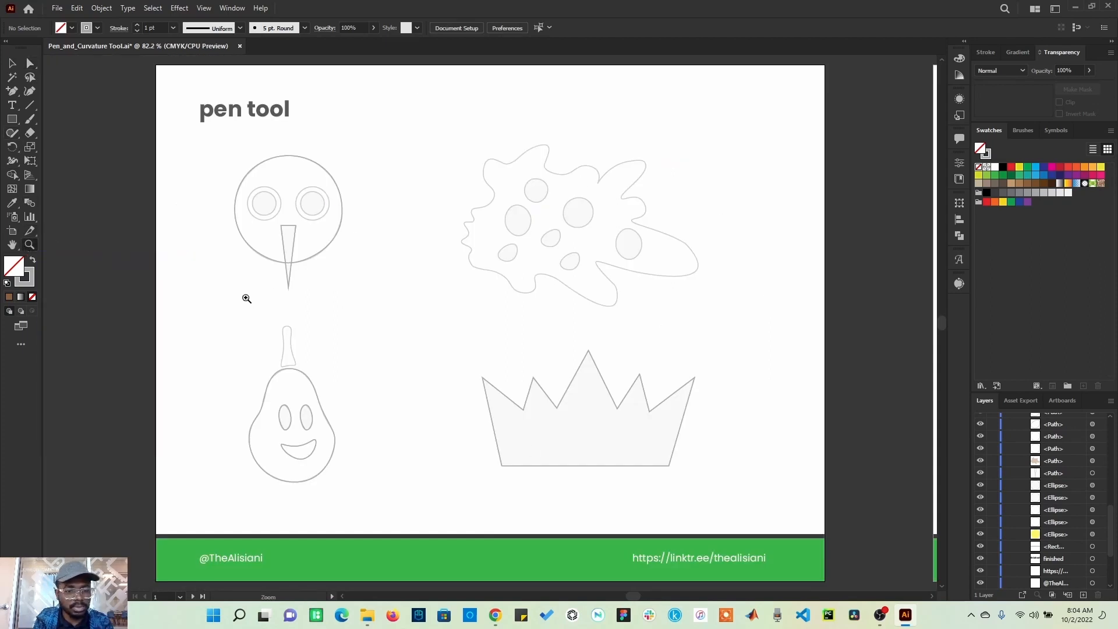
pyautogui.moveTo(247, 300); pyautogui.dragTo(329, 389)
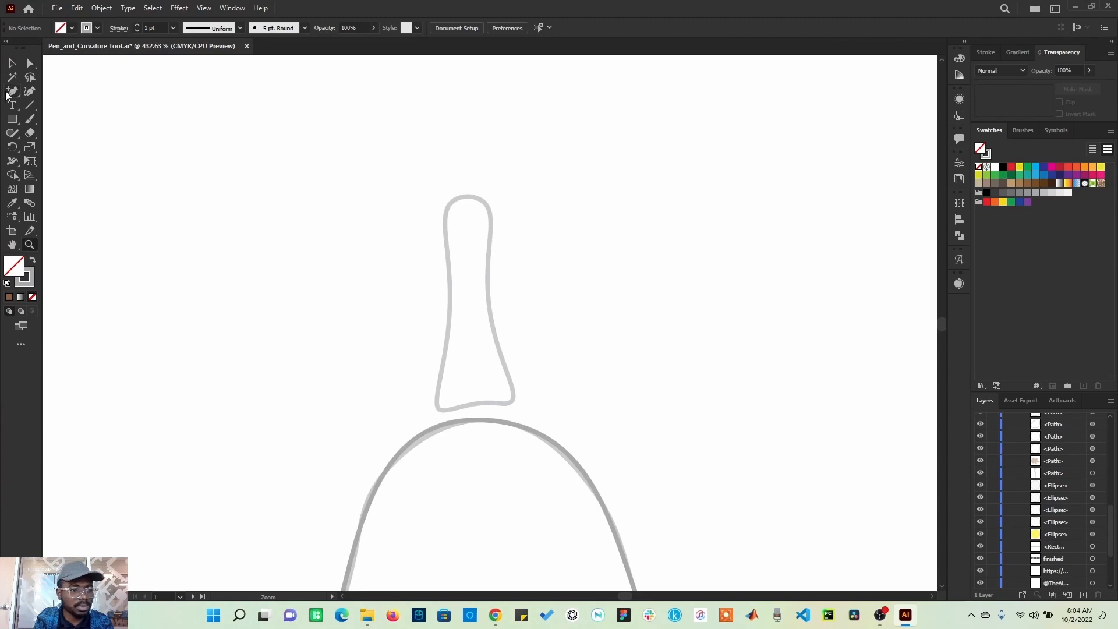
pyautogui.moveTo(9, 92); pyautogui.dragTo(52, 92)
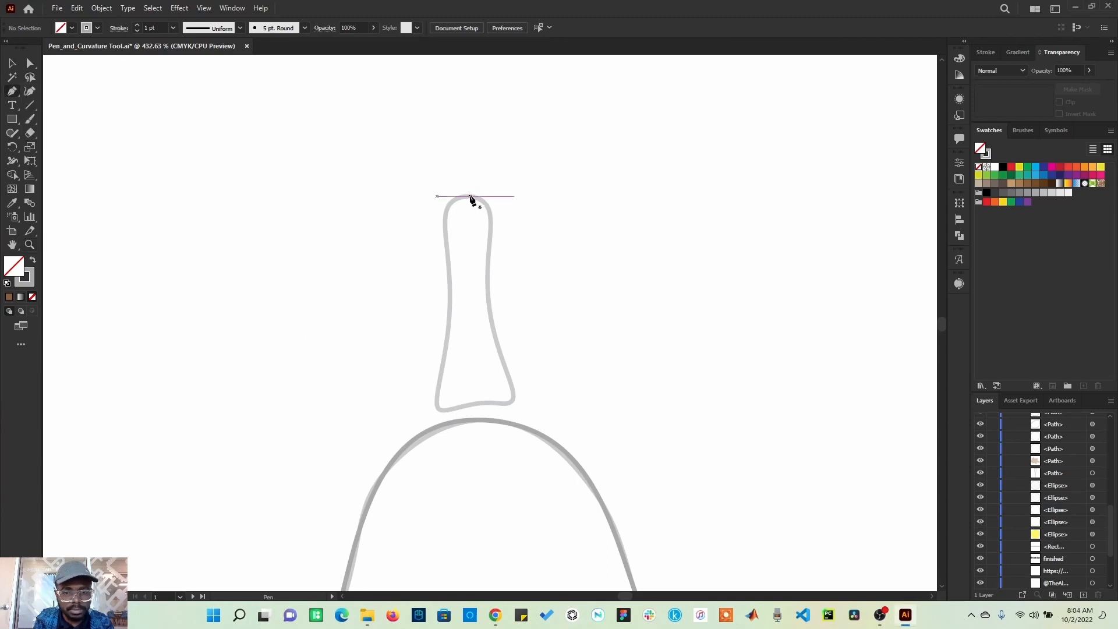
pyautogui.moveTo(471, 197)
pyautogui.mouseDown()
pyautogui.moveTo(462, 199)
pyautogui.moveTo(483, 196)
pyautogui.mouseUp()
pyautogui.hotkey('ctrl', 'z')
pyautogui.hotkey('ctrl', 'z')
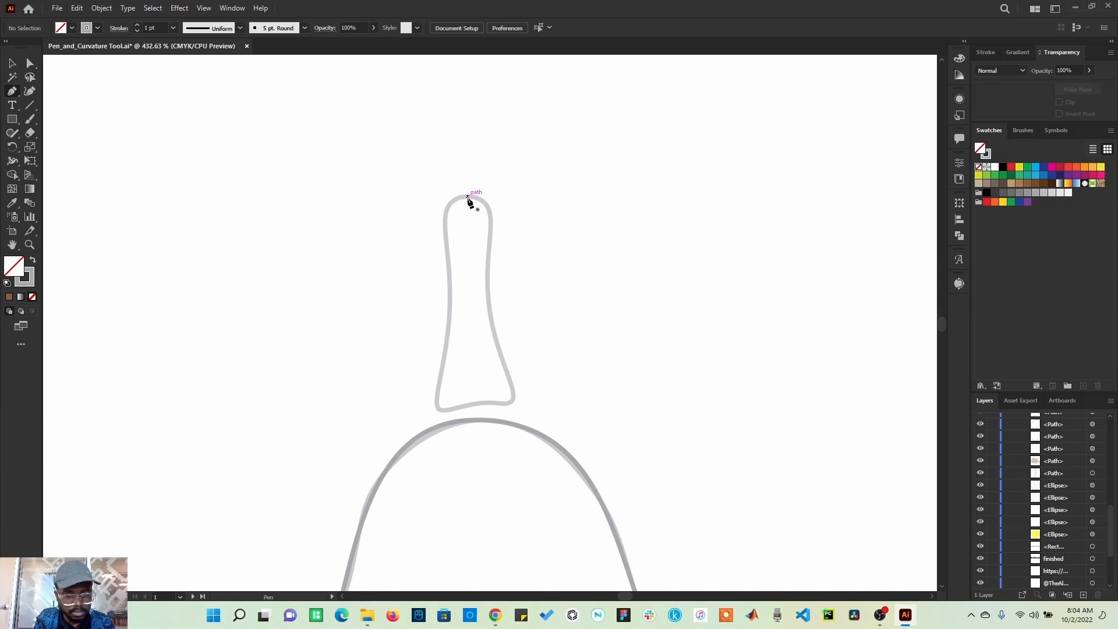
pyautogui.moveTo(468, 197); pyautogui.dragTo(518, 200)
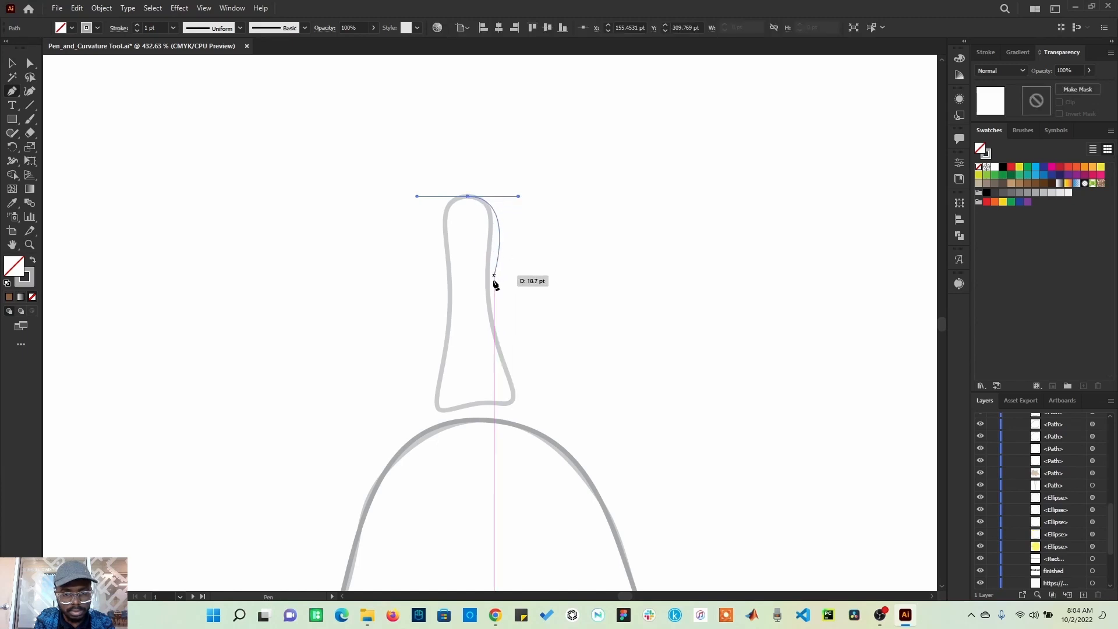
pyautogui.moveTo(487, 284); pyautogui.dragTo(494, 317)
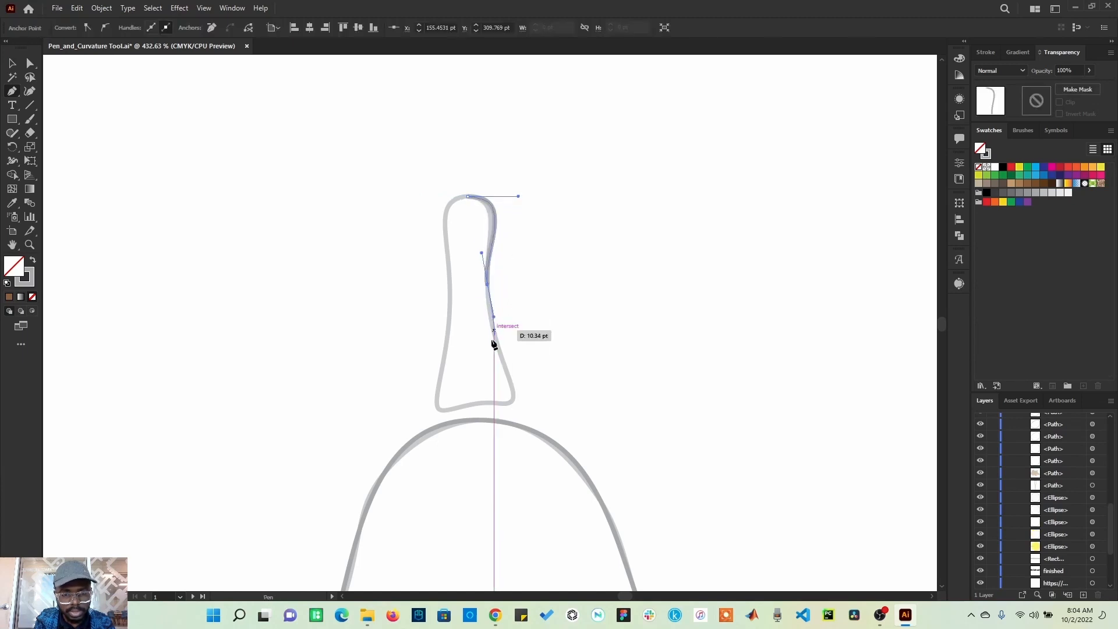
pyautogui.click(515, 401)
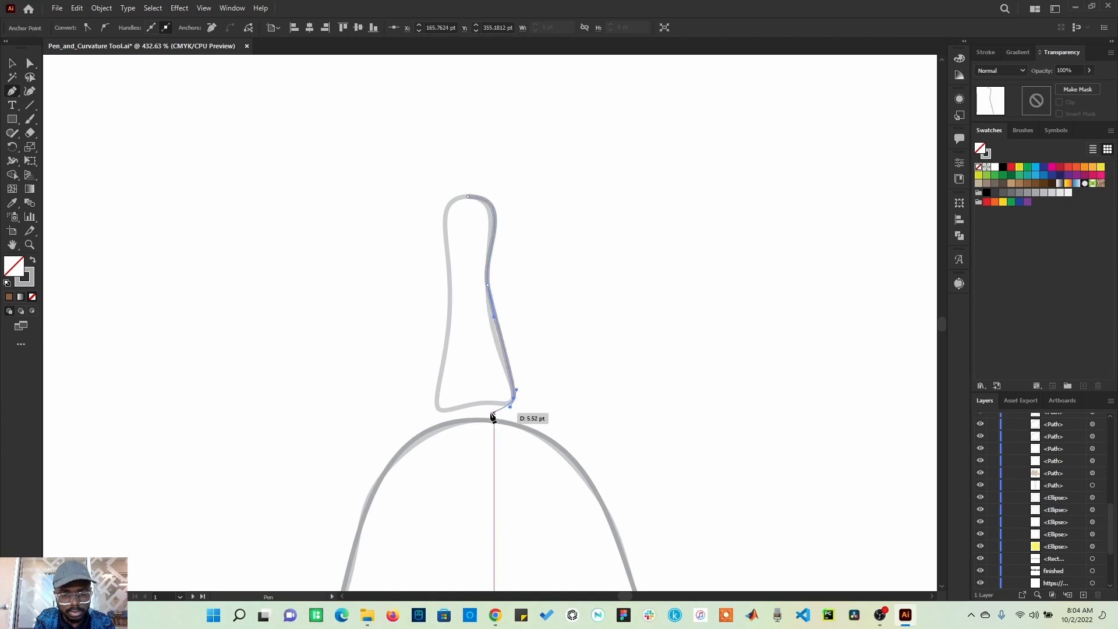
pyautogui.moveTo(484, 402); pyautogui.dragTo(434, 399)
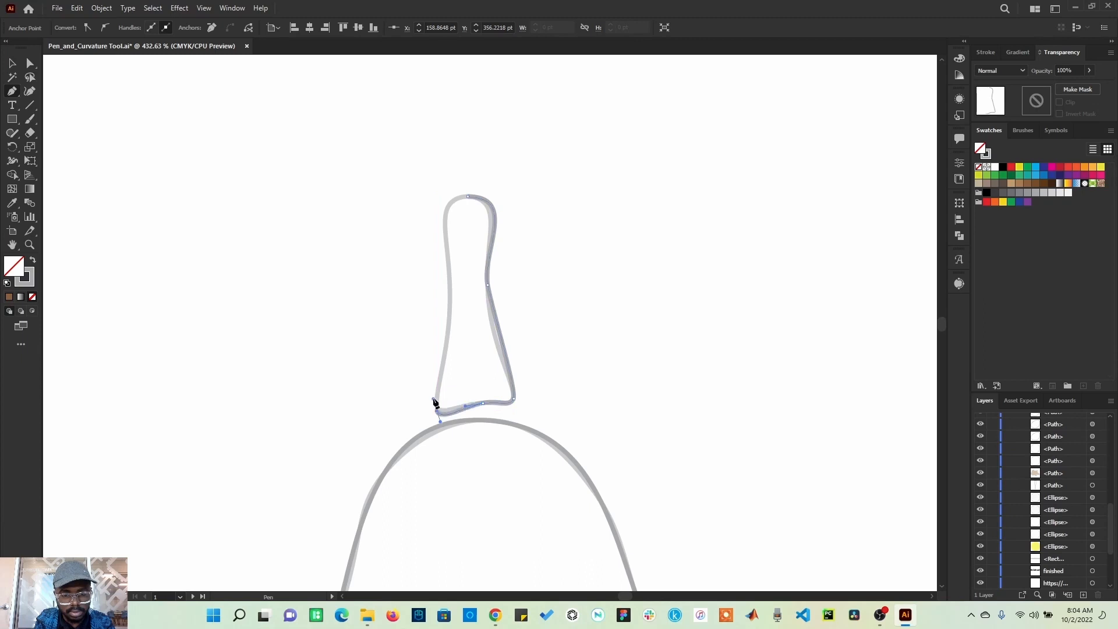
pyautogui.moveTo(449, 309); pyautogui.dragTo(489, 200)
# Step: Adjust the stem's right-side anchor and shorten the top anchor's right handle to fit the template outline
pyautogui.press('a')
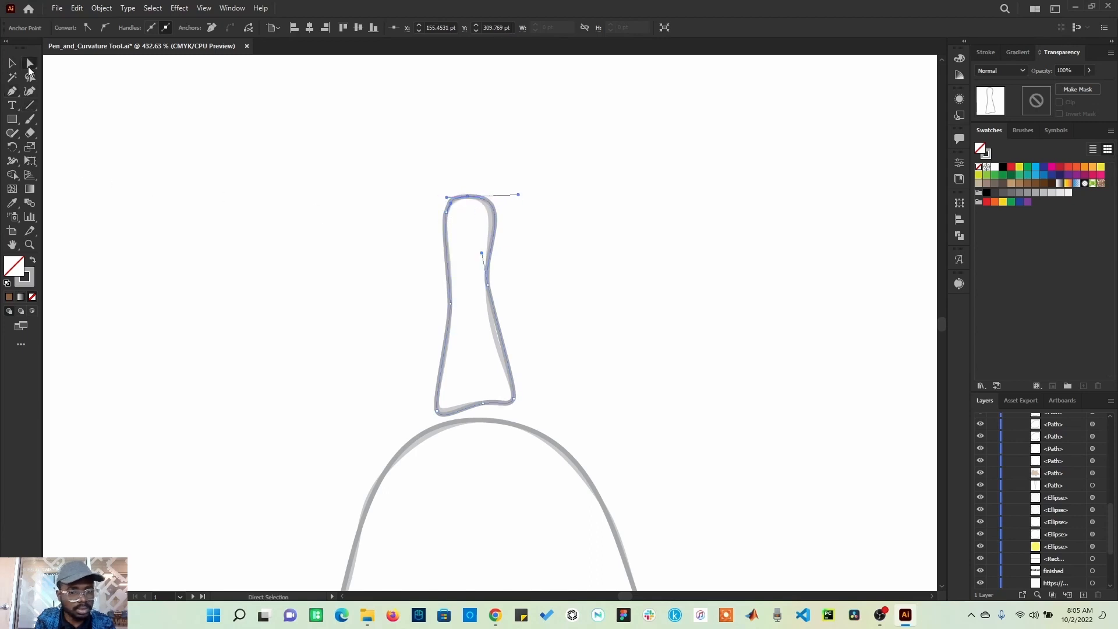
pyautogui.click(408, 325)
pyautogui.click(489, 287)
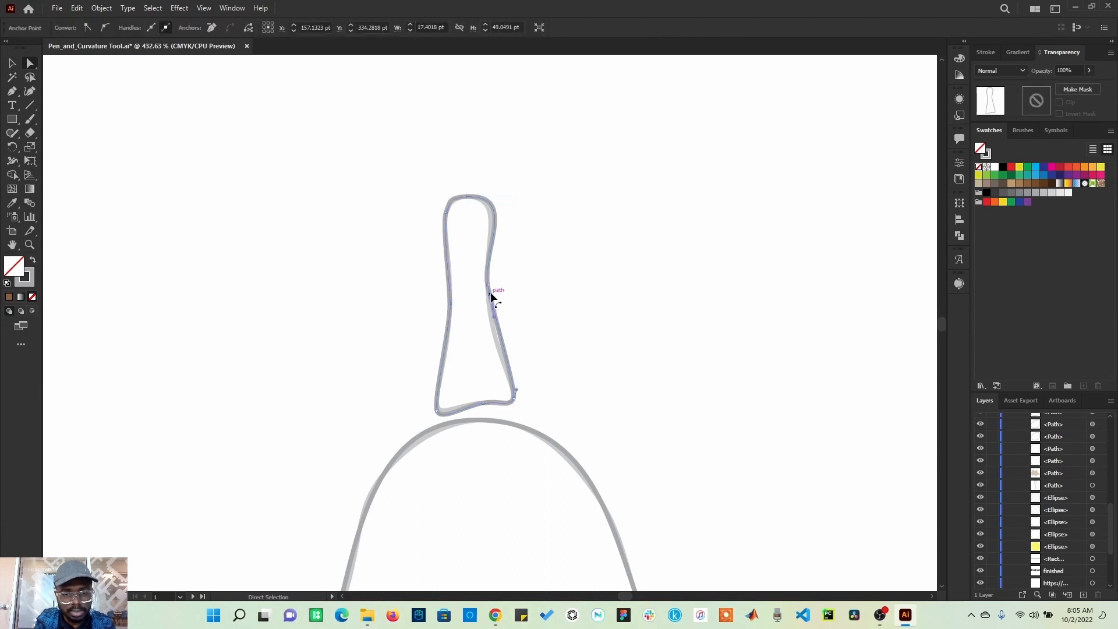
pyautogui.click(488, 286)
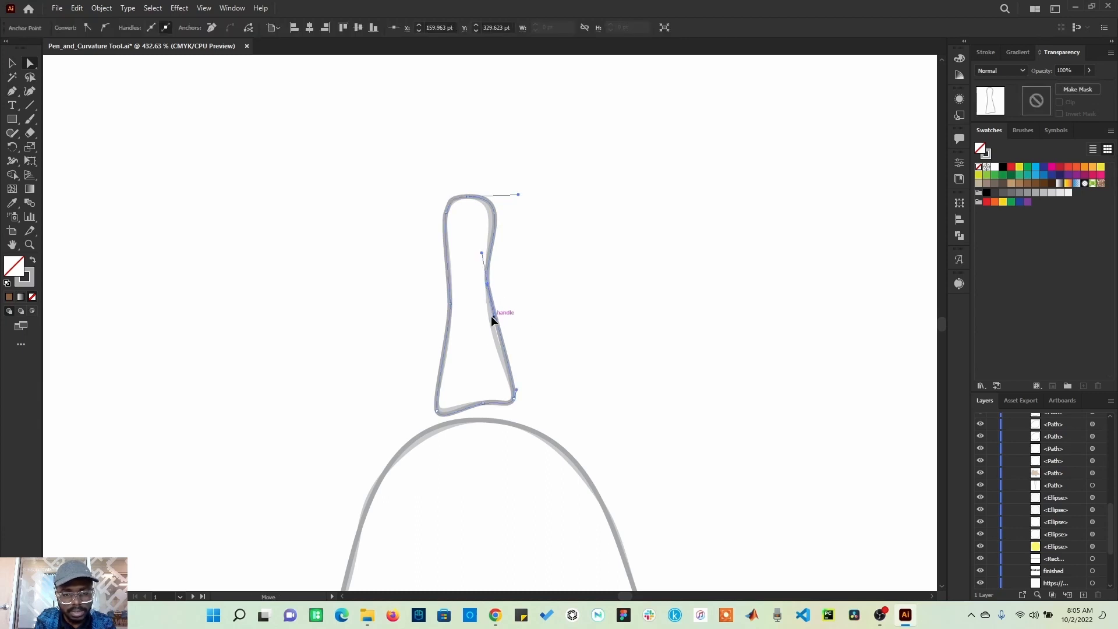
pyautogui.click(491, 323)
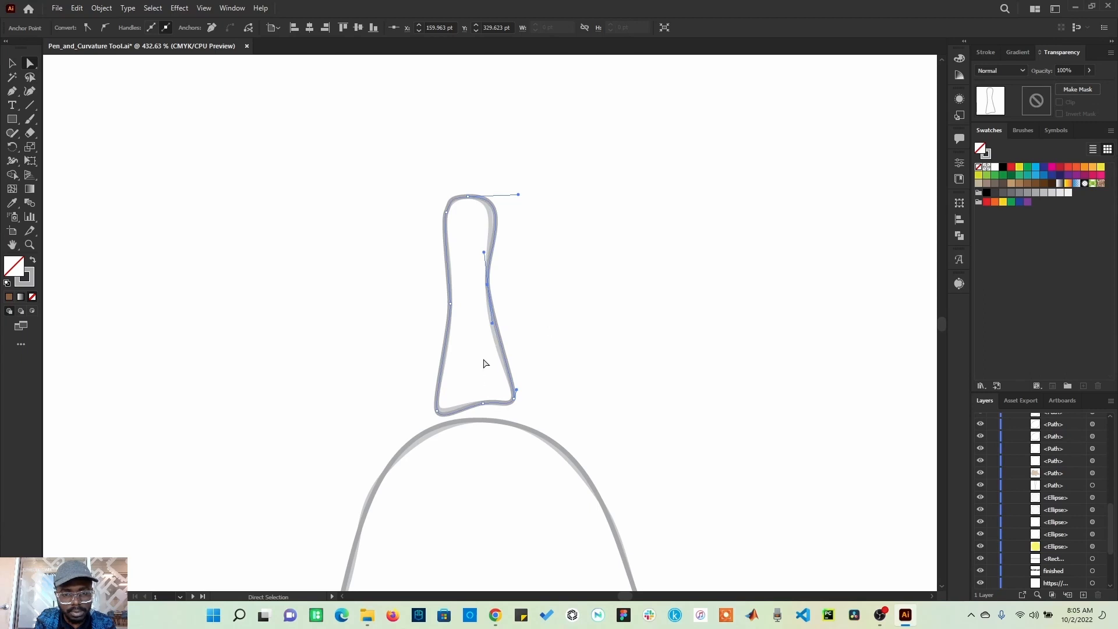
pyautogui.click(470, 219)
pyautogui.click(468, 196)
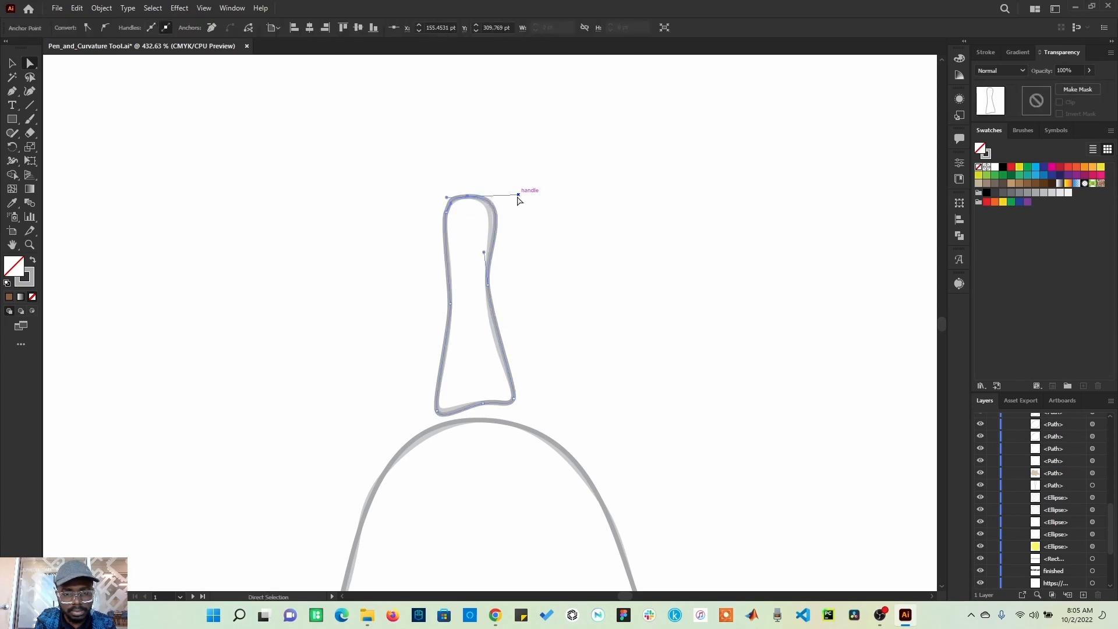
pyautogui.moveTo(516, 194); pyautogui.dragTo(509, 196)
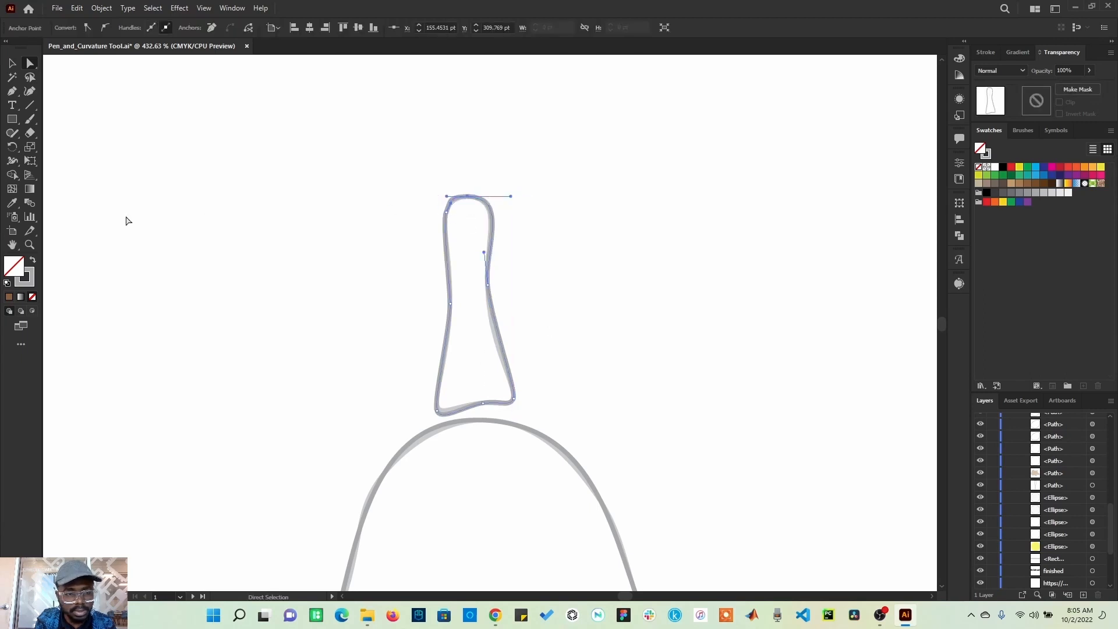
# Step: Zoom into the stem top and drag the upper-left anchor's handle upward to follow the template curve
pyautogui.click(30, 245)
pyautogui.moveTo(400, 169); pyautogui.dragTo(554, 304)
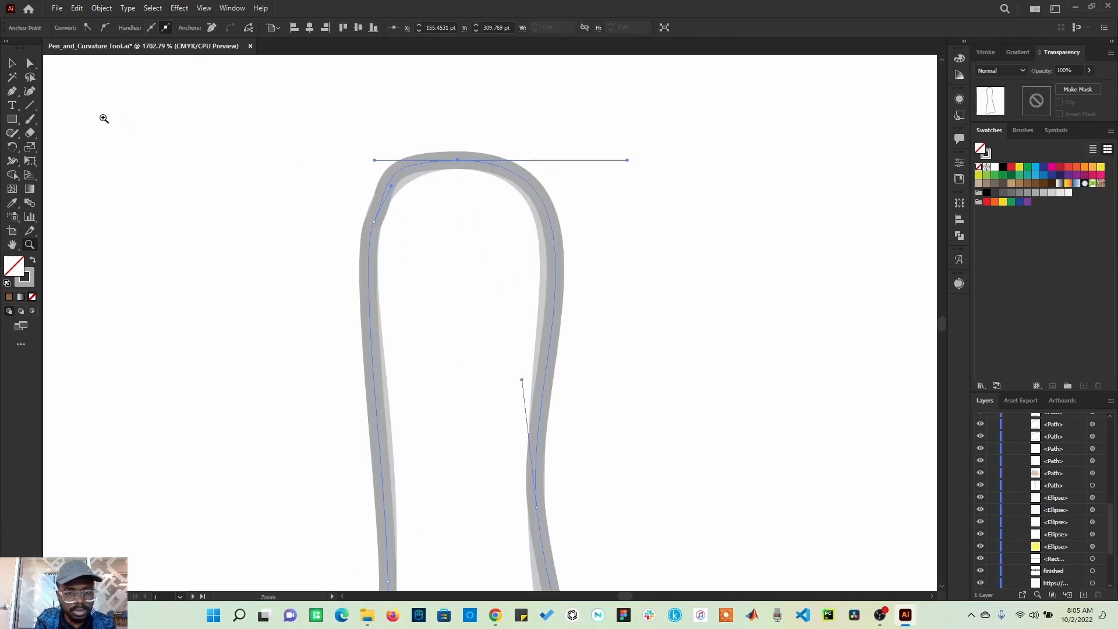
pyautogui.click(31, 64)
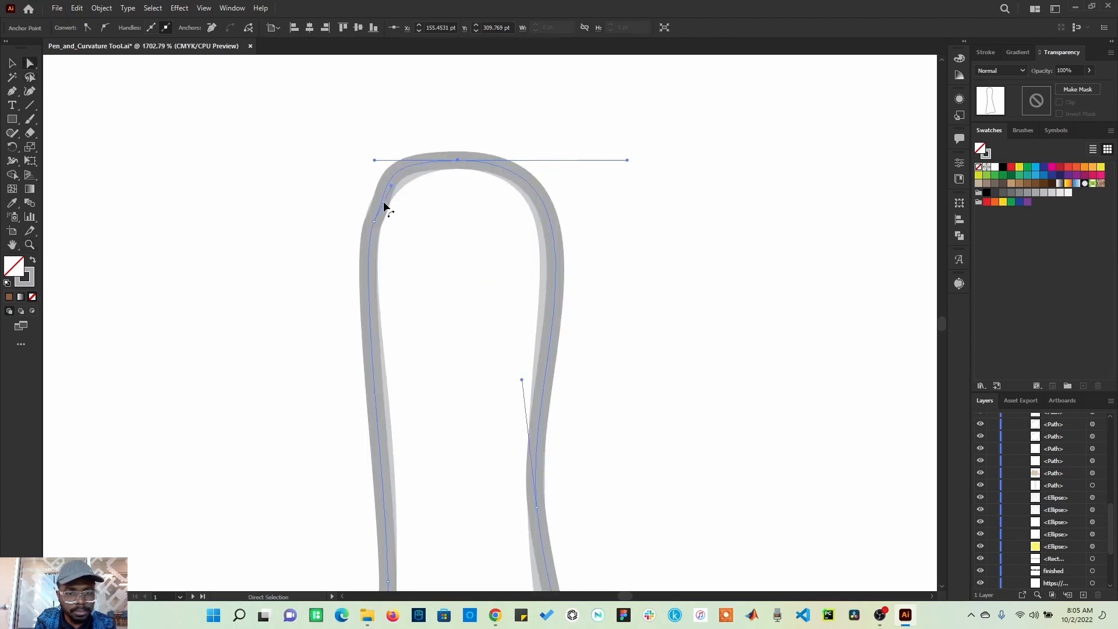
pyautogui.click(374, 221)
pyautogui.moveTo(391, 186); pyautogui.dragTo(401, 159)
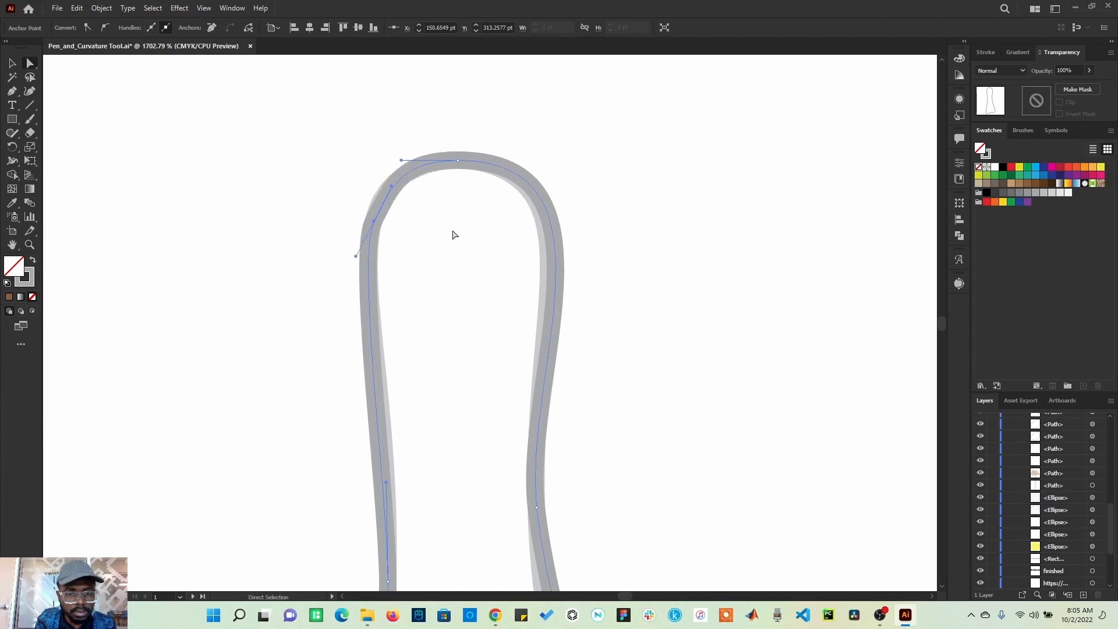
pyautogui.click(454, 235)
# Step: Reshape the stem's bottom edge by moving its lower-middle anchor left and shortening the lower-left anchor's handle
pyautogui.scroll(-6, 464, 317)
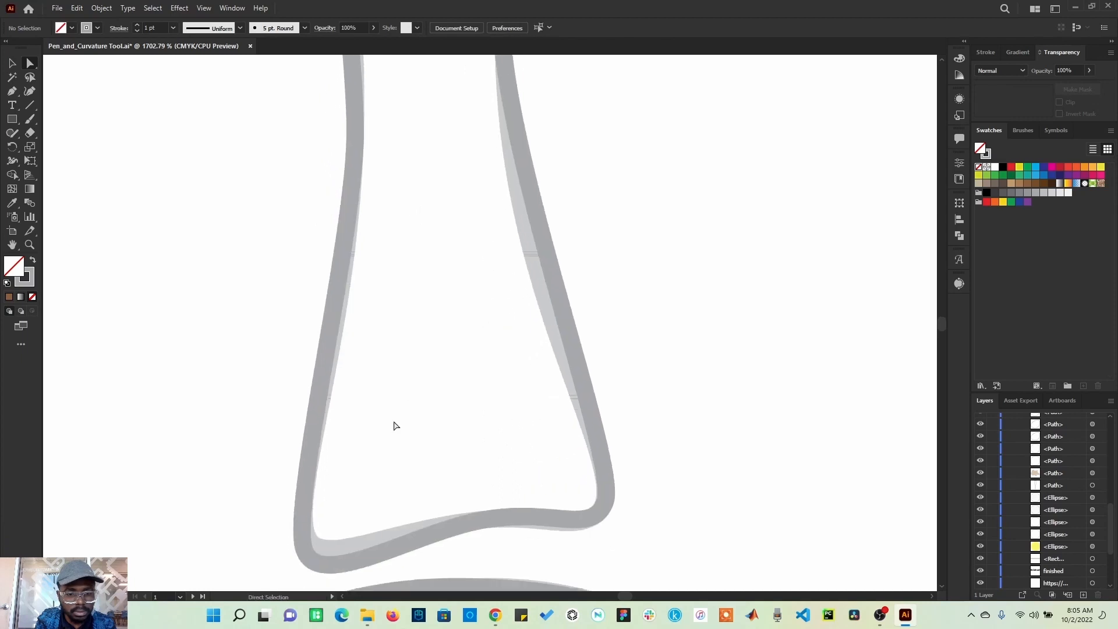
pyautogui.scroll(-3, 394, 426)
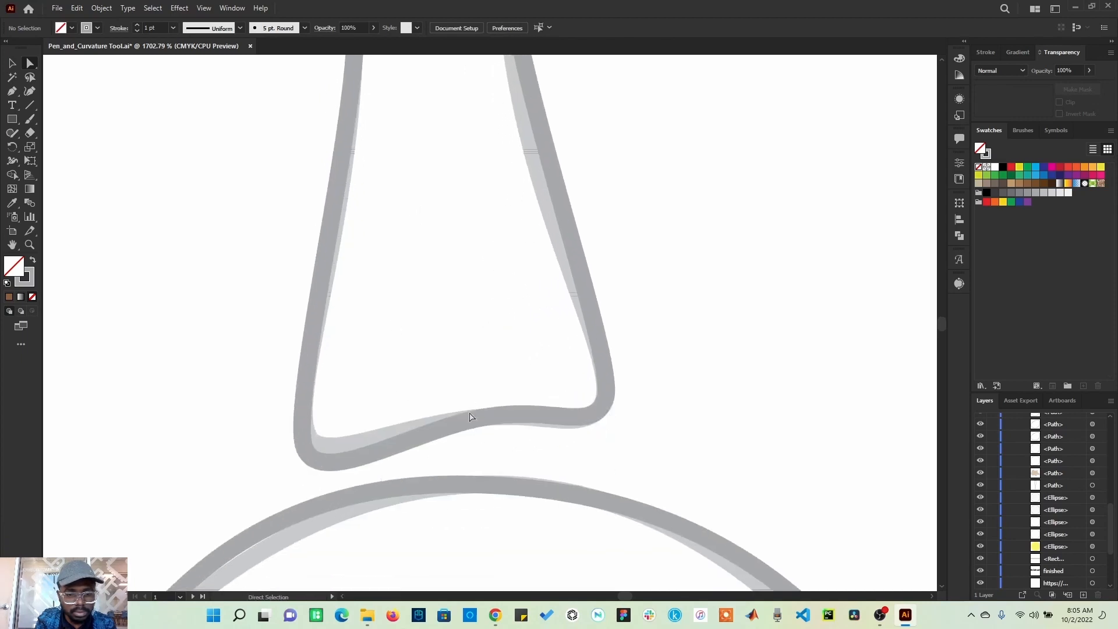
pyautogui.click(577, 417)
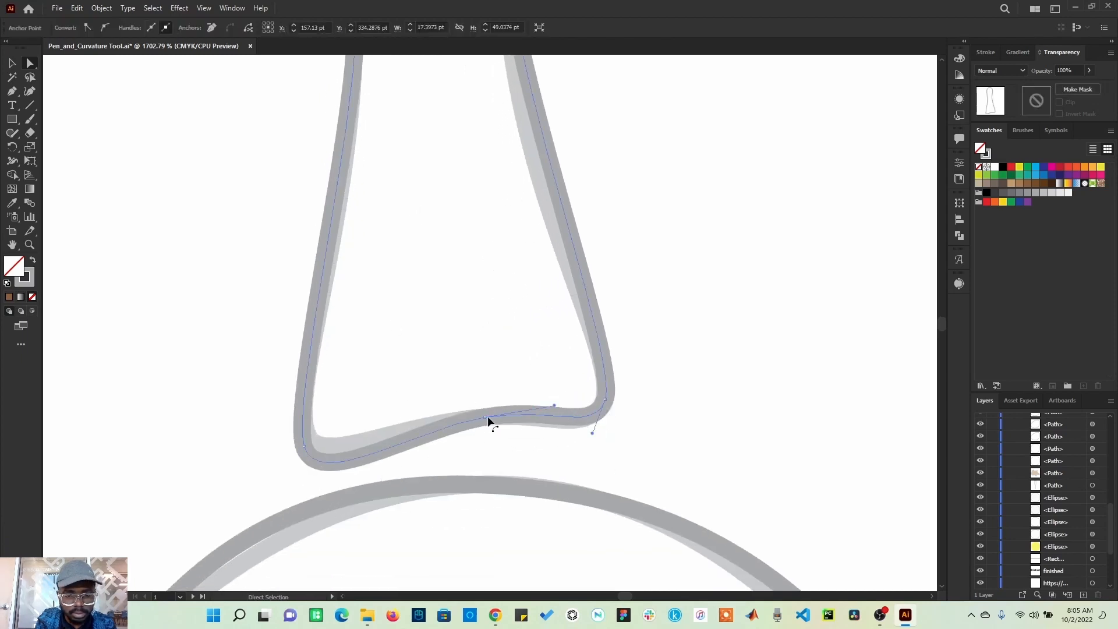
pyautogui.click(485, 417)
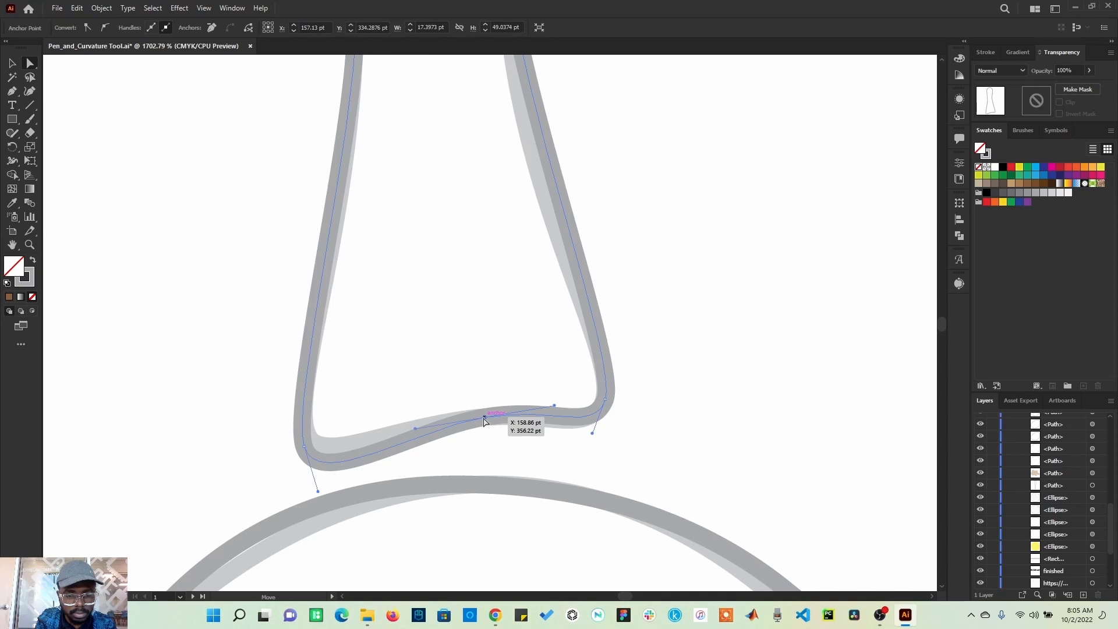
pyautogui.click(304, 448)
pyautogui.moveTo(317, 490); pyautogui.dragTo(316, 473)
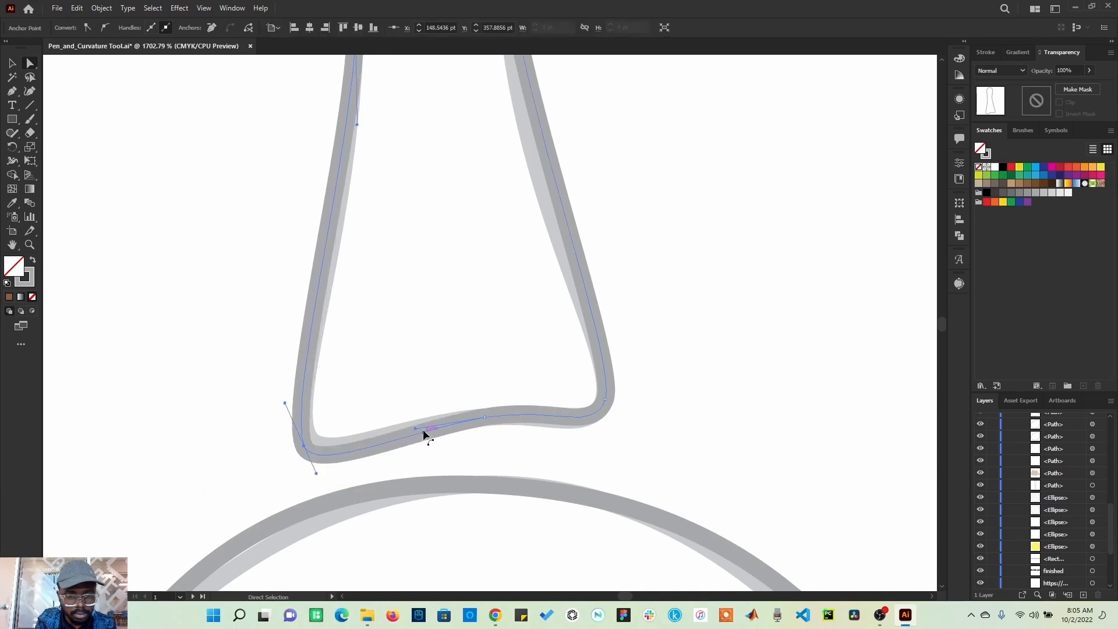
pyautogui.moveTo(415, 430); pyautogui.dragTo(396, 424)
pyautogui.click(402, 470)
# Step: Adjust both handles of the stem's lower-left corner anchor to match the template
pyautogui.click(304, 447)
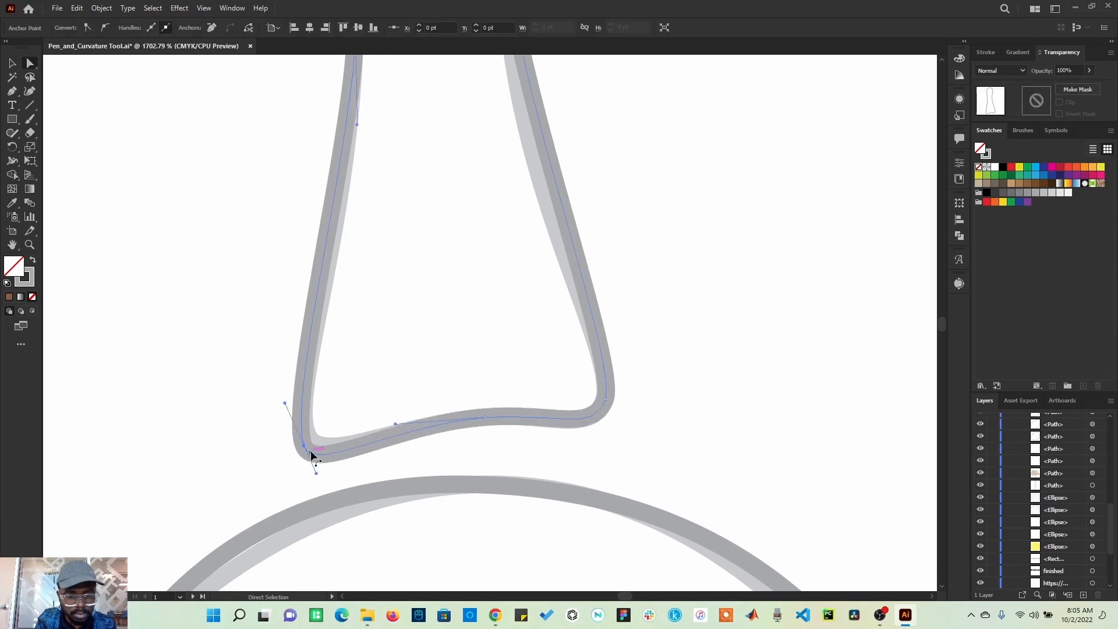
pyautogui.moveTo(285, 403); pyautogui.dragTo(292, 407)
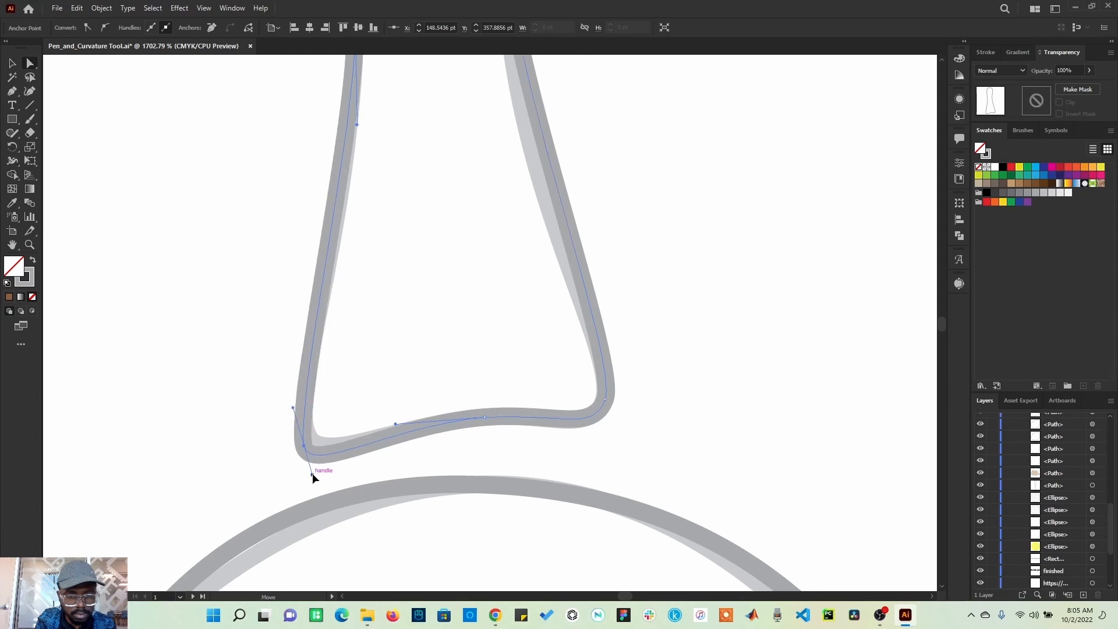
pyautogui.moveTo(312, 474); pyautogui.dragTo(314, 471)
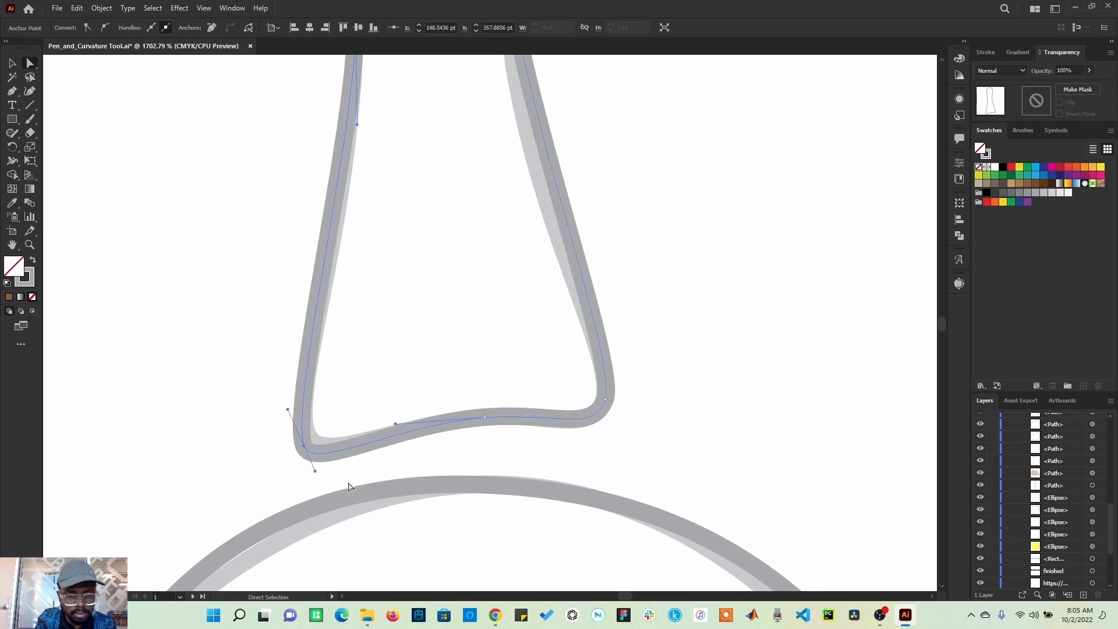
pyautogui.click(394, 470)
# Step: Fit the artboard in the window and fill the traced pear body with blue
pyautogui.hotkey('ctrl', '0')
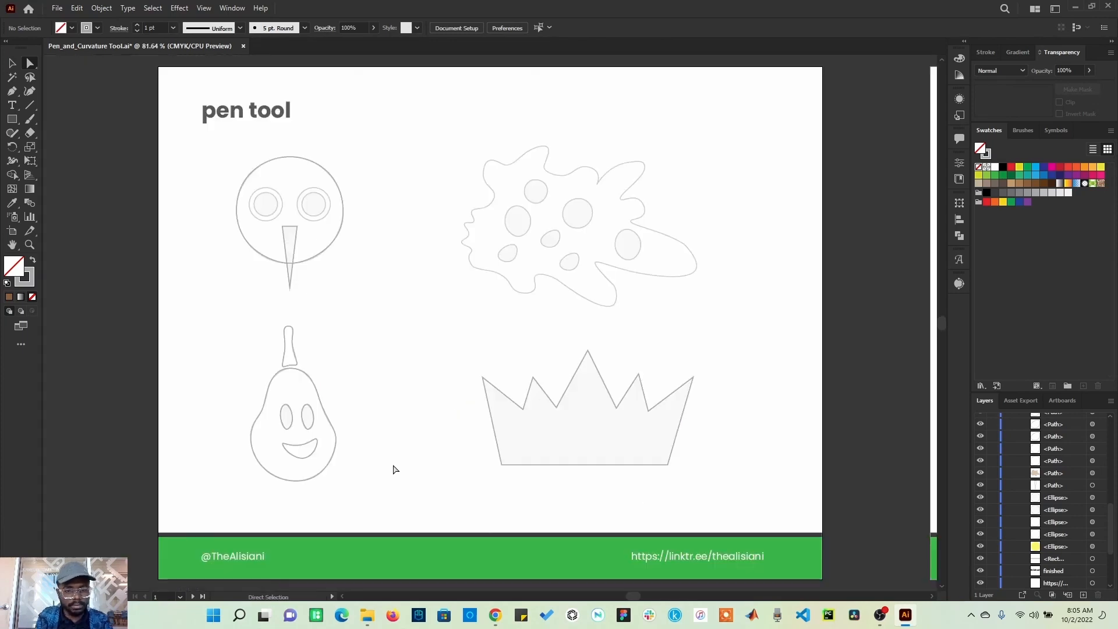
pyautogui.press('v')
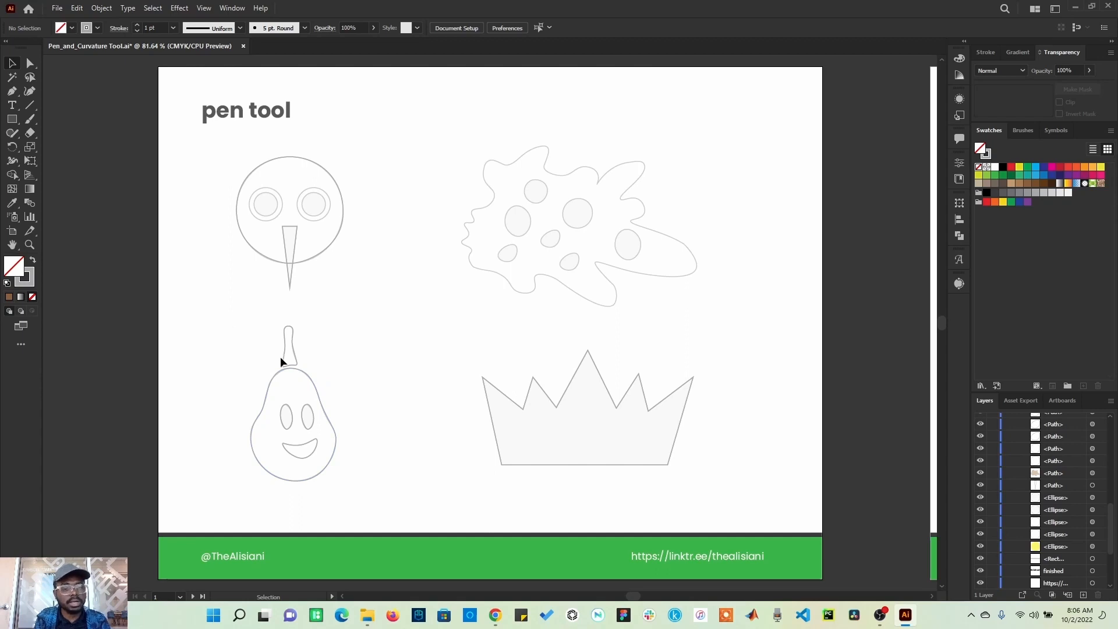
pyautogui.click(321, 406)
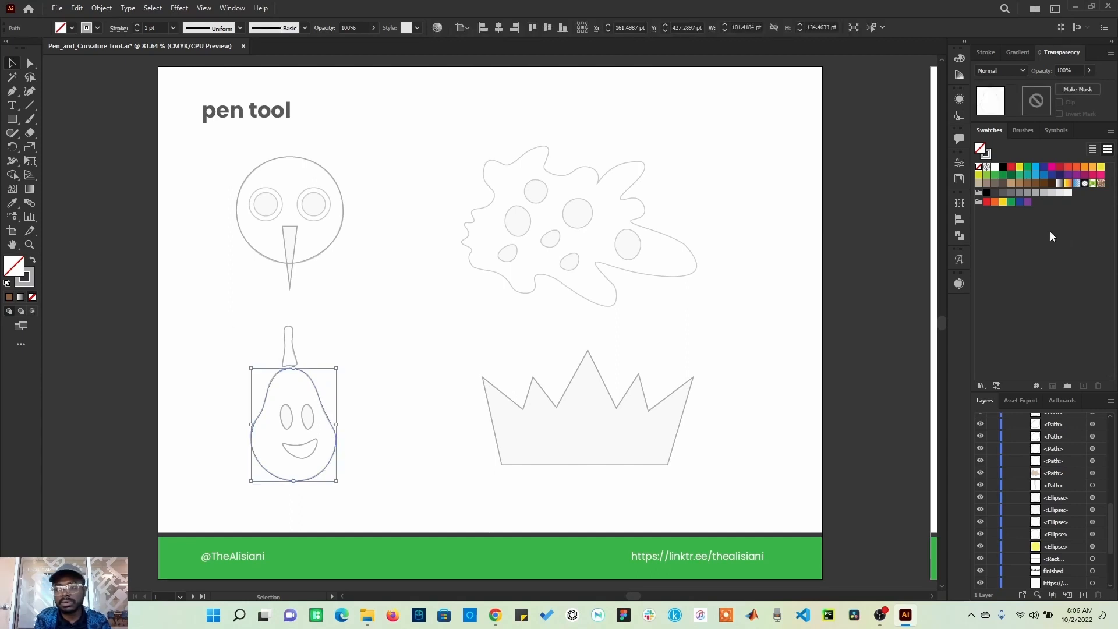
pyautogui.click(1011, 168)
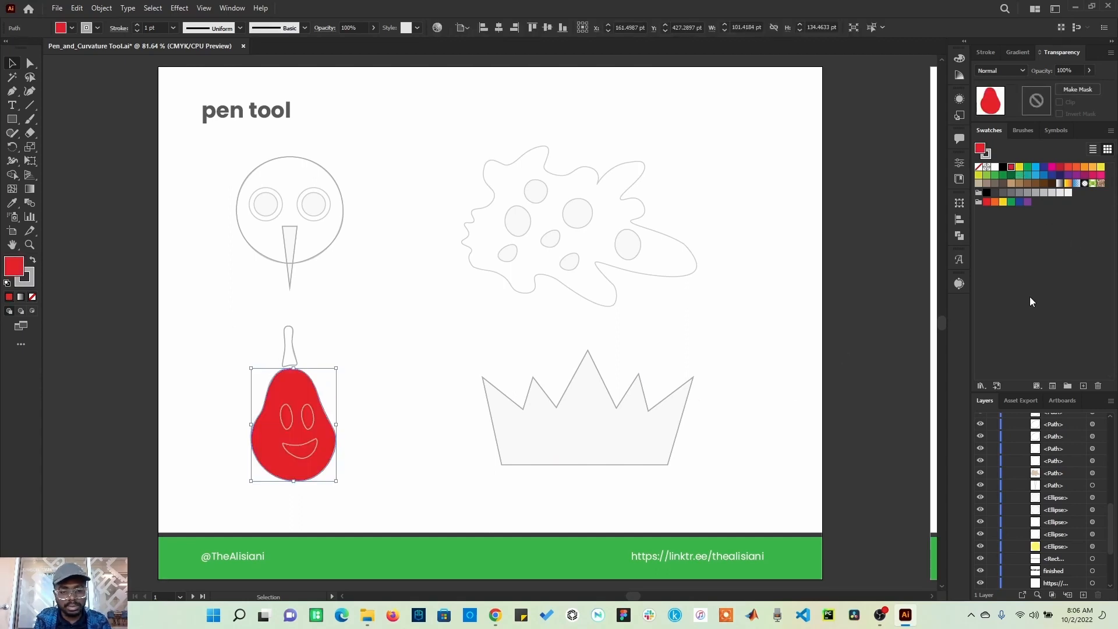
pyautogui.click(1028, 175)
pyautogui.click(1043, 175)
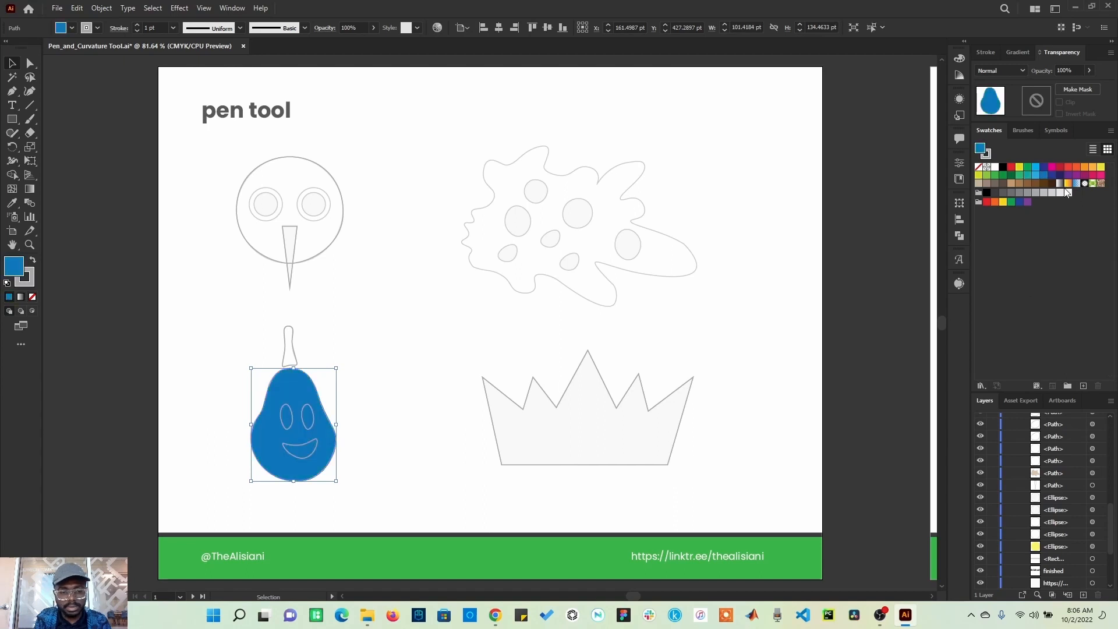
# Step: Select the pear's eyes and mouth and fill them with white
pyautogui.click(301, 417)
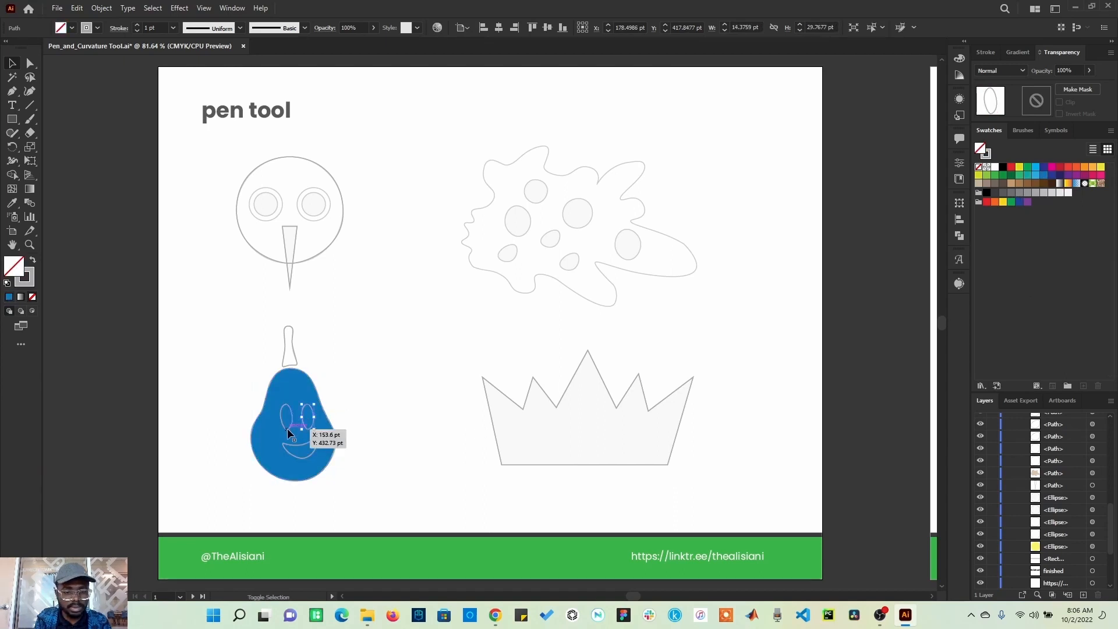
pyautogui.keyDown('shift'); pyautogui.click(287, 428); pyautogui.keyUp('shift')
pyautogui.keyDown('shift'); pyautogui.click(299, 443); pyautogui.keyUp('shift')
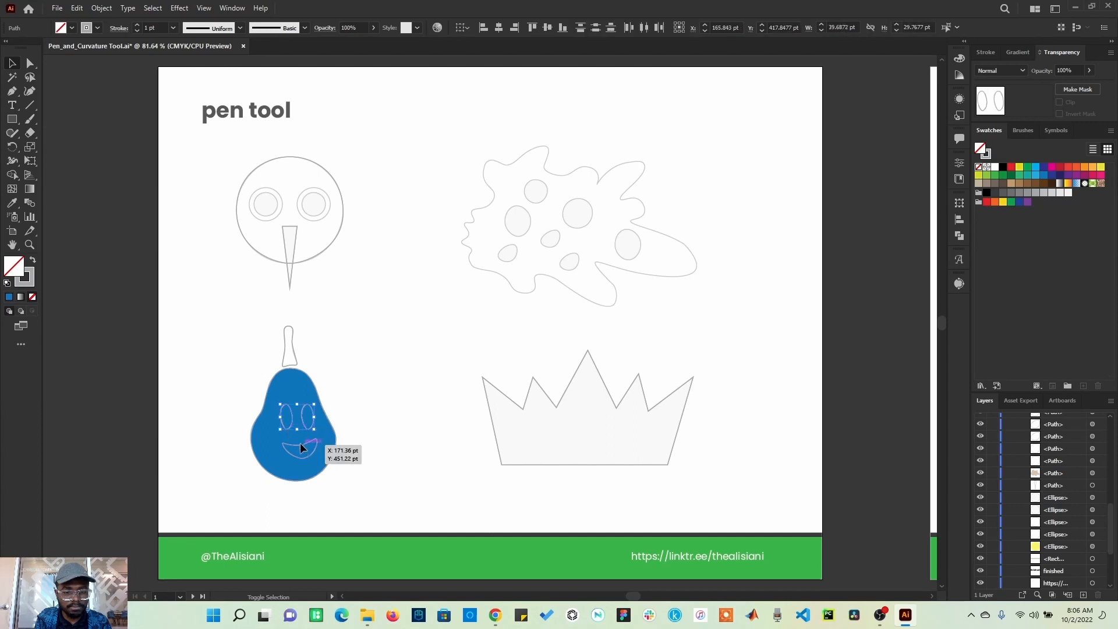
pyautogui.click(996, 169)
pyautogui.click(773, 347)
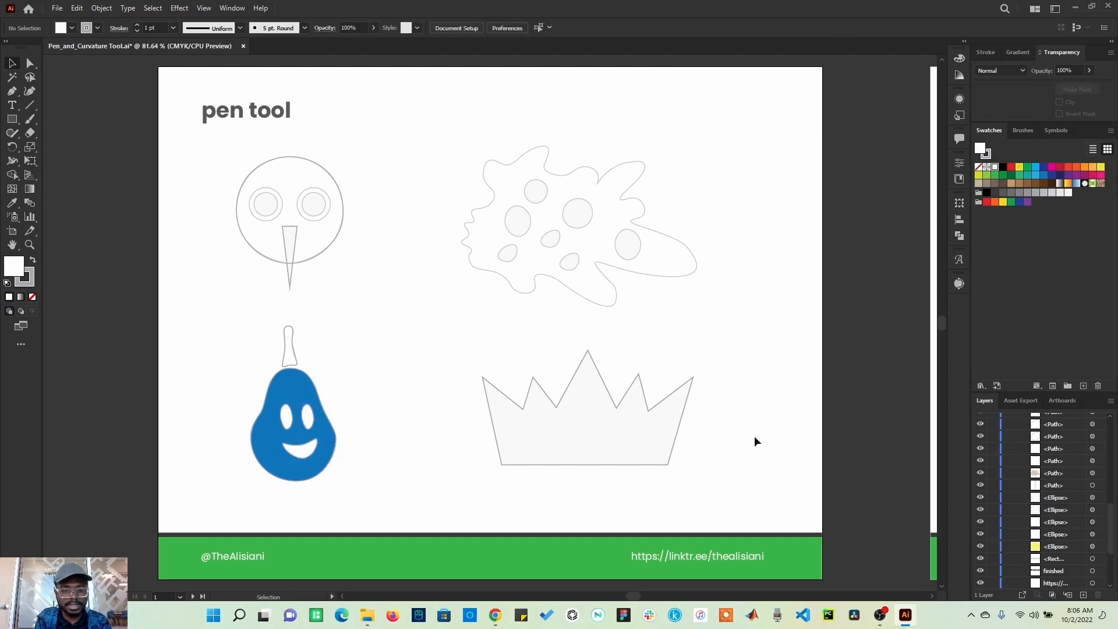
# Step: Pan across to examine the finished example artboard
pyautogui.moveTo(787, 430); pyautogui.dragTo(440, 453)
pyautogui.moveTo(552, 467); pyautogui.dragTo(365, 442)
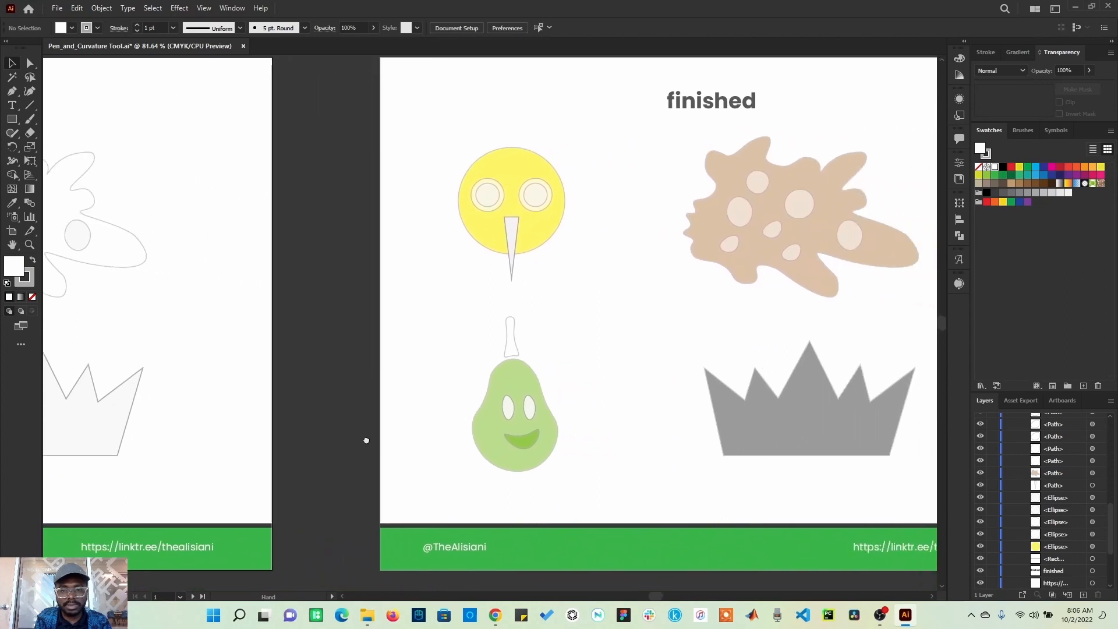
pyautogui.moveTo(506, 467); pyautogui.dragTo(358, 469)
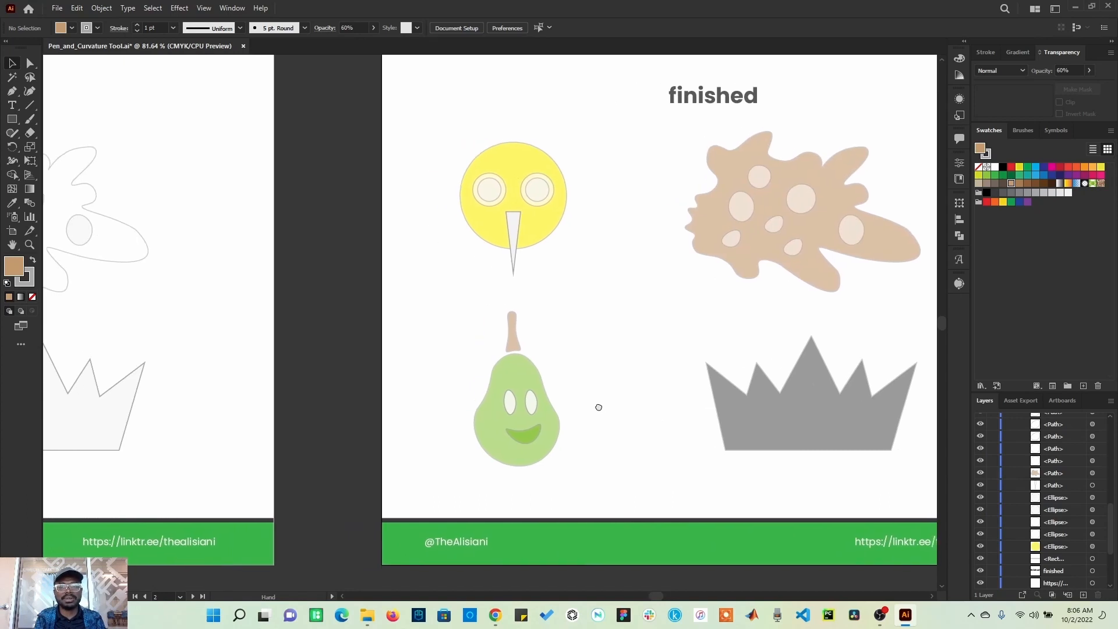
pyautogui.moveTo(599, 407); pyautogui.dragTo(603, 411)
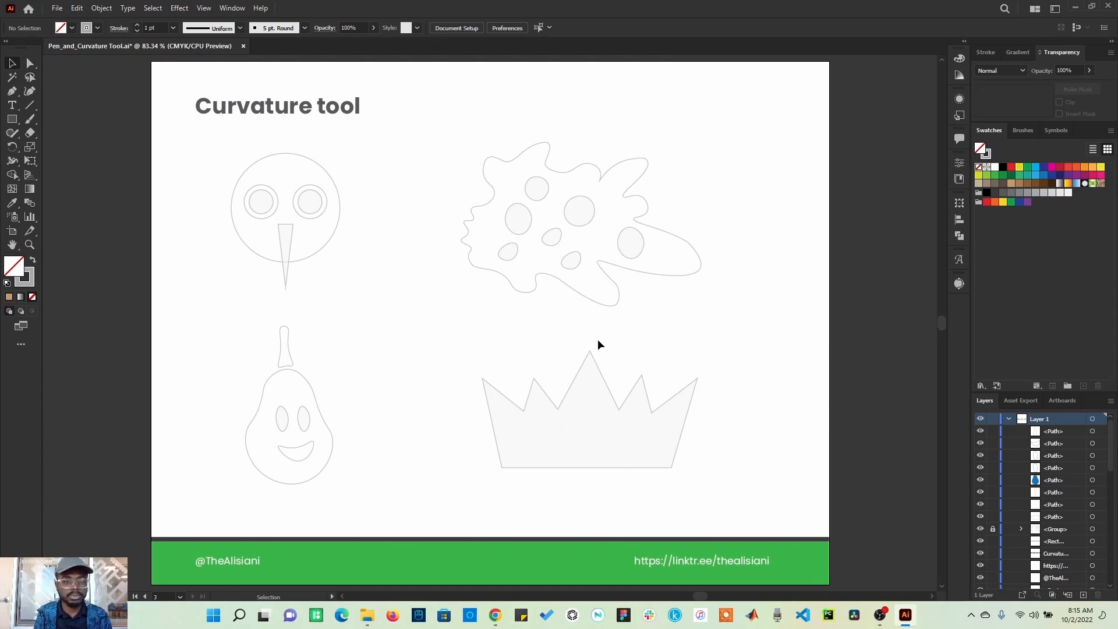
# Step: Draw a closed circle with the Curvature tool in the space beside the face template
pyautogui.click(29, 92)
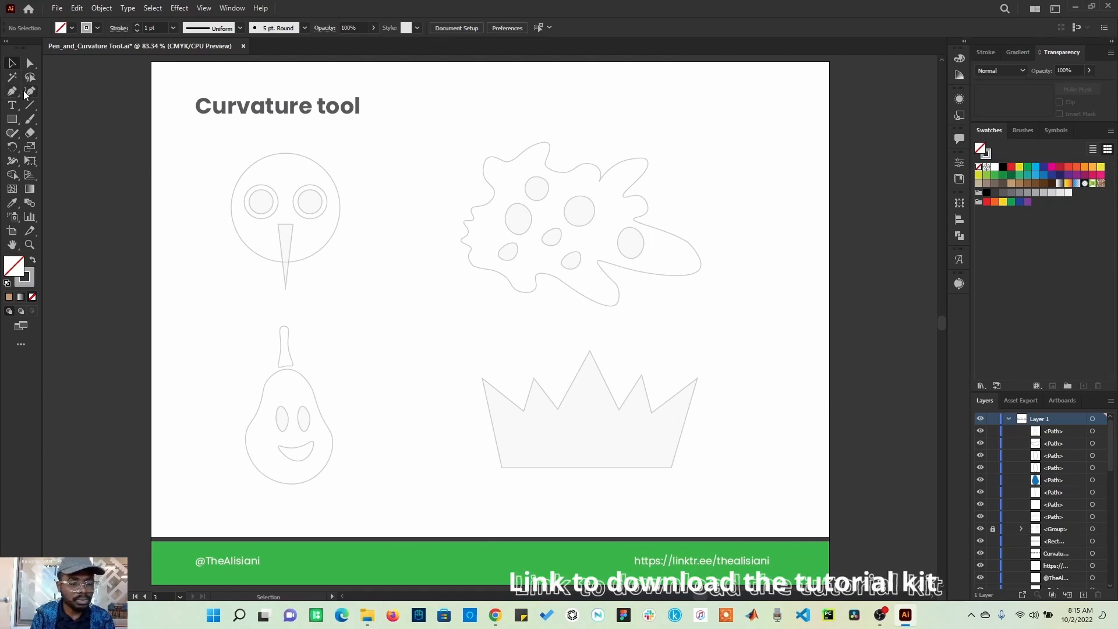
pyautogui.click(414, 170)
pyautogui.click(453, 200)
pyautogui.click(424, 273)
pyautogui.click(356, 239)
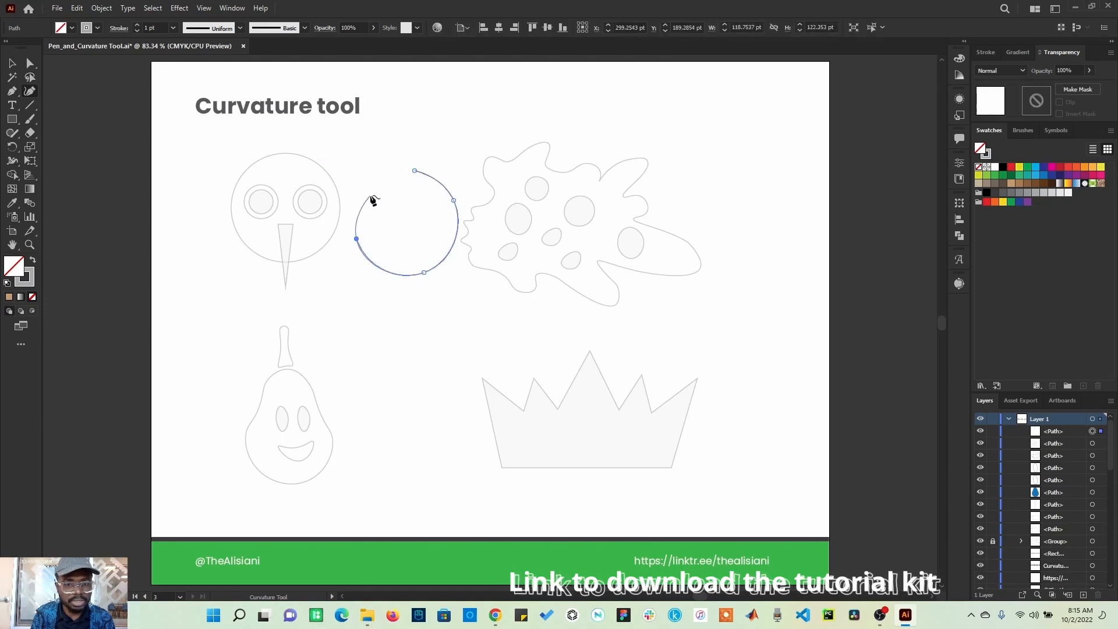
pyautogui.click(377, 178)
pyautogui.click(414, 171)
# Step: Start another curved path with the Curvature tool above the circle
pyautogui.click(444, 119)
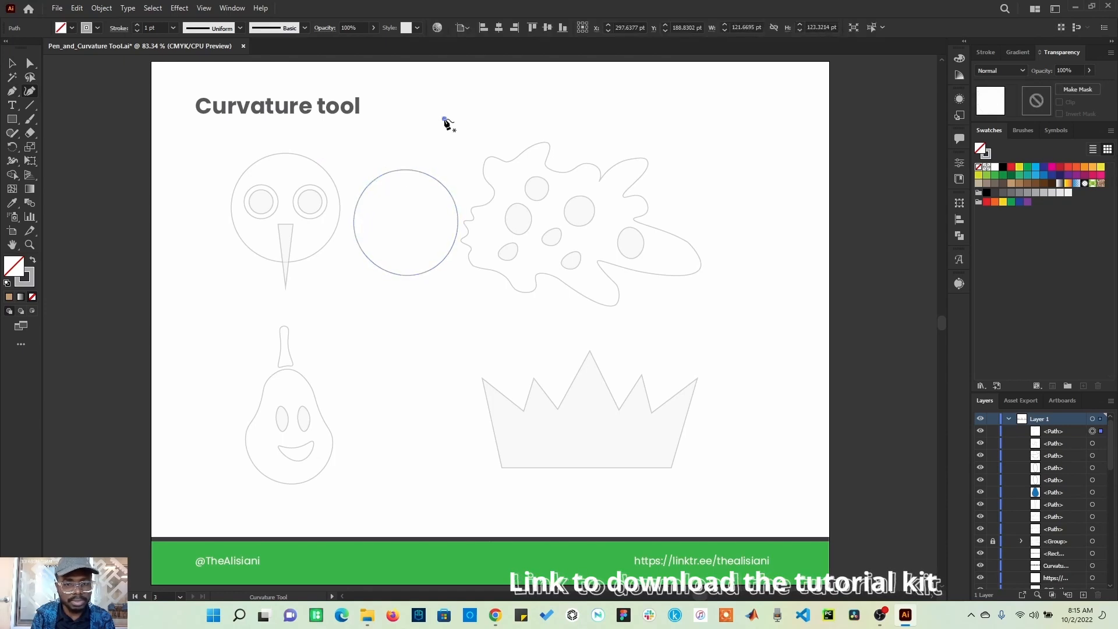
pyautogui.click(394, 184)
pyautogui.click(463, 172)
pyautogui.click(499, 120)
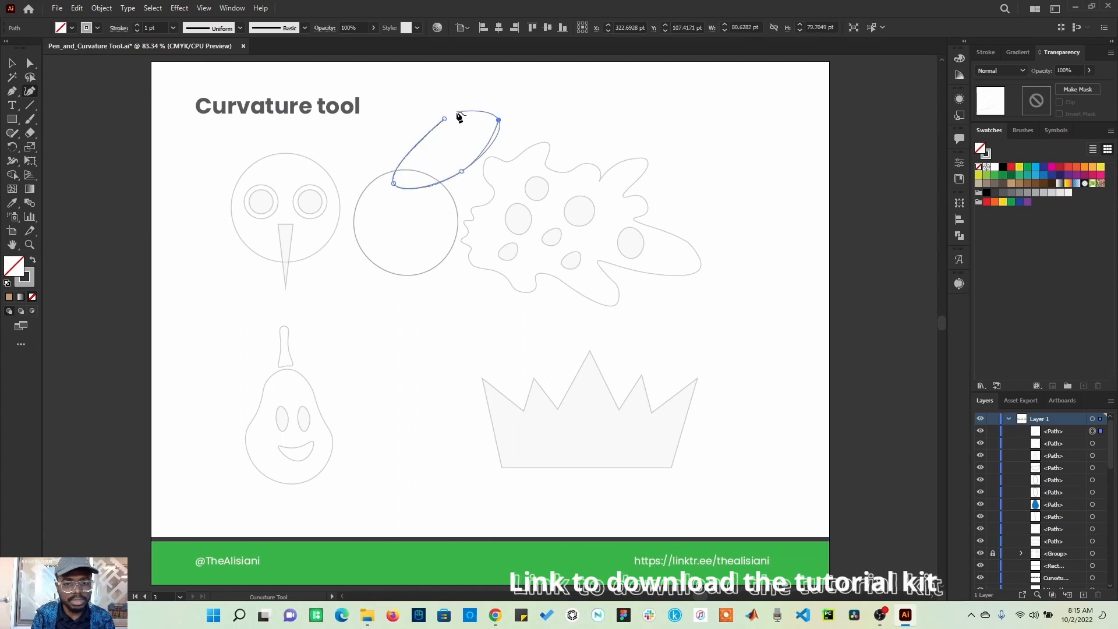
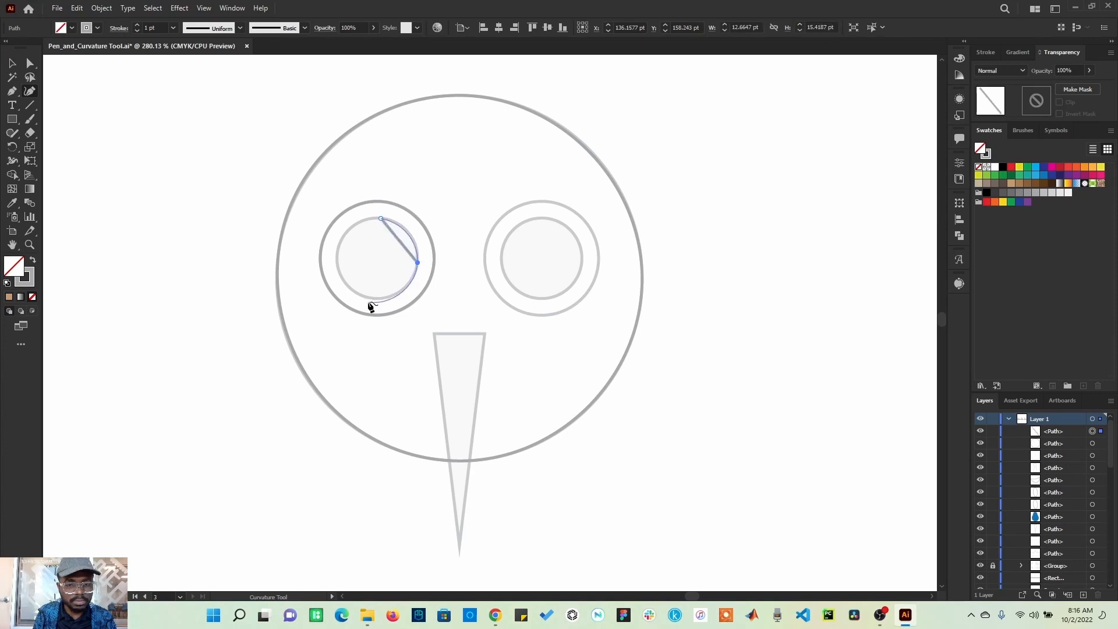
# Step: Finish the Curvature path around the left eye's inner circle and close it at its top point
pyautogui.click(366, 297)
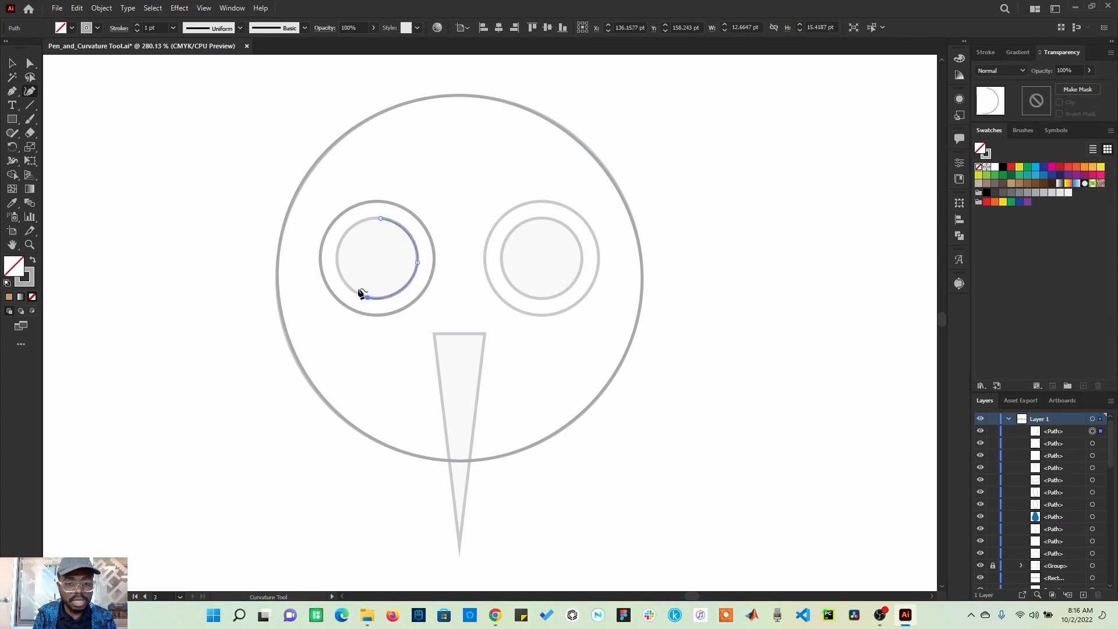
pyautogui.click(337, 256)
pyautogui.click(381, 219)
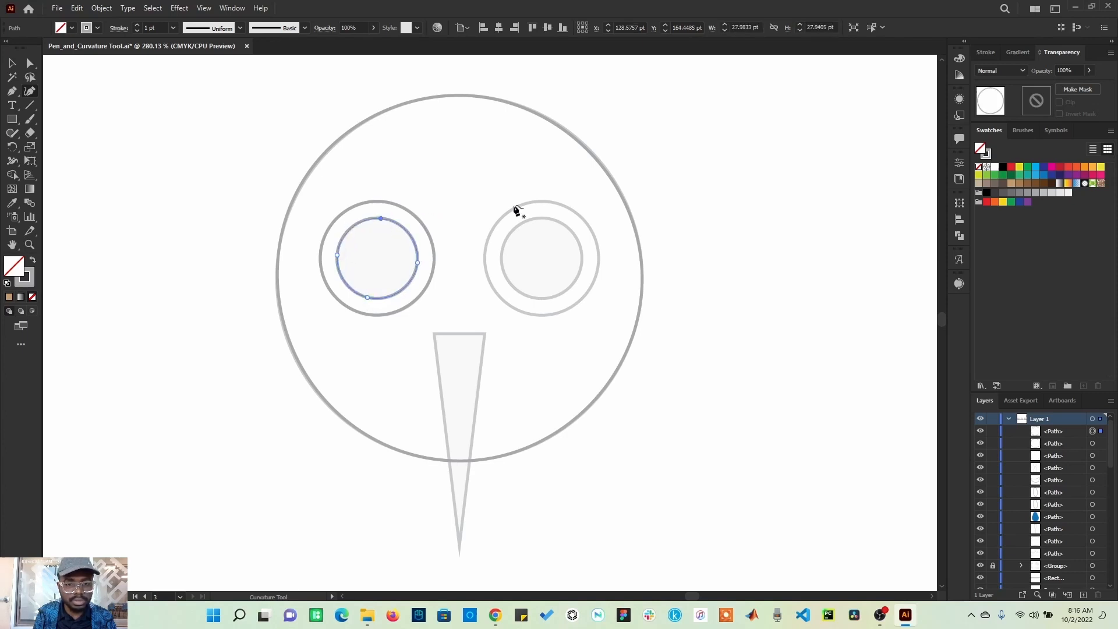
# Step: Trace the right eye's outer circle as a closed path with the Curvature tool
pyautogui.click(548, 199)
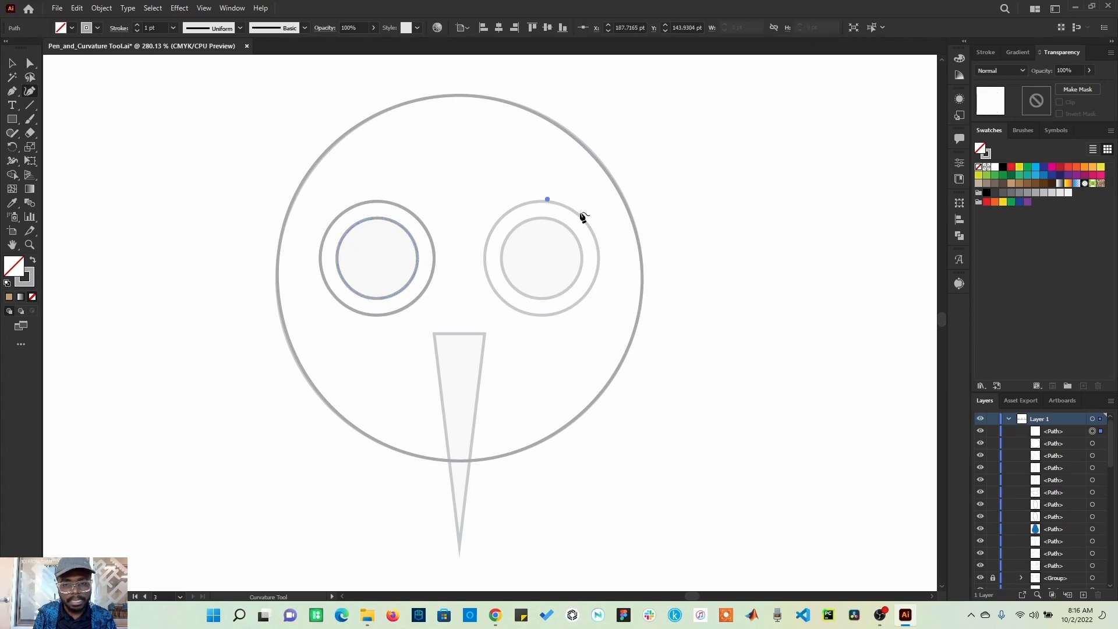
pyautogui.click(600, 263)
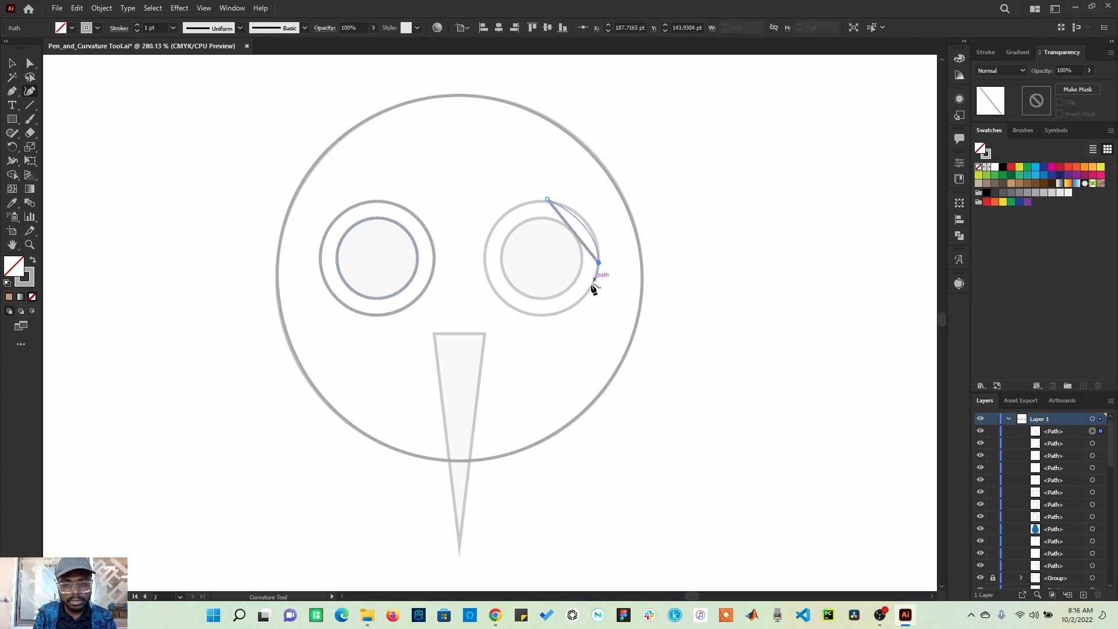
pyautogui.click(538, 315)
pyautogui.click(486, 255)
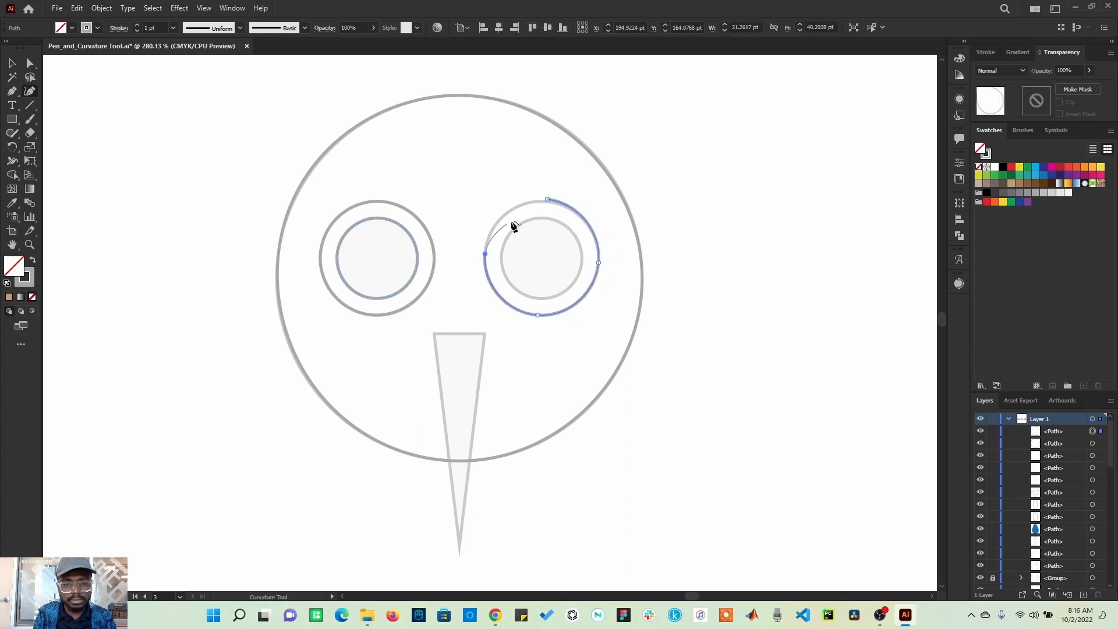
pyautogui.click(547, 200)
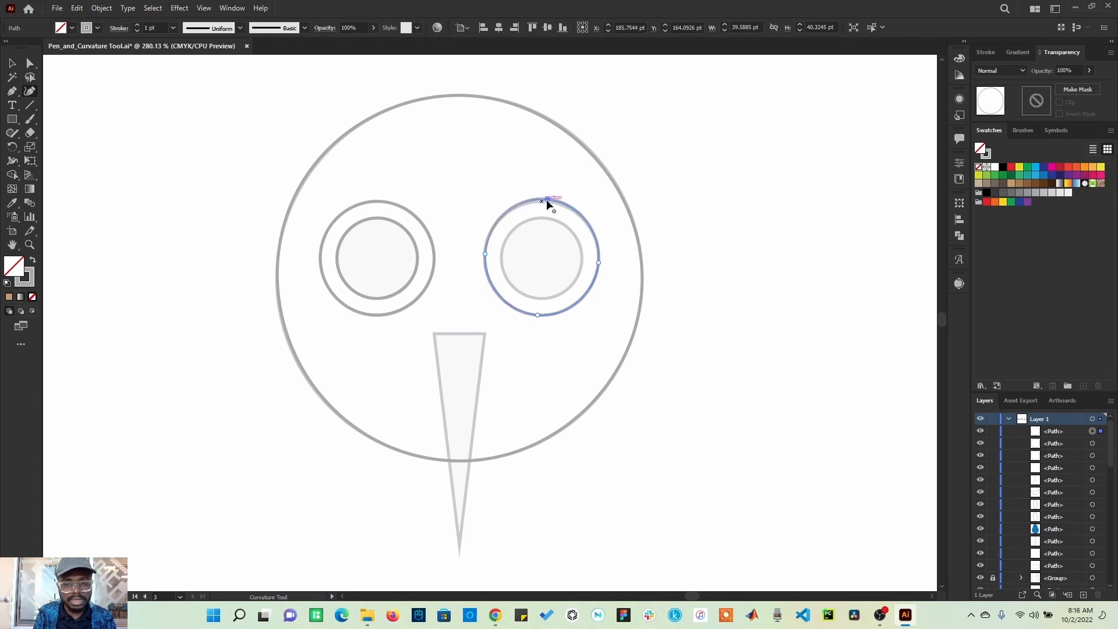
# Step: Trace the right eye's inner circle as a closed Curvature path
pyautogui.click(544, 218)
pyautogui.click(582, 257)
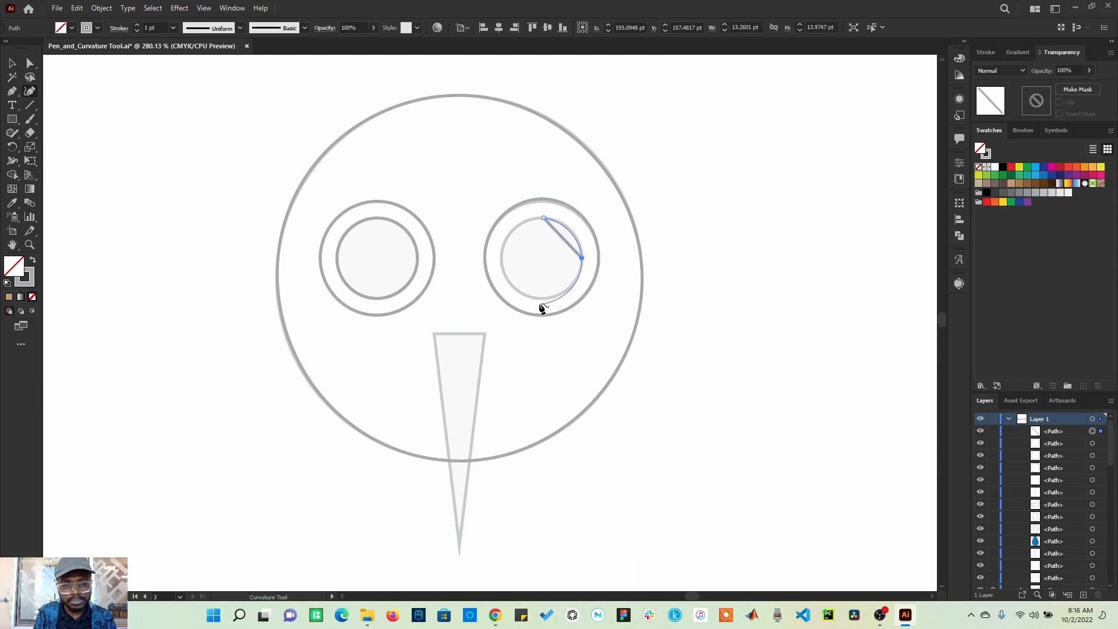
pyautogui.click(537, 298)
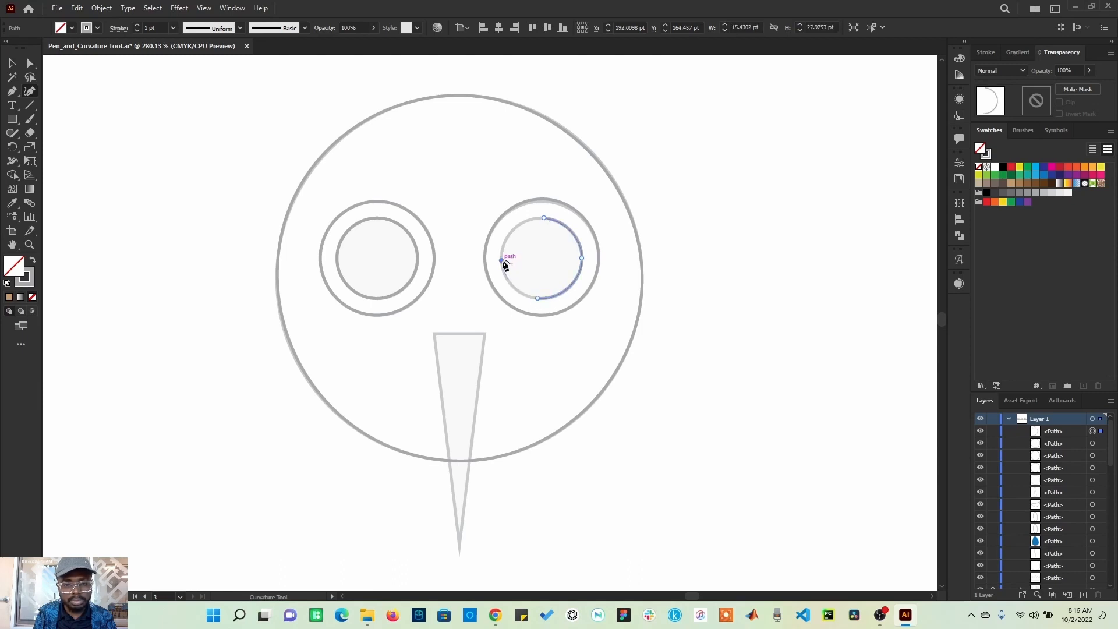
pyautogui.click(503, 261)
pyautogui.click(545, 219)
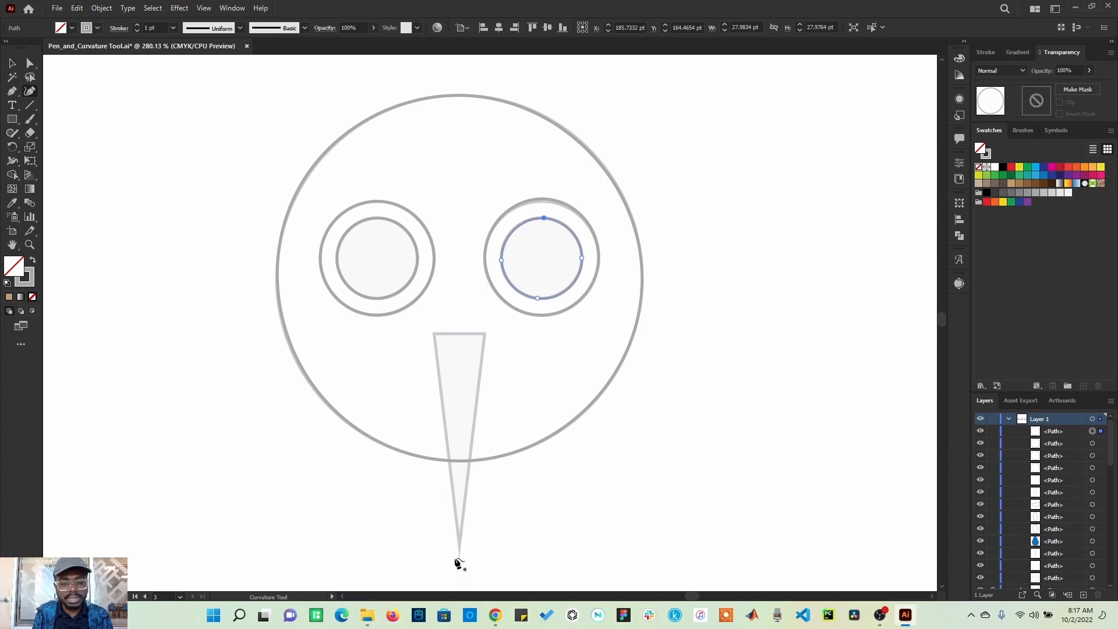
# Step: Trace the triangular beak with the Curvature tool, making its top-left point a corner and closing the path
pyautogui.click(434, 335)
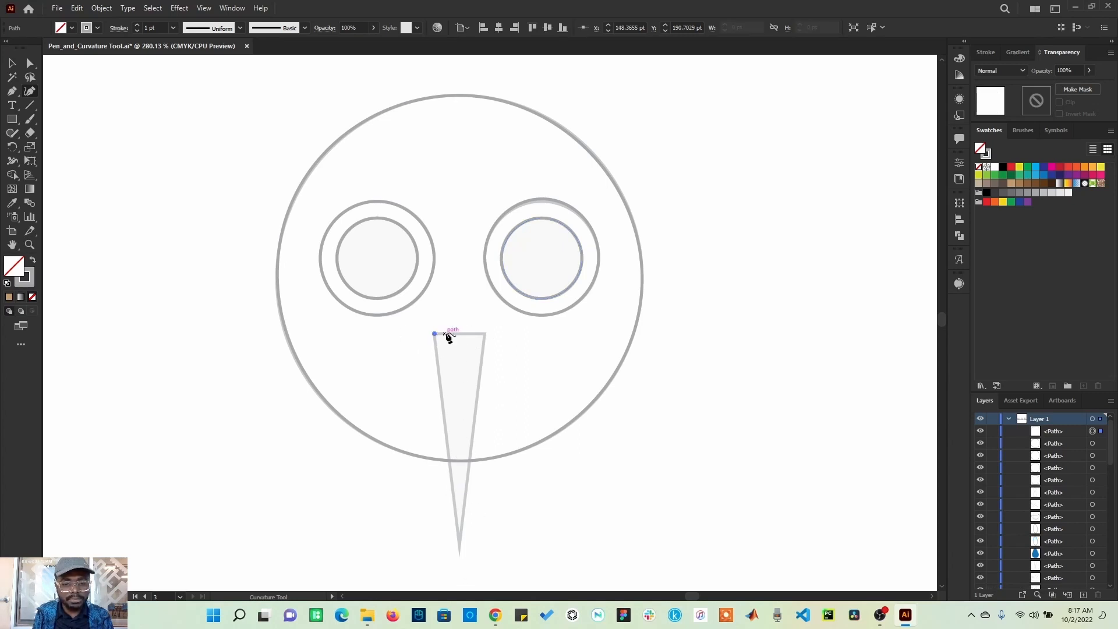
pyautogui.click(486, 335)
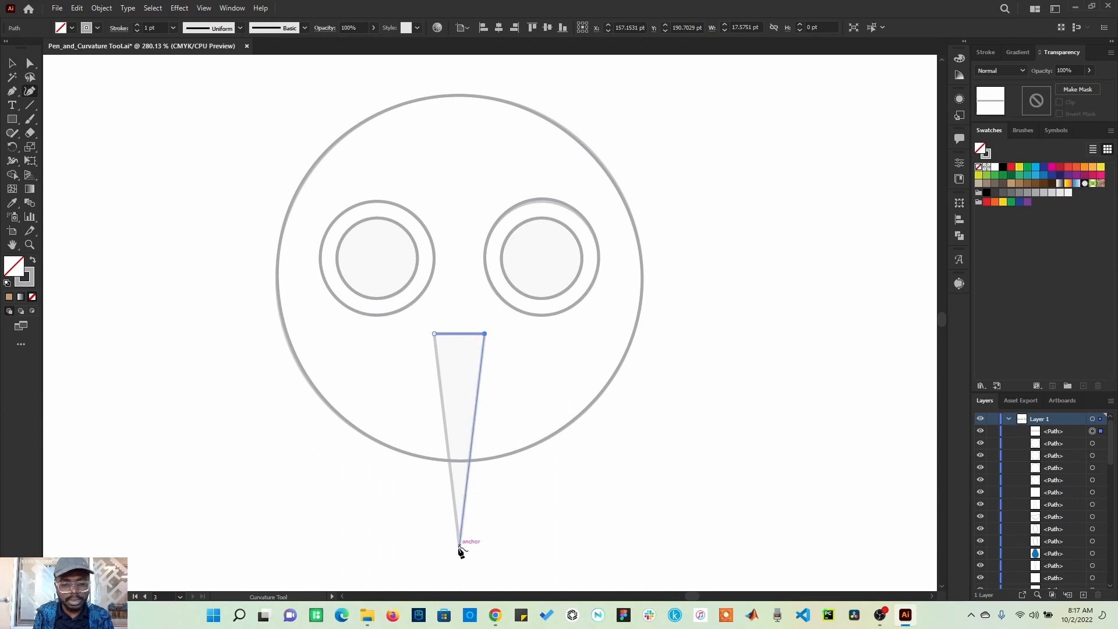
pyautogui.click(460, 546)
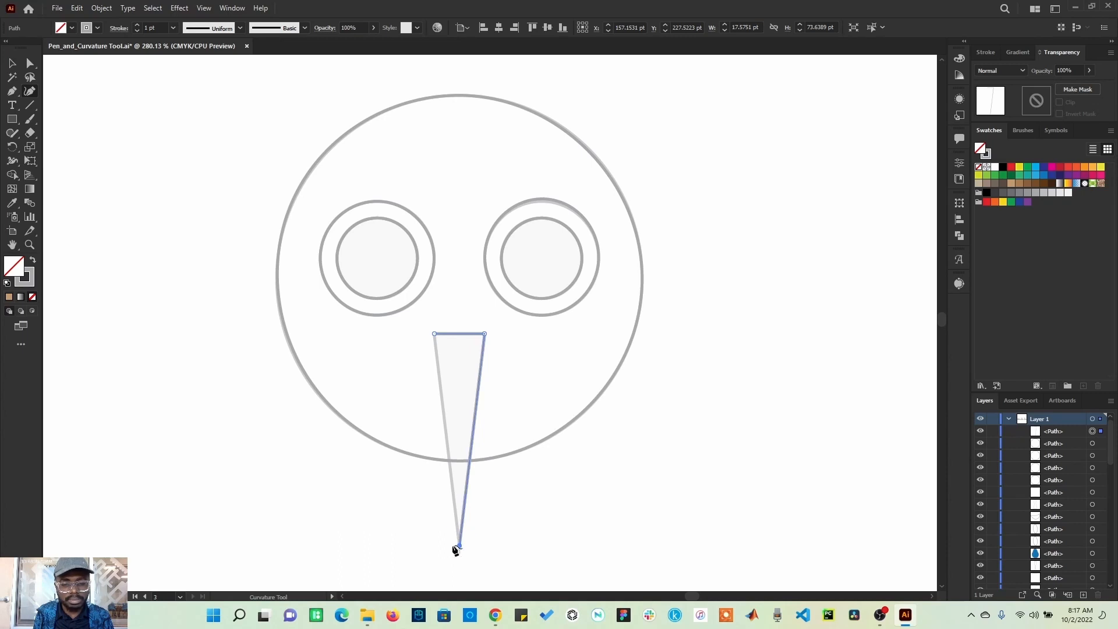
pyautogui.click(435, 336)
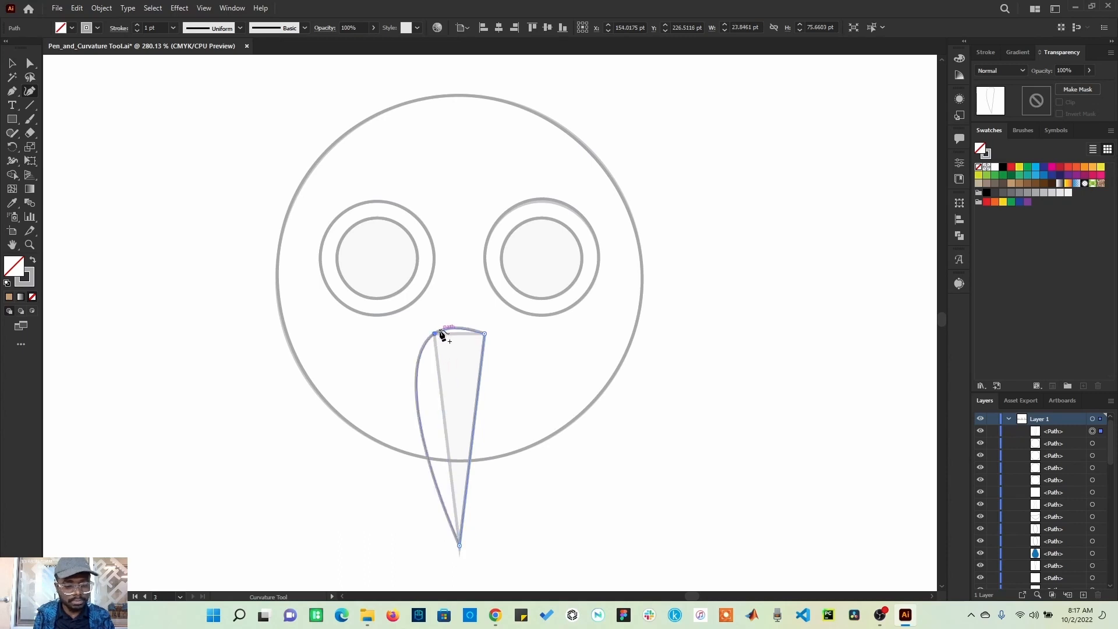
pyautogui.doubleClick(436, 334)
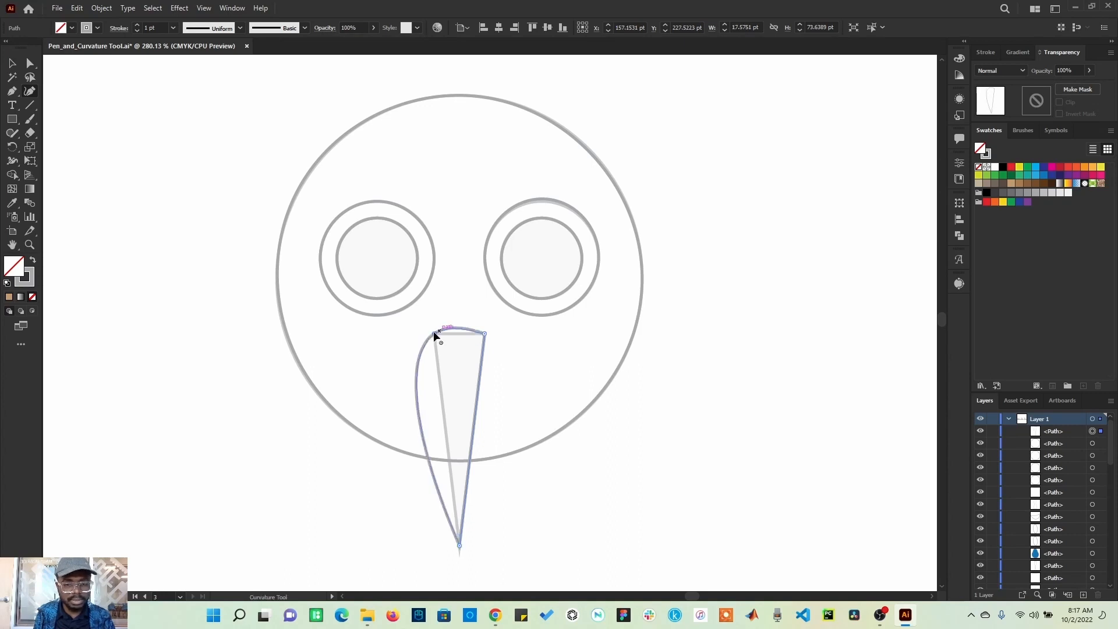
pyautogui.click(434, 333)
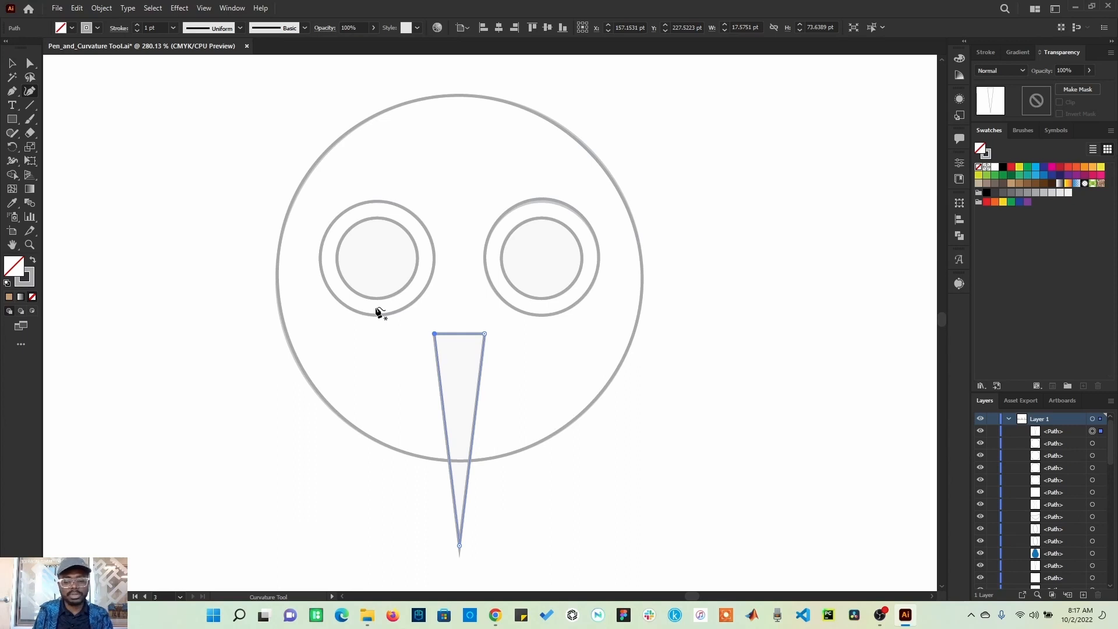
# Step: Zoom in on the pear template and trace its right side from the top down around the bottom with the Curvature tool
pyautogui.hotkey('ctrl', '0')
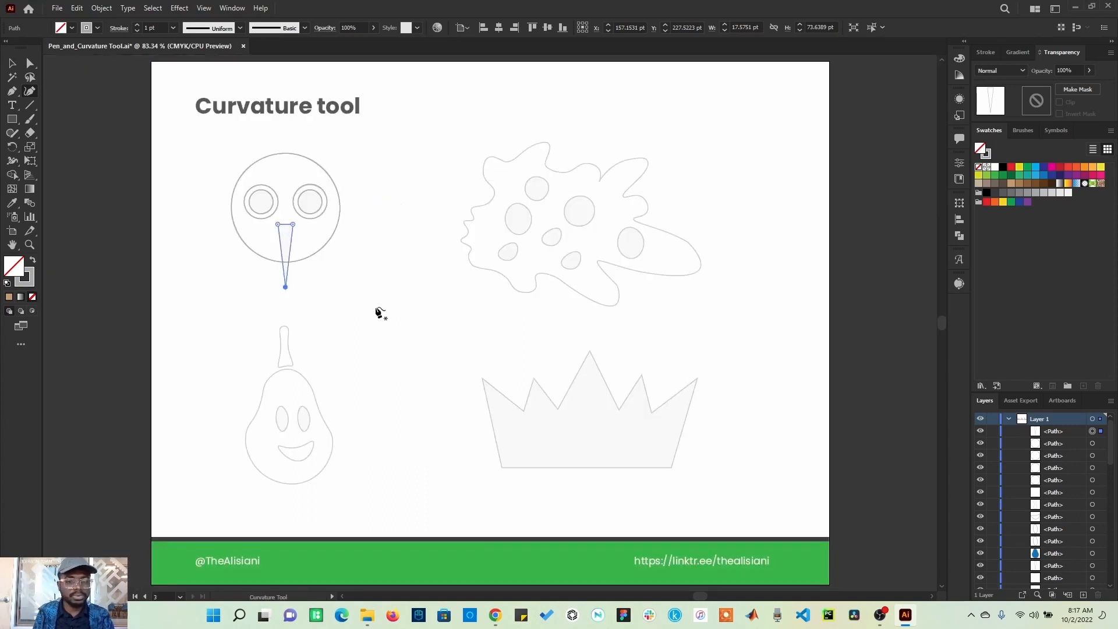
pyautogui.click(27, 245)
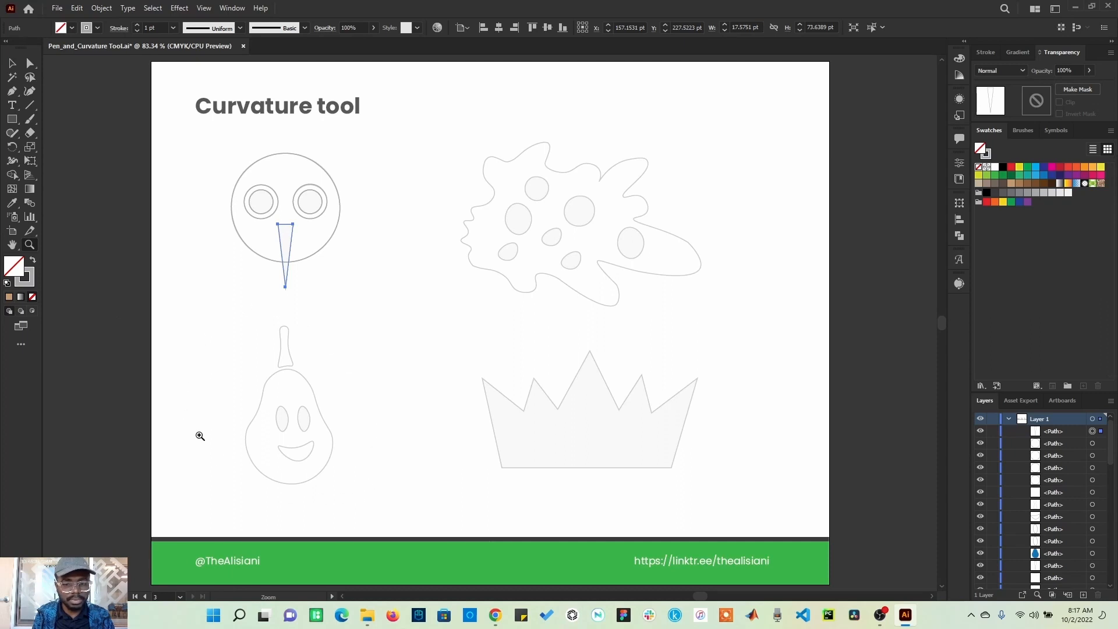
pyautogui.moveTo(221, 307); pyautogui.dragTo(395, 519)
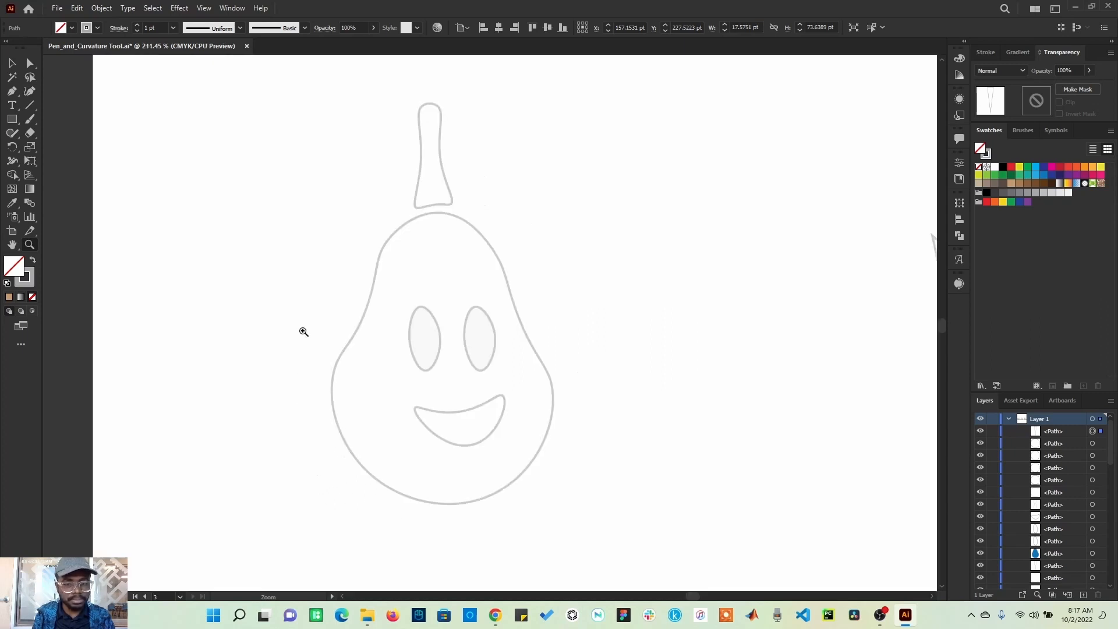
pyautogui.moveTo(325, 85); pyautogui.dragTo(578, 513)
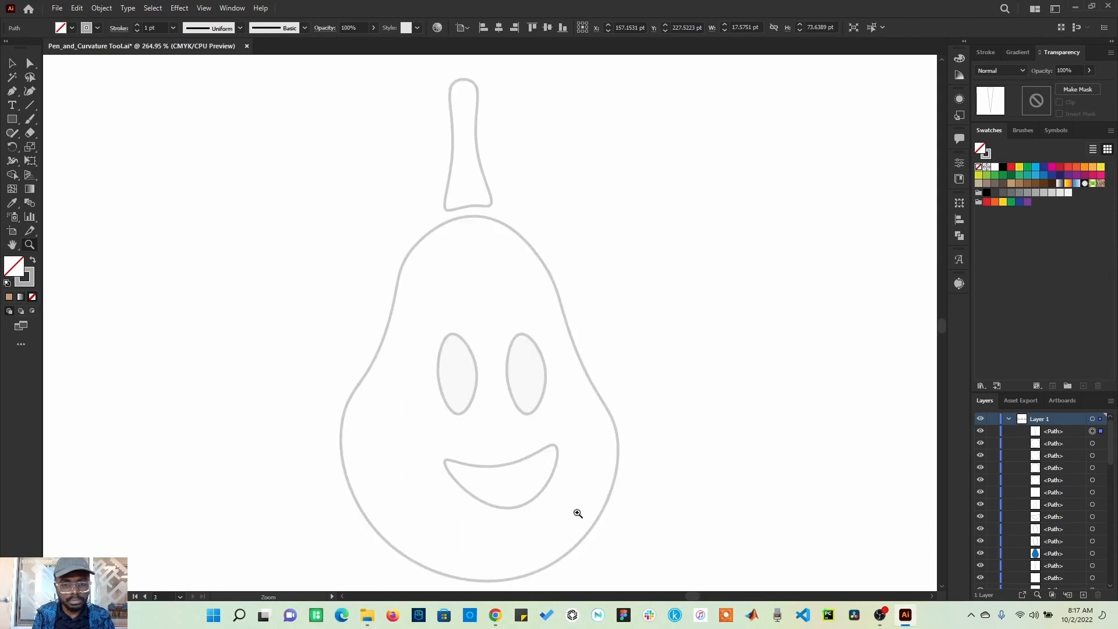
pyautogui.click(33, 98)
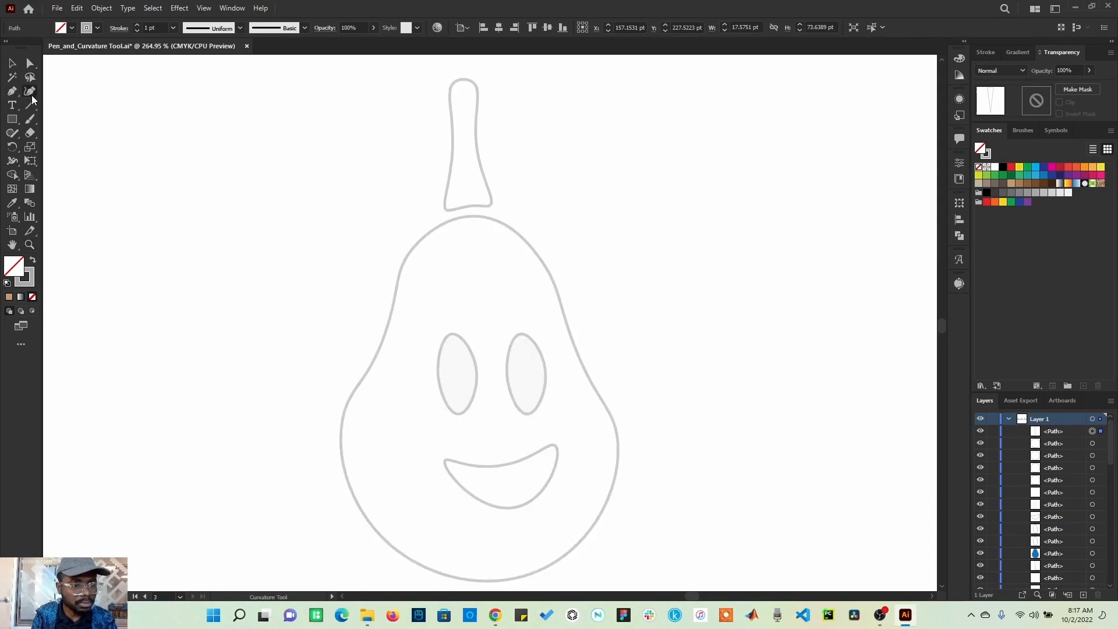
pyautogui.click(470, 217)
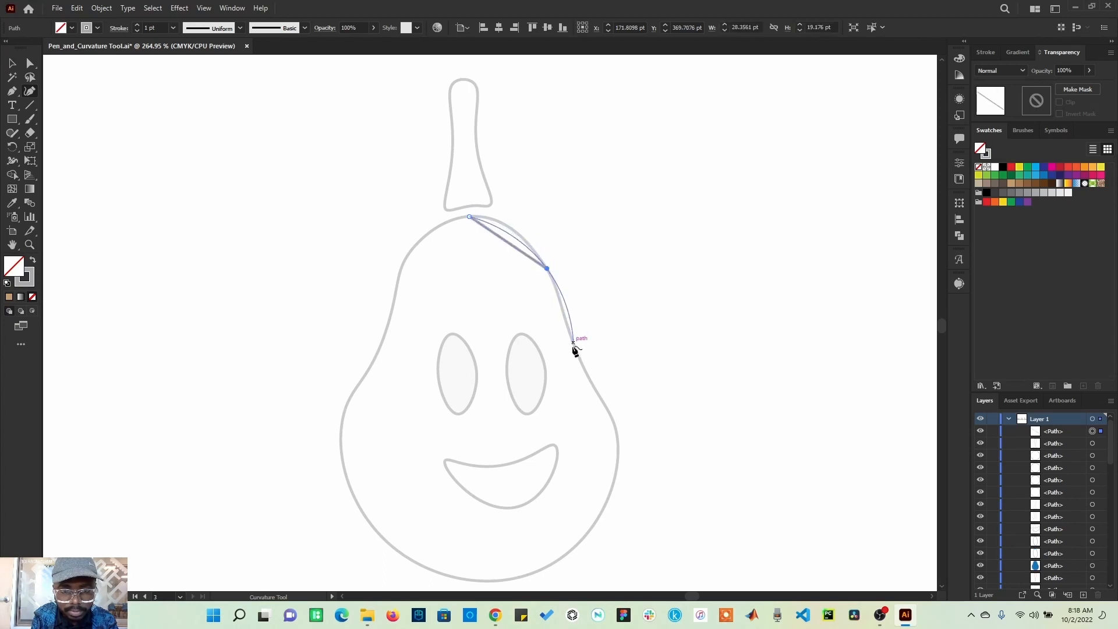
pyautogui.click(547, 269)
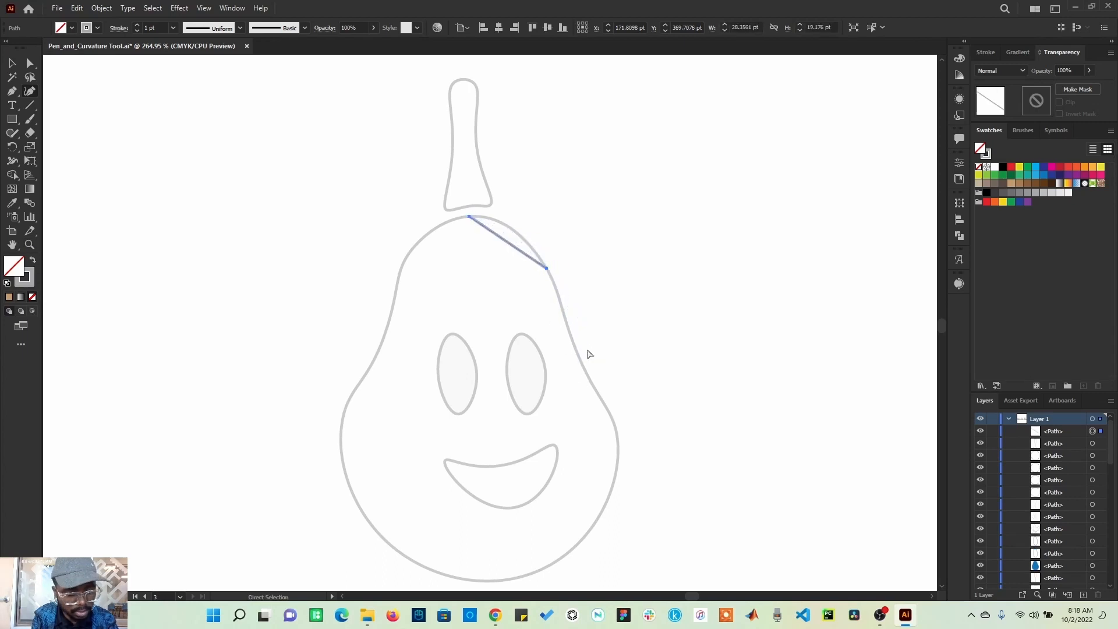
pyautogui.hotkey('ctrl', 'z')
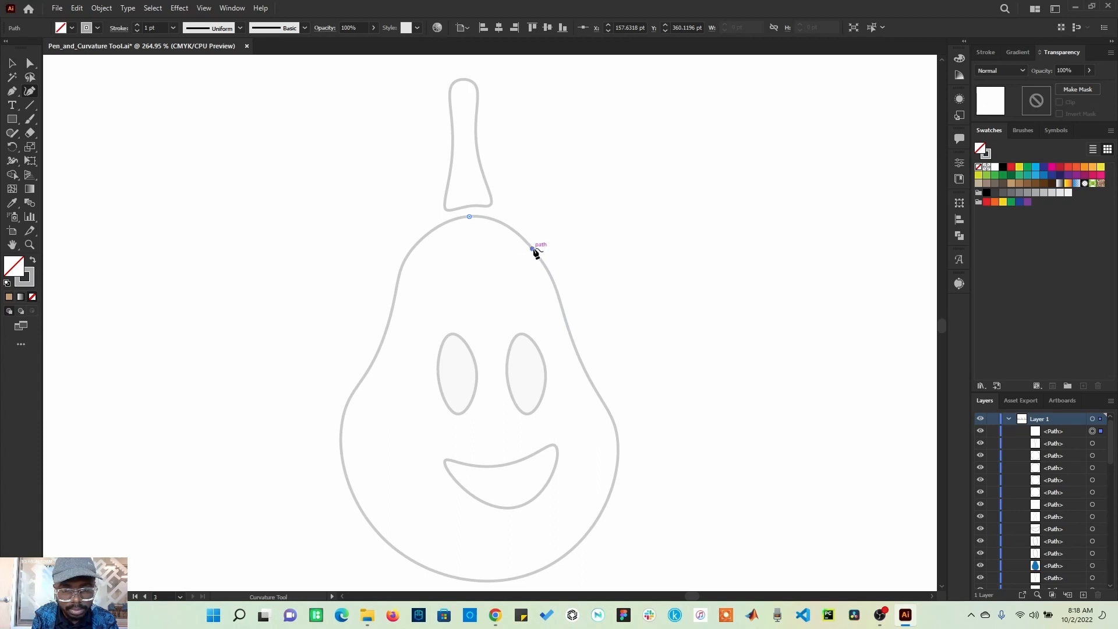
pyautogui.click(533, 249)
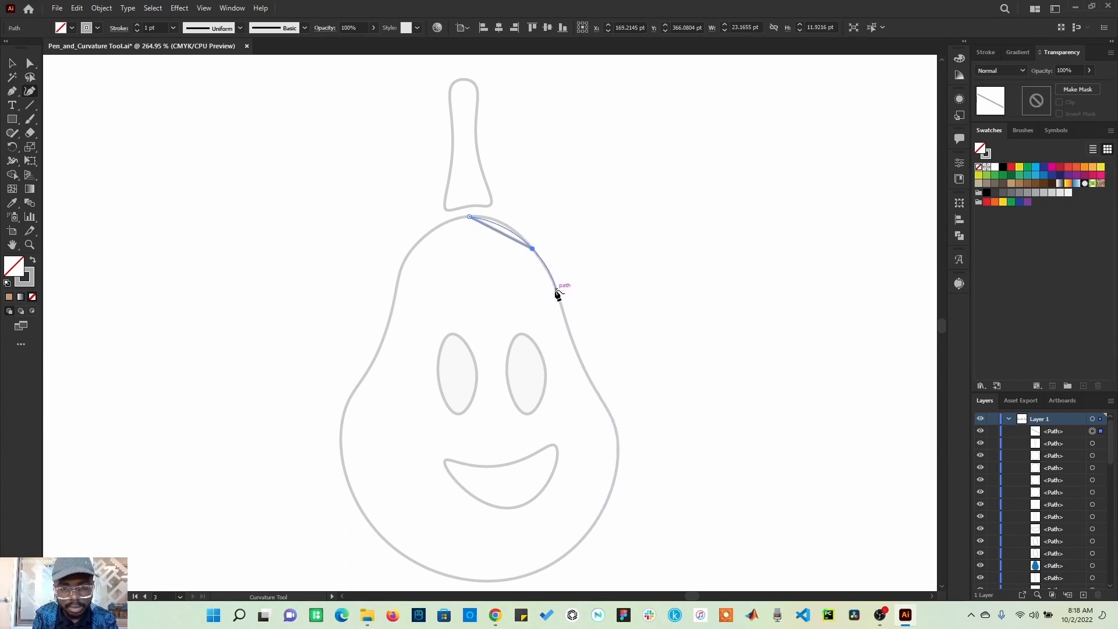
pyautogui.click(575, 348)
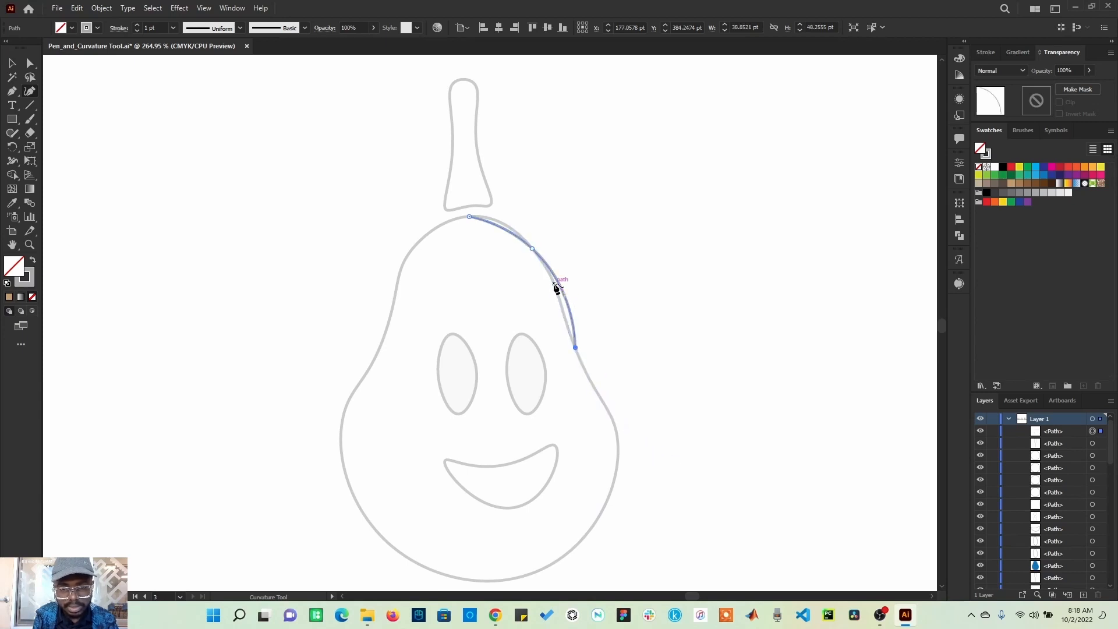
pyautogui.click(618, 437)
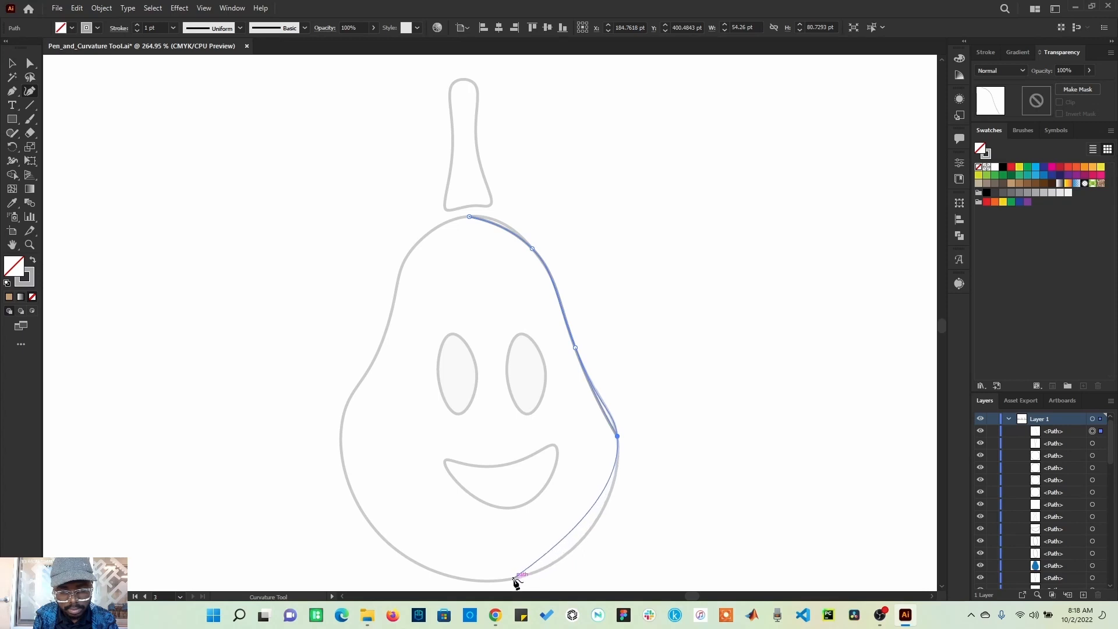
pyautogui.click(514, 578)
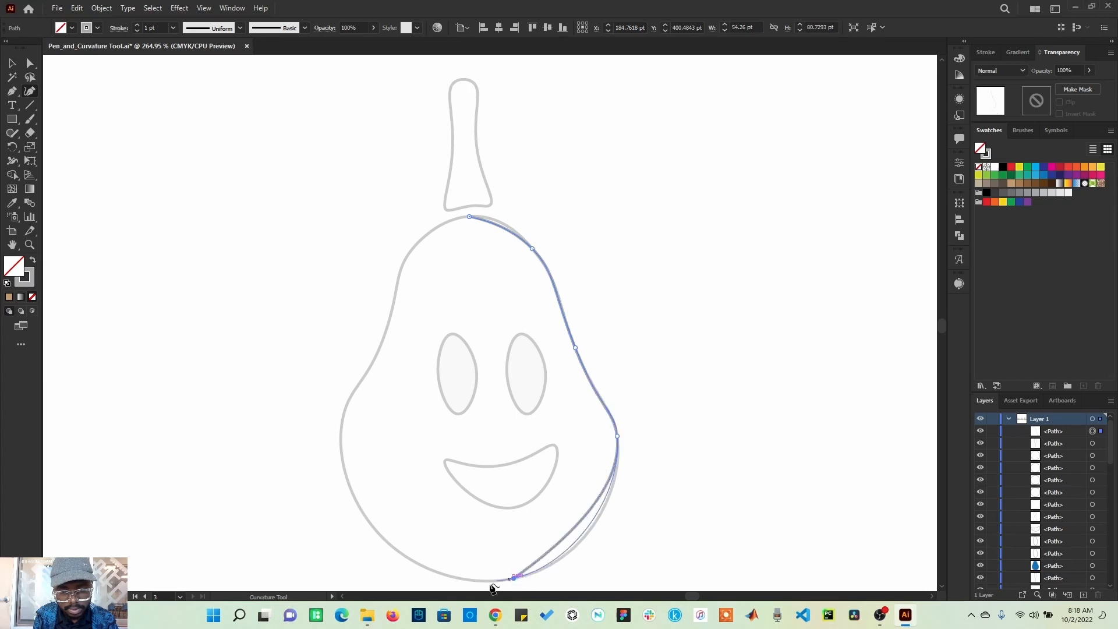
# Step: Continue the pear outline up its left side and close the path at the top point
pyautogui.click(342, 447)
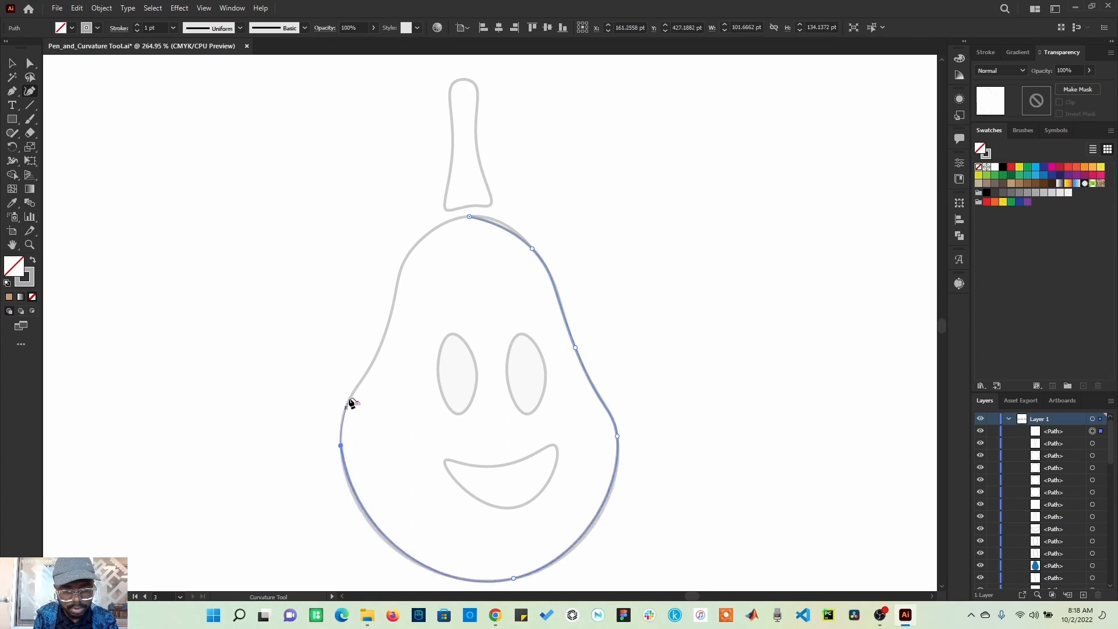
pyautogui.click(382, 345)
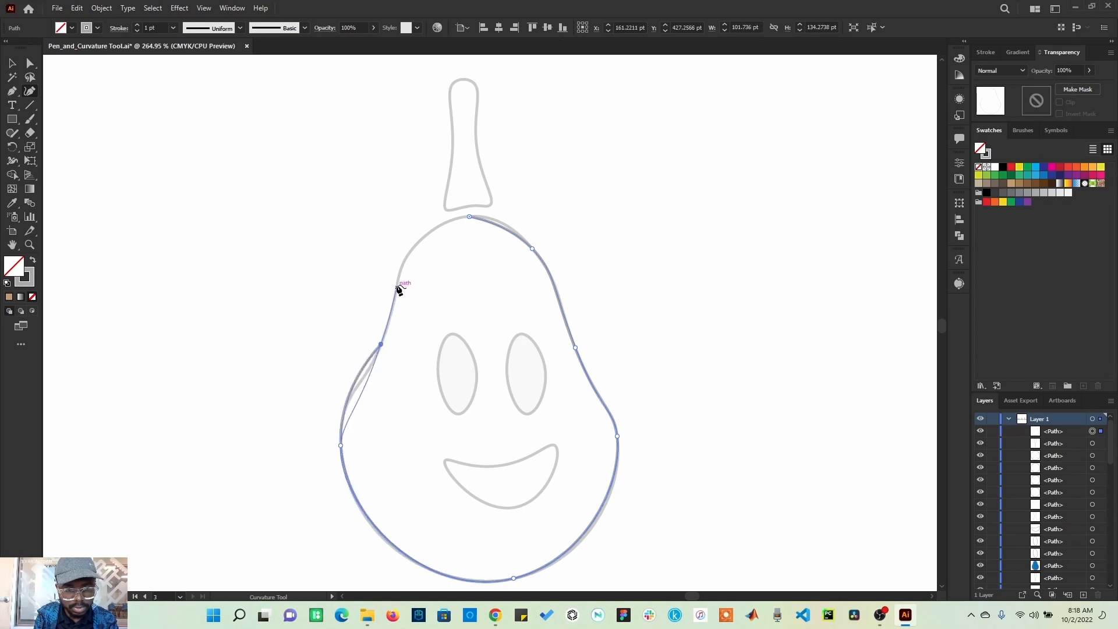
pyautogui.click(402, 266)
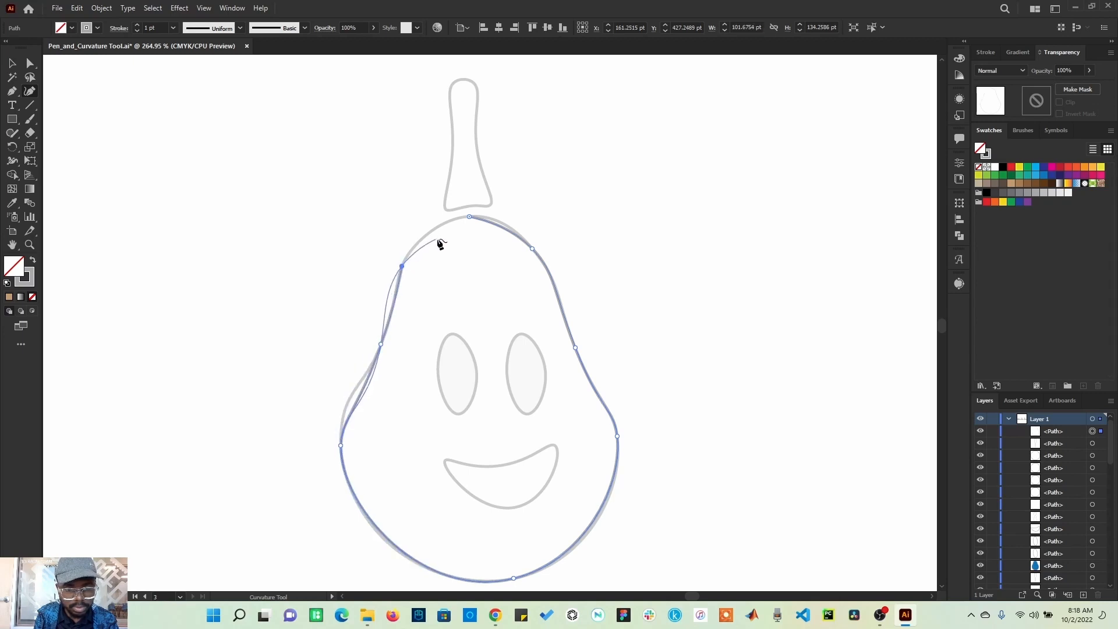
pyautogui.click(470, 218)
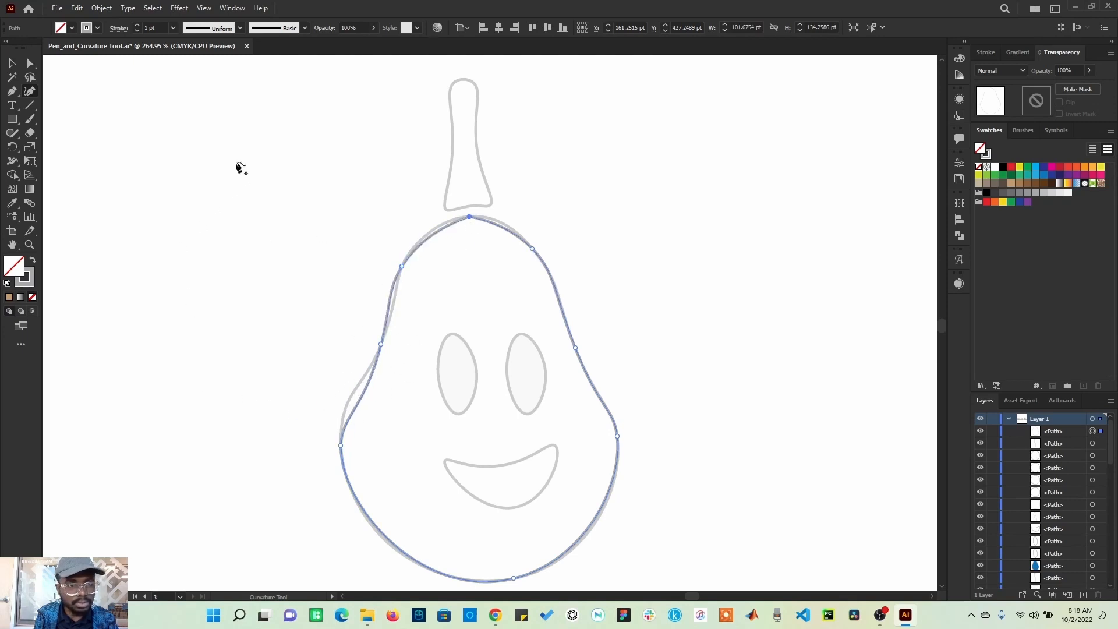
# Step: Refine the pear outline's upper-left curve by adjusting an anchor's handle with the Direct Selection tool
pyautogui.click(31, 65)
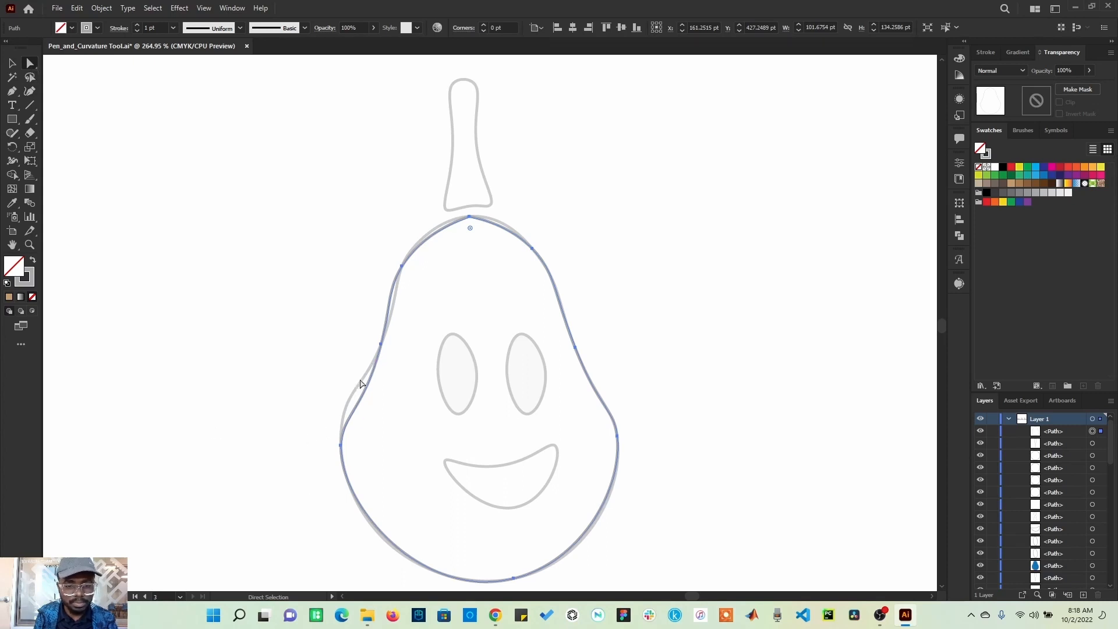
pyautogui.moveTo(382, 329); pyautogui.dragTo(348, 403)
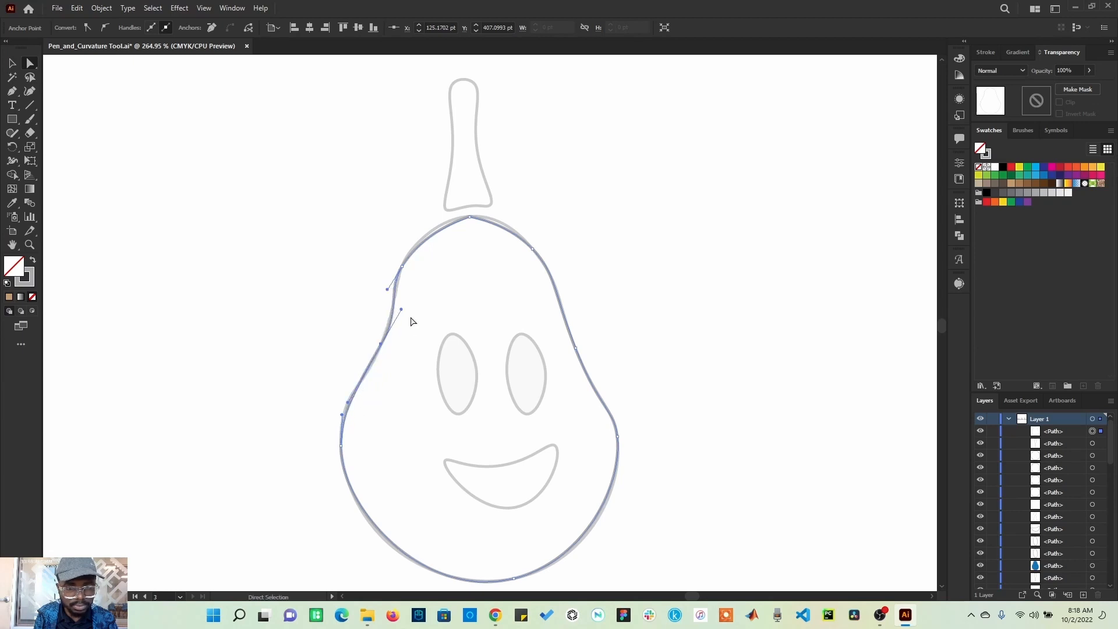
pyautogui.click(402, 270)
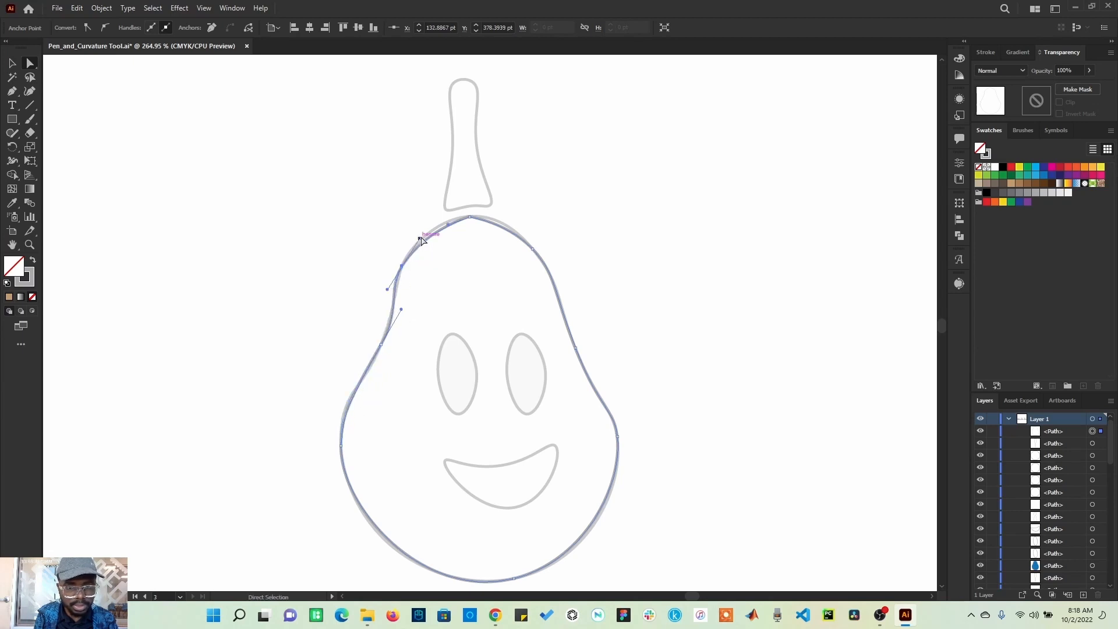
pyautogui.moveTo(422, 240); pyautogui.dragTo(422, 229)
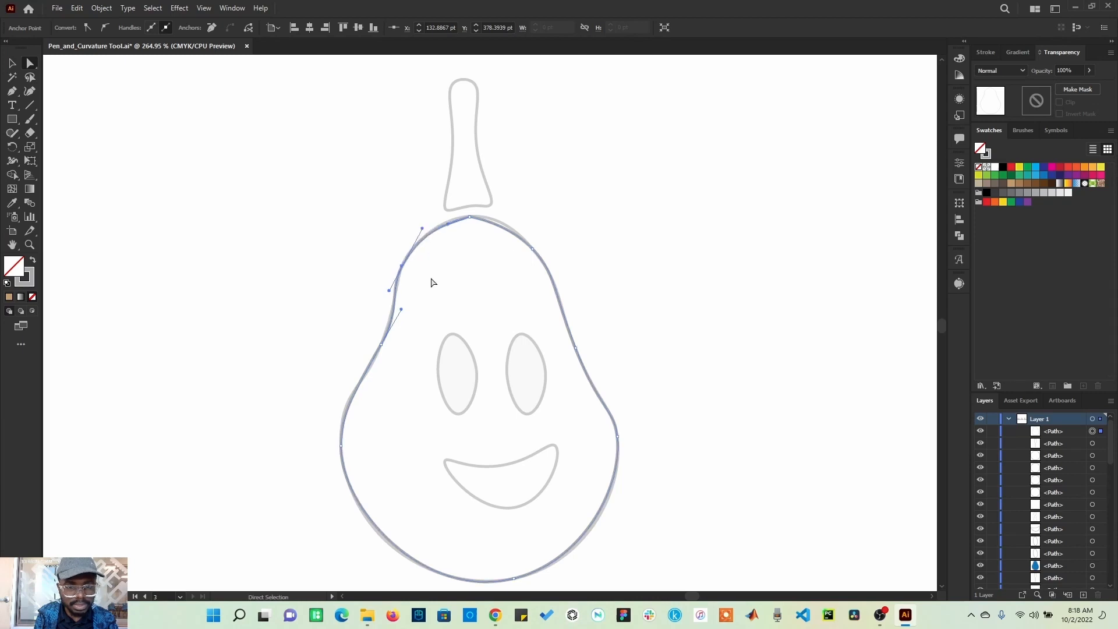
# Step: Adjust the handle of the pear outline's top anchor with the Direct Selection tool to smooth the top curve
pyautogui.click(469, 217)
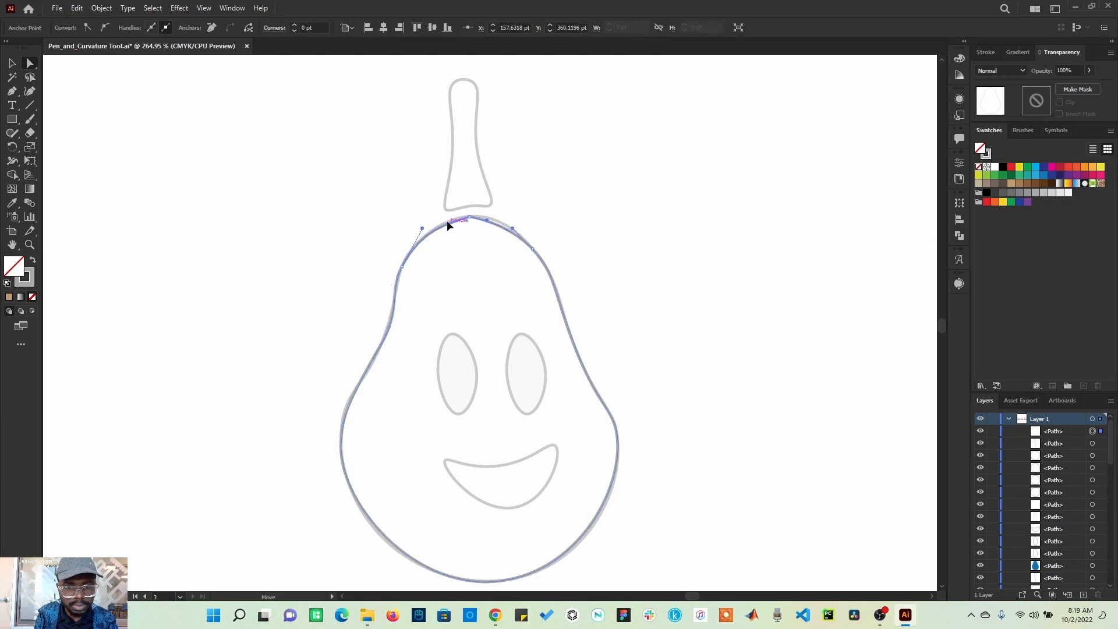
pyautogui.moveTo(445, 219); pyautogui.dragTo(448, 222)
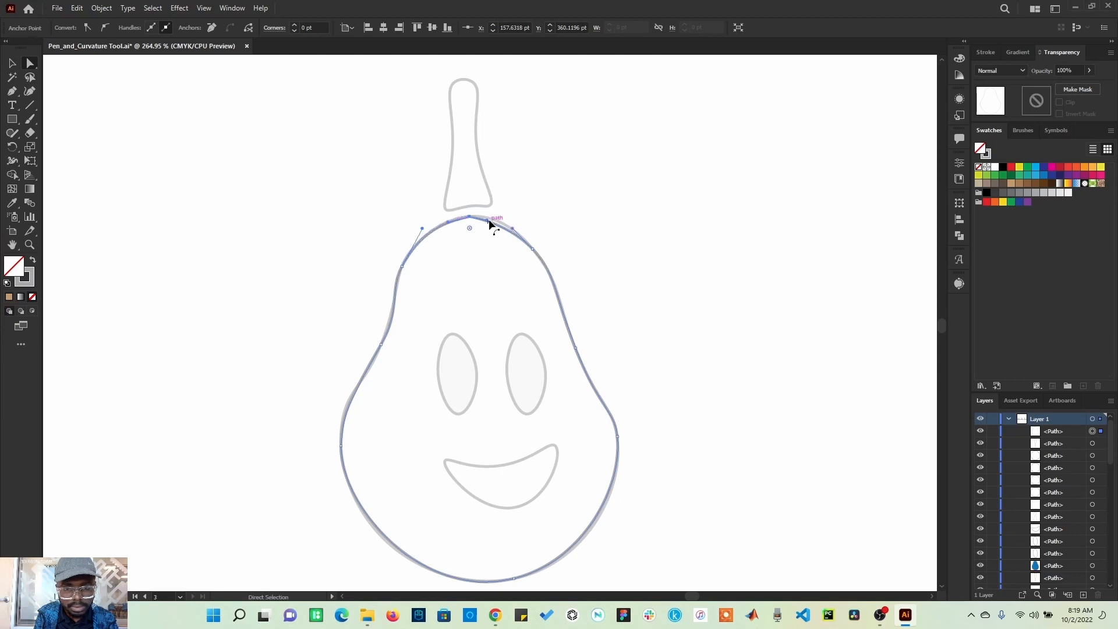
pyautogui.click(533, 249)
pyautogui.click(341, 511)
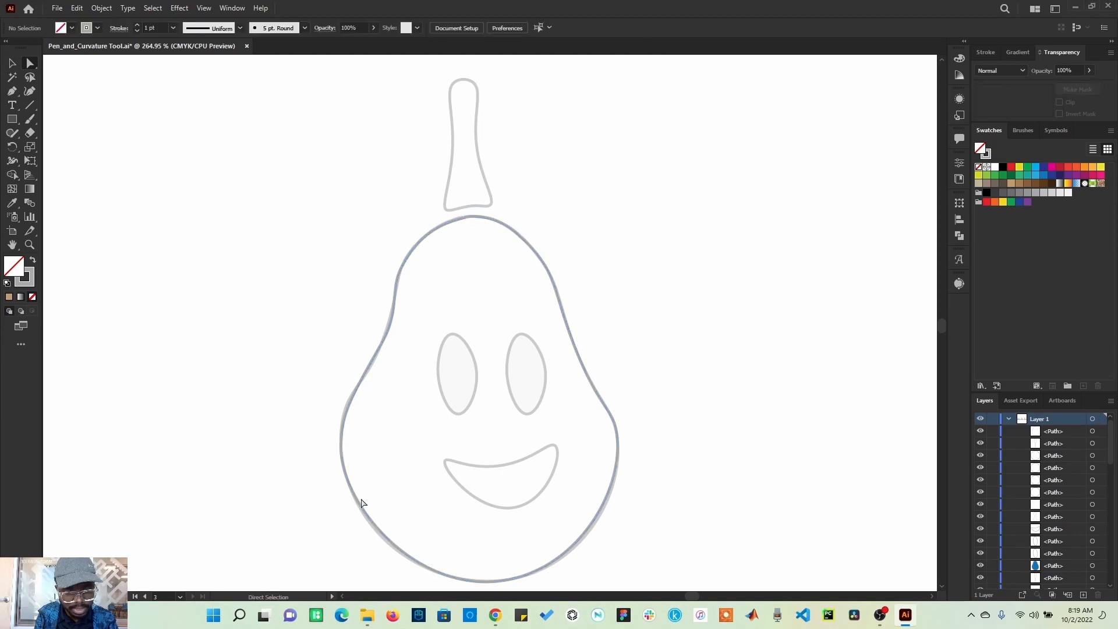
# Step: Refine the pear outline's lower-left and right anchors by adjusting their handles with the Direct Selection tool
pyautogui.click(361, 508)
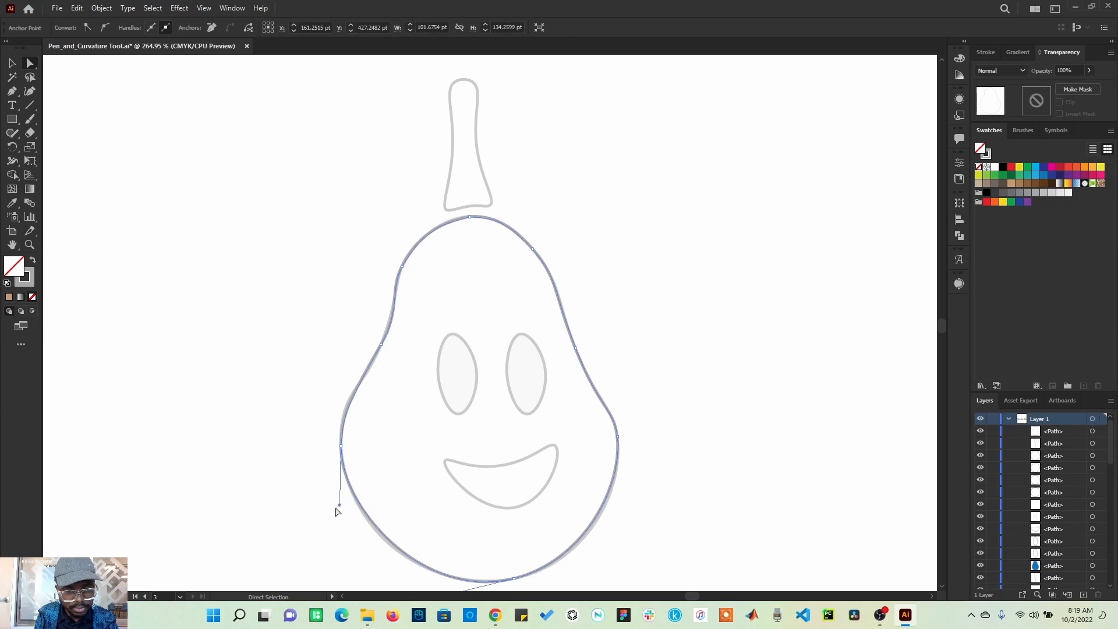
pyautogui.click(337, 512)
pyautogui.click(343, 511)
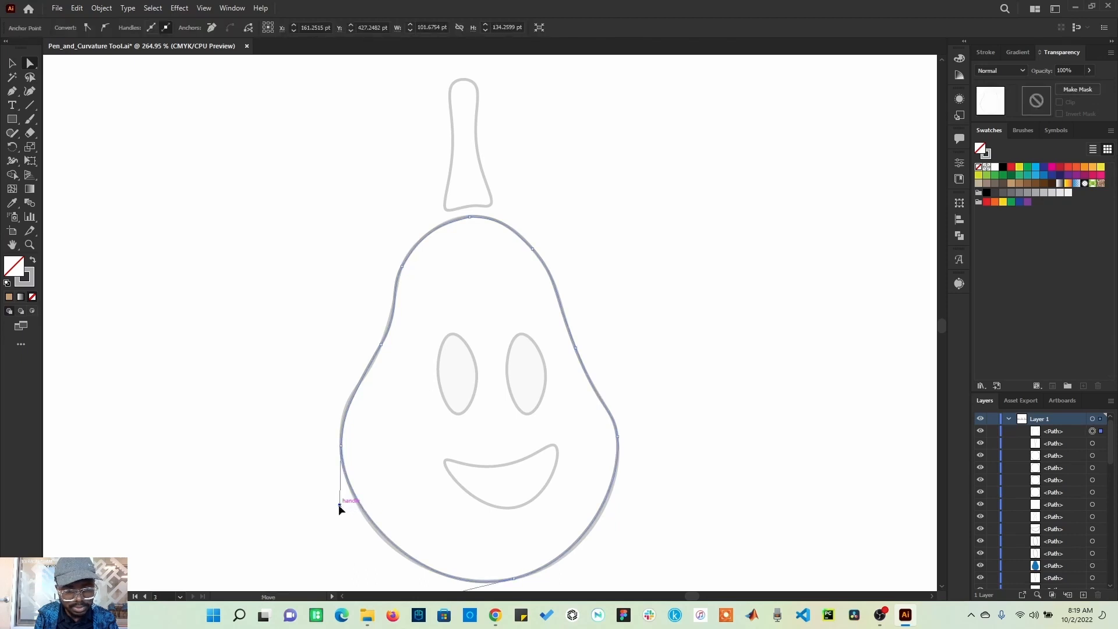
pyautogui.moveTo(340, 507); pyautogui.dragTo(338, 517)
pyautogui.moveTo(593, 551); pyautogui.dragTo(591, 497)
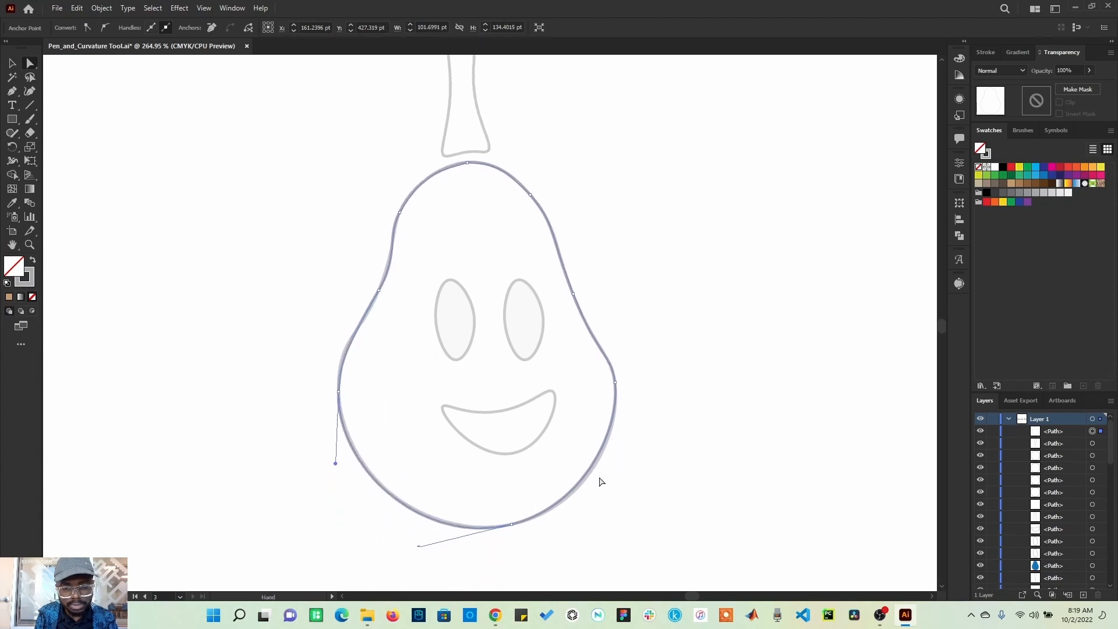
pyautogui.click(615, 383)
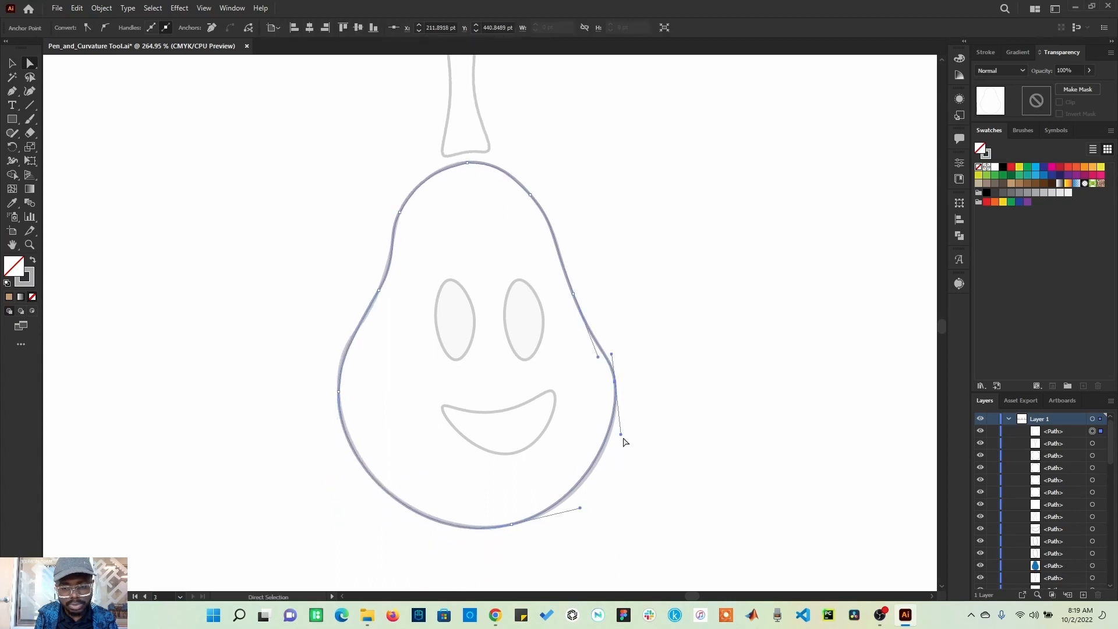
pyautogui.moveTo(621, 436); pyautogui.dragTo(621, 439)
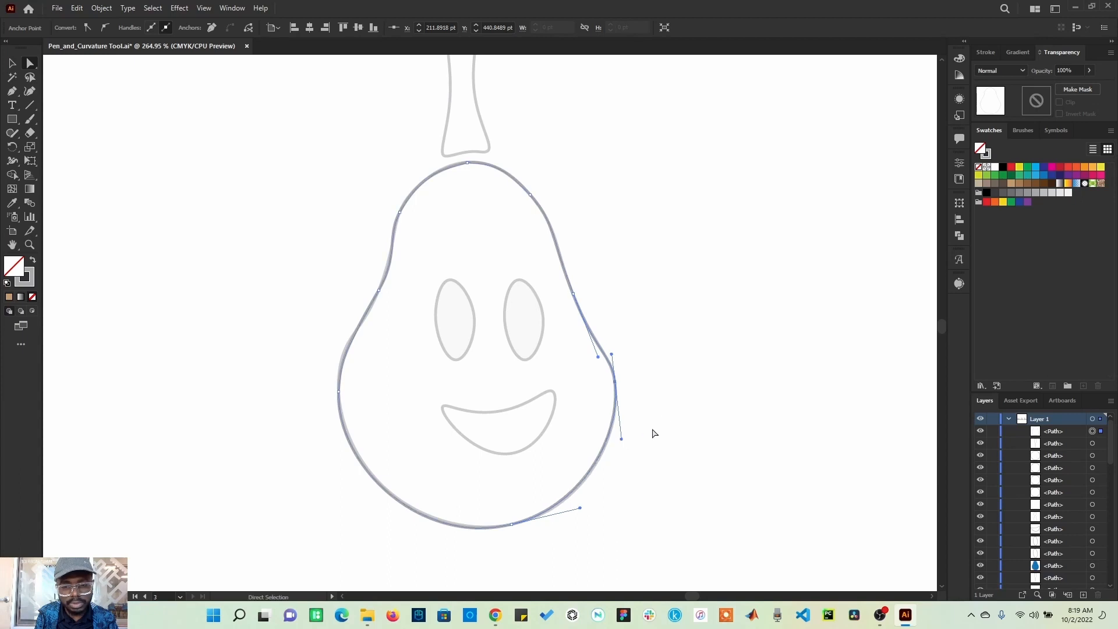
pyautogui.click(668, 393)
pyautogui.scroll(4, 624, 370)
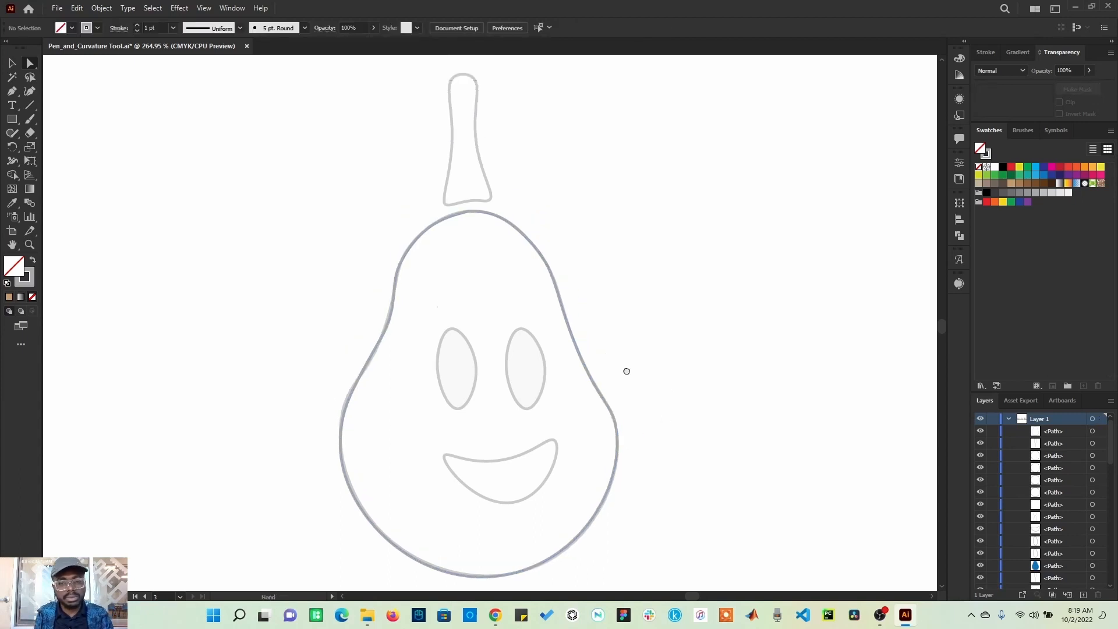
pyautogui.click(30, 92)
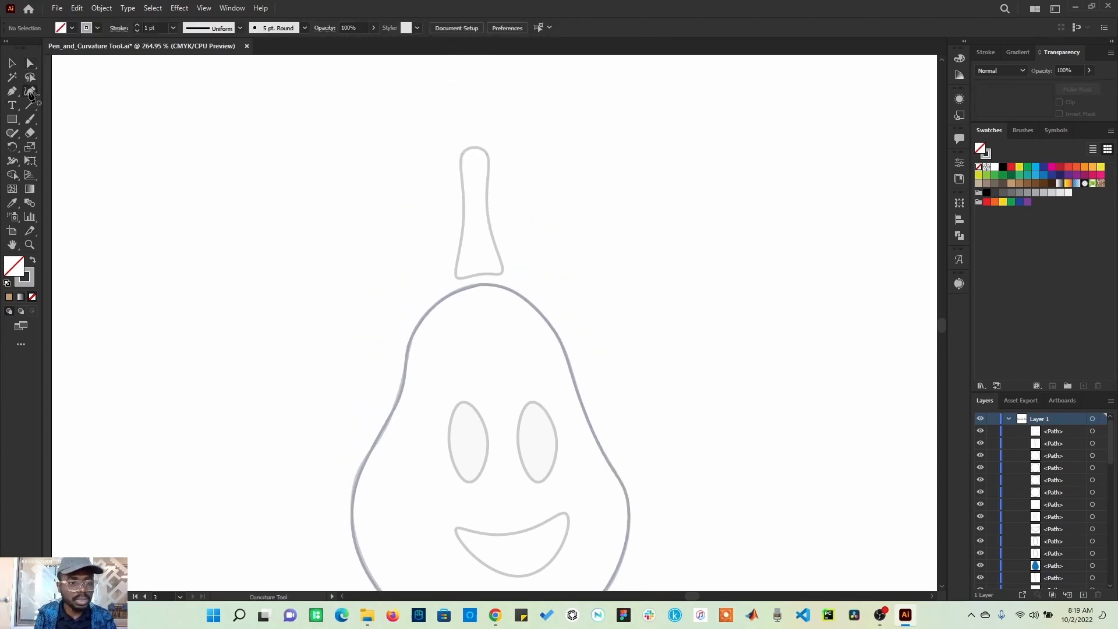
pyautogui.click(476, 147)
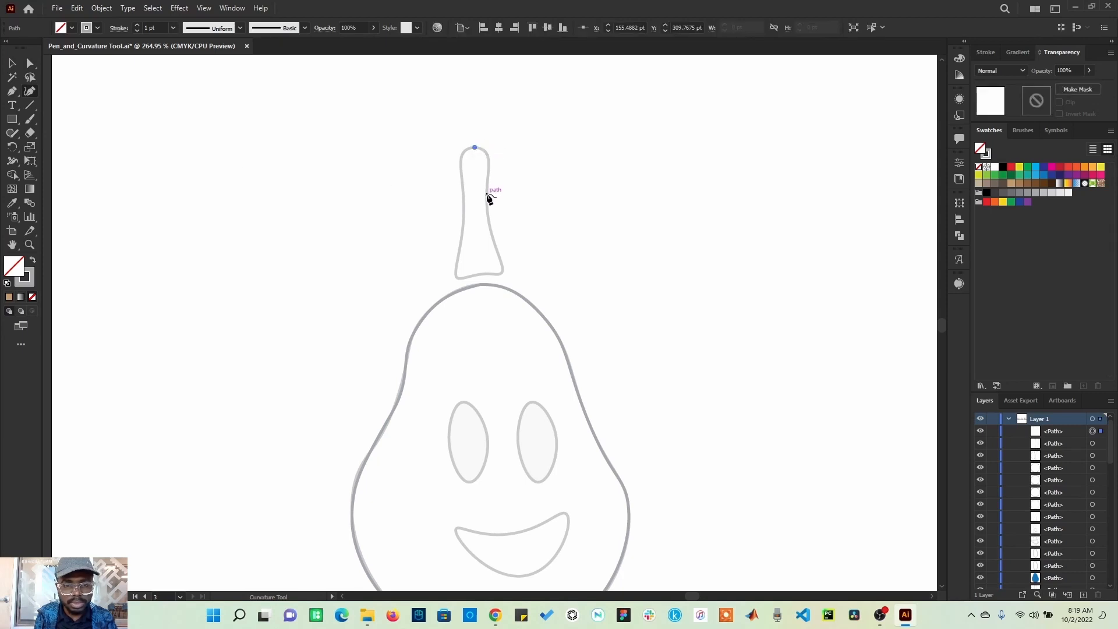
pyautogui.click(487, 194)
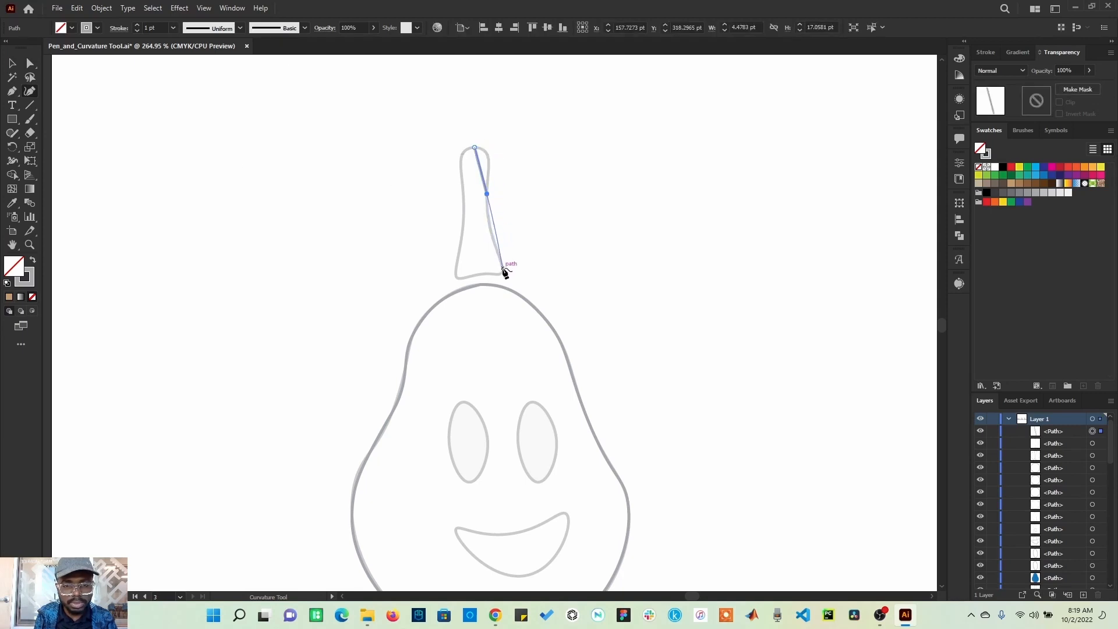
pyautogui.hotkey('ctrl', 'z')
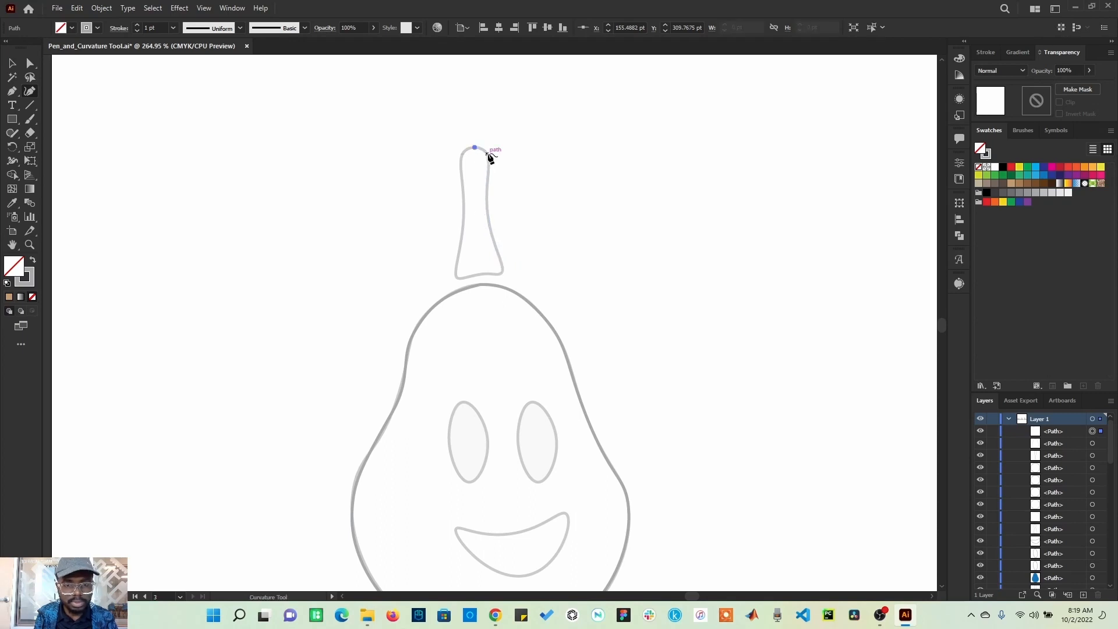
pyautogui.press('z')
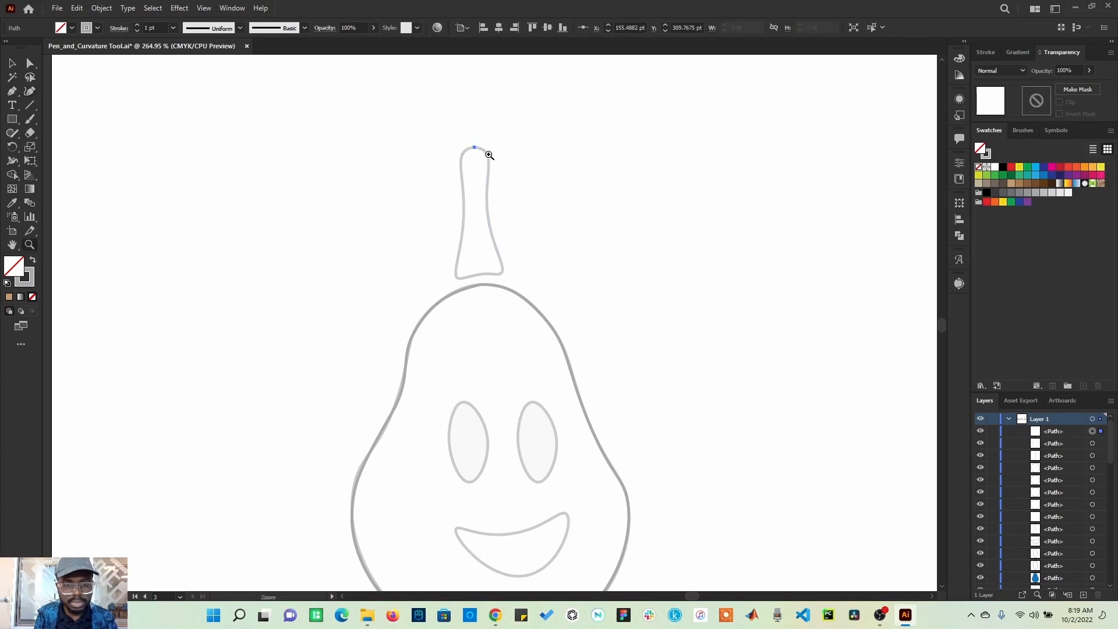
pyautogui.click(29, 91)
pyautogui.hotkey('ctrl', 'z')
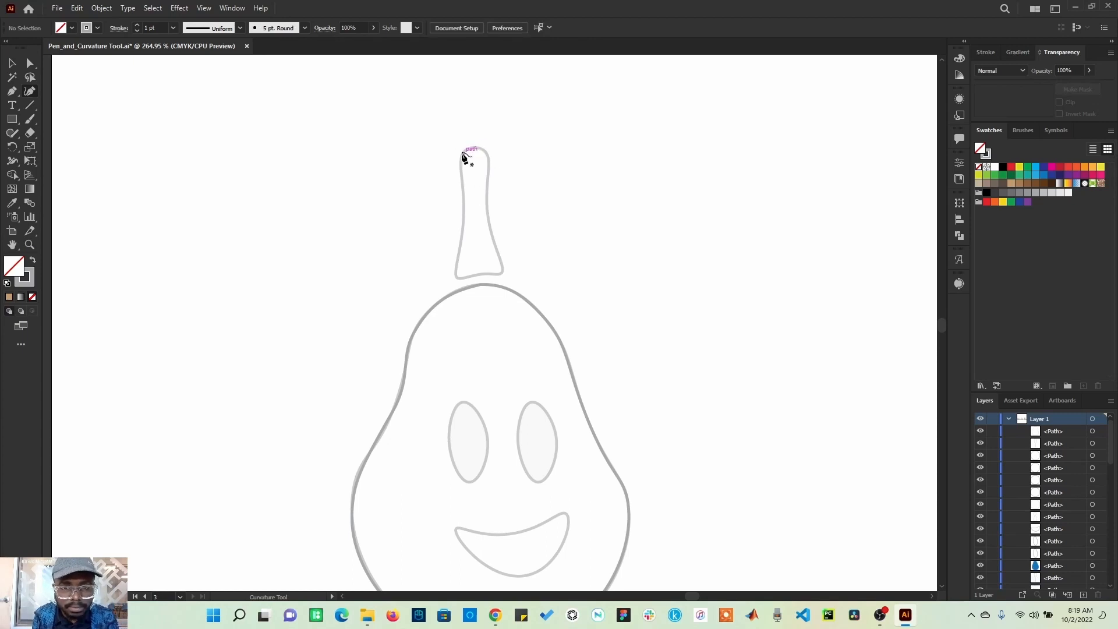
# Step: Trace the pear's stem with the Curvature tool, starting at its top left and closing the path there
pyautogui.click(463, 154)
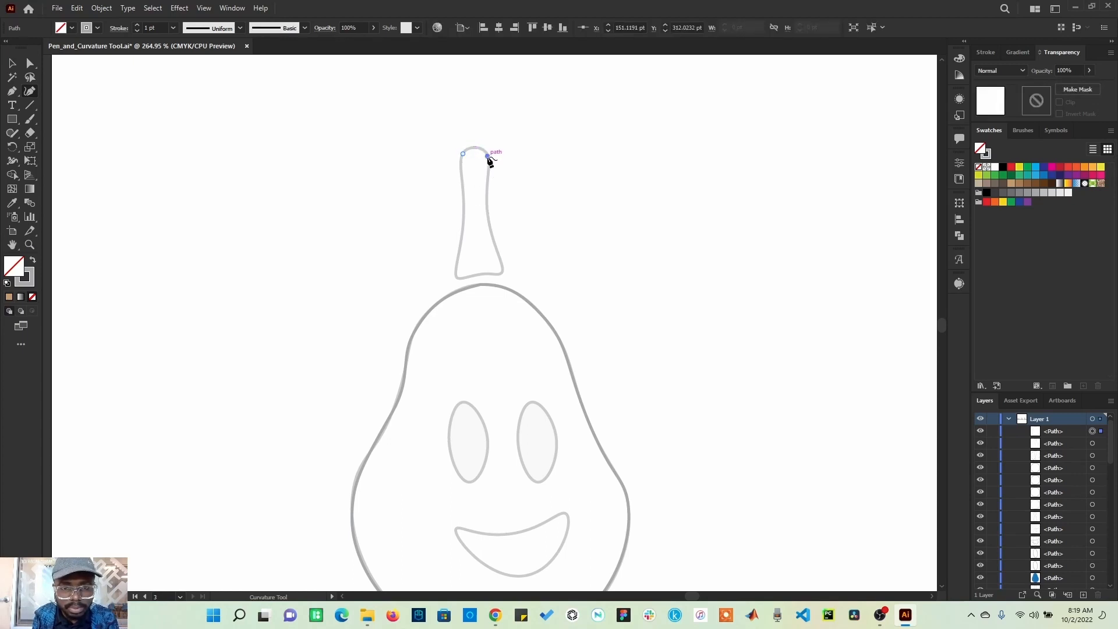
pyautogui.click(489, 156)
pyautogui.click(488, 203)
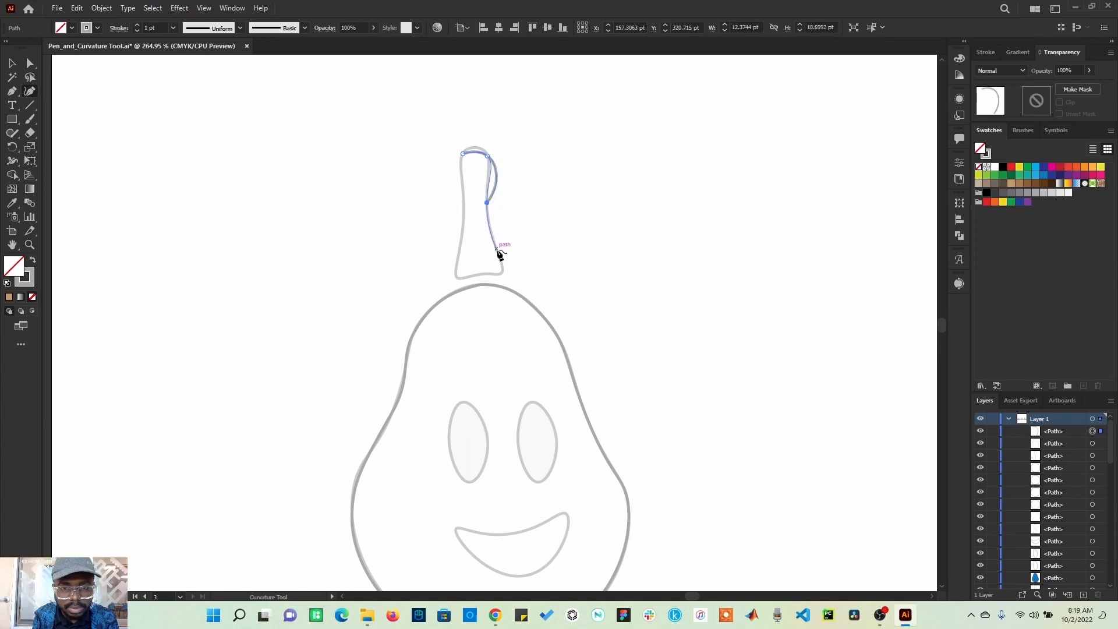
pyautogui.click(504, 272)
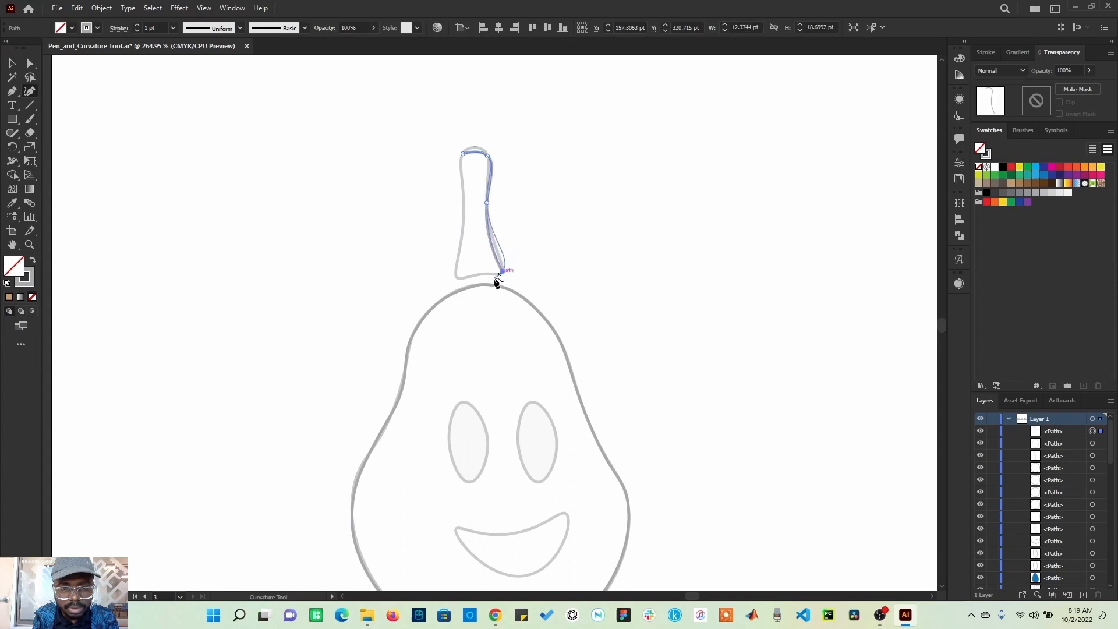
pyautogui.click(480, 274)
pyautogui.click(457, 279)
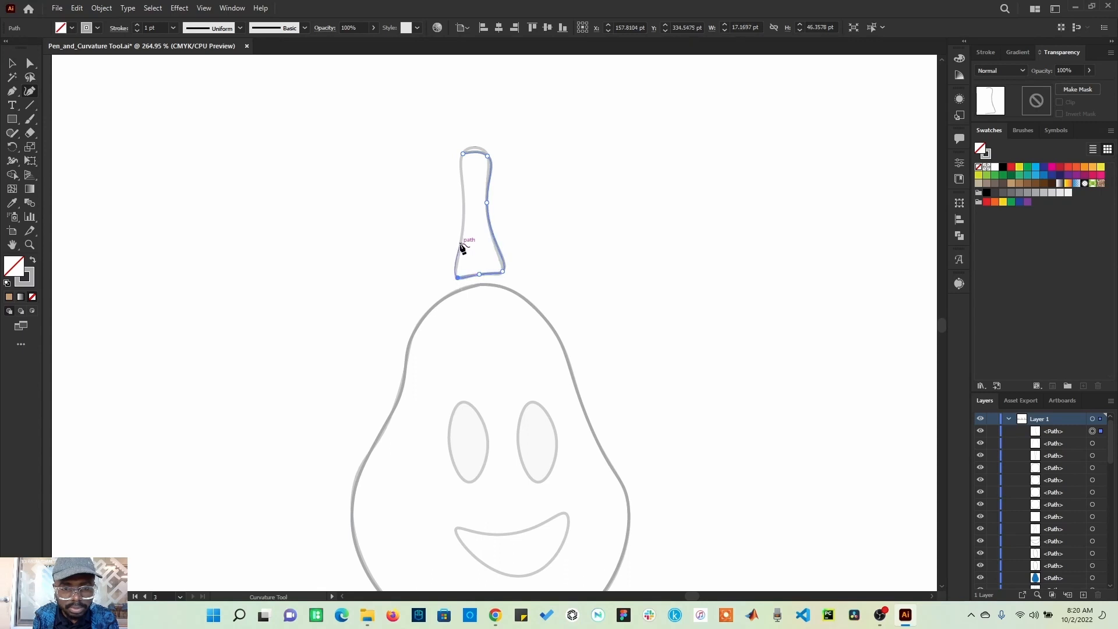
pyautogui.click(462, 236)
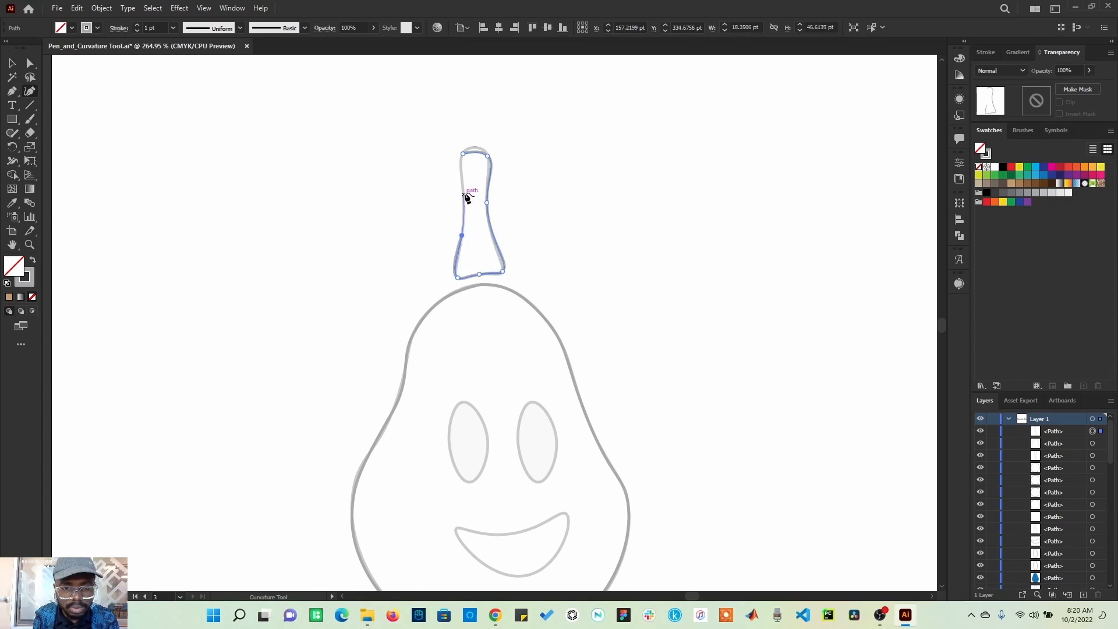
pyautogui.click(461, 174)
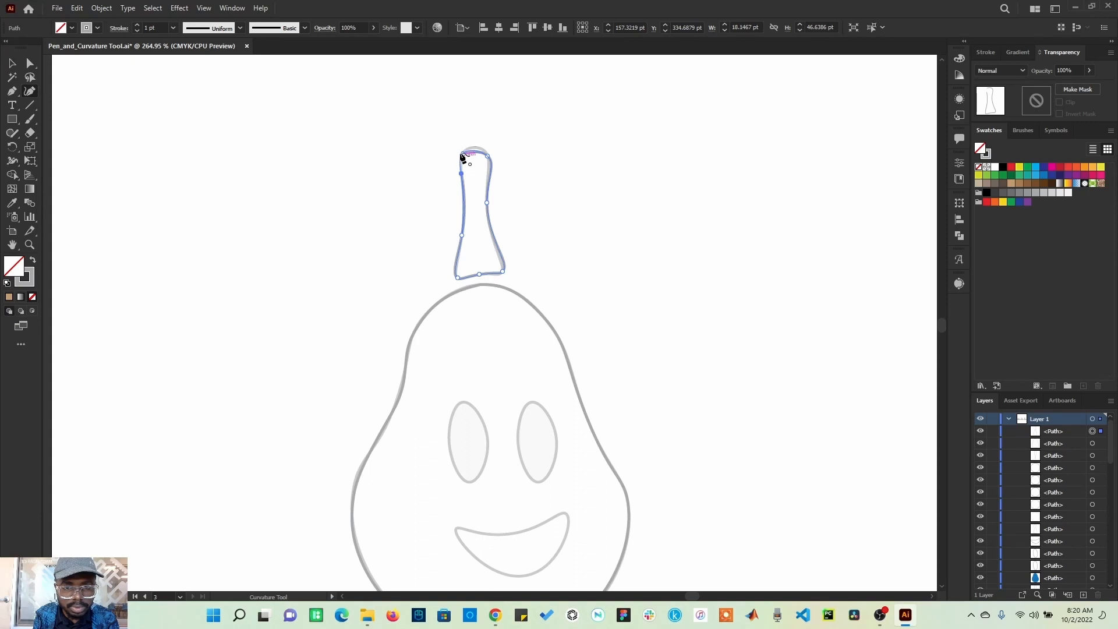
pyautogui.click(463, 155)
# Step: Move the stem's top anchor slightly upward with the Direct Selection tool
pyautogui.click(31, 63)
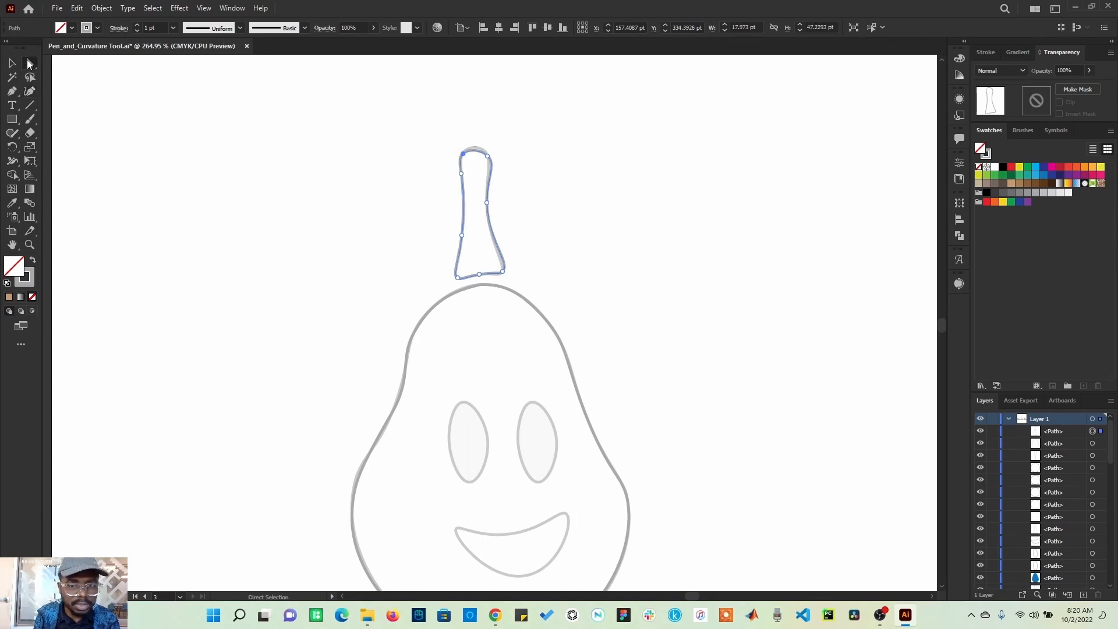
pyautogui.click(484, 152)
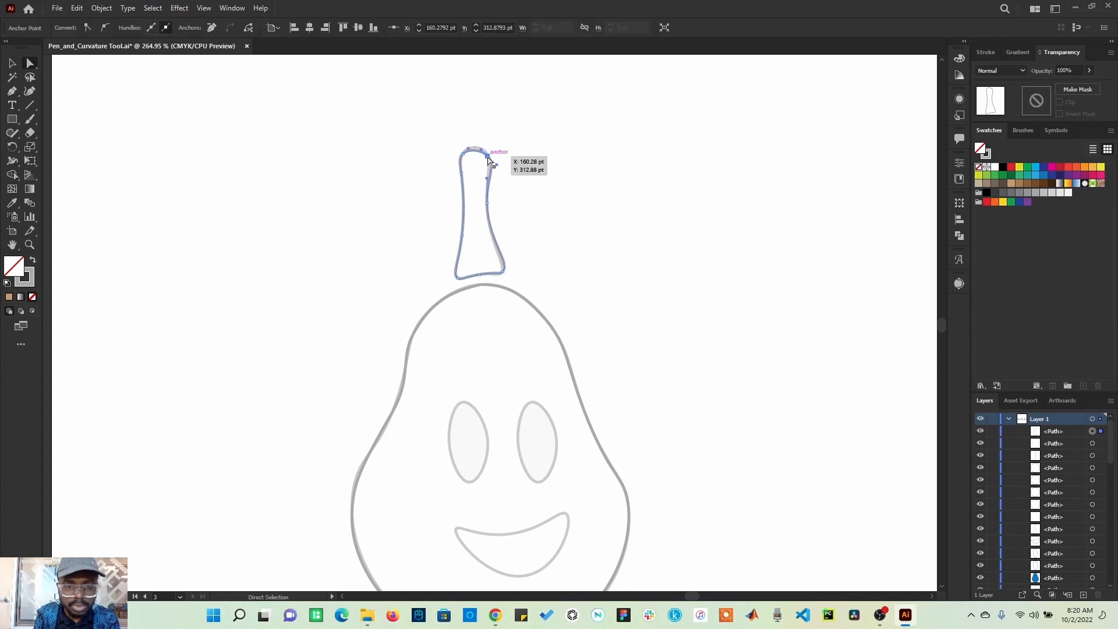
pyautogui.moveTo(484, 151); pyautogui.dragTo(484, 148)
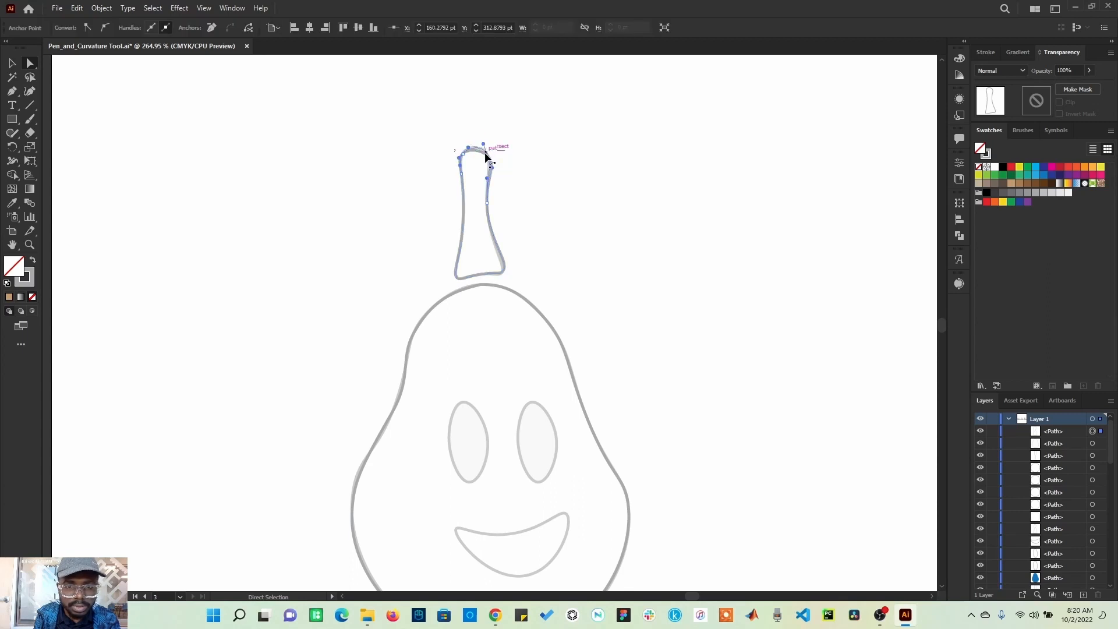
pyautogui.click(511, 162)
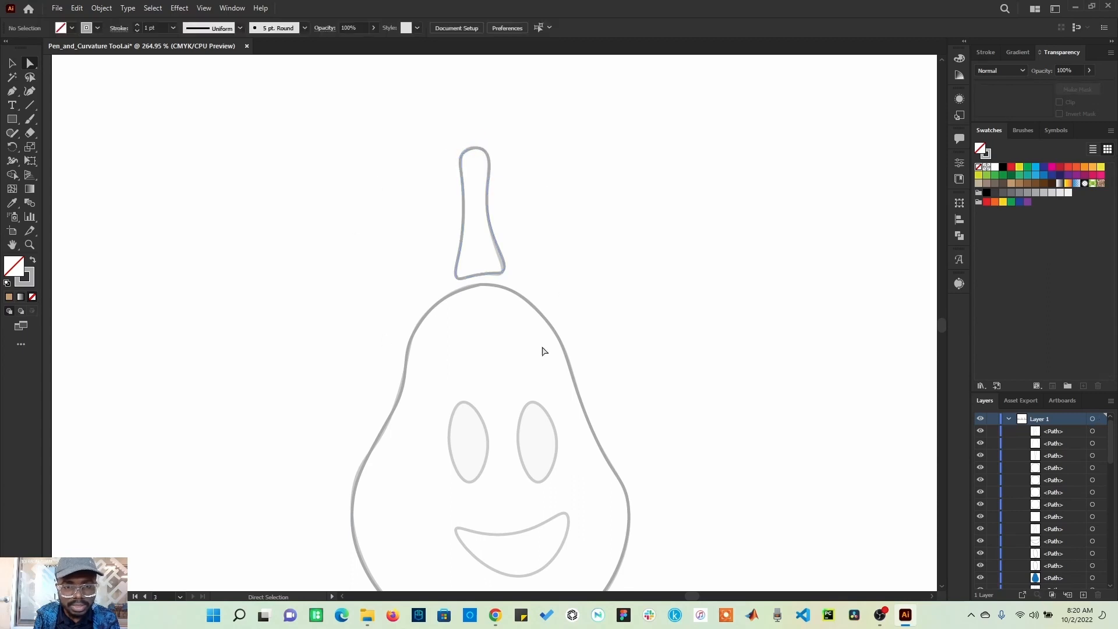
# Step: Trace the left eye oval with the Curvature tool using four points and close the path at the top
pyautogui.moveTo(642, 499); pyautogui.dragTo(580, 393)
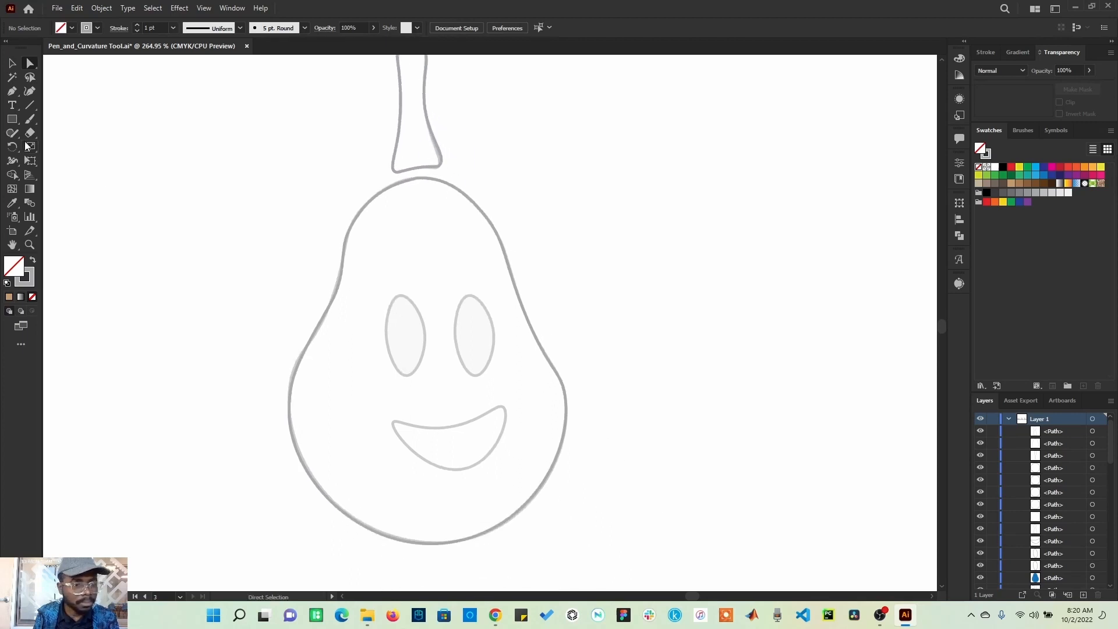
pyautogui.click(30, 92)
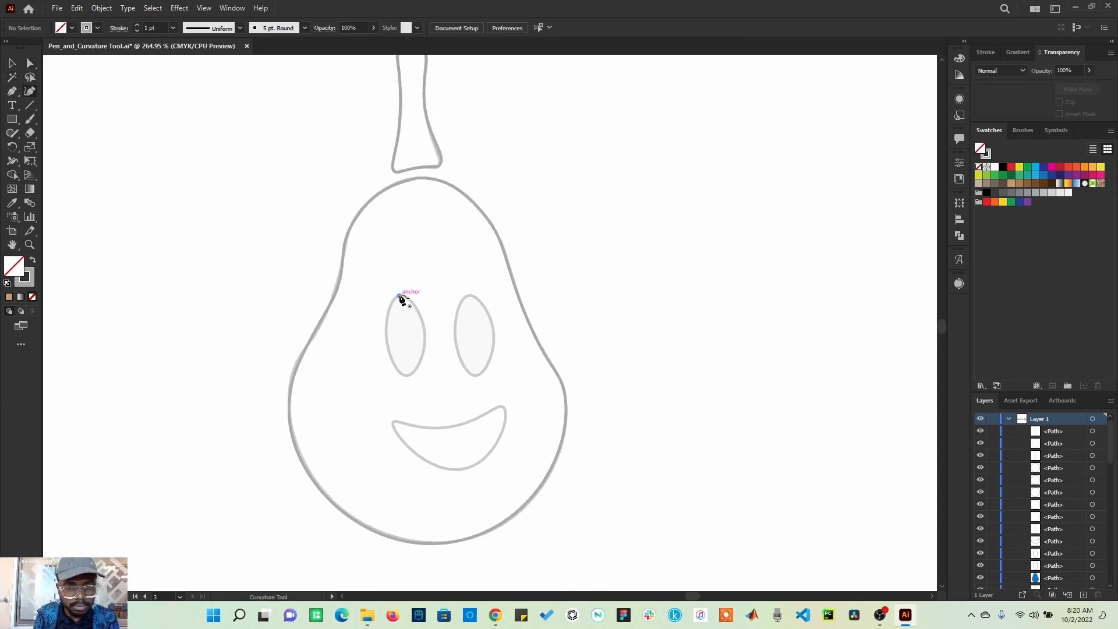
pyautogui.click(399, 297)
pyautogui.click(424, 344)
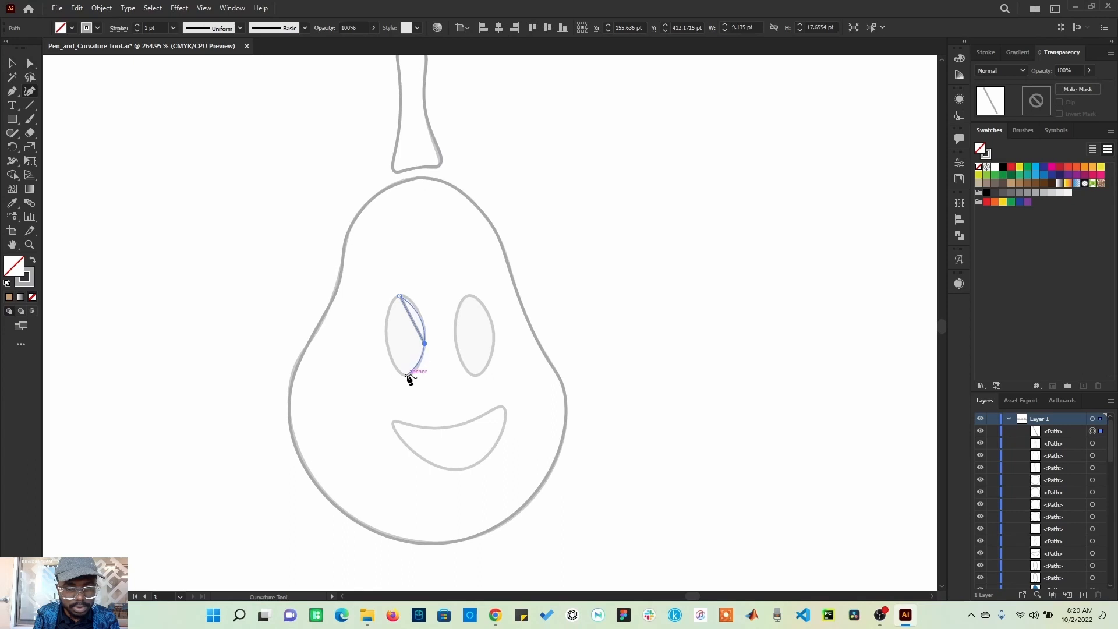
pyautogui.click(407, 375)
pyautogui.click(386, 332)
pyautogui.click(400, 298)
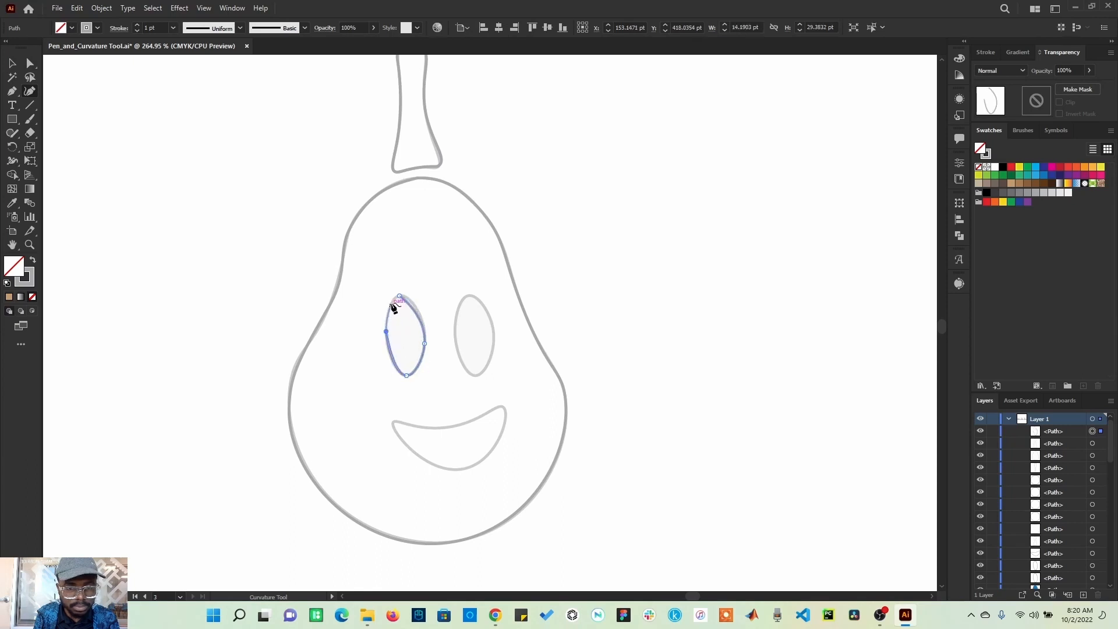
pyautogui.click(400, 297)
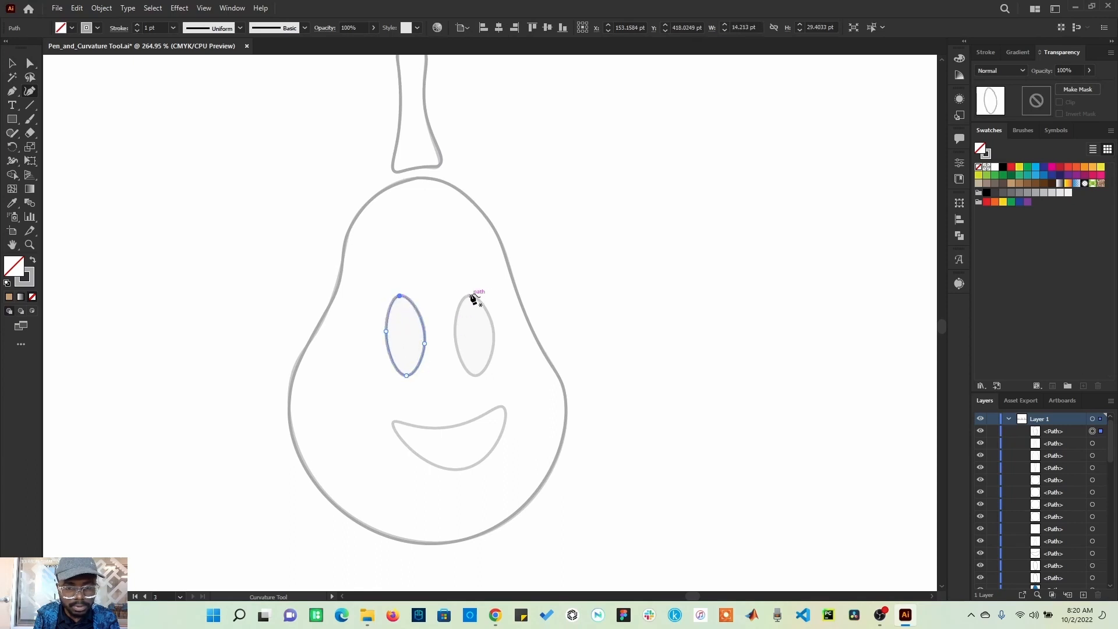
# Step: Trace the right eye oval with the Curvature tool using four points and close the path at the top
pyautogui.click(470, 297)
pyautogui.click(455, 338)
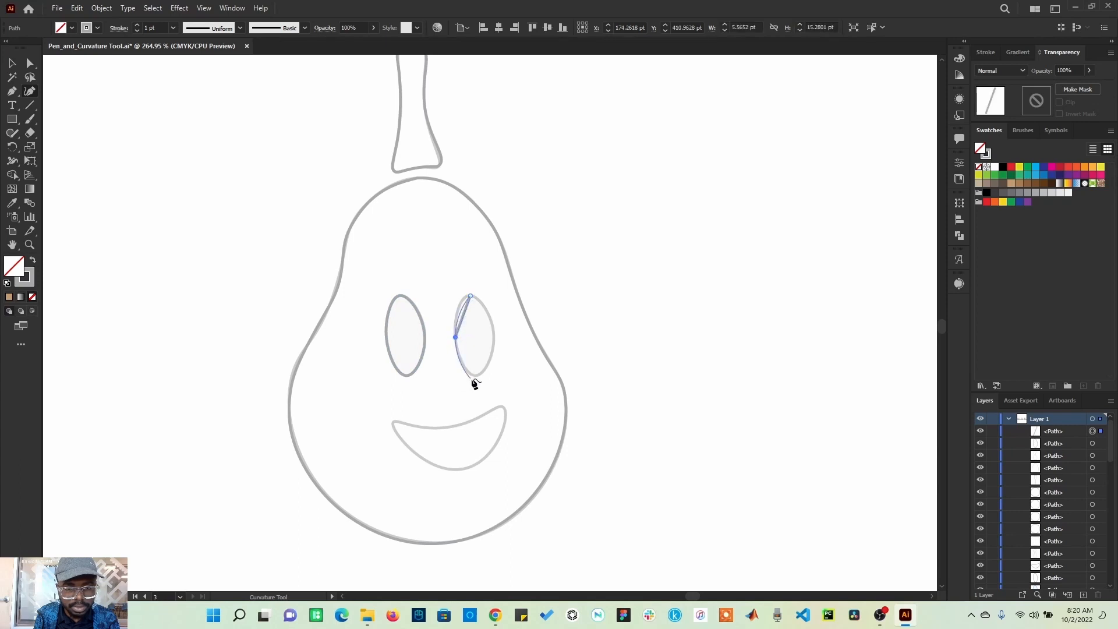
pyautogui.click(475, 376)
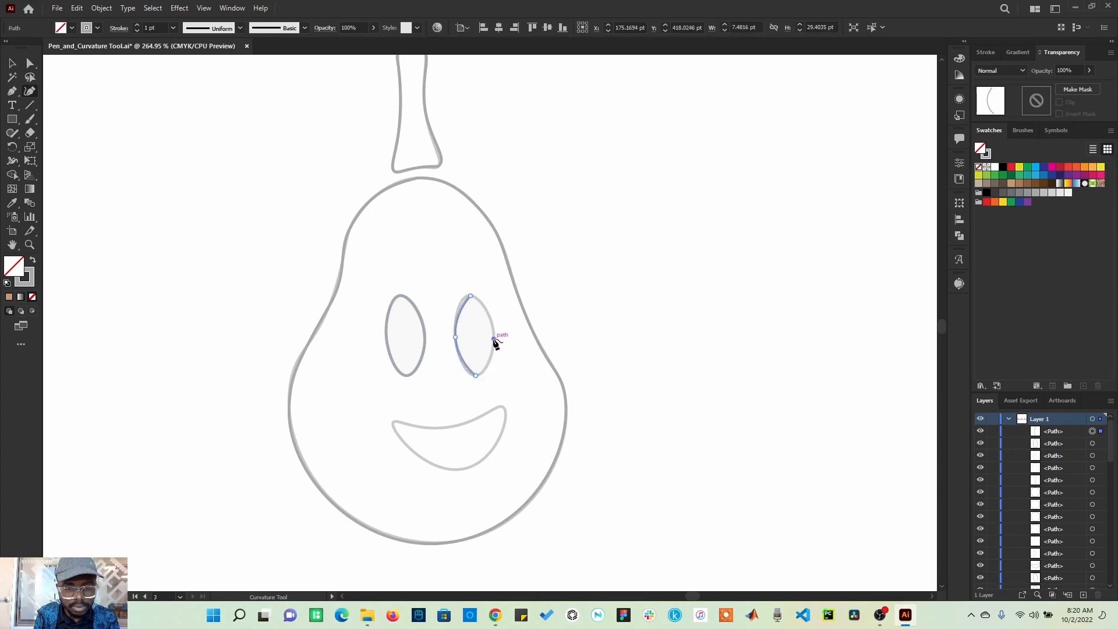
pyautogui.click(495, 340)
pyautogui.click(471, 297)
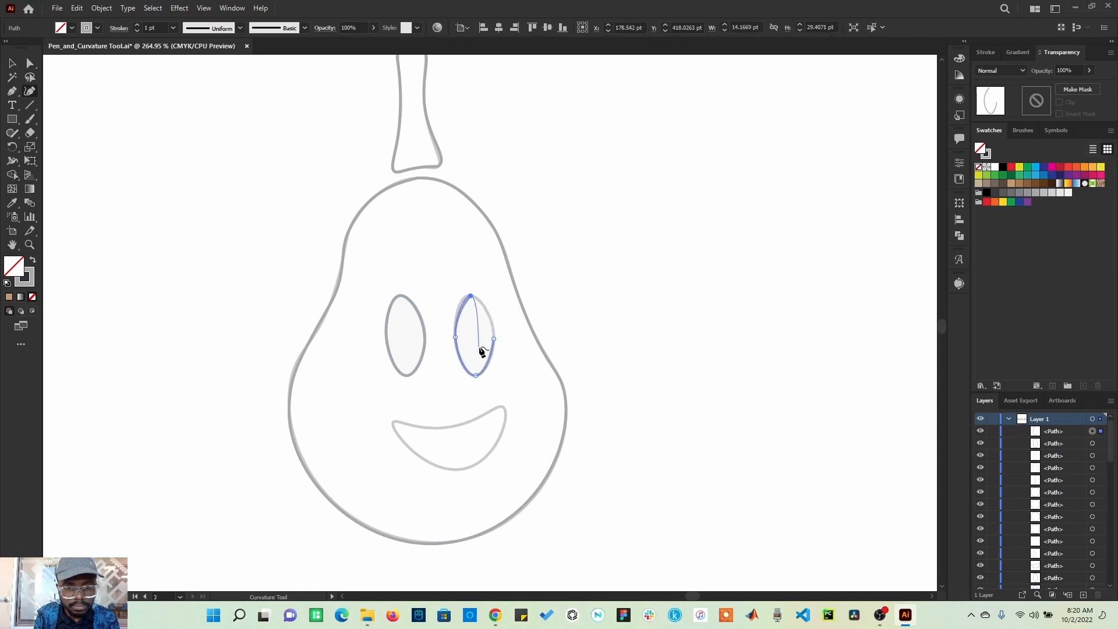
pyautogui.click(494, 339)
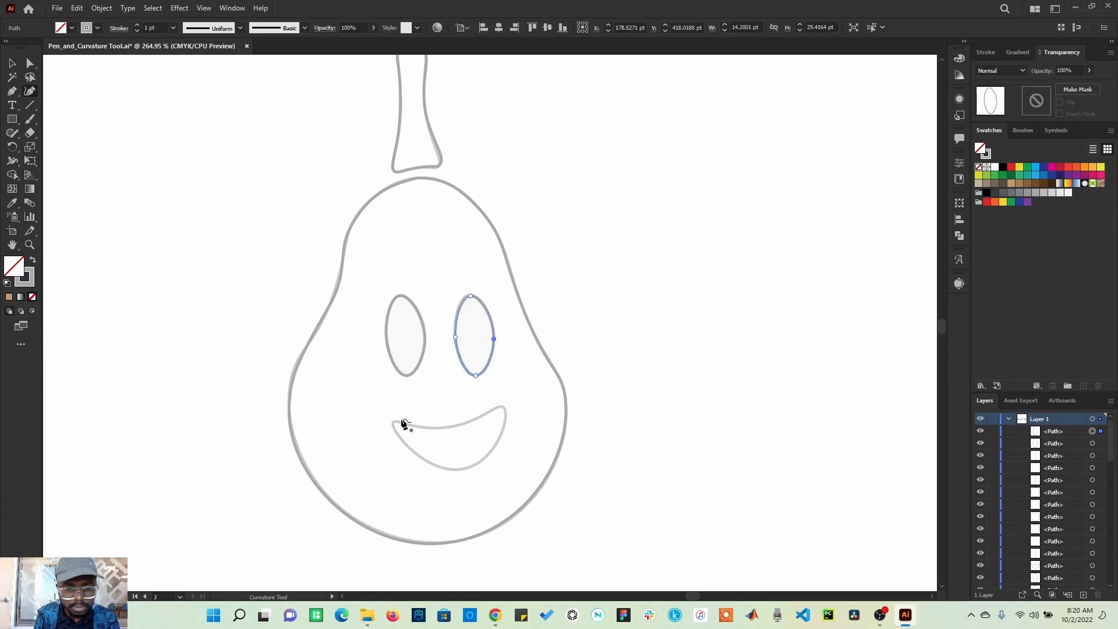
# Step: Trace the pear's smile with the Curvature tool, closing the path and adding a point on its lower left edge
pyautogui.click(394, 422)
pyautogui.click(449, 428)
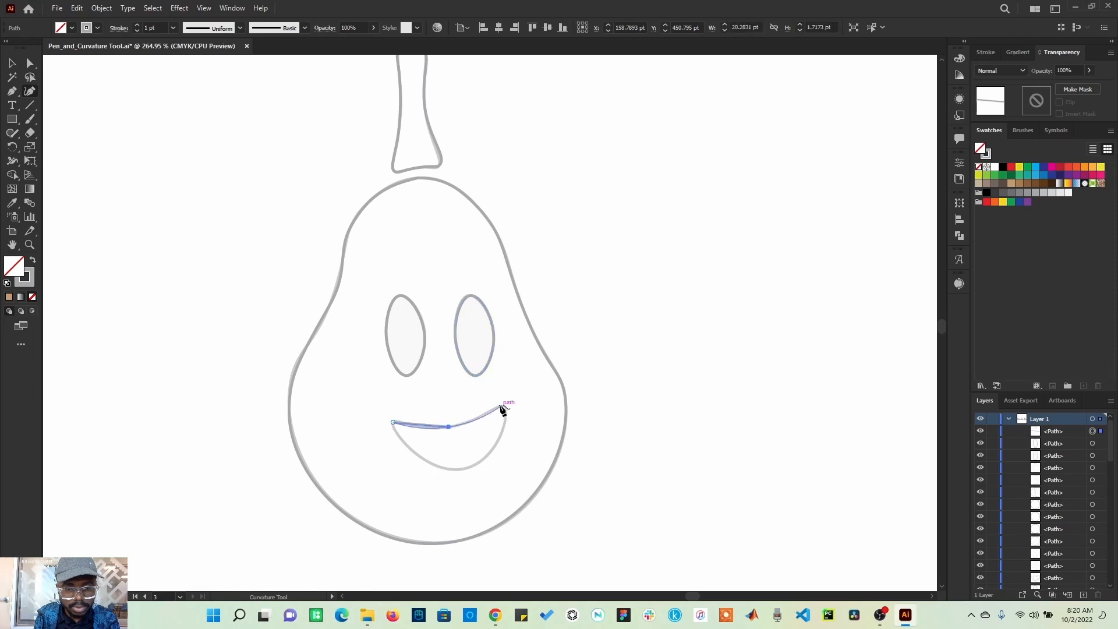
pyautogui.click(501, 407)
pyautogui.click(504, 425)
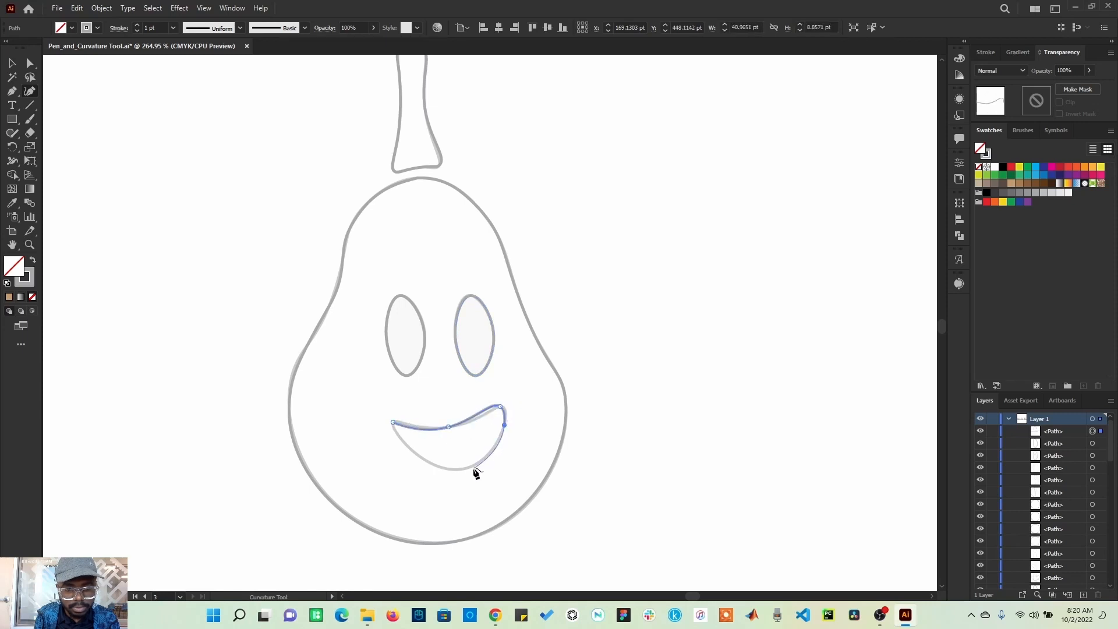
pyautogui.click(460, 469)
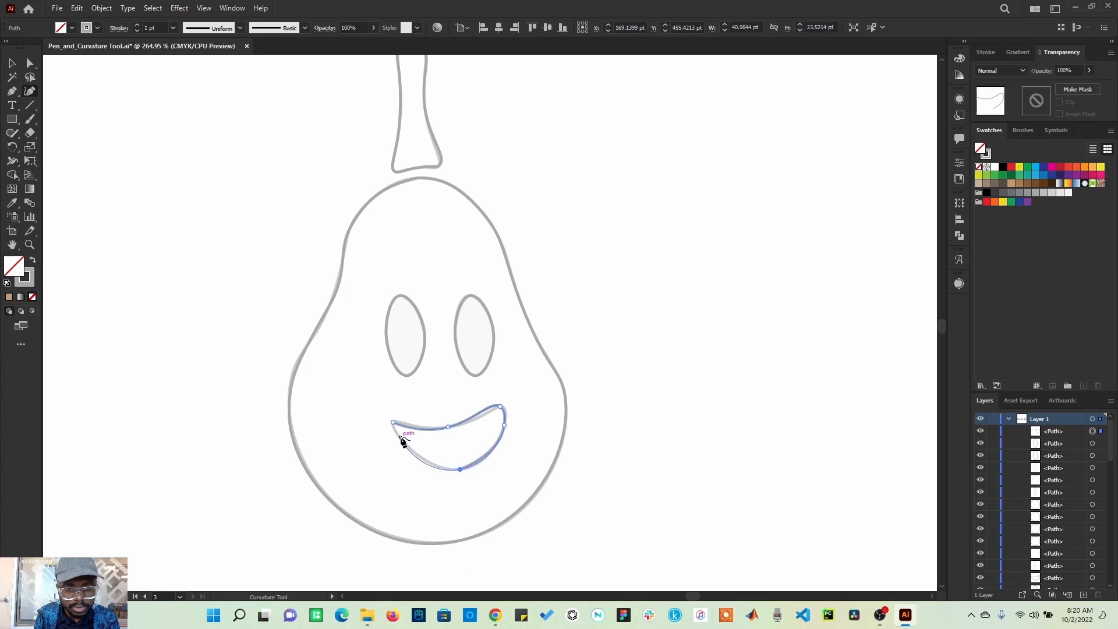
pyautogui.click(394, 424)
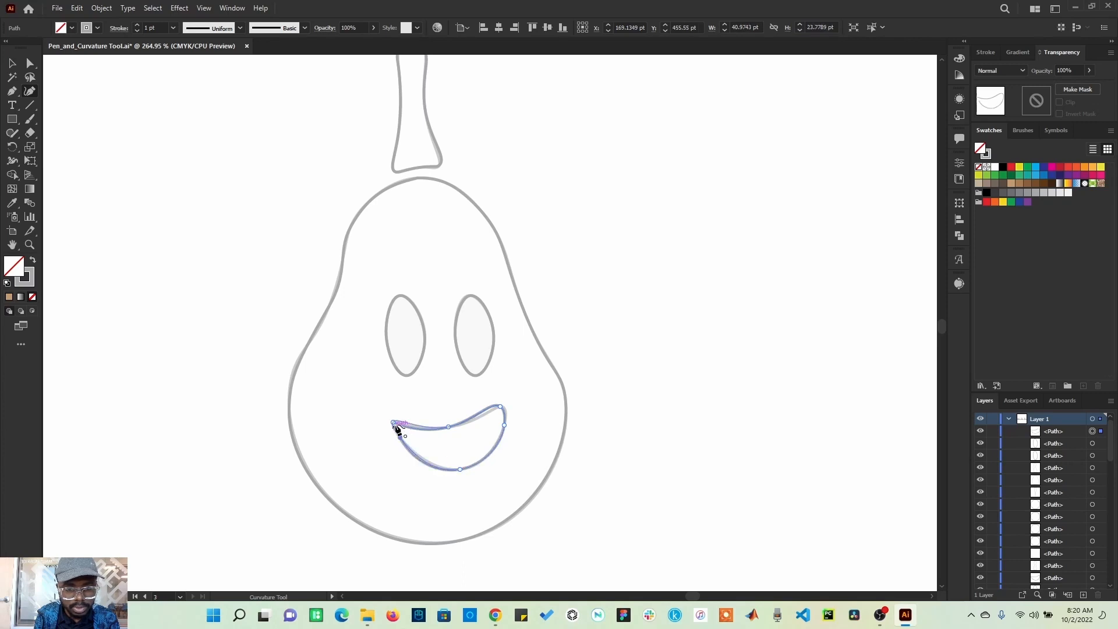
pyautogui.click(400, 437)
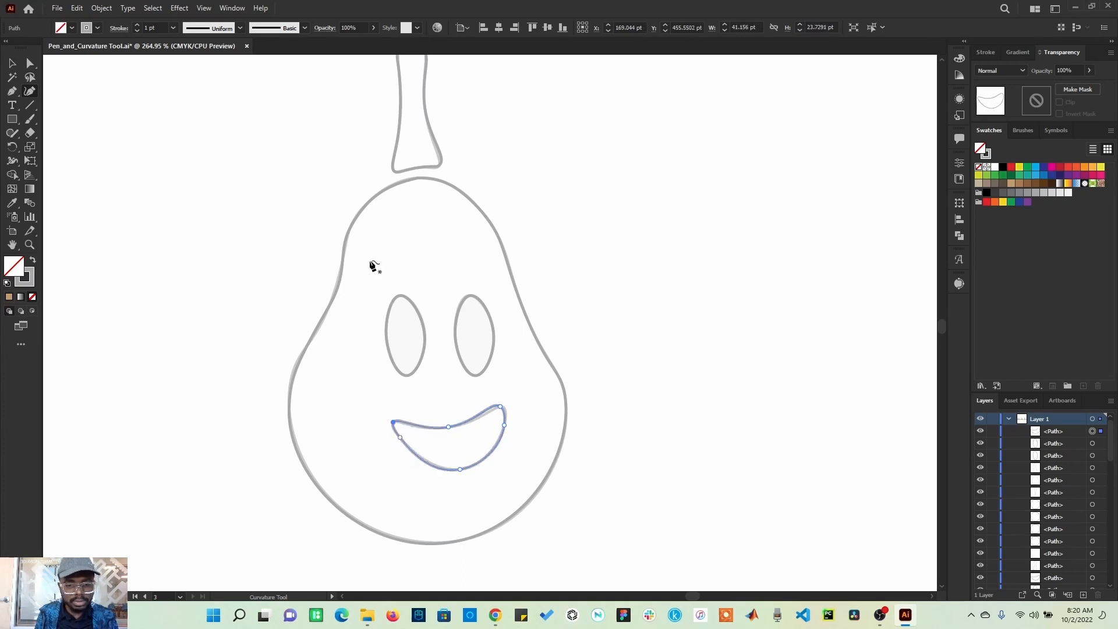
pyautogui.click(9, 64)
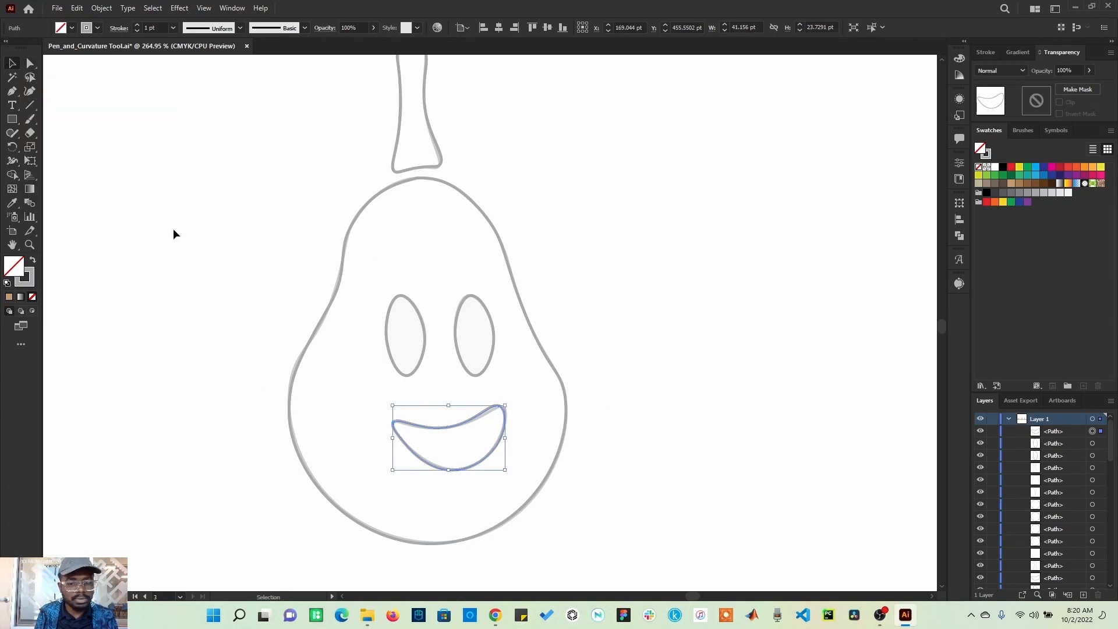
pyautogui.click(189, 313)
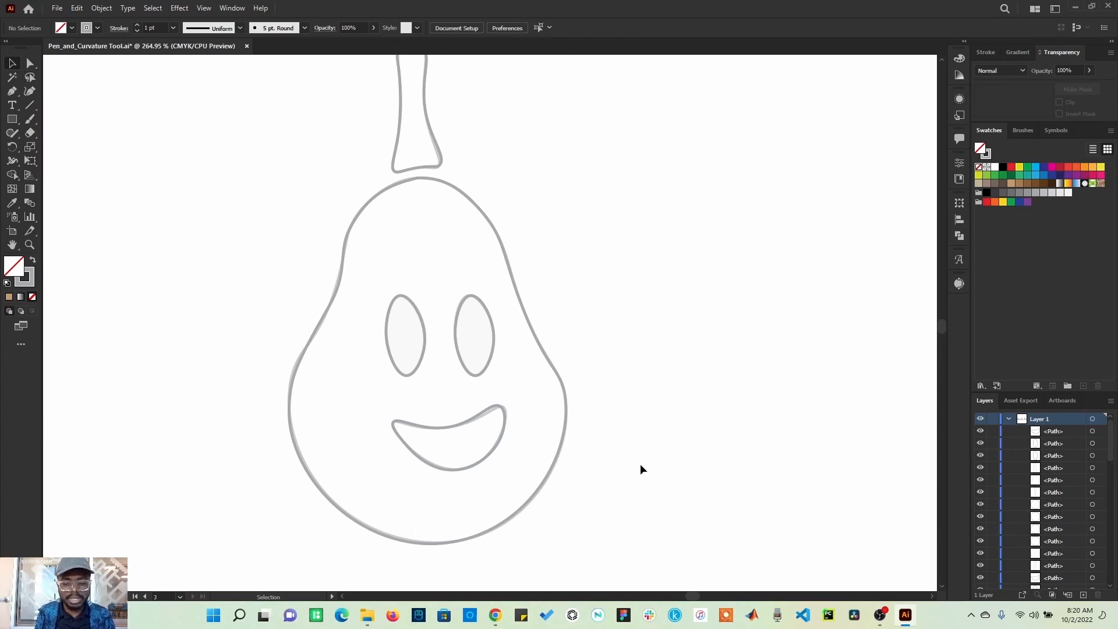
# Step: Fill the pear's body with a magenta swatch
pyautogui.hotkey('ctrl', '0')
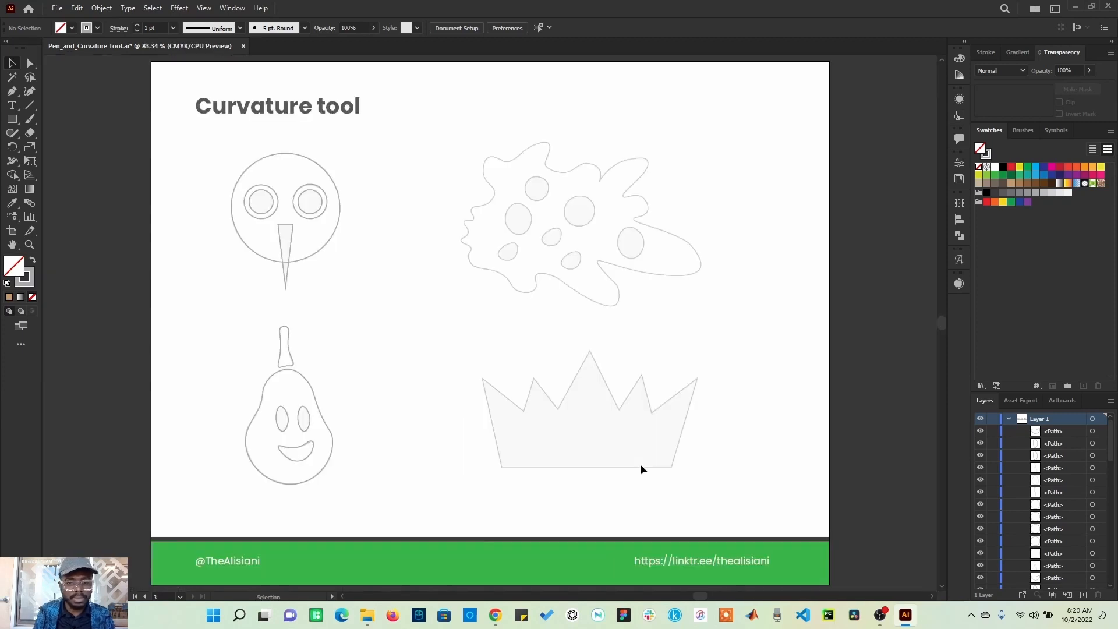
pyautogui.click(311, 394)
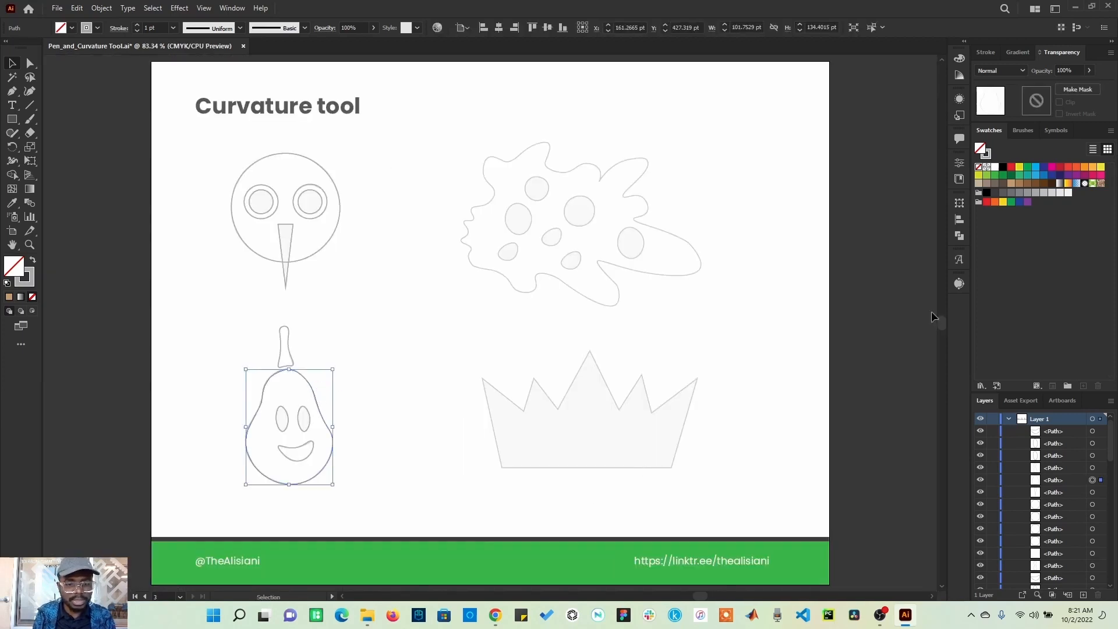
pyautogui.click(1052, 167)
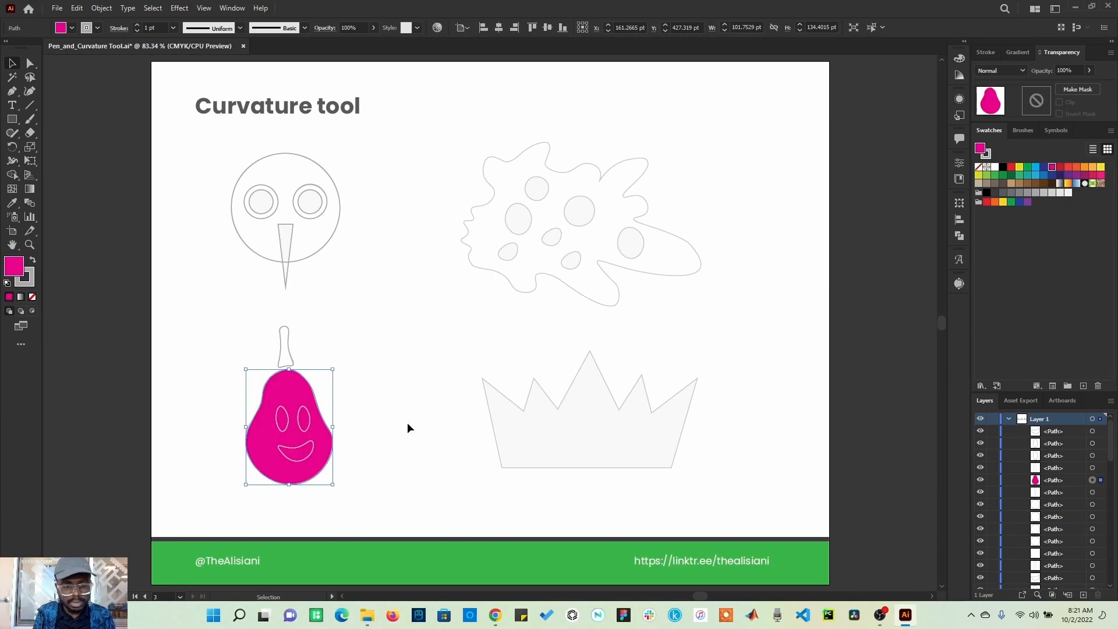
# Step: Fill the pear's two eyes and smile with yellow
pyautogui.click(306, 417)
pyautogui.keyDown('shift'); pyautogui.click(283, 430); pyautogui.keyUp('shift')
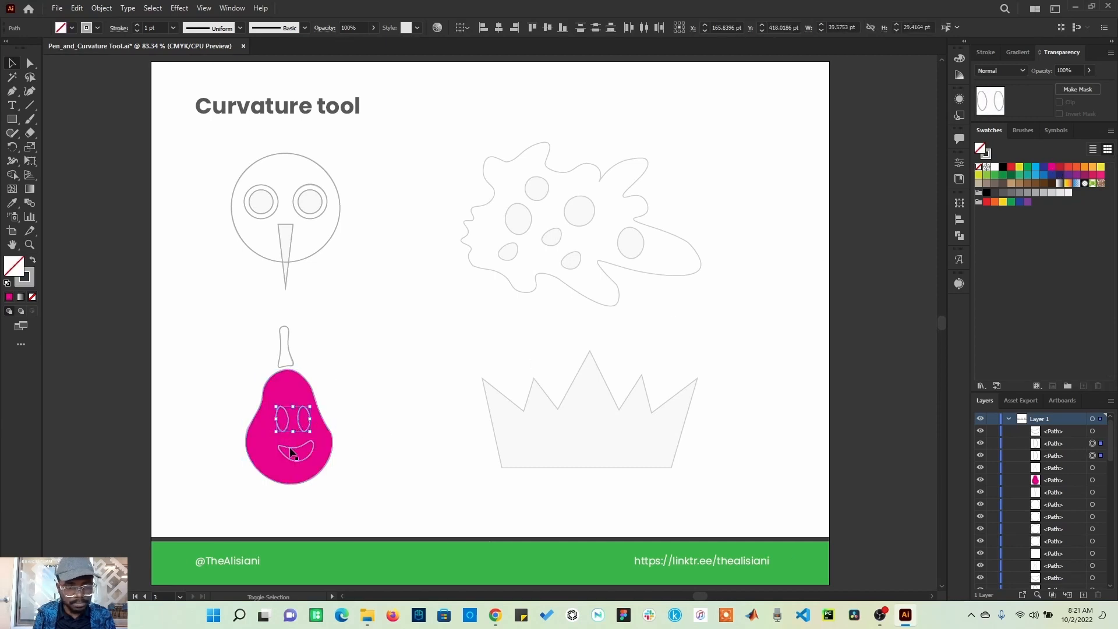
pyautogui.keyDown('shift'); pyautogui.click(291, 453); pyautogui.keyUp('shift')
pyautogui.click(1019, 167)
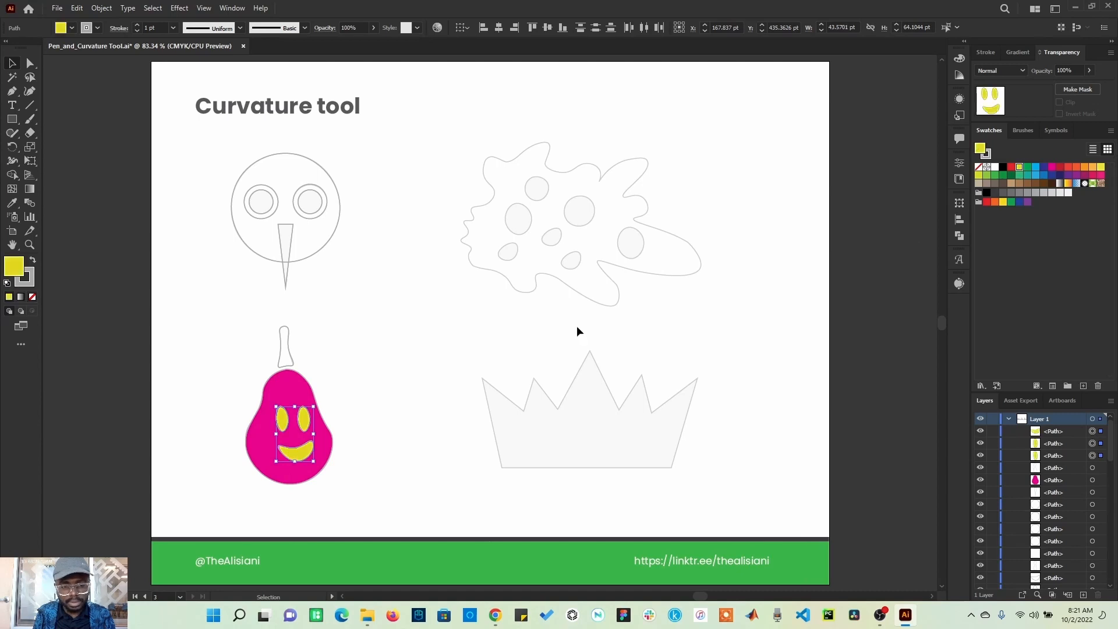
# Step: Fill the round face circle with orange
pyautogui.click(408, 350)
pyautogui.click(338, 212)
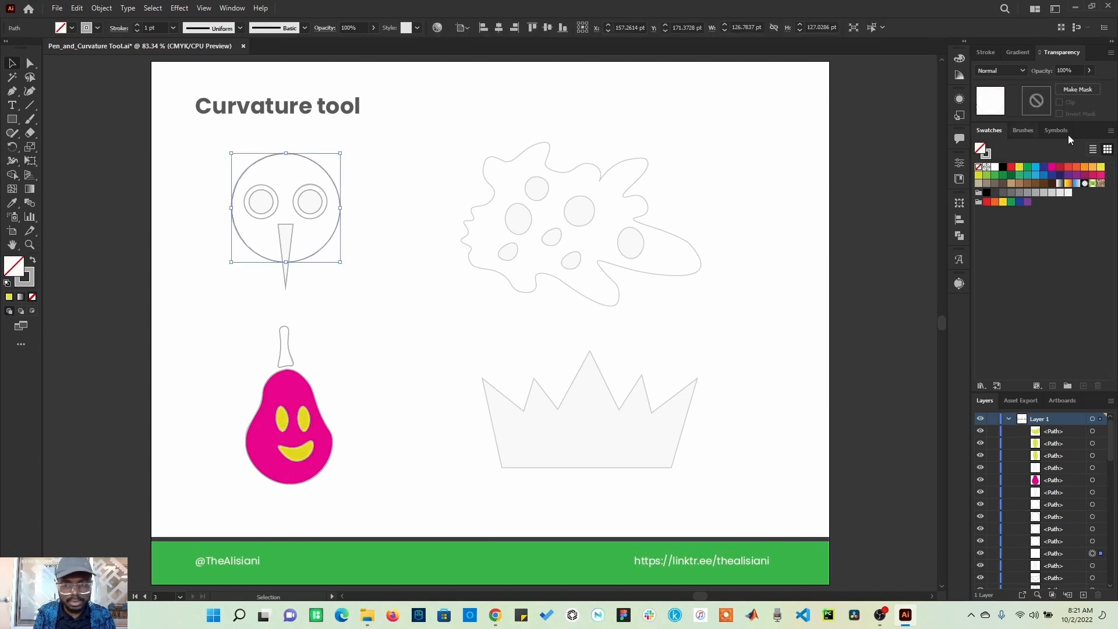
pyautogui.click(995, 203)
pyautogui.click(373, 254)
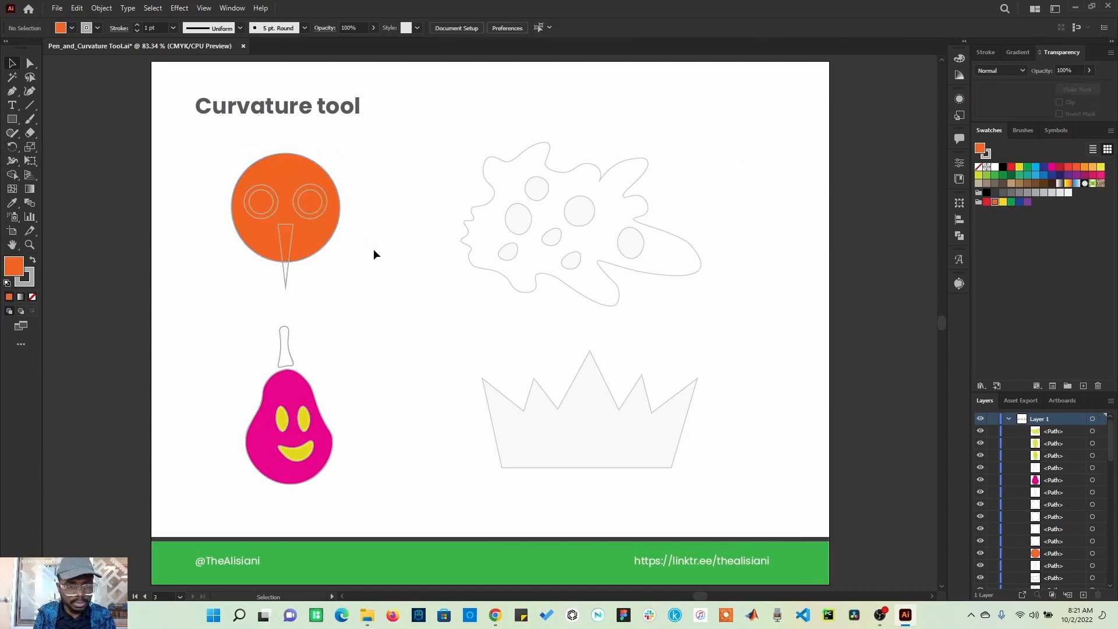
# Step: Fill the face's two inner eye circles with white
pyautogui.click(312, 209)
pyautogui.click(308, 211)
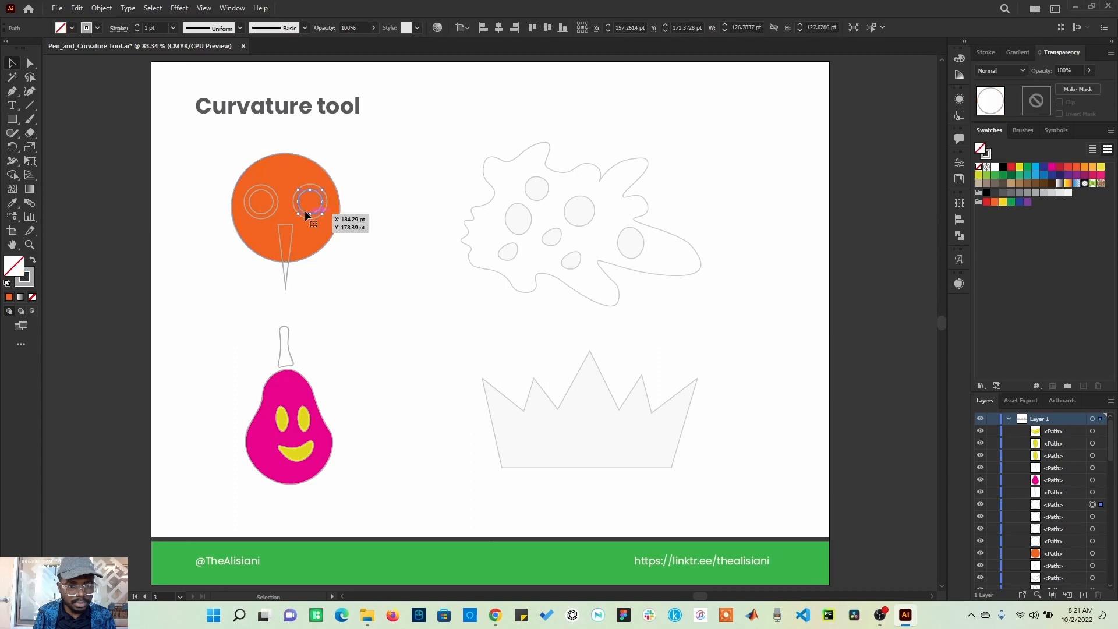
pyautogui.keyDown('shift'); pyautogui.click(268, 208); pyautogui.keyUp('shift')
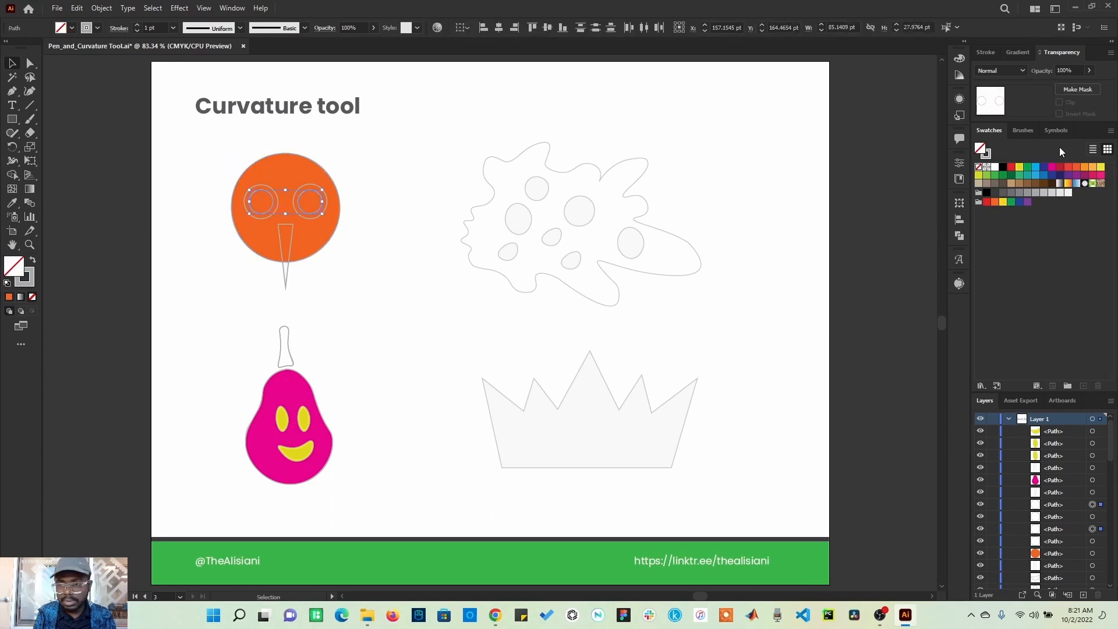
pyautogui.click(996, 167)
pyautogui.click(409, 236)
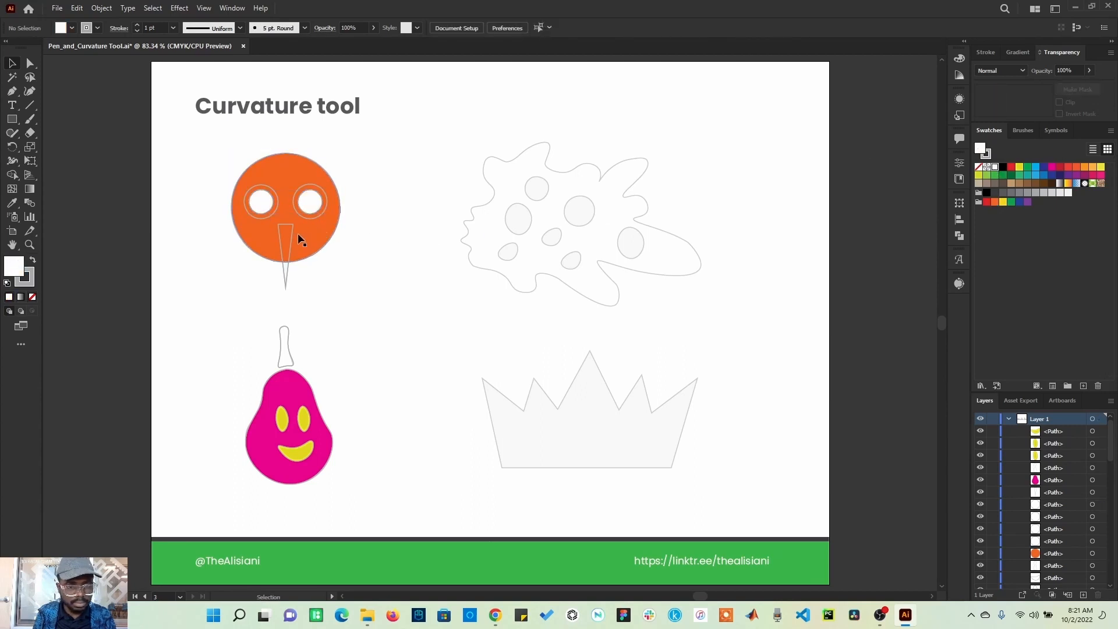
# Step: Fill the face's beak triangle with grey
pyautogui.click(289, 236)
pyautogui.click(292, 229)
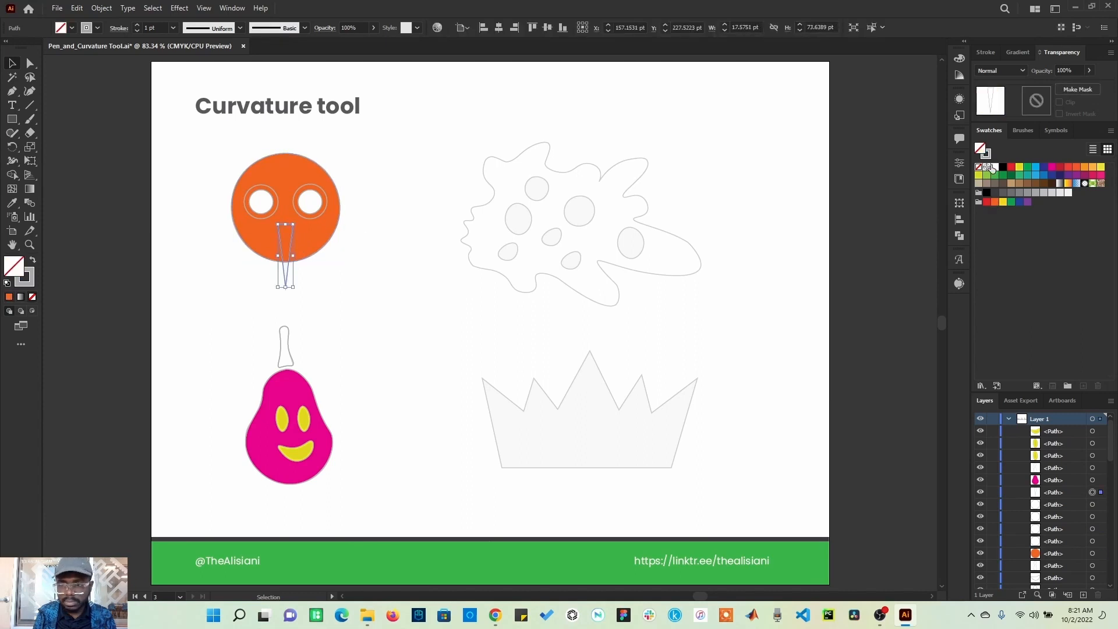
pyautogui.click(1019, 192)
pyautogui.click(386, 248)
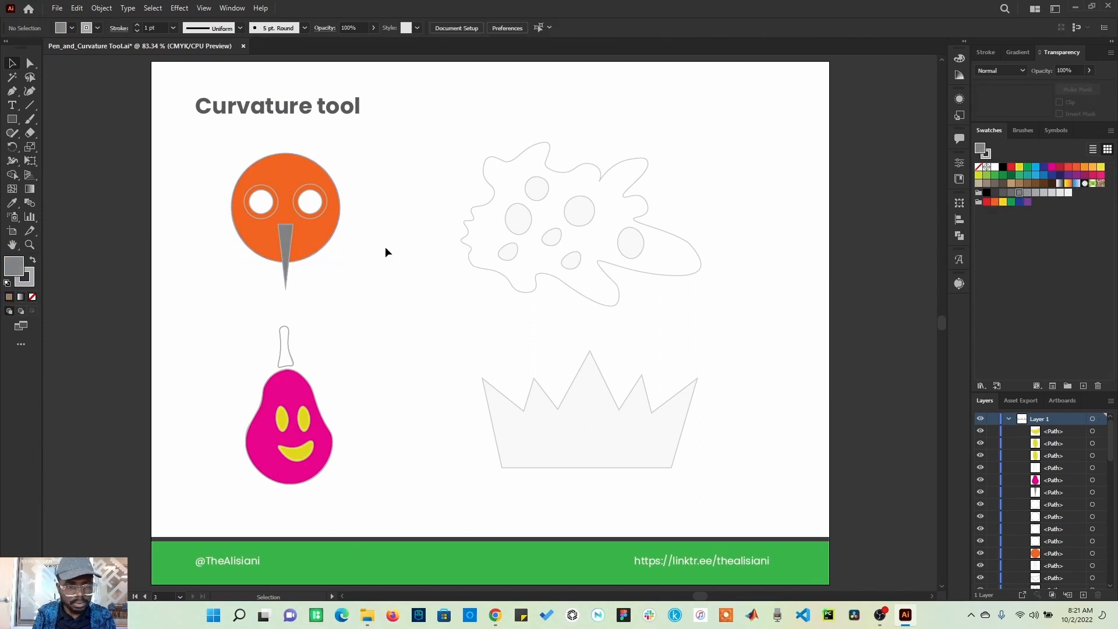
# Step: Fill the face's two outer eye circles with red
pyautogui.click(324, 214)
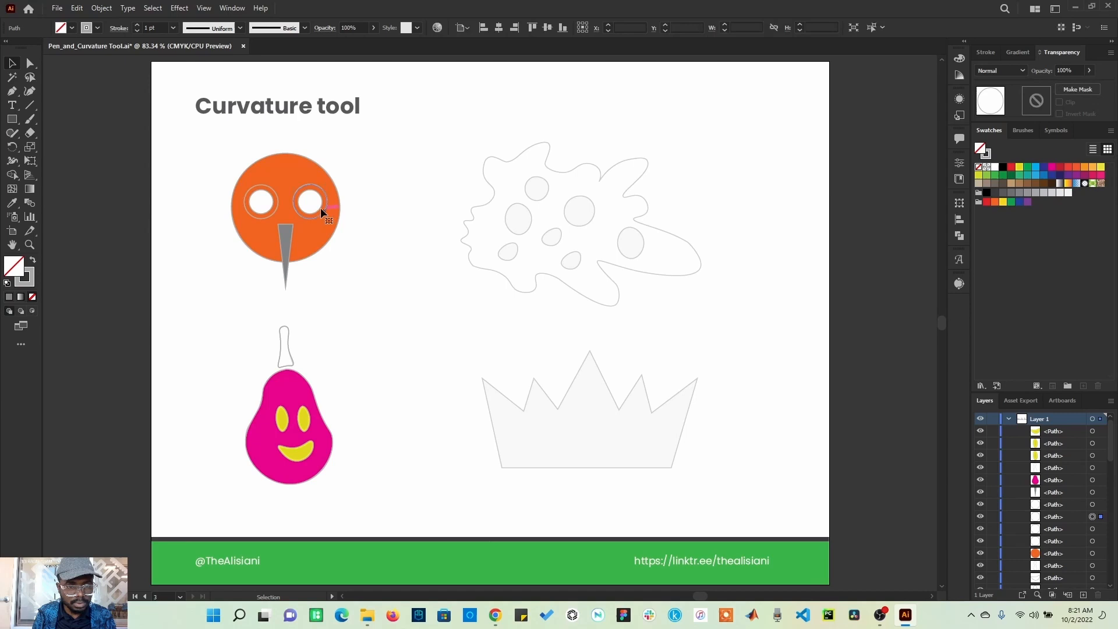
pyautogui.keyDown('shift'); pyautogui.click(276, 202); pyautogui.keyUp('shift')
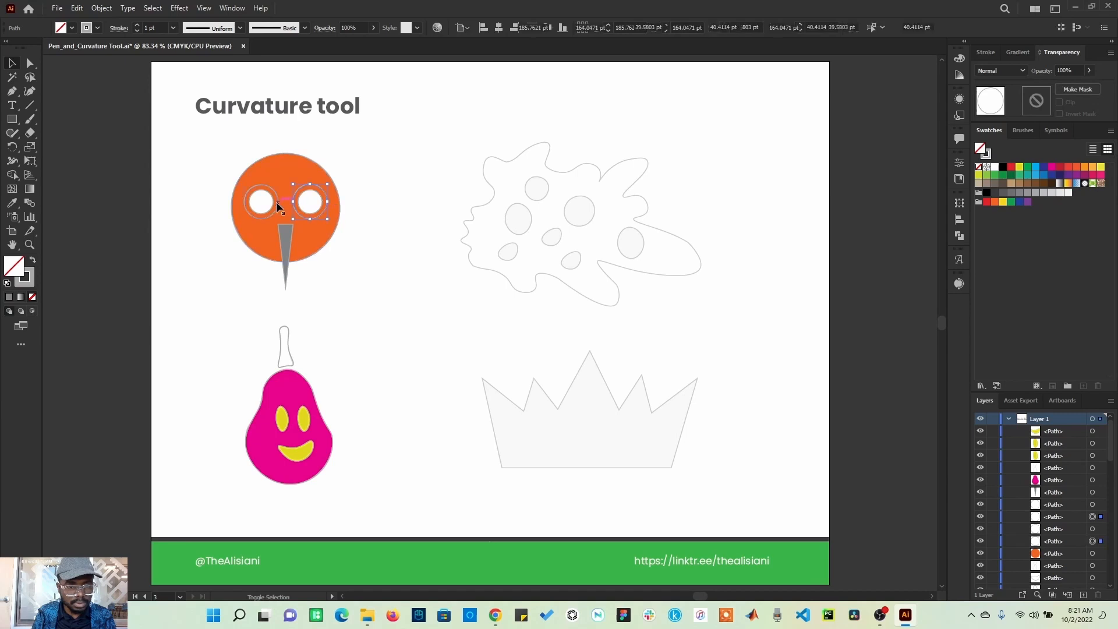
pyautogui.click(1068, 167)
pyautogui.click(1069, 168)
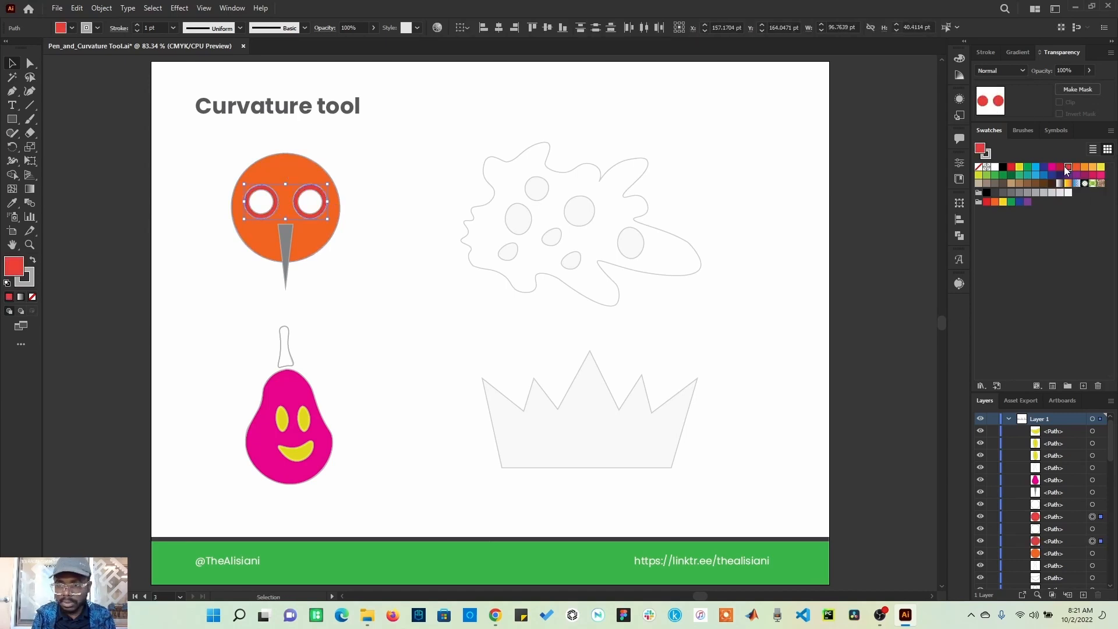
pyautogui.click(1060, 167)
pyautogui.click(486, 347)
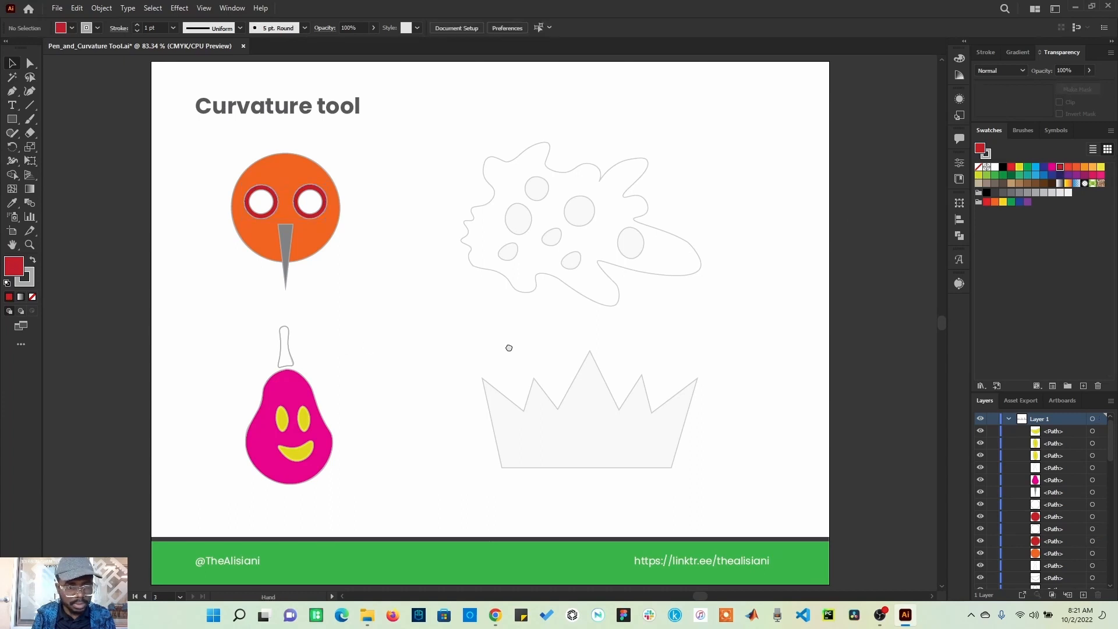
# Step: Refill both inner eye circles with a light grey swatch
pyautogui.moveTo(509, 348); pyautogui.dragTo(552, 354)
pyautogui.click(299, 218)
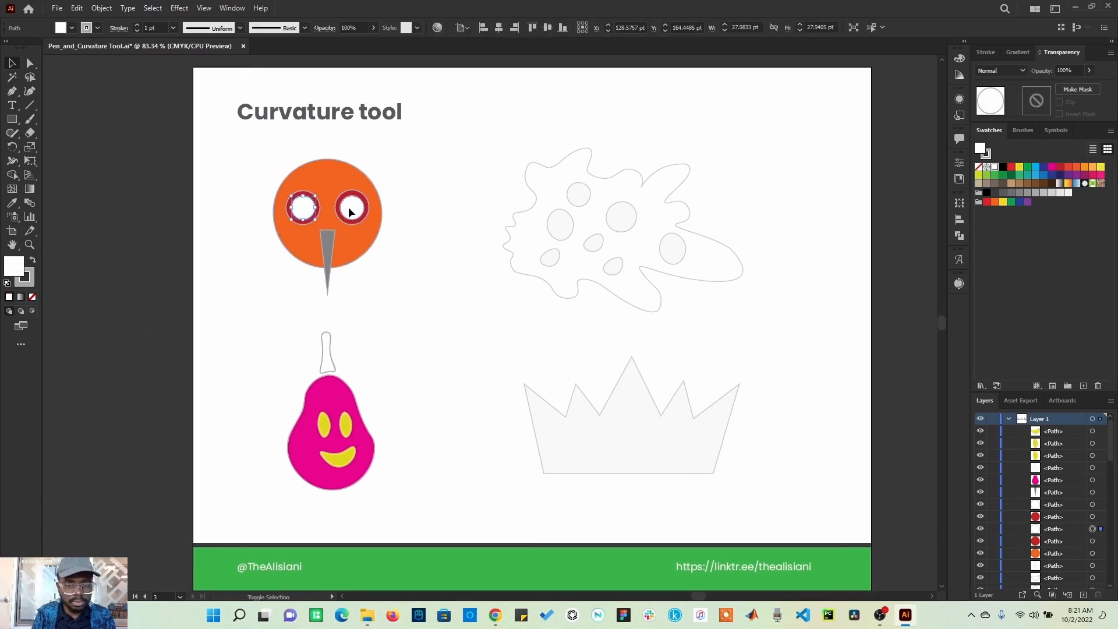
pyautogui.click(1067, 193)
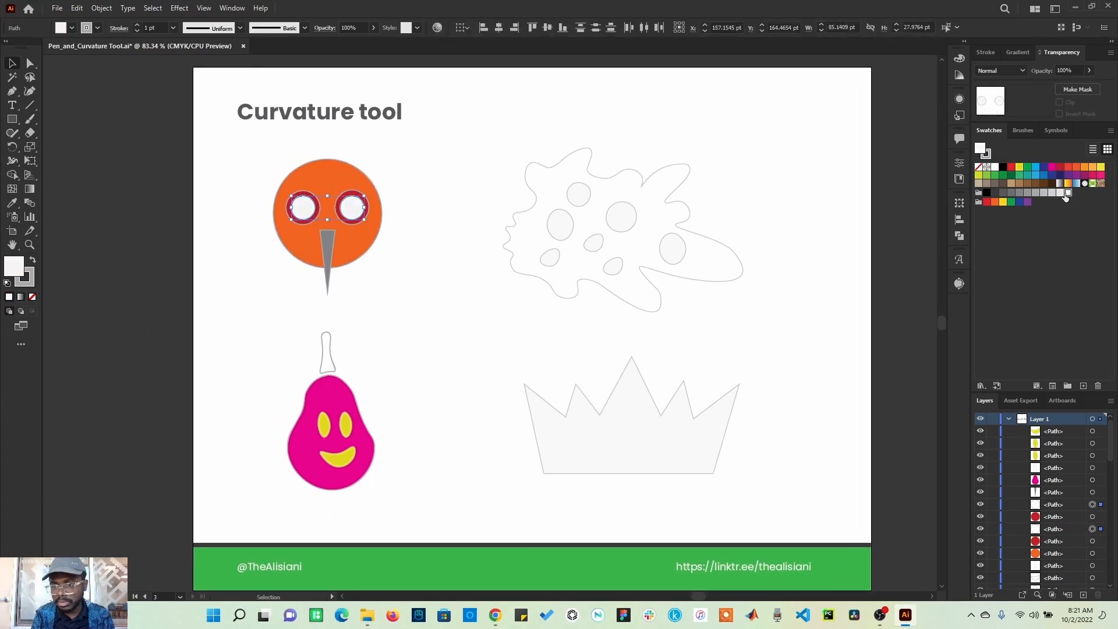
pyautogui.click(786, 401)
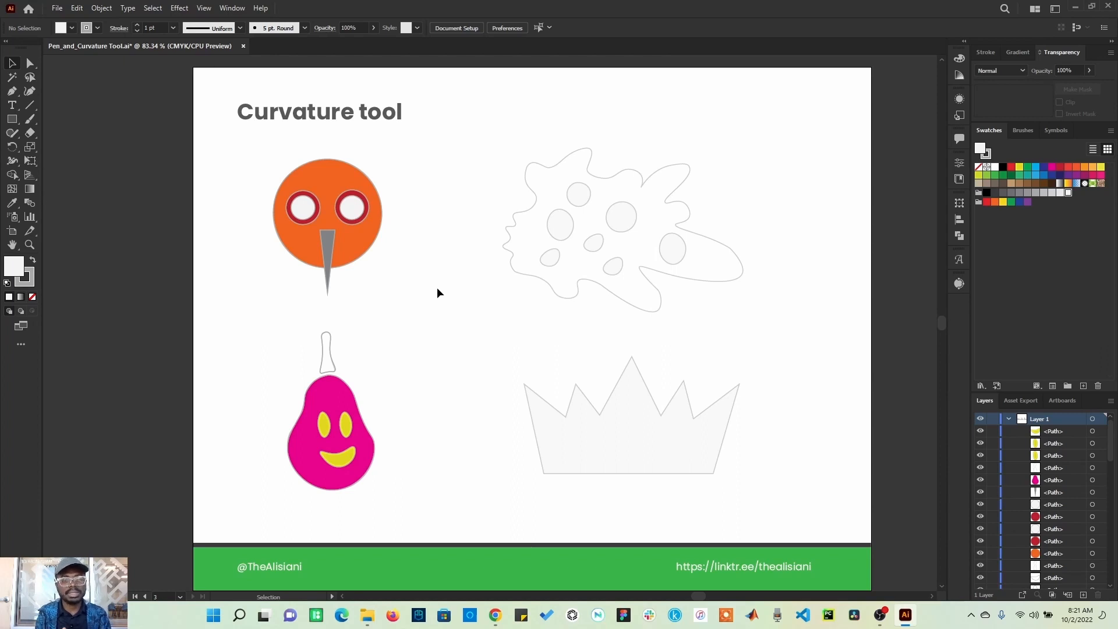
# Step: Fill the pear's stem with brown
pyautogui.click(325, 354)
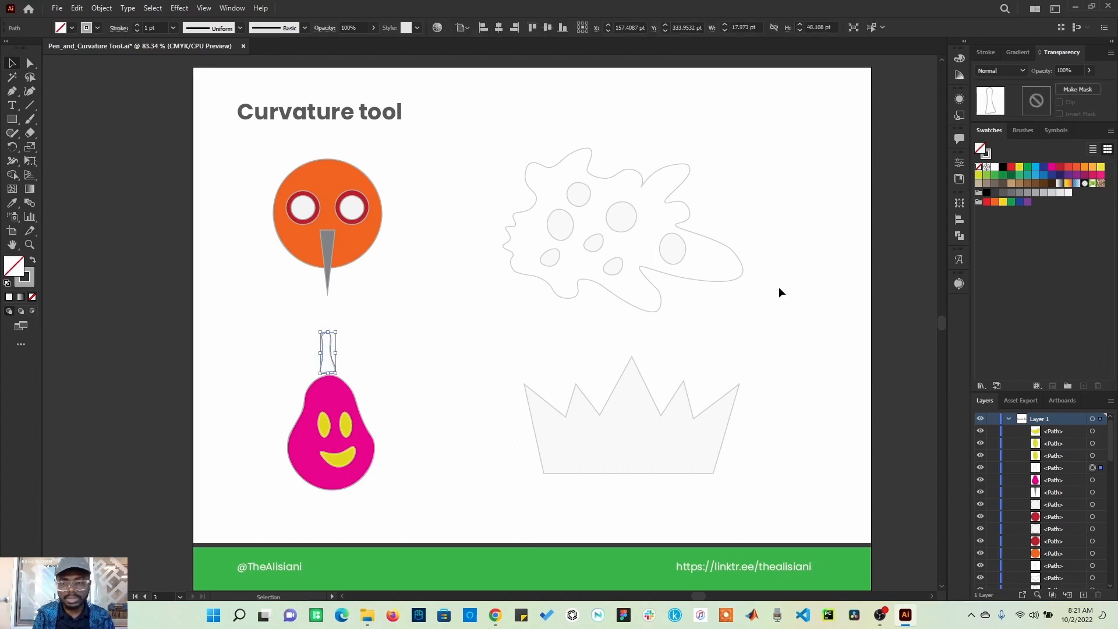
pyautogui.click(1020, 184)
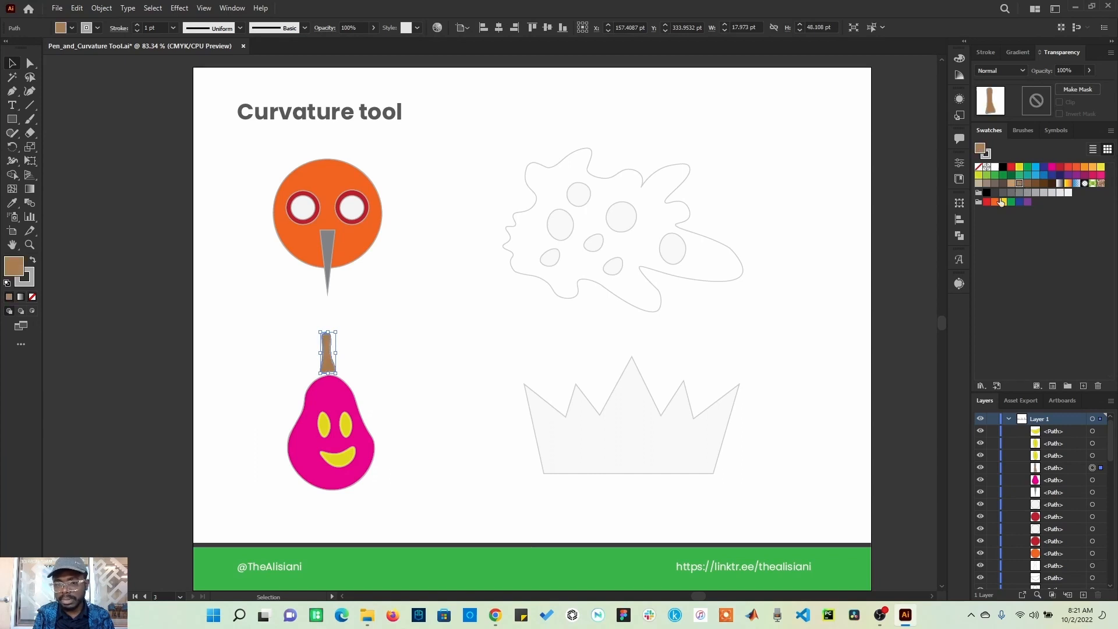
pyautogui.click(799, 309)
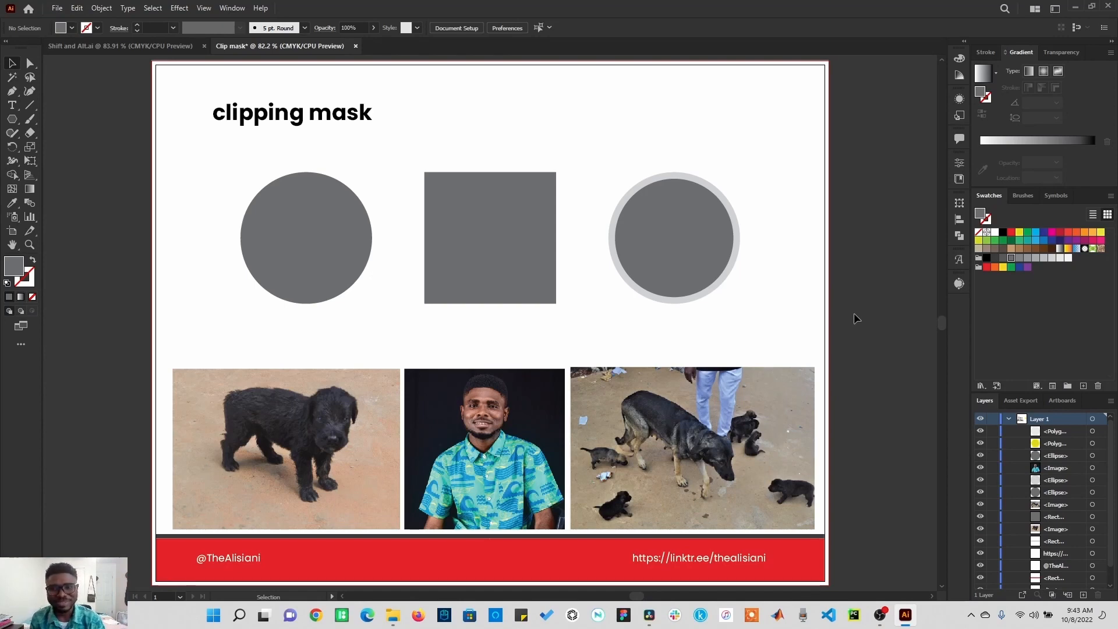
# Step: Make a clipping mask from the rounded hexagon and the yellow hexagon, then open the clip group in isolation mode
pyautogui.moveTo(855, 314); pyautogui.dragTo(432, 309)
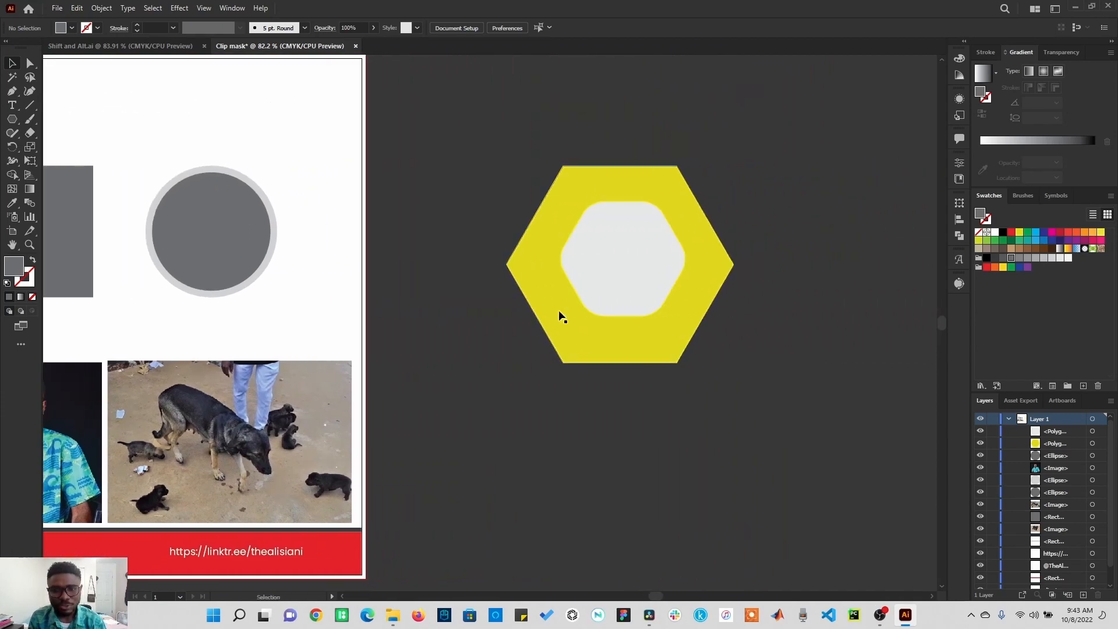
pyautogui.click(599, 260)
pyautogui.keyDown('shift'); pyautogui.click(717, 287); pyautogui.keyUp('shift')
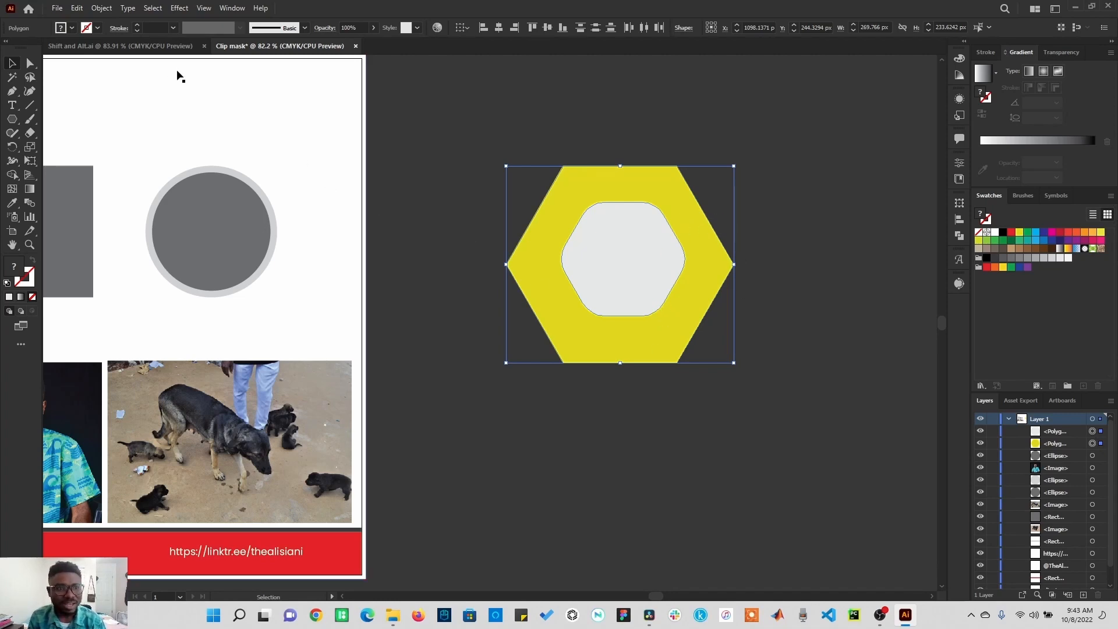
pyautogui.click(105, 8)
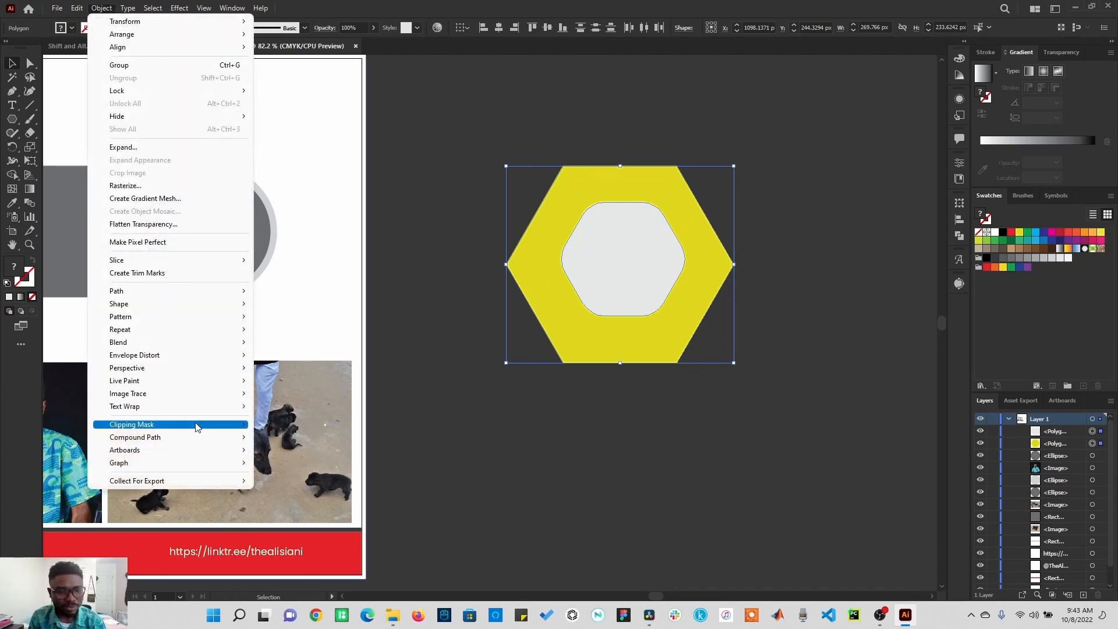
pyautogui.moveTo(199, 429)
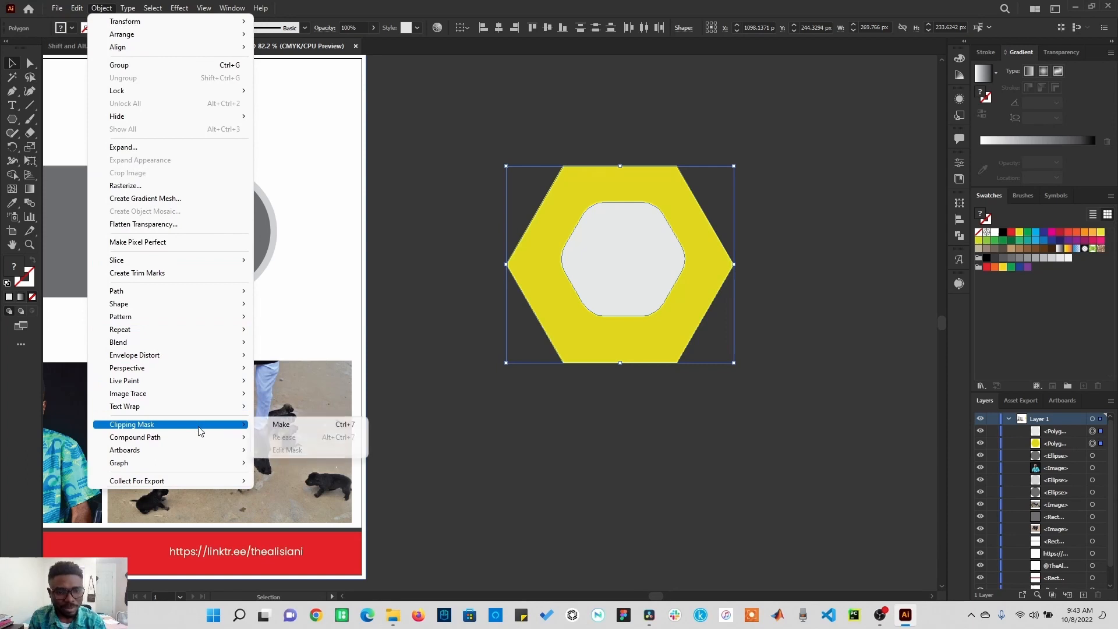
pyautogui.click(282, 424)
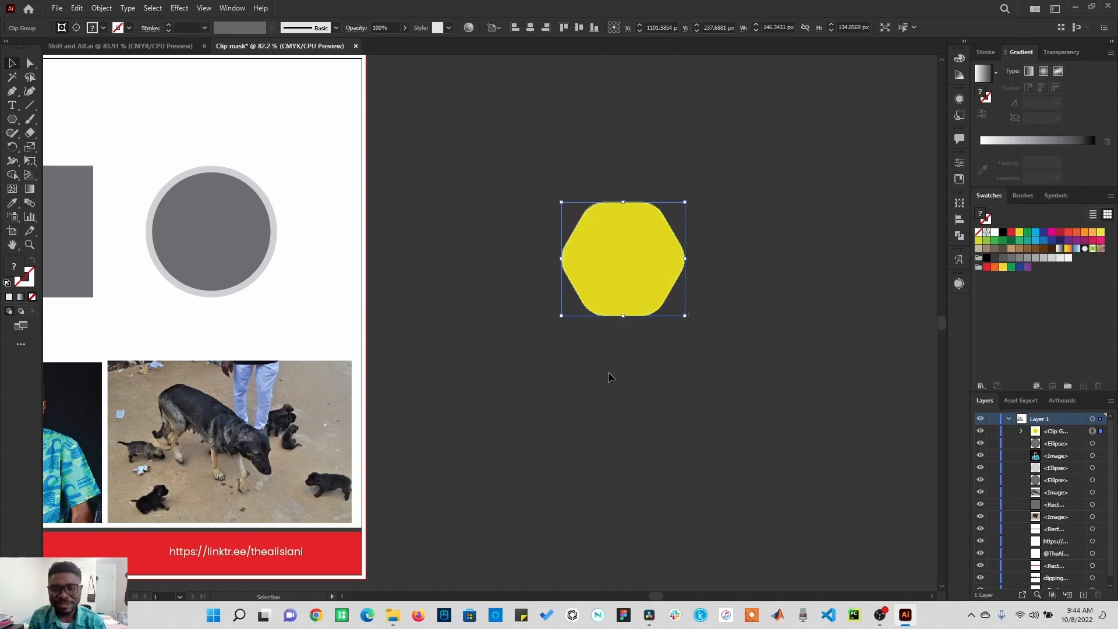
pyautogui.doubleClick(620, 257)
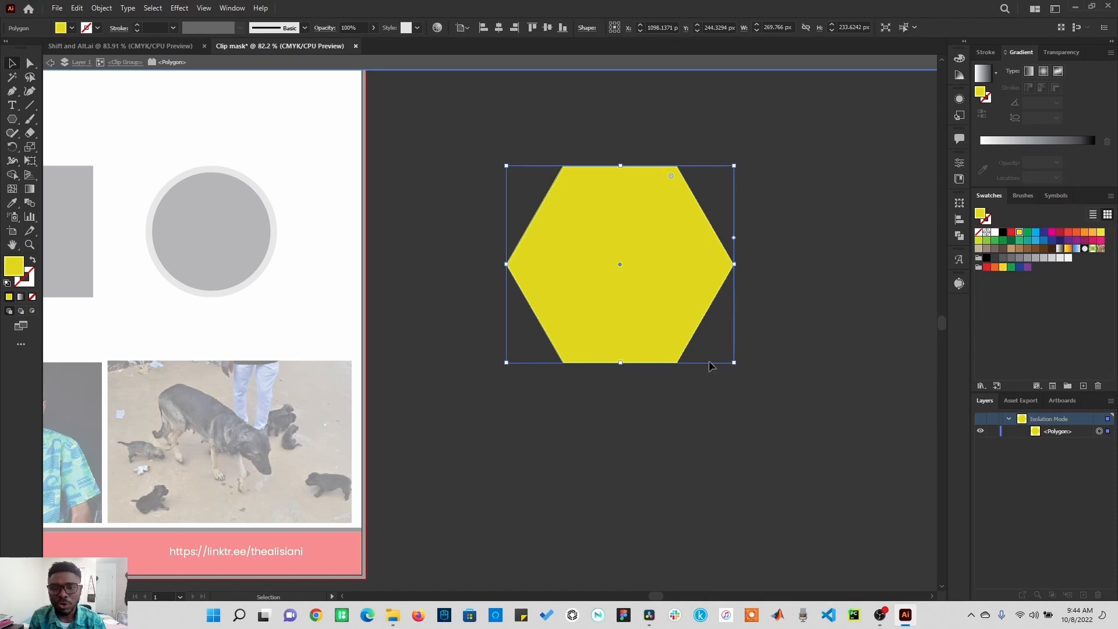
# Step: Exit isolation mode and move the puppy photo up over the first grey circle
pyautogui.doubleClick(780, 314)
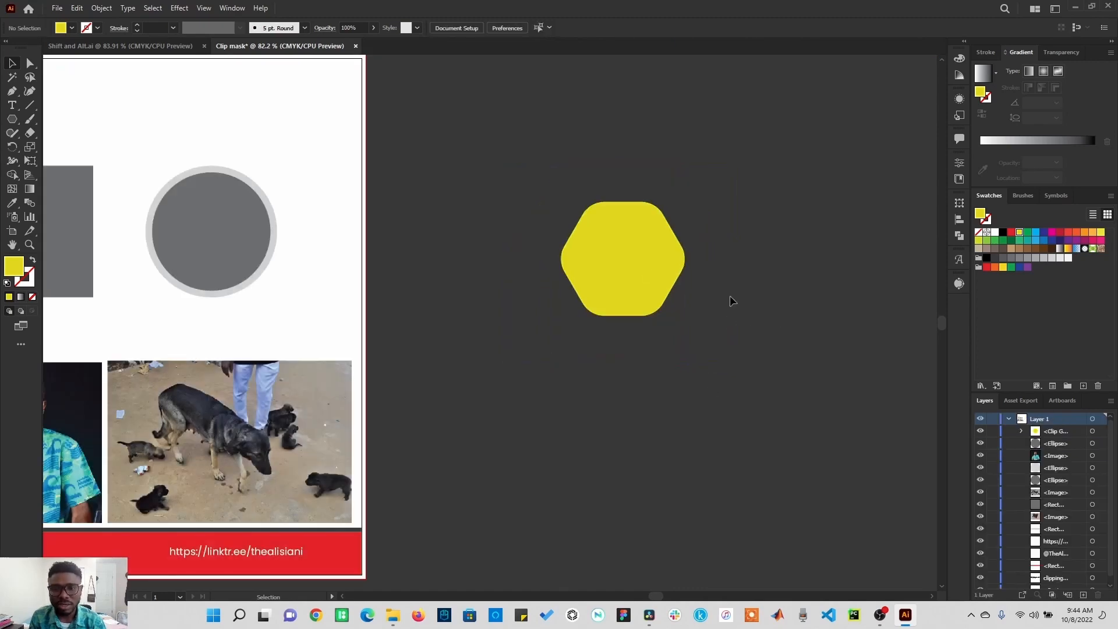
pyautogui.moveTo(414, 387); pyautogui.dragTo(809, 417)
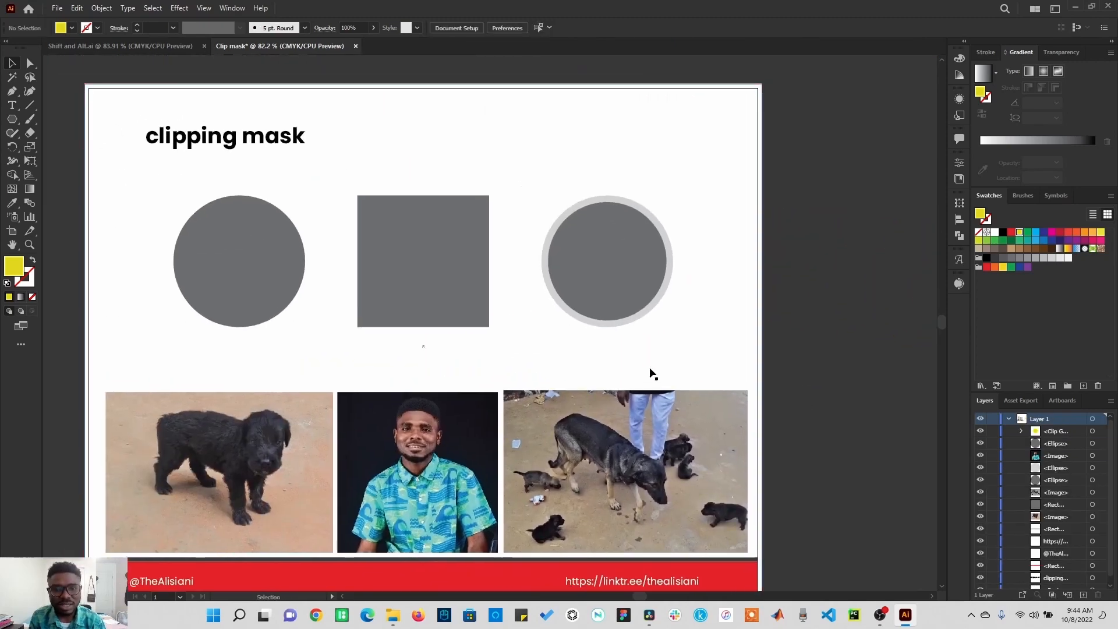
pyautogui.moveTo(651, 373); pyautogui.dragTo(698, 327)
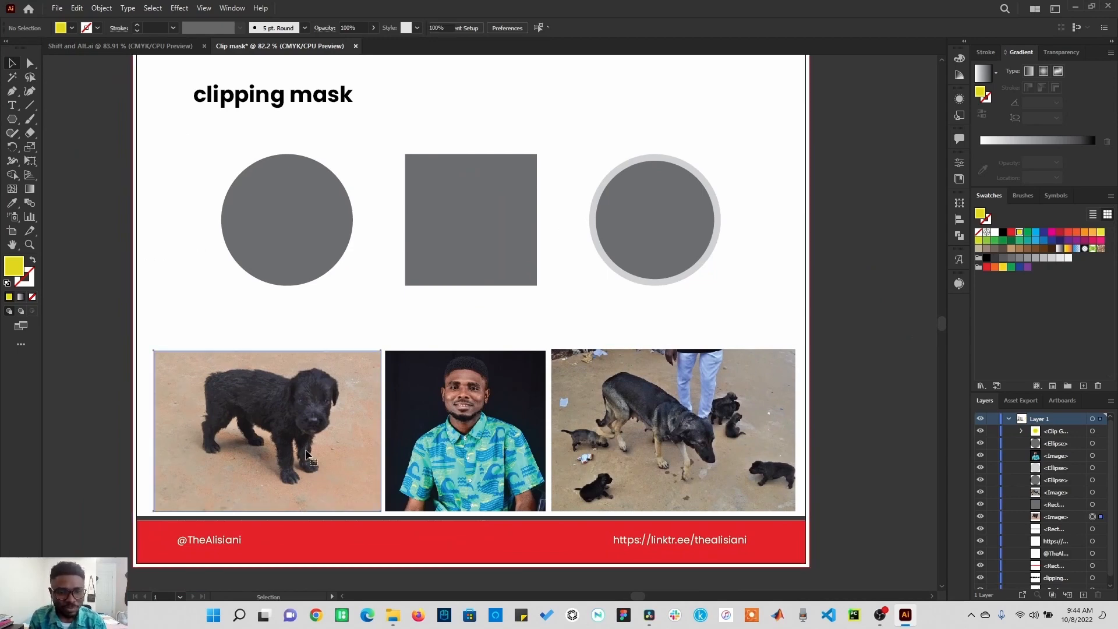
pyautogui.click(302, 430)
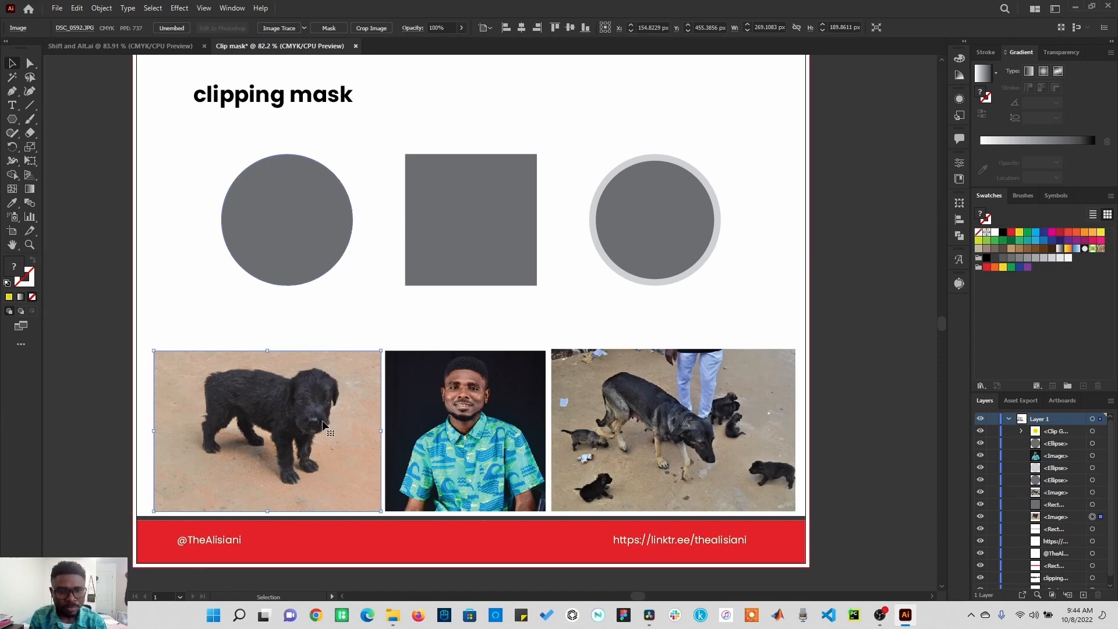
pyautogui.moveTo(322, 420); pyautogui.dragTo(333, 220)
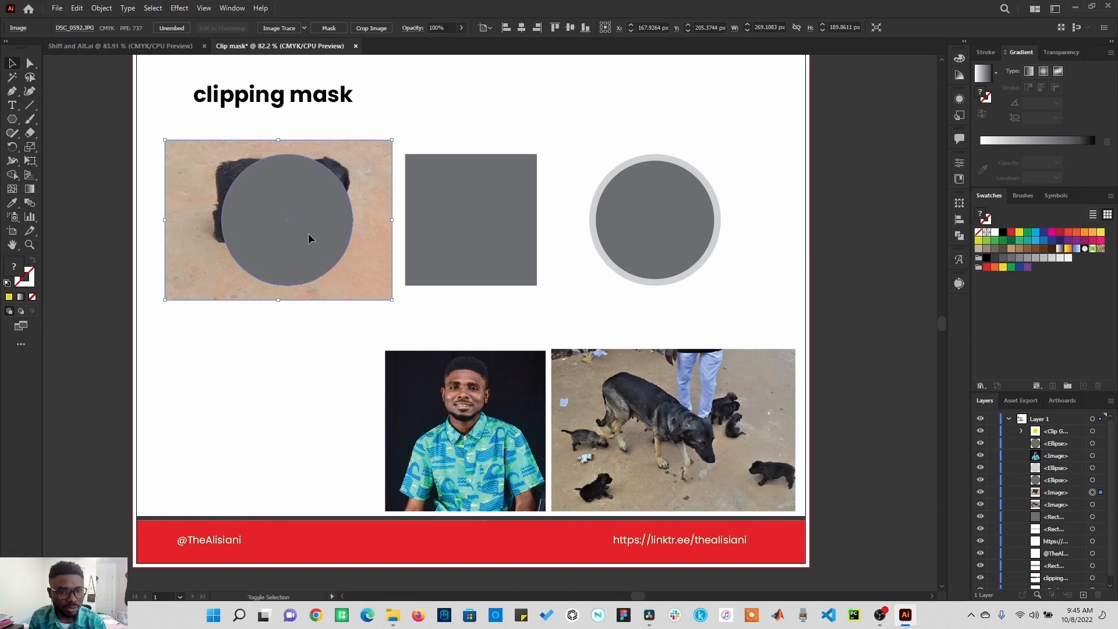
# Step: Select the puppy photo together with the circle and make a clipping mask from them
pyautogui.keyDown('shift'); pyautogui.click(309, 233); pyautogui.keyUp('shift')
pyautogui.click(102, 8)
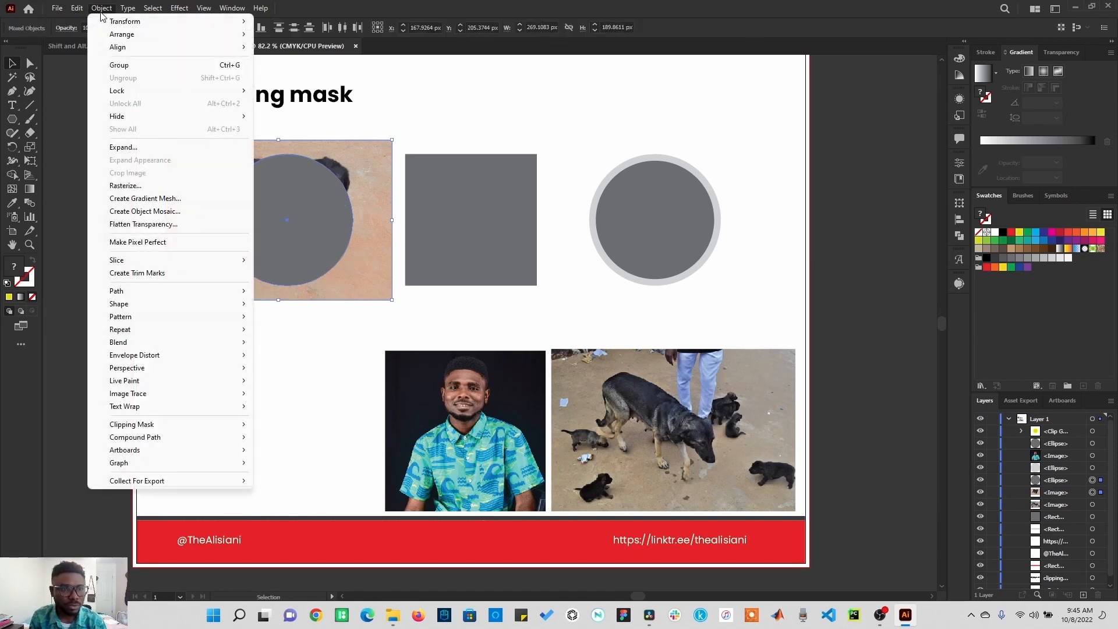
pyautogui.moveTo(181, 425)
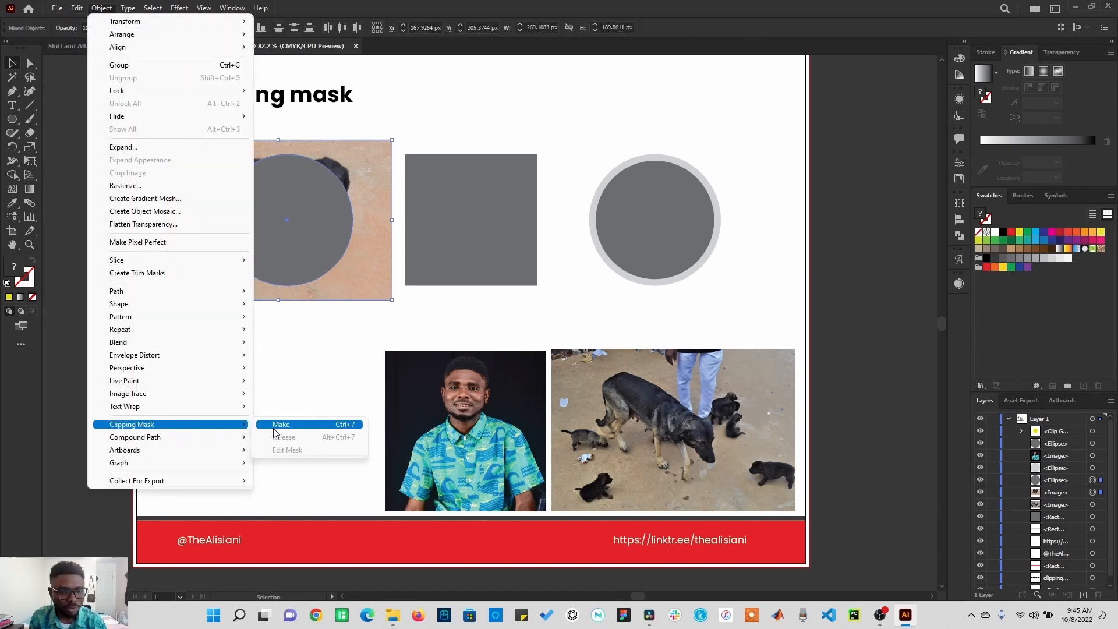
pyautogui.click(335, 425)
# Step: Reposition the puppy photo inside its circular clipping mask, then exit isolation mode
pyautogui.doubleClick(309, 242)
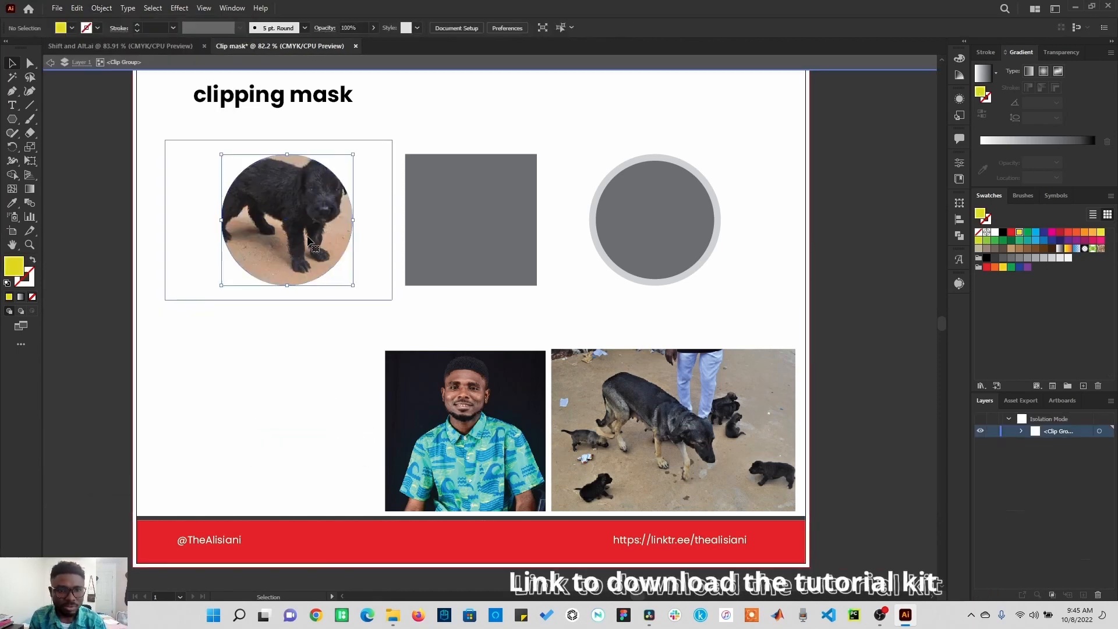
pyautogui.moveTo(309, 242); pyautogui.dragTo(299, 249)
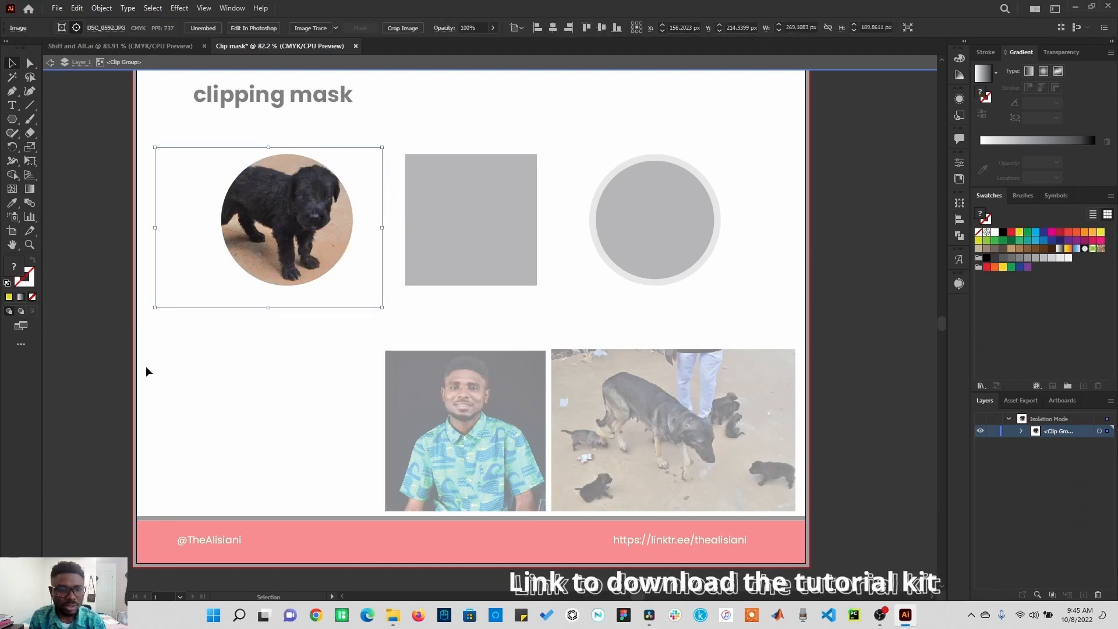
pyautogui.doubleClick(106, 378)
# Step: Move the portrait photo over the grey square, stack it below the square, and clip it to the square
pyautogui.moveTo(463, 406); pyautogui.dragTo(465, 204)
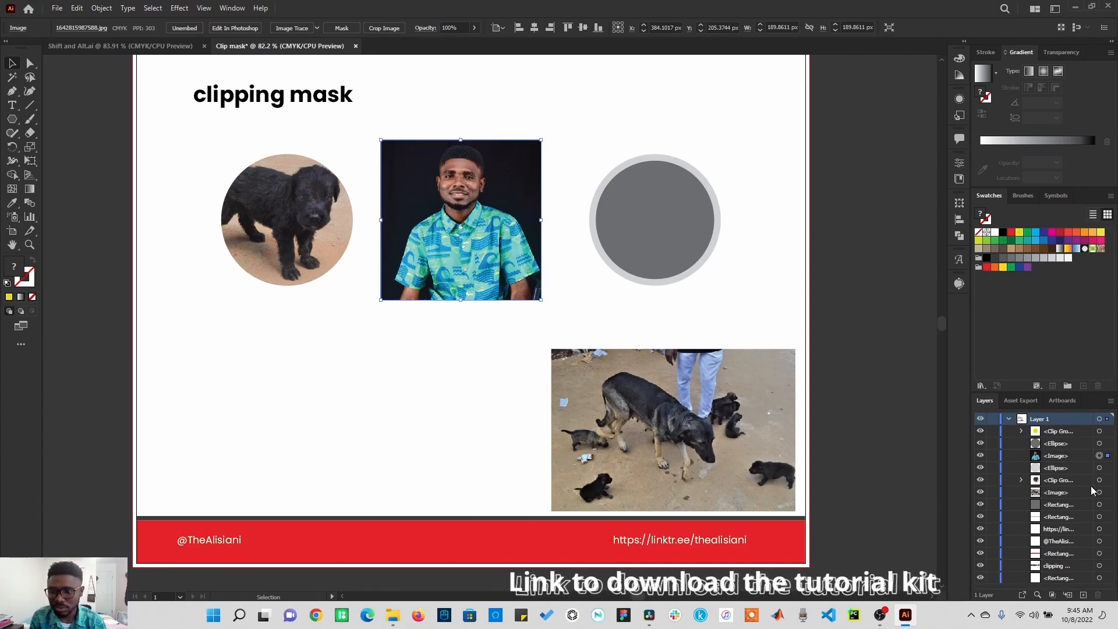
pyautogui.click(1047, 454)
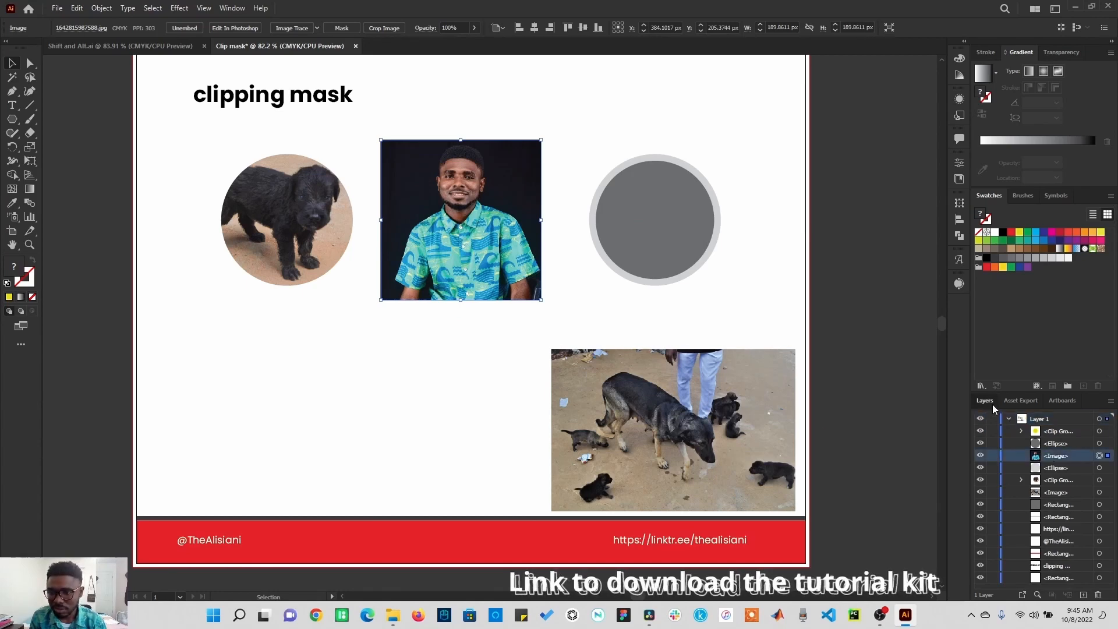
pyautogui.click(1009, 418)
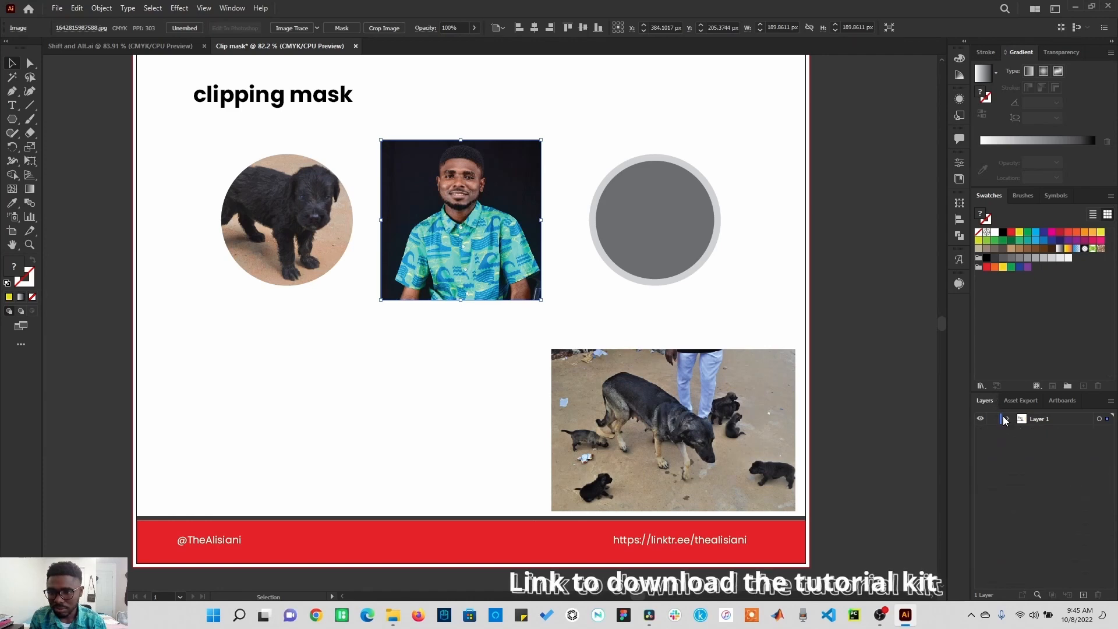
pyautogui.click(1009, 419)
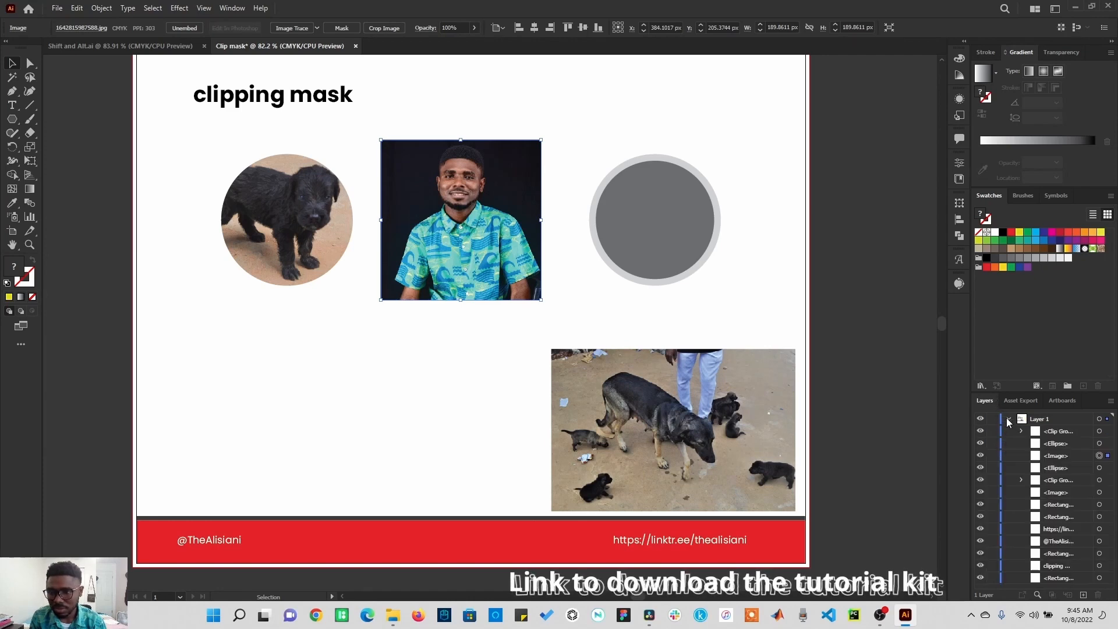
pyautogui.click(1055, 459)
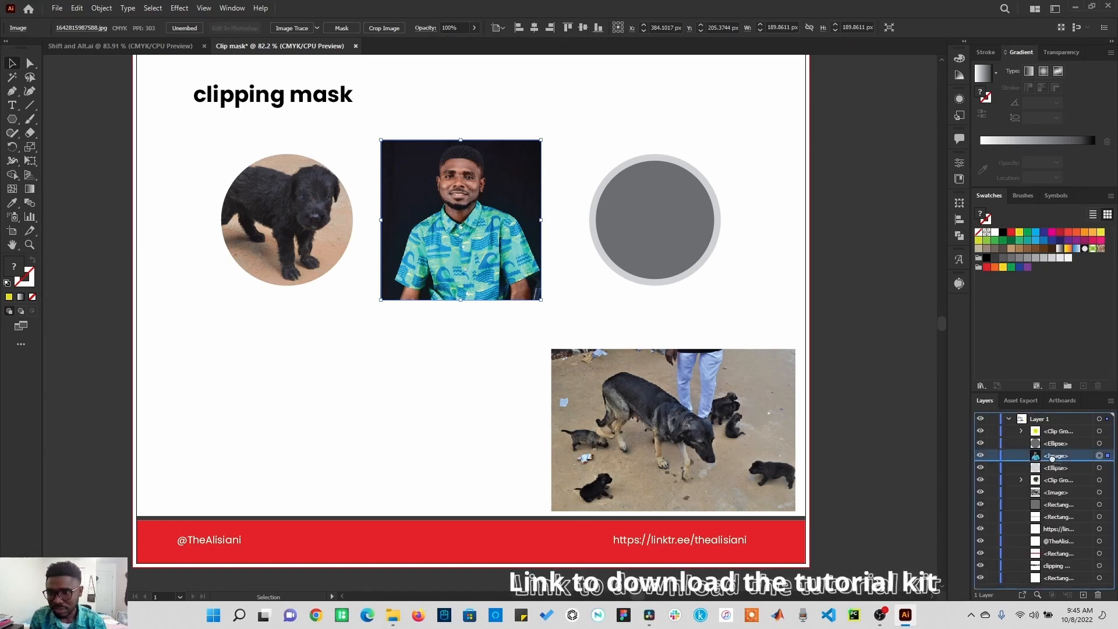
pyautogui.moveTo(1054, 464); pyautogui.dragTo(1058, 510)
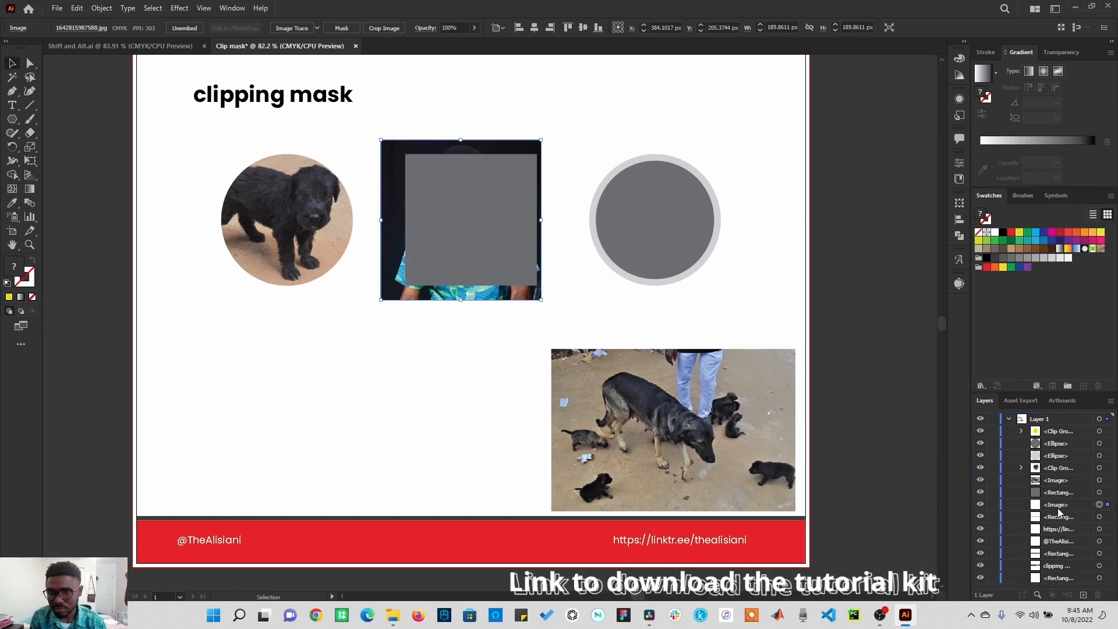
pyautogui.keyDown('shift'); pyautogui.click(455, 217); pyautogui.keyUp('shift')
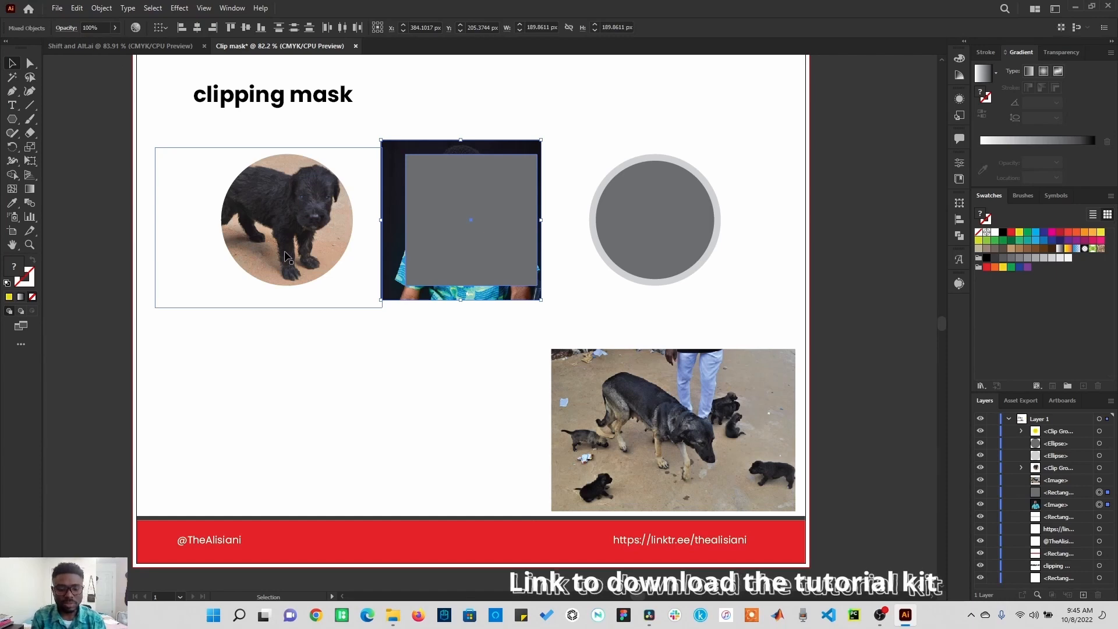
pyautogui.hotkey('ctrl', '7')
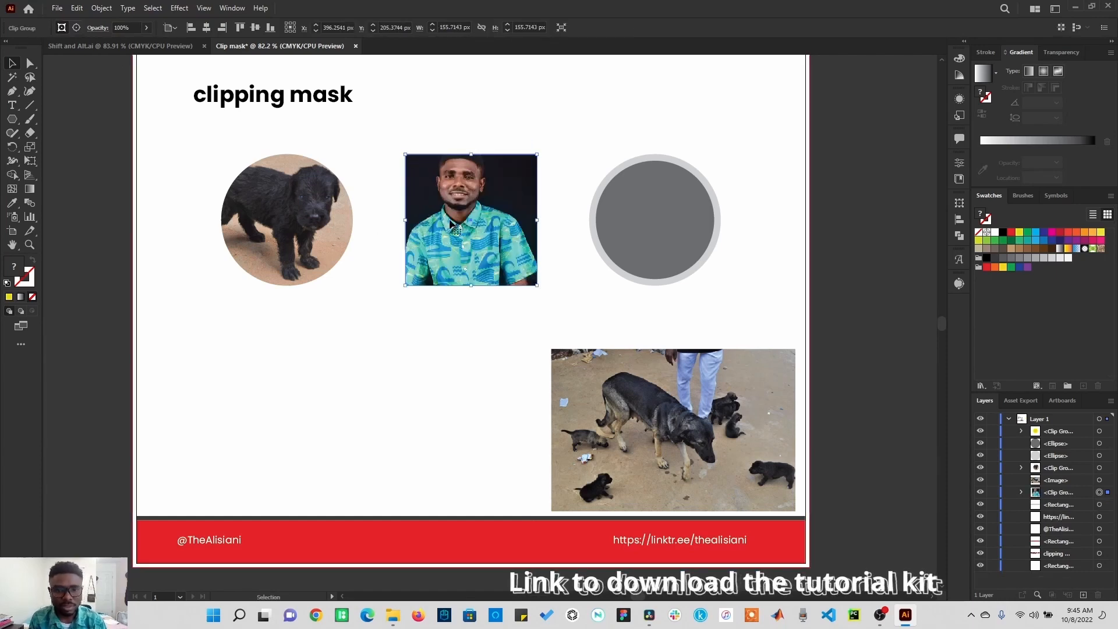
# Step: Nudge the portrait photo down and right inside its square mask, then exit isolation mode
pyautogui.doubleClick(451, 223)
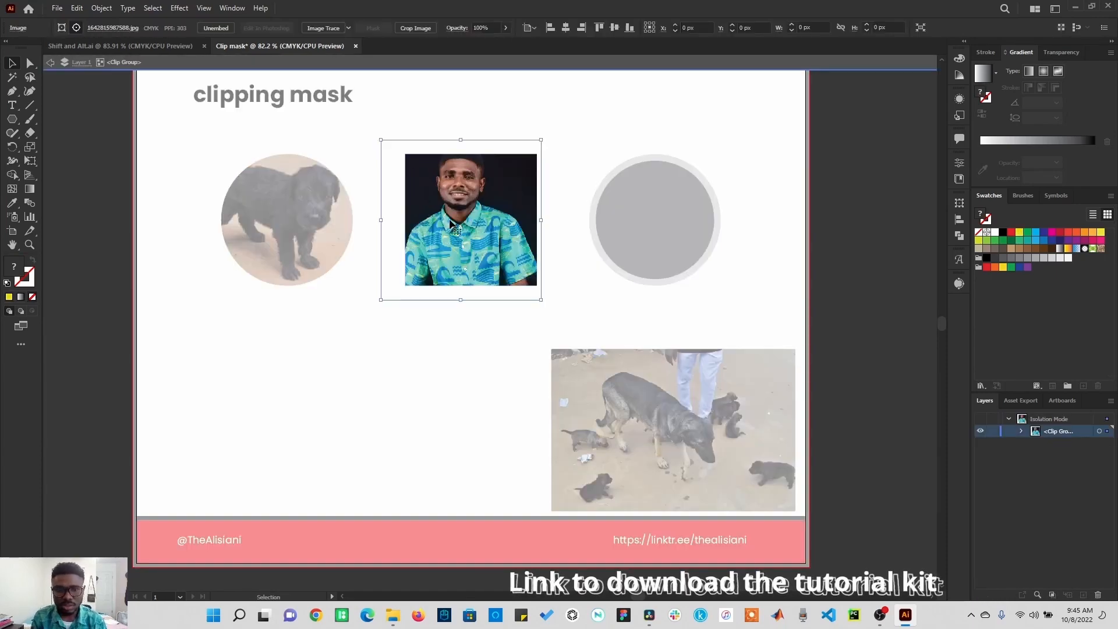
pyautogui.press('Right')
pyautogui.press('Right')
pyautogui.press('Right')
pyautogui.press('Right')
pyautogui.press('Right')
pyautogui.press('Right')
pyautogui.press('Right')
pyautogui.press('Right')
pyautogui.press('Right')
pyautogui.press('Right')
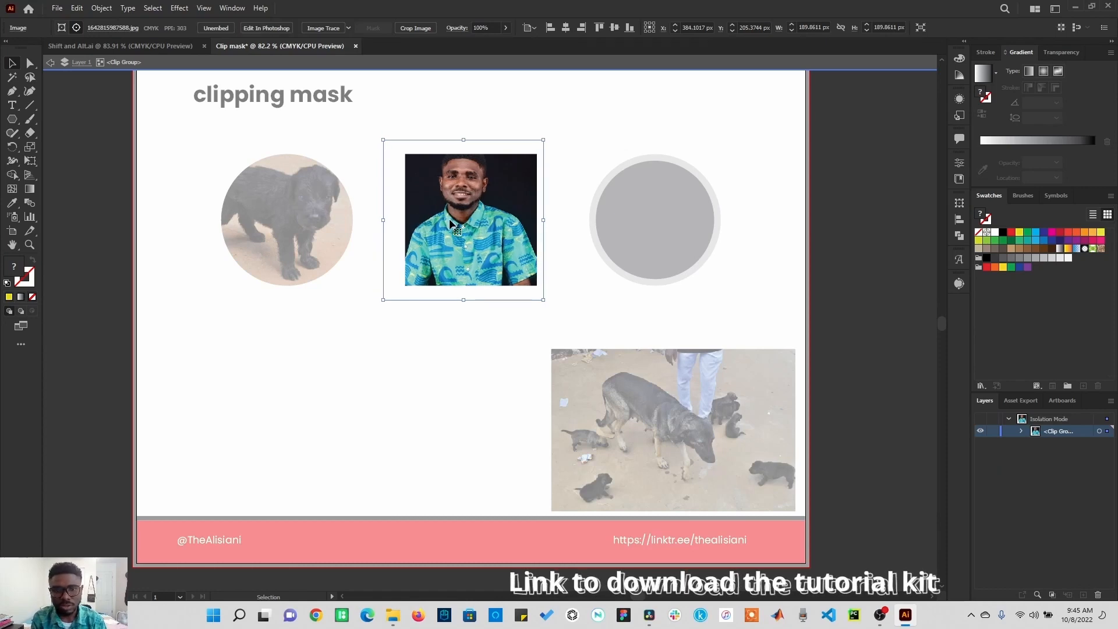
pyautogui.press('Down')
pyautogui.press('Down')
pyautogui.press('Down')
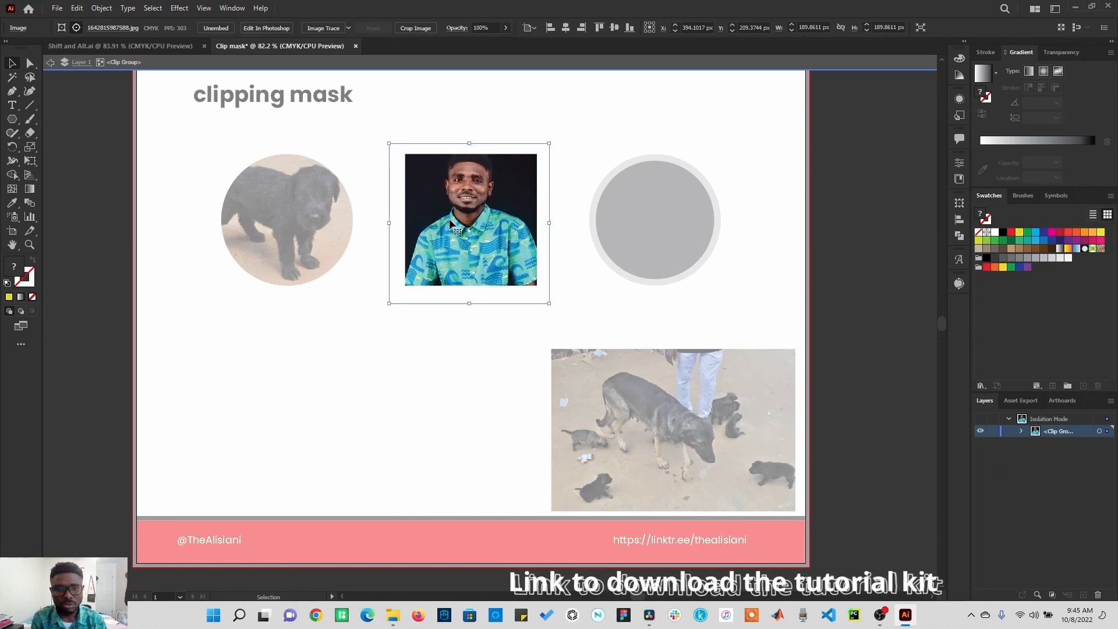
pyautogui.press('Right')
pyautogui.press('Right')
pyautogui.press('Down')
pyautogui.press('Down')
pyautogui.press('Down')
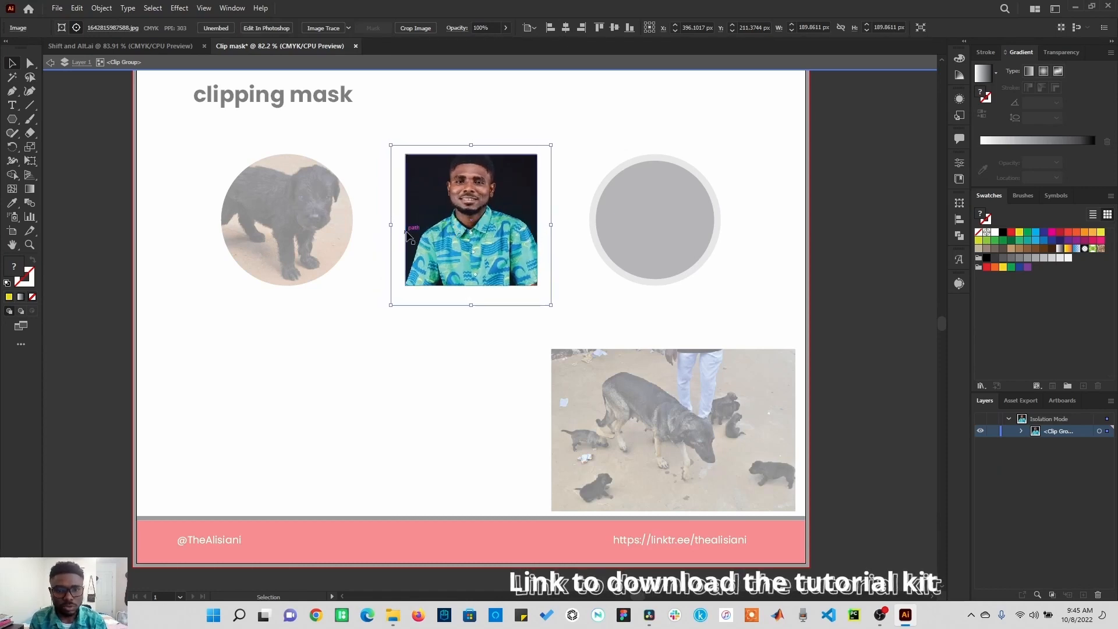
pyautogui.moveTo(466, 216); pyautogui.dragTo(494, 255)
pyautogui.doubleClick(472, 370)
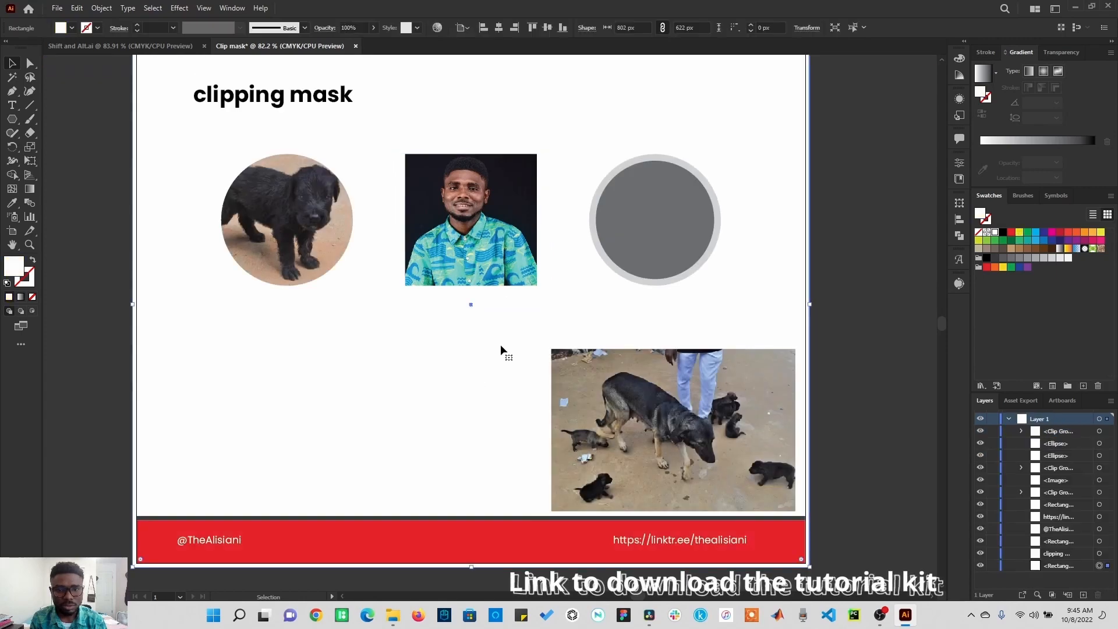
pyautogui.click(840, 393)
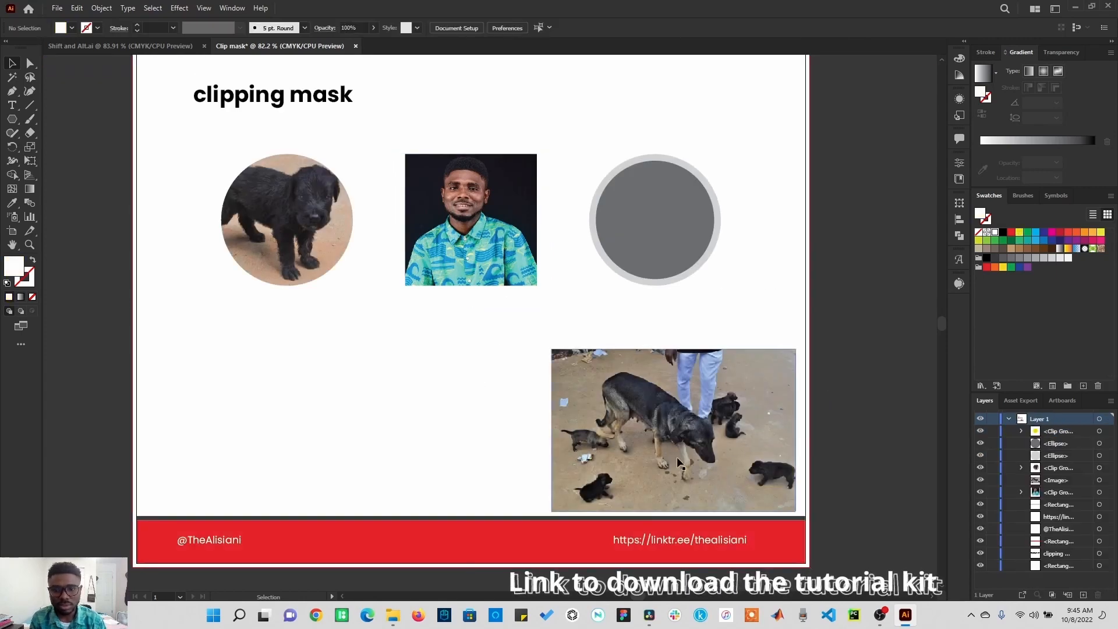
# Step: Move the dogs photo over the ringed circle and make a clipping mask with the inner circle
pyautogui.moveTo(676, 456); pyautogui.dragTo(677, 256)
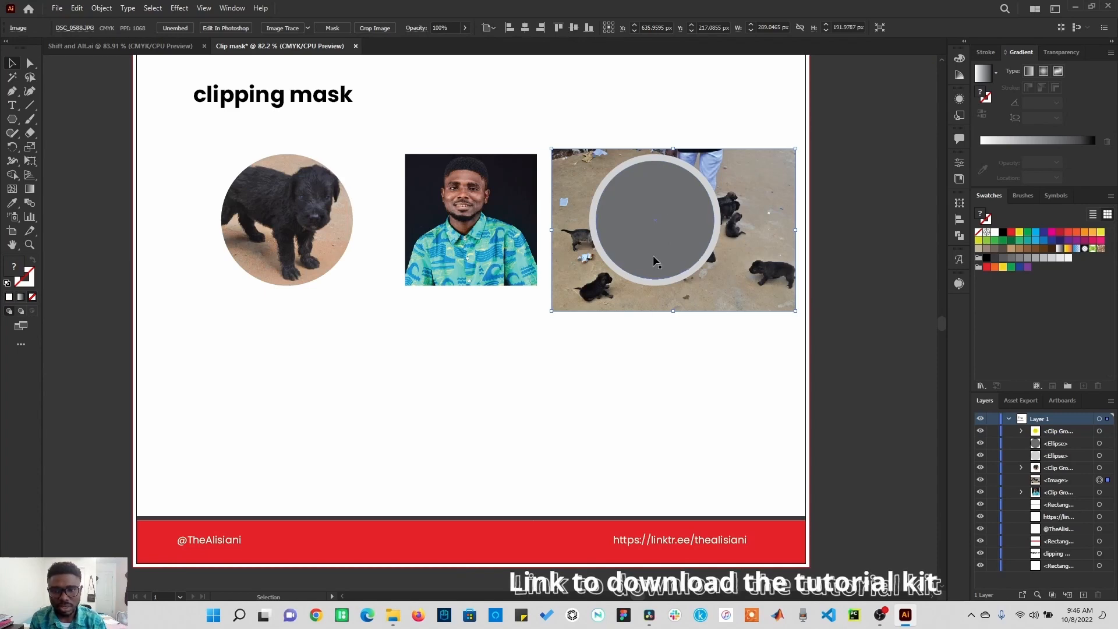
pyautogui.keyDown('shift'); pyautogui.click(648, 219); pyautogui.keyUp('shift')
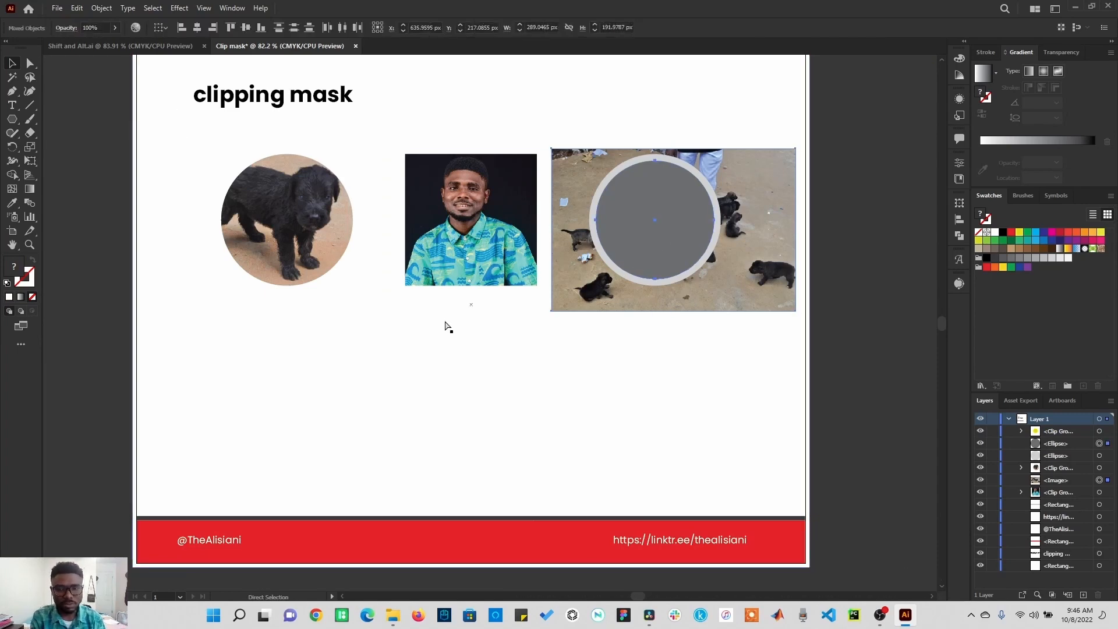
pyautogui.hotkey('ctrl', '7')
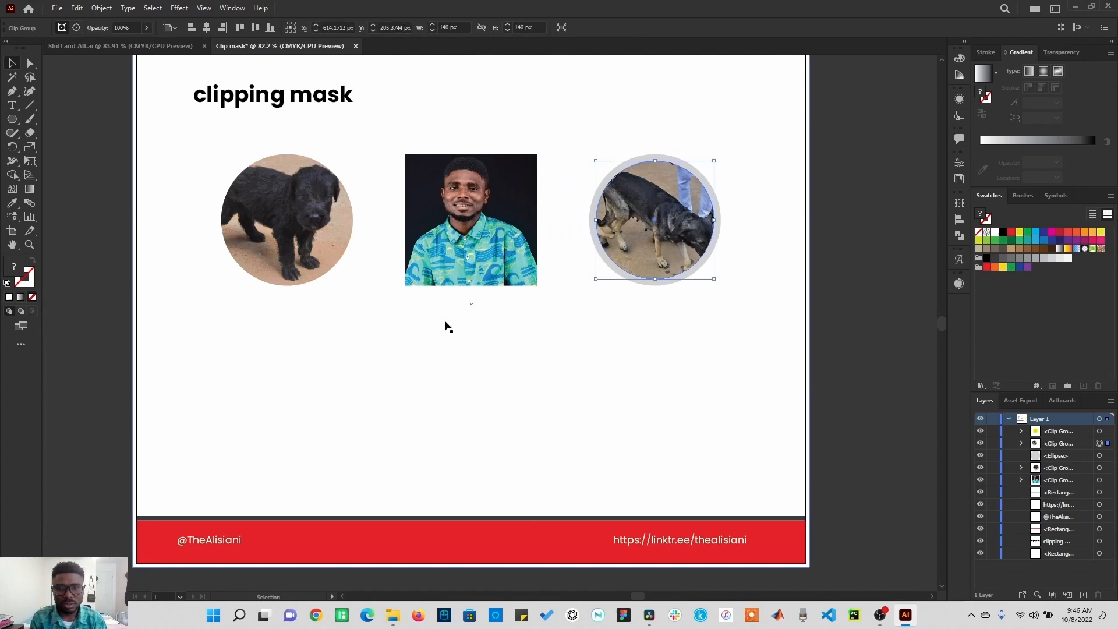
# Step: Nudge the dogs photo inside its circular mask to frame the dog, then exit isolation mode
pyautogui.doubleClick(651, 247)
pyautogui.click(649, 241)
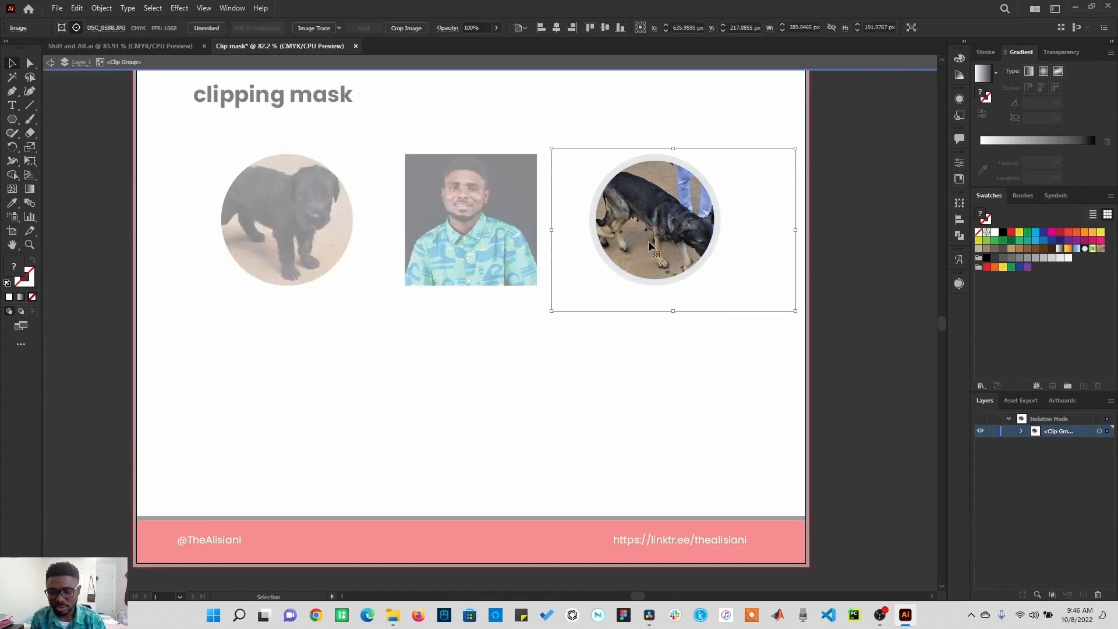
pyautogui.hotkey('shift', 'Left')
pyautogui.hotkey('shift', 'Left')
pyautogui.hotkey('shift', 'Up')
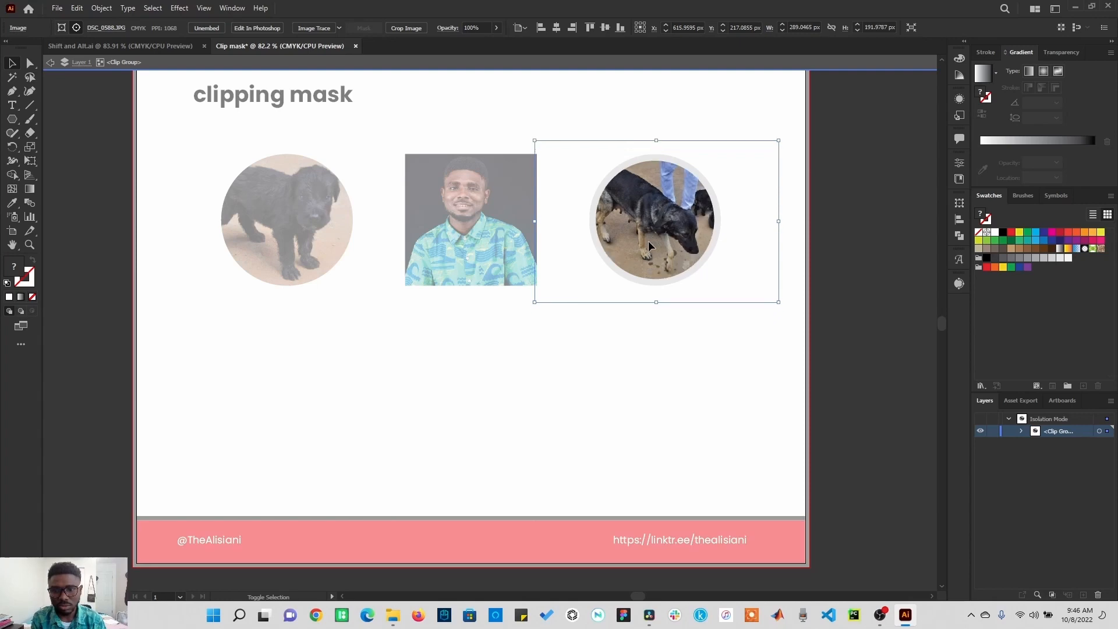
pyautogui.press('Right')
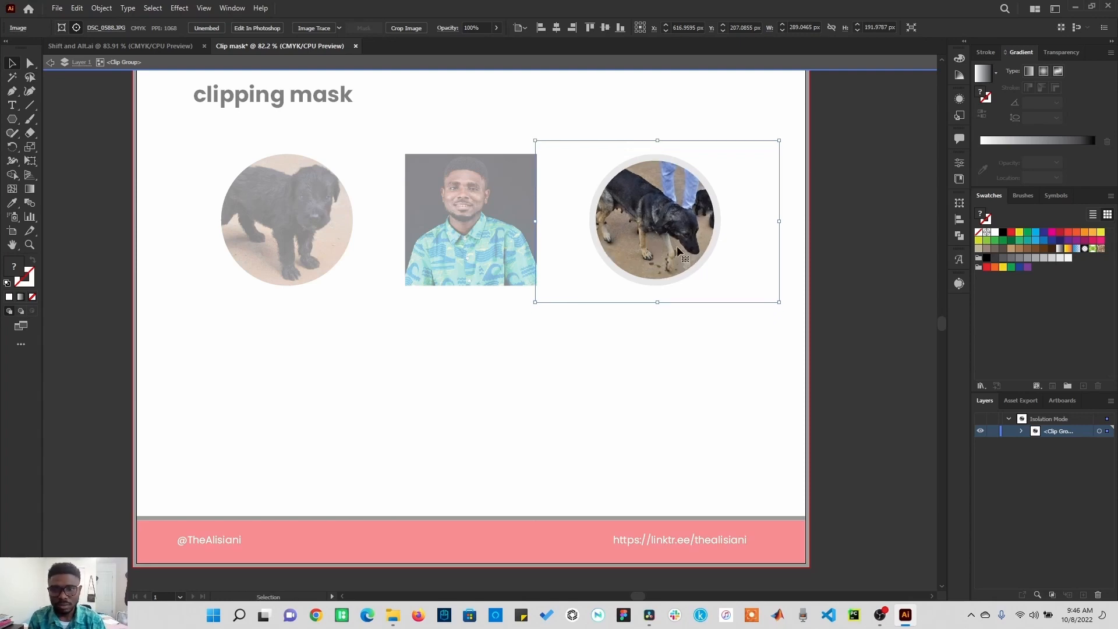
pyautogui.press('Escape')
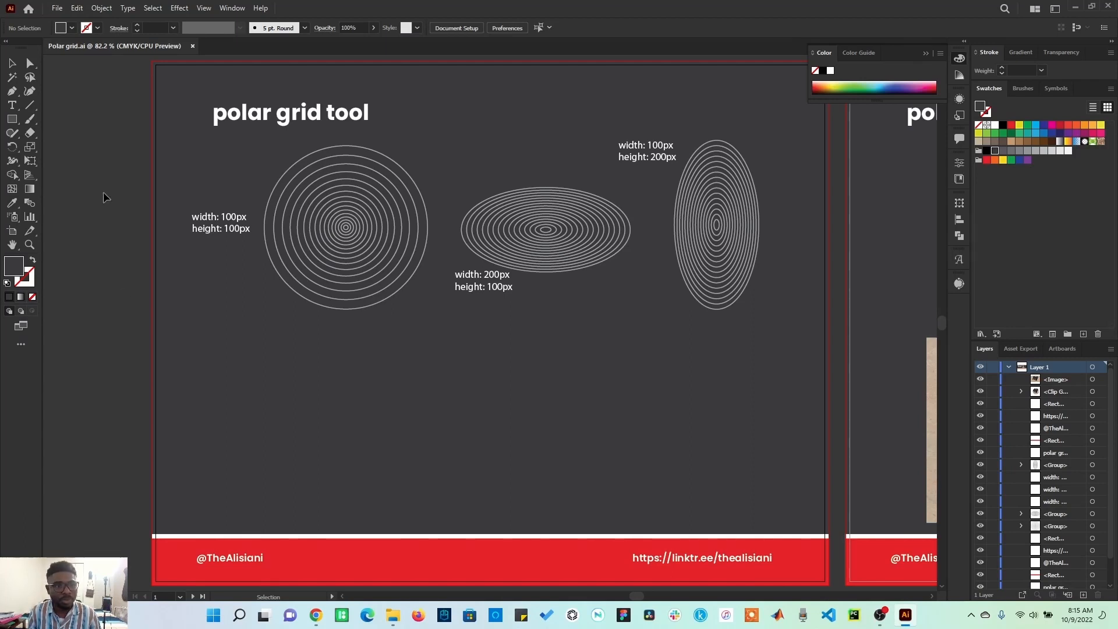
# Step: Create a 100 px by 100 px polar grid with 5 concentric and 5 radial dividers using the Polar Grid Tool
pyautogui.click(34, 107)
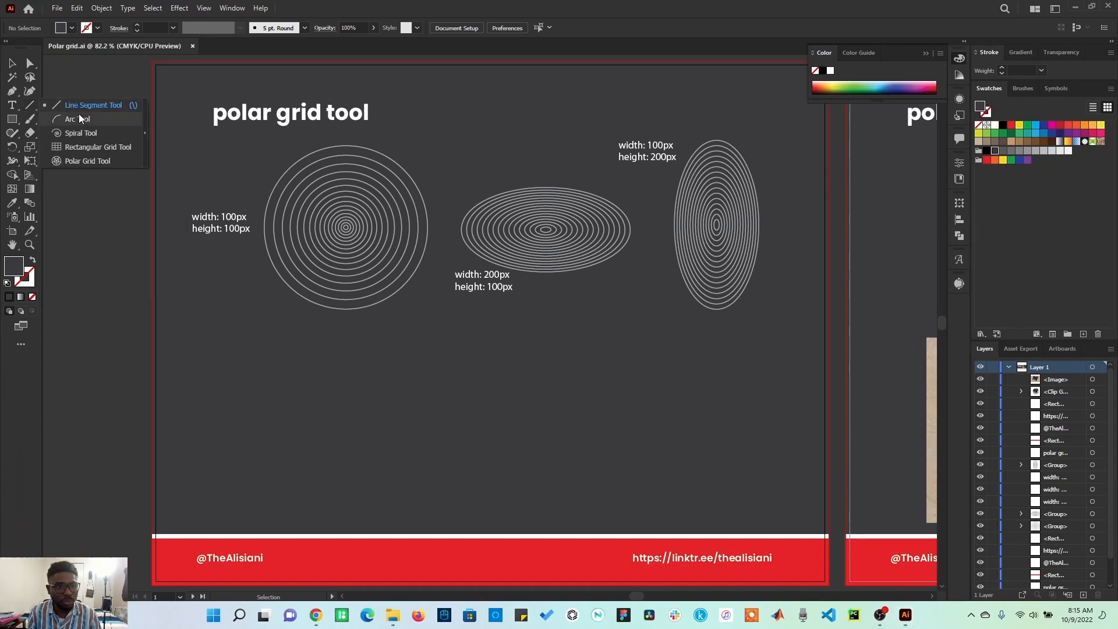
pyautogui.click(88, 164)
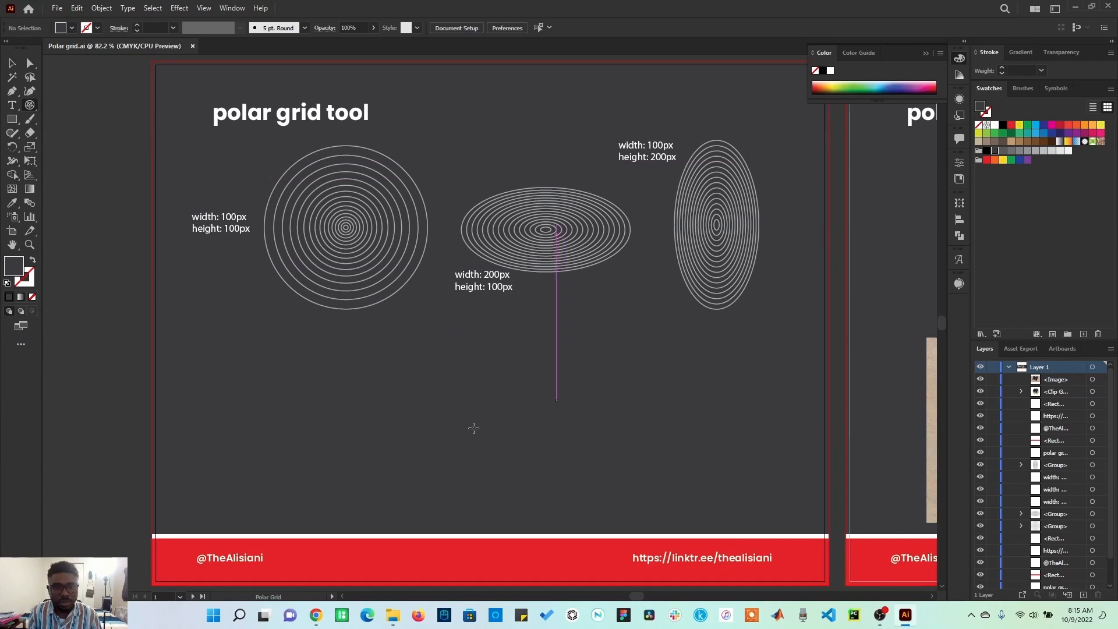
pyautogui.click(505, 398)
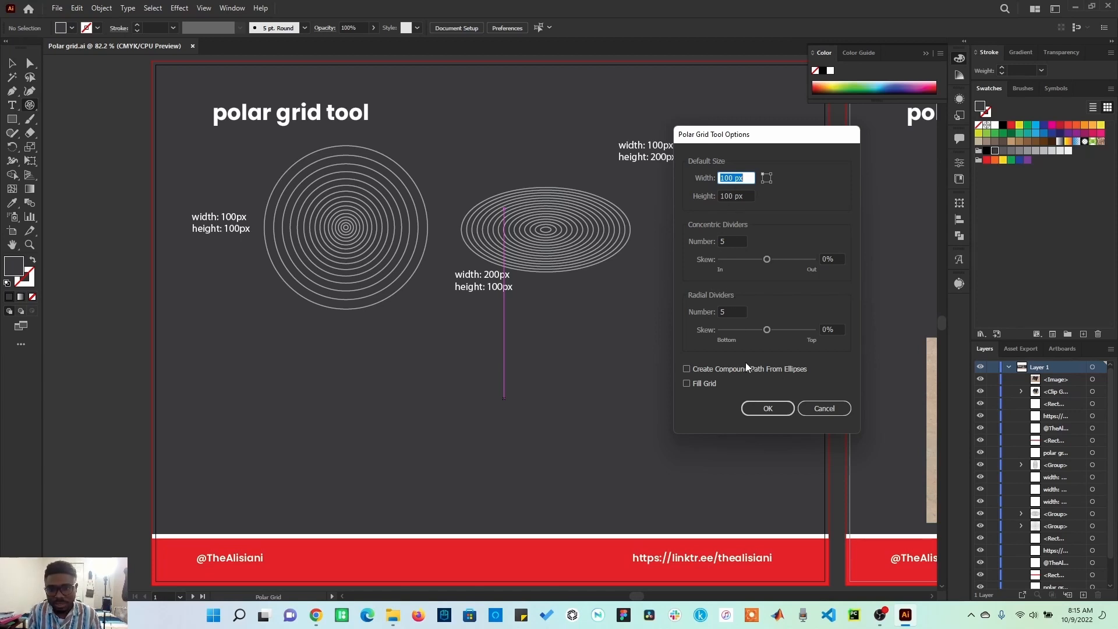
pyautogui.click(780, 413)
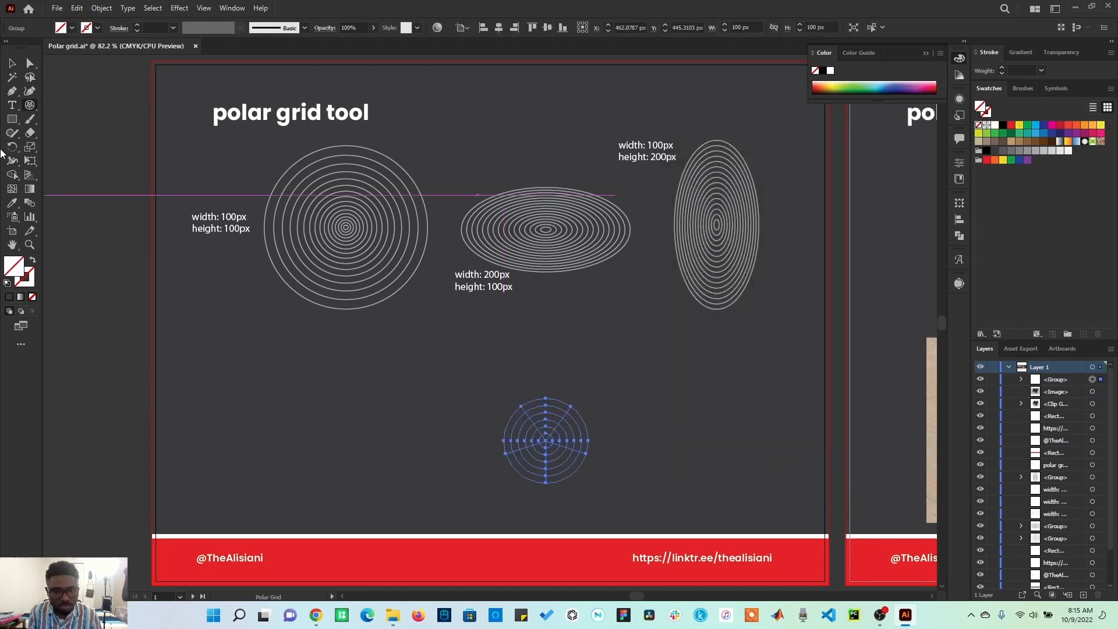
pyautogui.click(11, 64)
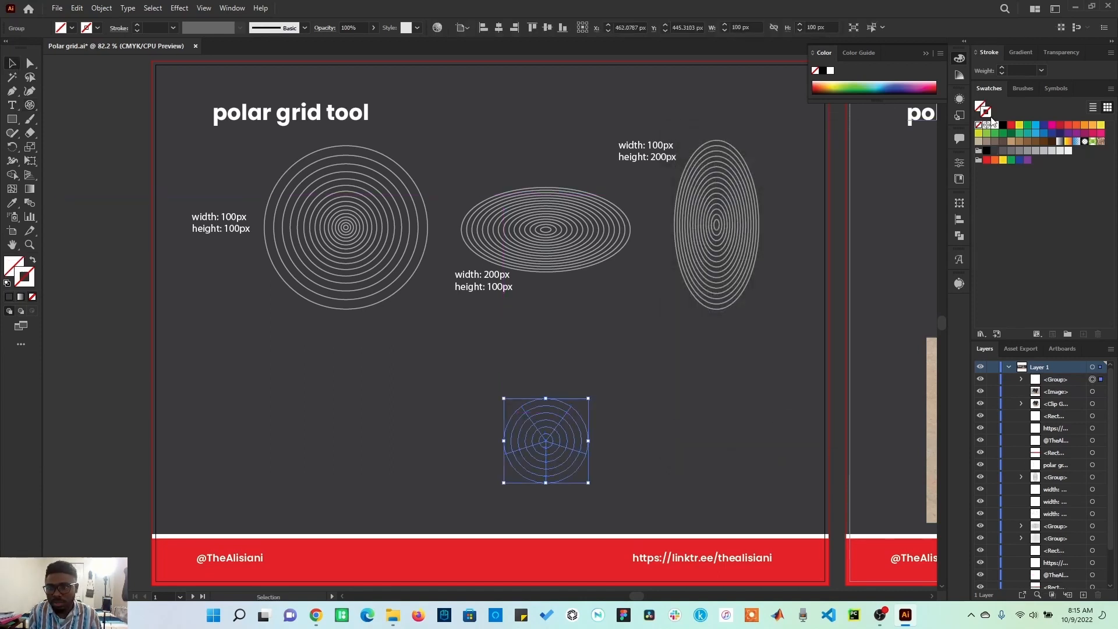
# Step: Give the new polar grid a white stroke and scale it up to about 207 px
pyautogui.click(996, 133)
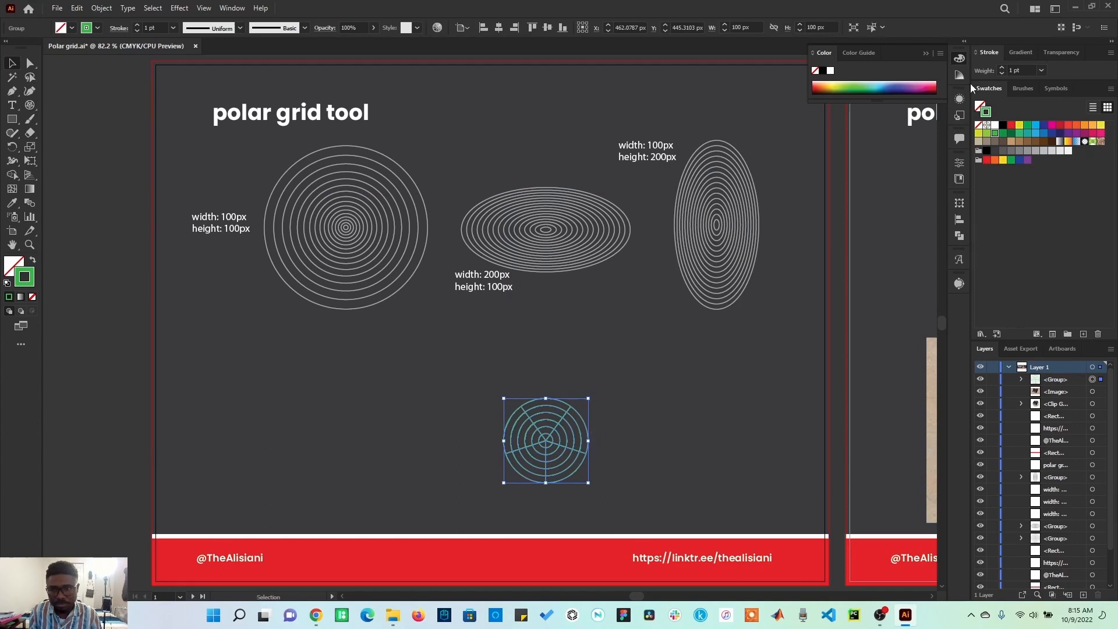
pyautogui.click(996, 126)
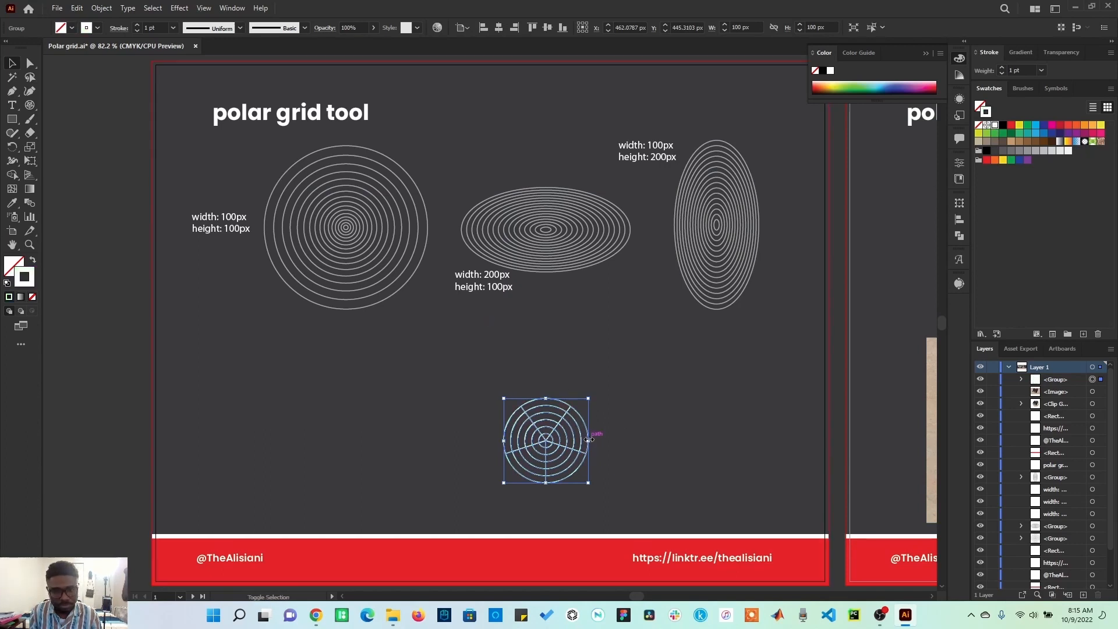
pyautogui.moveTo(590, 441); pyautogui.dragTo(635, 450)
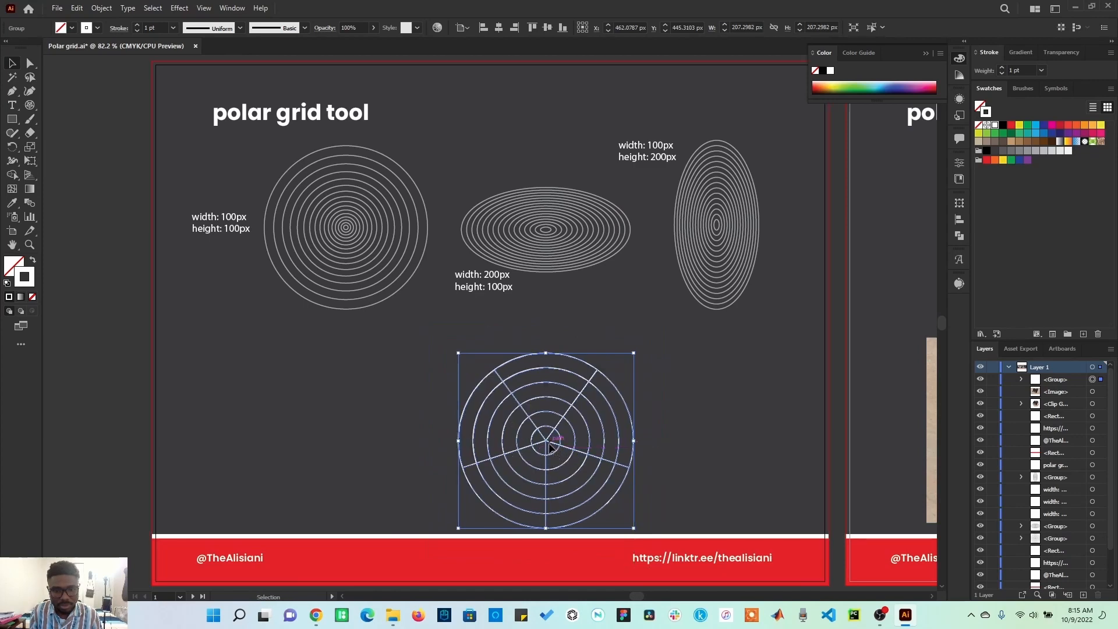
# Step: Move the enlarged spoked polar grid down and left, below the first circular grid
pyautogui.moveTo(551, 446); pyautogui.dragTo(462, 402)
pyautogui.click(616, 402)
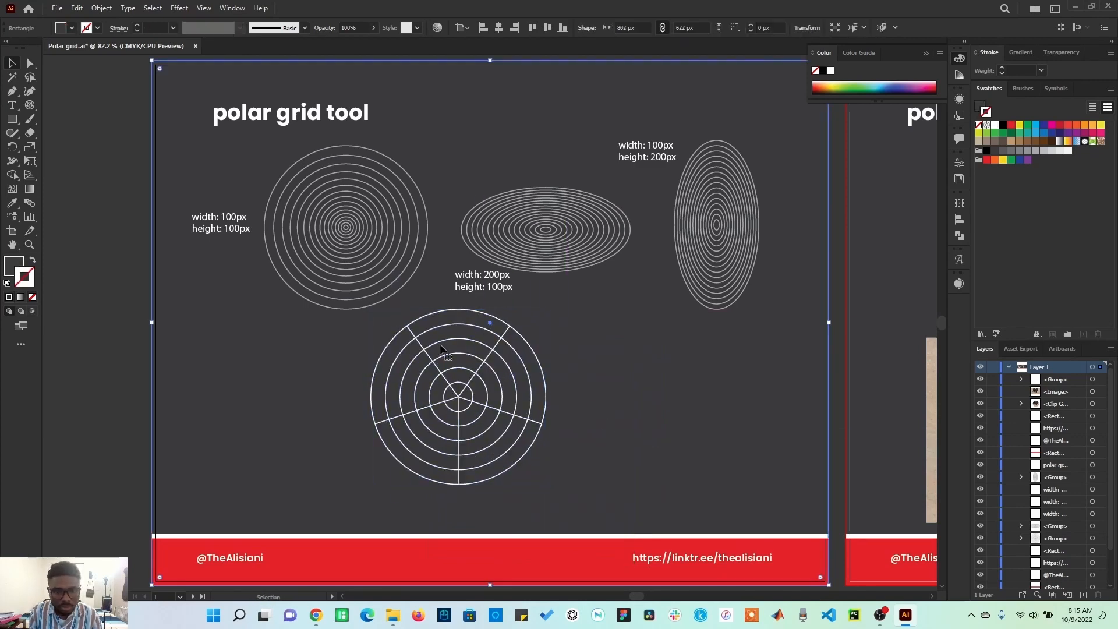
pyautogui.click(469, 356)
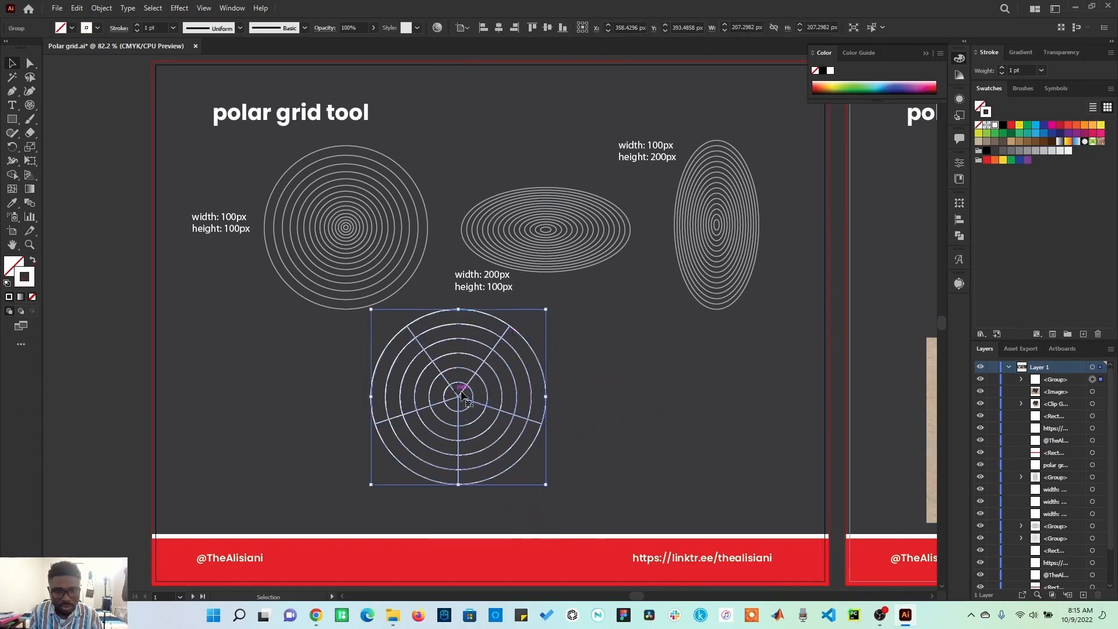
# Step: Create a 100 px by 100 px polar grid with 5 concentric dividers and 0 radial dividers
pyautogui.click(30, 104)
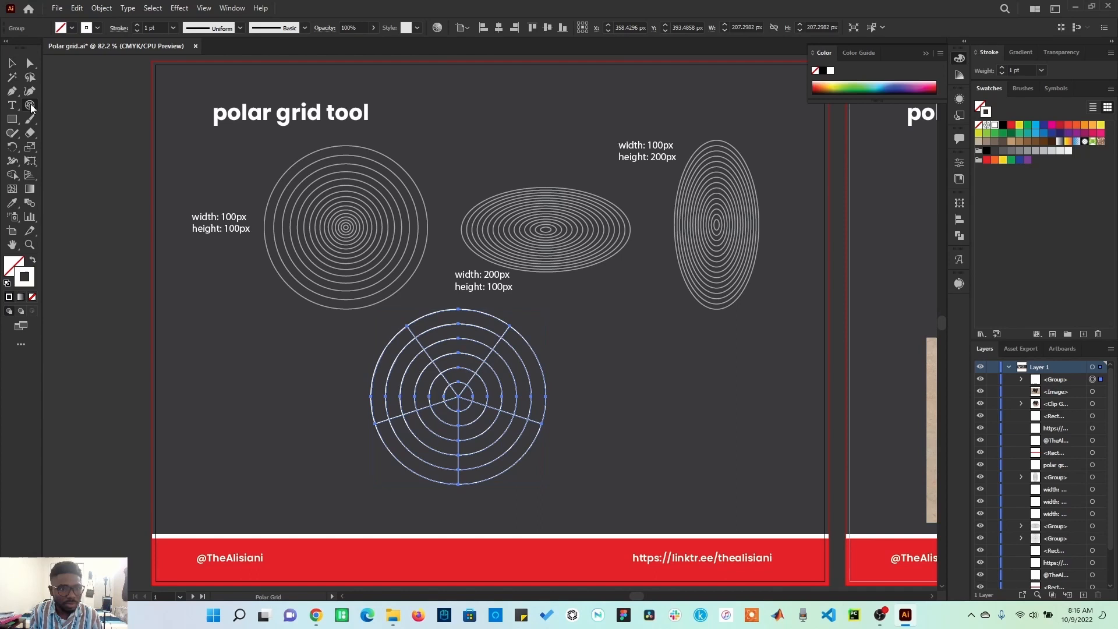
pyautogui.click(647, 352)
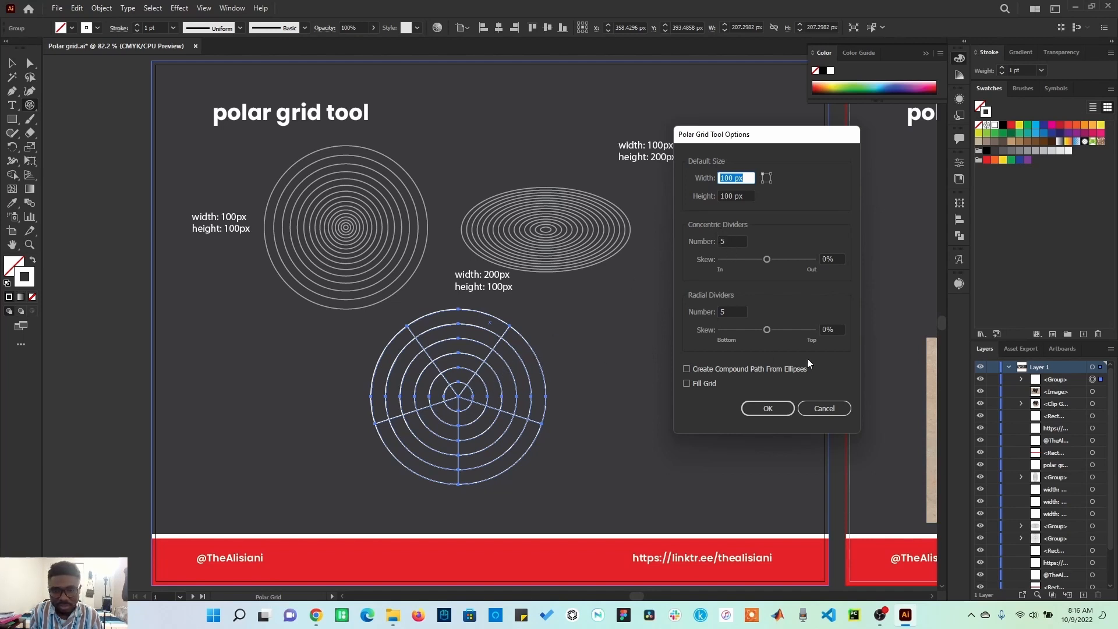
pyautogui.click(728, 314)
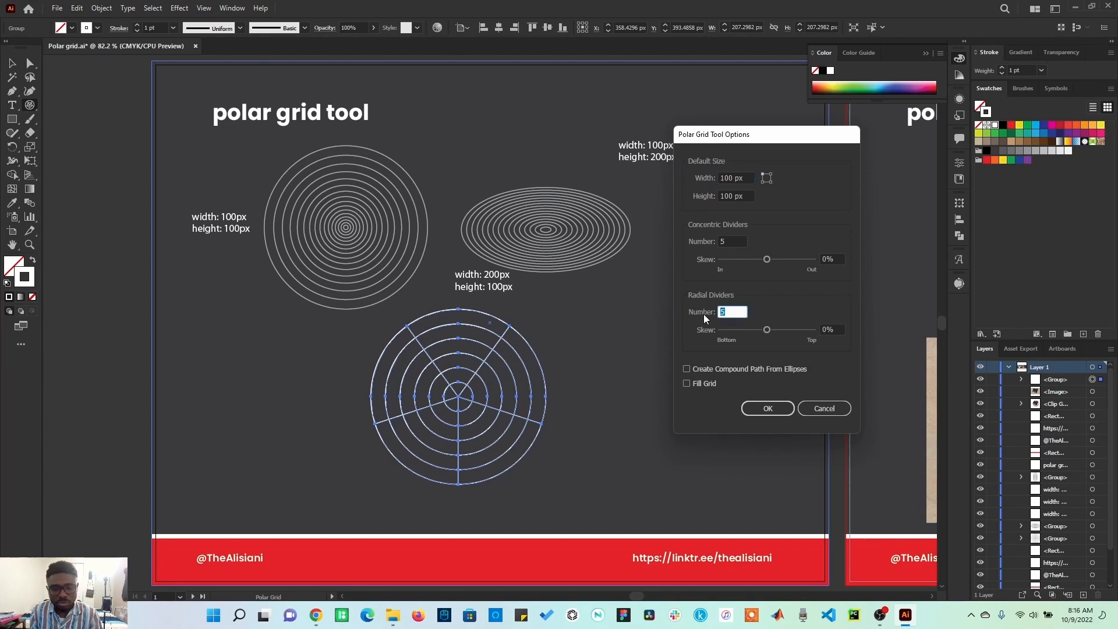
pyautogui.write('0')
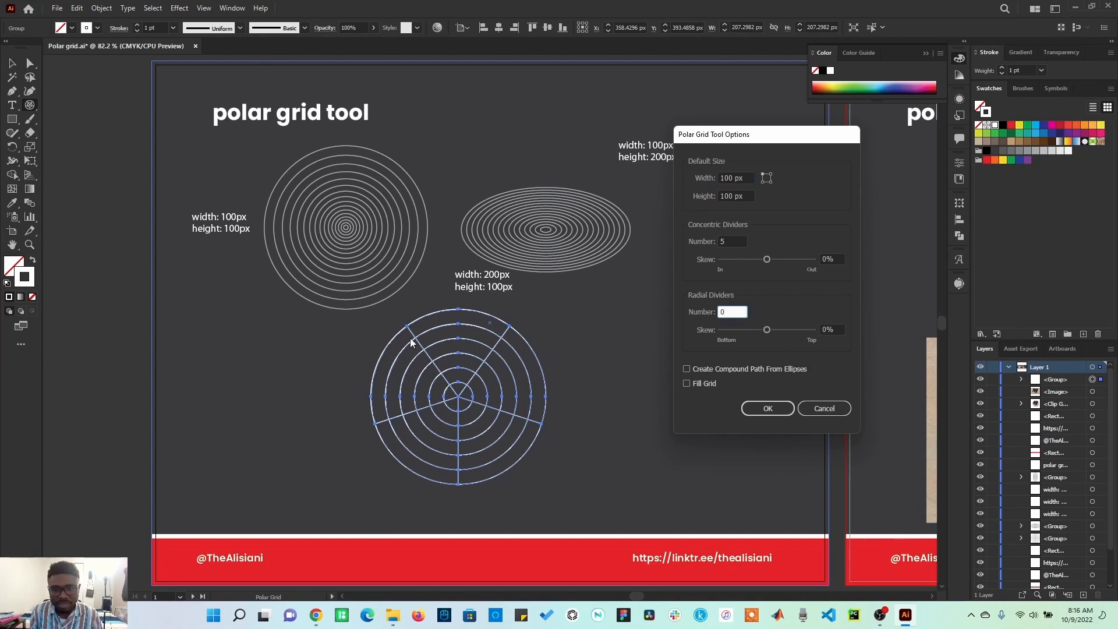
pyautogui.click(773, 411)
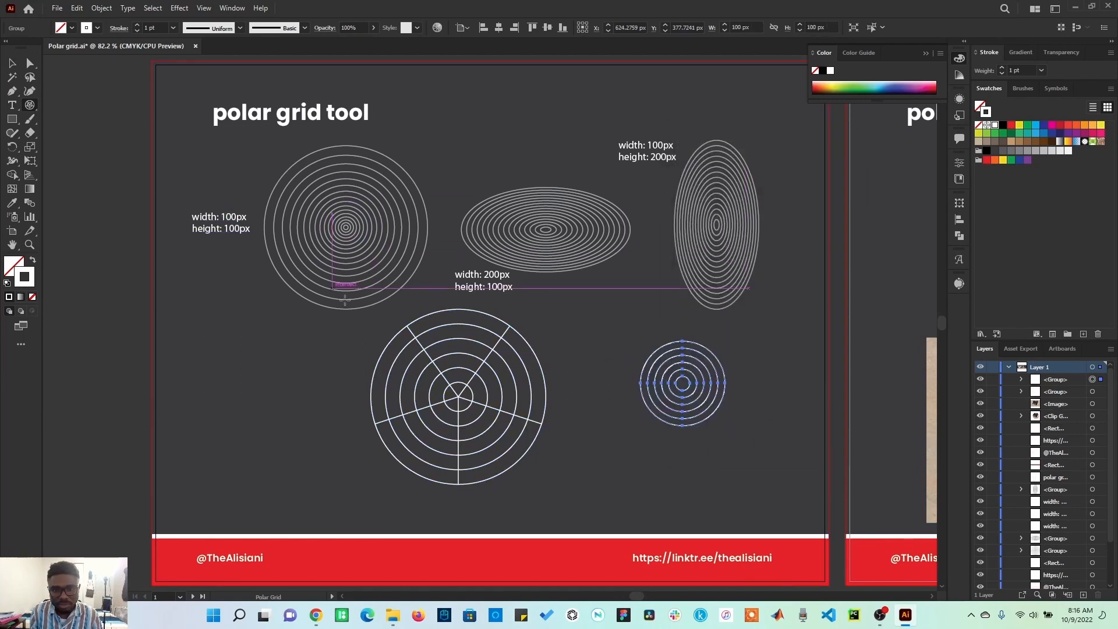
# Step: Create another 100 px polar grid with 15 concentric dividers and 0 radial dividers
pyautogui.click(251, 384)
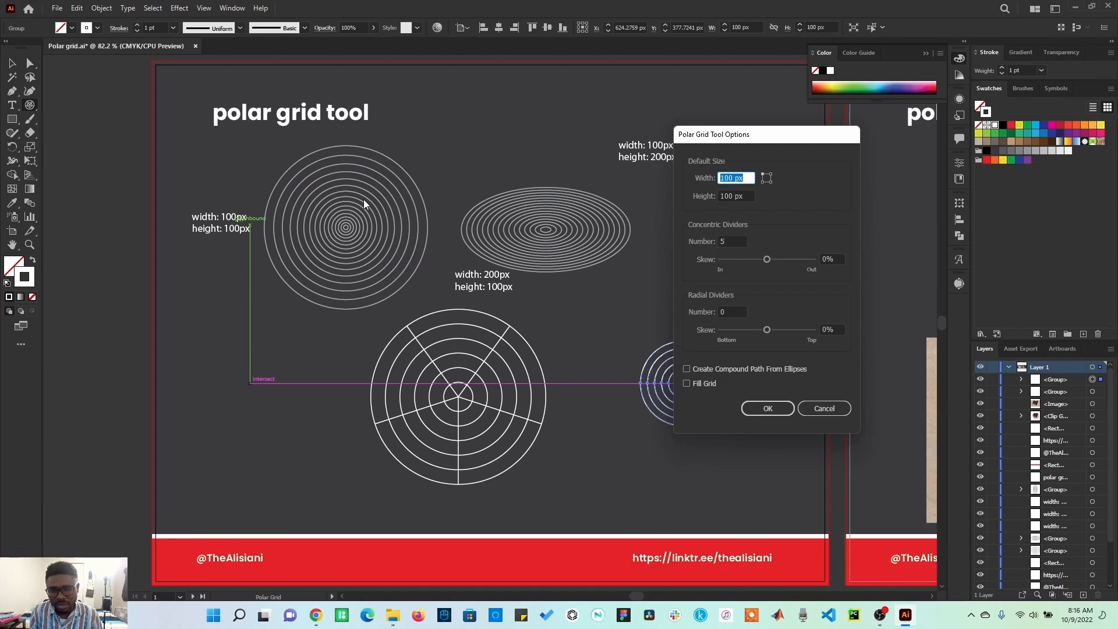
pyautogui.click(718, 241)
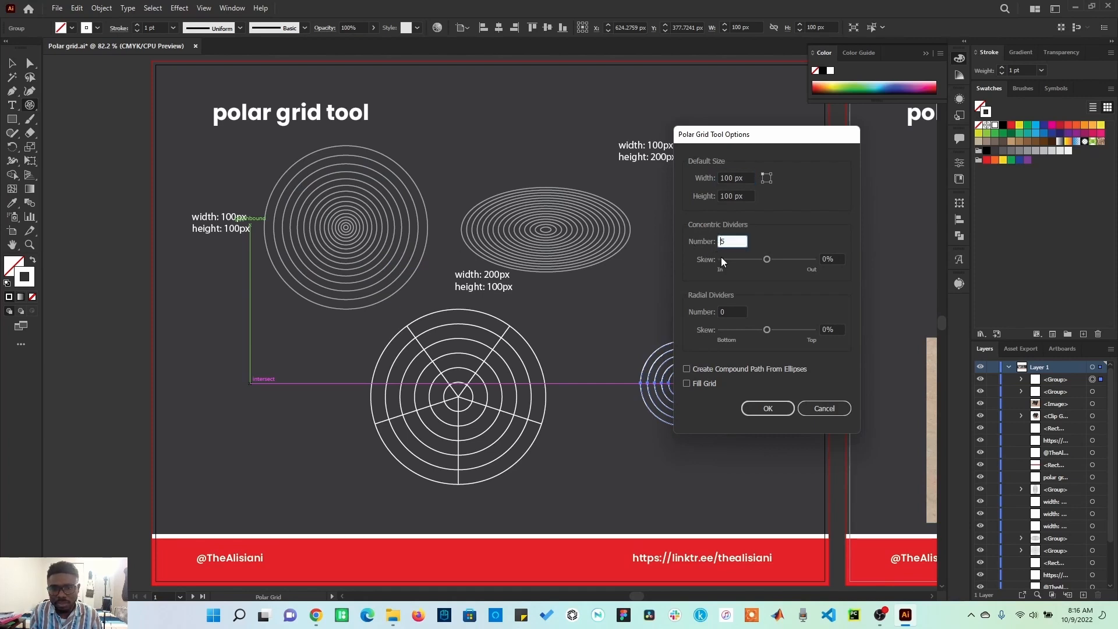
pyautogui.write('1')
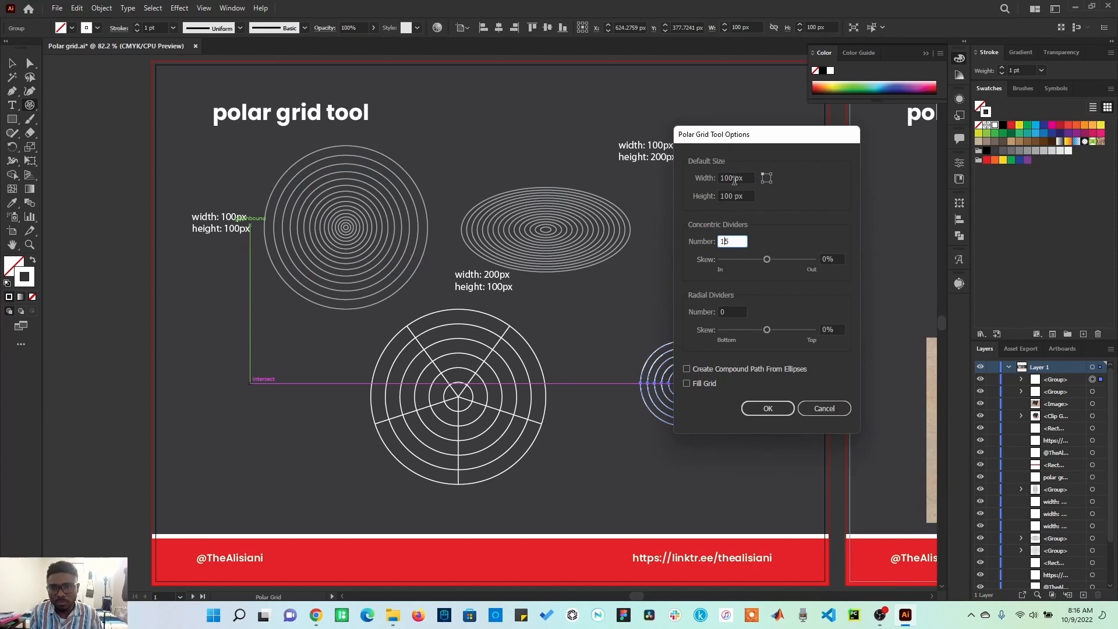
pyautogui.click(768, 408)
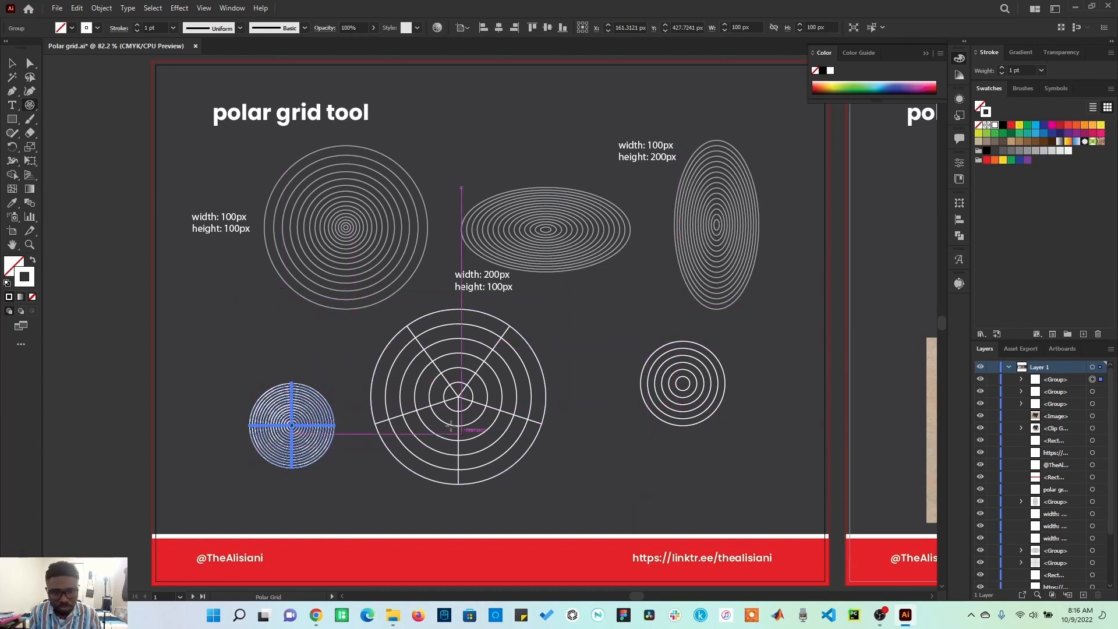
# Step: Scale the 15-ring grid up to about 180 px and place it left of the spoked grid
pyautogui.click(18, 64)
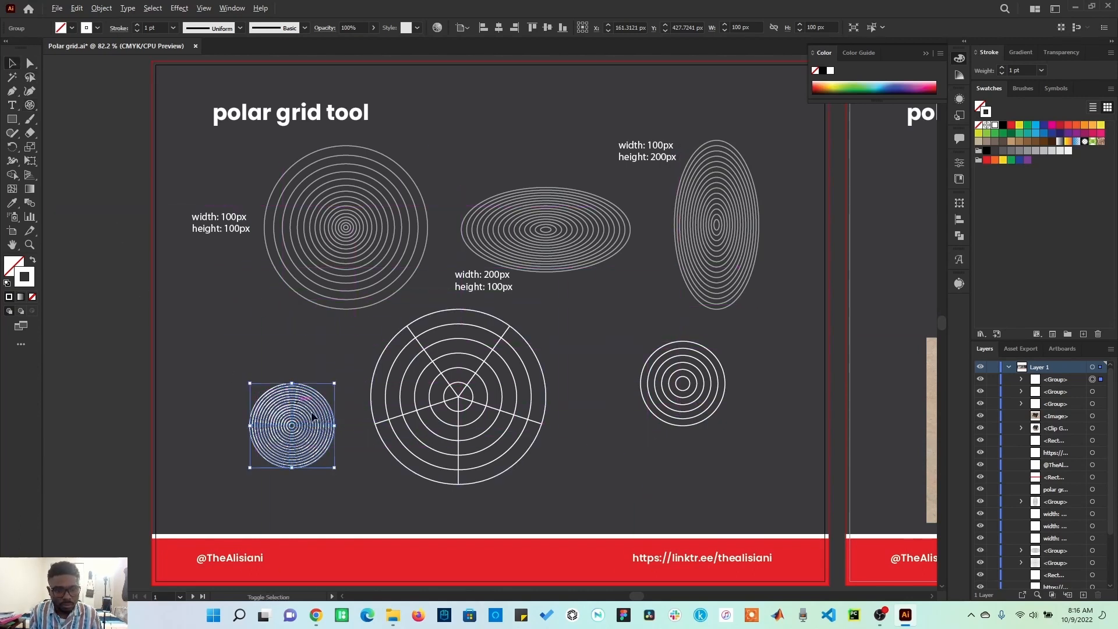
pyautogui.moveTo(337, 427); pyautogui.dragTo(371, 459)
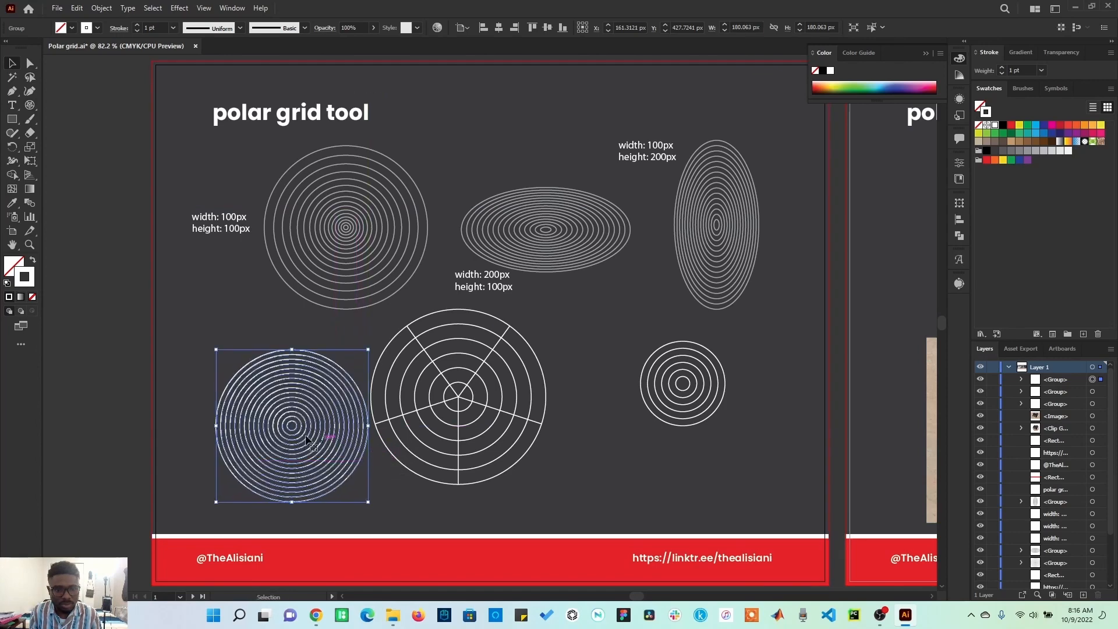
pyautogui.moveTo(292, 432); pyautogui.dragTo(279, 411)
pyautogui.click(339, 502)
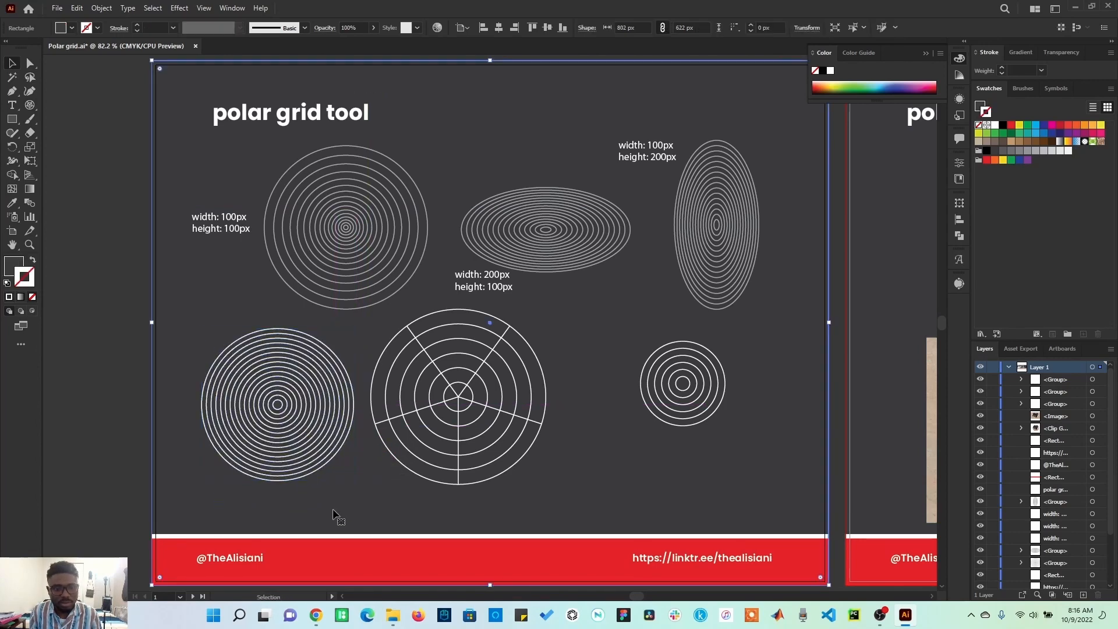
# Step: Create a polar grid 200 px wide and 100 px high with 15 concentric dividers
pyautogui.click(29, 107)
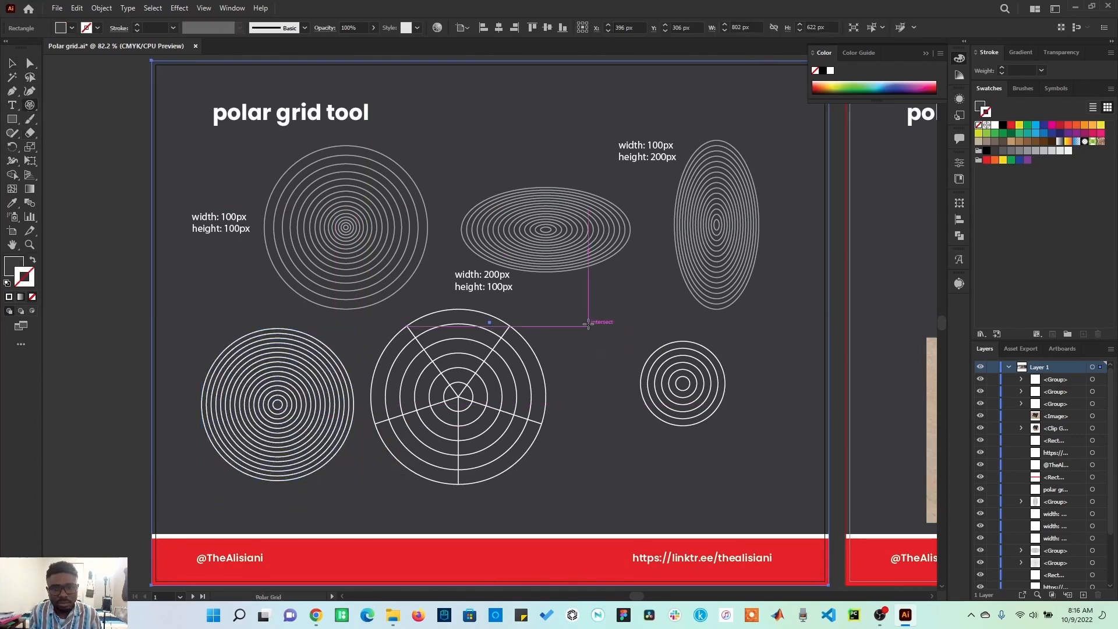
pyautogui.click(593, 314)
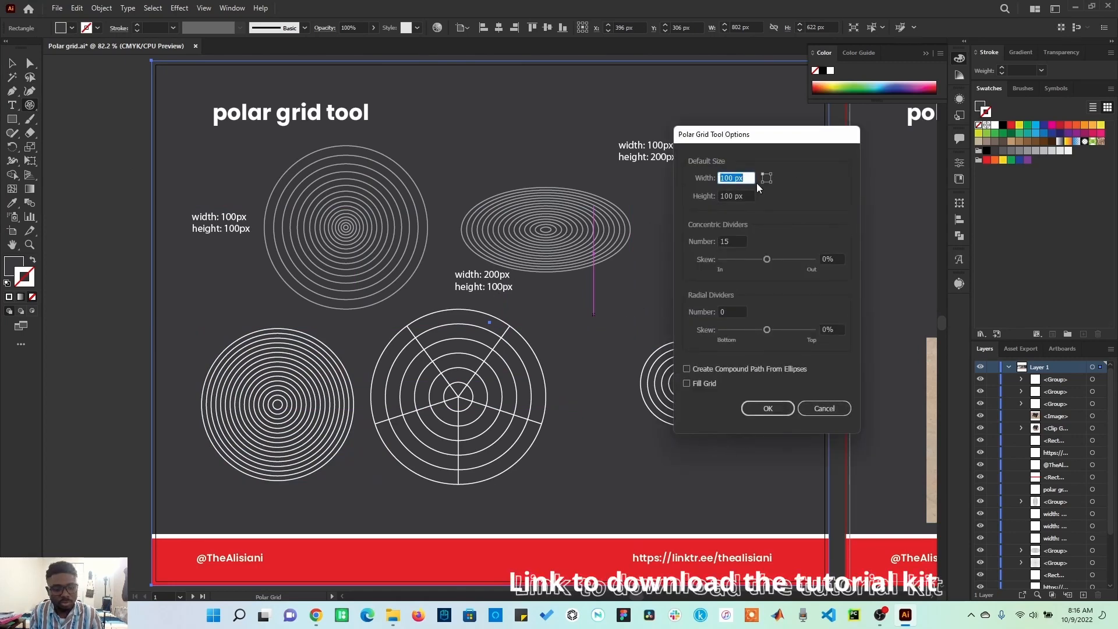
pyautogui.write('2')
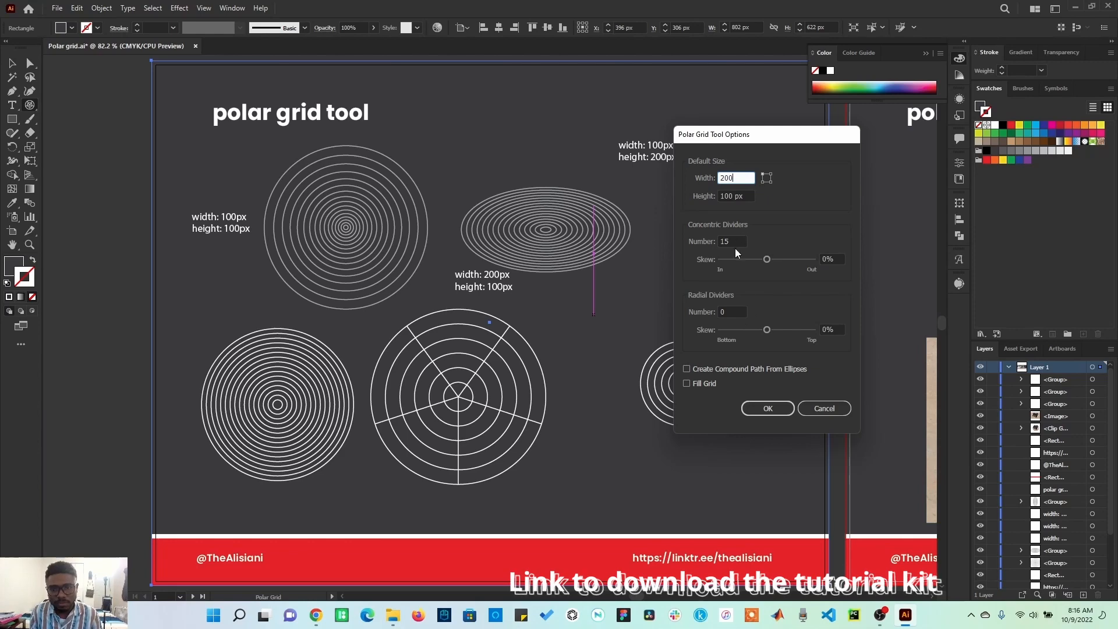
pyautogui.click(775, 410)
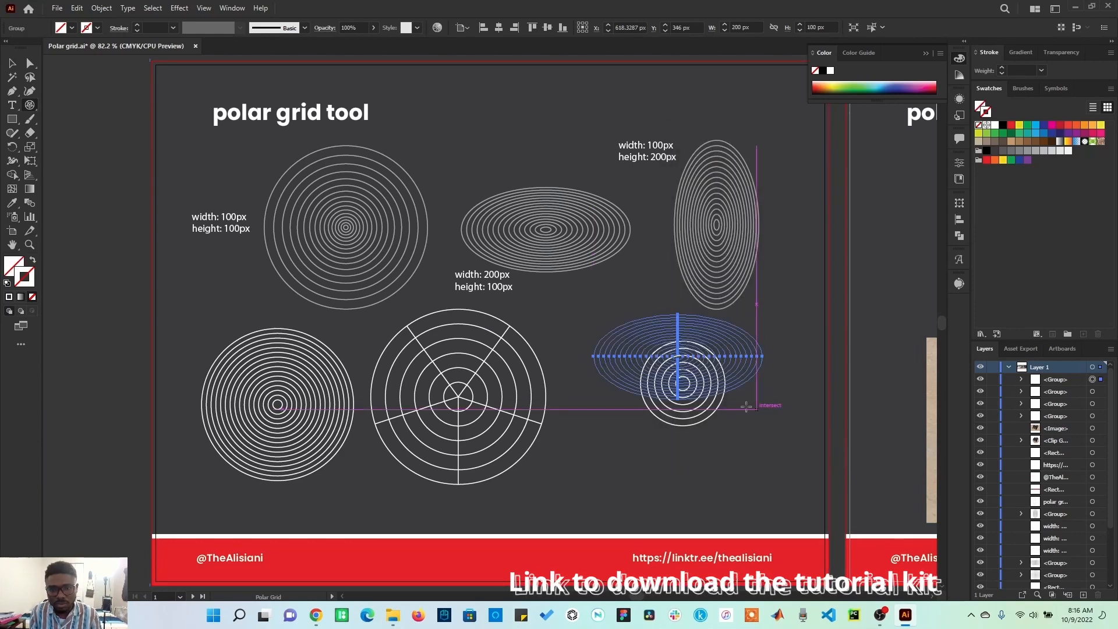
# Step: Give the wide grid a white stroke and move it above the 200 px wide example
pyautogui.click(996, 125)
pyautogui.click(20, 67)
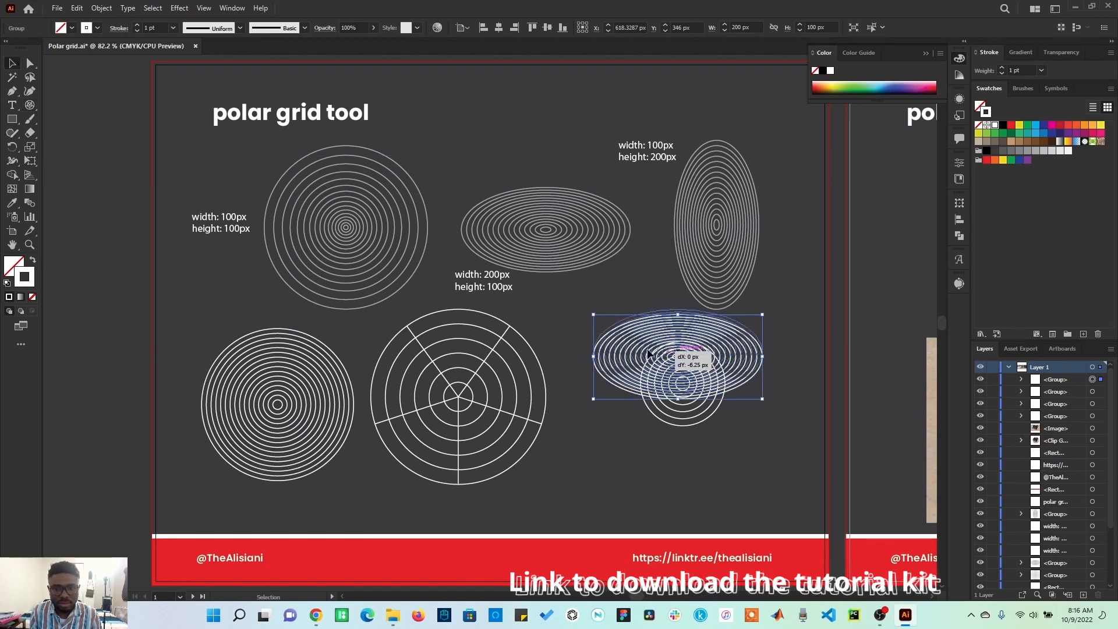
pyautogui.moveTo(660, 357); pyautogui.dragTo(507, 141)
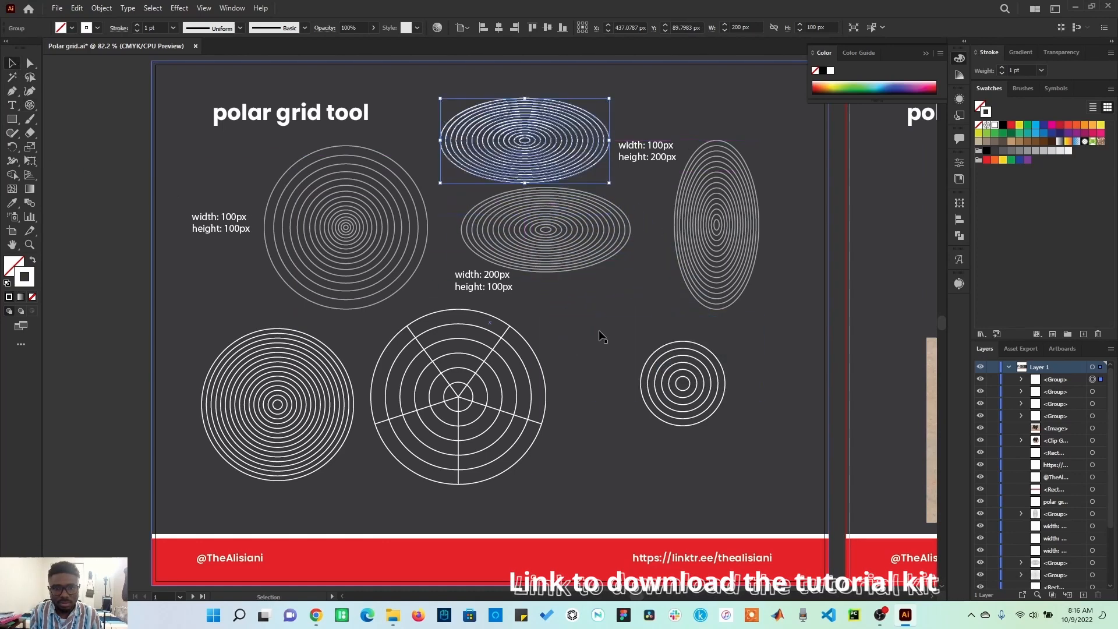
pyautogui.click(604, 352)
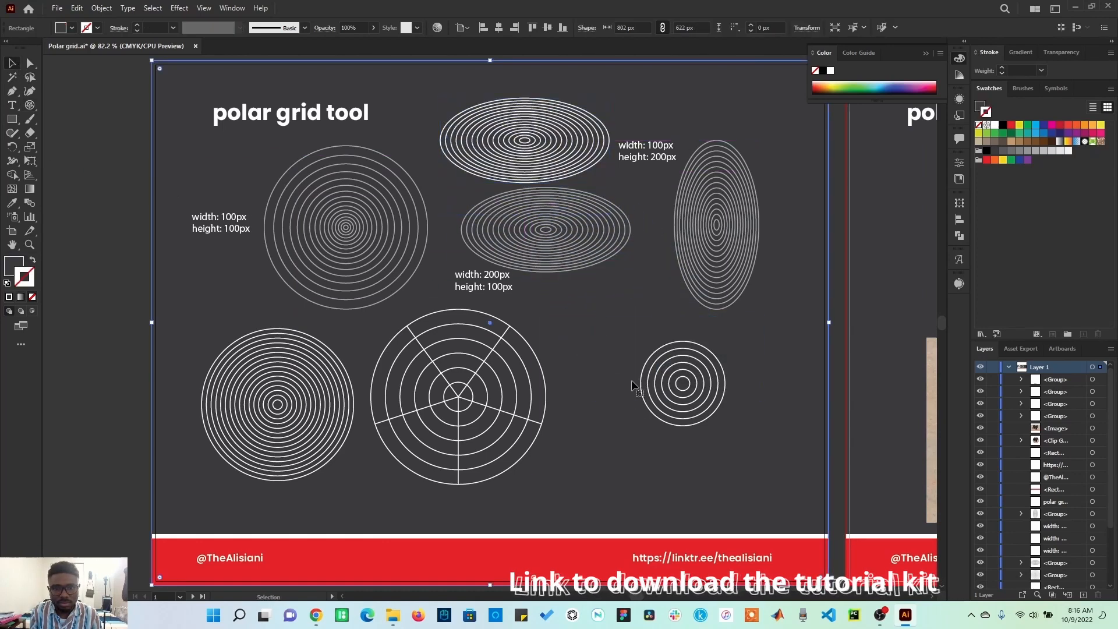
# Step: Create a polar grid 100 px wide and 200 px high with 15 concentric dividers
pyautogui.click(30, 105)
pyautogui.click(658, 322)
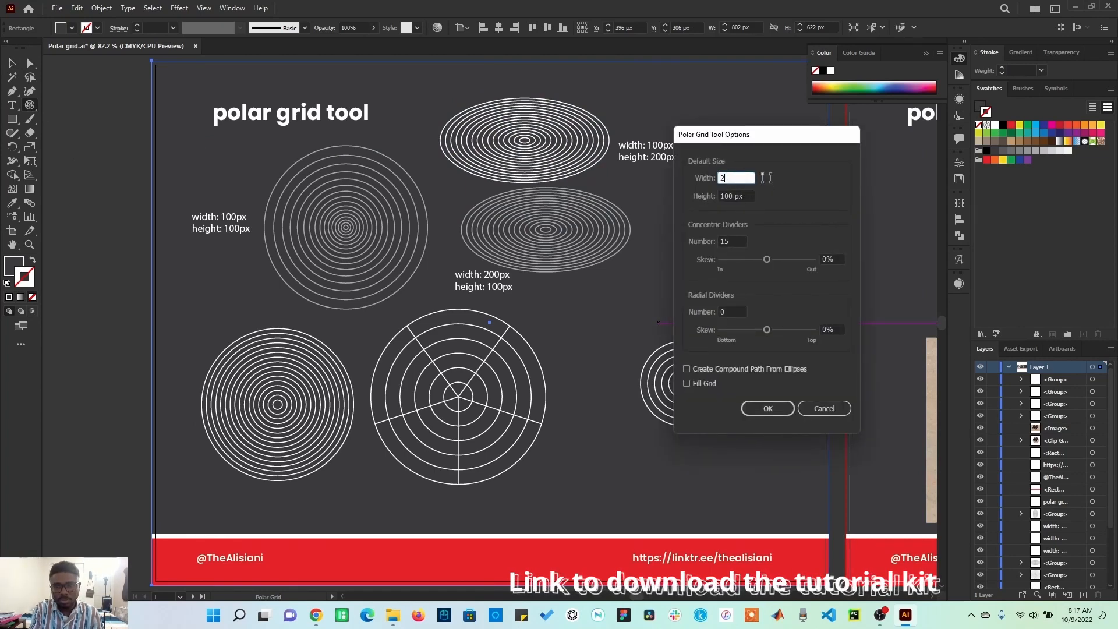
pyautogui.write('200')
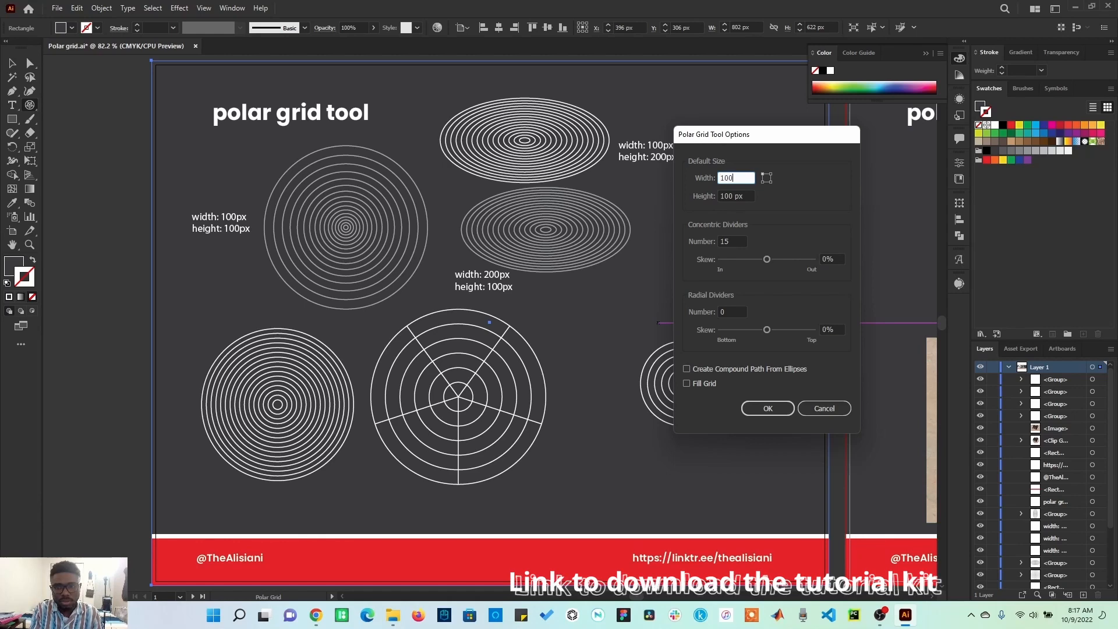
pyautogui.press('Tab')
pyautogui.write('20')
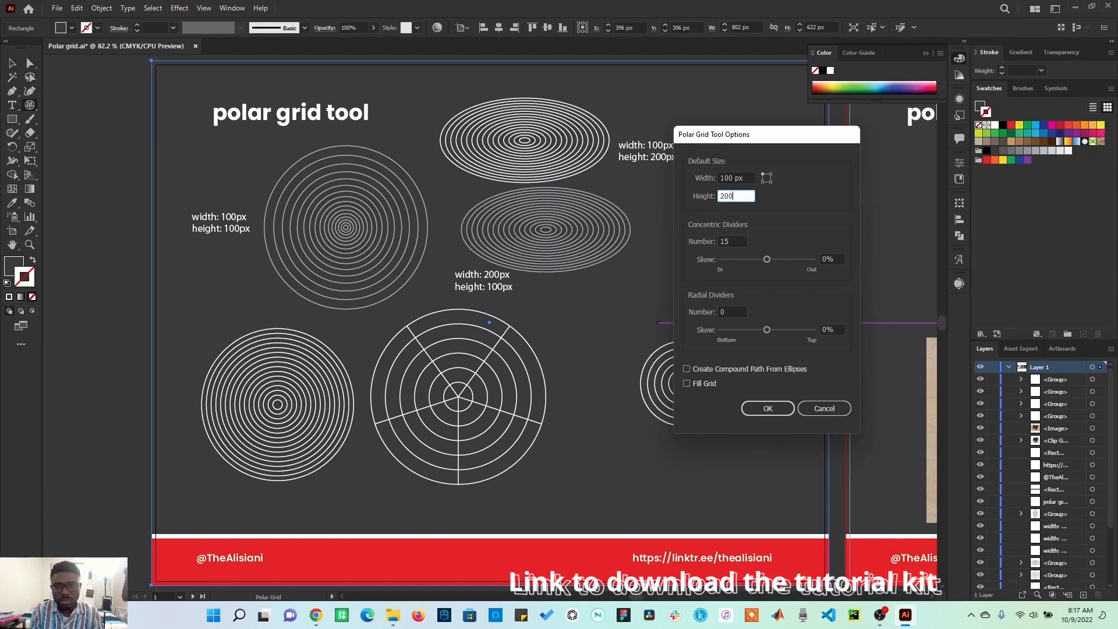
pyautogui.click(768, 408)
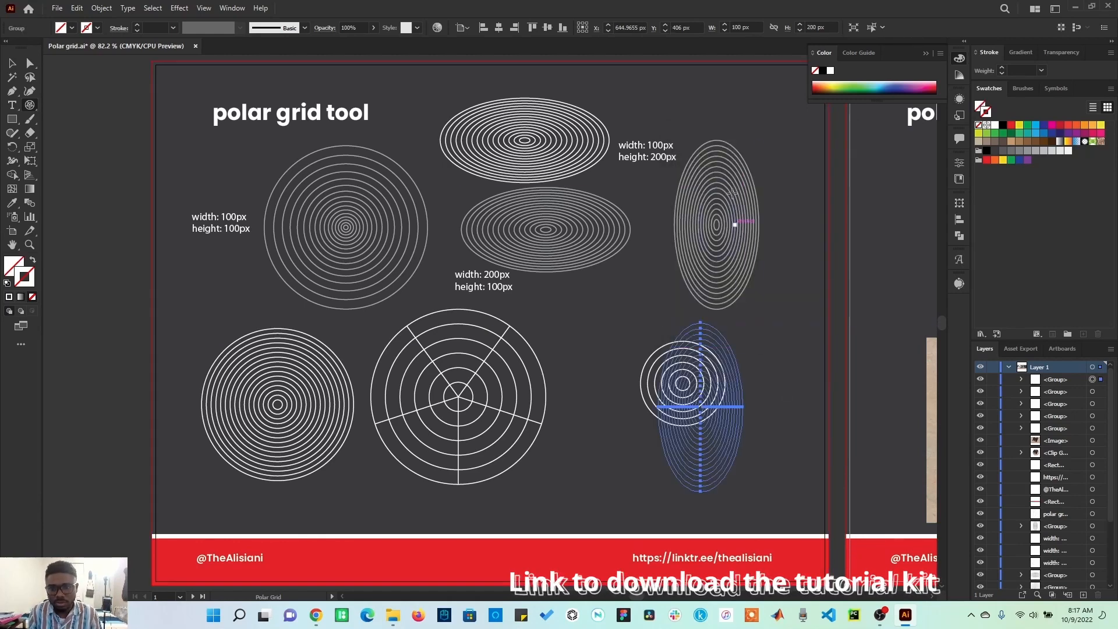
# Step: Give the tall grid a white stroke and move it to the upper right beside the tall example
pyautogui.click(996, 126)
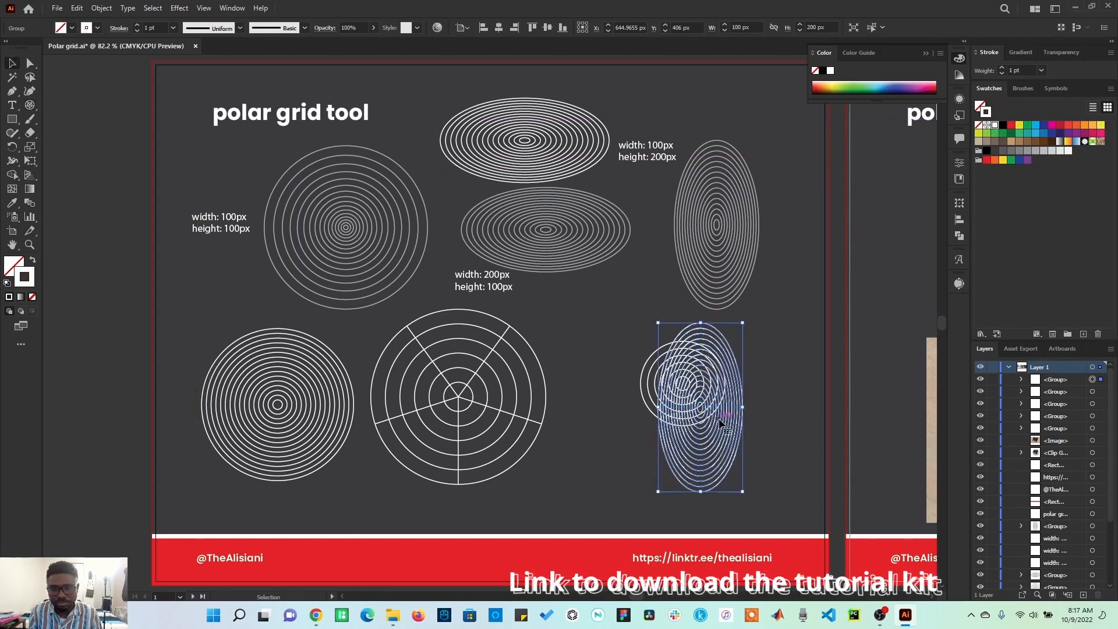
pyautogui.moveTo(719, 417); pyautogui.dragTo(796, 170)
pyautogui.click(709, 388)
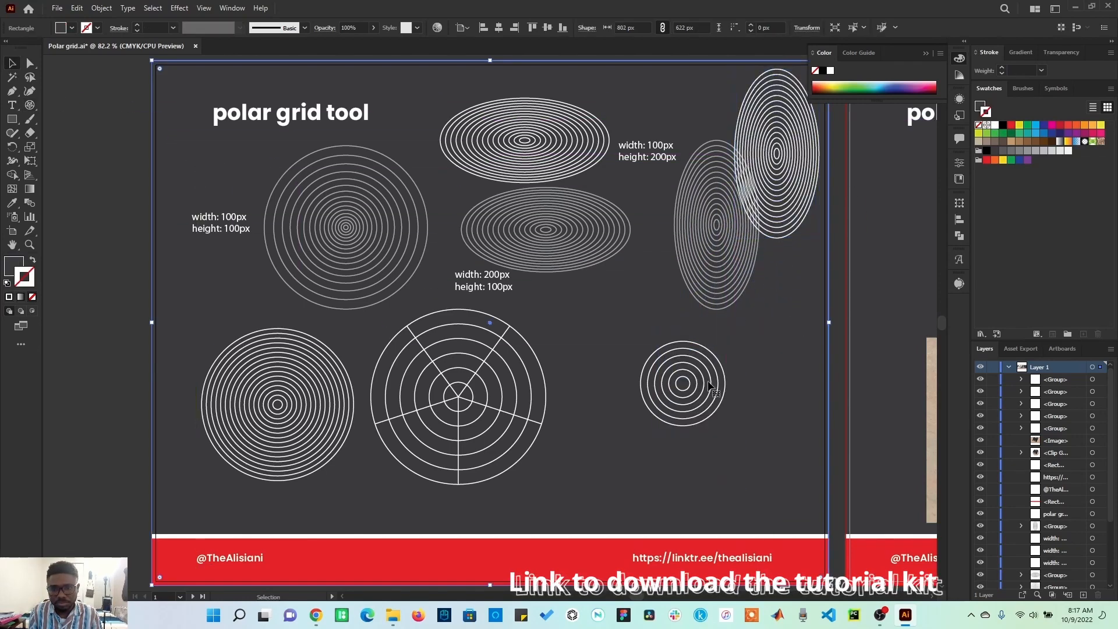
# Step: Move the small five-ring grid up and left, next to the spoked grid
pyautogui.moveTo(693, 385); pyautogui.dragTo(636, 355)
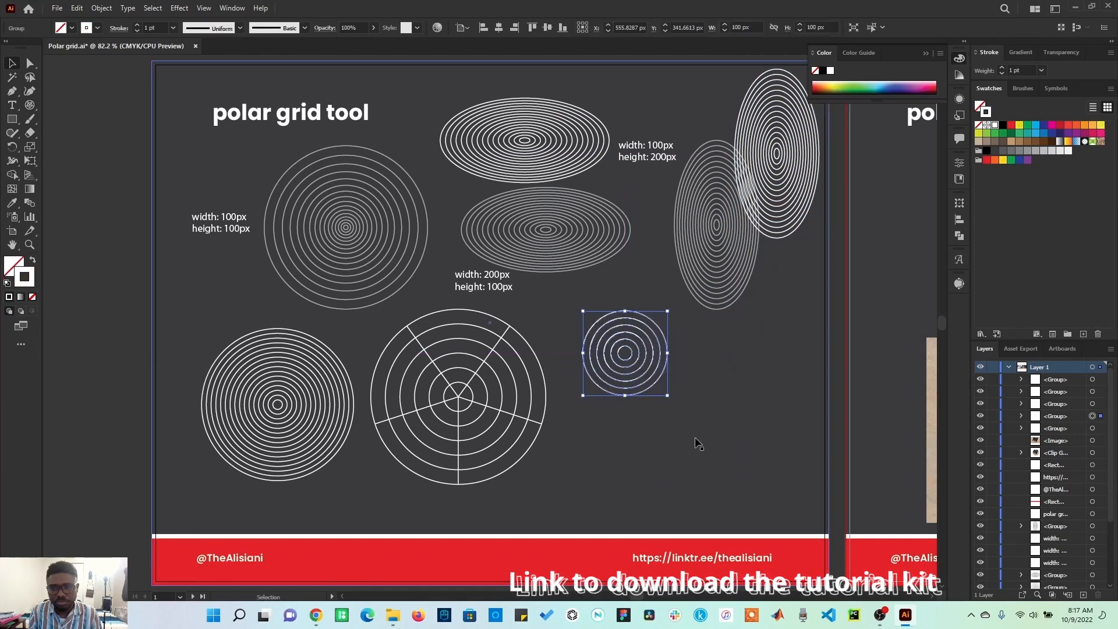
pyautogui.click(120, 454)
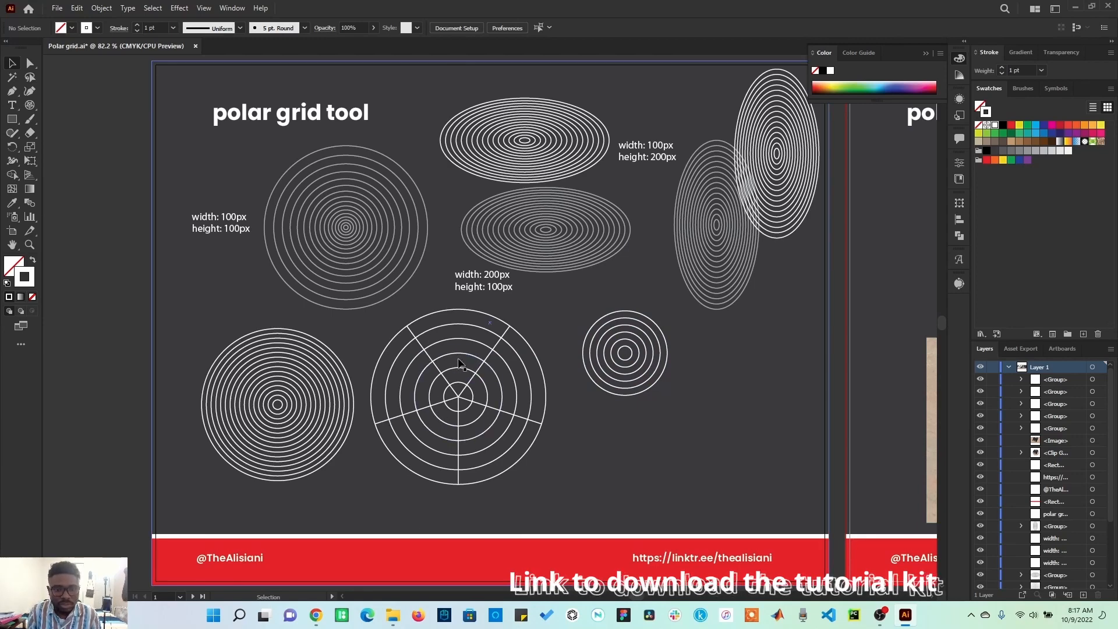
# Step: Fill four cells of the spoked polar grid with CMYK Yellow using the Shape Builder tool
pyautogui.click(12, 163)
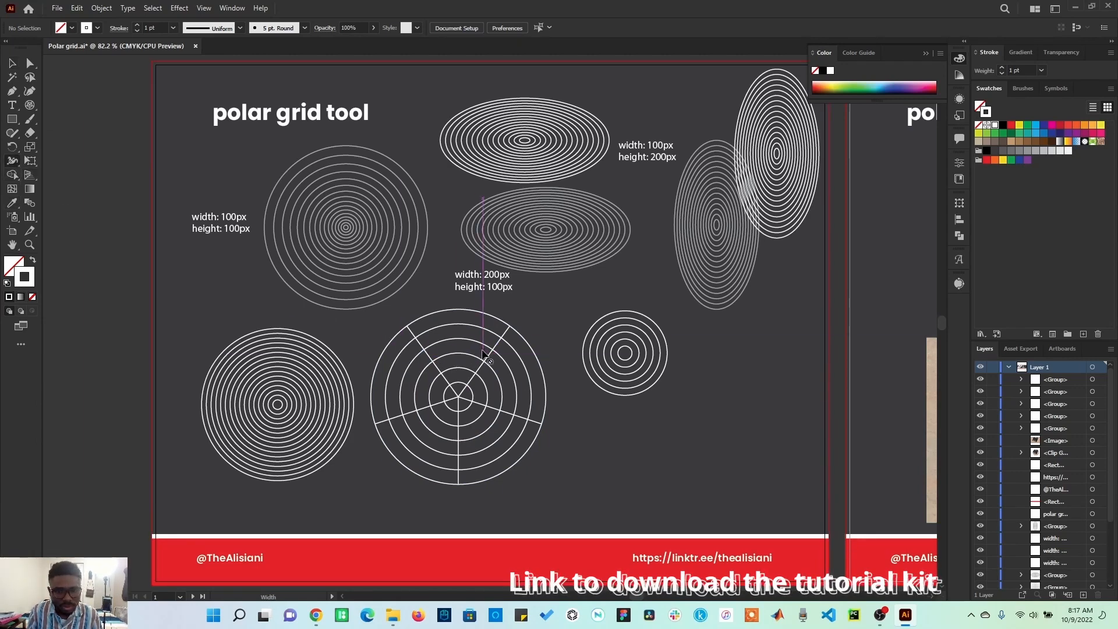
pyautogui.click(12, 65)
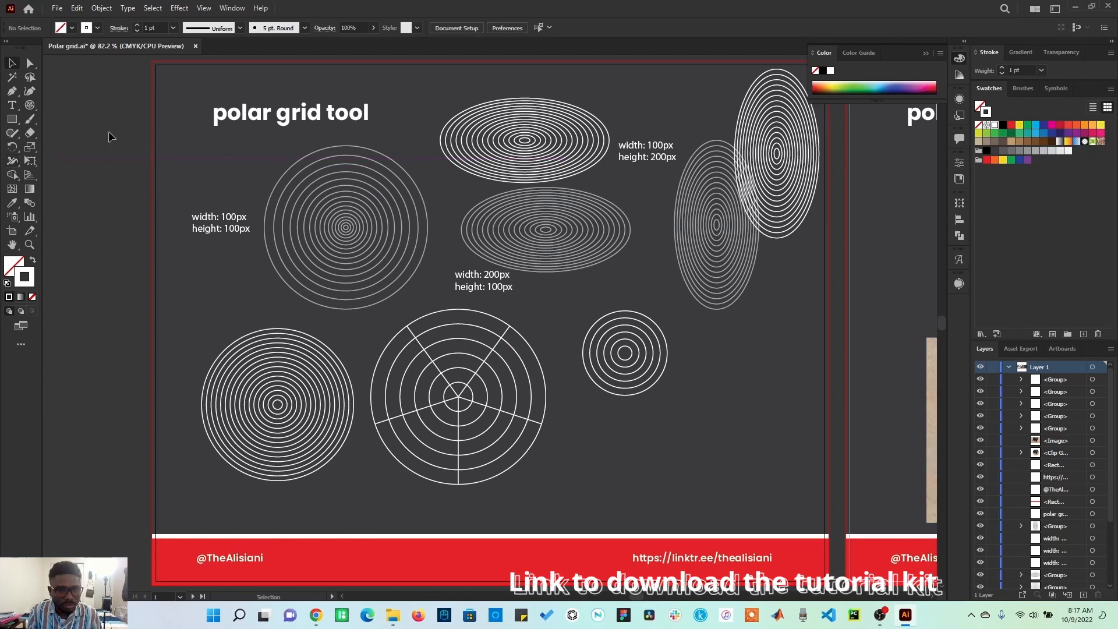
pyautogui.click(409, 330)
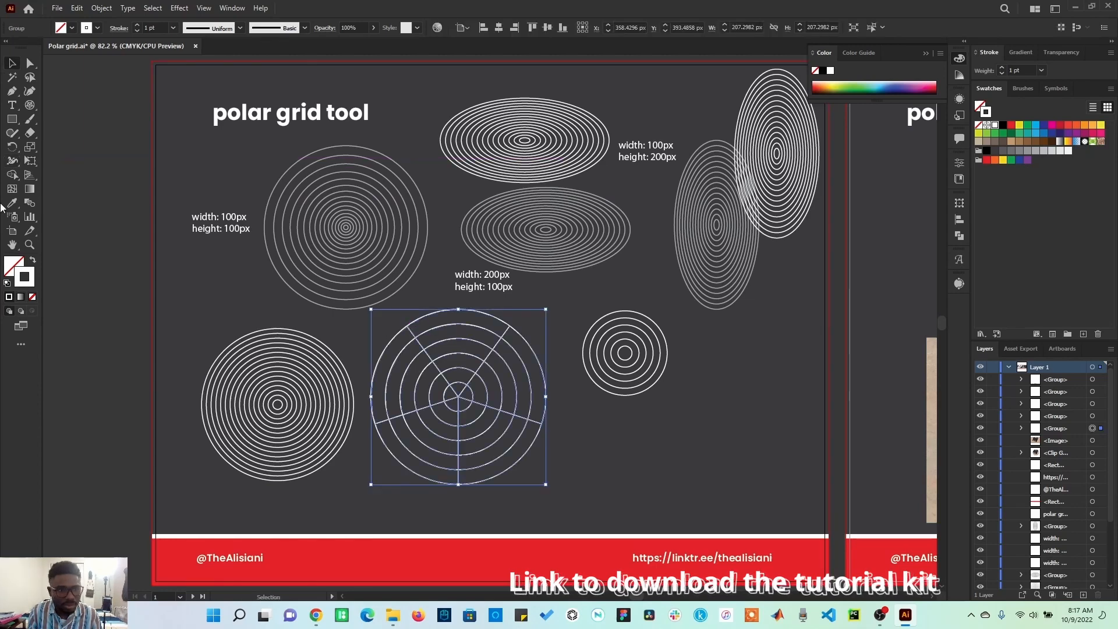
pyautogui.click(12, 163)
pyautogui.click(13, 175)
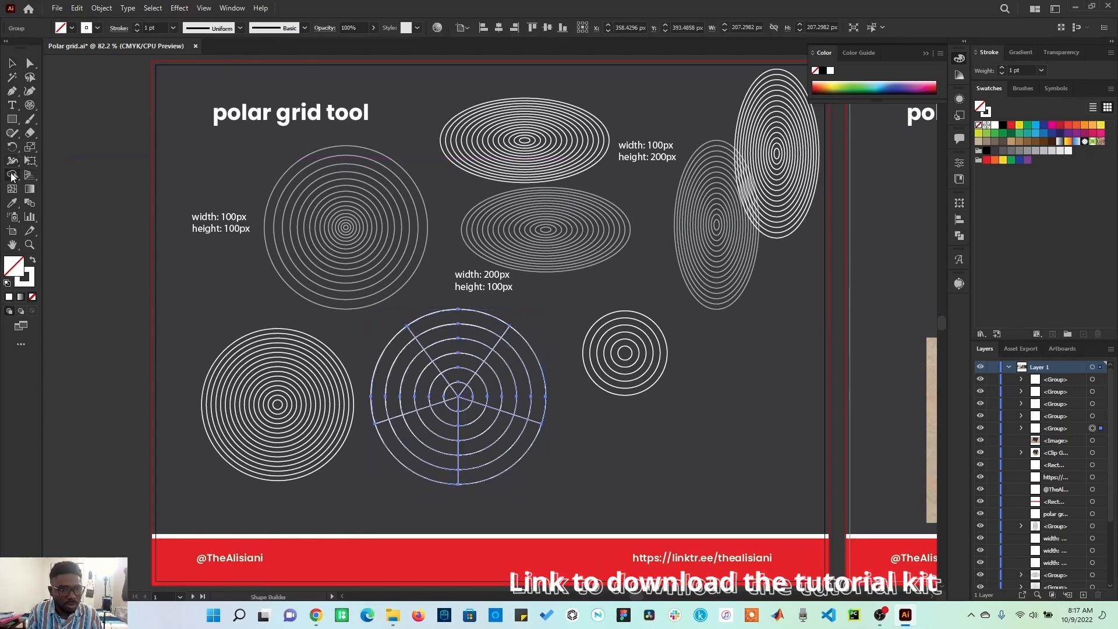
pyautogui.click(1018, 126)
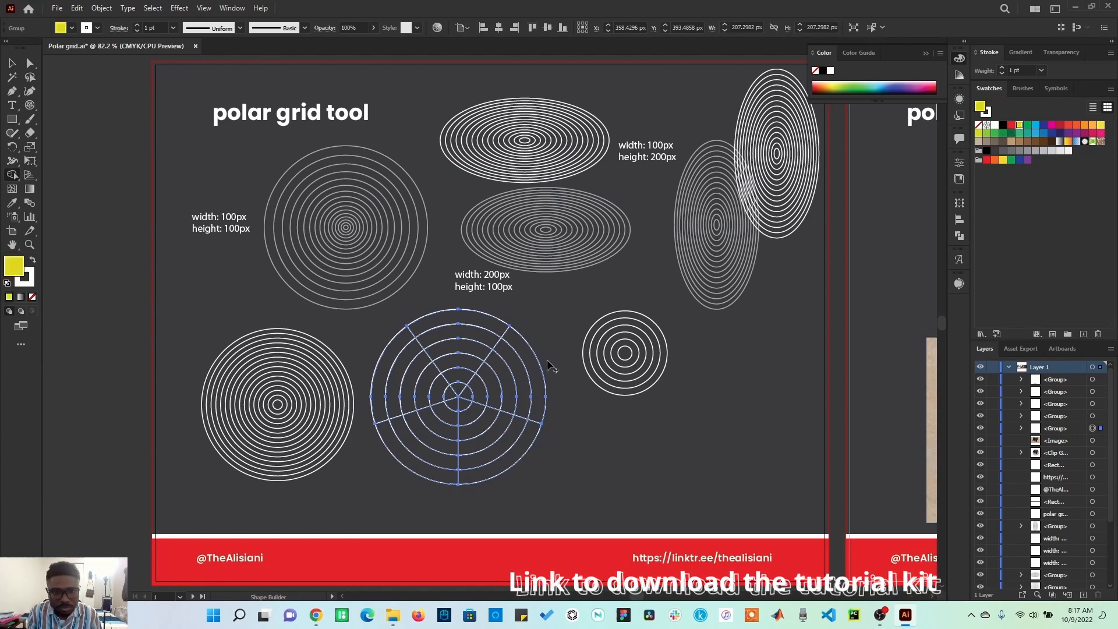
pyautogui.click(439, 354)
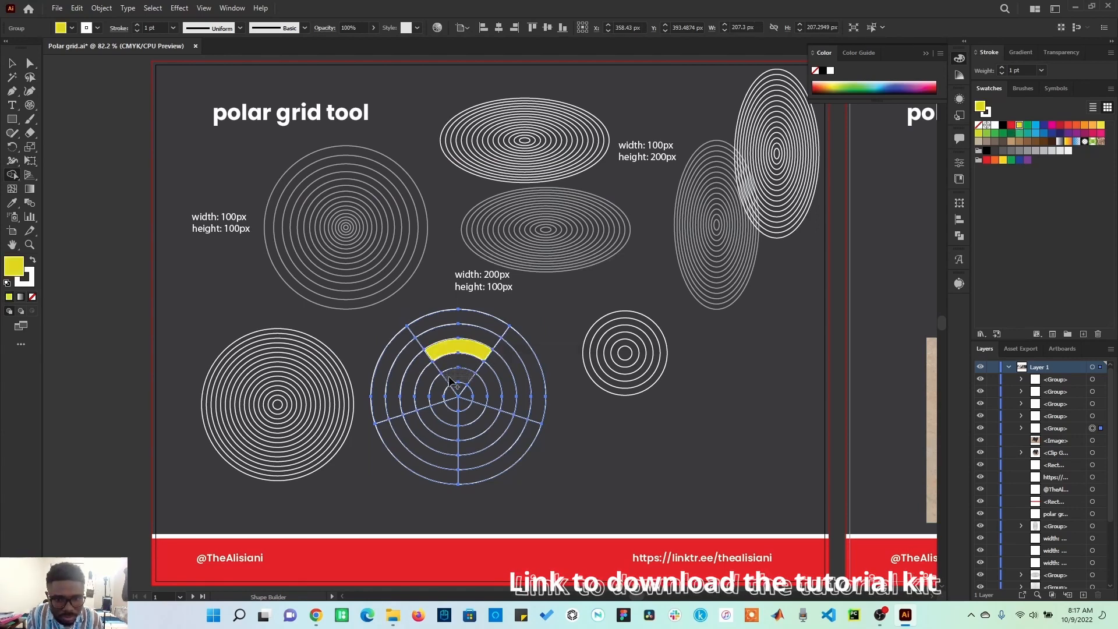
pyautogui.click(461, 380)
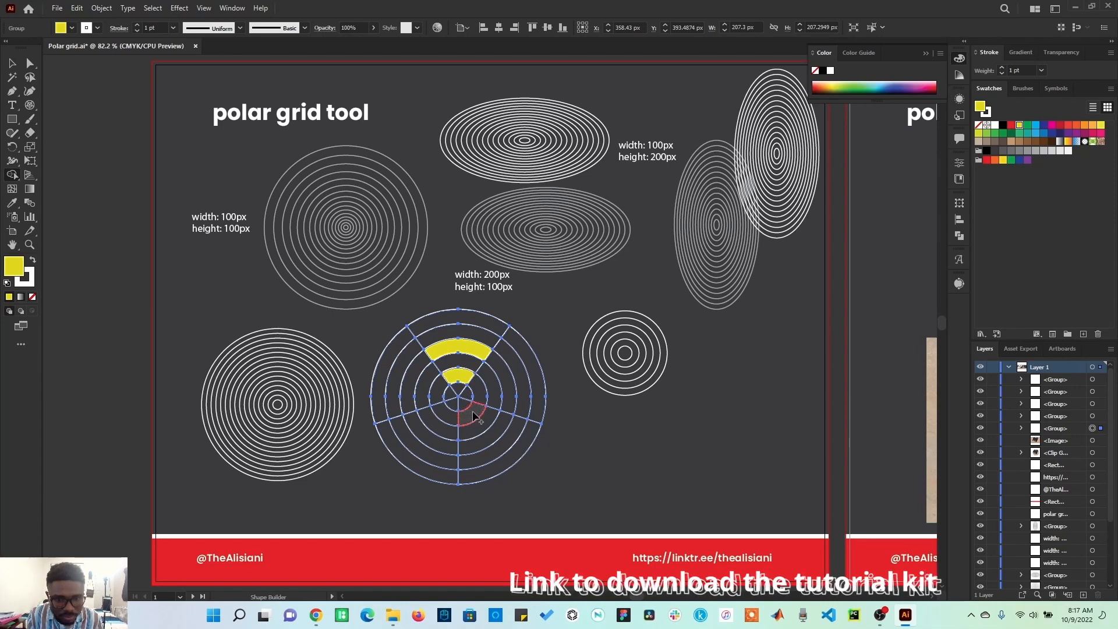
pyautogui.moveTo(475, 416); pyautogui.dragTo(441, 424)
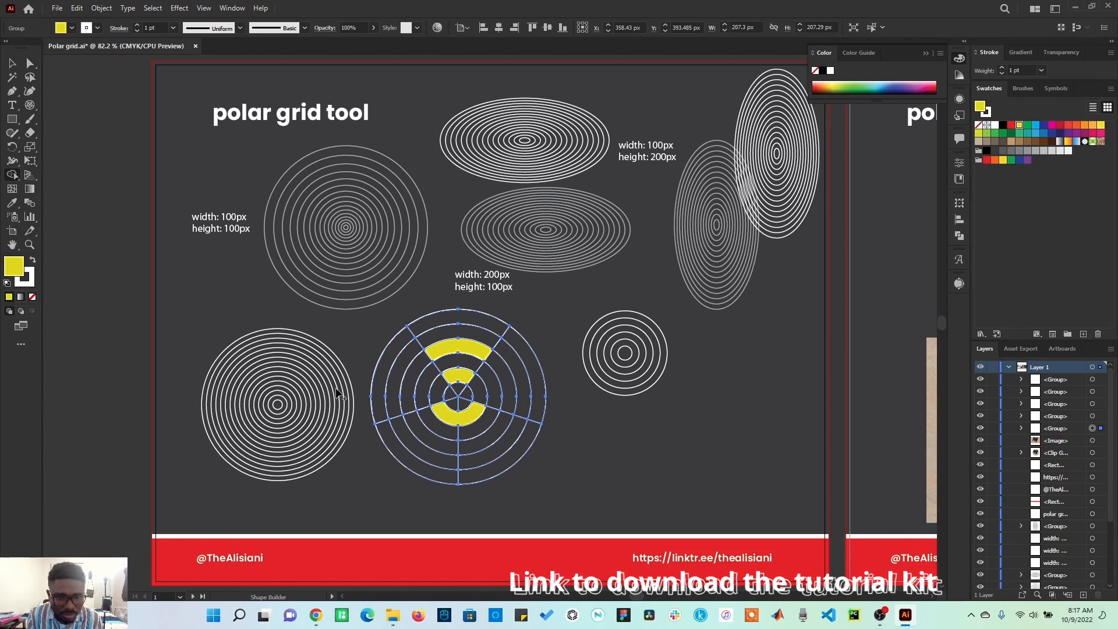
pyautogui.click(427, 387)
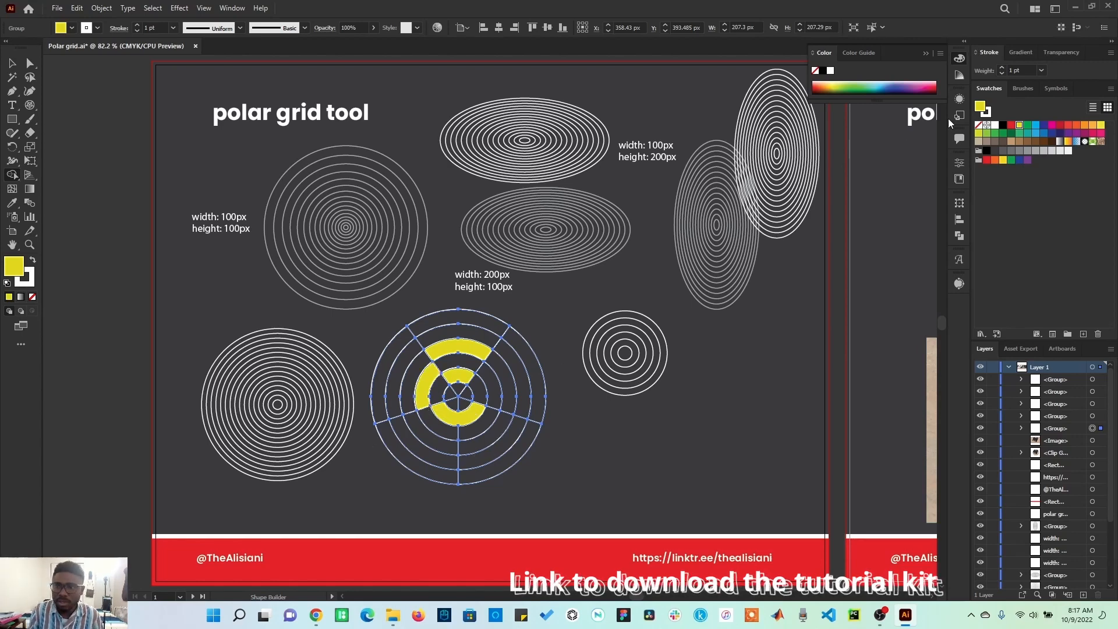
# Step: Fill the spoked grid's outer ring and a lower-right wedge with red using the Shape Builder, then deselect
pyautogui.click(1013, 125)
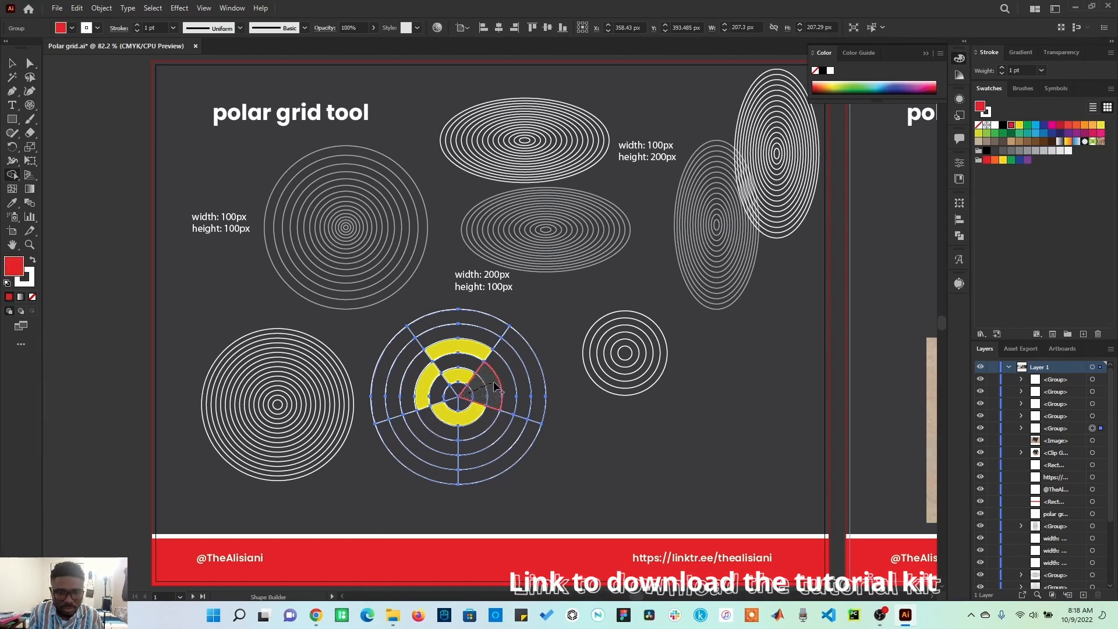
pyautogui.click(494, 385)
pyautogui.moveTo(479, 438)
pyautogui.mouseDown()
pyautogui.moveTo(503, 459)
pyautogui.moveTo(495, 482)
pyautogui.mouseUp()
pyautogui.click(11, 63)
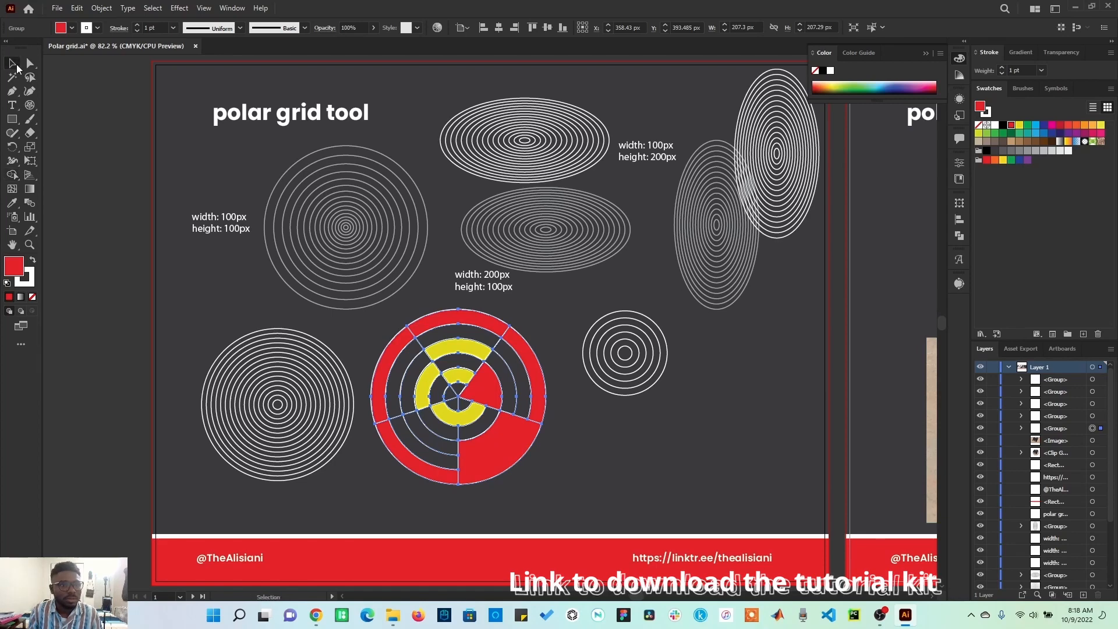
pyautogui.click(118, 243)
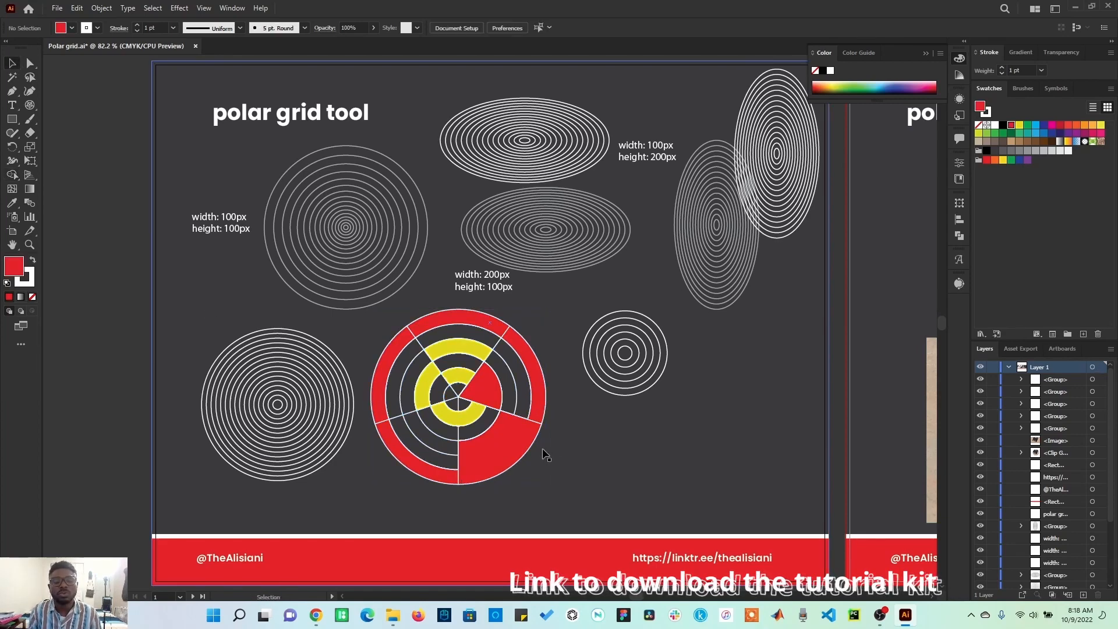
# Step: Create a 250 × 250 px polar grid with concentric skew -184% and move it beside the small five-ring grid
pyautogui.click(30, 105)
pyautogui.click(647, 434)
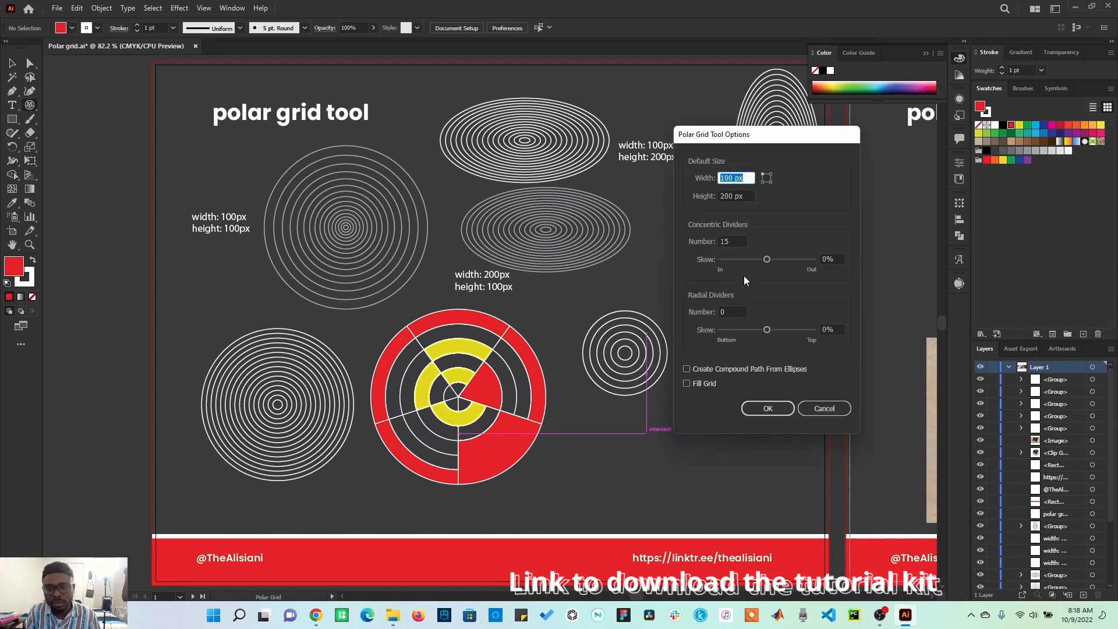
pyautogui.moveTo(765, 262); pyautogui.dragTo(751, 267)
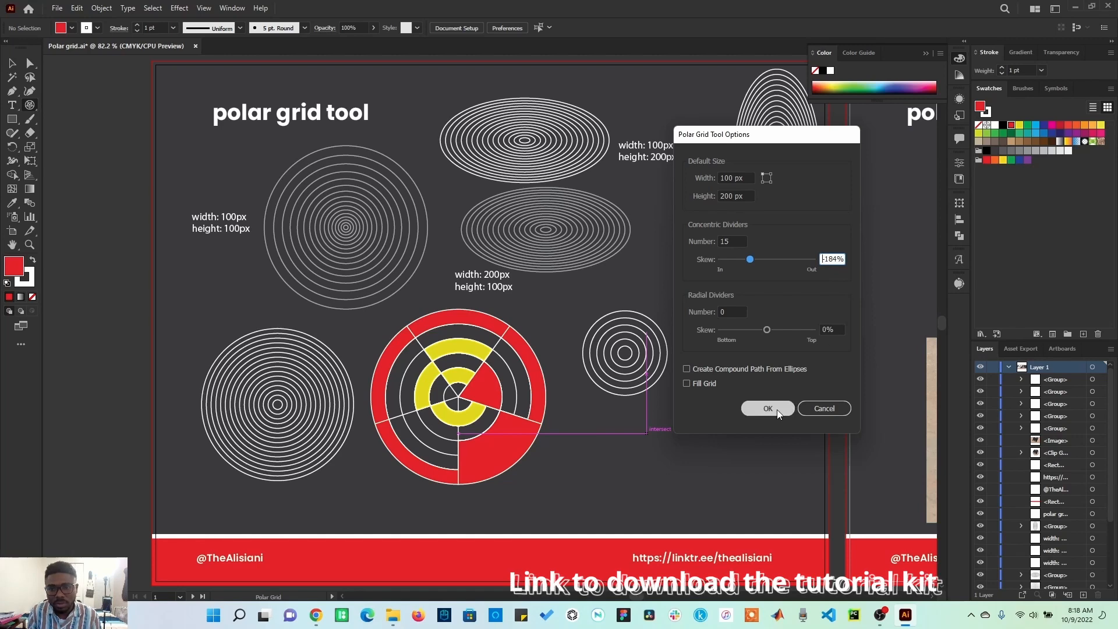
pyautogui.click(749, 192)
pyautogui.write('10')
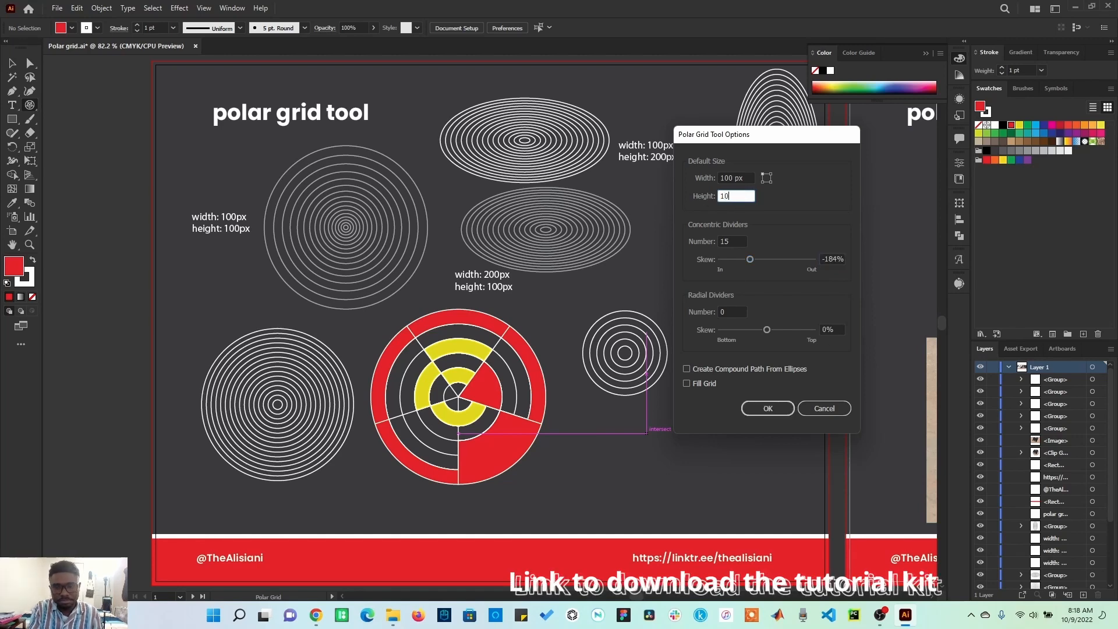
pyautogui.write('0')
pyautogui.click(743, 176)
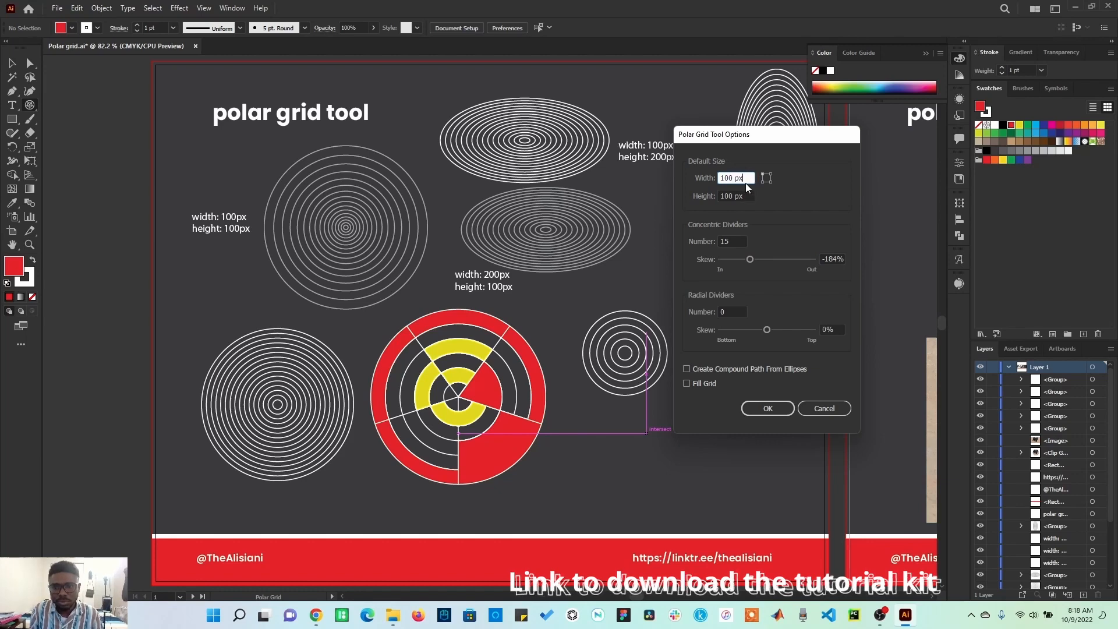
pyautogui.write('400')
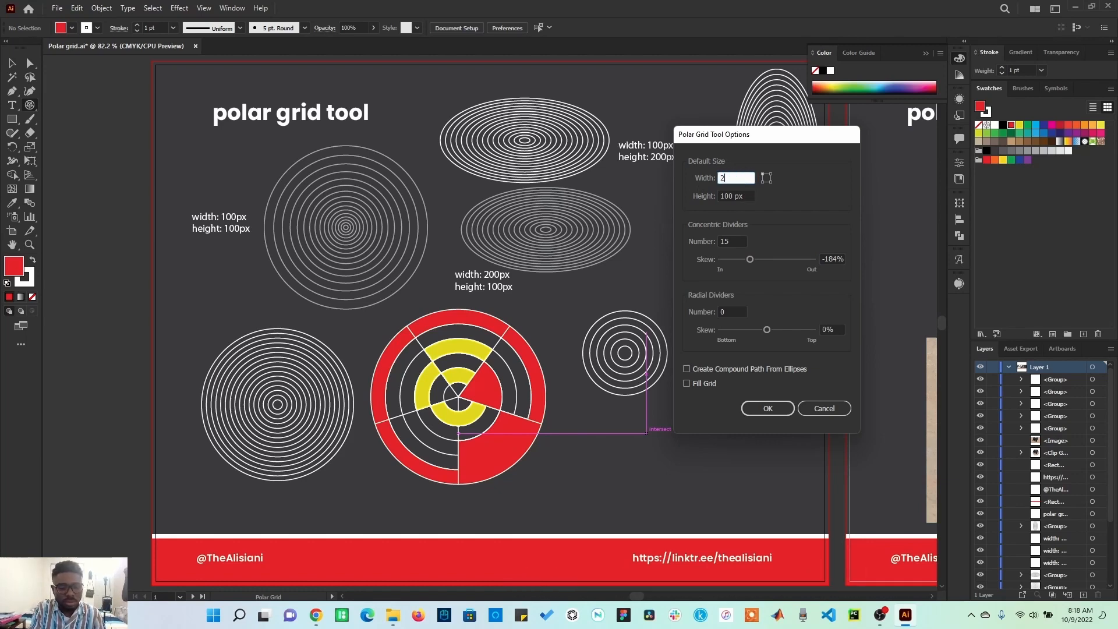
pyautogui.write('250')
pyautogui.press('Tab')
pyautogui.write('250')
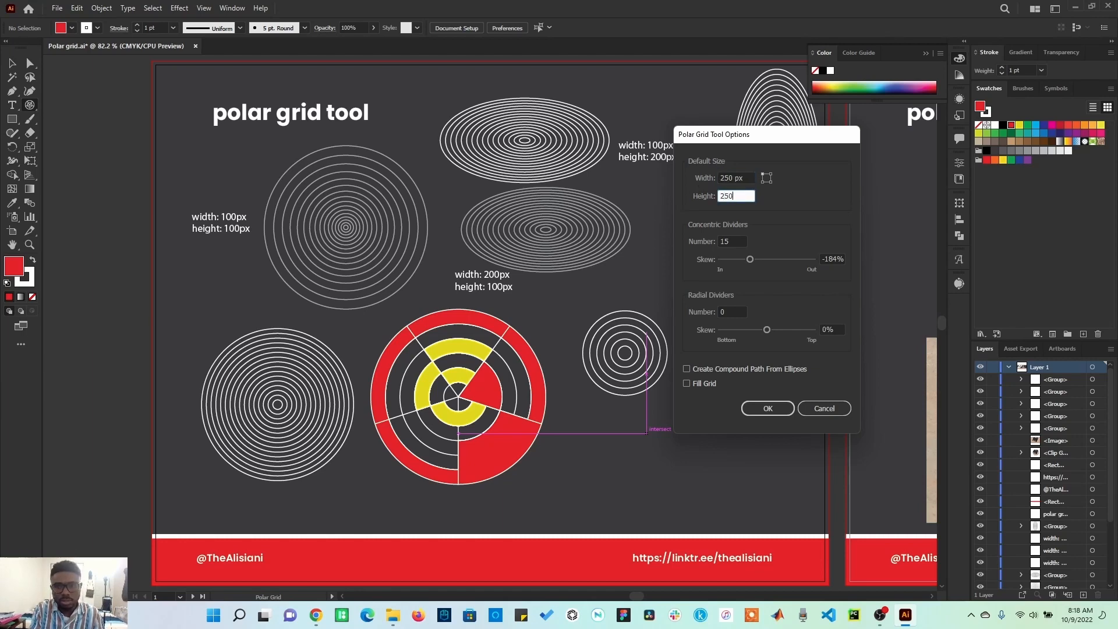
pyautogui.click(768, 408)
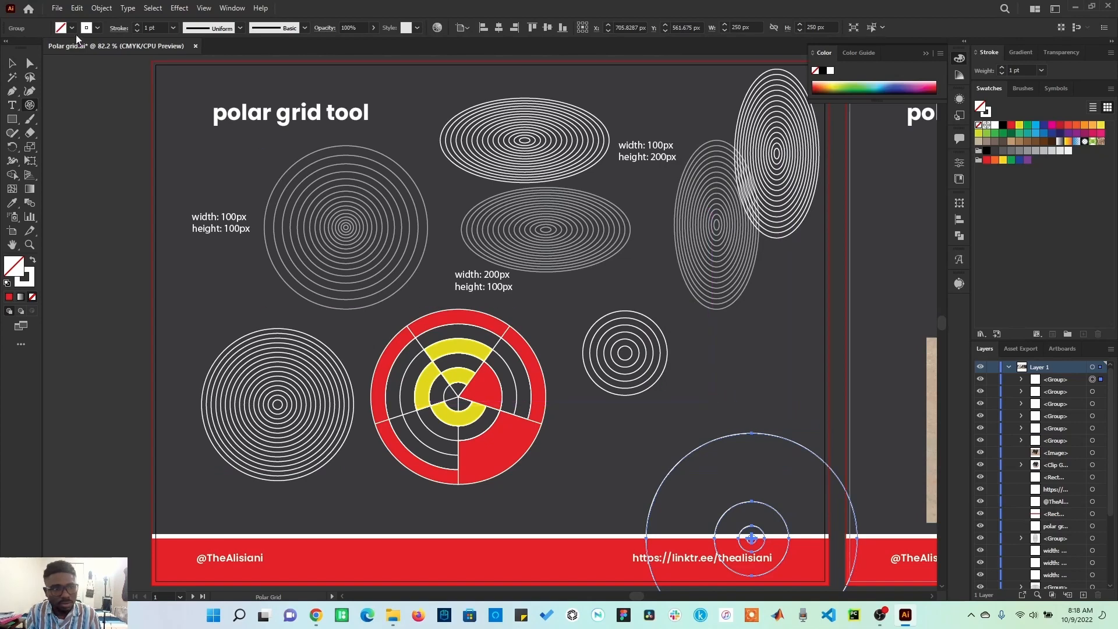
pyautogui.click(11, 63)
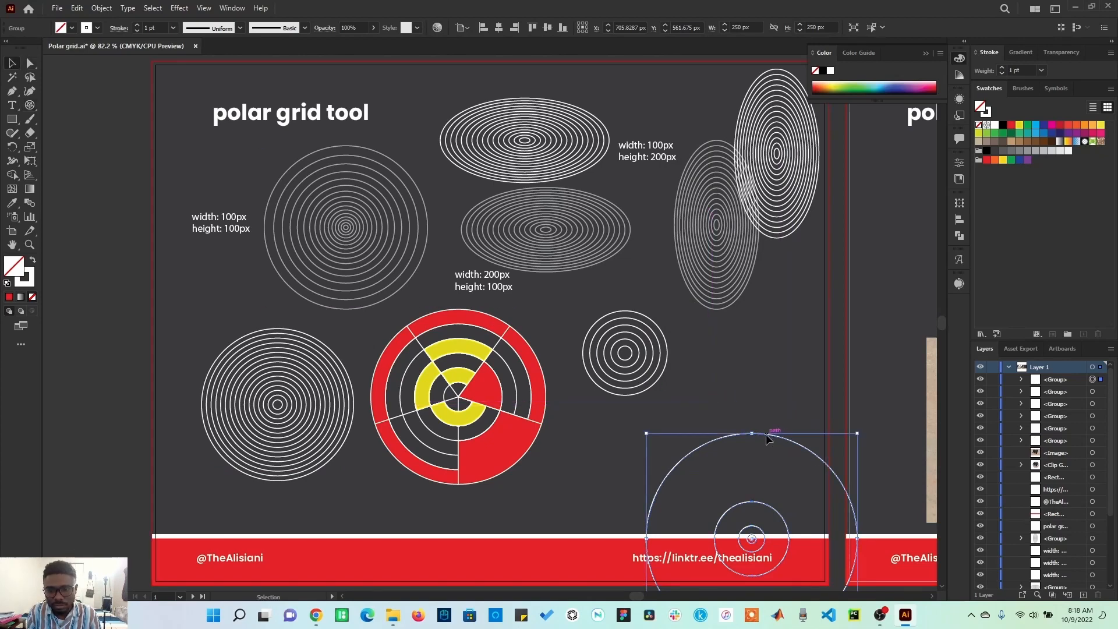
pyautogui.moveTo(766, 435); pyautogui.dragTo(737, 296)
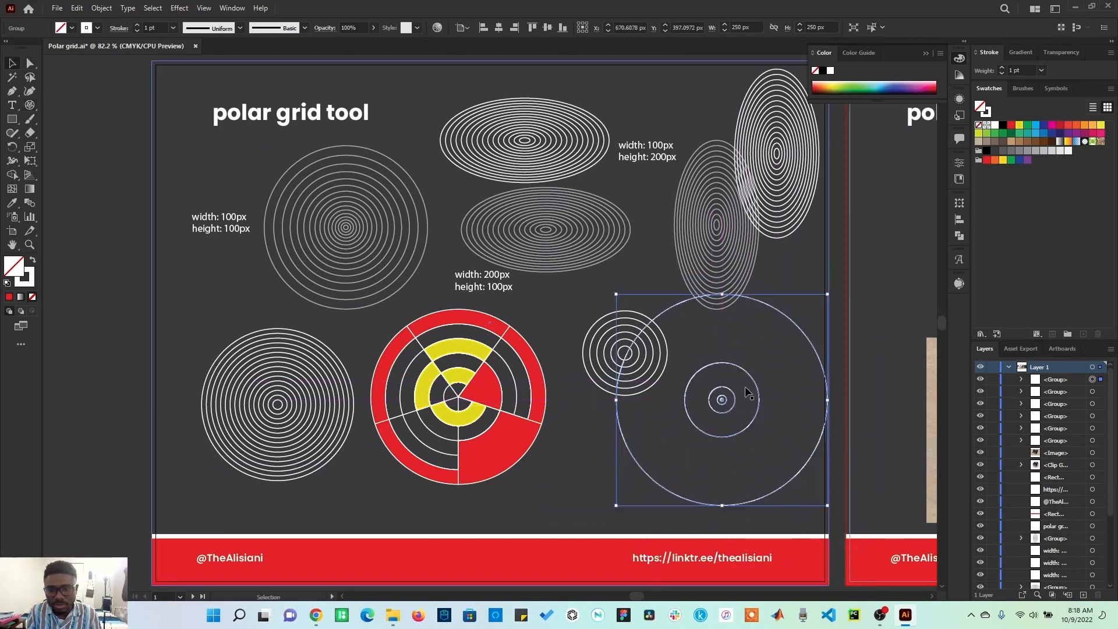
pyautogui.click(30, 104)
pyautogui.click(787, 286)
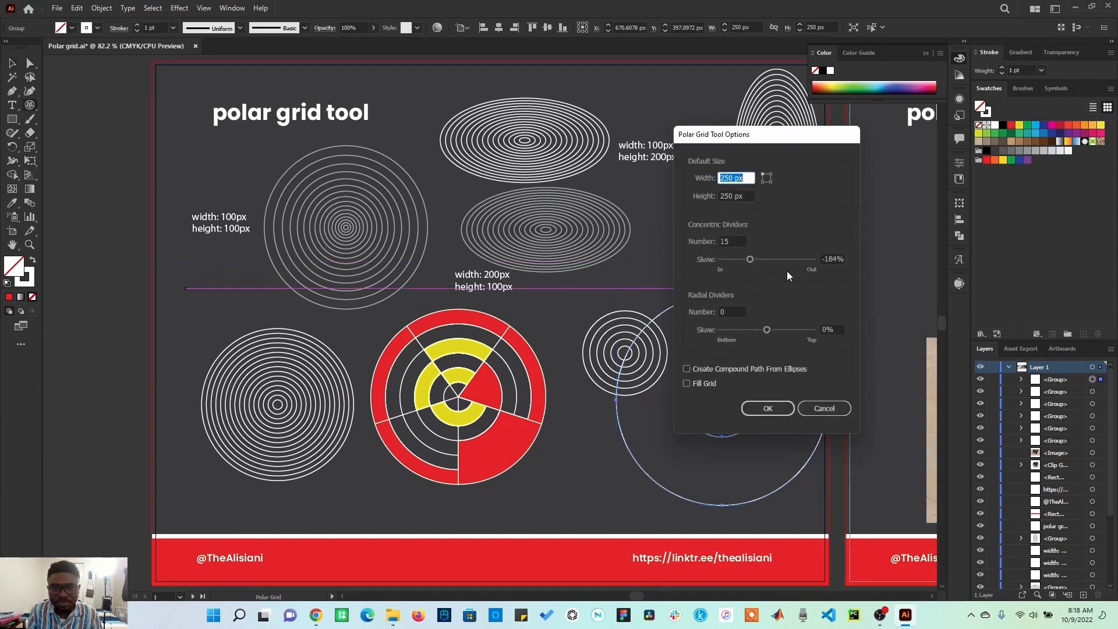
pyautogui.moveTo(757, 264); pyautogui.dragTo(794, 263)
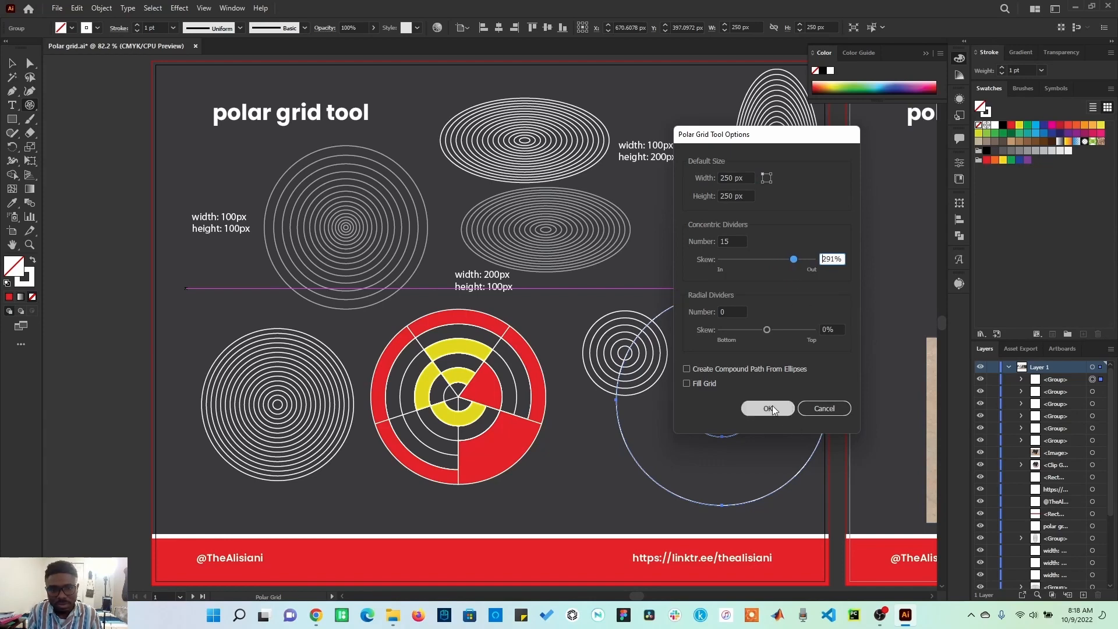
pyautogui.click(768, 408)
pyautogui.click(13, 63)
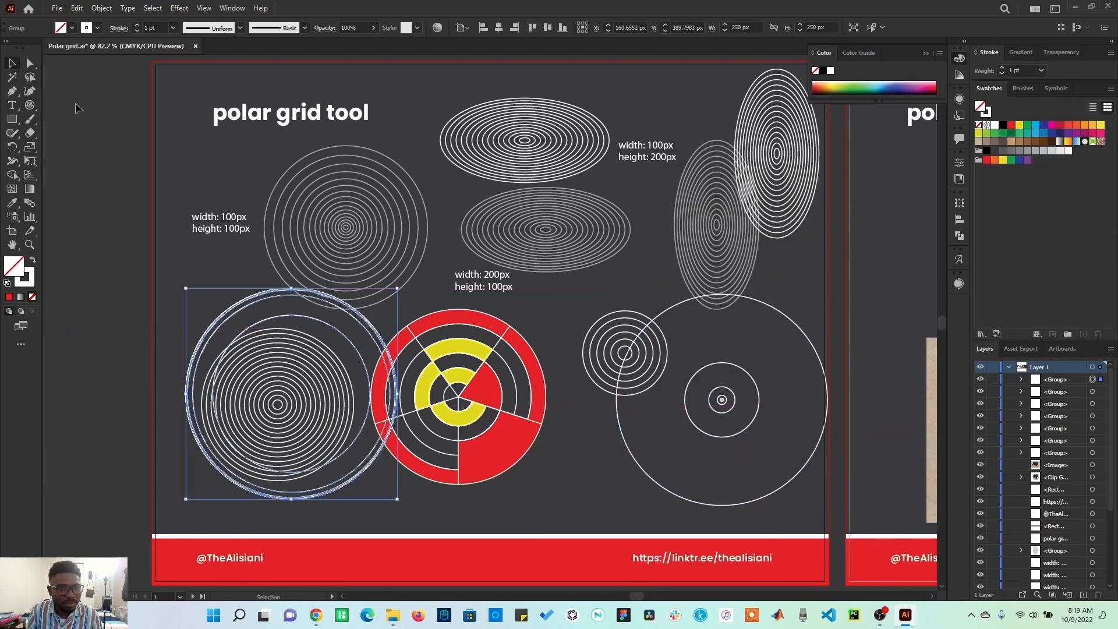
pyautogui.moveTo(375, 332); pyautogui.dragTo(217, 220)
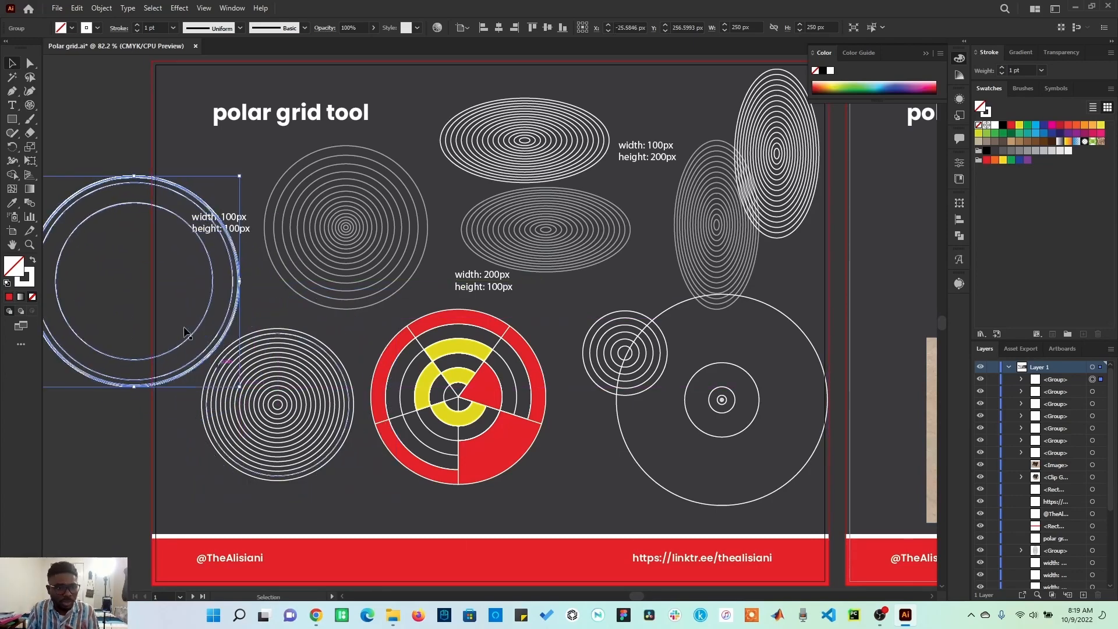
# Step: Create a polar grid with 5 radial dividers and a radial skew of -228%
pyautogui.click(30, 105)
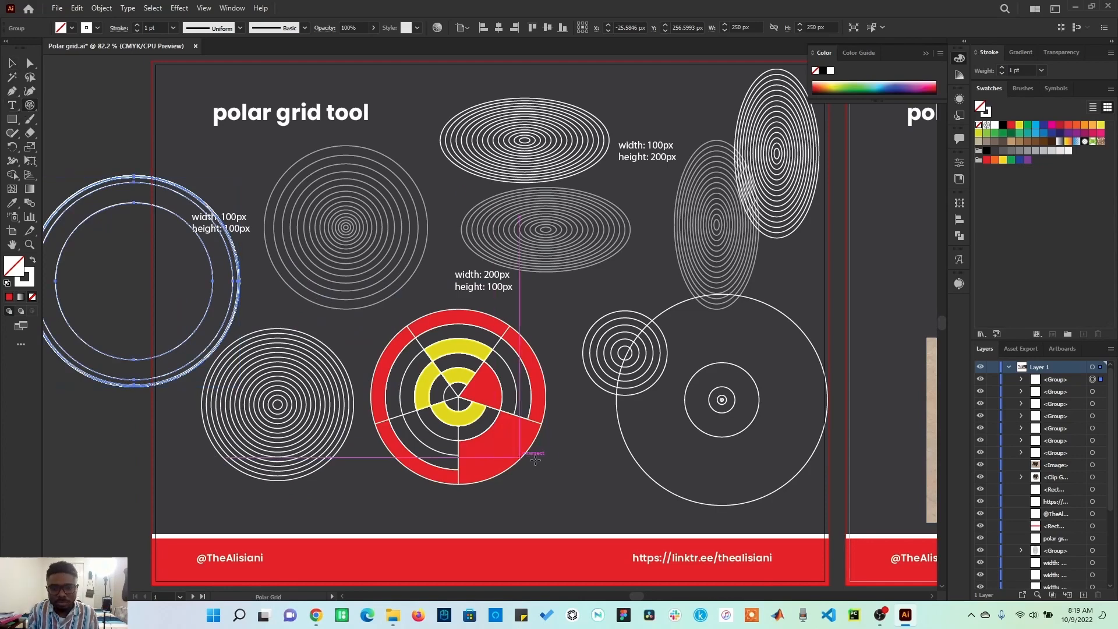
pyautogui.click(588, 417)
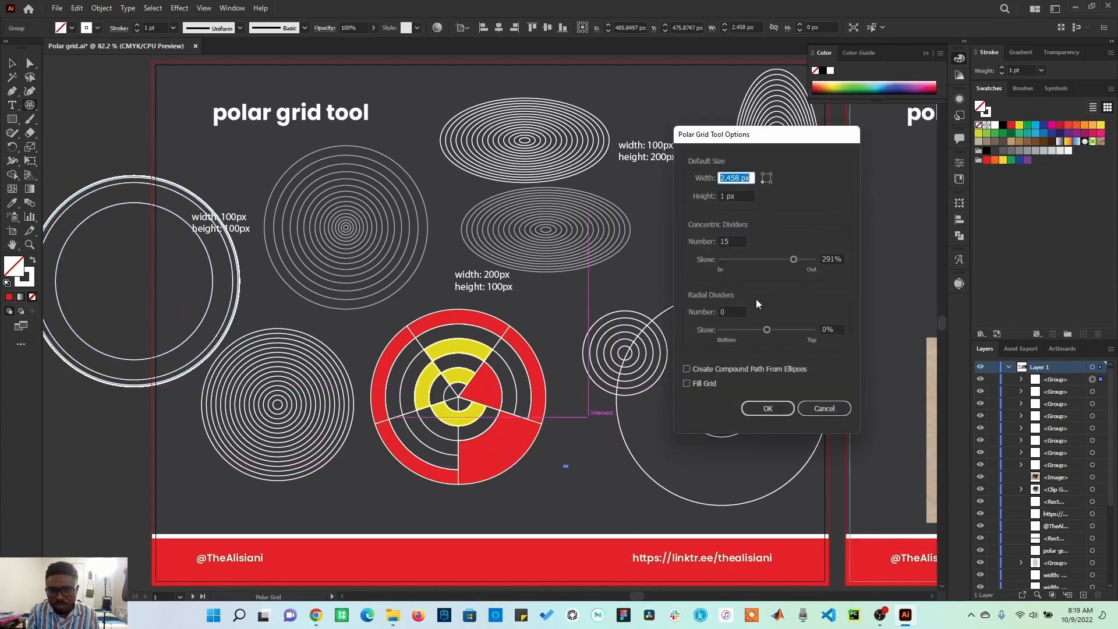
pyautogui.click(730, 312)
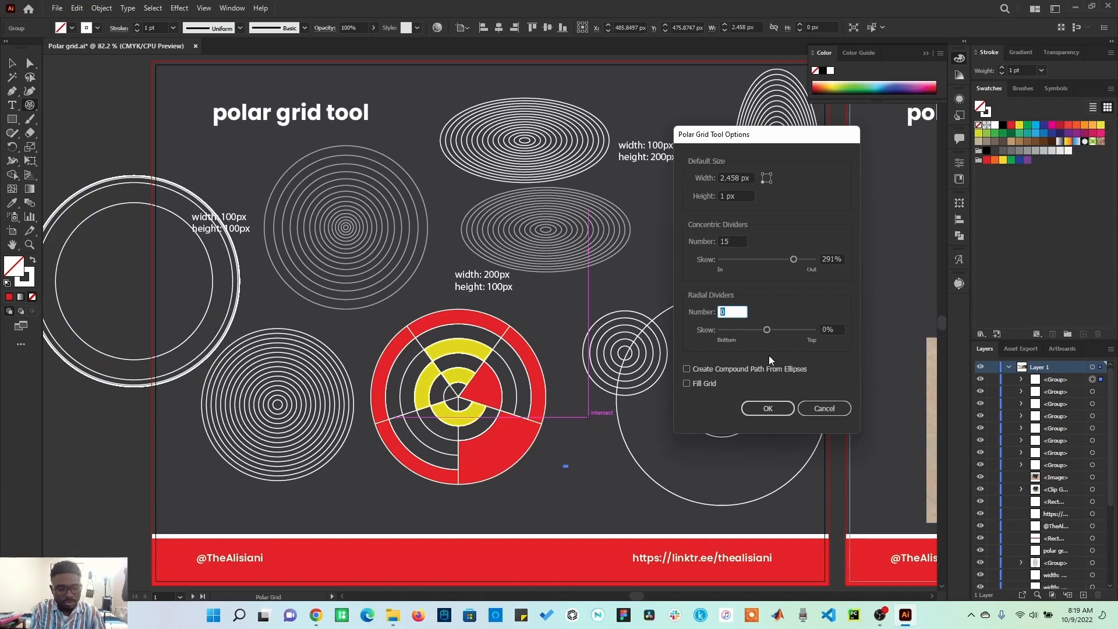
pyautogui.write('5')
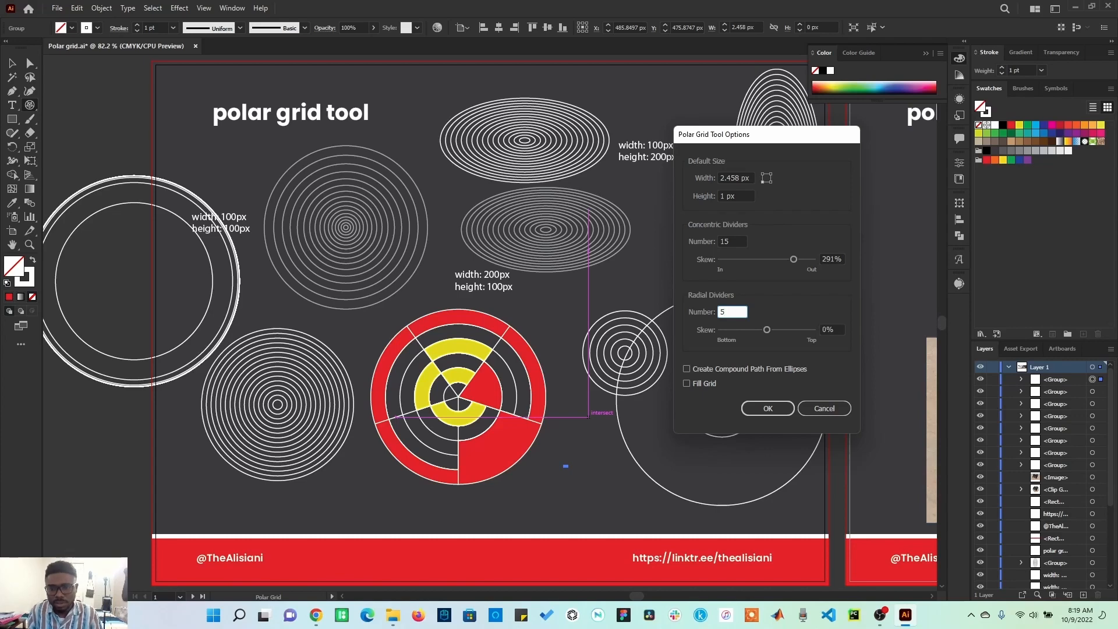
pyautogui.click(754, 330)
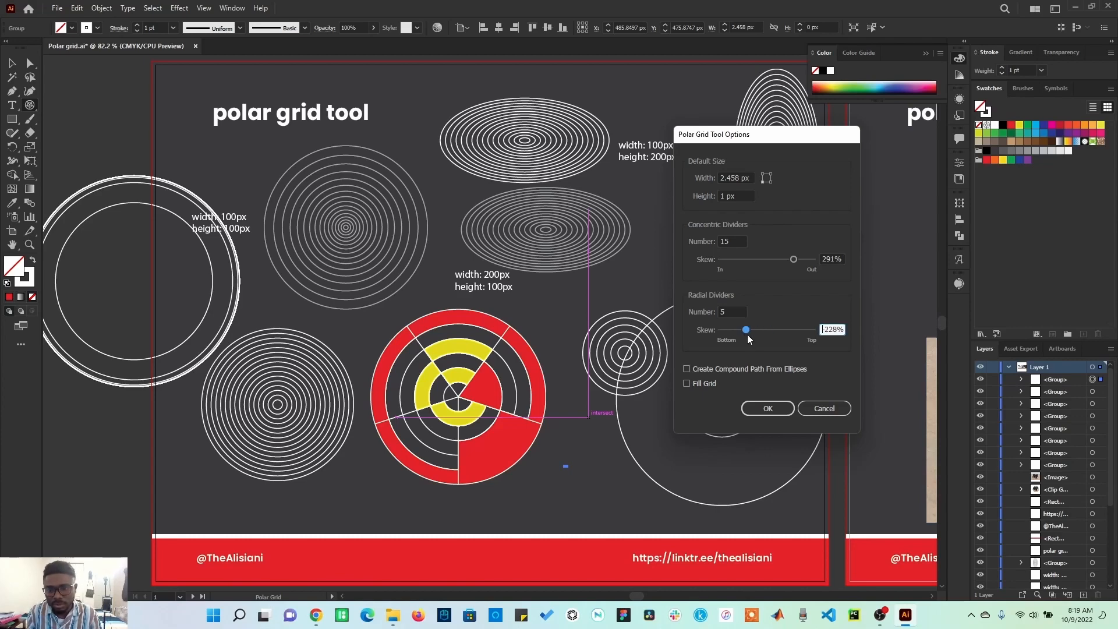
pyautogui.click(784, 404)
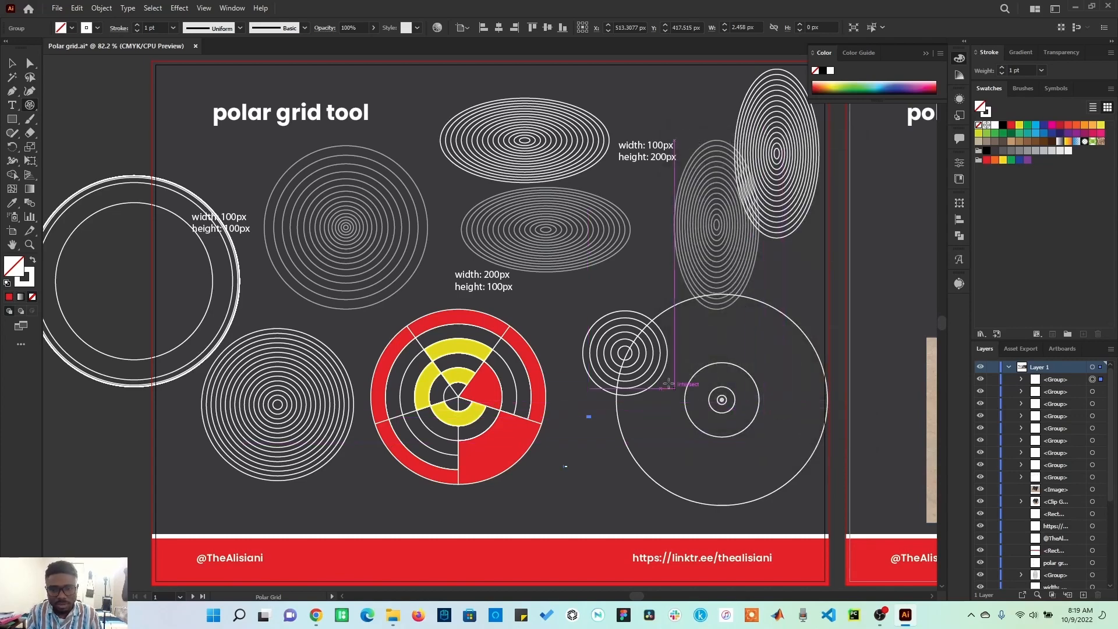
# Step: Delete the grid at the artboard's left edge, the bottom-left ring grid and the coloured spoked grid
pyautogui.click(11, 63)
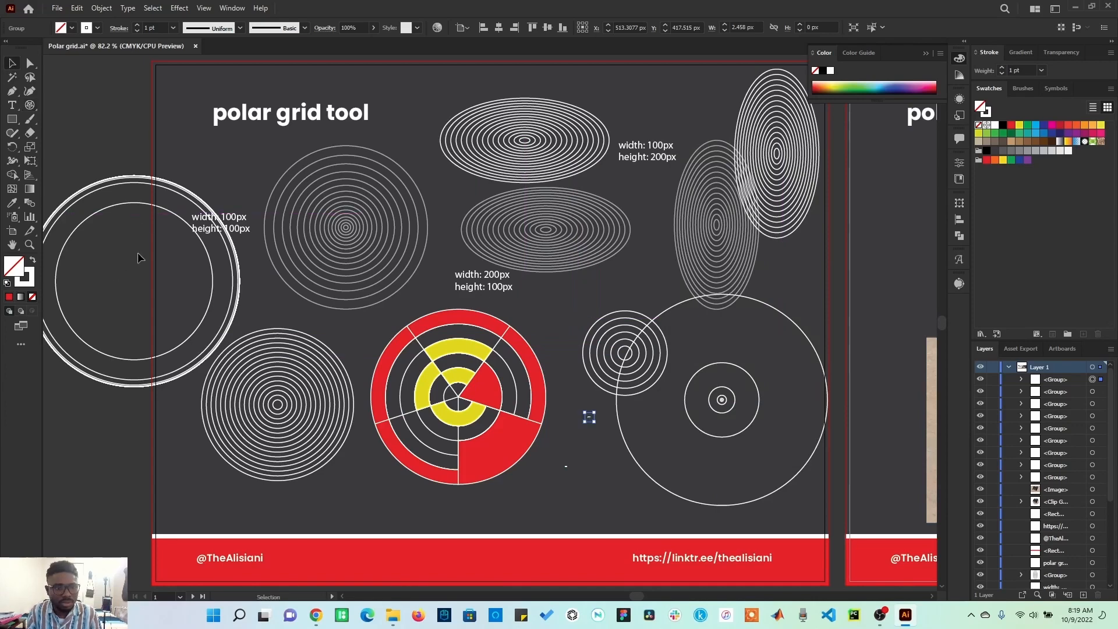
pyautogui.click(127, 205)
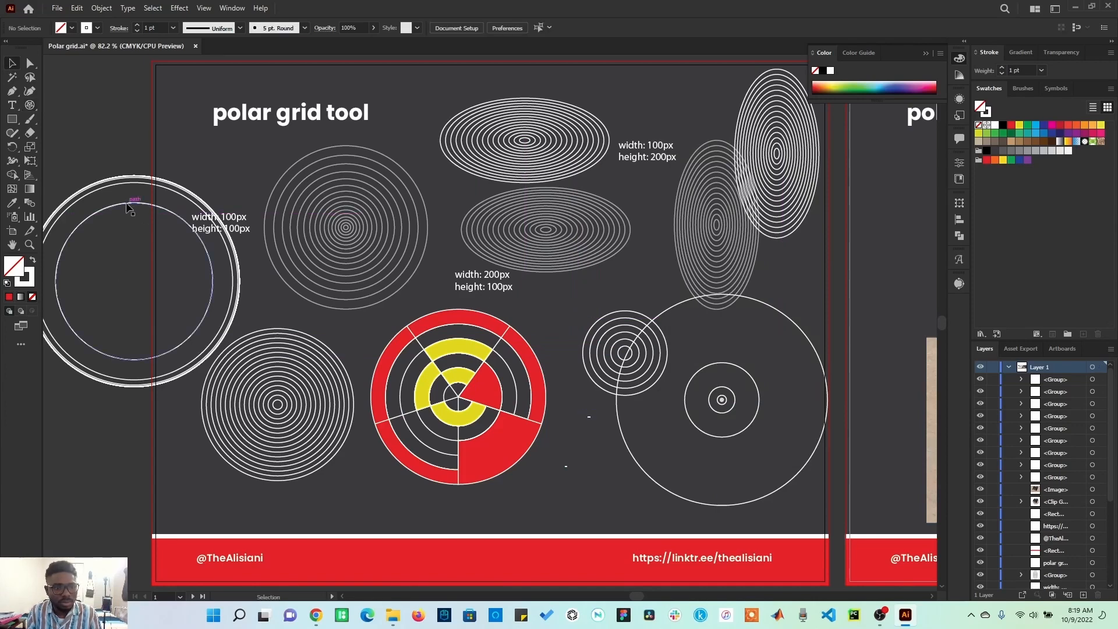
pyautogui.click(128, 205)
pyautogui.press('Delete')
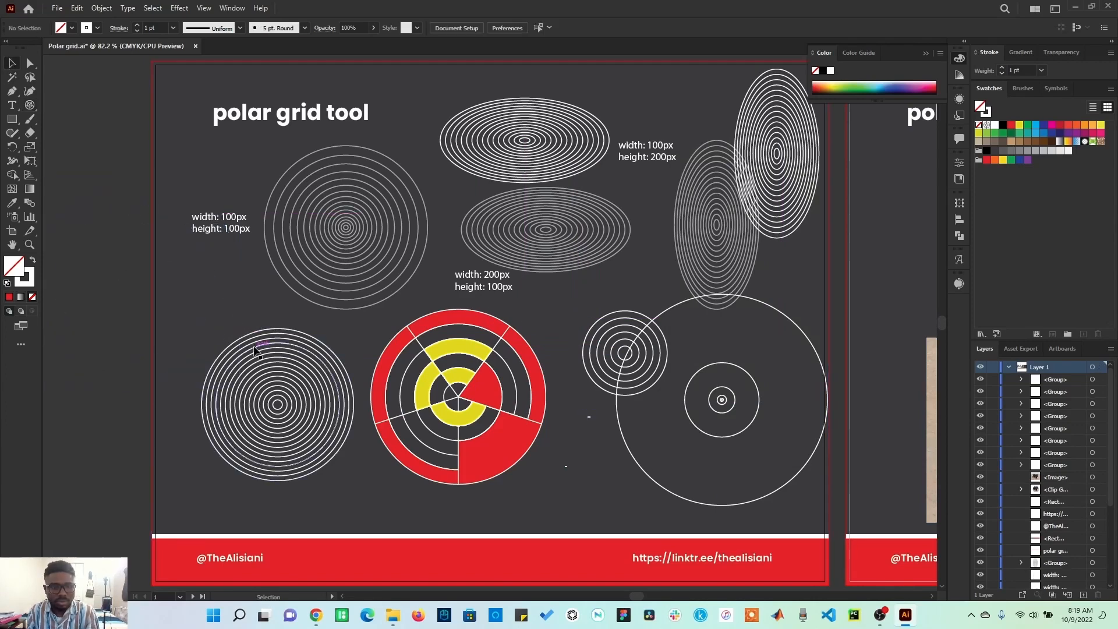
pyautogui.click(254, 351)
pyautogui.press('Delete')
pyautogui.click(495, 372)
pyautogui.press('Delete')
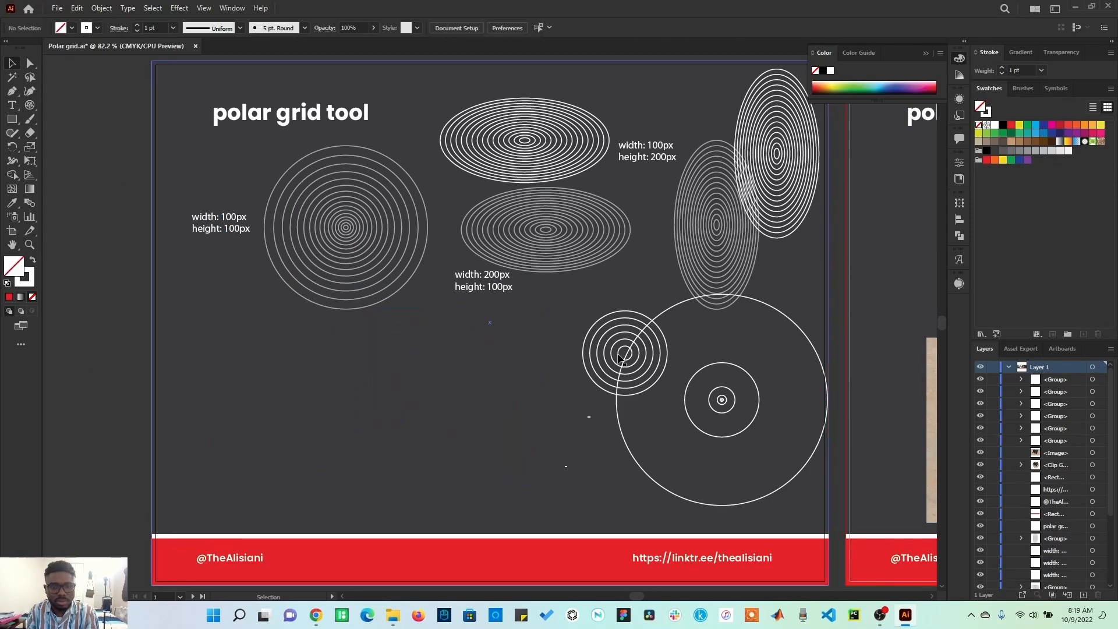
# Step: Delete the small five-ring grid and the large ring grid at the lower right
pyautogui.click(622, 358)
pyautogui.press('Delete')
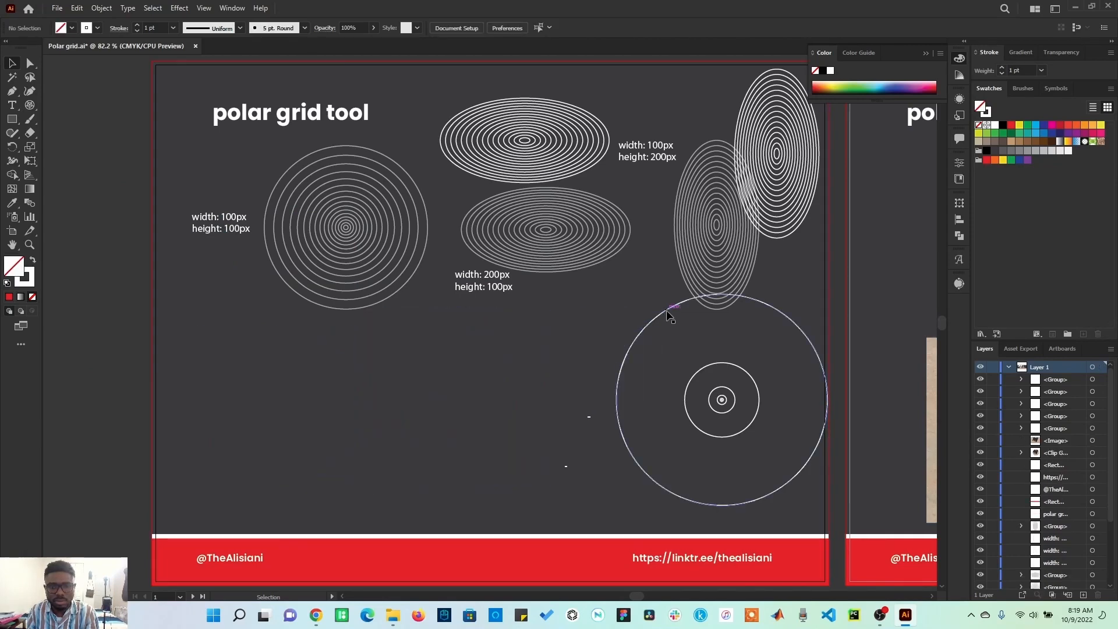
pyautogui.click(667, 311)
pyautogui.press('Delete')
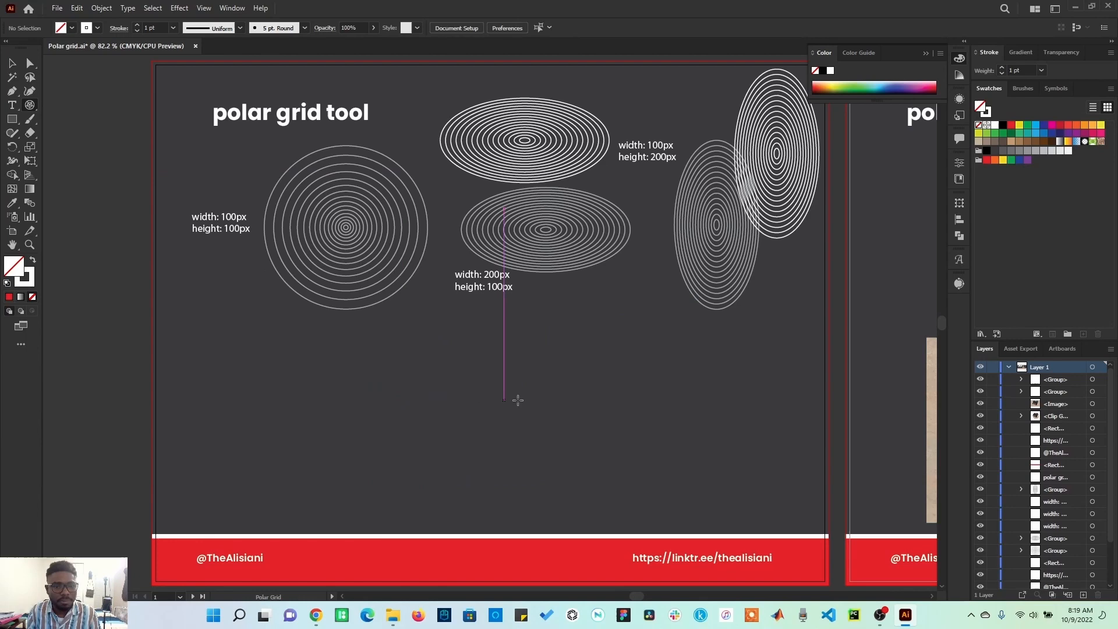
# Step: Create a 200 × 200 px polar grid with a radial skew of about -266%
pyautogui.click(526, 377)
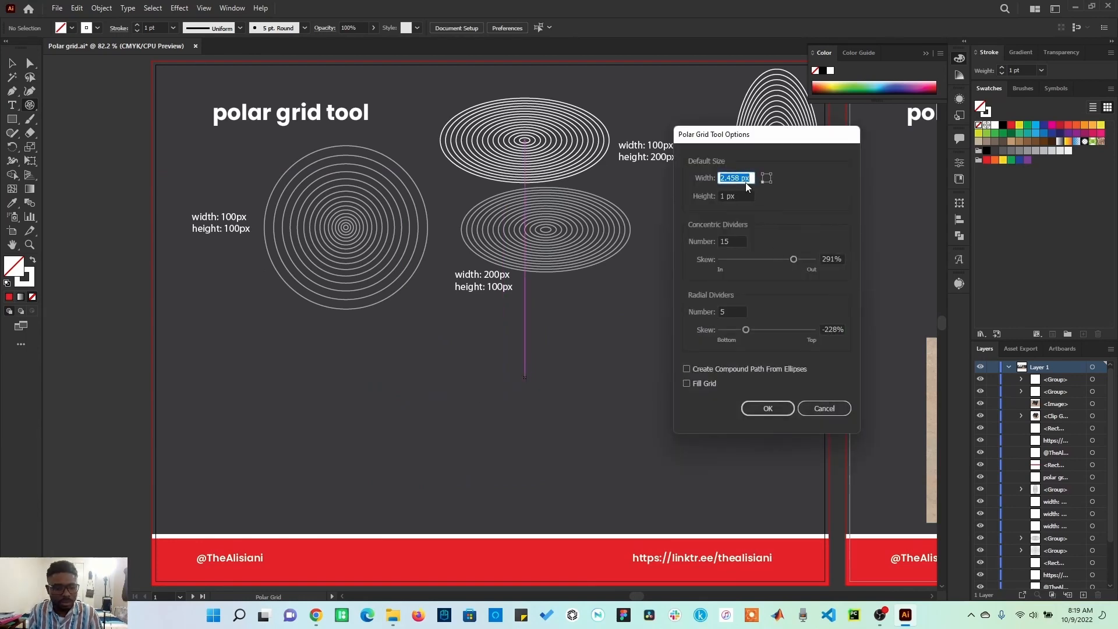
pyautogui.write('200')
pyautogui.press('Tab')
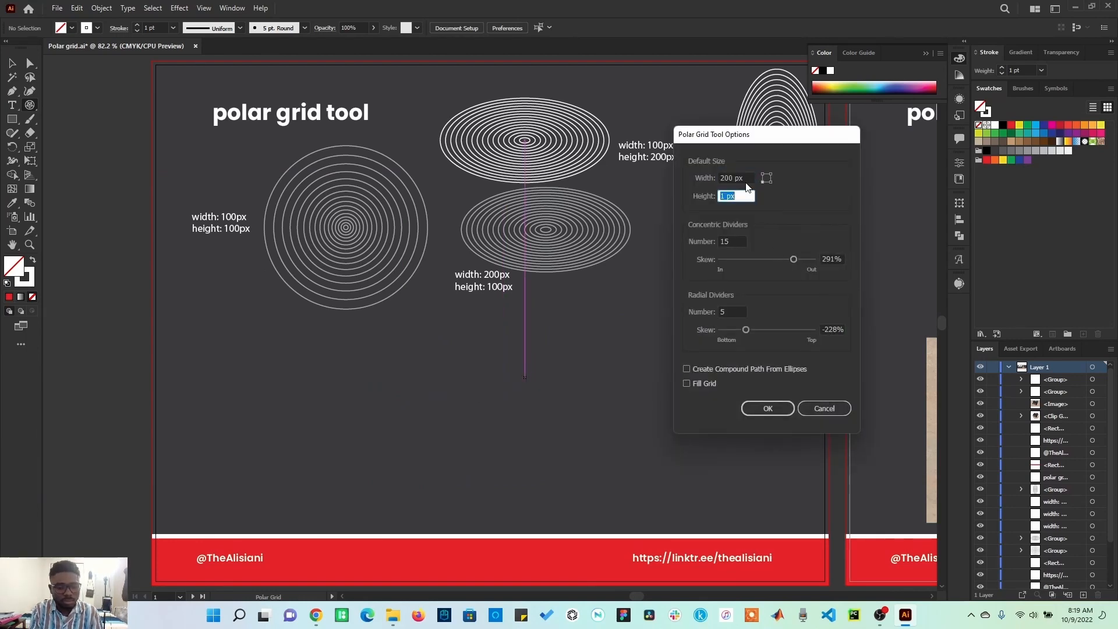
pyautogui.write('200')
pyautogui.click(781, 330)
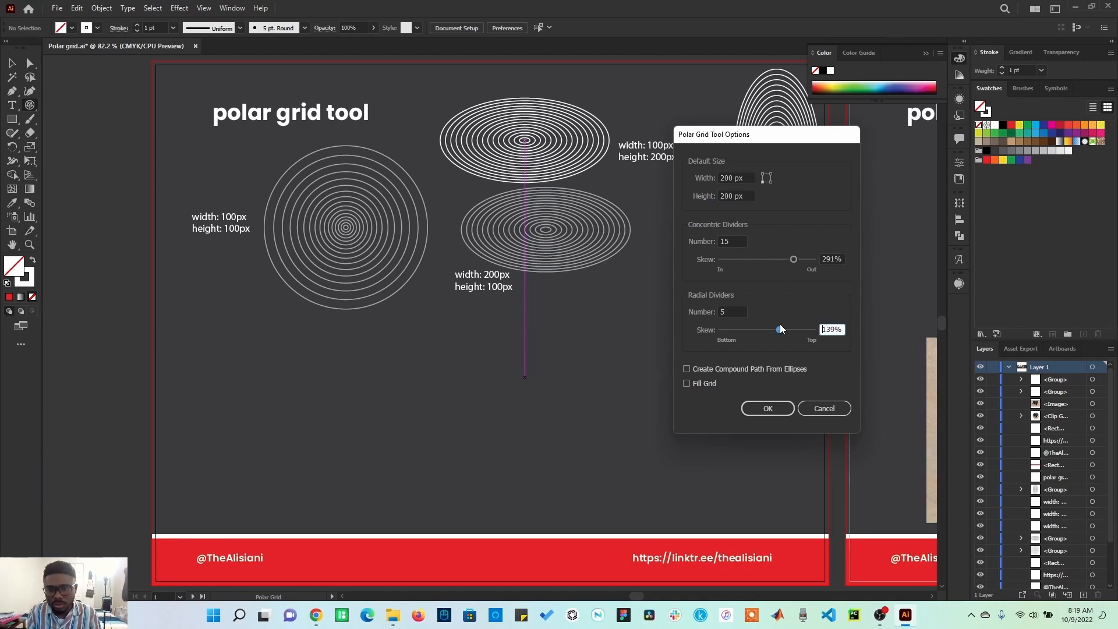
pyautogui.moveTo(775, 331); pyautogui.dragTo(743, 335)
pyautogui.click(779, 408)
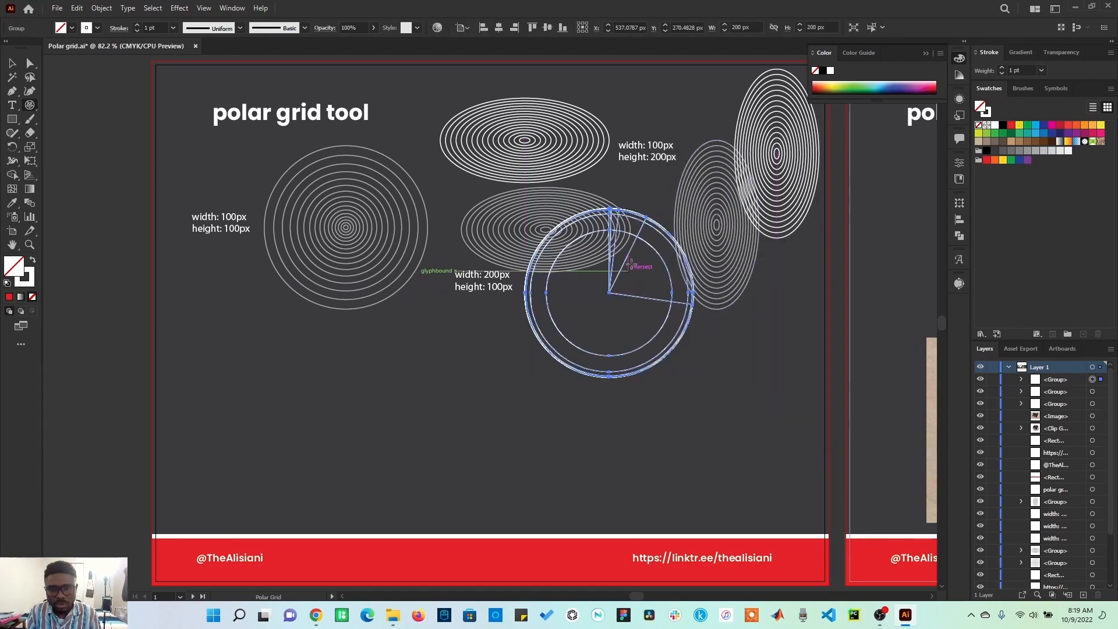
# Step: Create another 200 × 200 px polar grid with concentric skew 0% and radial skew about 111%
pyautogui.click(434, 408)
pyautogui.moveTo(844, 260); pyautogui.dragTo(812, 260)
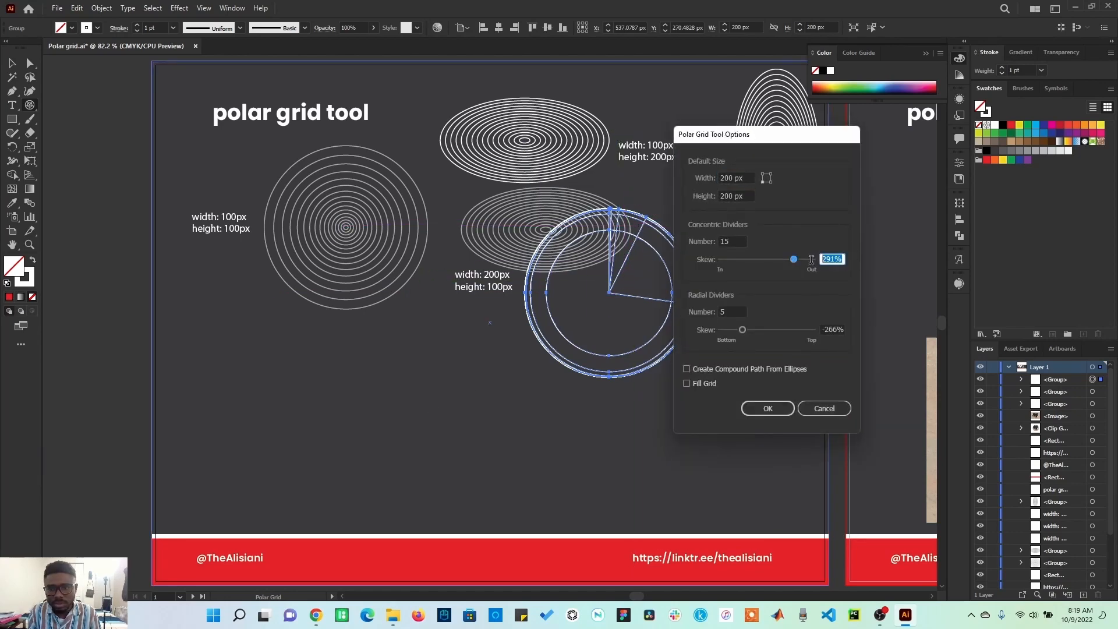
pyautogui.write('0')
pyautogui.moveTo(782, 335); pyautogui.dragTo(806, 332)
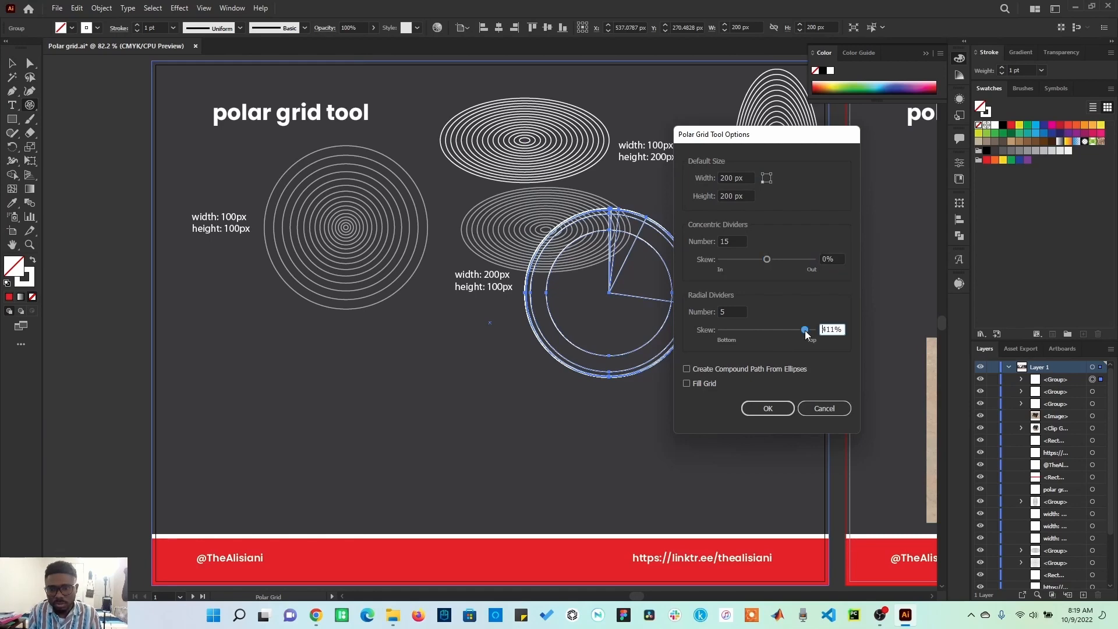
pyautogui.click(769, 408)
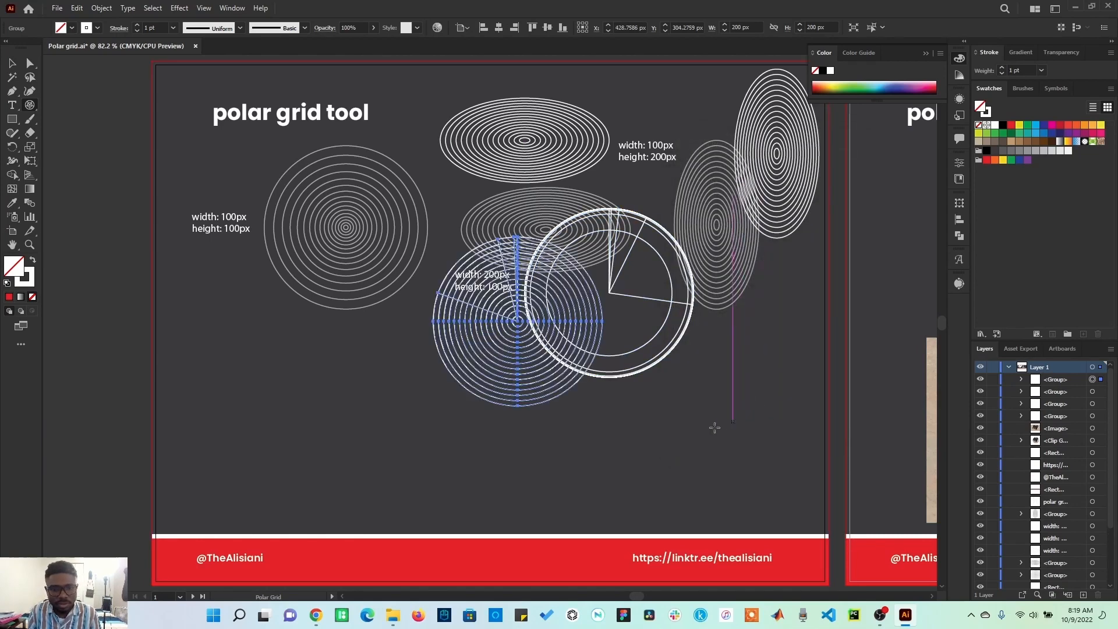
# Step: Move the new grid to the lower left, below the 100 px grid, and deselect
pyautogui.click(17, 63)
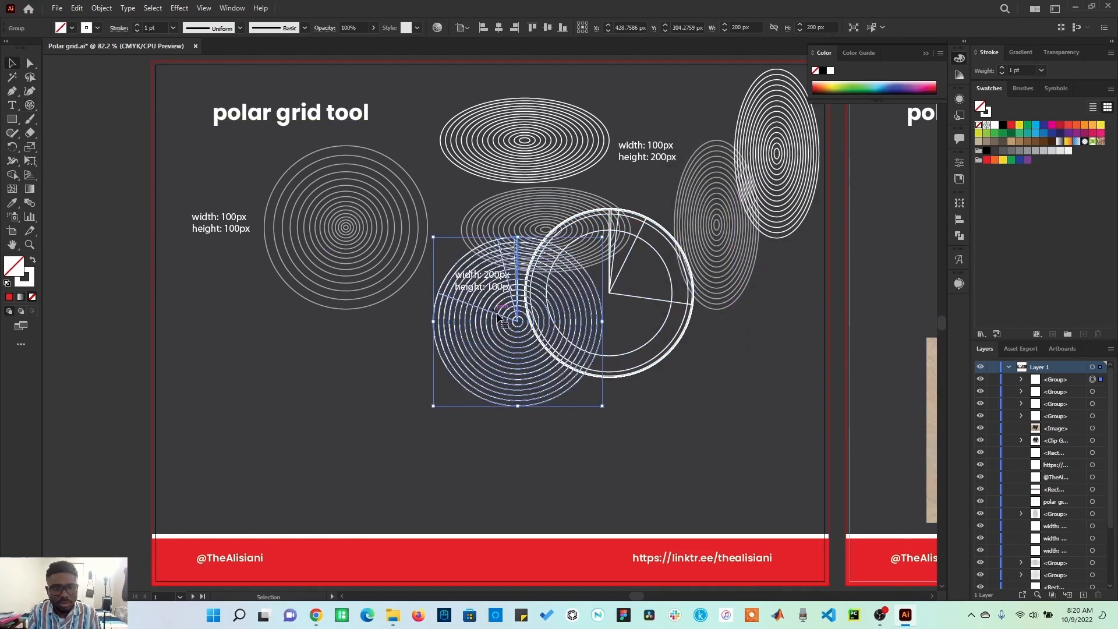
pyautogui.moveTo(502, 322); pyautogui.dragTo(362, 396)
pyautogui.click(521, 459)
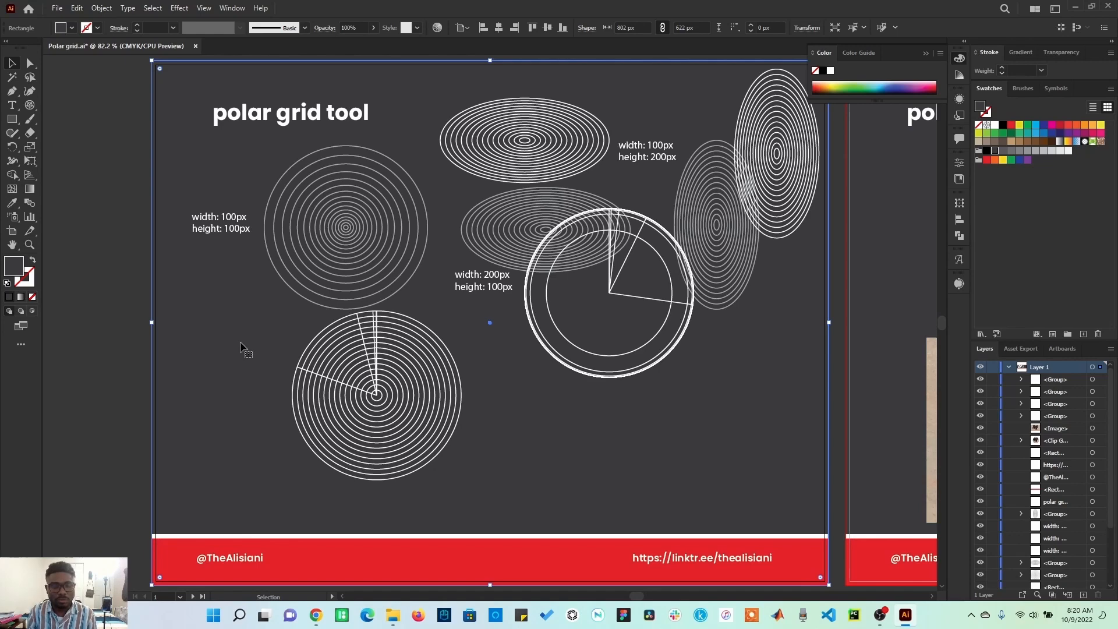
# Step: Fill the polar grid on the next artboard with the yellow-to-red gradient swatch
pyautogui.press('space')
pyautogui.moveTo(755, 417); pyautogui.dragTo(351, 420)
pyautogui.moveTo(674, 422); pyautogui.dragTo(350, 425)
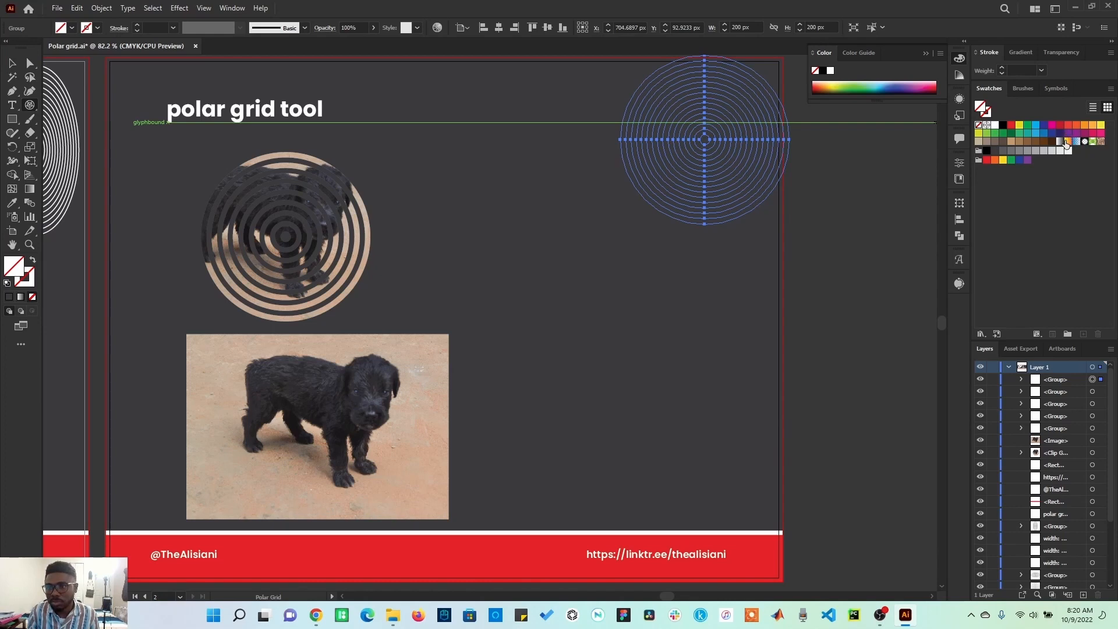
pyautogui.click(1068, 142)
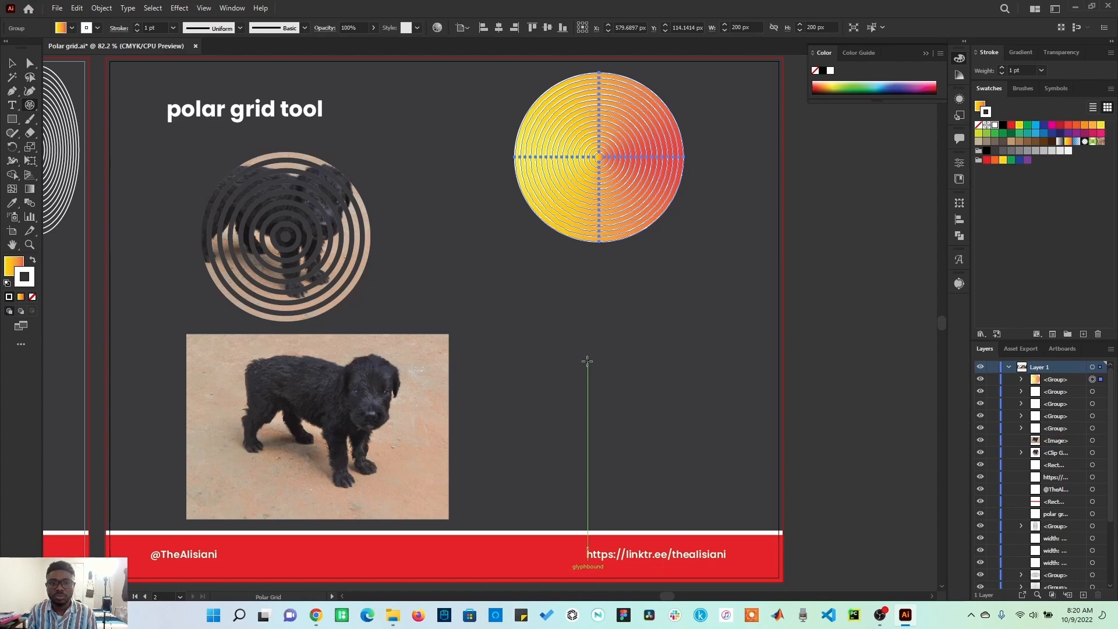
# Step: Create a 200 × 200 px polar grid as a compound path from ellipses and move it below the gradient grid
pyautogui.click(622, 312)
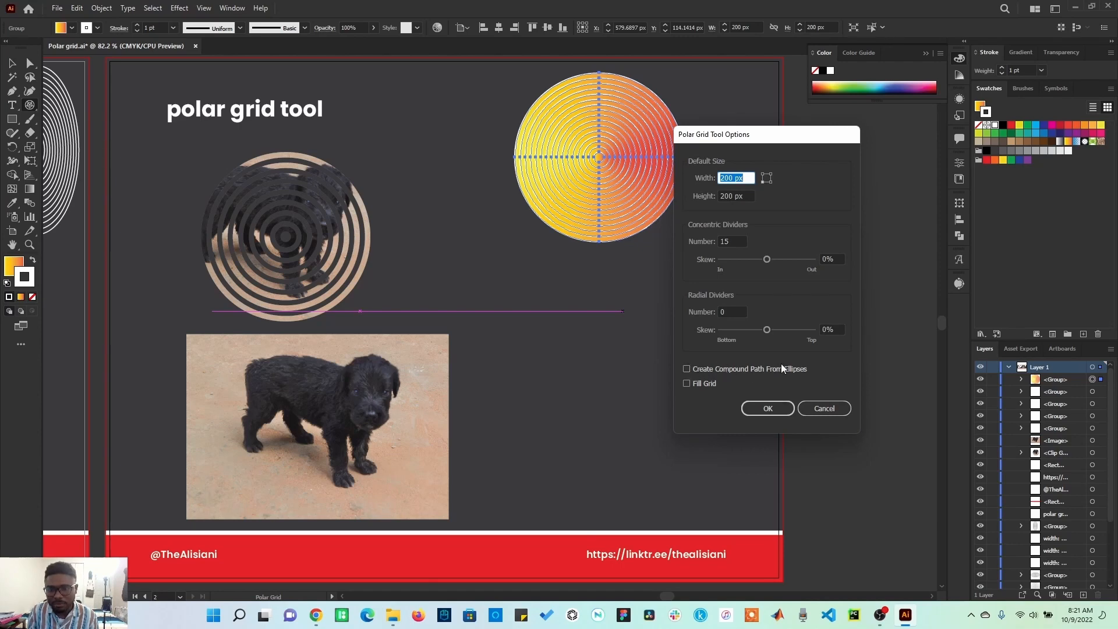
pyautogui.click(697, 368)
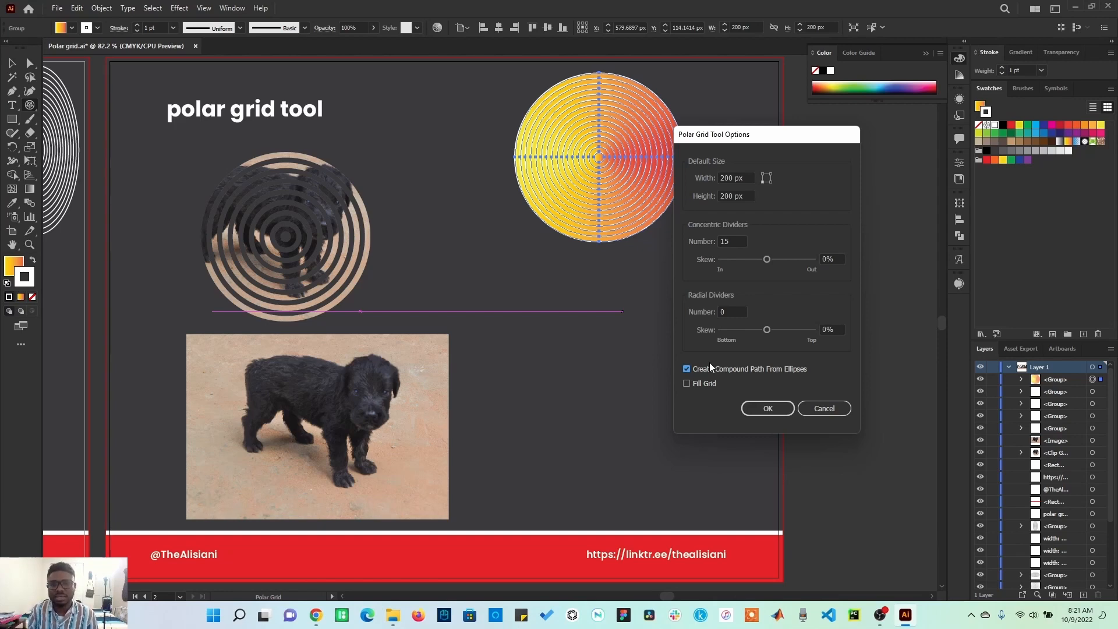
pyautogui.click(768, 408)
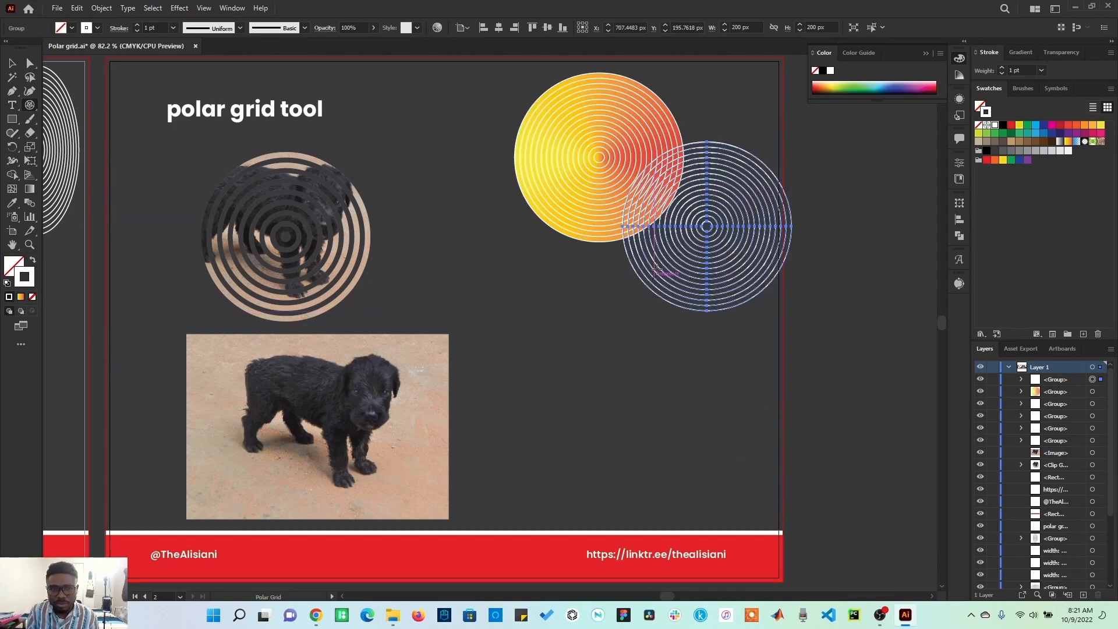
pyautogui.click(12, 63)
pyautogui.moveTo(701, 223); pyautogui.dragTo(600, 344)
# Step: Try to clip the dog photo with the gradient grid, then undo the clipping mask and deselect
pyautogui.click(592, 145)
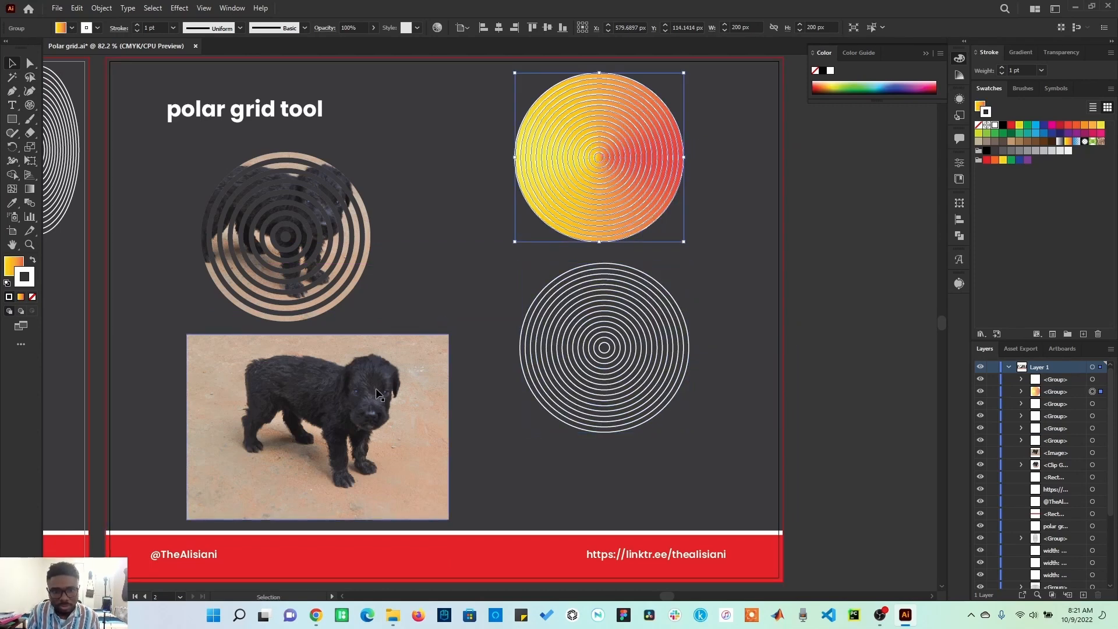
pyautogui.moveTo(600, 157); pyautogui.dragTo(657, 131)
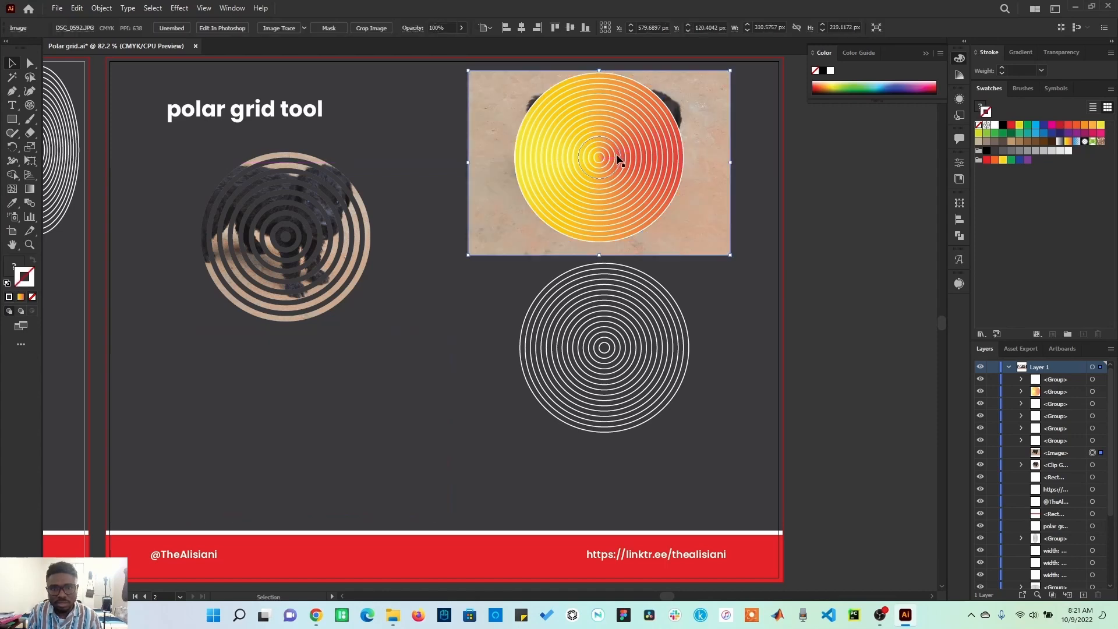
pyautogui.keyDown('shift'); pyautogui.click(616, 155); pyautogui.keyUp('shift')
pyautogui.hotkey('ctrl', '7')
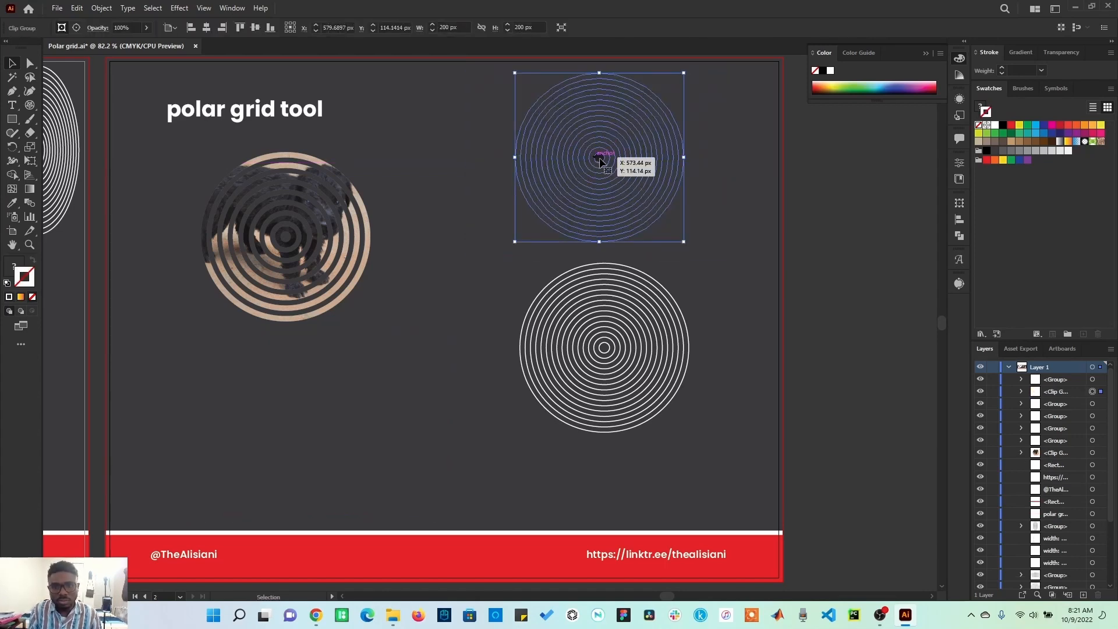
pyautogui.doubleClick(600, 160)
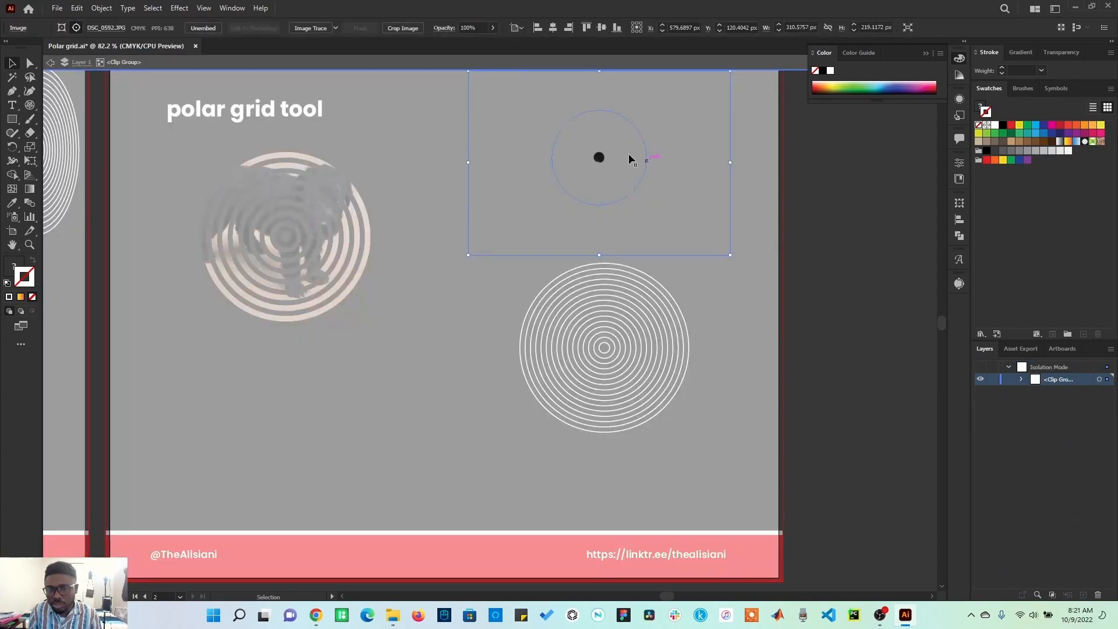
pyautogui.click(602, 163)
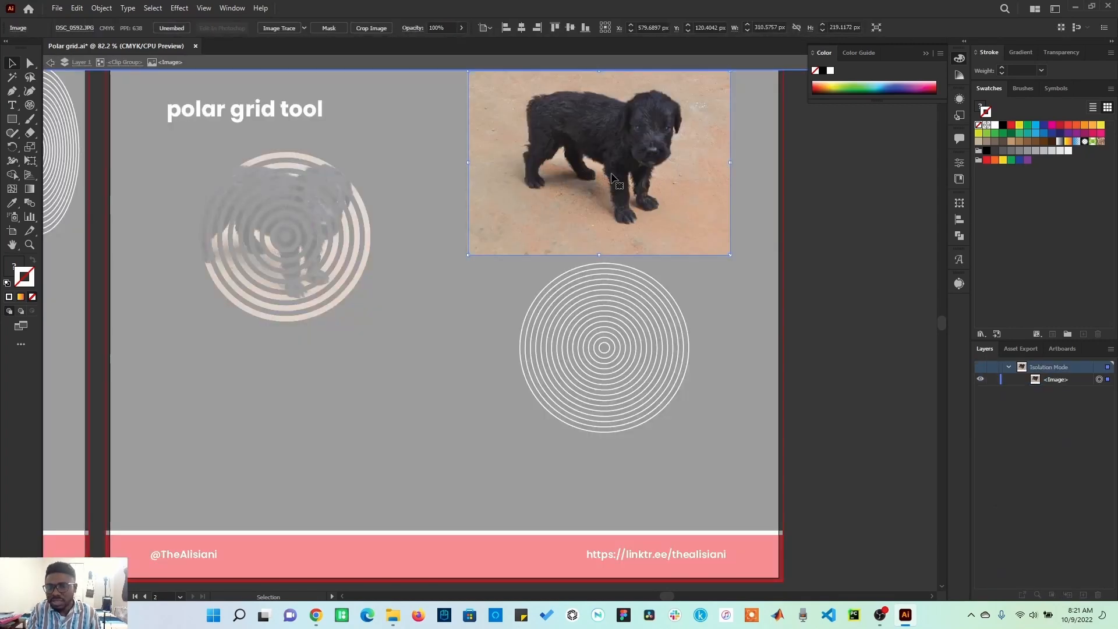
pyautogui.doubleClick(828, 205)
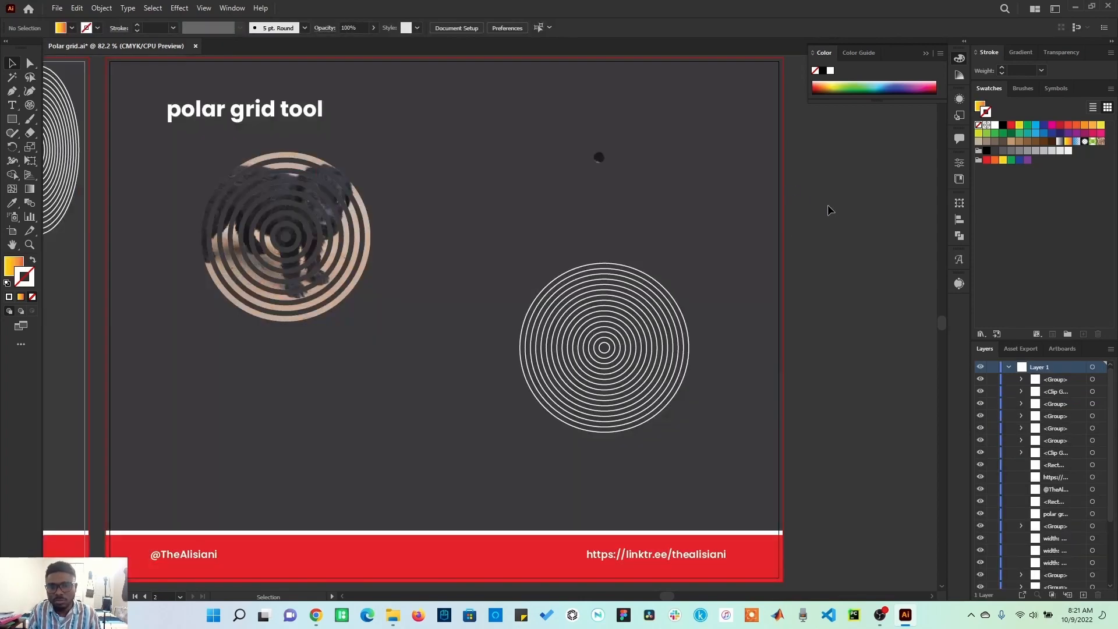
pyautogui.hotkey('ctrl', 'z')
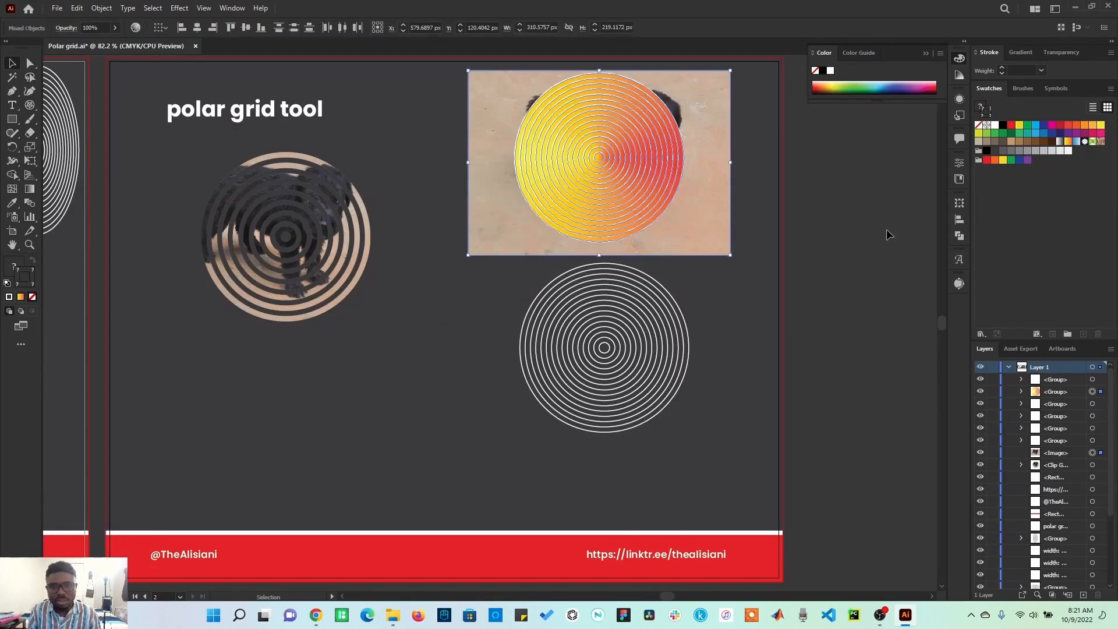
pyautogui.click(887, 229)
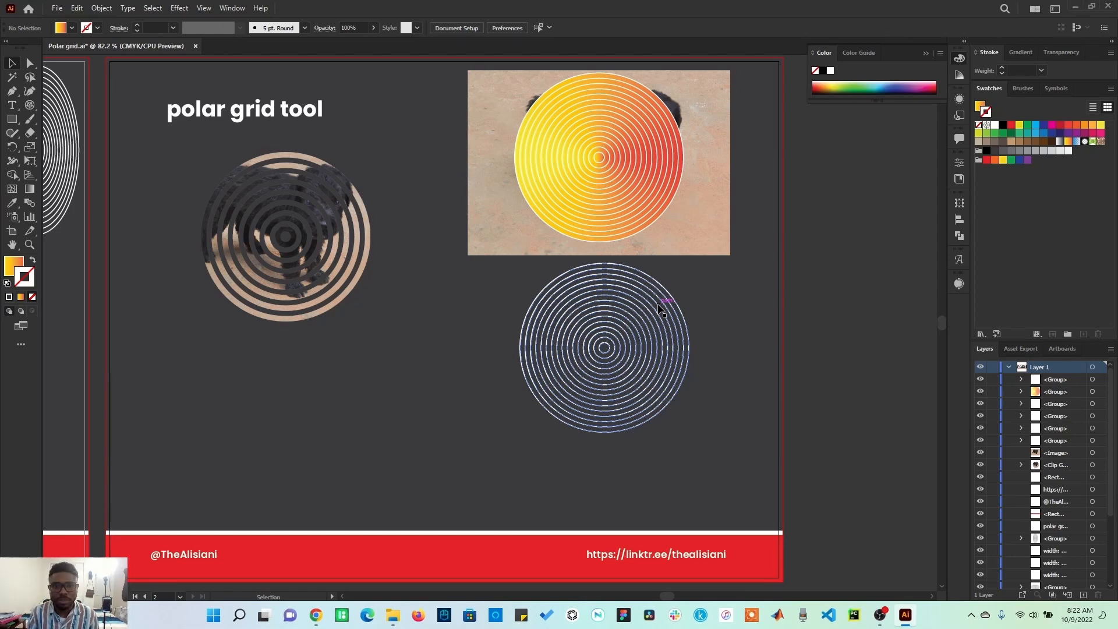
# Step: Place the dog photo behind the compound-path grid and make a clipping mask from both, then deselect
pyautogui.moveTo(722, 233); pyautogui.dragTo(717, 388)
pyautogui.keyDown('shift'); pyautogui.click(618, 329); pyautogui.keyUp('shift')
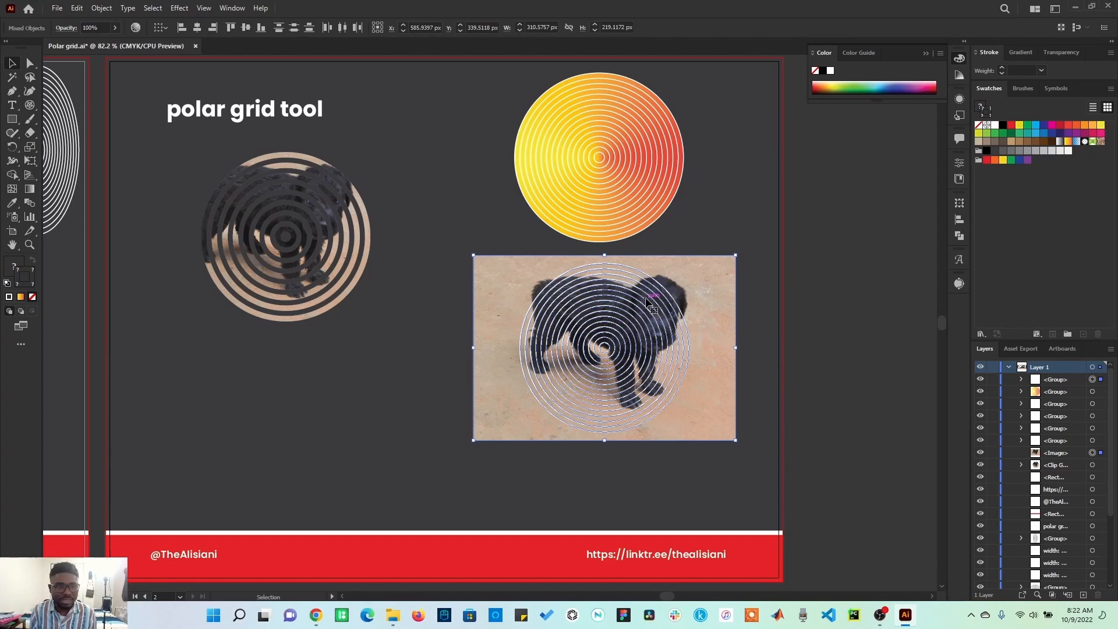
pyautogui.click(102, 8)
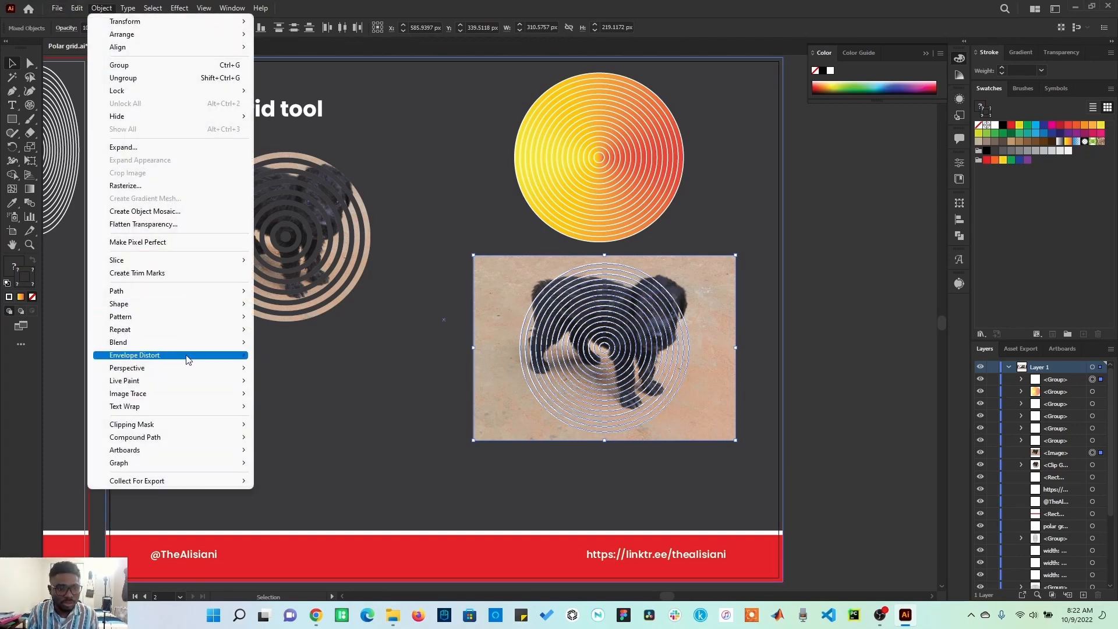
pyautogui.moveTo(189, 427)
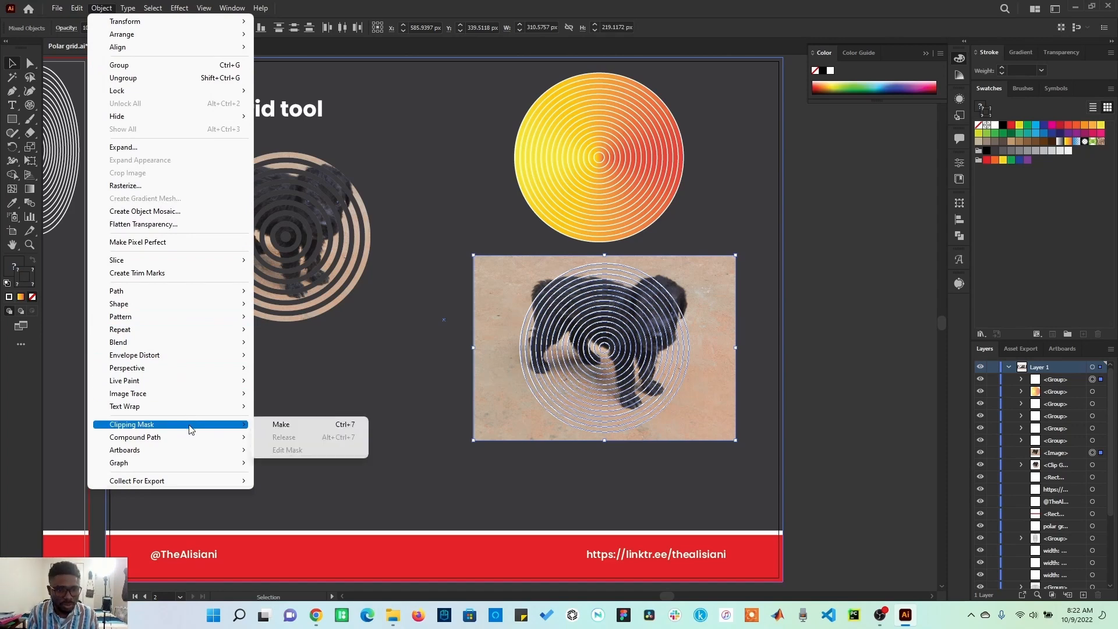
pyautogui.click(287, 427)
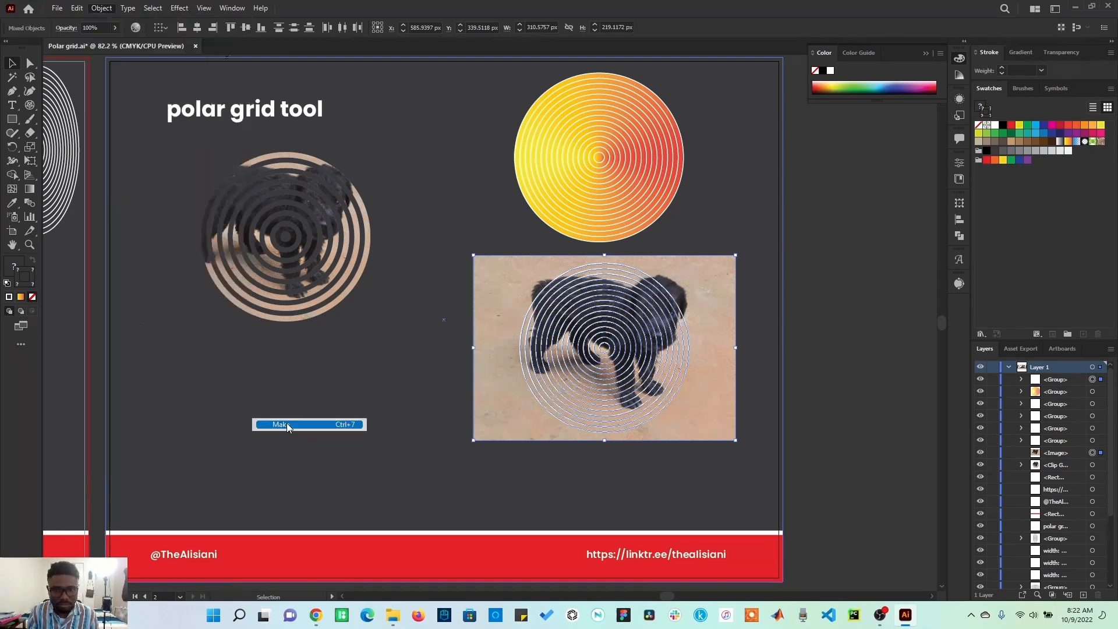
pyautogui.click(847, 358)
# Step: On the Warp tool artboard, create a 200 × 200 px polar grid without compound path from ellipses
pyautogui.moveTo(667, 353); pyautogui.dragTo(562, 352)
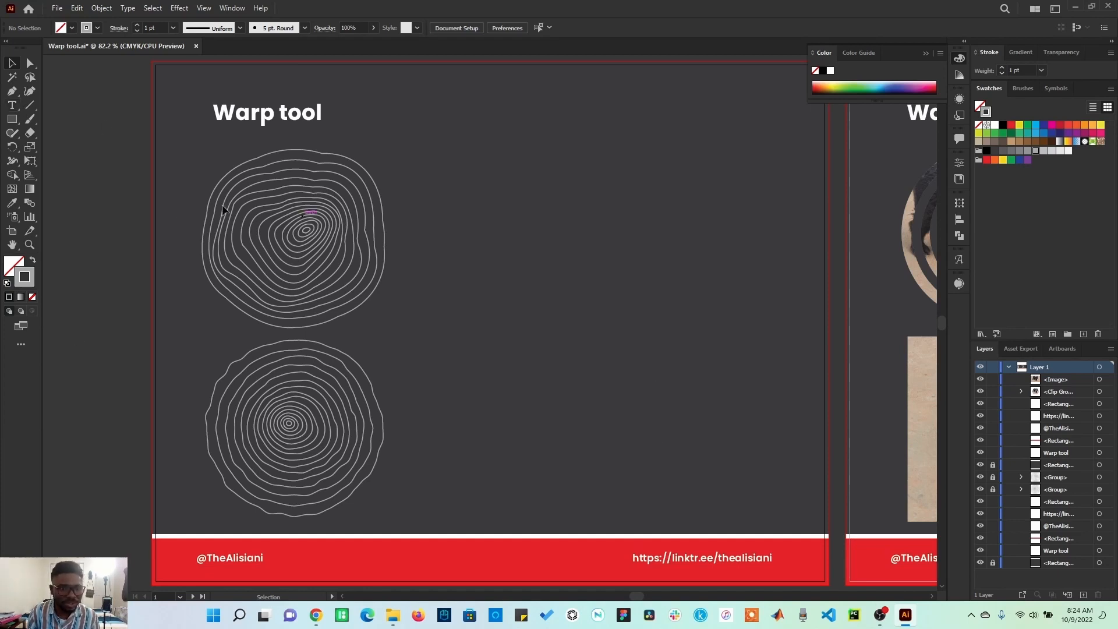
pyautogui.moveTo(34, 107); pyautogui.dragTo(83, 163)
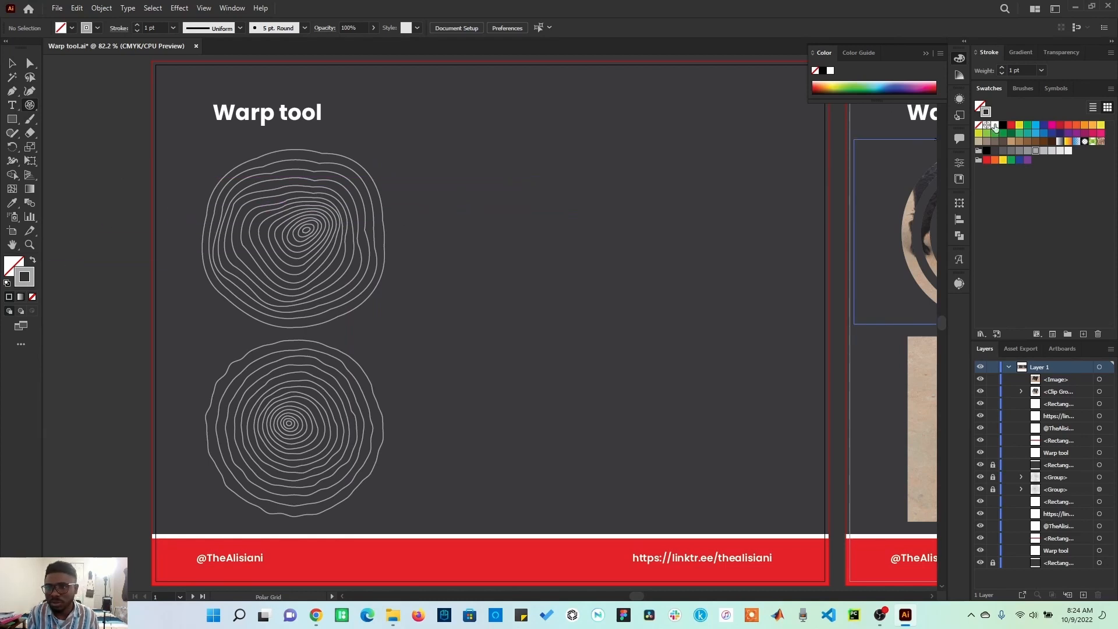
pyautogui.click(727, 194)
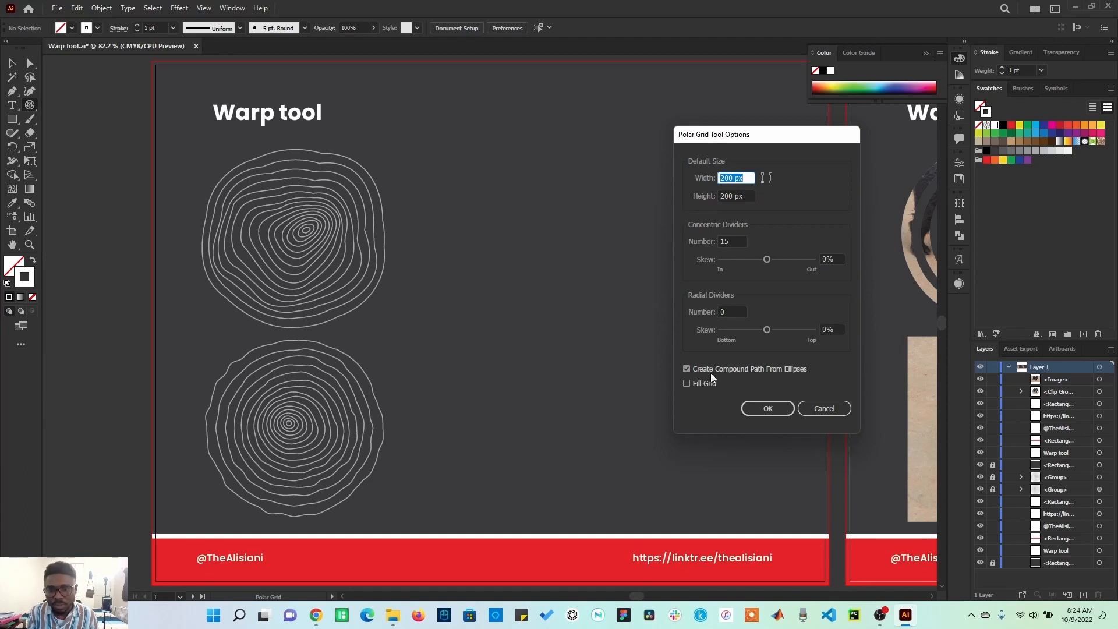
pyautogui.click(693, 371)
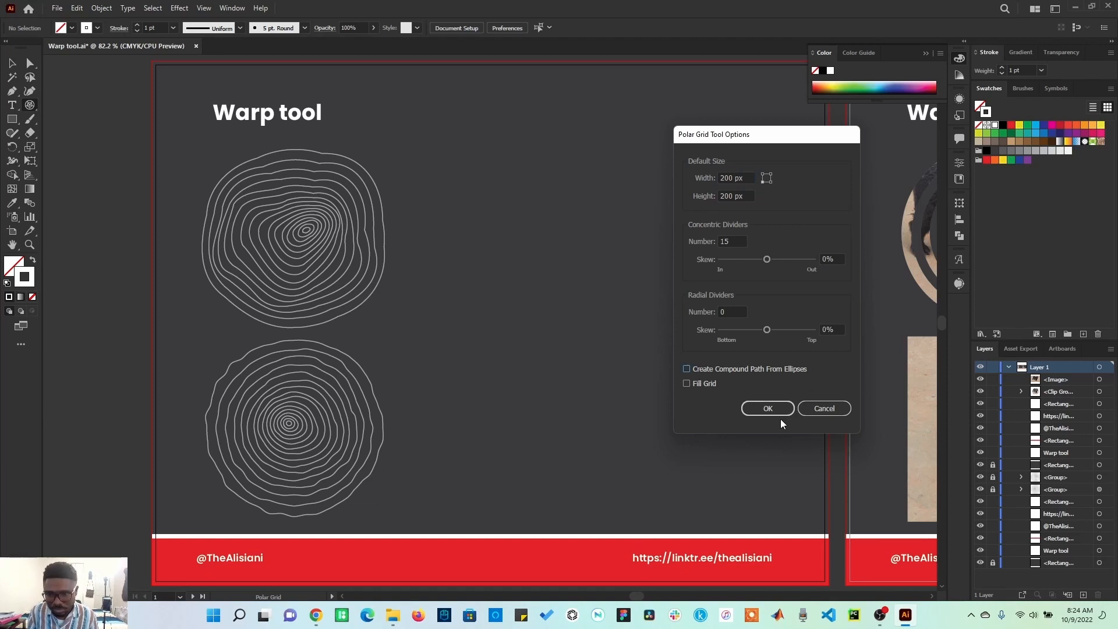
pyautogui.click(769, 408)
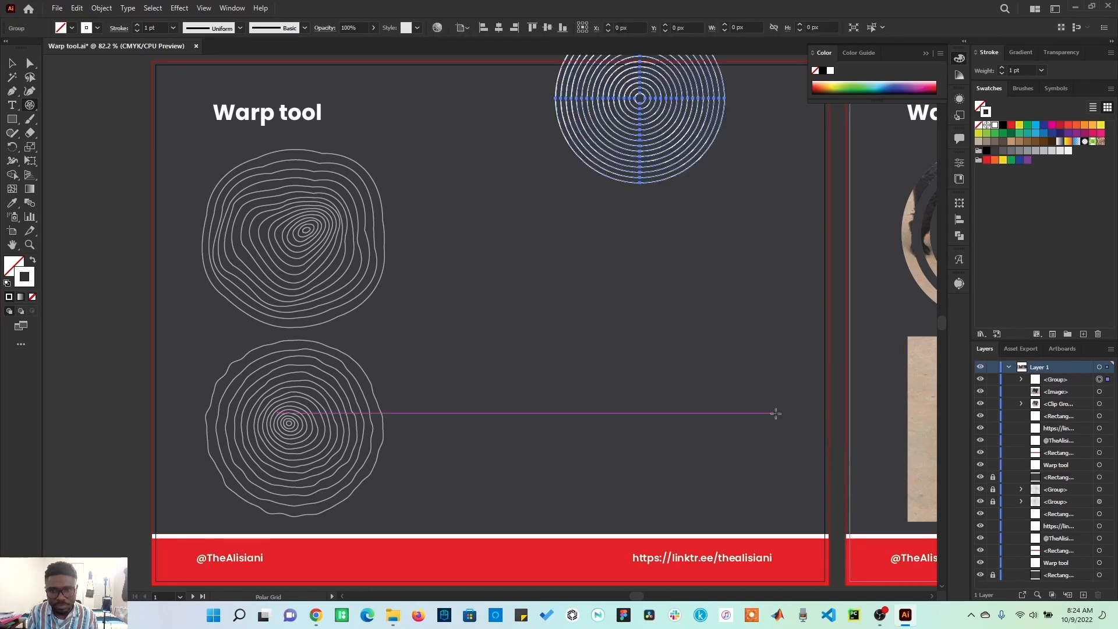
# Step: Move the new polar grid beside the top warped grid
pyautogui.click(13, 64)
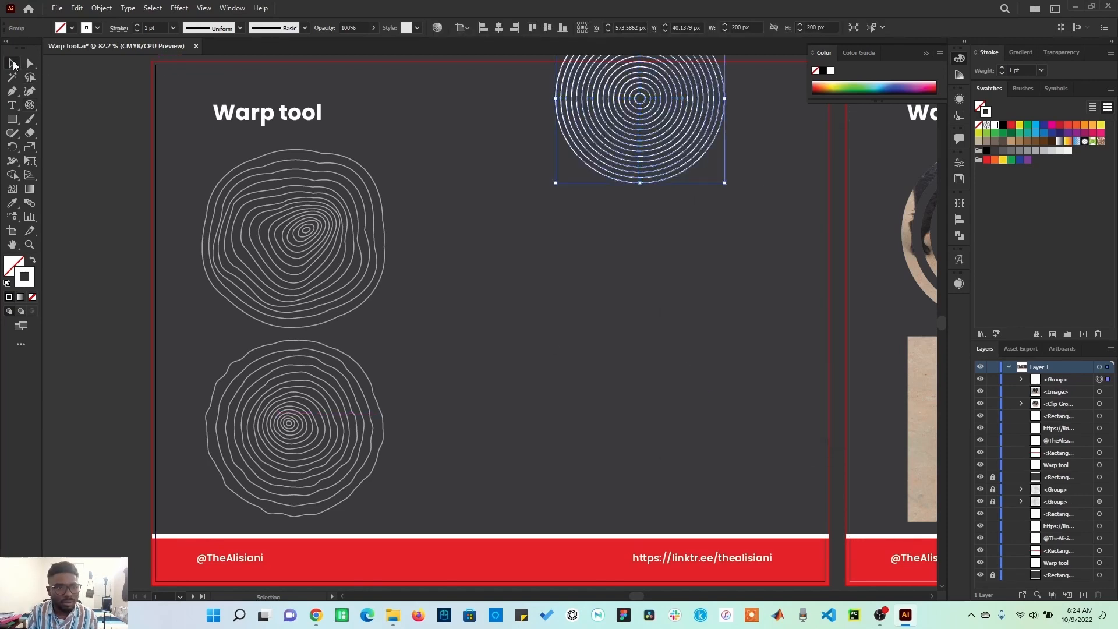
pyautogui.moveTo(621, 111); pyautogui.dragTo(568, 226)
pyautogui.click(581, 357)
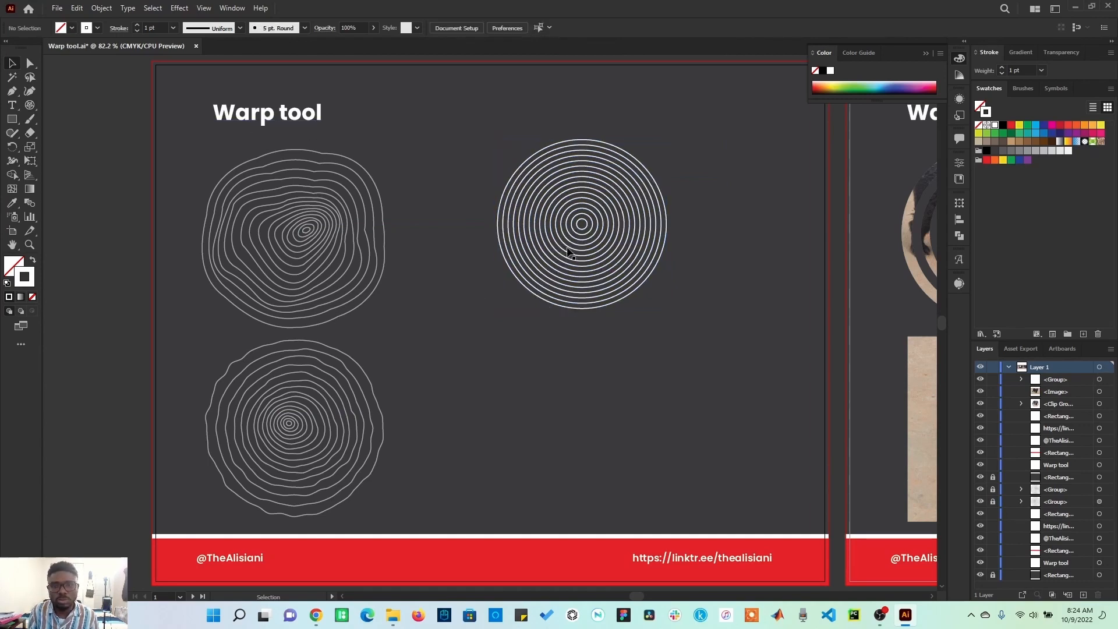
pyautogui.moveTo(584, 228); pyautogui.dragTo(579, 239)
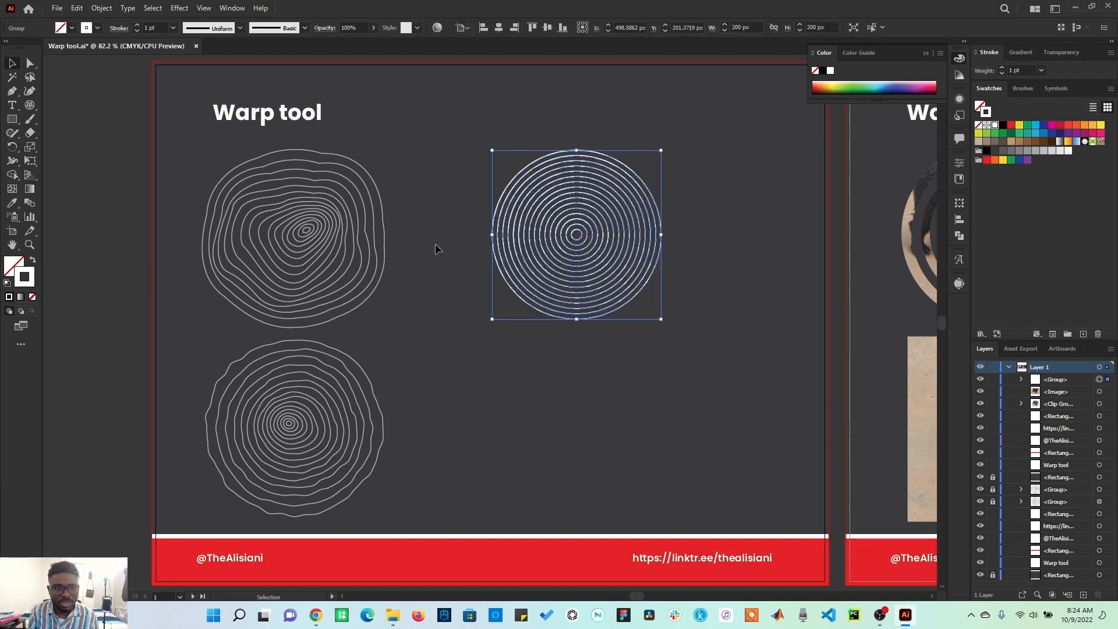
# Step: Switch to the Warp tool and push the new polar grid's rings into an irregular, wavy shape
pyautogui.rightClick(13, 162)
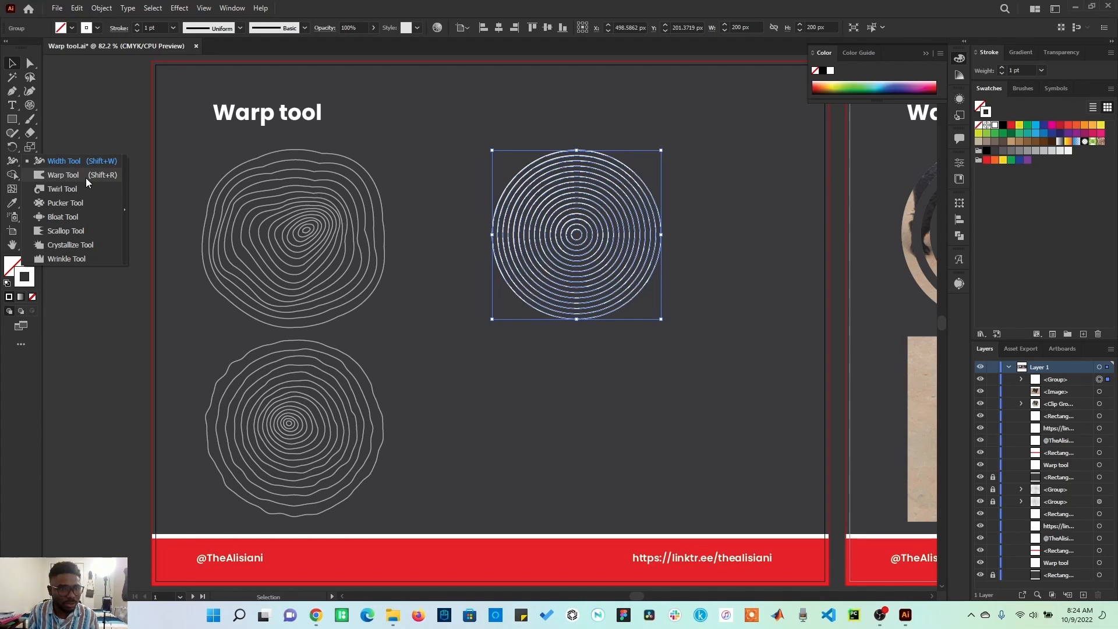
pyautogui.click(85, 177)
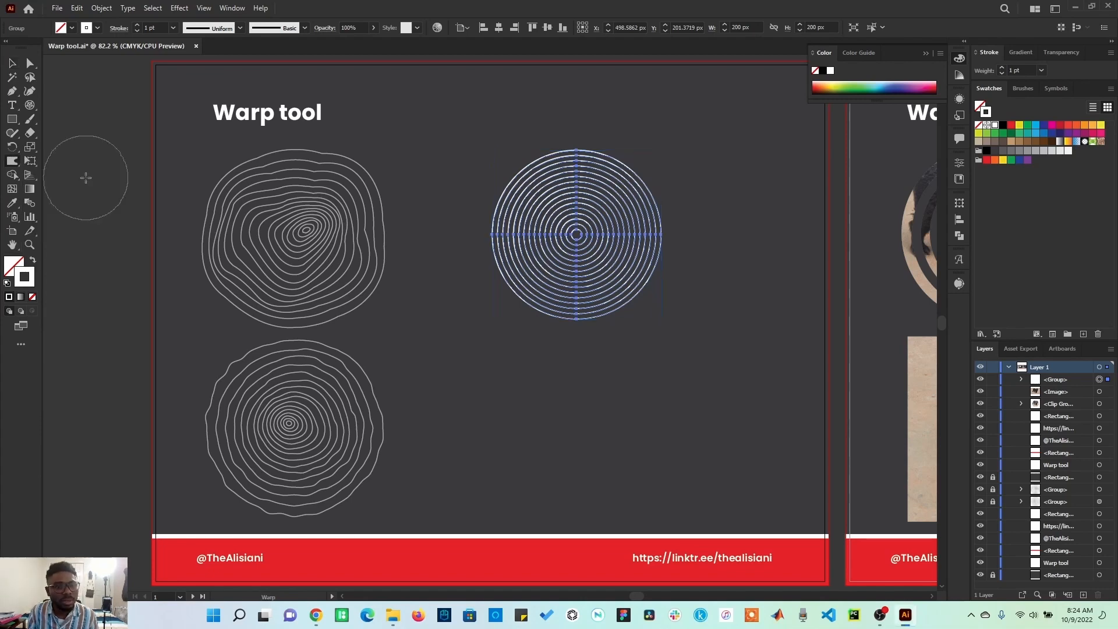
pyautogui.moveTo(576, 239)
pyautogui.mouseDown()
pyautogui.moveTo(609, 233)
pyautogui.moveTo(583, 245)
pyautogui.moveTo(606, 256)
pyautogui.moveTo(595, 219)
pyautogui.moveTo(614, 197)
pyautogui.mouseUp()
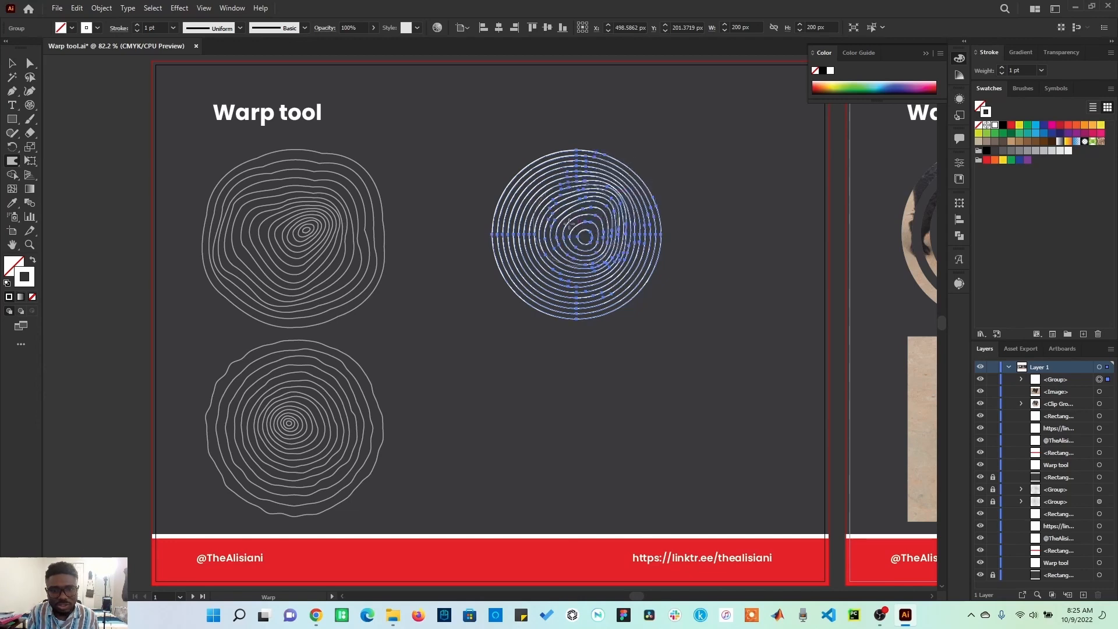
pyautogui.moveTo(550, 223); pyautogui.dragTo(530, 185)
pyautogui.moveTo(532, 251); pyautogui.dragTo(521, 265)
pyautogui.moveTo(582, 294)
pyautogui.mouseDown()
pyautogui.moveTo(617, 279)
pyautogui.moveTo(653, 291)
pyautogui.moveTo(646, 248)
pyautogui.moveTo(592, 227)
pyautogui.moveTo(605, 221)
pyautogui.mouseUp()
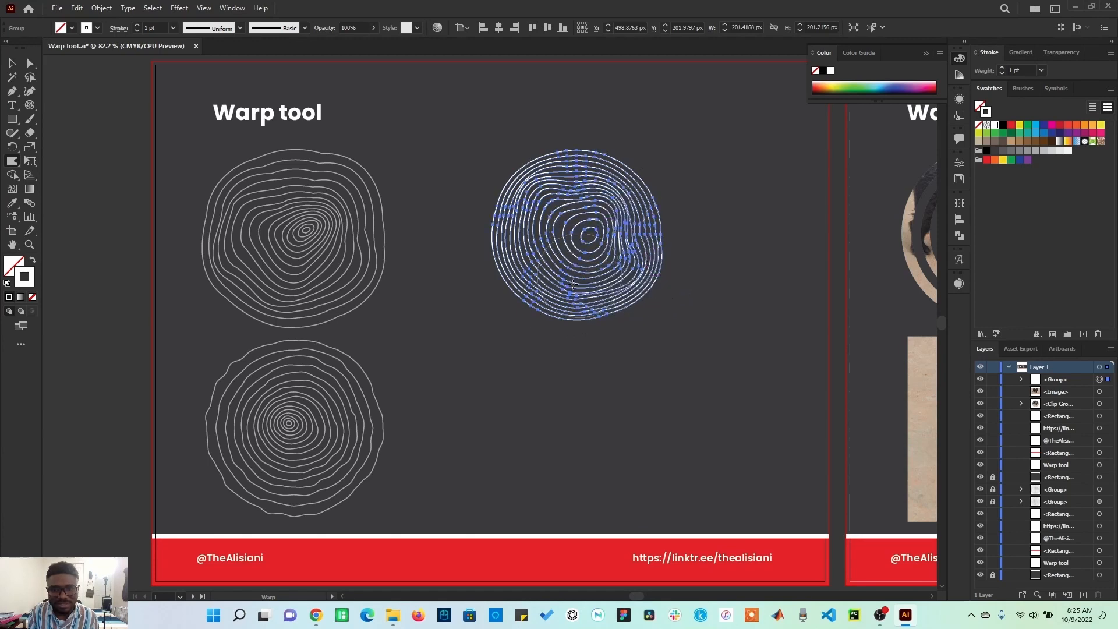
# Step: Reselect the polar grid, distort its rings further with the Warp tool, then deselect
pyautogui.click(12, 64)
pyautogui.click(469, 233)
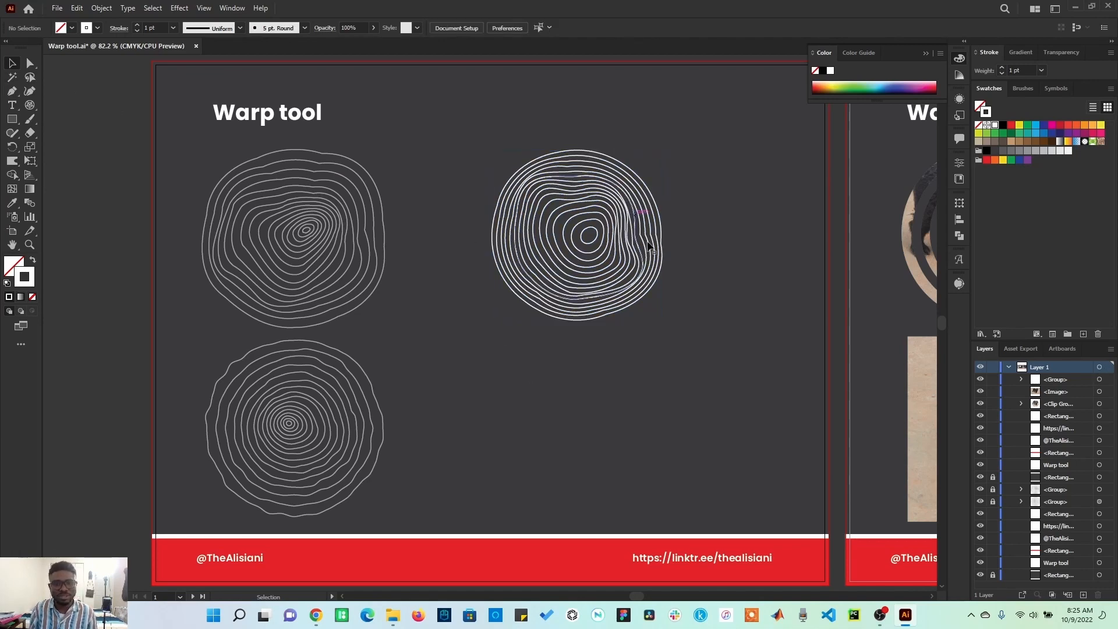
pyautogui.click(598, 206)
pyautogui.click(11, 161)
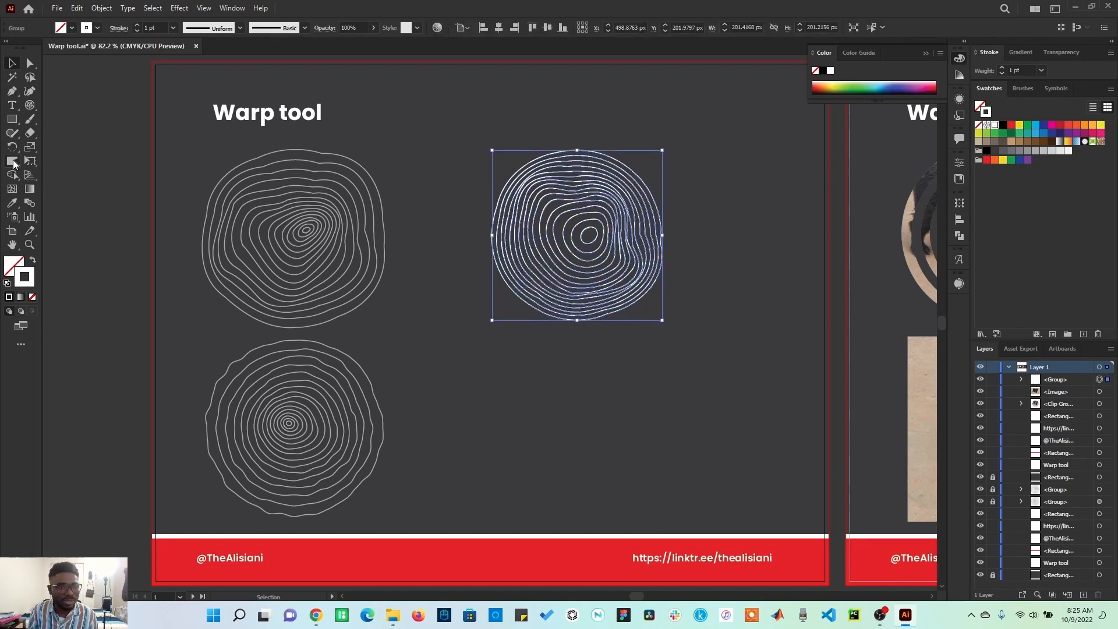
pyautogui.moveTo(621, 208)
pyautogui.mouseDown()
pyautogui.moveTo(627, 187)
pyautogui.moveTo(649, 178)
pyautogui.moveTo(625, 256)
pyautogui.mouseUp()
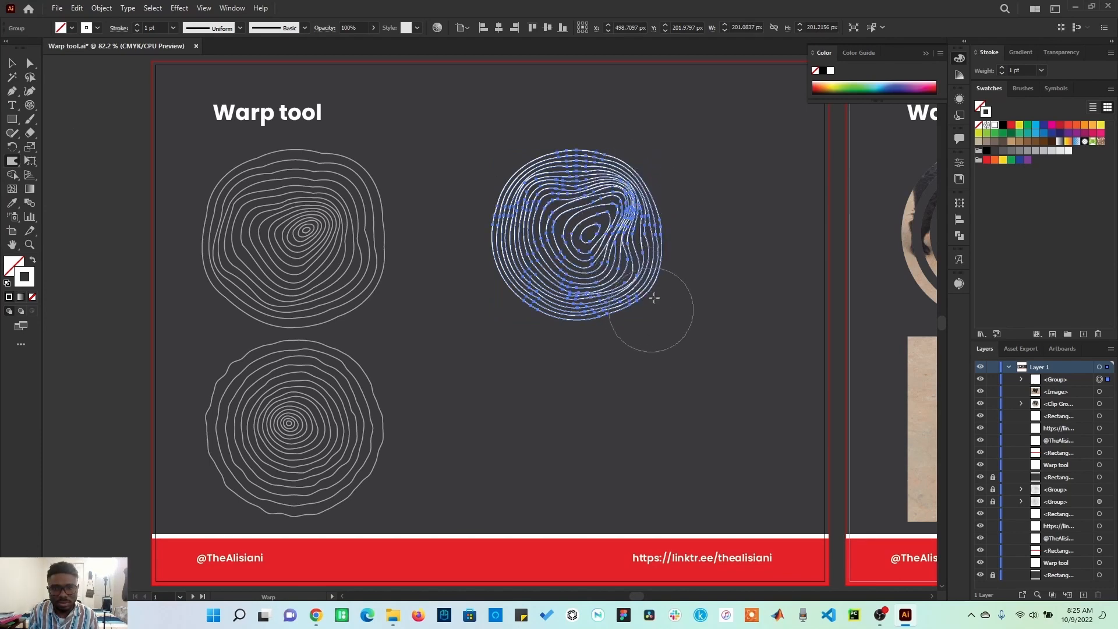
pyautogui.moveTo(627, 193); pyautogui.dragTo(611, 211)
pyautogui.moveTo(528, 177)
pyautogui.mouseDown()
pyautogui.moveTo(544, 197)
pyautogui.moveTo(505, 170)
pyautogui.mouseUp()
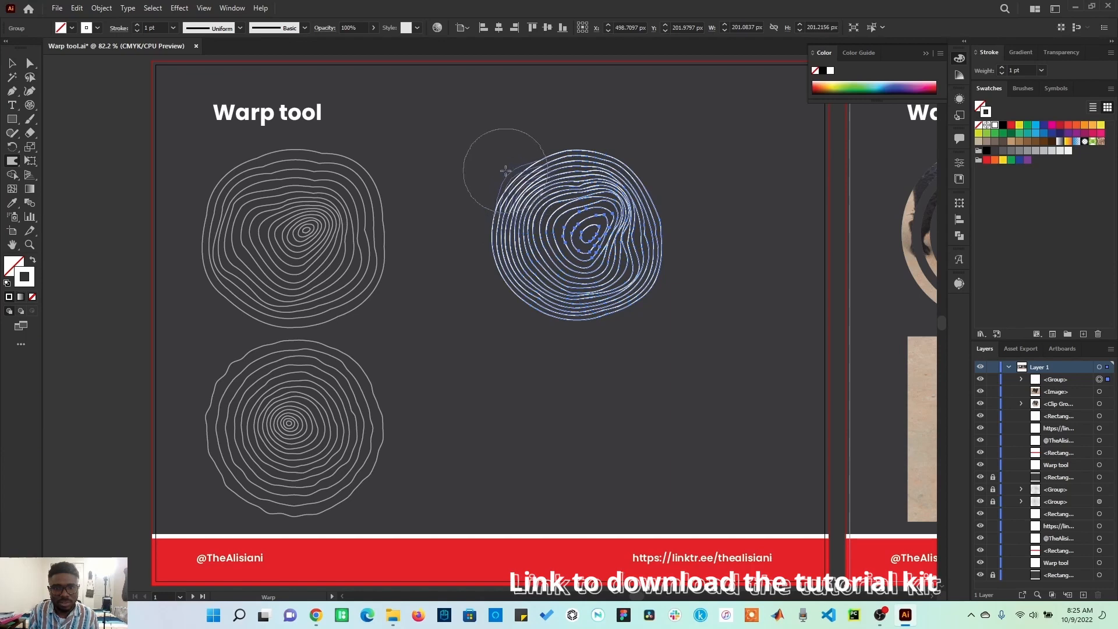
pyautogui.moveTo(511, 240)
pyautogui.mouseDown()
pyautogui.moveTo(474, 243)
pyautogui.moveTo(492, 273)
pyautogui.moveTo(547, 306)
pyautogui.mouseUp()
pyautogui.press('v')
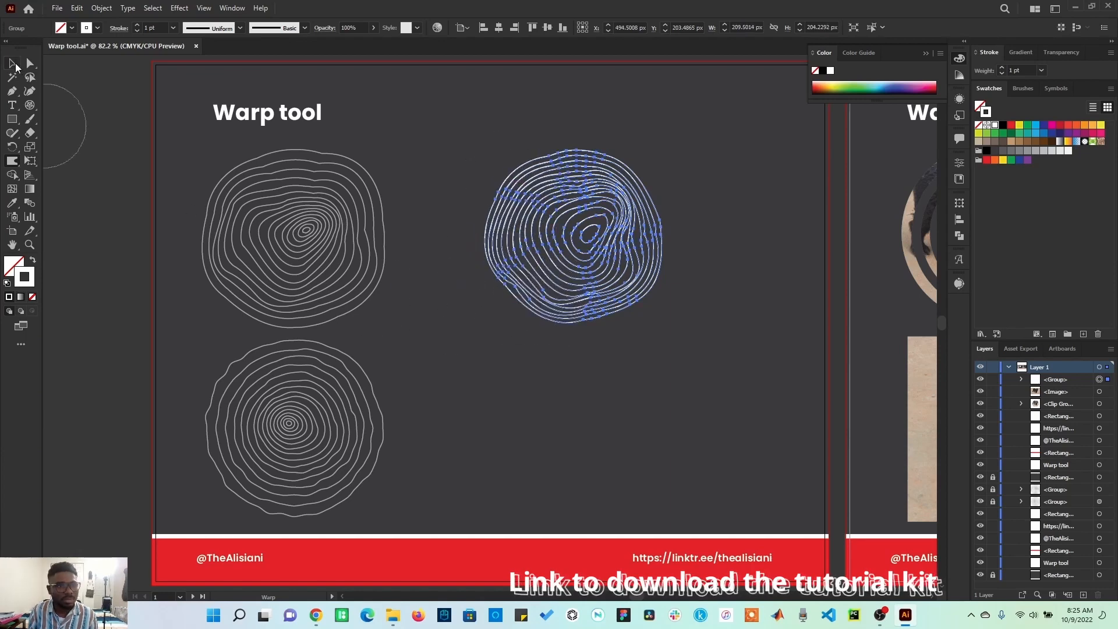
pyautogui.click(170, 243)
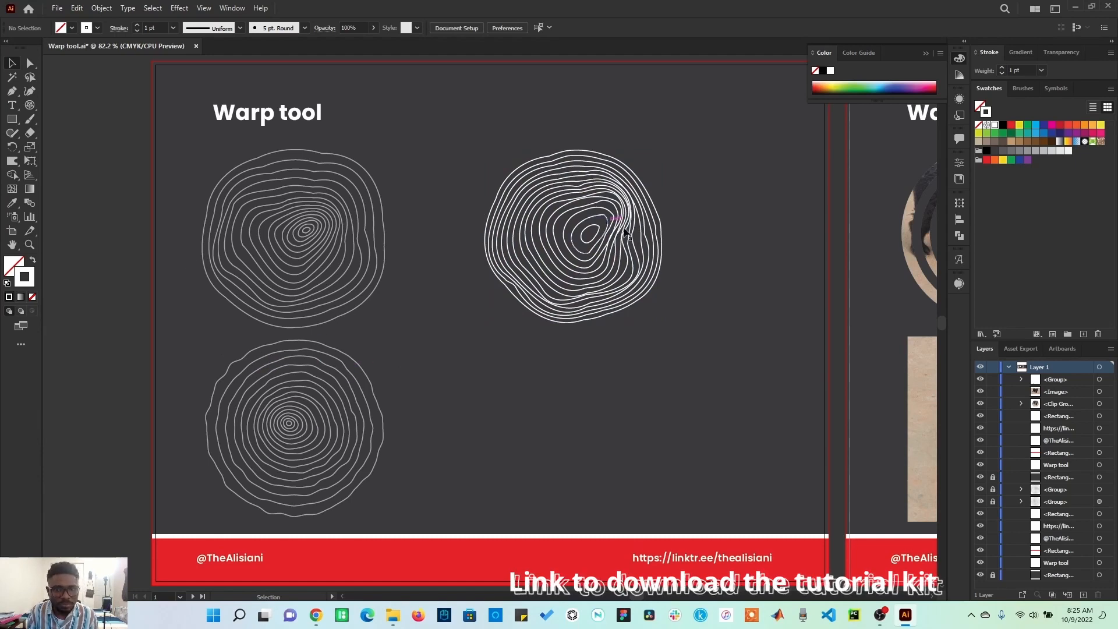
# Step: Duplicate the warped grid directly below itself
pyautogui.click(614, 197)
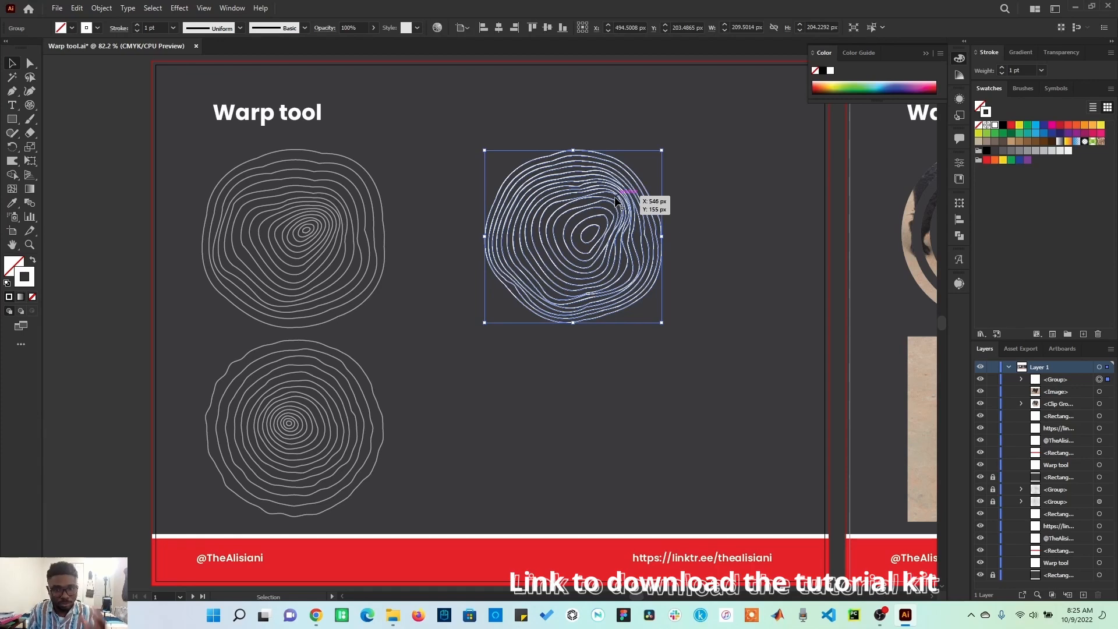
pyautogui.moveTo(595, 192); pyautogui.dragTo(607, 371)
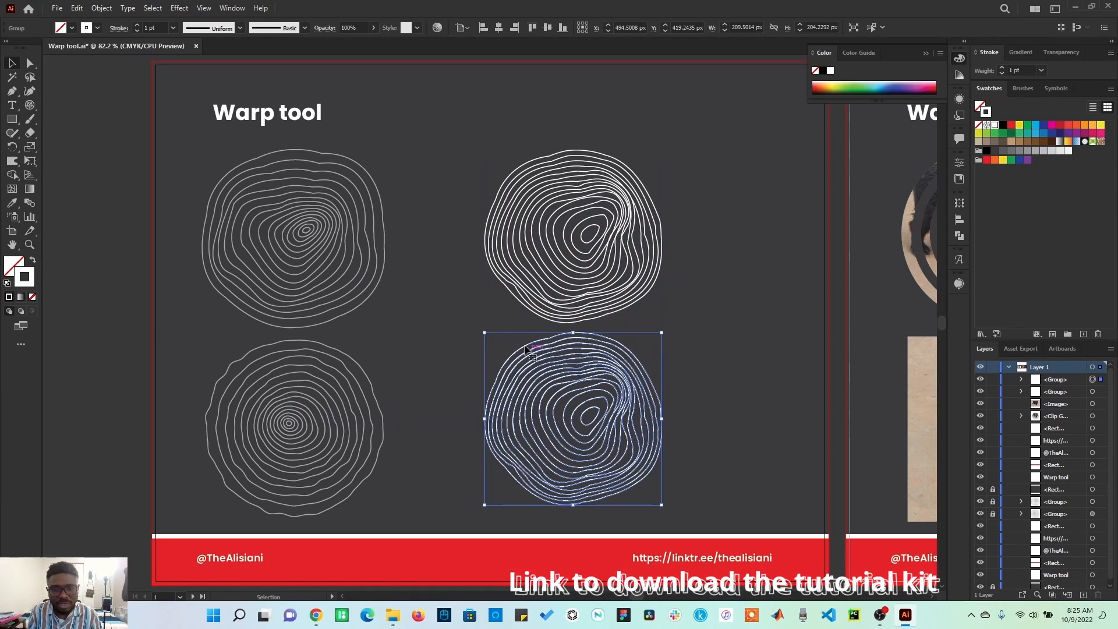
# Step: Apply a Roughen effect to the copy with Smooth points, detail 1 /in and a reduced size, then deselect
pyautogui.click(180, 8)
pyautogui.moveTo(212, 103)
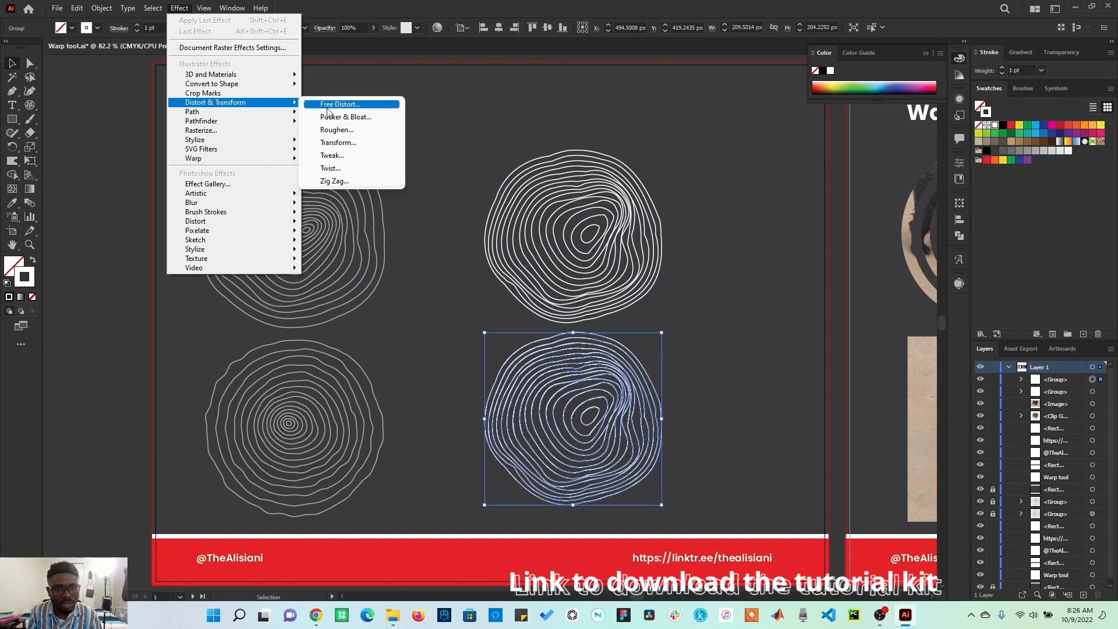
pyautogui.click(341, 130)
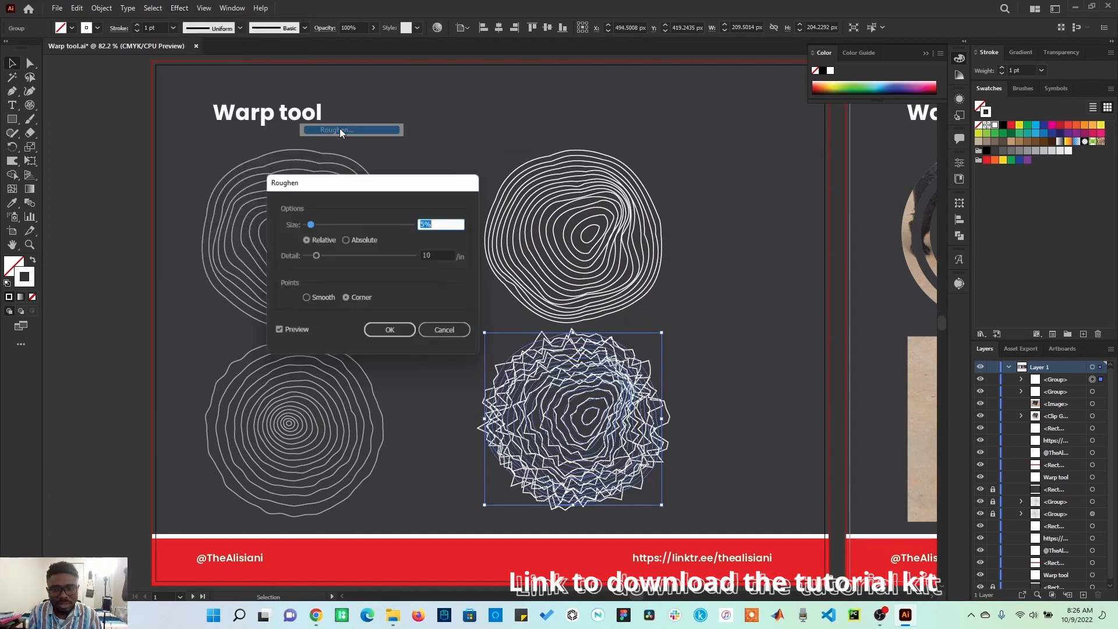
pyautogui.click(315, 299)
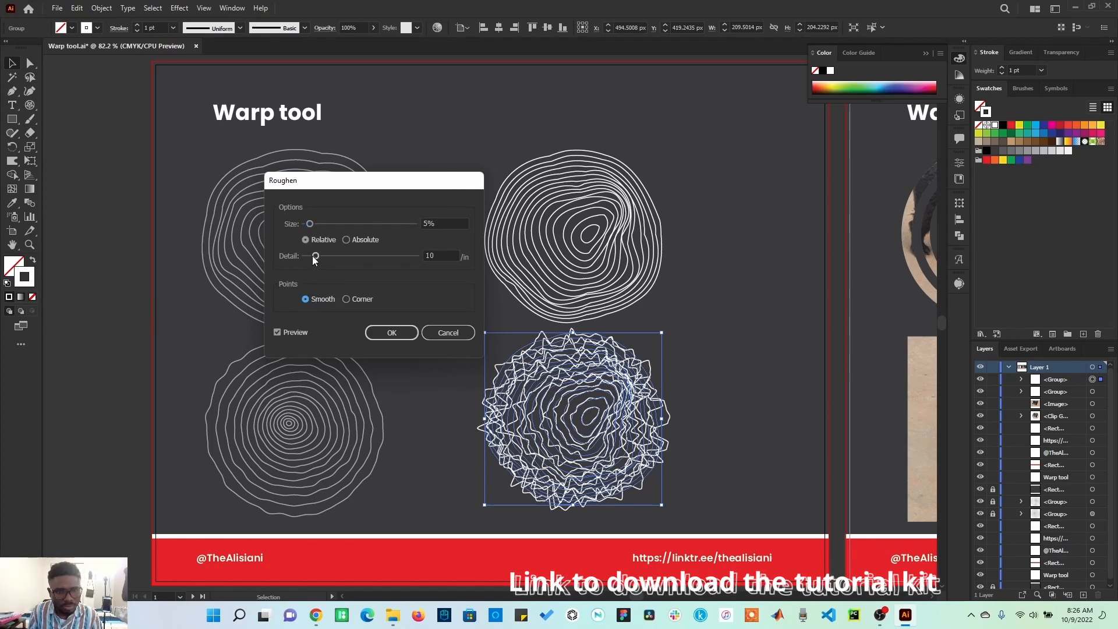
pyautogui.moveTo(312, 257); pyautogui.dragTo(308, 258)
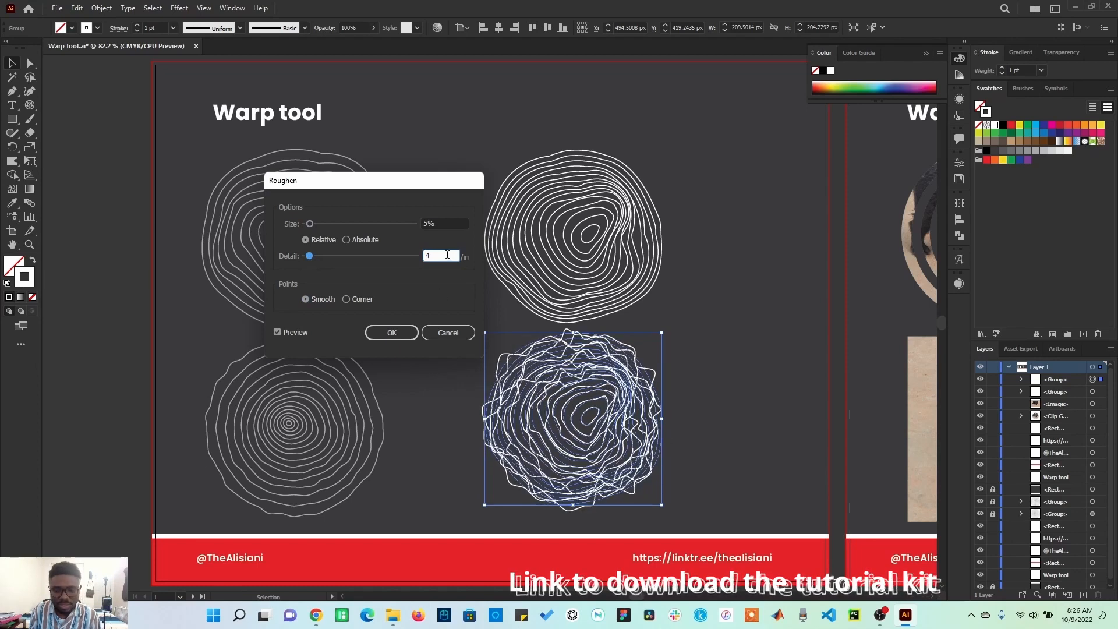
pyautogui.press('Down')
pyautogui.press('Down')
pyautogui.press('Down')
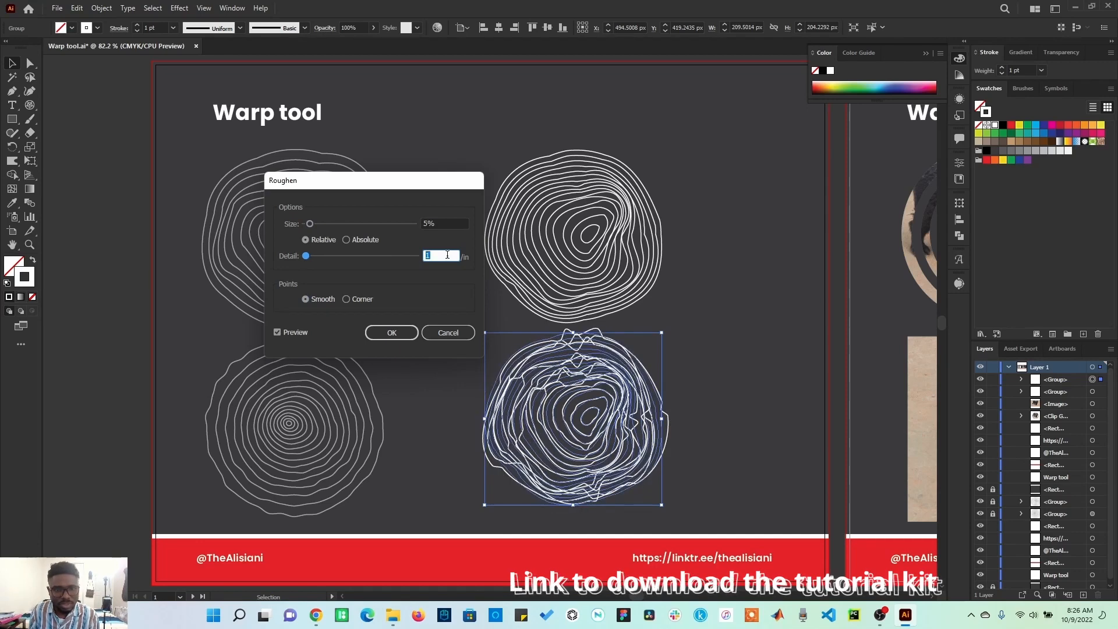
pyautogui.click(446, 224)
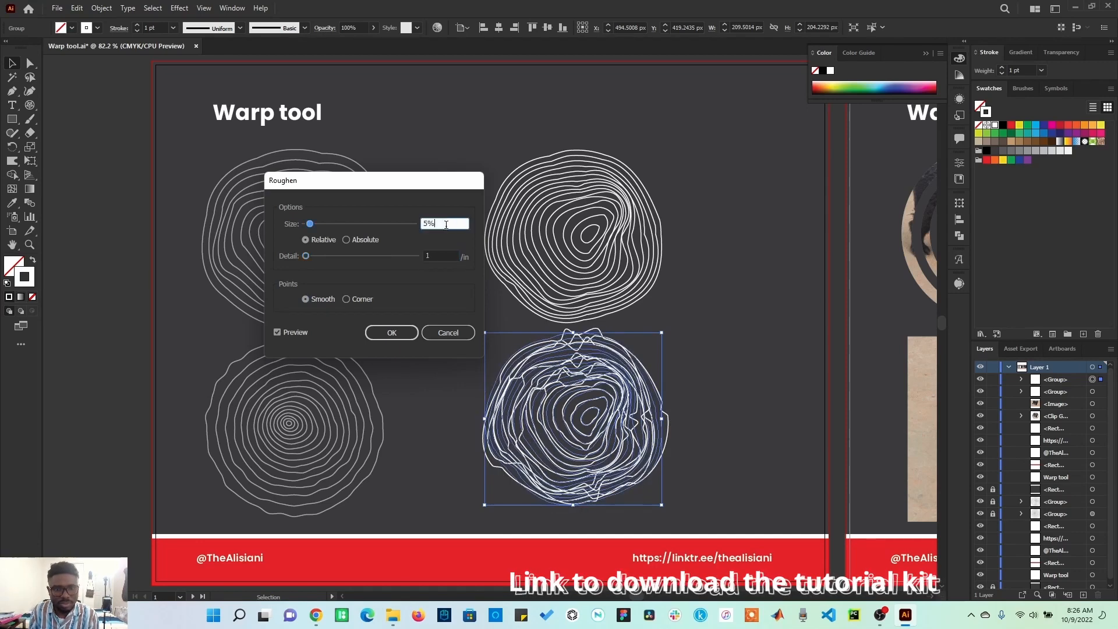
pyautogui.press('Up')
pyautogui.press('Up')
pyautogui.press('Down')
pyautogui.press('Down')
pyautogui.press('Down')
pyautogui.press('Down')
pyautogui.press('Down')
pyautogui.press('Down')
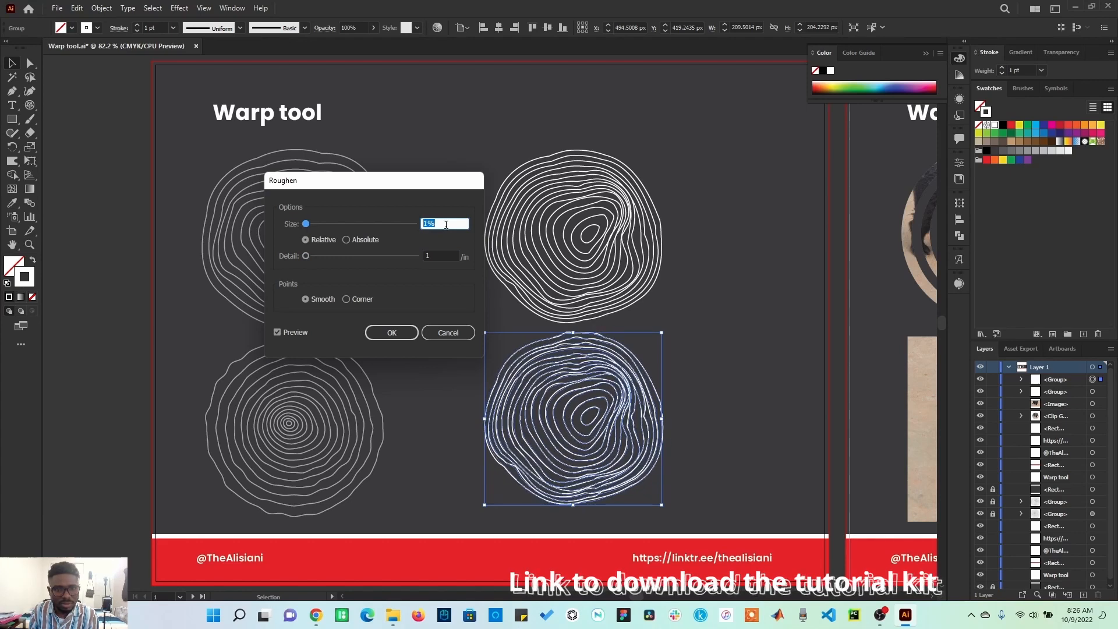
pyautogui.click(405, 335)
pyautogui.click(725, 415)
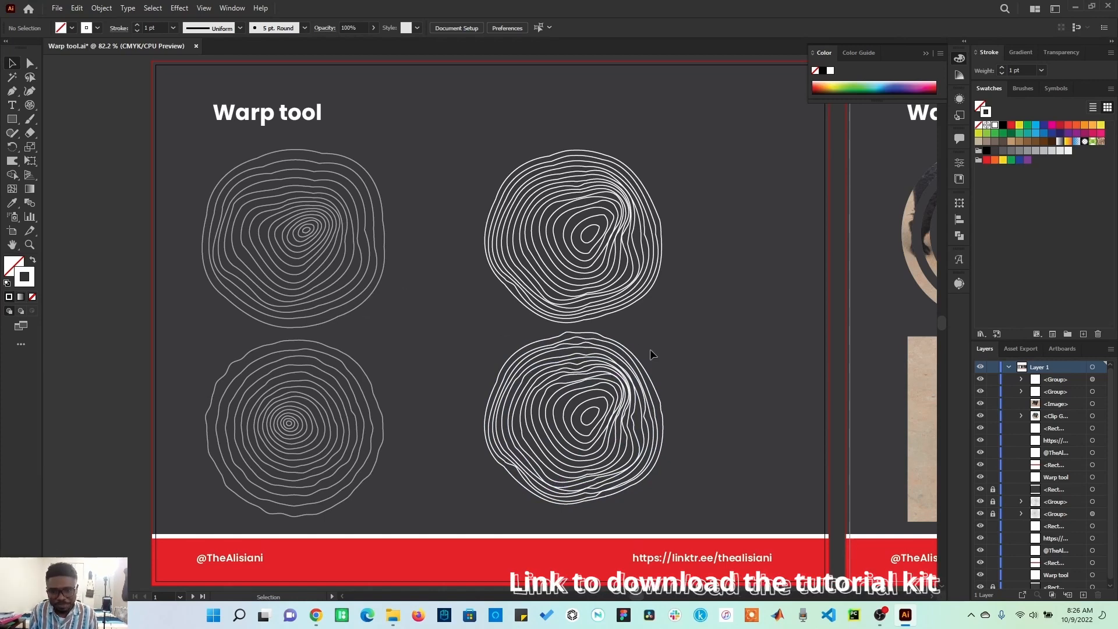
# Step: On the next artboard, create a 200 × 200 px polar grid with Create Compound Path From Ellipses enabled
pyautogui.press('space')
pyautogui.moveTo(652, 352); pyautogui.dragTo(12, 354)
pyautogui.click(29, 104)
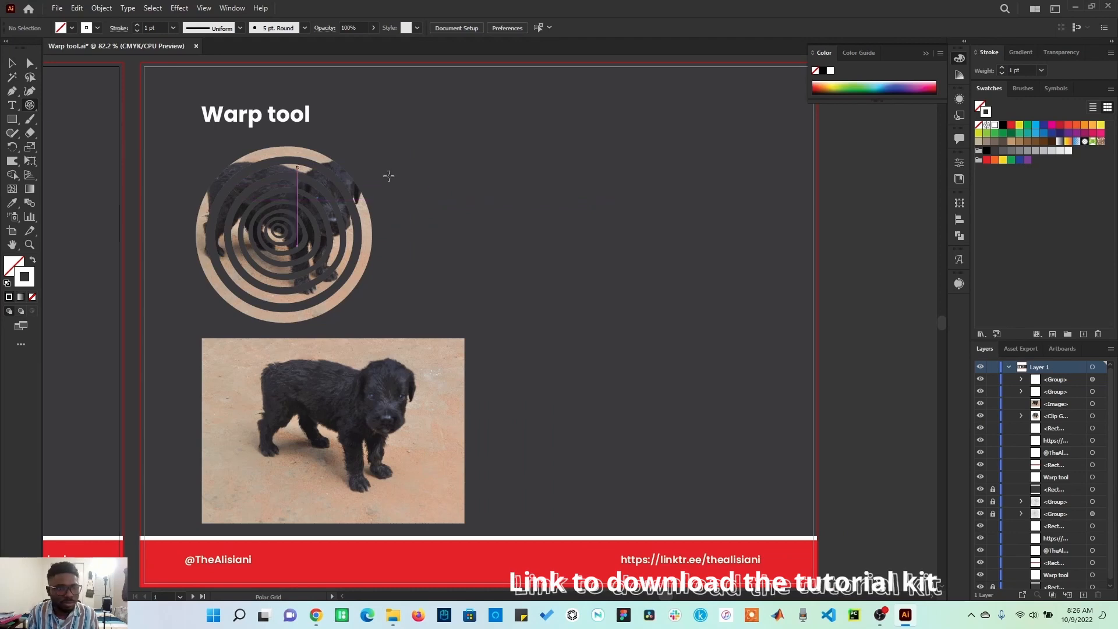
pyautogui.click(602, 222)
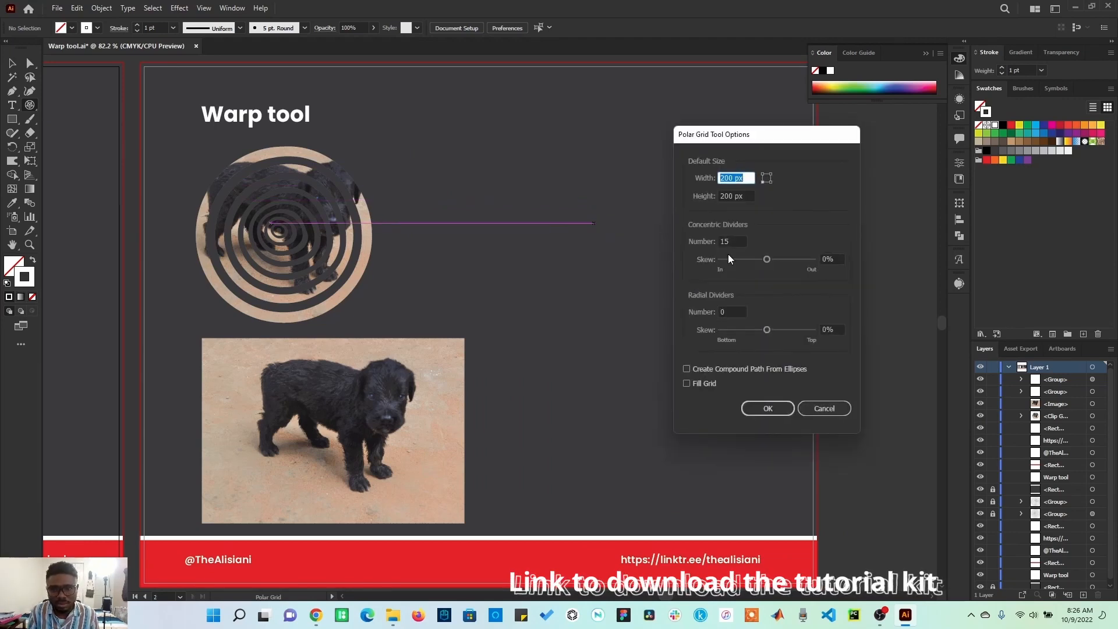
pyautogui.click(715, 370)
pyautogui.click(768, 408)
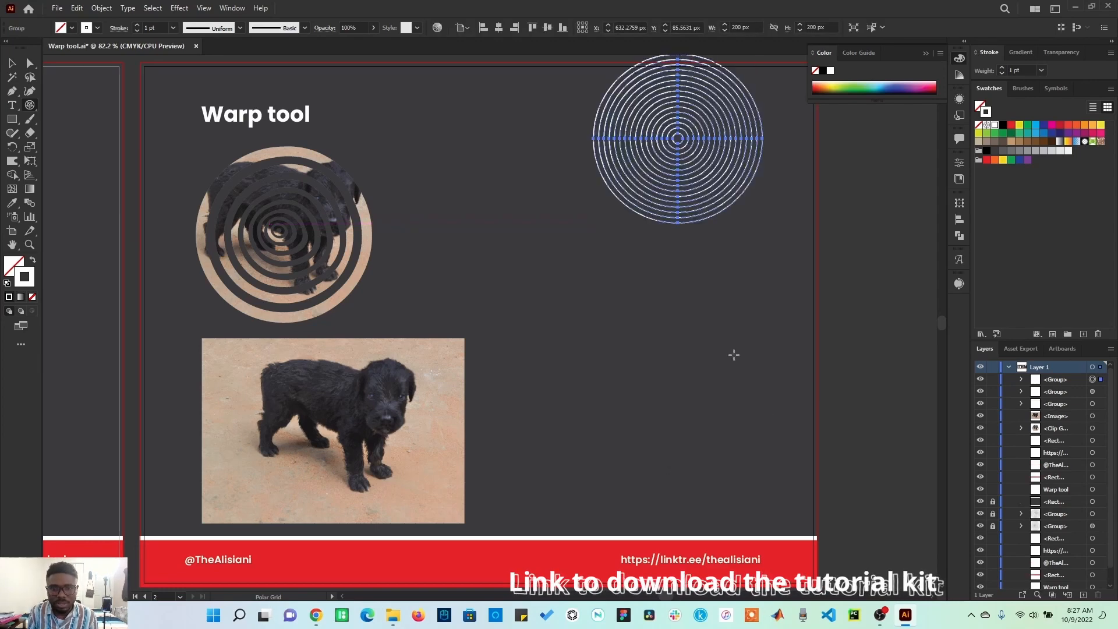
# Step: Move the new grid lower on the artboard and warp its rings with the Warp tool
pyautogui.click(12, 64)
pyautogui.moveTo(677, 138)
pyautogui.mouseDown()
pyautogui.moveTo(638, 198)
pyautogui.moveTo(635, 267)
pyautogui.moveTo(675, 238)
pyautogui.moveTo(583, 268)
pyautogui.moveTo(595, 320)
pyautogui.mouseUp()
pyautogui.click(13, 164)
pyautogui.moveTo(674, 318); pyautogui.dragTo(700, 335)
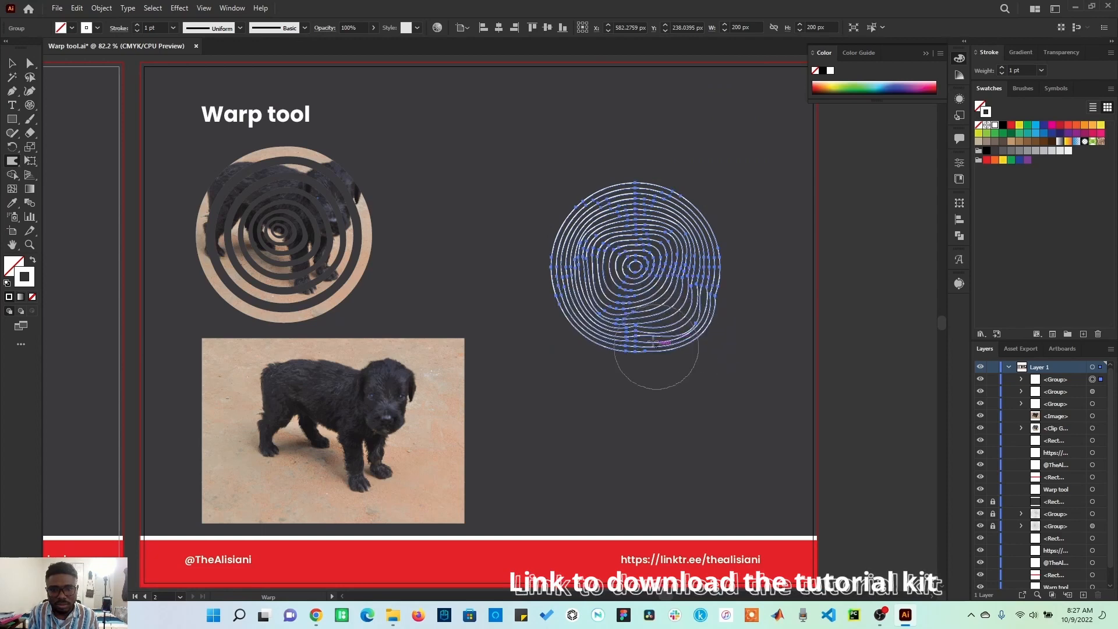
pyautogui.moveTo(649, 276); pyautogui.dragTo(660, 261)
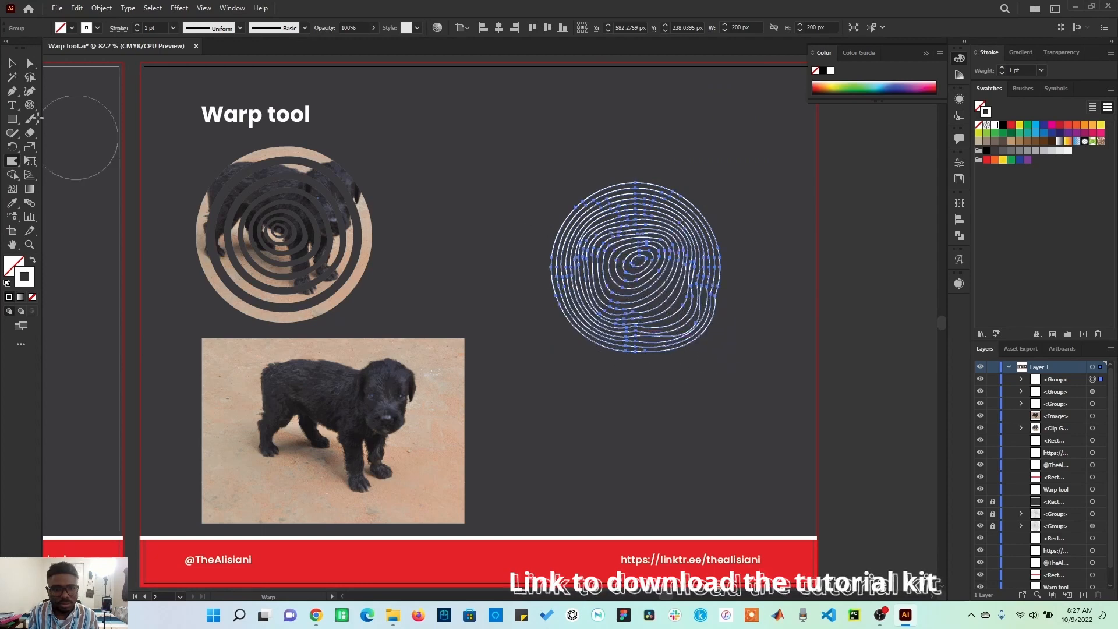
pyautogui.click(10, 64)
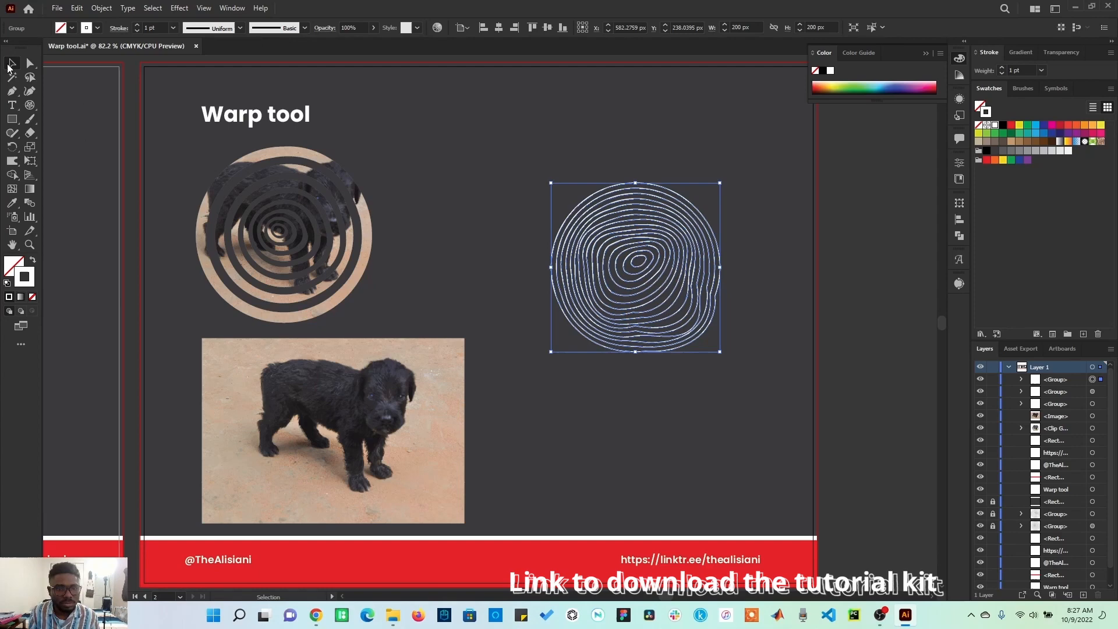
# Step: Move the dog photo over the warped grid, select both, and make a clipping mask
pyautogui.click(435, 288)
pyautogui.moveTo(417, 430); pyautogui.dragTo(702, 267)
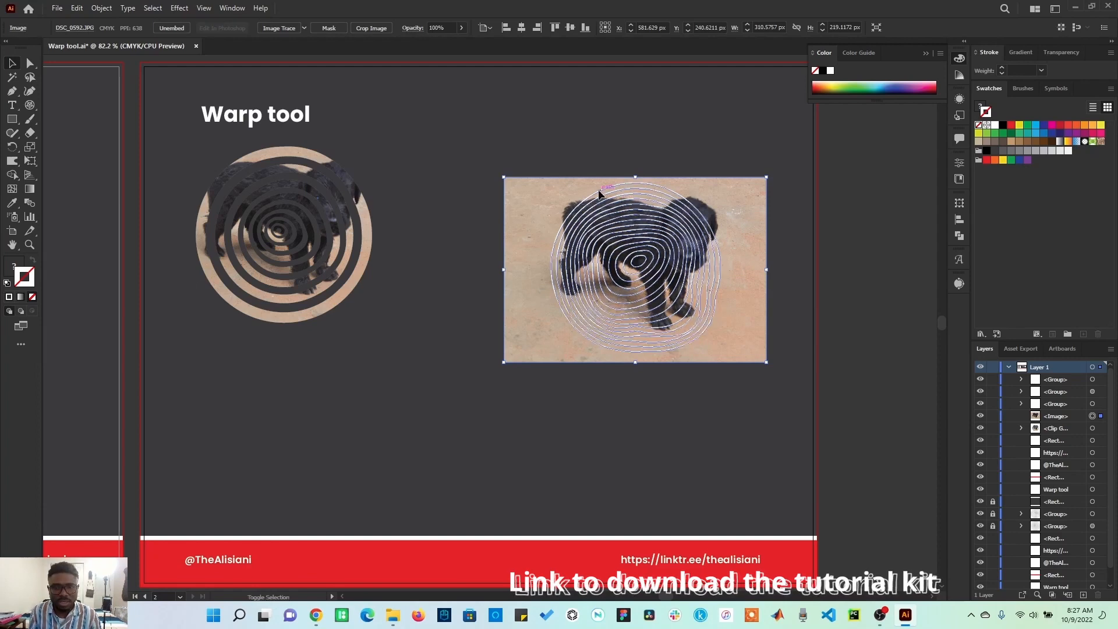
pyautogui.keyDown('shift'); pyautogui.click(699, 248); pyautogui.keyUp('shift')
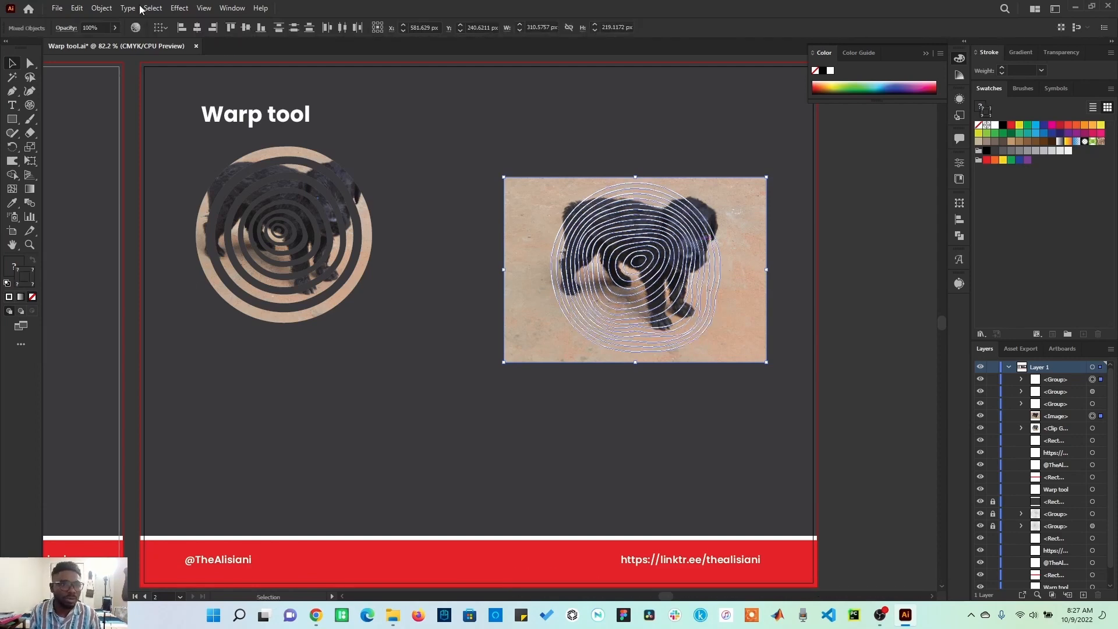
pyautogui.click(93, 7)
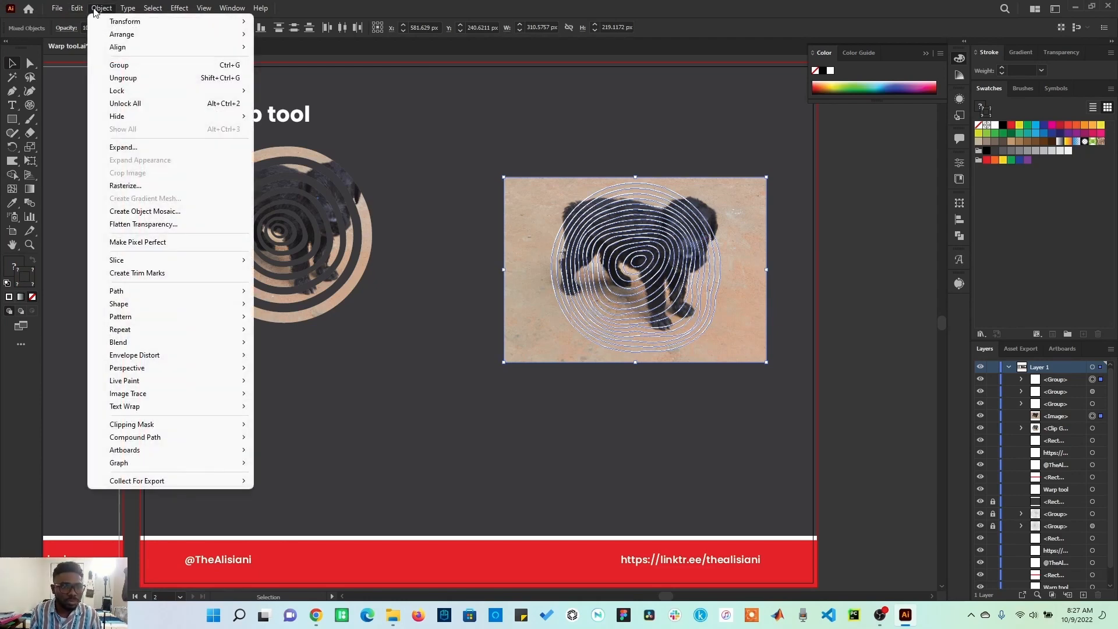
pyautogui.moveTo(195, 426)
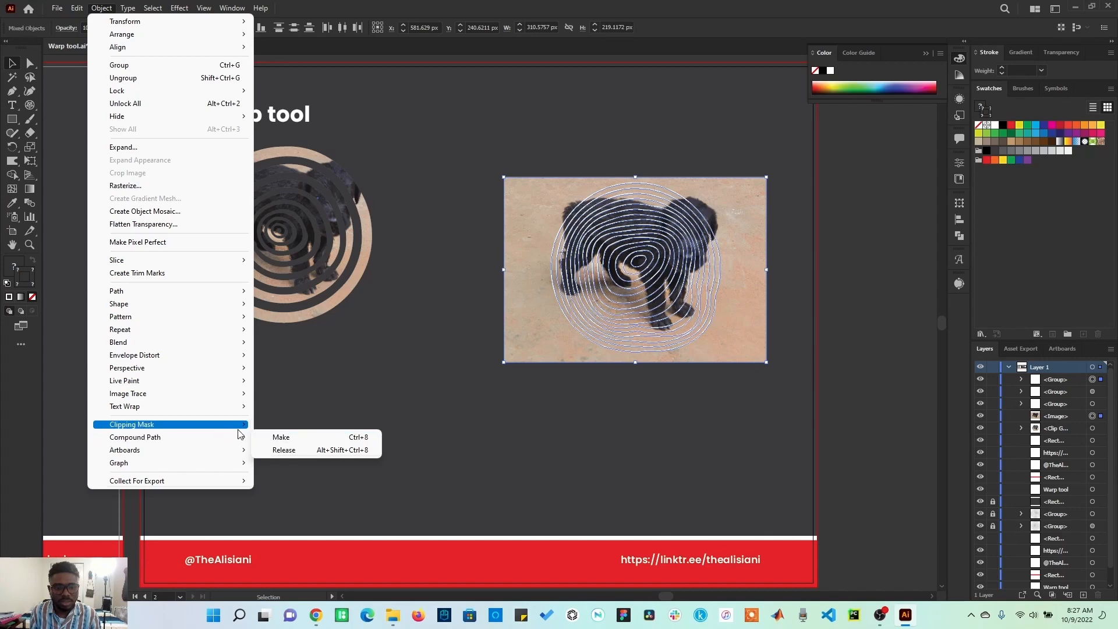
pyautogui.click(281, 428)
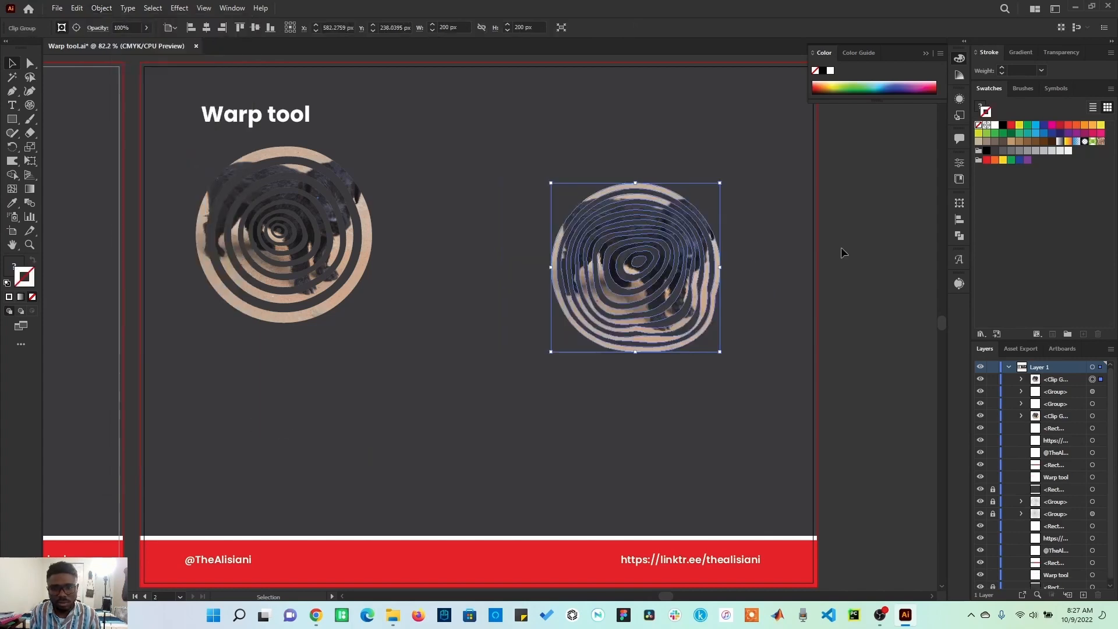
# Step: Move the clipped grid beside the first dog-photo grid and deselect
pyautogui.click(820, 278)
pyautogui.moveTo(685, 277); pyautogui.dragTo(535, 247)
pyautogui.click(663, 258)
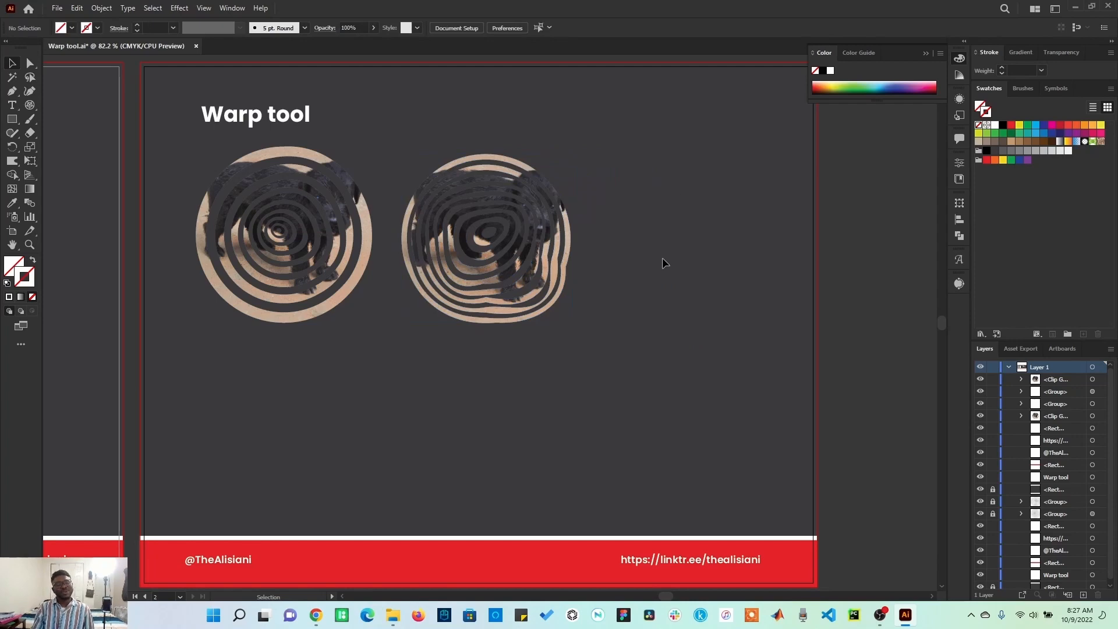
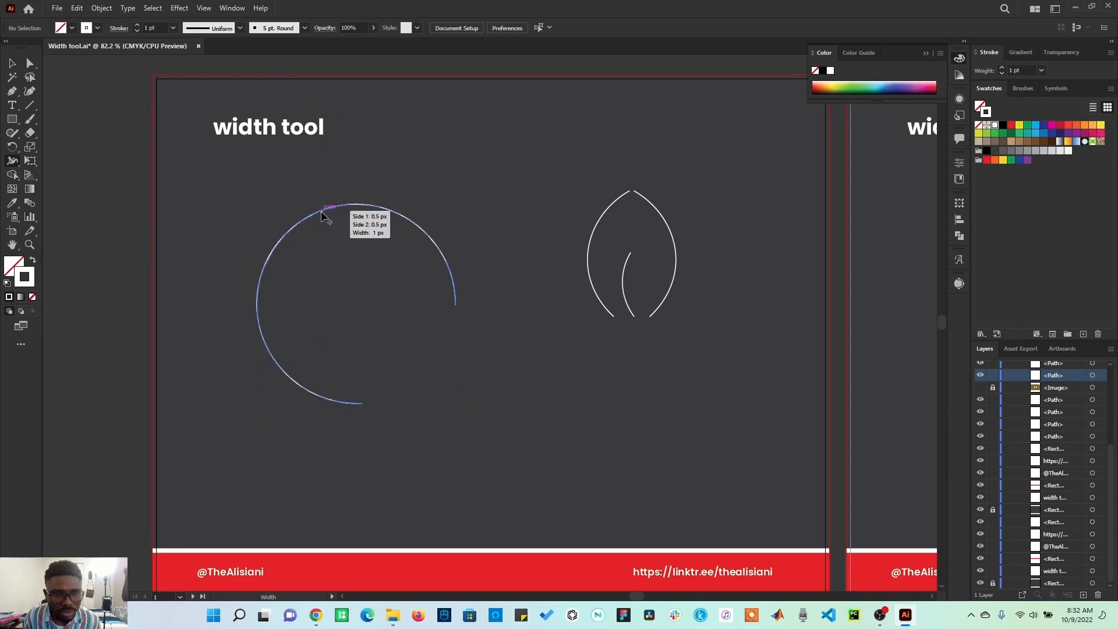
pyautogui.moveTo(321, 211)
pyautogui.mouseDown()
pyautogui.moveTo(341, 230)
pyautogui.moveTo(333, 242)
pyautogui.moveTo(325, 219)
pyautogui.mouseUp()
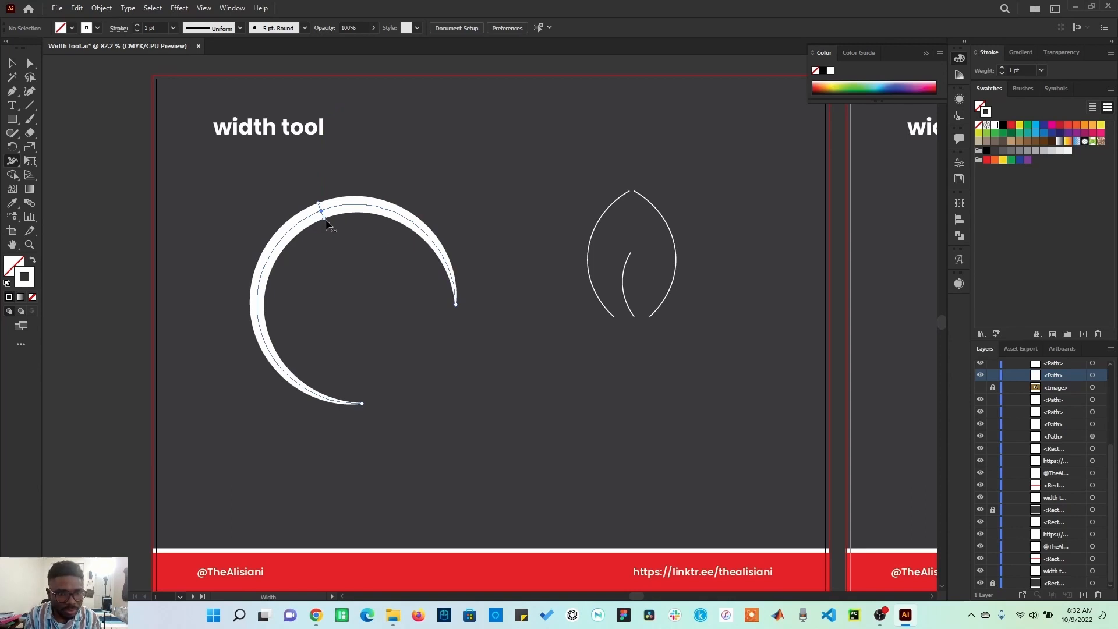
pyautogui.moveTo(324, 225)
pyautogui.mouseDown()
pyautogui.moveTo(365, 285)
pyautogui.moveTo(336, 263)
pyautogui.moveTo(359, 282)
pyautogui.moveTo(330, 274)
pyautogui.moveTo(354, 297)
pyautogui.moveTo(341, 293)
pyautogui.moveTo(325, 220)
pyautogui.moveTo(335, 247)
pyautogui.moveTo(326, 227)
pyautogui.moveTo(322, 251)
pyautogui.moveTo(306, 190)
pyautogui.moveTo(323, 191)
pyautogui.moveTo(309, 160)
pyautogui.moveTo(345, 251)
pyautogui.mouseUp()
pyautogui.hotkey('ctrl', 'z')
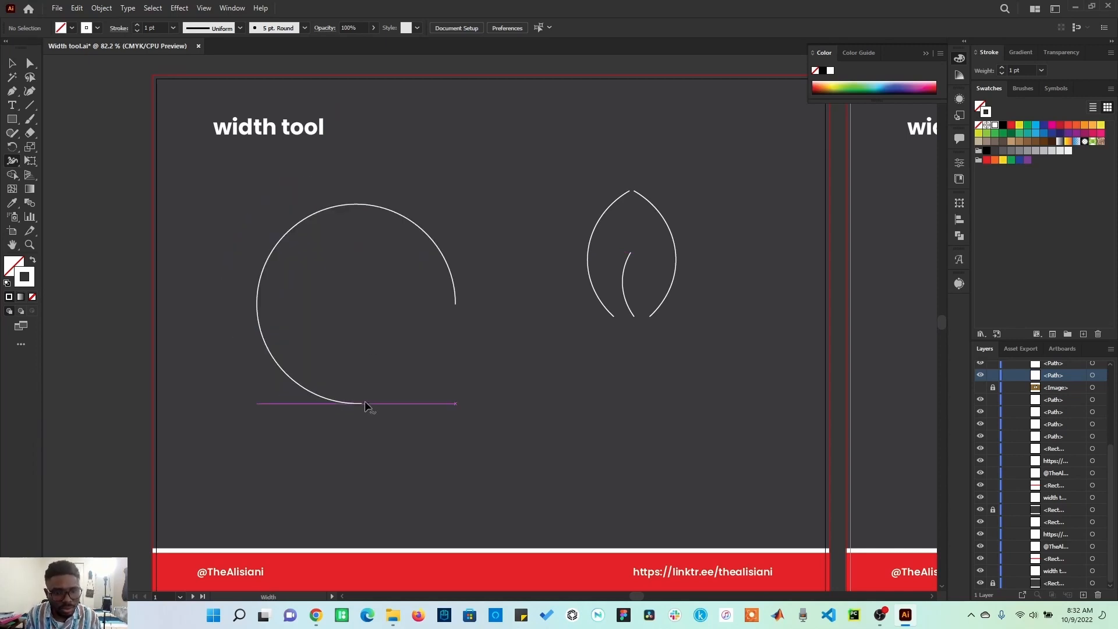
# Step: Widen the arc's lower end with the Width tool, then select the arc and set its stroke cap to Round
pyautogui.moveTo(362, 402)
pyautogui.mouseDown()
pyautogui.moveTo(415, 307)
pyautogui.moveTo(398, 365)
pyautogui.moveTo(410, 326)
pyautogui.moveTo(404, 367)
pyautogui.moveTo(415, 338)
pyautogui.moveTo(414, 357)
pyautogui.mouseUp()
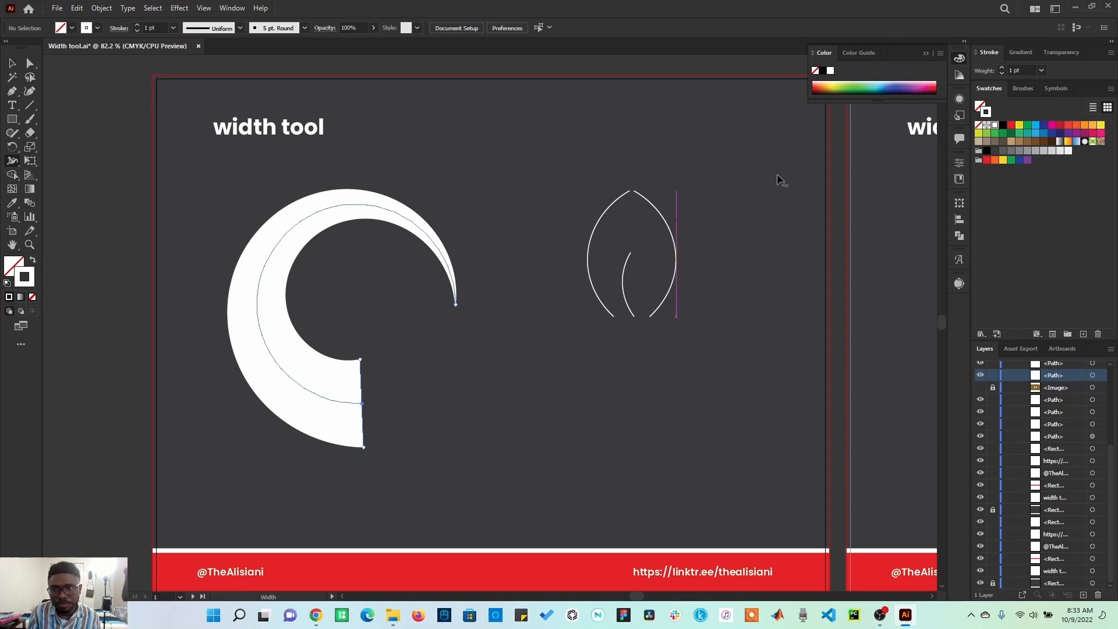
pyautogui.click(994, 52)
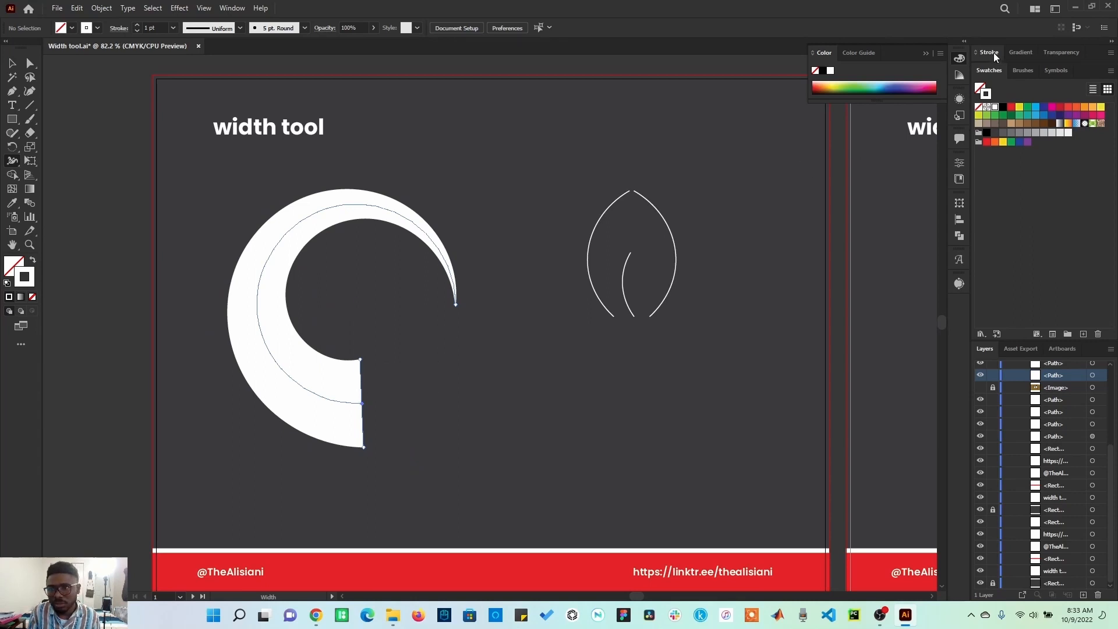
pyautogui.click(994, 52)
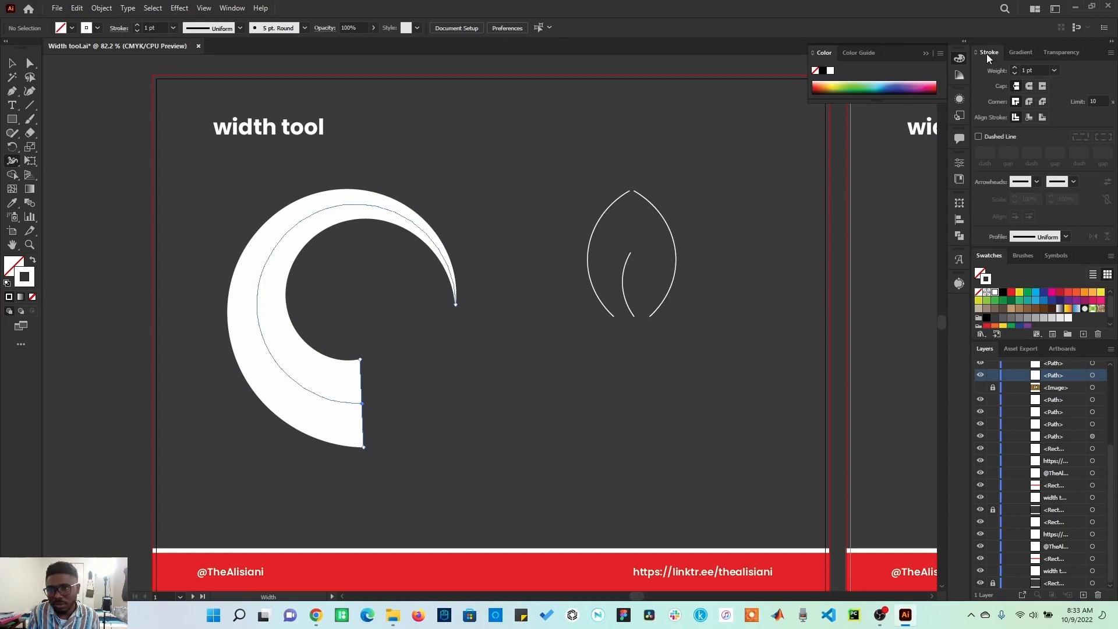
pyautogui.click(233, 10)
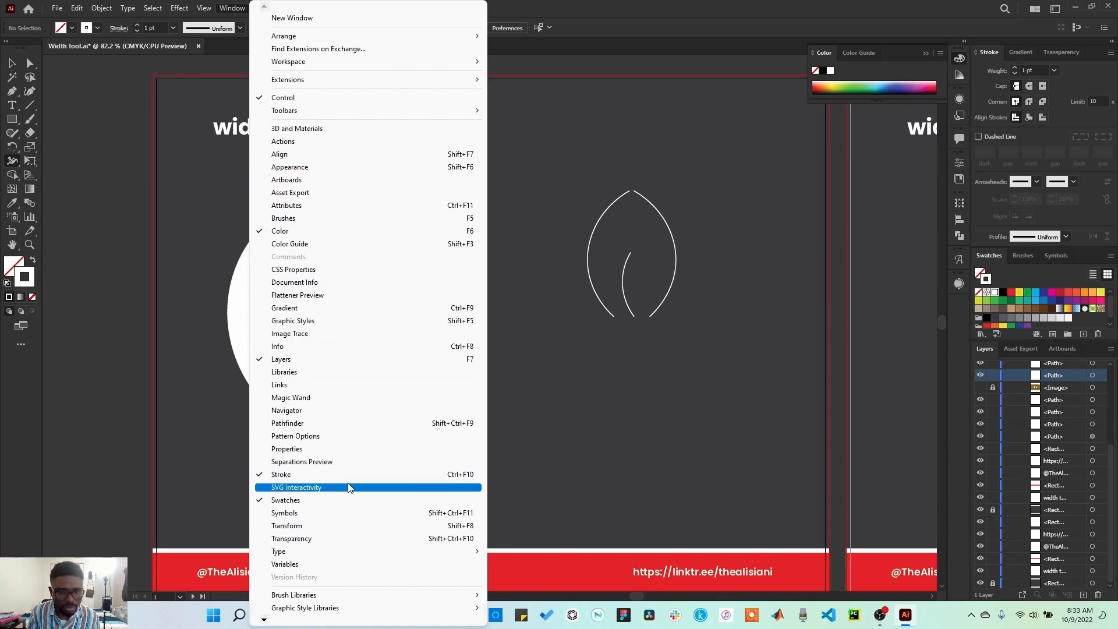
pyautogui.click(452, 474)
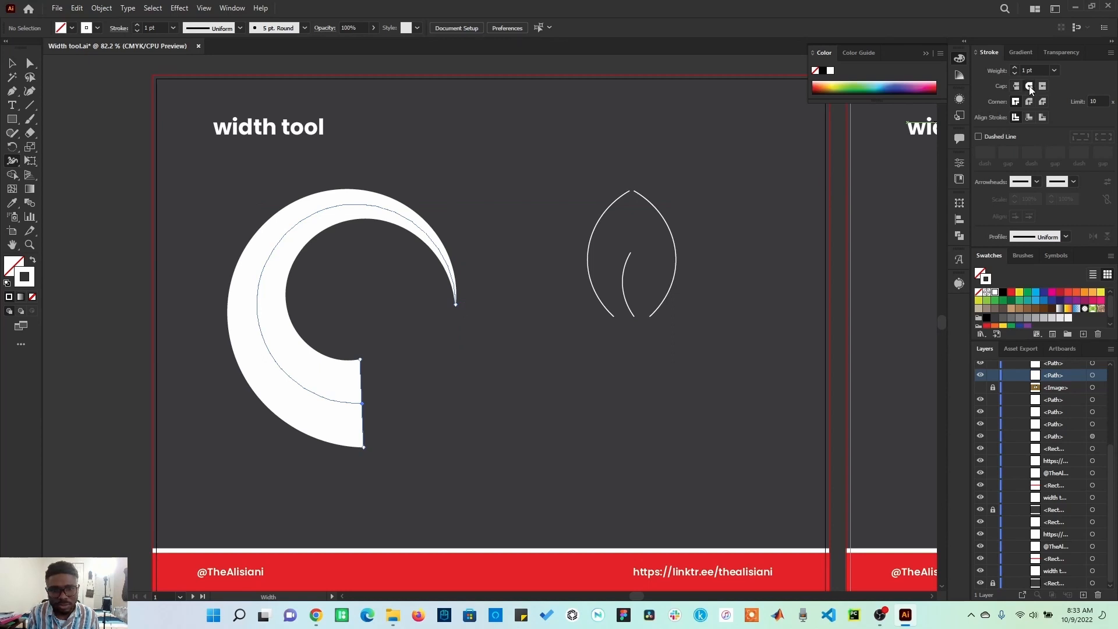
pyautogui.press('v')
pyautogui.click(273, 281)
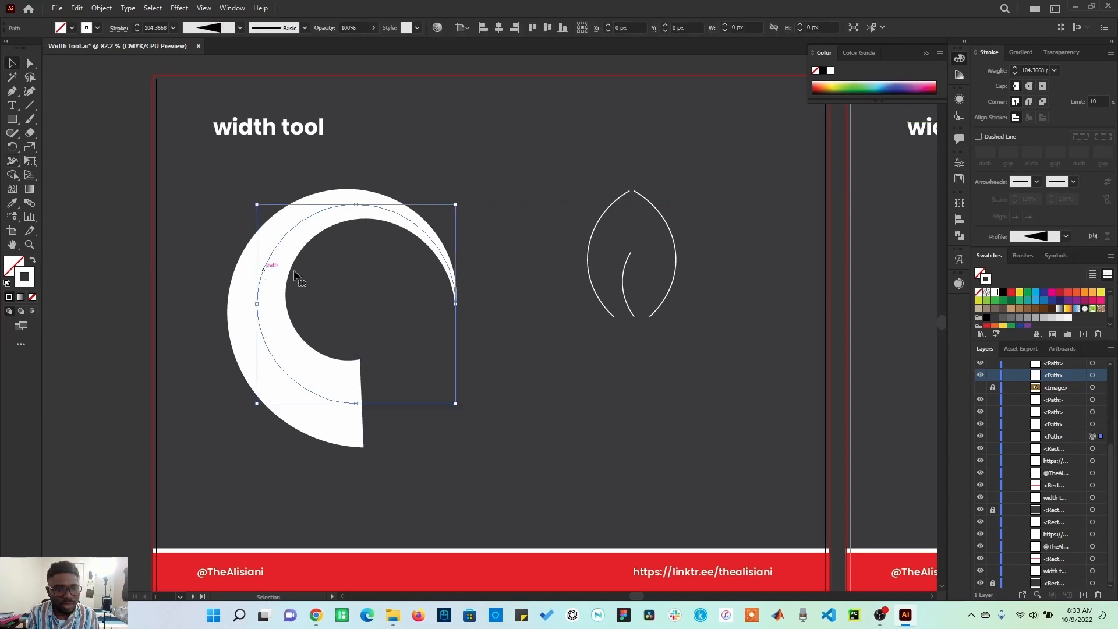
pyautogui.click(1029, 87)
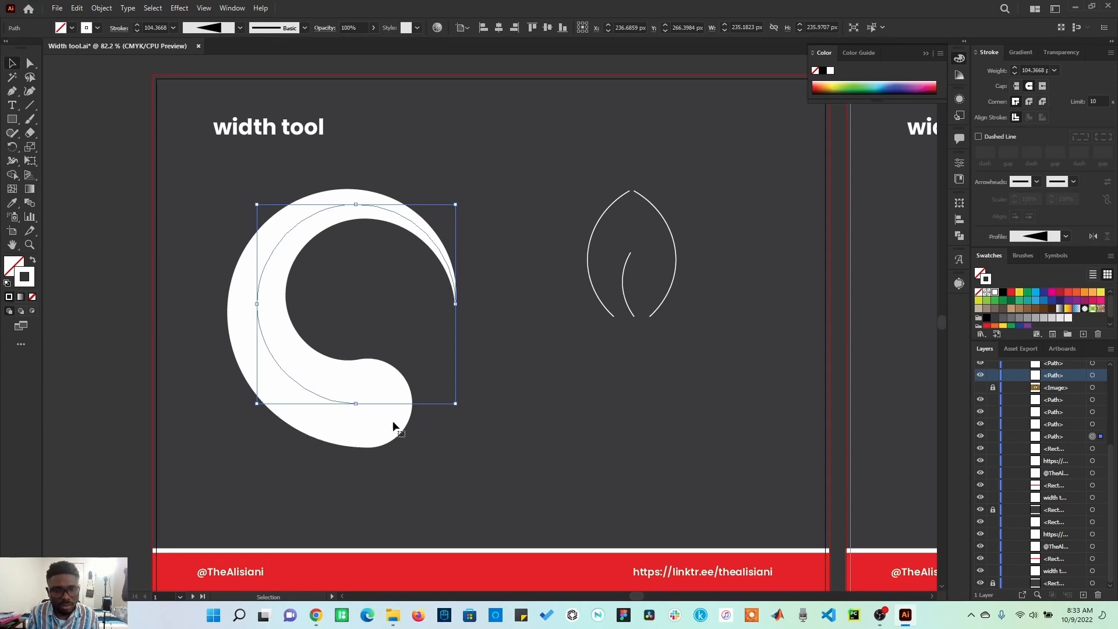
pyautogui.click(1044, 86)
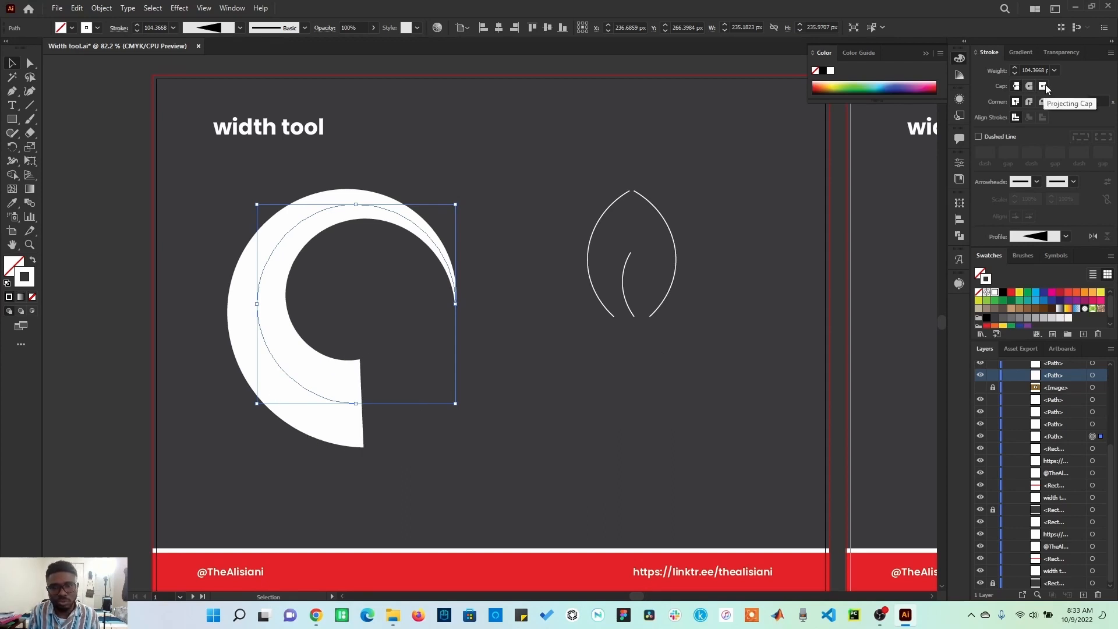
pyautogui.click(1044, 86)
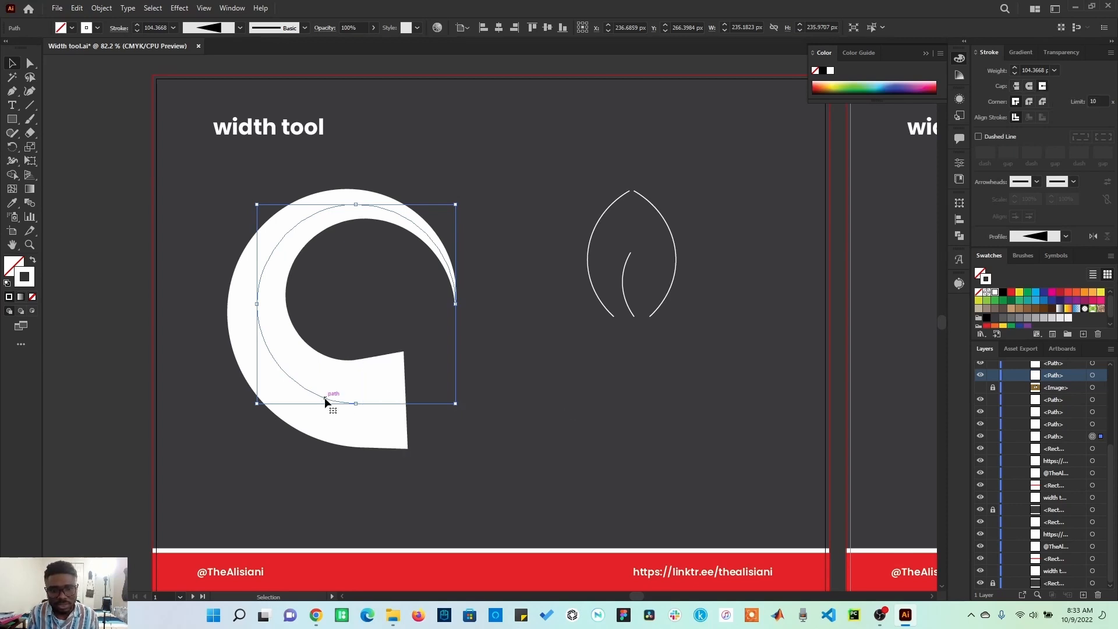
pyautogui.click(1016, 87)
pyautogui.click(1043, 87)
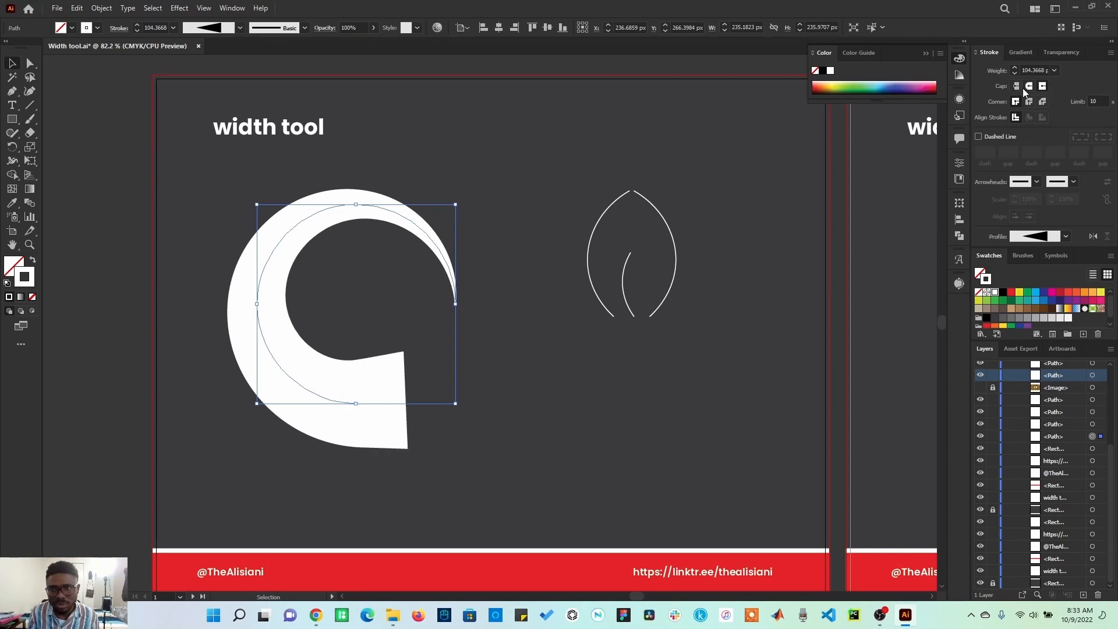
pyautogui.click(1029, 87)
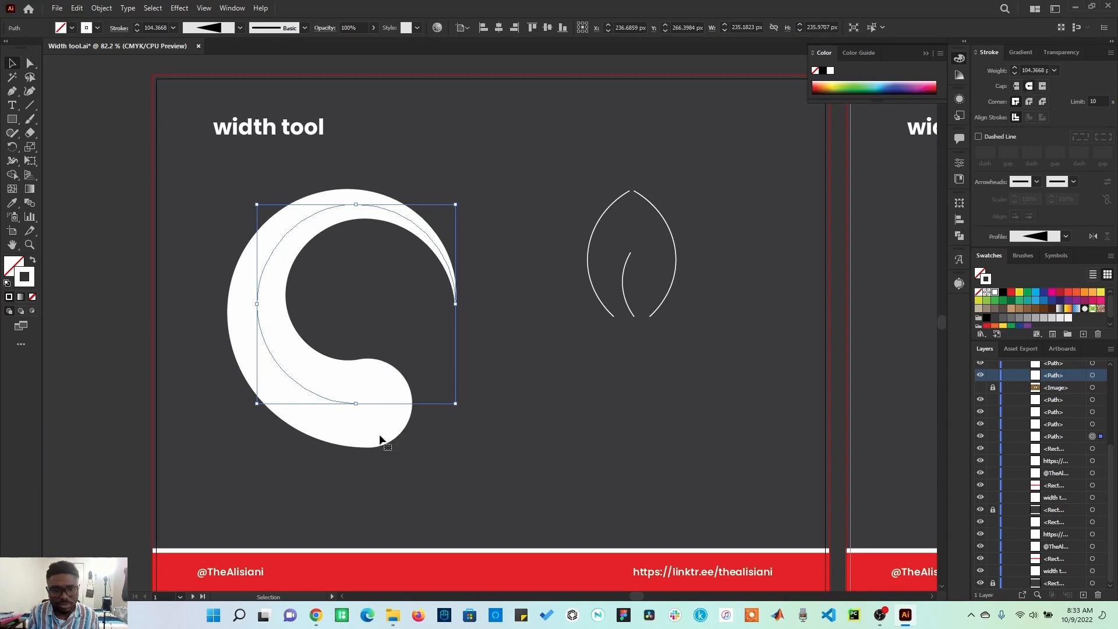
# Step: Add a width point near the arc's top and narrow the stroke at its lower end and left side
pyautogui.click(11, 164)
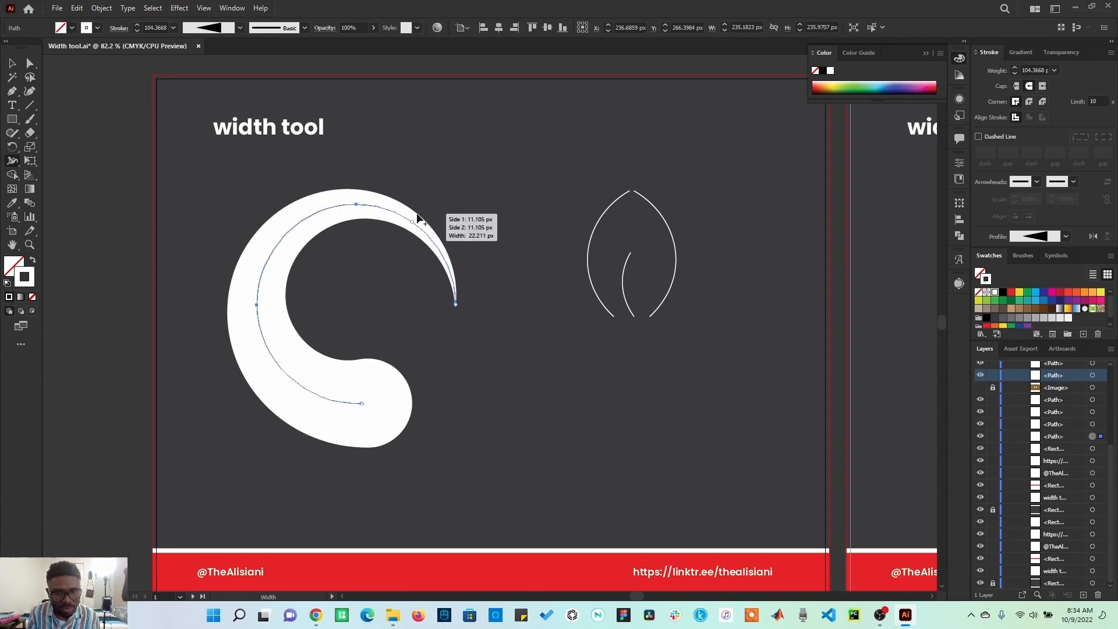
pyautogui.moveTo(413, 217); pyautogui.dragTo(412, 220)
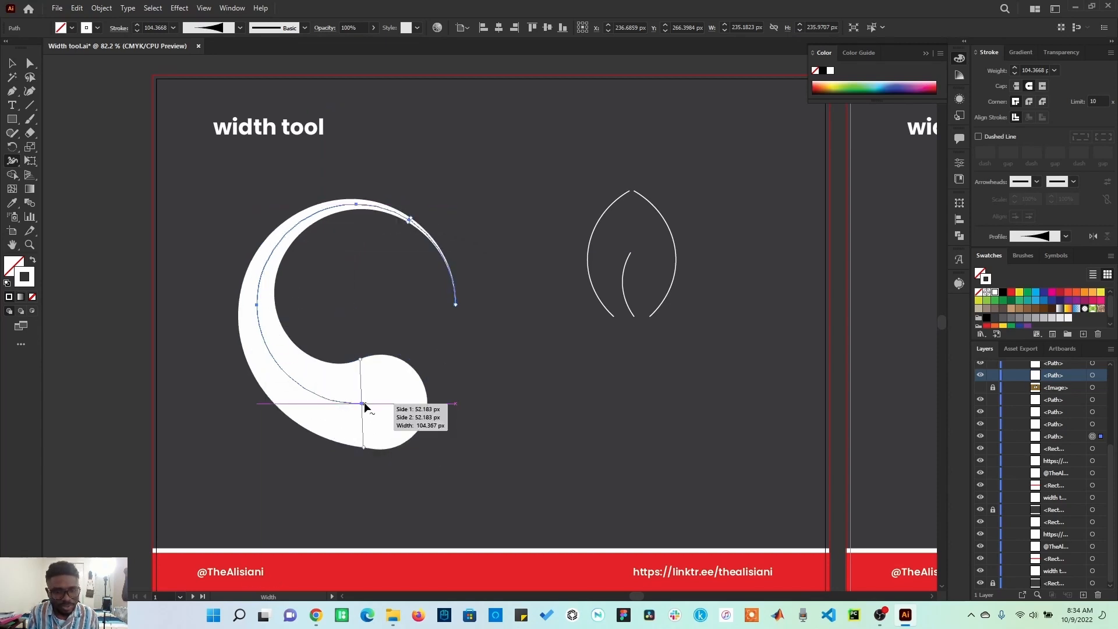
pyautogui.moveTo(361, 365); pyautogui.dragTo(365, 386)
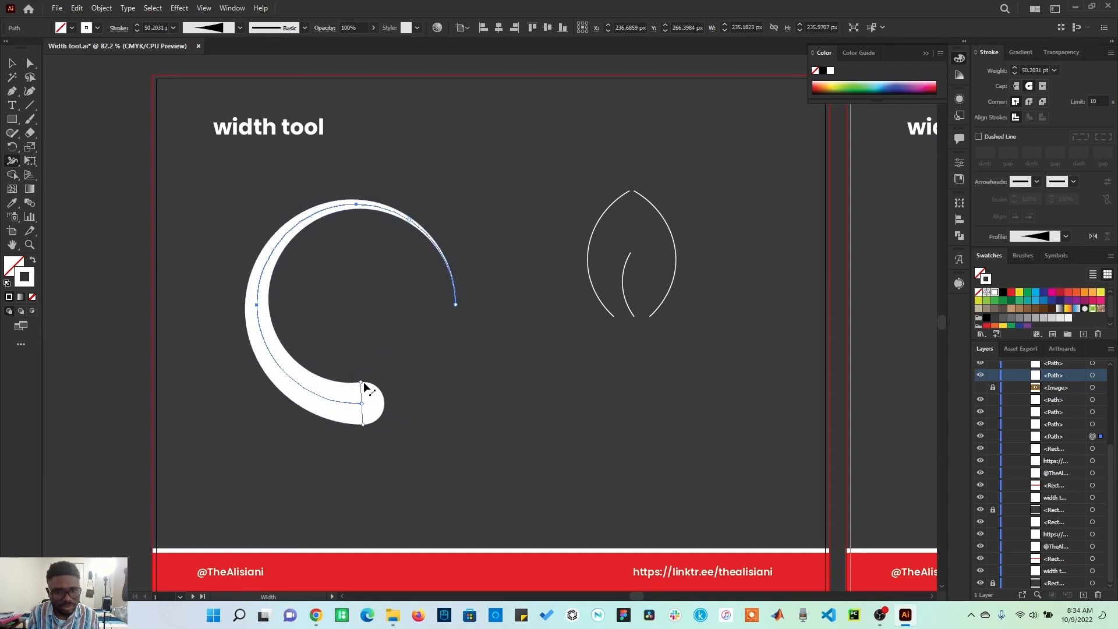
pyautogui.moveTo(266, 266)
pyautogui.mouseDown()
pyautogui.moveTo(307, 285)
pyautogui.moveTo(271, 273)
pyautogui.mouseUp()
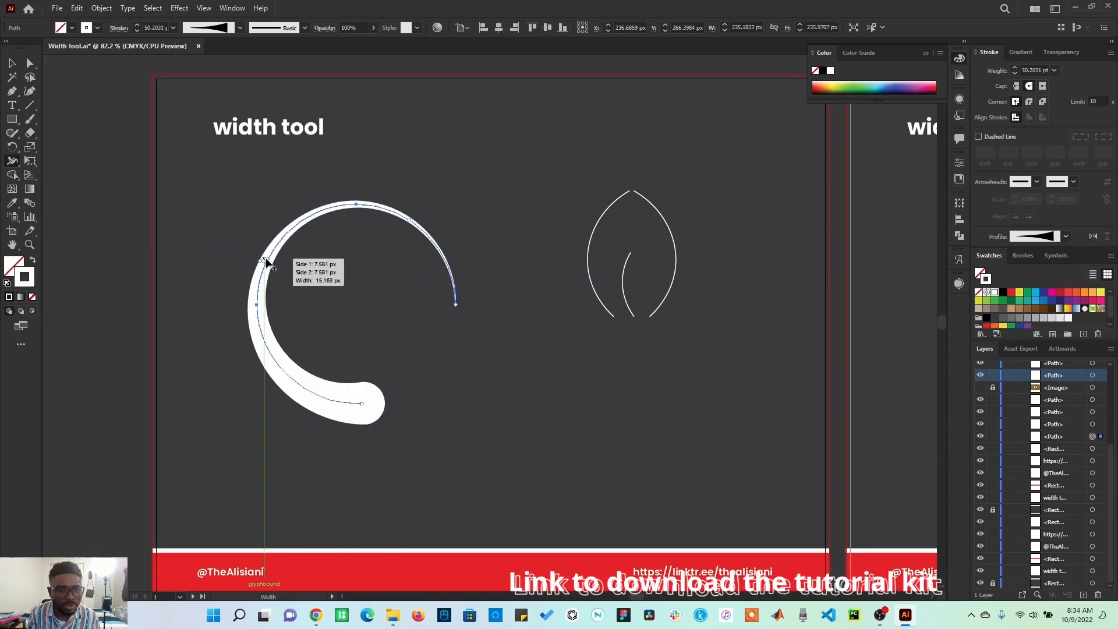
# Step: Slide the top width point along the arc and widen the lower end into a large rounded bulb
pyautogui.moveTo(267, 265)
pyautogui.mouseDown()
pyautogui.moveTo(263, 347)
pyautogui.moveTo(283, 378)
pyautogui.moveTo(363, 411)
pyautogui.moveTo(370, 402)
pyautogui.moveTo(297, 386)
pyautogui.moveTo(260, 328)
pyautogui.moveTo(267, 252)
pyautogui.moveTo(338, 209)
pyautogui.moveTo(402, 219)
pyautogui.moveTo(444, 273)
pyautogui.moveTo(420, 229)
pyautogui.mouseUp()
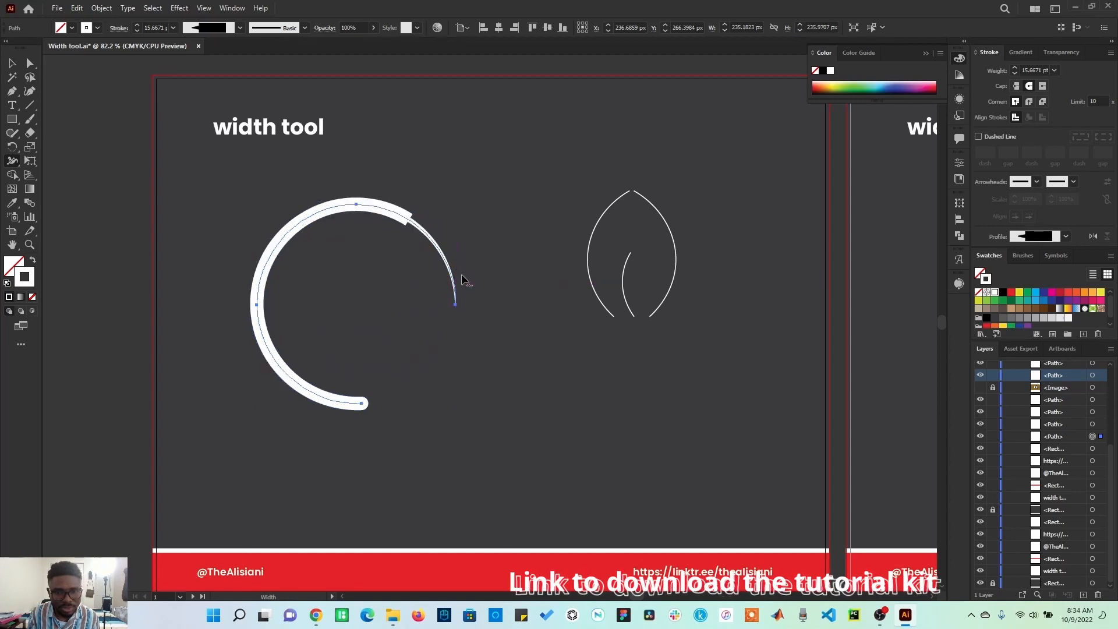
pyautogui.moveTo(411, 223)
pyautogui.mouseDown()
pyautogui.moveTo(319, 213)
pyautogui.moveTo(268, 259)
pyautogui.moveTo(258, 286)
pyautogui.mouseUp()
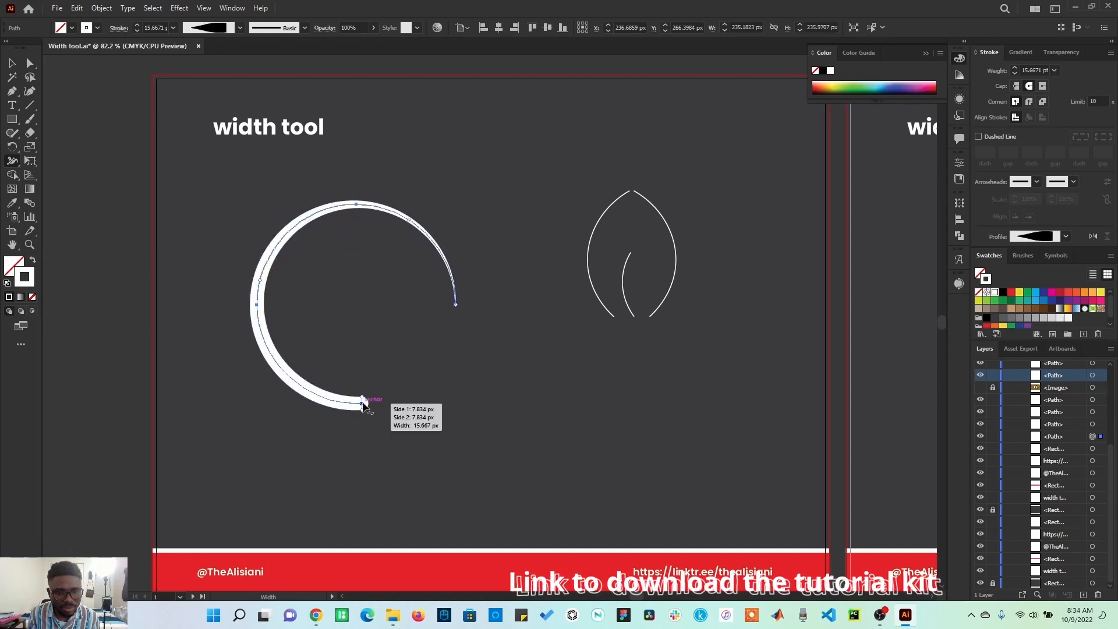
pyautogui.moveTo(362, 406); pyautogui.dragTo(365, 361)
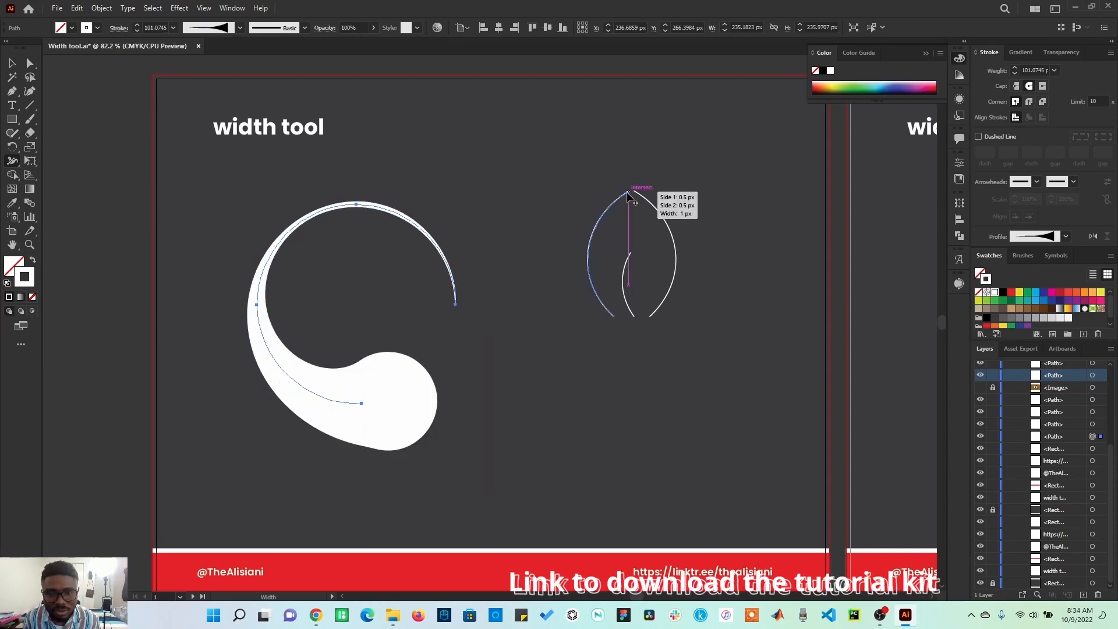
# Step: Select the leaf outline paths and widen their strokes along the left side and at the tip with the Width tool
pyautogui.click(11, 64)
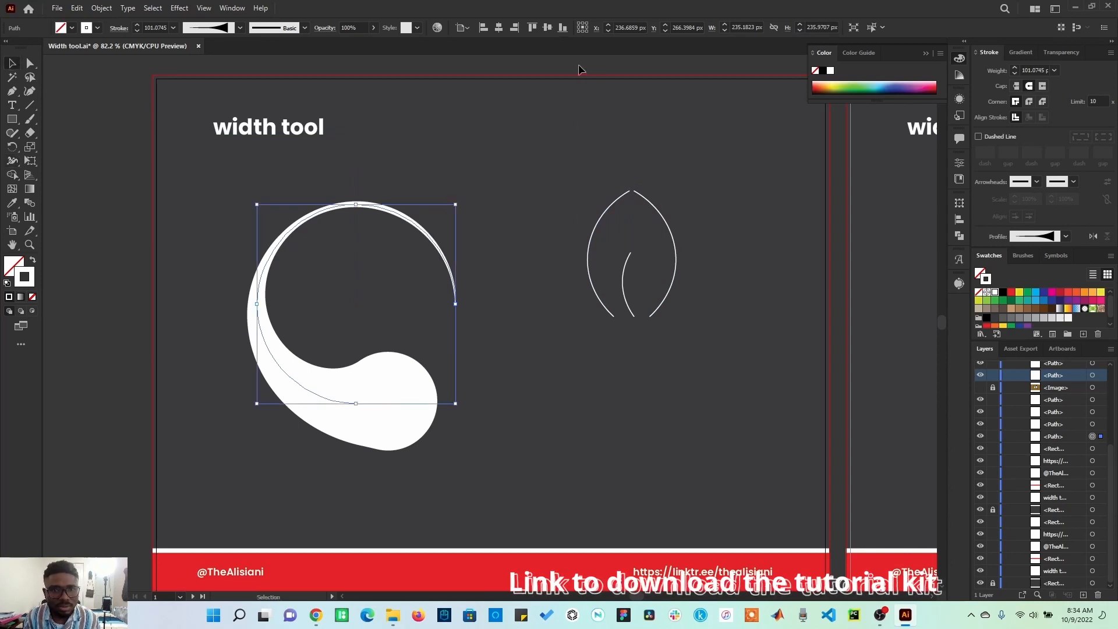
pyautogui.moveTo(630, 142); pyautogui.dragTo(689, 317)
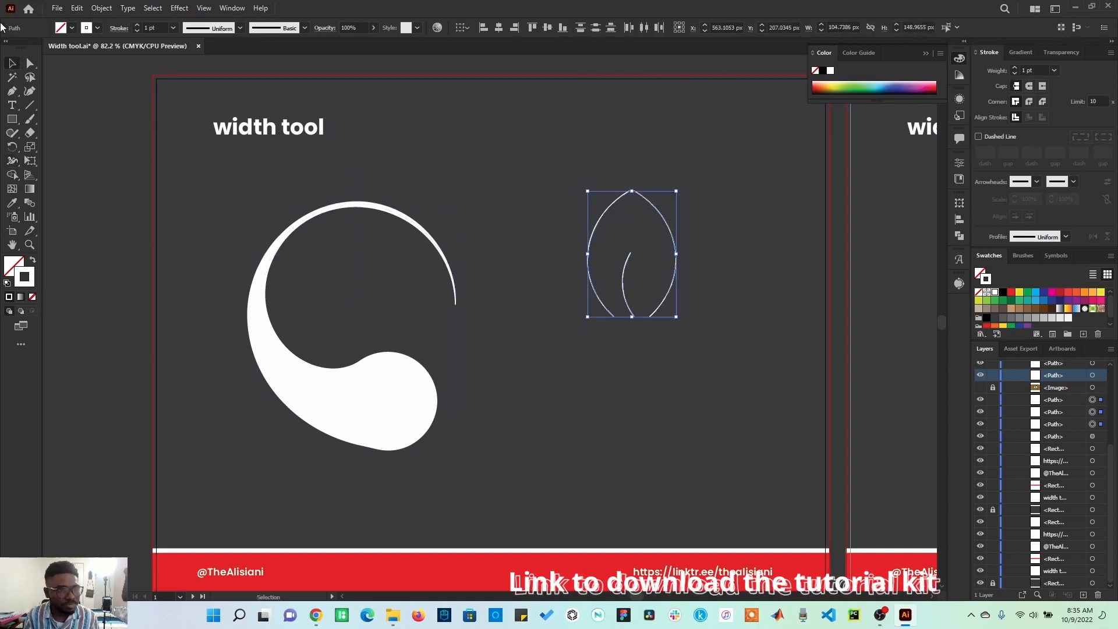
pyautogui.click(13, 161)
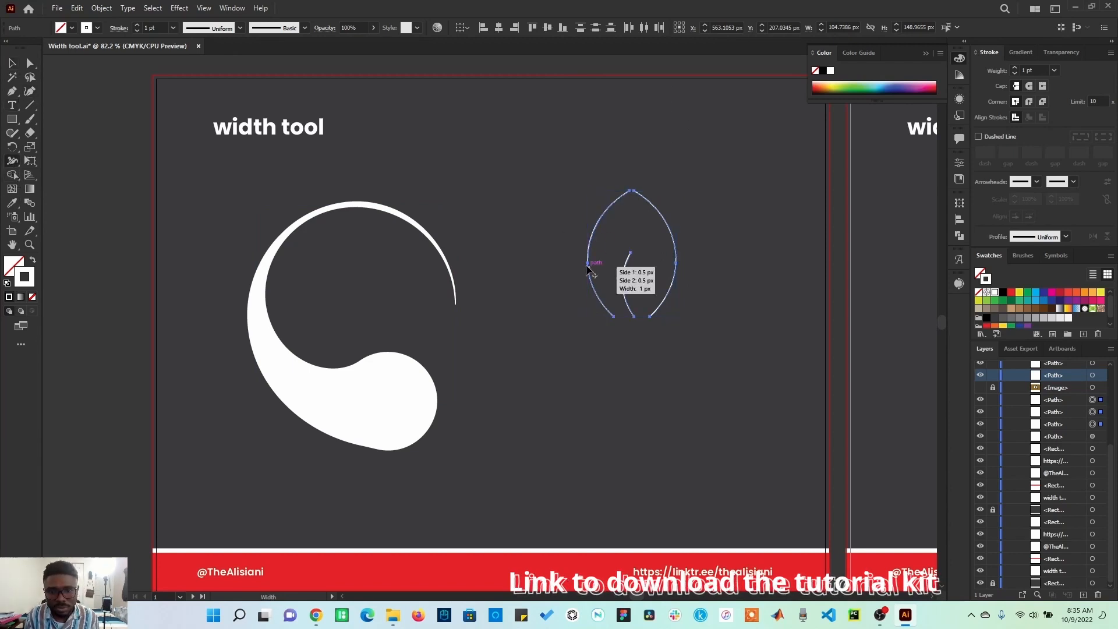
pyautogui.moveTo(587, 265)
pyautogui.mouseDown()
pyautogui.moveTo(628, 285)
pyautogui.moveTo(668, 265)
pyautogui.moveTo(671, 289)
pyautogui.mouseUp()
pyautogui.moveTo(634, 193)
pyautogui.mouseDown()
pyautogui.moveTo(658, 153)
pyautogui.moveTo(630, 192)
pyautogui.moveTo(641, 176)
pyautogui.moveTo(674, 220)
pyautogui.moveTo(679, 251)
pyautogui.moveTo(663, 279)
pyautogui.moveTo(670, 212)
pyautogui.moveTo(649, 184)
pyautogui.mouseUp()
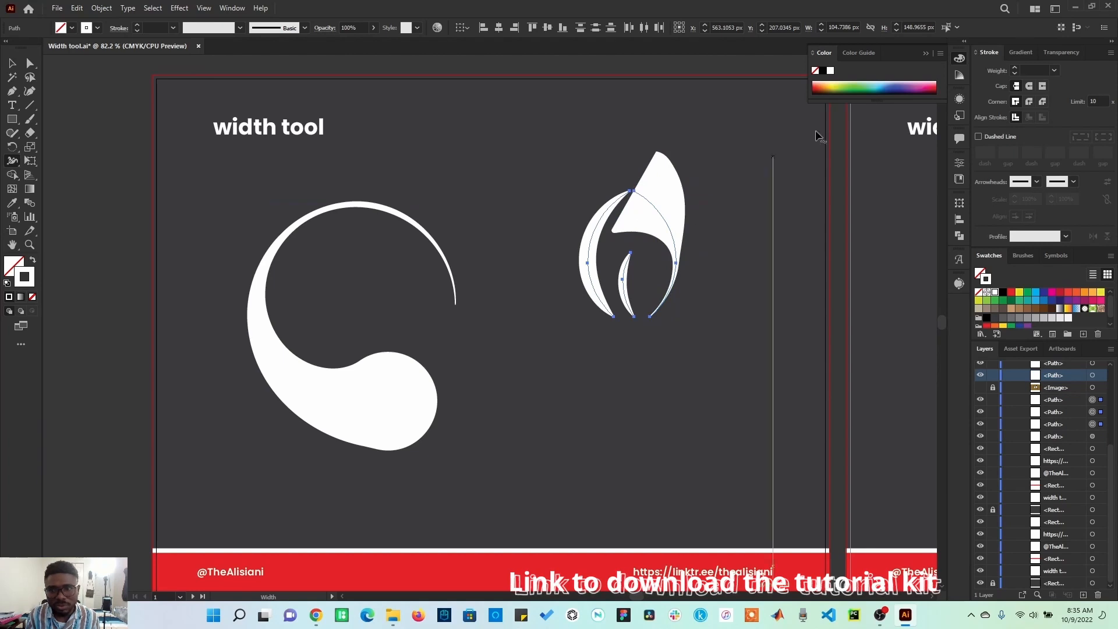
# Step: Widen the inner leaf stroke, set the leaf strokes' cap to Projecting, and deselect
pyautogui.click(1031, 86)
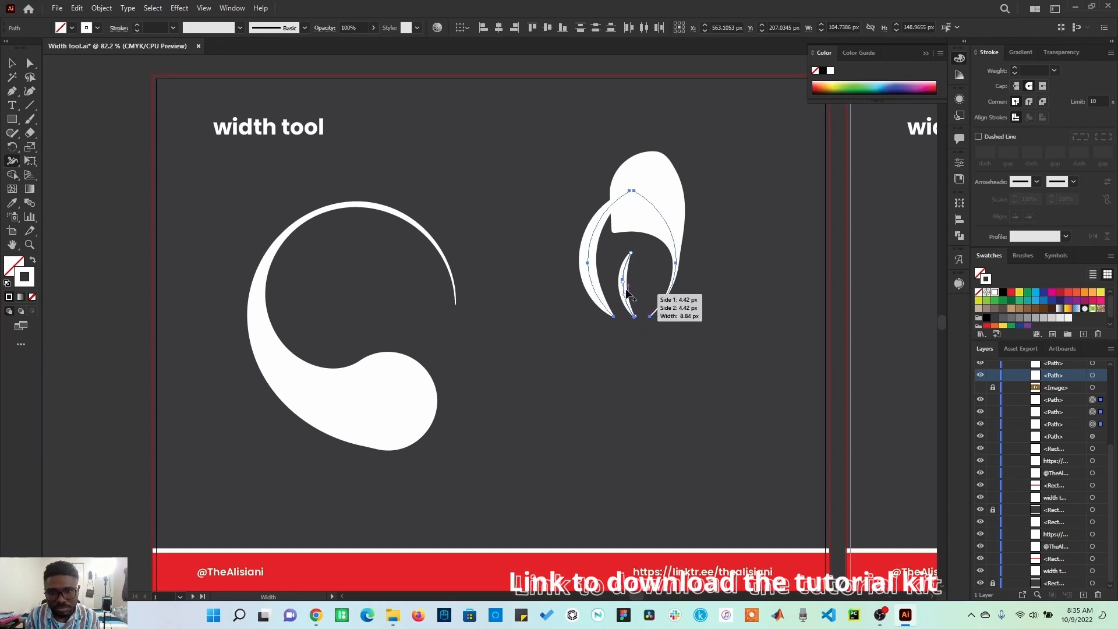
pyautogui.moveTo(624, 283); pyautogui.dragTo(642, 282)
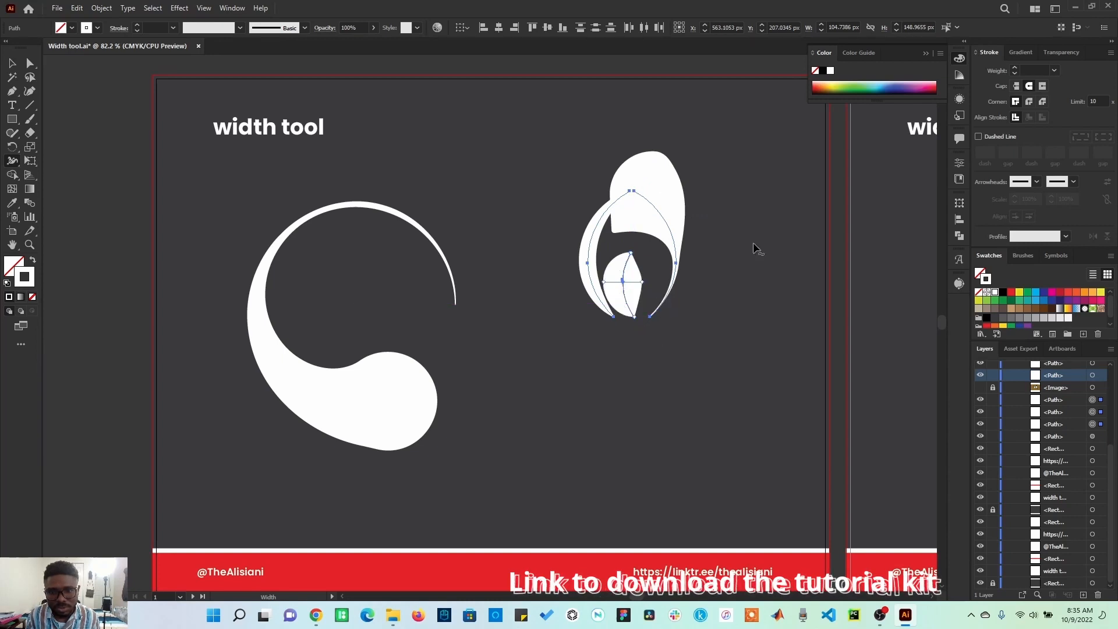
pyautogui.click(1041, 87)
pyautogui.click(12, 63)
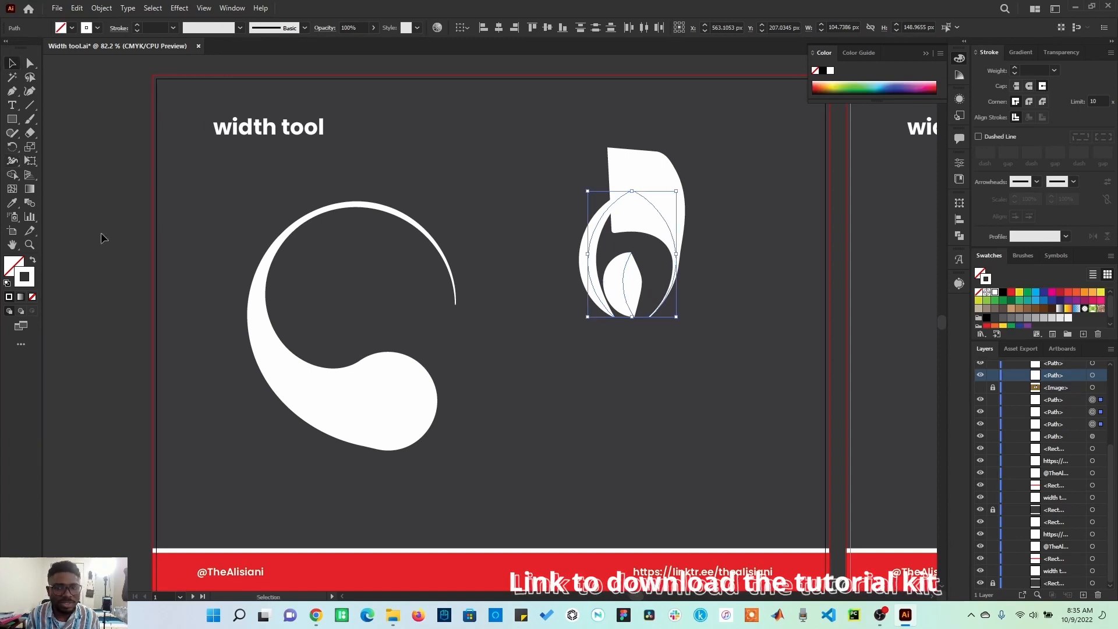
pyautogui.click(100, 232)
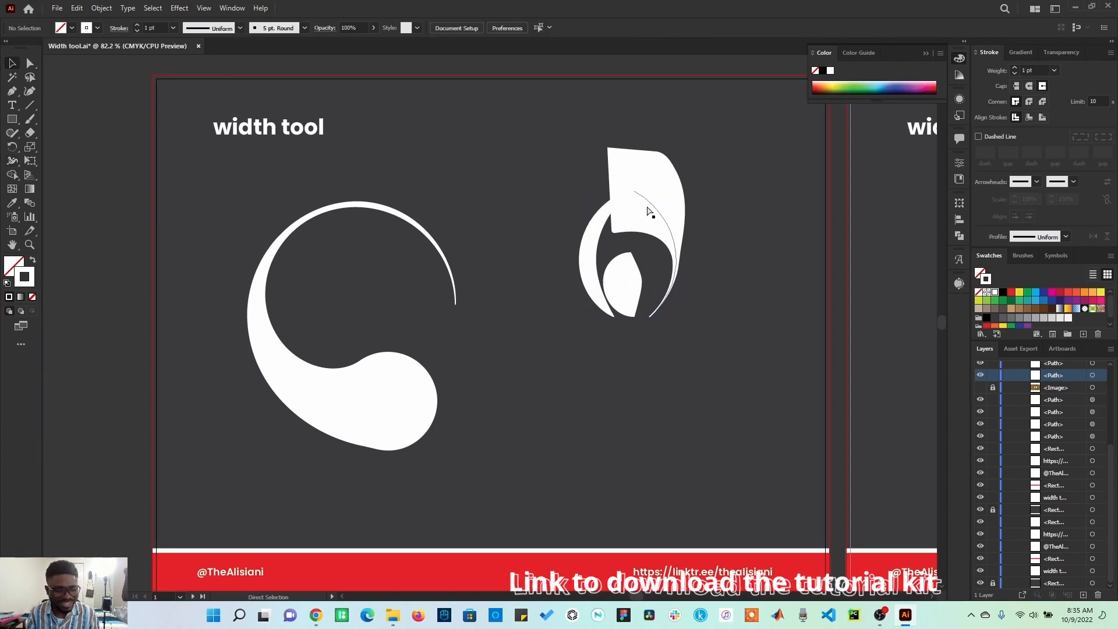
# Step: Undo the last three changes and redo them
pyautogui.hotkey('ctrl', 'z')
pyautogui.hotkey('ctrl', 'z')
pyautogui.hotkey('ctrl', 'z')
pyautogui.hotkey('ctrl', 'z')
pyautogui.hotkey('ctrl', 'z')
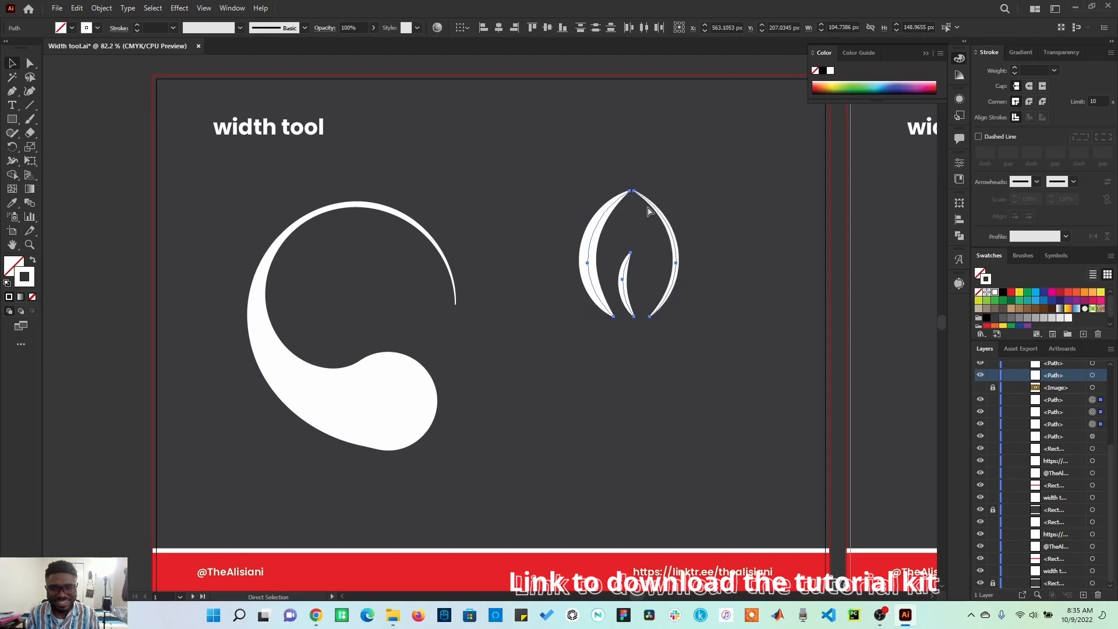
pyautogui.hotkey('ctrl', 'shift', 'z')
pyautogui.hotkey('ctrl', 'shift', 'z')
pyautogui.hotkey('ctrl', 'shift', 'z')
pyautogui.hotkey('ctrl', 'shift', 'z')
pyautogui.hotkey('ctrl', 'shift', 'z')
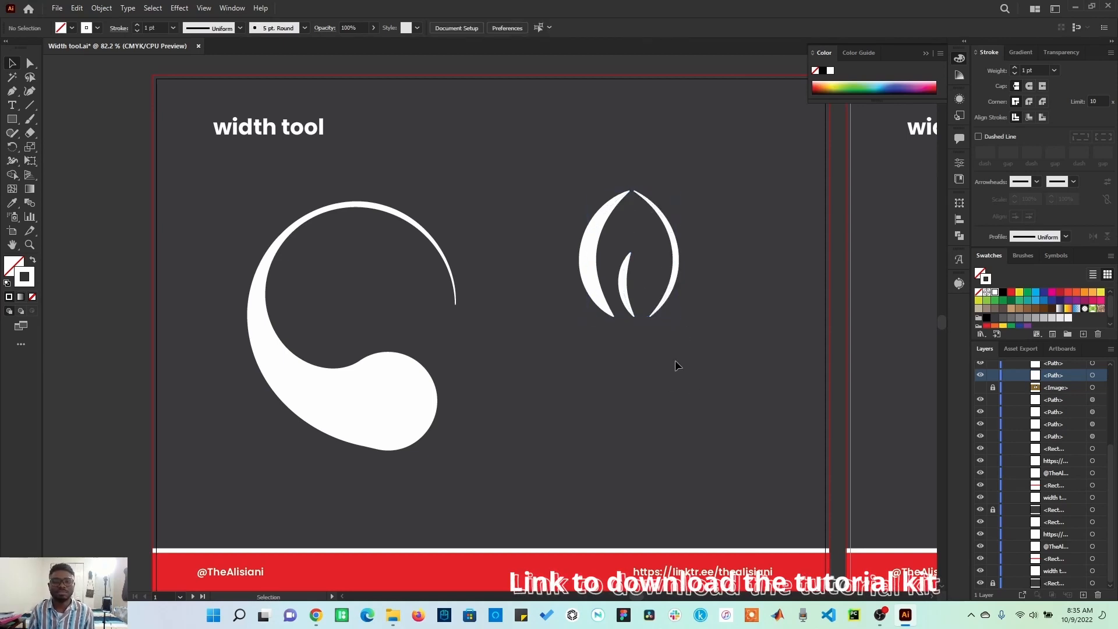
# Step: On the angry-face artboard, widen the eyebrow curve at its centre with the Width tool
pyautogui.moveTo(788, 434); pyautogui.dragTo(64, 440)
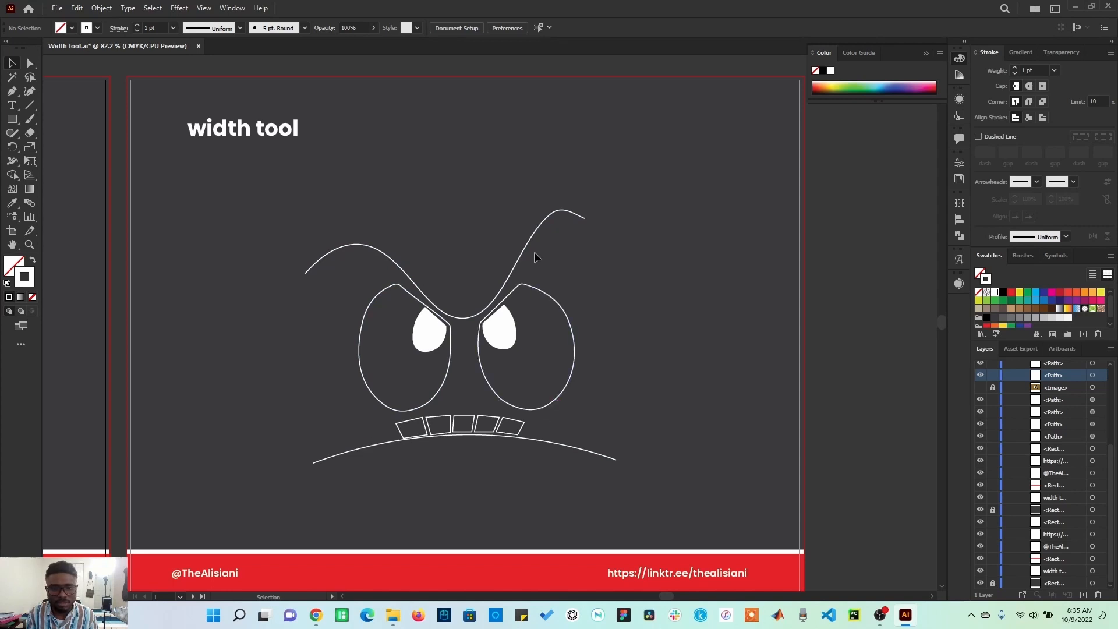
pyautogui.click(313, 273)
pyautogui.hotkey('shift', 'w')
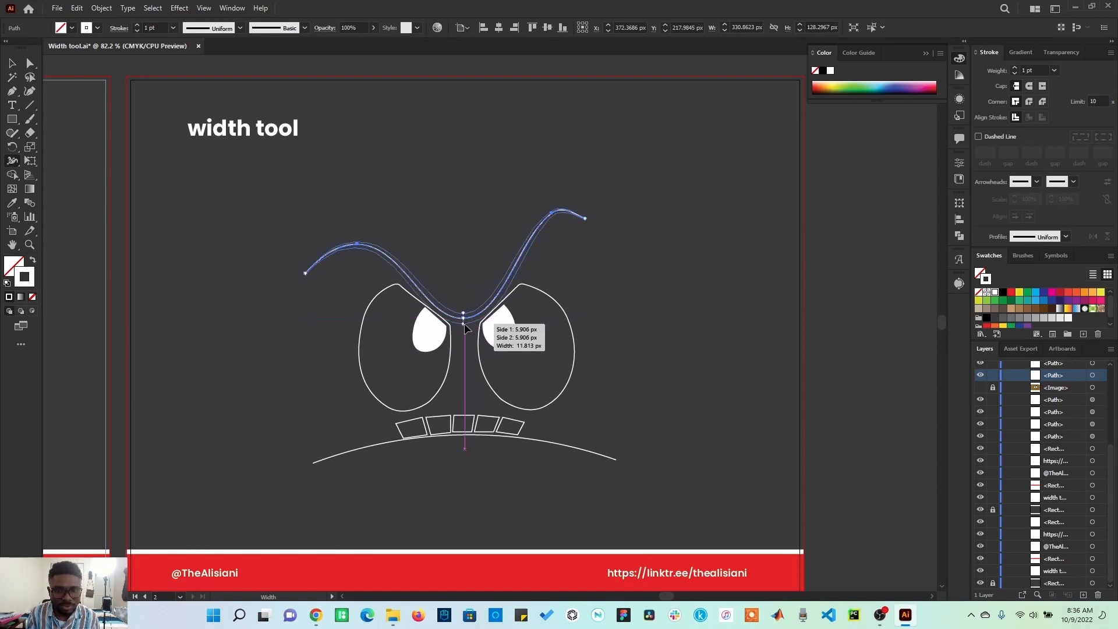
pyautogui.moveTo(464, 319); pyautogui.dragTo(465, 331)
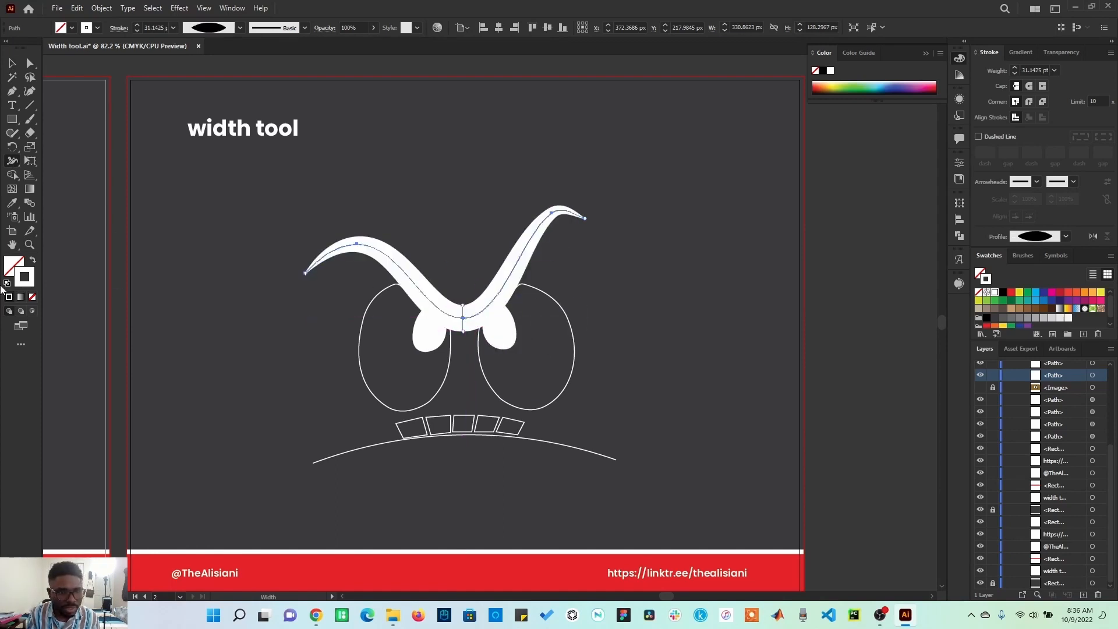
# Step: Undo the width change on the eyebrow curve
pyautogui.click(30, 245)
pyautogui.moveTo(274, 272); pyautogui.dragTo(344, 305)
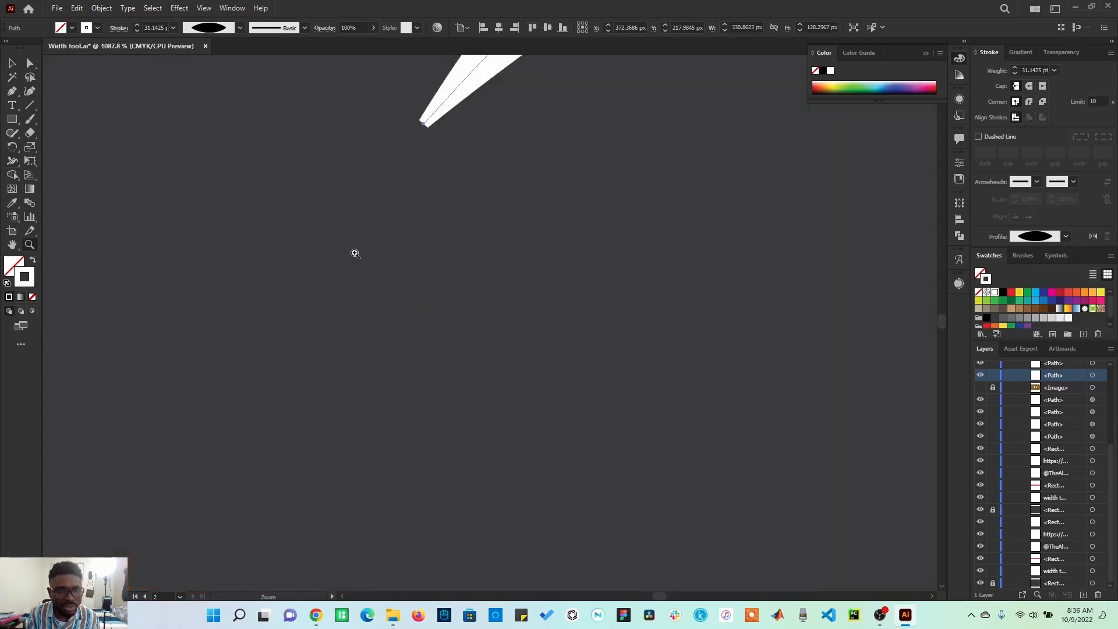
pyautogui.moveTo(440, 119)
pyautogui.mouseDown()
pyautogui.moveTo(345, 325)
pyautogui.moveTo(317, 355)
pyautogui.mouseUp()
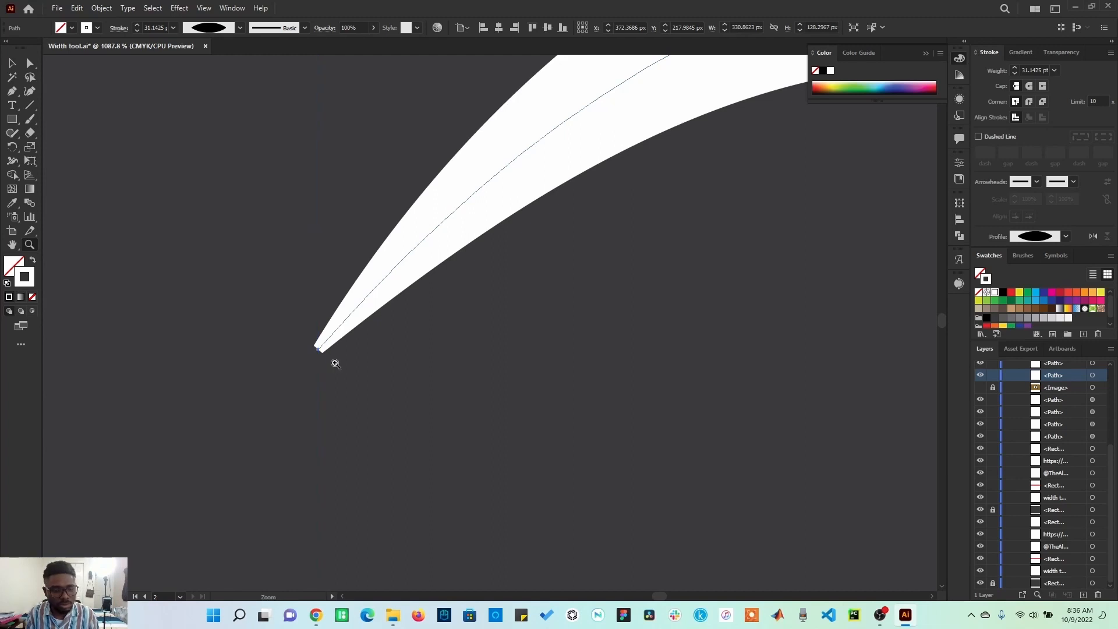
pyautogui.hotkey('ctrl', '0')
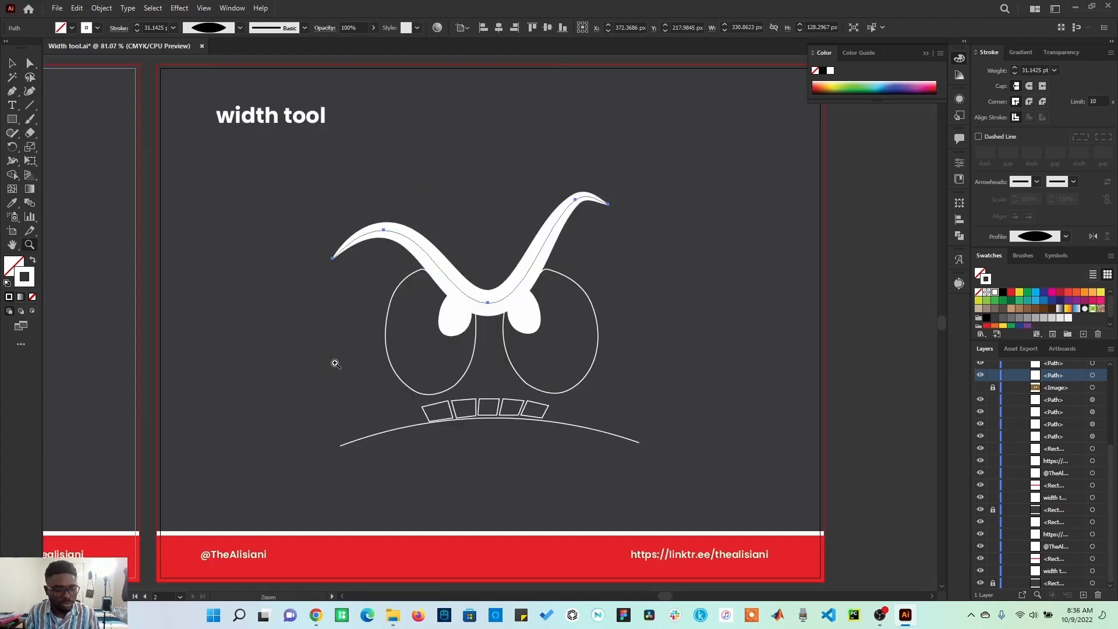
pyautogui.hotkey('ctrl', 'z')
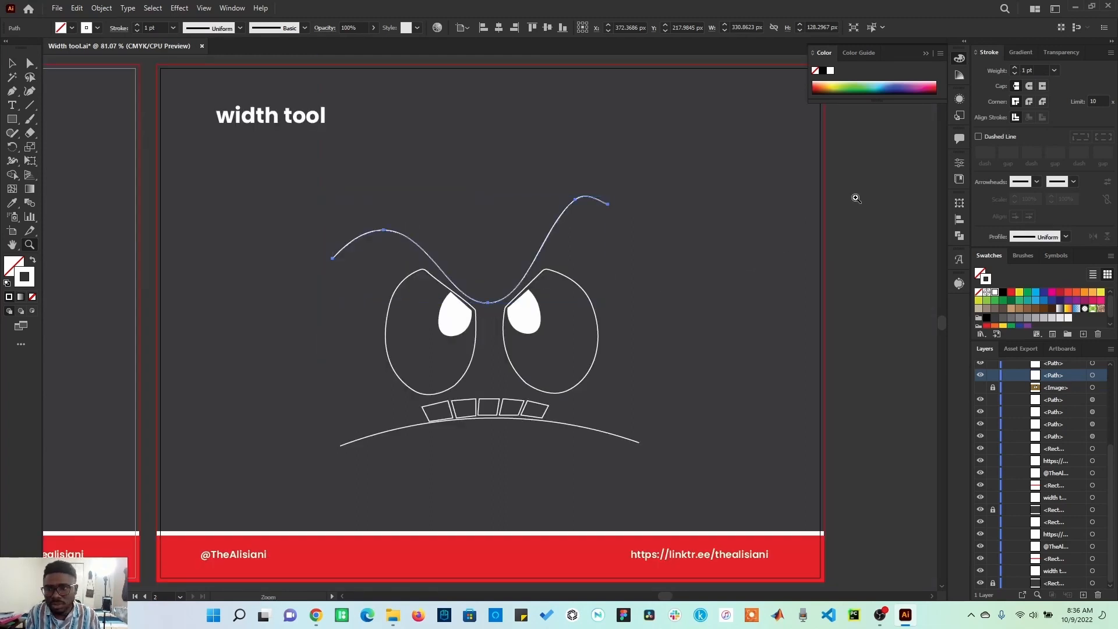
# Step: Set the eyebrow curve's stroke weight to 0.01 pt
pyautogui.scroll(-3, 1031, 71)
pyautogui.click(1041, 70)
pyautogui.moveTo(1041, 70); pyautogui.dragTo(1018, 72)
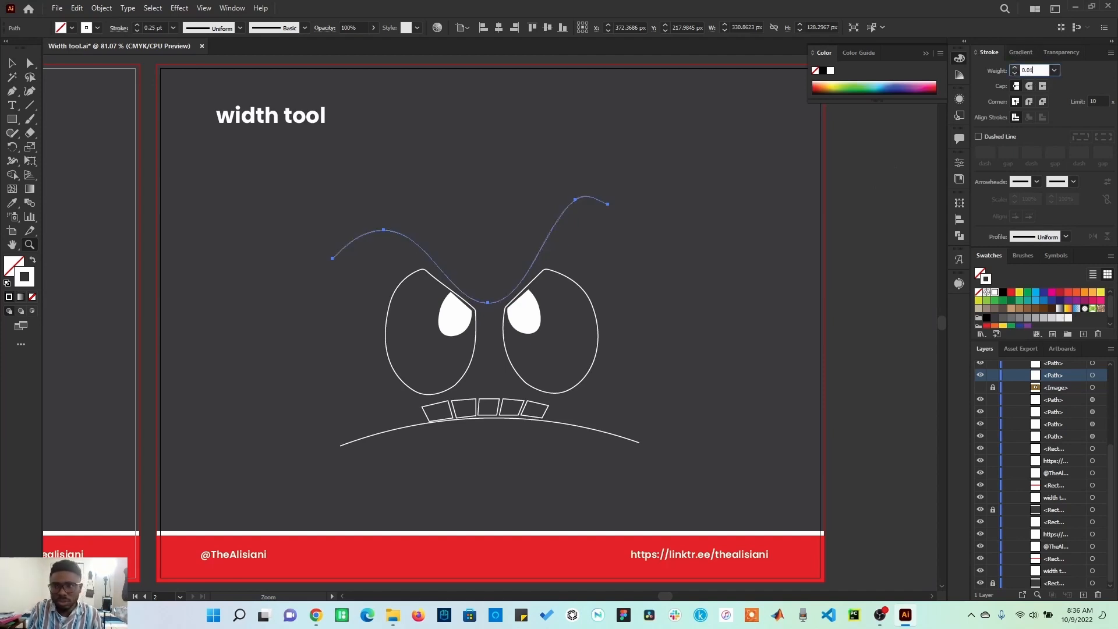
pyautogui.press('Return')
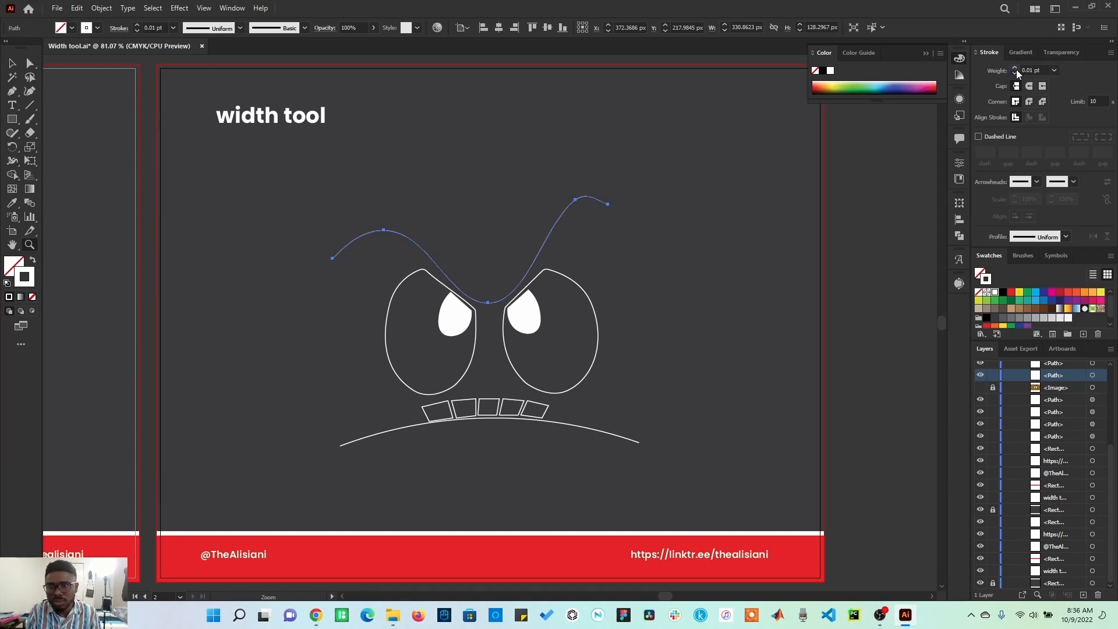
# Step: Widen the thin eyebrow curve at its centre with the Width tool
pyautogui.click(11, 163)
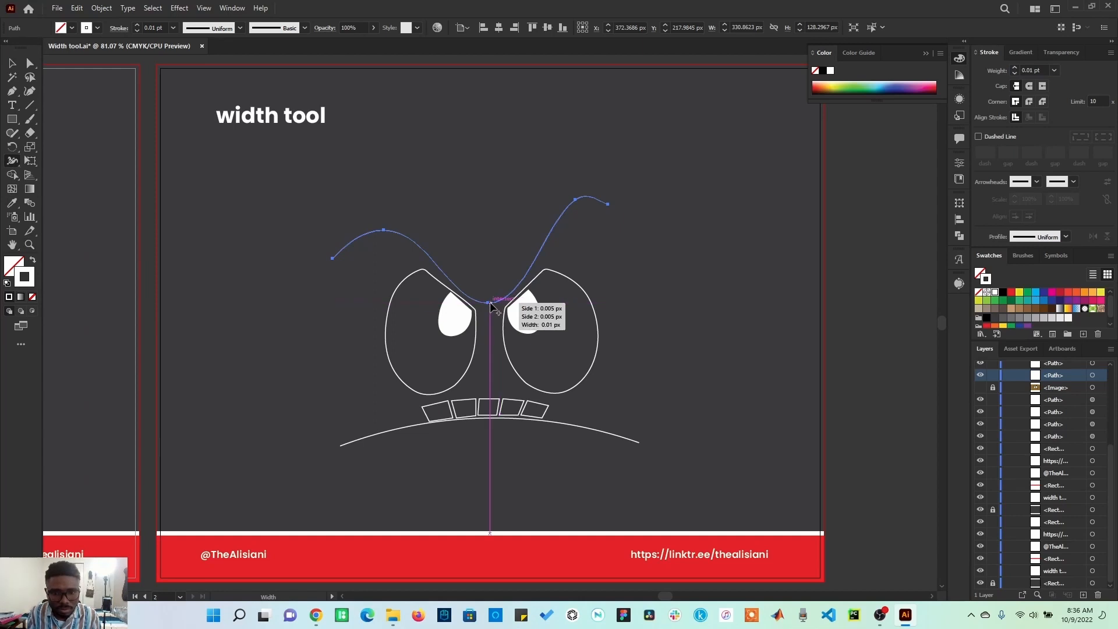
pyautogui.moveTo(489, 302); pyautogui.dragTo(488, 286)
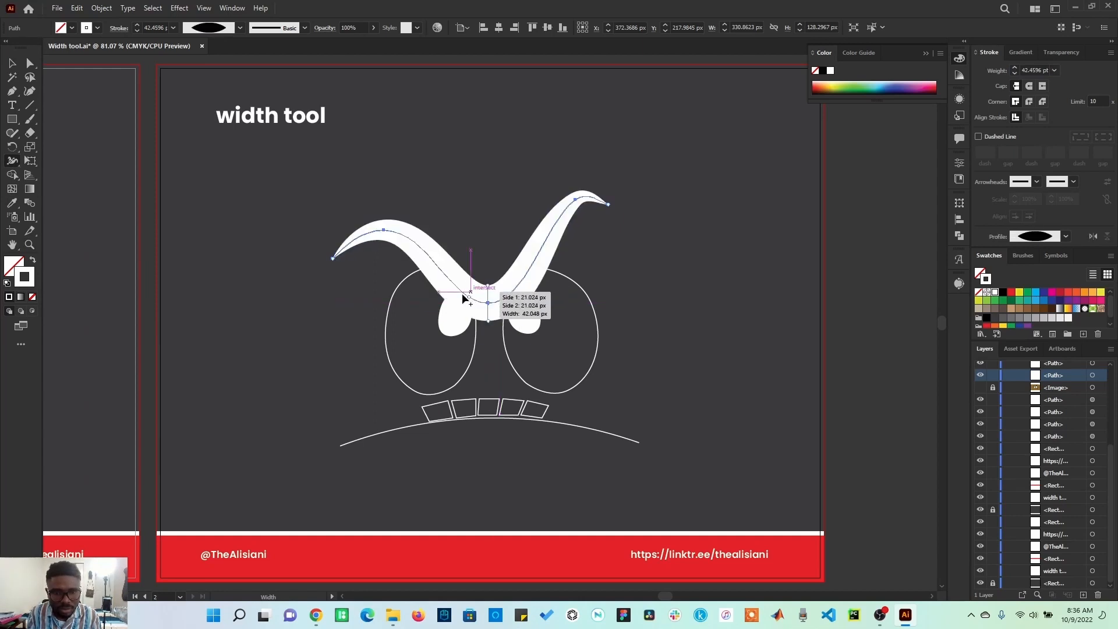
pyautogui.click(30, 246)
pyautogui.moveTo(324, 247); pyautogui.dragTo(354, 271)
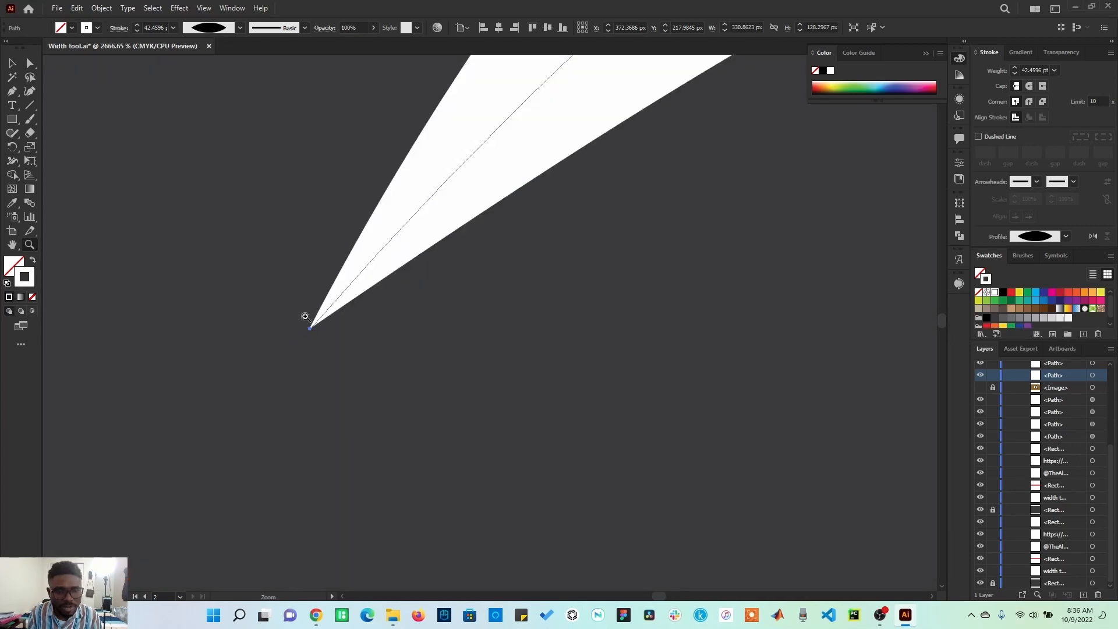
pyautogui.press('ctrl')
pyautogui.hotkey('ctrl', '0')
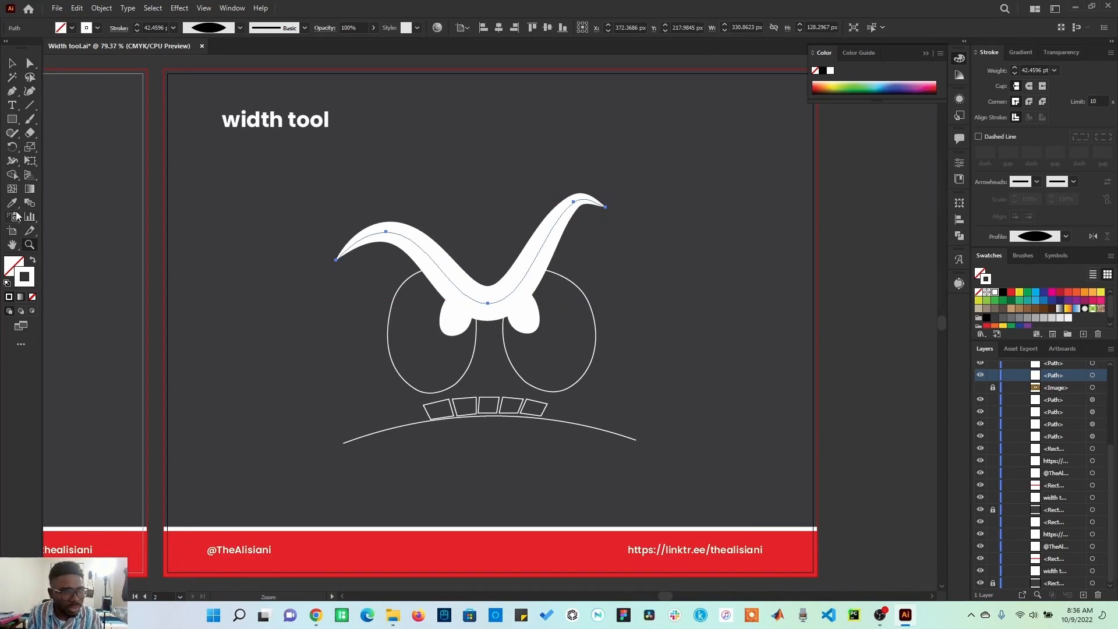
# Step: Undo the last edit and reshape the eyebrow's width, narrowing its centre and adjusting near both curved ends
pyautogui.click(13, 160)
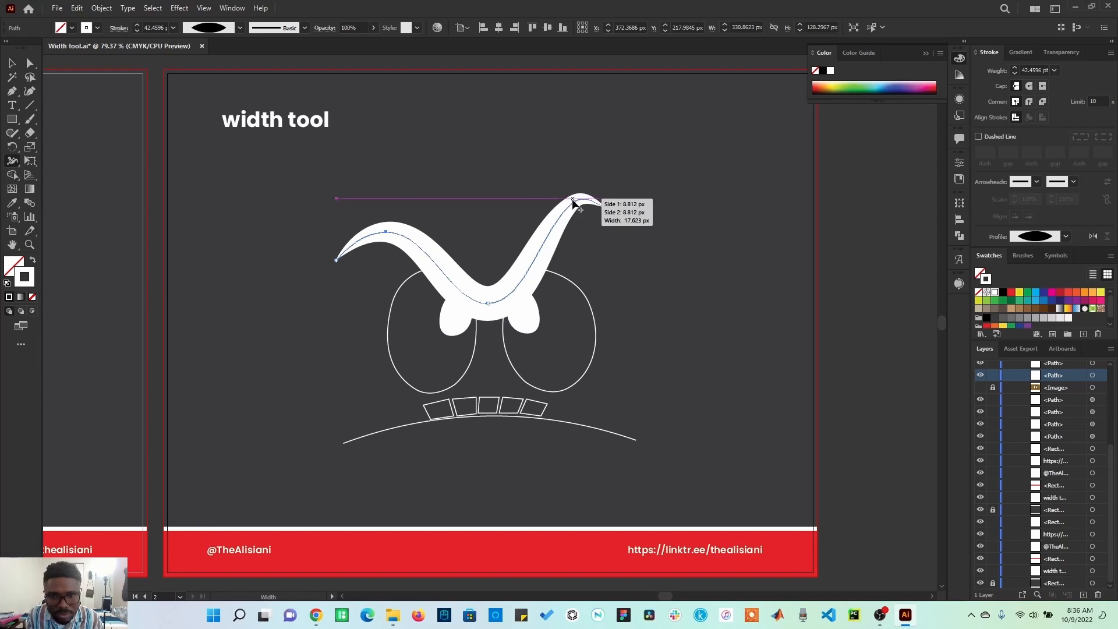
pyautogui.press('ctrl')
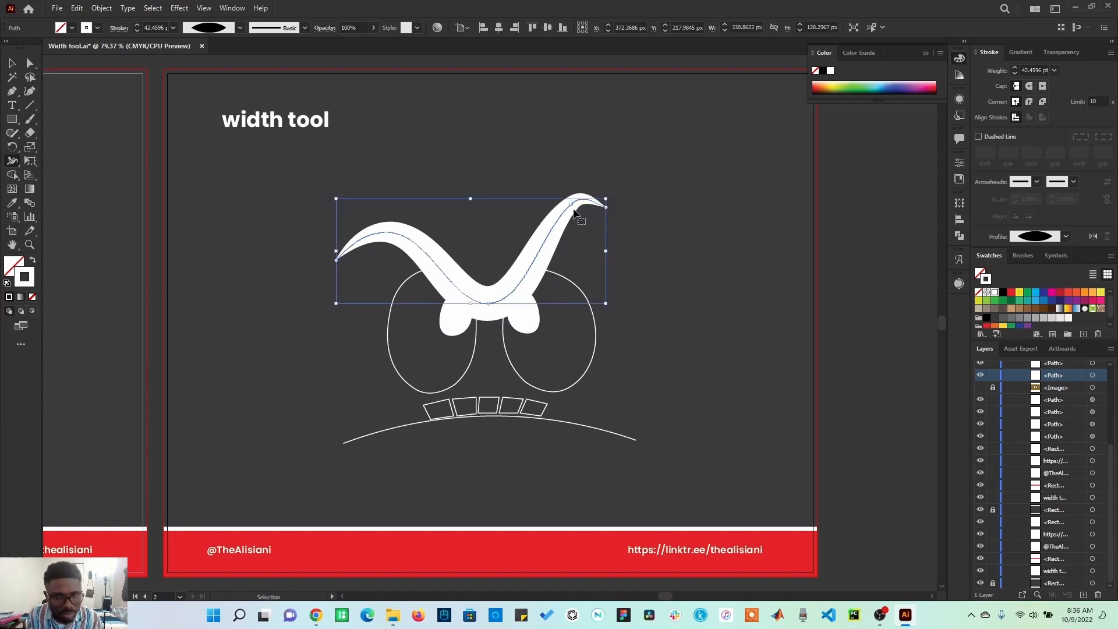
pyautogui.hotkey('ctrl', 'z')
pyautogui.moveTo(488, 303); pyautogui.dragTo(488, 318)
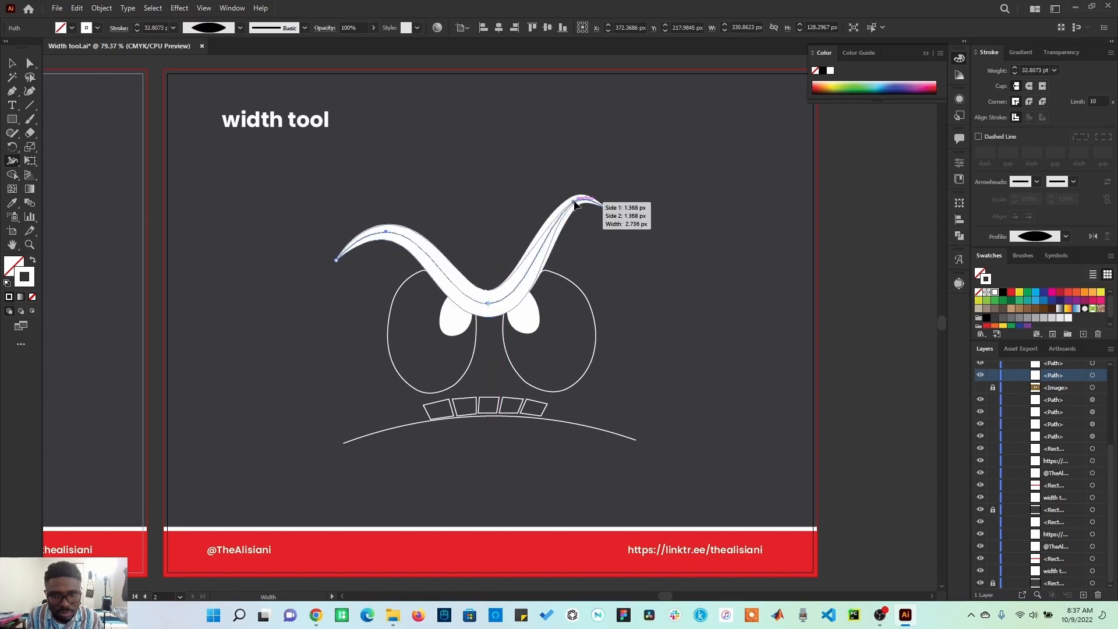
pyautogui.moveTo(574, 201); pyautogui.dragTo(575, 203)
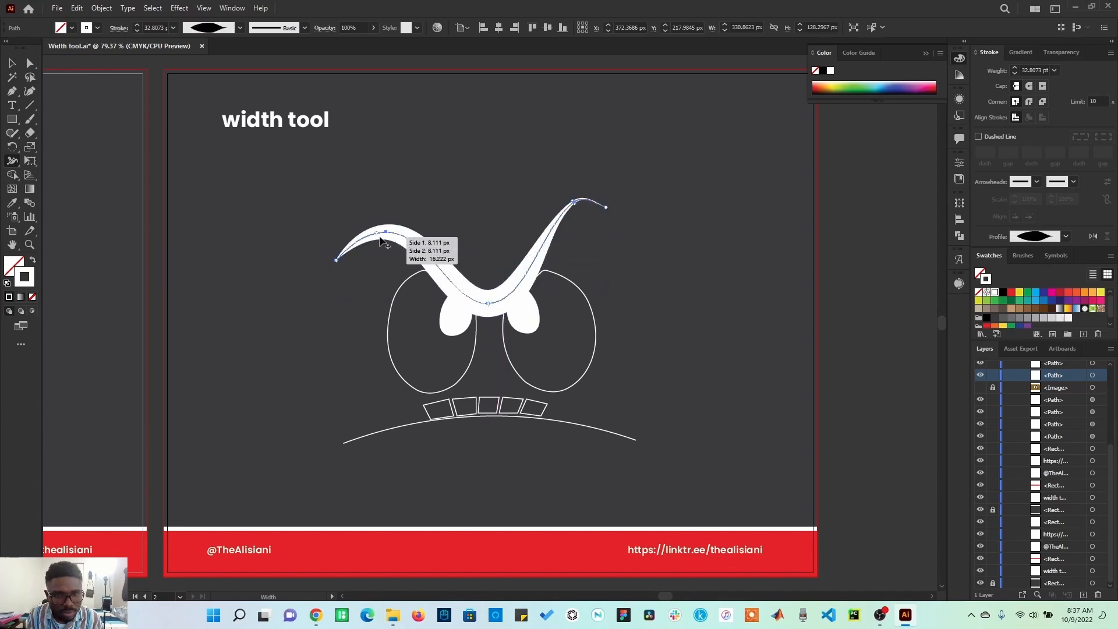
pyautogui.moveTo(383, 232); pyautogui.dragTo(385, 236)
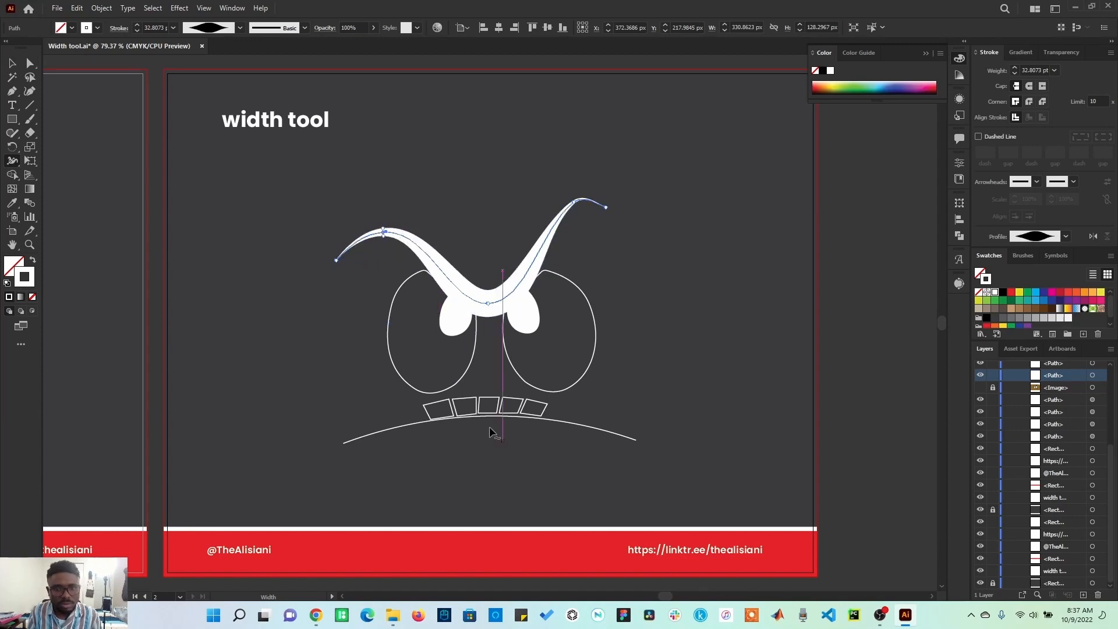
# Step: Widen the strokes of both eye outlines and the mouth curve with the Width tool
pyautogui.moveTo(388, 347); pyautogui.dragTo(396, 344)
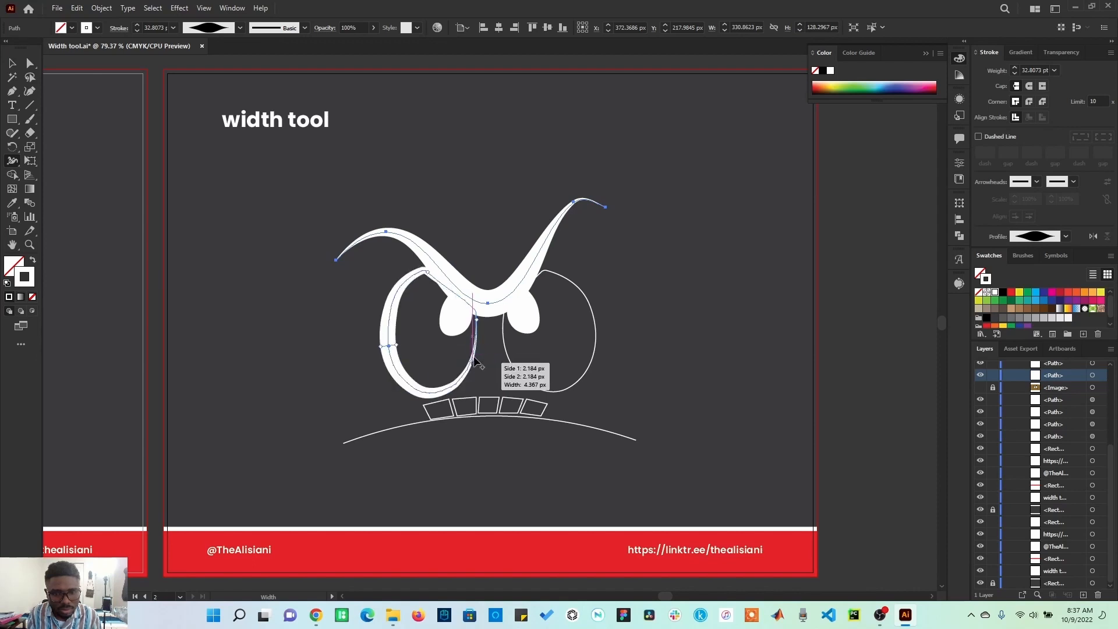
pyautogui.moveTo(594, 317); pyautogui.dragTo(599, 315)
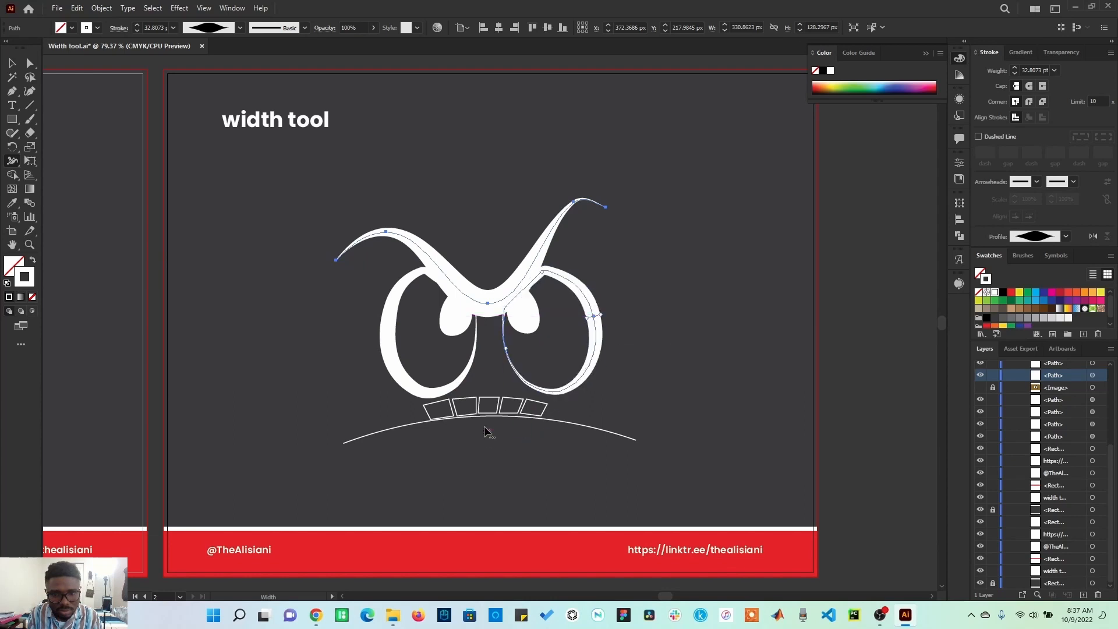
pyautogui.moveTo(485, 420); pyautogui.dragTo(487, 426)
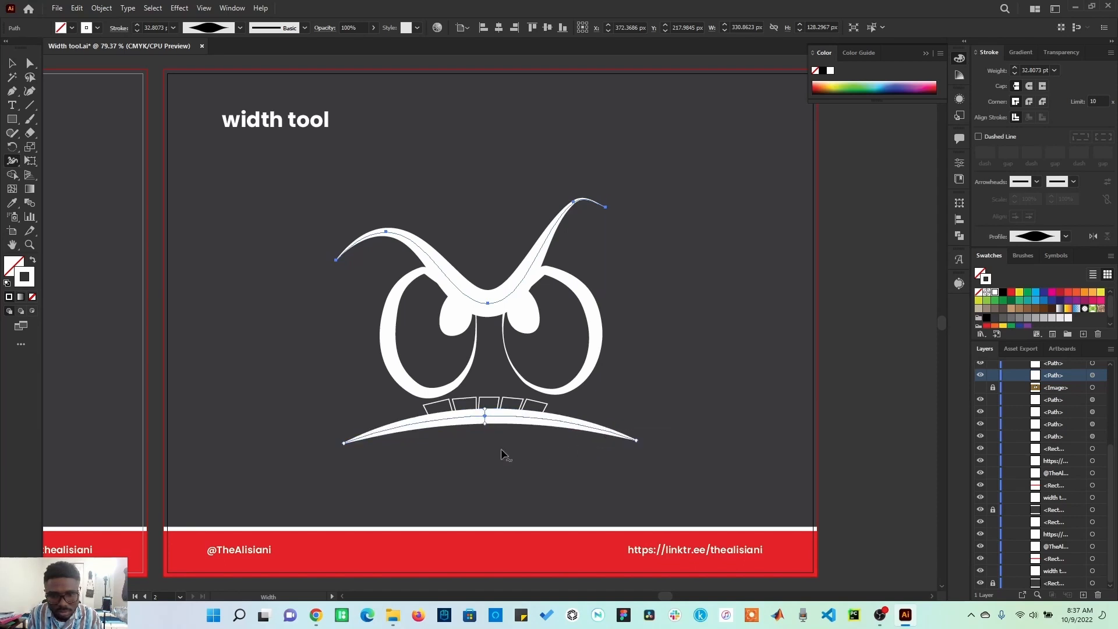
pyautogui.click(11, 63)
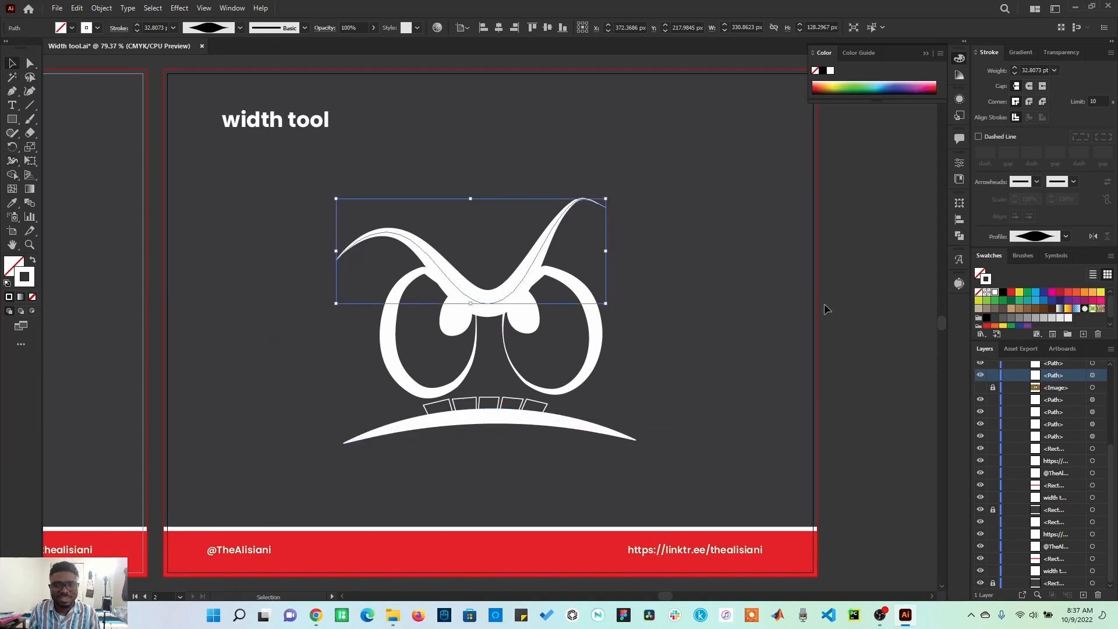
# Step: Select both eye outlines and fill them with white
pyautogui.click(840, 321)
pyautogui.click(593, 317)
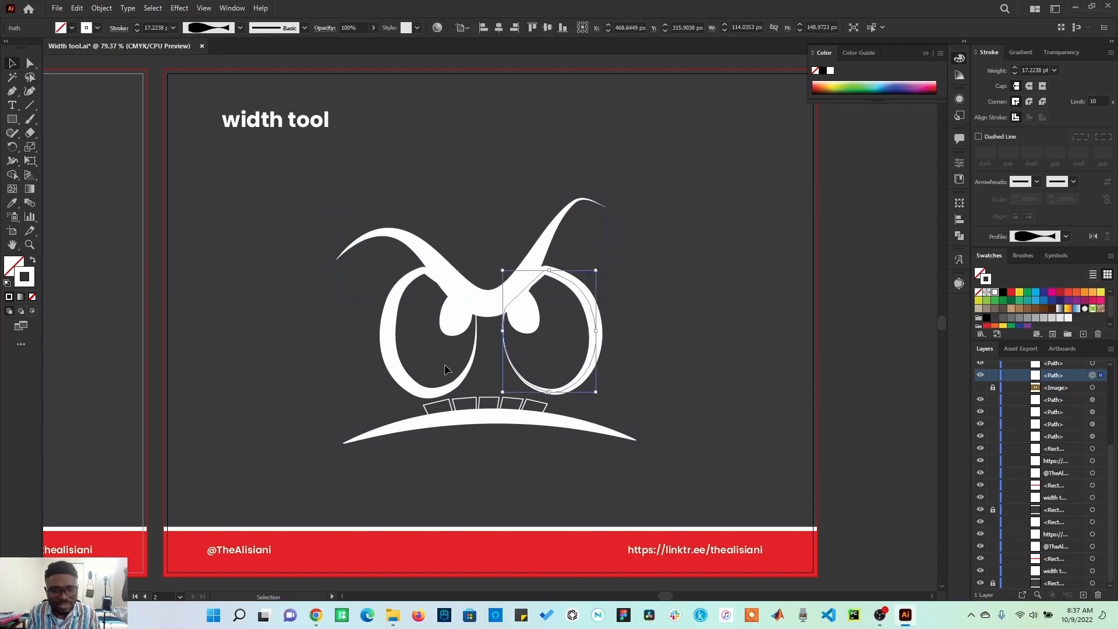
pyautogui.keyDown('shift'); pyautogui.click(437, 392); pyautogui.keyUp('shift')
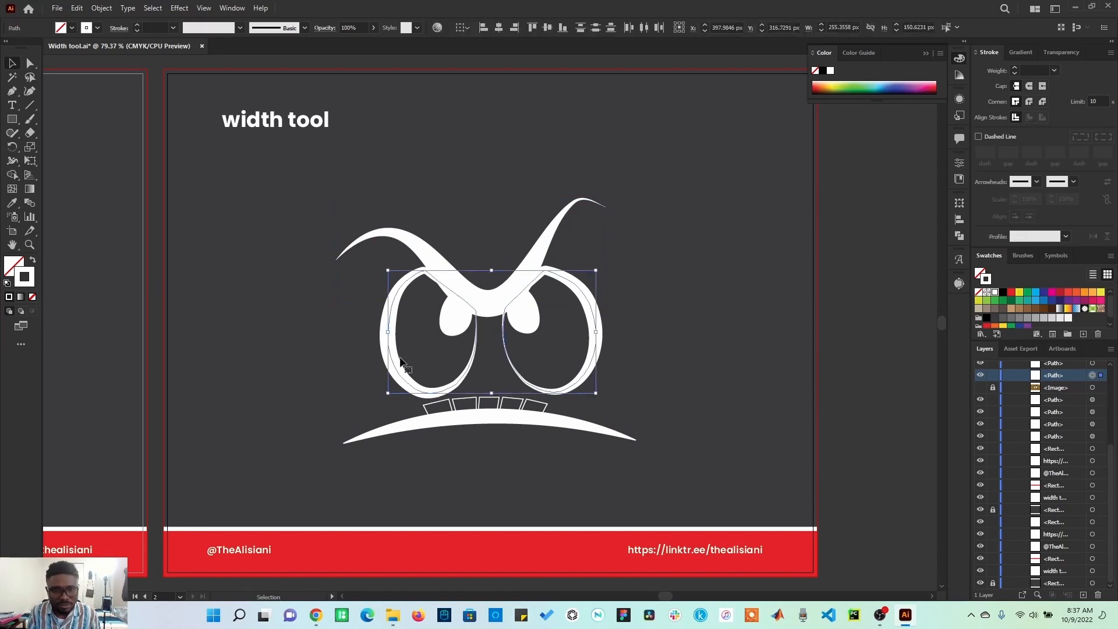
pyautogui.press('x')
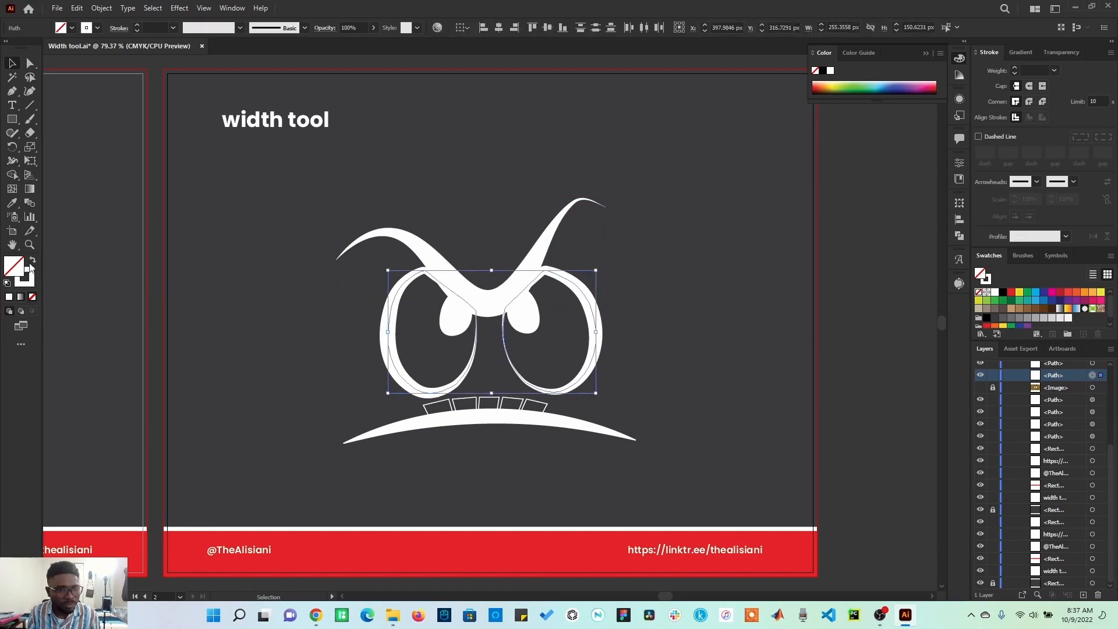
pyautogui.click(996, 292)
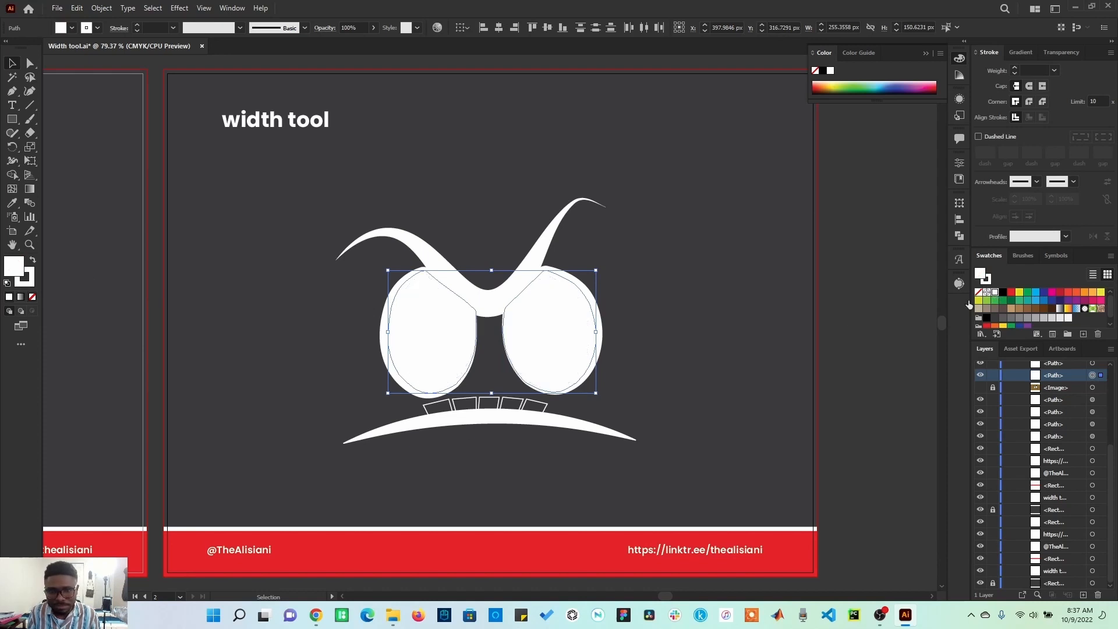
# Step: Select both pupils, fill them with a dark grey swatch, and deselect
pyautogui.click(528, 322)
pyautogui.keyDown('shift'); pyautogui.click(443, 324); pyautogui.keyUp('shift')
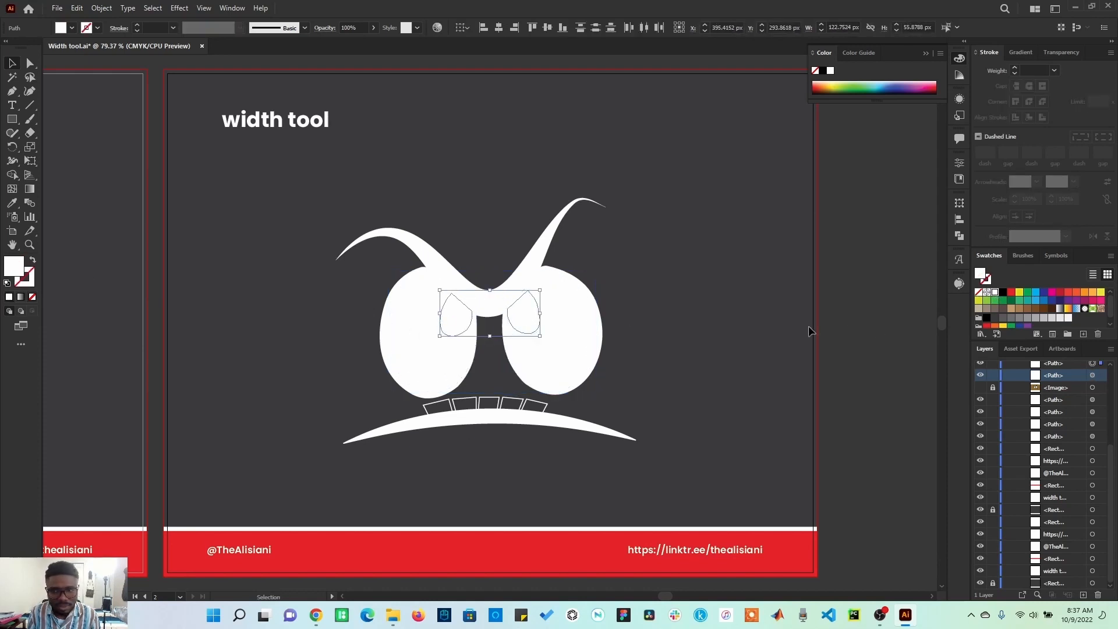
pyautogui.click(995, 318)
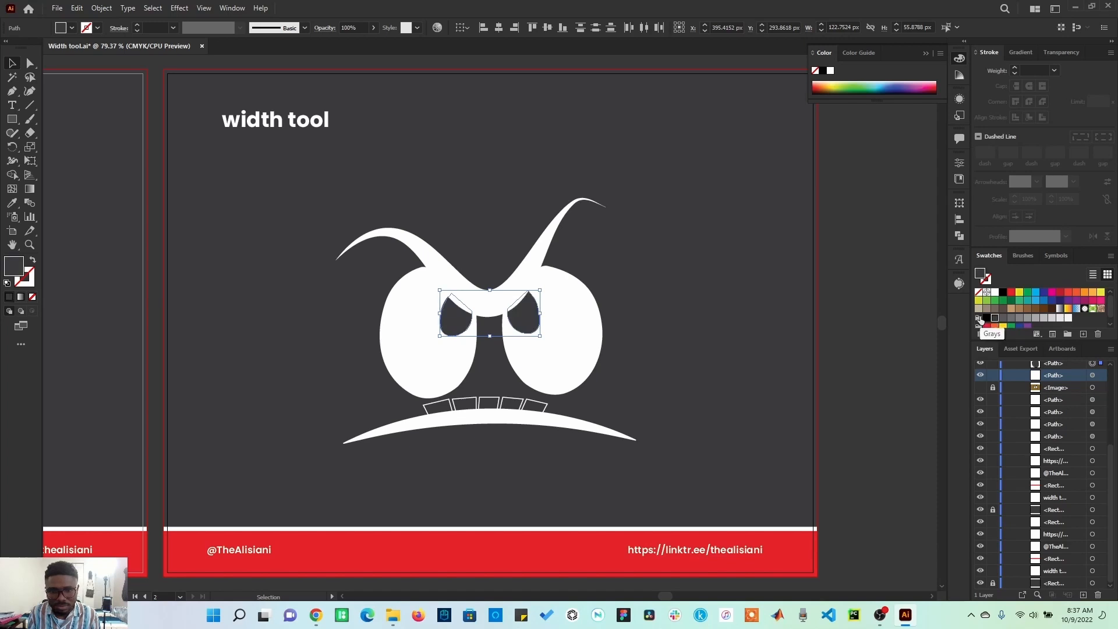
pyautogui.click(865, 375)
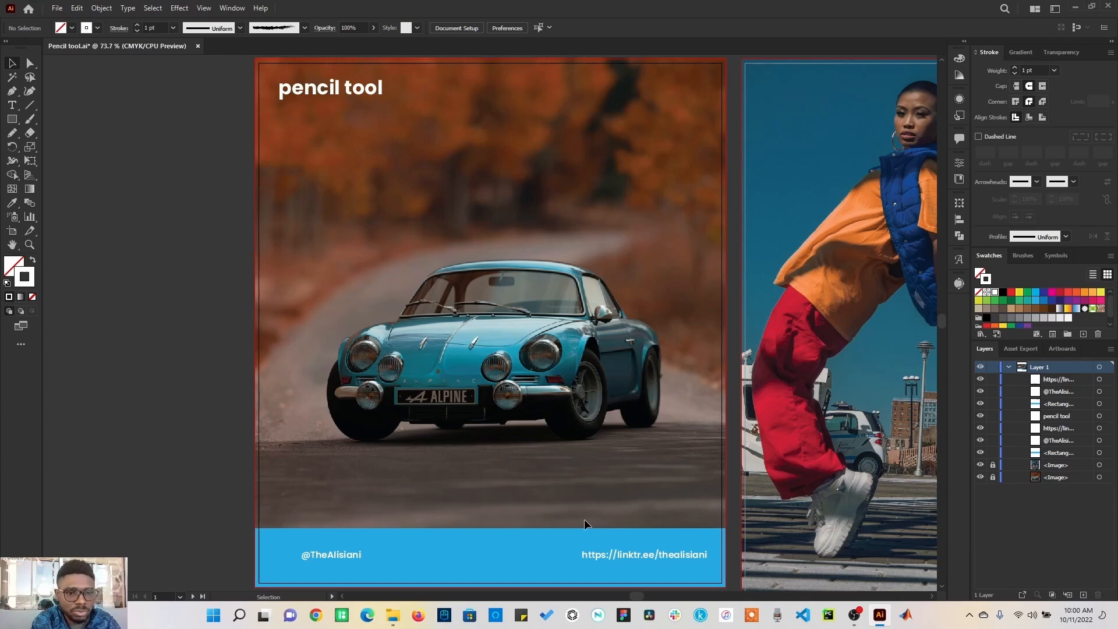
# Step: Confirm the Pencil tool options and draw a freehand looping path about 187 px wide rising from the car's front
pyautogui.click(13, 134)
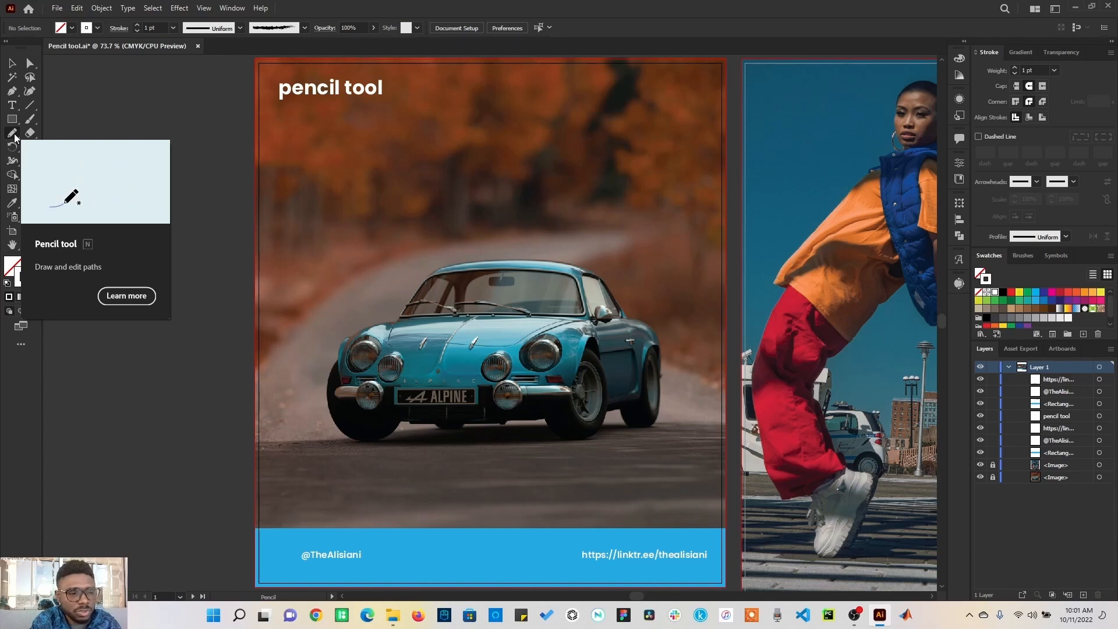
pyautogui.doubleClick(14, 135)
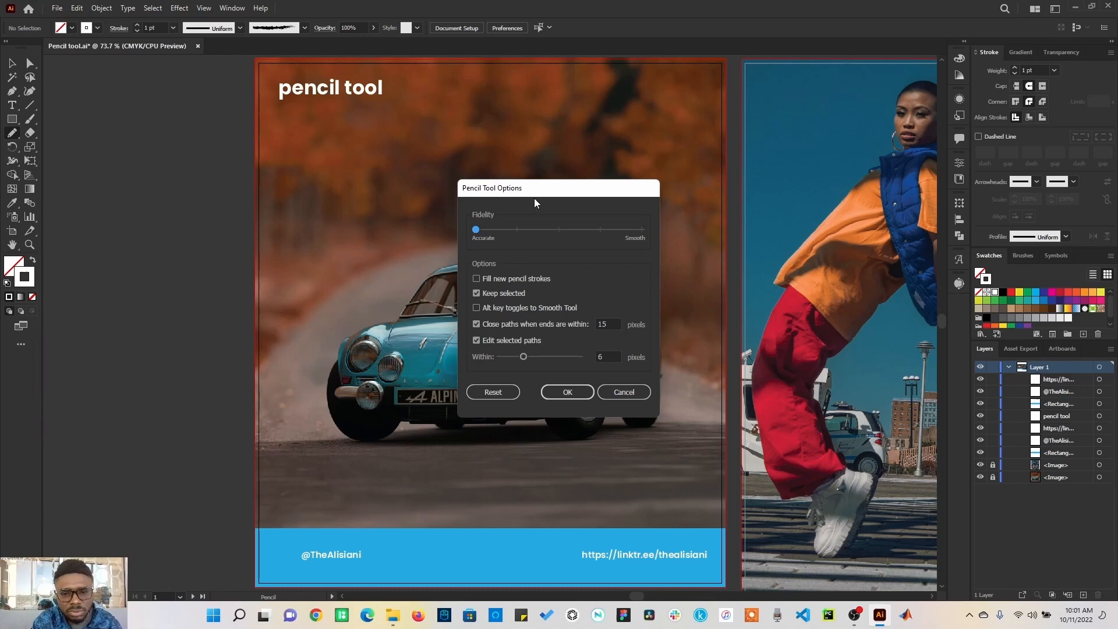
pyautogui.click(566, 393)
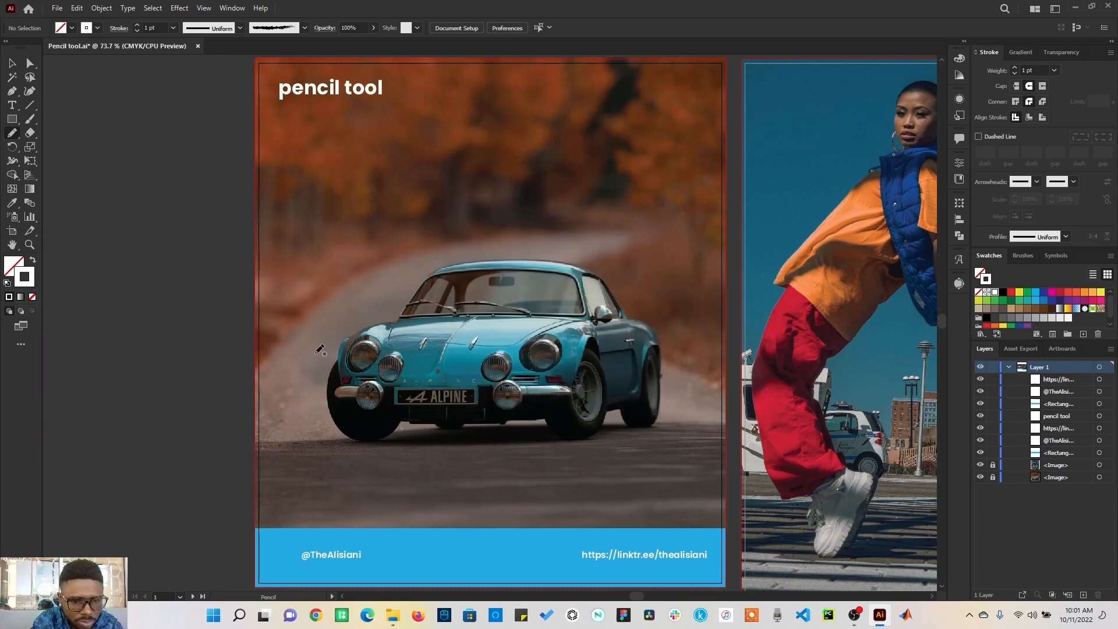
pyautogui.moveTo(320, 350)
pyautogui.mouseDown()
pyautogui.moveTo(404, 223)
pyautogui.moveTo(453, 223)
pyautogui.moveTo(440, 278)
pyautogui.moveTo(314, 353)
pyautogui.mouseUp()
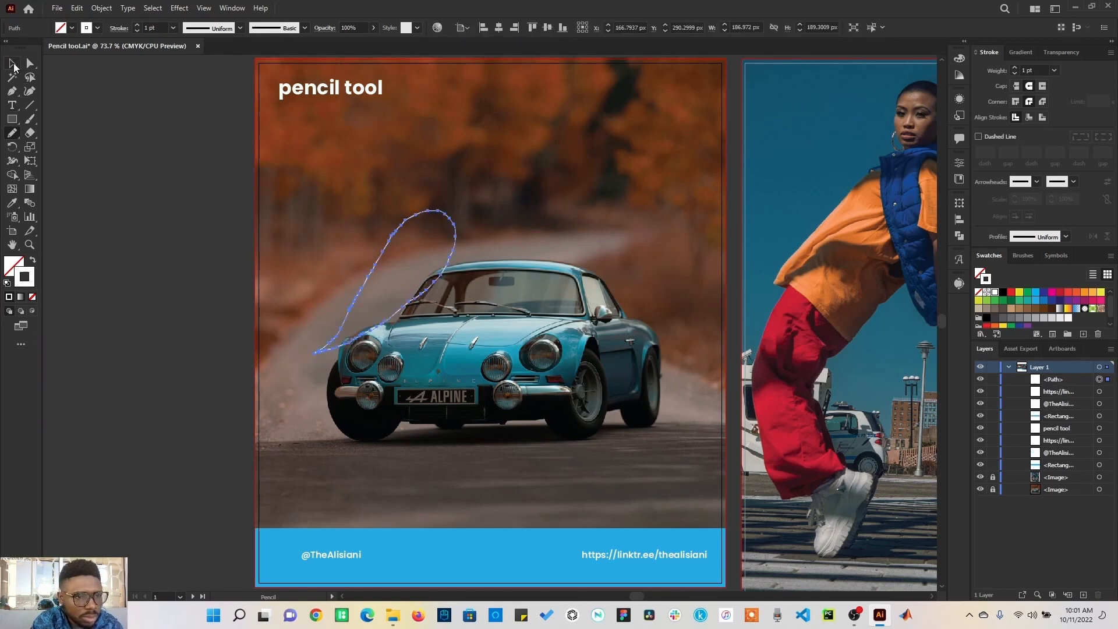
pyautogui.click(13, 64)
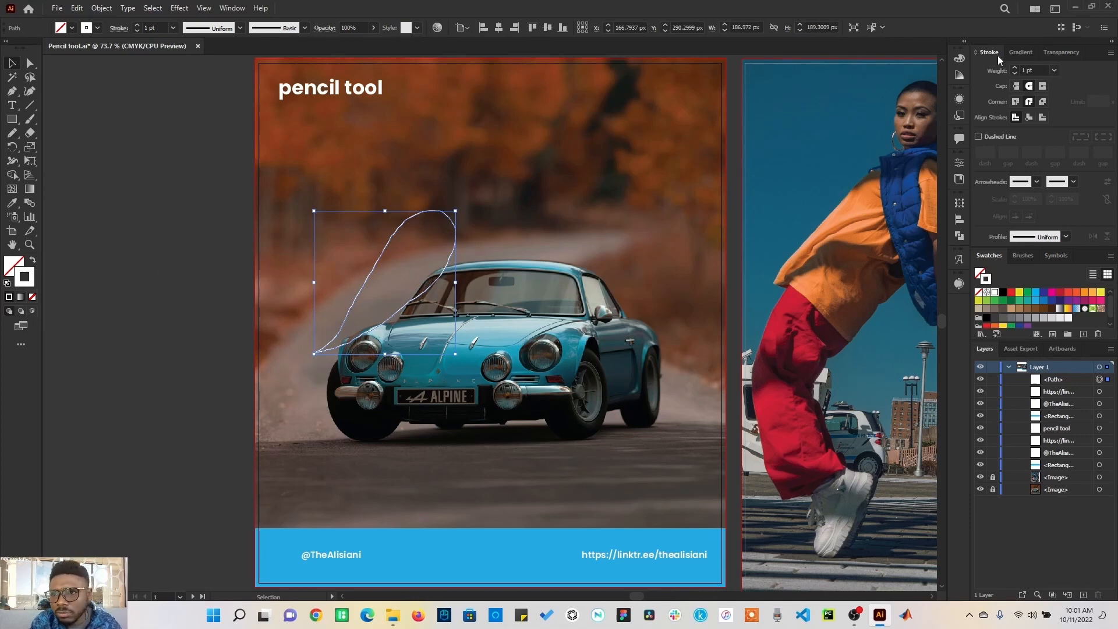
# Step: Set the pencil path's stroke weight to 4 pt and deselect it
pyautogui.click(238, 11)
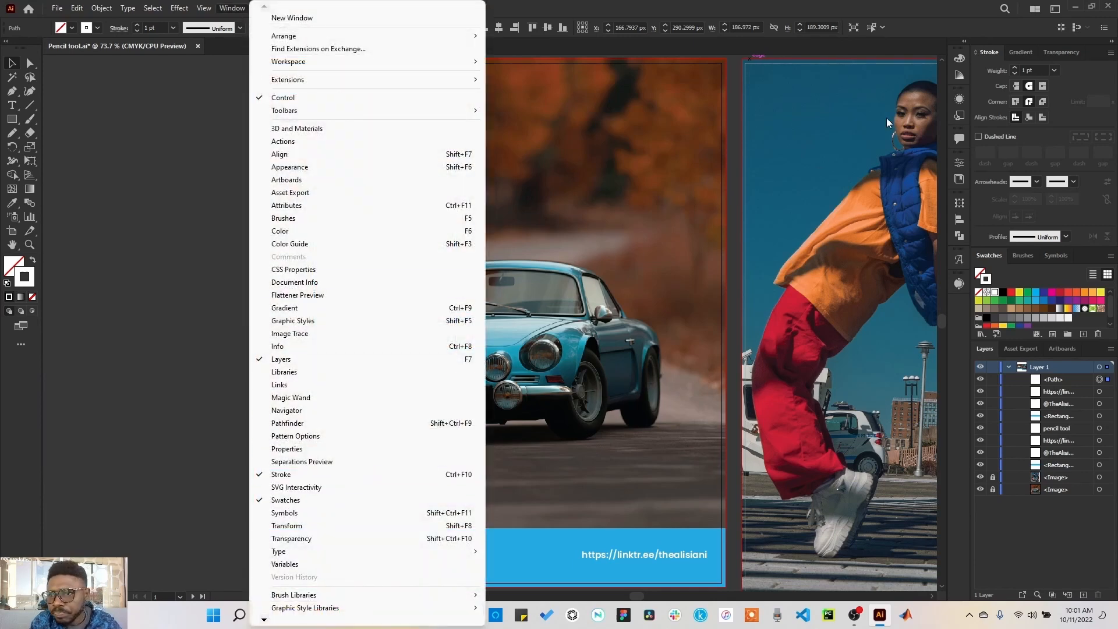
pyautogui.click(1056, 70)
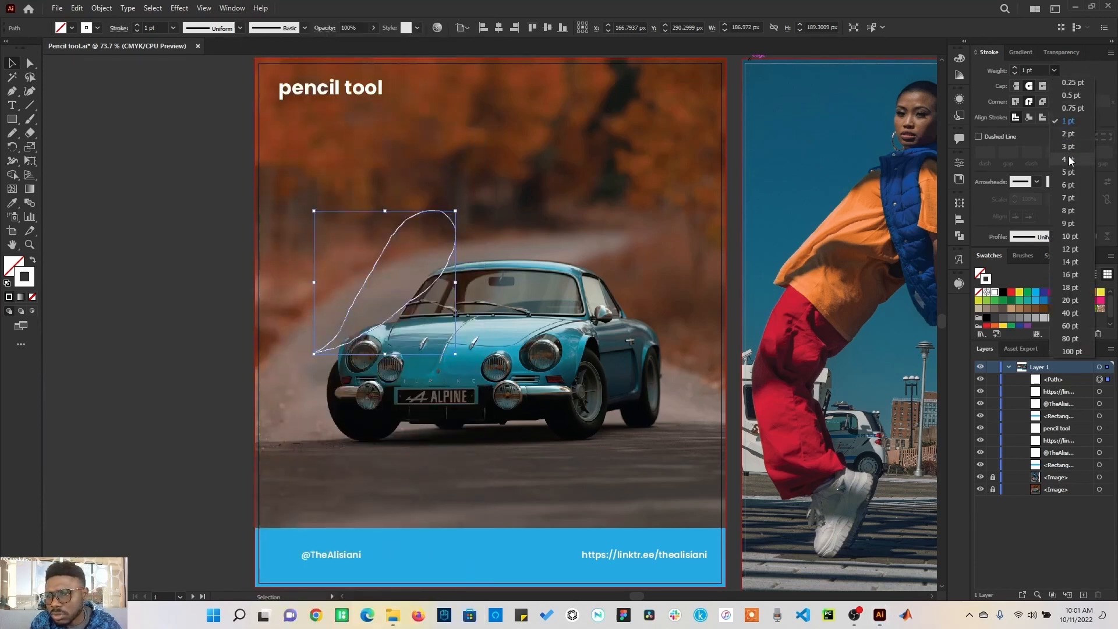
pyautogui.click(1057, 171)
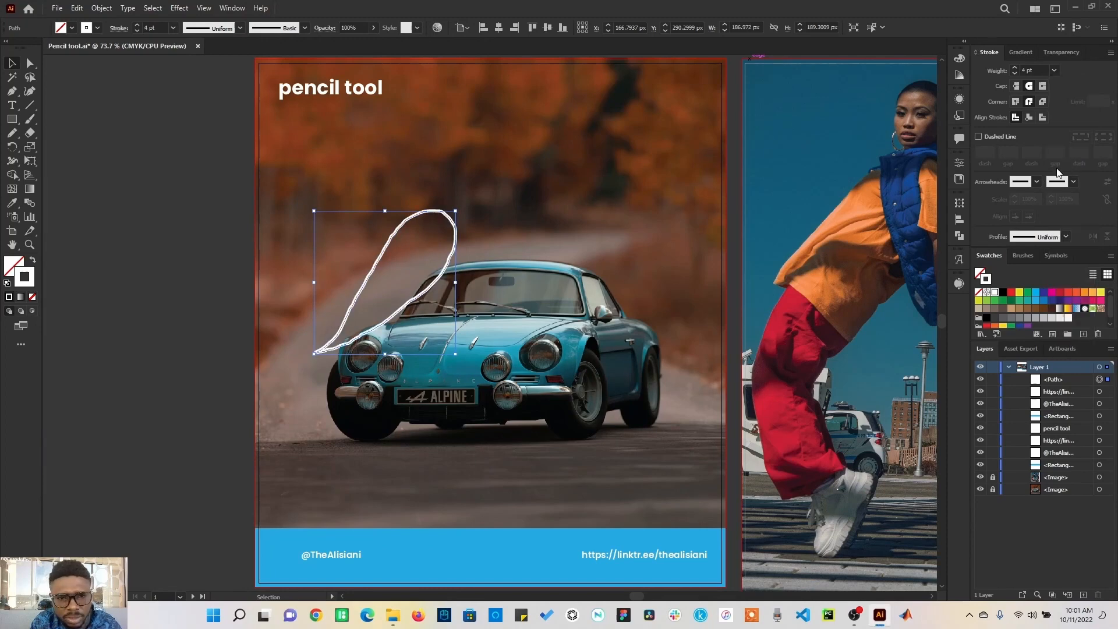
pyautogui.click(200, 347)
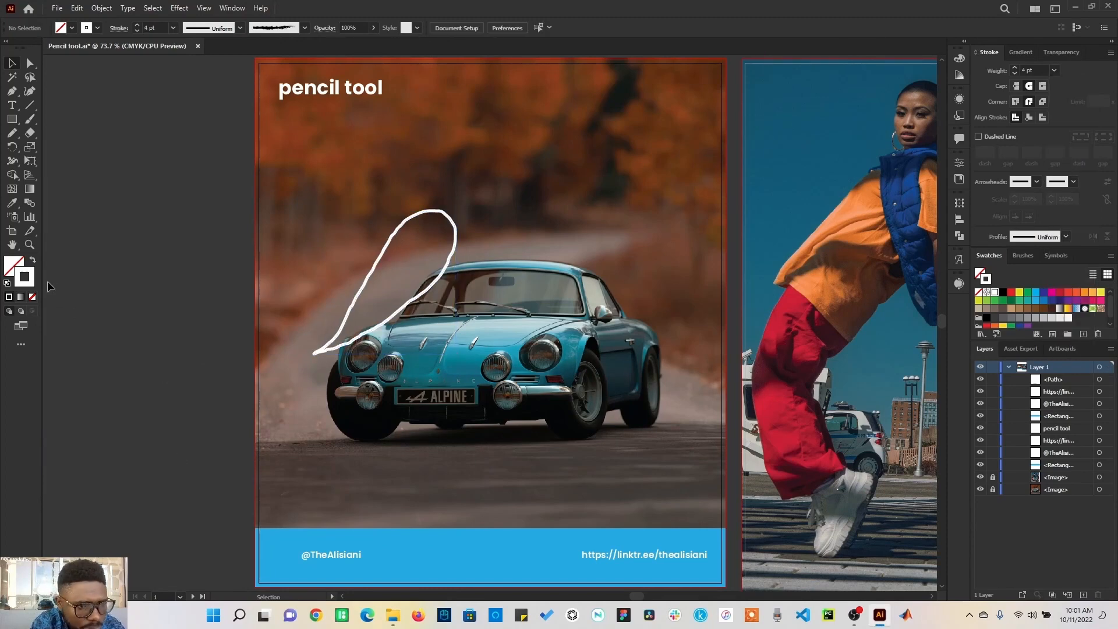
# Step: Draw a second teardrop-shaped loop about 121 px wide with the Pencil tool, left of the first path, and deselect it
pyautogui.click(29, 244)
pyautogui.moveTo(293, 203); pyautogui.dragTo(498, 356)
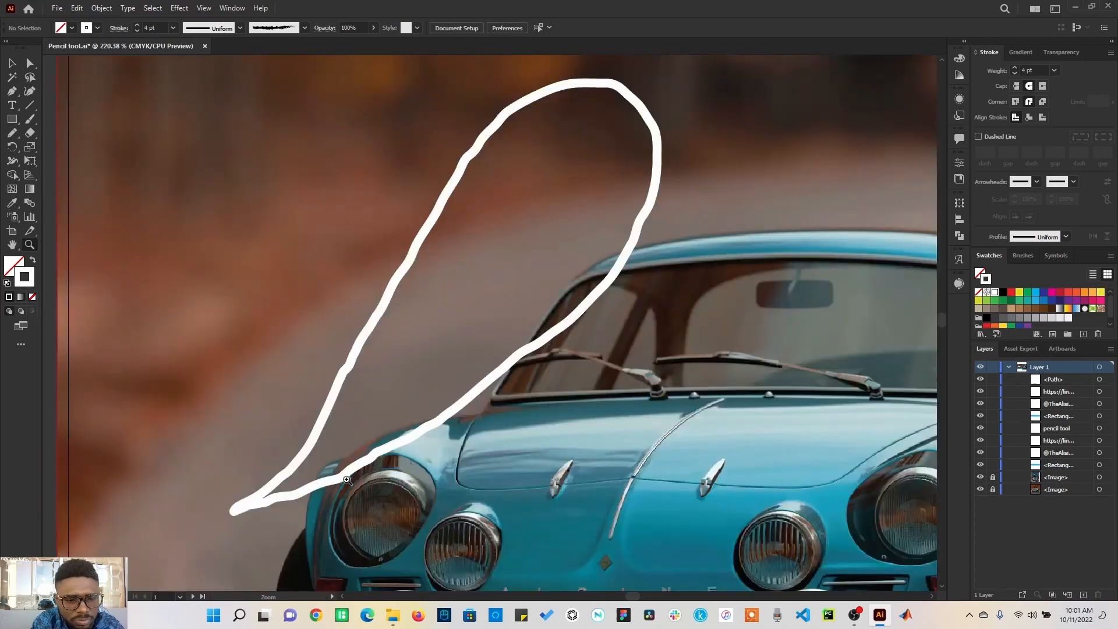
pyautogui.doubleClick(12, 133)
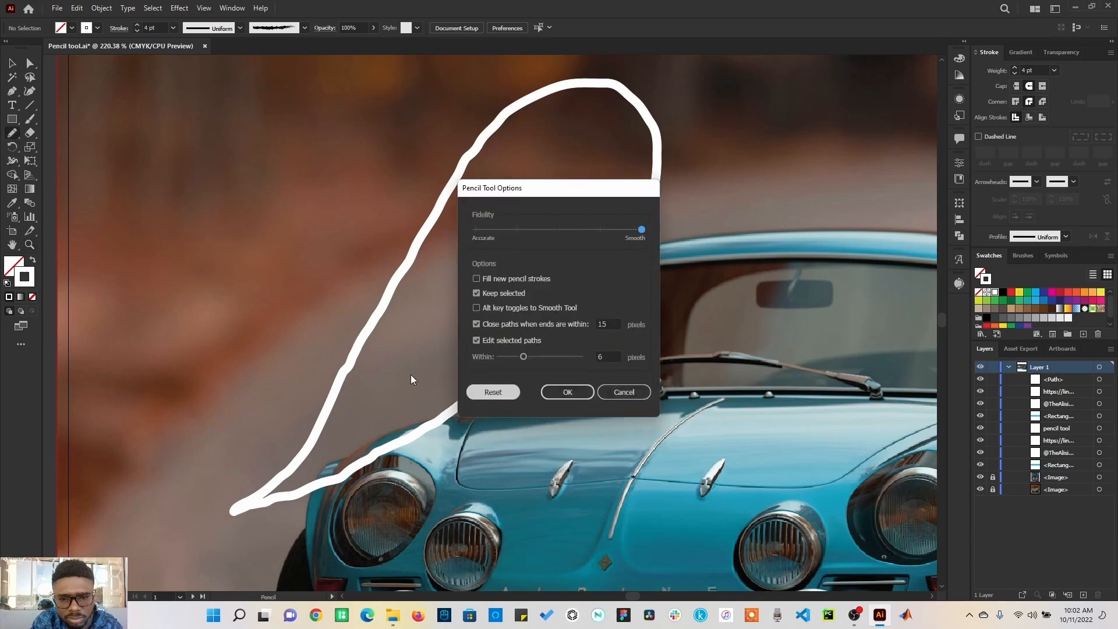
pyautogui.click(568, 392)
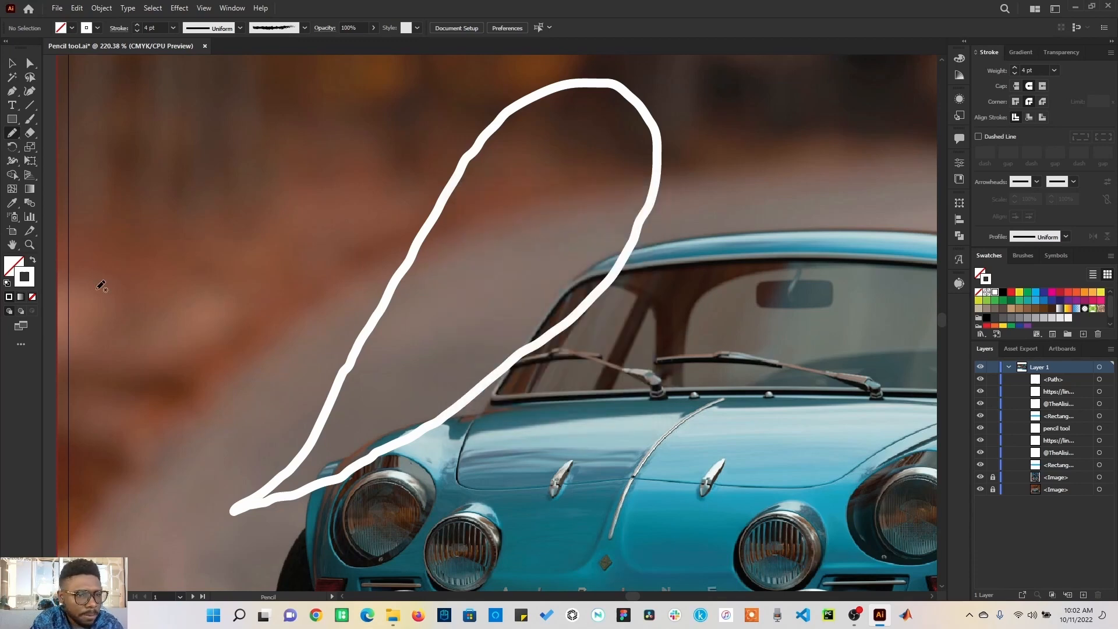
pyautogui.moveTo(130, 342)
pyautogui.mouseDown()
pyautogui.moveTo(251, 137)
pyautogui.moveTo(293, 104)
pyautogui.moveTo(380, 87)
pyautogui.moveTo(405, 114)
pyautogui.moveTo(386, 198)
pyautogui.moveTo(270, 287)
pyautogui.moveTo(131, 339)
pyautogui.mouseUp()
pyautogui.click(13, 63)
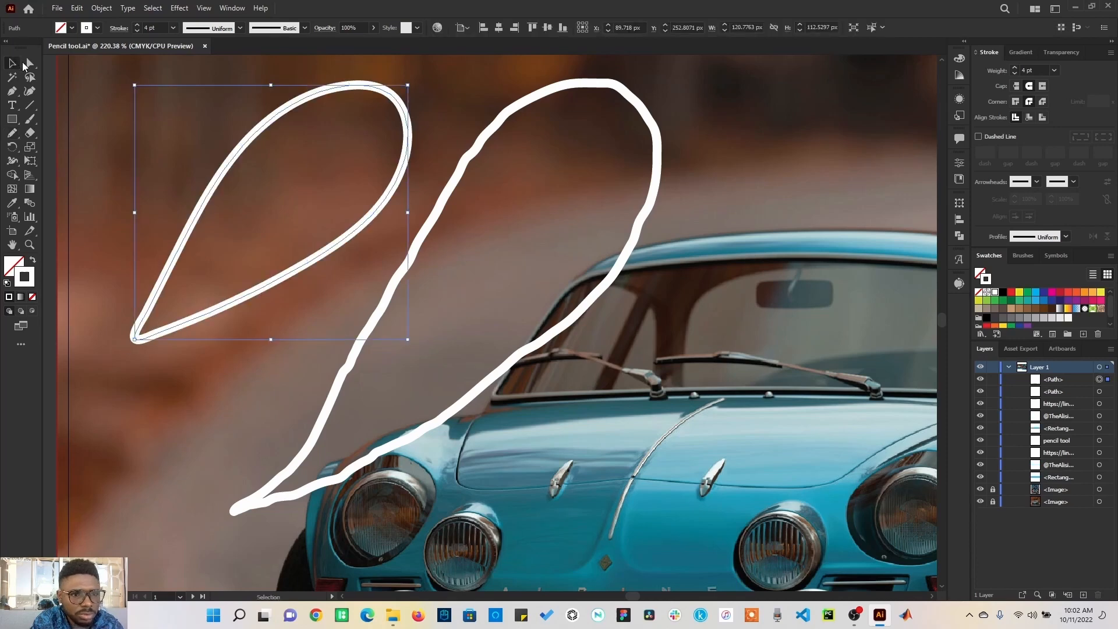
pyautogui.click(143, 199)
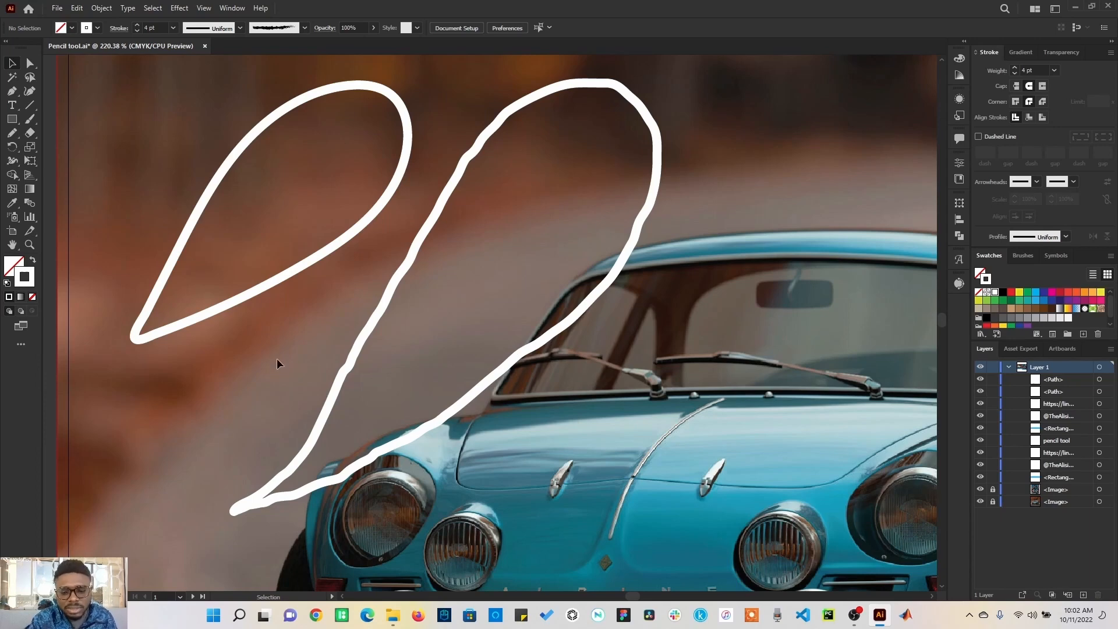
# Step: Select both pencil loops on the car artboard and delete them
pyautogui.hotkey('ctrl', '0')
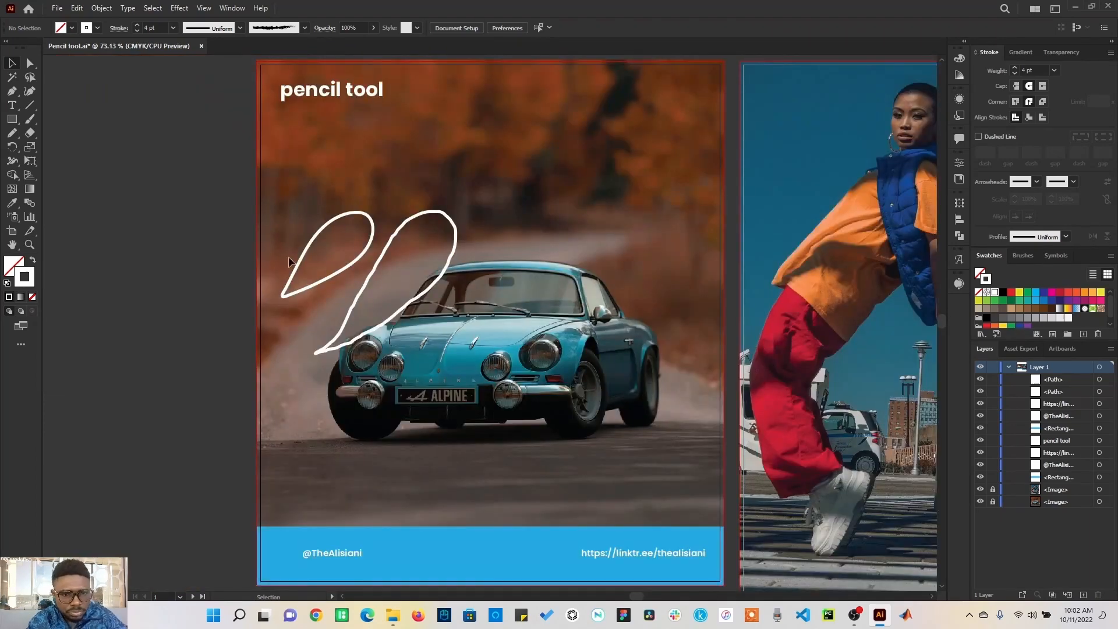
pyautogui.click(351, 214)
pyautogui.keyDown('shift'); pyautogui.click(438, 214); pyautogui.keyUp('shift')
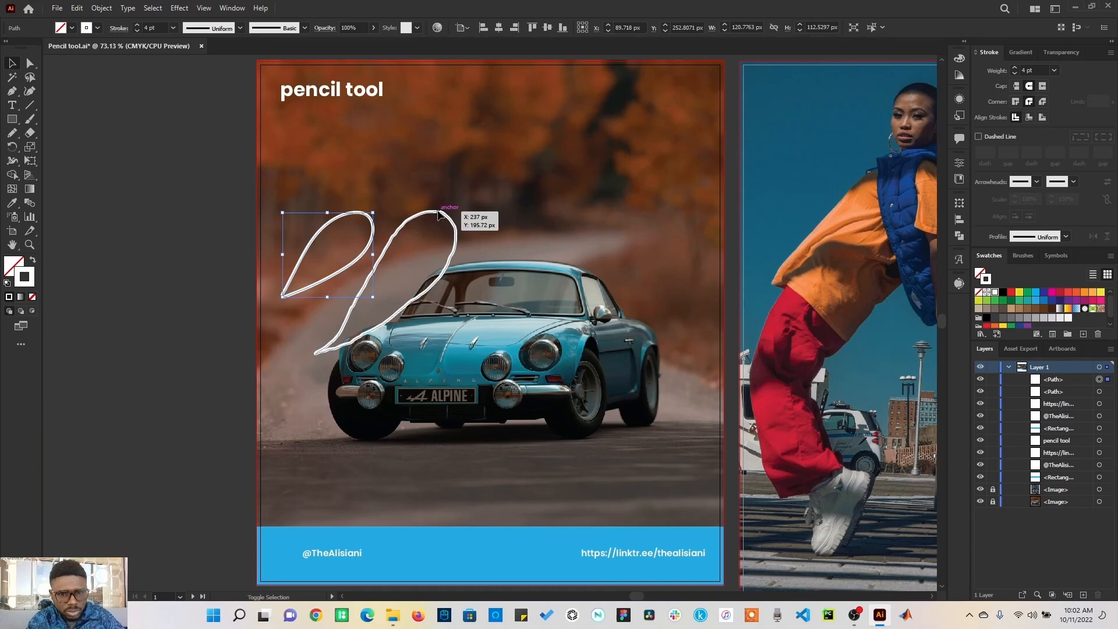
pyautogui.press('Delete')
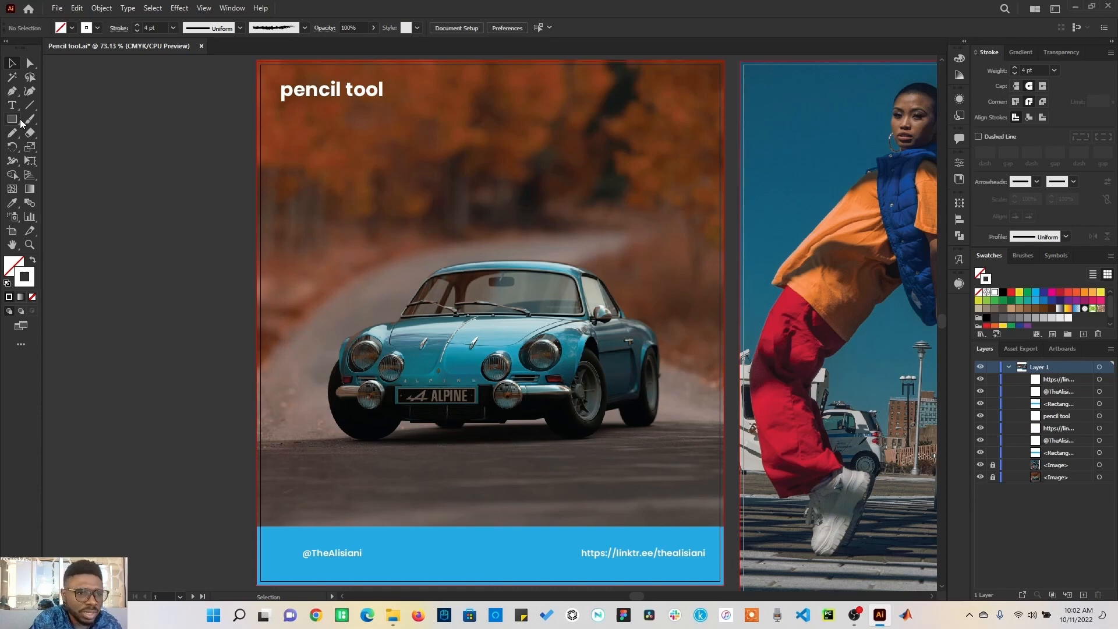
# Step: Draw a jagged flame-like path about 446 px wide over the car's roof with the Pencil tool, then deselect it
pyautogui.click(12, 134)
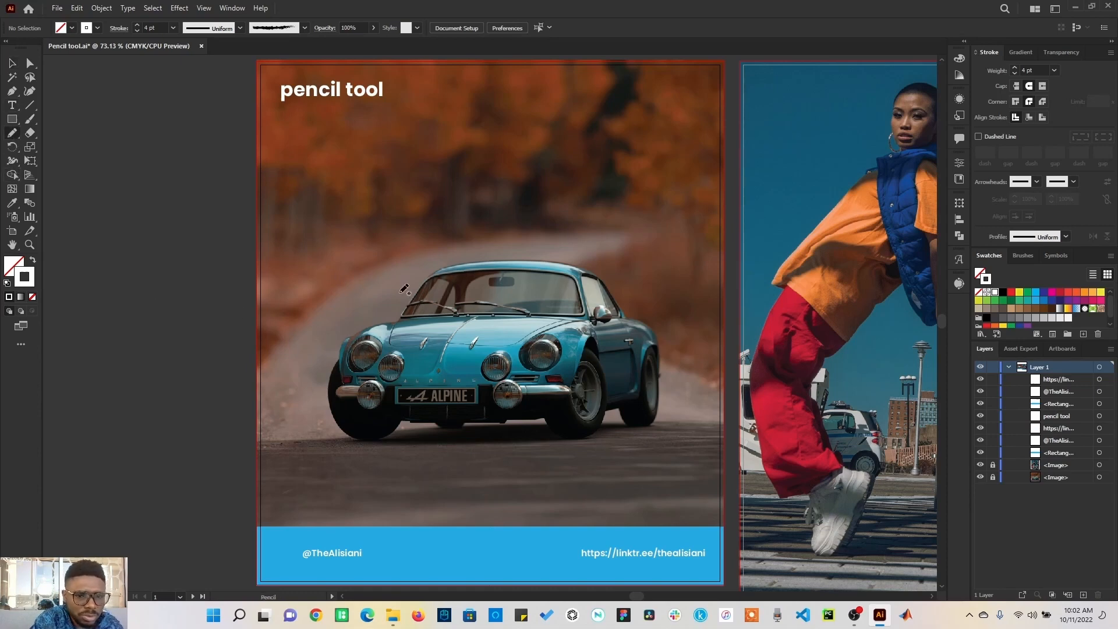
pyautogui.moveTo(375, 321)
pyautogui.mouseDown()
pyautogui.moveTo(435, 205)
pyautogui.moveTo(450, 245)
pyautogui.moveTo(492, 215)
pyautogui.moveTo(491, 239)
pyautogui.moveTo(551, 222)
pyautogui.moveTo(538, 249)
pyautogui.moveTo(568, 244)
pyautogui.mouseUp()
pyautogui.moveTo(601, 250)
pyautogui.mouseDown()
pyautogui.moveTo(626, 257)
pyautogui.moveTo(641, 277)
pyautogui.moveTo(706, 234)
pyautogui.moveTo(656, 305)
pyautogui.moveTo(674, 380)
pyautogui.mouseUp()
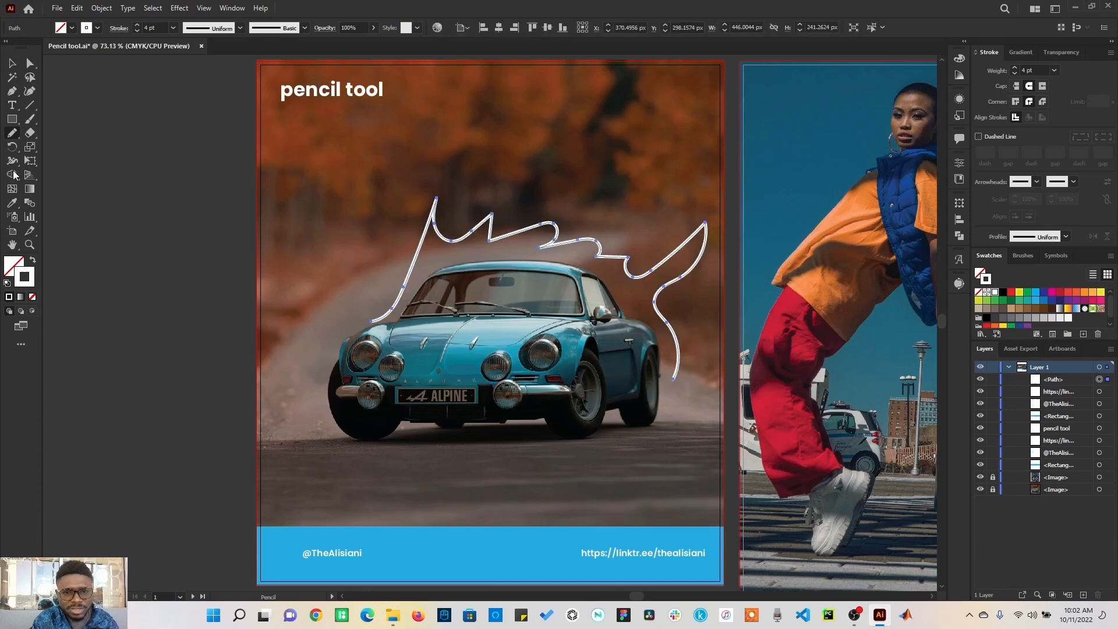
pyautogui.click(12, 63)
pyautogui.click(89, 179)
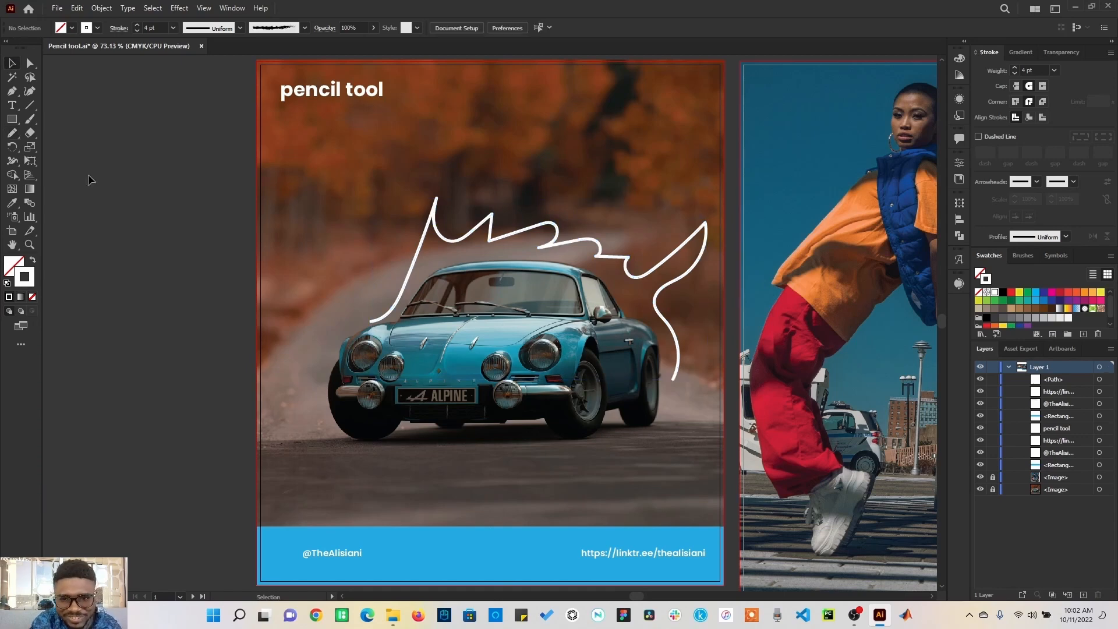
# Step: Nudge the jagged path slightly to the left and deselect it
pyautogui.moveTo(621, 261); pyautogui.dragTo(613, 261)
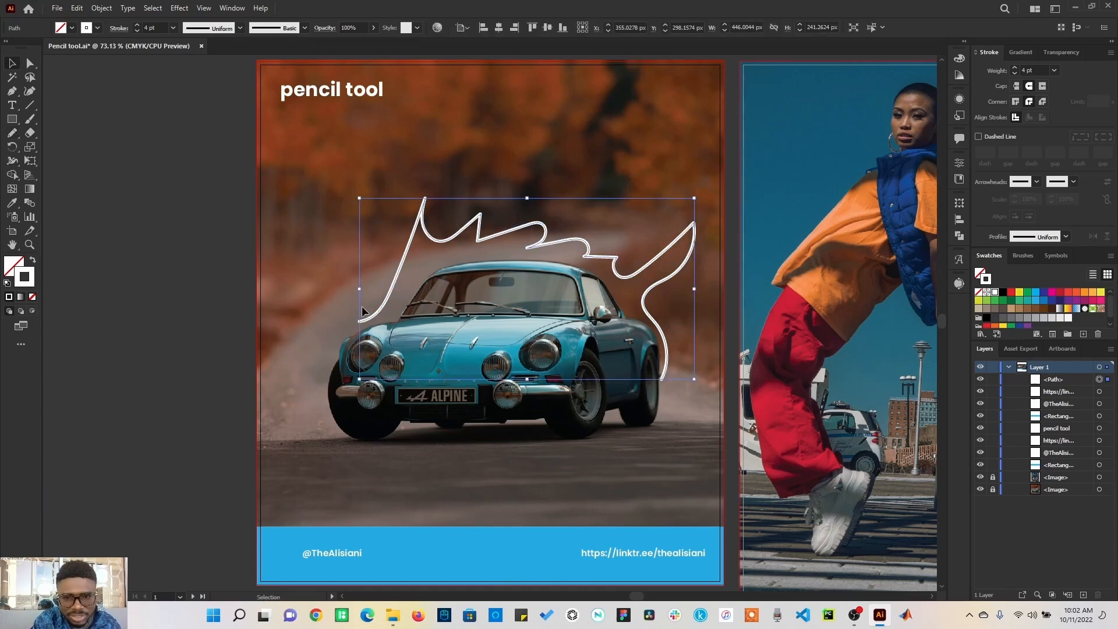
pyautogui.click(249, 292)
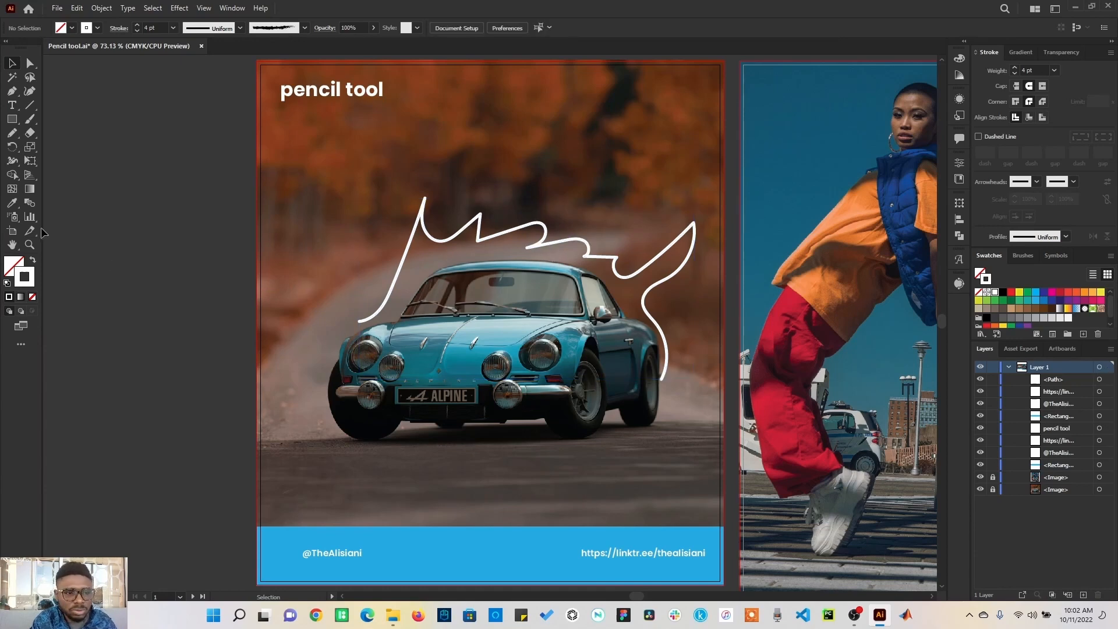
# Step: Zoom to the path's start and try butt, round and projecting caps on its stroke, finishing with round cap
pyautogui.click(33, 248)
pyautogui.moveTo(348, 315); pyautogui.dragTo(370, 329)
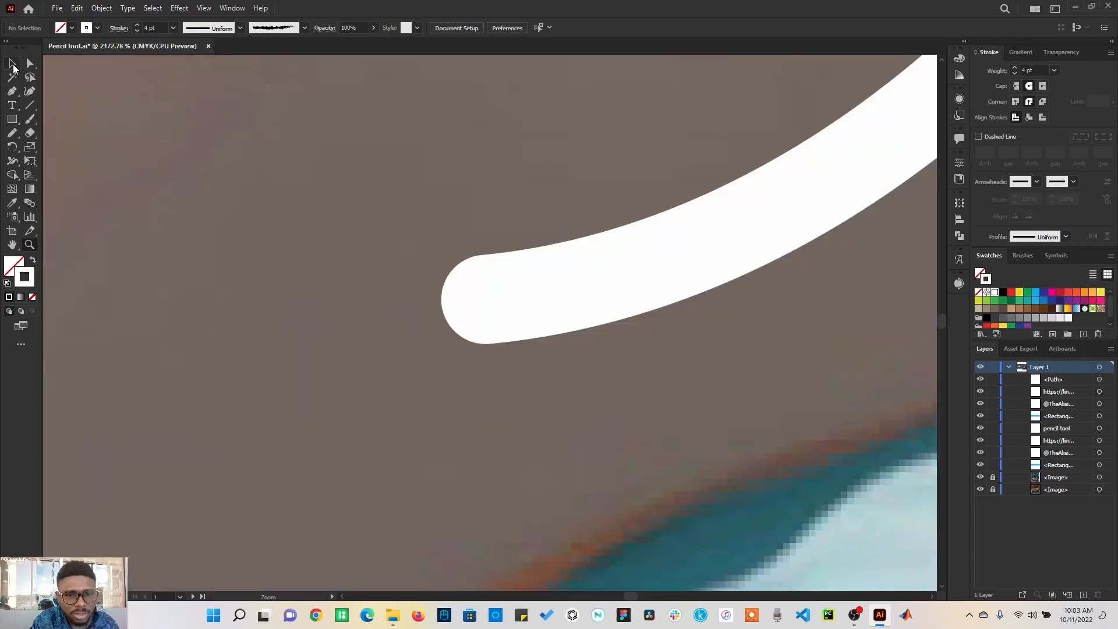
pyautogui.click(12, 63)
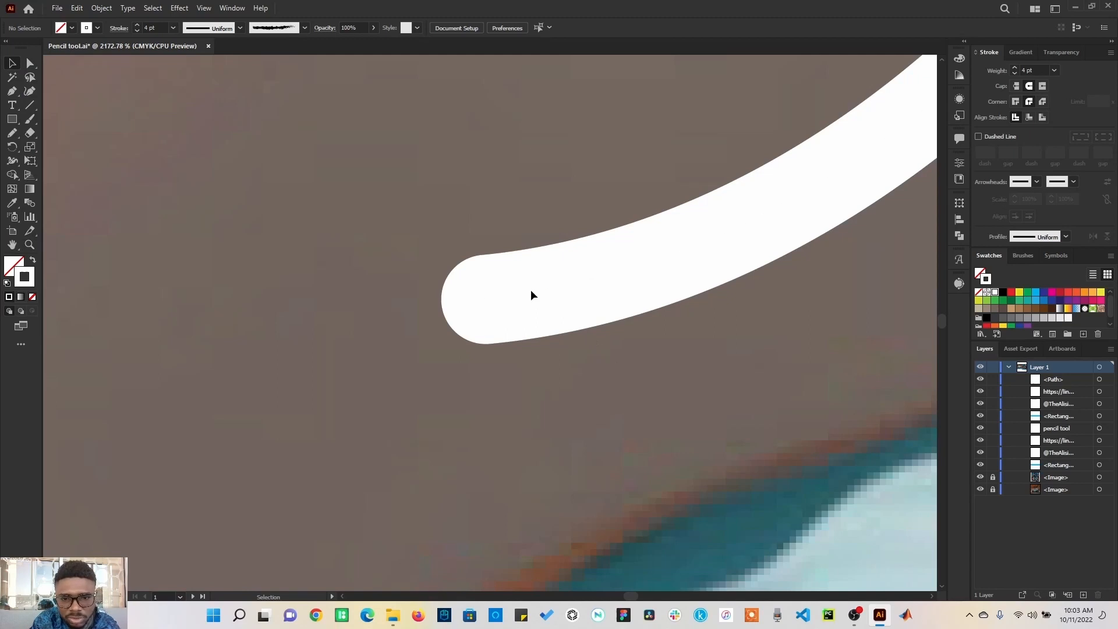
pyautogui.click(561, 289)
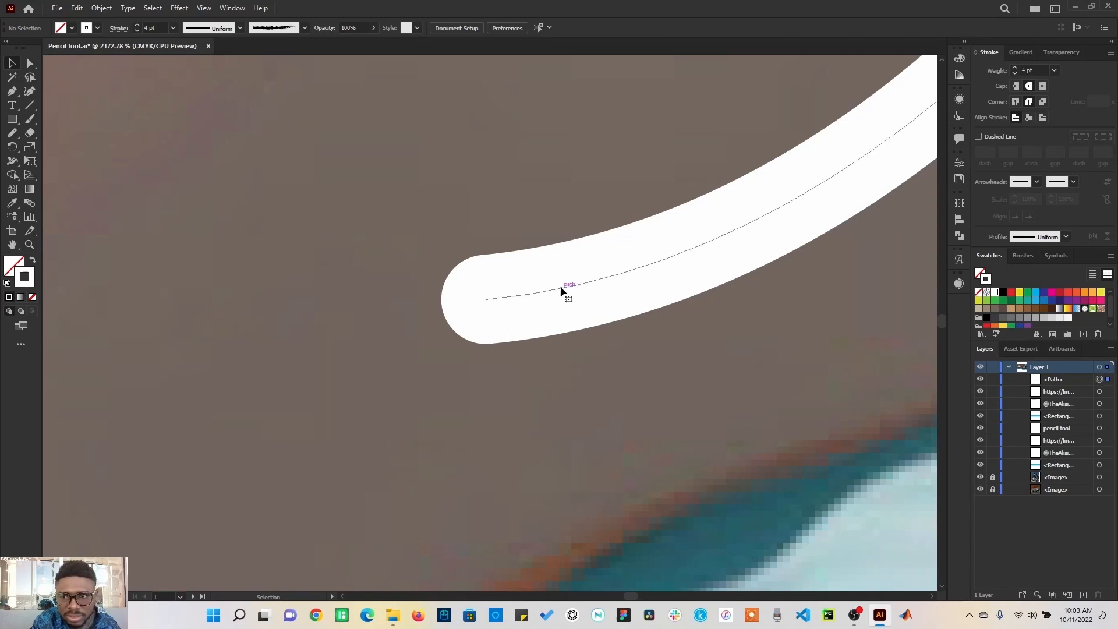
pyautogui.click(1017, 86)
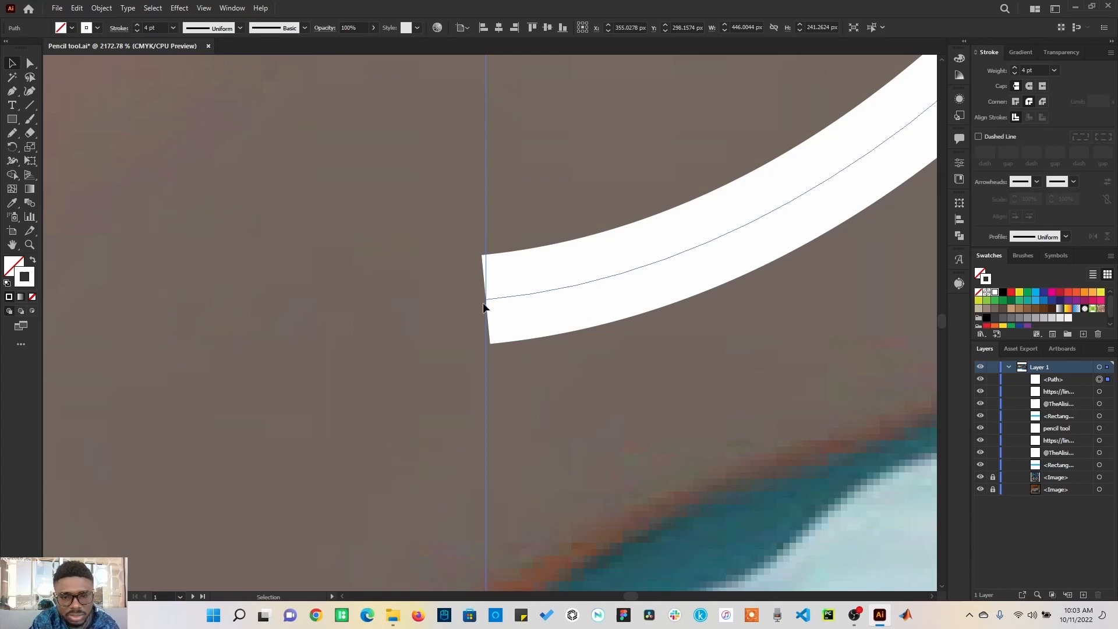
pyautogui.click(1030, 87)
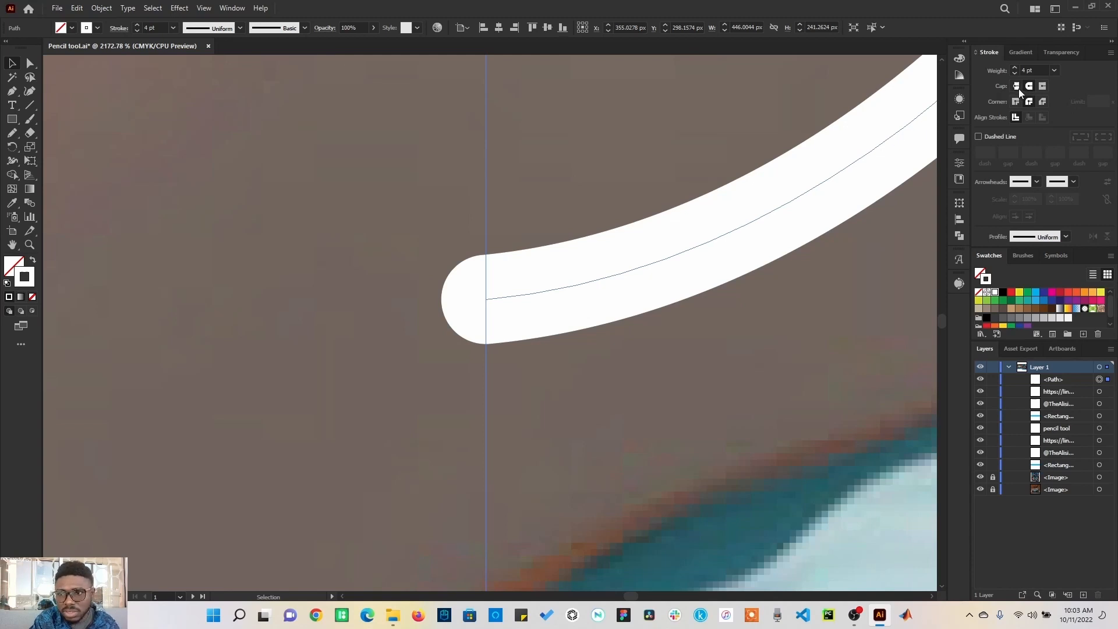
pyautogui.click(1018, 88)
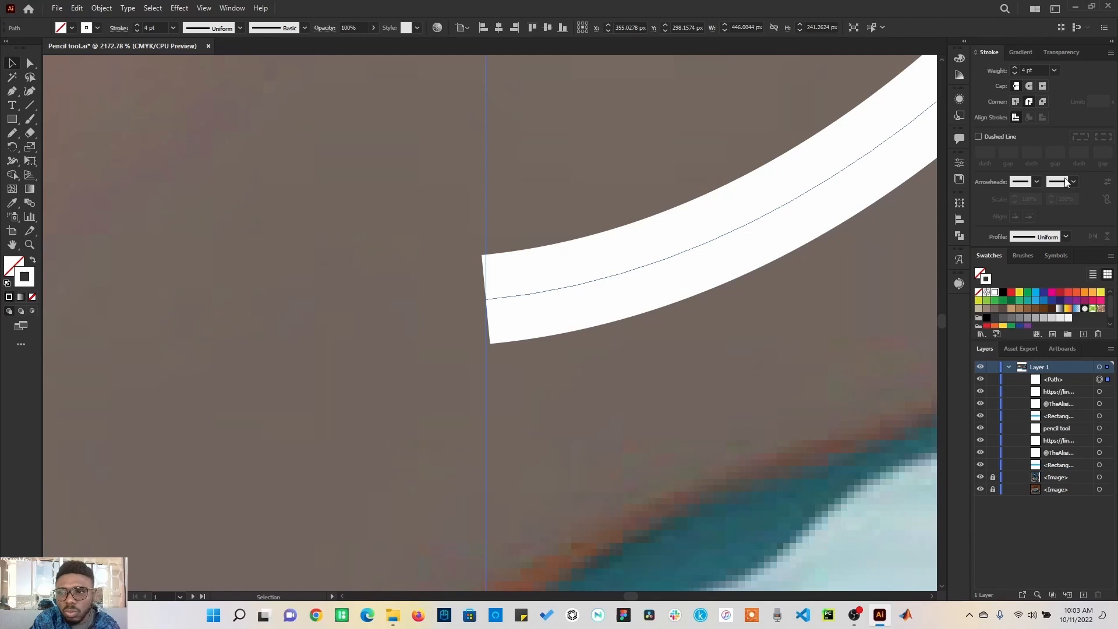
pyautogui.click(1043, 86)
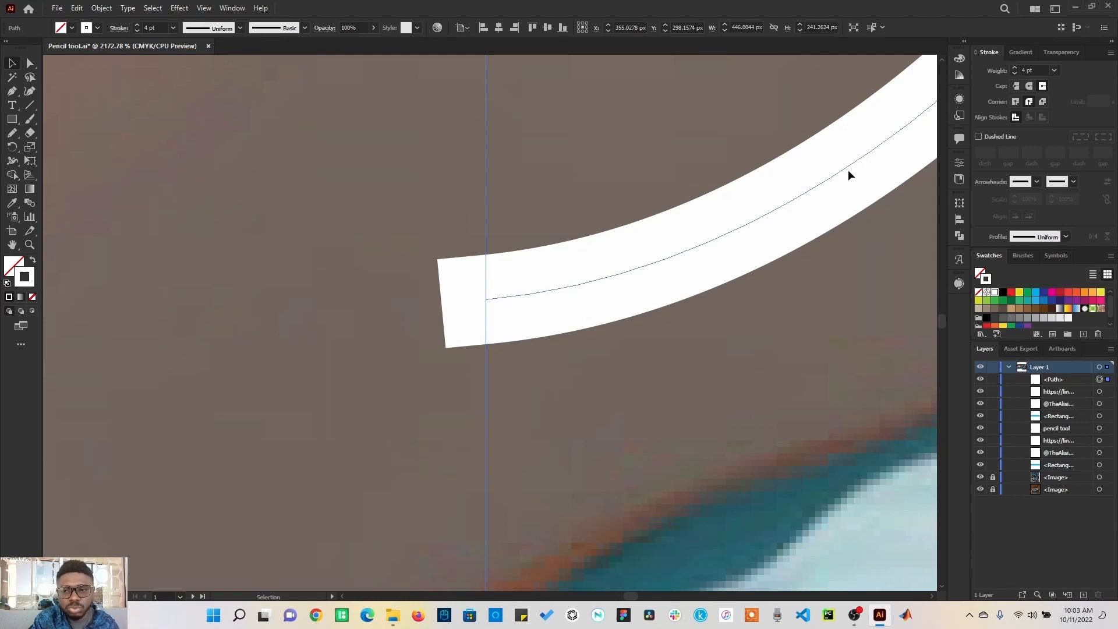
pyautogui.click(1020, 86)
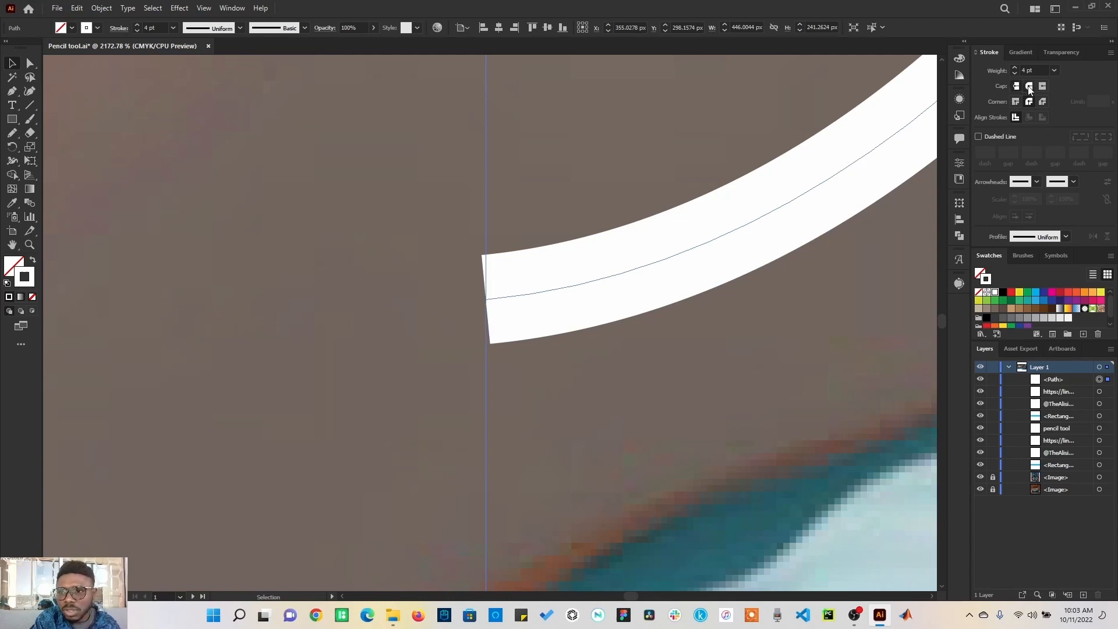
pyautogui.click(1030, 87)
pyautogui.hotkey('ctrl', '0')
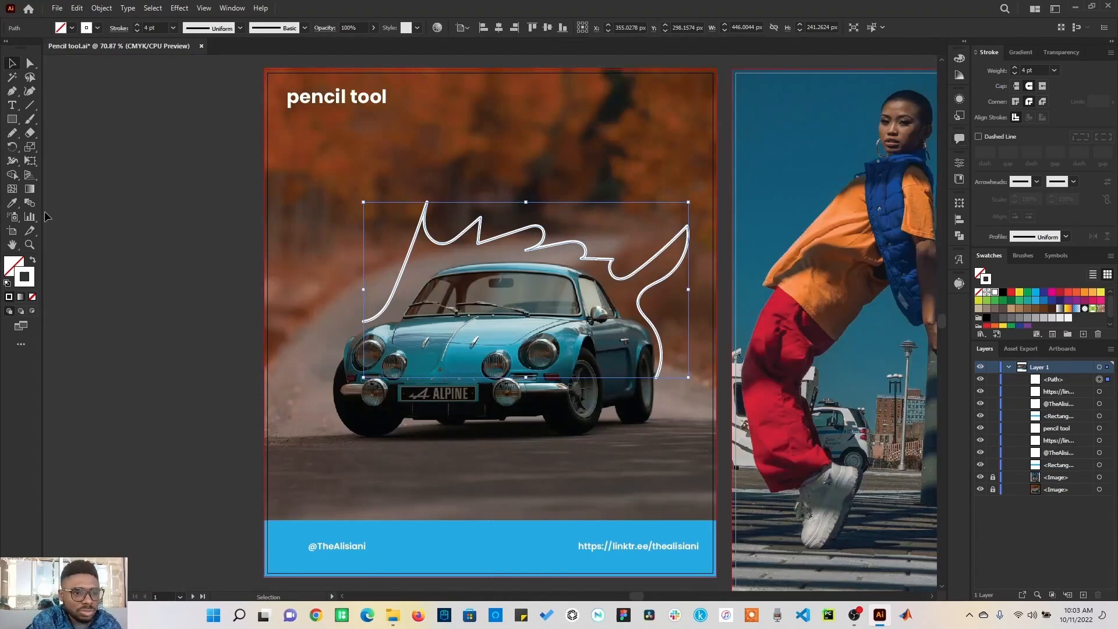
# Step: Zoom to a sharp peak of the path and compare miter and bevel corner joins on its stroke
pyautogui.click(29, 245)
pyautogui.moveTo(392, 183); pyautogui.dragTo(446, 238)
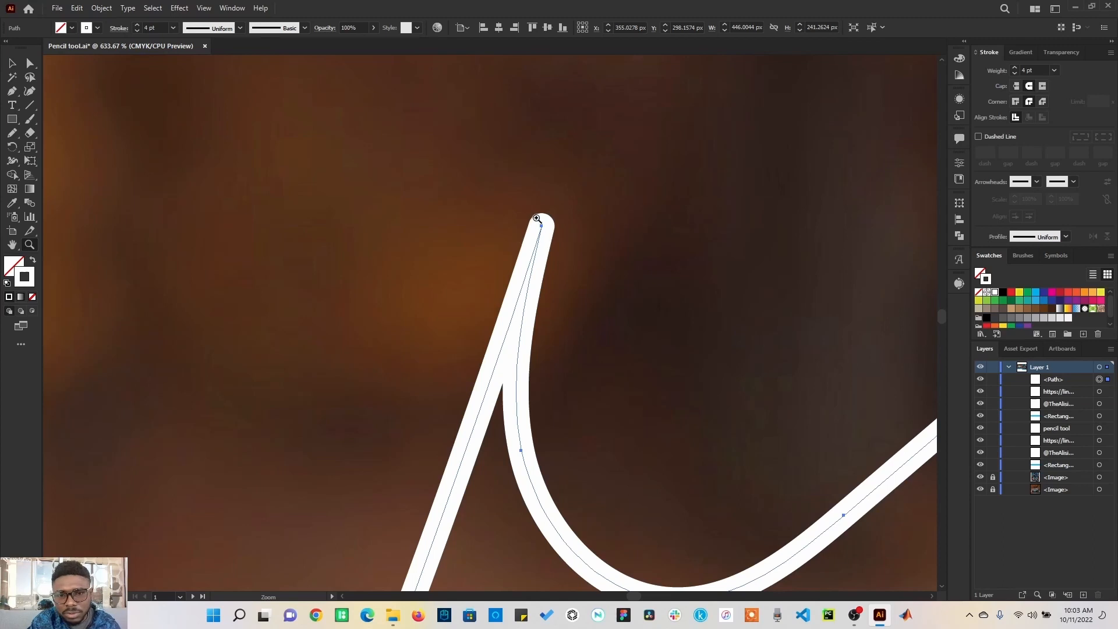
pyautogui.press('v')
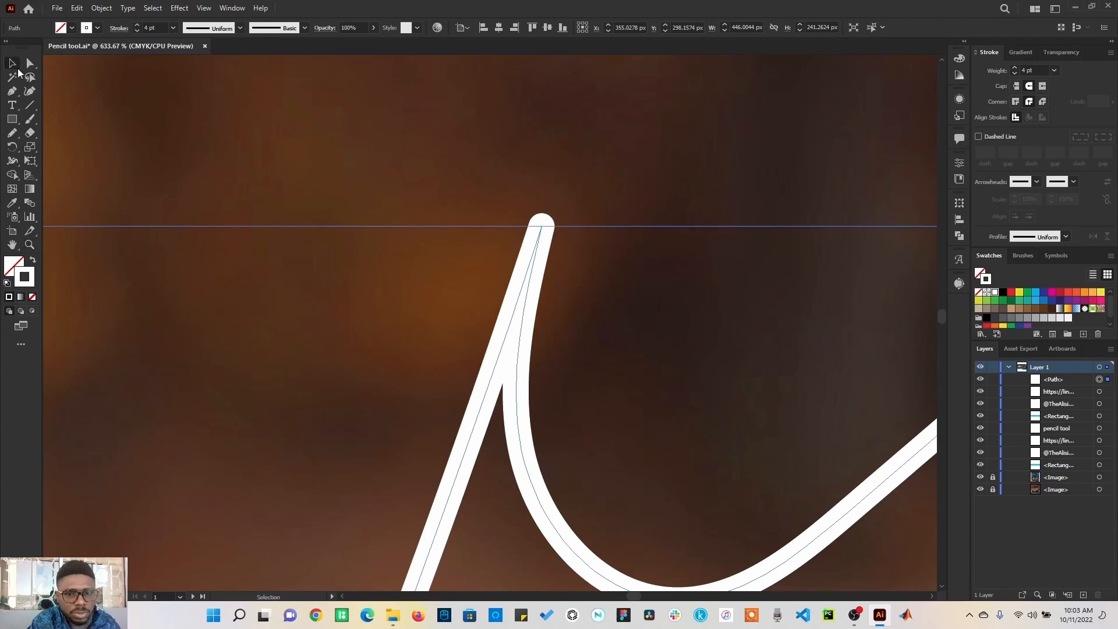
pyautogui.click(1018, 101)
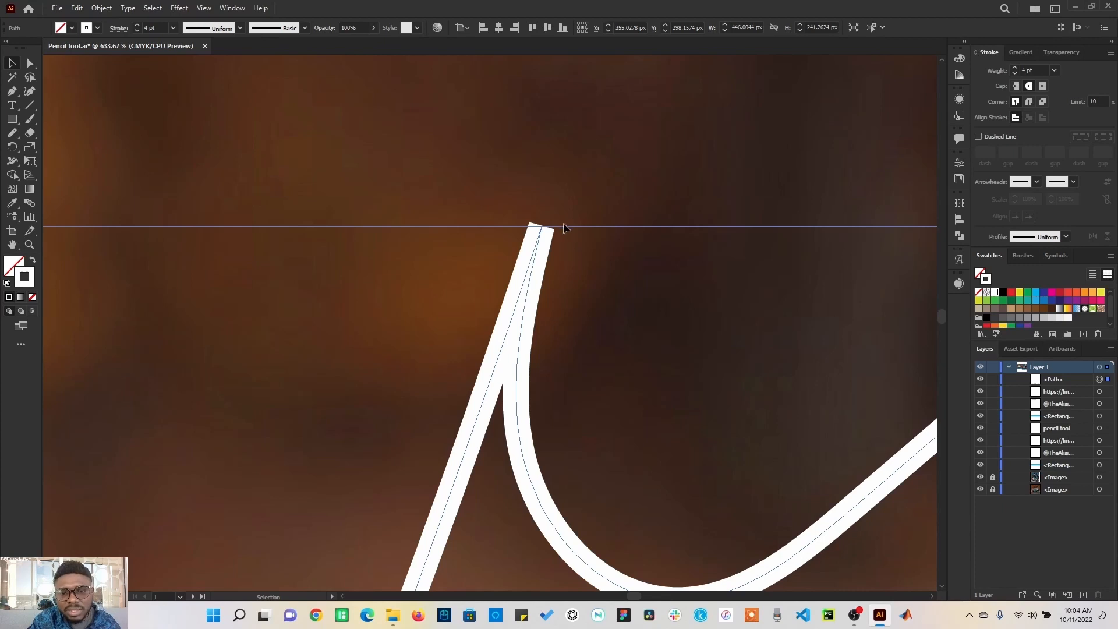
pyautogui.click(1043, 102)
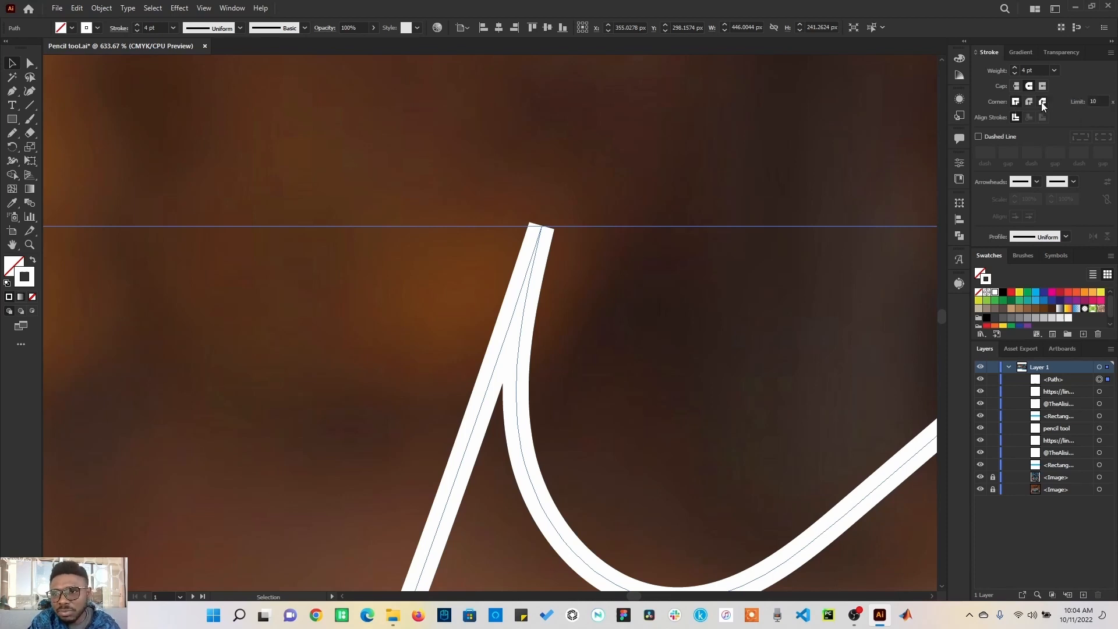
pyautogui.click(1015, 103)
pyautogui.click(1016, 102)
pyautogui.click(1044, 103)
pyautogui.click(1016, 103)
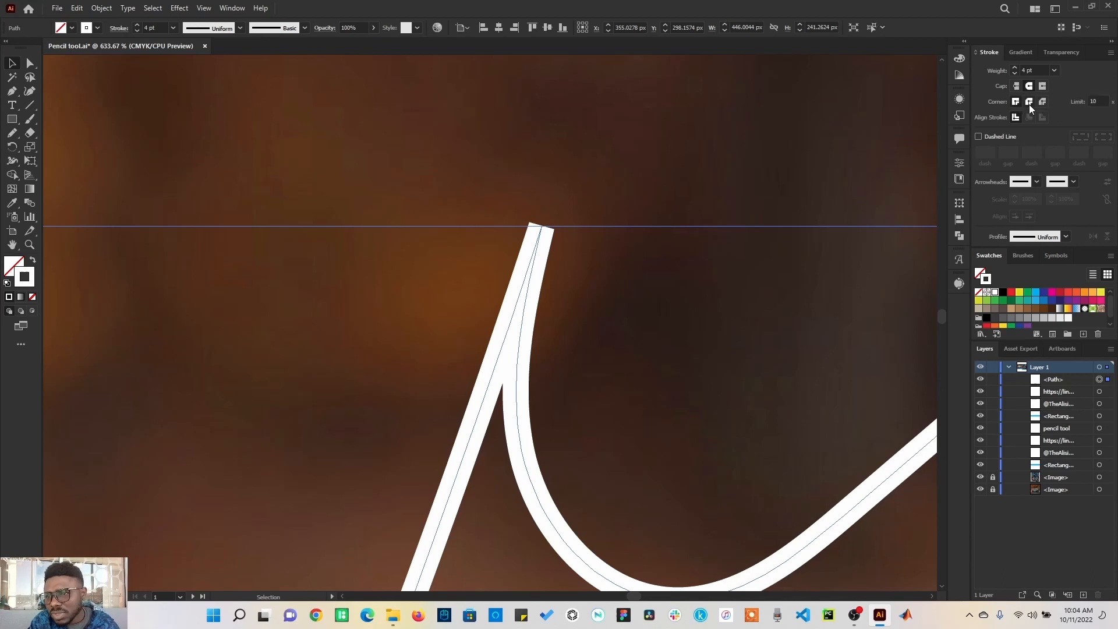
# Step: Set the miter limit to 10 and apply round corner joins to the path
pyautogui.click(1101, 101)
pyautogui.press('Up')
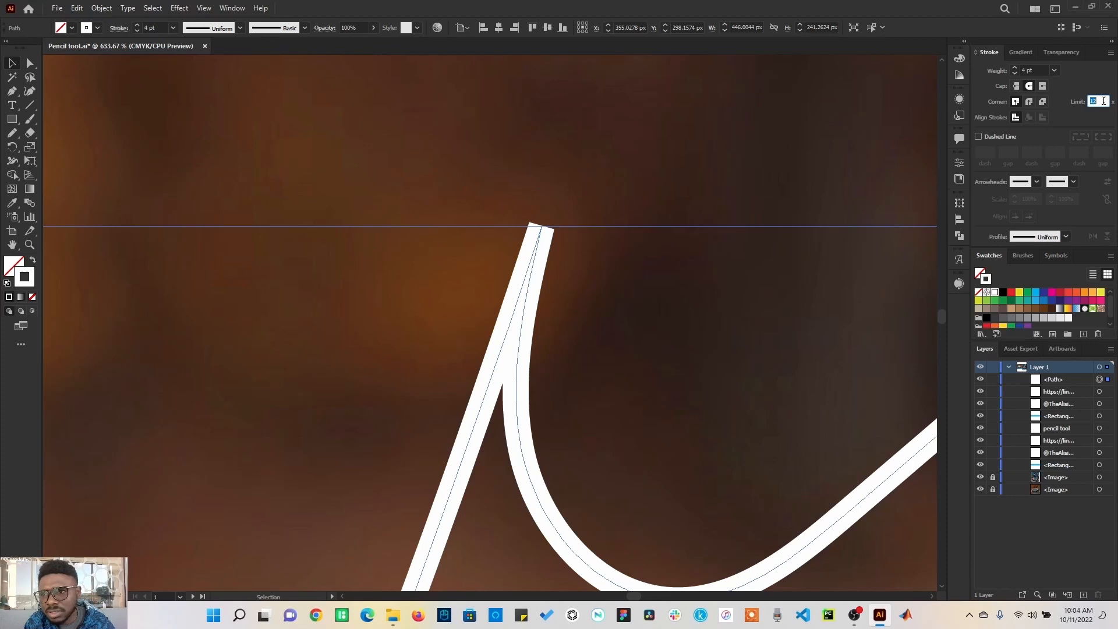
pyautogui.press('Down')
pyautogui.press('Down')
pyautogui.press('Down')
pyautogui.write('10')
pyautogui.press('Return')
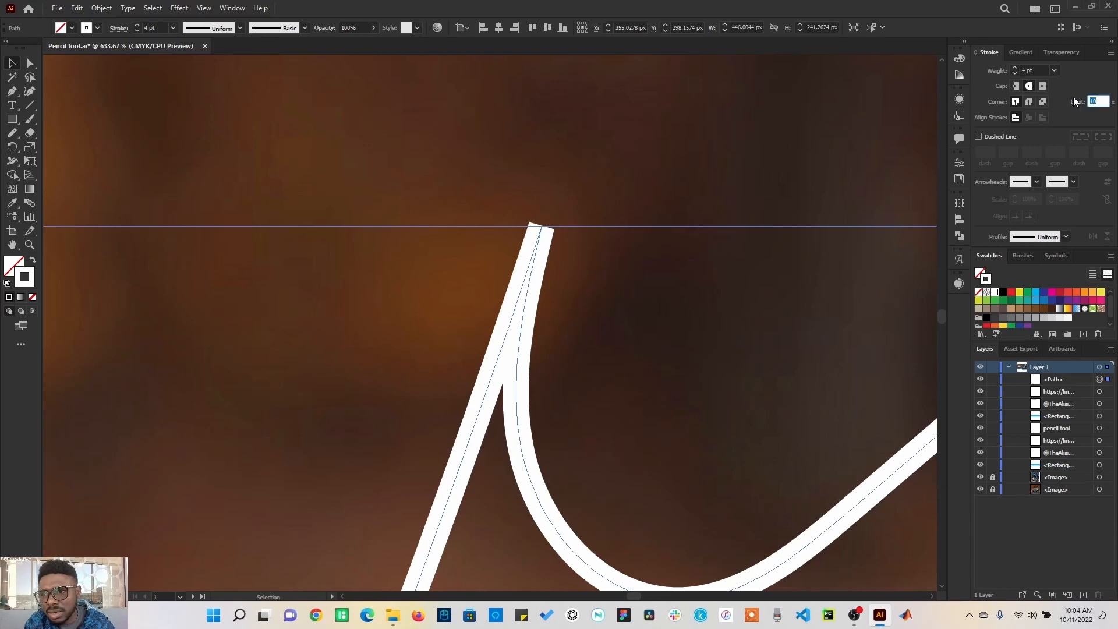
pyautogui.click(1030, 103)
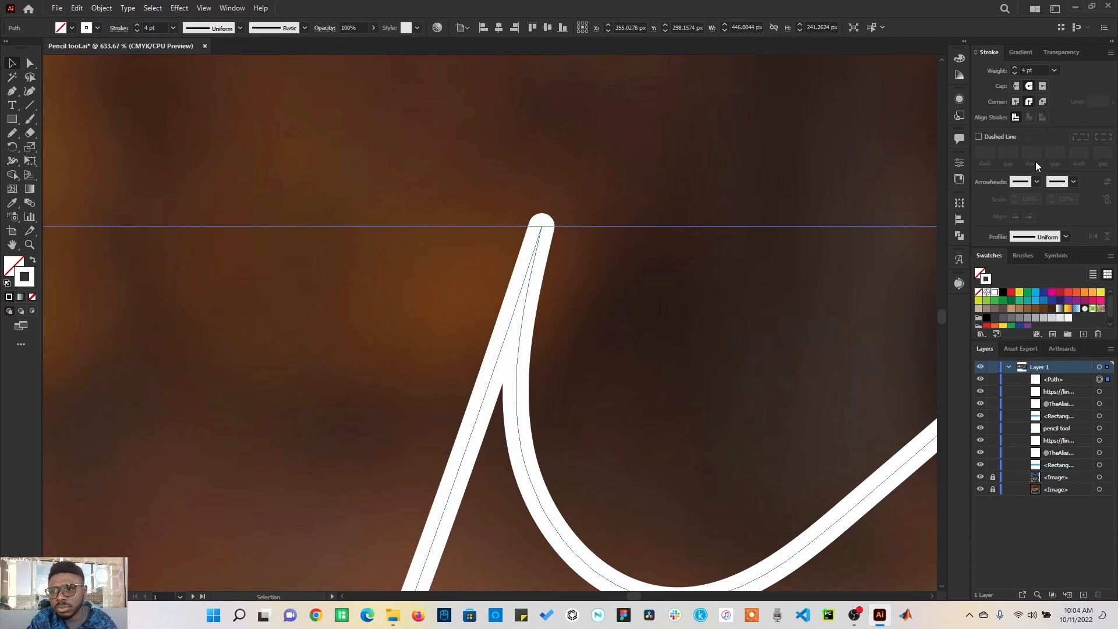
pyautogui.hotkey('ctrl', '0')
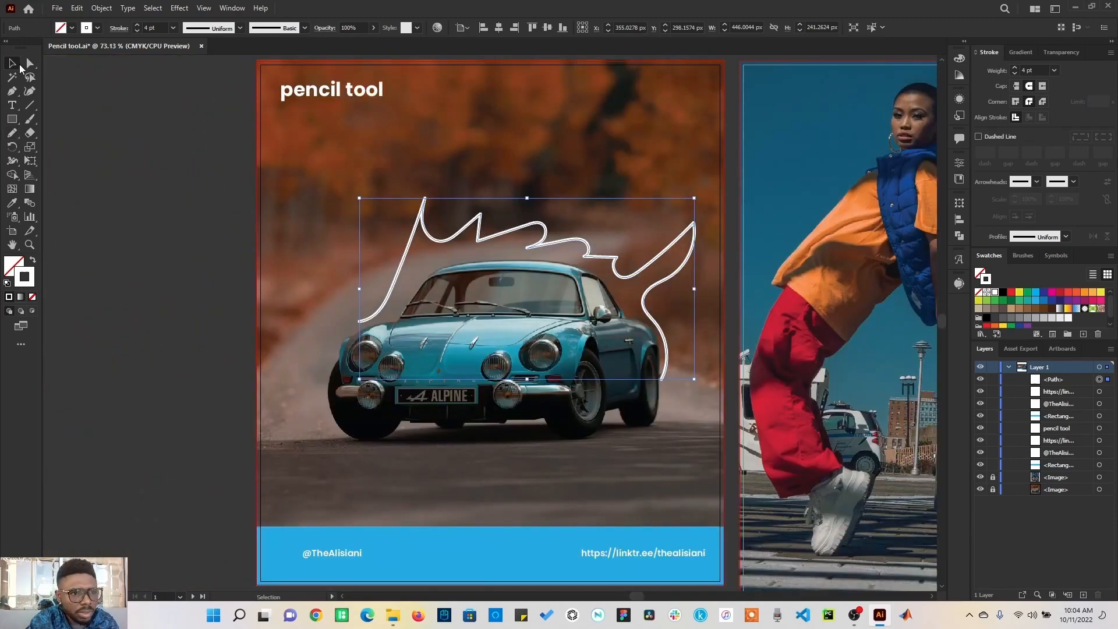
# Step: Select the jagged path, turn on a dashed line for its stroke, and deselect it
pyautogui.click(194, 284)
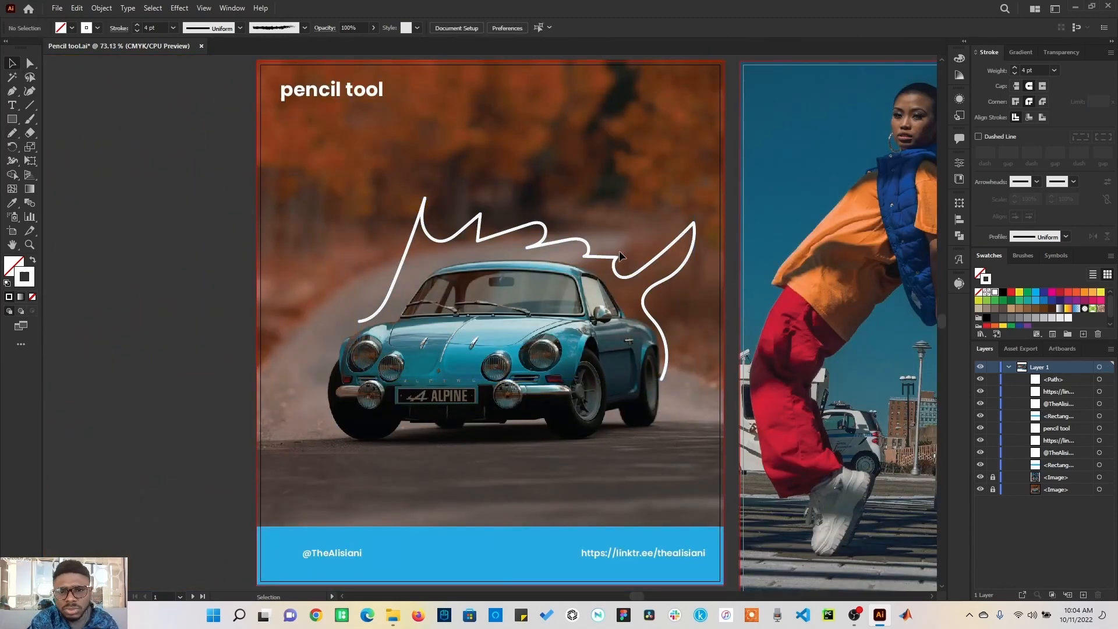
pyautogui.click(585, 244)
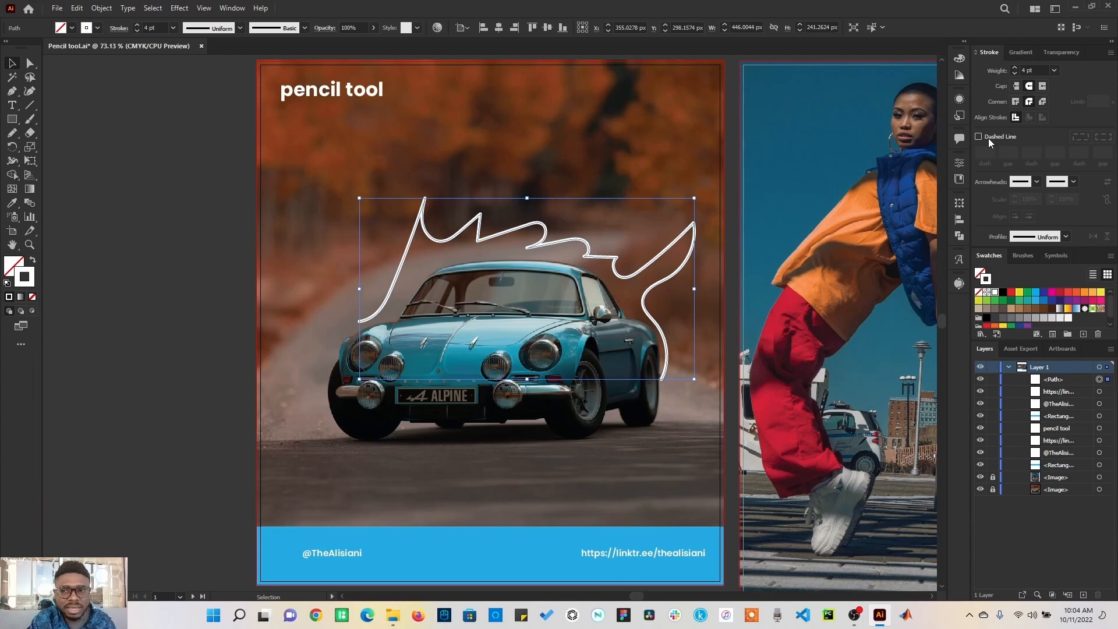
pyautogui.click(979, 137)
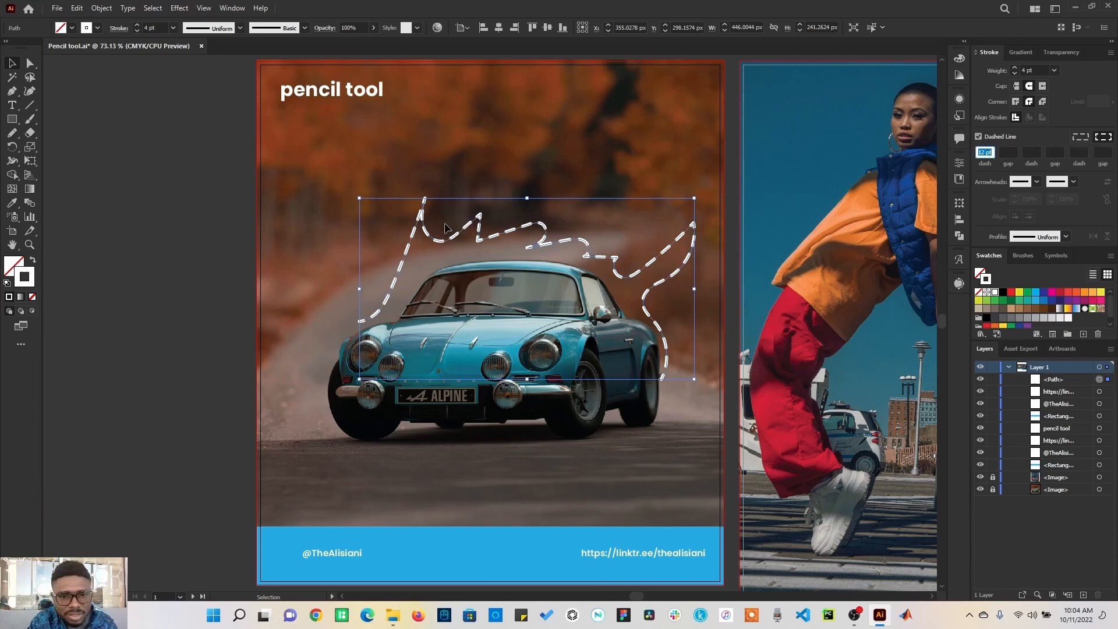
pyautogui.click(564, 216)
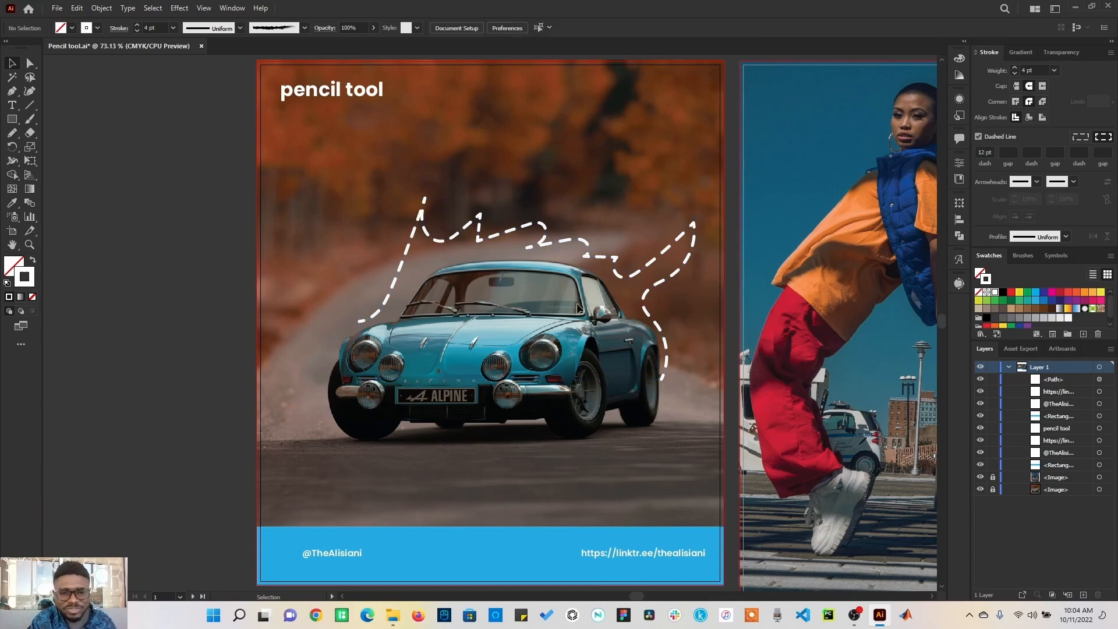
# Step: Select the dashed path, set its dash length to 5, and open the gap value for editing
pyautogui.click(554, 243)
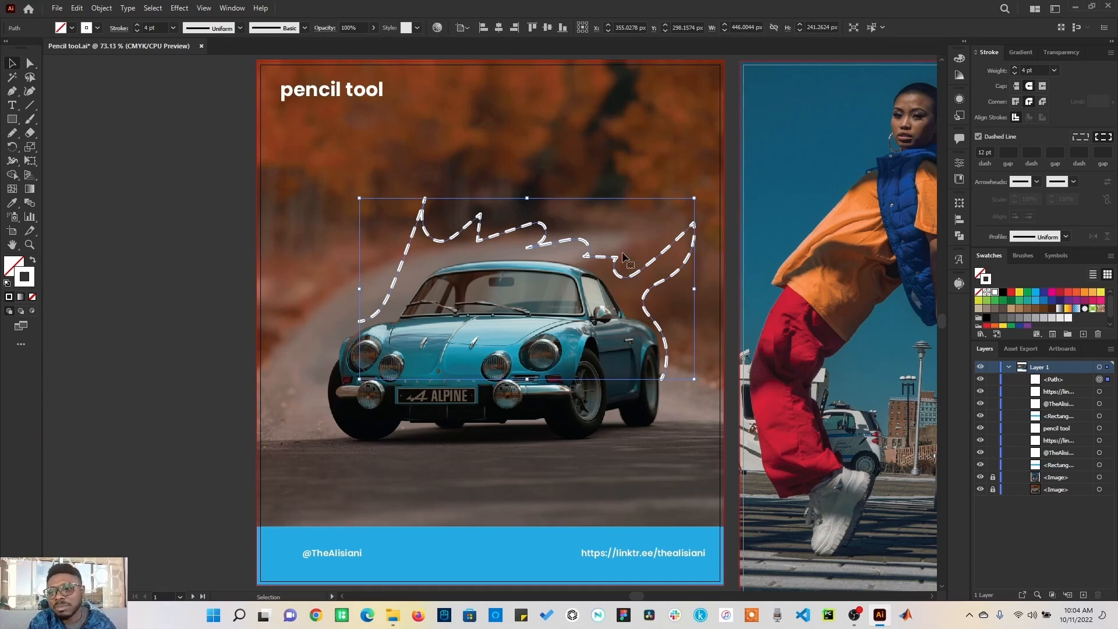
pyautogui.click(985, 153)
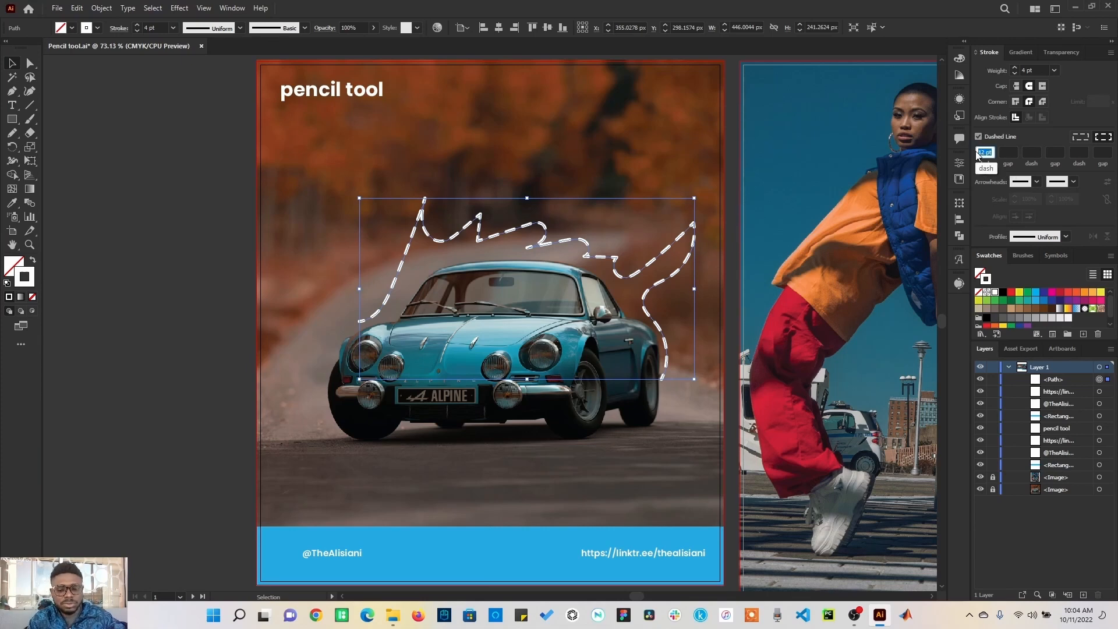
pyautogui.write('5')
pyautogui.click(1007, 152)
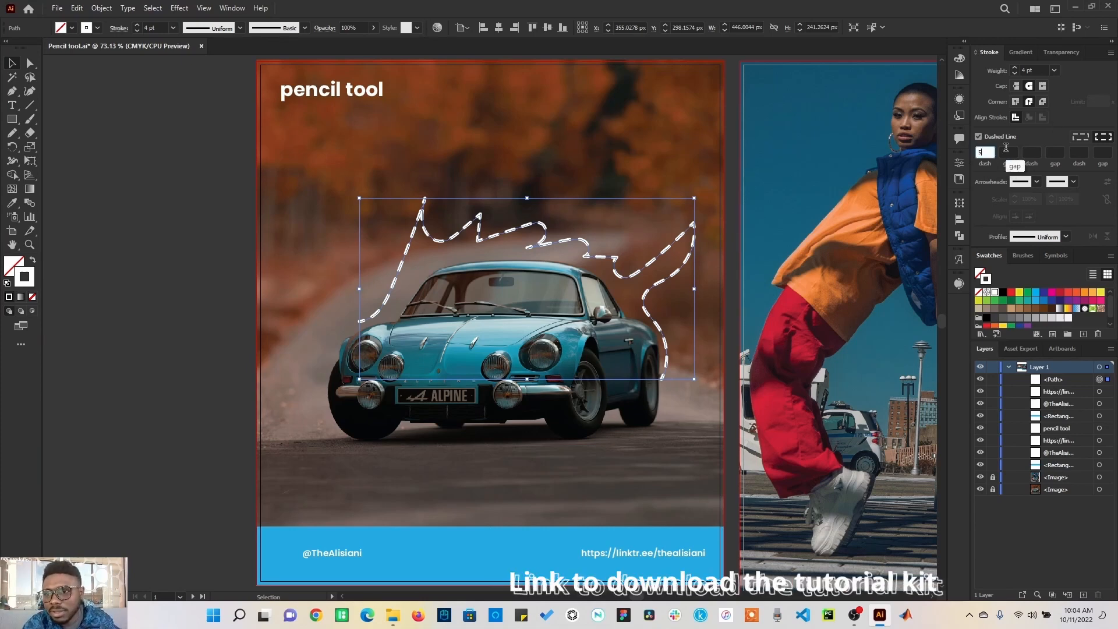
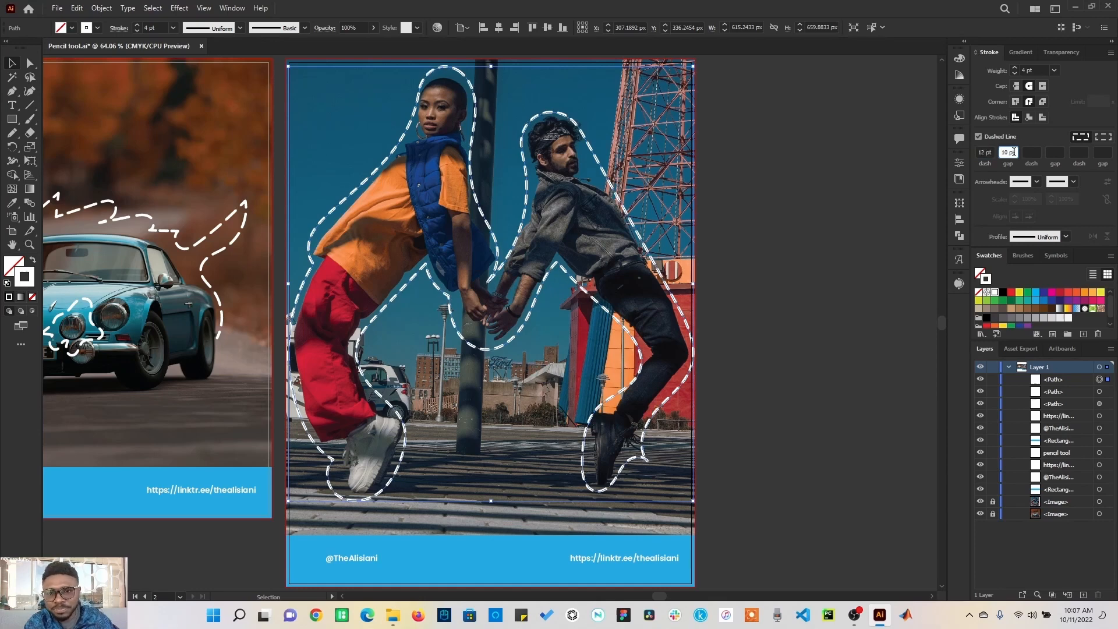
# Step: Set the path's dash length to 8 pt and deselect it
pyautogui.moveTo(993, 152); pyautogui.dragTo(977, 152)
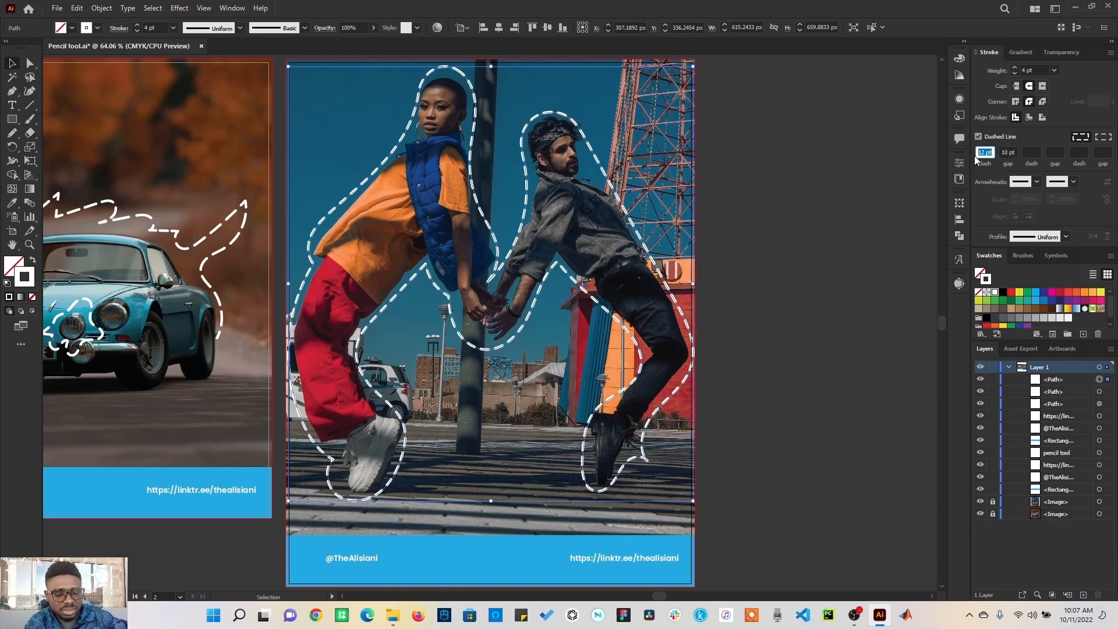
pyautogui.write('8')
pyautogui.click(1017, 153)
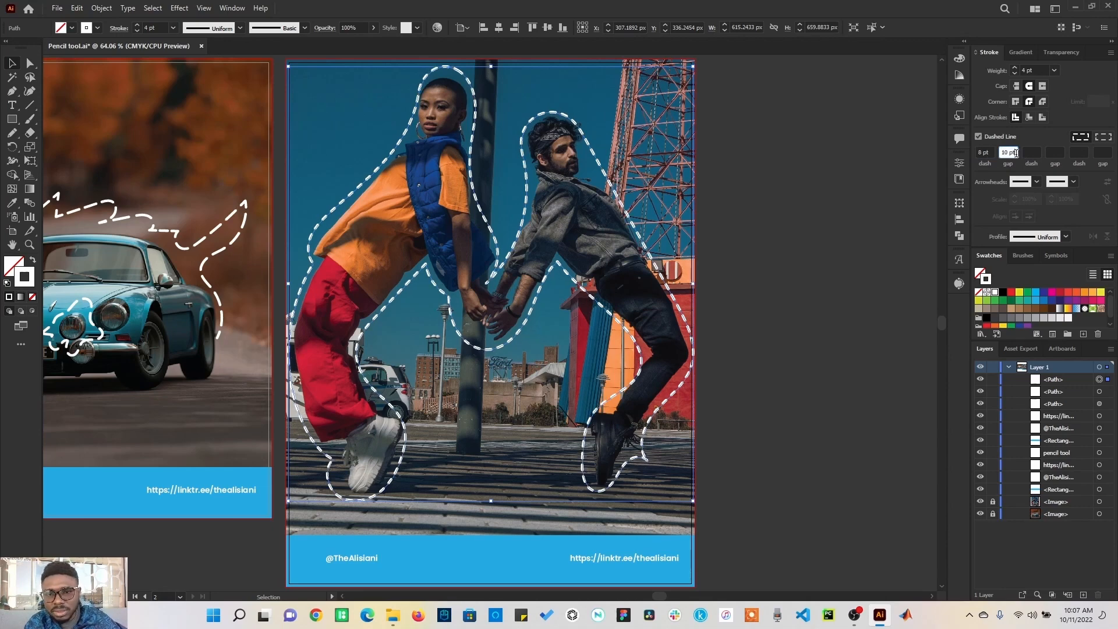
pyautogui.click(762, 293)
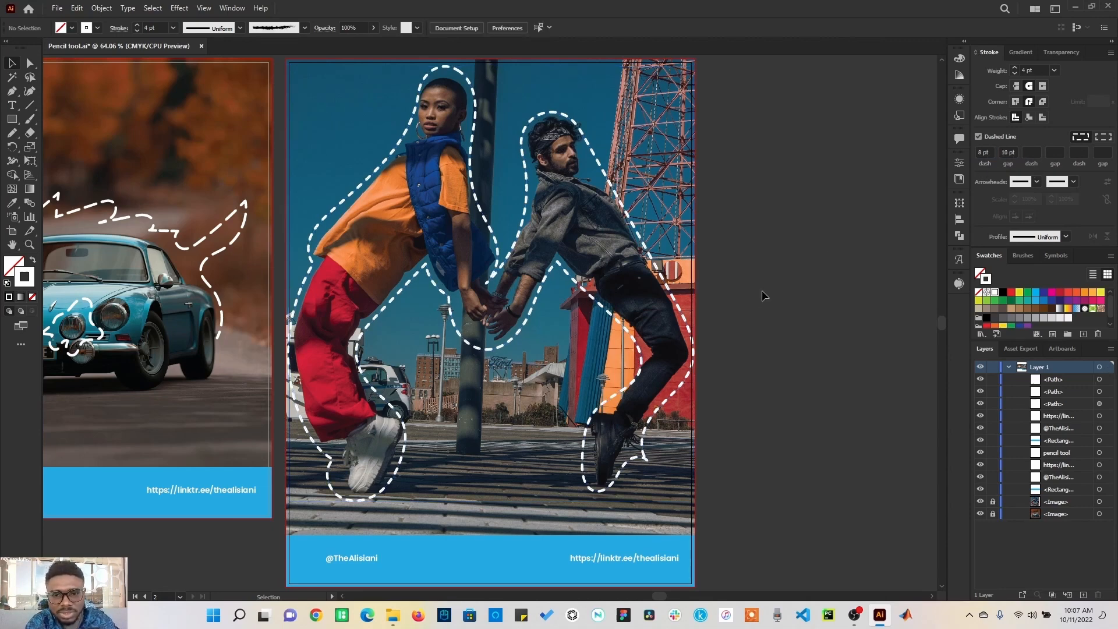
# Step: Select the dashed path around the two people again
pyautogui.click(645, 244)
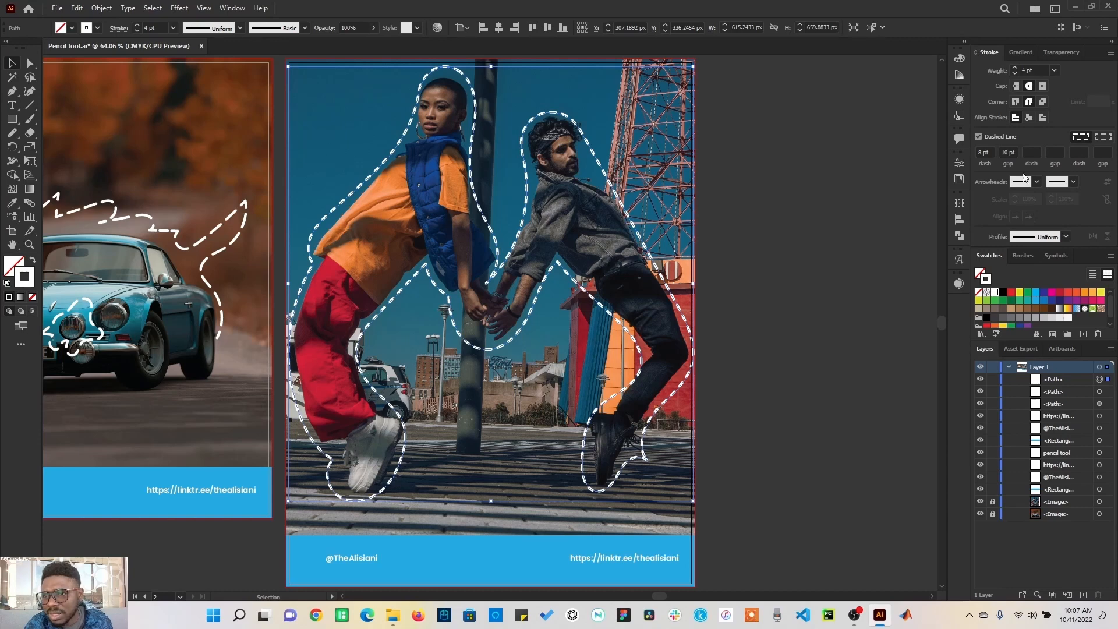
pyautogui.click(737, 154)
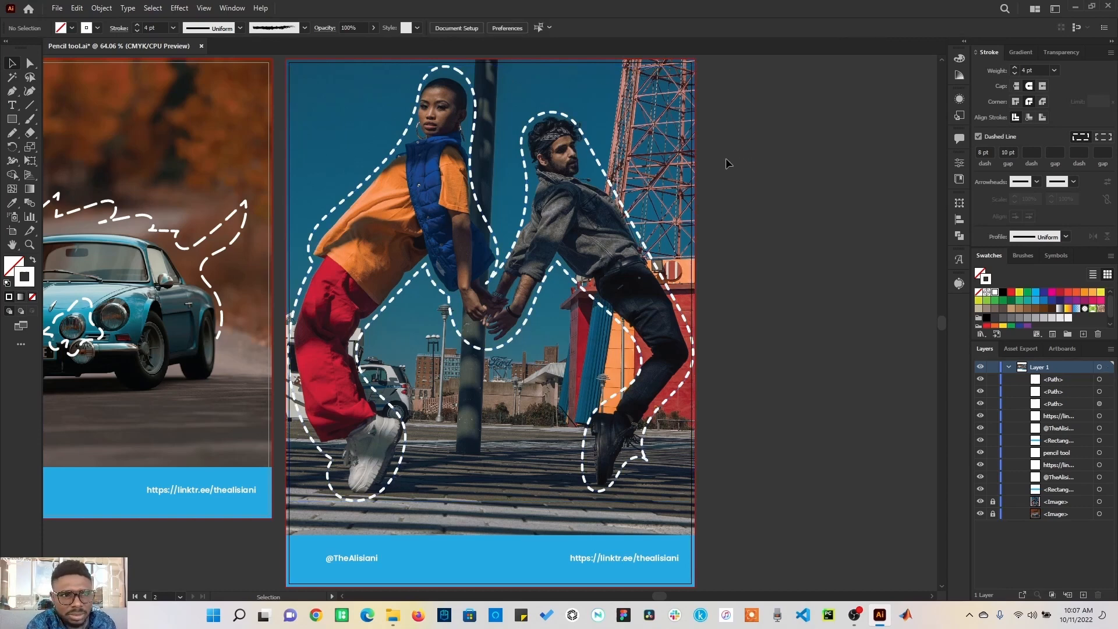
pyautogui.click(589, 149)
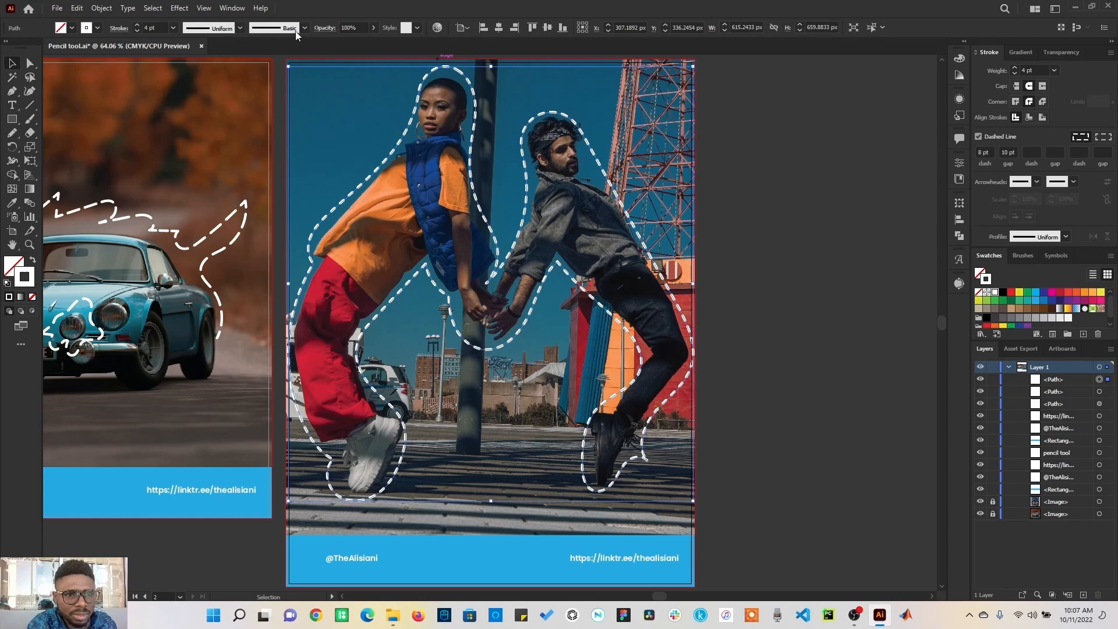
pyautogui.click(173, 28)
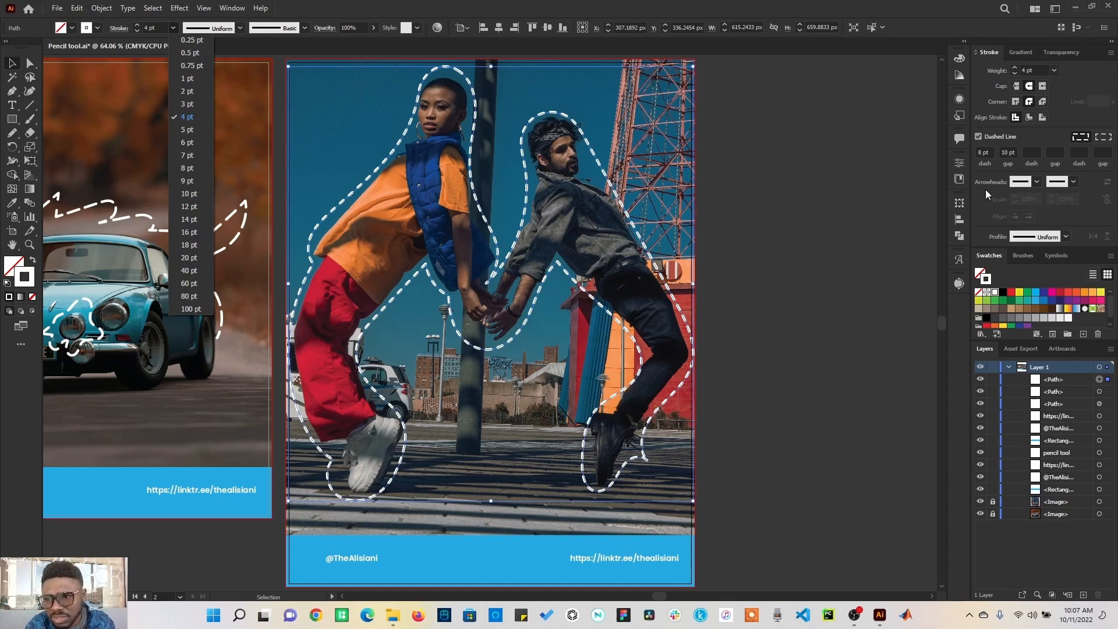
pyautogui.click(1038, 185)
# Step: Add Arrow 1 arrowheads to both the start and the end of the path
pyautogui.click(1037, 183)
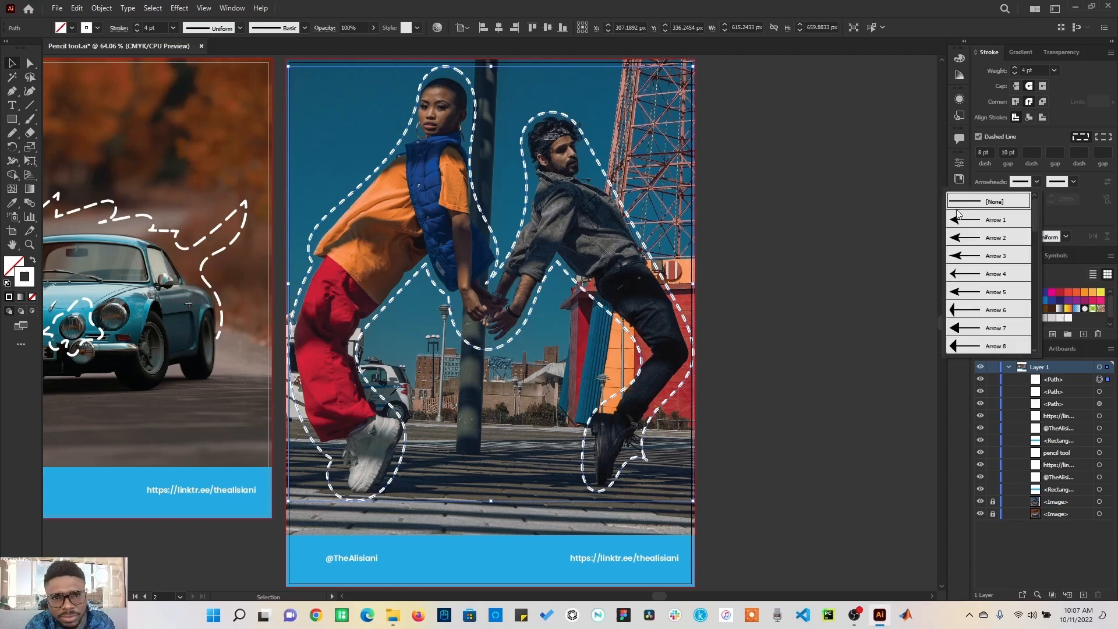
pyautogui.click(984, 220)
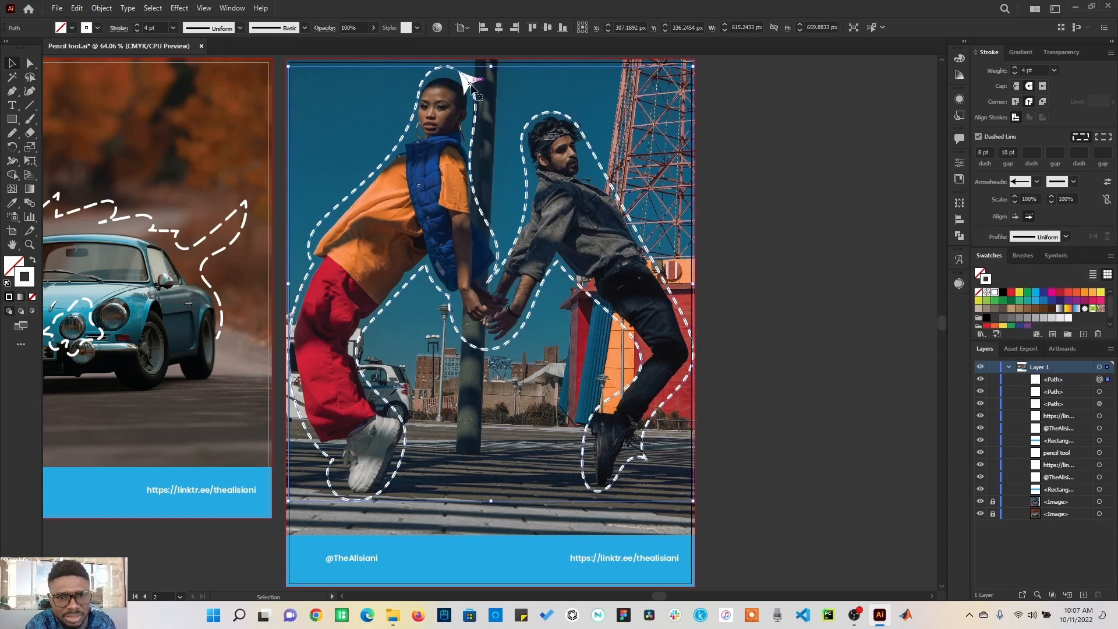
pyautogui.click(1074, 183)
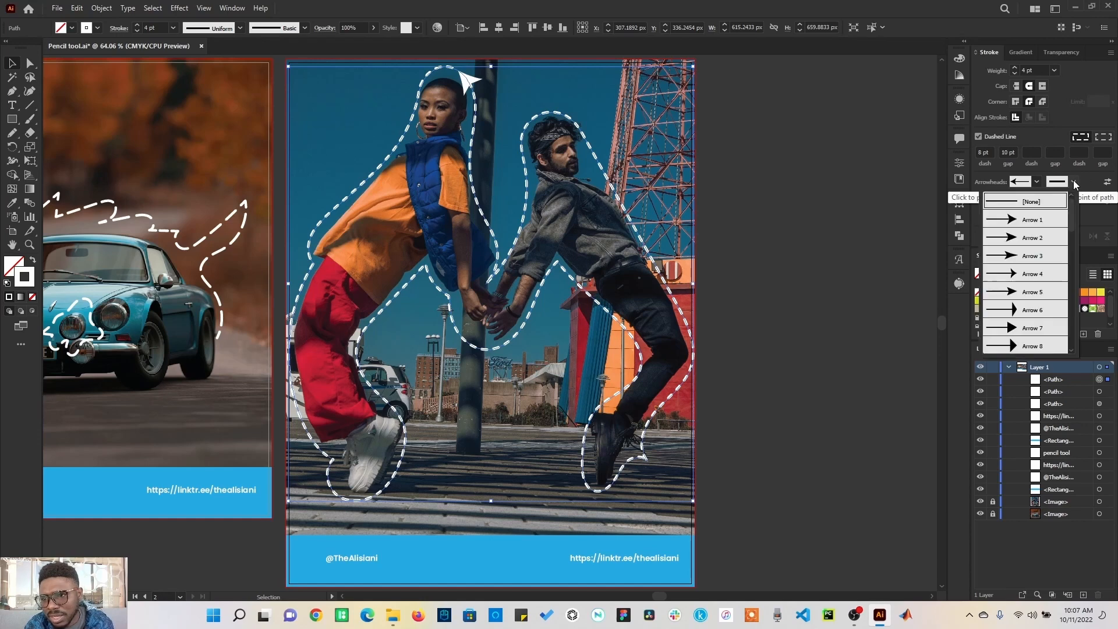
pyautogui.click(1052, 226)
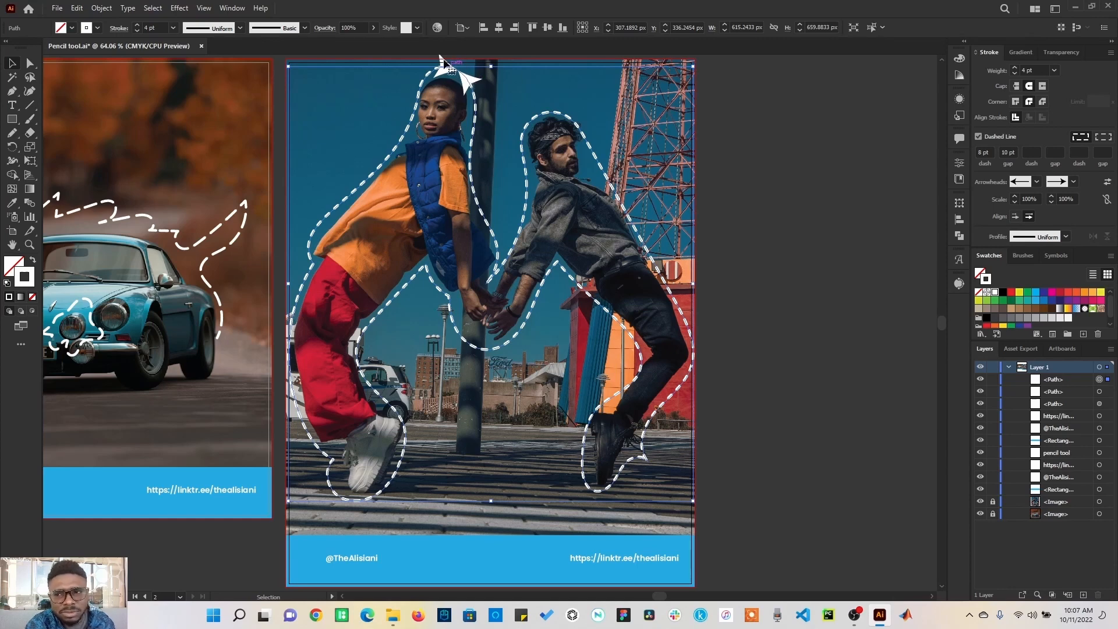
# Step: Set both the start and end arrowheads of the path back to None
pyautogui.click(1036, 182)
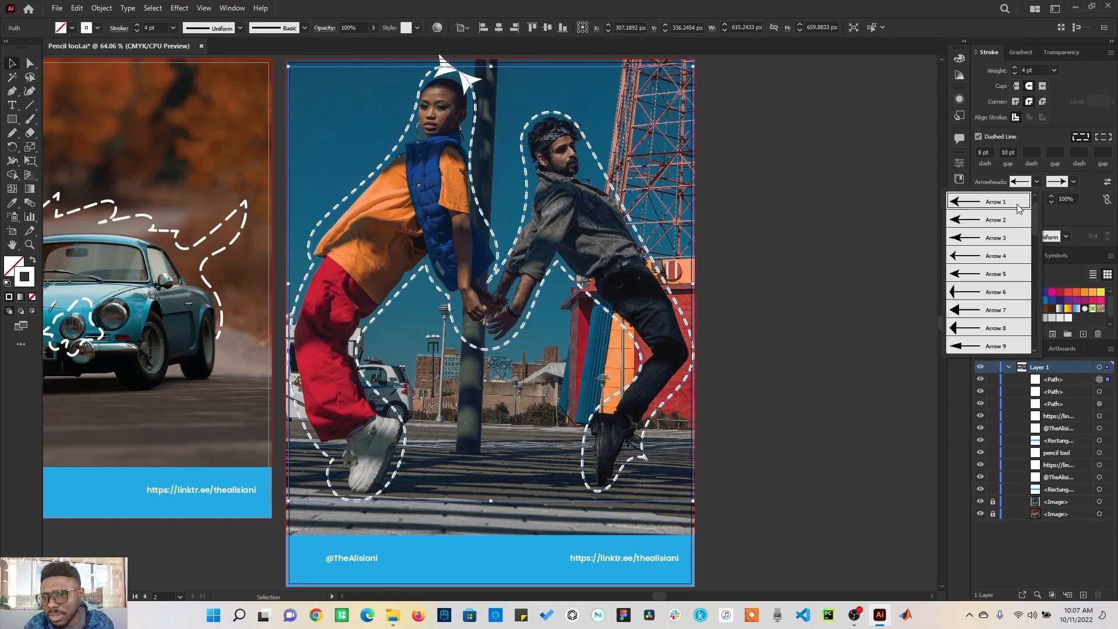
pyautogui.click(1095, 228)
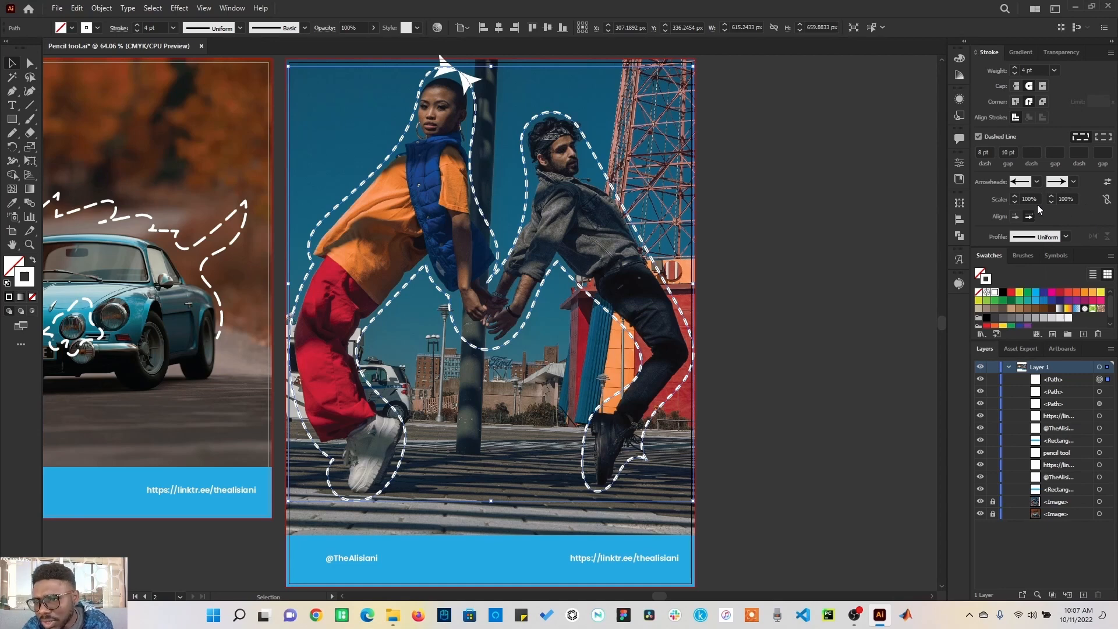
pyautogui.click(1073, 182)
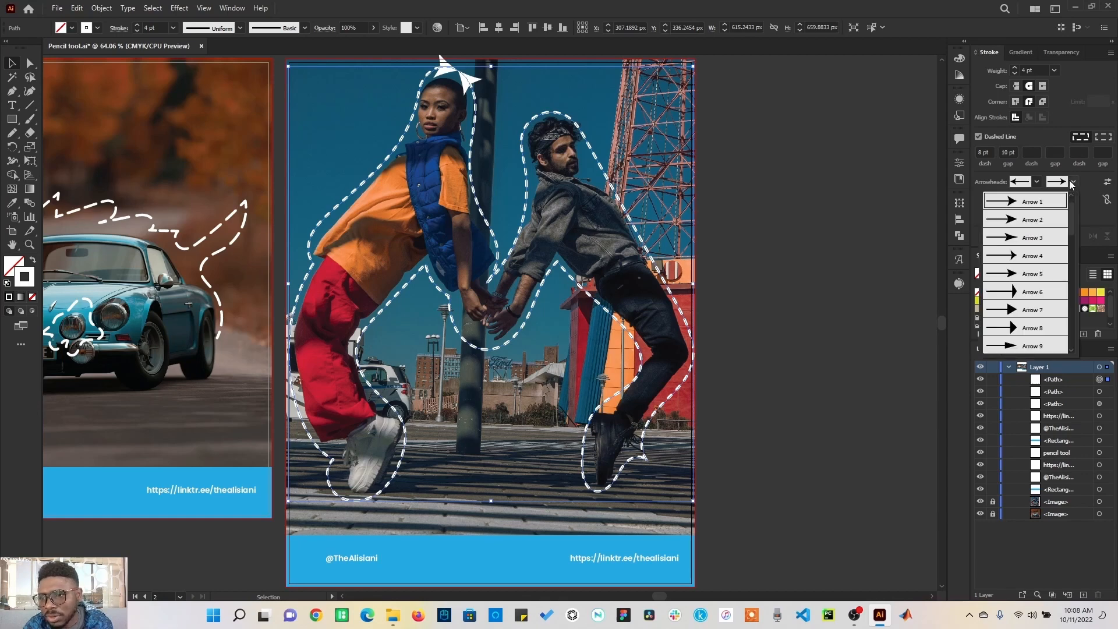
pyautogui.scroll(1, 1044, 216)
pyautogui.click(1043, 202)
pyautogui.click(1037, 181)
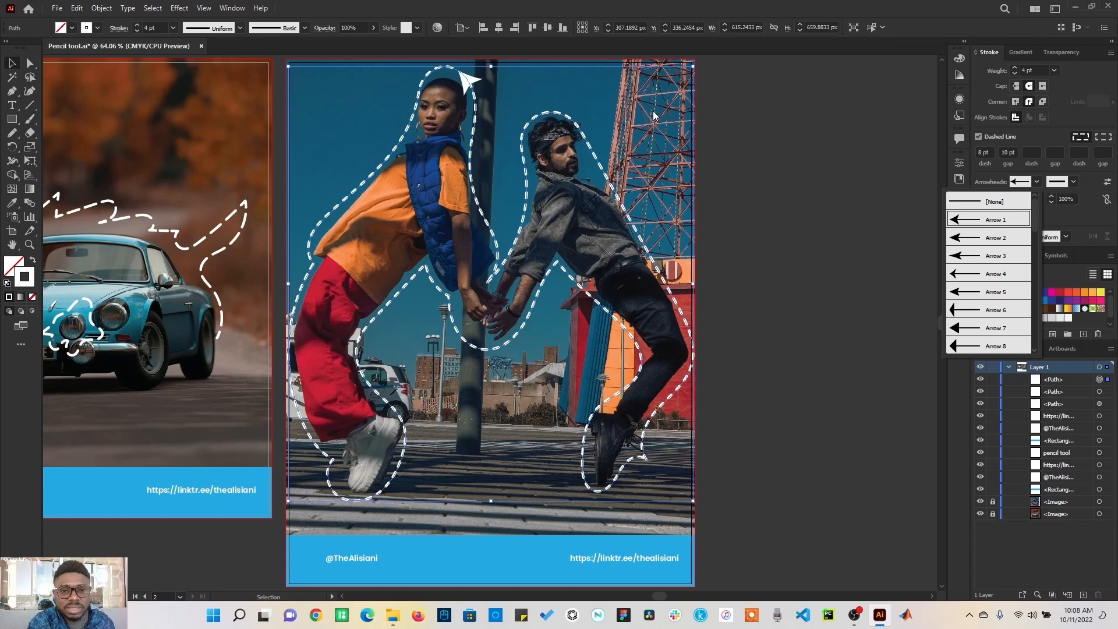
pyautogui.click(986, 203)
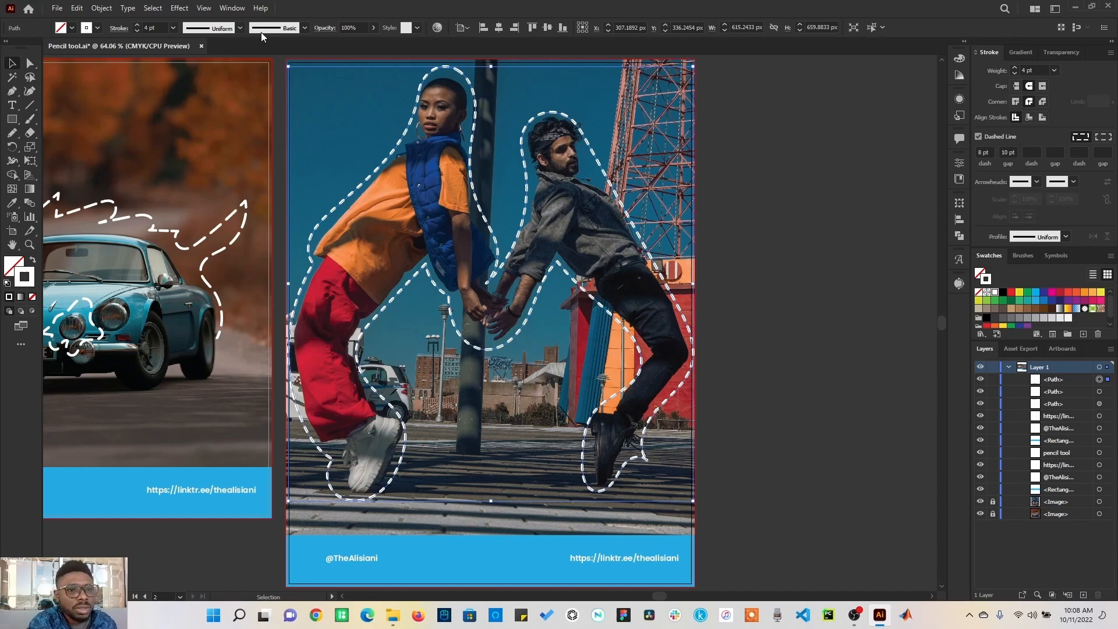
# Step: Try the 5 pt. Round, 15 pt. Round, 5 pt. Oval and 5 pt. Flat brushes on the path
pyautogui.click(304, 29)
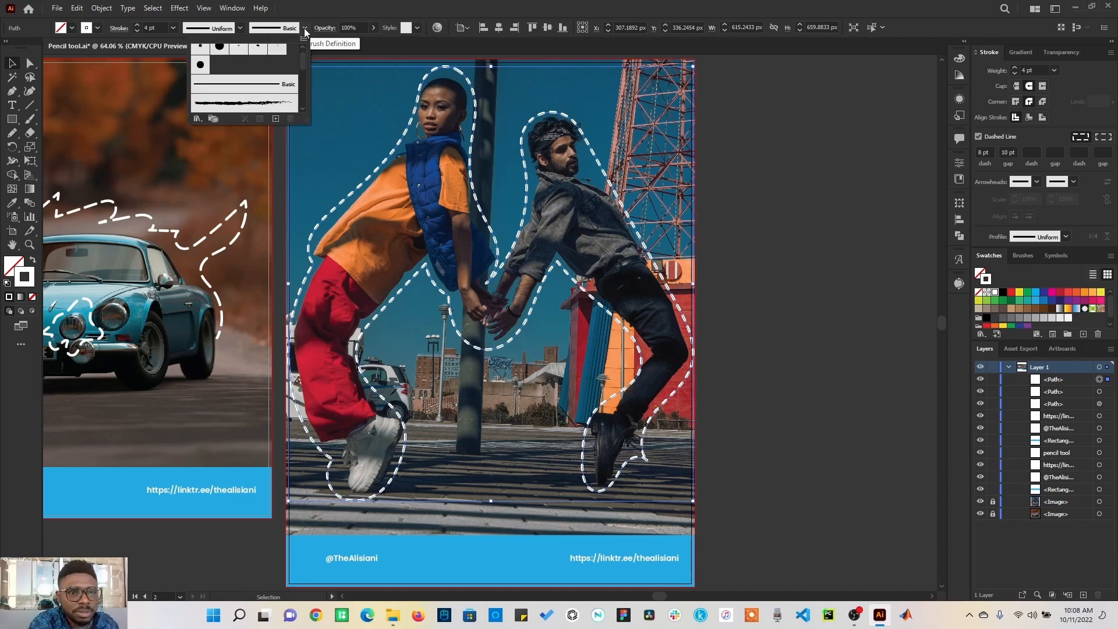
pyautogui.scroll(2, 300, 66)
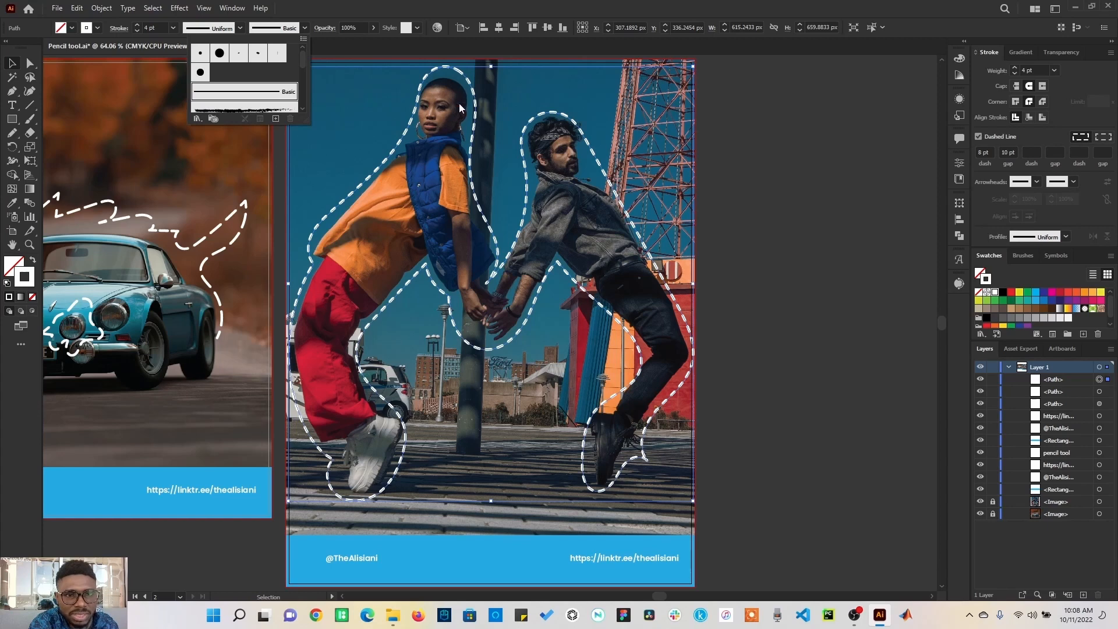
pyautogui.click(201, 54)
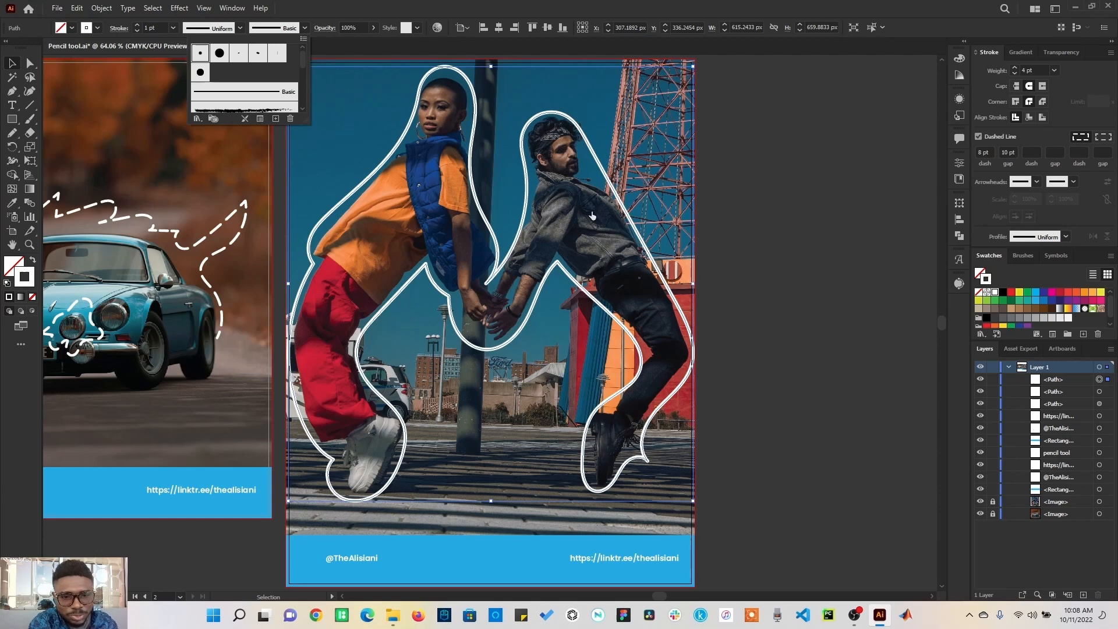
pyautogui.click(221, 58)
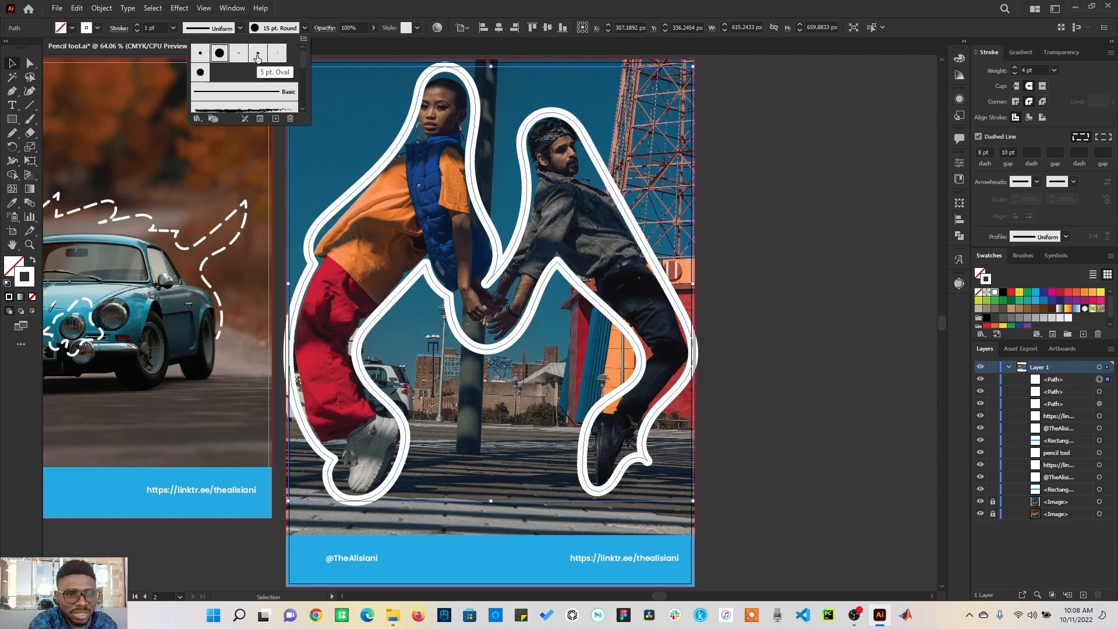
pyautogui.click(257, 56)
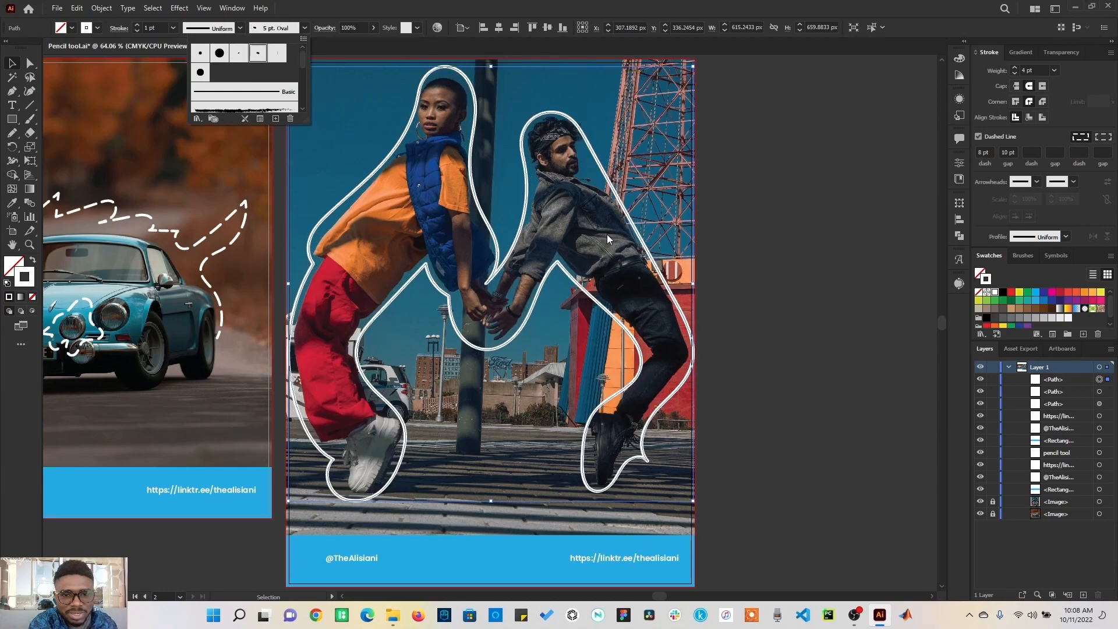
pyautogui.click(277, 54)
pyautogui.click(369, 127)
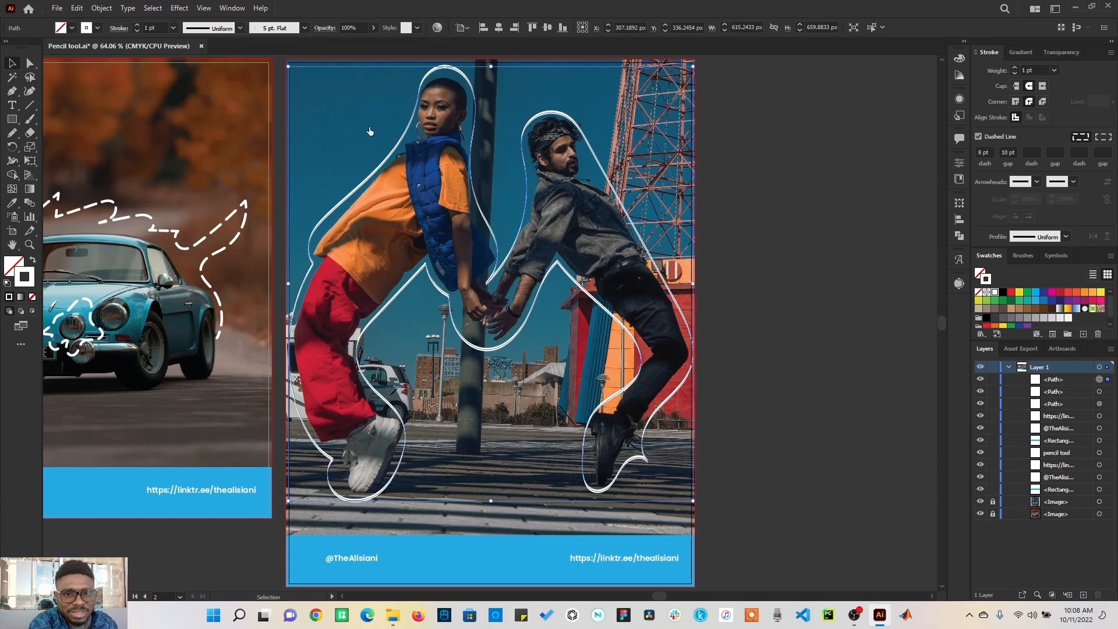
# Step: Deselect the path and choose the Touch Callig. brush with nothing selected
pyautogui.click(735, 256)
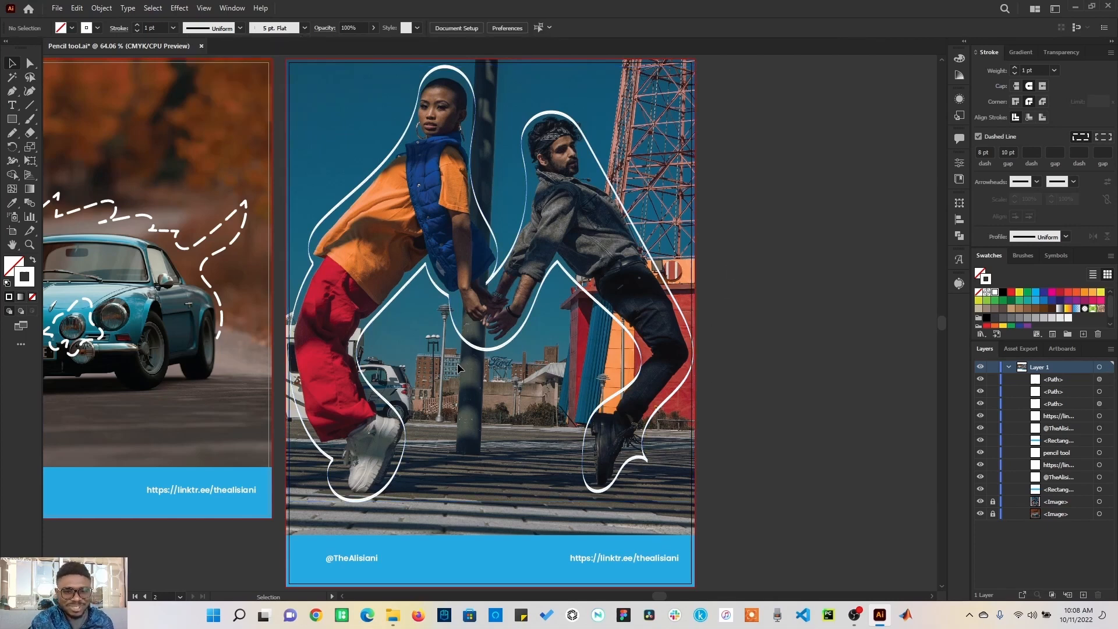
pyautogui.click(304, 28)
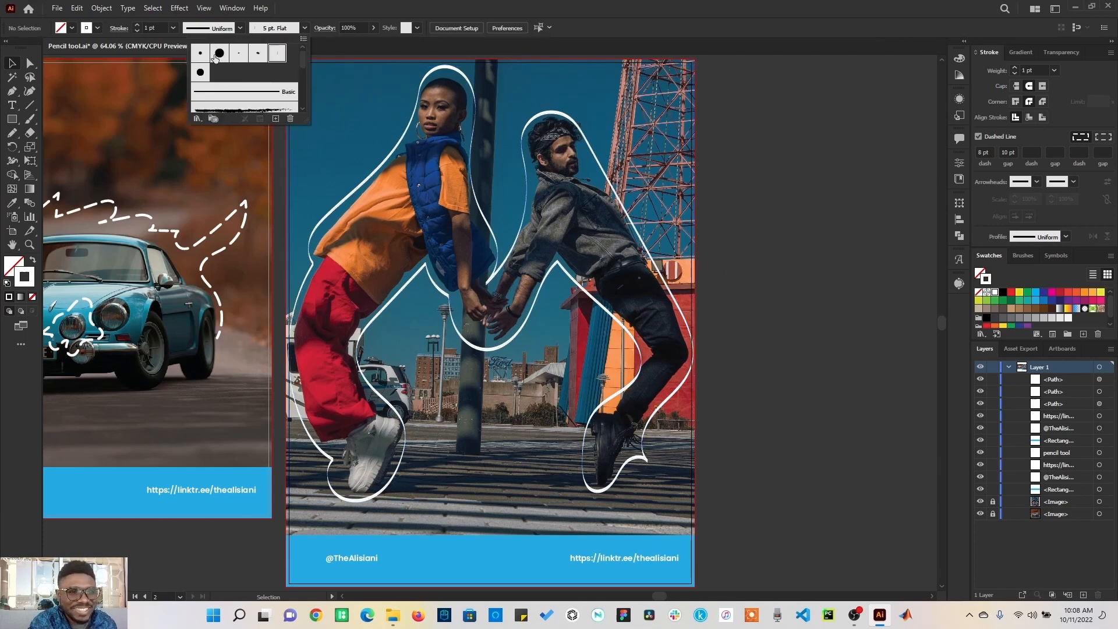
pyautogui.click(200, 72)
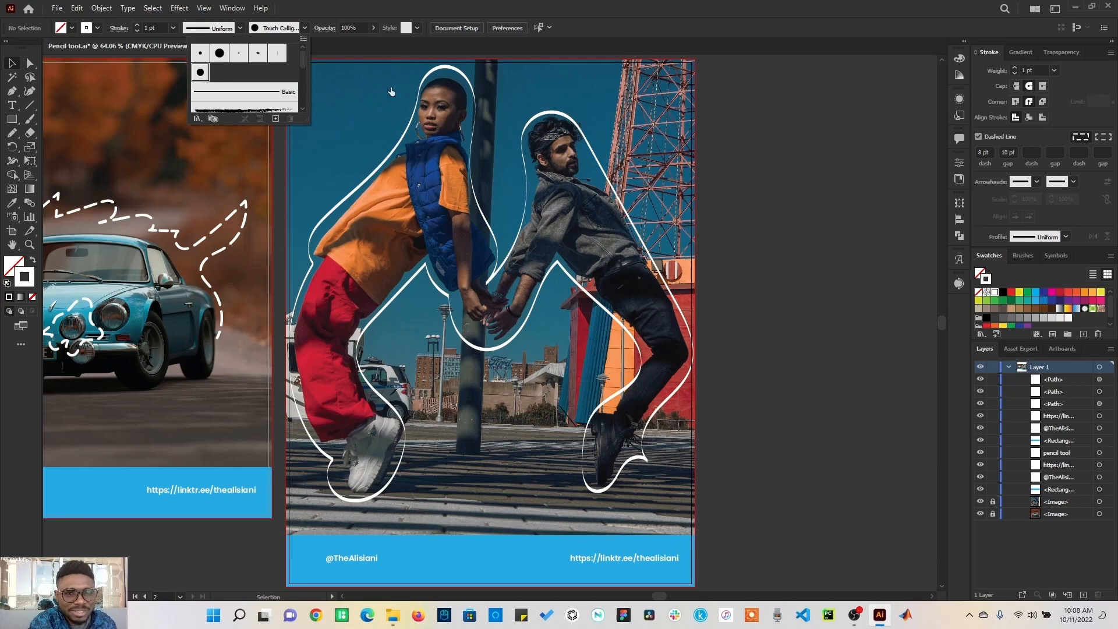
# Step: Select the path and apply the Touch Callig. brush, then a dotted arrow-style brush from lower in the list
pyautogui.click(436, 73)
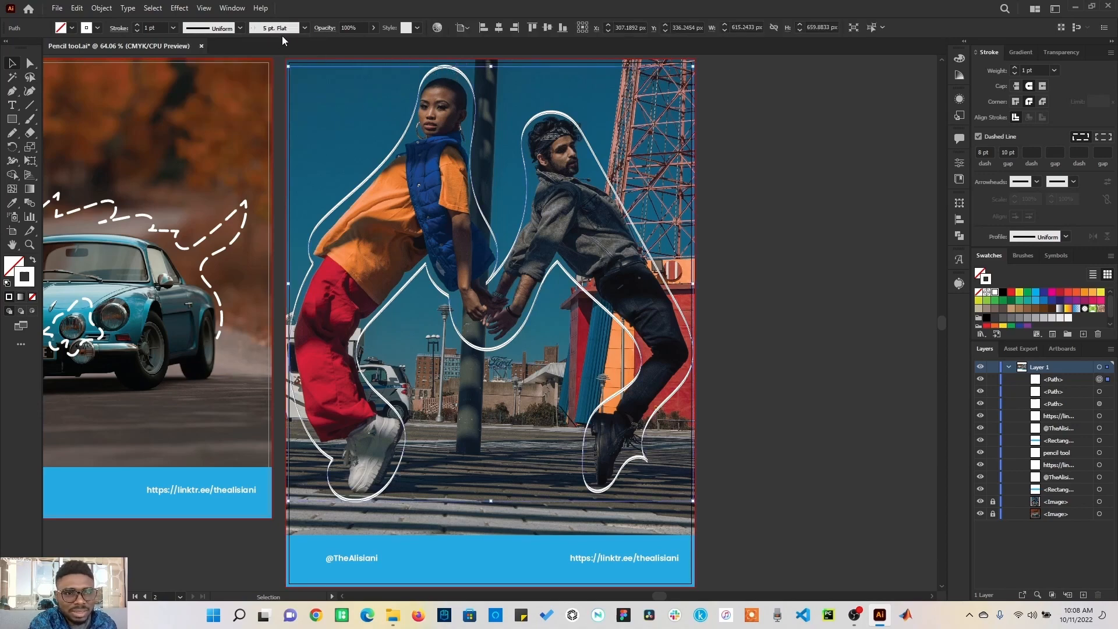
pyautogui.click(304, 29)
pyautogui.click(200, 72)
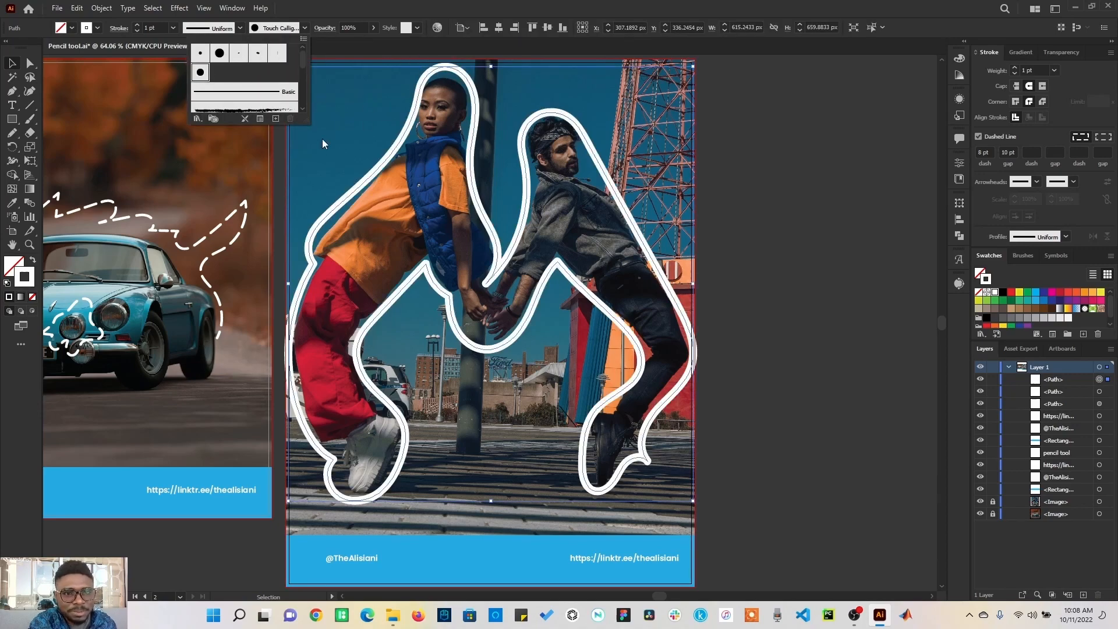
pyautogui.moveTo(304, 63); pyautogui.dragTo(307, 69)
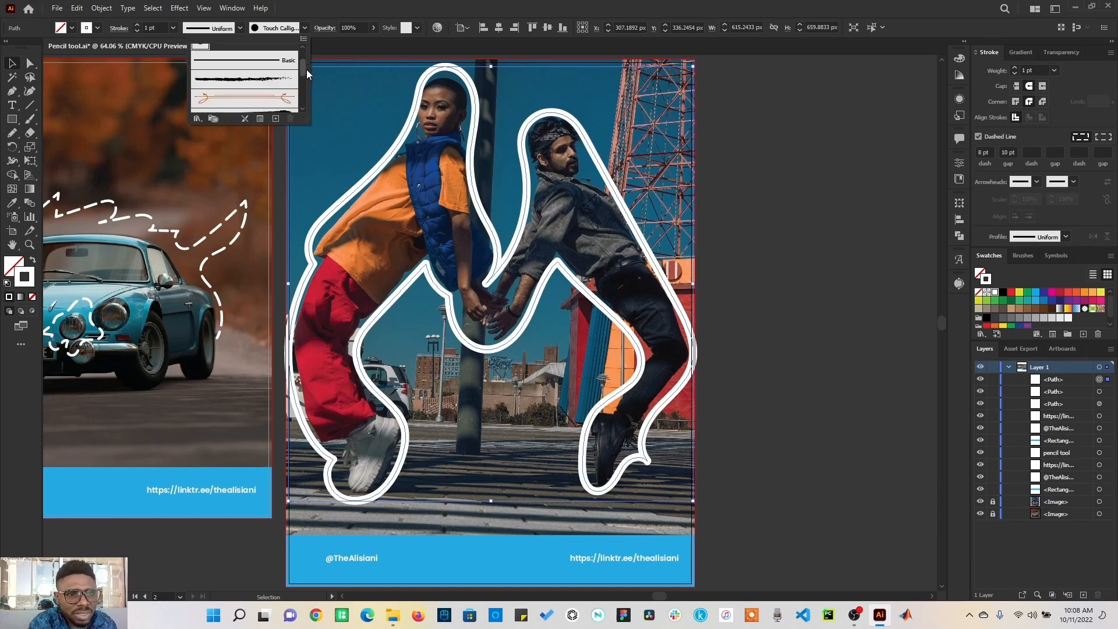
pyautogui.click(247, 72)
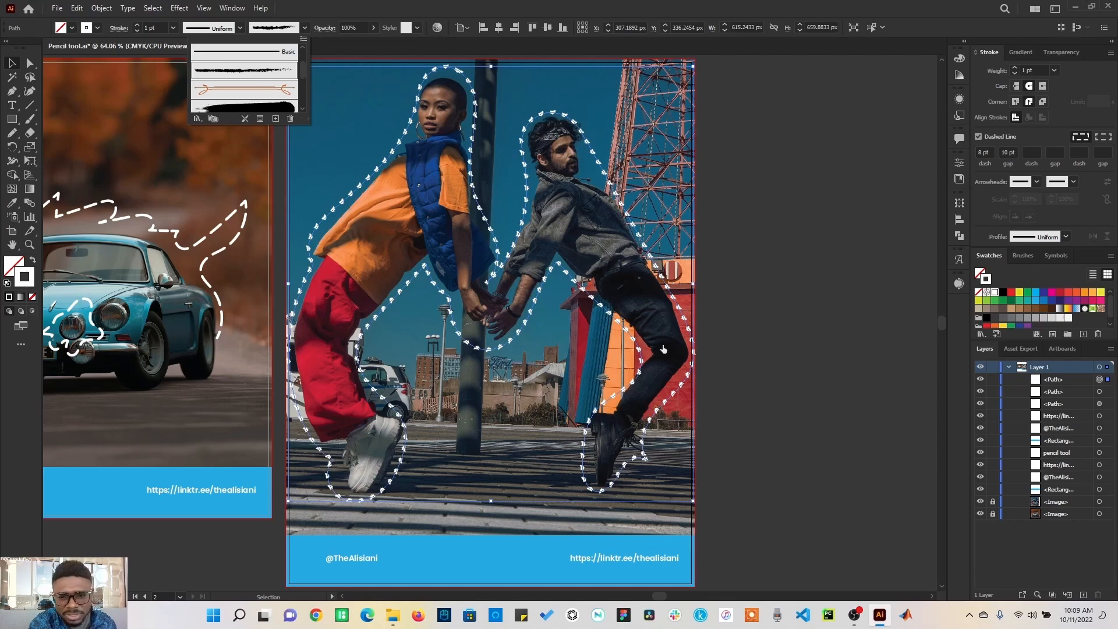
# Step: Open the Grunge brushes vector pack library and apply its second brush to the path
pyautogui.click(199, 119)
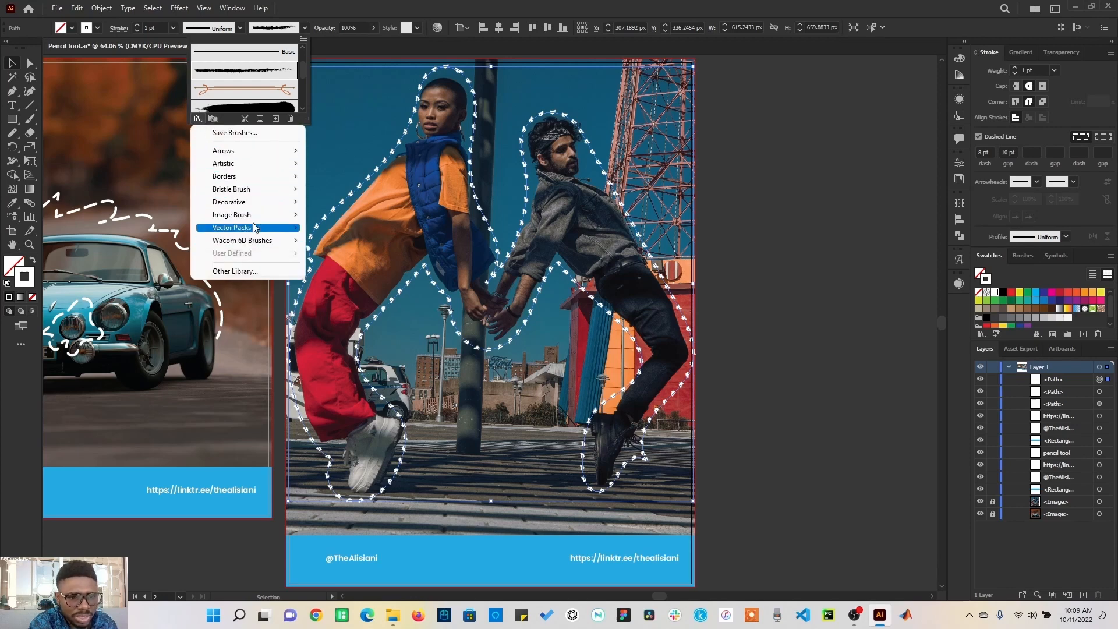
pyautogui.moveTo(239, 229)
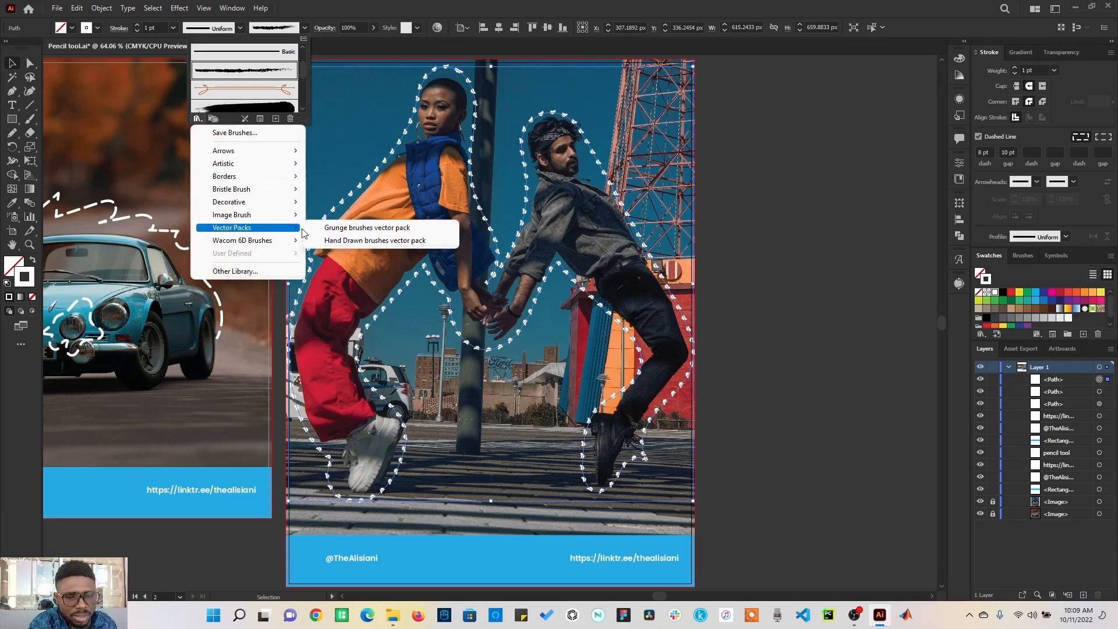
pyautogui.click(384, 232)
pyautogui.click(551, 310)
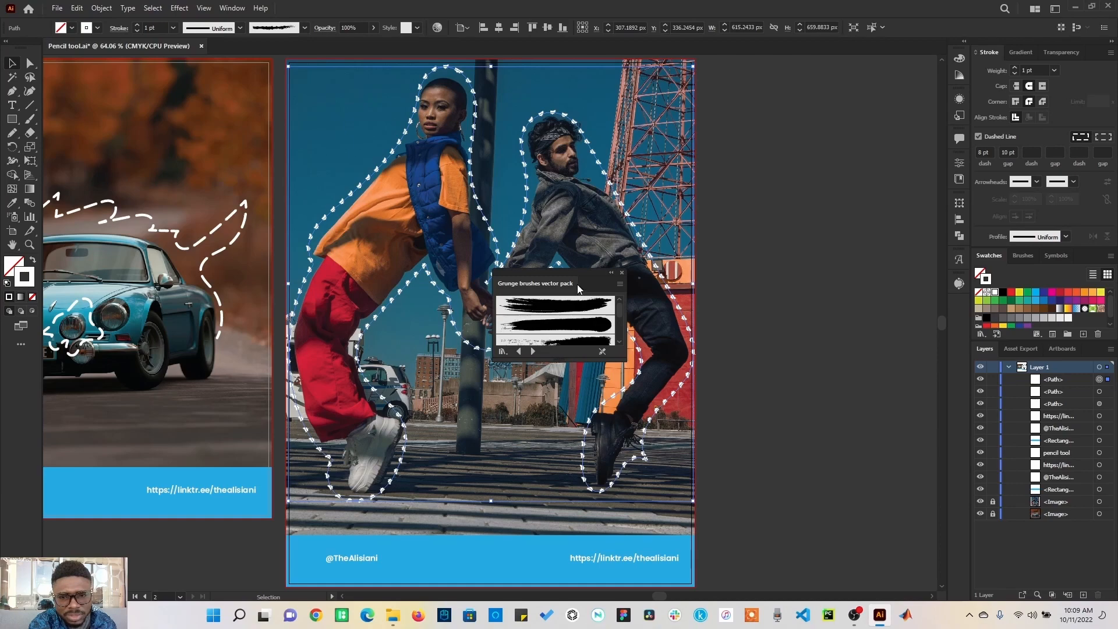
pyautogui.moveTo(584, 273)
pyautogui.mouseDown()
pyautogui.moveTo(593, 295)
pyautogui.moveTo(859, 106)
pyautogui.mouseUp()
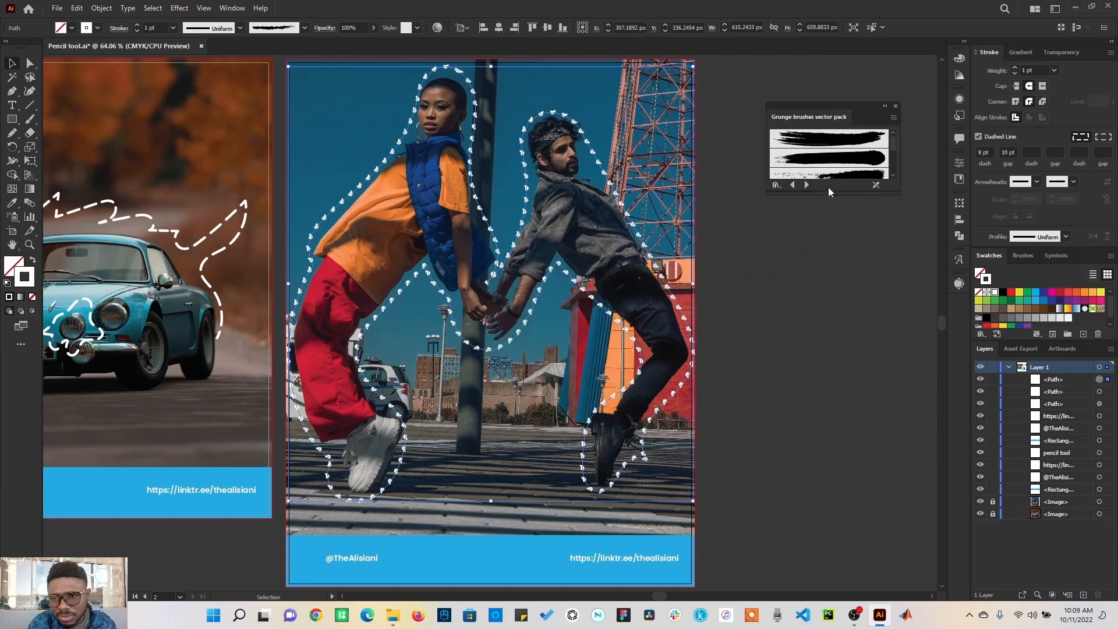
pyautogui.moveTo(828, 194); pyautogui.dragTo(829, 382)
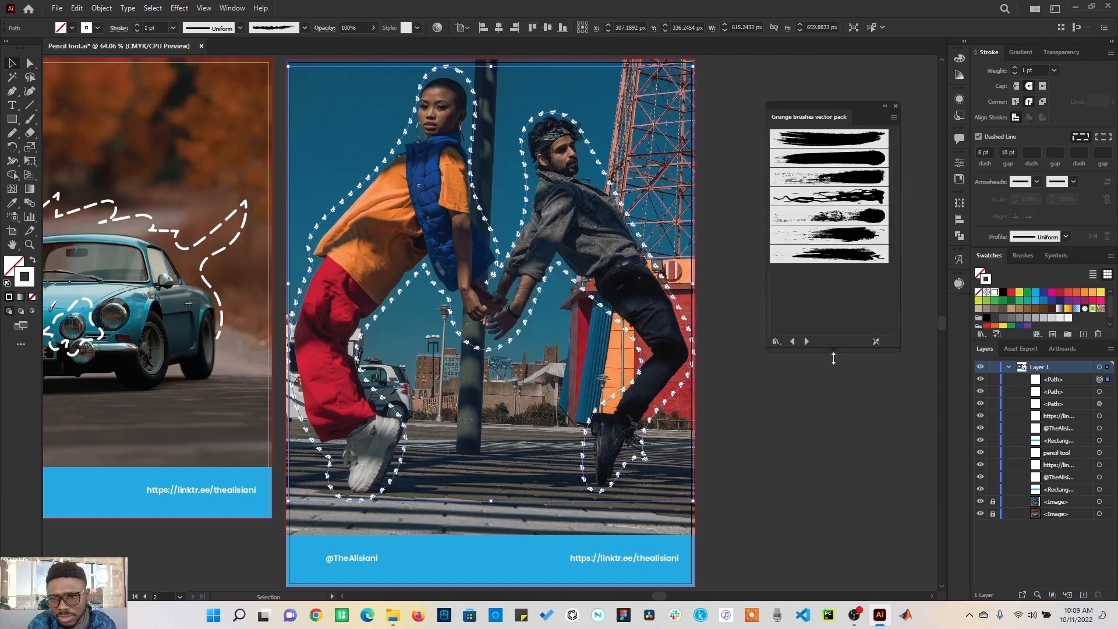
pyautogui.click(838, 165)
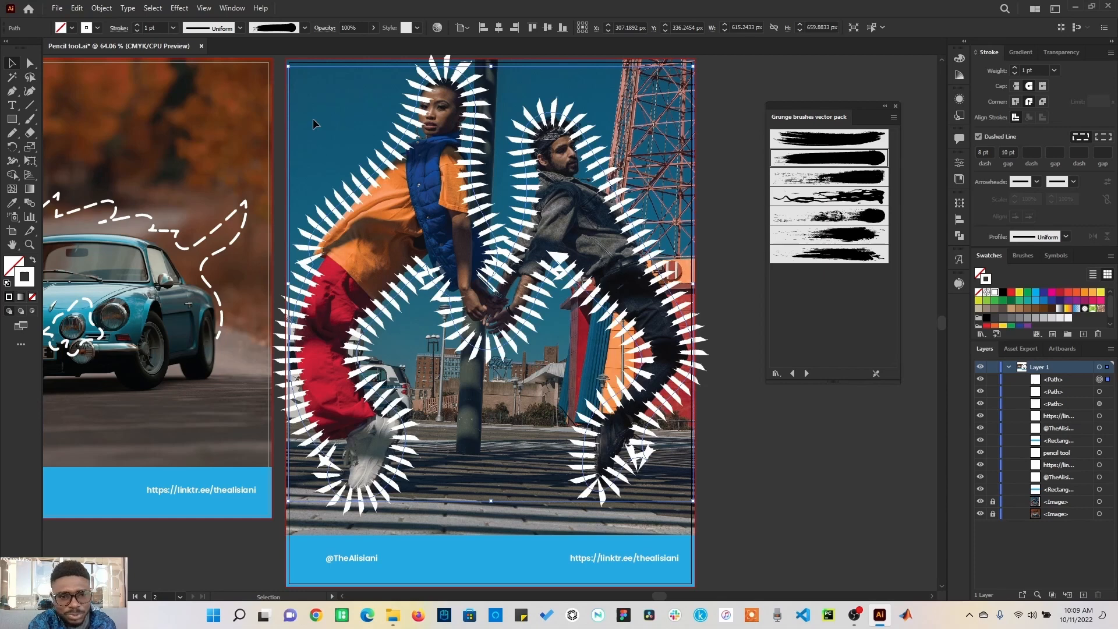
# Step: Try three more Grunge brushes from the vector pack library on the selected path
pyautogui.click(830, 197)
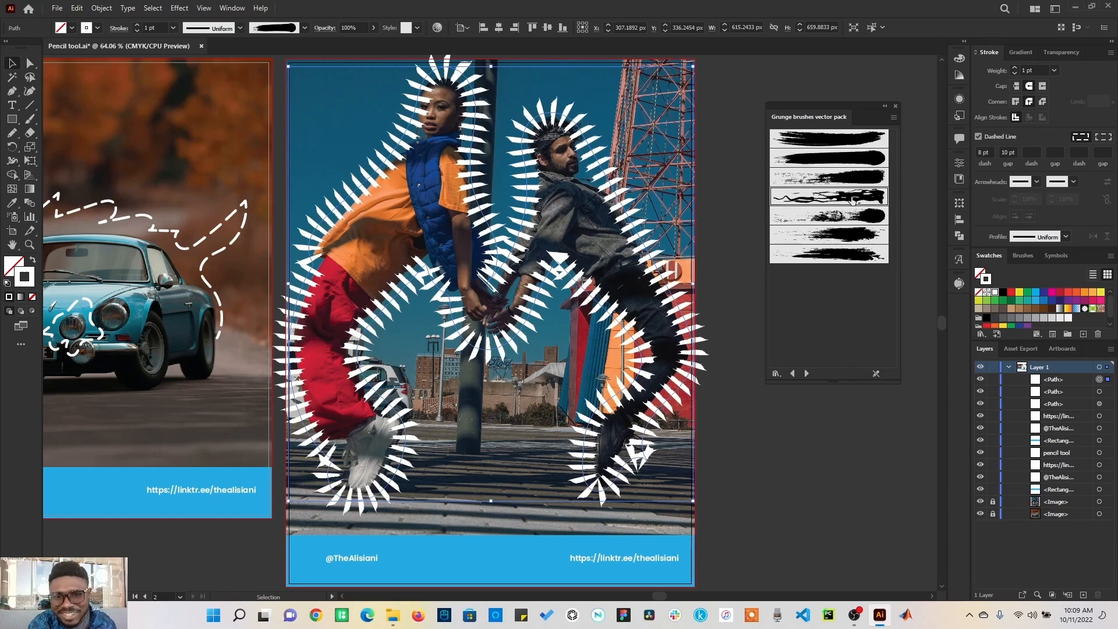
pyautogui.click(823, 228)
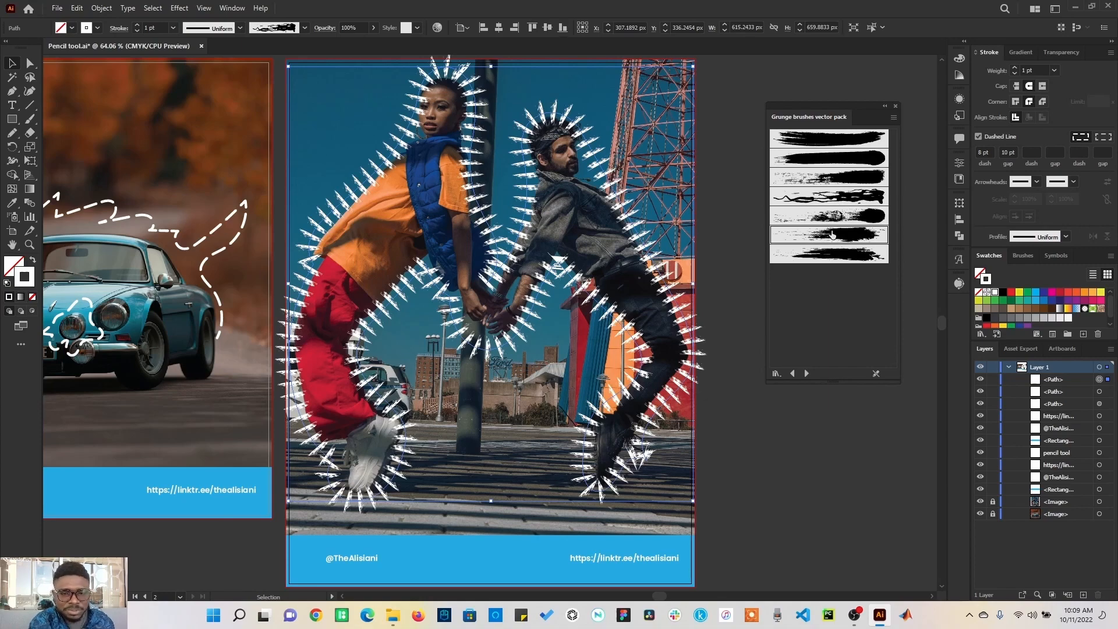
pyautogui.click(829, 254)
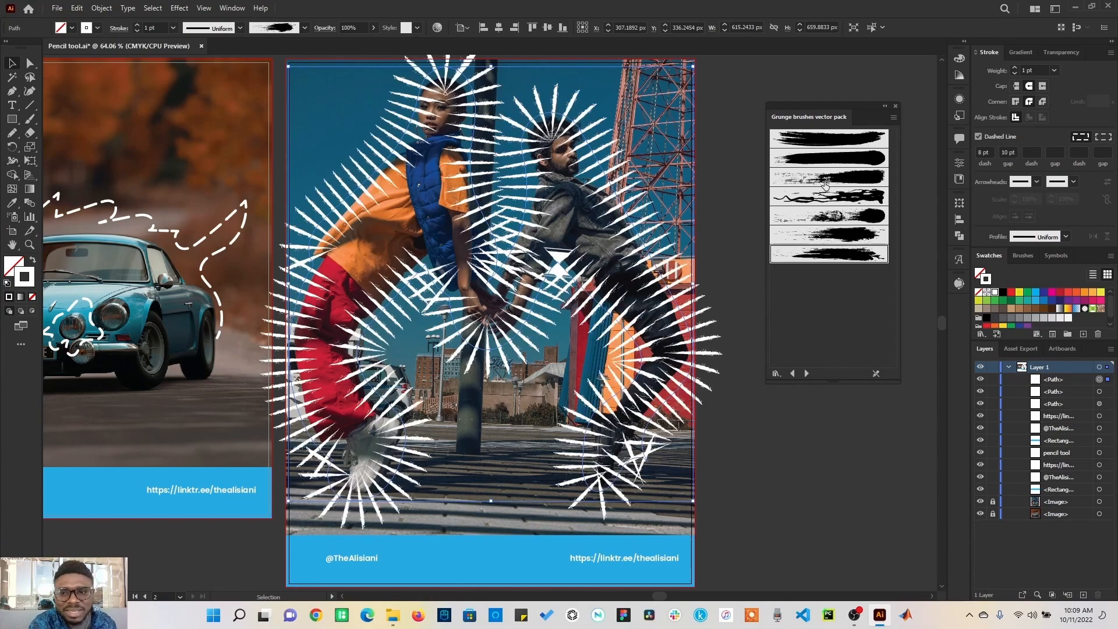
# Step: Open the Wacom 6D Brushes 6d Art Pen Brushes library and apply its 6d Scatter brush to the path
pyautogui.click(304, 28)
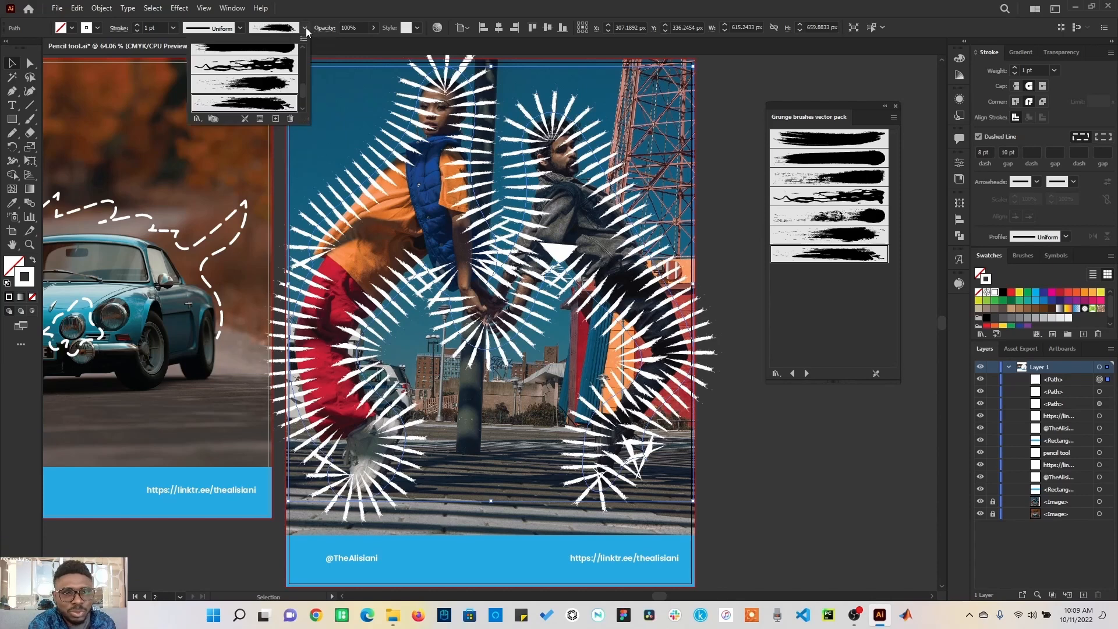
pyautogui.click(195, 117)
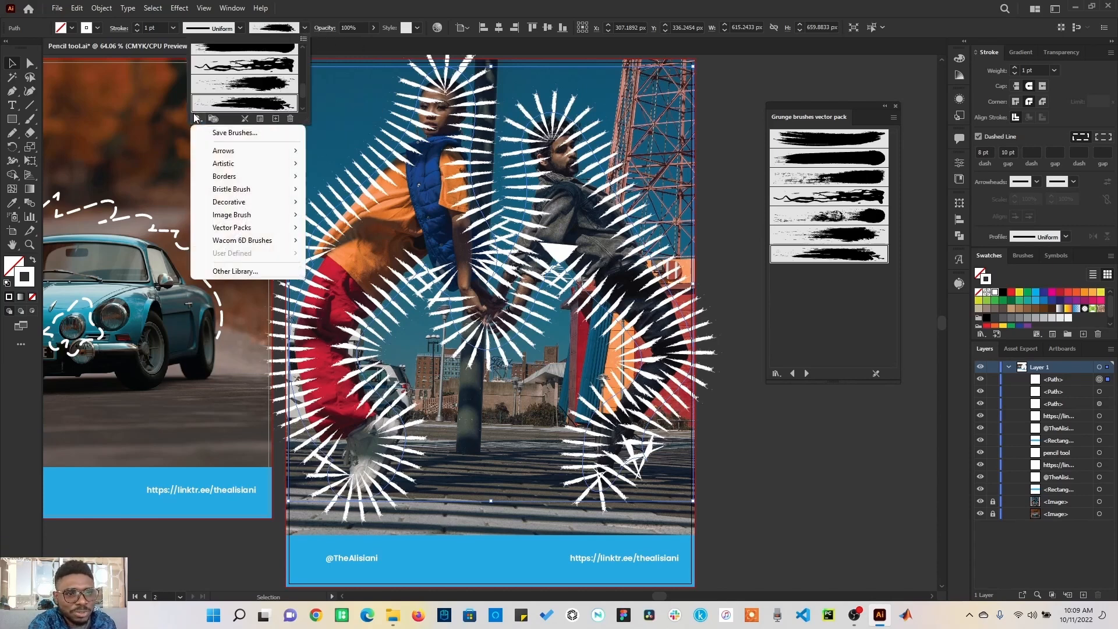
pyautogui.moveTo(268, 242)
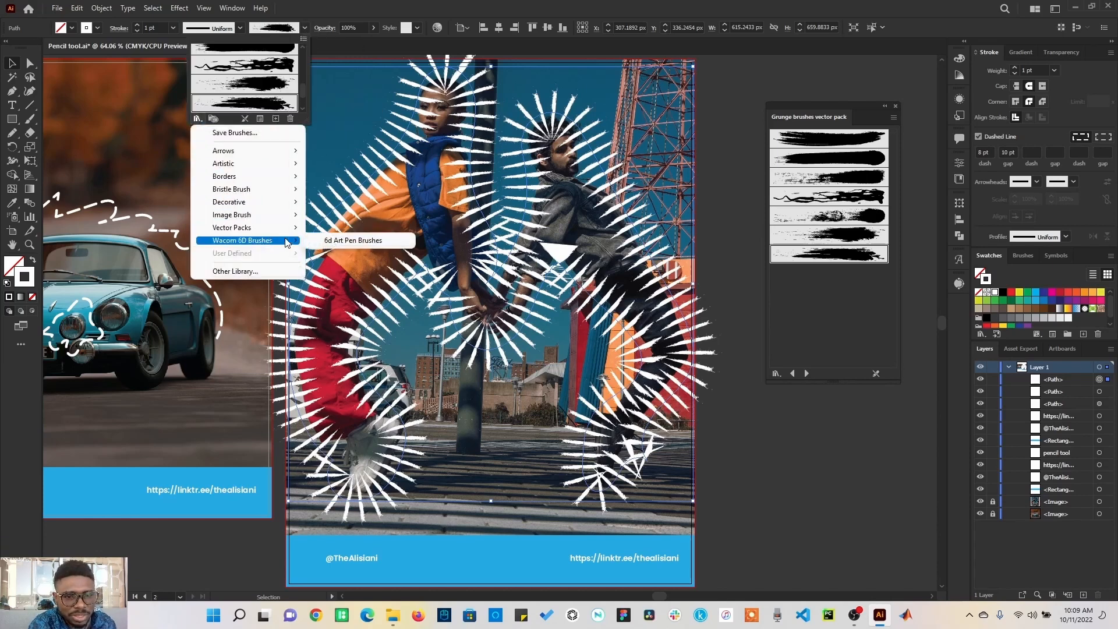
pyautogui.click(347, 243)
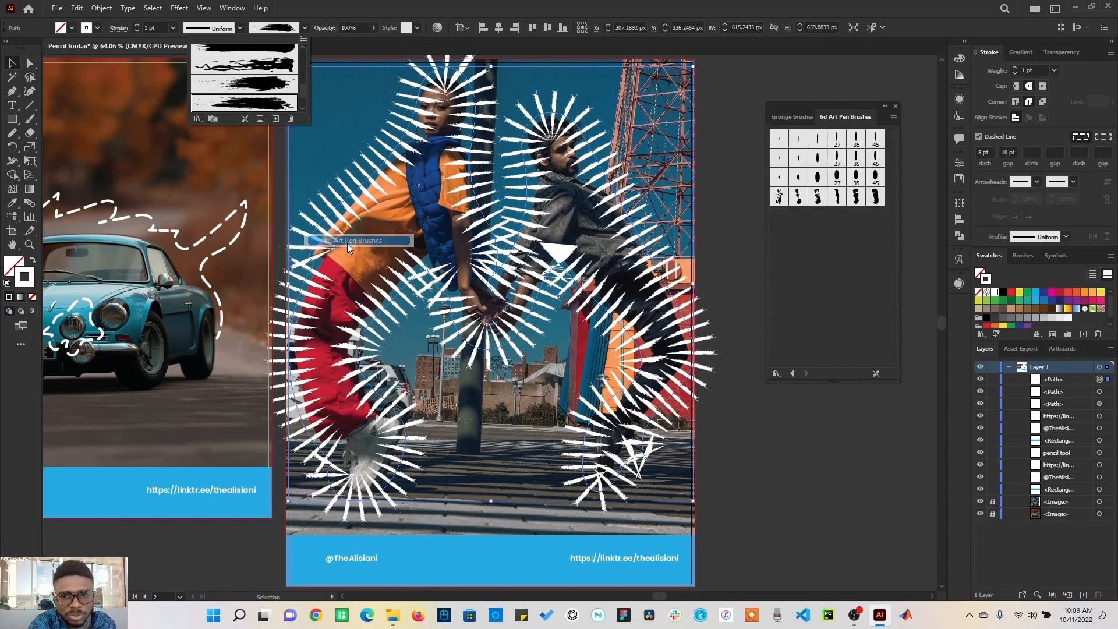
pyautogui.click(841, 201)
pyautogui.click(837, 199)
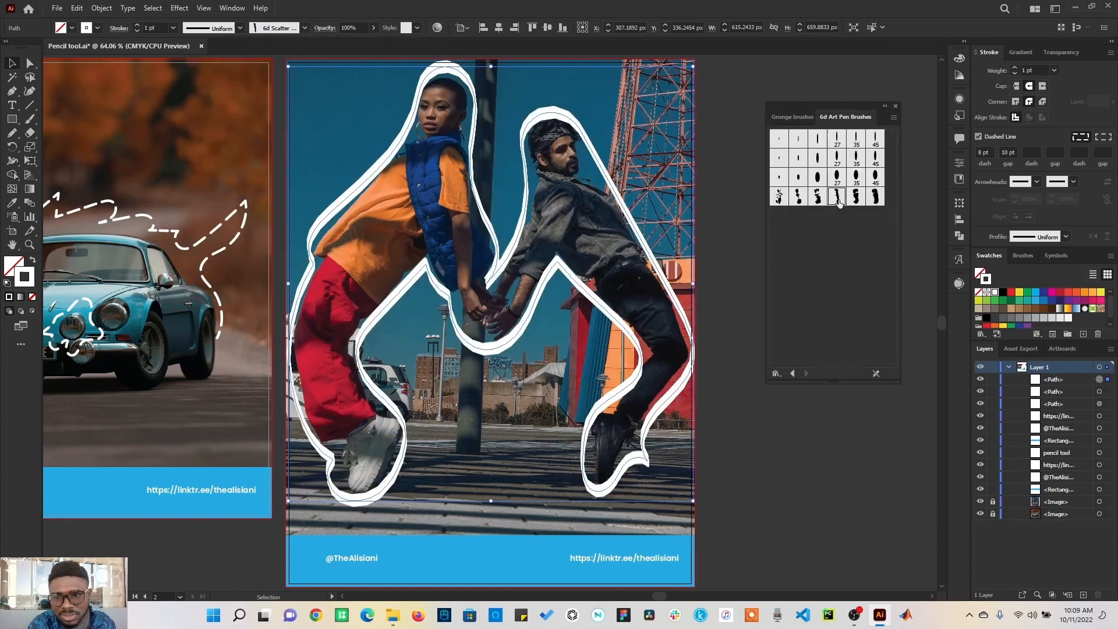
# Step: Try several 6d Art Pen brushes on the path, ending with 6d Art Brush light 9pt
pyautogui.click(779, 138)
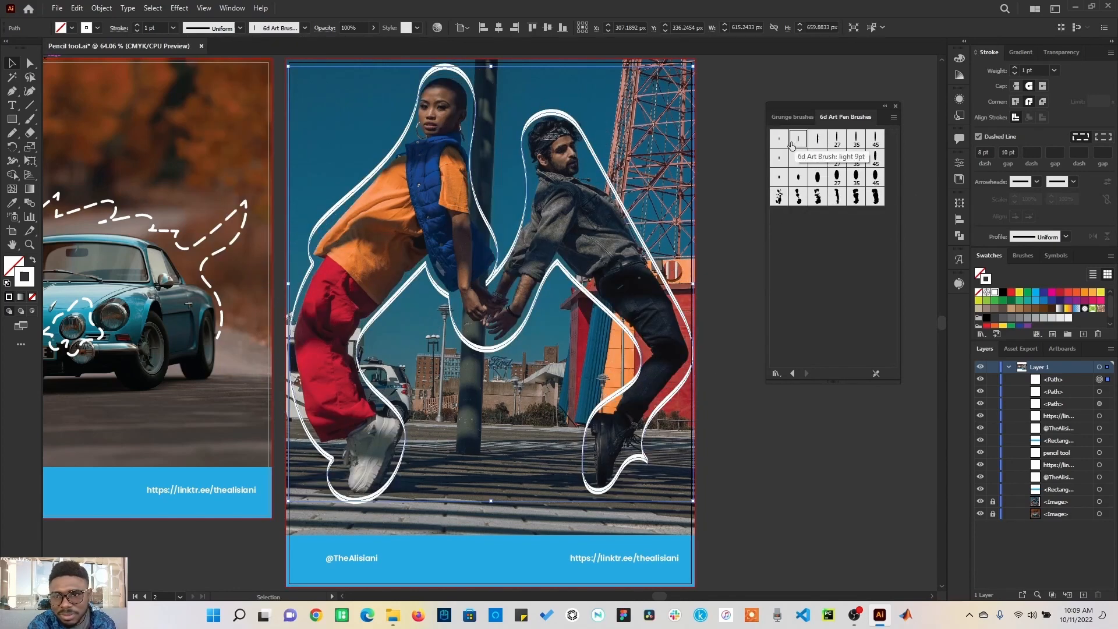
pyautogui.click(784, 168)
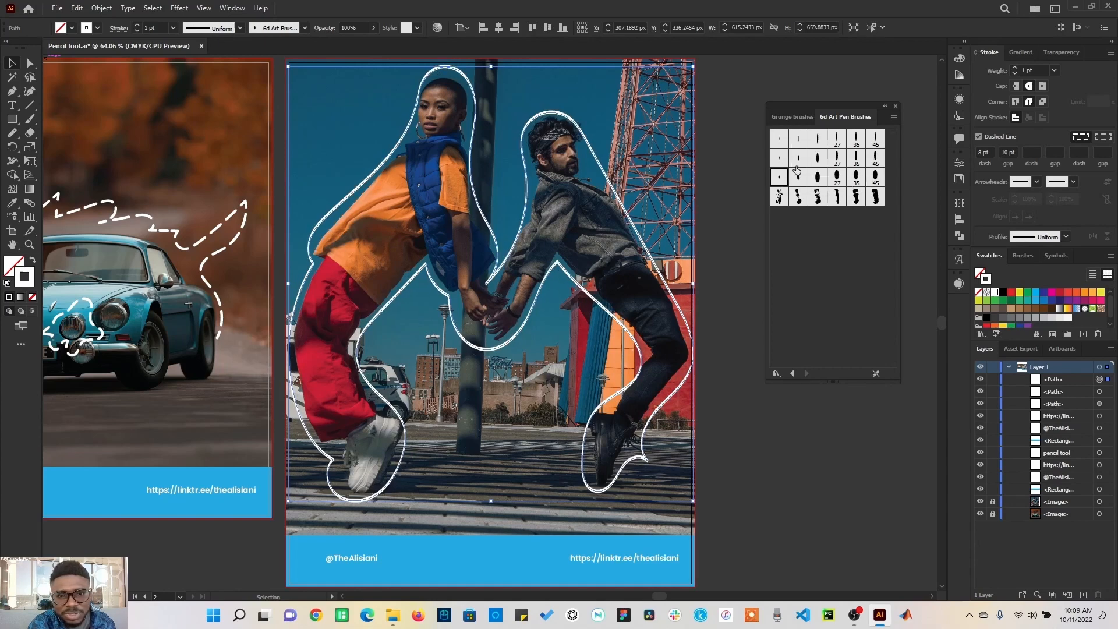
pyautogui.click(856, 158)
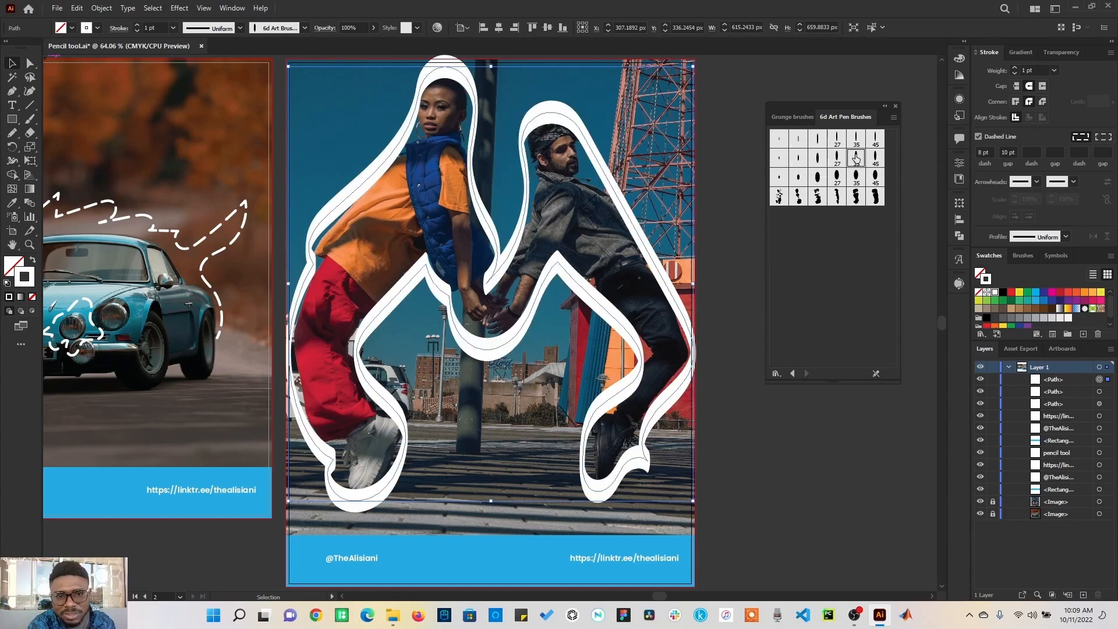
pyautogui.click(799, 139)
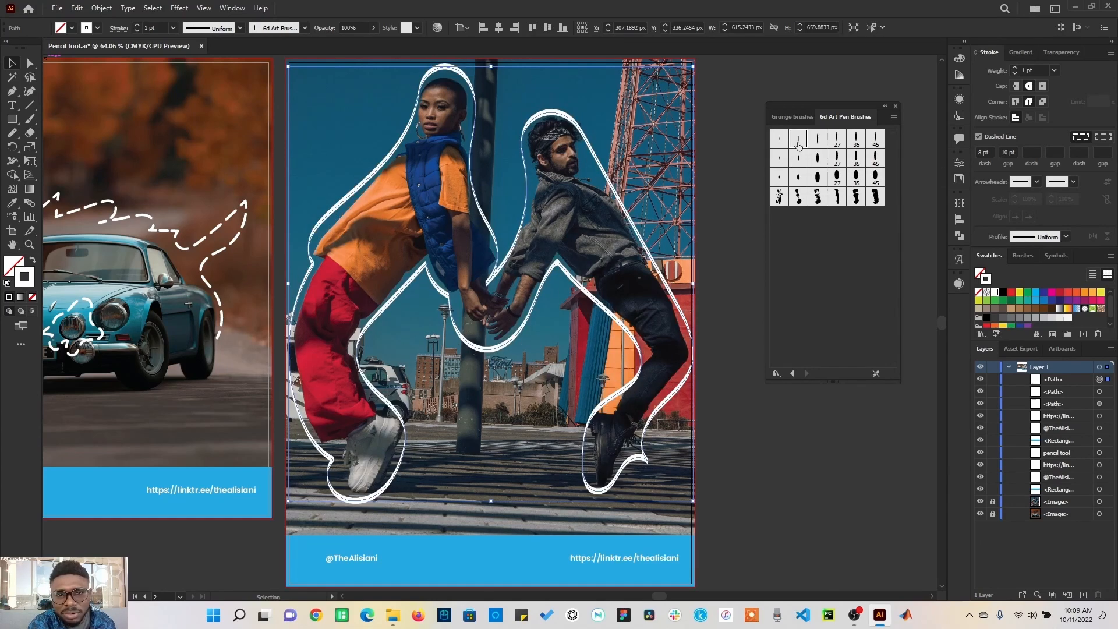
# Step: Open the Borders_Dashed brush library and apply a dashed border brush to the path
pyautogui.click(305, 28)
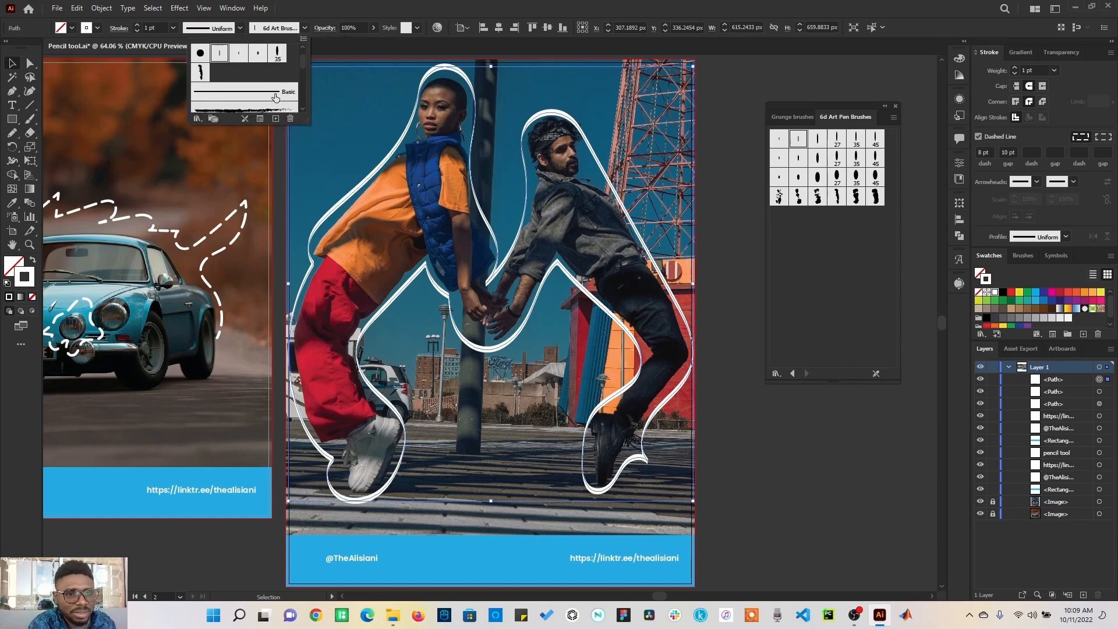
pyautogui.click(196, 119)
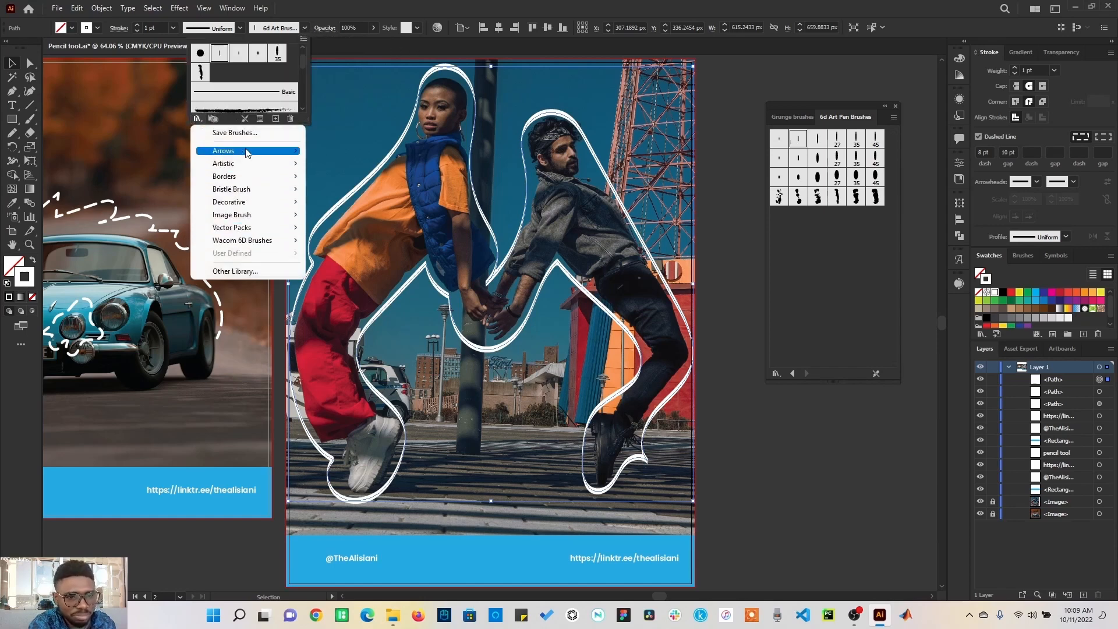
pyautogui.moveTo(256, 177)
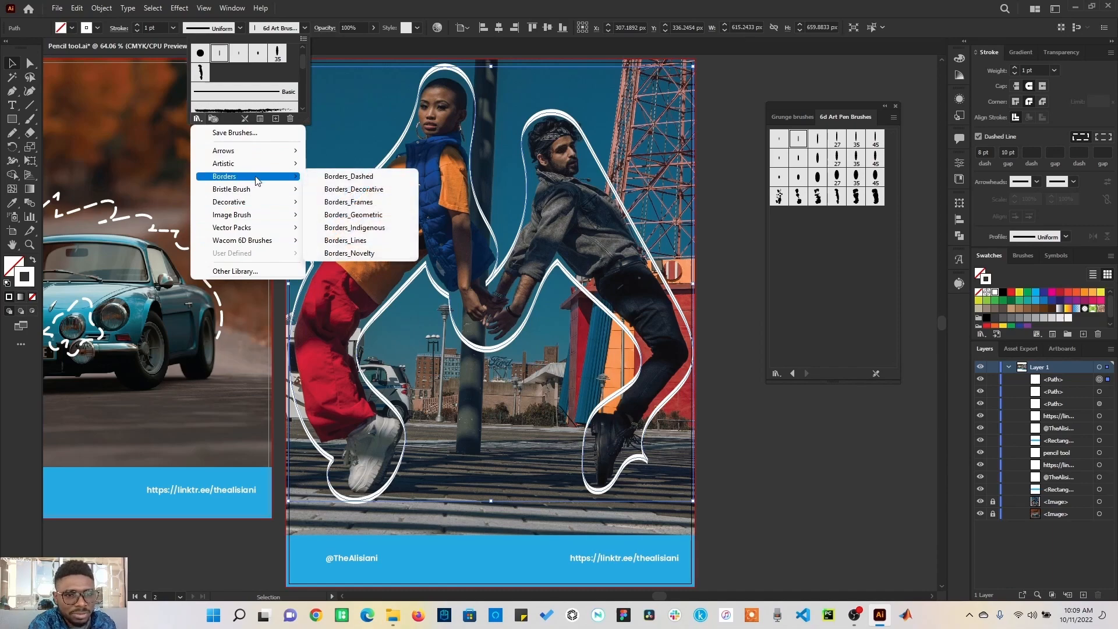
pyautogui.click(345, 178)
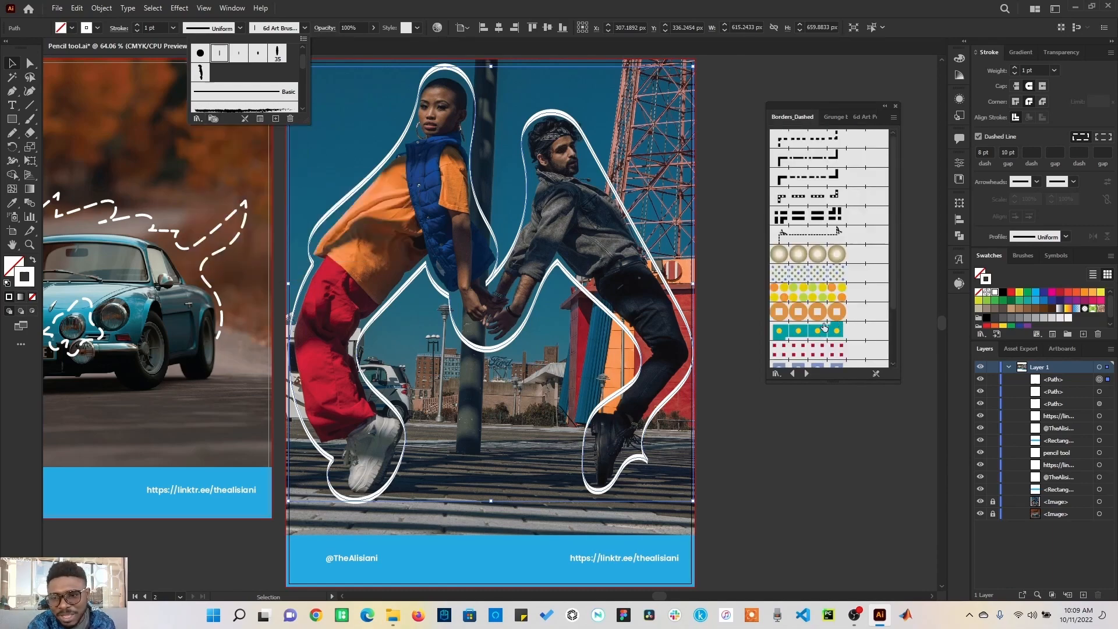
pyautogui.click(806, 165)
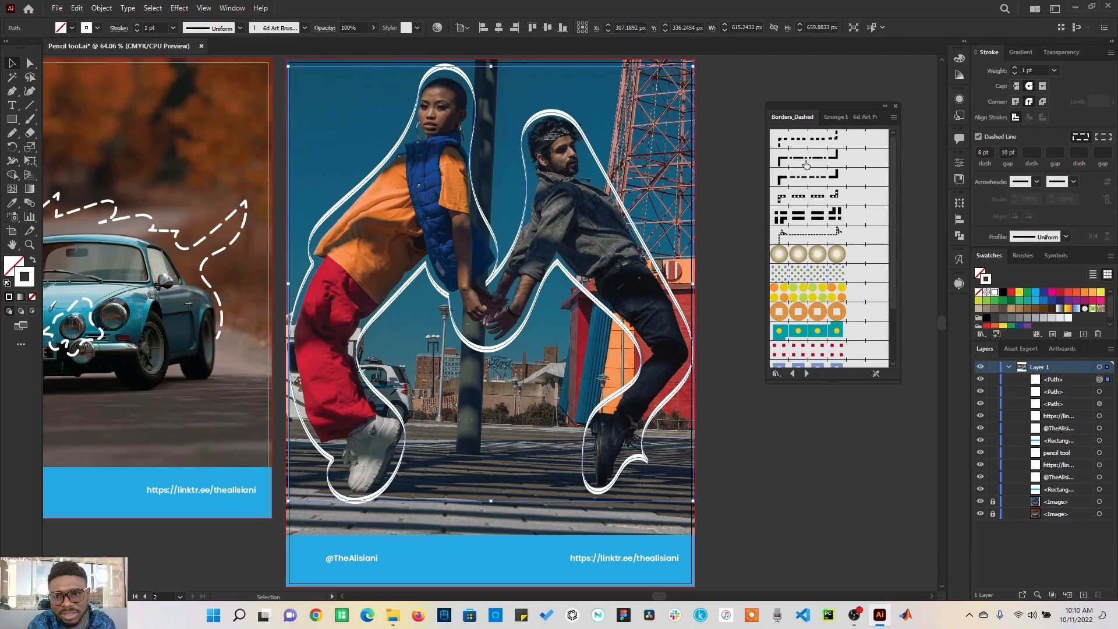
pyautogui.click(806, 163)
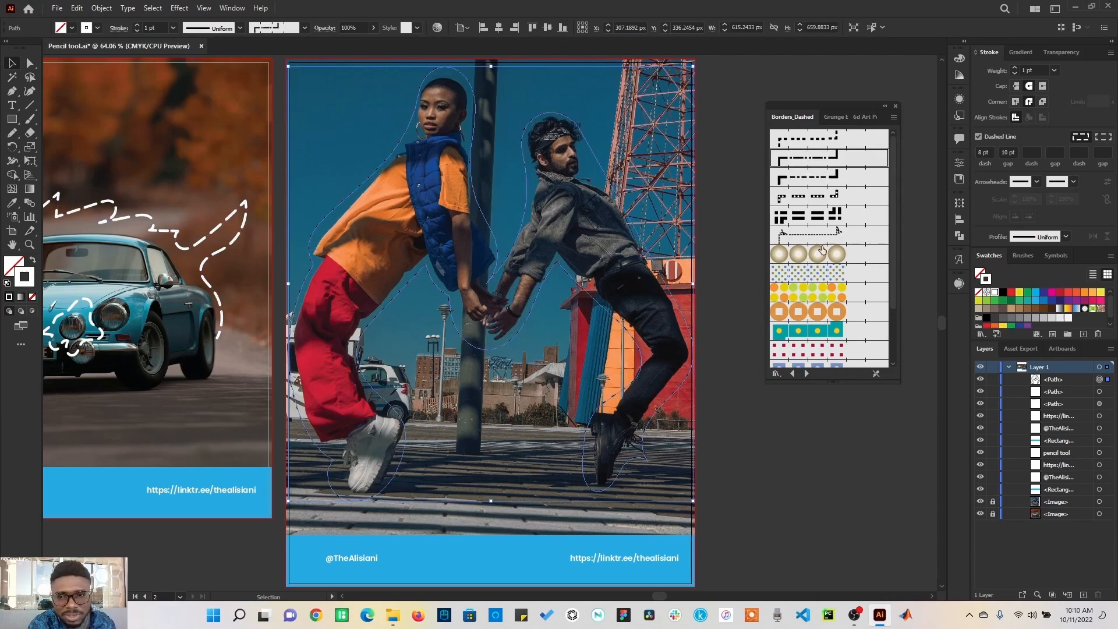
# Step: Apply a heavier dashed border and then the Dashed Circles 1.5 brush to the path
pyautogui.click(801, 216)
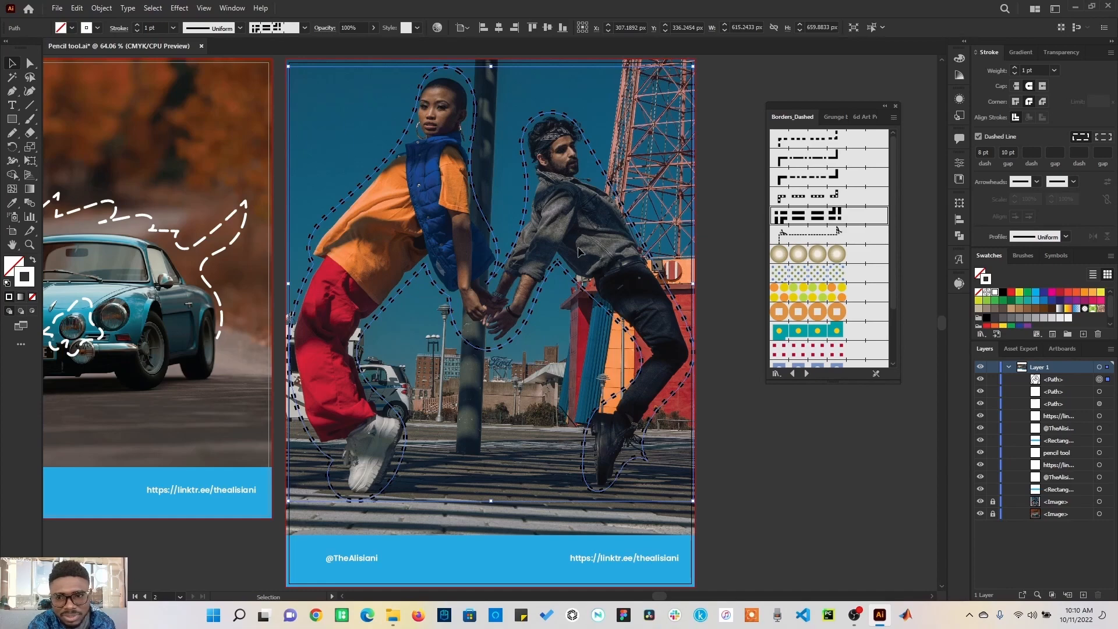
pyautogui.click(808, 330)
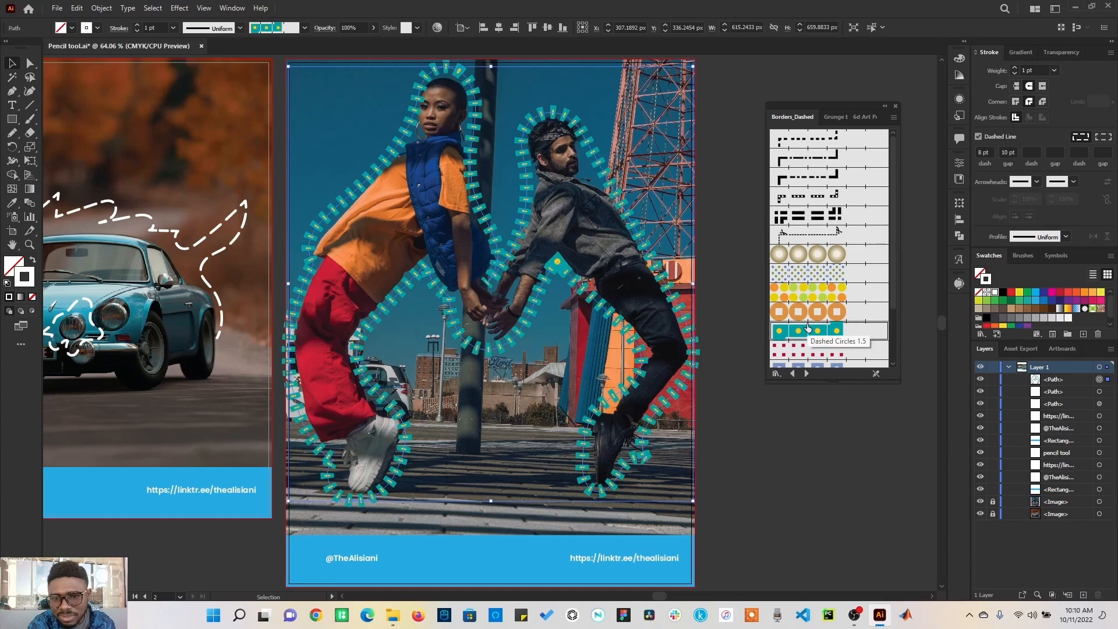
# Step: Set the path's brush back to 5 pt. Flat
pyautogui.click(305, 28)
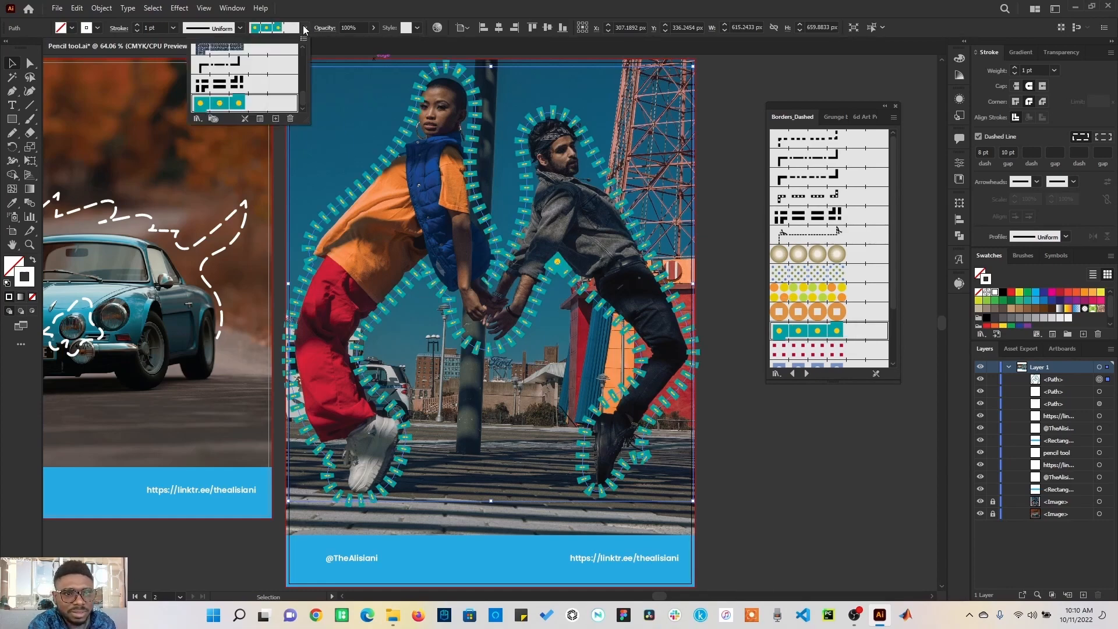
pyautogui.scroll(5, 279, 87)
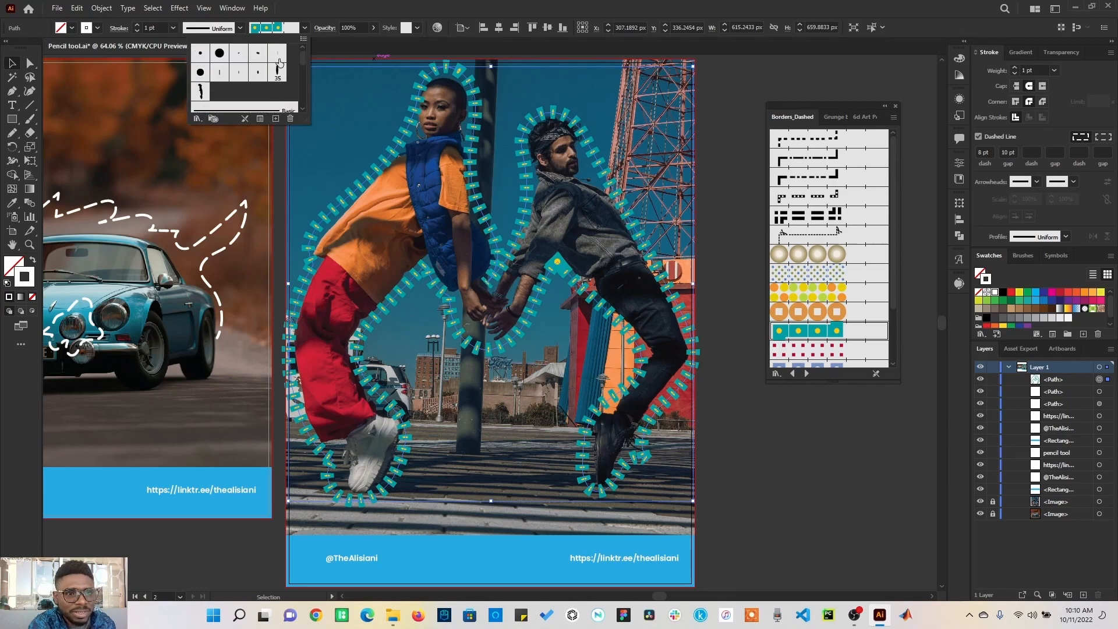
pyautogui.click(279, 58)
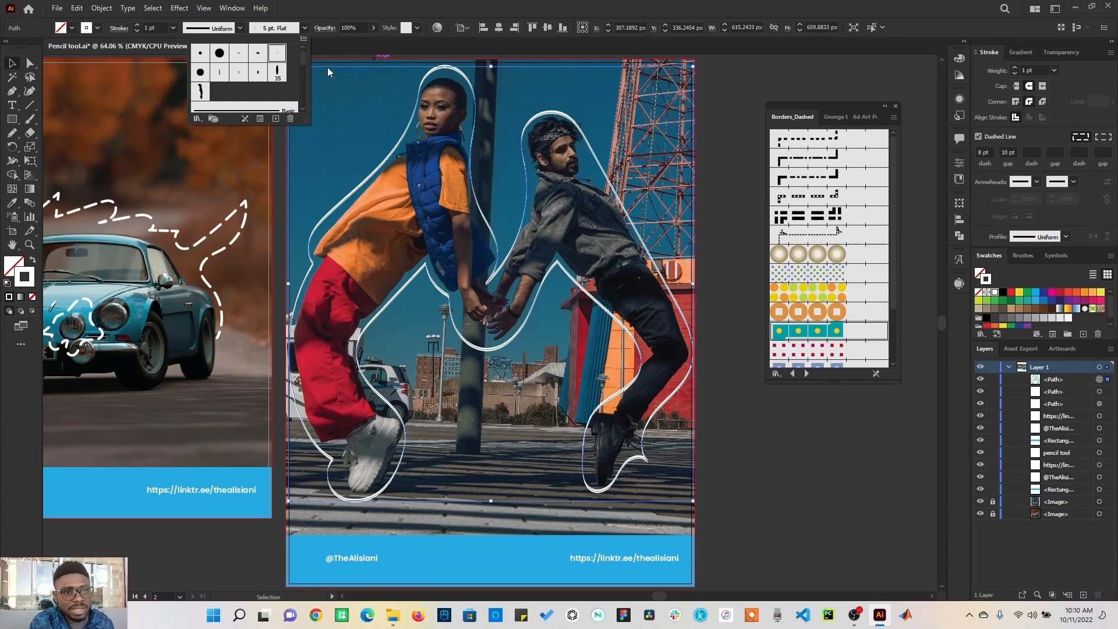
# Step: Draw an angular path with the Pen tool over the street between the two people
pyautogui.press('p')
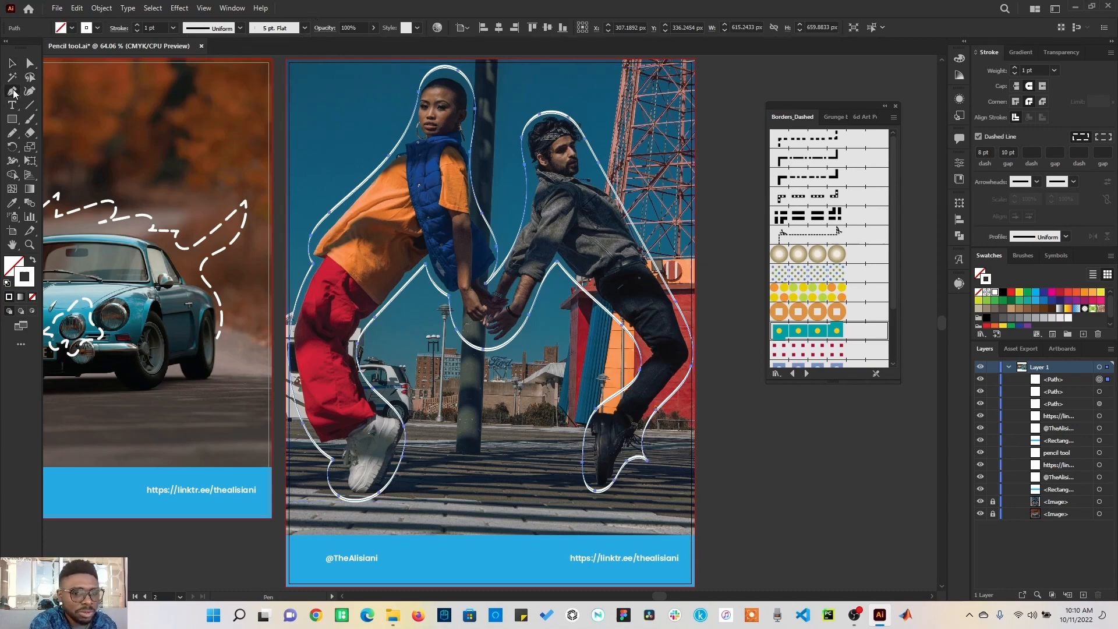
pyautogui.moveTo(436, 485); pyautogui.dragTo(480, 438)
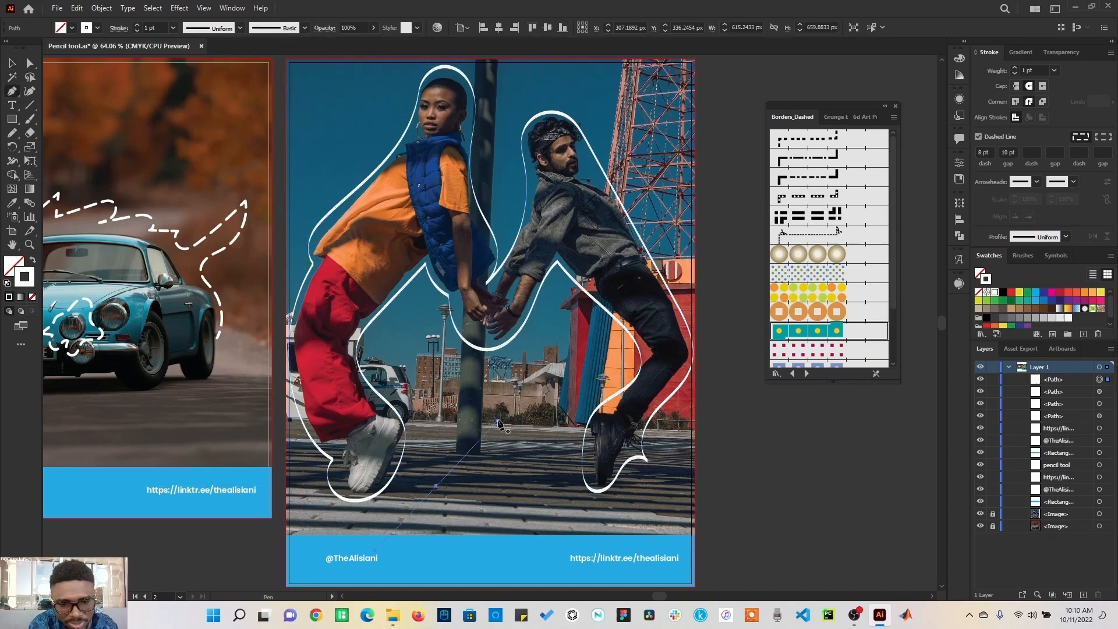
pyautogui.click(558, 362)
pyautogui.click(532, 438)
pyautogui.click(591, 355)
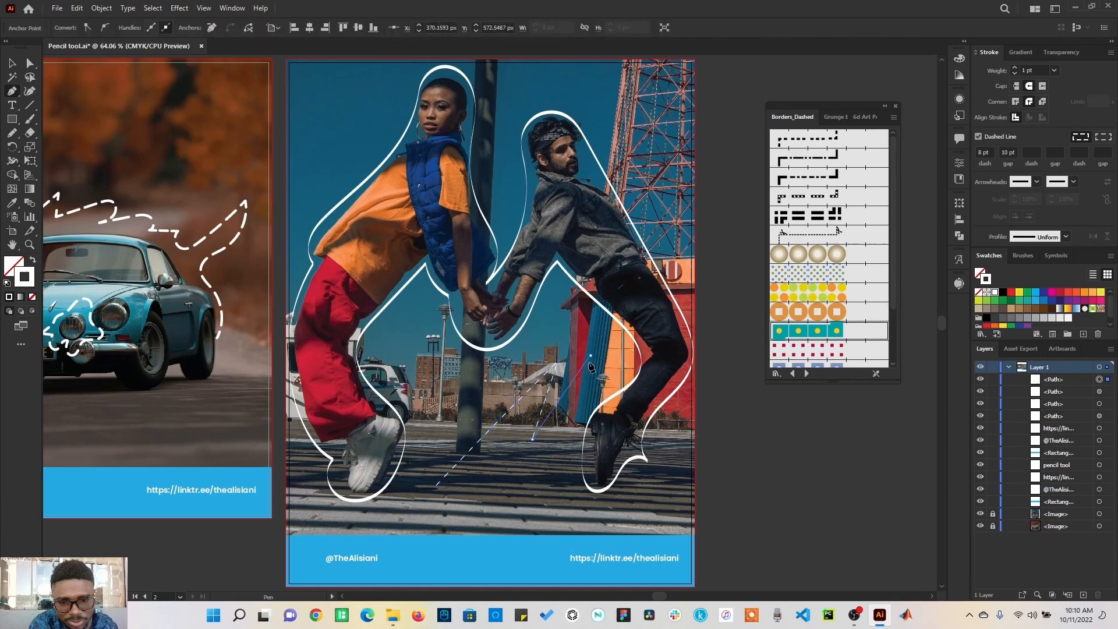
pyautogui.click(543, 464)
pyautogui.click(468, 473)
pyautogui.click(470, 385)
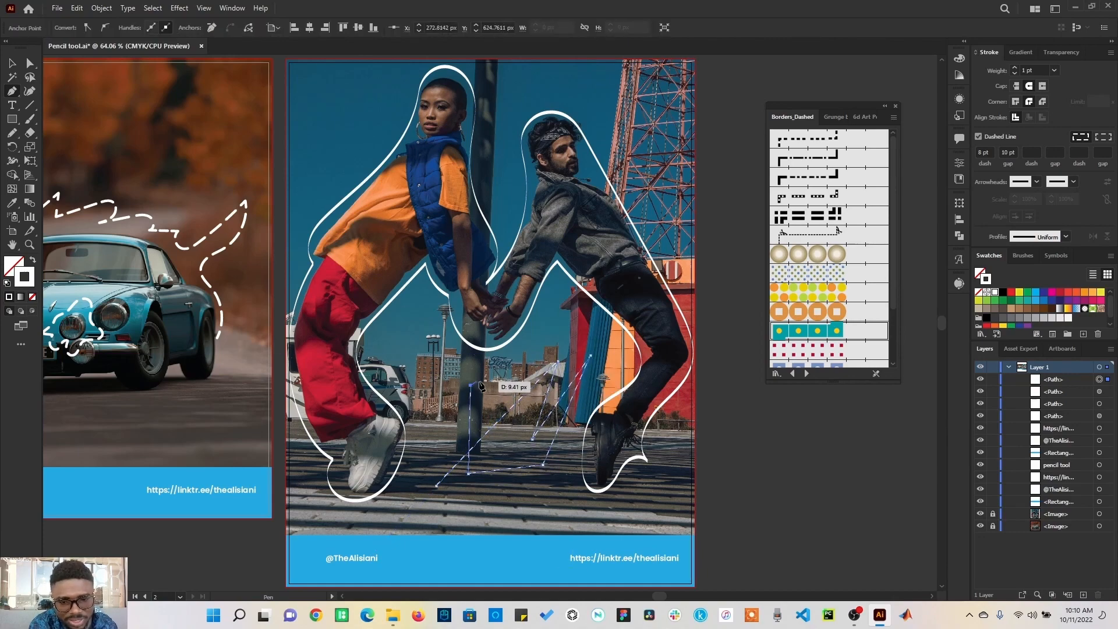
pyautogui.click(542, 355)
pyautogui.click(437, 484)
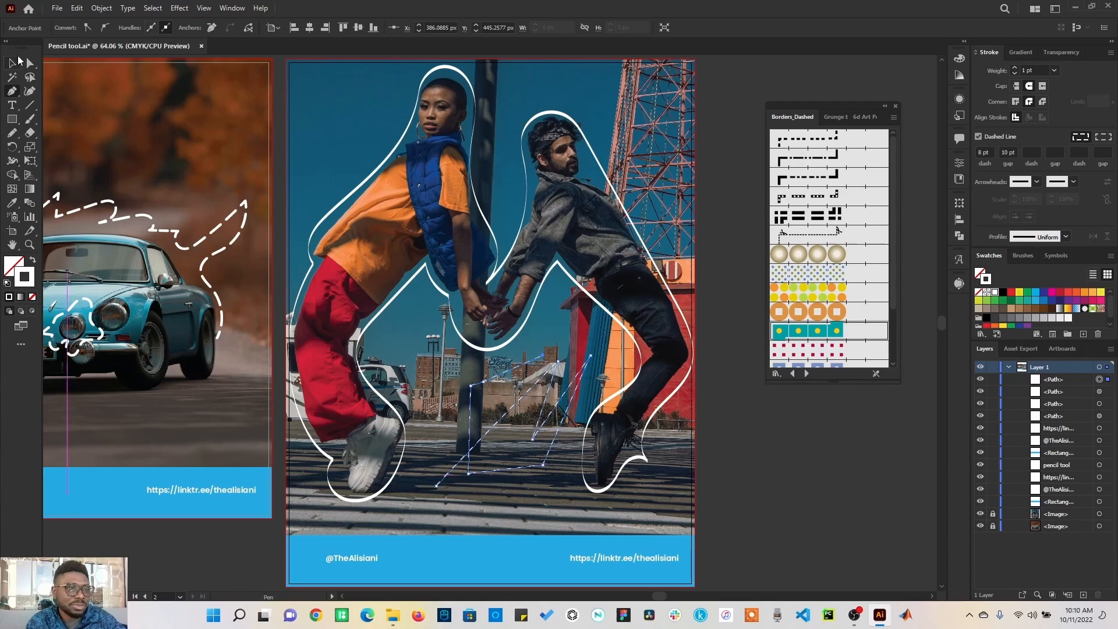
# Step: Draw a looping curved path with the Curvature tool over the sky of the car photo
pyautogui.click(29, 91)
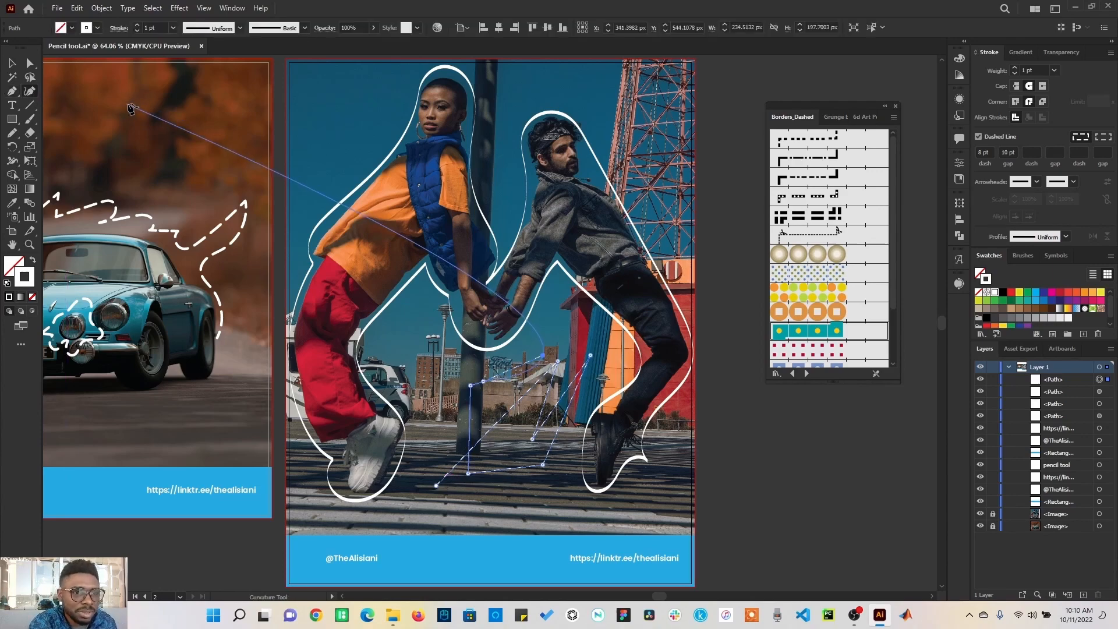
pyautogui.click(142, 104)
pyautogui.click(123, 177)
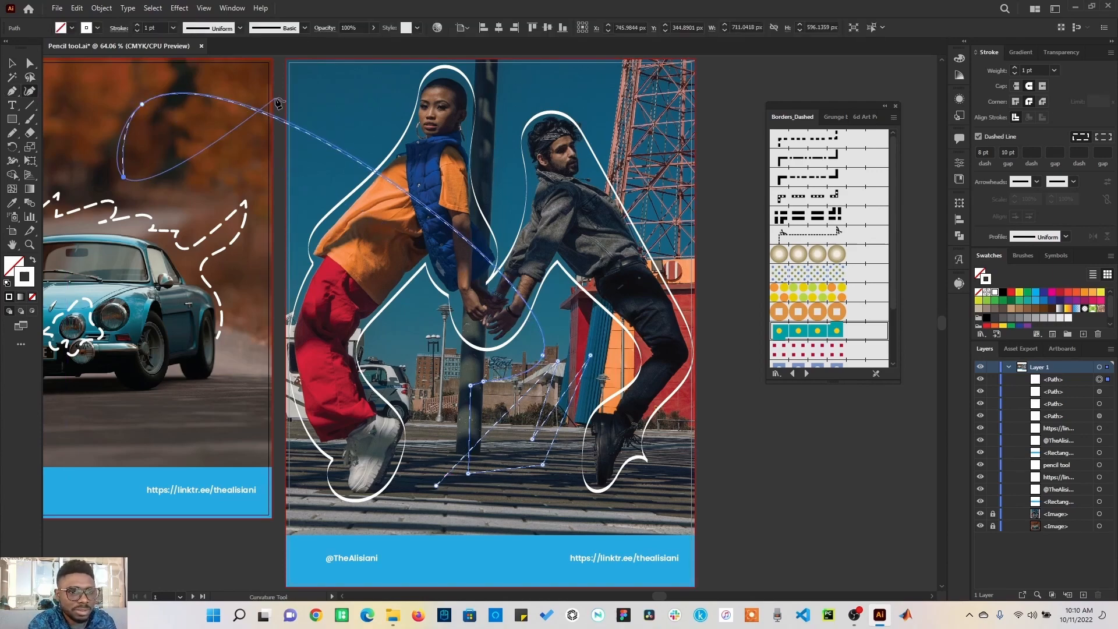
pyautogui.click(275, 98)
pyautogui.click(325, 129)
pyautogui.click(253, 202)
pyautogui.click(210, 170)
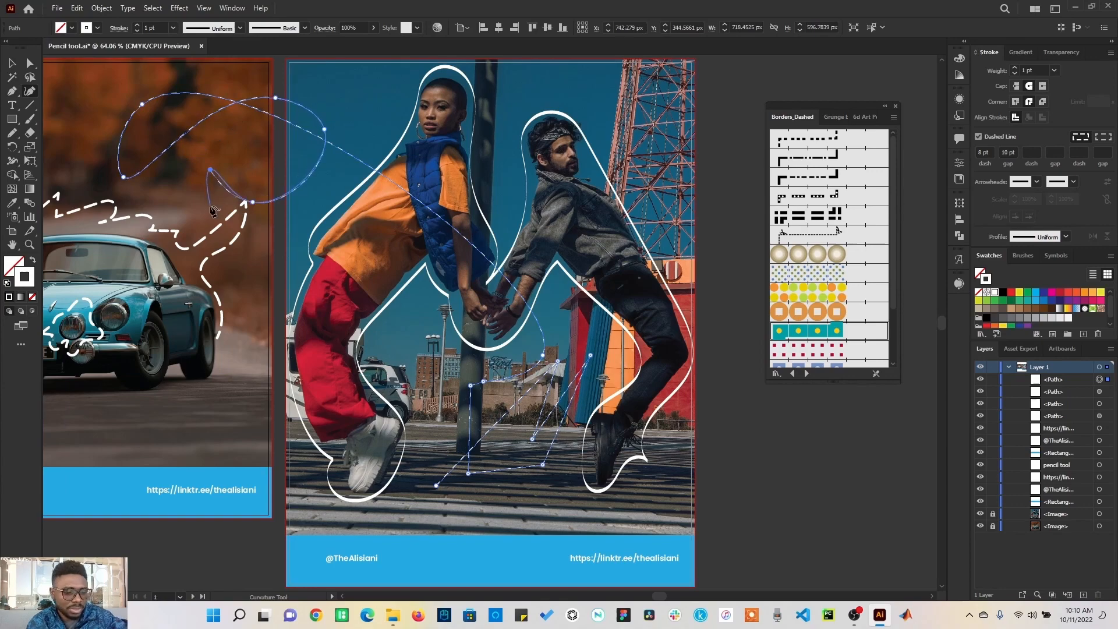
# Step: Draw a straight line with the Line Segment tool on the road below the car
pyautogui.click(28, 109)
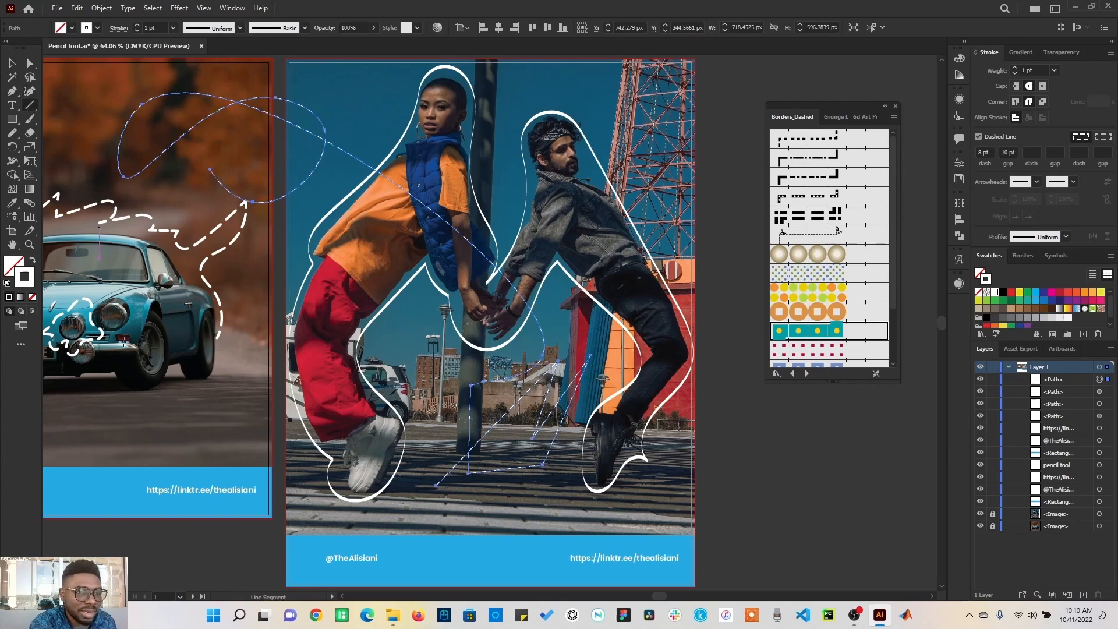
pyautogui.moveTo(99, 425); pyautogui.dragTo(205, 410)
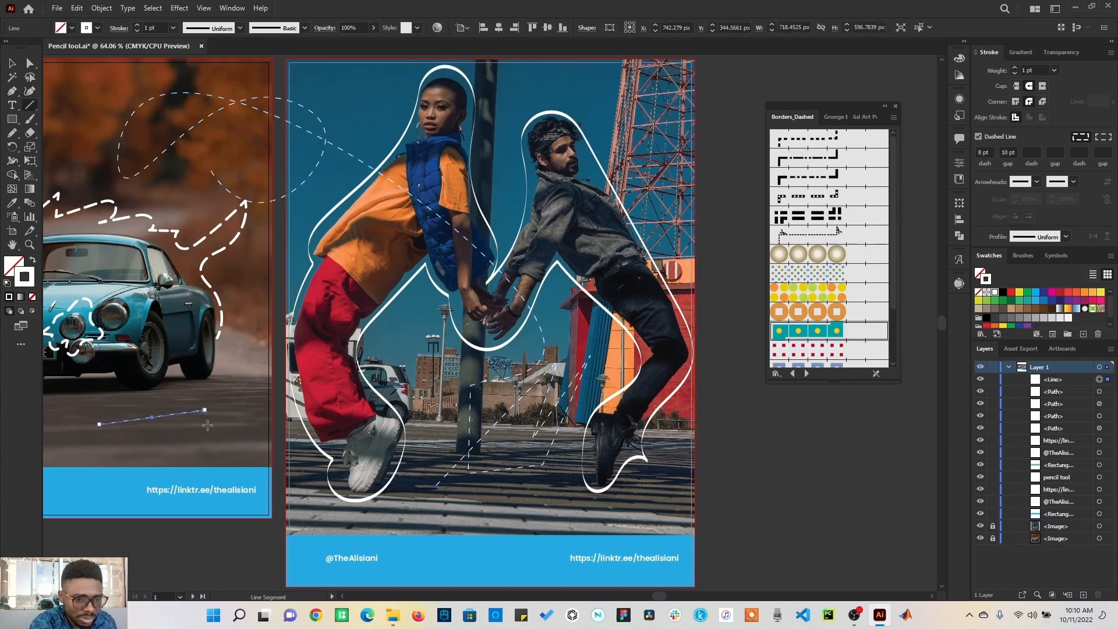
pyautogui.click(12, 62)
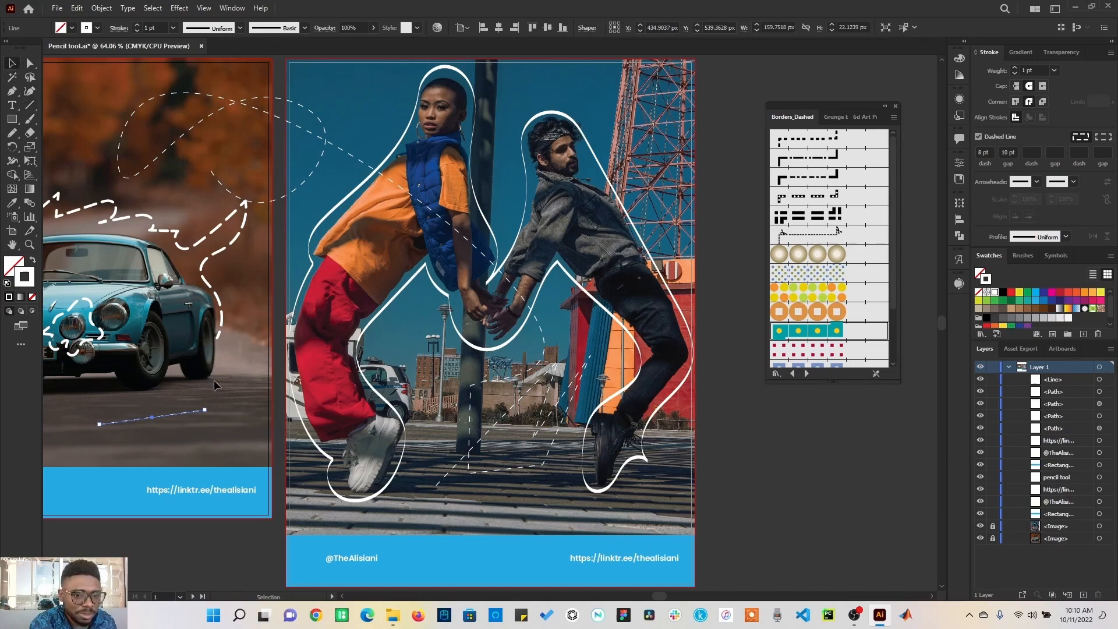
pyautogui.click(239, 420)
pyautogui.moveTo(224, 417); pyautogui.dragTo(329, 404)
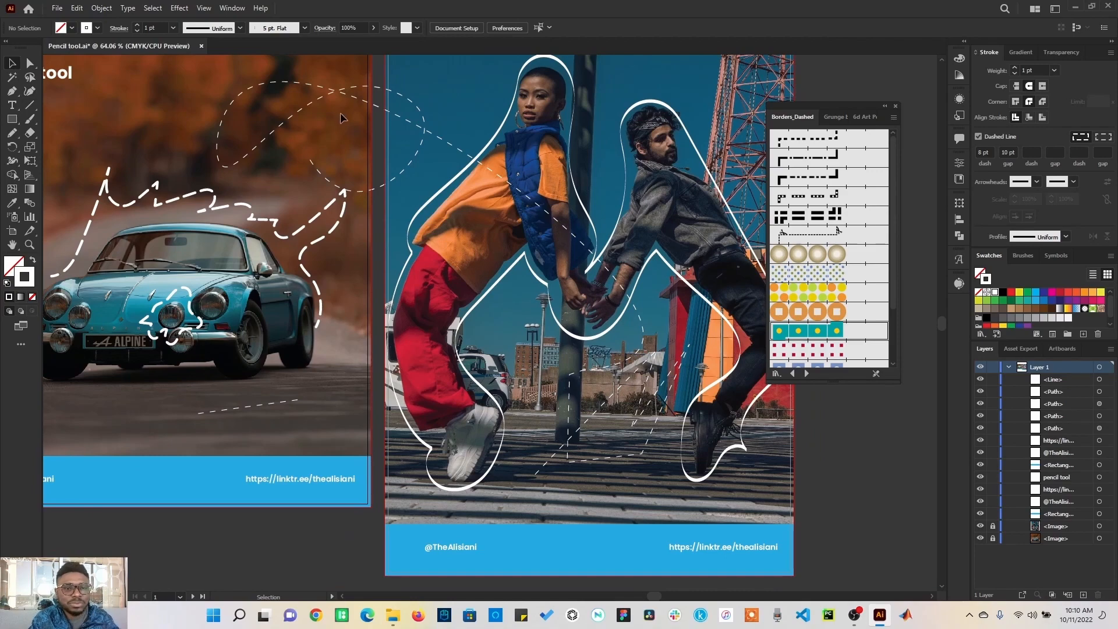
# Step: Copy the outlined green circle's fill and stroke onto the top middle circle with the Eyedropper, sampling other circles along the way
pyautogui.click(345, 94)
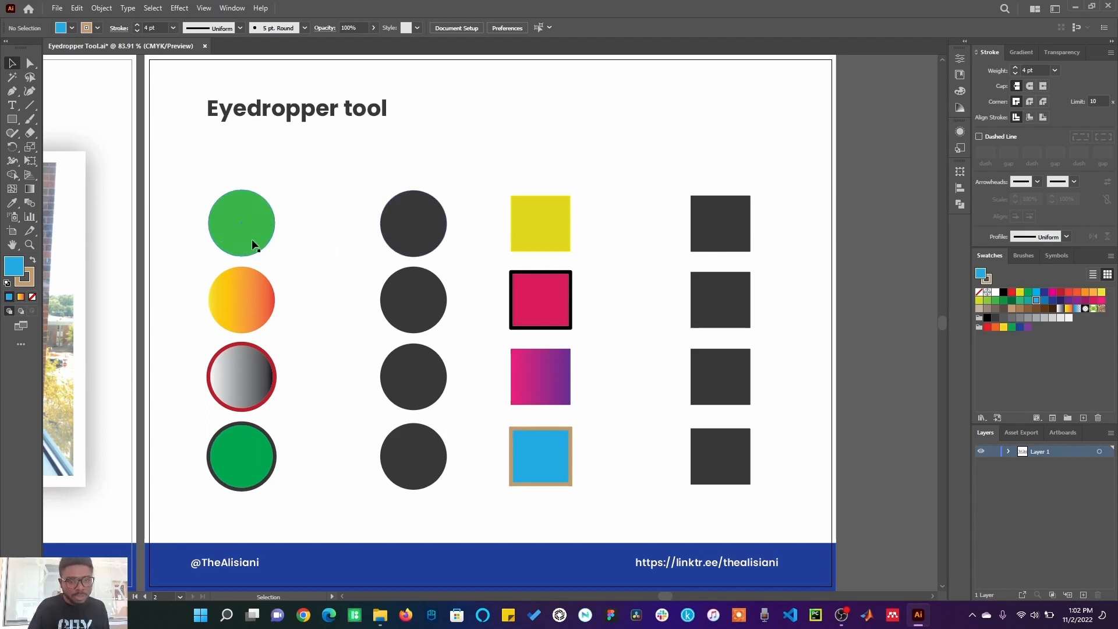
pyautogui.click(413, 237)
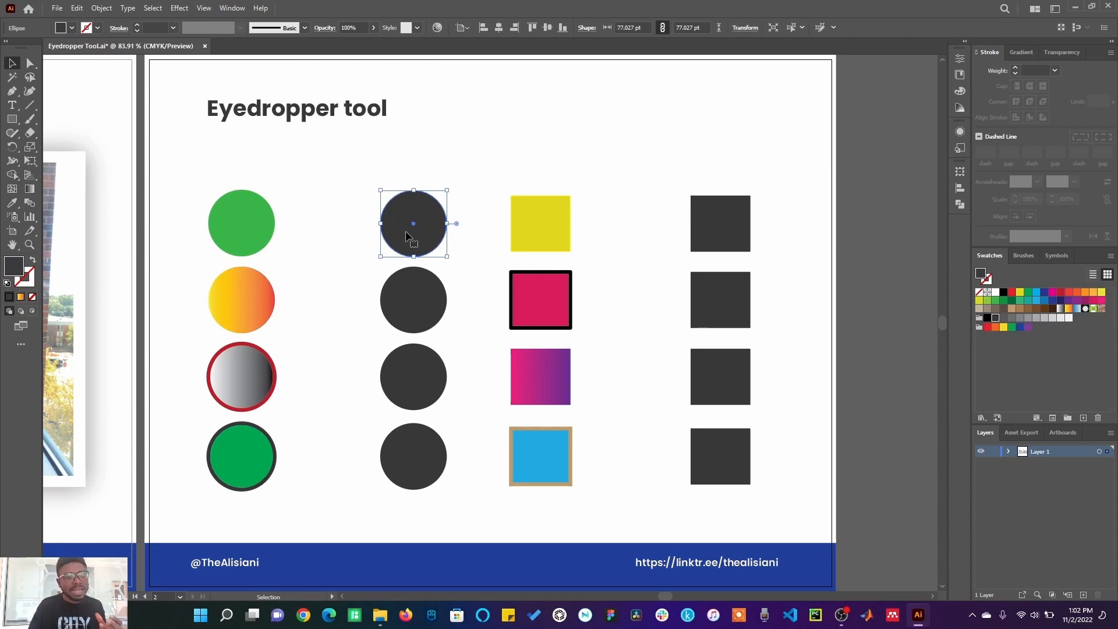
pyautogui.click(13, 205)
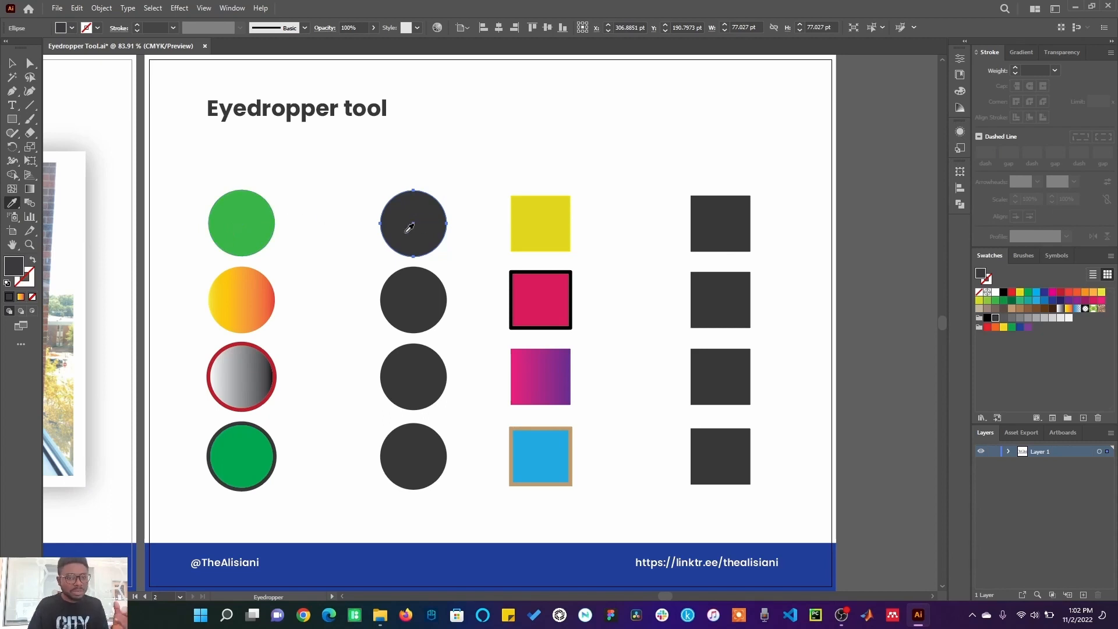
pyautogui.click(249, 229)
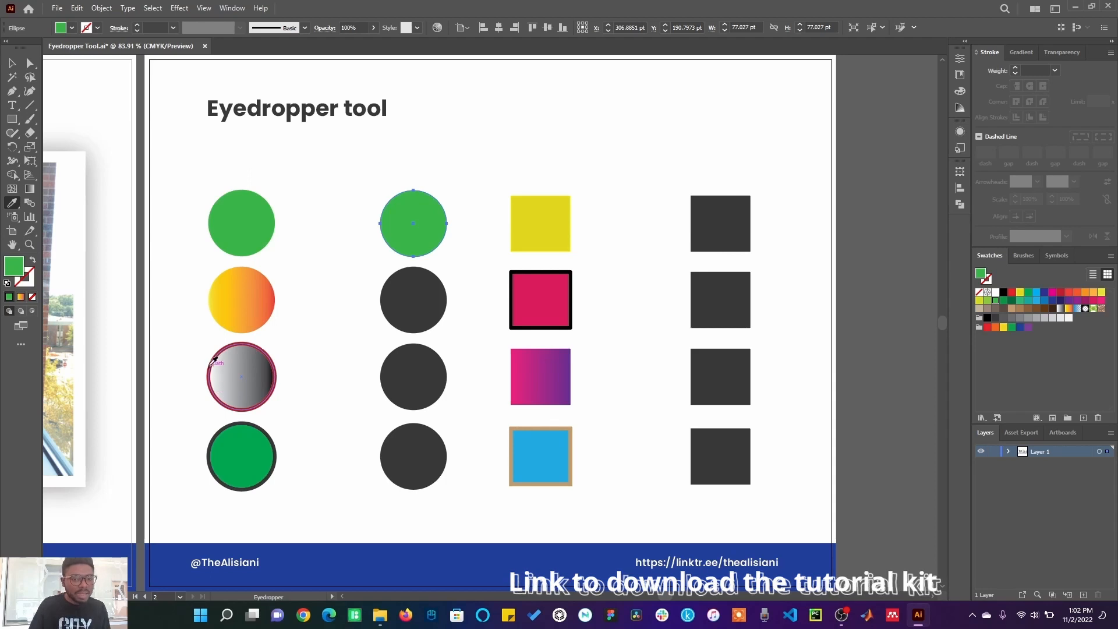
pyautogui.click(247, 366)
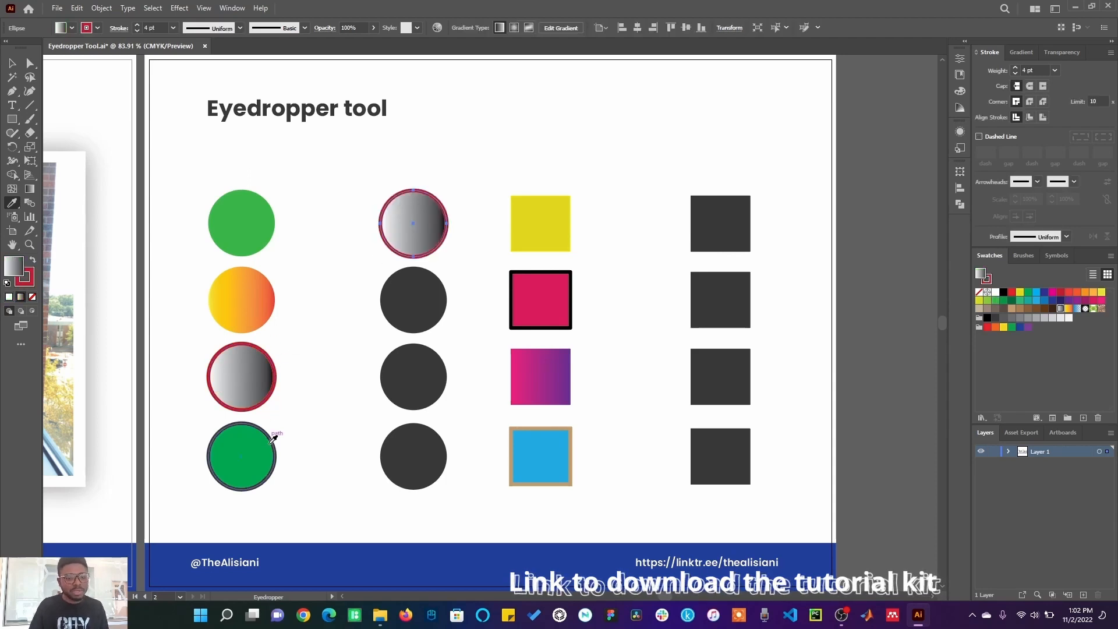
pyautogui.click(253, 455)
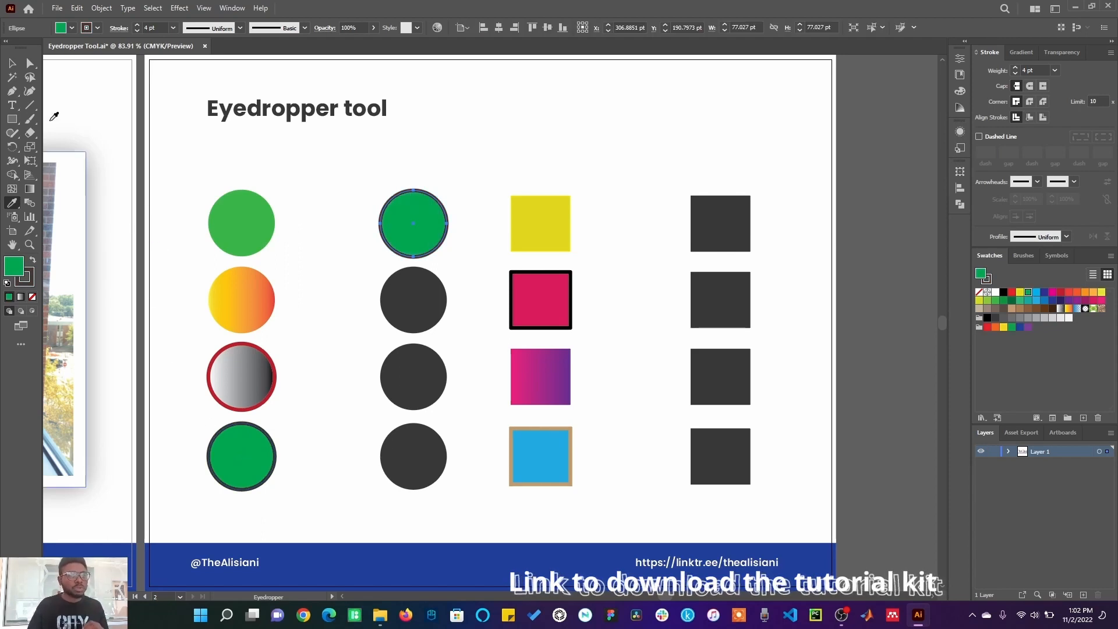
# Step: Select the top-right square and sample each square in the third column onto it with the Eyedropper
pyautogui.click(12, 62)
pyautogui.click(738, 250)
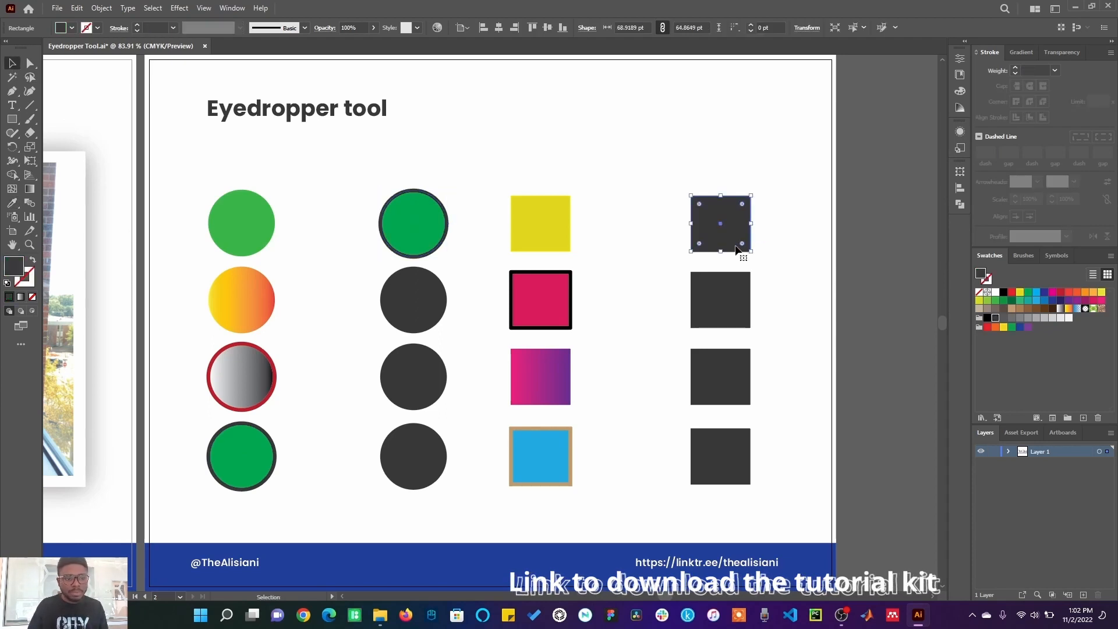
pyautogui.click(11, 205)
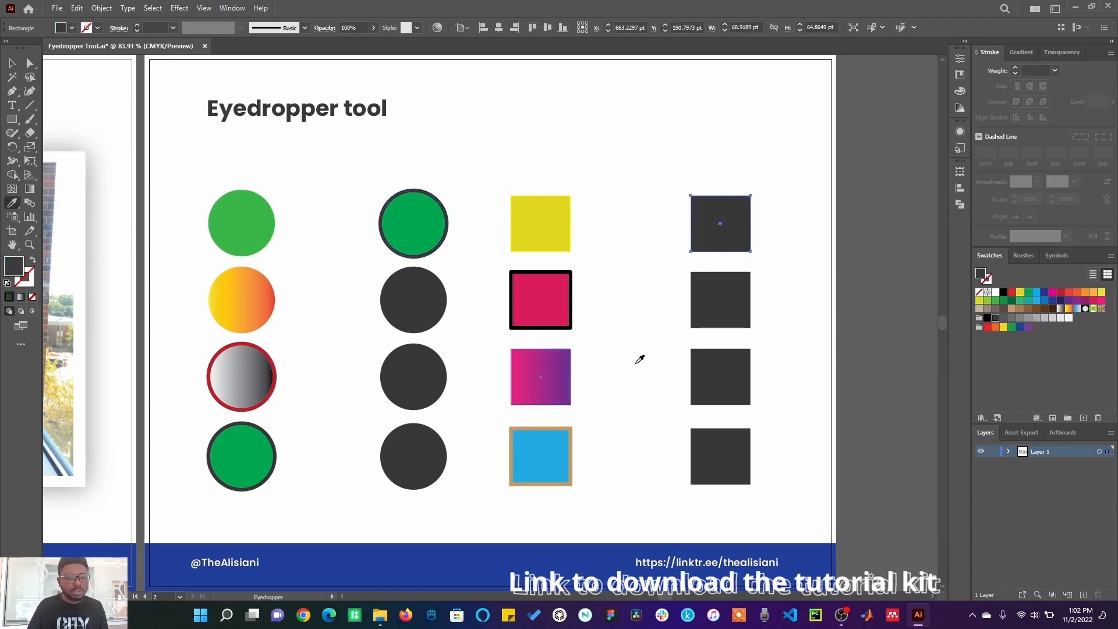
pyautogui.click(541, 233)
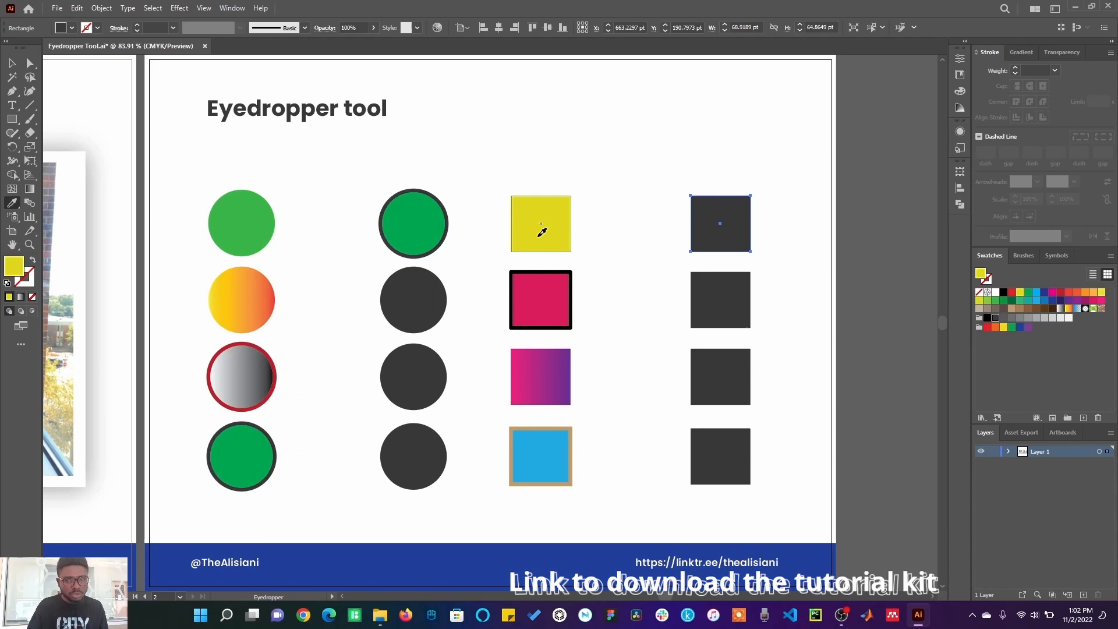
pyautogui.click(550, 300)
pyautogui.click(547, 373)
pyautogui.click(553, 438)
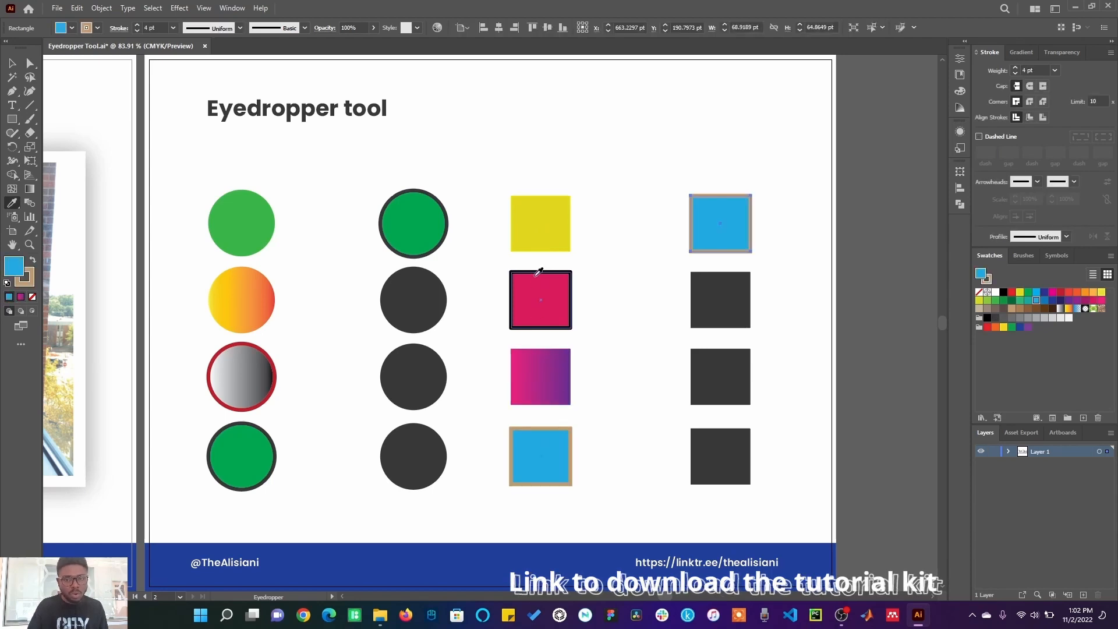
pyautogui.click(540, 235)
pyautogui.click(551, 303)
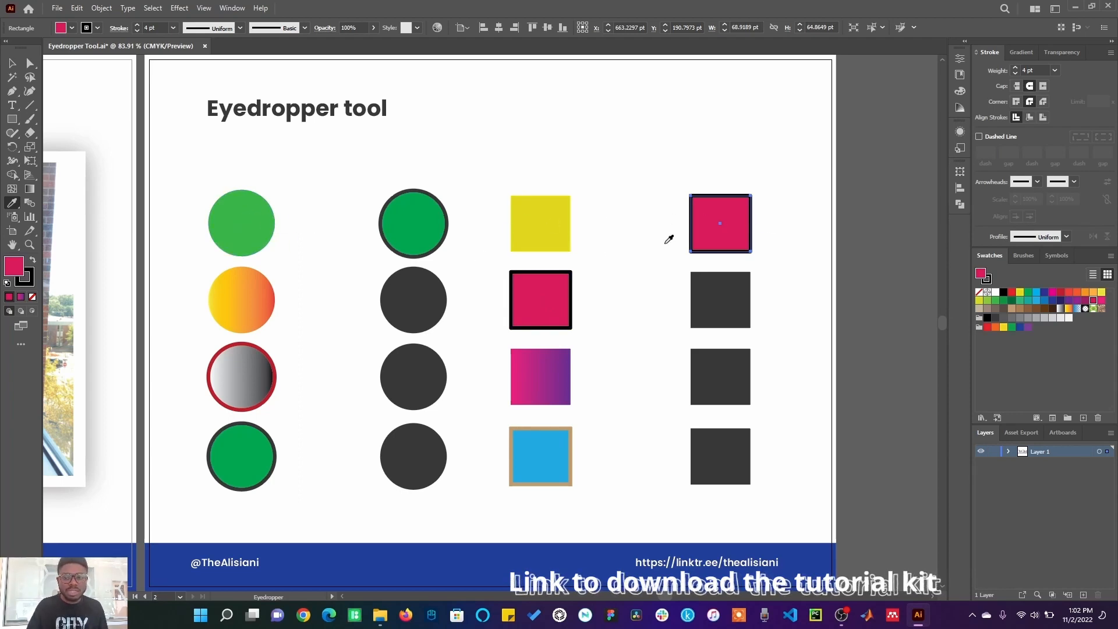
# Step: Sample the circles in the first column onto the top-right square, ending with the orange-yellow gradient circle
pyautogui.click(236, 224)
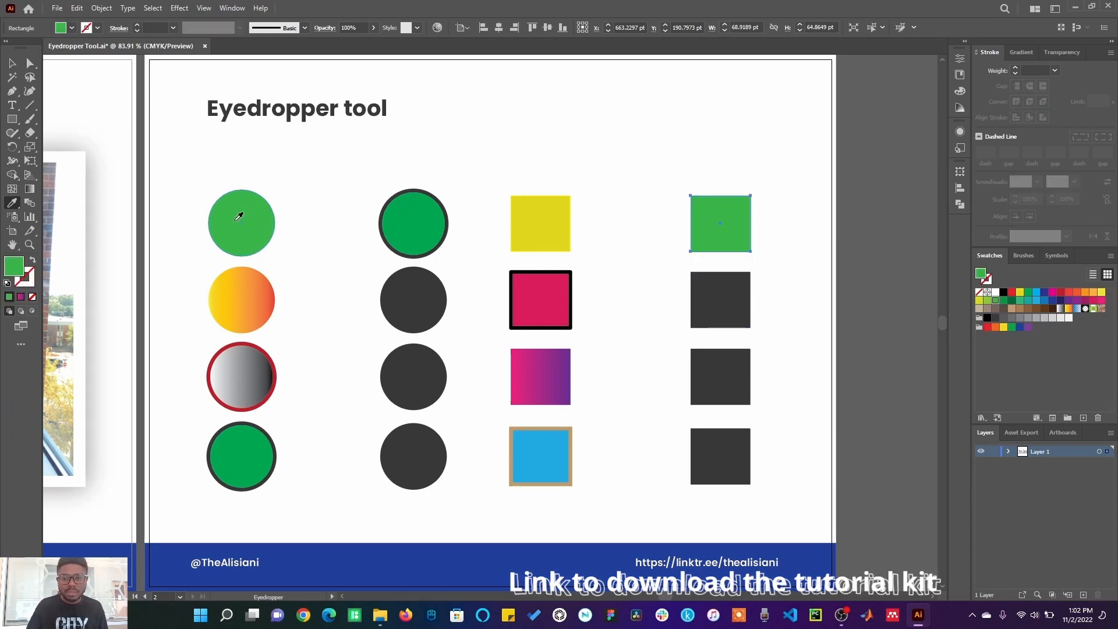
pyautogui.click(252, 302)
pyautogui.click(256, 388)
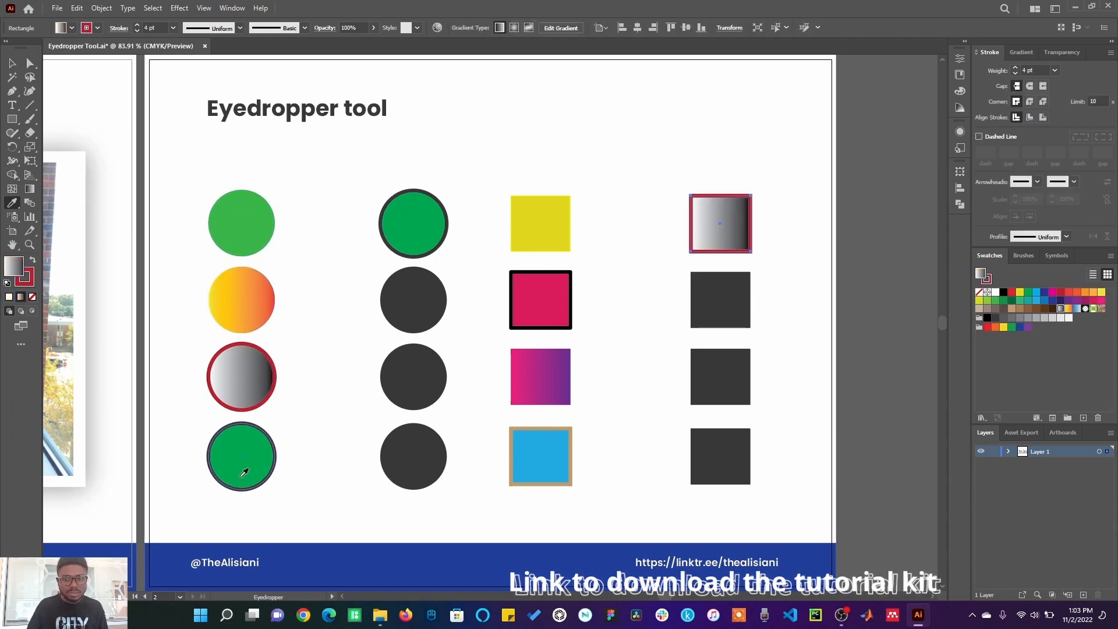
pyautogui.click(240, 452)
pyautogui.click(240, 377)
pyautogui.click(247, 300)
pyautogui.click(249, 244)
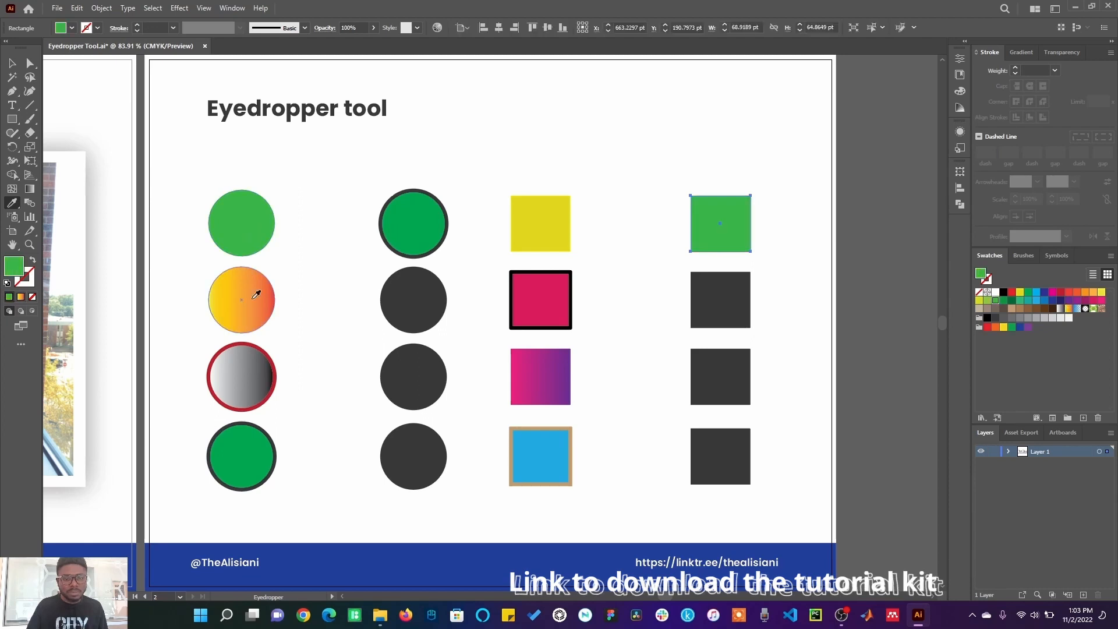
pyautogui.click(252, 318)
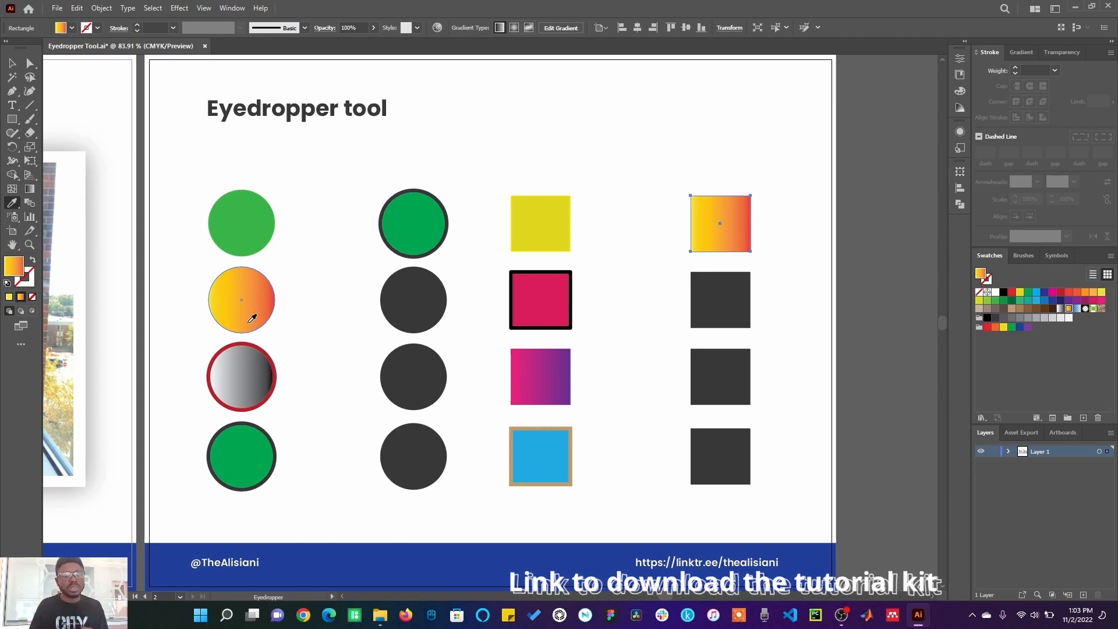
# Step: Select the black square on the first artboard and sample an orange from the photo with the Eyedropper
pyautogui.click(13, 63)
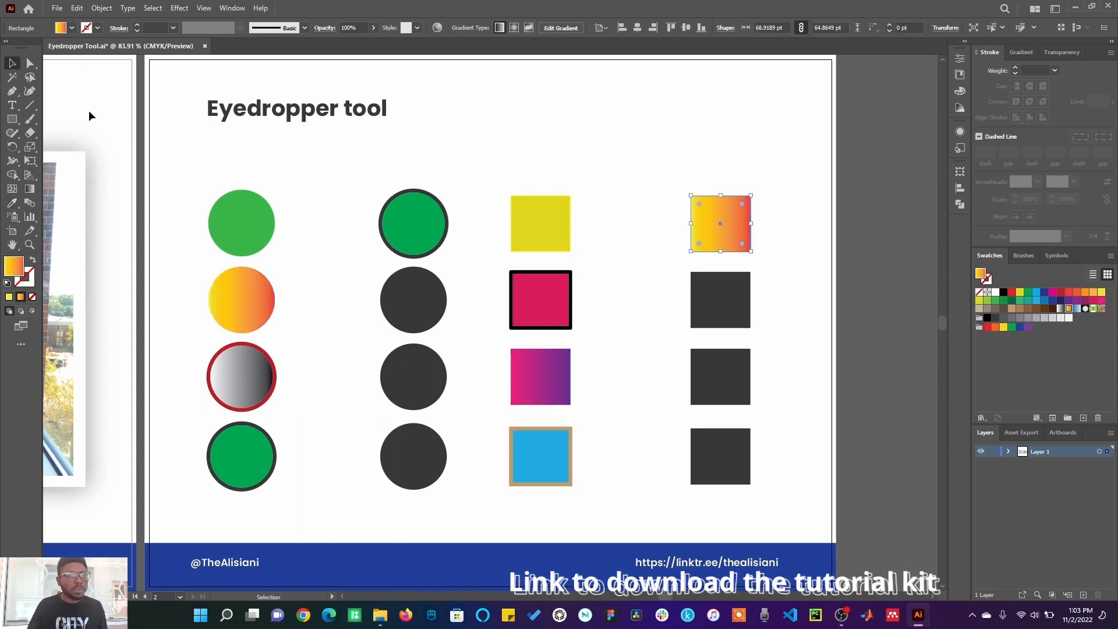
pyautogui.click(101, 111)
pyautogui.hotkey('ctrl', '0')
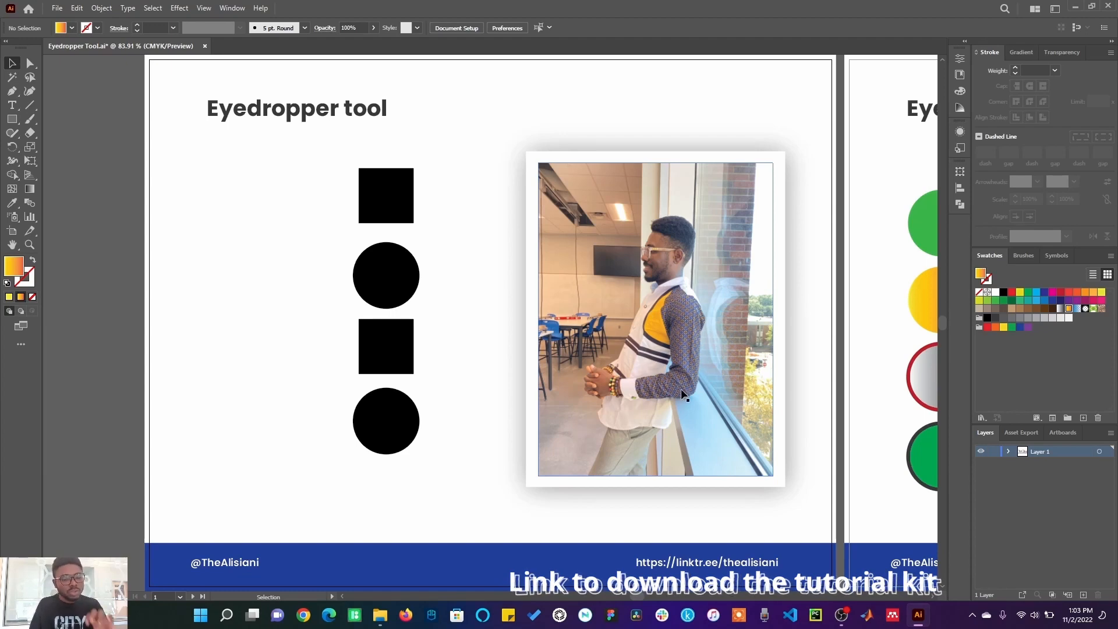
pyautogui.click(400, 213)
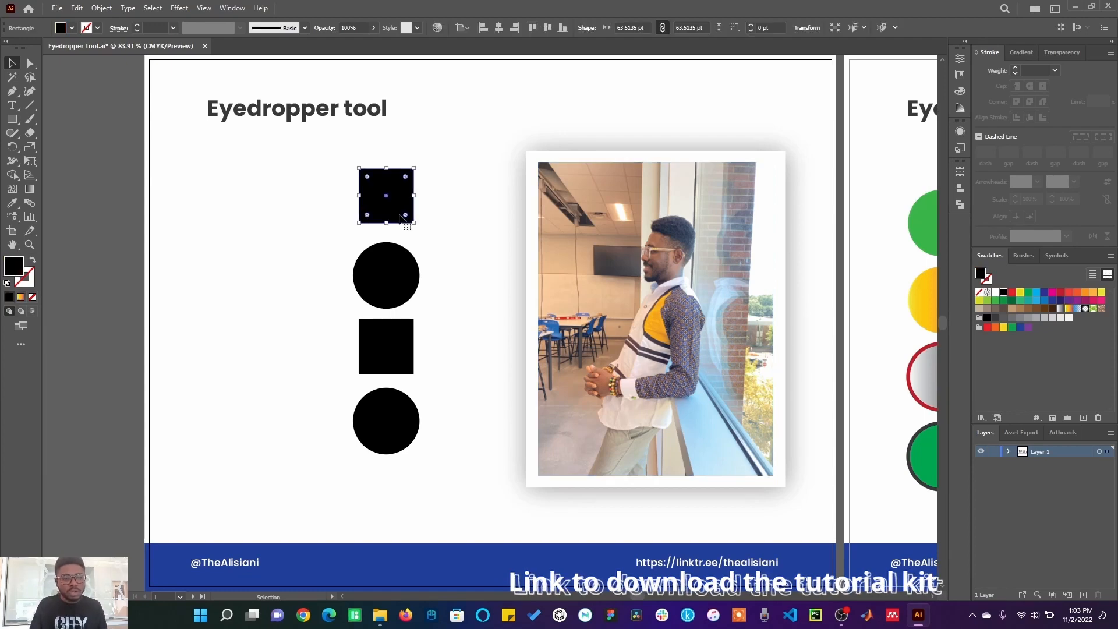
pyautogui.click(12, 203)
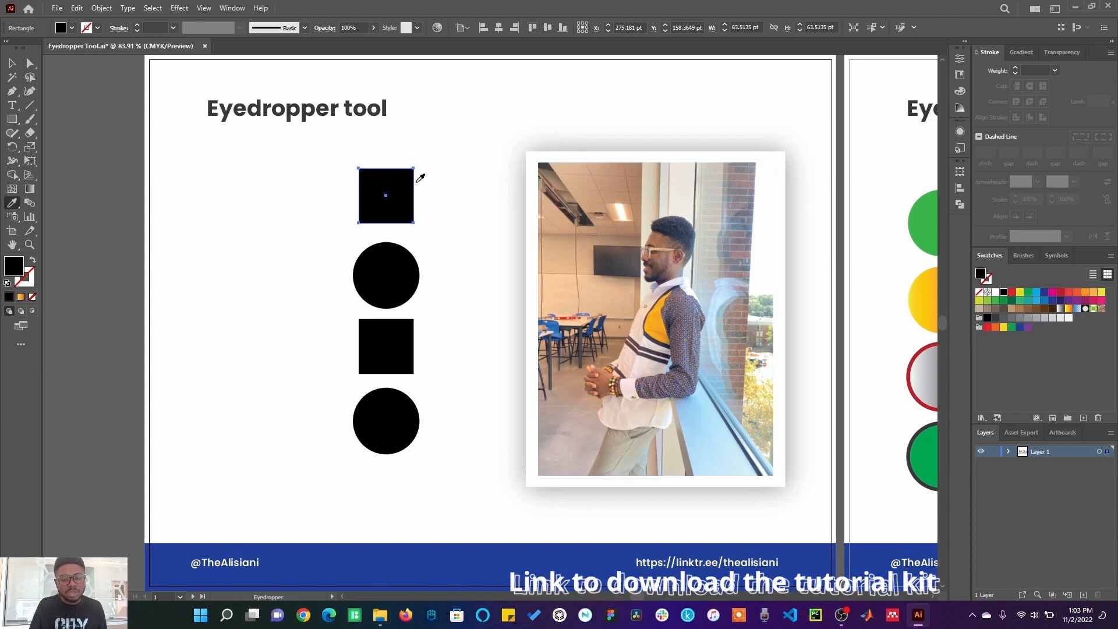
pyautogui.click(660, 317)
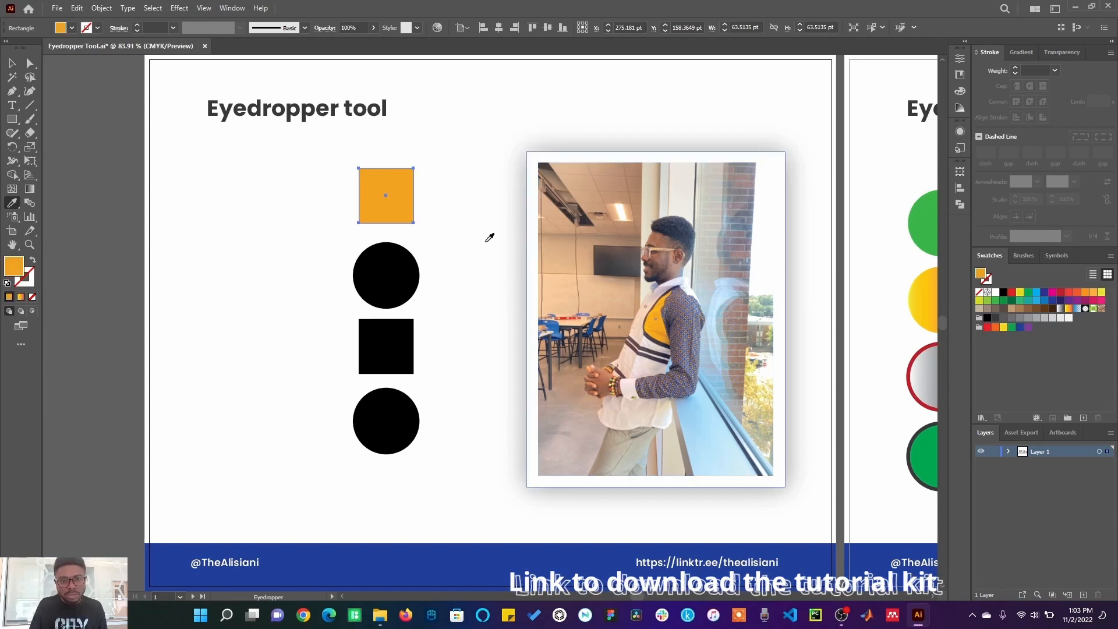
# Step: Sample further colours from different spots of the photo onto the square with the Eyedropper
pyautogui.click(687, 303)
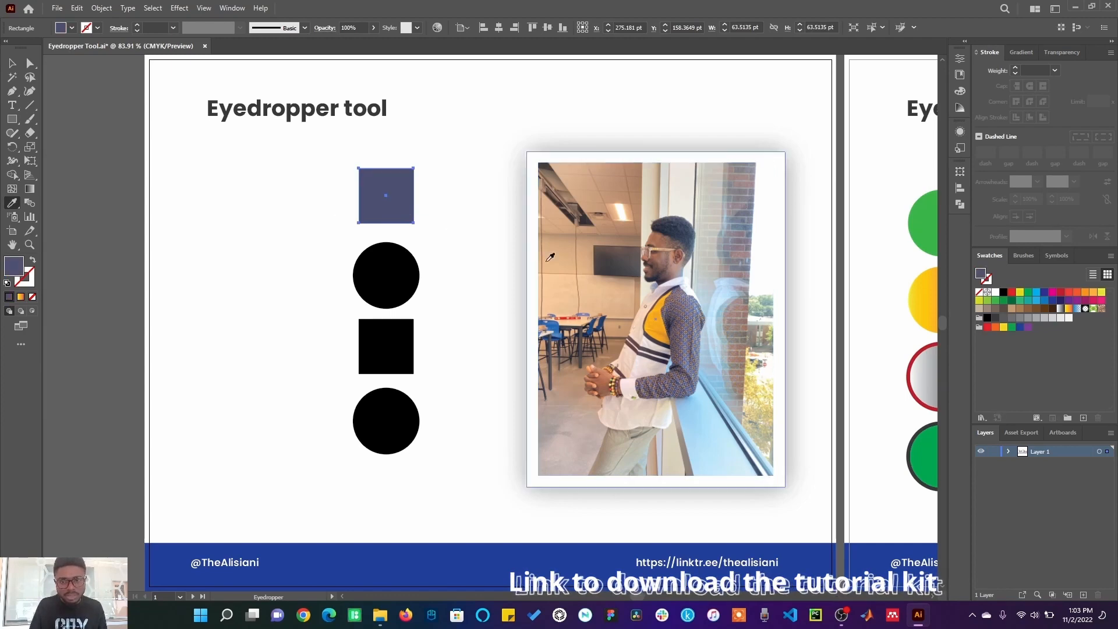
pyautogui.click(661, 254)
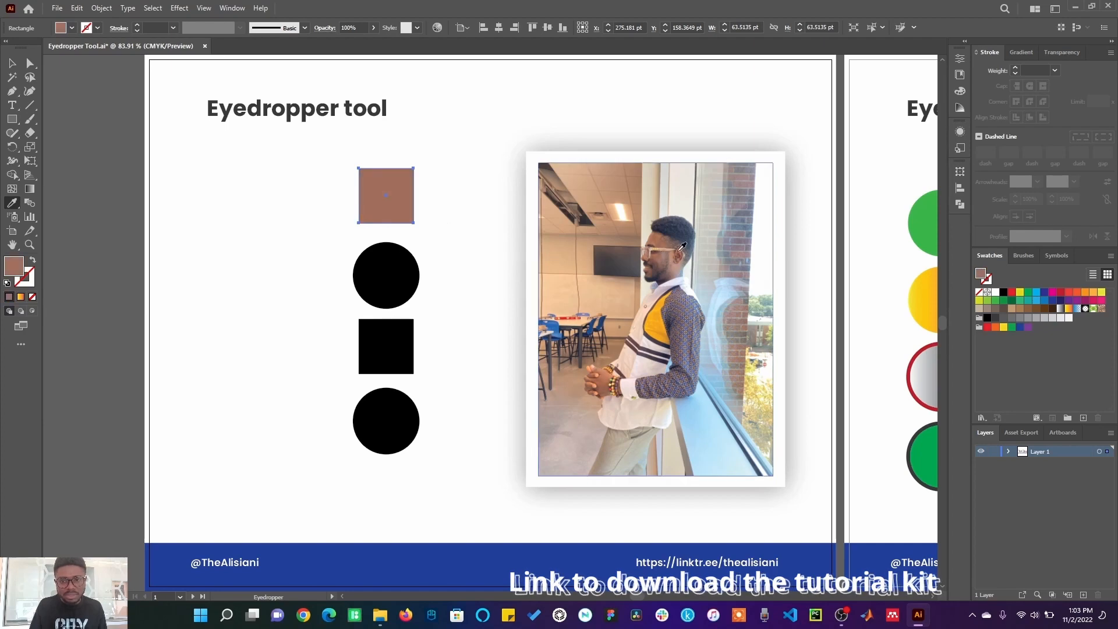
pyautogui.click(669, 247)
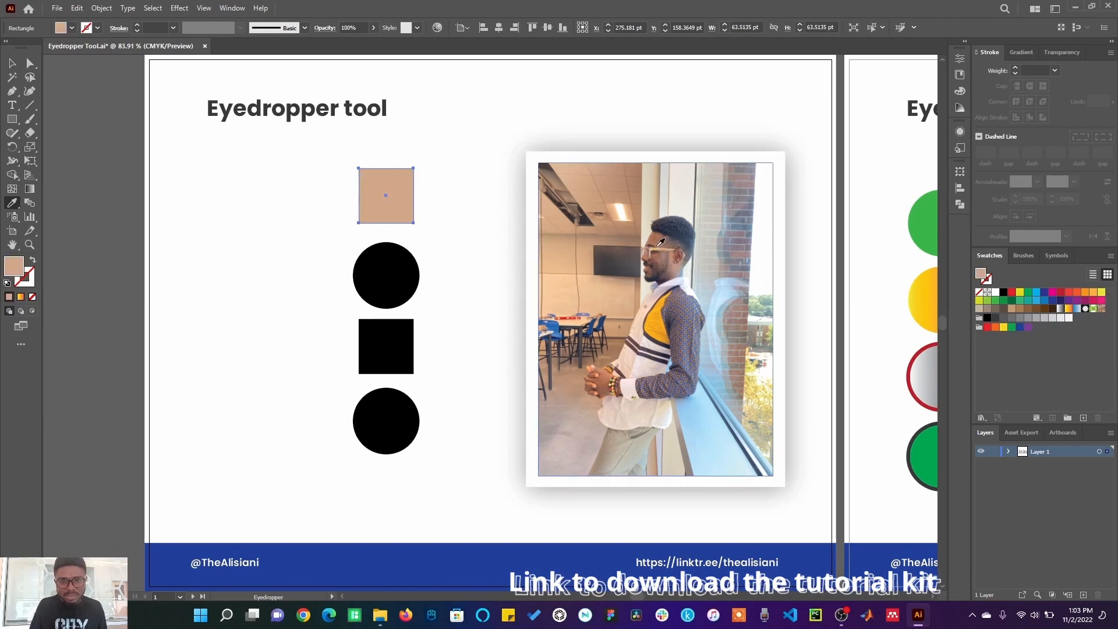
pyautogui.click(655, 245)
pyautogui.click(650, 249)
pyautogui.click(647, 256)
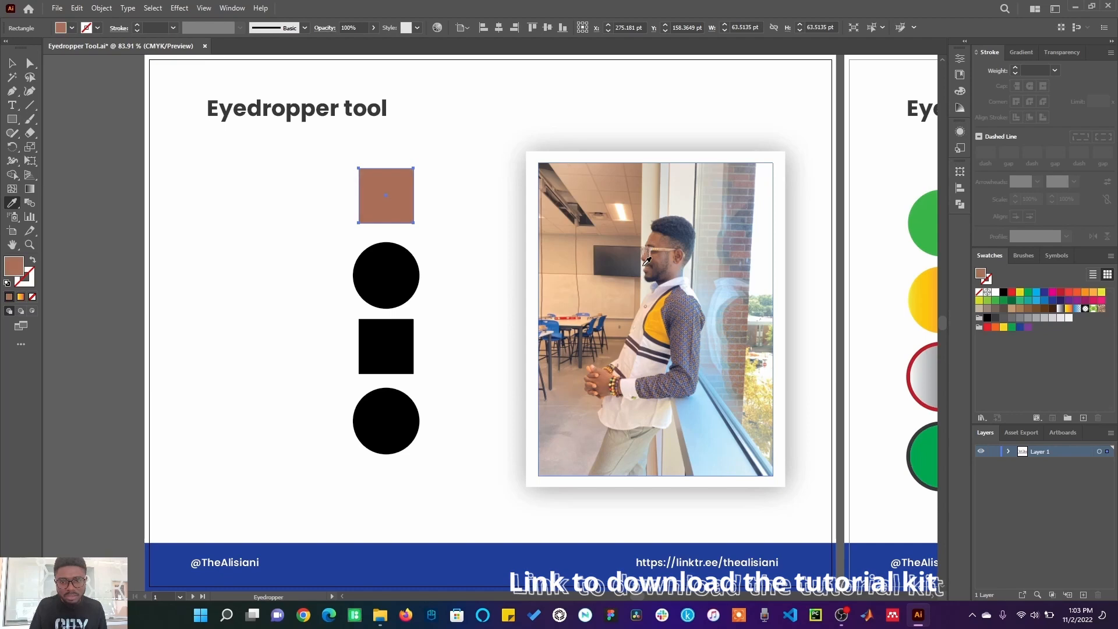
pyautogui.click(627, 255)
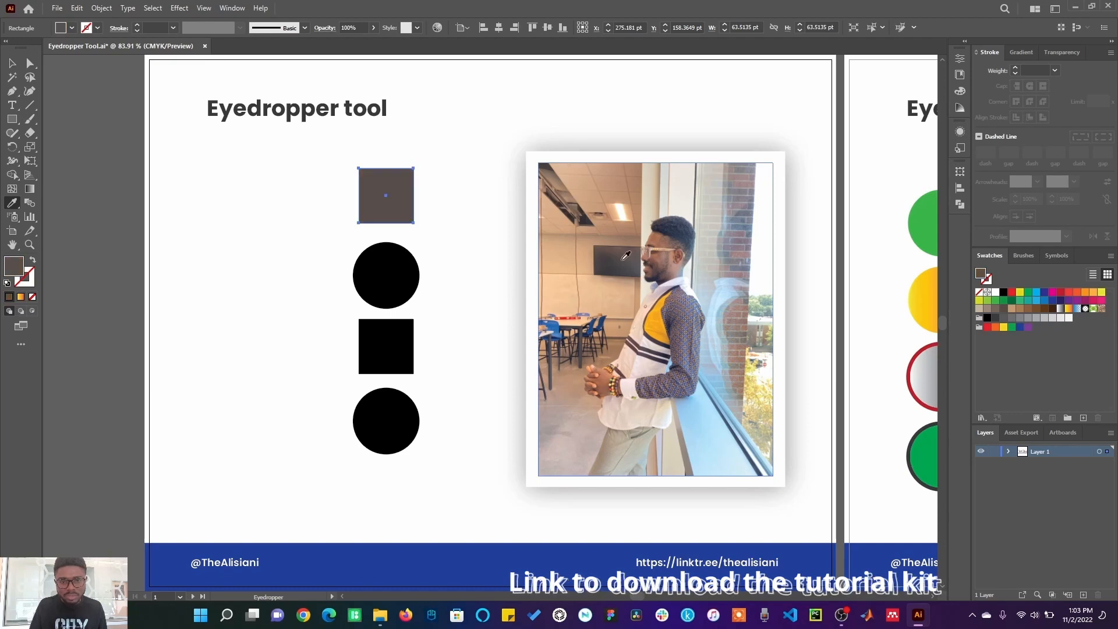
pyautogui.click(590, 294)
pyautogui.click(598, 319)
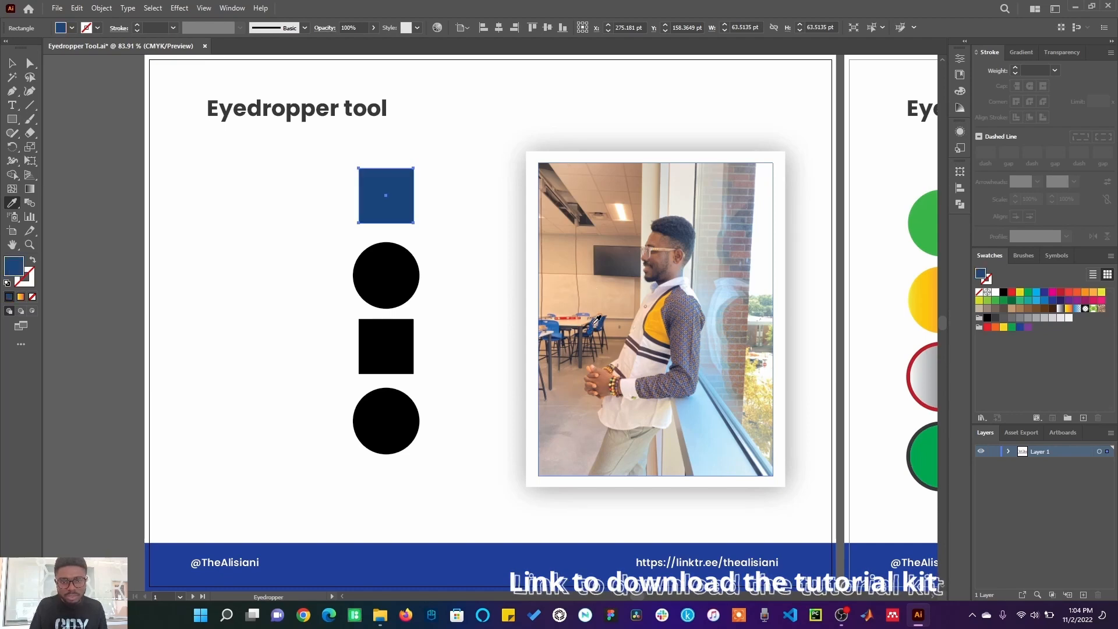
pyautogui.click(558, 323)
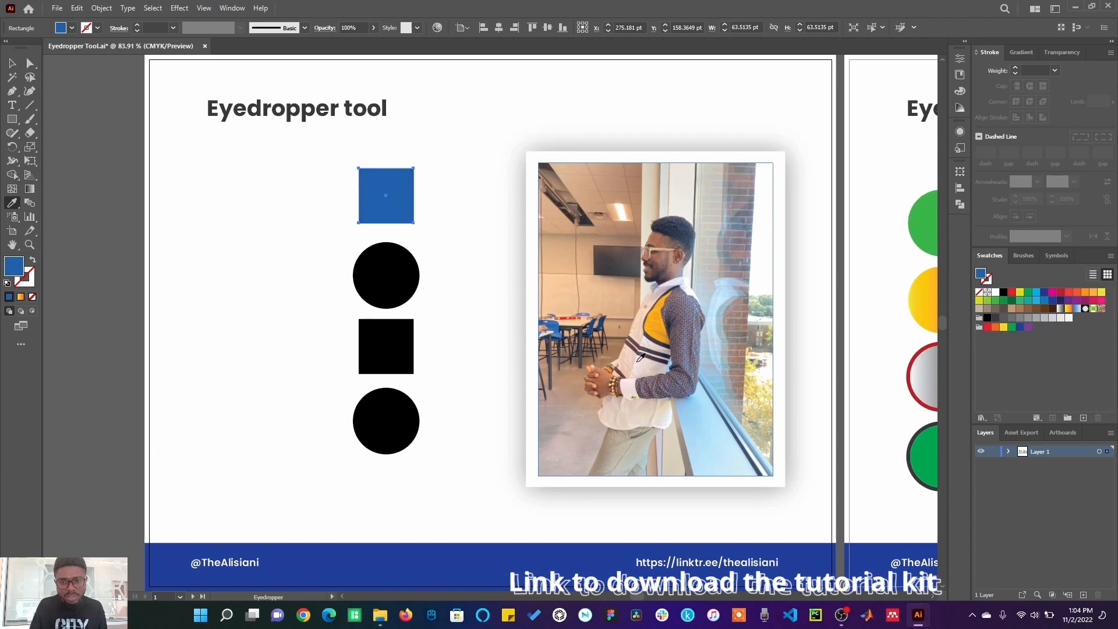
pyautogui.click(736, 356)
pyautogui.click(743, 251)
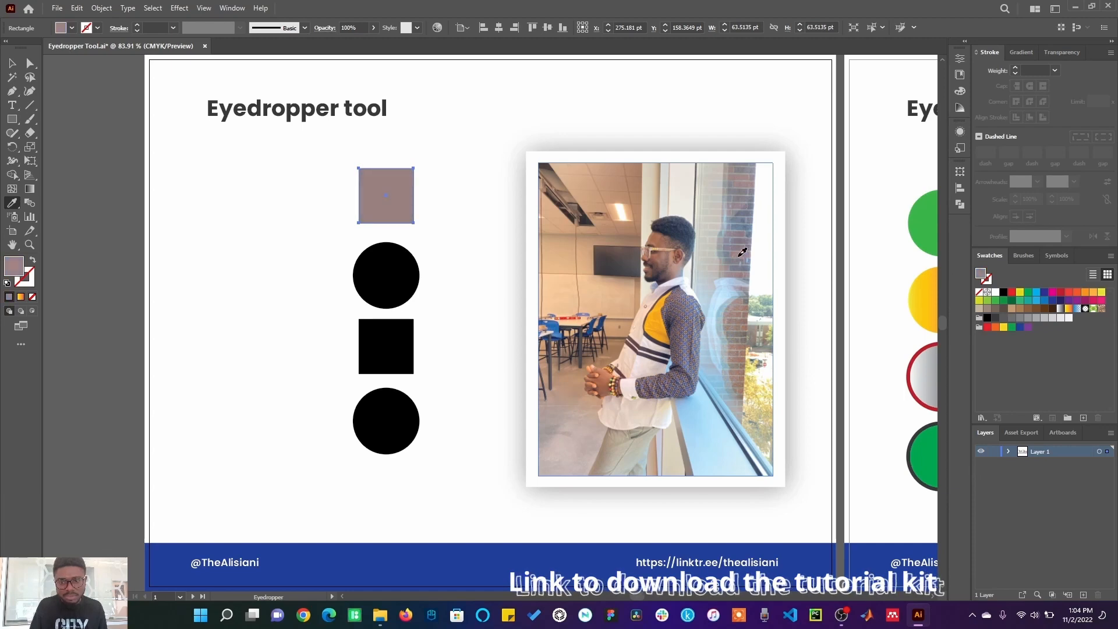
pyautogui.click(605, 402)
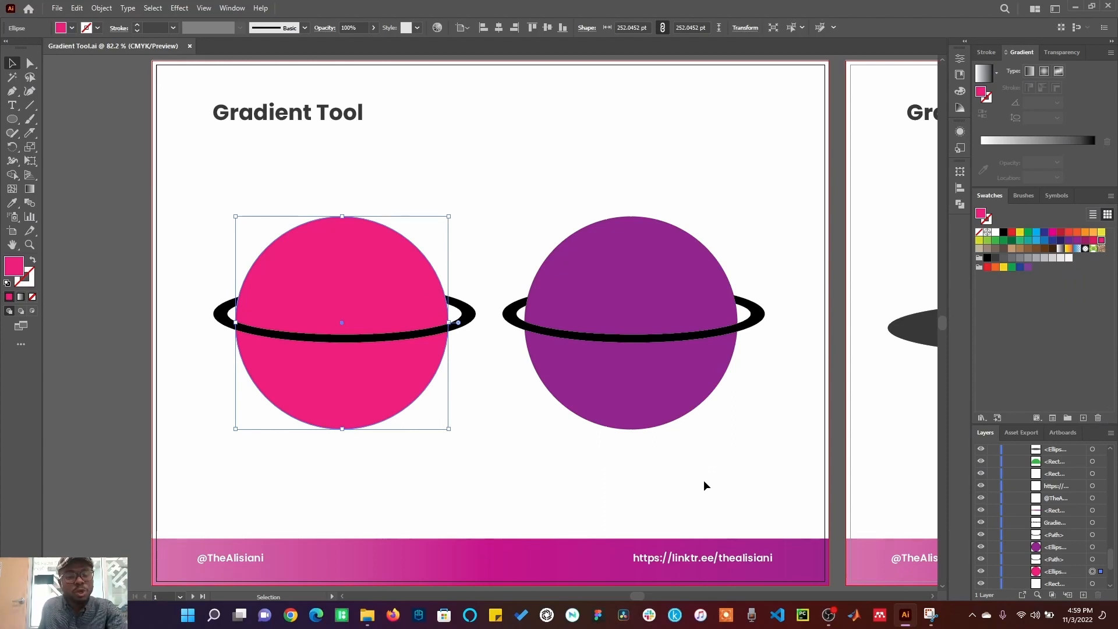
# Step: Fill the pink planet circle with the default white-to-black gradient and pick the Gradient tool
pyautogui.click(704, 480)
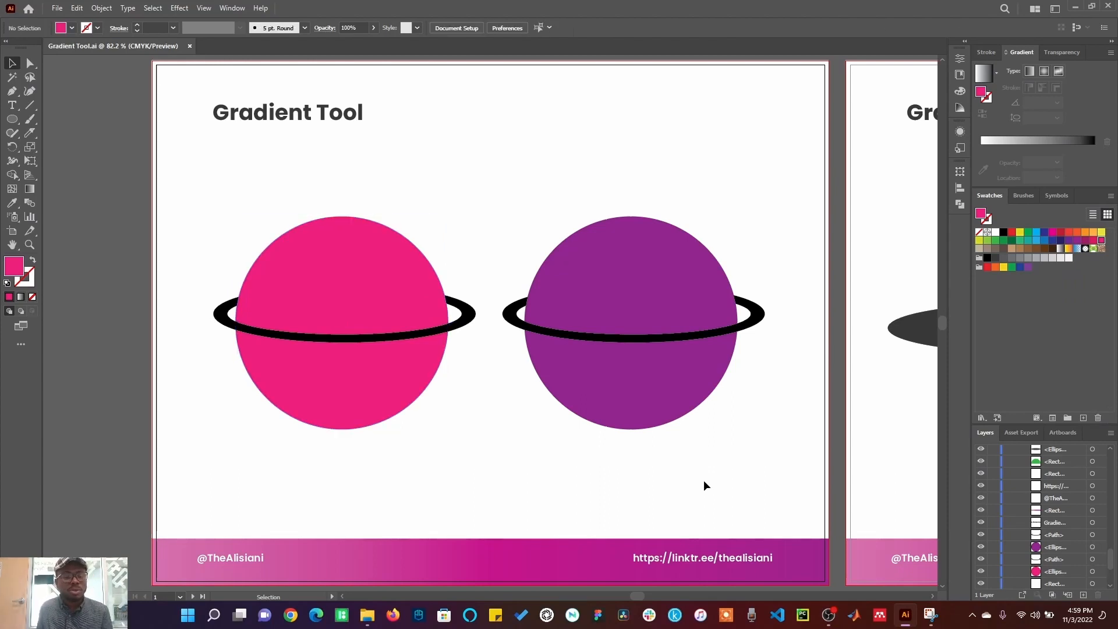
pyautogui.click(362, 271)
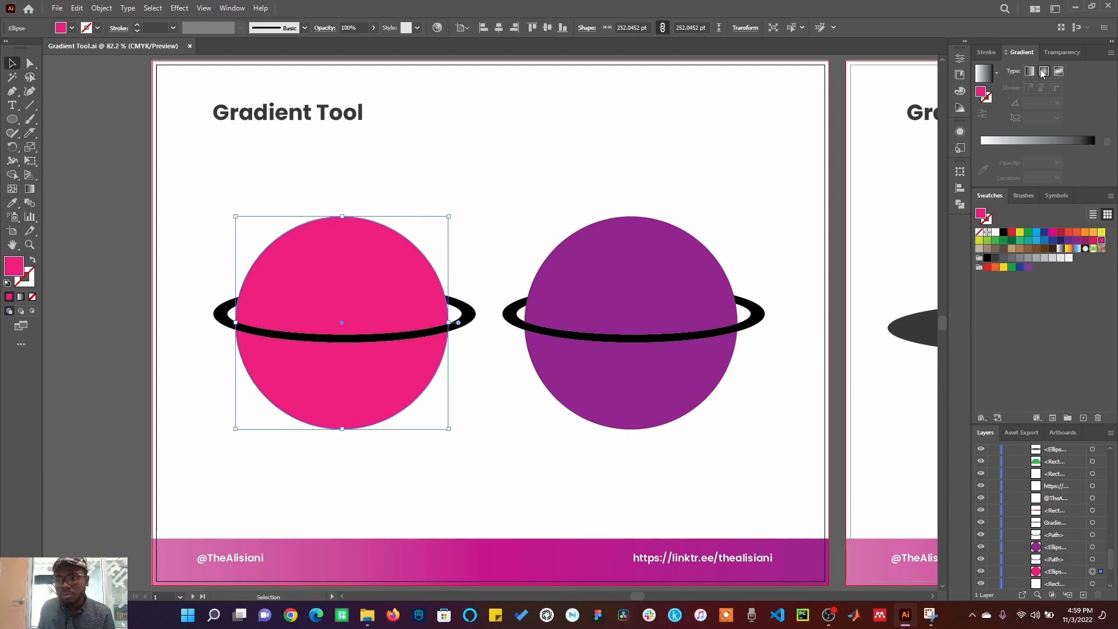
pyautogui.click(232, 7)
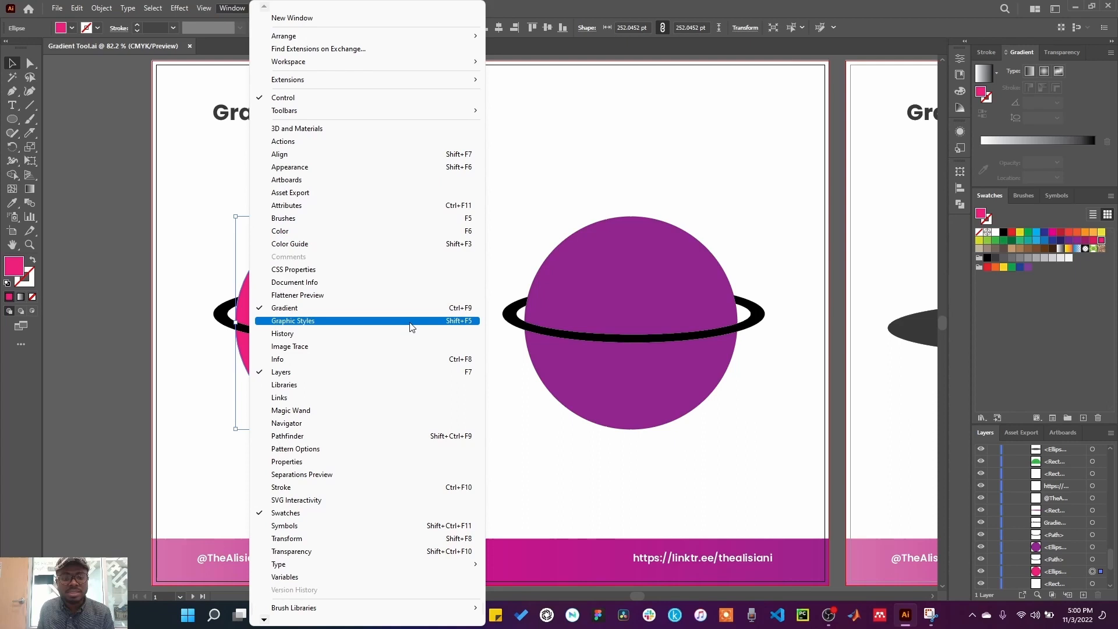
pyautogui.click(846, 143)
pyautogui.click(313, 283)
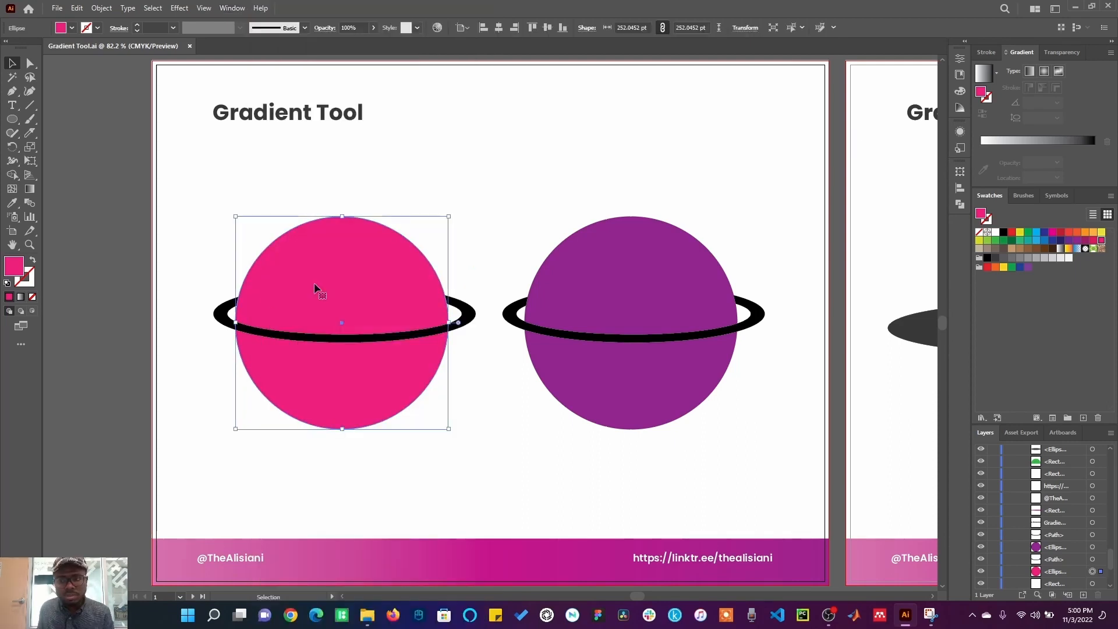
pyautogui.click(984, 74)
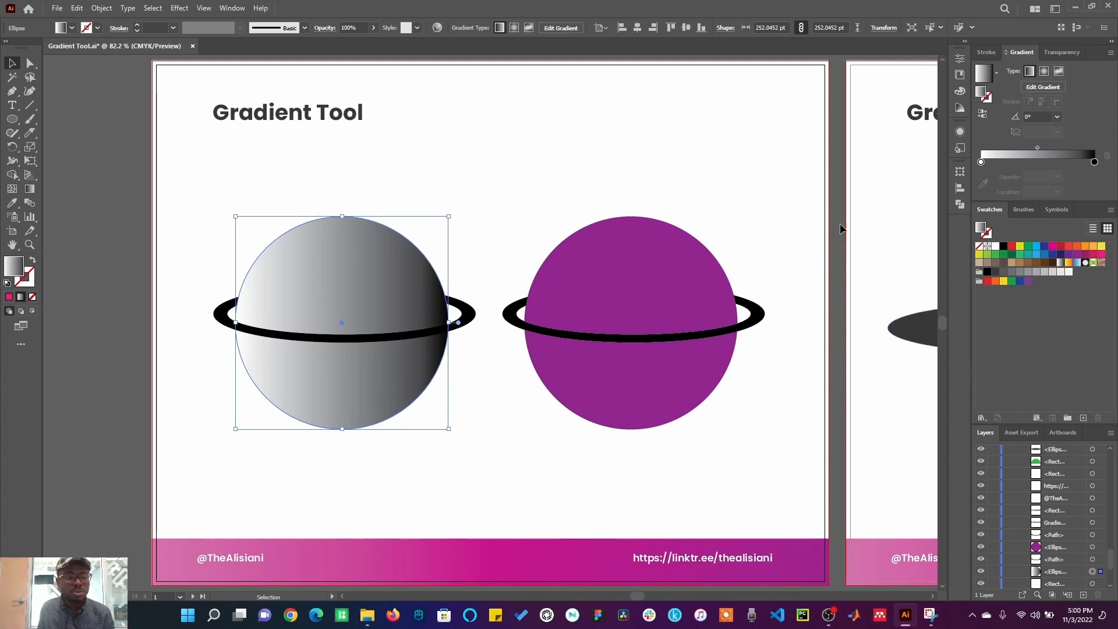
pyautogui.click(30, 188)
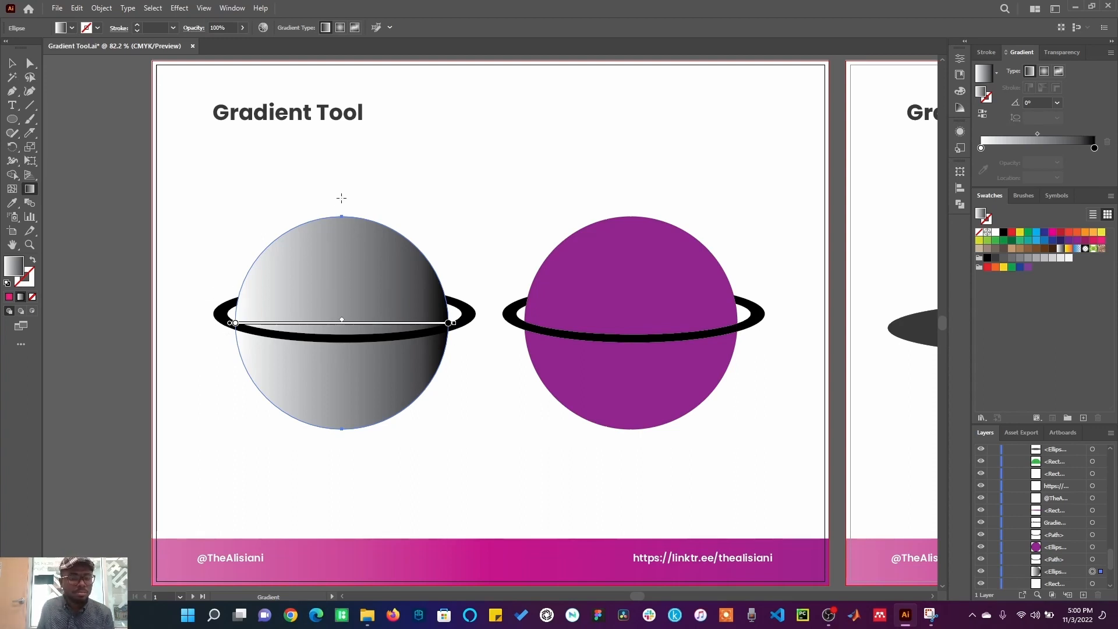
# Step: Redraw the first planet's gradient direction with the Gradient tool, ending diagonally from upper-left to lower-right
pyautogui.moveTo(341, 198)
pyautogui.mouseDown()
pyautogui.moveTo(330, 437)
pyautogui.moveTo(341, 472)
pyautogui.moveTo(342, 183)
pyautogui.mouseUp()
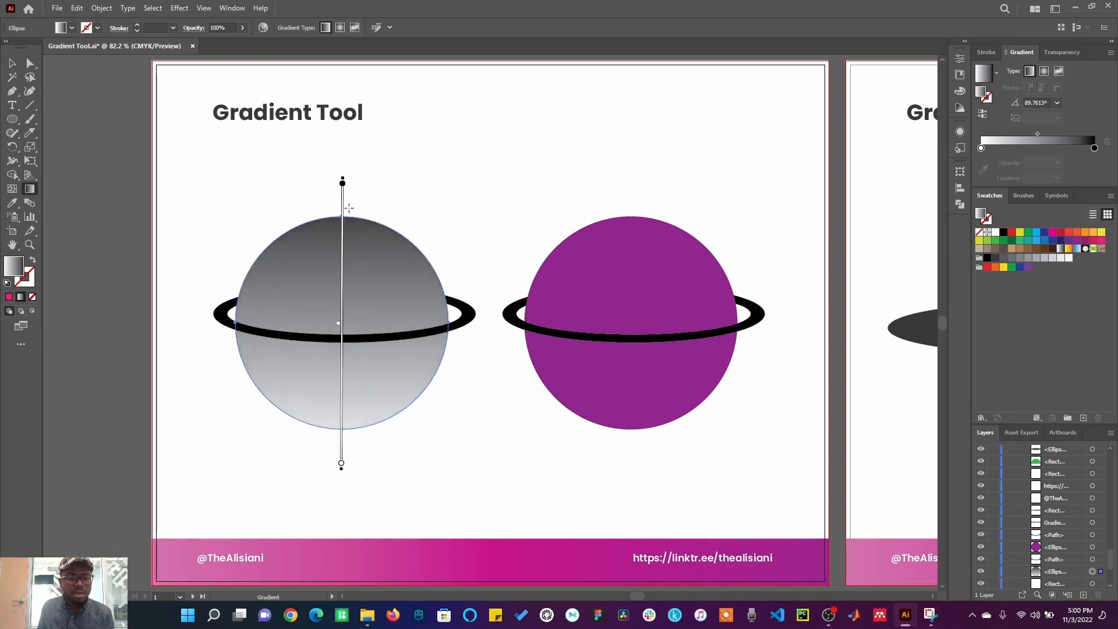
pyautogui.moveTo(201, 424); pyautogui.dragTo(470, 230)
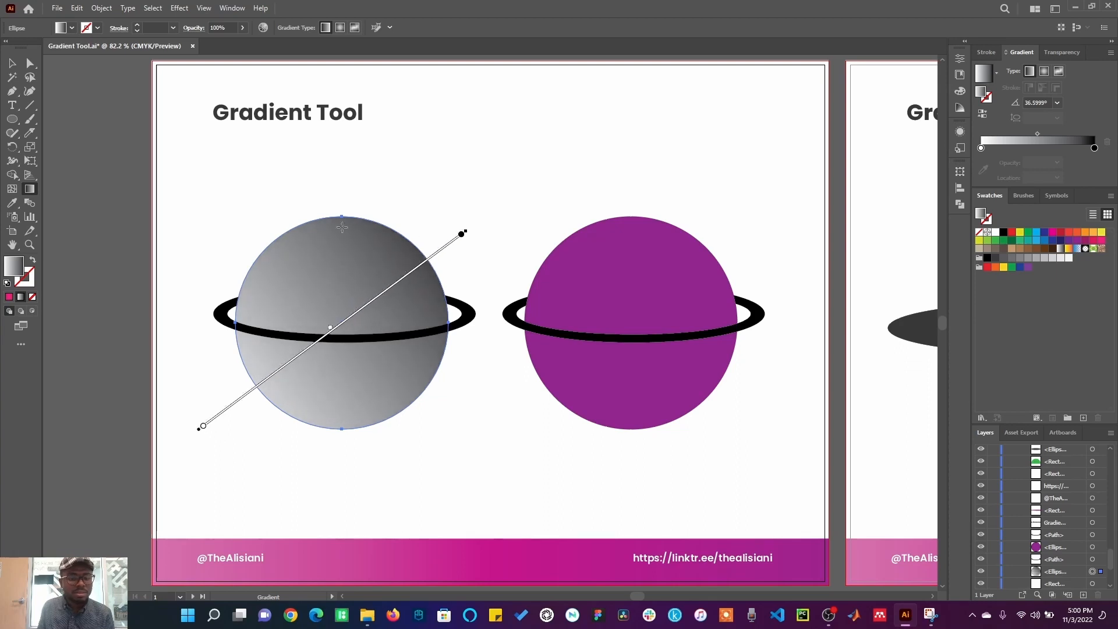
pyautogui.moveTo(233, 202); pyautogui.dragTo(467, 437)
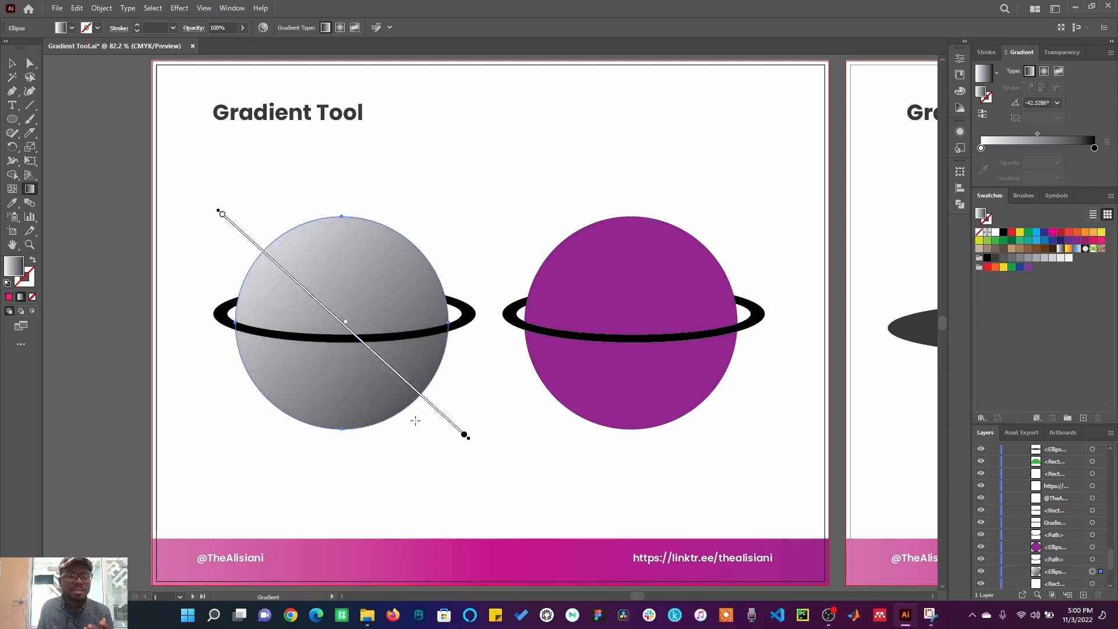
# Step: Add a yellow swatch as a stop on the first planet's gradient and move the white stop and midpoint inward
pyautogui.click(12, 63)
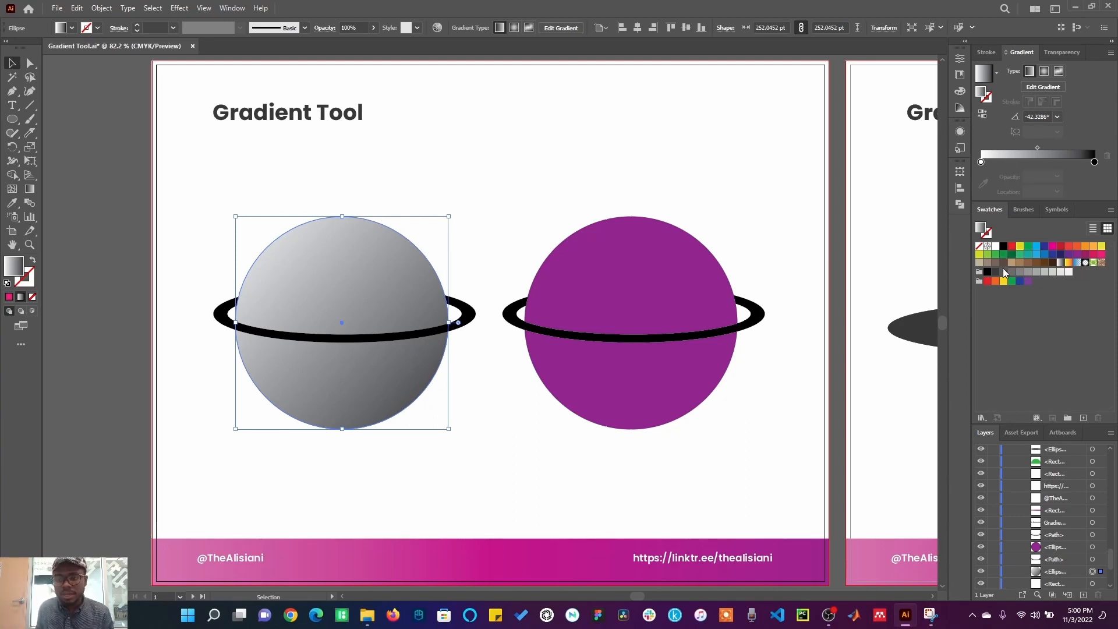
pyautogui.click(234, 8)
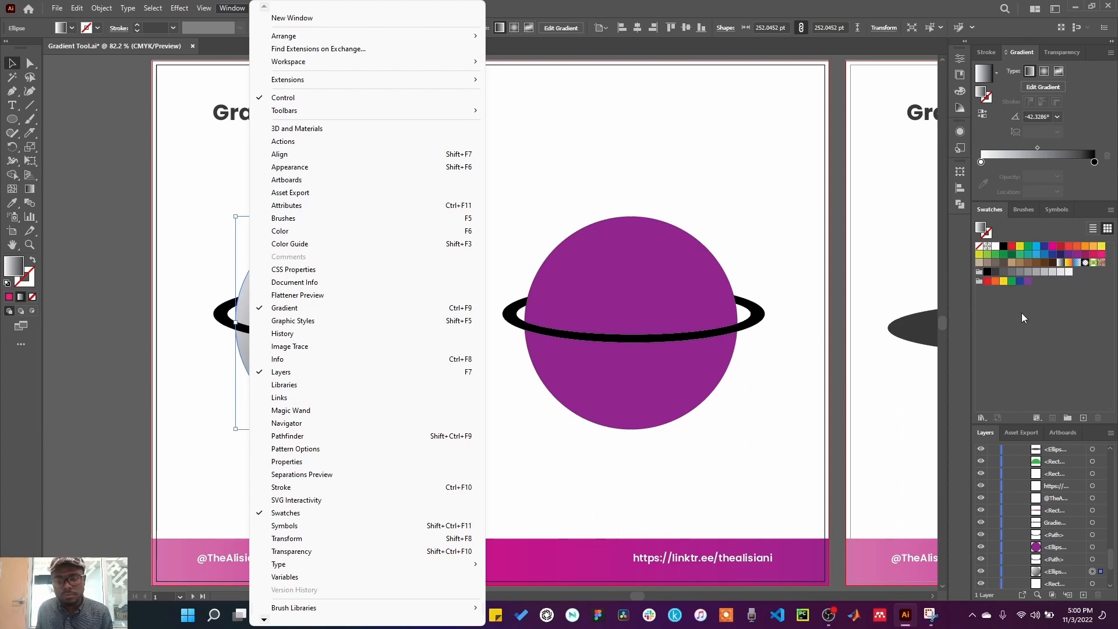
pyautogui.click(1015, 330)
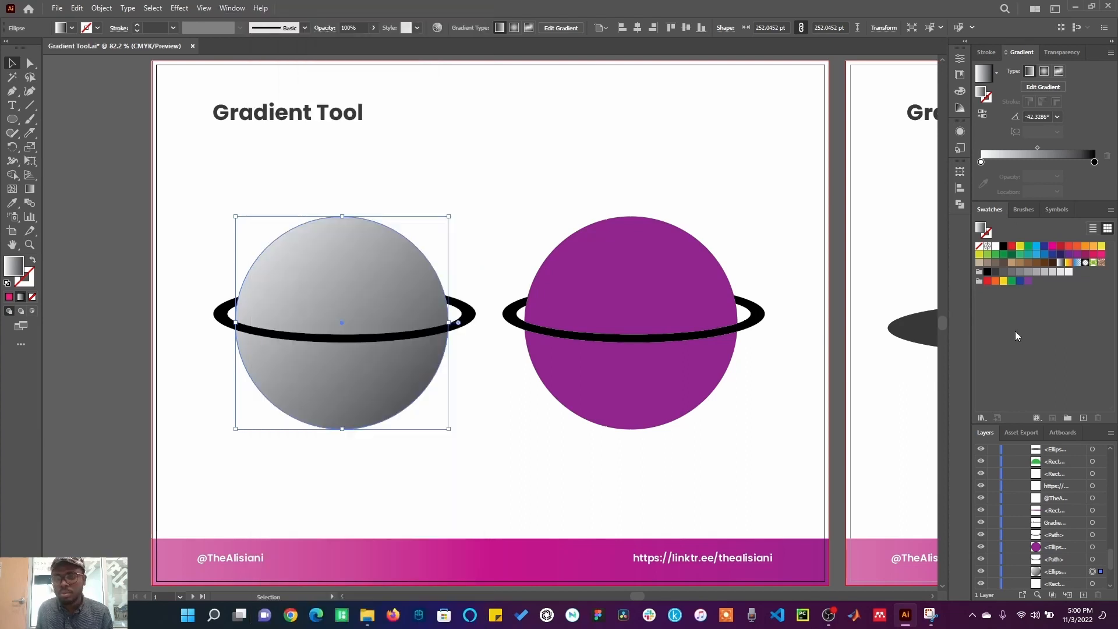
pyautogui.click(1020, 247)
pyautogui.moveTo(1021, 250); pyautogui.dragTo(1016, 239)
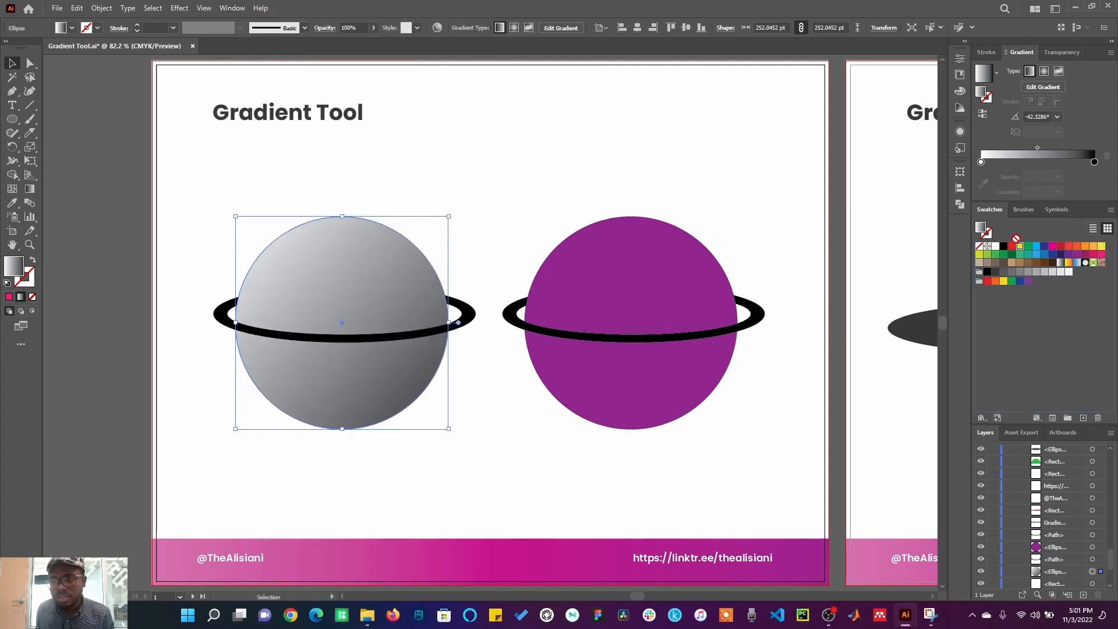
pyautogui.moveTo(1016, 176)
pyautogui.mouseDown()
pyautogui.moveTo(1016, 157)
pyautogui.moveTo(1078, 163)
pyautogui.mouseUp()
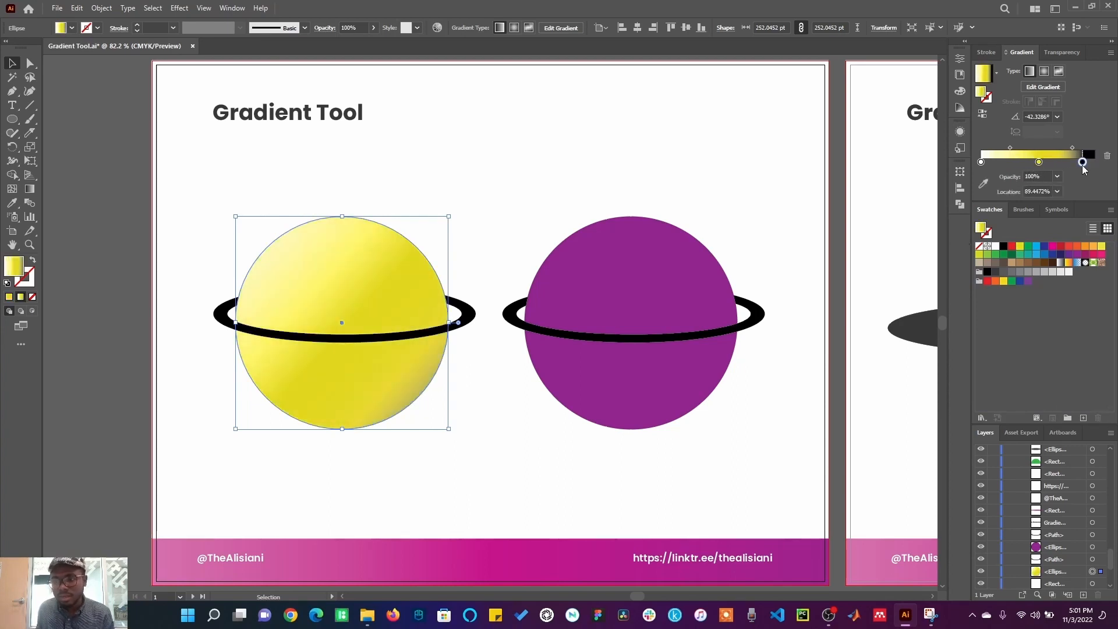
pyautogui.moveTo(981, 163); pyautogui.dragTo(994, 163)
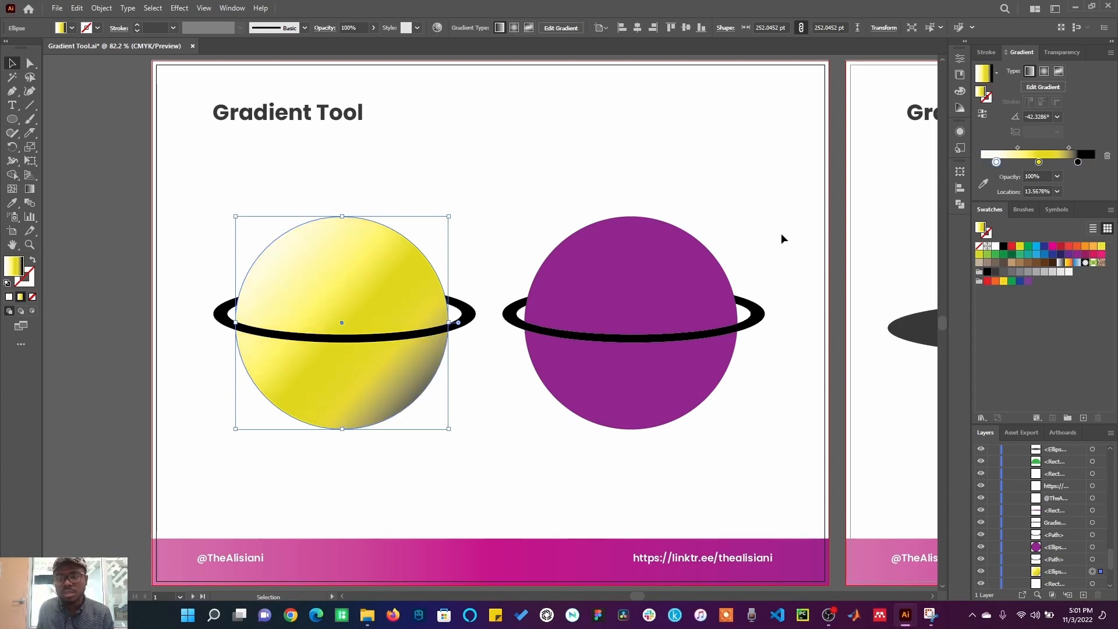
pyautogui.moveTo(1018, 148)
pyautogui.mouseDown()
pyautogui.moveTo(1028, 148)
pyautogui.moveTo(1001, 151)
pyautogui.moveTo(1014, 151)
pyautogui.mouseUp()
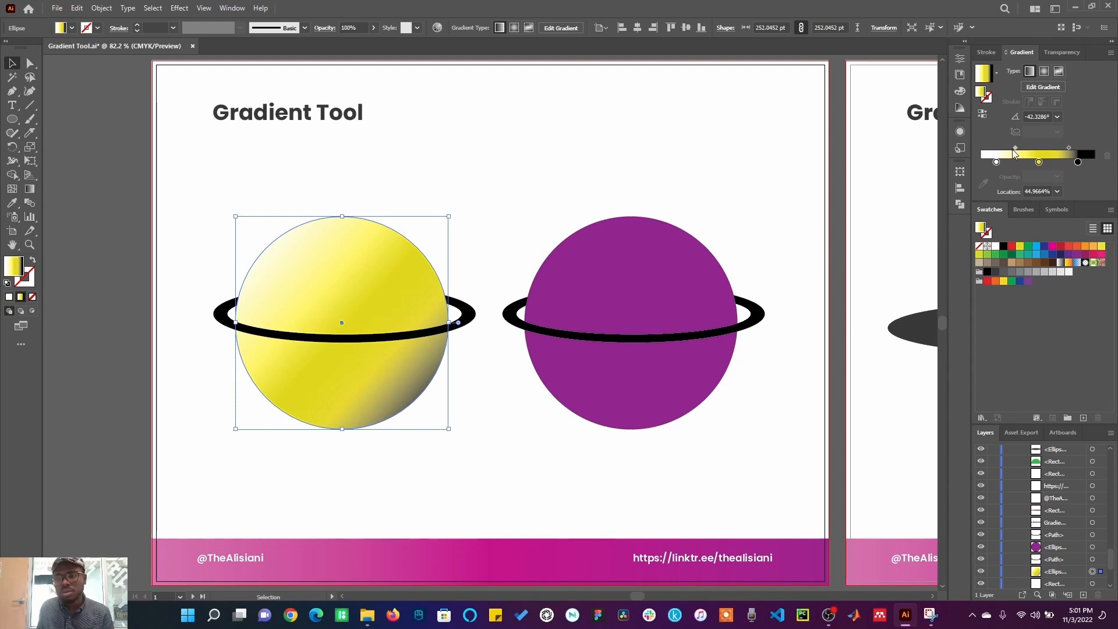
# Step: Apply the same gradient to the purple planet and make its first stop red
pyautogui.click(637, 273)
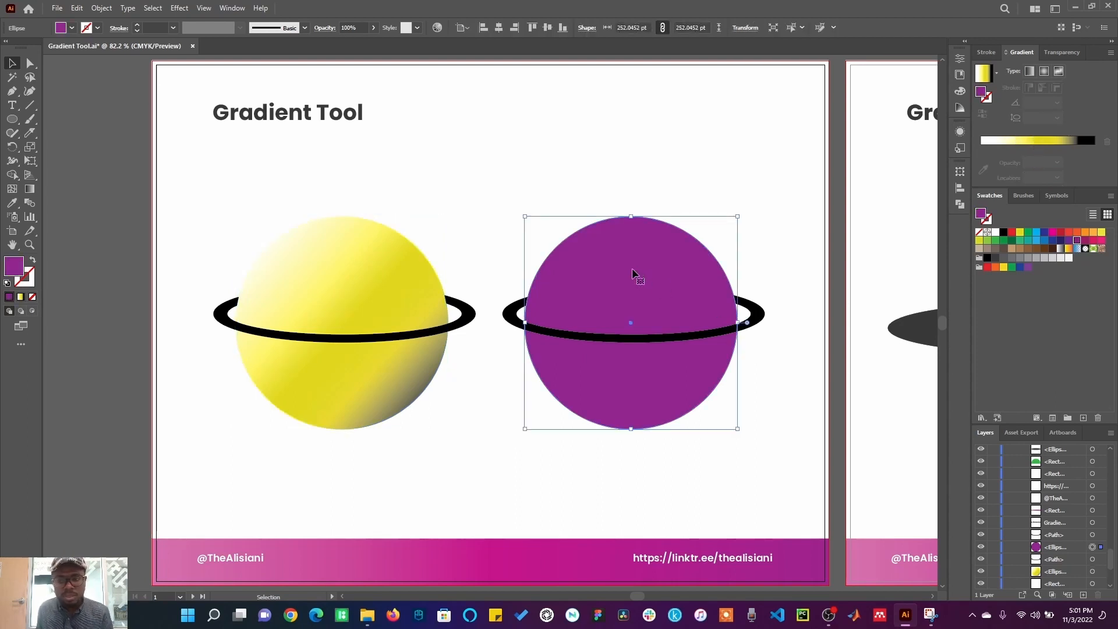
pyautogui.click(982, 79)
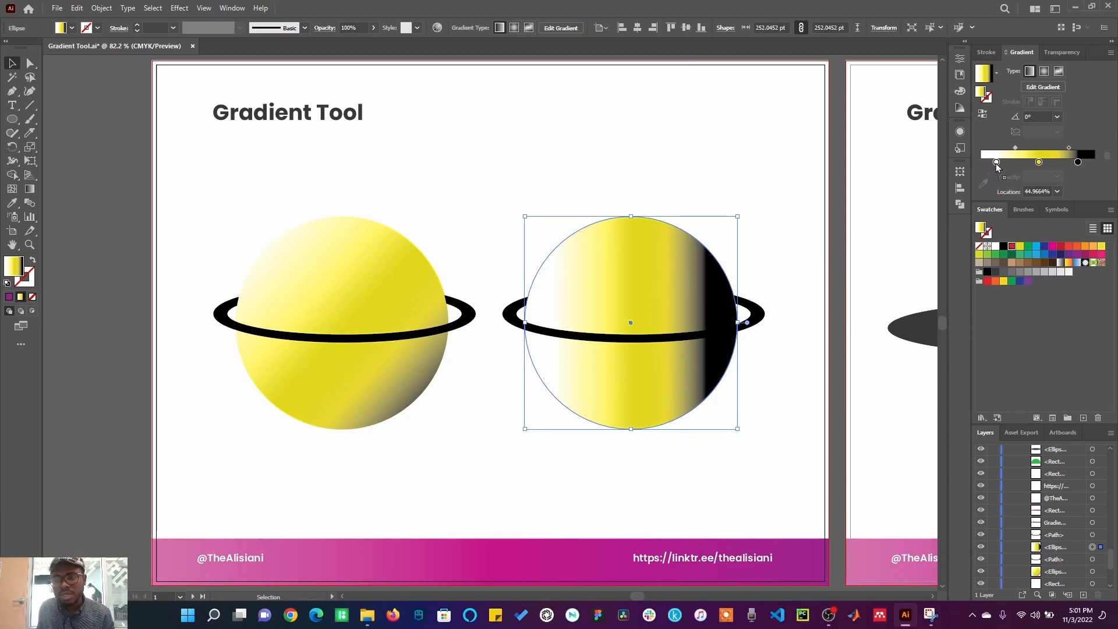
pyautogui.moveTo(996, 163); pyautogui.dragTo(995, 162)
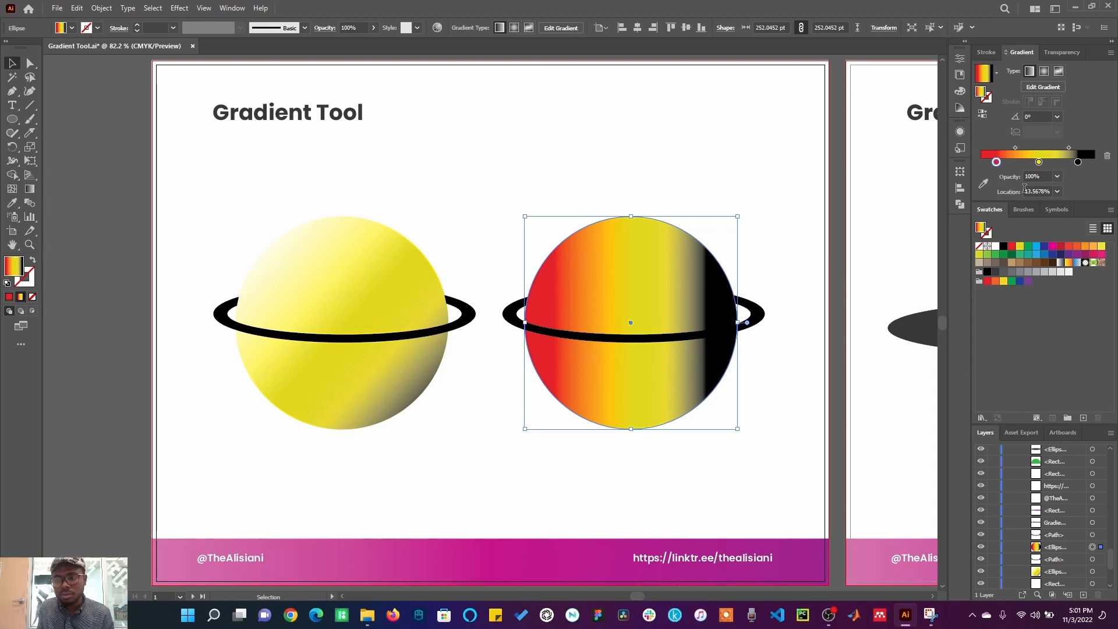
# Step: Recolour the second planet's middle gradient stop, ending with red from the swatches
pyautogui.doubleClick(1039, 163)
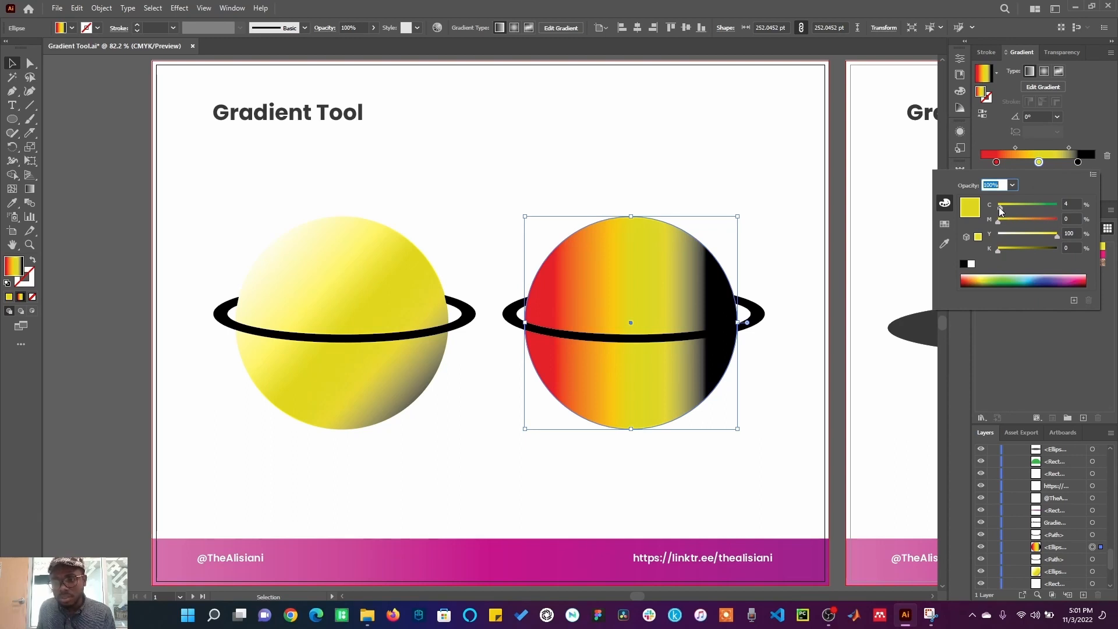
pyautogui.moveTo(1001, 211); pyautogui.dragTo(1012, 209)
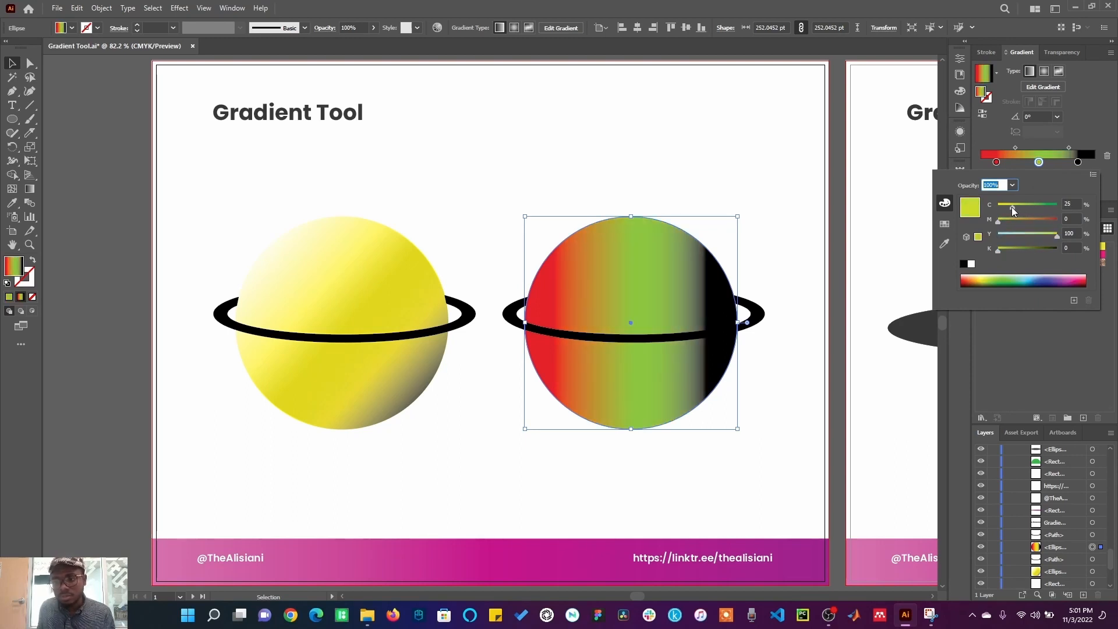
pyautogui.click(985, 278)
pyautogui.moveTo(984, 278)
pyautogui.mouseDown()
pyautogui.moveTo(1054, 279)
pyautogui.moveTo(985, 278)
pyautogui.mouseUp()
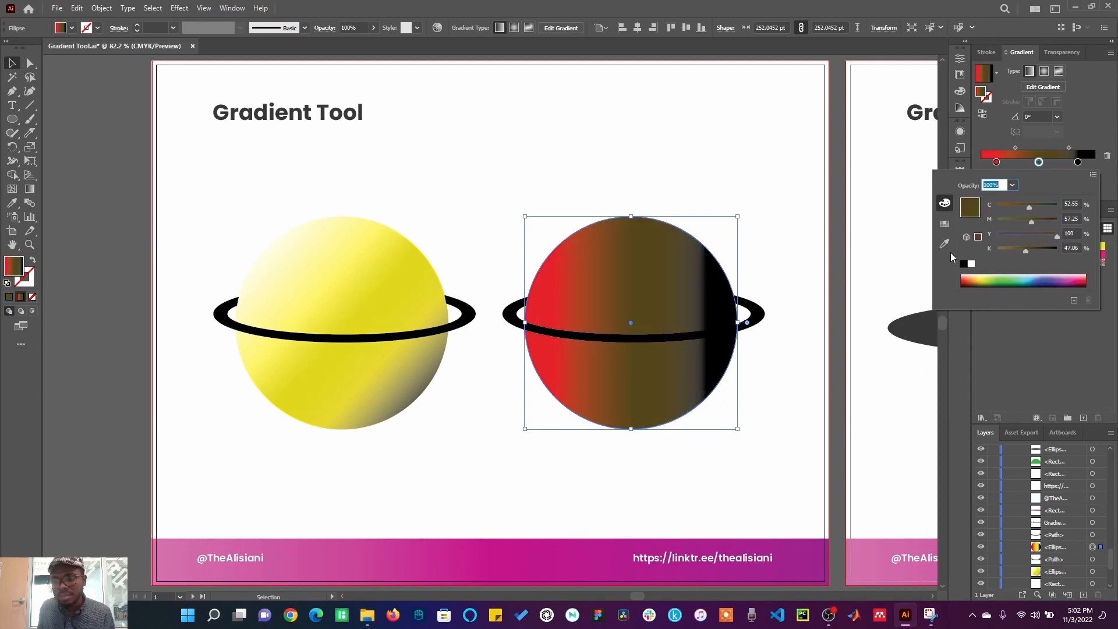
pyautogui.click(944, 226)
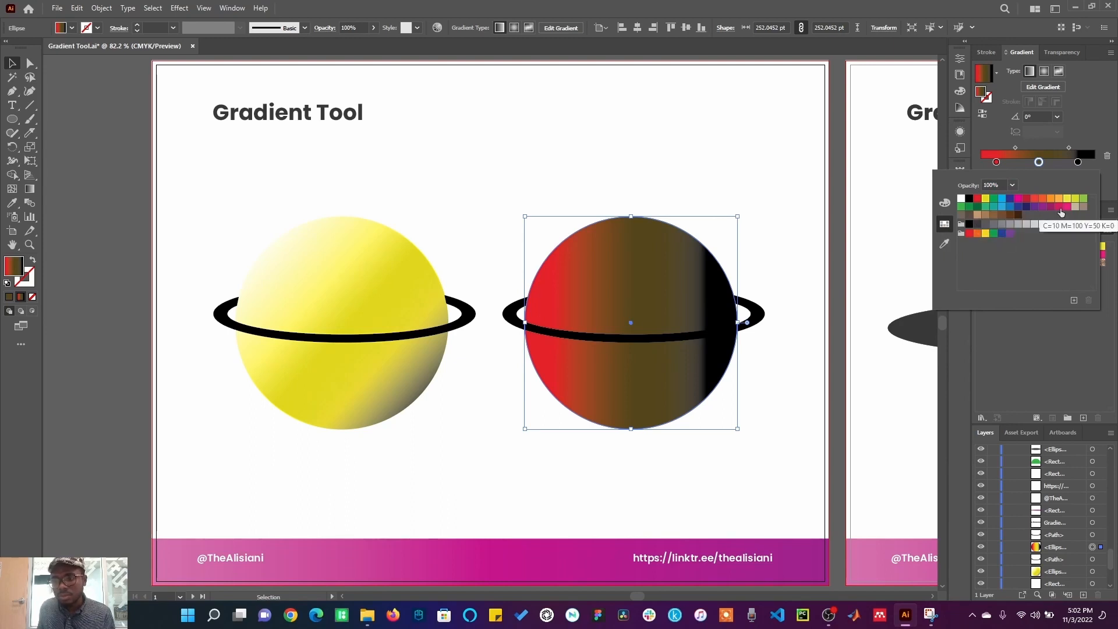
pyautogui.click(1027, 200)
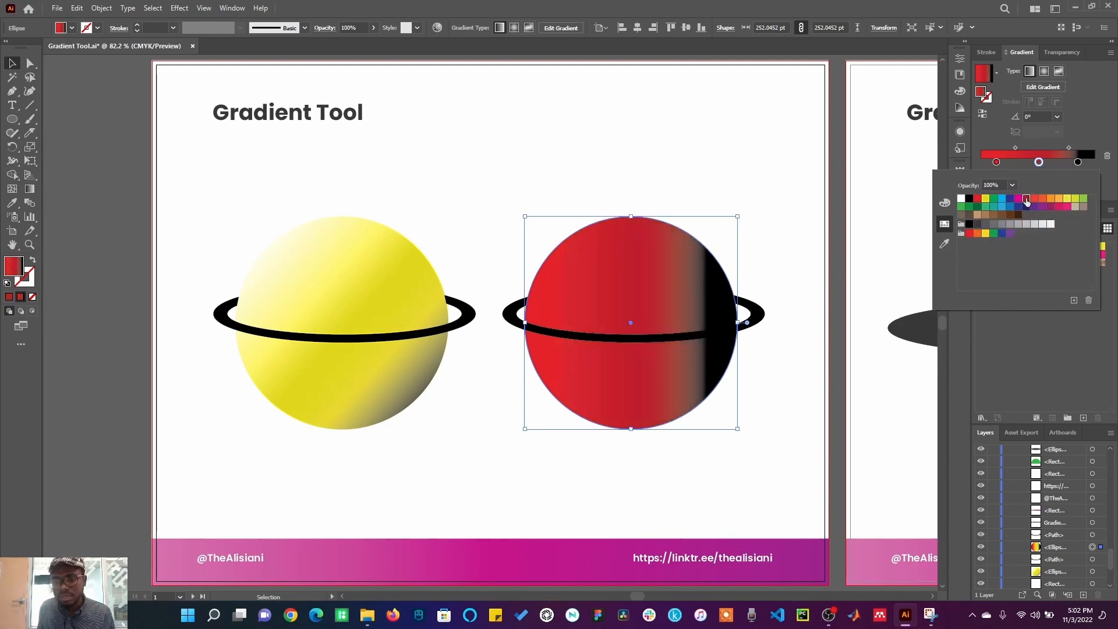
# Step: Use the stop's eyedropper to sample colours from the artboard for the middle stop, ending with grey
pyautogui.click(946, 244)
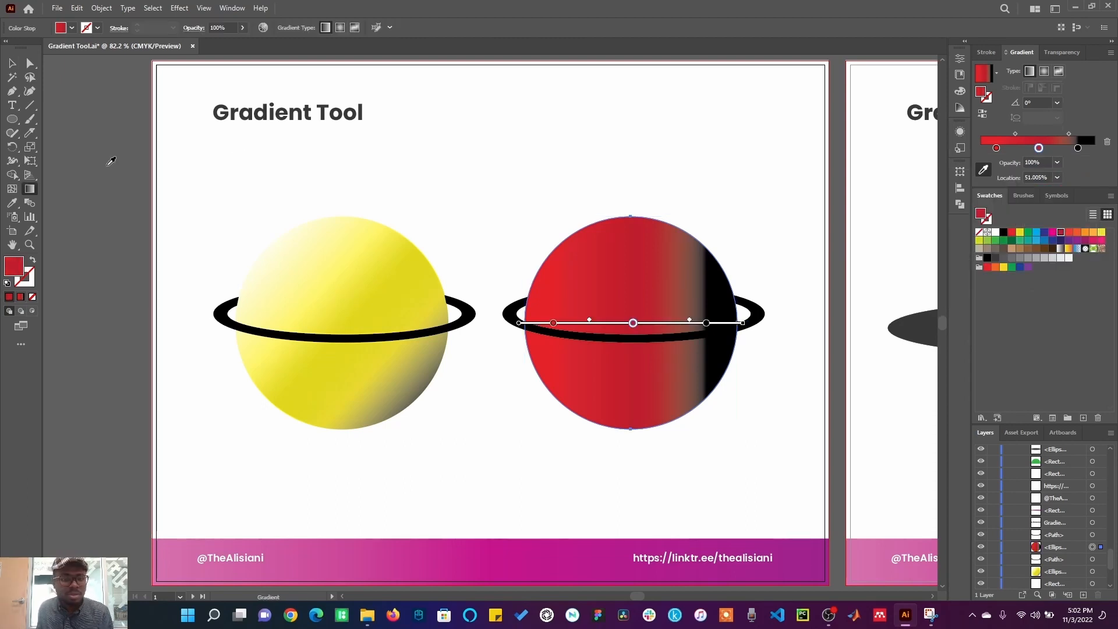
pyautogui.click(254, 169)
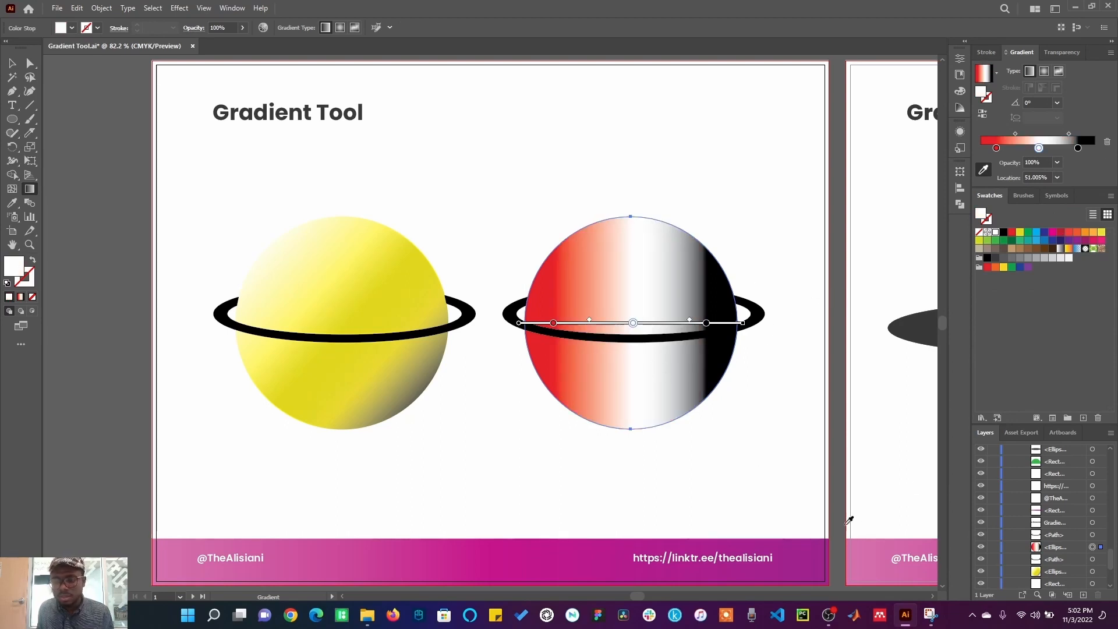
pyautogui.click(814, 554)
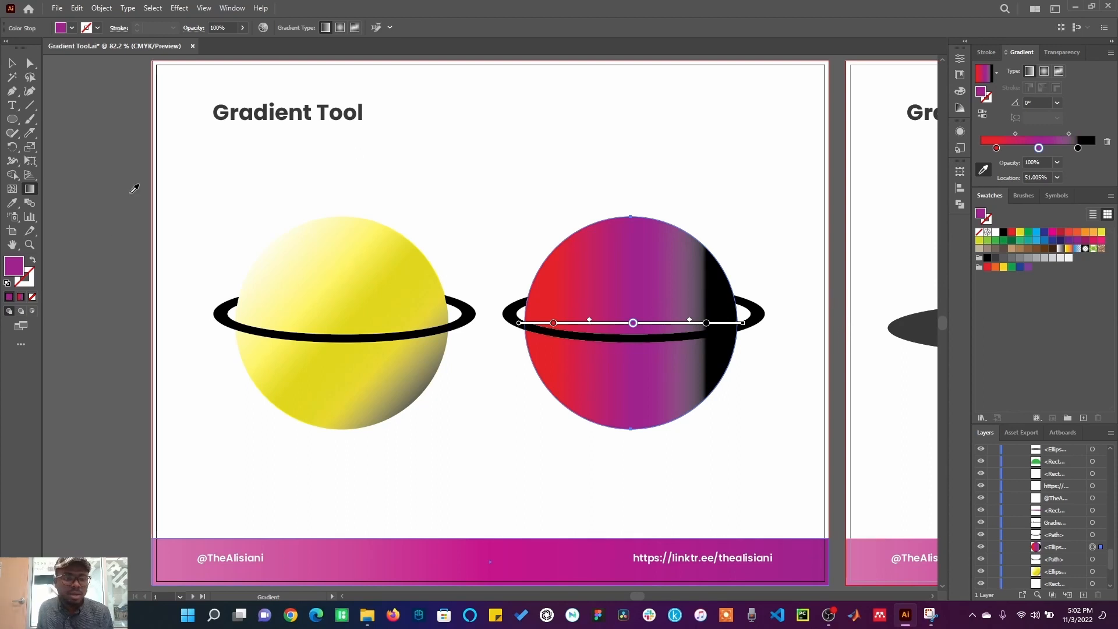
pyautogui.click(135, 171)
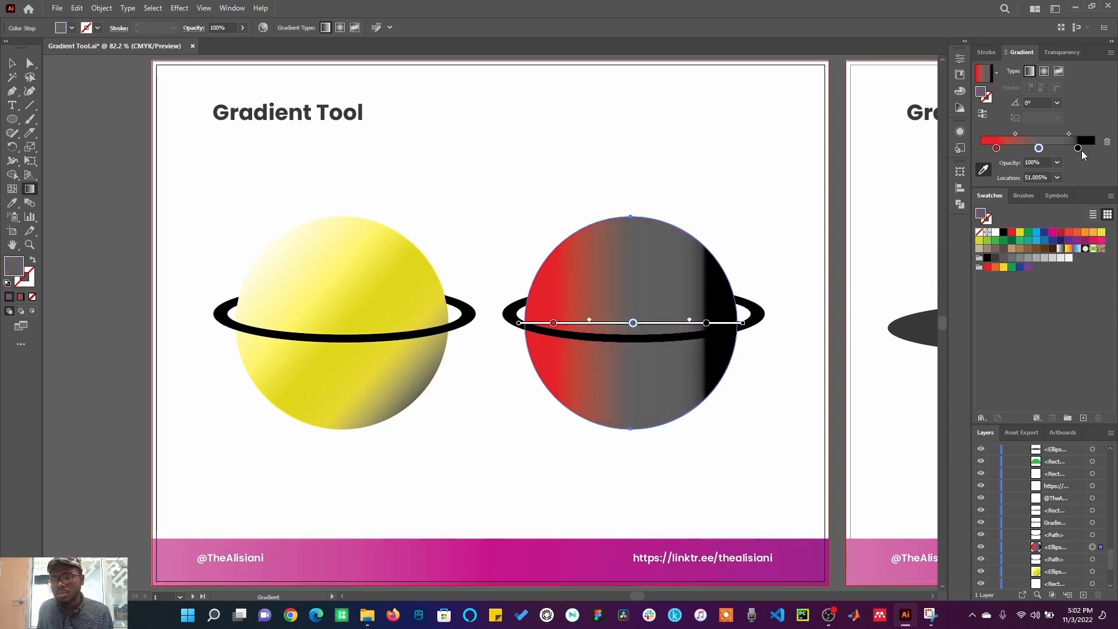
# Step: Recolour the end stop light grey, move it to 100%, and nudge the middle stop to about 46%
pyautogui.click(1079, 149)
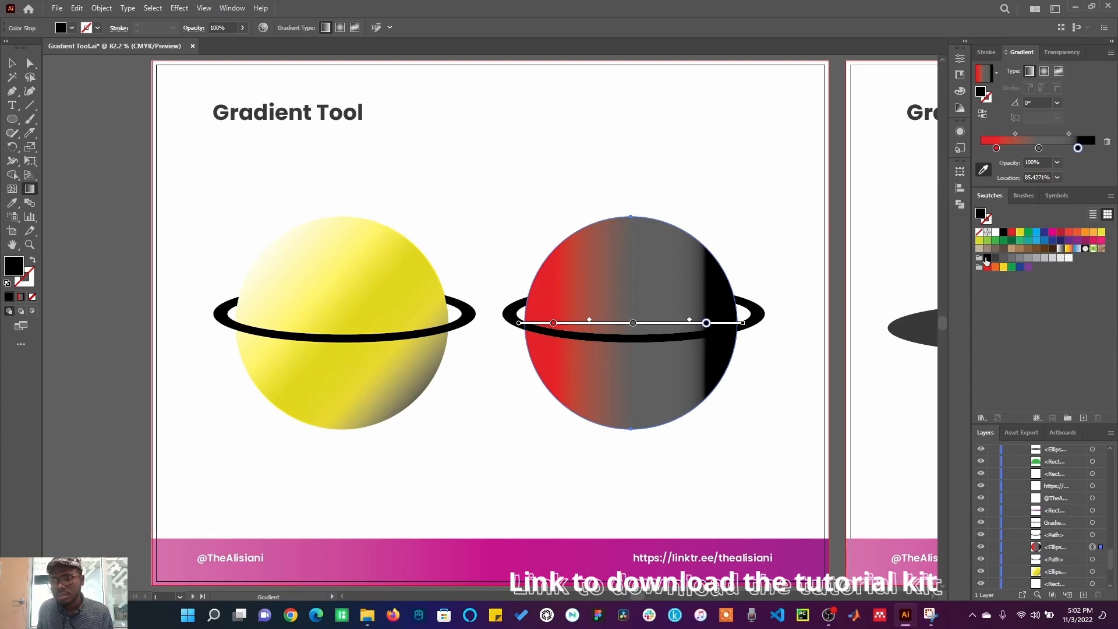
pyautogui.click(1070, 258)
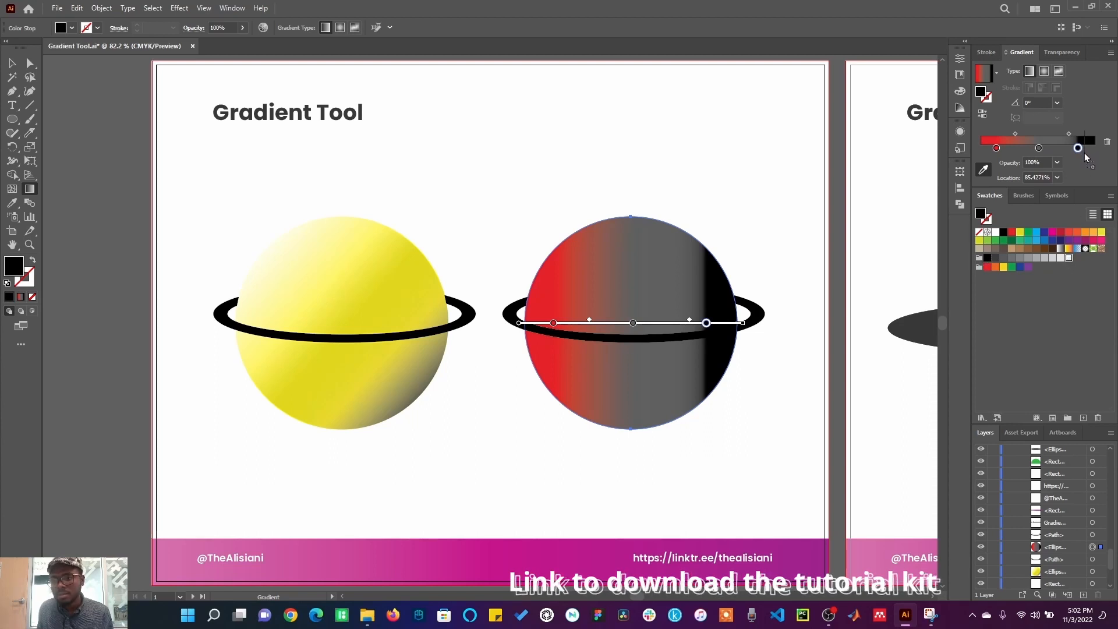
pyautogui.moveTo(1078, 146); pyautogui.dragTo(1112, 158)
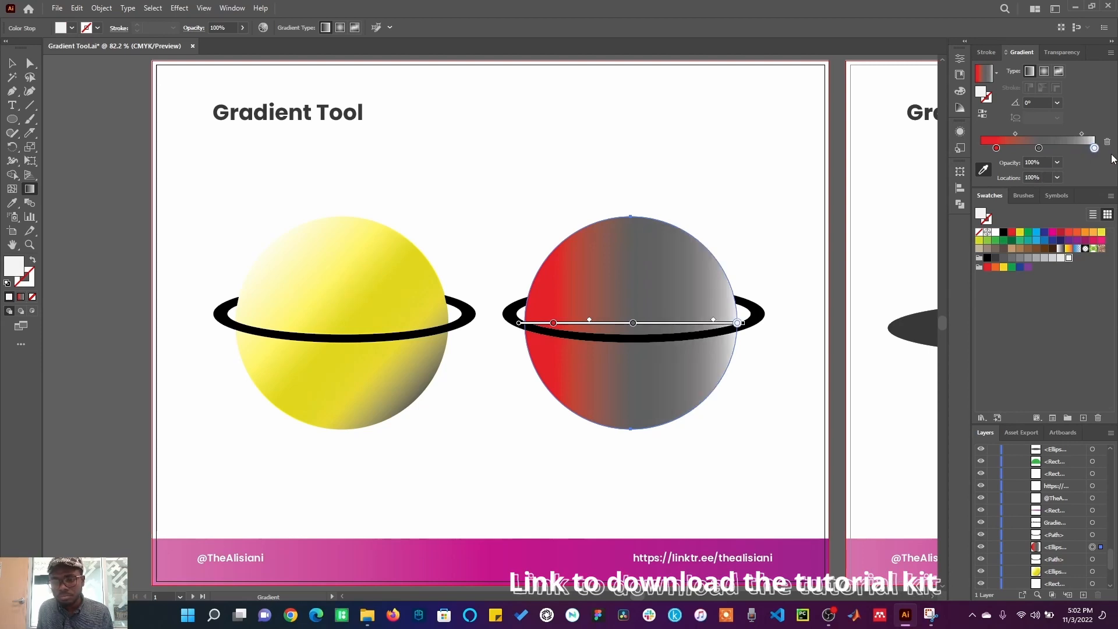
pyautogui.moveTo(1040, 148); pyautogui.dragTo(1034, 148)
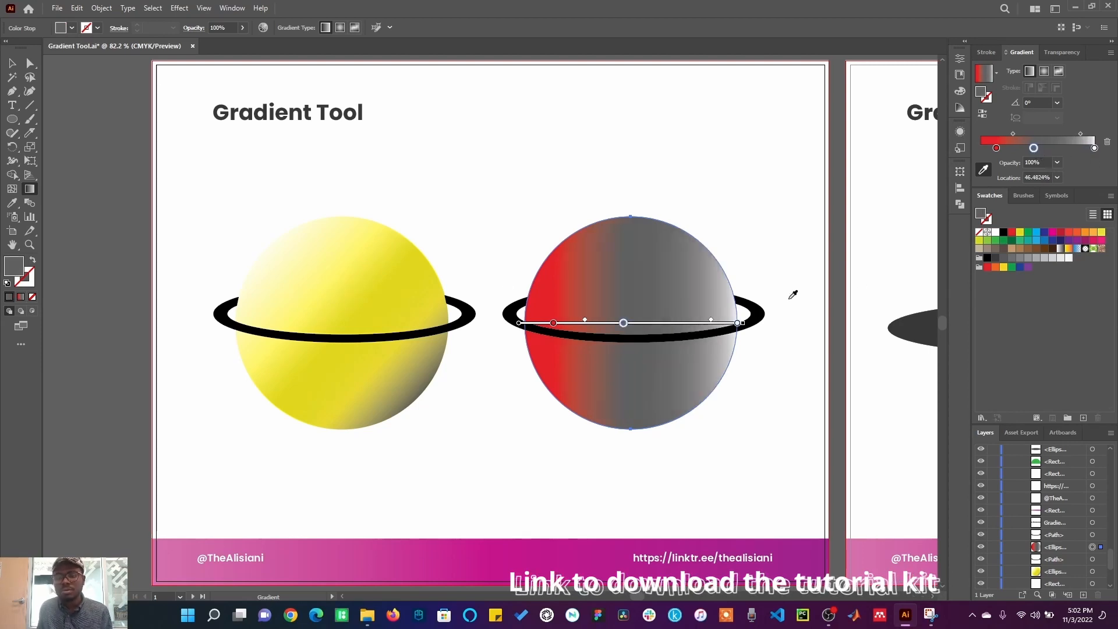
# Step: Deselect, fit the Gradients Swatches artboard in view, and open the Brights gradient swatch library
pyautogui.press('v')
pyautogui.click(872, 376)
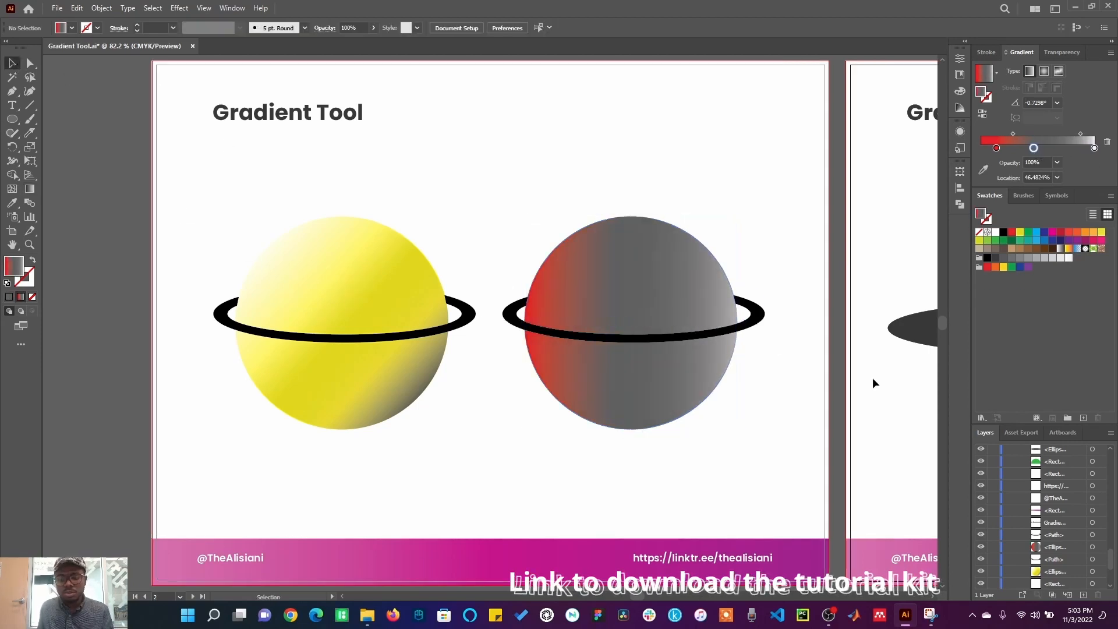
pyautogui.hotkey('ctrl', '0')
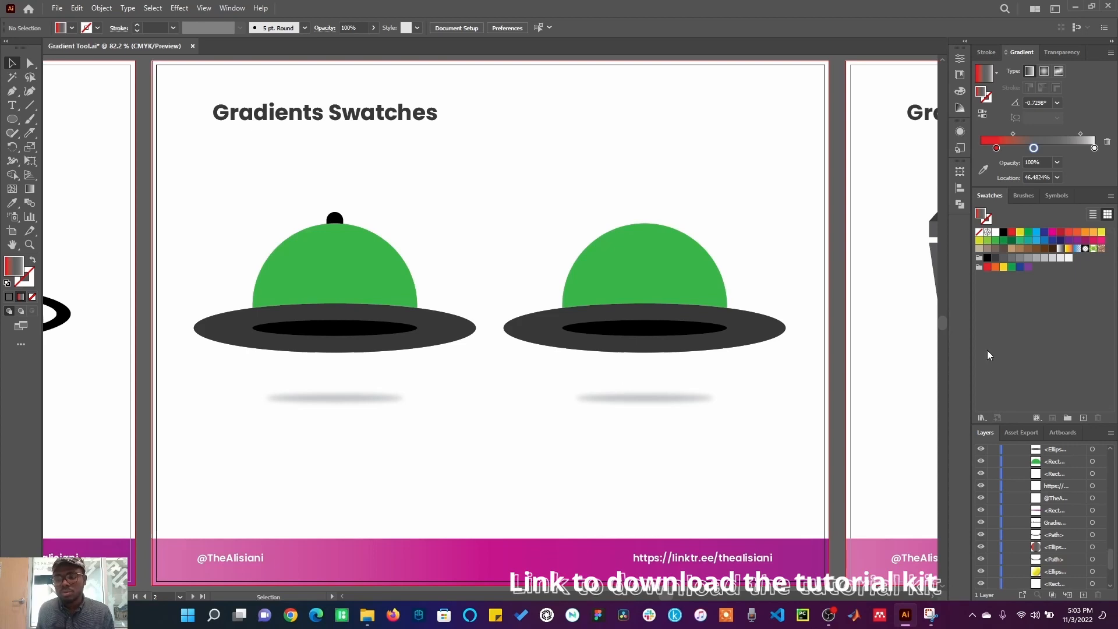
pyautogui.click(983, 417)
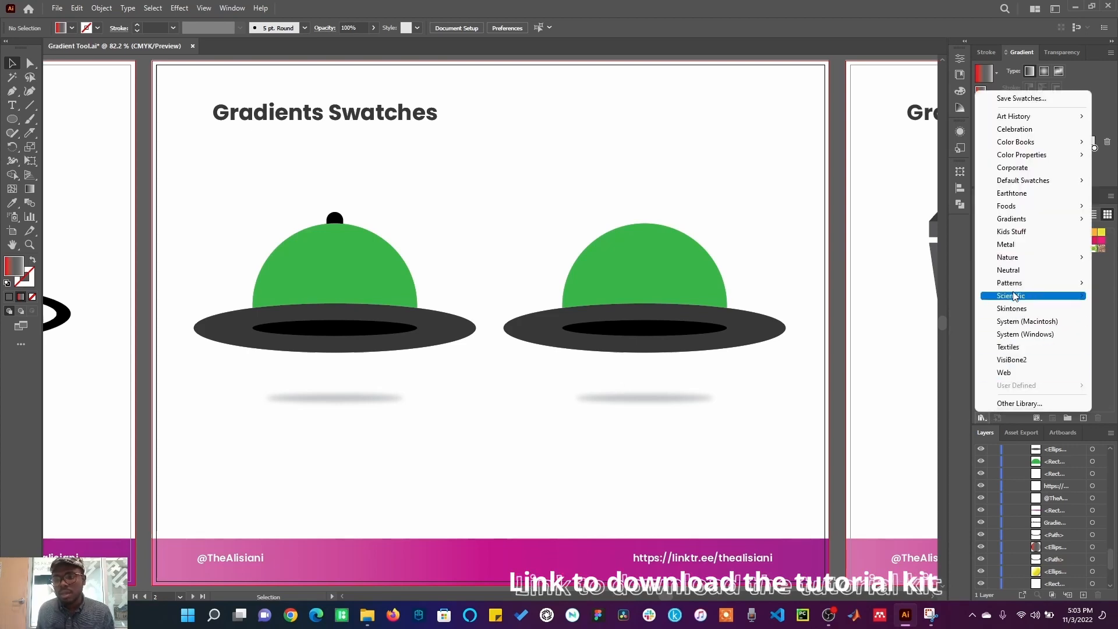
pyautogui.moveTo(1036, 223)
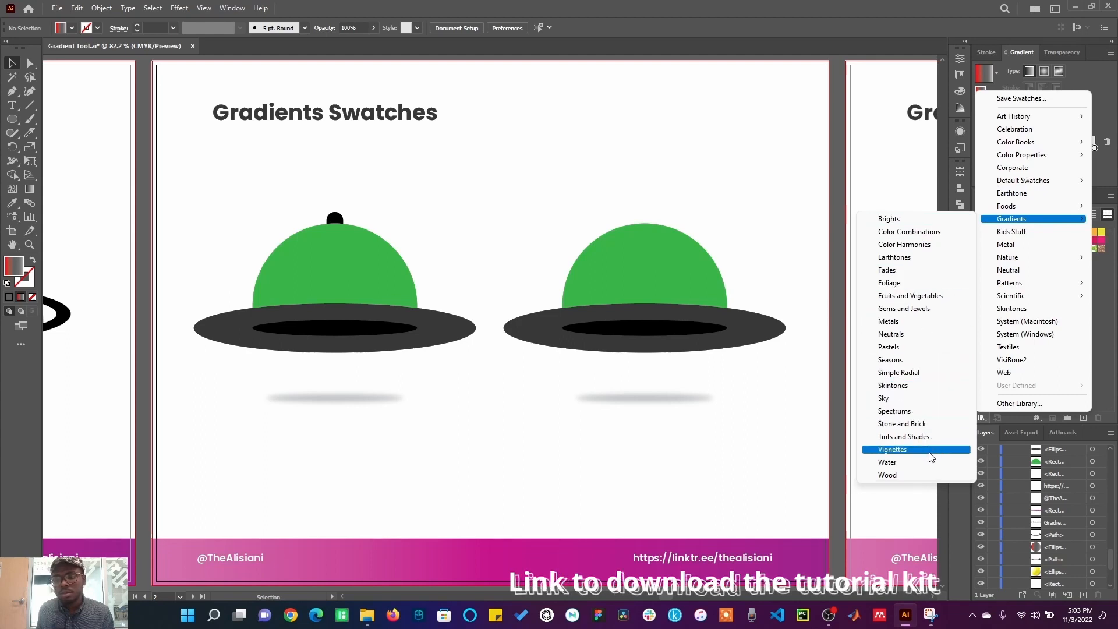
pyautogui.click(908, 222)
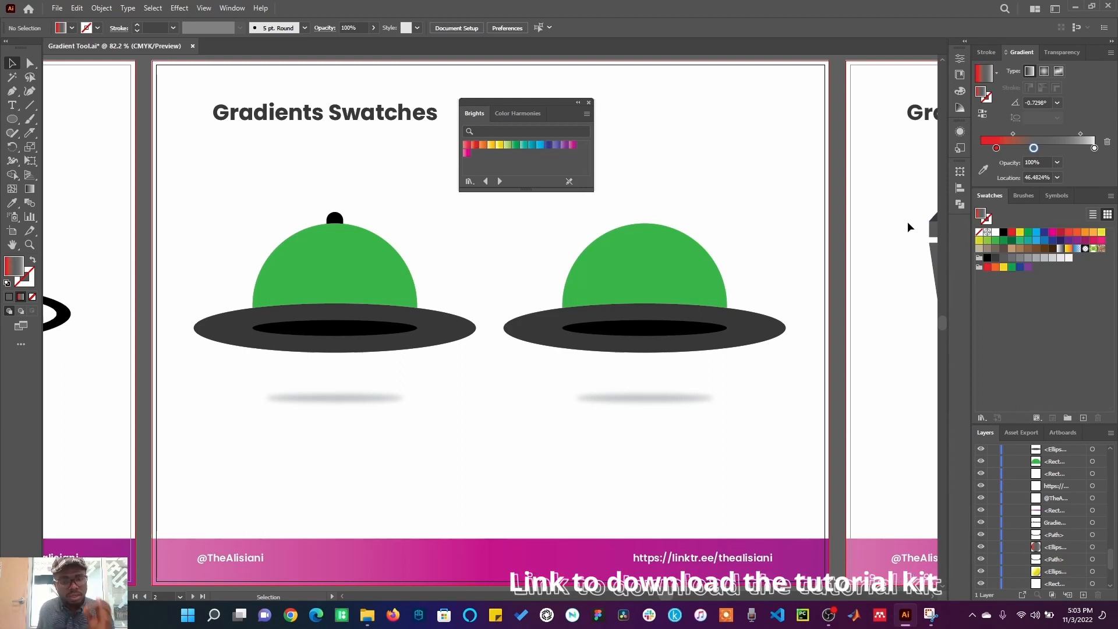
# Step: Step through the gradient swatch libraries in the library panel
pyautogui.click(500, 181)
pyautogui.click(501, 180)
pyautogui.click(501, 180)
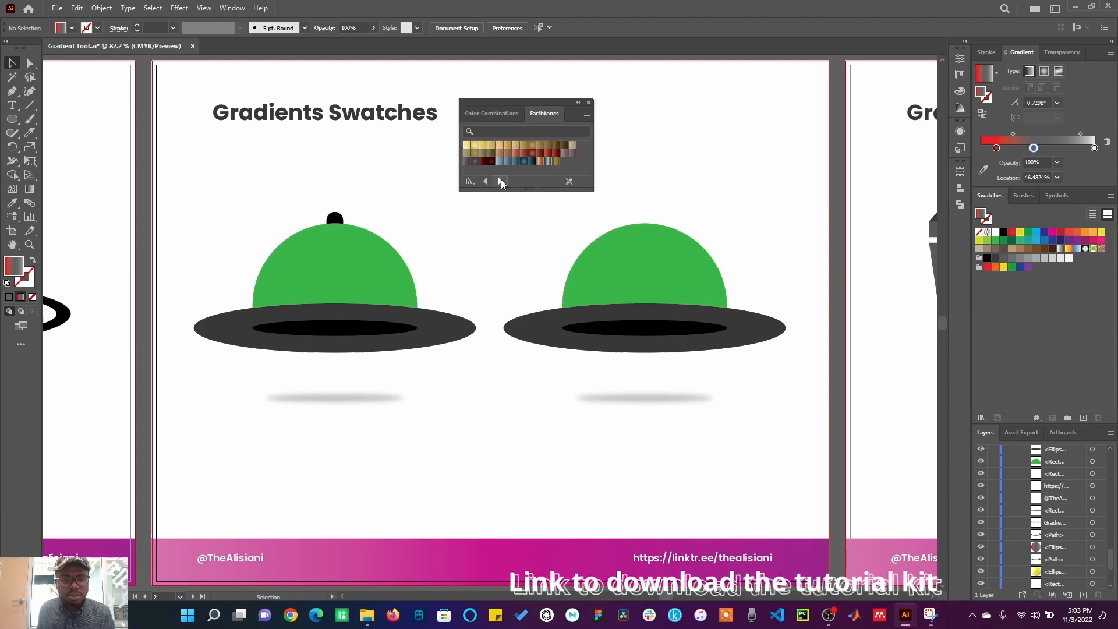
pyautogui.click(501, 180)
pyautogui.click(502, 180)
pyautogui.click(502, 181)
pyautogui.click(503, 181)
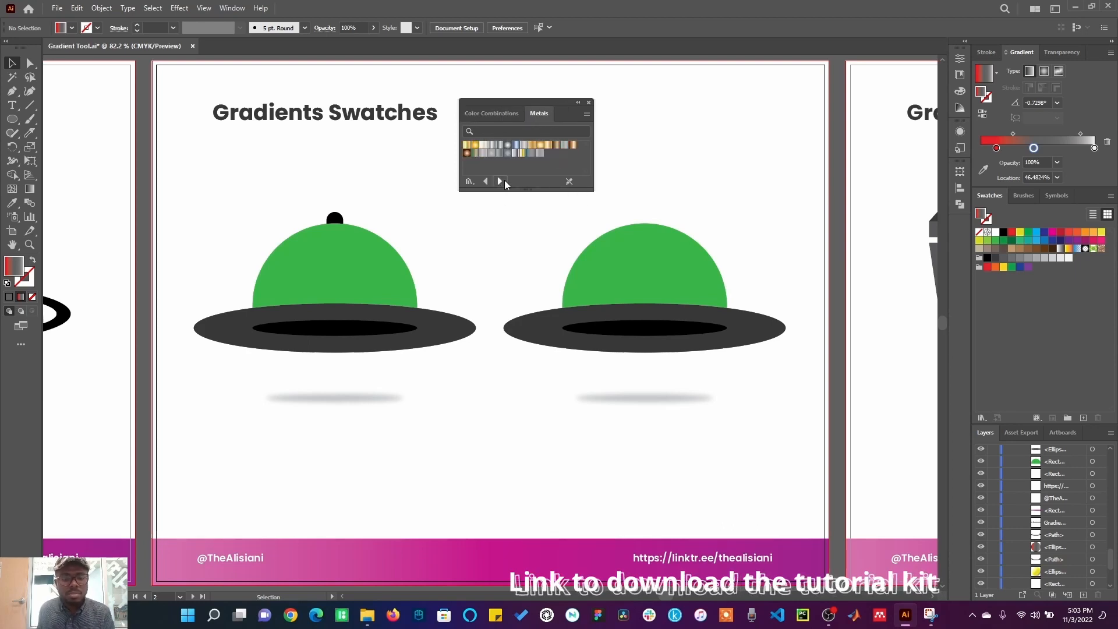
pyautogui.click(502, 181)
pyautogui.click(502, 181)
pyautogui.click(505, 181)
pyautogui.click(505, 181)
pyautogui.click(504, 182)
pyautogui.click(505, 181)
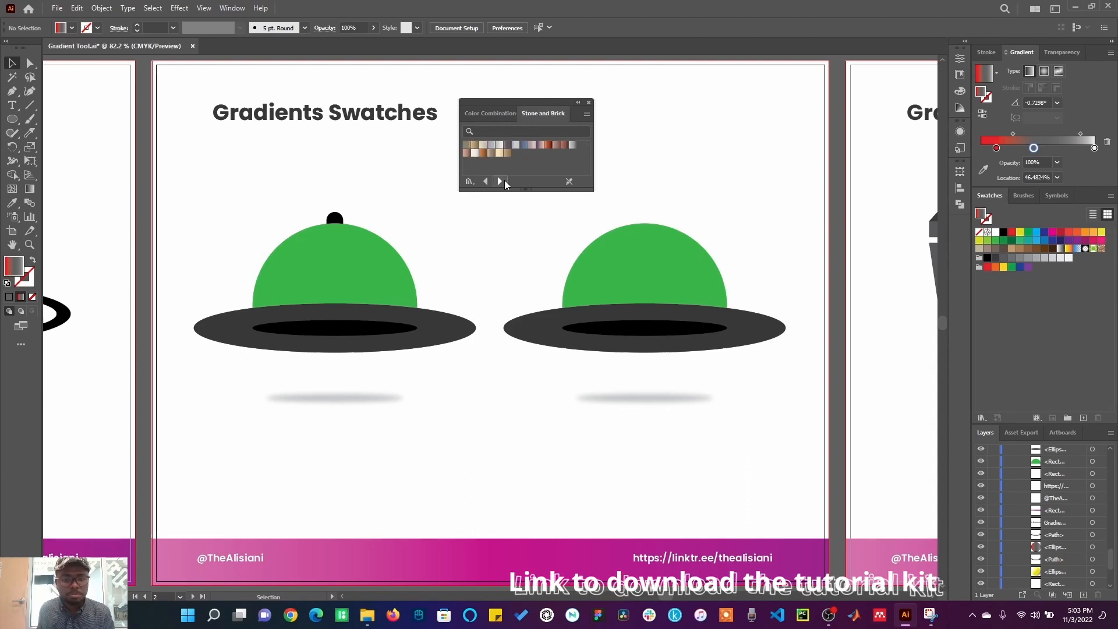
pyautogui.click(504, 181)
pyautogui.click(504, 181)
pyautogui.click(502, 183)
pyautogui.click(487, 181)
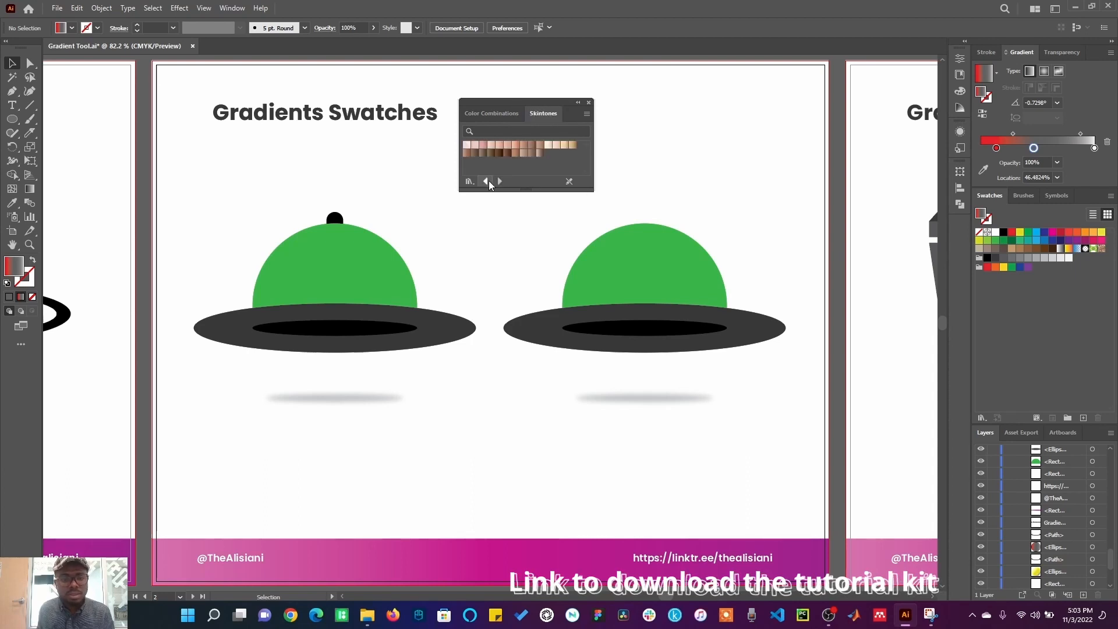
# Step: Fill the left hat's dome and its top knob with gradient swatches from the Skintones library
pyautogui.click(352, 260)
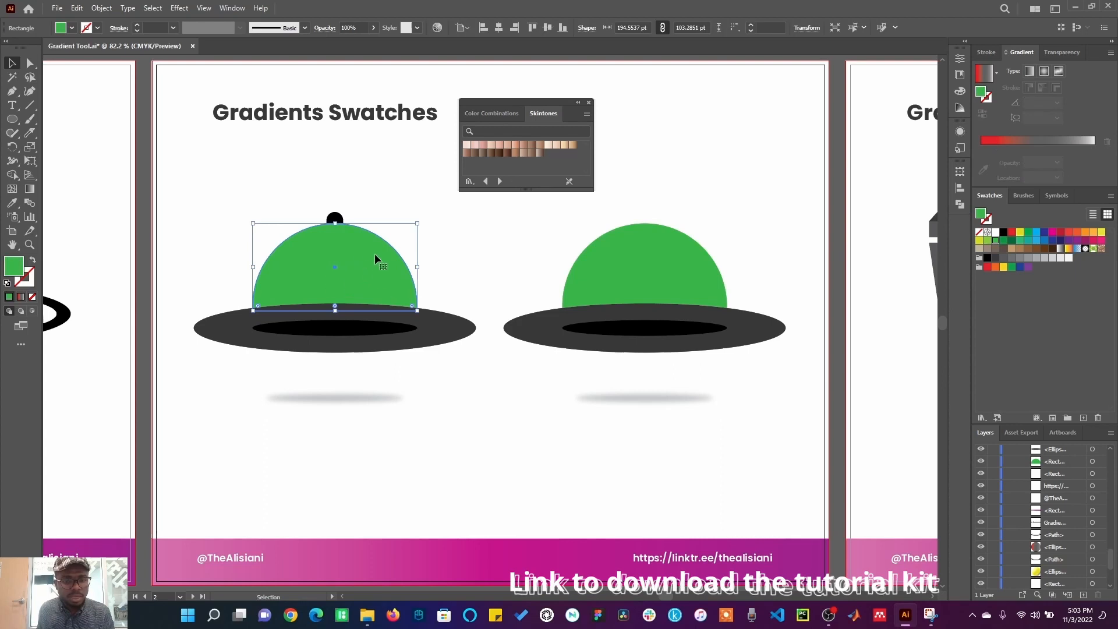
pyautogui.click(506, 153)
pyautogui.click(336, 218)
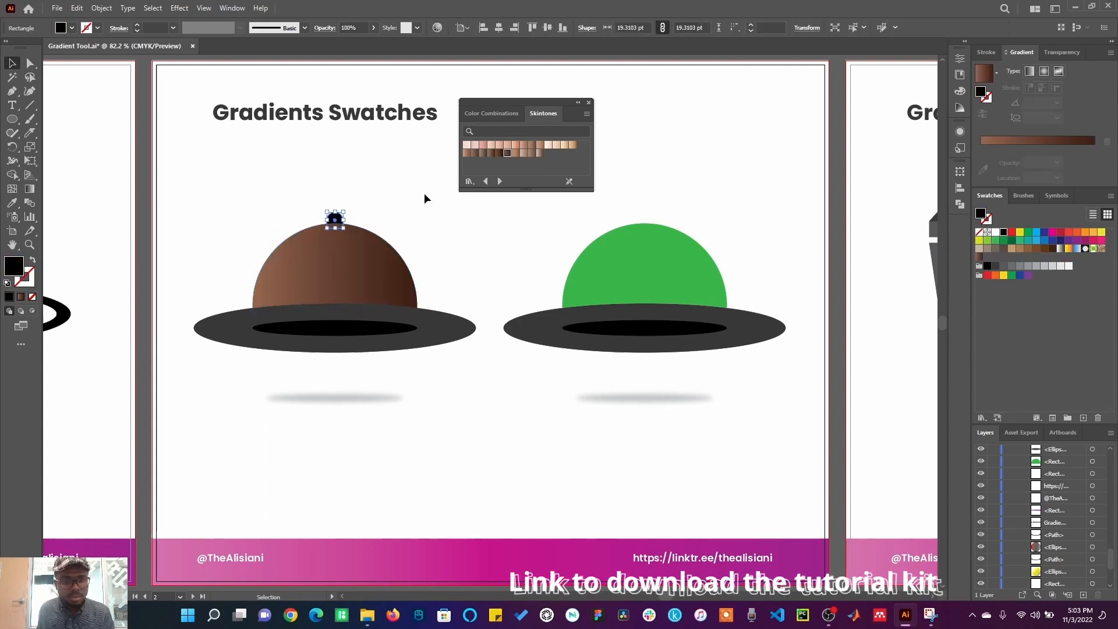
pyautogui.click(468, 145)
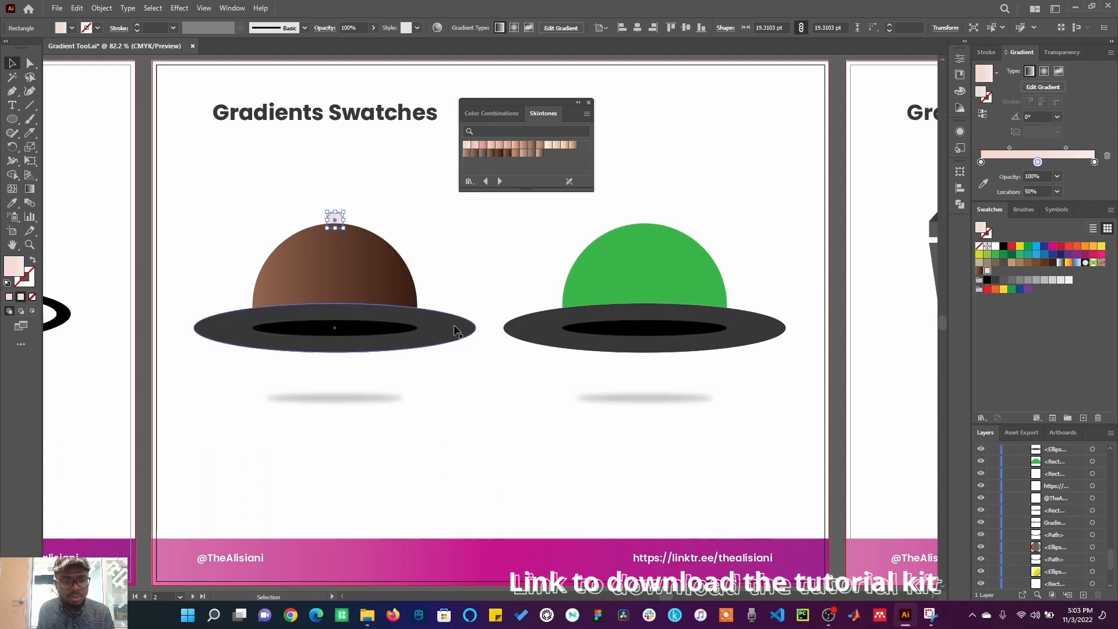
# Step: Fill the left hat's brim with a dark skintone gradient and recolour the dome with a lighter one
pyautogui.click(437, 337)
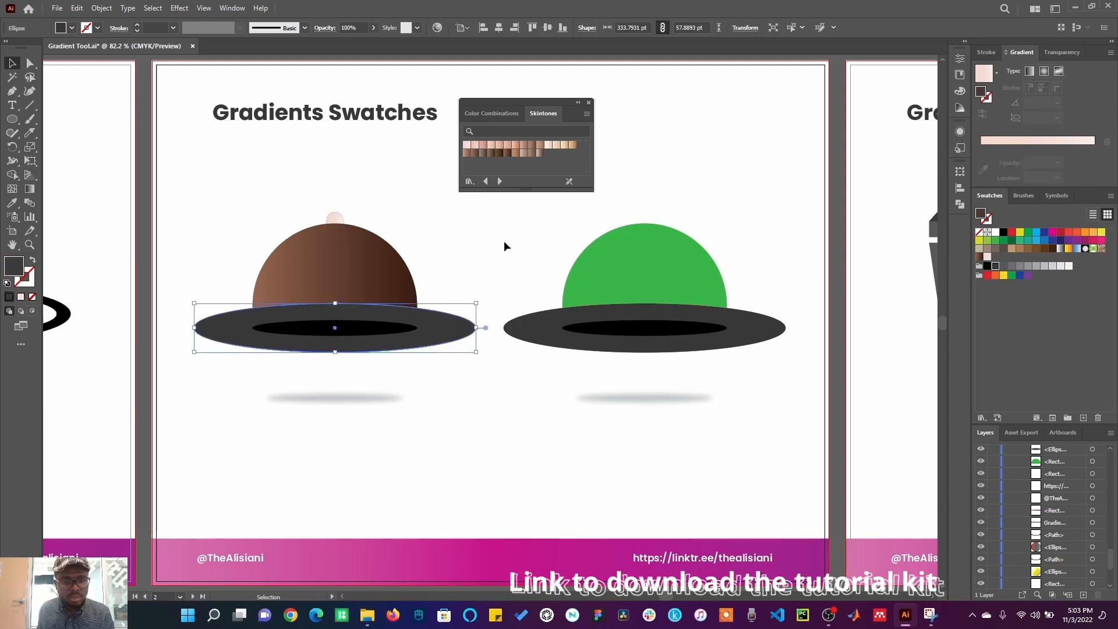
pyautogui.click(500, 154)
pyautogui.click(343, 274)
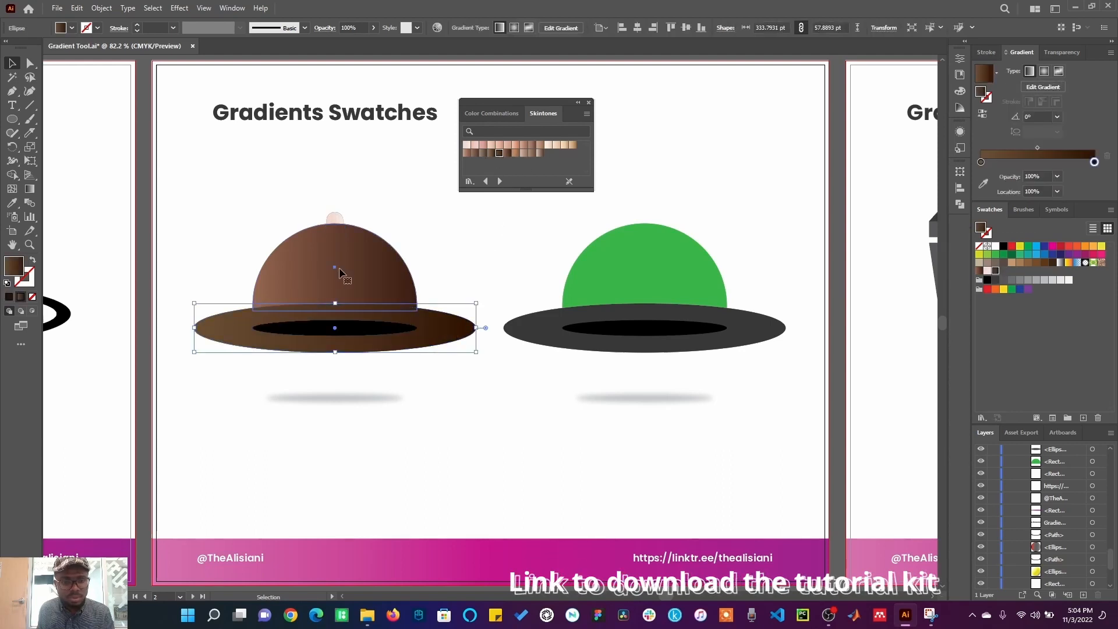
pyautogui.click(516, 153)
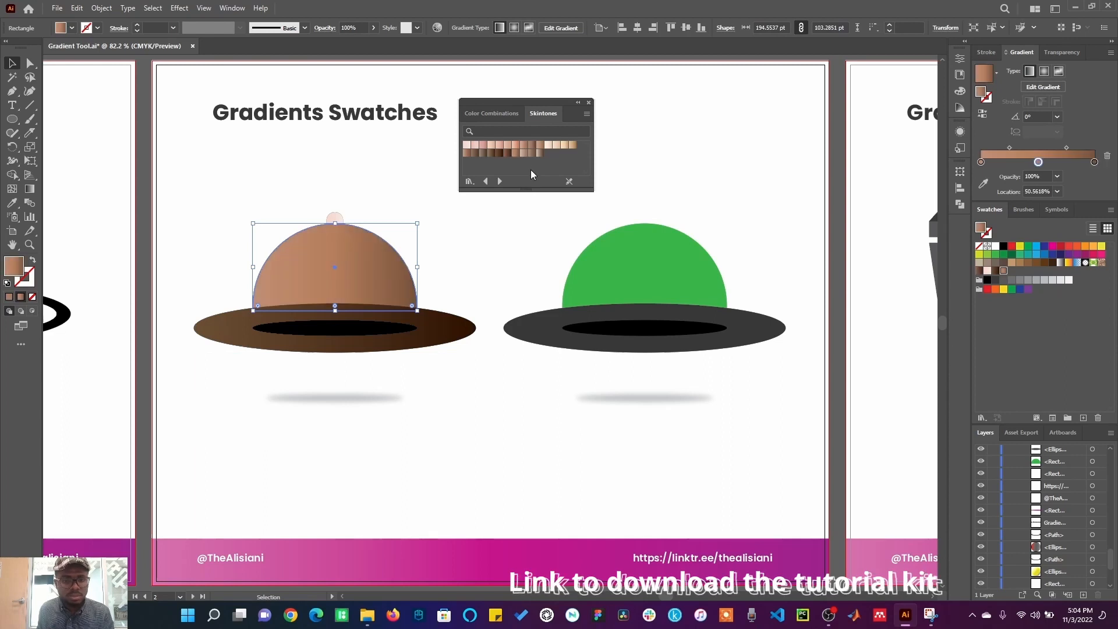
pyautogui.click(495, 239)
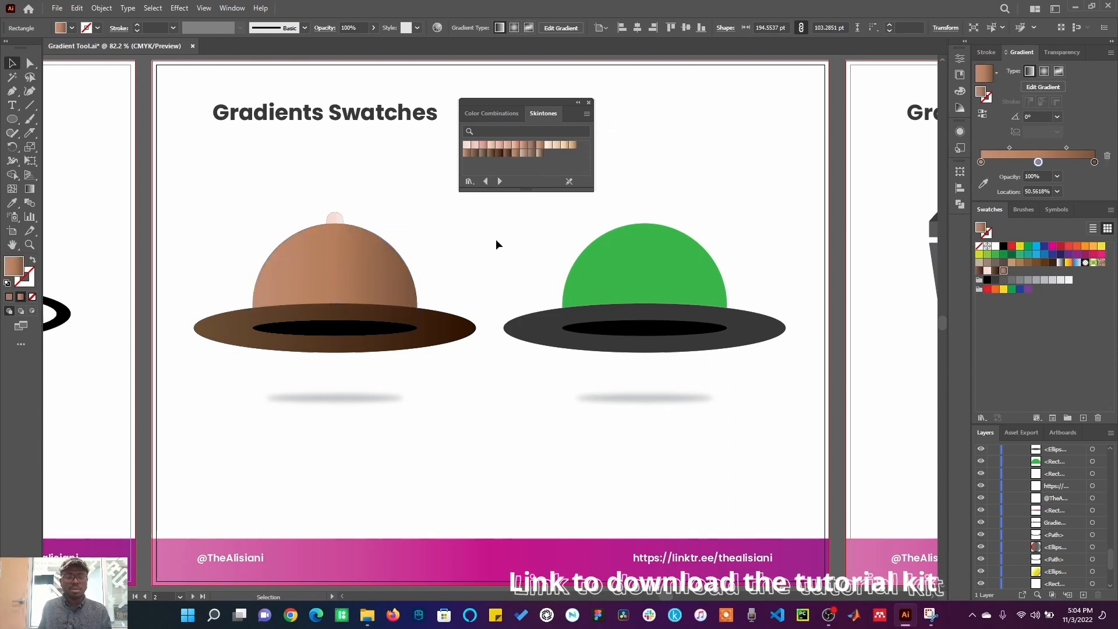
# Step: Step back to the Fruits and Vegetables library and fill the right hat's dome with the Peach gradient
pyautogui.click(644, 271)
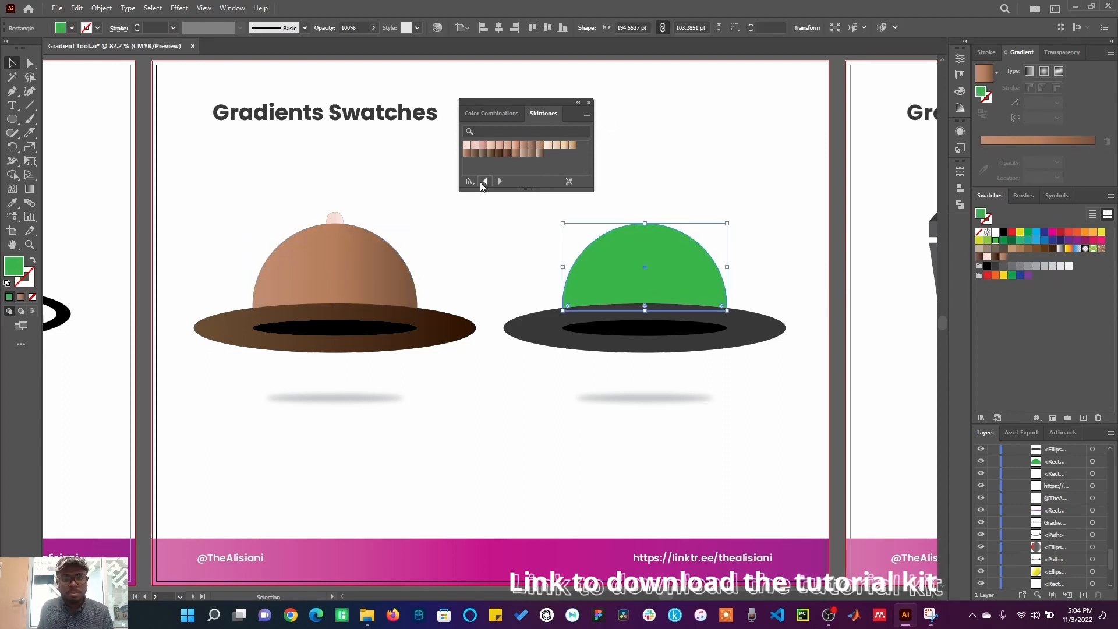
pyautogui.click(483, 182)
pyautogui.click(483, 182)
pyautogui.click(484, 181)
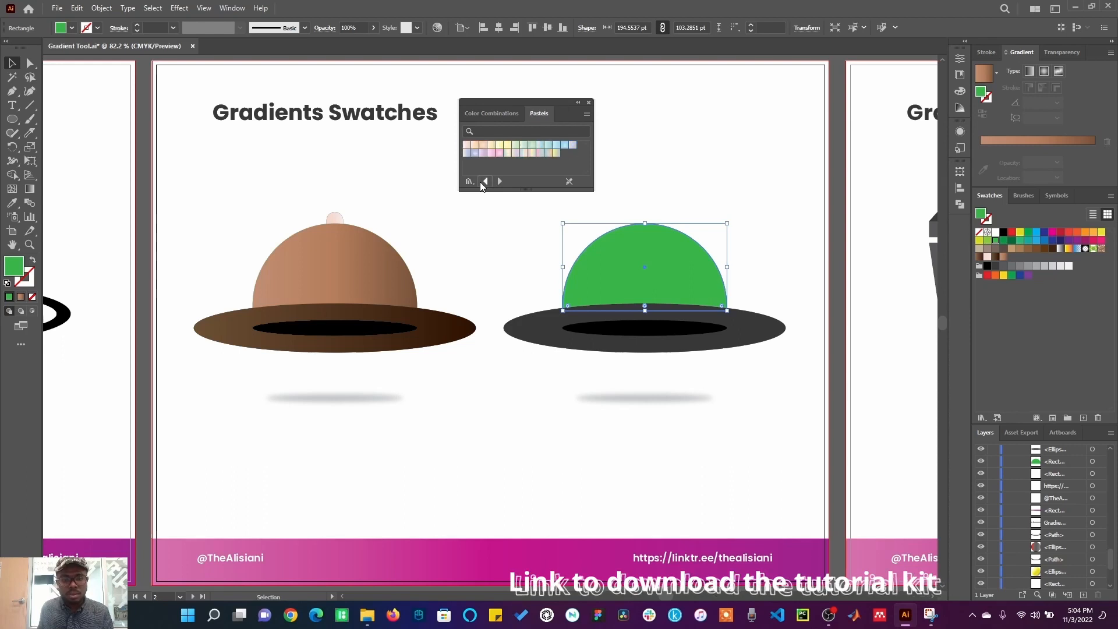
pyautogui.click(484, 182)
pyautogui.click(484, 182)
pyautogui.click(484, 182)
pyautogui.click(484, 182)
pyautogui.click(484, 181)
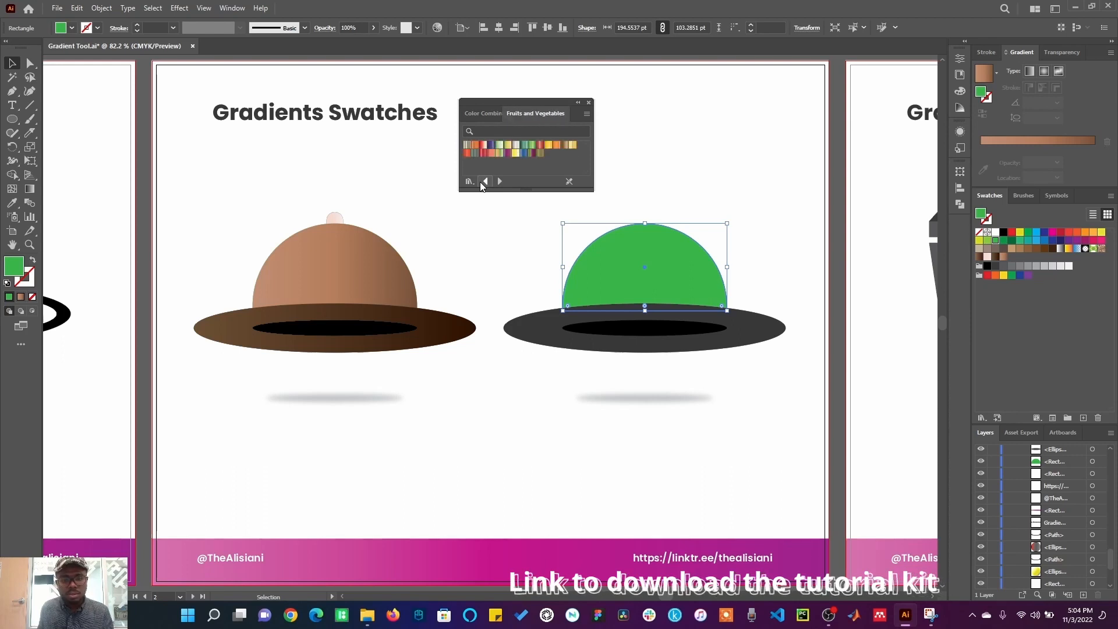
pyautogui.click(484, 154)
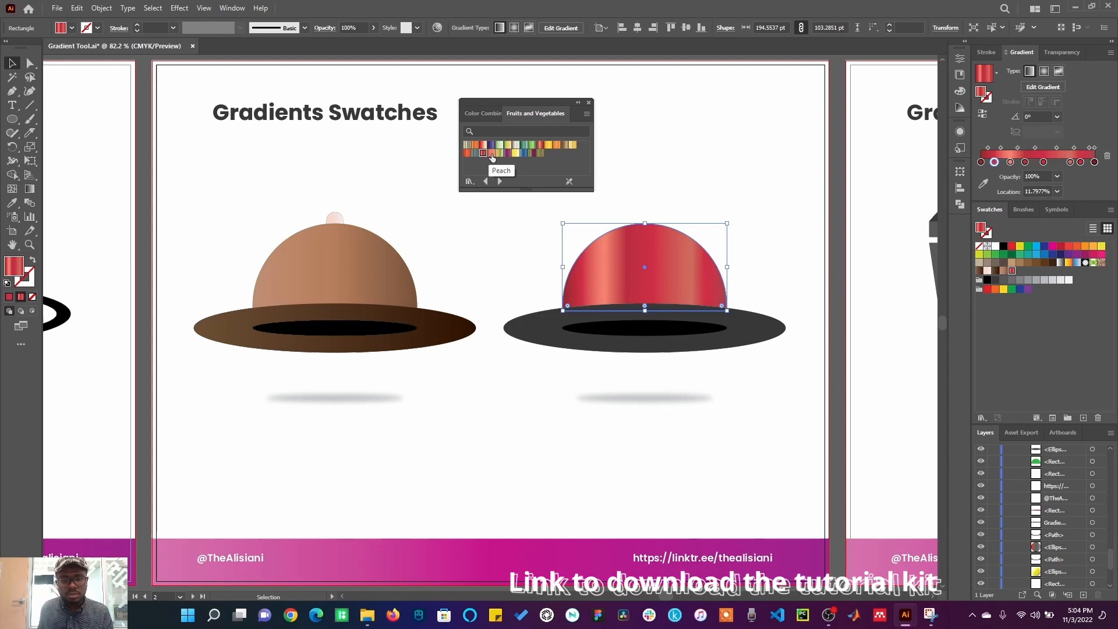
pyautogui.click(491, 154)
# Step: Try Fruits and Vegetables and Foliage gradients on the right hat's brim, ending with a cream Foliage gradient
pyautogui.click(603, 341)
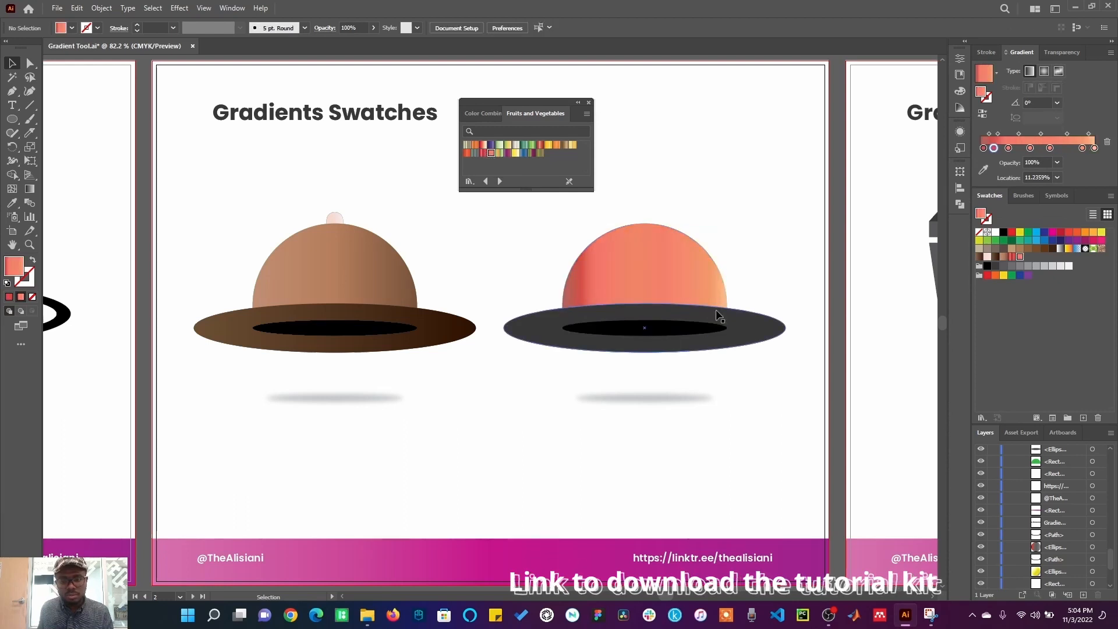
pyautogui.click(467, 154)
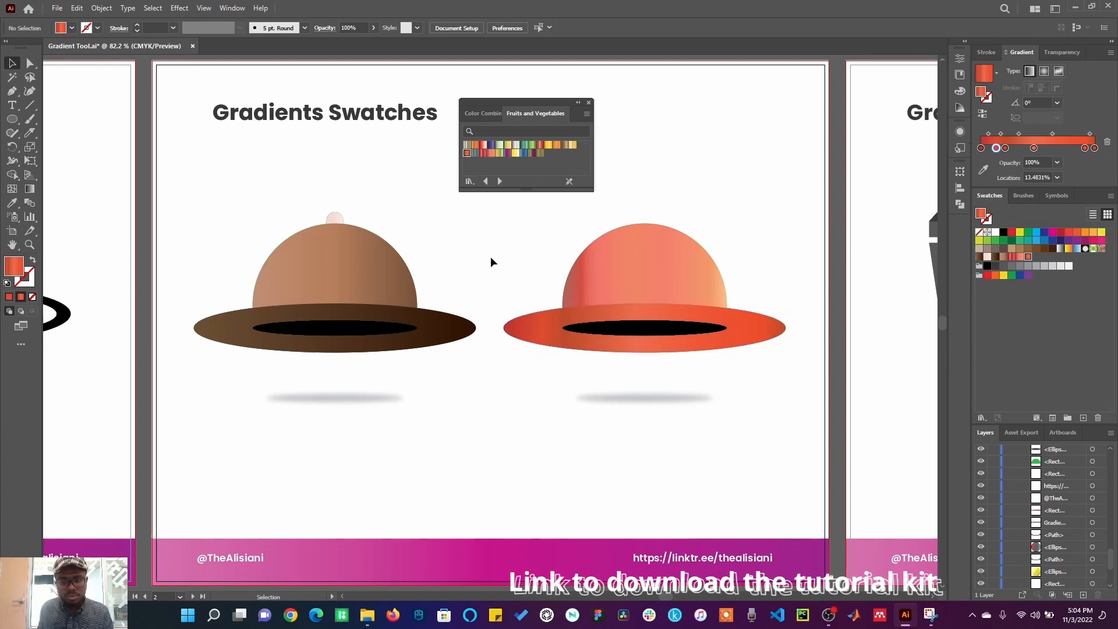
pyautogui.click(499, 181)
pyautogui.click(500, 181)
pyautogui.click(499, 181)
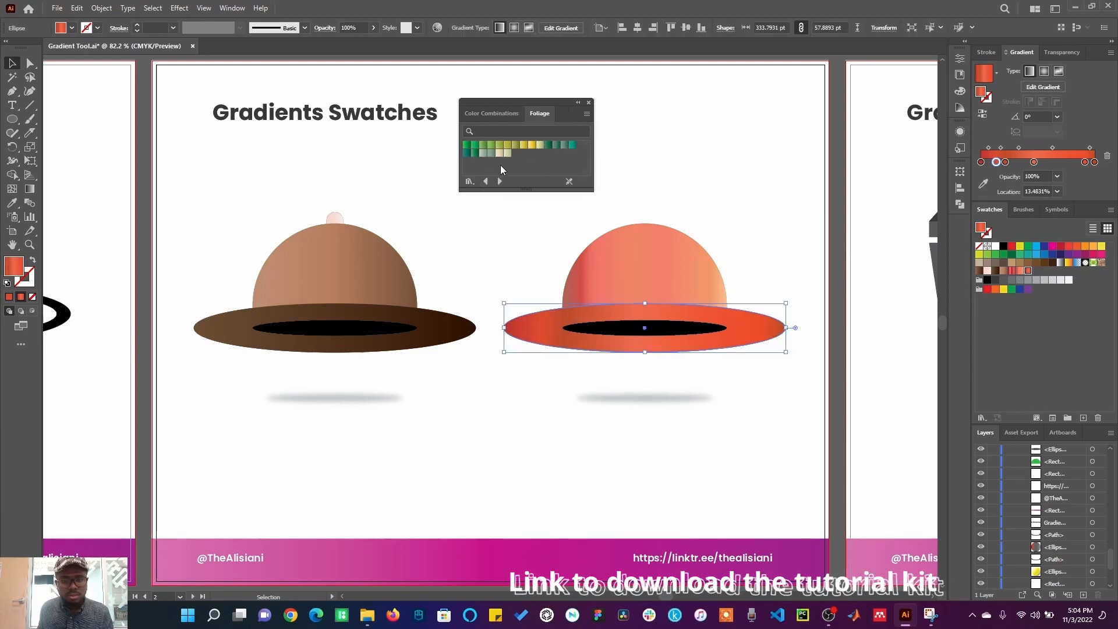
pyautogui.click(508, 153)
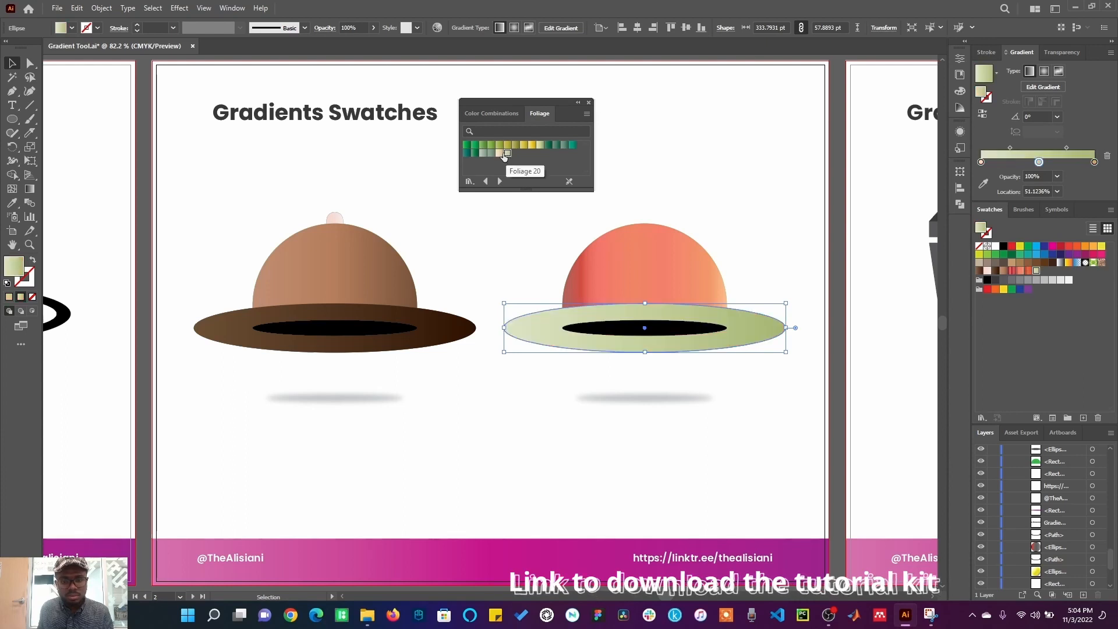
pyautogui.click(499, 154)
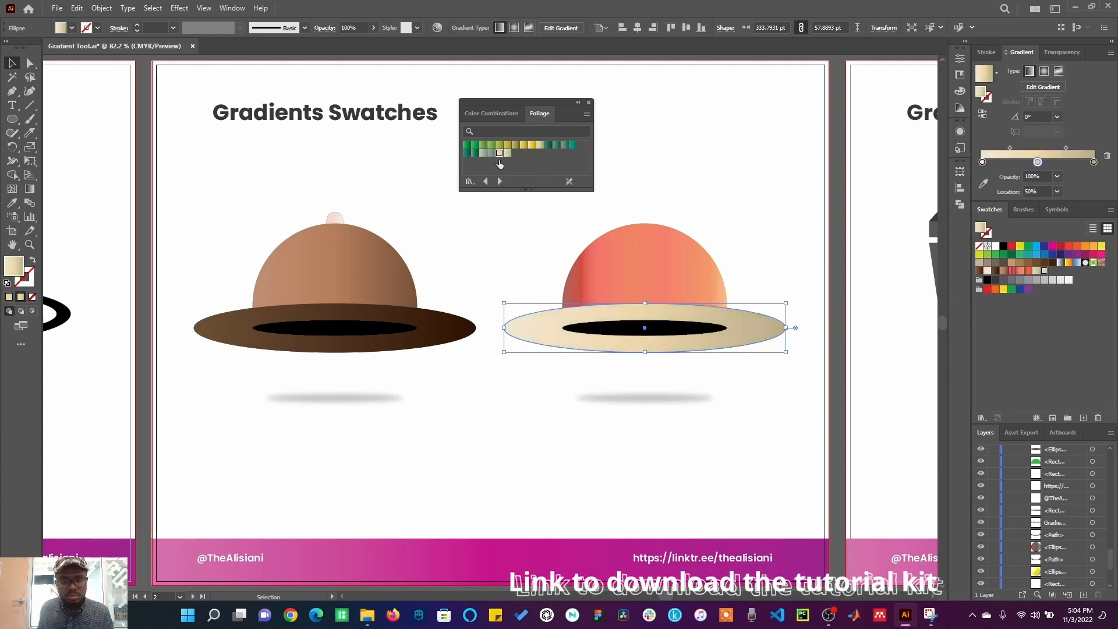
pyautogui.click(491, 249)
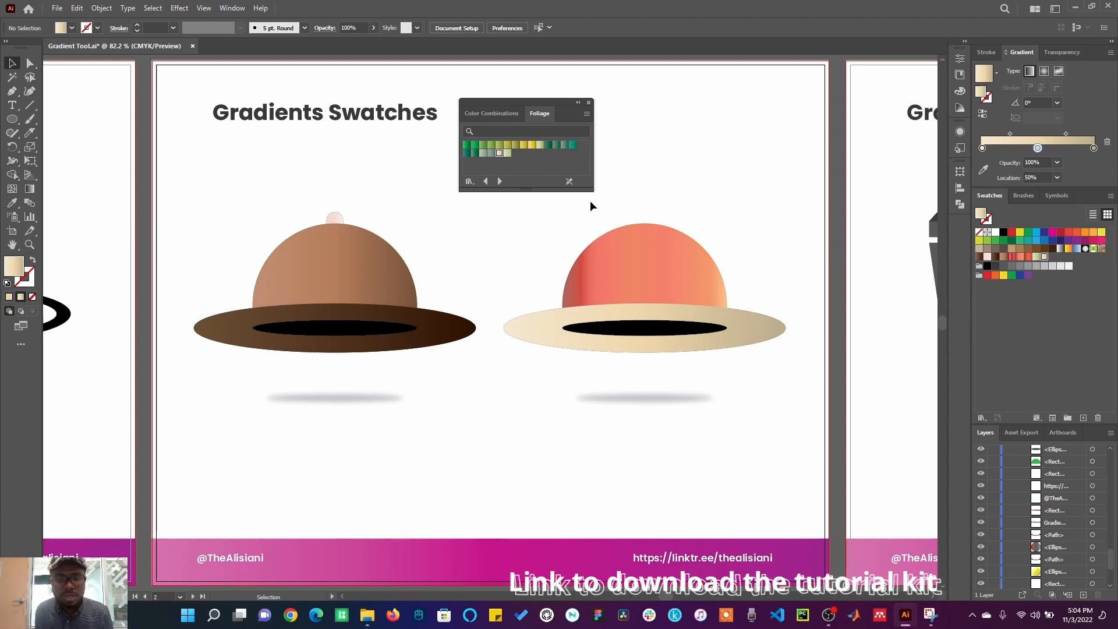
# Step: Reopen the Brights gradient swatch library, step through a few libraries, and close the library panel
pyautogui.click(589, 102)
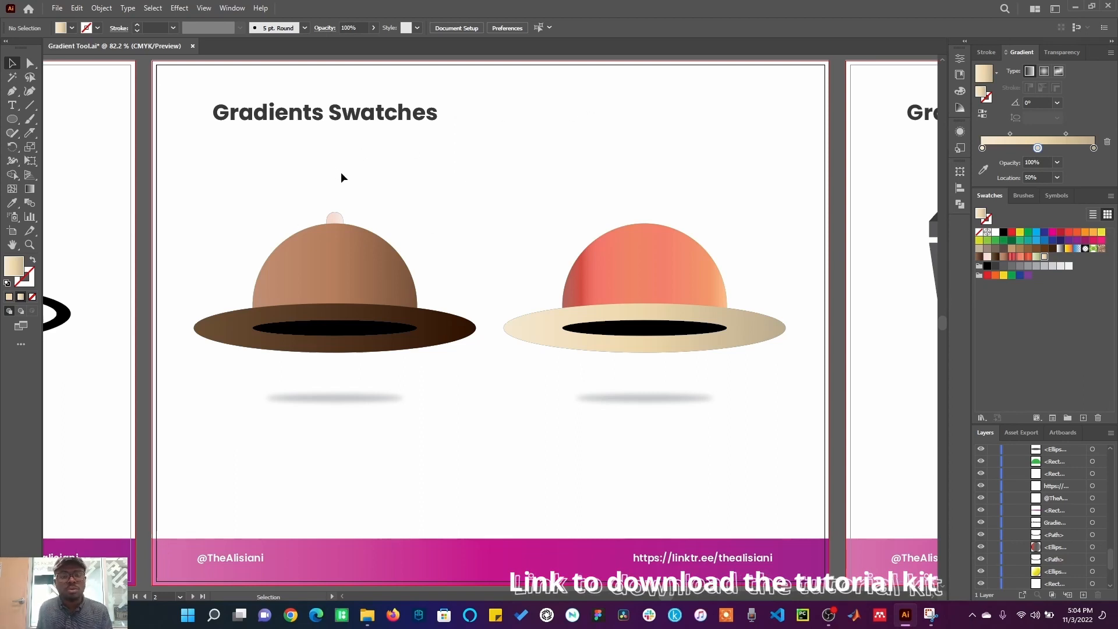
pyautogui.click(985, 420)
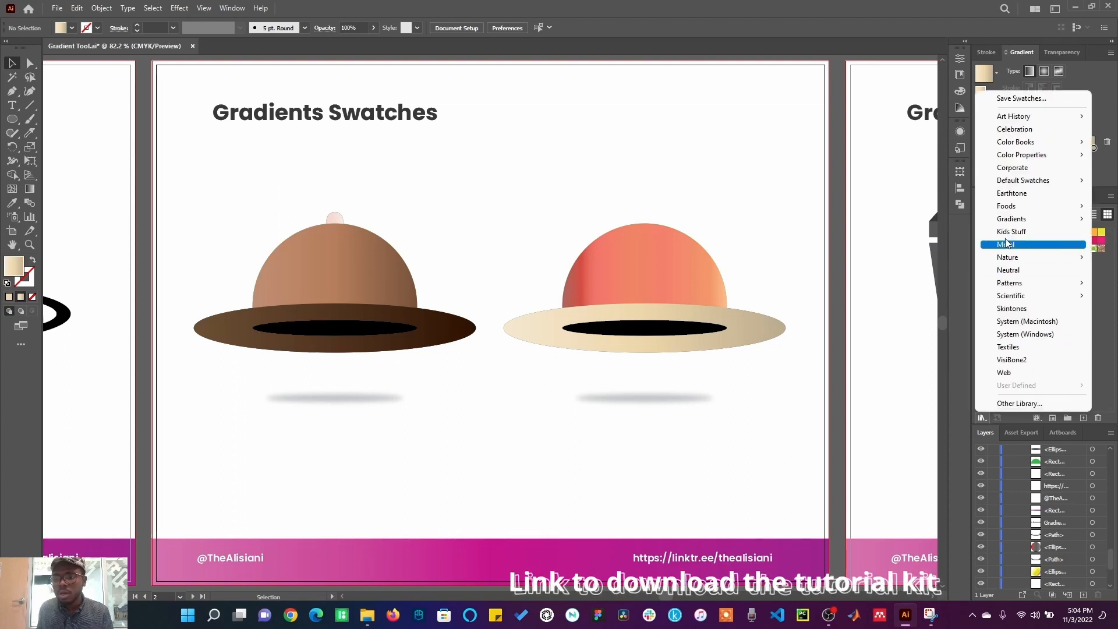
pyautogui.moveTo(1020, 221)
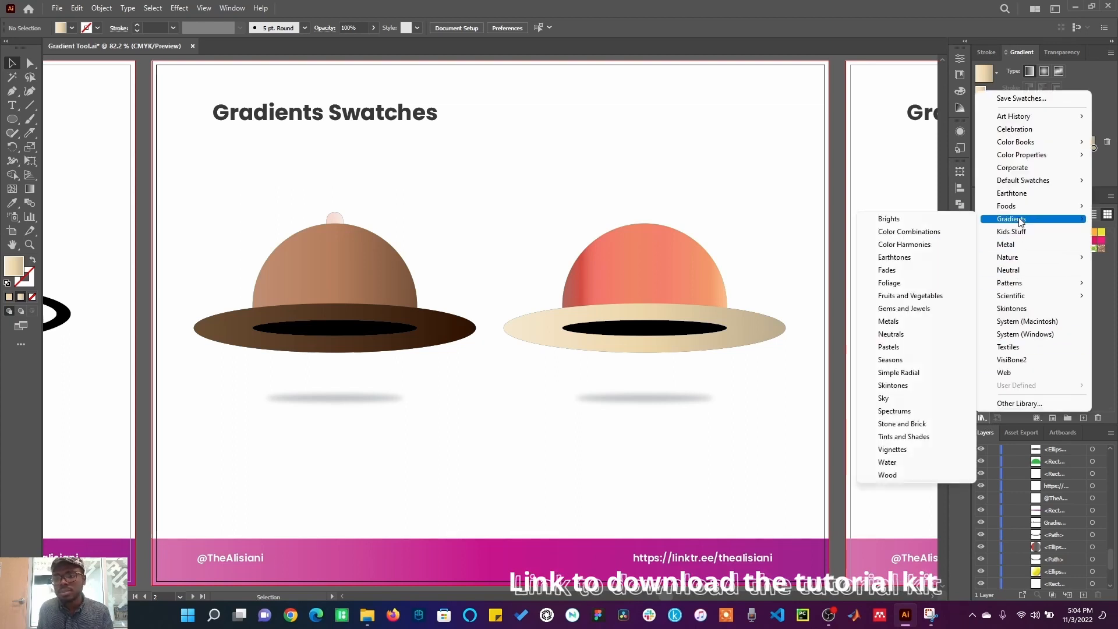
pyautogui.click(956, 222)
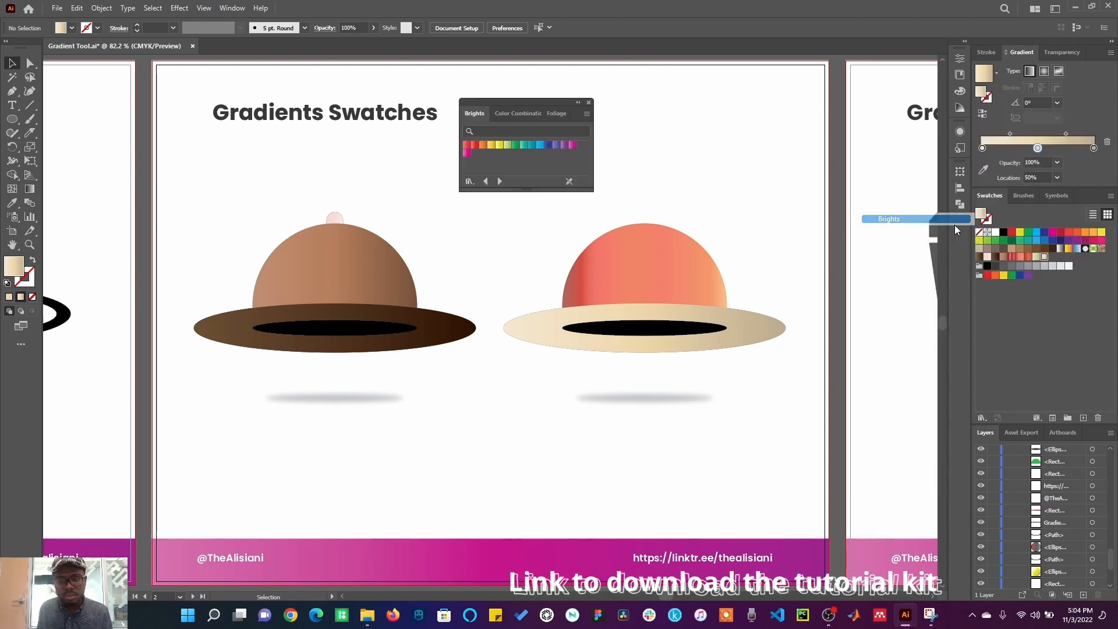
pyautogui.click(501, 180)
pyautogui.click(501, 180)
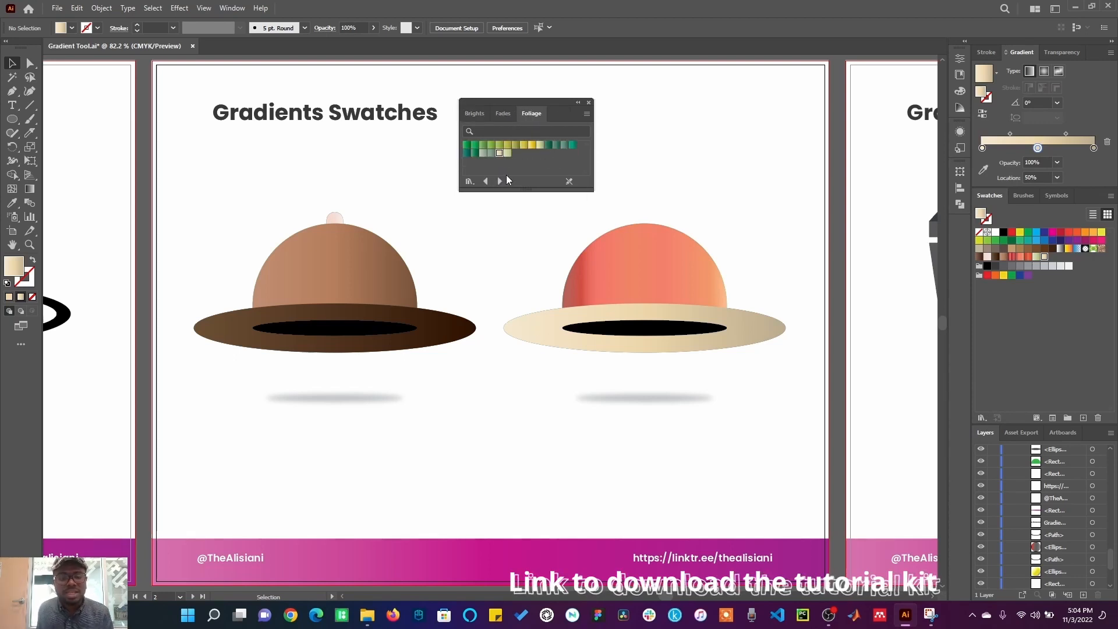
pyautogui.click(589, 104)
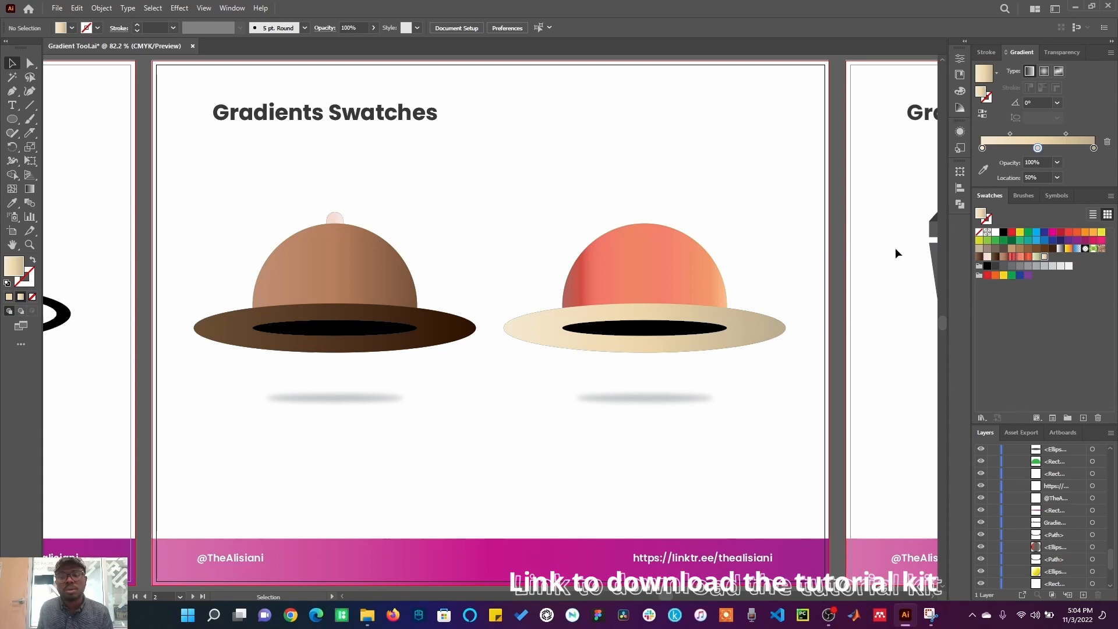
# Step: Go to the Gradient type artboard and fill the LINEAR cup with the current gradient
pyautogui.press('pagedown')
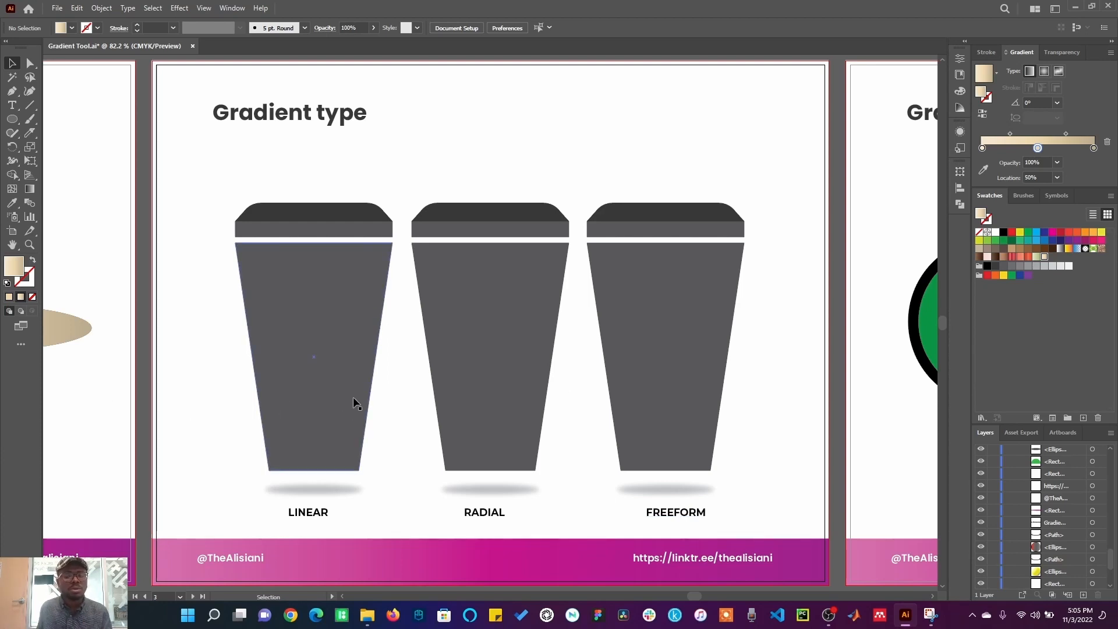
pyautogui.click(334, 348)
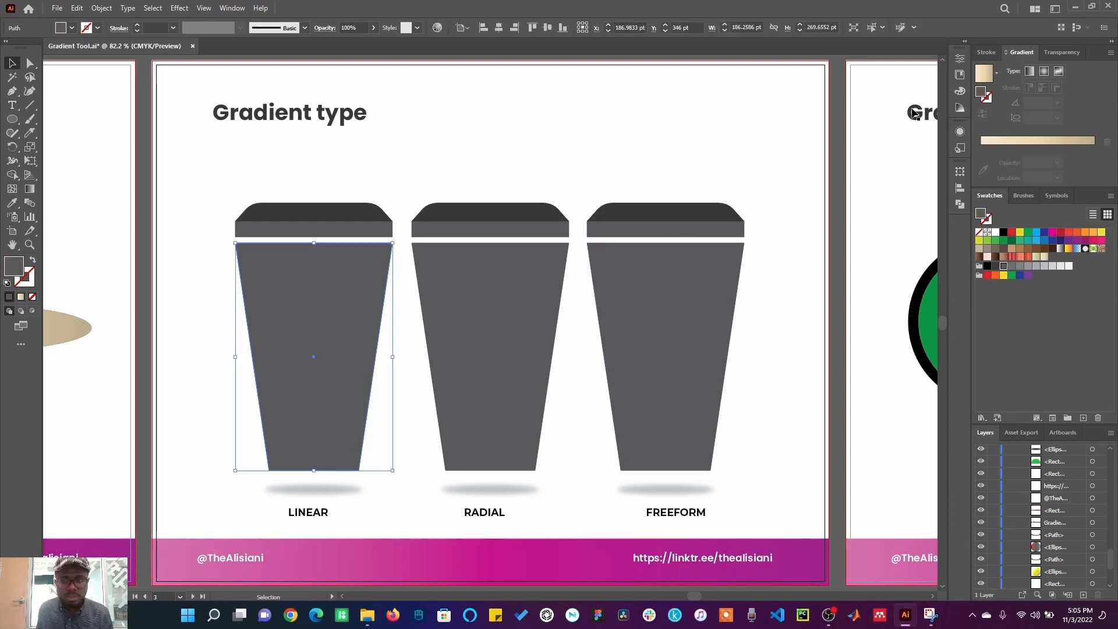
pyautogui.click(986, 81)
# Step: Redraw the LINEAR cup's gradient with the Gradient tool, ending with a vertical top-to-bottom direction
pyautogui.click(31, 191)
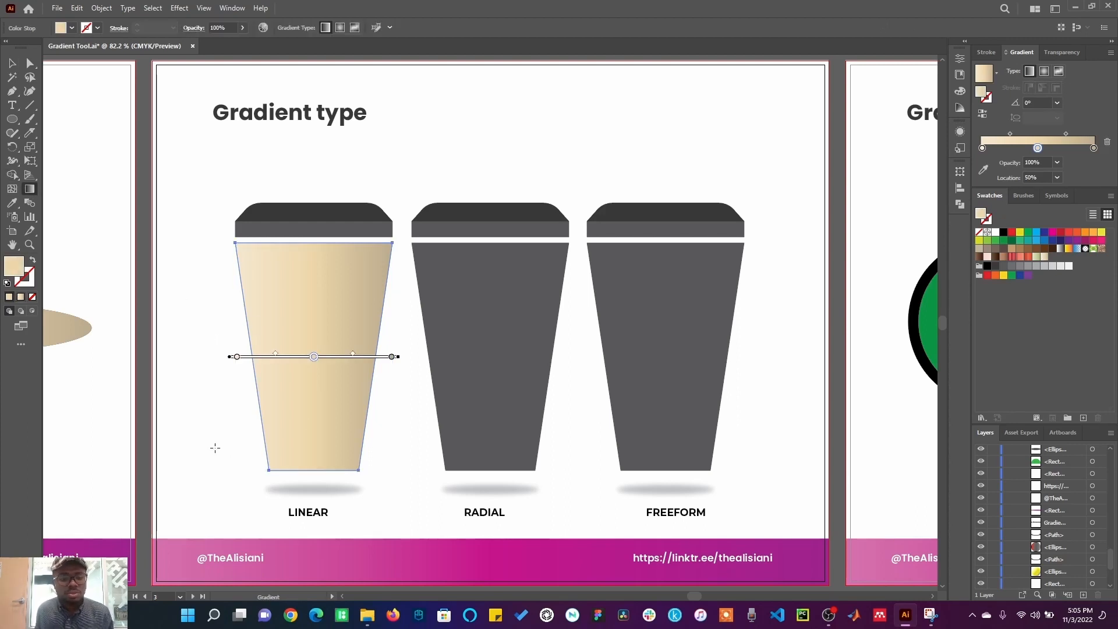
pyautogui.moveTo(213, 455)
pyautogui.mouseDown()
pyautogui.moveTo(210, 357)
pyautogui.moveTo(326, 272)
pyautogui.moveTo(398, 176)
pyautogui.moveTo(355, 247)
pyautogui.moveTo(369, 250)
pyautogui.mouseUp()
pyautogui.moveTo(202, 203)
pyautogui.mouseDown()
pyautogui.moveTo(369, 386)
pyautogui.moveTo(421, 482)
pyautogui.mouseUp()
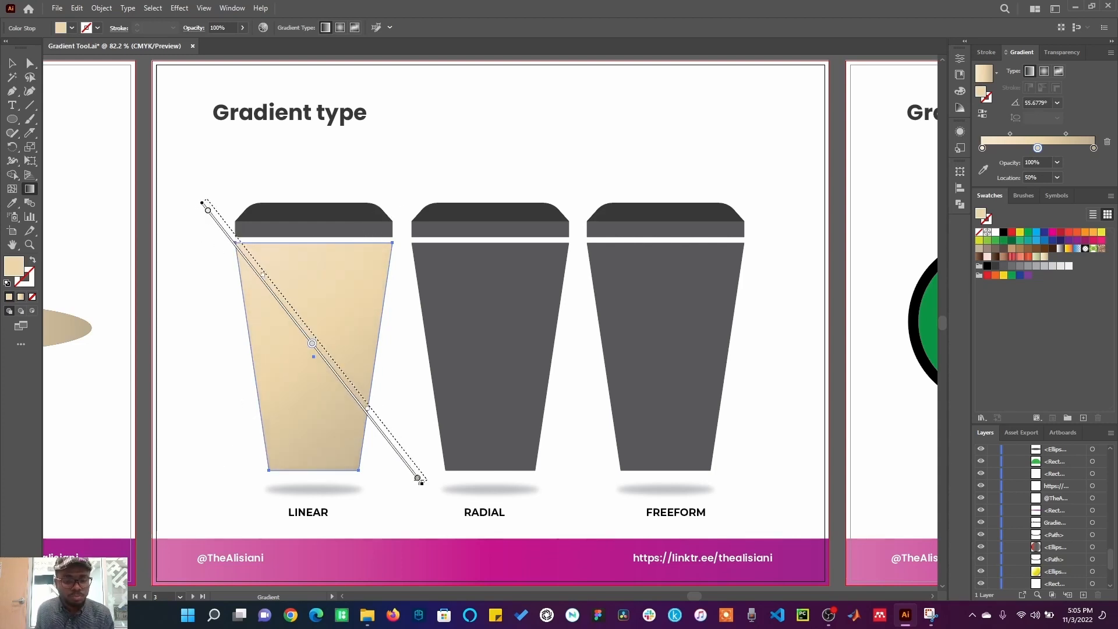
pyautogui.moveTo(206, 357); pyautogui.dragTo(402, 356)
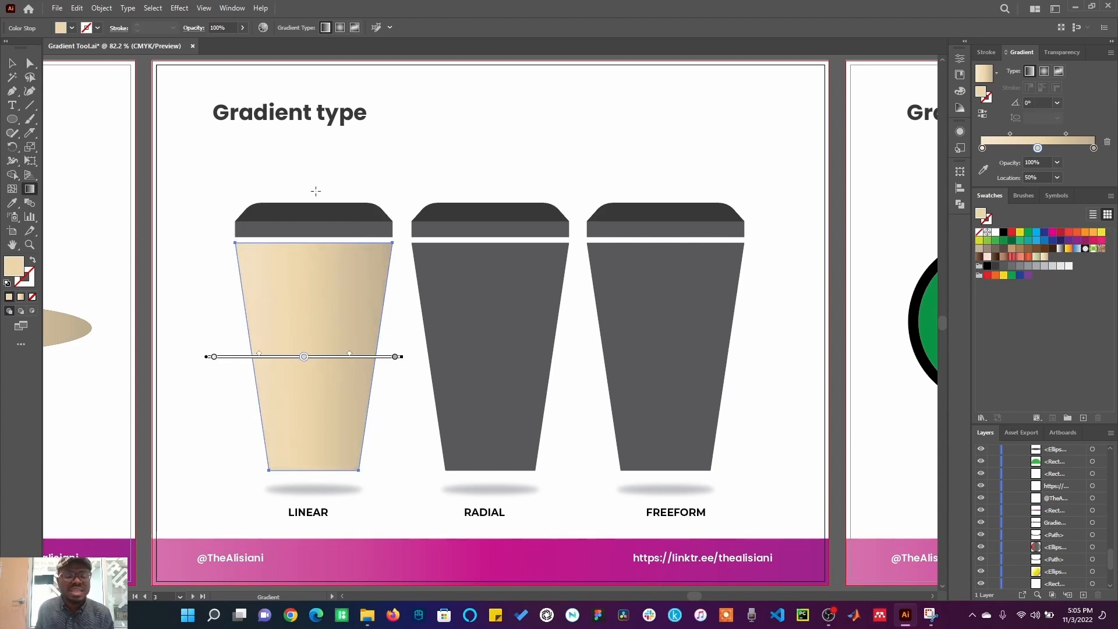
pyautogui.moveTo(316, 191); pyautogui.dragTo(314, 511)
pyautogui.press('v')
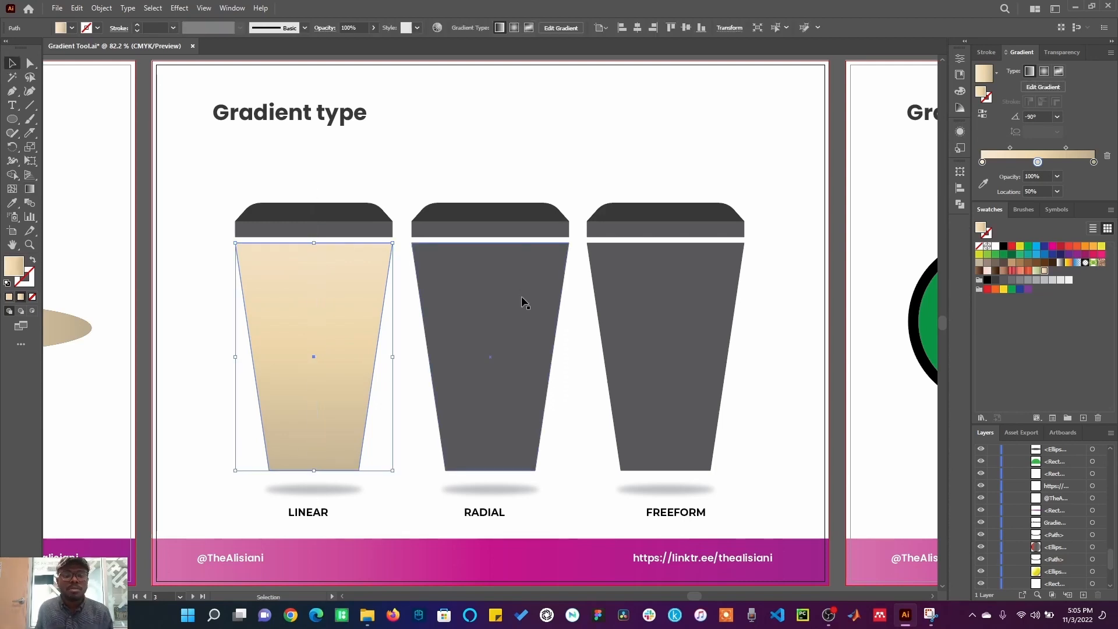
# Step: Fill the RADIAL cup with the gradient and set its gradient type to Radial
pyautogui.click(522, 302)
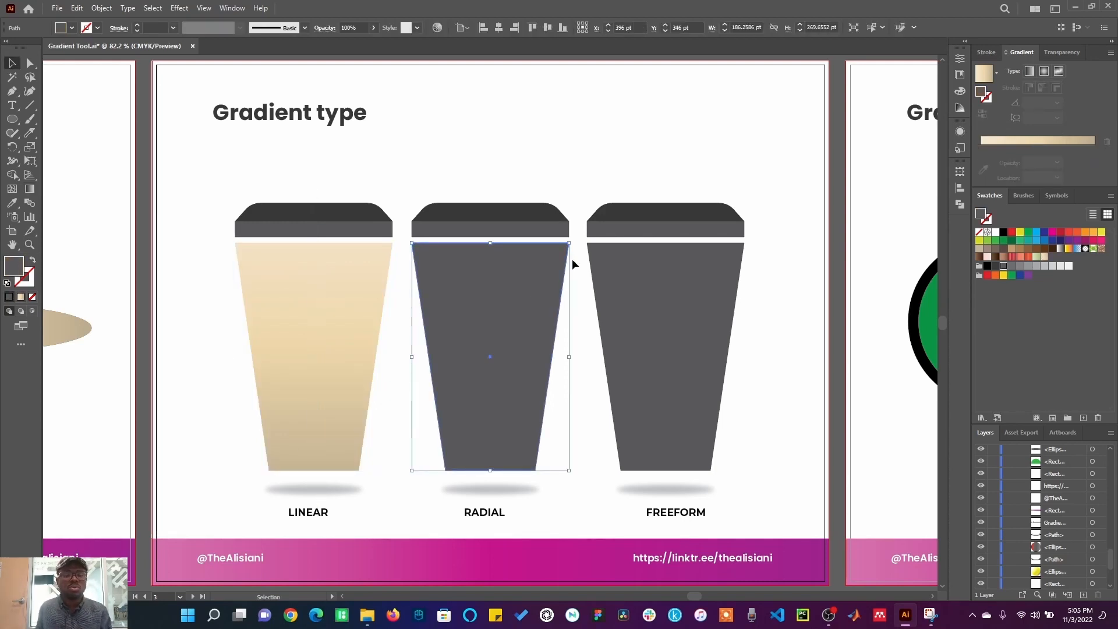
pyautogui.click(983, 74)
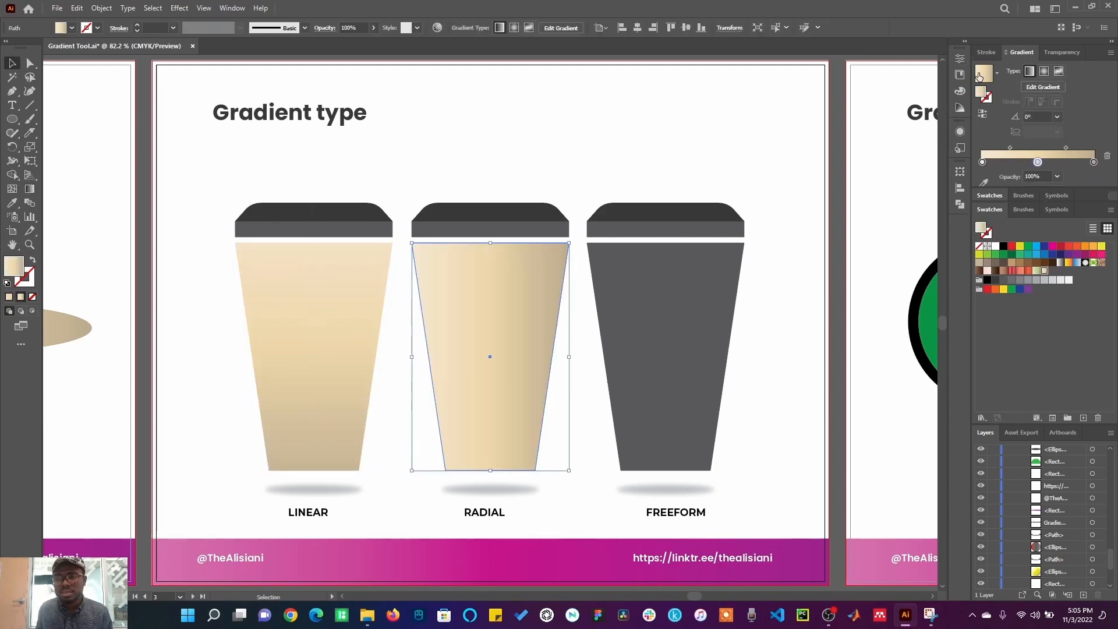
pyautogui.click(1044, 72)
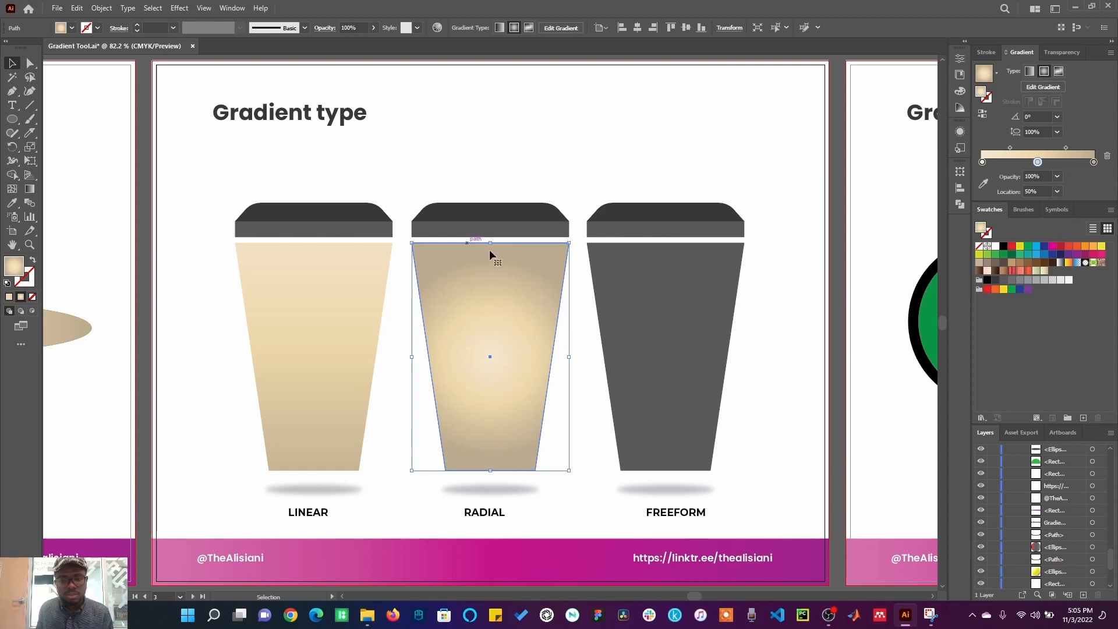
# Step: With the Gradient tool, move the radial gradient's centre upward and stretch it toward the upper right
pyautogui.click(30, 190)
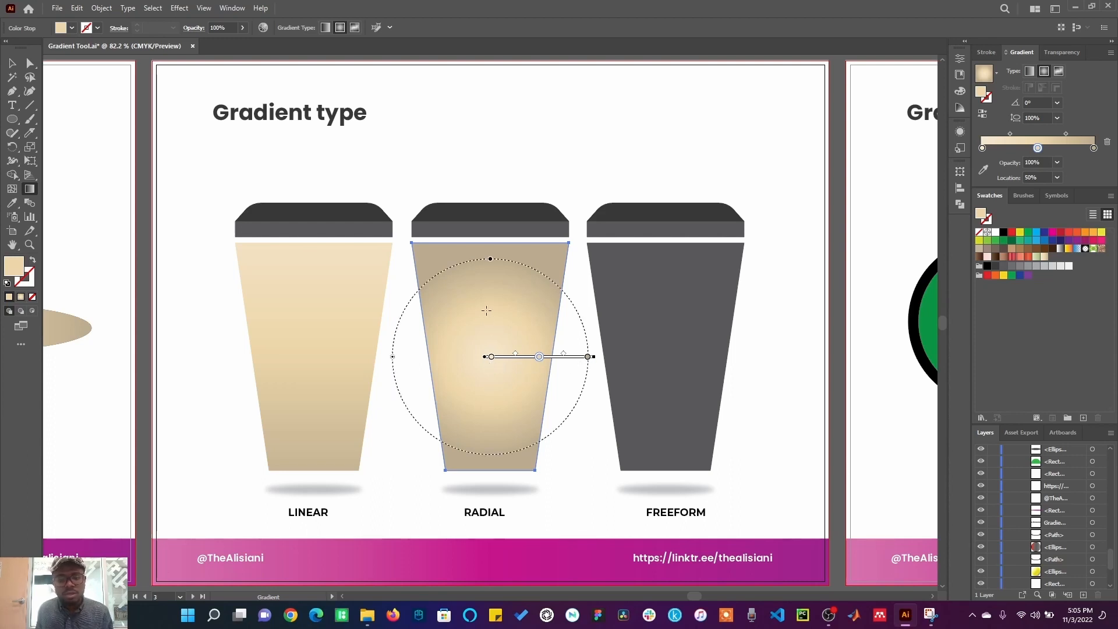
pyautogui.moveTo(484, 324); pyautogui.dragTo(543, 198)
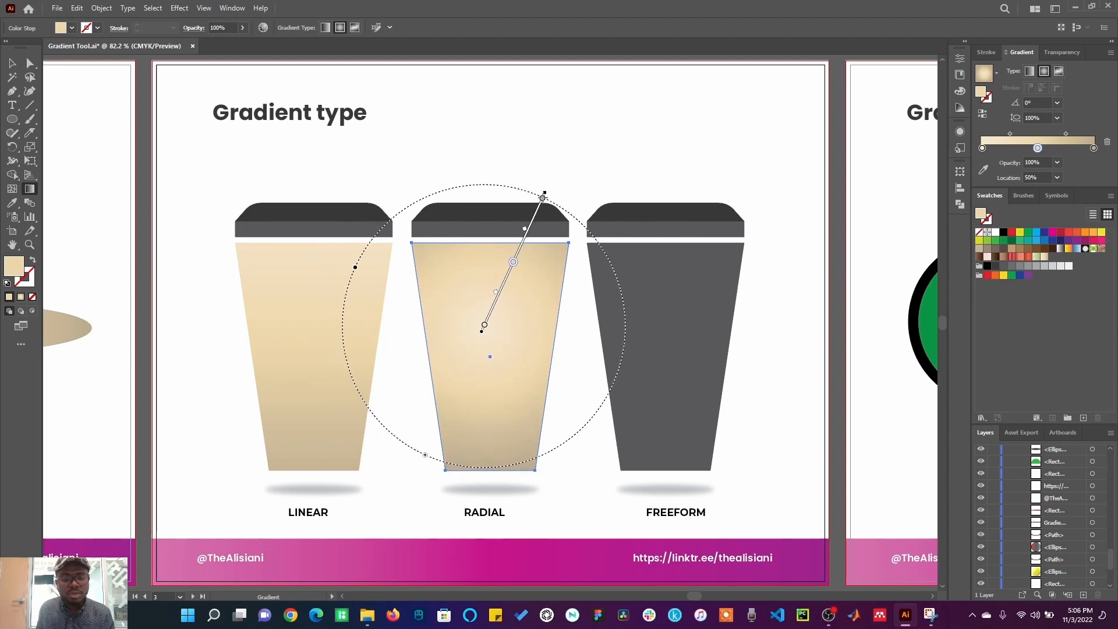
pyautogui.moveTo(528, 292)
pyautogui.mouseDown()
pyautogui.moveTo(637, 170)
pyautogui.moveTo(624, 190)
pyautogui.moveTo(632, 184)
pyautogui.mouseUp()
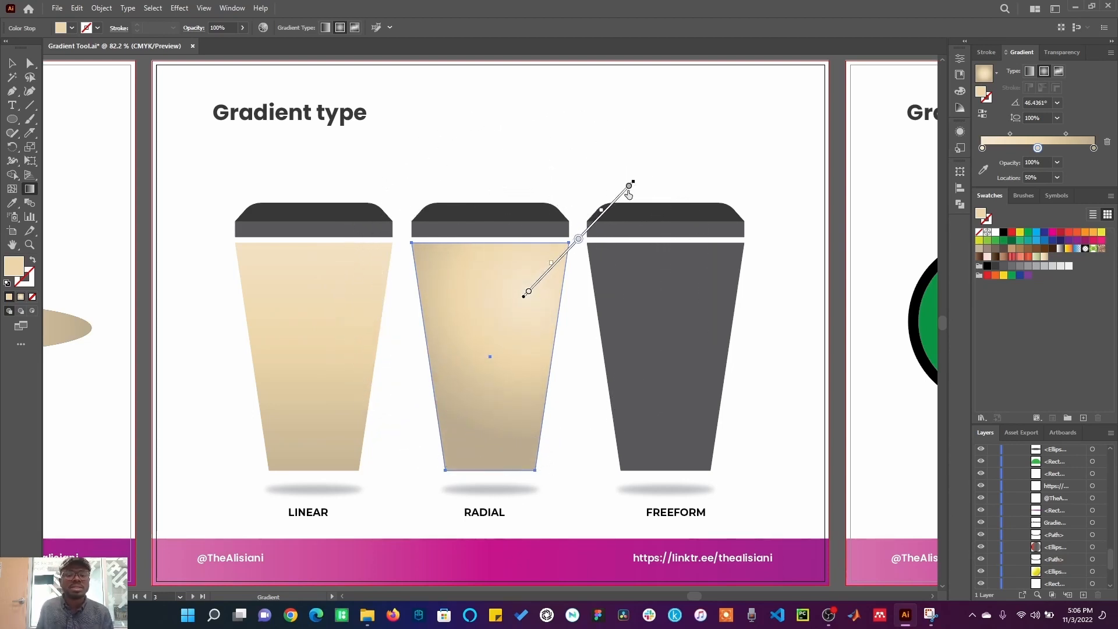
# Step: Fill the FREEFORM cup with the gradient and set its gradient type to Freeform
pyautogui.click(13, 63)
pyautogui.click(220, 180)
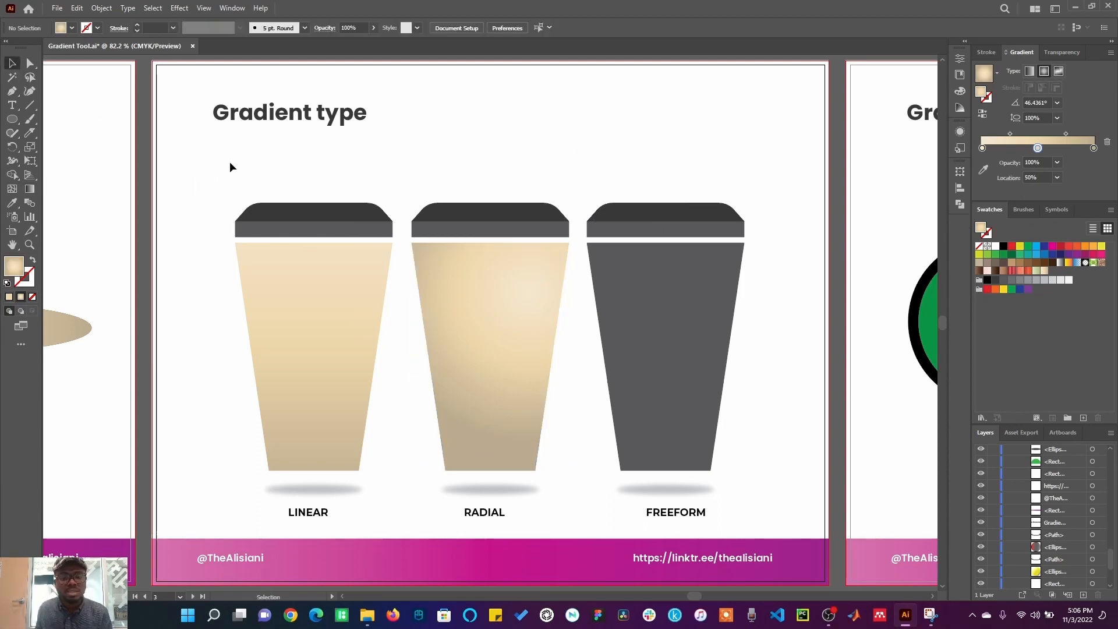
pyautogui.click(699, 340)
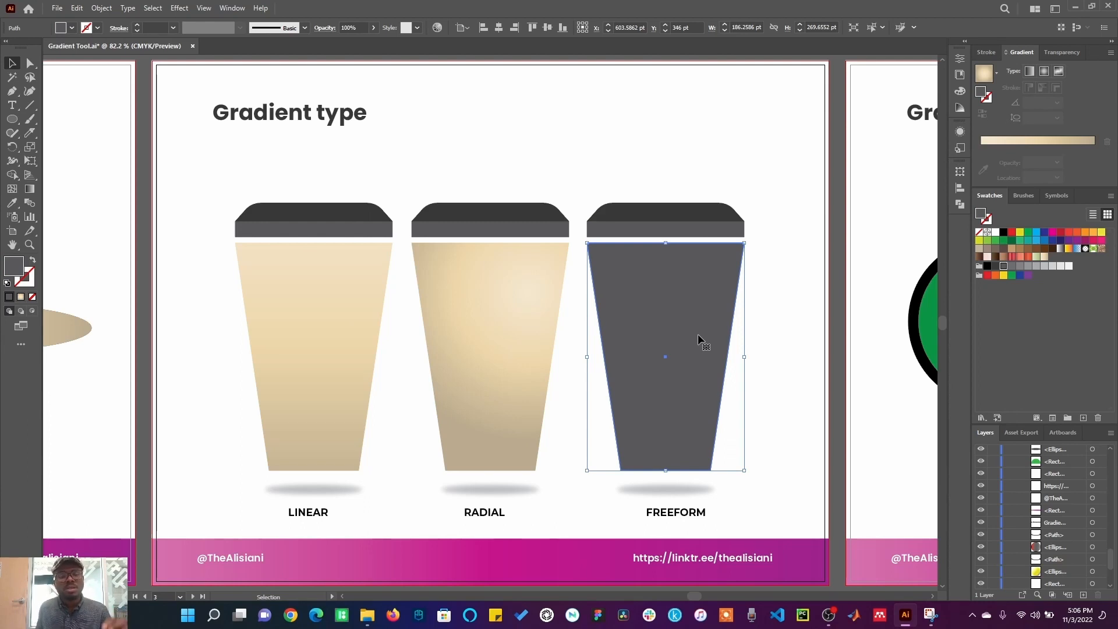
pyautogui.click(991, 79)
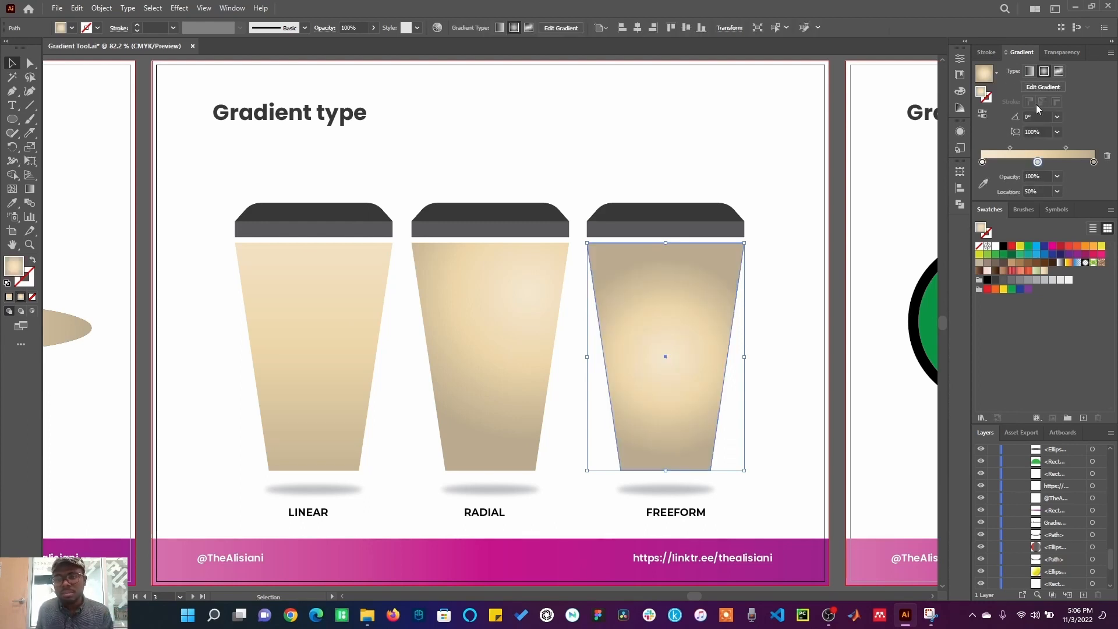
pyautogui.click(1058, 72)
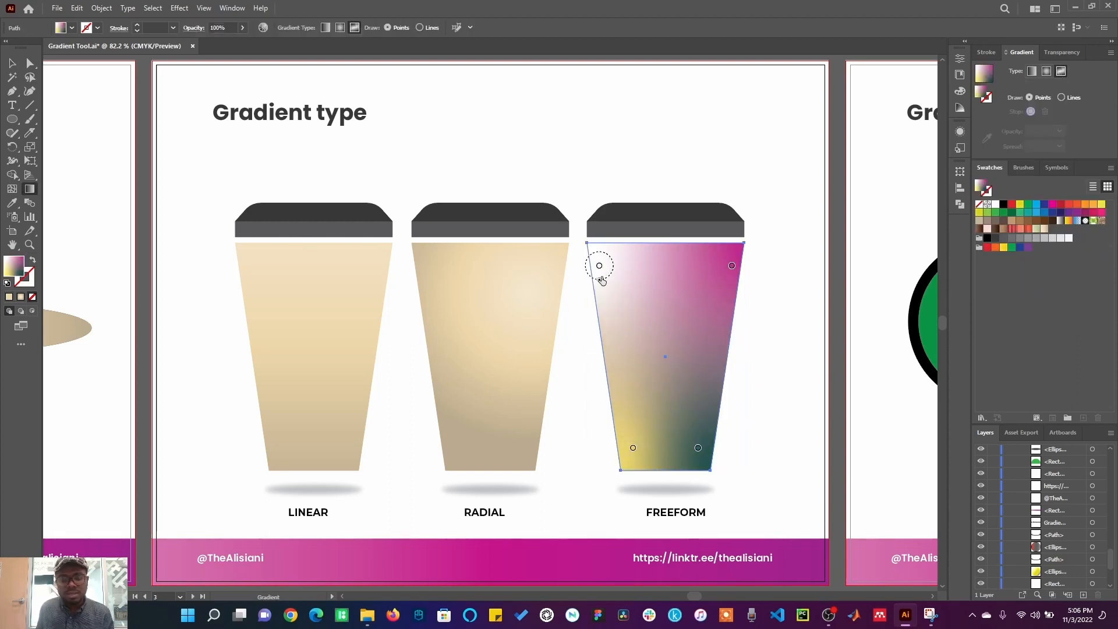
# Step: Add six new colour points inside the FREEFORM cup's freeform gradient
pyautogui.click(644, 319)
pyautogui.click(689, 273)
pyautogui.click(686, 339)
pyautogui.click(660, 410)
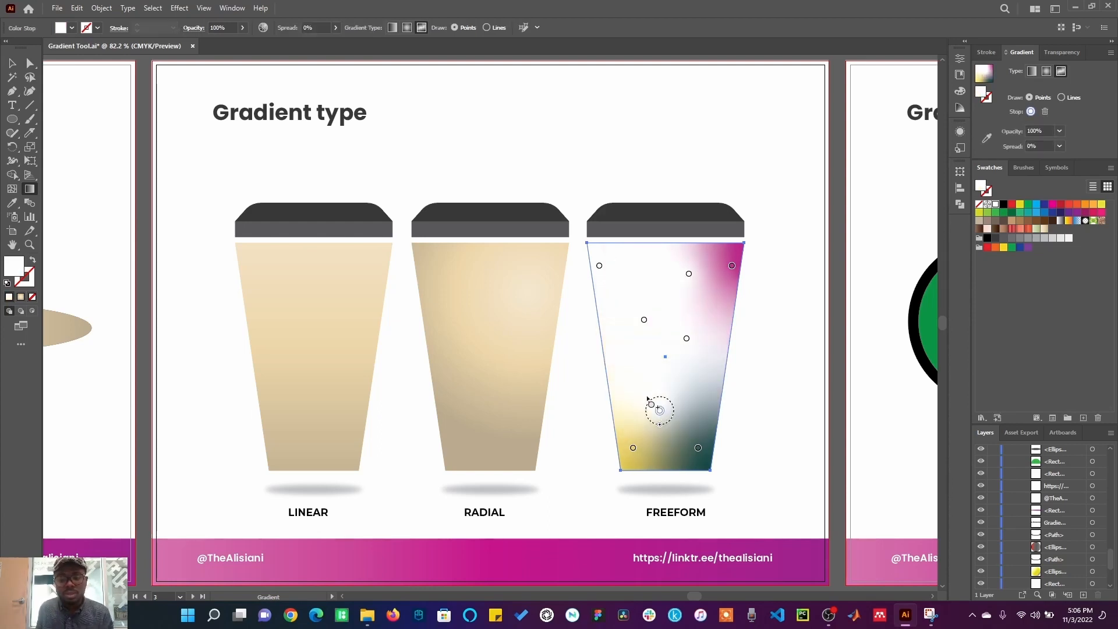
pyautogui.click(621, 355)
pyautogui.click(699, 383)
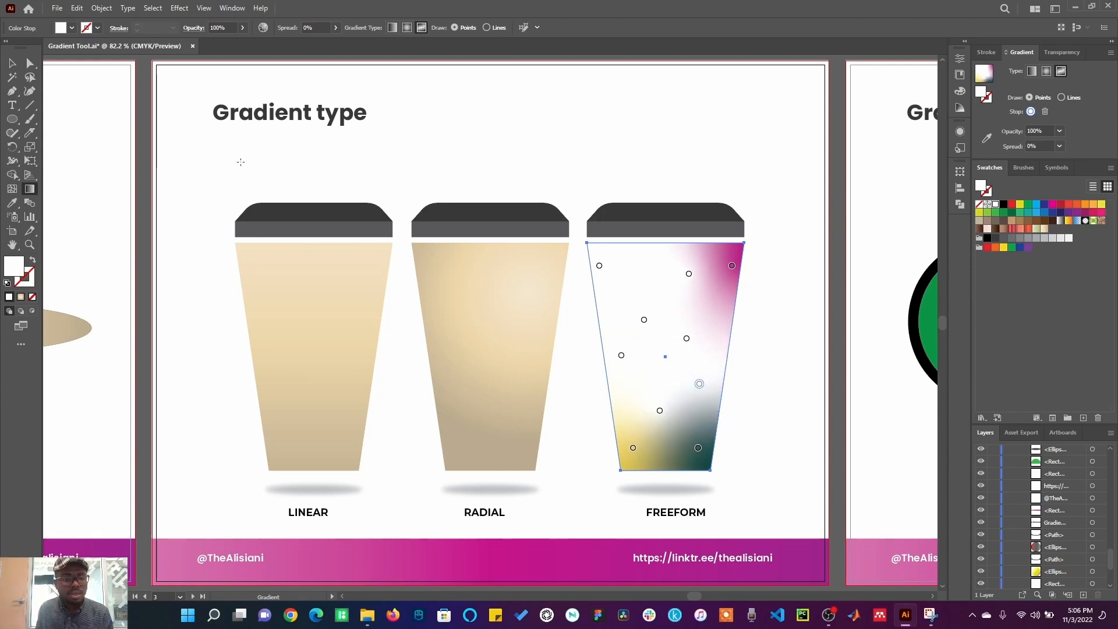
# Step: Recolour the upper freeform points with swatches: dark grey, brown, red and black
pyautogui.click(599, 265)
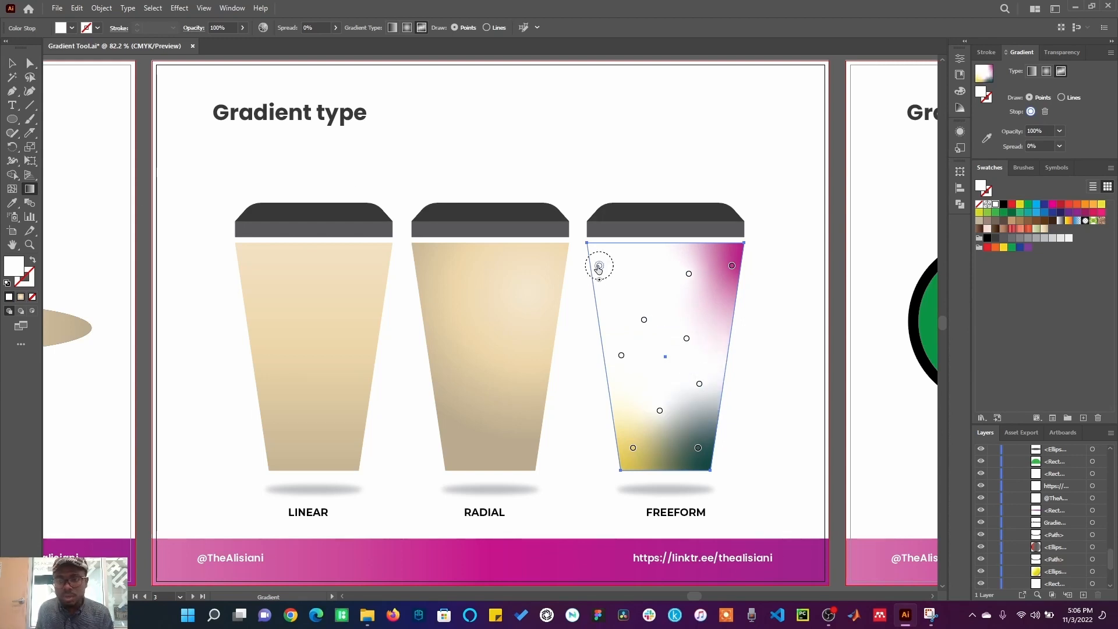
pyautogui.click(992, 224)
pyautogui.click(689, 273)
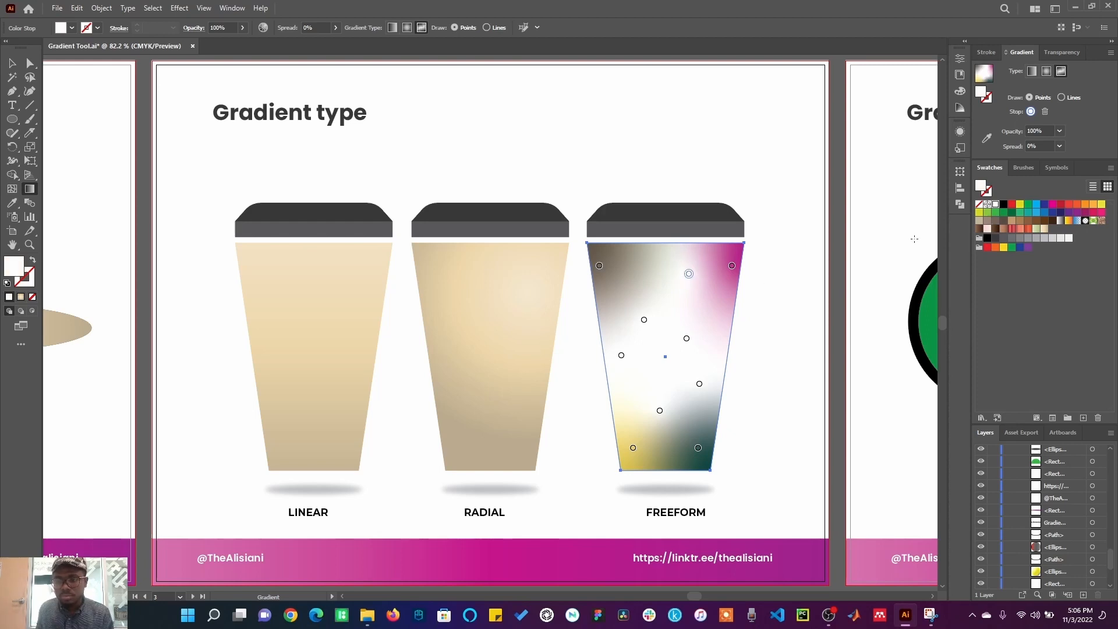
pyautogui.click(1011, 220)
pyautogui.click(732, 266)
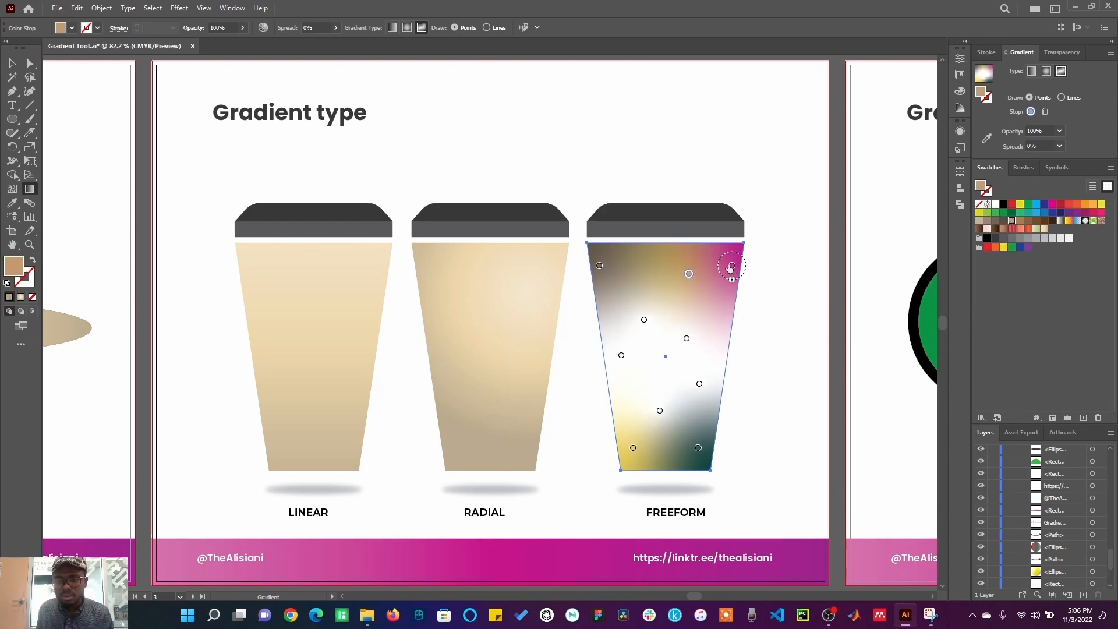
pyautogui.click(1011, 205)
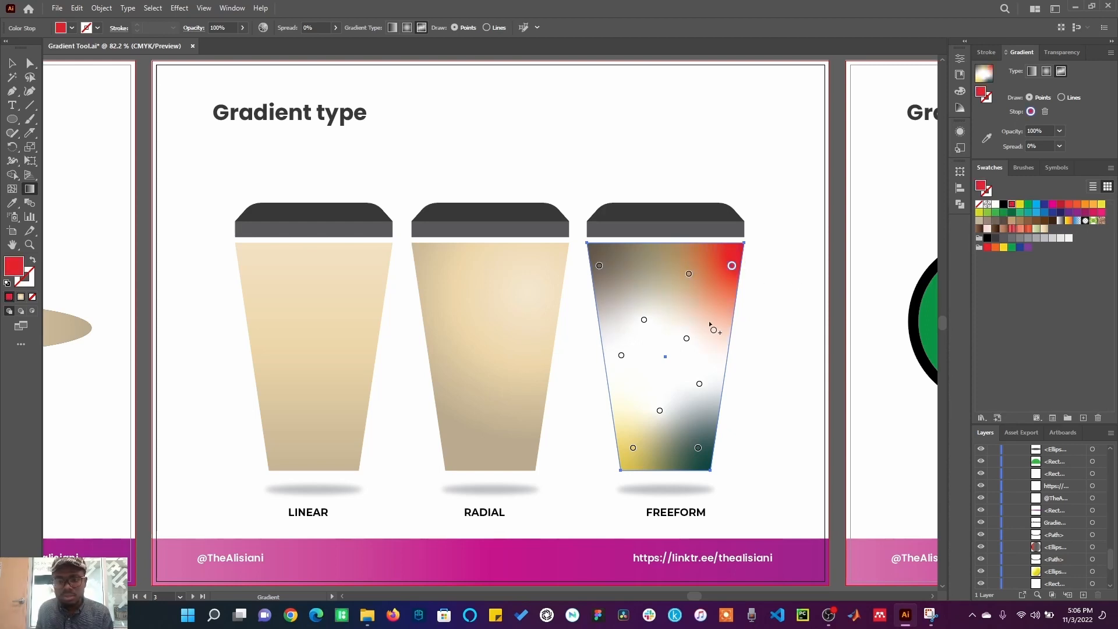
pyautogui.click(645, 320)
pyautogui.click(988, 238)
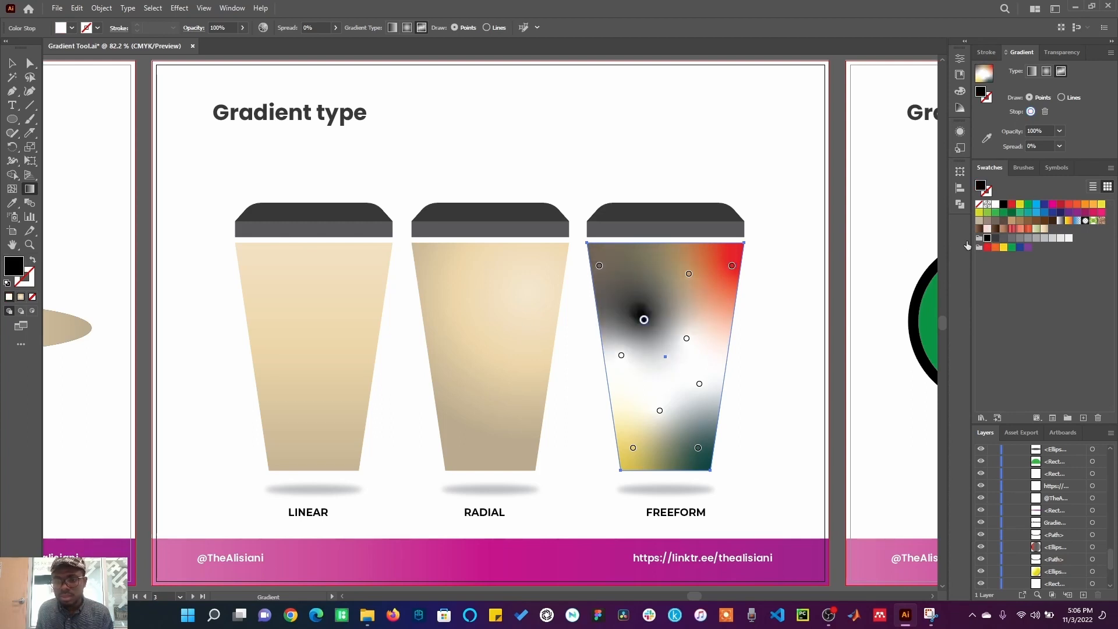
# Step: Recolour the lower freeform points with orange, green, blue and yellow swatches, then deselect the cup
pyautogui.click(622, 355)
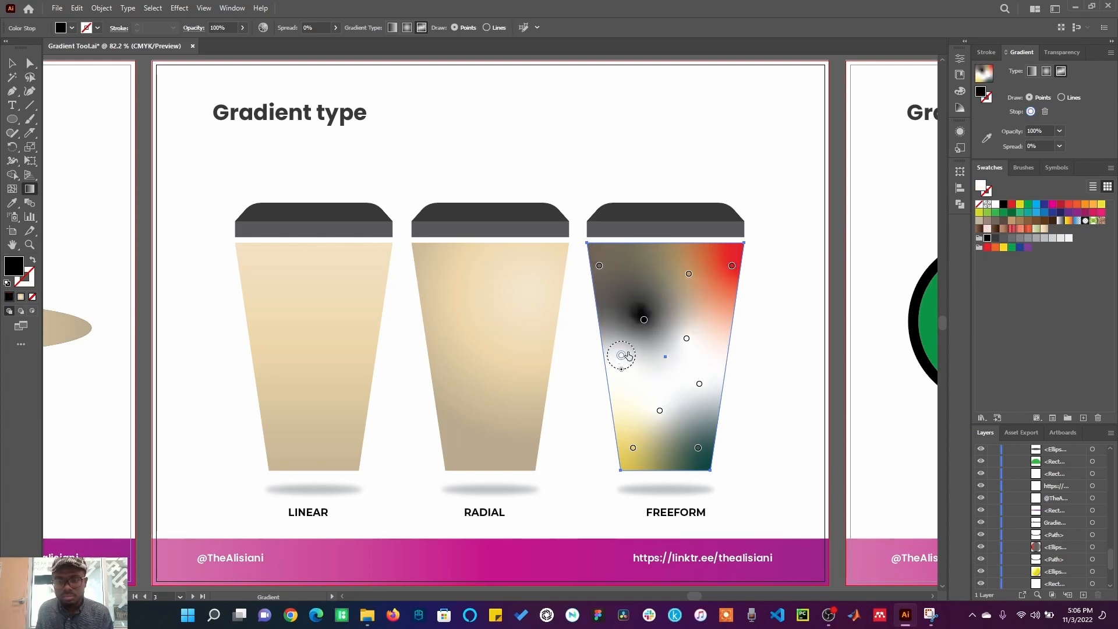
pyautogui.click(996, 247)
pyautogui.click(660, 411)
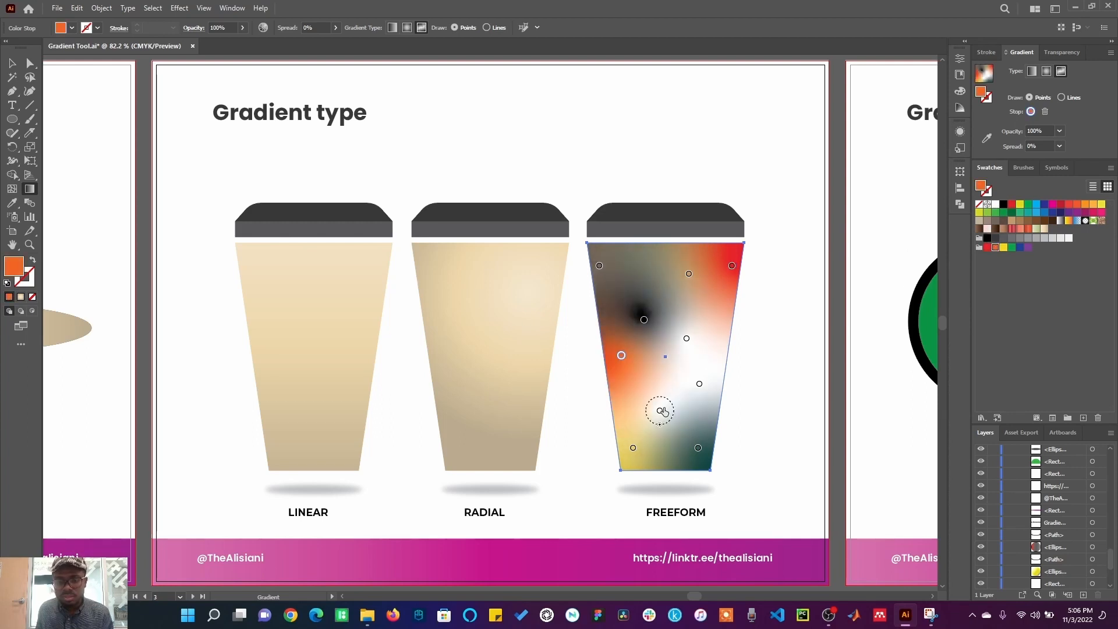
pyautogui.click(1022, 214)
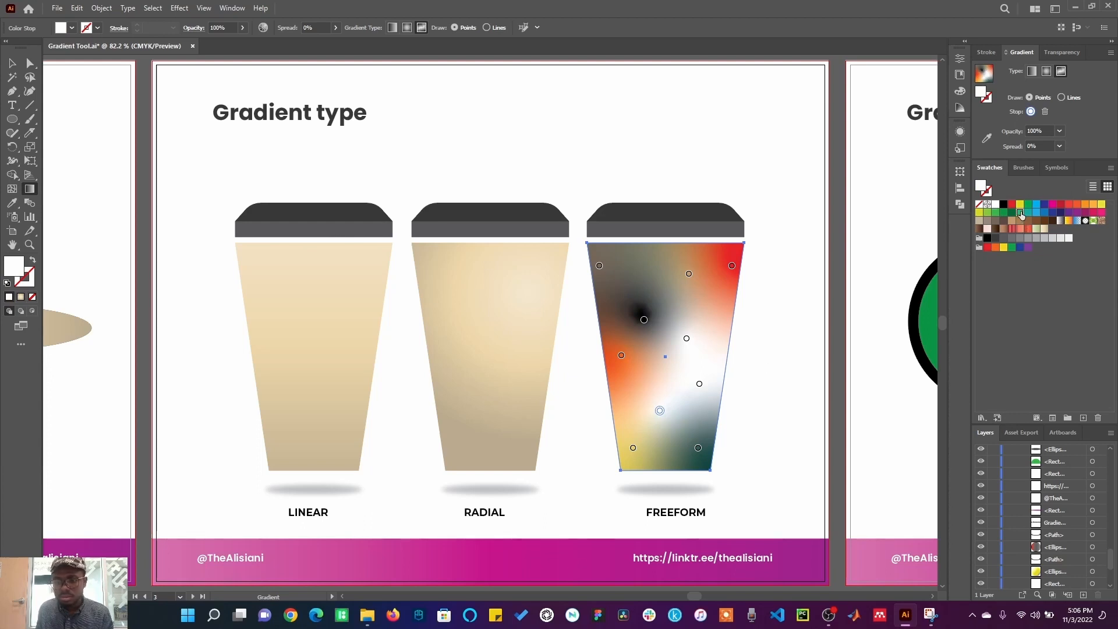
pyautogui.click(700, 384)
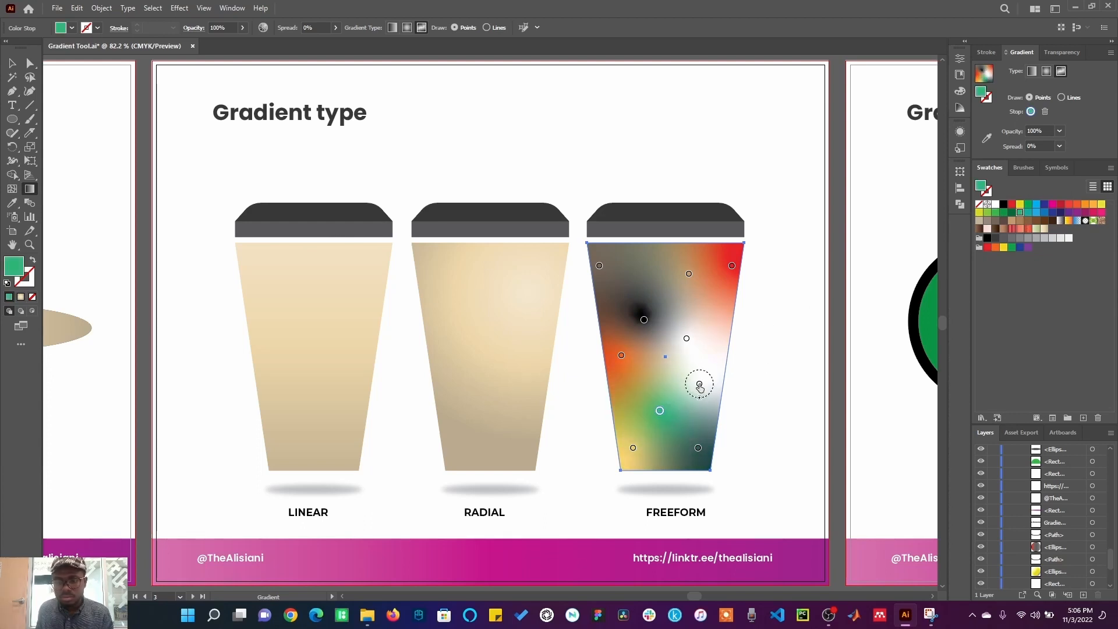
pyautogui.click(1037, 204)
pyautogui.click(685, 338)
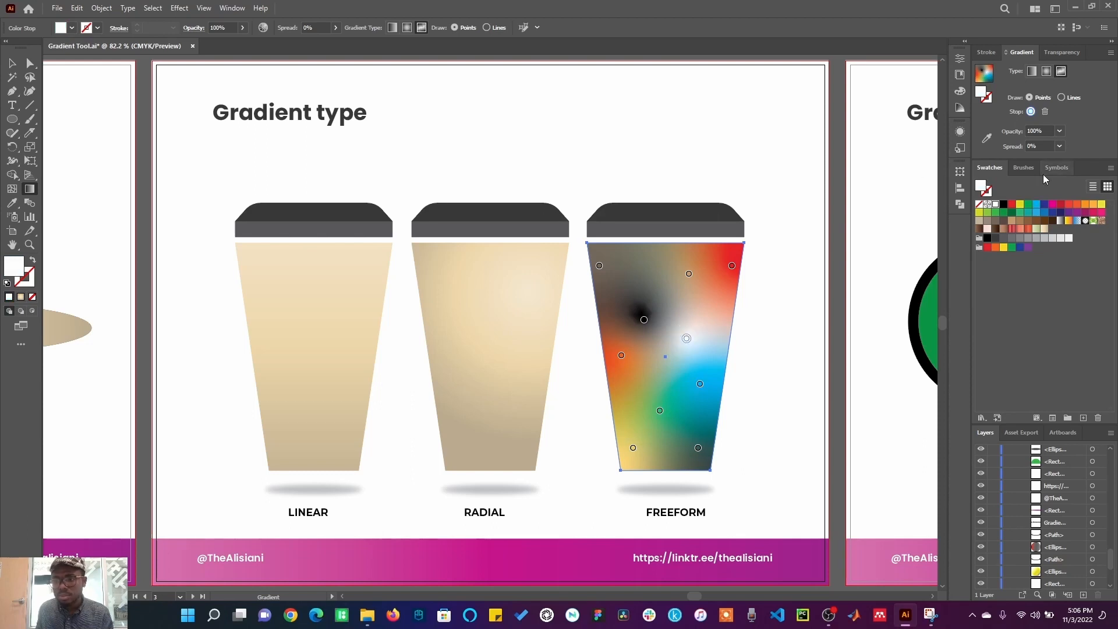
pyautogui.click(1102, 205)
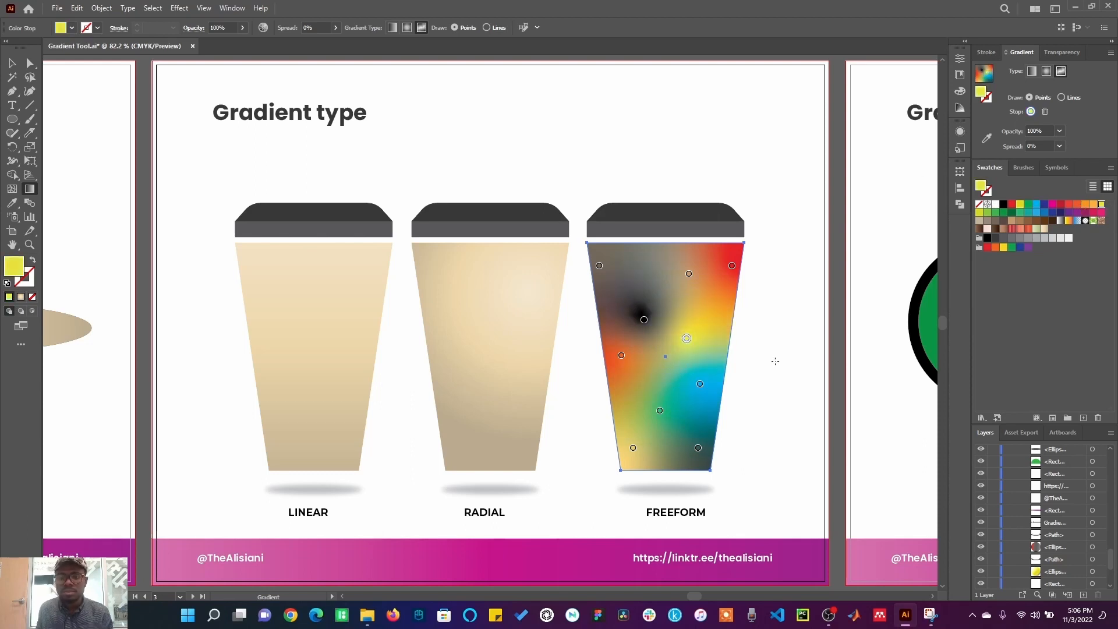
pyautogui.click(14, 63)
pyautogui.click(577, 164)
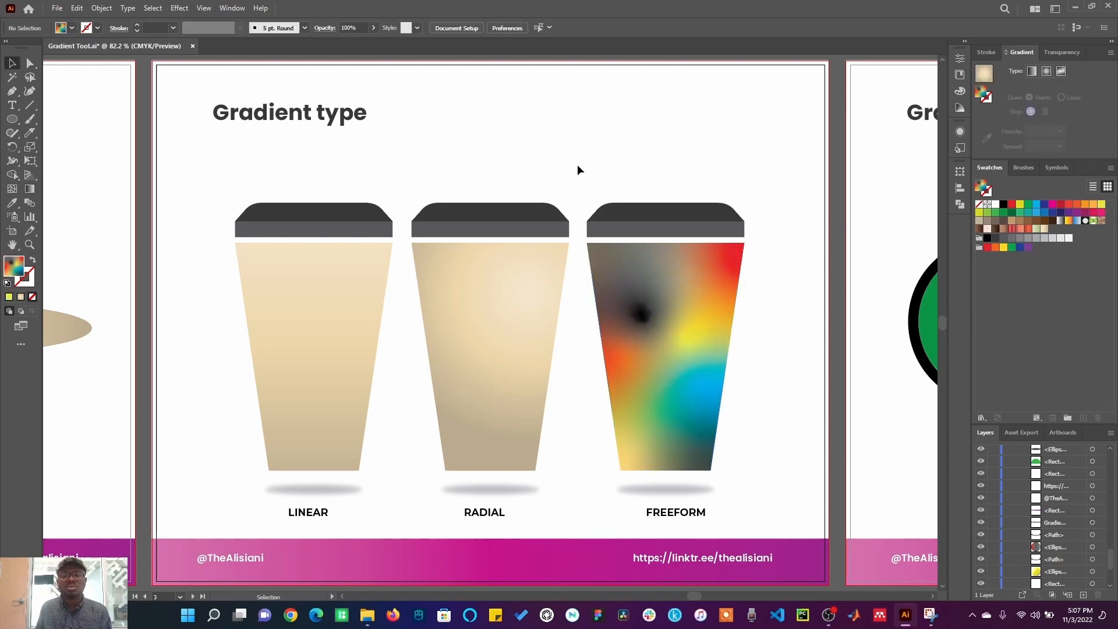
pyautogui.click(657, 327)
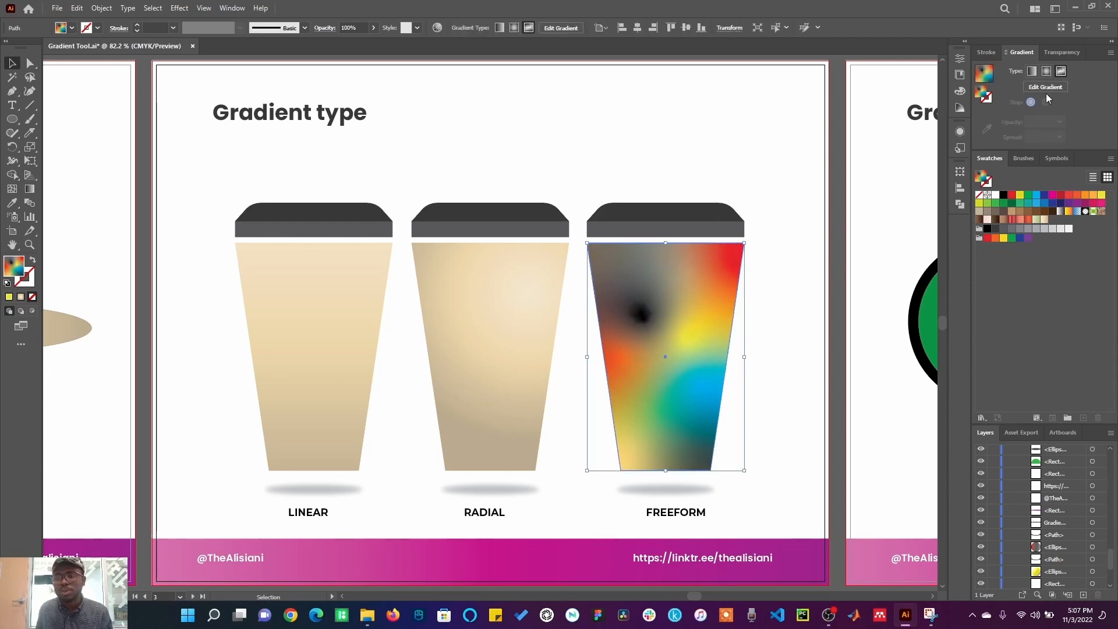
pyautogui.click(1061, 71)
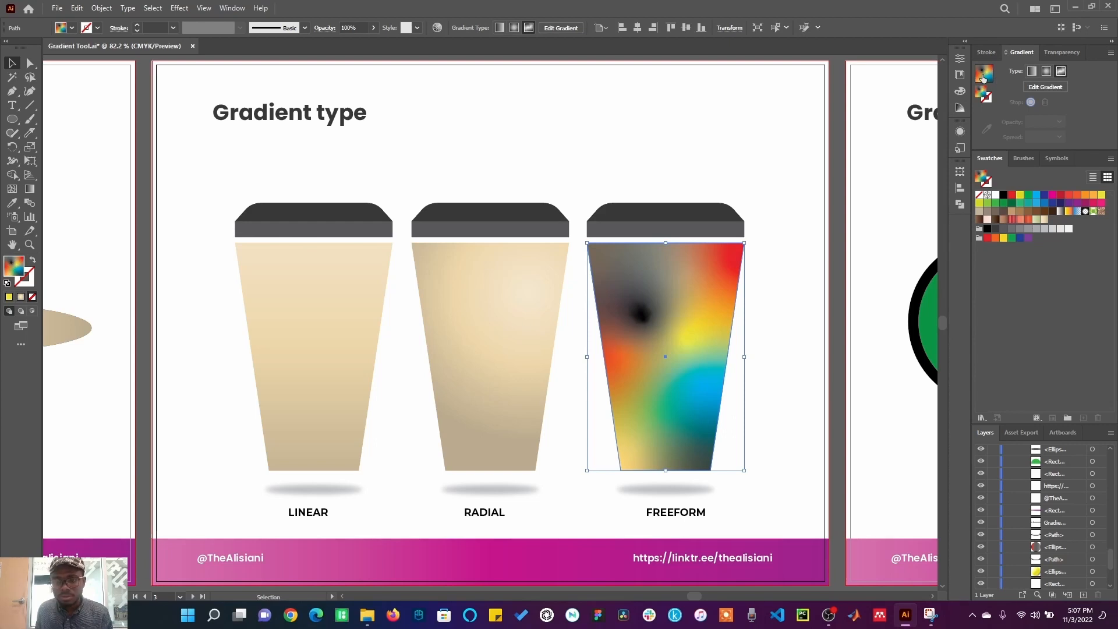
pyautogui.moveTo(367, 110); pyautogui.dragTo(431, 142)
pyautogui.click(457, 154)
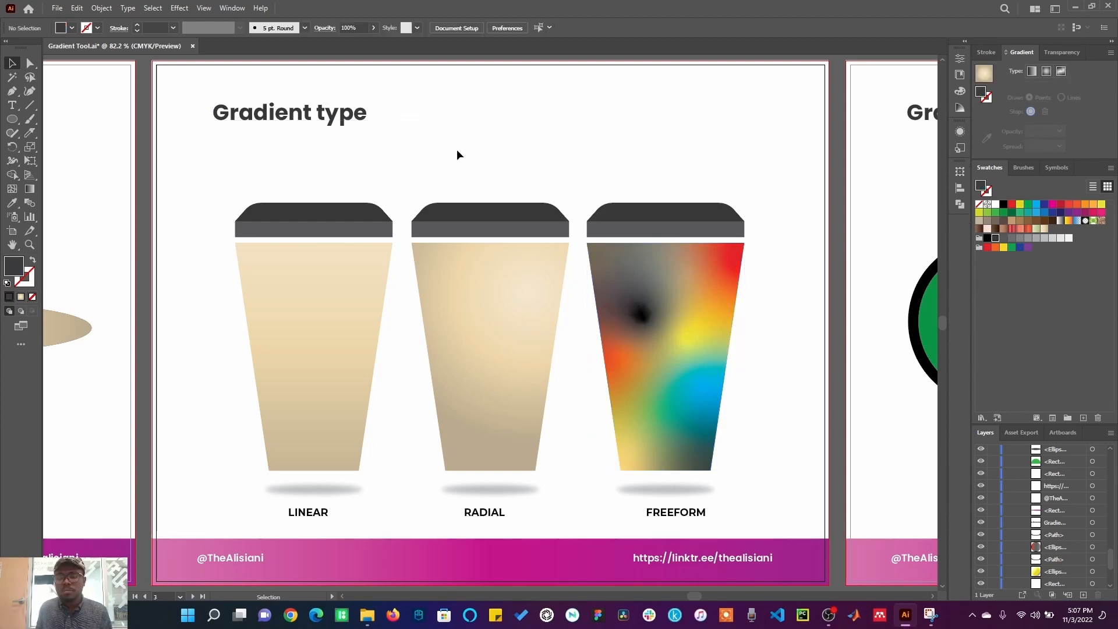
# Step: Fill the FREEFORM cup's lid with a linear gradient and make its starting stop black
pyautogui.click(681, 203)
pyautogui.press('.')
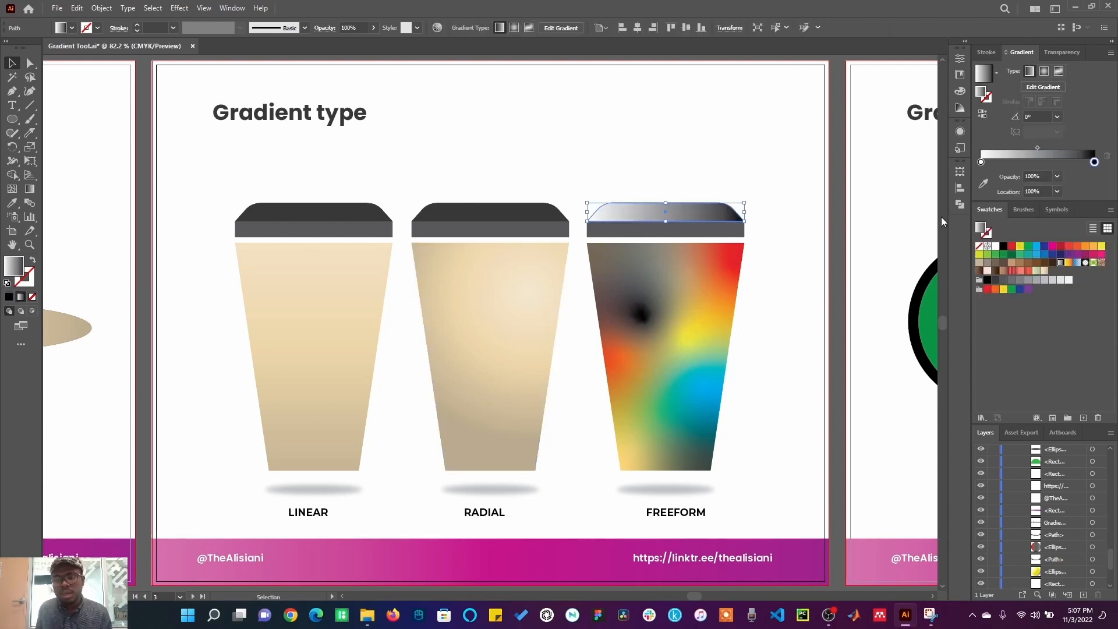
pyautogui.moveTo(1016, 281); pyautogui.dragTo(984, 166)
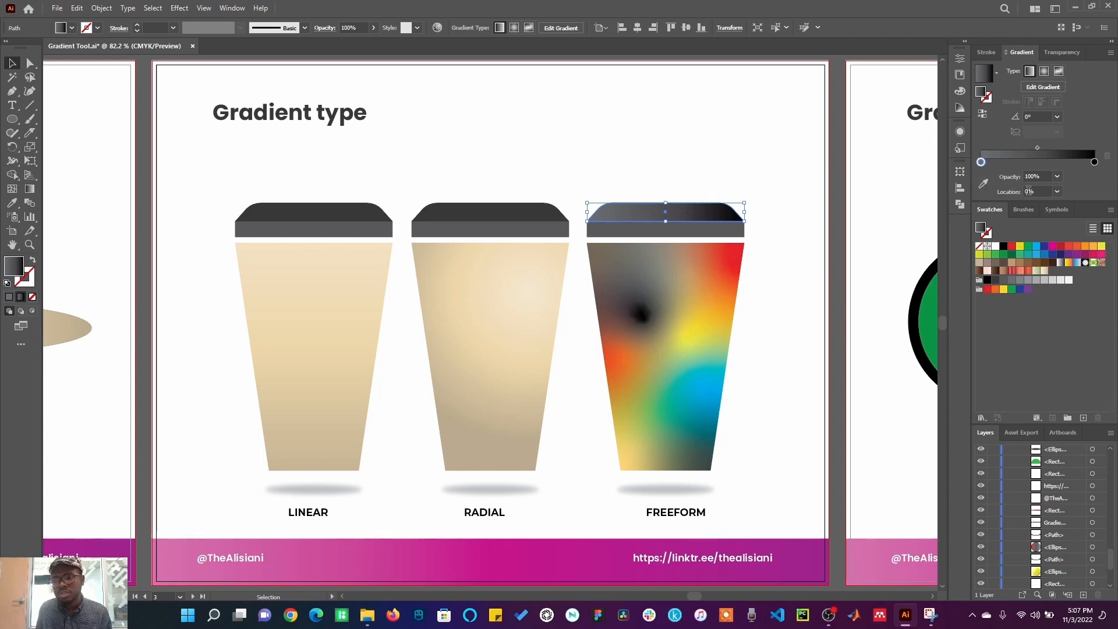
pyautogui.click(1095, 163)
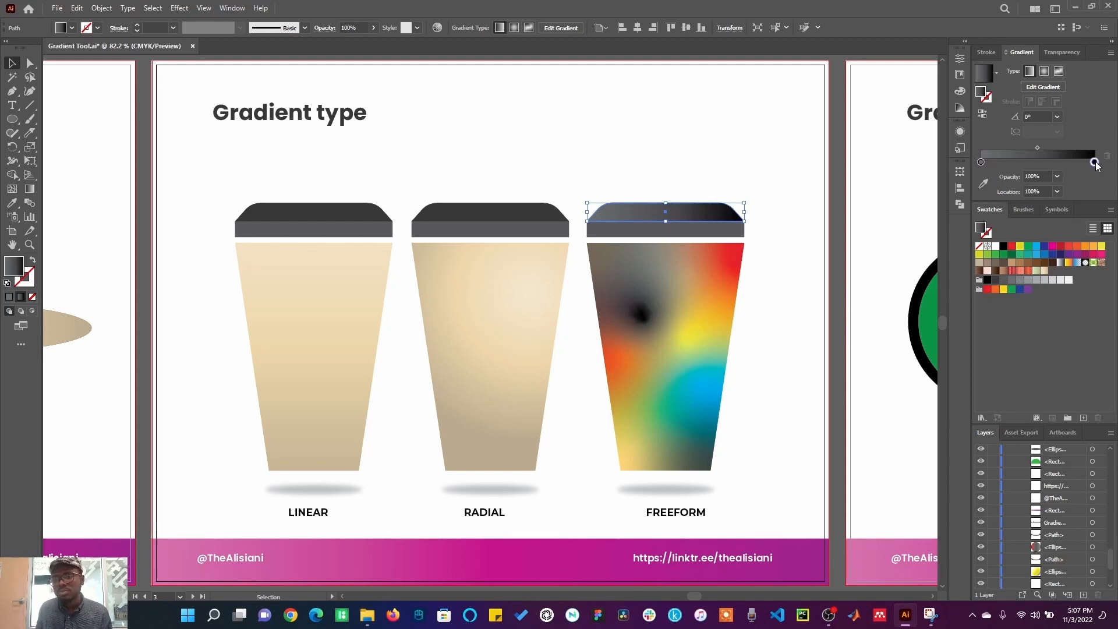
pyautogui.moveTo(1096, 163)
pyautogui.mouseDown()
pyautogui.moveTo(990, 163)
pyautogui.moveTo(1095, 163)
pyautogui.mouseUp()
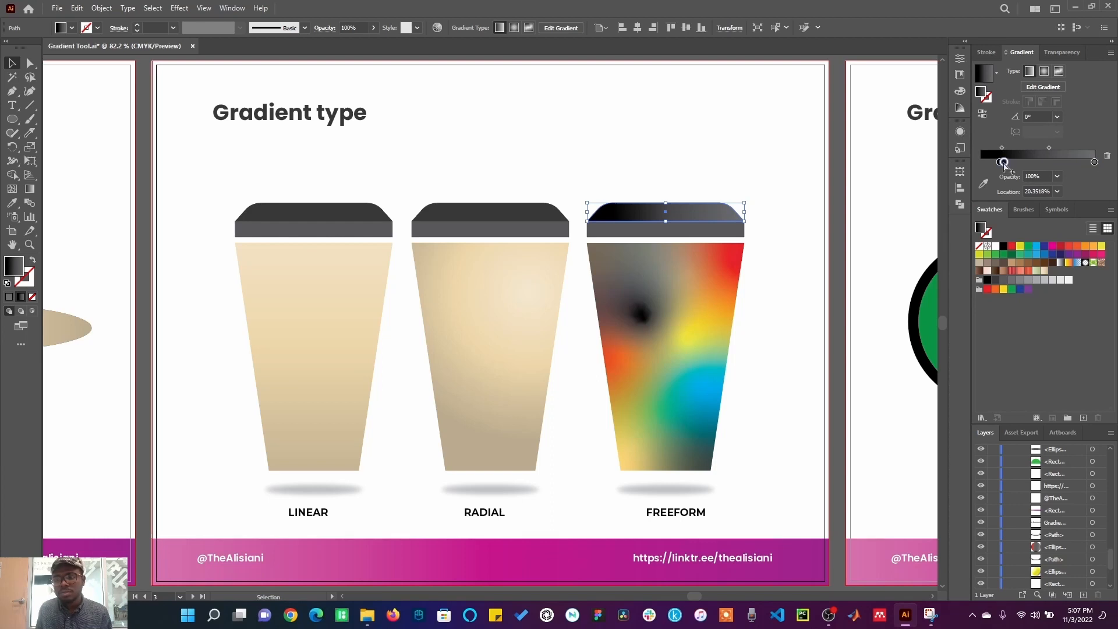
pyautogui.click(984, 163)
pyautogui.hotkey('ctrl', 'z')
pyautogui.moveTo(999, 163); pyautogui.dragTo(975, 163)
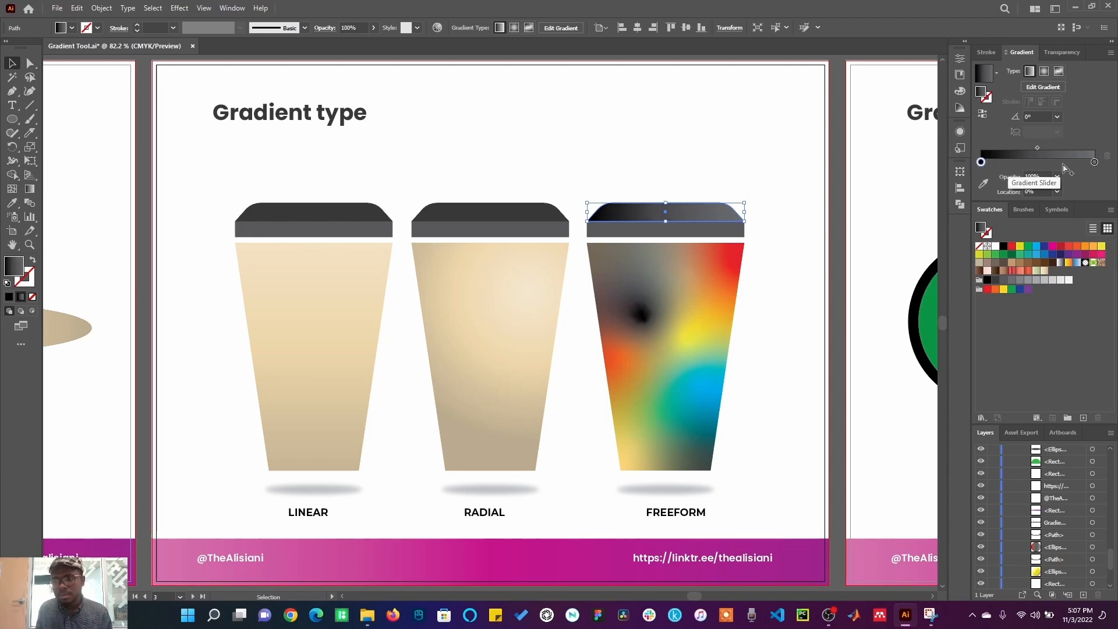
# Step: Try adding four extra stops to the lid's gradient and drag one of them away
pyautogui.click(1009, 164)
pyautogui.click(1031, 164)
pyautogui.click(1054, 164)
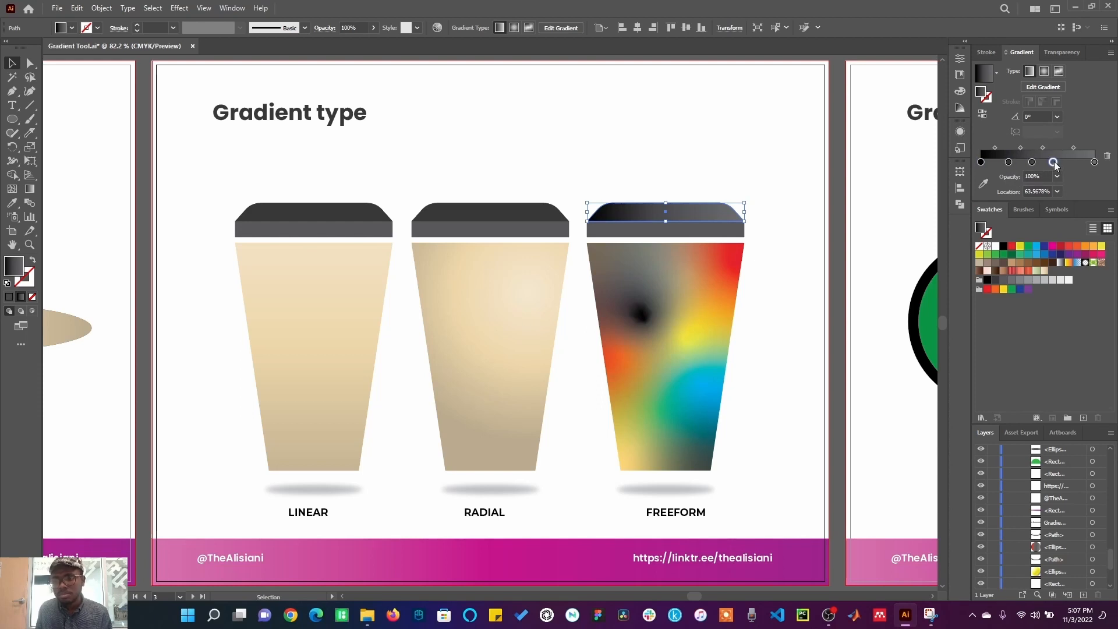
pyautogui.click(1078, 163)
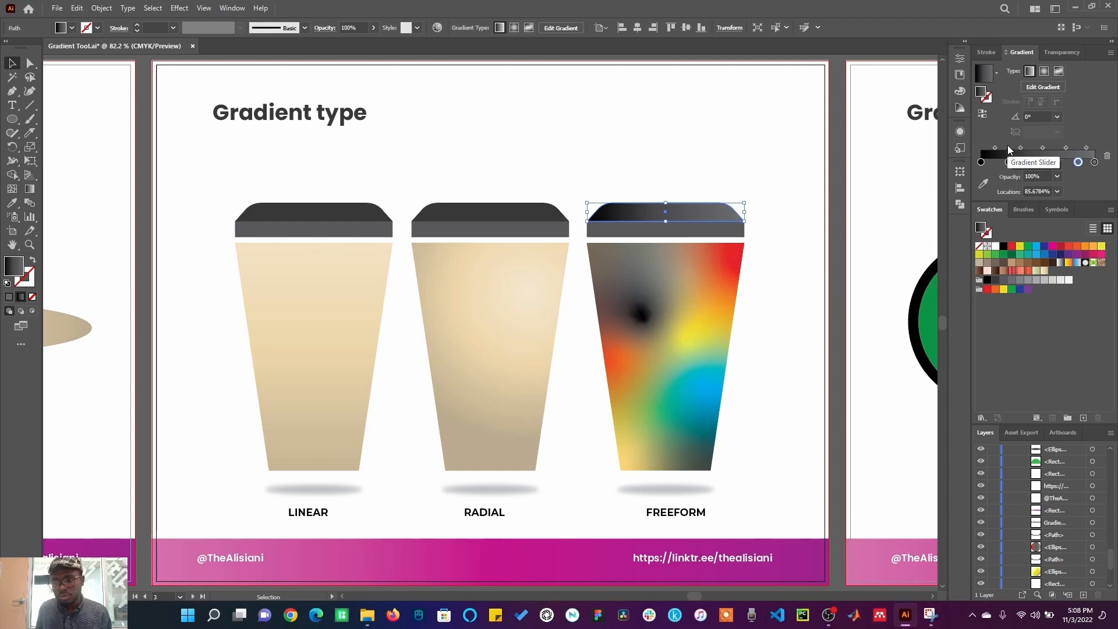
pyautogui.moveTo(1008, 162); pyautogui.dragTo(1086, 204)
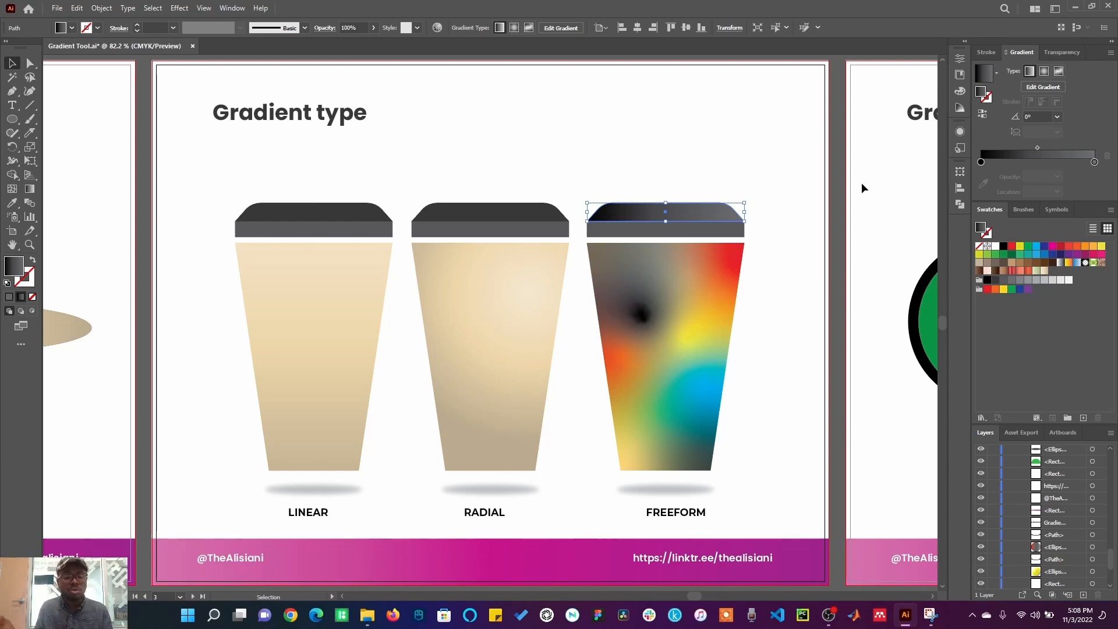
pyautogui.click(893, 186)
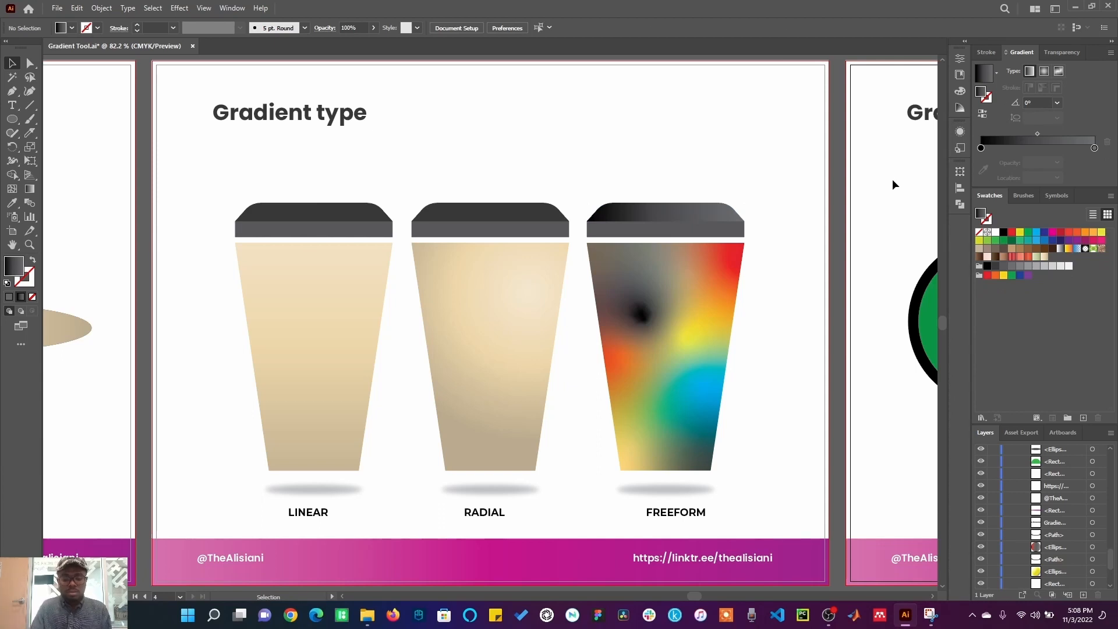
# Step: Go to the Gradient: Fill and Stroke artboard and apply a red gradient swatch to the green circle's stroke
pyautogui.press('pagedown')
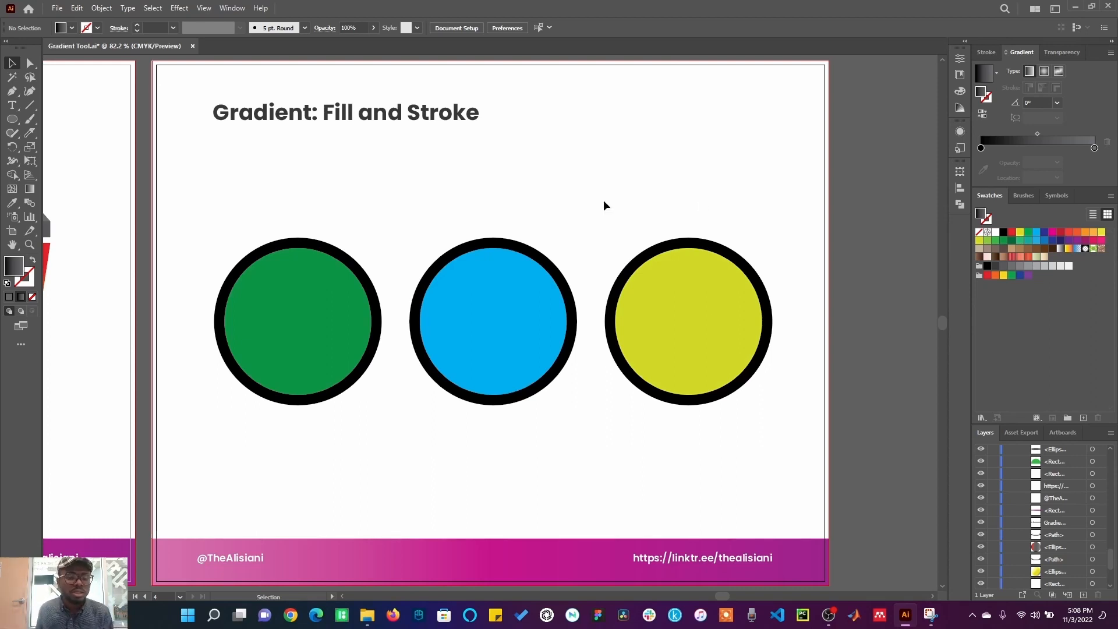
pyautogui.click(303, 351)
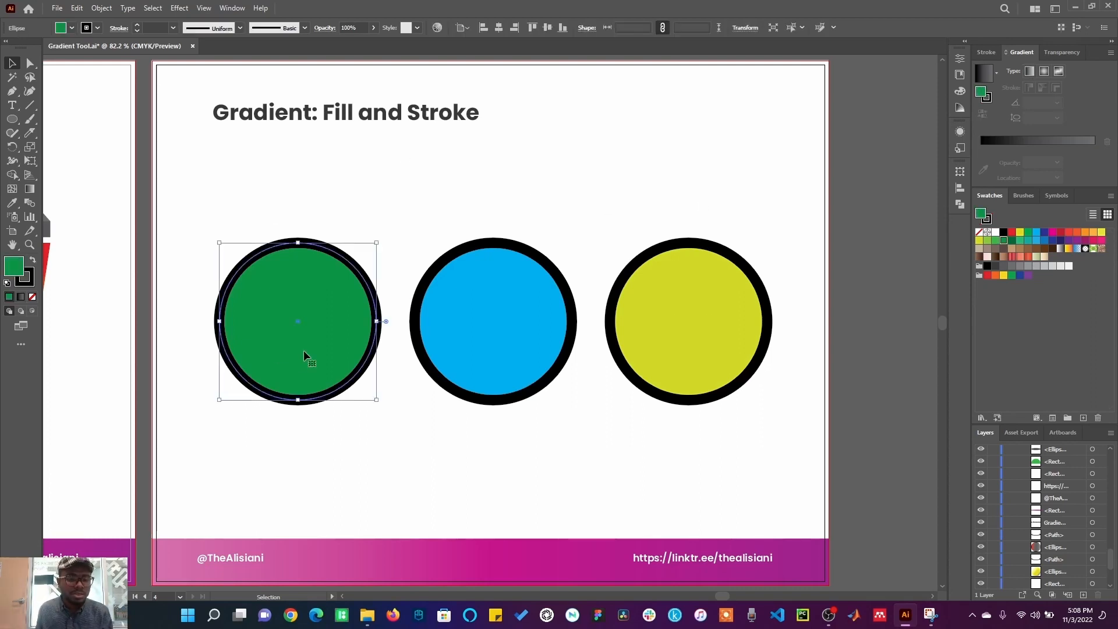
pyautogui.click(28, 282)
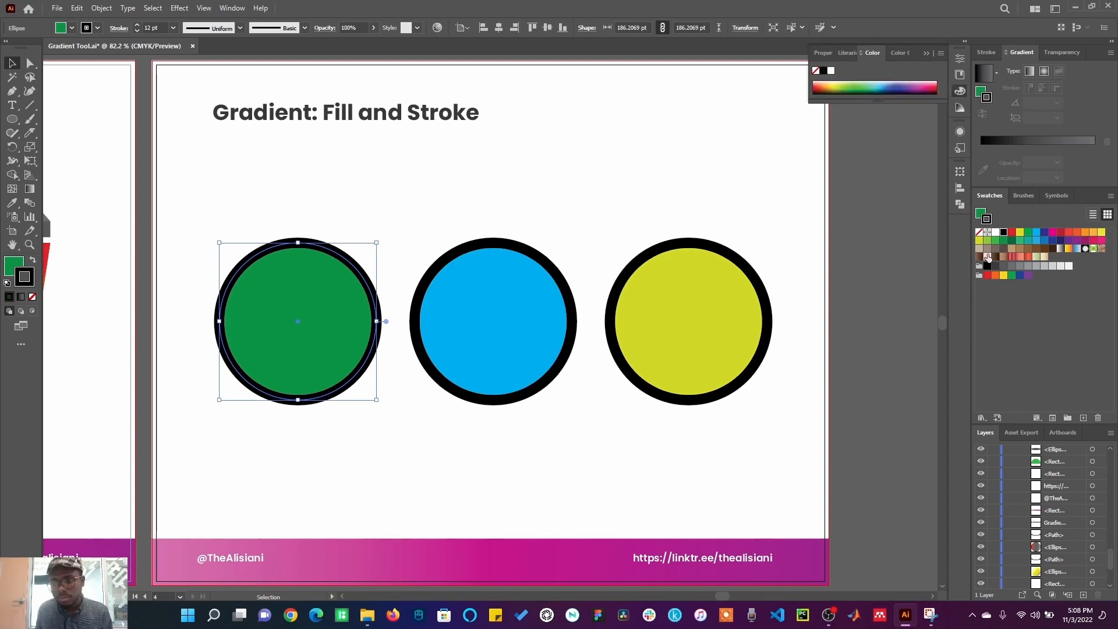
pyautogui.click(1044, 258)
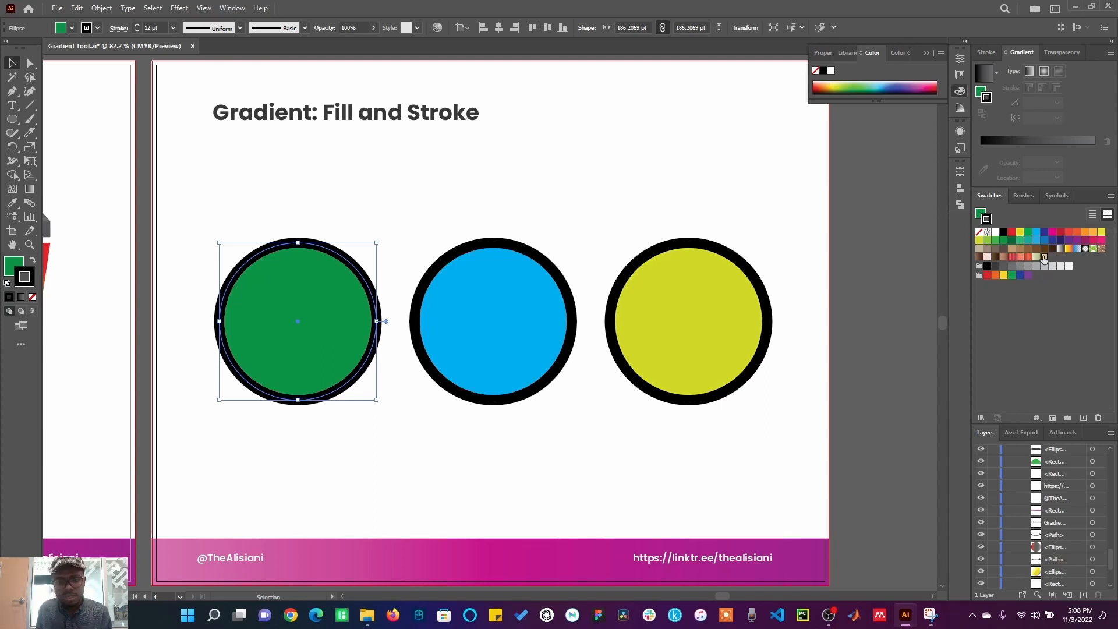
pyautogui.click(1012, 270)
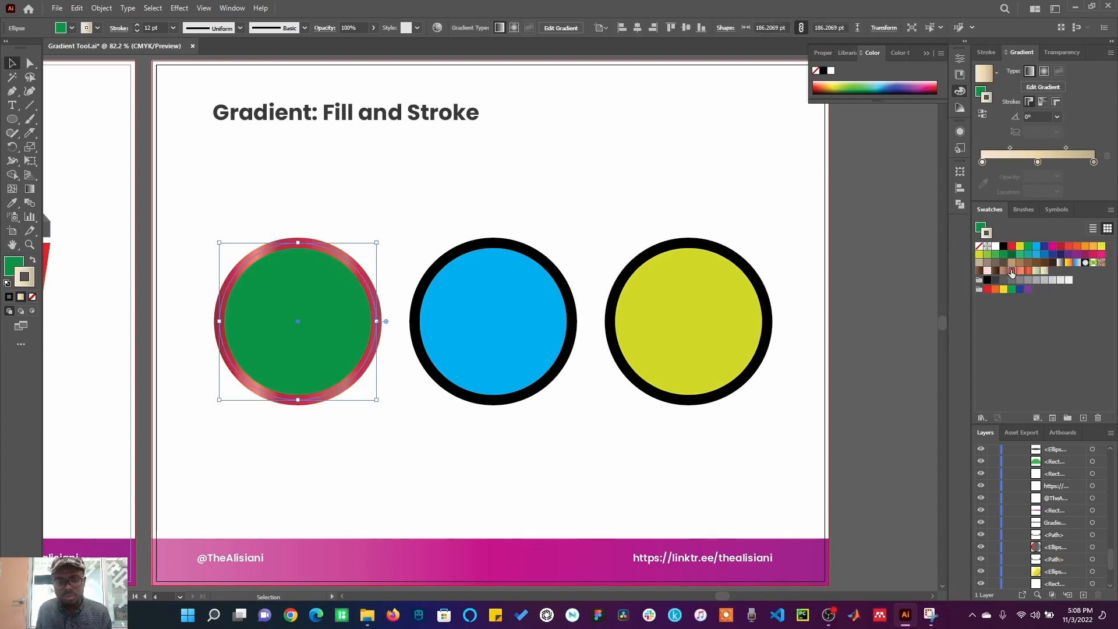
pyautogui.click(353, 222)
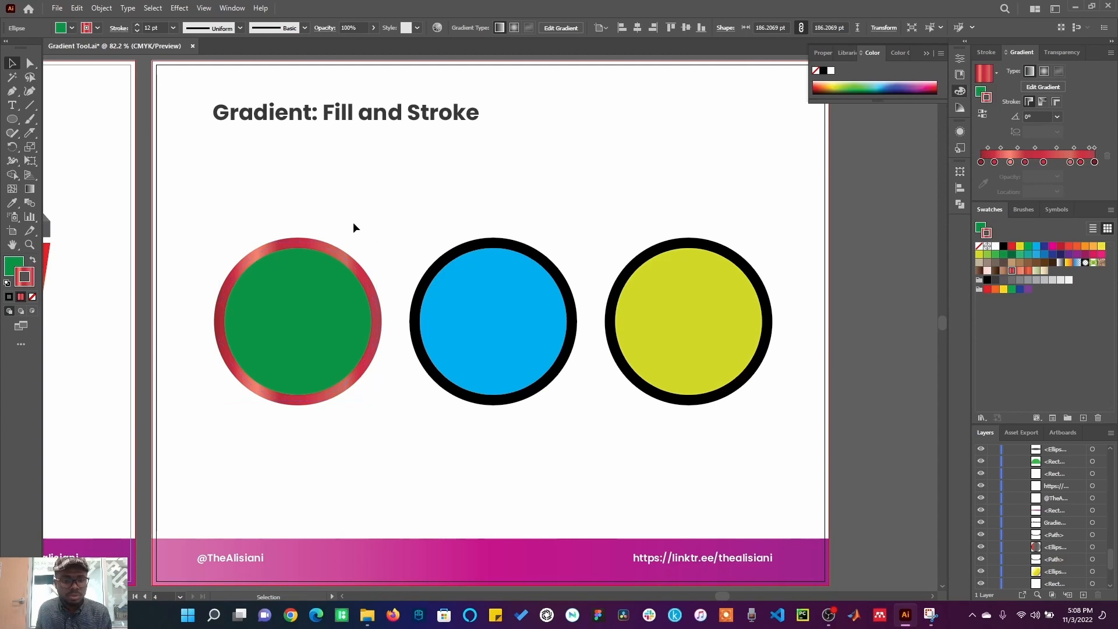
# Step: Apply the beige gradient swatch to the green circle's fill
pyautogui.click(324, 320)
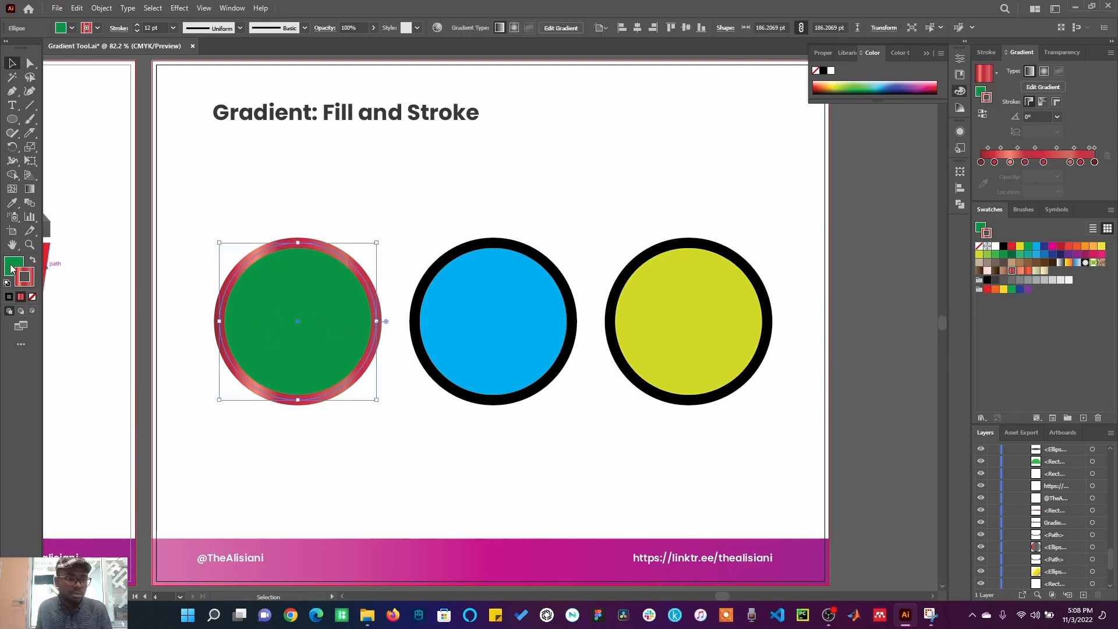
pyautogui.click(11, 268)
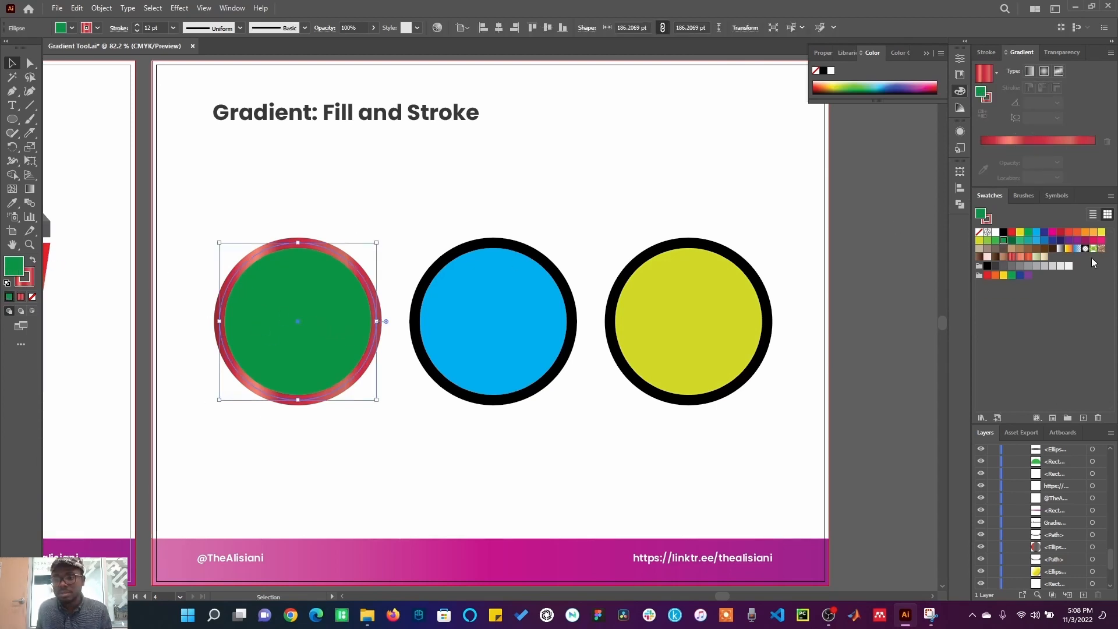
pyautogui.click(1044, 256)
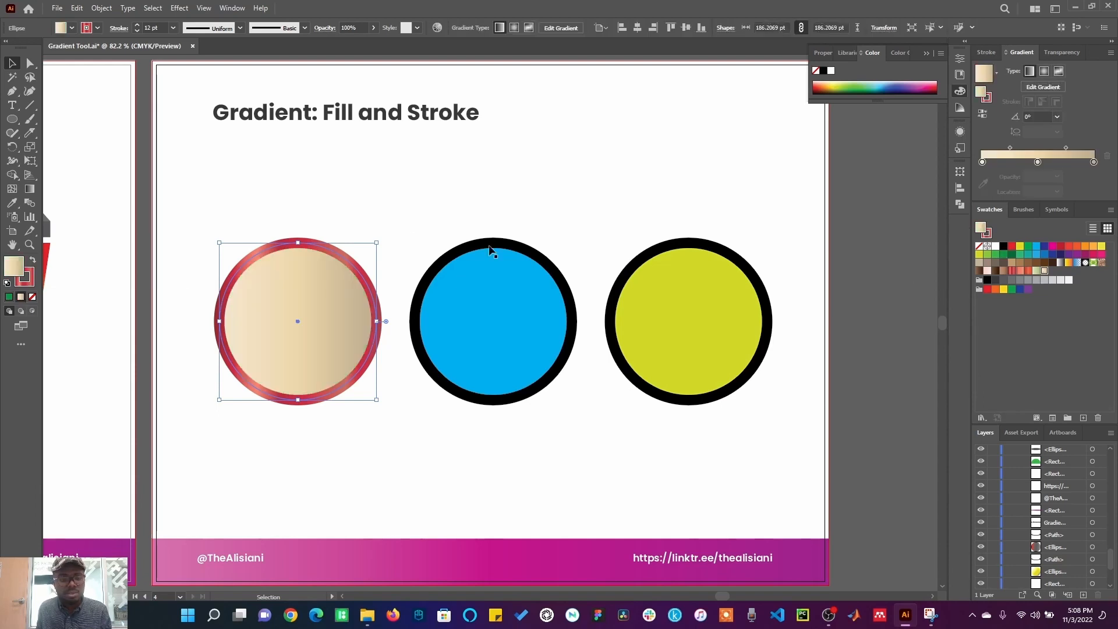
# Step: Fill the blue circle with the red gradient swatch and switch it to a radial gradient
pyautogui.click(490, 292)
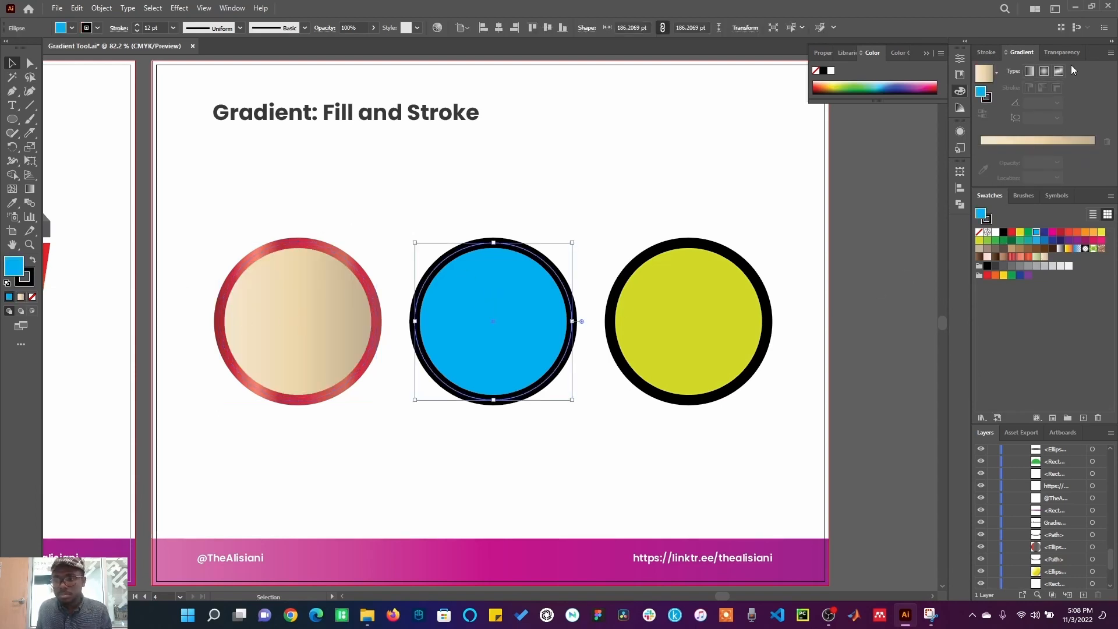
pyautogui.click(1046, 71)
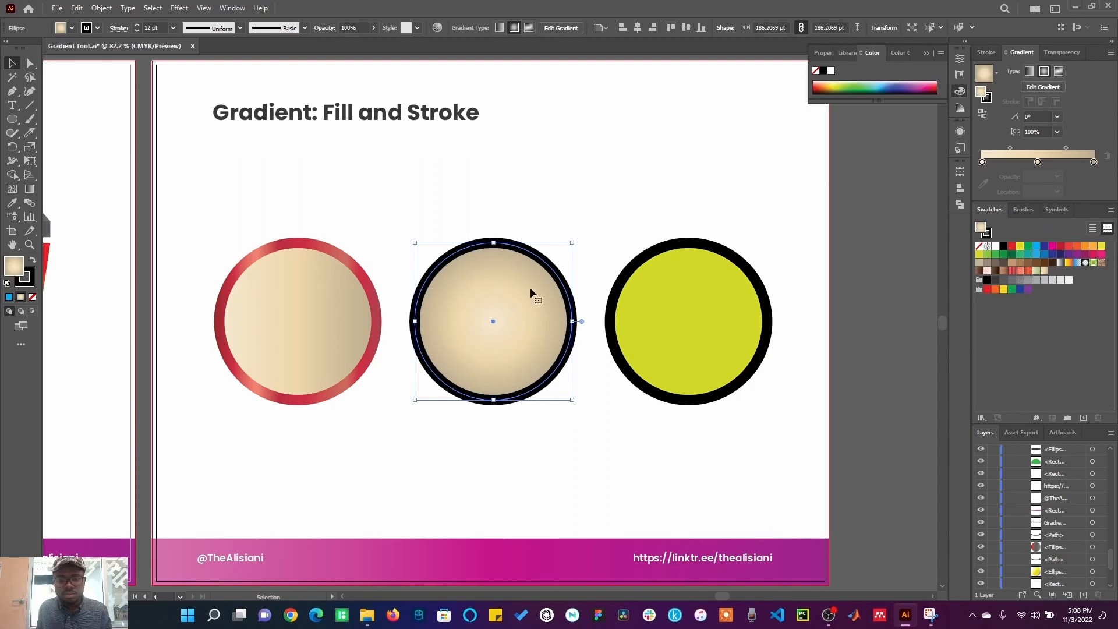
pyautogui.click(1014, 272)
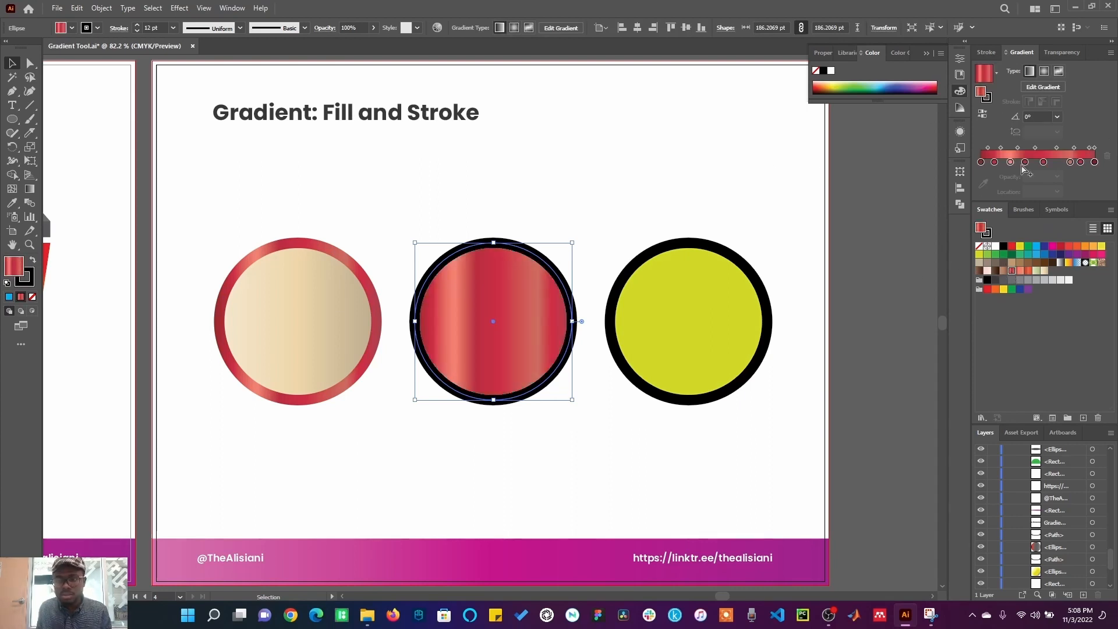
pyautogui.click(1042, 72)
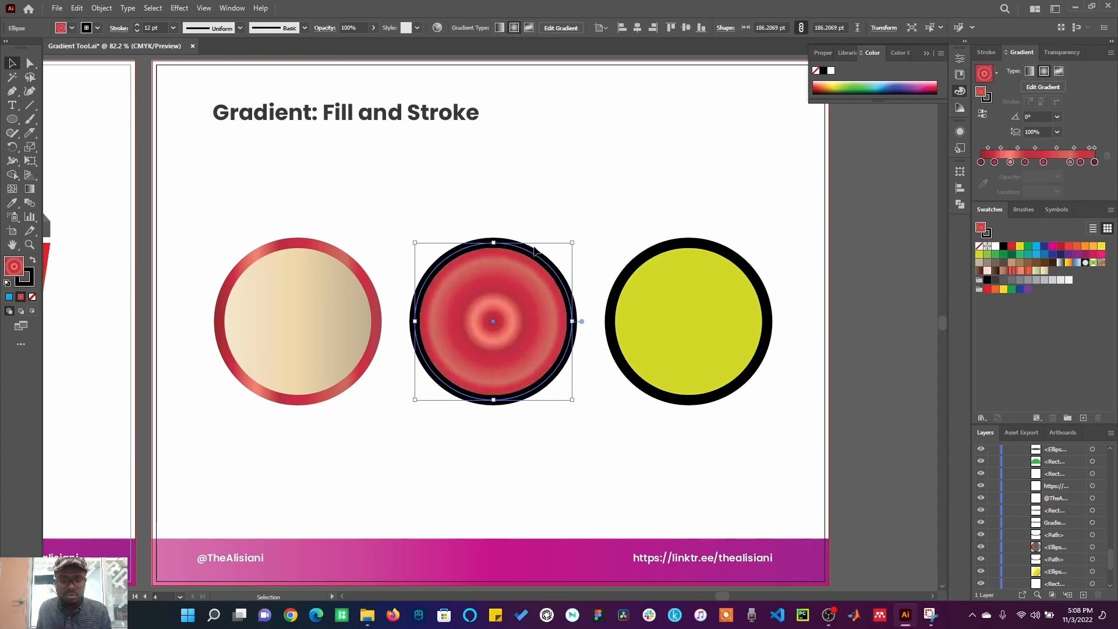
# Step: Give the blue circle's stroke the orange-yellow gradient swatch as a radial gradient, then deselect it
pyautogui.click(25, 278)
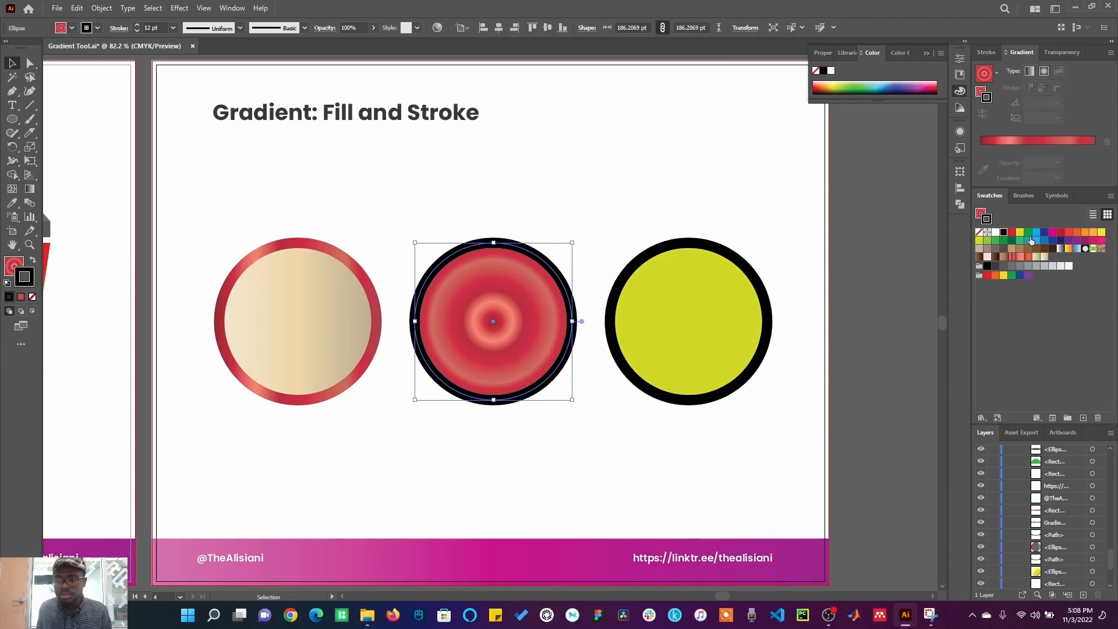
pyautogui.click(1044, 256)
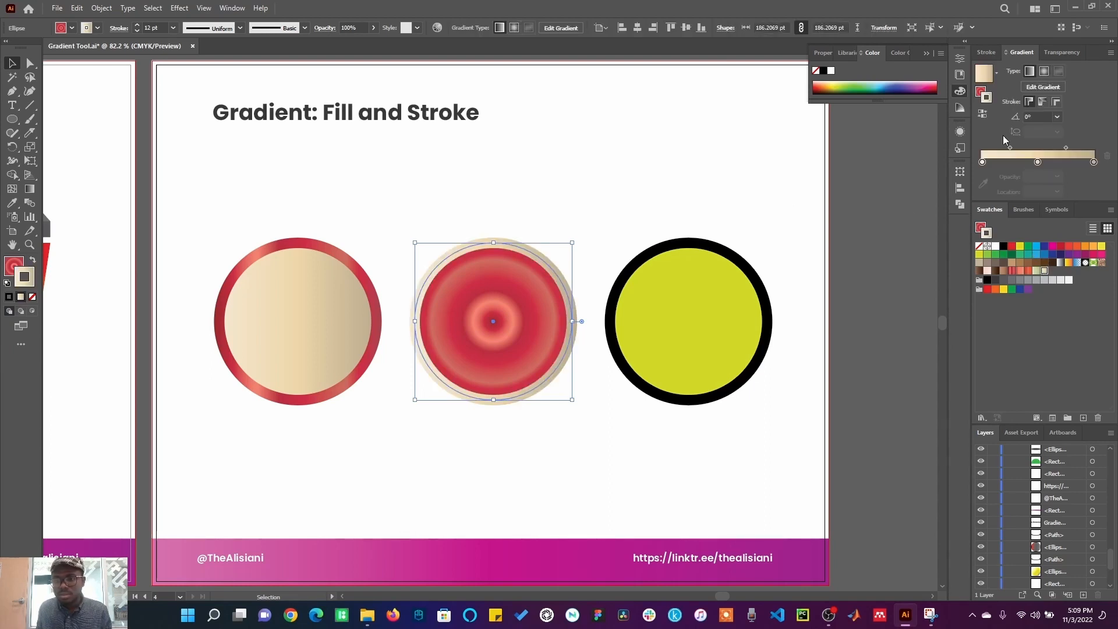
pyautogui.click(1045, 71)
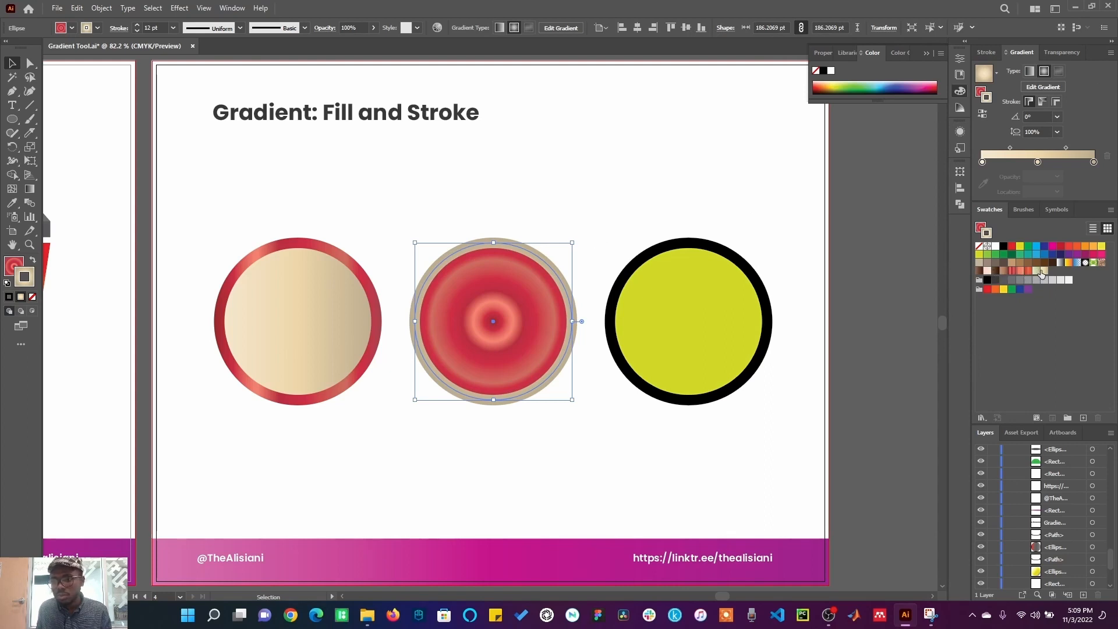
pyautogui.click(1068, 263)
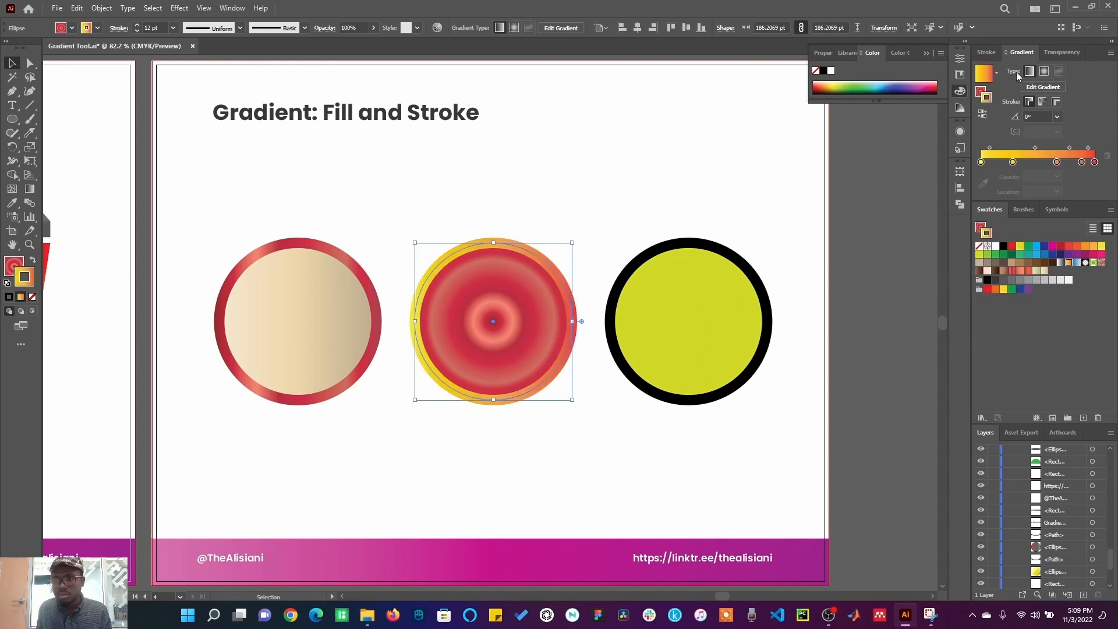
pyautogui.click(1043, 72)
pyautogui.click(655, 187)
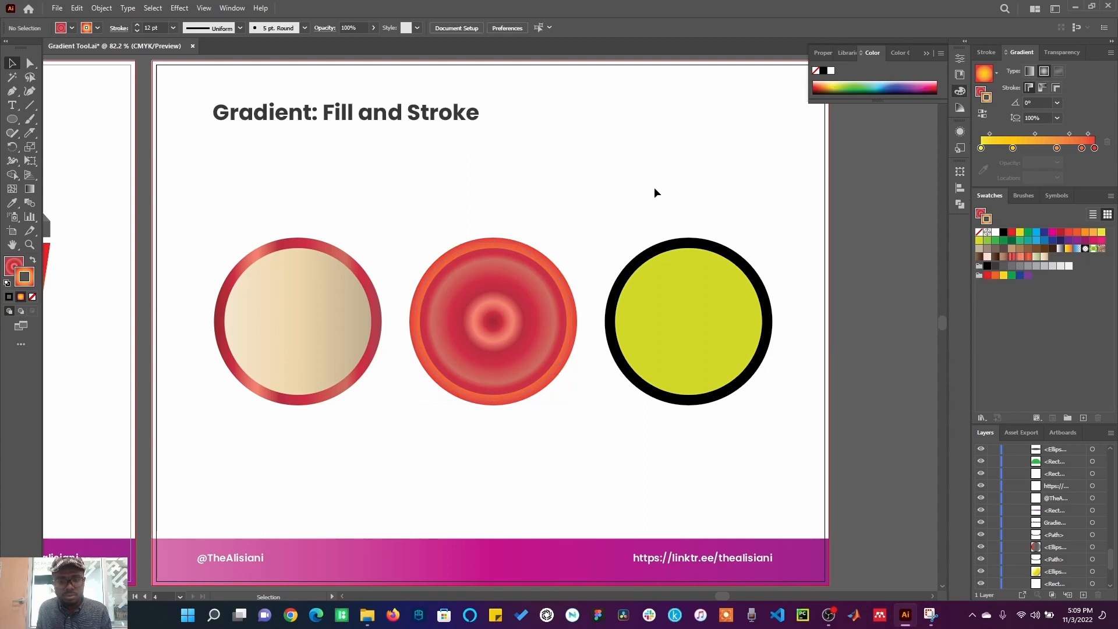
# Step: Select the yellow circle and apply the light green gradient swatch to its fill
pyautogui.click(760, 303)
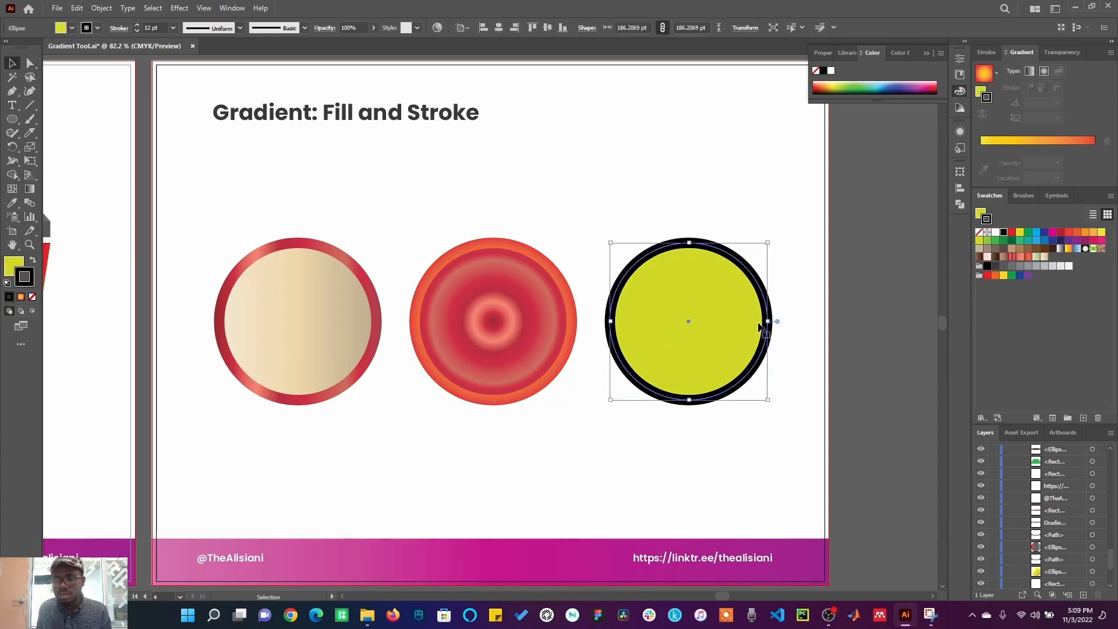
pyautogui.click(1035, 256)
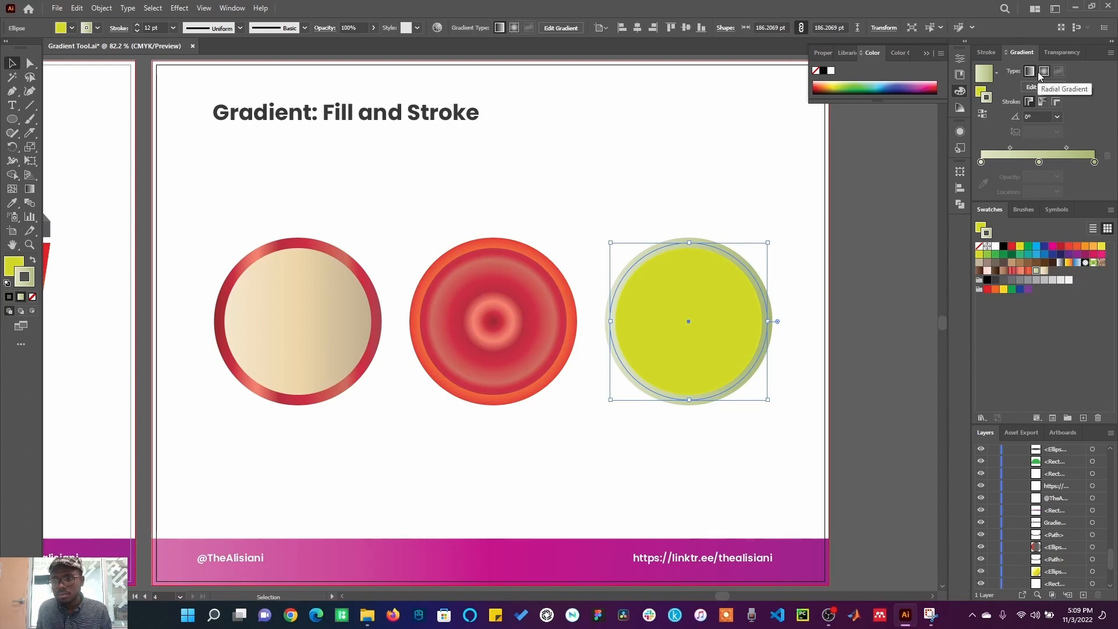
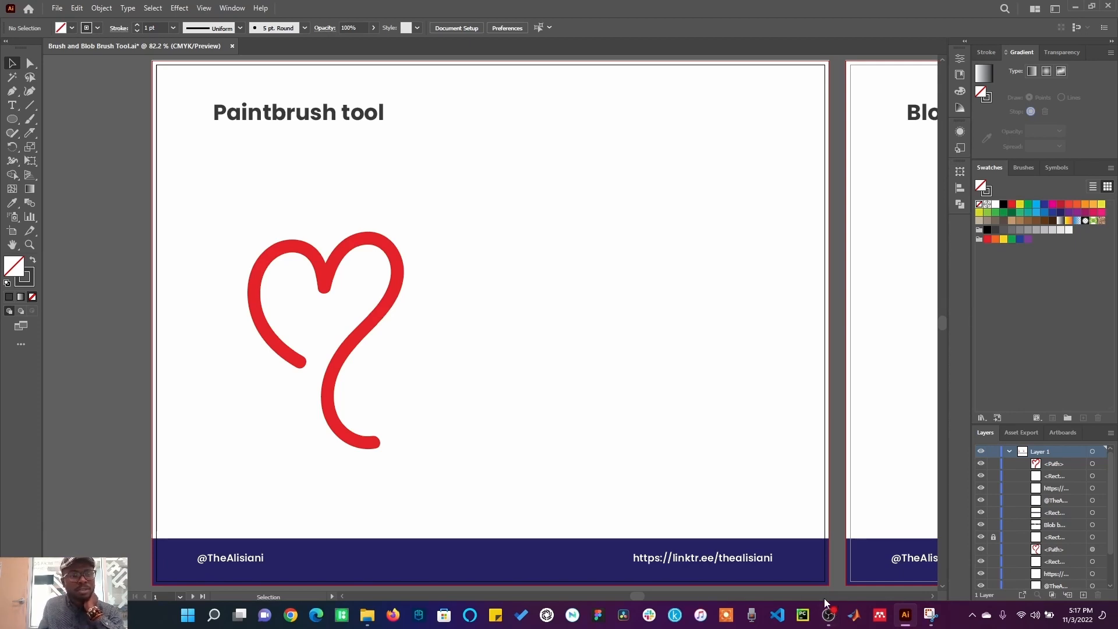
# Step: Choose the Paintbrush tool, set the stroke weight to 4 pt, and paint a heart-shaped stroke beside the red heart
pyautogui.click(26, 121)
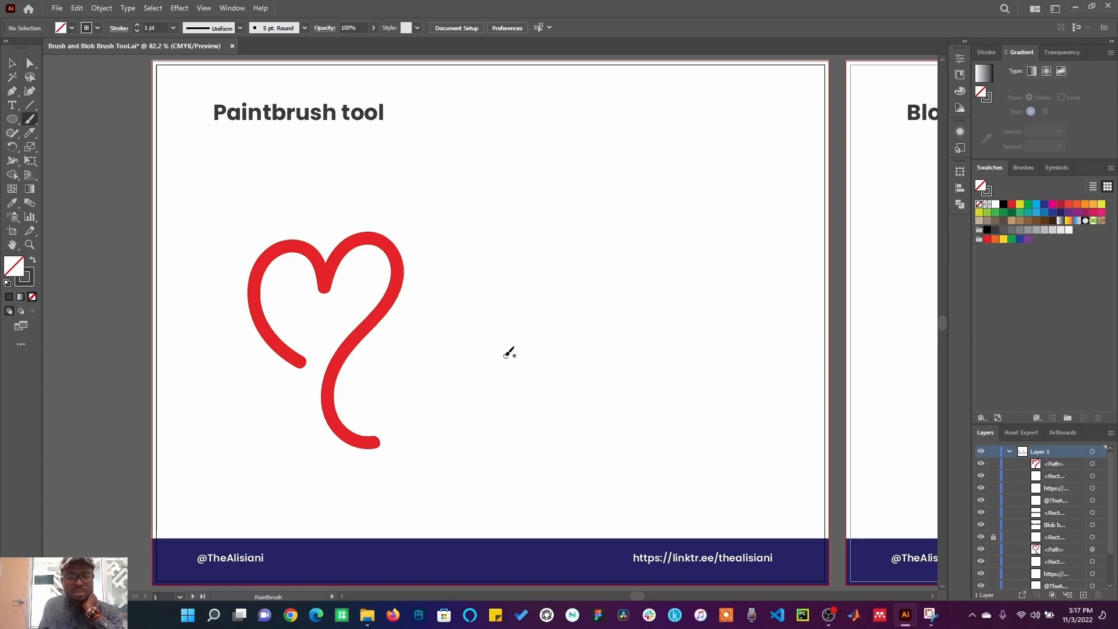
pyautogui.click(171, 28)
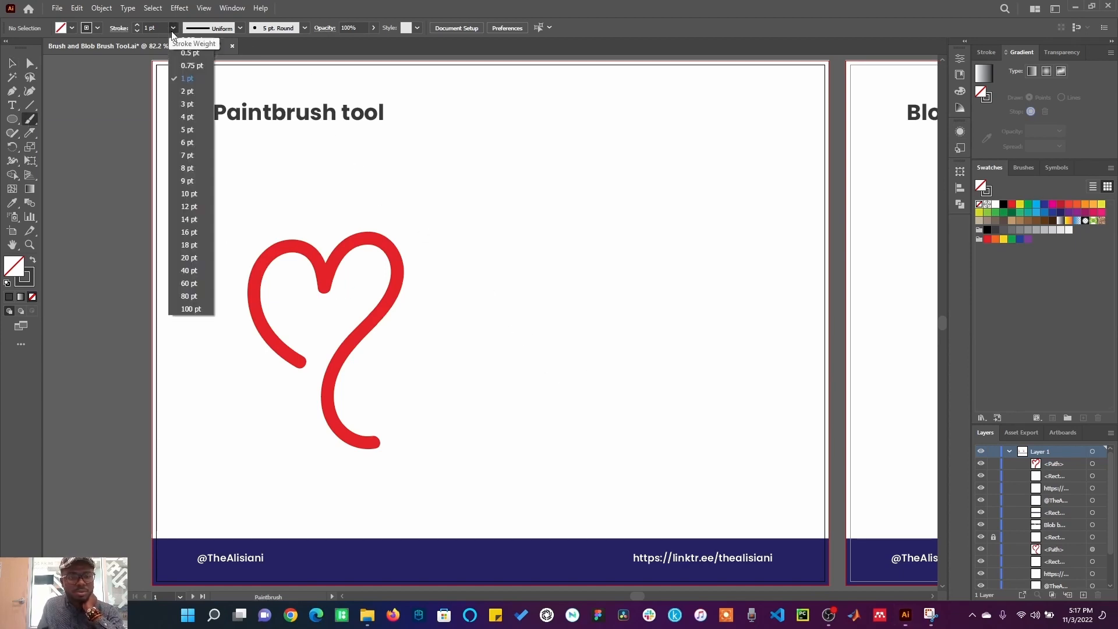
pyautogui.click(183, 115)
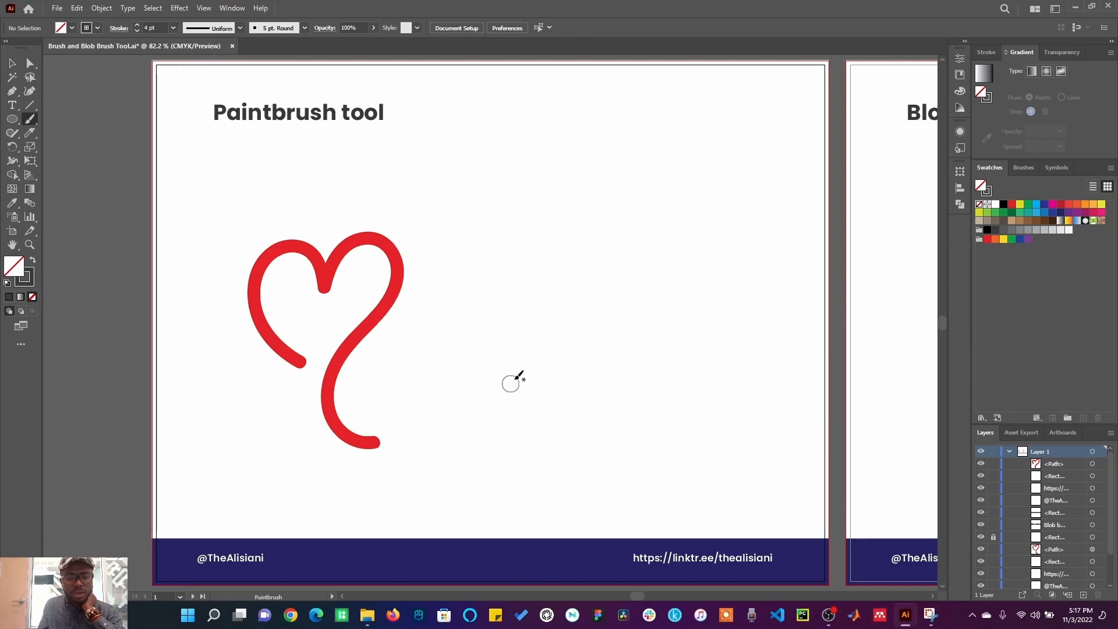
pyautogui.moveTo(523, 339)
pyautogui.mouseDown()
pyautogui.moveTo(500, 269)
pyautogui.moveTo(520, 248)
pyautogui.moveTo(561, 256)
pyautogui.moveTo(570, 277)
pyautogui.moveTo(593, 237)
pyautogui.moveTo(626, 234)
pyautogui.moveTo(644, 270)
pyautogui.moveTo(603, 389)
pyautogui.moveTo(650, 435)
pyautogui.mouseUp()
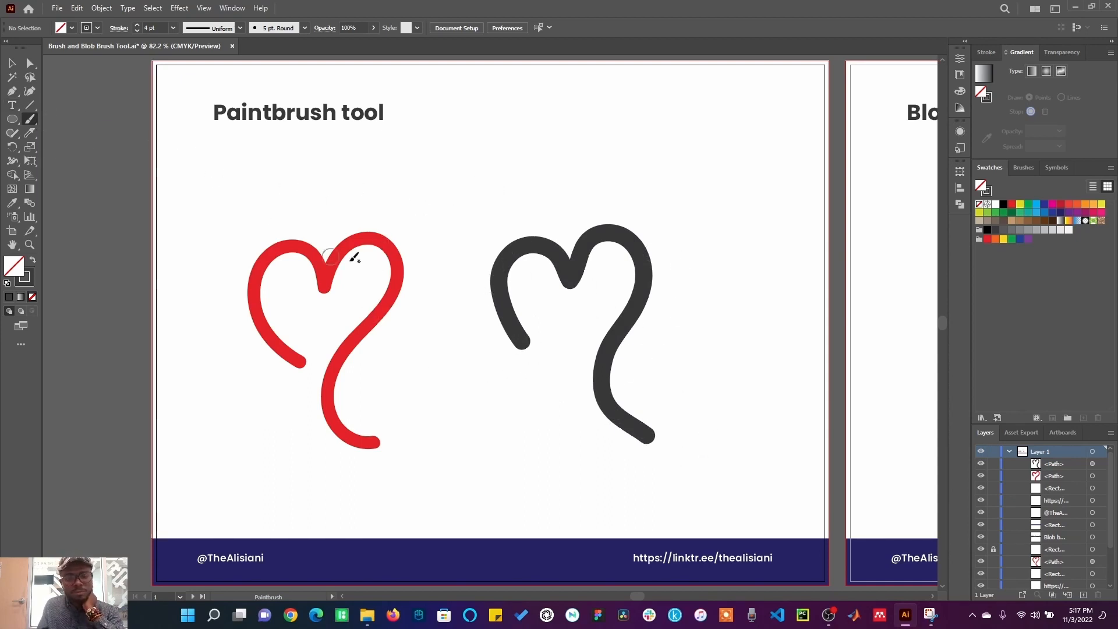
# Step: Confirm the Paintbrush Tool Options with fidelity at Smooth and paint another heart-shaped stroke on the right
pyautogui.doubleClick(33, 122)
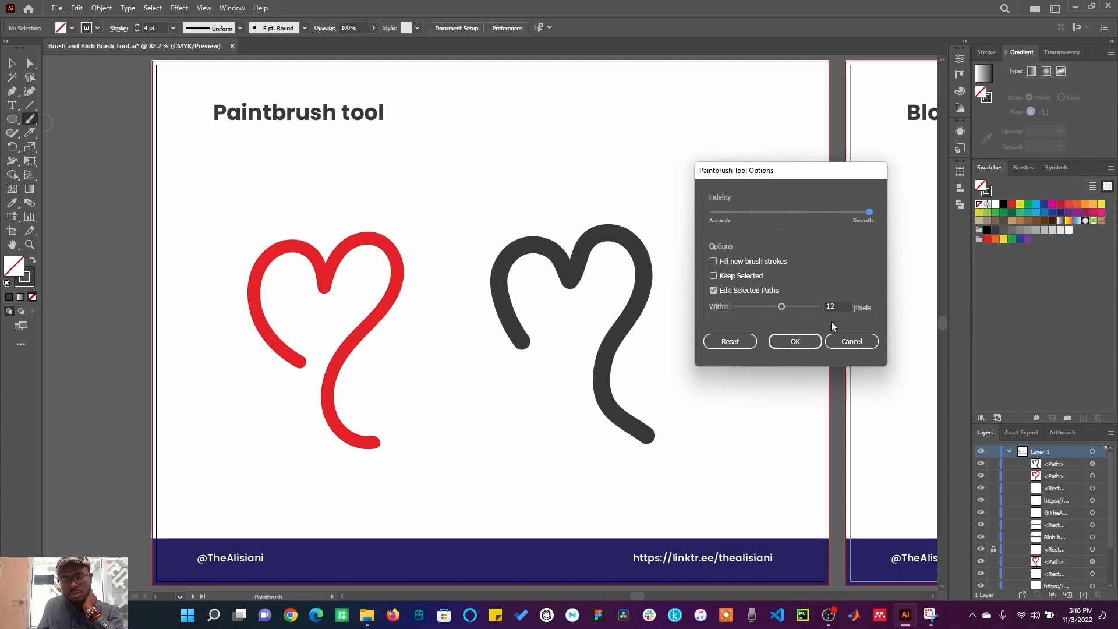
pyautogui.click(795, 343)
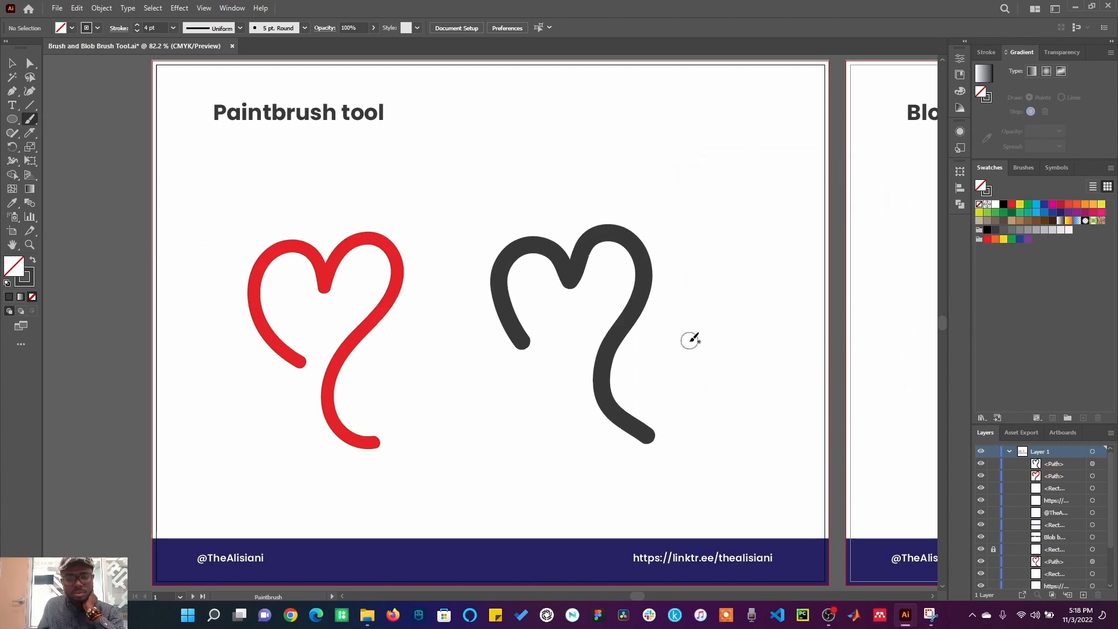
pyautogui.moveTo(709, 347)
pyautogui.mouseDown()
pyautogui.moveTo(687, 272)
pyautogui.moveTo(696, 248)
pyautogui.moveTo(733, 246)
pyautogui.moveTo(753, 275)
pyautogui.moveTo(777, 236)
pyautogui.moveTo(804, 248)
pyautogui.moveTo(810, 293)
pyautogui.moveTo(771, 359)
pyautogui.moveTo(770, 402)
pyautogui.moveTo(785, 431)
pyautogui.mouseUp()
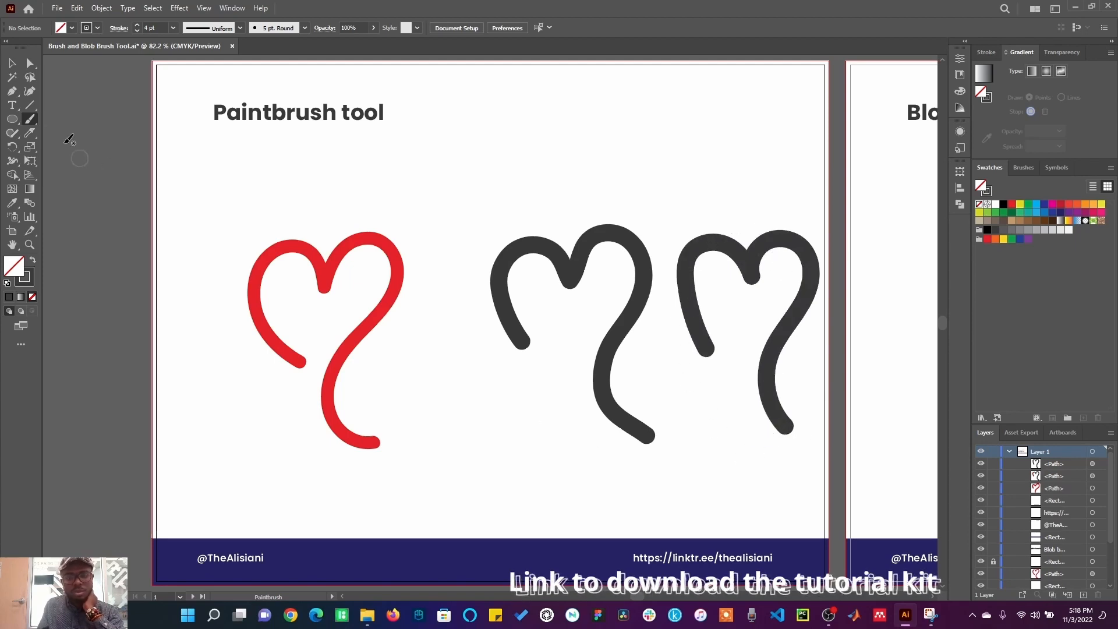
# Step: Move the two dark heart strokes upward to make room on the artboard
pyautogui.click(11, 63)
pyautogui.moveTo(582, 260); pyautogui.dragTo(498, 153)
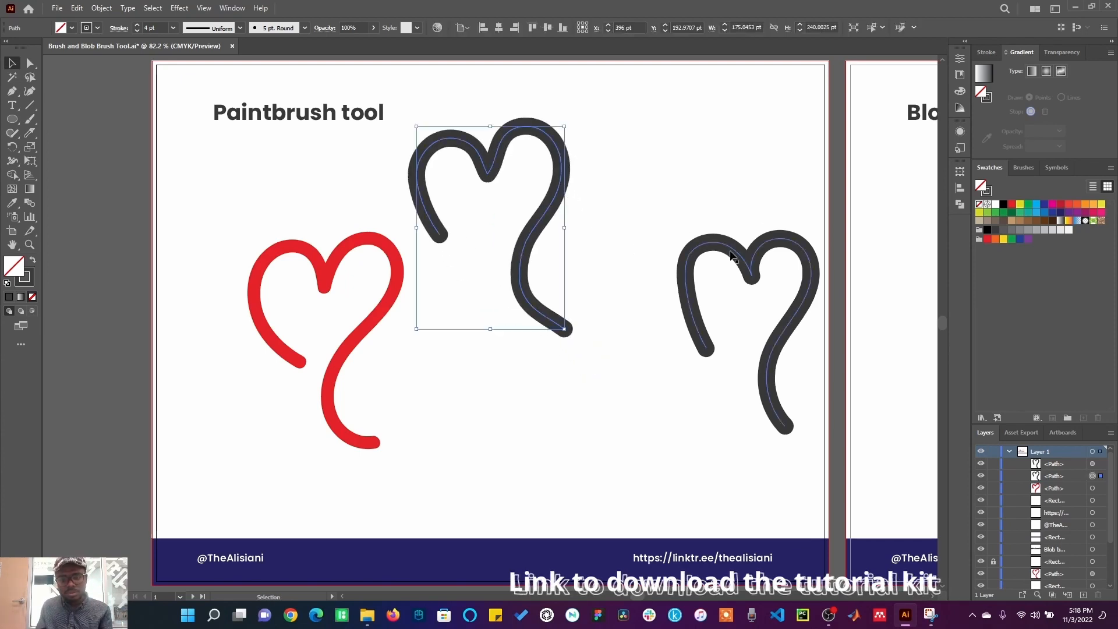
pyautogui.moveTo(731, 257); pyautogui.dragTo(641, 160)
# Step: Move the Paintbrush fidelity slider toward Accurate and paint a heart-shaped stroke below the others
pyautogui.click(30, 119)
pyautogui.doubleClick(29, 120)
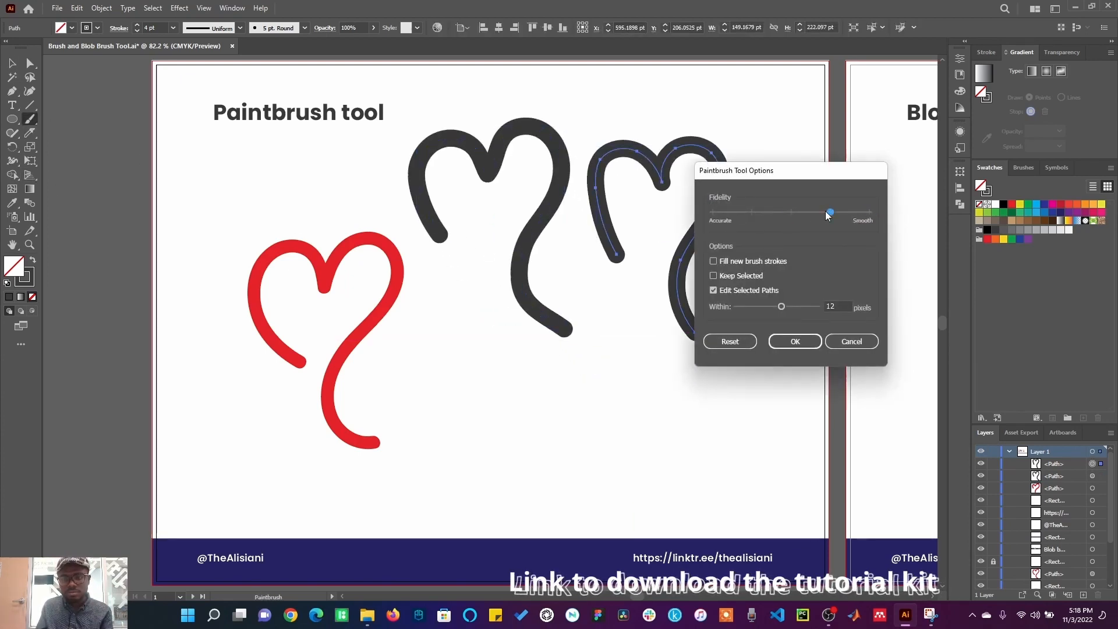
pyautogui.moveTo(826, 210); pyautogui.dragTo(718, 211)
pyautogui.click(795, 342)
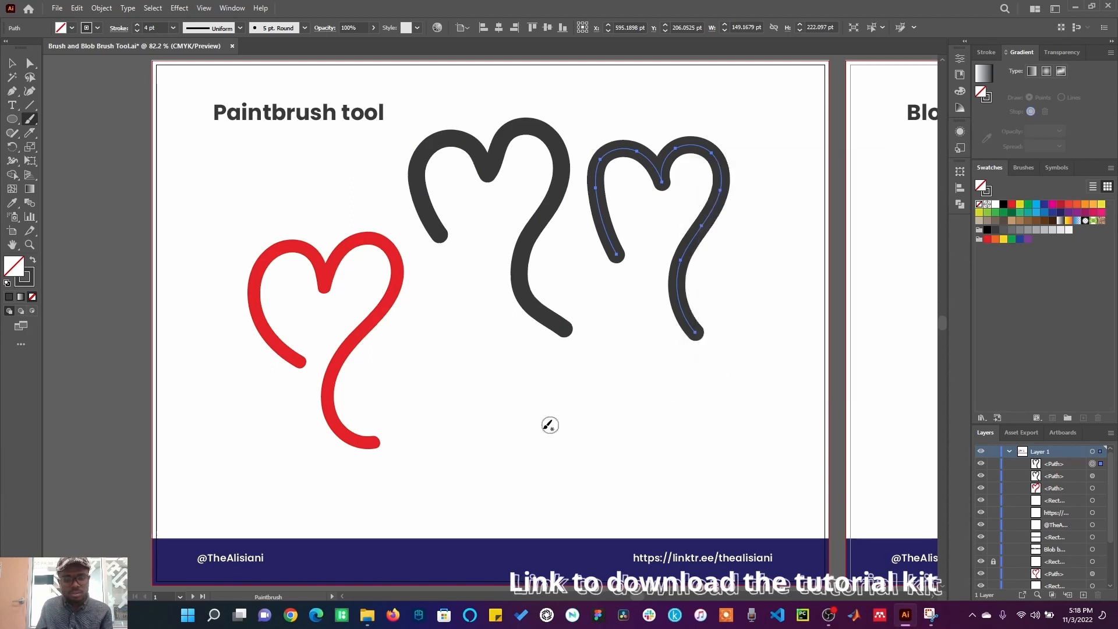
pyautogui.moveTo(559, 436)
pyautogui.mouseDown()
pyautogui.moveTo(530, 387)
pyautogui.moveTo(528, 363)
pyautogui.moveTo(544, 348)
pyautogui.moveTo(587, 356)
pyautogui.moveTo(603, 388)
pyautogui.moveTo(618, 349)
pyautogui.moveTo(639, 336)
pyautogui.moveTo(659, 349)
pyautogui.moveTo(669, 381)
pyautogui.moveTo(629, 479)
pyautogui.moveTo(651, 507)
pyautogui.moveTo(684, 511)
pyautogui.mouseUp()
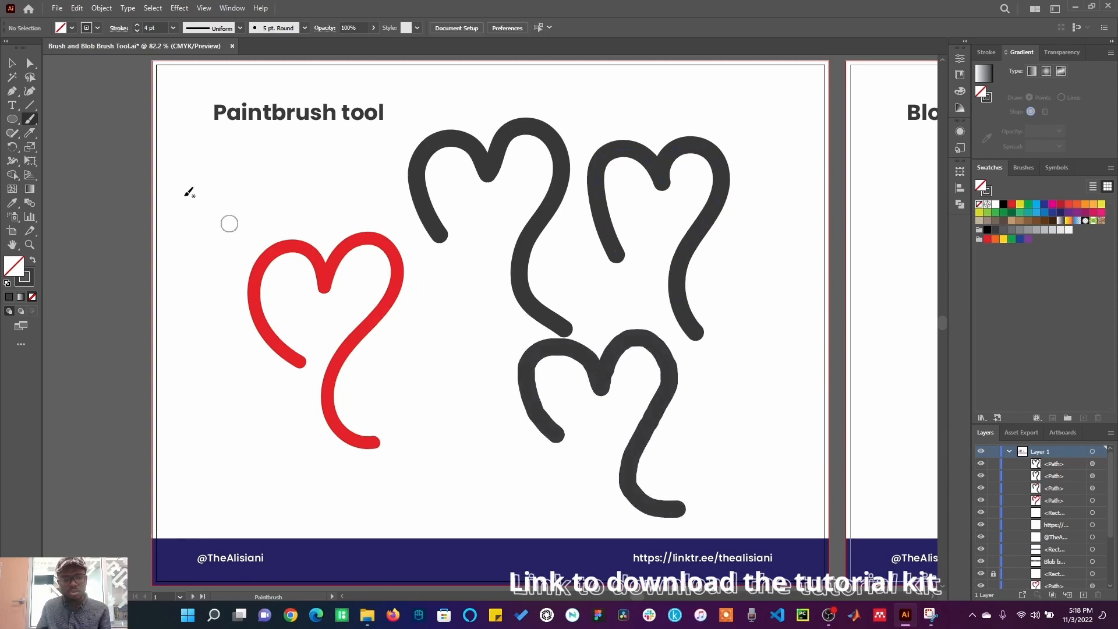
# Step: Set the Paintbrush fidelity back to Smooth and paint another heart stroke to the left
pyautogui.doubleClick(30, 120)
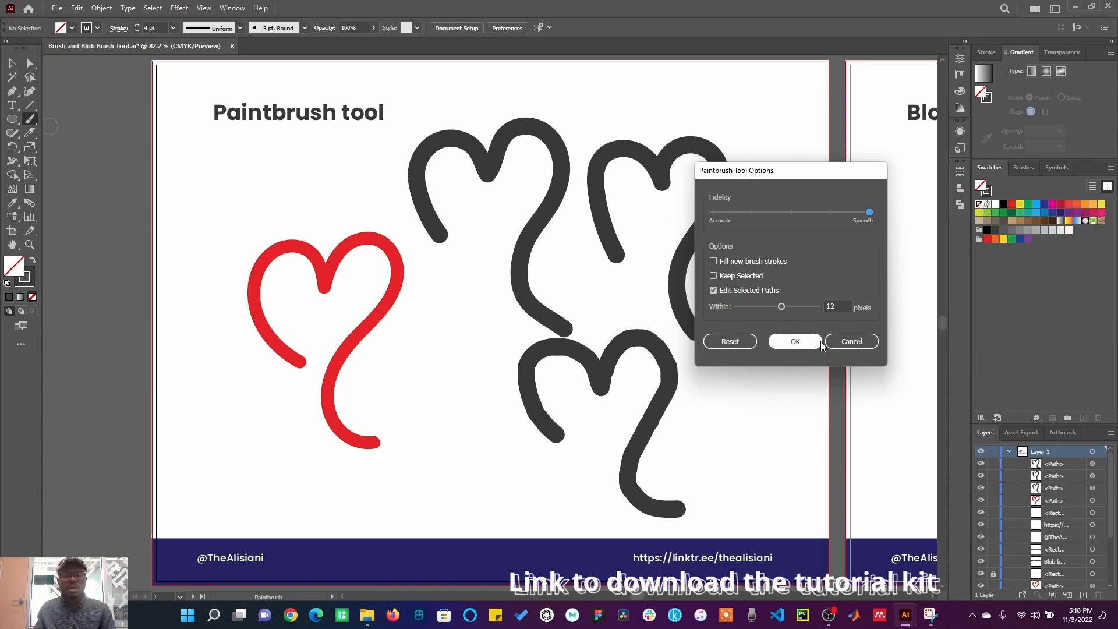
pyautogui.click(800, 341)
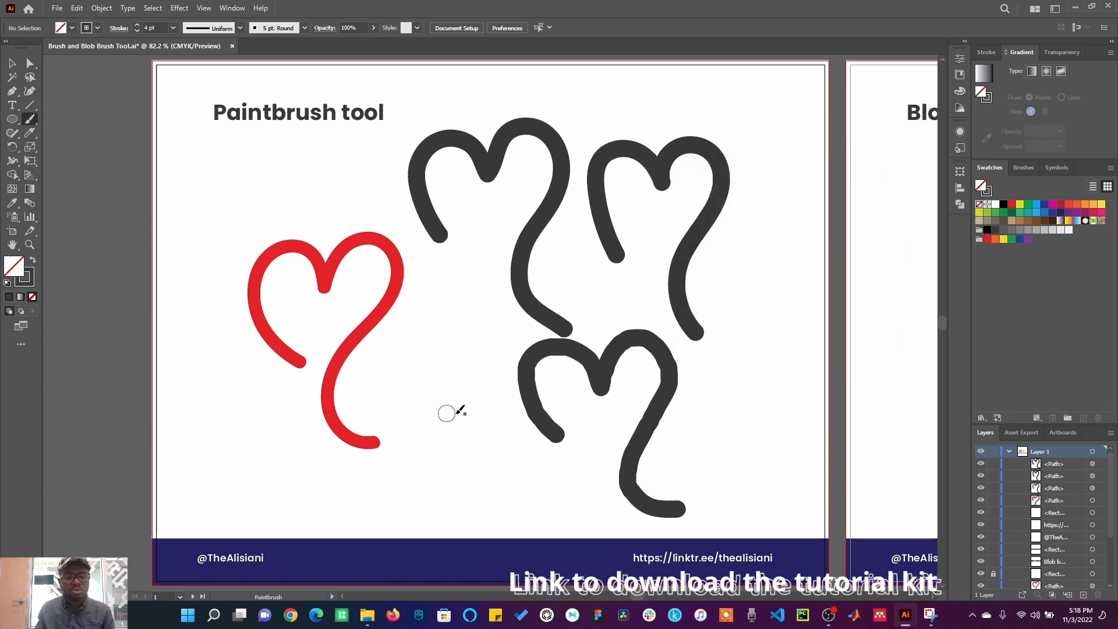
pyautogui.moveTo(459, 412)
pyautogui.mouseDown()
pyautogui.moveTo(427, 340)
pyautogui.moveTo(446, 322)
pyautogui.moveTo(473, 329)
pyautogui.moveTo(479, 350)
pyautogui.moveTo(501, 321)
pyautogui.moveTo(522, 329)
pyautogui.moveTo(486, 424)
pyautogui.moveTo(494, 470)
pyautogui.moveTo(566, 495)
pyautogui.mouseUp()
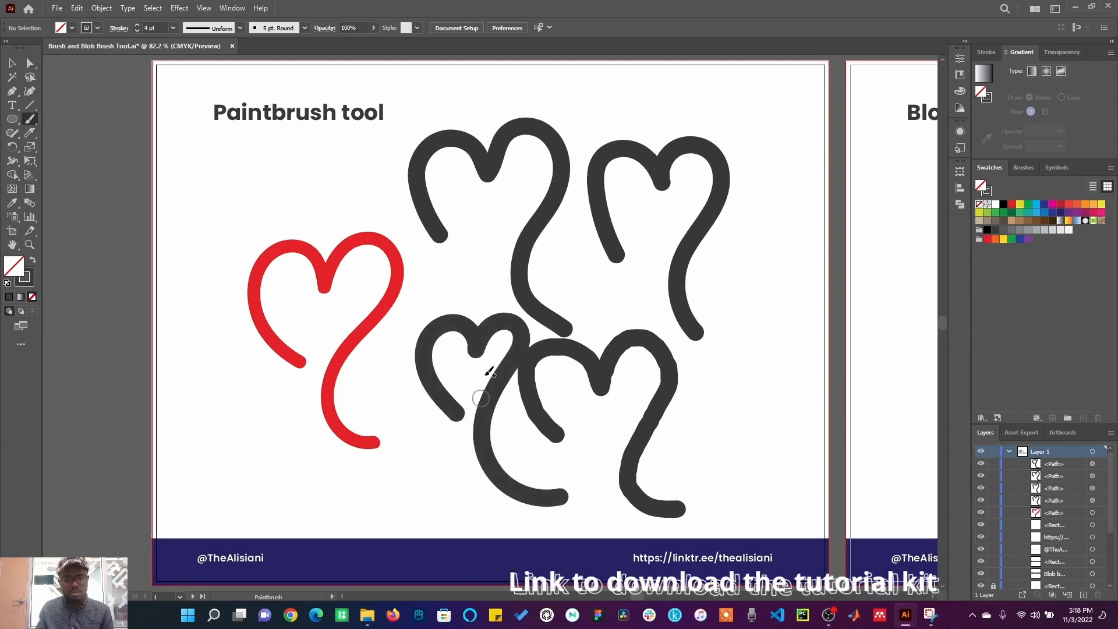
# Step: Select the newest heart stroke and give its stroke the red swatch colour
pyautogui.click(12, 62)
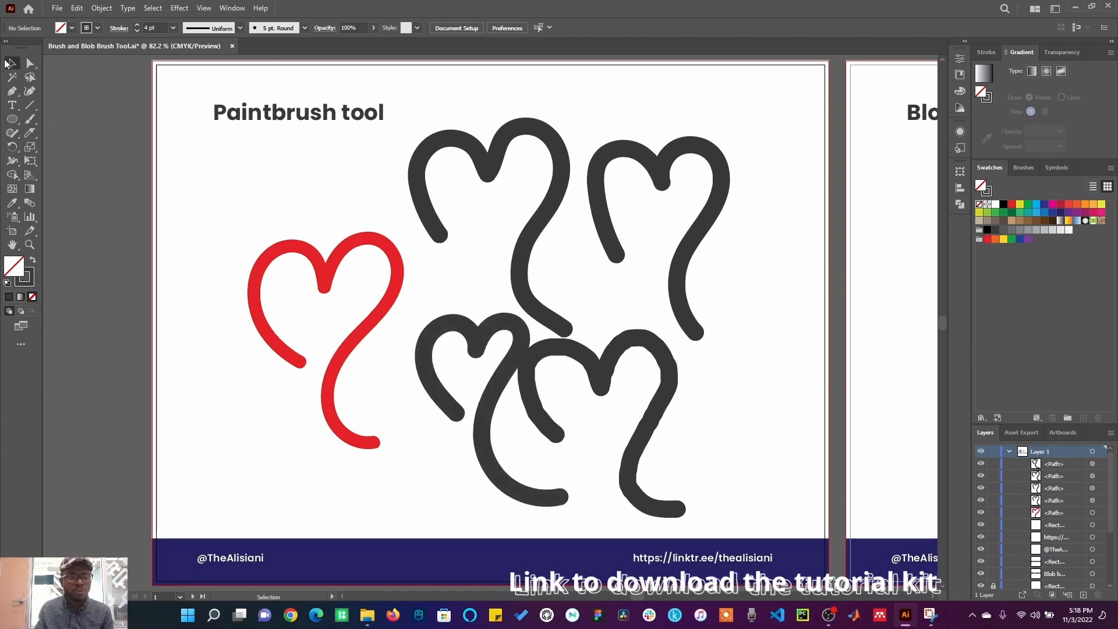
pyautogui.click(457, 327)
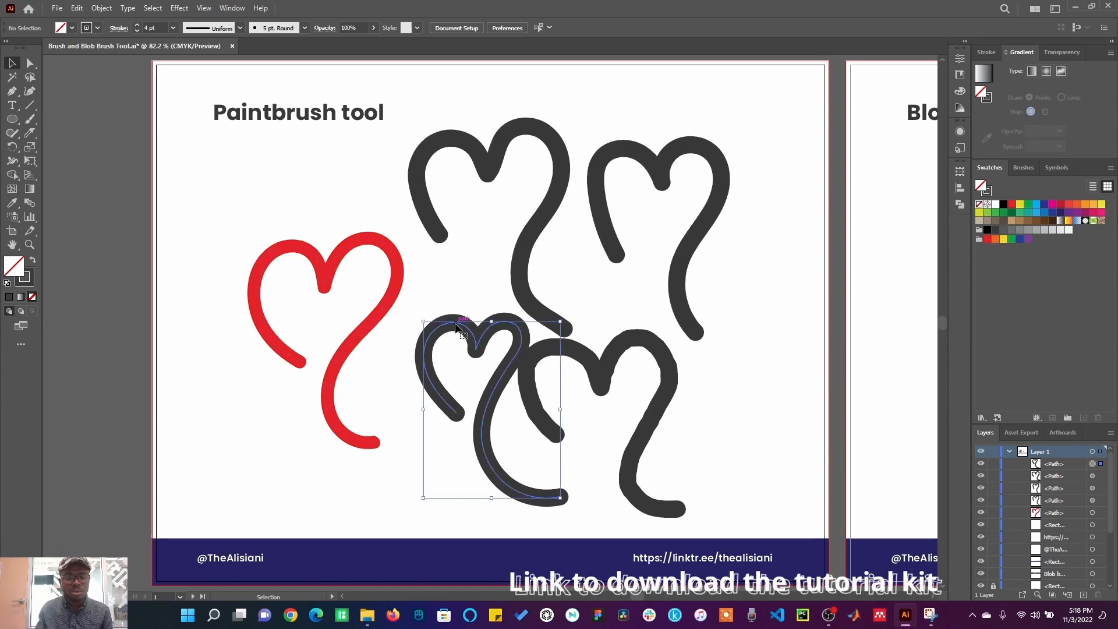
pyautogui.click(31, 271)
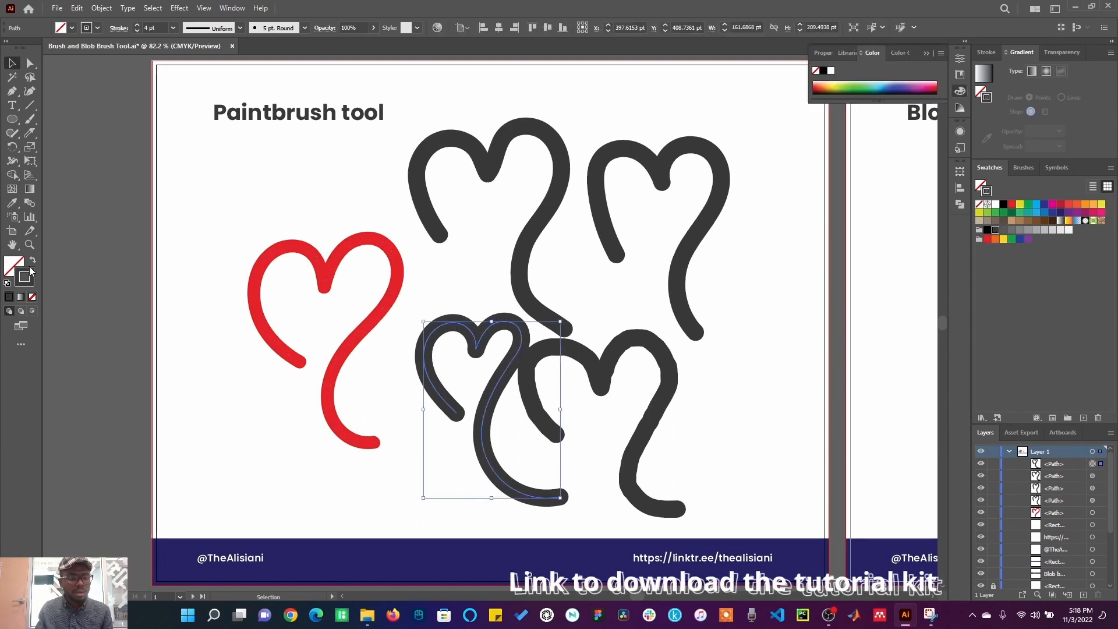
pyautogui.click(1020, 220)
pyautogui.click(1013, 204)
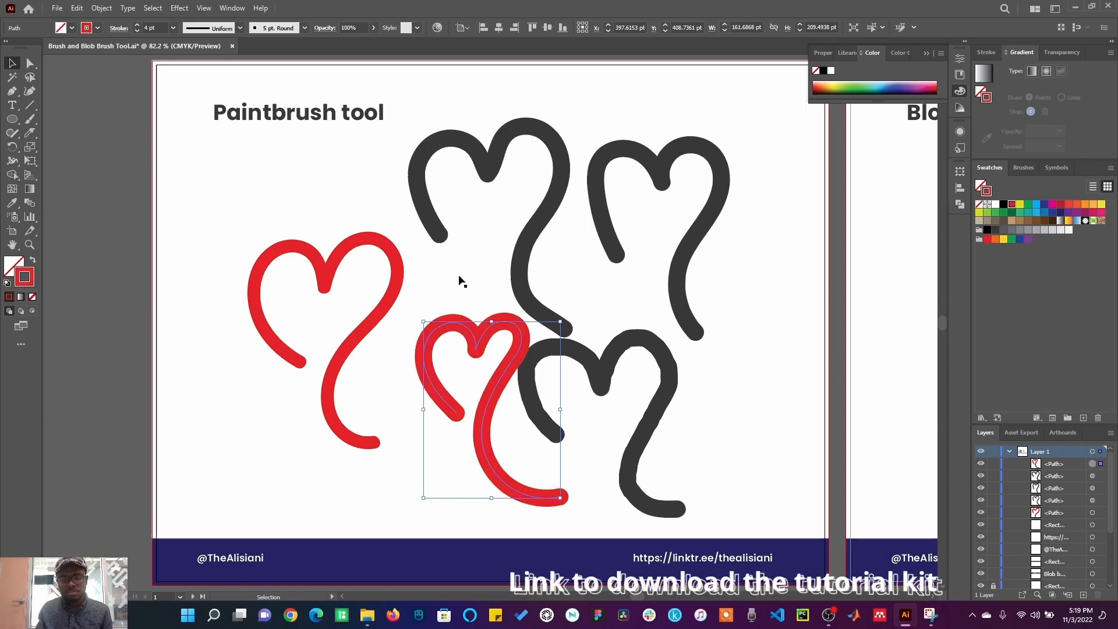
# Step: Switch to the Blob Brush tool and paint a red heart on the Blob brush artboard
pyautogui.click(284, 157)
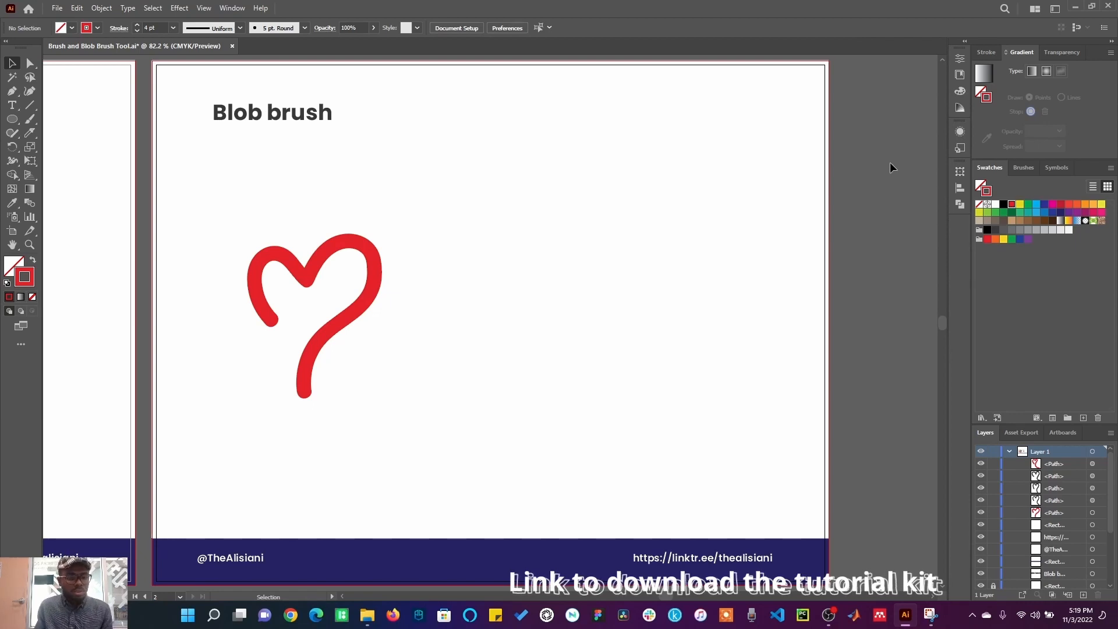
pyautogui.click(30, 119)
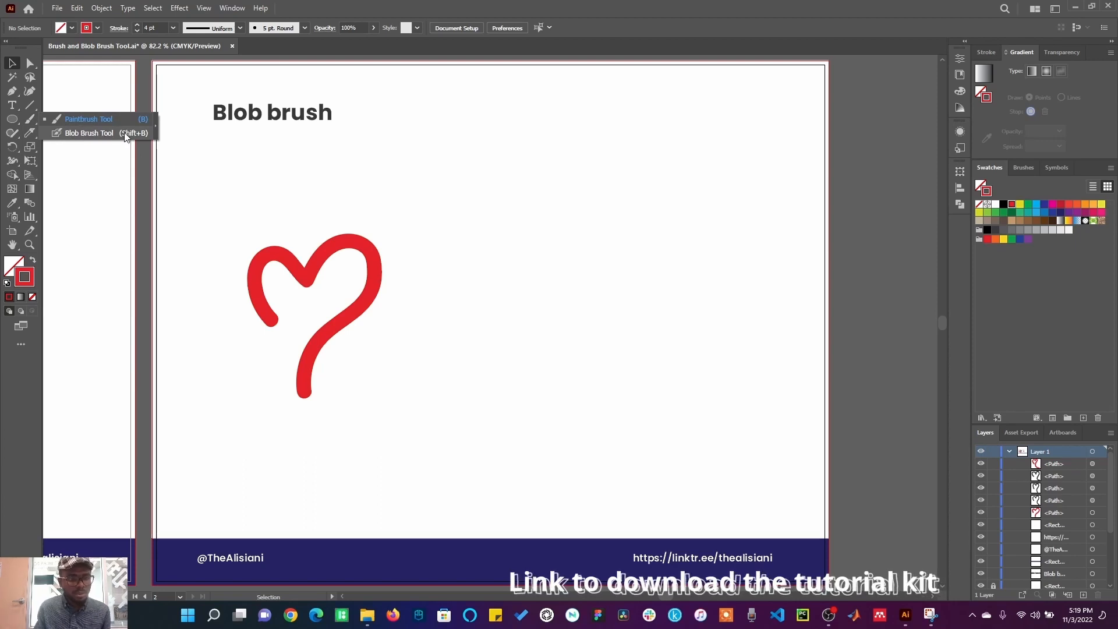
pyautogui.click(139, 133)
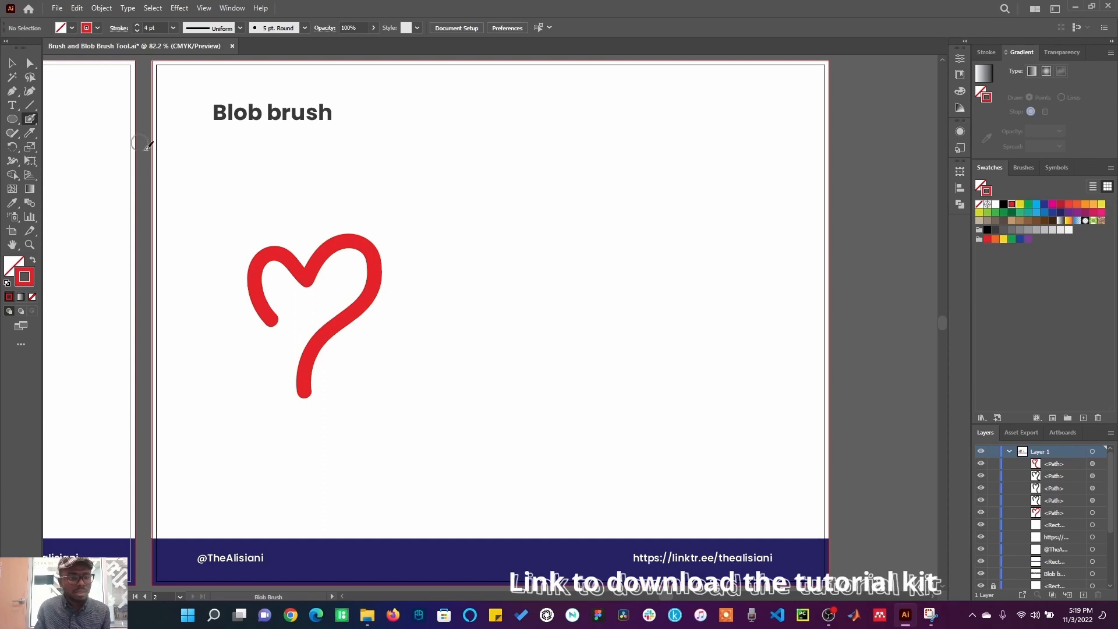
pyautogui.moveTo(481, 336)
pyautogui.mouseDown()
pyautogui.moveTo(462, 289)
pyautogui.moveTo(471, 258)
pyautogui.moveTo(504, 248)
pyautogui.moveTo(541, 291)
pyautogui.moveTo(553, 251)
pyautogui.moveTo(598, 244)
pyautogui.moveTo(610, 296)
pyautogui.moveTo(573, 360)
pyautogui.moveTo(575, 410)
pyautogui.moveTo(603, 434)
pyautogui.mouseUp()
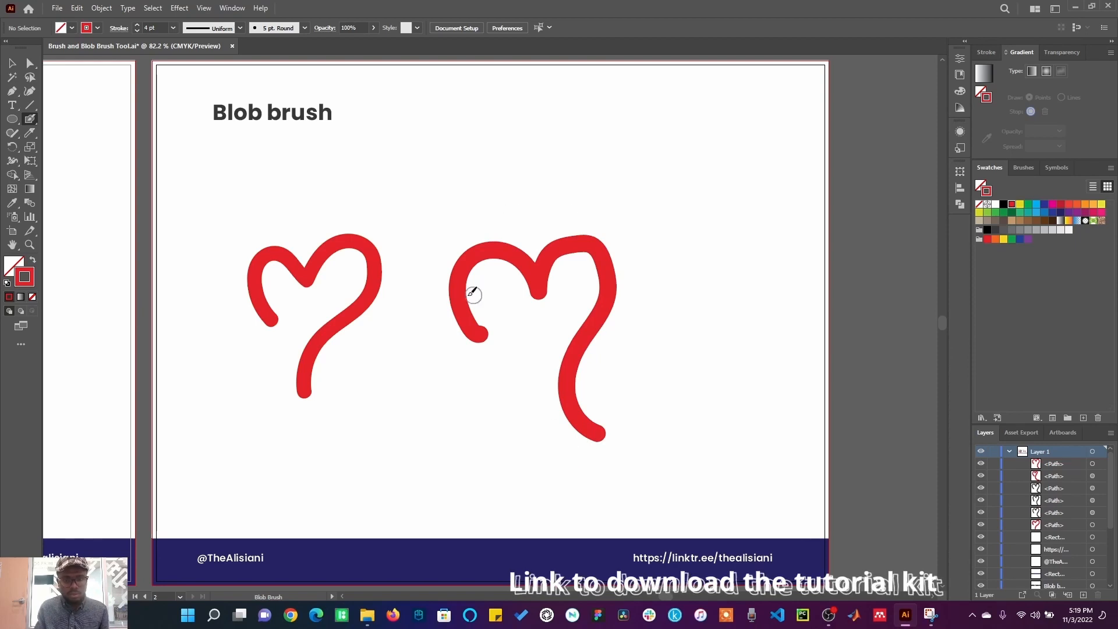
# Step: Set the Blob Brush size to 14 pt and fidelity to Smooth, then paint a heart near the top right
pyautogui.doubleClick(31, 120)
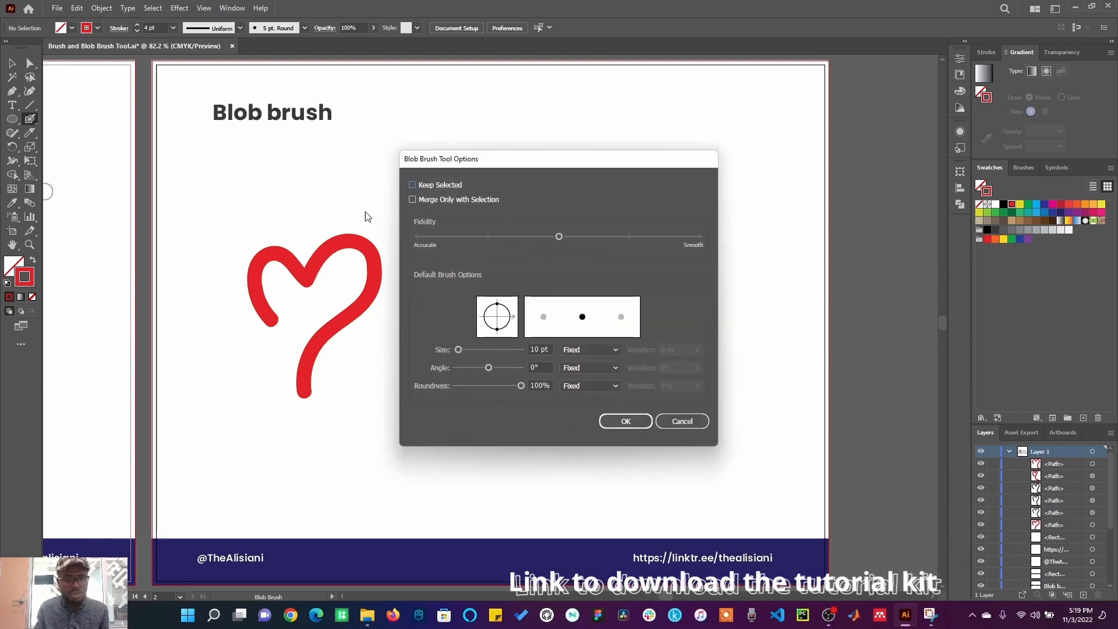
pyautogui.moveTo(625, 157)
pyautogui.mouseDown()
pyautogui.moveTo(690, 152)
pyautogui.moveTo(907, 50)
pyautogui.mouseUp()
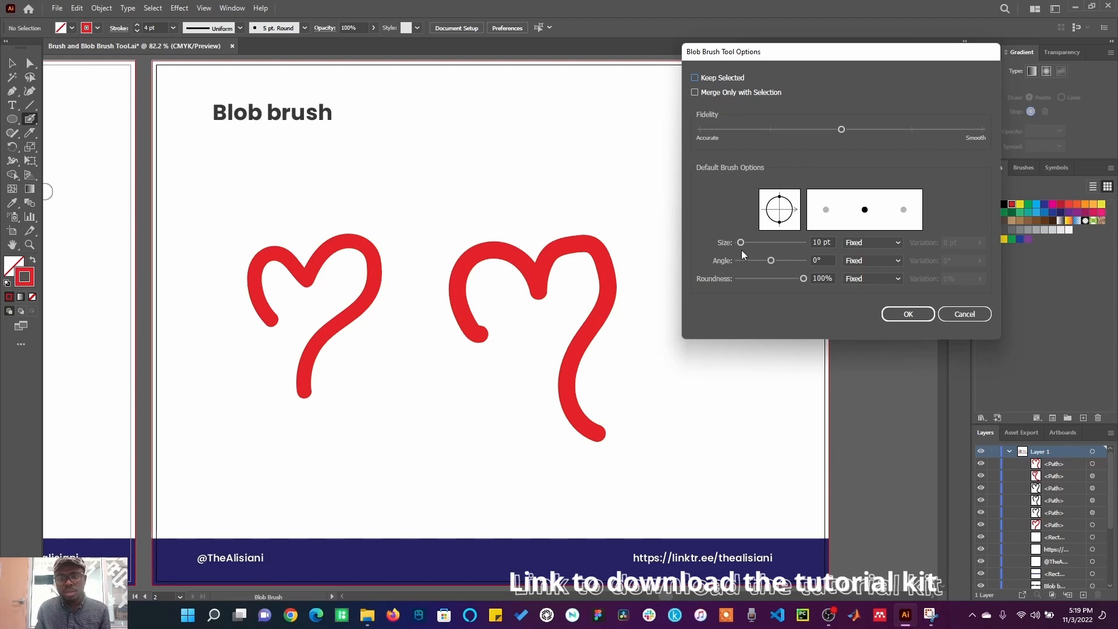
pyautogui.moveTo(740, 244)
pyautogui.mouseDown()
pyautogui.moveTo(760, 243)
pyautogui.moveTo(743, 246)
pyautogui.mouseUp()
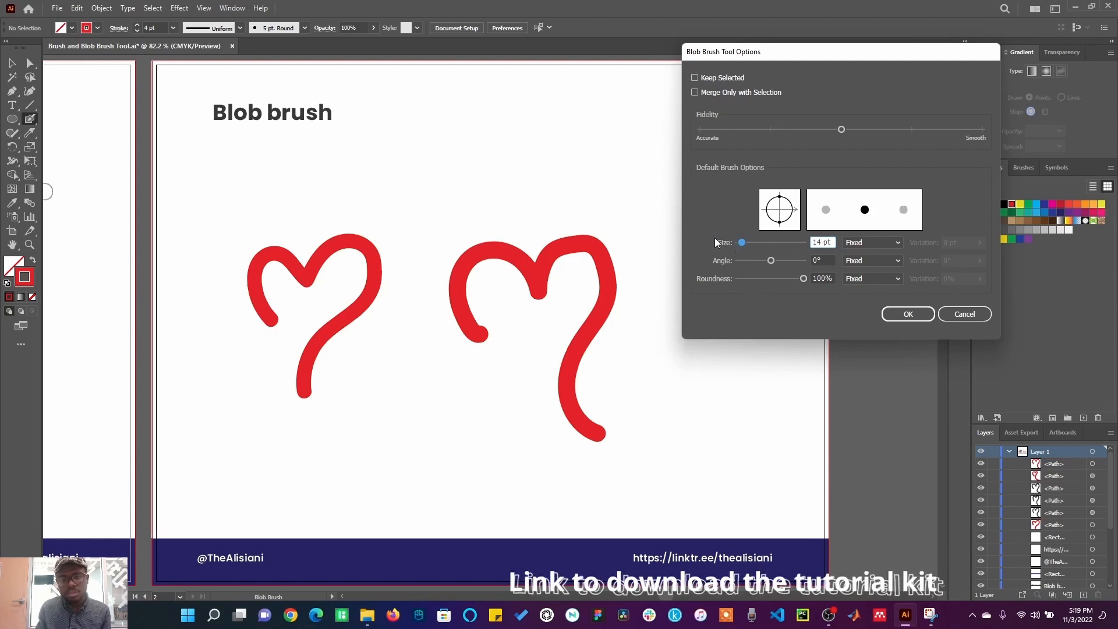
pyautogui.moveTo(842, 129); pyautogui.dragTo(946, 133)
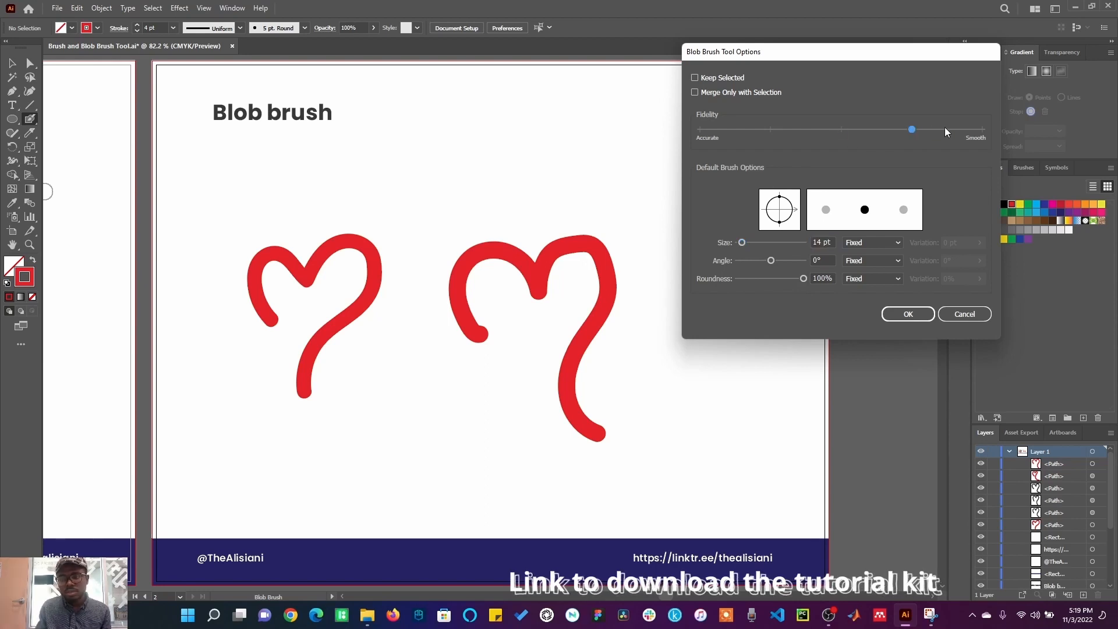
pyautogui.click(907, 314)
pyautogui.moveTo(638, 197)
pyautogui.mouseDown()
pyautogui.moveTo(630, 123)
pyautogui.moveTo(654, 119)
pyautogui.moveTo(674, 158)
pyautogui.moveTo(687, 119)
pyautogui.moveTo(706, 112)
pyautogui.moveTo(721, 143)
pyautogui.moveTo(698, 223)
pyautogui.moveTo(713, 249)
pyautogui.moveTo(753, 263)
pyautogui.mouseUp()
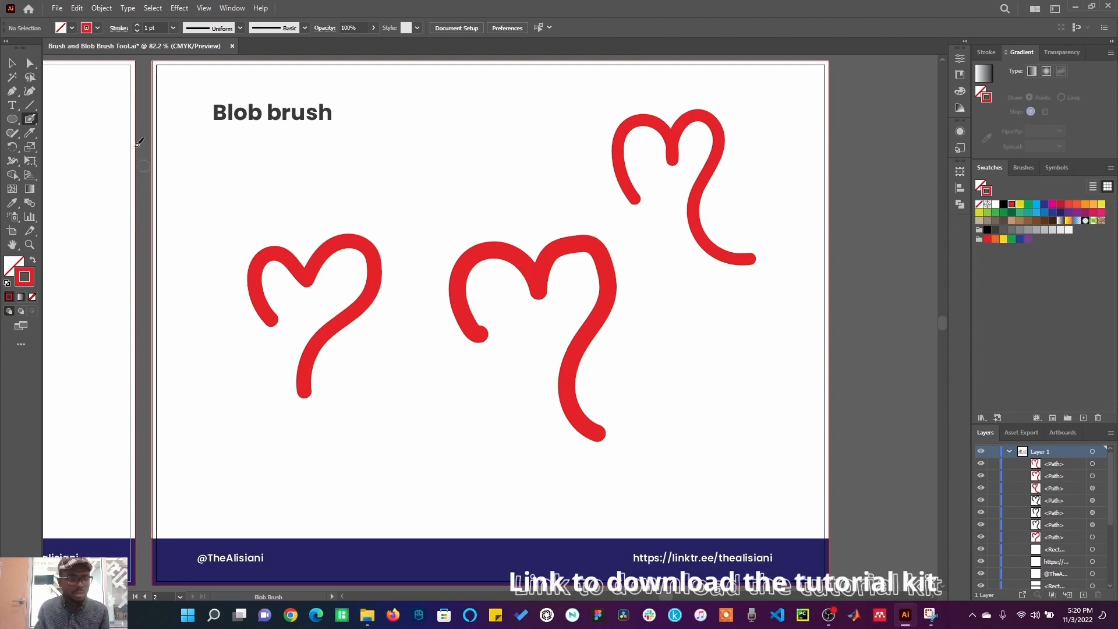
# Step: Increase the Blob Brush size to 54 pt and paint a large heart at the lower right
pyautogui.doubleClick(30, 120)
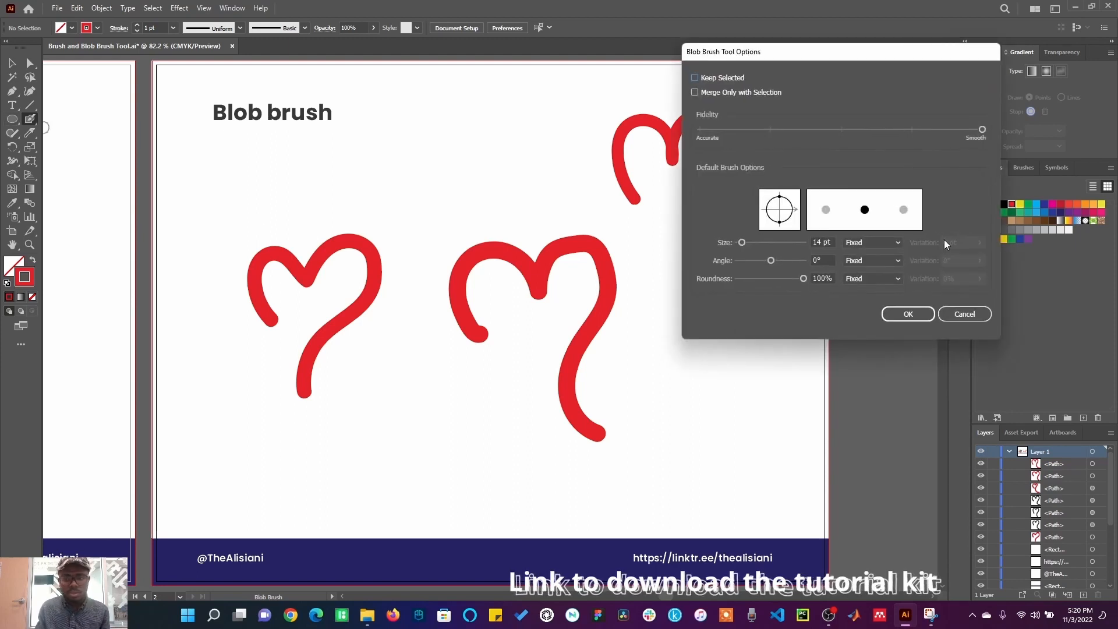
pyautogui.moveTo(743, 243); pyautogui.dragTo(757, 244)
pyautogui.click(909, 314)
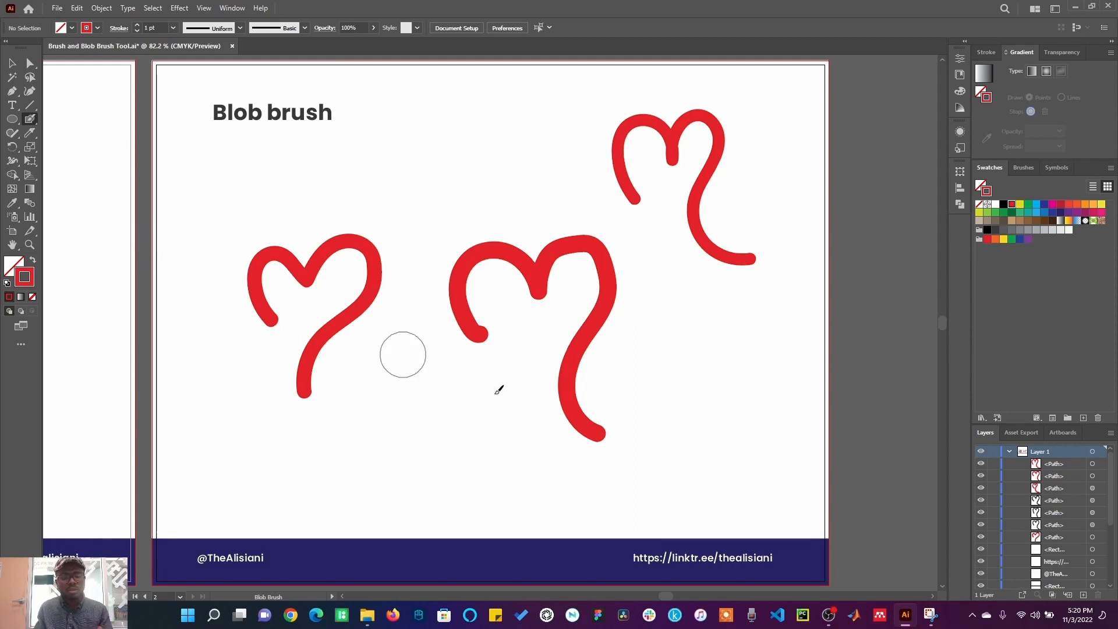
pyautogui.moveTo(662, 412)
pyautogui.mouseDown()
pyautogui.moveTo(653, 359)
pyautogui.moveTo(686, 333)
pyautogui.moveTo(717, 342)
pyautogui.moveTo(746, 400)
pyautogui.moveTo(758, 359)
pyautogui.moveTo(825, 308)
pyautogui.moveTo(840, 339)
pyautogui.moveTo(799, 431)
pyautogui.moveTo(837, 514)
pyautogui.moveTo(888, 513)
pyautogui.mouseUp()
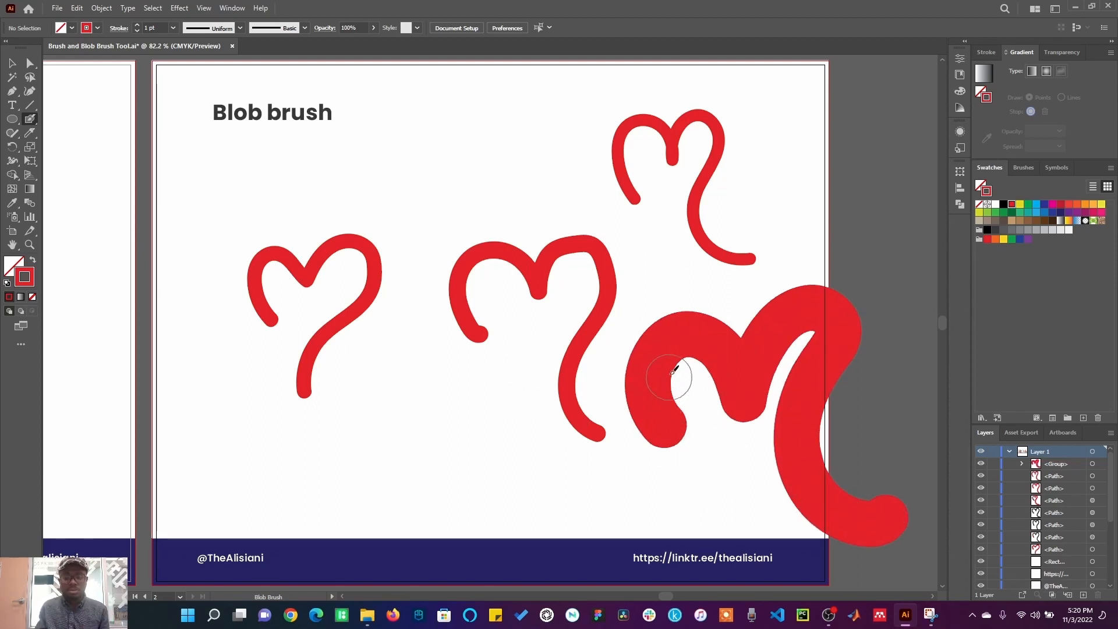
# Step: Set the Blob Brush size to 24 pt and paint a heart at the bottom centre
pyautogui.doubleClick(29, 123)
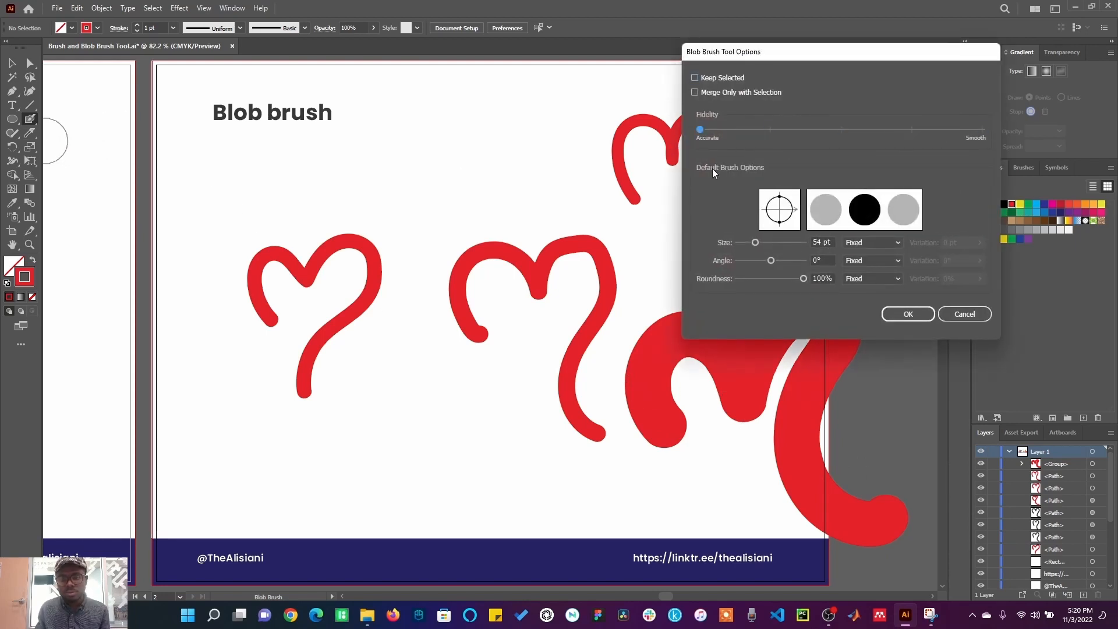
pyautogui.moveTo(755, 242); pyautogui.dragTo(743, 244)
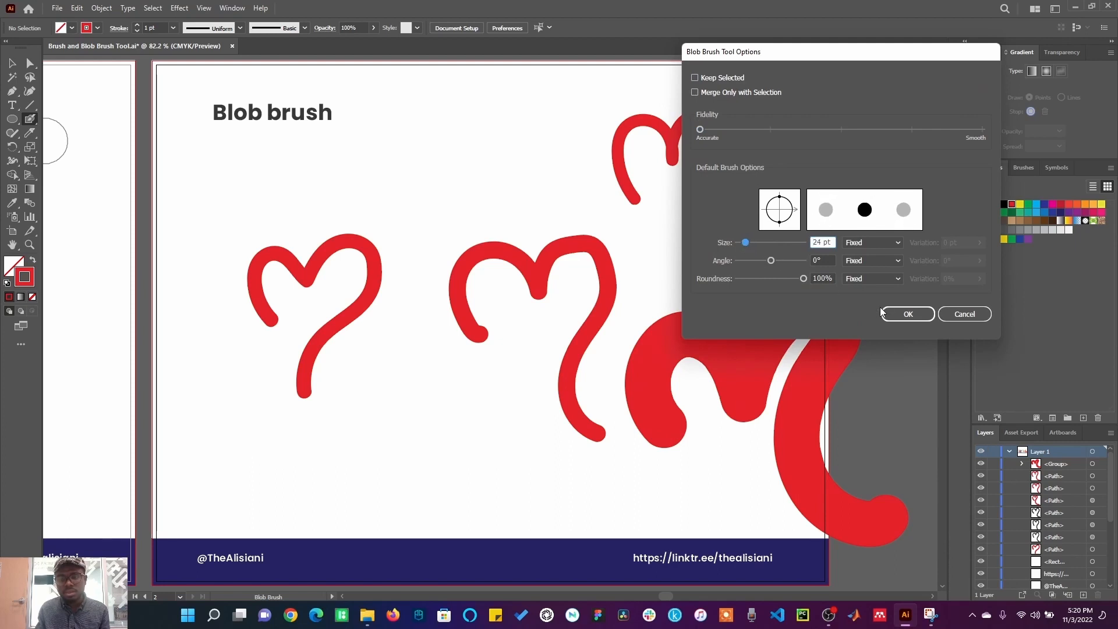
pyautogui.click(909, 314)
pyautogui.moveTo(411, 477)
pyautogui.mouseDown()
pyautogui.moveTo(391, 426)
pyautogui.moveTo(414, 392)
pyautogui.moveTo(456, 429)
pyautogui.moveTo(474, 389)
pyautogui.moveTo(509, 420)
pyautogui.moveTo(480, 455)
pyautogui.moveTo(483, 486)
pyautogui.moveTo(555, 494)
pyautogui.mouseUp()
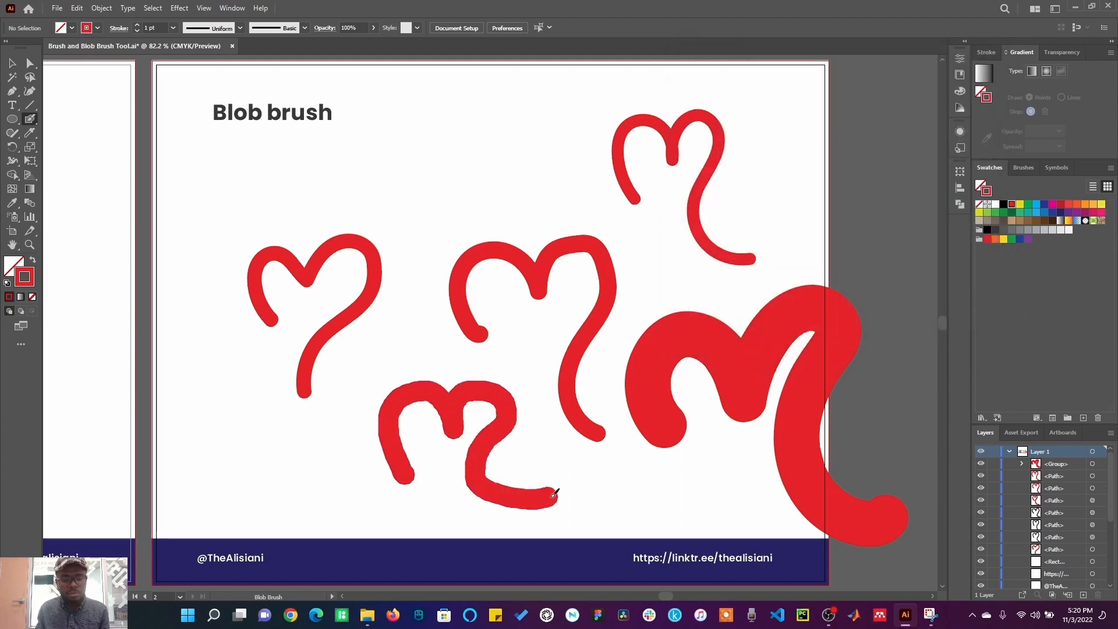
# Step: Set the Blob Brush roundness to 44% in the tool options
pyautogui.doubleClick(30, 118)
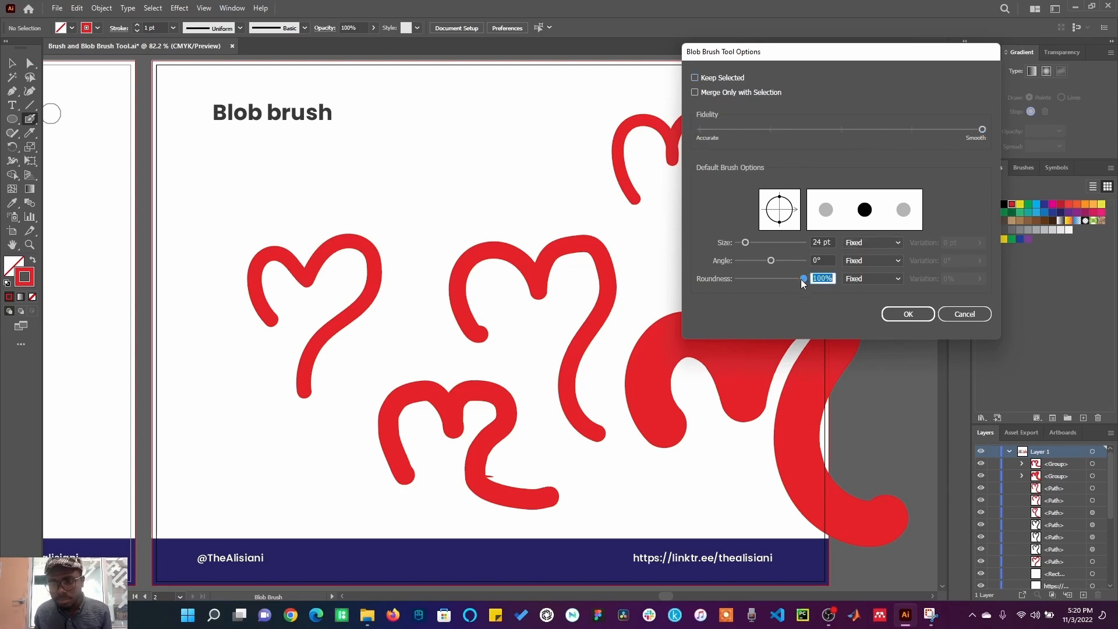
pyautogui.moveTo(787, 281); pyautogui.dragTo(770, 284)
pyautogui.moveTo(770, 281); pyautogui.dragTo(765, 284)
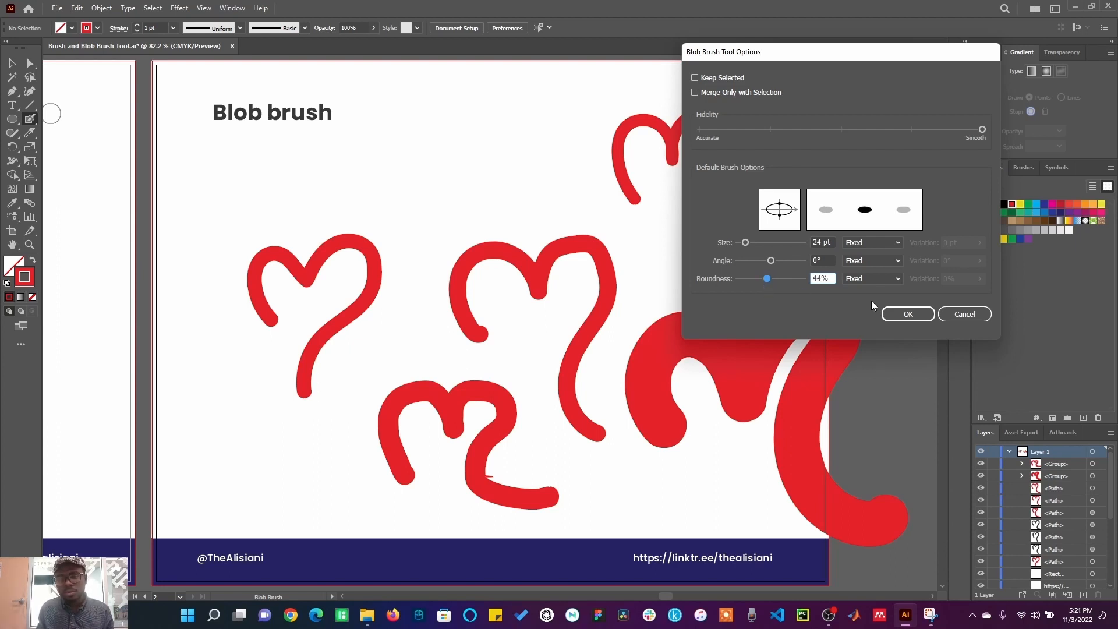
pyautogui.click(890, 314)
# Step: Paint three flattened calligraphic hearts across the top of the Blob brush artboard
pyautogui.moveTo(406, 207)
pyautogui.mouseDown()
pyautogui.moveTo(419, 149)
pyautogui.moveTo(441, 143)
pyautogui.moveTo(456, 156)
pyautogui.moveTo(462, 182)
pyautogui.moveTo(469, 155)
pyautogui.moveTo(509, 140)
pyautogui.moveTo(501, 180)
pyautogui.moveTo(471, 213)
pyautogui.moveTo(513, 268)
pyautogui.mouseUp()
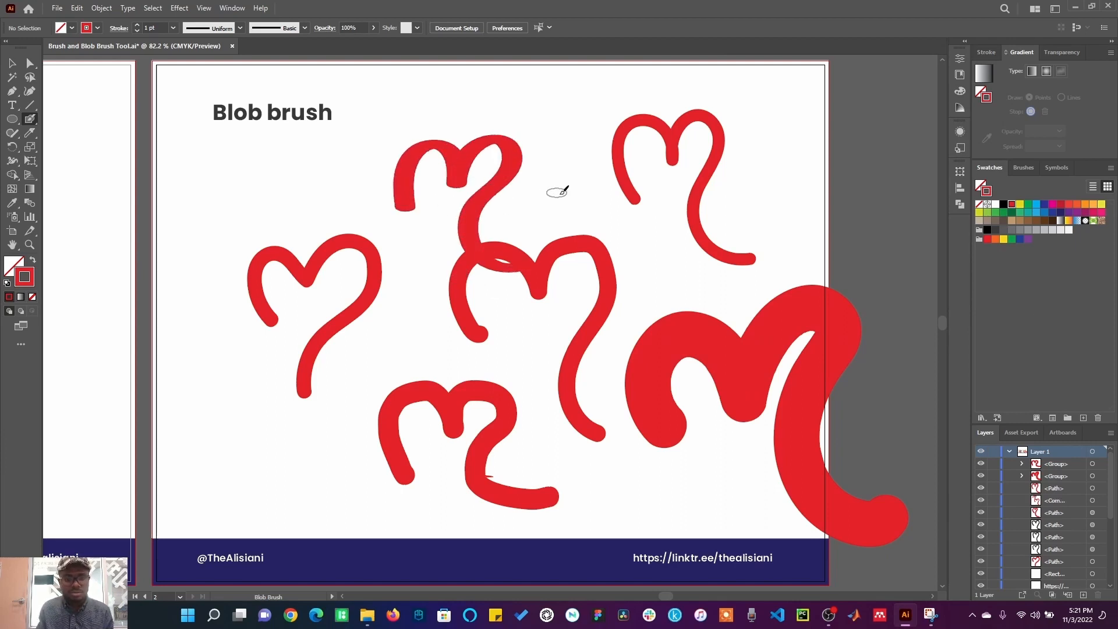
pyautogui.moveTo(562, 195)
pyautogui.mouseDown()
pyautogui.moveTo(549, 163)
pyautogui.moveTo(561, 133)
pyautogui.moveTo(587, 169)
pyautogui.moveTo(623, 117)
pyautogui.moveTo(633, 180)
pyautogui.moveTo(618, 251)
pyautogui.moveTo(698, 271)
pyautogui.mouseUp()
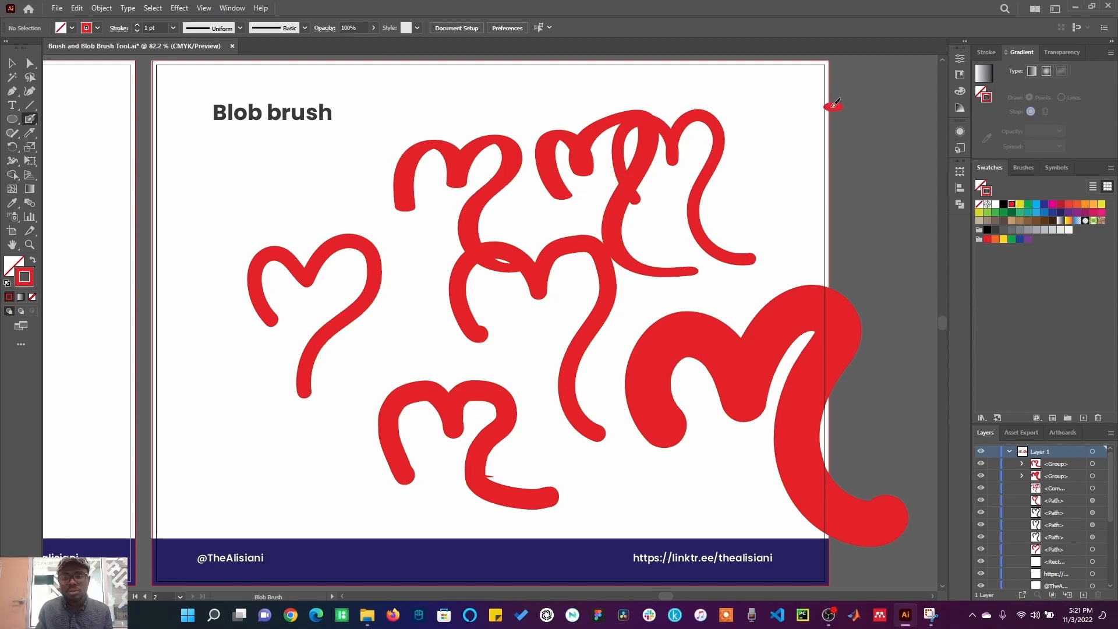
pyautogui.moveTo(834, 104)
pyautogui.mouseDown()
pyautogui.moveTo(809, 133)
pyautogui.moveTo(830, 137)
pyautogui.moveTo(808, 134)
pyautogui.moveTo(796, 153)
pyautogui.moveTo(831, 185)
pyautogui.moveTo(860, 169)
pyautogui.moveTo(852, 129)
pyautogui.moveTo(872, 154)
pyautogui.moveTo(874, 125)
pyautogui.moveTo(895, 147)
pyautogui.moveTo(881, 207)
pyautogui.moveTo(925, 214)
pyautogui.mouseUp()
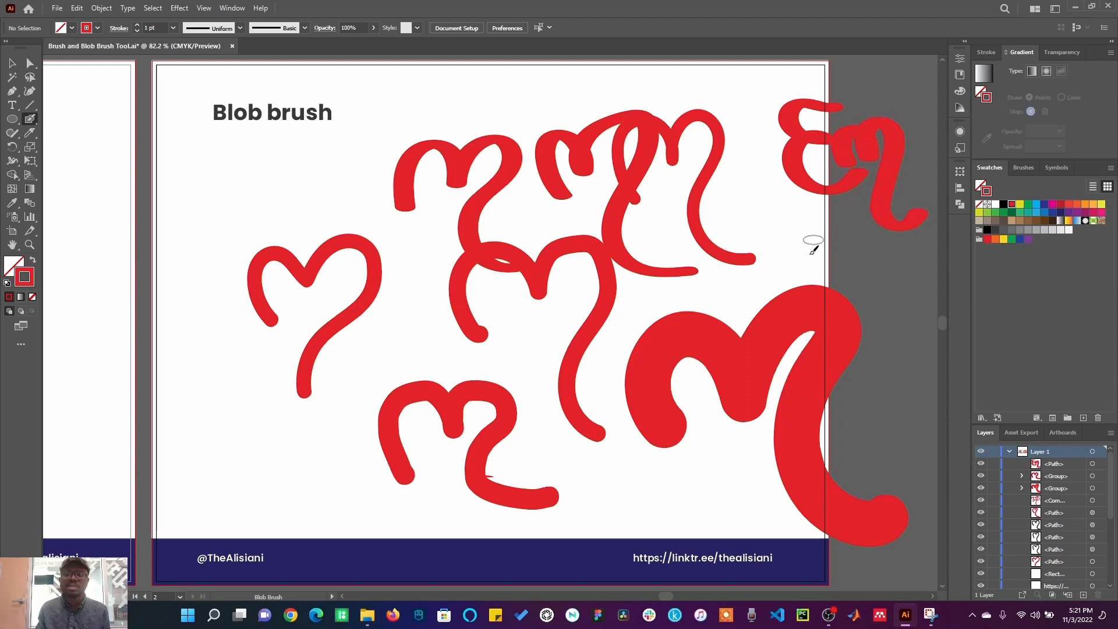
# Step: Reset the Blob Brush roundness to 100%
pyautogui.doubleClick(30, 120)
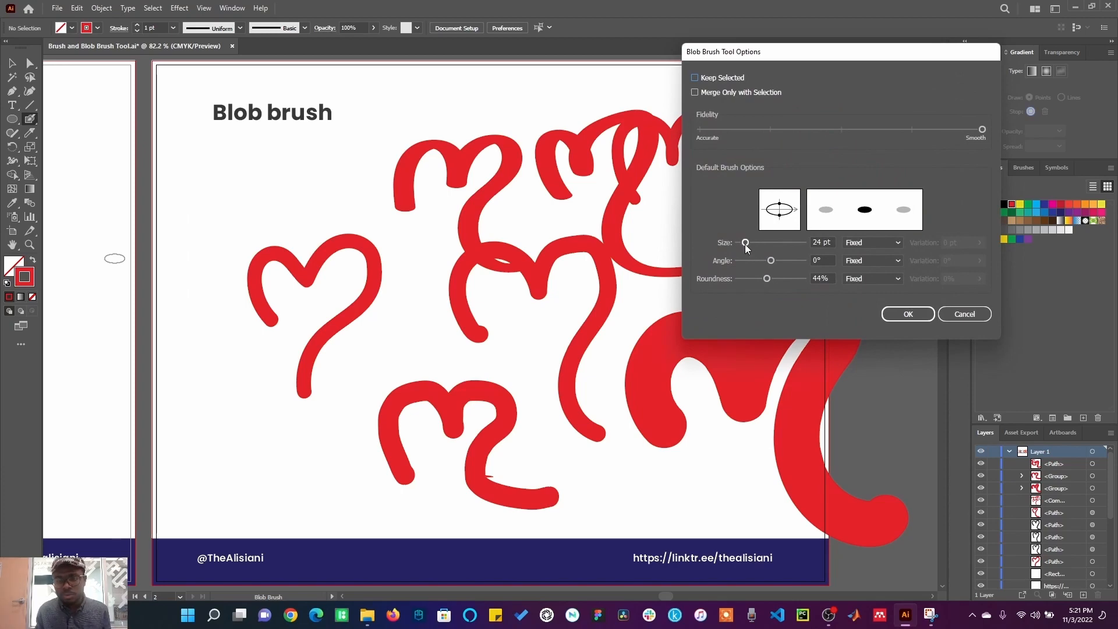
pyautogui.moveTo(767, 281)
pyautogui.mouseDown()
pyautogui.moveTo(746, 282)
pyautogui.moveTo(805, 281)
pyautogui.mouseUp()
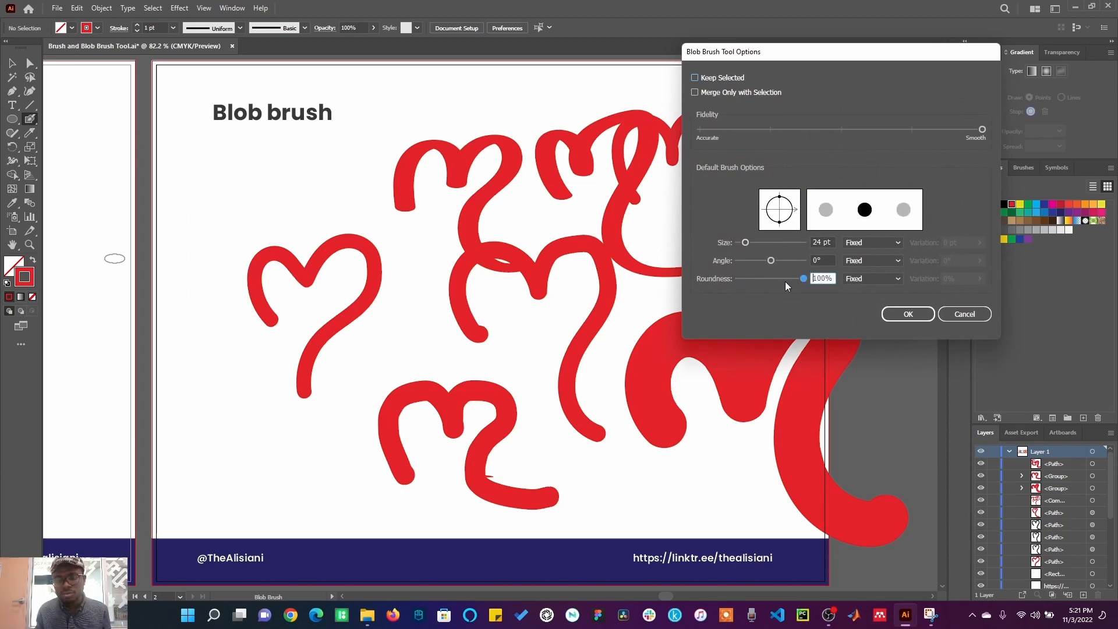
pyautogui.click(909, 314)
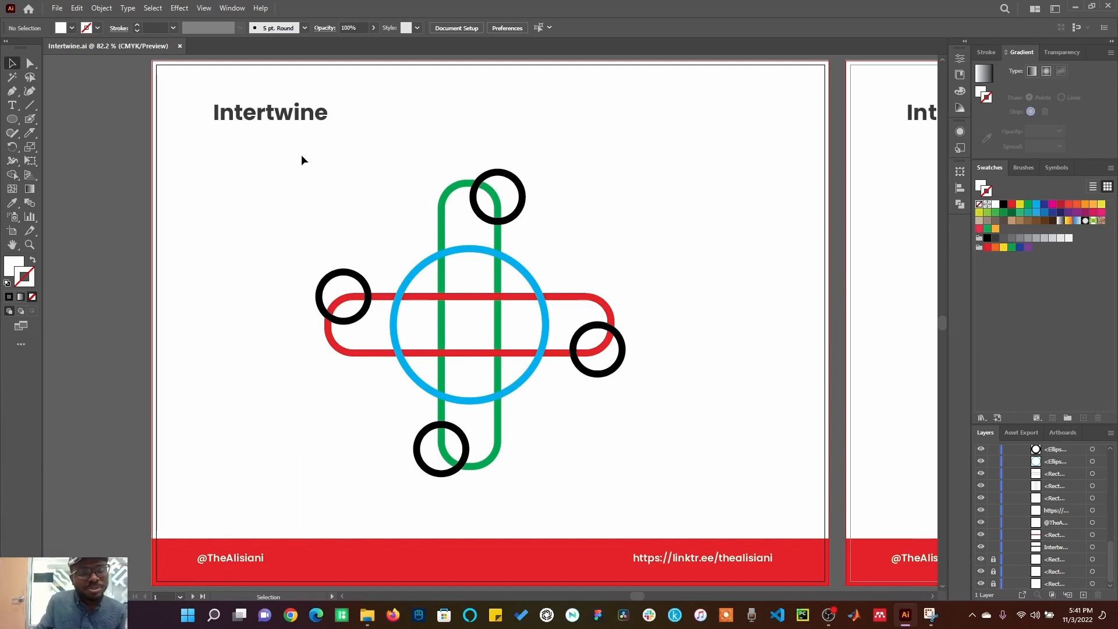
# Step: Select the bars and circles on the Intertwine artboard and make an Intertwine from them
pyautogui.moveTo(302, 155); pyautogui.dragTo(671, 488)
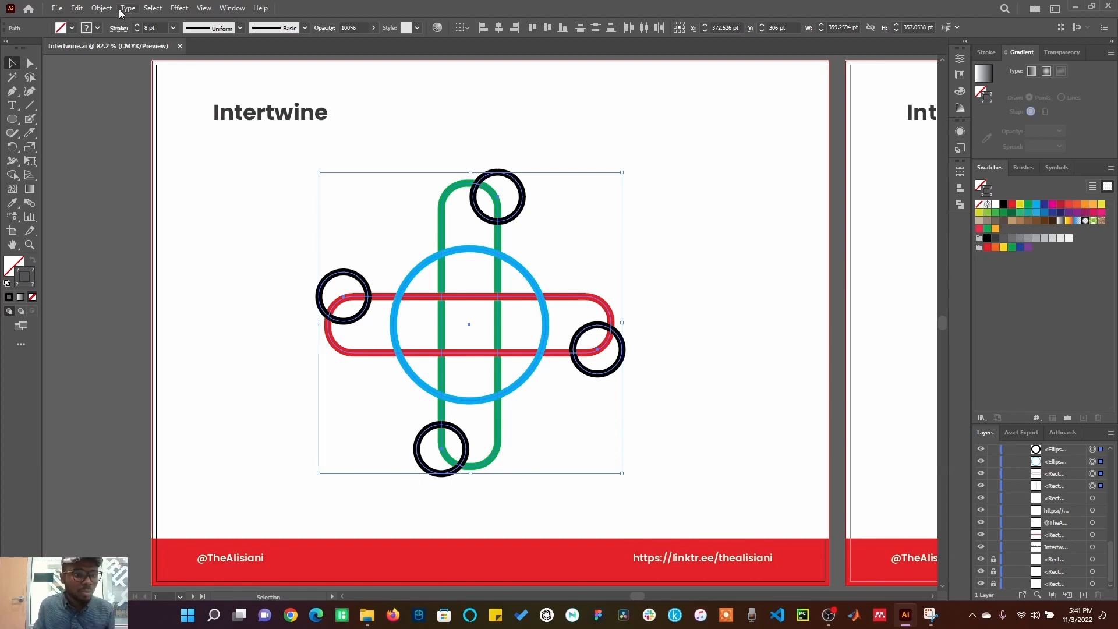
pyautogui.click(101, 8)
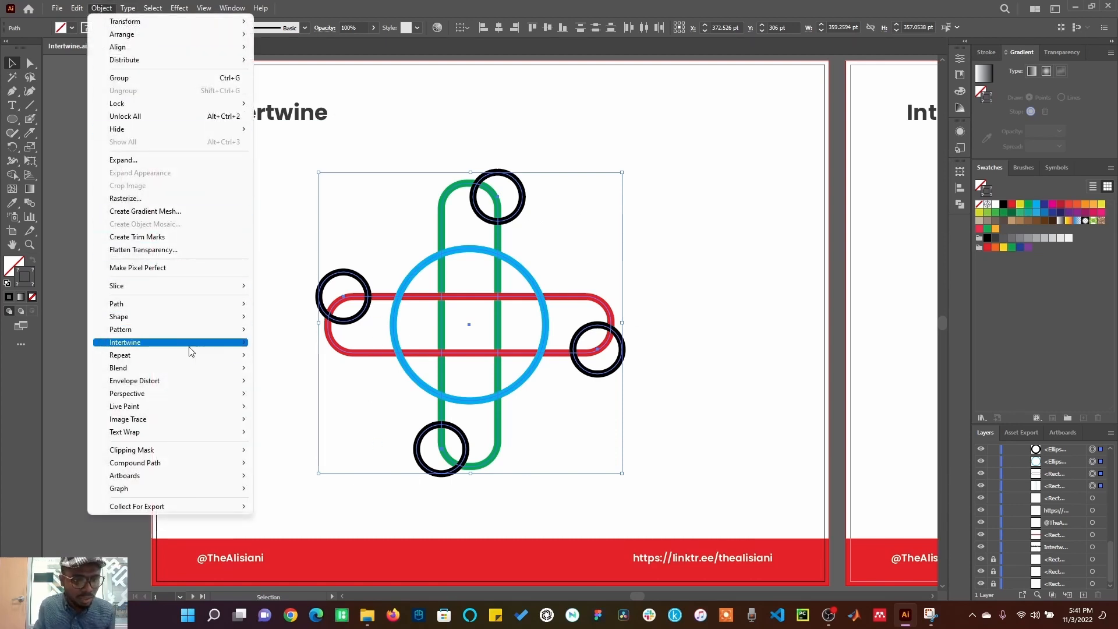
pyautogui.moveTo(185, 349)
pyautogui.click(281, 342)
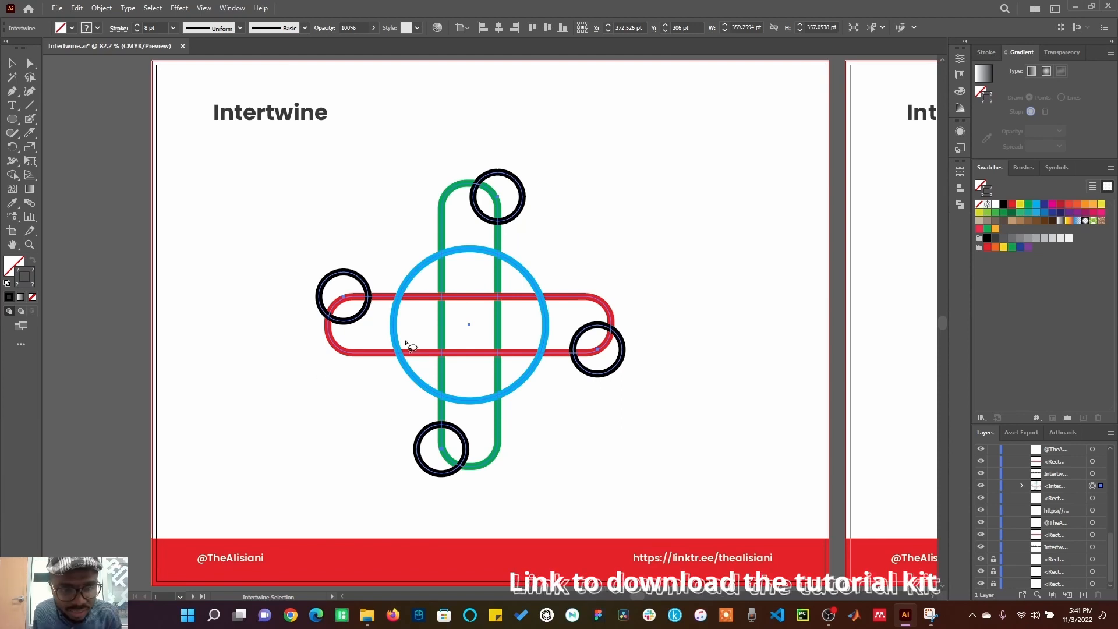
# Step: Toggle the crossings of the bars and circles so they weave over and under each other, then deselect
pyautogui.moveTo(394, 344)
pyautogui.mouseDown()
pyautogui.moveTo(385, 368)
pyautogui.moveTo(417, 368)
pyautogui.moveTo(402, 341)
pyautogui.mouseUp()
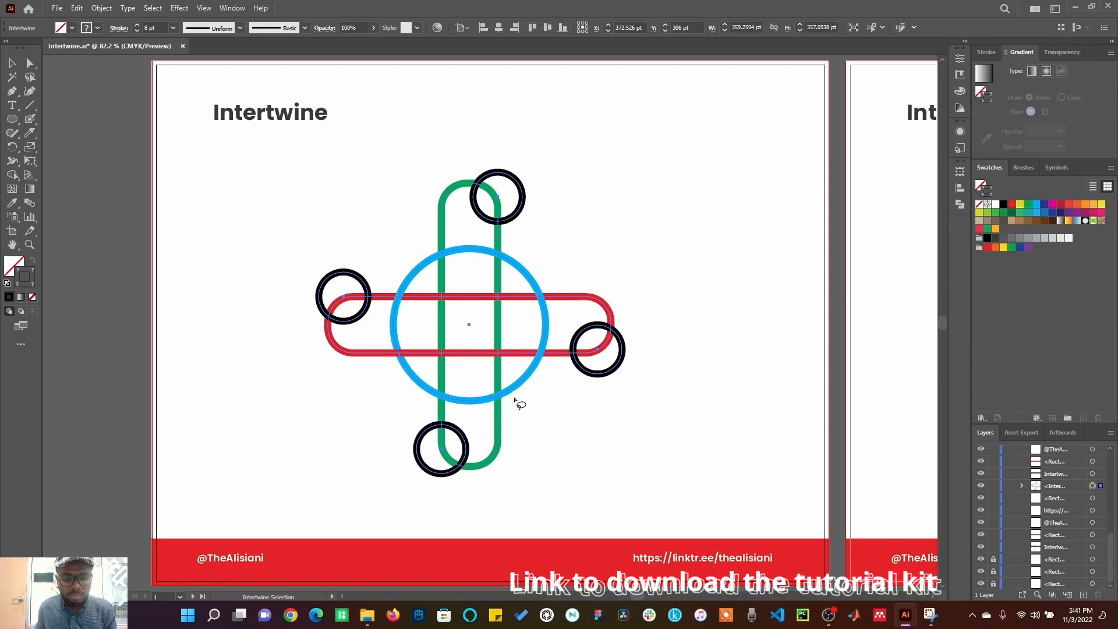
pyautogui.moveTo(487, 390)
pyautogui.mouseDown()
pyautogui.moveTo(485, 406)
pyautogui.moveTo(513, 396)
pyautogui.mouseUp()
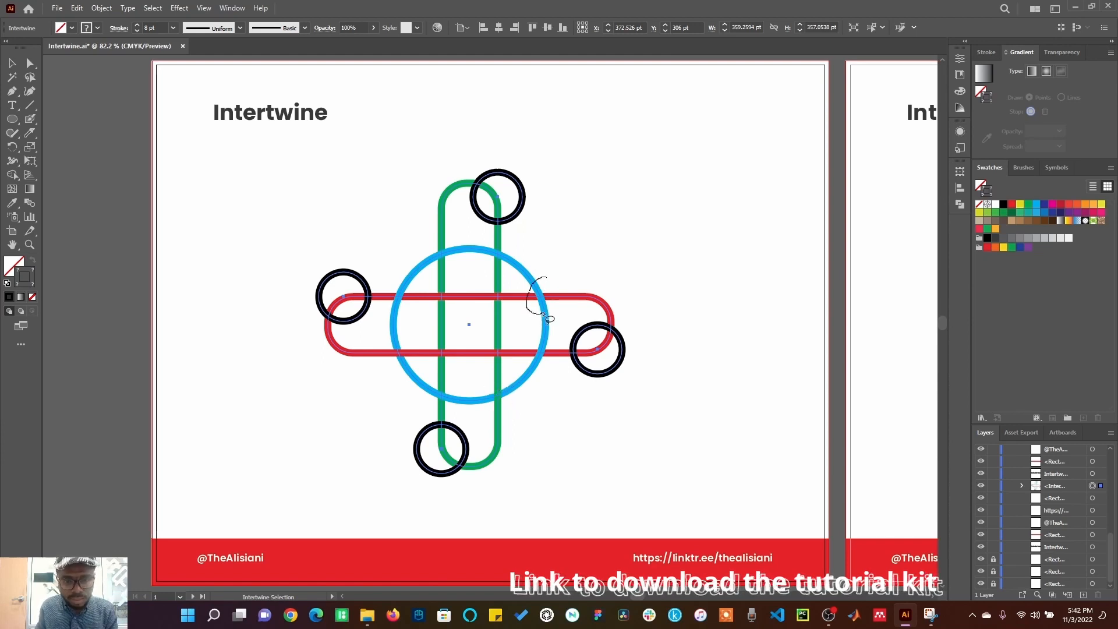
pyautogui.moveTo(547, 318); pyautogui.dragTo(552, 281)
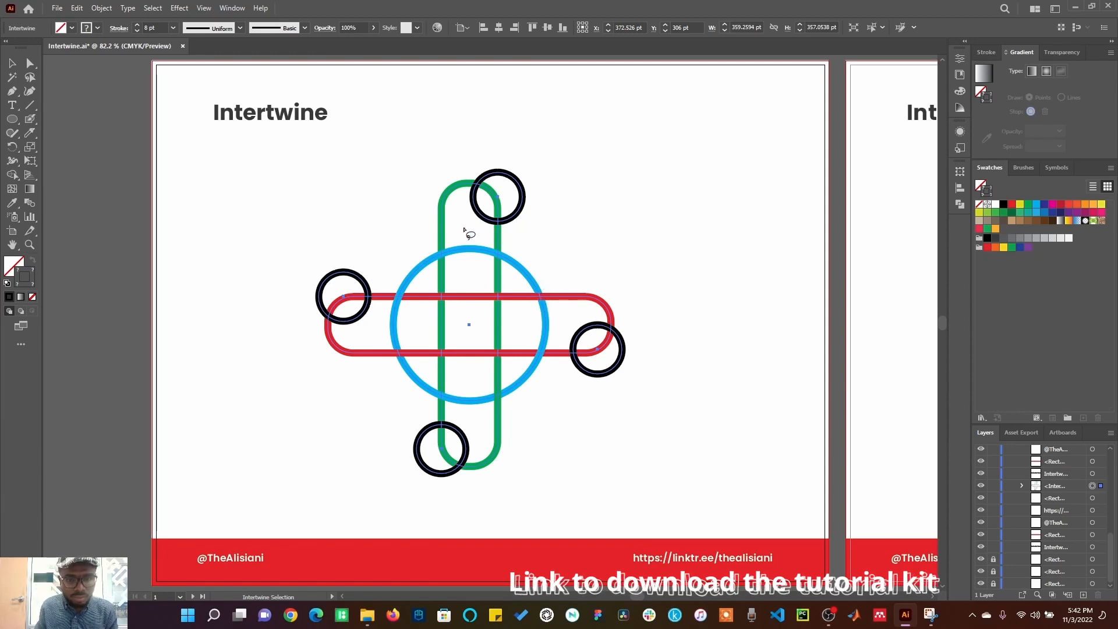
pyautogui.moveTo(464, 229)
pyautogui.mouseDown()
pyautogui.moveTo(431, 254)
pyautogui.moveTo(438, 270)
pyautogui.moveTo(458, 242)
pyautogui.mouseUp()
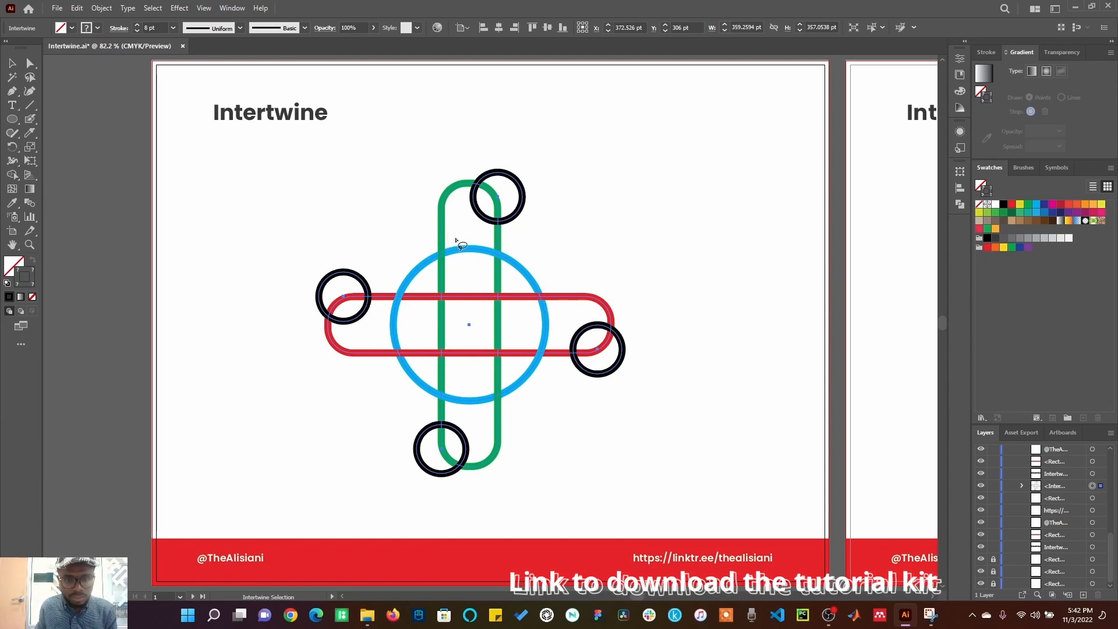
pyautogui.moveTo(507, 206)
pyautogui.mouseDown()
pyautogui.moveTo(481, 229)
pyautogui.moveTo(511, 210)
pyautogui.mouseUp()
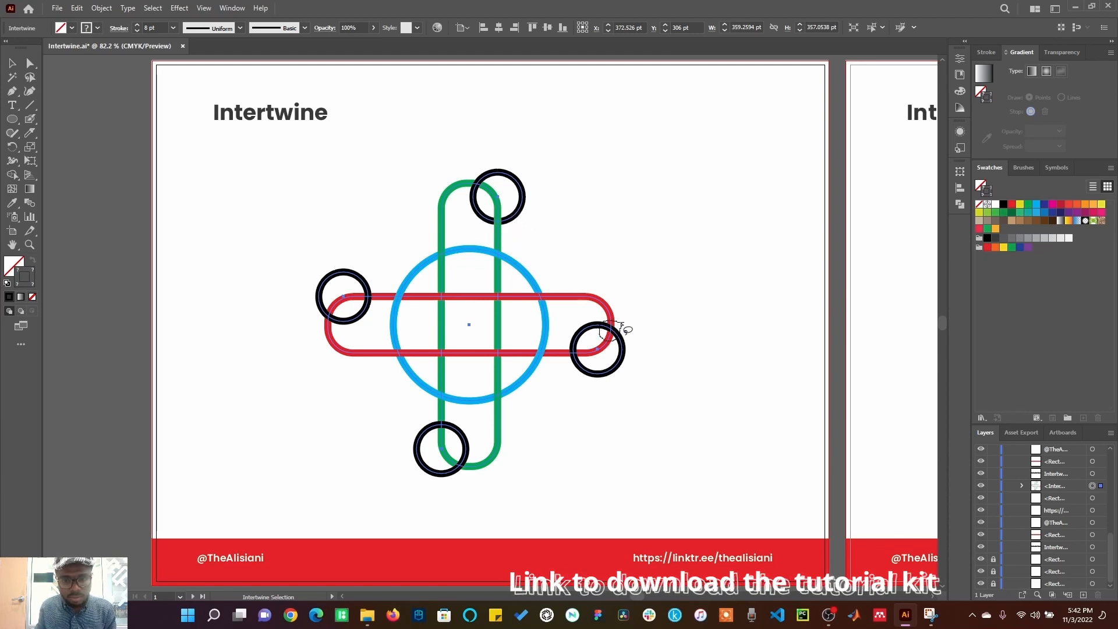
pyautogui.moveTo(466, 455)
pyautogui.mouseDown()
pyautogui.moveTo(443, 475)
pyautogui.moveTo(452, 484)
pyautogui.moveTo(466, 454)
pyautogui.mouseUp()
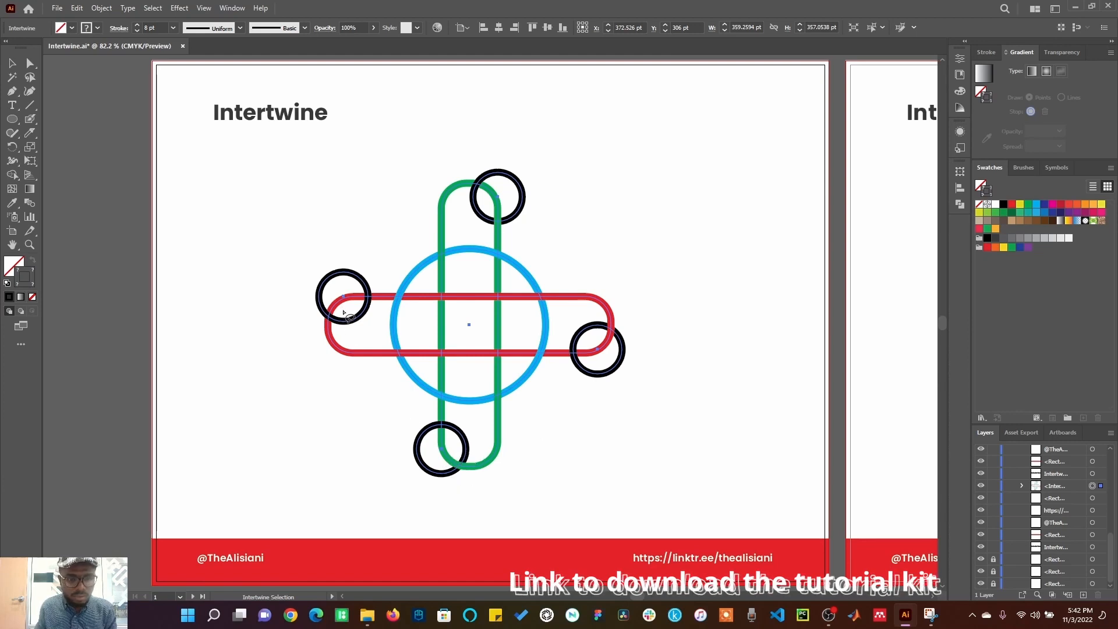
pyautogui.moveTo(344, 313)
pyautogui.mouseDown()
pyautogui.moveTo(331, 306)
pyautogui.moveTo(346, 330)
pyautogui.moveTo(350, 316)
pyautogui.mouseUp()
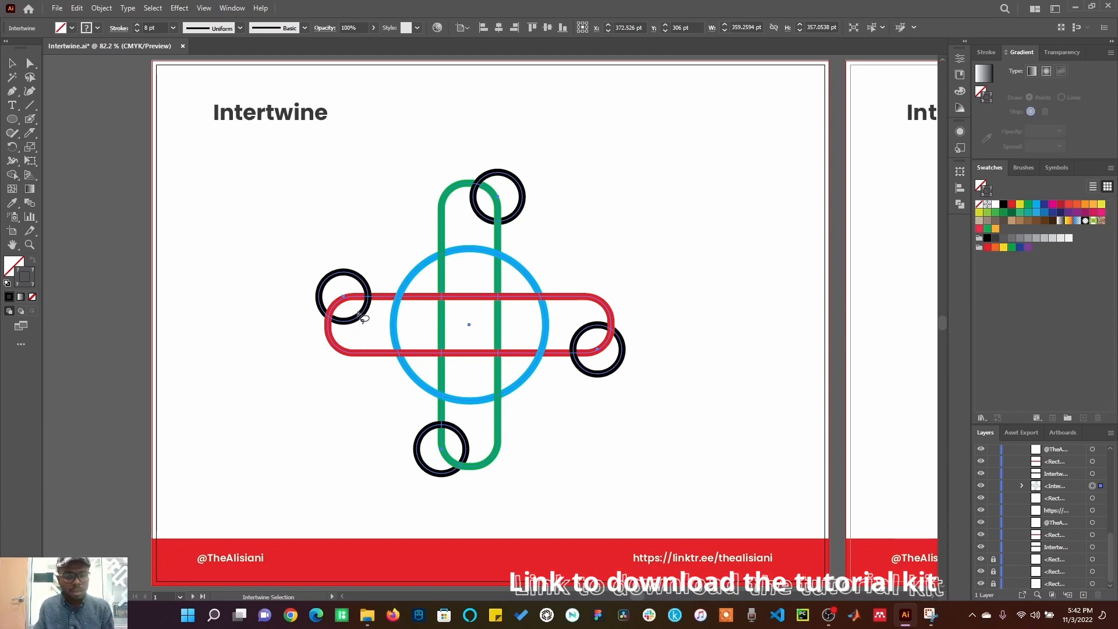
pyautogui.press('v')
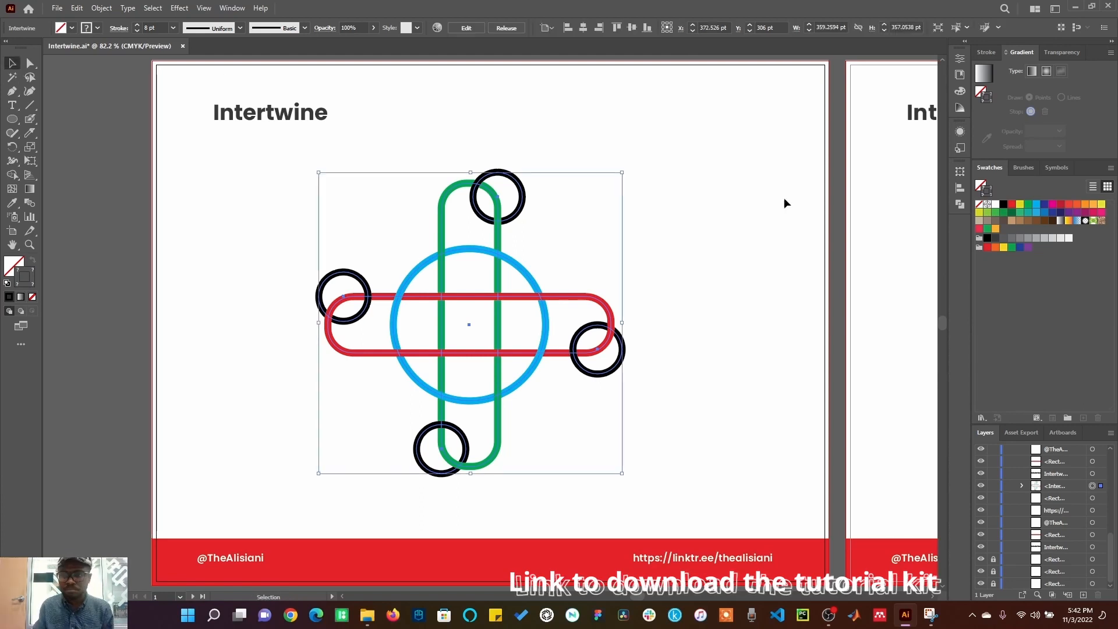
pyautogui.click(914, 256)
# Step: Intertwine the two hearts and green ring, bringing the black heart over the ring at the upper crossing
pyautogui.hotkey('ctrl', '0')
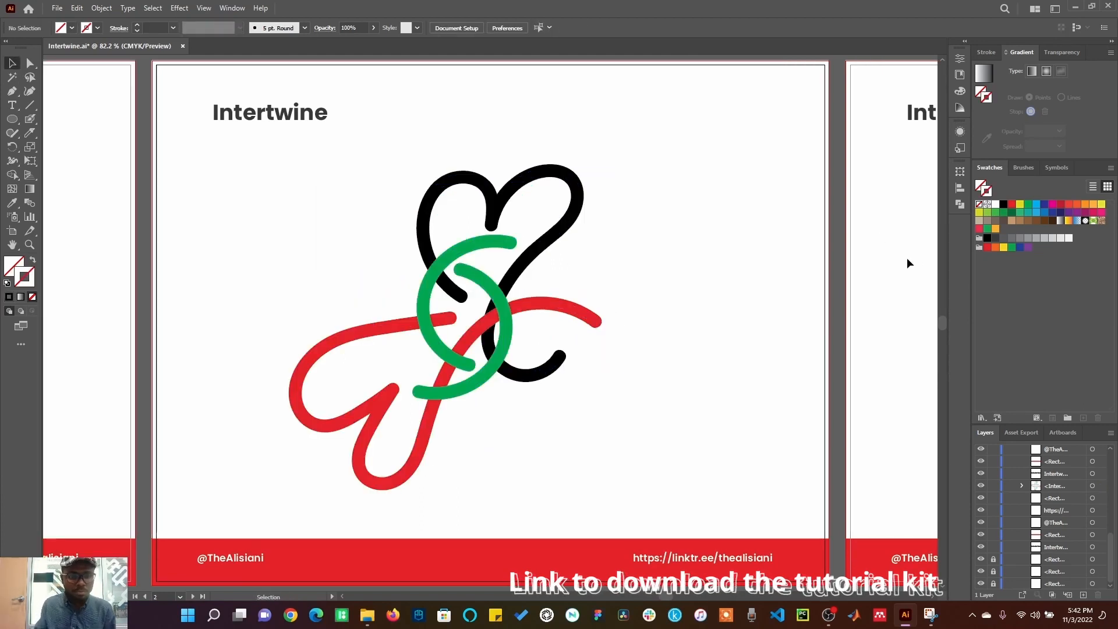
pyautogui.moveTo(273, 147); pyautogui.dragTo(648, 509)
pyautogui.click(101, 8)
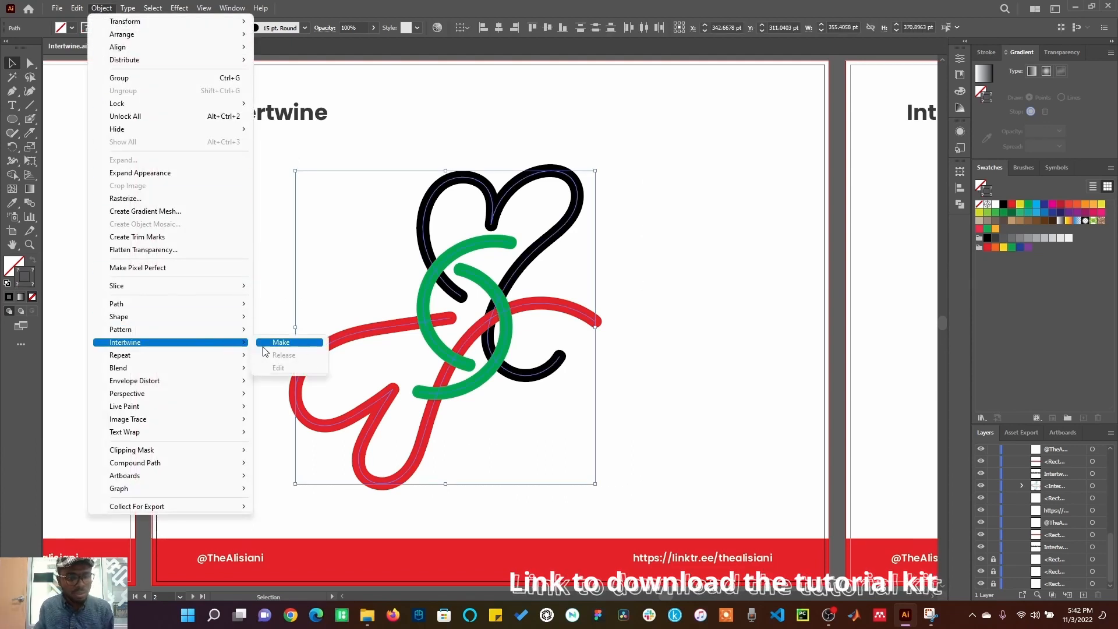
pyautogui.click(269, 343)
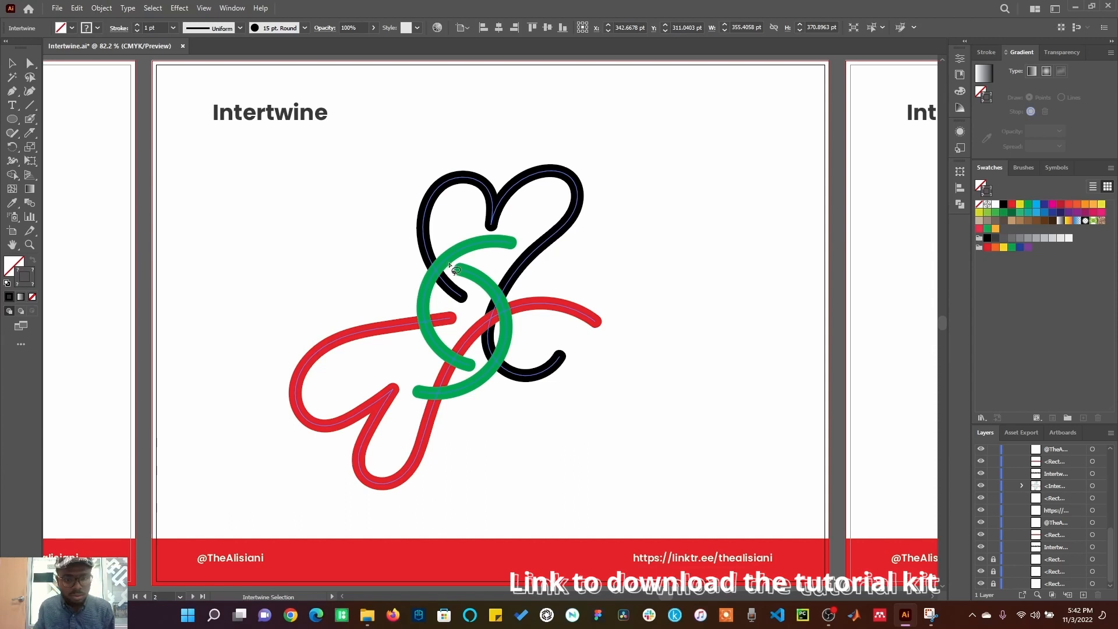
pyautogui.moveTo(453, 283)
pyautogui.mouseDown()
pyautogui.moveTo(439, 241)
pyautogui.moveTo(426, 248)
pyautogui.moveTo(420, 269)
pyautogui.moveTo(452, 280)
pyautogui.moveTo(435, 292)
pyautogui.moveTo(456, 270)
pyautogui.moveTo(441, 236)
pyautogui.moveTo(428, 239)
pyautogui.moveTo(422, 282)
pyautogui.moveTo(441, 292)
pyautogui.mouseUp()
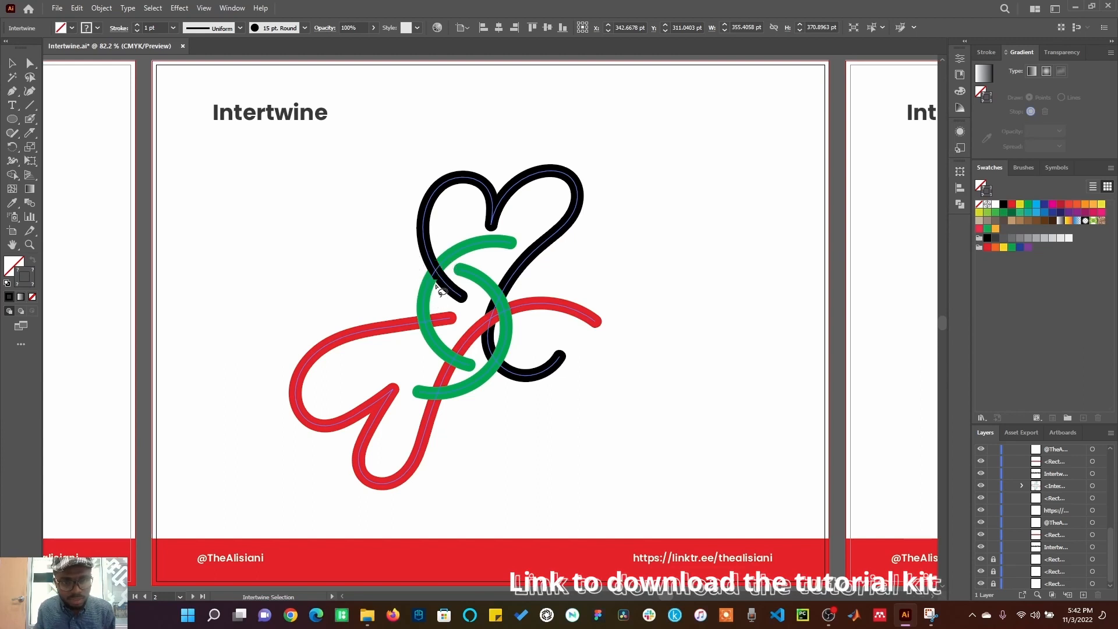
pyautogui.press('v')
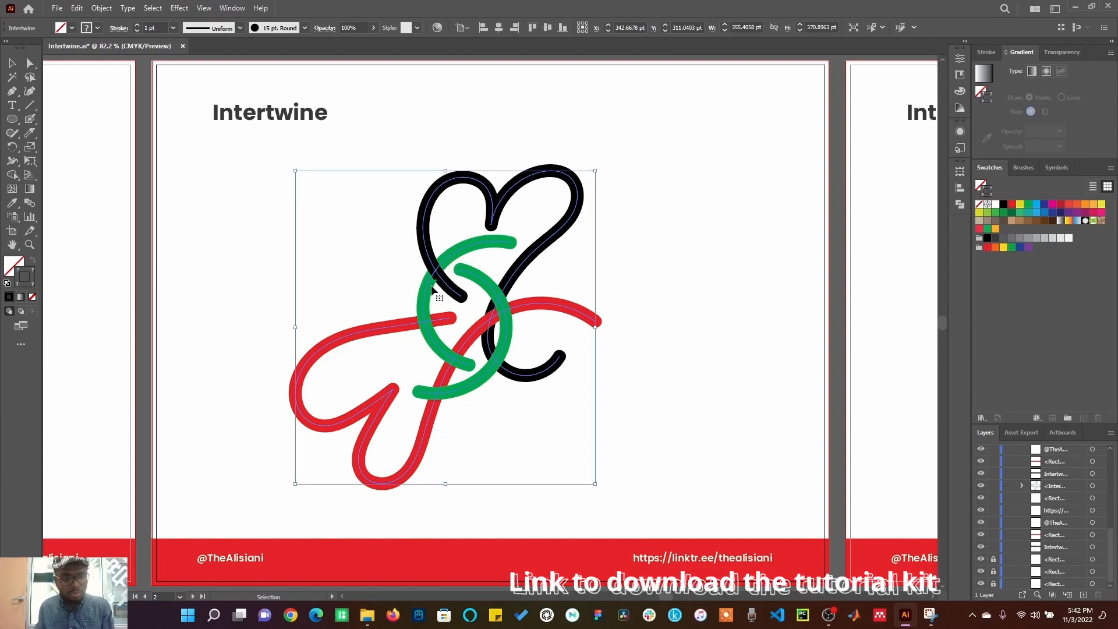
pyautogui.click(207, 207)
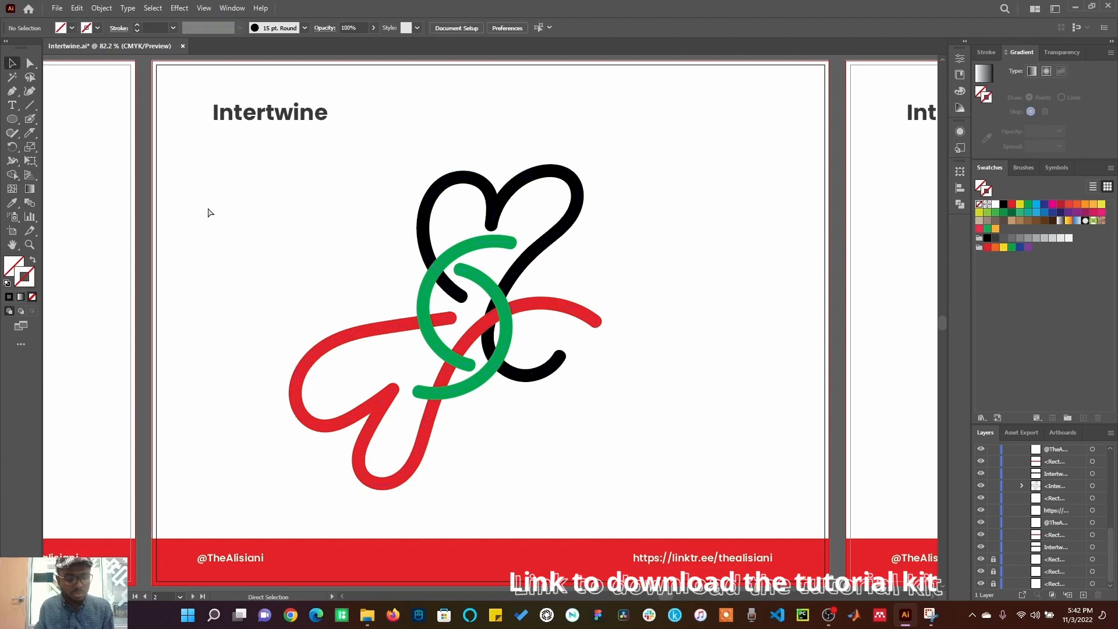
# Step: Release the intertwine on the hearts and ring
pyautogui.moveTo(268, 159); pyautogui.dragTo(653, 495)
pyautogui.click(101, 8)
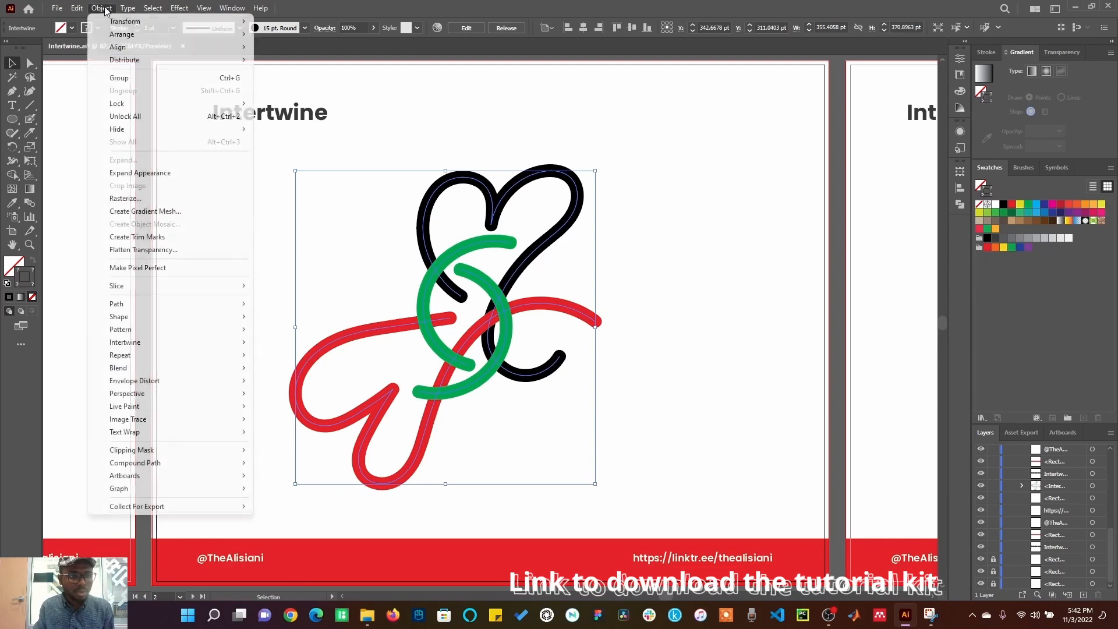
pyautogui.moveTo(239, 350)
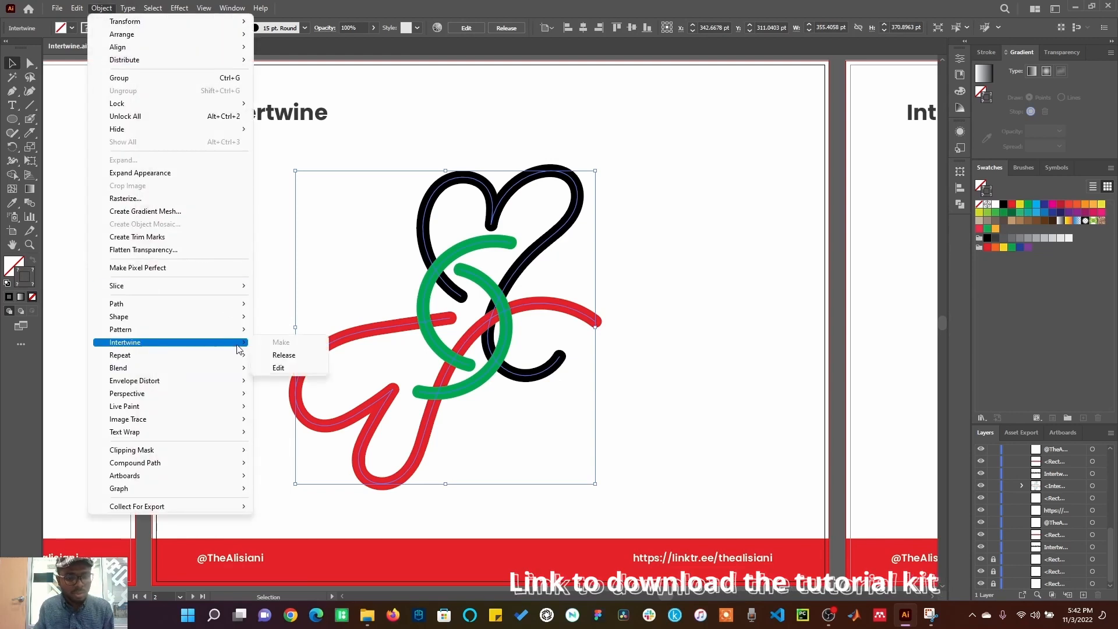
pyautogui.click(282, 355)
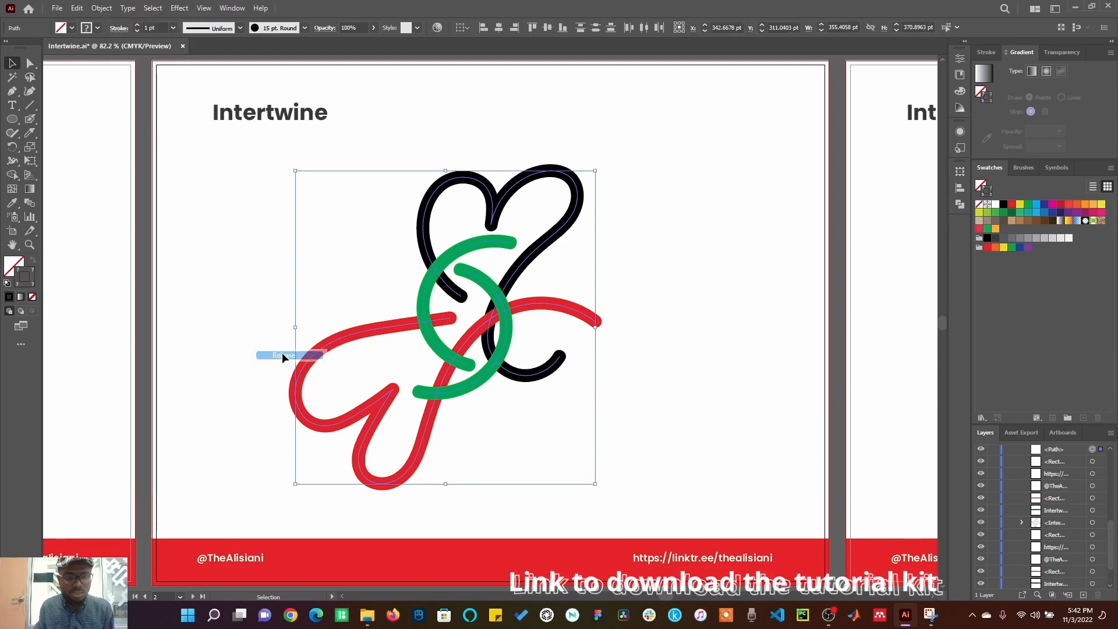
# Step: Select the hearts and green ring again and make an Intertwine
pyautogui.moveTo(275, 152); pyautogui.dragTo(654, 520)
pyautogui.click(101, 8)
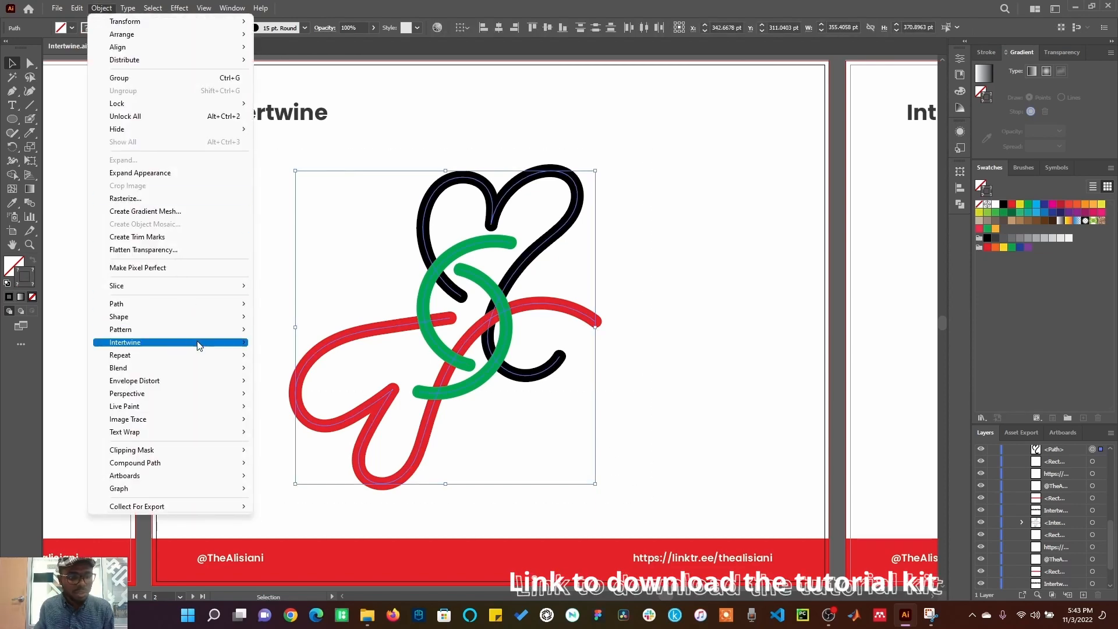
pyautogui.moveTo(208, 345)
pyautogui.click(281, 343)
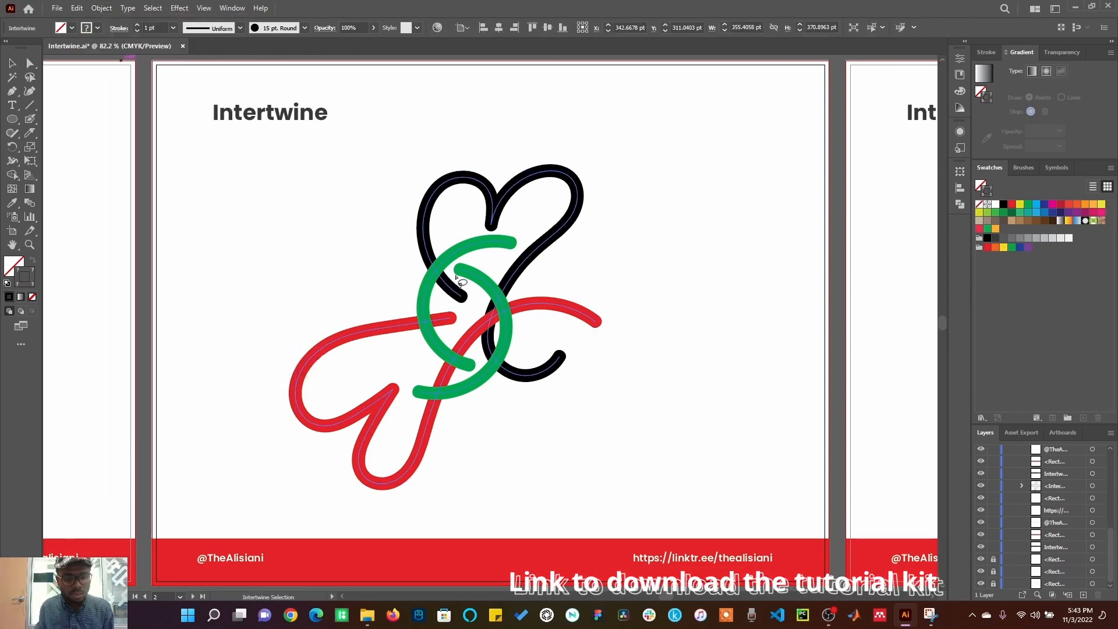
# Step: Toggle the green ring's crossings with the black and red hearts to weave them, then deselect
pyautogui.moveTo(454, 279)
pyautogui.mouseDown()
pyautogui.moveTo(437, 247)
pyautogui.moveTo(414, 256)
pyautogui.moveTo(434, 293)
pyautogui.moveTo(453, 279)
pyautogui.mouseUp()
pyautogui.moveTo(452, 337)
pyautogui.mouseDown()
pyautogui.moveTo(442, 352)
pyautogui.moveTo(455, 379)
pyautogui.moveTo(470, 368)
pyautogui.moveTo(453, 337)
pyautogui.mouseUp()
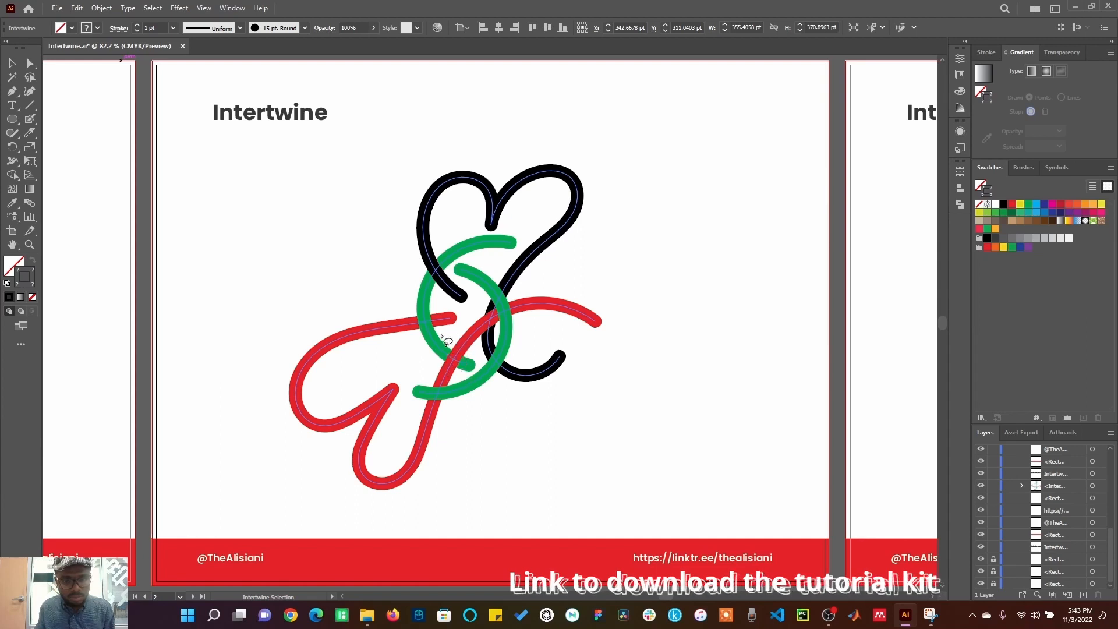
pyautogui.moveTo(460, 381)
pyautogui.mouseDown()
pyautogui.moveTo(428, 381)
pyautogui.moveTo(423, 399)
pyautogui.moveTo(431, 412)
pyautogui.moveTo(460, 381)
pyautogui.mouseUp()
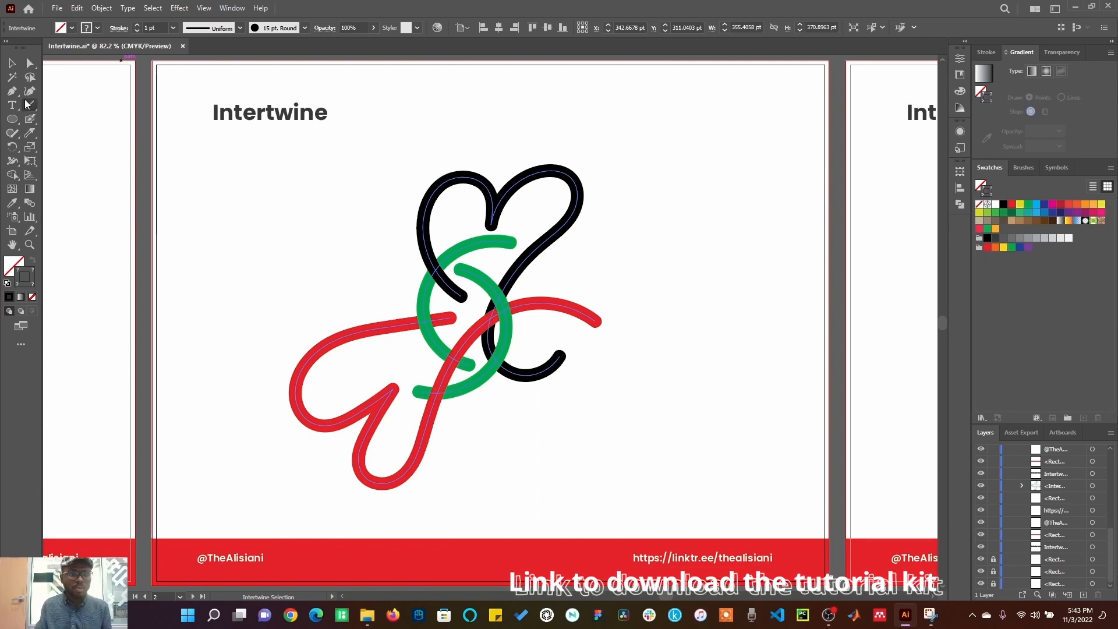
pyautogui.click(11, 63)
pyautogui.click(262, 270)
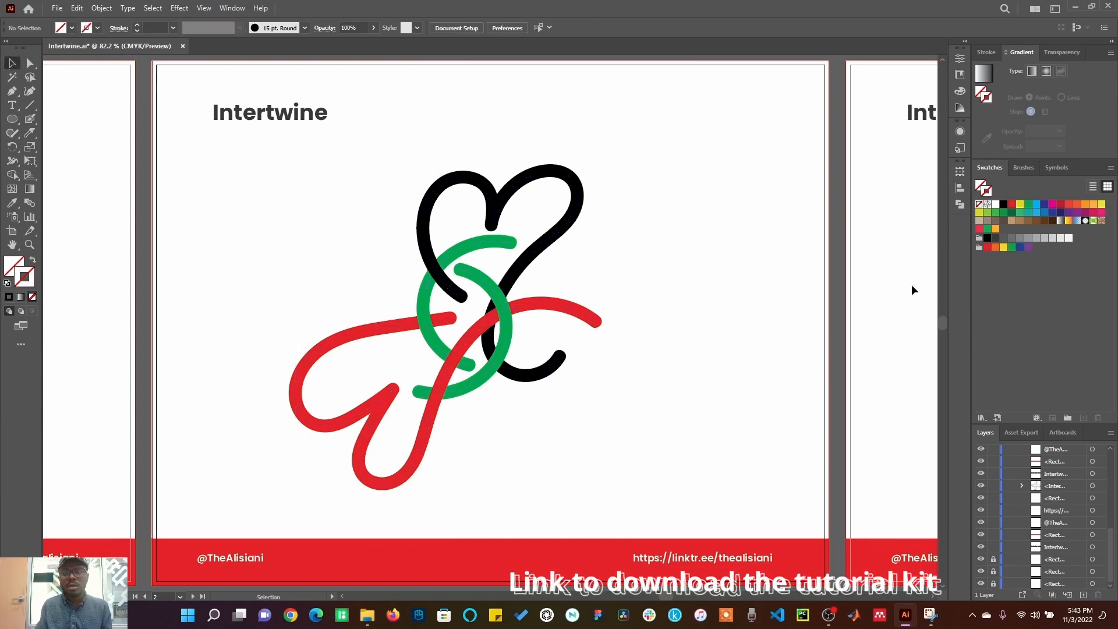
# Step: Select the copy of the Olympic rings and make an Intertwine of them, then deselect
pyautogui.click(894, 293)
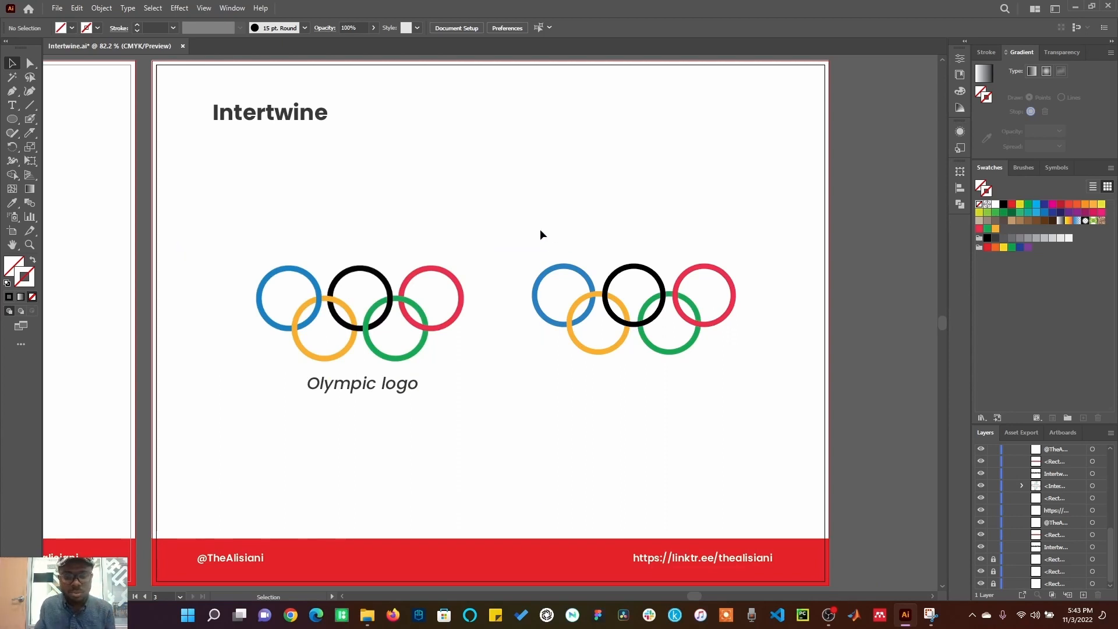
pyautogui.moveTo(540, 230); pyautogui.dragTo(778, 408)
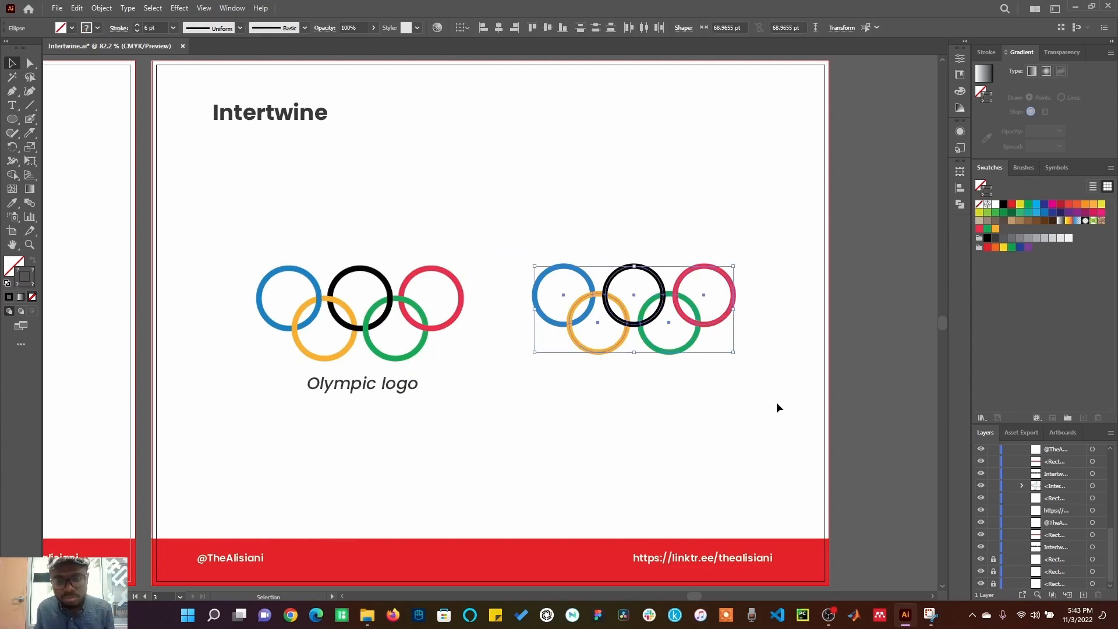
pyautogui.click(106, 7)
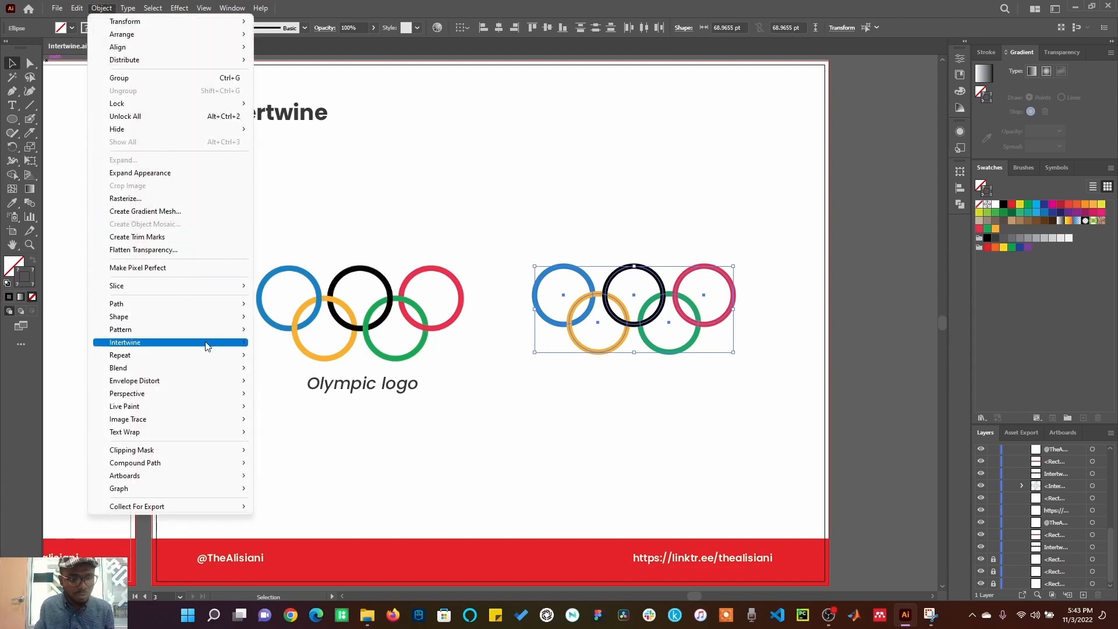
pyautogui.moveTo(208, 344)
pyautogui.click(272, 344)
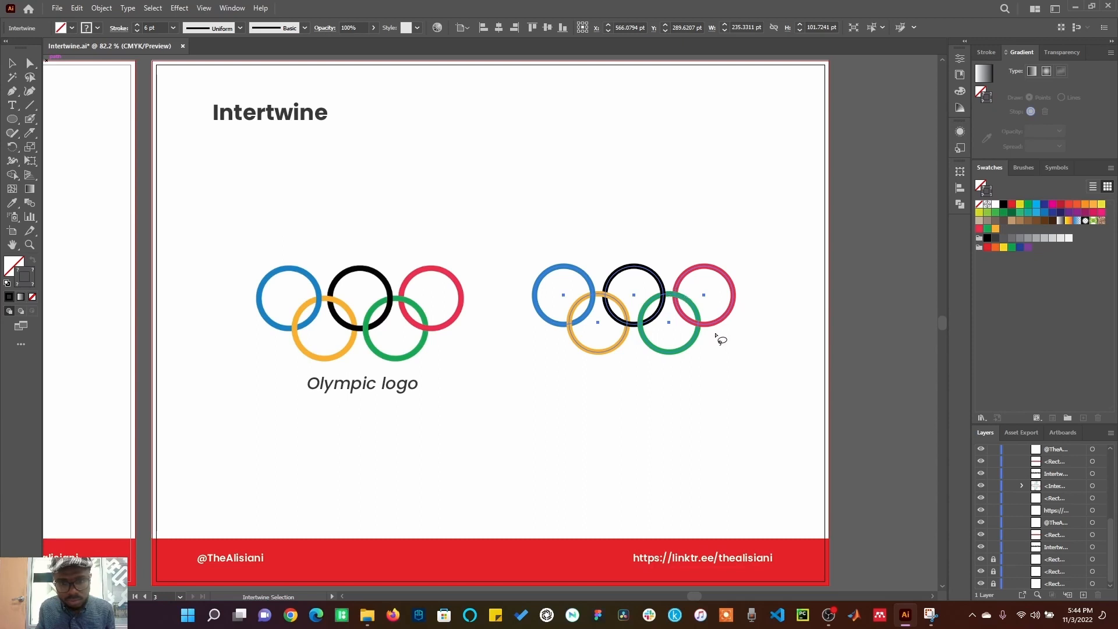
pyautogui.click(19, 65)
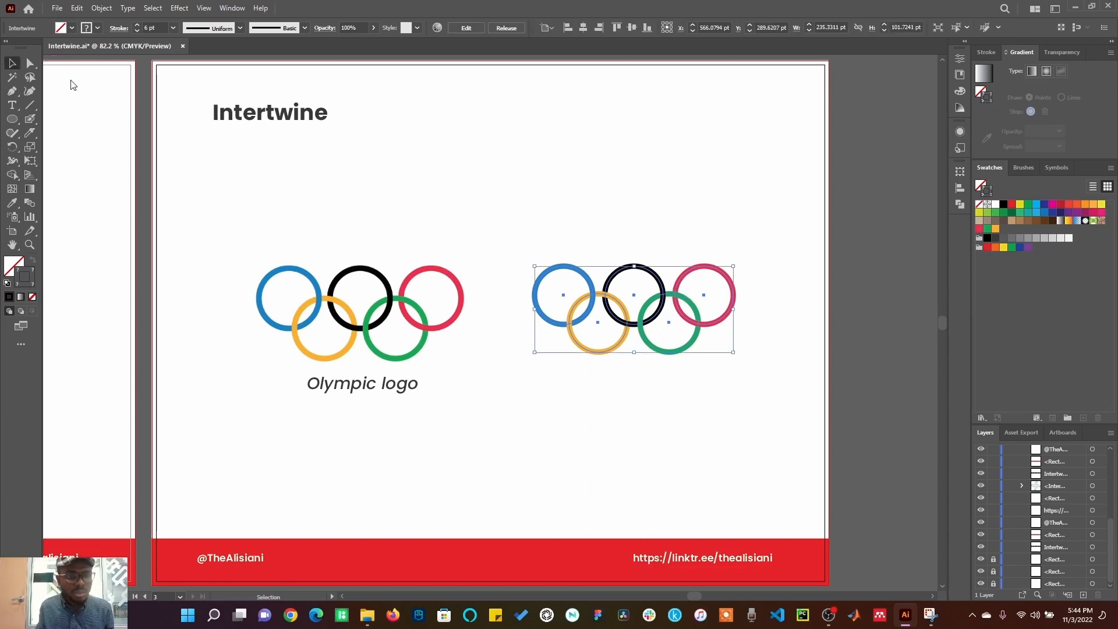
pyautogui.click(645, 195)
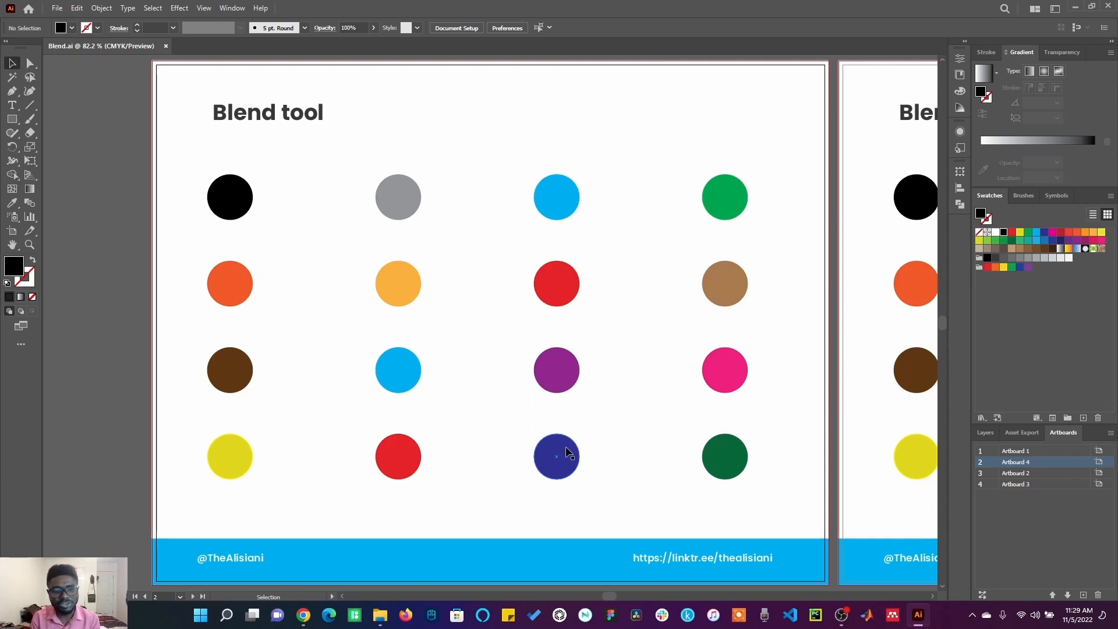
# Step: With the Blend tool, blend the left two columns of circles in a zigzag from the black circle down to the red one
pyautogui.click(30, 204)
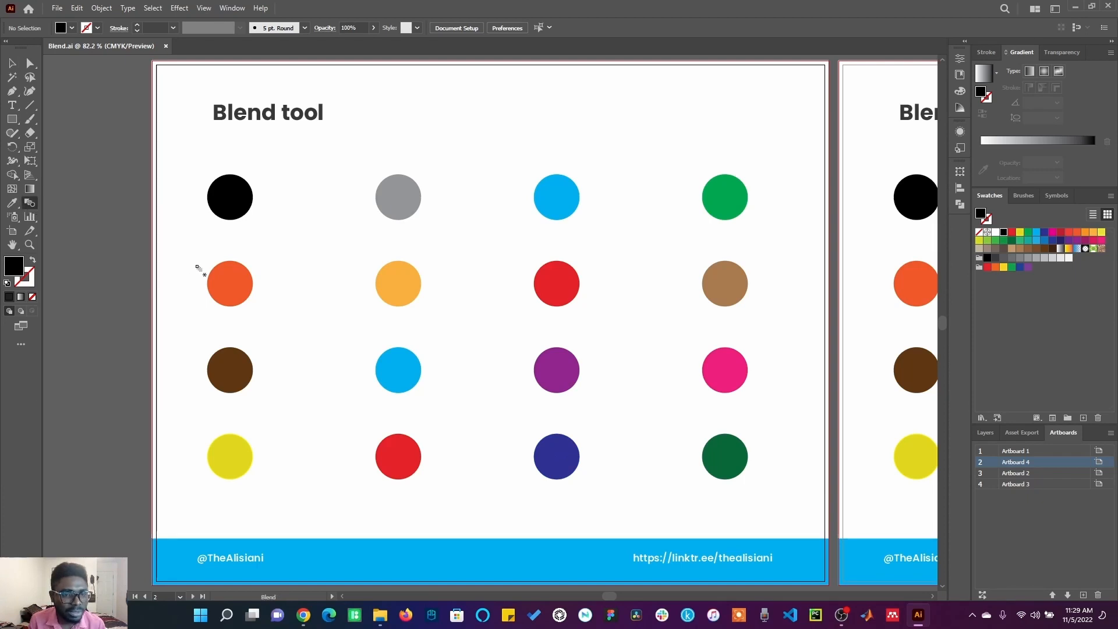
pyautogui.press('v')
pyautogui.click(240, 203)
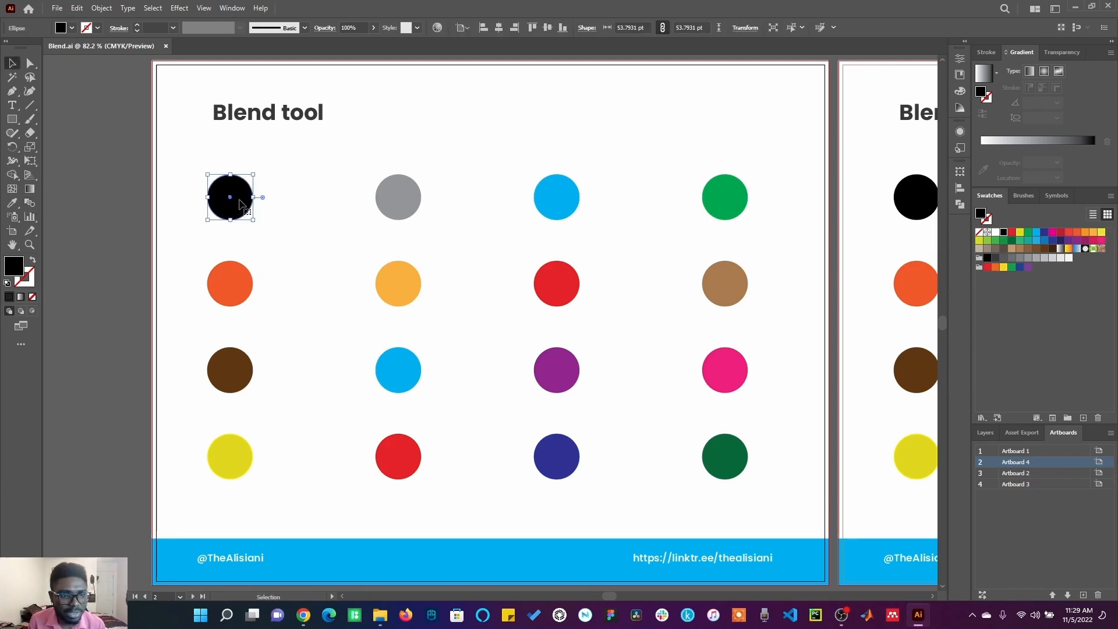
pyautogui.press('w')
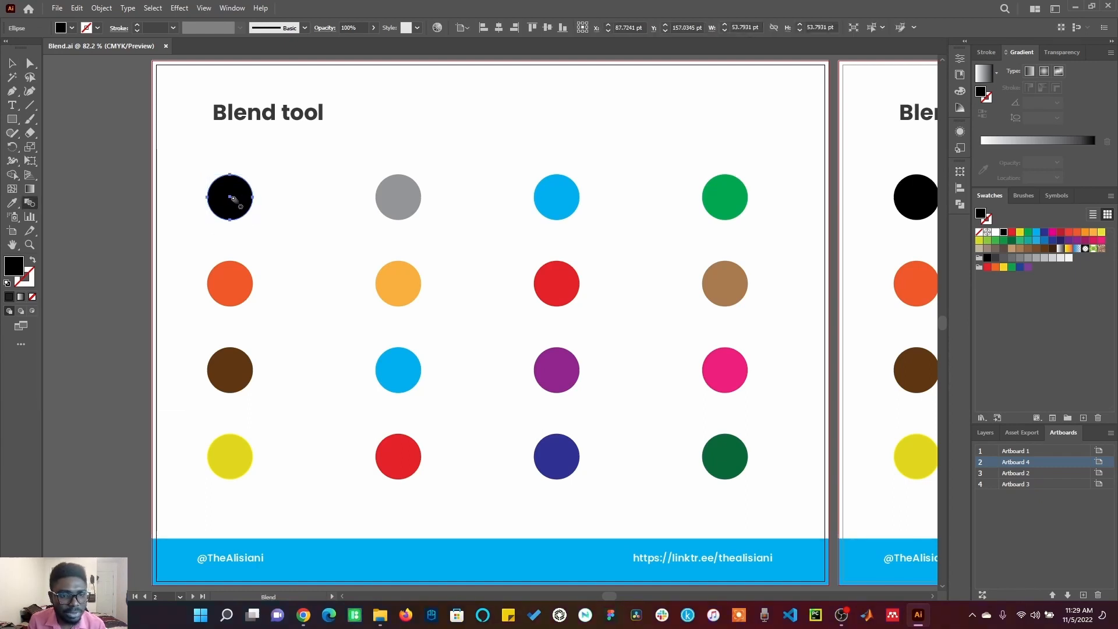
pyautogui.click(233, 200)
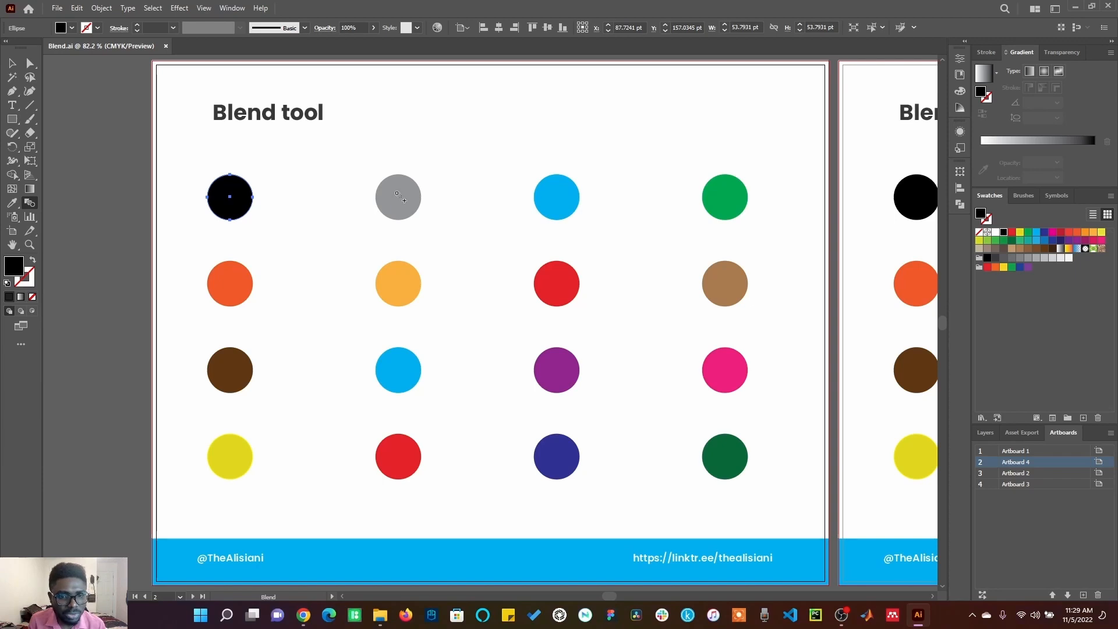
pyautogui.click(398, 197)
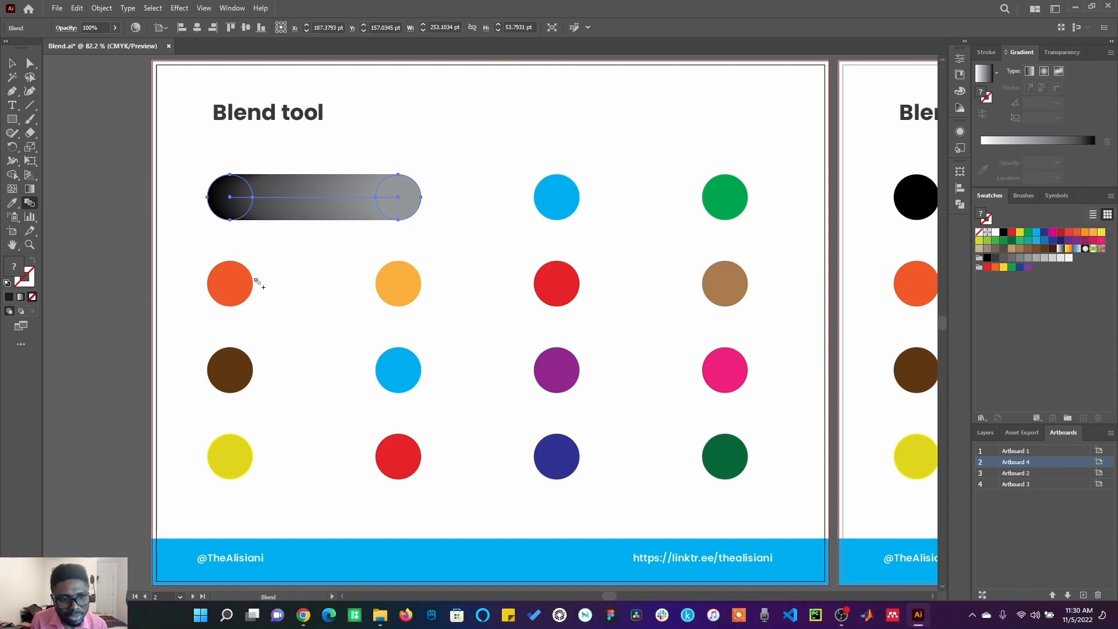
pyautogui.click(233, 289)
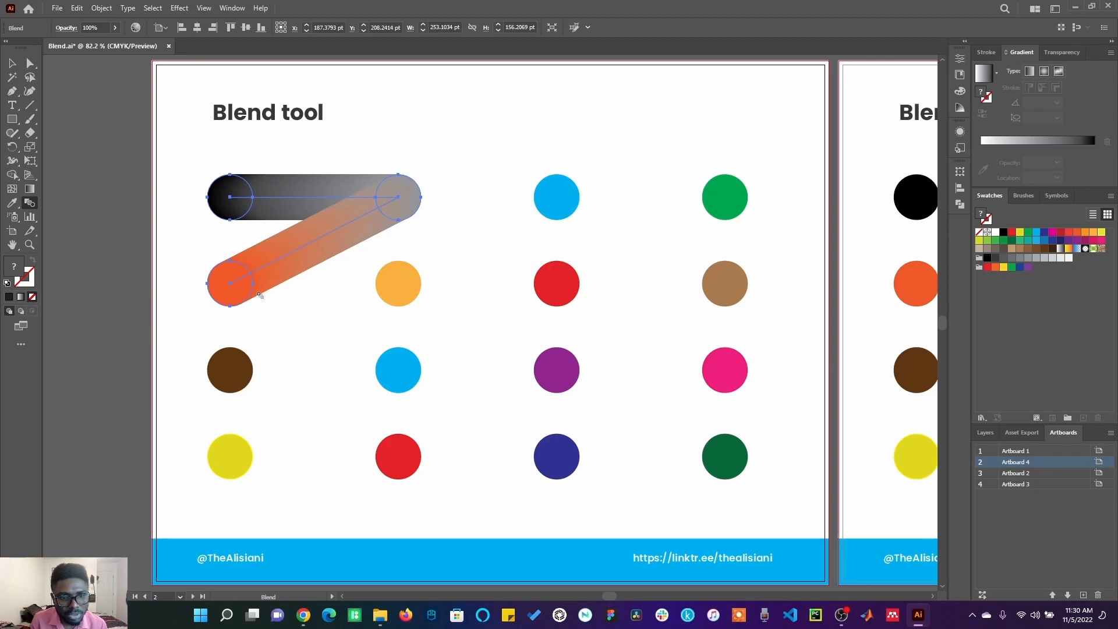
pyautogui.click(404, 298)
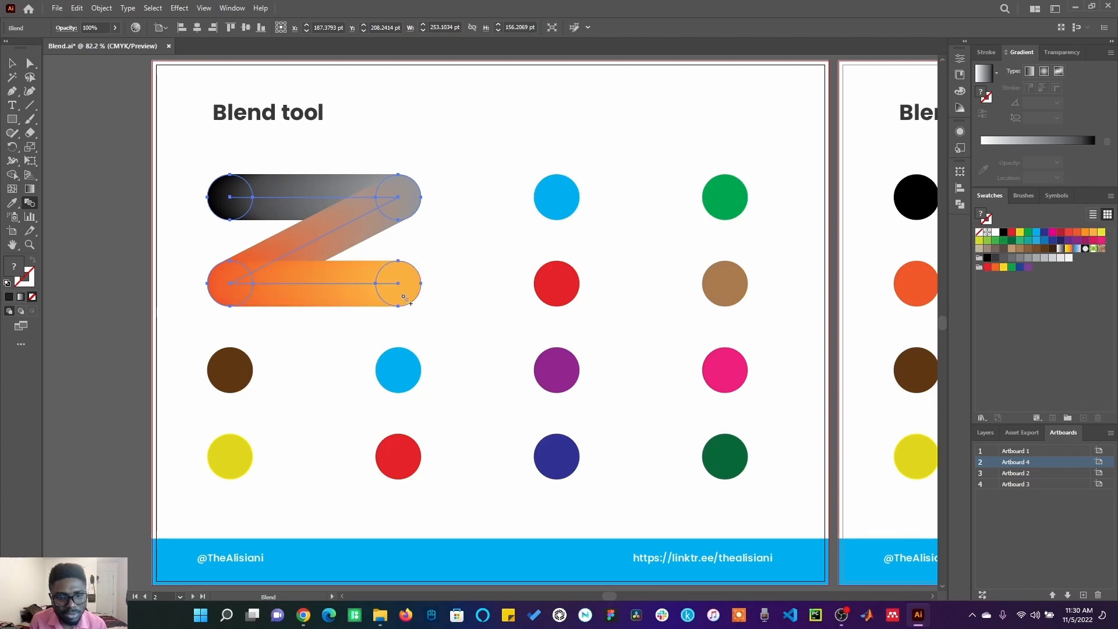
pyautogui.click(237, 369)
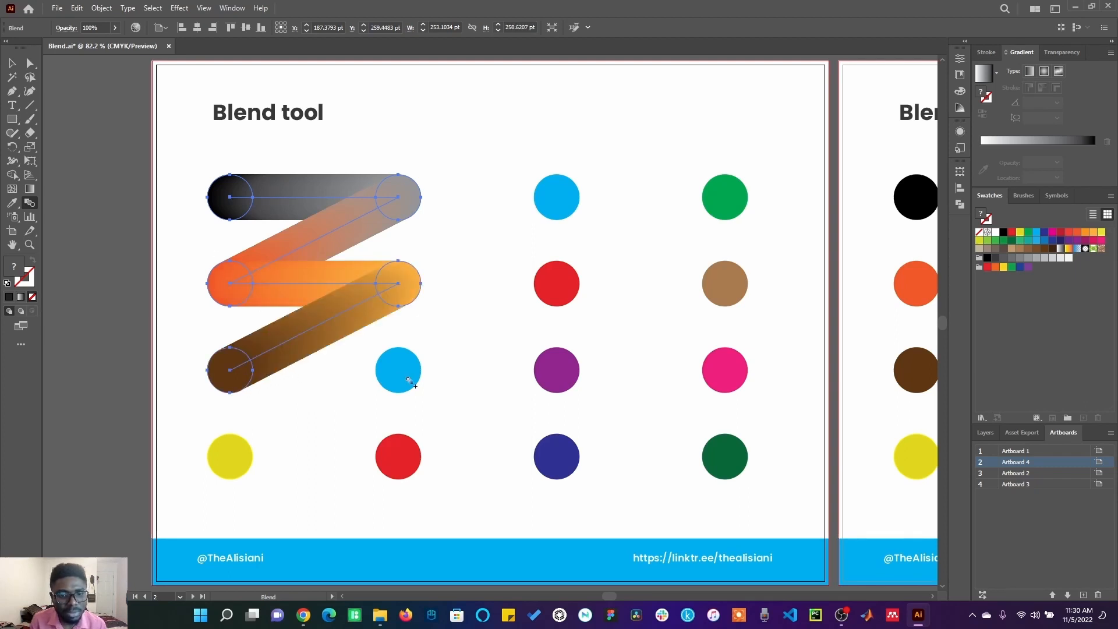
pyautogui.click(410, 381)
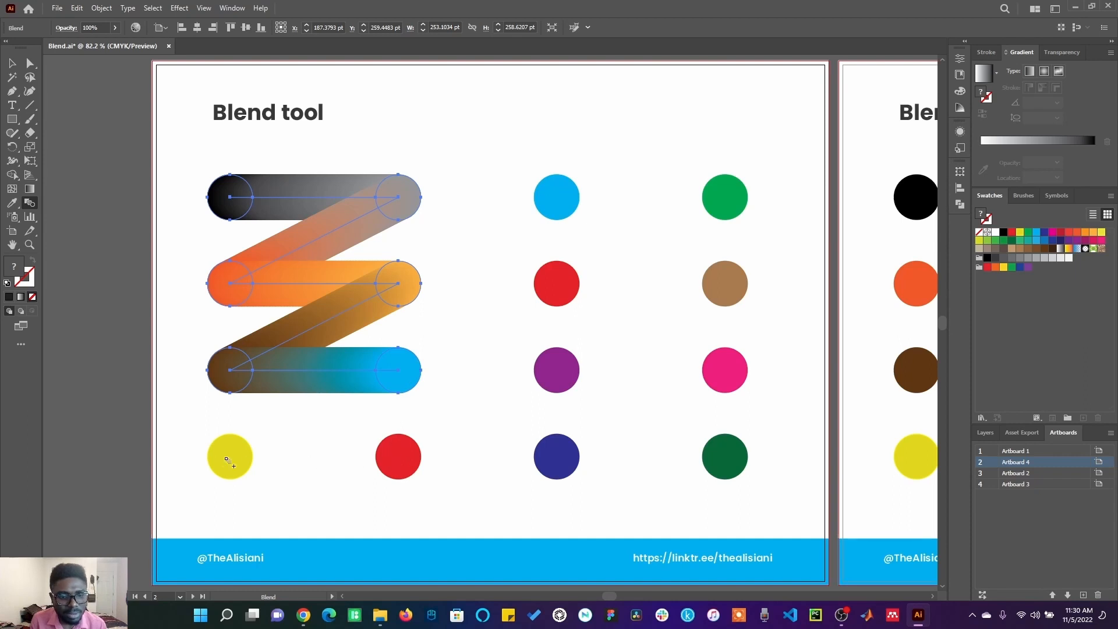
pyautogui.click(229, 461)
pyautogui.click(395, 469)
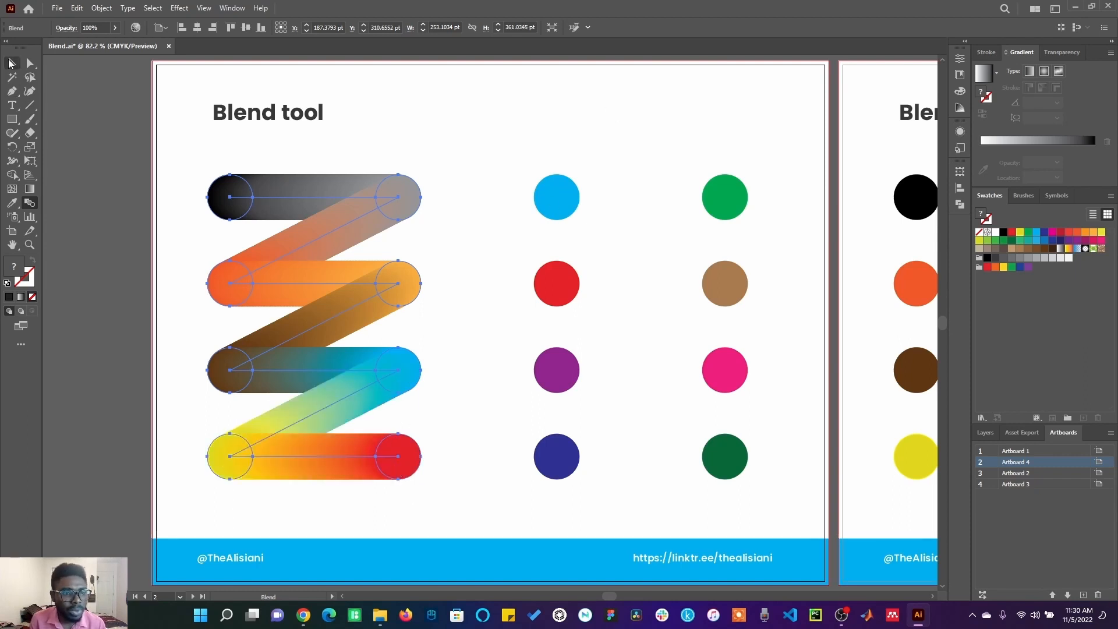
# Step: Blend the blue circle to the dark green, dark blue and green circles of the right two columns
pyautogui.press('v')
pyautogui.click(81, 229)
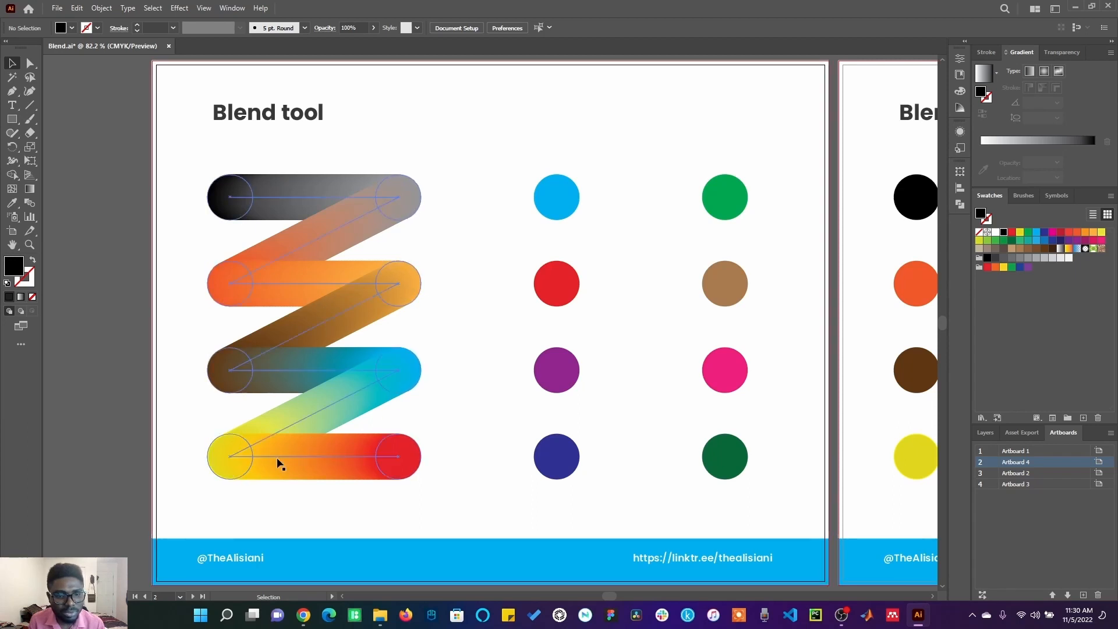
pyautogui.click(552, 201)
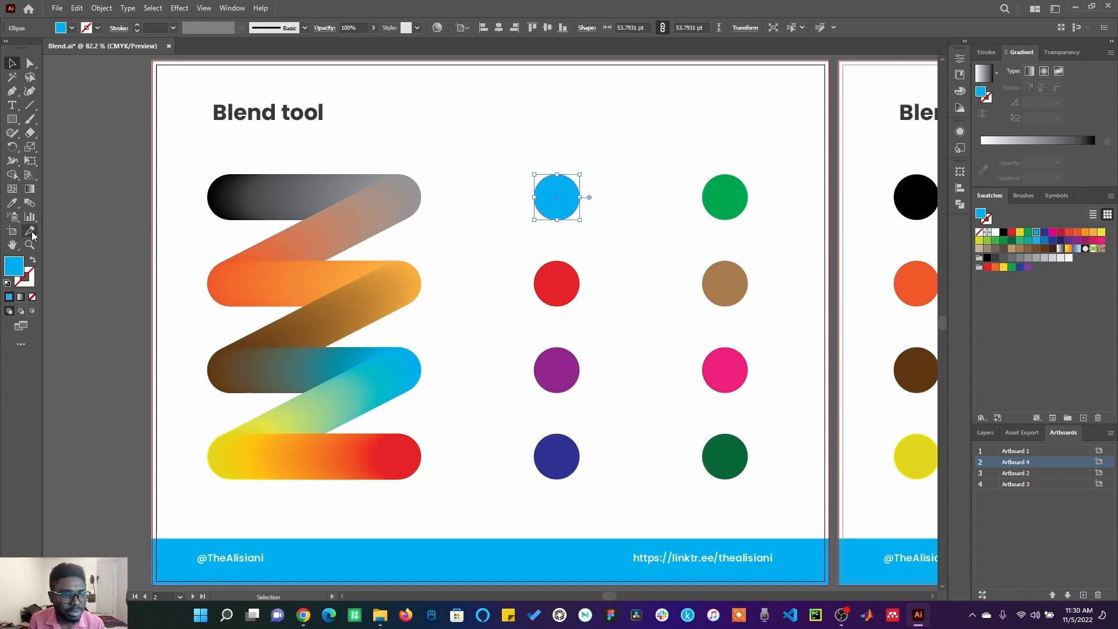
pyautogui.click(30, 203)
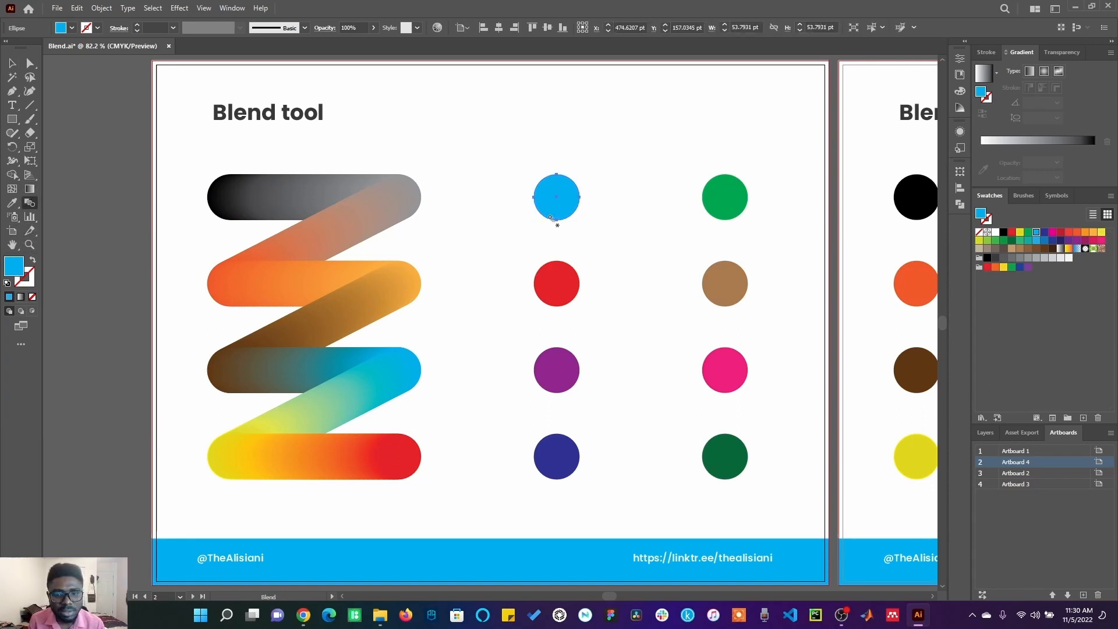
pyautogui.click(722, 453)
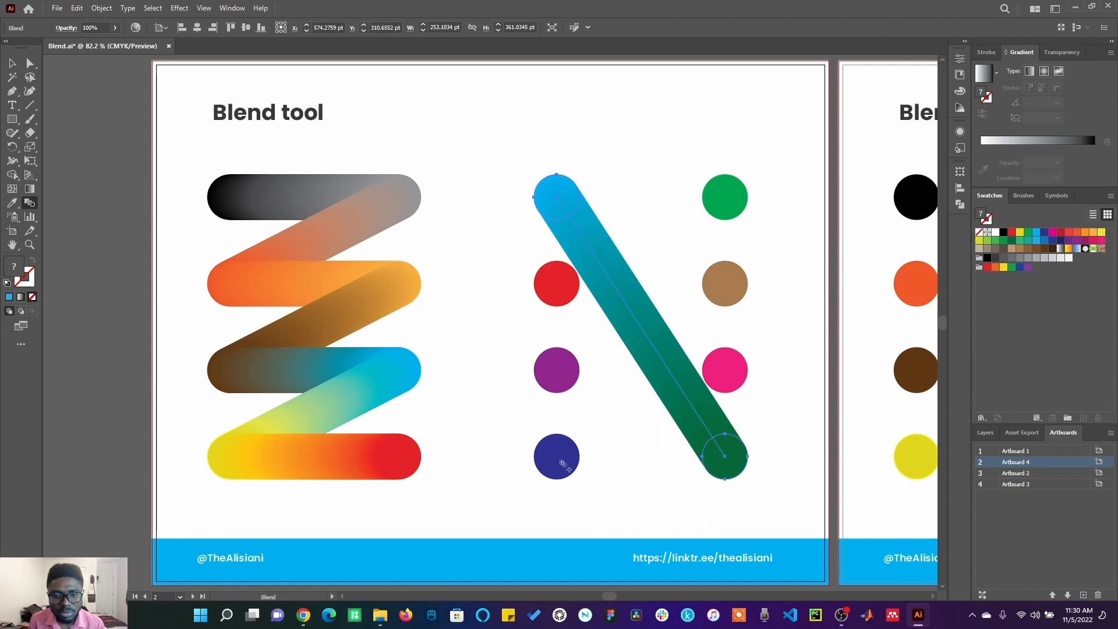
pyautogui.click(562, 463)
pyautogui.click(716, 208)
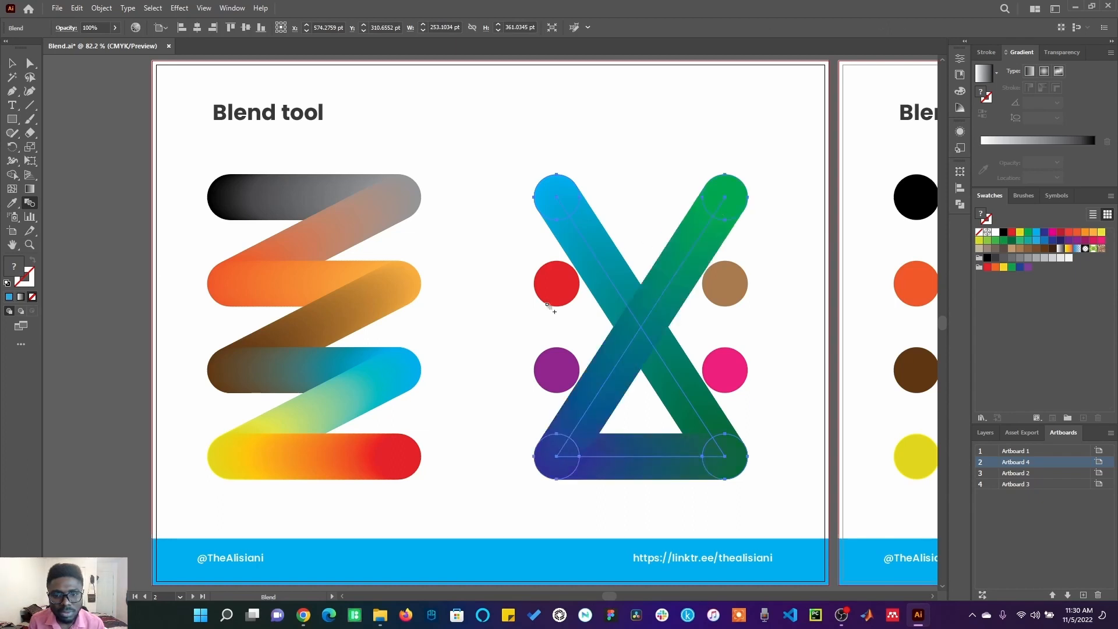
# Step: Continue the blend through the red, brown, pink and purple circles and link it to the first blend, then deselect
pyautogui.click(551, 288)
pyautogui.click(721, 294)
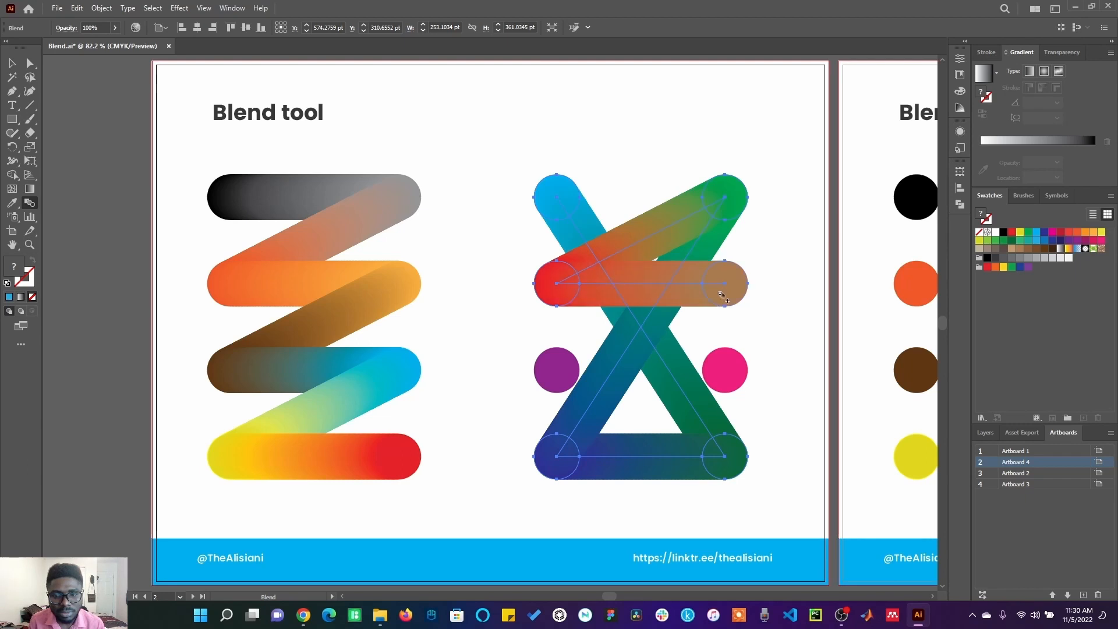
pyautogui.click(704, 367)
pyautogui.click(541, 377)
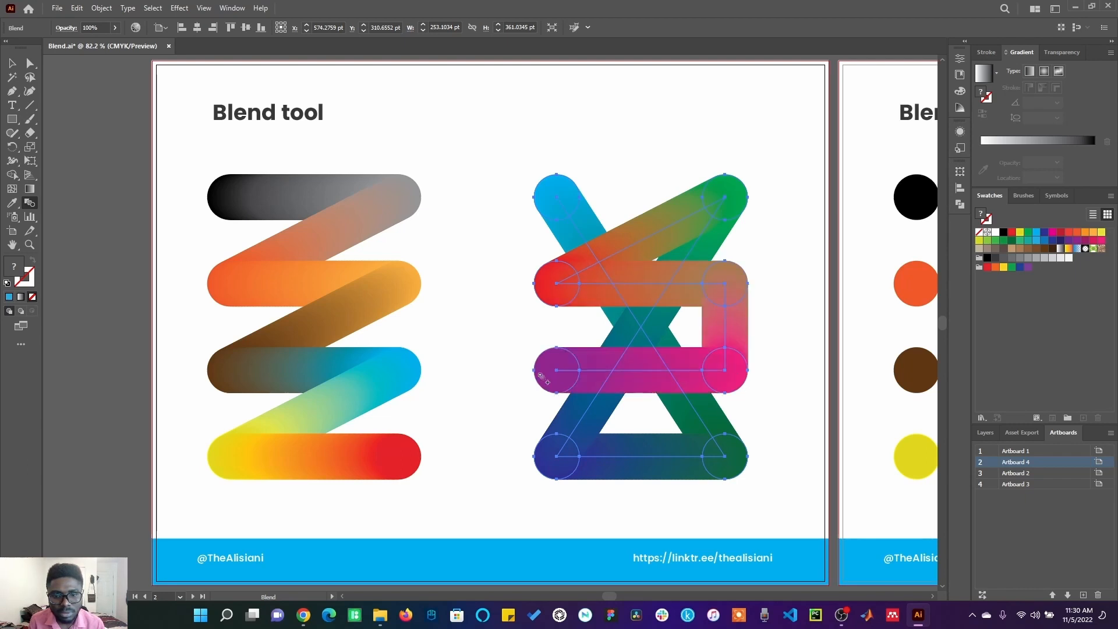
pyautogui.click(402, 202)
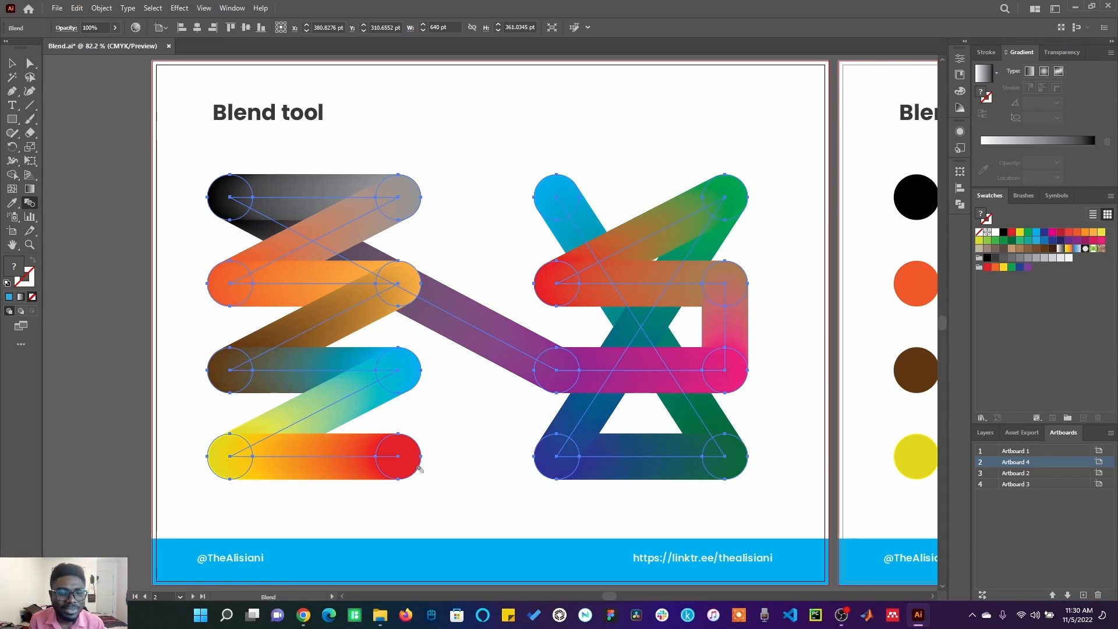
pyautogui.press('v')
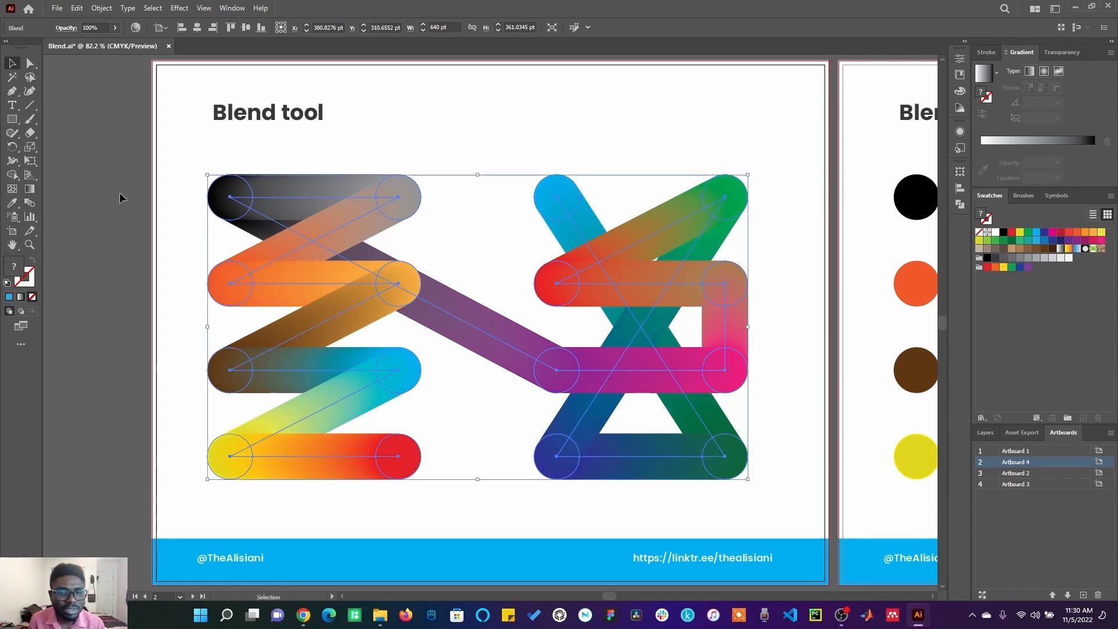
pyautogui.click(119, 198)
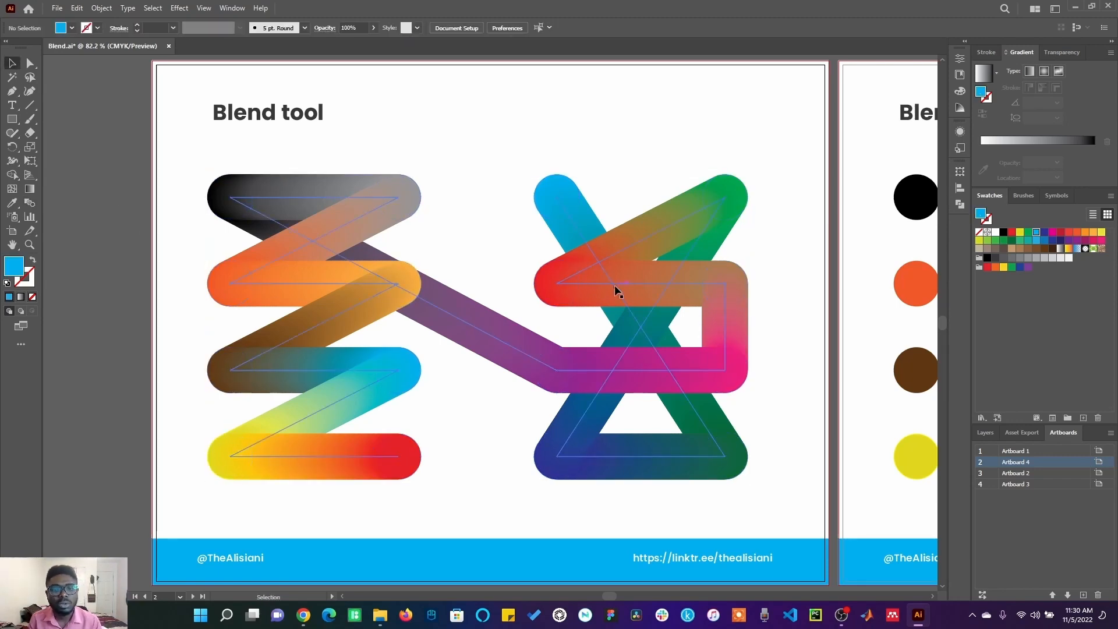
# Step: On the next artboard, select the black and grey circles and set Blend Options spacing to Smooth Color
pyautogui.click(865, 381)
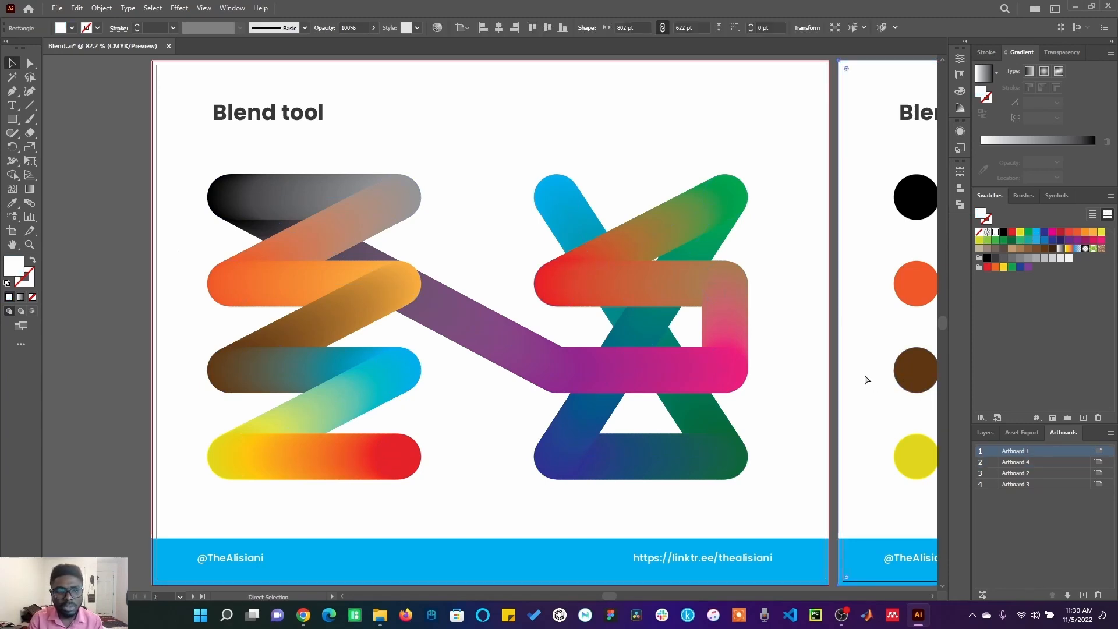
pyautogui.hotkey('ctrl', '0')
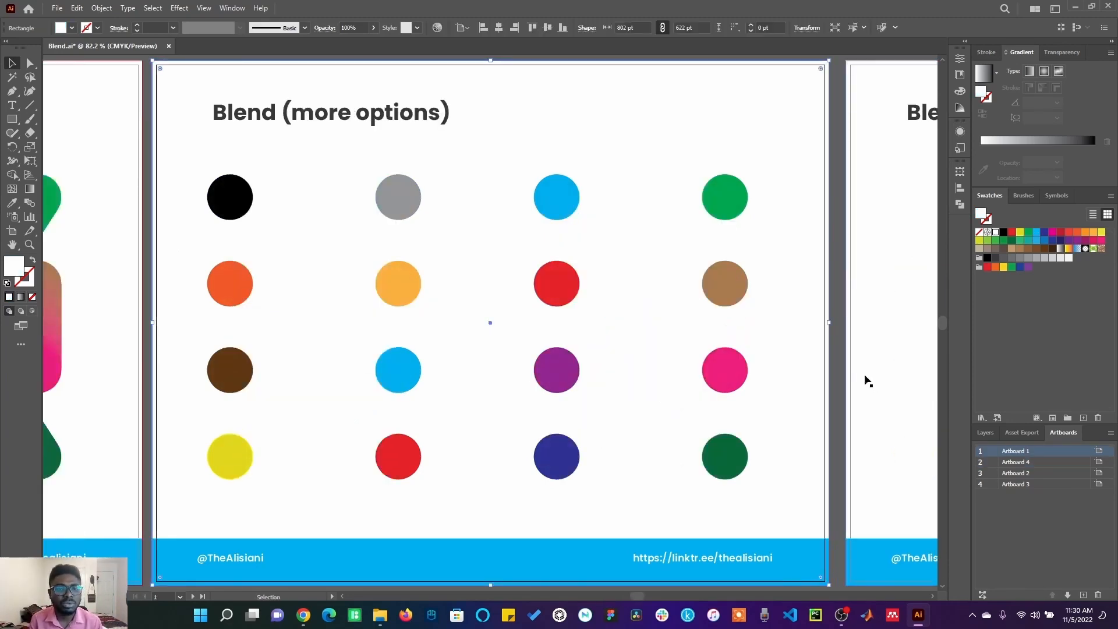
pyautogui.click(229, 199)
pyautogui.keyDown('shift'); pyautogui.click(396, 208); pyautogui.keyUp('shift')
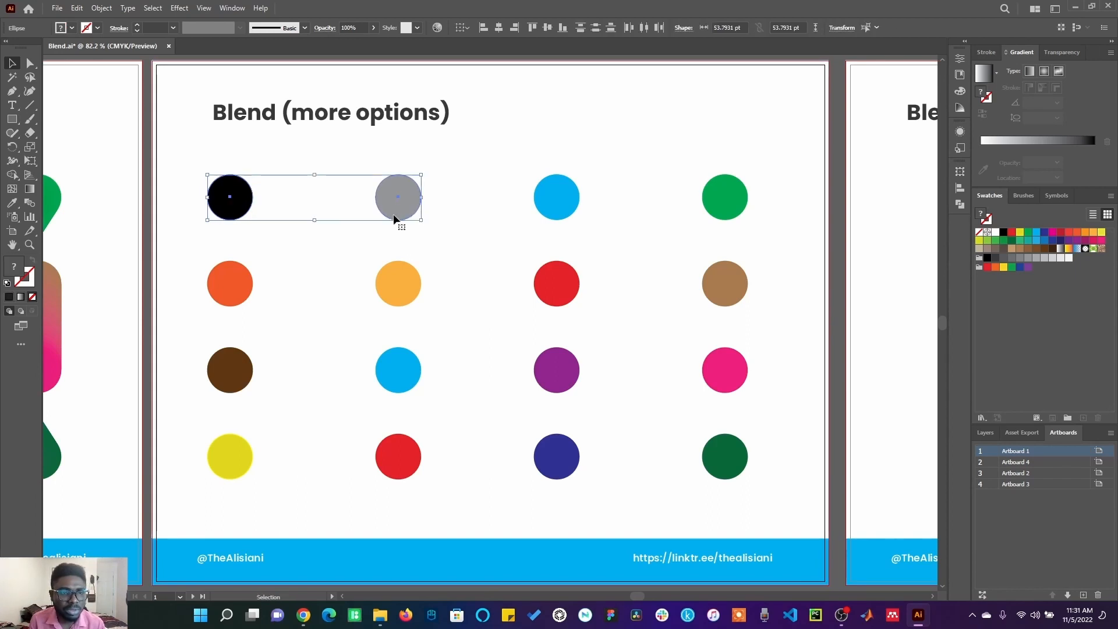
pyautogui.click(105, 8)
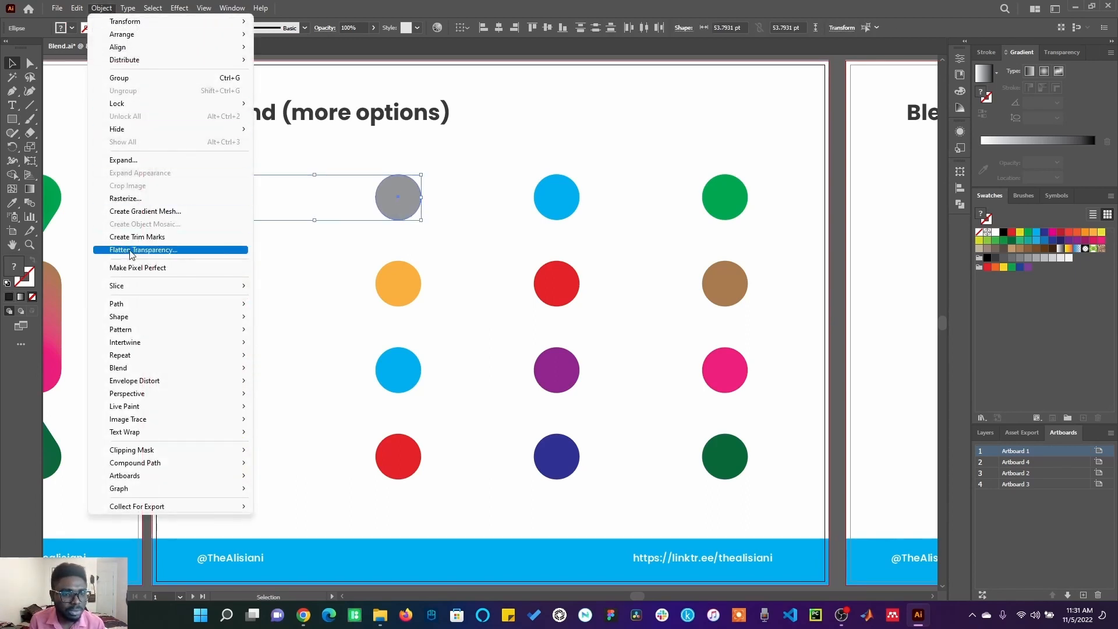
pyautogui.moveTo(145, 368)
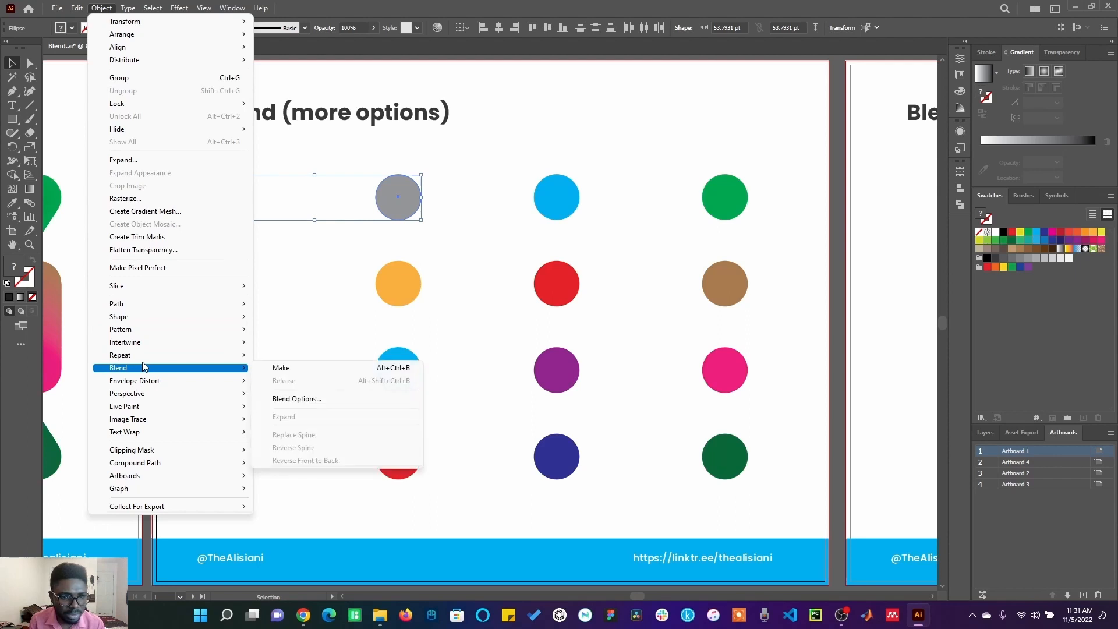
pyautogui.click(309, 399)
pyautogui.click(748, 233)
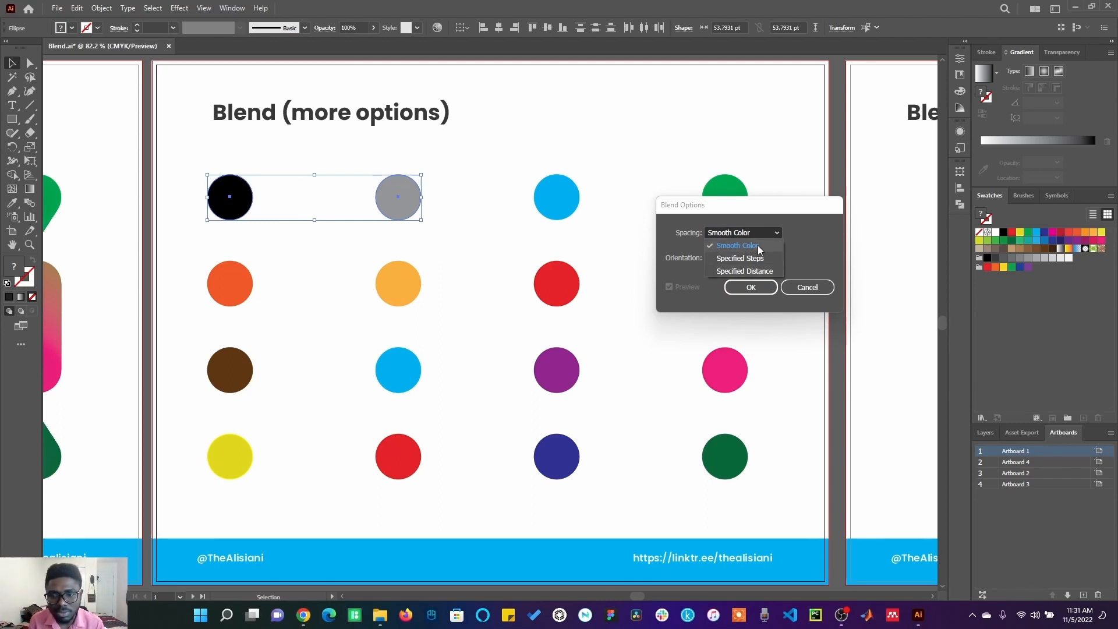
pyautogui.click(759, 249)
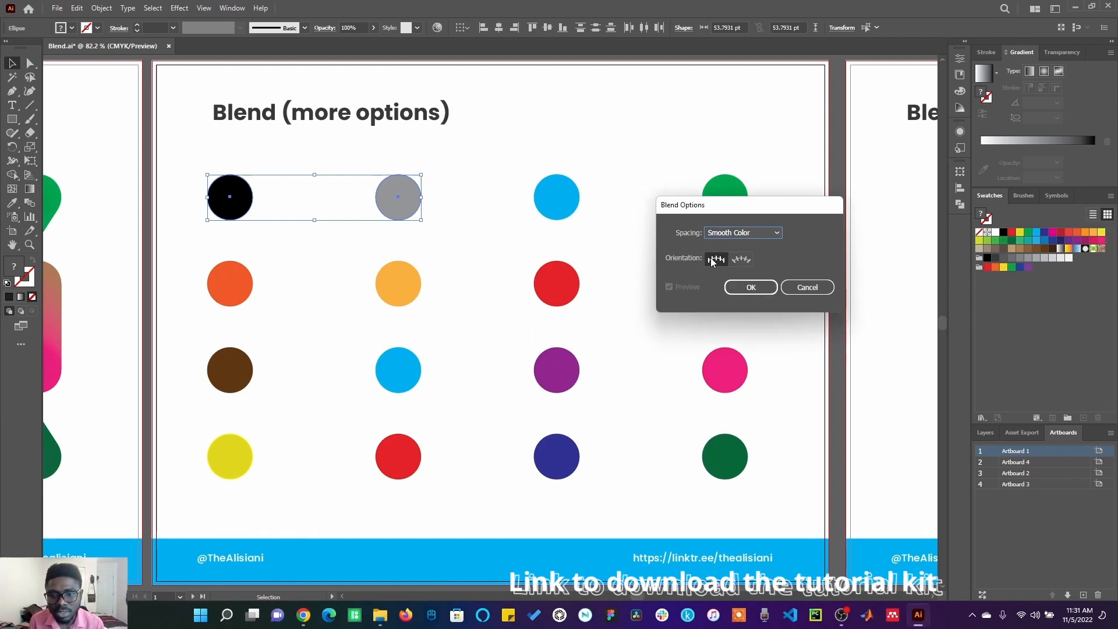
pyautogui.click(747, 288)
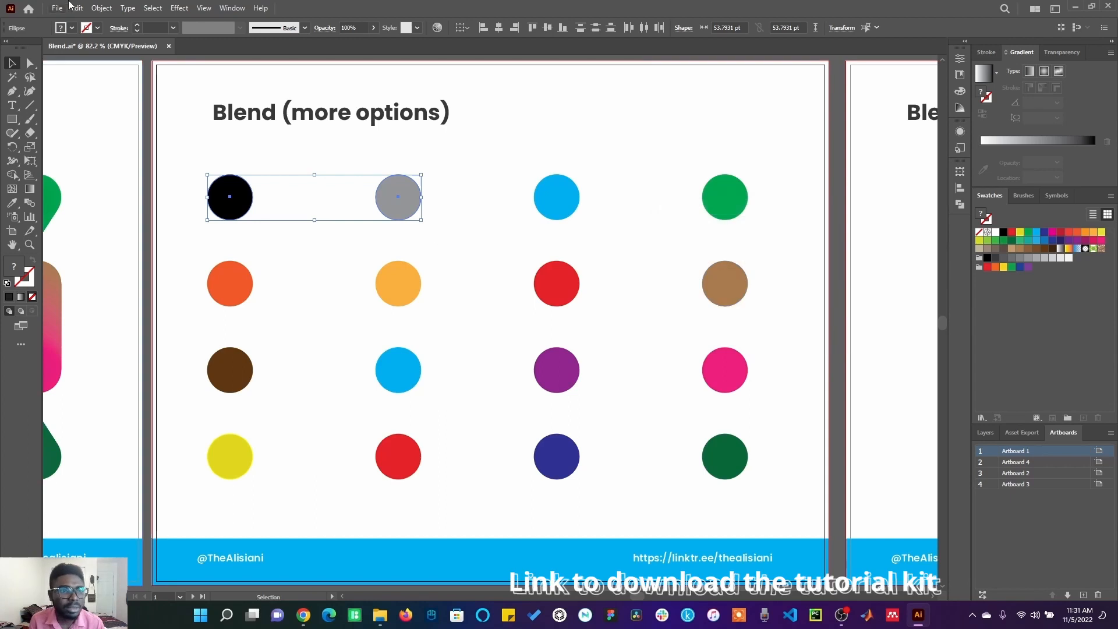
# Step: Make a blend of the black and grey circles
pyautogui.click(102, 8)
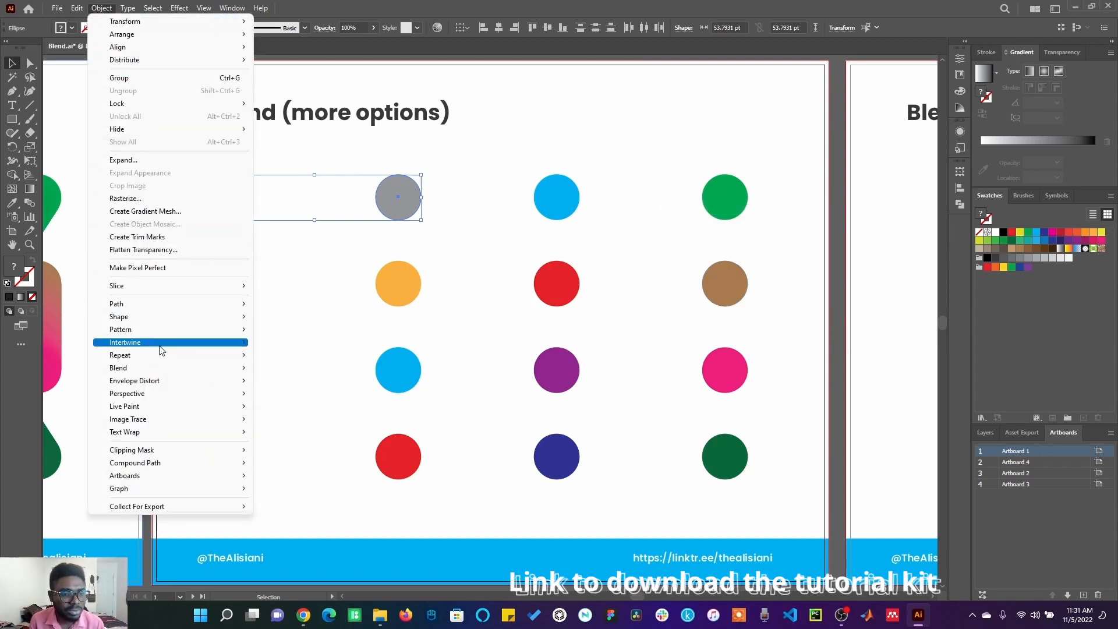
pyautogui.moveTo(190, 370)
pyautogui.click(278, 368)
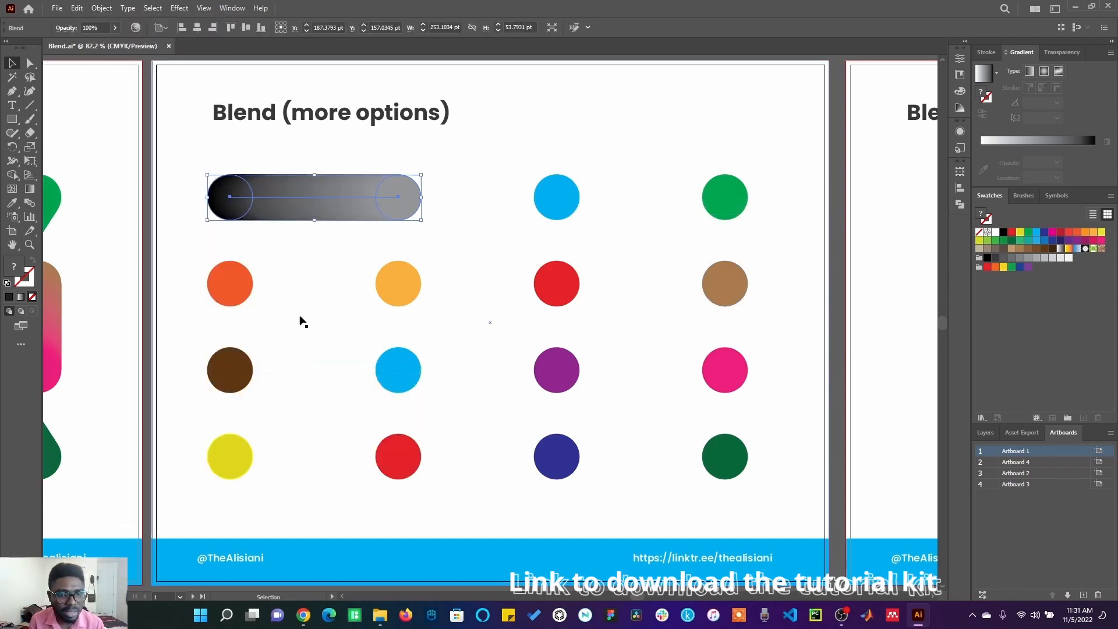
# Step: Expand the black-to-grey blend and ungroup it into separate circles
pyautogui.click(102, 8)
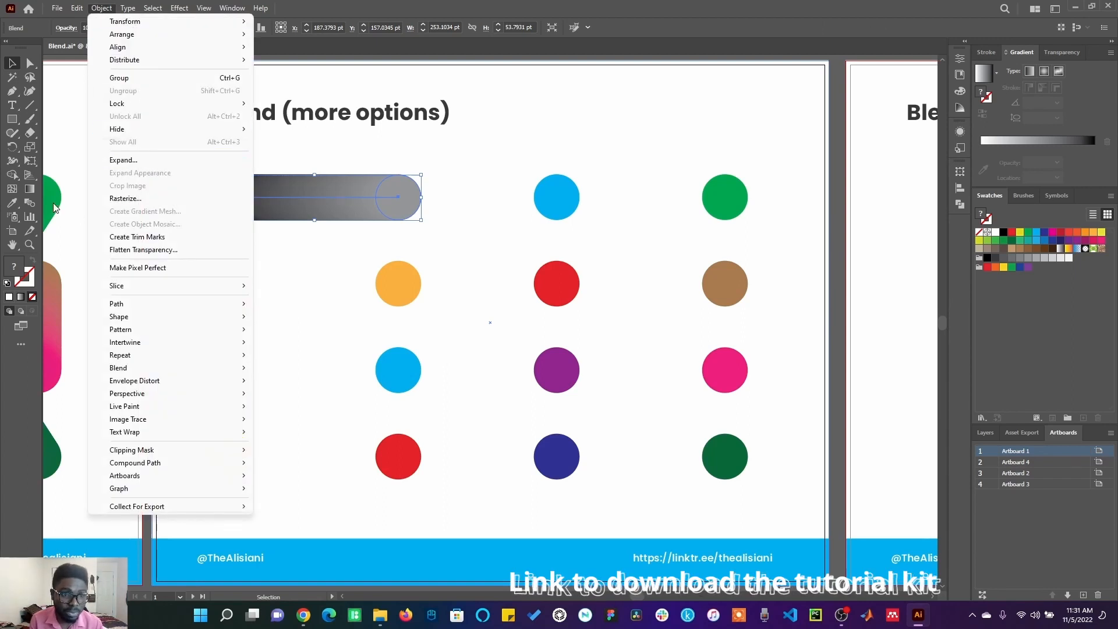
pyautogui.click(142, 161)
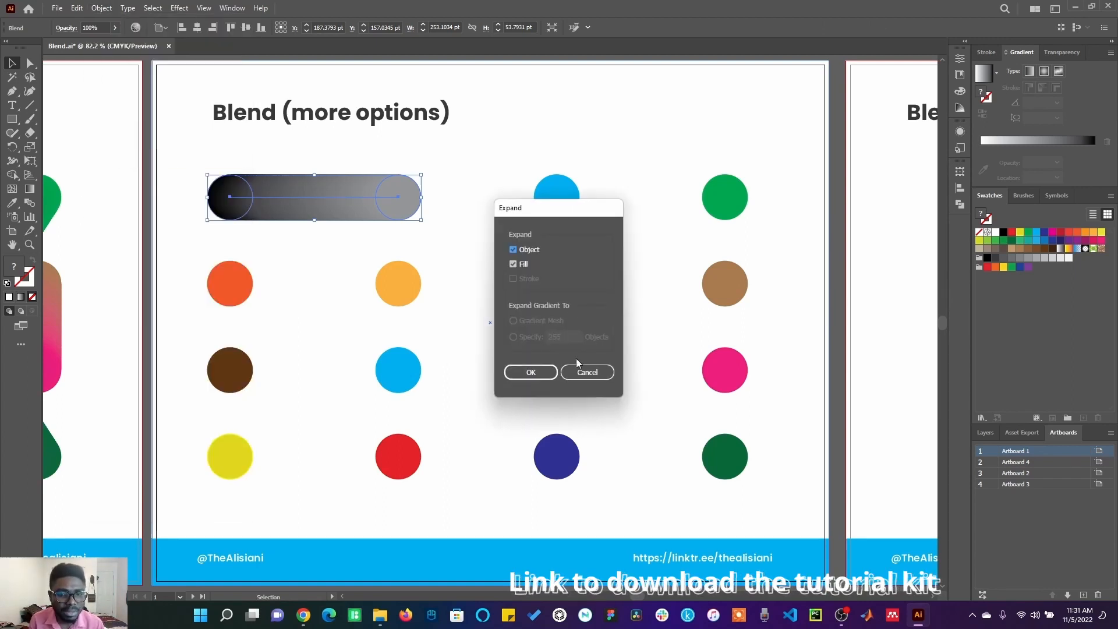
pyautogui.click(533, 371)
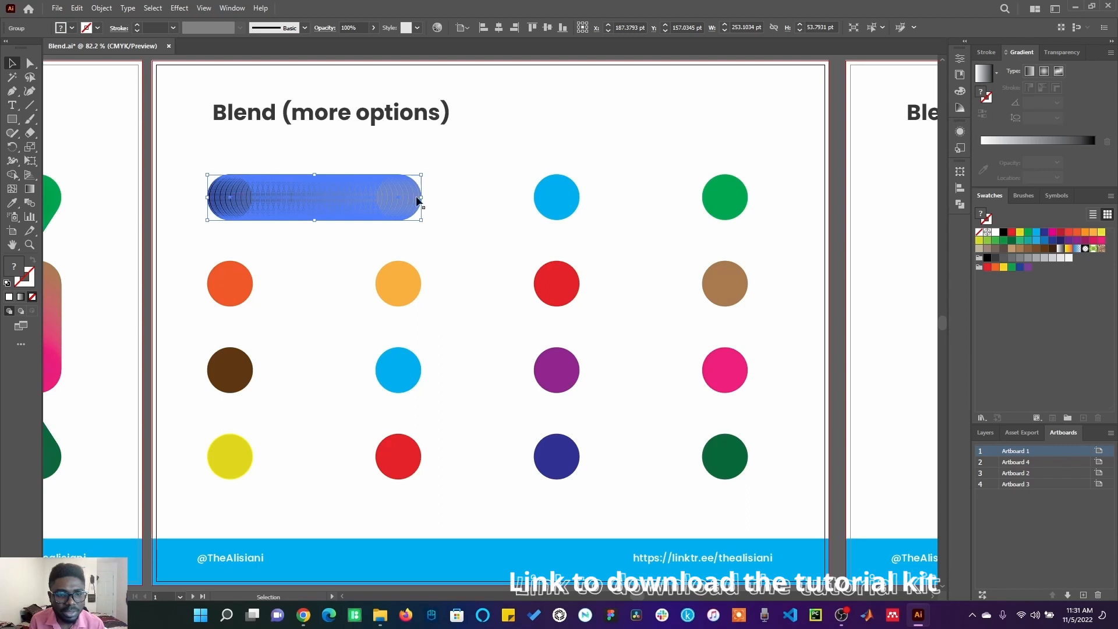
pyautogui.rightClick(350, 208)
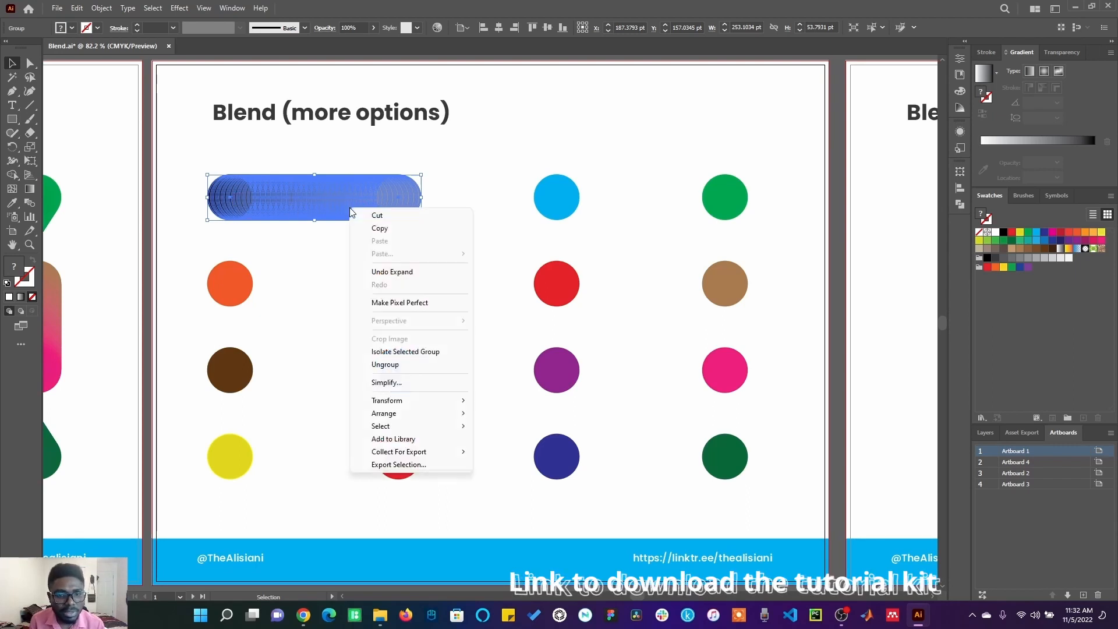
pyautogui.click(384, 364)
# Step: Drag individual grey circles of the expanded blend downward to scatter them into a cloud-like cluster
pyautogui.click(302, 279)
pyautogui.moveTo(300, 205); pyautogui.dragTo(307, 265)
pyautogui.moveTo(319, 210); pyautogui.dragTo(323, 245)
pyautogui.moveTo(304, 201); pyautogui.dragTo(300, 227)
pyautogui.moveTo(235, 191); pyautogui.dragTo(205, 203)
pyautogui.moveTo(277, 188); pyautogui.dragTo(283, 249)
pyautogui.moveTo(324, 179); pyautogui.dragTo(402, 214)
pyautogui.moveTo(356, 186); pyautogui.dragTo(348, 219)
pyautogui.moveTo(305, 176); pyautogui.dragTo(260, 232)
pyautogui.hotkey('ctrl', 'z')
pyautogui.moveTo(240, 185); pyautogui.dragTo(244, 211)
pyautogui.moveTo(279, 185); pyautogui.dragTo(285, 217)
pyautogui.moveTo(304, 184); pyautogui.dragTo(337, 214)
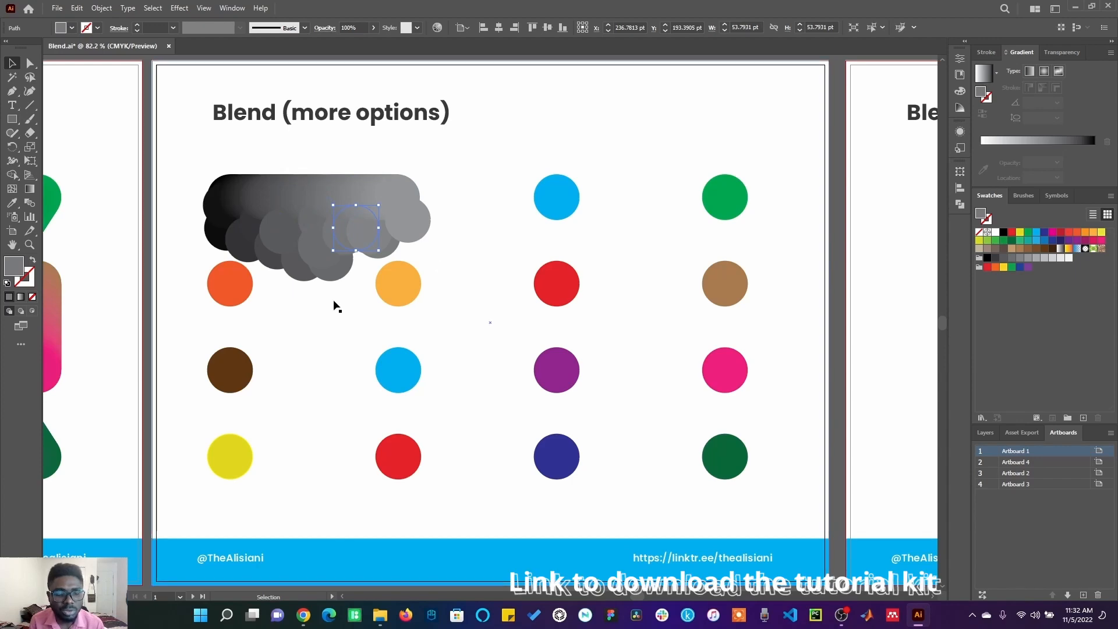
pyautogui.moveTo(267, 280); pyautogui.dragTo(630, 246)
pyautogui.click(258, 236)
pyautogui.moveTo(267, 246); pyautogui.dragTo(447, 250)
pyautogui.click(77, 8)
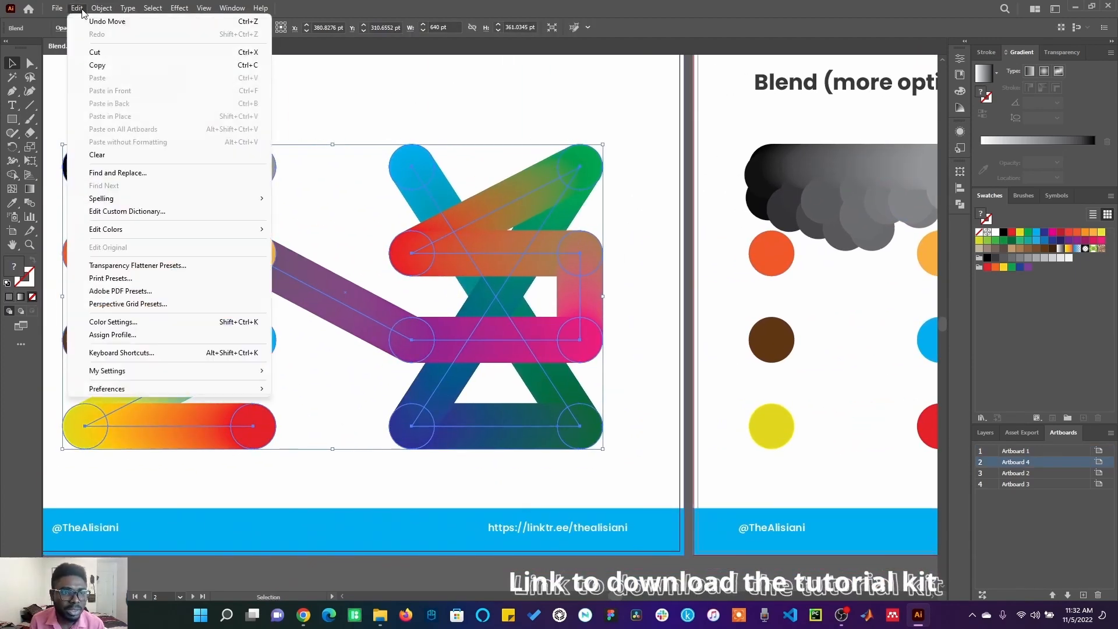
pyautogui.moveTo(101, 8)
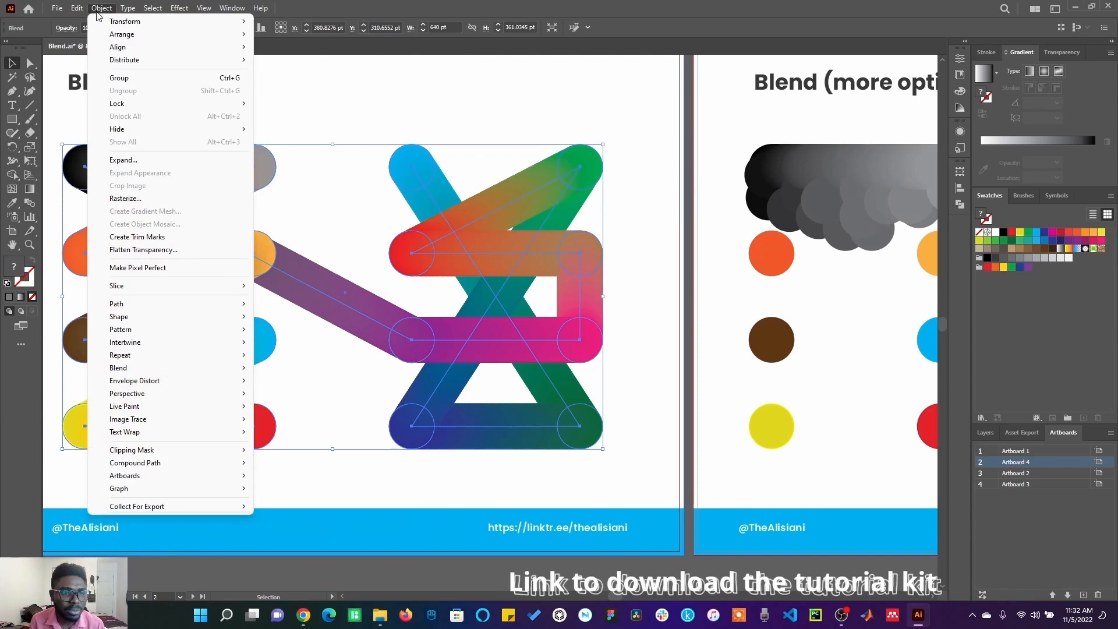
pyautogui.click(116, 161)
pyautogui.click(527, 376)
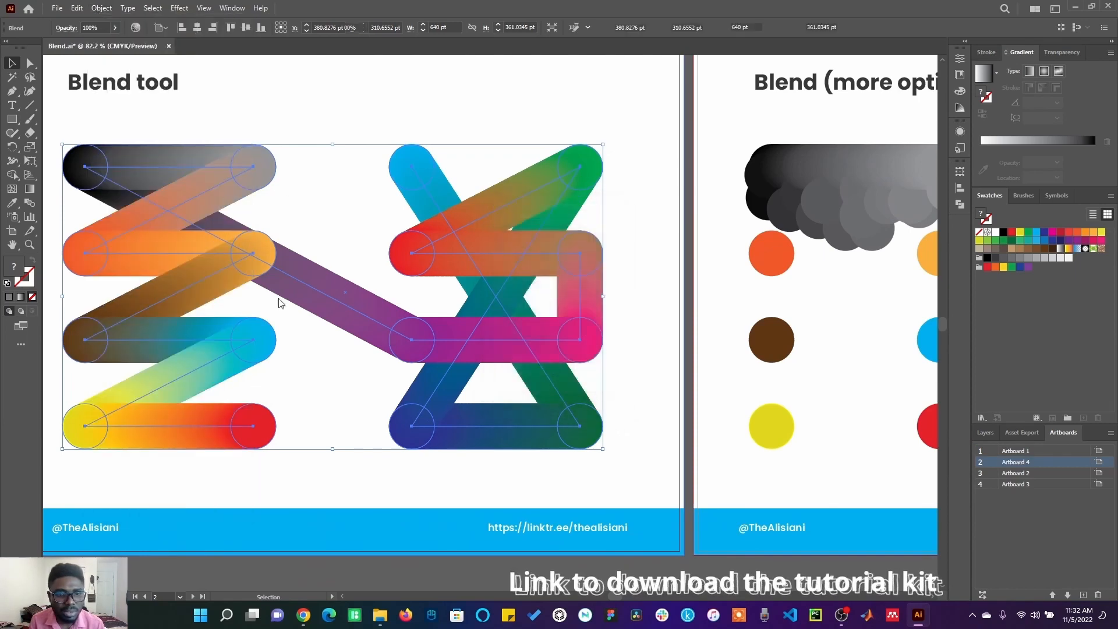
pyautogui.click(741, 454)
pyautogui.hotkey('ctrl', '0')
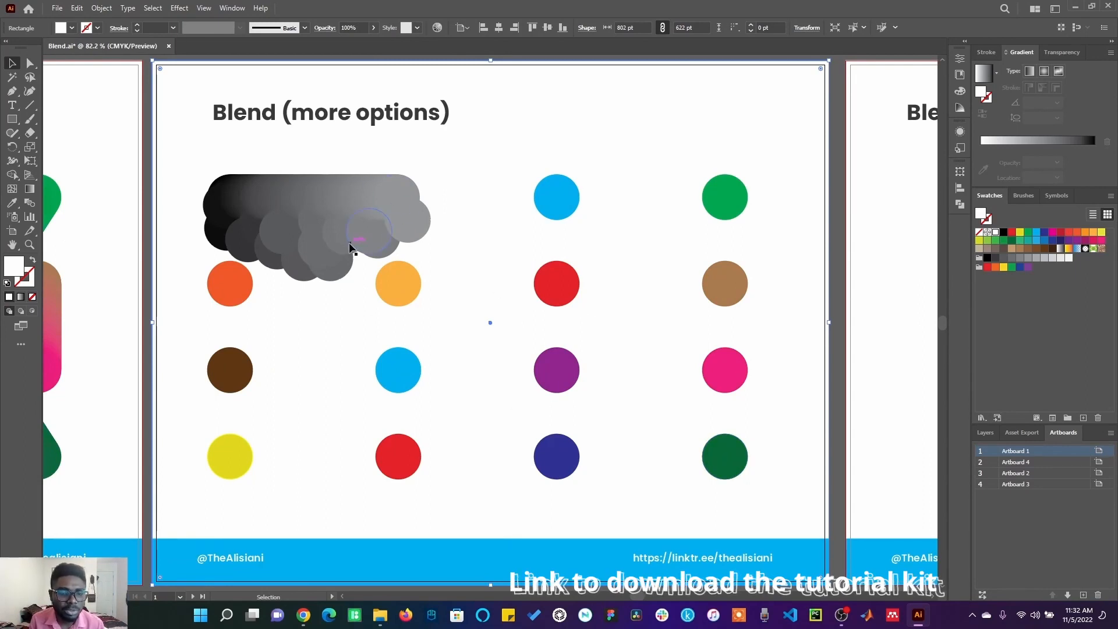
# Step: Select the brown and blue circles and set Blend Options orientation to Align to Path with Smooth Color spacing
pyautogui.click(239, 380)
pyautogui.keyDown('shift'); pyautogui.click(400, 376); pyautogui.keyUp('shift')
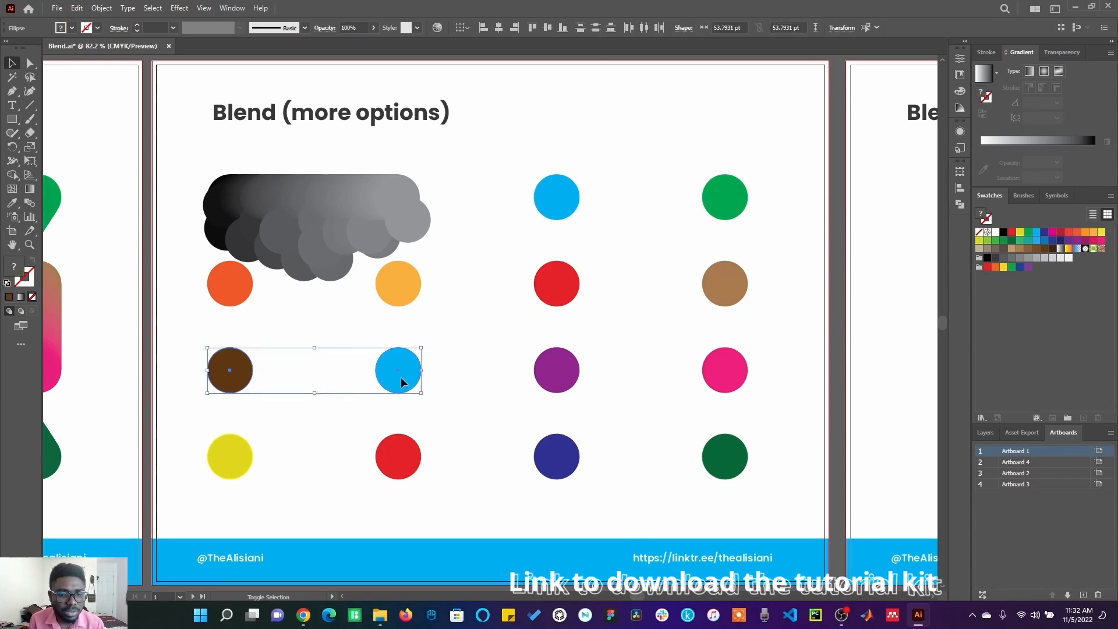
pyautogui.click(77, 8)
pyautogui.moveTo(101, 8)
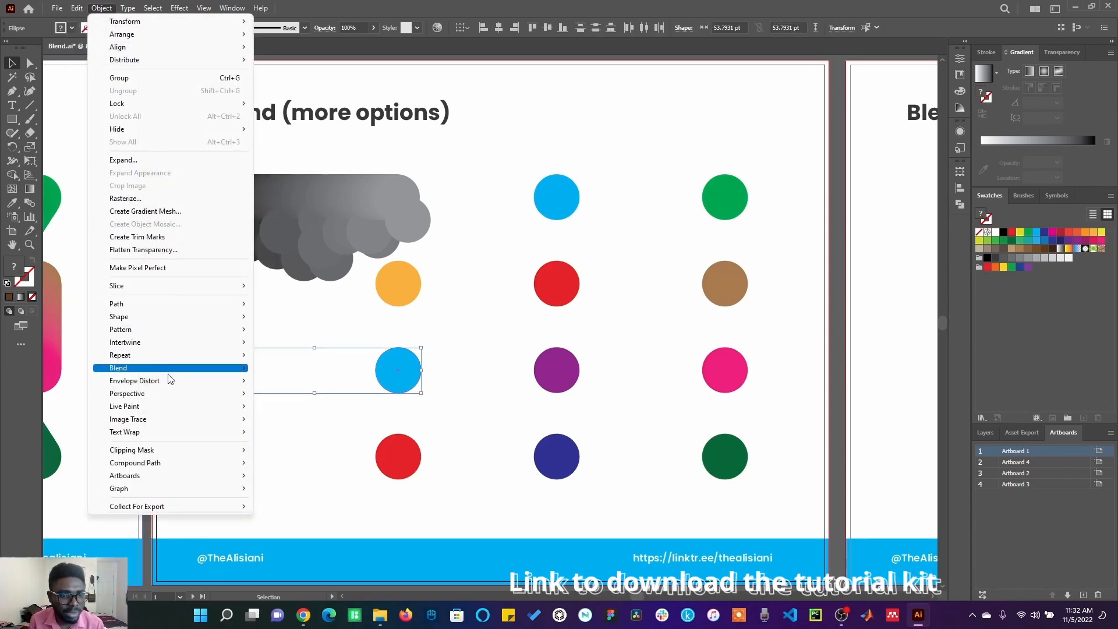
pyautogui.moveTo(220, 370)
pyautogui.click(293, 400)
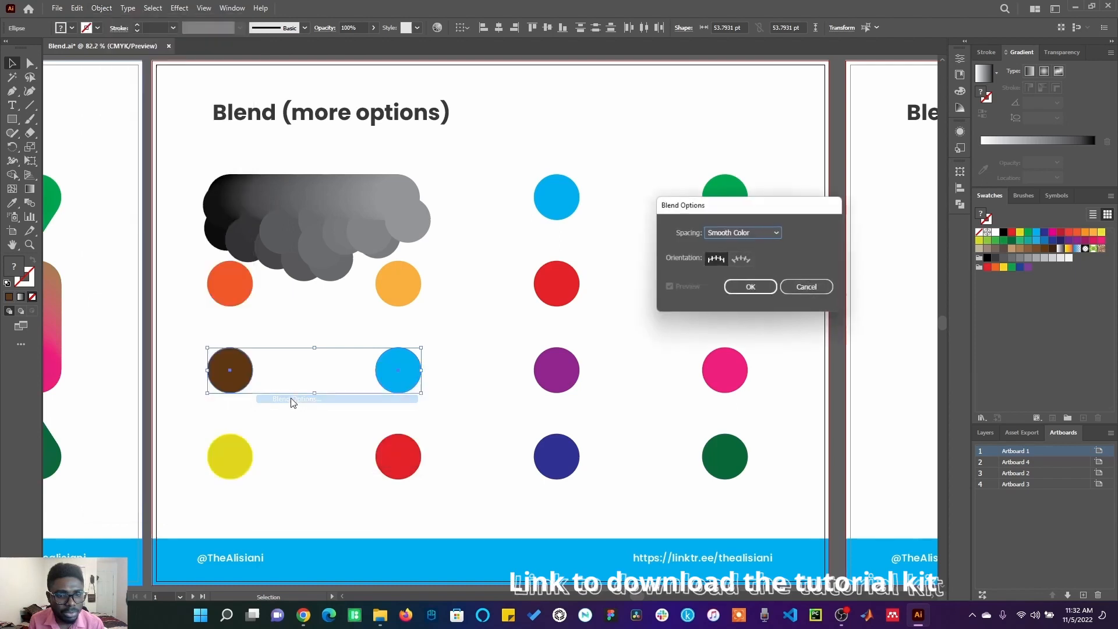
pyautogui.click(745, 261)
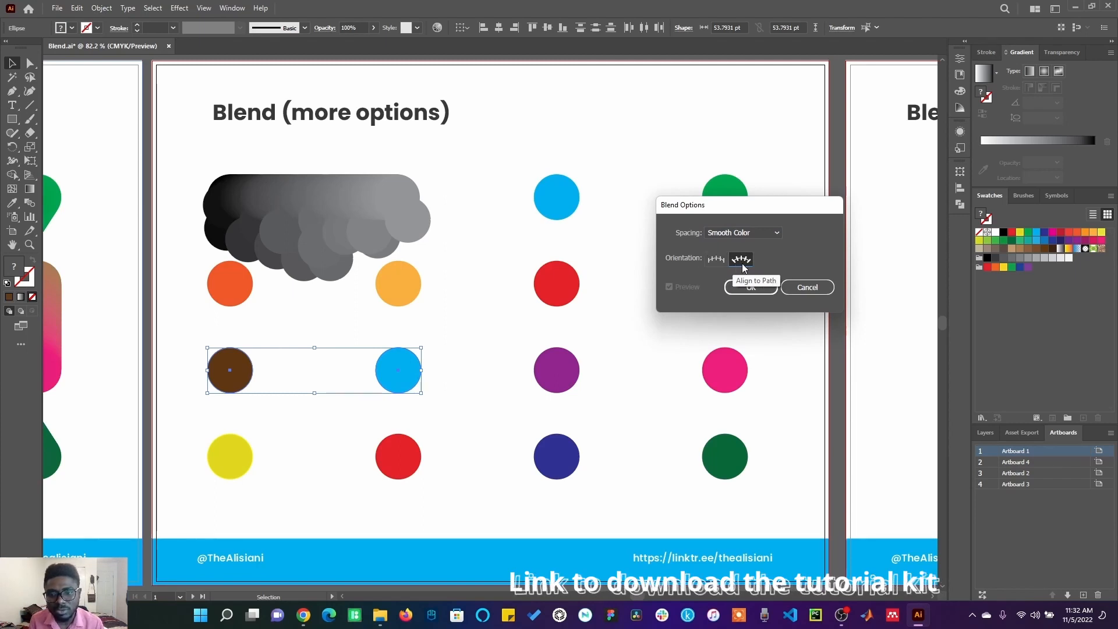
pyautogui.click(759, 288)
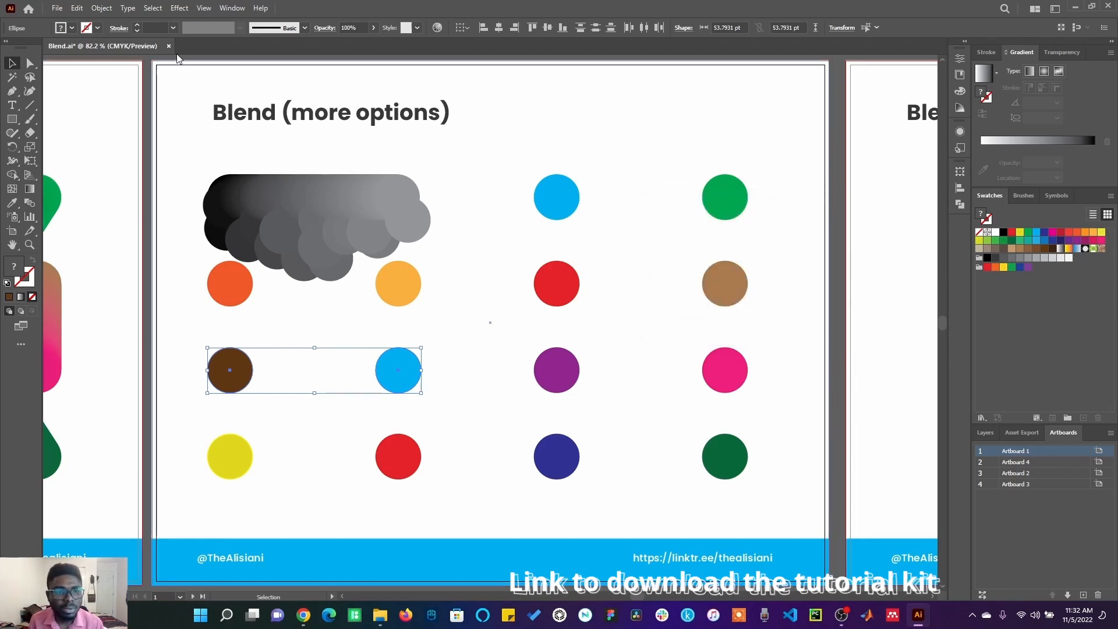
# Step: Make a blend of the brown and blue circles, then deselect
pyautogui.click(100, 7)
pyautogui.moveTo(226, 370)
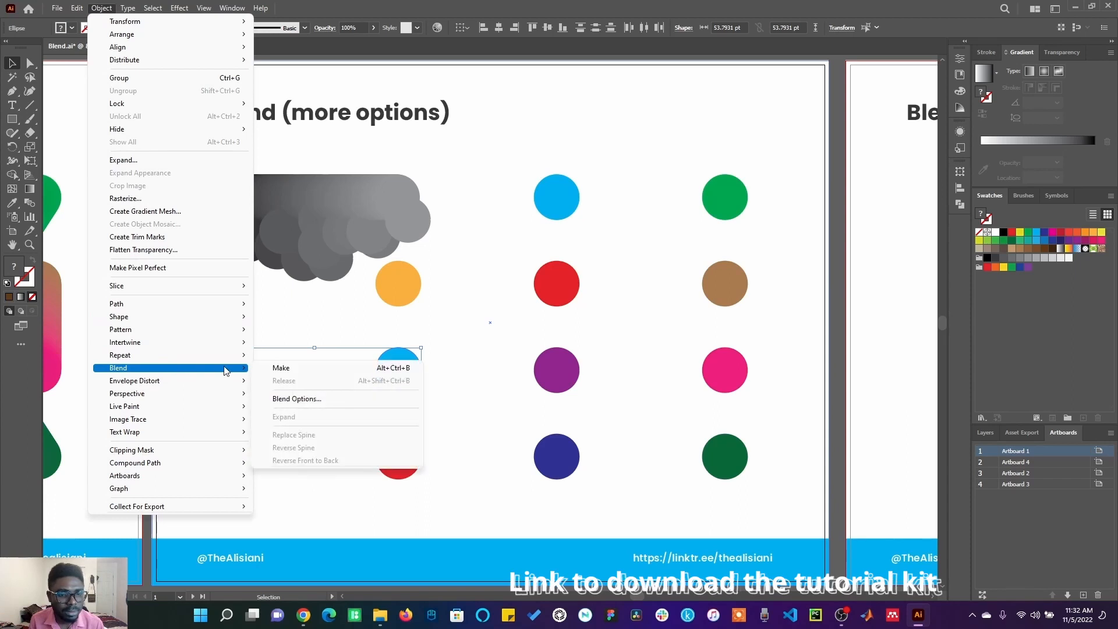
pyautogui.click(281, 368)
pyautogui.click(371, 390)
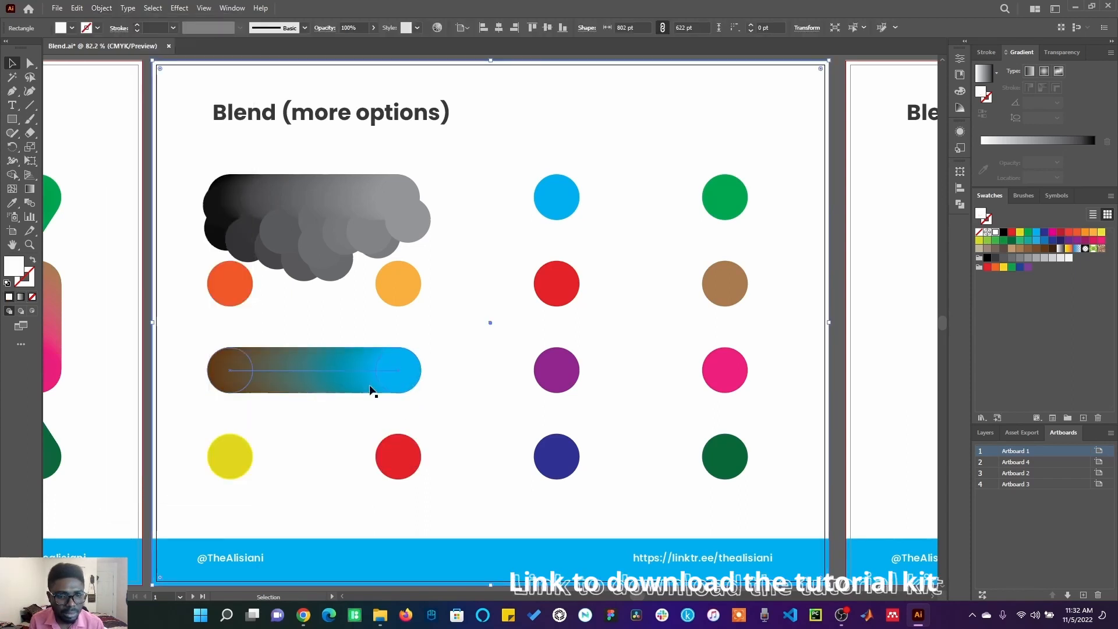
# Step: Expand the brown-to-blue blend and ungroup it into separate circles
pyautogui.click(370, 390)
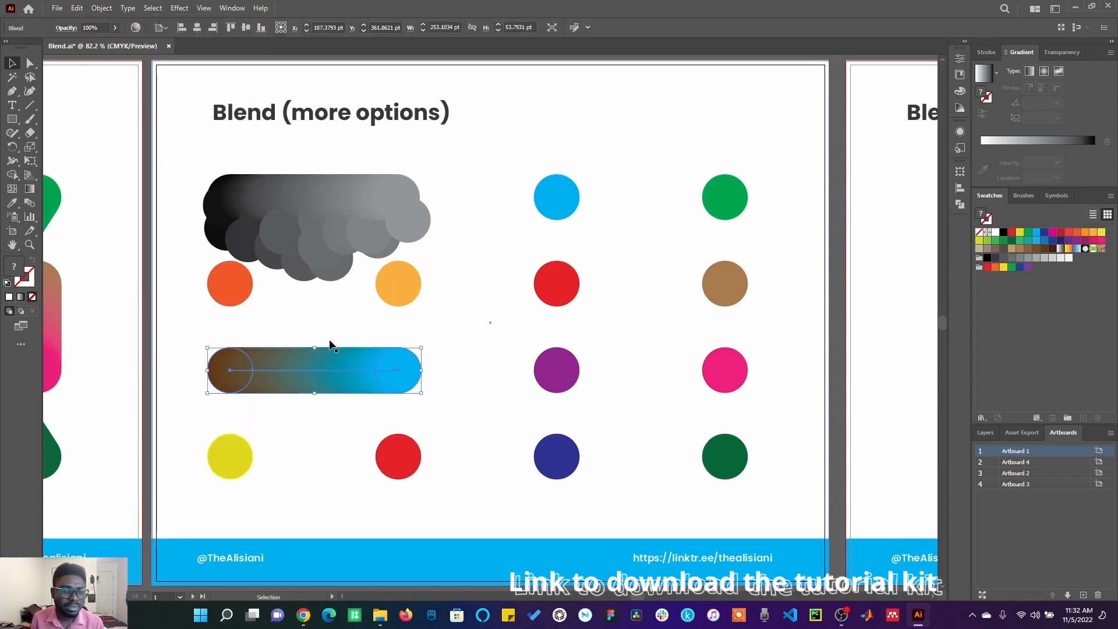
pyautogui.click(102, 8)
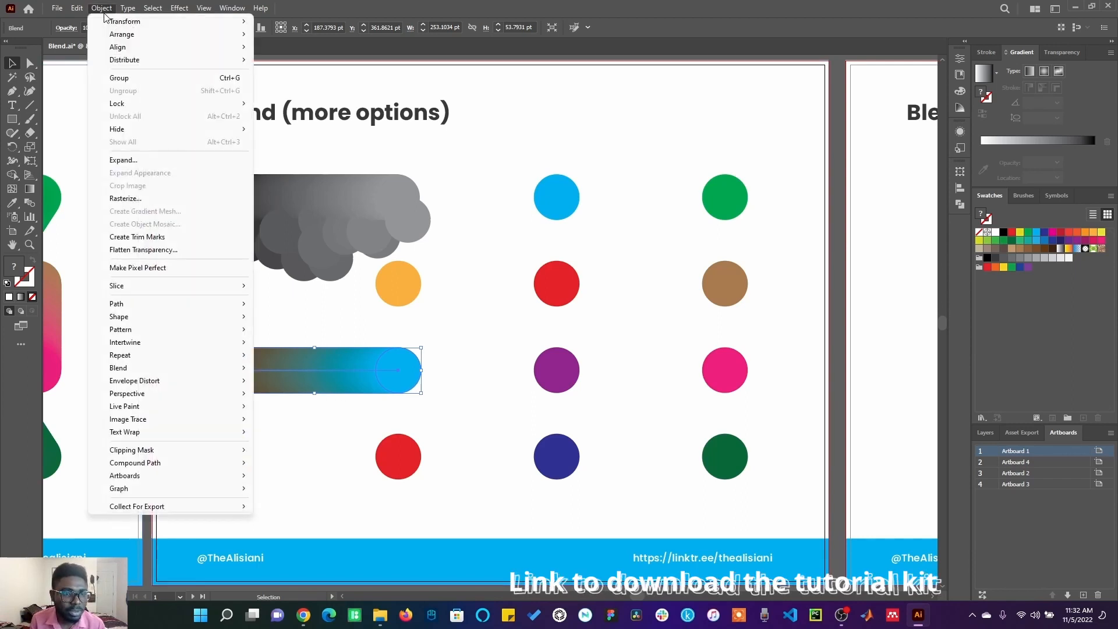
pyautogui.click(131, 161)
pyautogui.click(533, 371)
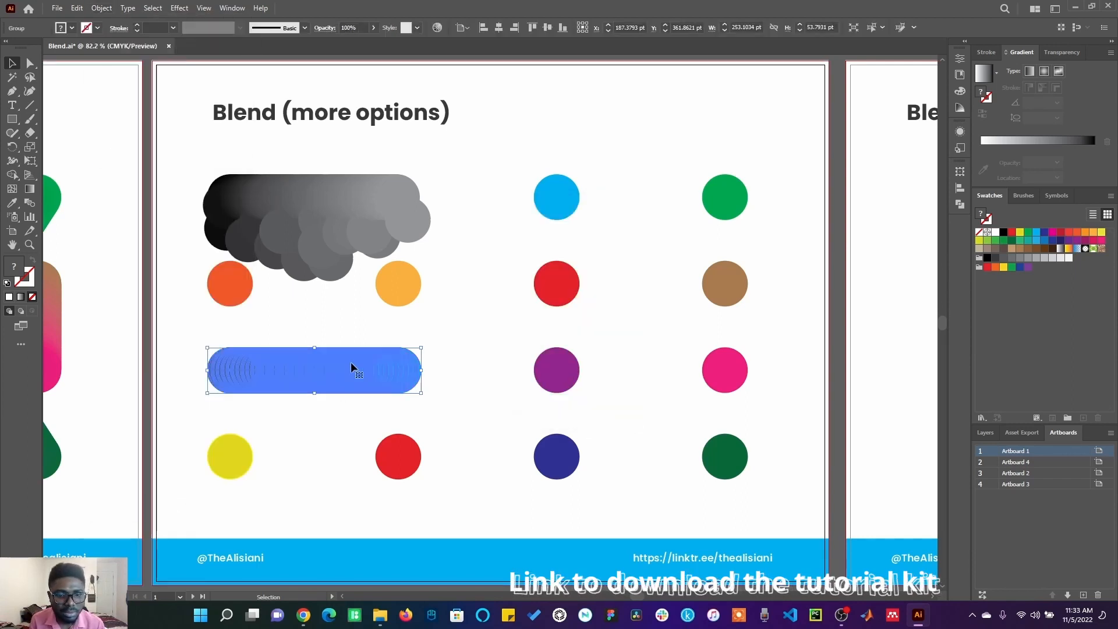
pyautogui.rightClick(346, 365)
pyautogui.click(388, 257)
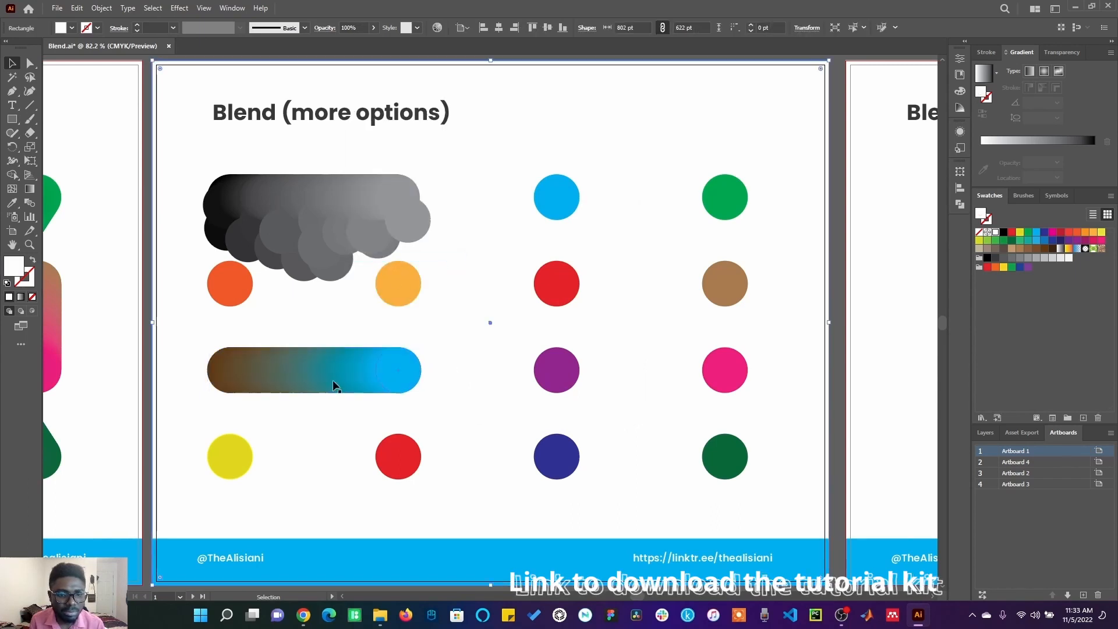
# Step: Drag several brown-to-blue circles downward to scatter them below the row
pyautogui.moveTo(333, 380); pyautogui.dragTo(361, 385)
pyautogui.click(315, 373)
pyautogui.moveTo(358, 371); pyautogui.dragTo(358, 392)
# Step: Select the top blue and green circles and set Blend Options spacing to Specified Steps with 4 steps
pyautogui.click(557, 201)
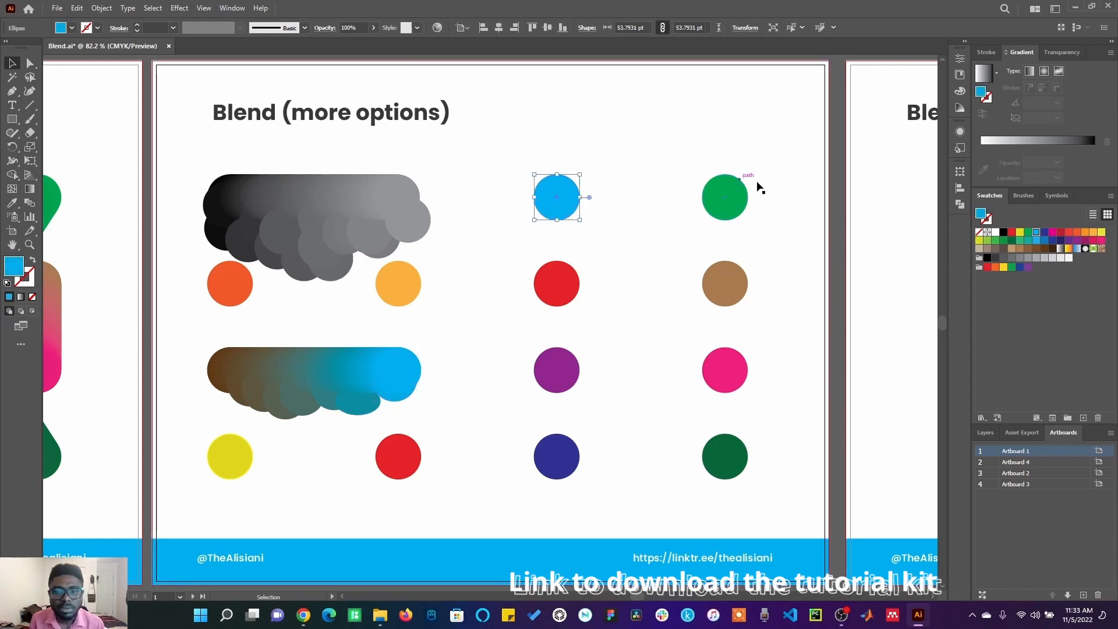
pyautogui.keyDown('shift'); pyautogui.click(728, 196); pyautogui.keyUp('shift')
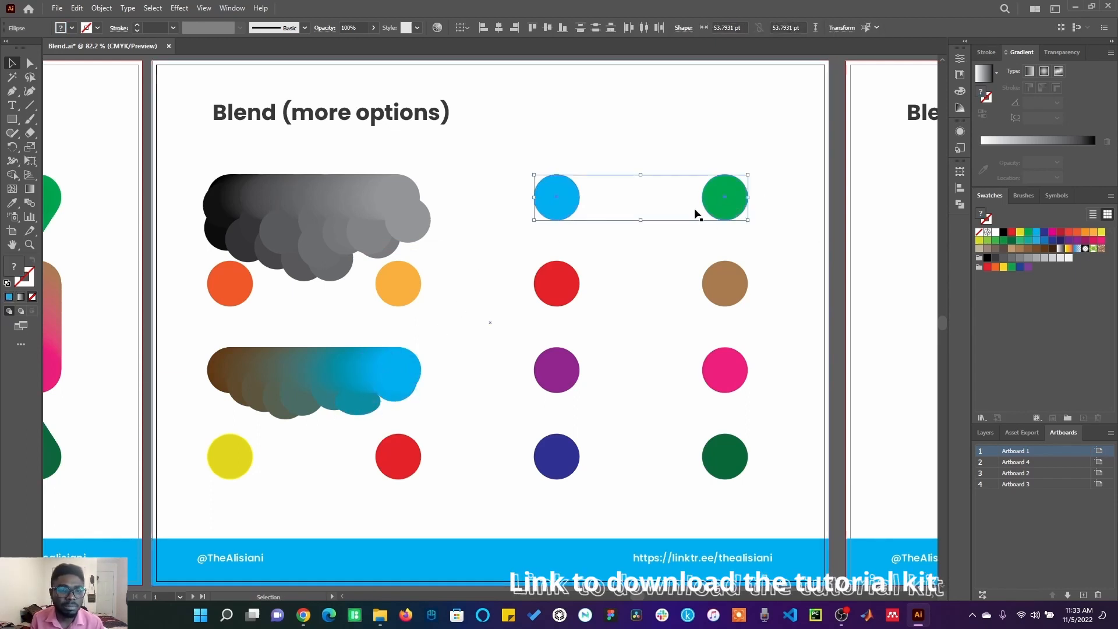
pyautogui.click(99, 8)
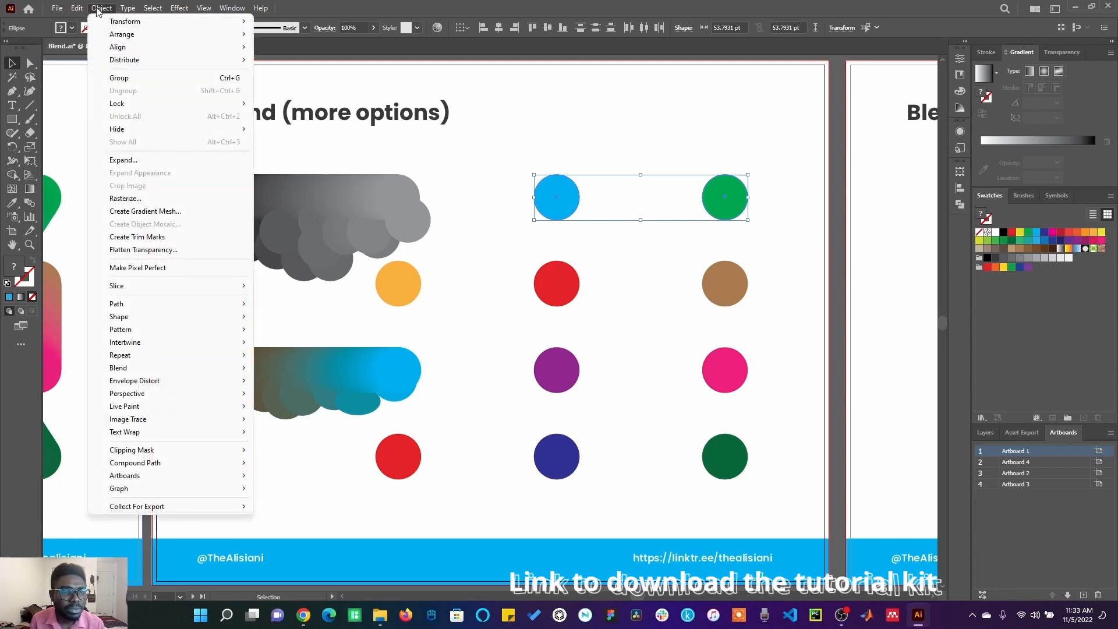
pyautogui.moveTo(172, 368)
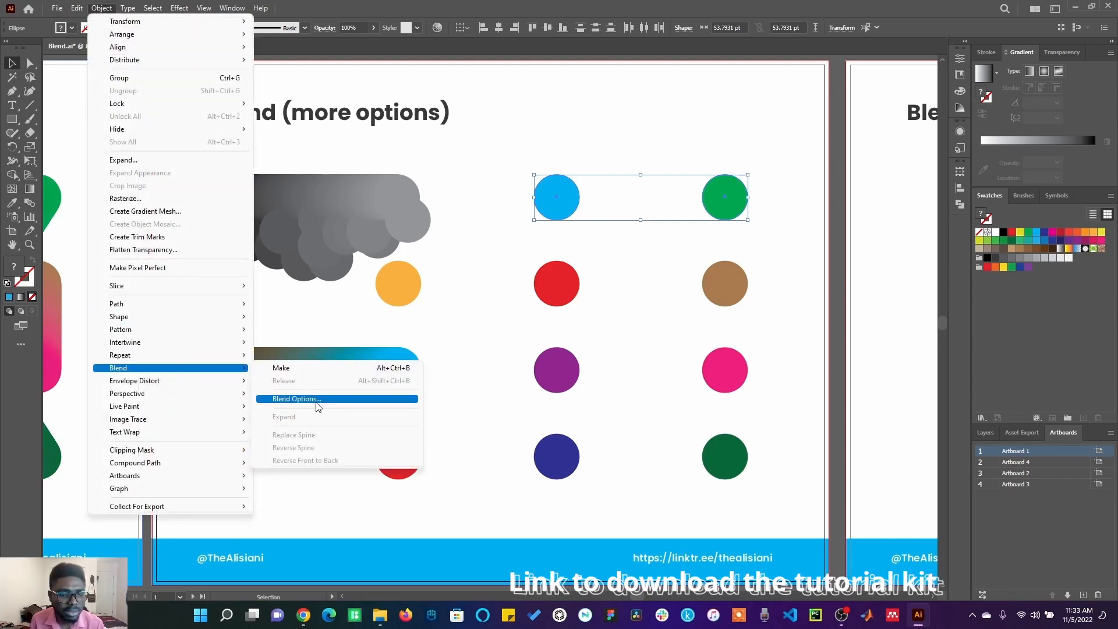
pyautogui.click(330, 401)
pyautogui.click(767, 231)
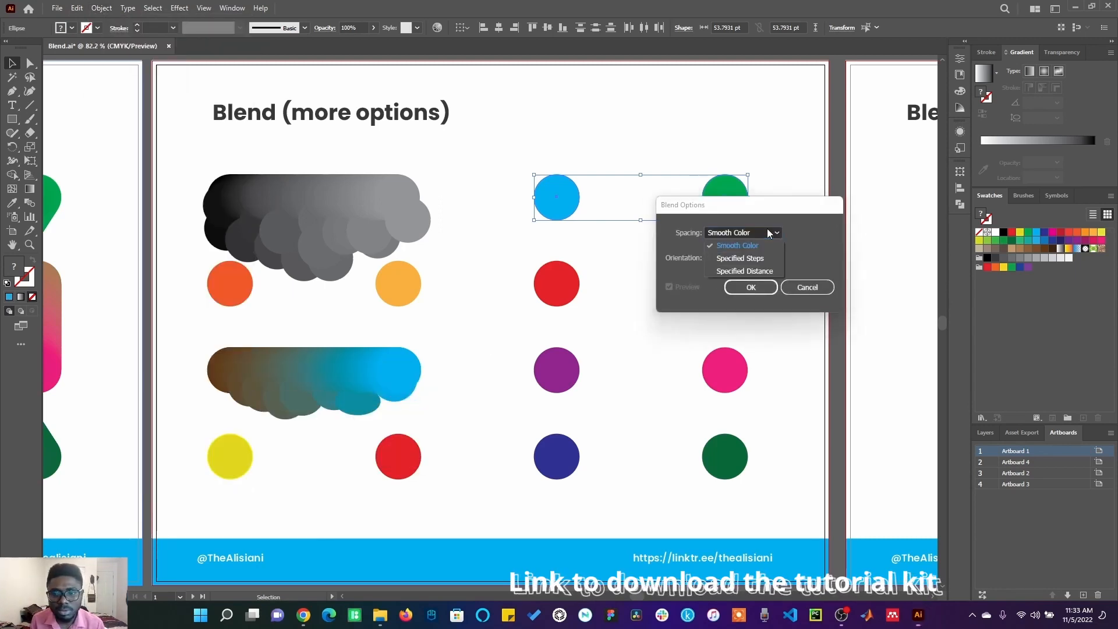
pyautogui.click(764, 257)
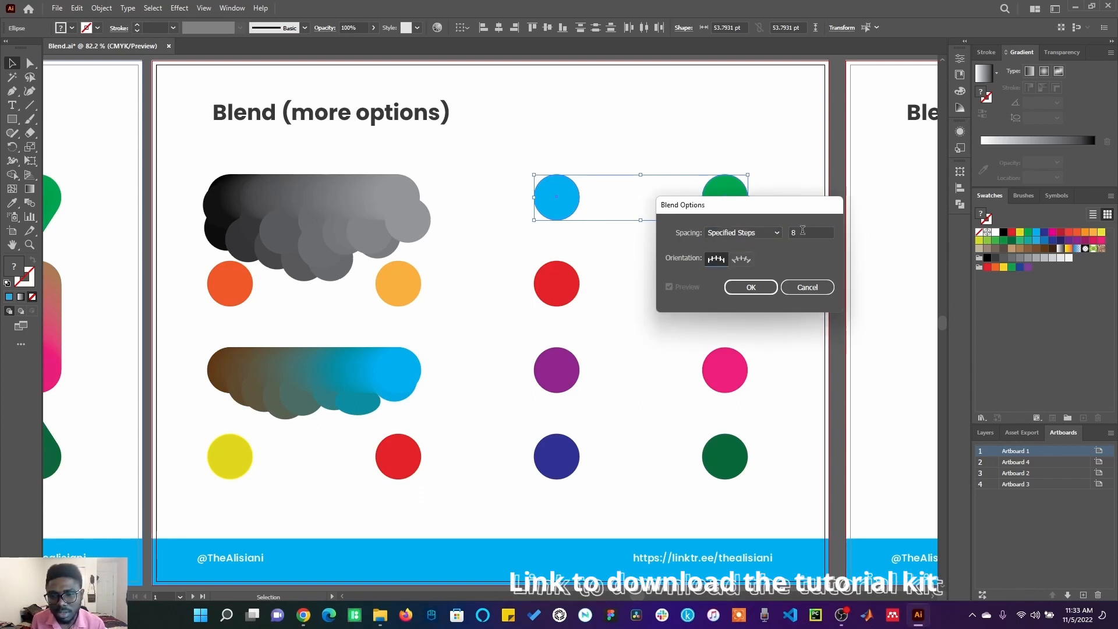
pyautogui.write('4')
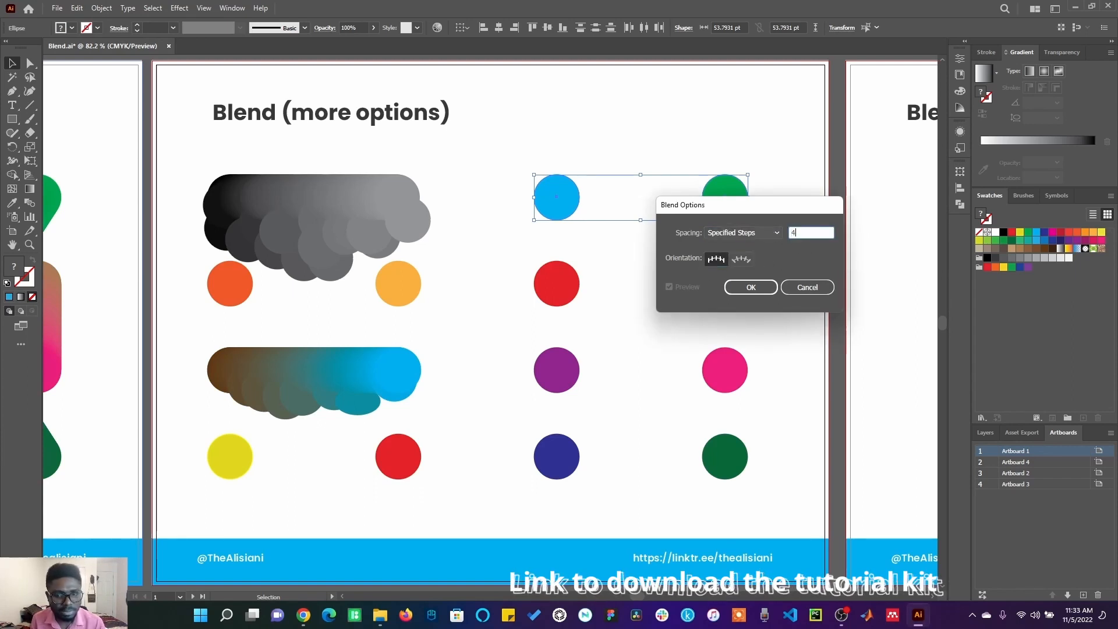
pyautogui.click(759, 292)
# Step: Make a blend of the blue and green circles
pyautogui.click(101, 8)
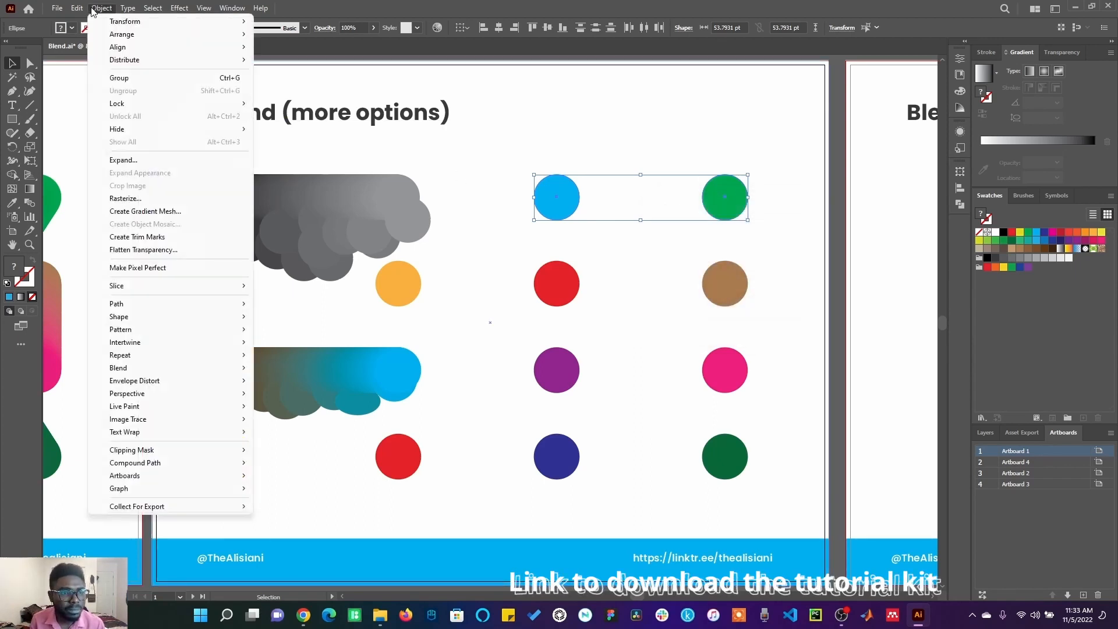
pyautogui.moveTo(217, 370)
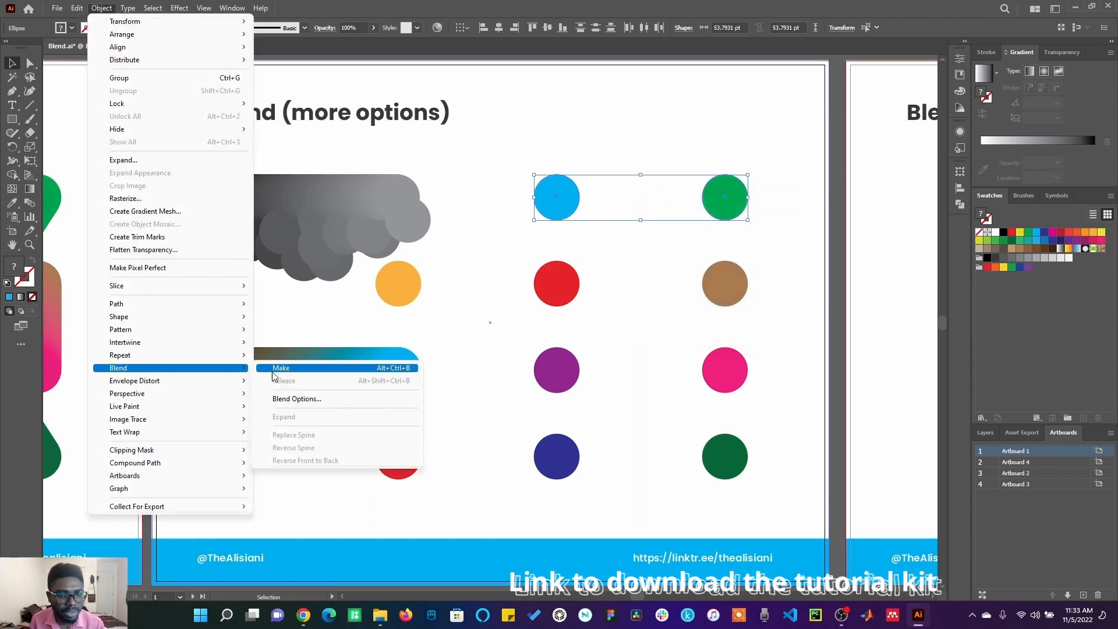
pyautogui.click(283, 370)
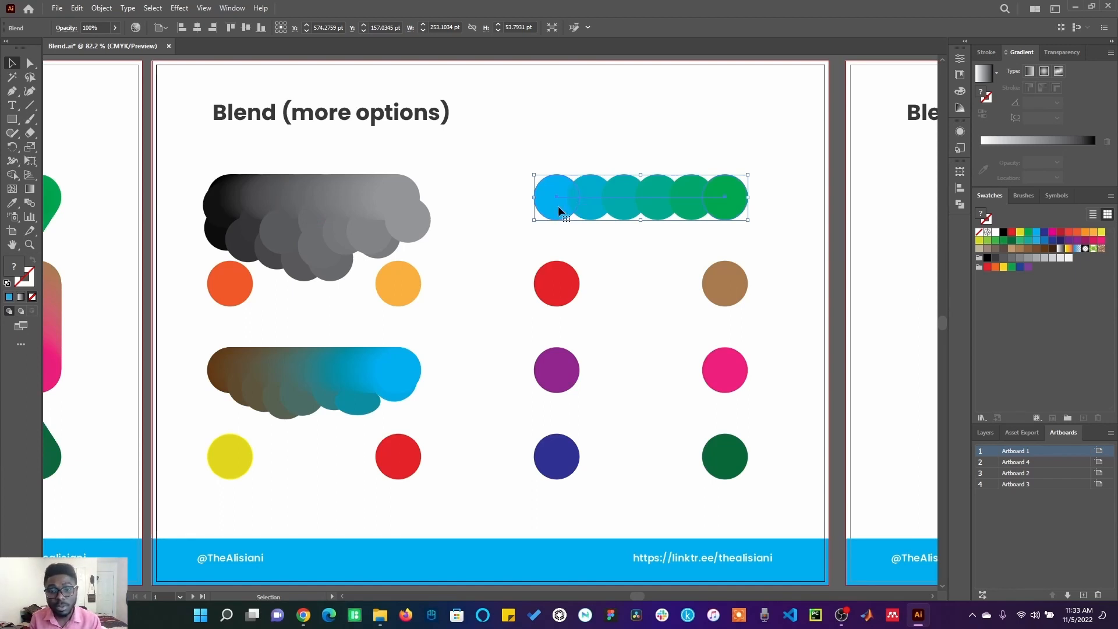
# Step: Expand the blue-to-green blend and ungroup it into separate circles
pyautogui.click(105, 8)
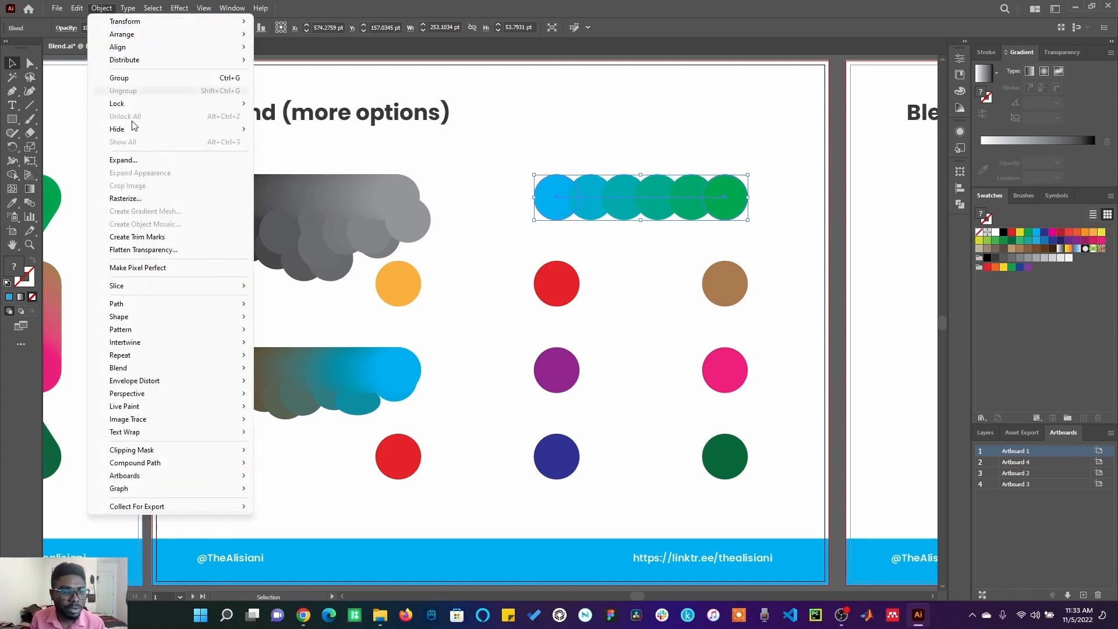
pyautogui.click(140, 161)
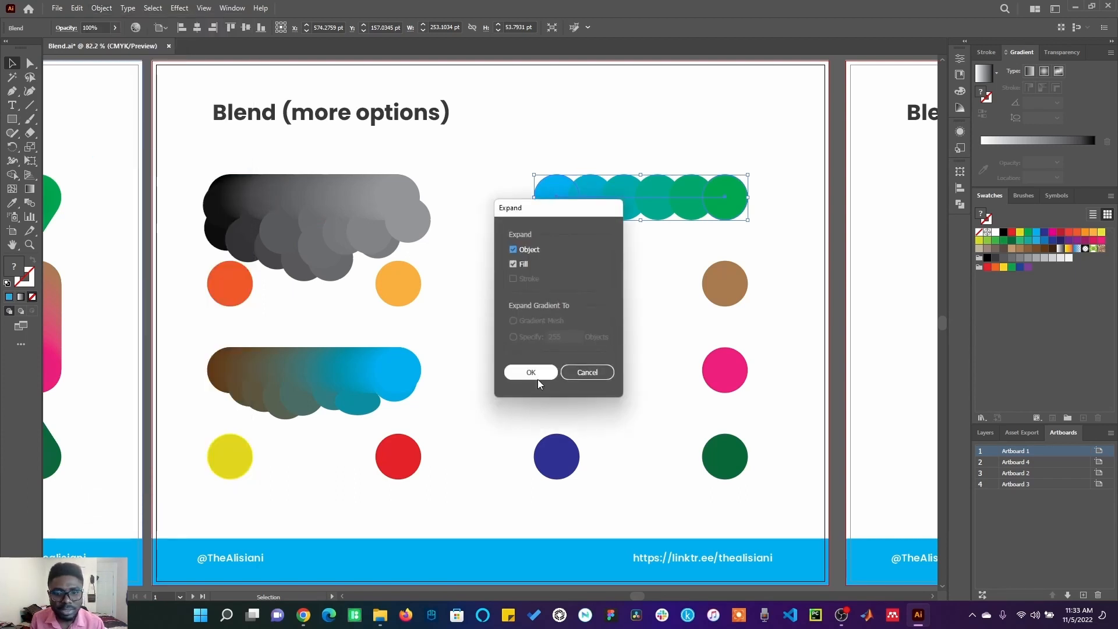
pyautogui.click(537, 376)
pyautogui.rightClick(633, 204)
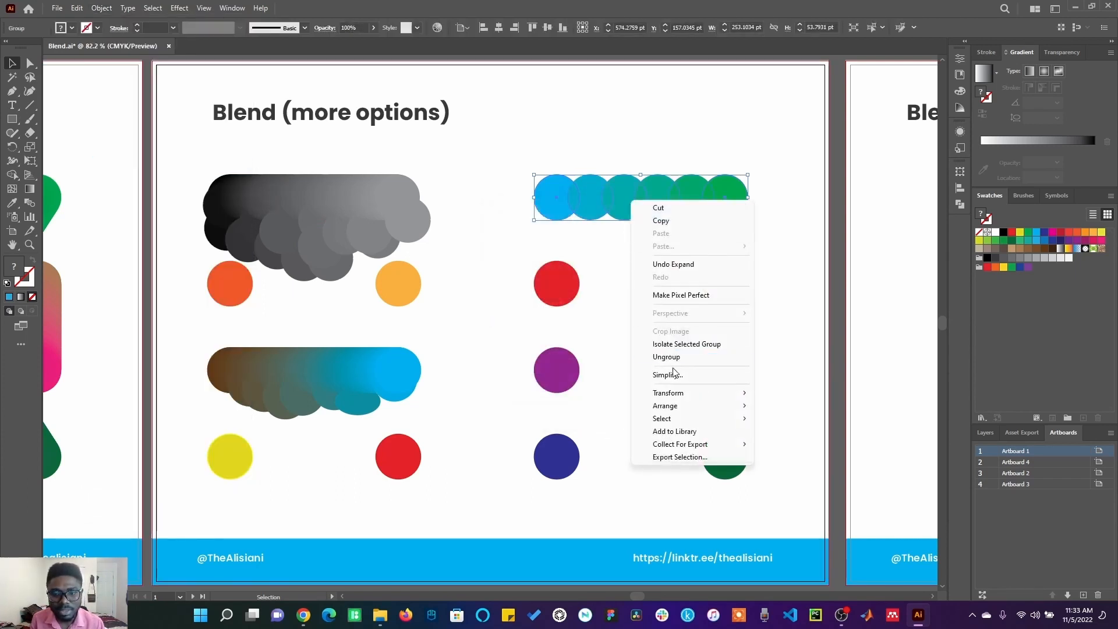
pyautogui.click(667, 356)
pyautogui.click(659, 325)
pyautogui.click(620, 207)
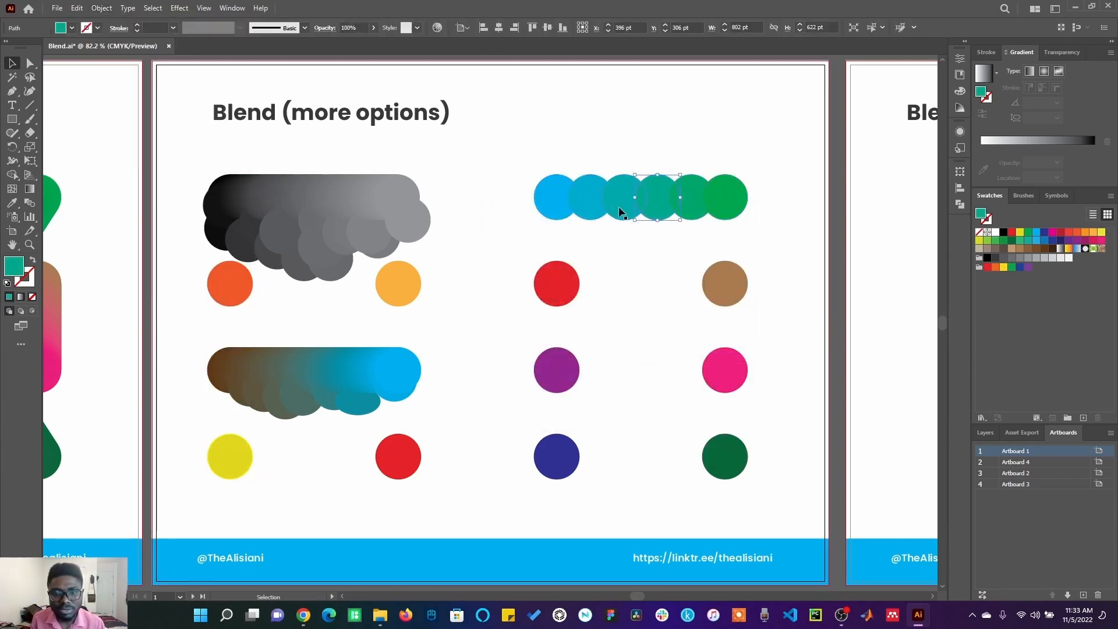
pyautogui.click(553, 285)
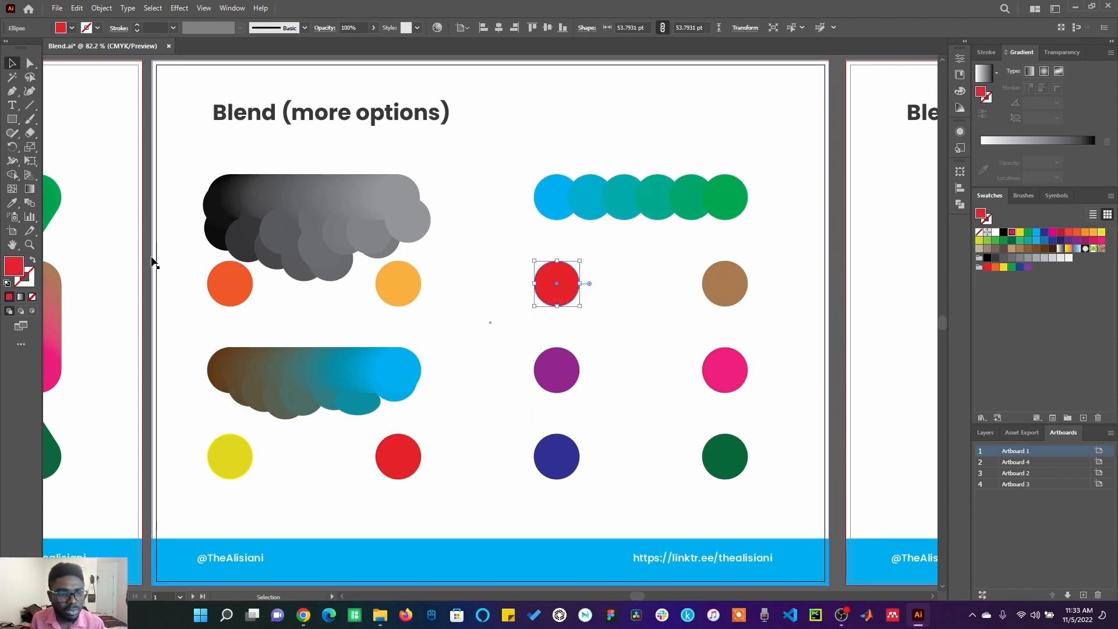
pyautogui.click(13, 203)
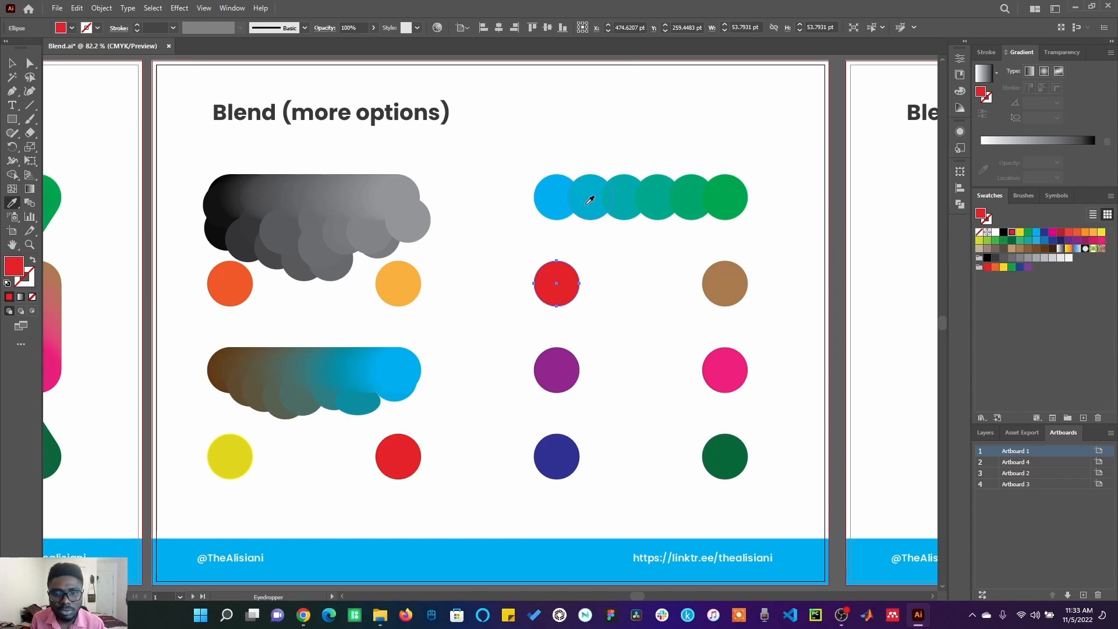
pyautogui.click(589, 193)
pyautogui.click(726, 198)
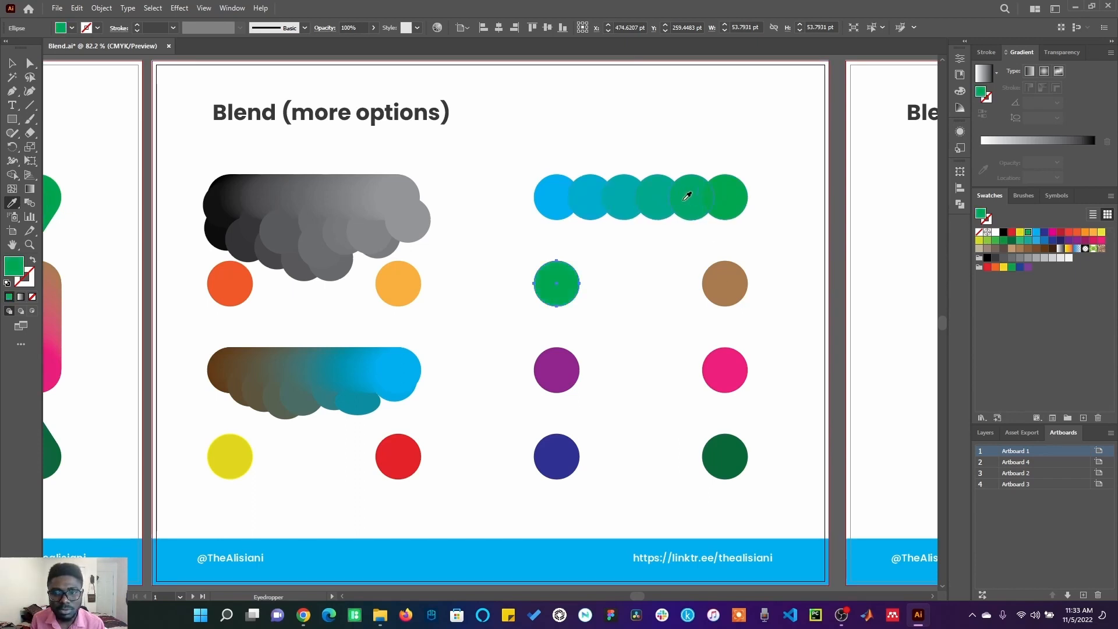
pyautogui.click(646, 196)
pyautogui.click(557, 196)
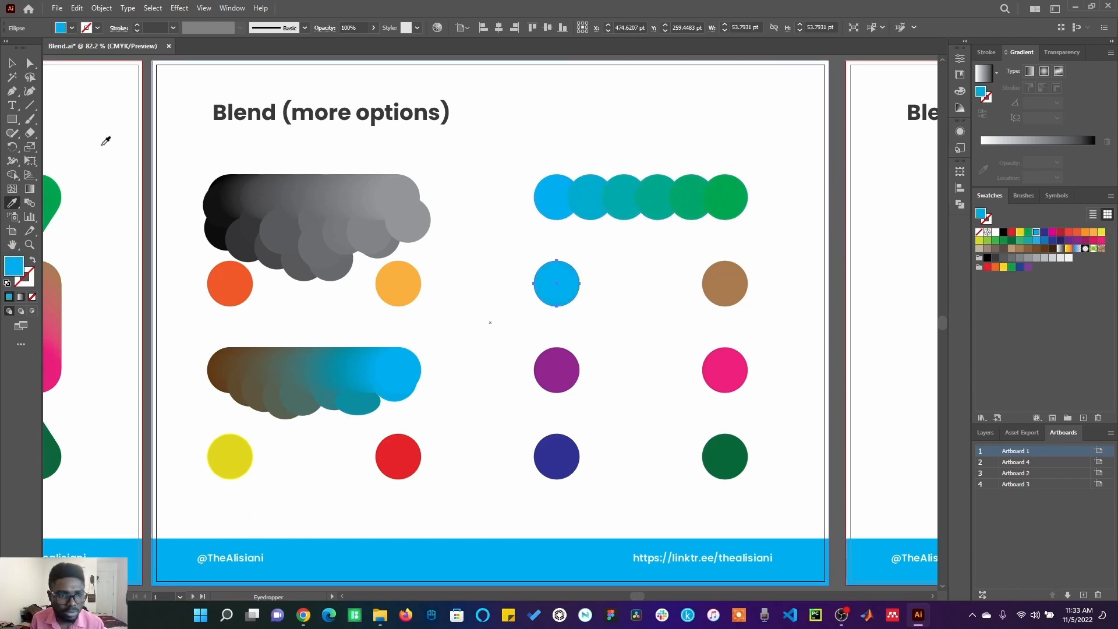
pyautogui.press('v')
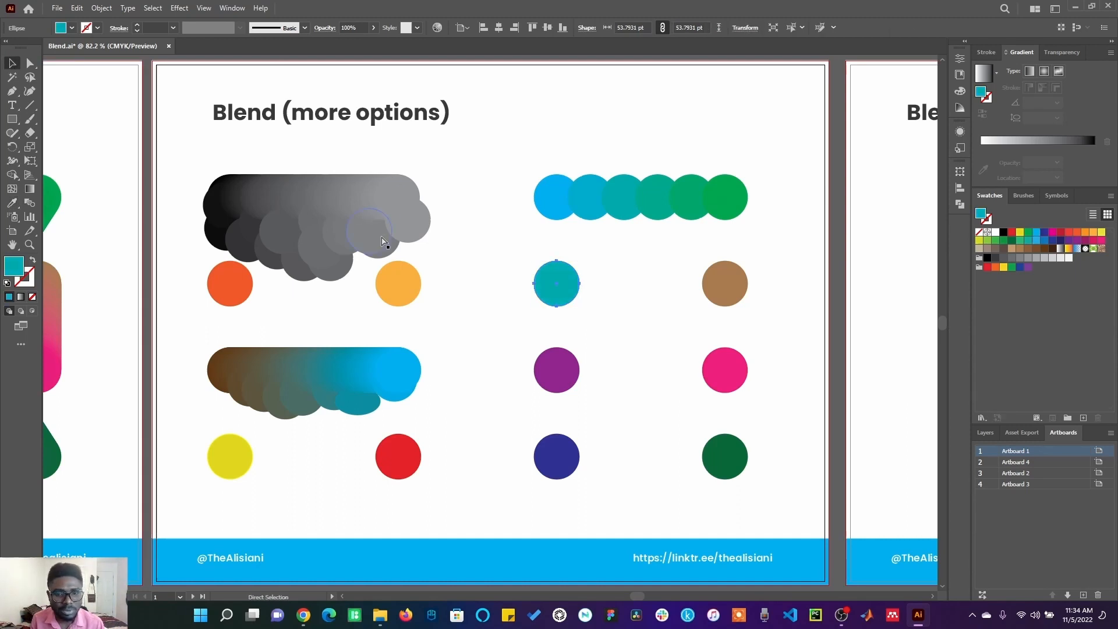
pyautogui.hotkey('ctrl', 'z')
pyautogui.hotkey('ctrl', 'z')
pyautogui.hotkey('ctrl', 'z')
# Step: Set Blend Options for the red and brown circles to Align to Path orientation with 4 specified steps
pyautogui.click(102, 8)
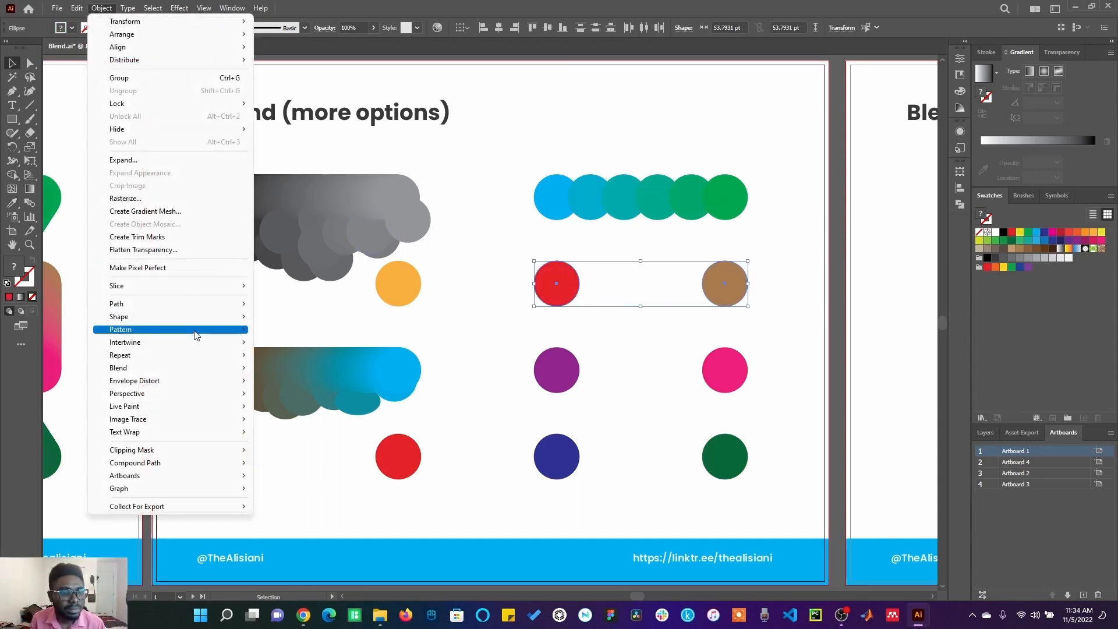
pyautogui.moveTo(204, 367)
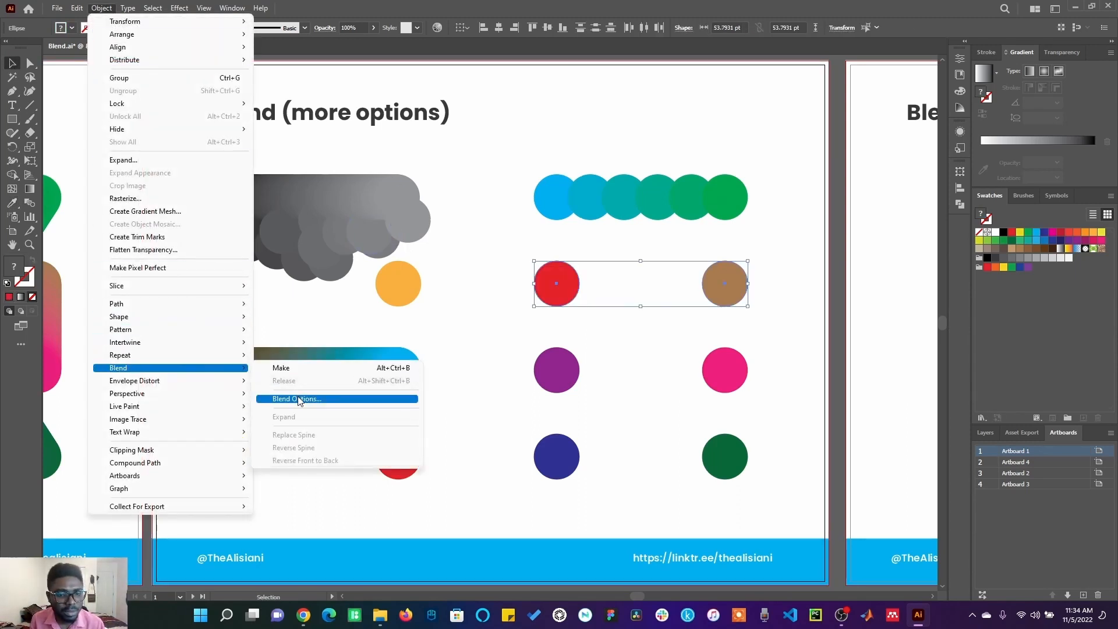
pyautogui.click(297, 399)
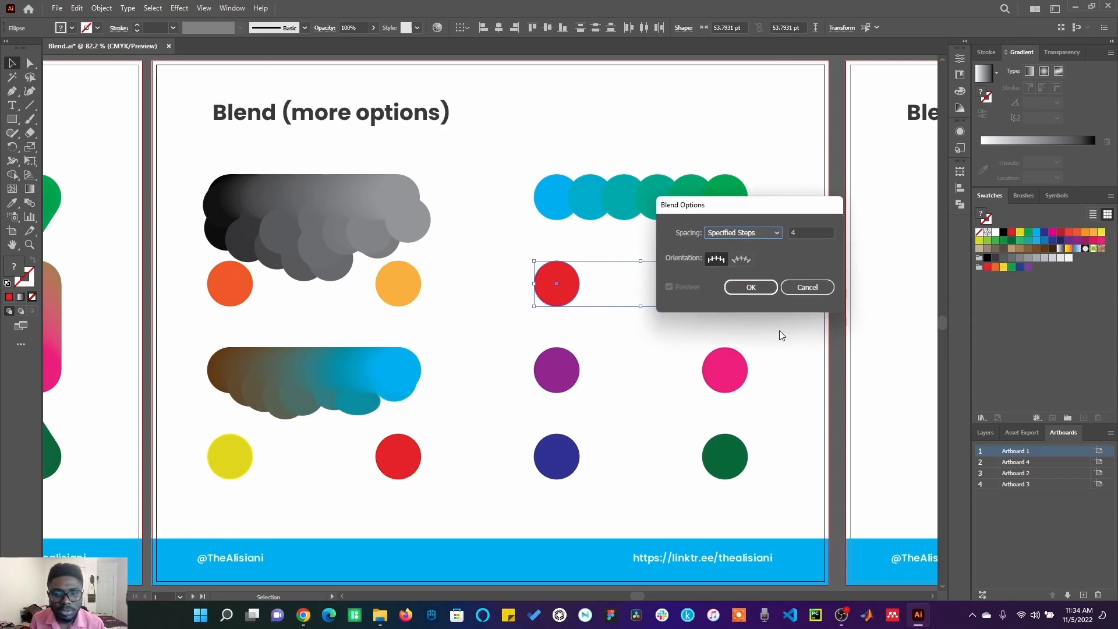
pyautogui.click(744, 261)
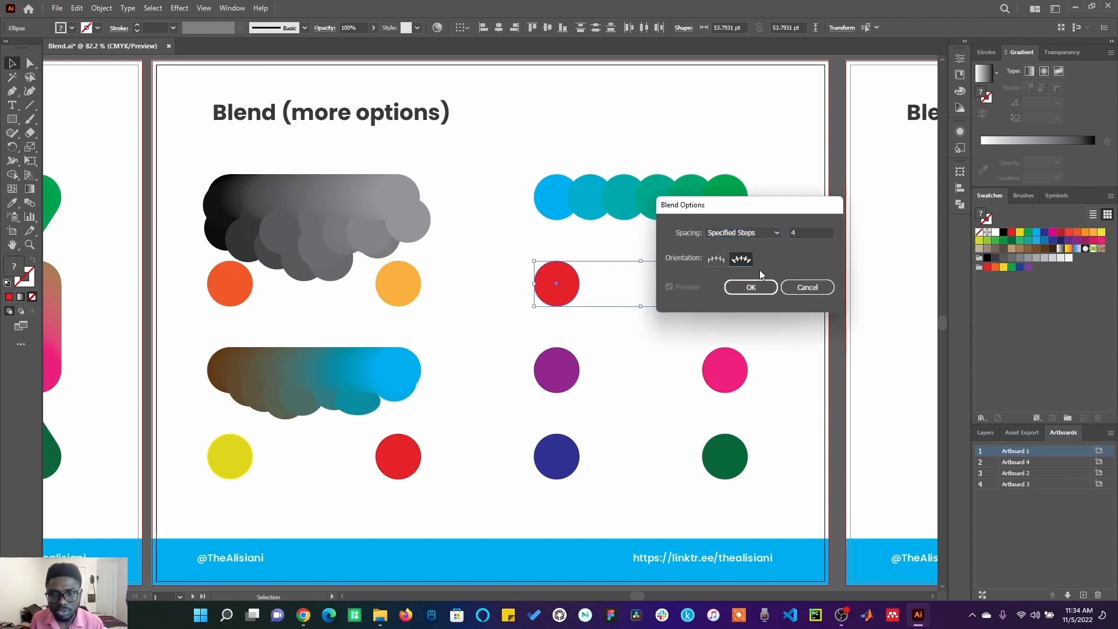
pyautogui.click(765, 290)
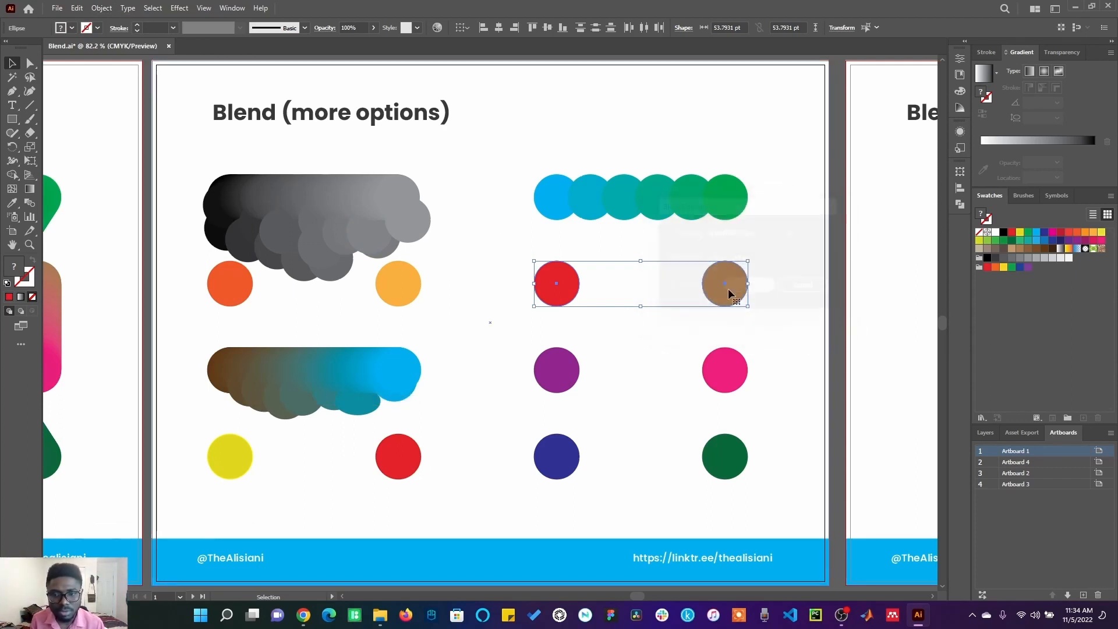
# Step: Make a blend of the red and brown circles
pyautogui.click(103, 8)
pyautogui.moveTo(235, 372)
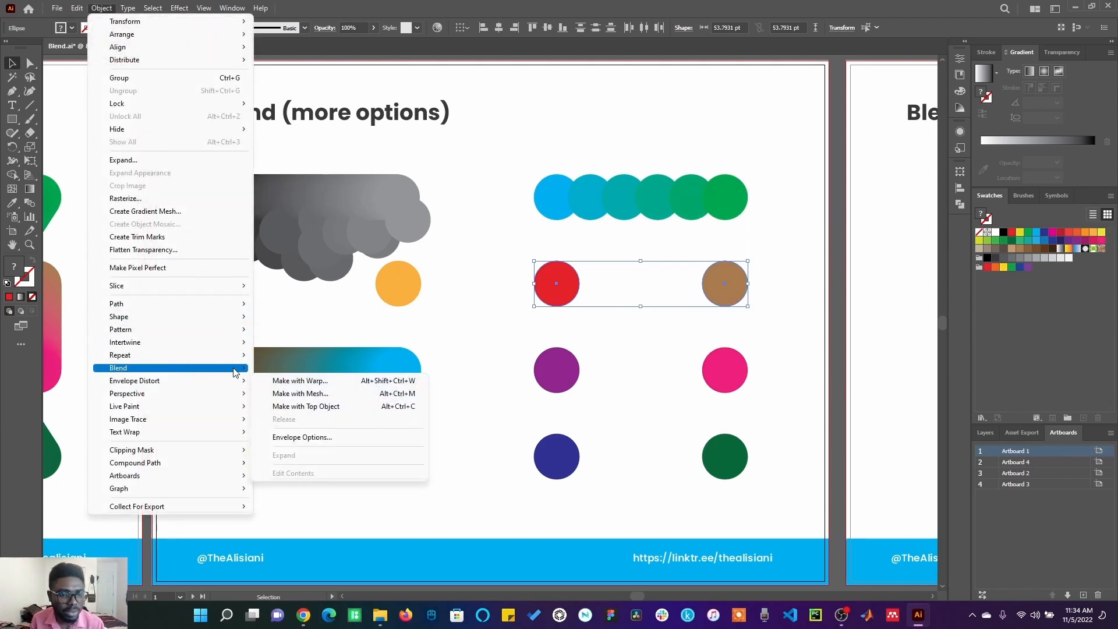
pyautogui.click(279, 368)
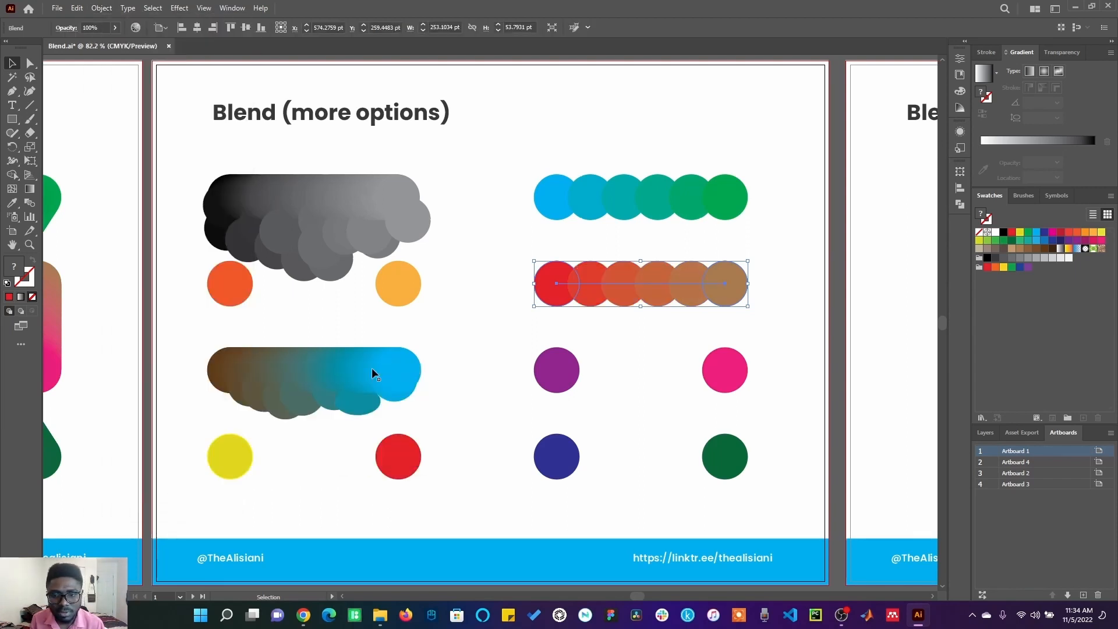
# Step: Expand the red-to-brown blend and ungroup it into separate circles
pyautogui.rightClick(637, 286)
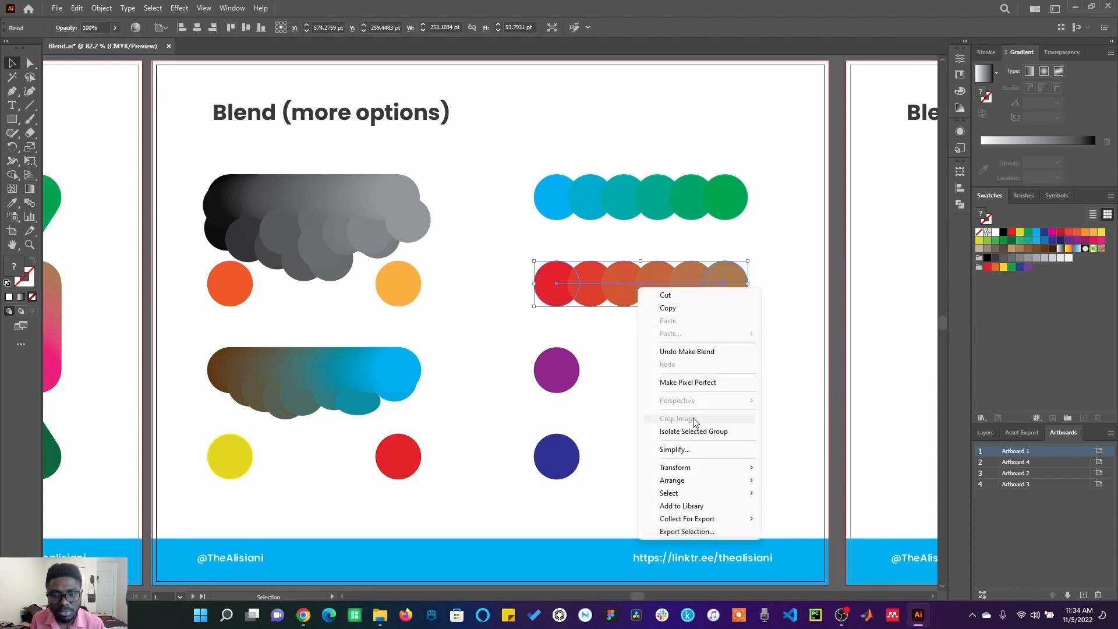
pyautogui.click(95, 10)
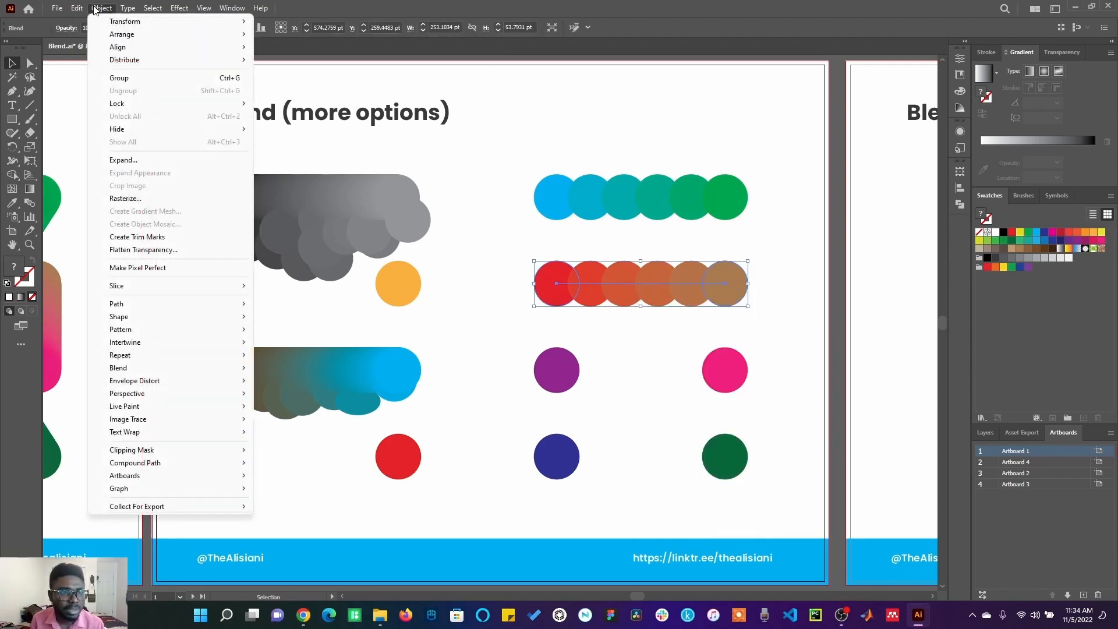
pyautogui.click(119, 155)
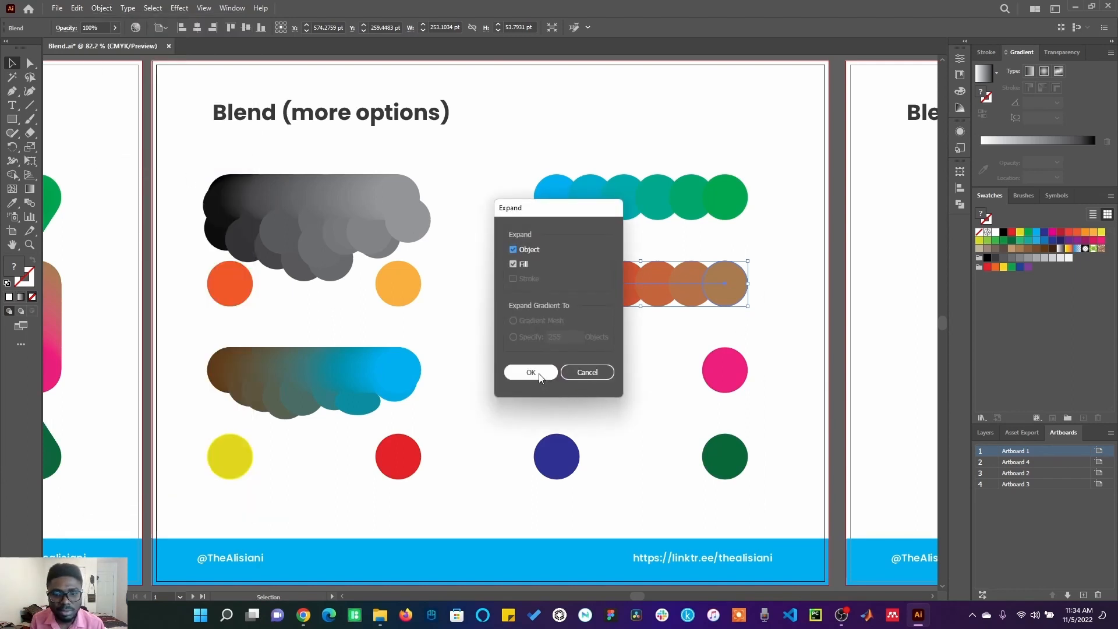
pyautogui.click(531, 373)
pyautogui.rightClick(667, 292)
pyautogui.click(721, 447)
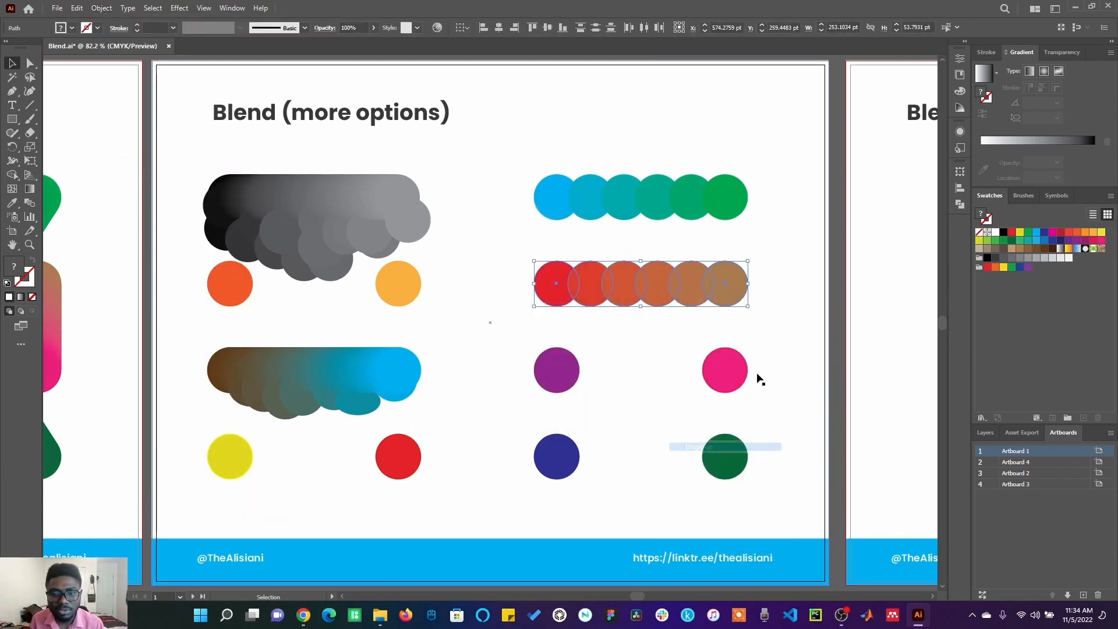
# Step: Select the purple and pink circles and set Blend Options spacing to Specified Distance
pyautogui.click(764, 376)
pyautogui.click(731, 370)
pyautogui.keyDown('shift'); pyautogui.click(555, 373); pyautogui.keyUp('shift')
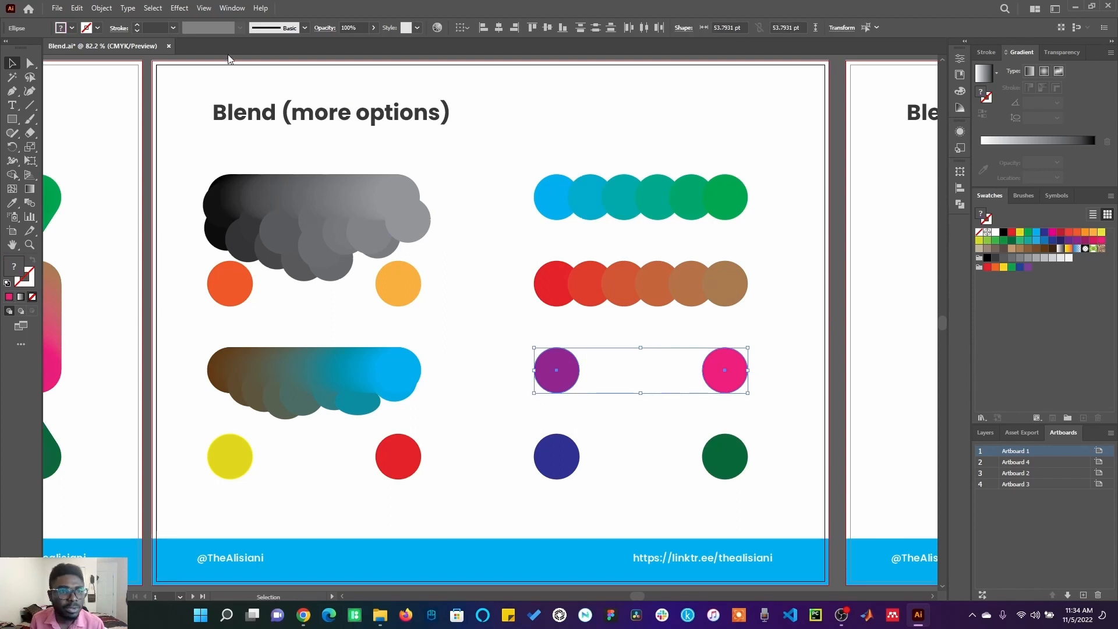
pyautogui.click(102, 8)
pyautogui.moveTo(215, 369)
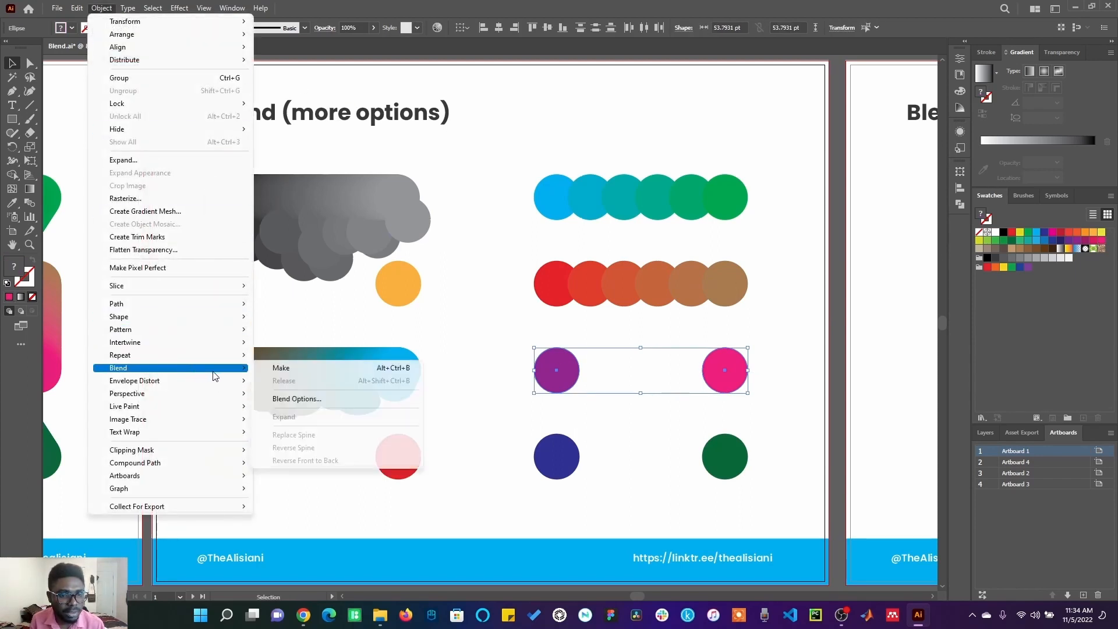
pyautogui.click(301, 398)
pyautogui.click(742, 232)
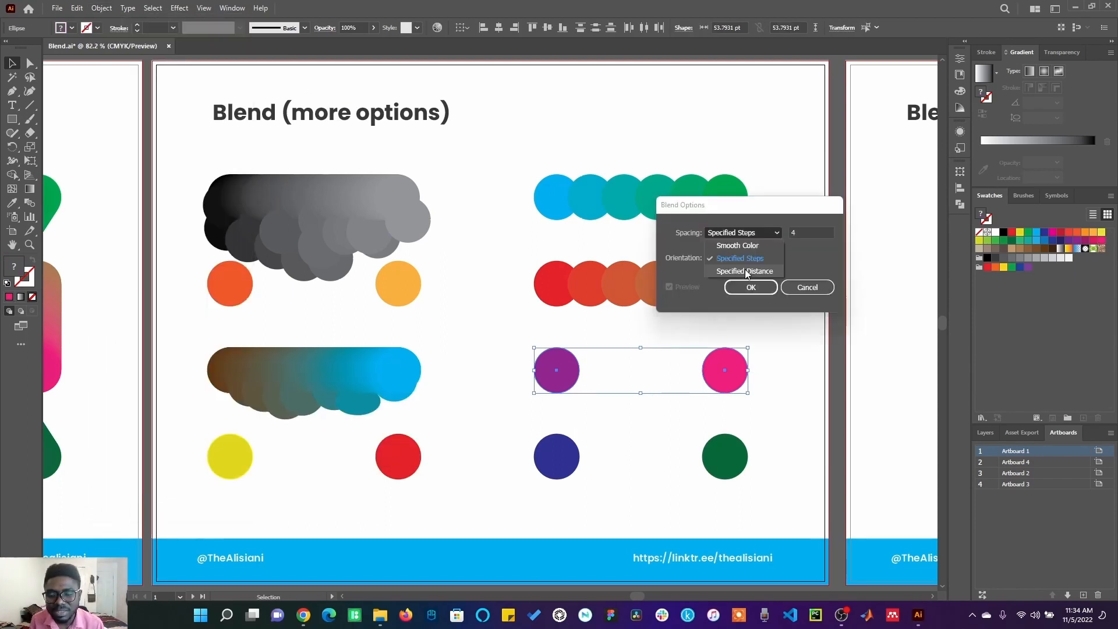
pyautogui.click(746, 271)
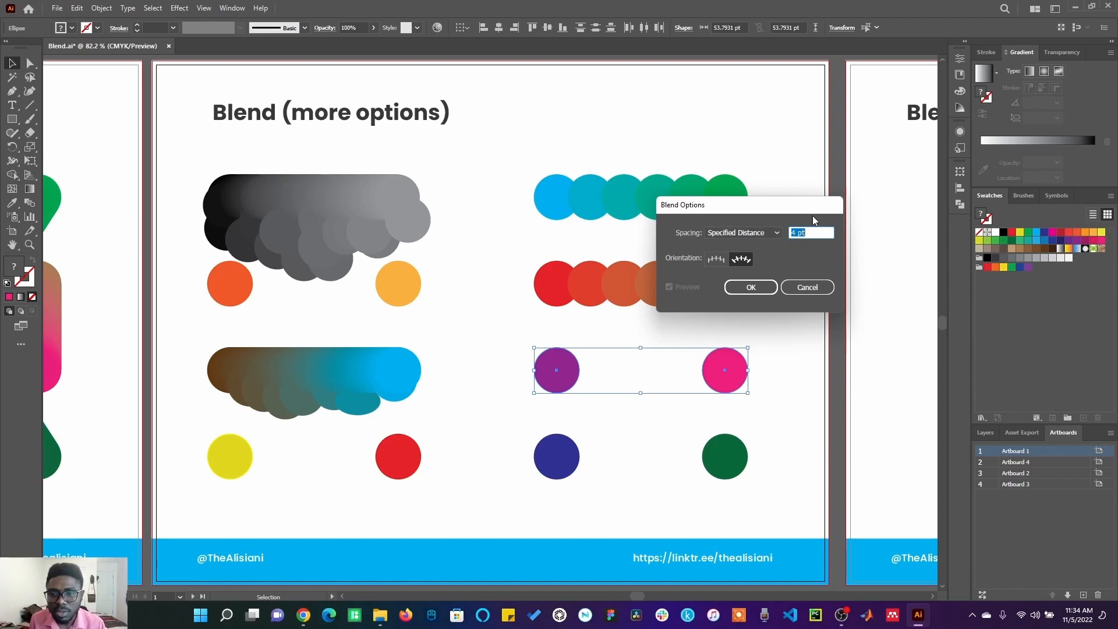
pyautogui.click(751, 287)
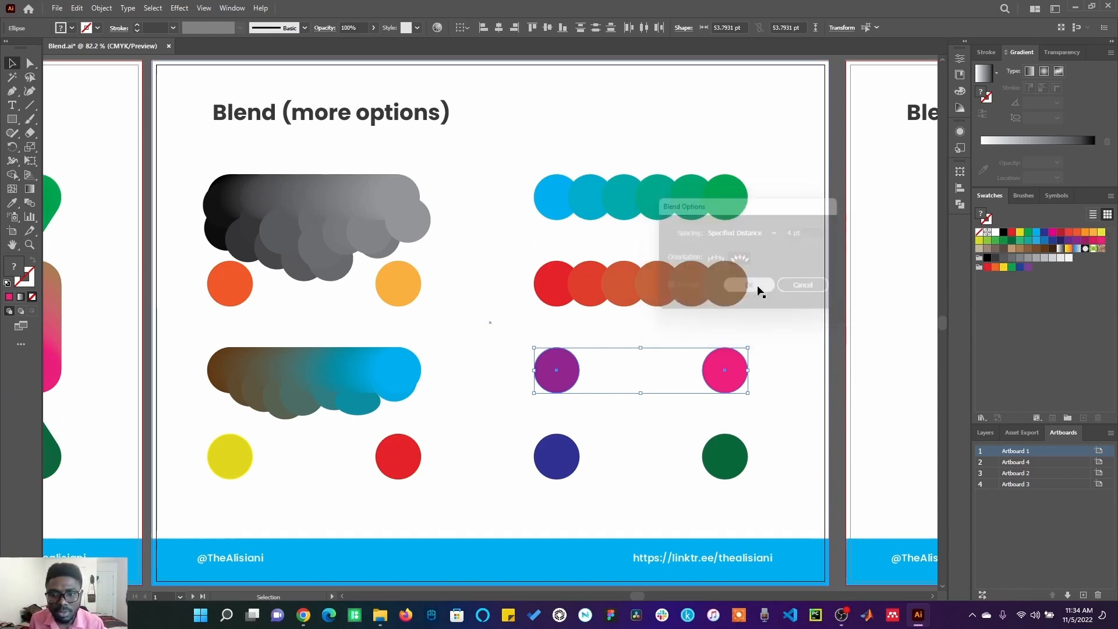
# Step: Make a blend of the purple and pink circles
pyautogui.click(76, 8)
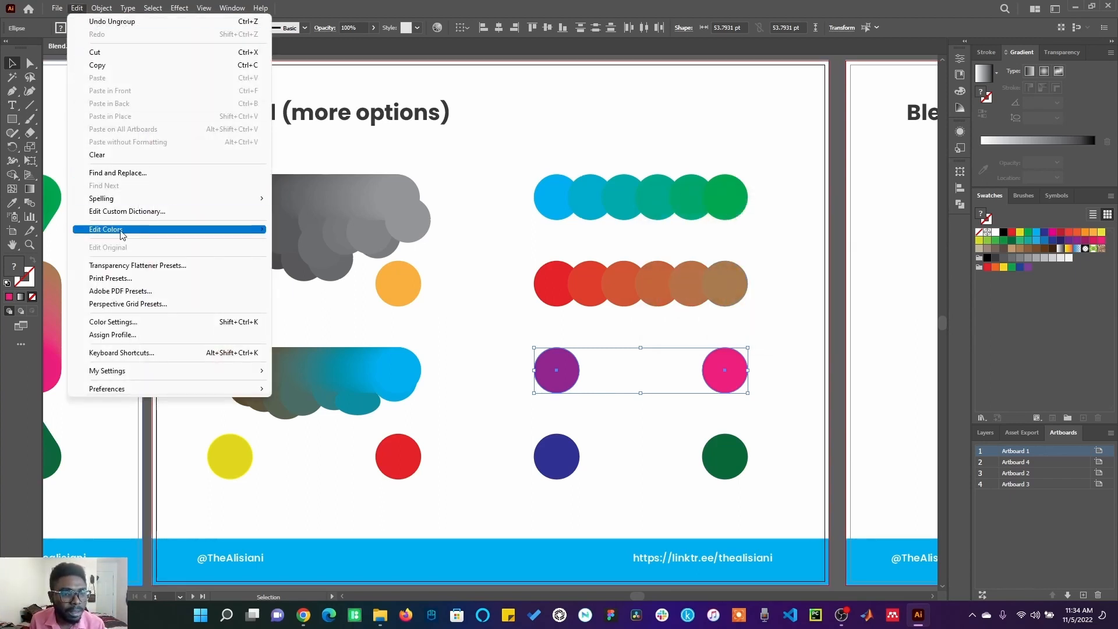
pyautogui.moveTo(102, 8)
pyautogui.moveTo(187, 368)
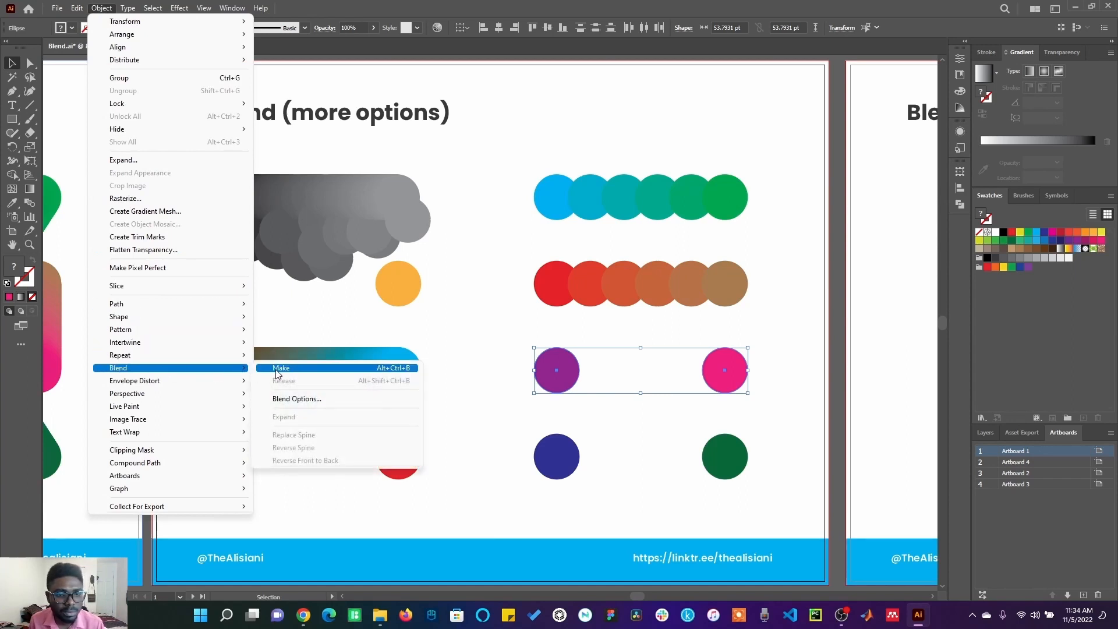
pyautogui.click(279, 367)
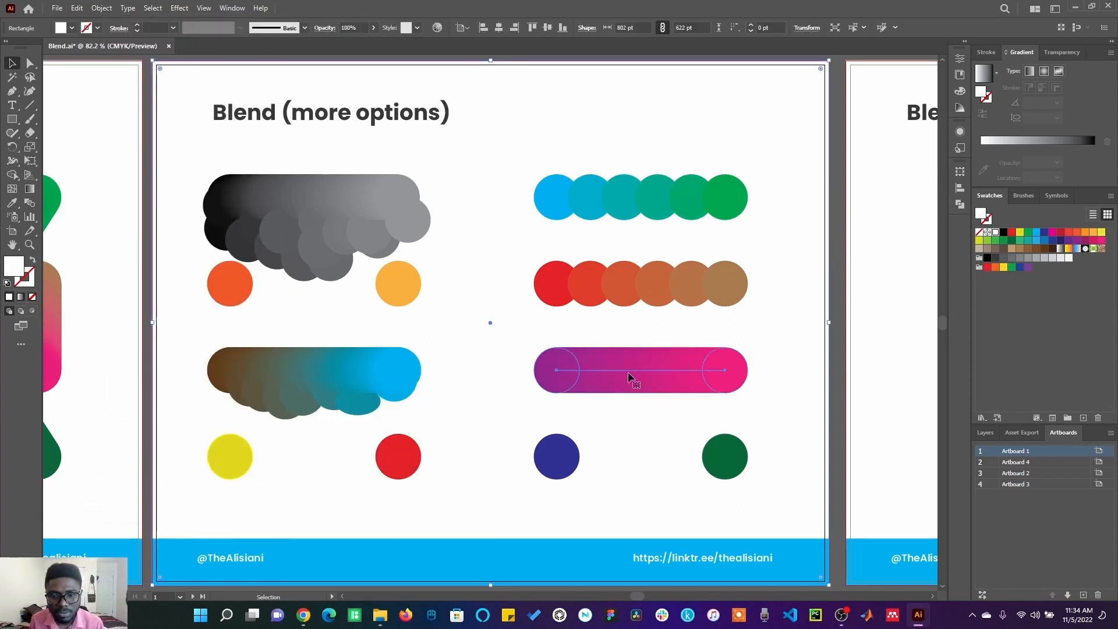
# Step: Expand the purple-to-pink blend
pyautogui.rightClick(628, 372)
pyautogui.click(92, 9)
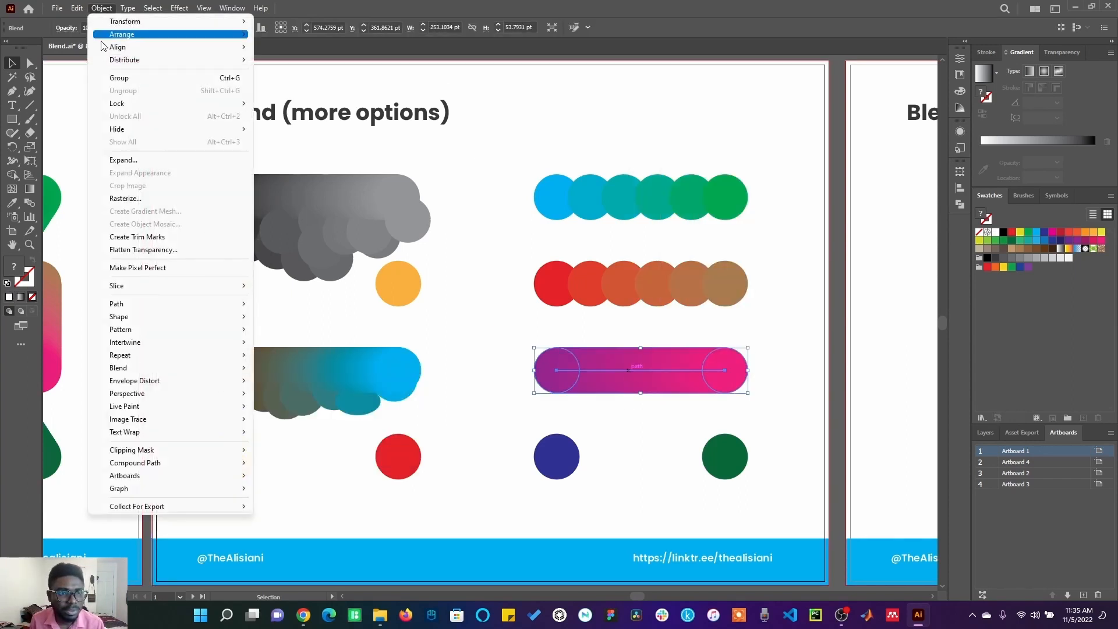
pyautogui.click(148, 159)
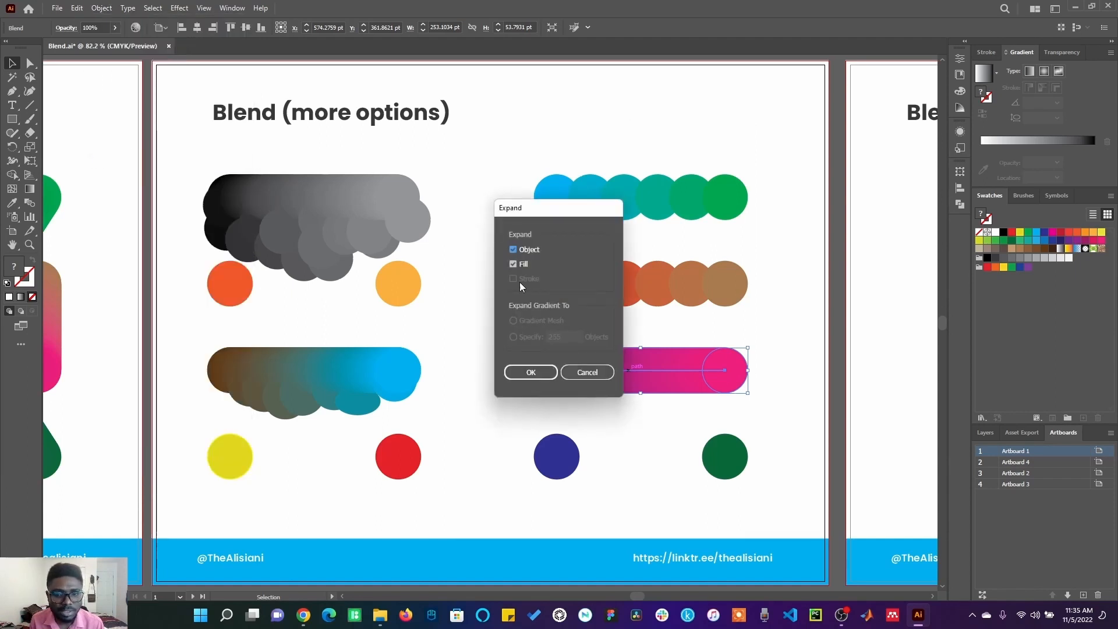
pyautogui.click(531, 372)
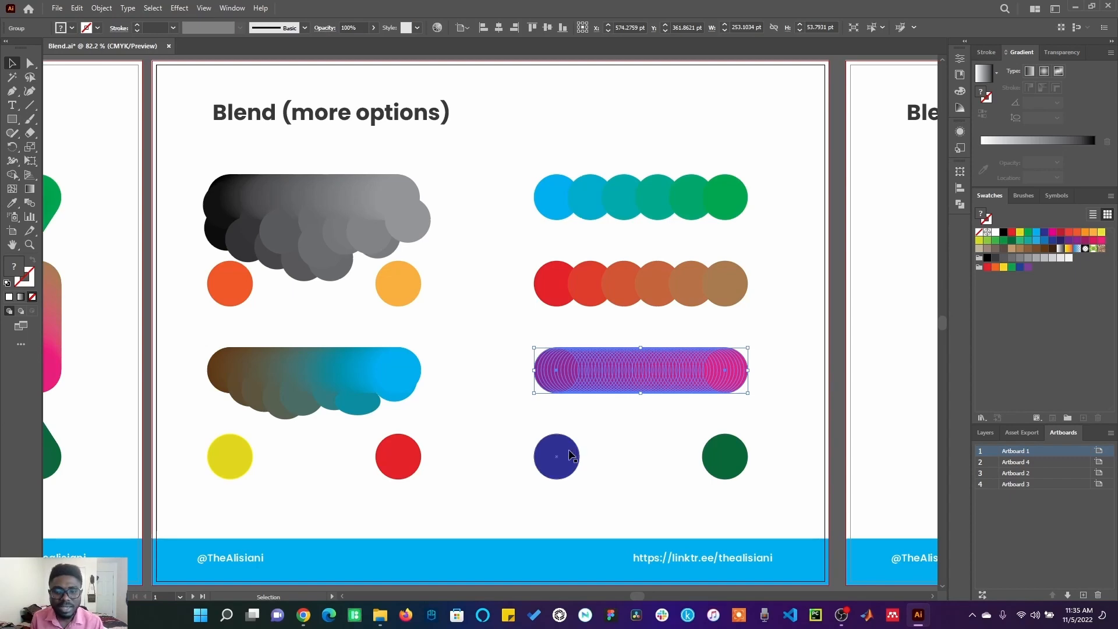
# Step: Select the dark blue and dark green circles and set Blend Options to a specified distance of 2
pyautogui.click(564, 457)
pyautogui.click(635, 383)
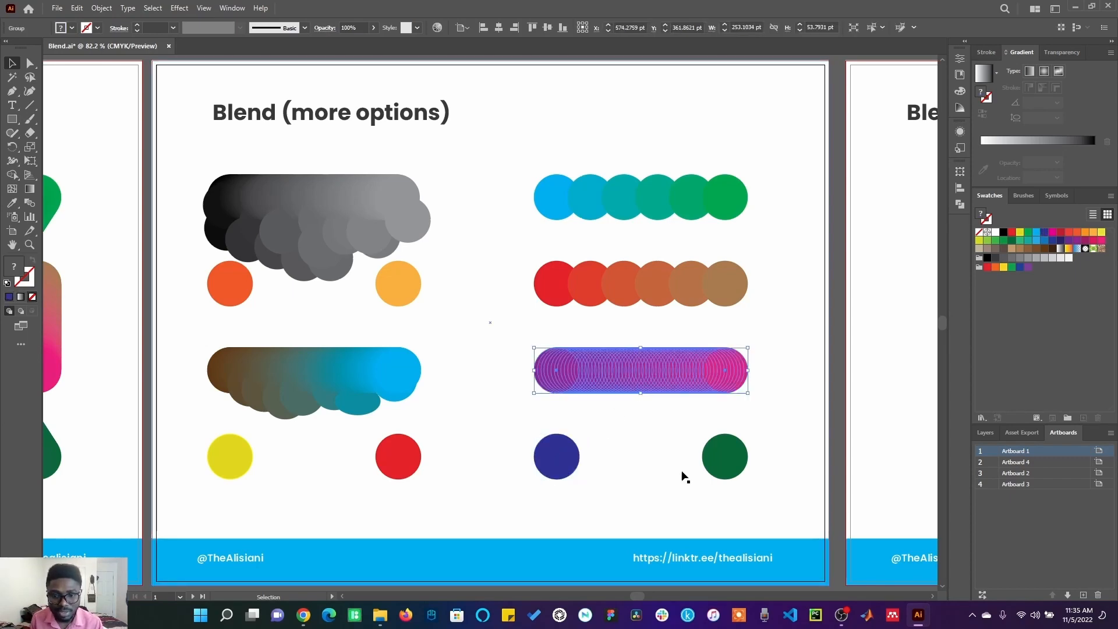
pyautogui.click(718, 465)
pyautogui.keyDown('shift'); pyautogui.click(552, 463); pyautogui.keyUp('shift')
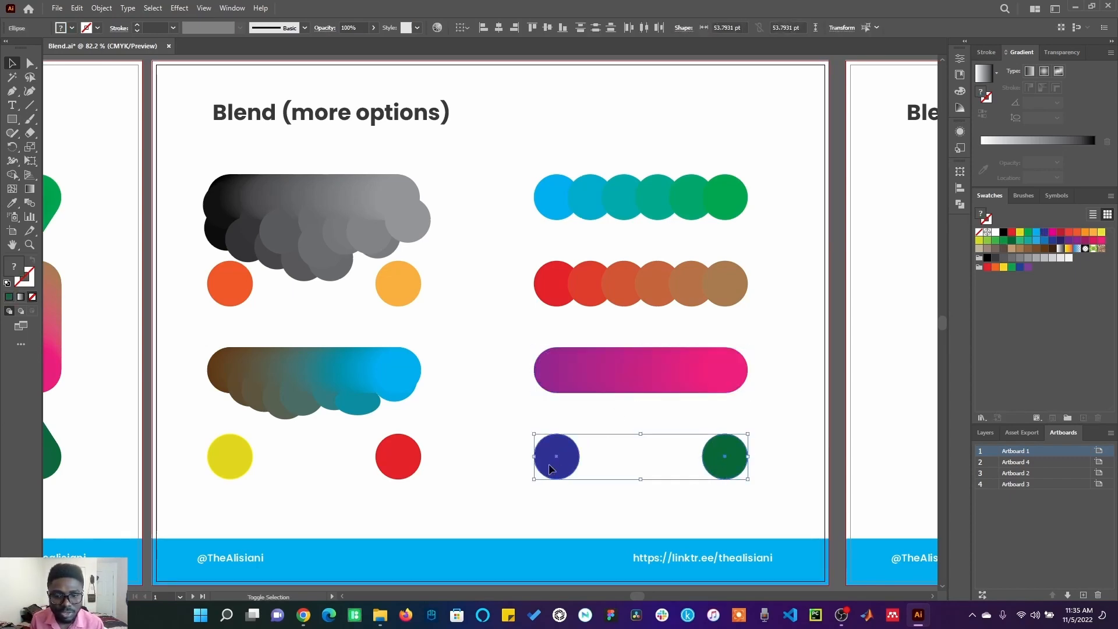
pyautogui.click(102, 8)
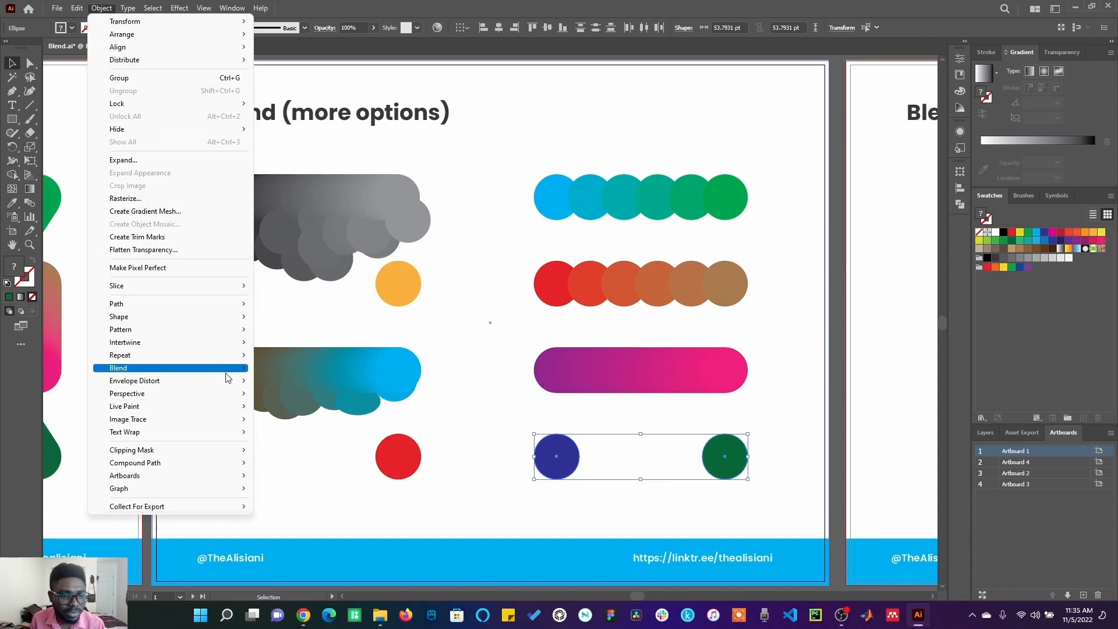
pyautogui.moveTo(231, 372)
pyautogui.click(297, 399)
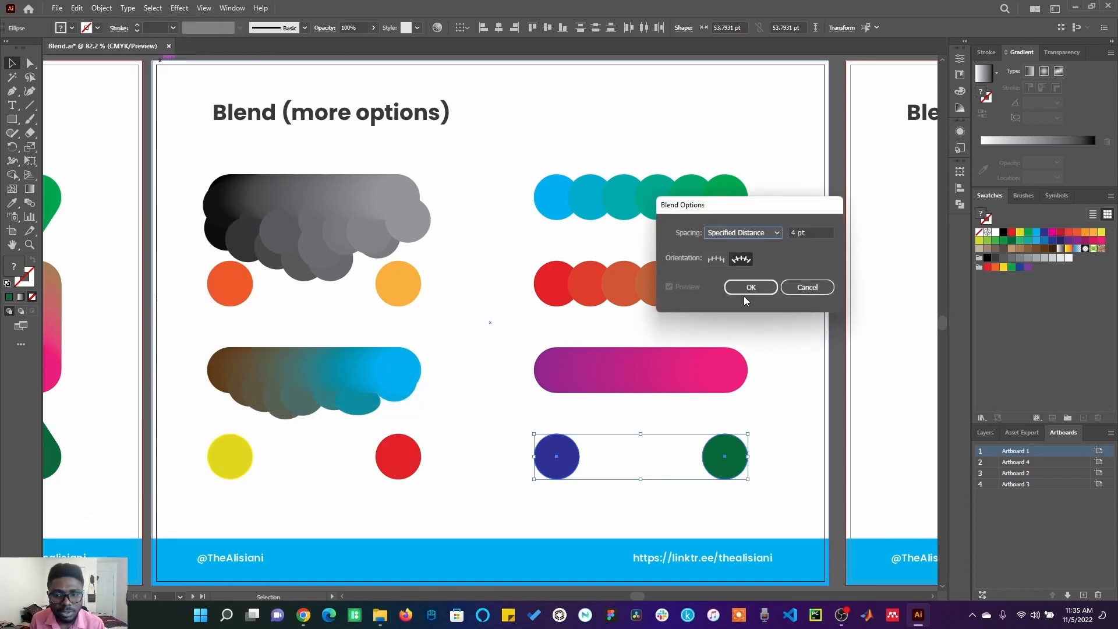
pyautogui.click(774, 234)
pyautogui.click(773, 233)
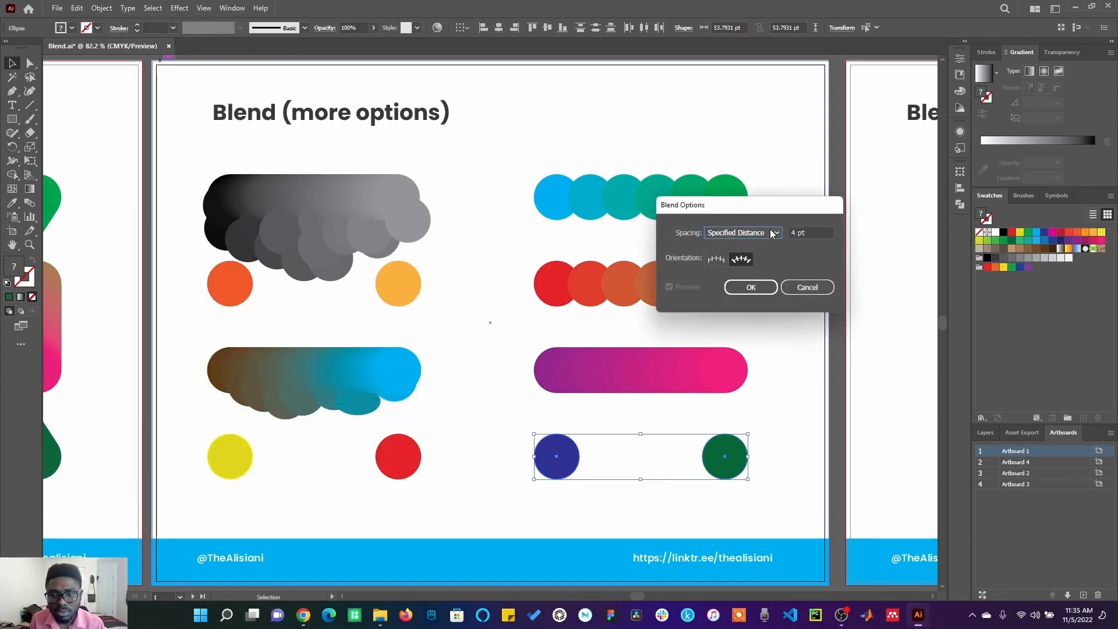
pyautogui.moveTo(815, 230); pyautogui.dragTo(777, 229)
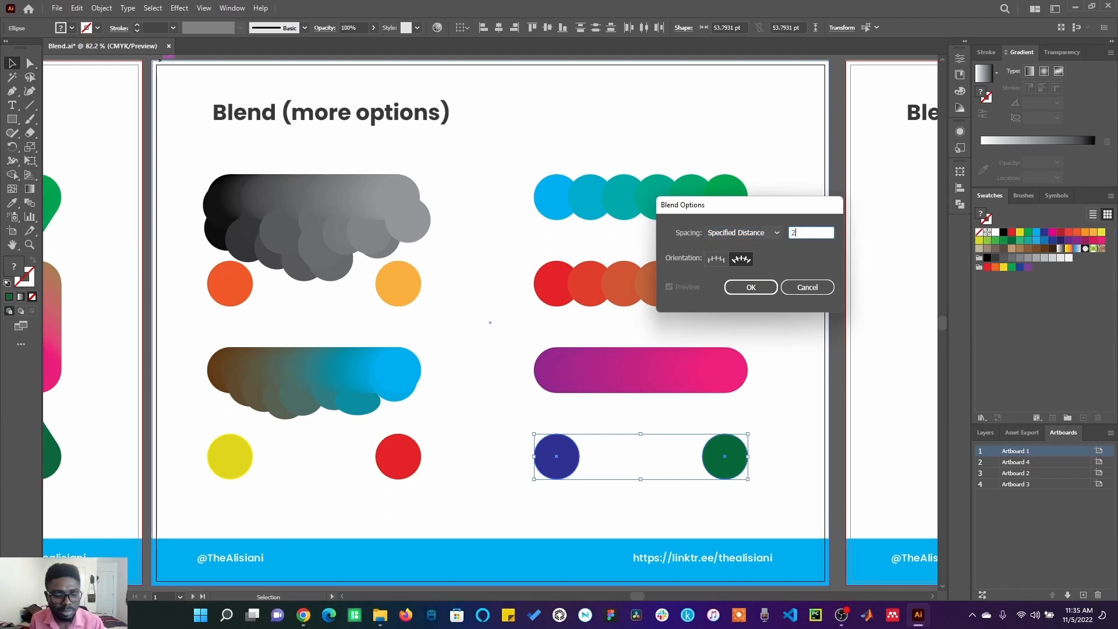
pyautogui.click(757, 293)
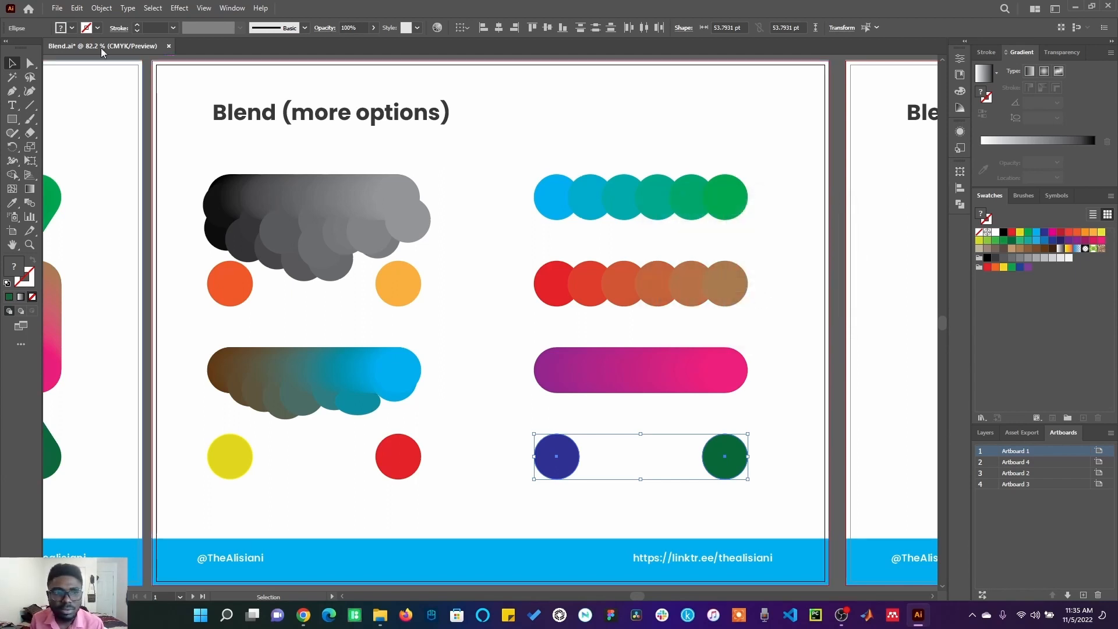
# Step: Make a blend of the dark blue and dark green circles
pyautogui.click(77, 8)
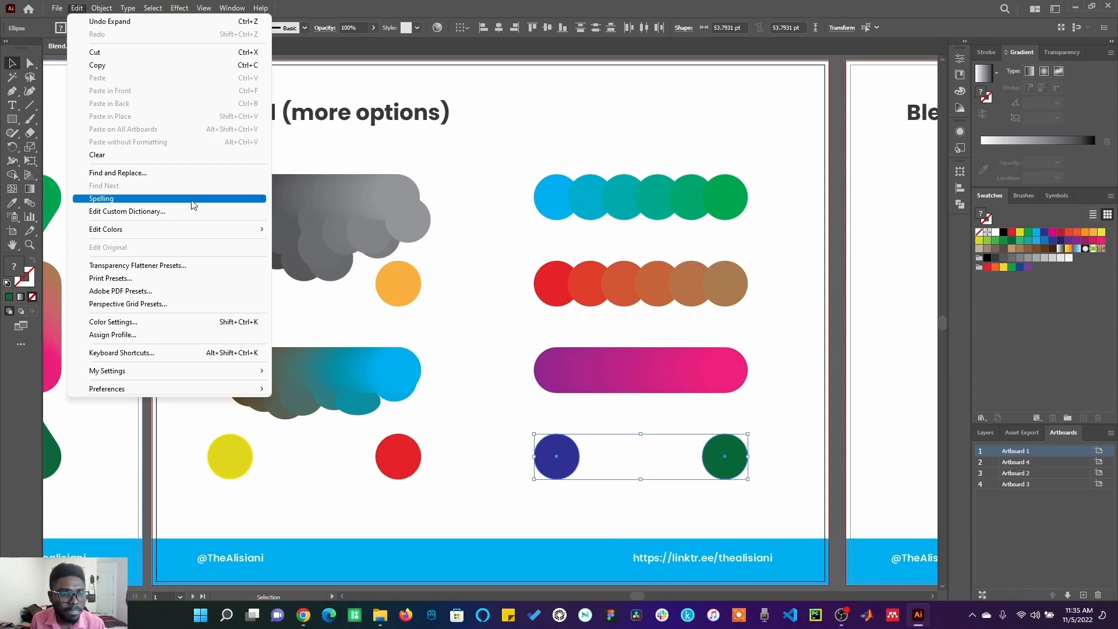
pyautogui.moveTo(95, 9)
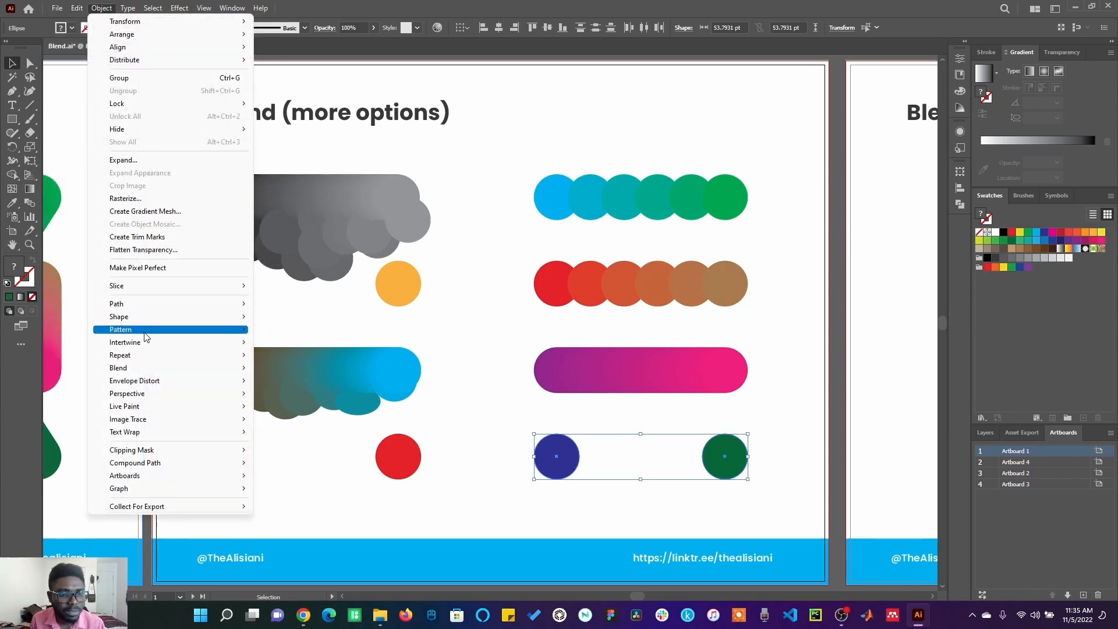
pyautogui.moveTo(178, 368)
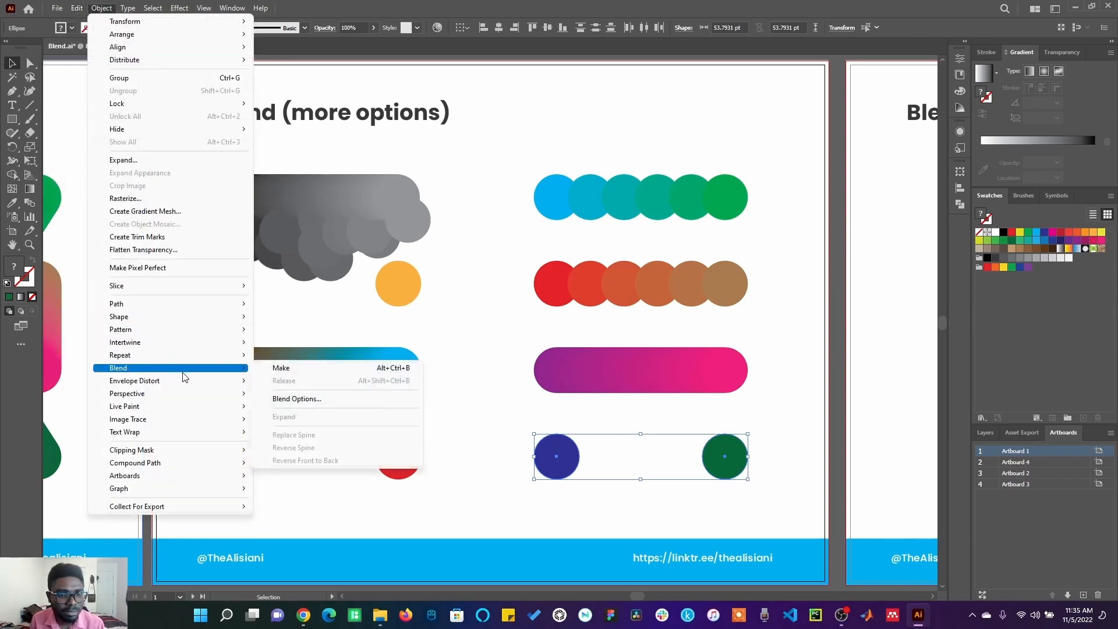
pyautogui.click(274, 368)
pyautogui.click(682, 534)
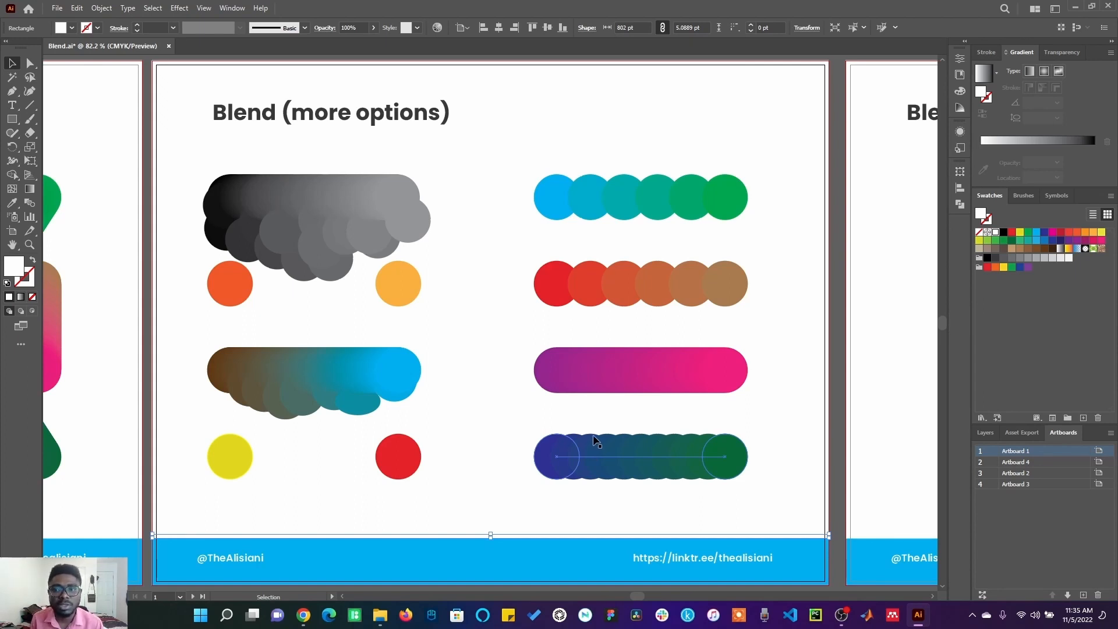
# Step: On the next artboard, blend the small pink circle into the large blue circle with the Blend tool, then undo the blend
pyautogui.click(863, 254)
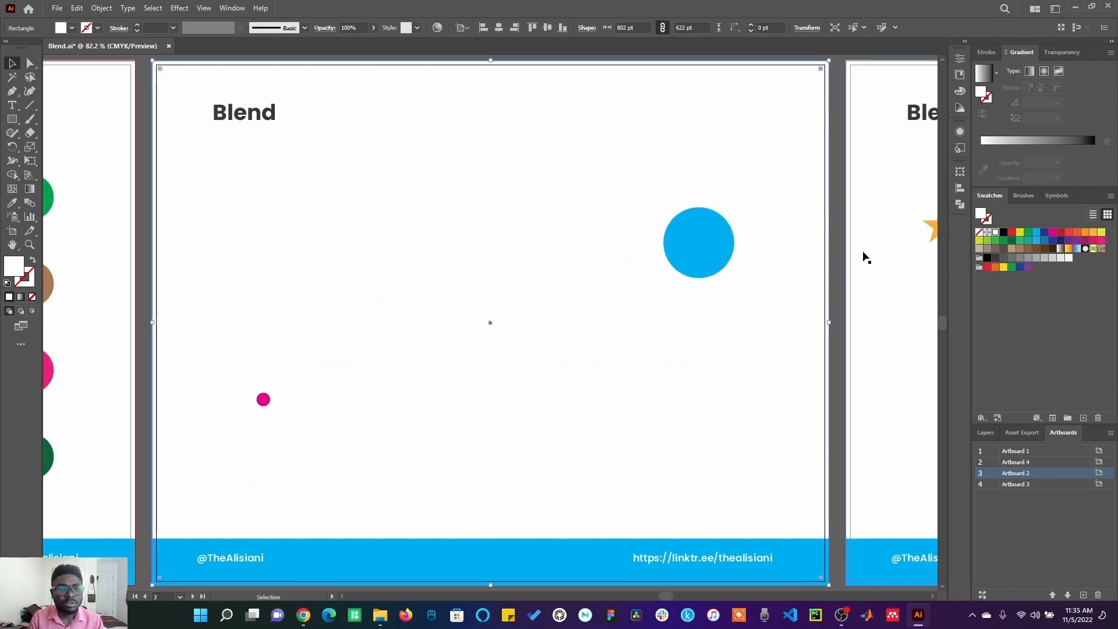
pyautogui.click(833, 369)
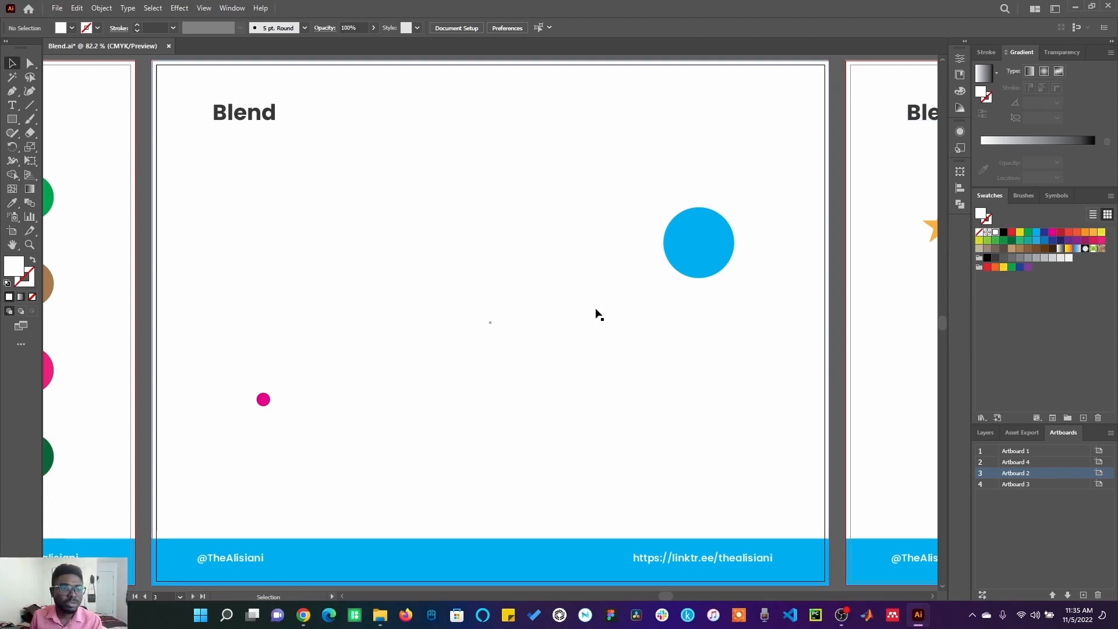
pyautogui.click(265, 406)
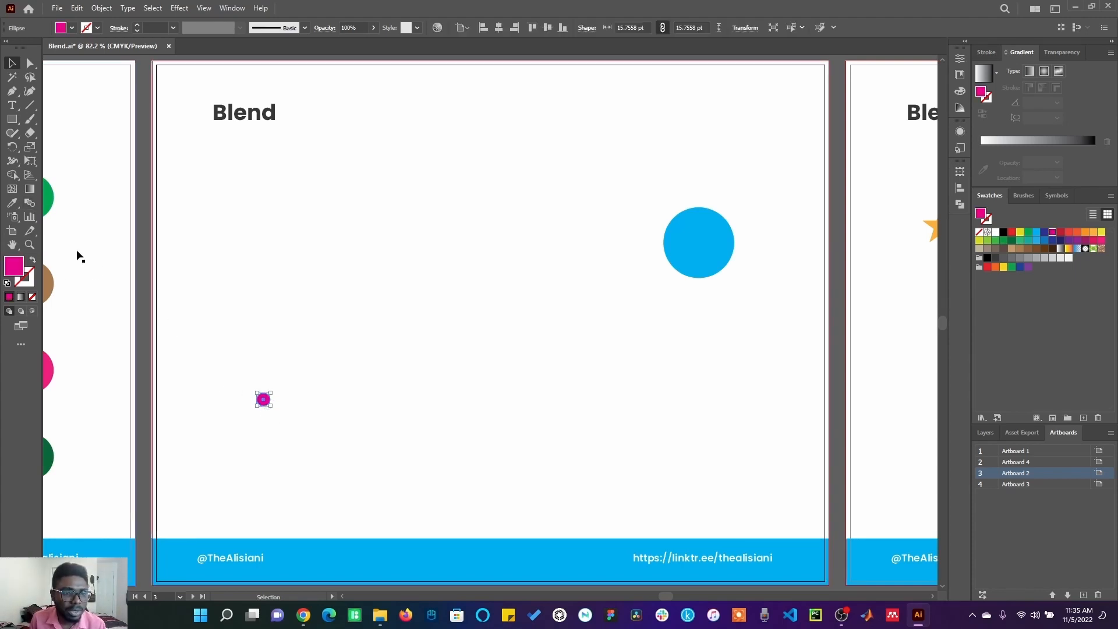
pyautogui.click(30, 204)
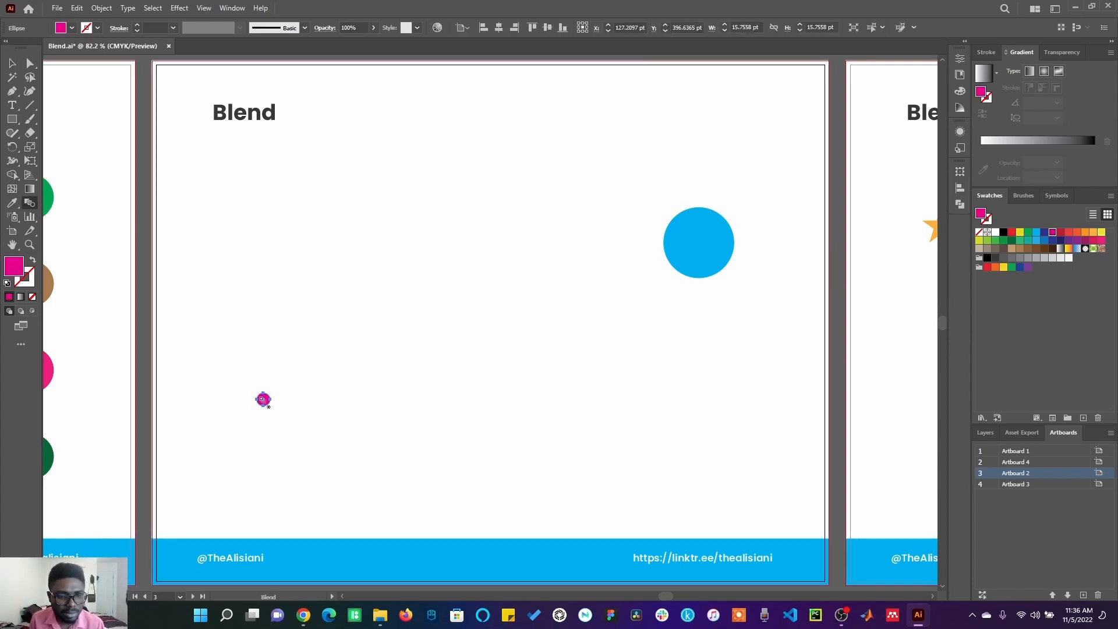
pyautogui.click(263, 400)
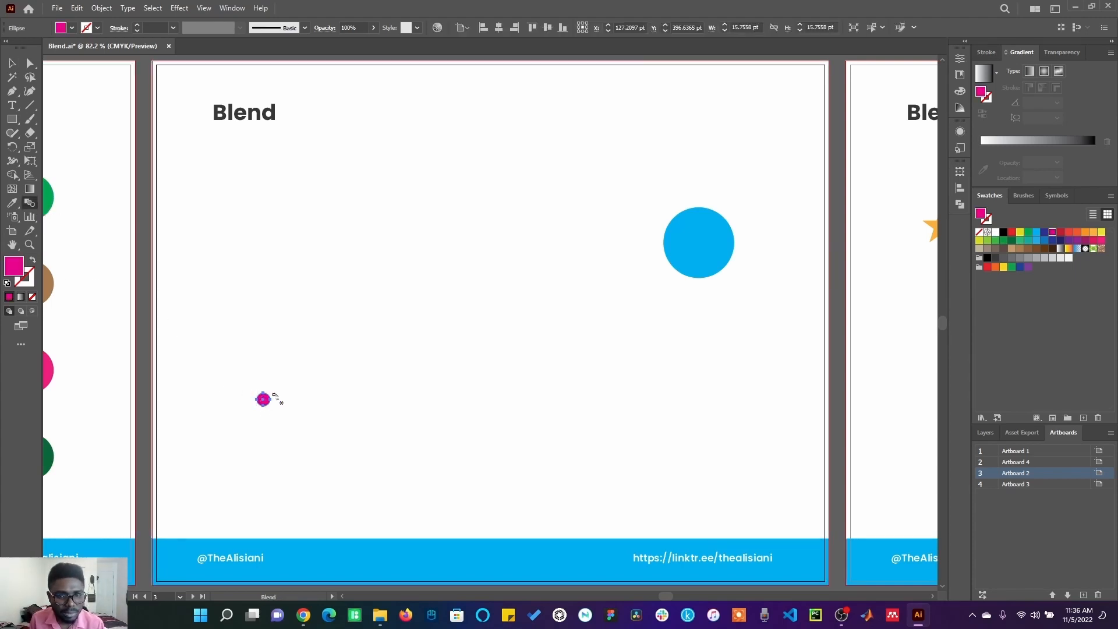
pyautogui.click(694, 249)
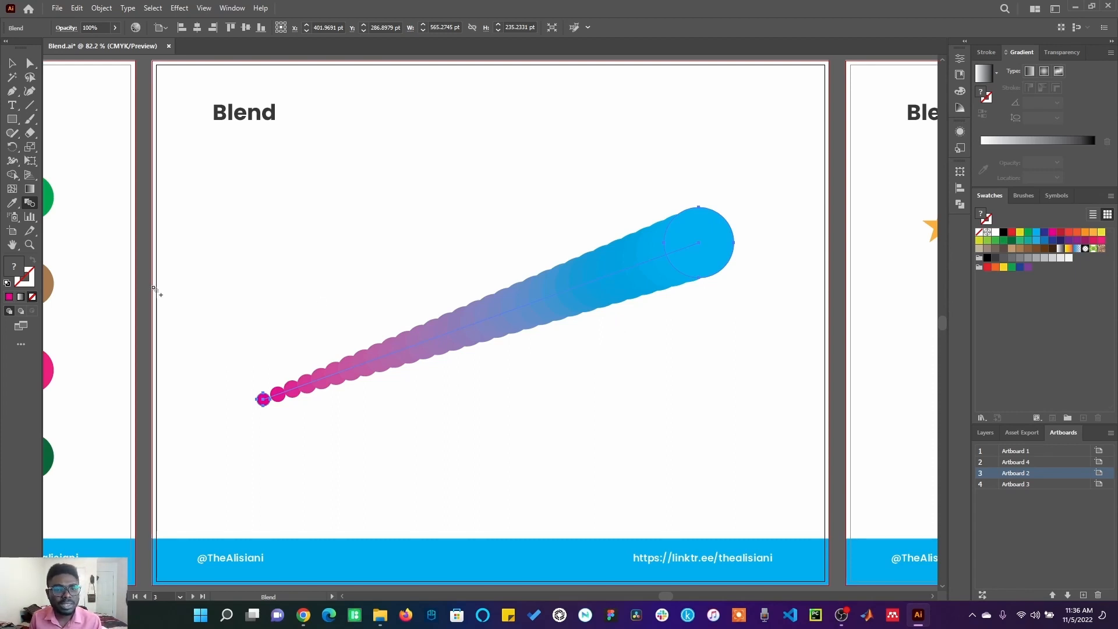
pyautogui.press('v')
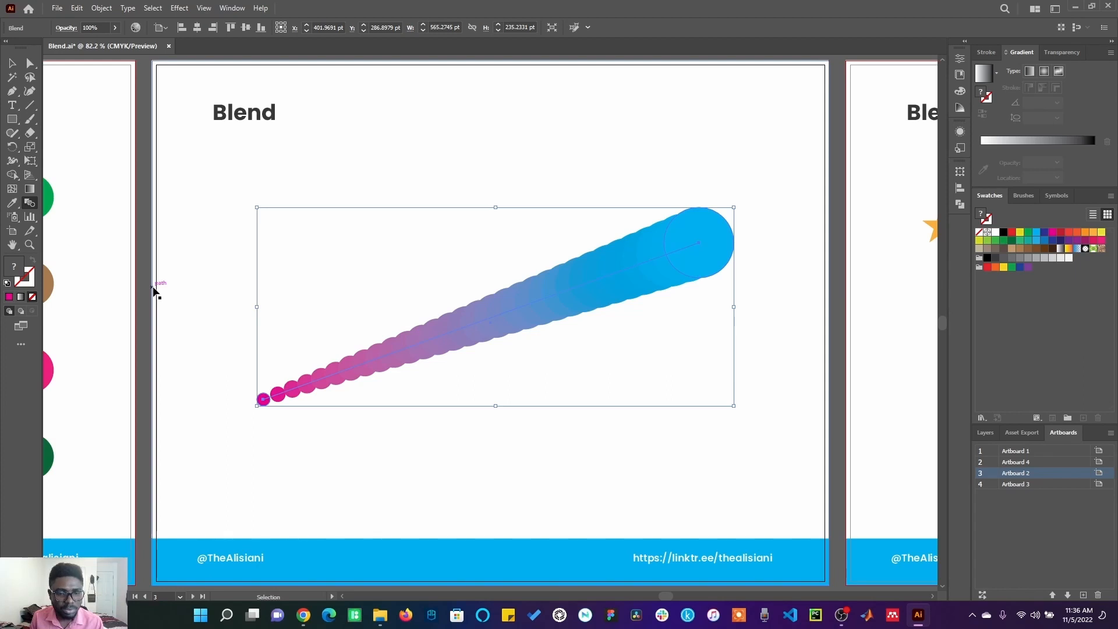
pyautogui.hotkey('ctrl', 'z')
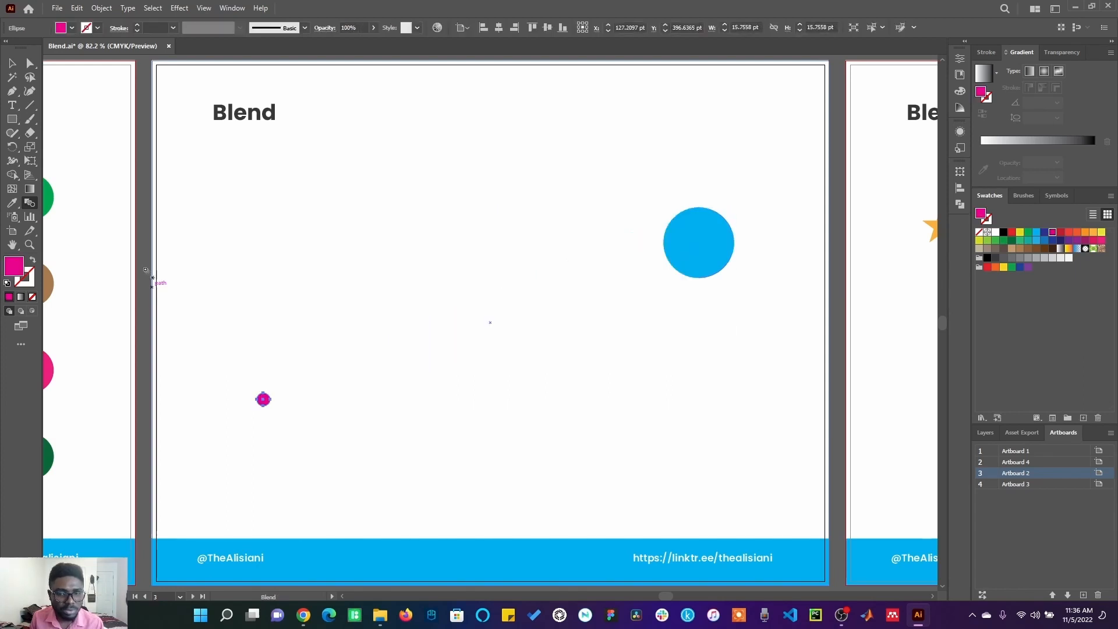
# Step: Set the Blend Options spacing to Smooth Color
pyautogui.click(101, 9)
pyautogui.moveTo(188, 356)
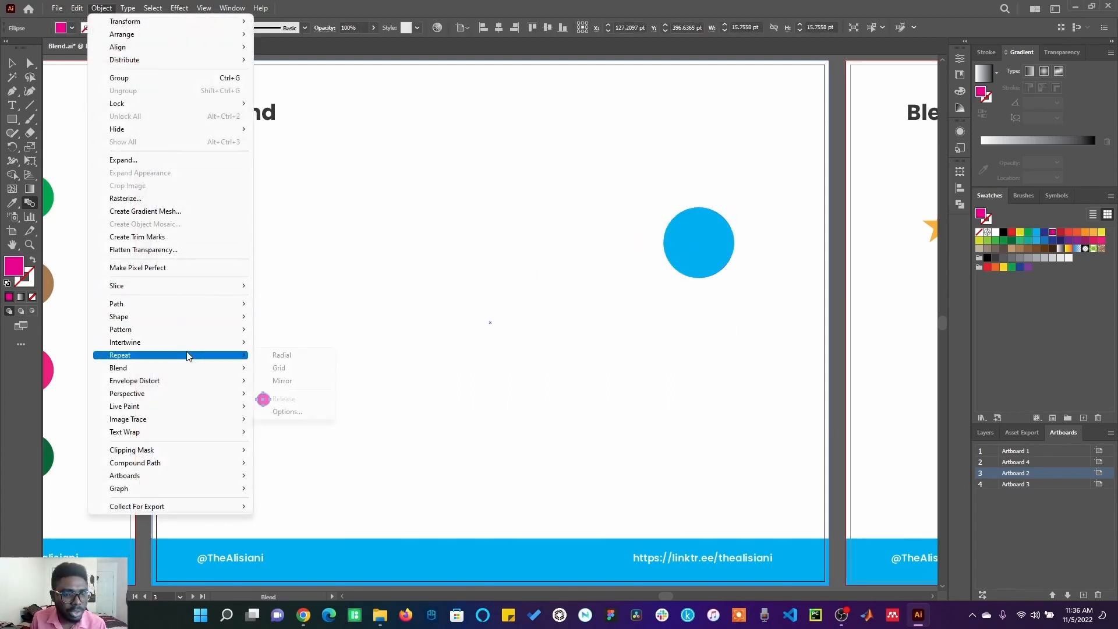
pyautogui.moveTo(247, 368)
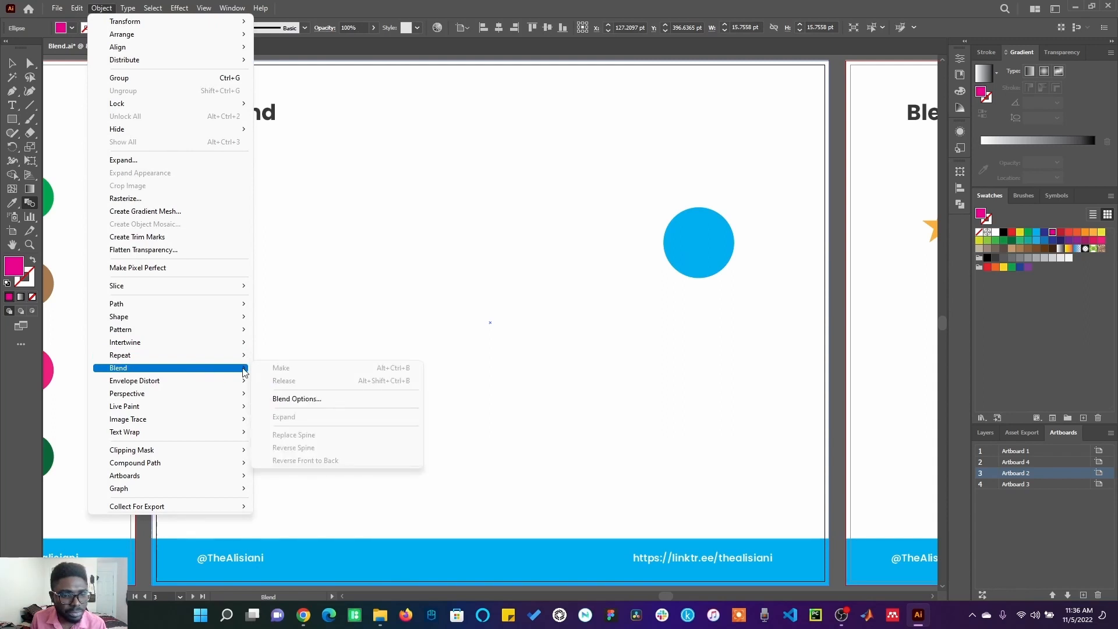
pyautogui.click(297, 400)
pyautogui.click(740, 232)
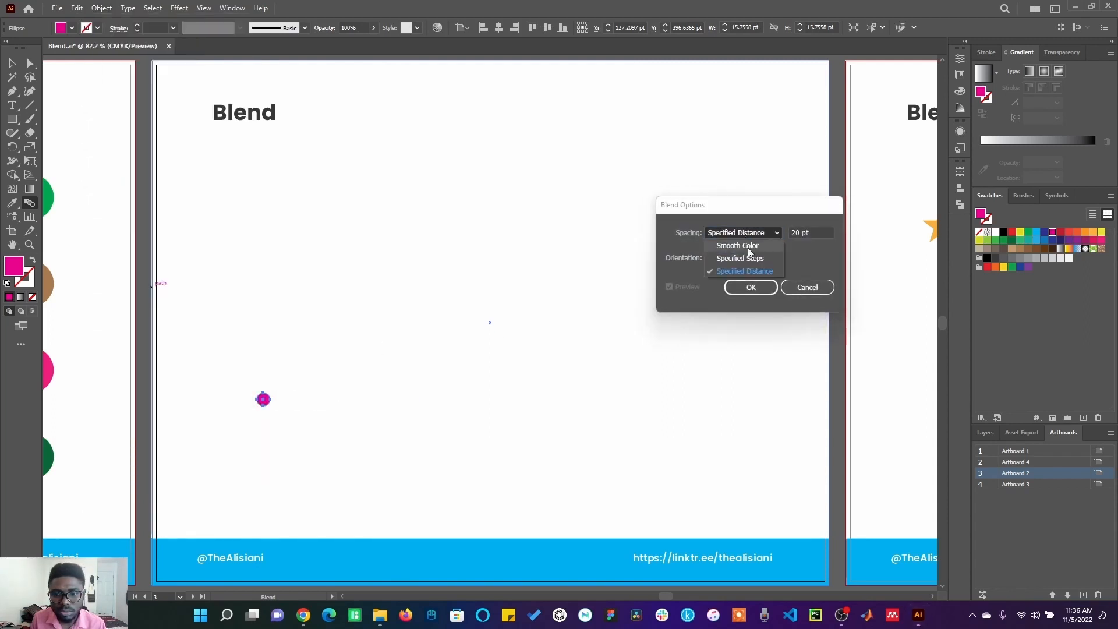
pyautogui.click(737, 246)
pyautogui.click(751, 287)
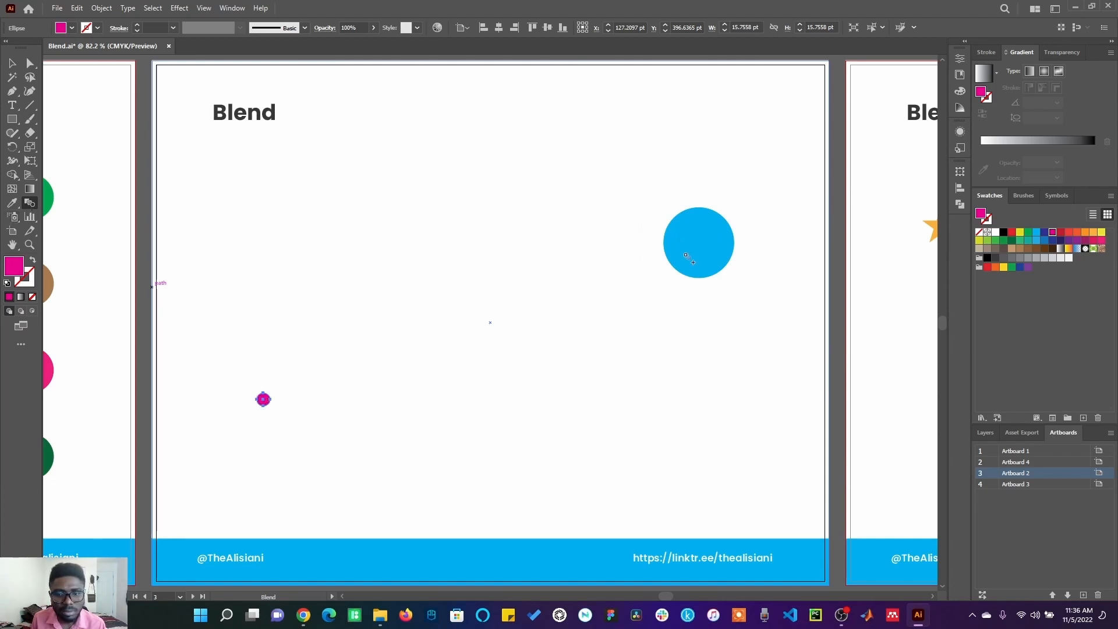
# Step: Blend the small pink circle into the large blue circle with the Blend tool
pyautogui.click(686, 255)
pyautogui.hotkey('ctrl', 'z')
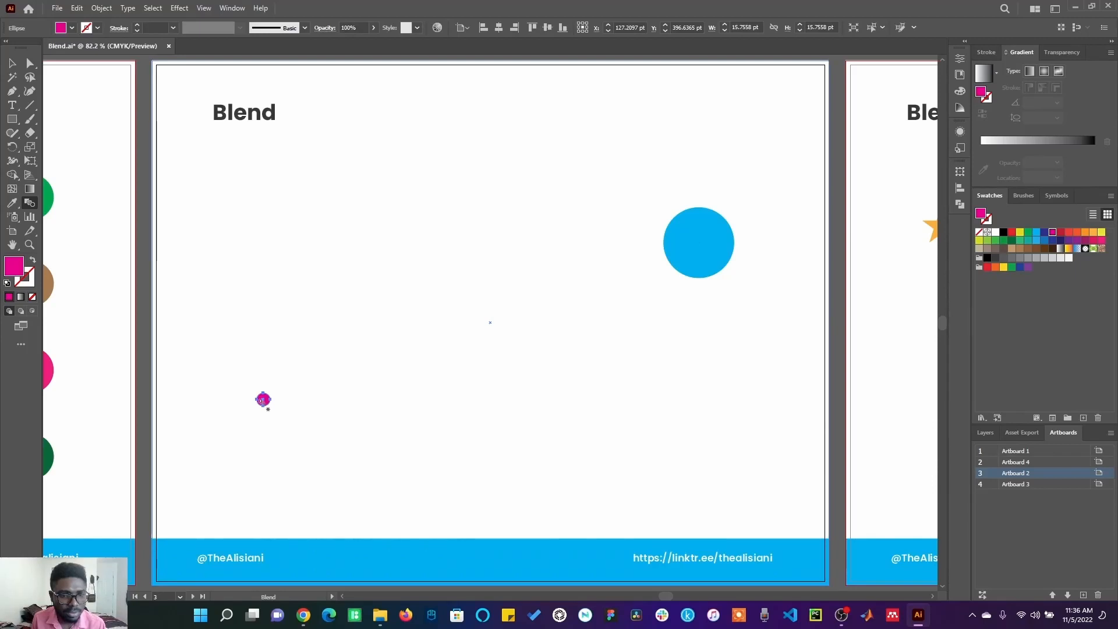
pyautogui.click(263, 400)
pyautogui.click(692, 262)
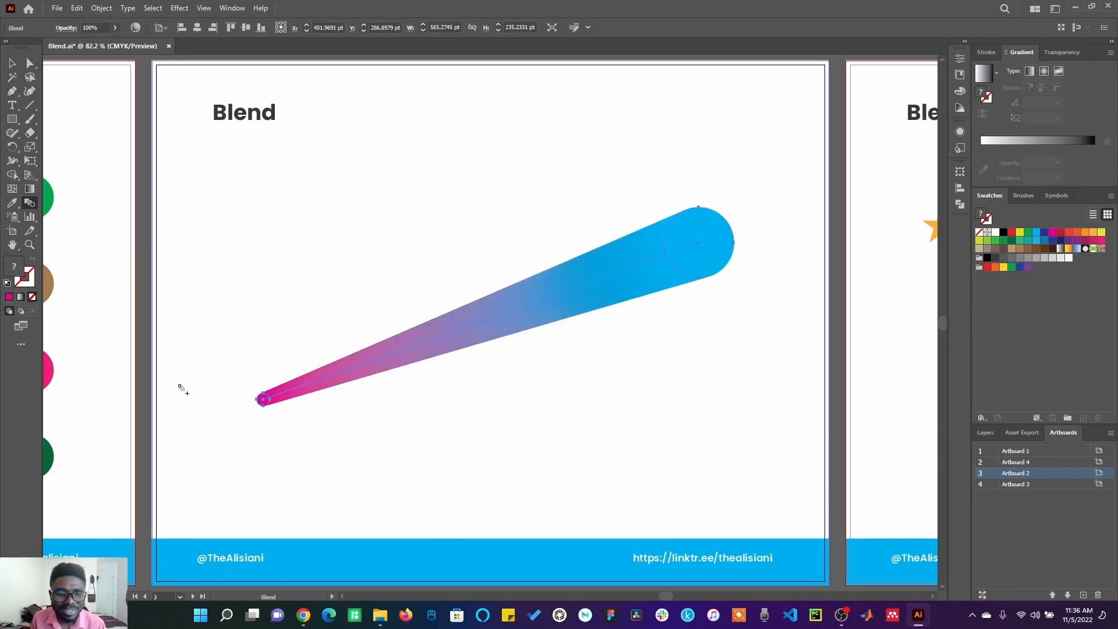
# Step: On the next artboard, blend the orange star into the red circle and on into the red square with the Blend tool
pyautogui.press('v')
pyautogui.moveTo(262, 367); pyautogui.dragTo(369, 320)
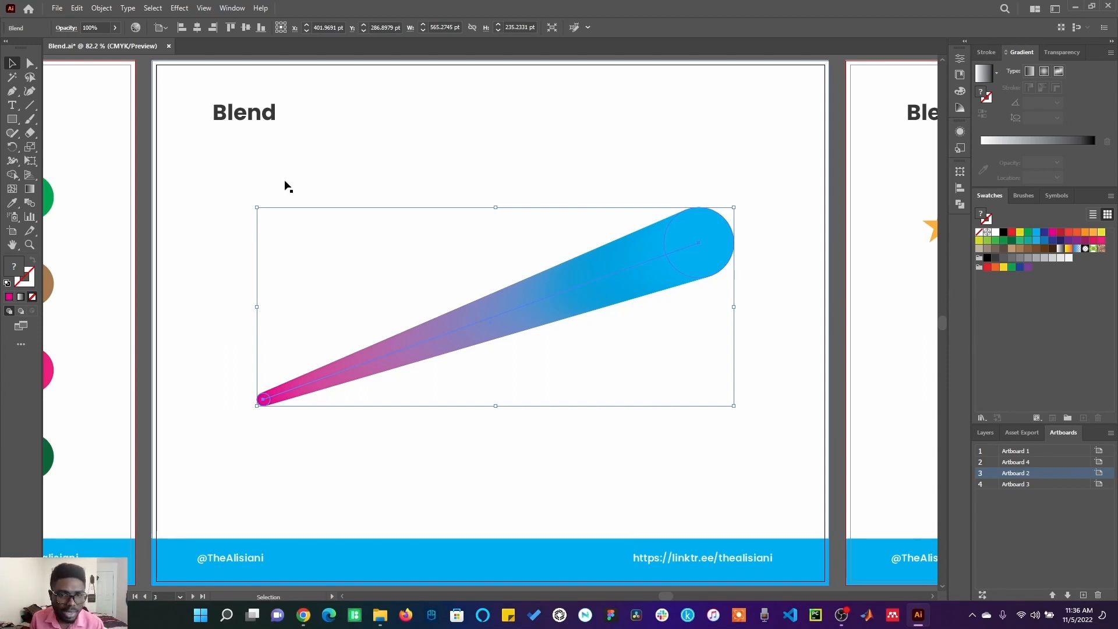
pyautogui.click(868, 361)
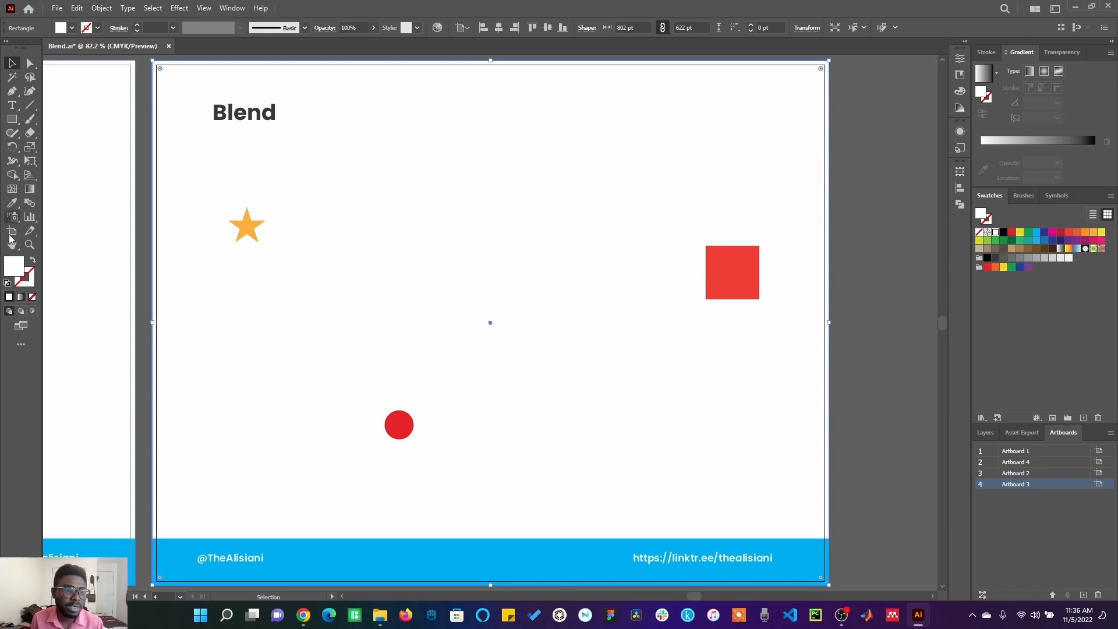
pyautogui.click(243, 230)
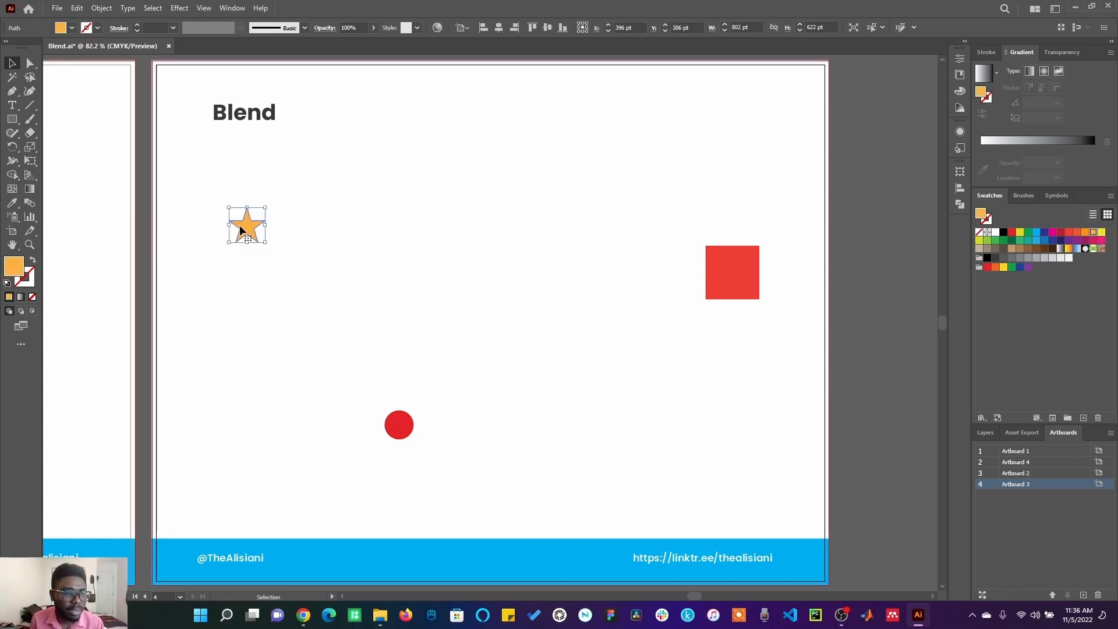
pyautogui.click(34, 201)
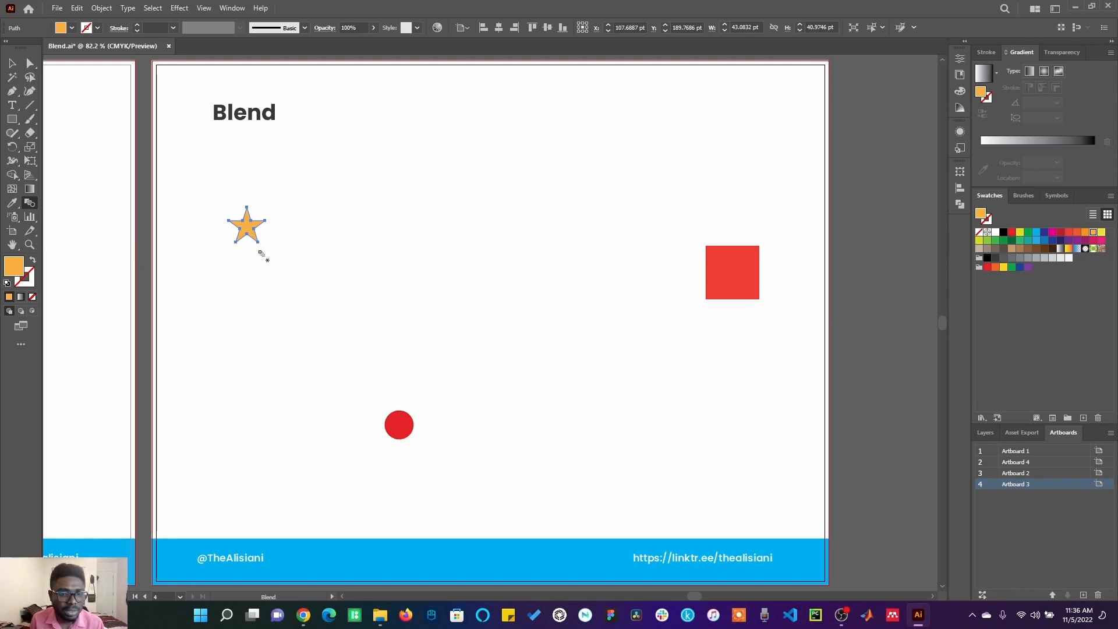
pyautogui.click(399, 427)
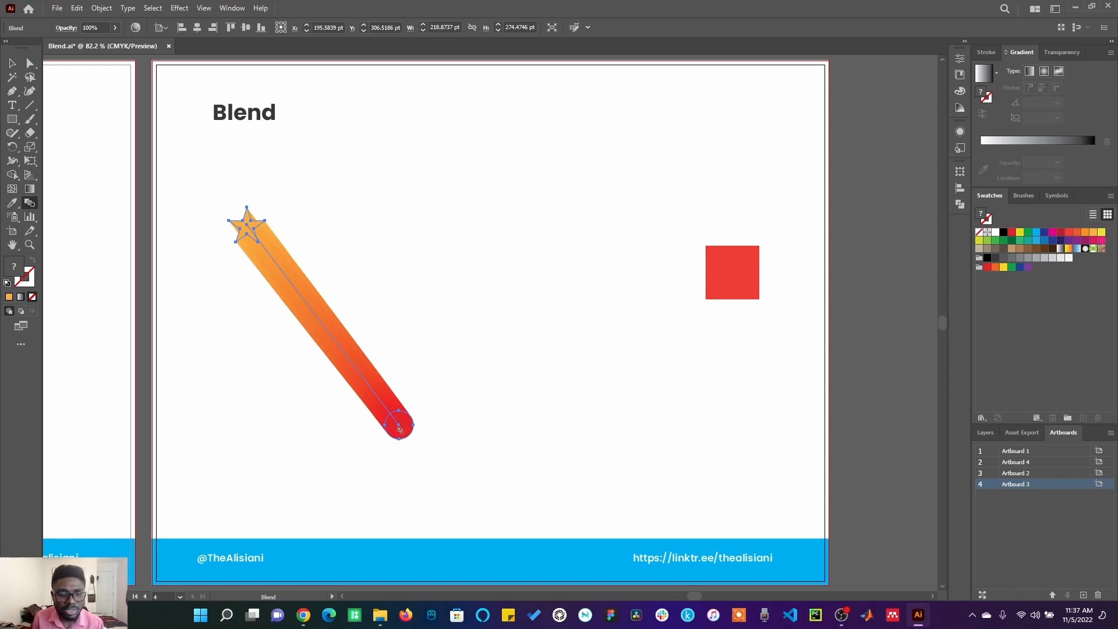
pyautogui.click(721, 276)
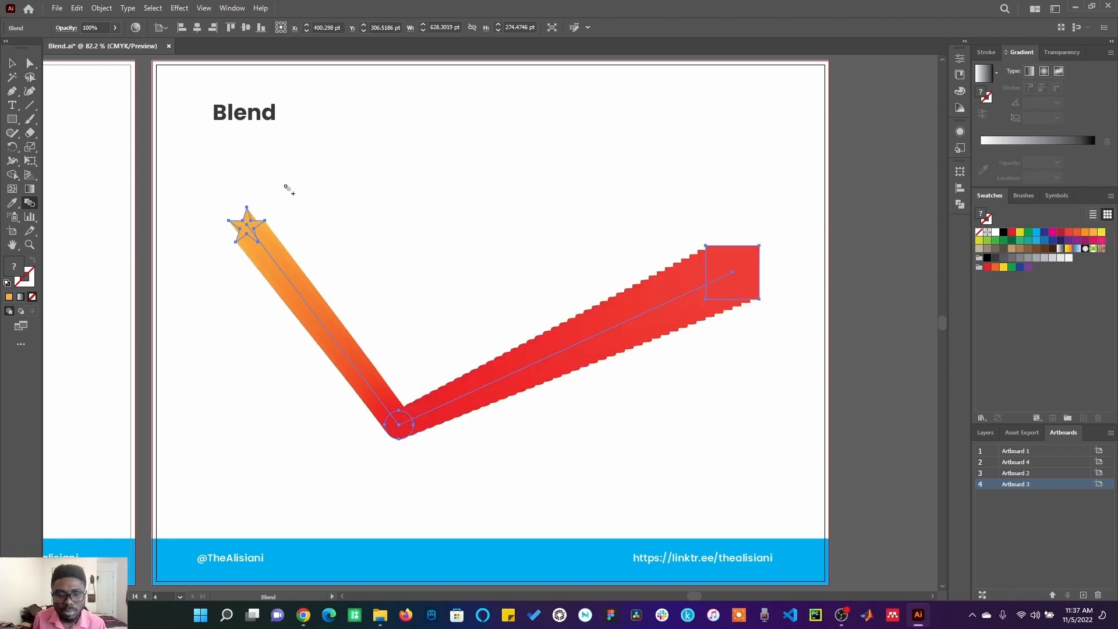
pyautogui.press('v')
pyautogui.click(167, 139)
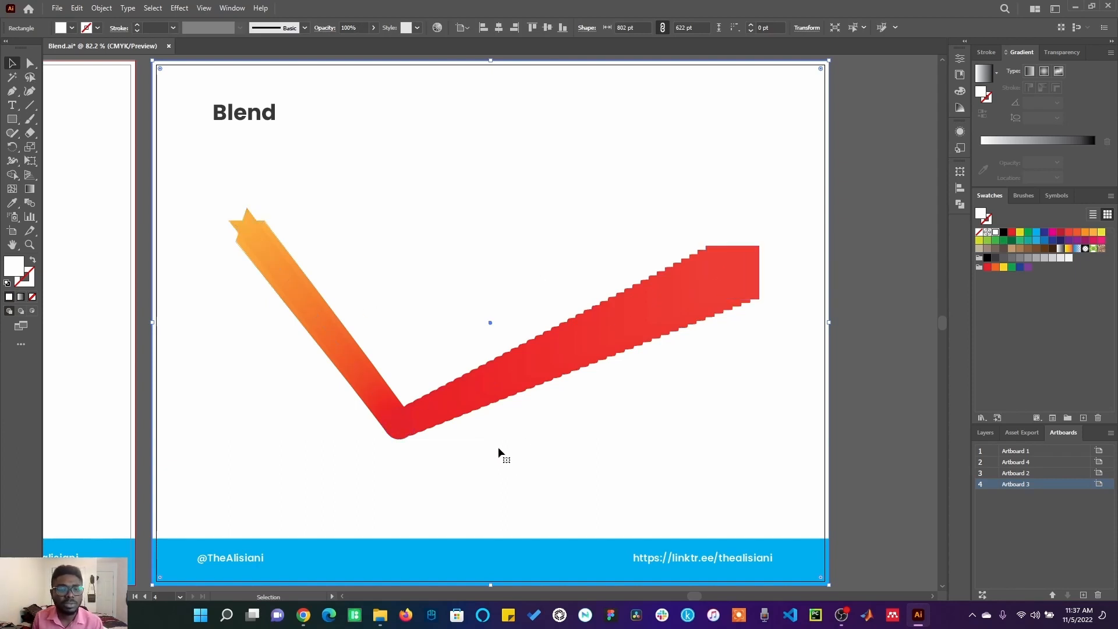
# Step: Erase across the top black circle with a greatly enlarged Eraser brush, then undo the erase
pyautogui.click(843, 235)
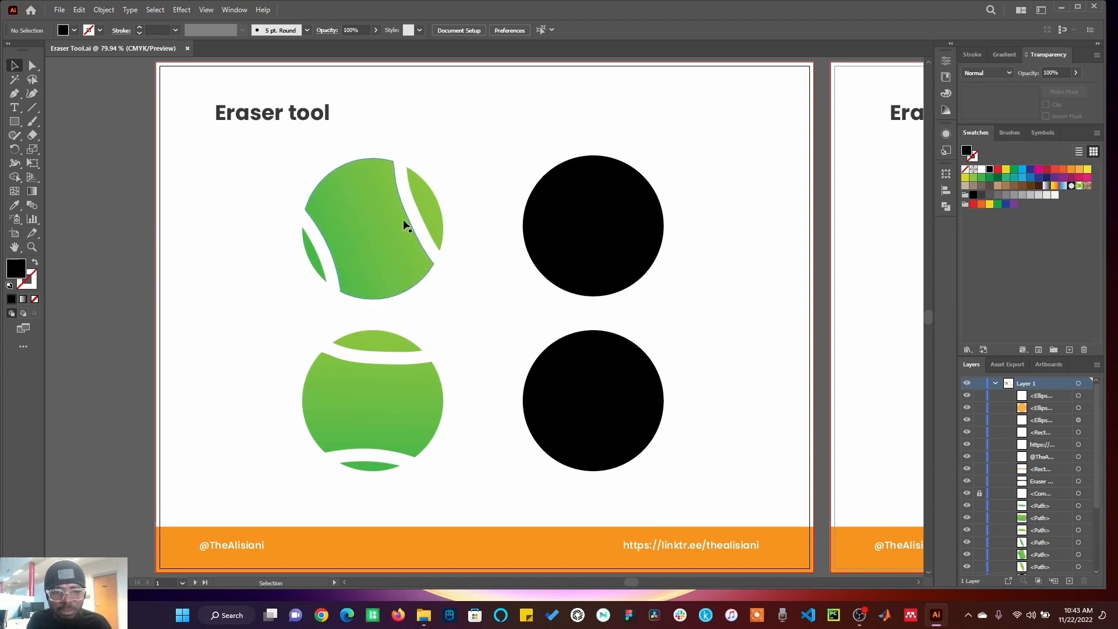
pyautogui.click(590, 250)
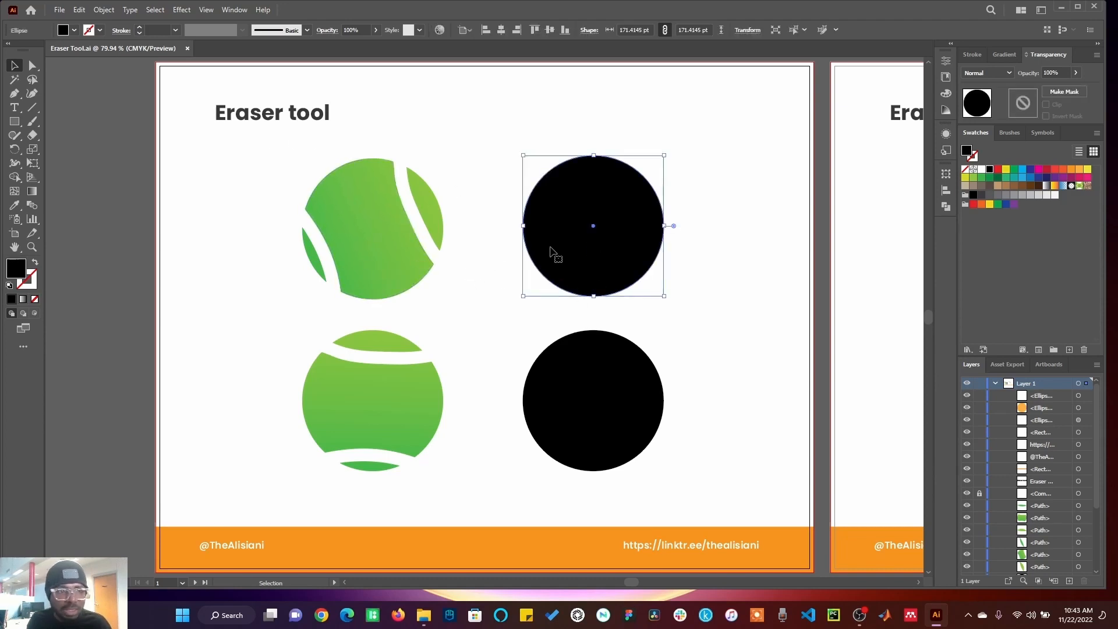
pyautogui.click(31, 138)
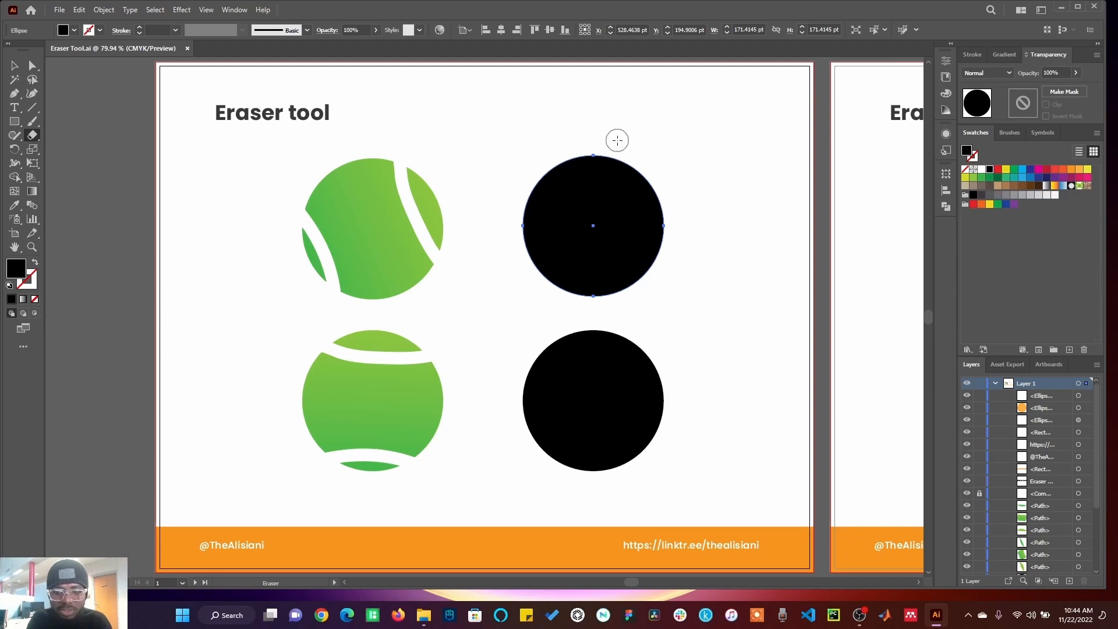
pyautogui.press(']')
pyautogui.press(']')
pyautogui.press(']')
pyautogui.press(']')
pyautogui.press(']')
pyautogui.press(']')
pyautogui.press(']')
pyautogui.press(']')
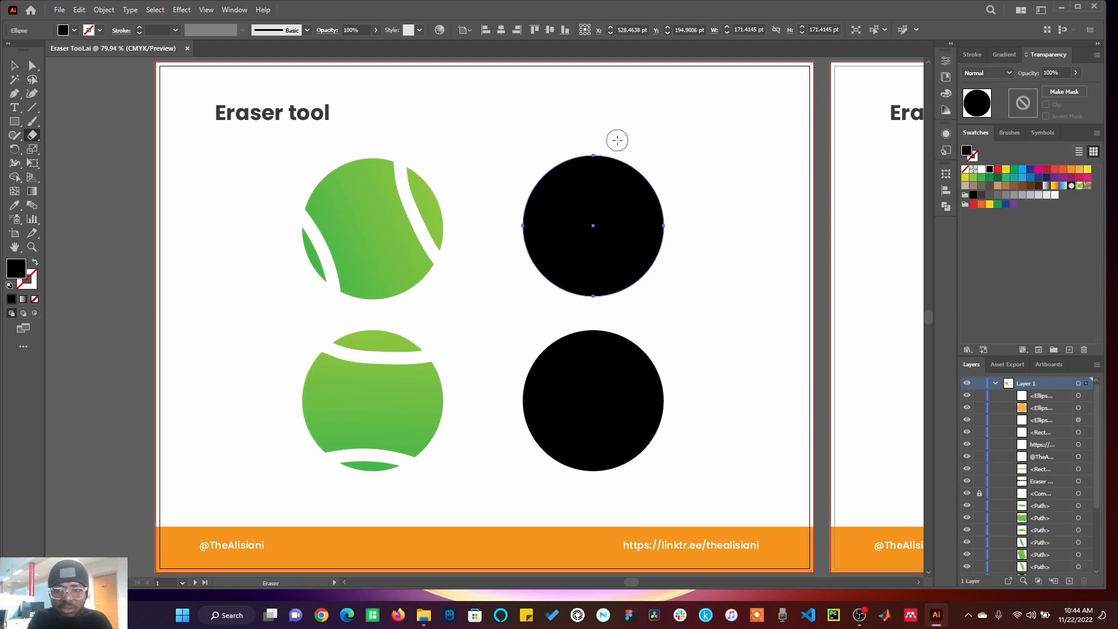
pyautogui.press(']')
pyautogui.press(']')
pyautogui.press(']')
pyautogui.press(']')
pyautogui.press(']')
pyautogui.press(']')
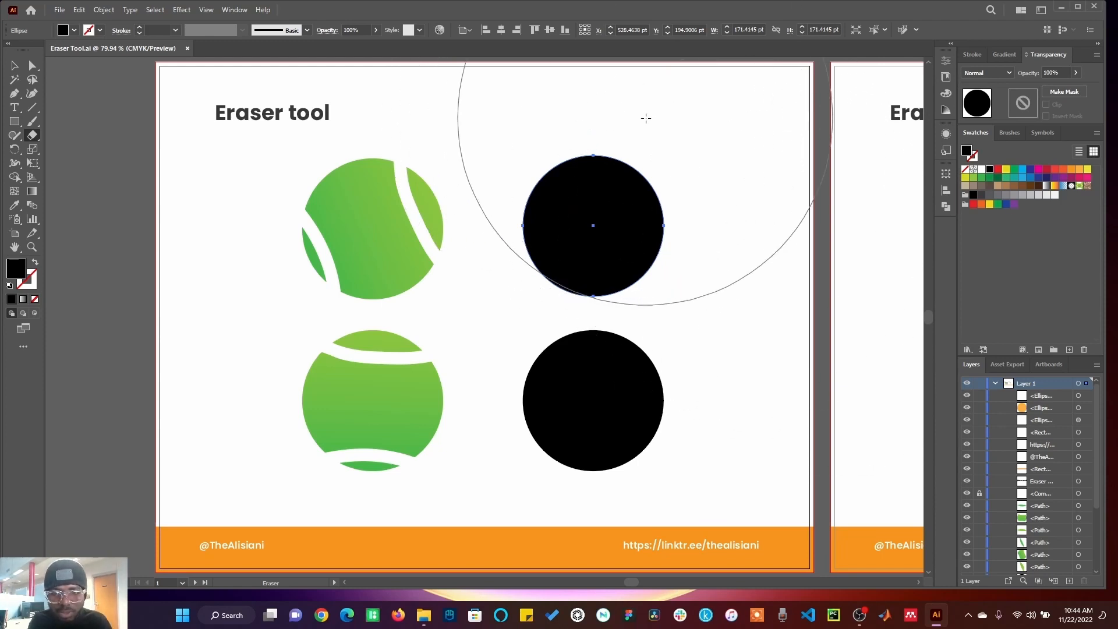
pyautogui.moveTo(646, 118); pyautogui.dragTo(632, 122)
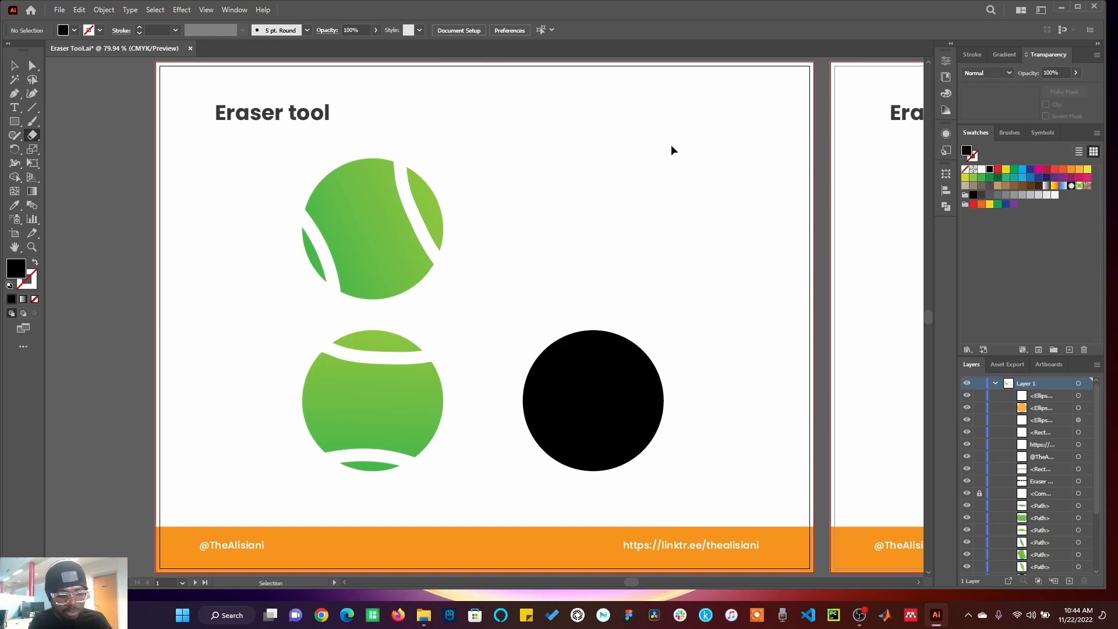
pyautogui.hotkey('ctrl', 'z')
# Step: Shrink the Eraser brush and erase two curved tennis-ball seams across the top black circle
pyautogui.press('[')
pyautogui.press('[')
pyautogui.press('[')
pyautogui.press('[')
pyautogui.press('[')
pyautogui.press('[')
pyautogui.press('[')
pyautogui.press('[')
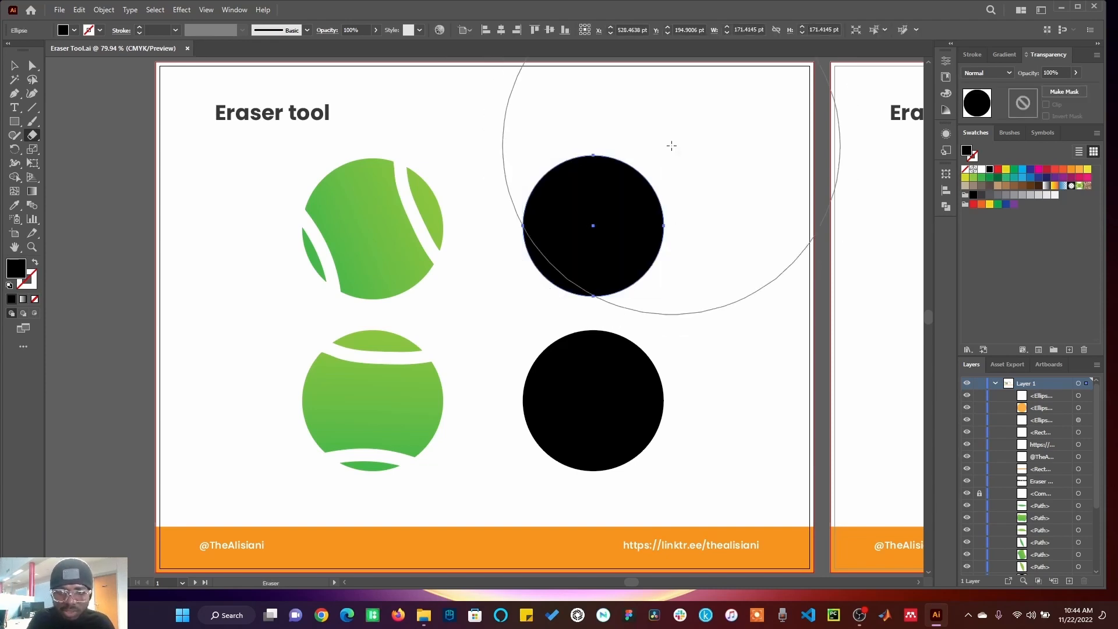
pyautogui.press('[')
pyautogui.press('[')
pyautogui.press('[')
pyautogui.press('[')
pyautogui.press('[')
pyautogui.press('[')
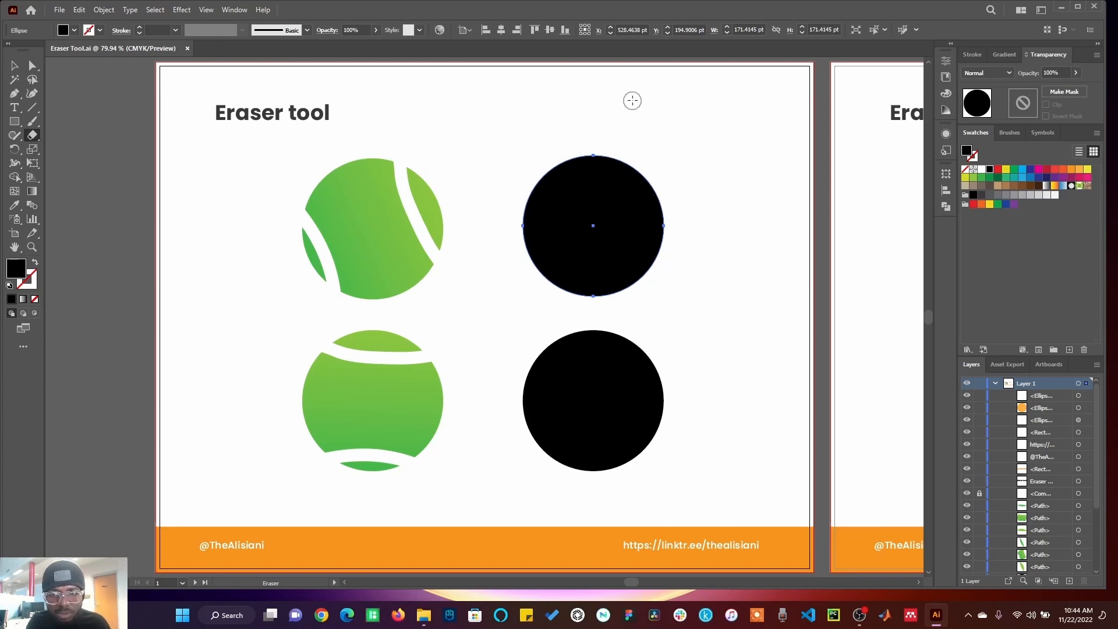
pyautogui.moveTo(628, 114)
pyautogui.mouseDown()
pyautogui.moveTo(624, 208)
pyautogui.moveTo(644, 263)
pyautogui.moveTo(684, 309)
pyautogui.mouseUp()
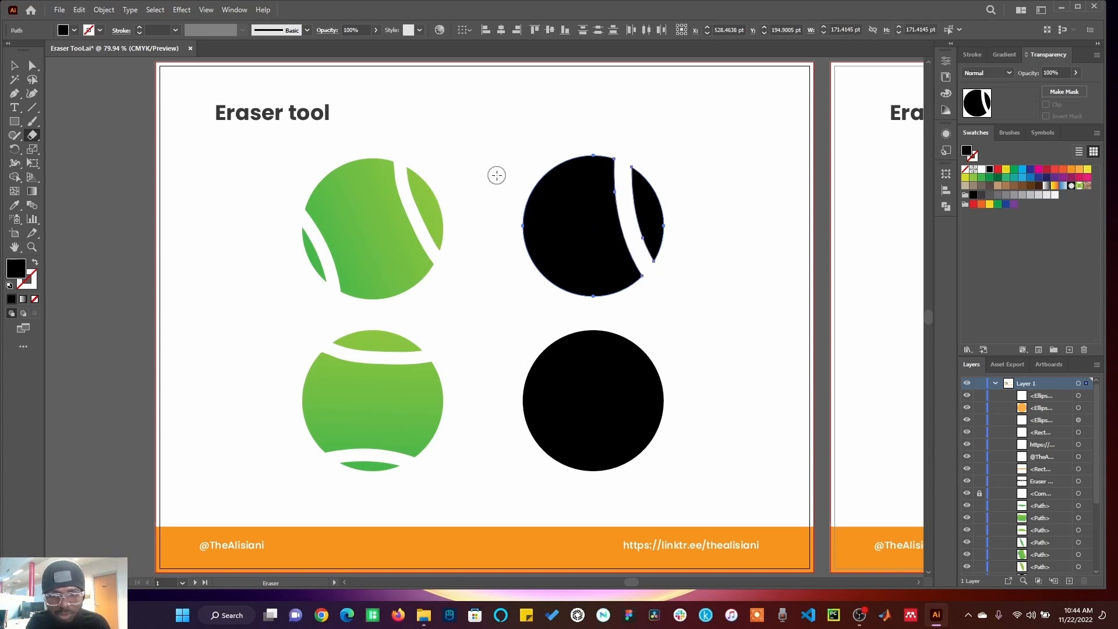
pyautogui.moveTo(508, 182)
pyautogui.mouseDown()
pyautogui.moveTo(549, 227)
pyautogui.moveTo(568, 317)
pyautogui.mouseUp()
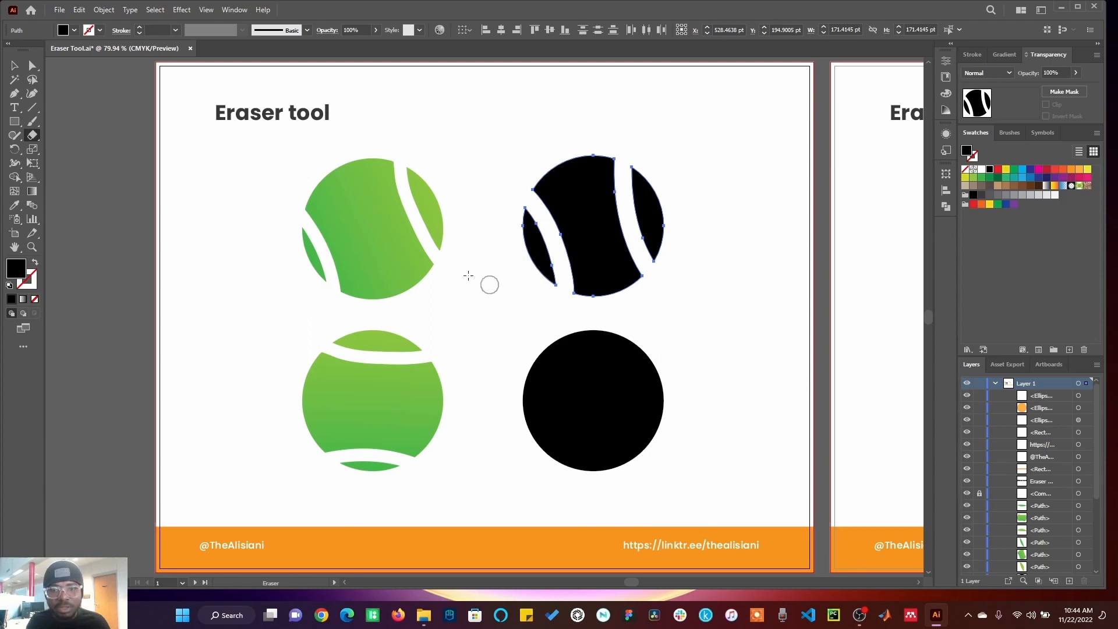
# Step: Select the separate pieces of the top black ball and fill its left sliver with a dark green swatch
pyautogui.click(13, 67)
pyautogui.click(489, 232)
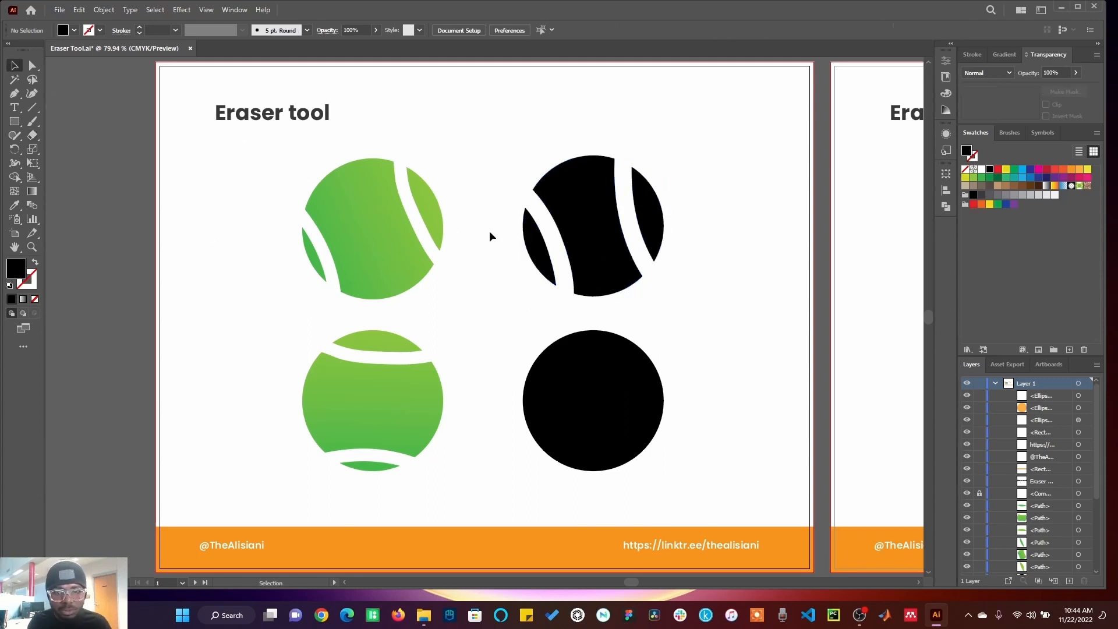
pyautogui.click(533, 238)
pyautogui.click(595, 223)
pyautogui.click(652, 212)
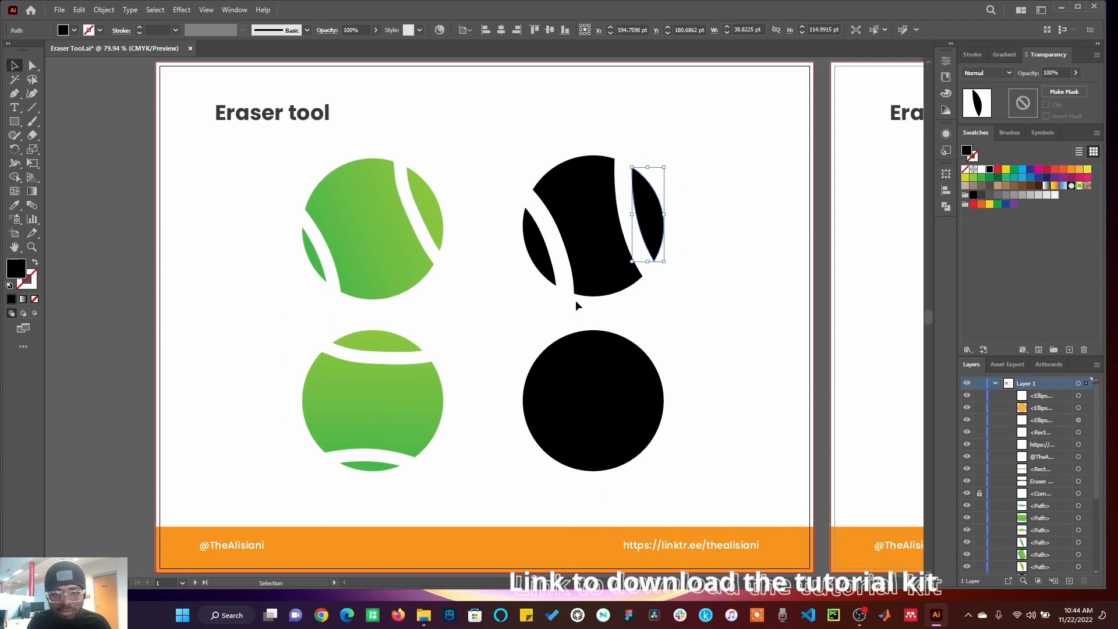
pyautogui.click(700, 261)
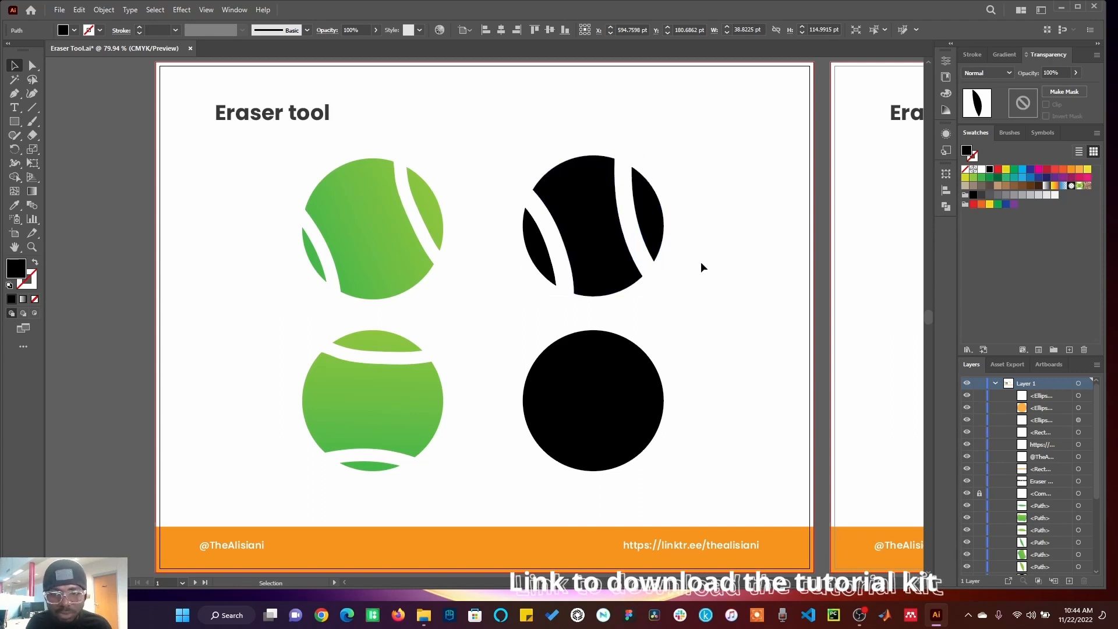
pyautogui.click(535, 244)
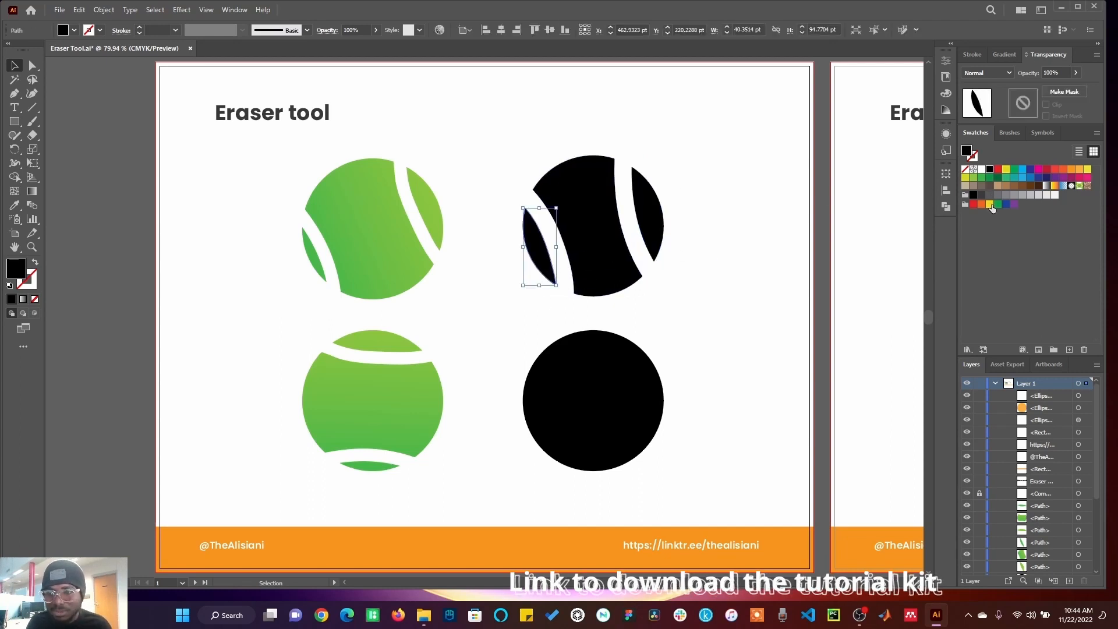
pyautogui.click(990, 176)
# Step: Fill the ball's main body with a light green swatch and its right sliver with dark green
pyautogui.click(583, 251)
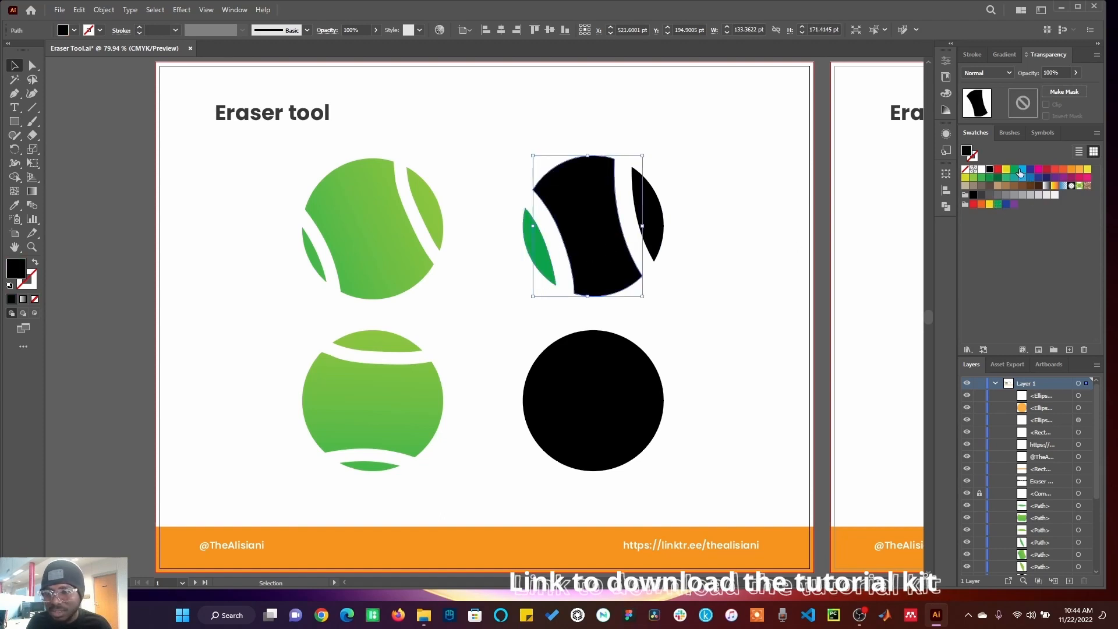
pyautogui.click(973, 177)
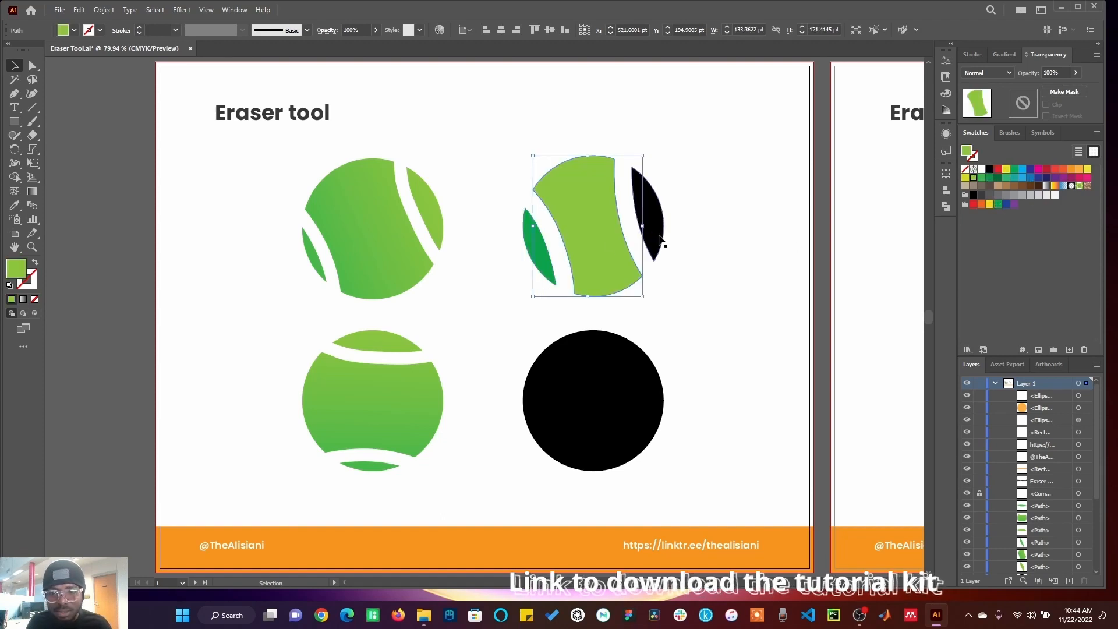
pyautogui.click(660, 240)
pyautogui.click(989, 177)
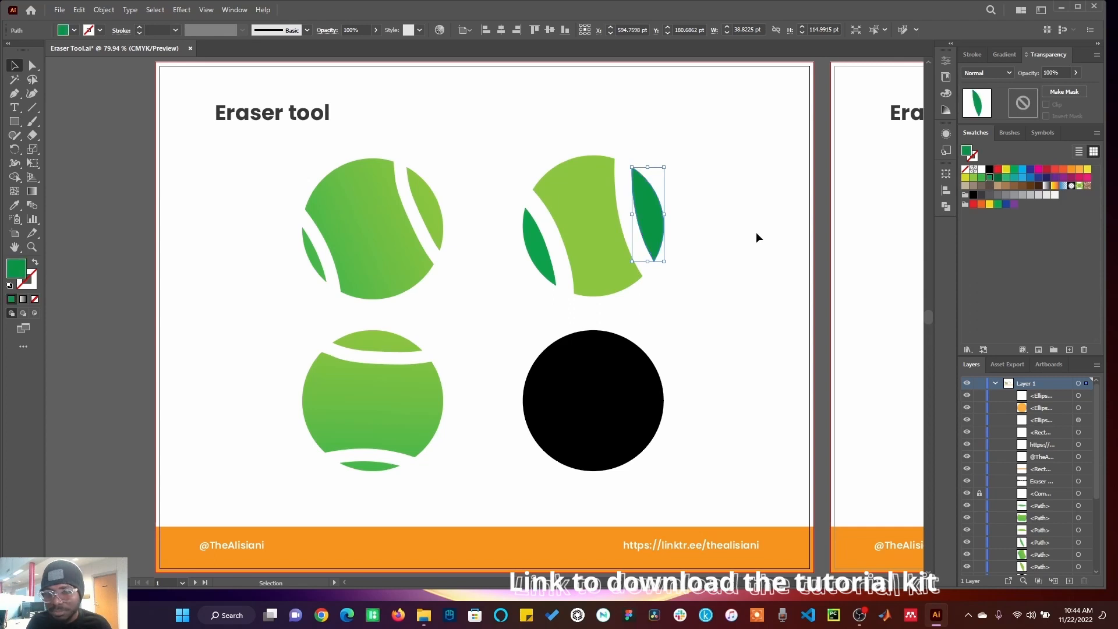
pyautogui.click(744, 265)
# Step: Select all pieces of the recoloured ball and apply the left tennis ball's green gradient with the Eyedropper
pyautogui.moveTo(721, 140); pyautogui.dragTo(509, 290)
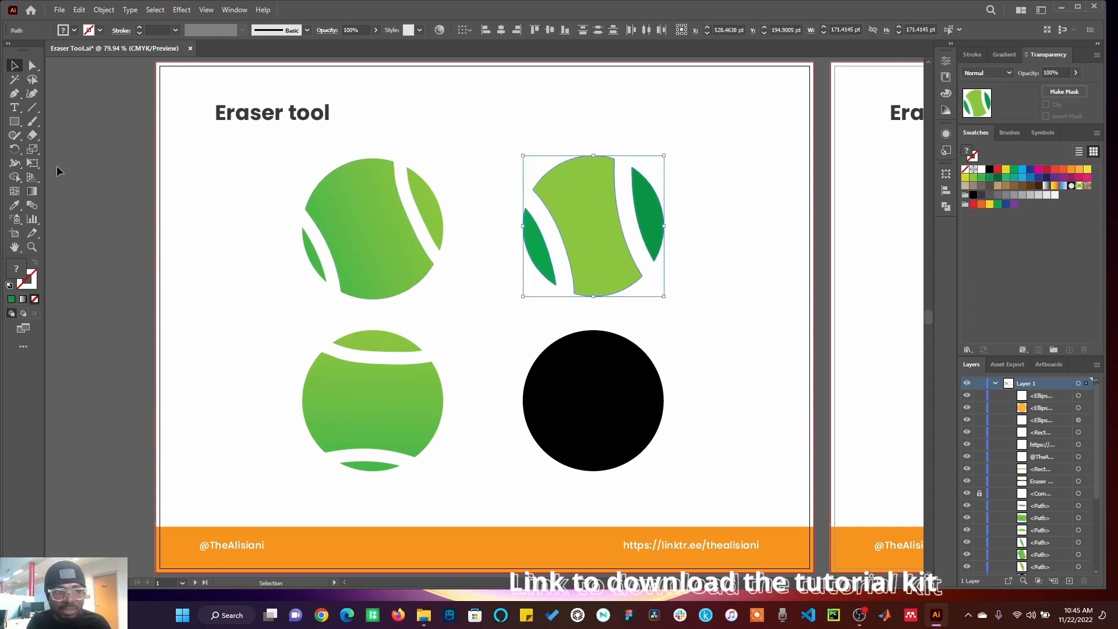
pyautogui.click(15, 206)
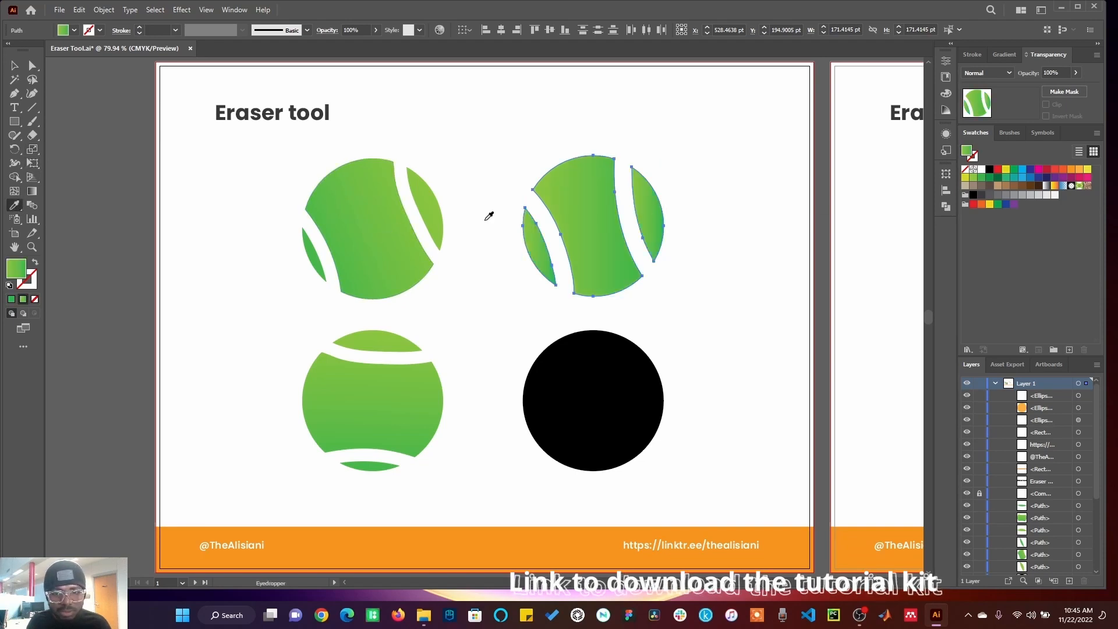
# Step: Redraw the gradient diagonally across the ball with the Gradient tool
pyautogui.click(32, 193)
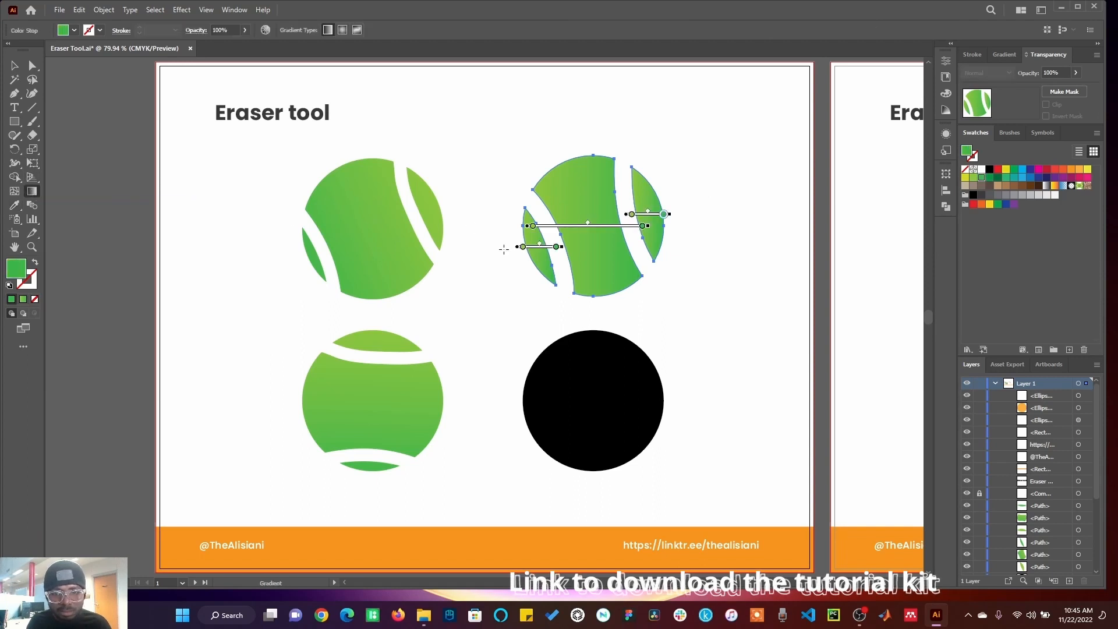
pyautogui.moveTo(498, 250)
pyautogui.mouseDown()
pyautogui.moveTo(691, 192)
pyautogui.moveTo(672, 194)
pyautogui.moveTo(678, 187)
pyautogui.moveTo(664, 203)
pyautogui.mouseUp()
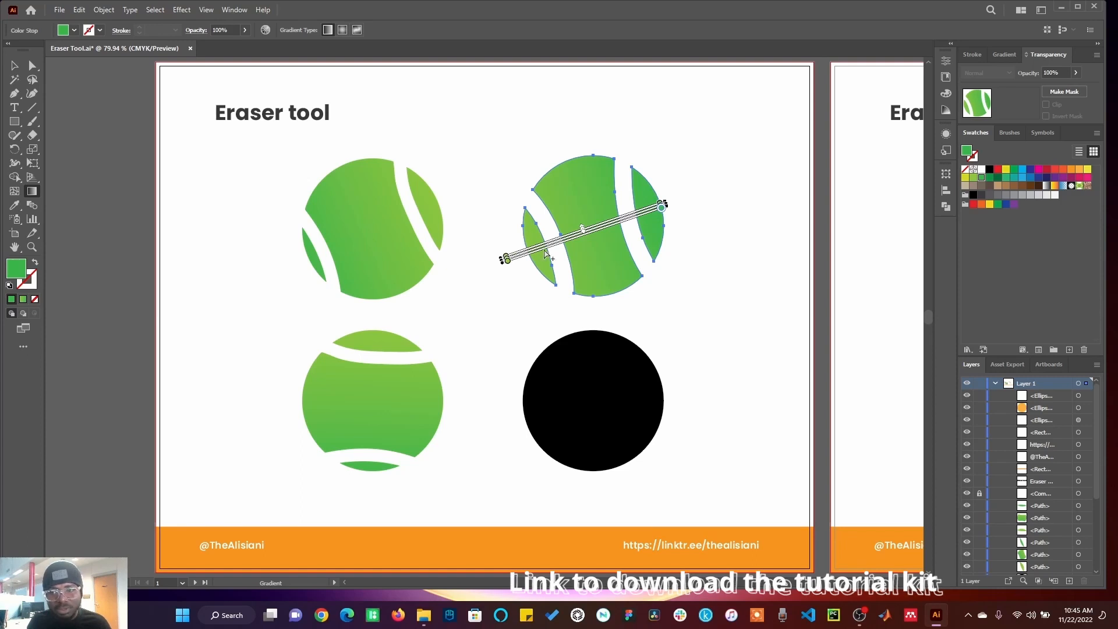
pyautogui.click(14, 66)
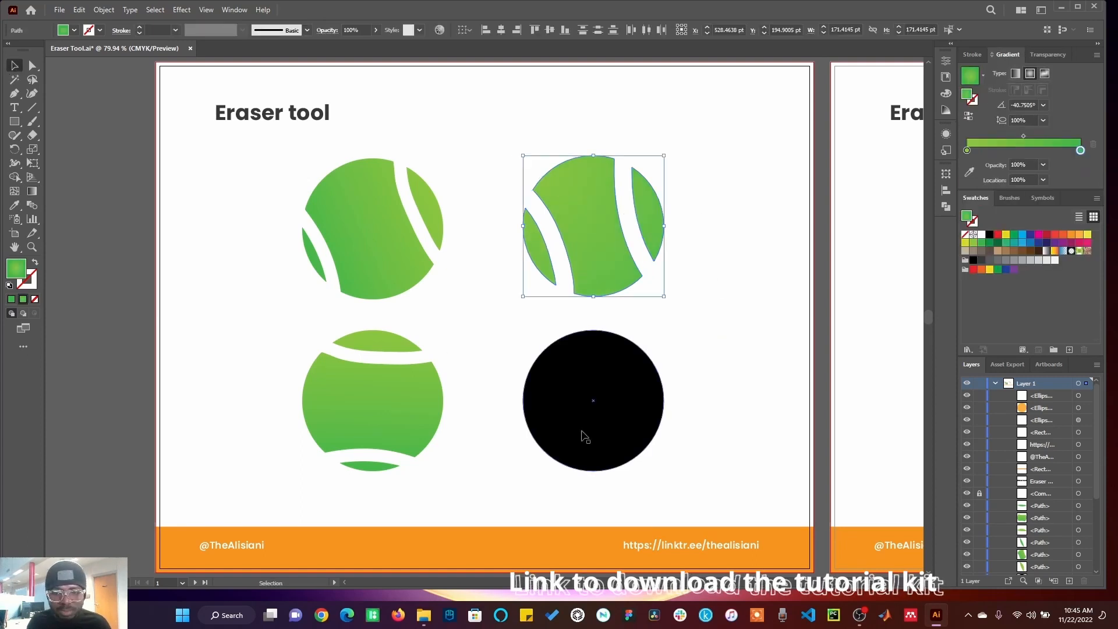
# Step: Erase two curved tennis-ball seams across the top and bottom of the lower black circle
pyautogui.click(585, 434)
pyautogui.click(32, 135)
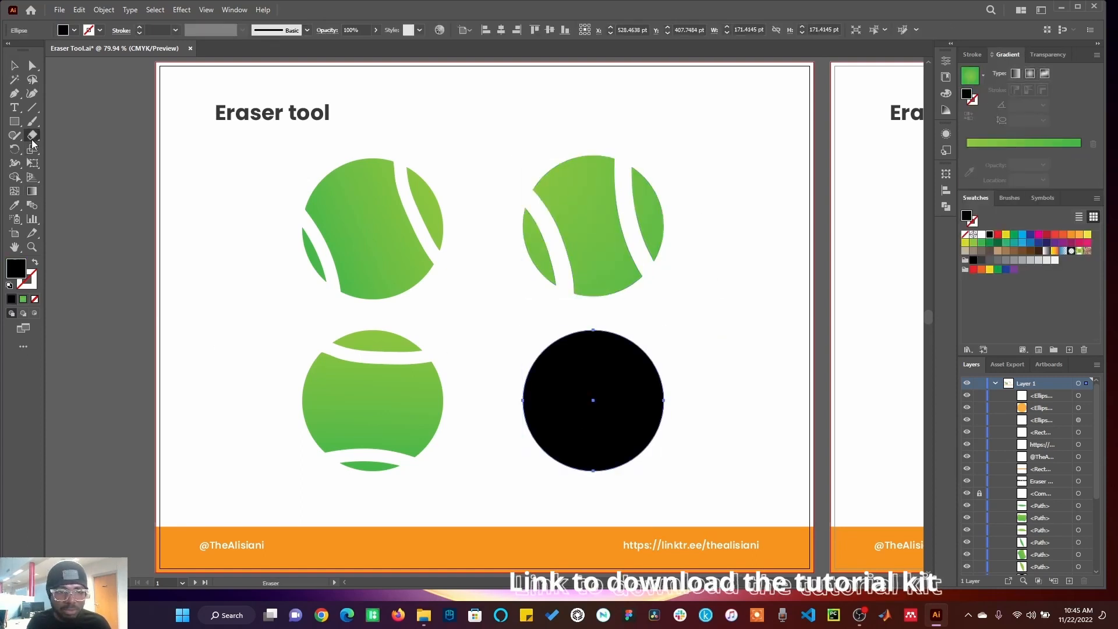
pyautogui.moveTo(530, 340)
pyautogui.mouseDown()
pyautogui.moveTo(629, 374)
pyautogui.moveTo(693, 353)
pyautogui.mouseUp()
pyautogui.moveTo(530, 462); pyautogui.dragTo(706, 477)
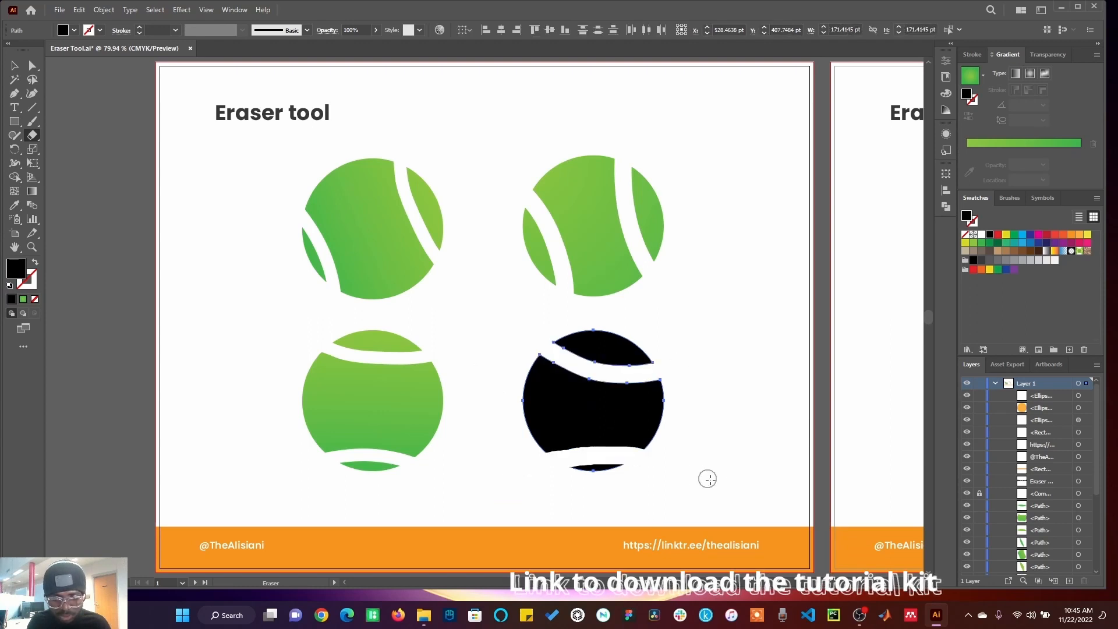
pyautogui.click(14, 65)
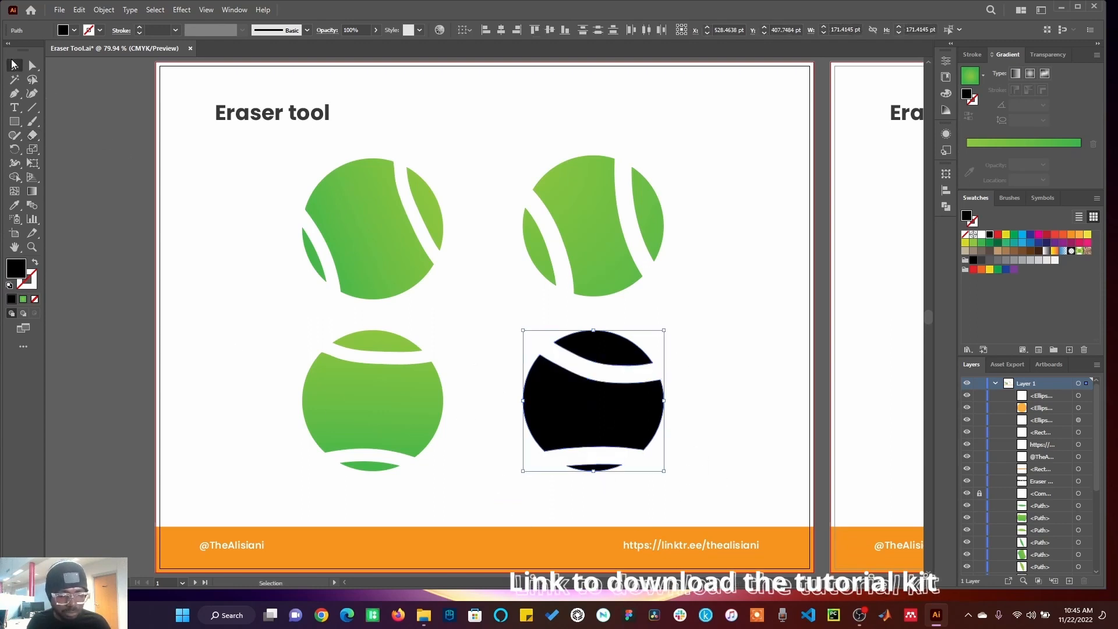
pyautogui.click(115, 206)
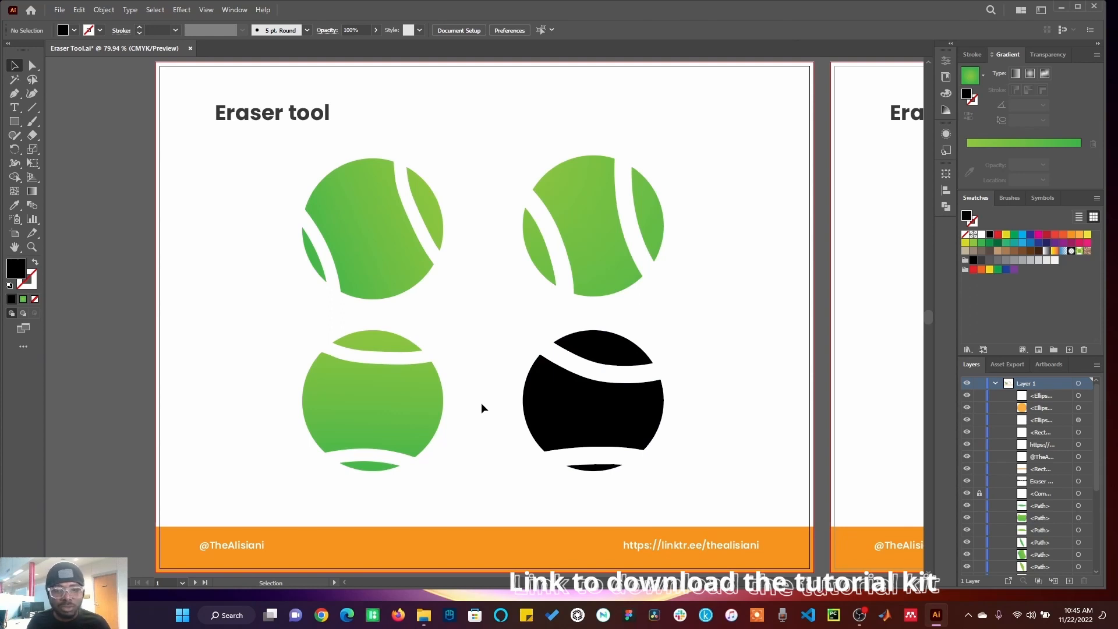
# Step: Switch to the fried-egg artboard and enlarge the Eraser brush
pyautogui.click(871, 347)
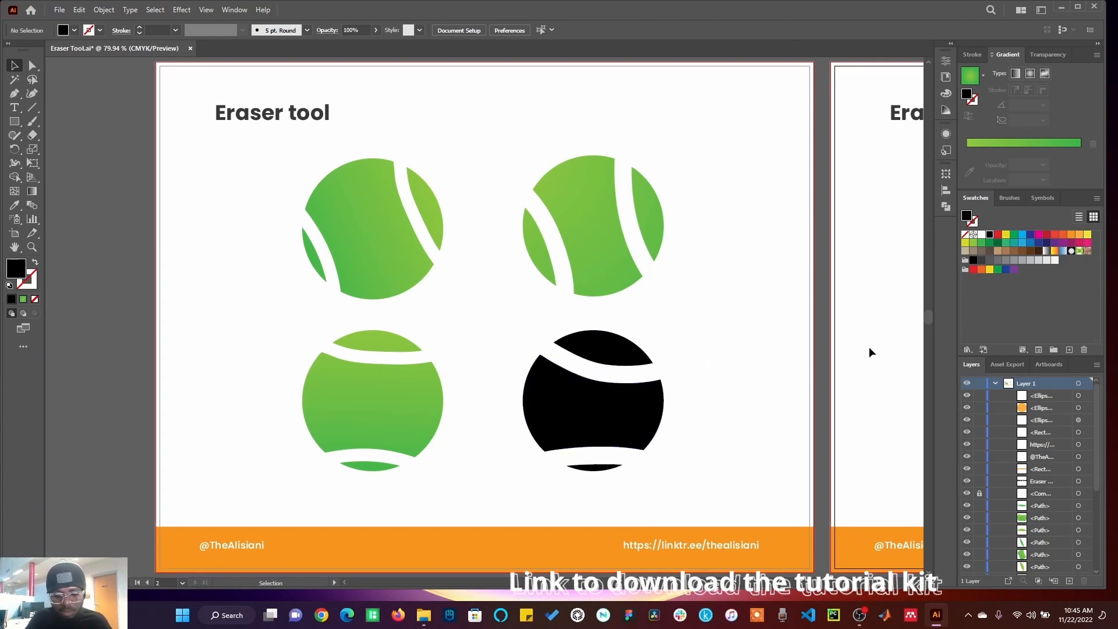
pyautogui.hotkey('ctrl', '0')
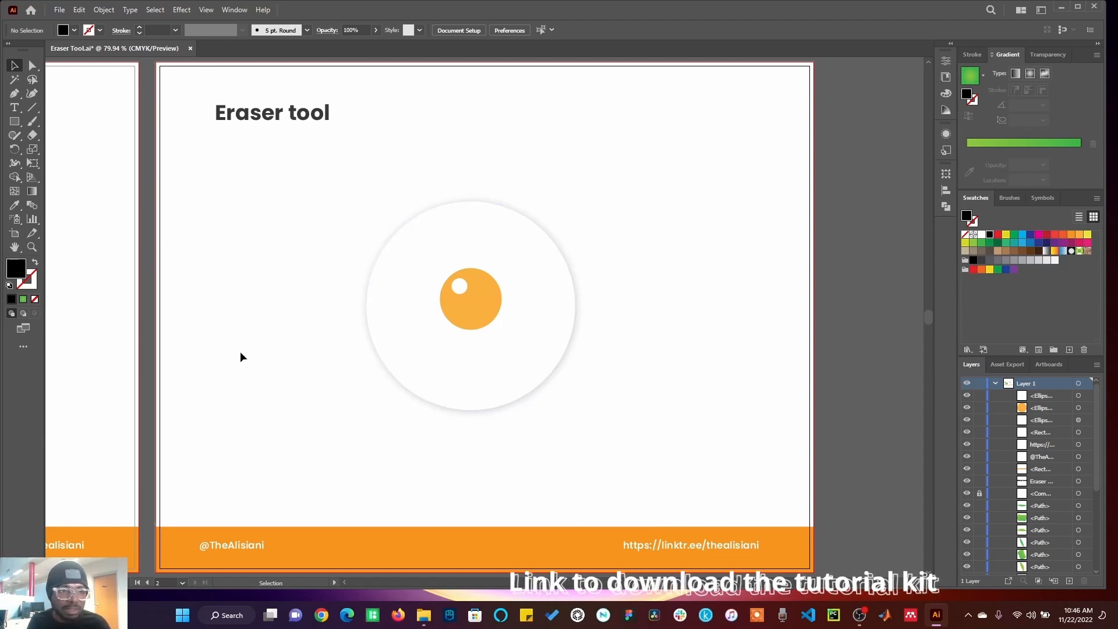
pyautogui.click(32, 135)
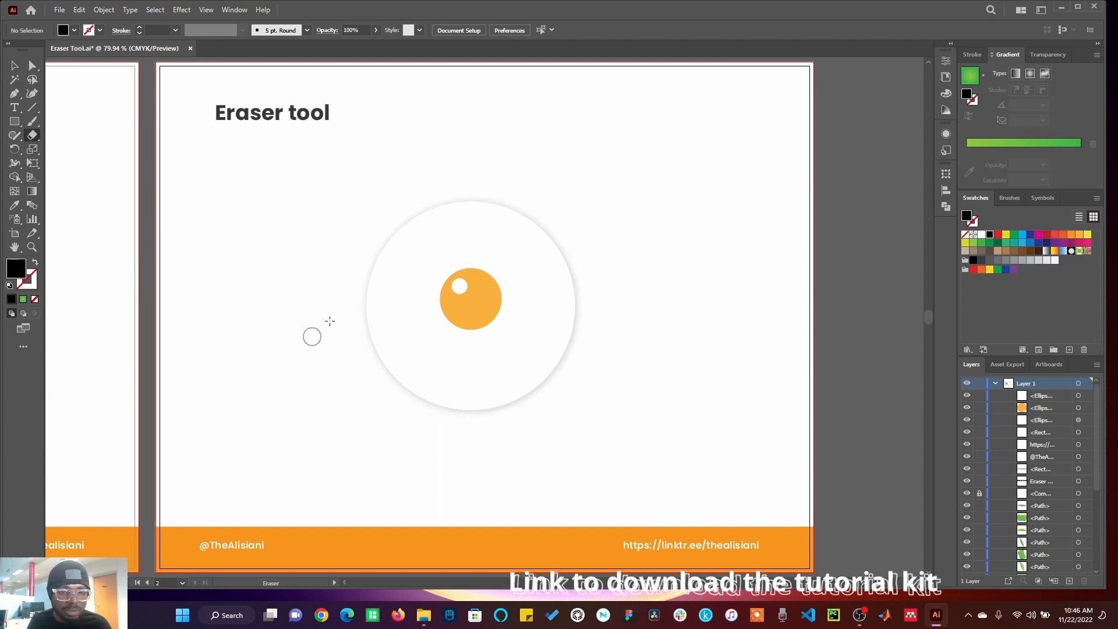
pyautogui.press(']')
pyautogui.press(']')
pyautogui.press(']')
pyautogui.press(']')
pyautogui.press(']')
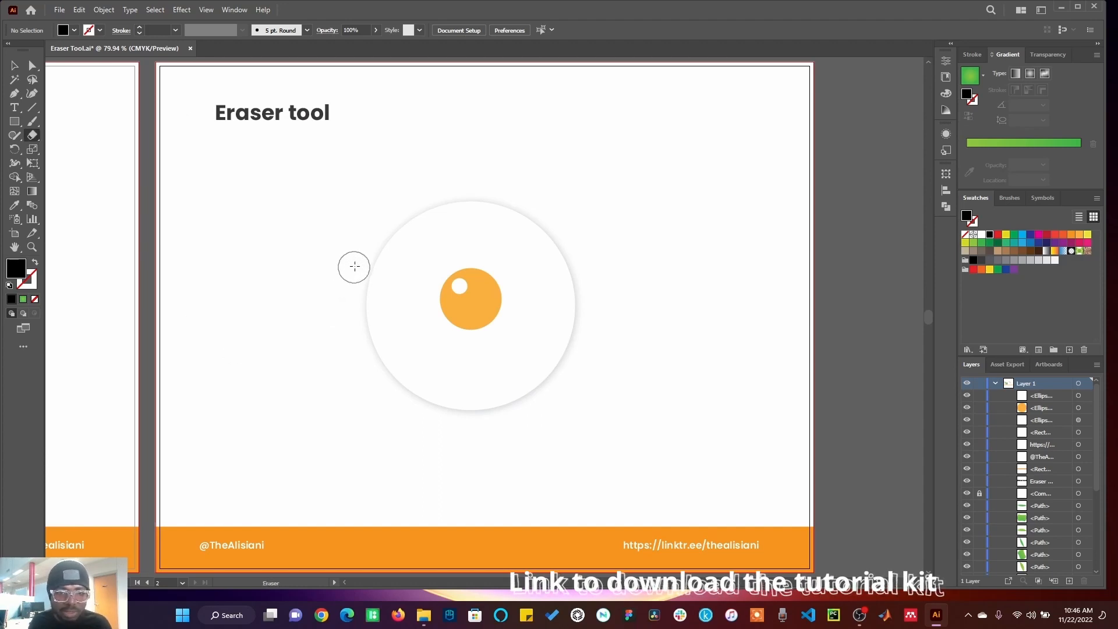
# Step: Erase bites from the egg white's edges with the large brush, then undo all the erases
pyautogui.moveTo(355, 266)
pyautogui.mouseDown()
pyautogui.moveTo(371, 225)
pyautogui.moveTo(379, 280)
pyautogui.moveTo(376, 312)
pyautogui.mouseUp()
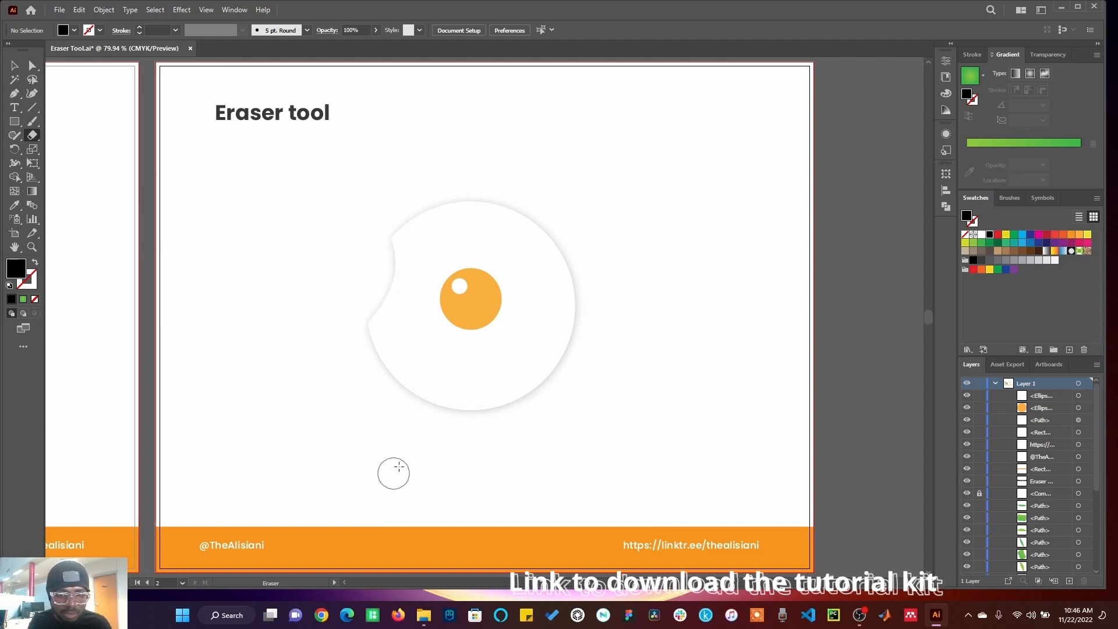
pyautogui.moveTo(362, 377)
pyautogui.mouseDown()
pyautogui.moveTo(532, 422)
pyautogui.moveTo(565, 352)
pyautogui.moveTo(579, 230)
pyautogui.moveTo(473, 220)
pyautogui.mouseUp()
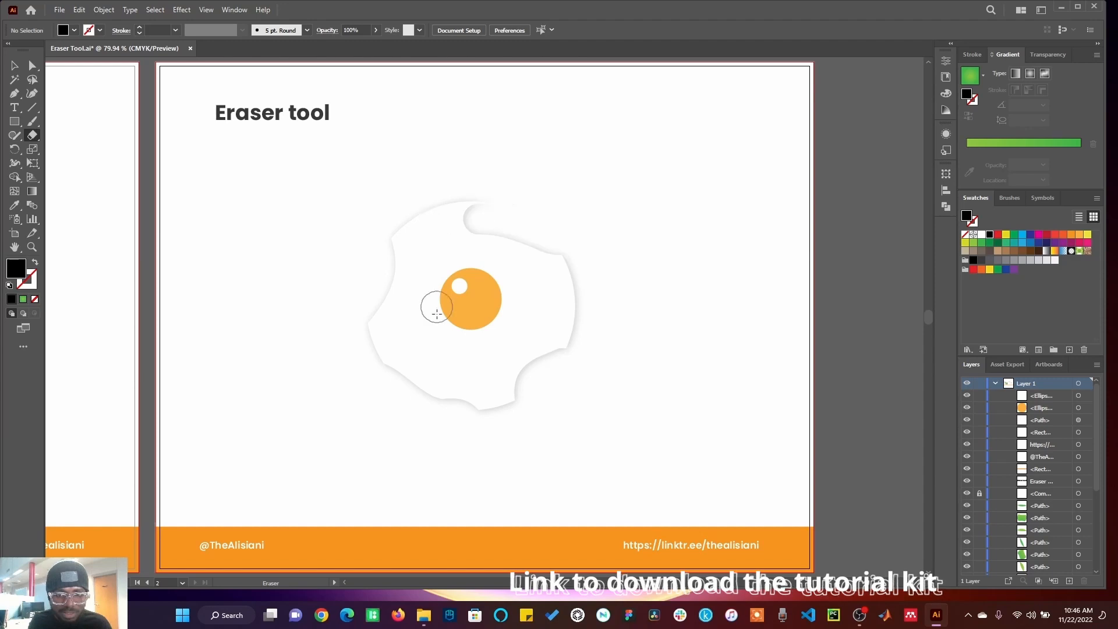
pyautogui.hotkey('ctrl', 'z')
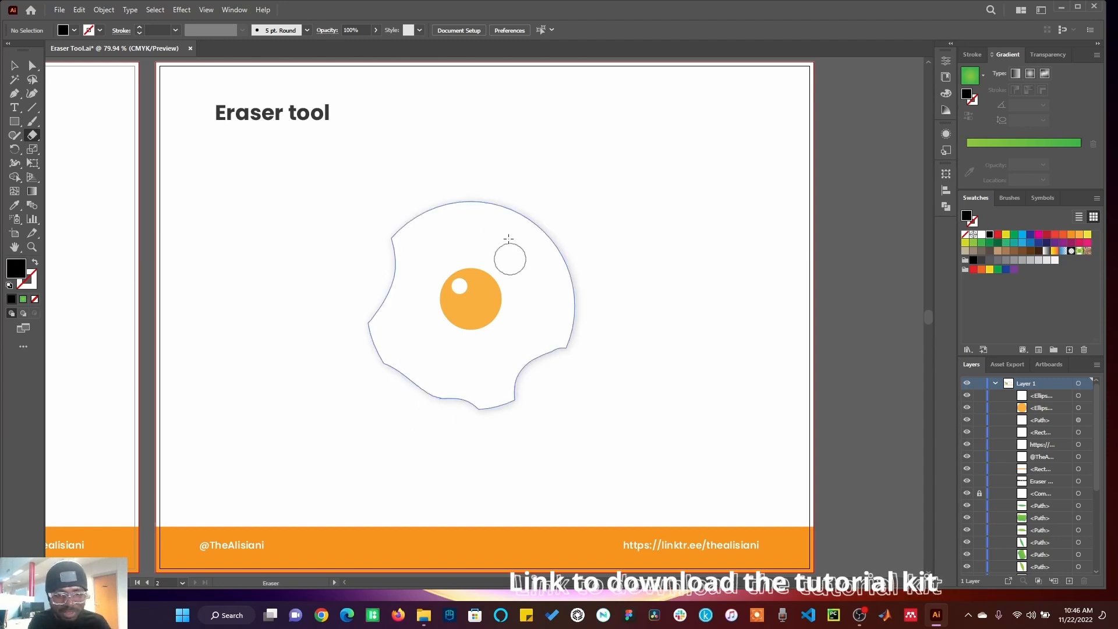
pyautogui.moveTo(457, 170)
pyautogui.mouseDown()
pyautogui.moveTo(505, 207)
pyautogui.moveTo(595, 207)
pyautogui.mouseUp()
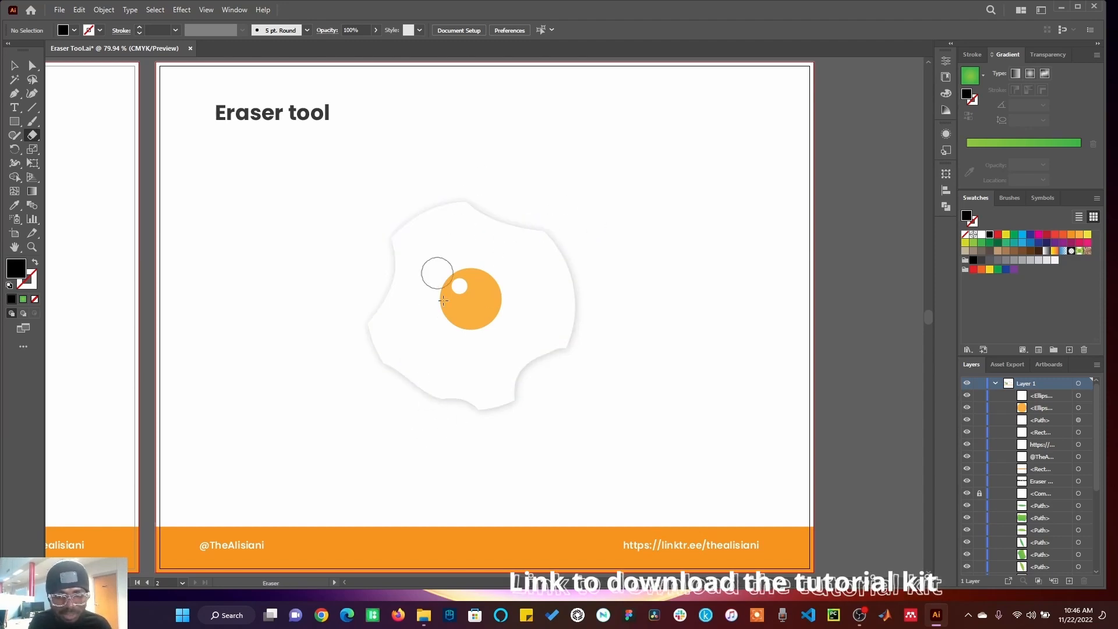
pyautogui.moveTo(539, 285); pyautogui.dragTo(617, 305)
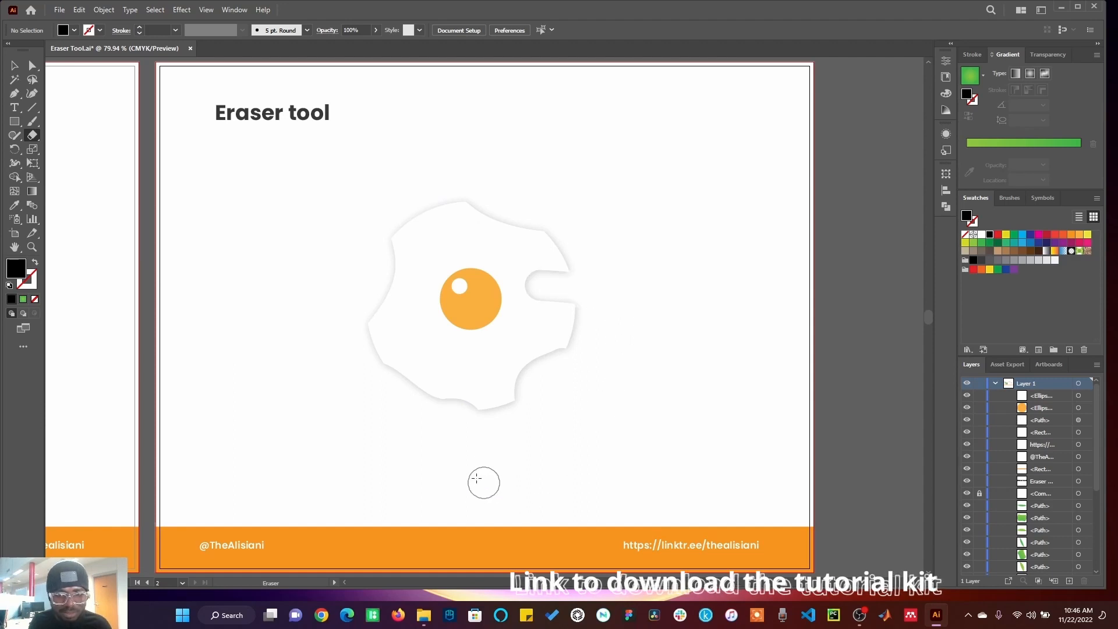
pyautogui.hotkey('ctrl', 'z')
pyautogui.hotkey('ctrl', 'z')
pyautogui.hotkey('ctrl', 'z')
pyautogui.hotkey('ctrl', 'z')
pyautogui.hotkey('ctrl', 'z')
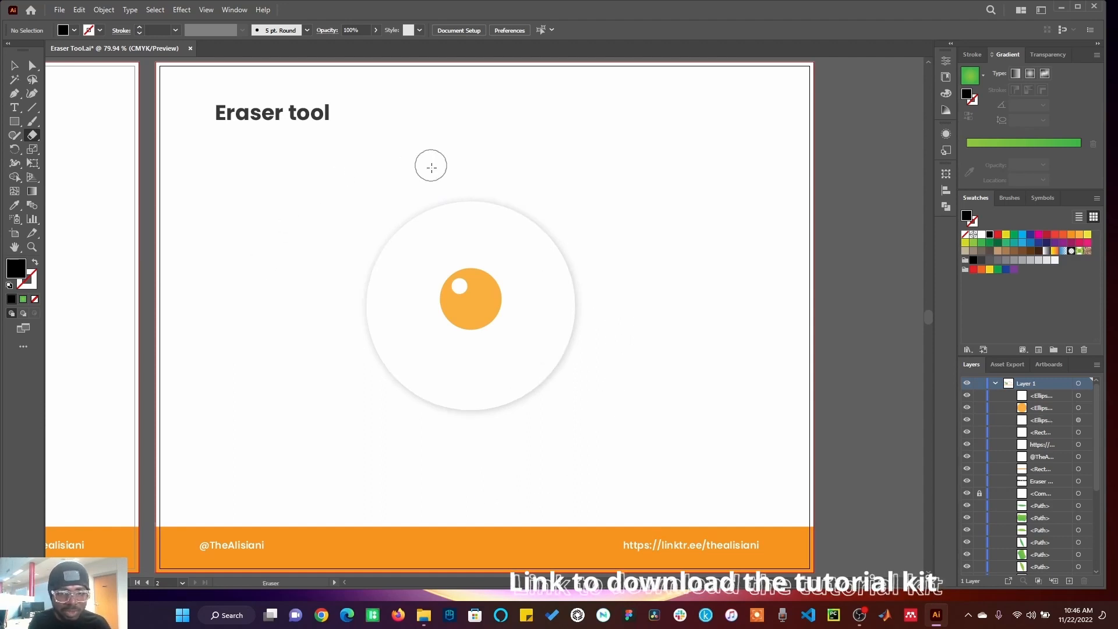
# Step: Erase notches around the egg white, open Eraser Tool Options without applying changes, and undo the erase
pyautogui.moveTo(386, 244)
pyautogui.mouseDown()
pyautogui.moveTo(340, 276)
pyautogui.moveTo(332, 300)
pyautogui.moveTo(356, 336)
pyautogui.moveTo(425, 370)
pyautogui.moveTo(469, 448)
pyautogui.moveTo(511, 457)
pyautogui.moveTo(530, 374)
pyautogui.moveTo(608, 297)
pyautogui.moveTo(607, 268)
pyautogui.moveTo(585, 238)
pyautogui.moveTo(499, 217)
pyautogui.moveTo(481, 155)
pyautogui.mouseUp()
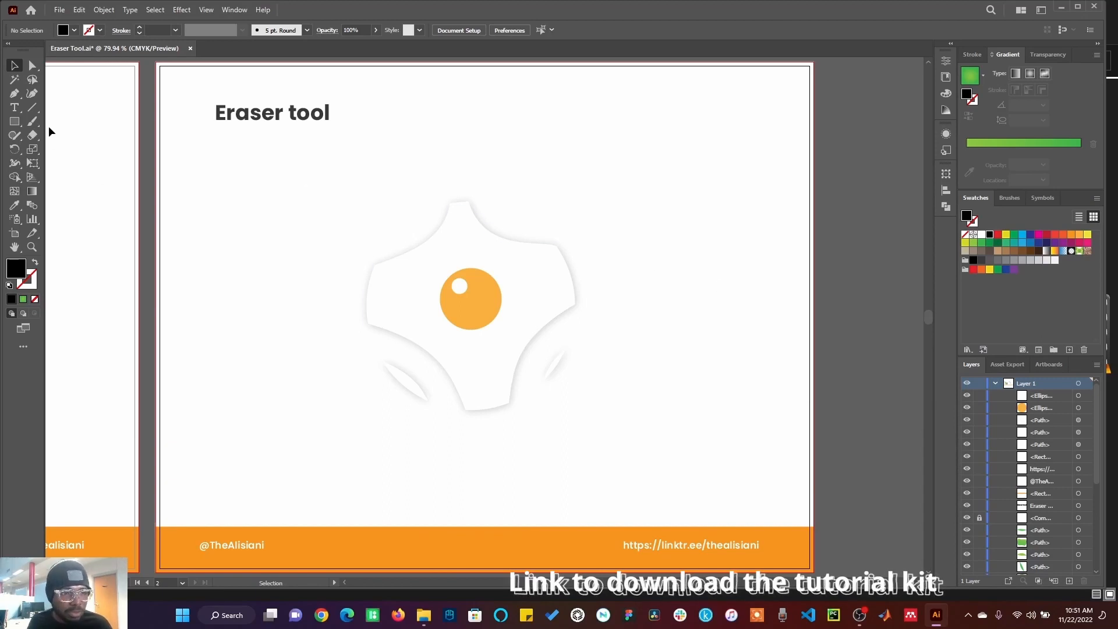
pyautogui.doubleClick(32, 136)
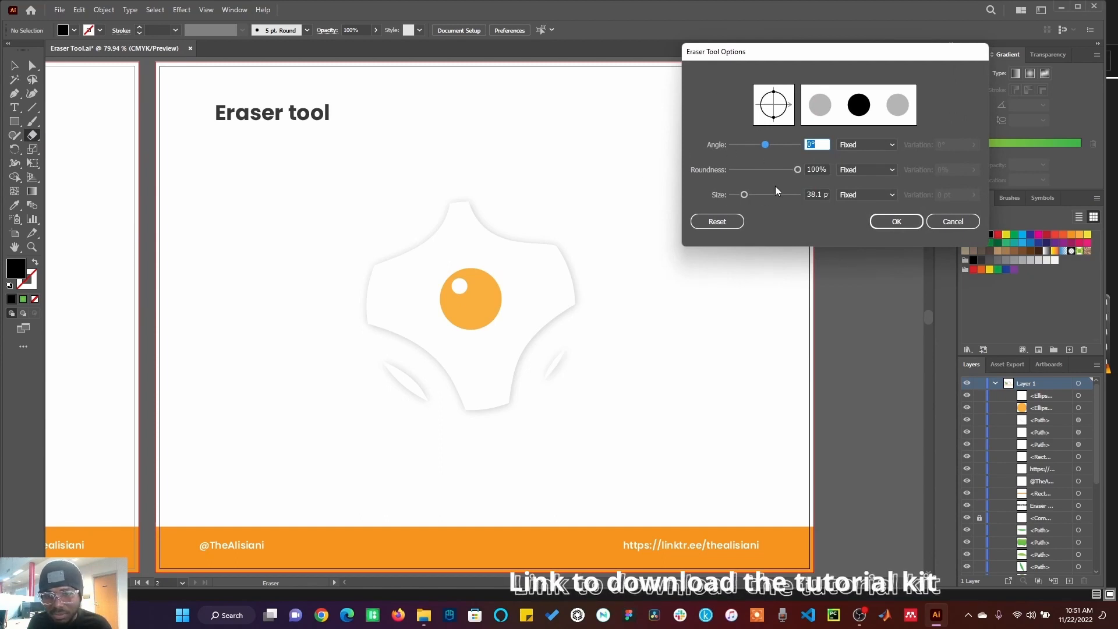
pyautogui.moveTo(796, 173); pyautogui.dragTo(771, 176)
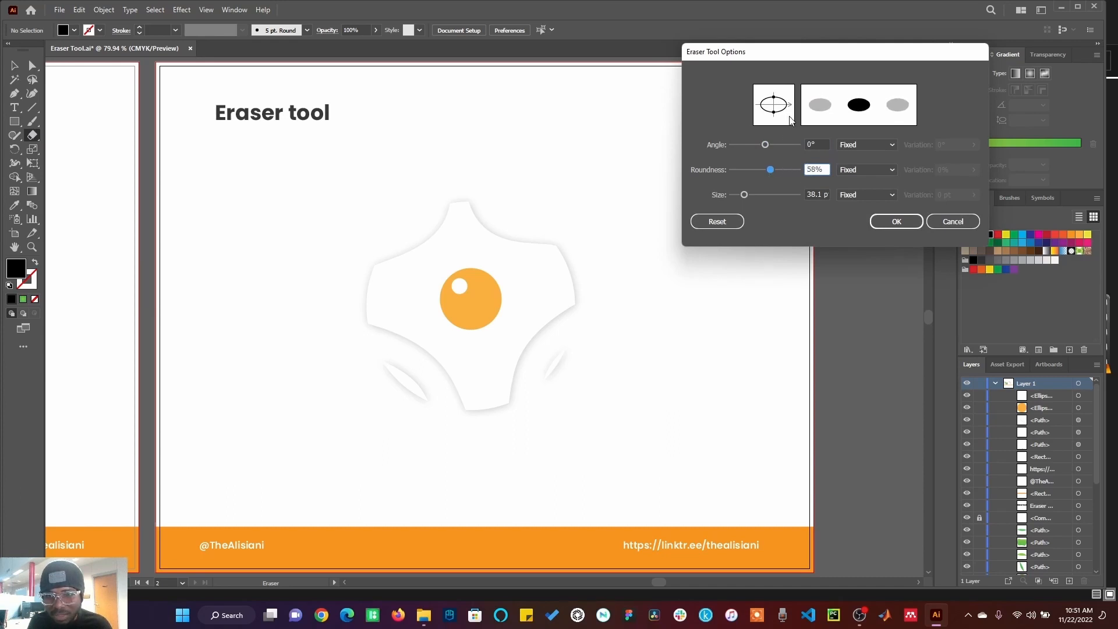
pyautogui.moveTo(773, 174)
pyautogui.mouseDown()
pyautogui.moveTo(800, 174)
pyautogui.moveTo(762, 172)
pyautogui.mouseUp()
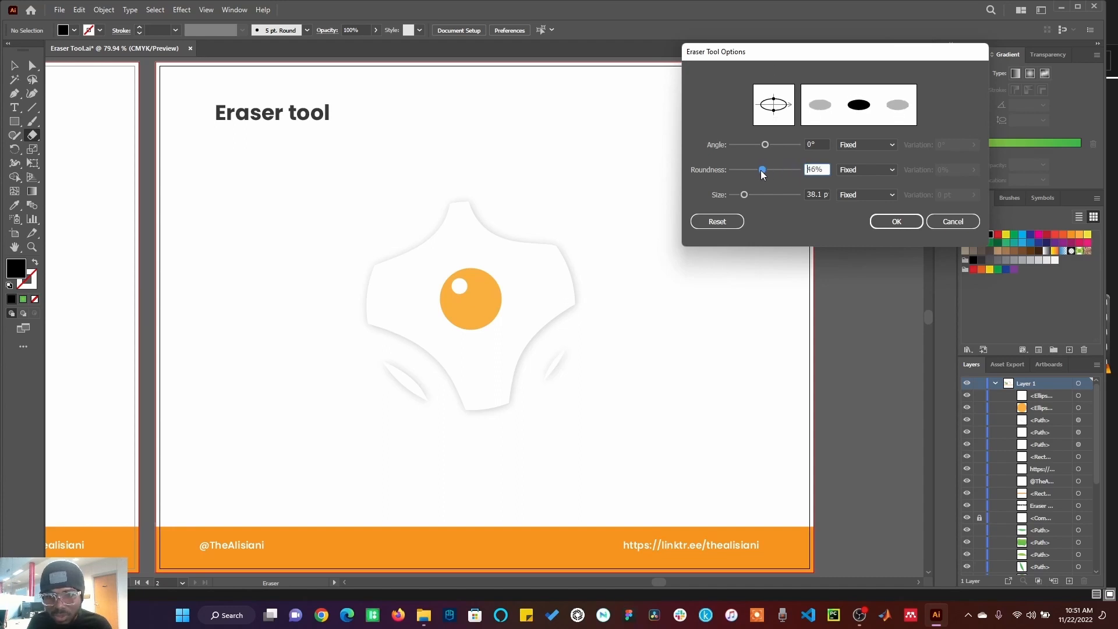
pyautogui.click(953, 222)
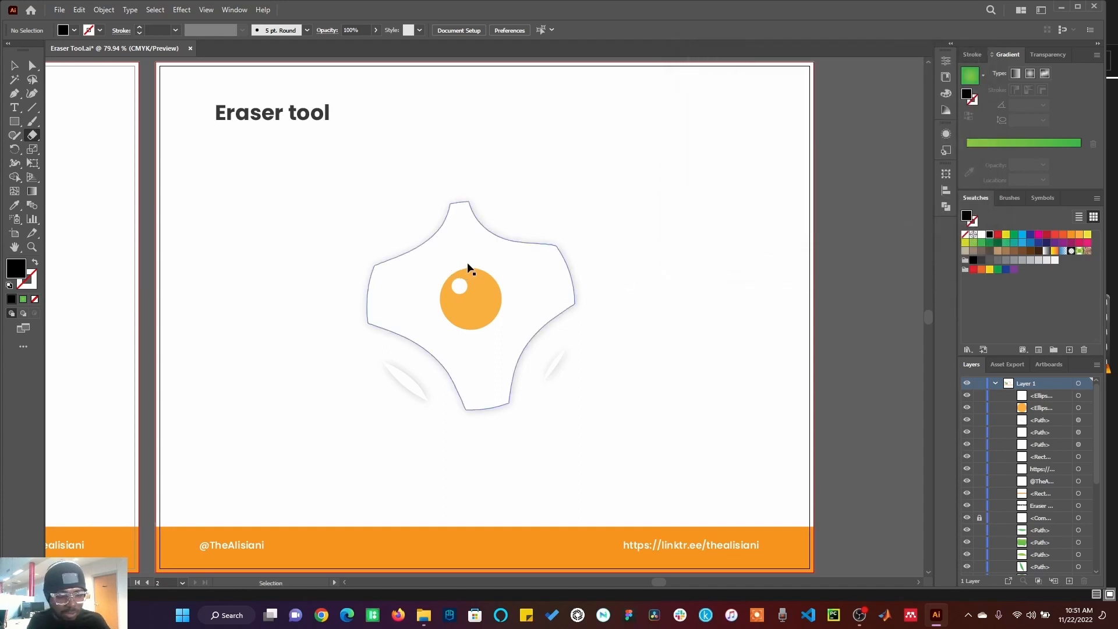
pyautogui.hotkey('ctrl', 'z')
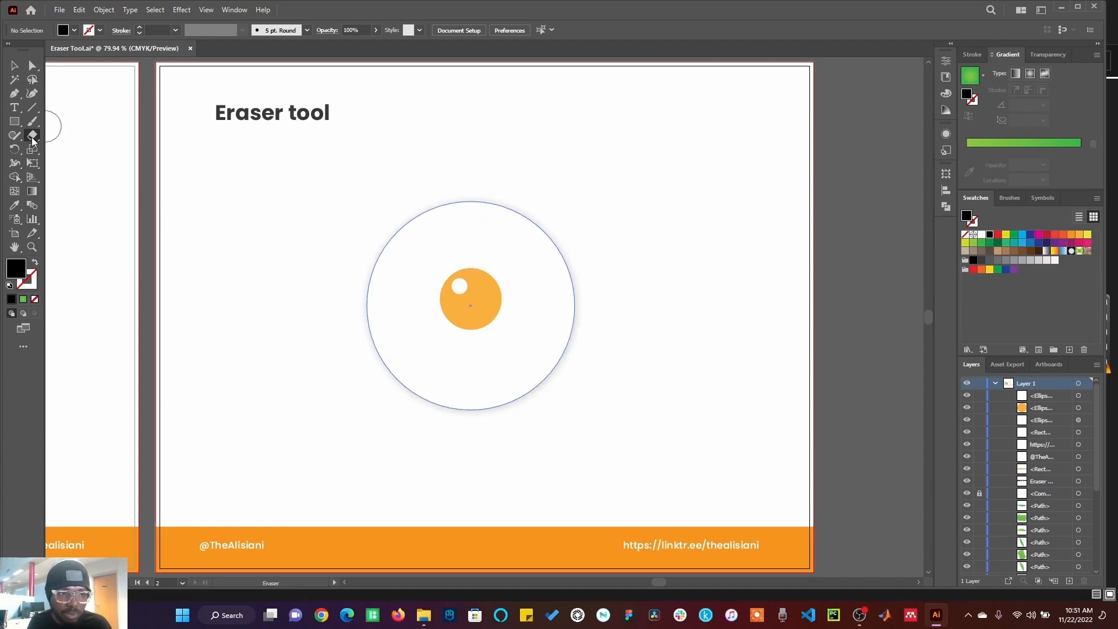
# Step: Set the Eraser's roundness to 43% in Eraser Tool Options
pyautogui.doubleClick(33, 138)
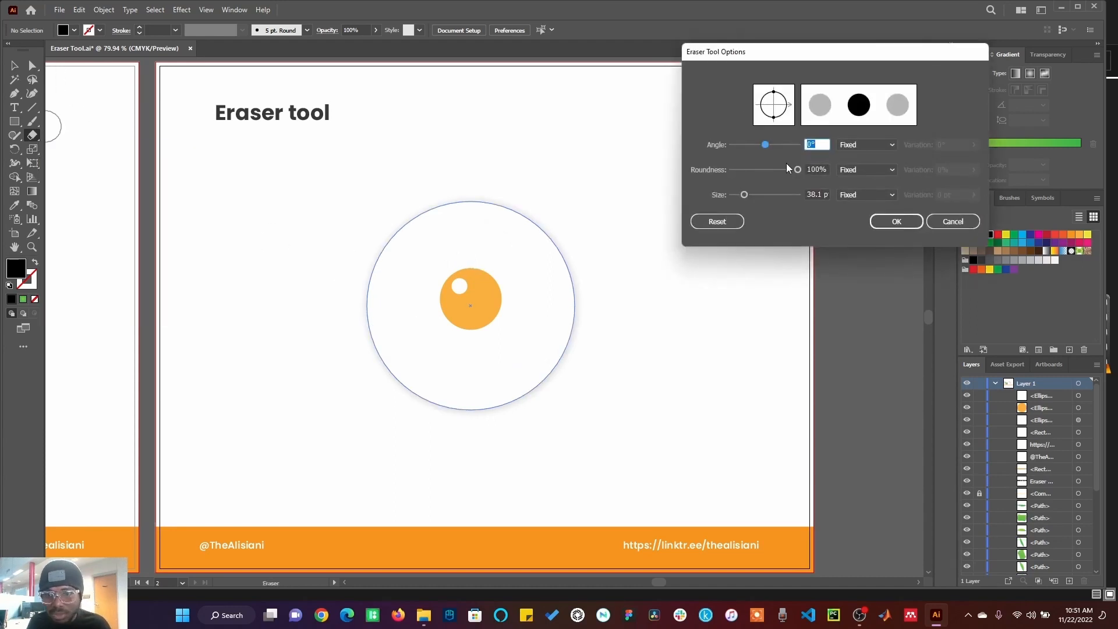
pyautogui.moveTo(798, 169); pyautogui.dragTo(761, 170)
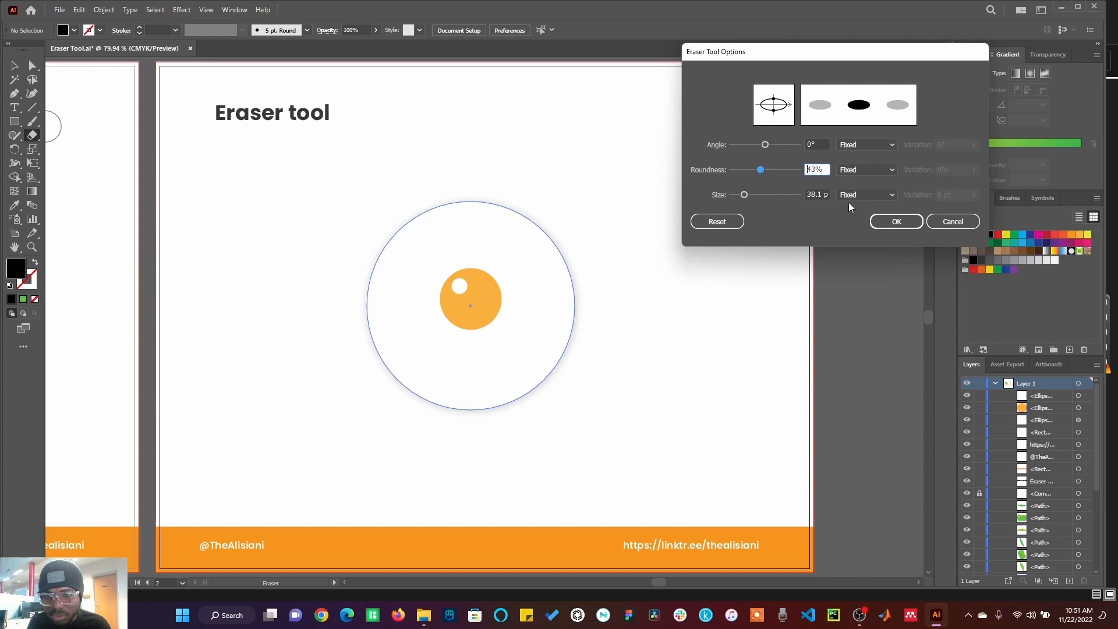
pyautogui.click(897, 222)
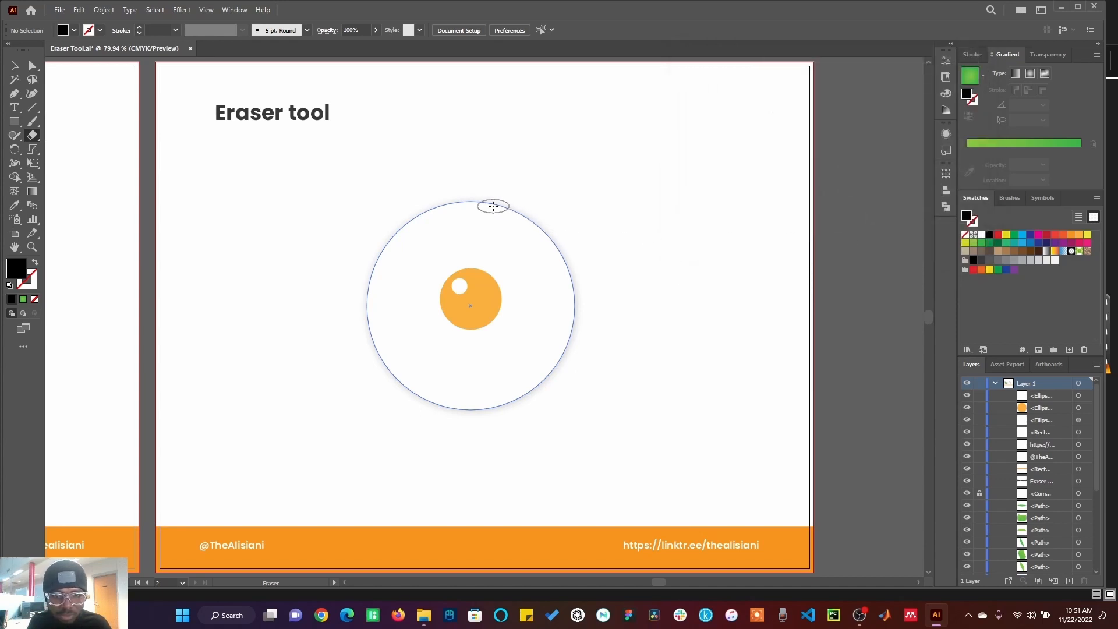
# Step: Erase several strokes across the egg white with the flattened brush, then undo all three erases
pyautogui.moveTo(519, 222)
pyautogui.mouseDown()
pyautogui.moveTo(544, 270)
pyautogui.moveTo(582, 271)
pyautogui.mouseUp()
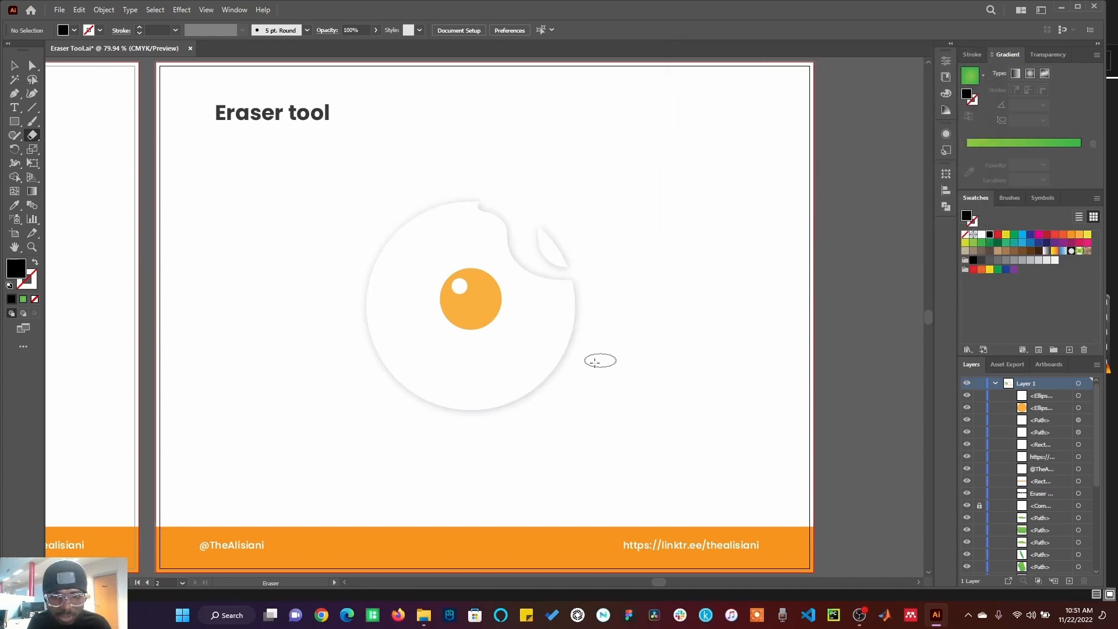
pyautogui.moveTo(558, 349)
pyautogui.mouseDown()
pyautogui.moveTo(534, 356)
pyautogui.moveTo(510, 396)
pyautogui.moveTo(418, 399)
pyautogui.moveTo(393, 290)
pyautogui.moveTo(359, 263)
pyautogui.mouseUp()
pyautogui.moveTo(404, 205); pyautogui.dragTo(403, 246)
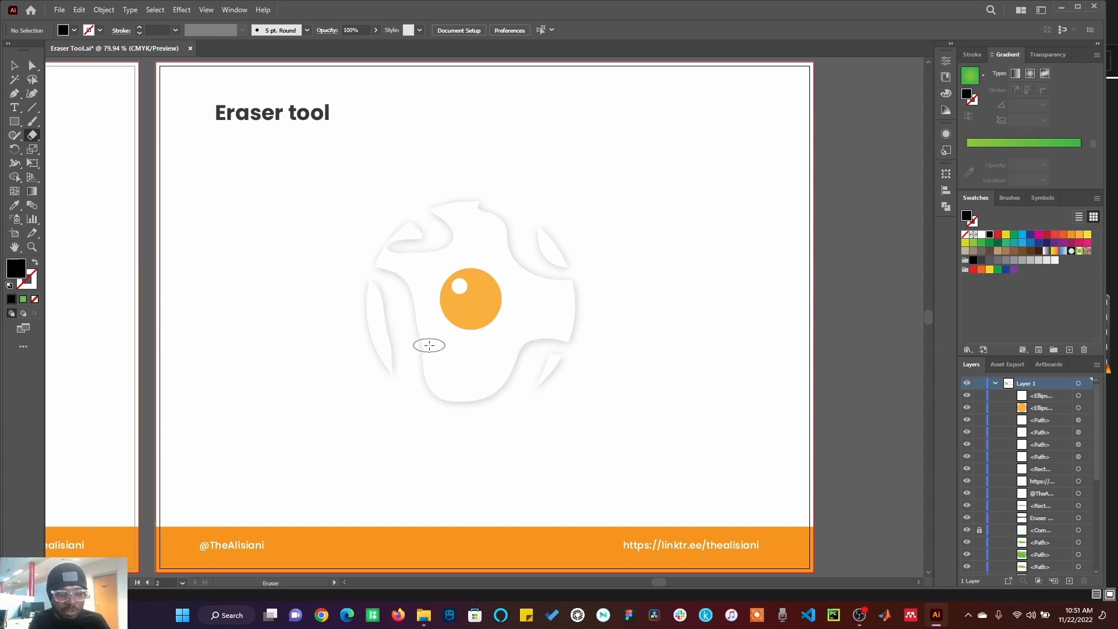
pyautogui.hotkey('ctrl', 'z')
pyautogui.hotkey('ctrl', 'z')
pyautogui.hotkey('ctrl', 'z')
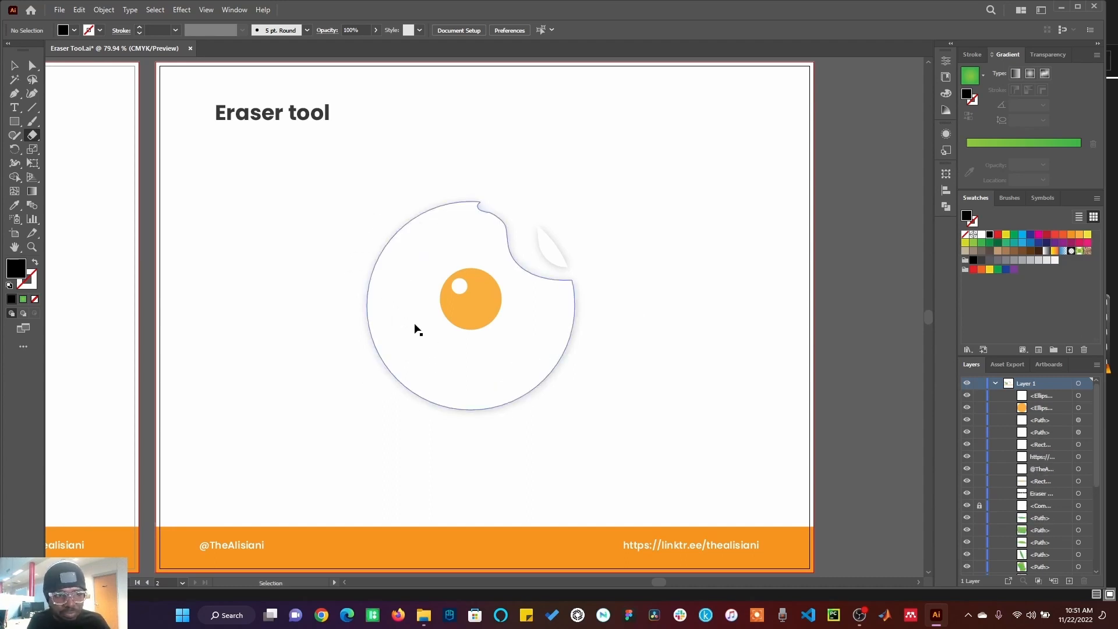
# Step: Increase the Eraser size to 391 pt in Eraser Tool Options and apply it
pyautogui.doubleClick(32, 136)
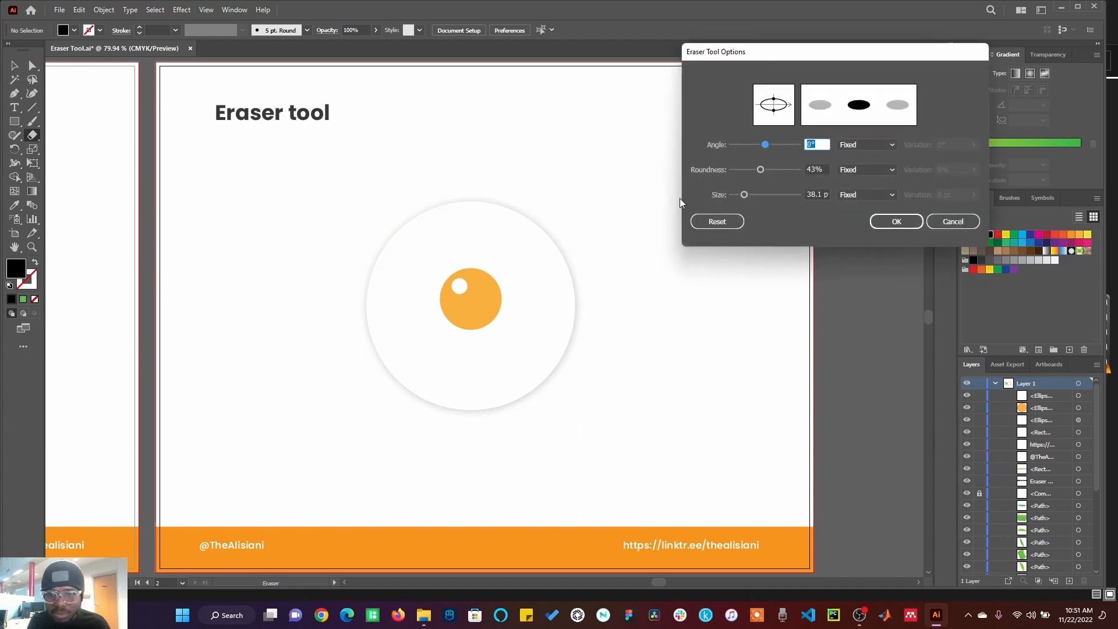
pyautogui.moveTo(743, 194); pyautogui.dragTo(782, 197)
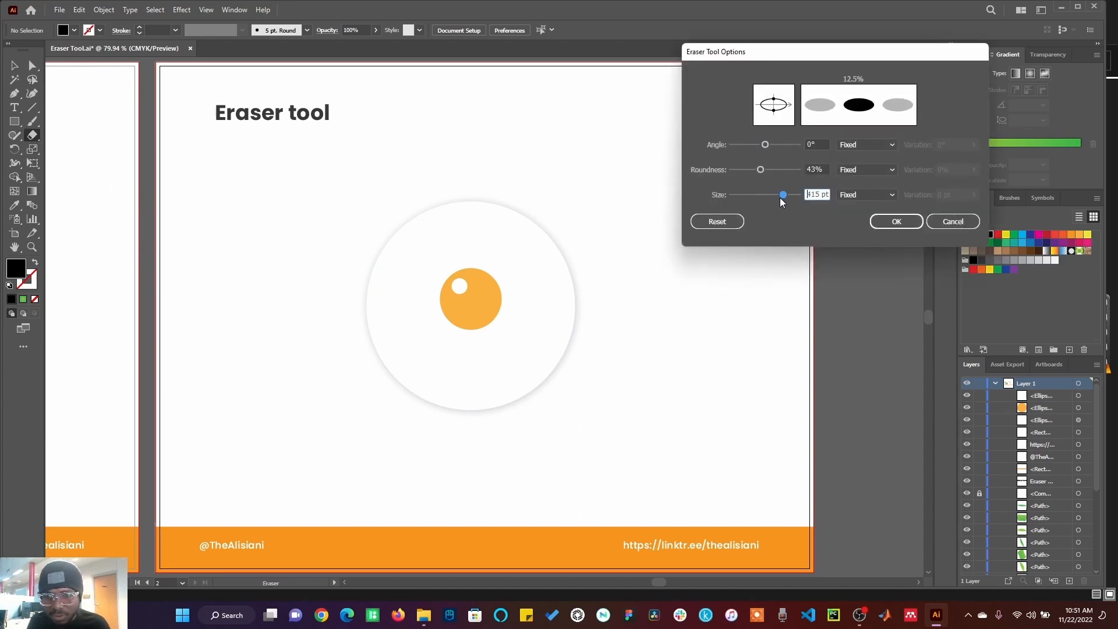
pyautogui.click(888, 222)
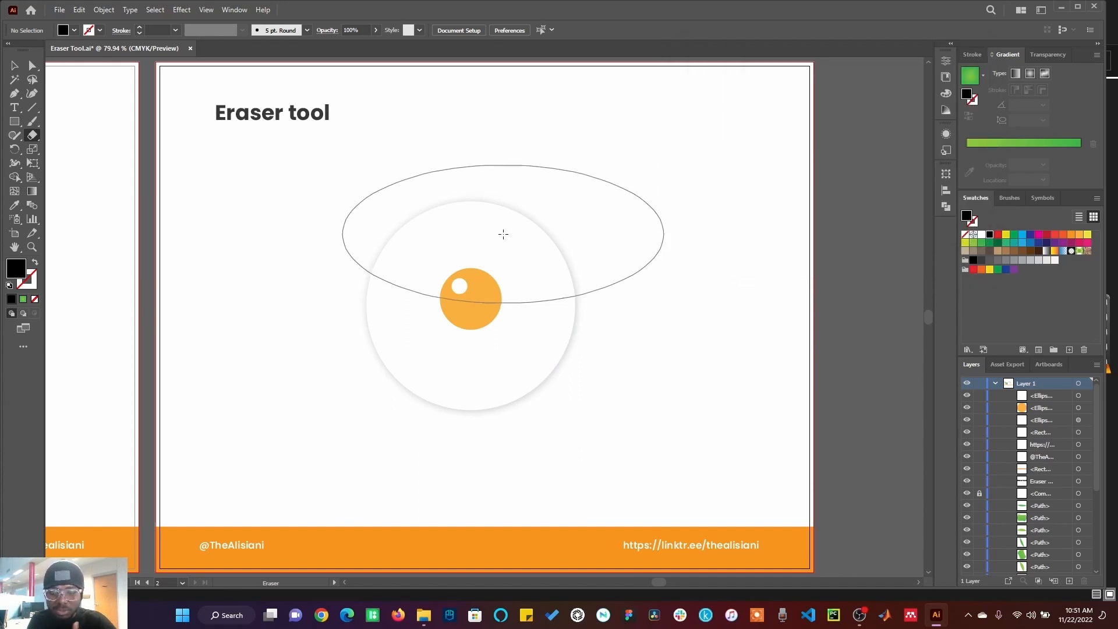
# Step: Shrink the eraser brush step by step, enlarge it slightly, then shrink it again
pyautogui.press('[')
pyautogui.press('[')
pyautogui.press('[')
pyautogui.press('[')
pyautogui.press('[')
pyautogui.press('[')
pyautogui.press('[')
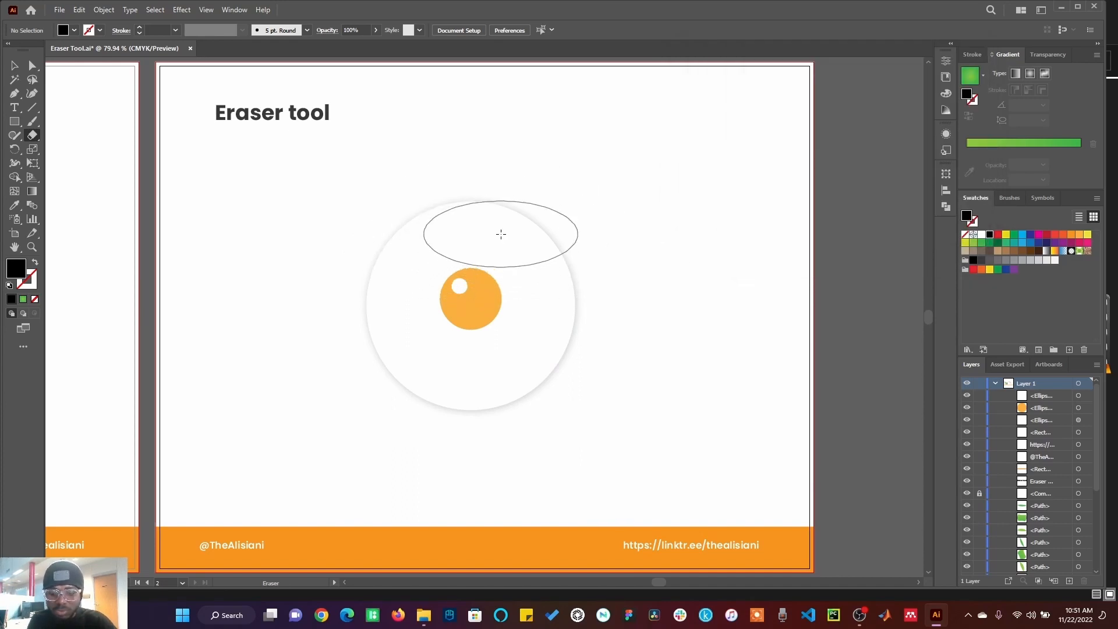
pyautogui.press(']')
pyautogui.press(']')
pyautogui.press(']')
pyautogui.press(']')
pyautogui.press(']')
pyautogui.press('[')
pyautogui.press('[')
pyautogui.press('[')
pyautogui.press('[')
pyautogui.press('[')
pyautogui.press('[')
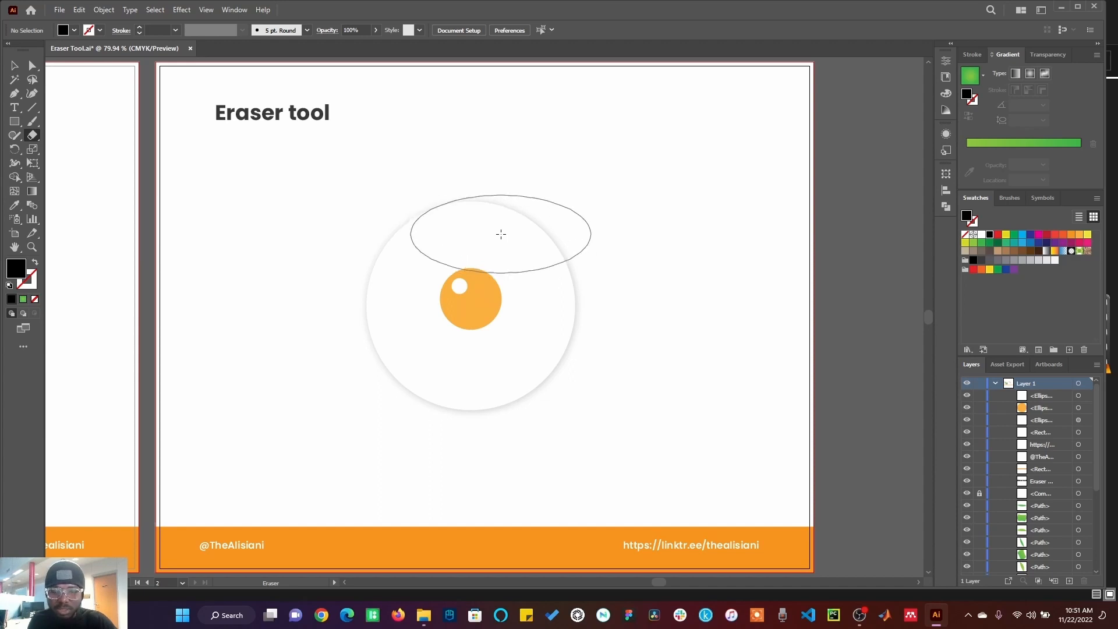
# Step: Set the Eraser's angle to 90° in Eraser Tool Options and apply it
pyautogui.doubleClick(32, 135)
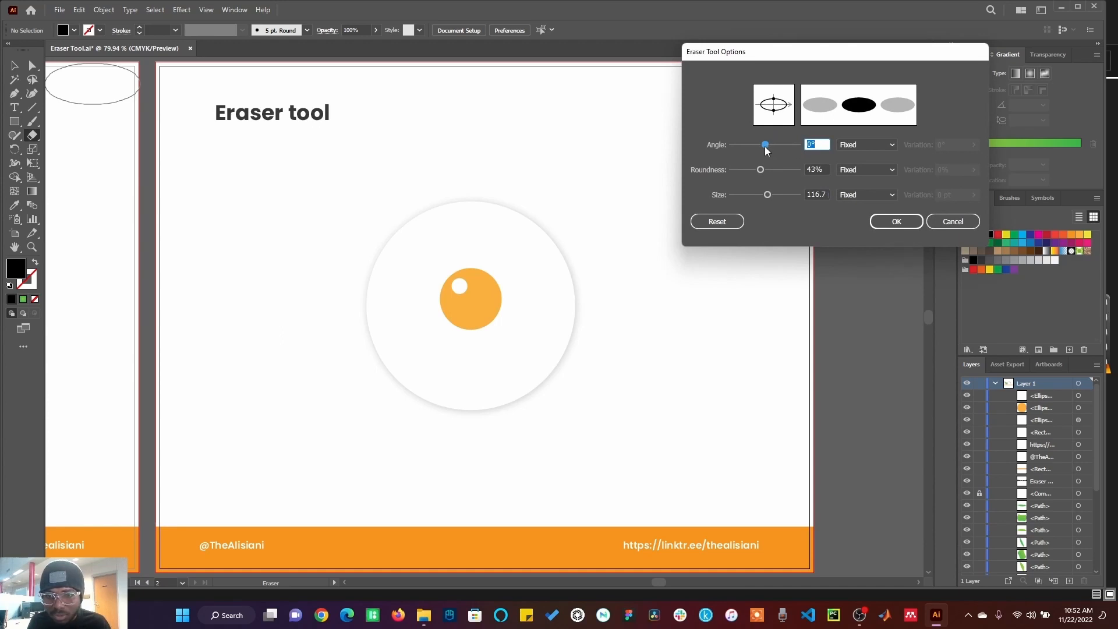
pyautogui.moveTo(767, 145); pyautogui.dragTo(802, 146)
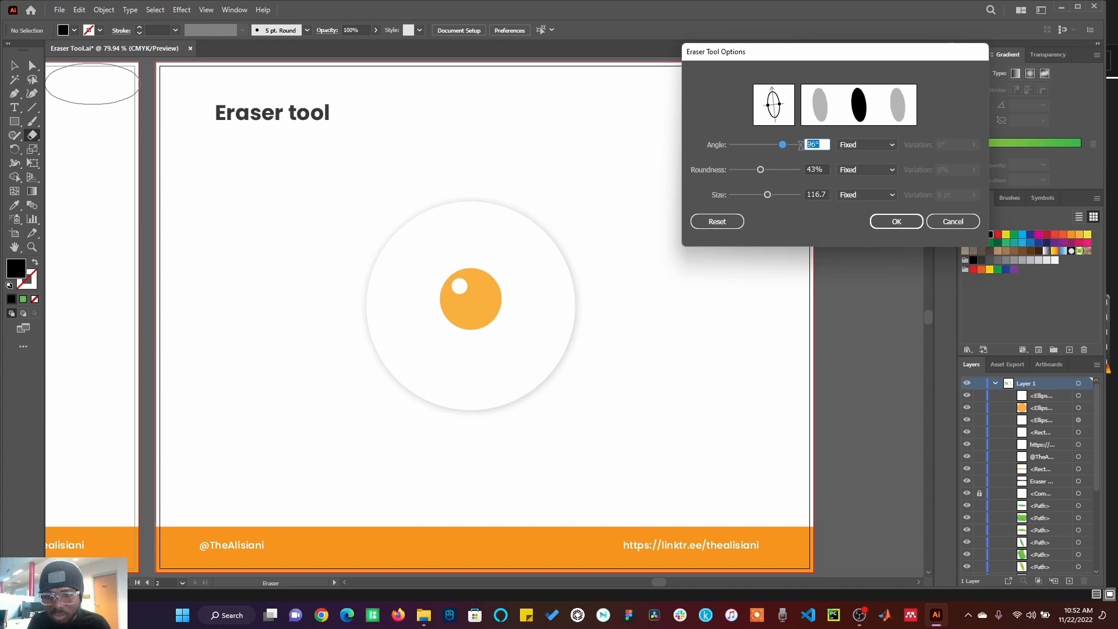
pyautogui.write('90')
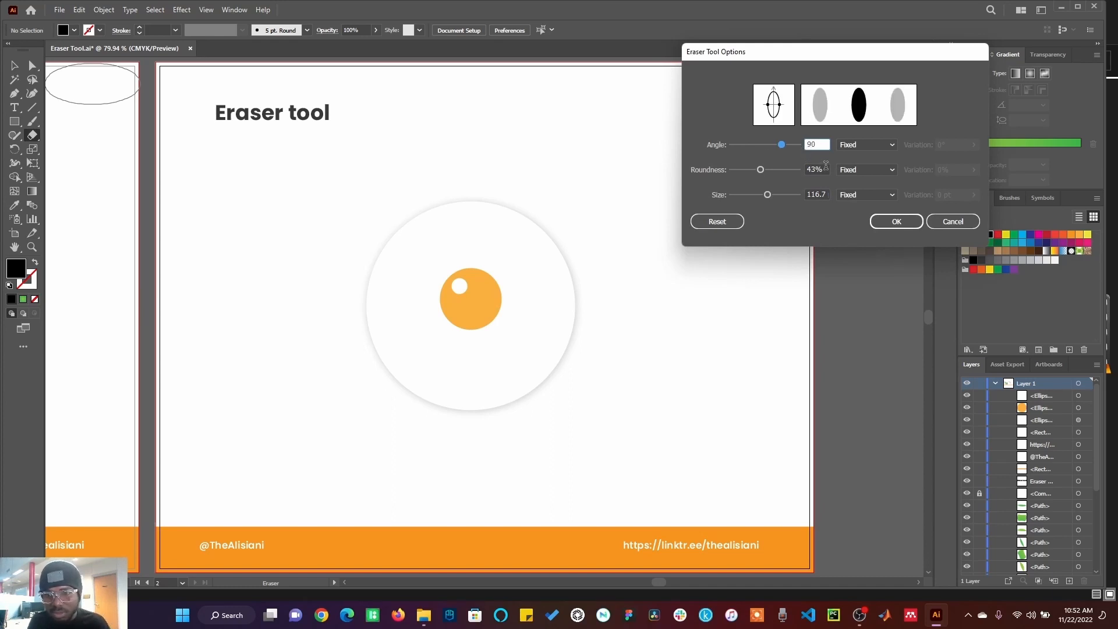
pyautogui.click(826, 168)
pyautogui.click(887, 226)
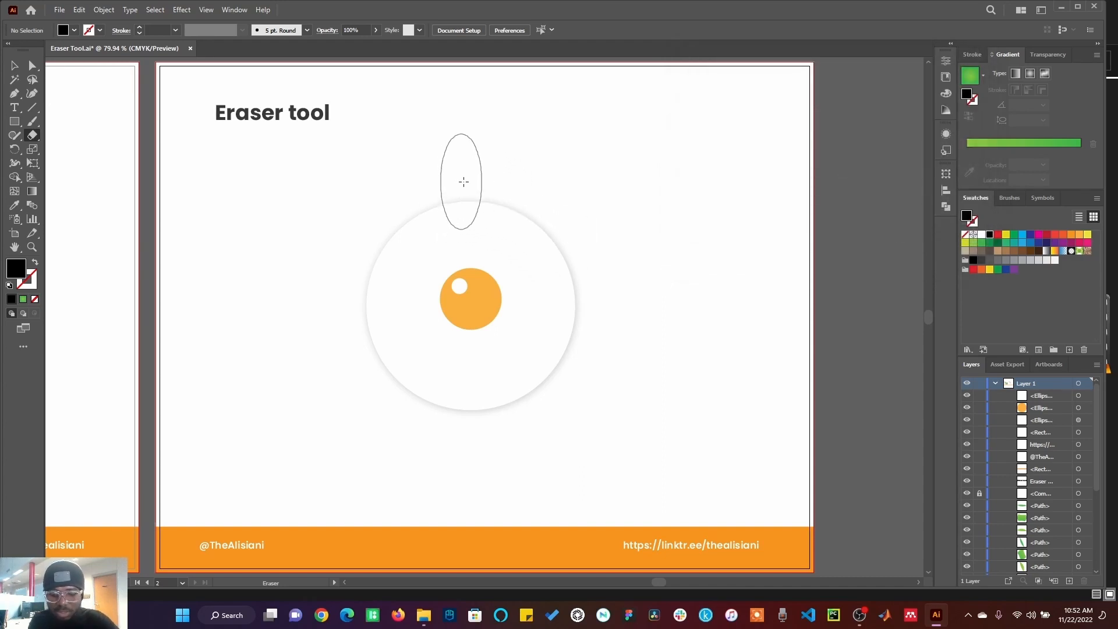
# Step: Shrink the brush a little and erase vertical notches around the egg white's edge
pyautogui.press('[')
pyautogui.press('[')
pyautogui.press('[')
pyautogui.press('[')
pyautogui.press('[')
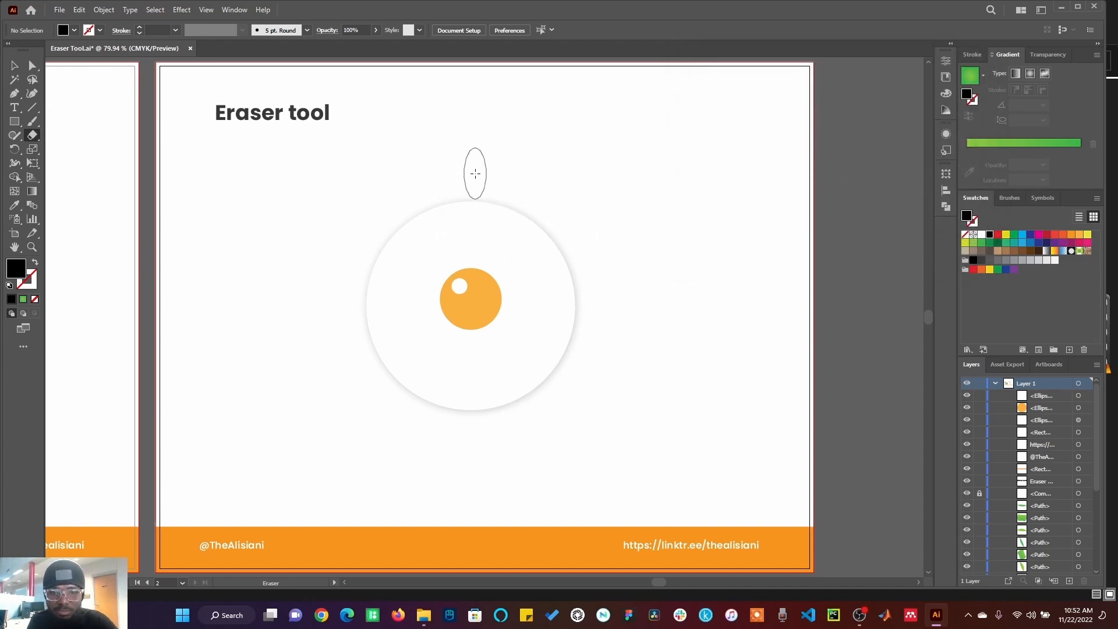
pyautogui.moveTo(476, 173)
pyautogui.mouseDown()
pyautogui.moveTo(515, 200)
pyautogui.moveTo(528, 237)
pyautogui.moveTo(569, 265)
pyautogui.moveTo(577, 317)
pyautogui.moveTo(516, 341)
pyautogui.moveTo(507, 377)
pyautogui.moveTo(463, 412)
pyautogui.moveTo(443, 373)
pyautogui.moveTo(383, 343)
pyautogui.moveTo(427, 257)
pyautogui.moveTo(427, 207)
pyautogui.moveTo(490, 204)
pyautogui.mouseUp()
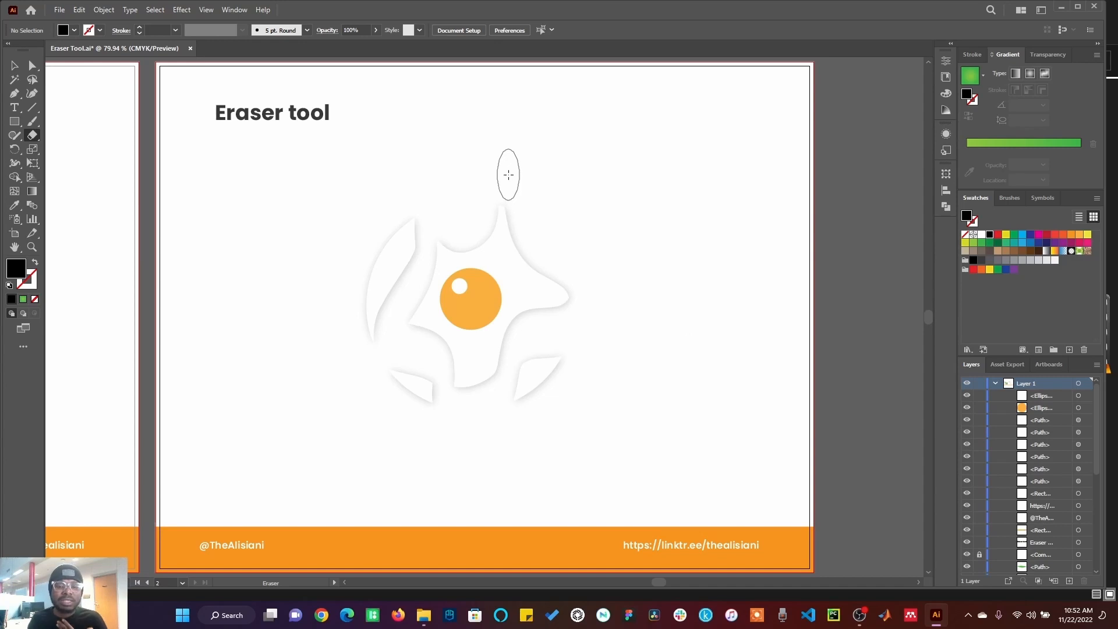
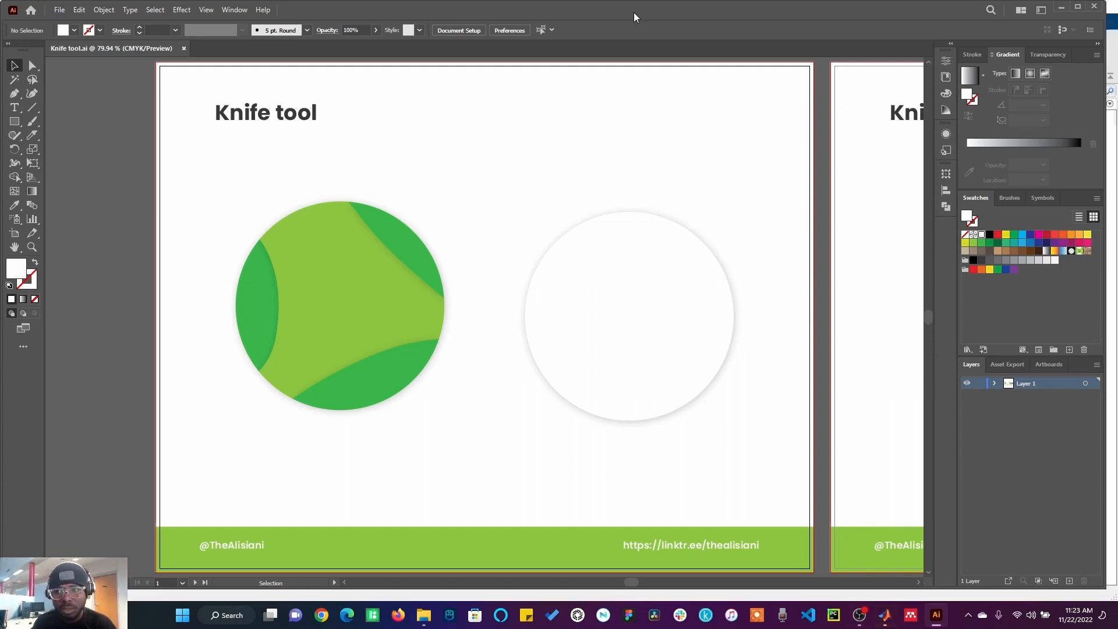
# Step: Select the white circle and slice it with the Knife tool along three curved freehand cuts
pyautogui.click(1079, 5)
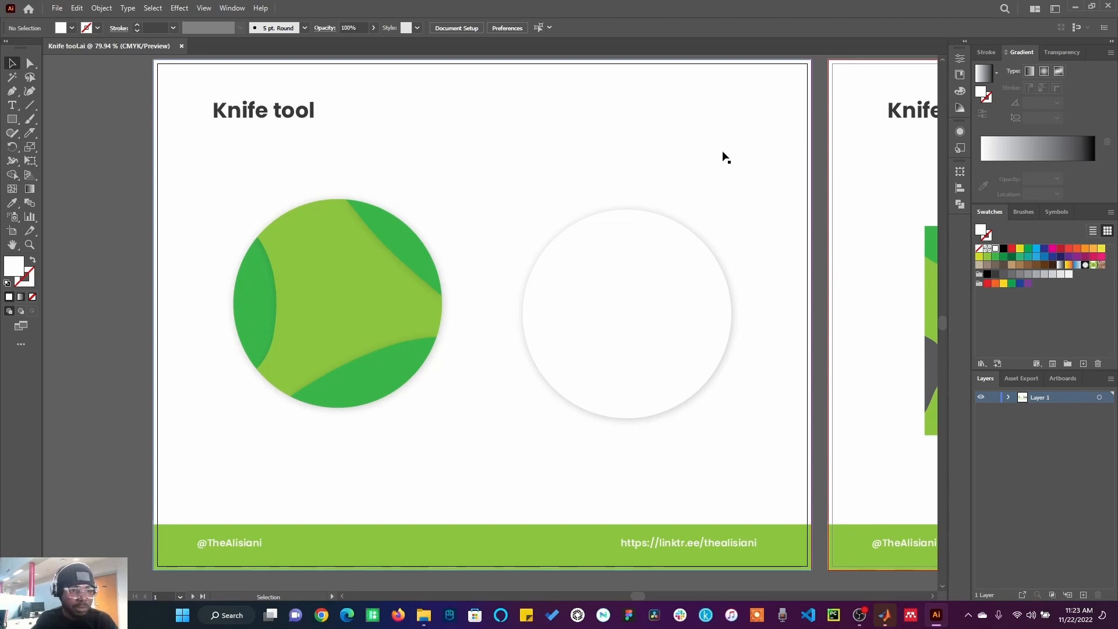
pyautogui.moveTo(30, 133)
pyautogui.mouseDown()
pyautogui.moveTo(67, 162)
pyautogui.moveTo(67, 133)
pyautogui.moveTo(71, 162)
pyautogui.mouseUp()
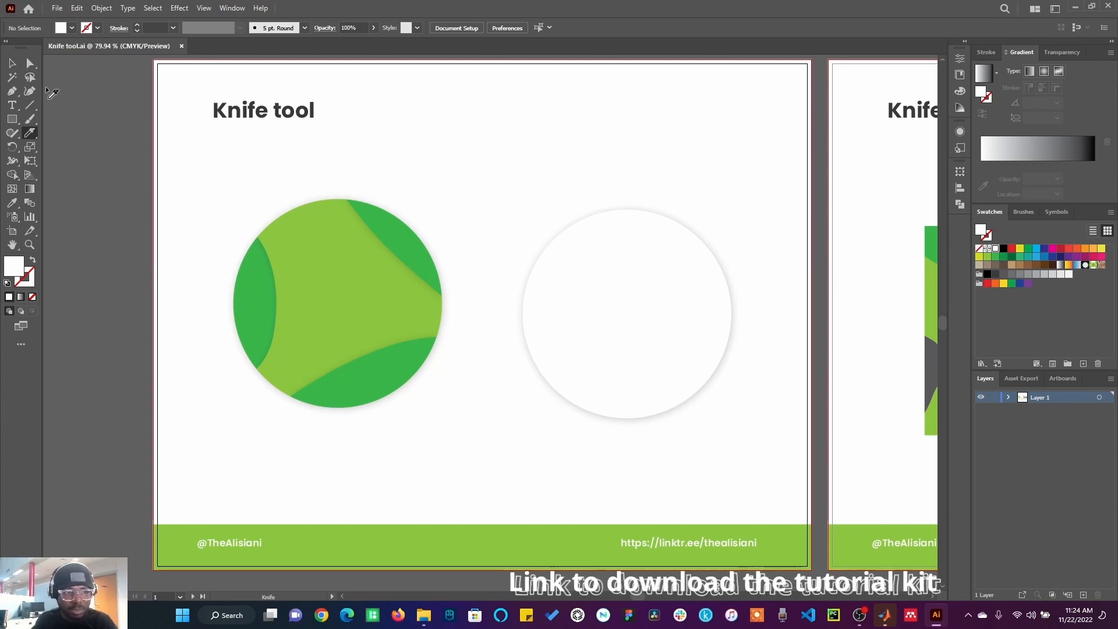
pyautogui.click(12, 63)
pyautogui.click(613, 309)
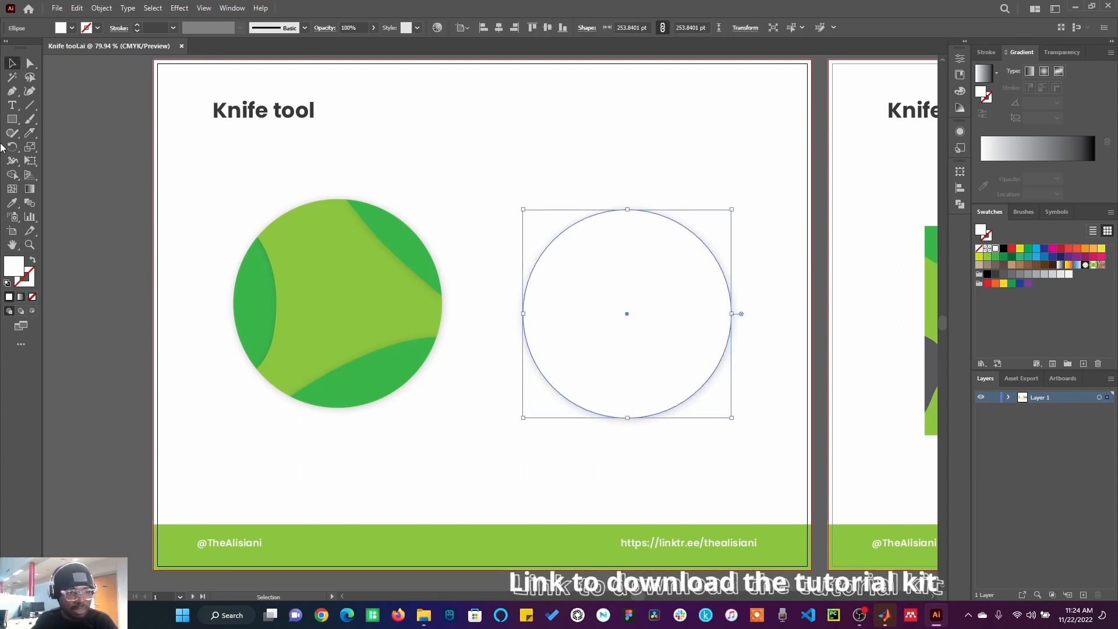
pyautogui.click(30, 133)
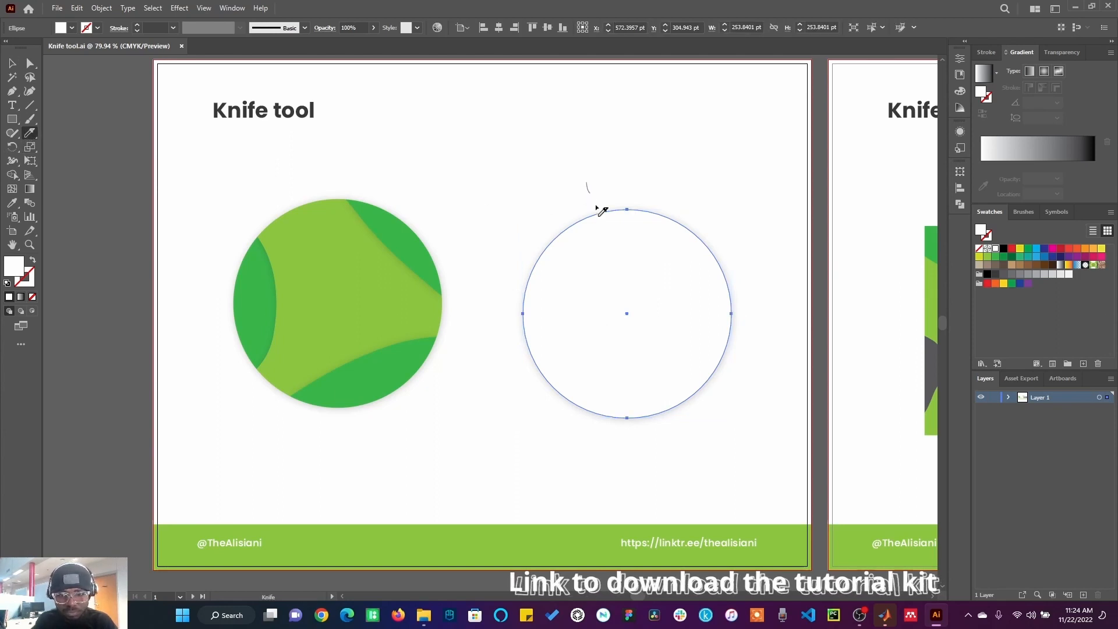
pyautogui.moveTo(602, 211)
pyautogui.mouseDown()
pyautogui.moveTo(667, 270)
pyautogui.moveTo(744, 312)
pyautogui.moveTo(757, 371)
pyautogui.mouseUp()
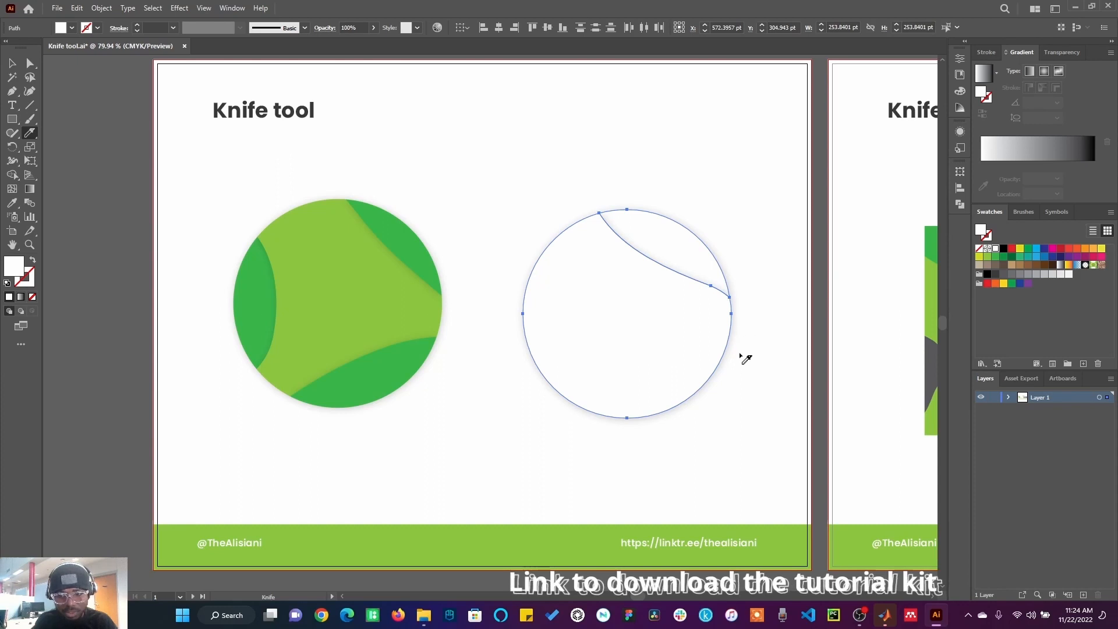
pyautogui.moveTo(742, 349)
pyautogui.mouseDown()
pyautogui.moveTo(679, 382)
pyautogui.moveTo(569, 384)
pyautogui.moveTo(524, 423)
pyautogui.mouseUp()
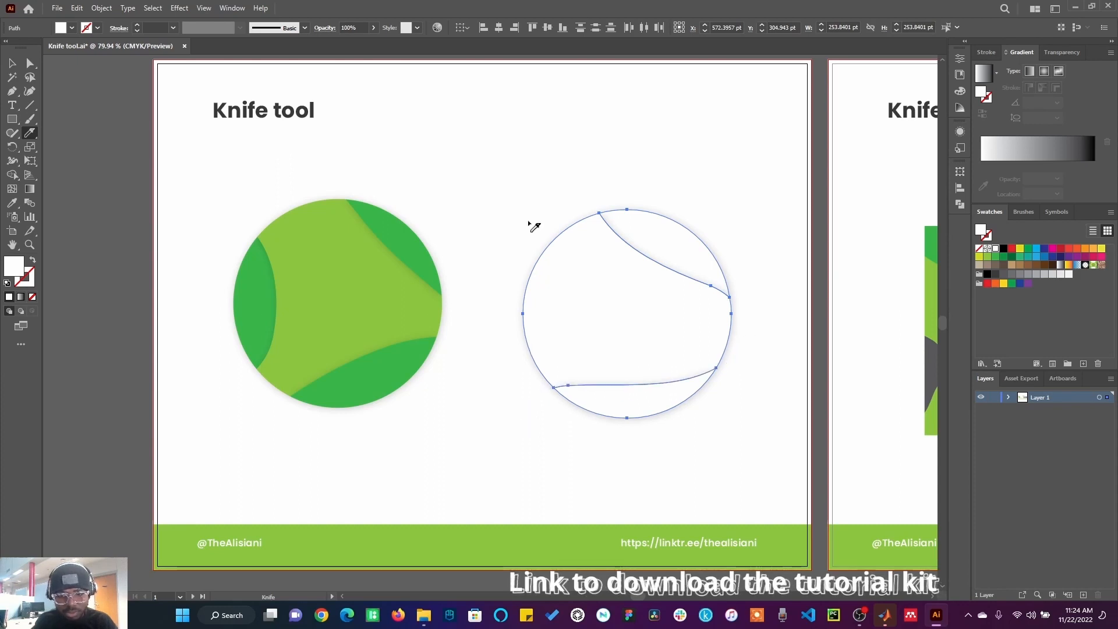
pyautogui.moveTo(532, 173)
pyautogui.mouseDown()
pyautogui.moveTo(619, 306)
pyautogui.moveTo(586, 346)
pyautogui.moveTo(527, 360)
pyautogui.moveTo(515, 398)
pyautogui.mouseUp()
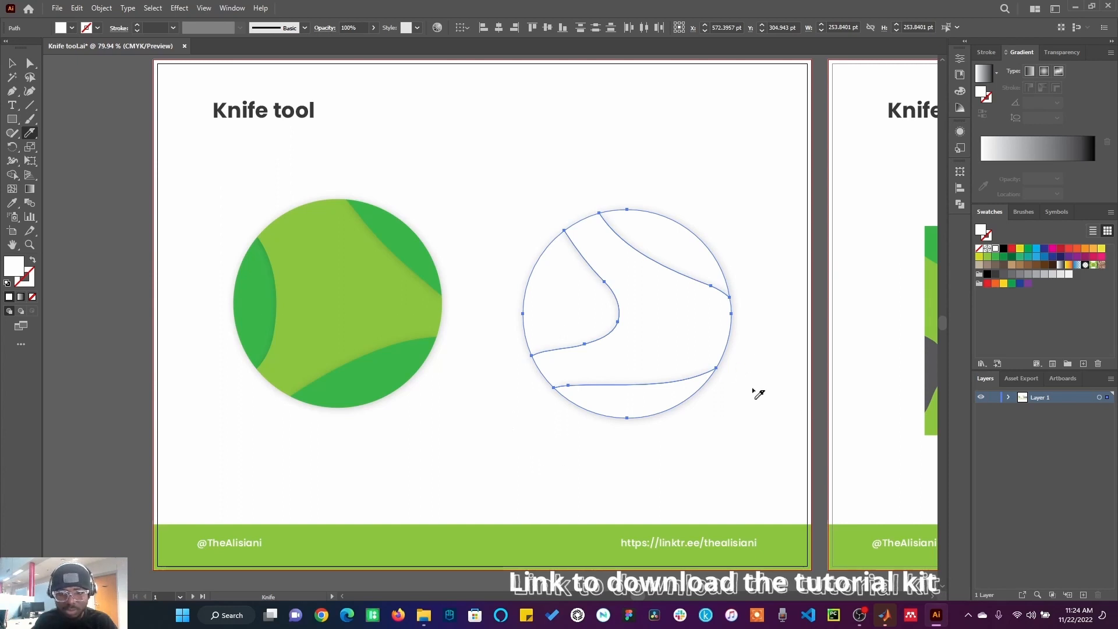
# Step: Fill the circle's middle slice dark grey and its top-right slice yellow
pyautogui.click(12, 63)
pyautogui.click(290, 203)
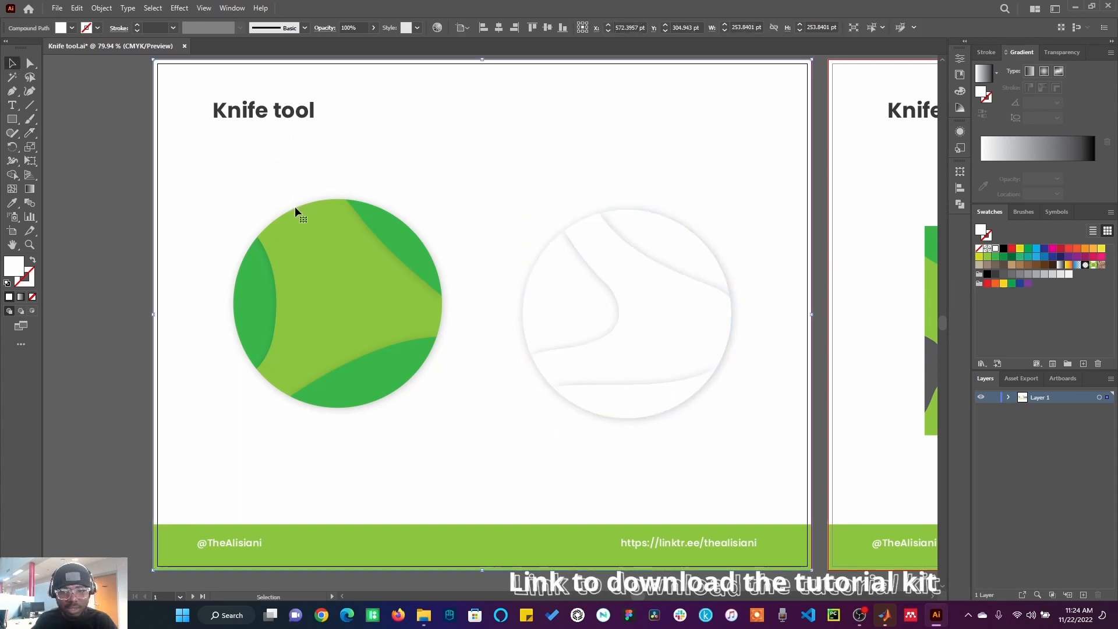
pyautogui.click(636, 303)
pyautogui.click(996, 274)
pyautogui.click(641, 169)
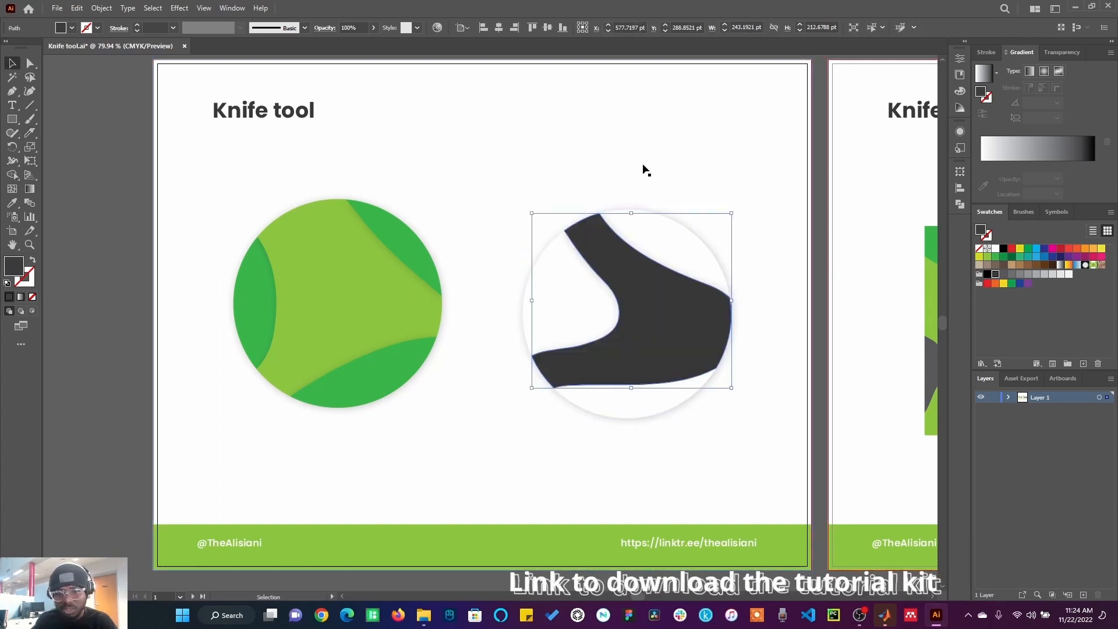
pyautogui.click(689, 255)
pyautogui.click(981, 257)
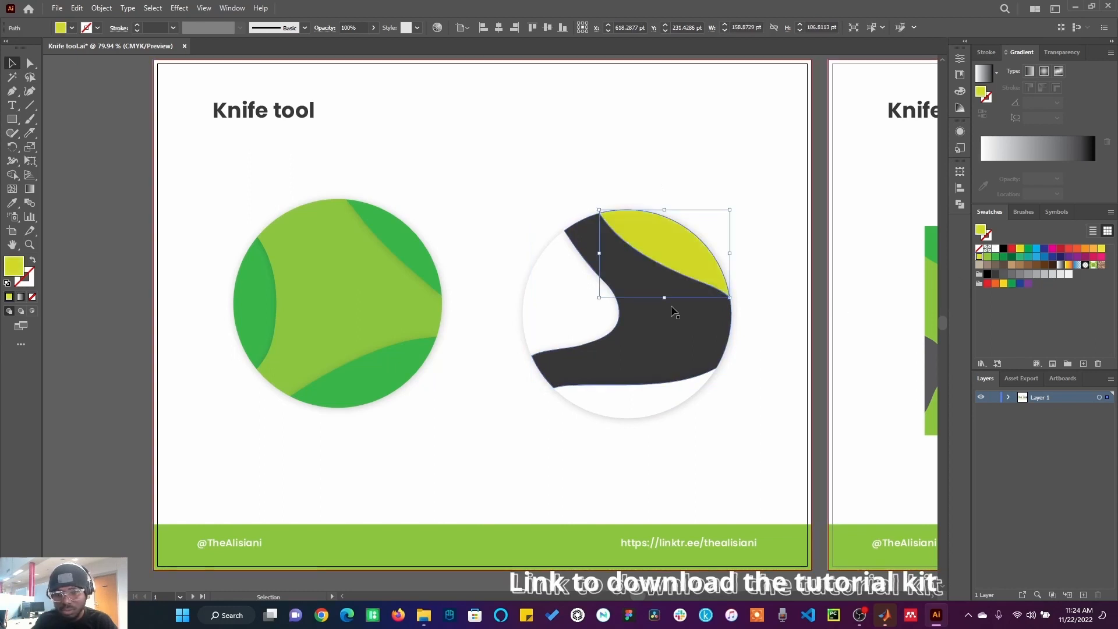
# Step: Fill the circle's left slice light green and its bottom slice green, then deselect
pyautogui.click(606, 309)
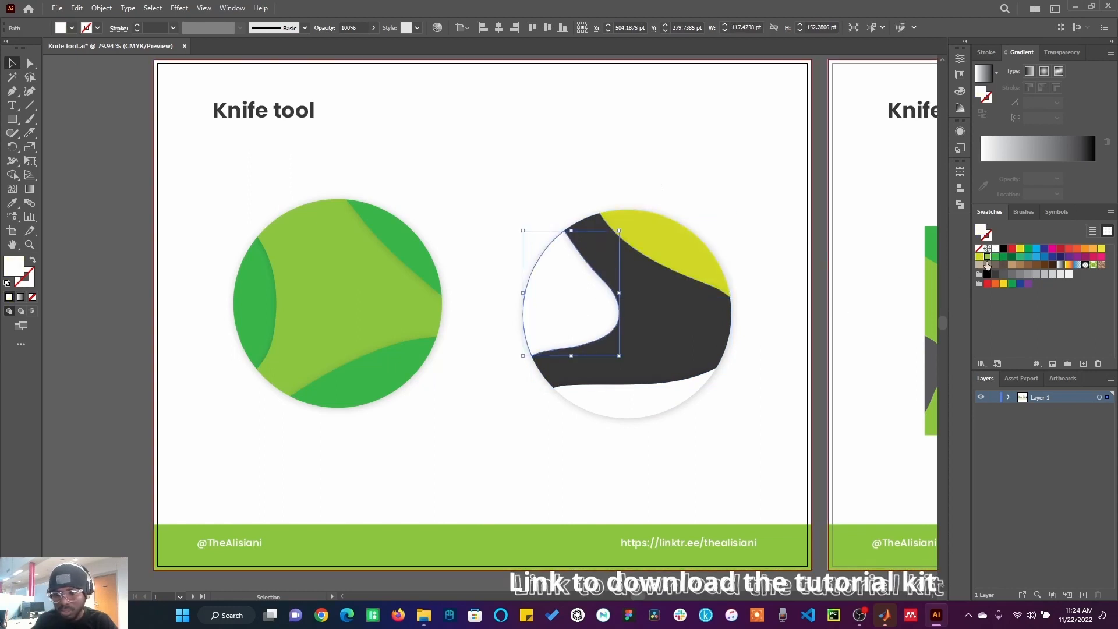
pyautogui.click(988, 257)
pyautogui.click(682, 399)
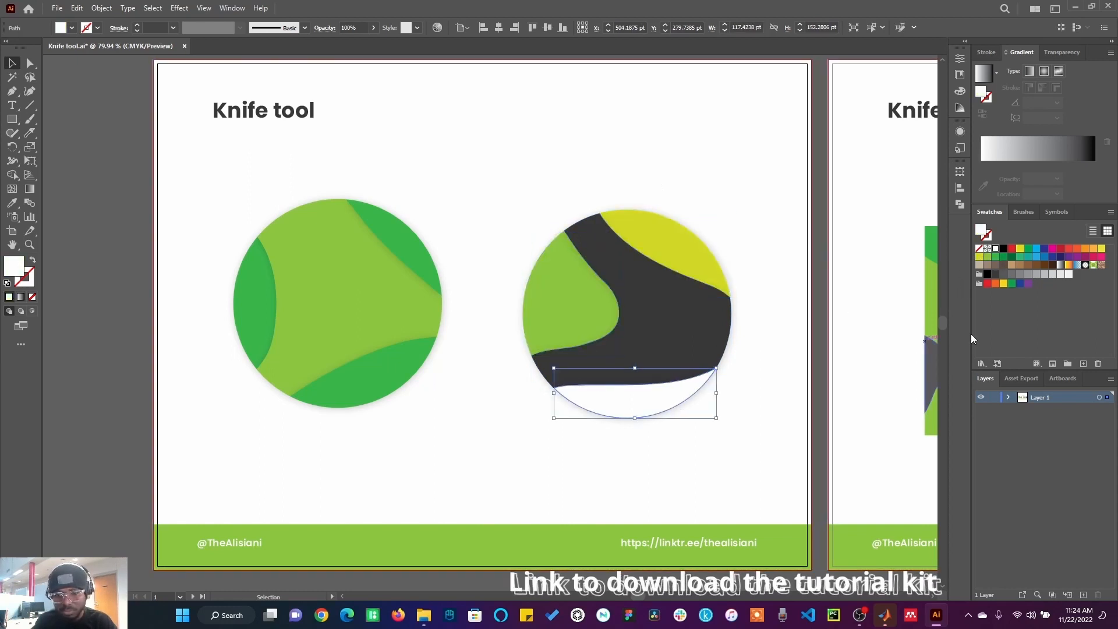
pyautogui.click(997, 257)
pyautogui.click(699, 257)
pyautogui.click(742, 182)
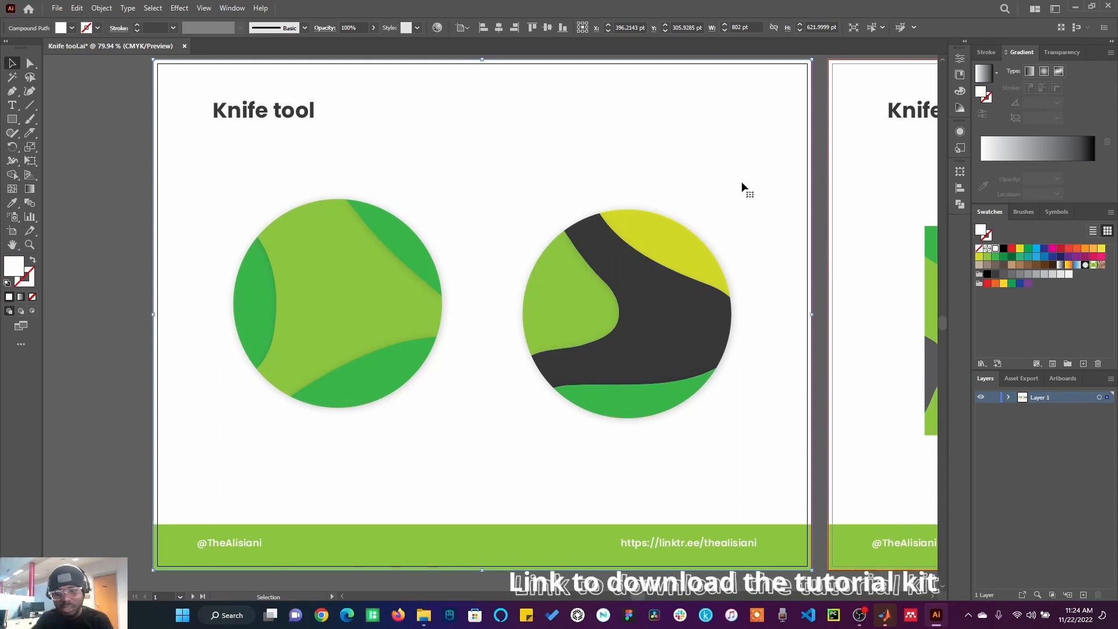
# Step: Move to the next artboard and slice the middle dark rectangle with freehand Knife cuts
pyautogui.click(858, 168)
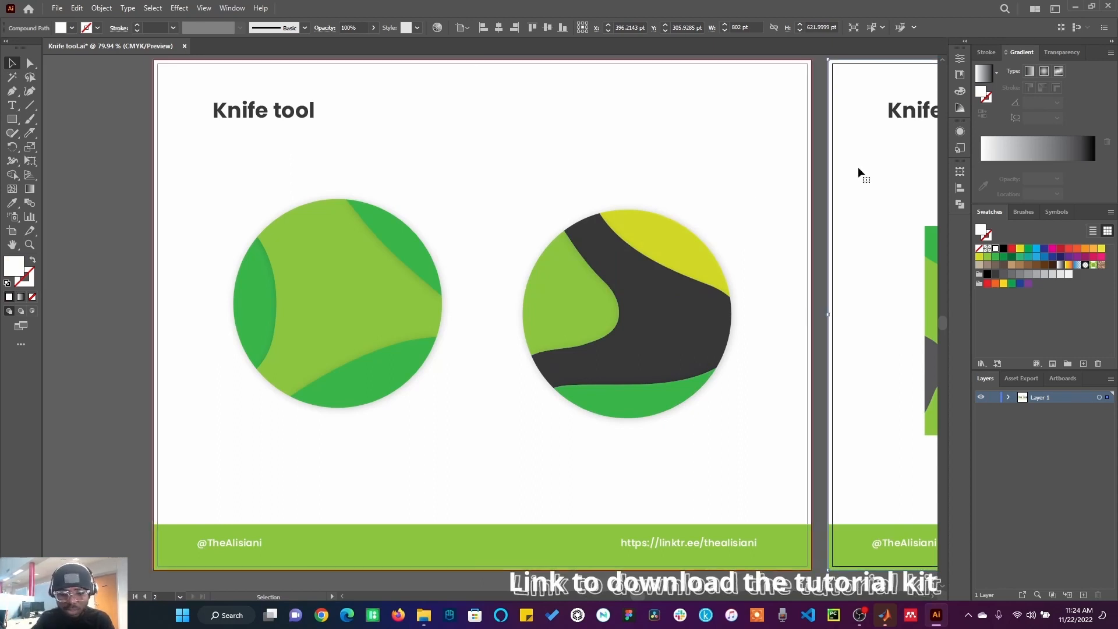
pyautogui.hotkey('ctrl', '0')
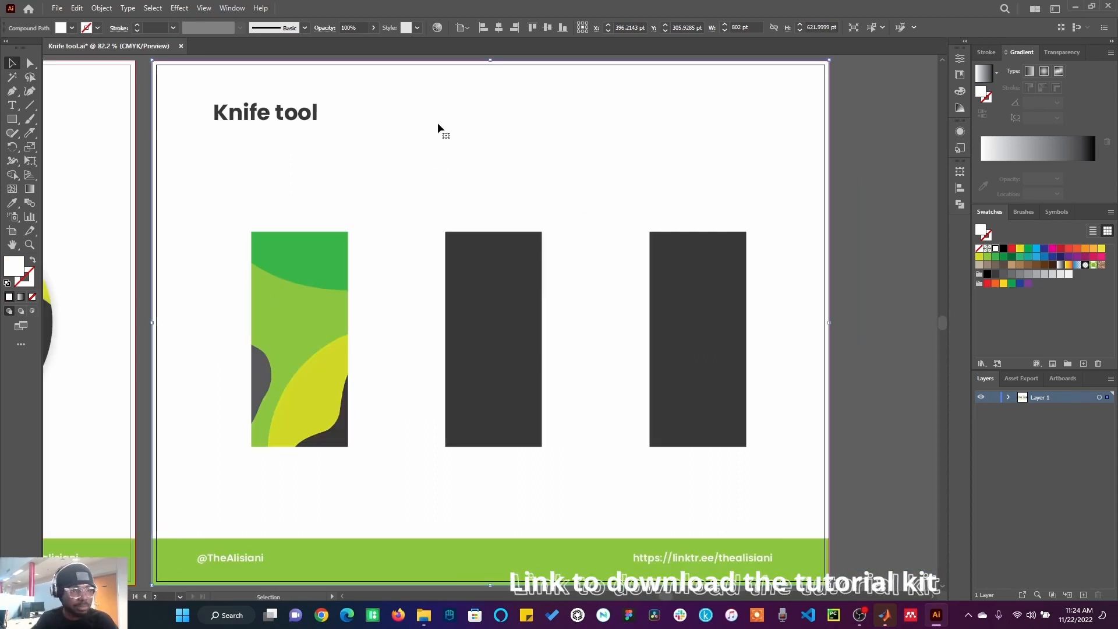
pyautogui.click(472, 283)
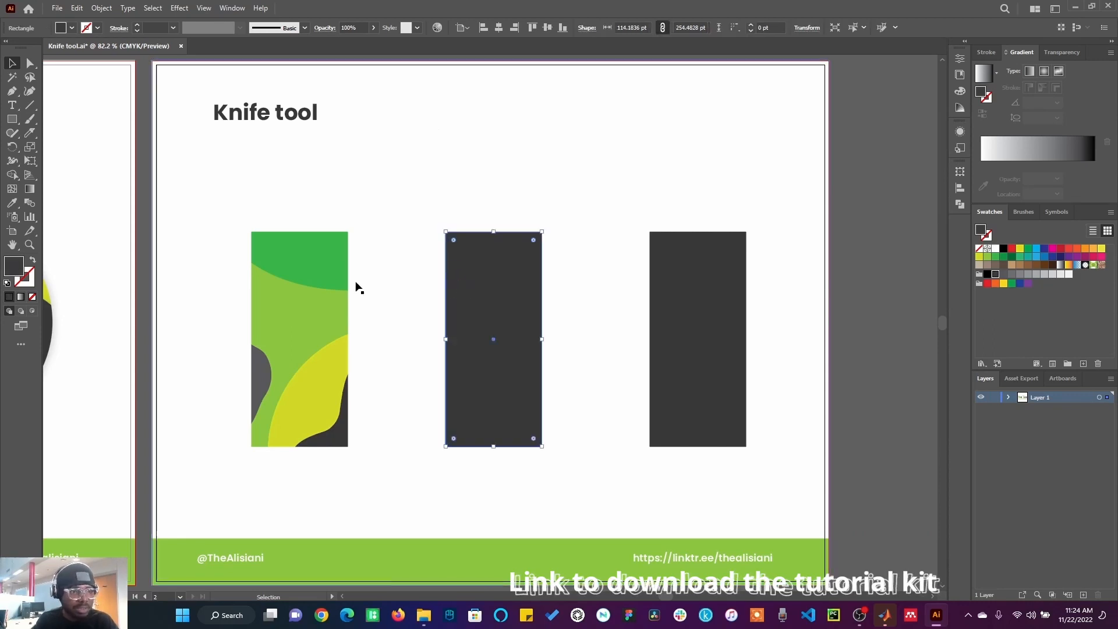
pyautogui.click(30, 133)
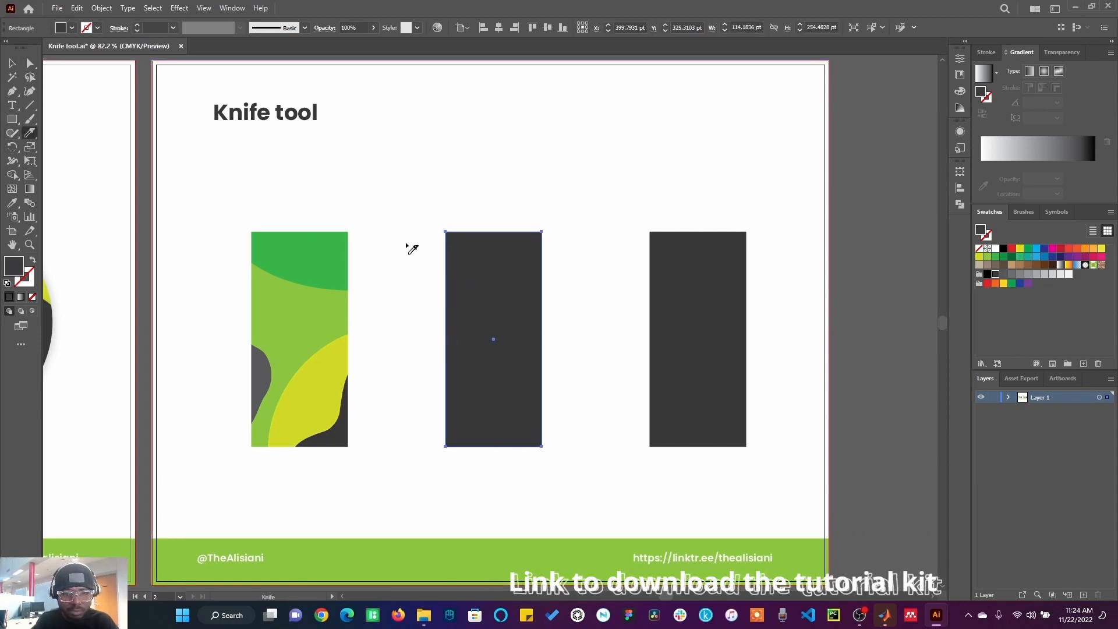
pyautogui.moveTo(417, 240)
pyautogui.mouseDown()
pyautogui.moveTo(444, 273)
pyautogui.moveTo(575, 324)
pyautogui.moveTo(516, 369)
pyautogui.moveTo(480, 491)
pyautogui.moveTo(547, 376)
pyautogui.mouseUp()
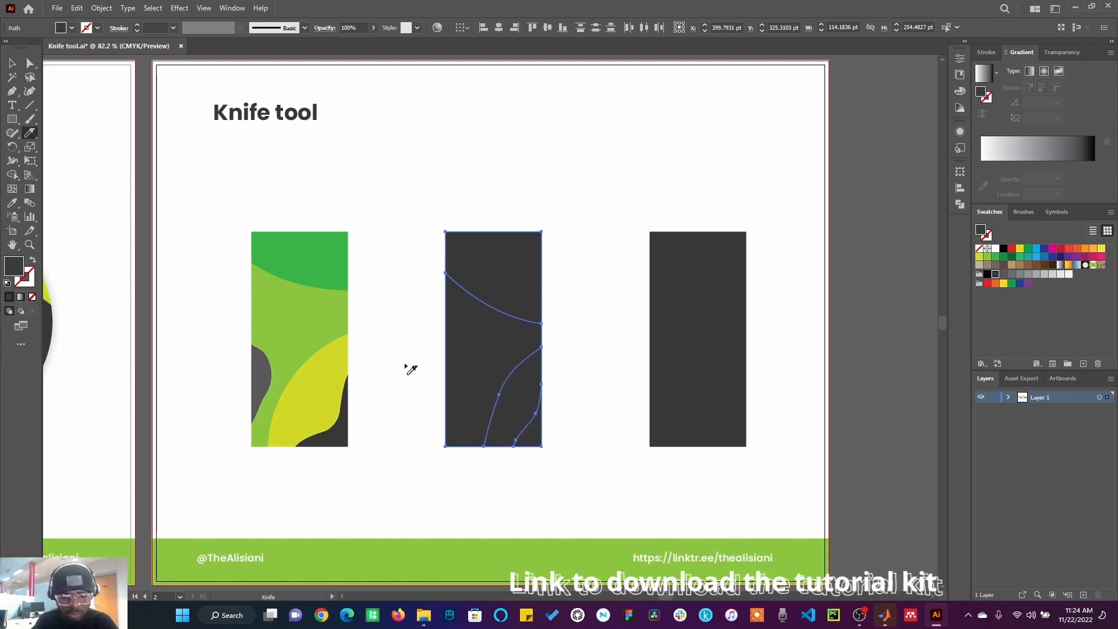
pyautogui.moveTo(438, 327)
pyautogui.mouseDown()
pyautogui.moveTo(466, 371)
pyautogui.moveTo(436, 434)
pyautogui.mouseUp()
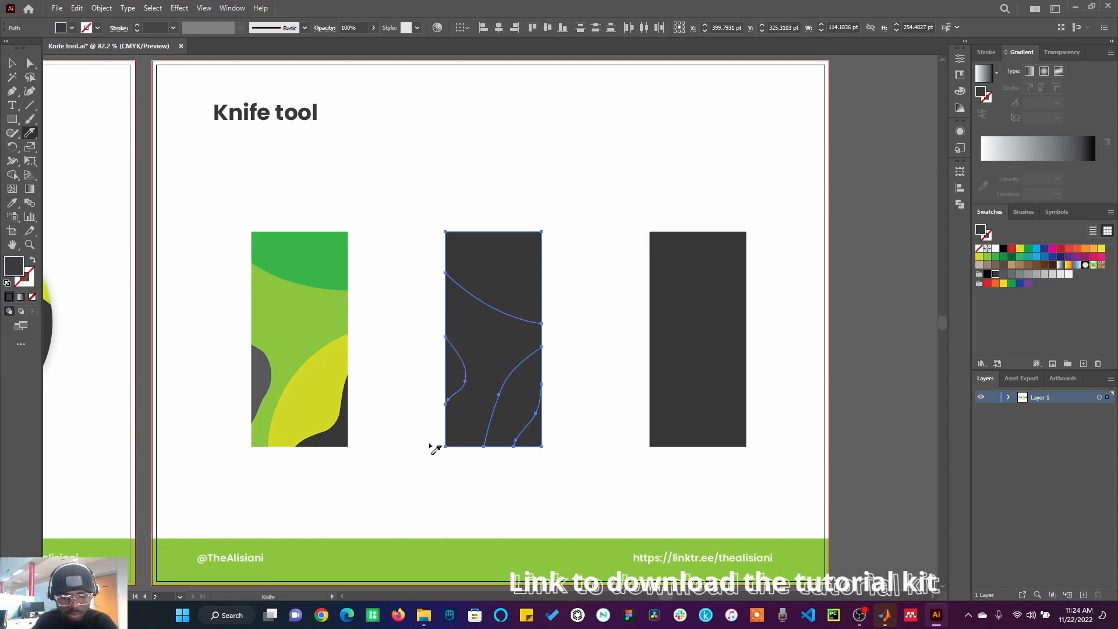
# Step: Fill the rectangle's large middle piece green and its top piece yellow
pyautogui.click(13, 63)
pyautogui.click(390, 205)
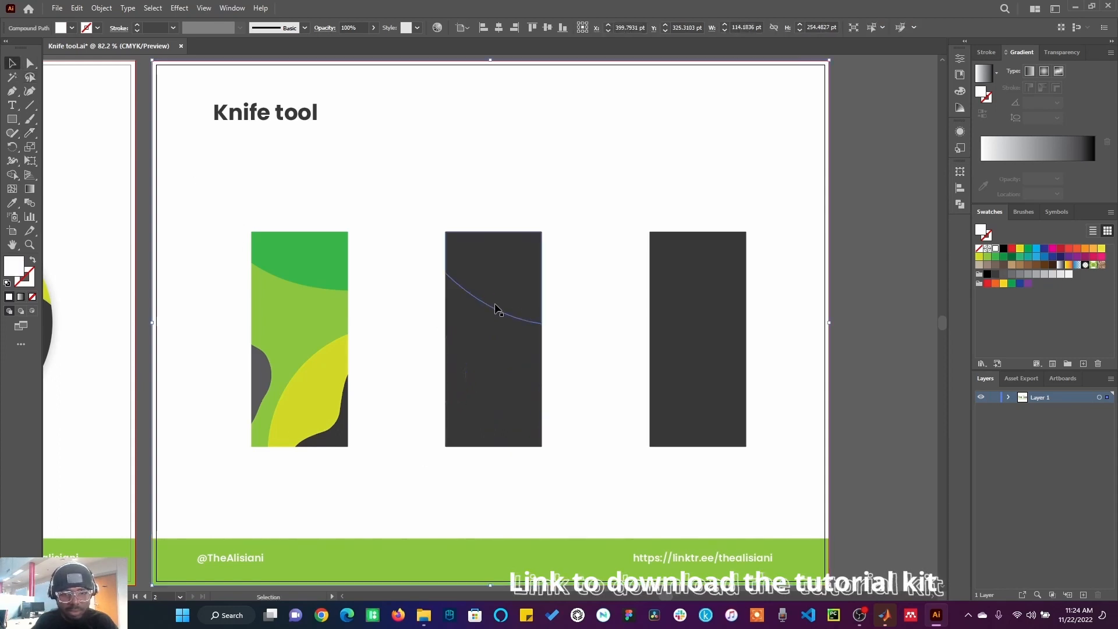
pyautogui.click(482, 331)
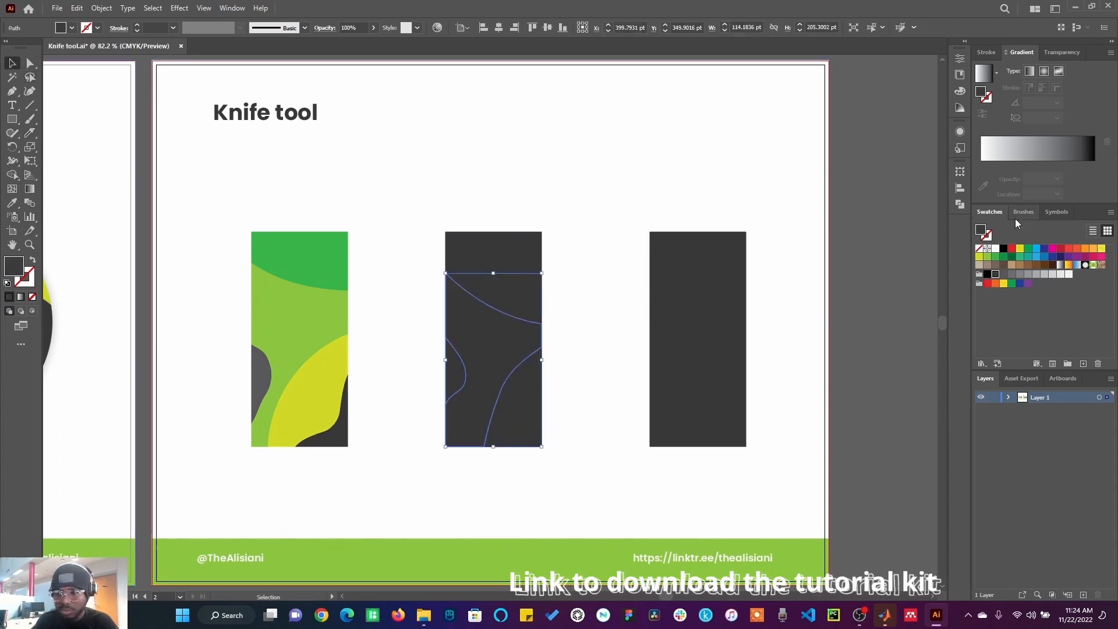
pyautogui.click(1000, 259)
pyautogui.click(500, 257)
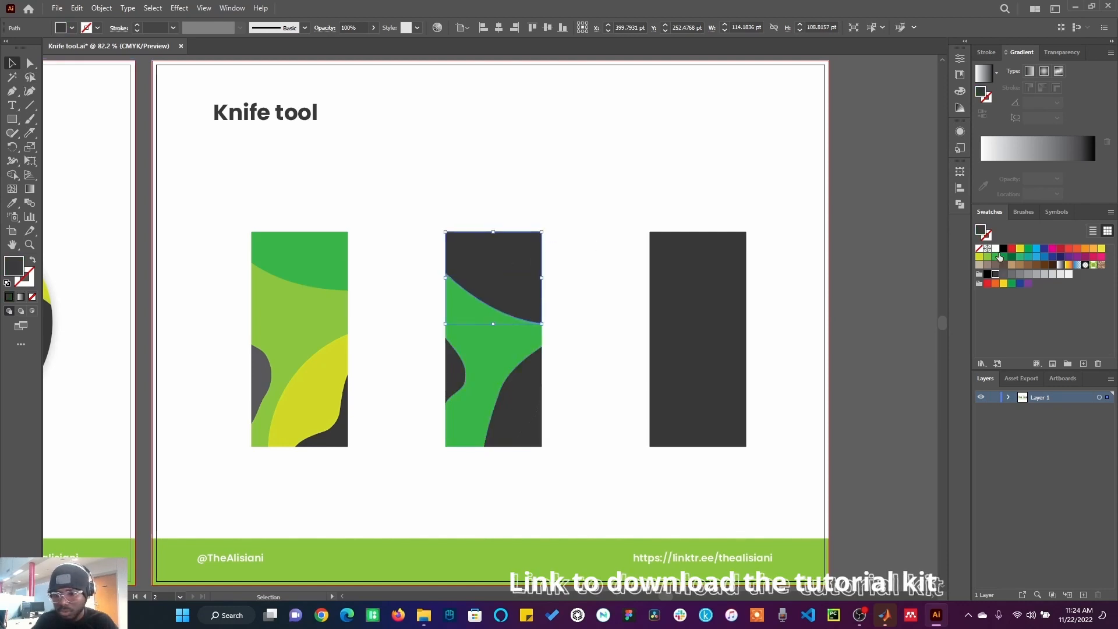
pyautogui.click(1019, 249)
# Step: Fill the rectangle's bottom-right piece red and its small left piece dark grey
pyautogui.click(458, 367)
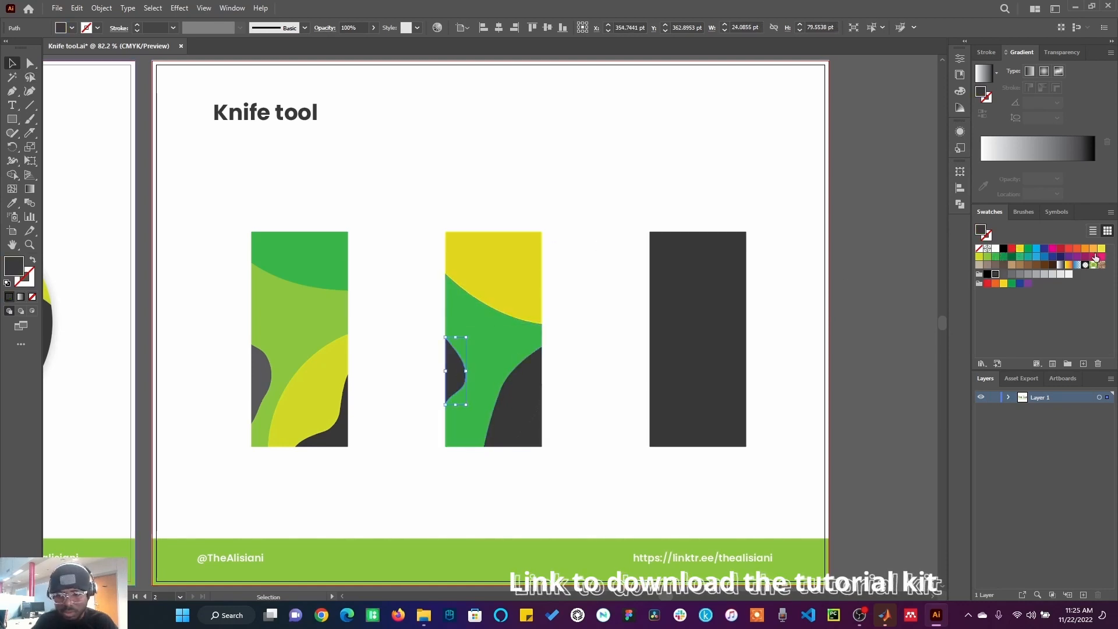
pyautogui.click(1037, 274)
pyautogui.click(533, 412)
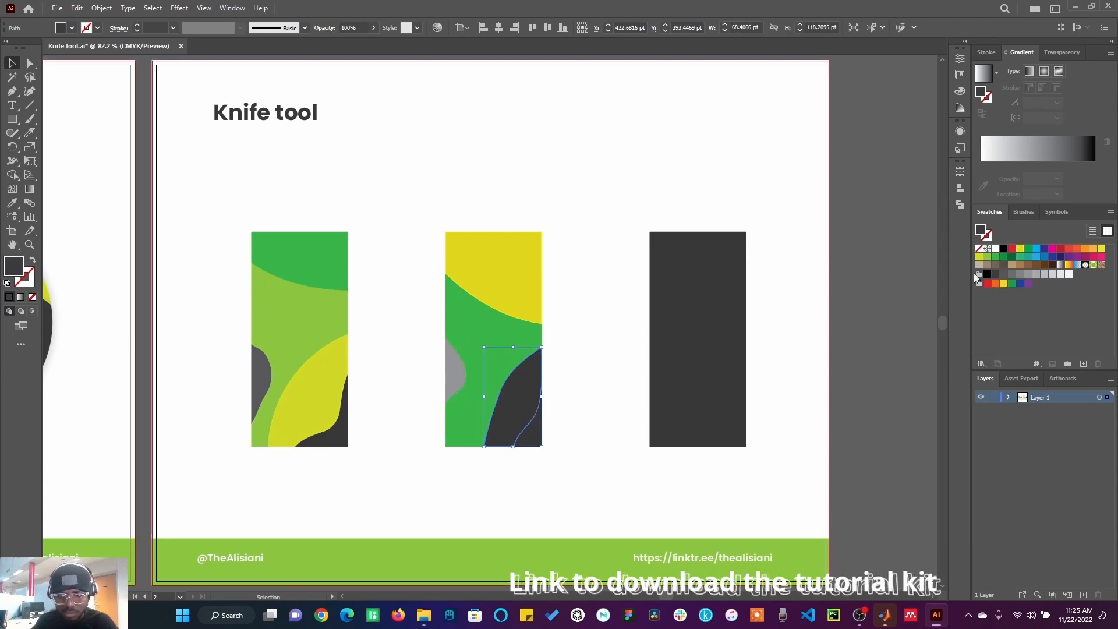
pyautogui.click(1012, 249)
pyautogui.click(613, 265)
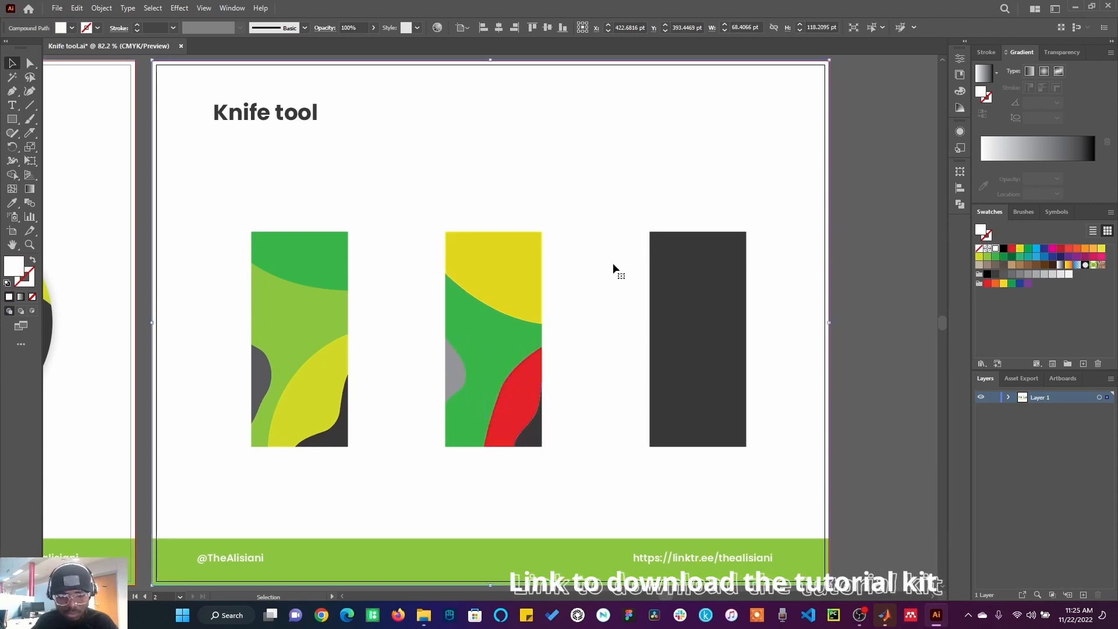
pyautogui.click(447, 397)
pyautogui.click(995, 279)
pyautogui.click(522, 213)
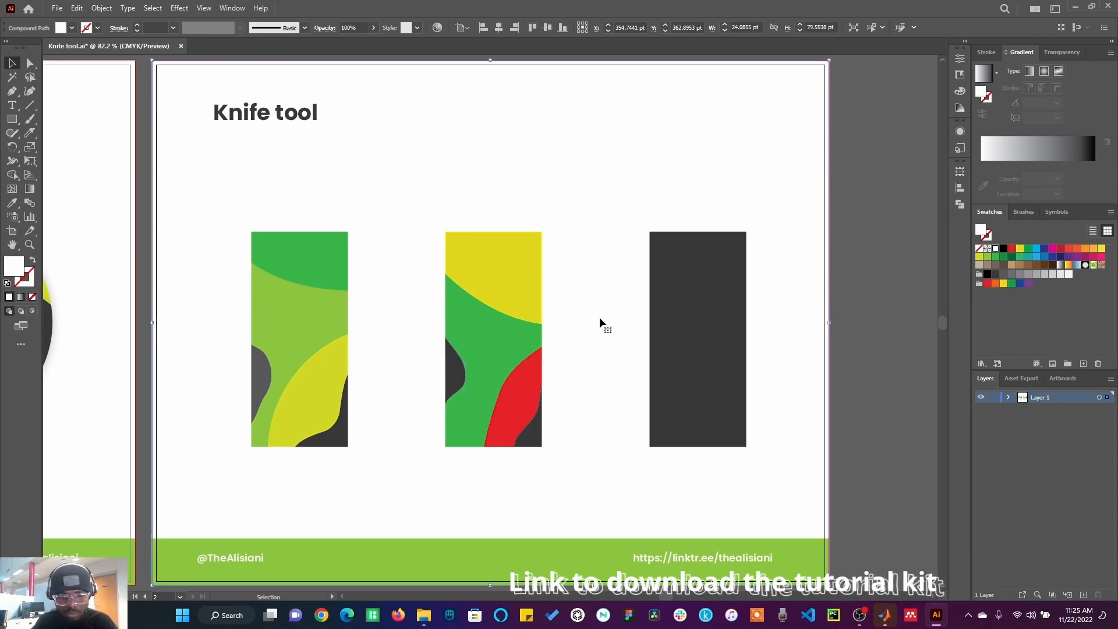
# Step: Cut a long wavy freehand path through the right rectangle with the Knife tool
pyautogui.click(718, 320)
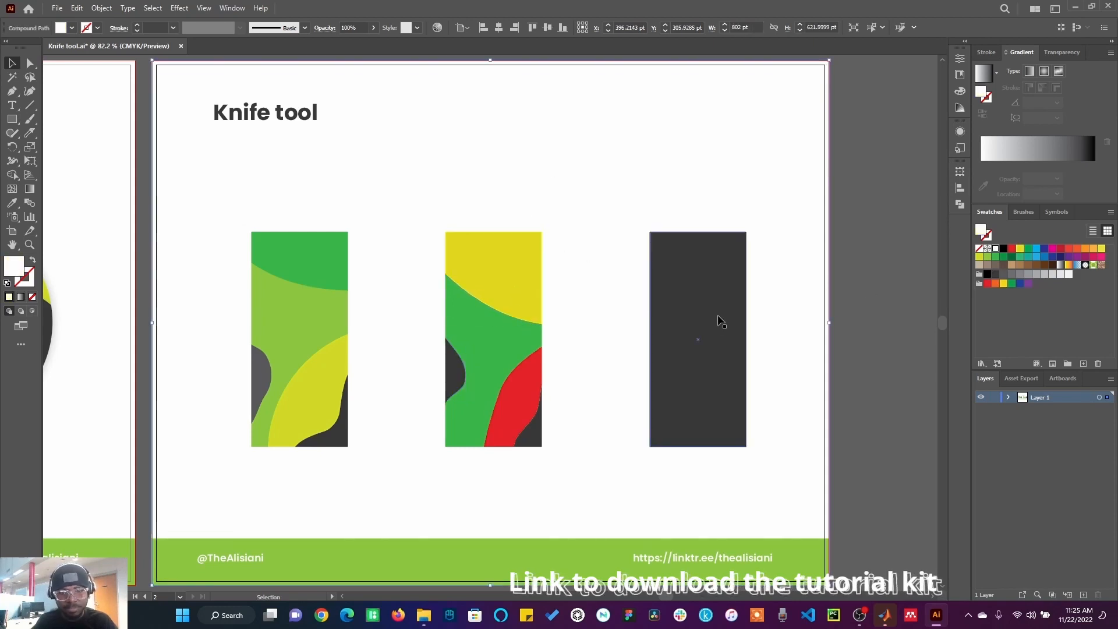
pyautogui.click(30, 133)
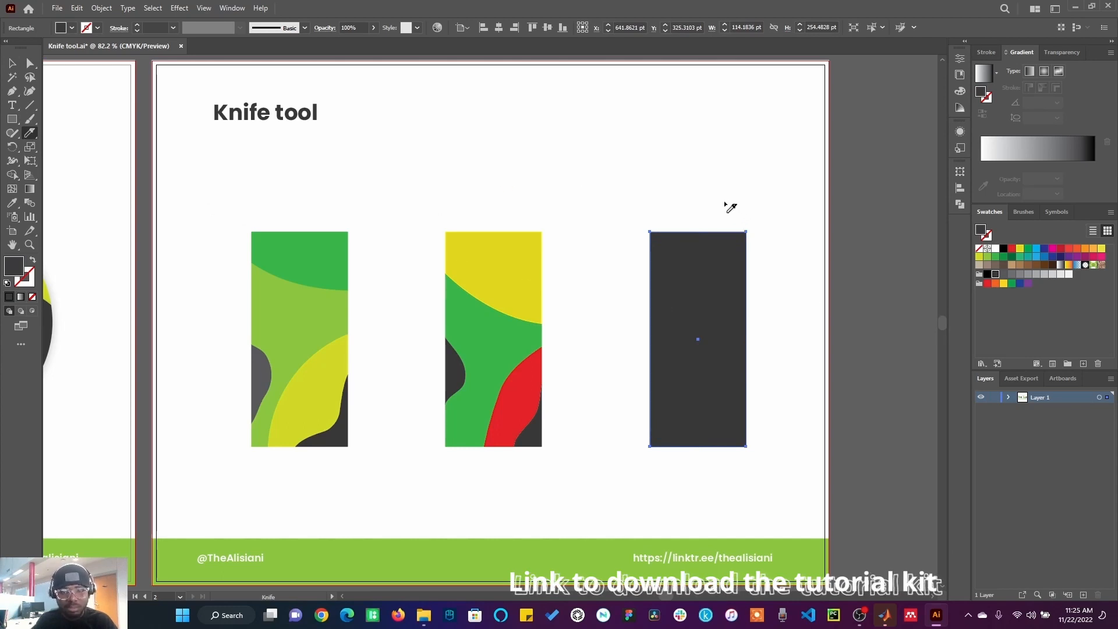
pyautogui.moveTo(697, 190)
pyautogui.mouseDown()
pyautogui.moveTo(674, 317)
pyautogui.moveTo(722, 342)
pyautogui.moveTo(681, 358)
pyautogui.moveTo(679, 381)
pyautogui.moveTo(705, 383)
pyautogui.moveTo(698, 411)
pyautogui.moveTo(672, 387)
pyautogui.moveTo(663, 393)
pyautogui.moveTo(671, 433)
pyautogui.moveTo(715, 423)
pyautogui.moveTo(724, 439)
pyautogui.moveTo(742, 335)
pyautogui.moveTo(733, 301)
pyautogui.moveTo(689, 305)
pyautogui.moveTo(725, 281)
pyautogui.moveTo(734, 251)
pyautogui.moveTo(715, 244)
pyautogui.moveTo(712, 188)
pyautogui.mouseUp()
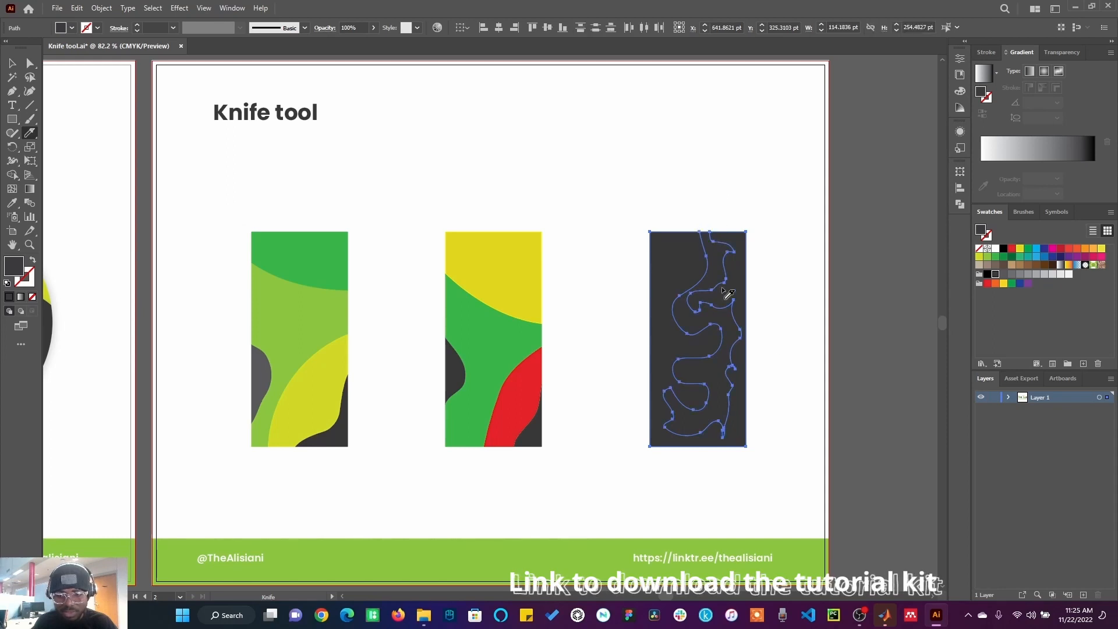
# Step: Fill the wavy inner piece orange
pyautogui.click(12, 63)
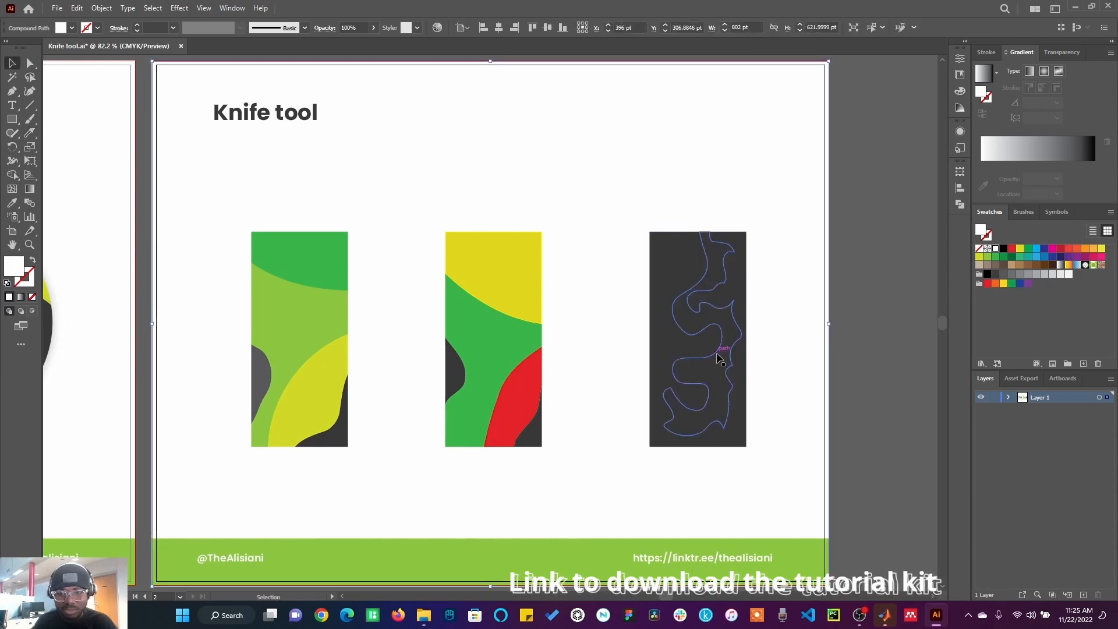
pyautogui.click(725, 319)
pyautogui.click(743, 309)
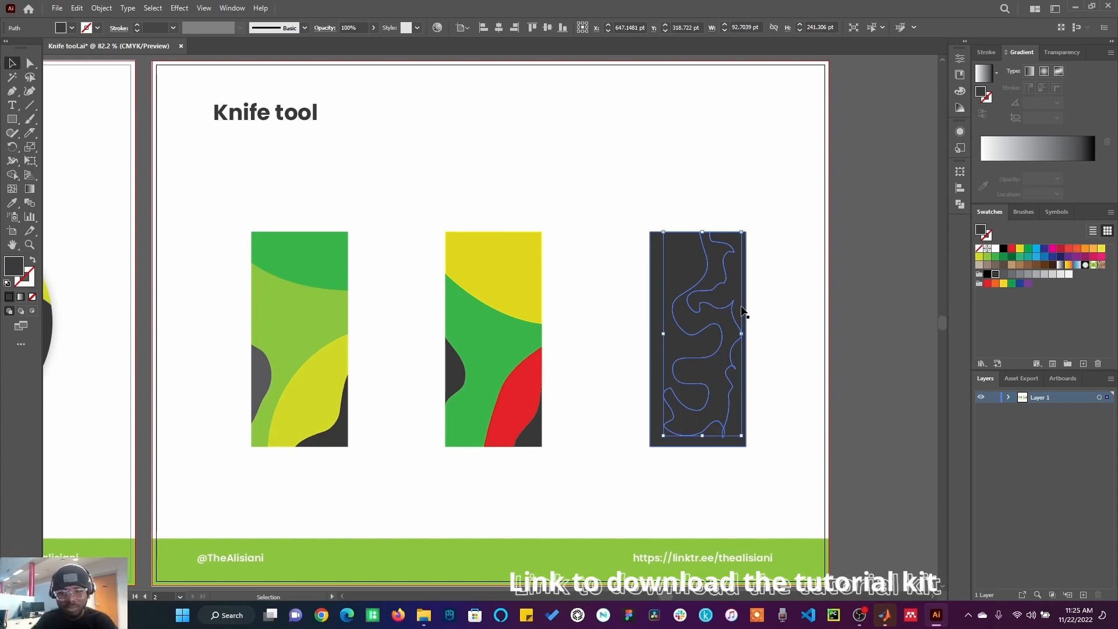
pyautogui.click(997, 284)
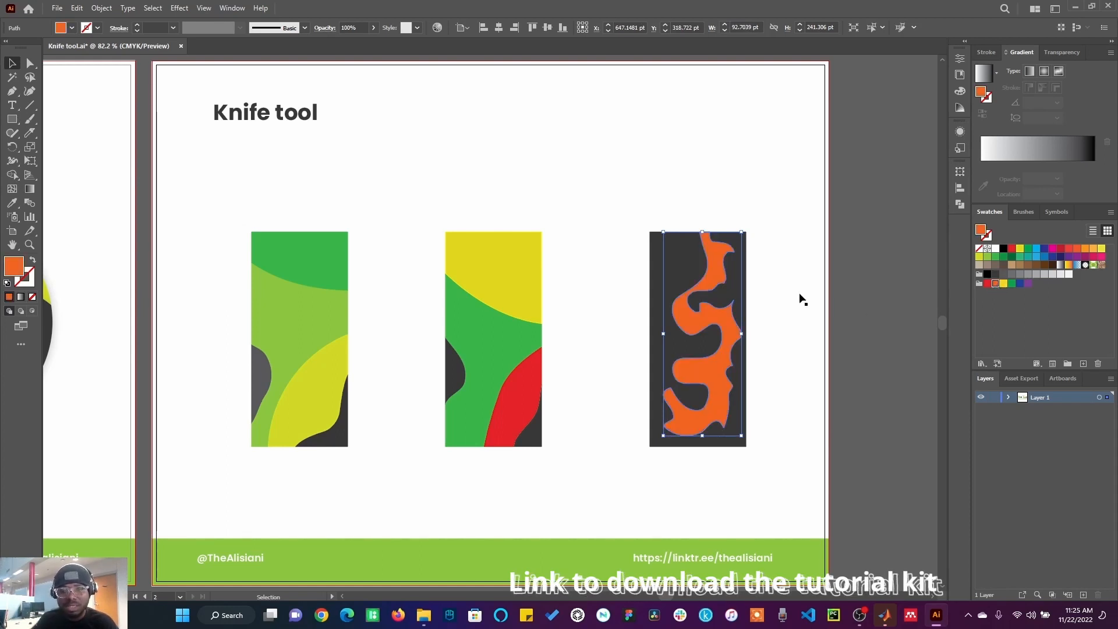
# Step: Fill the rectangle's outer piece blue and the wavy inner piece yellow
pyautogui.click(743, 294)
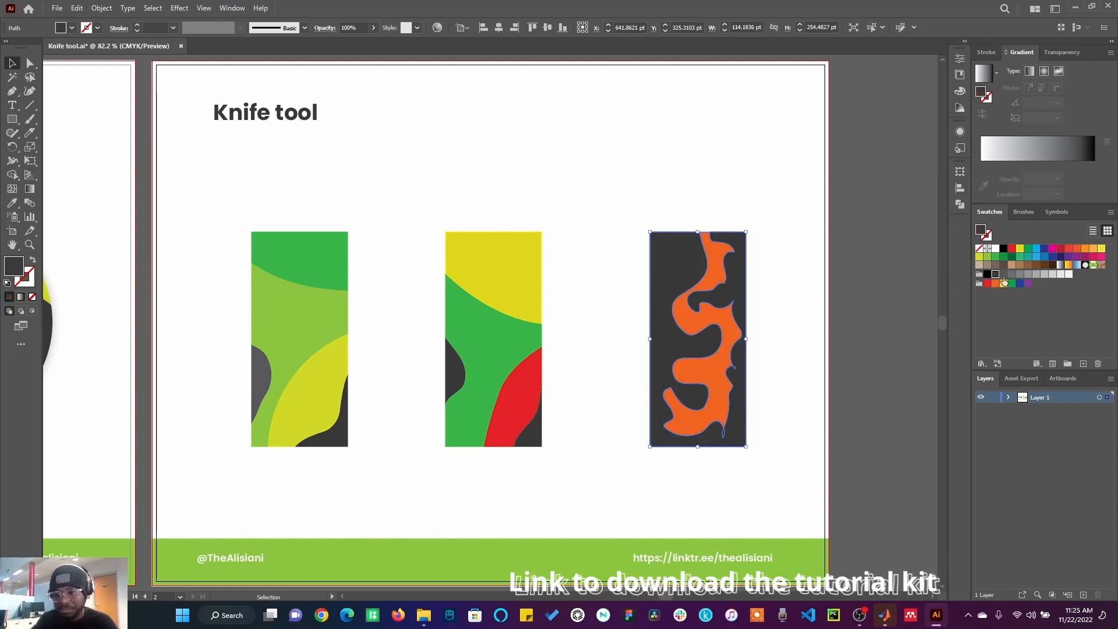
pyautogui.click(1037, 249)
pyautogui.click(882, 274)
pyautogui.click(716, 319)
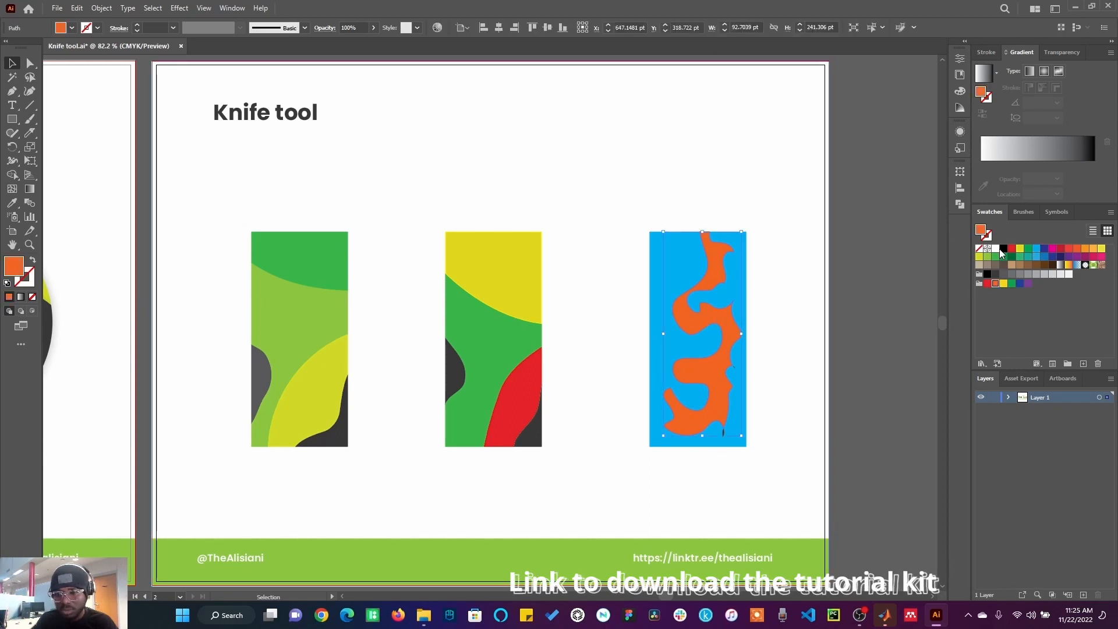
pyautogui.click(1004, 283)
pyautogui.click(888, 288)
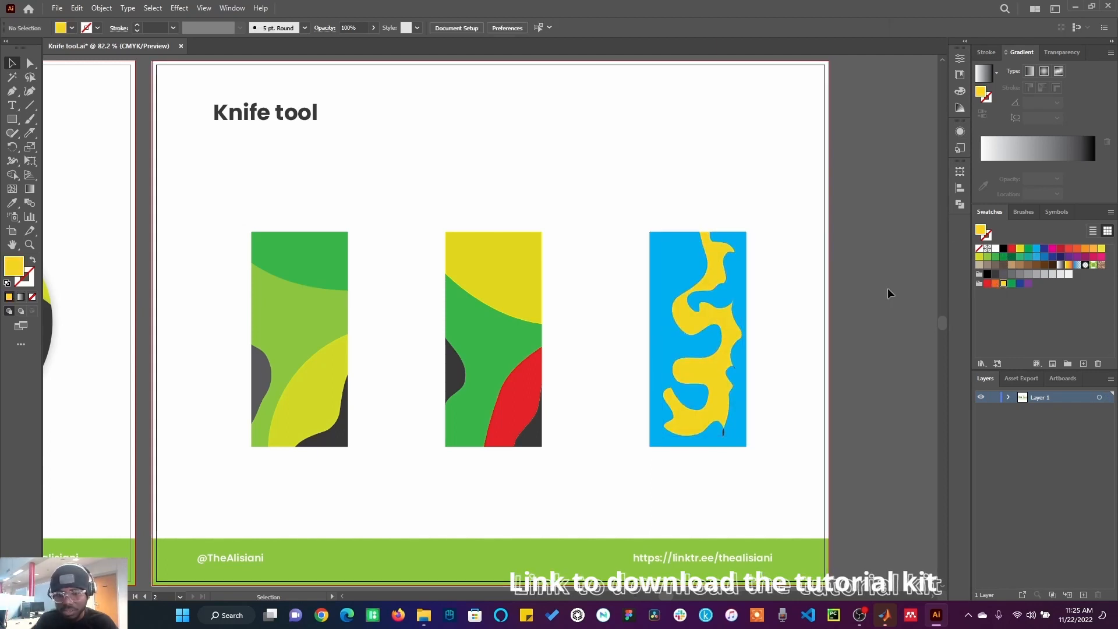
# Step: Drag the cut pieces of all three rectangles apart to display them separately
pyautogui.click(722, 437)
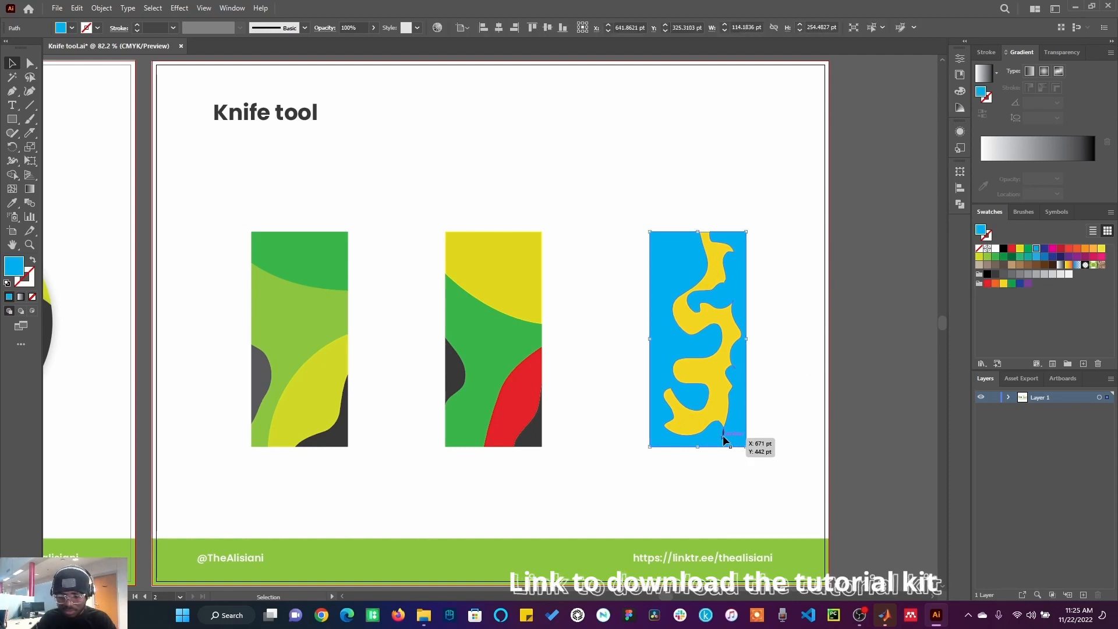
pyautogui.click(717, 407)
pyautogui.moveTo(717, 407); pyautogui.dragTo(578, 296)
pyautogui.moveTo(531, 402); pyautogui.dragTo(611, 421)
pyautogui.moveTo(337, 373); pyautogui.dragTo(460, 111)
pyautogui.moveTo(265, 377); pyautogui.dragTo(212, 279)
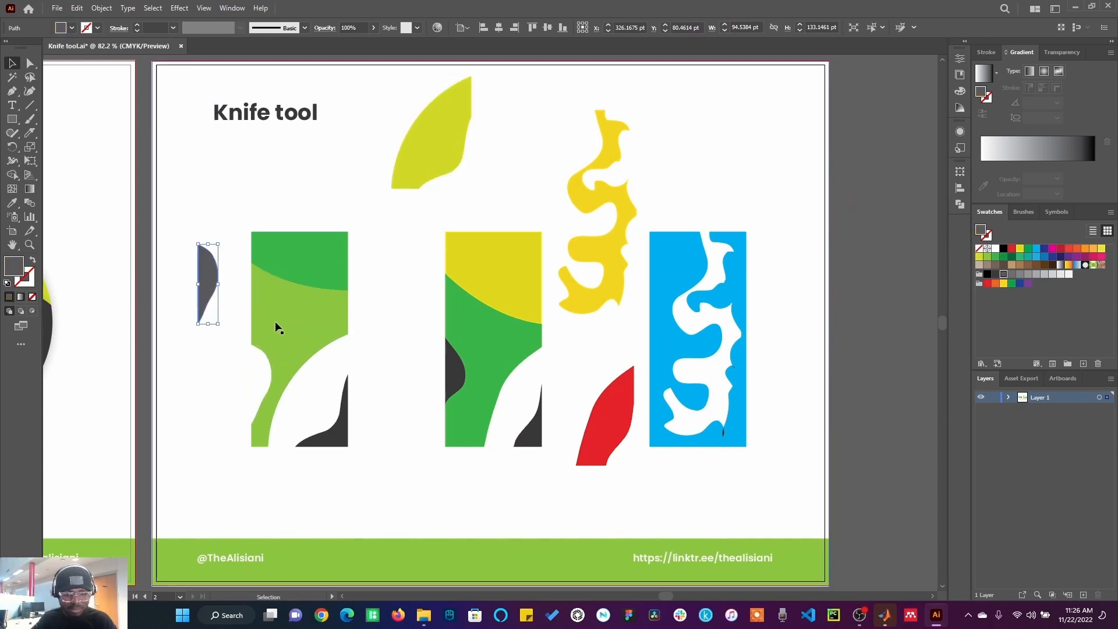
# Step: Undo the four piece moves and deselect everything
pyautogui.hotkey('ctrl', 'z')
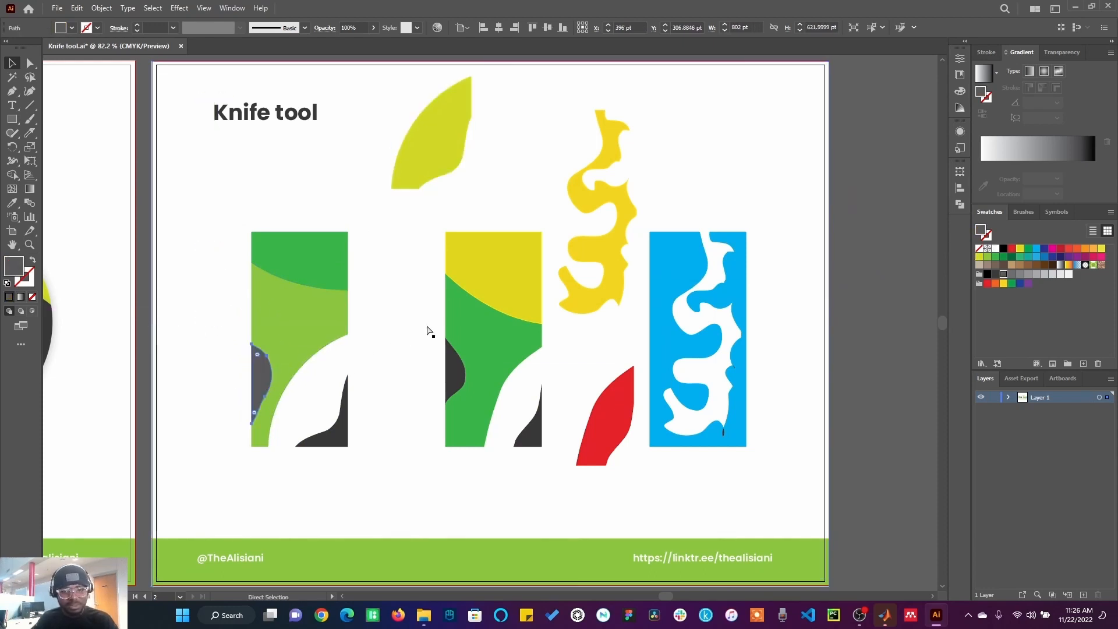
pyautogui.hotkey('ctrl', 'z')
pyautogui.hotkey('ctrl', 'z')
pyautogui.hotkey('ctrl', 'z')
pyautogui.click(585, 303)
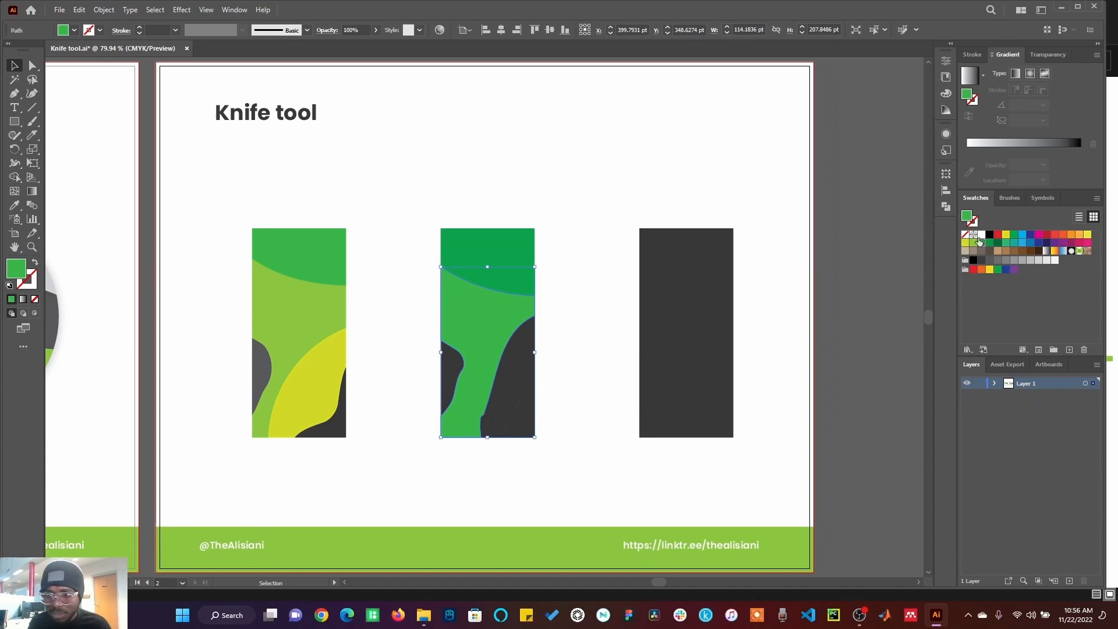
# Step: Fill the middle rectangle's larger bottom-right piece yellow-green
pyautogui.click(980, 241)
pyautogui.click(530, 377)
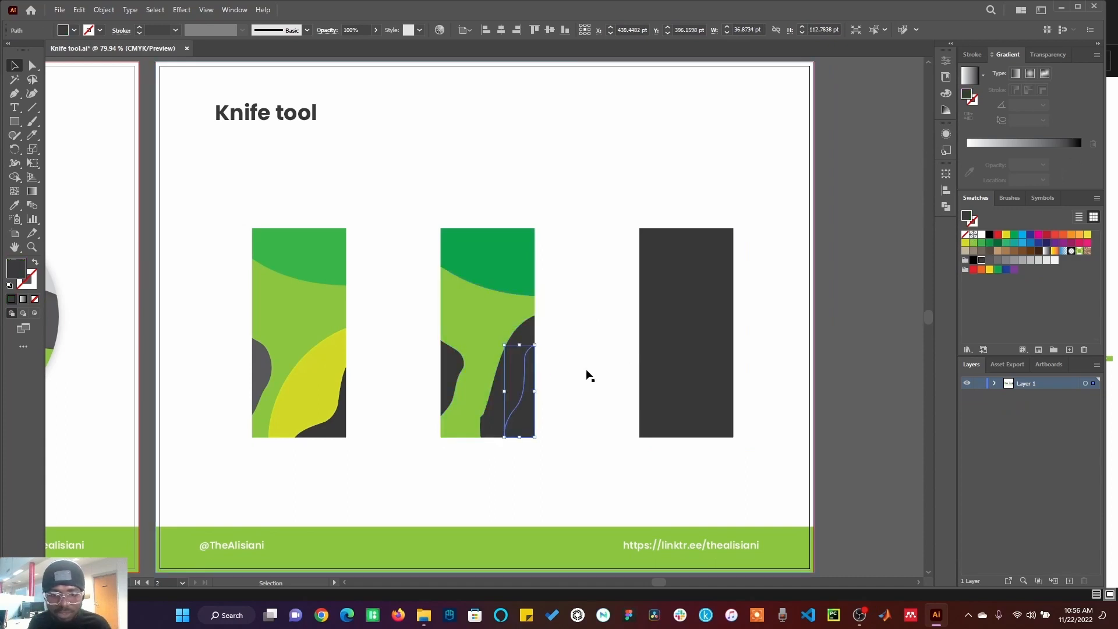
pyautogui.click(520, 370)
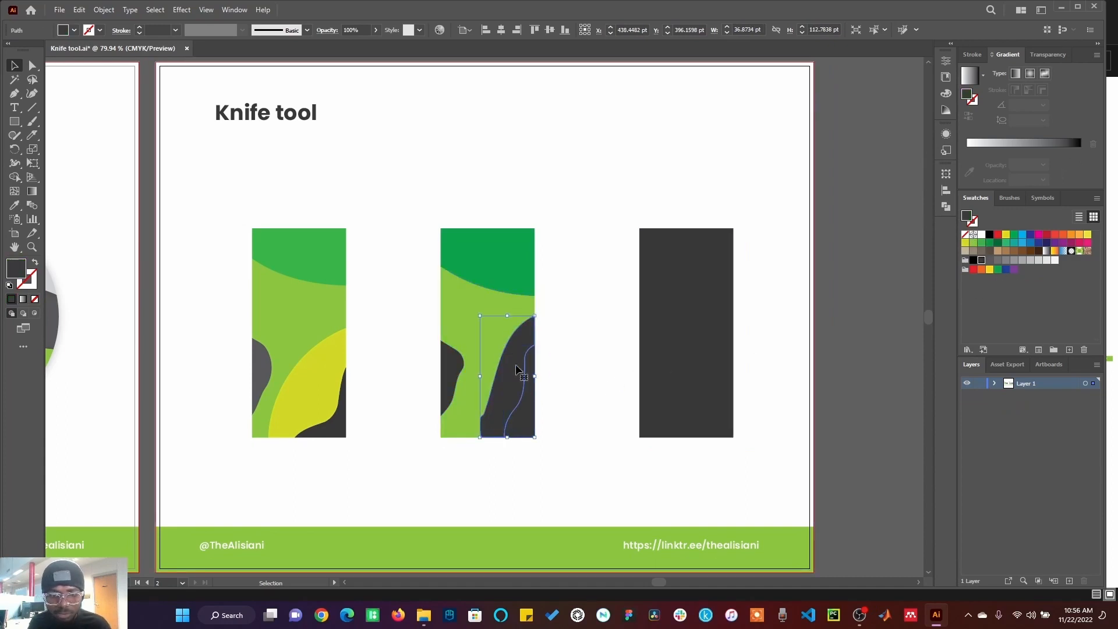
pyautogui.click(966, 244)
# Step: Fill the middle rectangle's small left piece dark grey
pyautogui.click(452, 379)
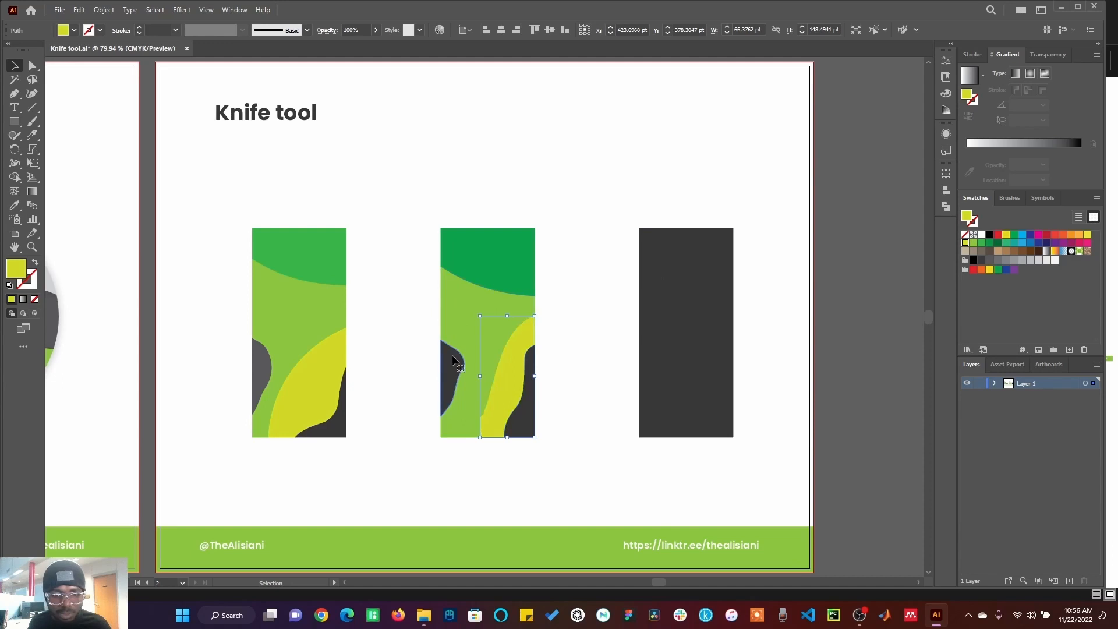
pyautogui.click(989, 265)
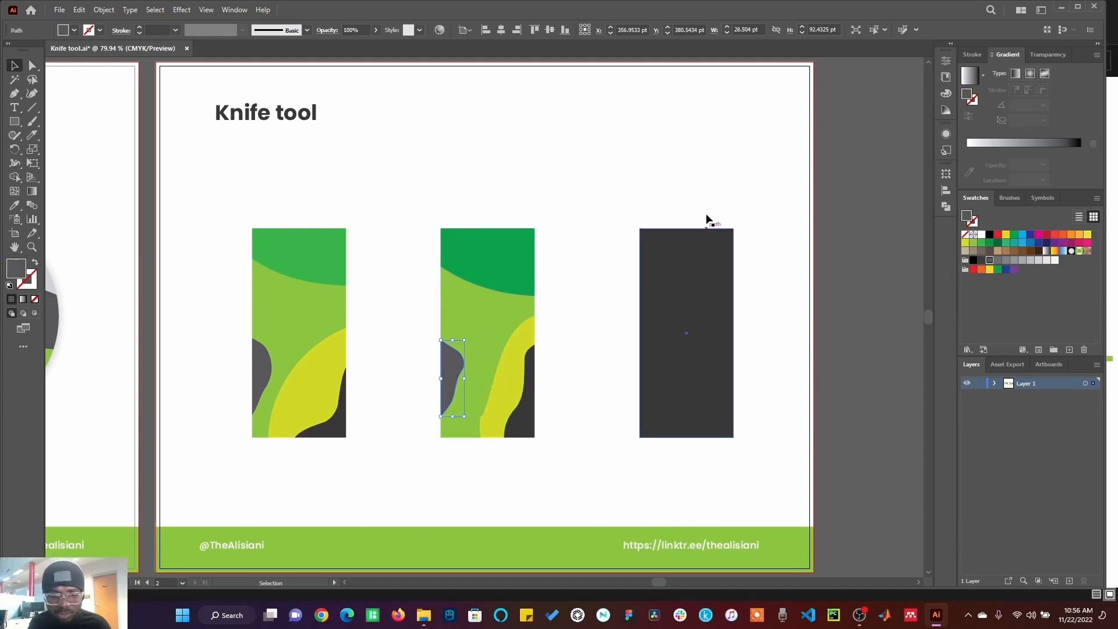
pyautogui.click(690, 183)
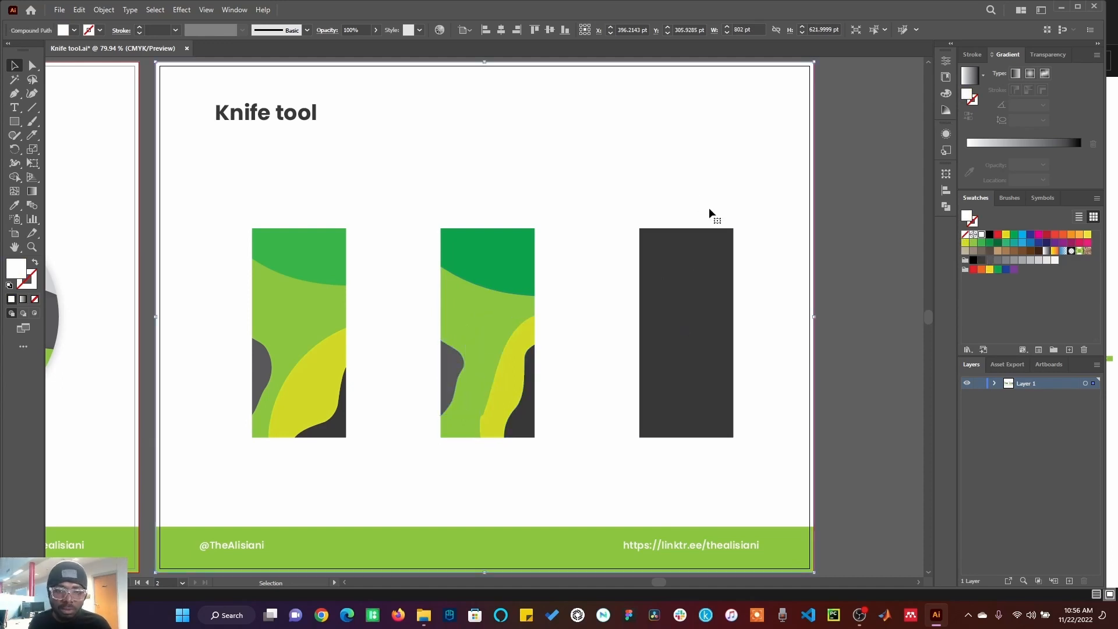
# Step: Cut a long wavy freehand path through the dark right rectangle with the Knife tool
pyautogui.click(669, 242)
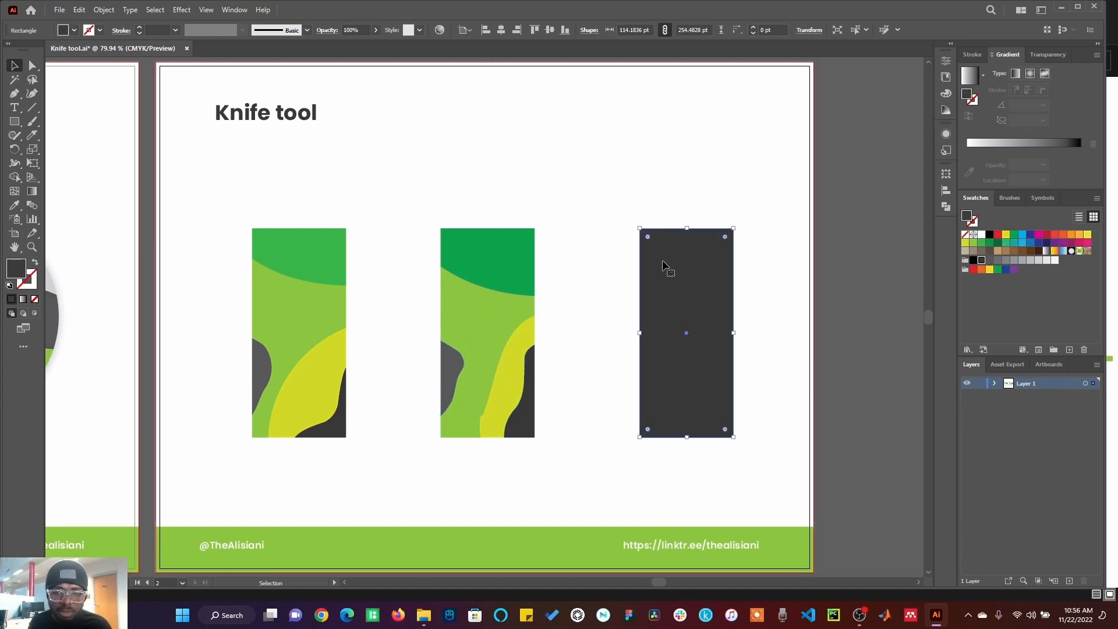
pyautogui.click(32, 135)
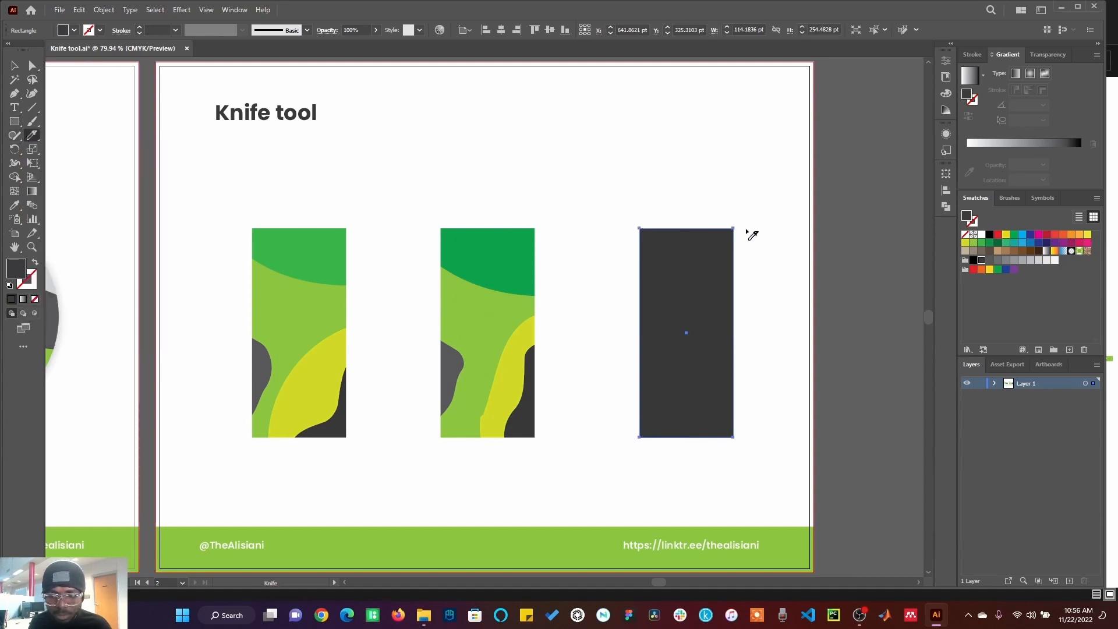
pyautogui.moveTo(745, 230)
pyautogui.mouseDown()
pyautogui.moveTo(685, 276)
pyautogui.moveTo(687, 303)
pyautogui.moveTo(671, 310)
pyautogui.moveTo(698, 328)
pyautogui.moveTo(625, 359)
pyautogui.moveTo(621, 372)
pyautogui.moveTo(645, 408)
pyautogui.moveTo(674, 384)
pyautogui.moveTo(695, 393)
pyautogui.moveTo(712, 346)
pyautogui.moveTo(706, 311)
pyautogui.moveTo(724, 314)
pyautogui.moveTo(700, 417)
pyautogui.moveTo(676, 414)
pyautogui.moveTo(677, 432)
pyautogui.moveTo(719, 432)
pyautogui.moveTo(737, 466)
pyautogui.mouseUp()
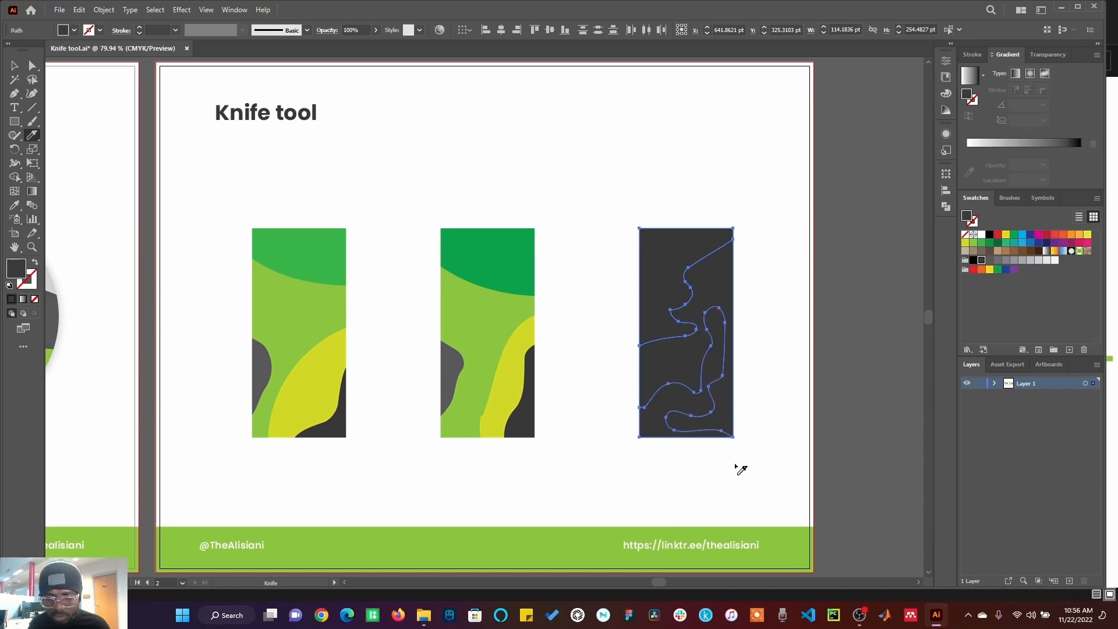
pyautogui.click(14, 66)
pyautogui.click(409, 150)
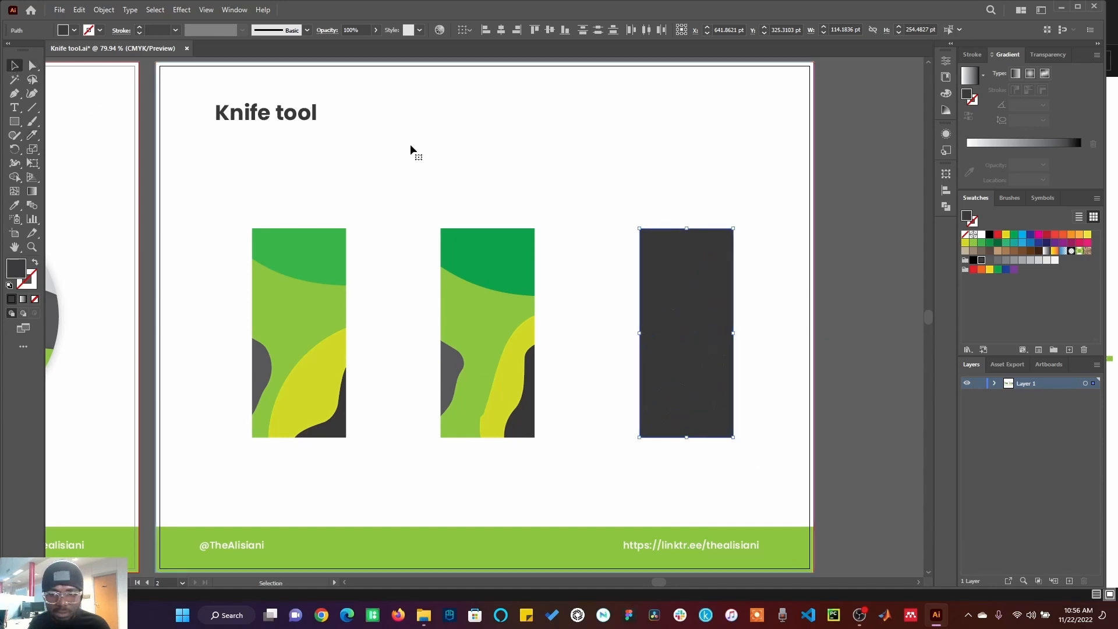
# Step: Fill the right rectangle's wavy bottom piece yellow and its surrounding piece light green
pyautogui.click(664, 403)
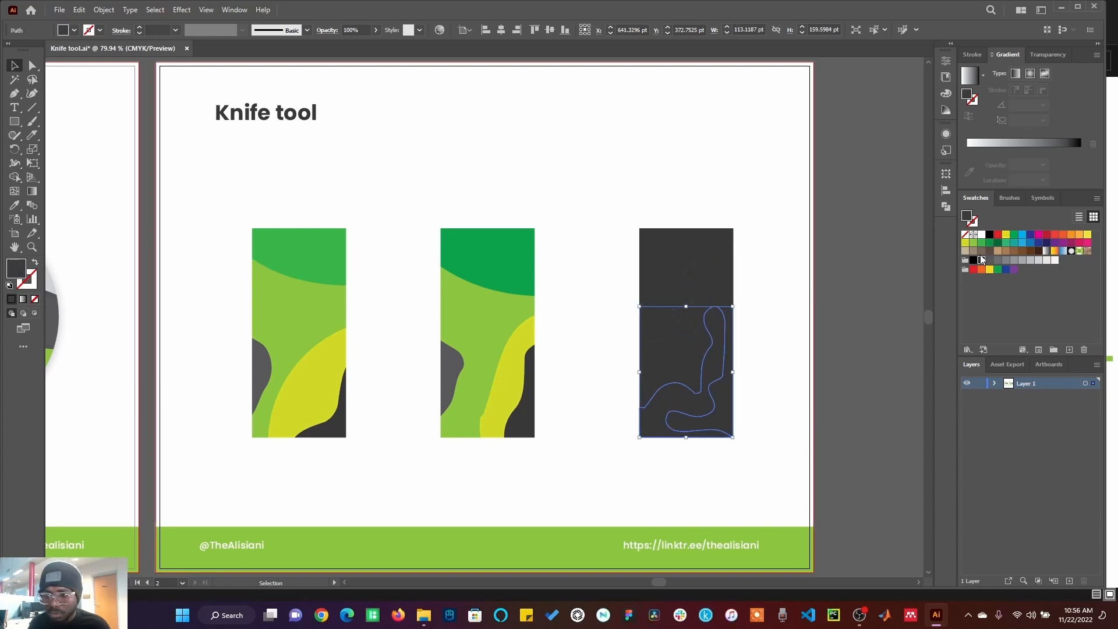
pyautogui.click(969, 244)
pyautogui.click(729, 287)
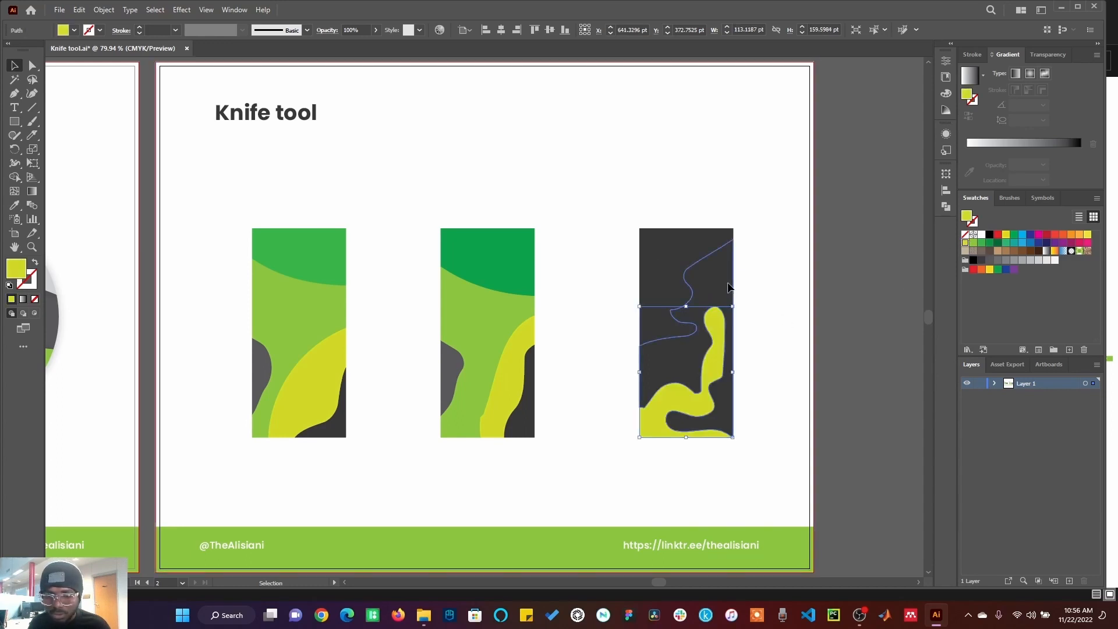
pyautogui.click(977, 243)
# Step: Fill the right rectangle's top-left piece grey
pyautogui.click(687, 239)
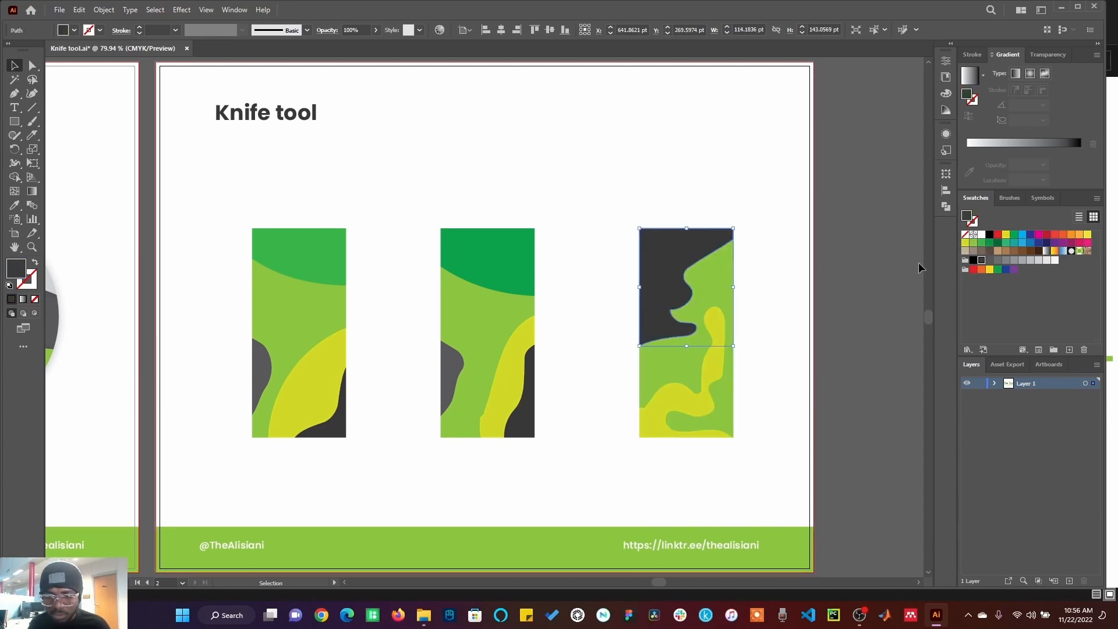
pyautogui.click(991, 261)
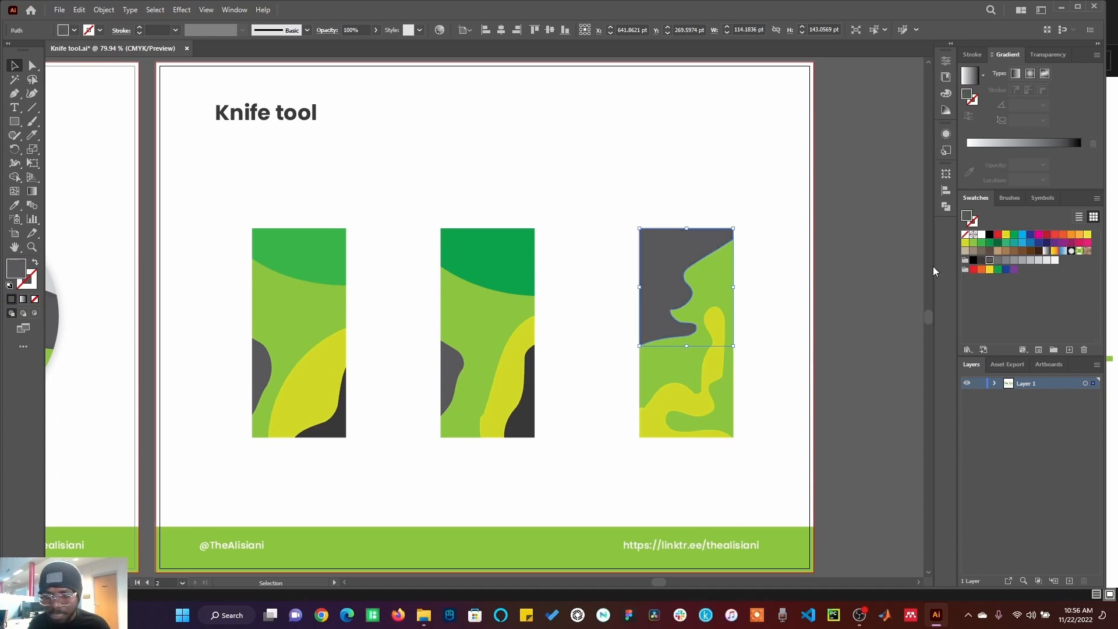
pyautogui.click(846, 289)
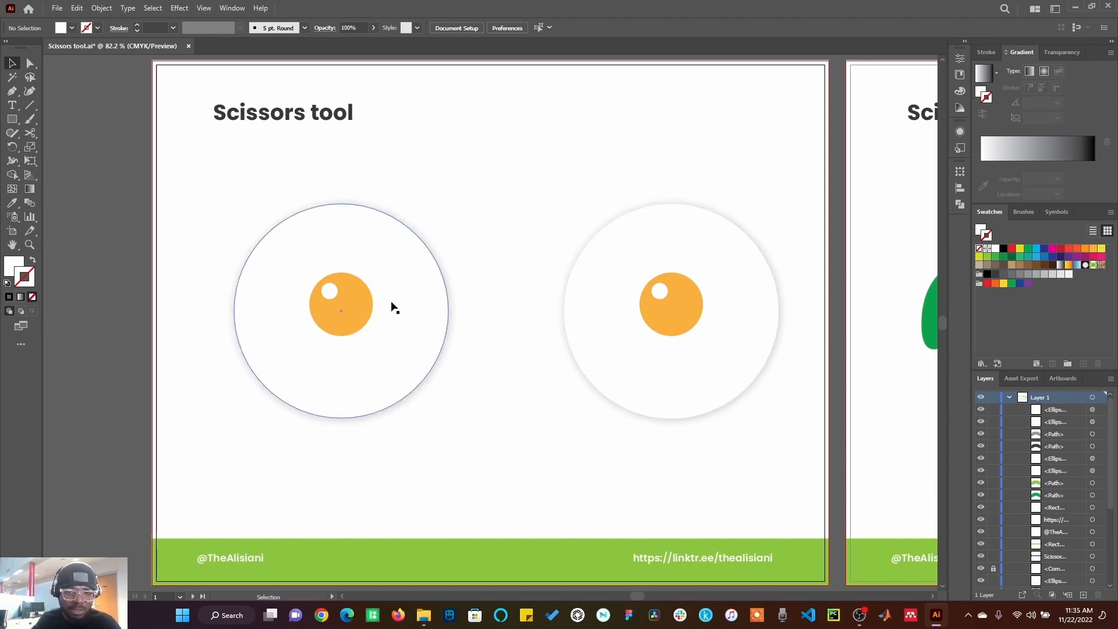
# Step: Erase a diagonal strip across the top of the left egg white with a smaller Eraser brush
pyautogui.click(401, 273)
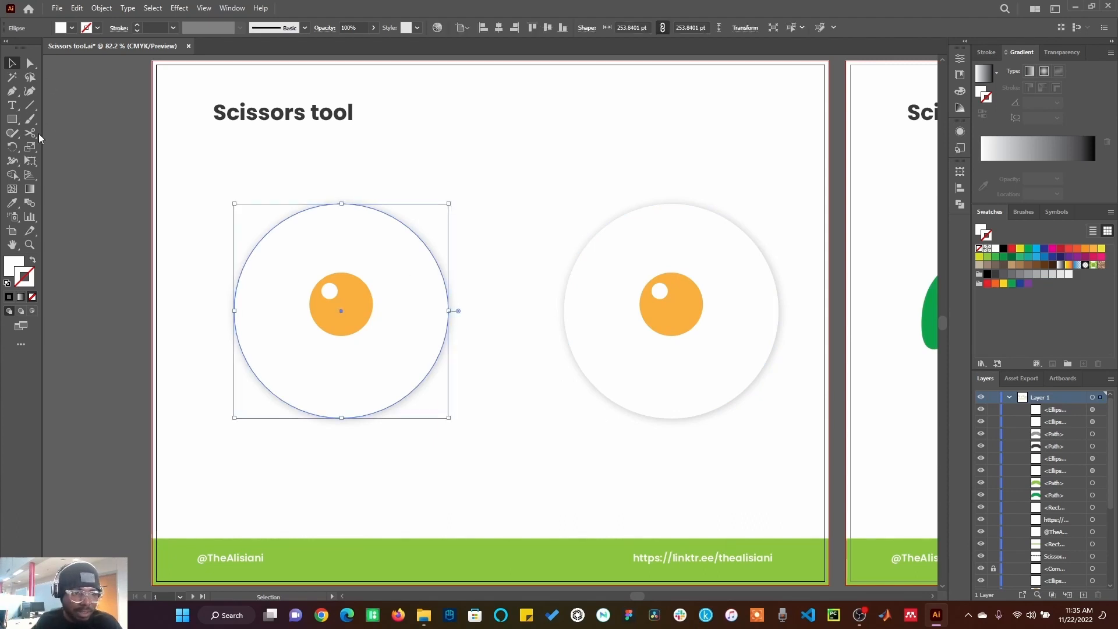
pyautogui.moveTo(30, 133); pyautogui.dragTo(59, 136)
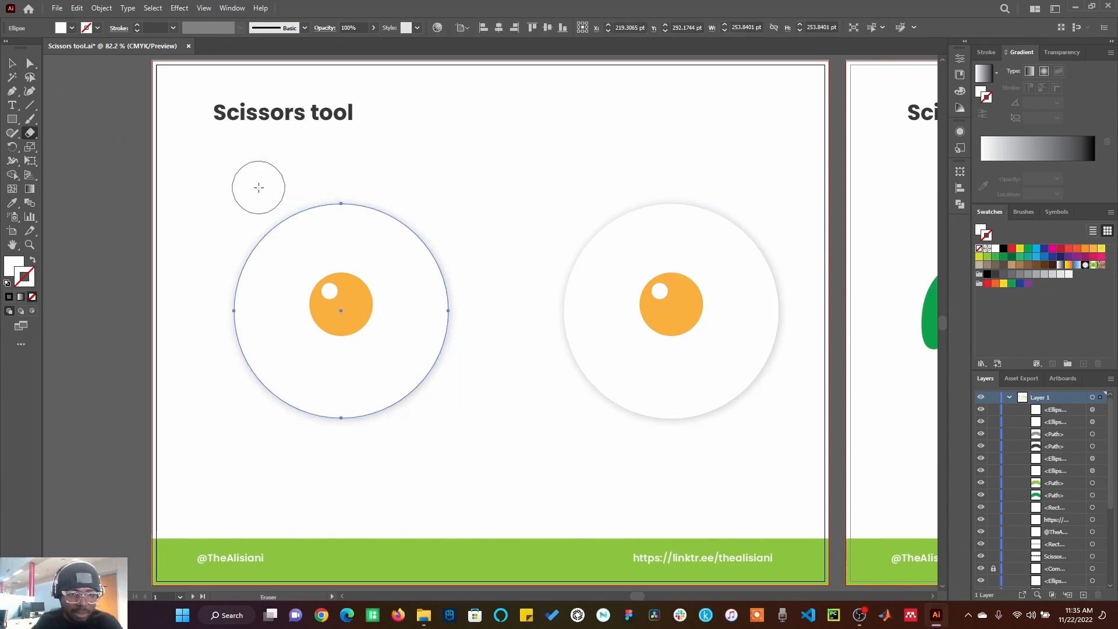
pyautogui.press('[')
pyautogui.press('[')
pyautogui.press('[')
pyautogui.press('[')
pyautogui.press('[')
pyautogui.press('[')
pyautogui.press('[')
pyautogui.press('[')
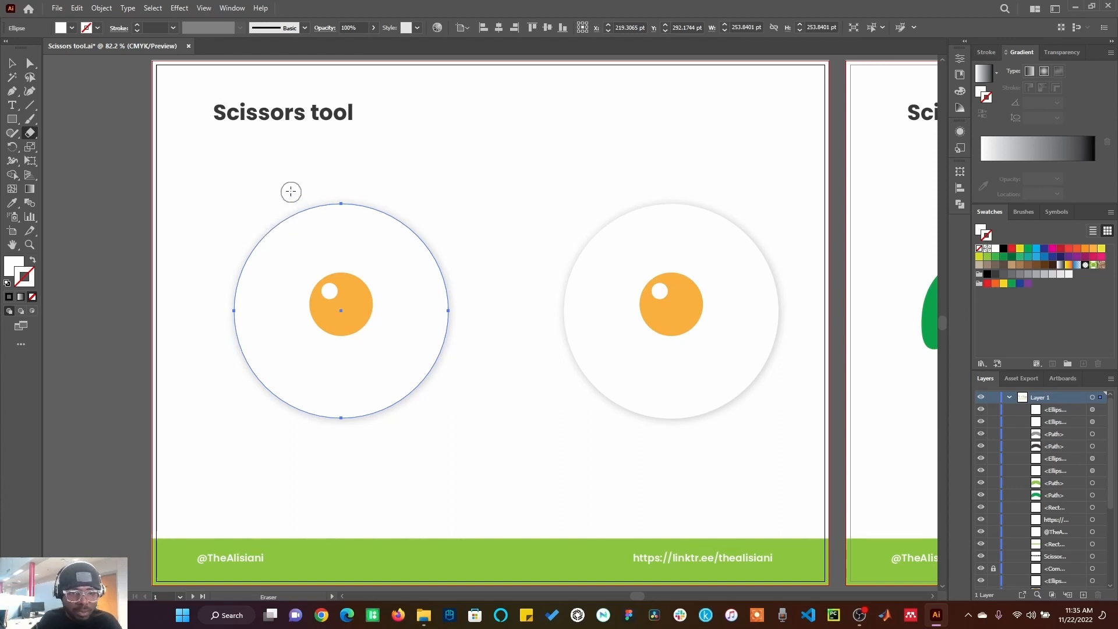
pyautogui.moveTo(282, 172)
pyautogui.mouseDown()
pyautogui.moveTo(315, 220)
pyautogui.moveTo(370, 249)
pyautogui.moveTo(466, 265)
pyautogui.mouseUp()
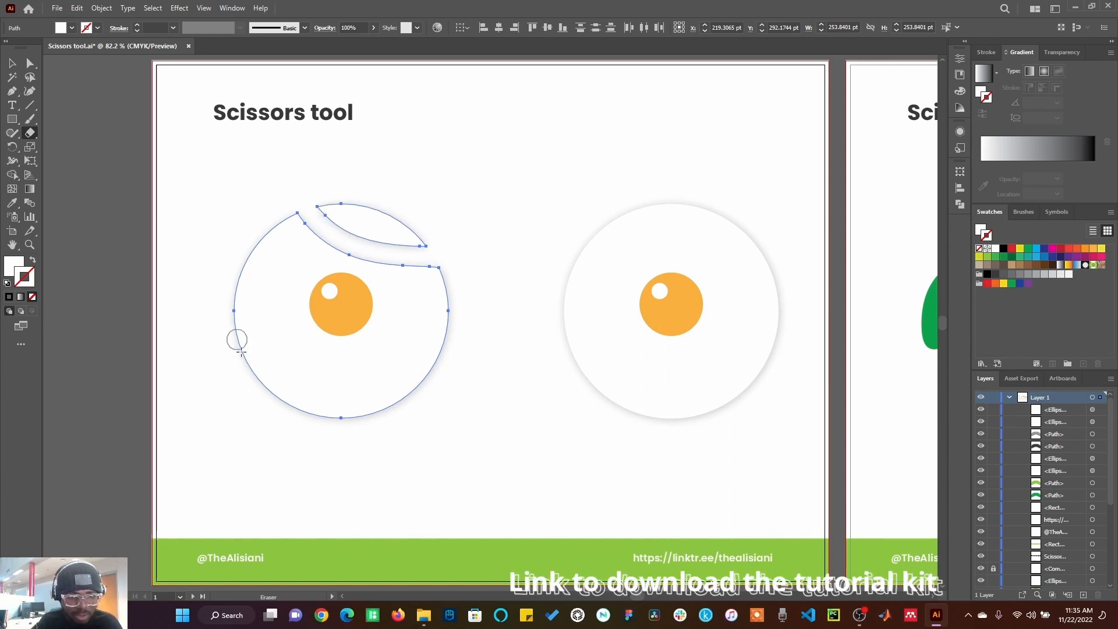
# Step: Slice across the bottom of the left egg white with the Knife tool
pyautogui.moveTo(34, 138); pyautogui.dragTo(69, 164)
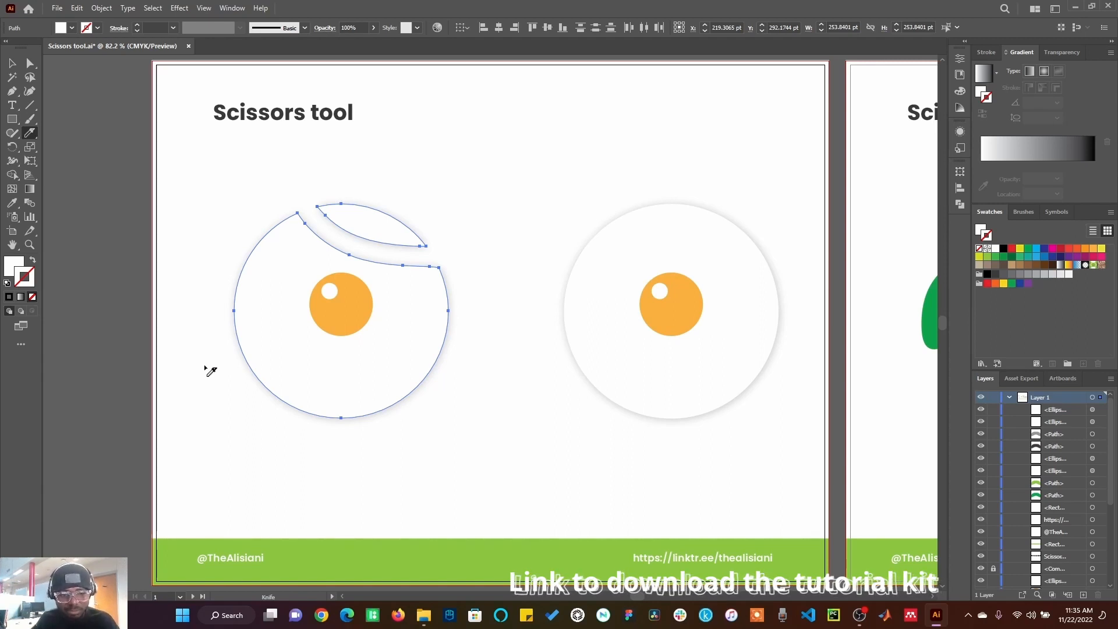
pyautogui.moveTo(216, 378)
pyautogui.mouseDown()
pyautogui.moveTo(302, 357)
pyautogui.moveTo(488, 387)
pyautogui.mouseUp()
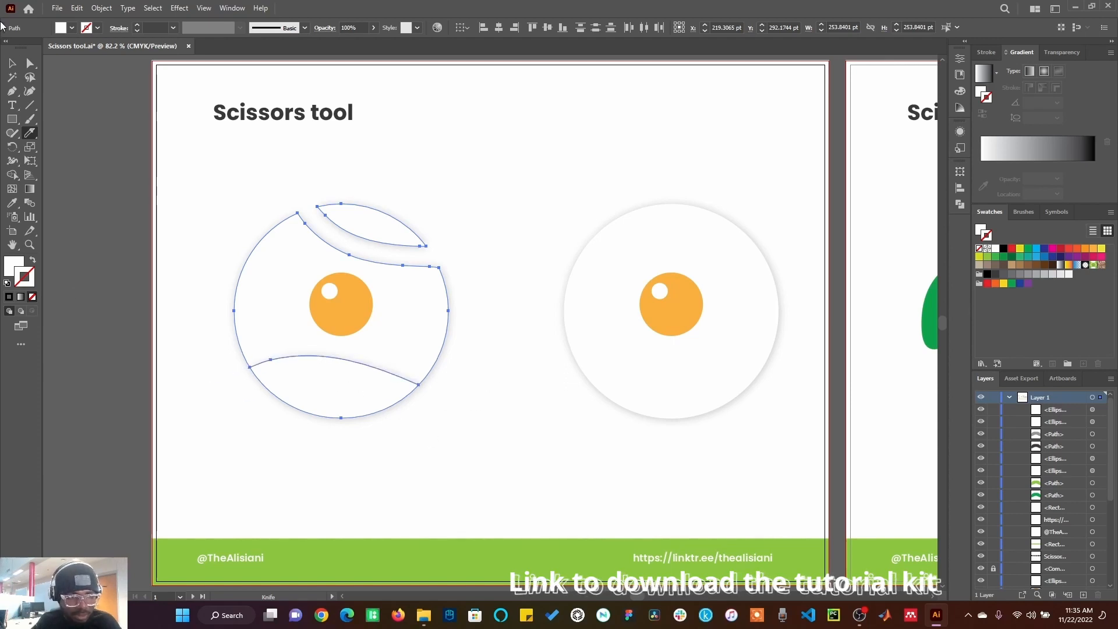
pyautogui.click(9, 61)
pyautogui.click(260, 403)
pyautogui.click(304, 379)
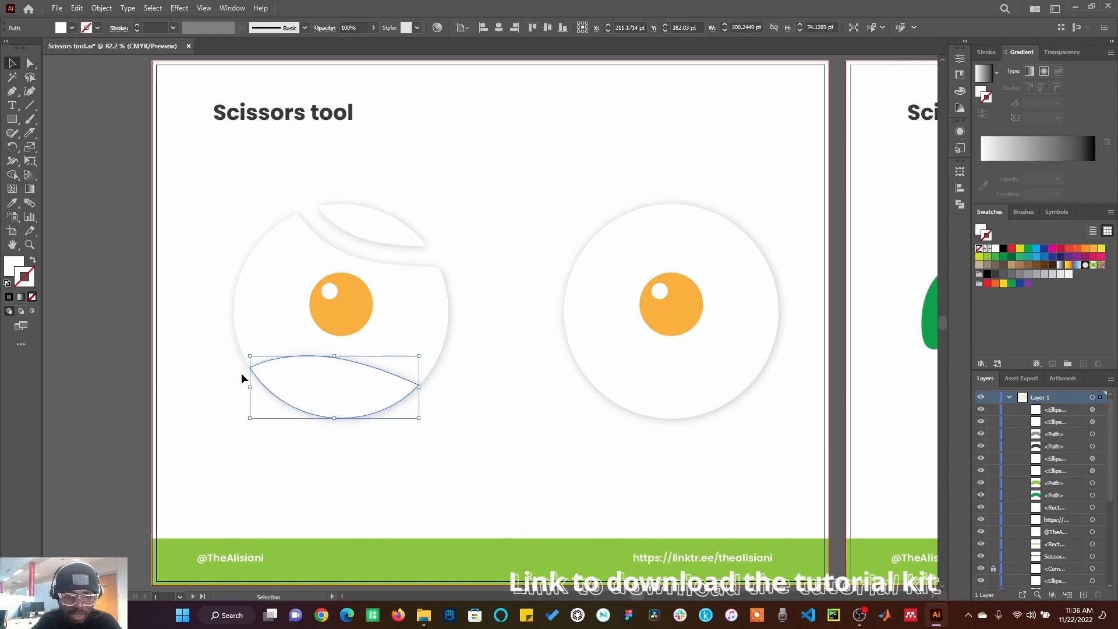
# Step: Outline the left egg white's top sliver and bottom piece in red
pyautogui.click(345, 229)
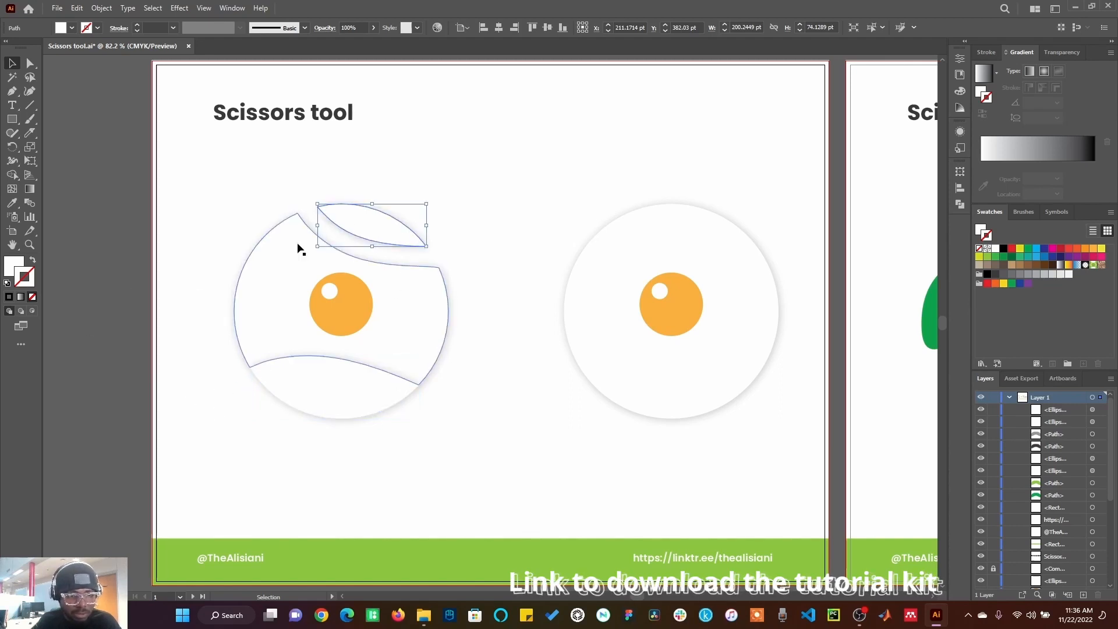
pyautogui.click(1013, 249)
pyautogui.click(434, 256)
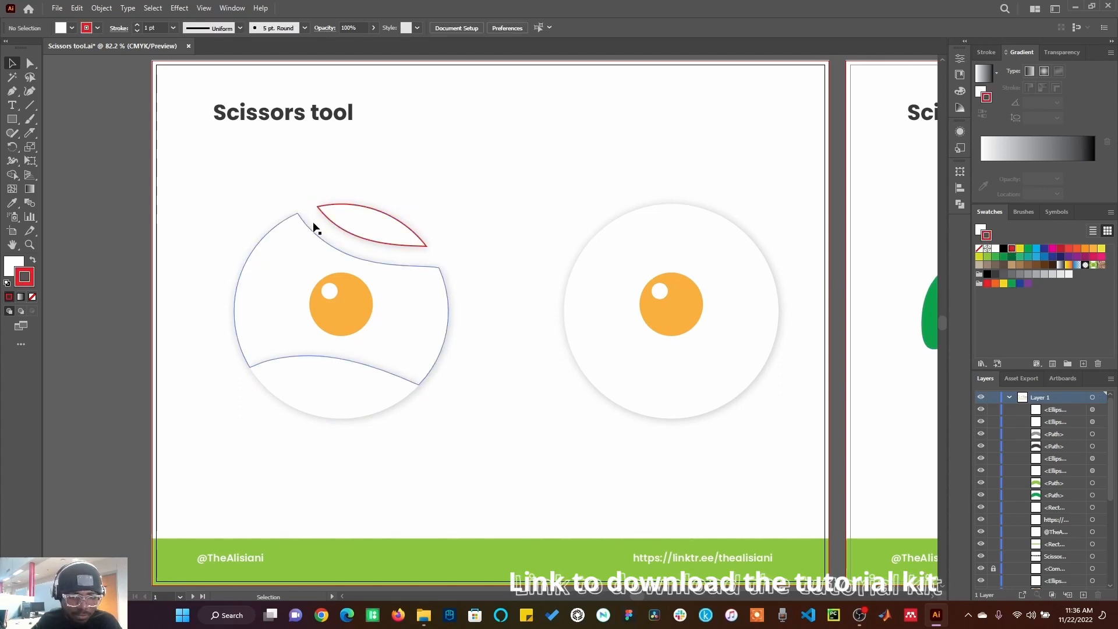
pyautogui.click(320, 389)
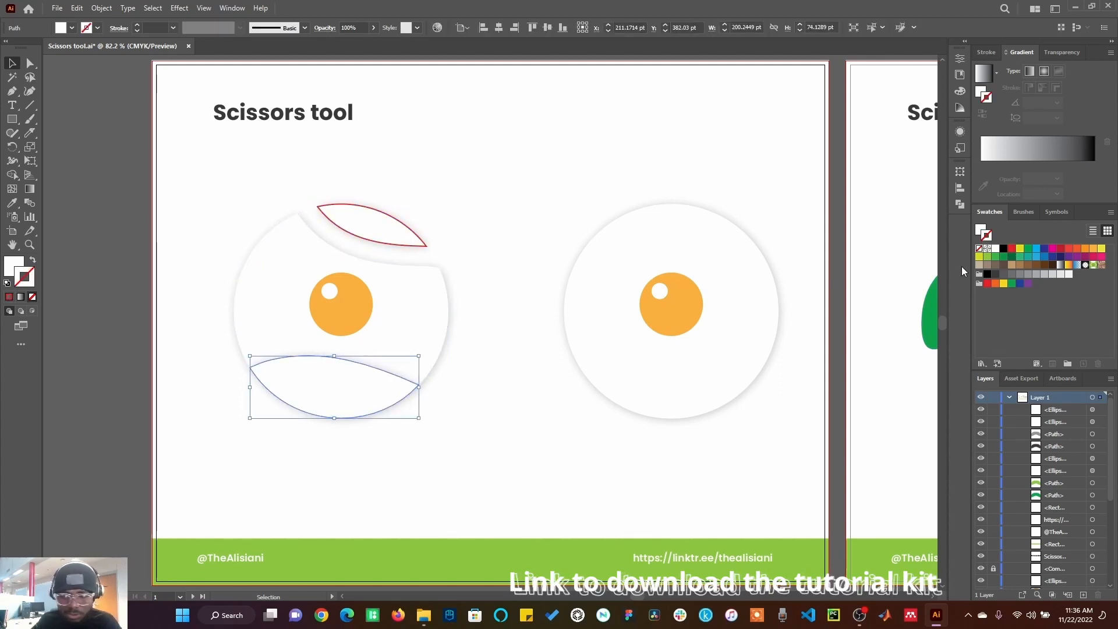
pyautogui.click(1013, 249)
pyautogui.click(540, 465)
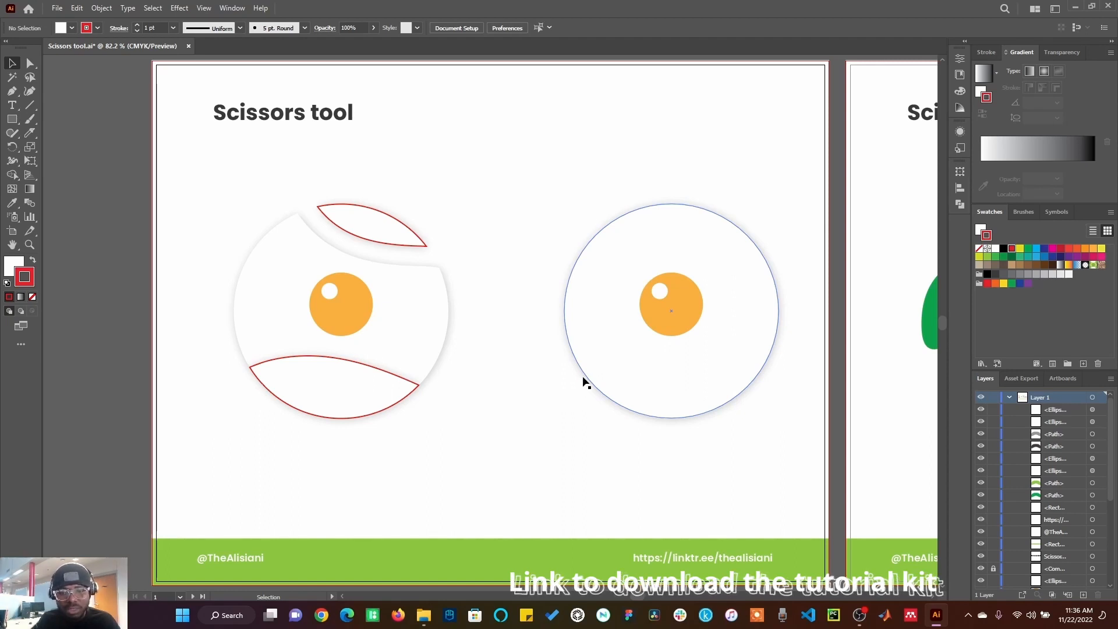
# Step: Cut the right egg white's outline at its left and top anchor points with the Scissors tool
pyautogui.click(627, 370)
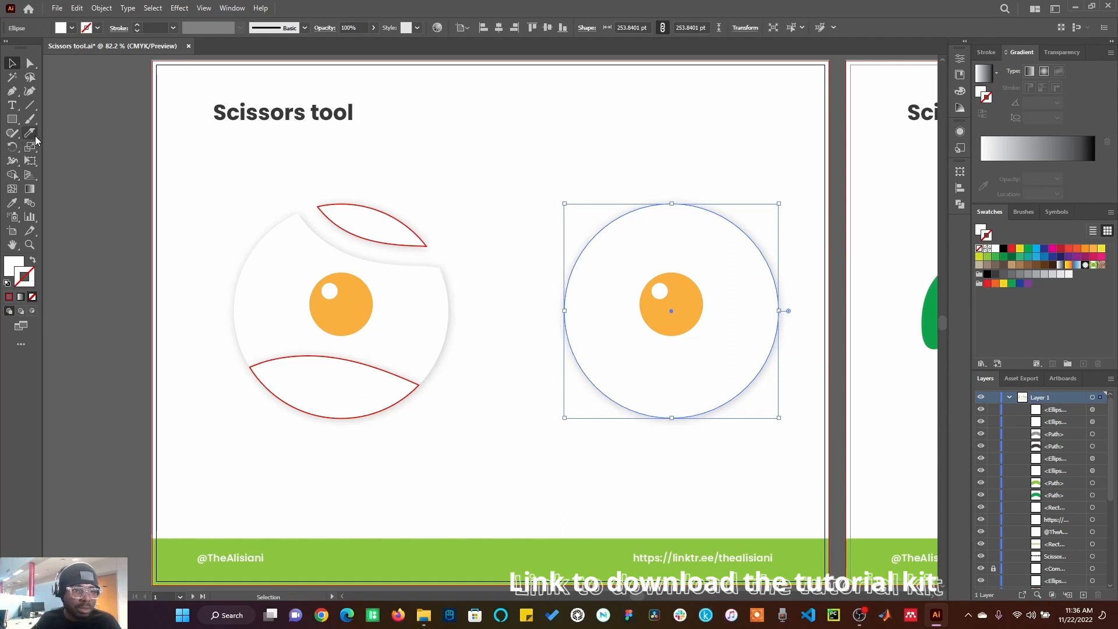
pyautogui.moveTo(30, 133); pyautogui.dragTo(97, 153)
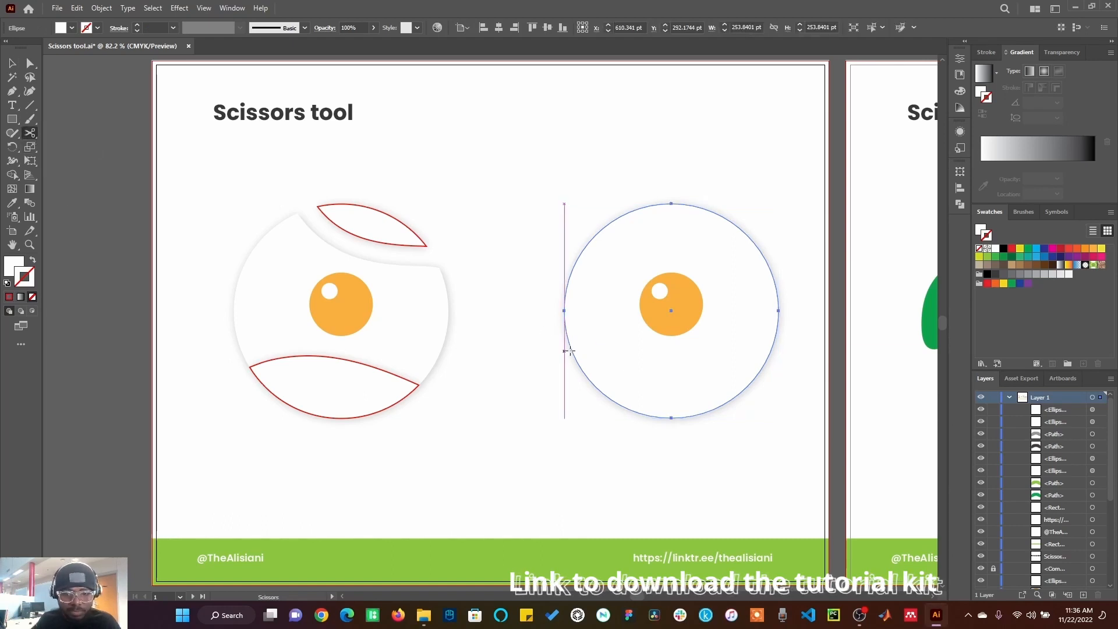
pyautogui.click(564, 311)
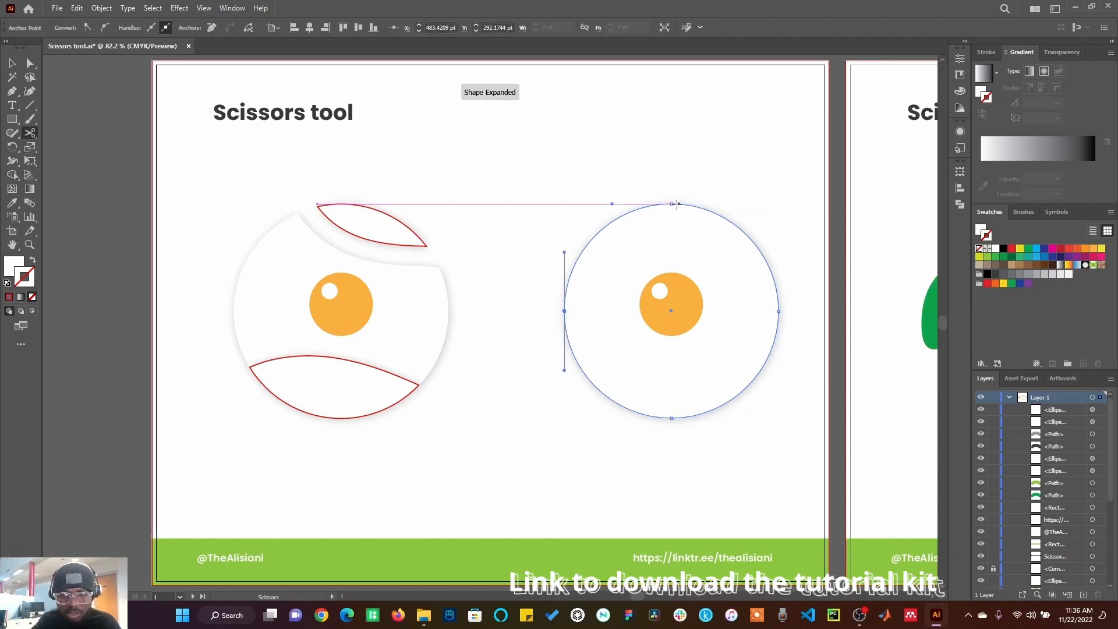
pyautogui.click(672, 204)
# Step: Select the cut top-left arc of the right egg white and apply the red swatch to it
pyautogui.click(12, 63)
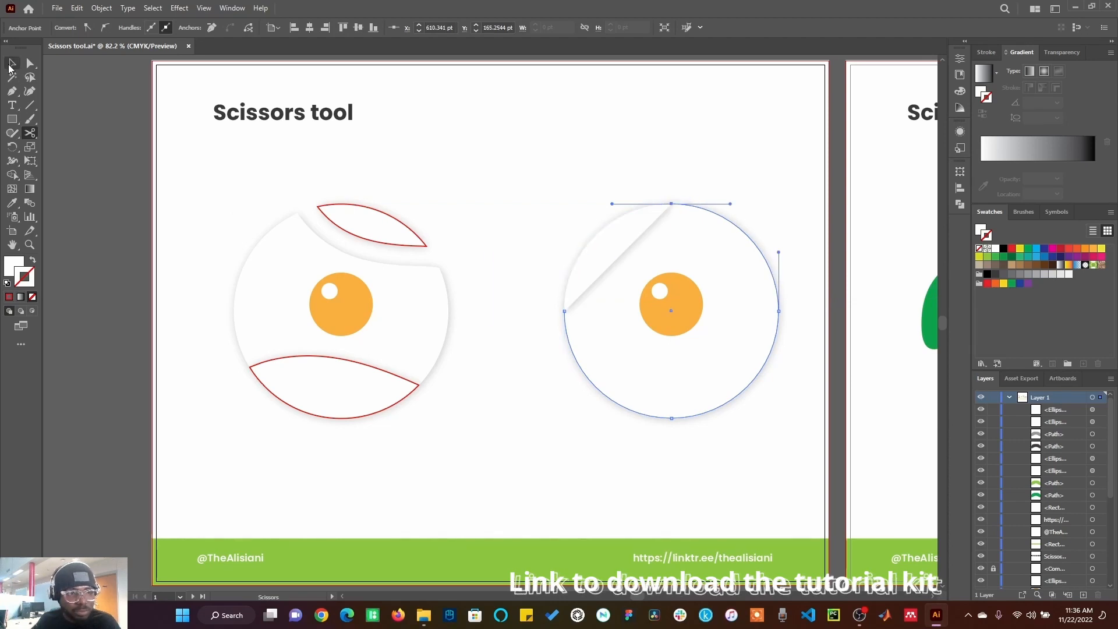
pyautogui.click(476, 170)
pyautogui.click(624, 245)
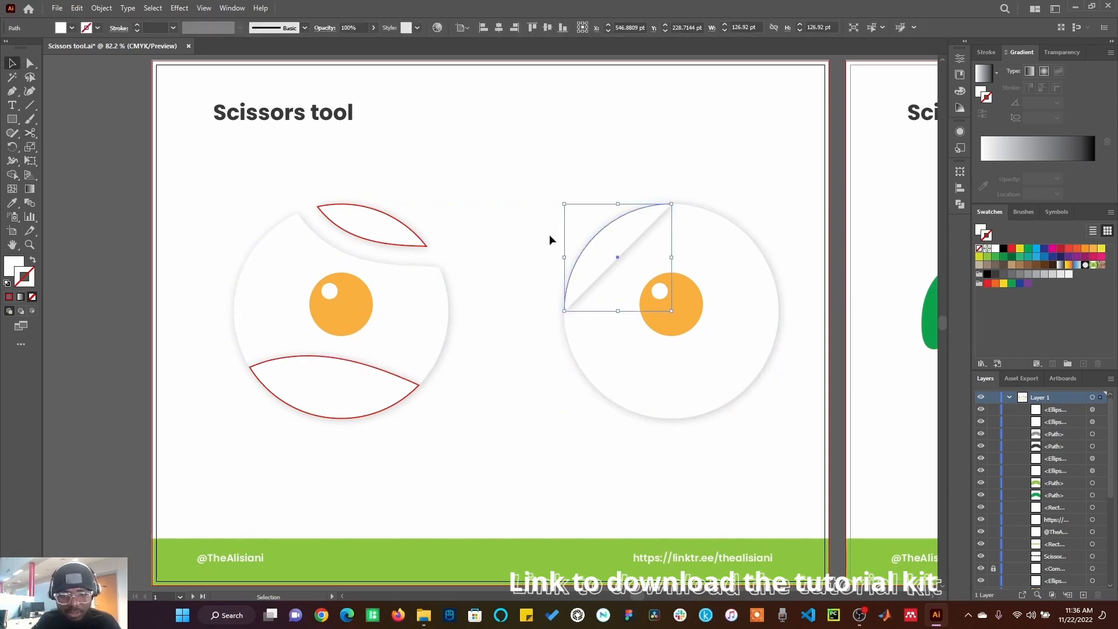
pyautogui.press('x')
pyautogui.click(1011, 248)
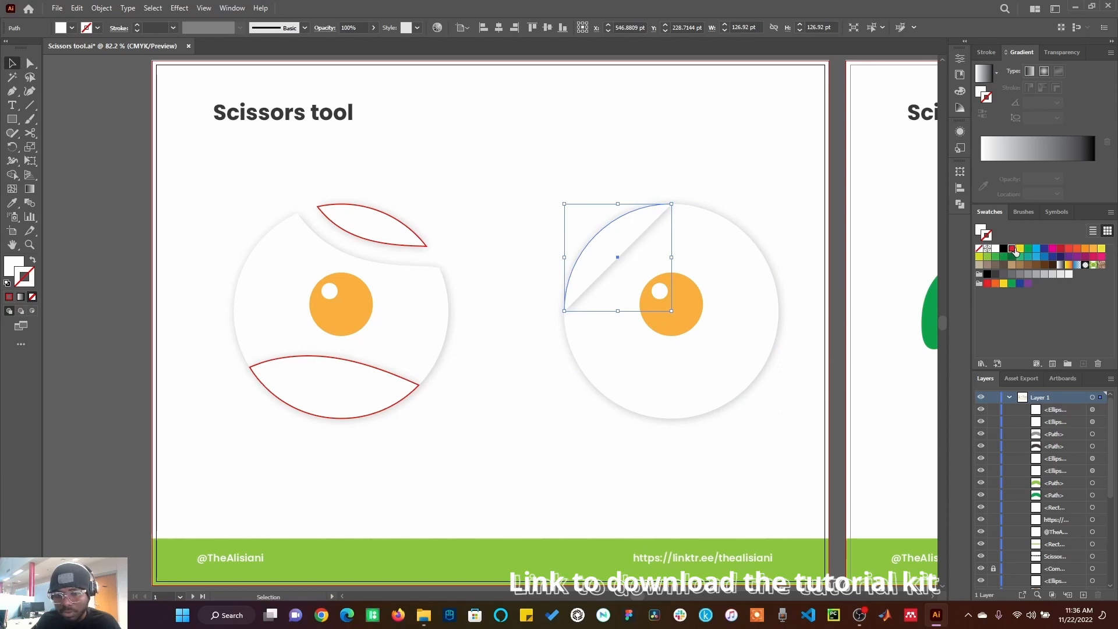
# Step: Cut the right egg white's remaining outline at three more anchor points with the Scissors tool
pyautogui.click(701, 192)
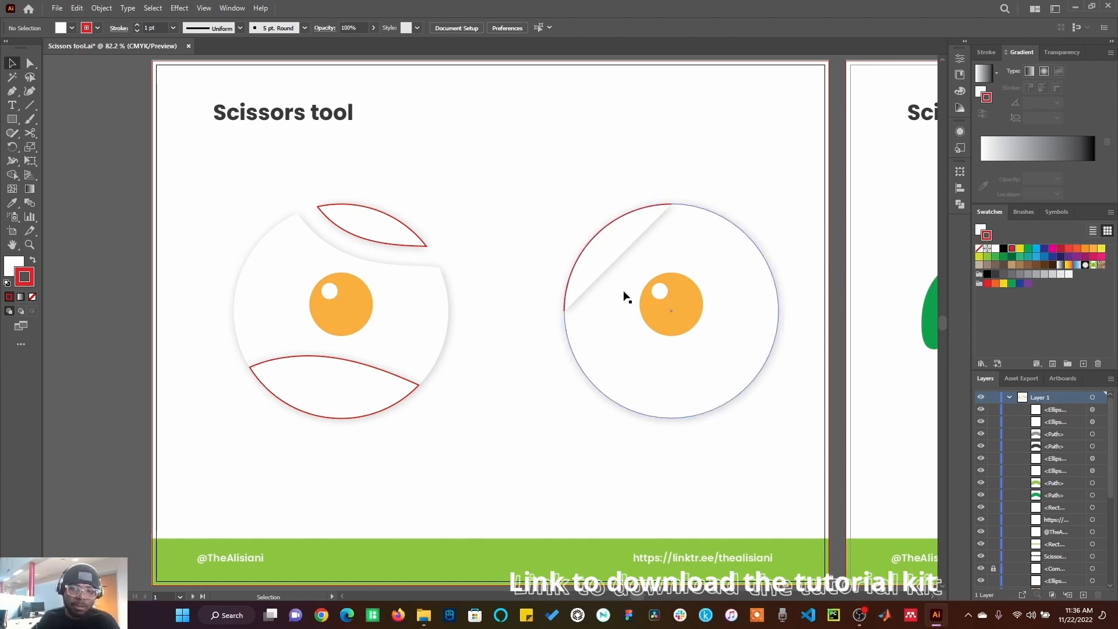
pyautogui.click(651, 376)
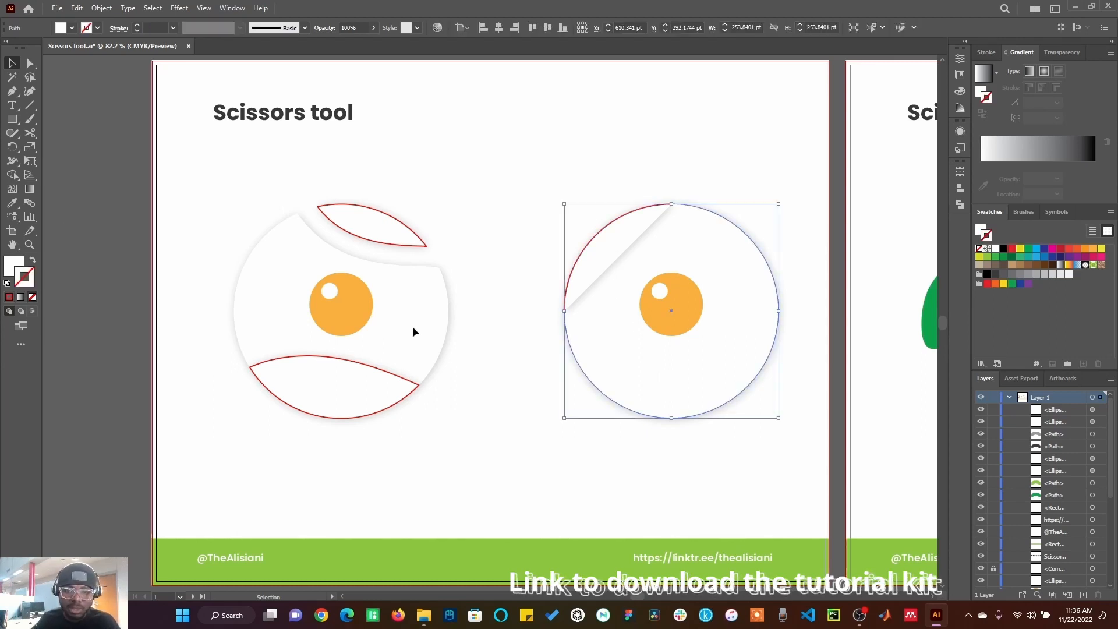
pyautogui.click(30, 133)
pyautogui.click(753, 382)
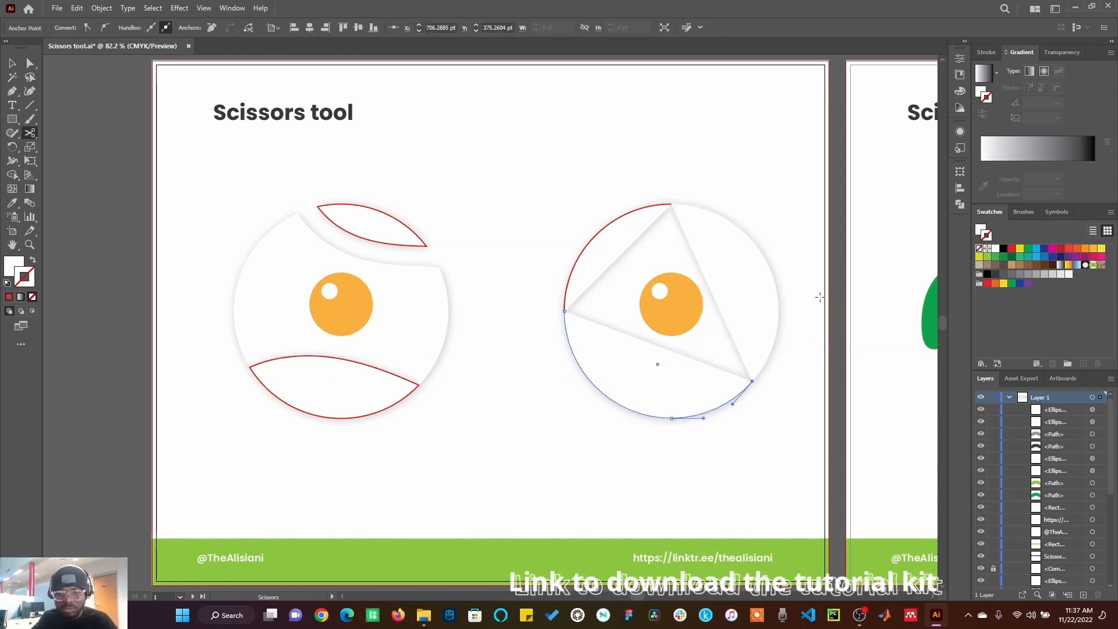
pyautogui.click(762, 253)
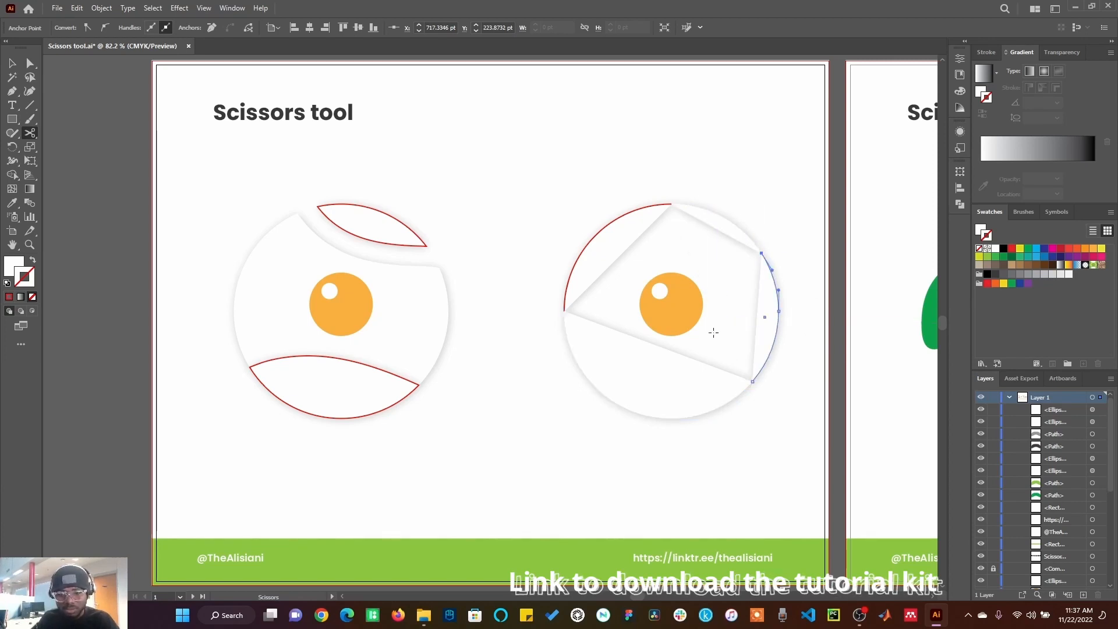
pyautogui.click(629, 409)
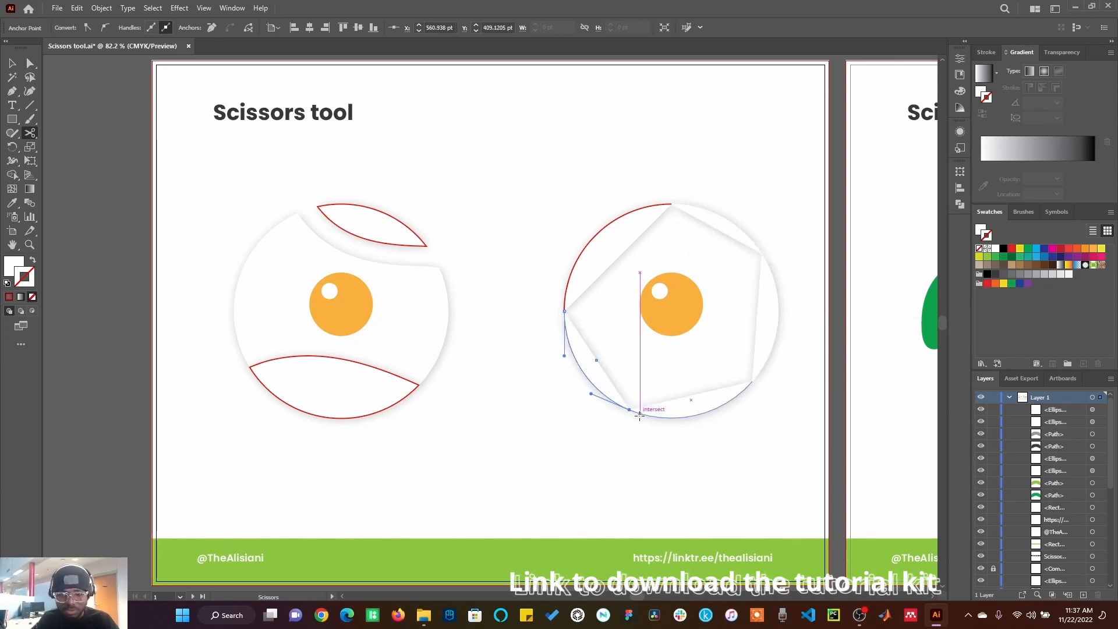
pyautogui.press('v')
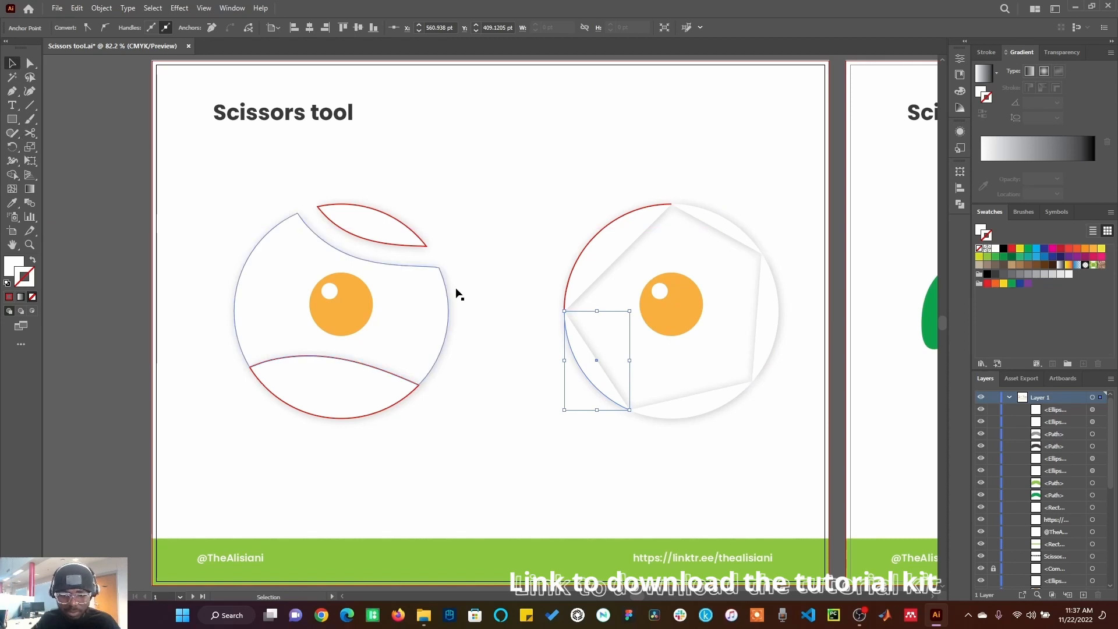
# Step: Give the right egg white's bottom arc a yellow stroke and its right arc a green stroke
pyautogui.click(512, 301)
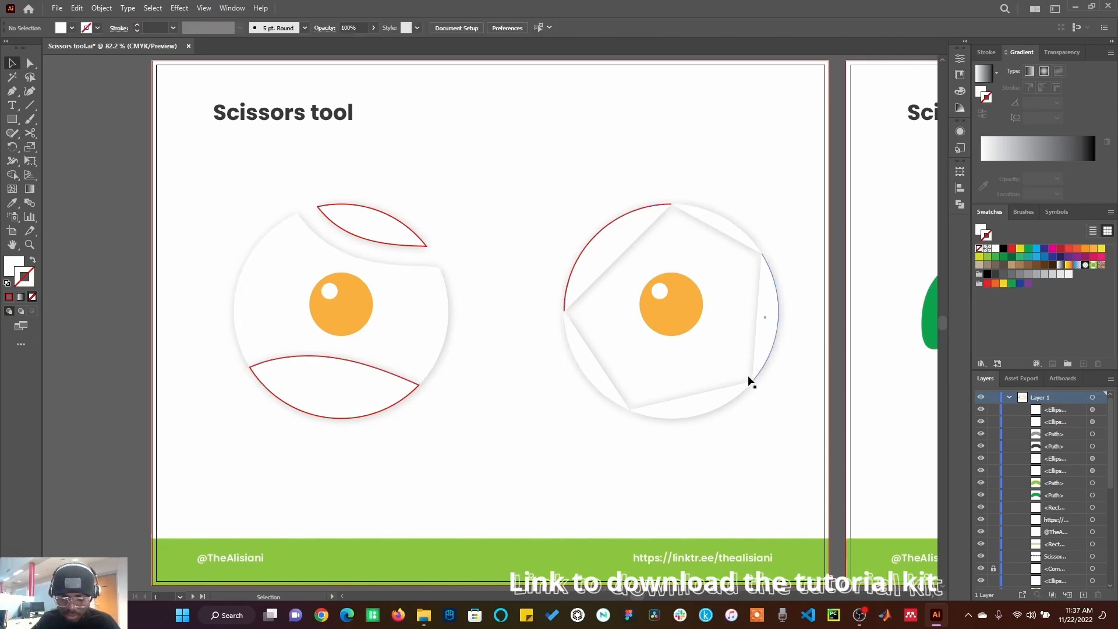
pyautogui.click(578, 358)
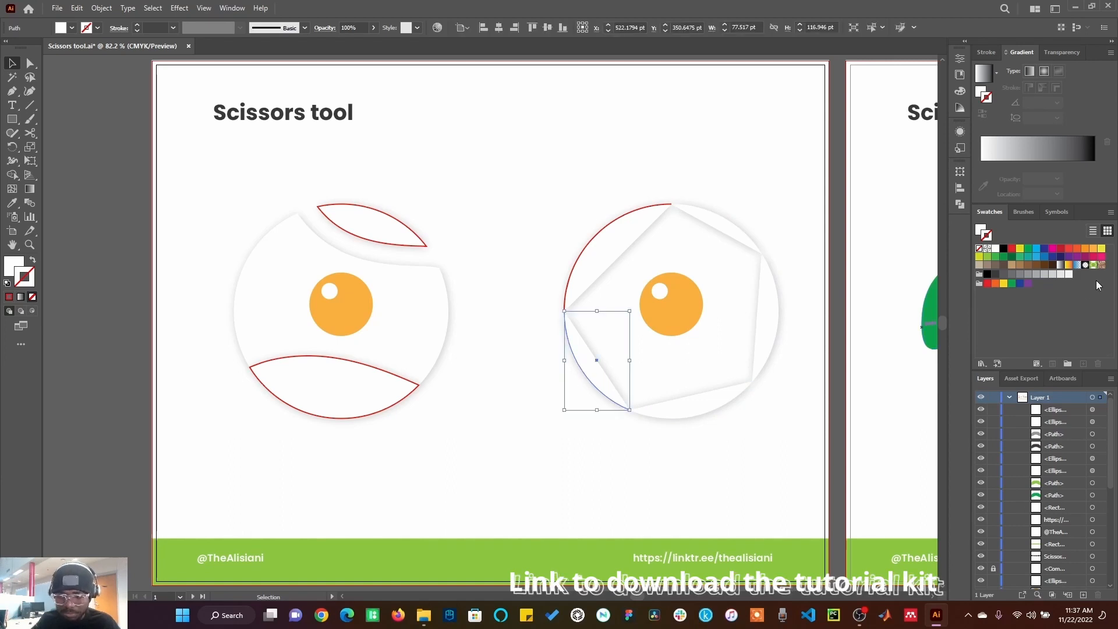
pyautogui.click(707, 401)
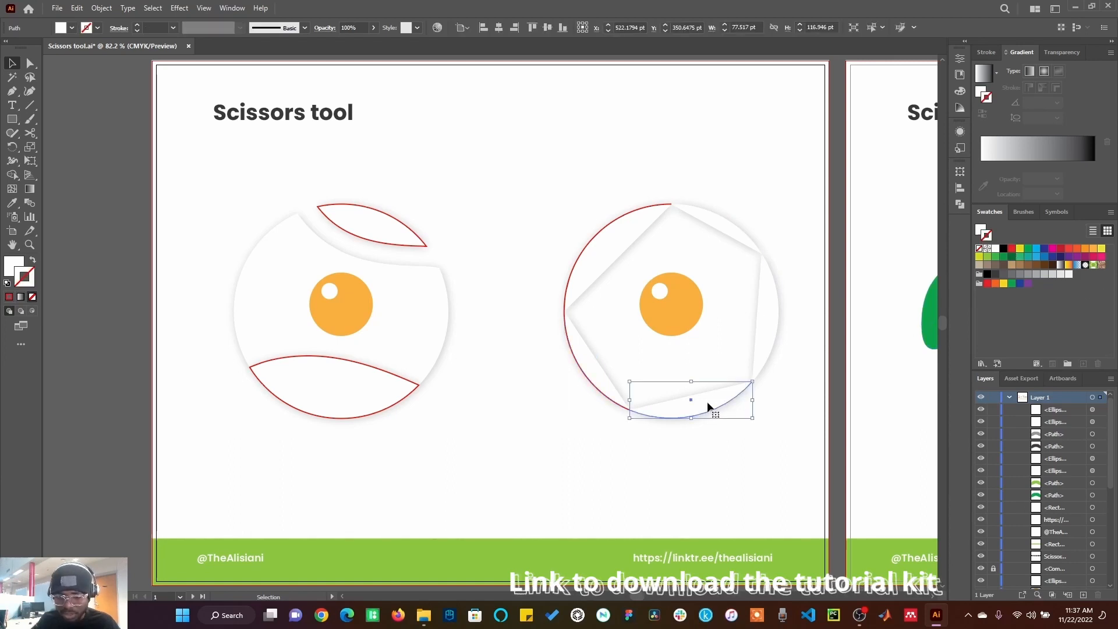
pyautogui.click(1004, 285)
pyautogui.click(772, 340)
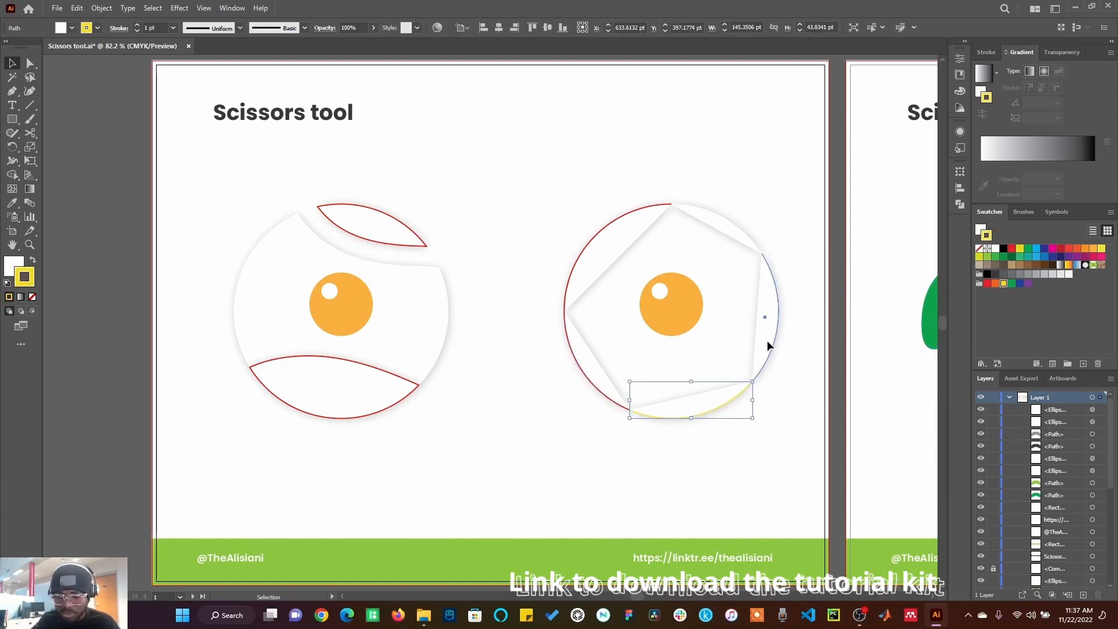
pyautogui.click(1010, 285)
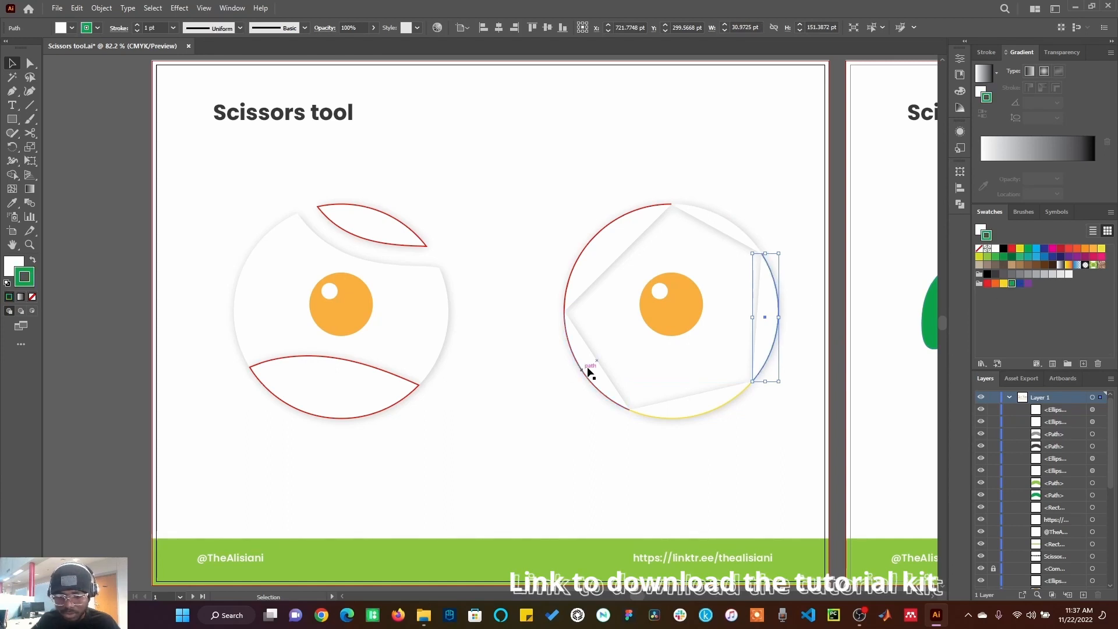
# Step: Give the lower-left arc a cyan stroke and the top-right arc a dark grey stroke
pyautogui.click(587, 372)
pyautogui.click(1038, 250)
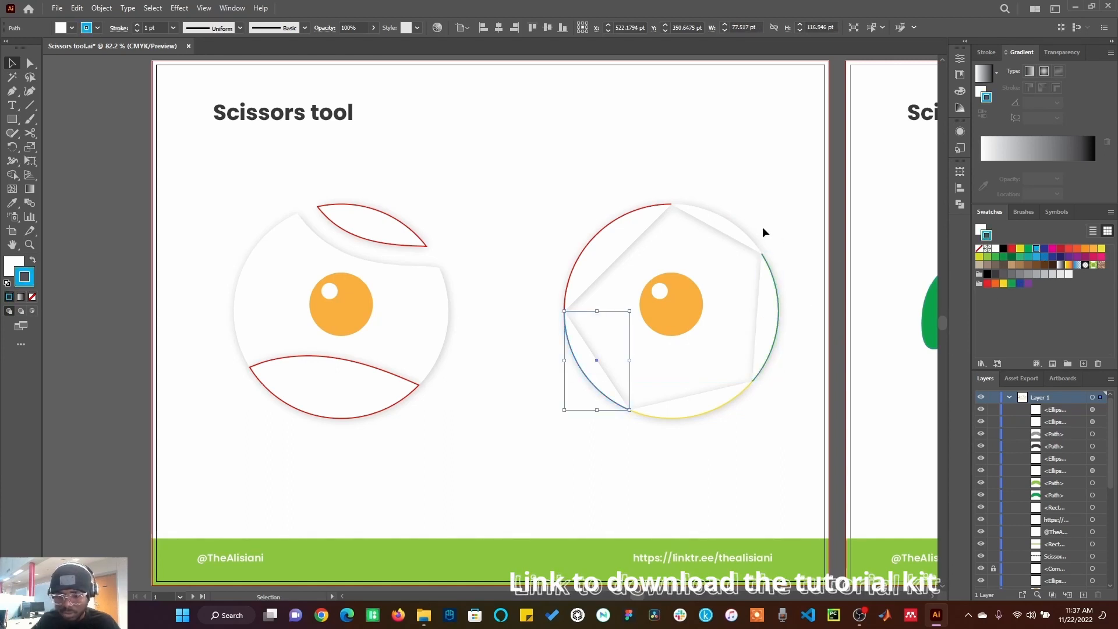
pyautogui.click(751, 234)
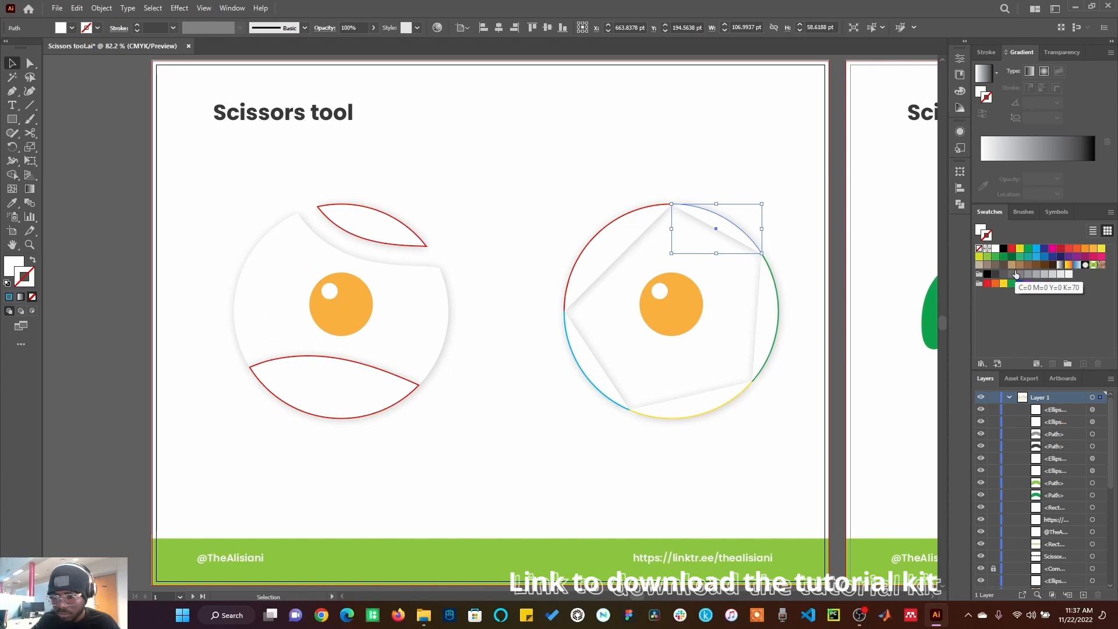
pyautogui.click(996, 274)
pyautogui.click(827, 321)
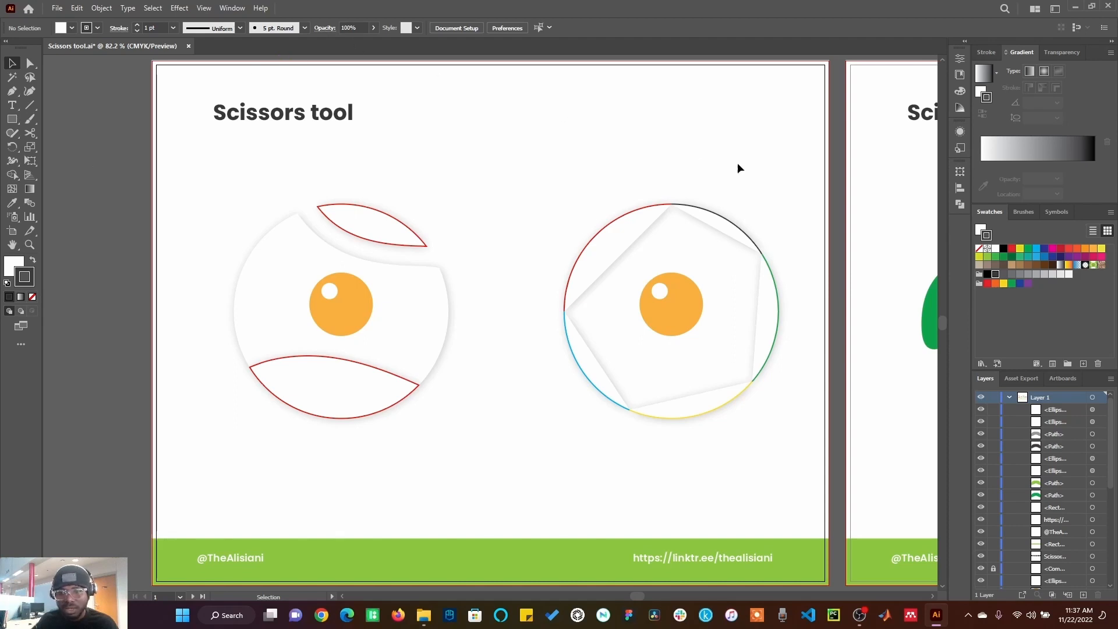
# Step: Go to the next artboard and cut the green visor's inner light-green shape at its top and bottom middle with Scissors
pyautogui.hotkey('shift', 'pagedown')
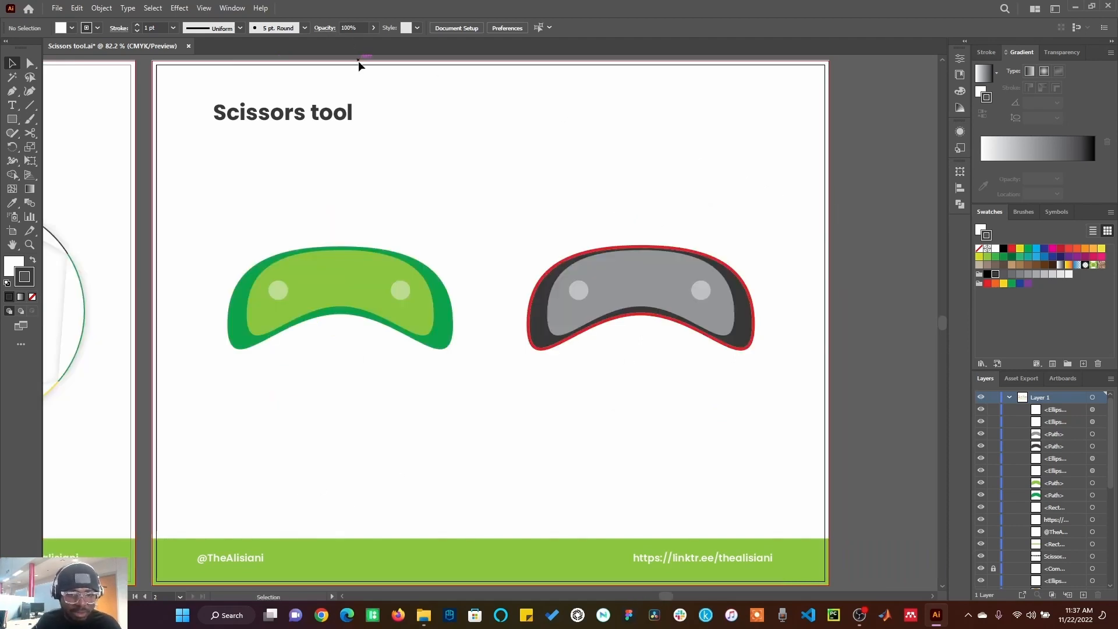
pyautogui.click(30, 133)
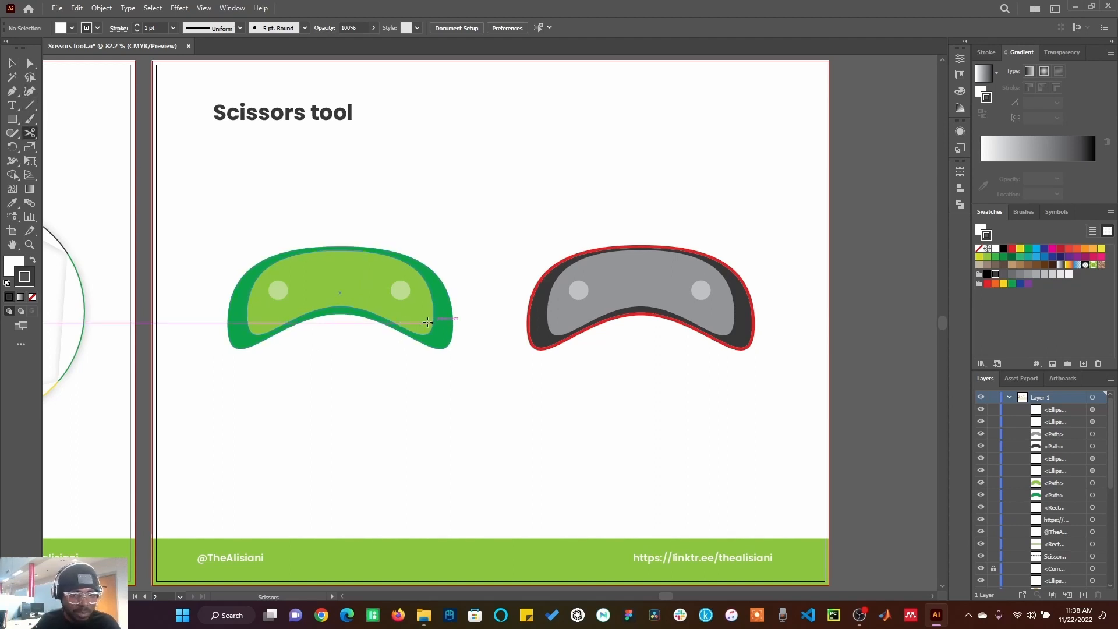
pyautogui.click(339, 314)
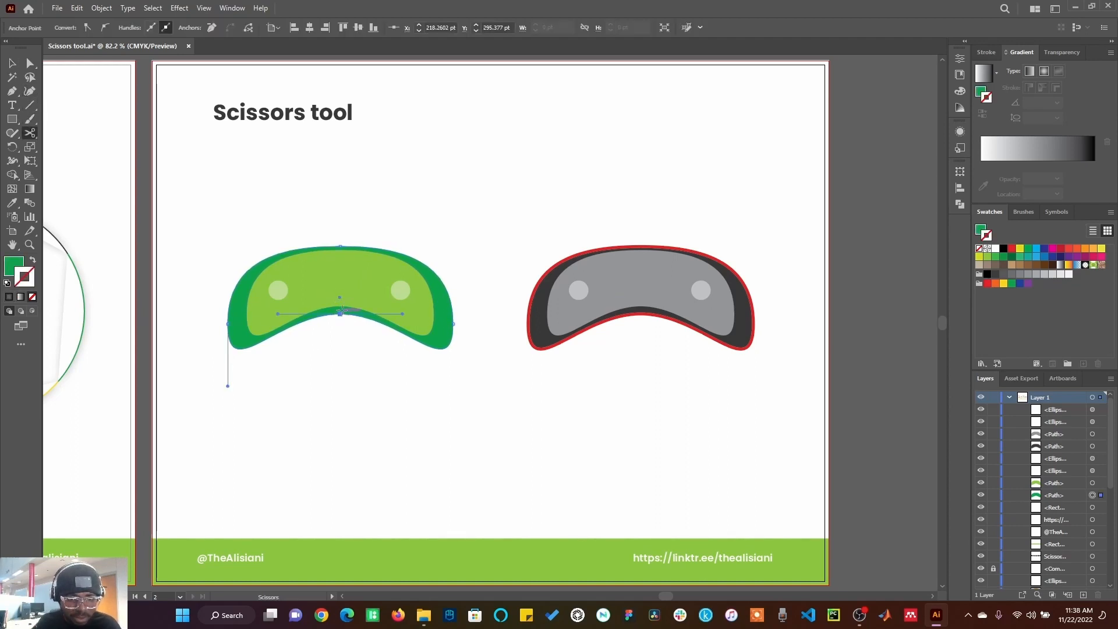
pyautogui.click(335, 247)
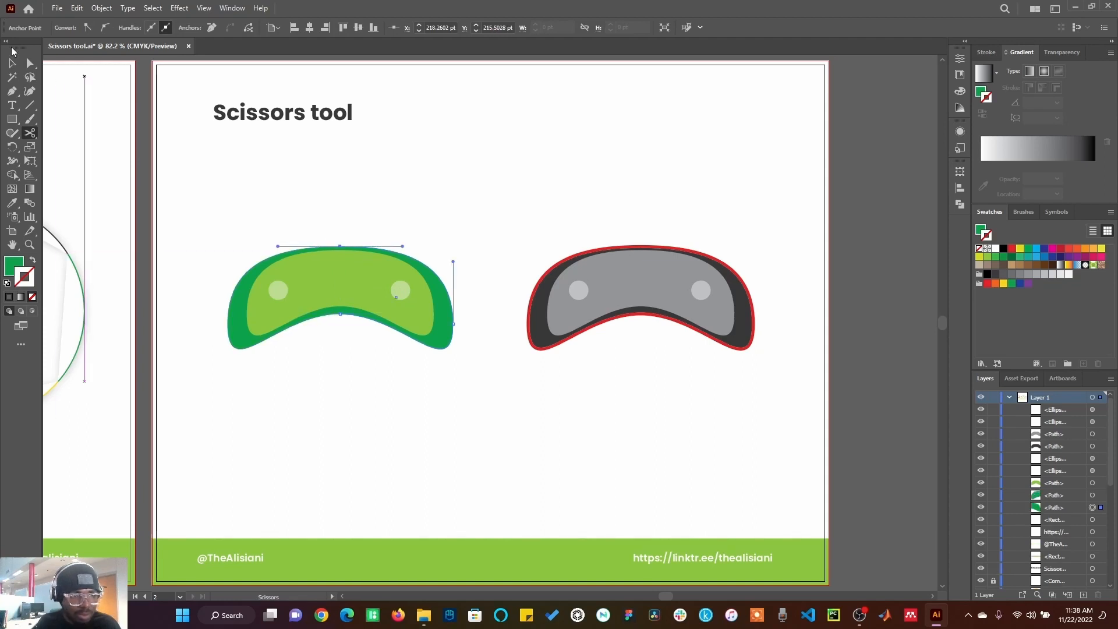
pyautogui.click(14, 63)
pyautogui.moveTo(437, 343); pyautogui.dragTo(512, 347)
pyautogui.click(396, 386)
pyautogui.hotkey('ctrl', 'z')
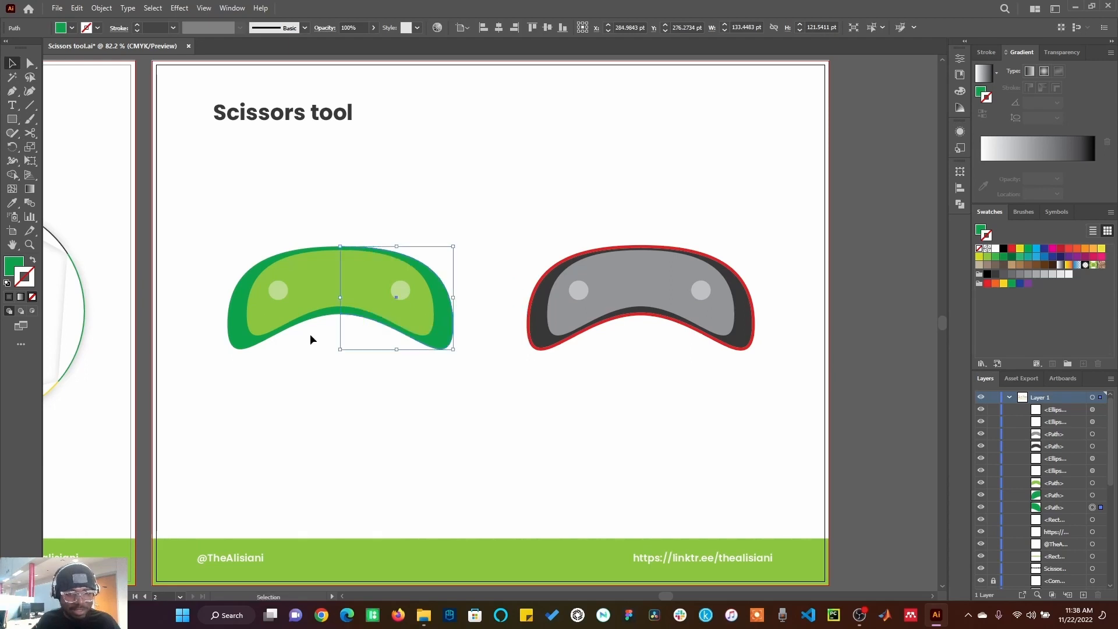
# Step: Cut the green visor's outer dark-green shape at its top and bottom middle points with Scissors
pyautogui.click(30, 133)
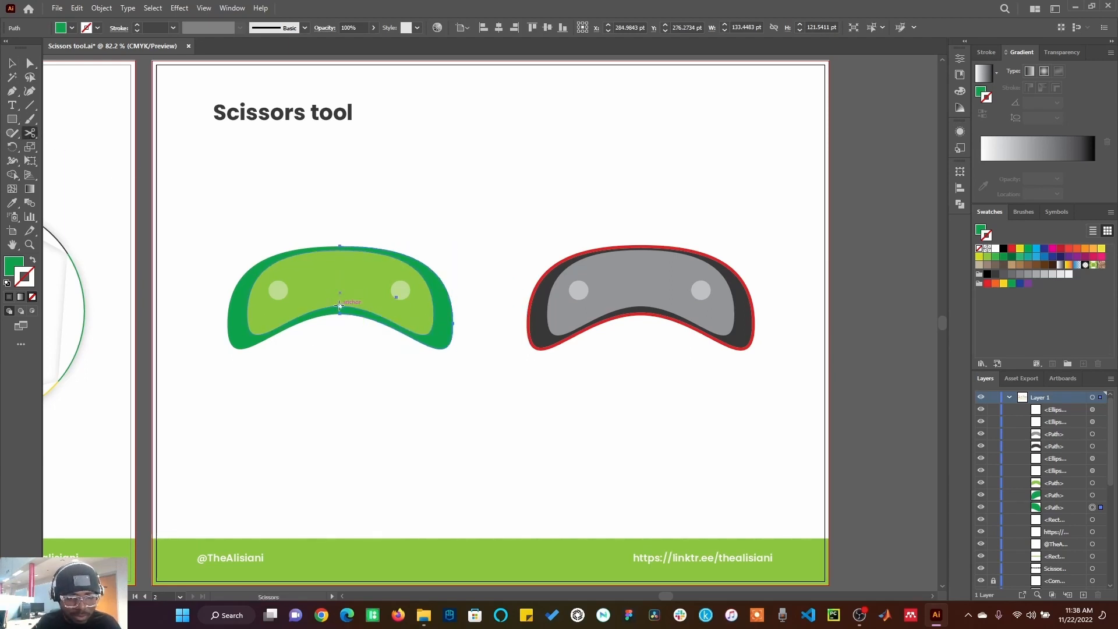
pyautogui.click(339, 306)
pyautogui.click(342, 251)
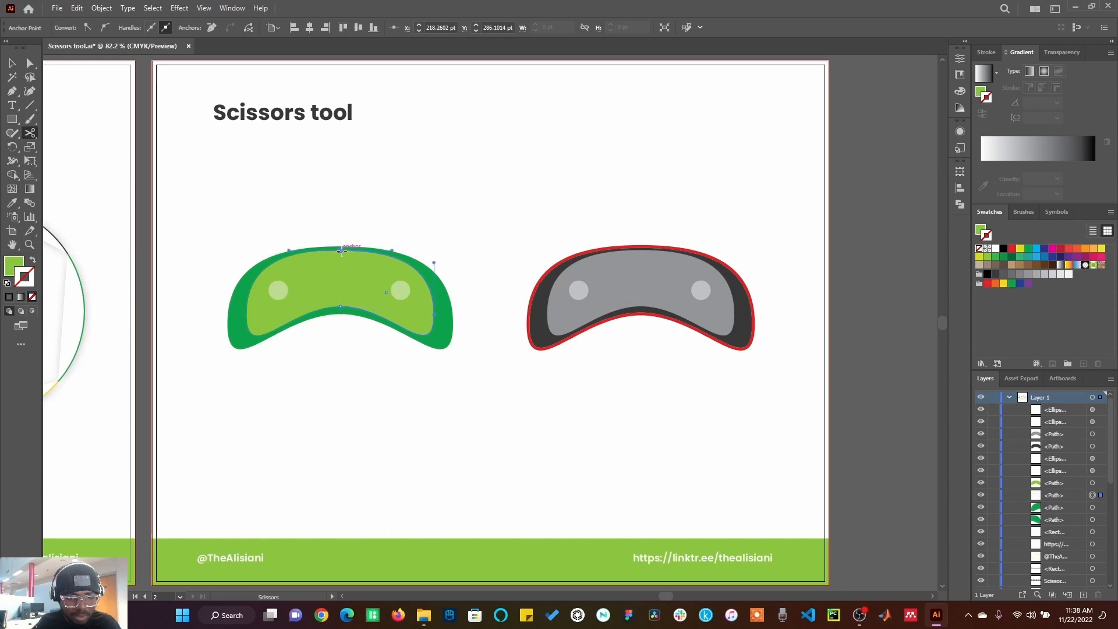
# Step: Select the green visor's right halves and move them right to split the visor in two
pyautogui.click(11, 62)
pyautogui.click(344, 186)
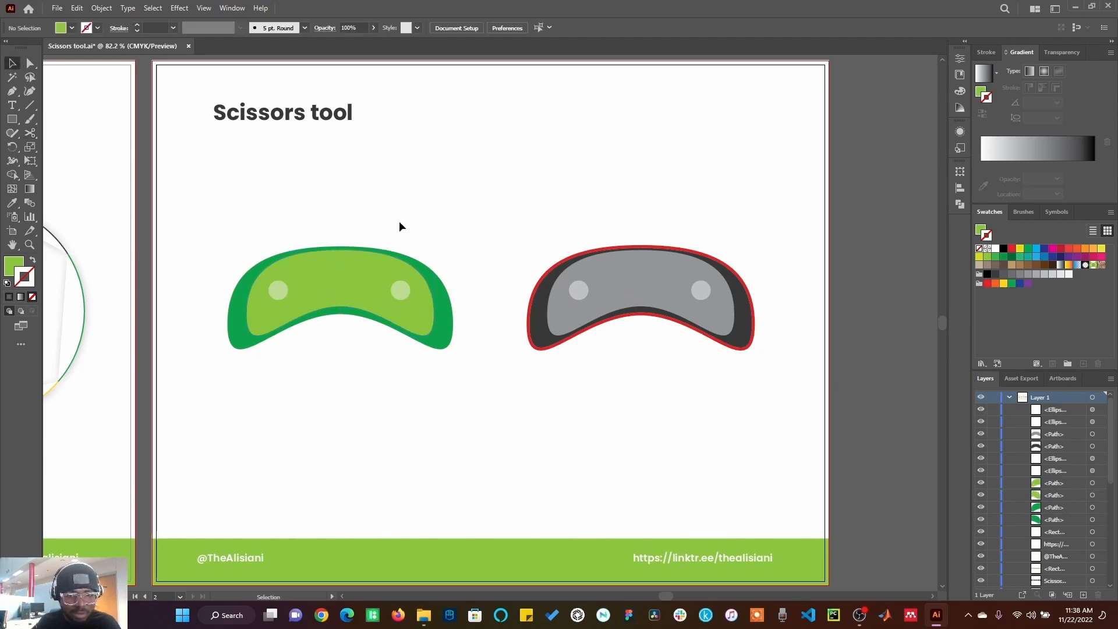
pyautogui.moveTo(375, 221); pyautogui.dragTo(486, 352)
pyautogui.moveTo(369, 297); pyautogui.dragTo(392, 303)
pyautogui.click(403, 385)
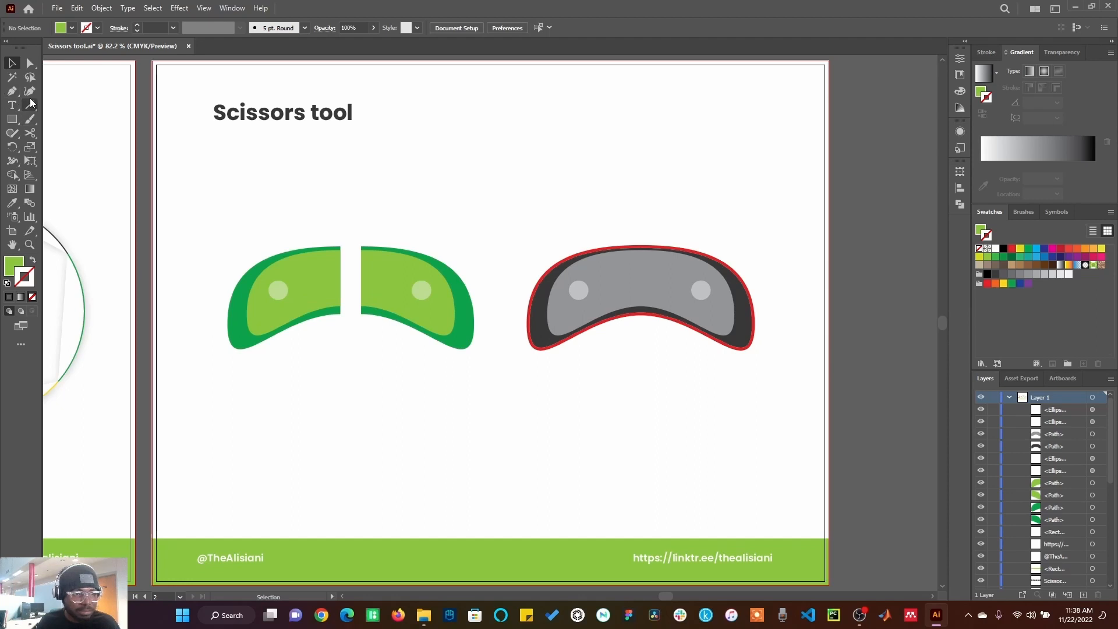
# Step: Cut the grey visor's outline and inner shape at their top and bottom middle points with Scissors
pyautogui.click(30, 133)
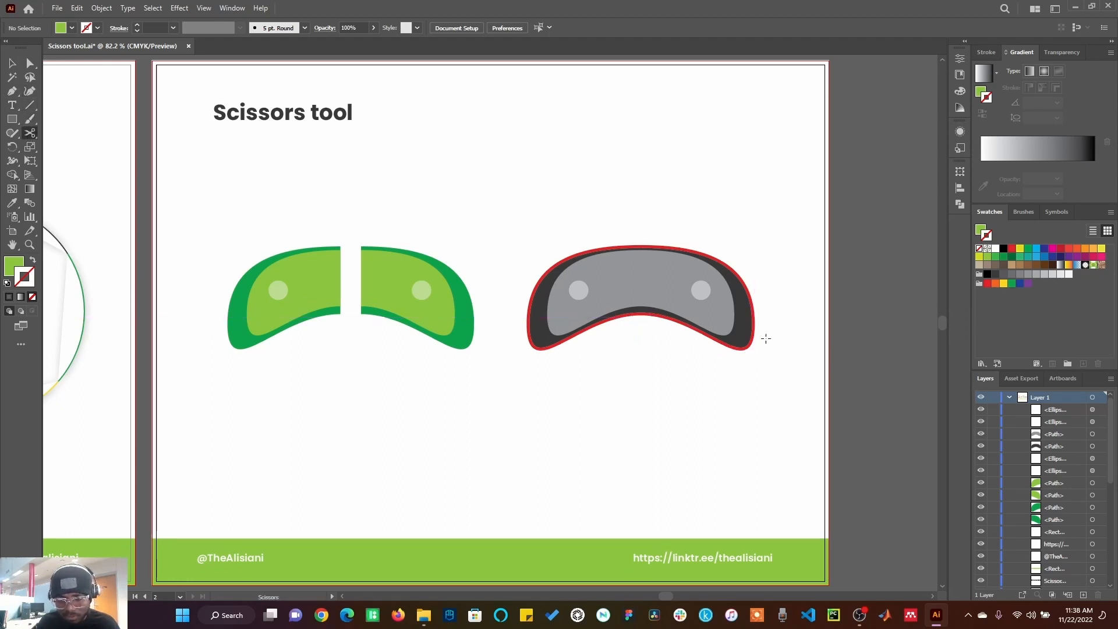
pyautogui.click(640, 317)
pyautogui.click(641, 247)
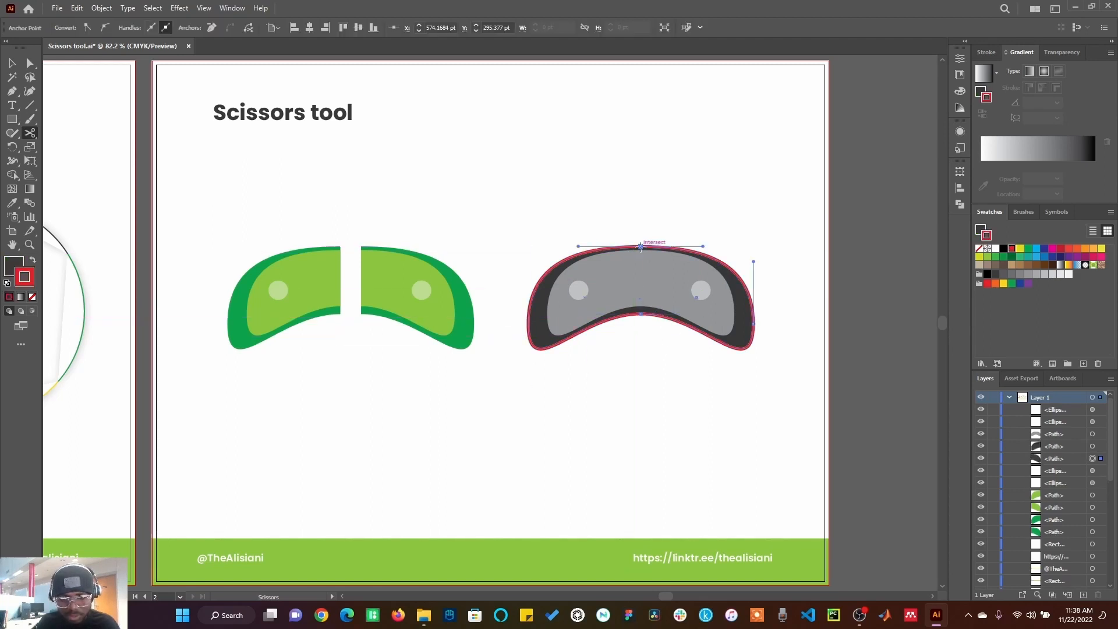
pyautogui.click(640, 254)
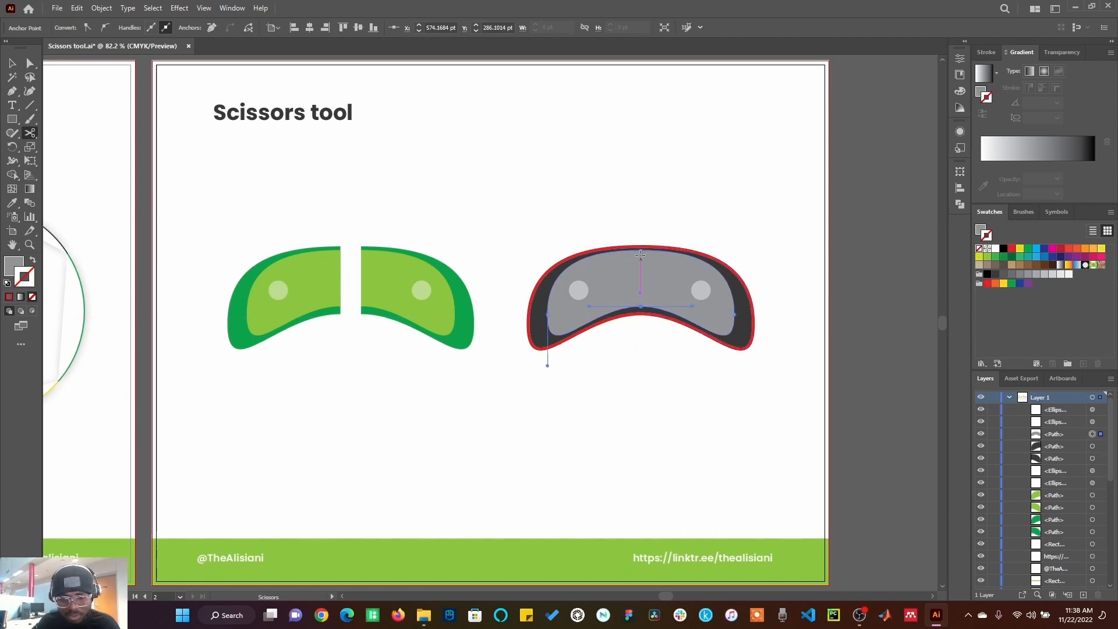
pyautogui.click(641, 251)
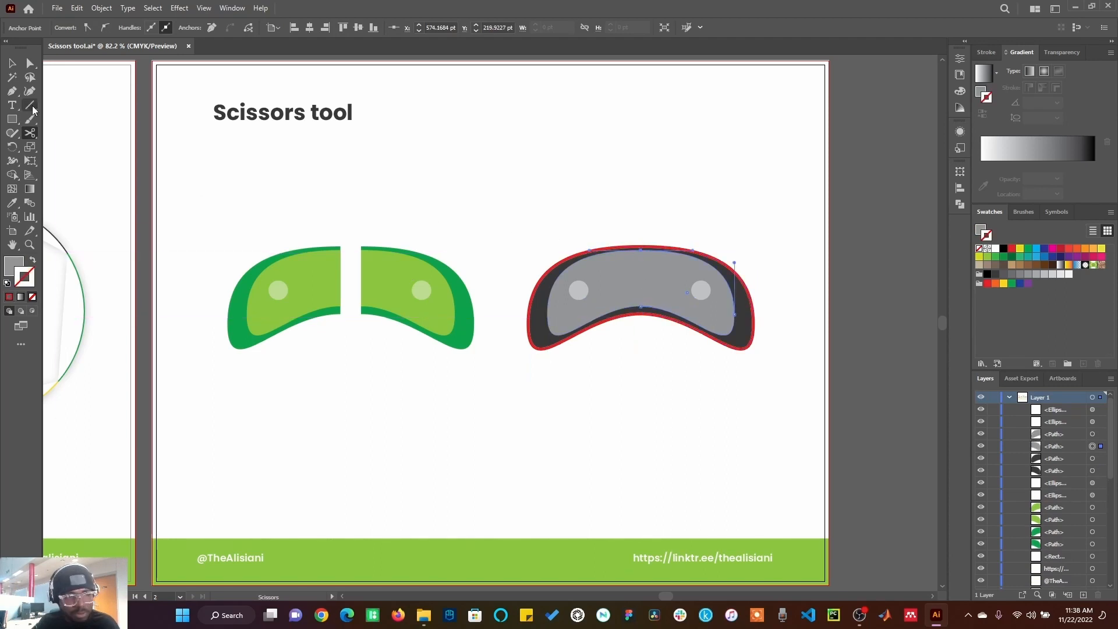
# Step: Select the grey visor's right halves and move them slightly right
pyautogui.press('v')
pyautogui.moveTo(669, 219); pyautogui.dragTo(781, 405)
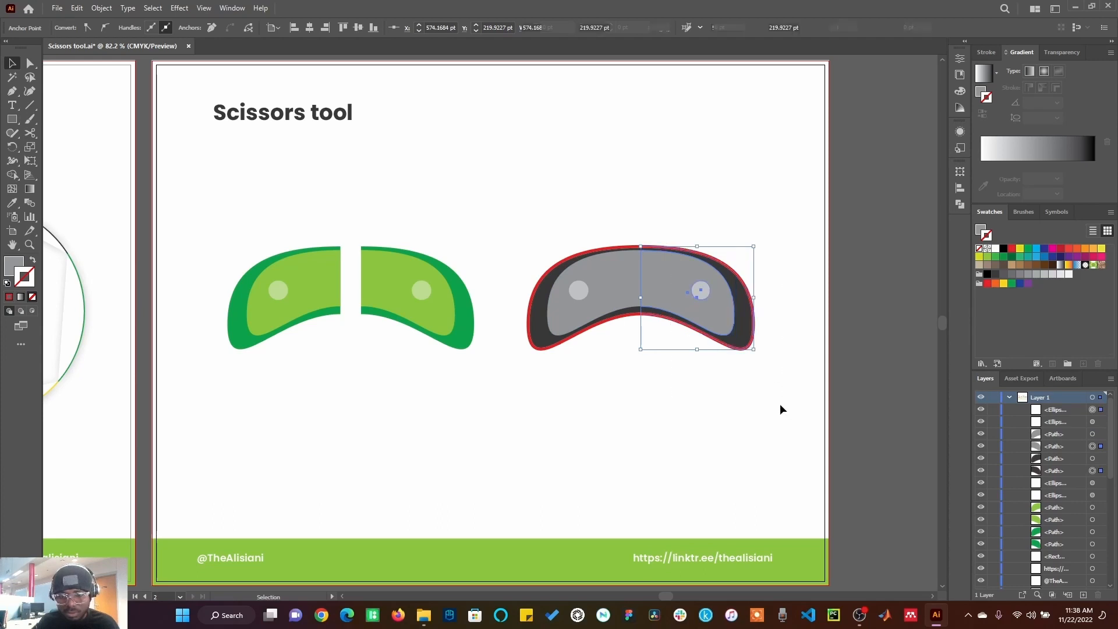
pyautogui.moveTo(669, 296); pyautogui.dragTo(683, 297)
pyautogui.click(683, 371)
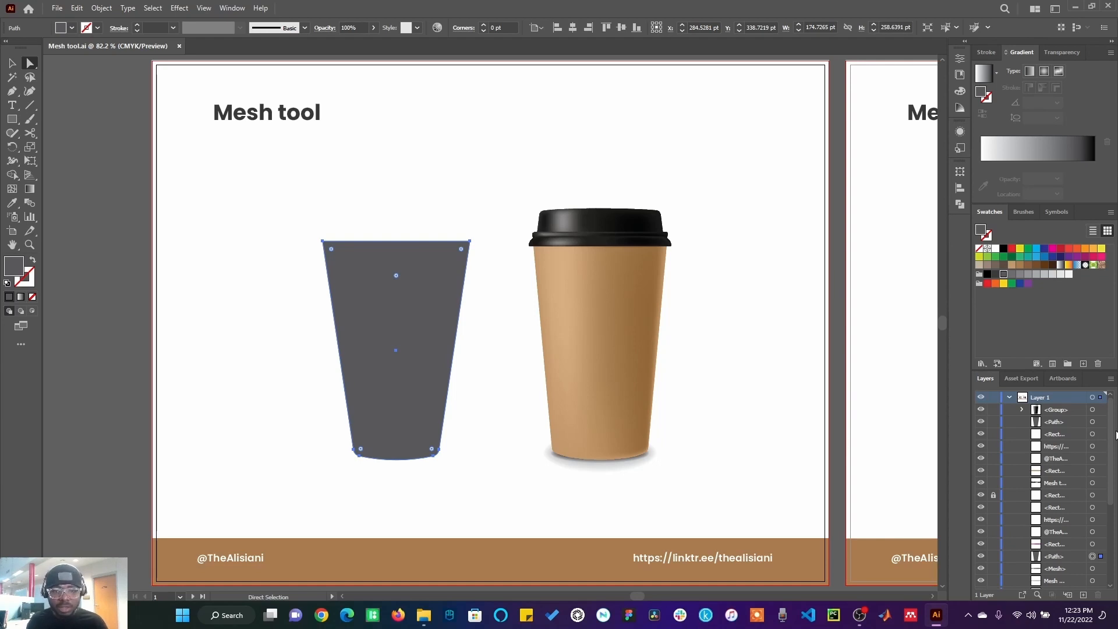
# Step: On the Mesh tool artboard, add two horizontal and two vertical mesh lines to the grey cup shape with the Mesh tool
pyautogui.click(554, 320)
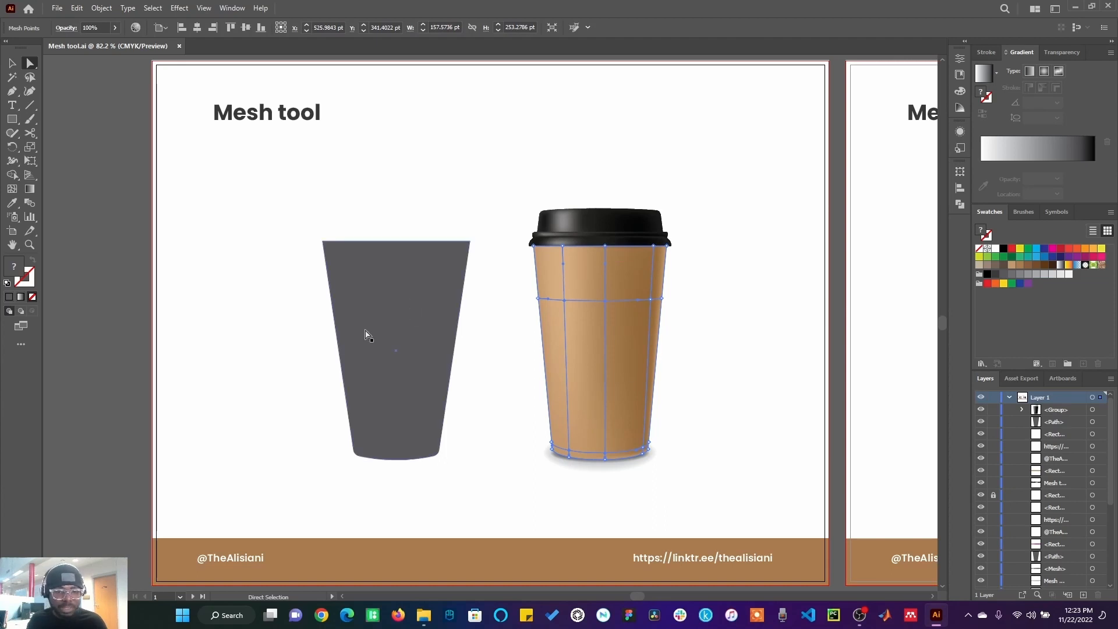
pyautogui.click(389, 291)
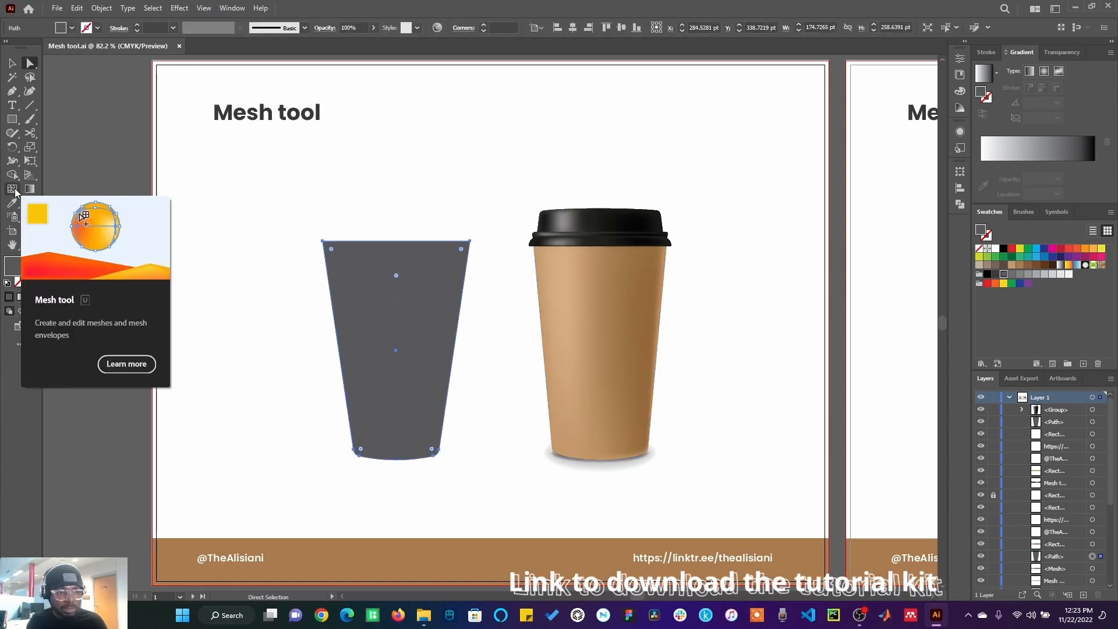
pyautogui.click(12, 189)
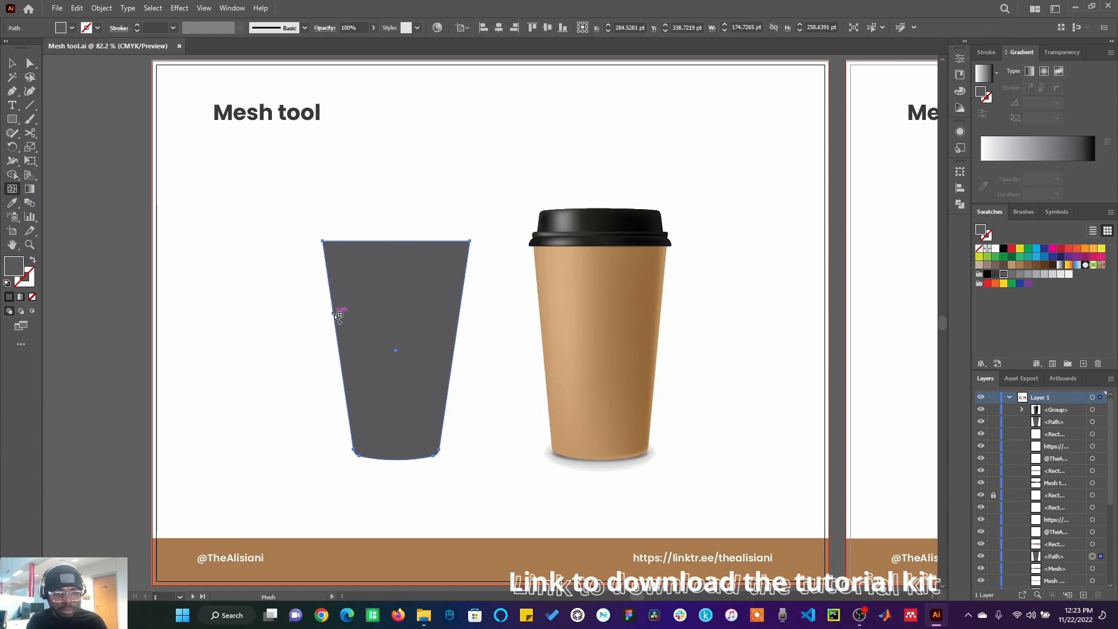
pyautogui.click(338, 315)
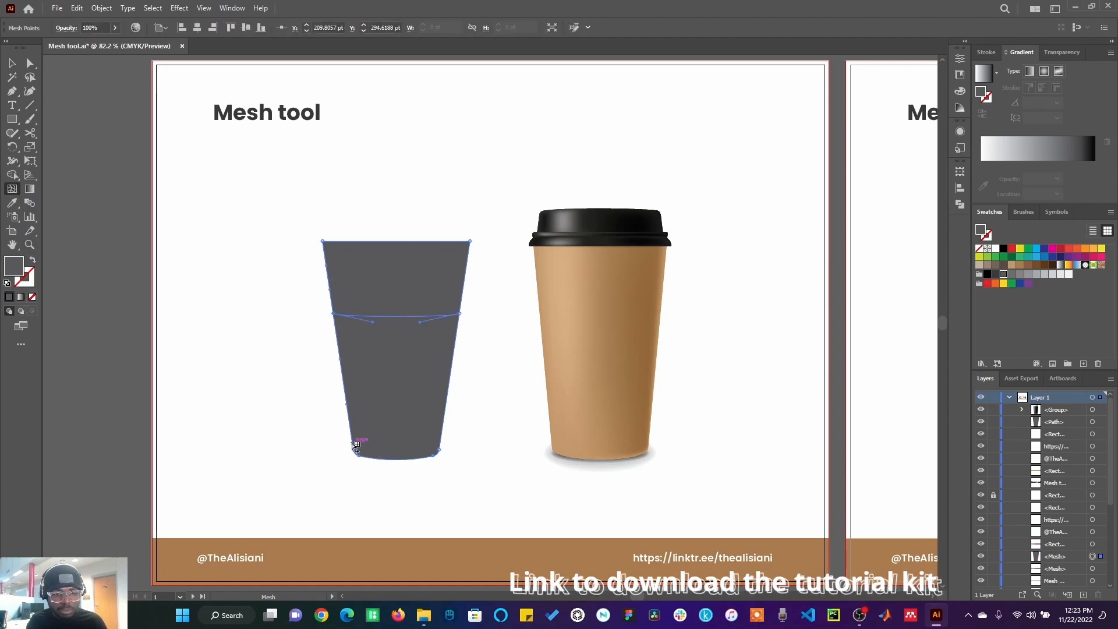
pyautogui.click(358, 445)
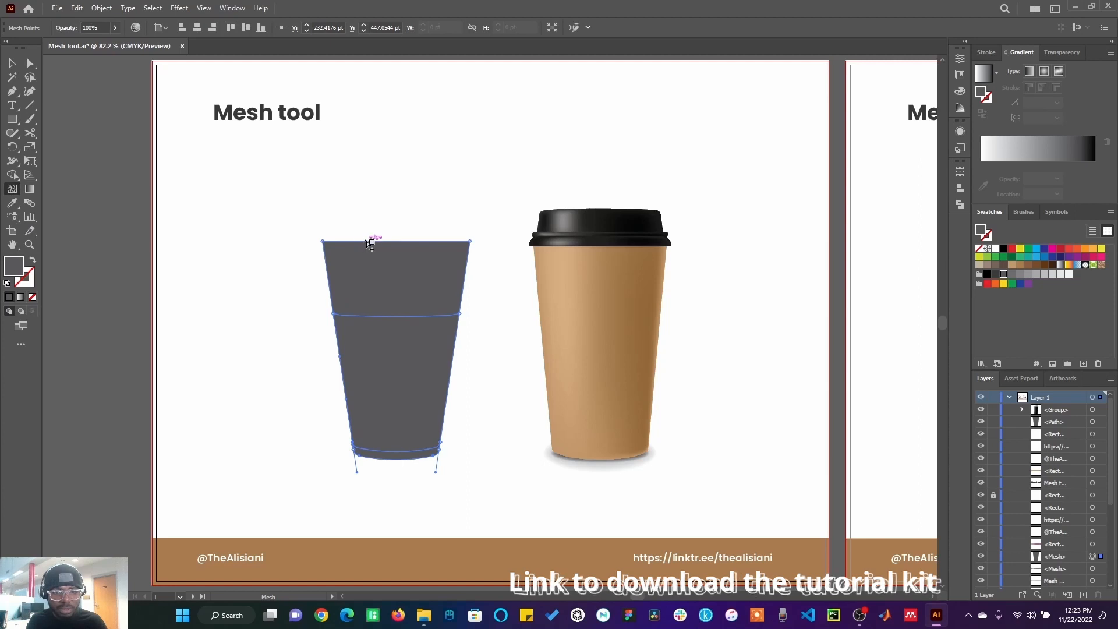
pyautogui.click(369, 242)
pyautogui.click(419, 242)
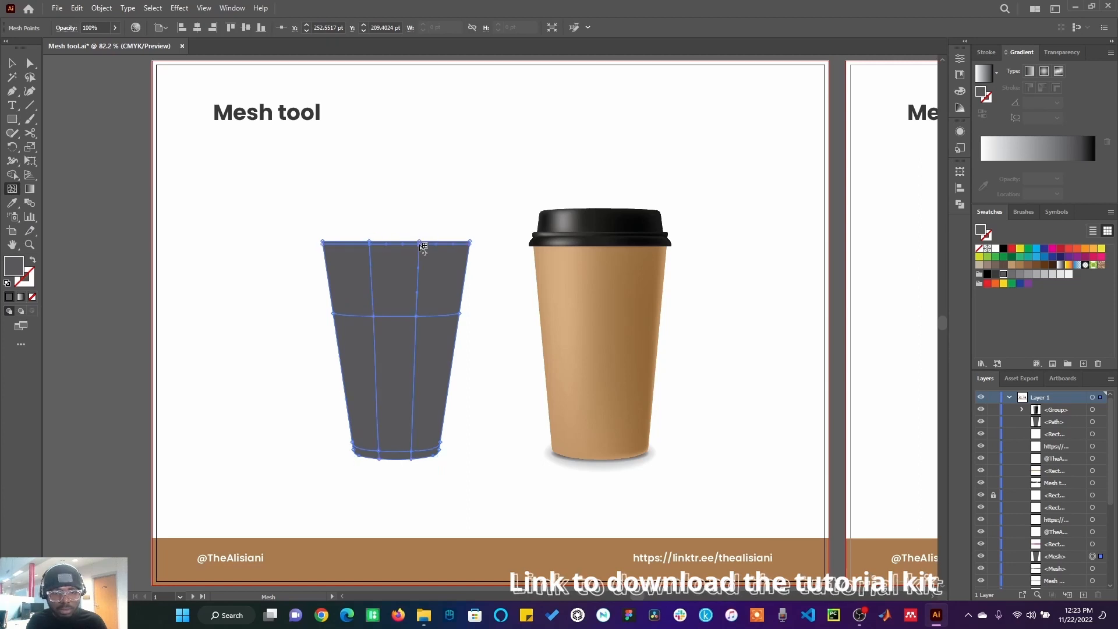
# Step: Undo the last mesh lines and add two vertical mesh lines on the grey cup's right side with the Mesh tool
pyautogui.hotkey('ctrl', 'z')
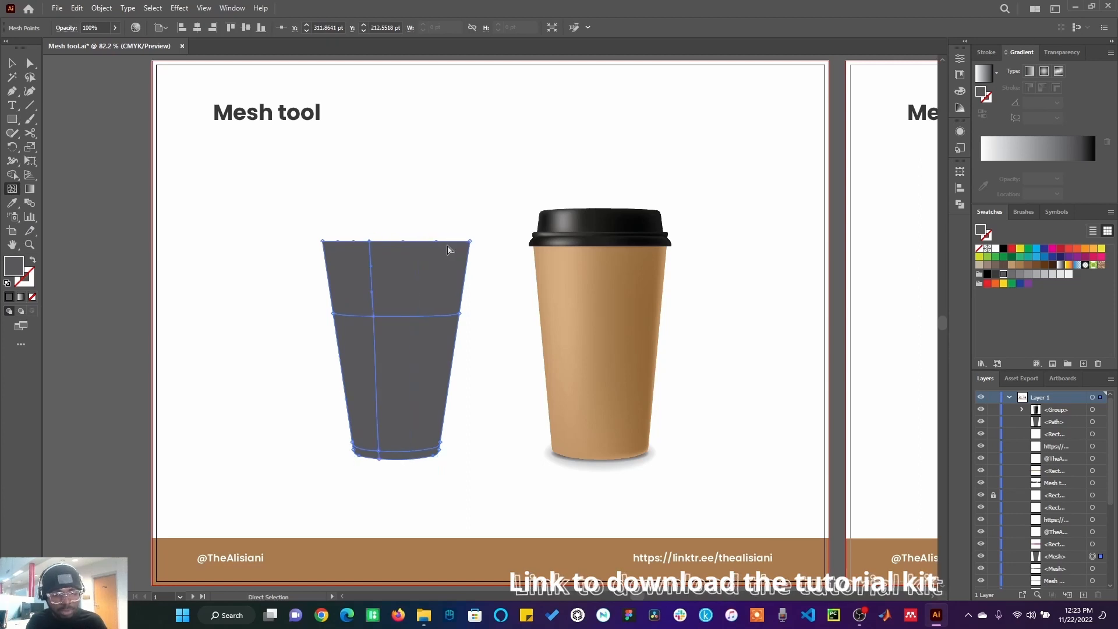
pyautogui.click(407, 241)
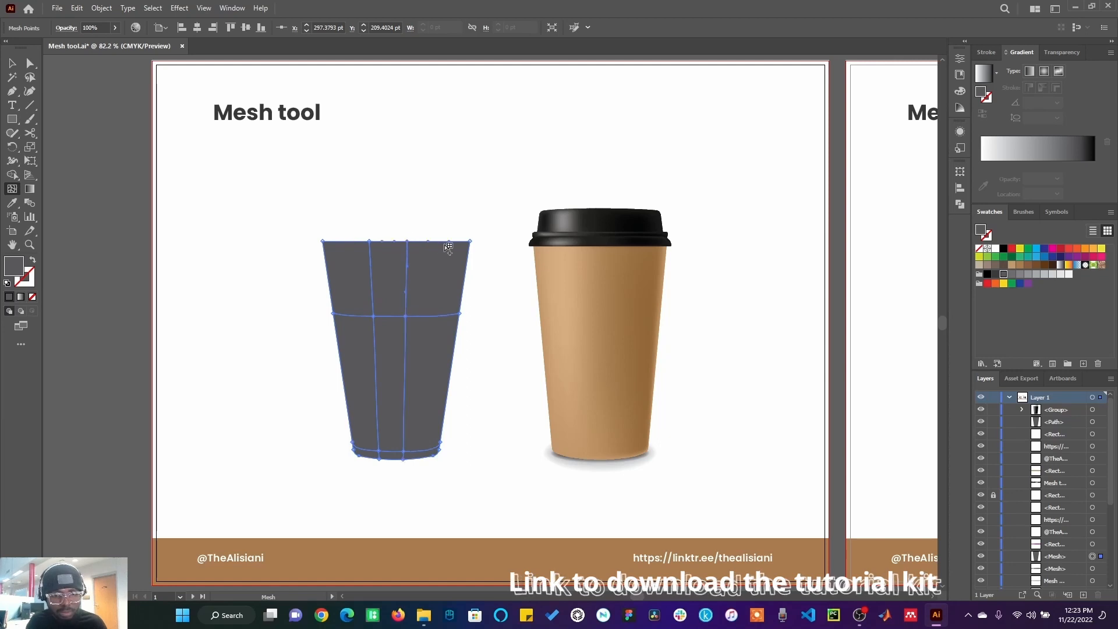
pyautogui.hotkey('ctrl', 'z')
pyautogui.click(421, 242)
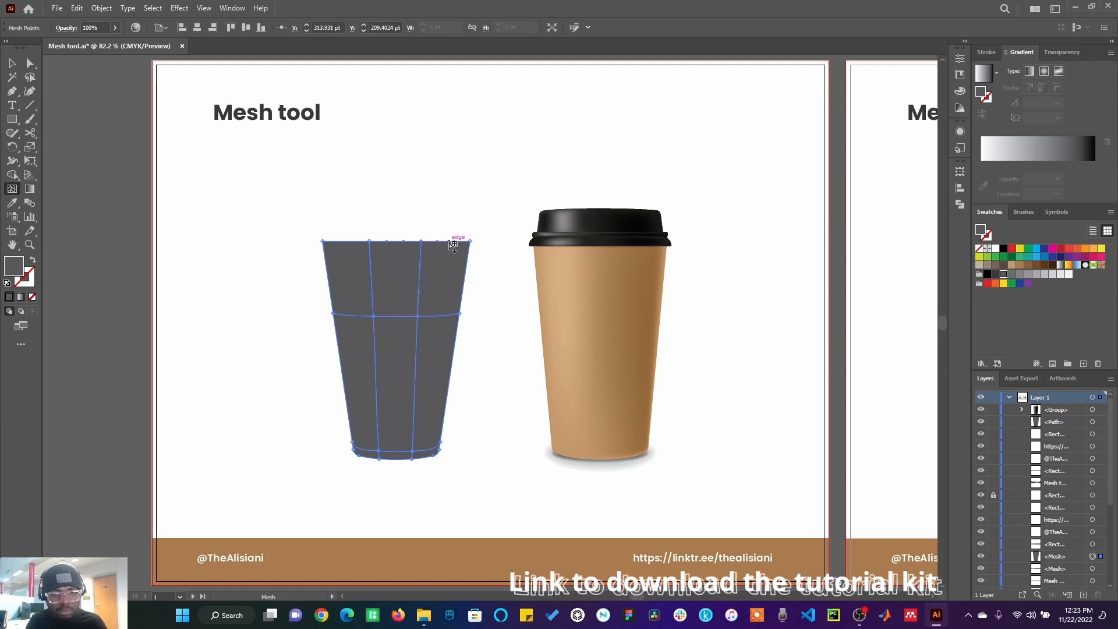
pyautogui.click(450, 241)
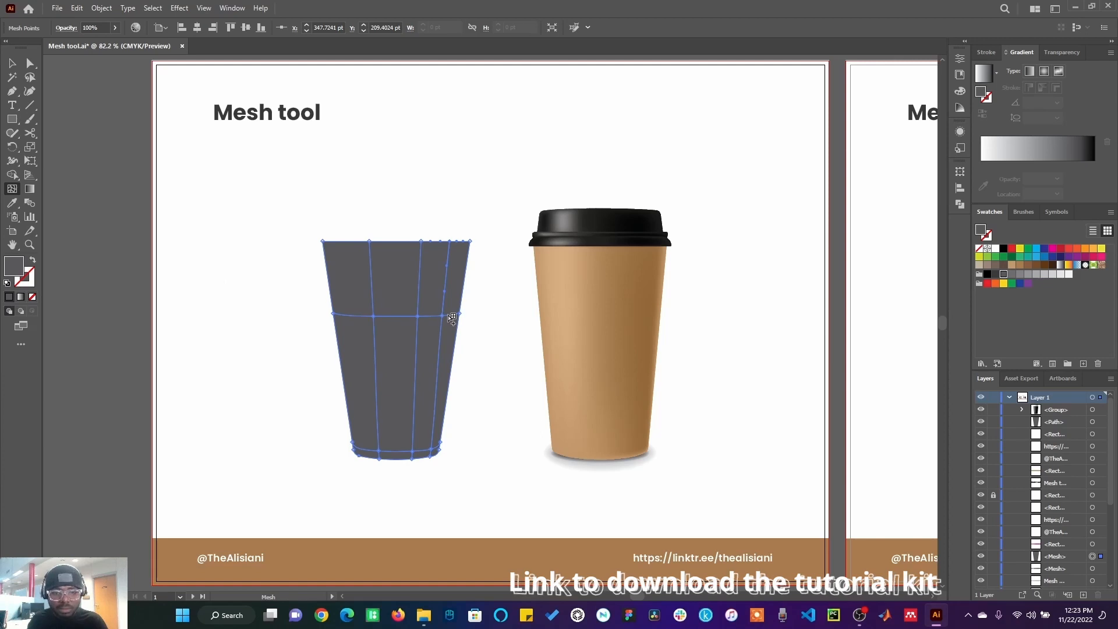
# Step: Colour the cup's upper and middle right-side mesh points with a brown swatch
pyautogui.click(450, 327)
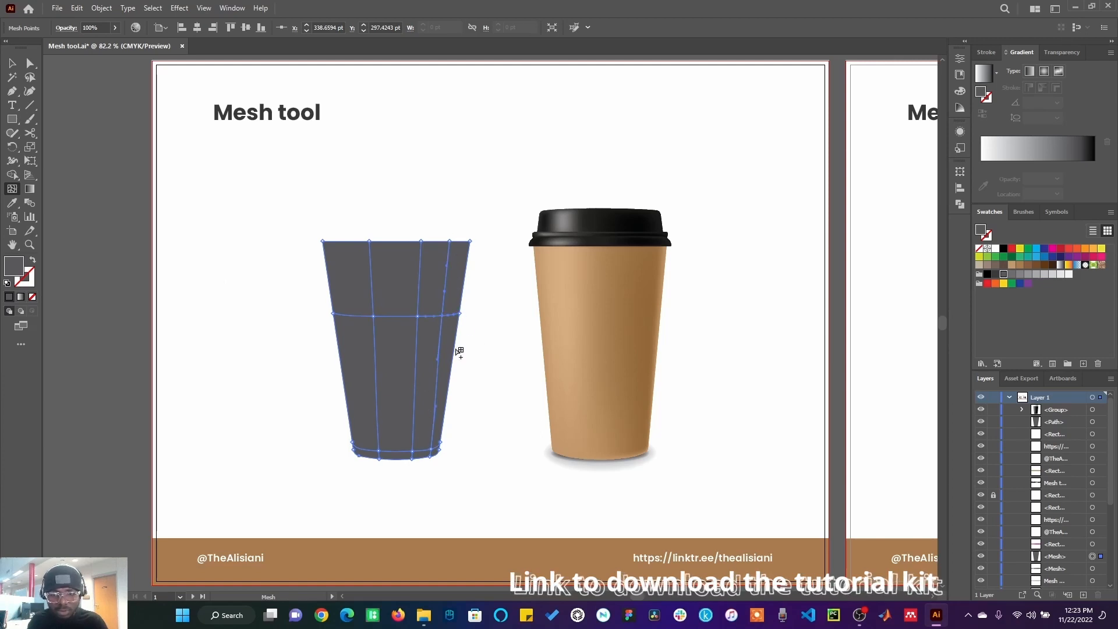
pyautogui.click(1028, 266)
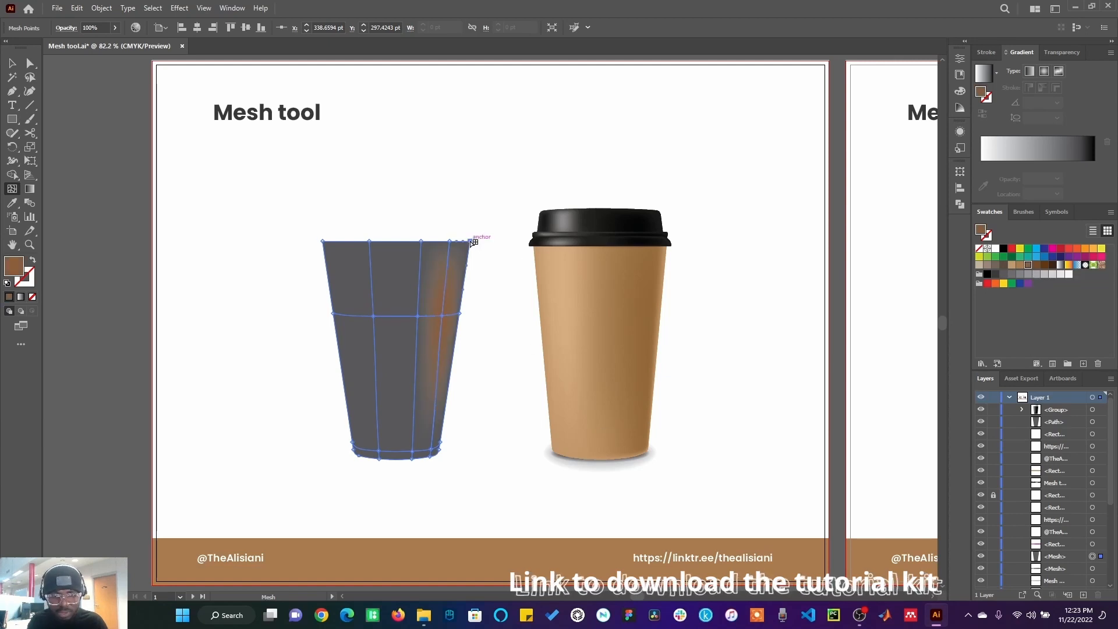
pyautogui.click(471, 241)
pyautogui.click(1028, 266)
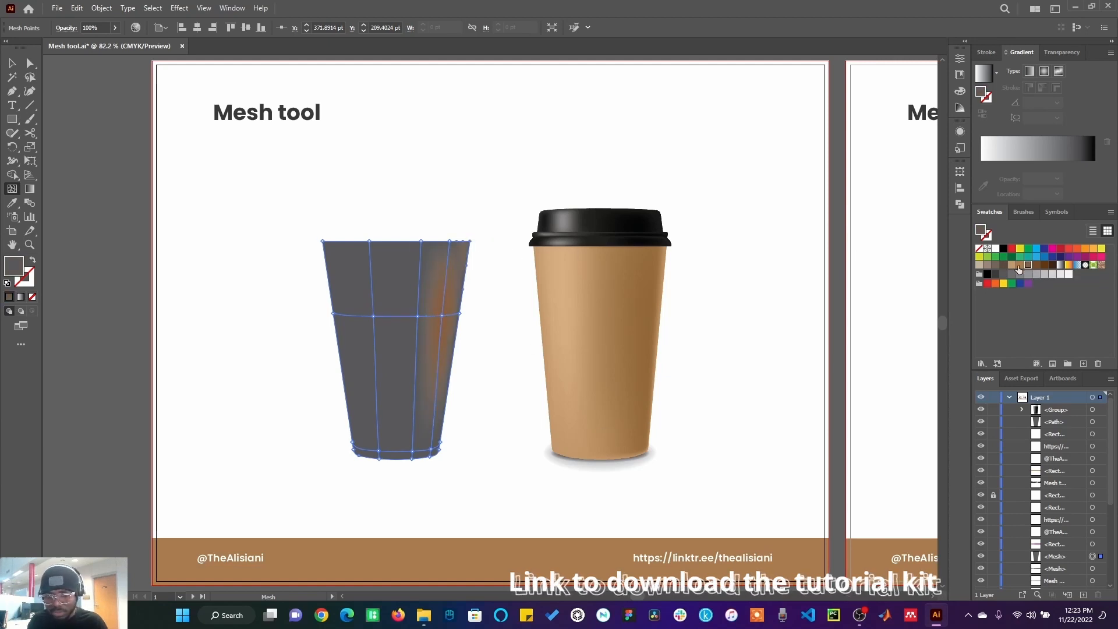
pyautogui.click(449, 241)
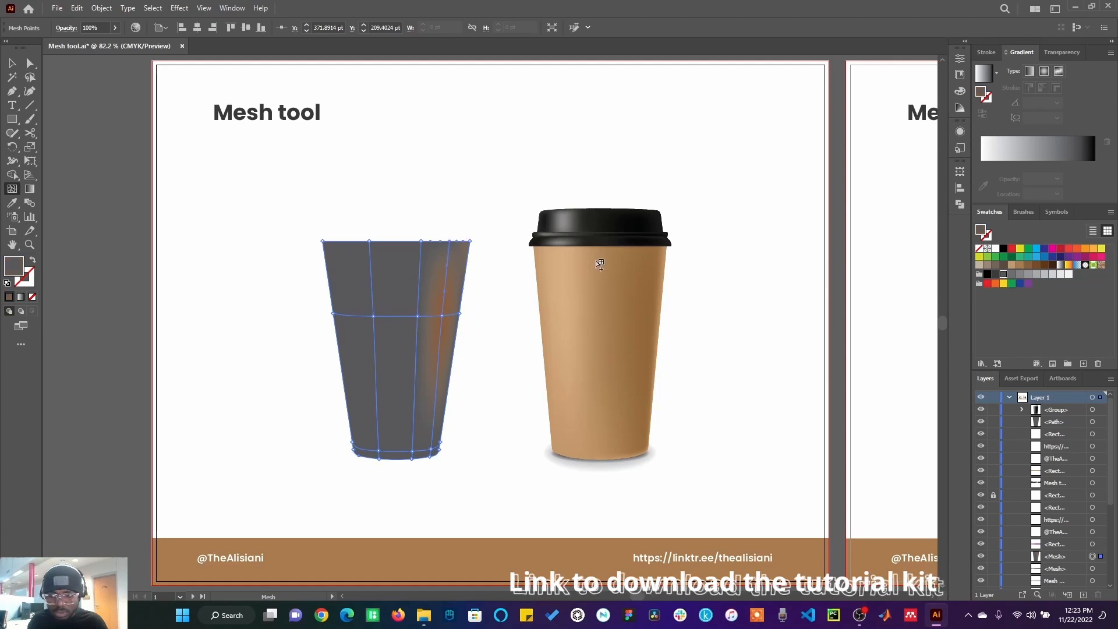
pyautogui.click(1028, 266)
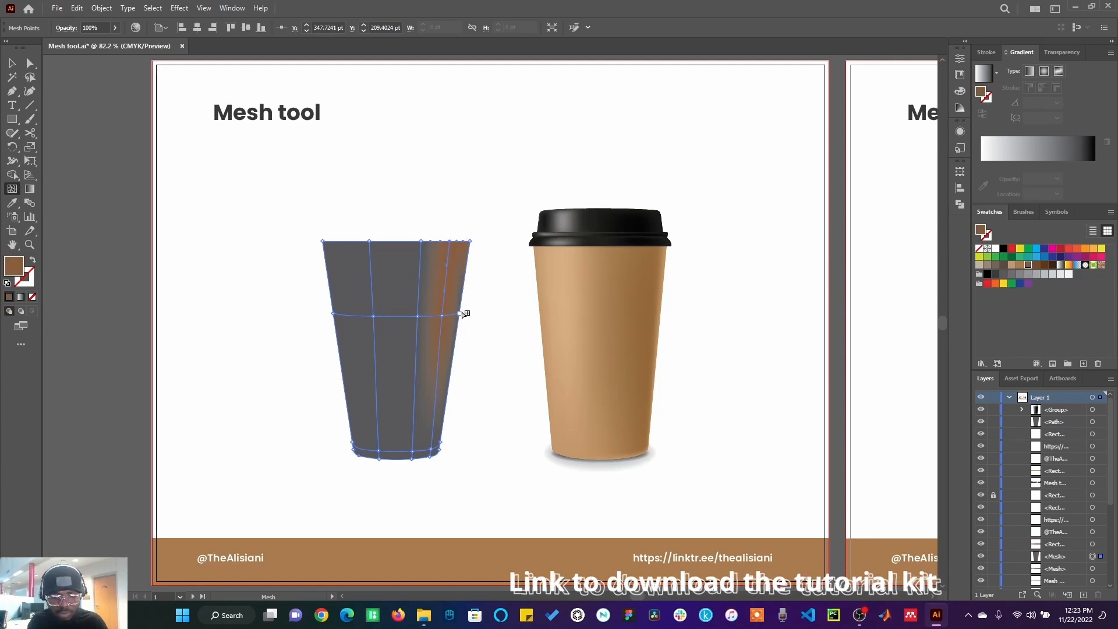
pyautogui.click(461, 314)
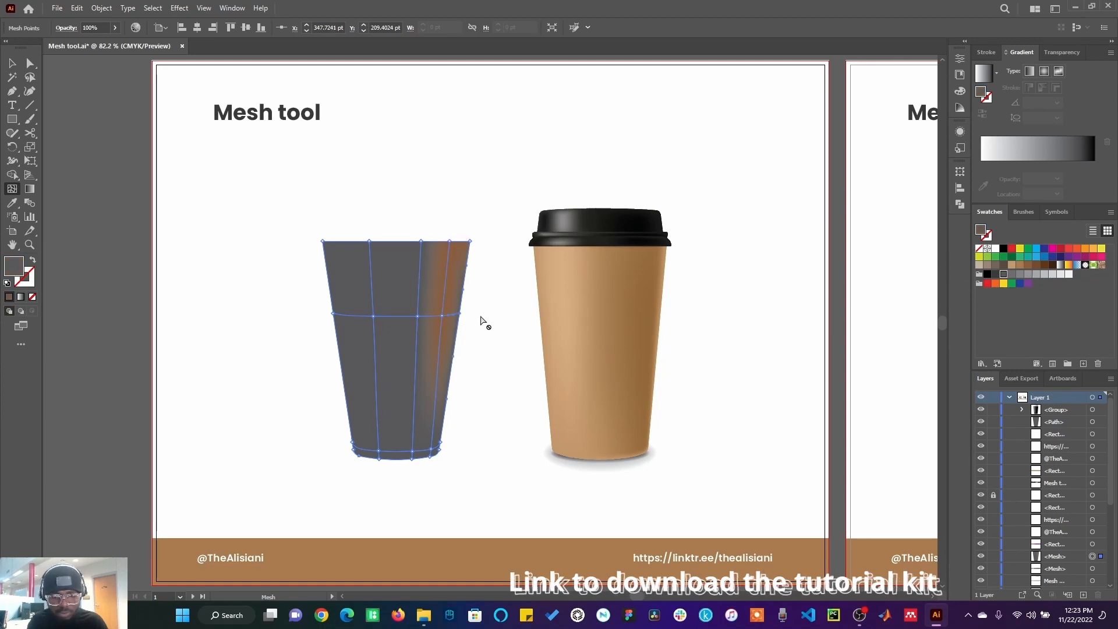
pyautogui.click(1029, 267)
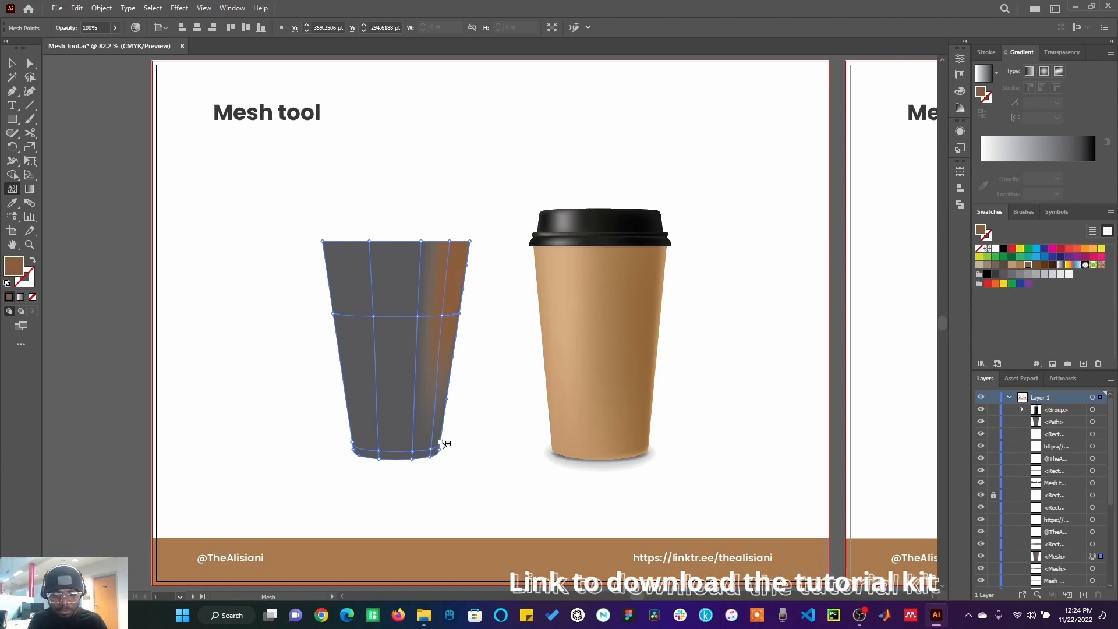
# Step: Colour the cup's lower right-side mesh points with the same brown swatch
pyautogui.click(440, 446)
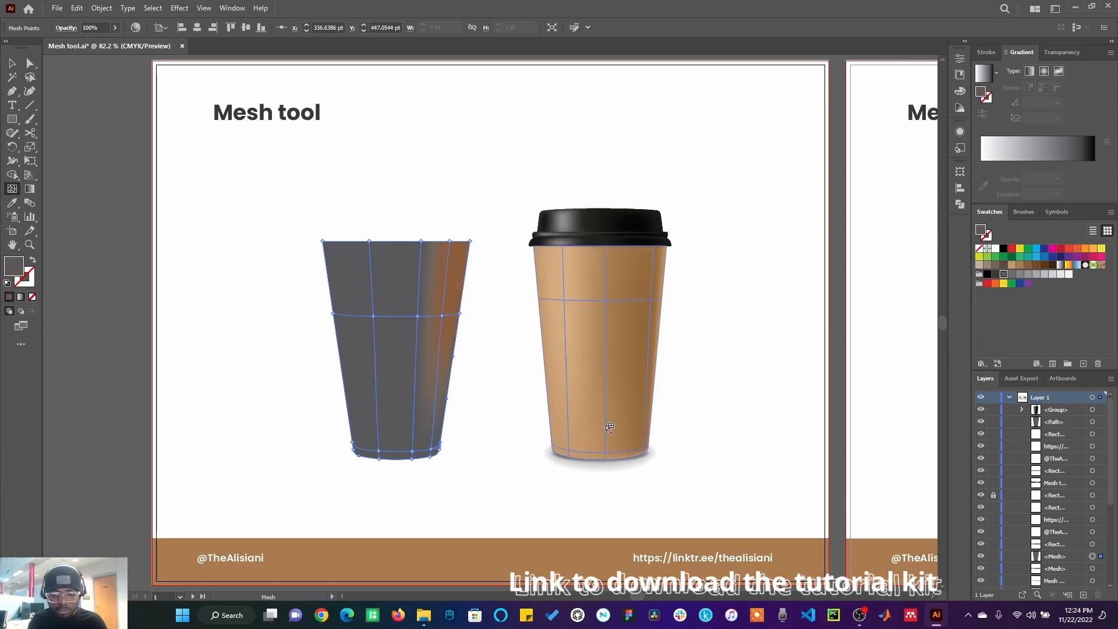
pyautogui.click(1026, 267)
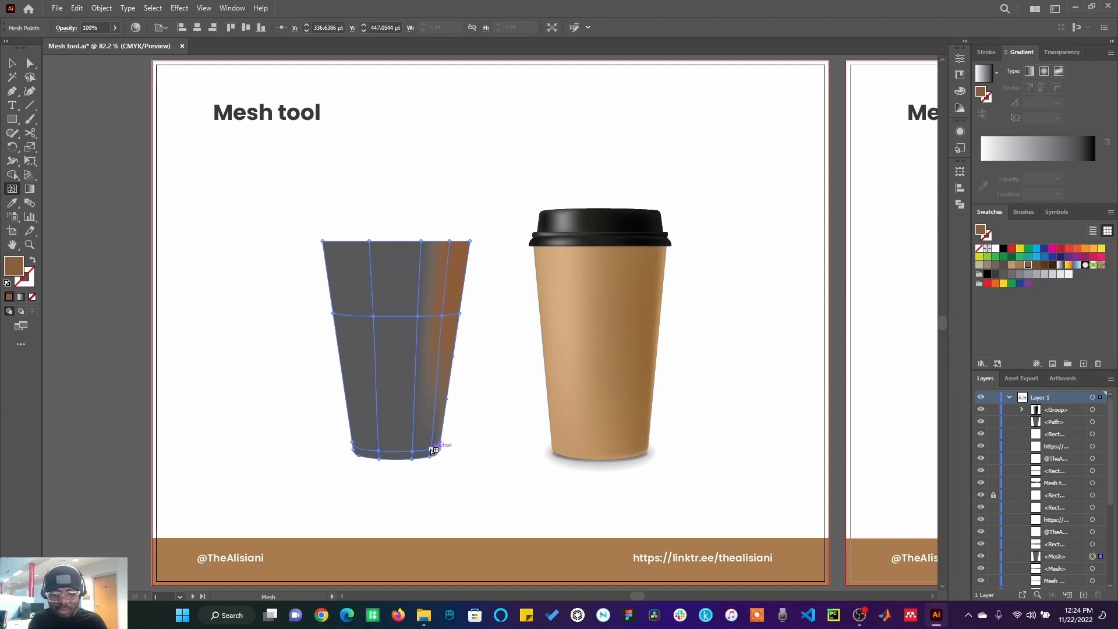
pyautogui.click(434, 451)
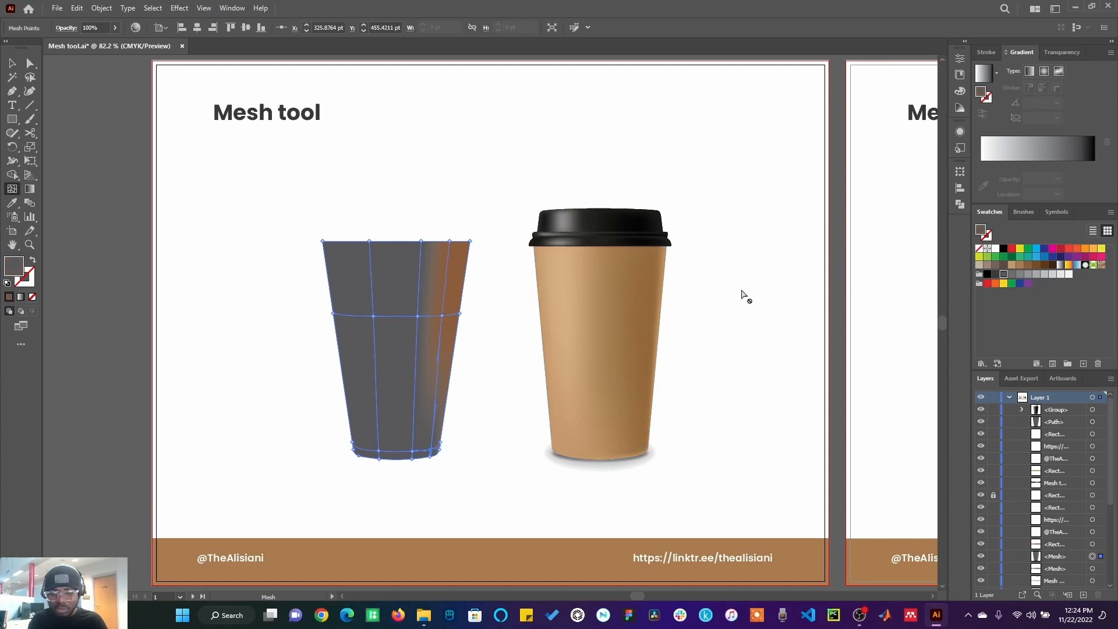
pyautogui.click(1028, 267)
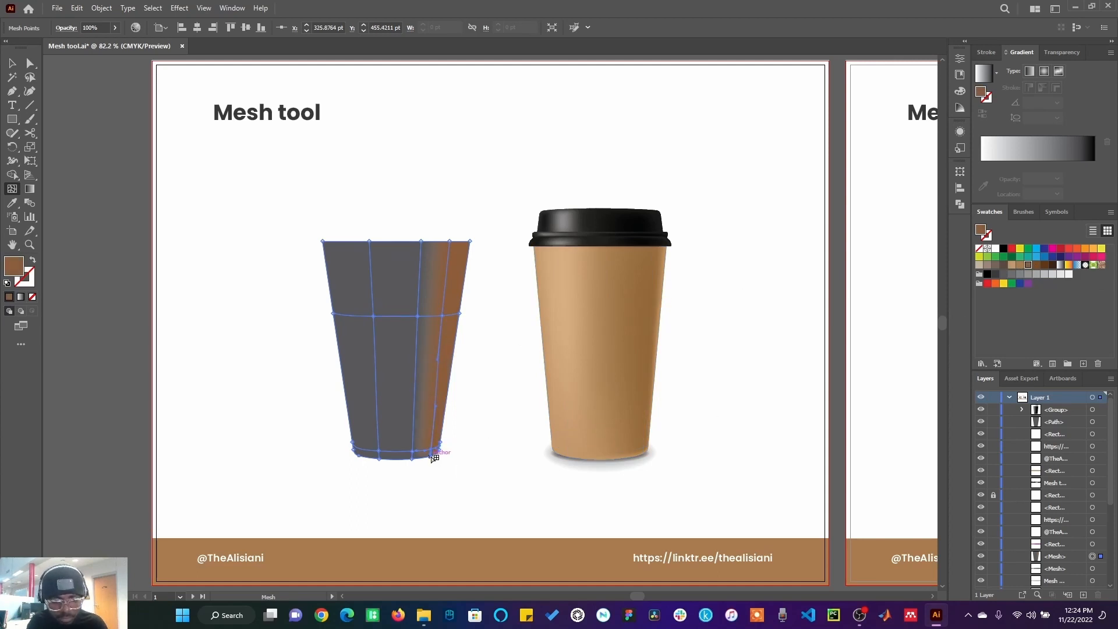
pyautogui.click(433, 458)
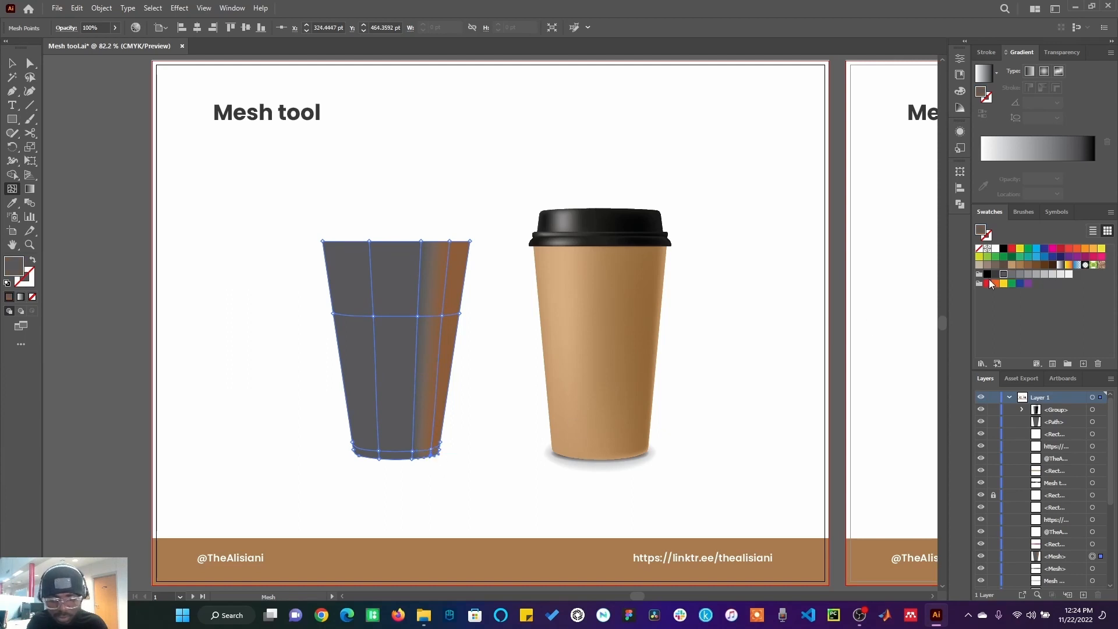
pyautogui.click(1028, 267)
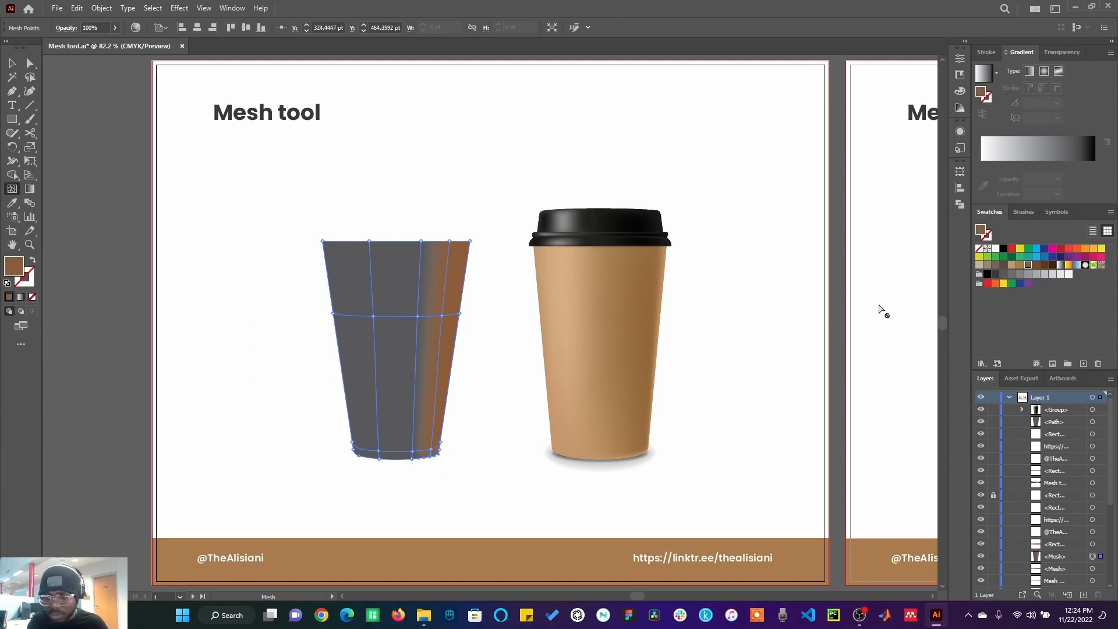
# Step: Zoom in on the cup and, with Direct Selection, colour its bottom-right mesh point brown
pyautogui.click(30, 245)
pyautogui.moveTo(323, 235); pyautogui.dragTo(474, 266)
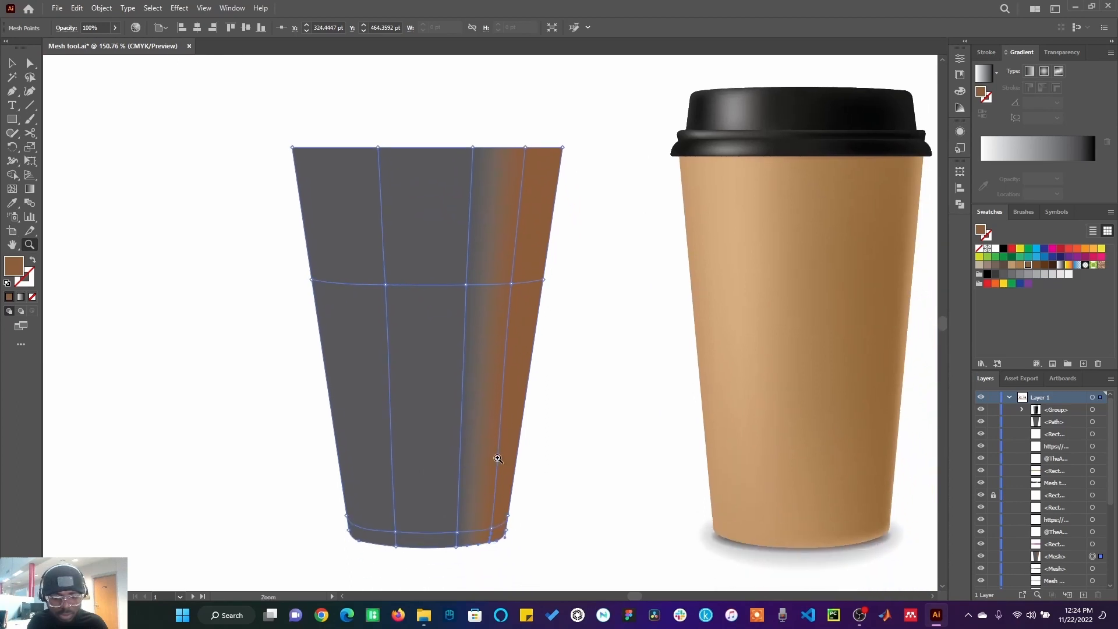
pyautogui.click(31, 64)
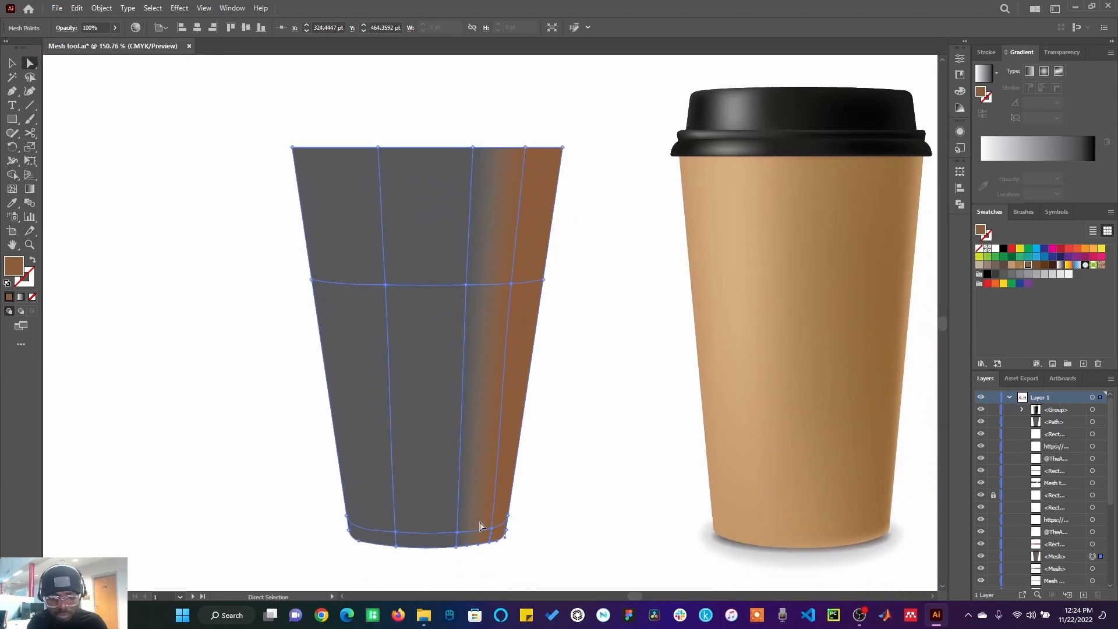
pyautogui.click(507, 530)
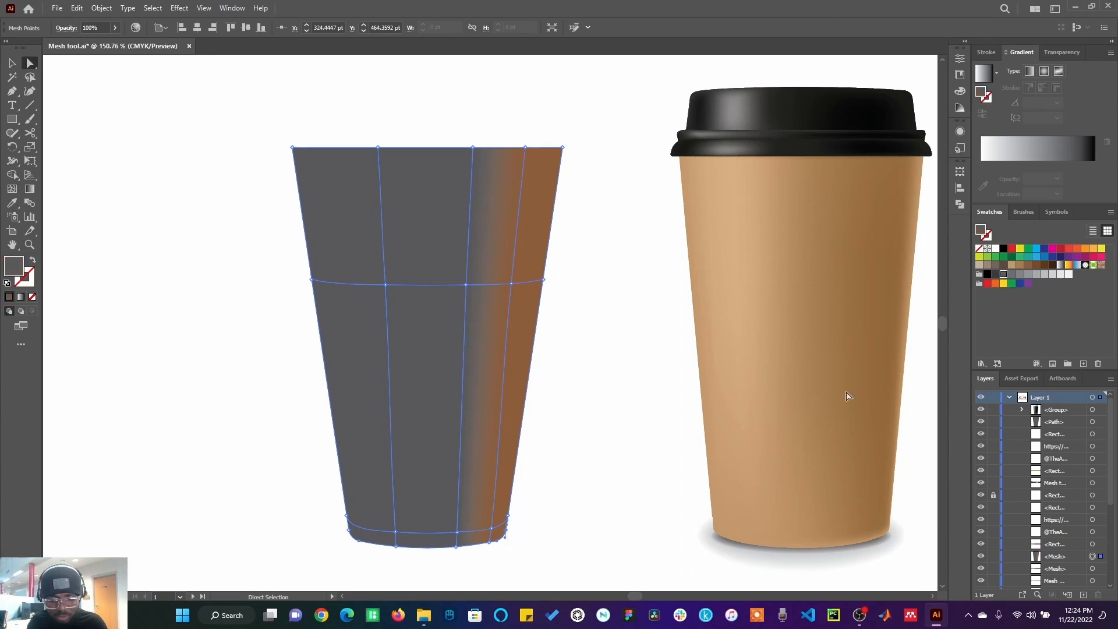
pyautogui.click(1027, 266)
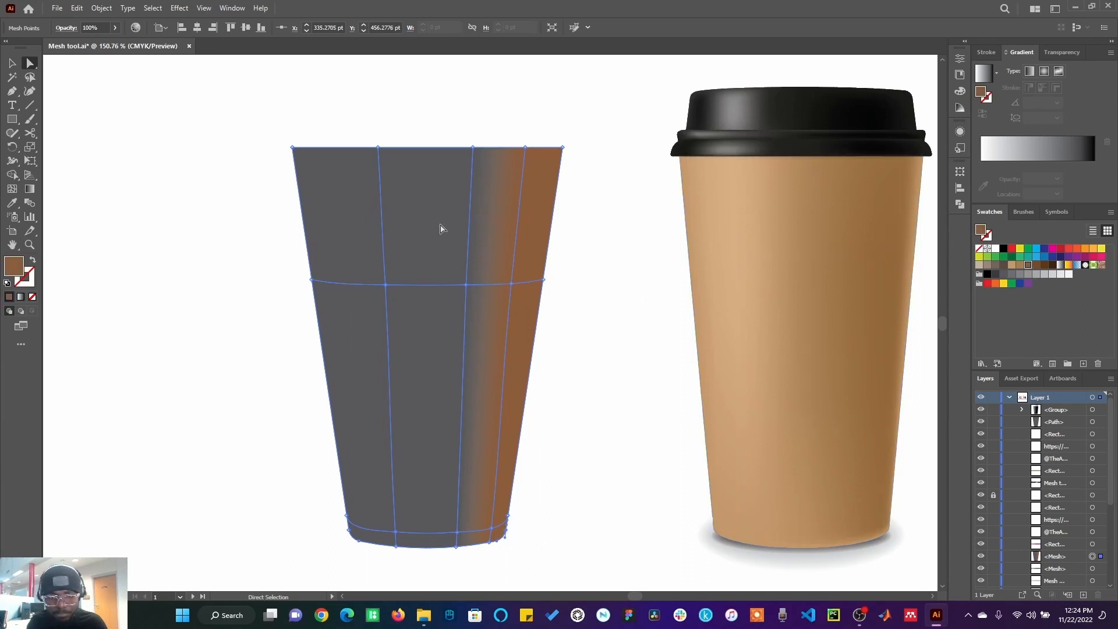
# Step: Colour the mesh points along the cup's inner right vertical line with light tan swatches
pyautogui.click(473, 148)
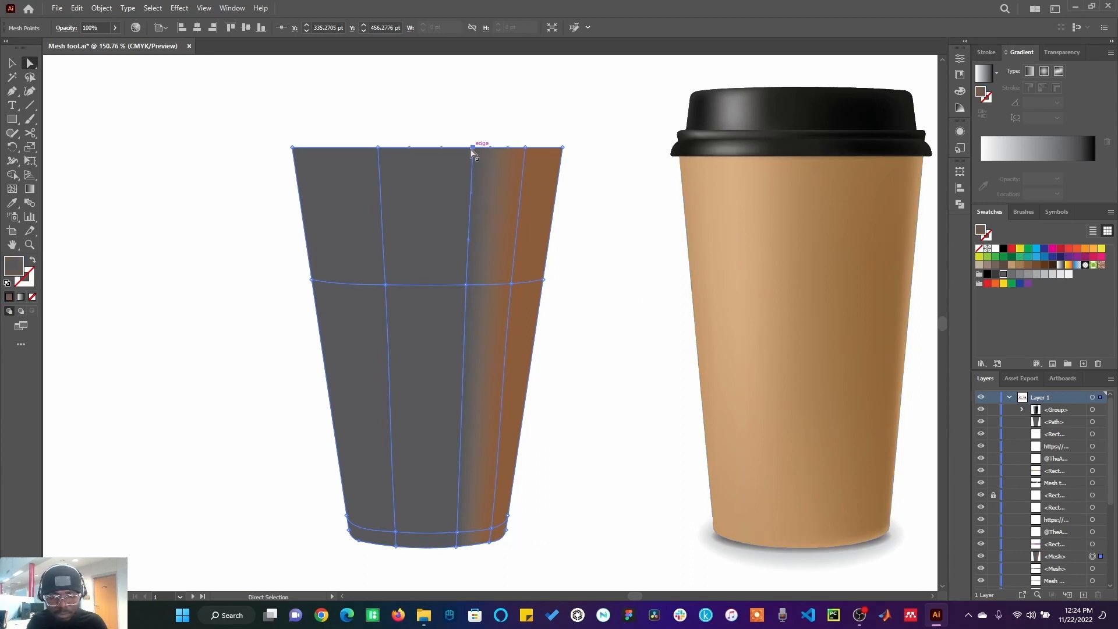
pyautogui.click(1012, 266)
pyautogui.click(467, 285)
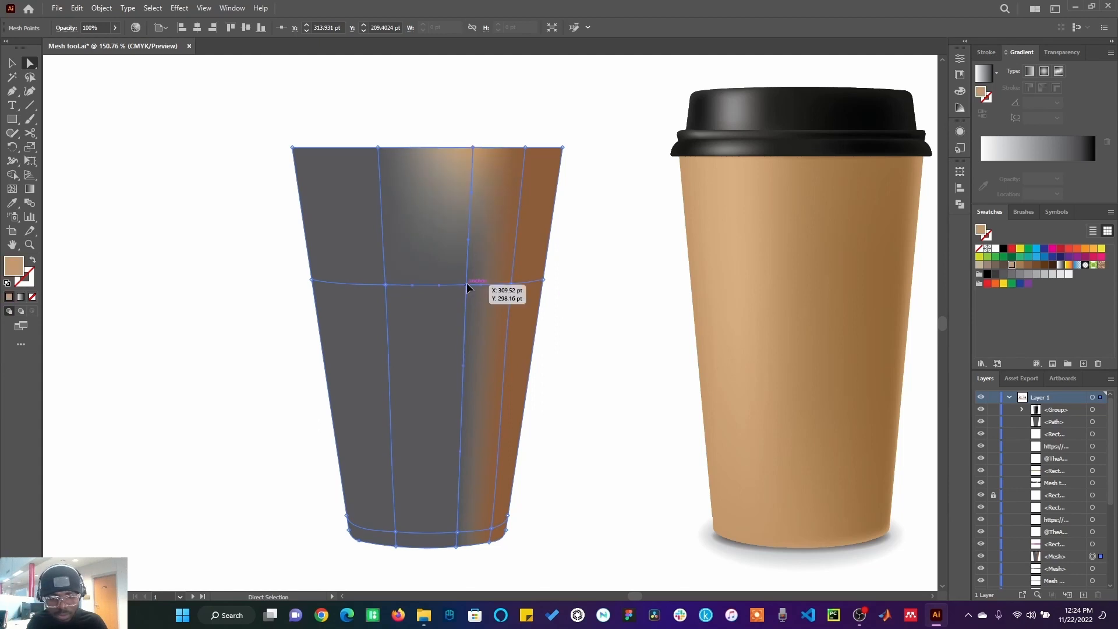
pyautogui.click(1020, 266)
pyautogui.click(457, 531)
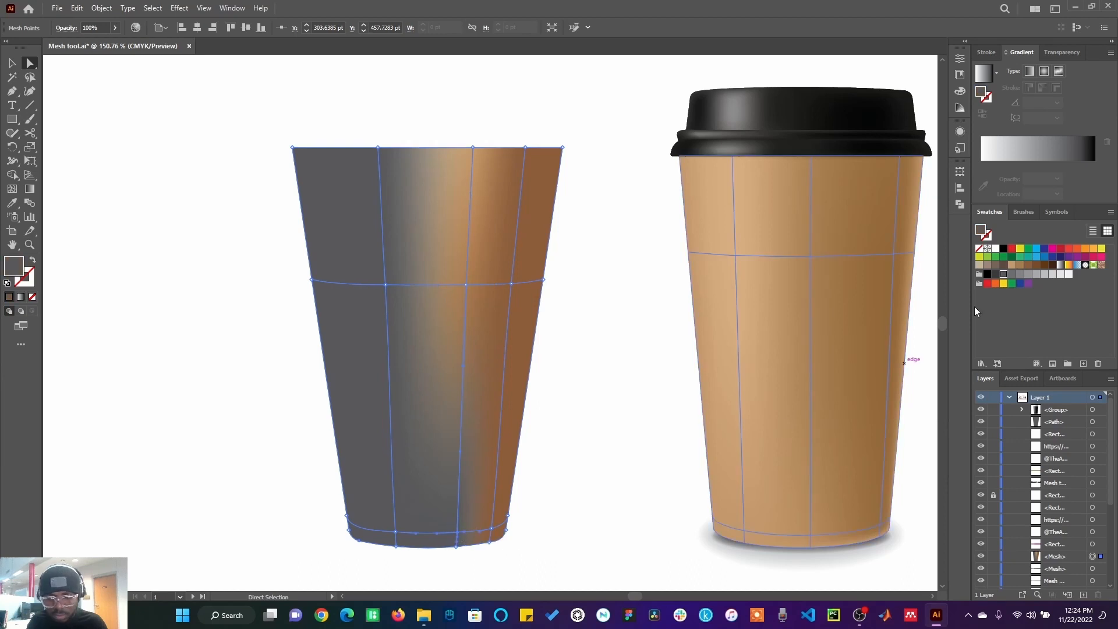
pyautogui.click(1021, 266)
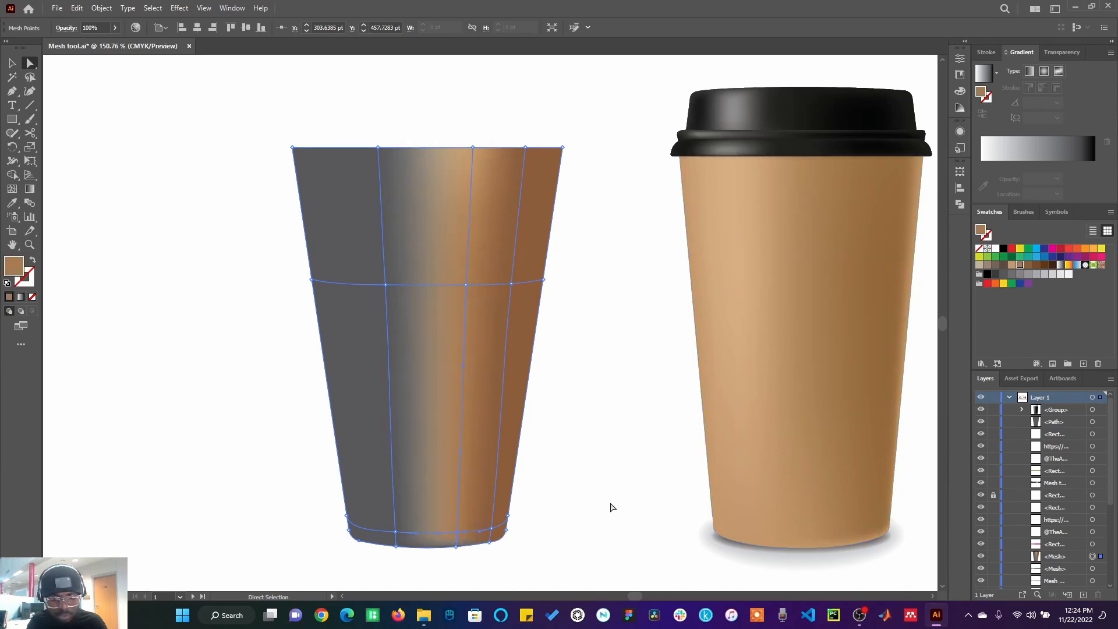
pyautogui.click(455, 547)
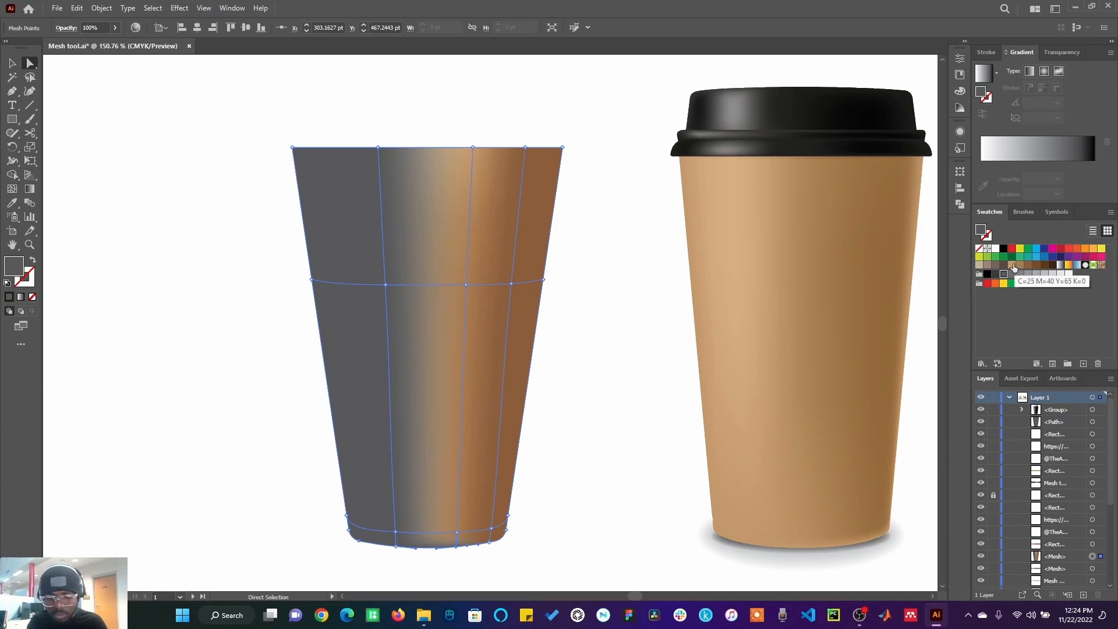
pyautogui.click(1014, 266)
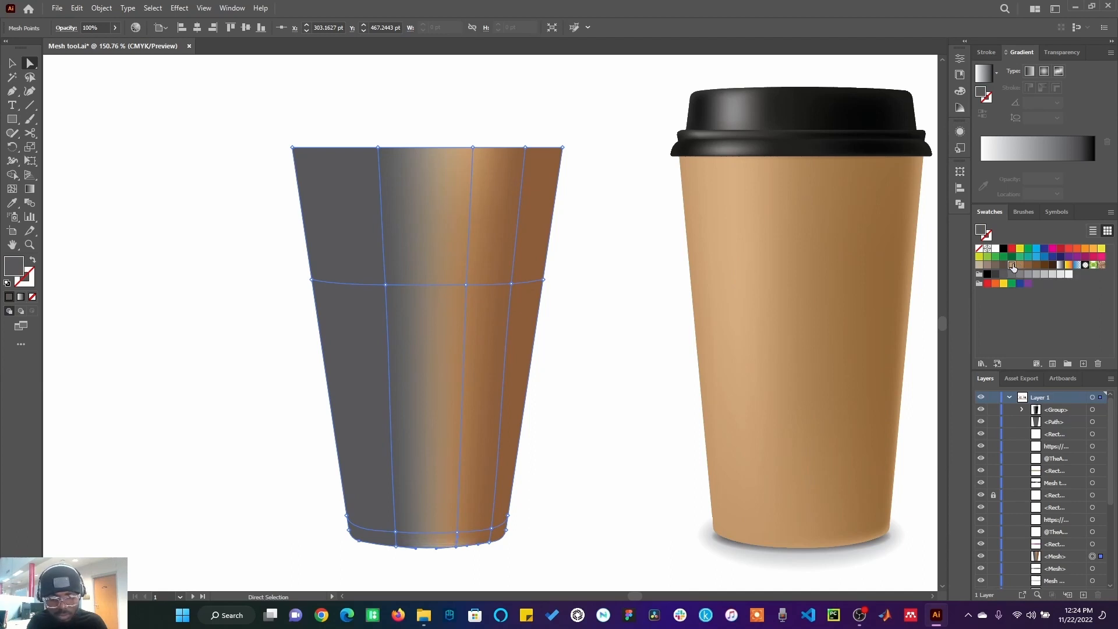
# Step: Colour the mesh points along the cup's inner left vertical line with tan swatches
pyautogui.click(389, 286)
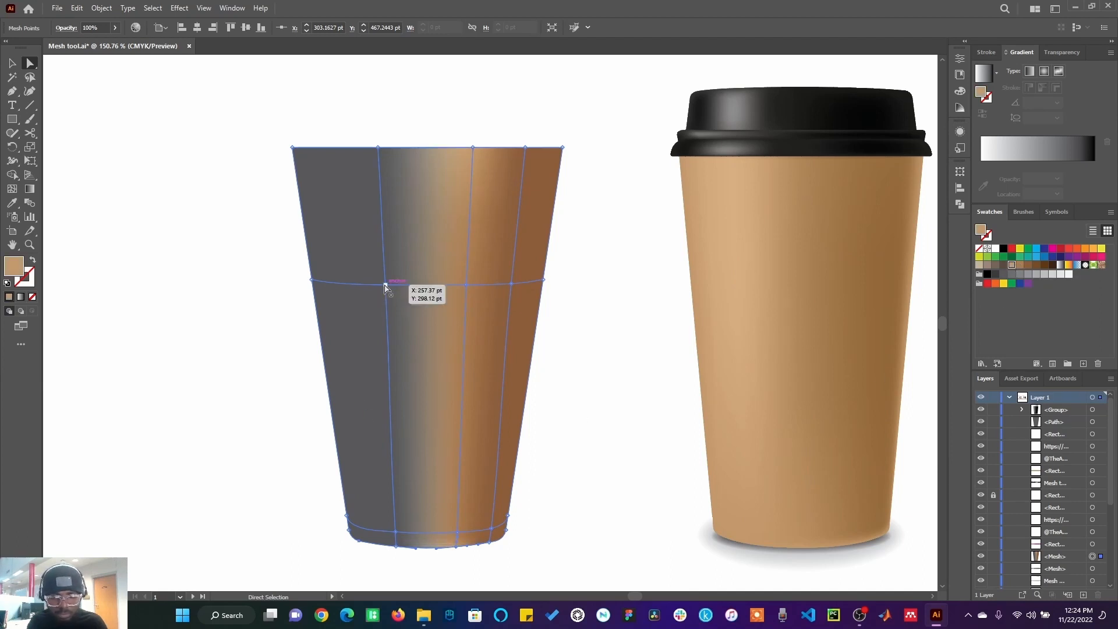
pyautogui.click(1020, 266)
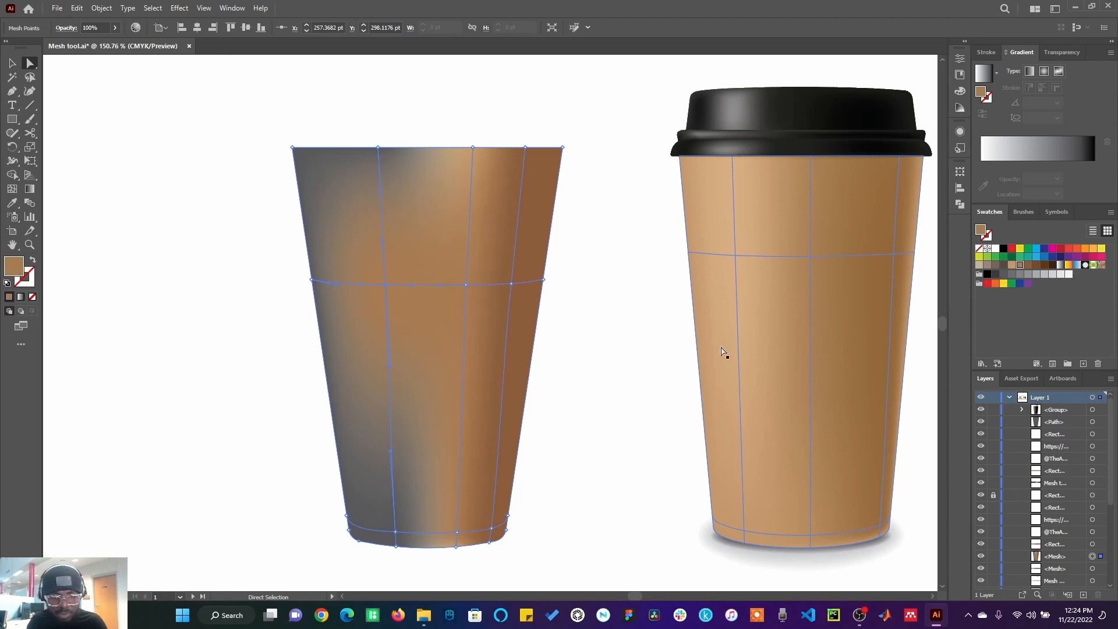
pyautogui.click(1012, 267)
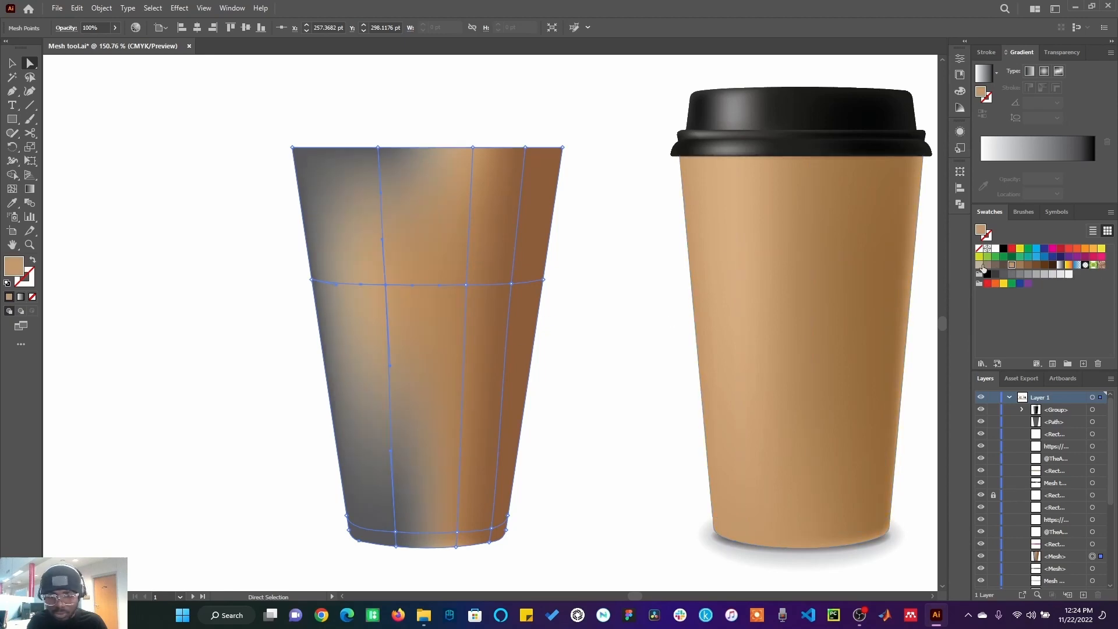
pyautogui.click(378, 149)
pyautogui.click(1012, 267)
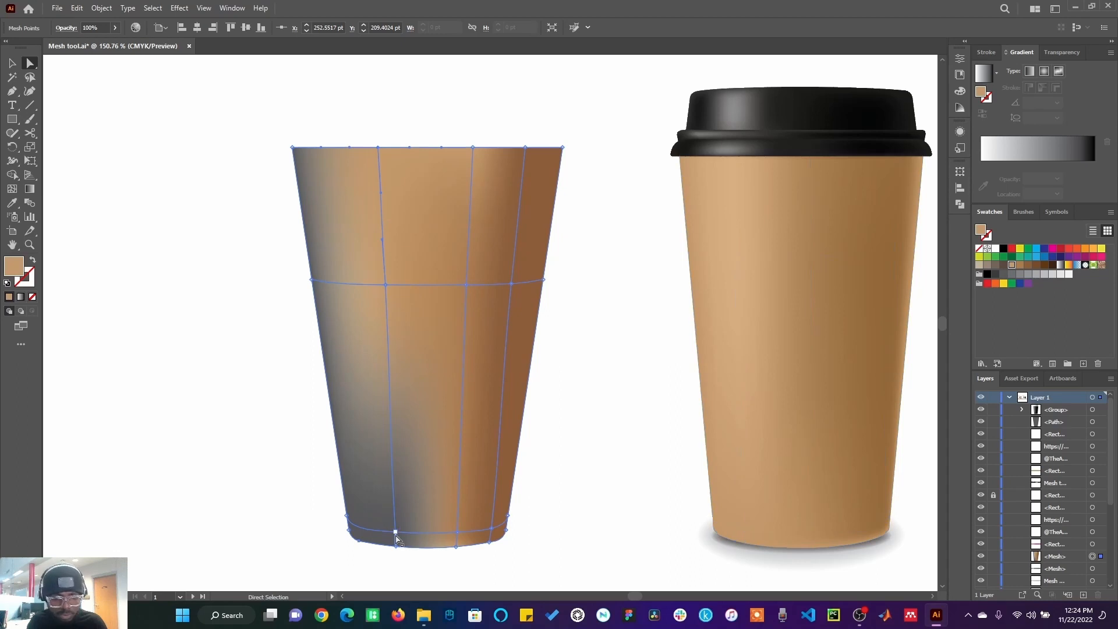
pyautogui.click(395, 531)
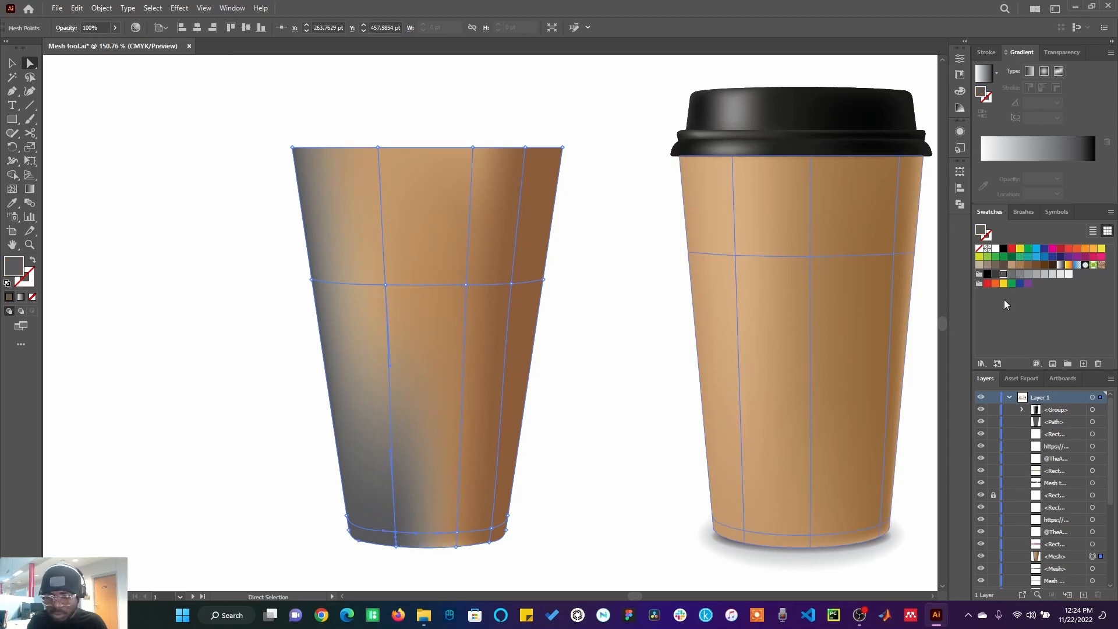
pyautogui.click(1012, 265)
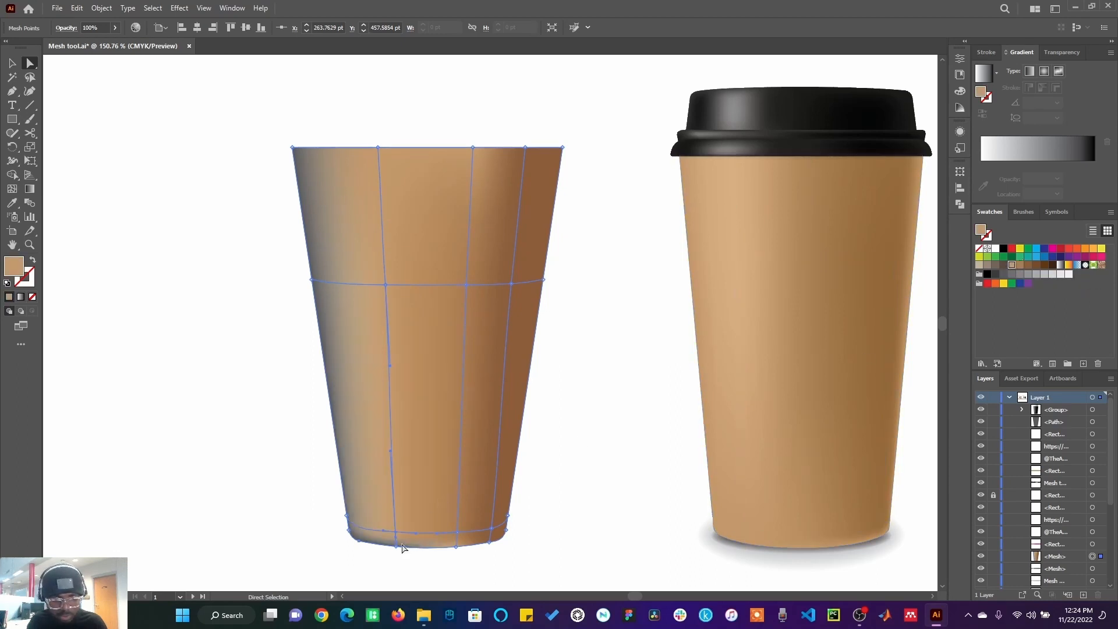
pyautogui.click(398, 547)
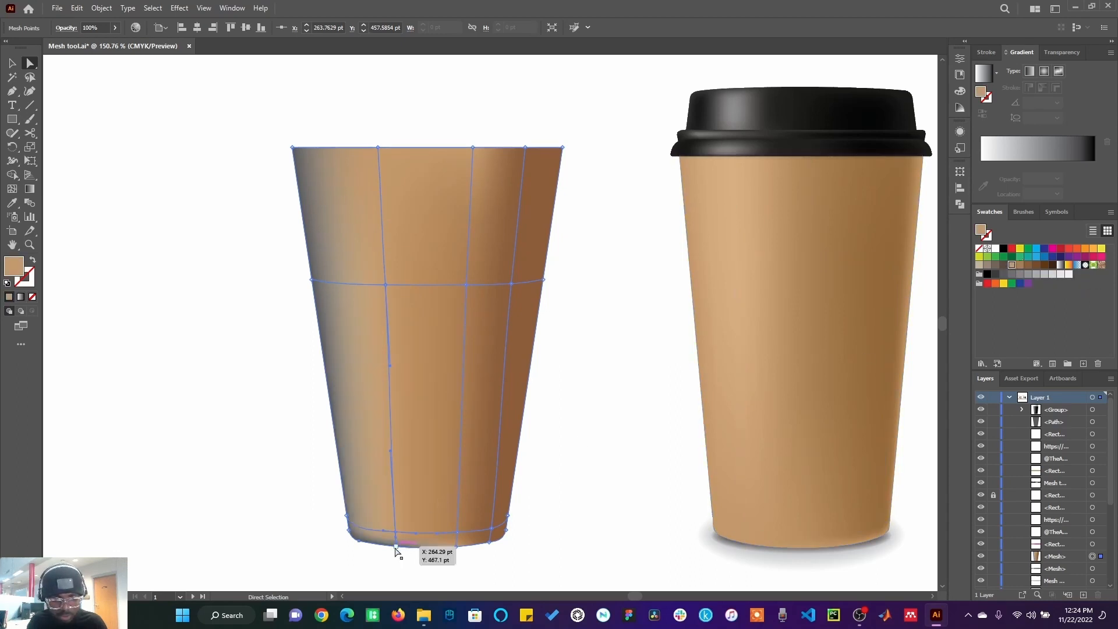
pyautogui.click(1018, 267)
# Step: Colour the mesh points along the cup's left outer edge with the tan swatch
pyautogui.click(292, 148)
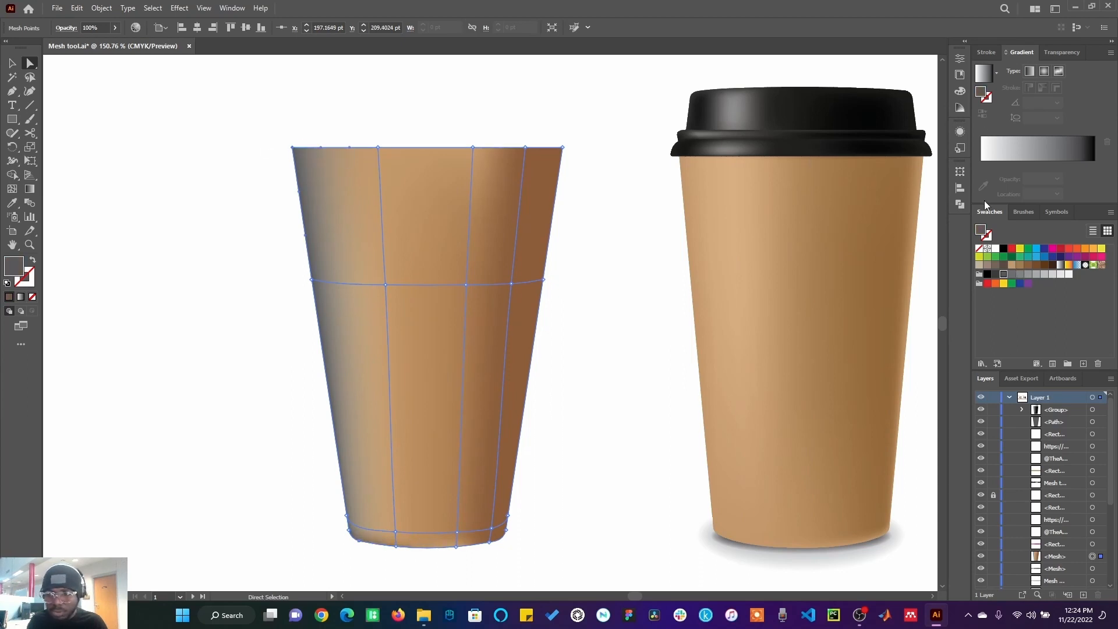
pyautogui.click(1022, 267)
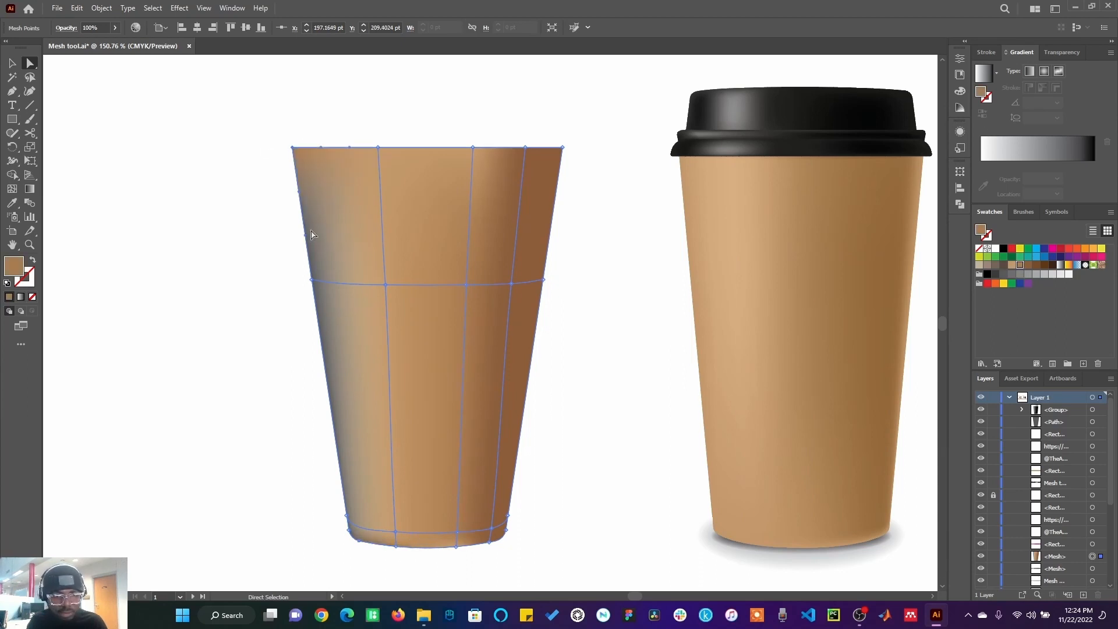
pyautogui.click(312, 280)
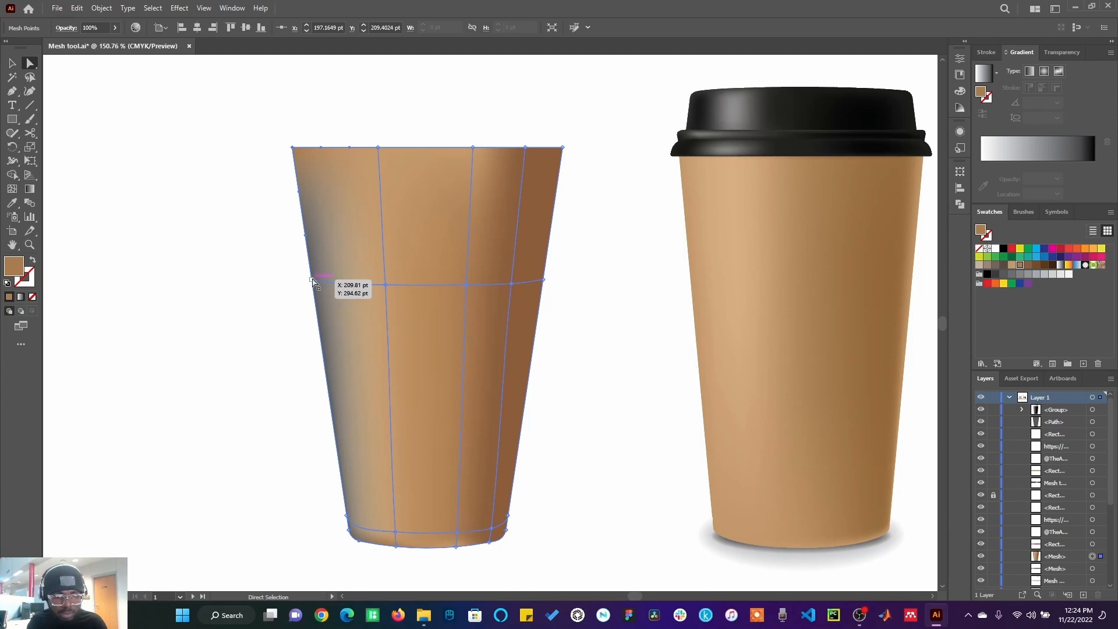
pyautogui.click(1020, 267)
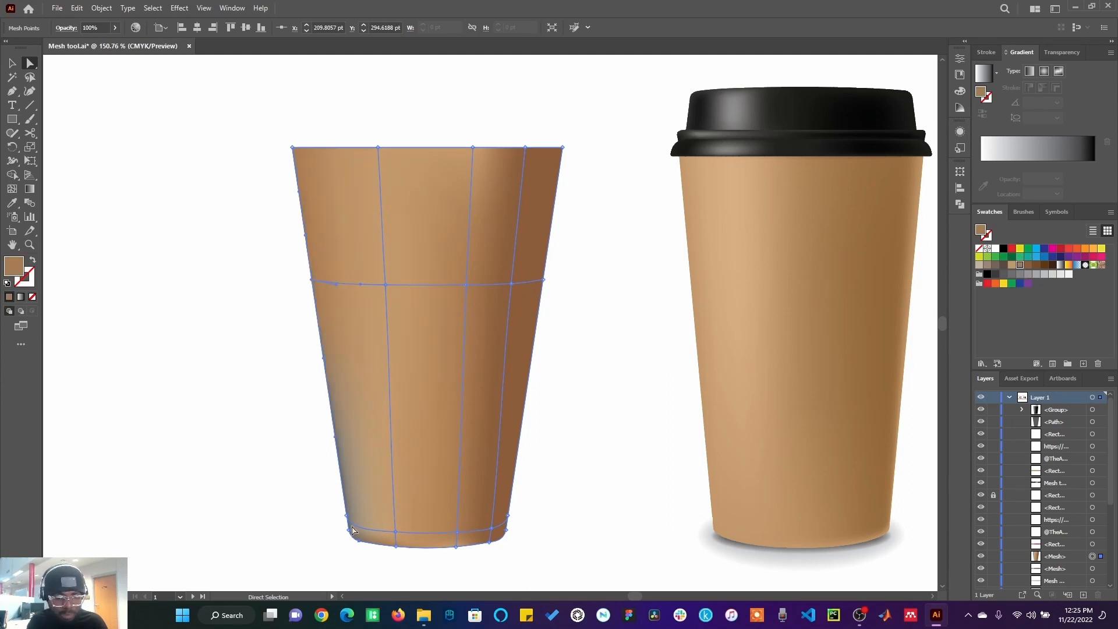
pyautogui.click(350, 529)
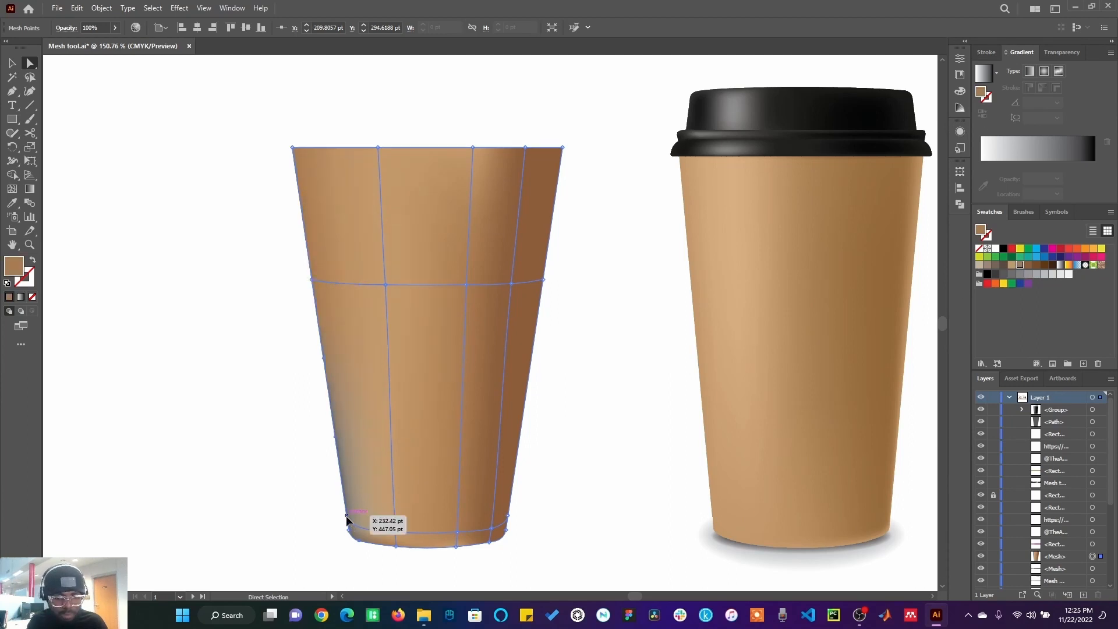
pyautogui.click(1020, 266)
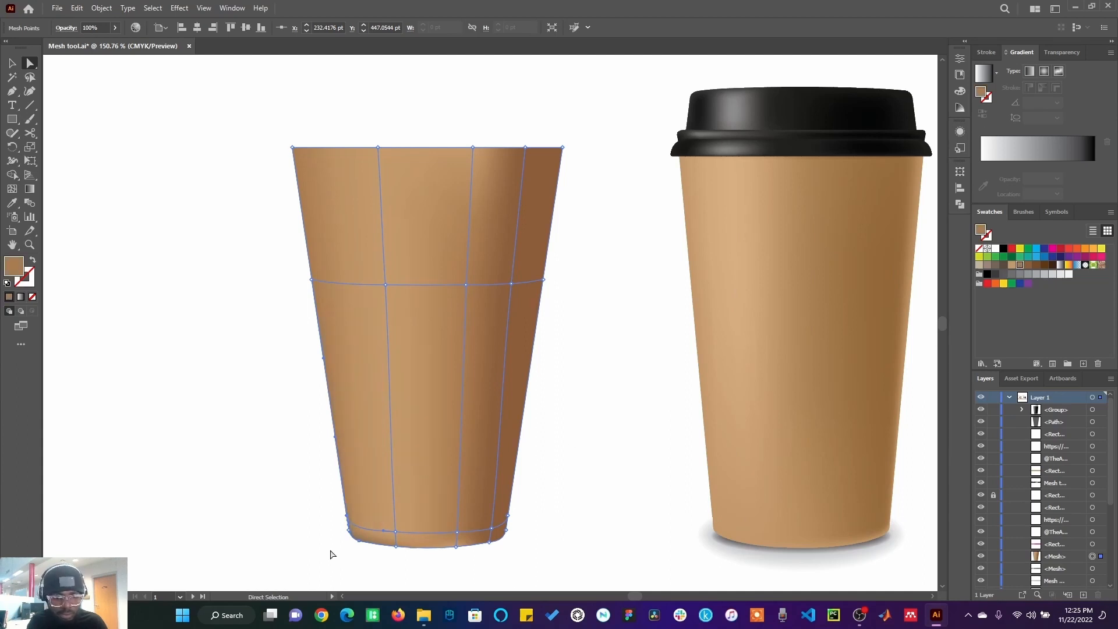
# Step: Fit the artboard in view, draw a square about 92 pt beside the cups and fill it brown
pyautogui.click(361, 543)
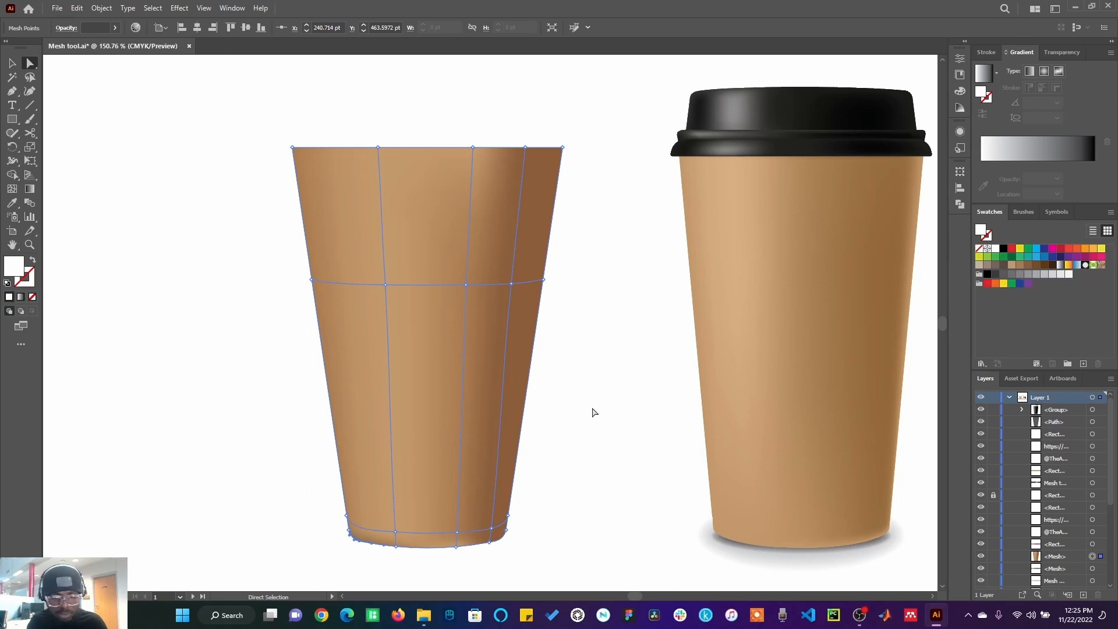
pyautogui.click(596, 408)
pyautogui.hotkey('ctrl', '0')
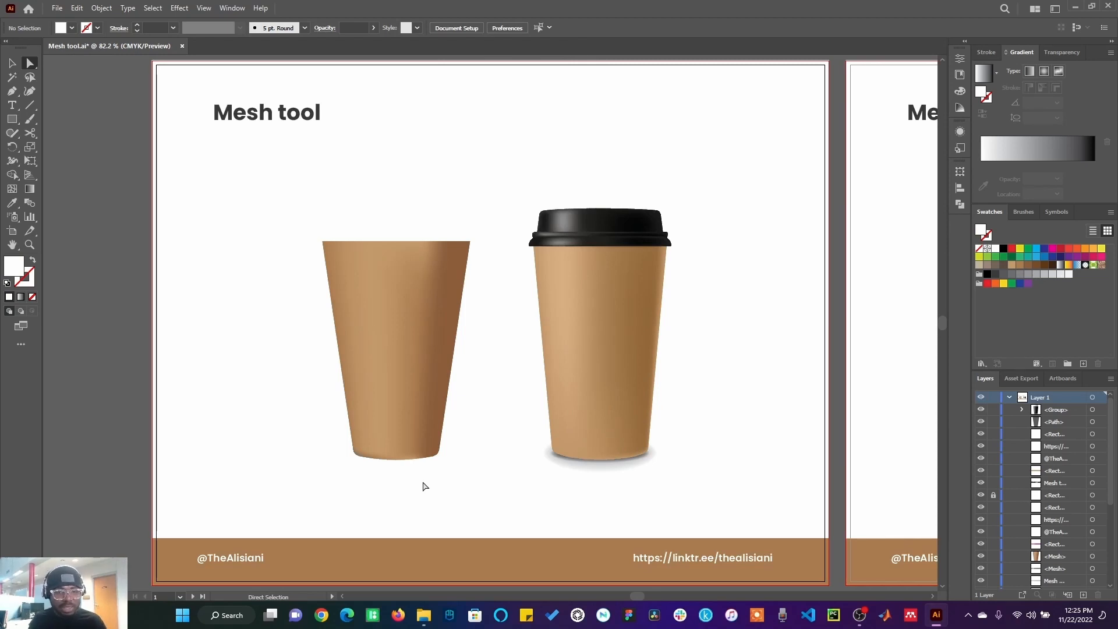
pyautogui.click(12, 118)
pyautogui.moveTo(202, 232); pyautogui.dragTo(241, 270)
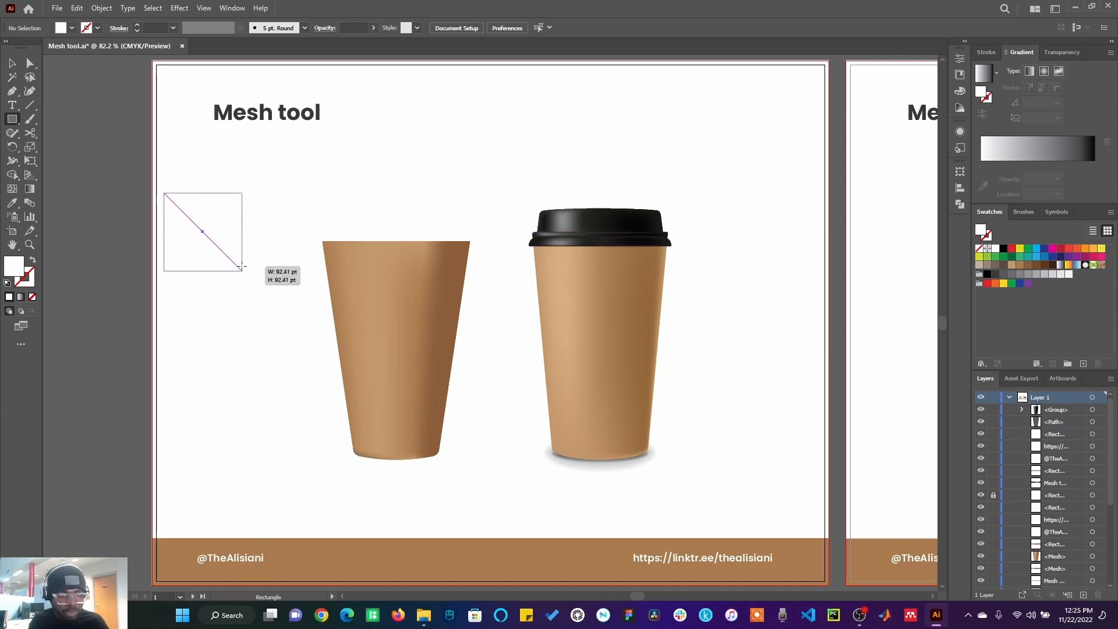
pyautogui.click(1022, 266)
# Step: Move the square next to the left cup and refill it with a darker brown swatch
pyautogui.click(11, 64)
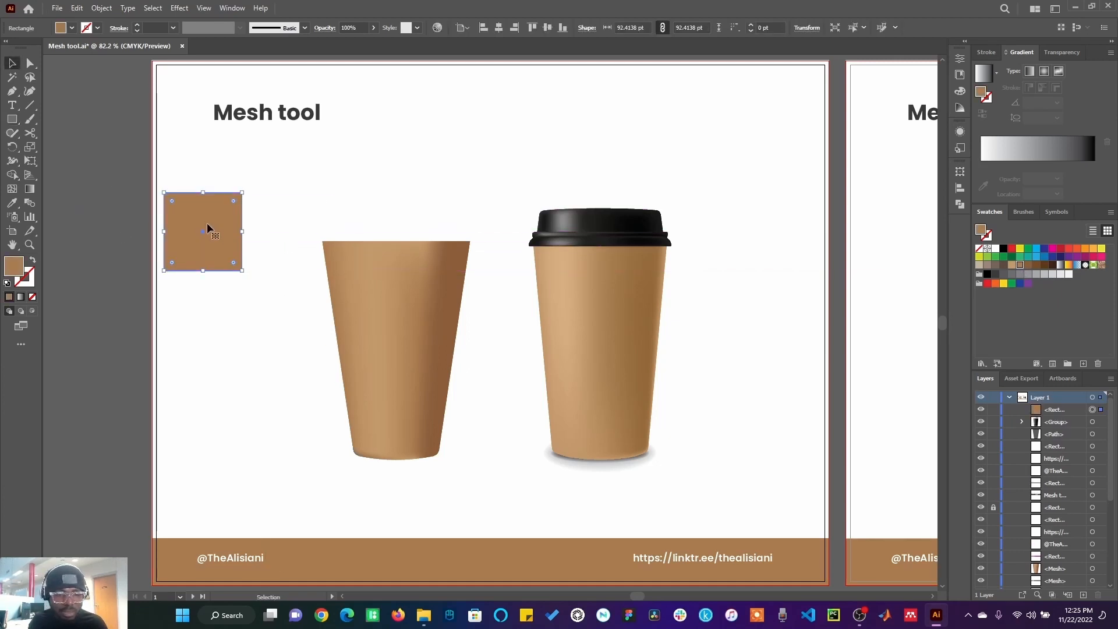
pyautogui.moveTo(208, 227); pyautogui.dragTo(269, 296)
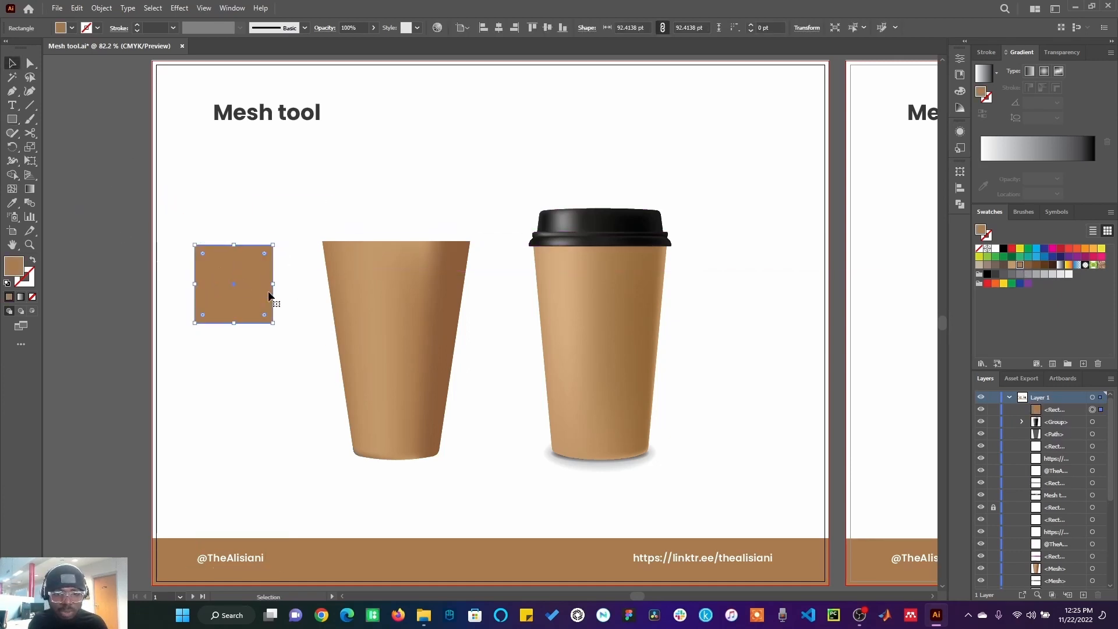
pyautogui.click(981, 75)
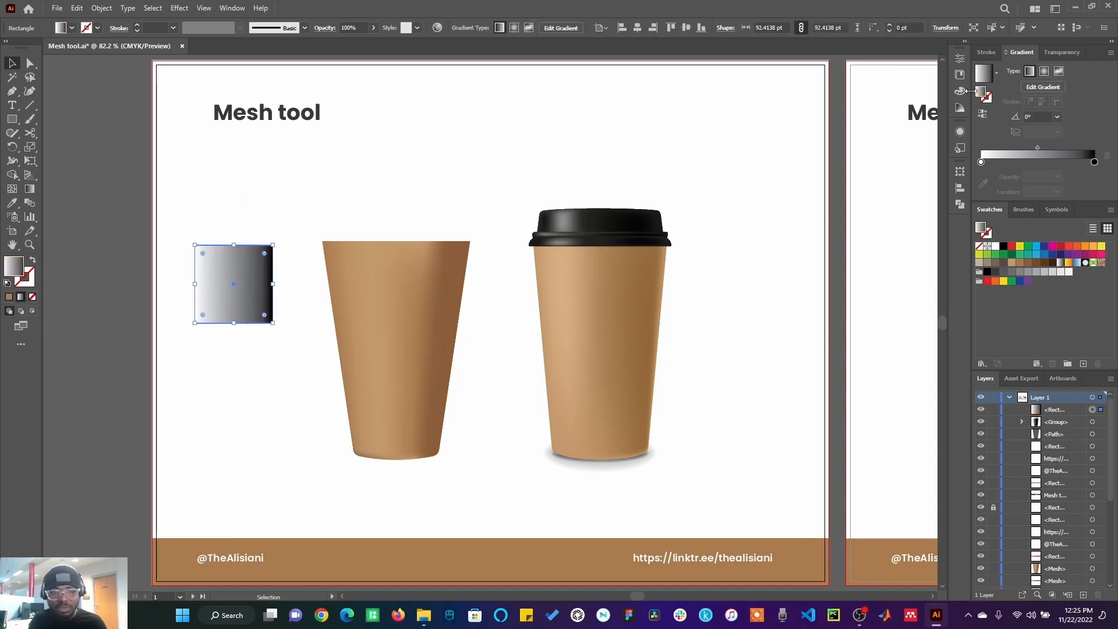
pyautogui.click(1028, 262)
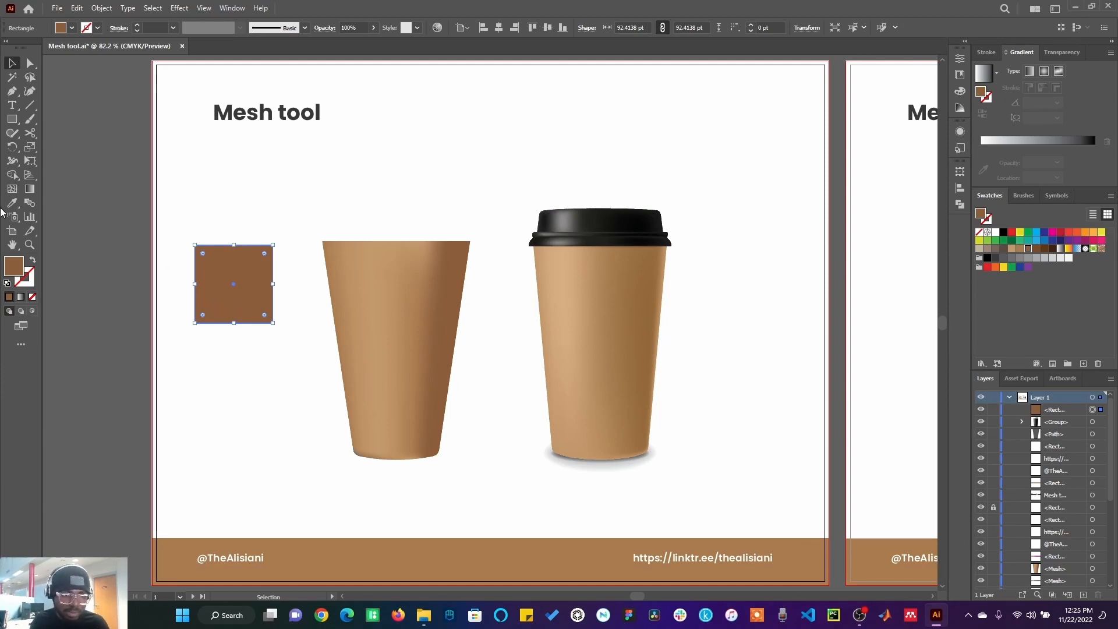
# Step: With the Mesh tool, add one horizontal and three vertical mesh lines to the square
pyautogui.click(12, 189)
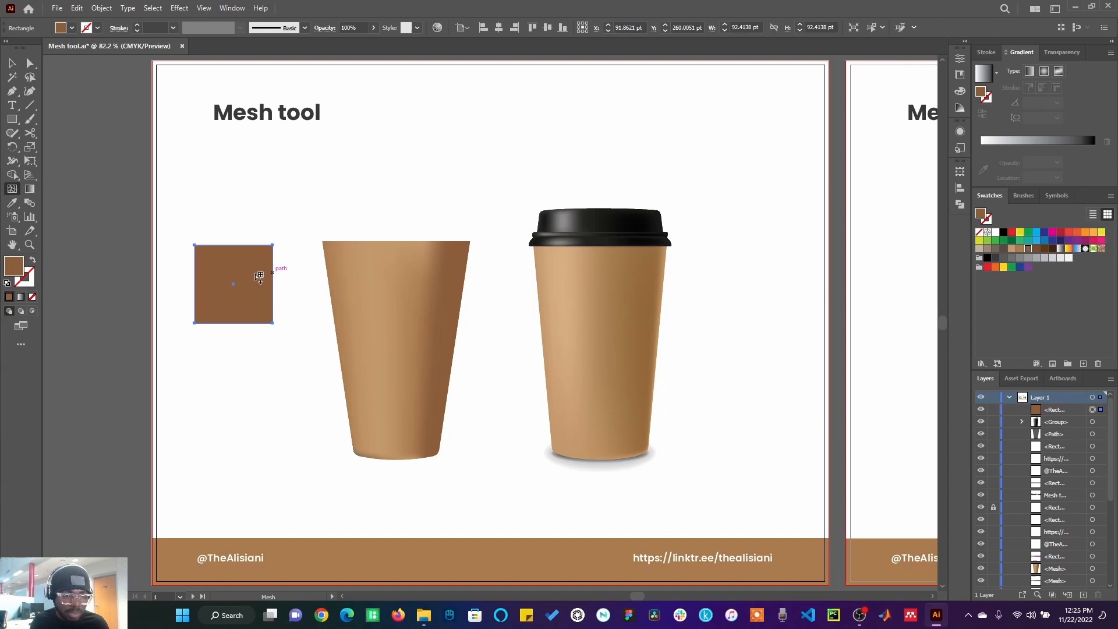
pyautogui.click(195, 279)
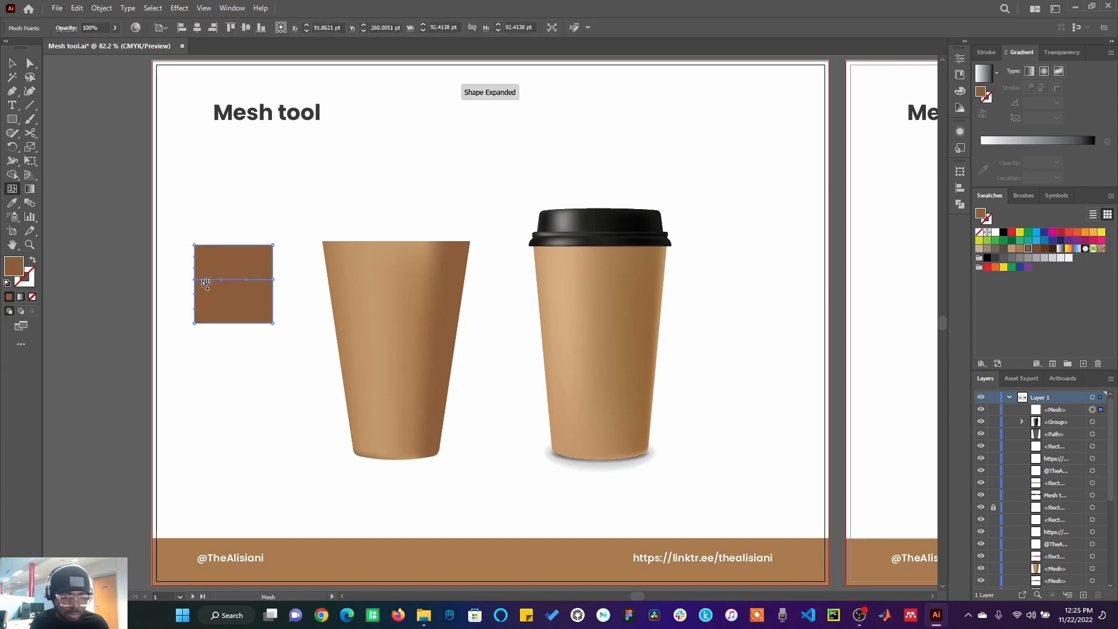
pyautogui.click(232, 245)
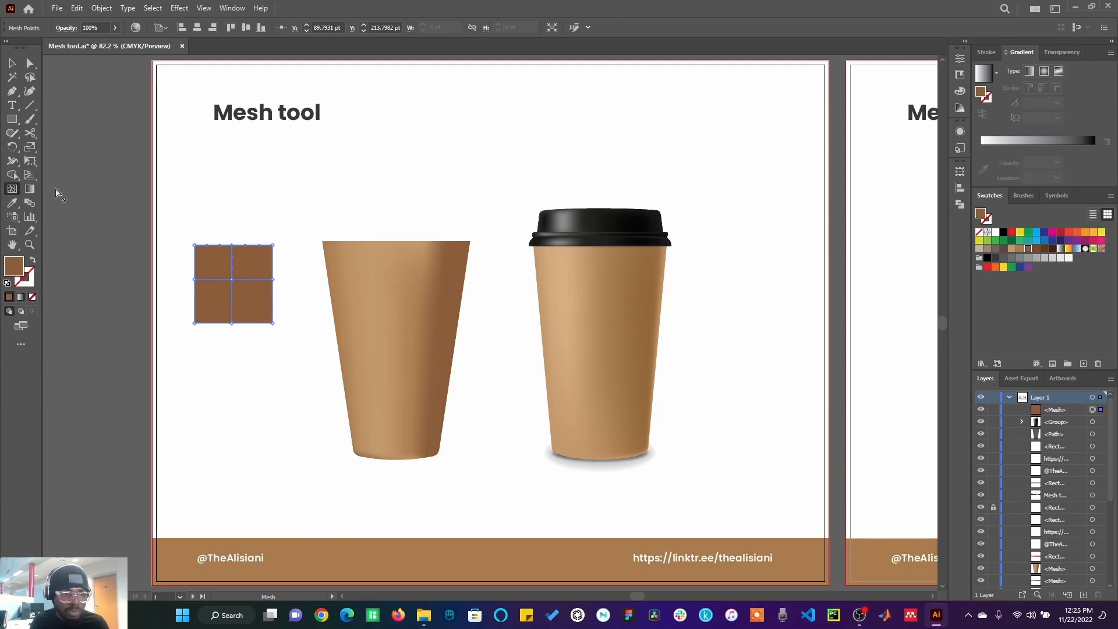
pyautogui.click(213, 245)
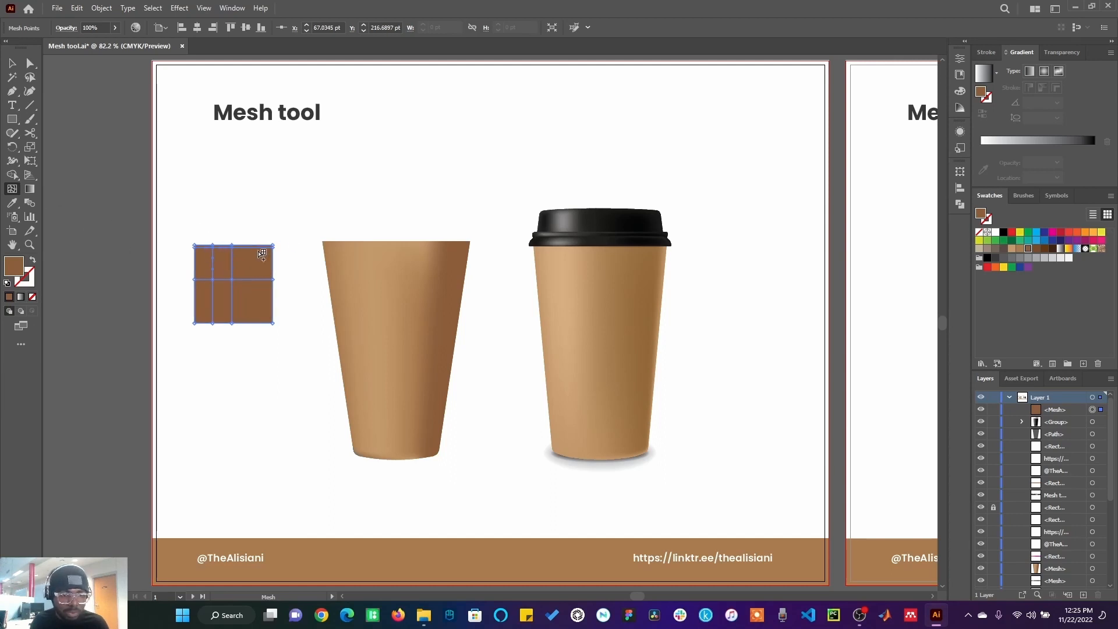
pyautogui.hotkey('ctrl', 'z')
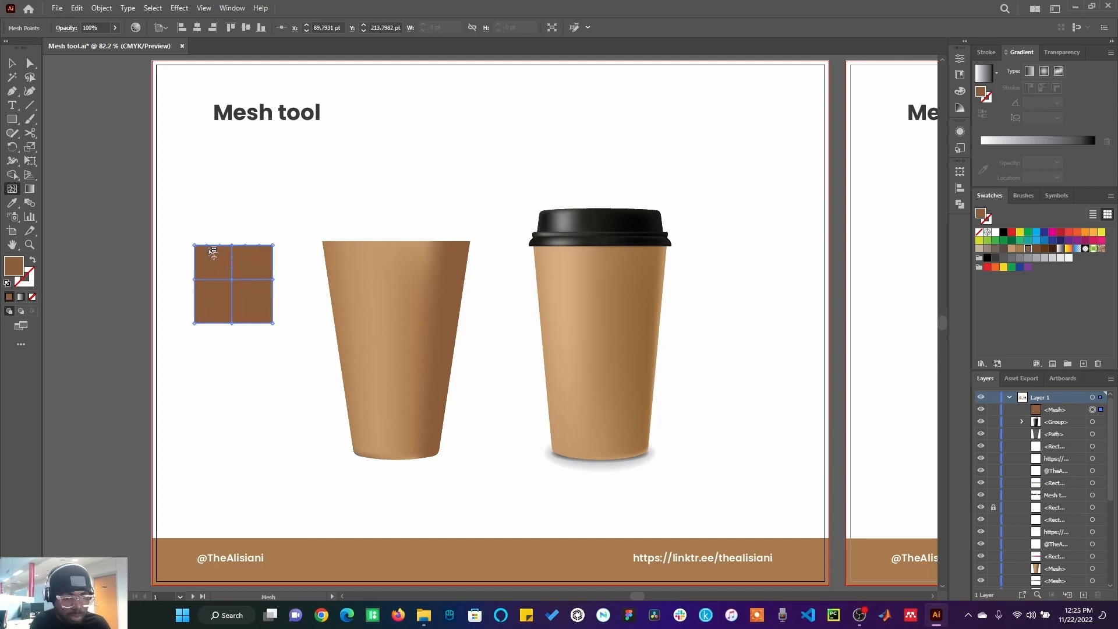
pyautogui.click(212, 245)
pyautogui.click(260, 245)
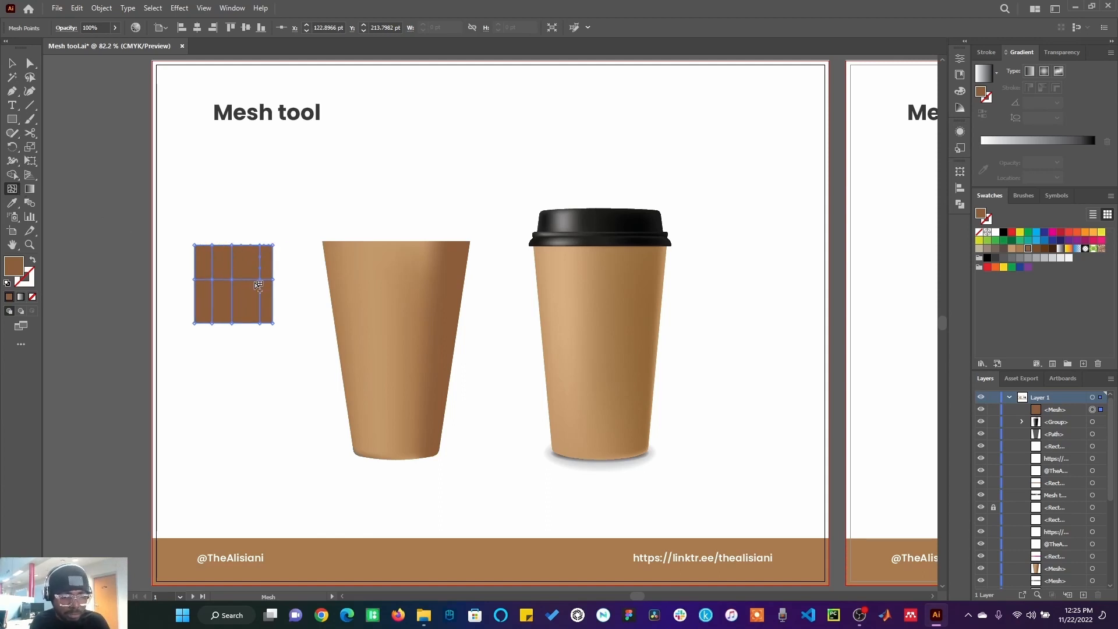
# Step: Colour the mesh points on the square's right edge and right inner line dark grey
pyautogui.click(260, 280)
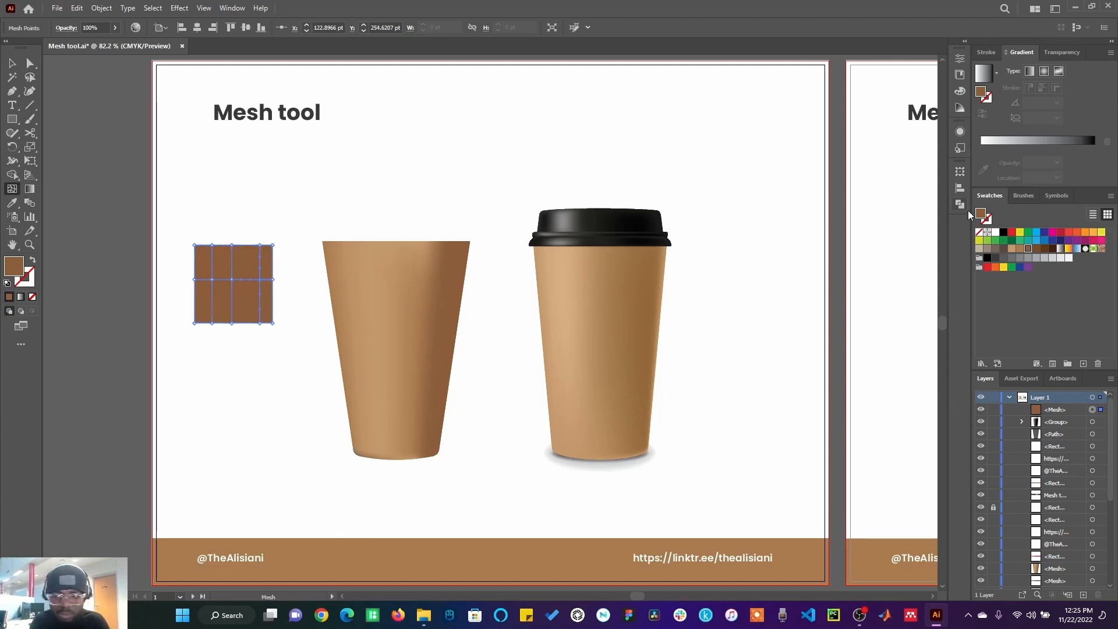
pyautogui.click(994, 260)
pyautogui.click(273, 246)
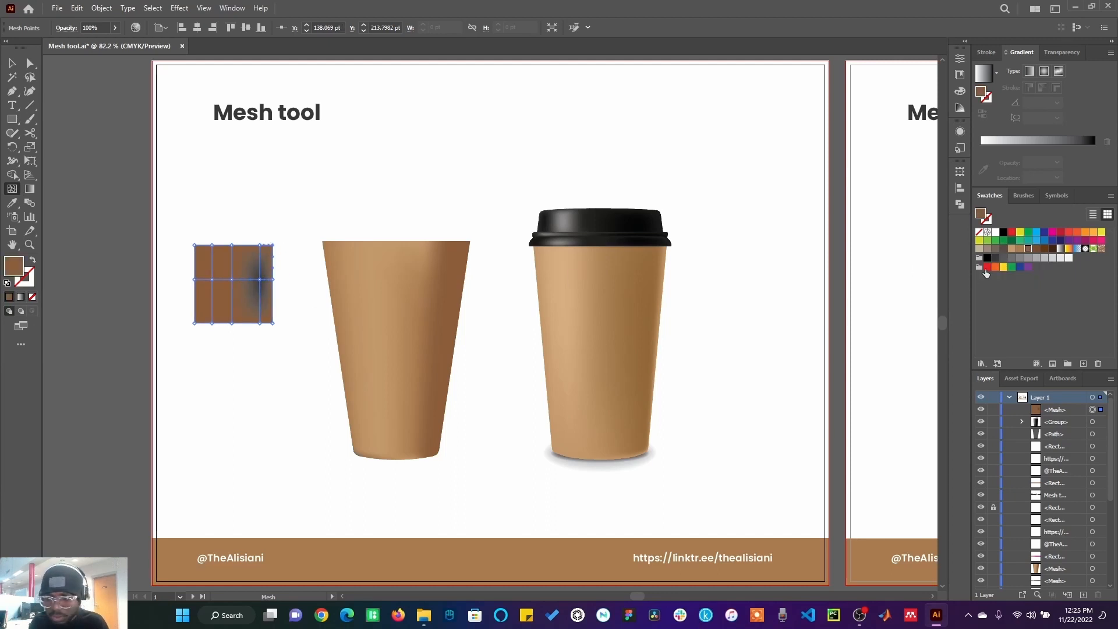
pyautogui.click(995, 258)
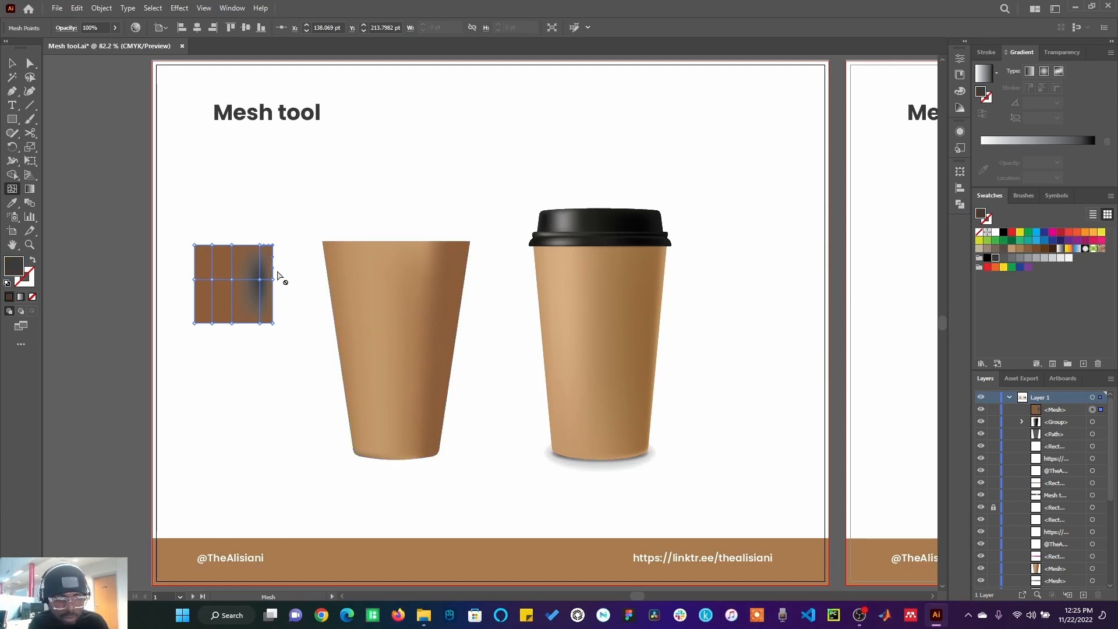
pyautogui.click(260, 246)
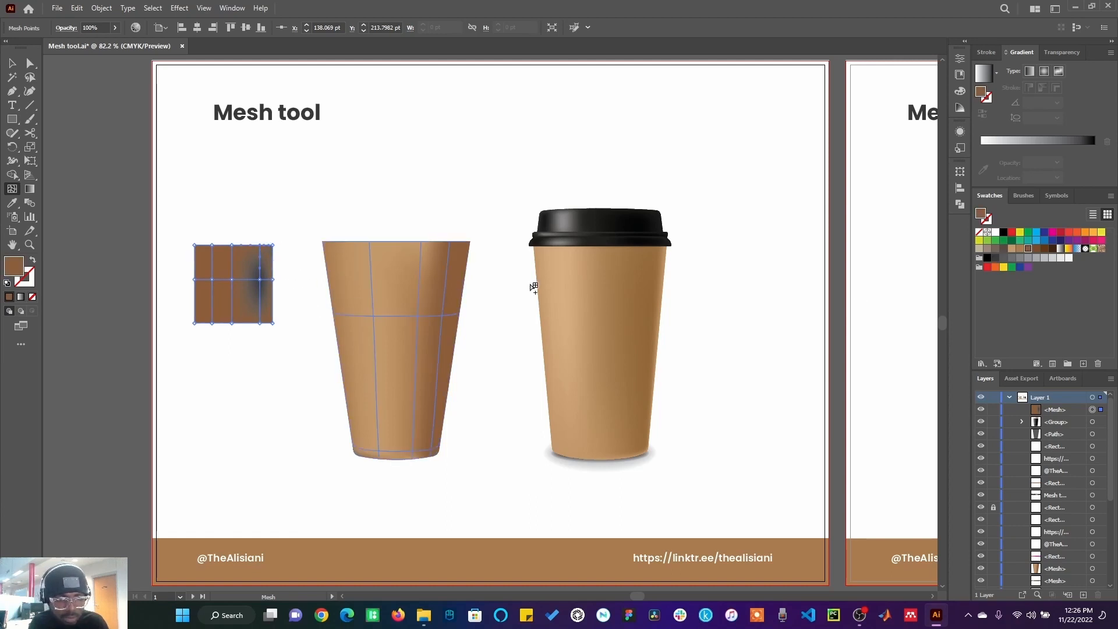
pyautogui.click(996, 258)
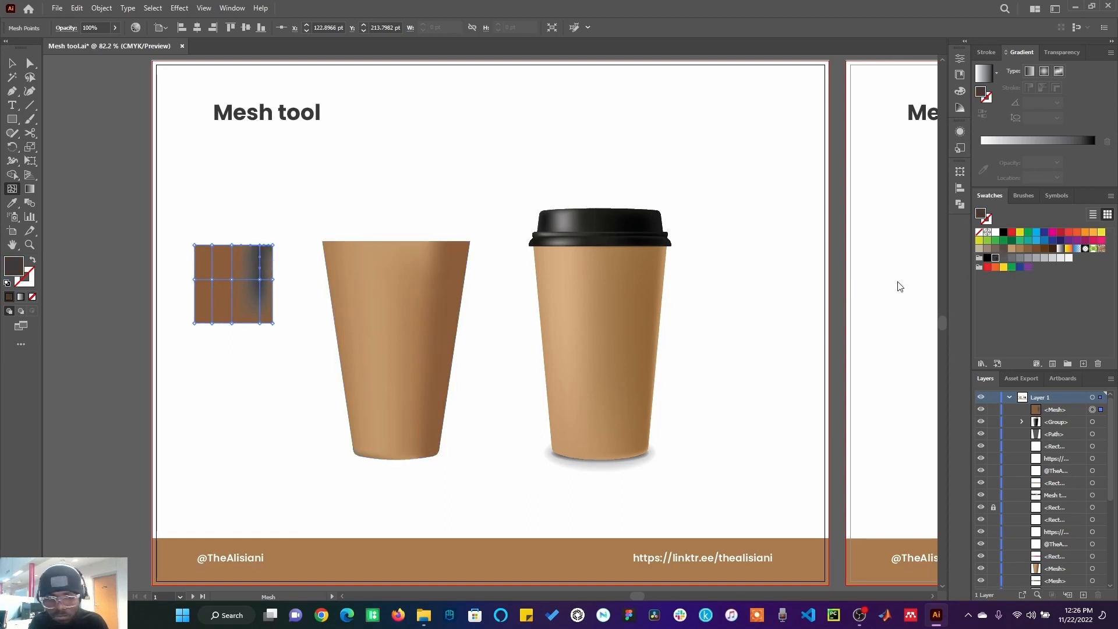
pyautogui.click(276, 324)
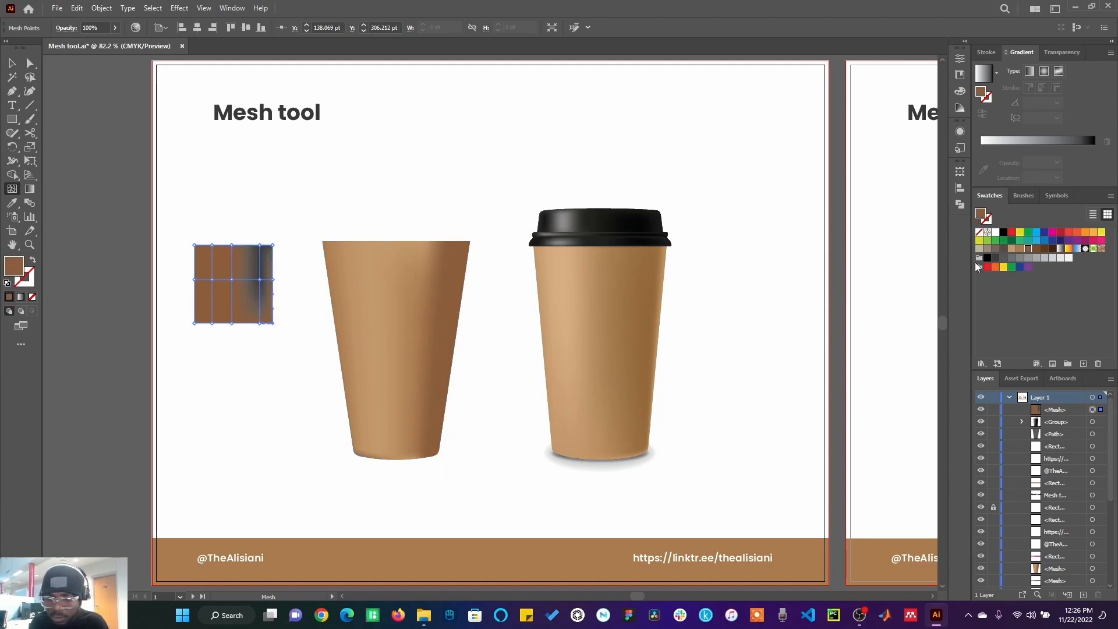
pyautogui.click(994, 260)
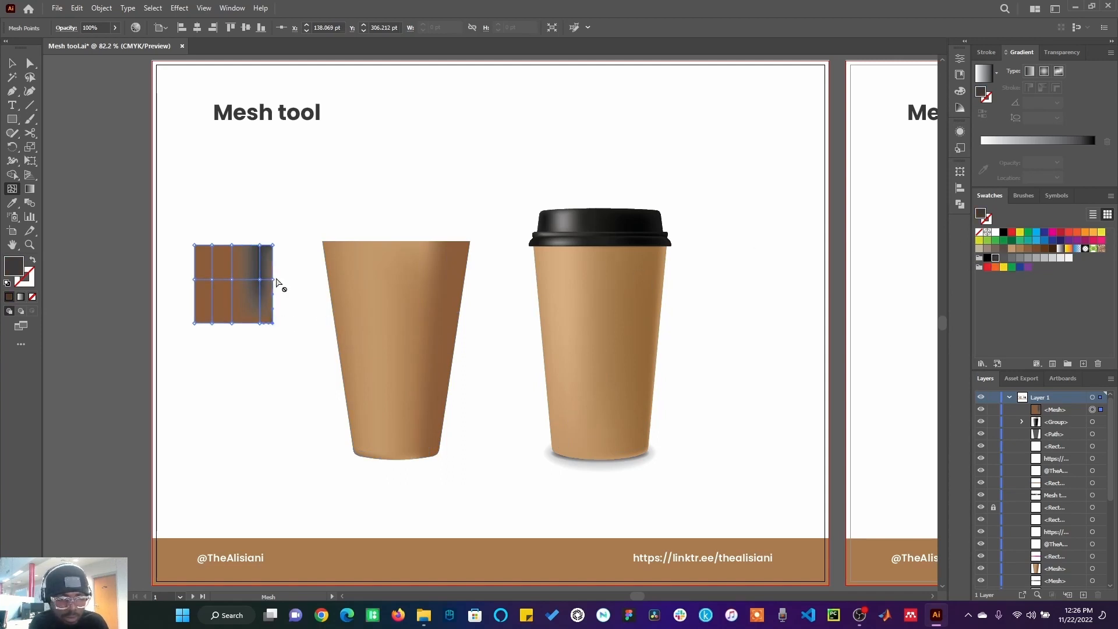
pyautogui.click(274, 279)
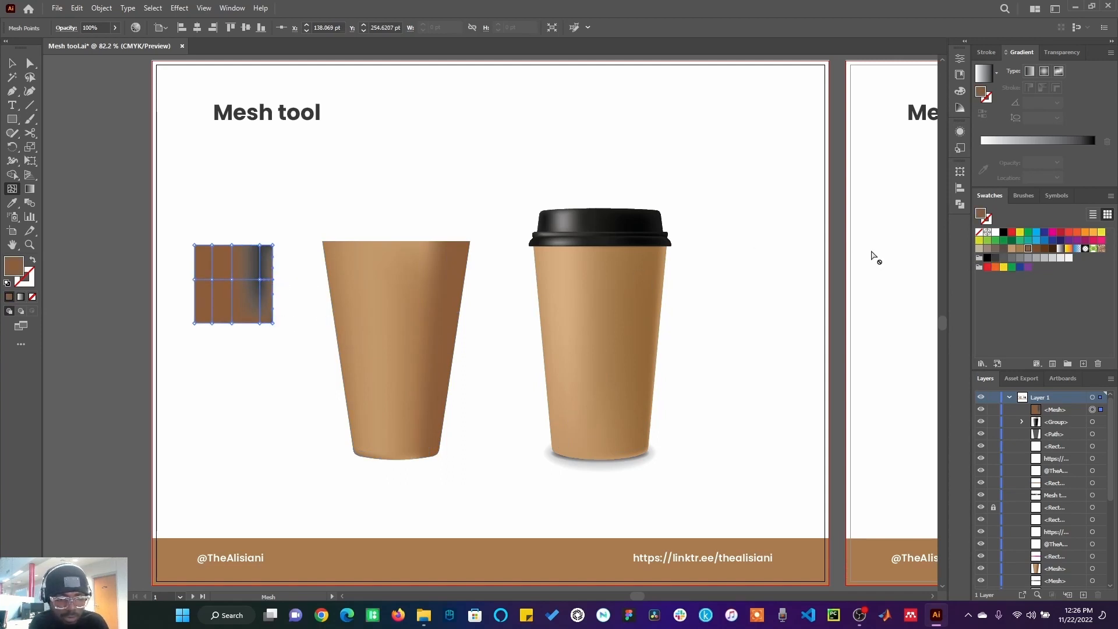
pyautogui.click(995, 258)
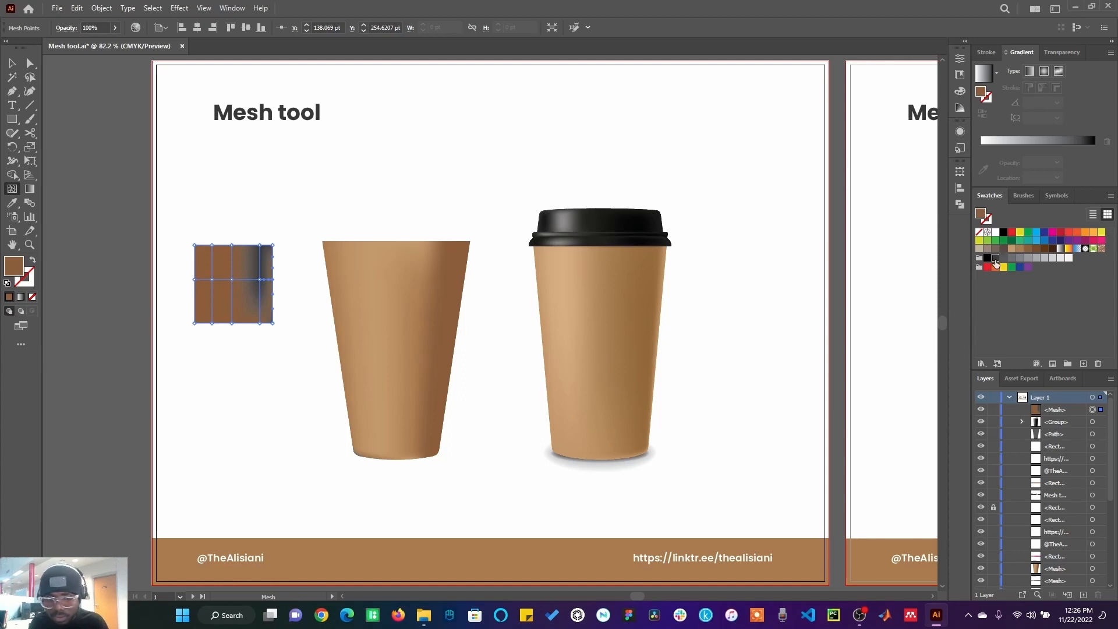
pyautogui.click(263, 324)
pyautogui.click(995, 258)
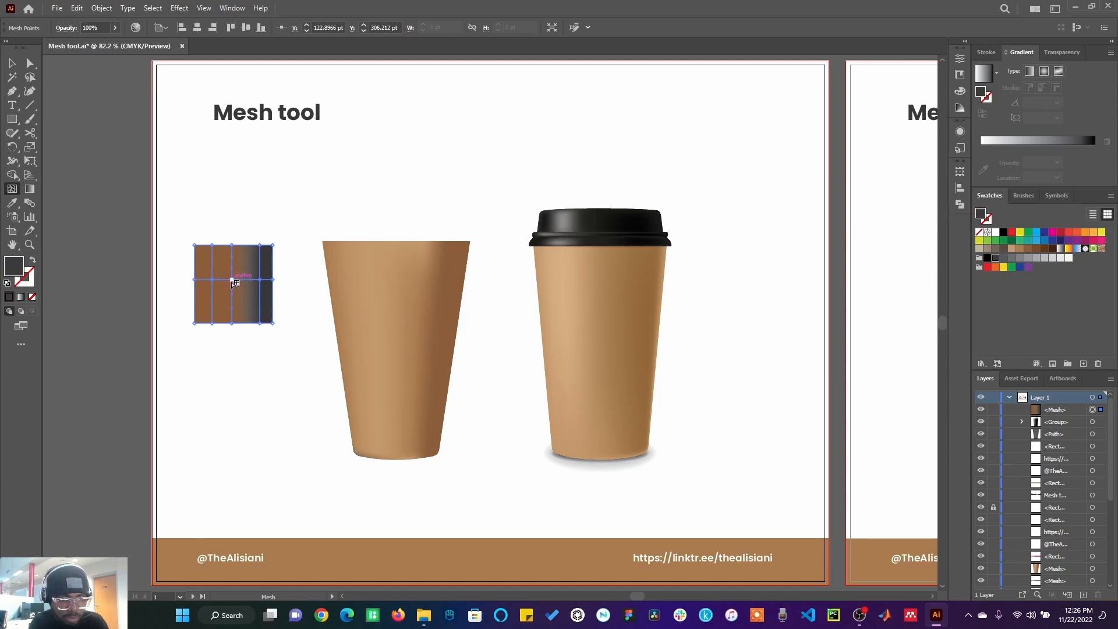
# Step: Colour the mesh points along the square's middle vertical line light grey
pyautogui.click(232, 280)
pyautogui.click(1020, 261)
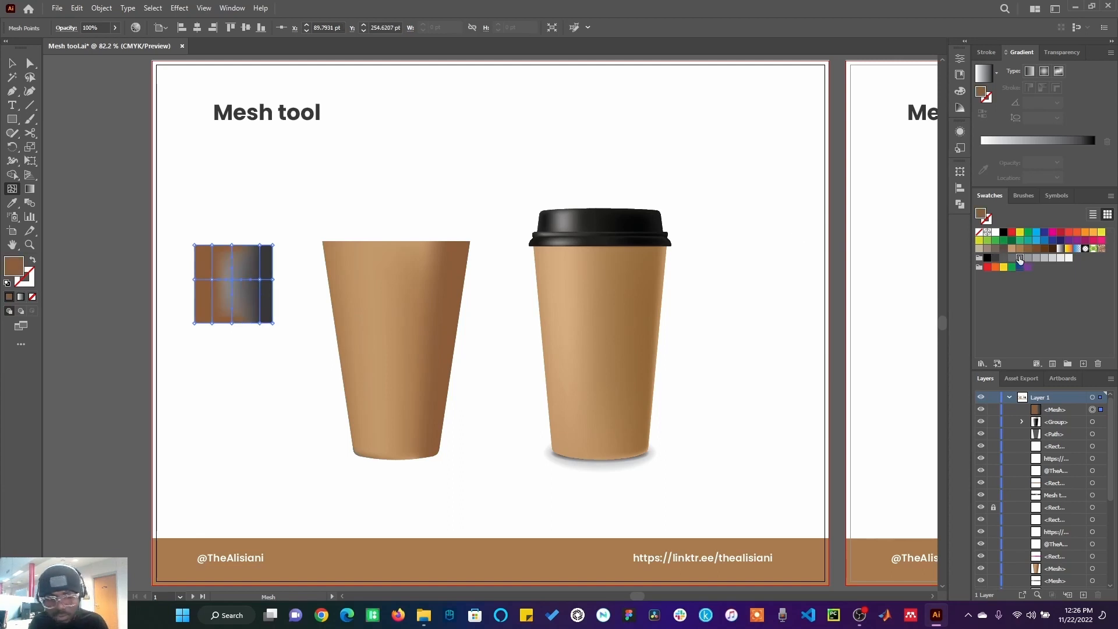
pyautogui.click(232, 244)
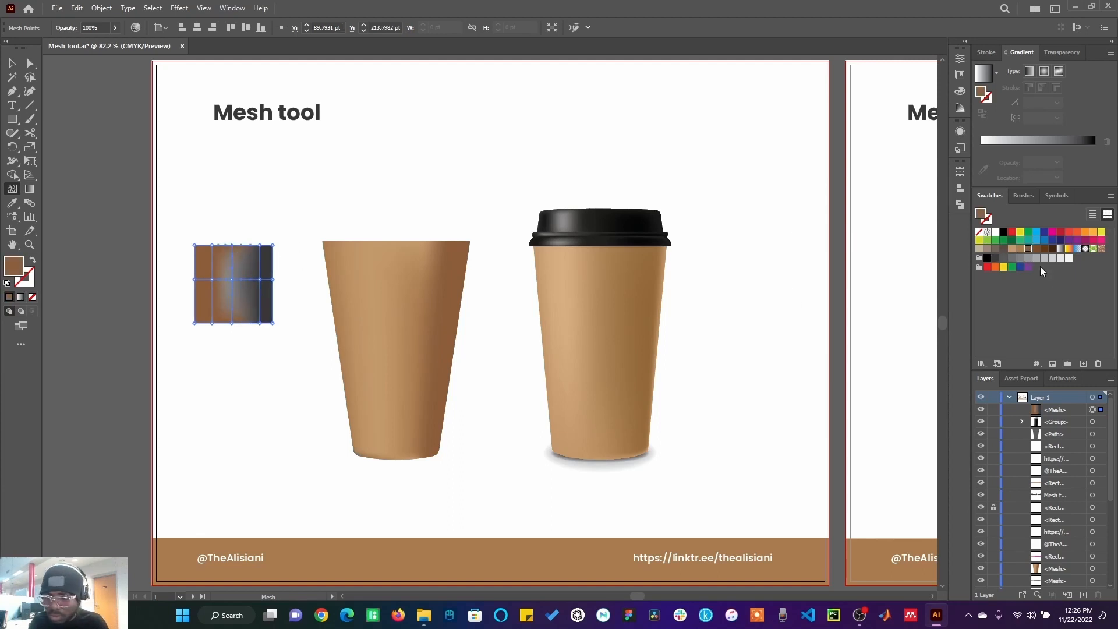
pyautogui.click(1021, 260)
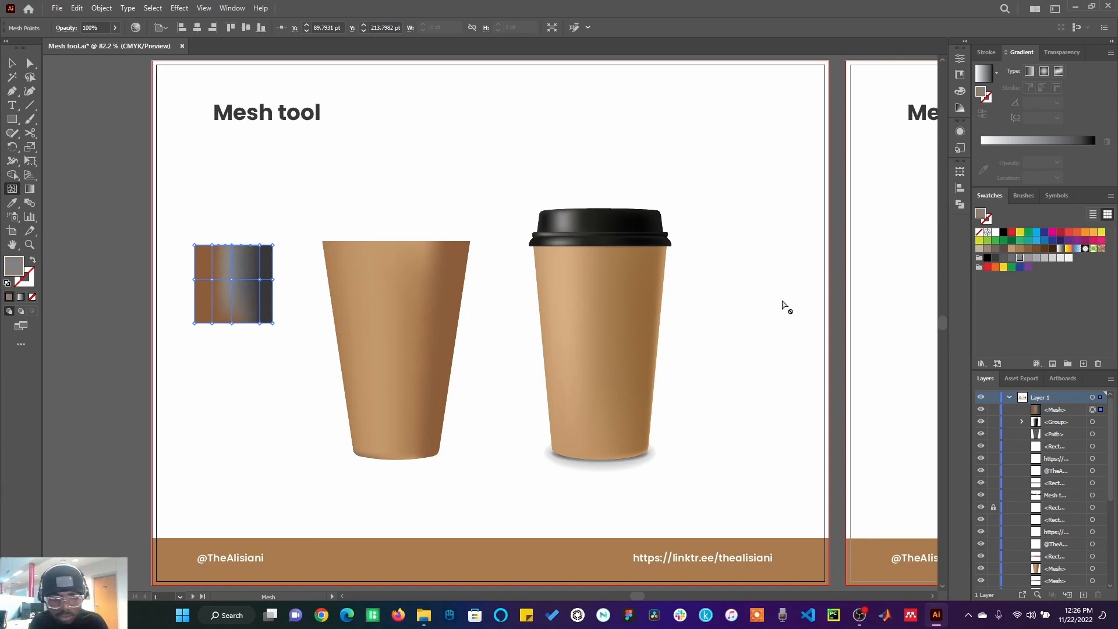
pyautogui.click(232, 323)
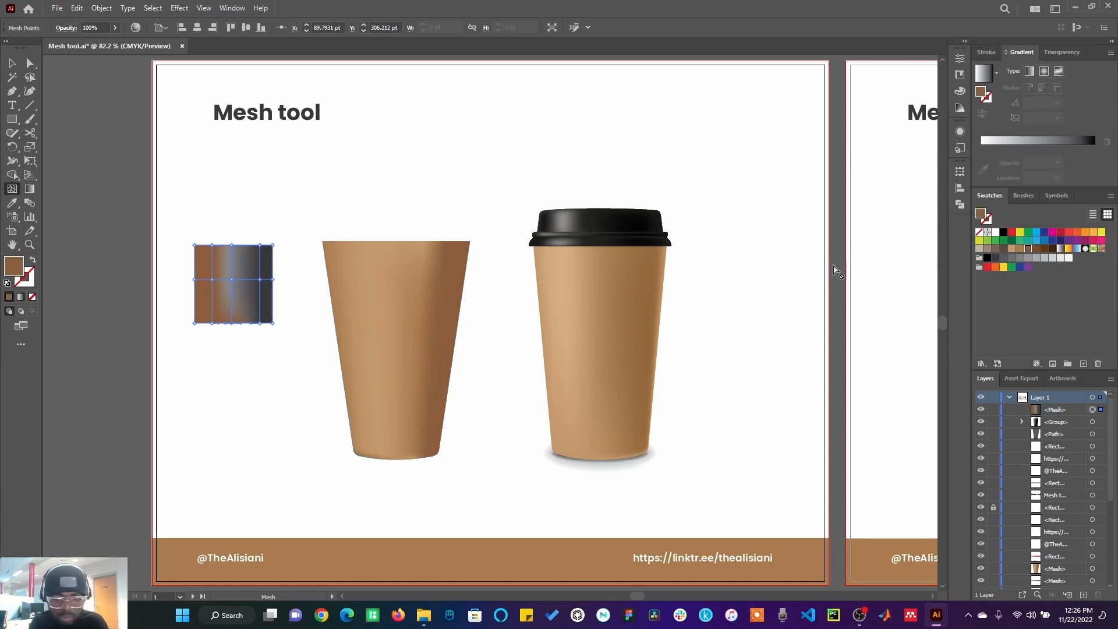
pyautogui.click(1020, 259)
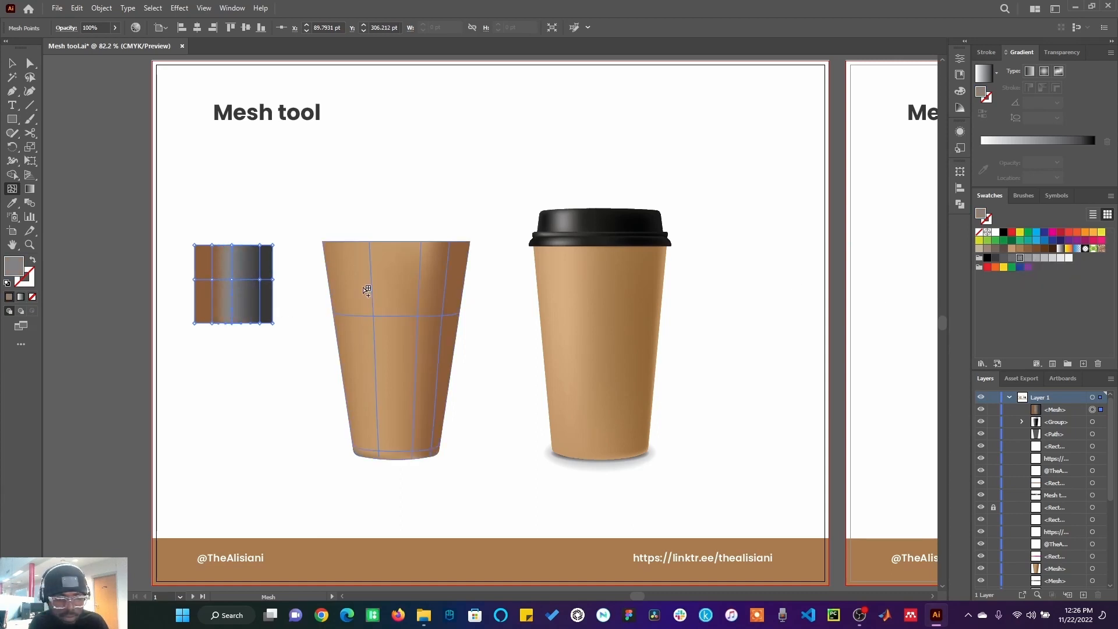
# Step: Colour the mesh points along the square's left inner vertical line grey
pyautogui.click(213, 280)
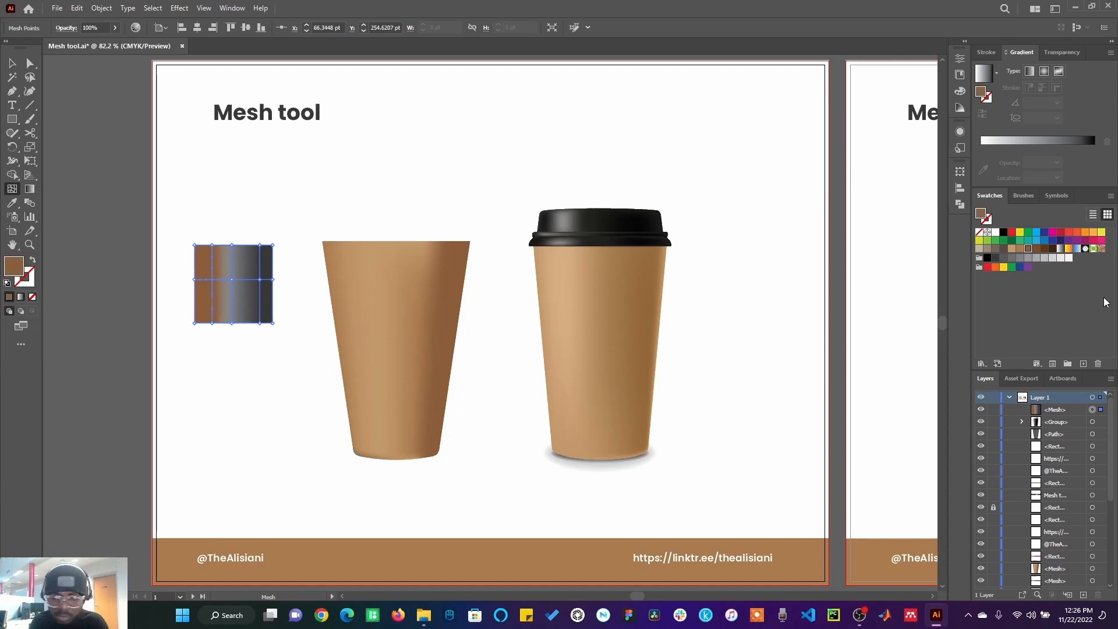
pyautogui.click(1004, 258)
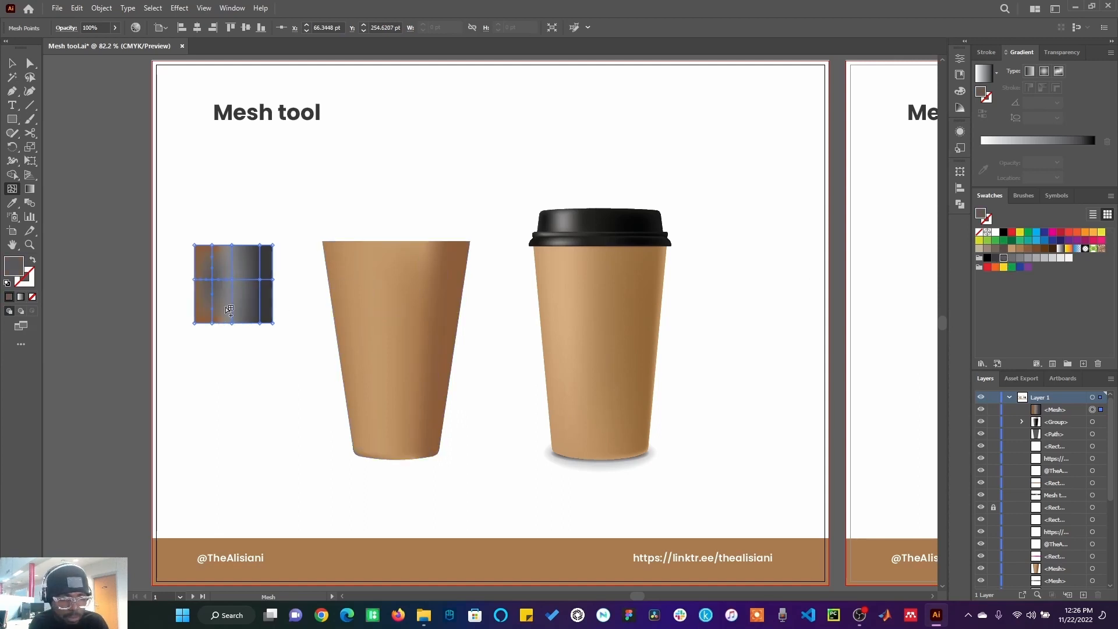
pyautogui.click(212, 323)
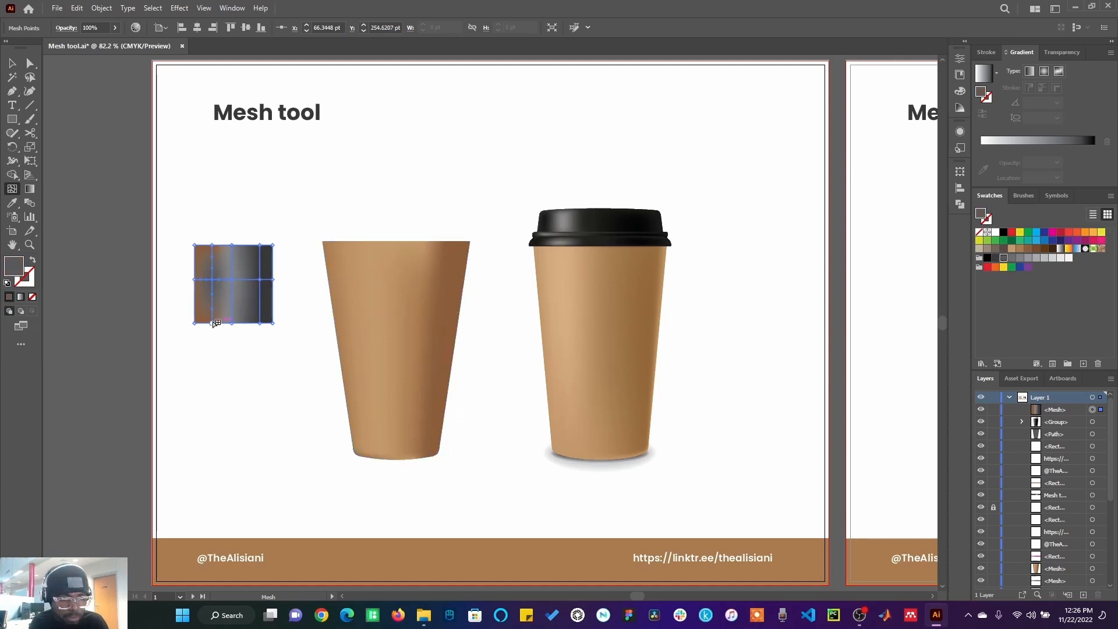
pyautogui.click(993, 257)
pyautogui.click(212, 245)
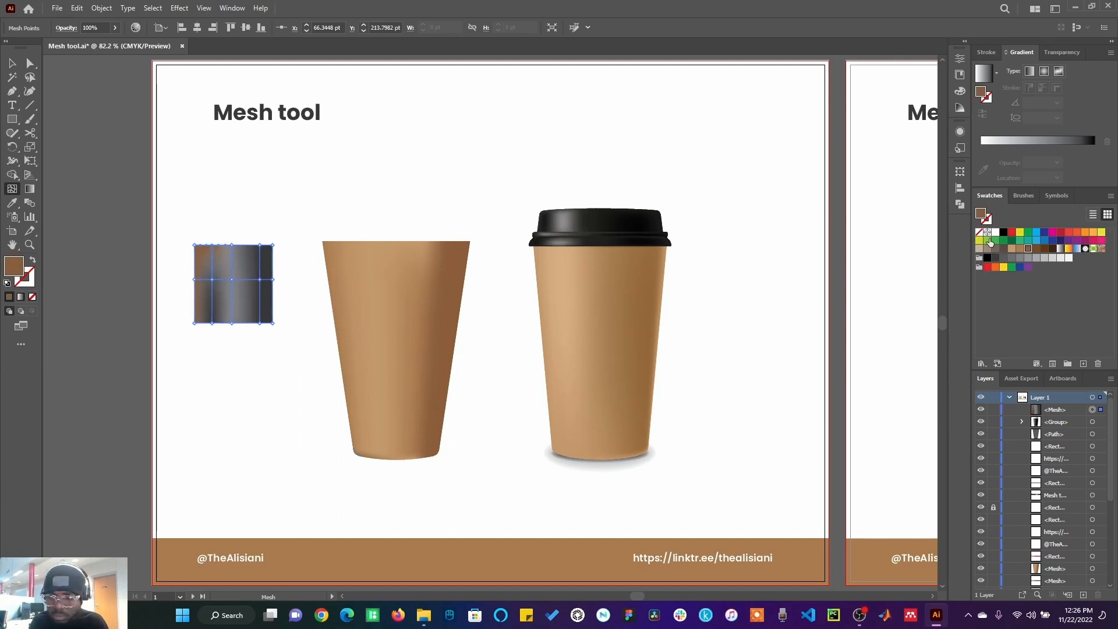
pyautogui.click(1001, 253)
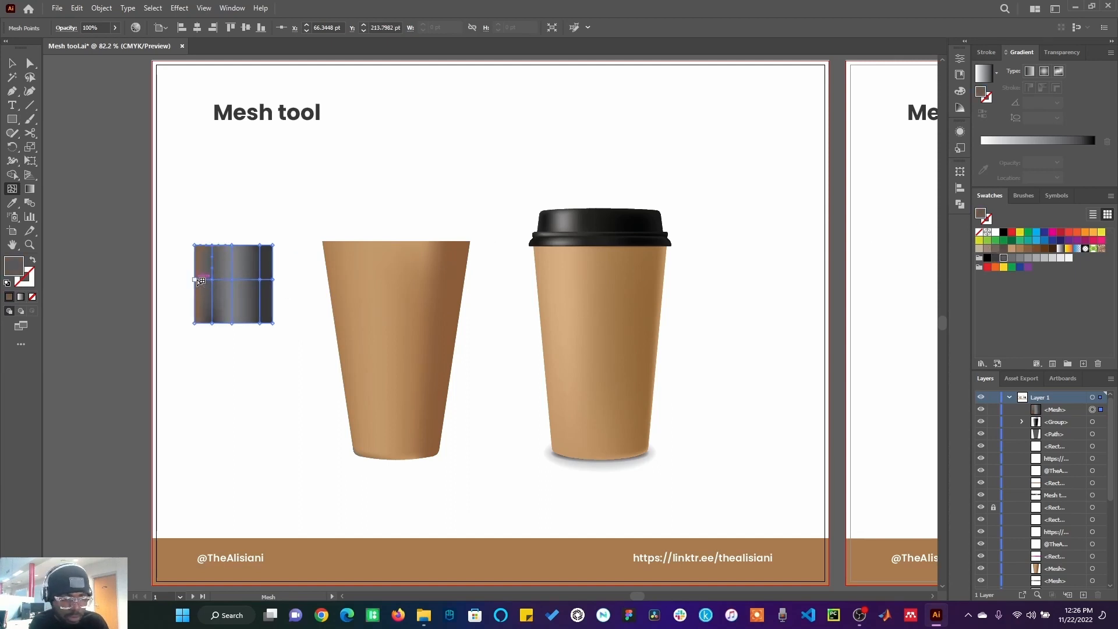
# Step: Colour the square's right-edge middle point and both left corner points dark grey, then deselect the square
pyautogui.click(272, 280)
pyautogui.click(997, 257)
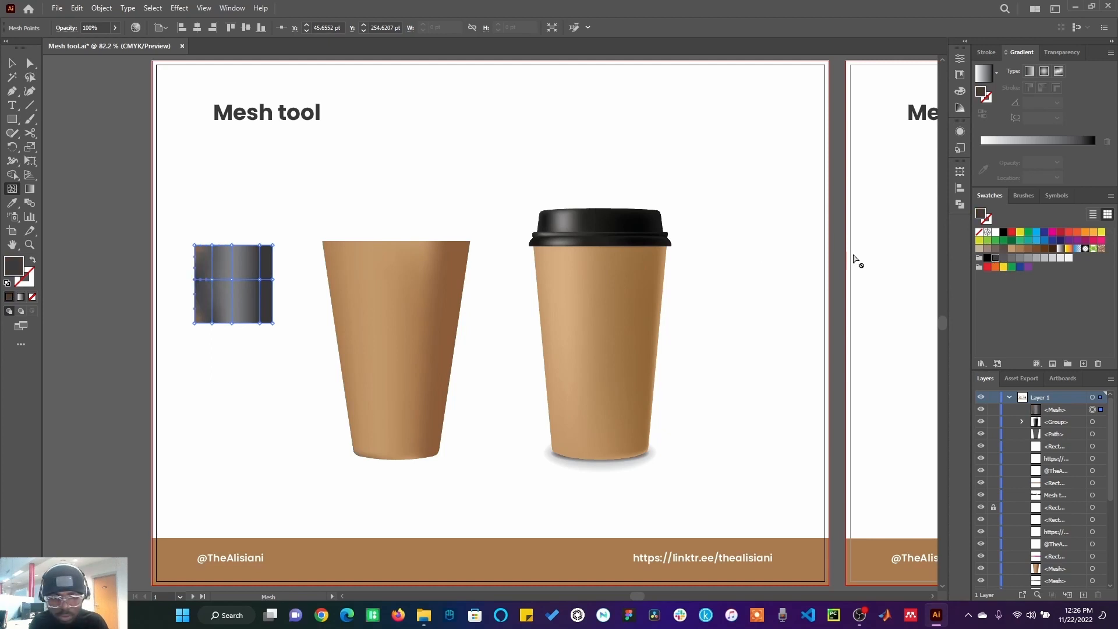
pyautogui.click(194, 245)
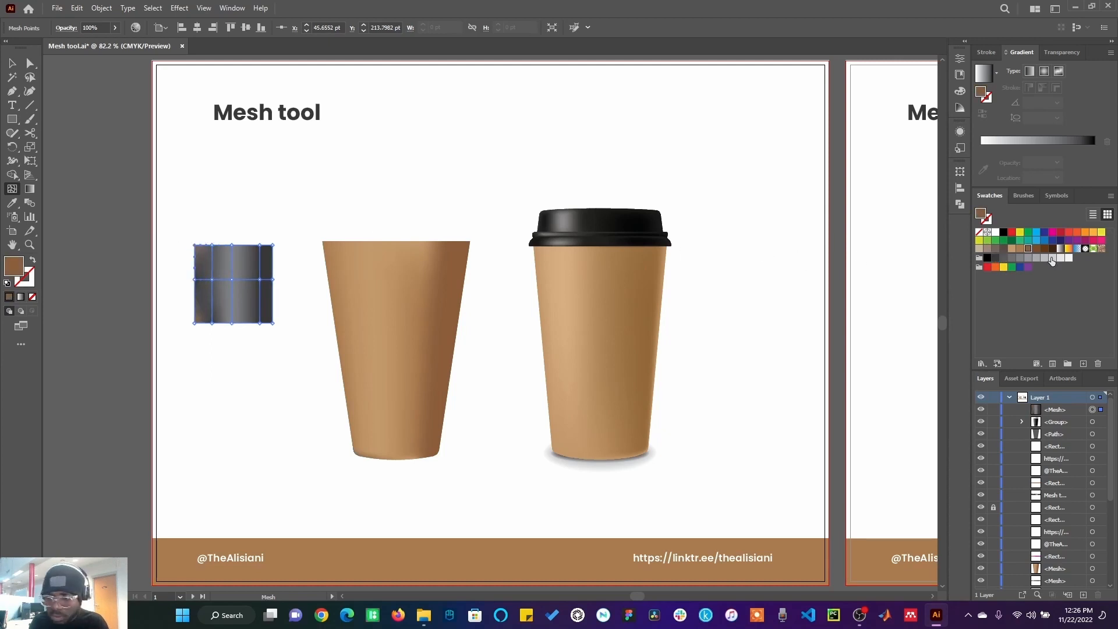
pyautogui.click(1001, 259)
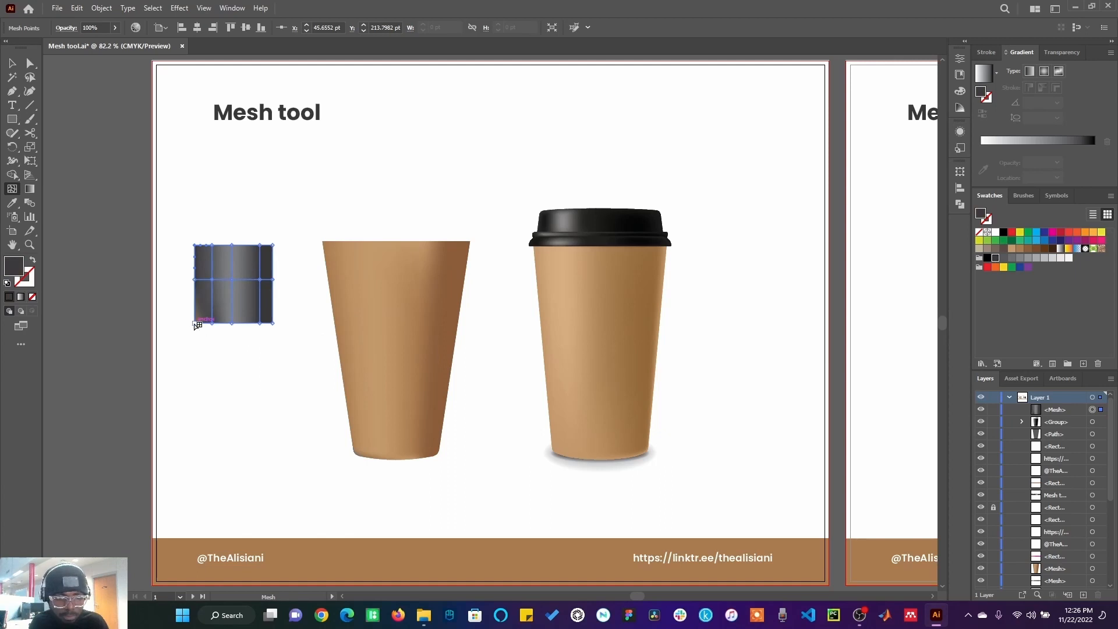
pyautogui.click(195, 322)
pyautogui.click(997, 260)
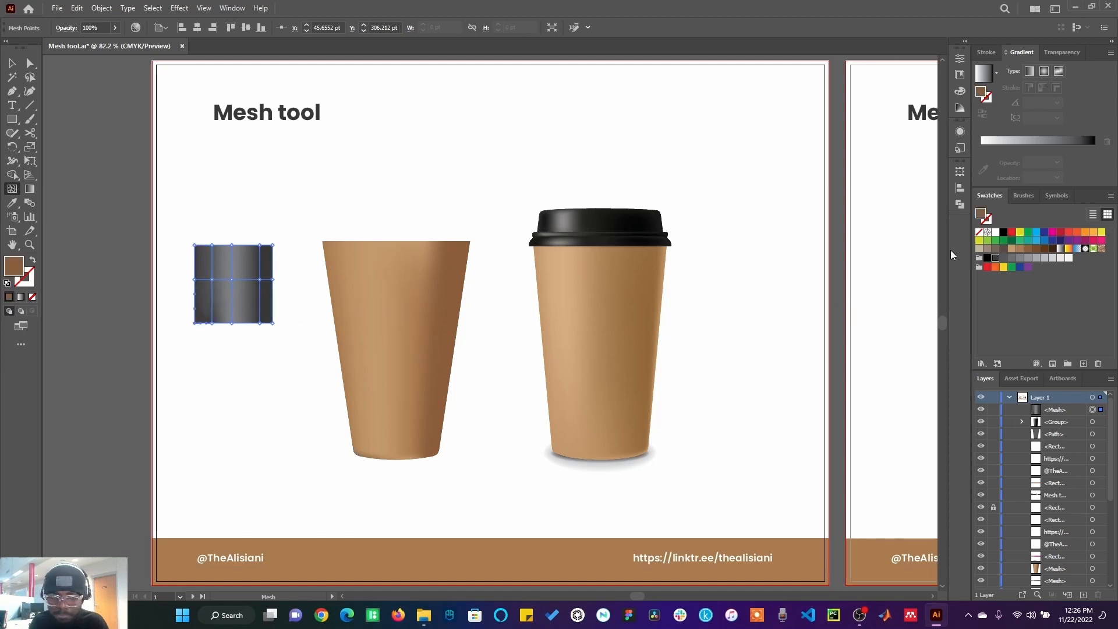
pyautogui.click(12, 63)
pyautogui.click(112, 129)
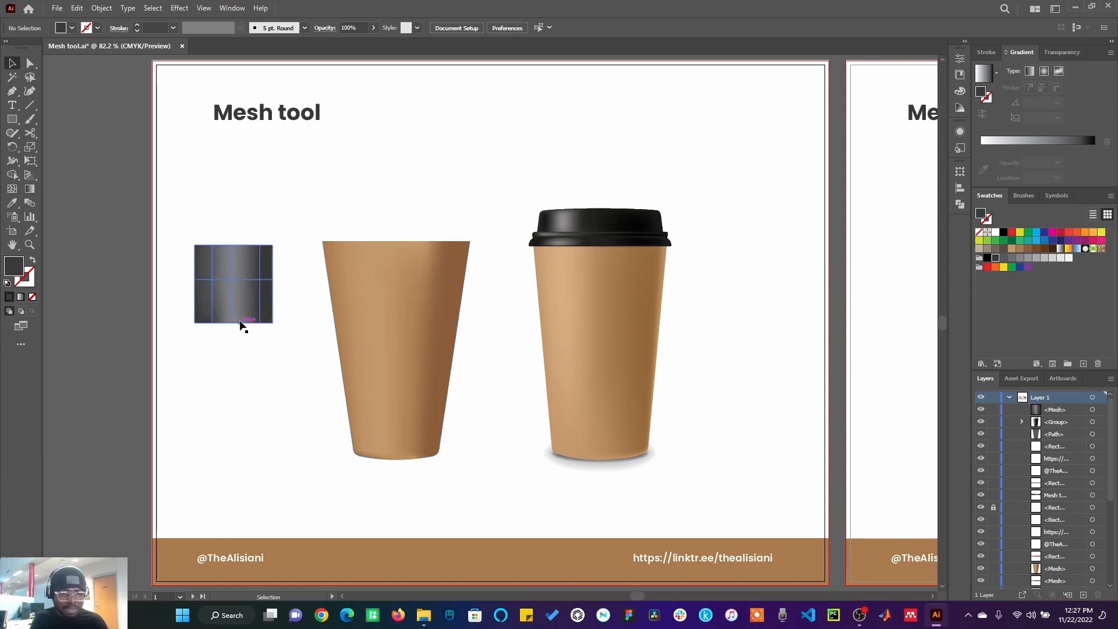
# Step: On the next artboard, add one horizontal and three vertical mesh lines to the grey cup with the Mesh tool
pyautogui.click(905, 284)
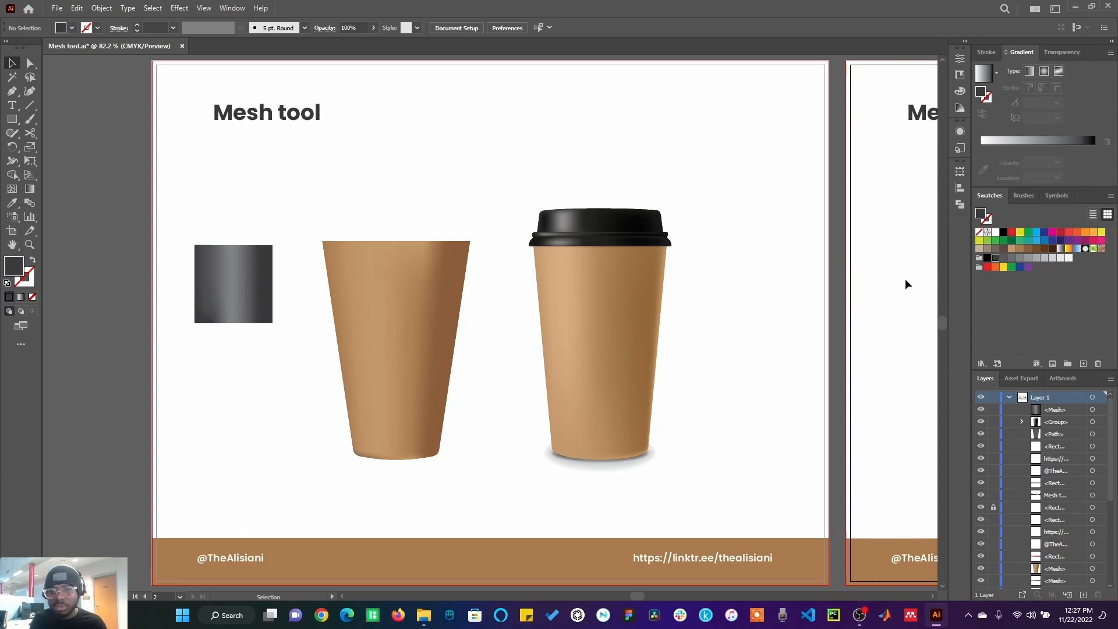
pyautogui.hotkey('ctrl', '0')
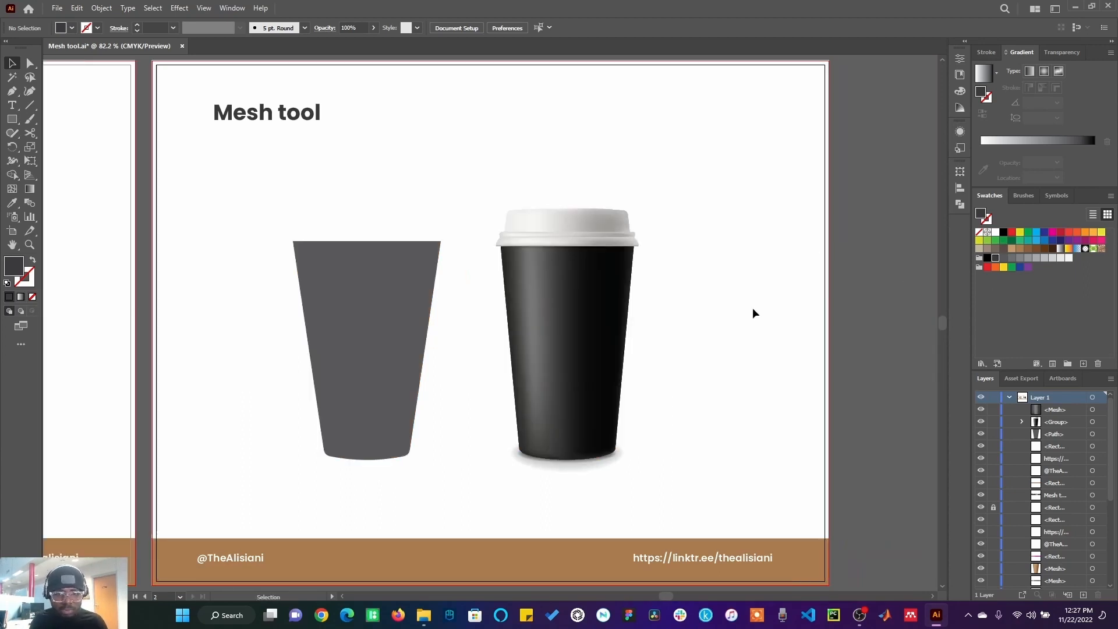
pyautogui.click(374, 334)
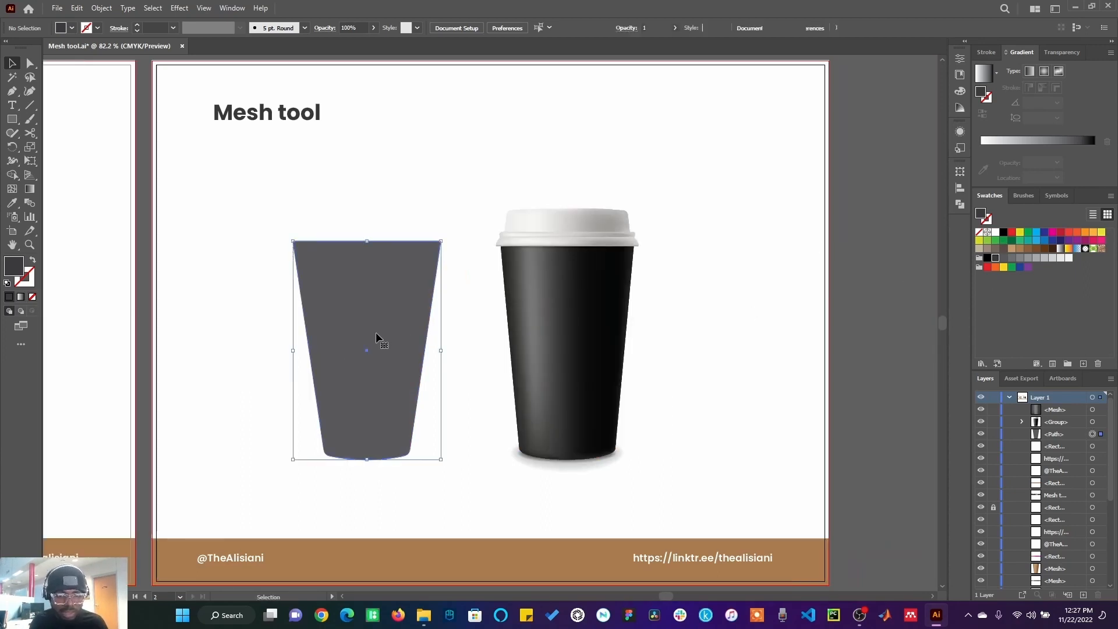
pyautogui.click(30, 189)
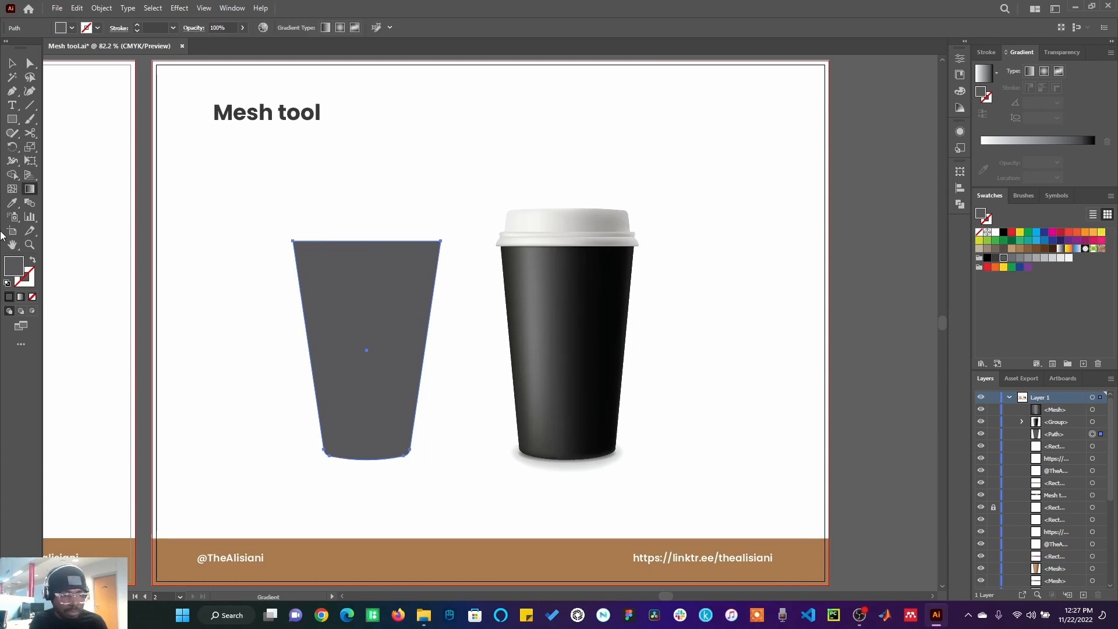
pyautogui.click(12, 189)
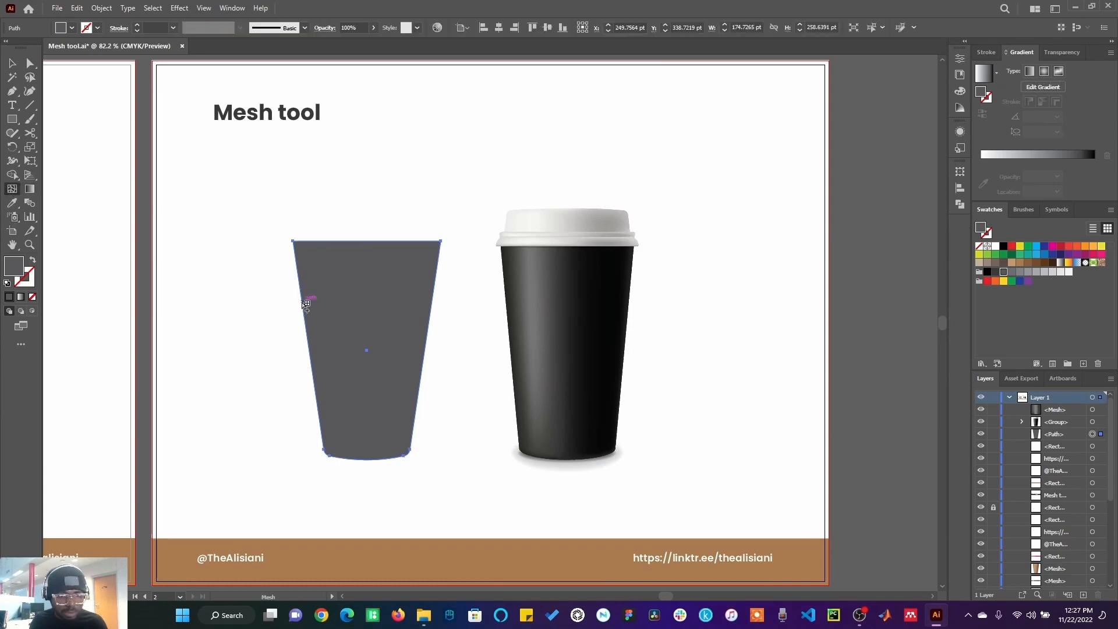
pyautogui.click(304, 301)
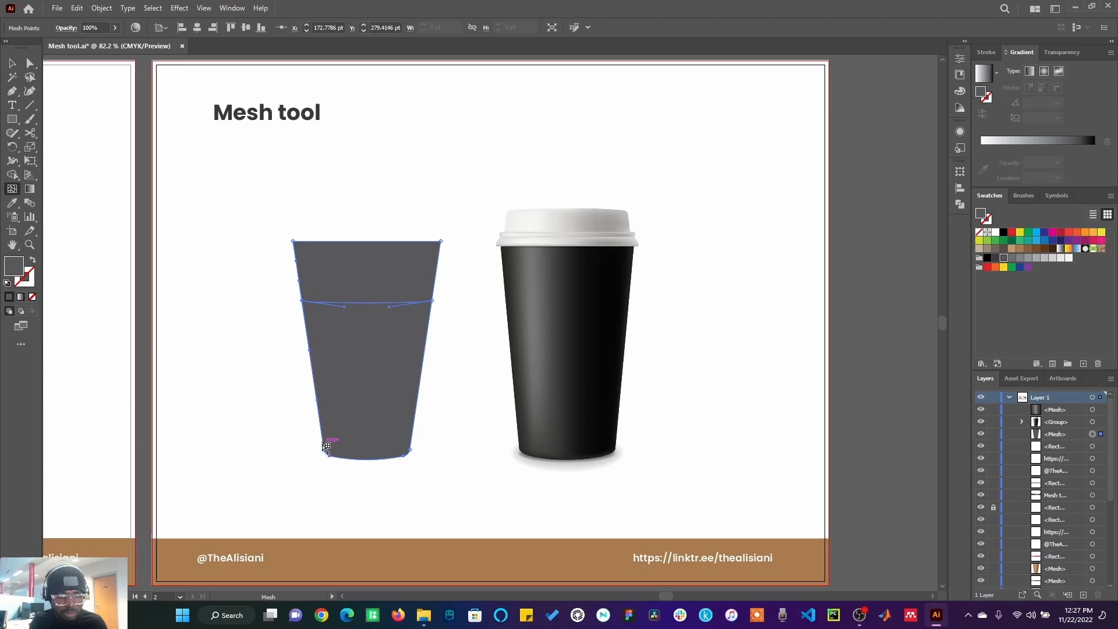
pyautogui.click(324, 447)
pyautogui.click(343, 242)
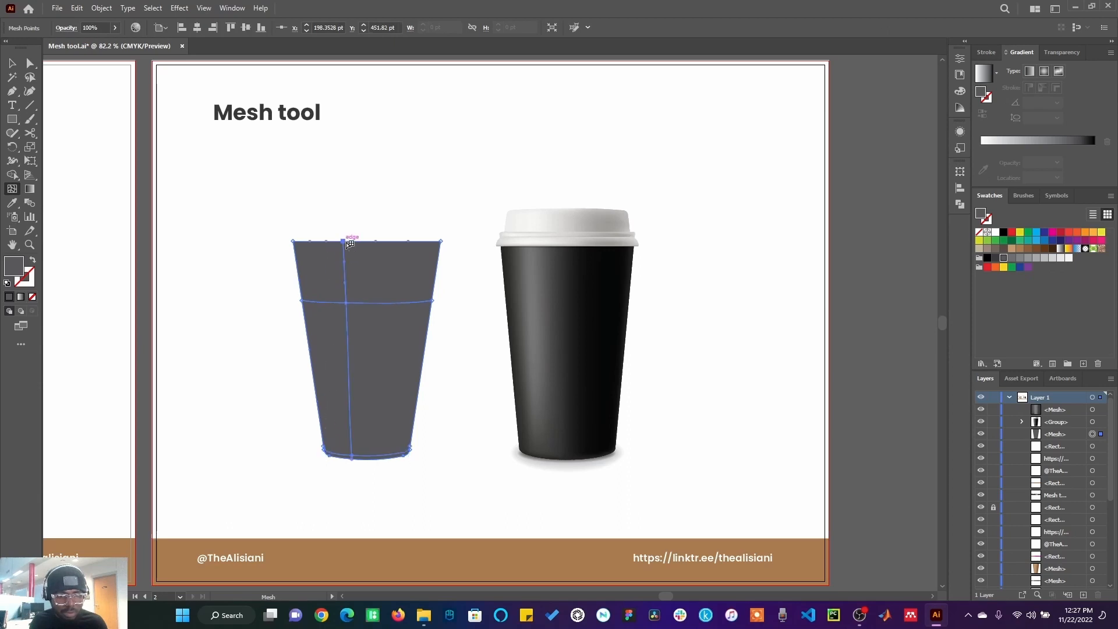
pyautogui.click(389, 241)
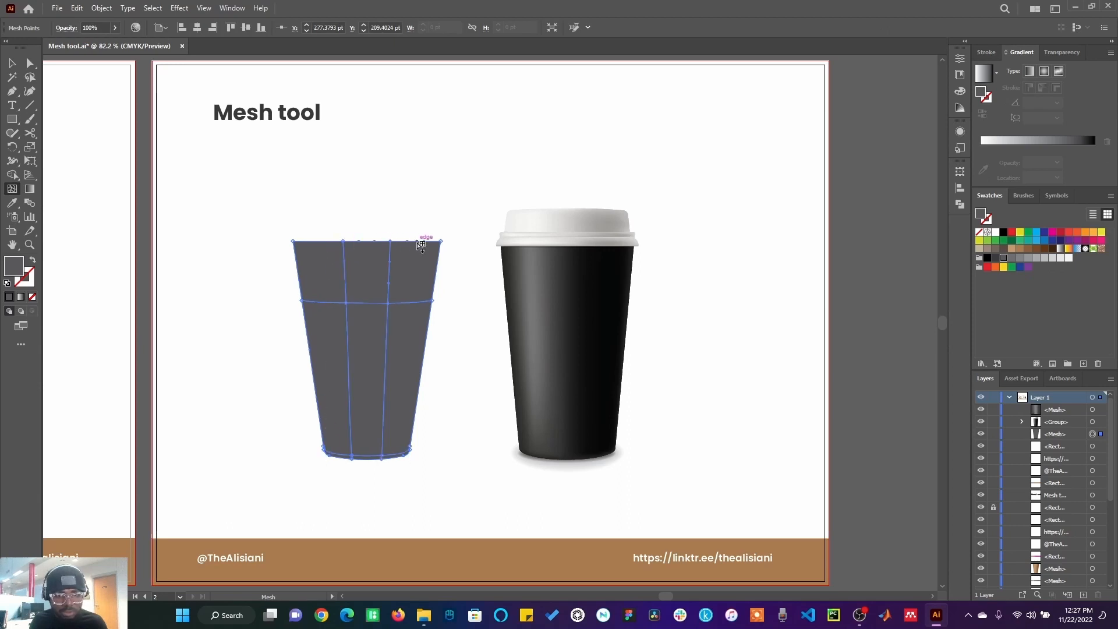
pyautogui.click(416, 241)
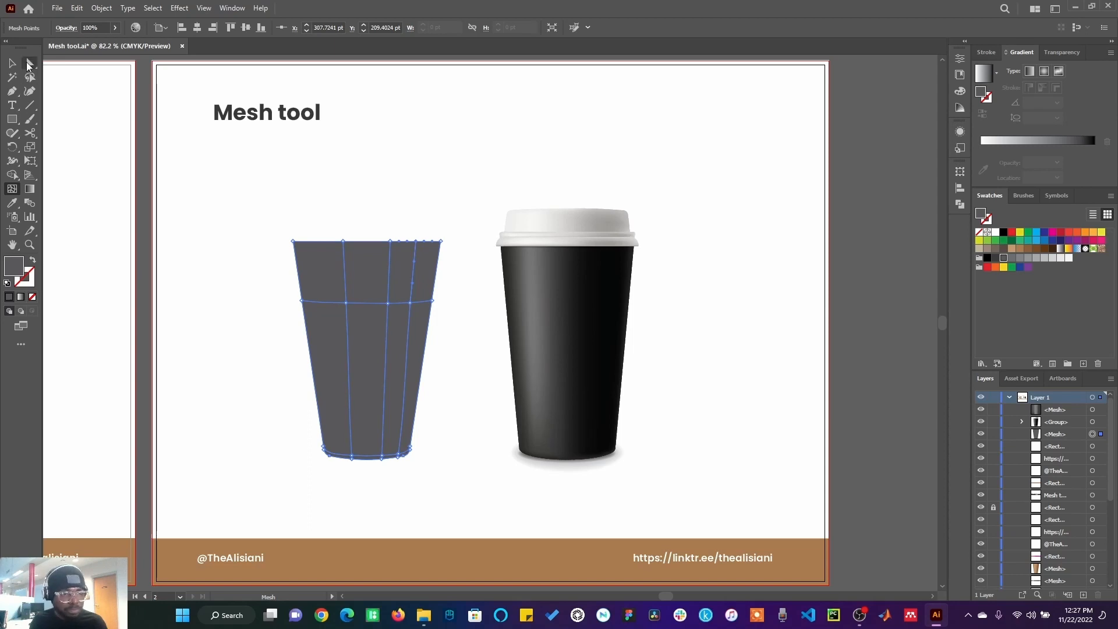
# Step: Colour the mesh points along the cup's rightmost inner vertical line black
pyautogui.click(30, 64)
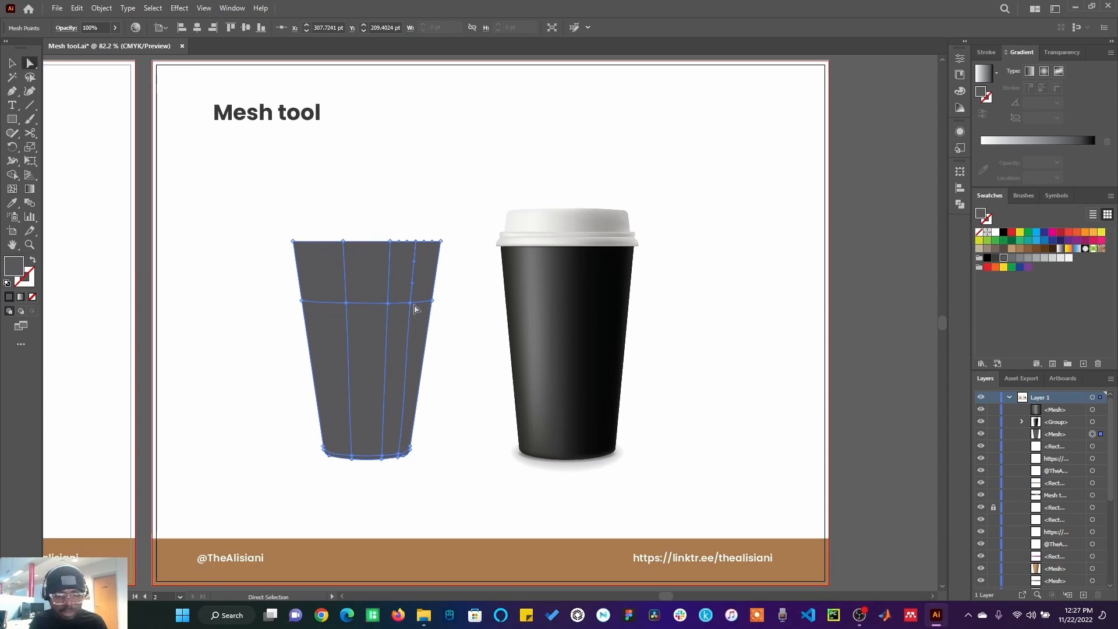
pyautogui.click(13, 189)
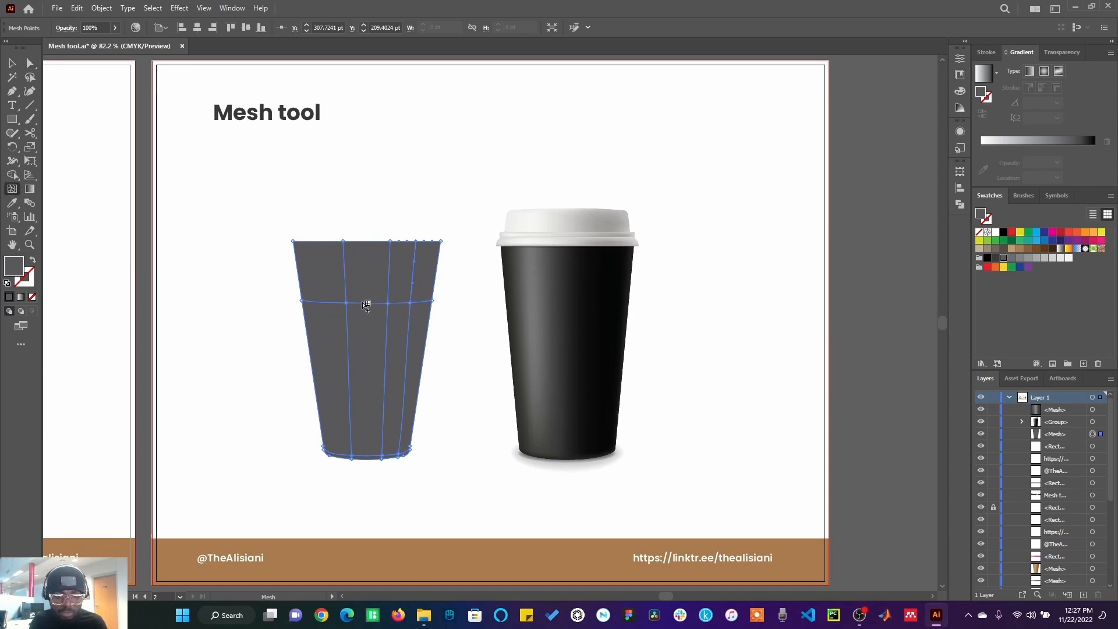
pyautogui.click(412, 303)
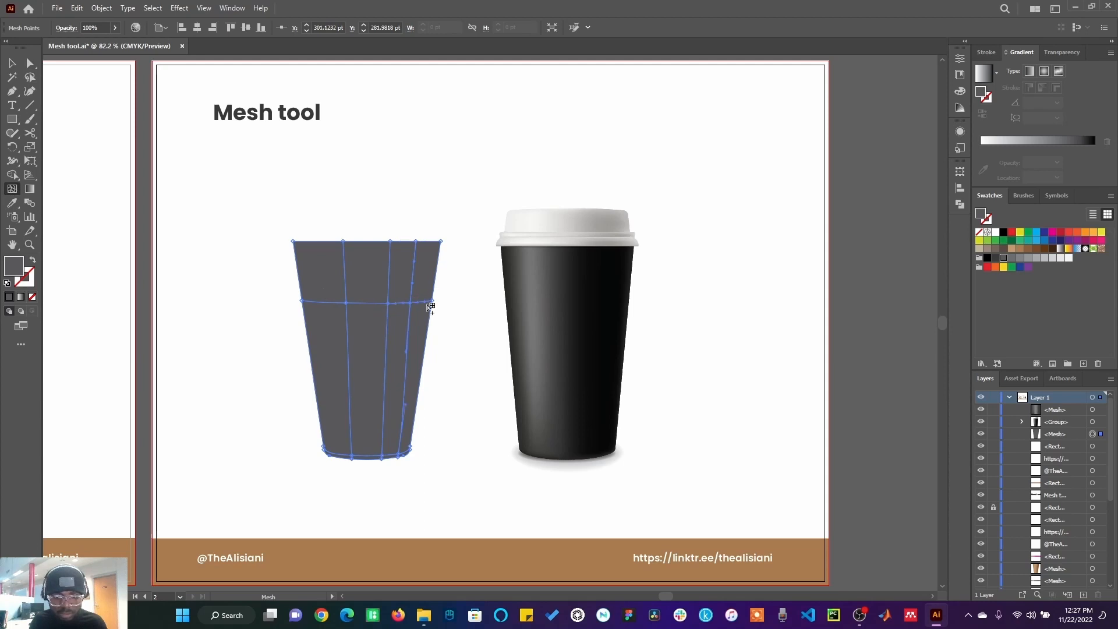
pyautogui.click(987, 258)
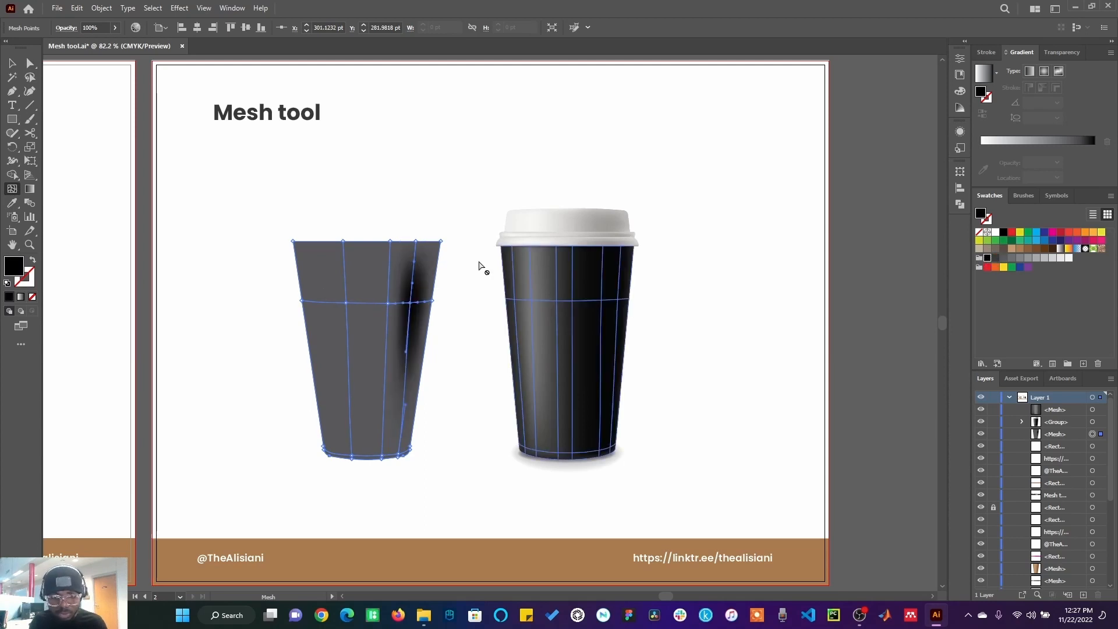
pyautogui.click(988, 258)
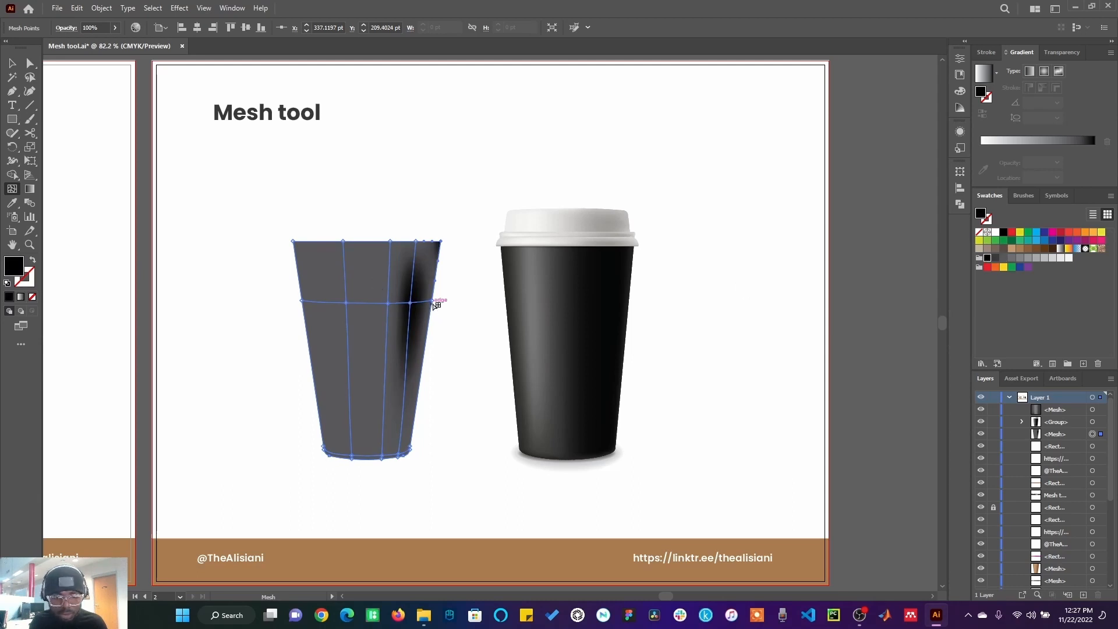
pyautogui.click(410, 303)
pyautogui.click(986, 258)
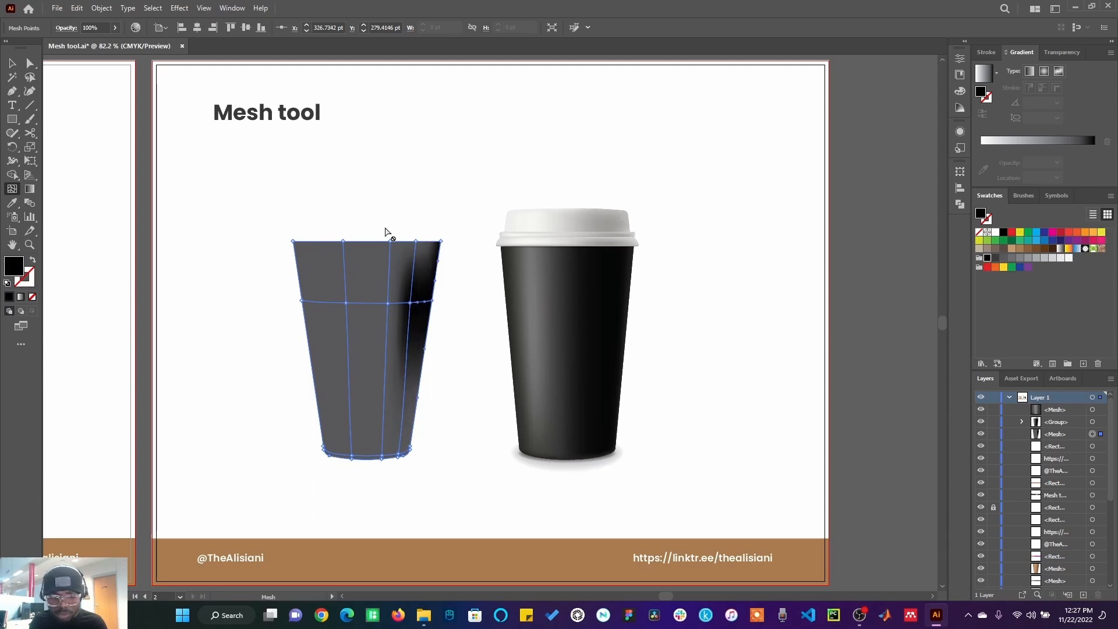
pyautogui.click(416, 241)
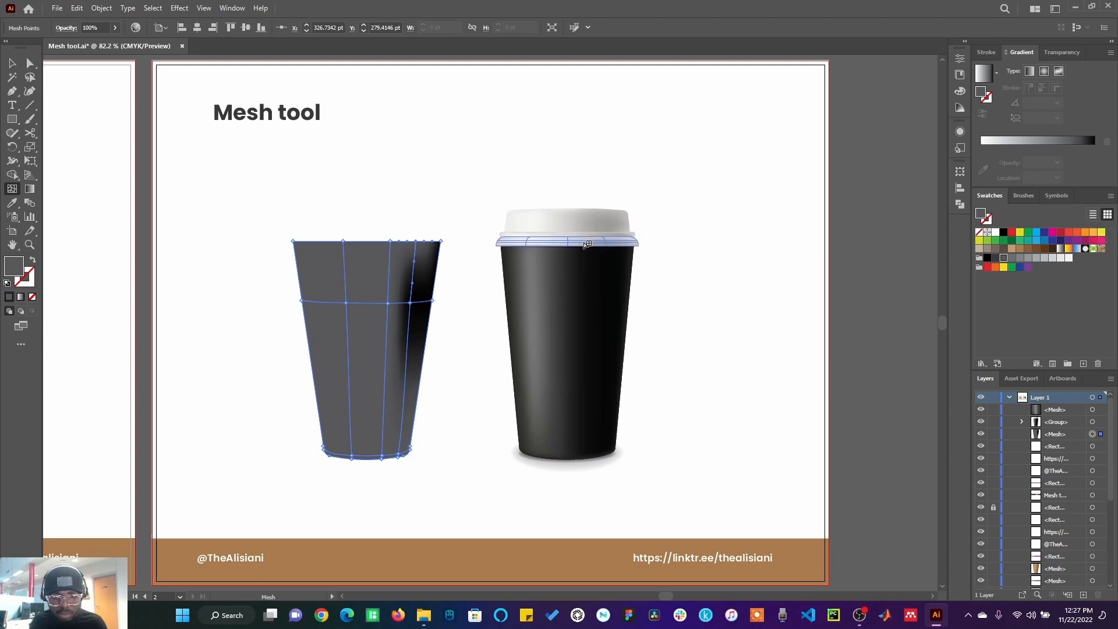
pyautogui.click(987, 258)
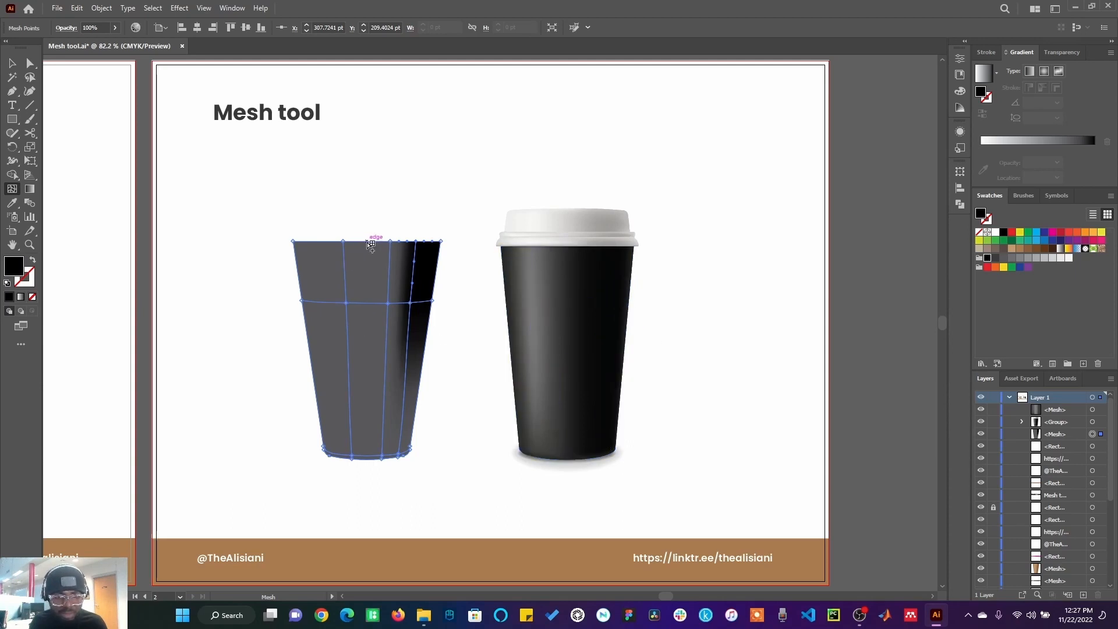
# Step: Add two more vertical mesh lines on the cup's left half and colour the bottom-right mesh points black
pyautogui.click(366, 241)
pyautogui.click(323, 241)
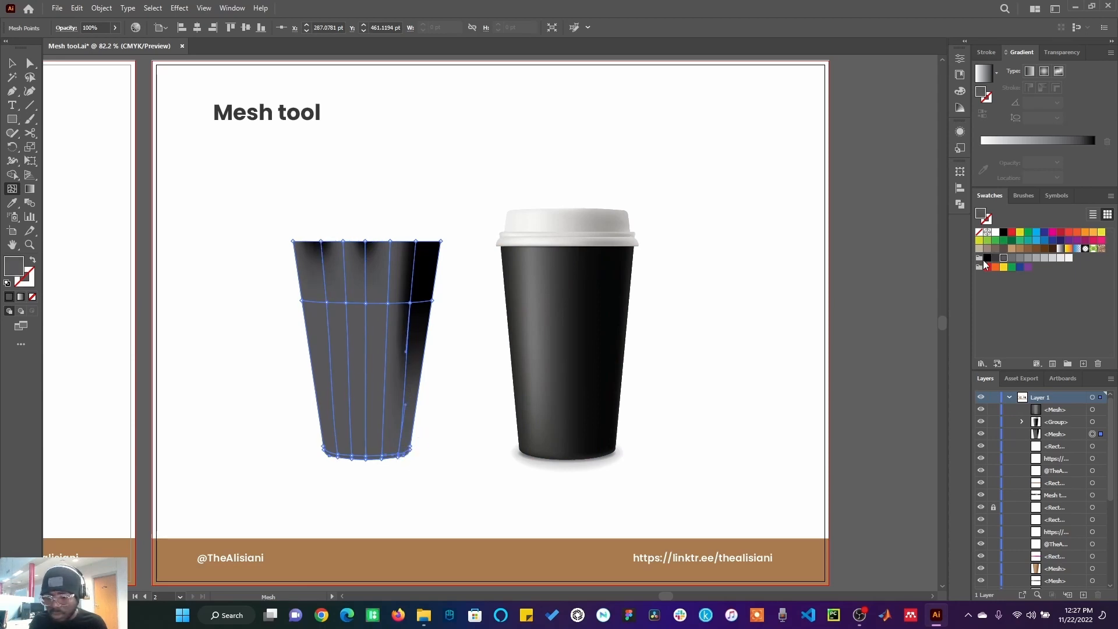
pyautogui.click(401, 456)
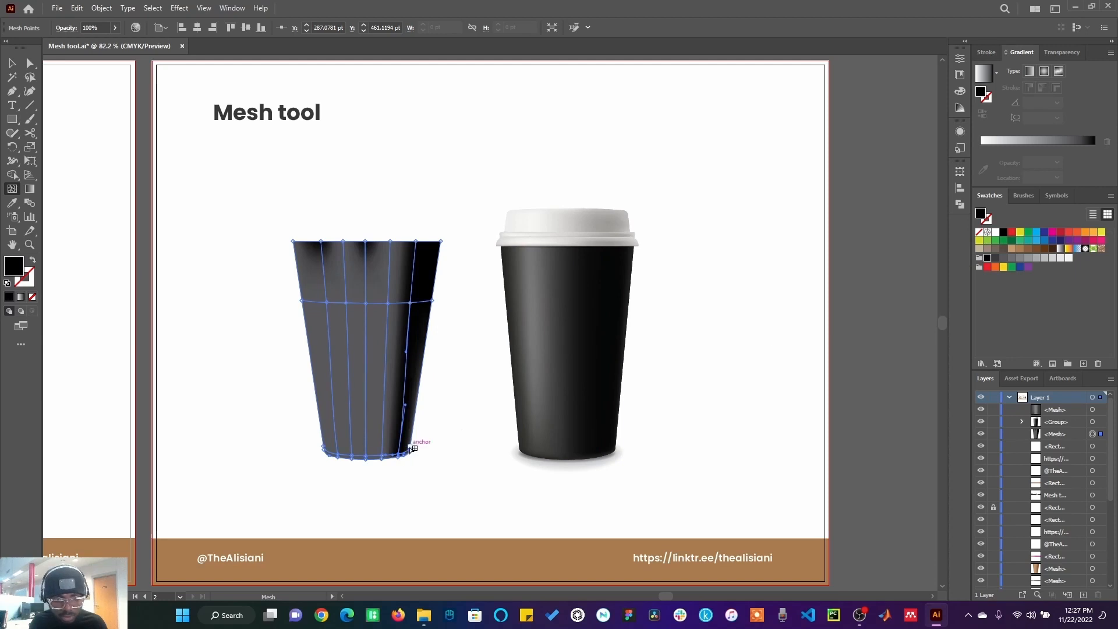
pyautogui.click(410, 447)
pyautogui.click(987, 257)
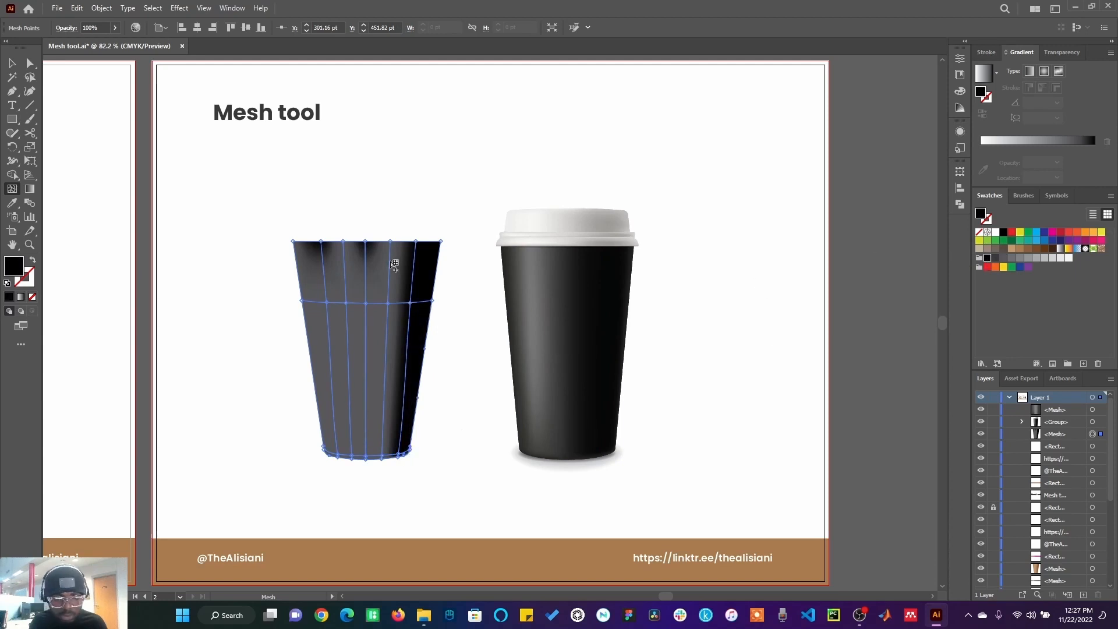
# Step: Colour the mesh points along the cup's middle-right vertical line black
pyautogui.click(396, 243)
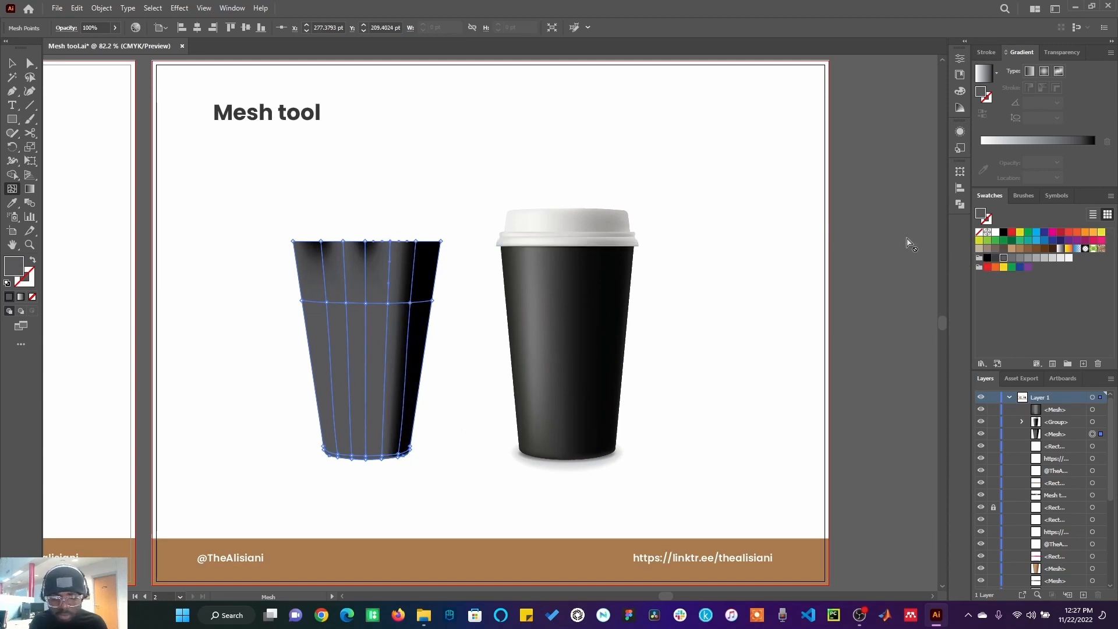
pyautogui.click(987, 258)
pyautogui.click(392, 302)
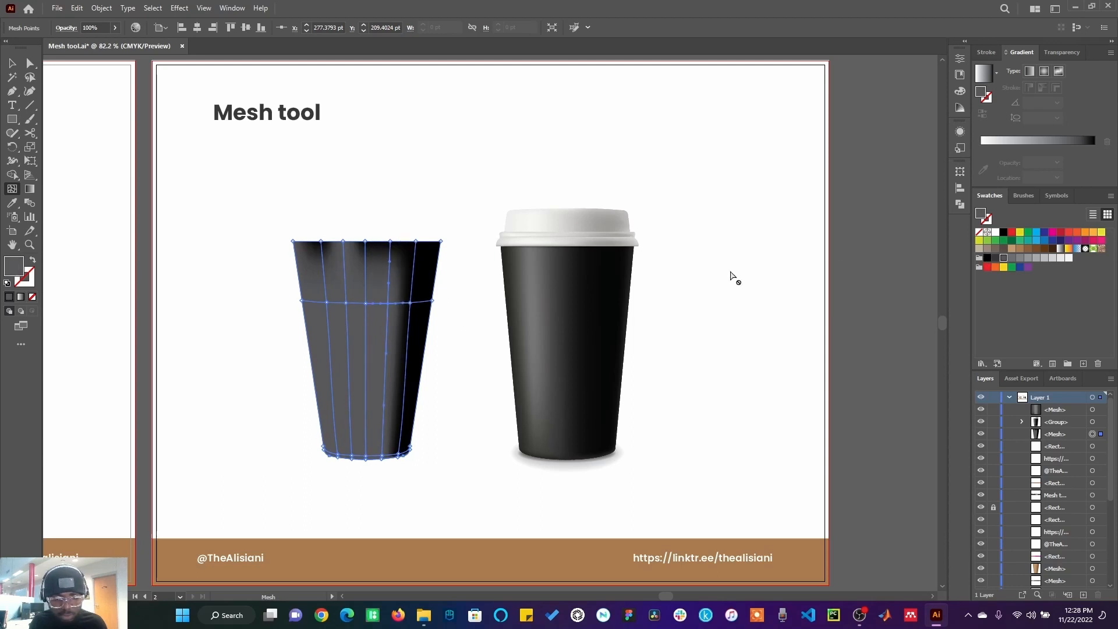
pyautogui.click(989, 261)
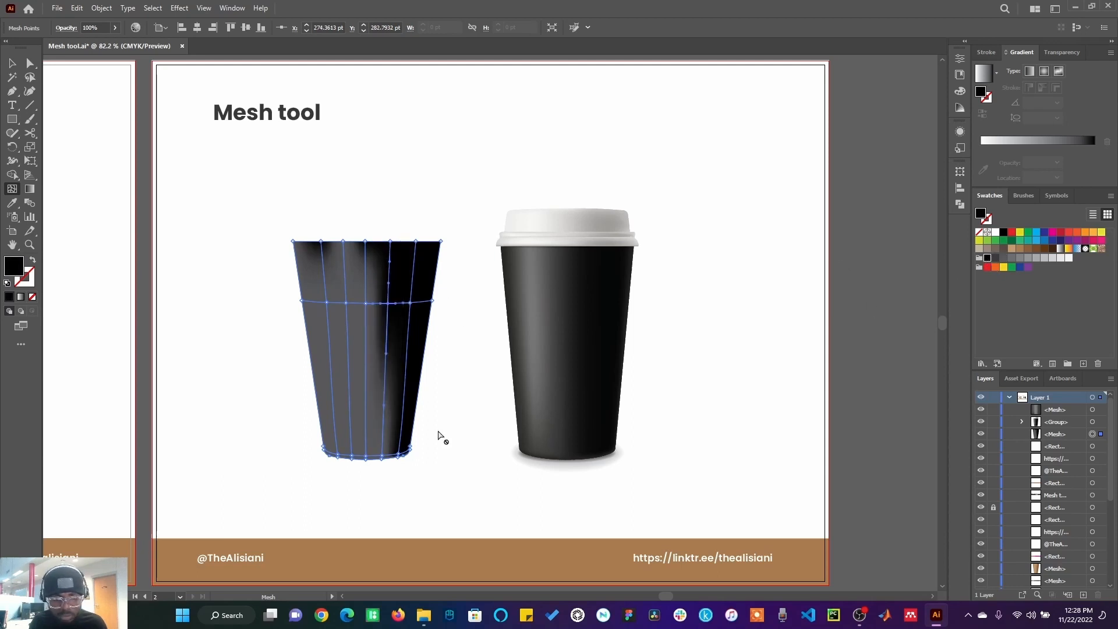
pyautogui.click(391, 456)
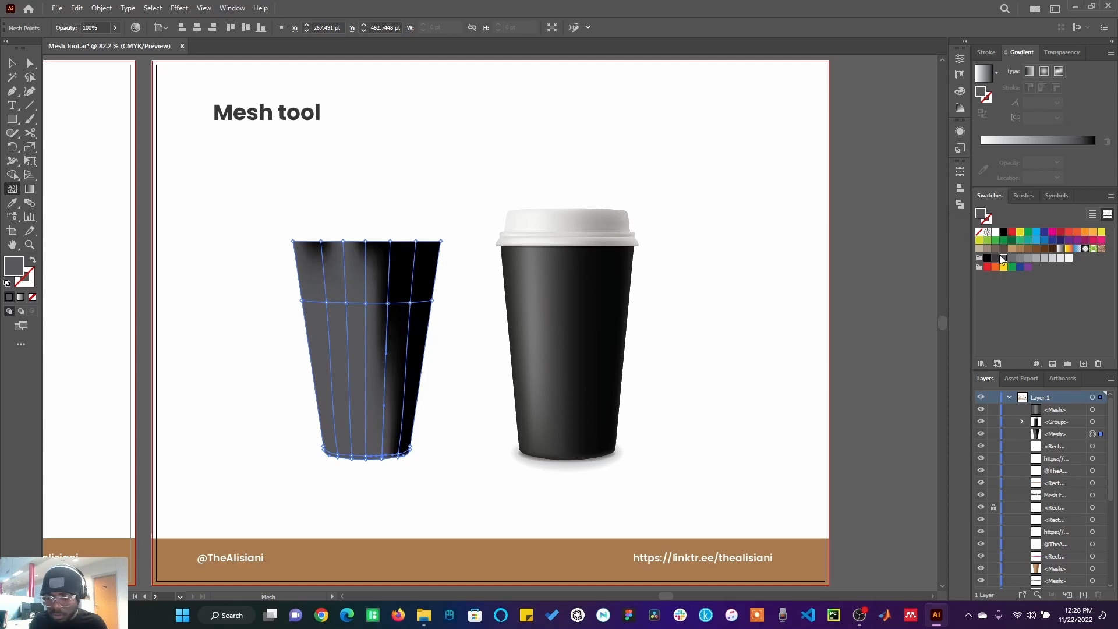
pyautogui.click(988, 258)
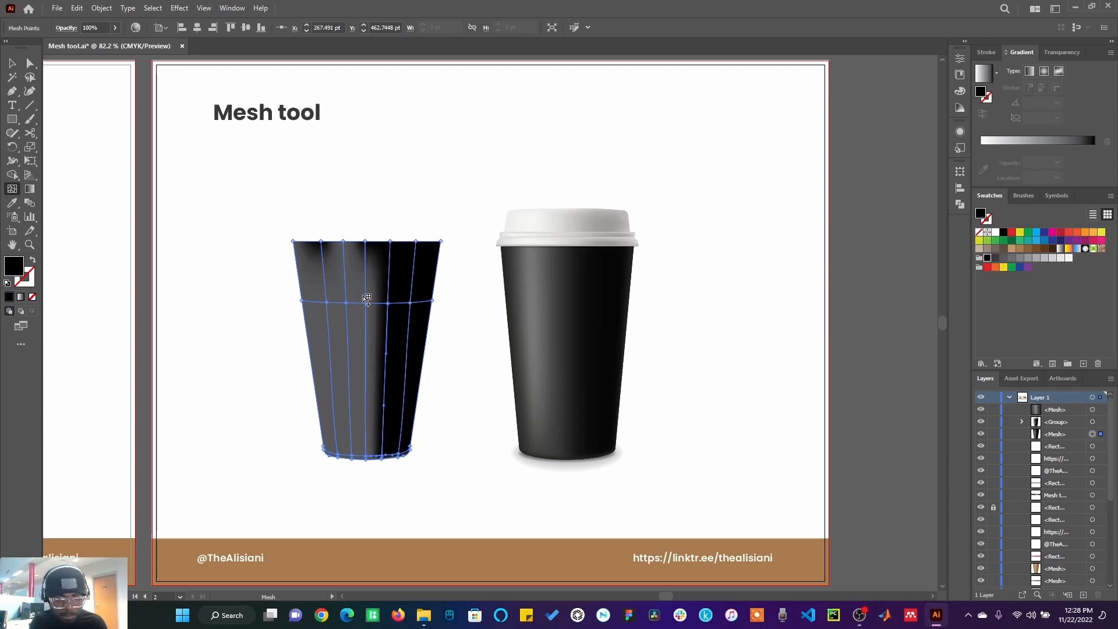
# Step: Colour the mesh points along the cup's middle vertical line in medium and lighter grey
pyautogui.click(370, 303)
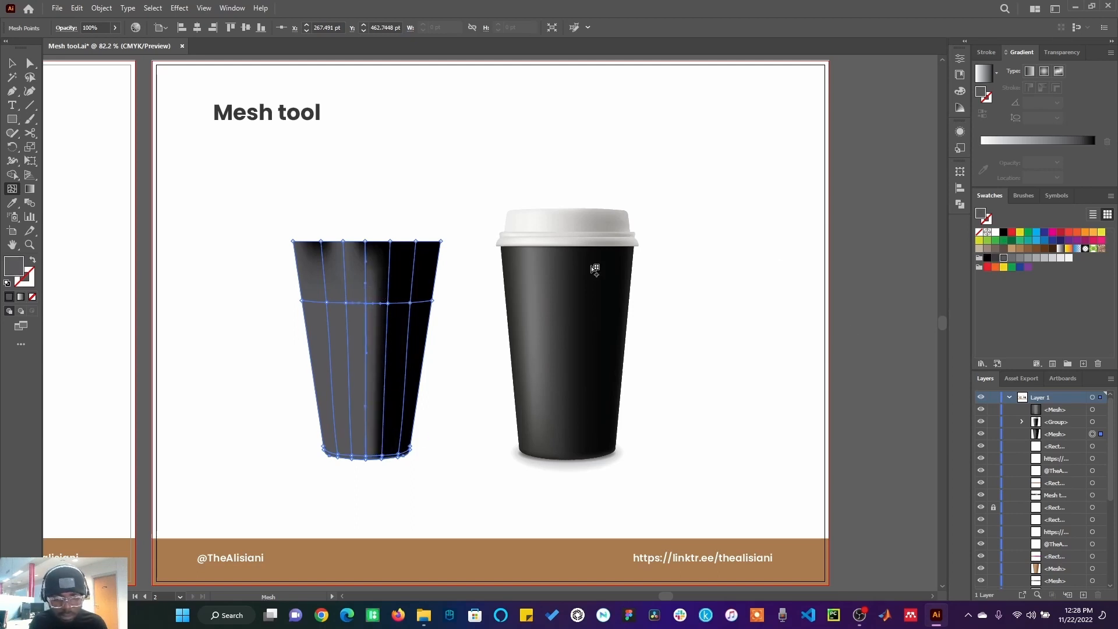
pyautogui.click(1019, 258)
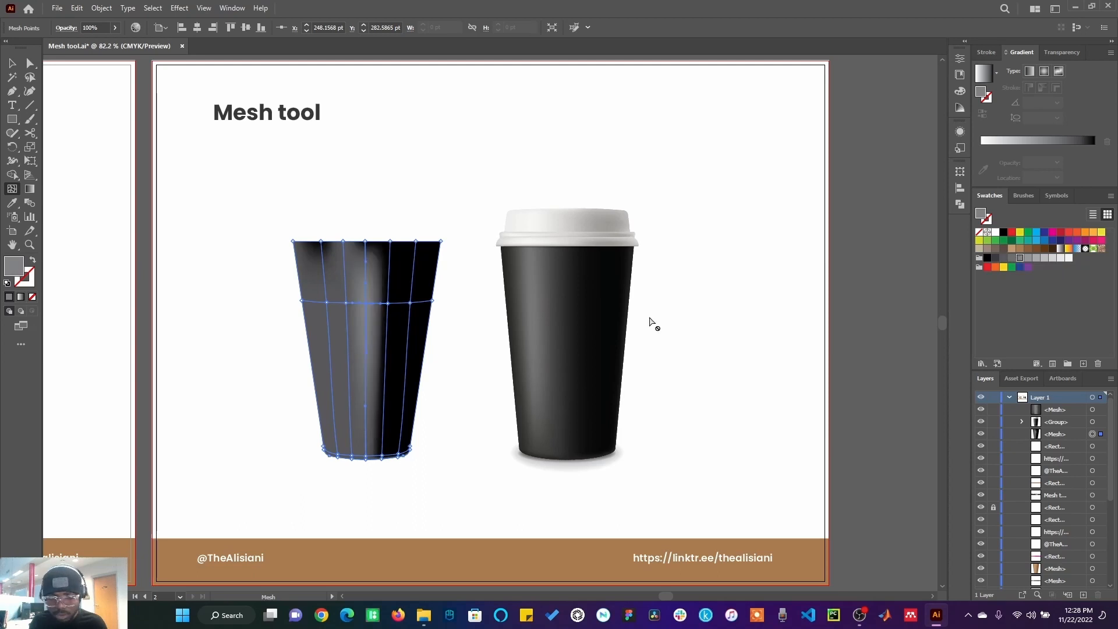
pyautogui.click(366, 241)
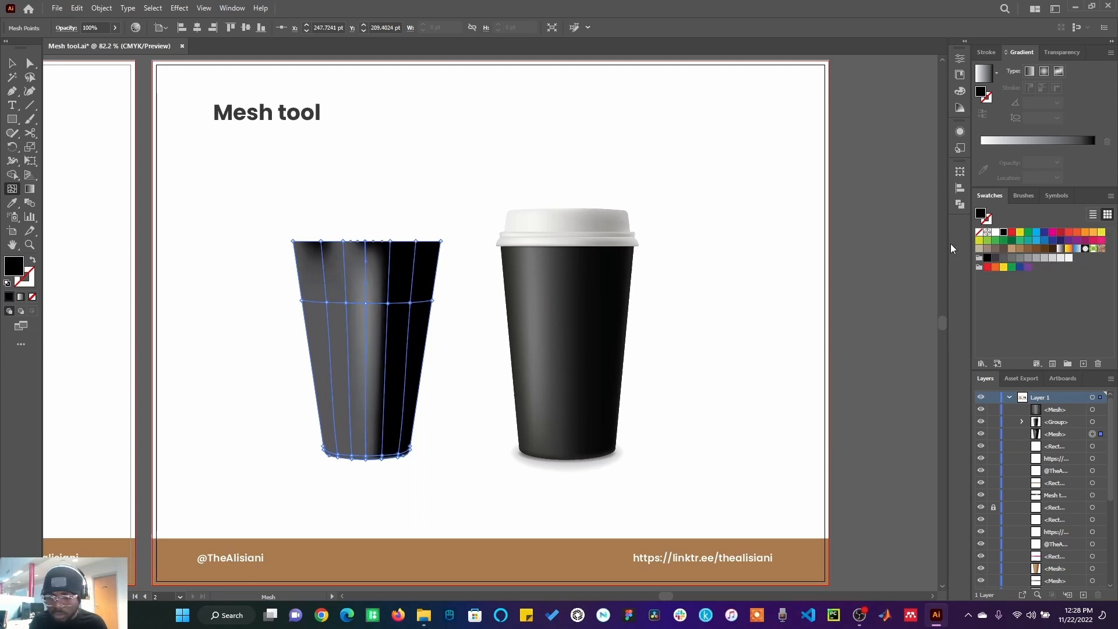
pyautogui.click(1019, 258)
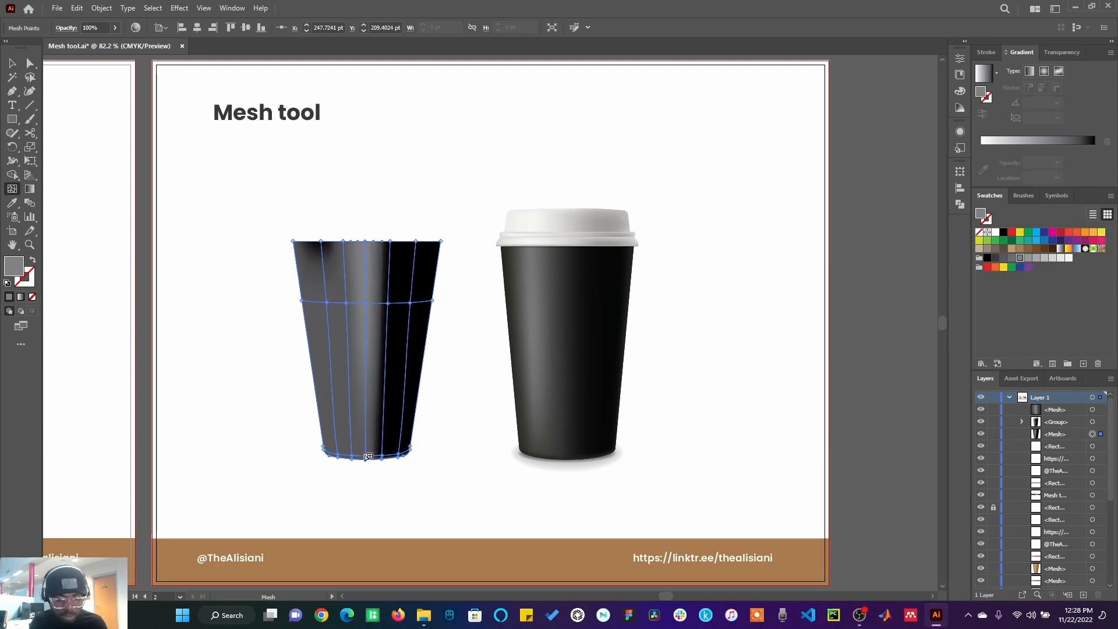
pyautogui.click(367, 458)
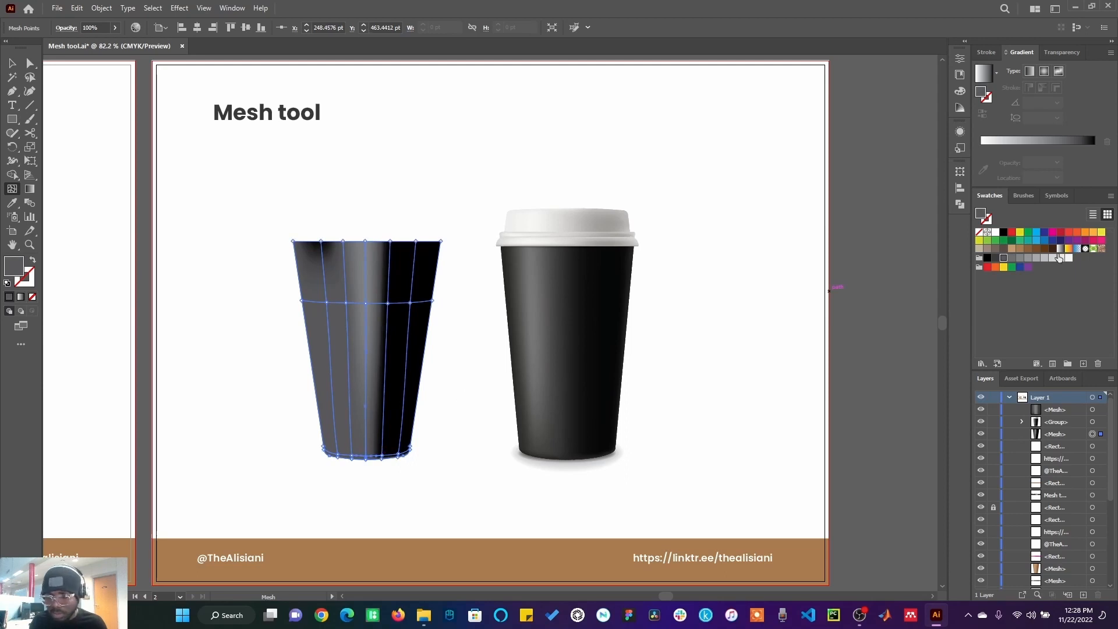
pyautogui.click(1028, 258)
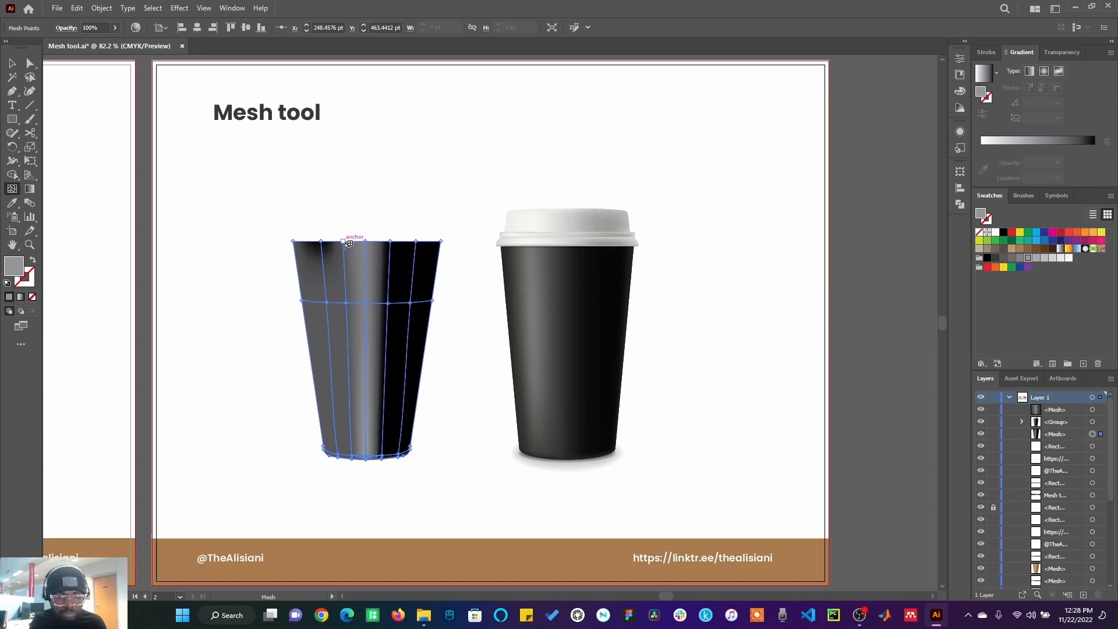
# Step: Colour the mesh points along the vertical line just left of the middle light grey
pyautogui.click(349, 244)
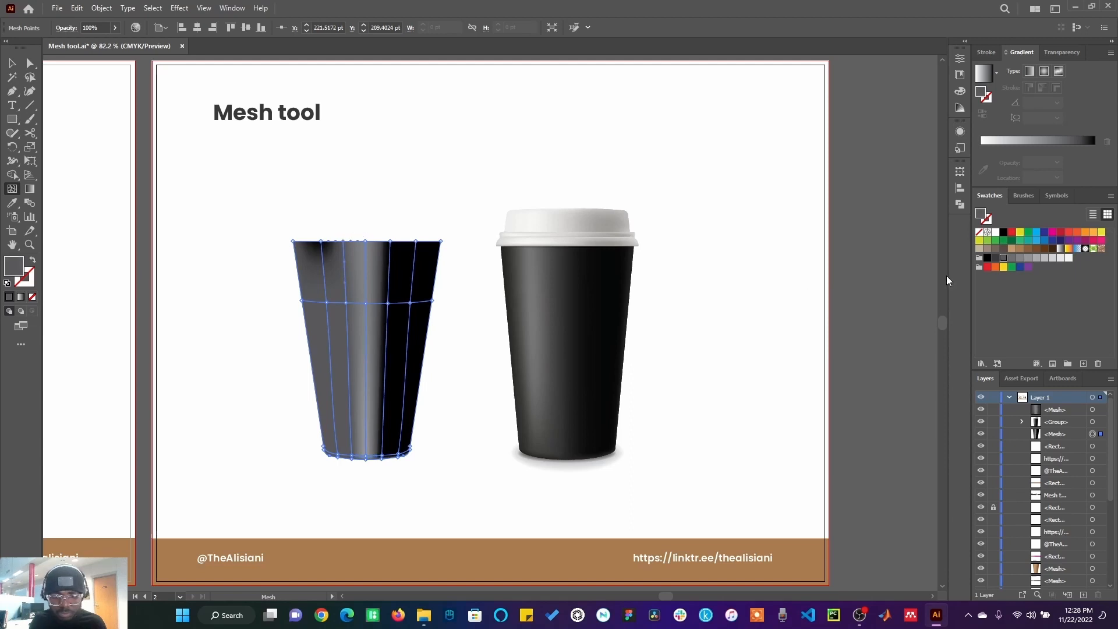
pyautogui.click(1036, 260)
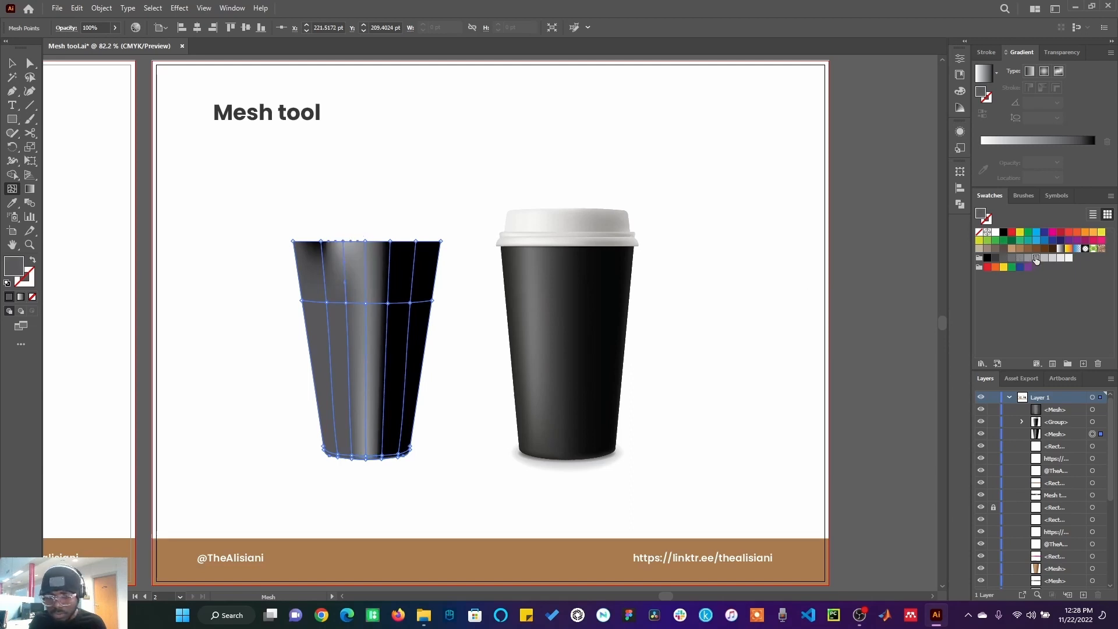
pyautogui.click(349, 303)
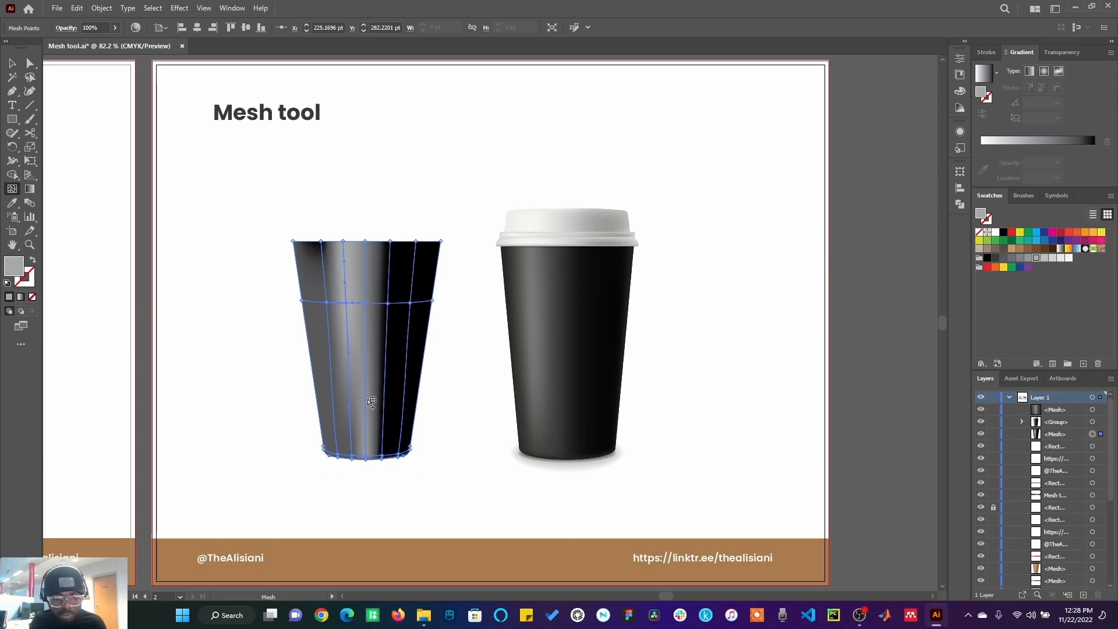
pyautogui.click(353, 457)
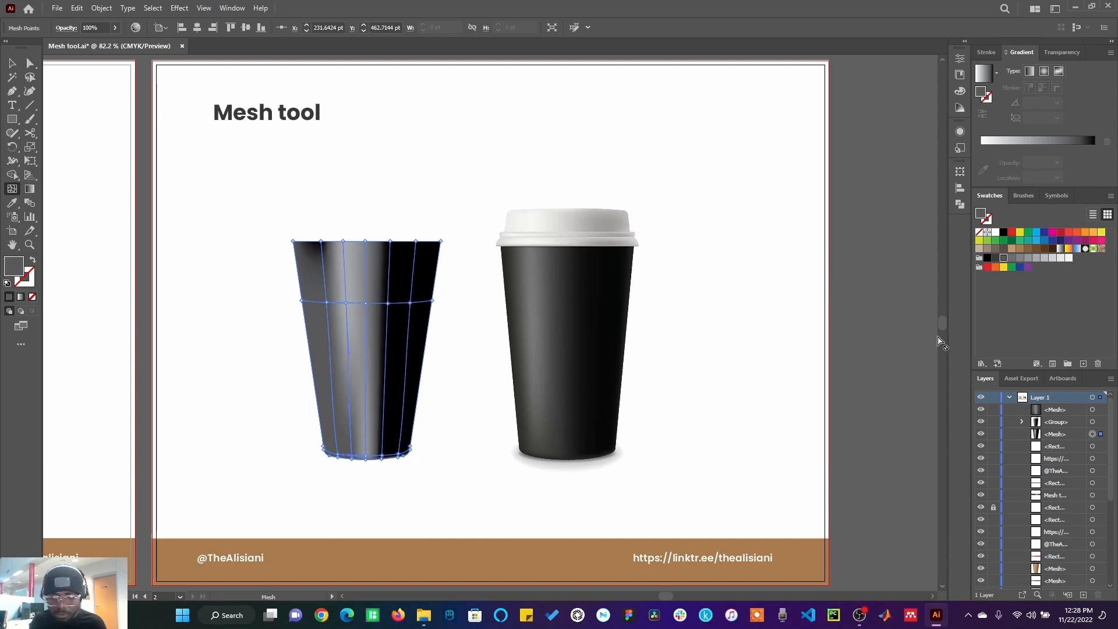
pyautogui.click(1038, 258)
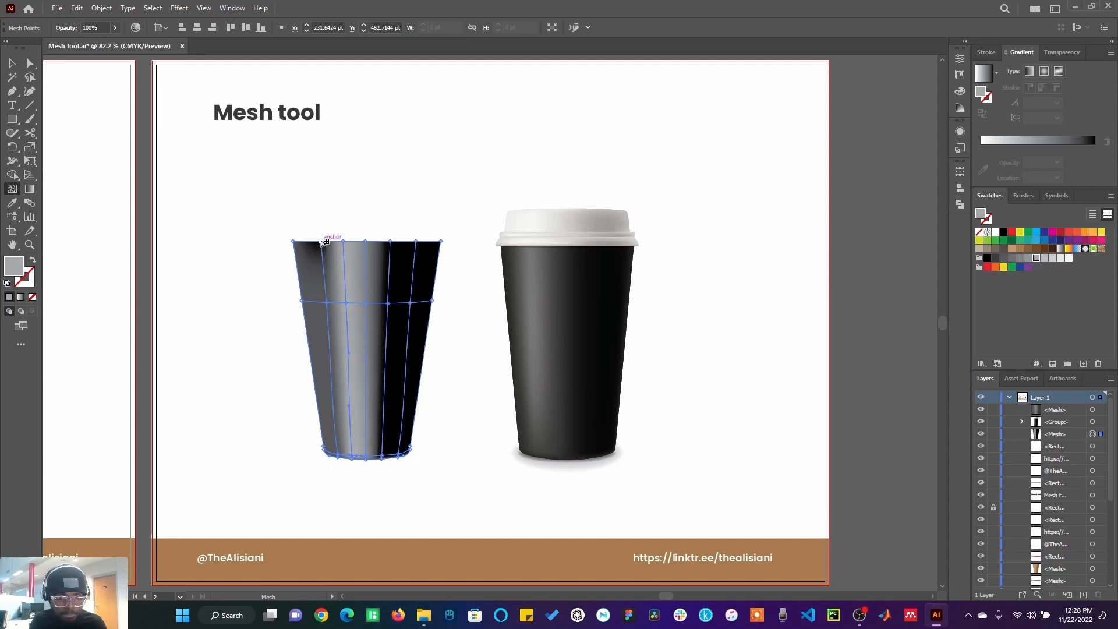
# Step: Colour the top and bottom mesh points of the second vertical line from the left dark grey
pyautogui.click(322, 241)
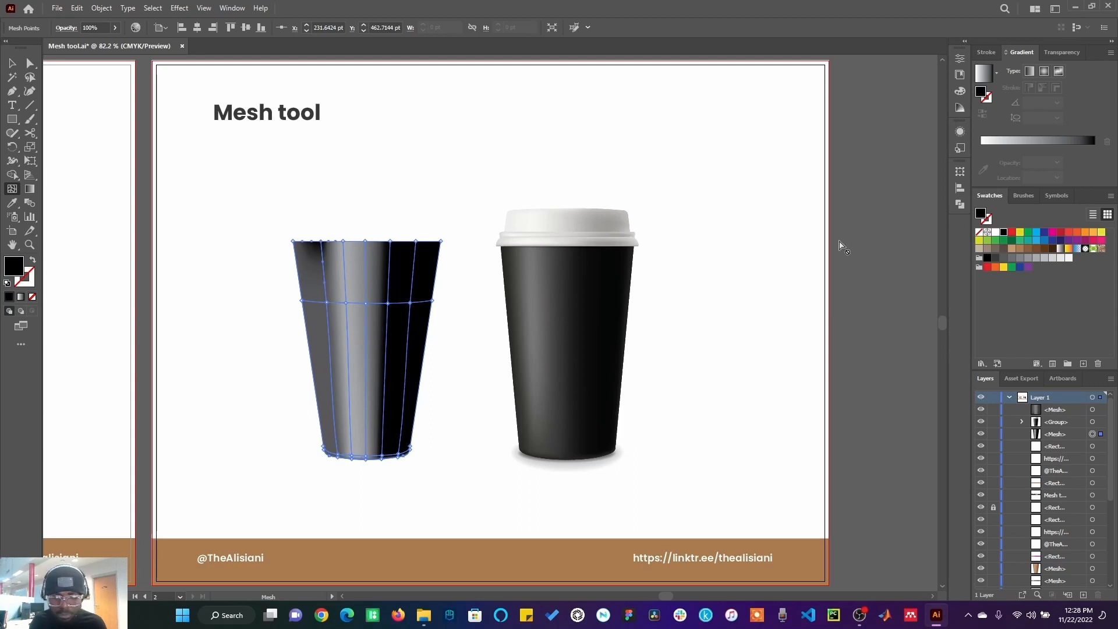
pyautogui.click(1004, 258)
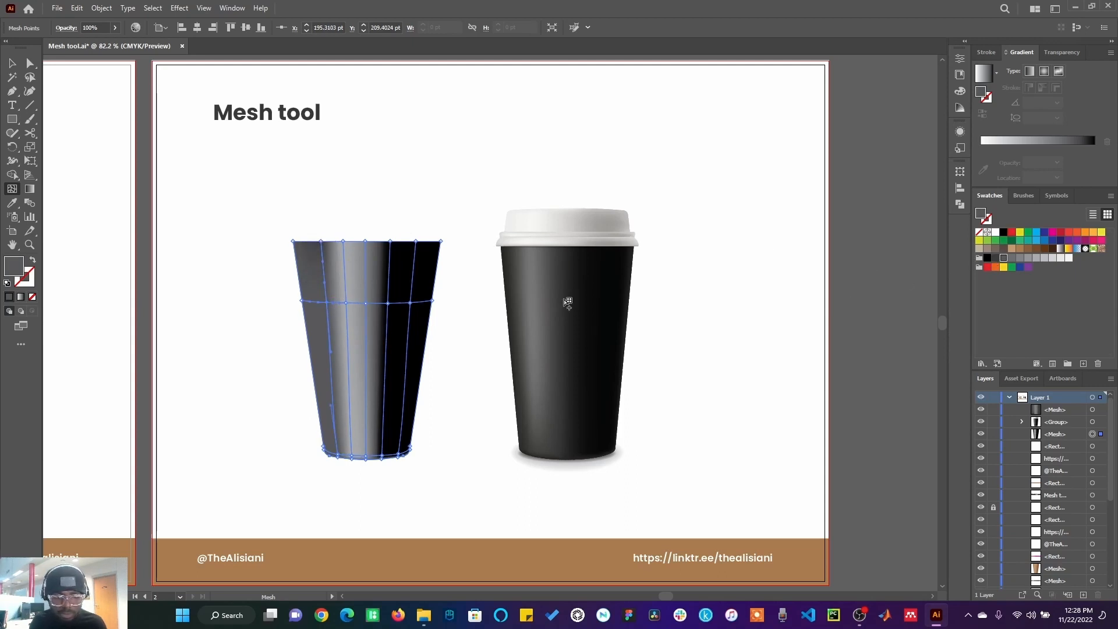
pyautogui.click(996, 258)
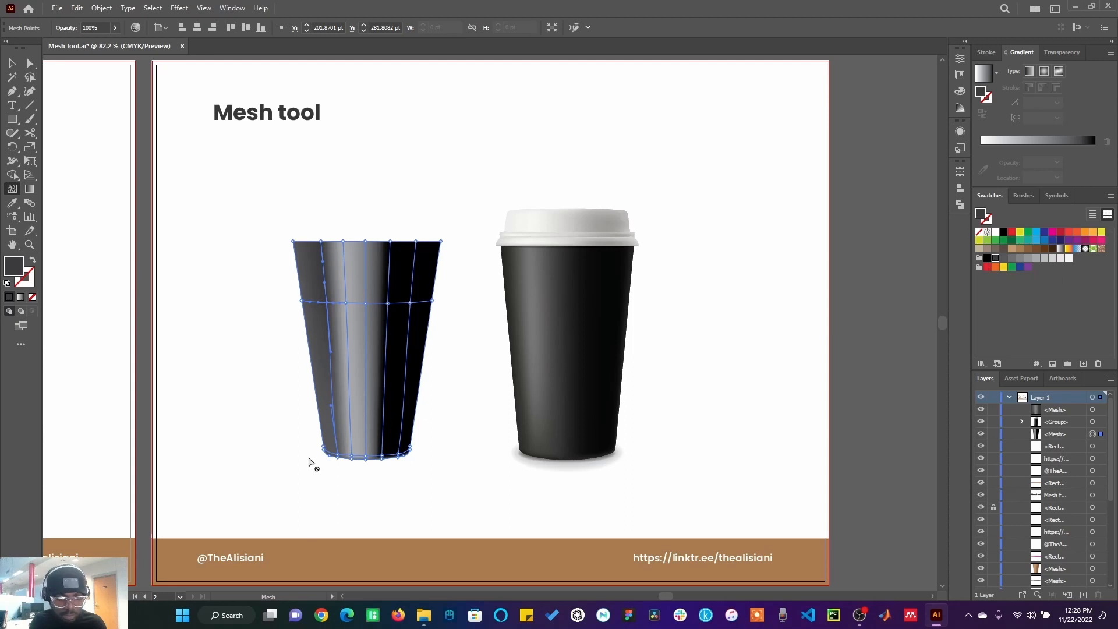
pyautogui.click(344, 454)
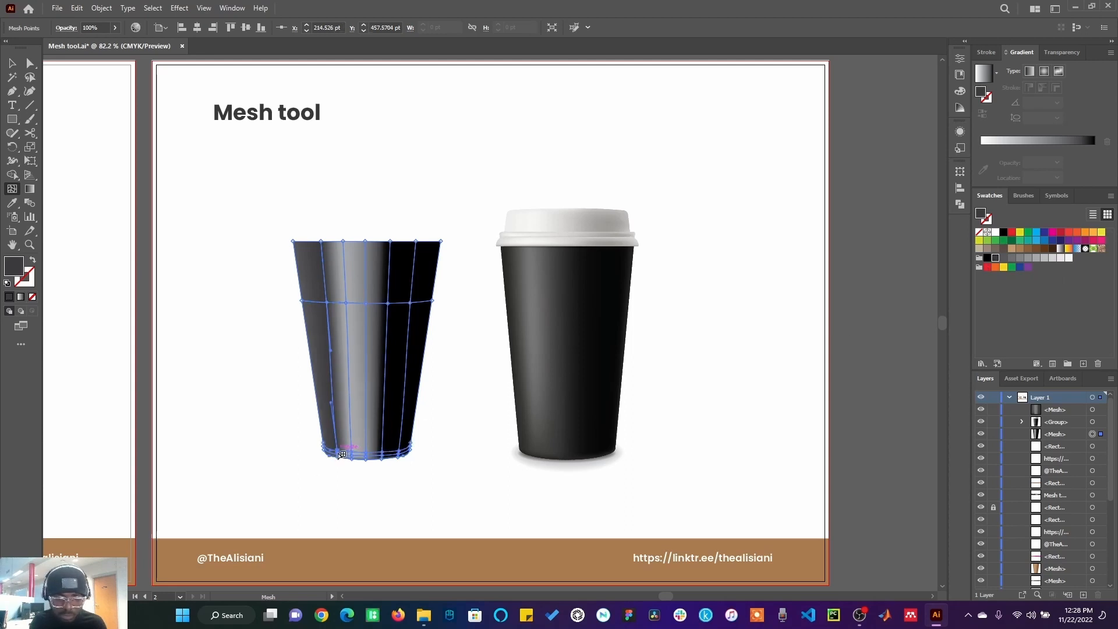
pyautogui.hotkey('ctrl', 'z')
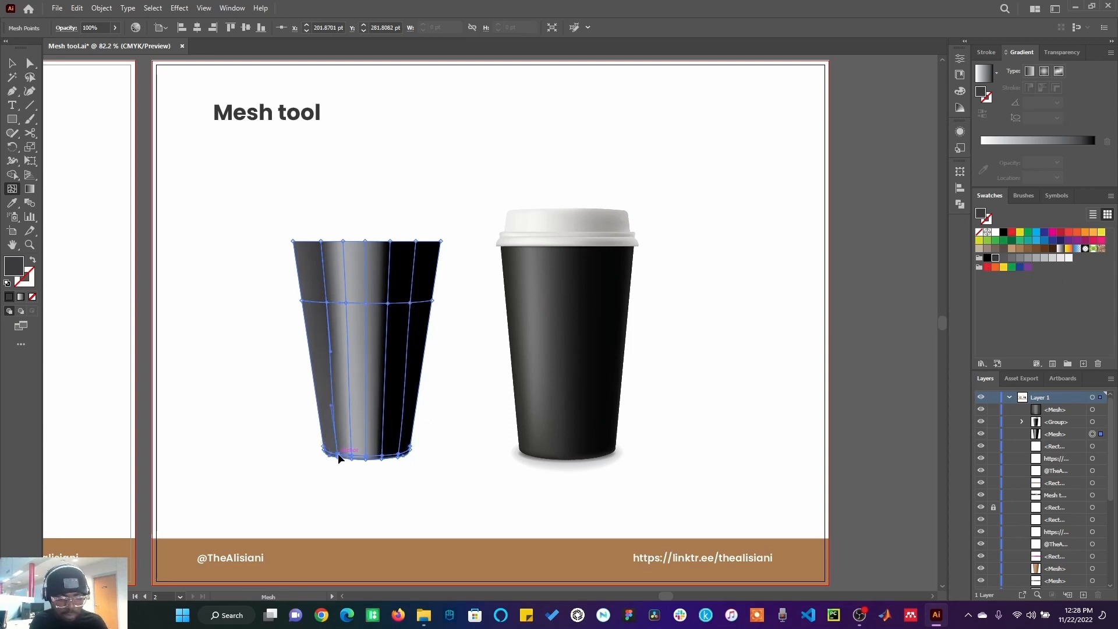
pyautogui.click(339, 456)
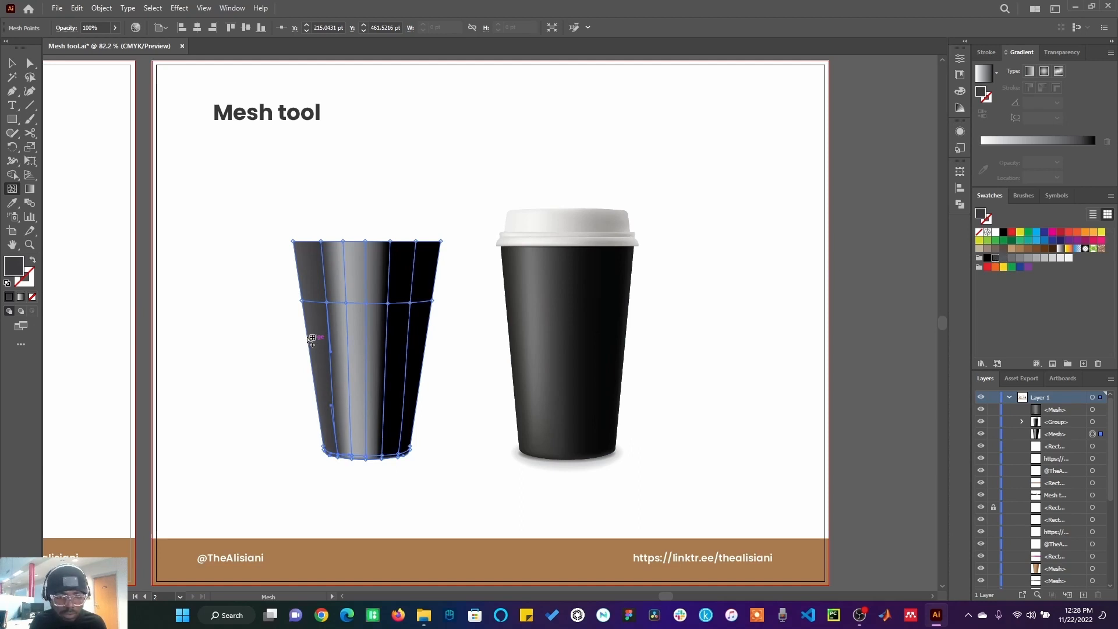
# Step: Colour the mesh points along the cup's left edge black
pyautogui.click(302, 301)
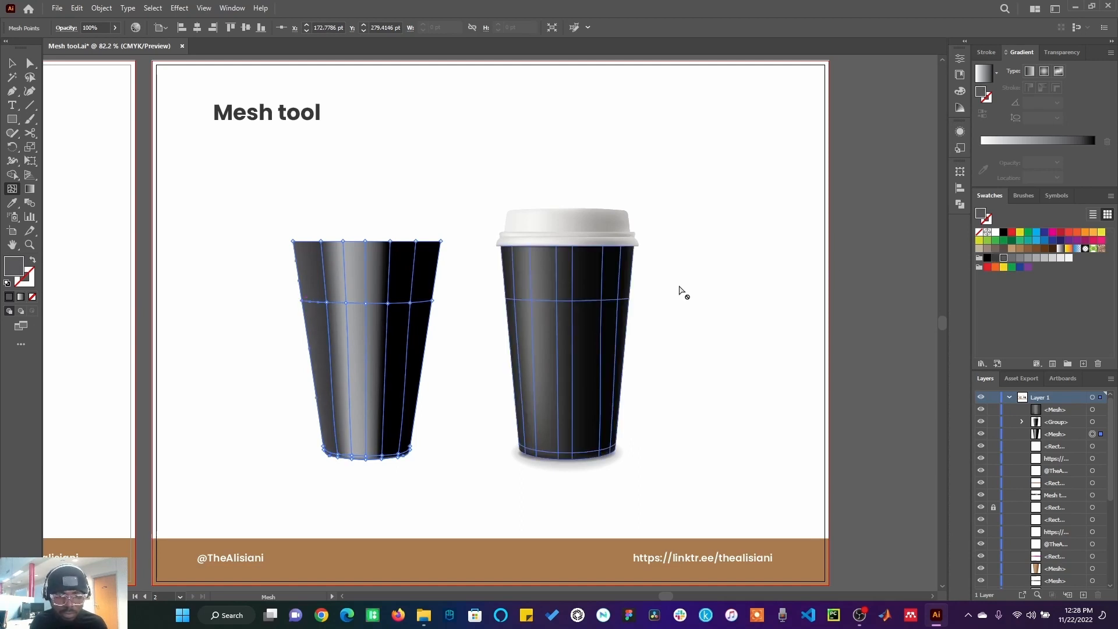
pyautogui.click(995, 258)
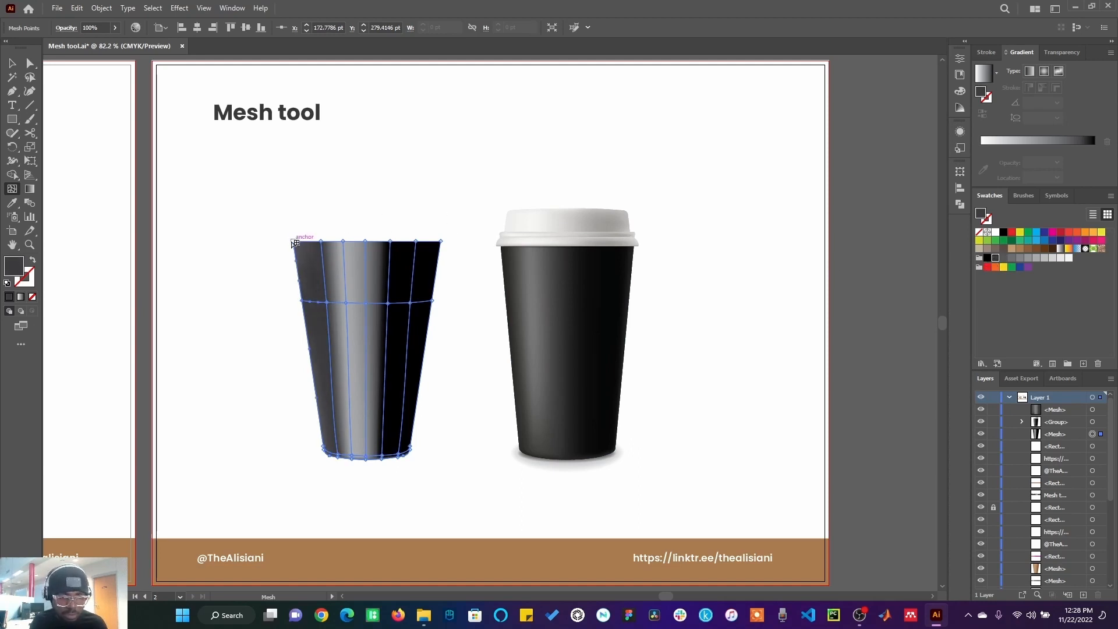
pyautogui.click(294, 242)
pyautogui.click(995, 258)
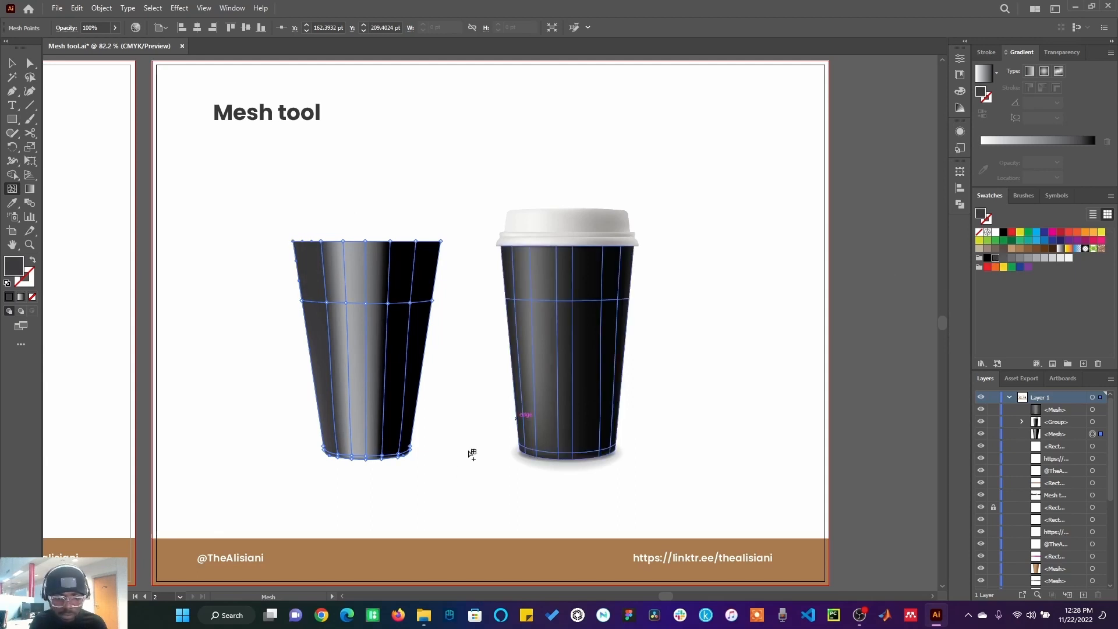
pyautogui.click(324, 450)
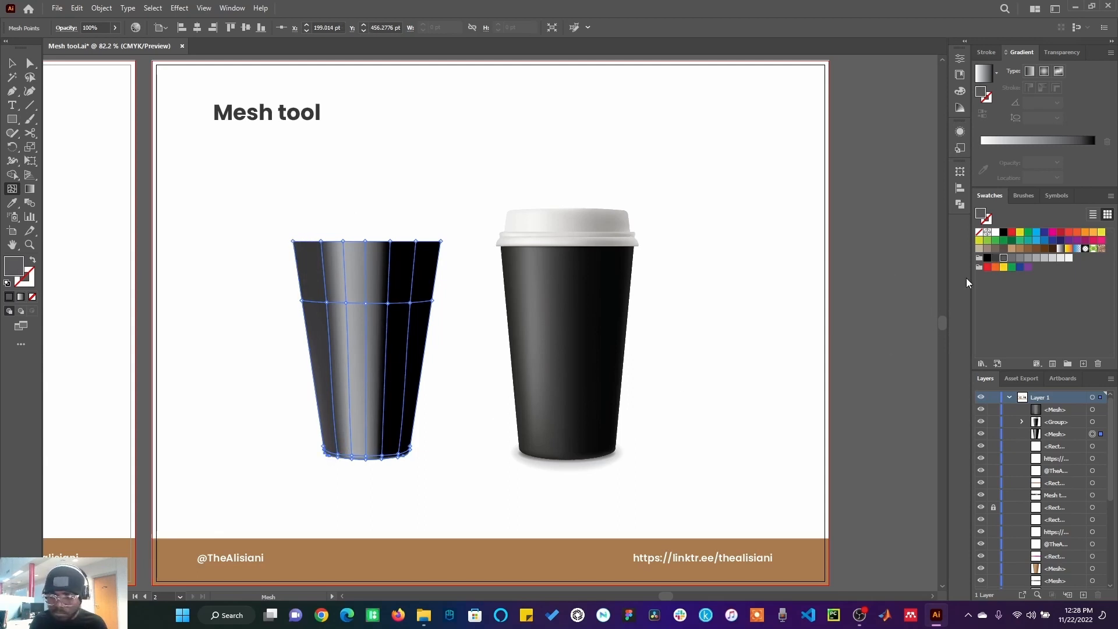
pyautogui.click(987, 259)
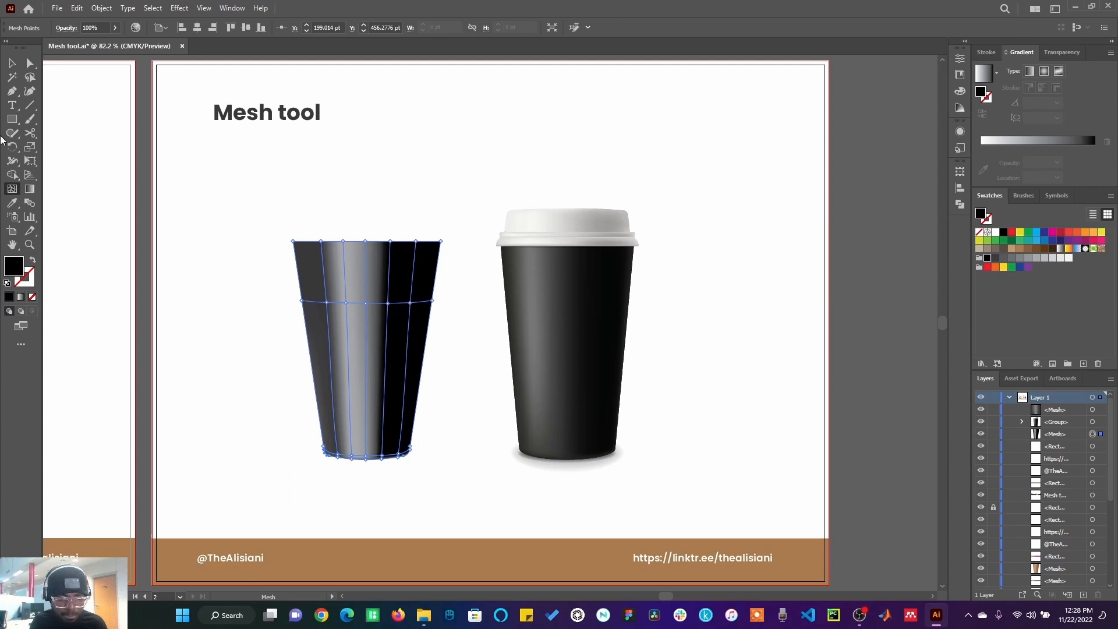
# Step: Deselect everything to preview the cup's shading, then reselect the cup mesh
pyautogui.click(12, 62)
pyautogui.click(289, 193)
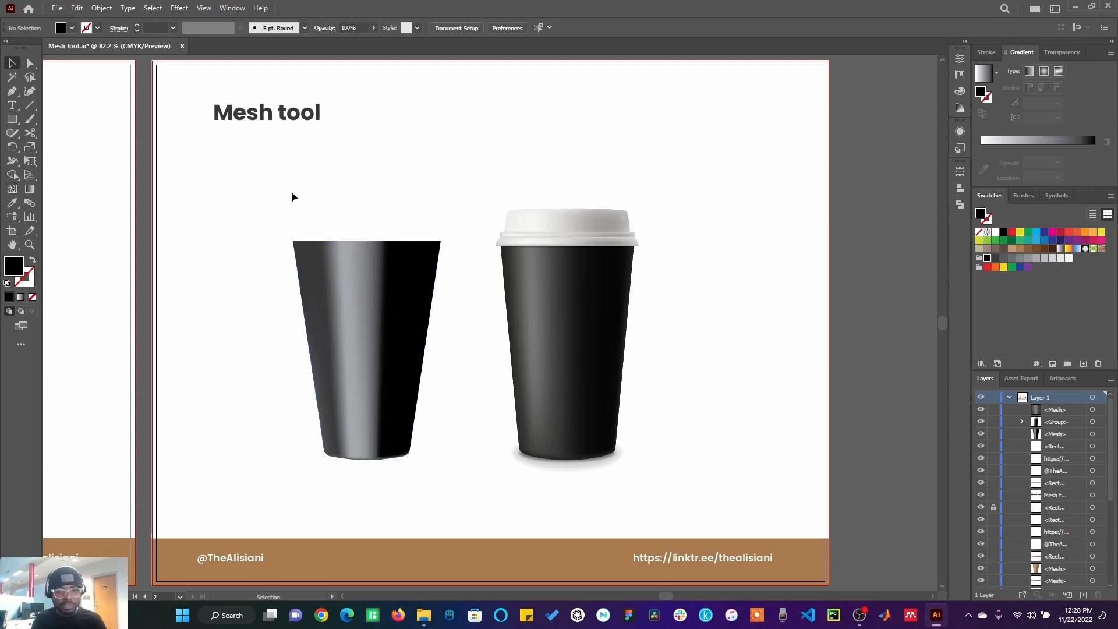
pyautogui.click(358, 402)
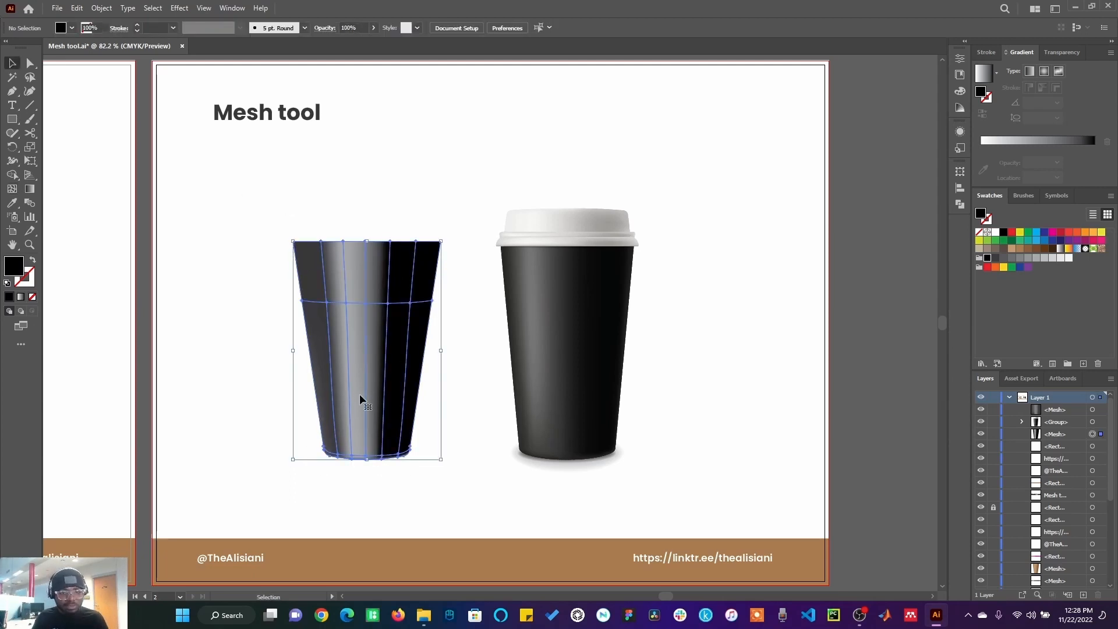
# Step: With Direct Selection, recolour the mesh points on the vertical line left of centre in different greys to refine the highlight
pyautogui.click(30, 63)
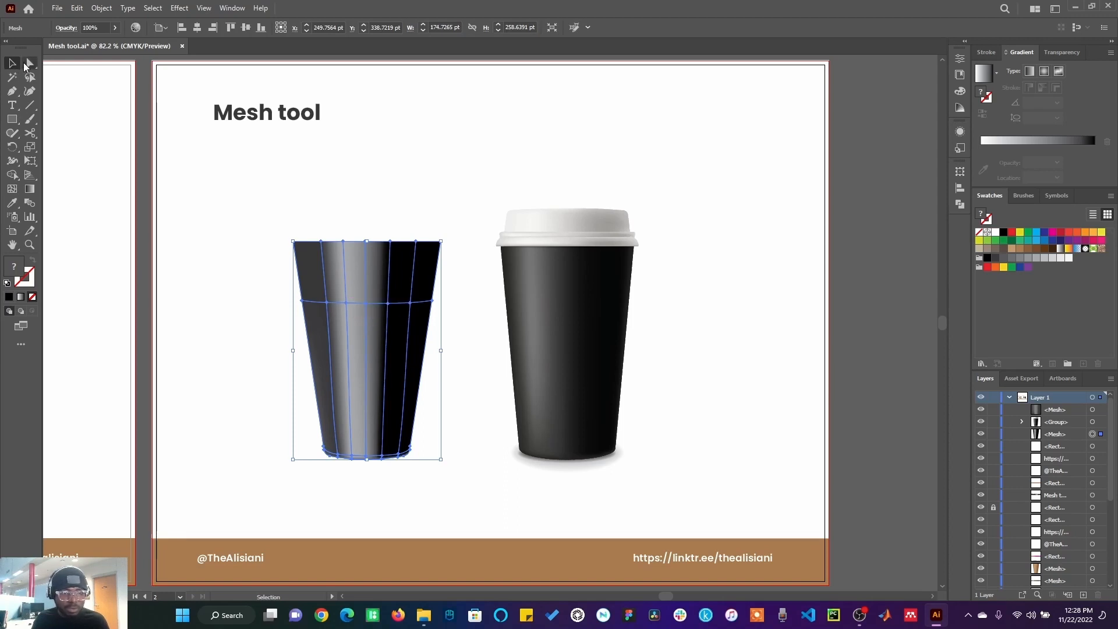
pyautogui.click(346, 304)
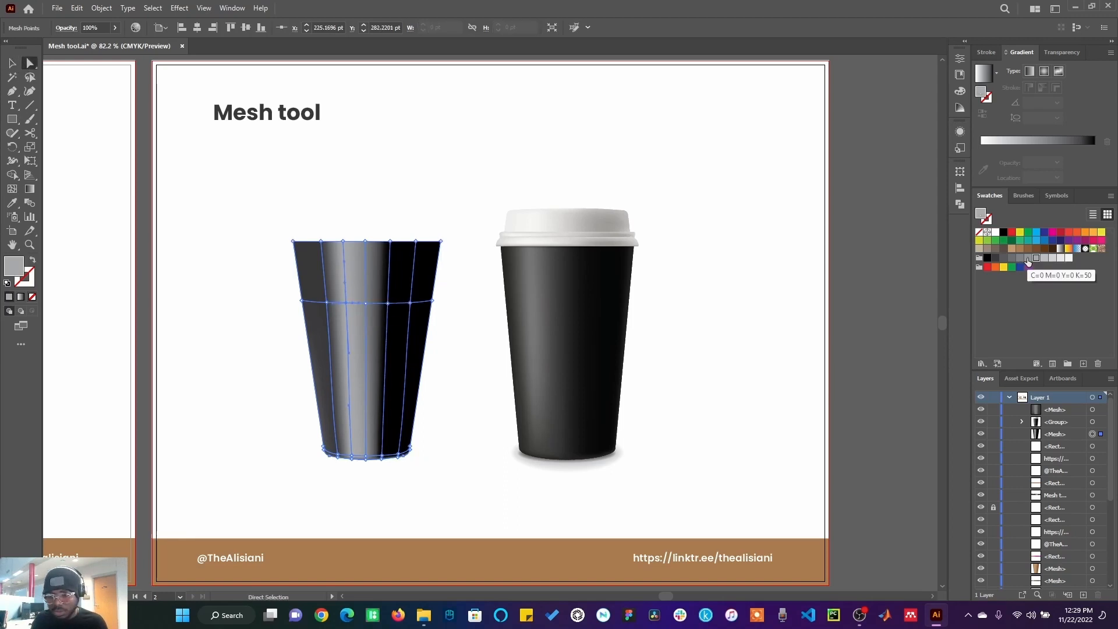
pyautogui.click(1020, 258)
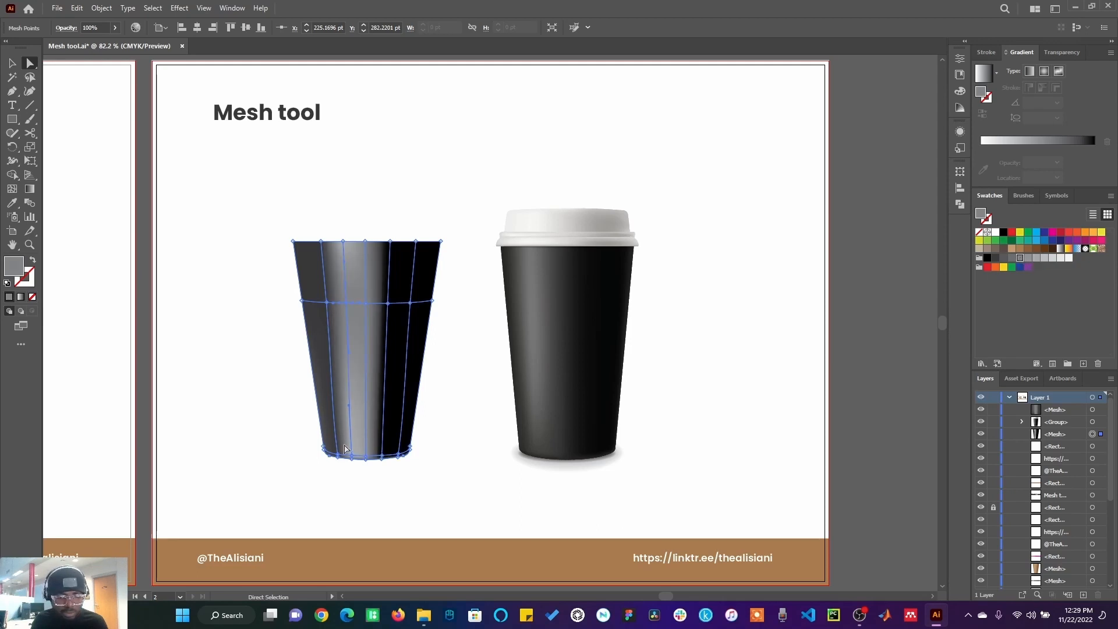
pyautogui.click(339, 454)
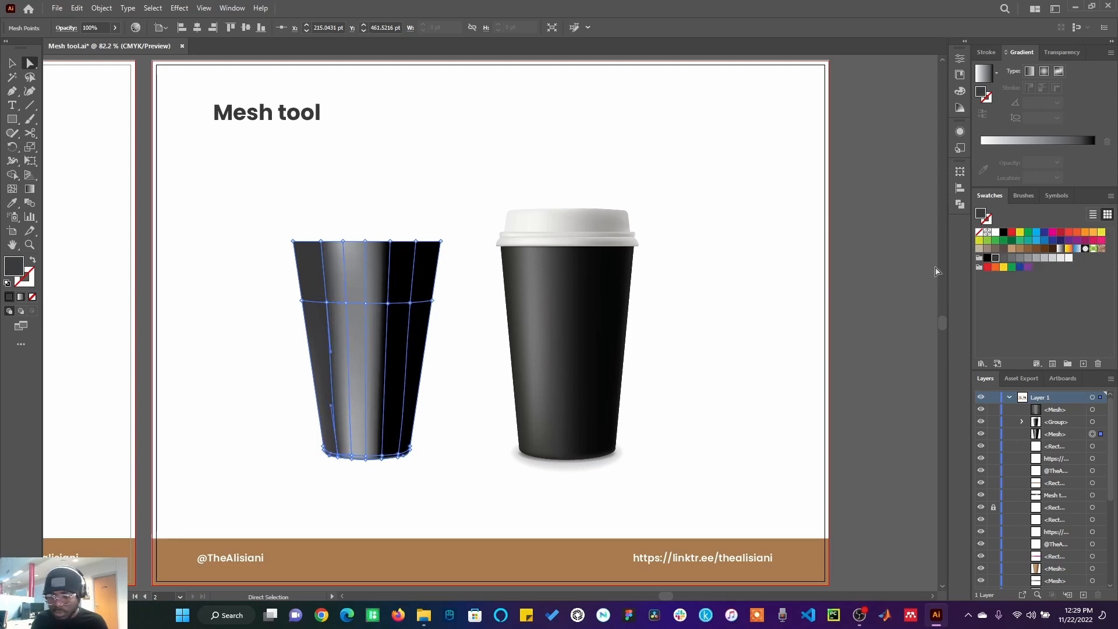
pyautogui.click(1012, 258)
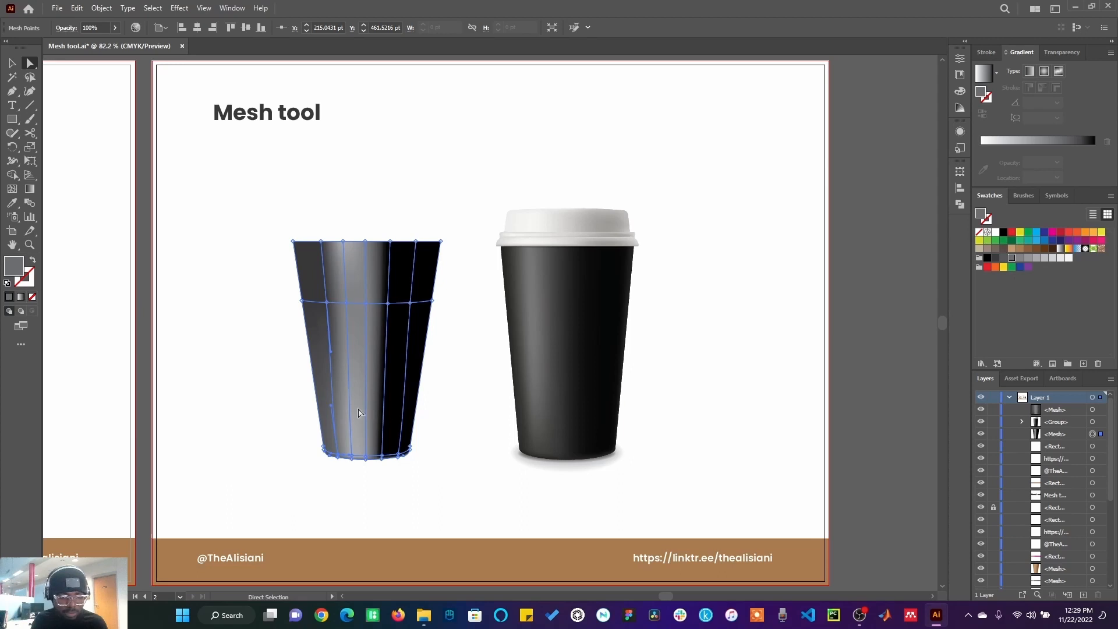
pyautogui.click(353, 457)
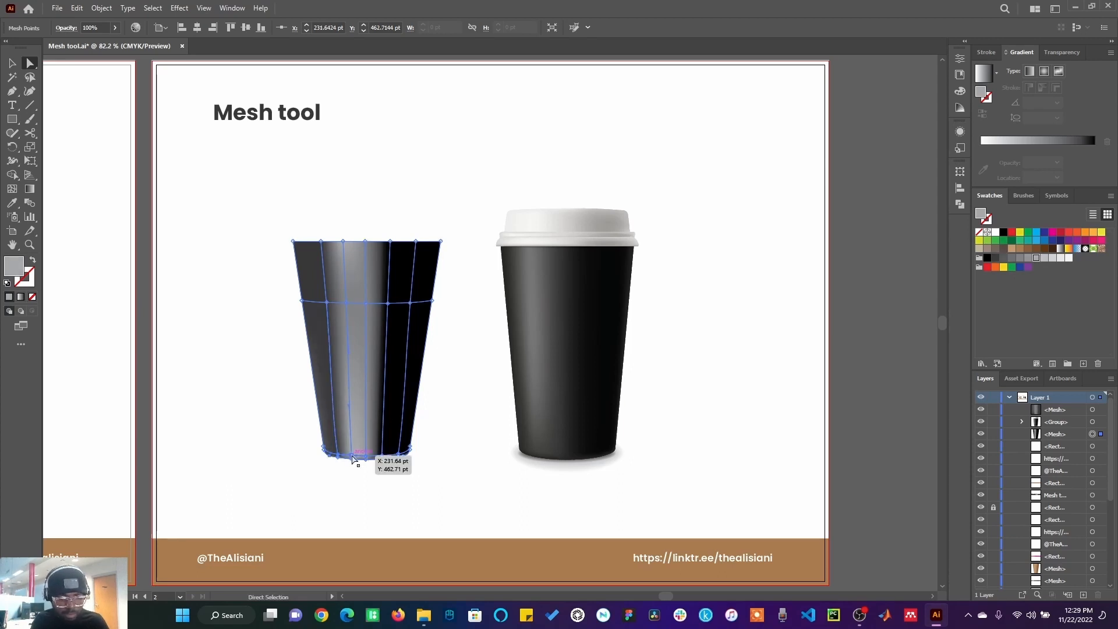
pyautogui.click(1026, 258)
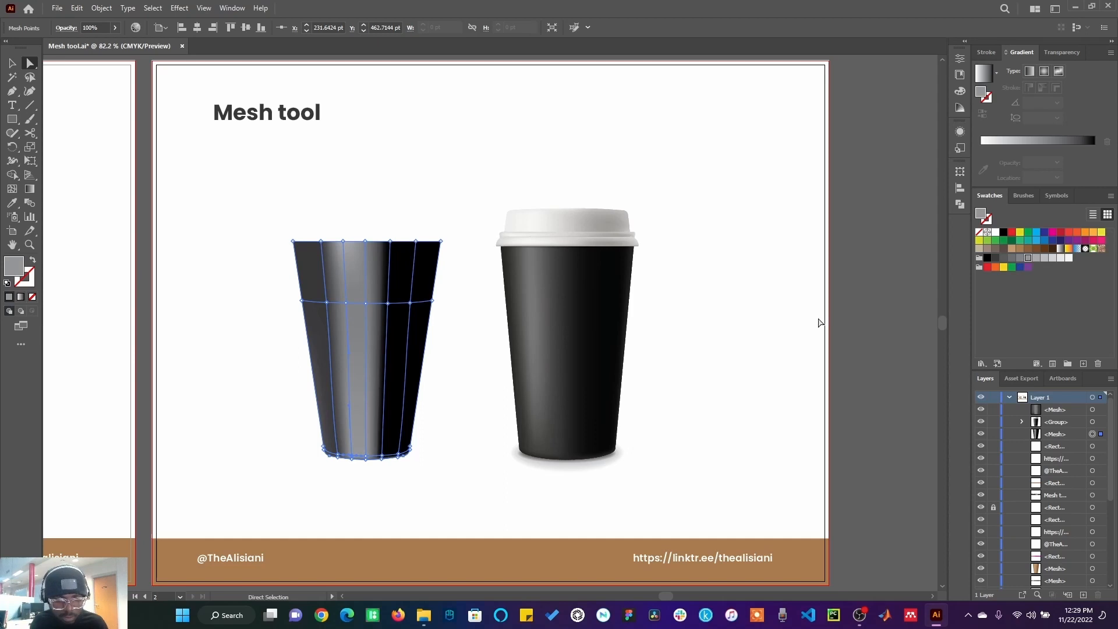
pyautogui.click(347, 303)
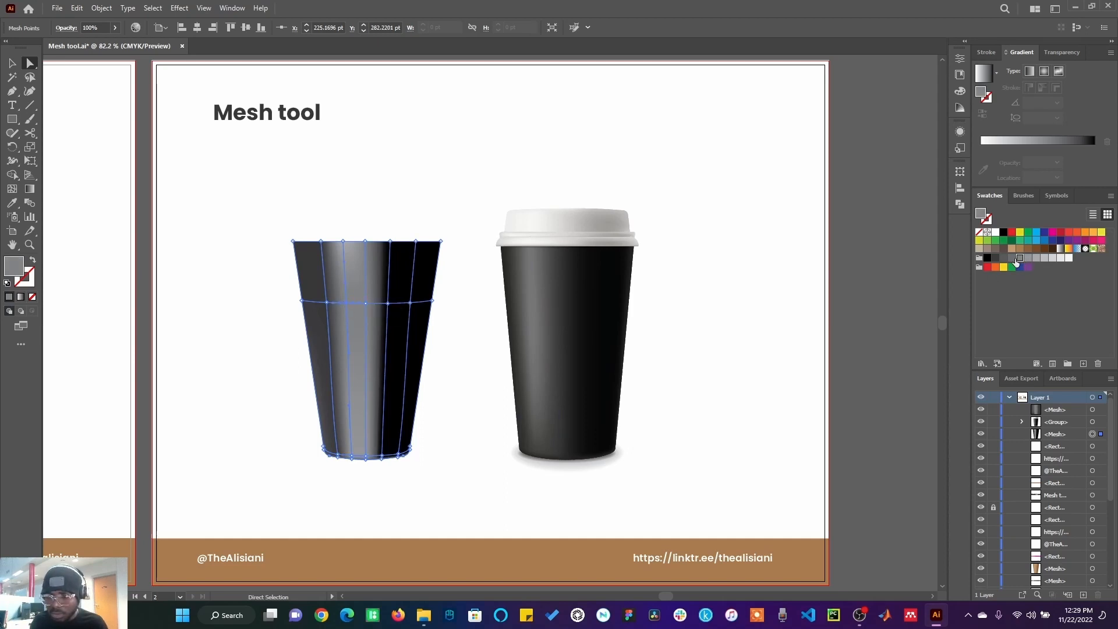
pyautogui.click(1012, 258)
pyautogui.click(344, 241)
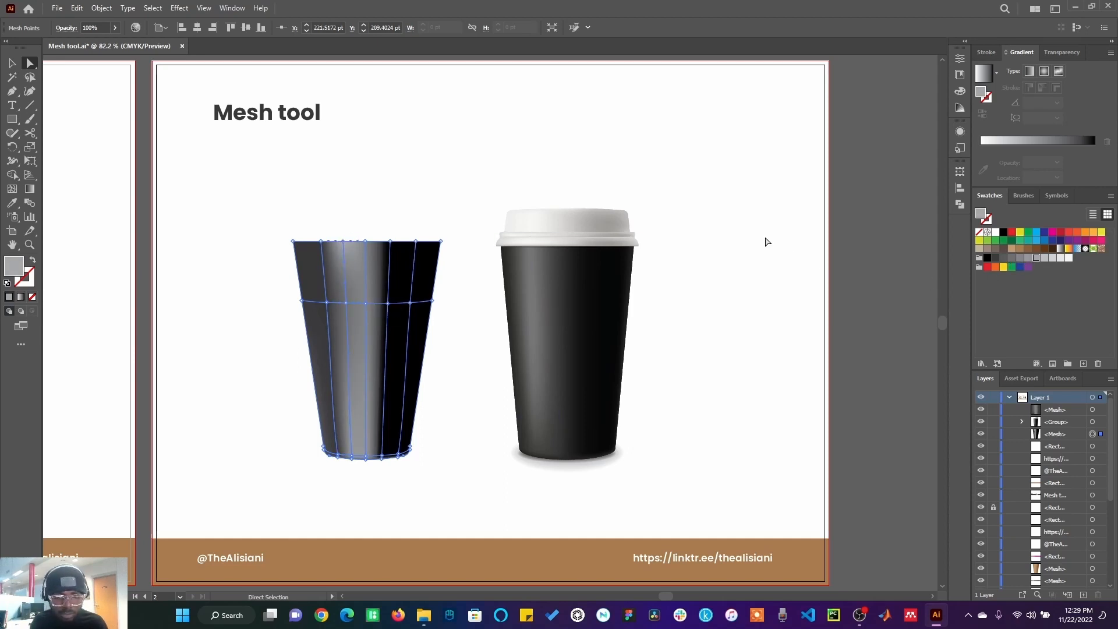
pyautogui.click(1027, 258)
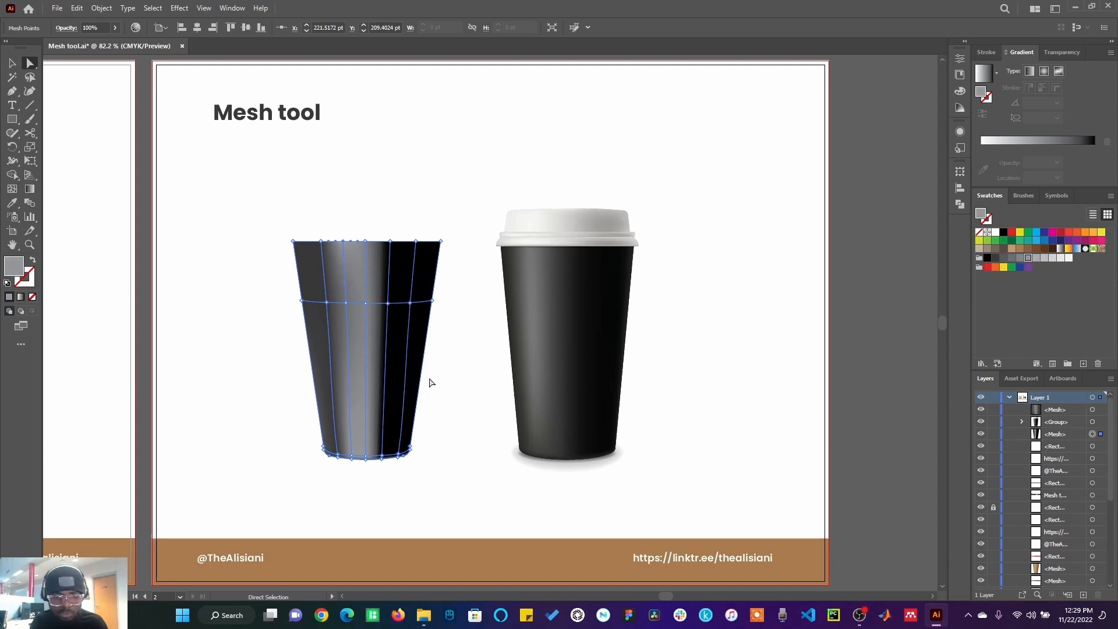
pyautogui.click(352, 458)
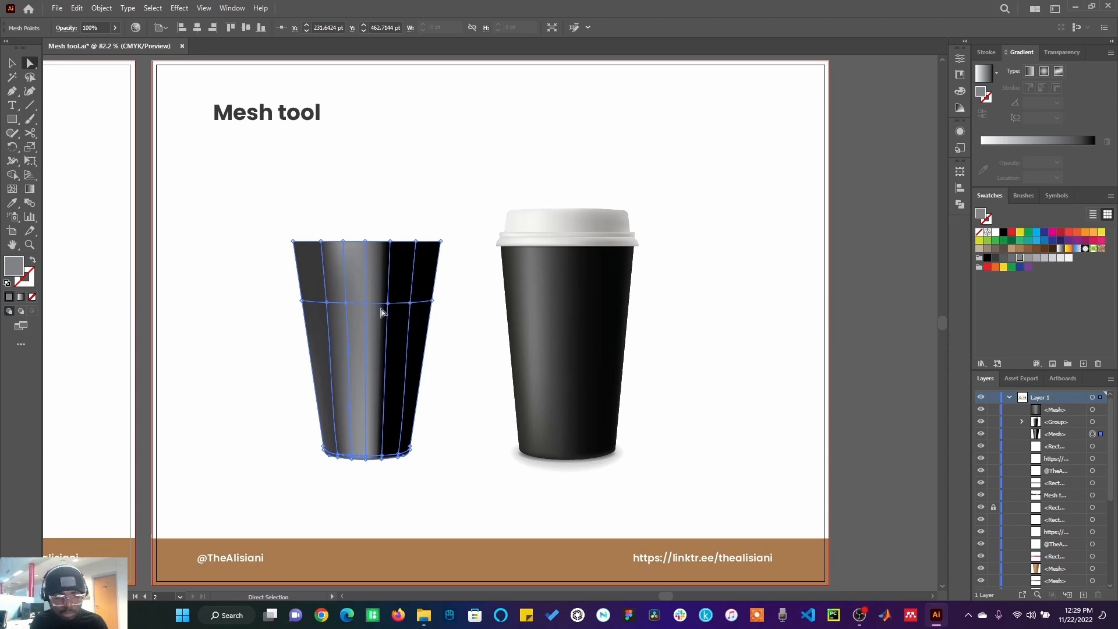
# Step: Reselect the cup mesh and colour the middle, top and bottom mesh points of the vertical line right of centre grey
pyautogui.click(460, 394)
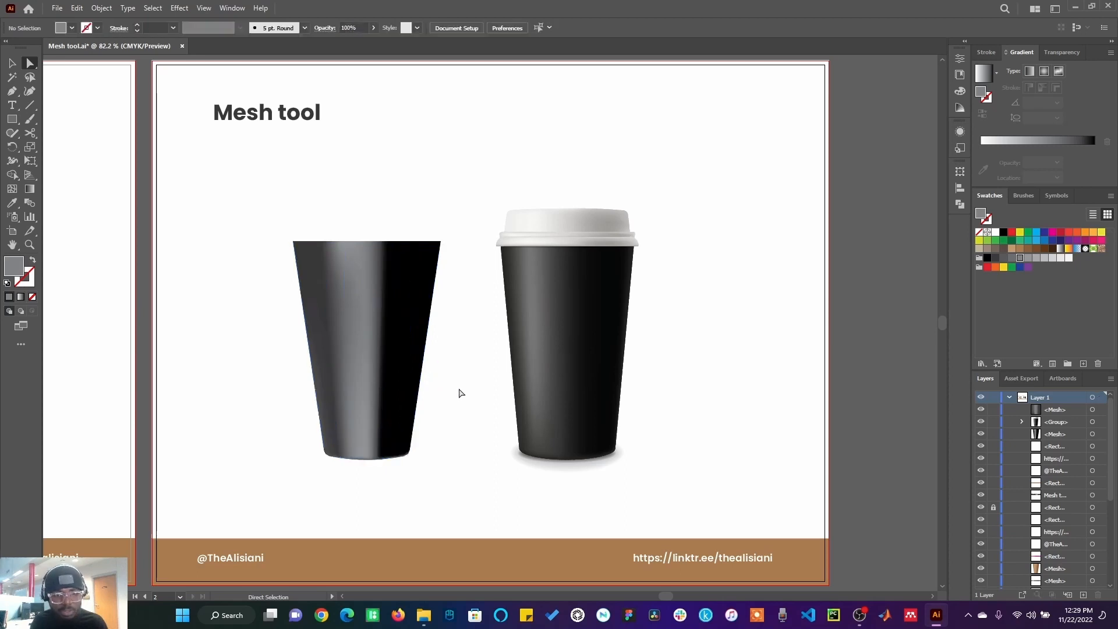
pyautogui.click(399, 365)
pyautogui.click(388, 304)
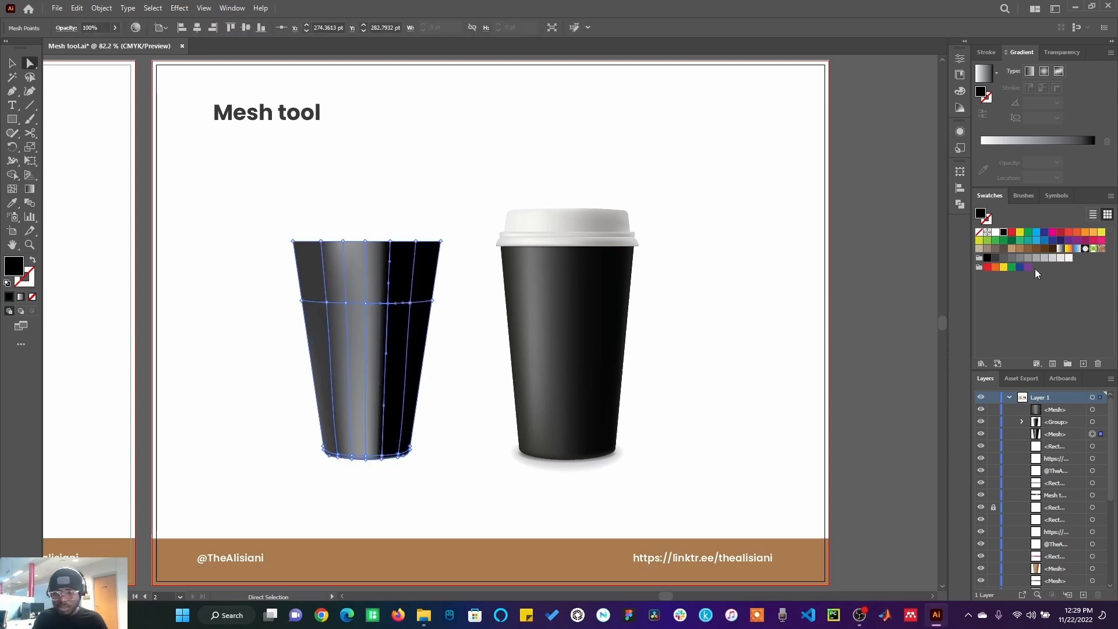
pyautogui.click(996, 258)
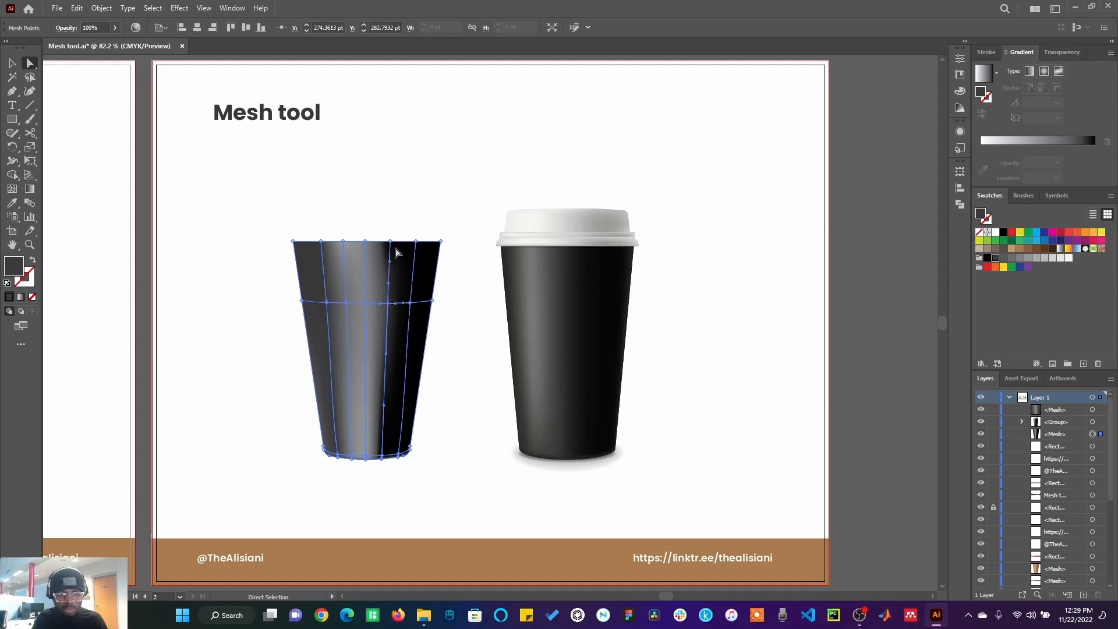
pyautogui.click(390, 241)
pyautogui.click(995, 260)
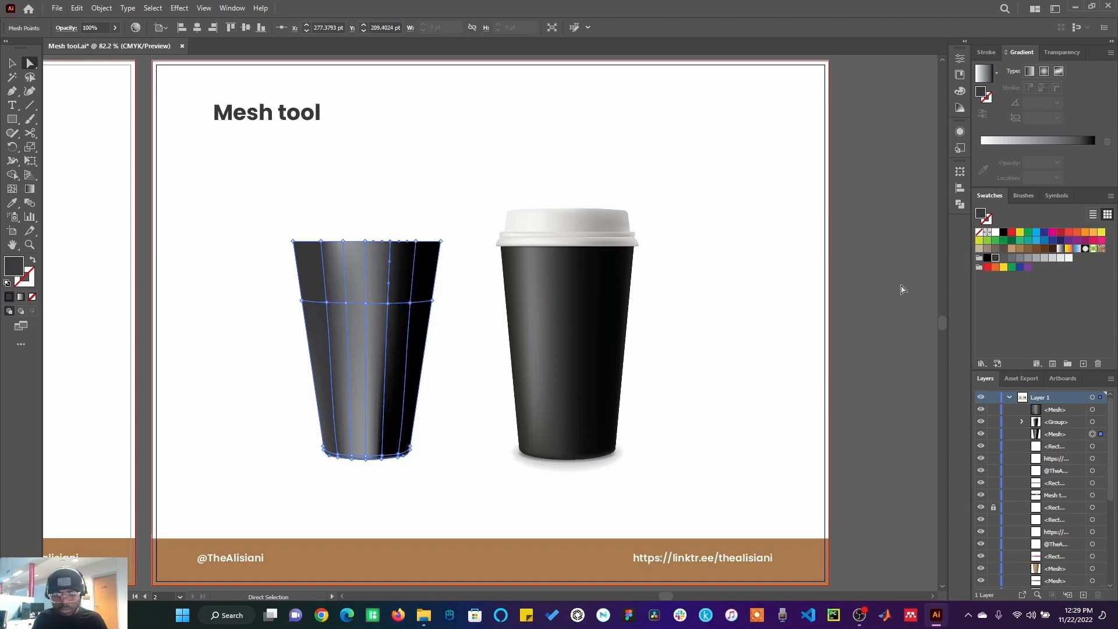
pyautogui.click(383, 459)
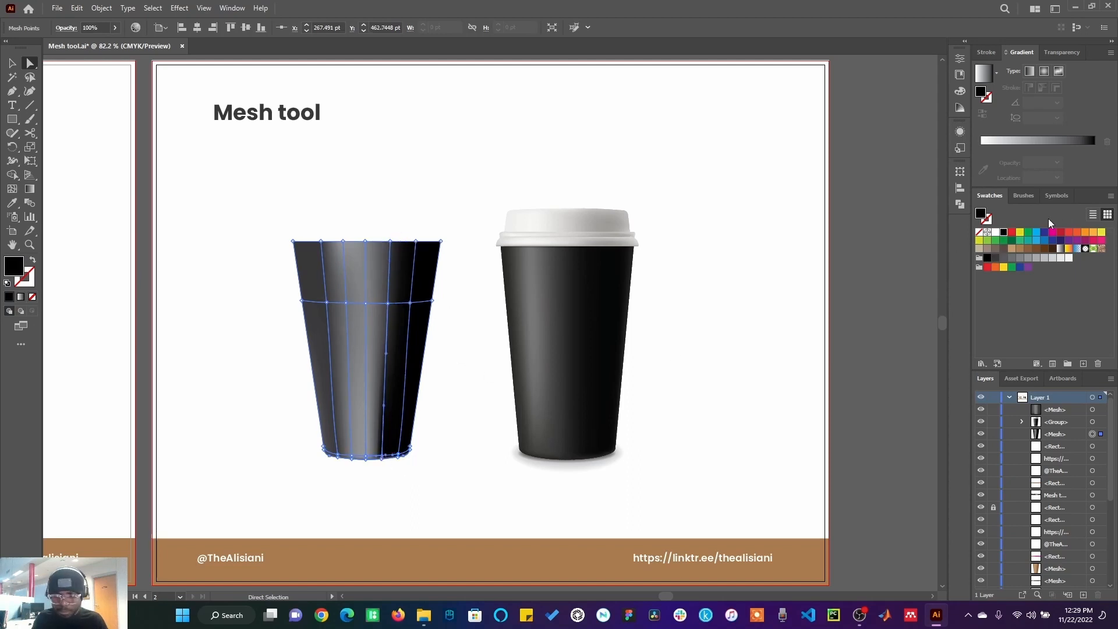
pyautogui.click(995, 260)
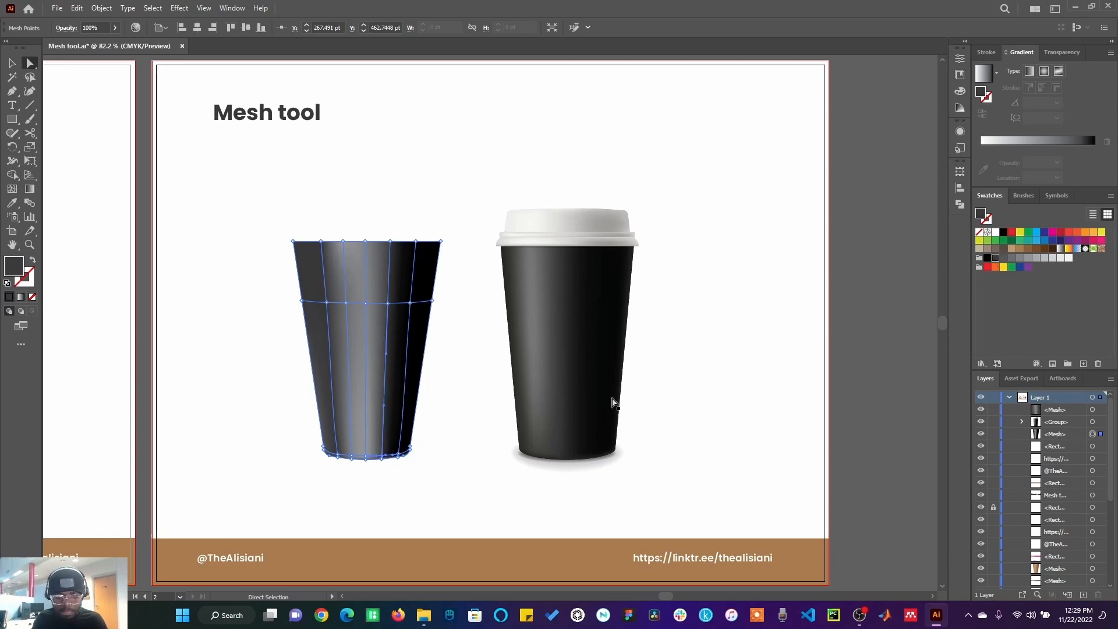
# Step: Deselect the cup, check a mesh point on its right side, and deselect again to preview the finished shading
pyautogui.click(432, 490)
pyautogui.click(412, 382)
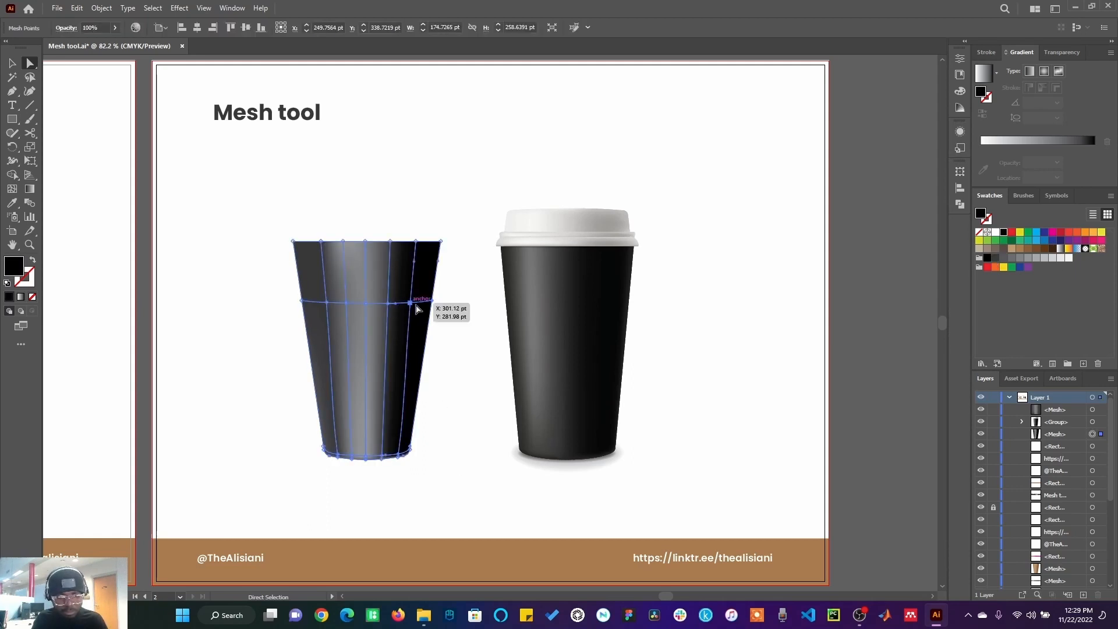
pyautogui.click(458, 381)
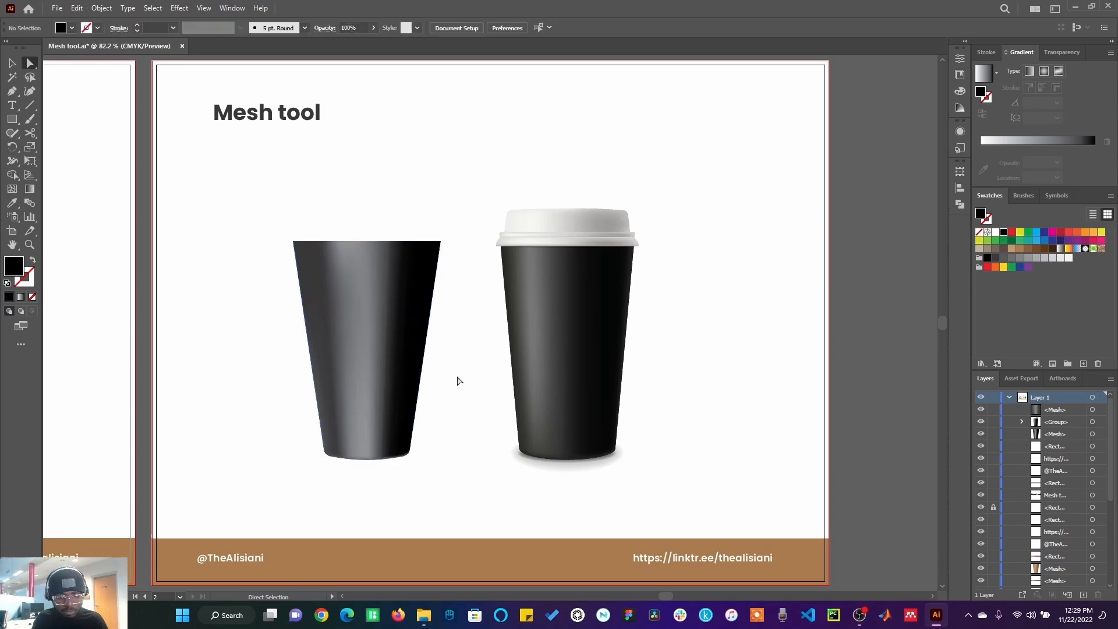
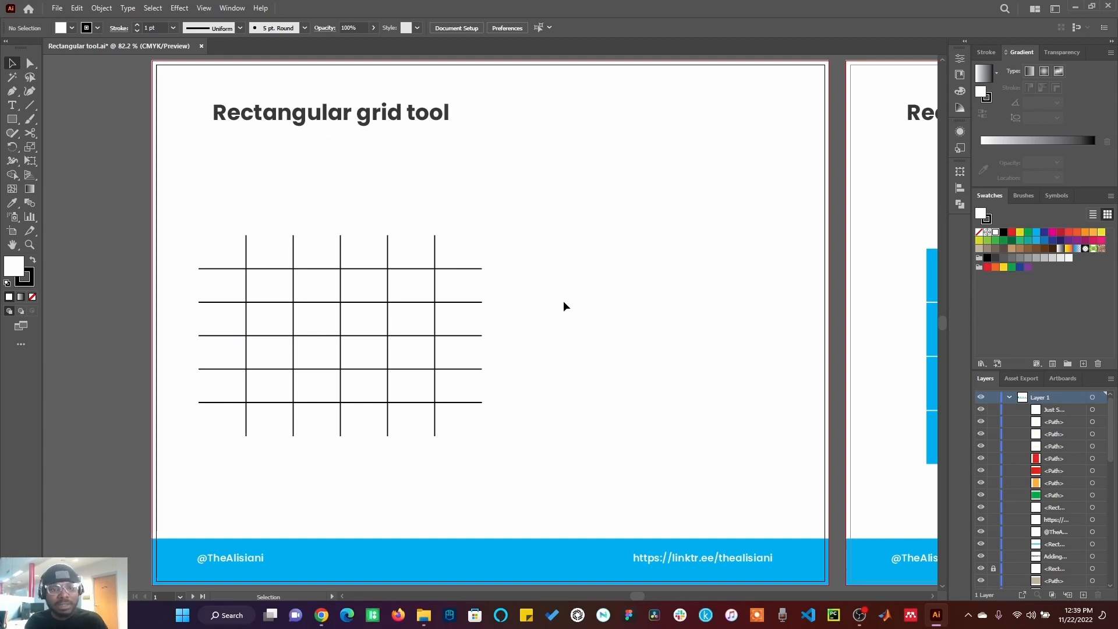
# Step: Create a rectangular grid on the artboard with the Rectangular Grid Tool, using 5 horizontal and 5 vertical dividers
pyautogui.click(30, 104)
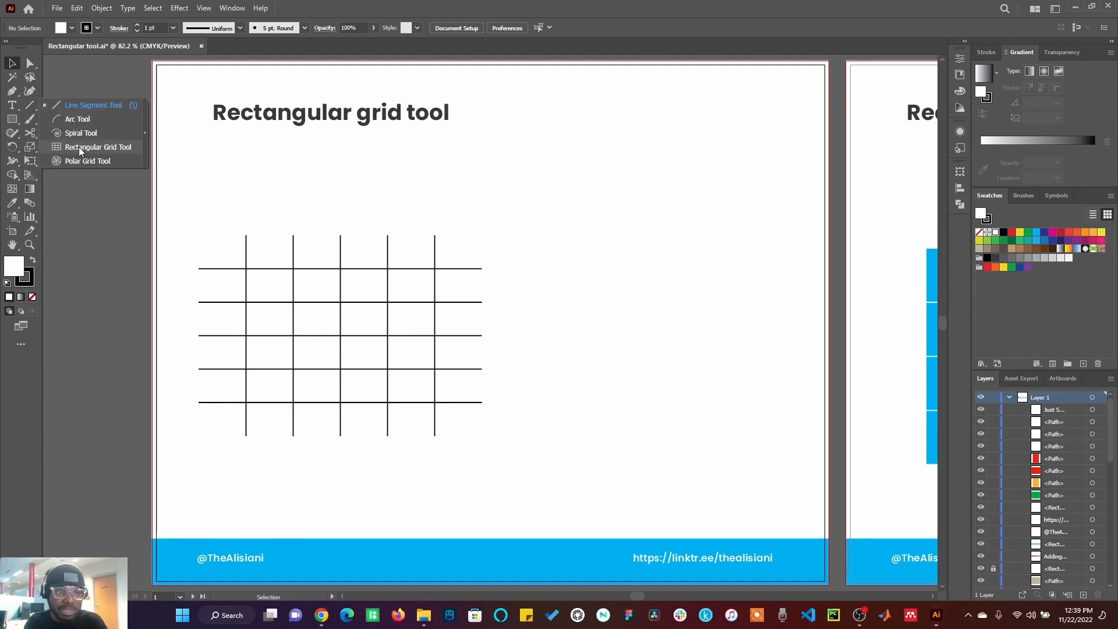
pyautogui.click(89, 147)
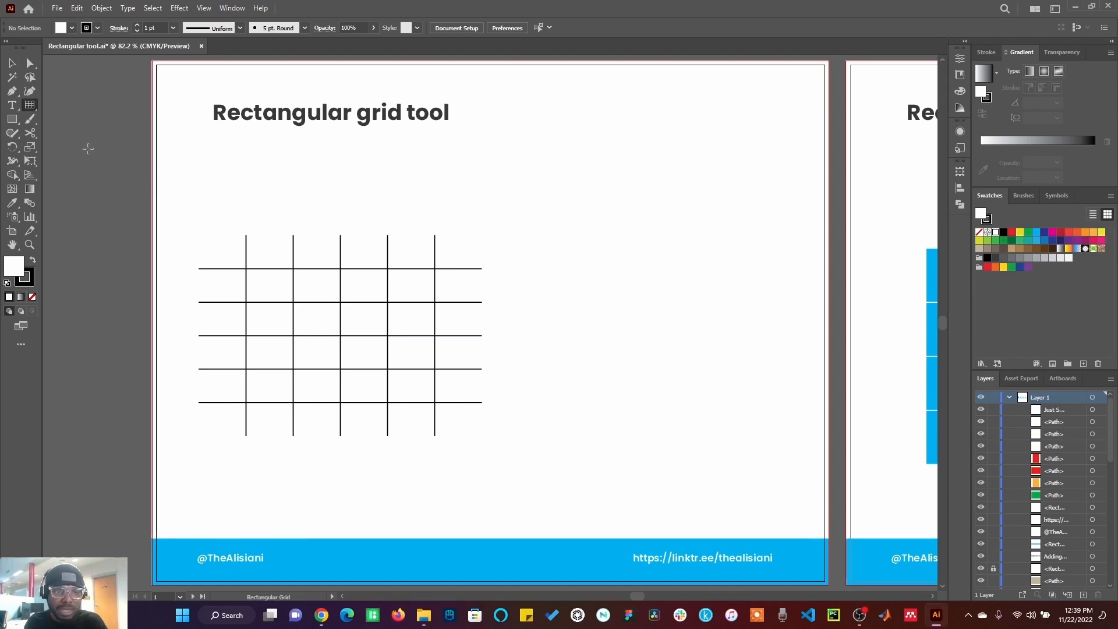
pyautogui.click(611, 252)
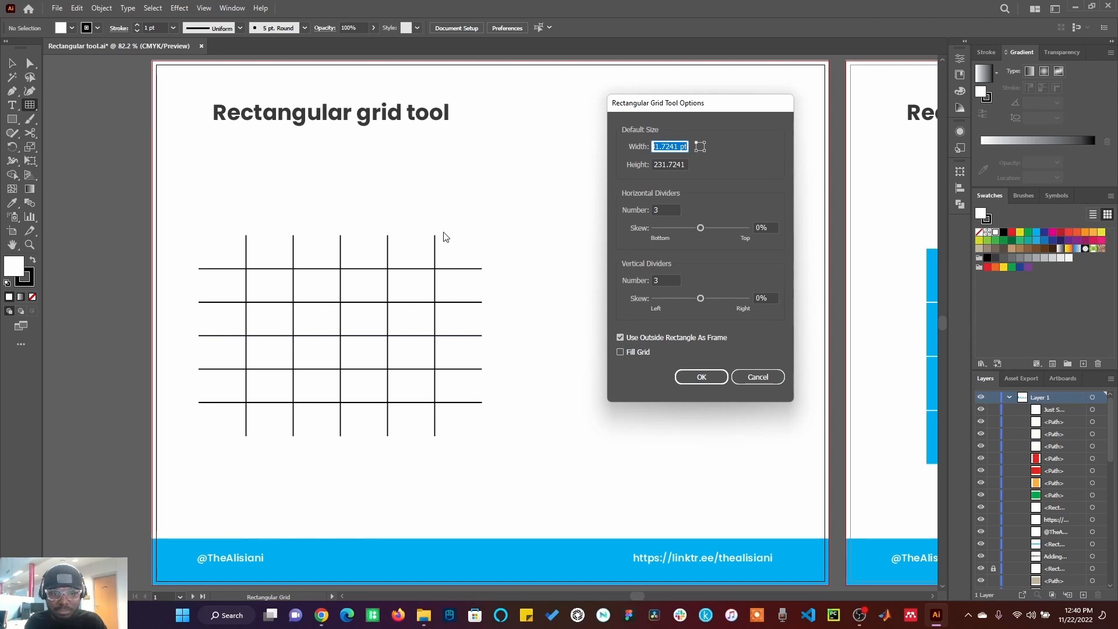
pyautogui.click(676, 209)
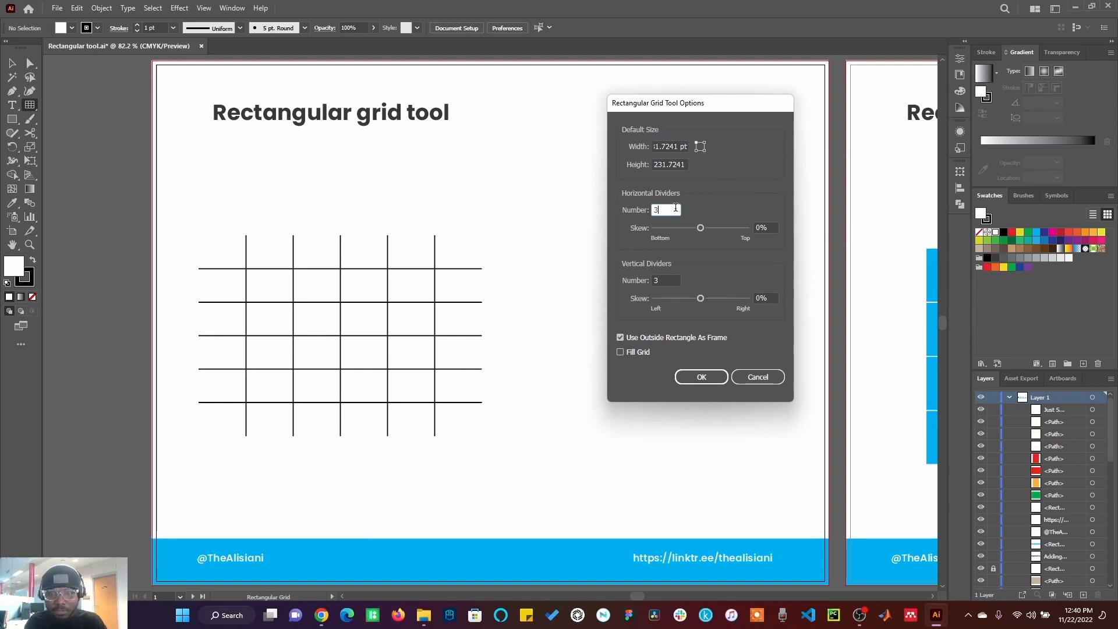
pyautogui.write('5')
pyautogui.press('Tab')
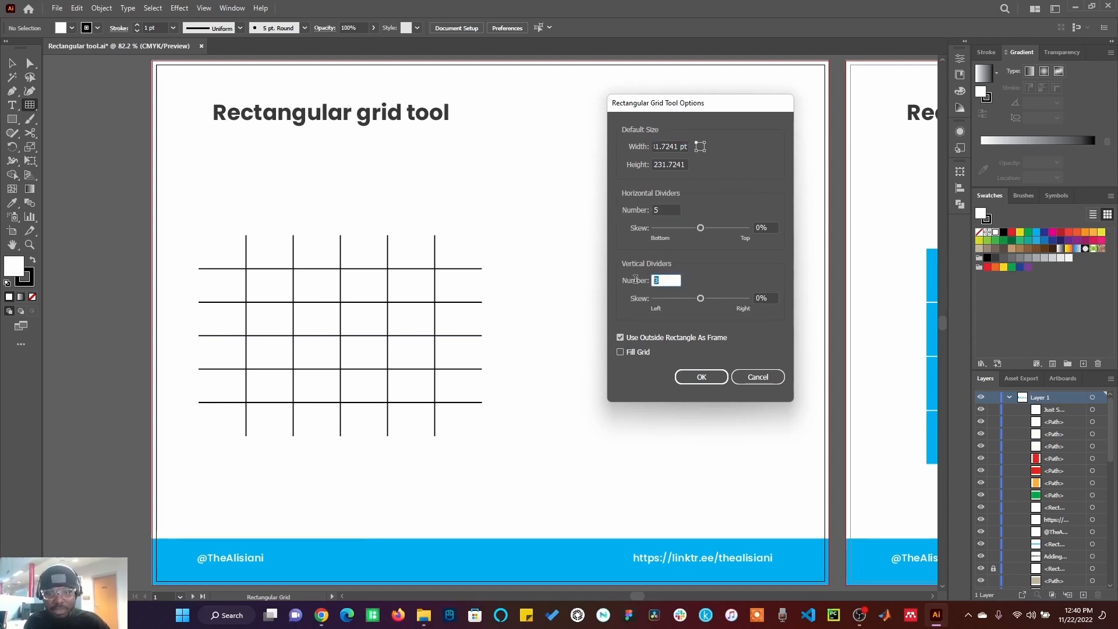
pyautogui.write('5')
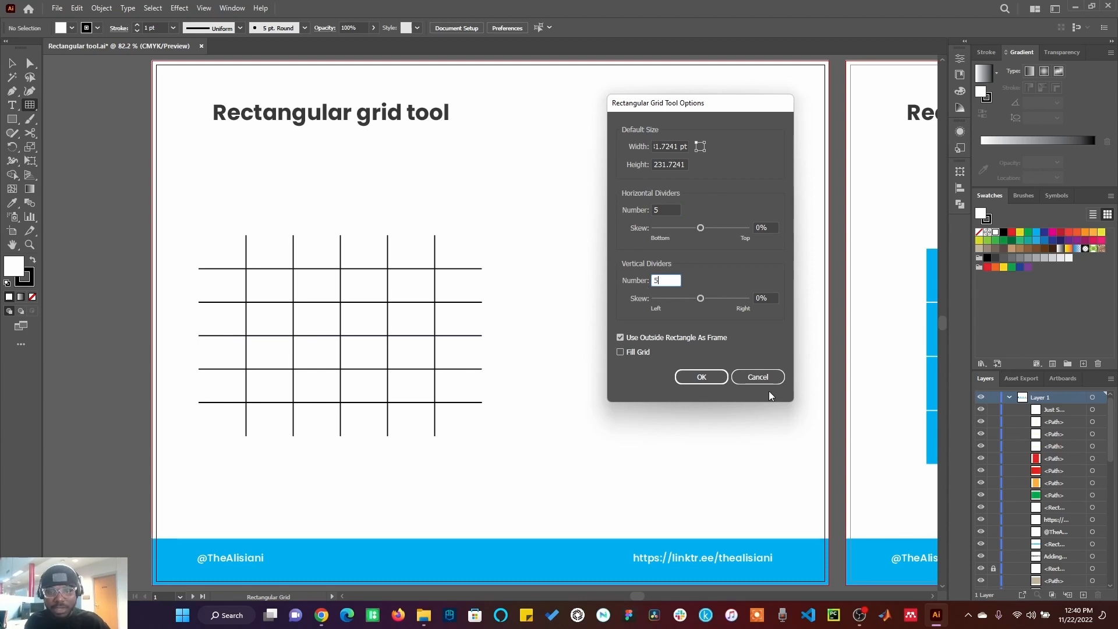
pyautogui.click(702, 377)
# Step: Move the new grid beside the first example grid and scale it up to about 284 pt square
pyautogui.click(10, 64)
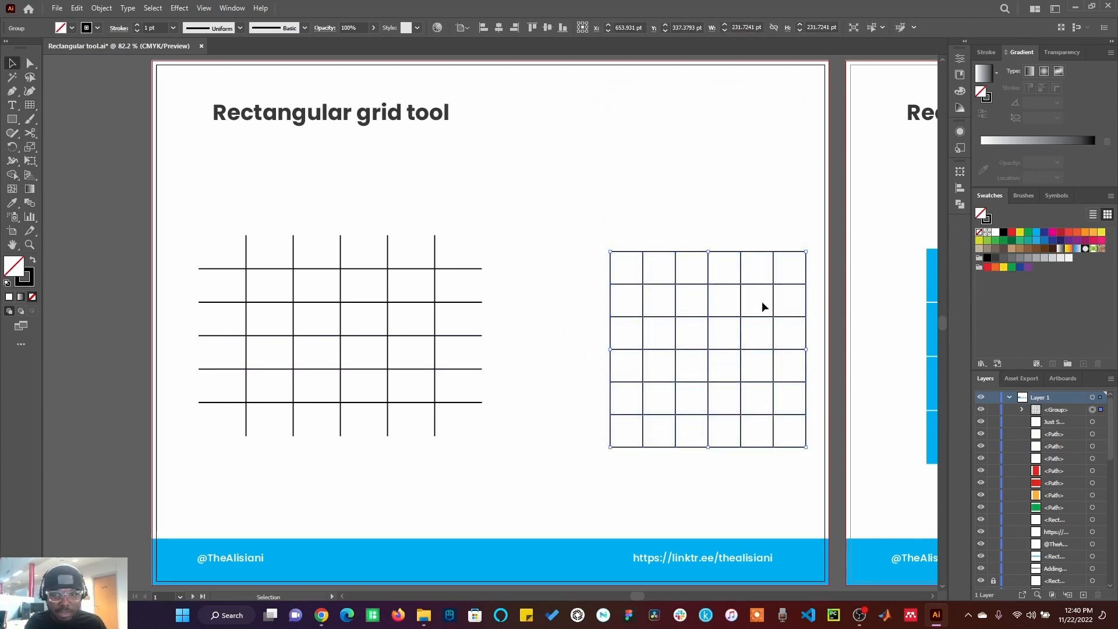
pyautogui.moveTo(680, 284); pyautogui.dragTo(600, 268)
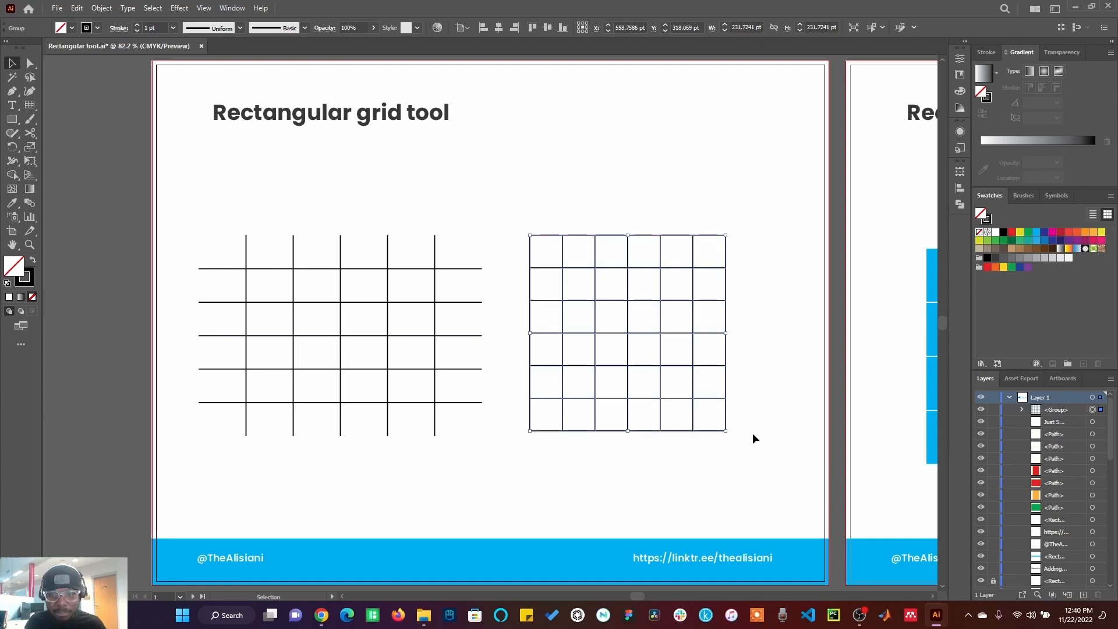
pyautogui.moveTo(726, 430); pyautogui.dragTo(770, 475)
pyautogui.click(790, 434)
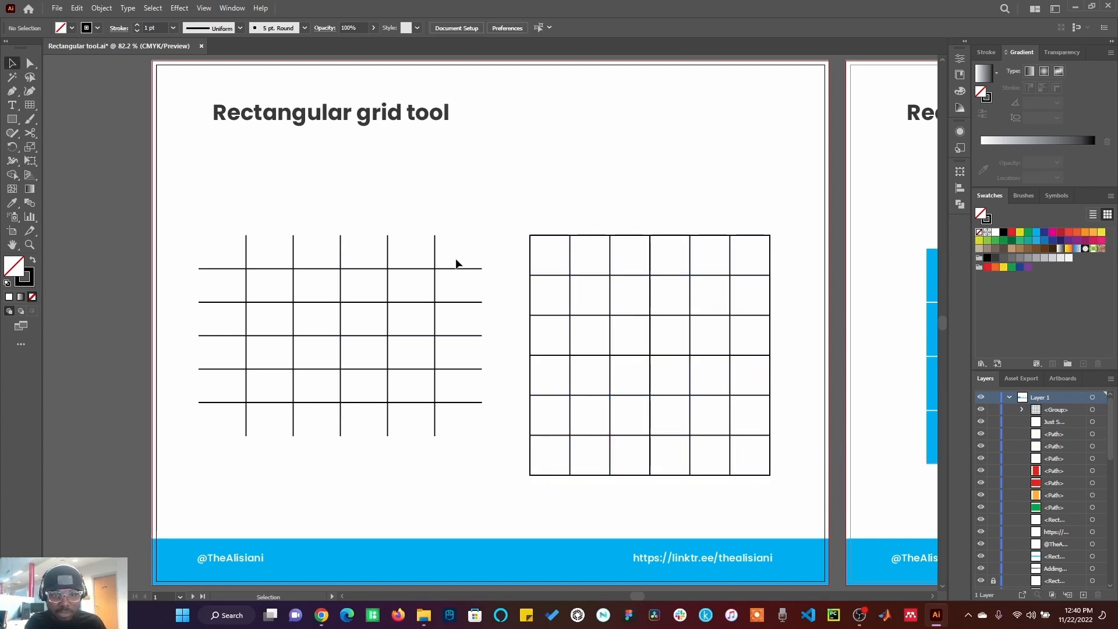
# Step: Ungroup the new grid and delete its outer rectangle frame
pyautogui.click(571, 278)
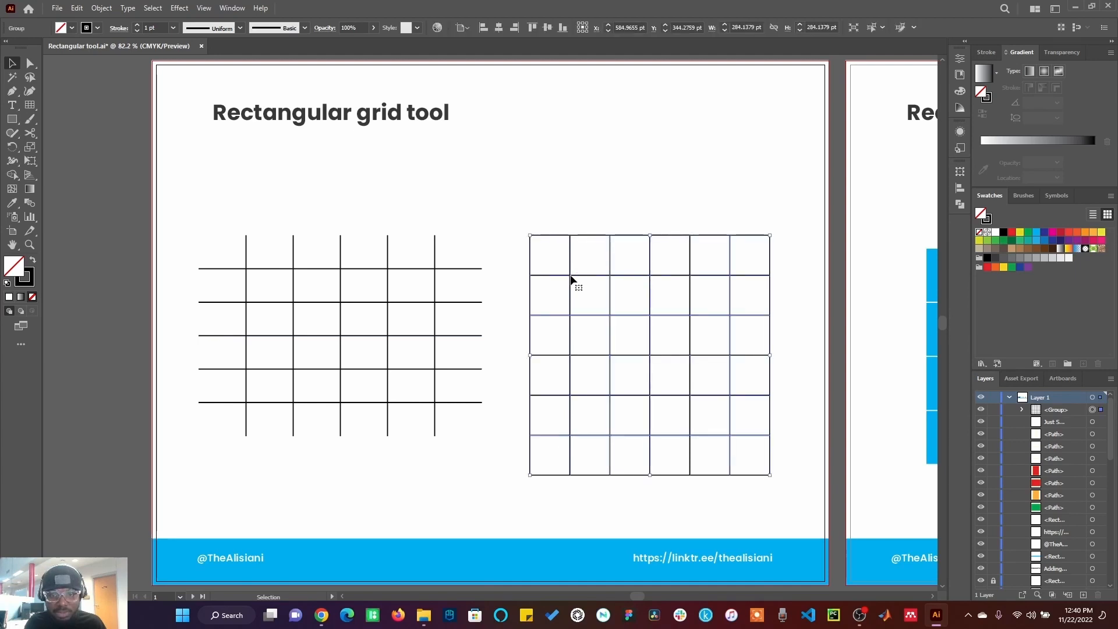
pyautogui.rightClick(571, 278)
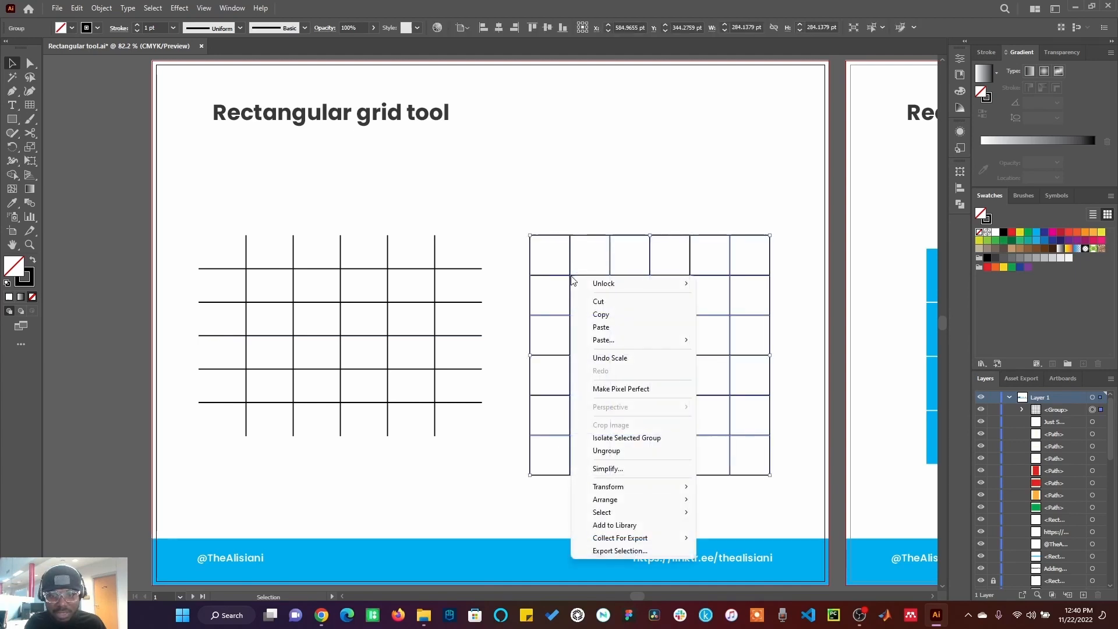
pyautogui.click(645, 451)
pyautogui.click(673, 177)
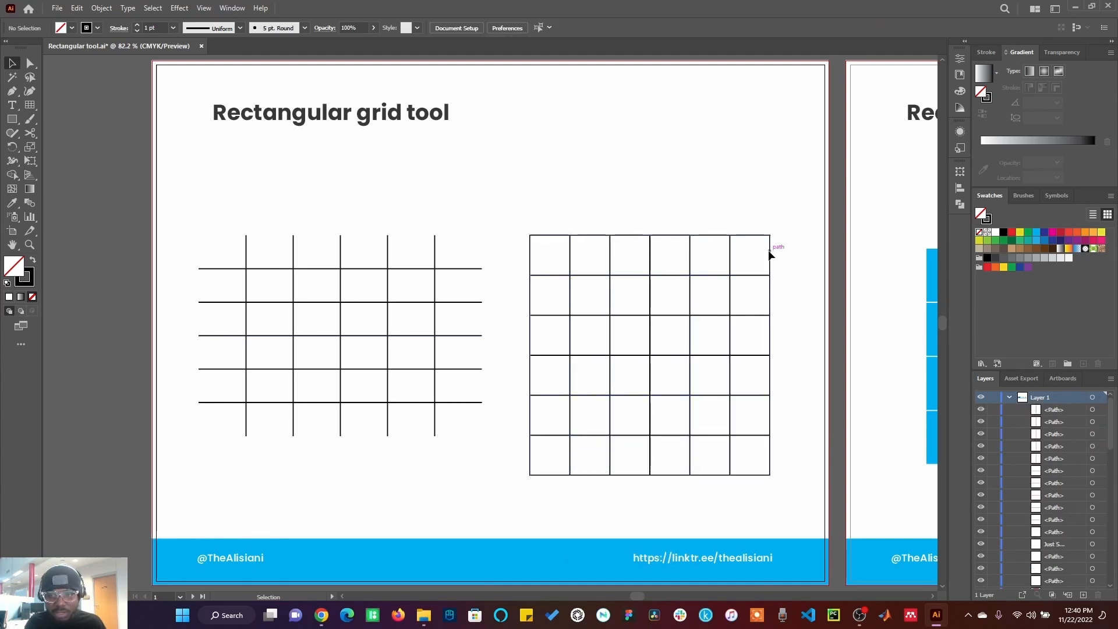
pyautogui.click(769, 253)
pyautogui.press('Delete')
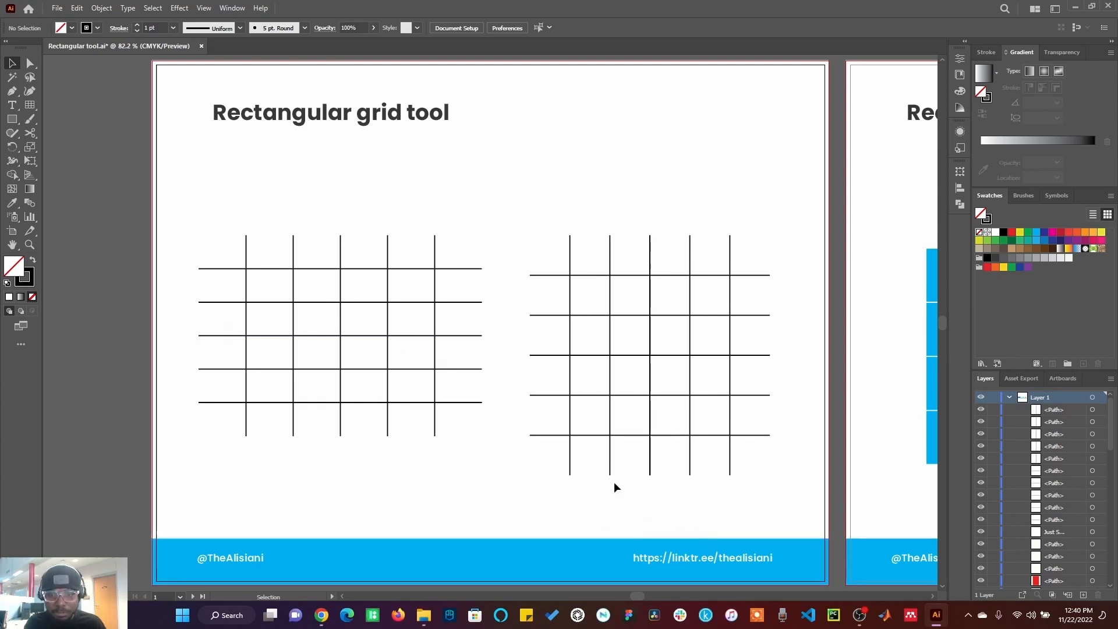
# Step: Select all the remaining grid lines and group them together
pyautogui.click(571, 266)
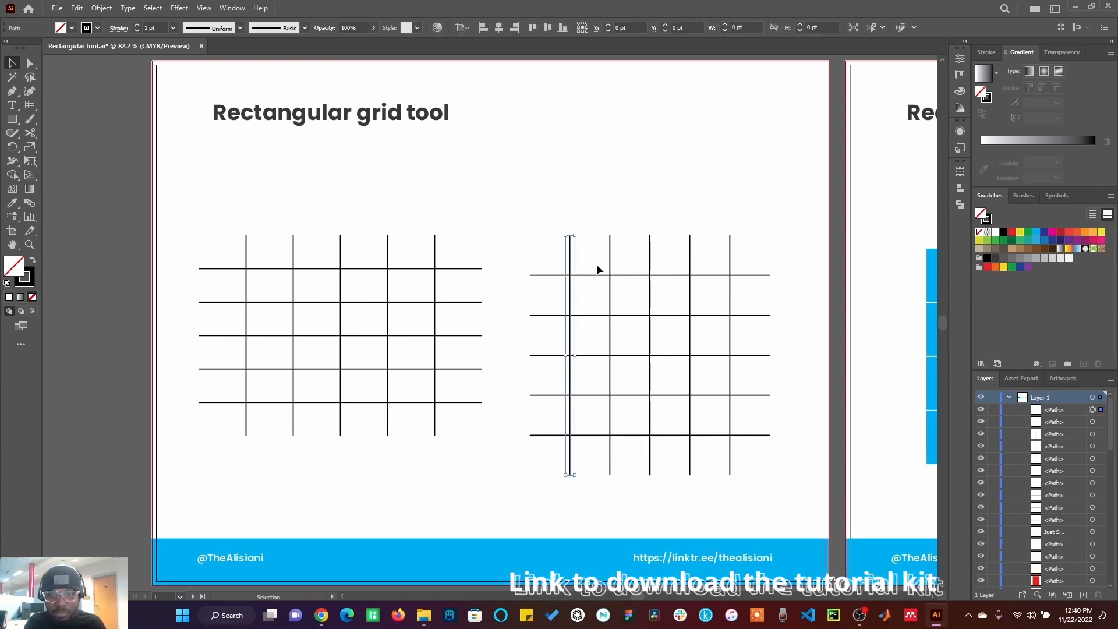
pyautogui.click(610, 267)
pyautogui.click(652, 268)
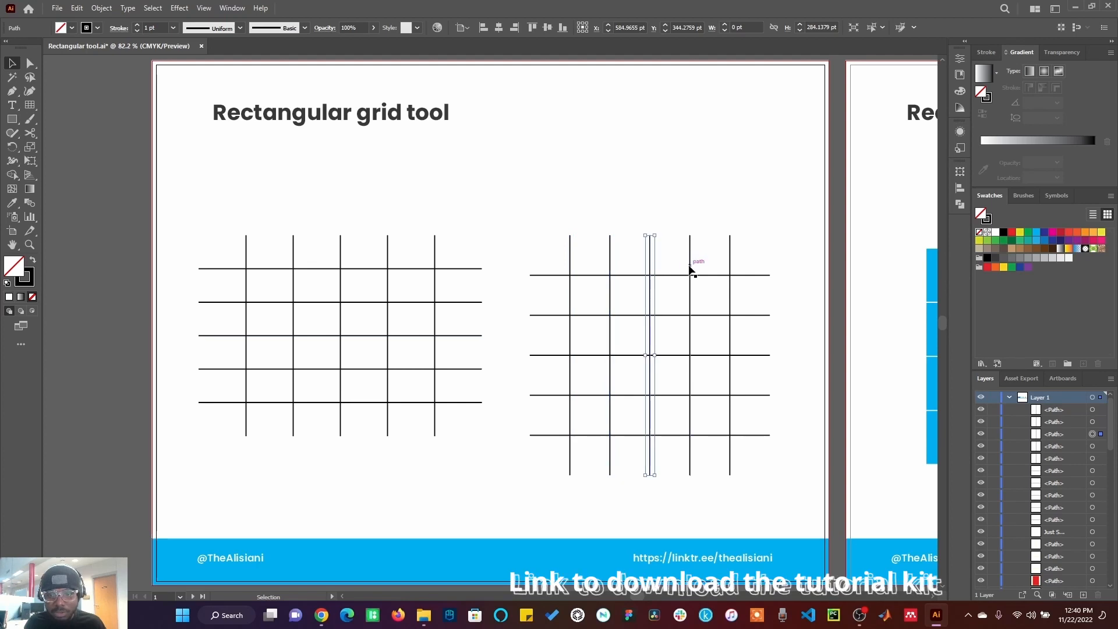
pyautogui.click(690, 267)
pyautogui.moveTo(511, 208); pyautogui.dragTo(784, 502)
pyautogui.rightClick(694, 436)
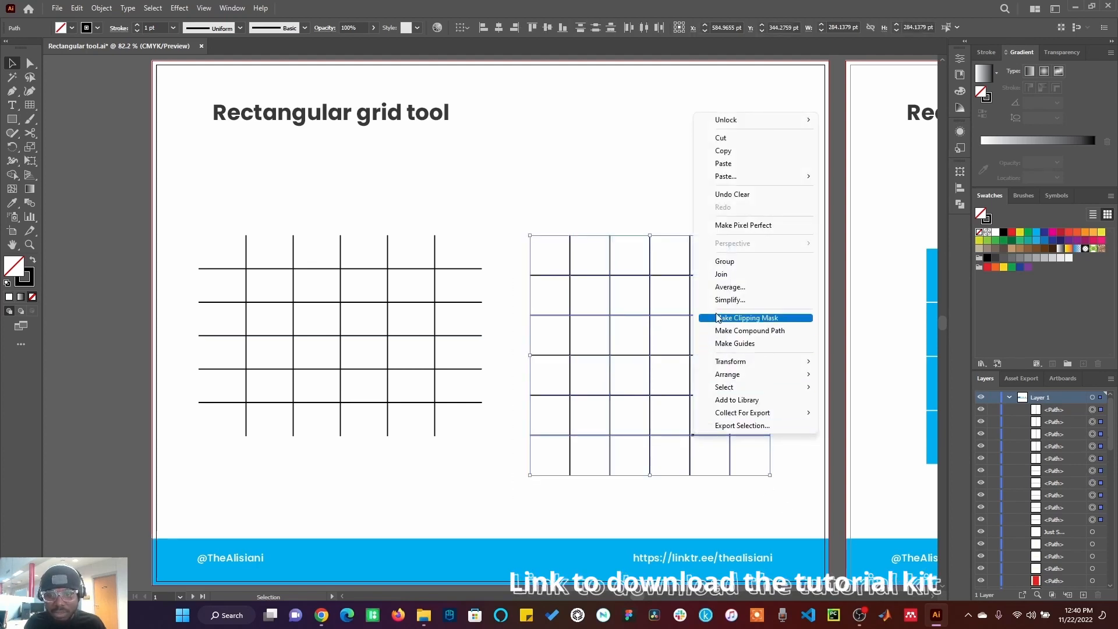
pyautogui.click(724, 261)
pyautogui.click(804, 277)
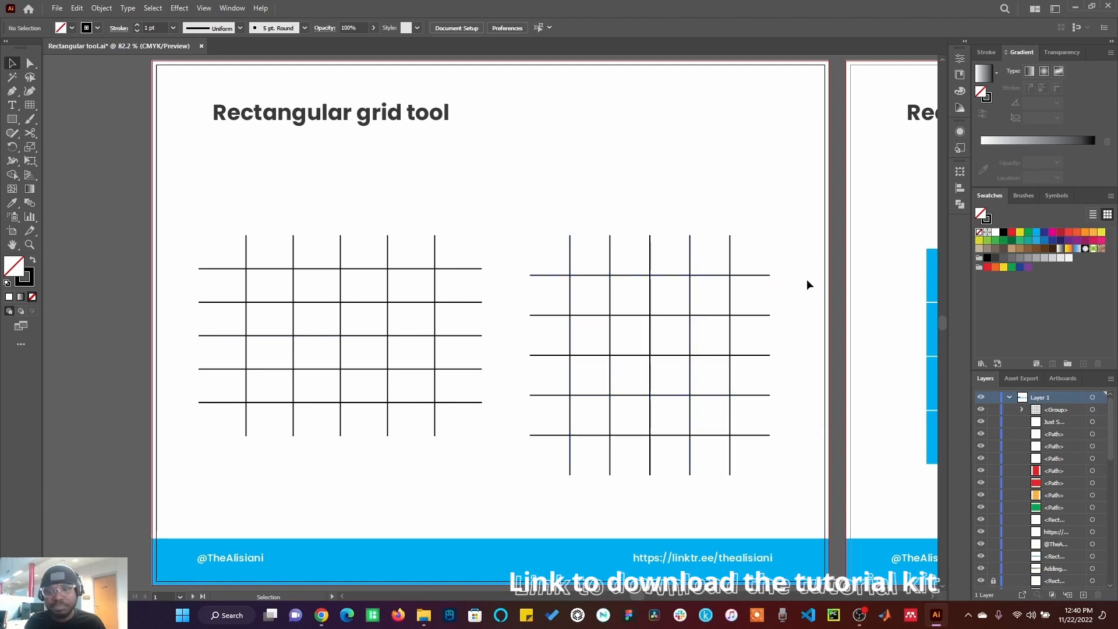
# Step: On the next artboard, create a rectangular grid with 3 horizontal and 3 vertical dividers
pyautogui.hotkey('shift', 'pagedown')
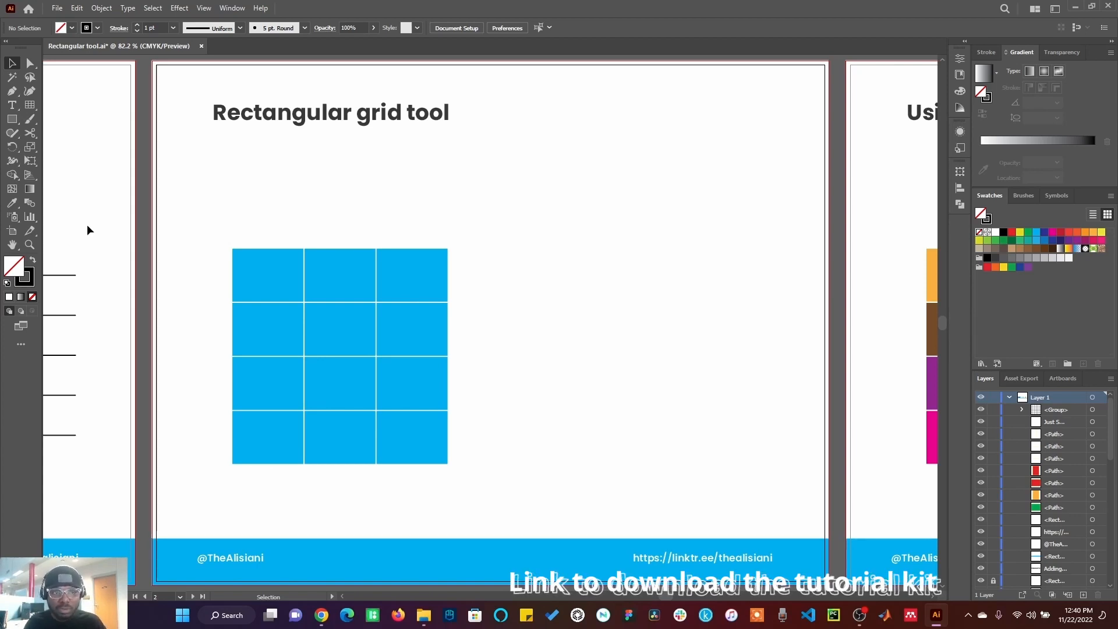
pyautogui.click(29, 105)
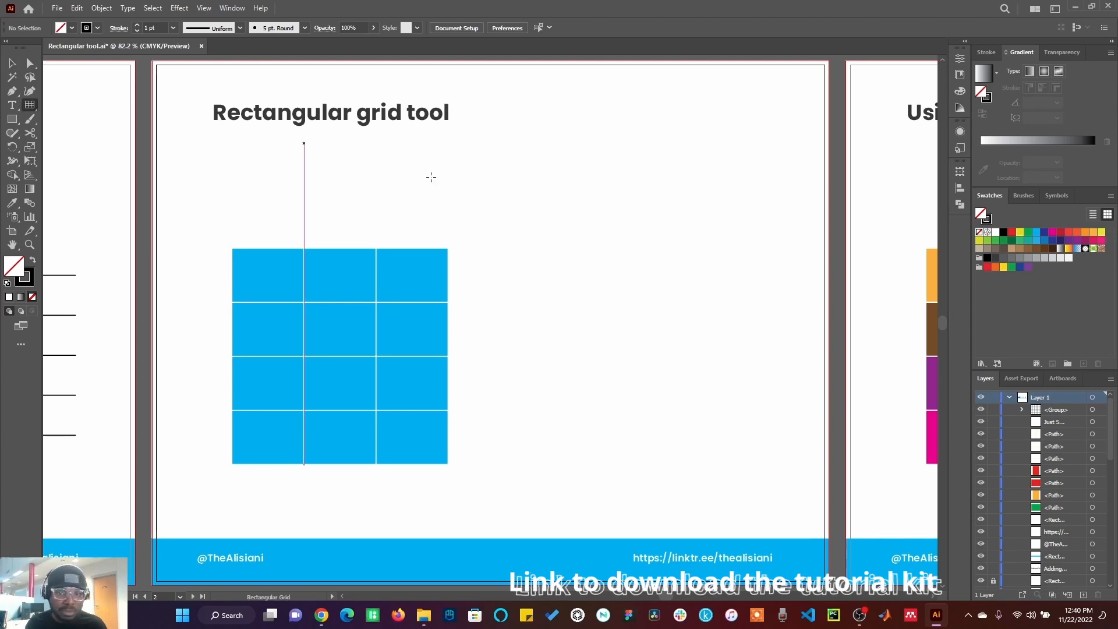
pyautogui.click(570, 227)
pyautogui.click(666, 210)
pyautogui.write('3')
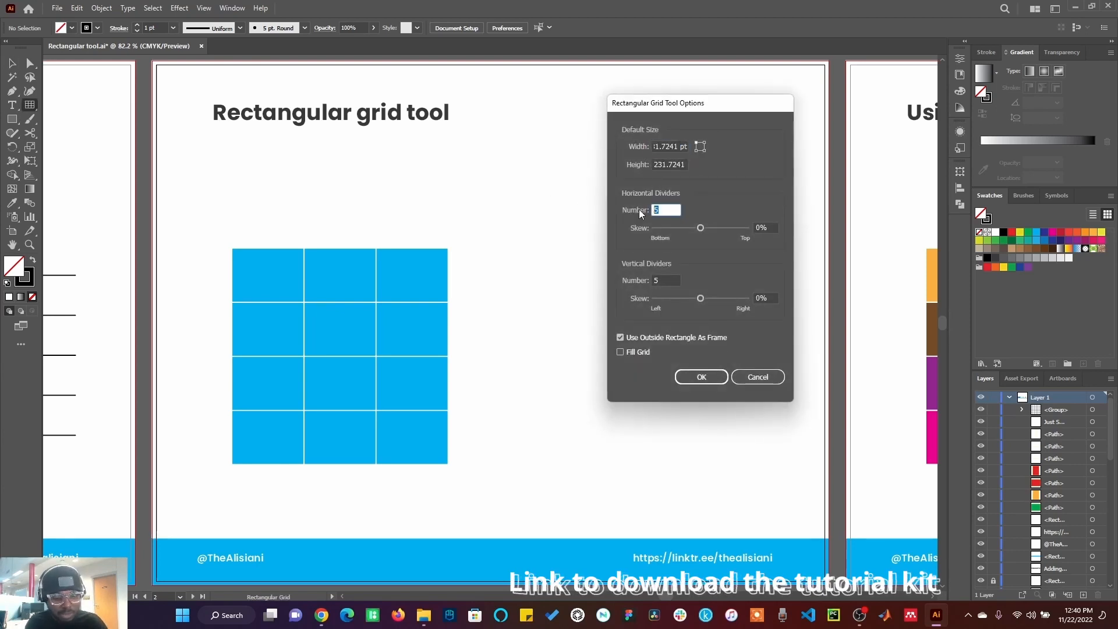
pyautogui.click(668, 284)
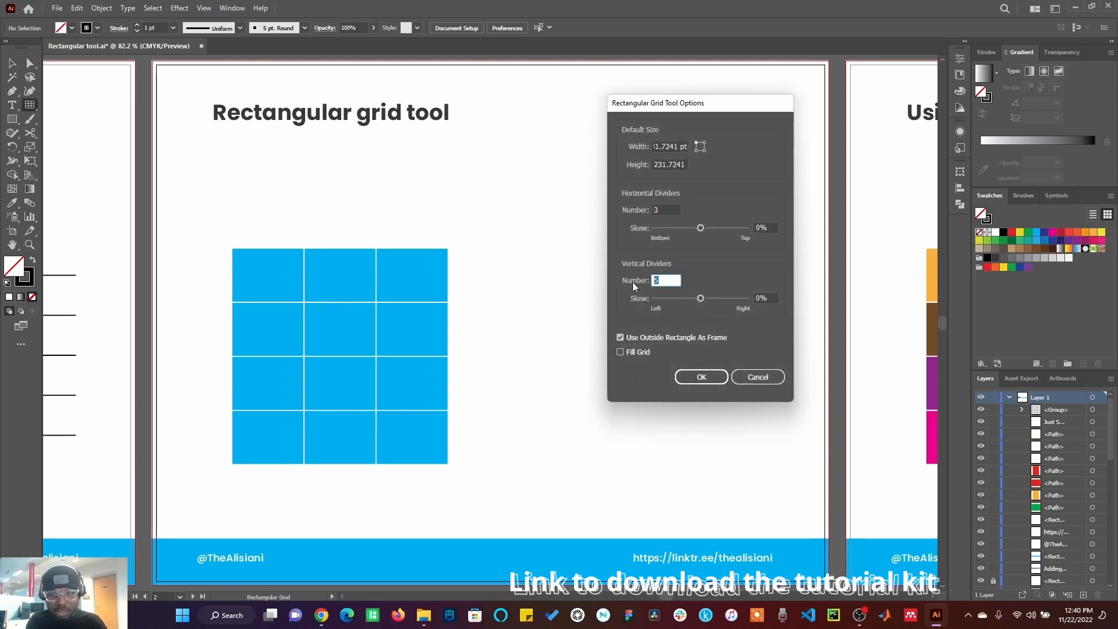
pyautogui.click(704, 377)
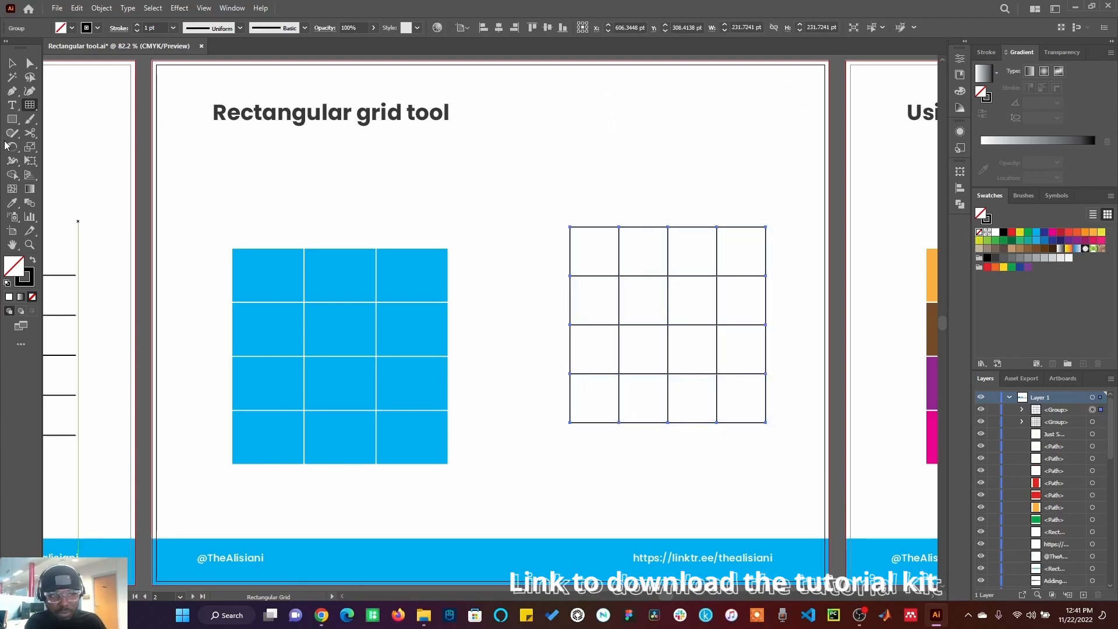
# Step: Fill the new grid with the blue swatch, give it a white stroke, and move it beside the blue example grid
pyautogui.click(12, 63)
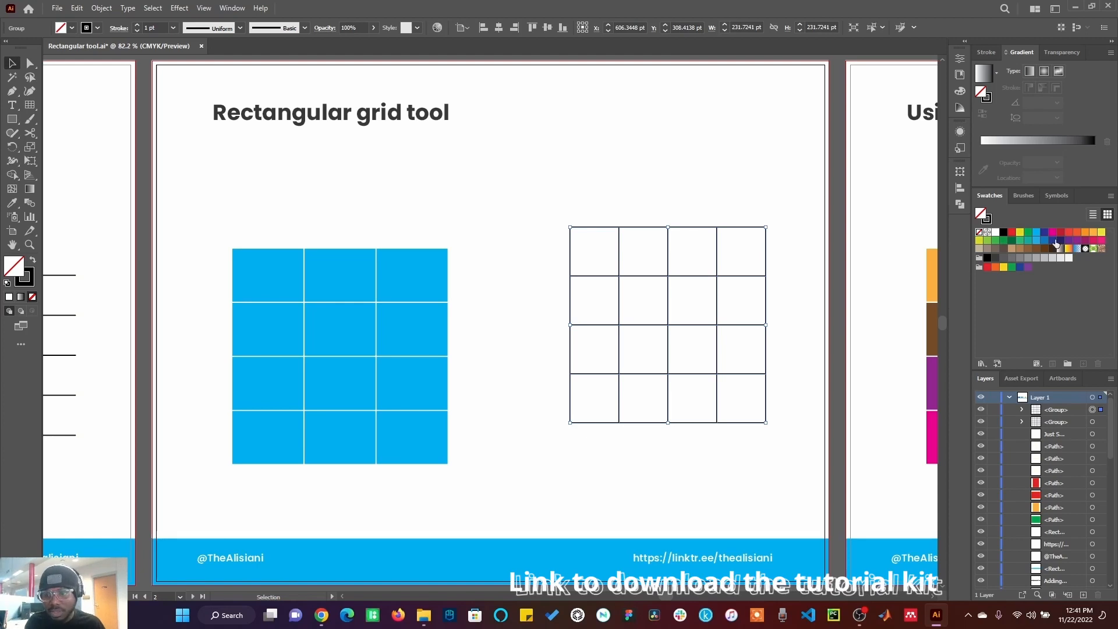
pyautogui.click(1037, 232)
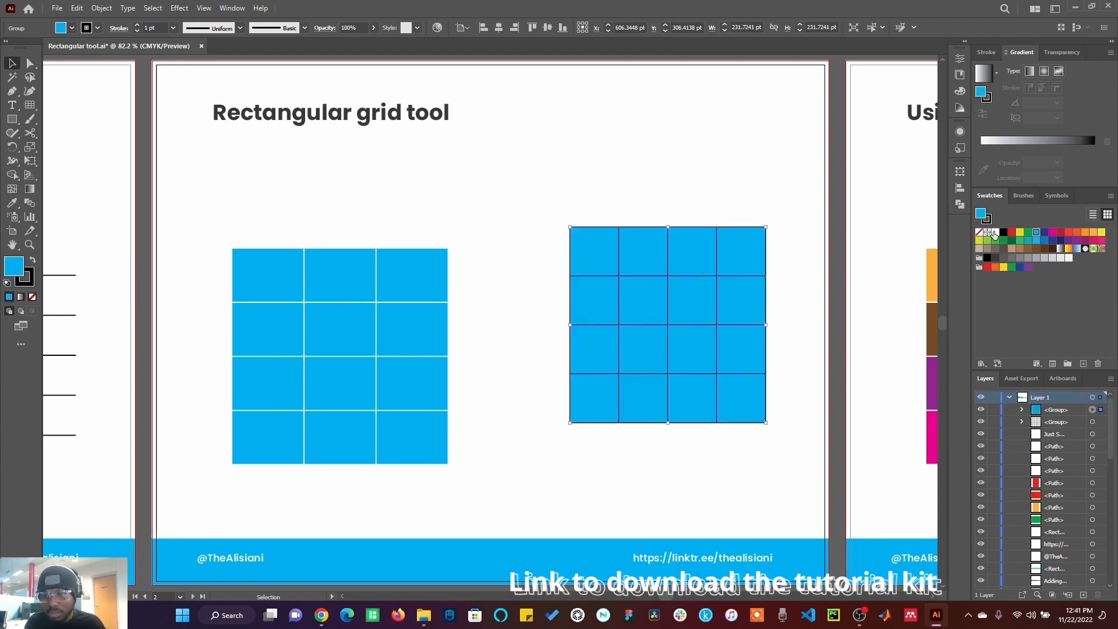
pyautogui.click(995, 233)
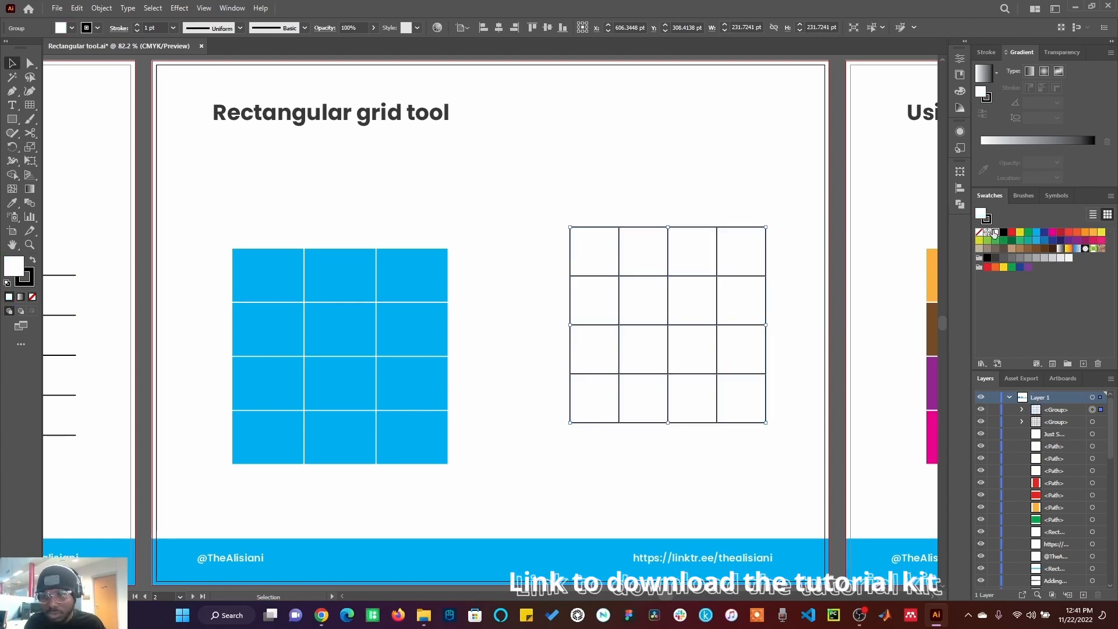
pyautogui.click(1036, 233)
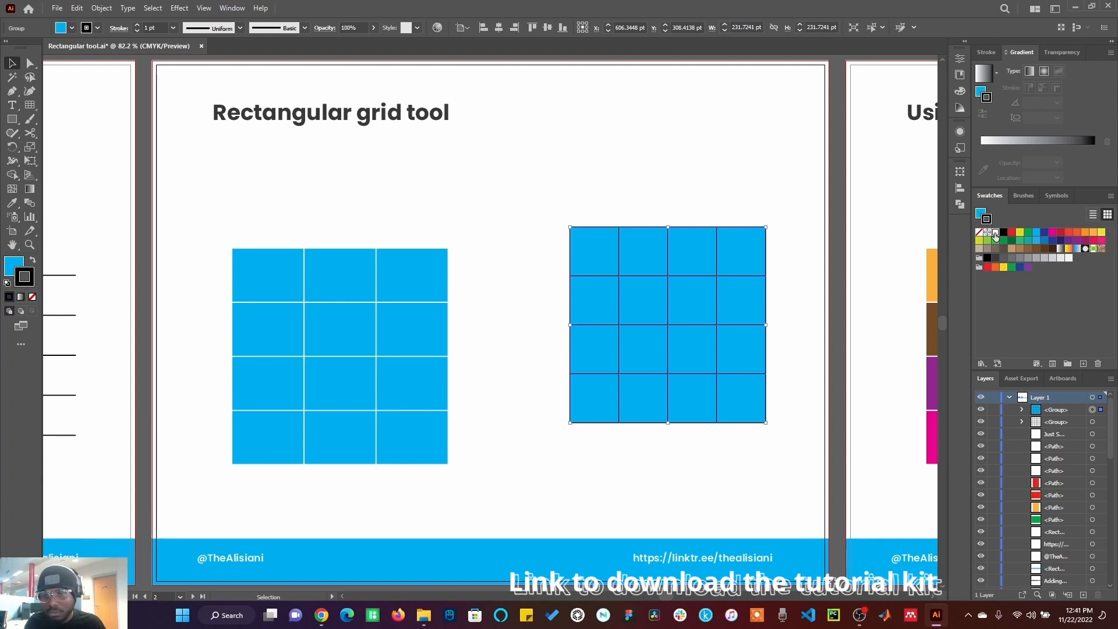
pyautogui.click(996, 232)
pyautogui.moveTo(588, 323); pyautogui.dragTo(475, 344)
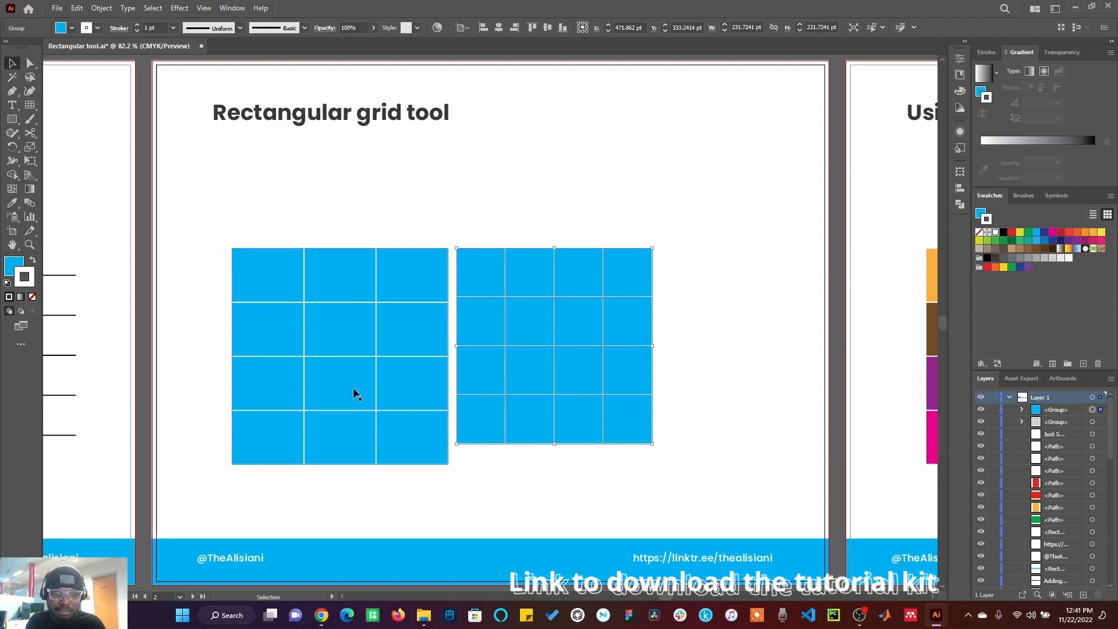
pyautogui.click(892, 443)
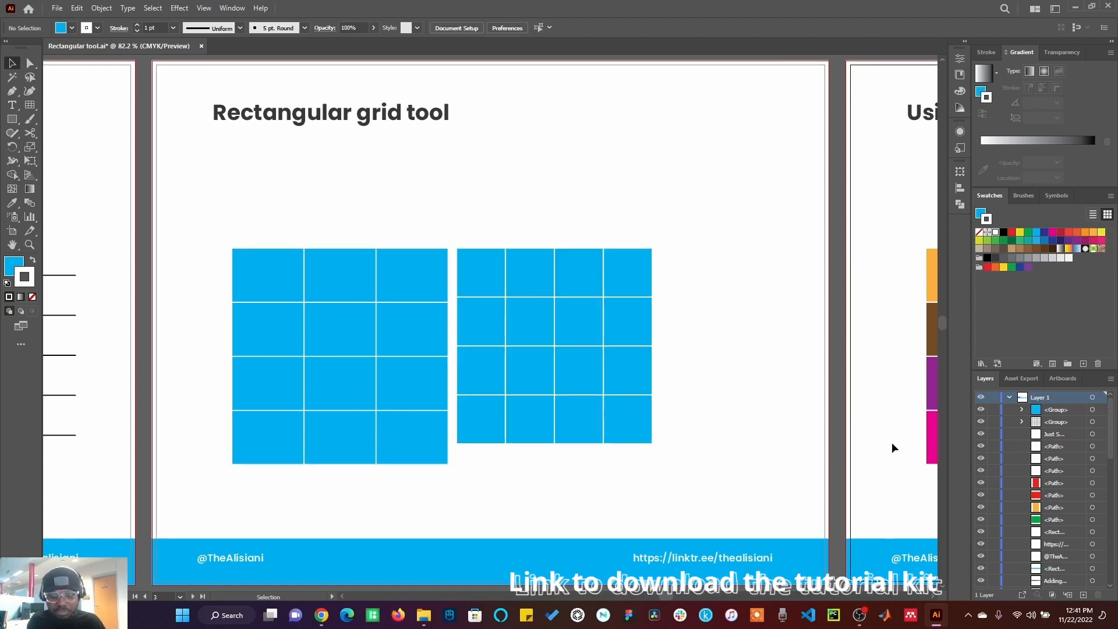
# Step: On the 'Using pathfinder' artboard, draw another rectangular grid with the Rectangular Grid Tool
pyautogui.hotkey('ctrl', '0')
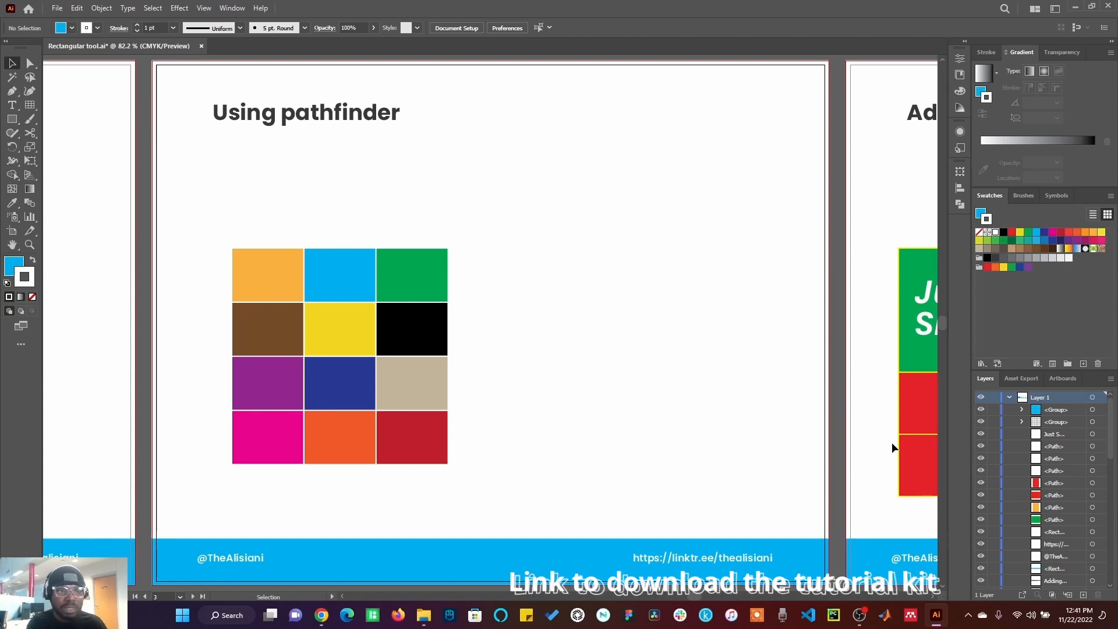
pyautogui.click(11, 267)
pyautogui.click(30, 105)
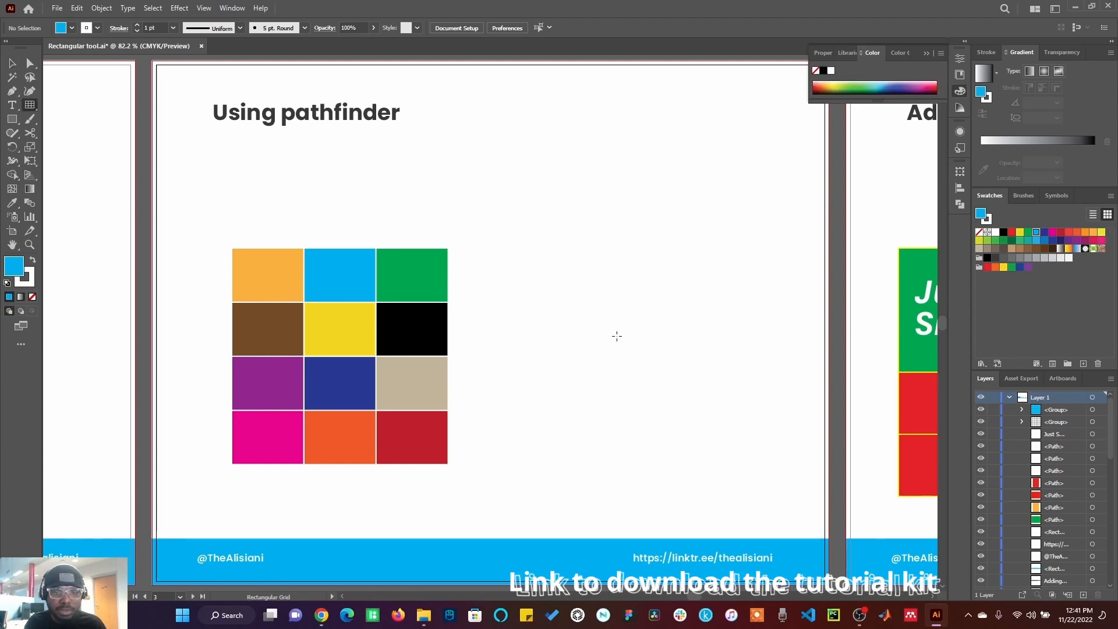
pyautogui.click(604, 320)
pyautogui.click(694, 376)
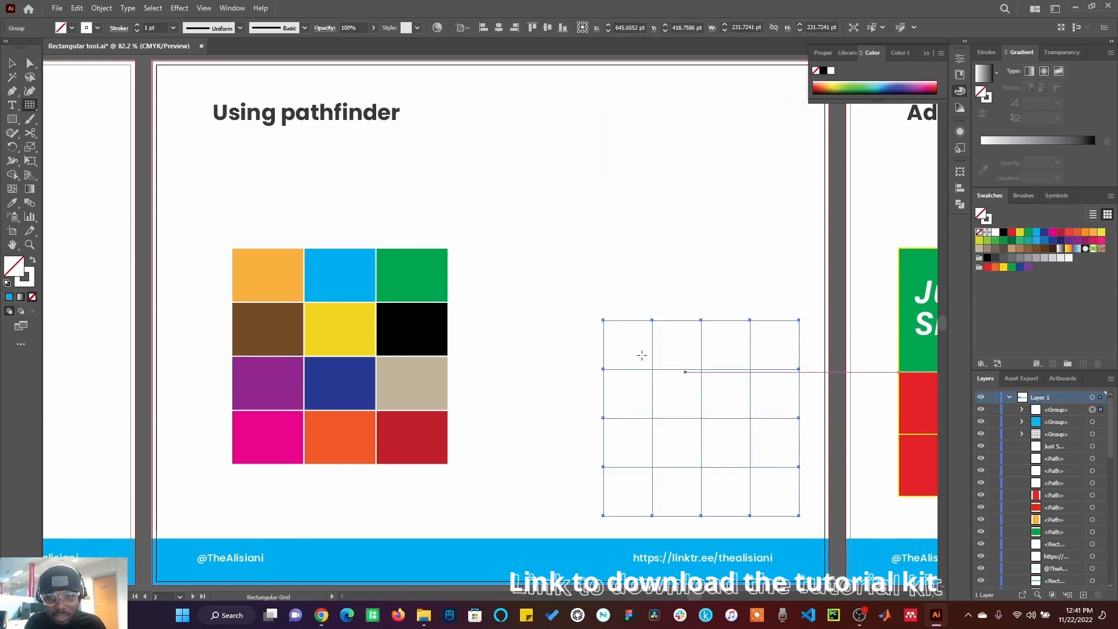
# Step: Move the grid closer to the coloured squares and fill it with the dark grey swatch
pyautogui.press('v')
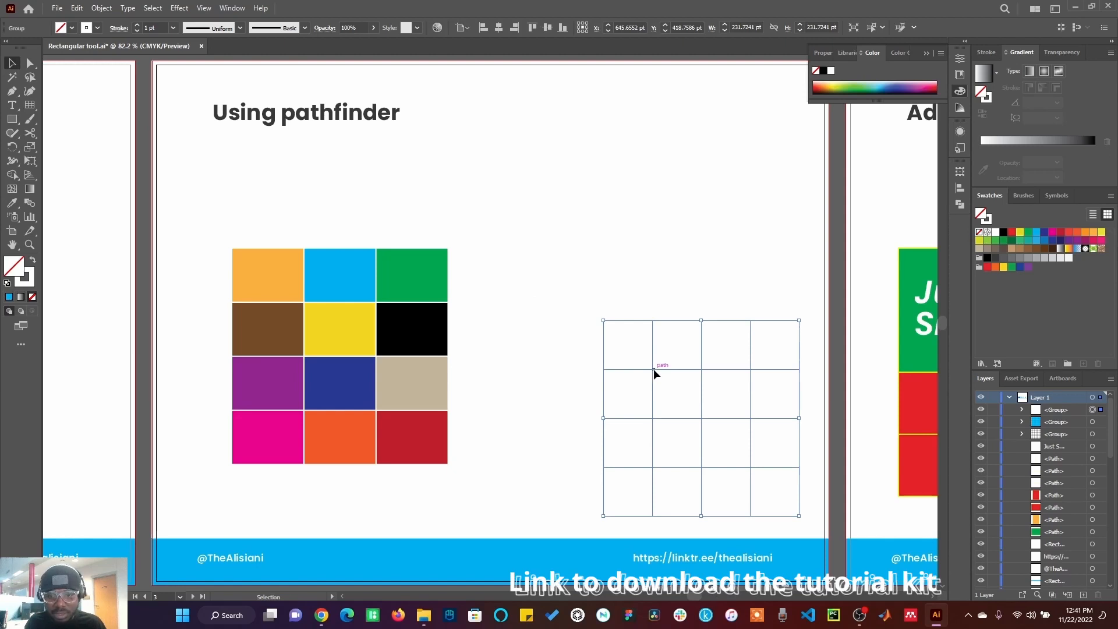
pyautogui.moveTo(653, 369); pyautogui.dragTo(566, 307)
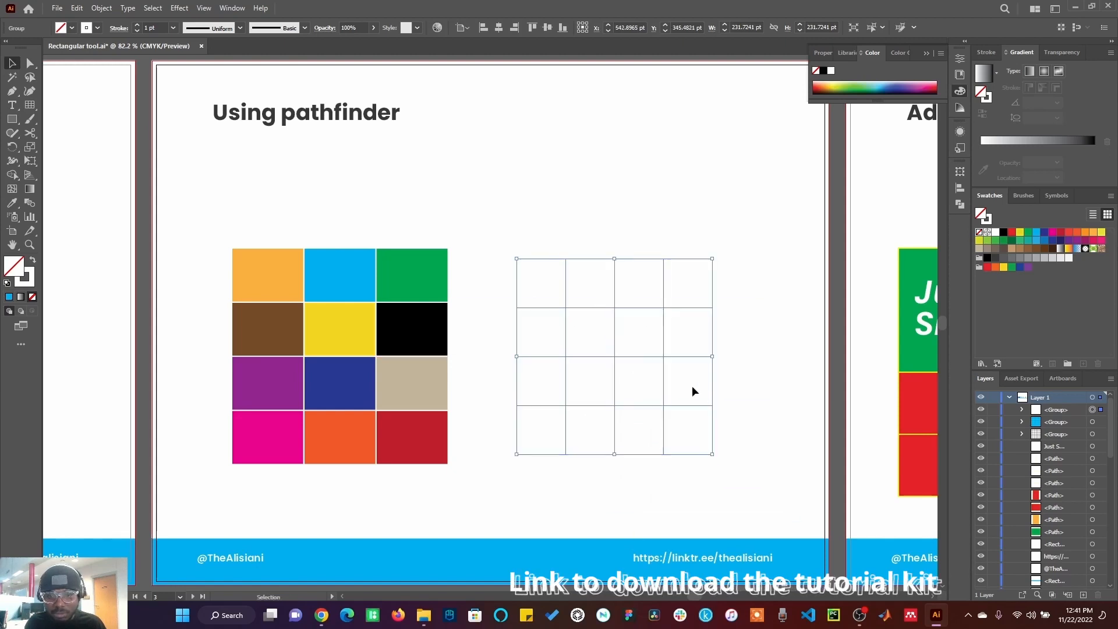
pyautogui.click(997, 257)
pyautogui.click(759, 303)
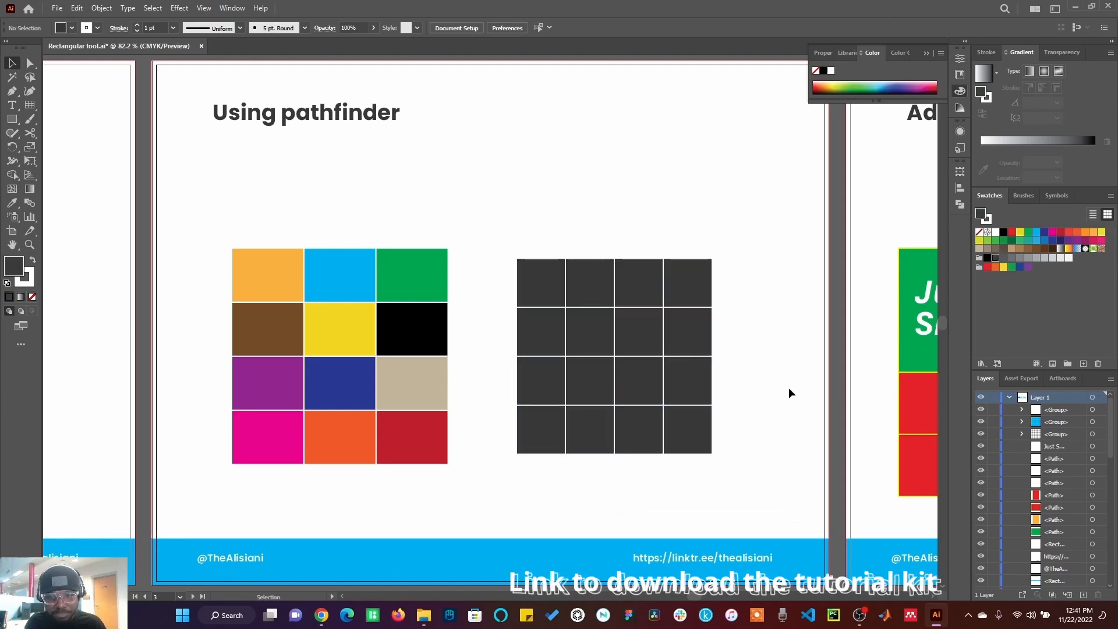
pyautogui.click(681, 356)
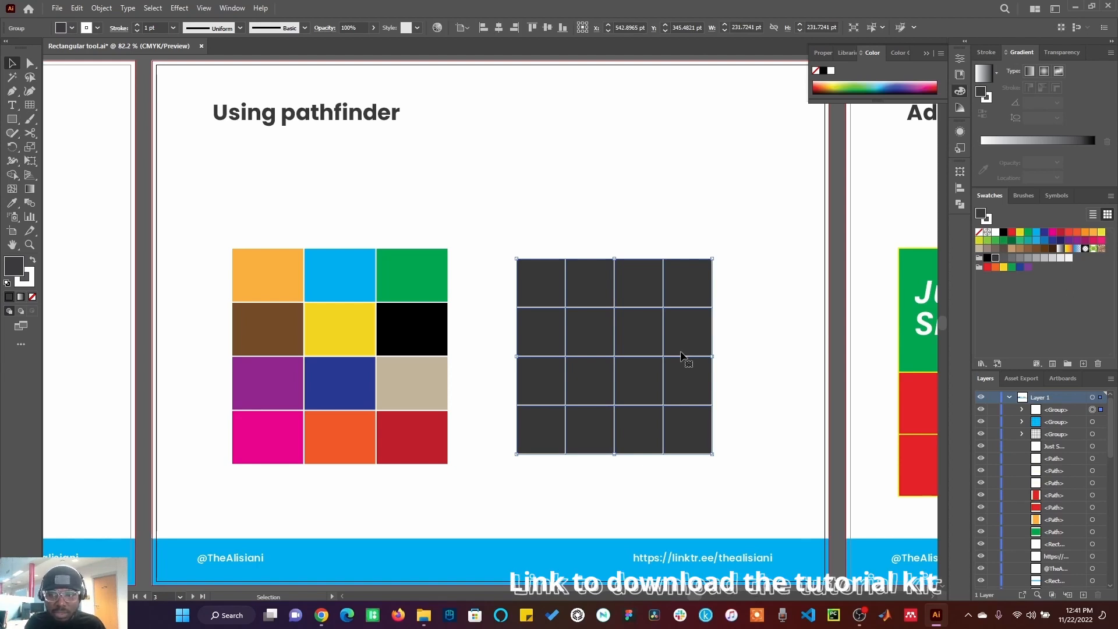
# Step: Split the dark grey grid into separate cells with Pathfinder Divide, then ungroup the result
pyautogui.click(959, 204)
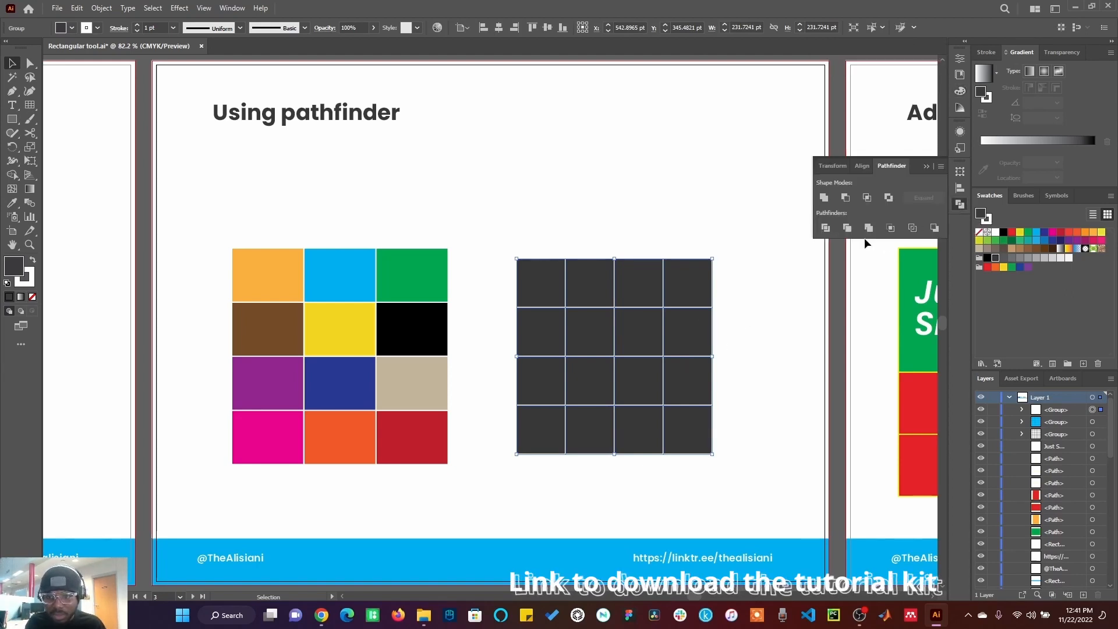
pyautogui.click(826, 228)
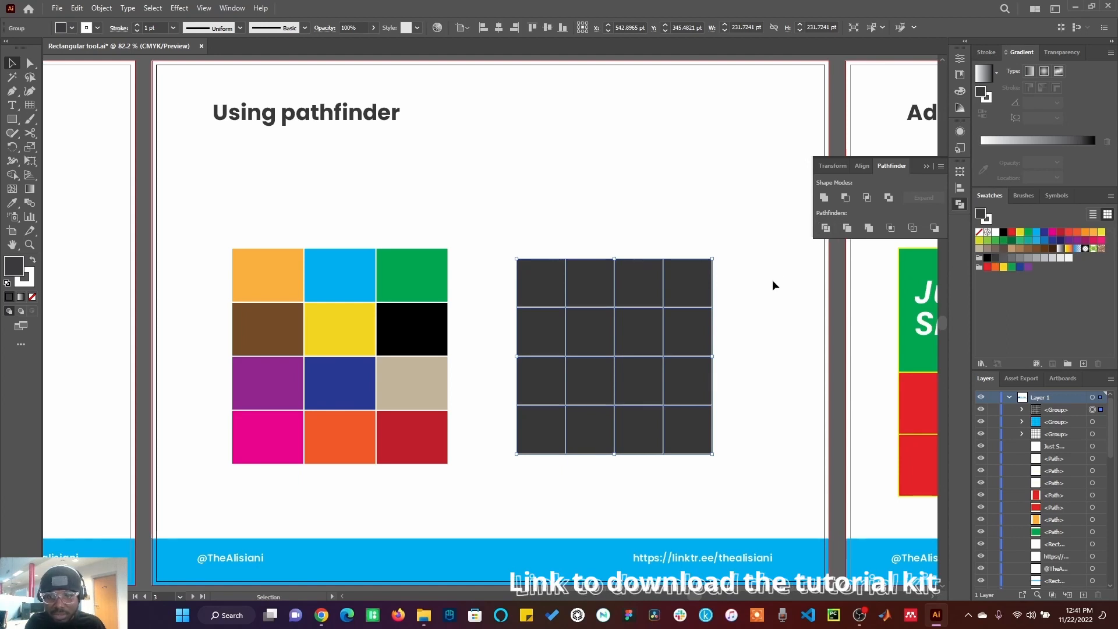
pyautogui.rightClick(687, 288)
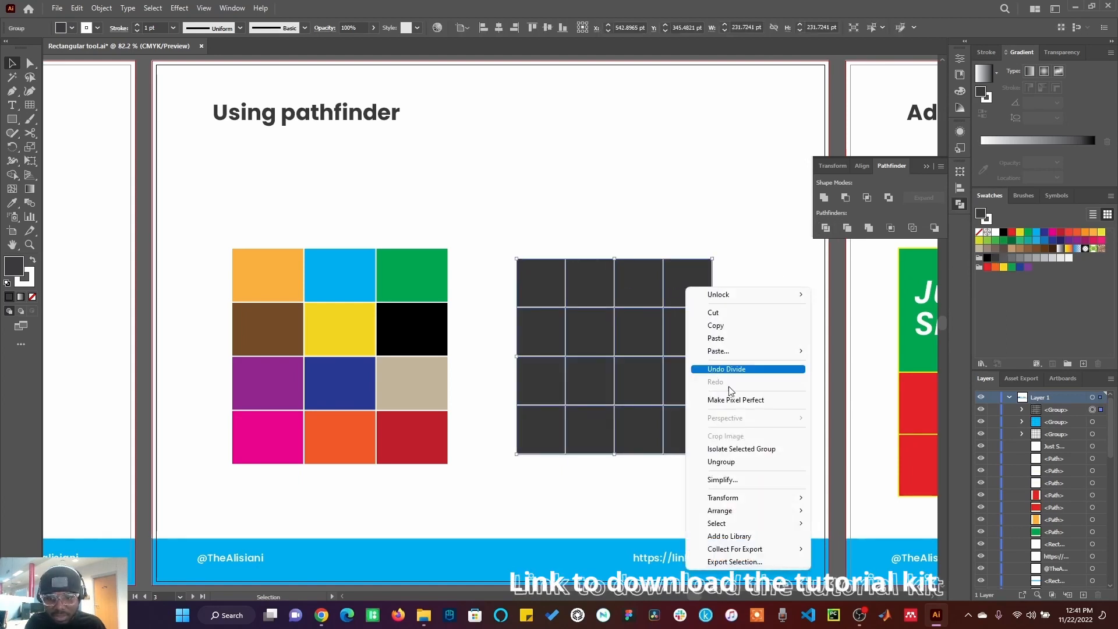
pyautogui.click(723, 461)
# Step: Fill the grid's top-left cell with the orange colour sampled by the Eyedropper from the coloured squares
pyautogui.click(770, 390)
pyautogui.click(698, 341)
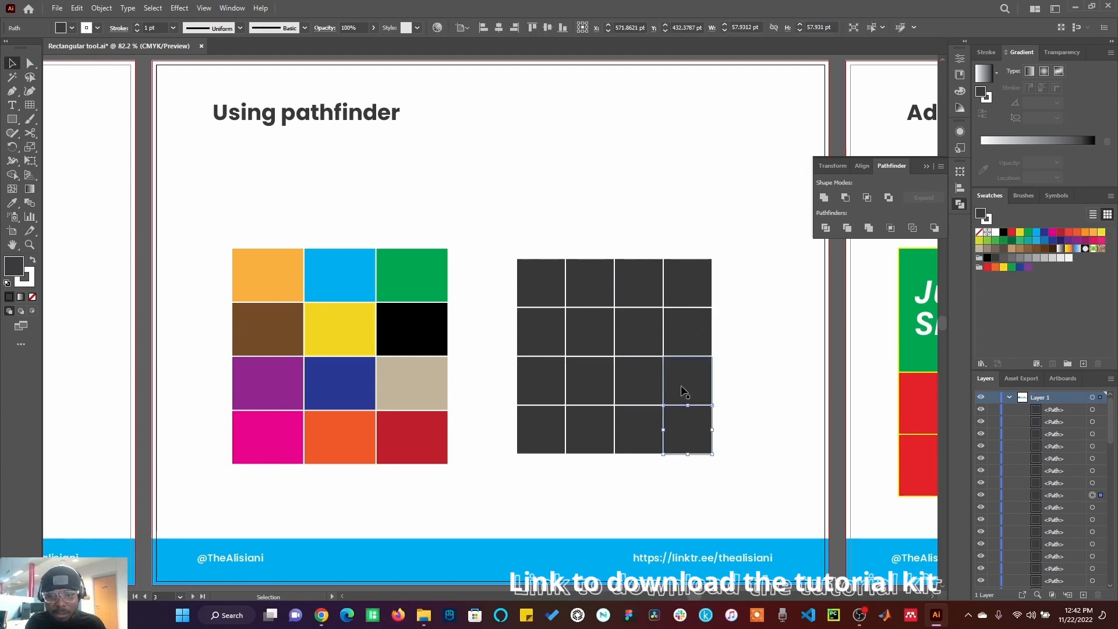
pyautogui.click(633, 383)
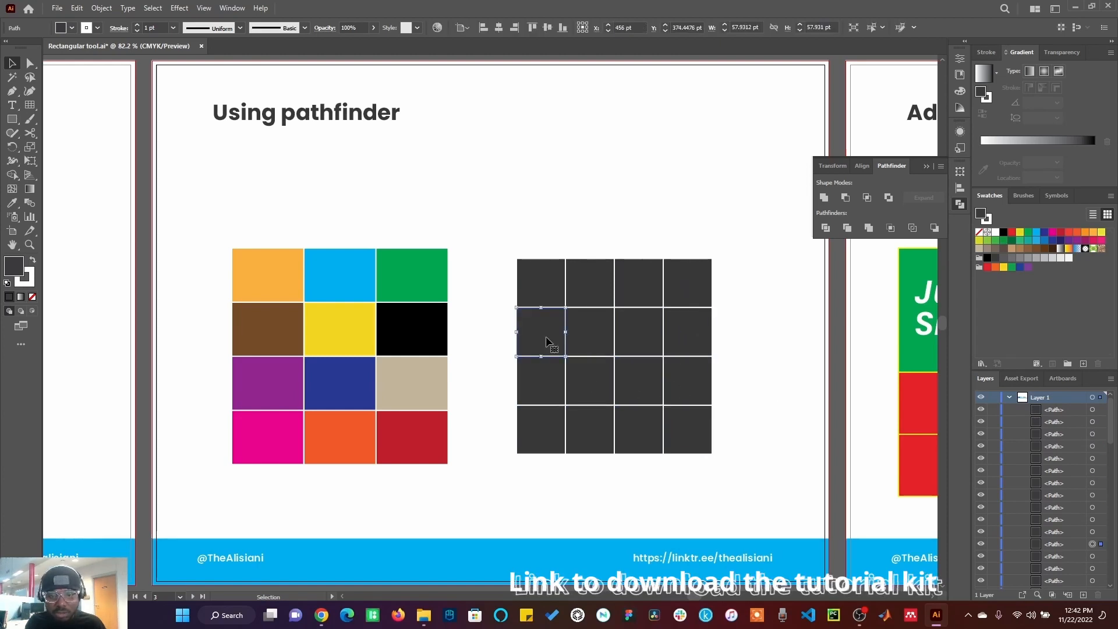
pyautogui.click(639, 333)
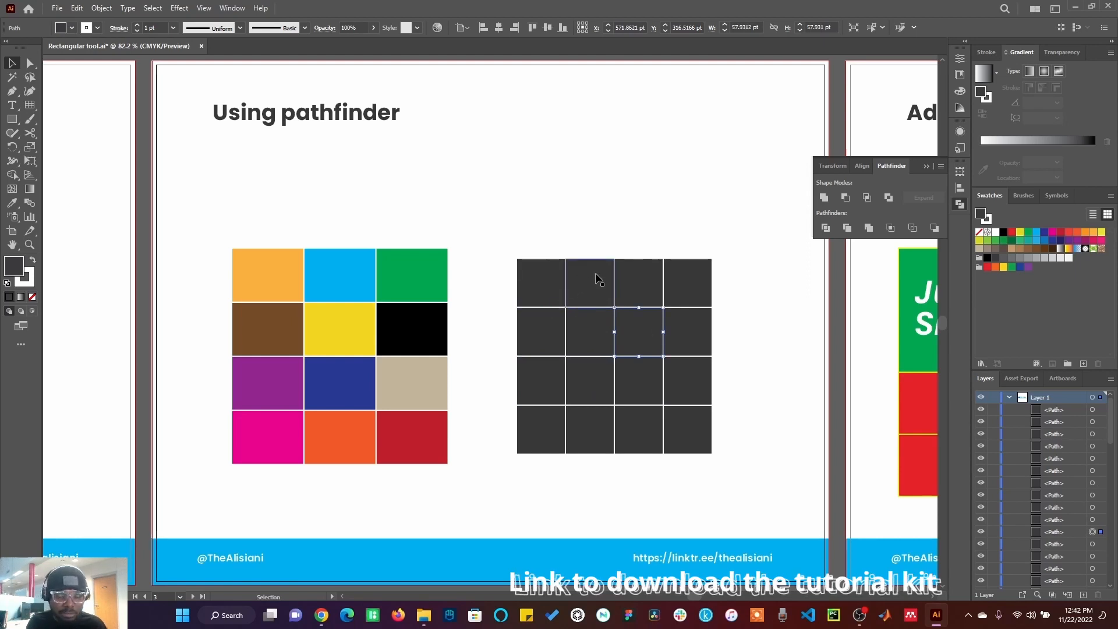
pyautogui.click(556, 297)
pyautogui.hotkey('ctrl', 'z')
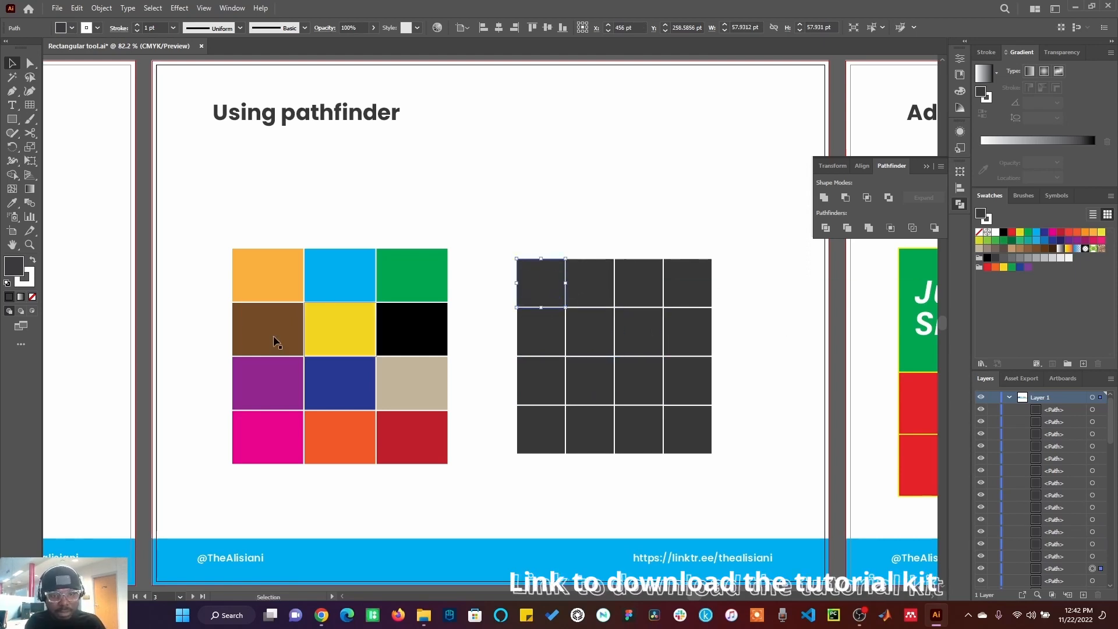
pyautogui.click(12, 202)
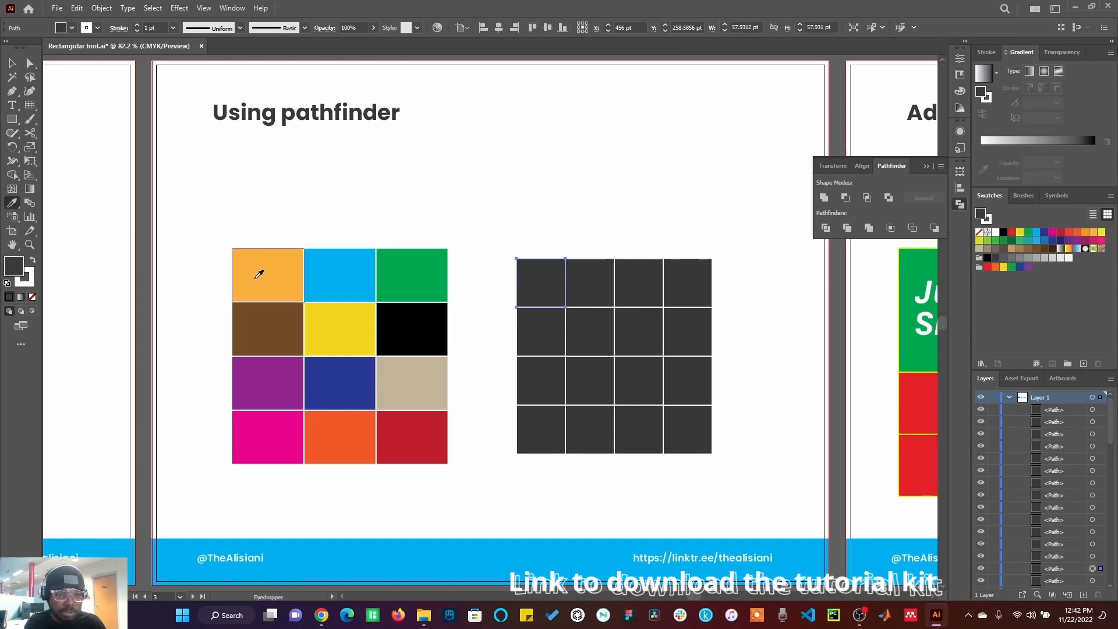
pyautogui.click(260, 270)
pyautogui.click(12, 63)
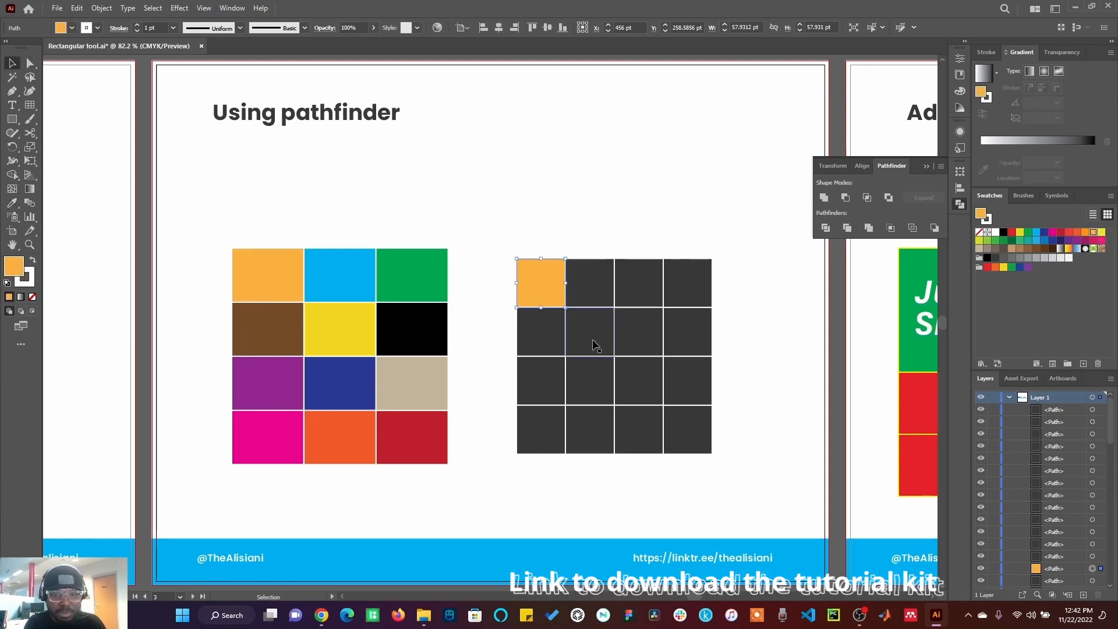
# Step: Fill the cell in the second row, second column with the yellow sampled from the coloured squares
pyautogui.click(589, 333)
pyautogui.click(12, 202)
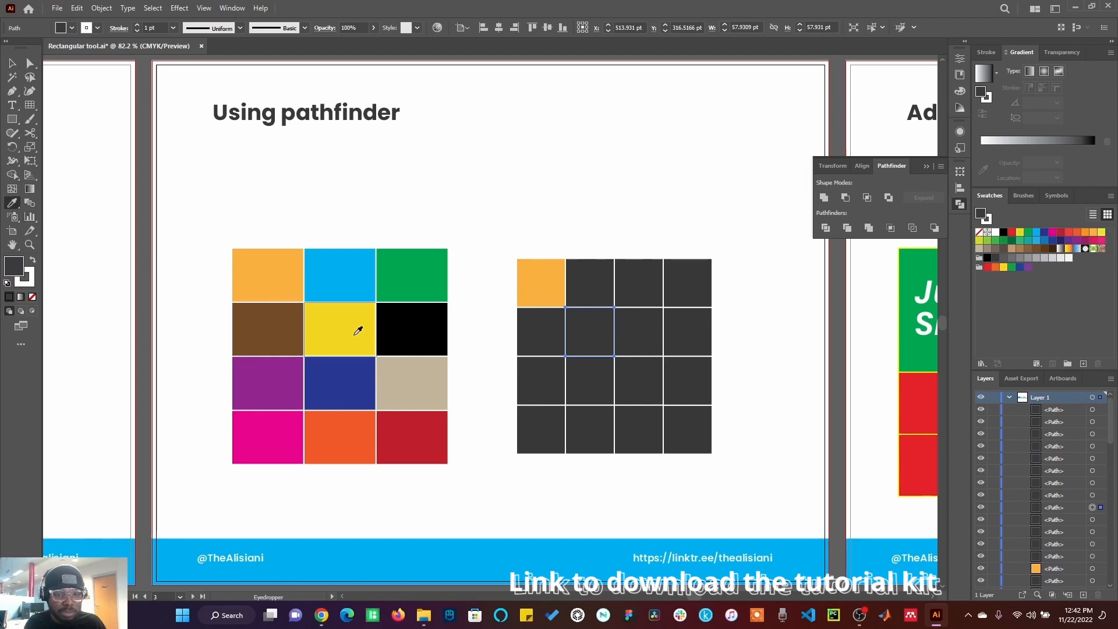
pyautogui.click(357, 325)
pyautogui.click(12, 63)
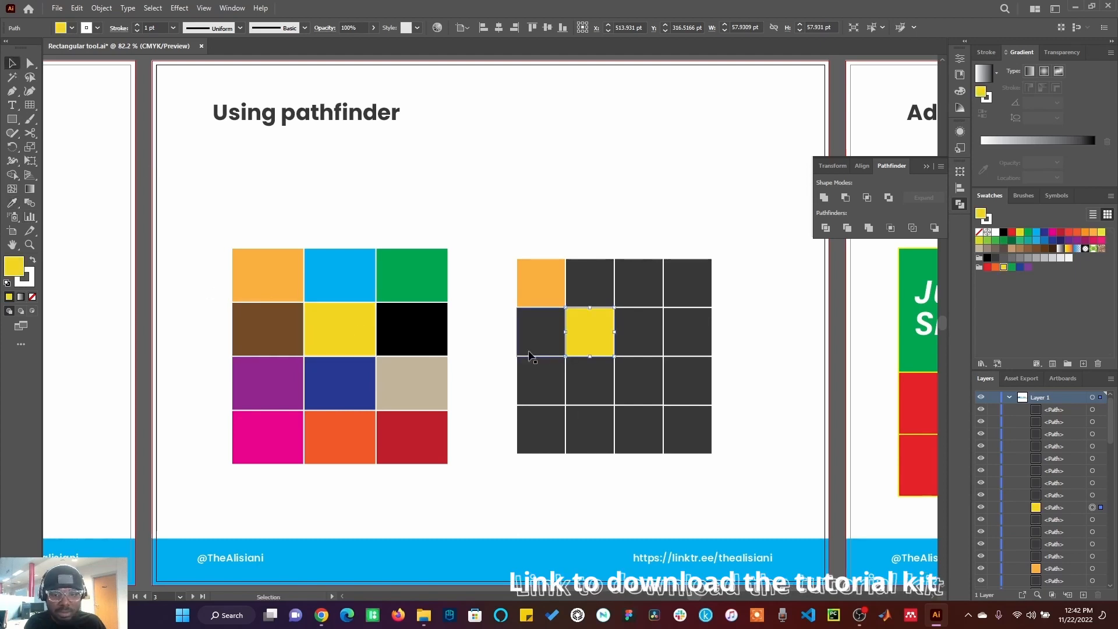
# Step: Fill the cell in the third row, third column with the beige sampled from the coloured squares
pyautogui.click(636, 379)
pyautogui.click(11, 202)
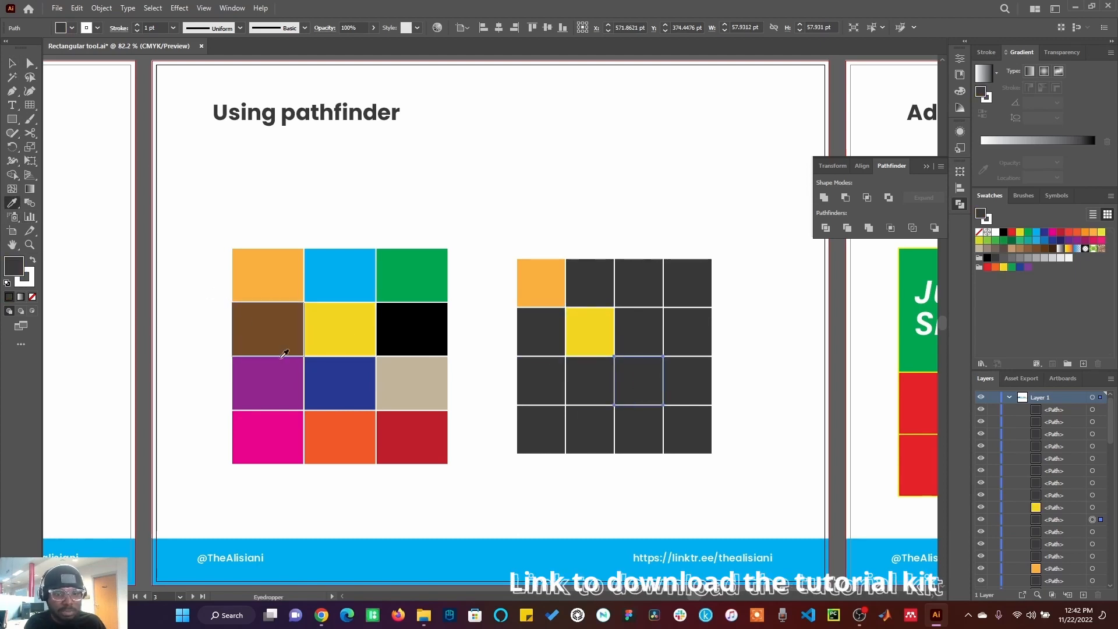
pyautogui.click(399, 377)
pyautogui.click(12, 63)
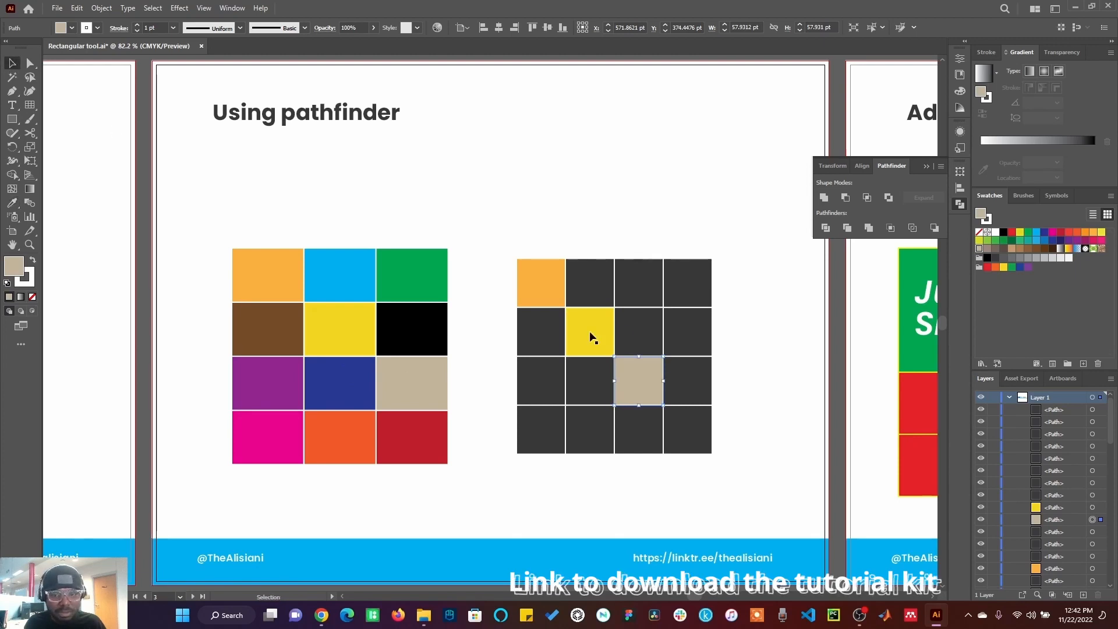
# Step: Fill the bottom-right cell with the dark red sampled from the coloured squares, then deselect
pyautogui.click(694, 444)
pyautogui.click(13, 204)
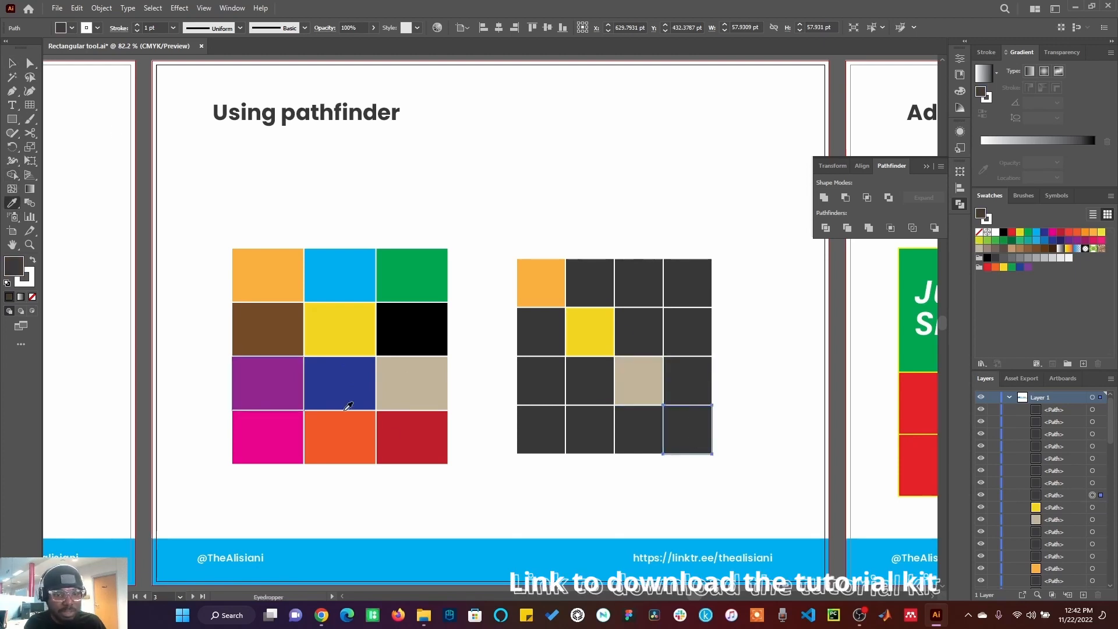
pyautogui.click(412, 441)
pyautogui.click(14, 66)
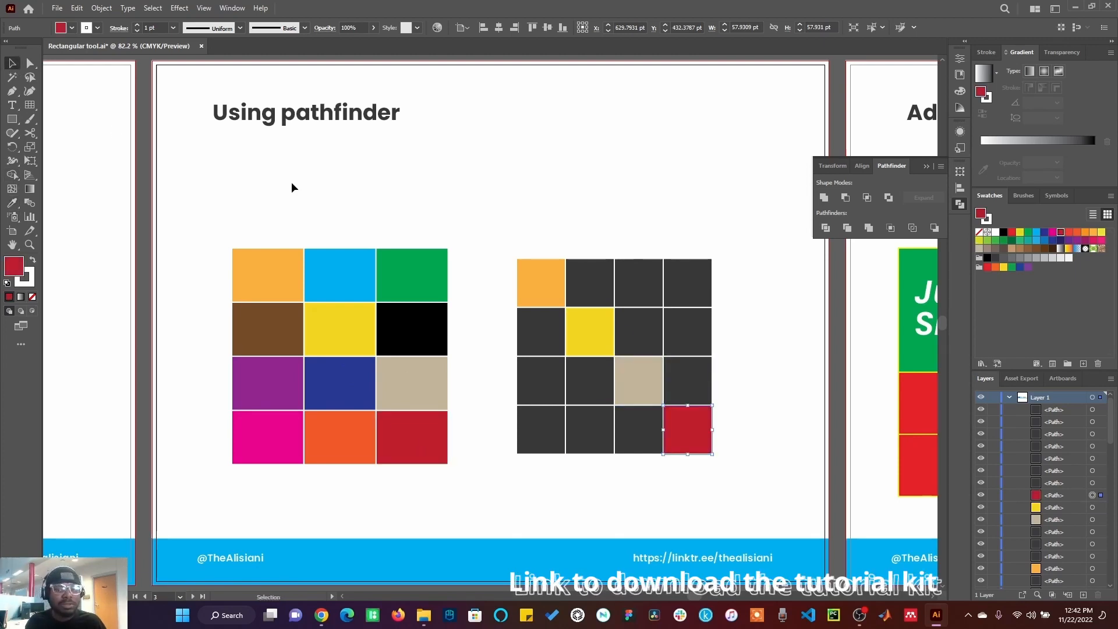
pyautogui.click(292, 182)
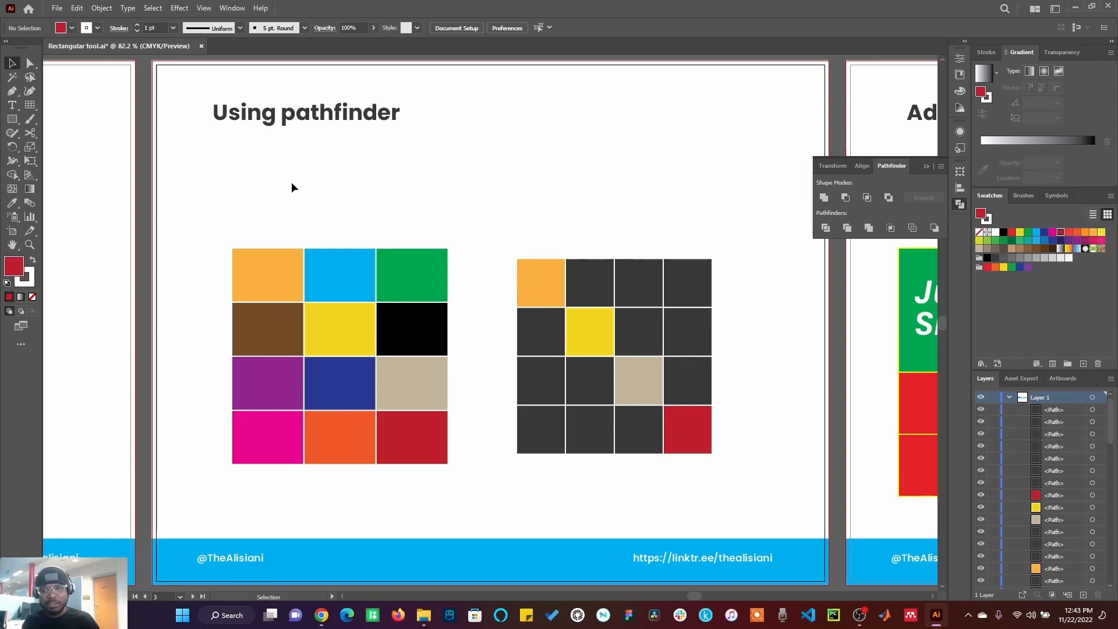
# Step: On the 'Adding shape builder' artboard, create a rectangular grid with 3 horizontal and 3 vertical dividers
pyautogui.click(959, 204)
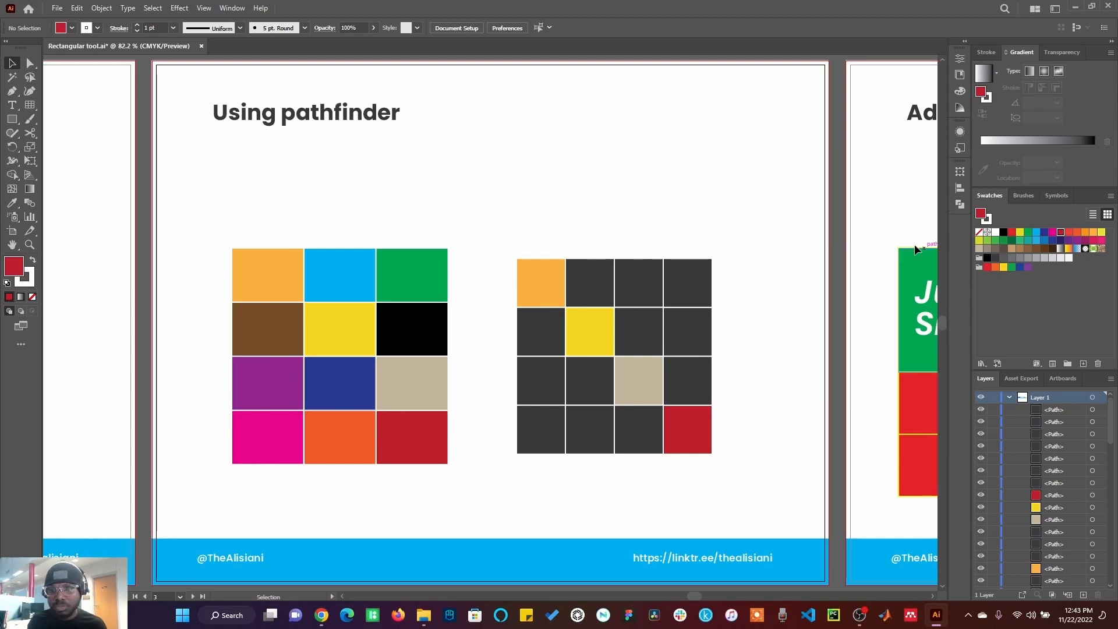
pyautogui.press('pagedown')
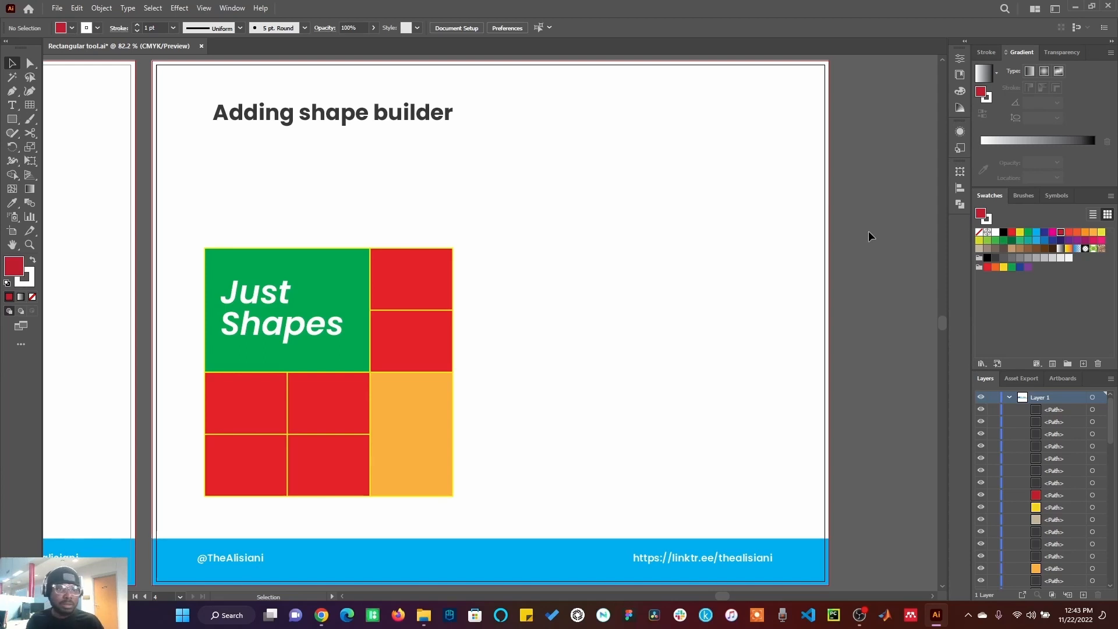
pyautogui.click(30, 105)
pyautogui.click(593, 286)
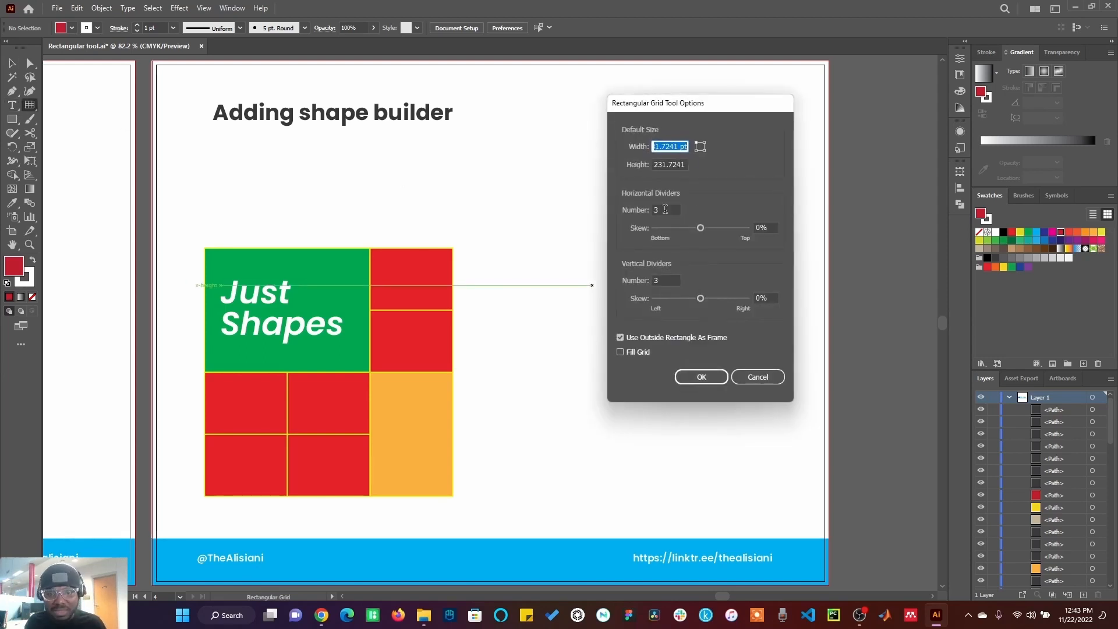
pyautogui.click(701, 379)
pyautogui.click(12, 63)
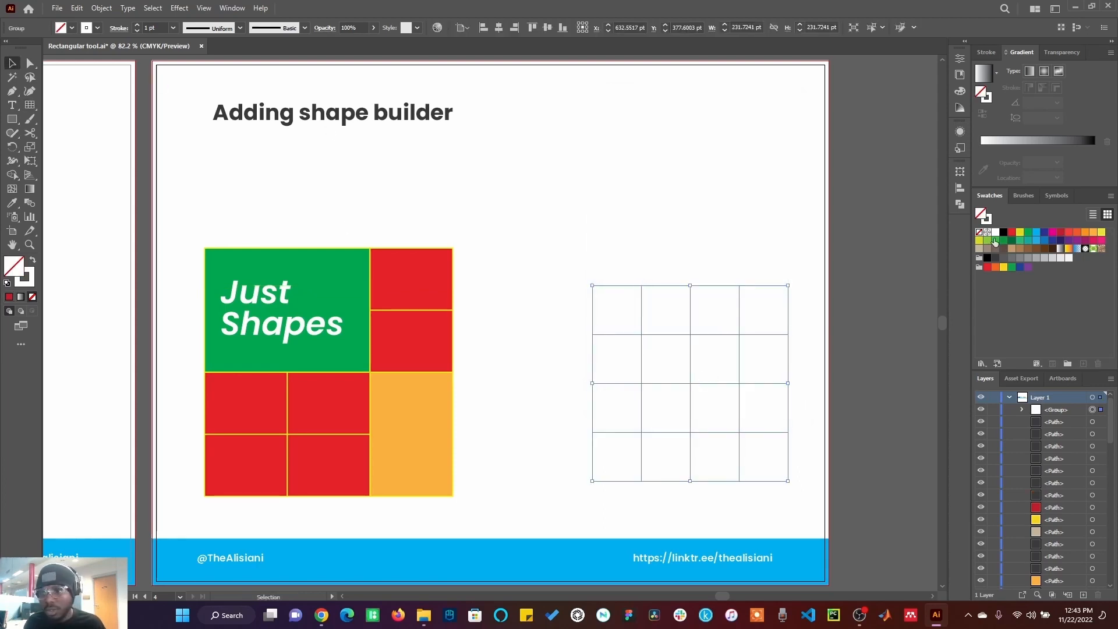
# Step: Fill the grid black, move it beside the Just Shapes design and enlarge it to about 303 pt square
pyautogui.click(1003, 233)
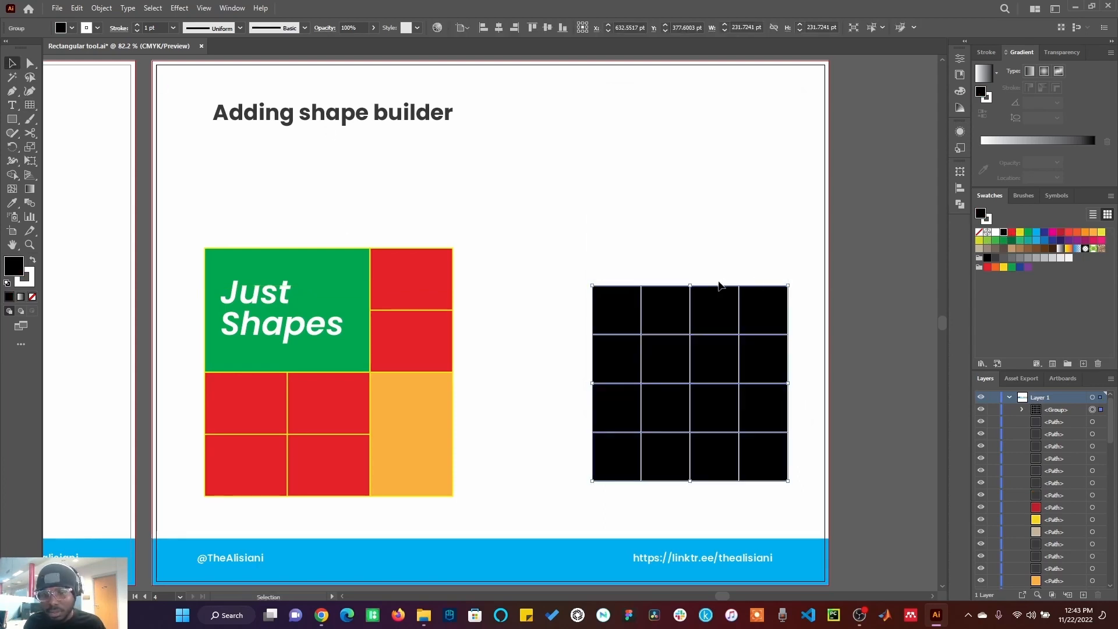
pyautogui.moveTo(700, 310); pyautogui.dragTo(588, 271)
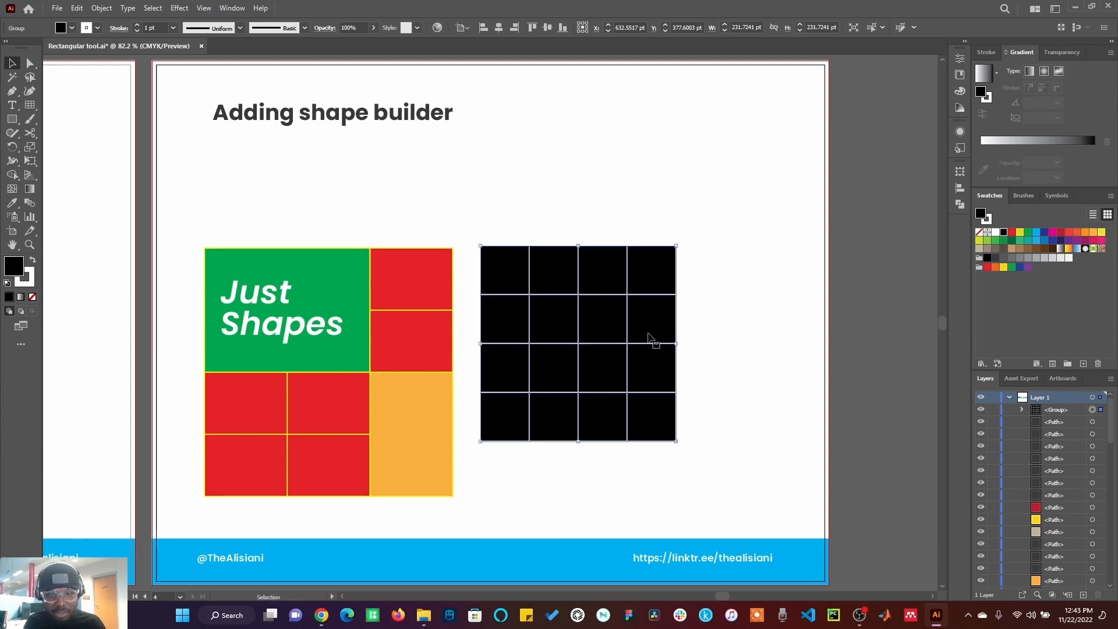
pyautogui.moveTo(683, 443); pyautogui.dragTo(738, 504)
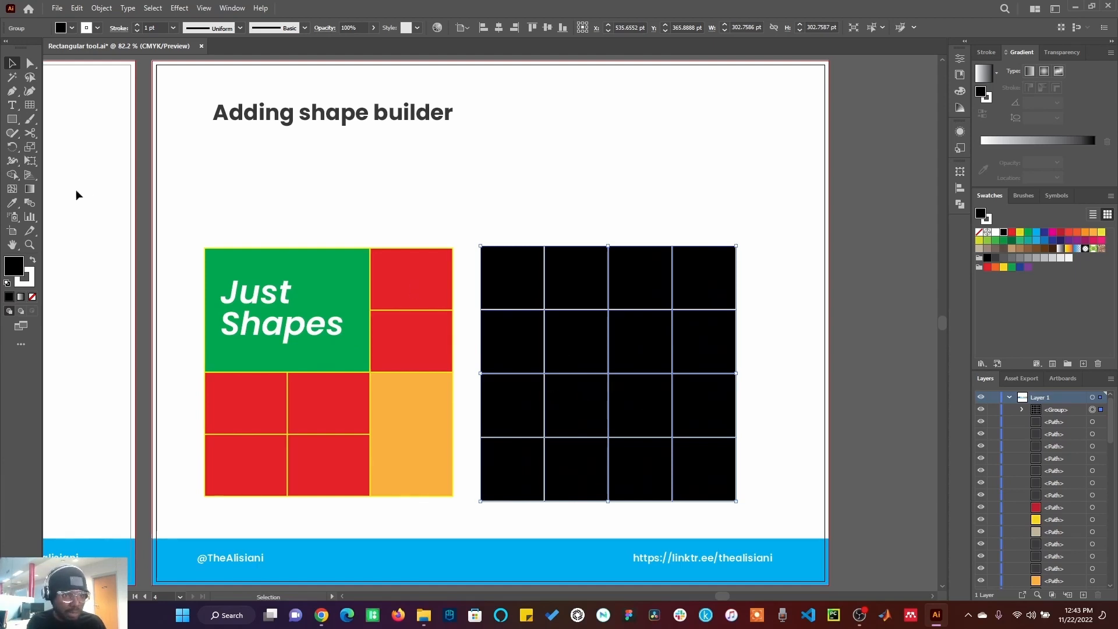
# Step: With the Shape Builder tool, merge the top-left four cells, the lower right column cells and the bottom middle cells
pyautogui.click(11, 175)
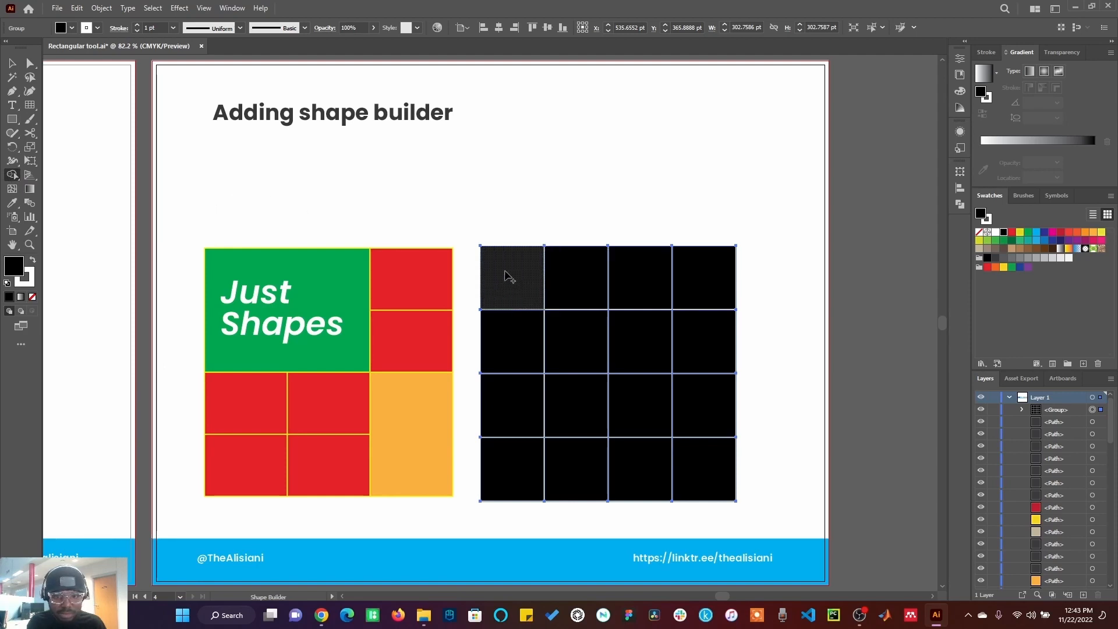
pyautogui.moveTo(506, 274)
pyautogui.mouseDown()
pyautogui.moveTo(505, 334)
pyautogui.moveTo(537, 350)
pyautogui.moveTo(565, 349)
pyautogui.moveTo(583, 328)
pyautogui.moveTo(575, 285)
pyautogui.moveTo(533, 283)
pyautogui.mouseUp()
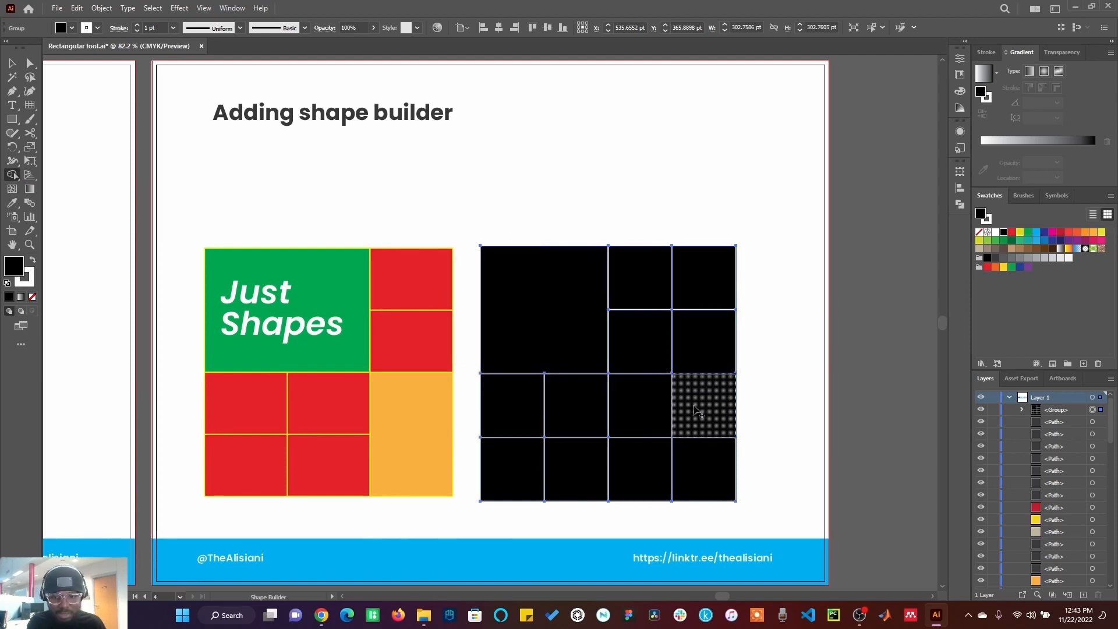
pyautogui.moveTo(705, 401); pyautogui.dragTo(701, 444)
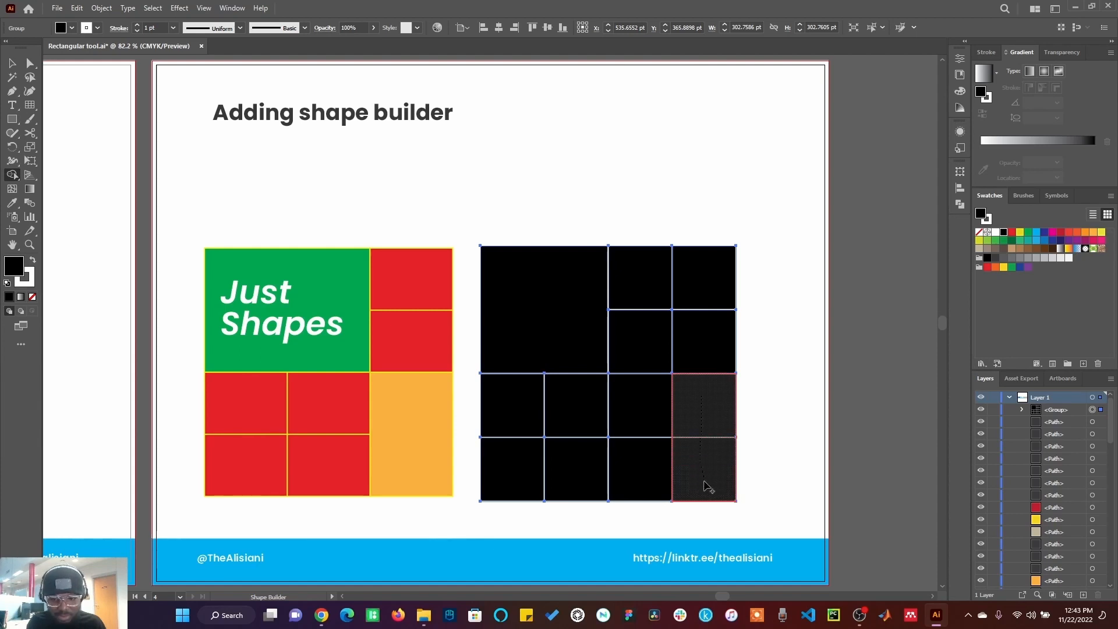
pyautogui.moveTo(704, 482); pyautogui.dragTo(706, 489)
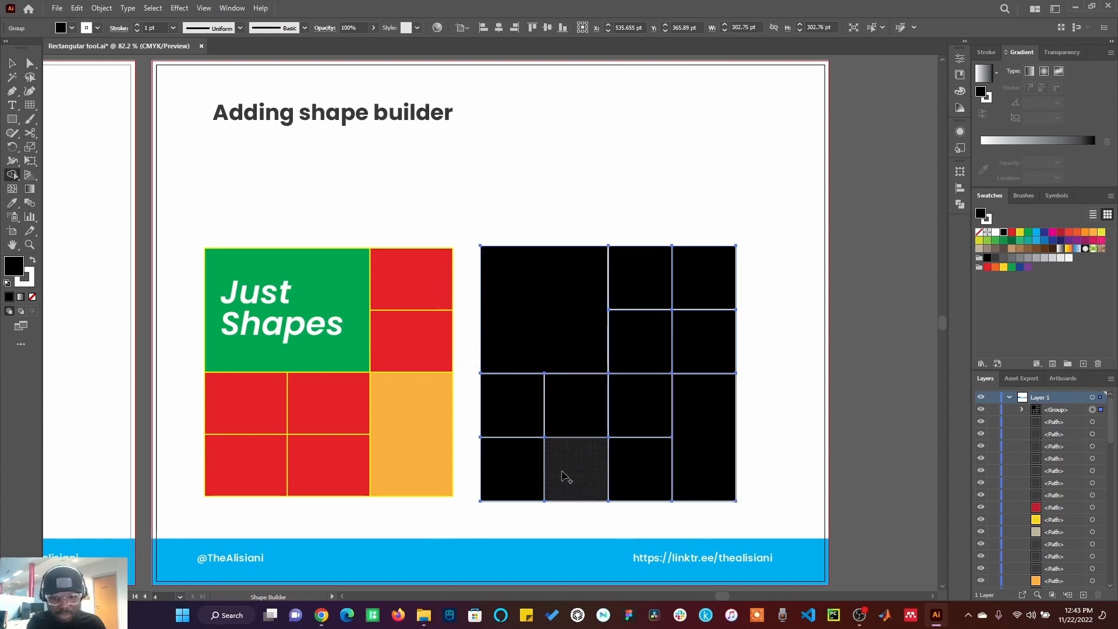
pyautogui.moveTo(563, 477); pyautogui.dragTo(644, 481)
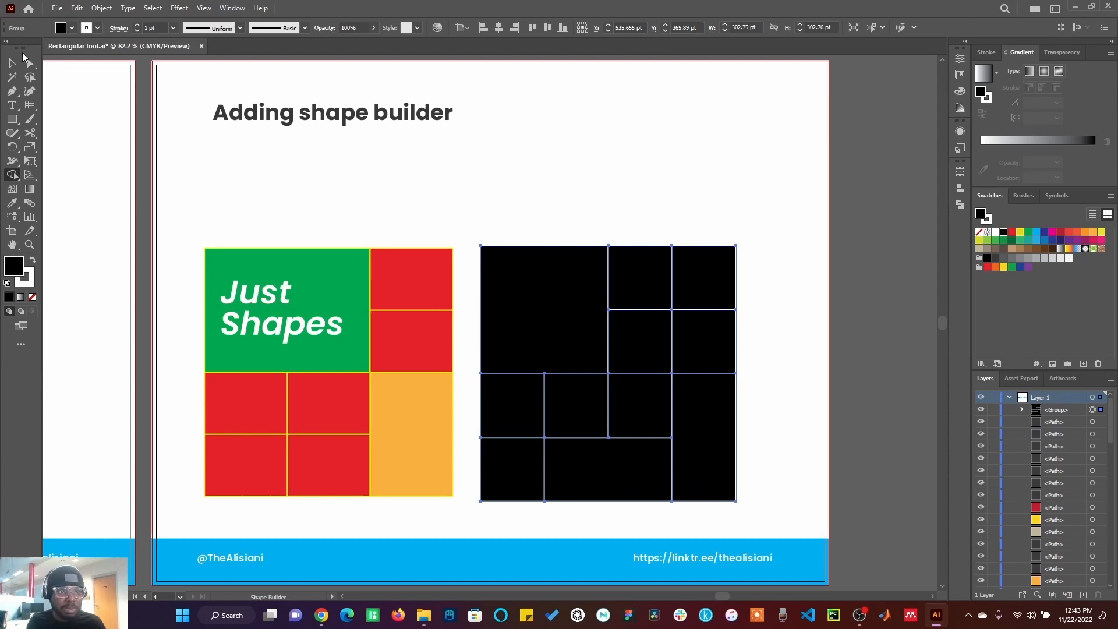
# Step: Ungroup the merged grid and deselect it
pyautogui.click(11, 62)
pyautogui.click(187, 159)
pyautogui.click(644, 299)
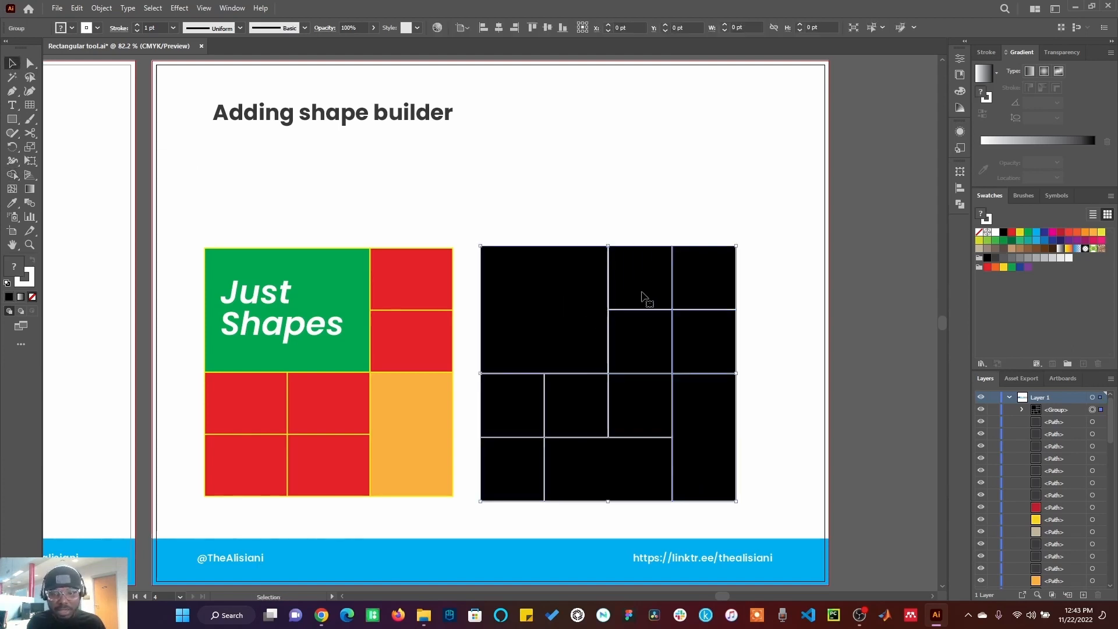
pyautogui.rightClick(706, 292)
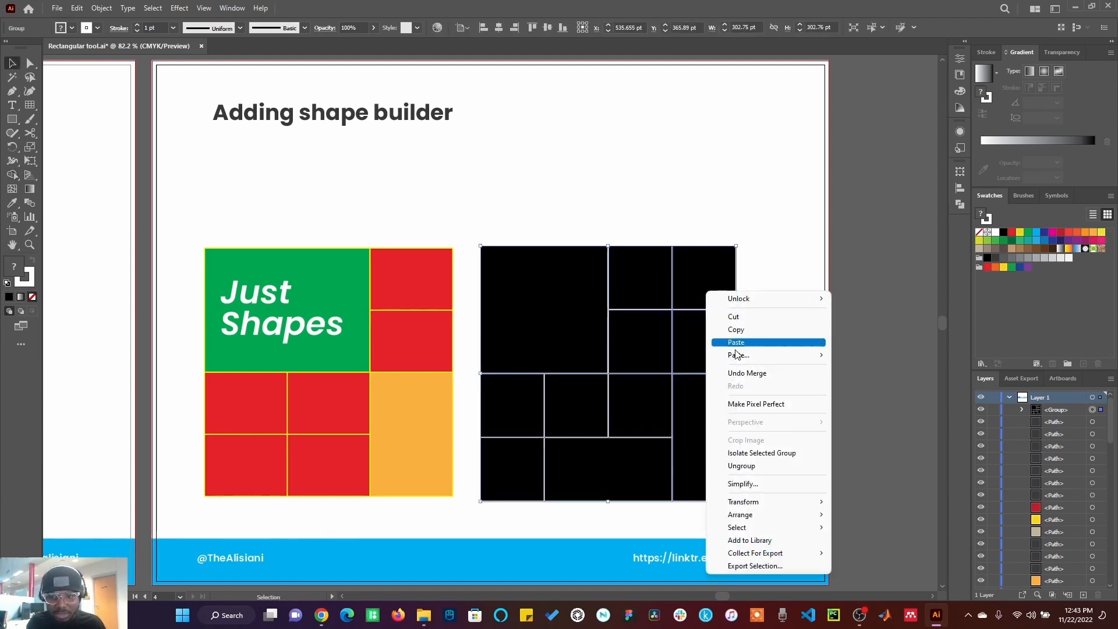
pyautogui.click(742, 466)
pyautogui.click(816, 338)
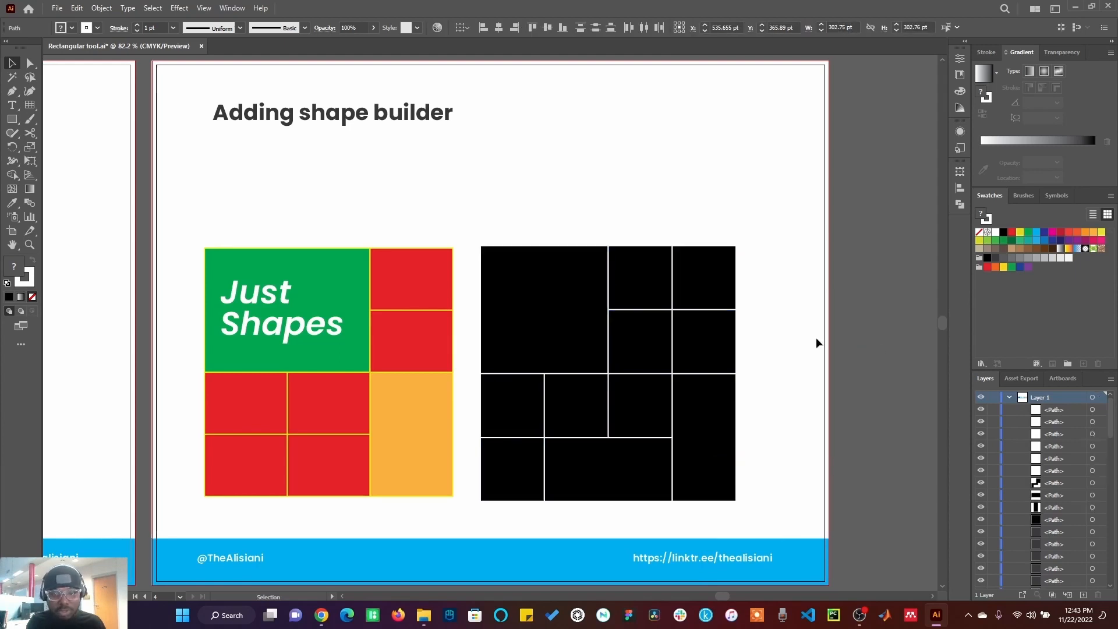
# Step: Fill the large merged top-left square with the green sampled from the Just Shapes design
pyautogui.click(541, 327)
pyautogui.click(12, 203)
pyautogui.click(344, 269)
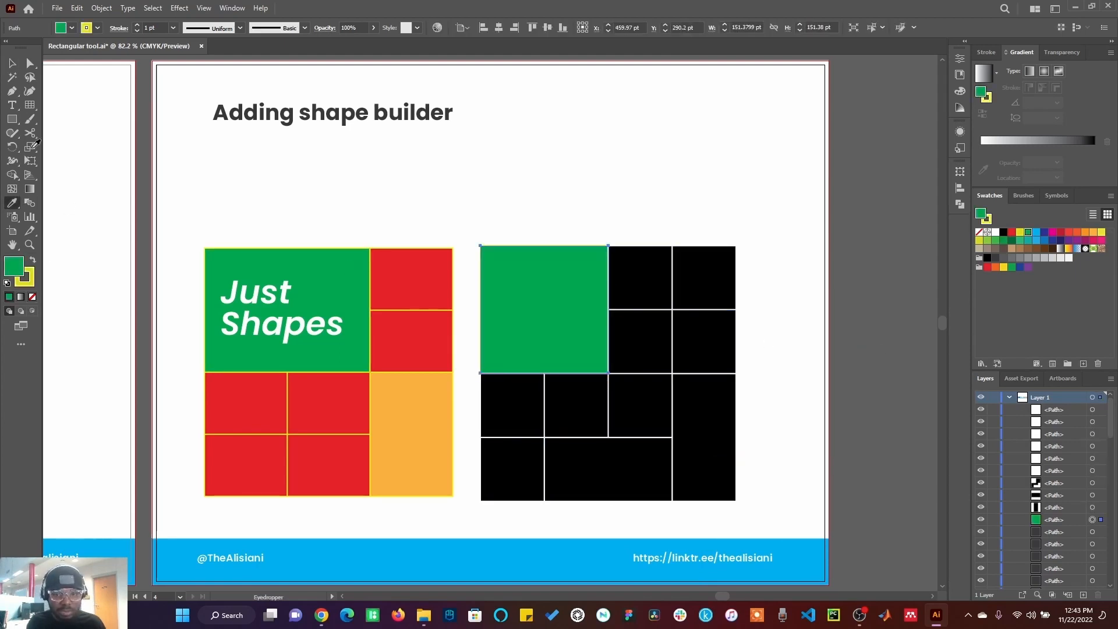
pyautogui.click(10, 63)
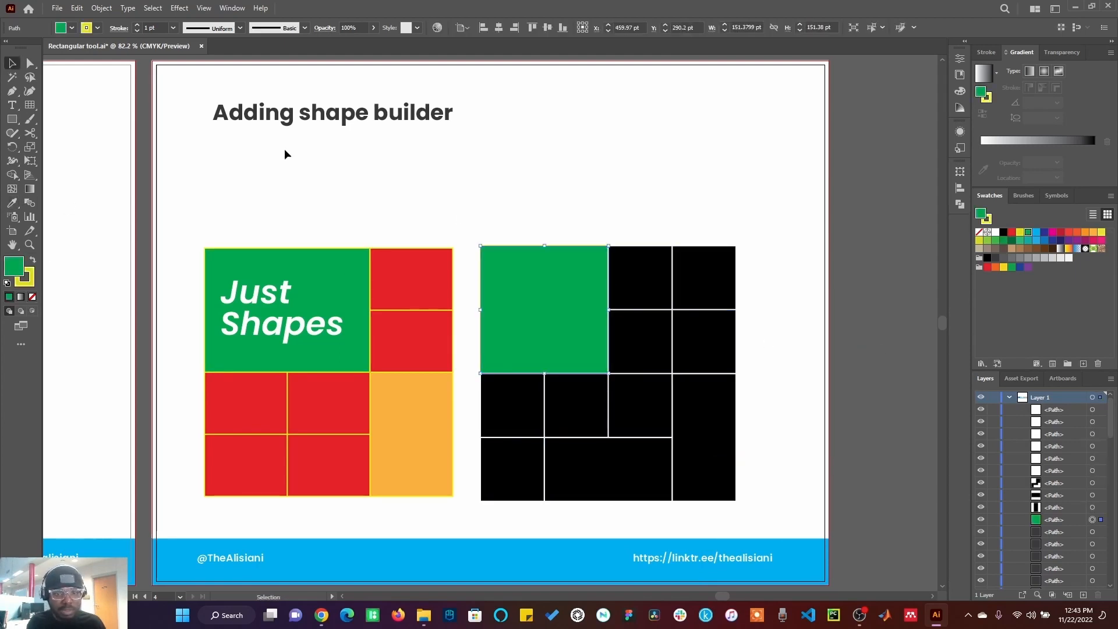
# Step: Select the remaining black grid cells and fill them with the red sampled from the Just Shapes design
pyautogui.click(654, 300)
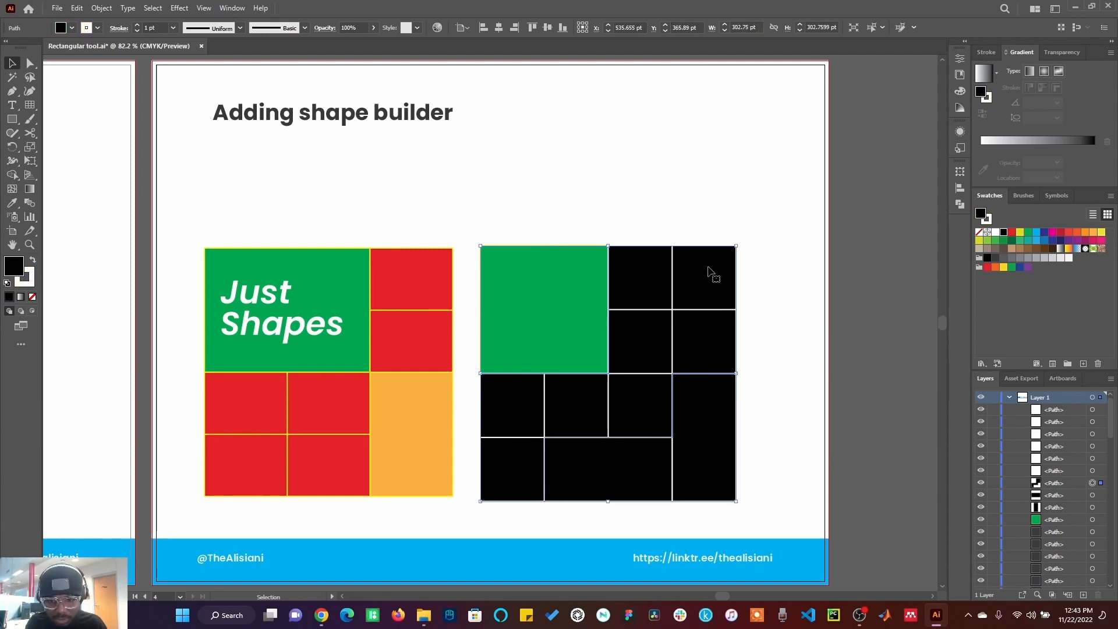
pyautogui.click(794, 287)
pyautogui.click(710, 292)
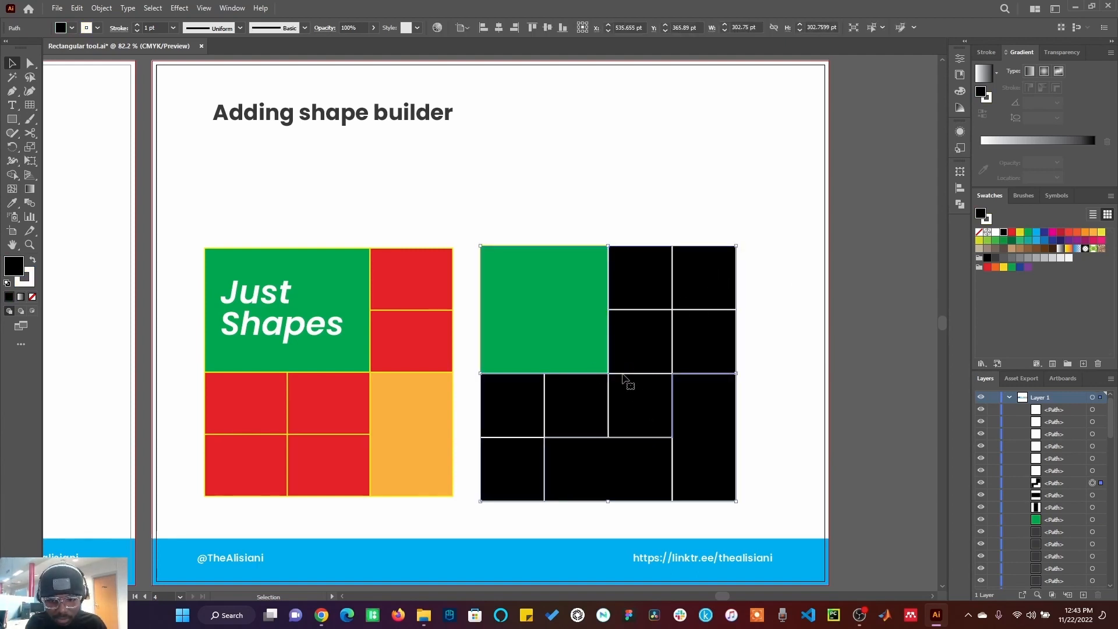
pyautogui.click(10, 204)
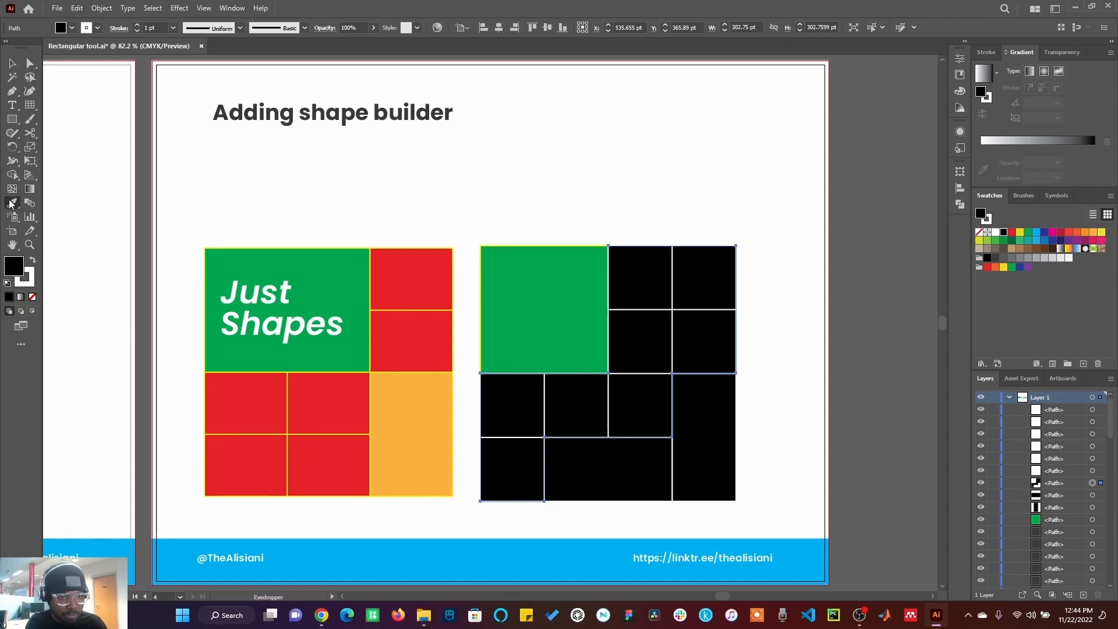
pyautogui.click(414, 337)
# Step: Fill the merged bottom middle cell with the orange sampled from the Just Shapes design
pyautogui.click(12, 62)
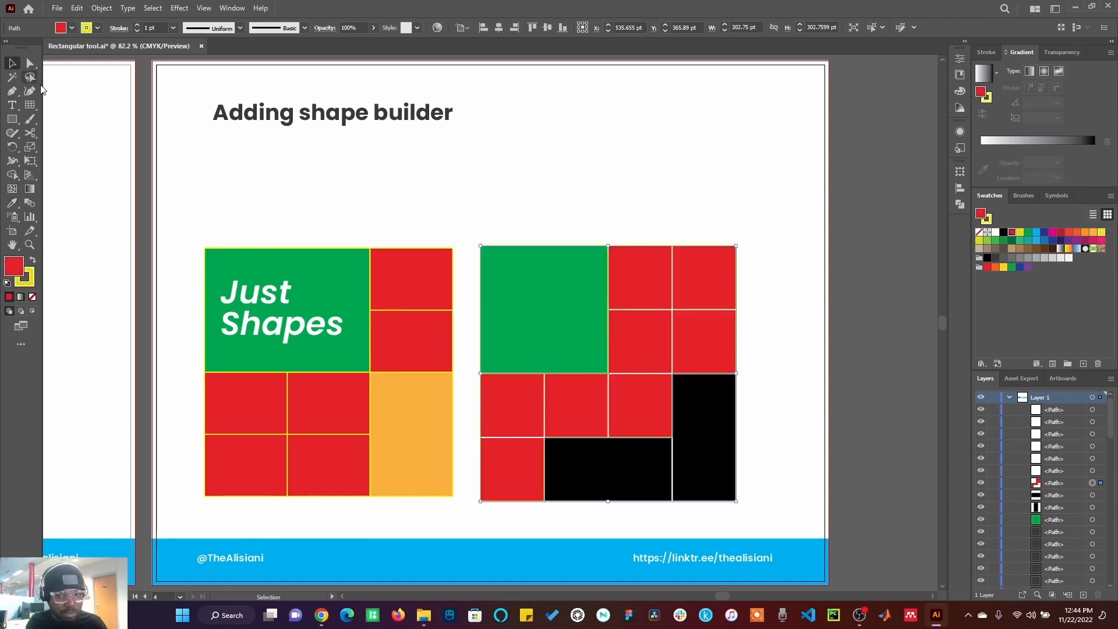
pyautogui.click(591, 467)
pyautogui.click(13, 202)
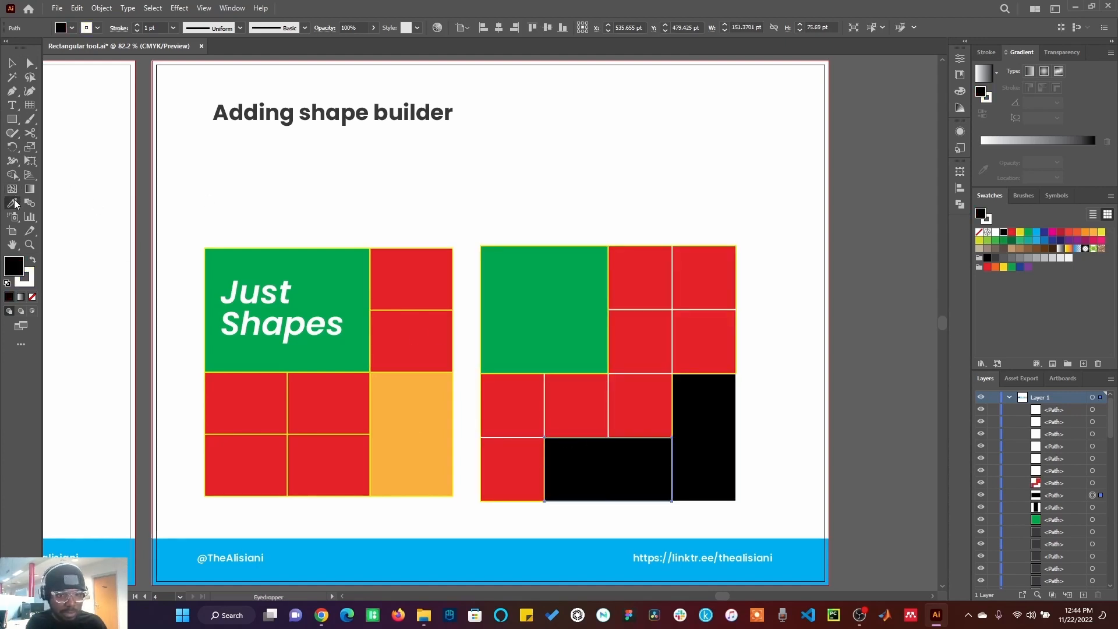
pyautogui.click(410, 451)
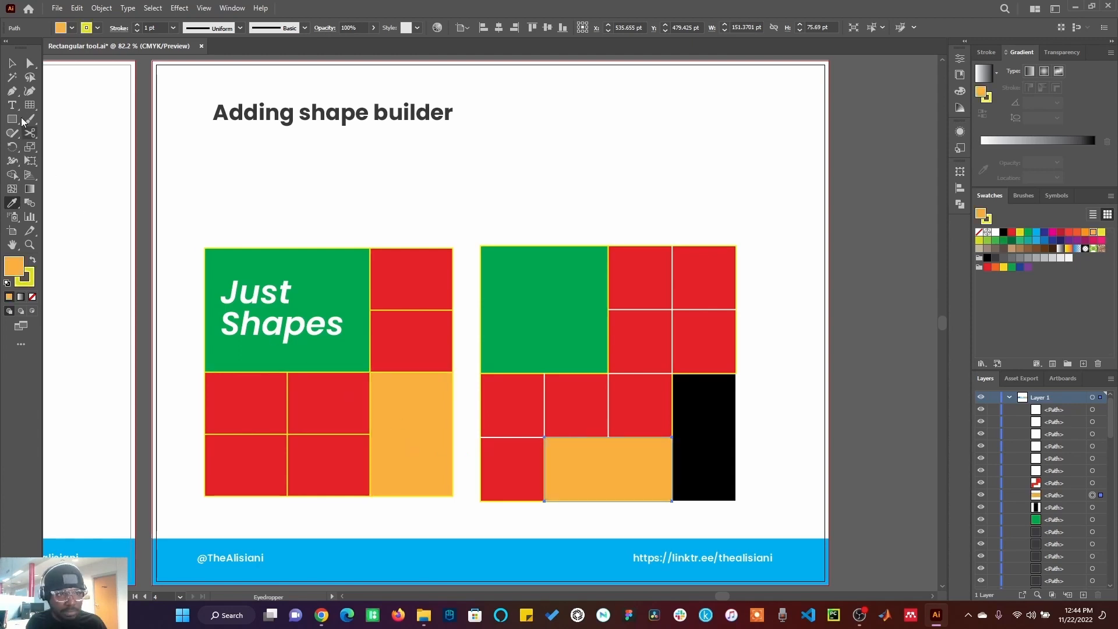
# Step: Fill the merged right column cell with the light blue swatch and deselect it
pyautogui.click(12, 63)
pyautogui.click(686, 449)
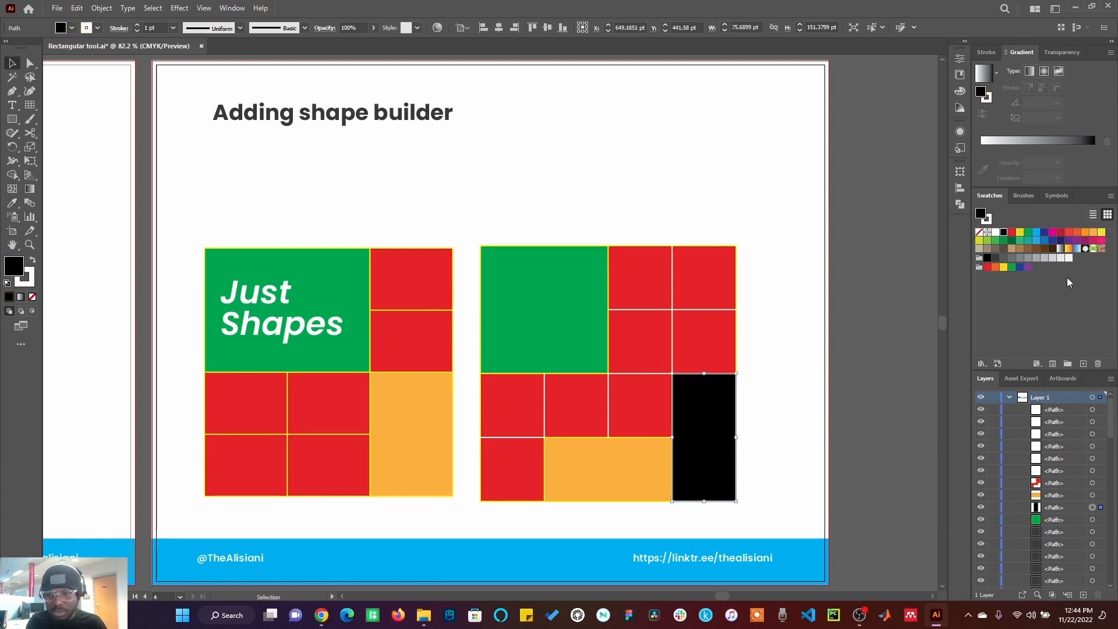
pyautogui.click(1037, 233)
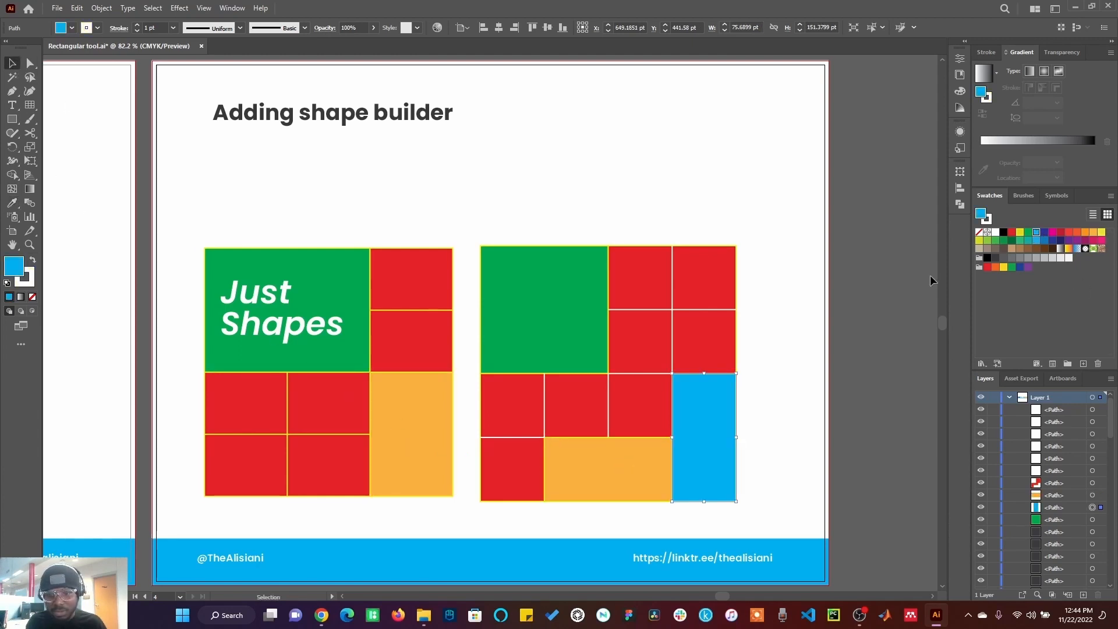
pyautogui.click(931, 275)
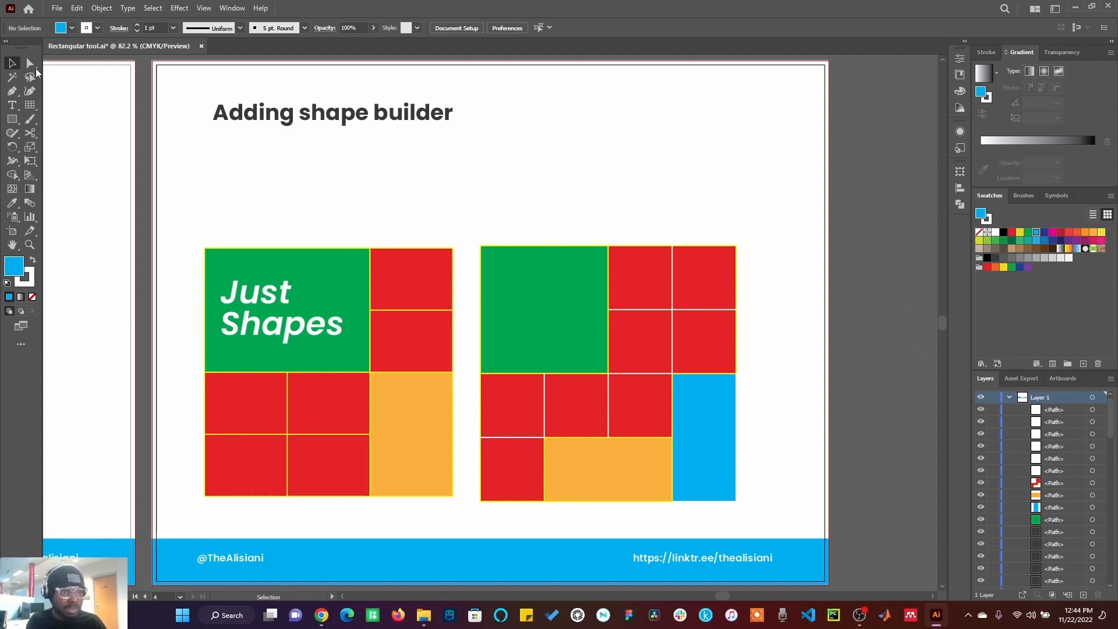
# Step: Add a two-line text reading "Just" and "Shapes" above the grid
pyautogui.press('t')
pyautogui.click(526, 201)
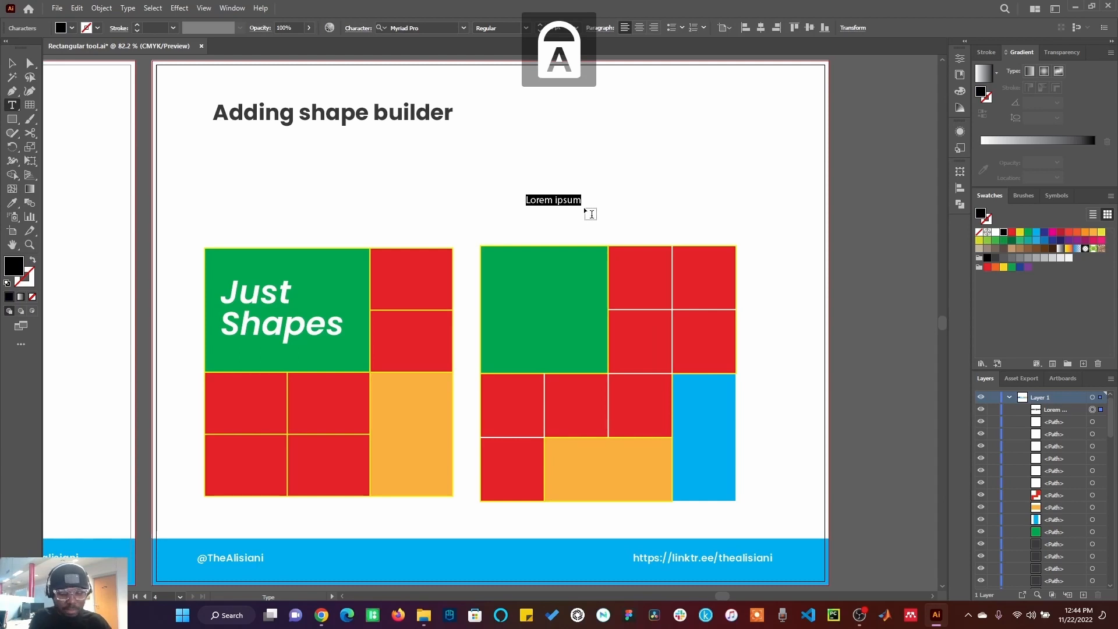
pyautogui.write('JUST')
pyautogui.press('BackSpace')
pyautogui.press('BackSpace')
pyautogui.press('BackSpace')
pyautogui.press('BackSpace')
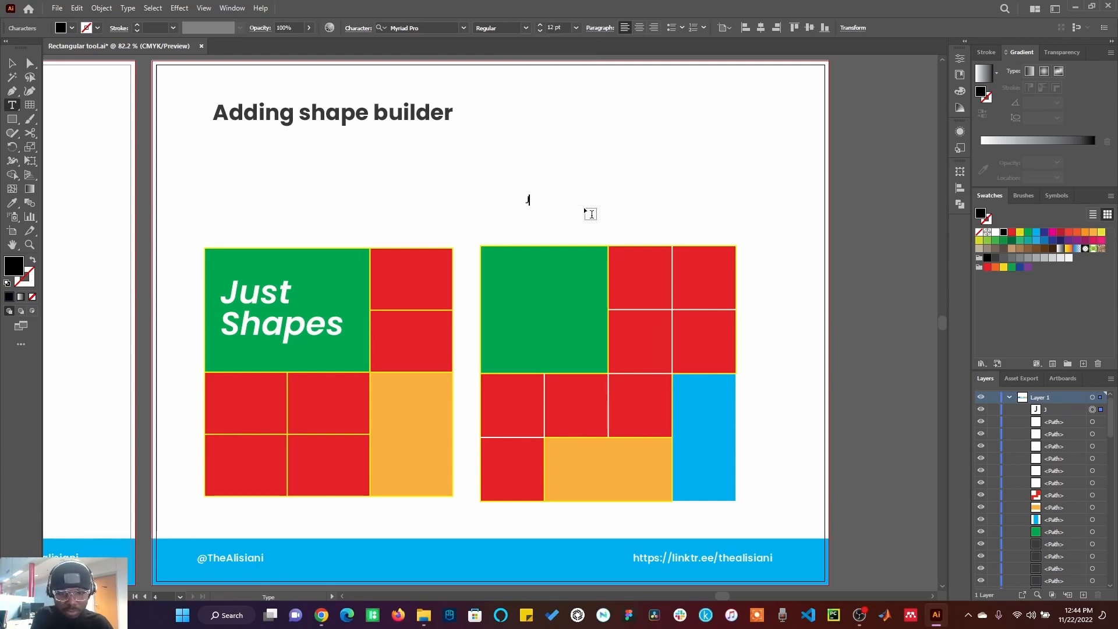
pyautogui.press('capslock')
pyautogui.write('Just')
pyautogui.press('Return')
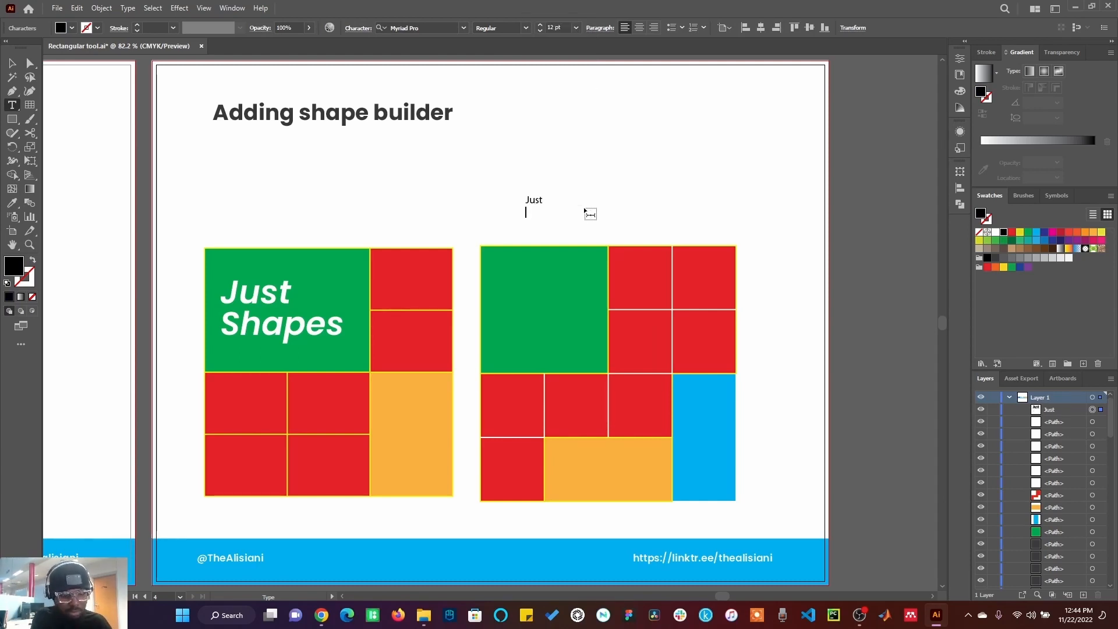
pyautogui.write('Shapes')
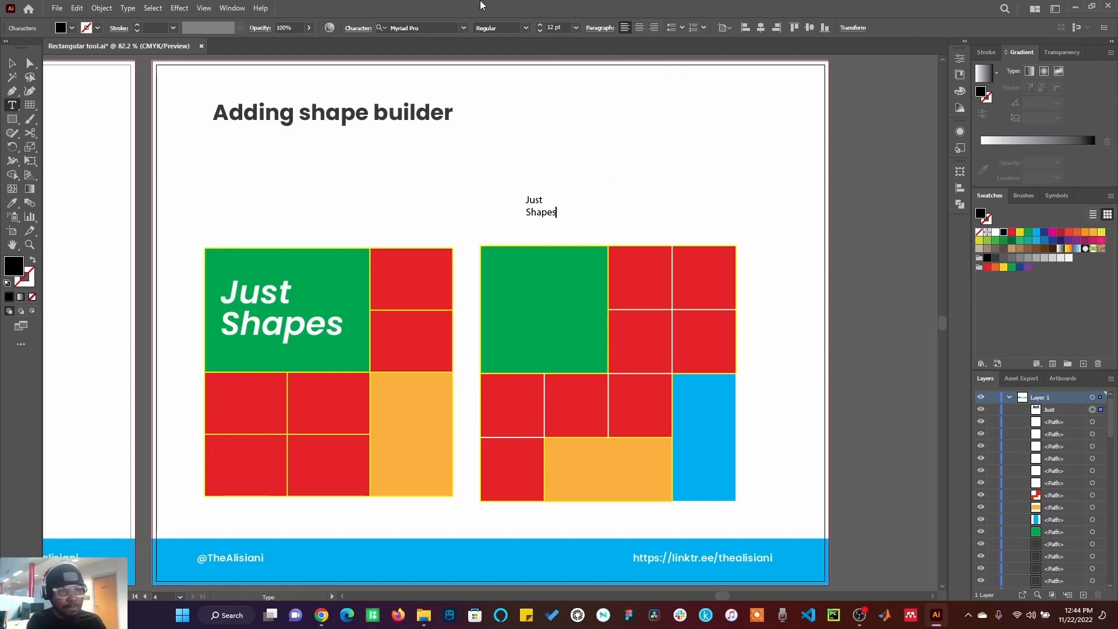
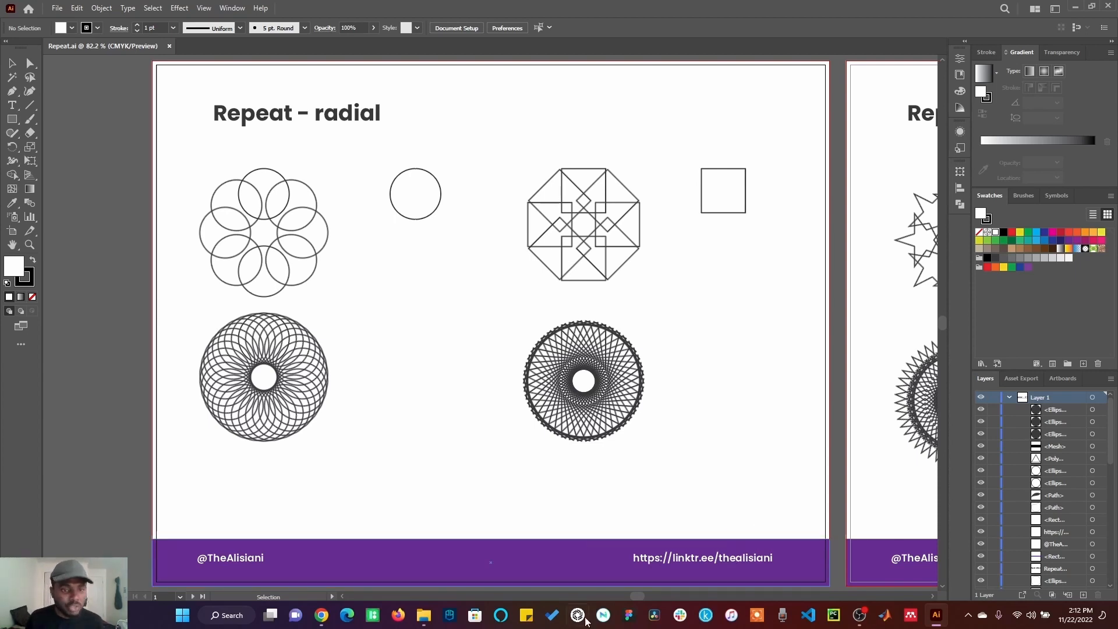
# Step: Explore the Repeat Options for the selected circle and try a radius of 90 without applying it
pyautogui.click(406, 213)
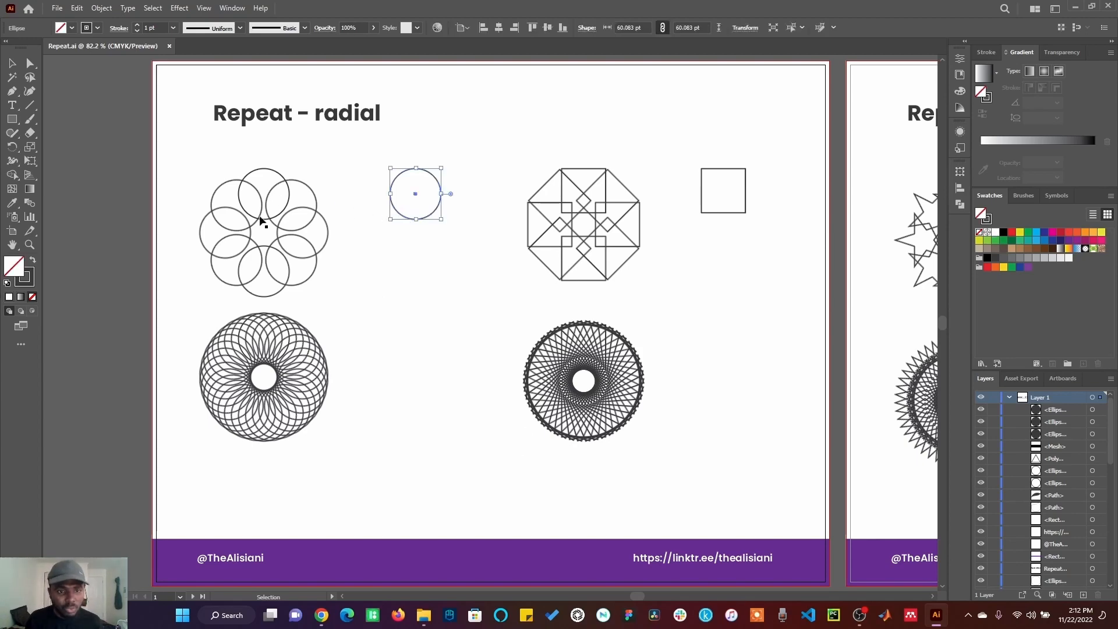
pyautogui.click(102, 9)
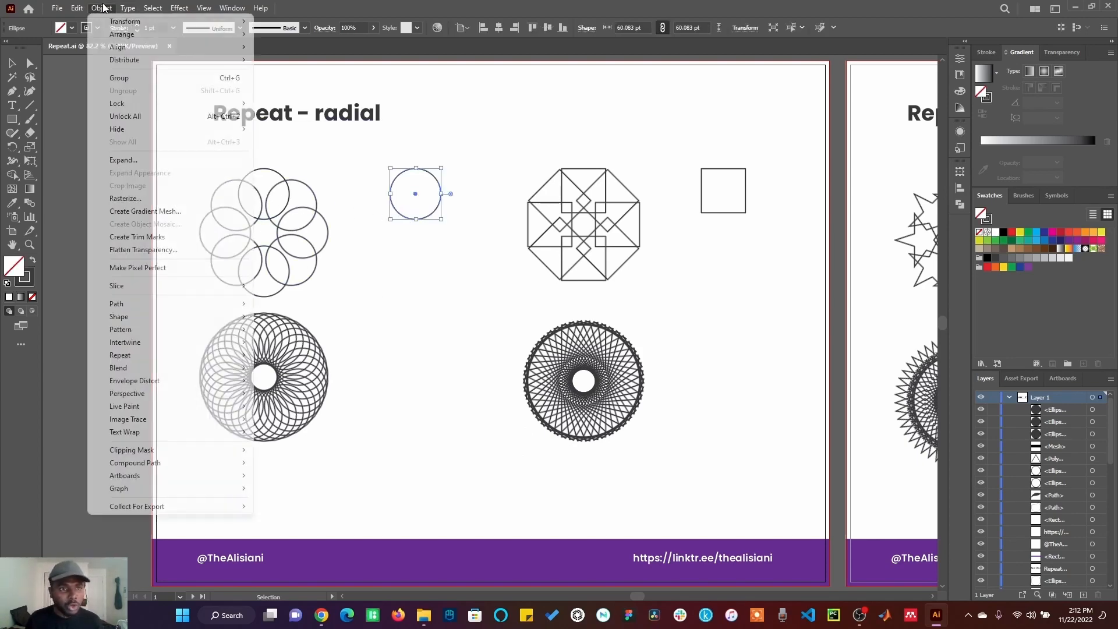
pyautogui.moveTo(139, 363)
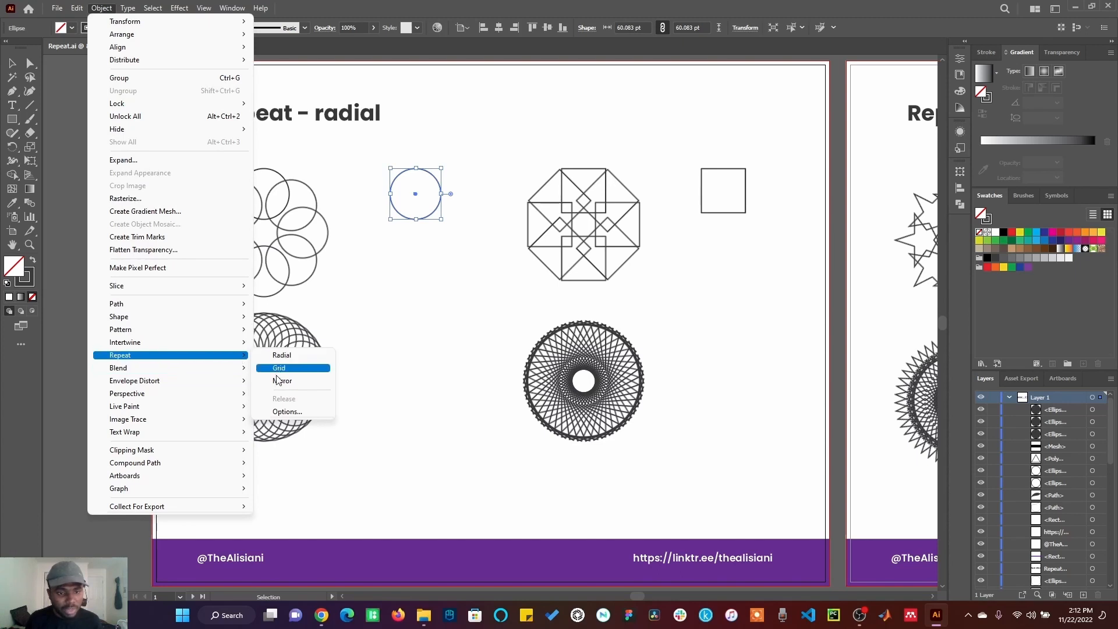
pyautogui.click(290, 412)
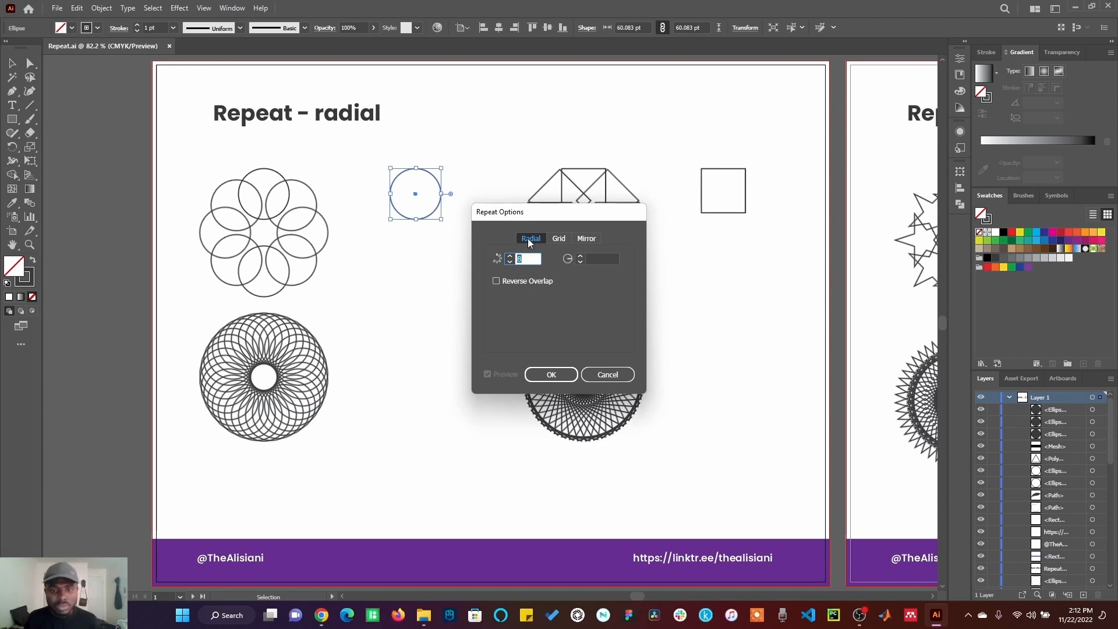
pyautogui.click(560, 240)
pyautogui.click(579, 240)
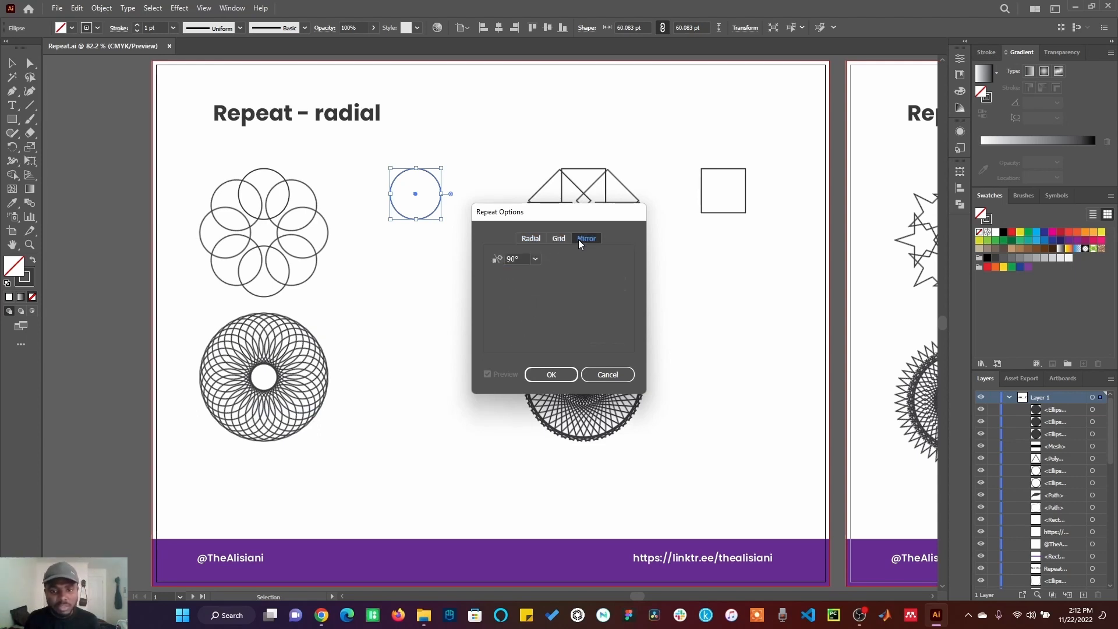
pyautogui.click(535, 241)
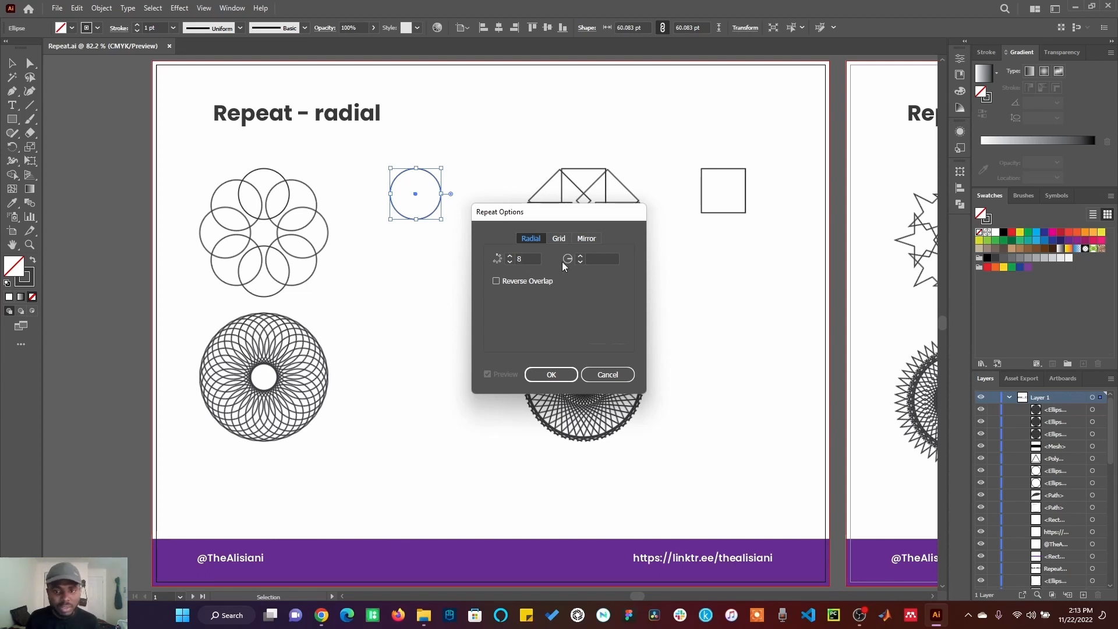
pyautogui.click(594, 260)
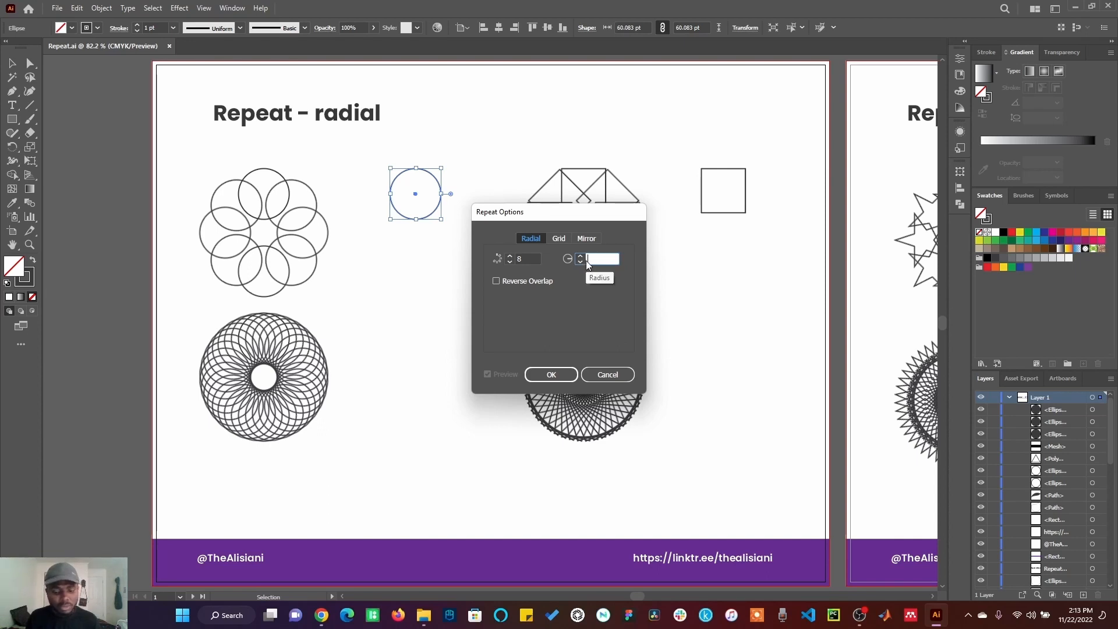
pyautogui.write('90')
pyautogui.click(624, 374)
# Step: Apply a radial repeat to the circle and place a duplicate of it in the row below
pyautogui.click(93, 9)
pyautogui.moveTo(201, 359)
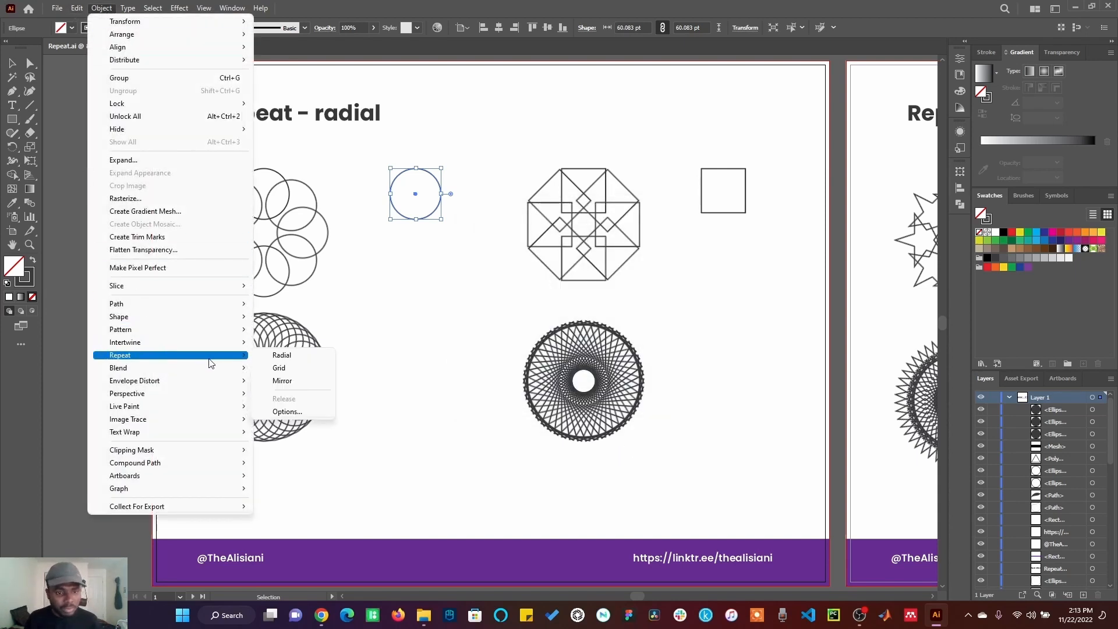
pyautogui.click(282, 356)
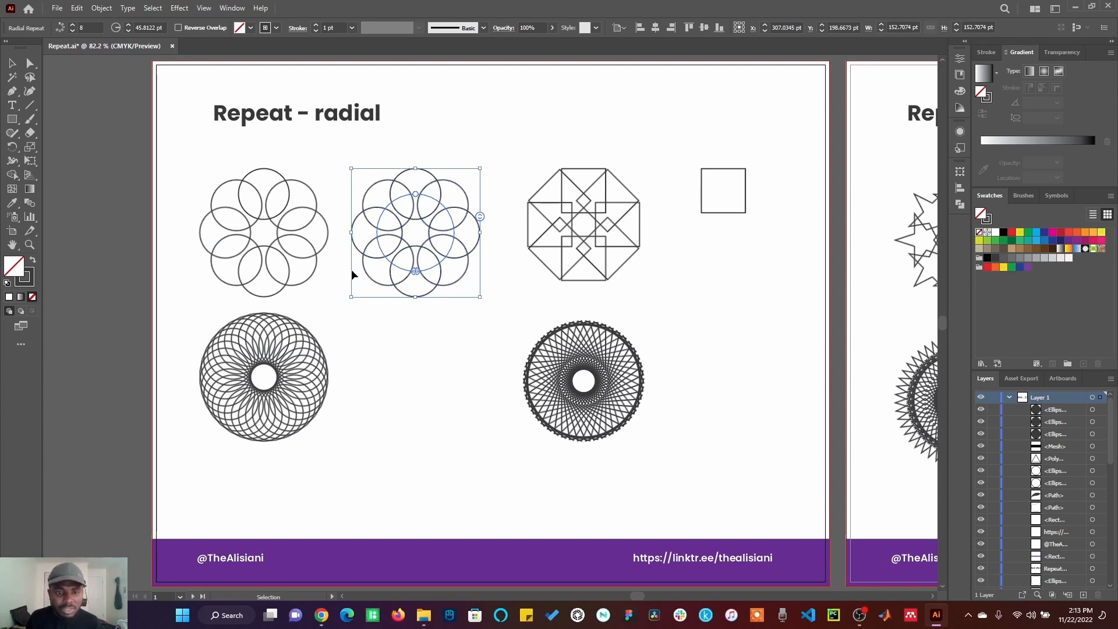
pyautogui.moveTo(415, 179); pyautogui.dragTo(418, 328)
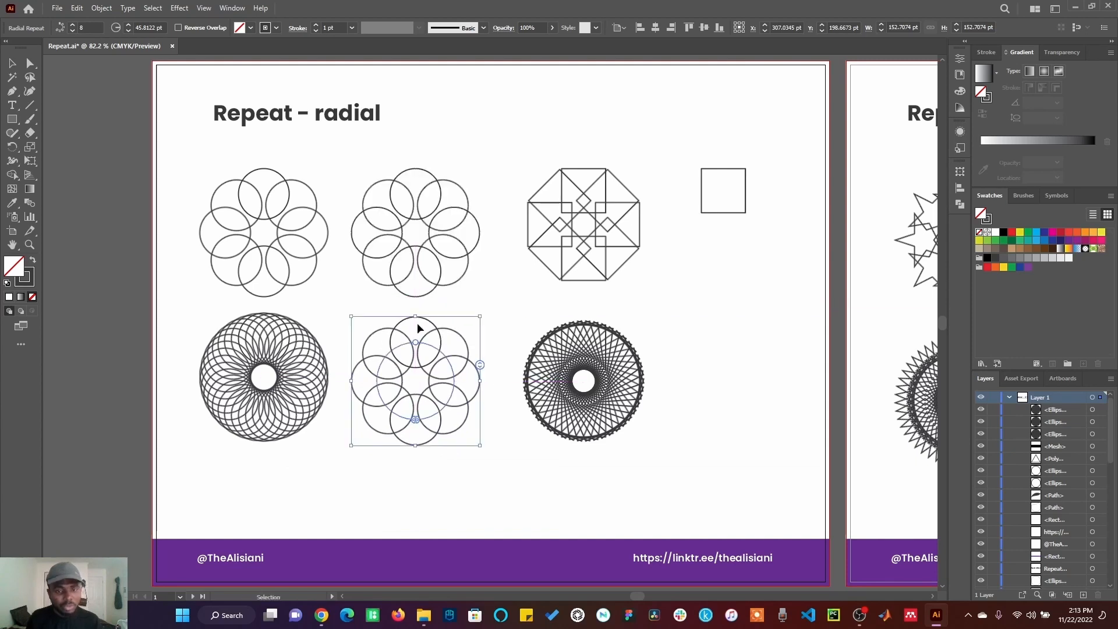
# Step: Adjust the radius of the upper circle radial repeat to about 48 pt
pyautogui.click(410, 200)
pyautogui.click(414, 175)
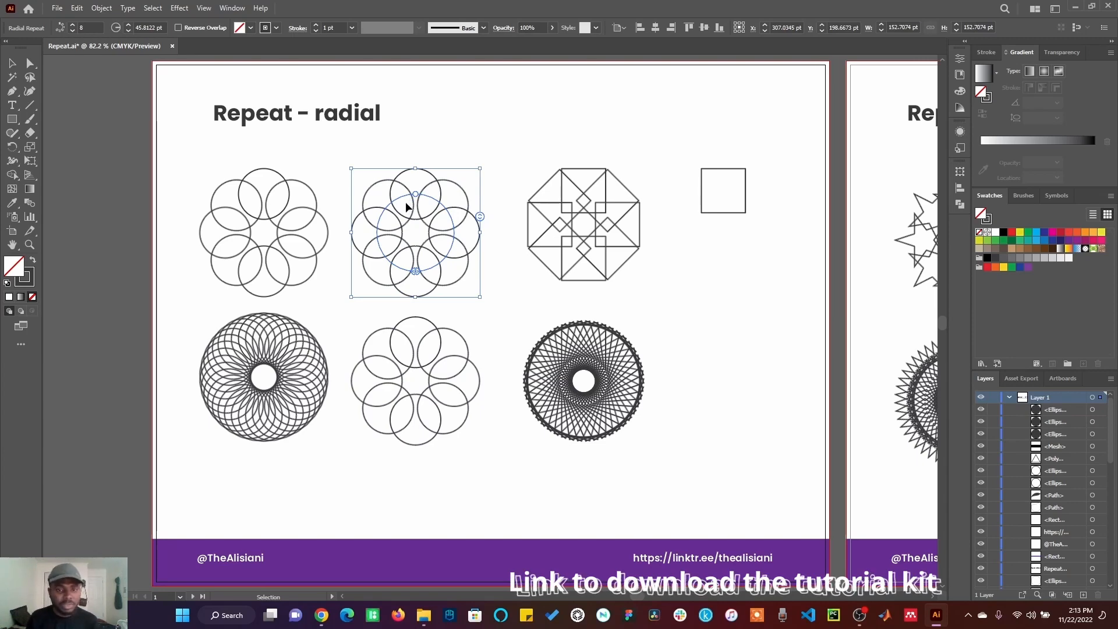
pyautogui.moveTo(416, 197); pyautogui.dragTo(419, 222)
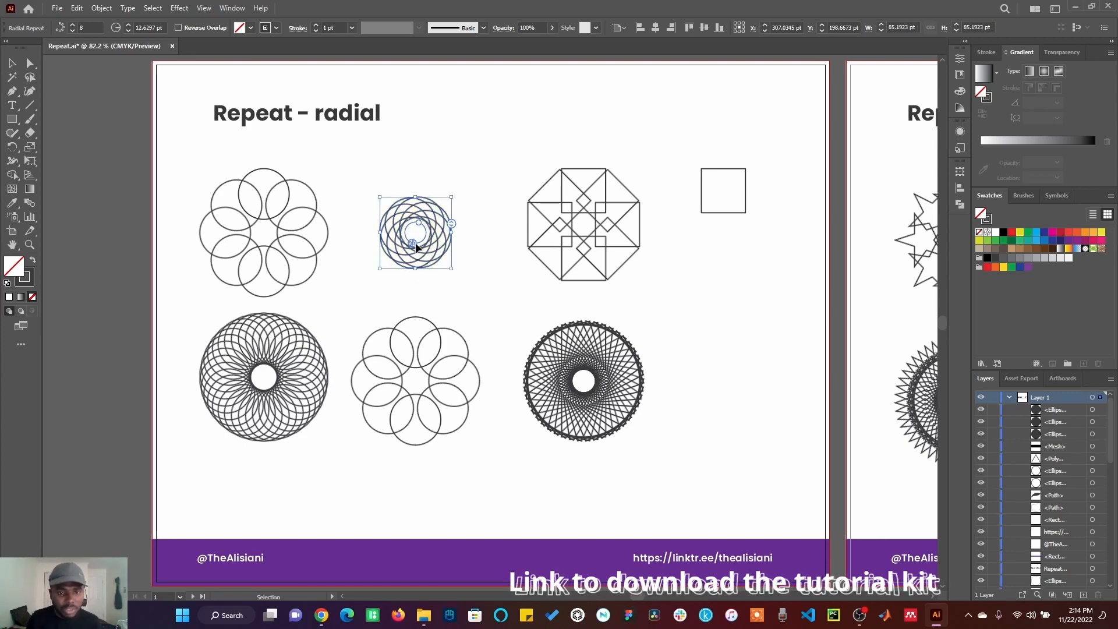
pyautogui.moveTo(414, 244); pyautogui.dragTo(440, 267)
pyautogui.moveTo(414, 205)
pyautogui.mouseDown()
pyautogui.moveTo(390, 233)
pyautogui.moveTo(410, 249)
pyautogui.moveTo(400, 222)
pyautogui.moveTo(413, 248)
pyautogui.moveTo(416, 191)
pyautogui.mouseUp()
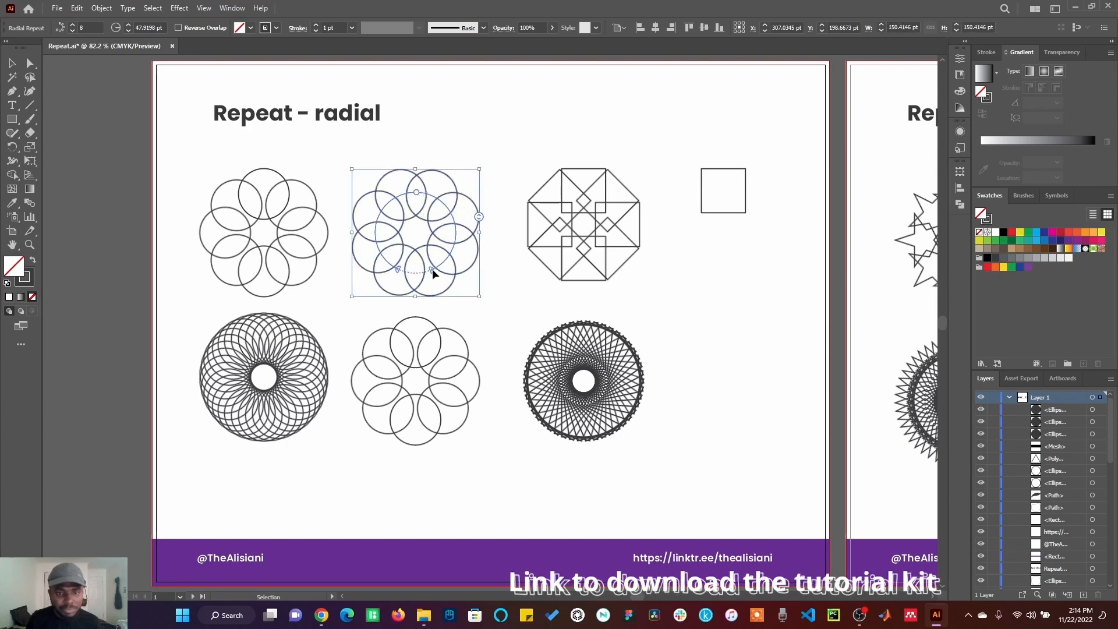
pyautogui.moveTo(432, 268); pyautogui.dragTo(400, 275)
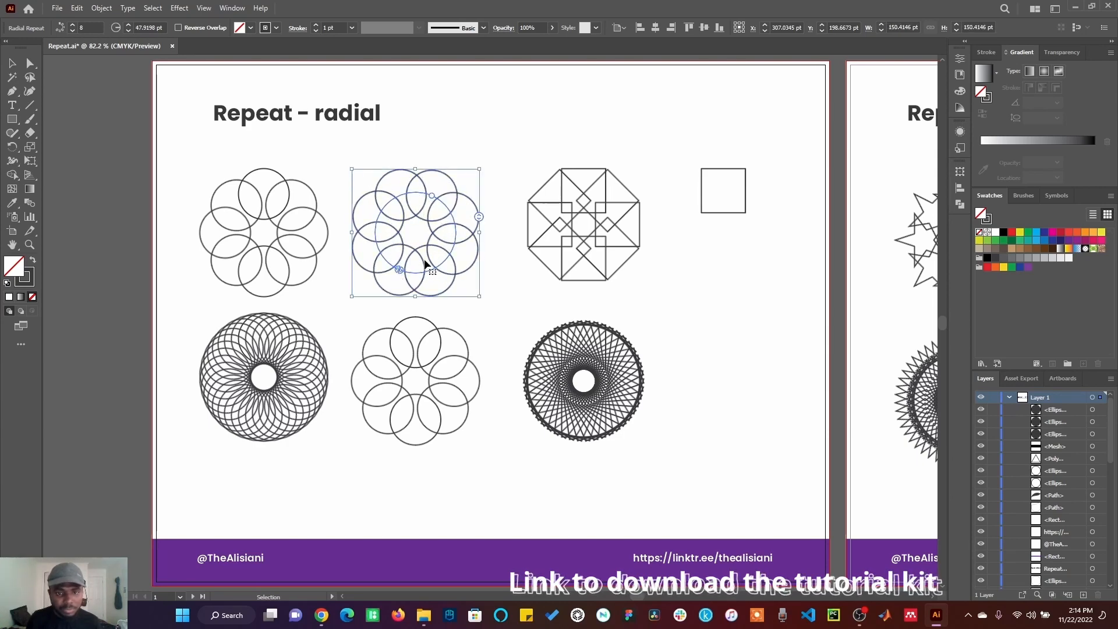
# Step: Increase the lower circle radial repeat's instances to about 56 and deselect it
pyautogui.click(421, 341)
pyautogui.click(447, 378)
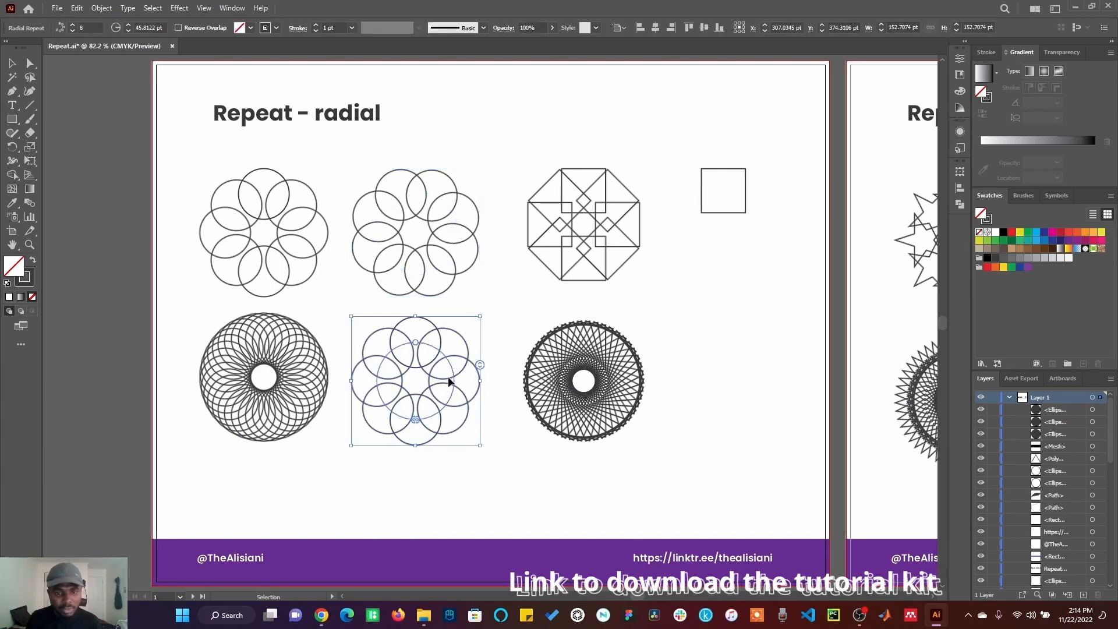
pyautogui.moveTo(480, 365); pyautogui.dragTo(514, 81)
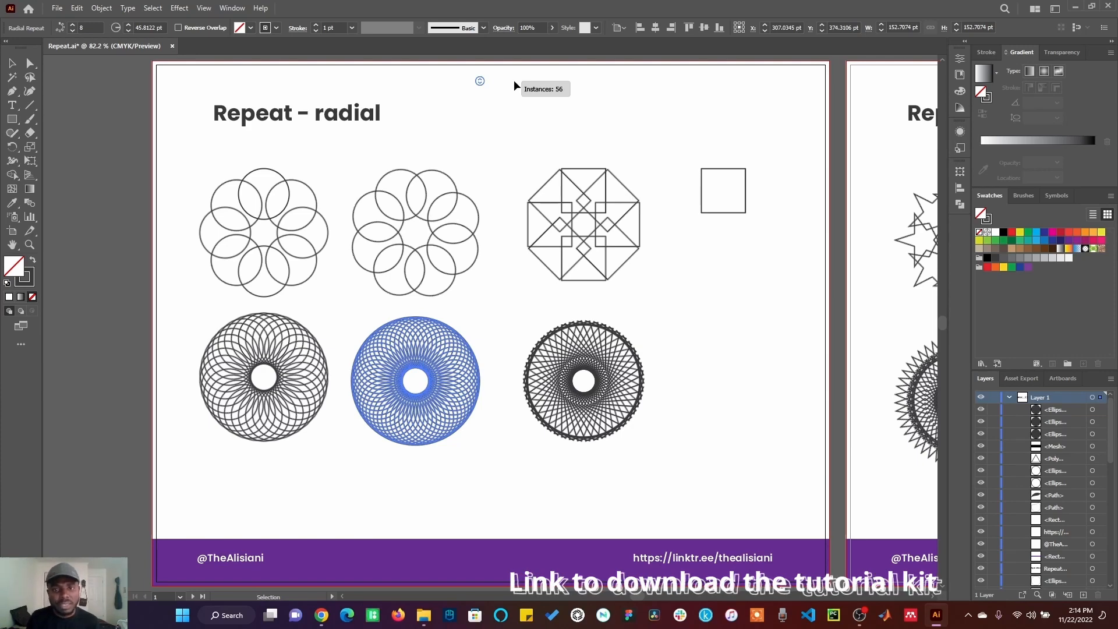
pyautogui.moveTo(513, 79); pyautogui.dragTo(518, 116)
pyautogui.click(501, 417)
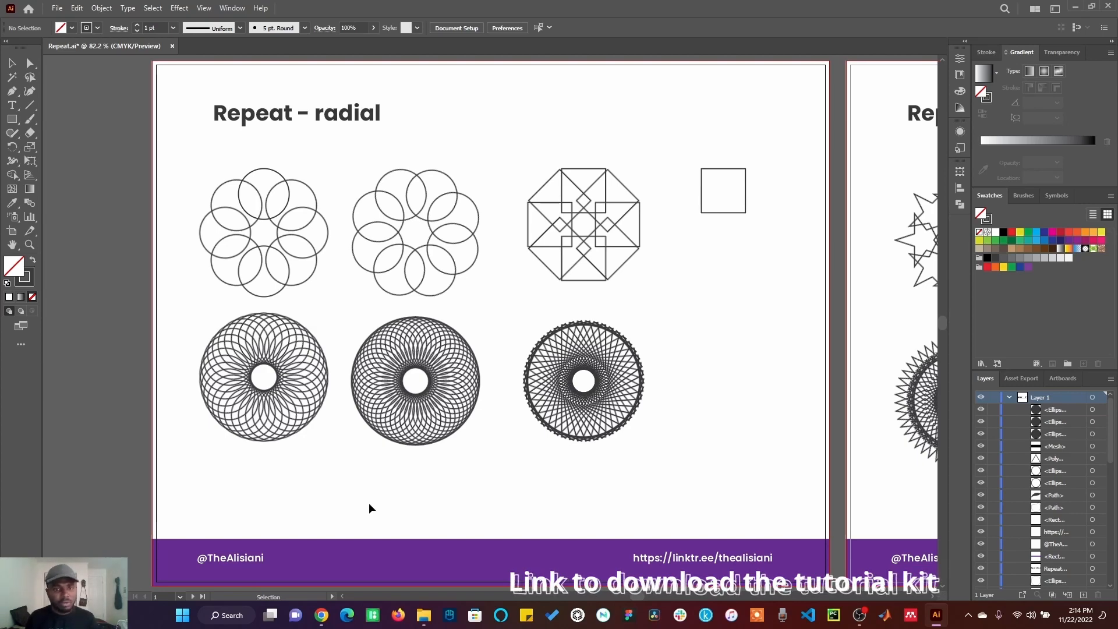
# Step: Enlarge the upper circle radial repeat's radius to about 50 pt
pyautogui.click(415, 215)
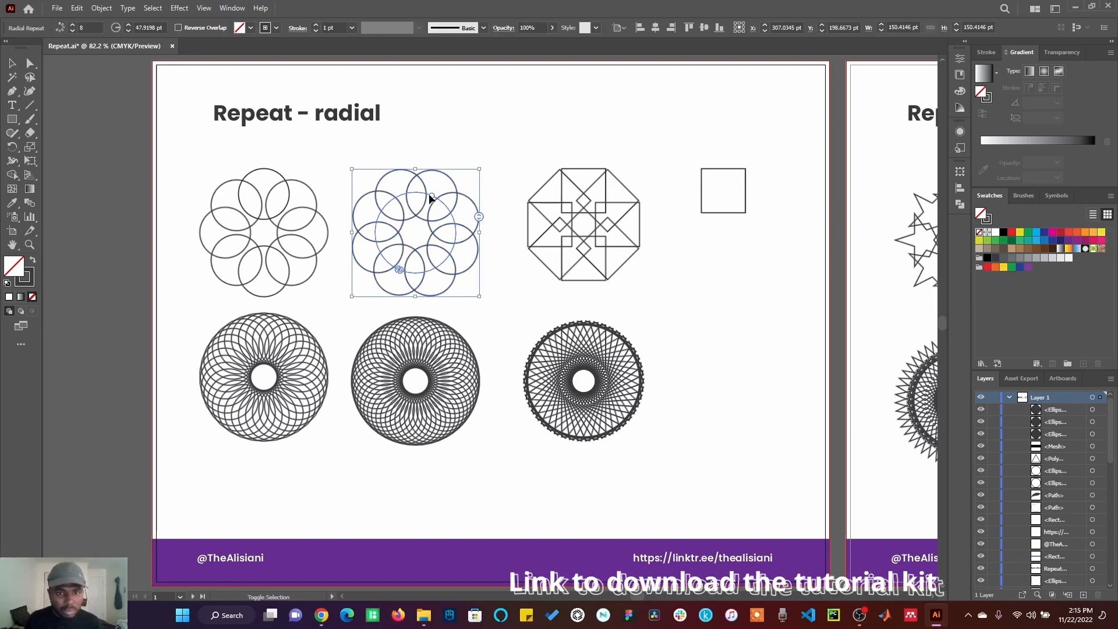
pyautogui.moveTo(433, 196); pyautogui.dragTo(415, 274)
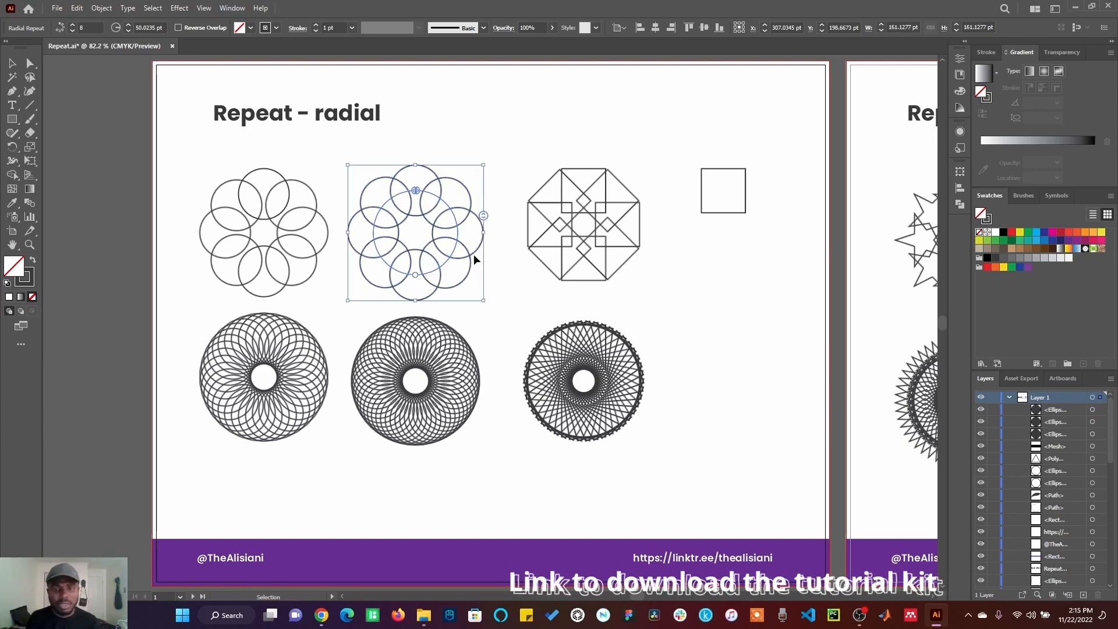
# Step: Apply a radial repeat to the square on the right
pyautogui.click(701, 199)
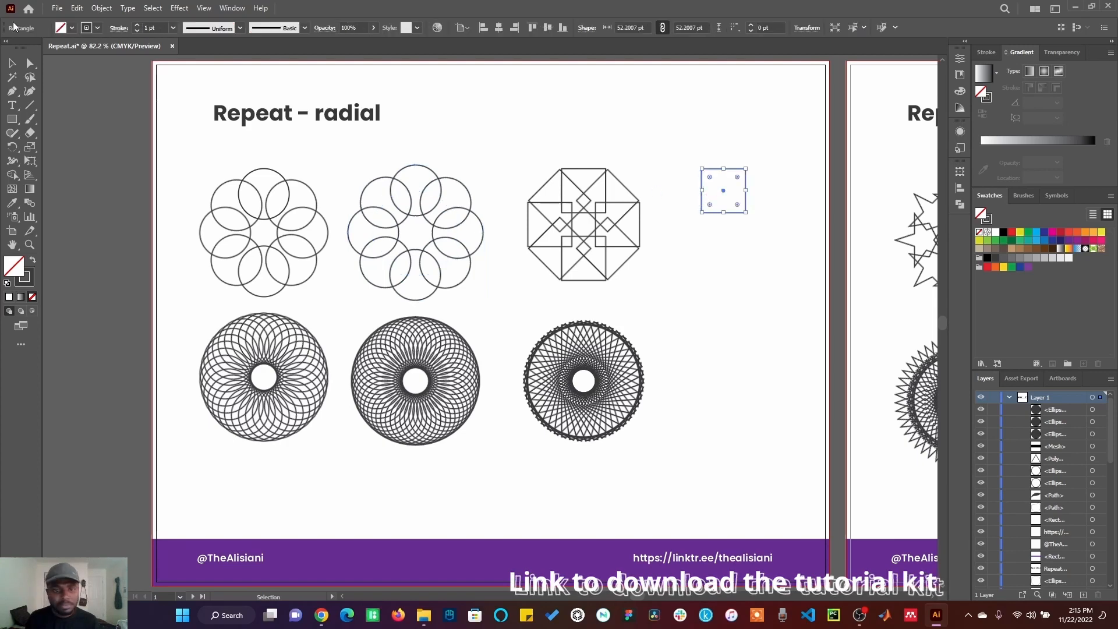
pyautogui.click(107, 9)
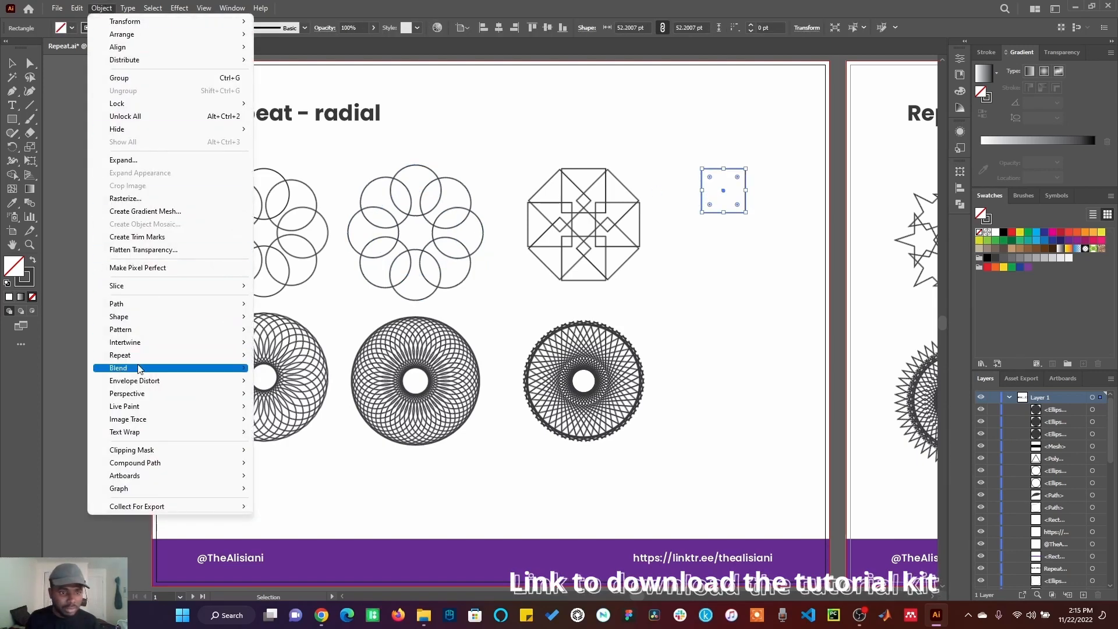
pyautogui.moveTo(147, 363)
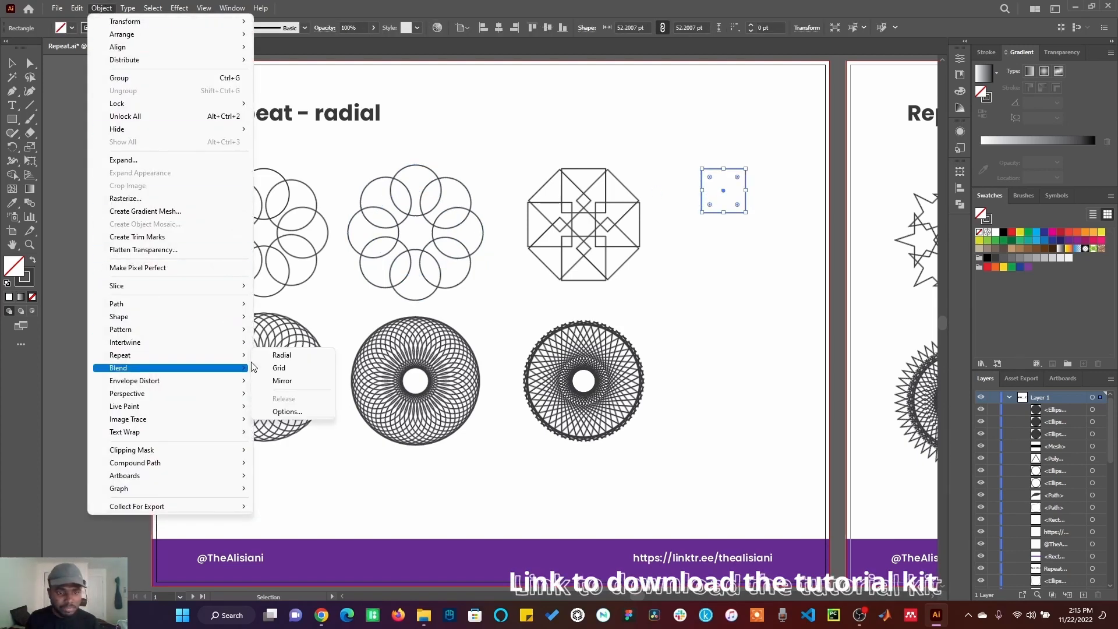
pyautogui.click(295, 358)
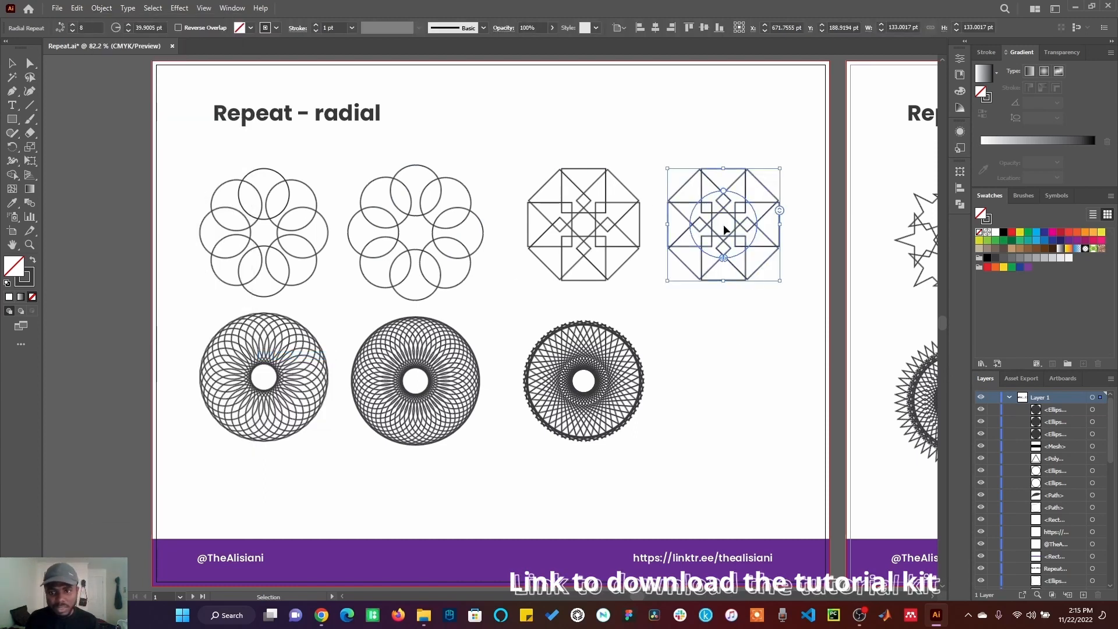
# Step: Duplicate the square's radial repeat below it and greatly increase the copy's instances
pyautogui.moveTo(723, 209); pyautogui.dragTo(726, 366)
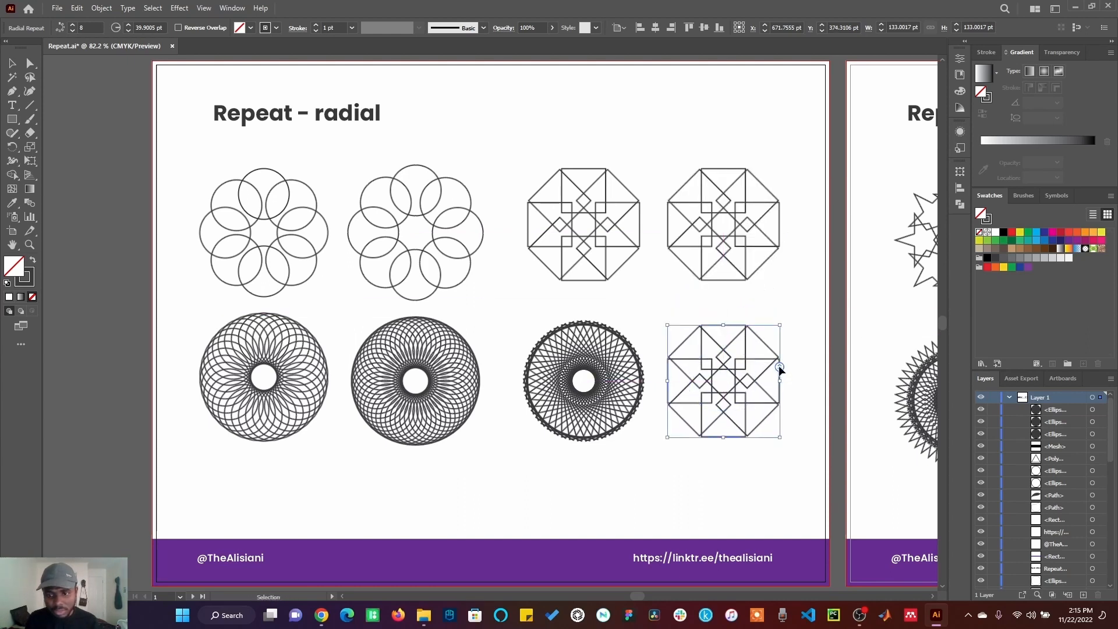
pyautogui.moveTo(779, 366); pyautogui.dragTo(769, 118)
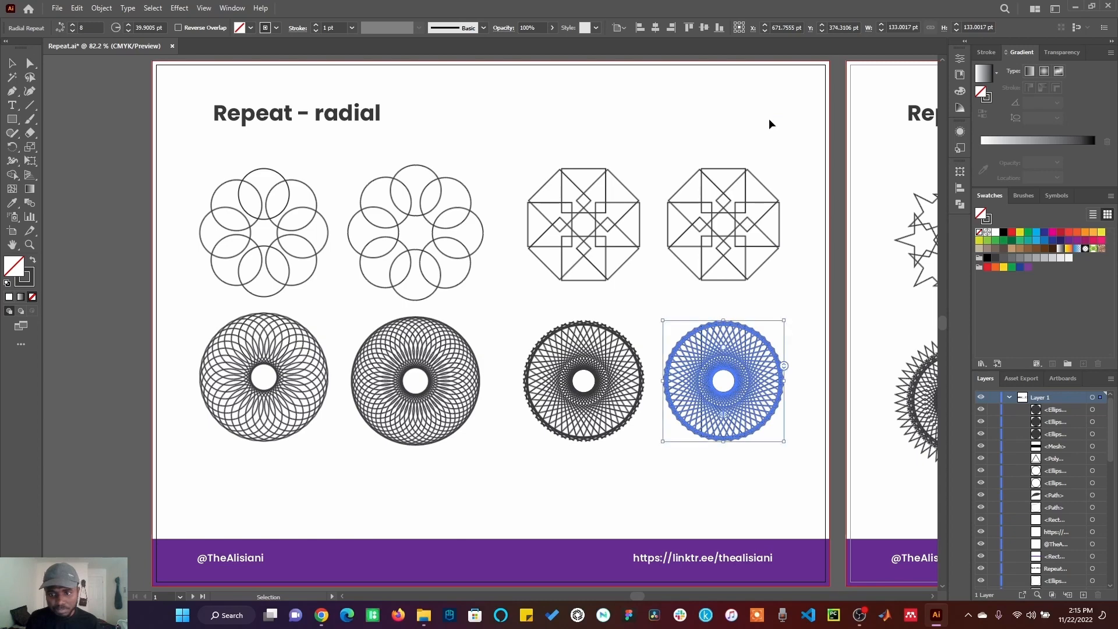
pyautogui.click(770, 467)
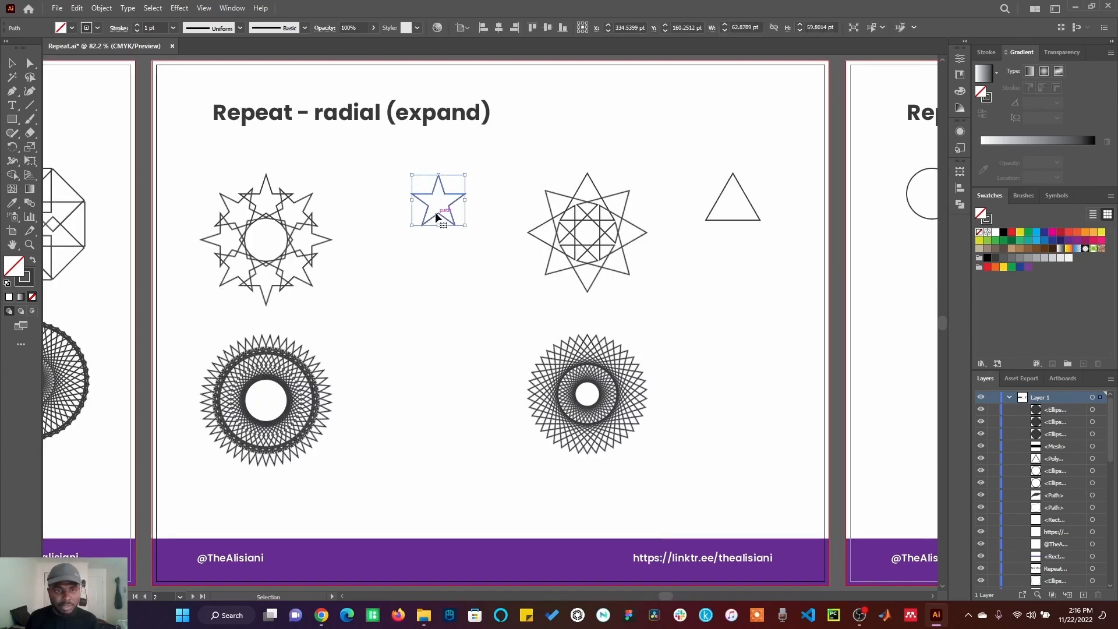
# Step: Apply a radial repeat to the star on the Repeat - radial (expand) artboard
pyautogui.click(100, 10)
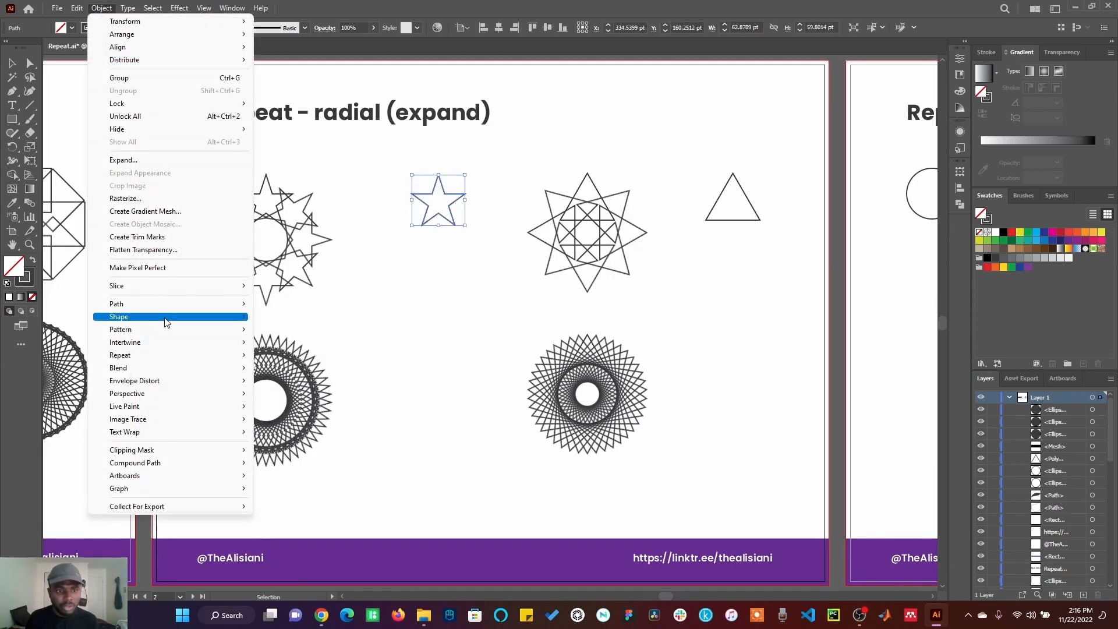
pyautogui.moveTo(169, 355)
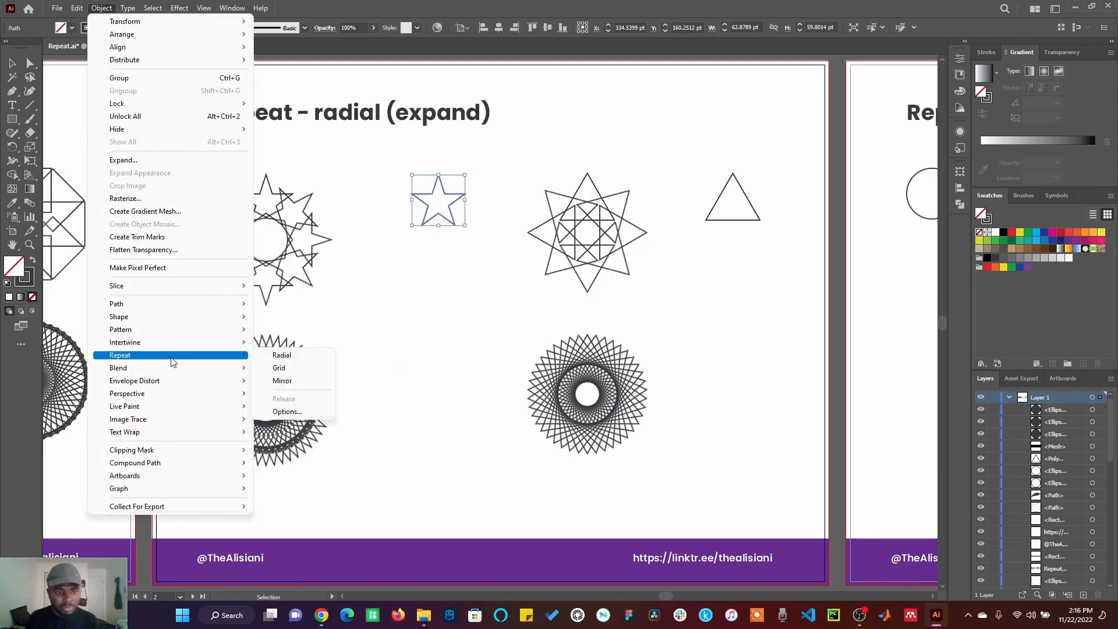
pyautogui.click(278, 355)
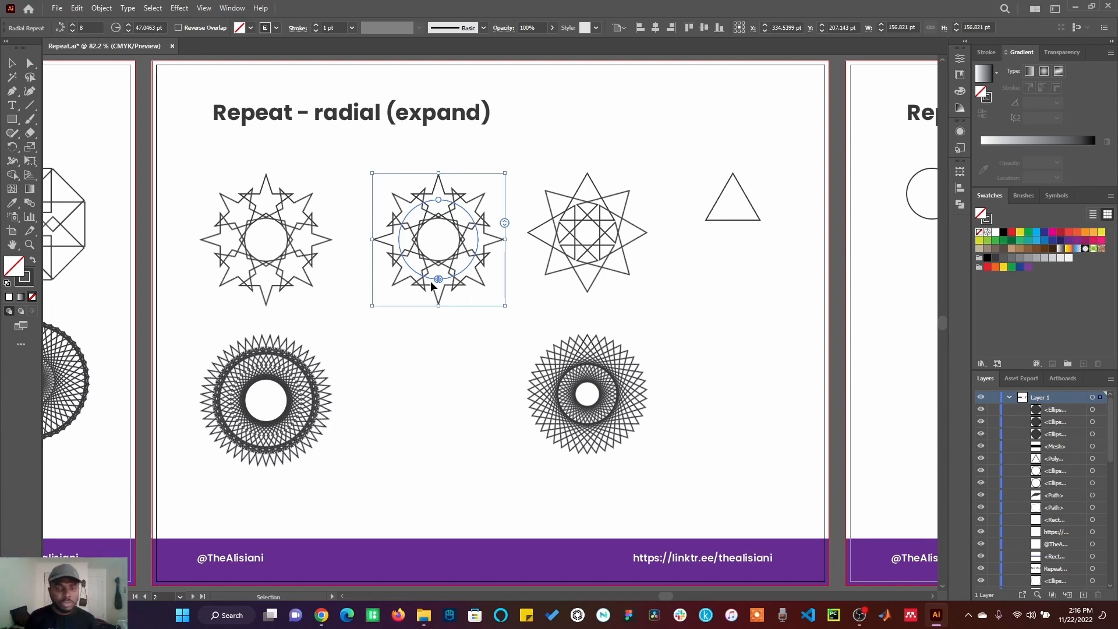
pyautogui.click(376, 368)
pyautogui.moveTo(434, 265); pyautogui.dragTo(422, 348)
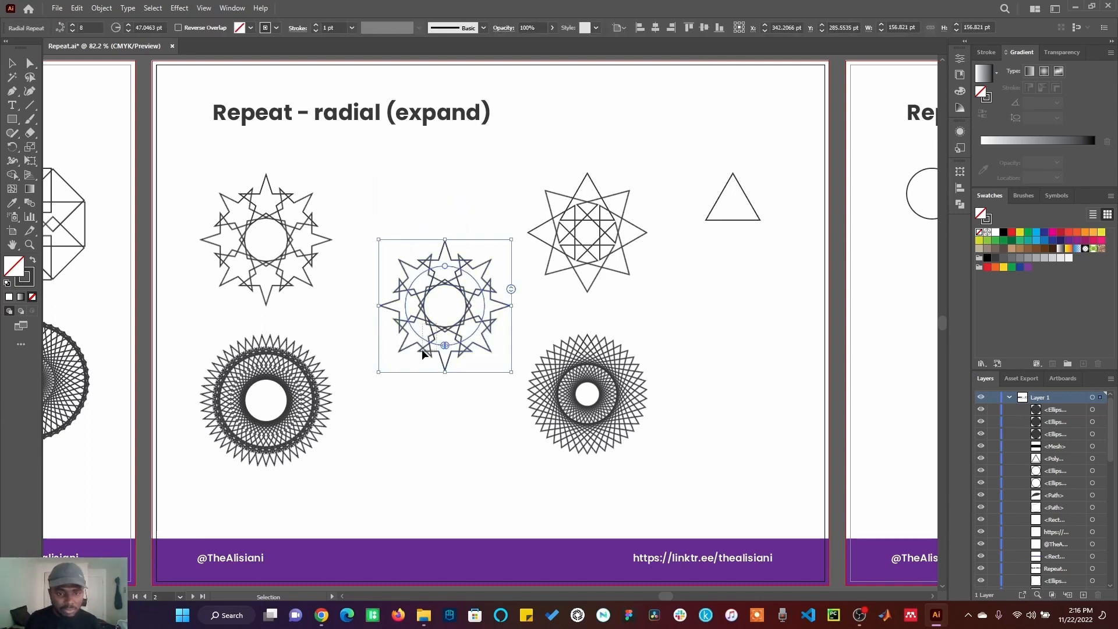
pyautogui.hotkey('ctrl', 'z')
pyautogui.hotkey('ctrl', 'z')
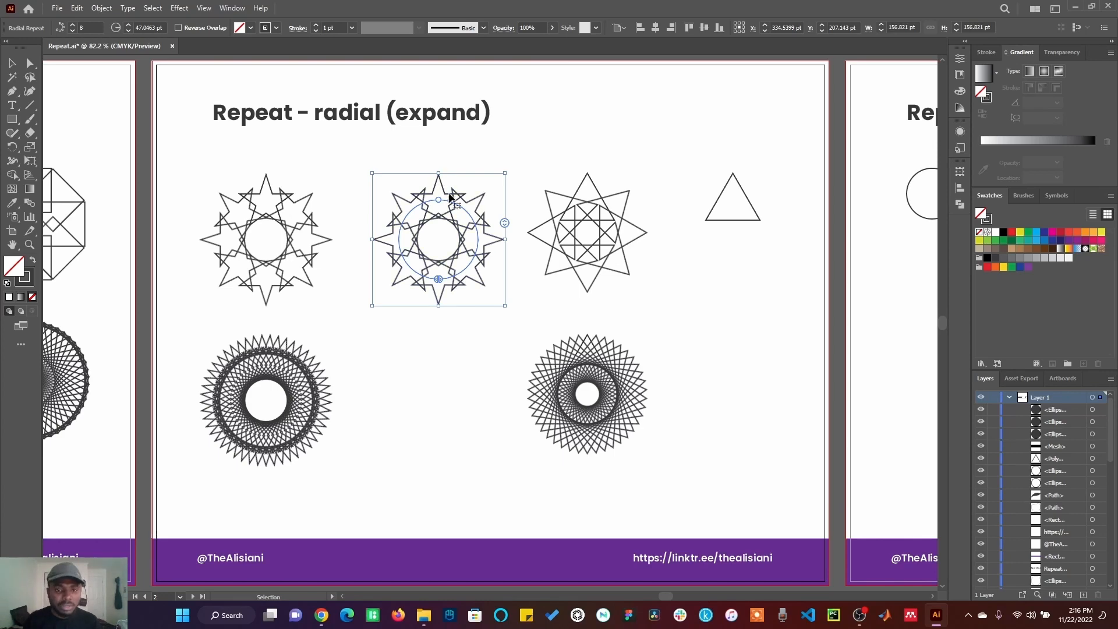
# Step: Expand the star's radial repeat into regular paths, keeping Object and Fill, and reselect it
pyautogui.click(96, 12)
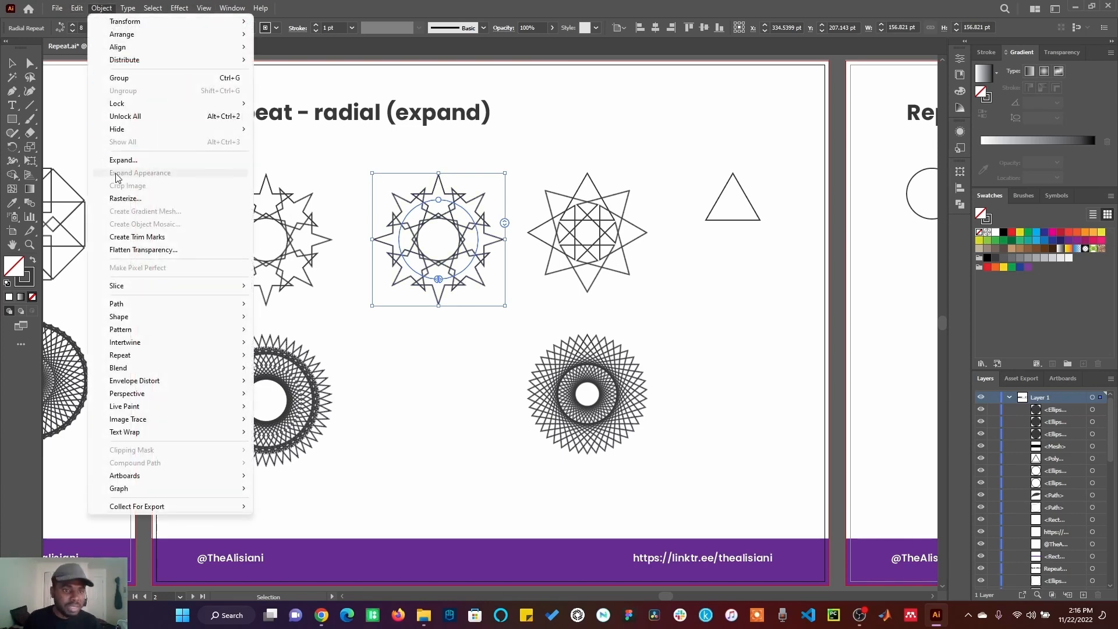
pyautogui.click(150, 161)
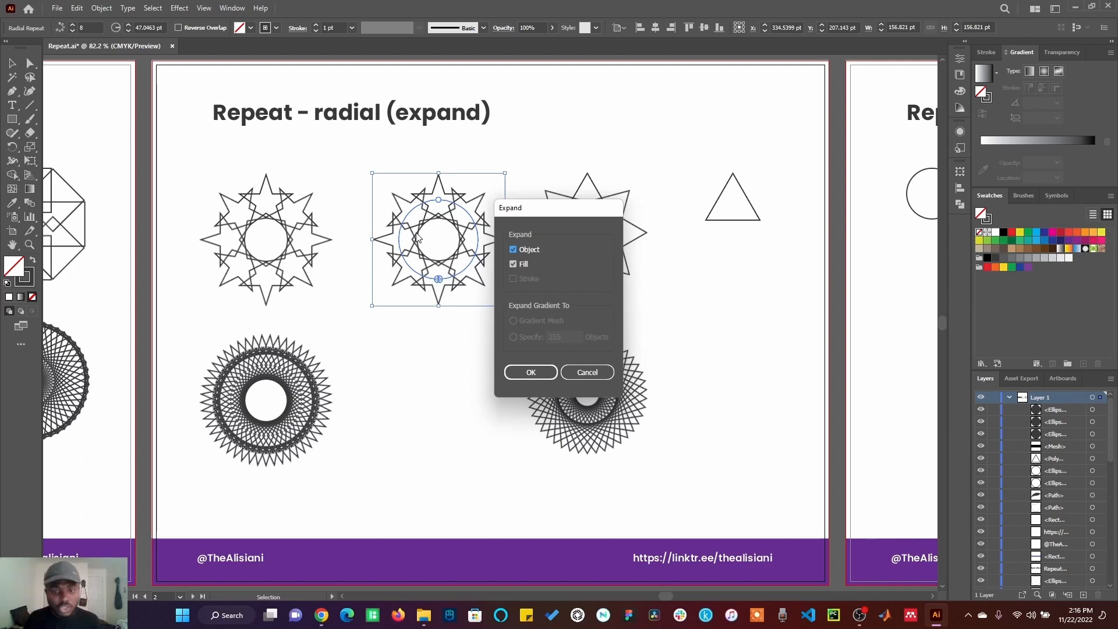
pyautogui.click(531, 373)
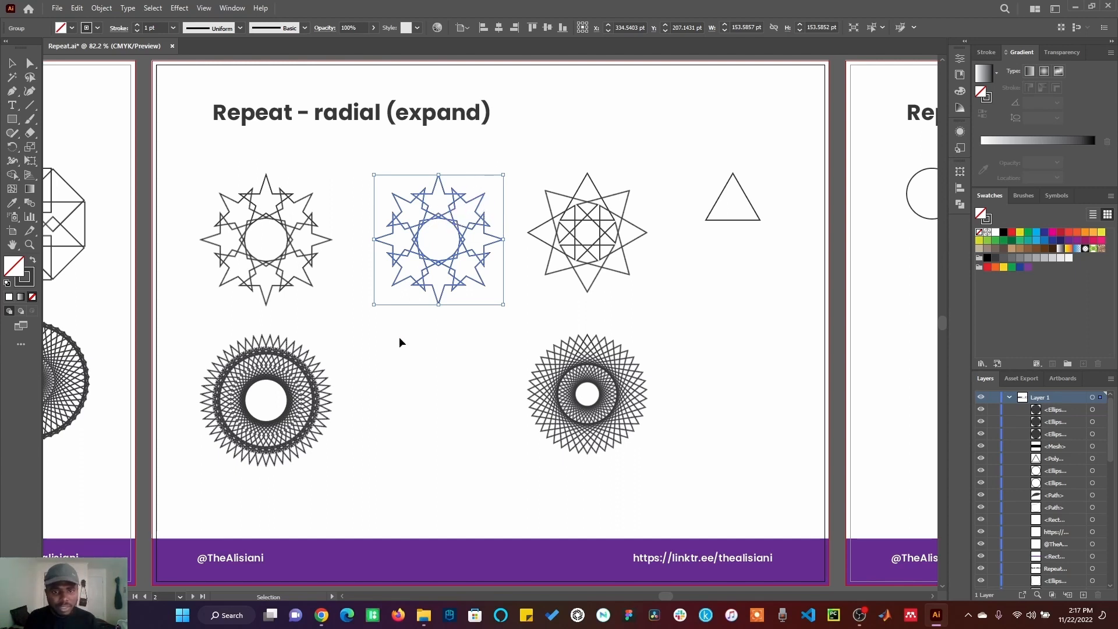
pyautogui.click(386, 367)
pyautogui.click(413, 251)
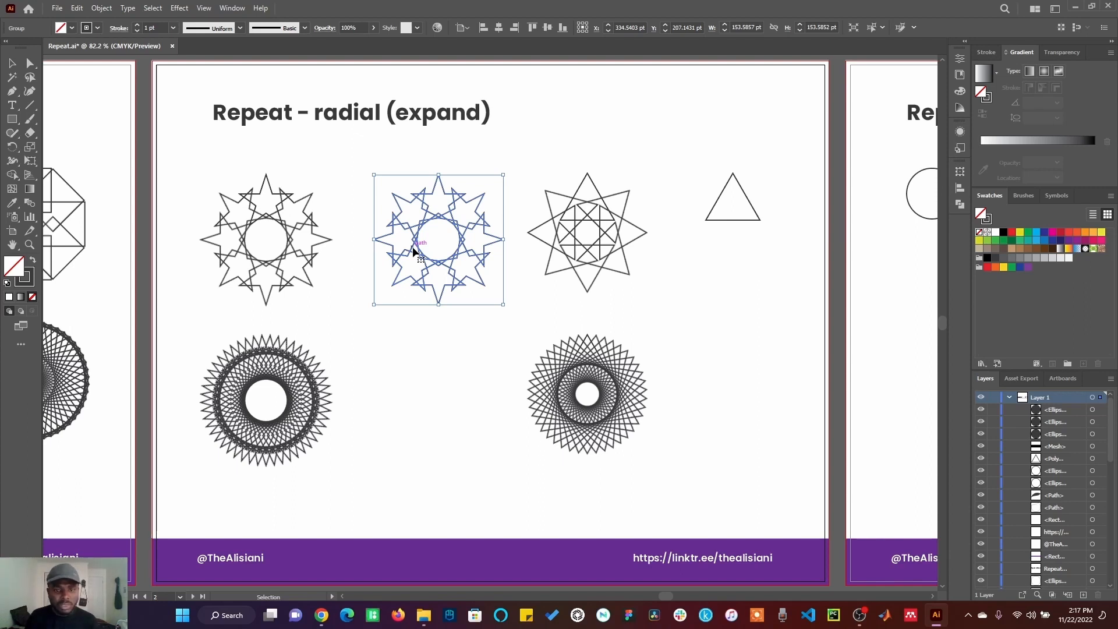
pyautogui.rightClick(413, 252)
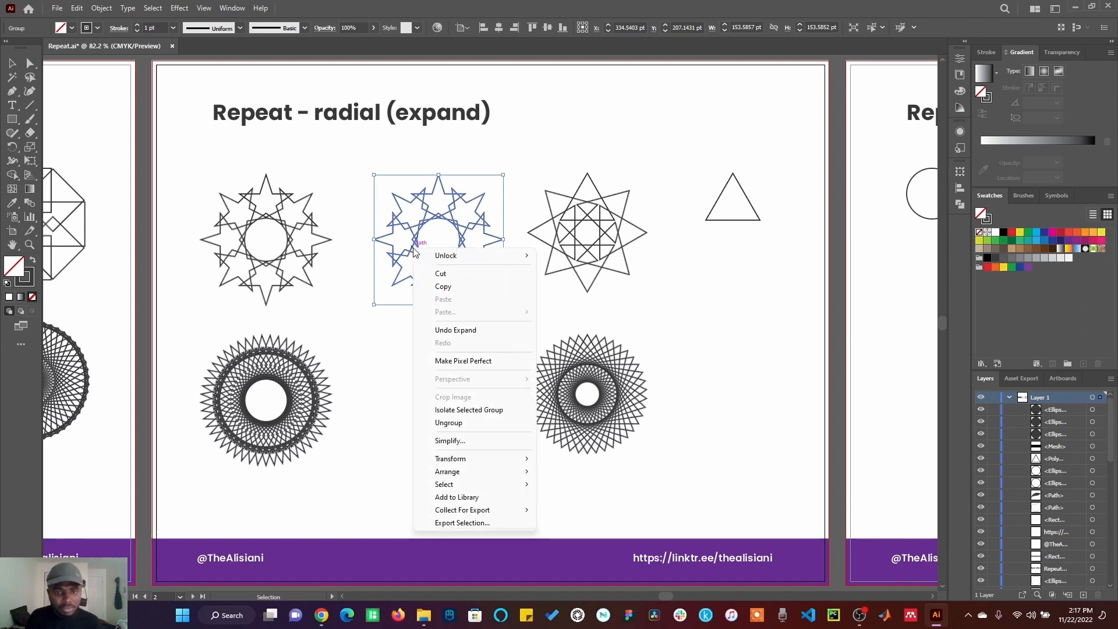
pyautogui.click(448, 428)
pyautogui.click(426, 397)
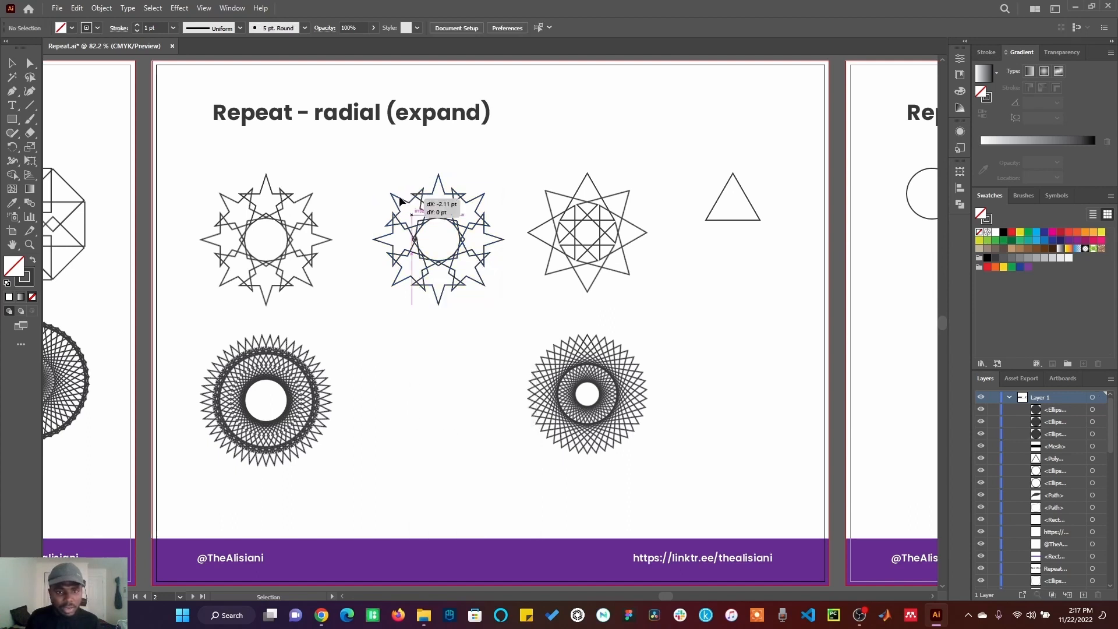
pyautogui.moveTo(400, 198); pyautogui.dragTo(356, 136)
pyautogui.hotkey('ctrl', 'z')
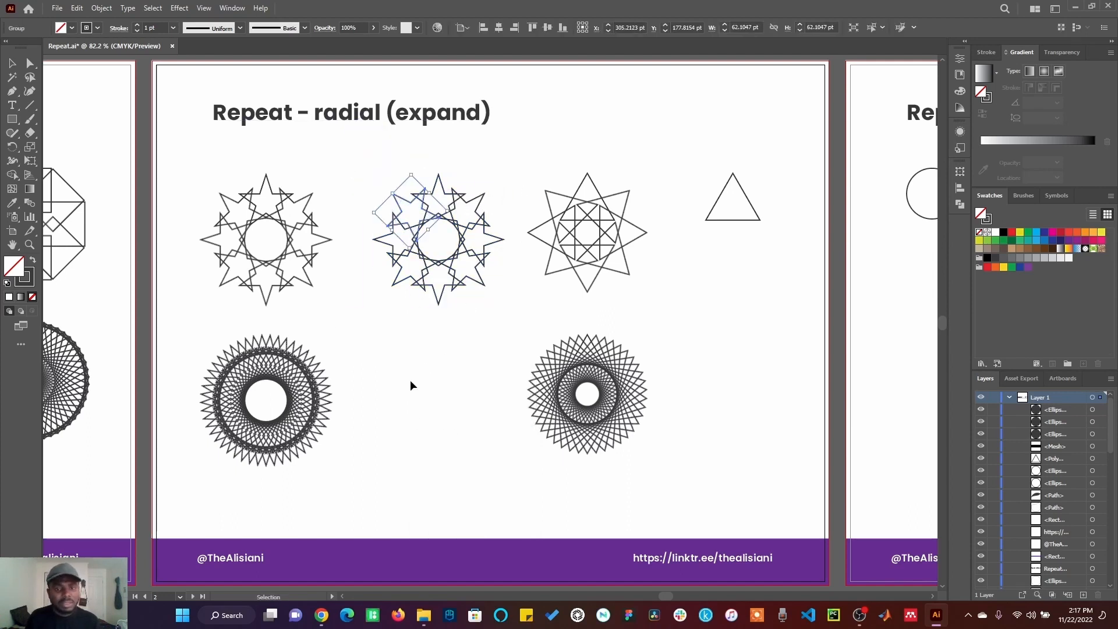
pyautogui.hotkey('ctrl', 'z')
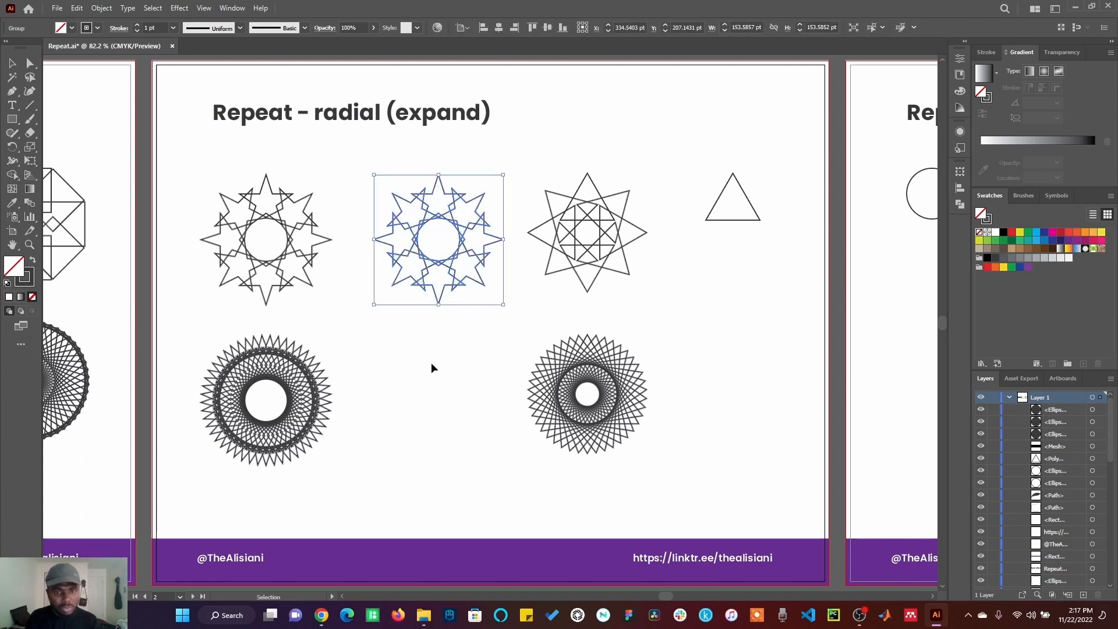
# Step: Unite the expanded star shapes into one shape with Pathfinder
pyautogui.click(957, 207)
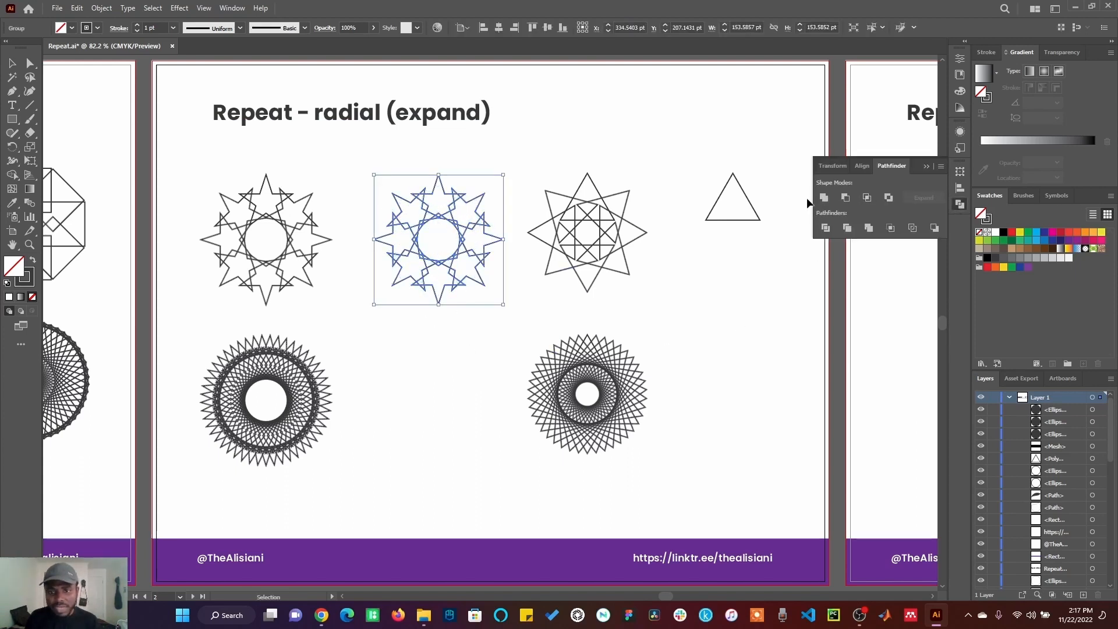
pyautogui.click(826, 200)
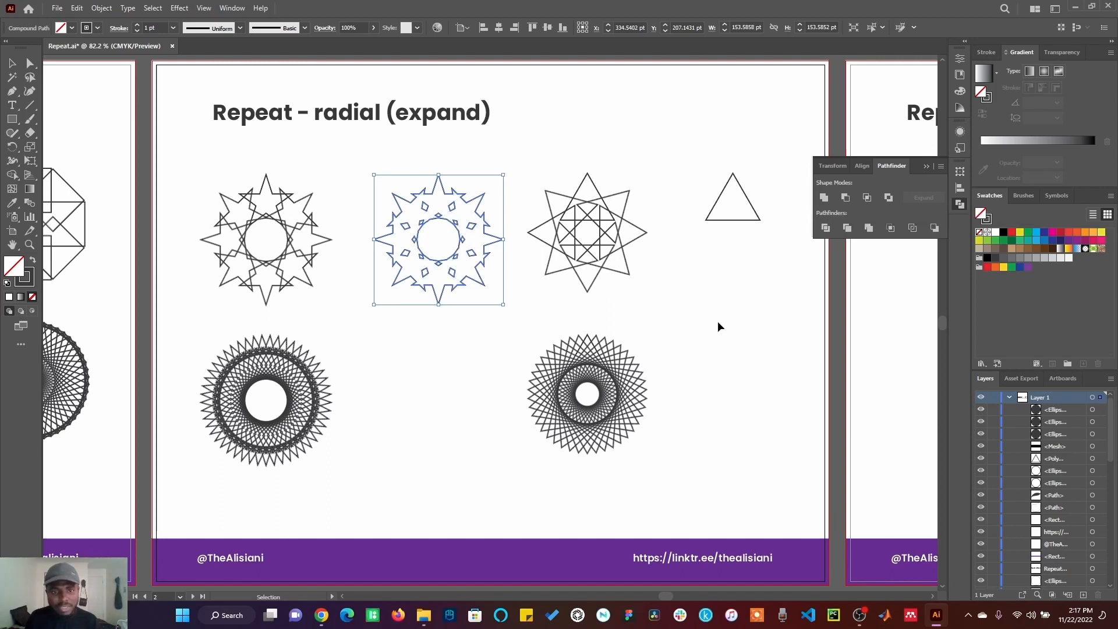
pyautogui.click(717, 321)
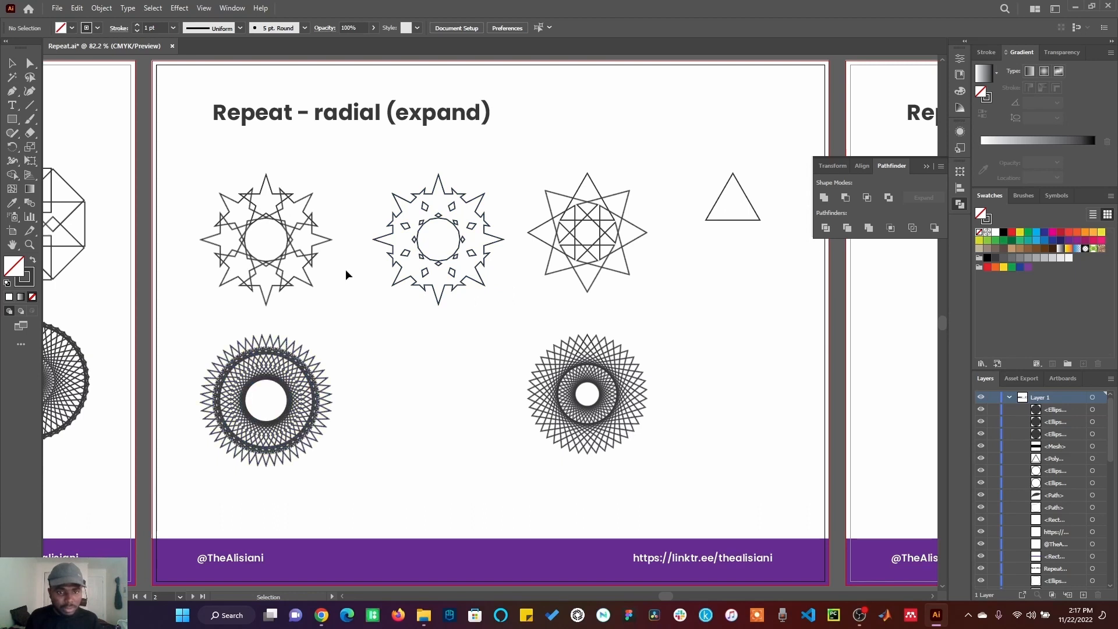
# Step: Duplicate a dense radial repeat pattern into the empty spot in the bottom middle of the artboard
pyautogui.click(273, 196)
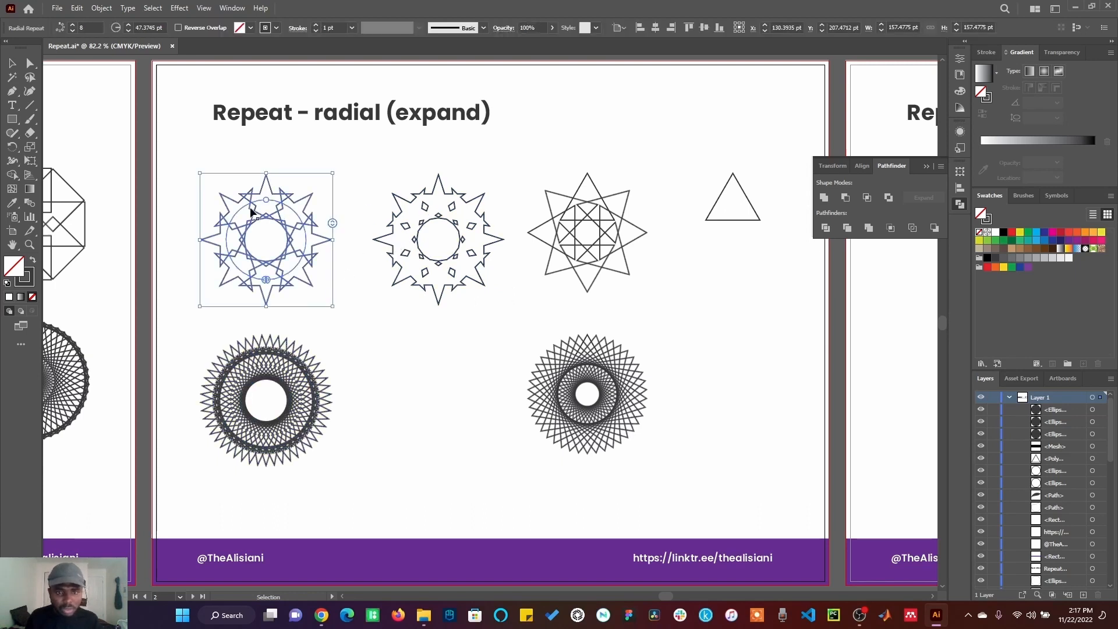
pyautogui.moveTo(266, 222); pyautogui.dragTo(523, 145)
pyautogui.click(582, 329)
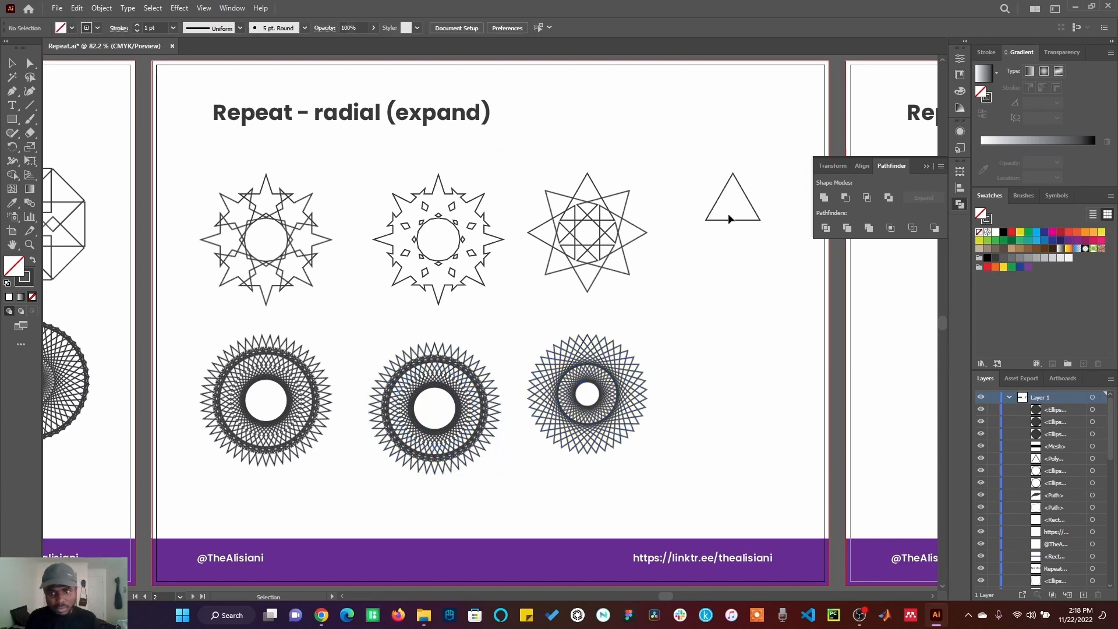
# Step: Apply a radial repeat to the triangle and duplicate a dense radial pattern into the empty spot below it
pyautogui.click(710, 226)
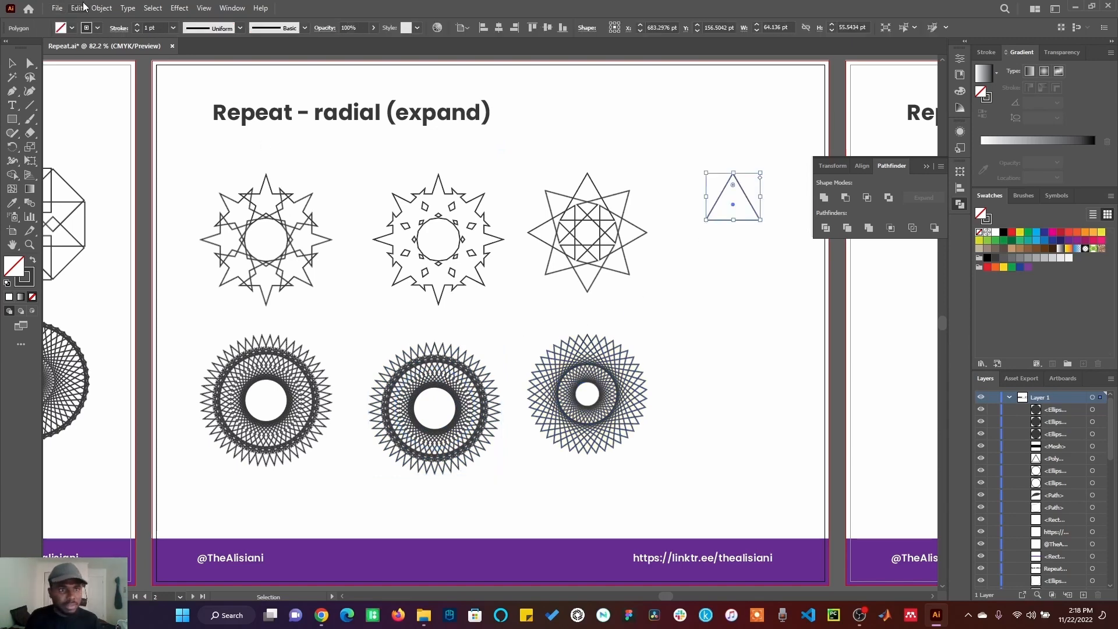
pyautogui.click(82, 8)
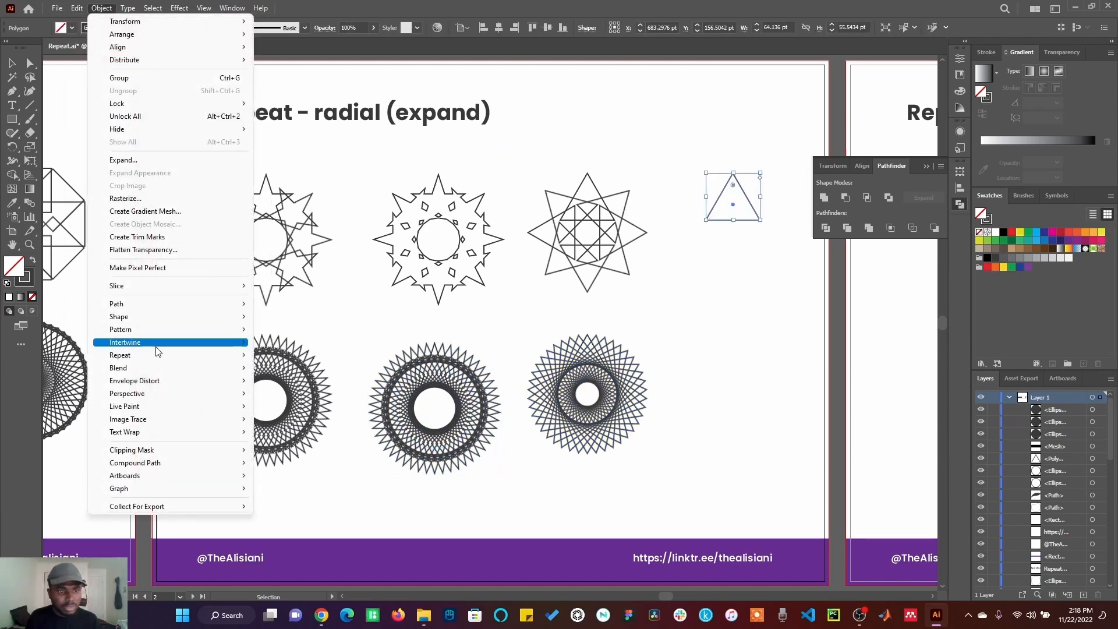
pyautogui.moveTo(185, 355)
pyautogui.click(288, 356)
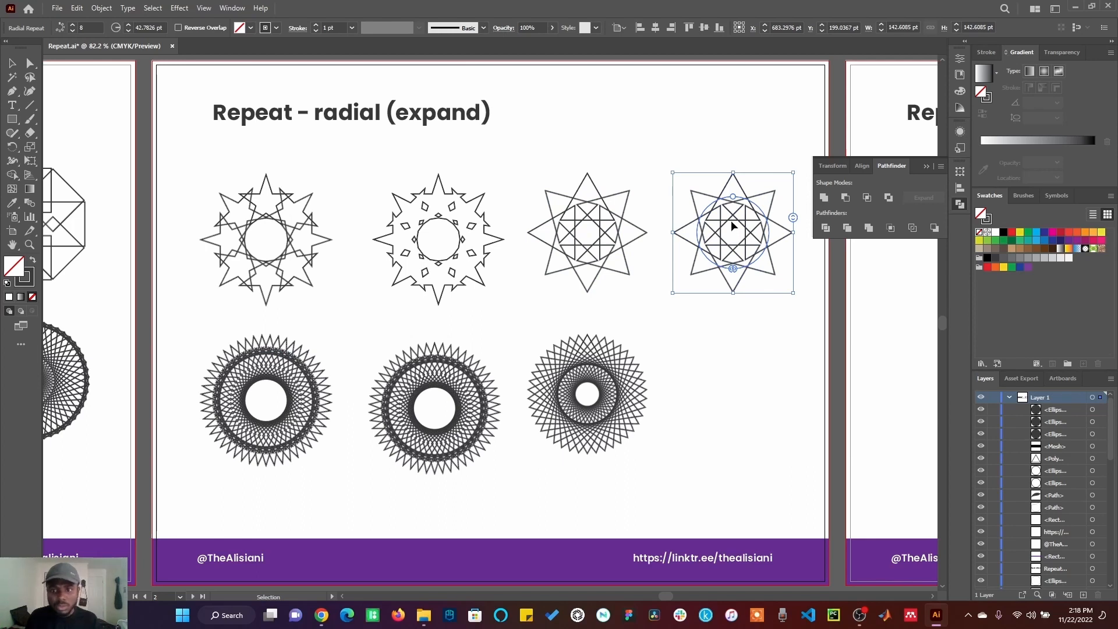
pyautogui.moveTo(732, 226); pyautogui.dragTo(786, 141)
pyautogui.click(732, 166)
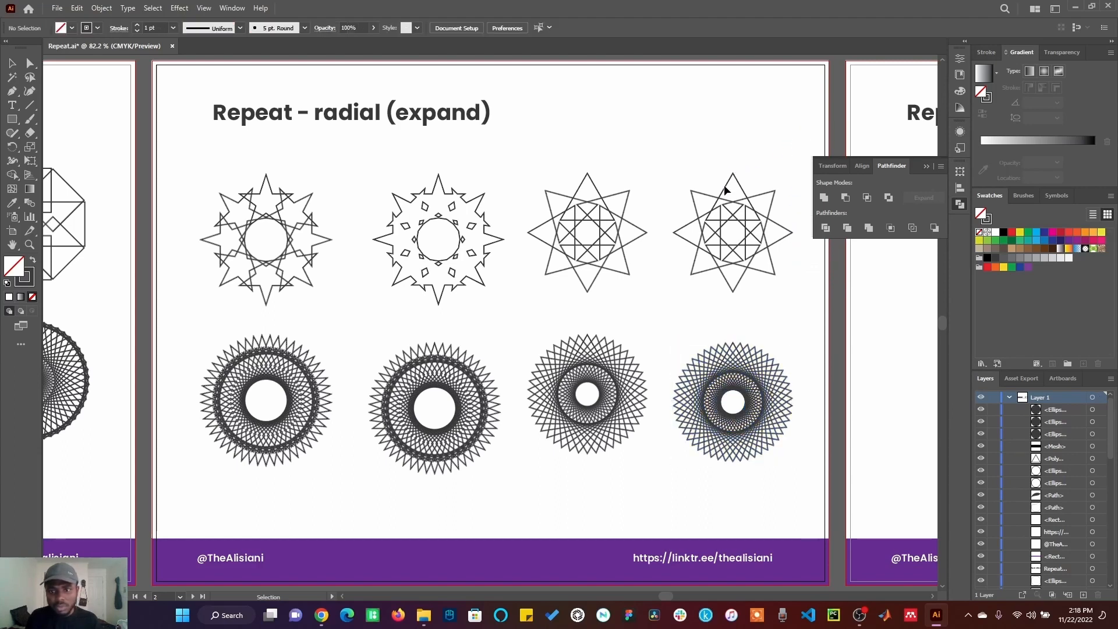
# Step: Expand the triangle's radial repeat, keeping Object and Fill, and divide it with Pathfinder
pyautogui.click(719, 196)
pyautogui.click(96, 8)
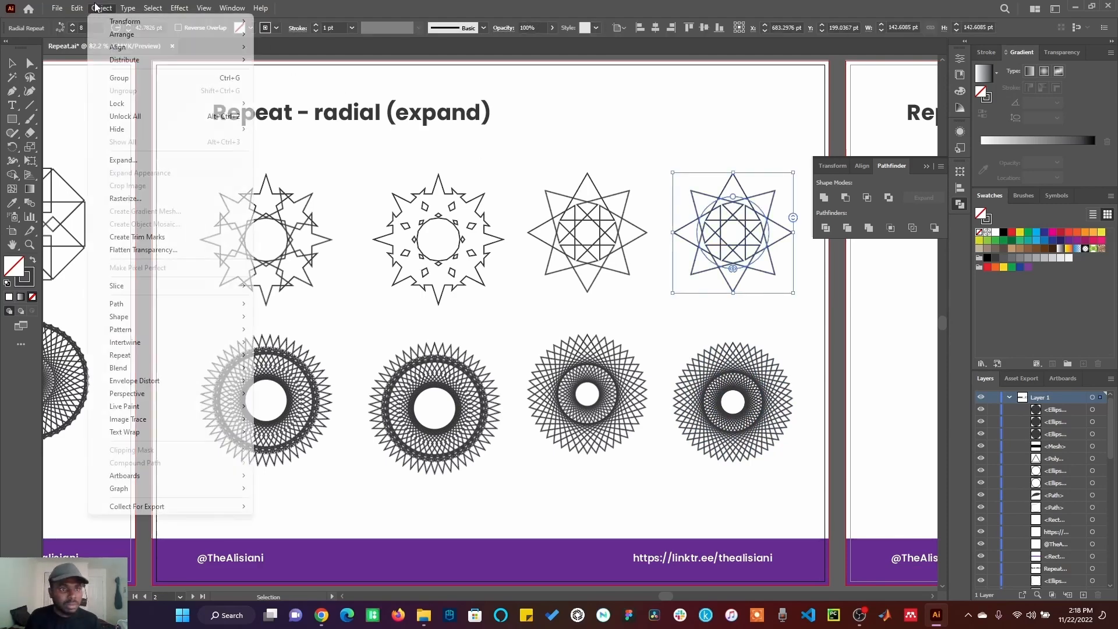
pyautogui.click(123, 161)
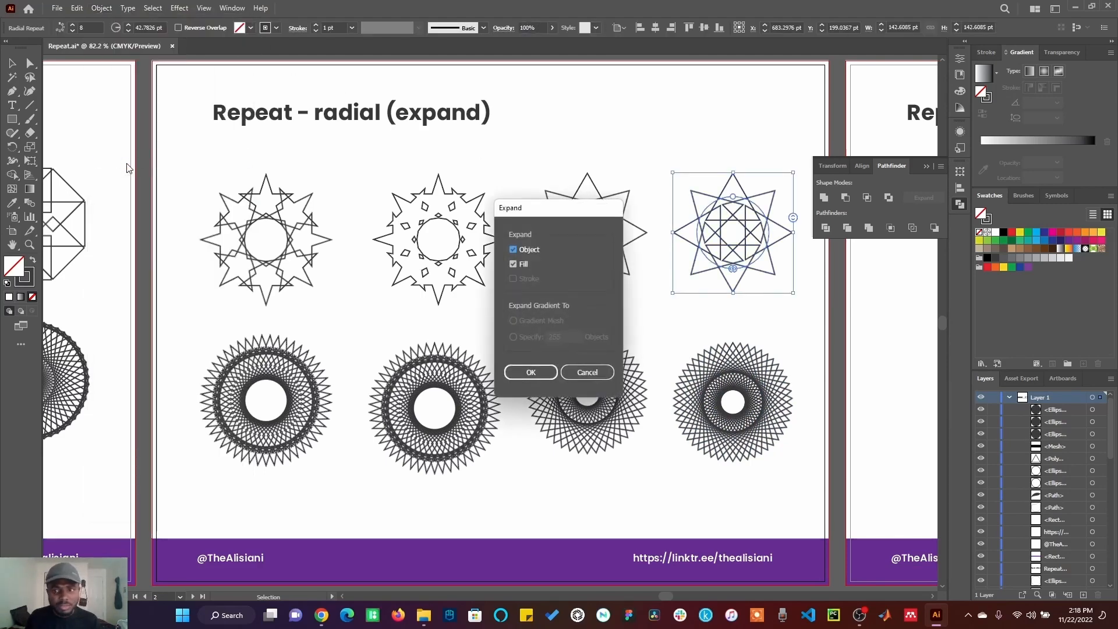
pyautogui.click(543, 373)
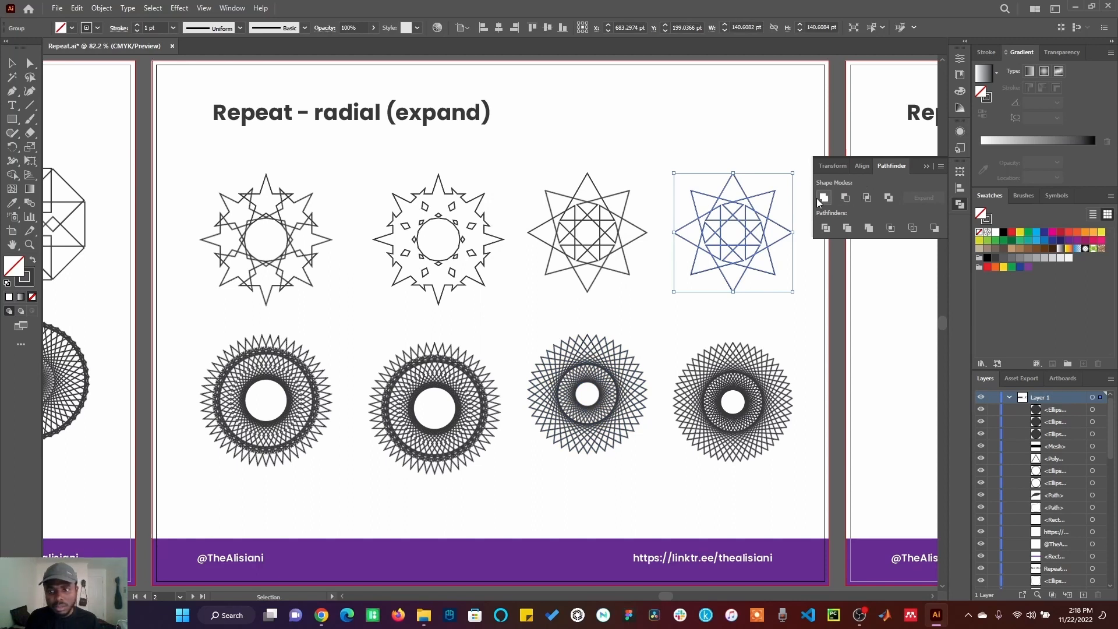
pyautogui.click(827, 229)
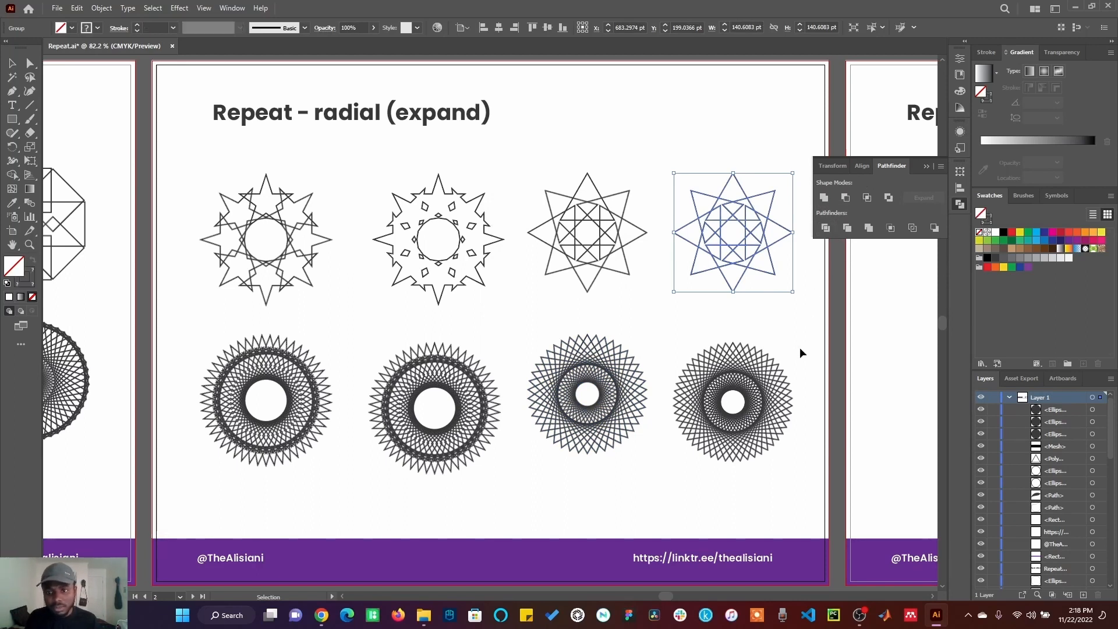
pyautogui.click(800, 347)
# Step: Ungroup the divided triangle shapes and move several triangle pieces outward around the artboard
pyautogui.rightClick(735, 224)
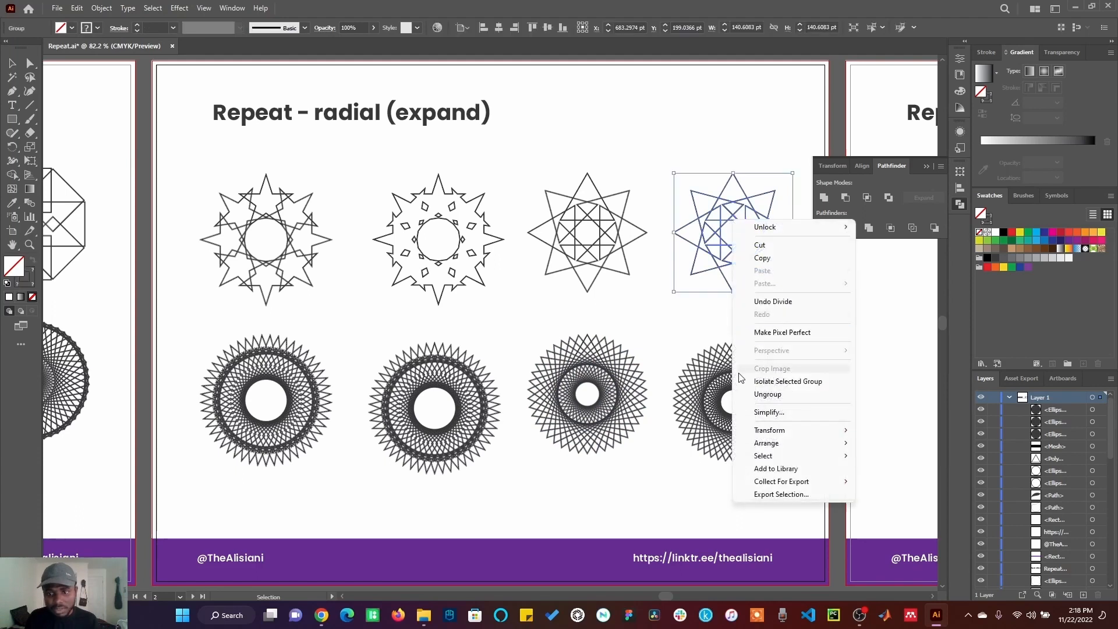
pyautogui.click(774, 396)
pyautogui.moveTo(769, 211); pyautogui.dragTo(786, 121)
pyautogui.moveTo(745, 194); pyautogui.dragTo(729, 134)
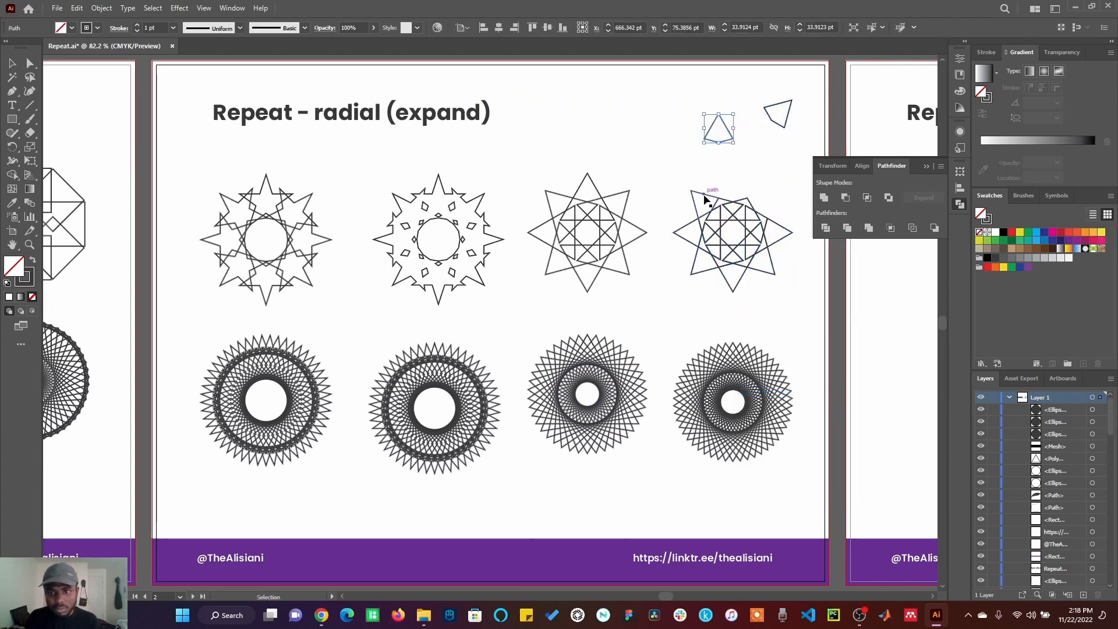
pyautogui.moveTo(707, 200); pyautogui.dragTo(670, 138)
pyautogui.moveTo(686, 221); pyautogui.dragTo(721, 320)
pyautogui.moveTo(767, 269); pyautogui.dragTo(762, 296)
pyautogui.moveTo(781, 234); pyautogui.dragTo(796, 263)
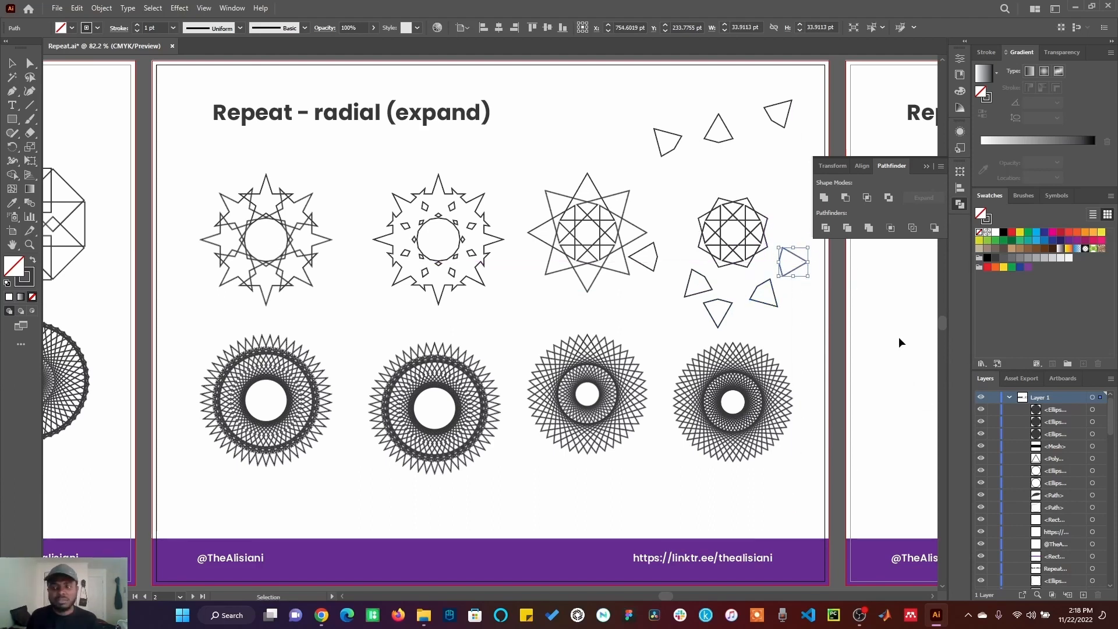
pyautogui.click(958, 204)
pyautogui.click(876, 298)
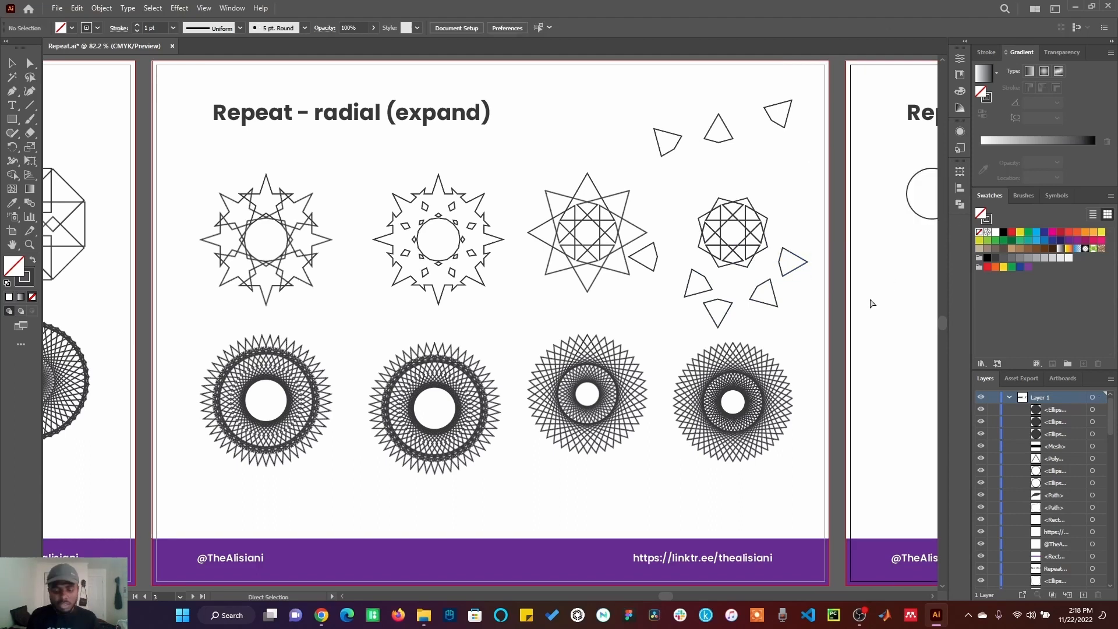
# Step: Open the Repeat Options for the circle on the Repeat - grid artboard and review the Grid settings
pyautogui.hotkey('ctrl', '0')
pyautogui.press('v')
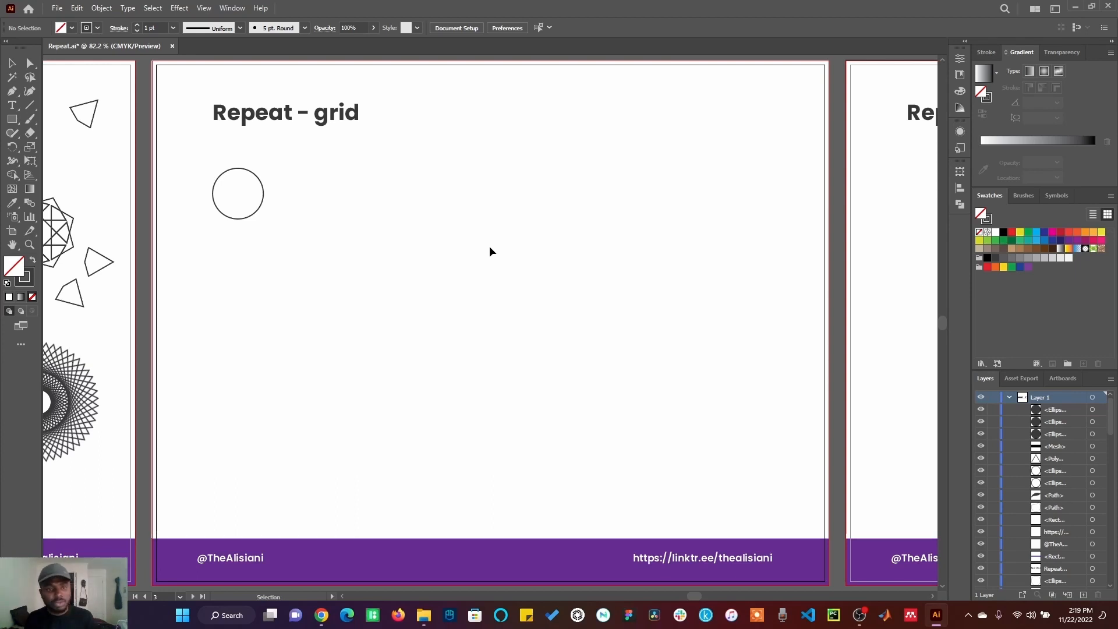
pyautogui.click(258, 183)
pyautogui.click(101, 8)
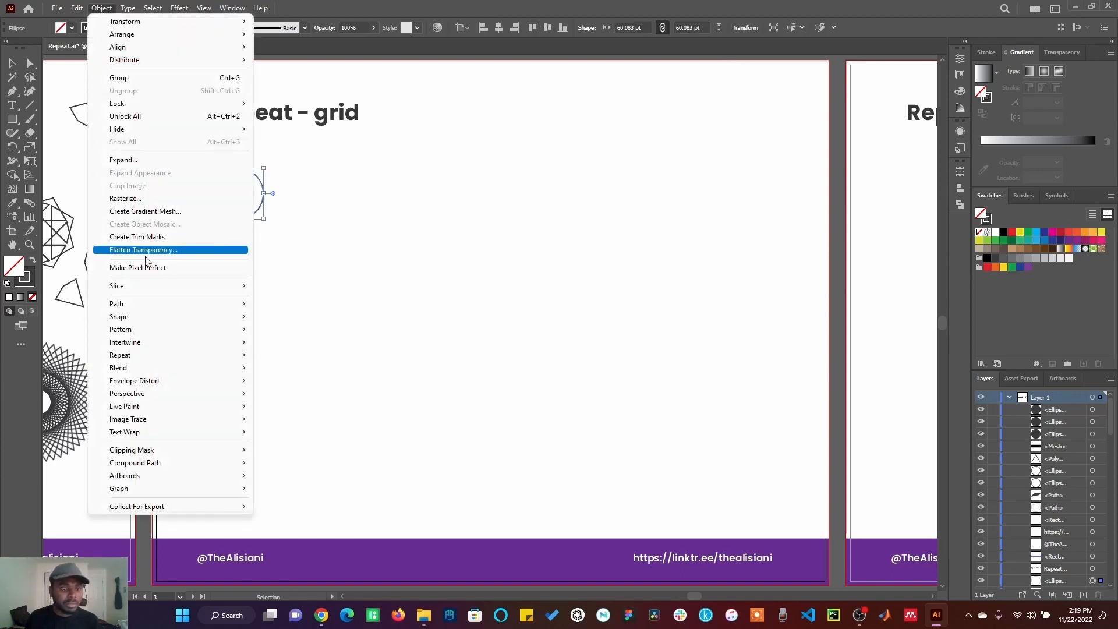
pyautogui.moveTo(163, 362)
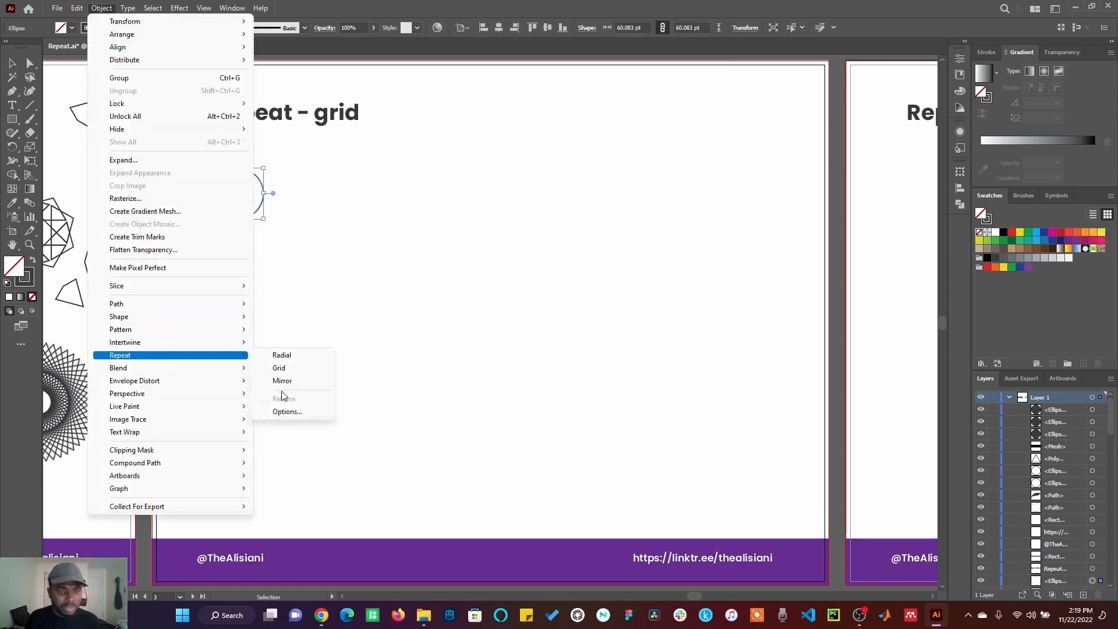
pyautogui.click(288, 412)
pyautogui.click(557, 238)
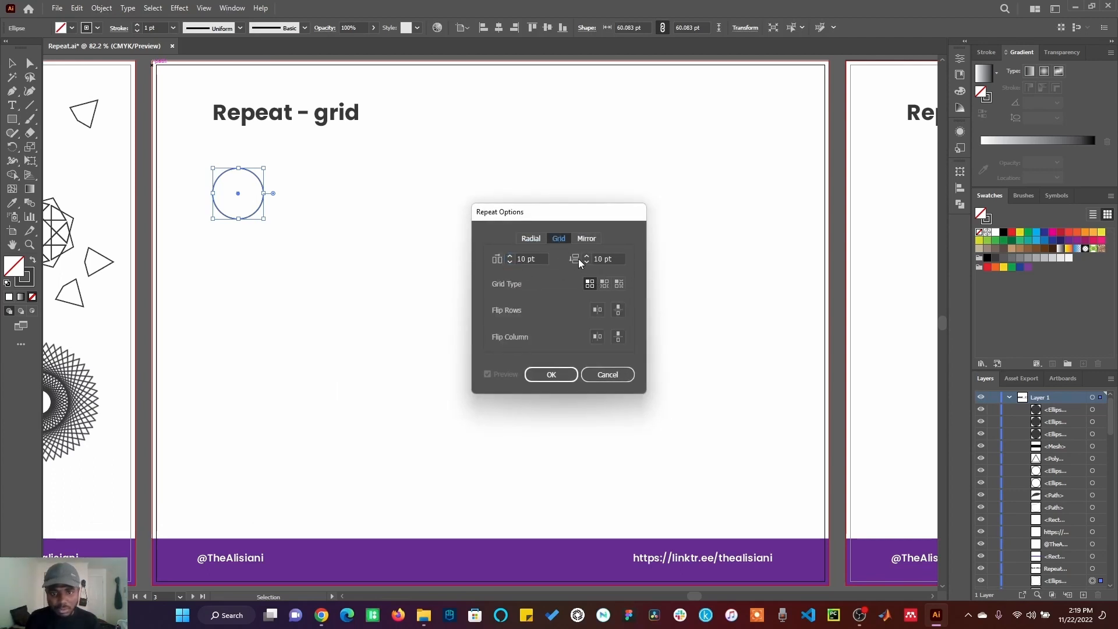
pyautogui.click(551, 375)
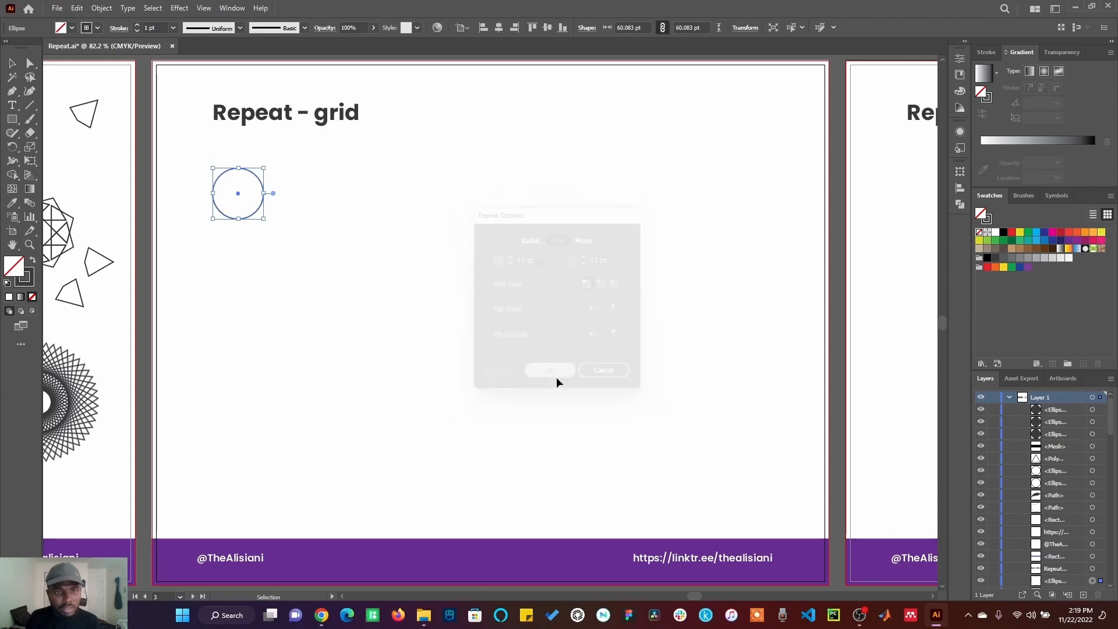
# Step: Apply a grid repeat to the circle
pyautogui.click(102, 8)
pyautogui.moveTo(158, 356)
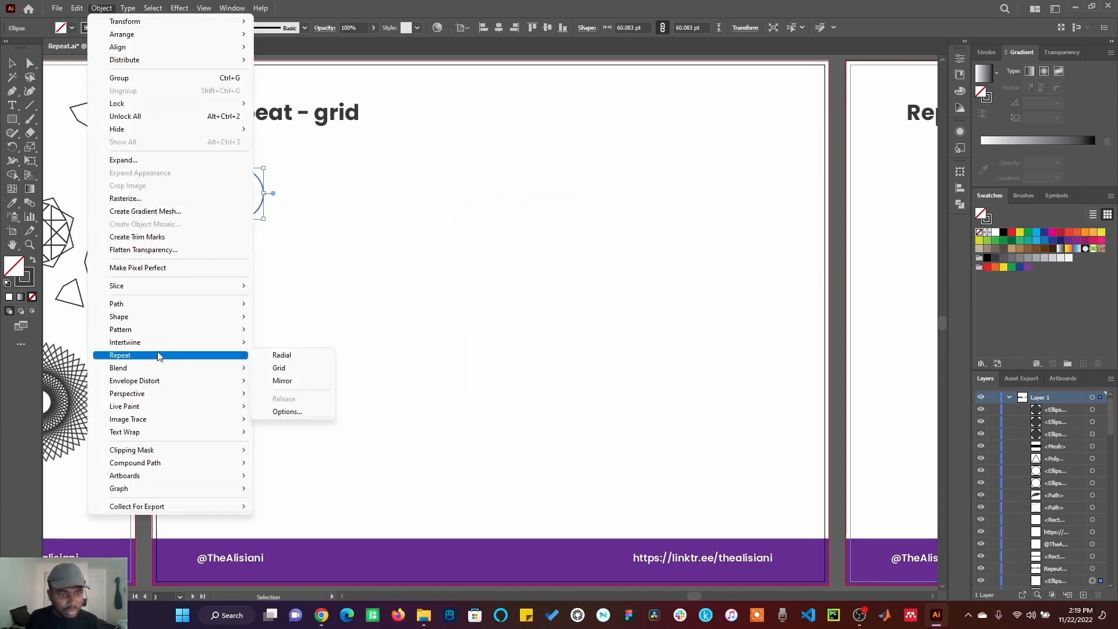
pyautogui.click(282, 369)
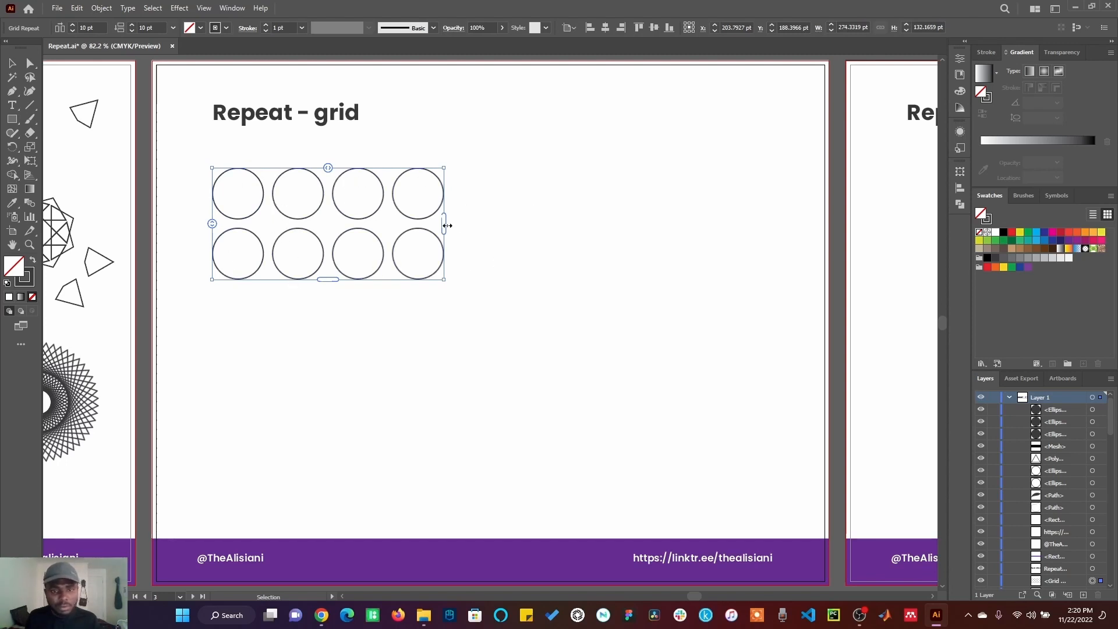
# Step: Extend the grid repeat to eight columns and four rows of circles
pyautogui.moveTo(443, 226); pyautogui.dragTo(680, 223)
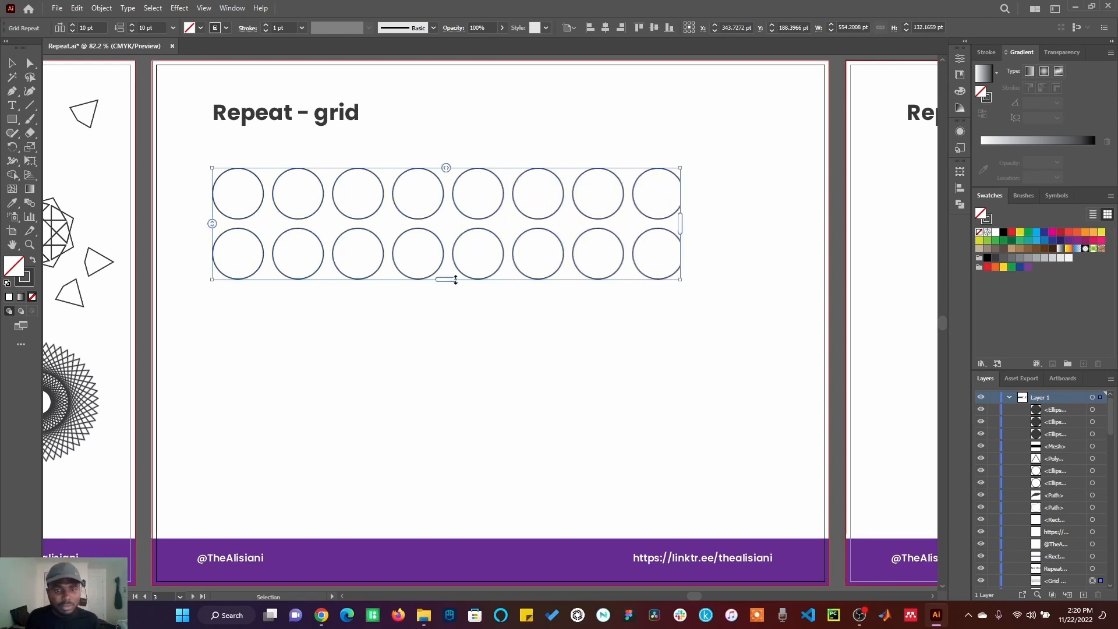
pyautogui.moveTo(451, 281); pyautogui.dragTo(457, 407)
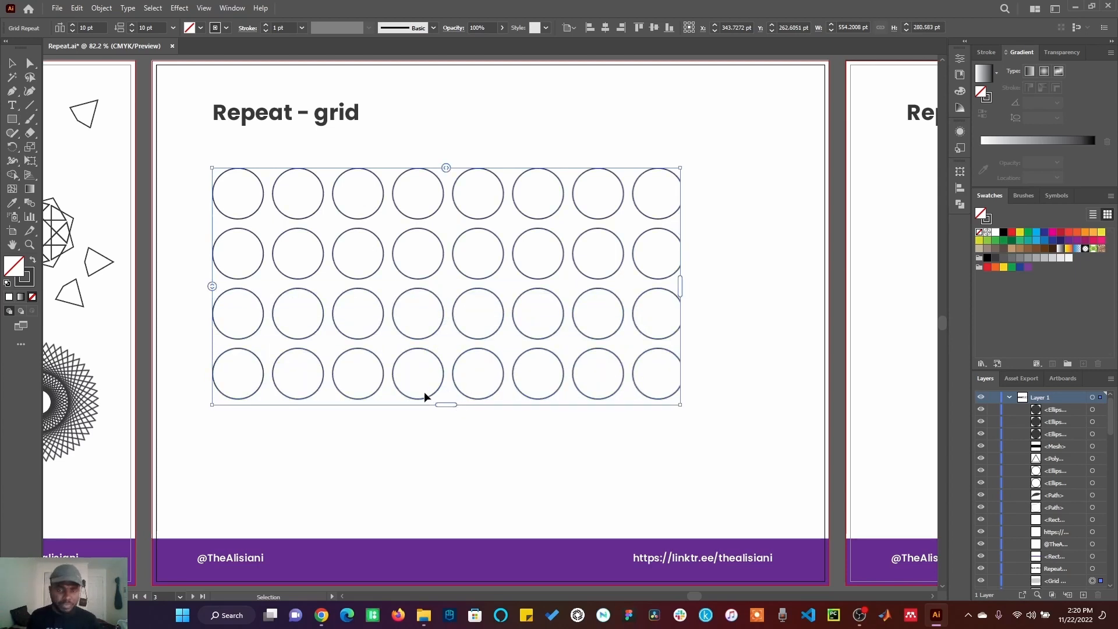
# Step: Set the grid's horizontal spacing to about -2 pt and vertical spacing to about -36 pt
pyautogui.moveTo(445, 168); pyautogui.dragTo(412, 179)
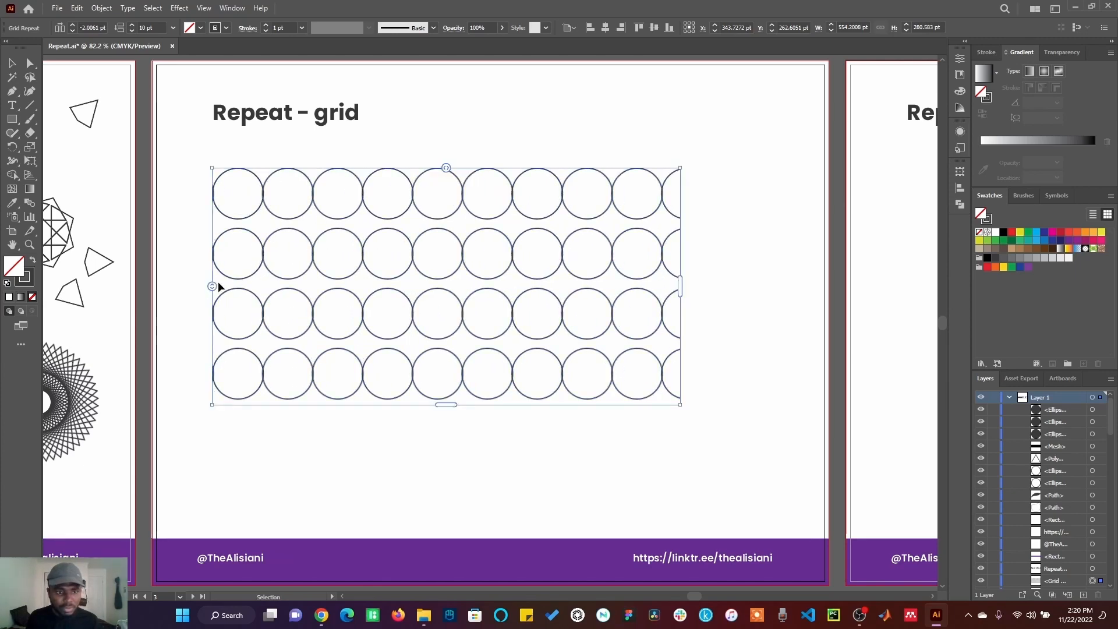
pyautogui.moveTo(212, 286); pyautogui.dragTo(213, 252)
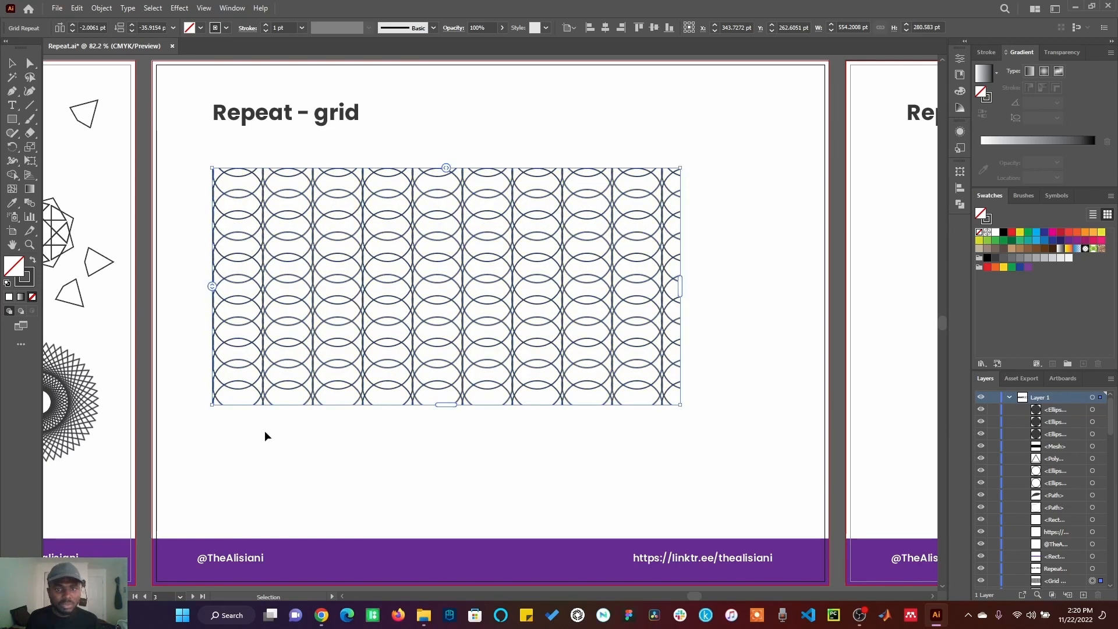
pyautogui.click(288, 435)
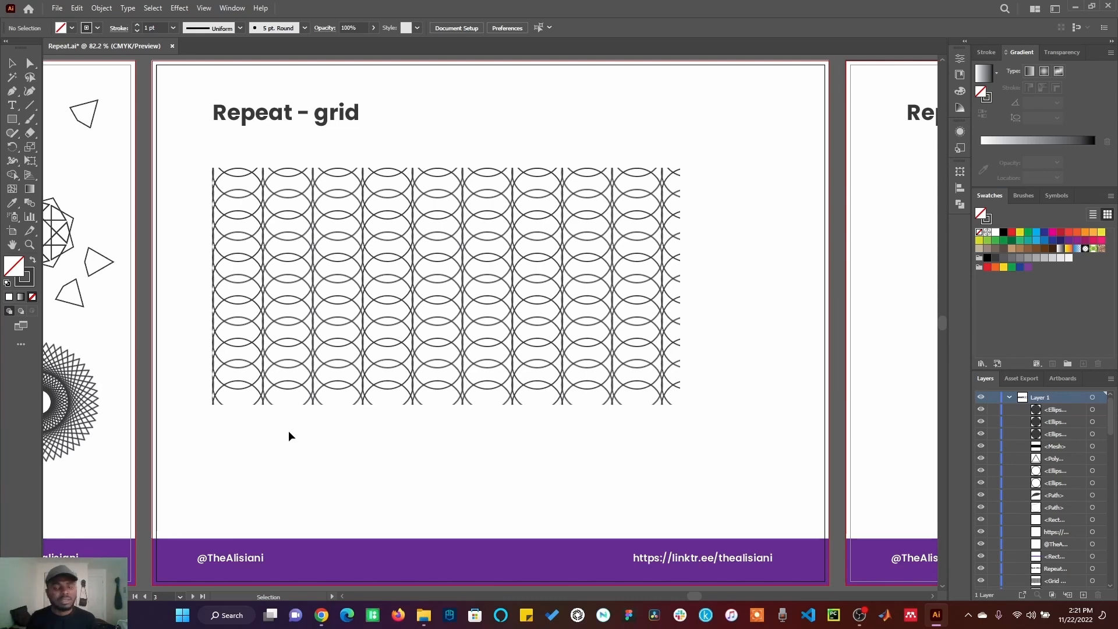
# Step: Open Repeat Options for the circle on the Repeat - Mirror artboard and confirm the Mirror settings at 90°
pyautogui.click(851, 282)
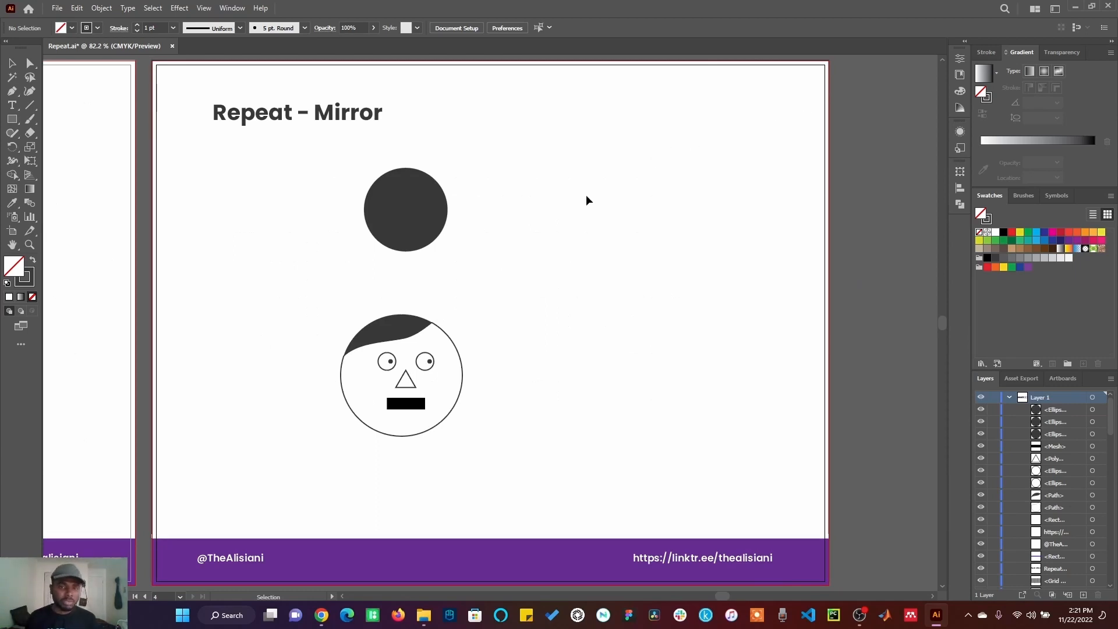
pyautogui.click(430, 213)
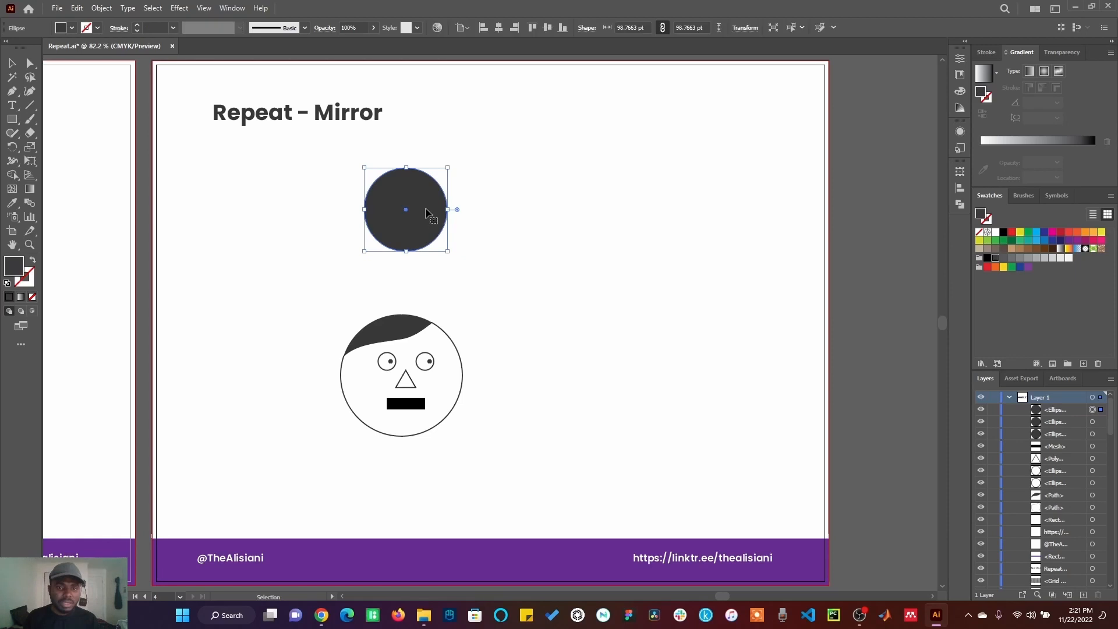
pyautogui.click(107, 9)
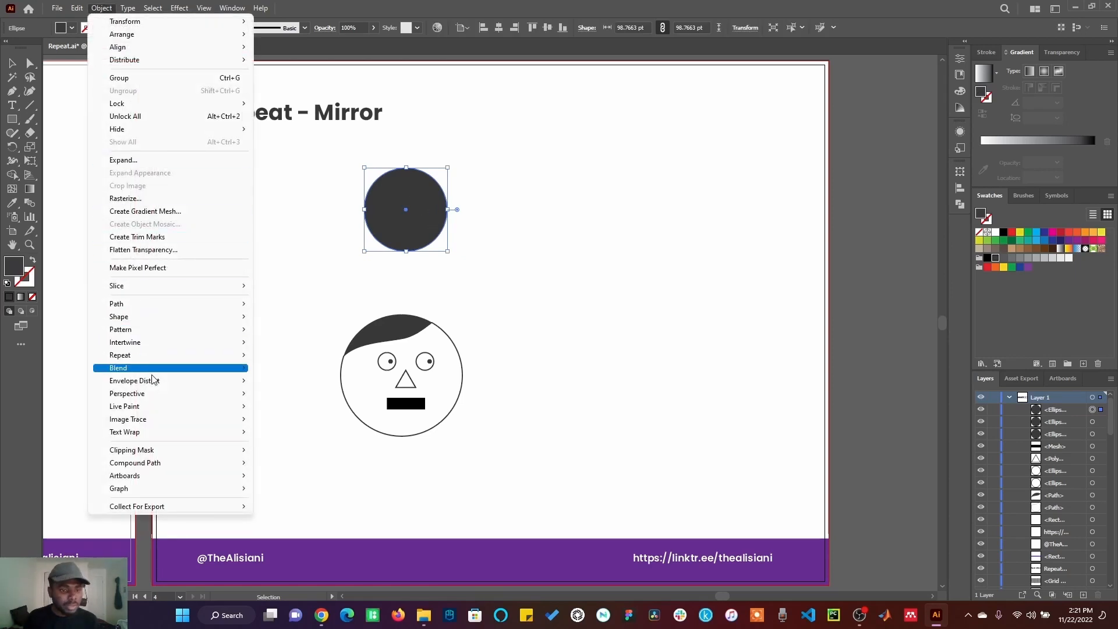
pyautogui.moveTo(159, 359)
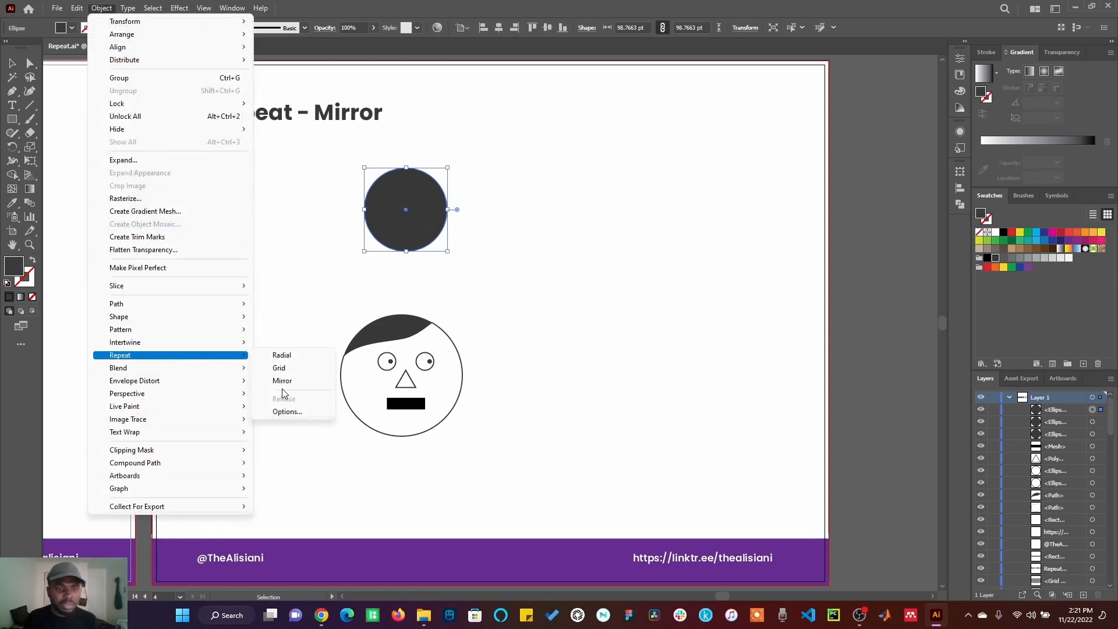
pyautogui.click(287, 411)
pyautogui.click(587, 239)
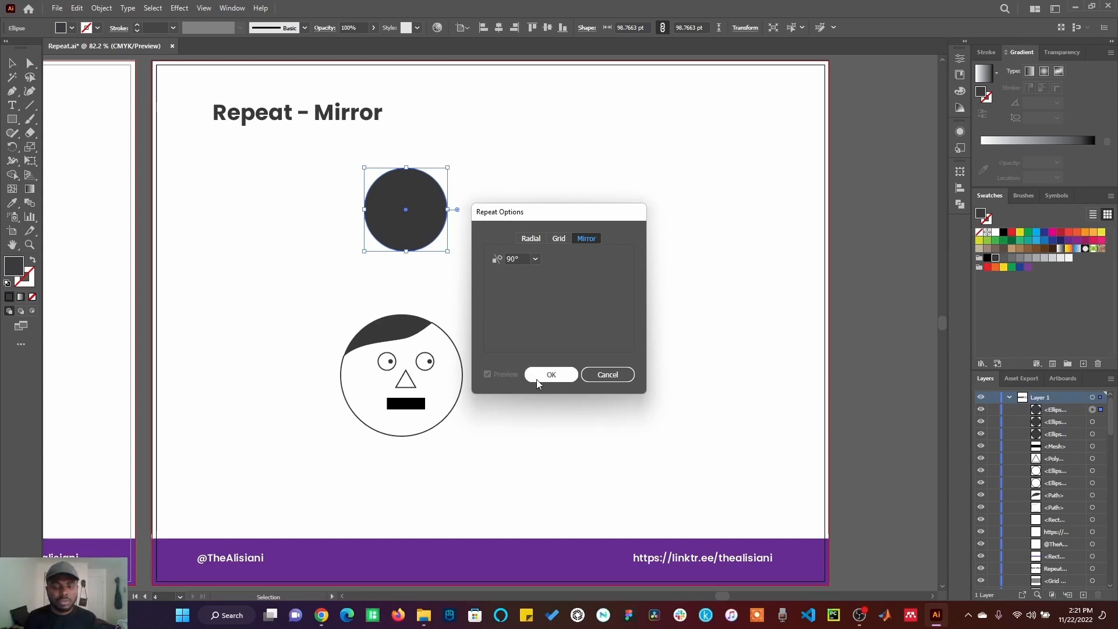
pyautogui.click(551, 374)
# Step: Apply a Mirror repeat to the dark circle
pyautogui.click(102, 8)
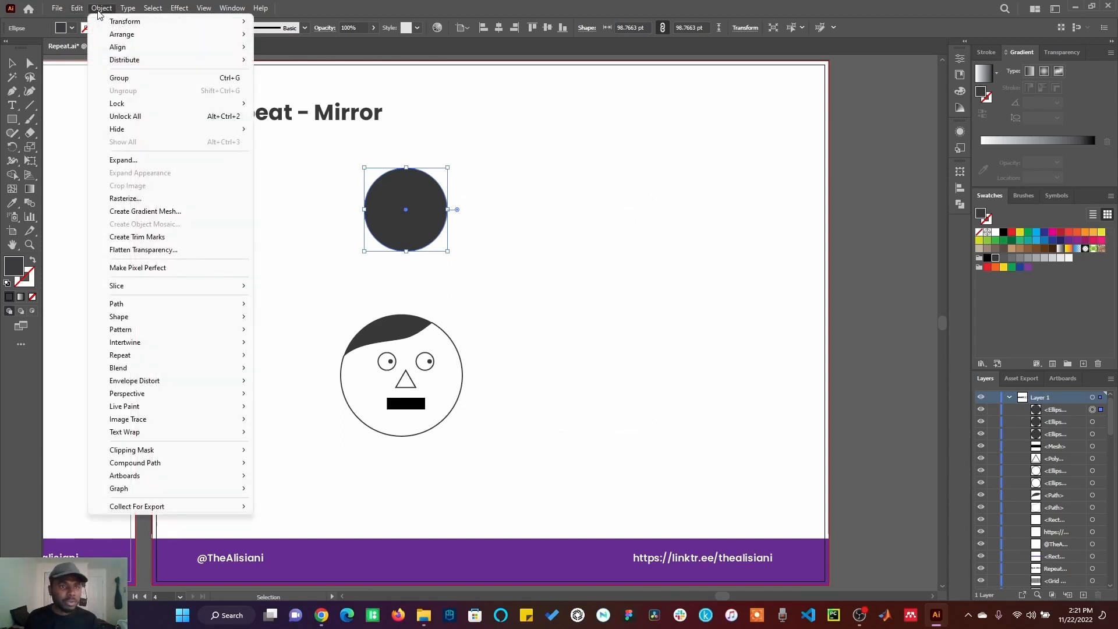
pyautogui.moveTo(146, 355)
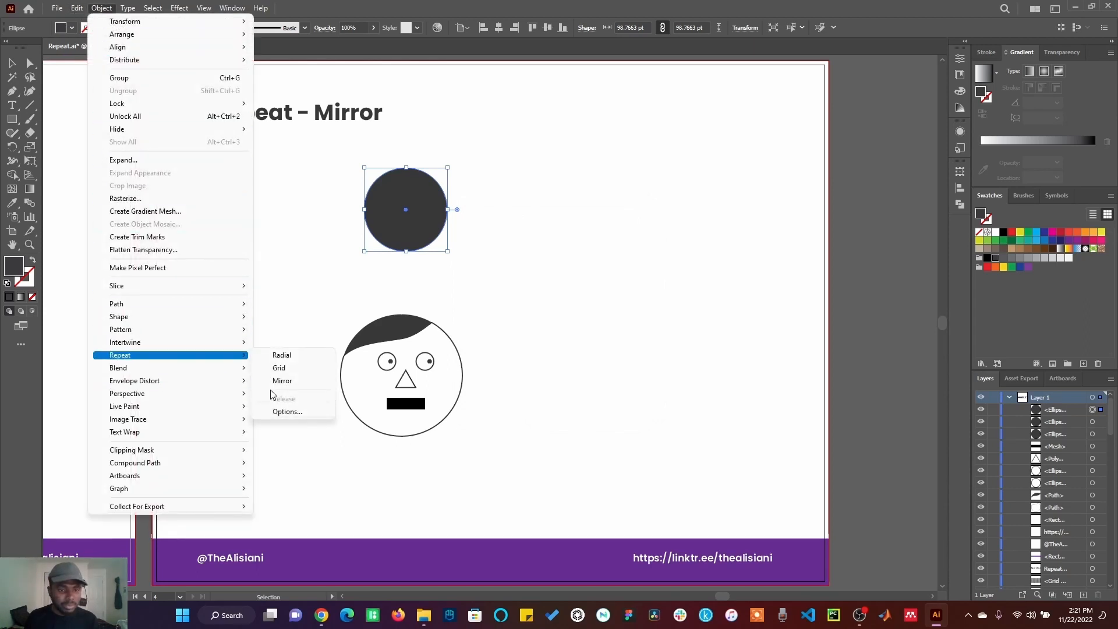
pyautogui.click(294, 383)
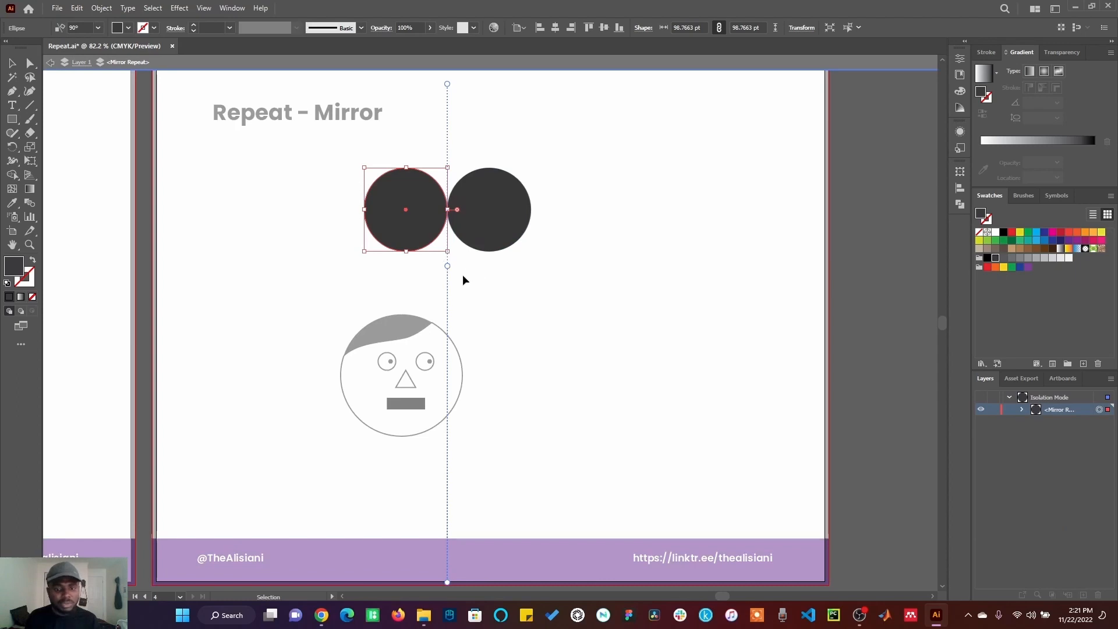
# Step: Shift the mirror axis to space the two circles apart, exit isolation and move the mirrored pair right
pyautogui.moveTo(449, 271)
pyautogui.mouseDown()
pyautogui.moveTo(522, 265)
pyautogui.moveTo(458, 262)
pyautogui.mouseUp()
pyautogui.click(529, 313)
pyautogui.doubleClick(529, 314)
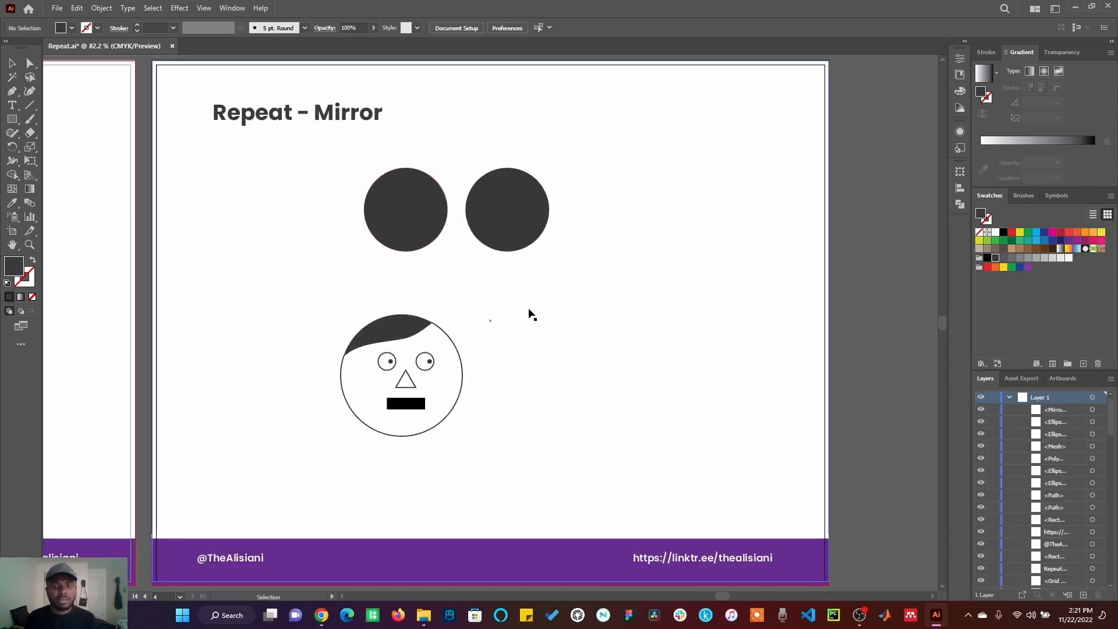
pyautogui.click(481, 225)
pyautogui.moveTo(481, 225); pyautogui.dragTo(551, 227)
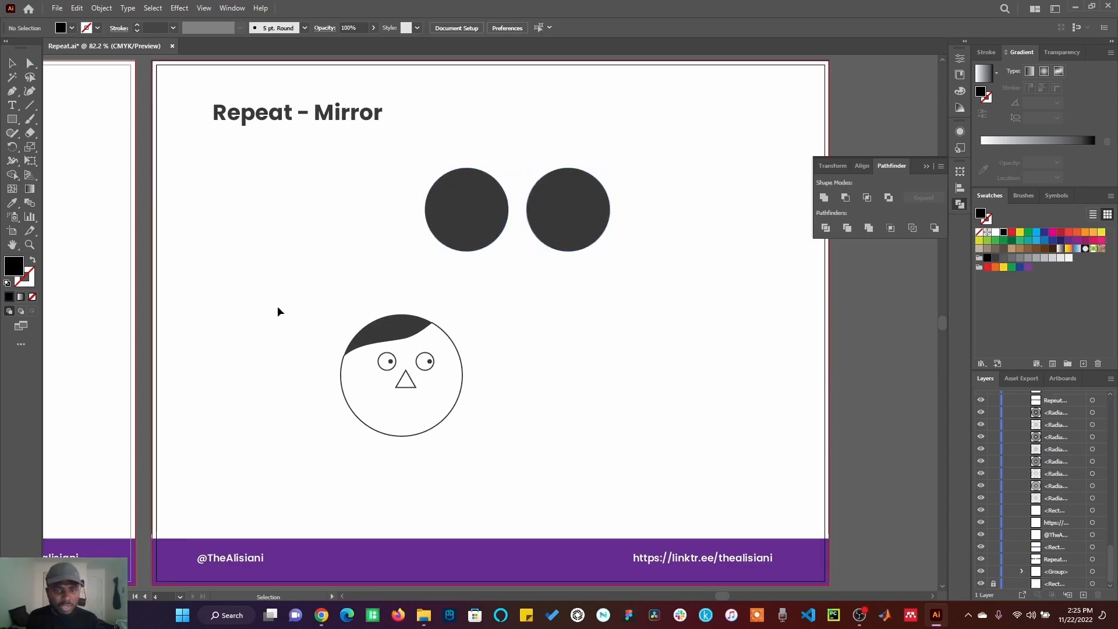
# Step: Try a Mirror repeat on the face drawing with a shifted axis, and undo it
pyautogui.moveTo(293, 292); pyautogui.dragTo(499, 472)
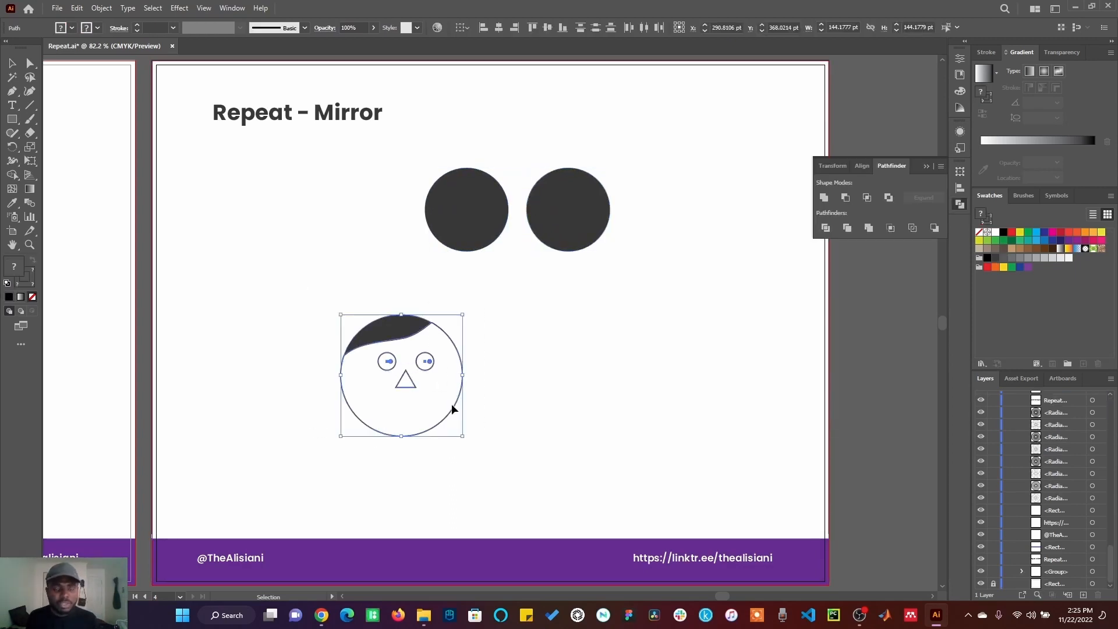
pyautogui.moveTo(303, 299); pyautogui.dragTo(506, 470)
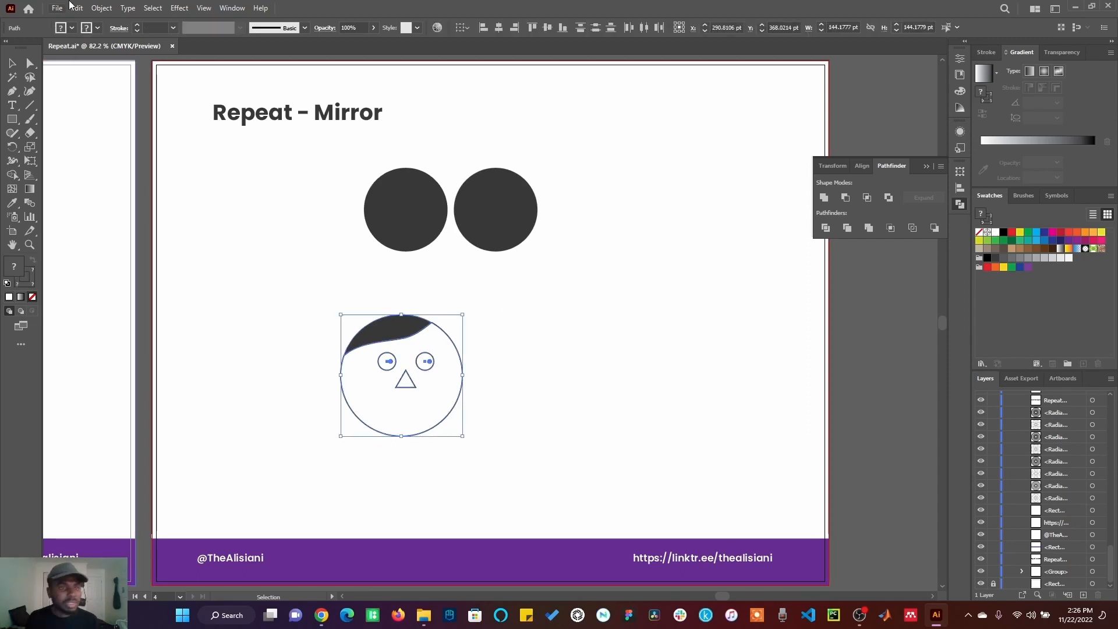
pyautogui.click(101, 9)
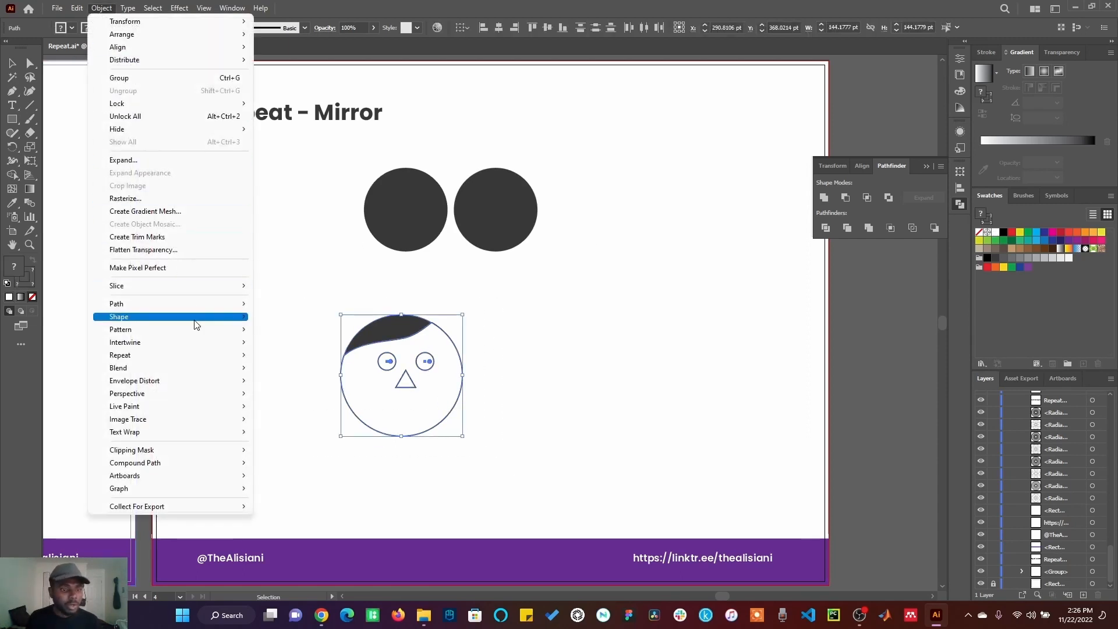
pyautogui.moveTo(189, 364)
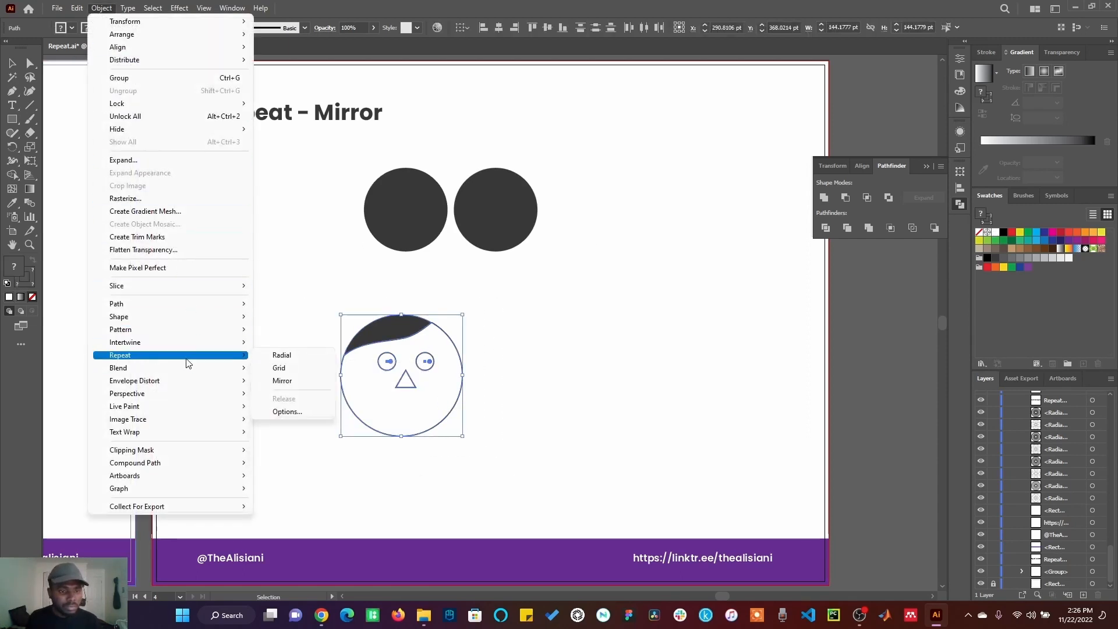
pyautogui.click(284, 381)
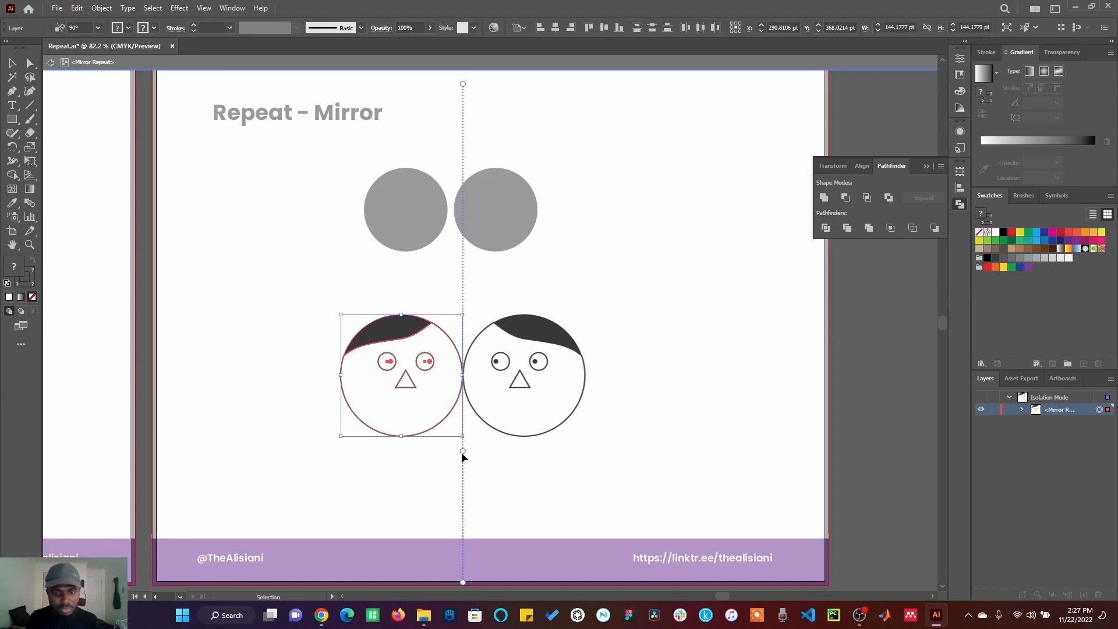
pyautogui.moveTo(463, 454)
pyautogui.mouseDown()
pyautogui.moveTo(518, 458)
pyautogui.moveTo(466, 460)
pyautogui.mouseUp()
pyautogui.doubleClick(507, 460)
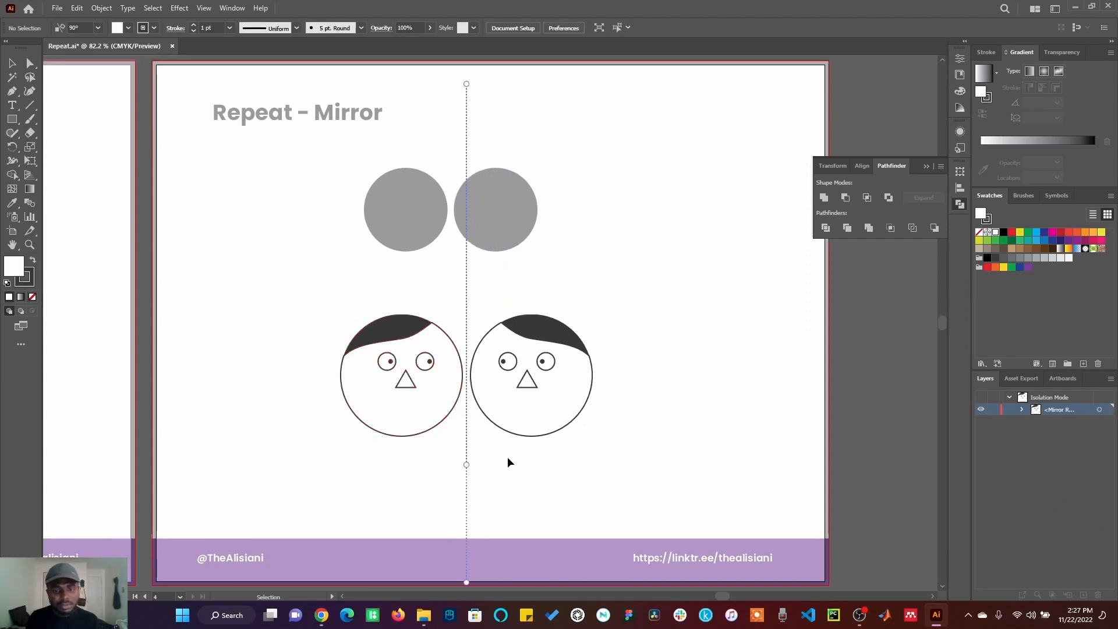
pyautogui.click(511, 462)
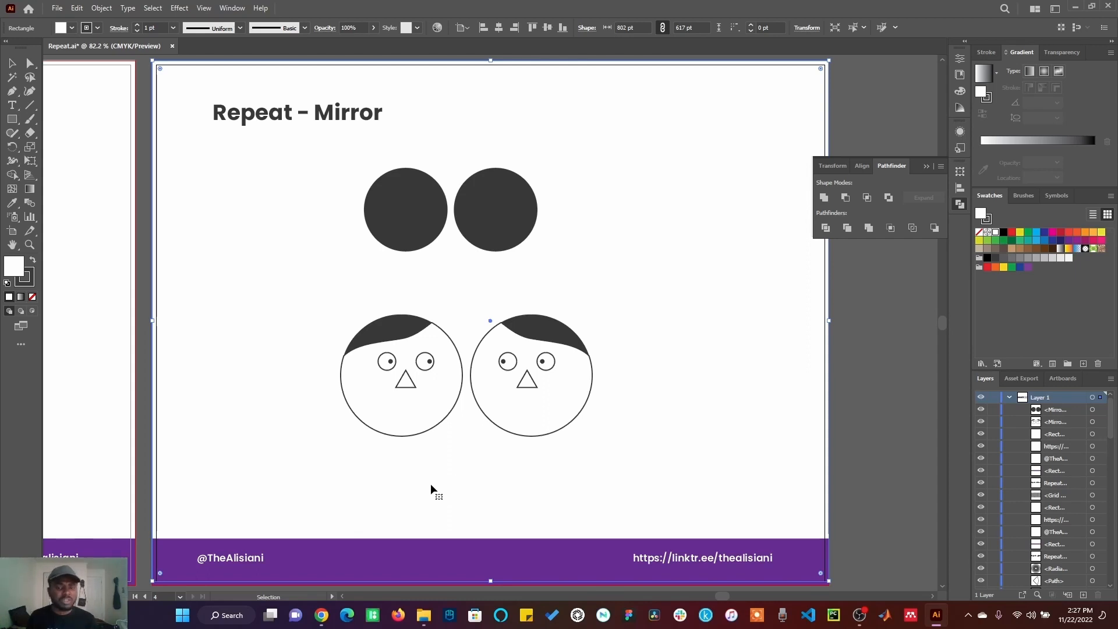
pyautogui.hotkey('ctrl', 'z')
pyautogui.hotkey('ctrl', 'z')
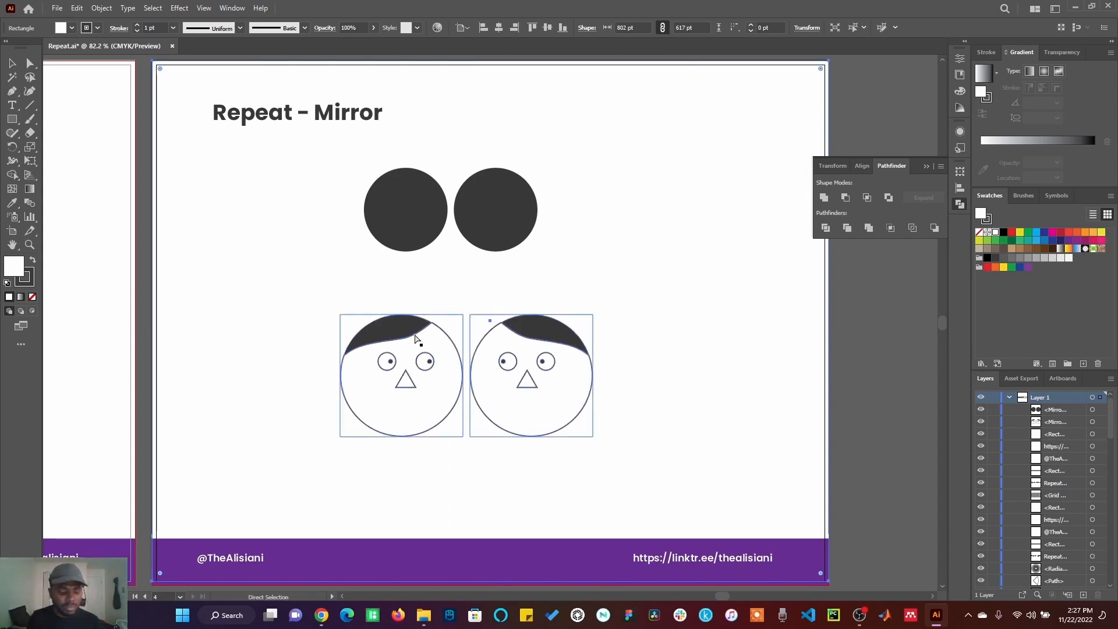
# Step: Set the Mirror repeat angle to 45° in Repeat Options with the face selected
pyautogui.click(101, 8)
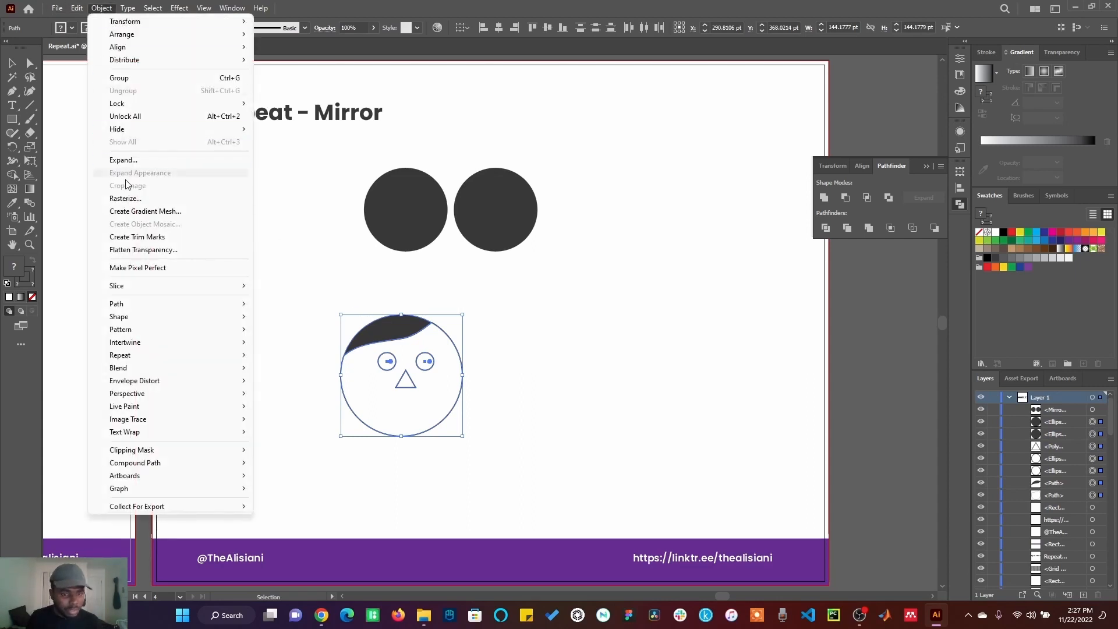
pyautogui.moveTo(146, 359)
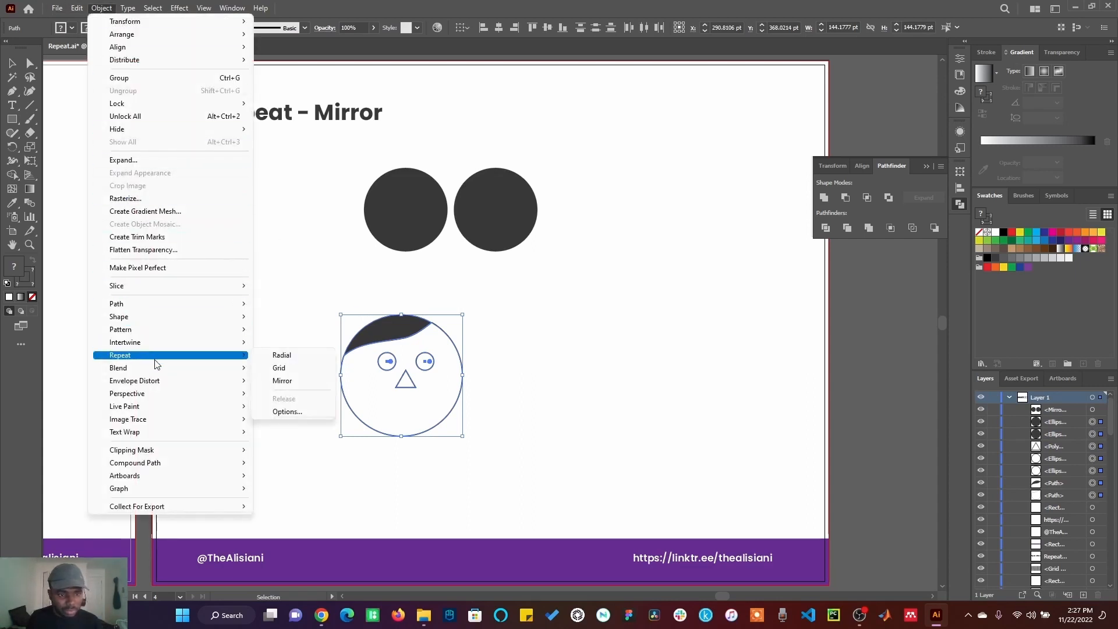
pyautogui.click(297, 412)
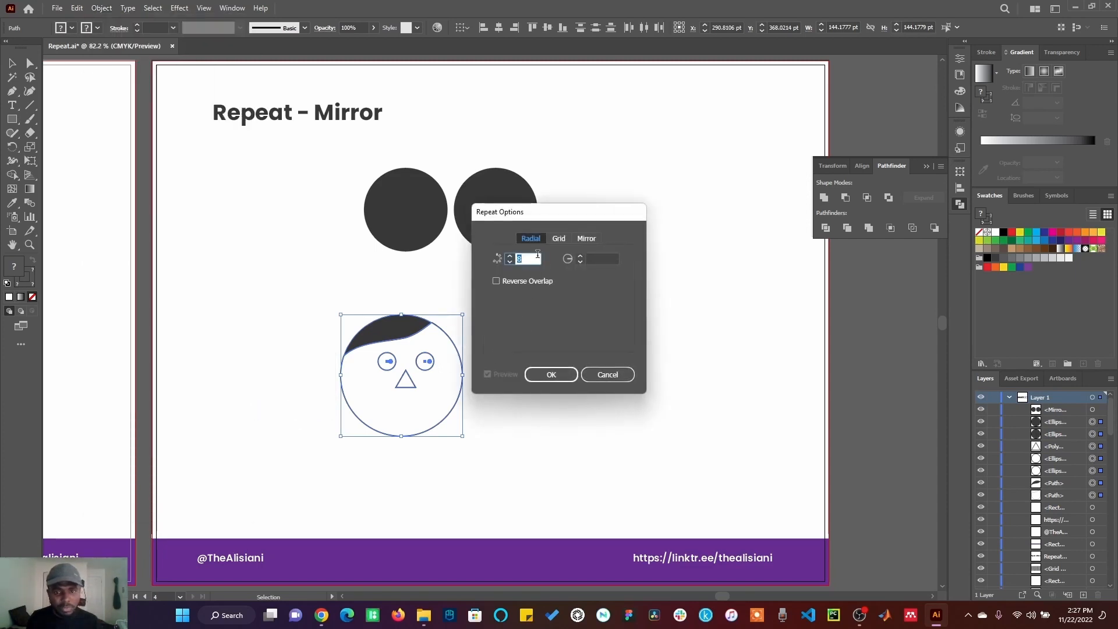
pyautogui.click(587, 238)
pyautogui.doubleClick(522, 257)
pyautogui.write('45')
pyautogui.click(592, 377)
# Step: Apply a 45° Mirror repeat to the face, drag the mirror axis to reposition the copy, and exit isolation
pyautogui.click(101, 8)
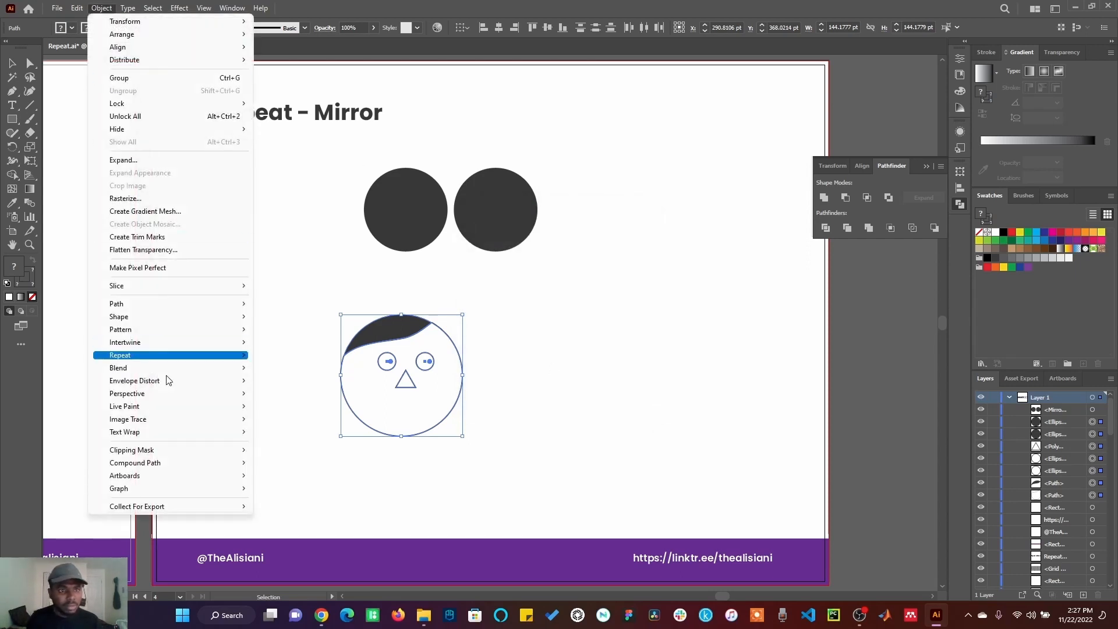
pyautogui.moveTo(194, 357)
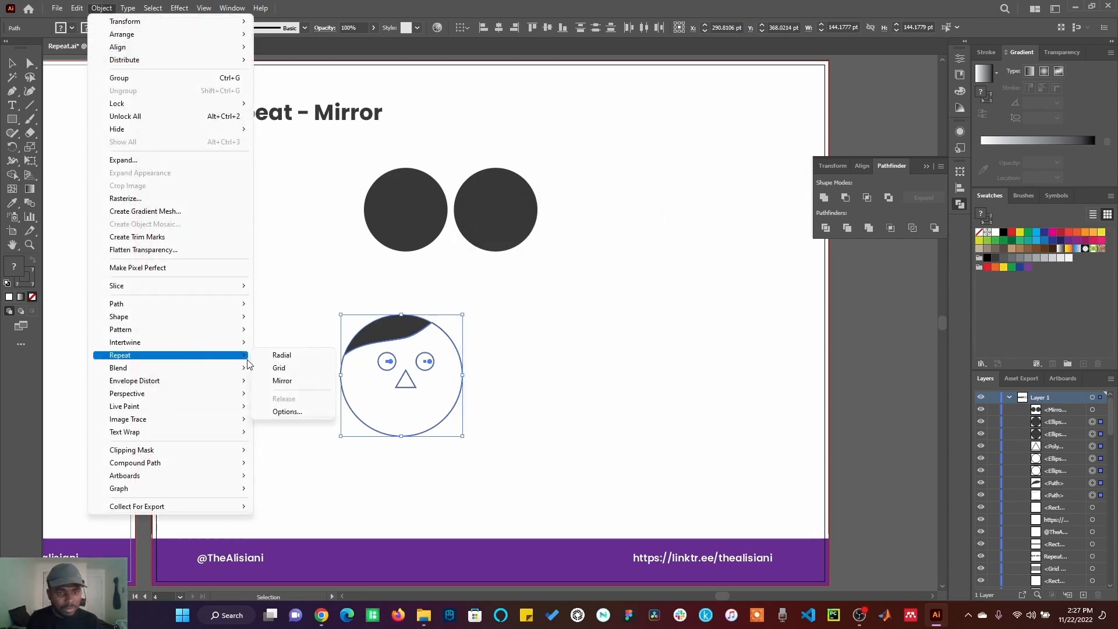
pyautogui.click(283, 380)
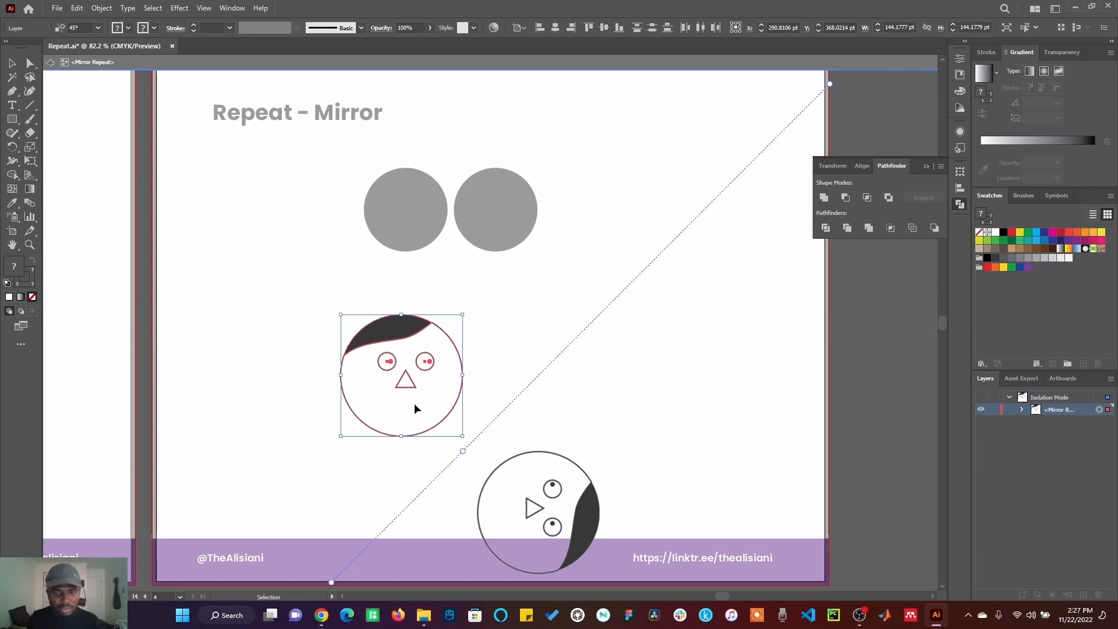
pyautogui.moveTo(464, 455); pyautogui.dragTo(473, 408)
pyautogui.doubleClick(619, 402)
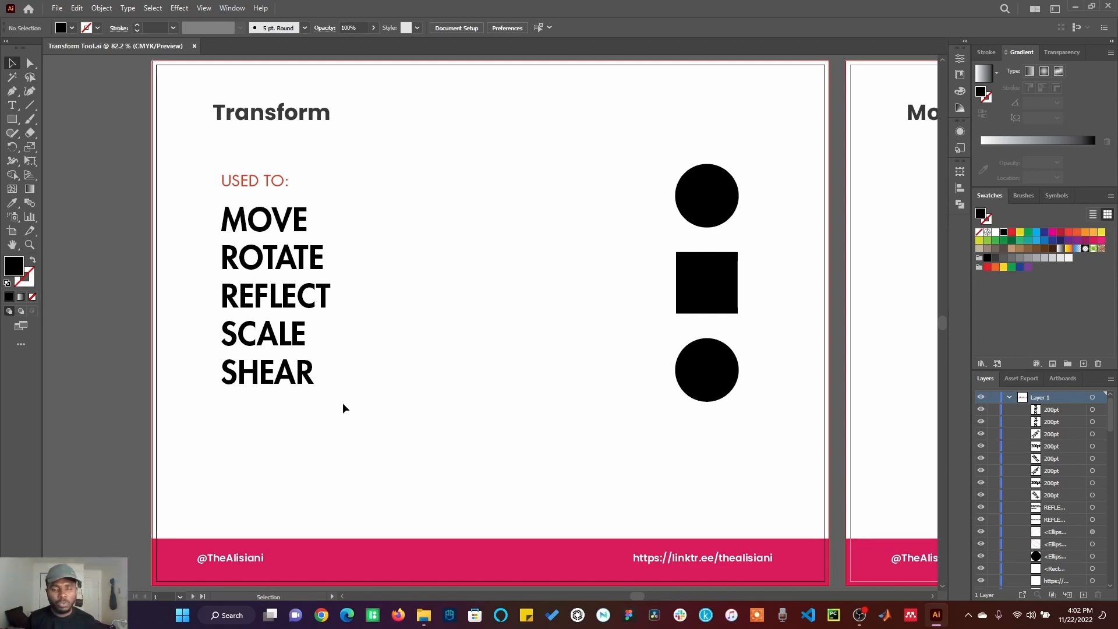
# Step: Drag the black square on the Move artboard of the Transform Tool file, then undo the move
pyautogui.click(871, 156)
pyautogui.hotkey('ctrl', '0')
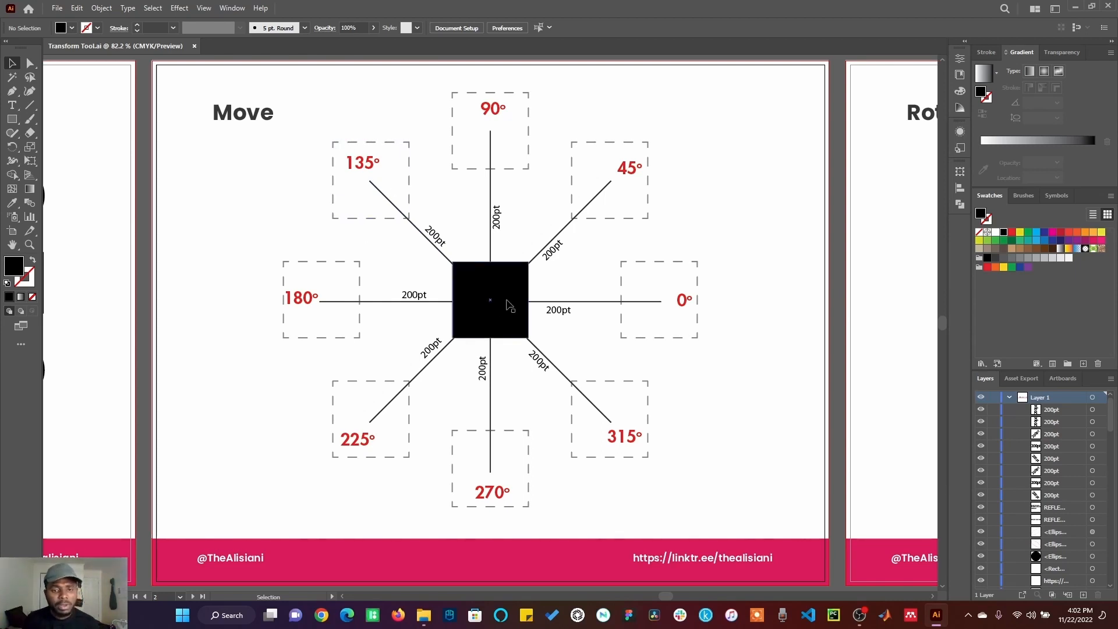
pyautogui.moveTo(508, 309); pyautogui.dragTo(633, 348)
pyautogui.hotkey('ctrl', 'z')
pyautogui.hotkey('ctrl', 'z')
pyautogui.hotkey('ctrl', 'z')
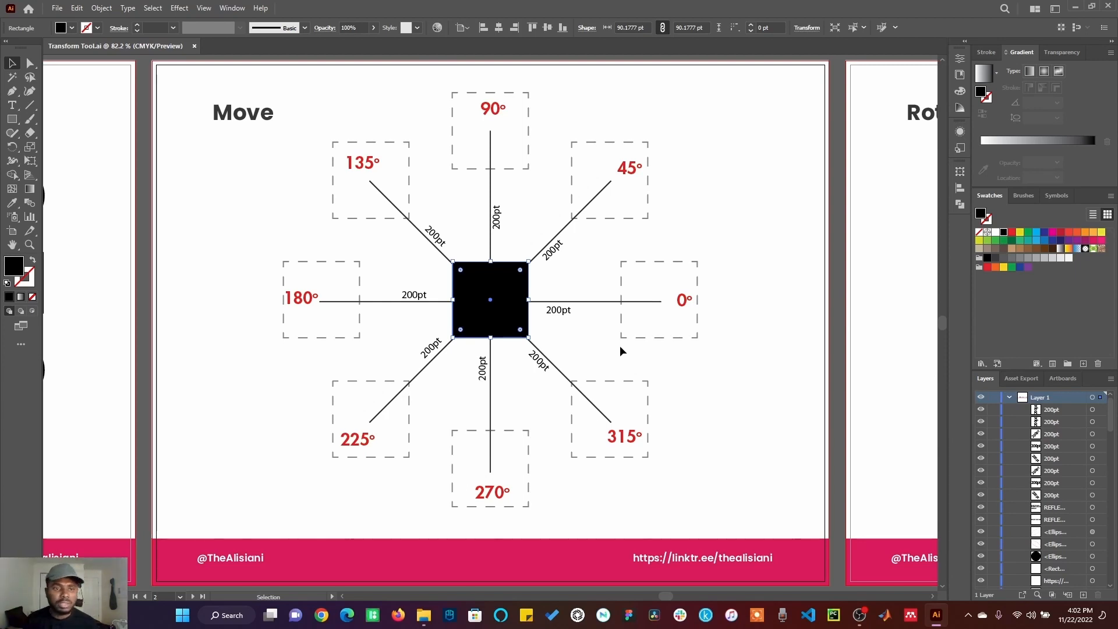
# Step: Move the black square 200 pt at -90° using the Move dialog, then undo the move
pyautogui.click(568, 270)
pyautogui.rightClick(495, 299)
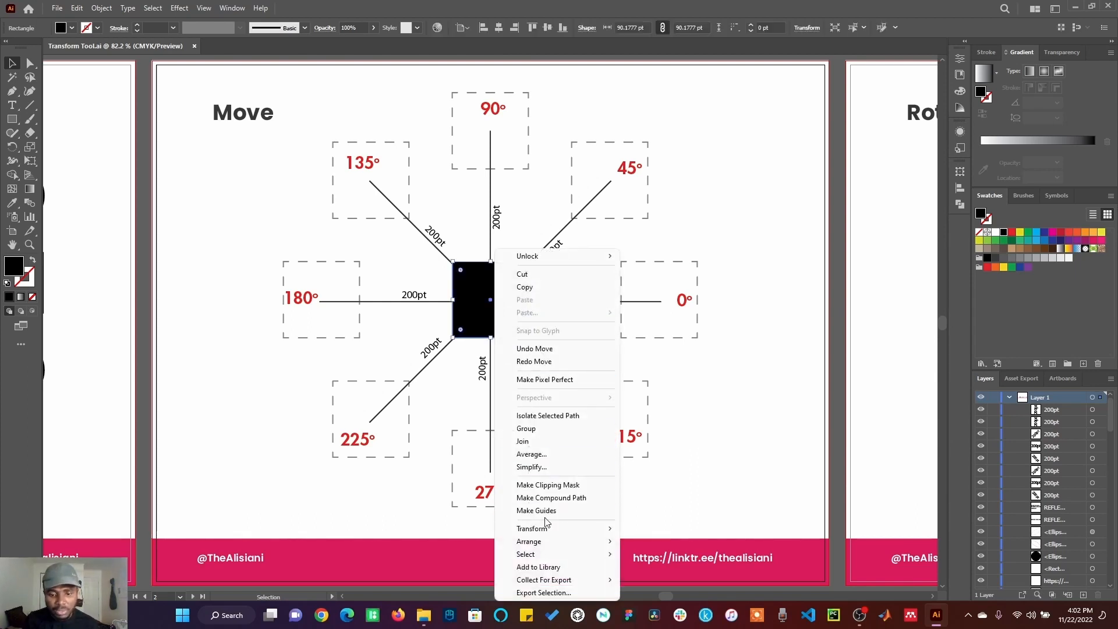
pyautogui.moveTo(557, 531)
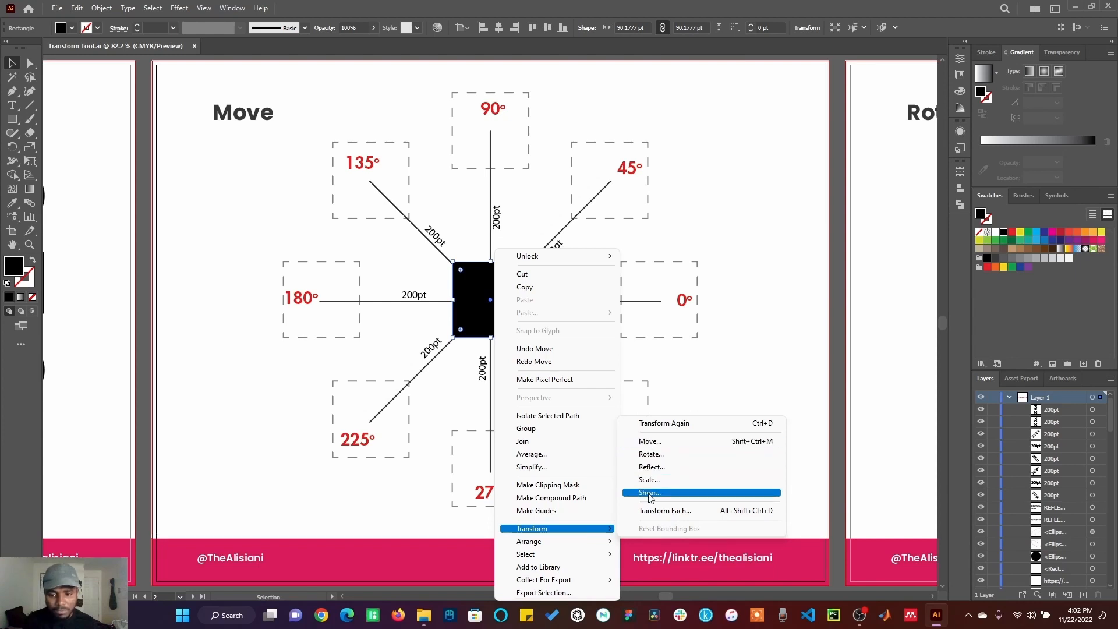
pyautogui.click(101, 8)
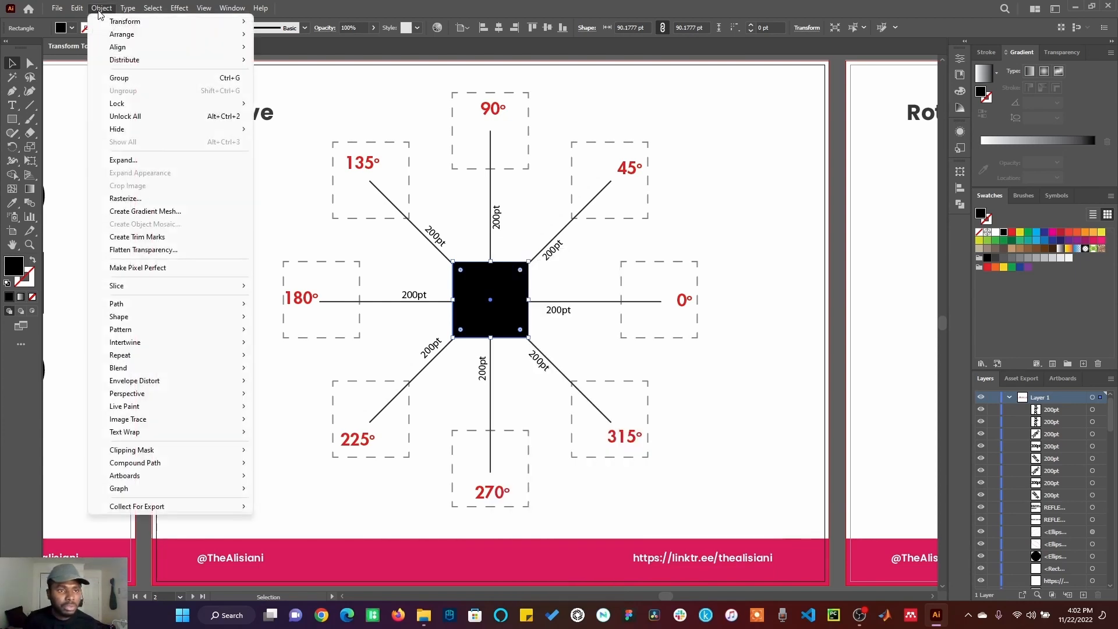
pyautogui.moveTo(193, 22)
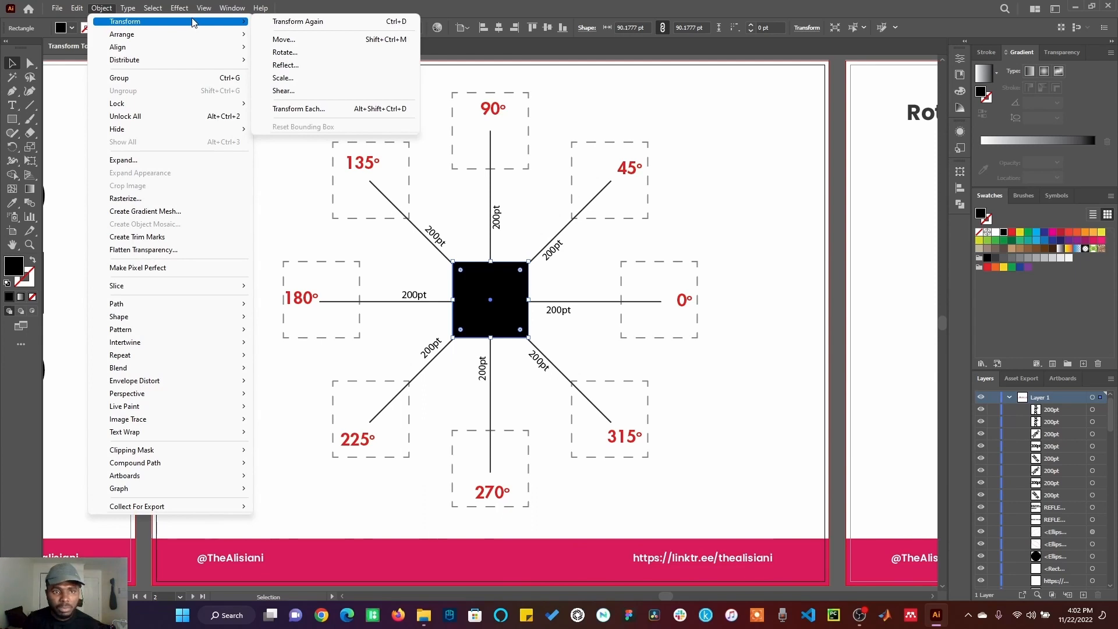
pyautogui.click(283, 40)
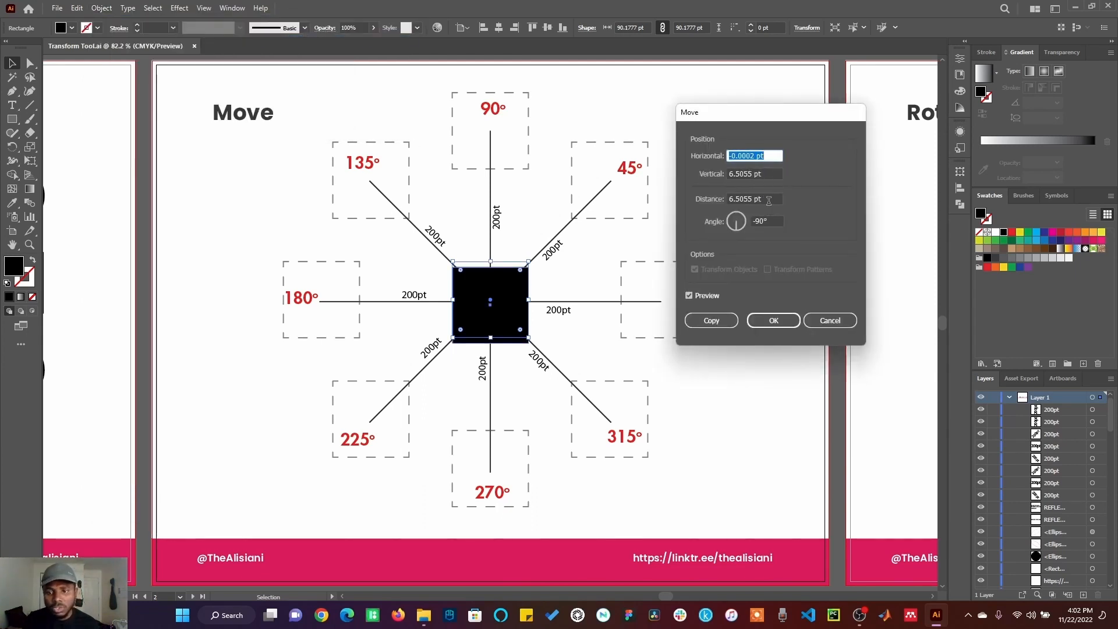
pyautogui.click(766, 199)
pyautogui.write('200')
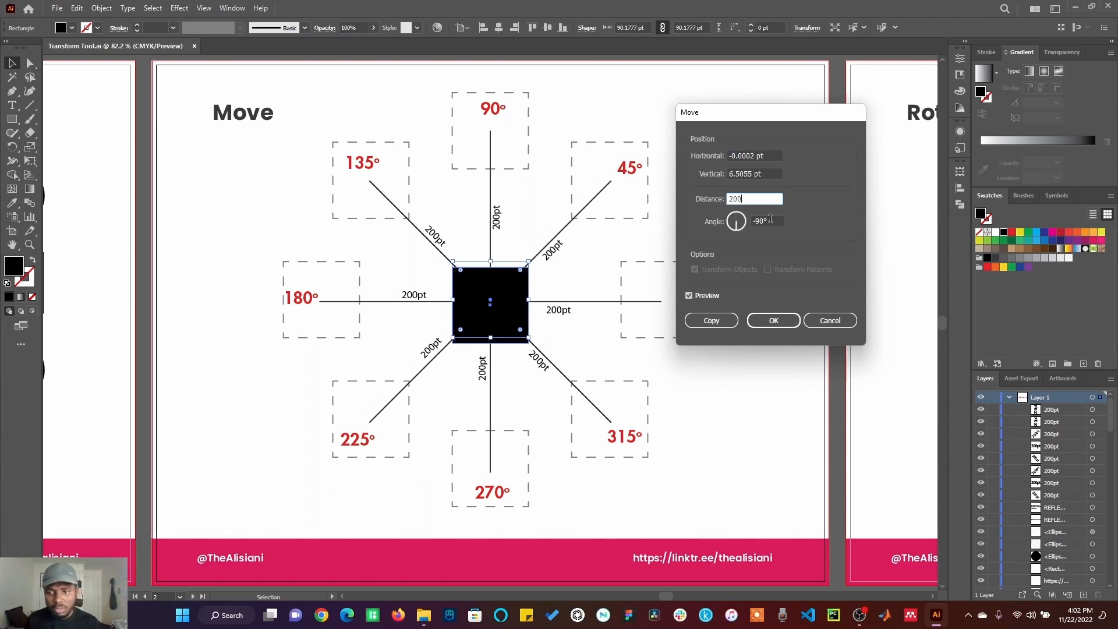
pyautogui.press('Tab')
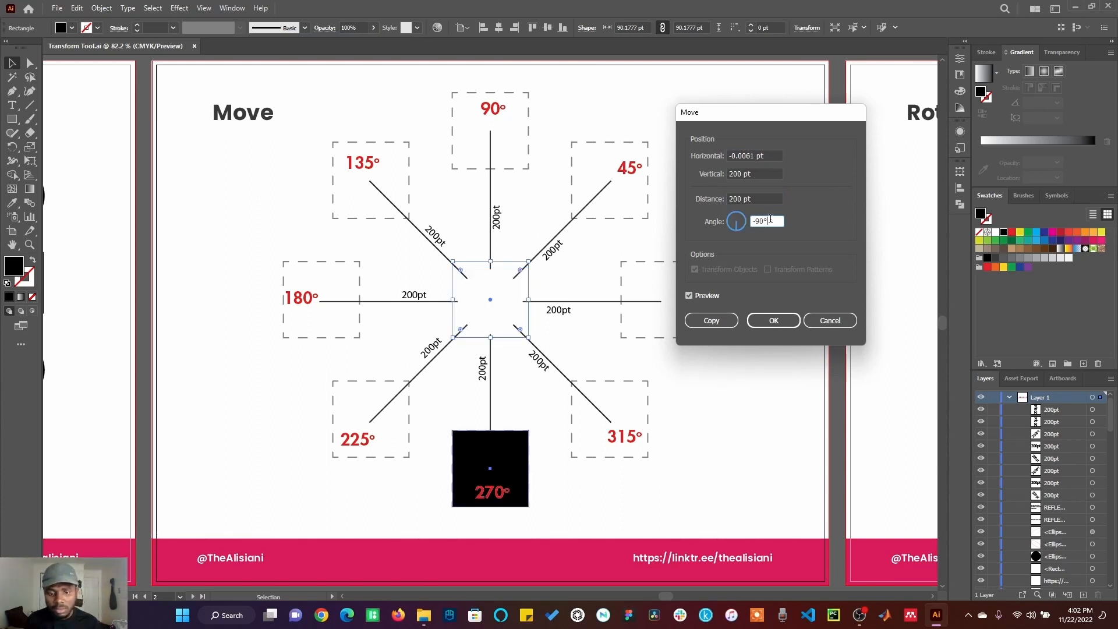
pyautogui.moveTo(770, 220); pyautogui.dragTo(753, 222)
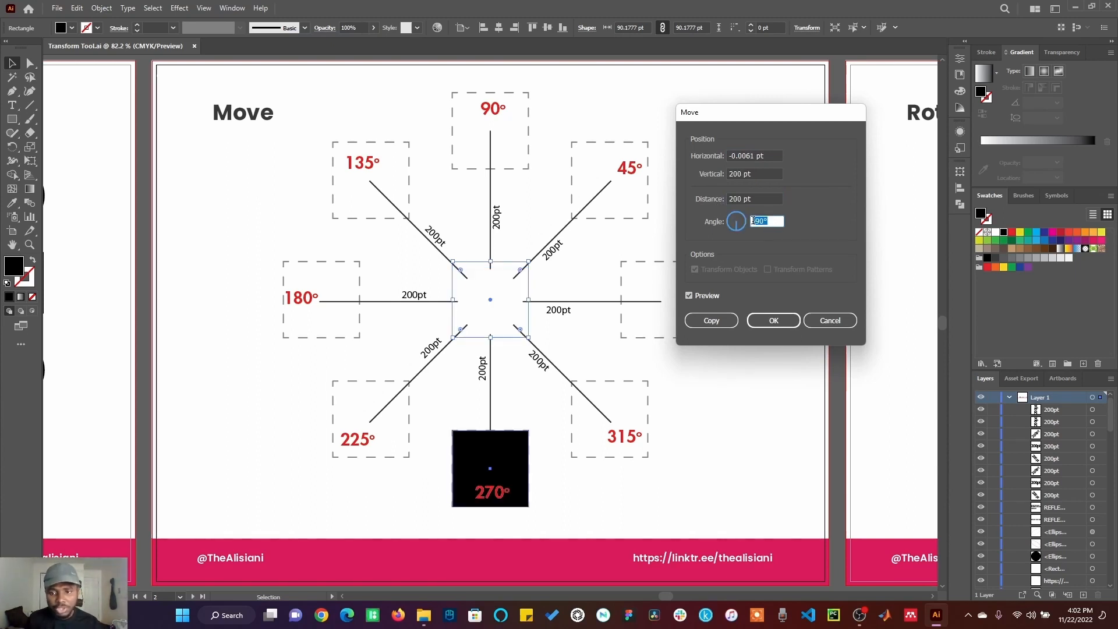
pyautogui.click(774, 221)
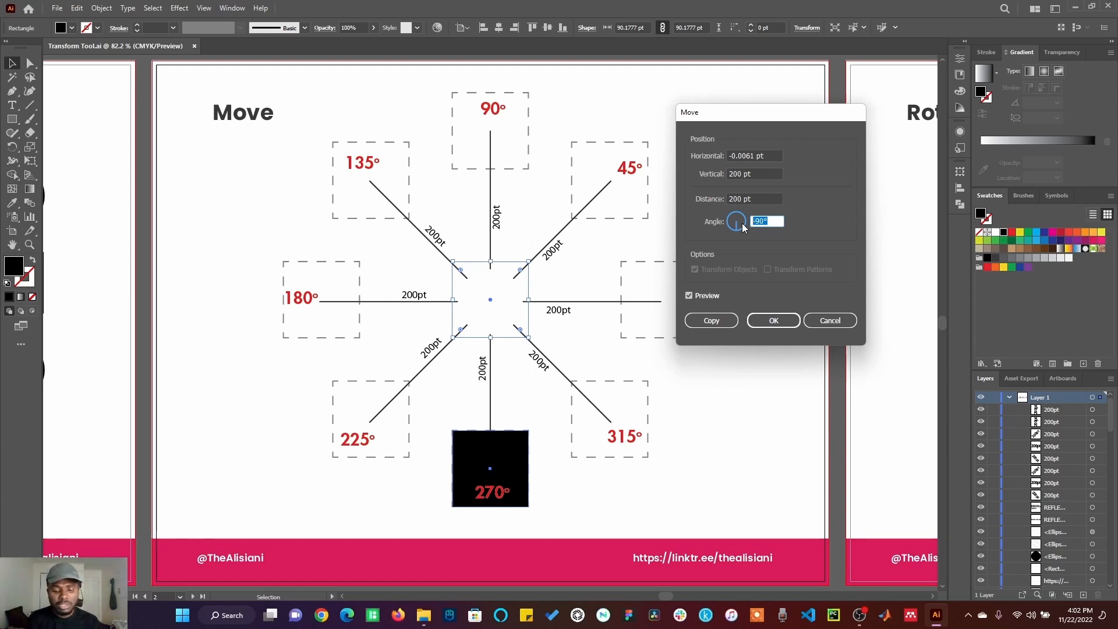
pyautogui.click(771, 321)
pyautogui.hotkey('ctrl', 'z')
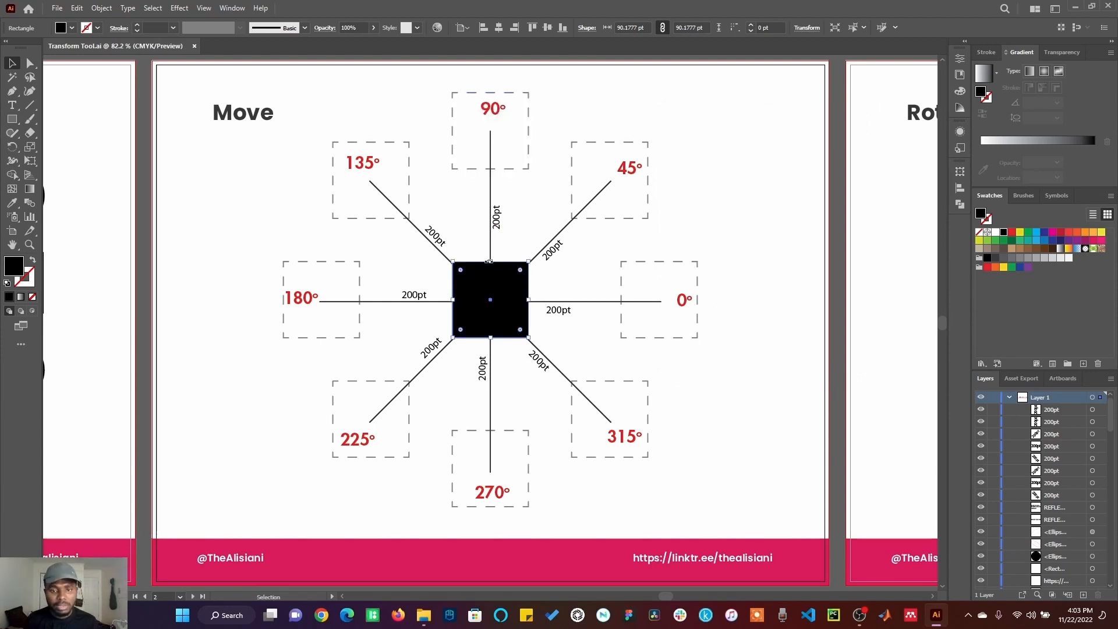
# Step: Copy the black square 200 pt at a 90° angle with the Move dialog
pyautogui.rightClick(500, 285)
pyautogui.moveTo(597, 532)
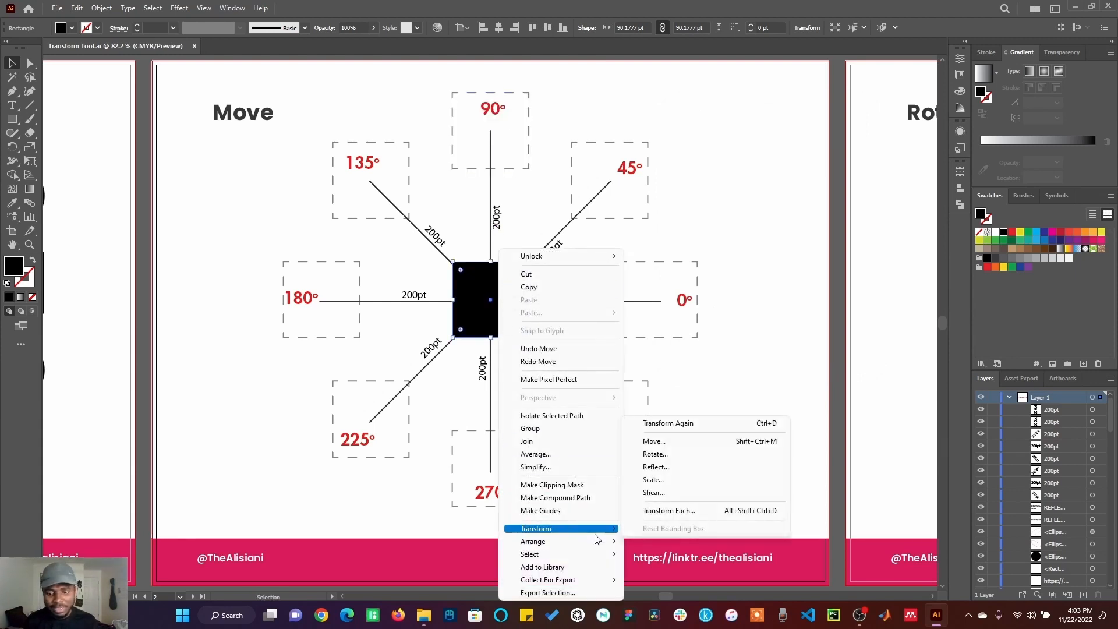
pyautogui.click(660, 445)
pyautogui.click(772, 198)
pyautogui.write('200')
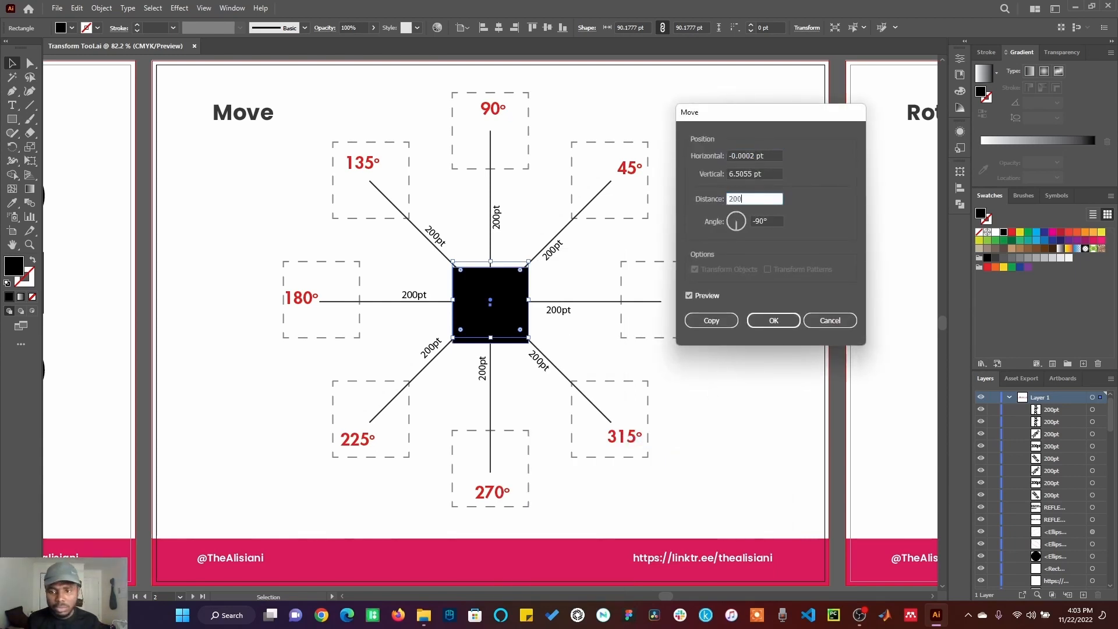
pyautogui.press('Tab')
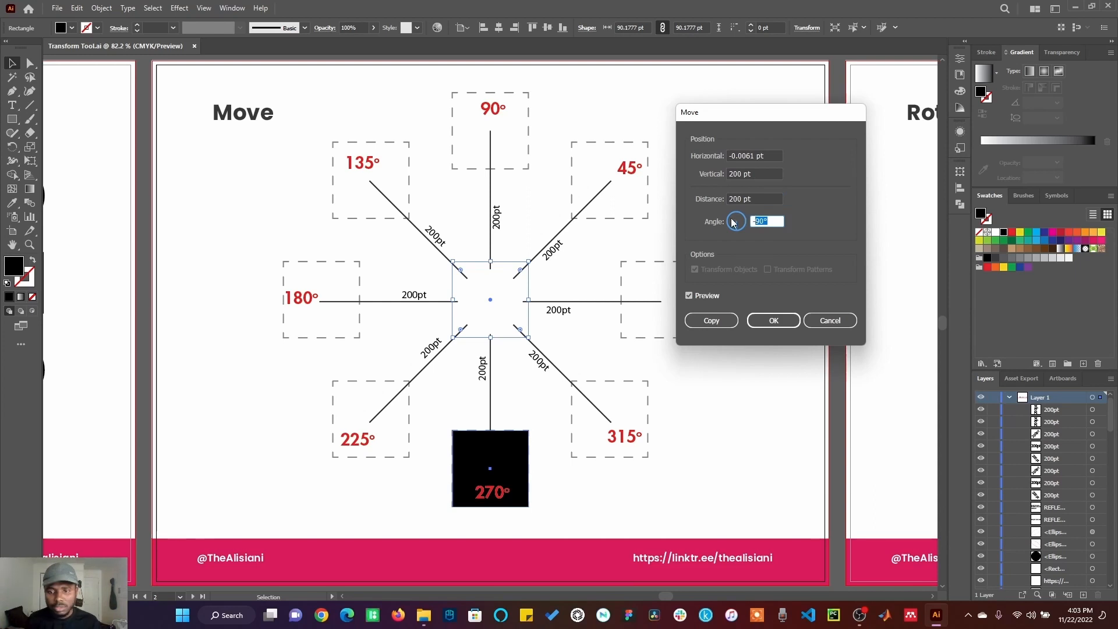
pyautogui.press('BackSpace')
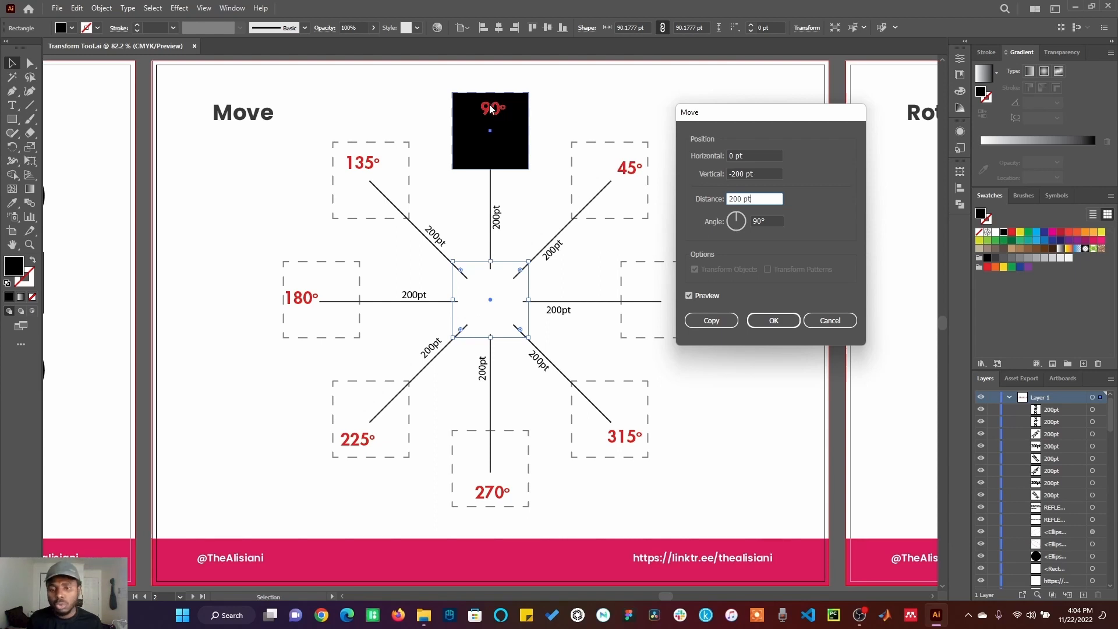
pyautogui.click(726, 322)
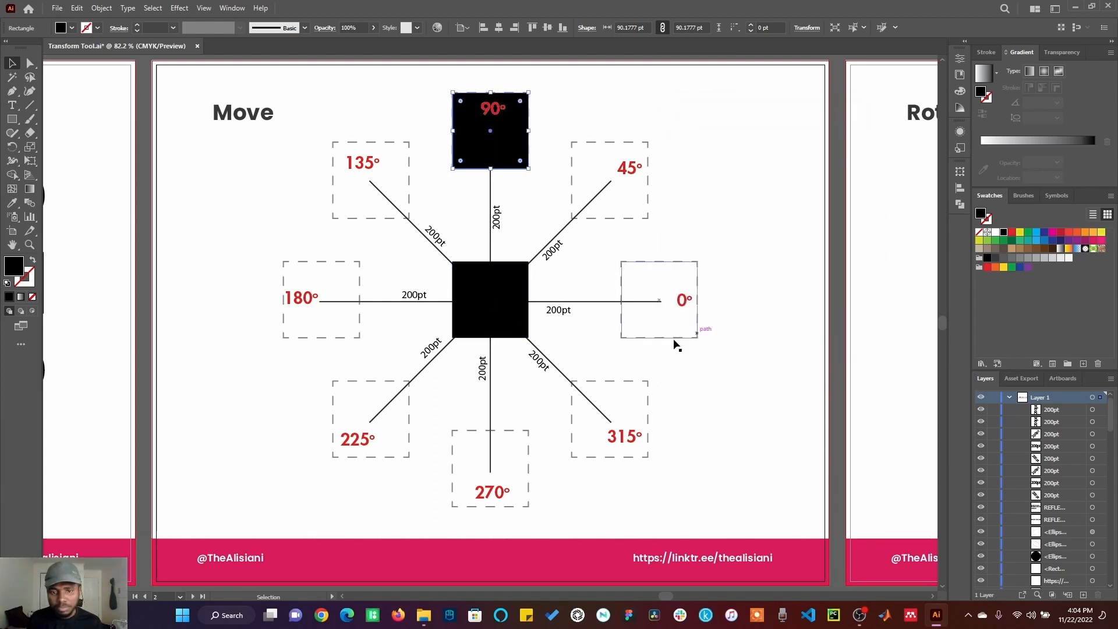
# Step: Copy the center square 200 pt at a 270° angle with the Move dialog
pyautogui.rightClick(497, 290)
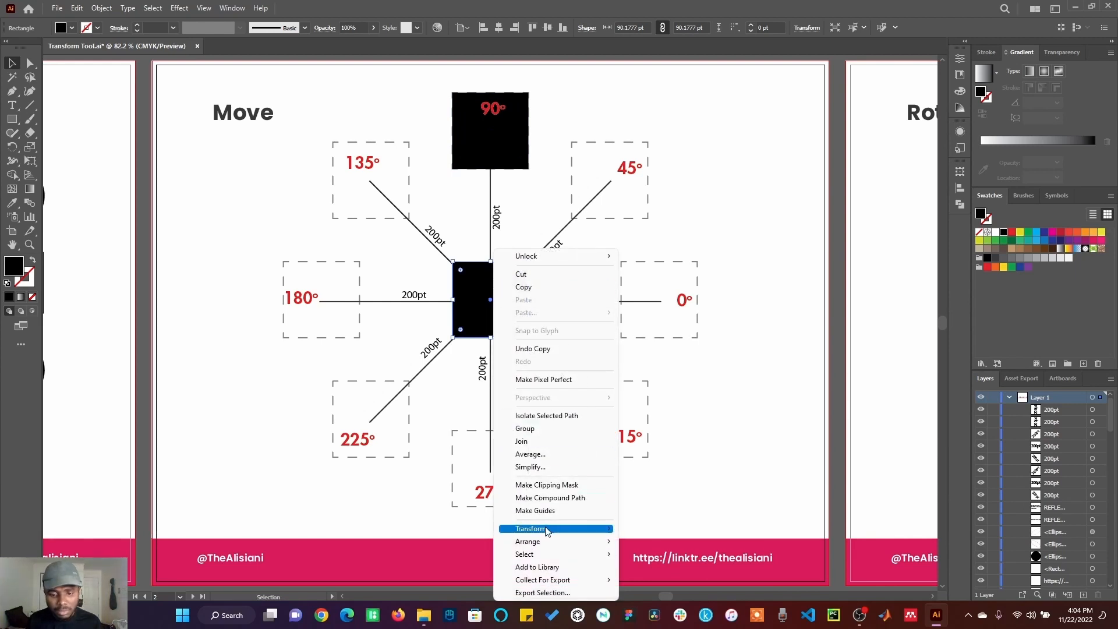
pyautogui.moveTo(547, 531)
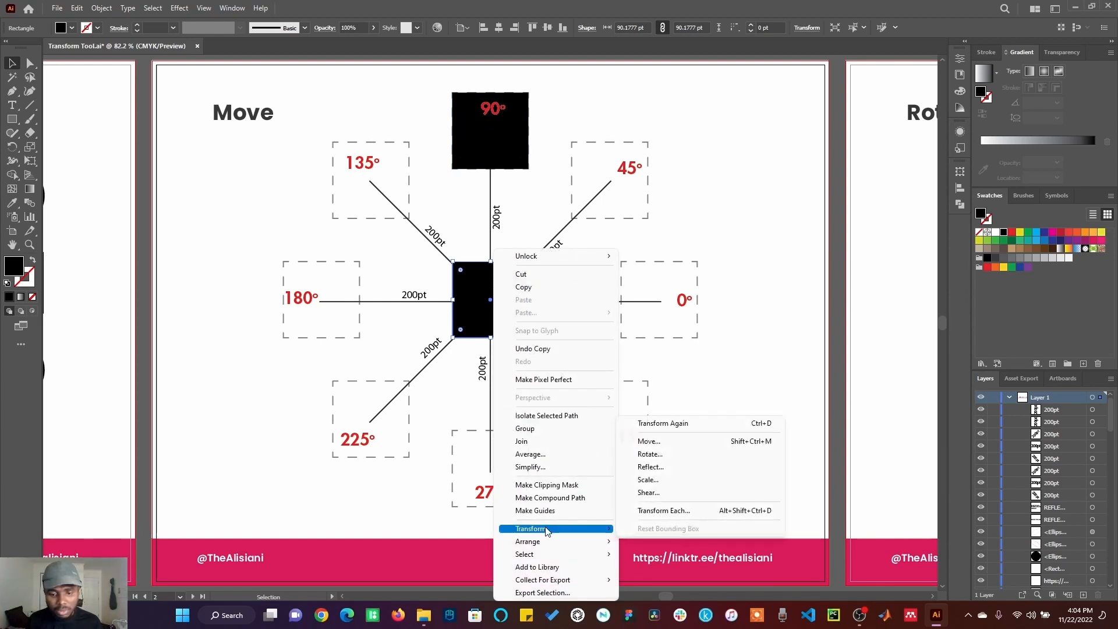
pyautogui.click(663, 442)
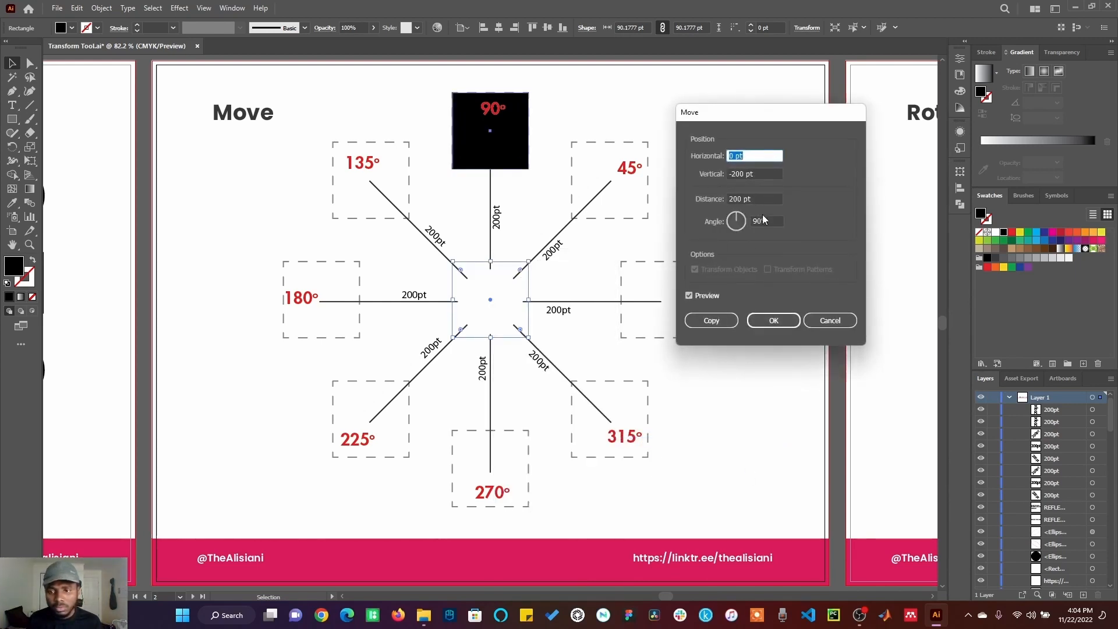
pyautogui.click(745, 220)
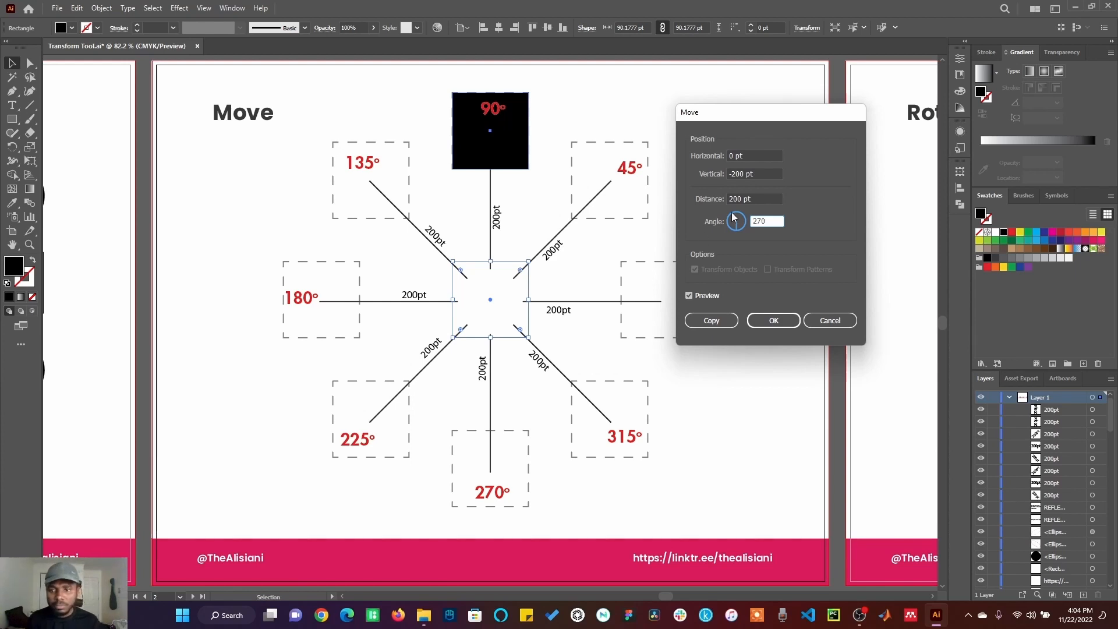
pyautogui.press('Tab')
pyautogui.click(723, 324)
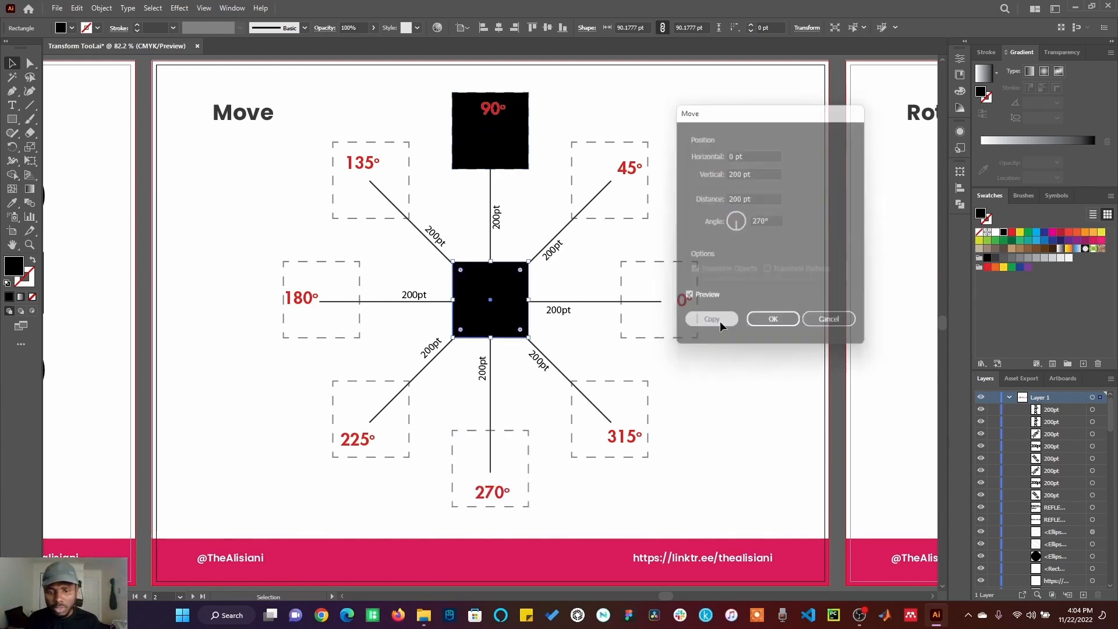
# Step: Copy the center square 200 pt at a 180° angle with the Move dialog
pyautogui.rightClick(504, 308)
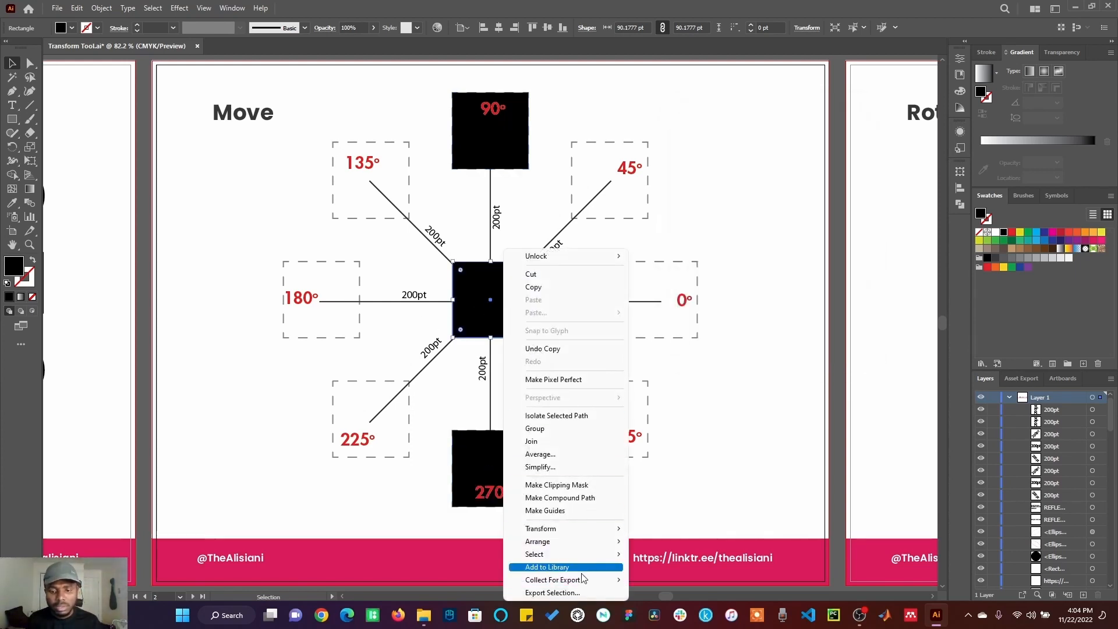
pyautogui.moveTo(600, 532)
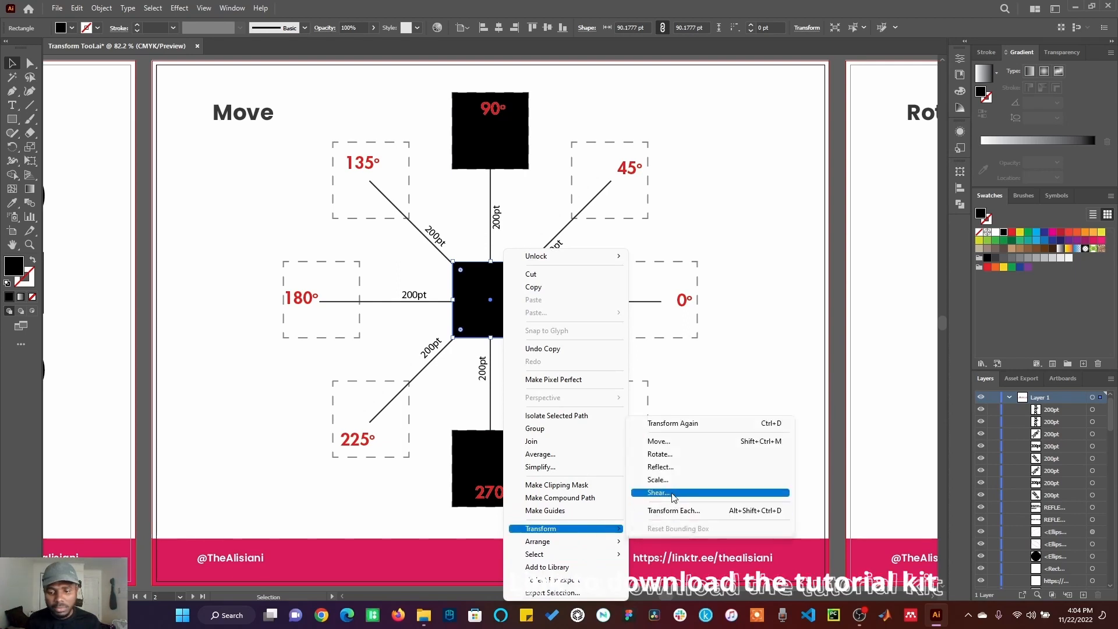
pyautogui.click(672, 444)
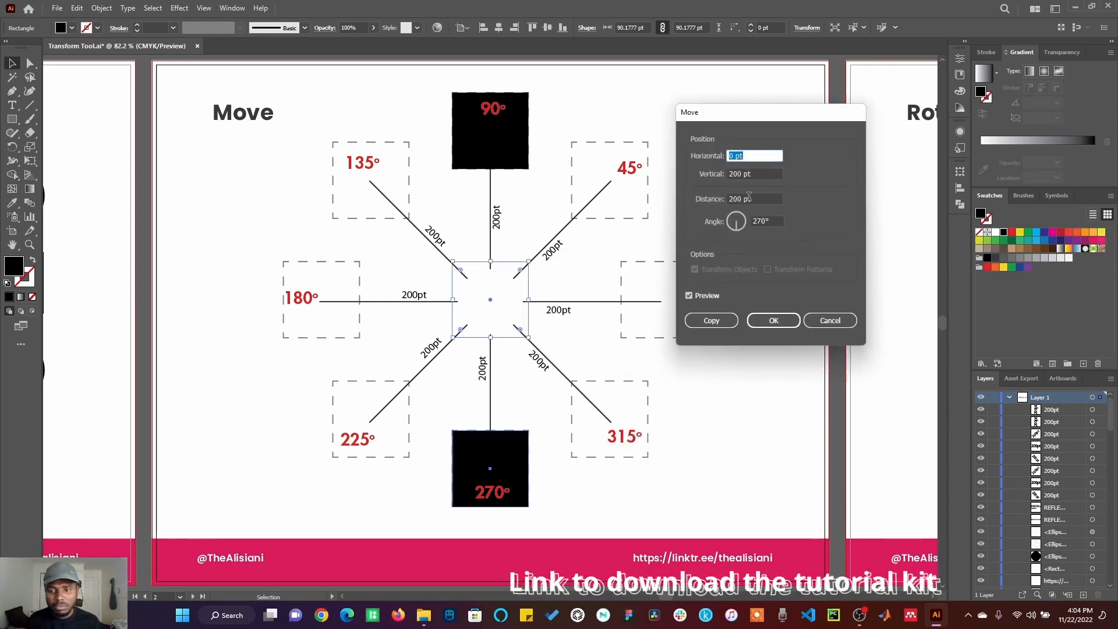
pyautogui.moveTo(773, 220); pyautogui.dragTo(747, 219)
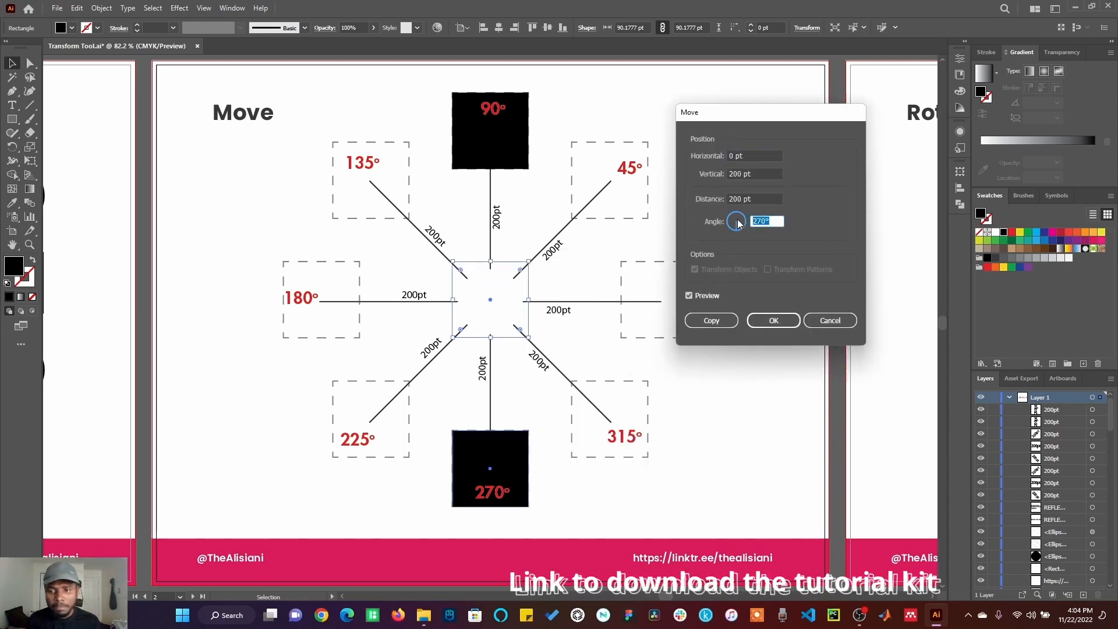
pyautogui.write('180')
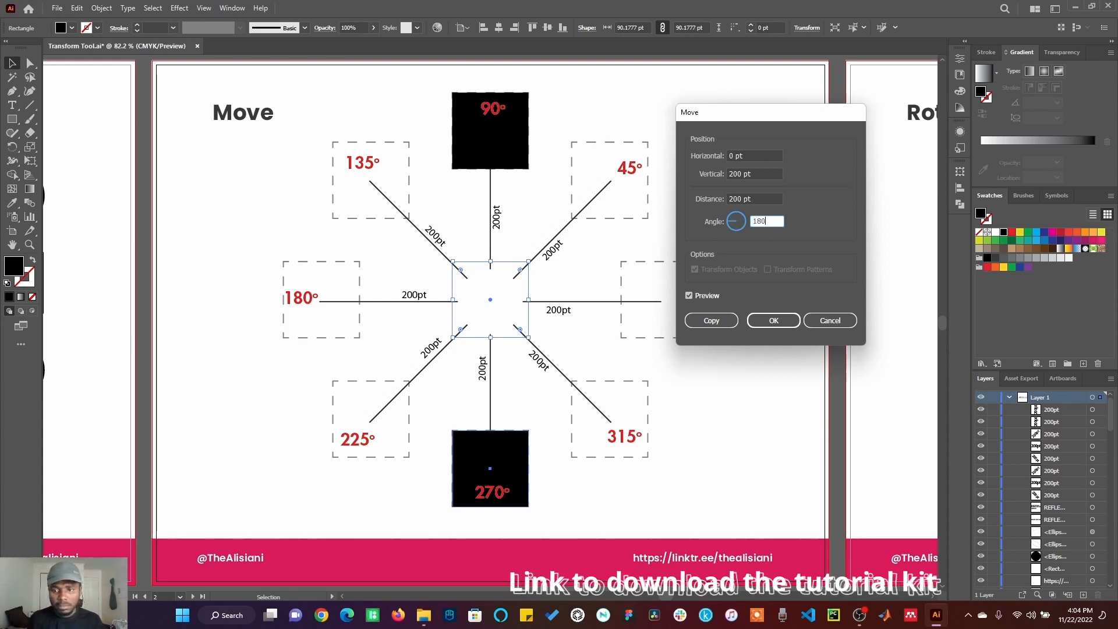
pyautogui.click(711, 320)
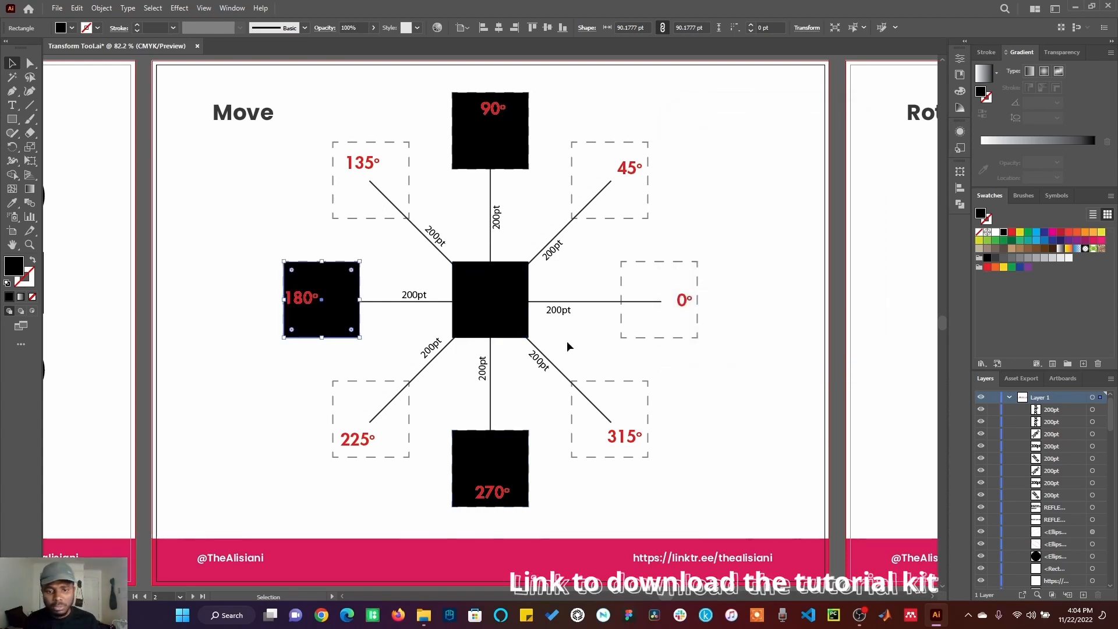
# Step: Copy the center square 200 pt at a 360° angle into the 0° box, then deselect
pyautogui.click(517, 299)
pyautogui.rightClick(516, 300)
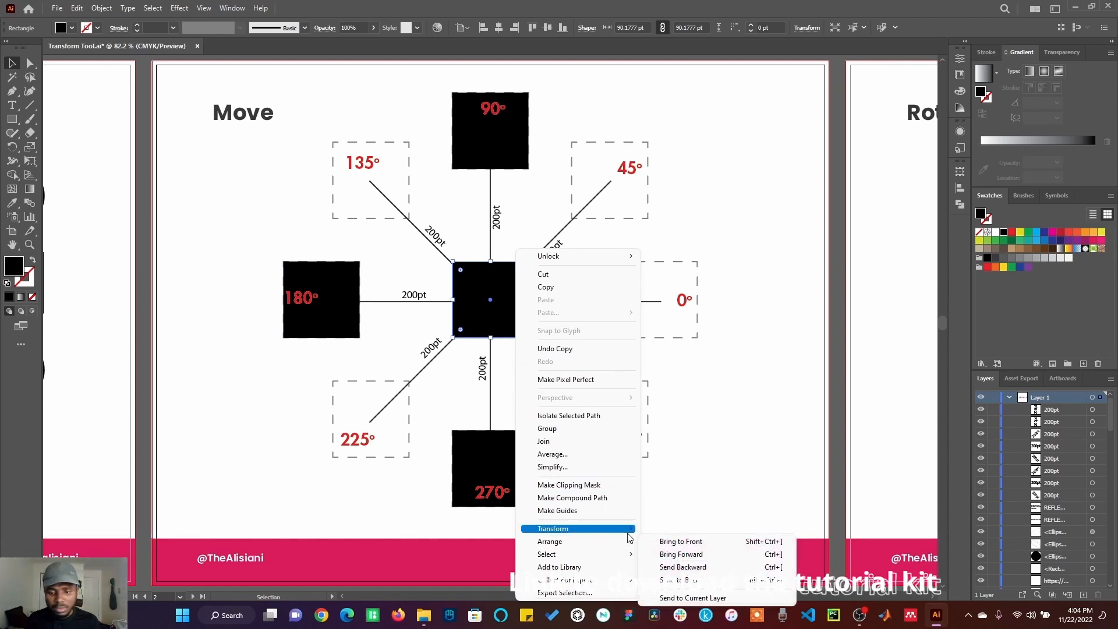
pyautogui.moveTo(629, 528)
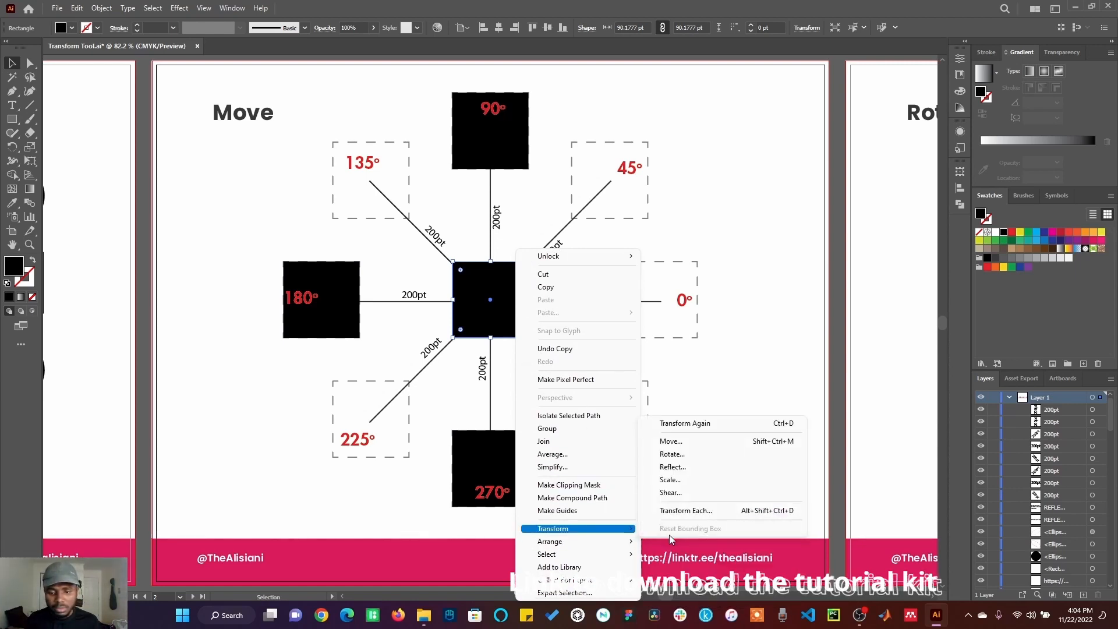
pyautogui.click(680, 445)
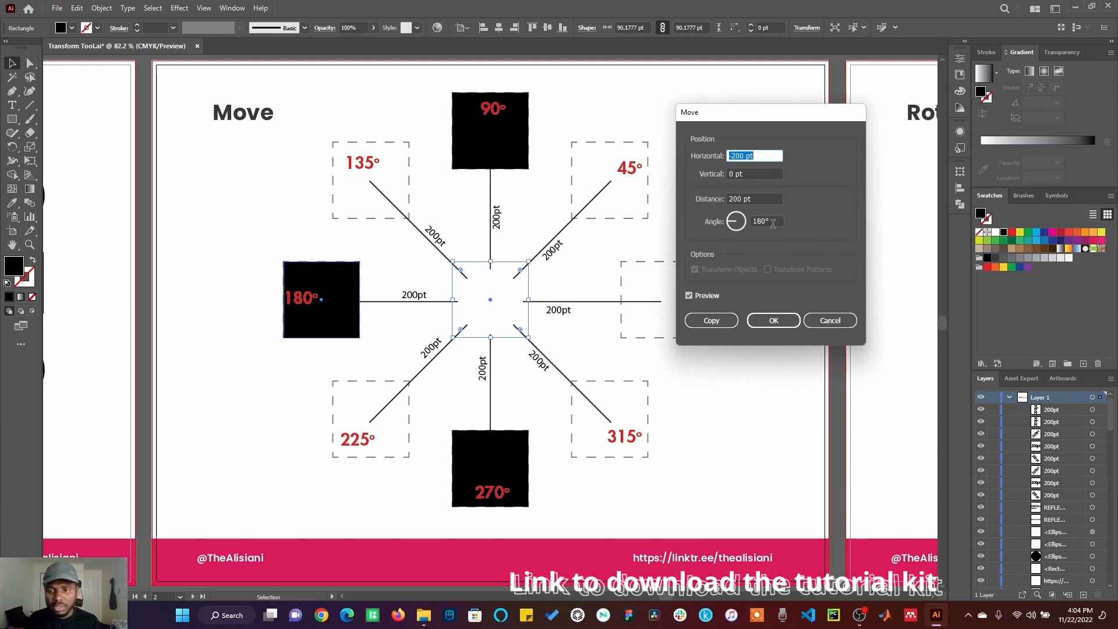
pyautogui.click(760, 221)
pyautogui.write('0')
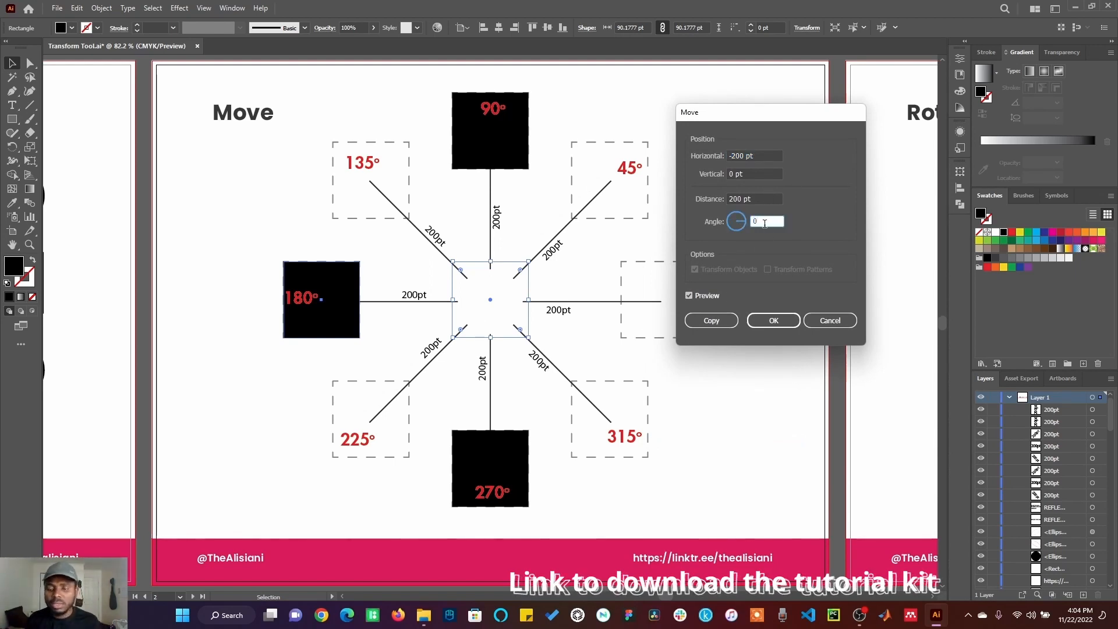
pyautogui.press('BackSpace')
pyautogui.write('38')
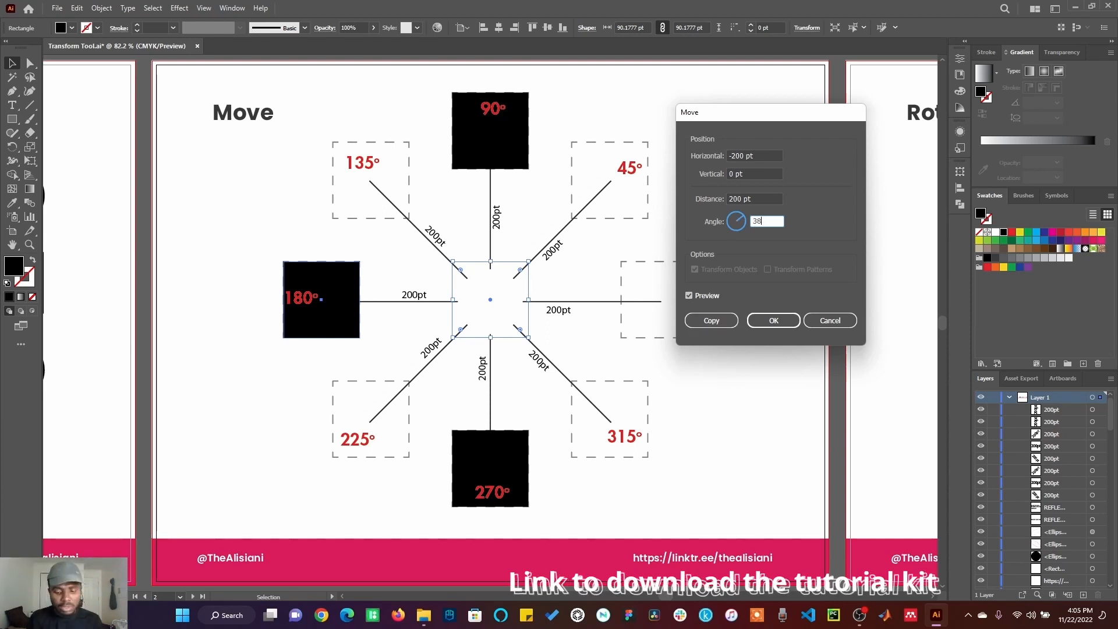
pyautogui.write('0')
pyautogui.click(757, 198)
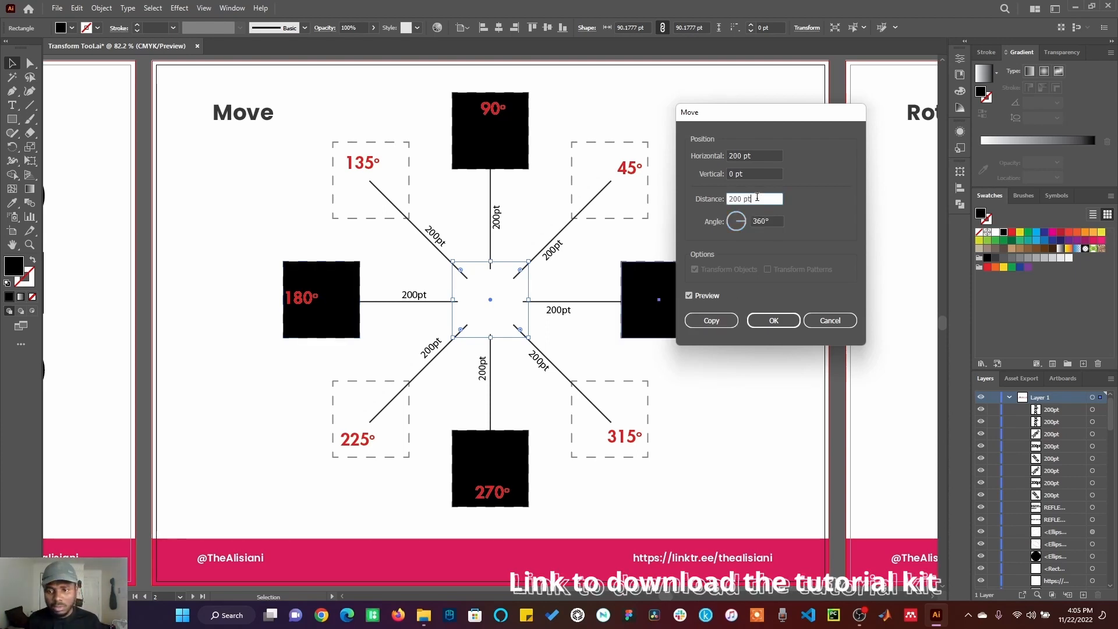
pyautogui.click(724, 319)
pyautogui.click(711, 313)
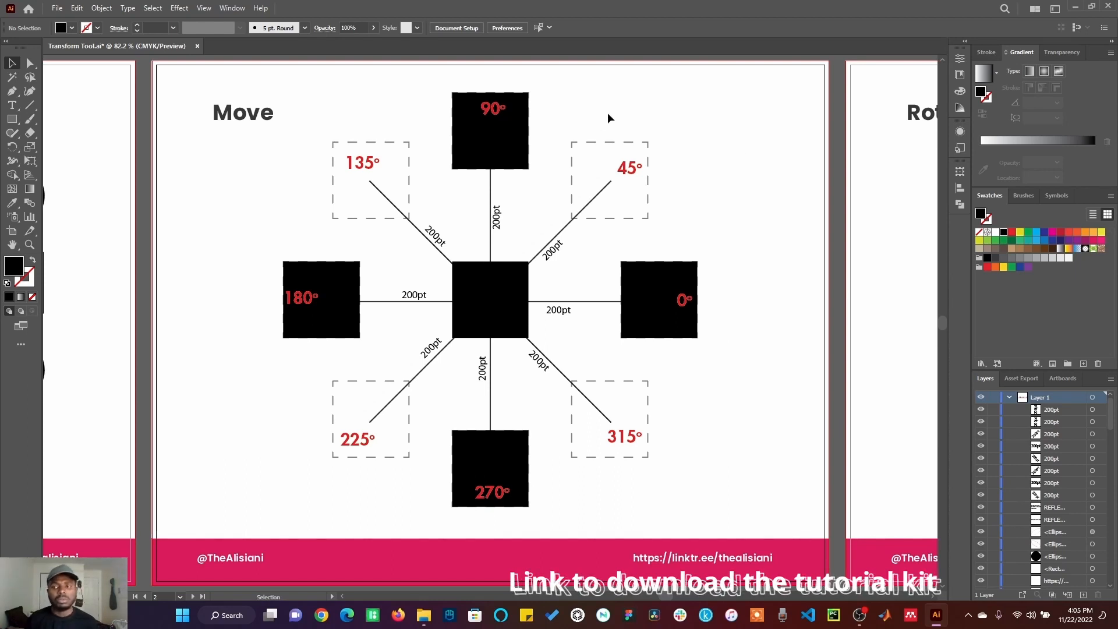
# Step: Try copying the blue circle and red rectangle rotated 90° with the Rotate dialog
pyautogui.hotkey('shift', 'pagedown')
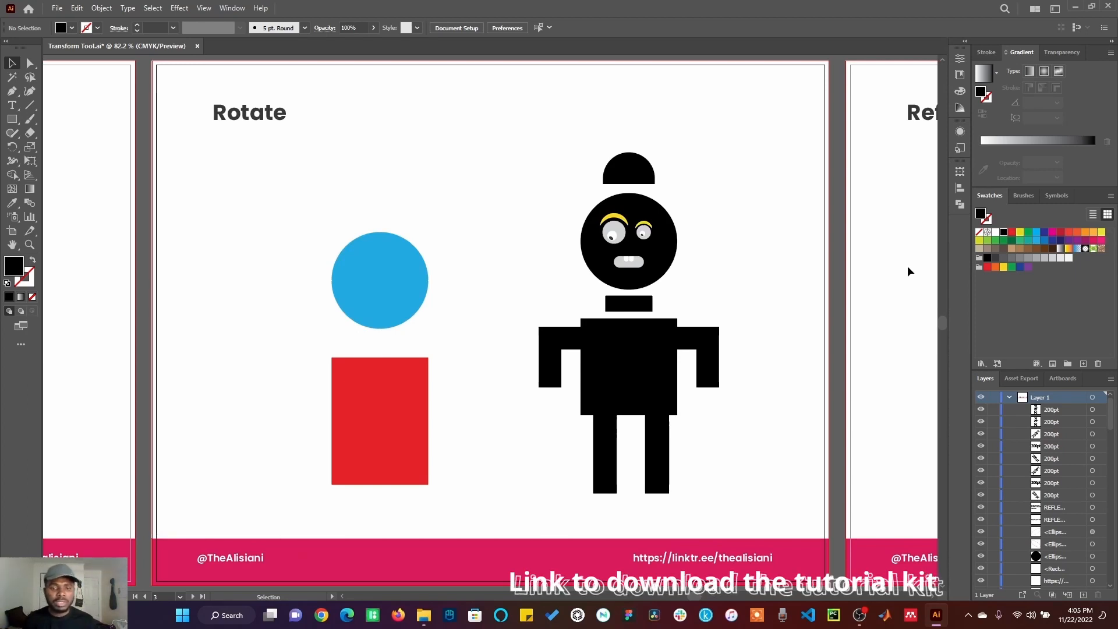
pyautogui.click(408, 265)
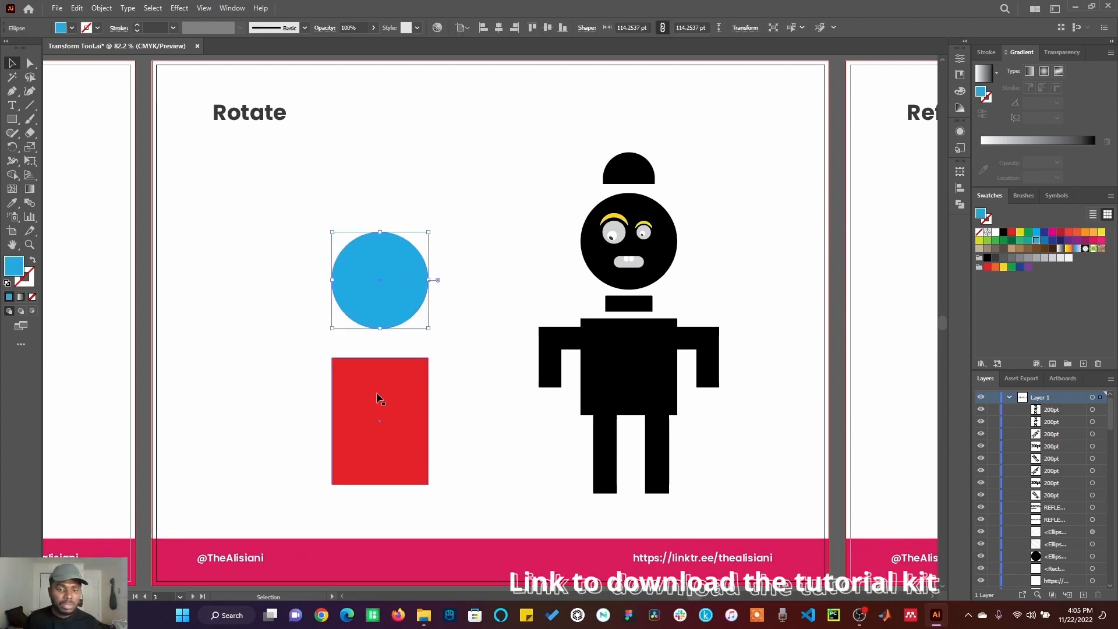
pyautogui.keyDown('shift'); pyautogui.click(382, 406); pyautogui.keyUp('shift')
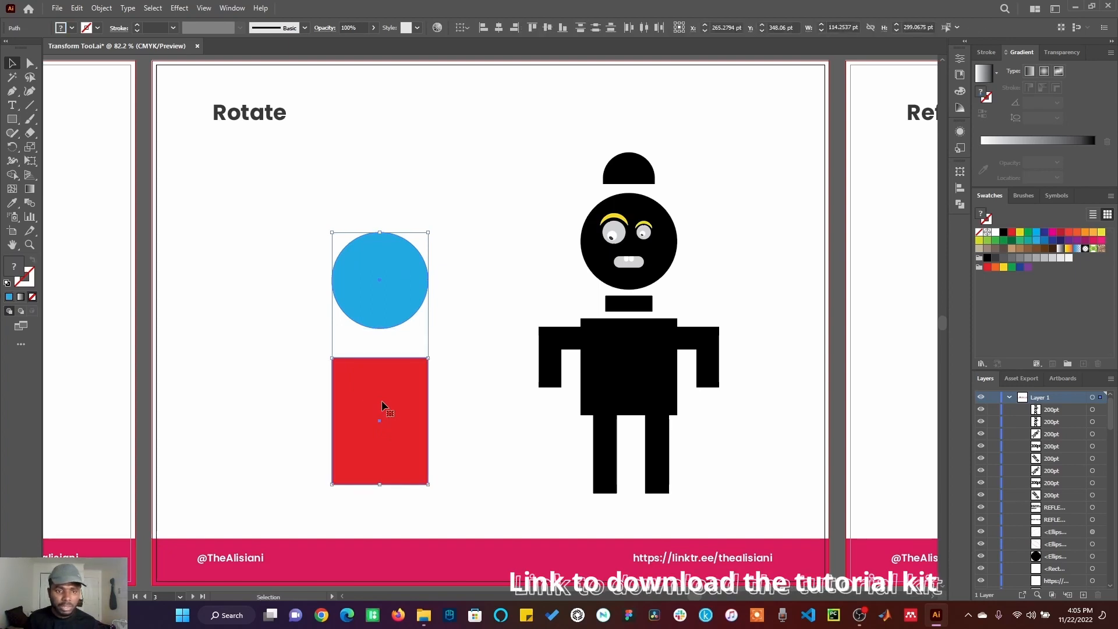
pyautogui.rightClick(382, 400)
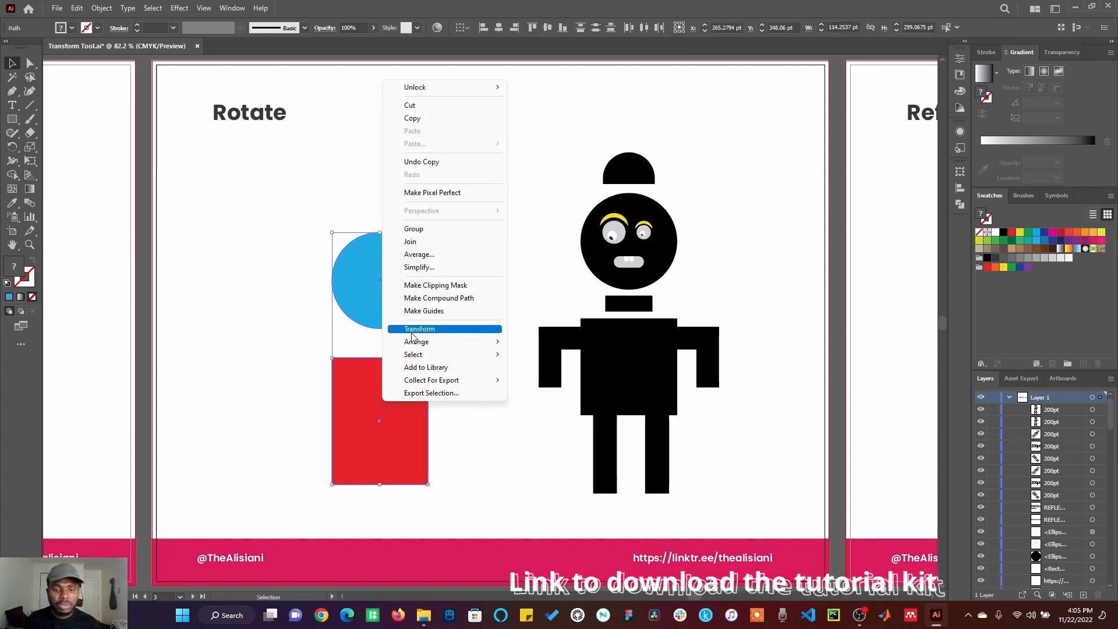
pyautogui.moveTo(412, 337)
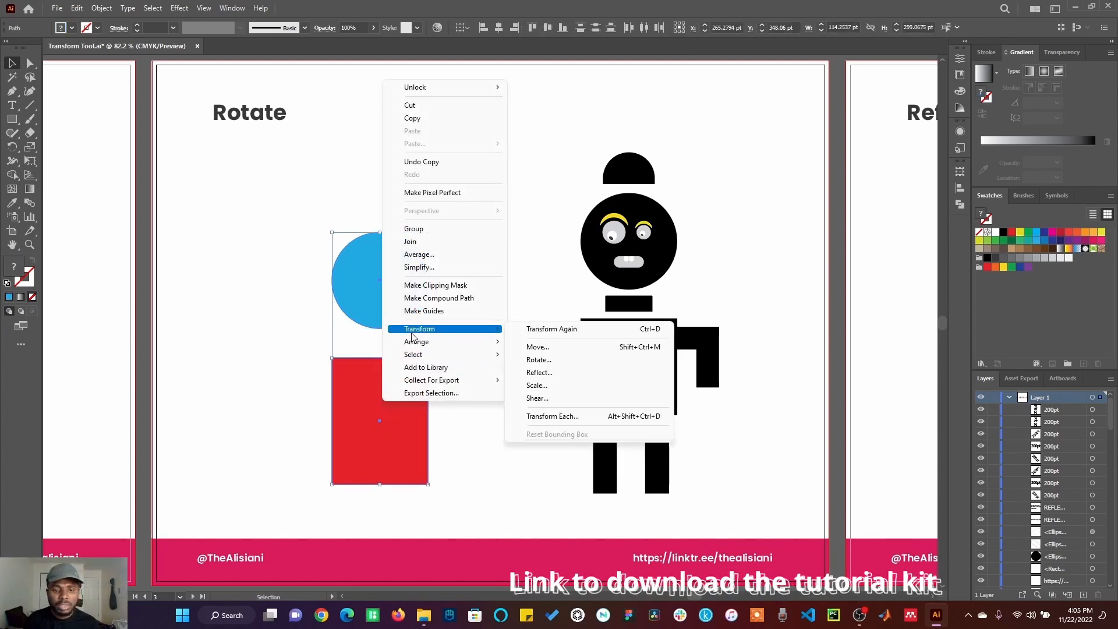
pyautogui.click(540, 363)
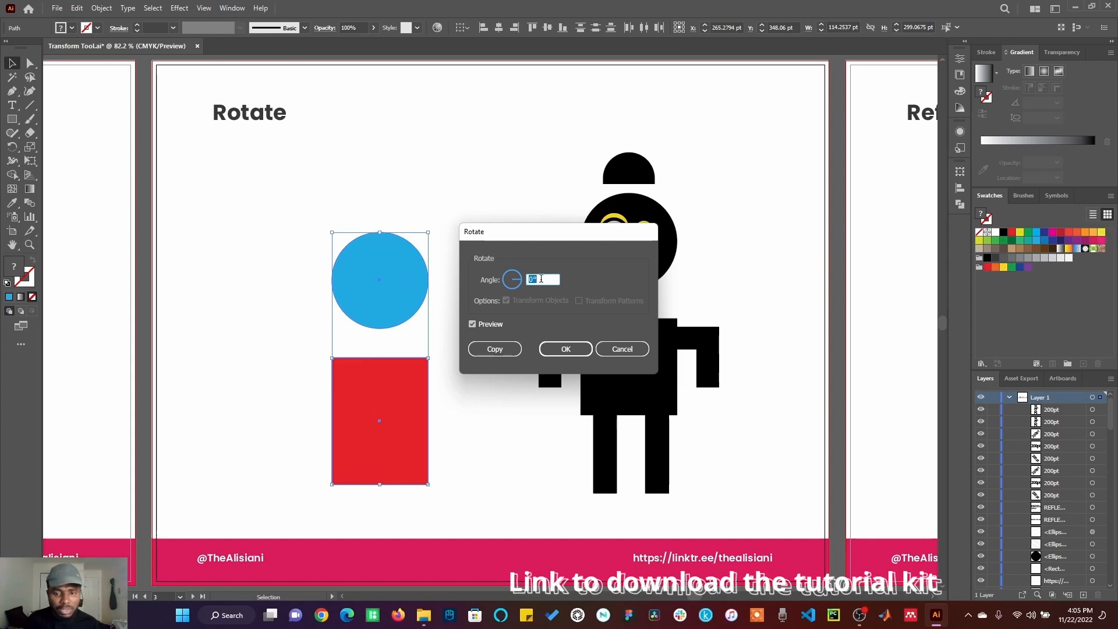
pyautogui.write('90')
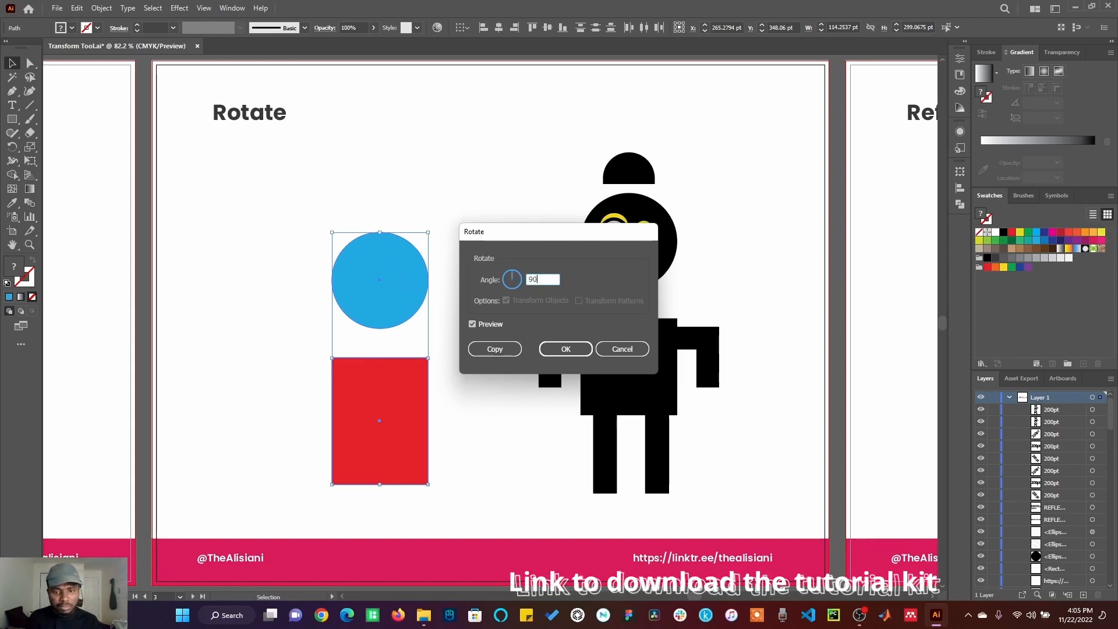
pyautogui.click(502, 351)
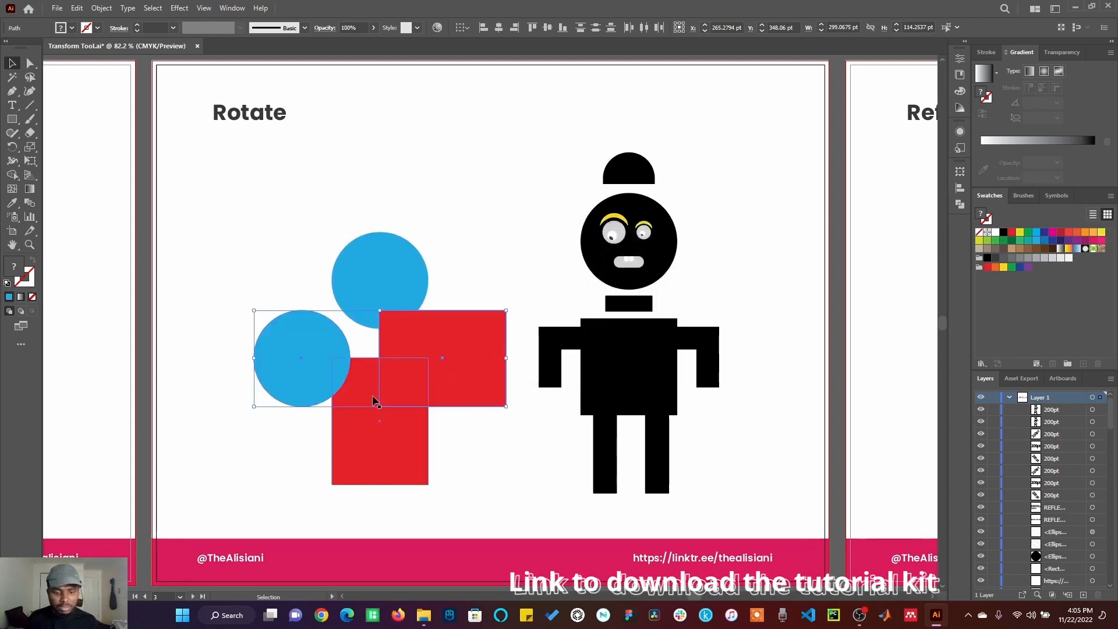
pyautogui.hotkey('ctrl', 'z')
# Step: Try copying the circle and rectangle rotated 45° with the Rotate dialog
pyautogui.rightClick(389, 460)
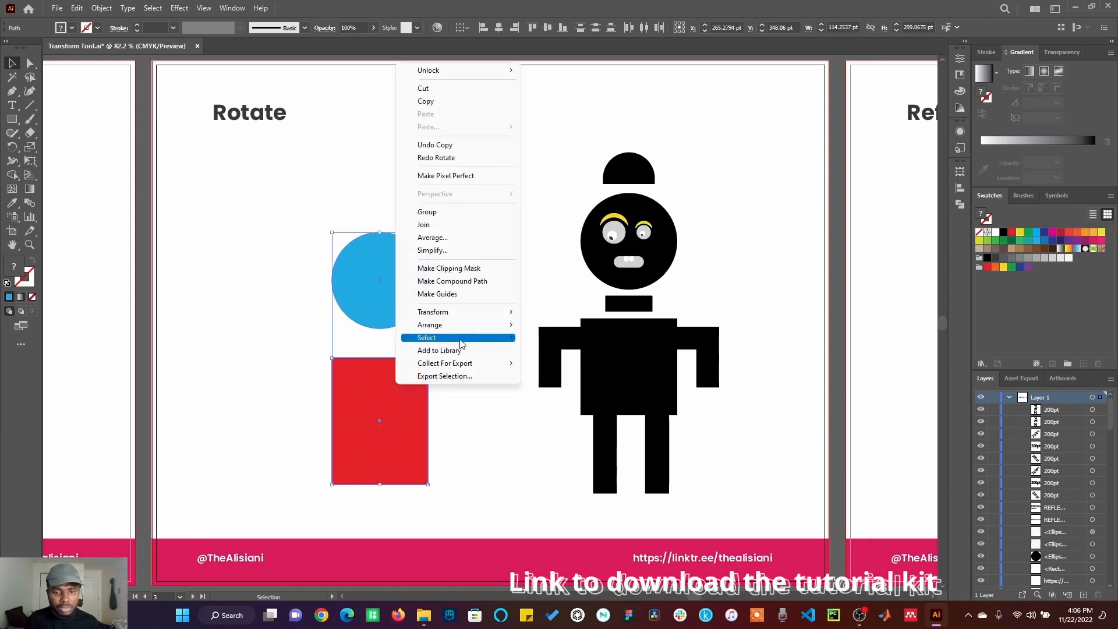
pyautogui.moveTo(470, 314)
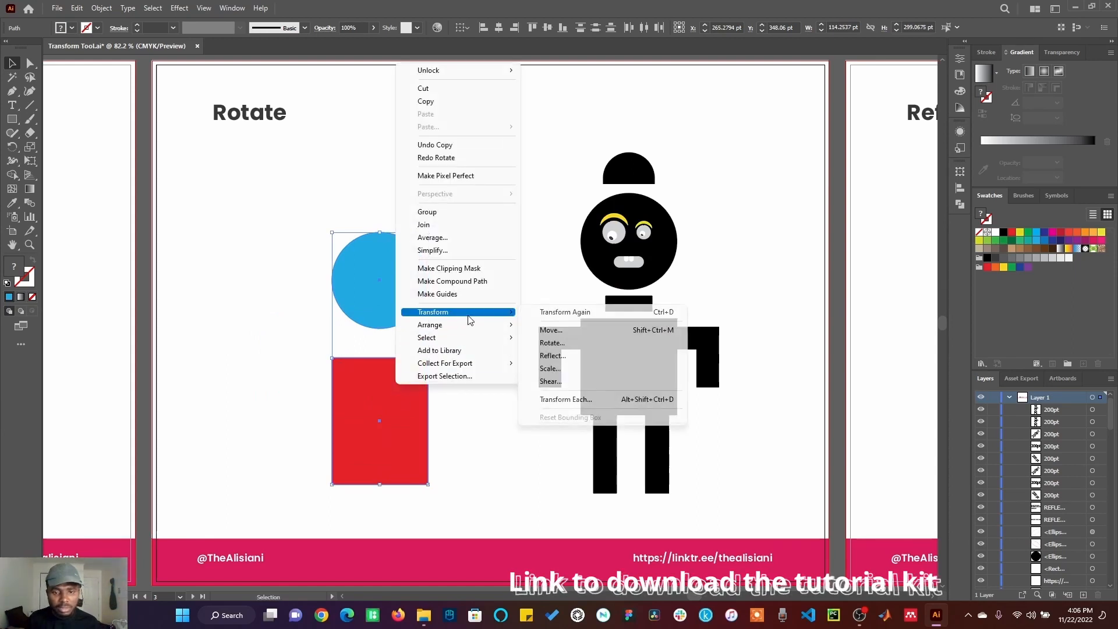
pyautogui.click(553, 345)
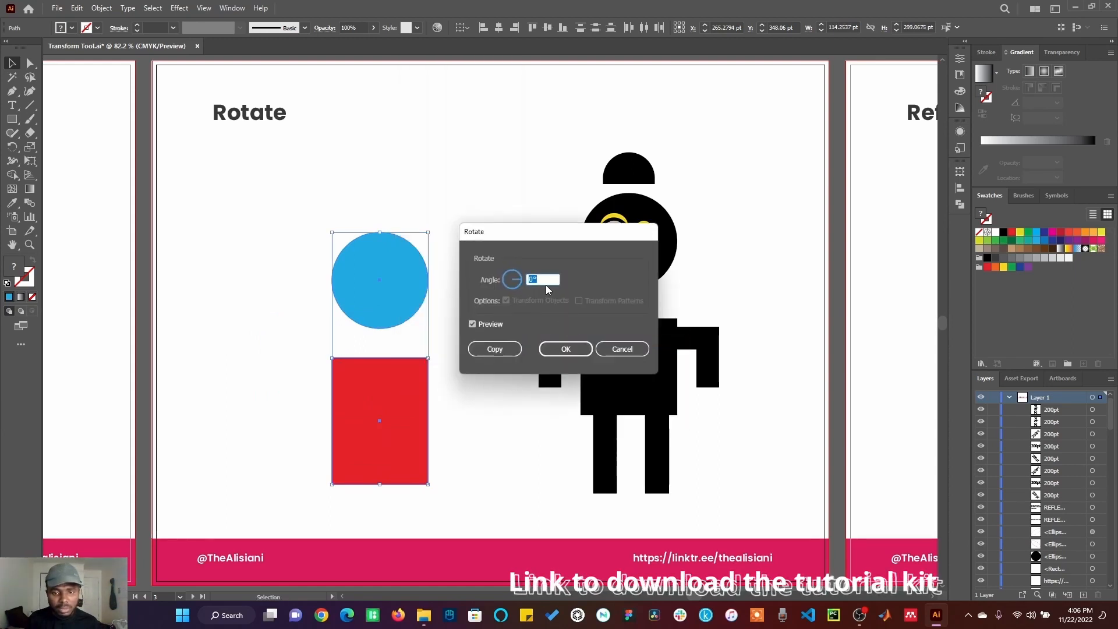
pyautogui.write('45')
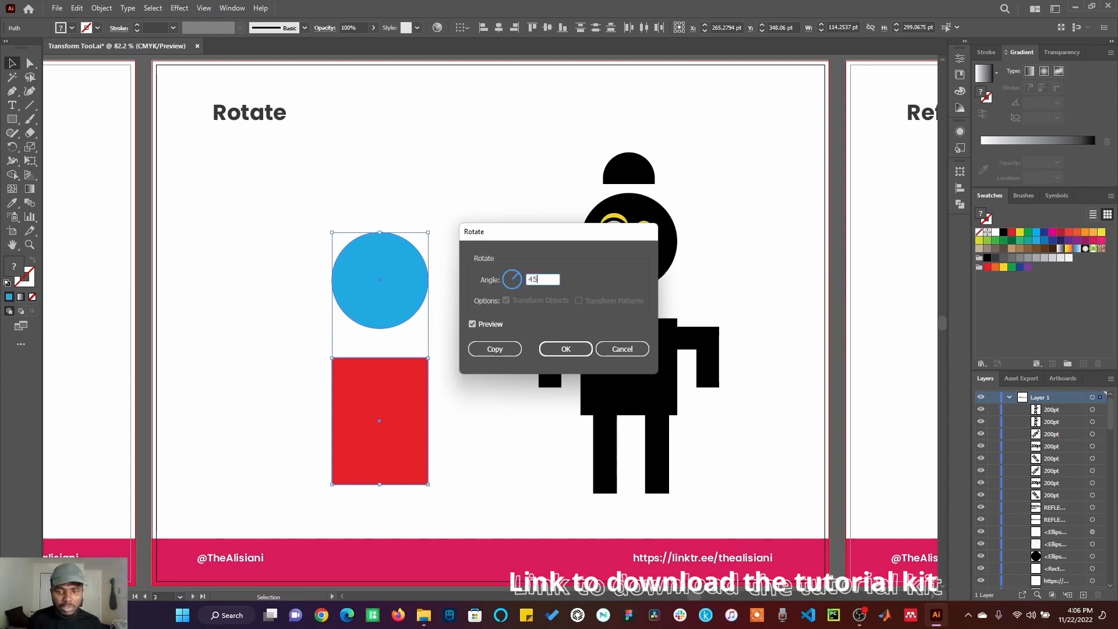
pyautogui.click(496, 350)
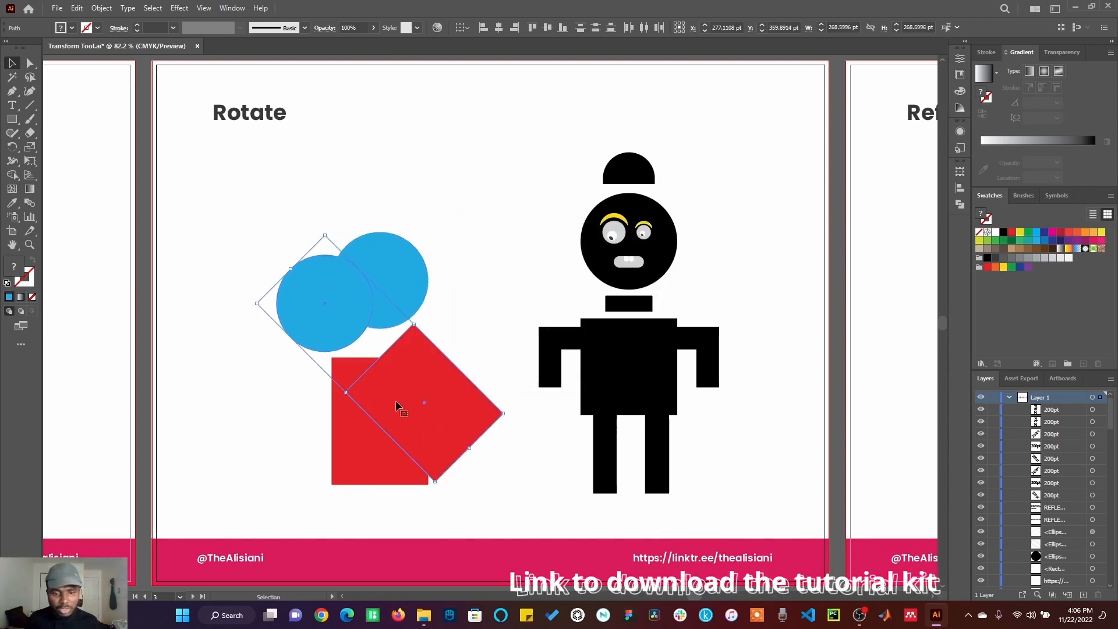
pyautogui.hotkey('ctrl', 'z')
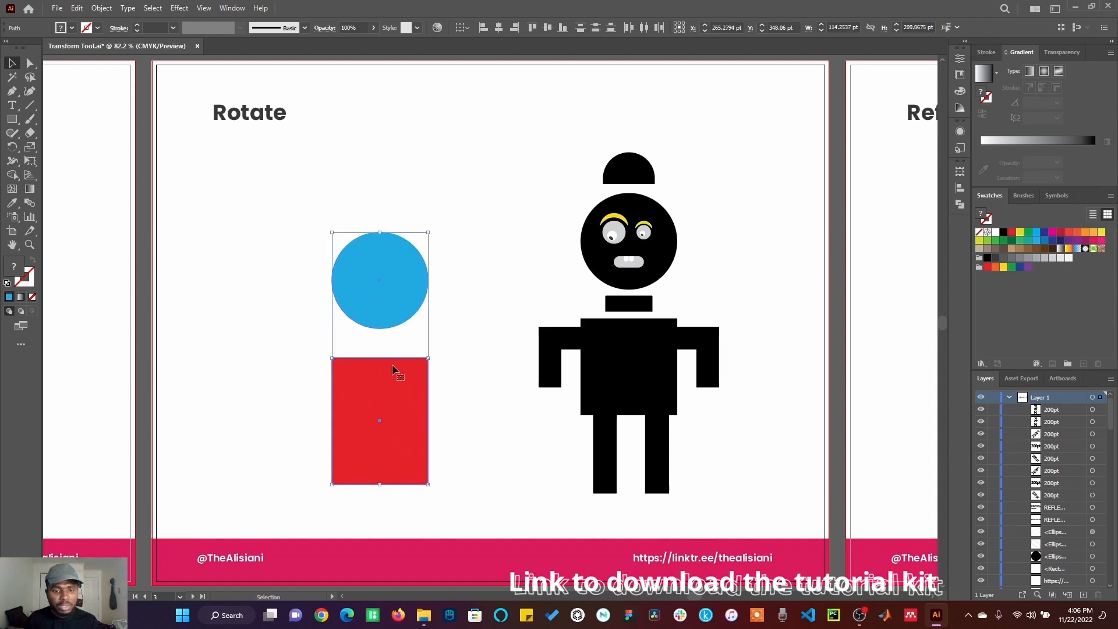
# Step: Rotate the circle and rectangle about a reference point to their left by about -16° with the Rotate tool
pyautogui.click(12, 147)
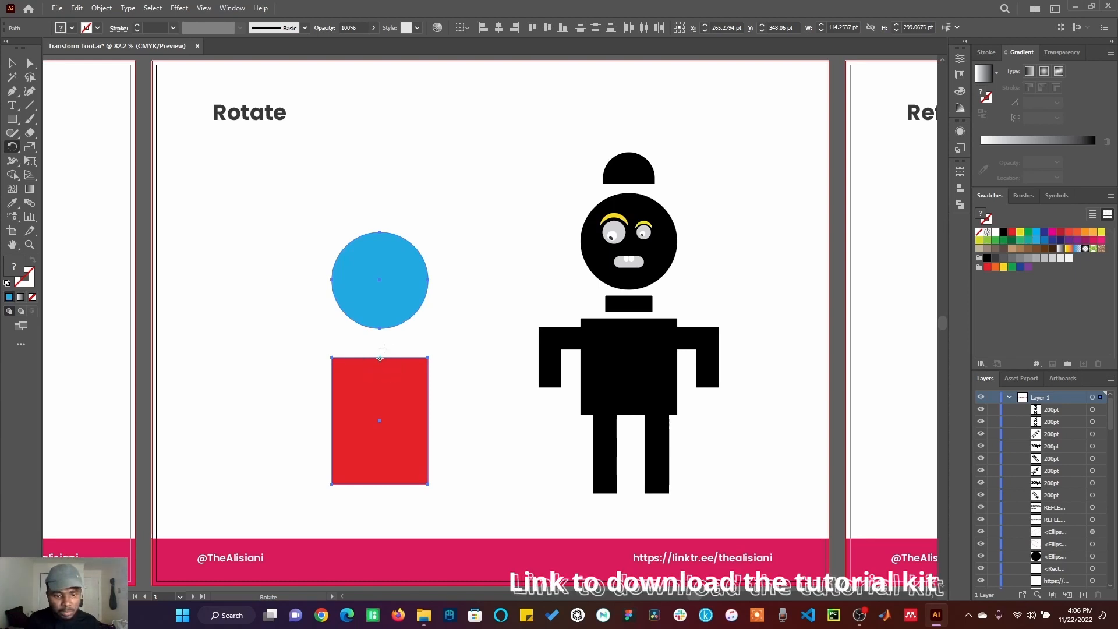
pyautogui.moveTo(380, 360); pyautogui.dragTo(309, 309)
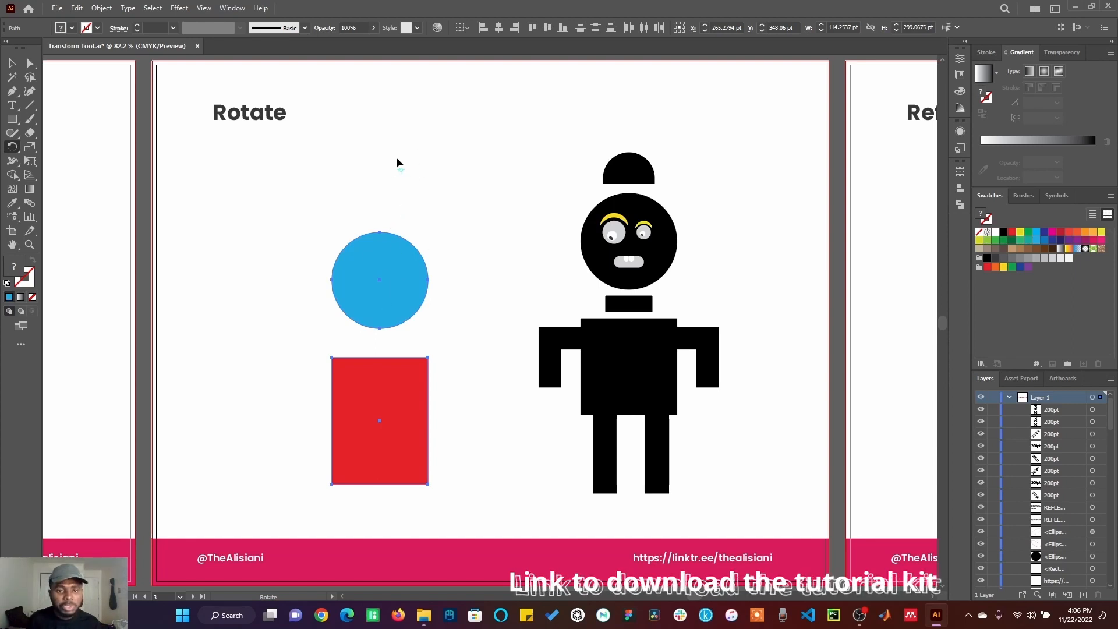
pyautogui.moveTo(405, 262); pyautogui.dragTo(425, 235)
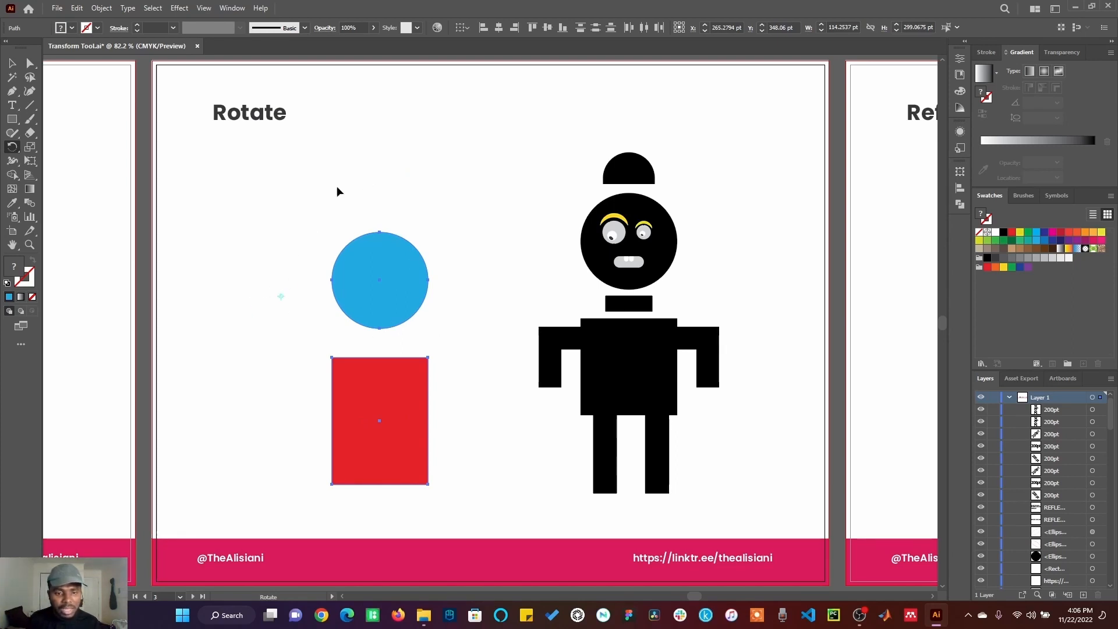
pyautogui.moveTo(434, 348); pyautogui.dragTo(345, 332)
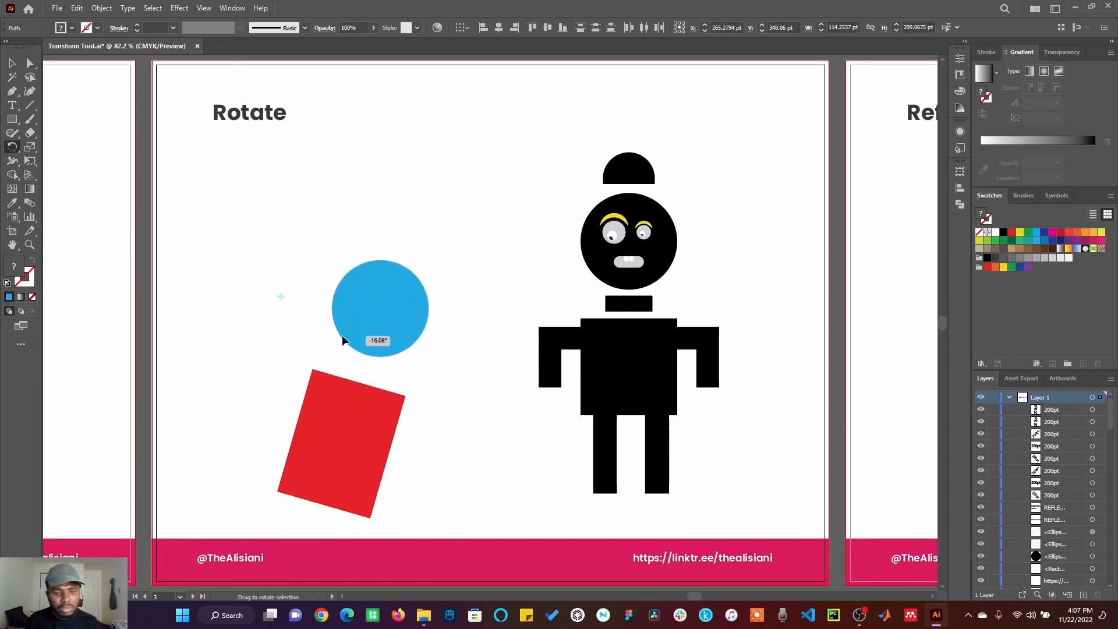
pyautogui.click(11, 62)
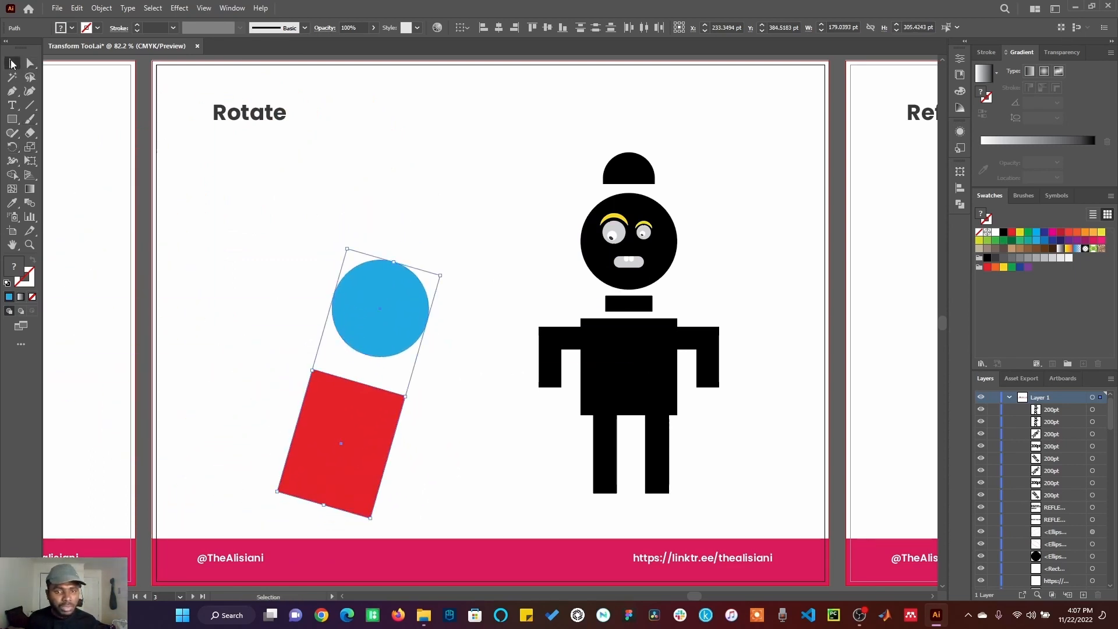
# Step: Try rotating the robot figure about 90° around its center with the Rotate tool
pyautogui.click(622, 361)
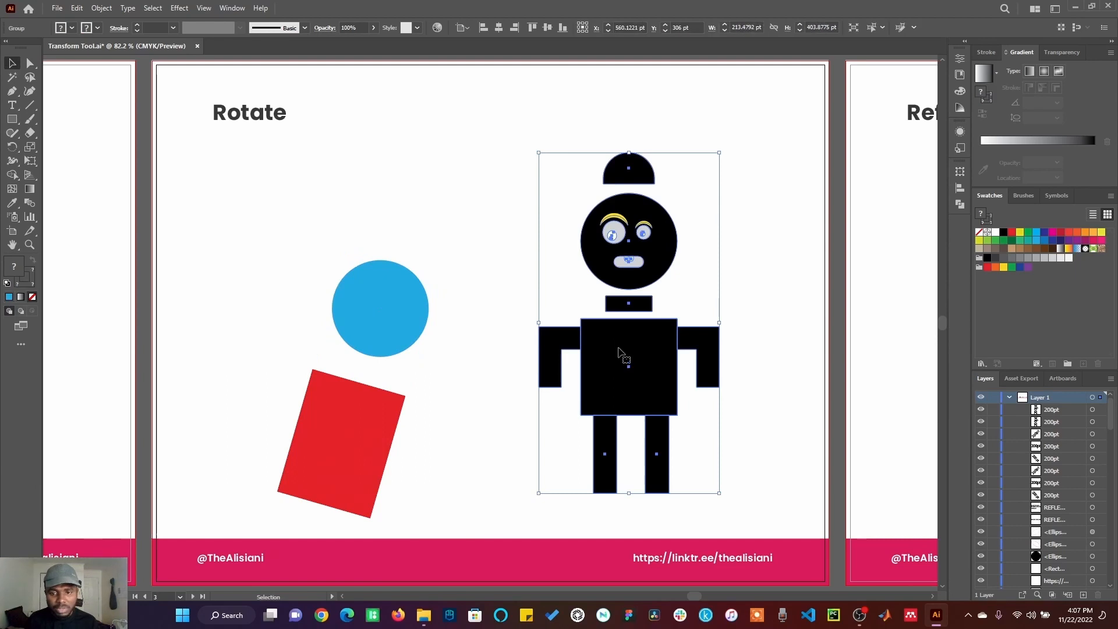
pyautogui.click(13, 146)
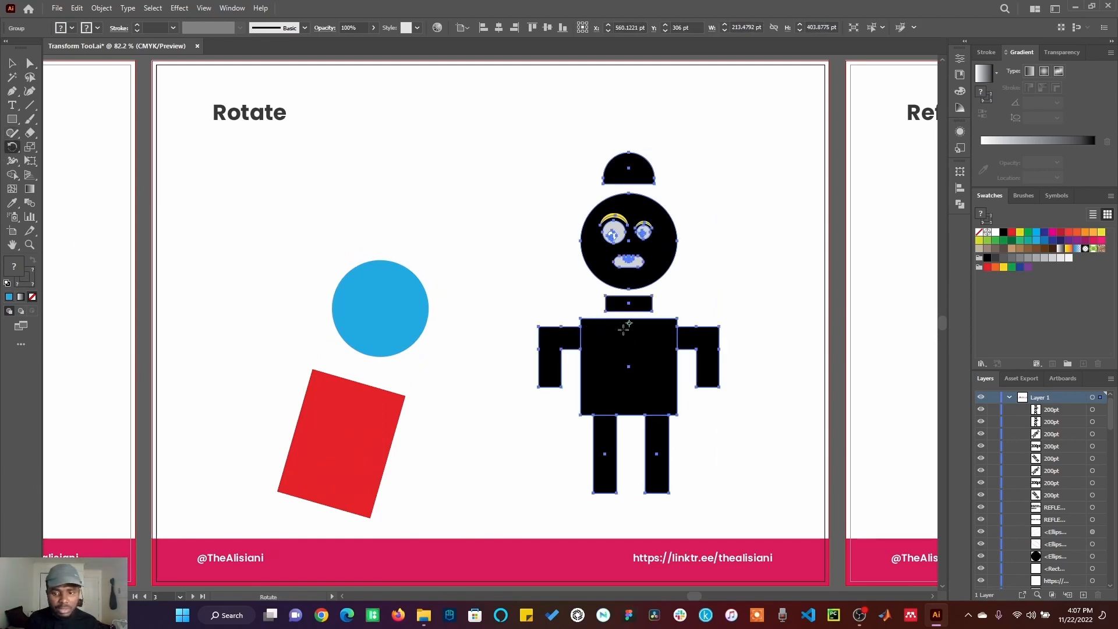
pyautogui.moveTo(628, 333); pyautogui.dragTo(562, 332)
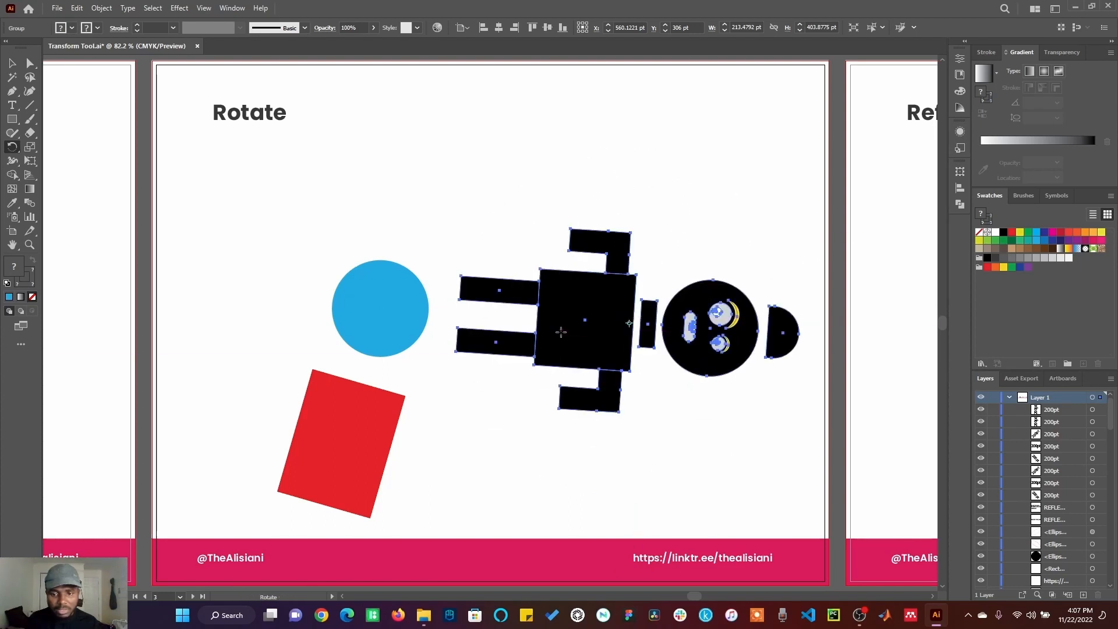
pyautogui.hotkey('ctrl', 'z')
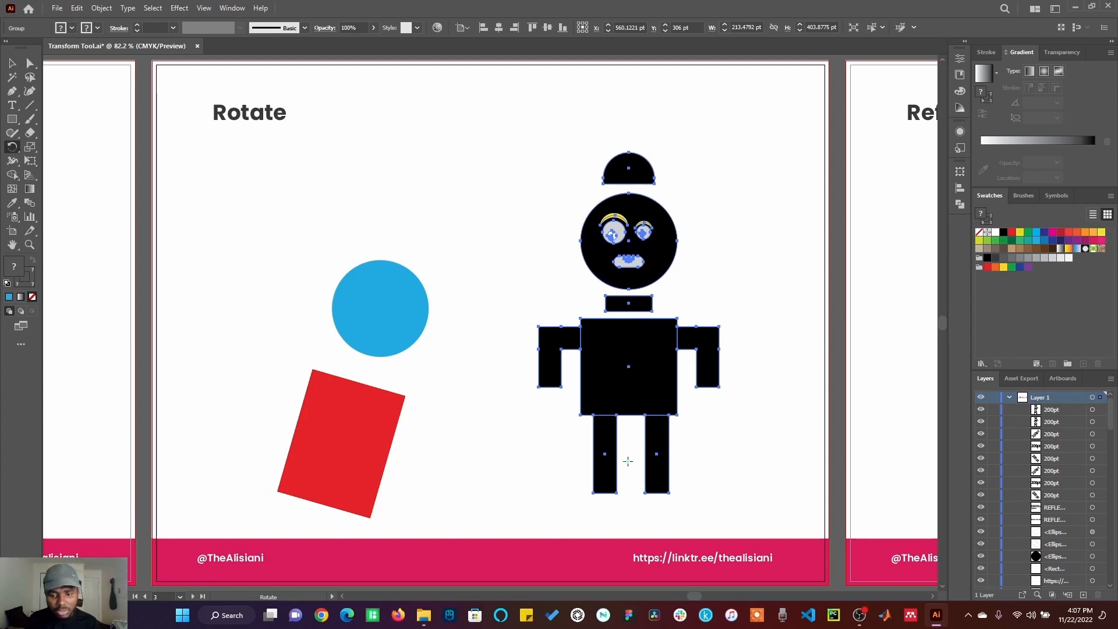
# Step: Rotate the robot figure slightly with the Rotate tool, then deselect everything
pyautogui.moveTo(641, 456); pyautogui.dragTo(643, 405)
pyautogui.click(12, 63)
pyautogui.click(506, 197)
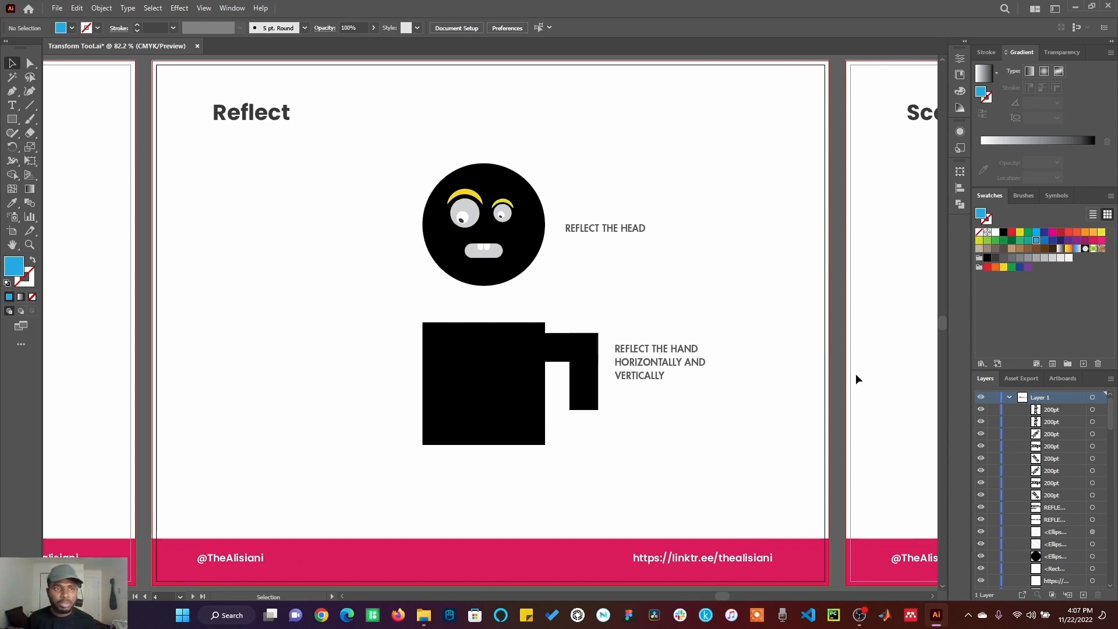
pyautogui.click(102, 8)
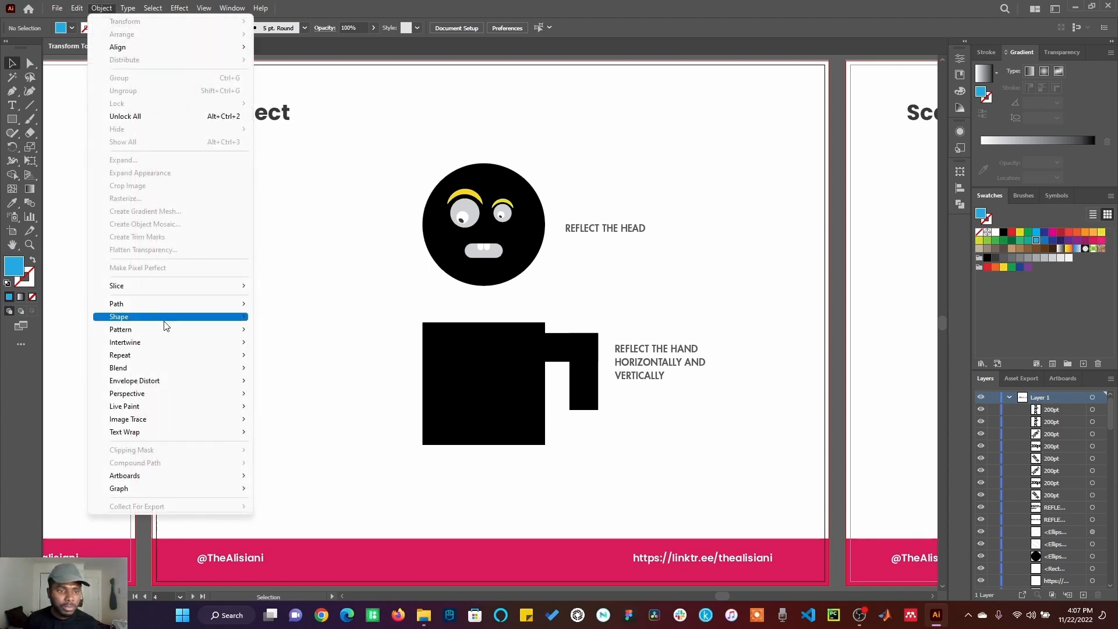
pyautogui.moveTo(151, 355)
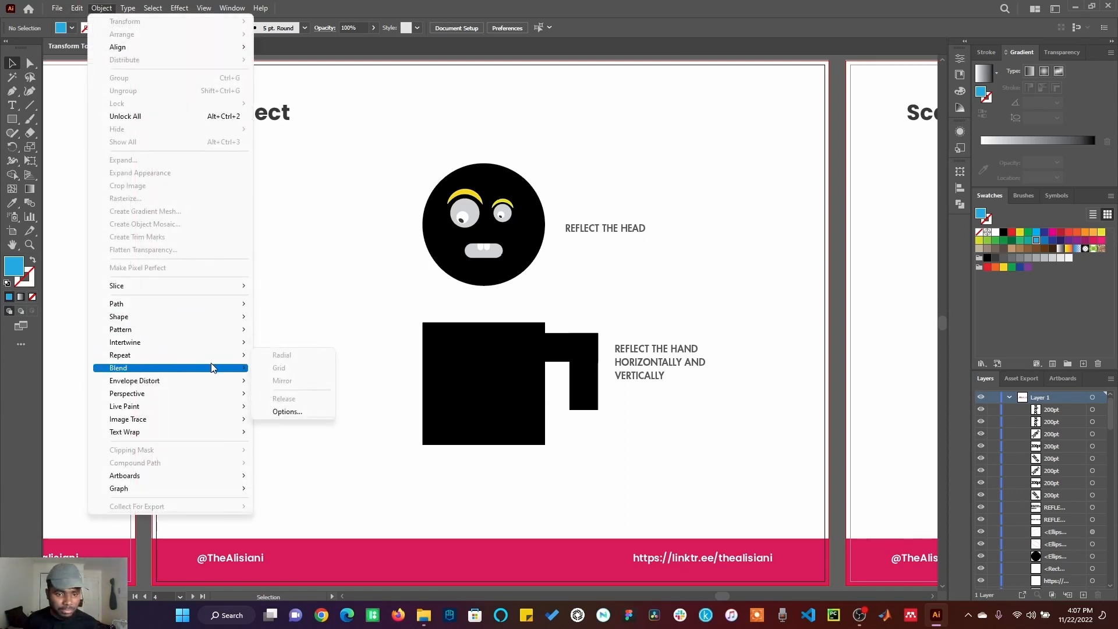
# Step: Copy the two-part hand reflected across the vertical axis and place the copy on the body's left side
pyautogui.click(558, 353)
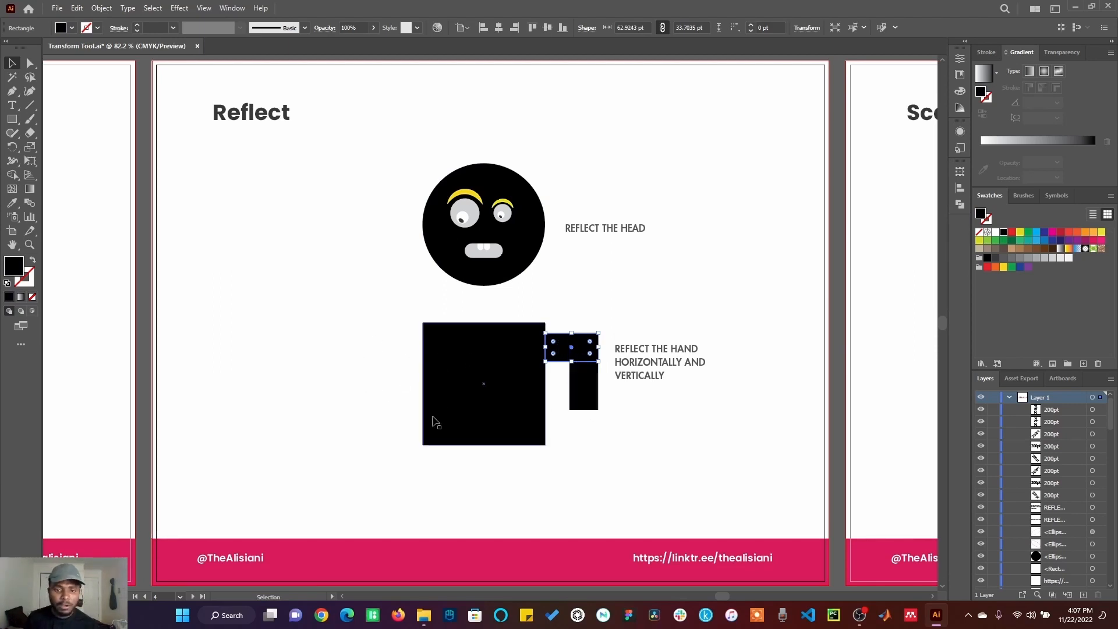
pyautogui.keyDown('shift'); pyautogui.click(590, 400); pyautogui.keyUp('shift')
pyautogui.rightClick(584, 400)
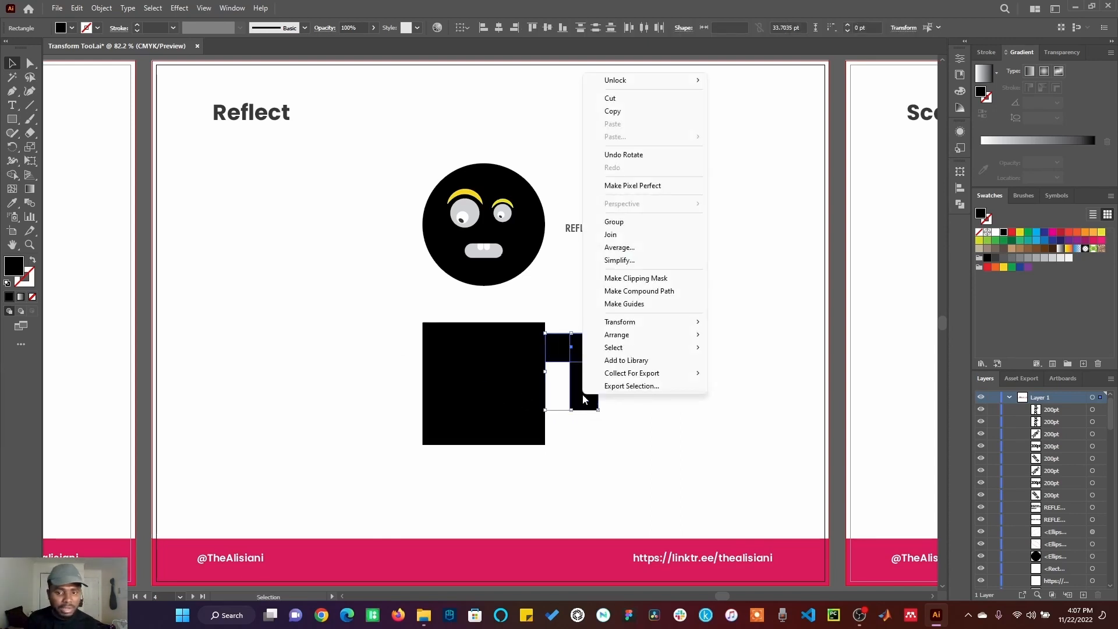
pyautogui.moveTo(670, 322)
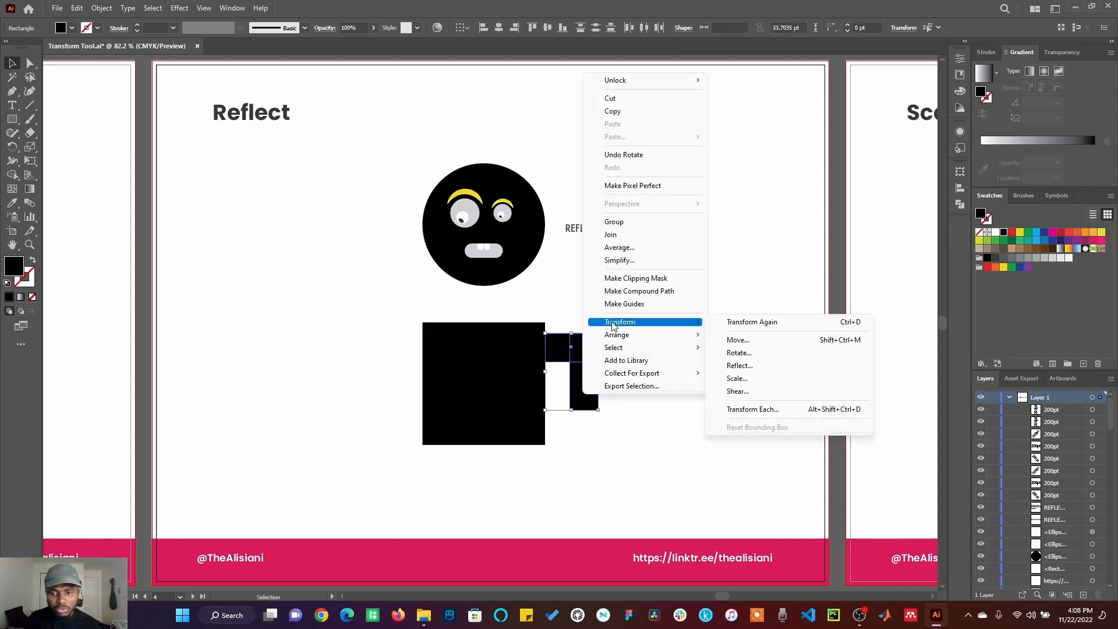
pyautogui.click(758, 369)
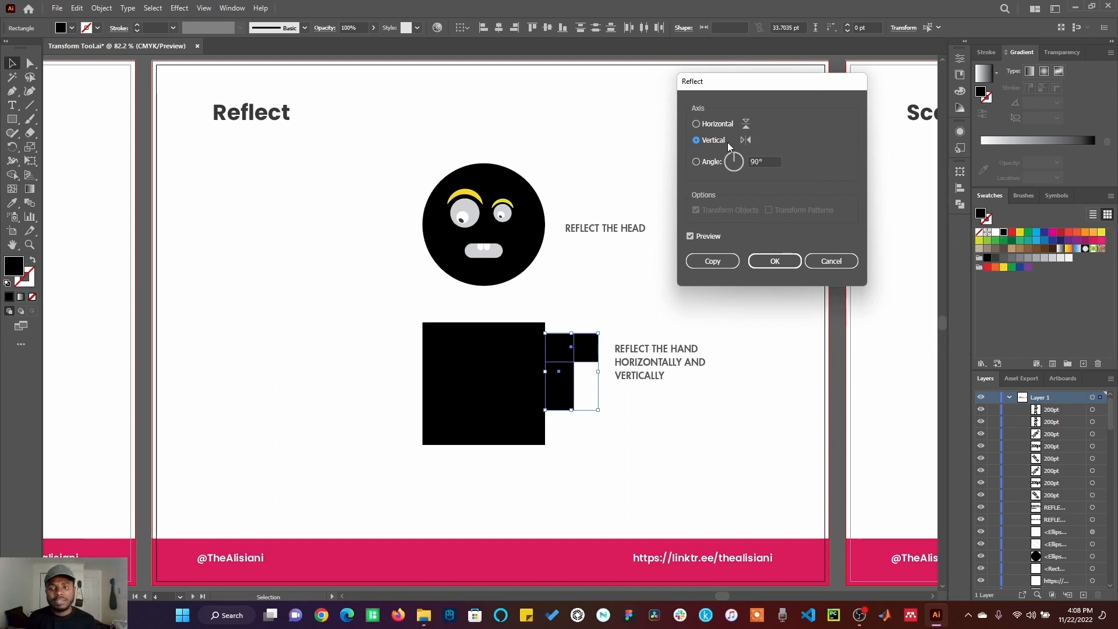
pyautogui.click(700, 126)
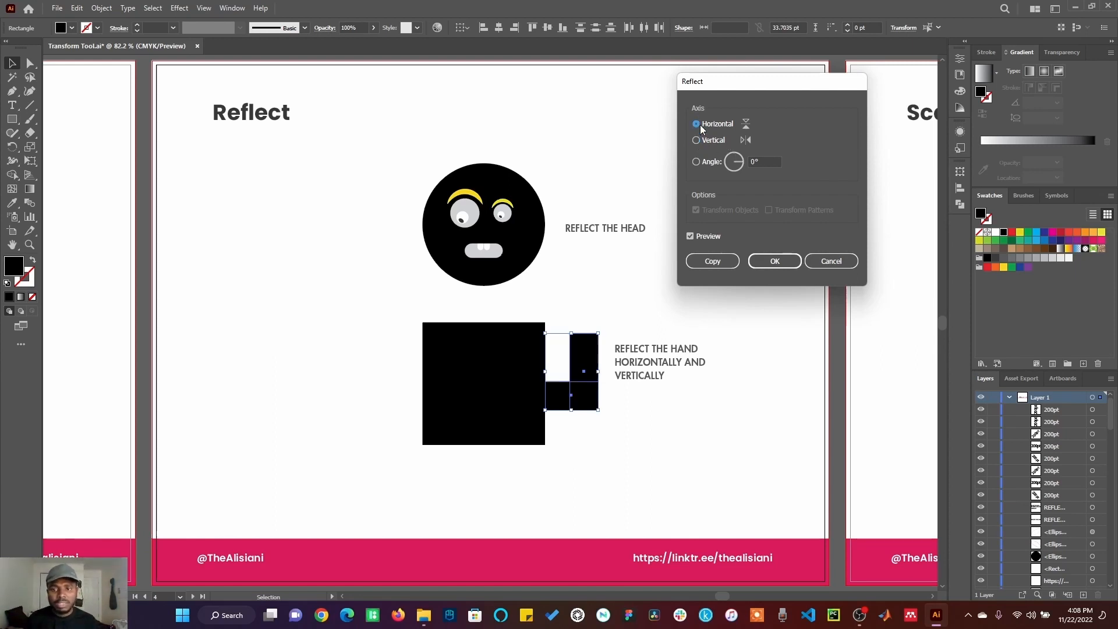
pyautogui.click(699, 139)
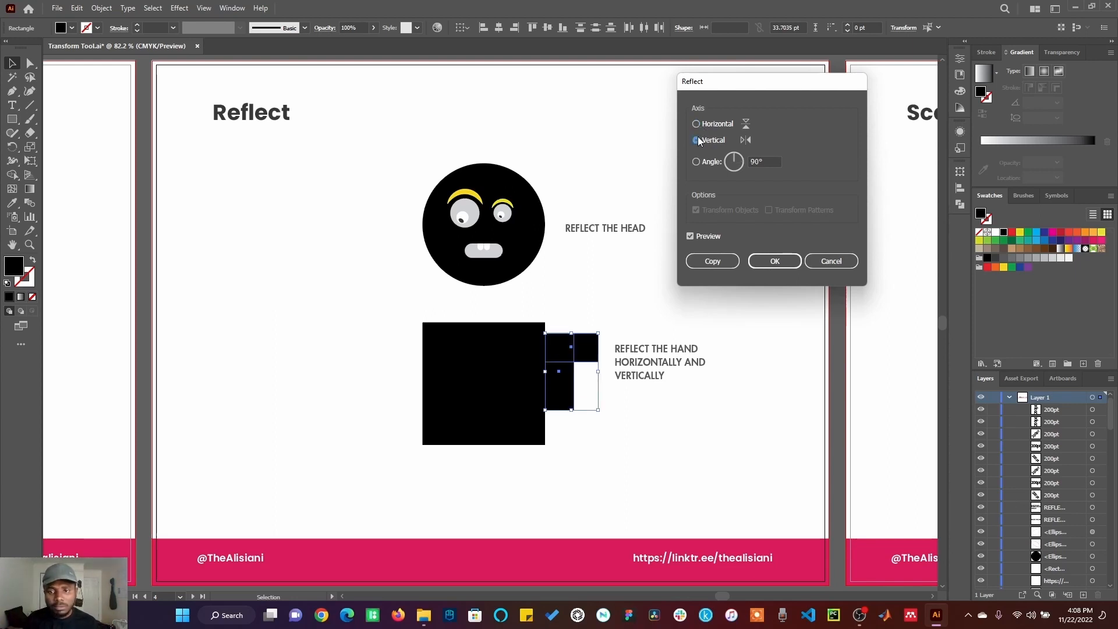
pyautogui.click(710, 261)
pyautogui.moveTo(561, 345); pyautogui.dragTo(386, 342)
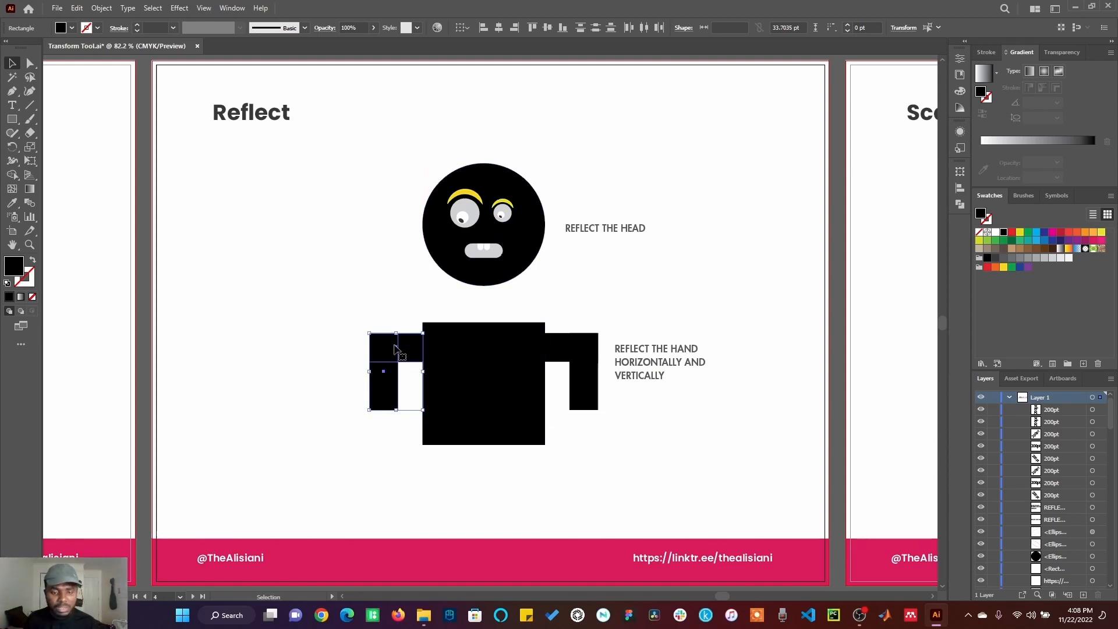
# Step: Try reflecting the left hand by dragging with the Reflect tool, then undo it
pyautogui.click(12, 148)
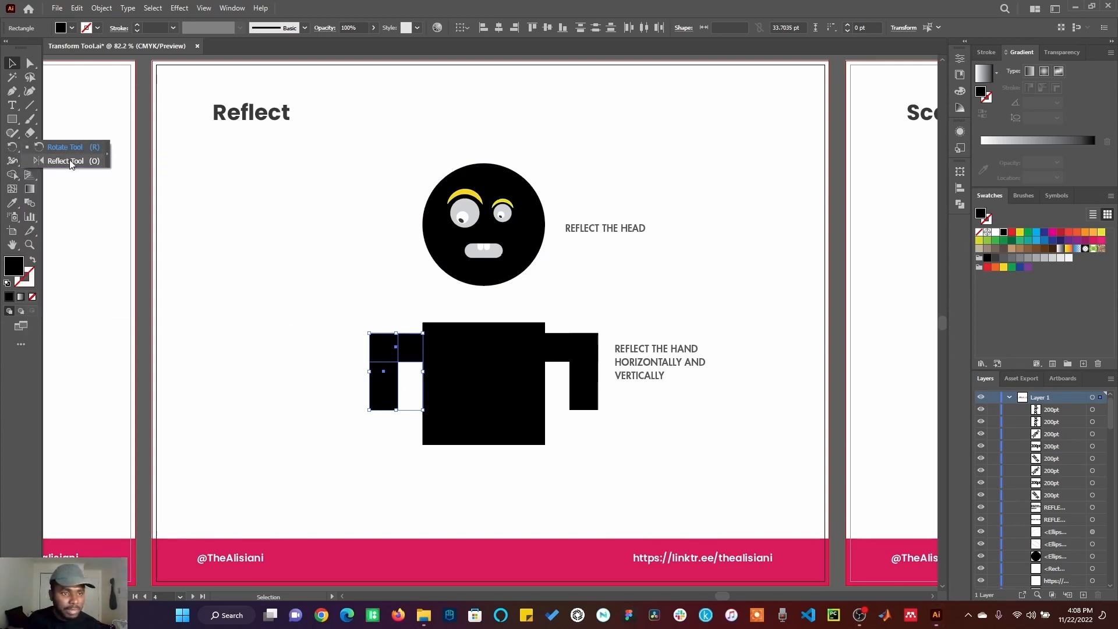
pyautogui.click(65, 161)
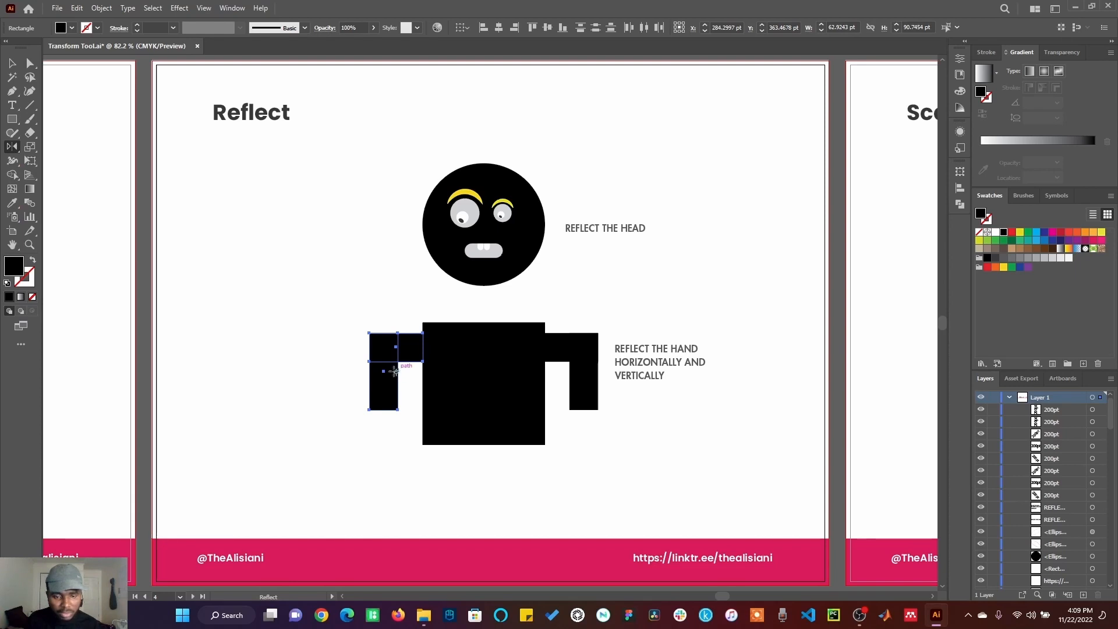
pyautogui.moveTo(395, 372); pyautogui.dragTo(437, 406)
pyautogui.click(11, 64)
pyautogui.click(217, 161)
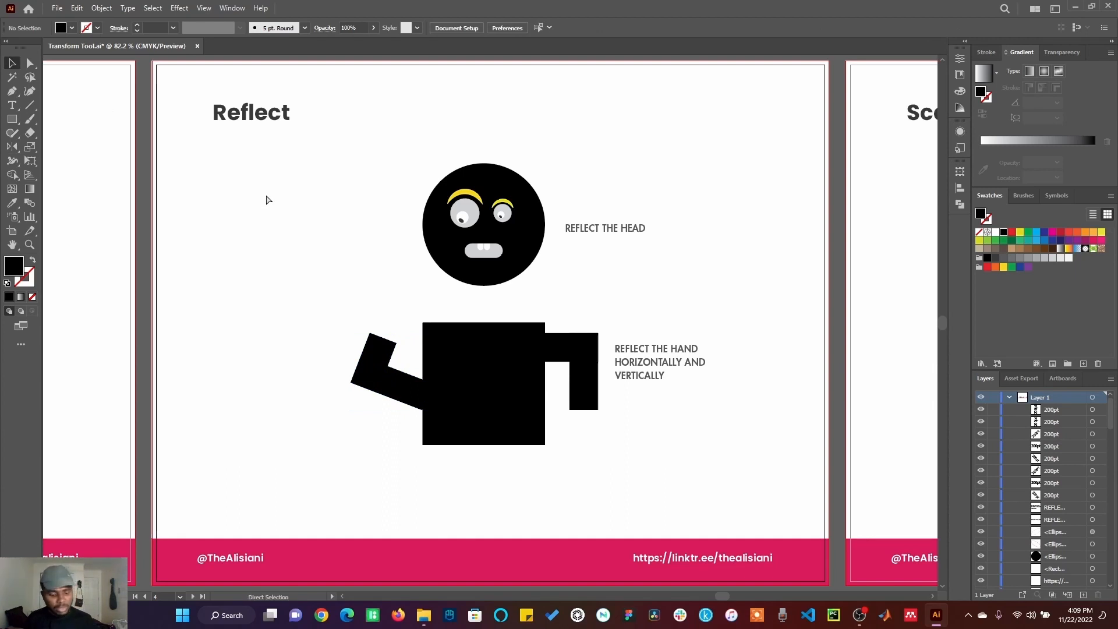
pyautogui.hotkey('ctrl', 'z')
pyautogui.hotkey('ctrl', 'z')
pyautogui.click(333, 322)
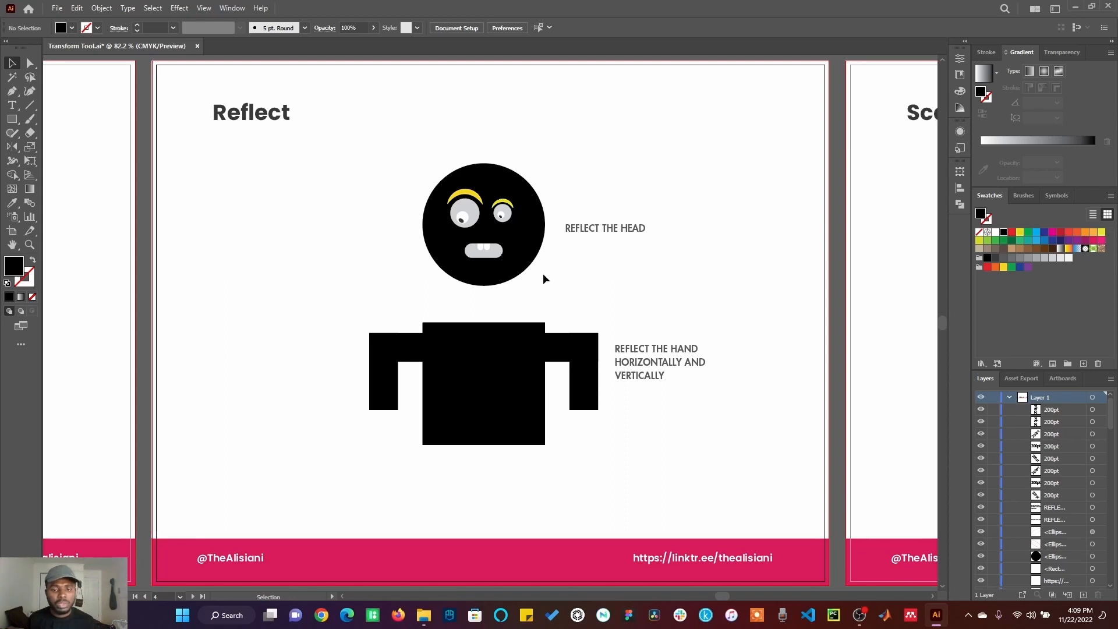
# Step: Open the Reflect dialog for the right hand with a vertical axis and cancel it
pyautogui.click(596, 372)
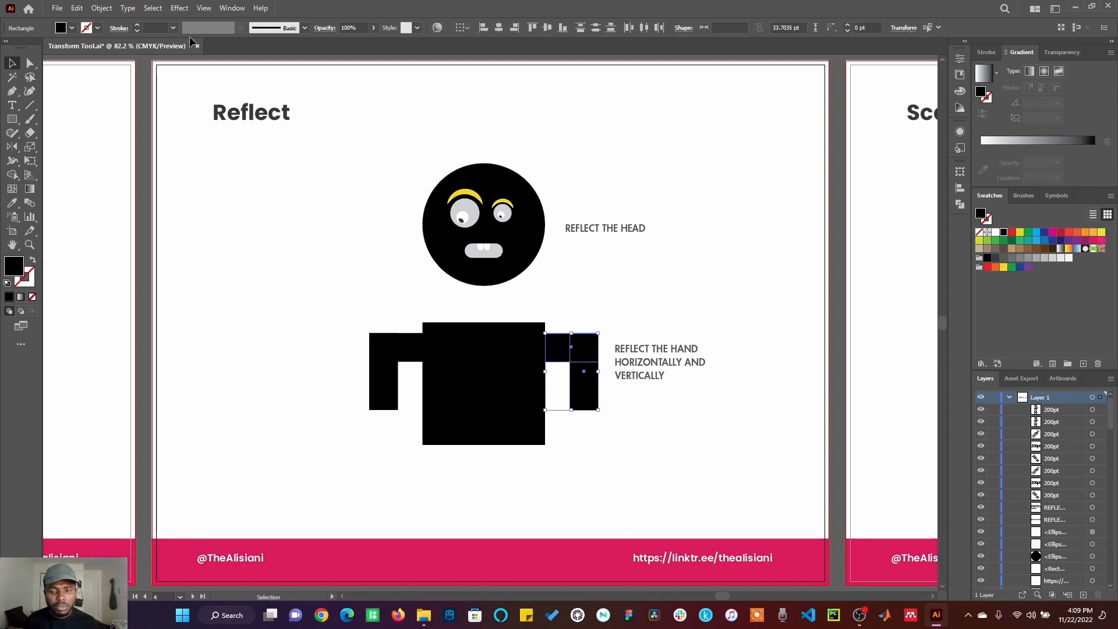
pyautogui.click(101, 7)
pyautogui.moveTo(124, 28)
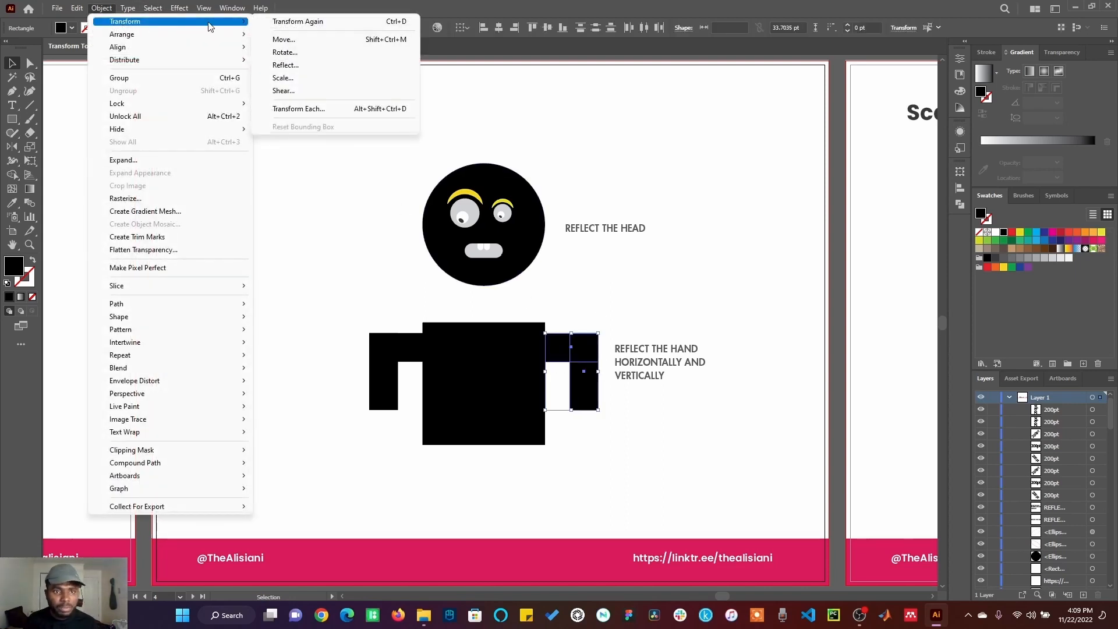
pyautogui.click(293, 65)
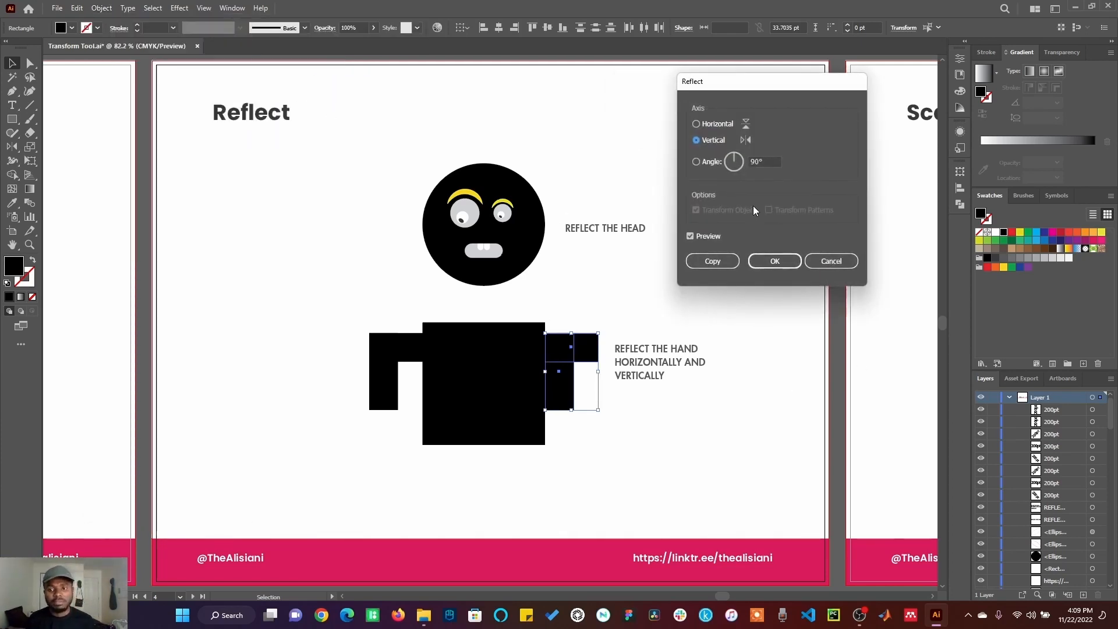
pyautogui.click(833, 262)
pyautogui.click(902, 272)
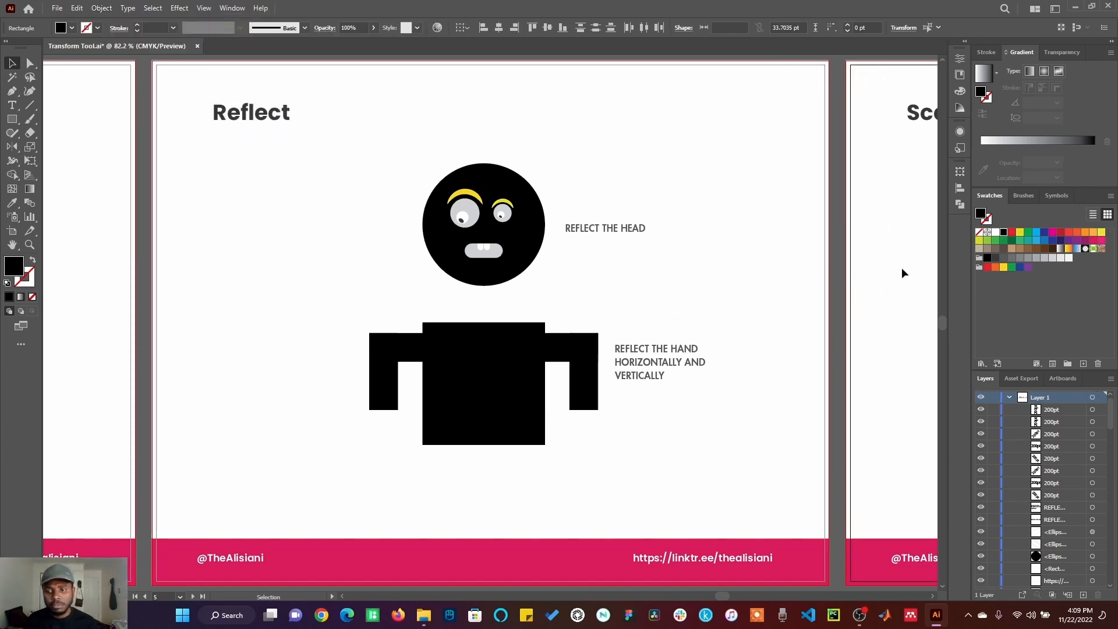
# Step: Open the Scale dialog for the head on the Scale artboard and preview a uniform scale of 329%
pyautogui.hotkey('ctrl', '0')
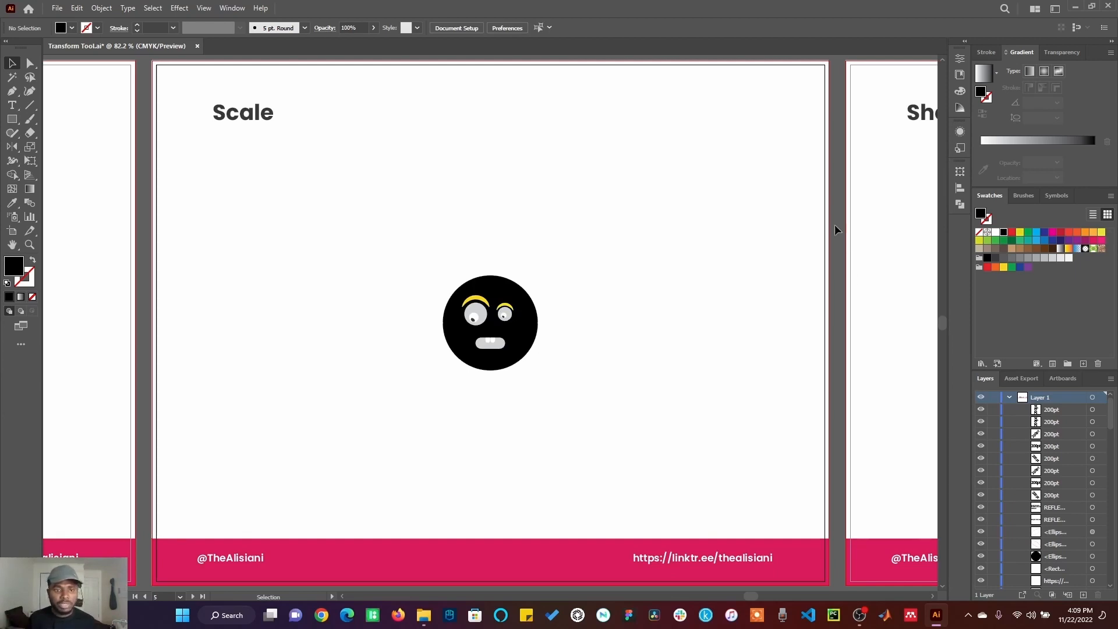
pyautogui.moveTo(425, 273); pyautogui.dragTo(540, 410)
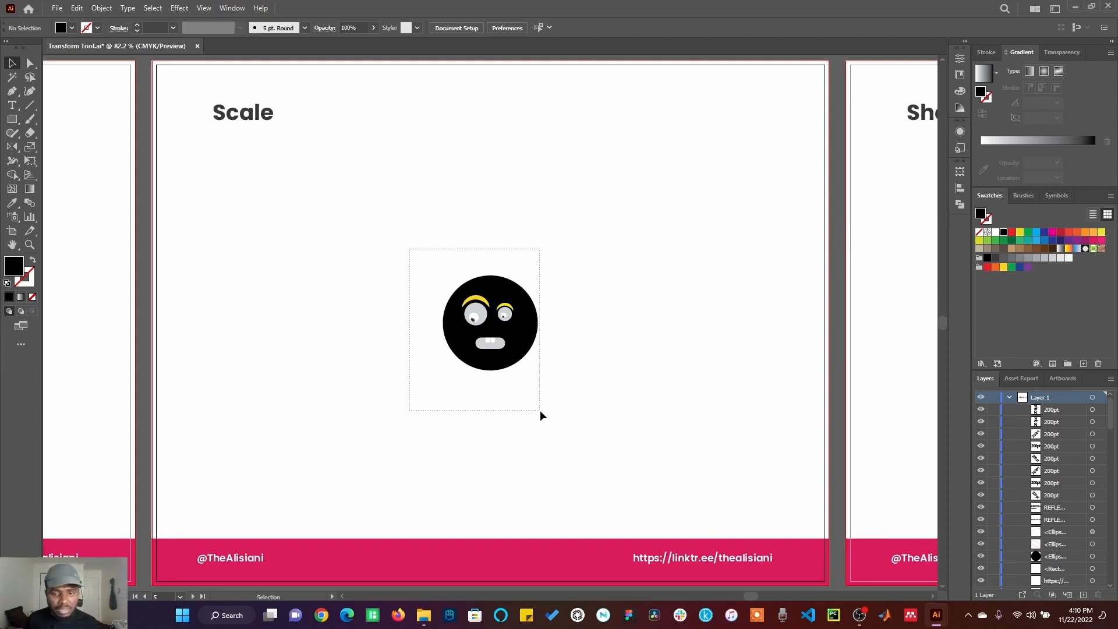
pyautogui.rightClick(517, 334)
pyautogui.moveTo(552, 263)
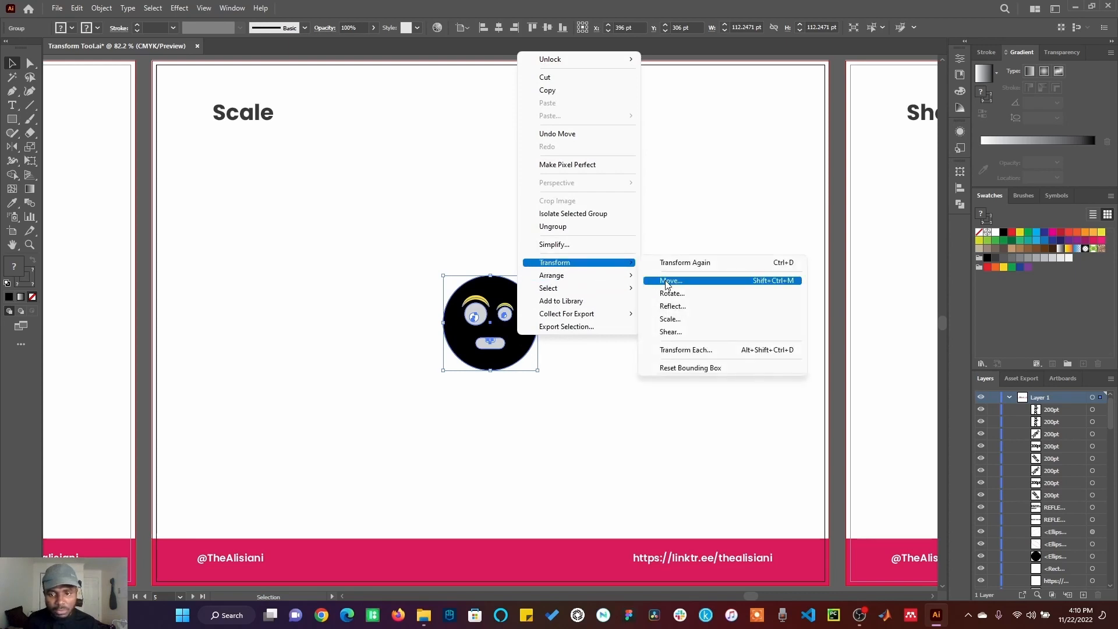
pyautogui.click(670, 319)
pyautogui.moveTo(584, 187); pyautogui.dragTo(792, 96)
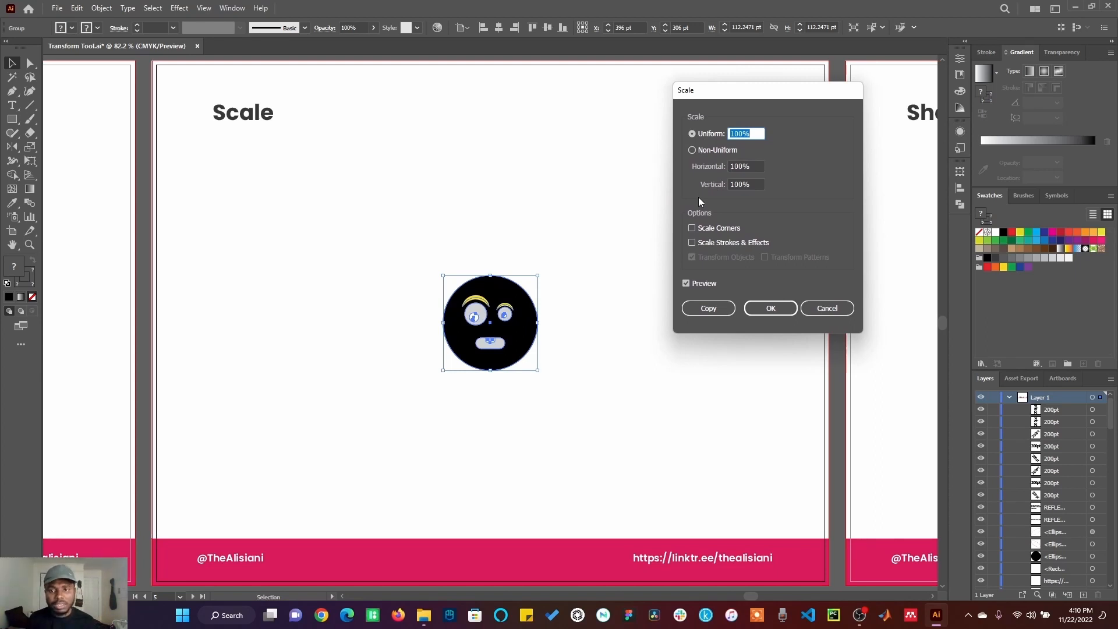
pyautogui.click(699, 155)
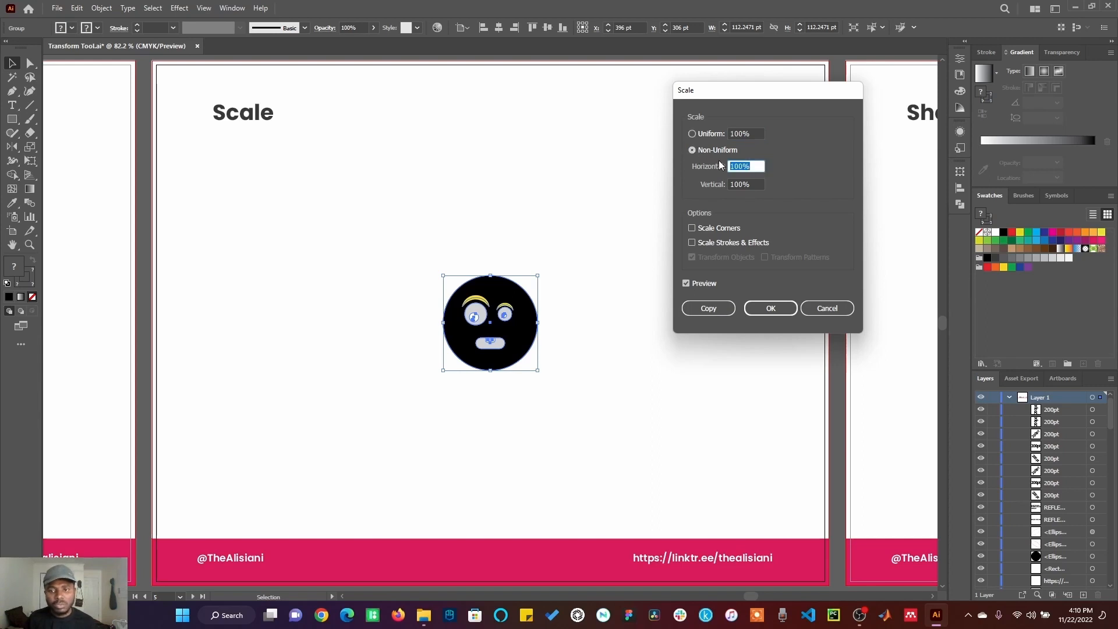
pyautogui.click(717, 135)
pyautogui.press('Up')
pyautogui.press('Up')
pyautogui.press('Up')
pyautogui.press('Up')
pyautogui.press('Up')
pyautogui.press('Up')
pyautogui.press('Up')
pyautogui.press('Up')
pyautogui.press('Up')
pyautogui.press('Up')
pyautogui.press('Up')
pyautogui.press('Up')
pyautogui.press('Up')
pyautogui.press('Up')
pyautogui.press('Up')
pyautogui.press('Up')
pyautogui.press('Up')
pyautogui.press('Up')
pyautogui.press('Up')
pyautogui.press('Up')
pyautogui.press('Up')
pyautogui.press('Up')
pyautogui.press('Up')
pyautogui.press('Up')
pyautogui.press('Up')
pyautogui.press('Up')
pyautogui.press('Up')
pyautogui.press('Up')
pyautogui.press('Up')
pyautogui.press('Up')
pyautogui.press('Up')
pyautogui.press('Up')
pyautogui.press('Up')
pyautogui.press('Up')
pyautogui.press('Up')
pyautogui.press('Up')
pyautogui.press('Up')
pyautogui.press('Up')
pyautogui.press('Up')
pyautogui.press('Up')
pyautogui.press('Up')
pyautogui.press('Up')
pyautogui.press('Up')
pyautogui.press('Up')
pyautogui.press('Up')
pyautogui.press('Up')
pyautogui.press('Up')
pyautogui.press('Up')
pyautogui.press('Up')
pyautogui.press('Up')
pyautogui.press('Up')
pyautogui.press('Up')
pyautogui.press('Up')
pyautogui.press('Up')
pyautogui.press('Up')
pyautogui.press('Up')
pyautogui.press('Up')
pyautogui.press('Up')
pyautogui.press('Up')
pyautogui.press('Up')
pyautogui.press('Up')
pyautogui.press('Up')
pyautogui.press('Up')
pyautogui.press('Up')
pyautogui.press('Up')
pyautogui.press('Up')
pyautogui.press('Up')
pyautogui.press('Up')
pyautogui.press('Up')
pyautogui.press('Up')
pyautogui.press('Up')
pyautogui.press('Up')
pyautogui.press('Up')
pyautogui.press('Up')
pyautogui.press('Up')
pyautogui.press('Up')
pyautogui.press('Up')
pyautogui.press('Up')
pyautogui.press('Up')
pyautogui.press('Up')
pyautogui.press('Up')
pyautogui.press('Up')
pyautogui.press('Up')
pyautogui.press('Up')
pyautogui.press('Up')
pyautogui.press('Up')
pyautogui.press('Up')
pyautogui.press('Up')
pyautogui.press('Up')
pyautogui.press('Up')
pyautogui.press('Up')
pyautogui.press('Up')
pyautogui.press('Up')
pyautogui.press('Up')
pyautogui.press('Up')
pyautogui.press('Up')
pyautogui.press('Up')
pyautogui.press('Up')
pyautogui.press('Up')
pyautogui.press('Up')
pyautogui.press('Up')
pyautogui.press('Up')
pyautogui.press('Up')
pyautogui.press('Up')
pyautogui.press('Up')
pyautogui.press('Up')
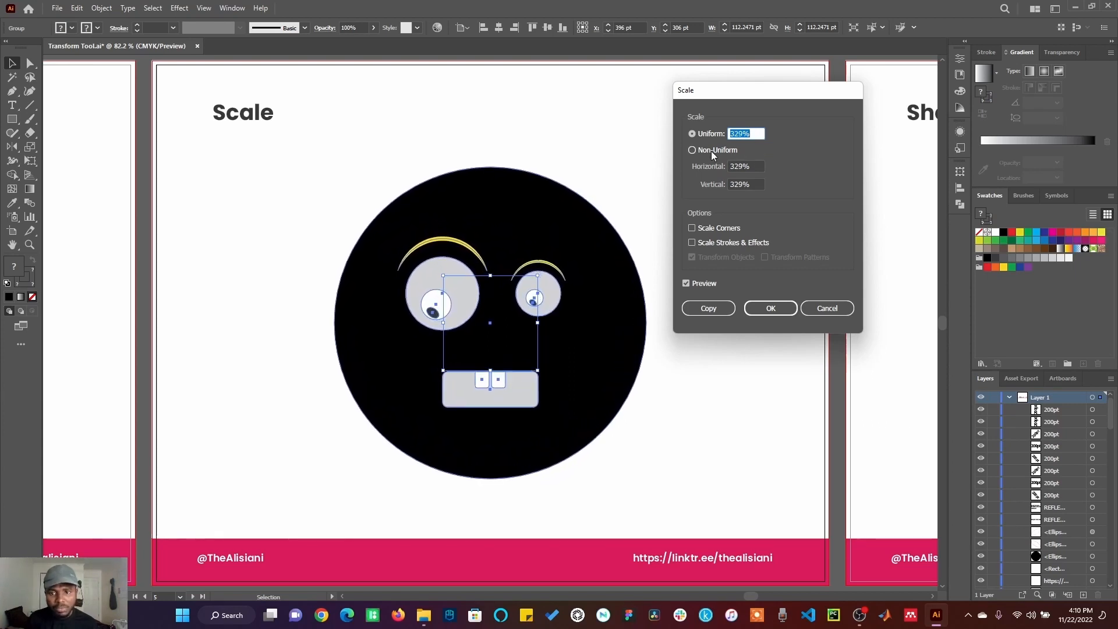
# Step: Preview a non-uniform horizontal scale of 482% on the head and cancel the Scale dialog
pyautogui.click(711, 151)
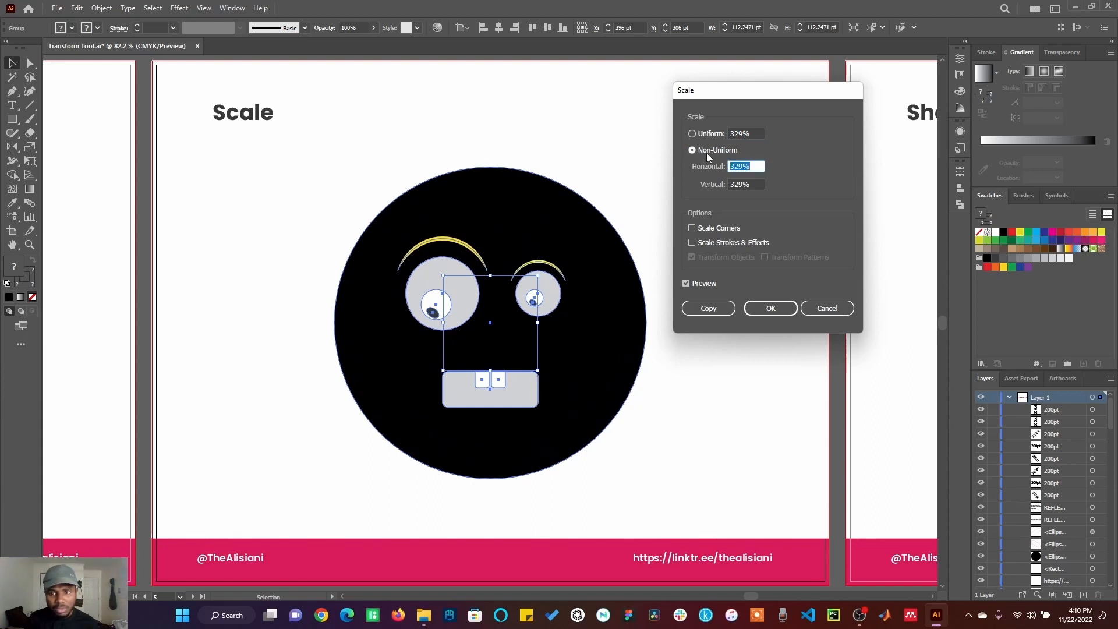
pyautogui.press('Up')
pyautogui.press('Up')
pyautogui.press('Up')
pyautogui.press('Up')
pyautogui.press('Up')
pyautogui.press('Up')
pyautogui.press('Up')
pyautogui.press('Up')
pyautogui.press('Up')
pyautogui.press('Up')
pyautogui.press('Up')
pyautogui.press('Up')
pyautogui.press('Up')
pyautogui.press('Up')
pyautogui.press('Up')
pyautogui.press('Up')
pyautogui.press('Up')
pyautogui.press('Up')
pyautogui.press('Up')
pyautogui.press('Up')
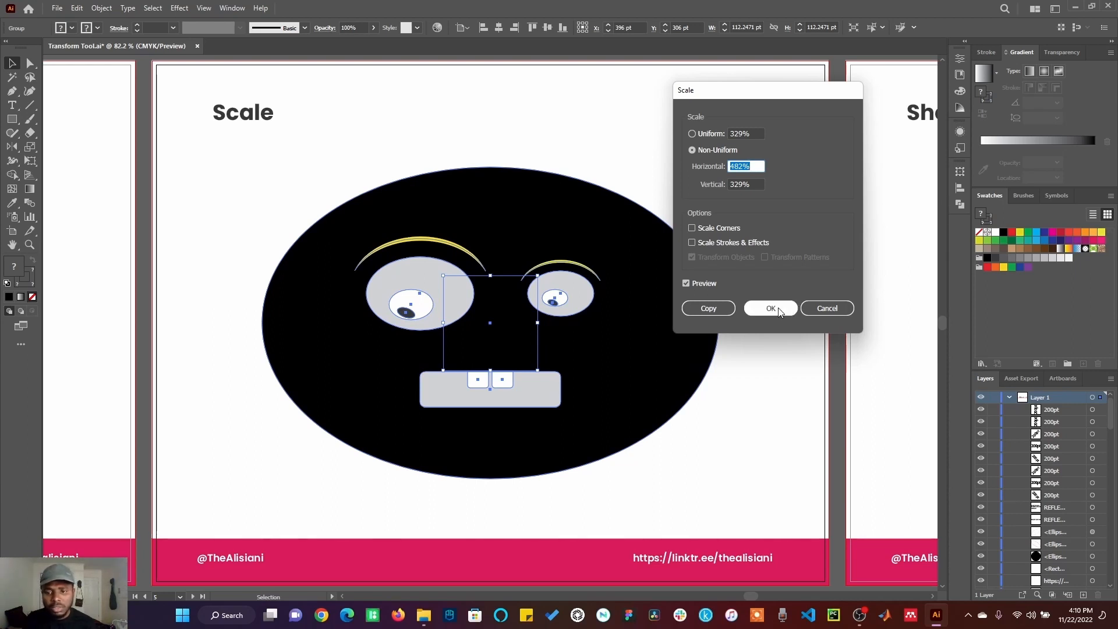
pyautogui.click(827, 308)
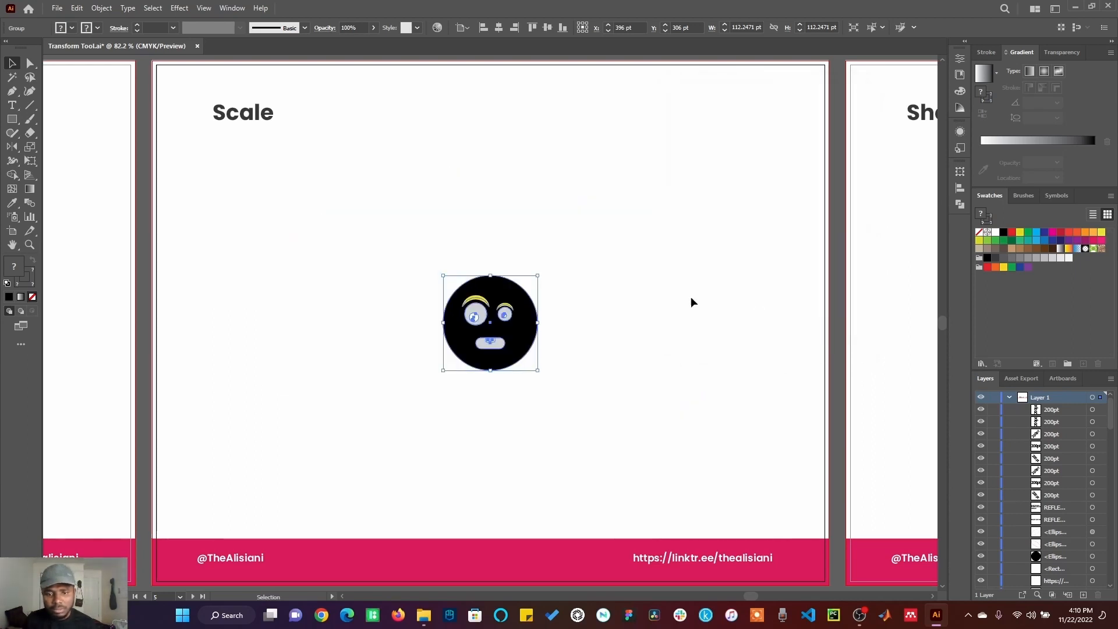
# Step: Scale the head uniformly to 200% through the Scale dialog
pyautogui.rightClick(531, 317)
pyautogui.moveTo(596, 543)
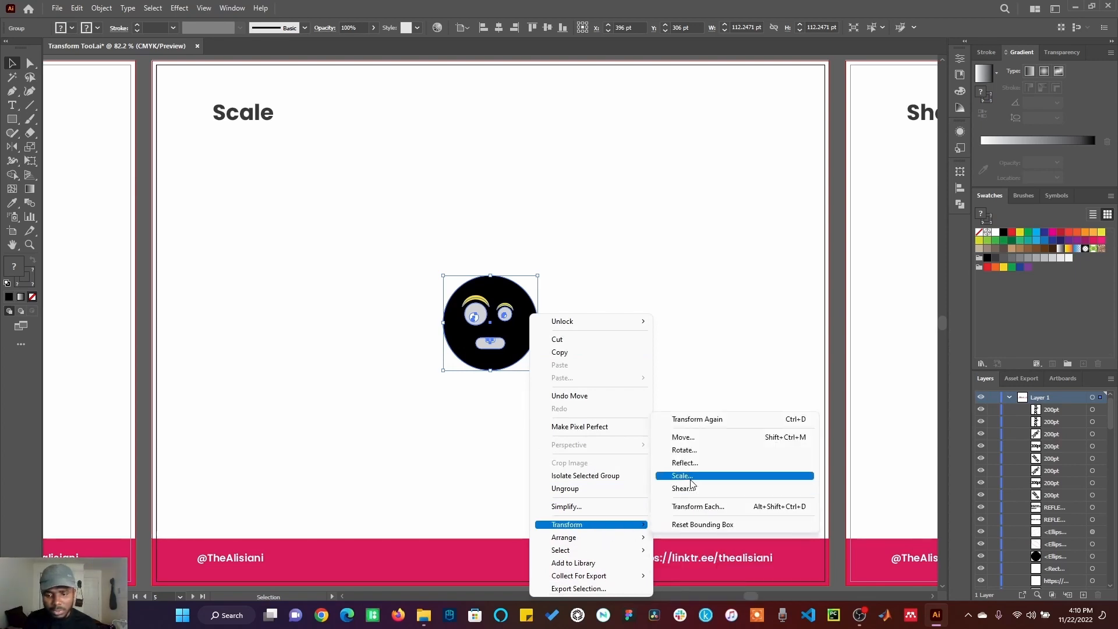
pyautogui.click(691, 479)
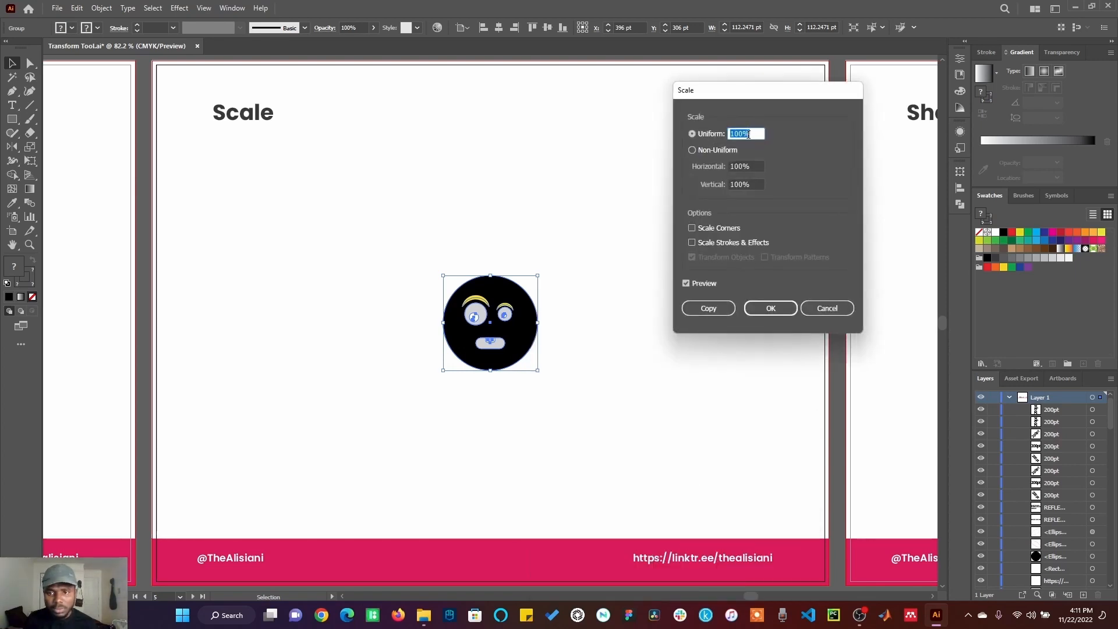
pyautogui.write('2')
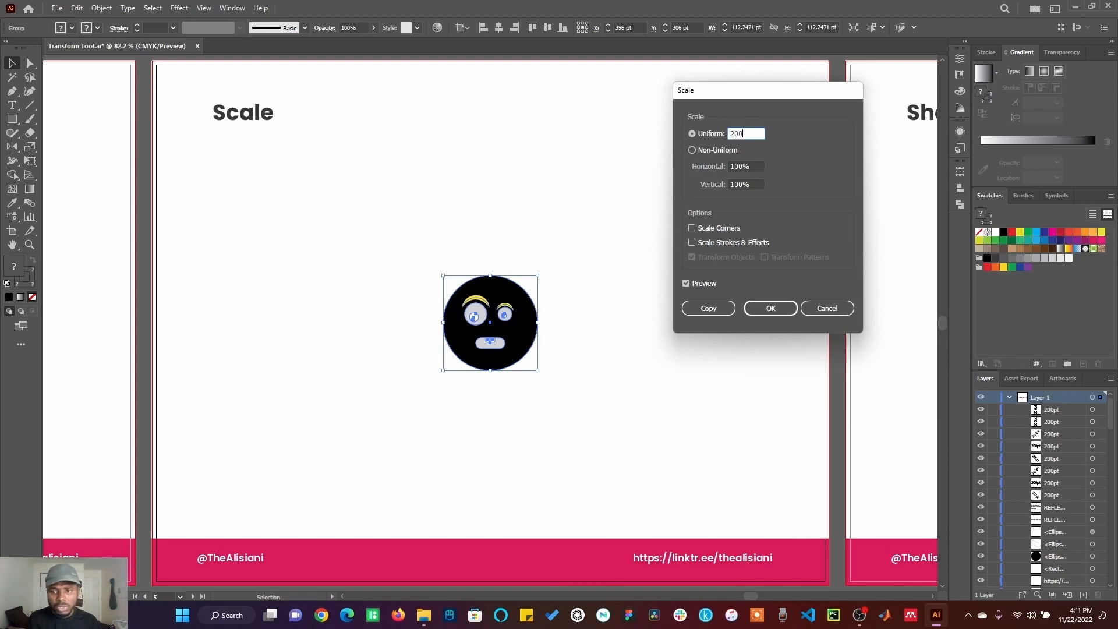
pyautogui.write('00')
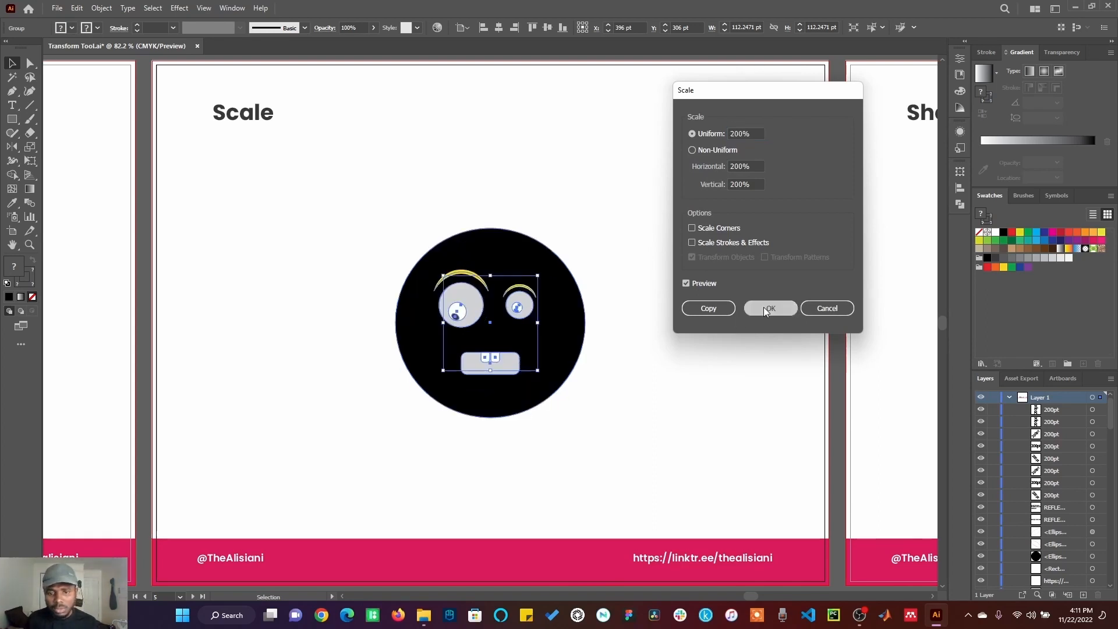
pyautogui.click(763, 306)
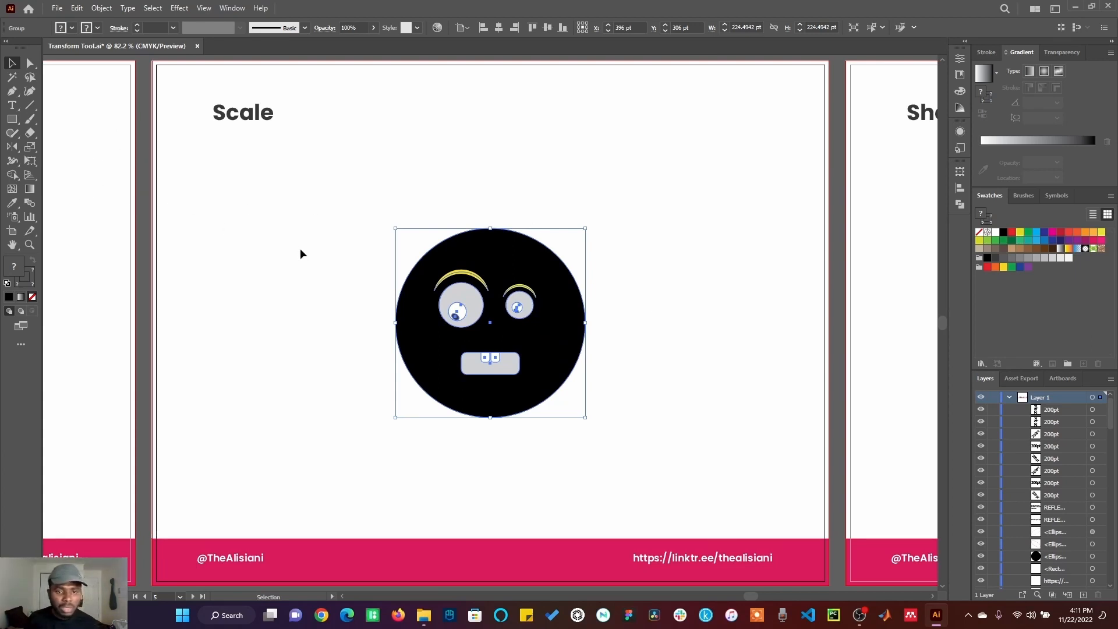
# Step: Resize the head by dragging with the Scale tool around its center
pyautogui.click(34, 146)
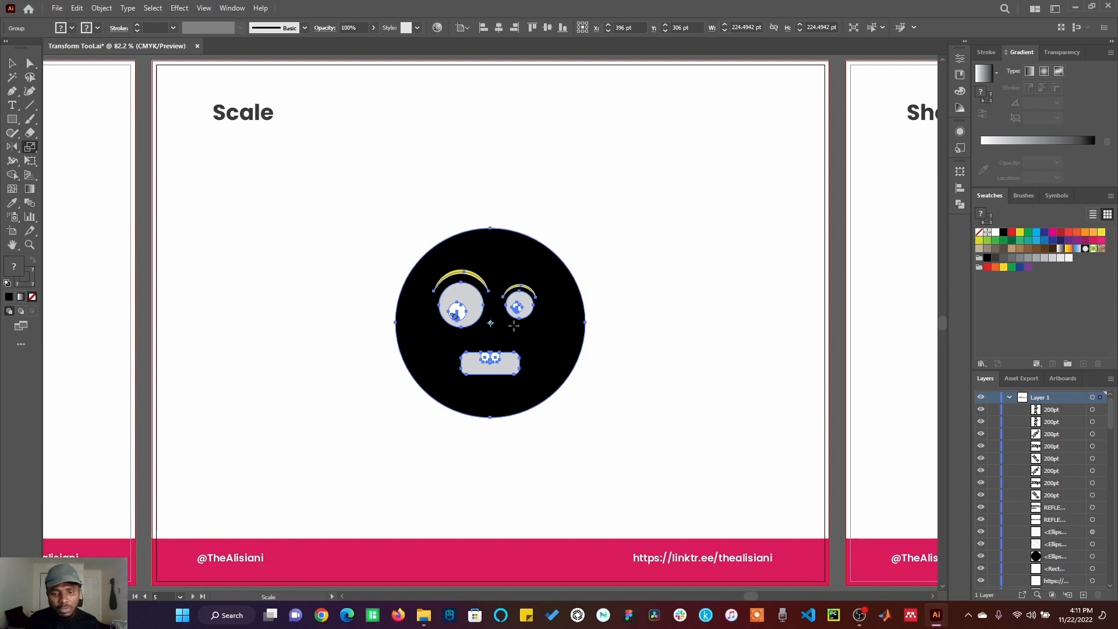
pyautogui.moveTo(514, 306); pyautogui.dragTo(499, 365)
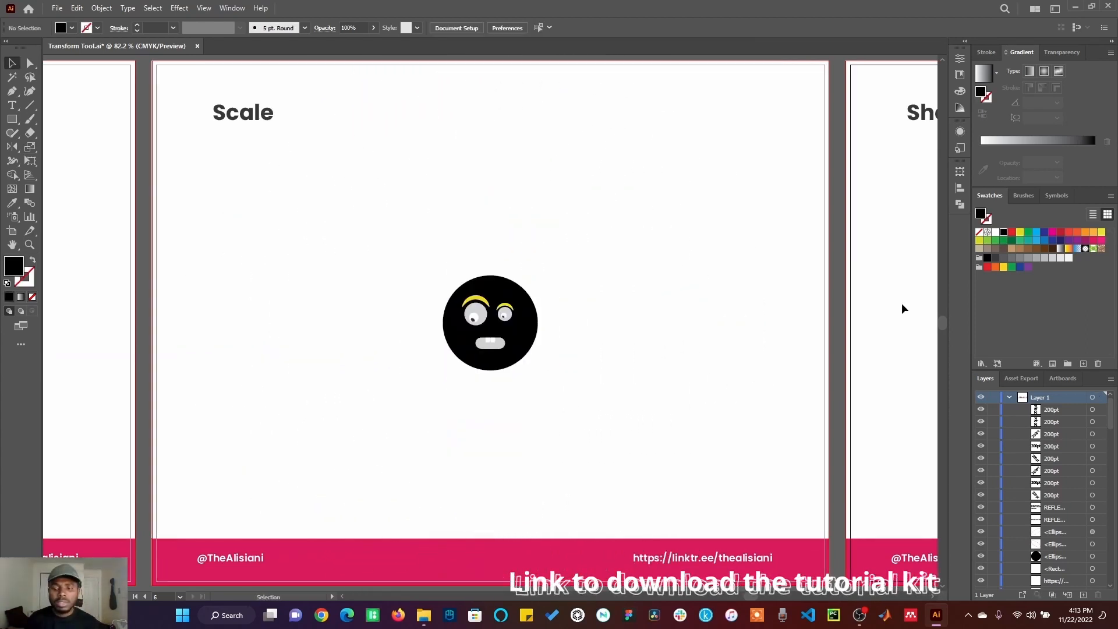
# Step: On the Shear artboard, create a copy of the black circle sheared 45° horizontally and fill it red
pyautogui.hotkey('shift', 'pagedown')
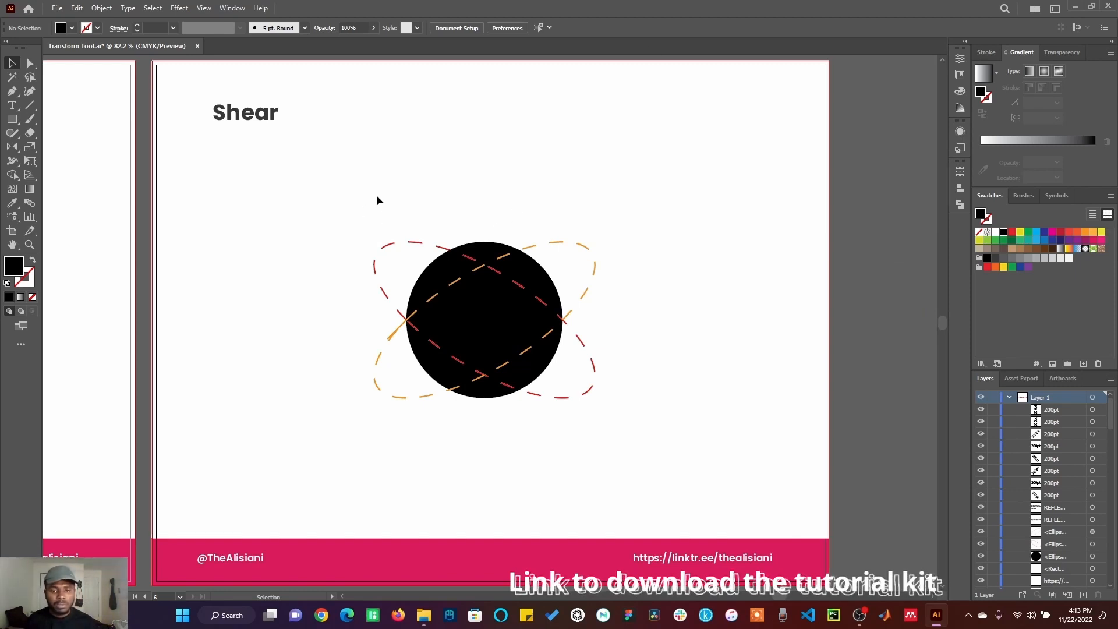
pyautogui.moveTo(392, 208); pyautogui.dragTo(609, 432)
pyautogui.click(512, 324)
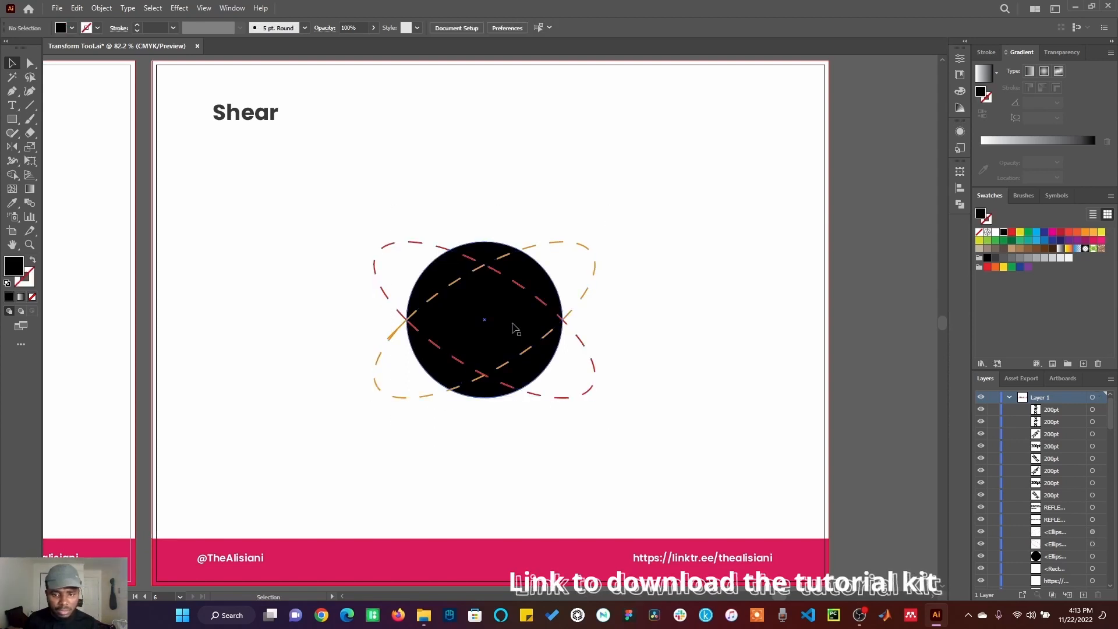
pyautogui.rightClick(517, 321)
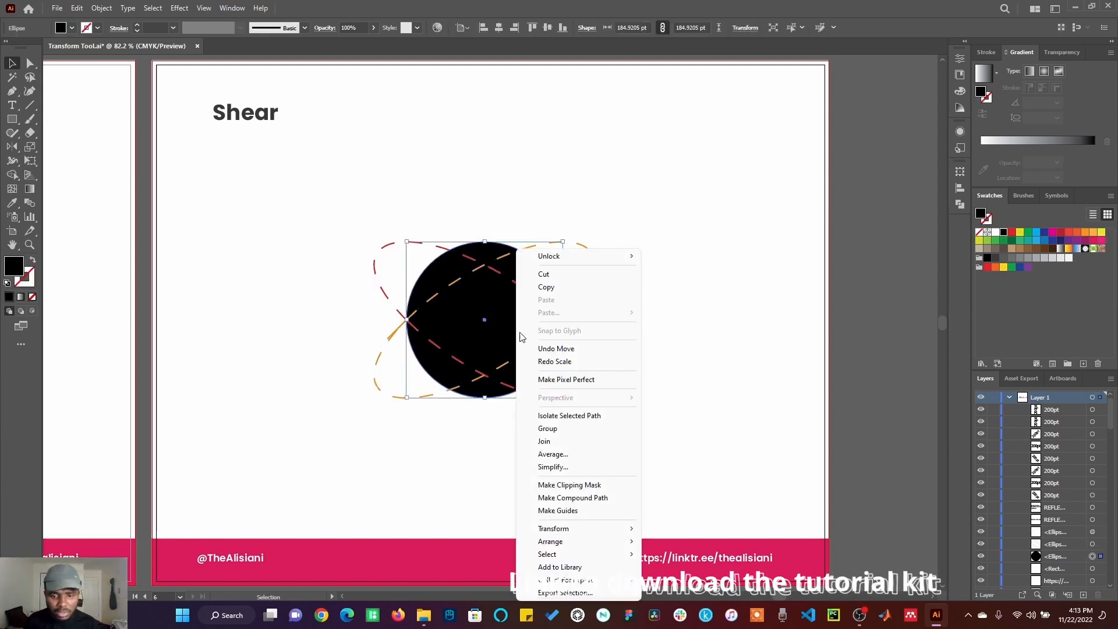
pyautogui.moveTo(589, 531)
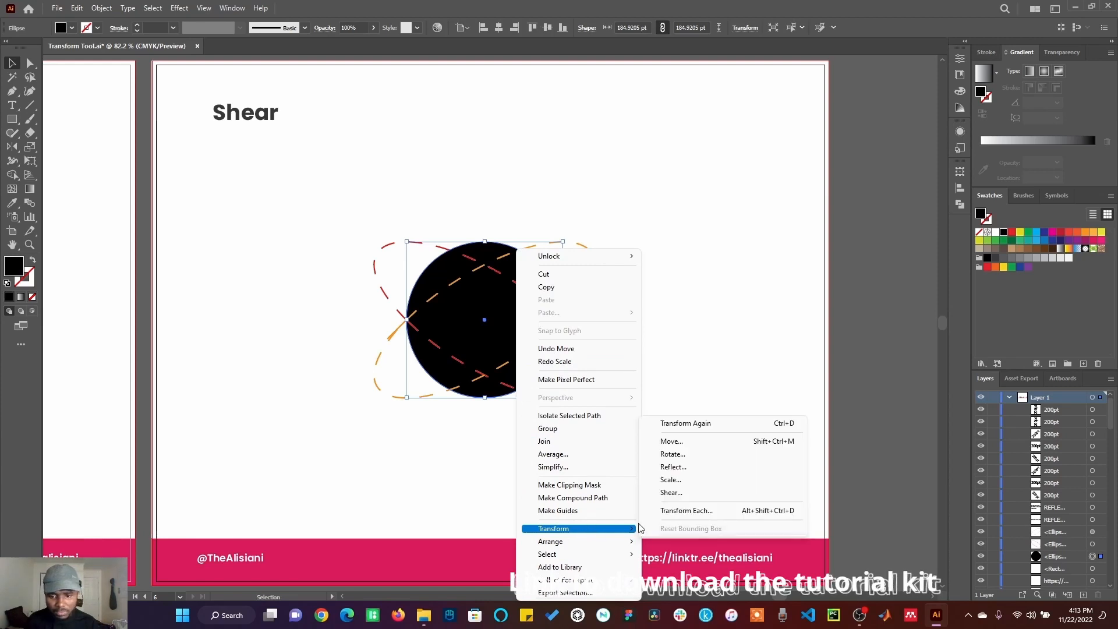
pyautogui.click(671, 493)
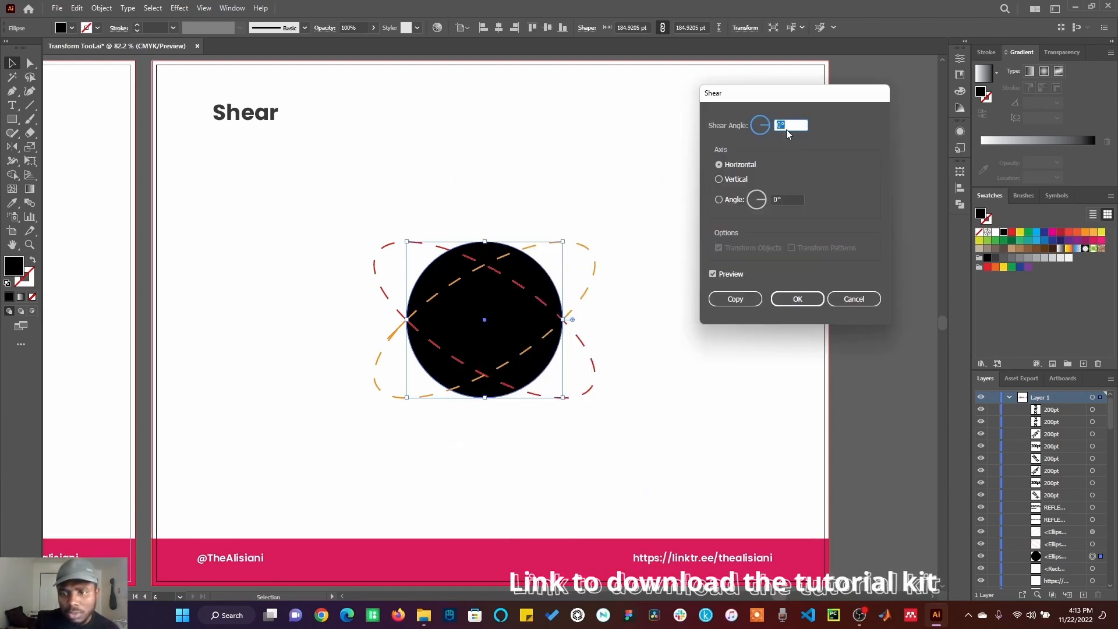
pyautogui.write('9')
pyautogui.press('Up')
pyautogui.press('Up')
pyautogui.press('Up')
pyautogui.press('Up')
pyautogui.press('Up')
pyautogui.press('Up')
pyautogui.press('Up')
pyautogui.press('Up')
pyautogui.press('Up')
pyautogui.press('Up')
pyautogui.press('Up')
pyautogui.press('Up')
pyautogui.press('Up')
pyautogui.press('Up')
pyautogui.press('Up')
pyautogui.press('Up')
pyautogui.press('Up')
pyautogui.press('Up')
pyautogui.press('Up')
pyautogui.press('Up')
pyautogui.press('Up')
pyautogui.press('Up')
pyautogui.press('Up')
pyautogui.press('Up')
pyautogui.press('Up')
pyautogui.press('Up')
pyautogui.press('Up')
pyautogui.press('Up')
pyautogui.press('Up')
pyautogui.press('Up')
pyautogui.press('Up')
pyautogui.press('Up')
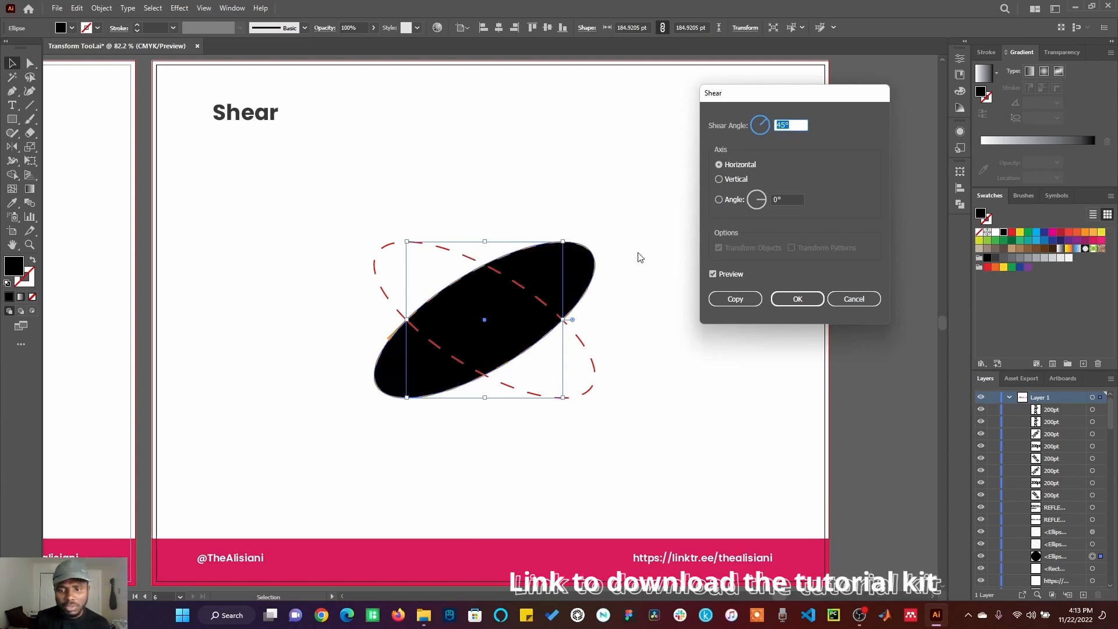
pyautogui.click(735, 299)
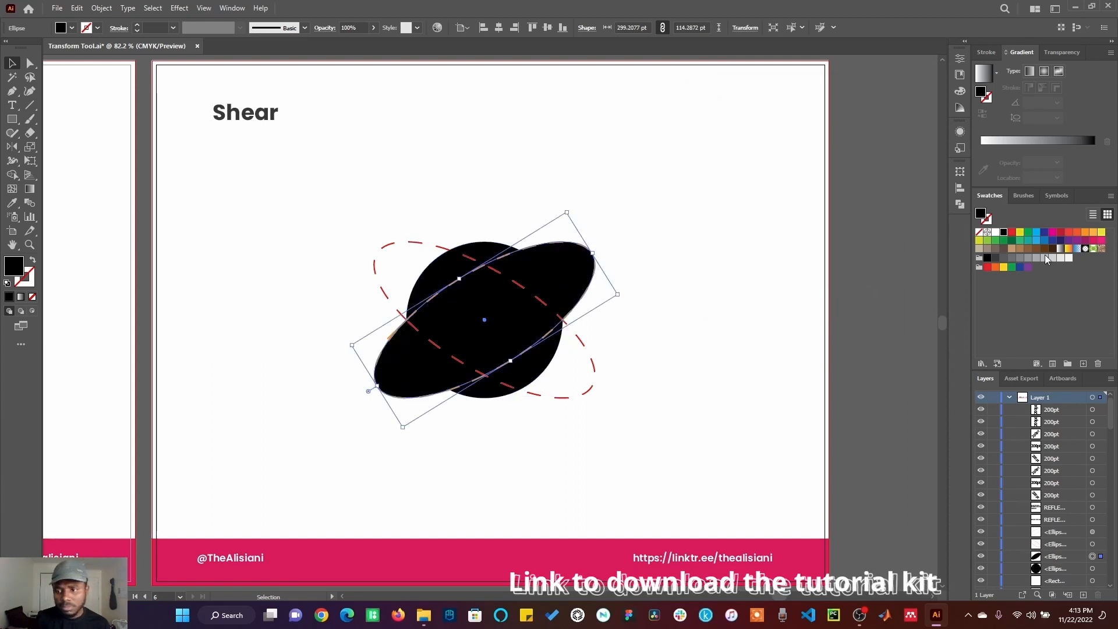
pyautogui.click(1012, 232)
# Step: Create a copy of the black circle sheared 135° along the horizontal axis and fill it orange
pyautogui.rightClick(456, 340)
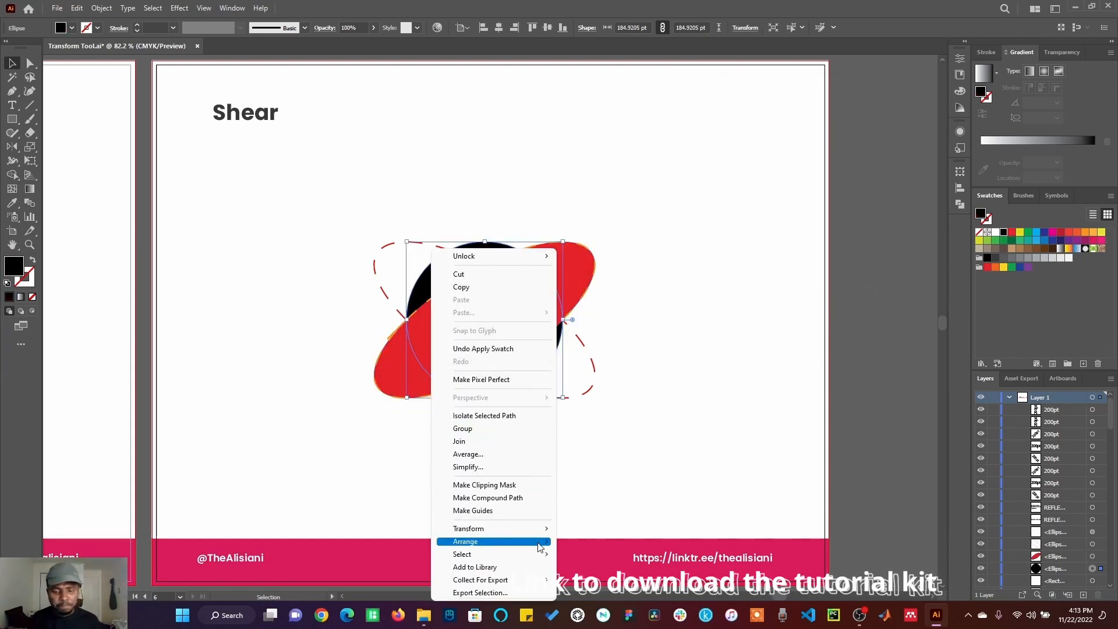
pyautogui.moveTo(542, 535)
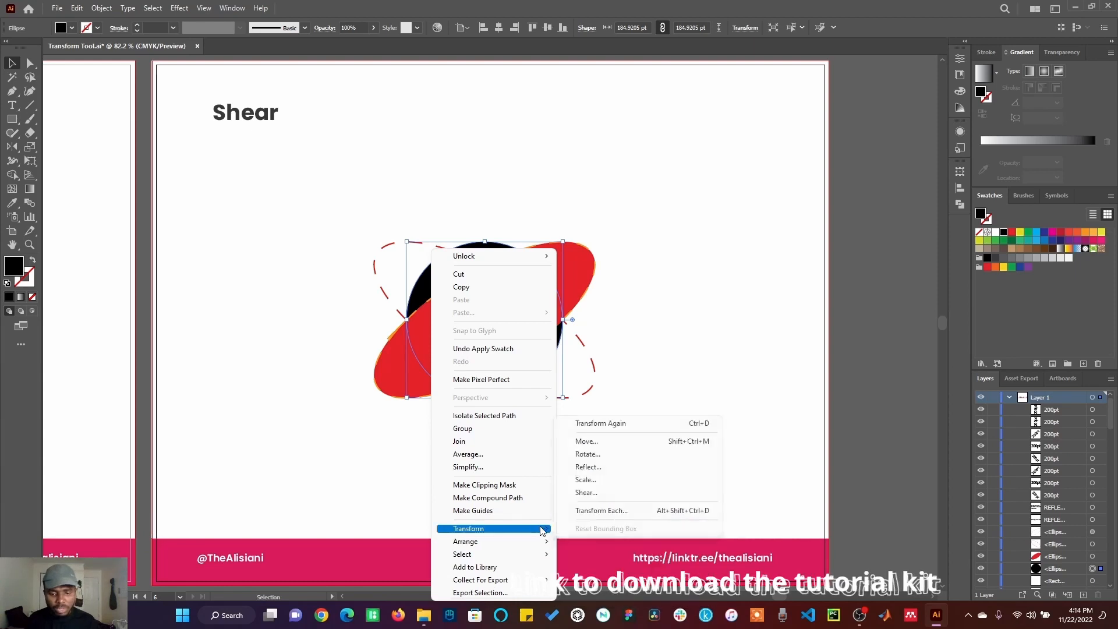
pyautogui.click(586, 492)
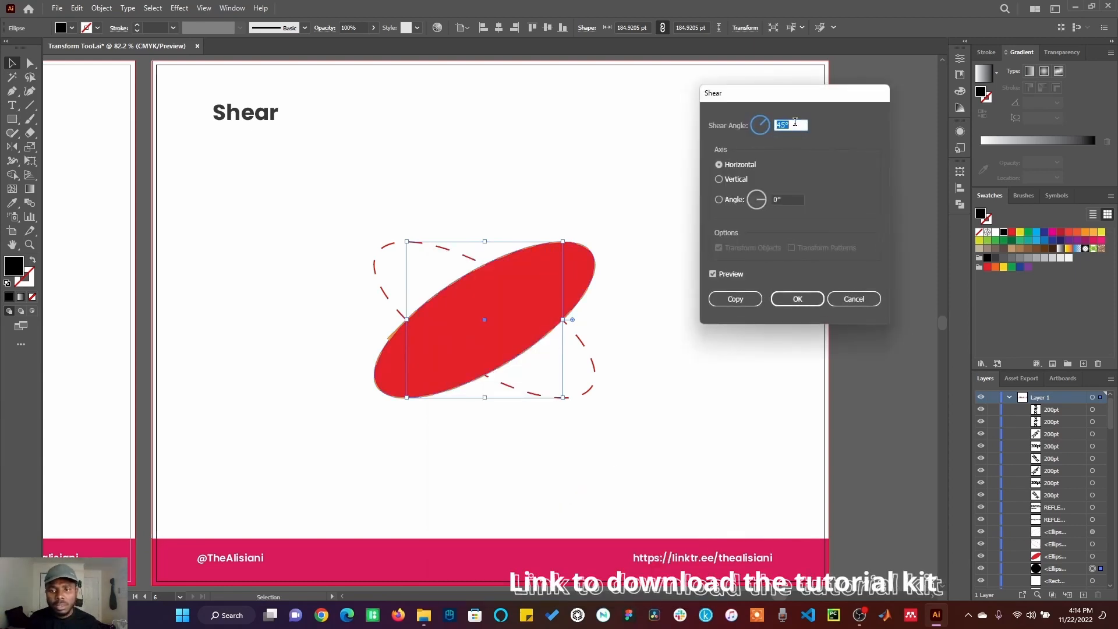
pyautogui.write('135')
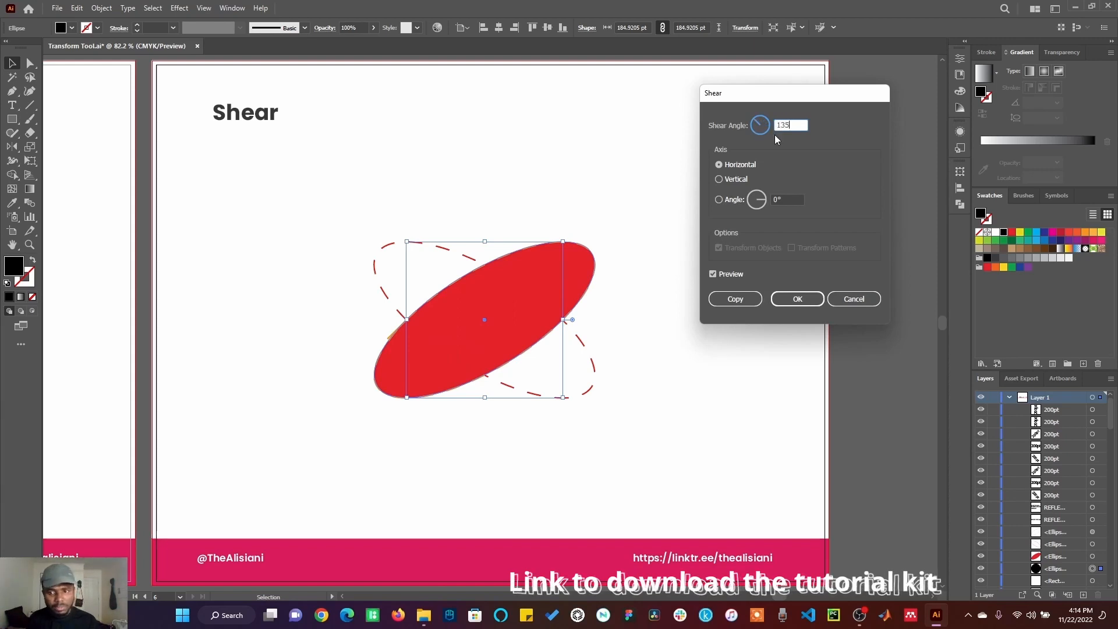
pyautogui.press('Tab')
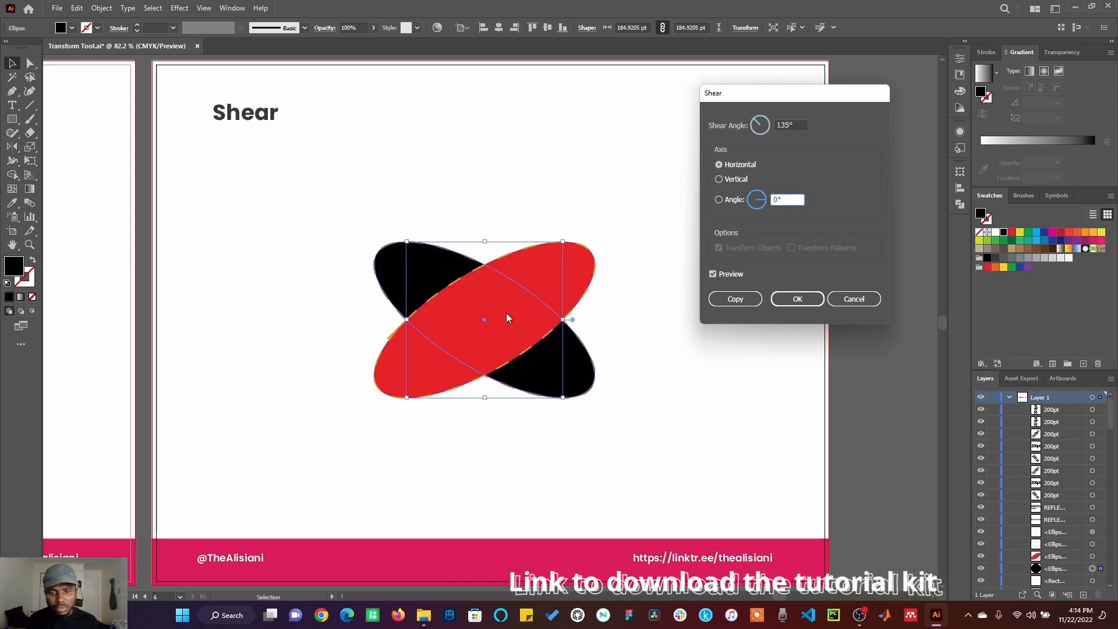
pyautogui.click(733, 299)
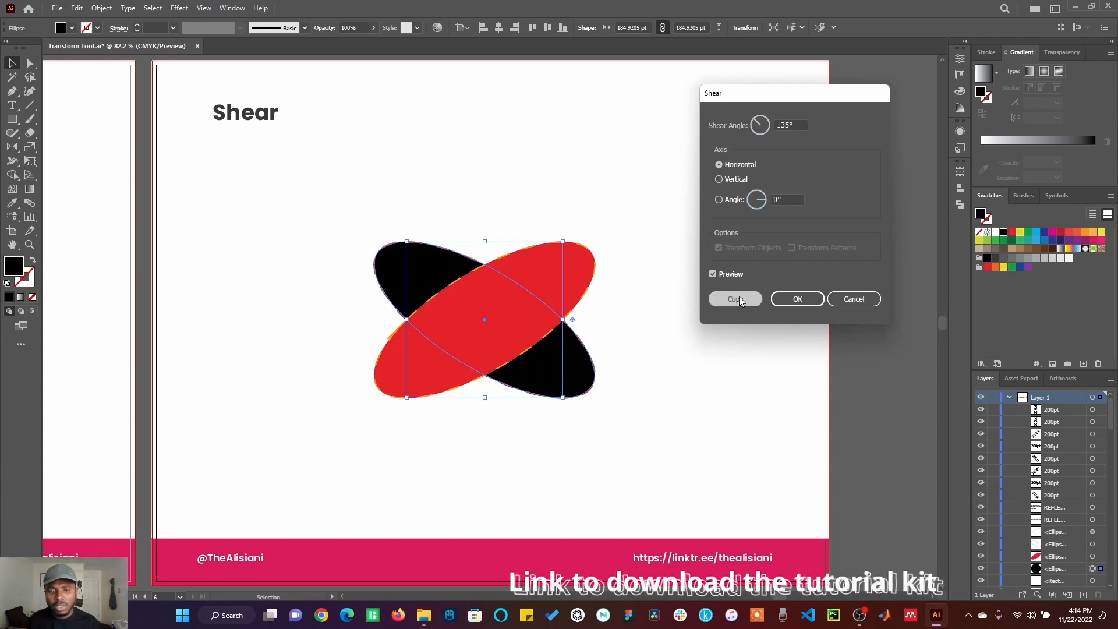
pyautogui.click(1093, 237)
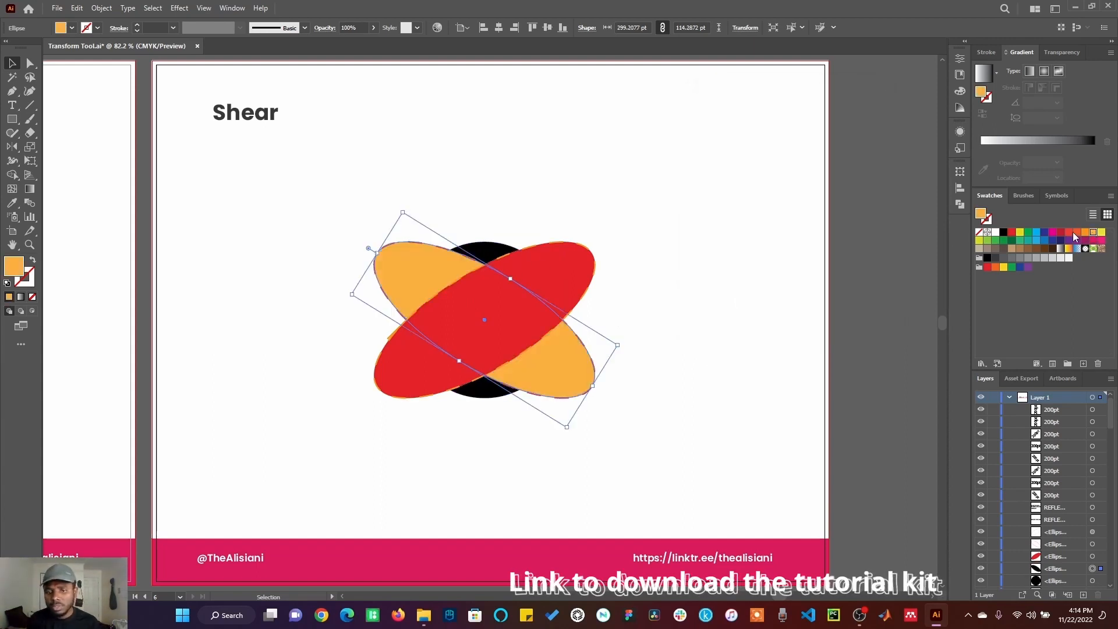
pyautogui.click(797, 266)
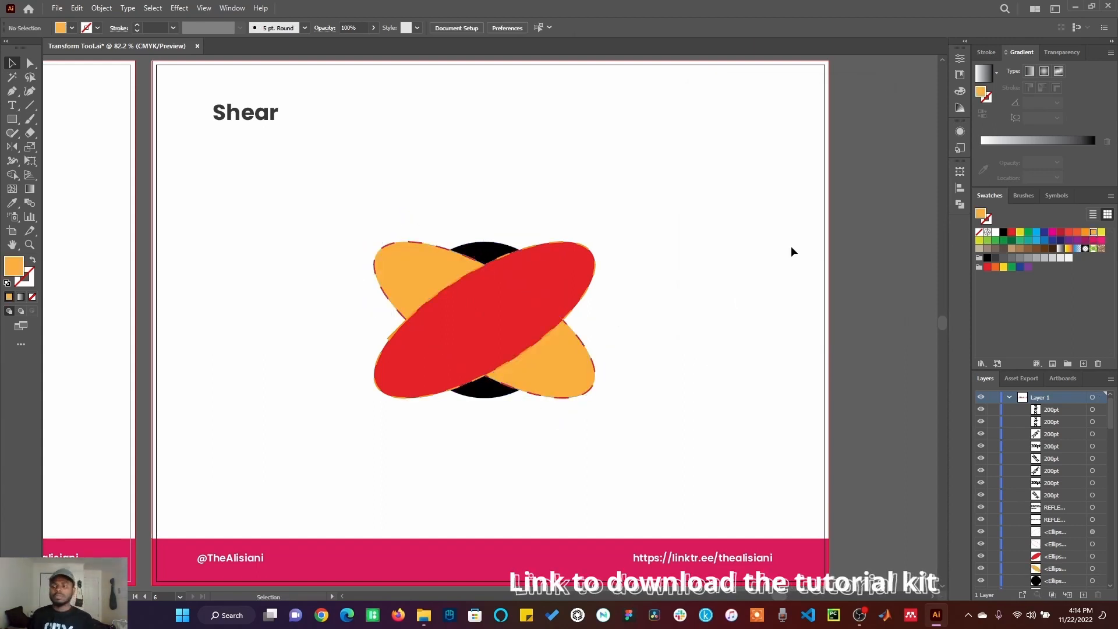
# Step: Select the black circle and shear it by dragging with the Shear tool, undoing the first attempt
pyautogui.click(484, 252)
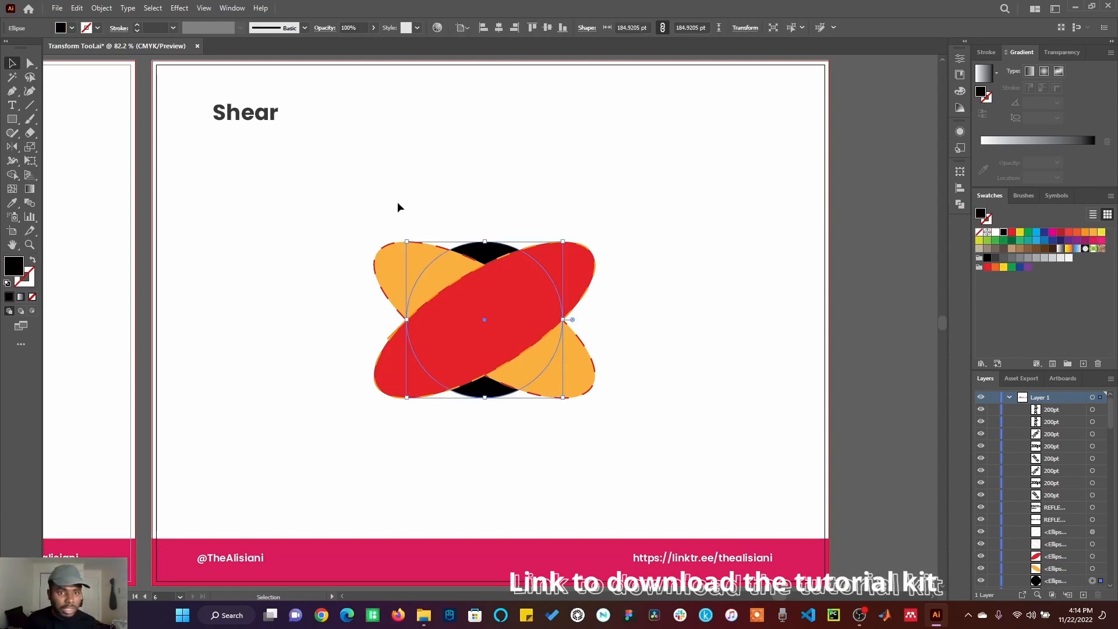
pyautogui.click(28, 152)
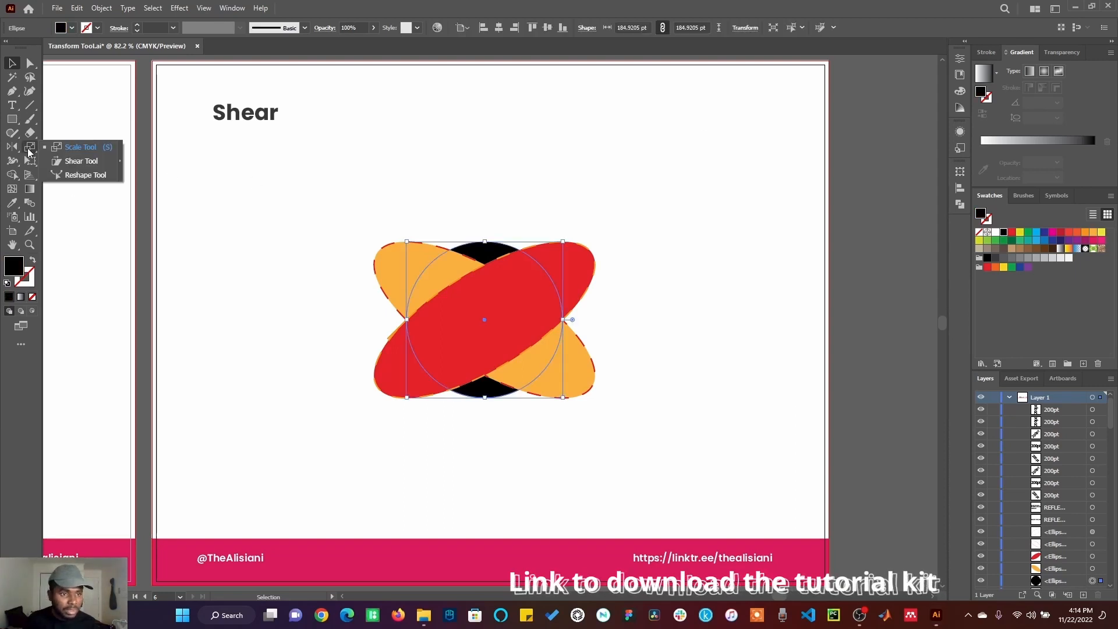
pyautogui.click(76, 161)
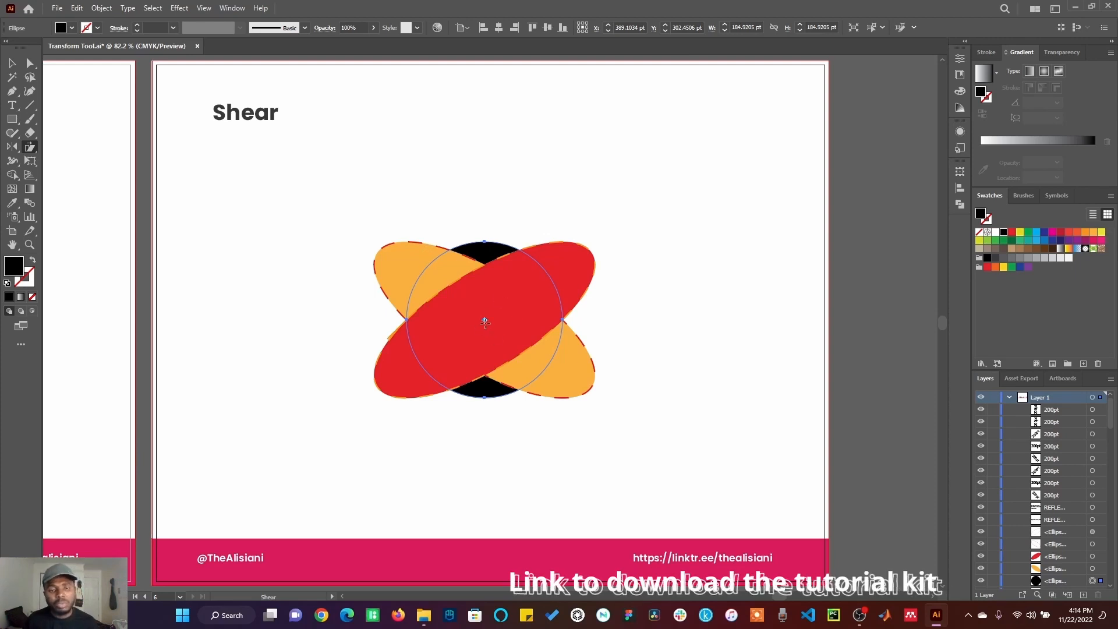
pyautogui.click(560, 253)
pyautogui.moveTo(549, 275); pyautogui.dragTo(559, 252)
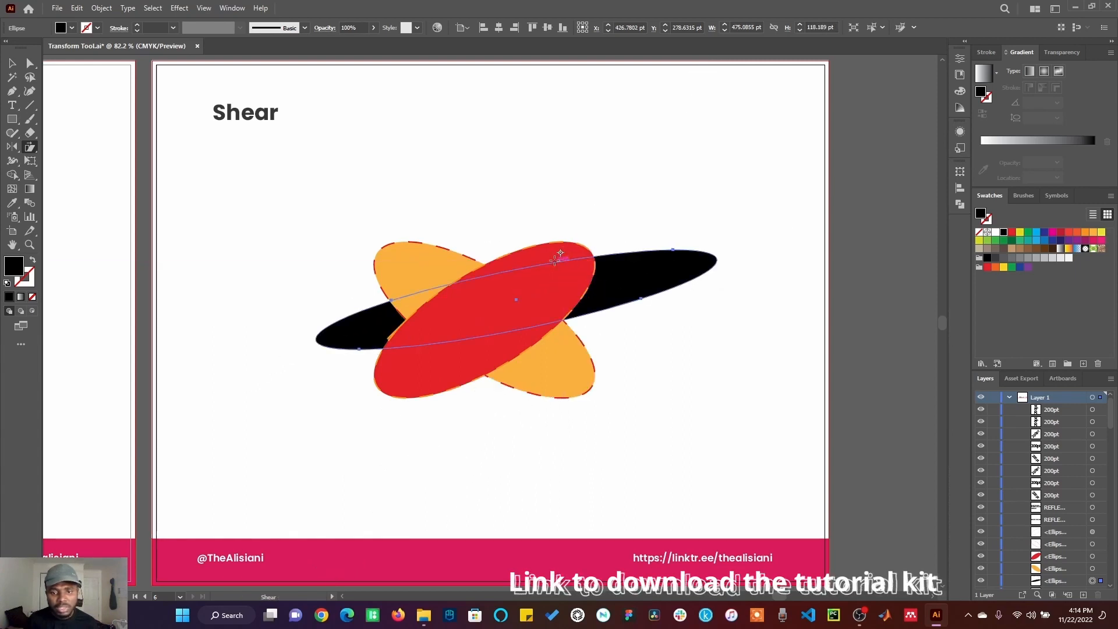
pyautogui.hotkey('ctrl', 'z')
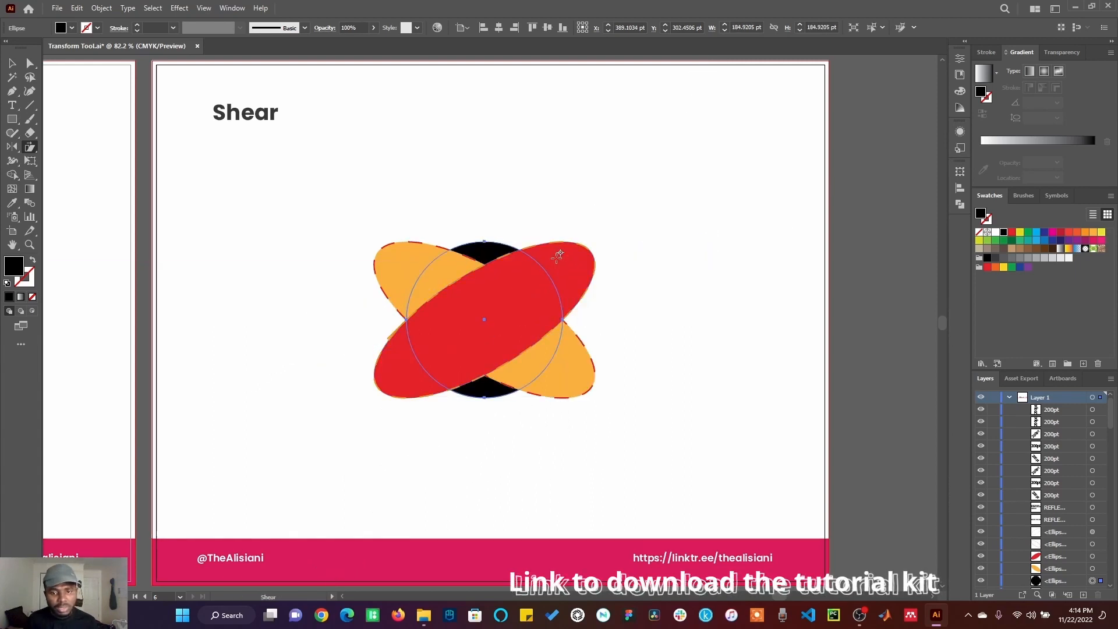
pyautogui.moveTo(556, 265); pyautogui.dragTo(556, 265)
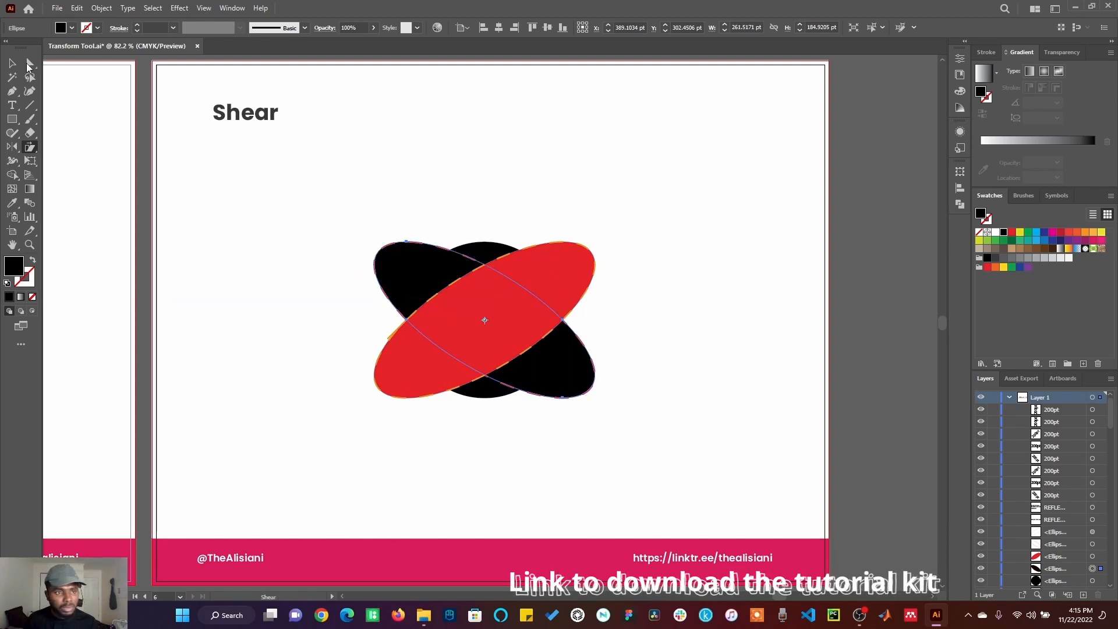
# Step: Reselect the sheared black shape and drag it again with the Shear tool
pyautogui.press('v')
pyautogui.click(494, 260)
pyautogui.click(494, 257)
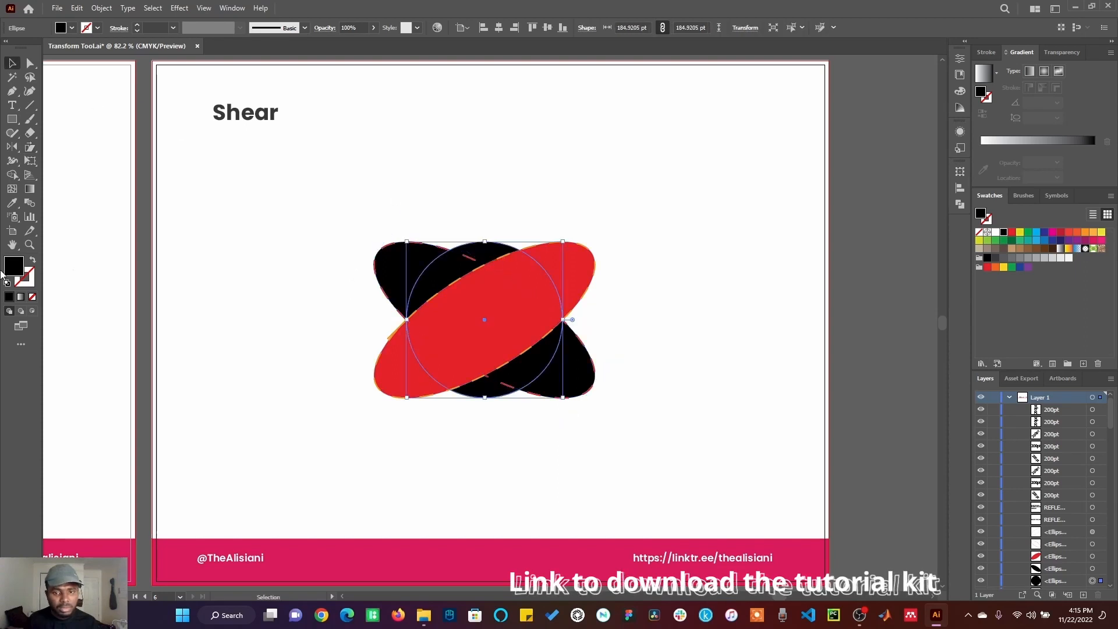
pyautogui.click(30, 147)
pyautogui.moveTo(527, 325)
pyautogui.mouseDown()
pyautogui.moveTo(574, 320)
pyautogui.moveTo(513, 332)
pyautogui.moveTo(522, 320)
pyautogui.mouseUp()
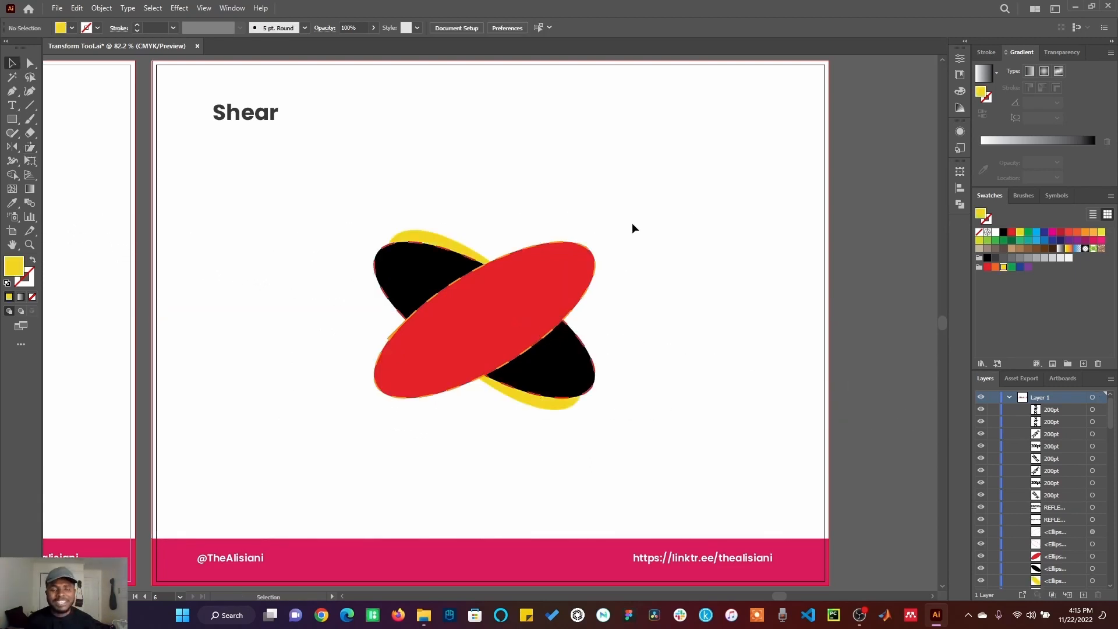